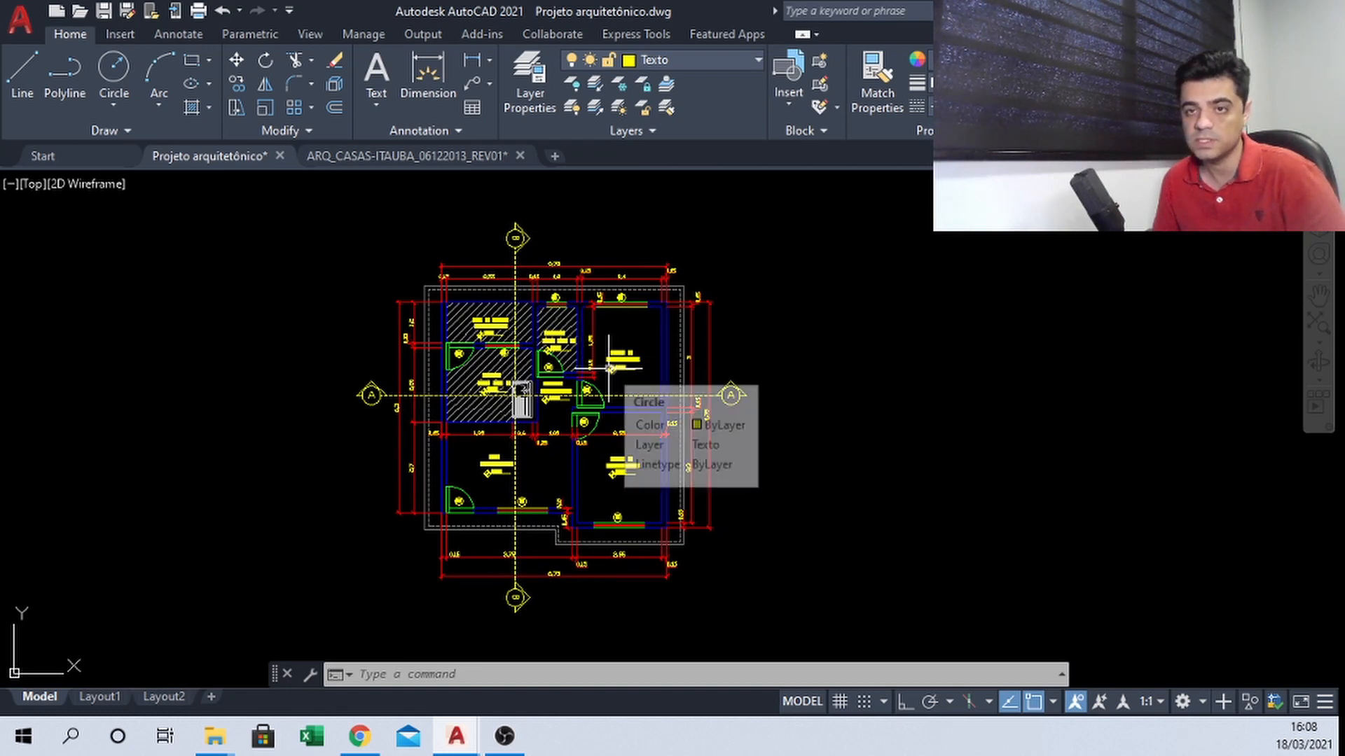
Examine the house floor plan, including its room layout, dimensions, doors, windows and section lines A and B
middle_click_drag(591, 369, 576, 359)
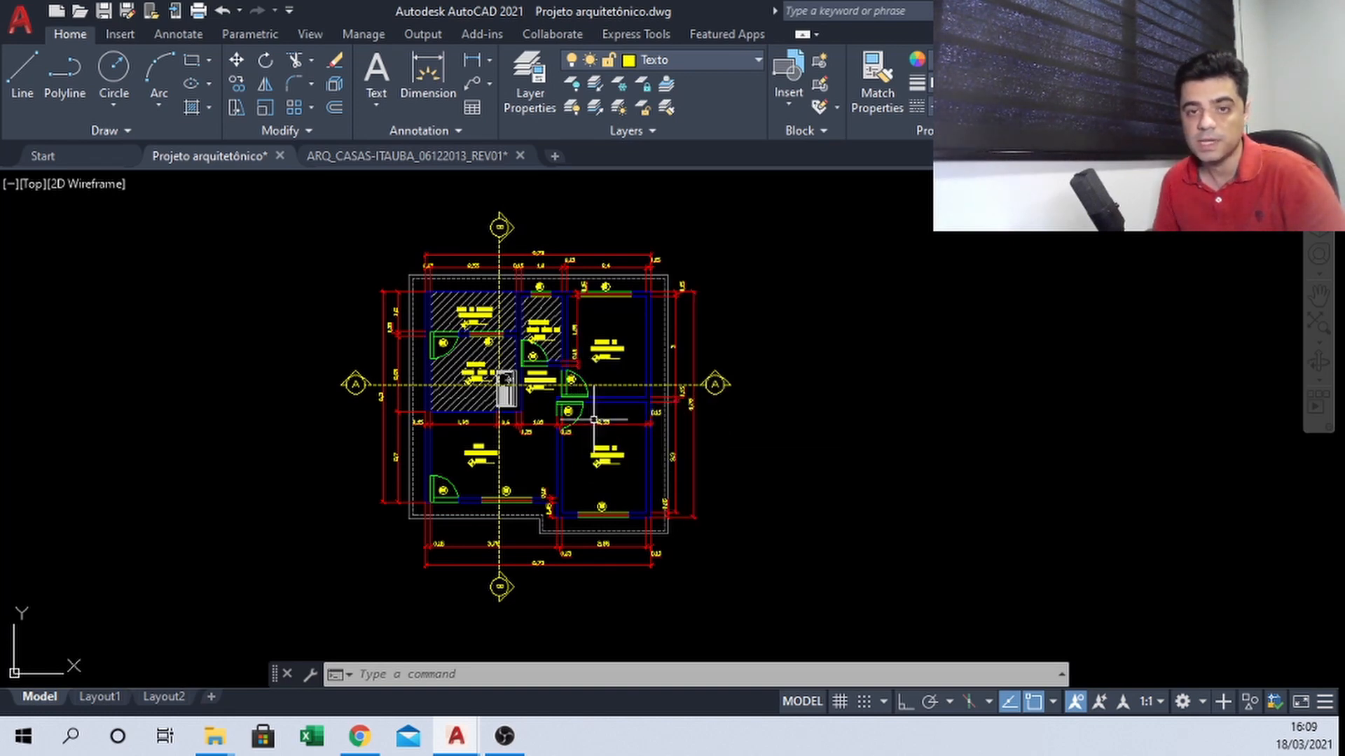
middle_click_drag(587, 413, 545, 409)
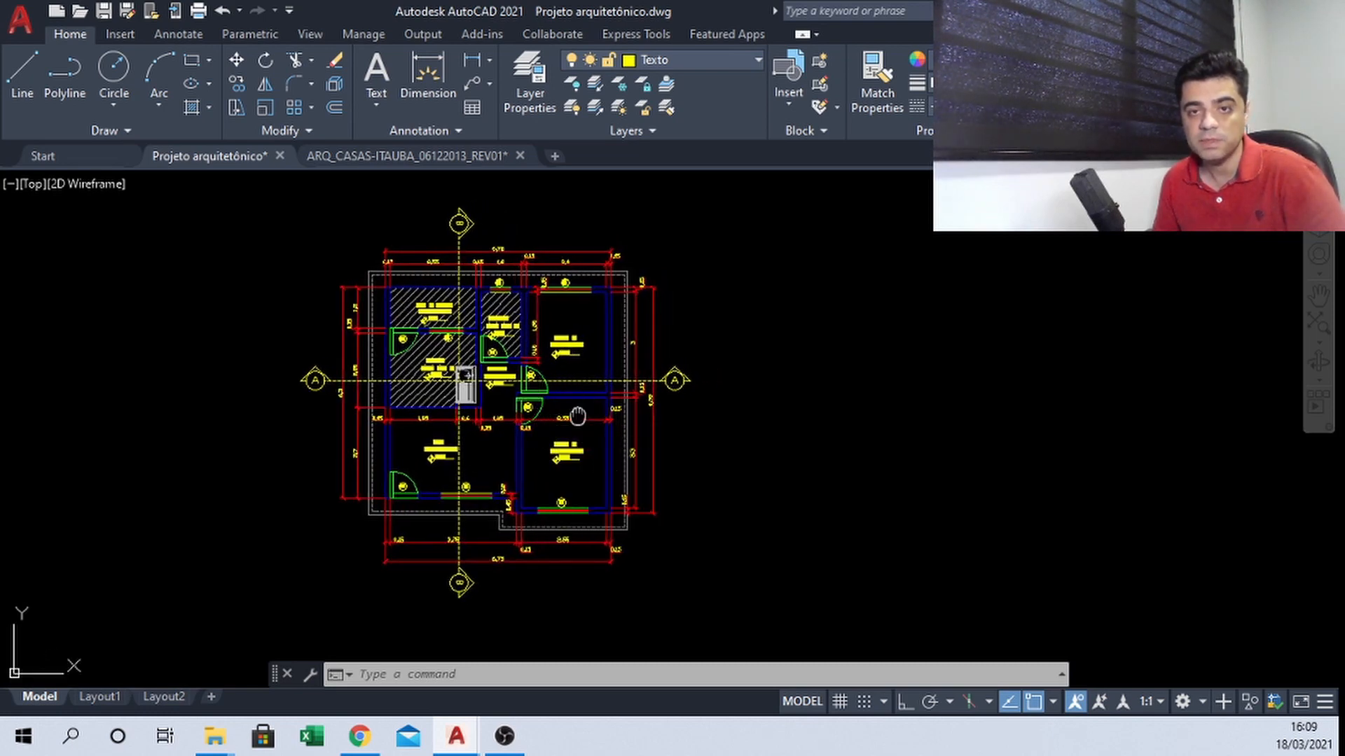
middle_click_drag(577, 416, 589, 422)
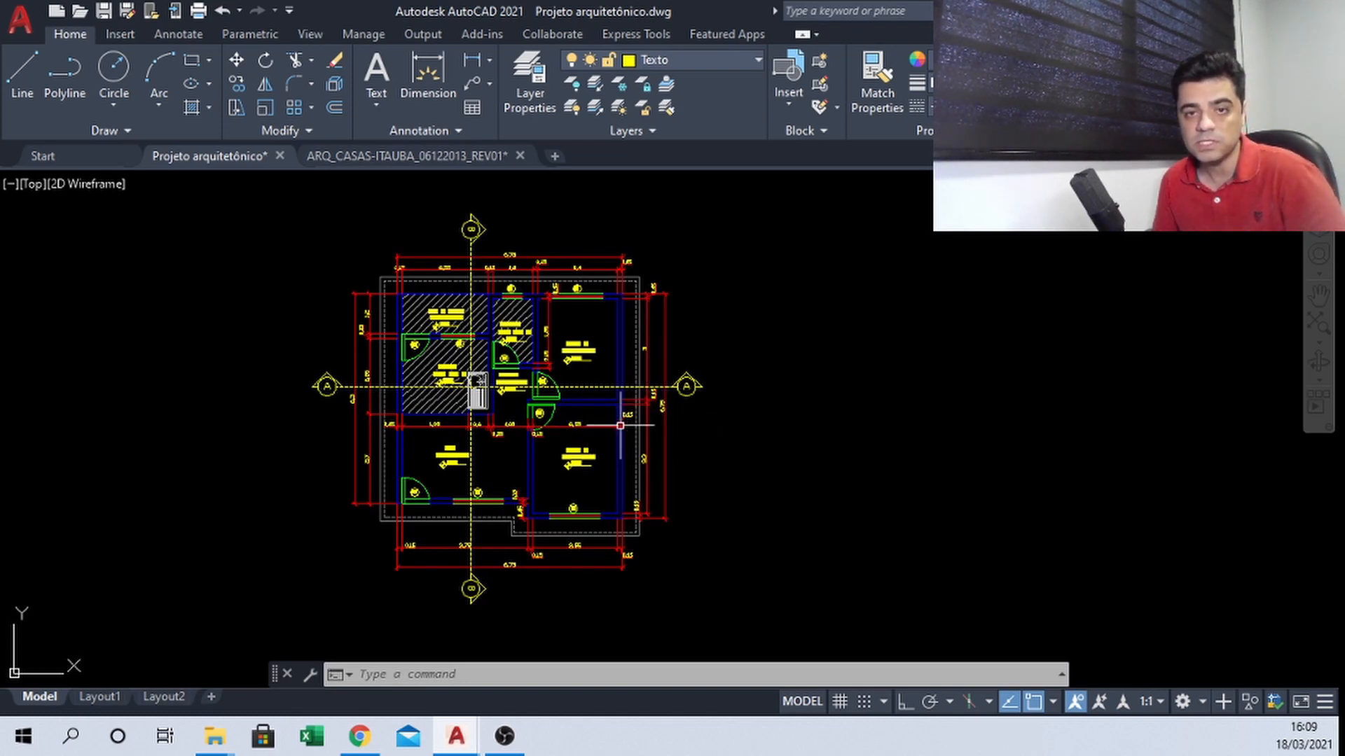
scroll(530, 371, "up", 2)
middle_click_drag(535, 339, 563, 381)
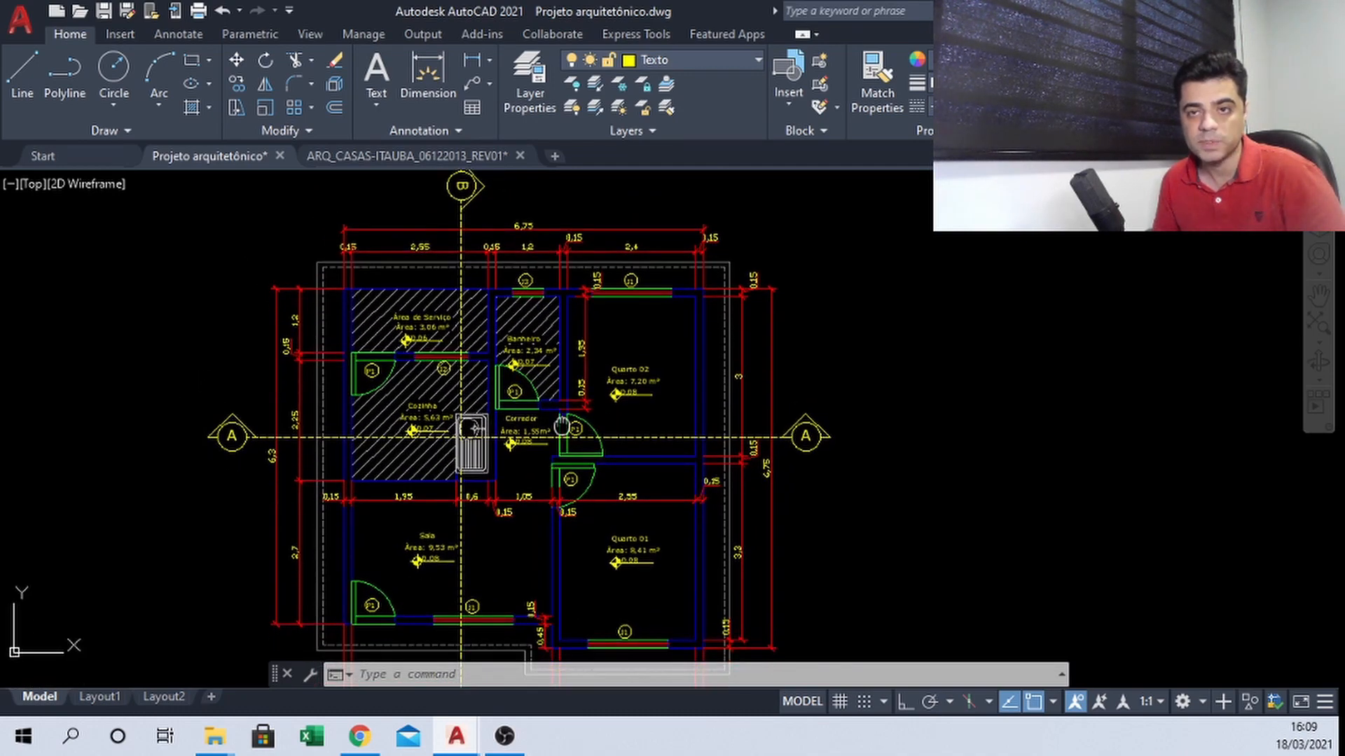
scroll(583, 371, "down", 2)
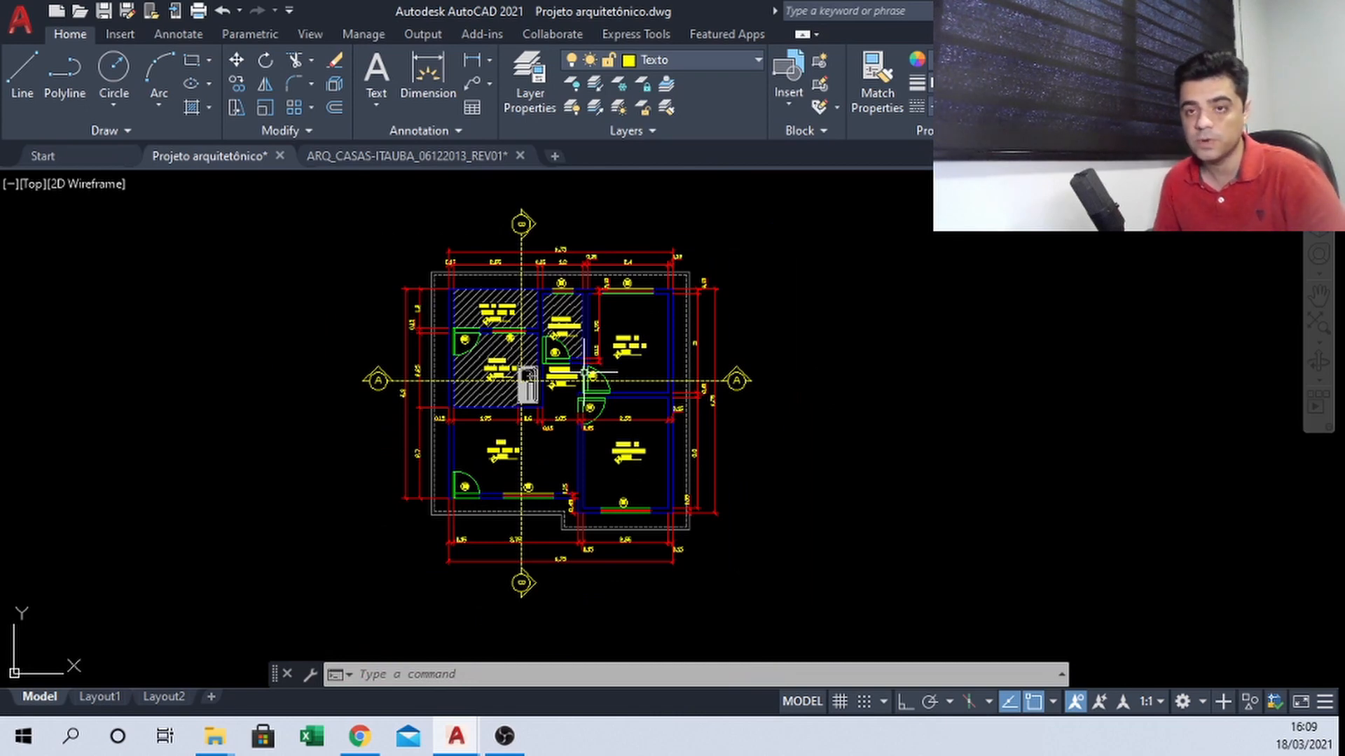
scroll(584, 371, "up", 2)
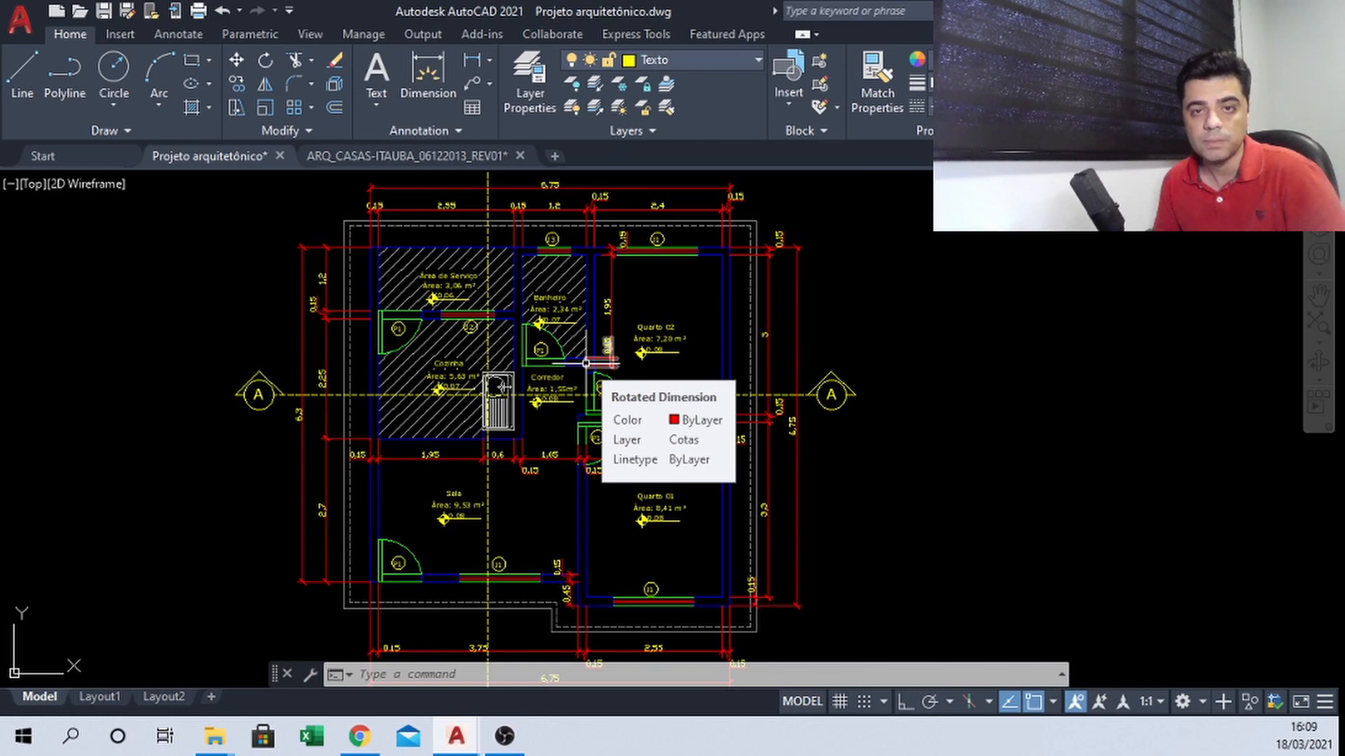
middle_click_drag(586, 363, 602, 400)
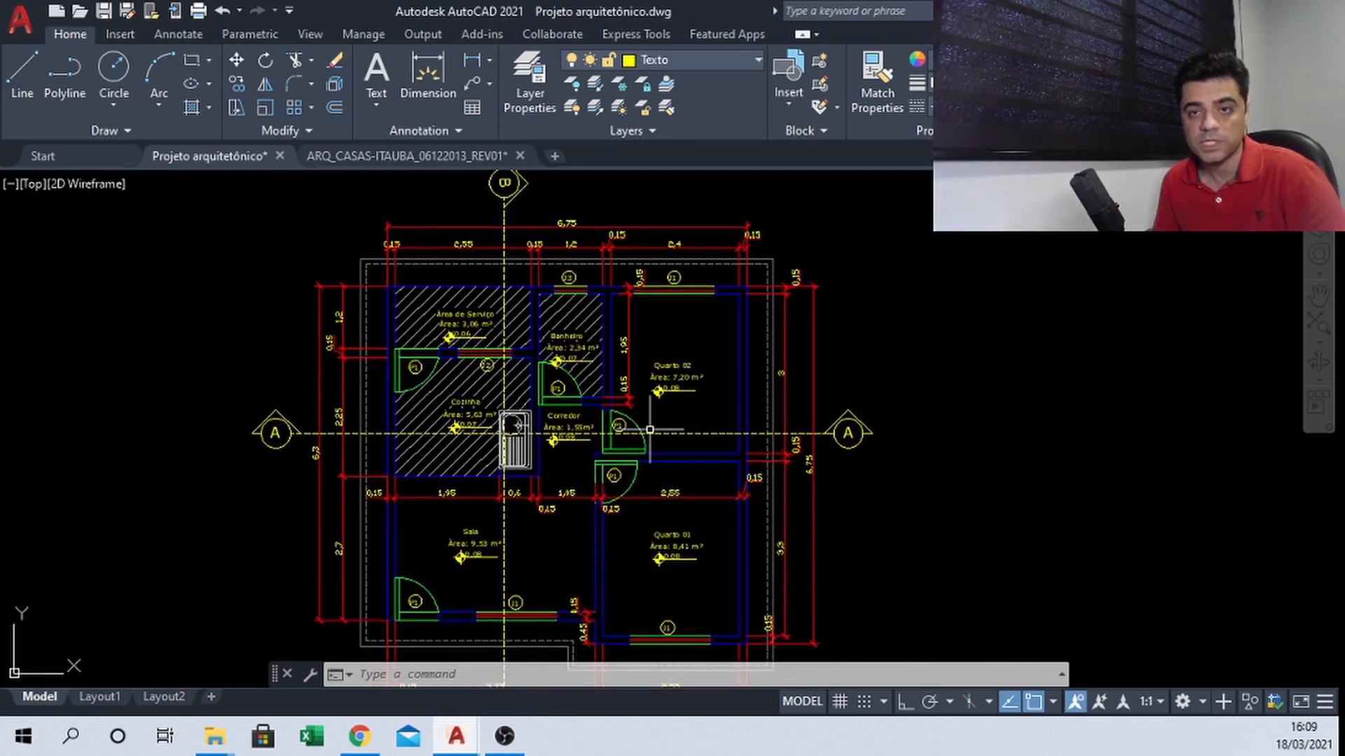
scroll(652, 401, "down", 2)
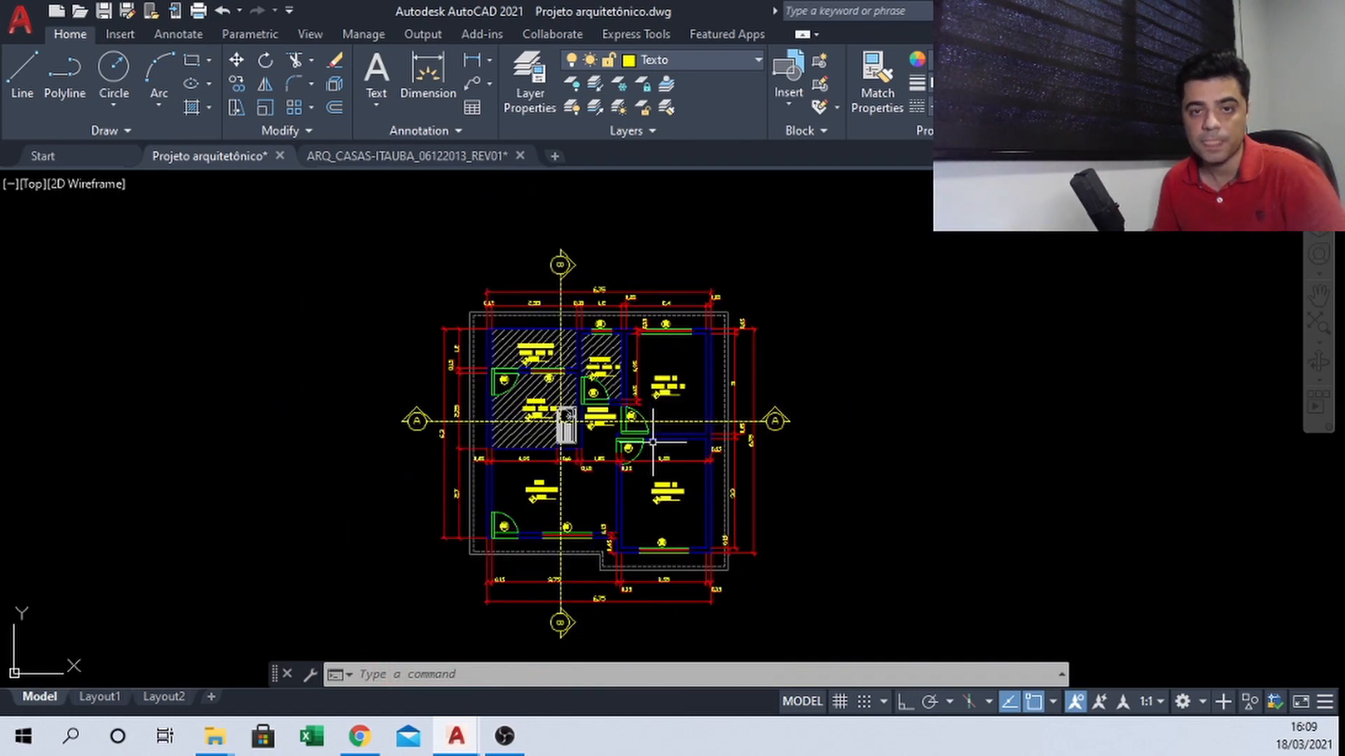
scroll(647, 430, "up", 2)
middle_click_drag(646, 429, 630, 412)
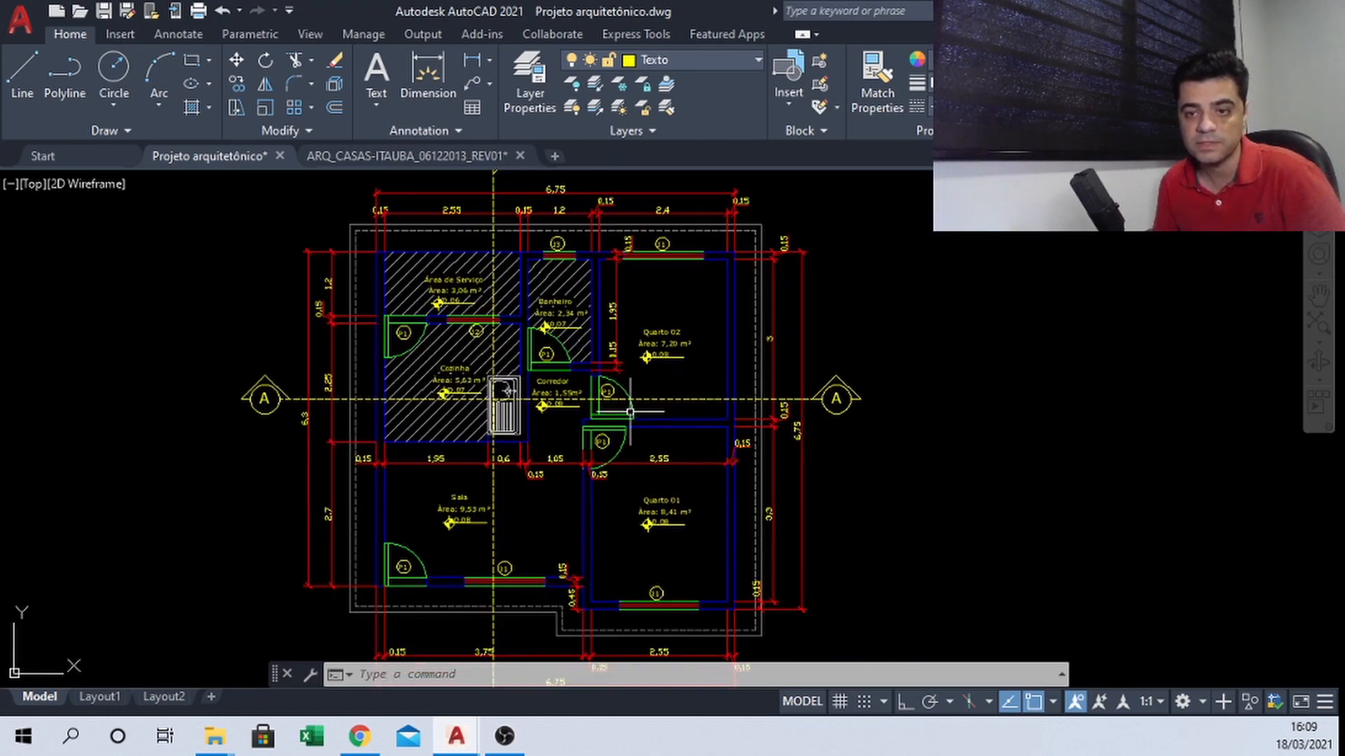
middle_click_drag(641, 445, 634, 428)
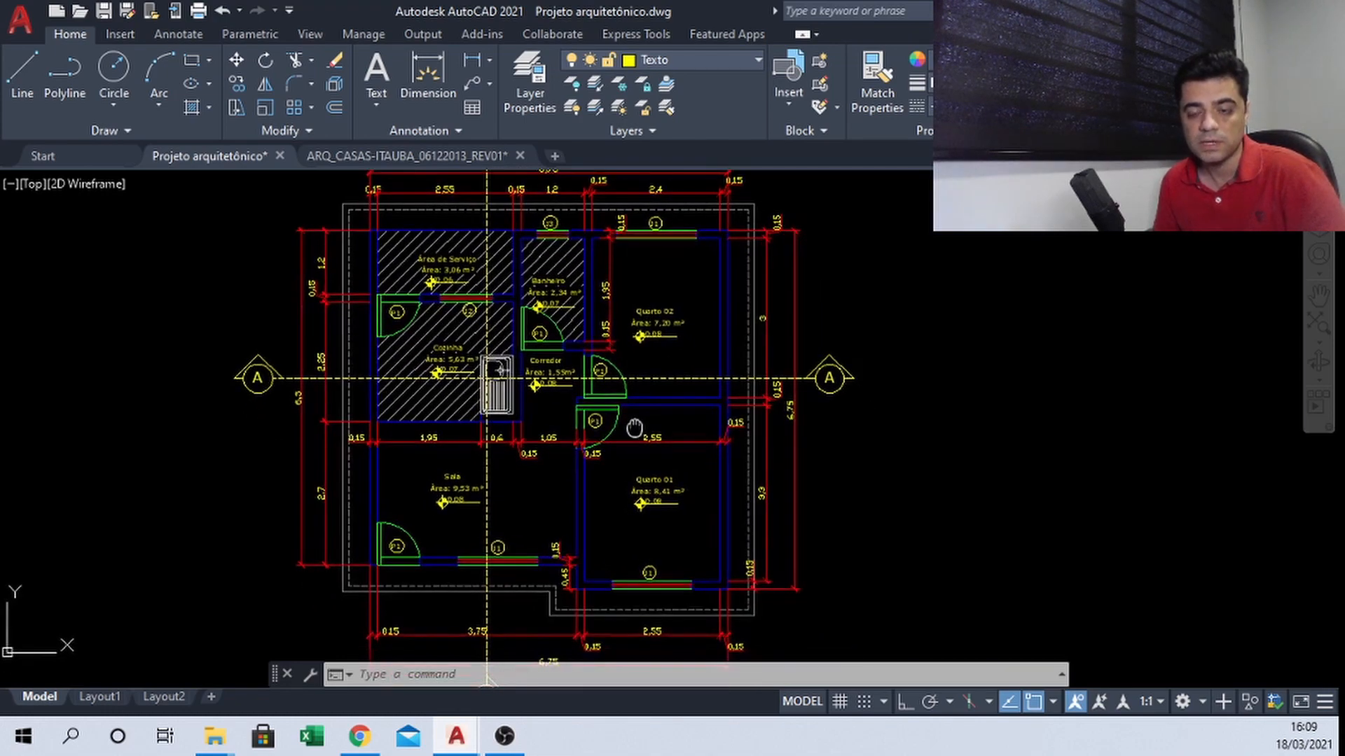
middle_click_drag(637, 379, 641, 429)
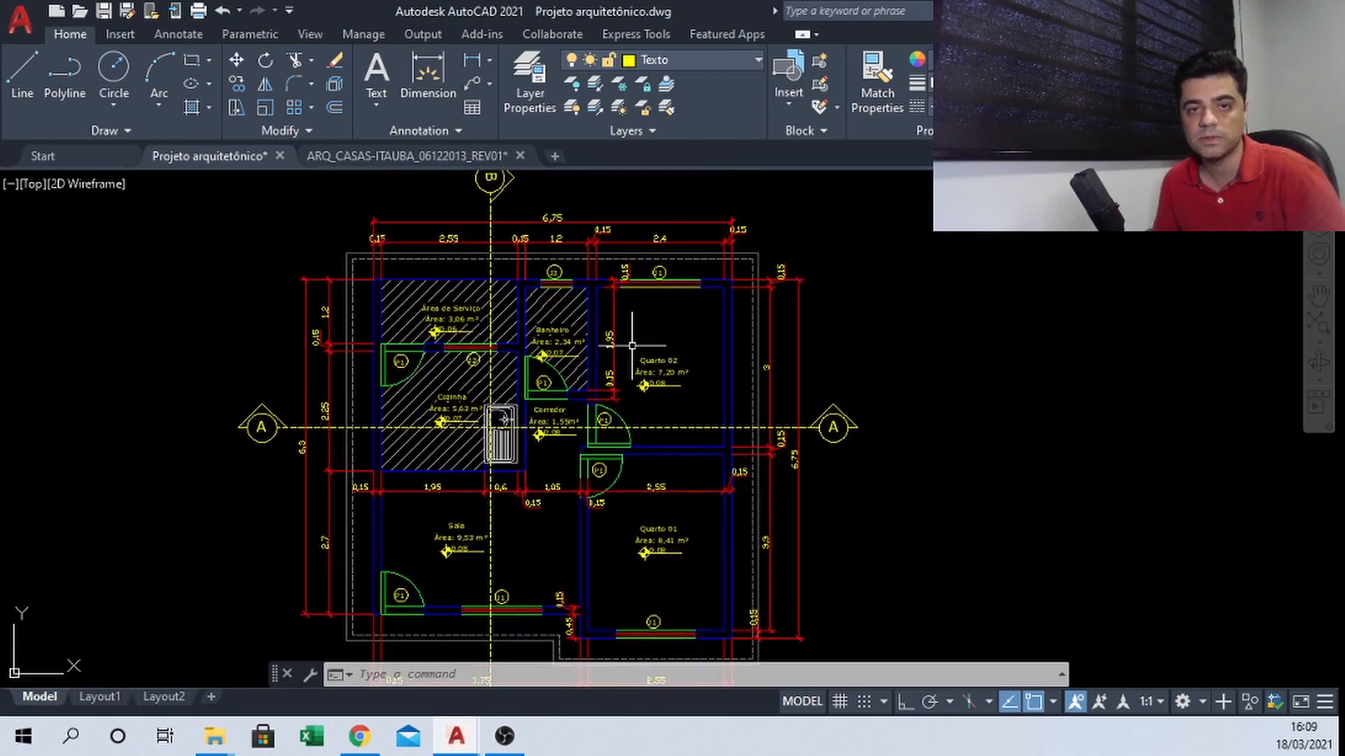
middle_click_drag(624, 310, 628, 361)
scroll(637, 406, "up", 2)
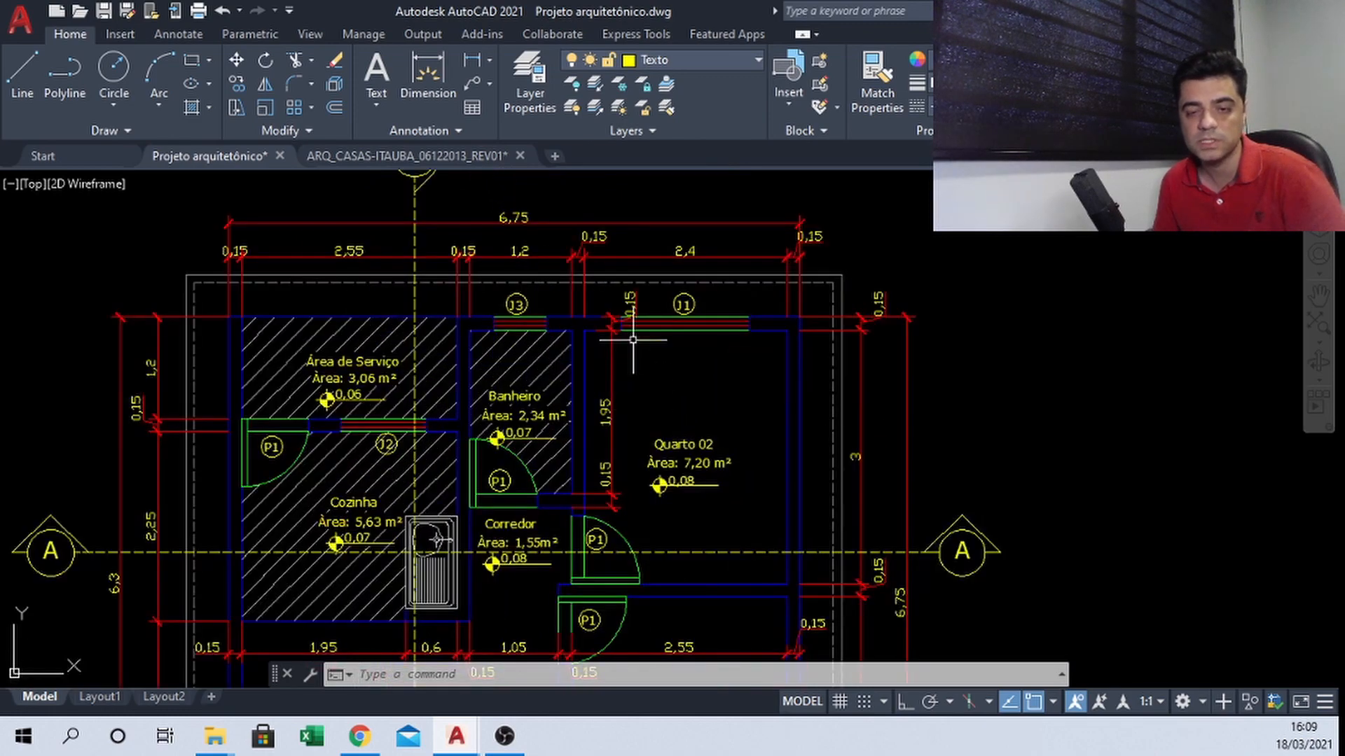
scroll(632, 341, "down", 2)
middle_click_drag(611, 459, 615, 352)
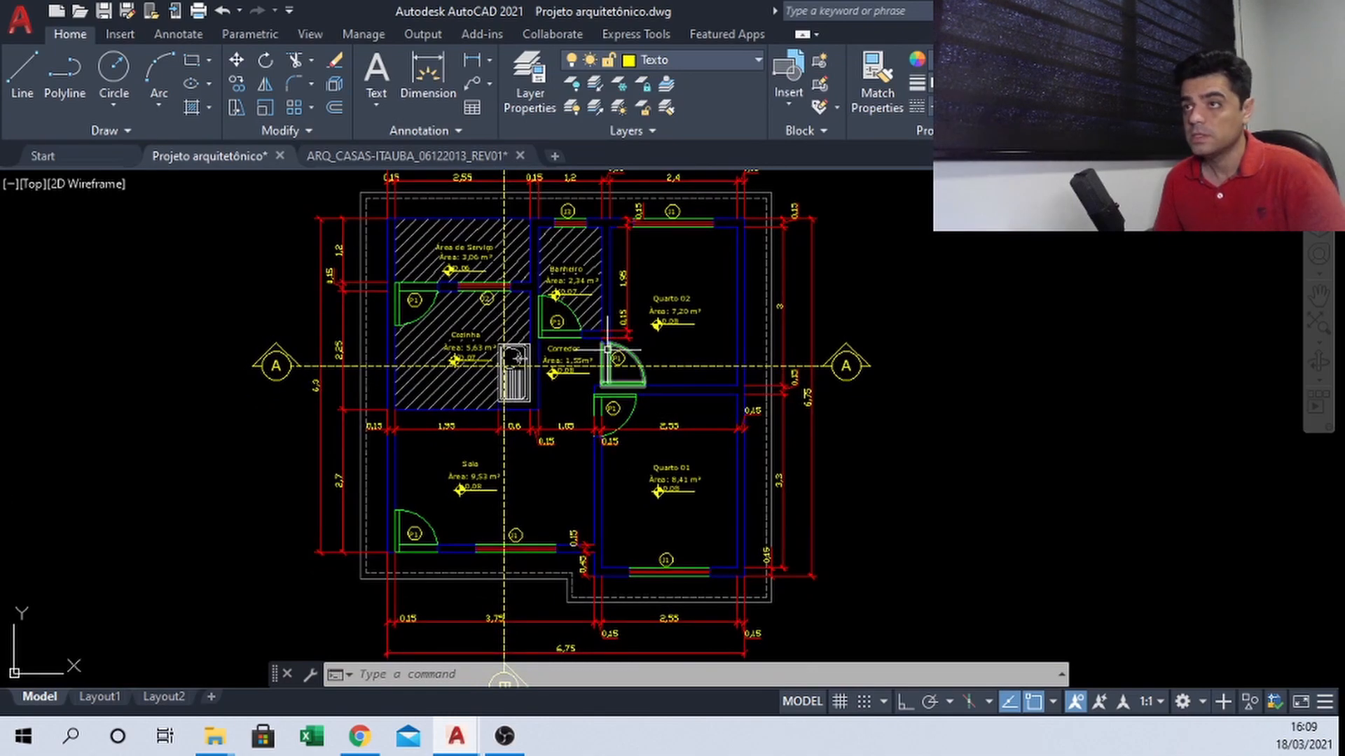
Switch to the ARQ_CASAS-ITAUBA_06122013_REV01 drawing and bring up the section through Cozinha, Circulação and Quarto 2
left_click(487, 154)
scroll(491, 491, "down", 4)
scroll(544, 433, "up", 2)
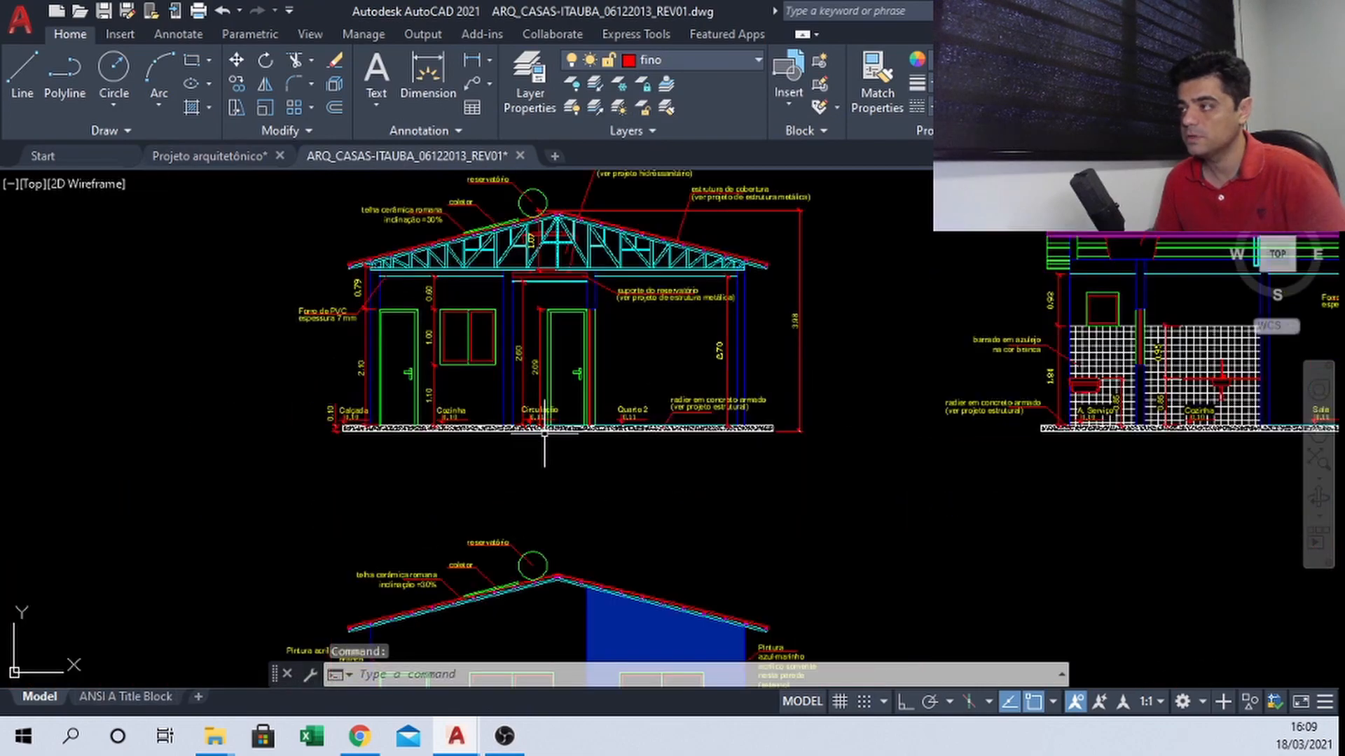
middle_click_drag(517, 354, 356, 429)
mouse_move(355, 367)
middle_mouse_down()
mouse_move(469, 384)
mouse_move(482, 400)
mouse_move(464, 362)
mouse_move(457, 380)
middle_mouse_up()
scroll(438, 397, "up", 2)
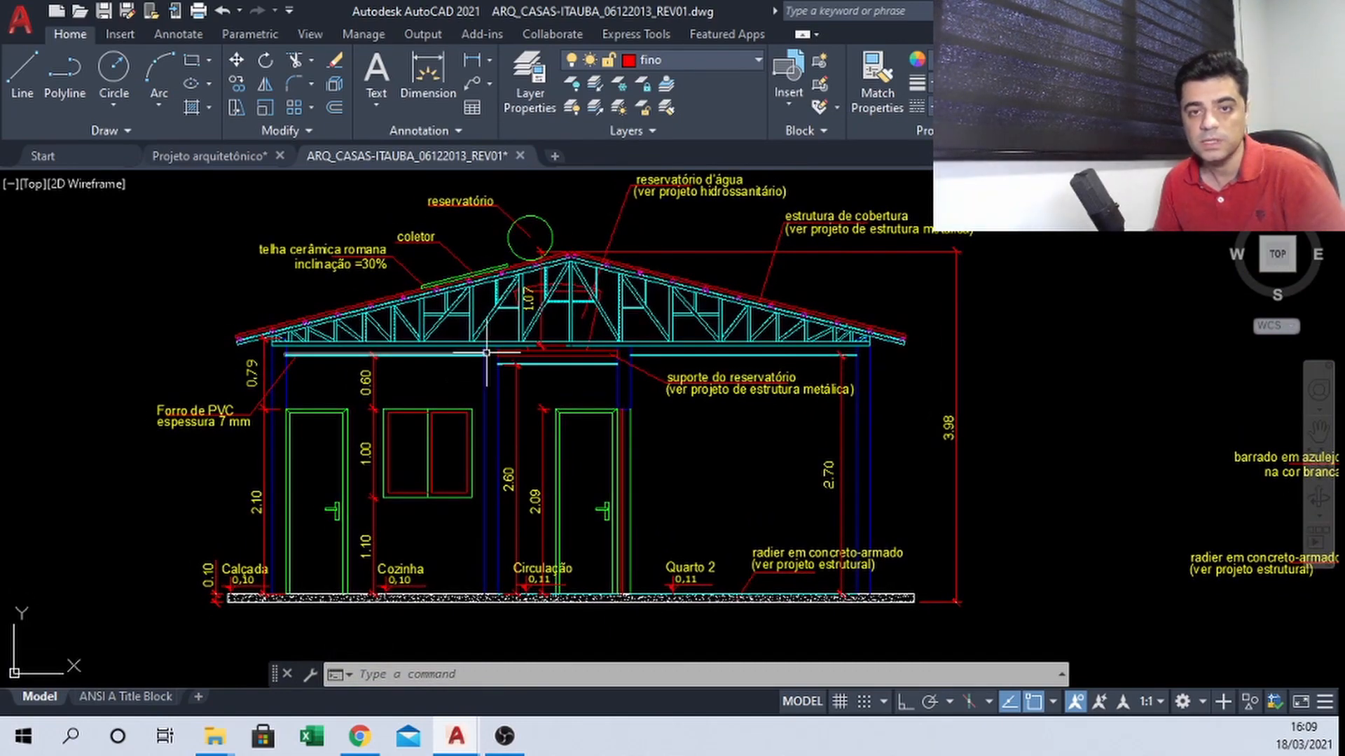
Examine the roof structure in the section, including the truss, roof tiles, ridge and water tank support
scroll(504, 303, "up", 2)
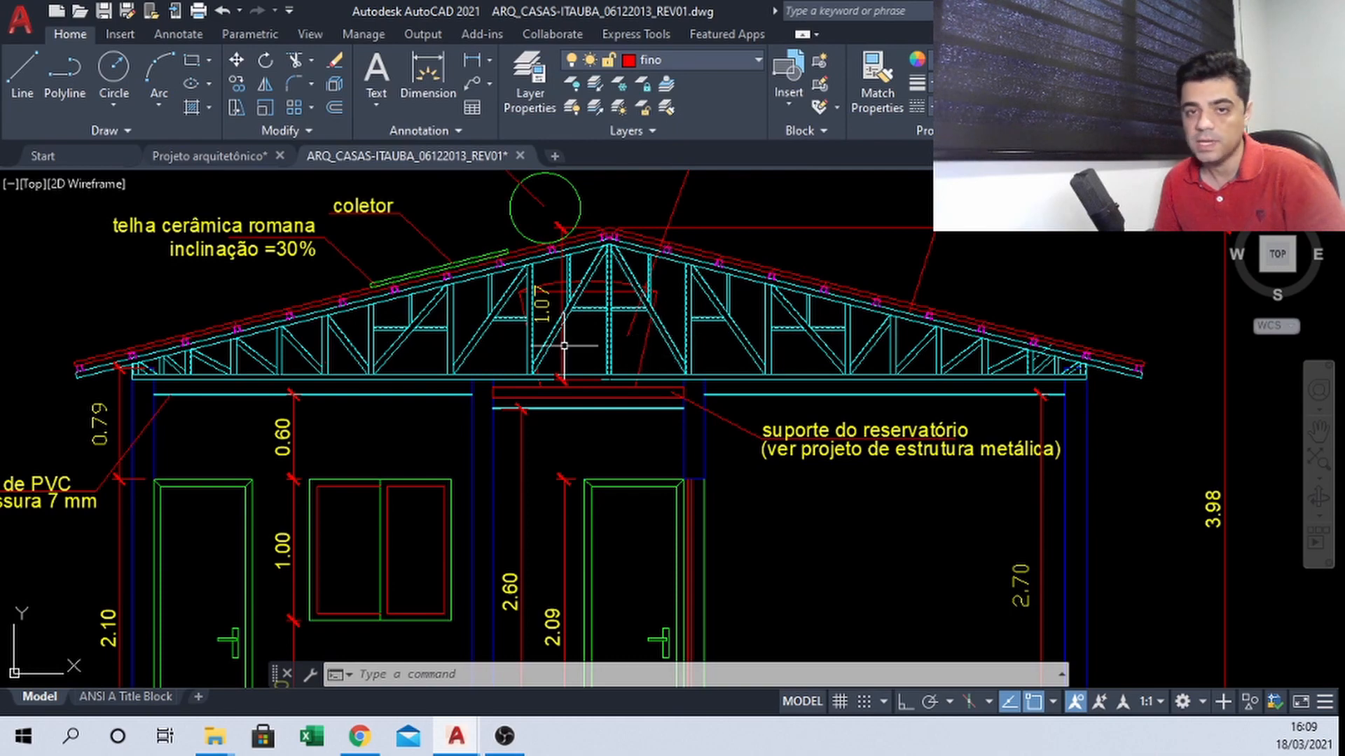
scroll(514, 337, "up", 2)
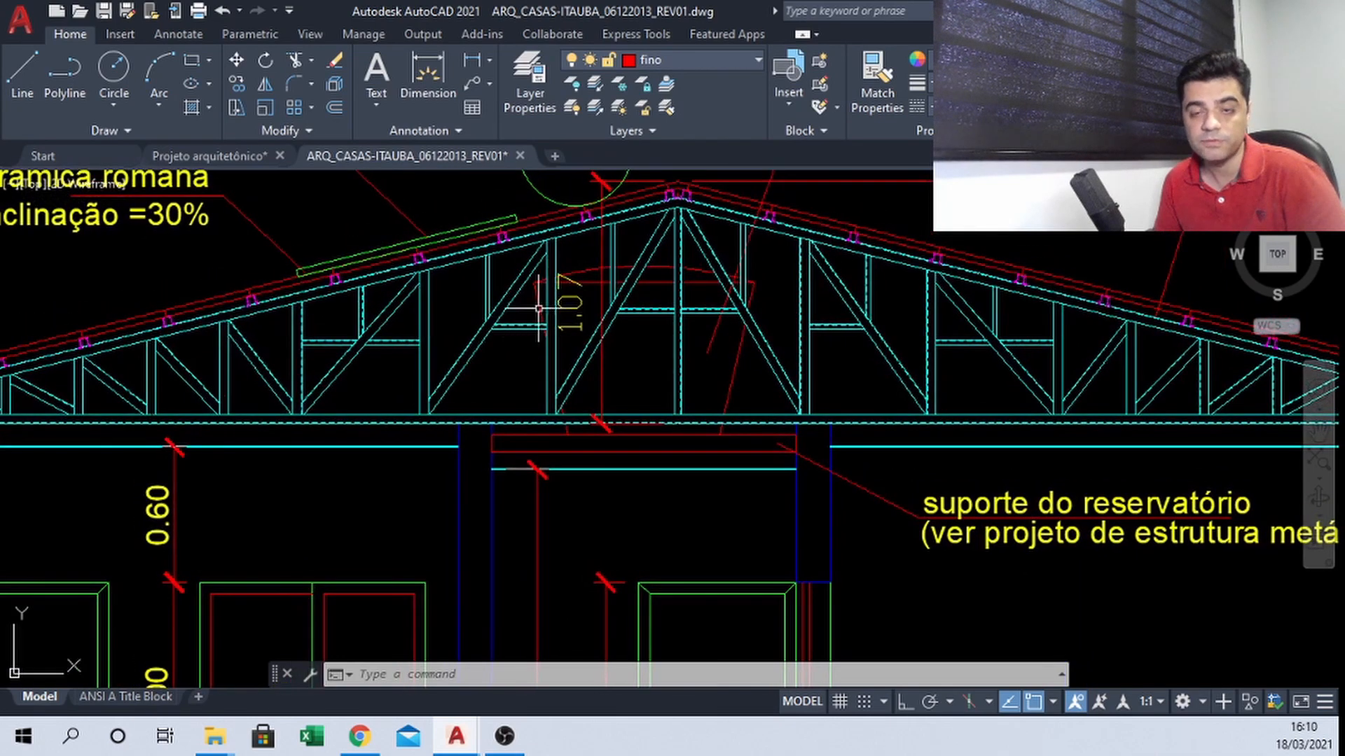
middle_click_drag(539, 308, 574, 343)
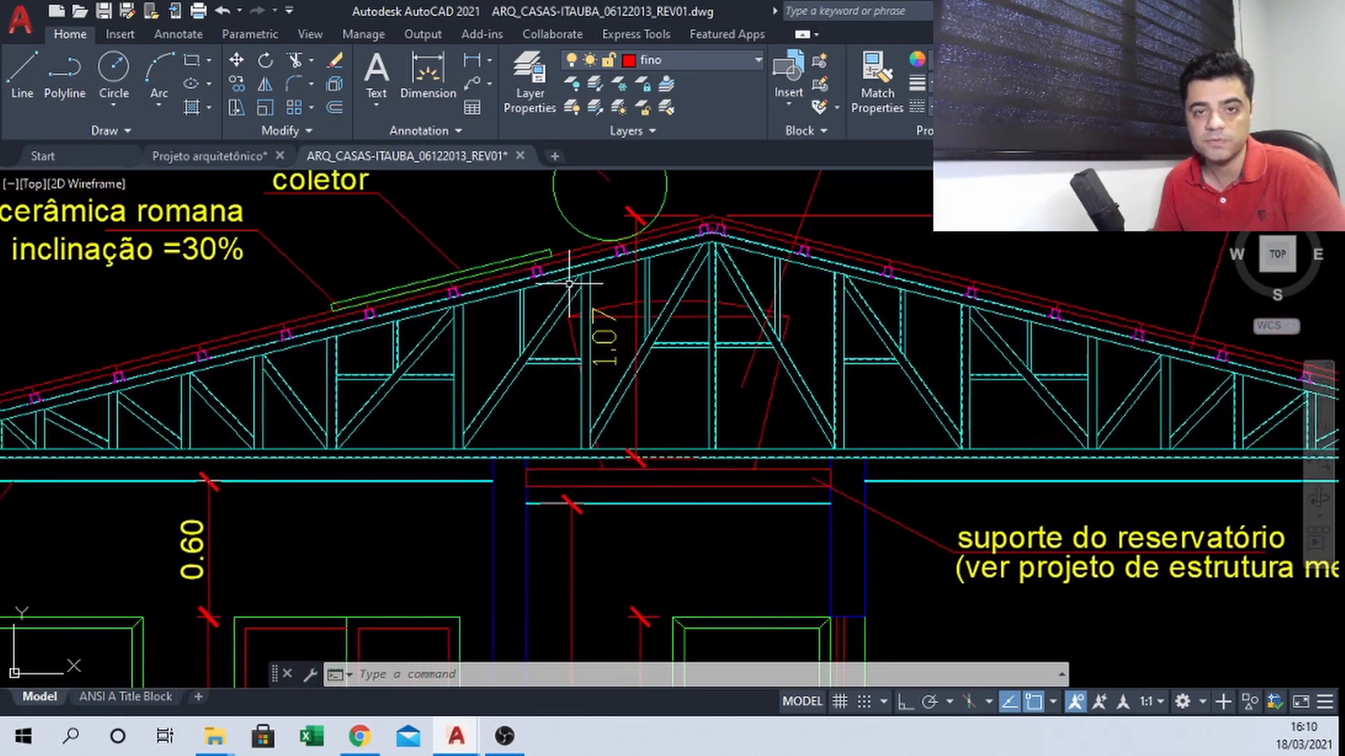
mouse_move(569, 284)
middle_mouse_down()
mouse_move(638, 330)
mouse_move(604, 298)
middle_mouse_up()
scroll(605, 314, "down", 2)
scroll(601, 336, "up", 2)
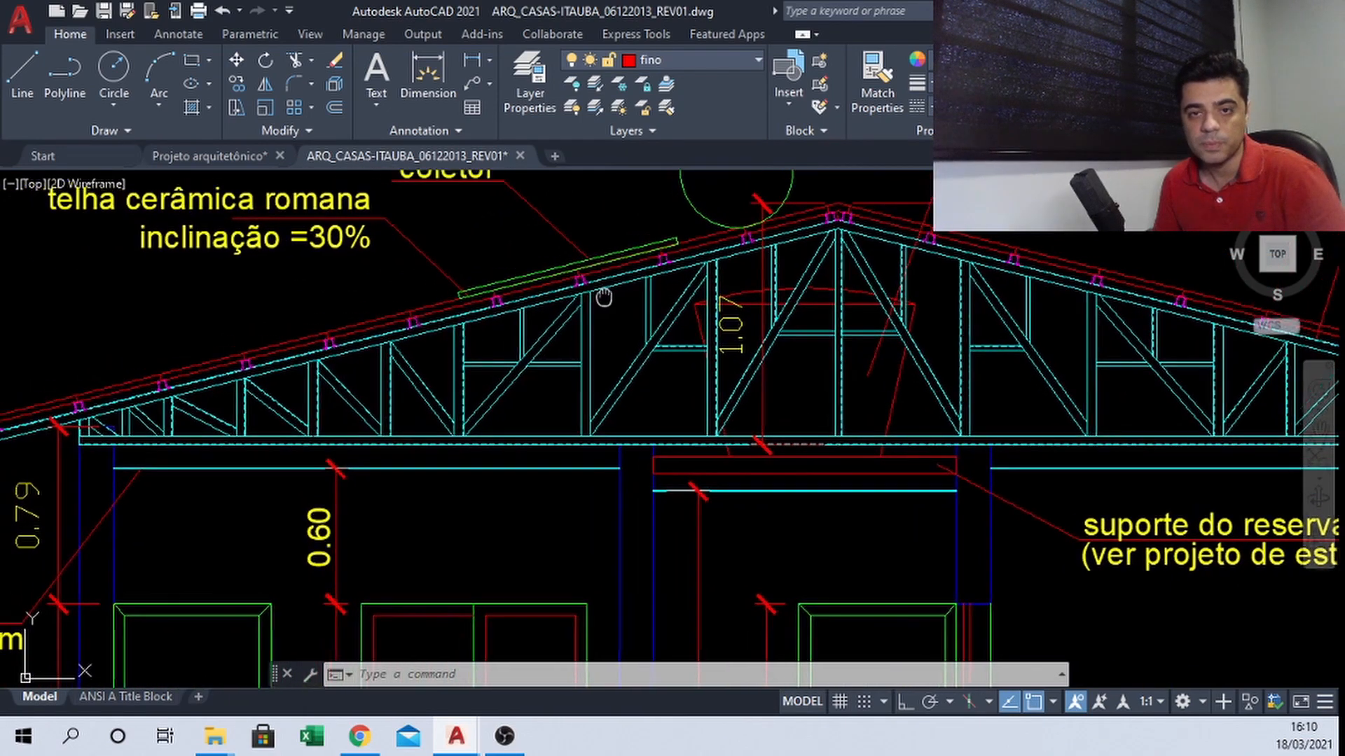
scroll(612, 312, "down", 2)
middle_click_drag(659, 354, 610, 331)
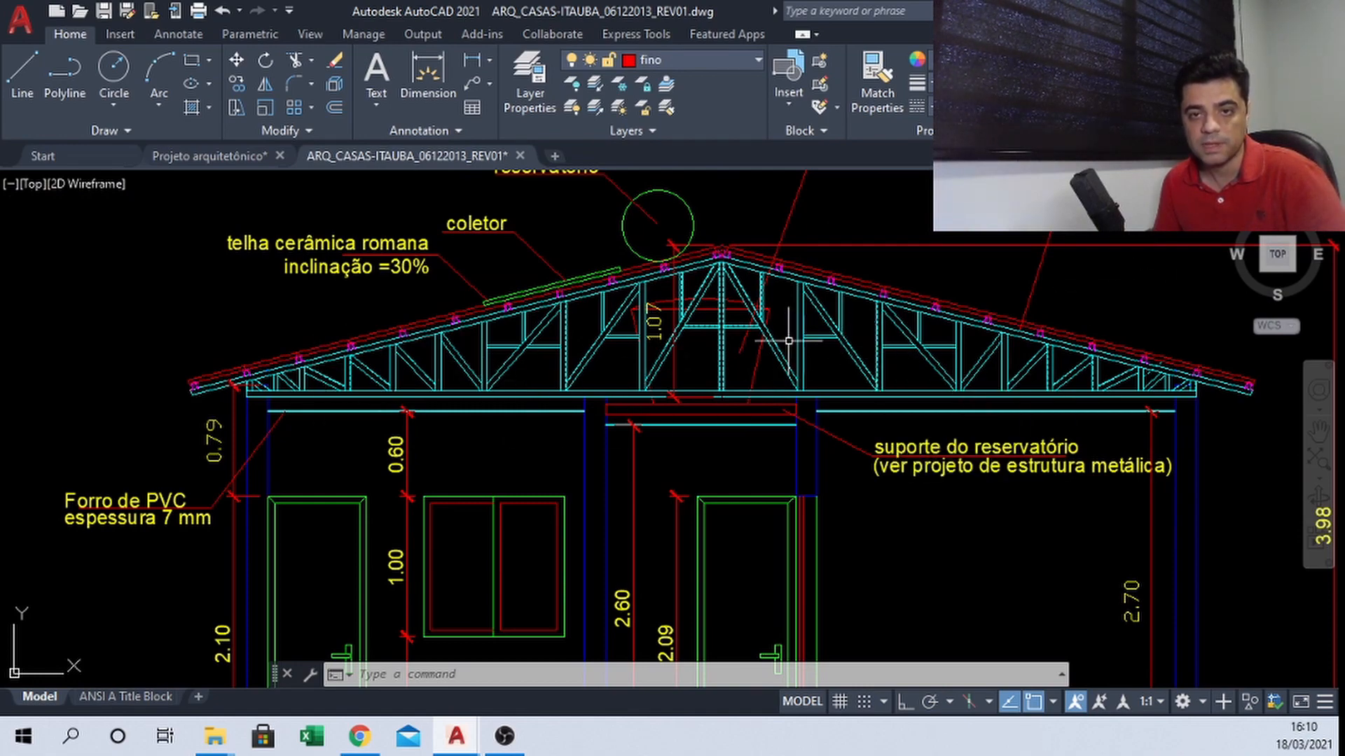
middle_click_drag(775, 307, 758, 334)
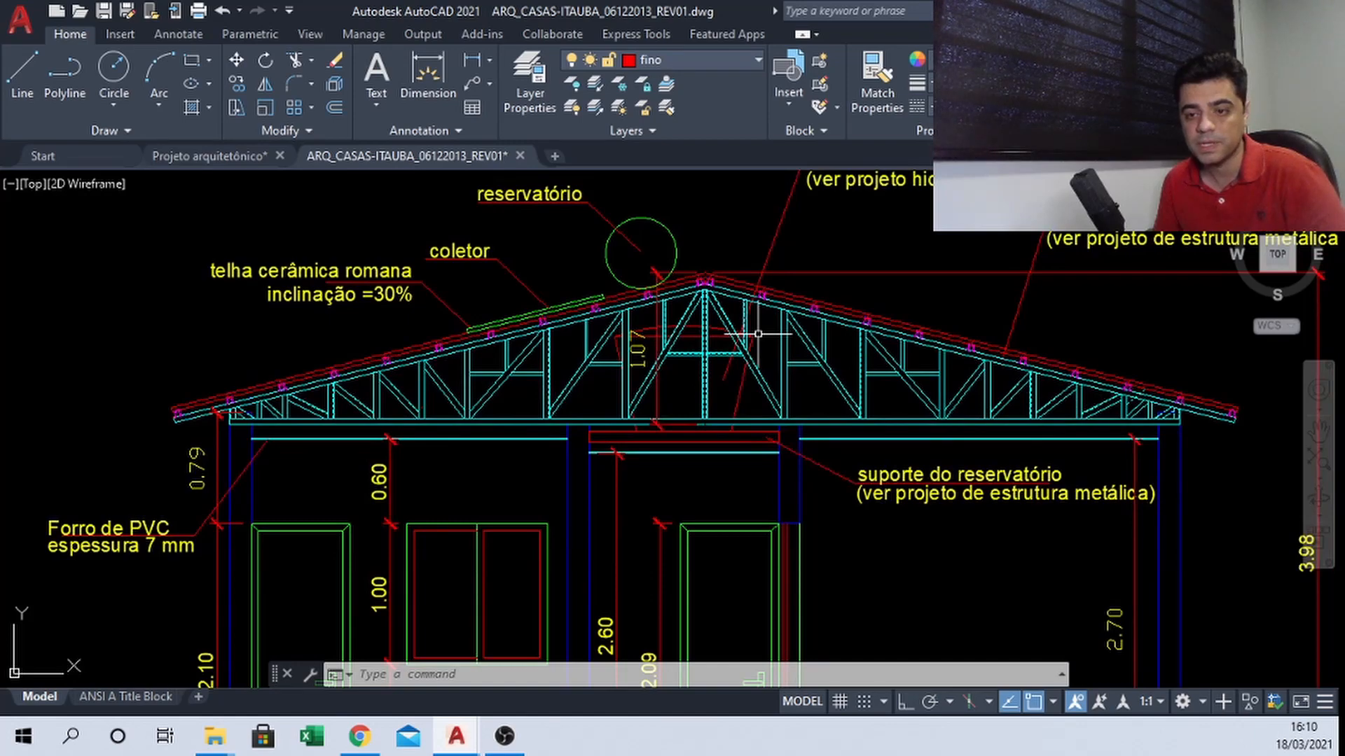
scroll(737, 324, "up", 2)
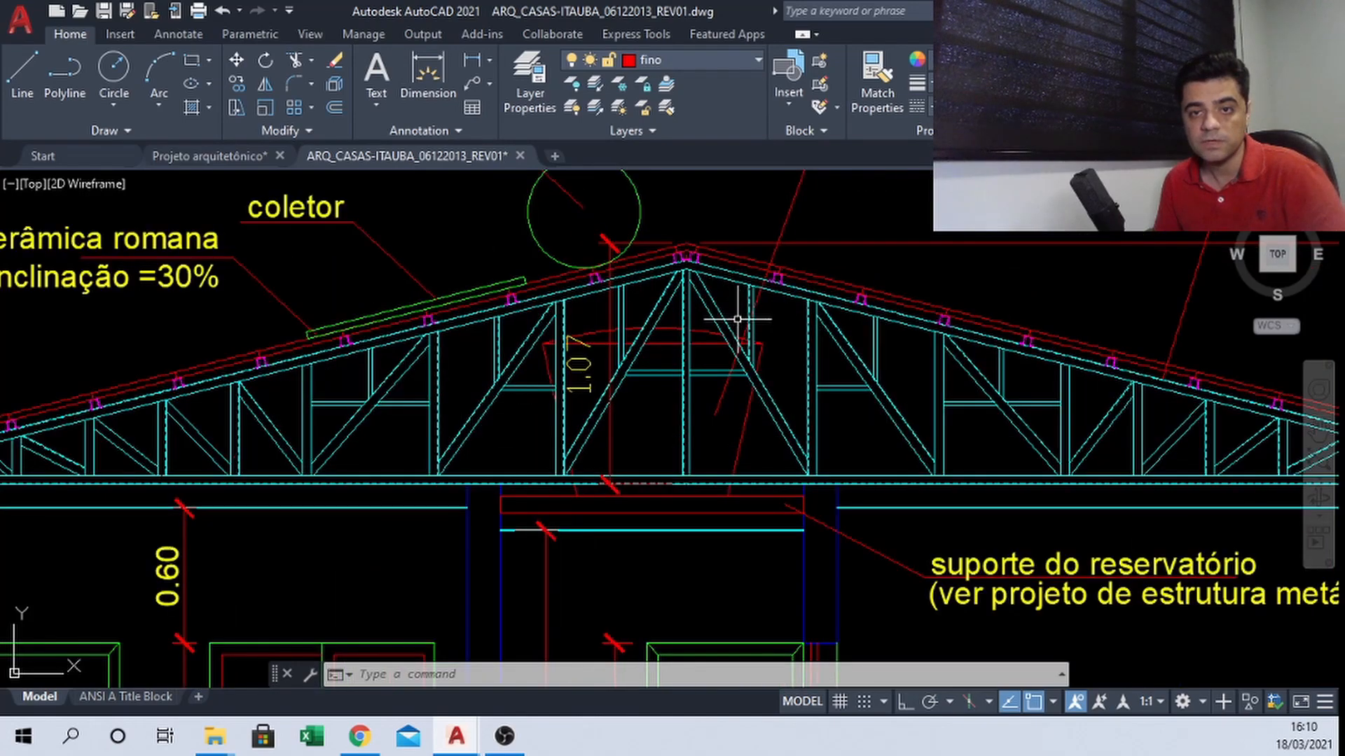
middle_click_drag(737, 324, 767, 341)
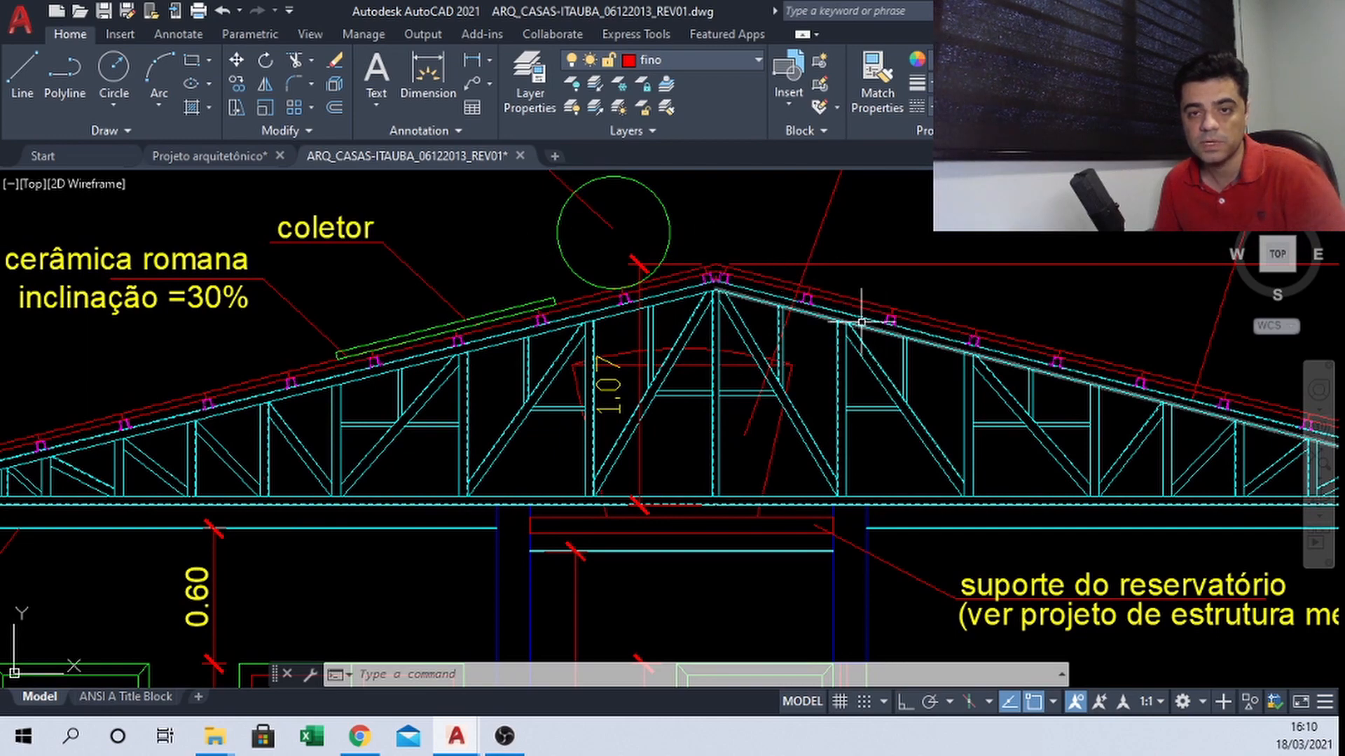
middle_click_drag(862, 323, 824, 316)
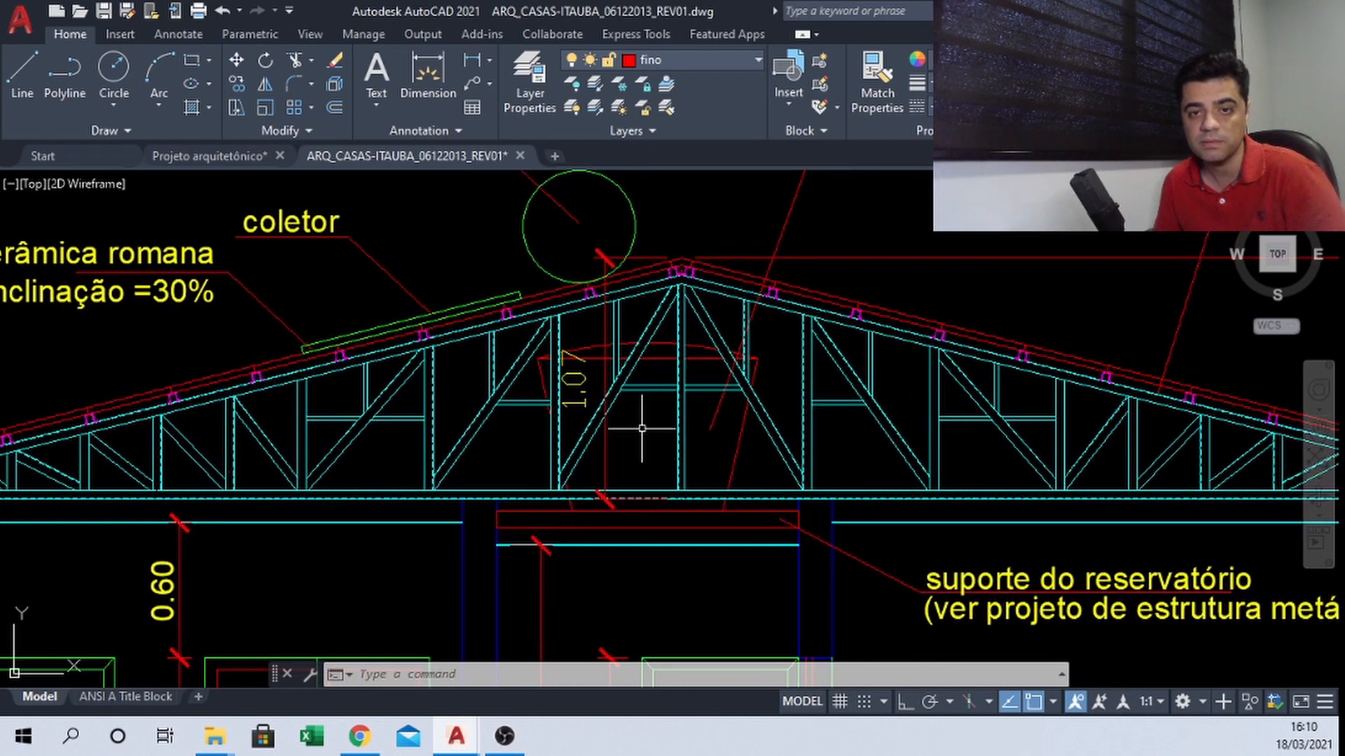
middle_click_drag(756, 476, 708, 390)
scroll(721, 396, "down", 5)
scroll(665, 325, "up", 5)
middle_click_drag(662, 322, 690, 381)
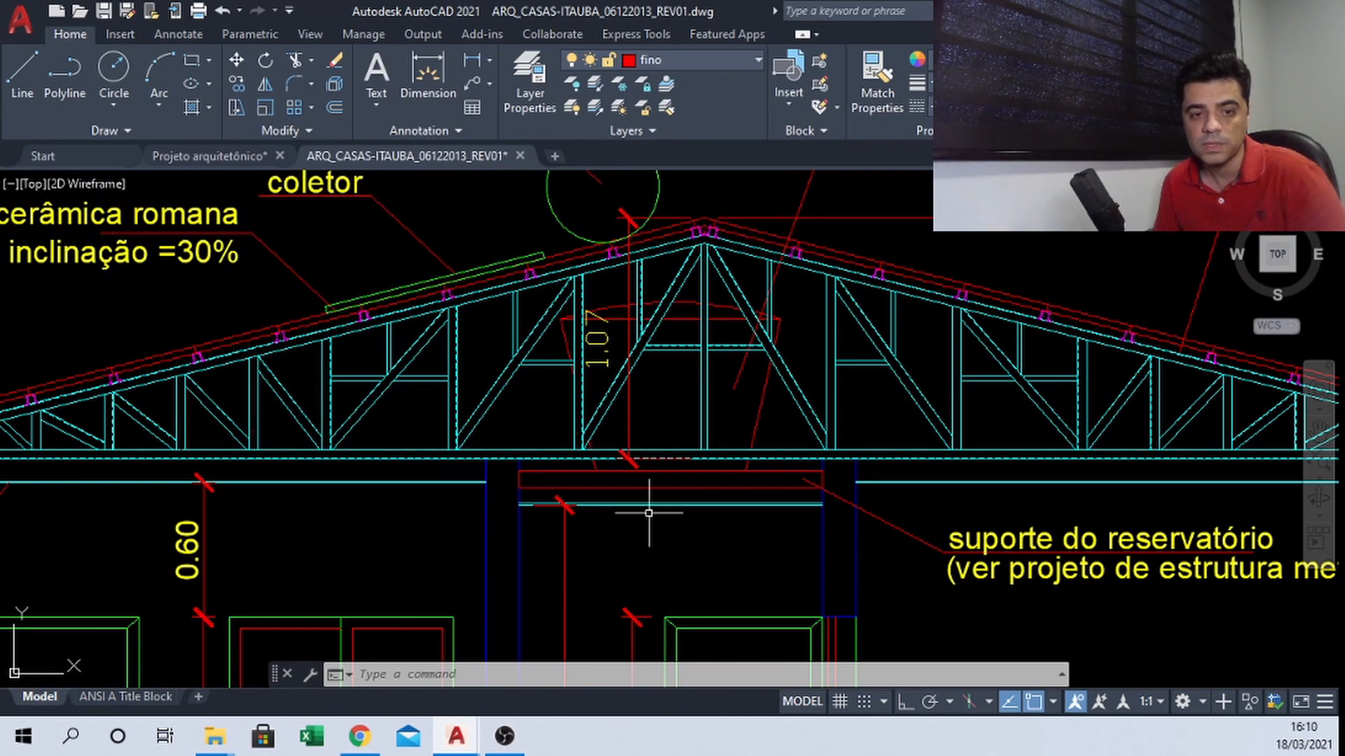
middle_click_drag(809, 378, 822, 409)
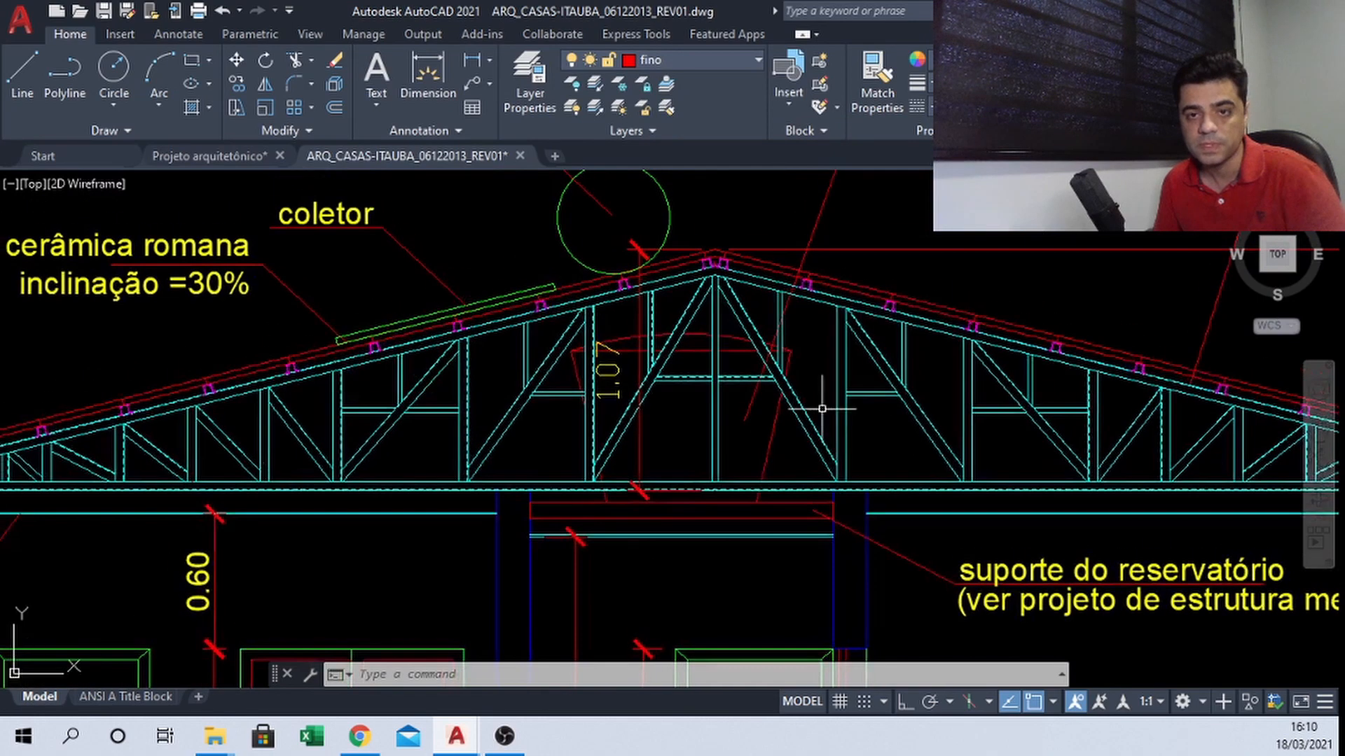
Examine the full section from roof to floor slab, including the doors, height dimensions and floor levels
scroll(799, 391, "down", 5)
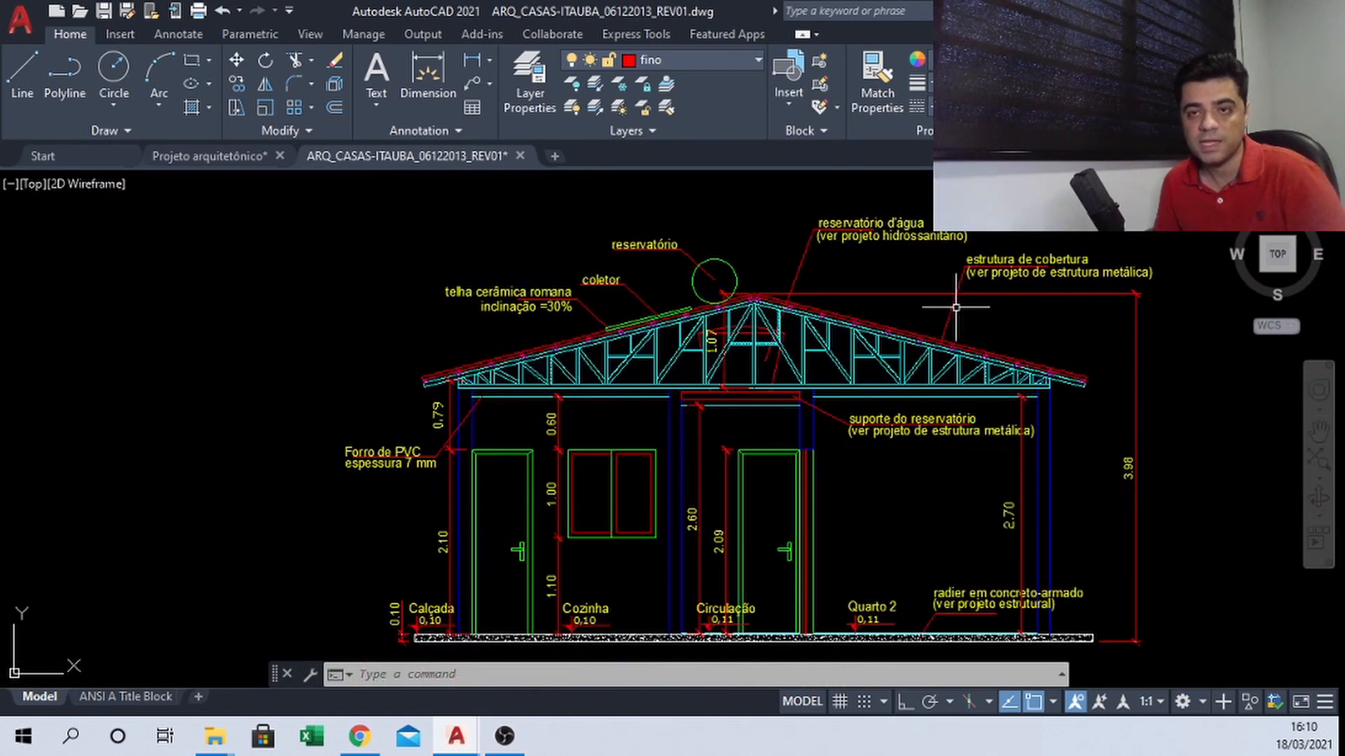
mouse_move(779, 395)
middle_mouse_down()
mouse_move(767, 353)
mouse_move(766, 367)
middle_mouse_up()
scroll(832, 384, "up", 2)
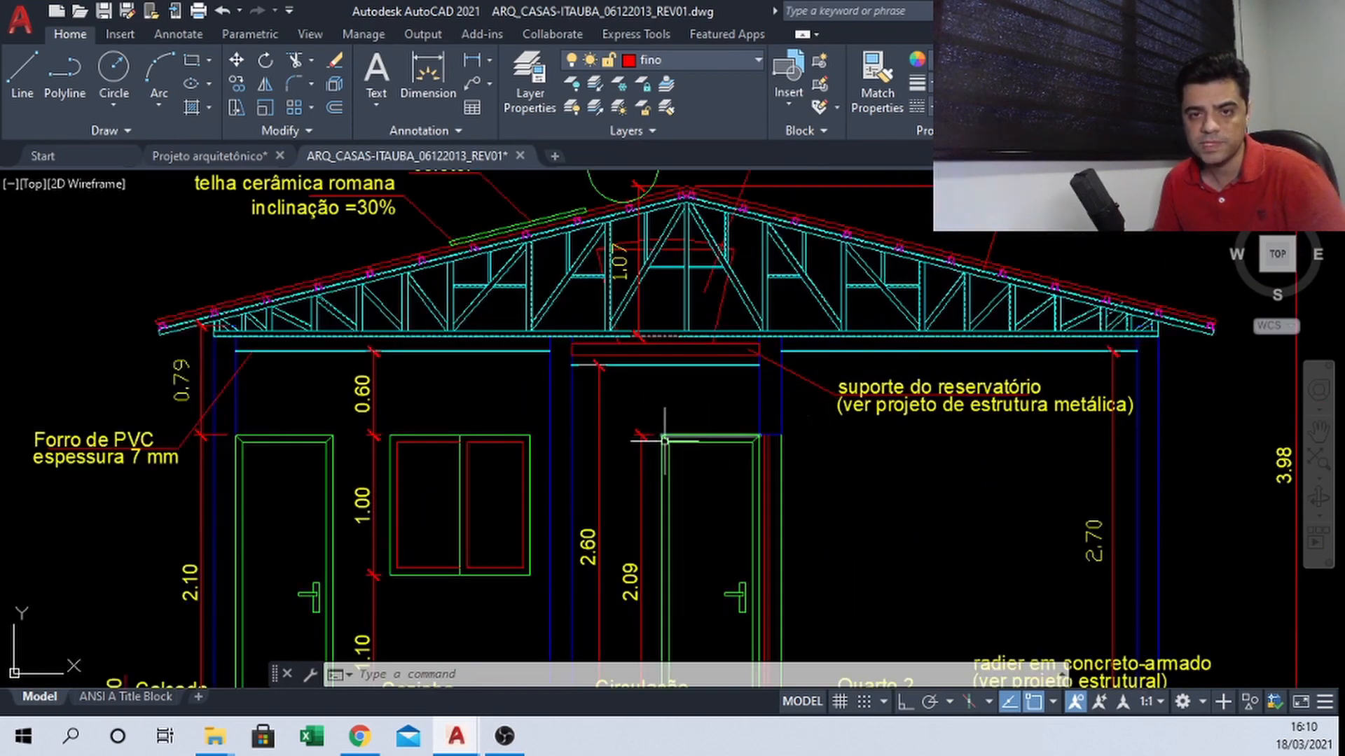
mouse_move(578, 423)
middle_mouse_down()
mouse_move(561, 332)
mouse_move(589, 388)
middle_mouse_up()
scroll(711, 471, "up", 8)
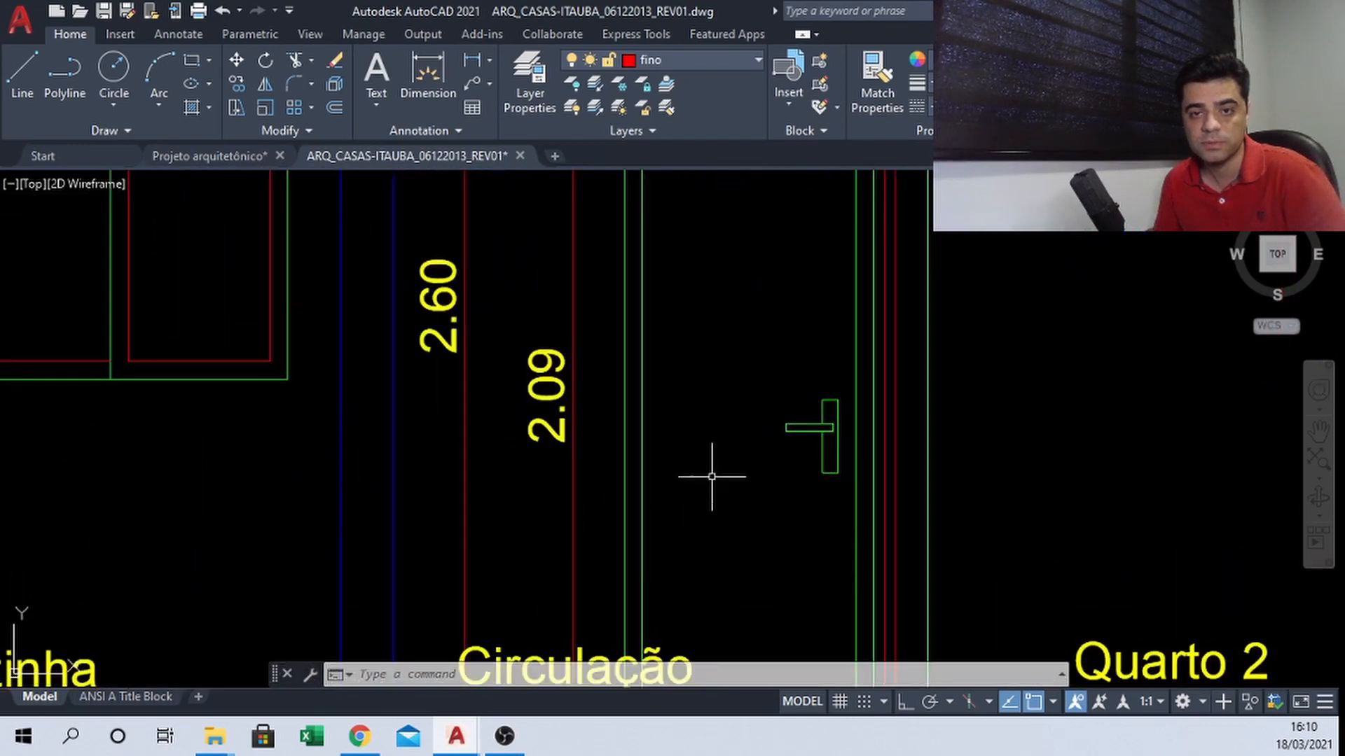
scroll(802, 407, "down", 2)
scroll(799, 373, "down", 8)
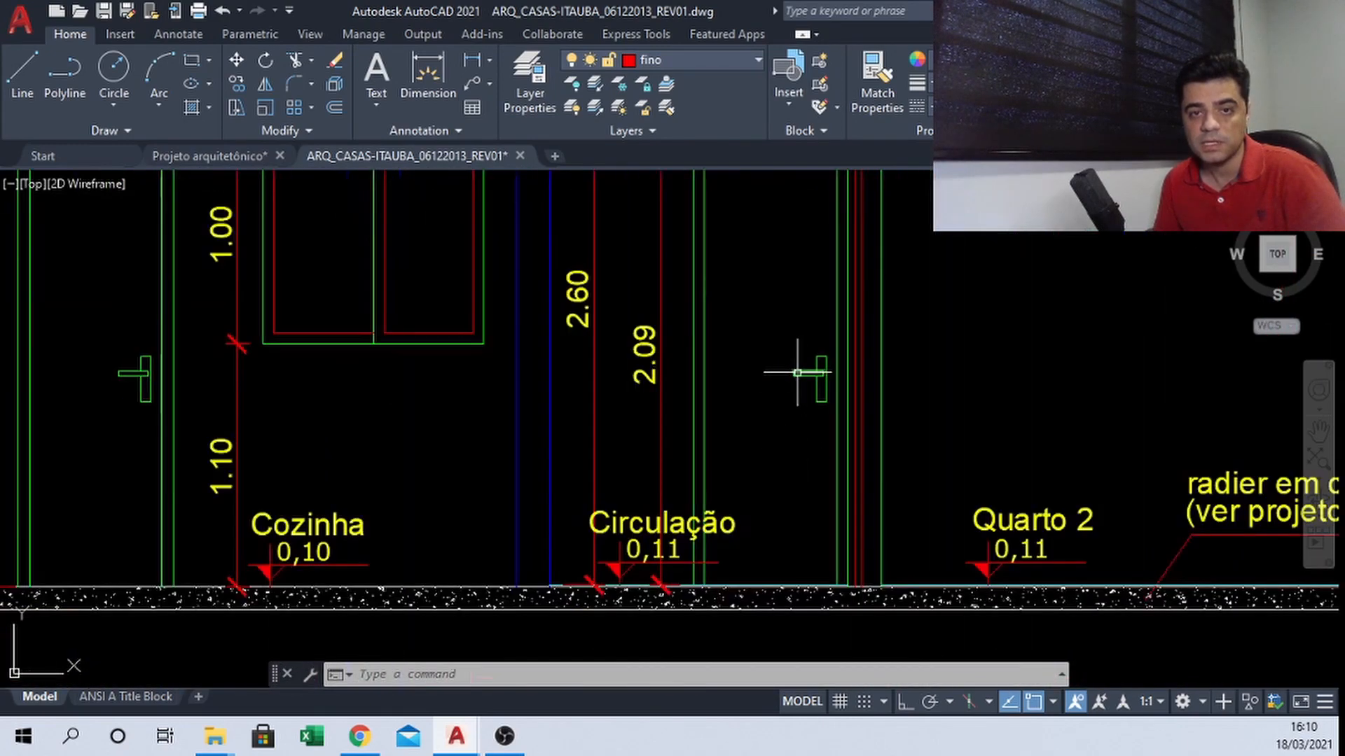
middle_click_drag(762, 312, 716, 408)
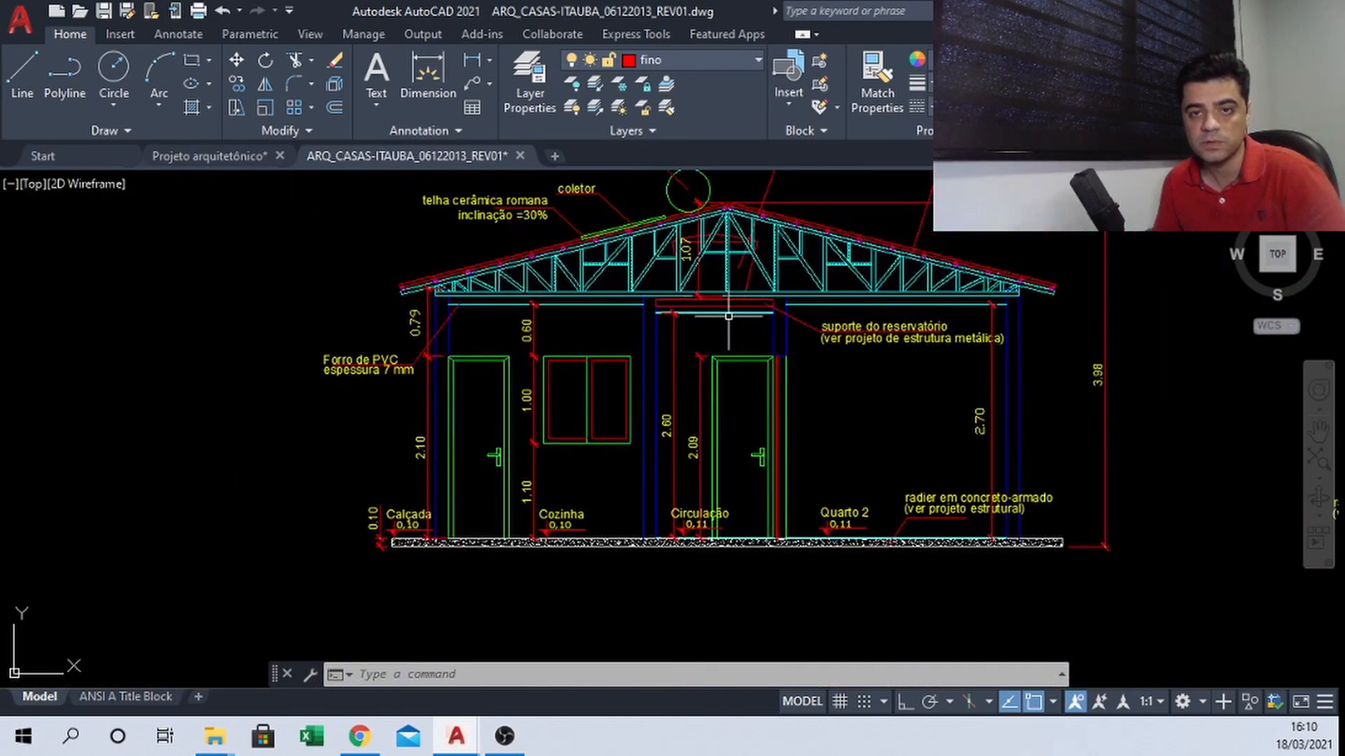
Inspect the collector and reservoir above the roof slope, together with their annotations
scroll(701, 326, "up", 3)
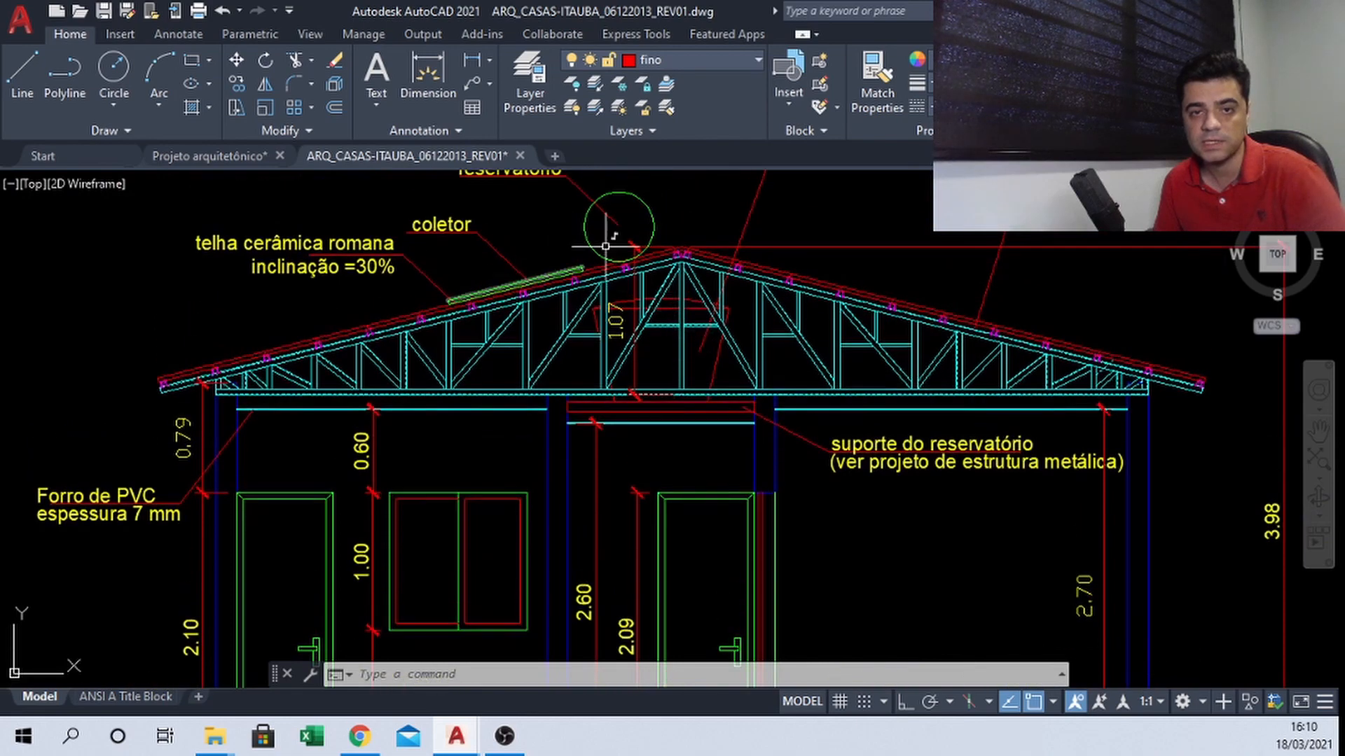
middle_click_drag(590, 268, 605, 289)
scroll(605, 289, "down", 3)
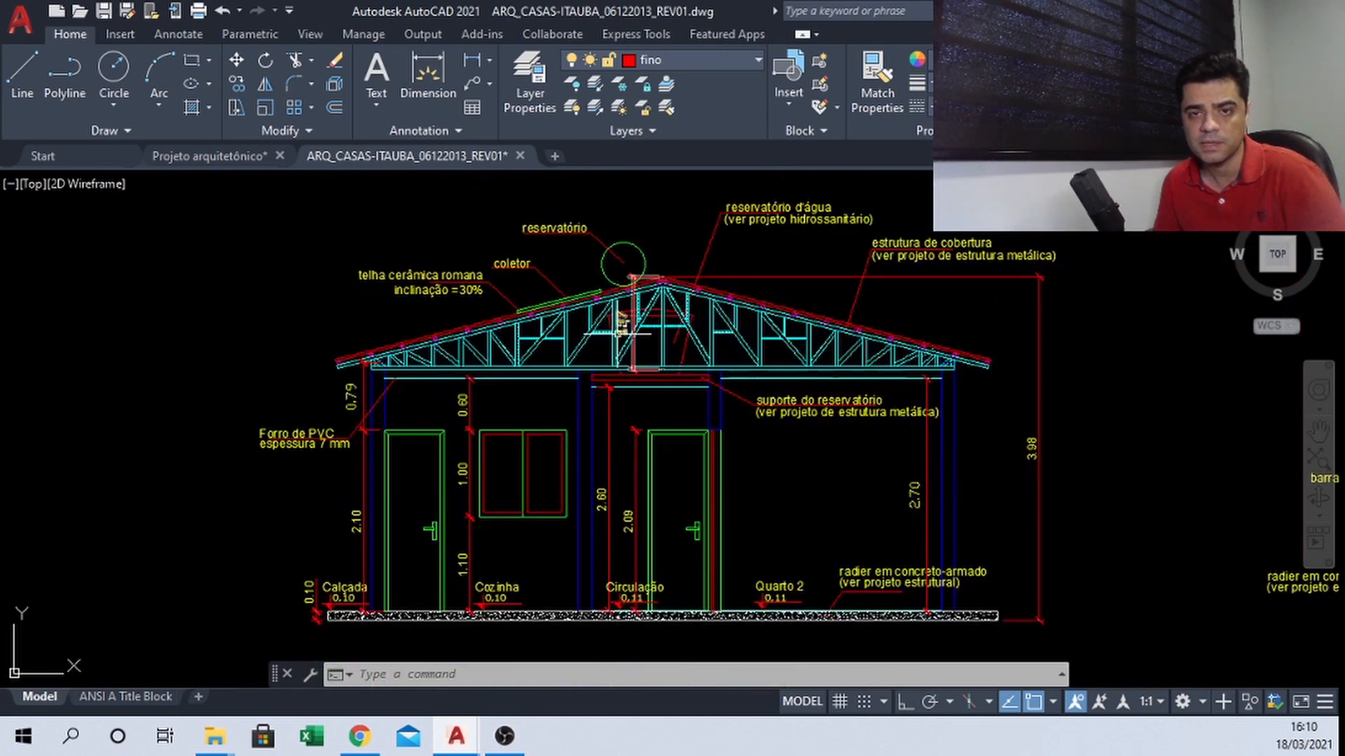
scroll(561, 283, "up", 3)
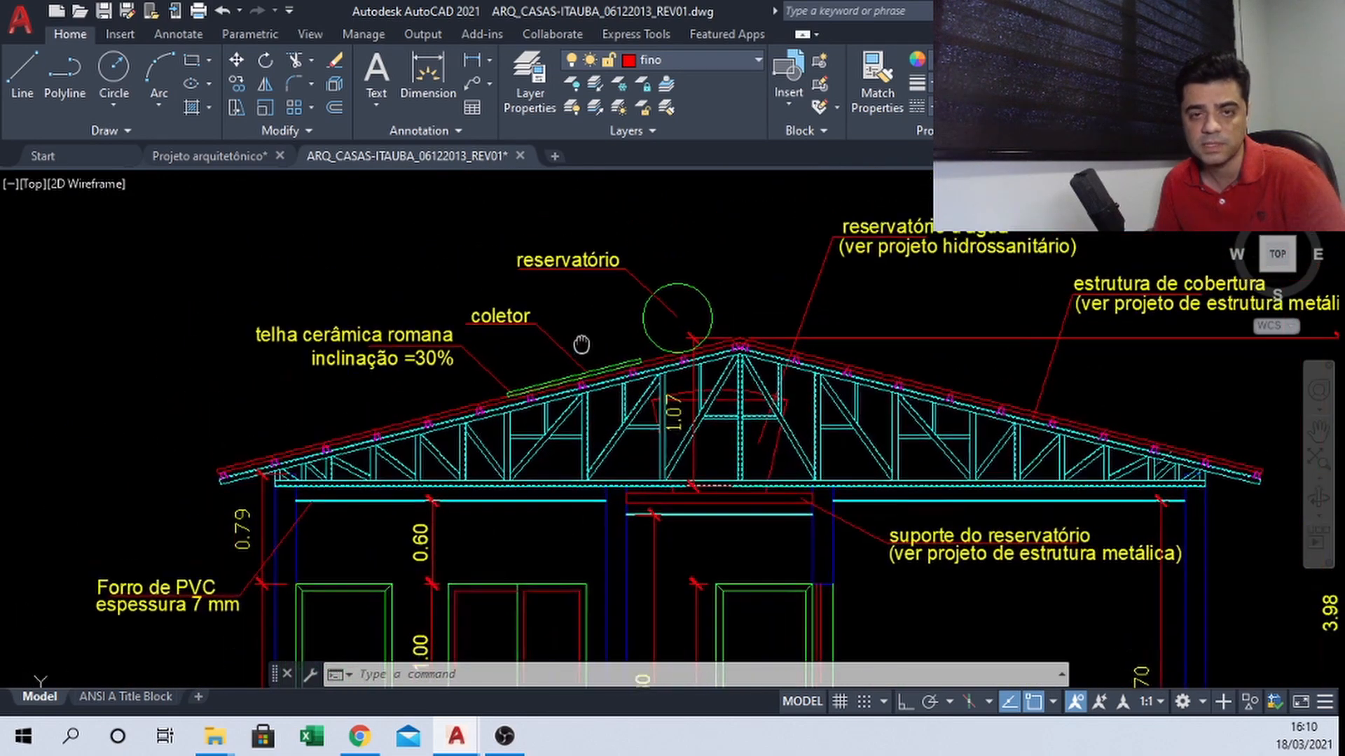
scroll(611, 312, "up", 2)
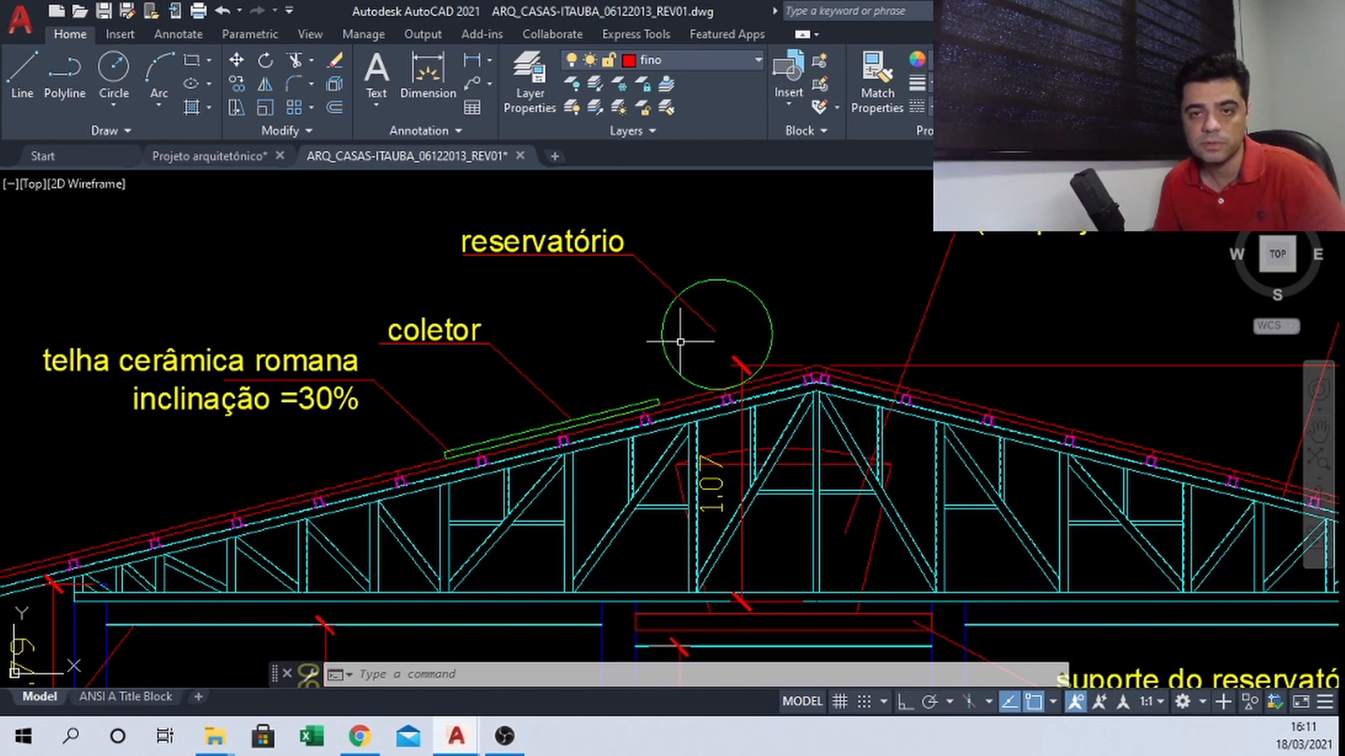
Examine the reference section from the roof truss down through the ceiling, window and doors to the floor slab, including the vertical dimensions
scroll(680, 342, "down", 5)
scroll(712, 314, "up", 5)
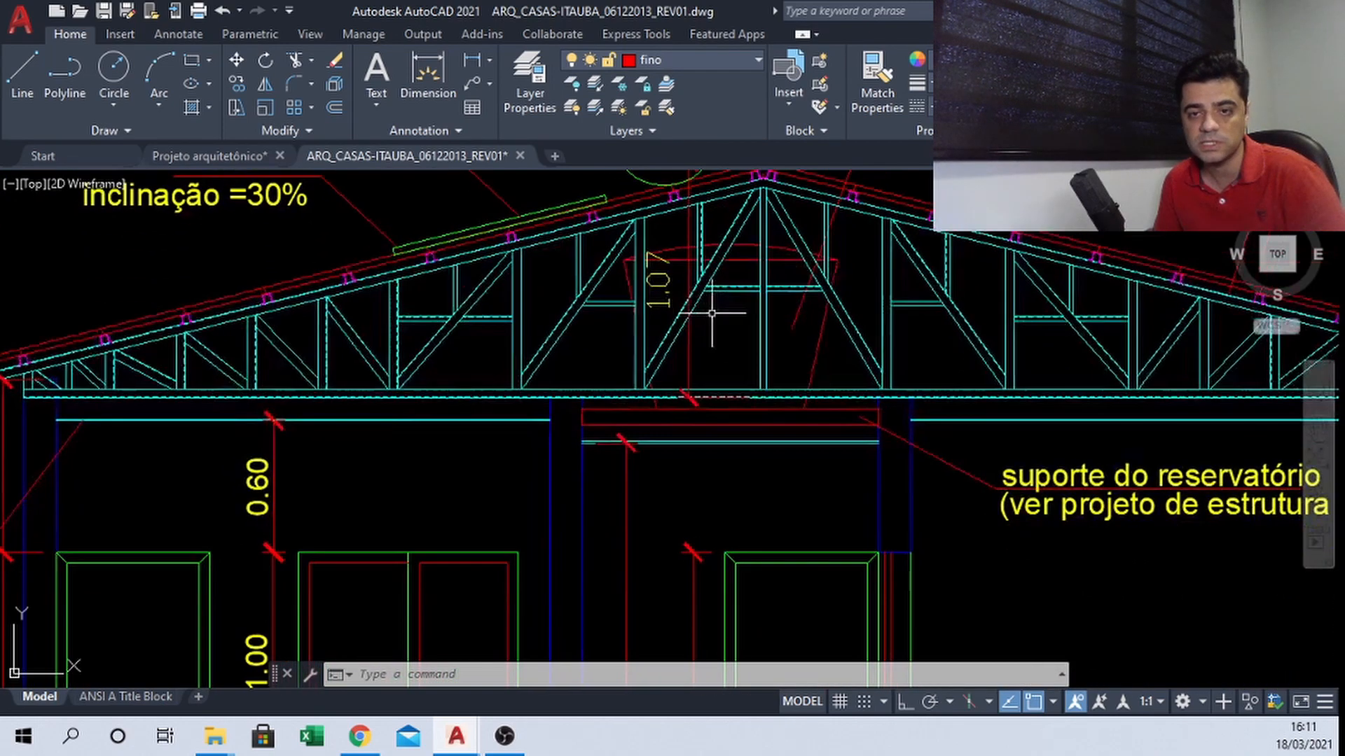
scroll(712, 314, "down", 4)
middle_click_drag(711, 389, 636, 389)
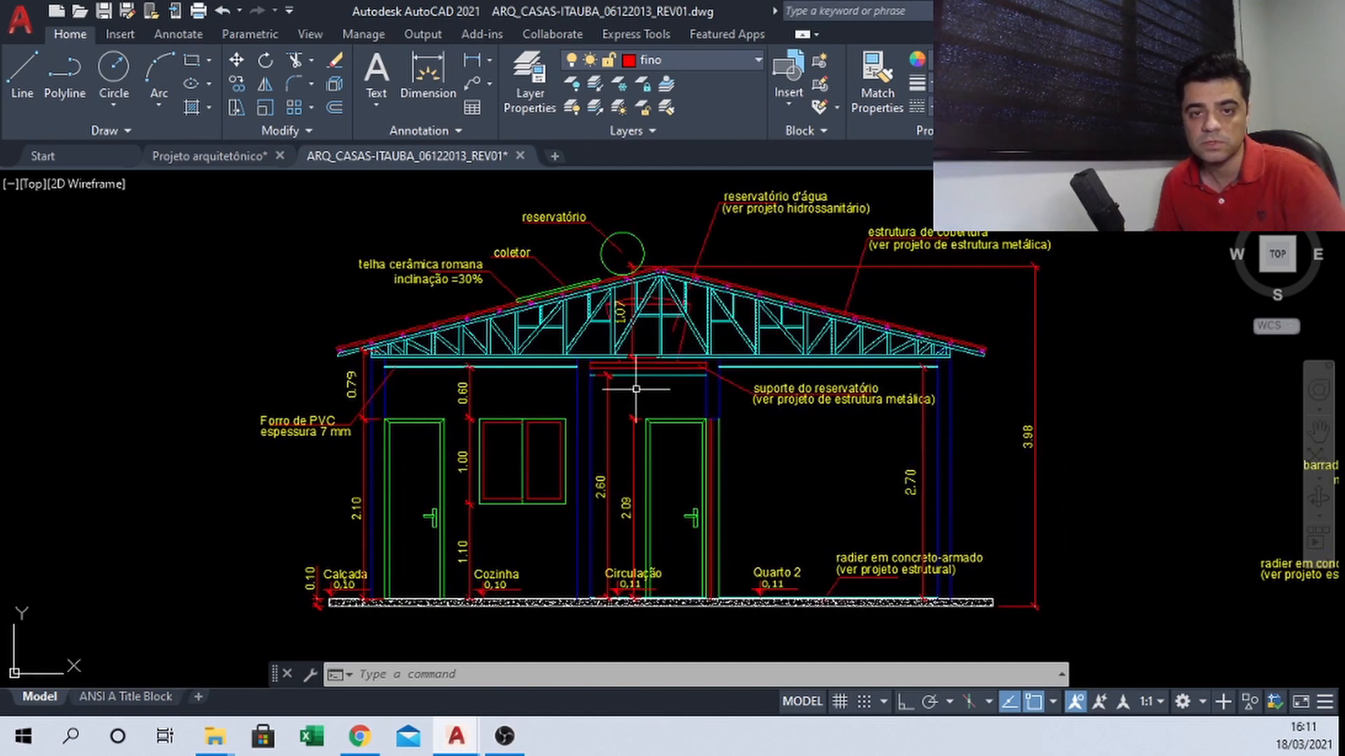
scroll(354, 536, "up", 2)
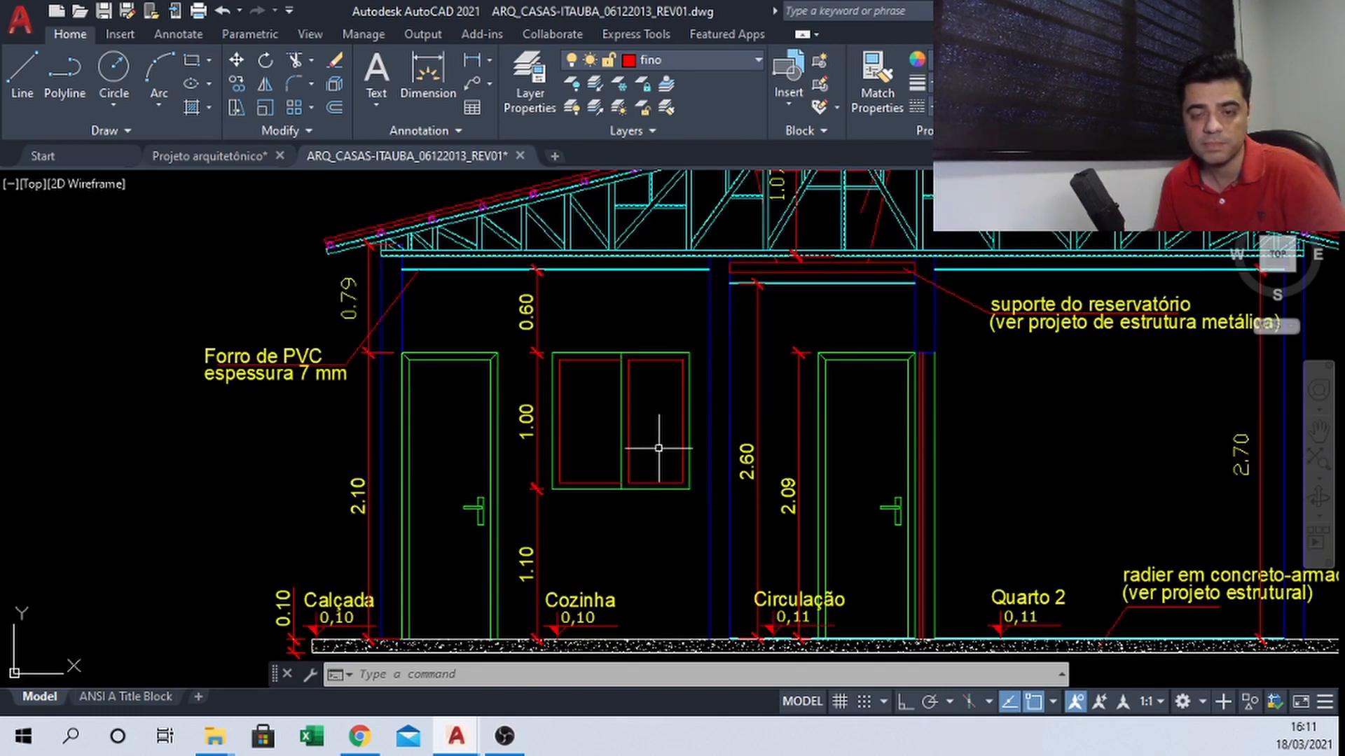
middle_click_drag(659, 449, 492, 450)
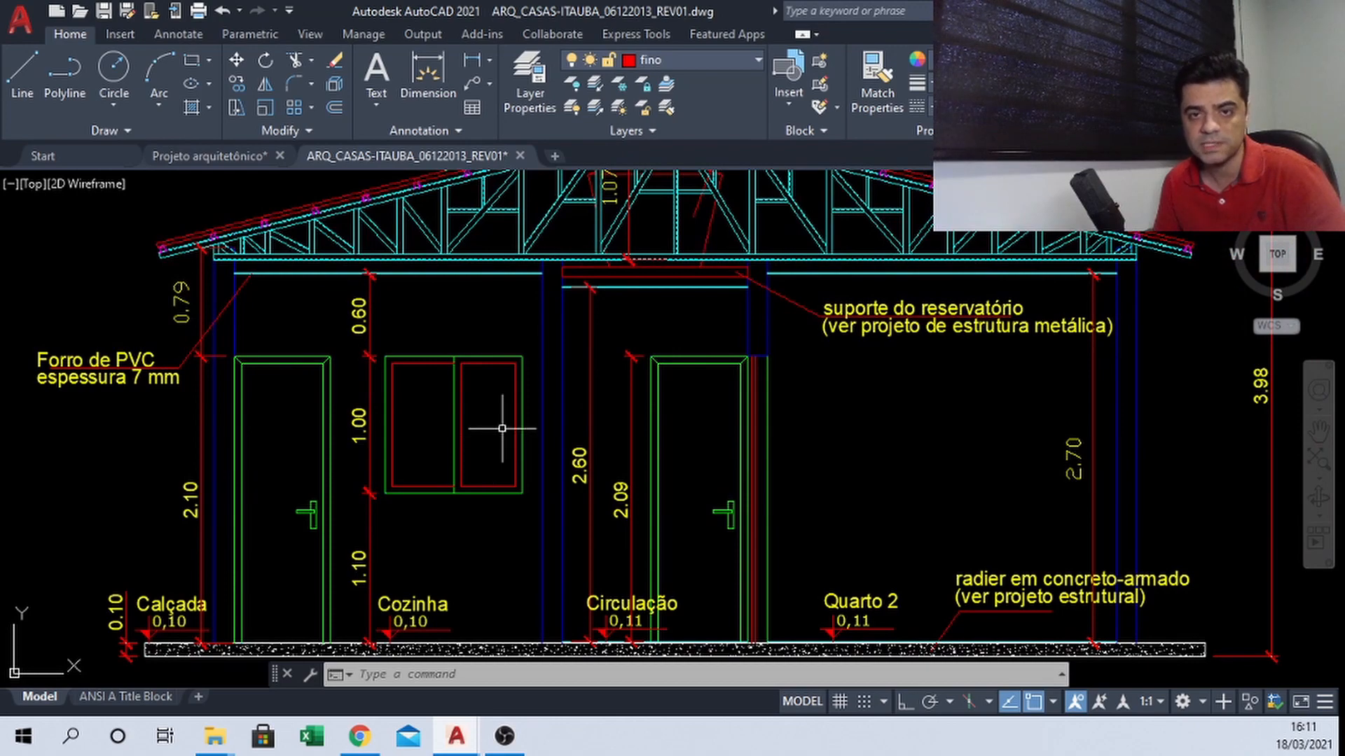
middle_click_drag(502, 386, 476, 390)
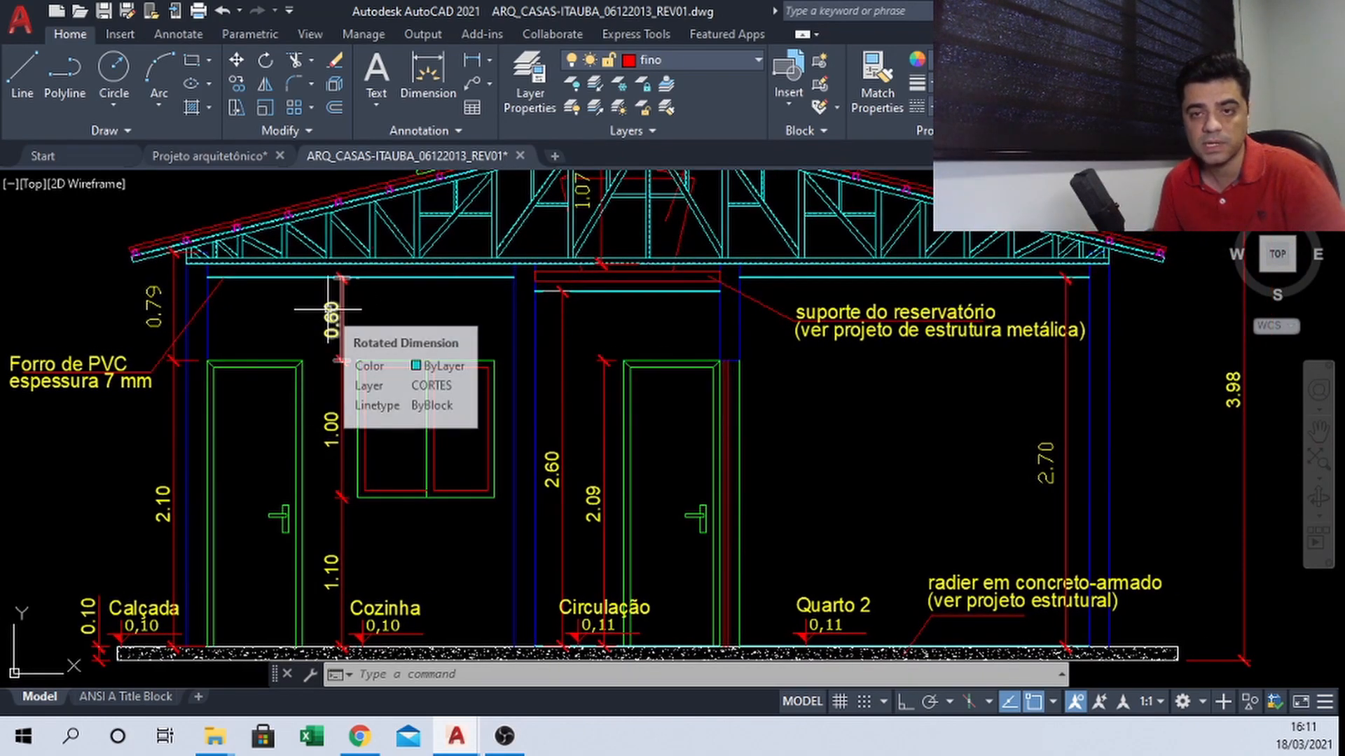
scroll(545, 364, "down", 2)
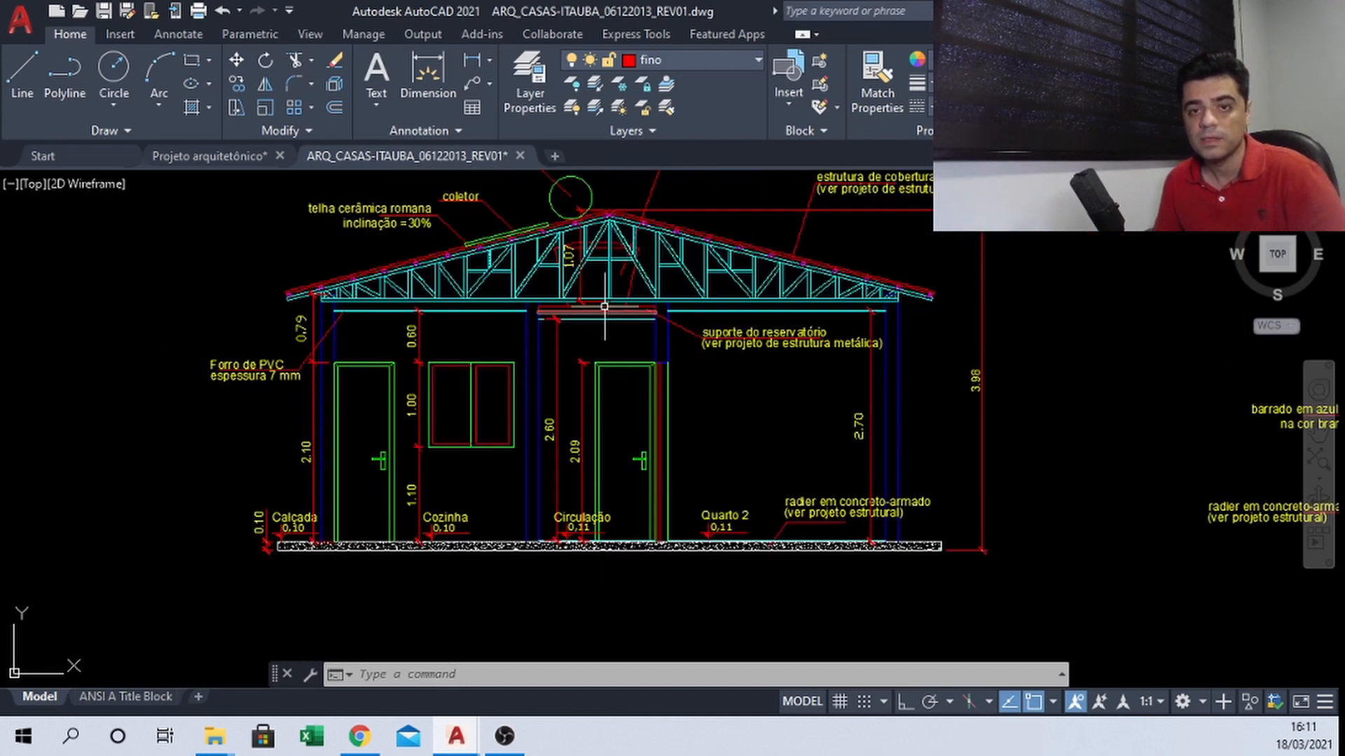
Switch to the Projeto arquitetônico drawing and show the whole floor plan with free space above it
left_click(192, 156)
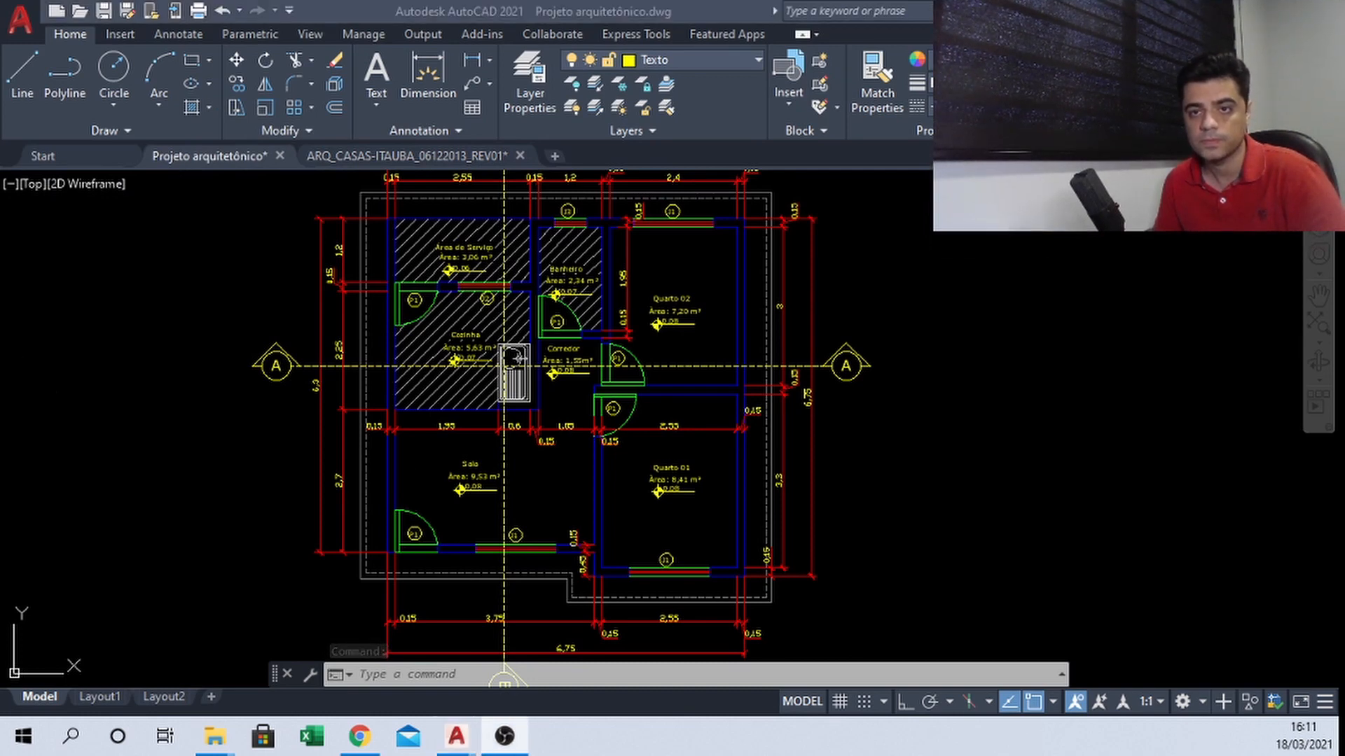
scroll(501, 344, "down", 3)
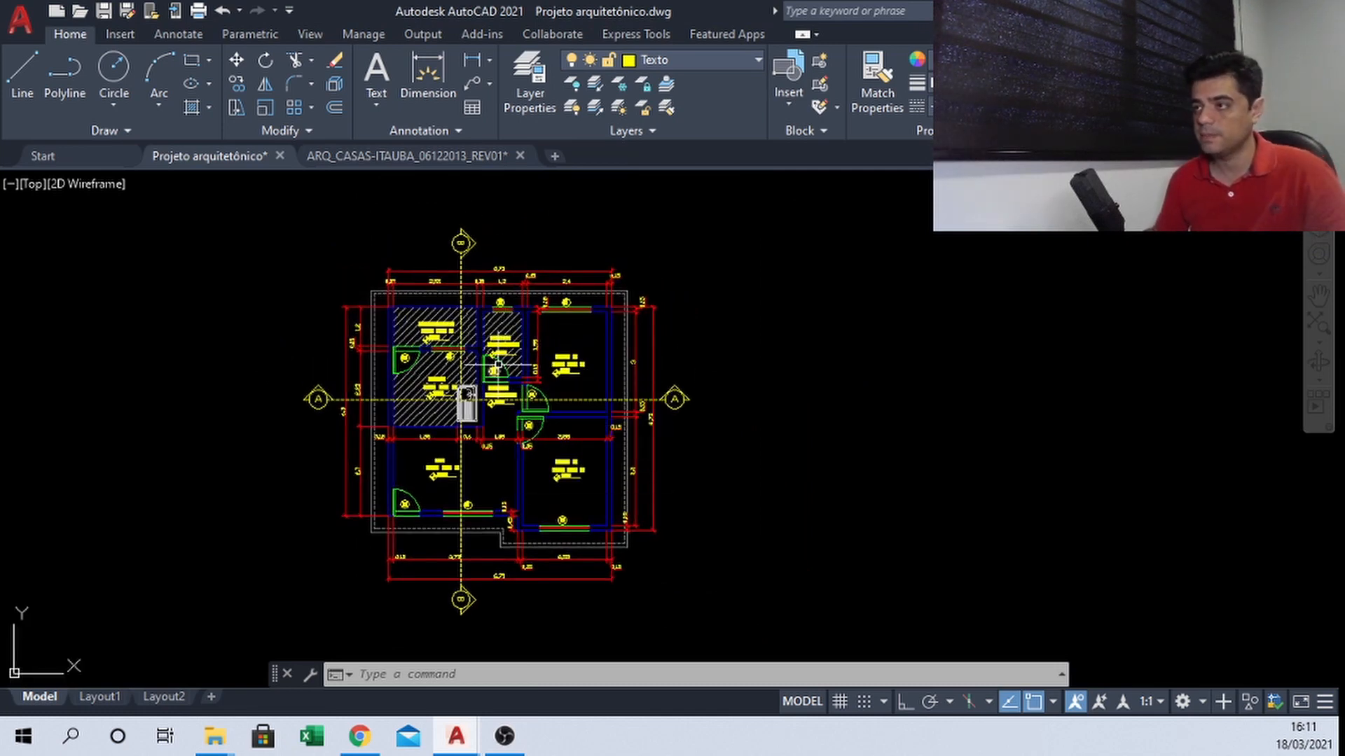
middle_click_drag(488, 355, 443, 421)
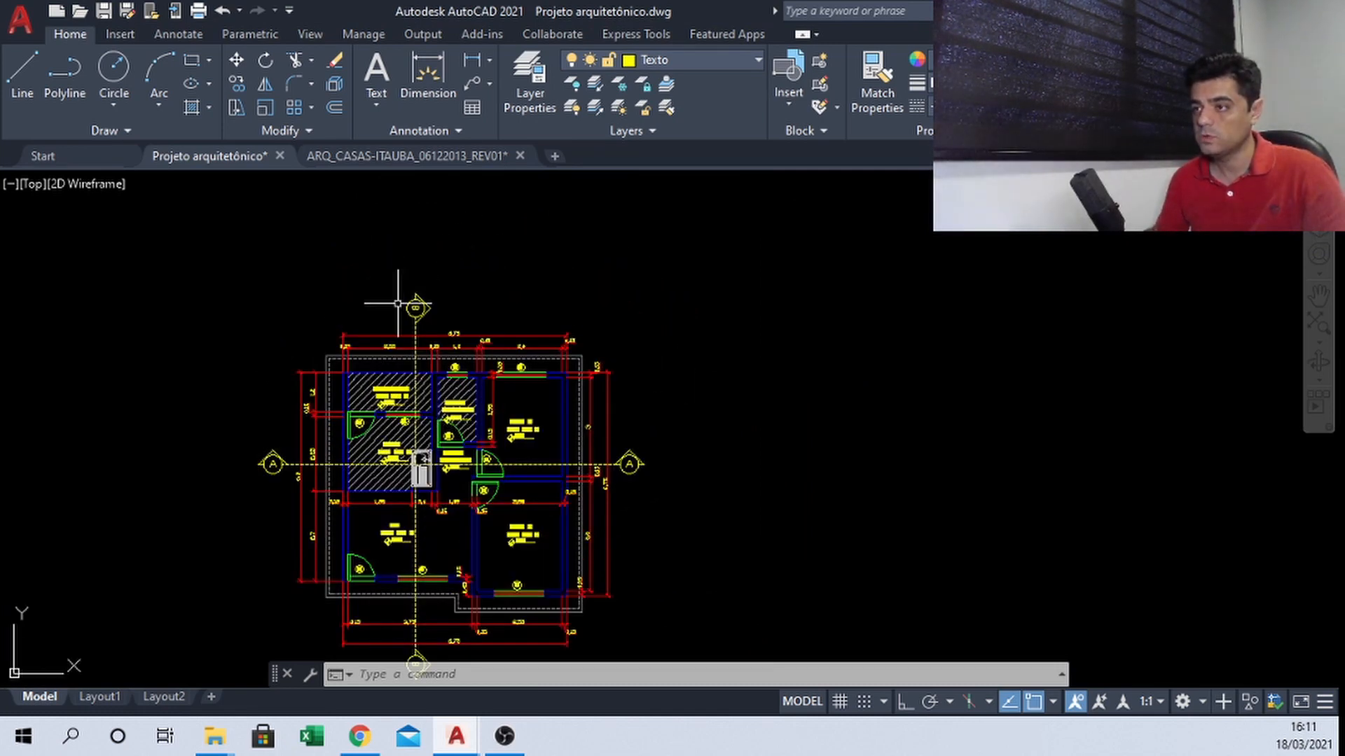
key("Escape")
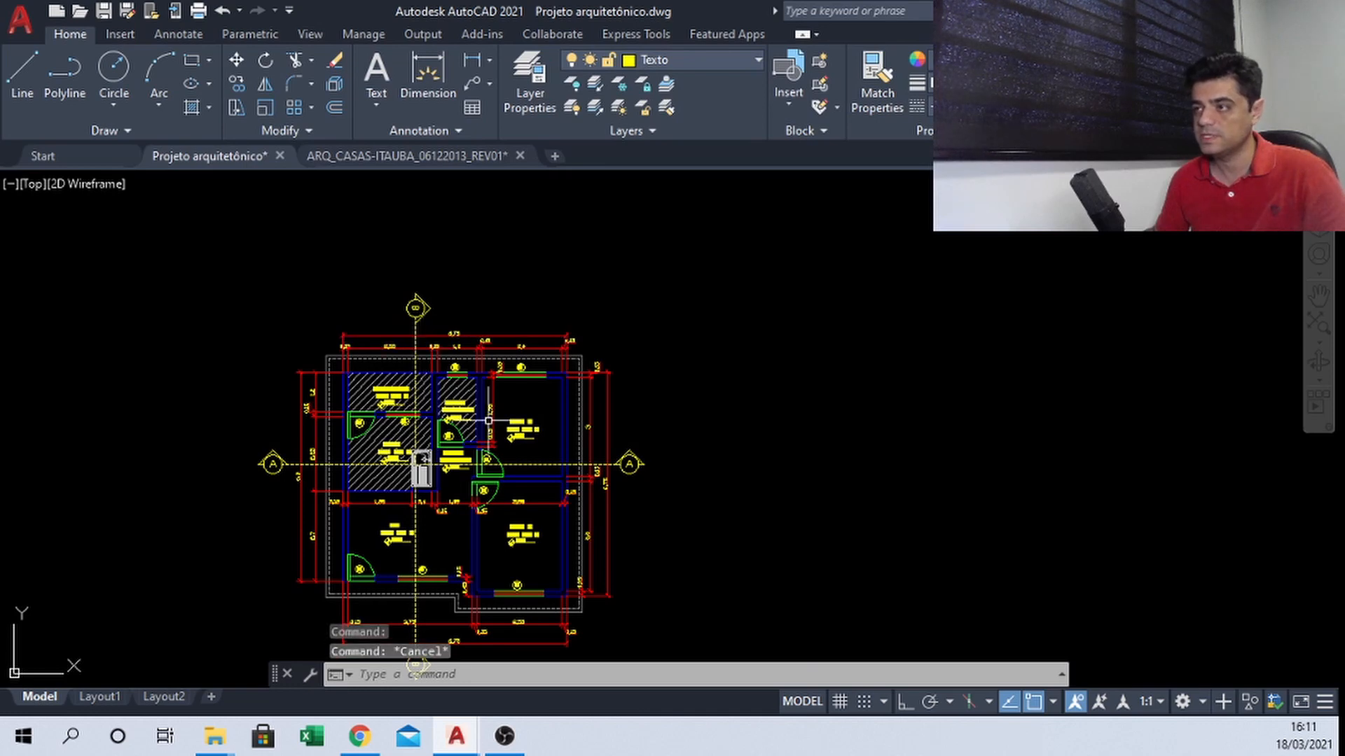
middle_click_drag(488, 420, 516, 431)
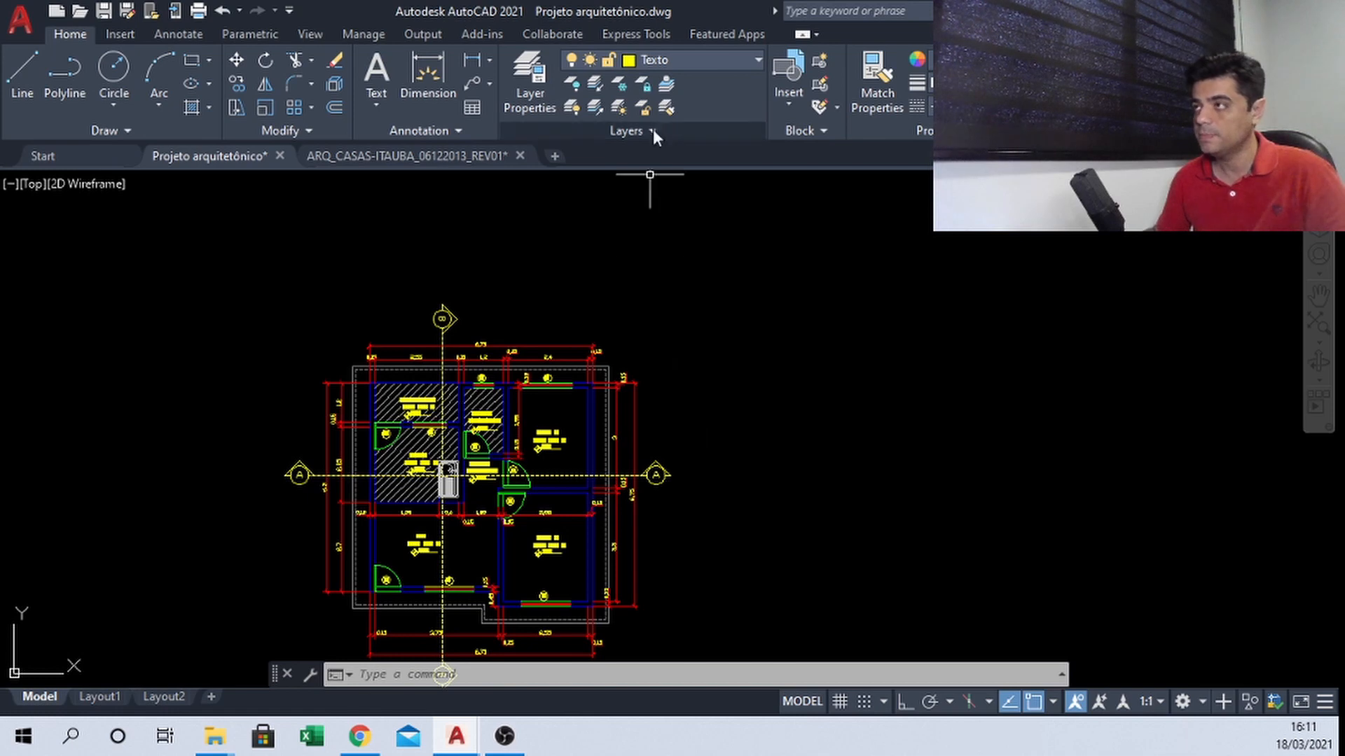
With Ortho on, draw a long vertical line upward from the outer wall corner of Área de Serviço to well above the plan
mouse_move(576, 385)
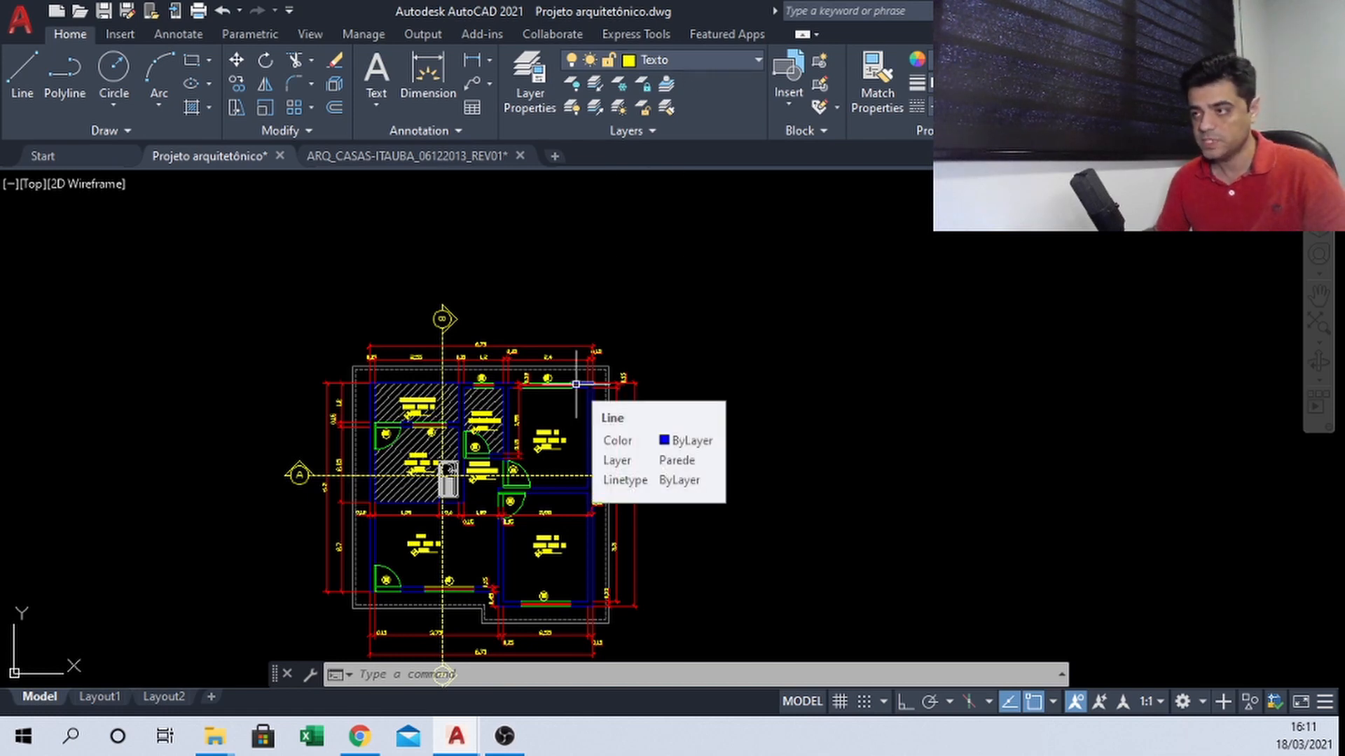
type("l")
key("Return")
scroll(371, 385, "up", 5)
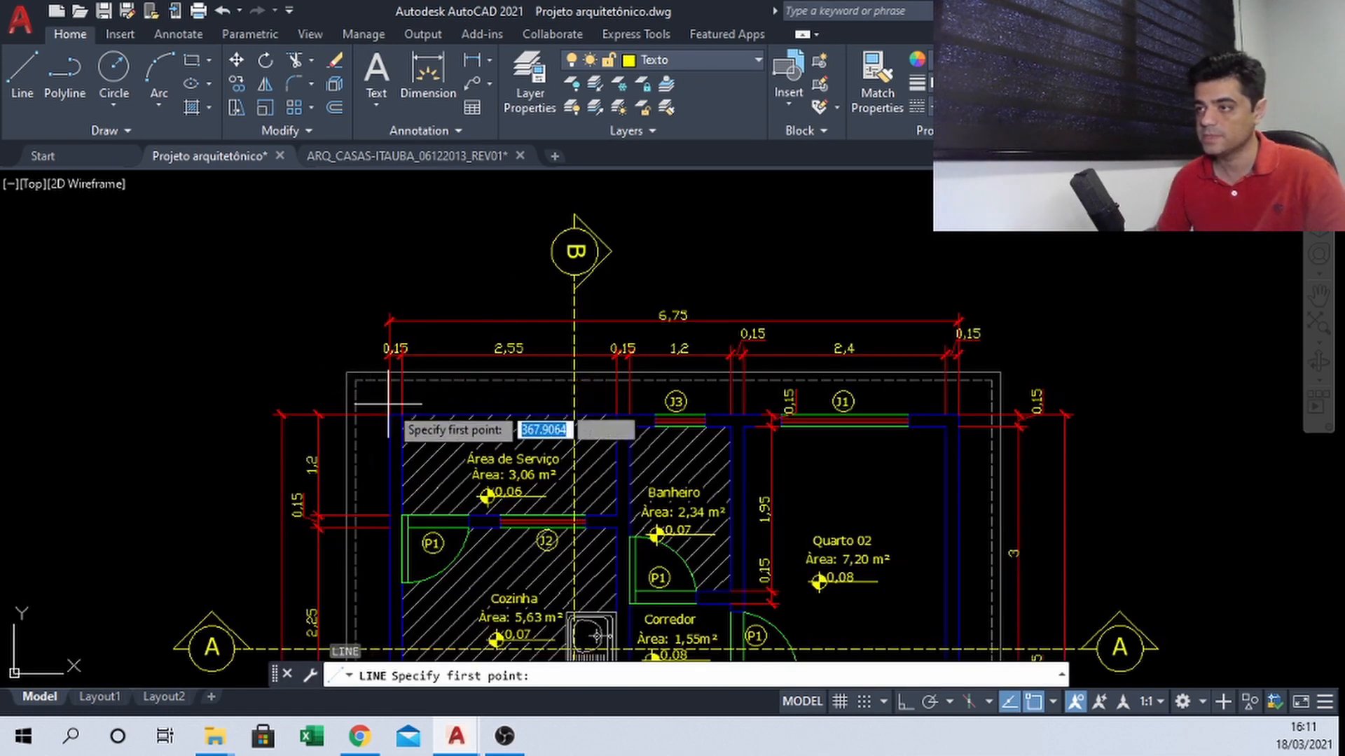
left_click(390, 414)
scroll(391, 415, "down", 6)
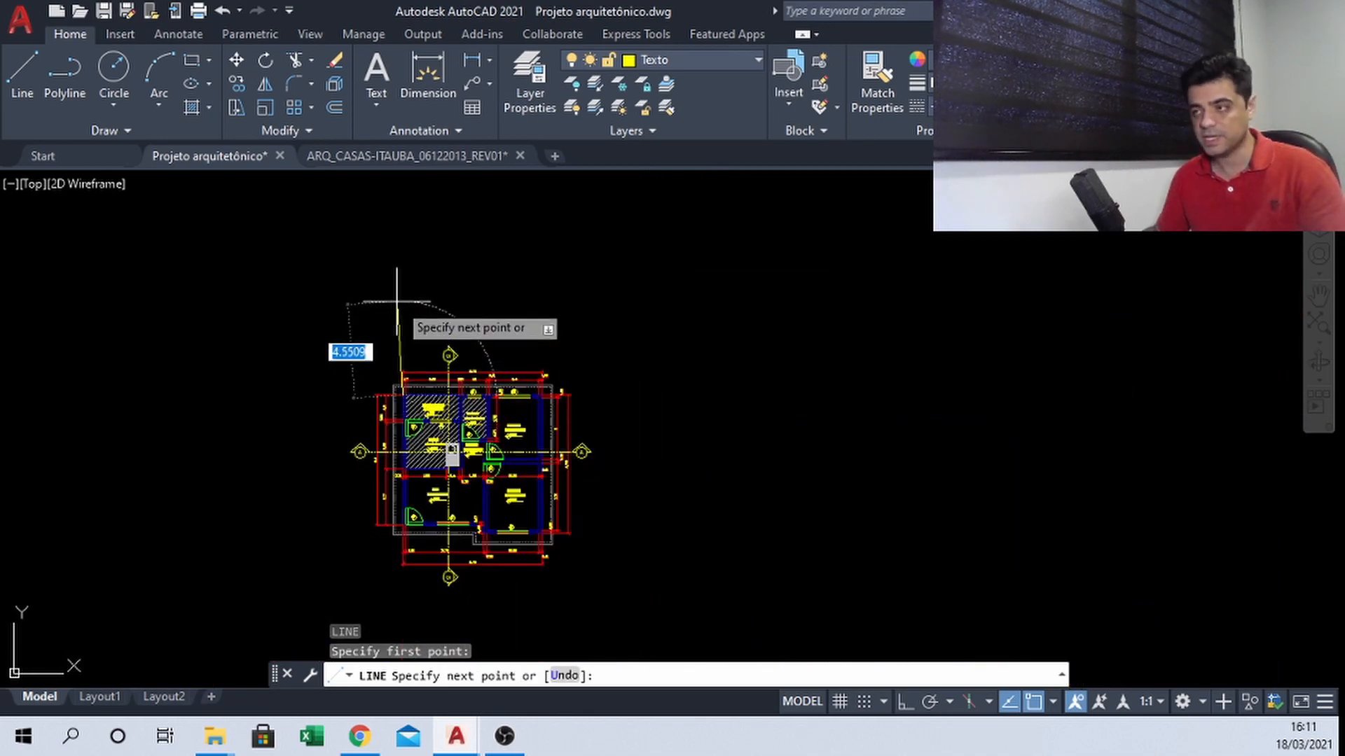
key("F8")
scroll(407, 301, "down", 2)
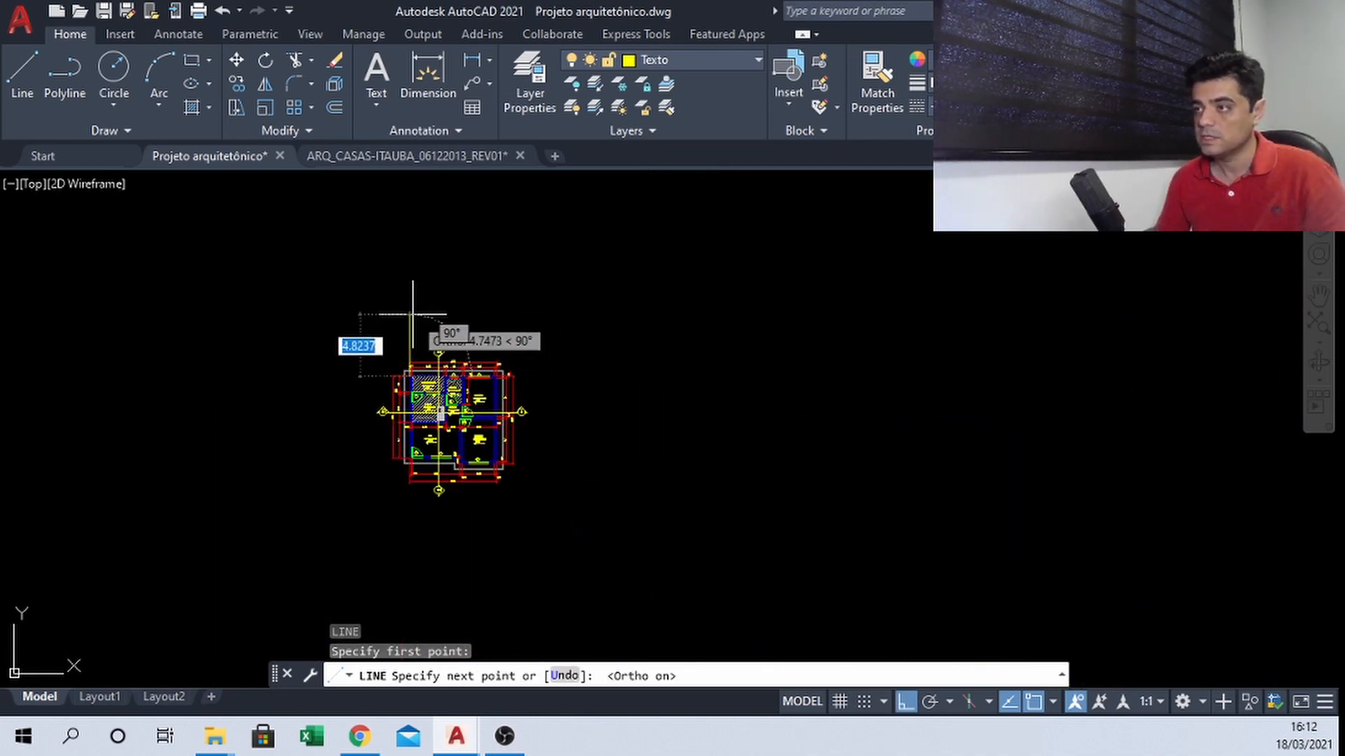
scroll(411, 302, "up", 5)
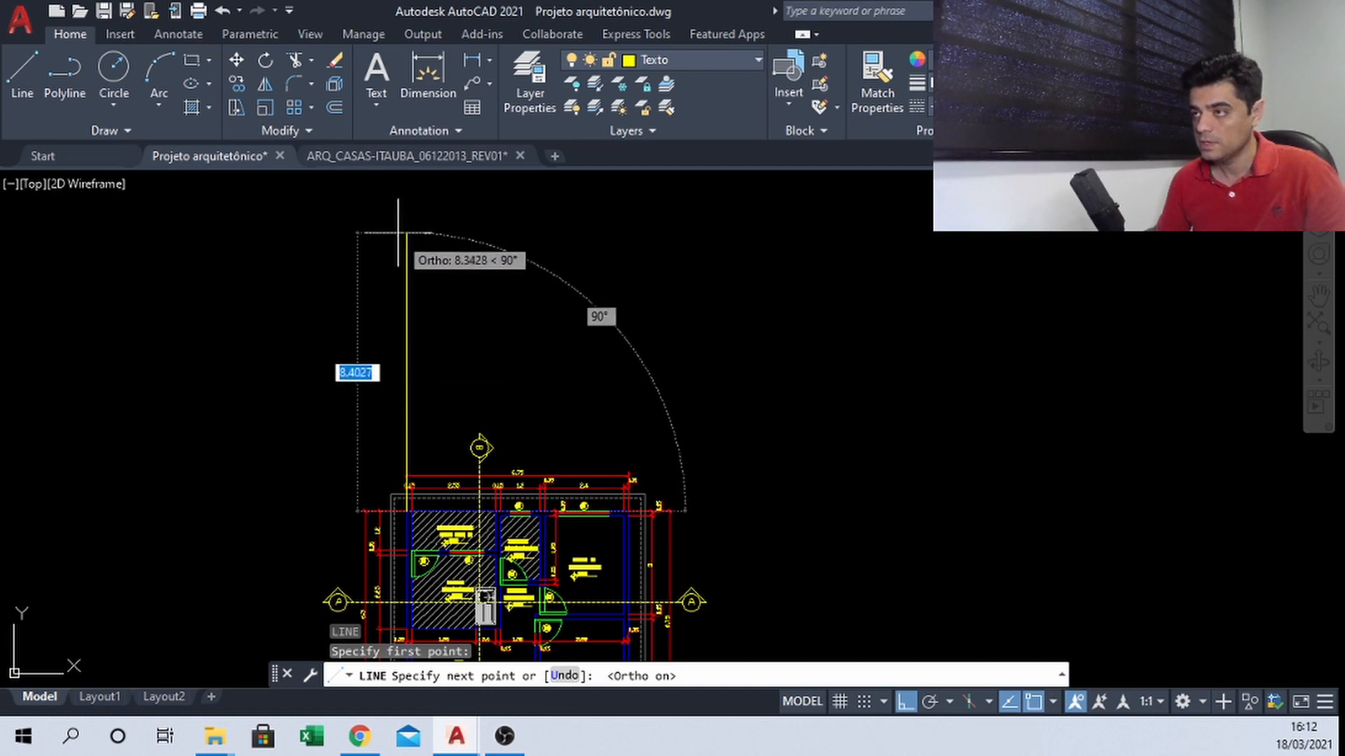
scroll(427, 405, "down", 4)
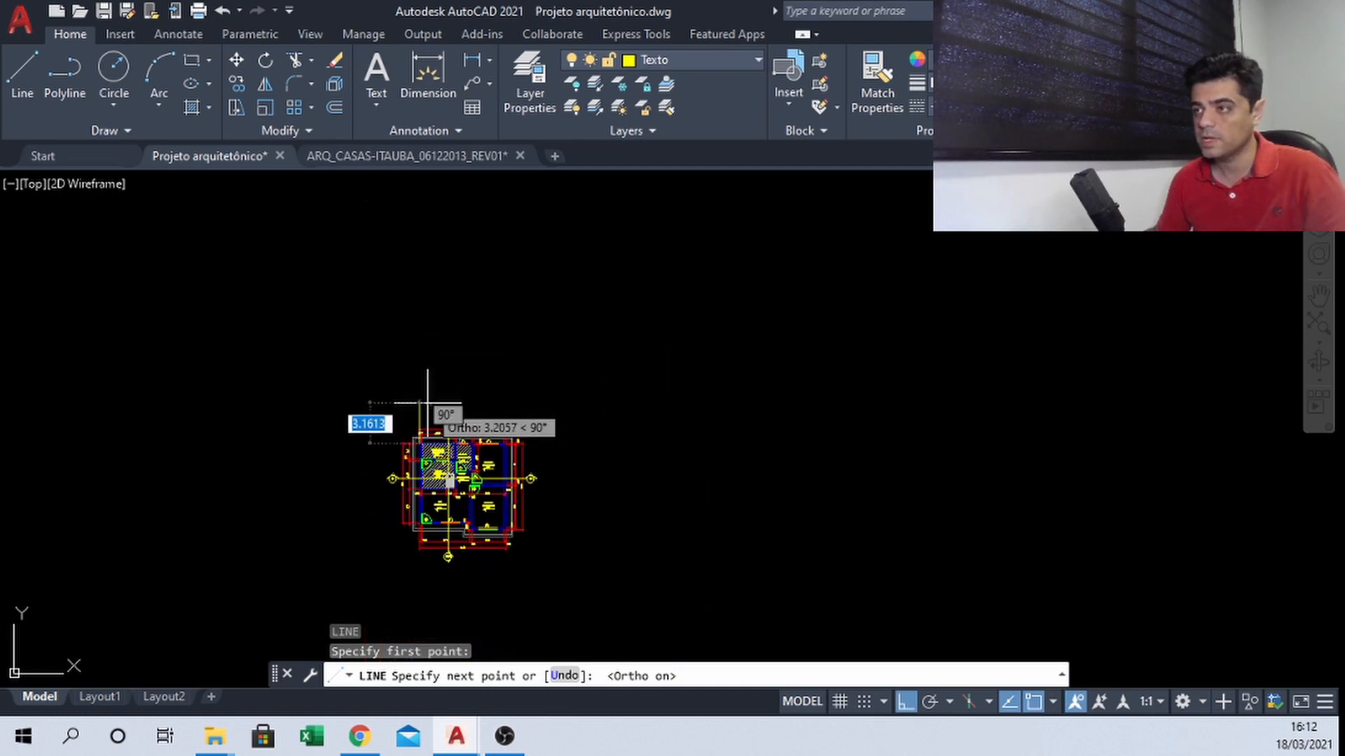
left_click(421, 188)
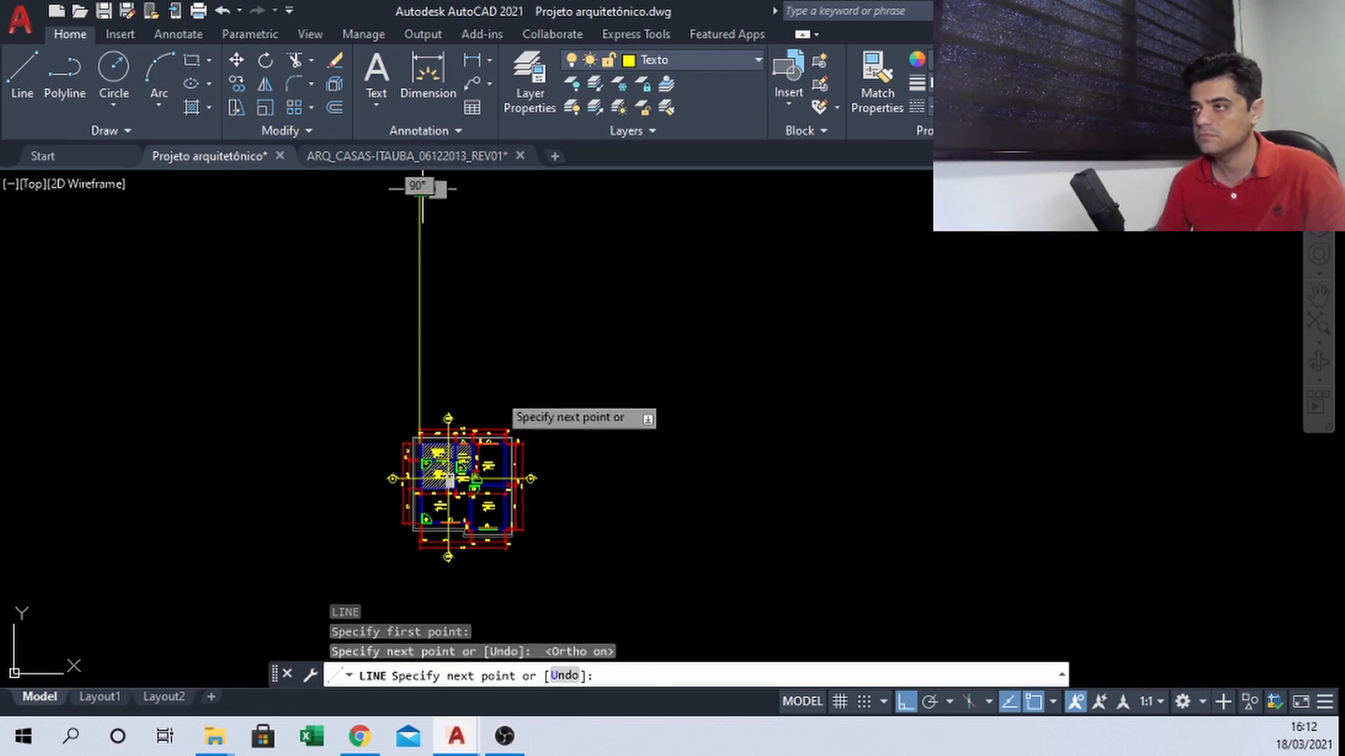
key("Escape")
Stretch the vertical line's lower end down about 2.78 units to meet section line A-A at the outer face of the Cozinha wall
scroll(446, 348, "up", 2)
scroll(395, 507, "up", 4)
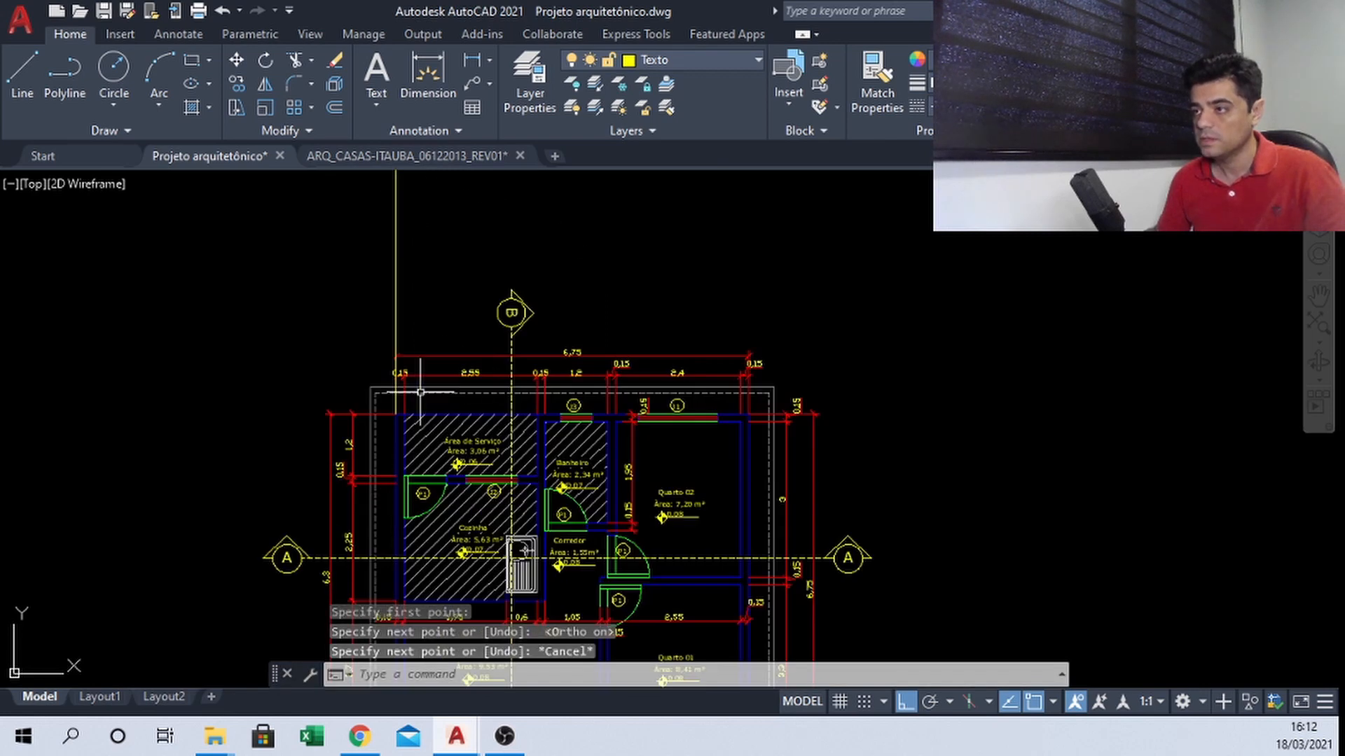
middle_click_drag(432, 260, 462, 371)
left_click(463, 369)
left_click(351, 321)
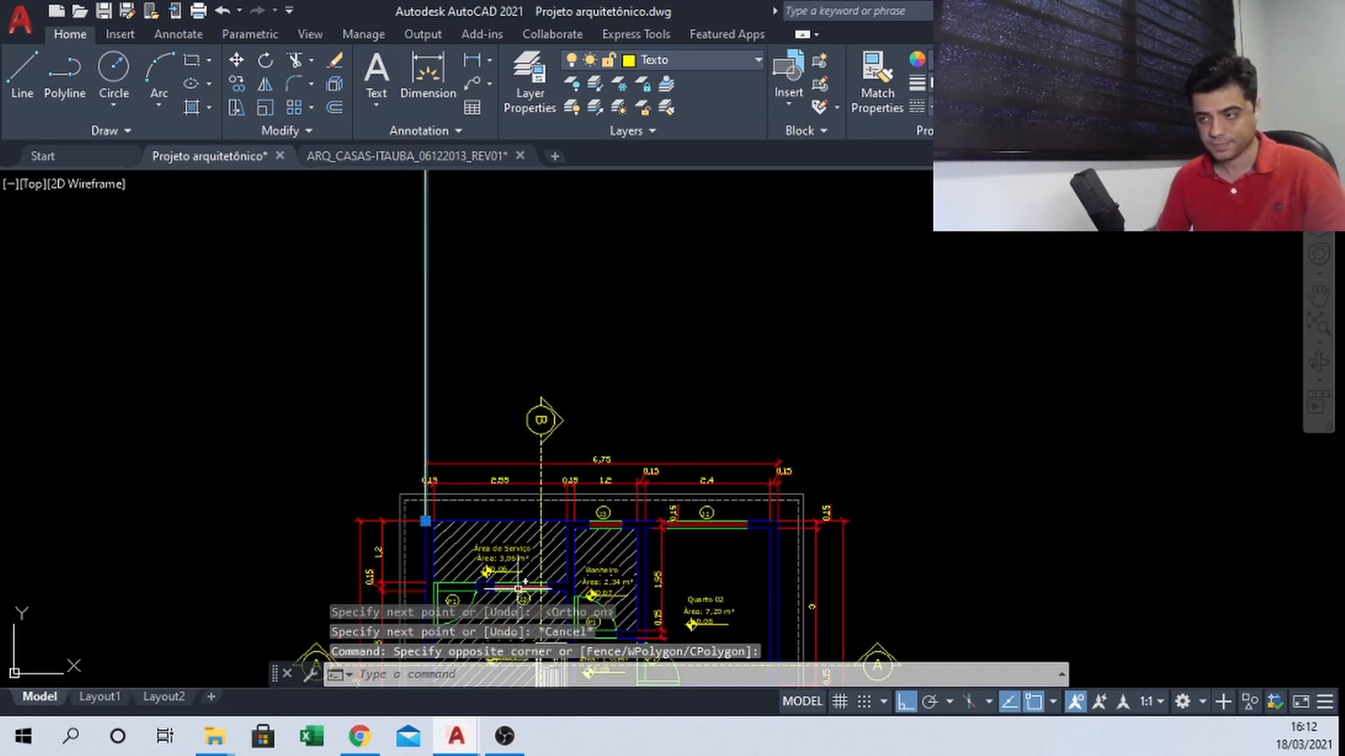
middle_click_drag(518, 588, 470, 403)
key("Escape")
left_click(378, 271)
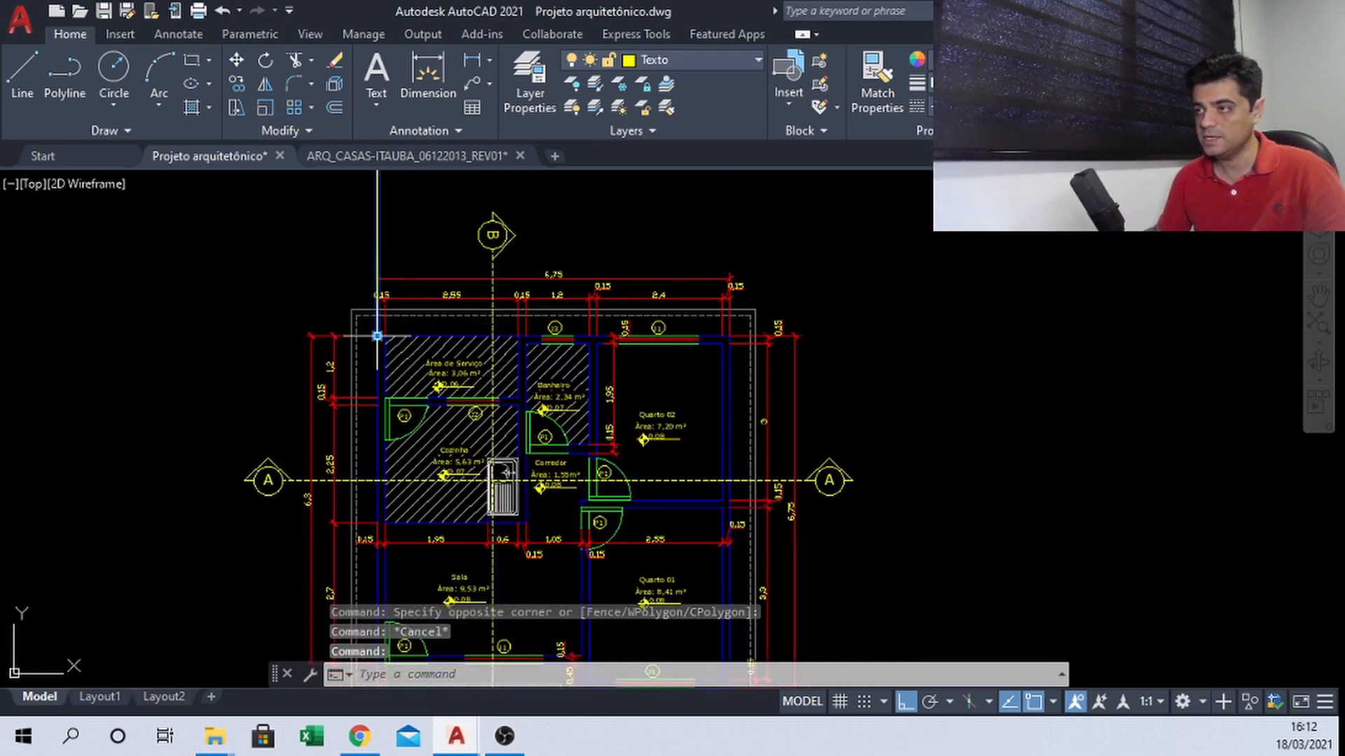
left_click(377, 336)
scroll(412, 505, "up", 5)
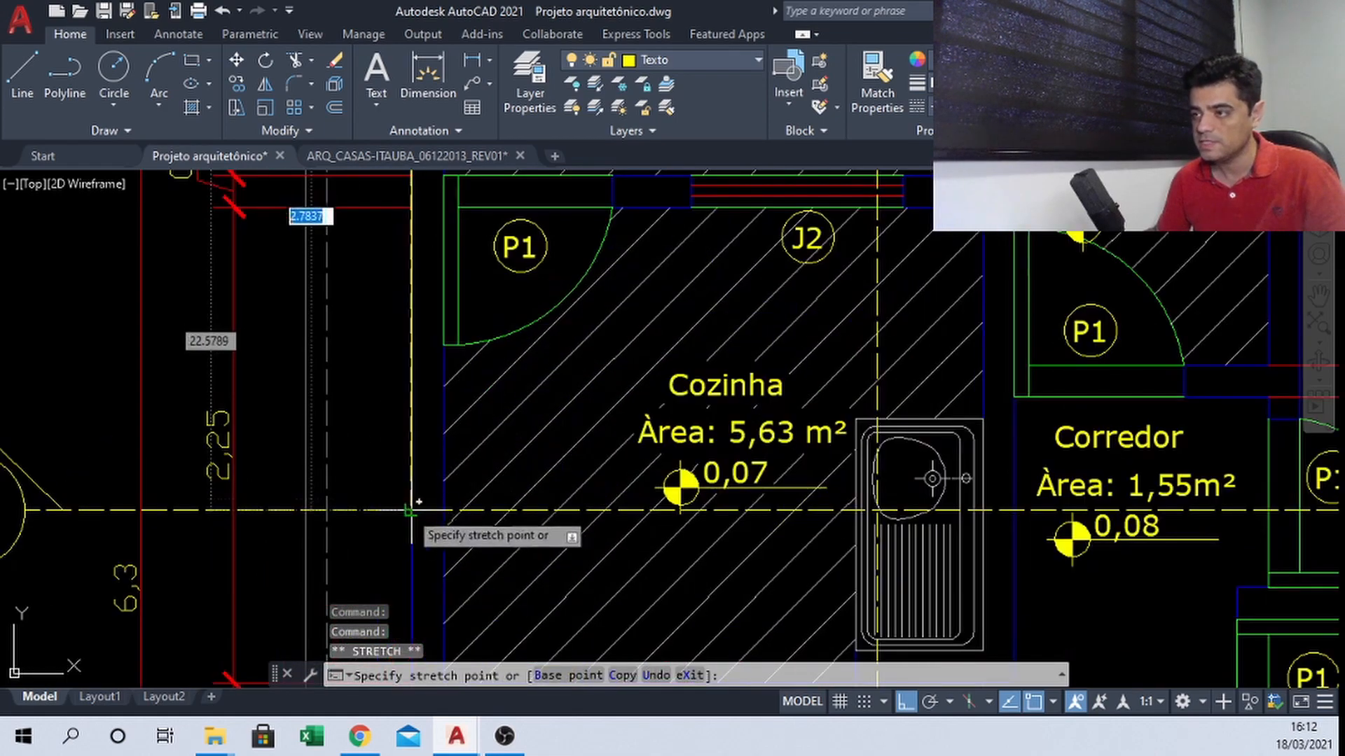
key("Escape")
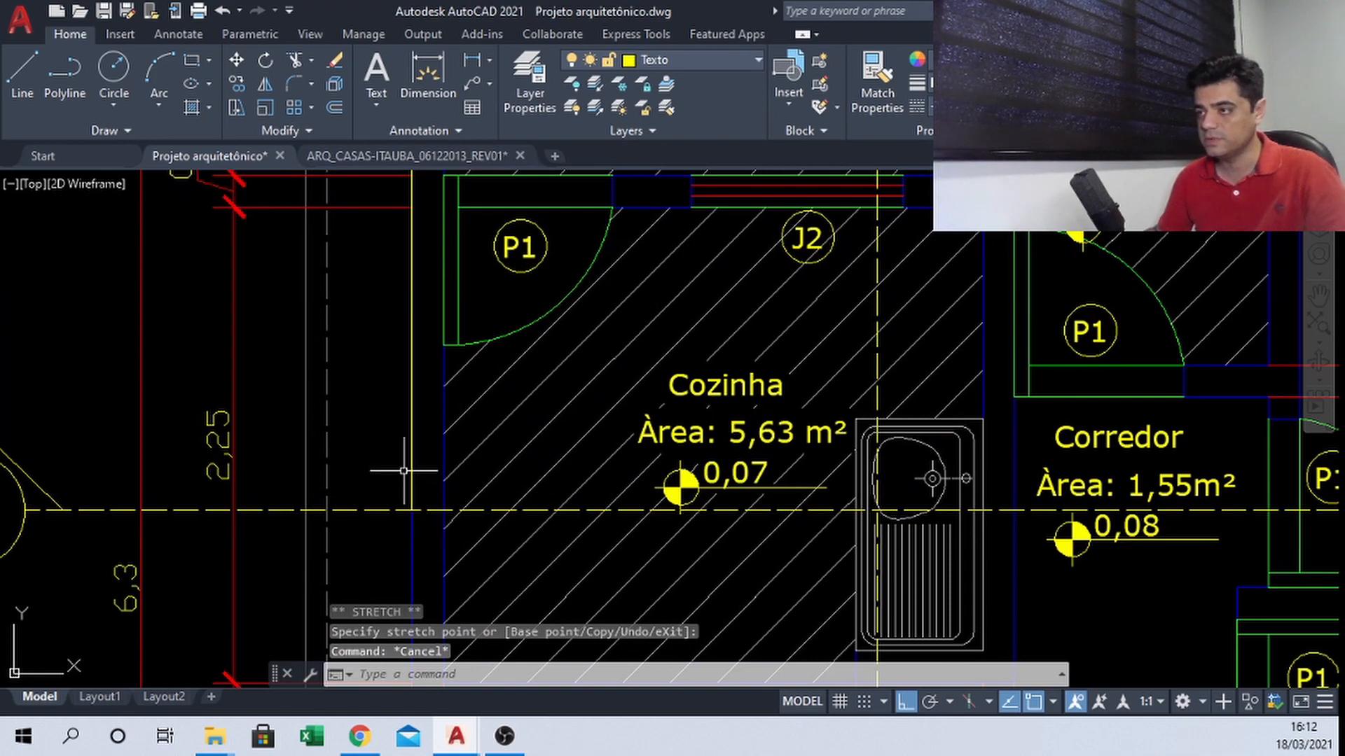
Copy the vertical line from its intersection with section line A-A to the inner face of the Cozinha exterior wall
scroll(404, 471, "down", 3)
middle_click_drag(707, 504, 469, 504)
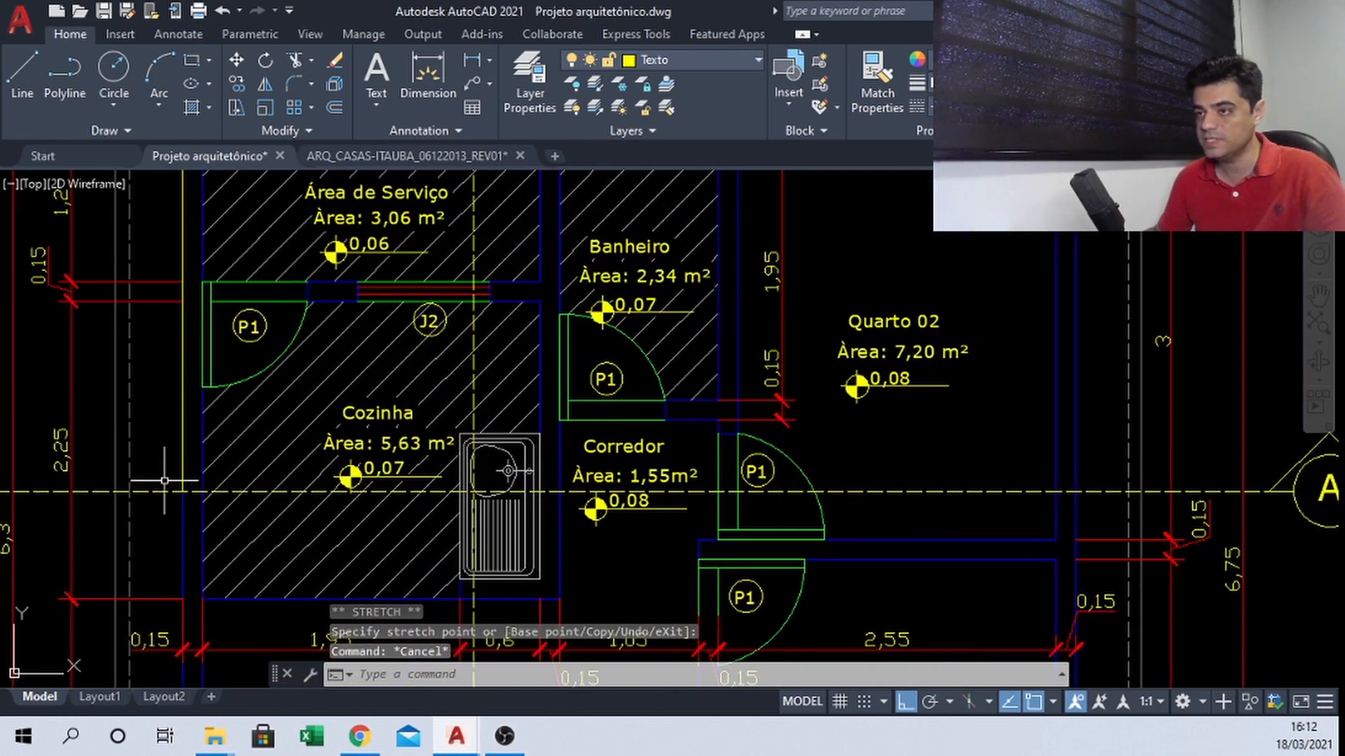
scroll(165, 481, "down", 4)
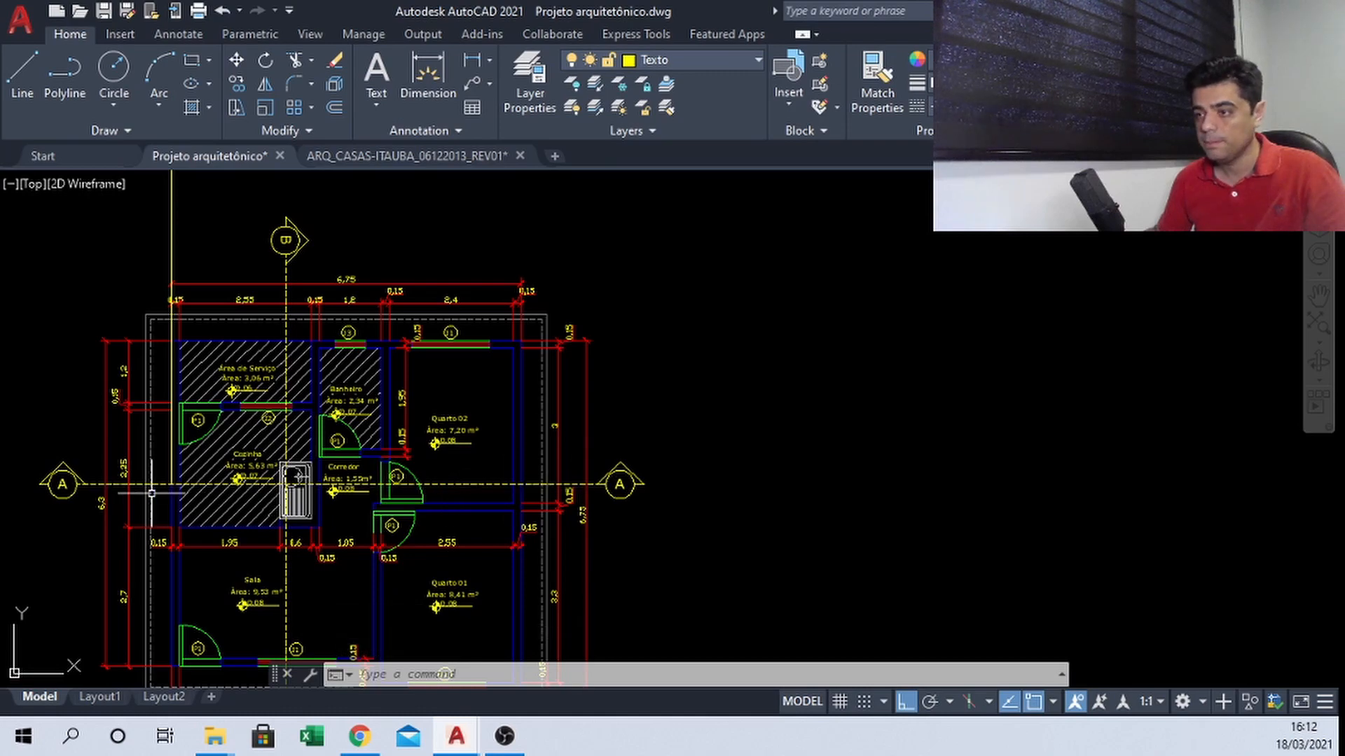
middle_click_drag(203, 495, 343, 495)
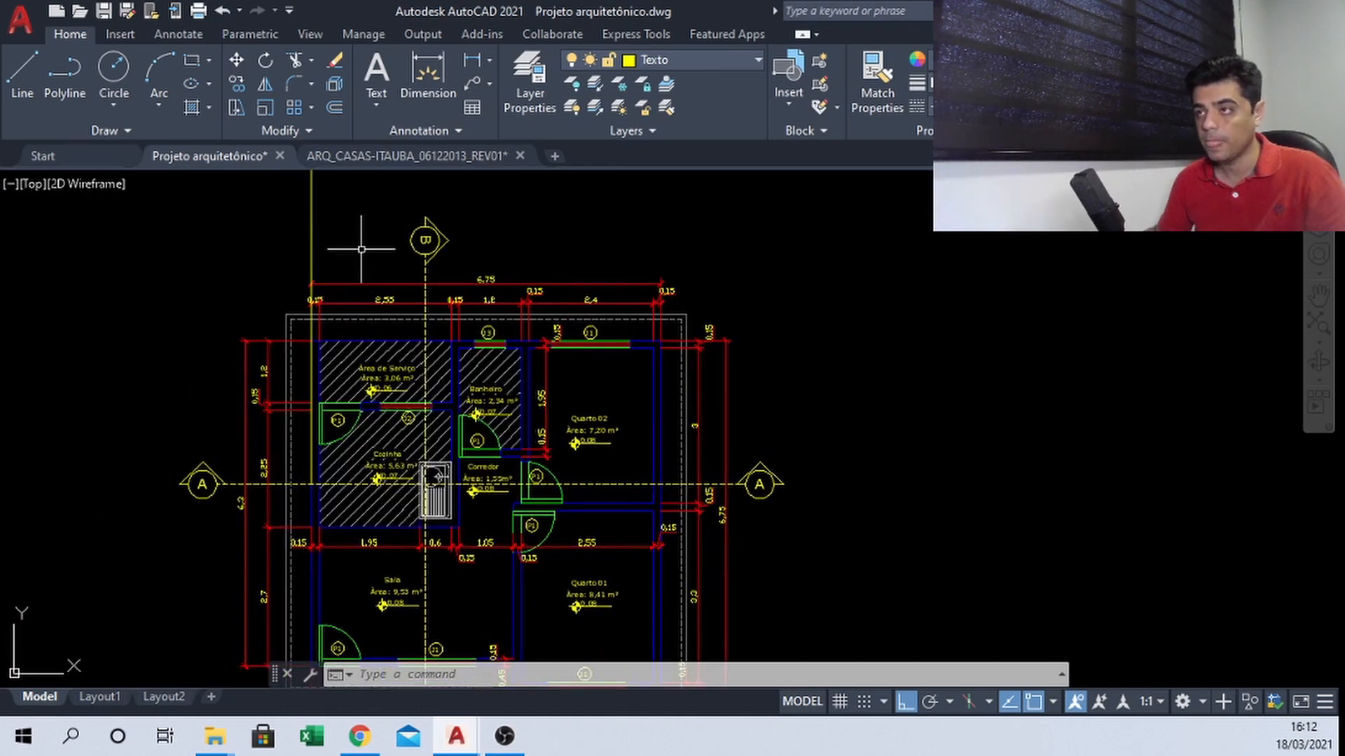
left_click(362, 236)
left_click(278, 201)
type("c")
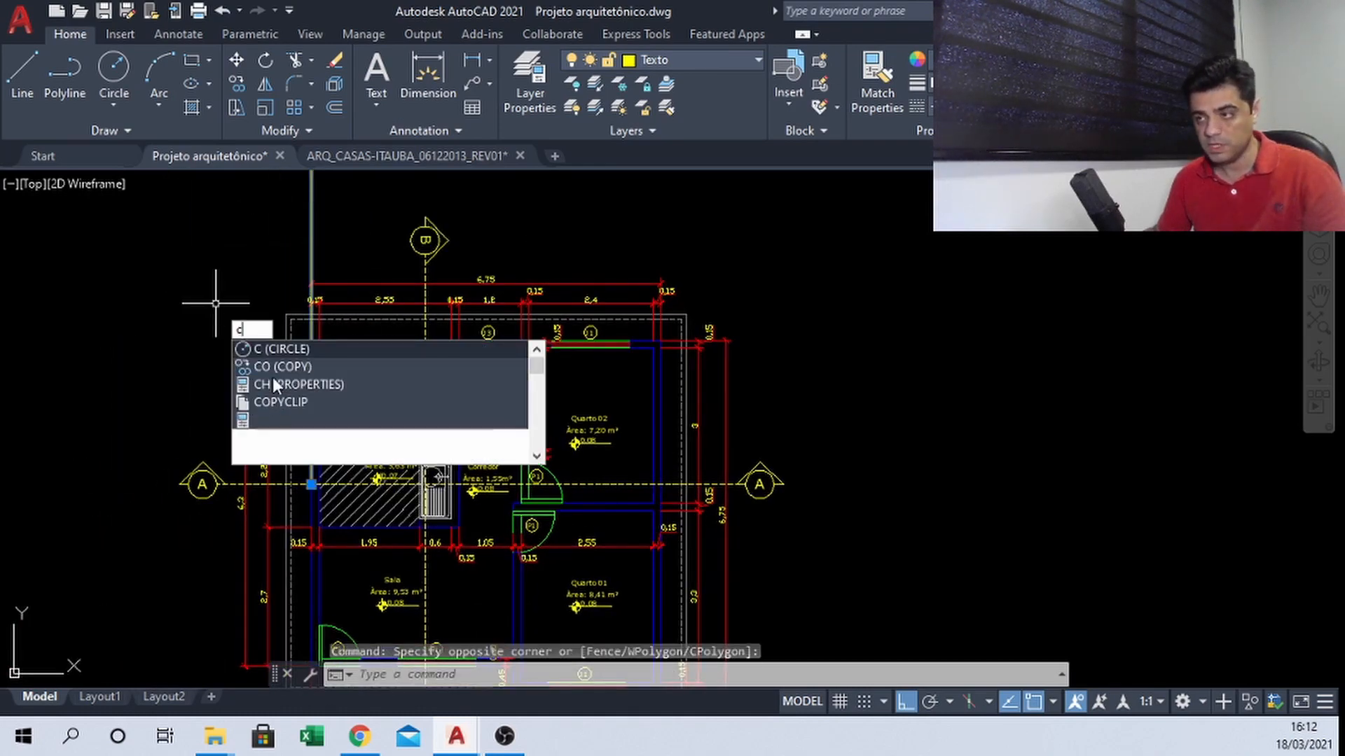
type("o")
key("Return")
scroll(312, 484, "up", 3)
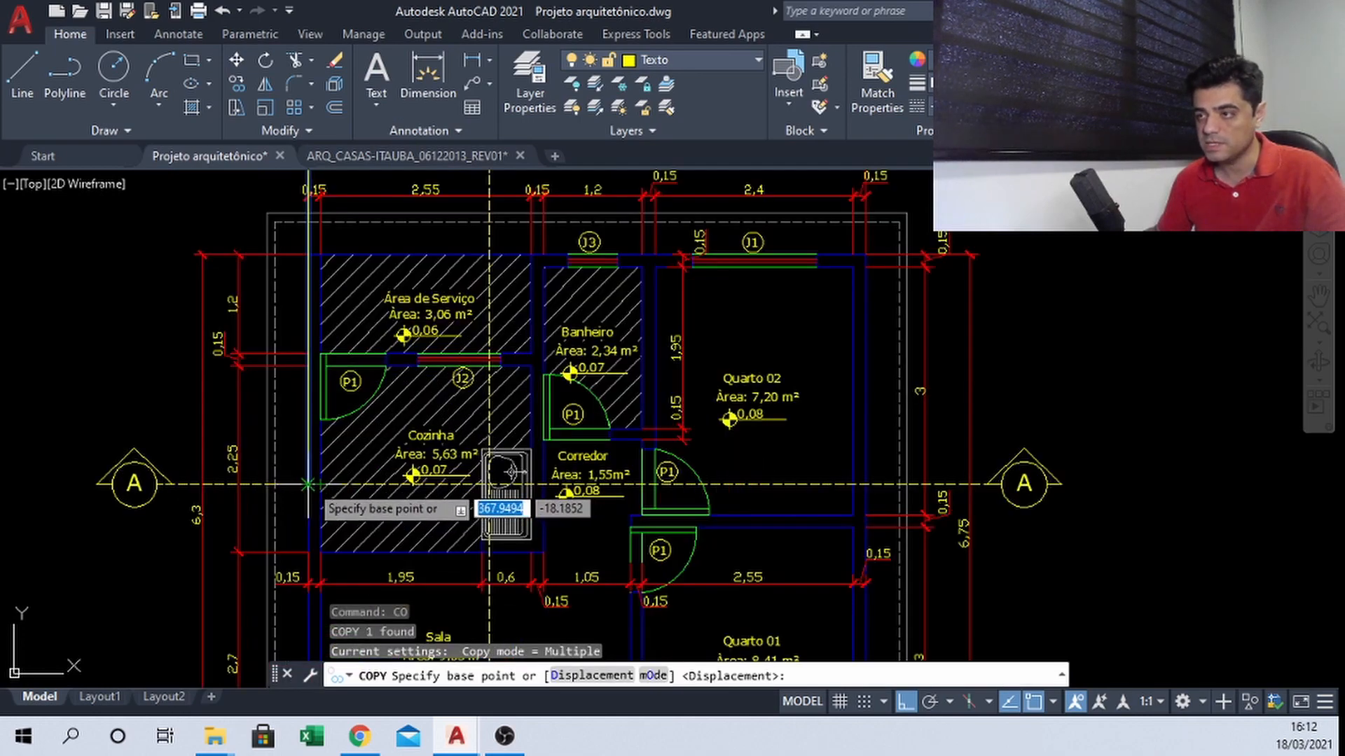
left_click(320, 484)
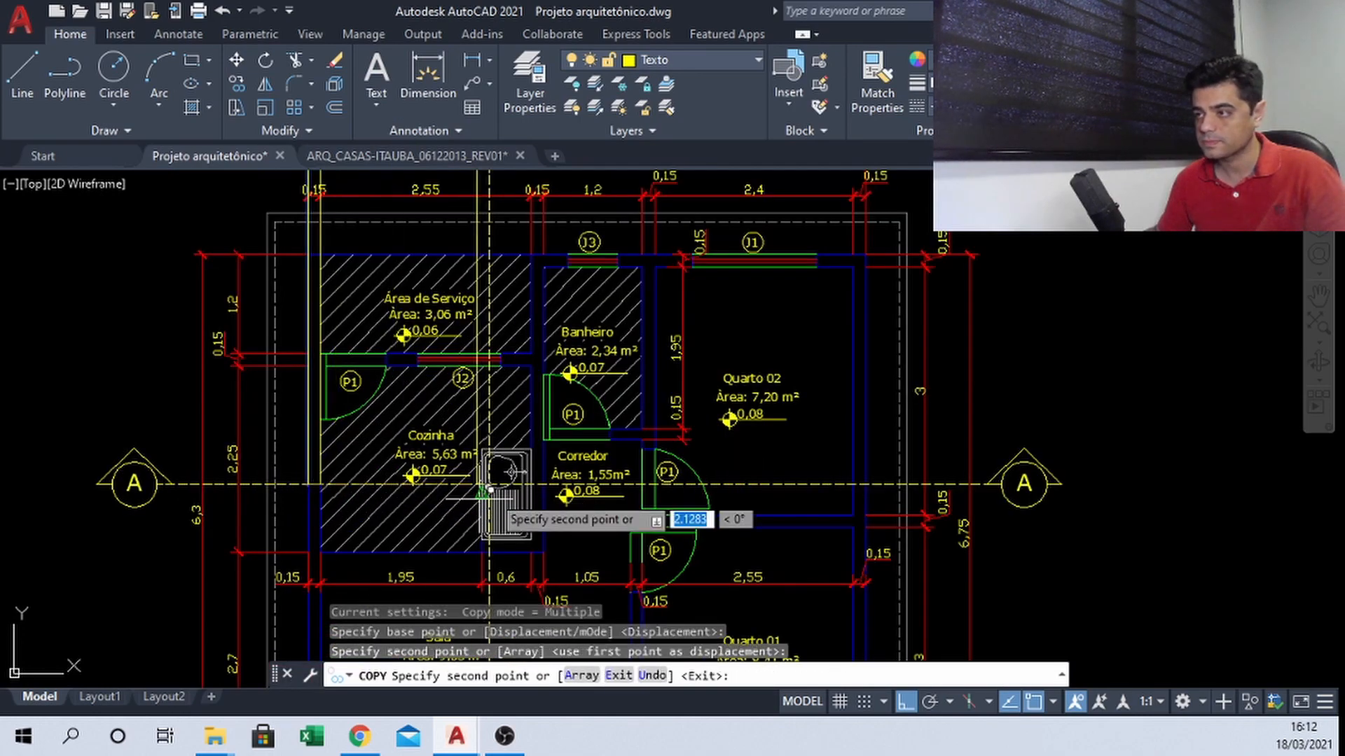
Place copies of the line on both faces of the wall between Cozinha and Corredor, along section line A-A
scroll(489, 490, "up", 6)
left_click(530, 500)
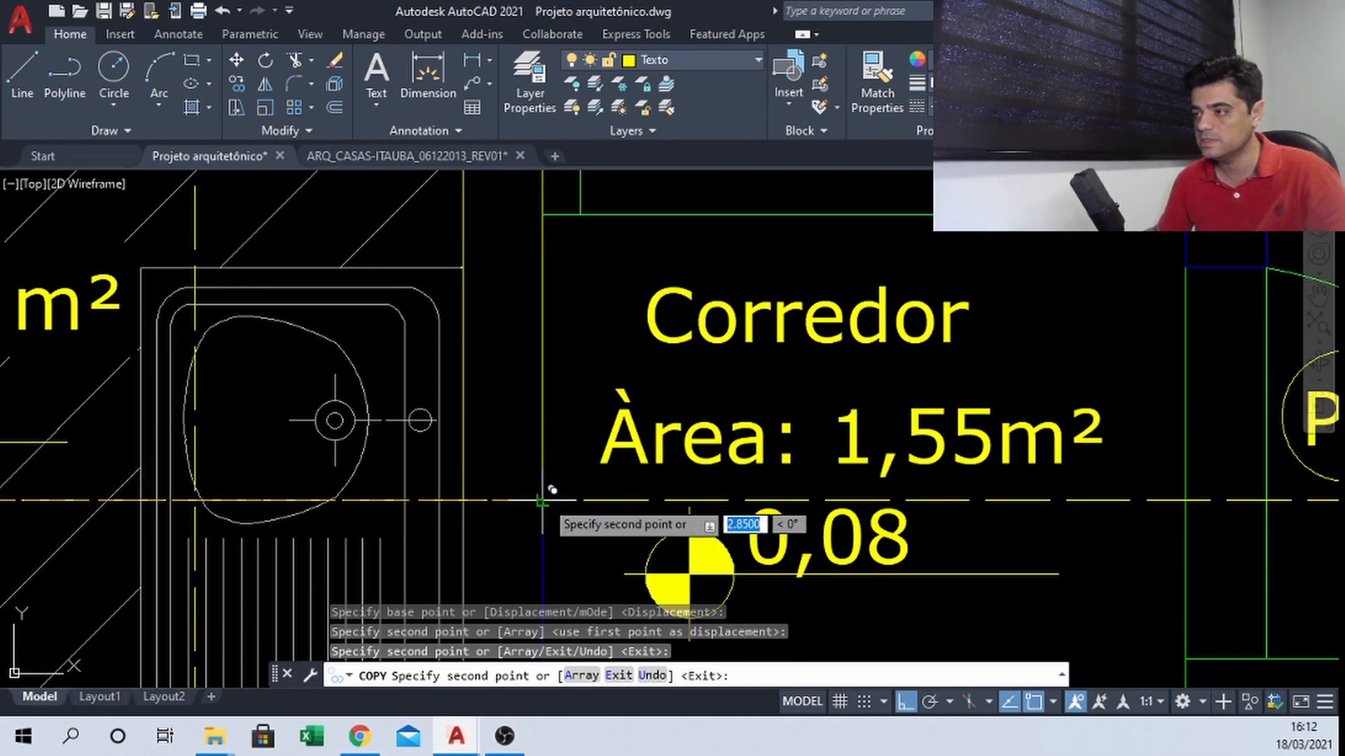
left_click(549, 486)
Place further line copies along section line A-A on both faces of the Corredor–Quarto 02 wall and of Quarto 02's exterior wall
scroll(551, 486, "down", 4)
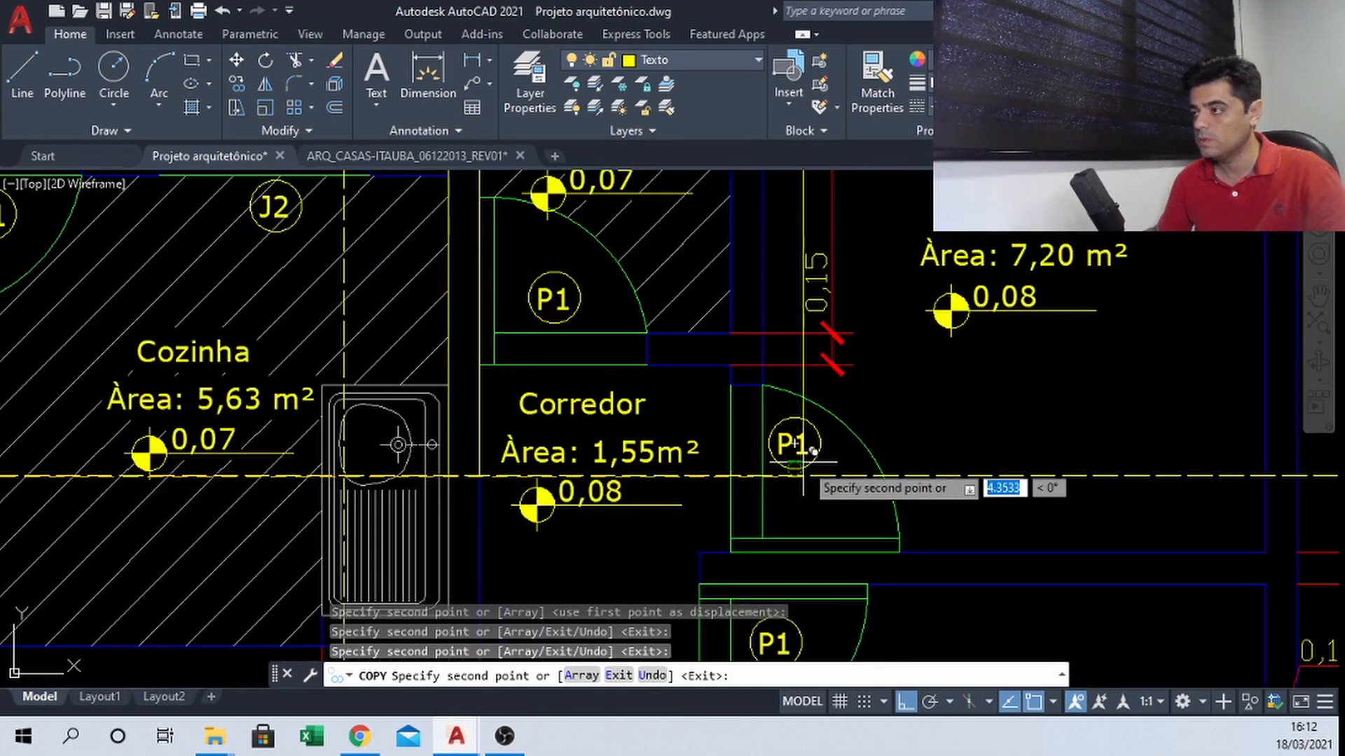
scroll(801, 459, "up", 2)
left_click(697, 475)
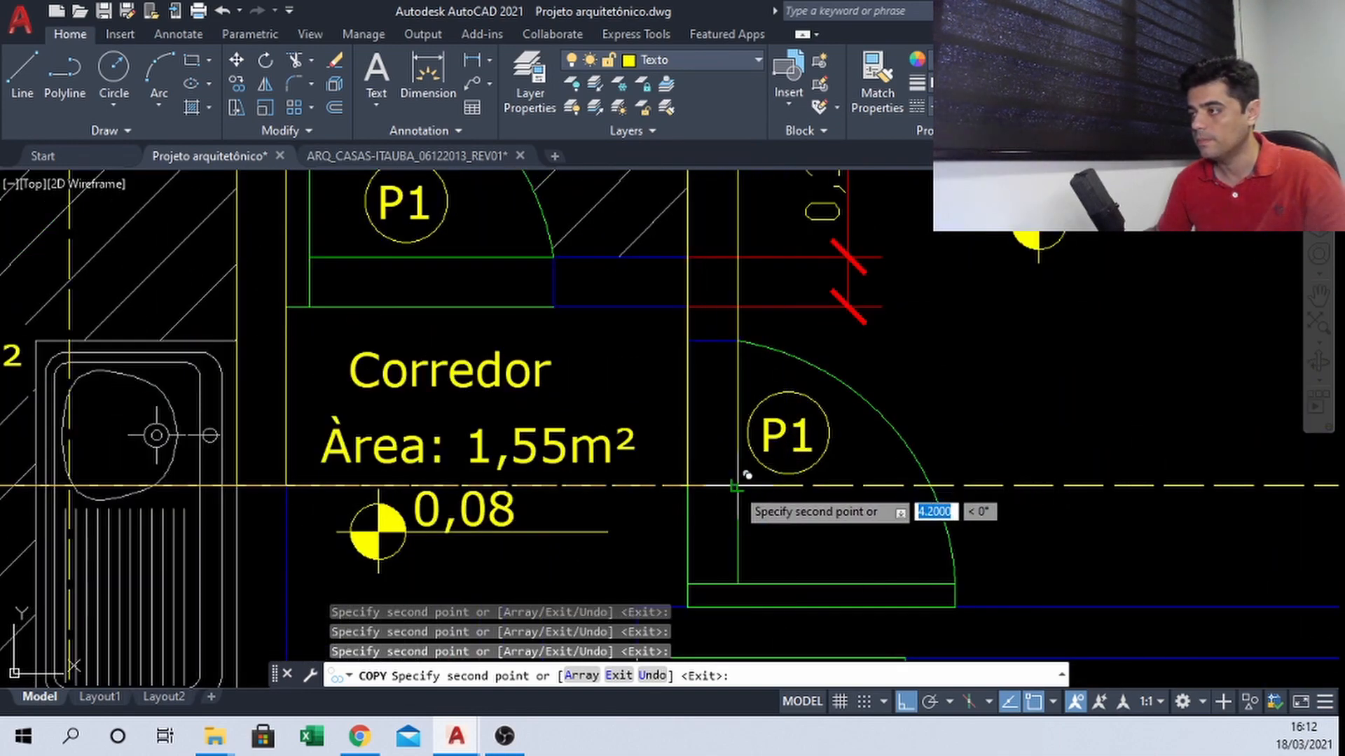
scroll(743, 476, "down", 5)
middle_click_drag(734, 469, 392, 466)
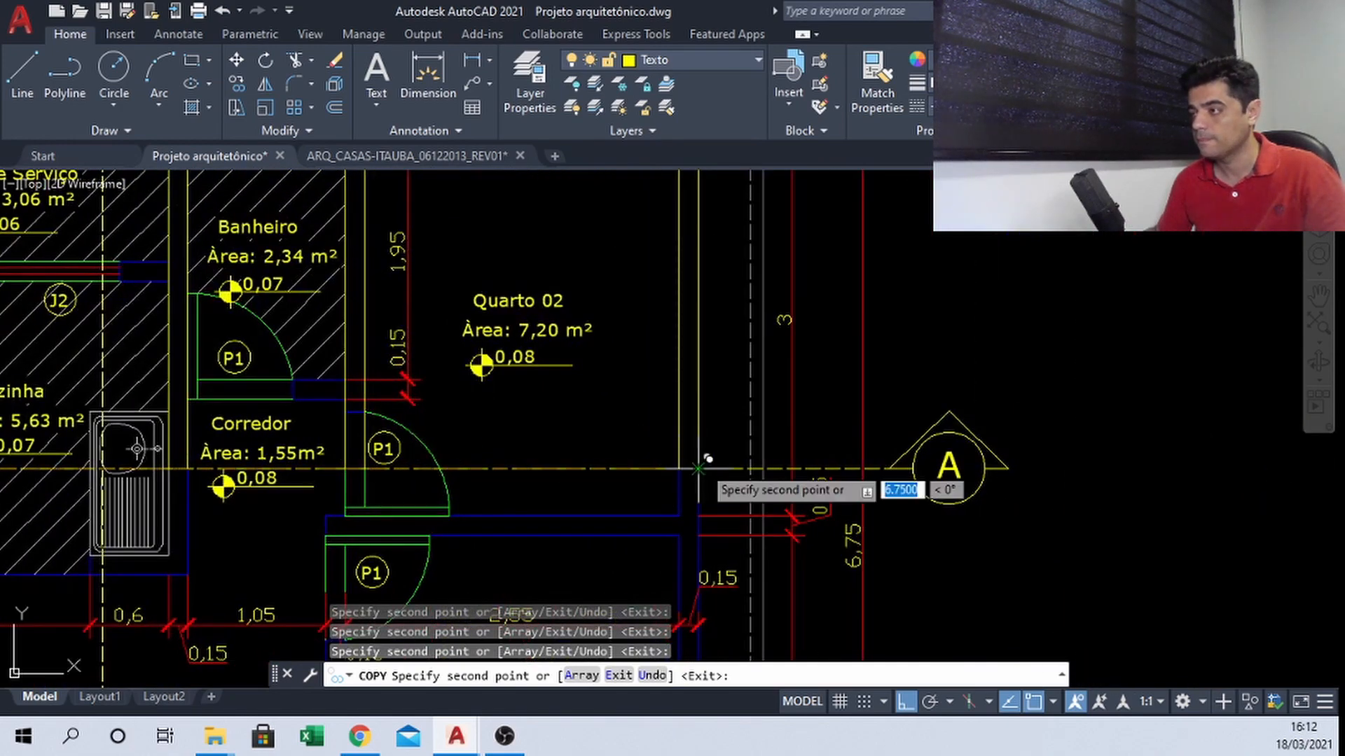
key("Escape")
scroll(683, 456, "down", 6)
scroll(455, 392, "up", 3)
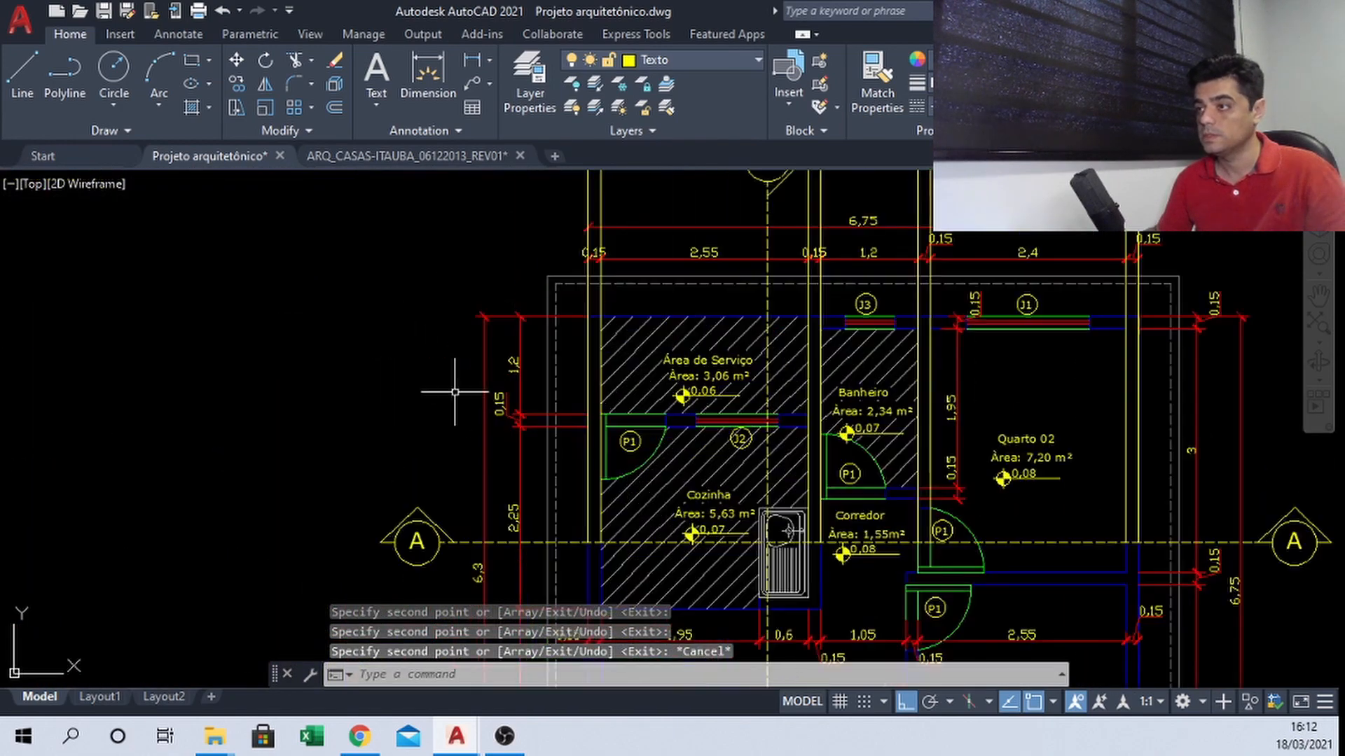
scroll(574, 553, "up", 4)
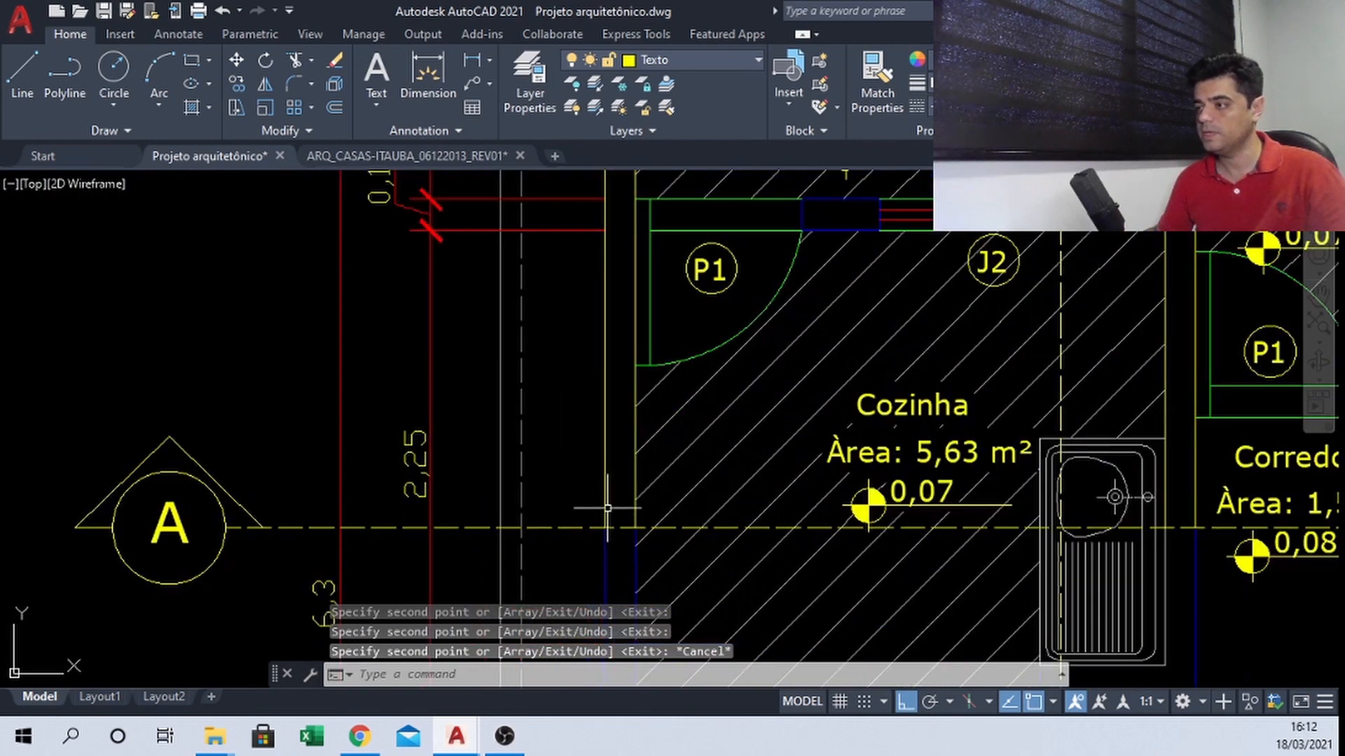
Copy the projection line from its intersection with section line A-A to the outer sidewalk edges on both sides of the house
left_click(604, 452)
type("co")
key("Return")
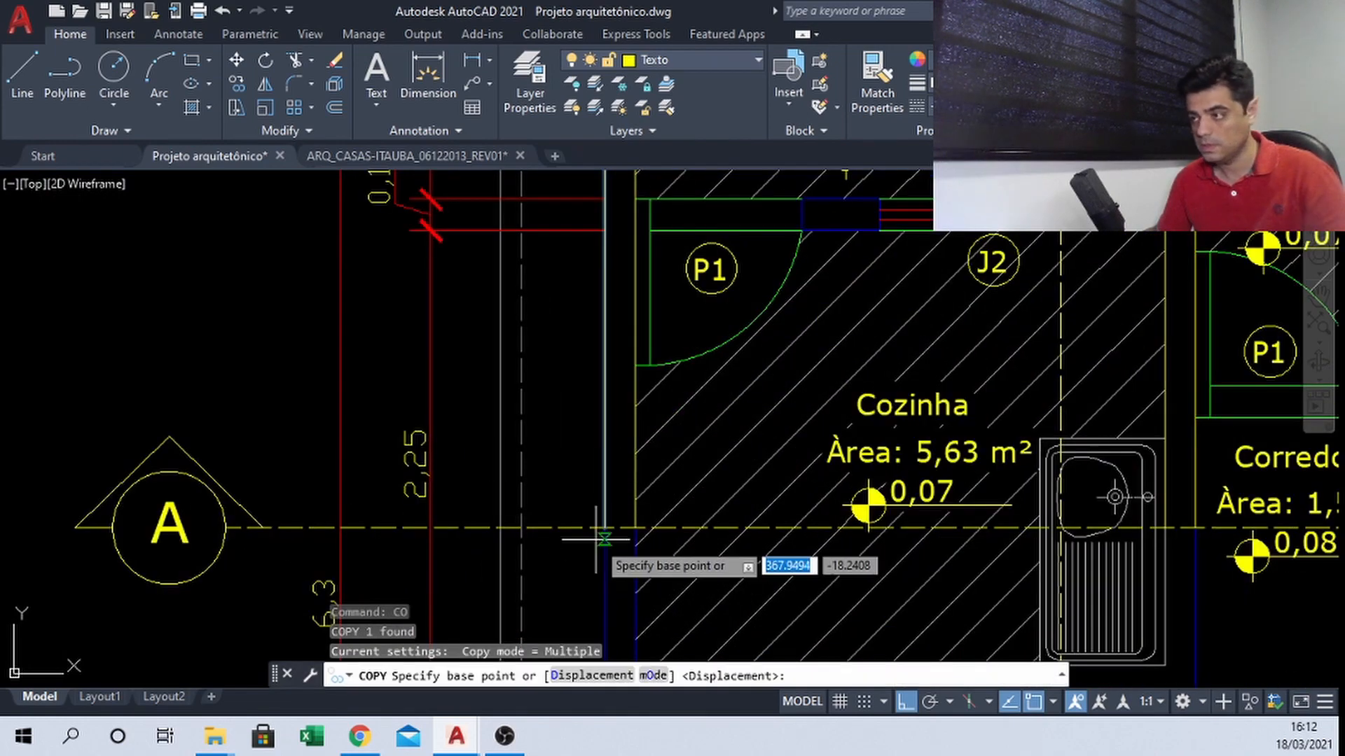
left_click(605, 528)
left_click(500, 526)
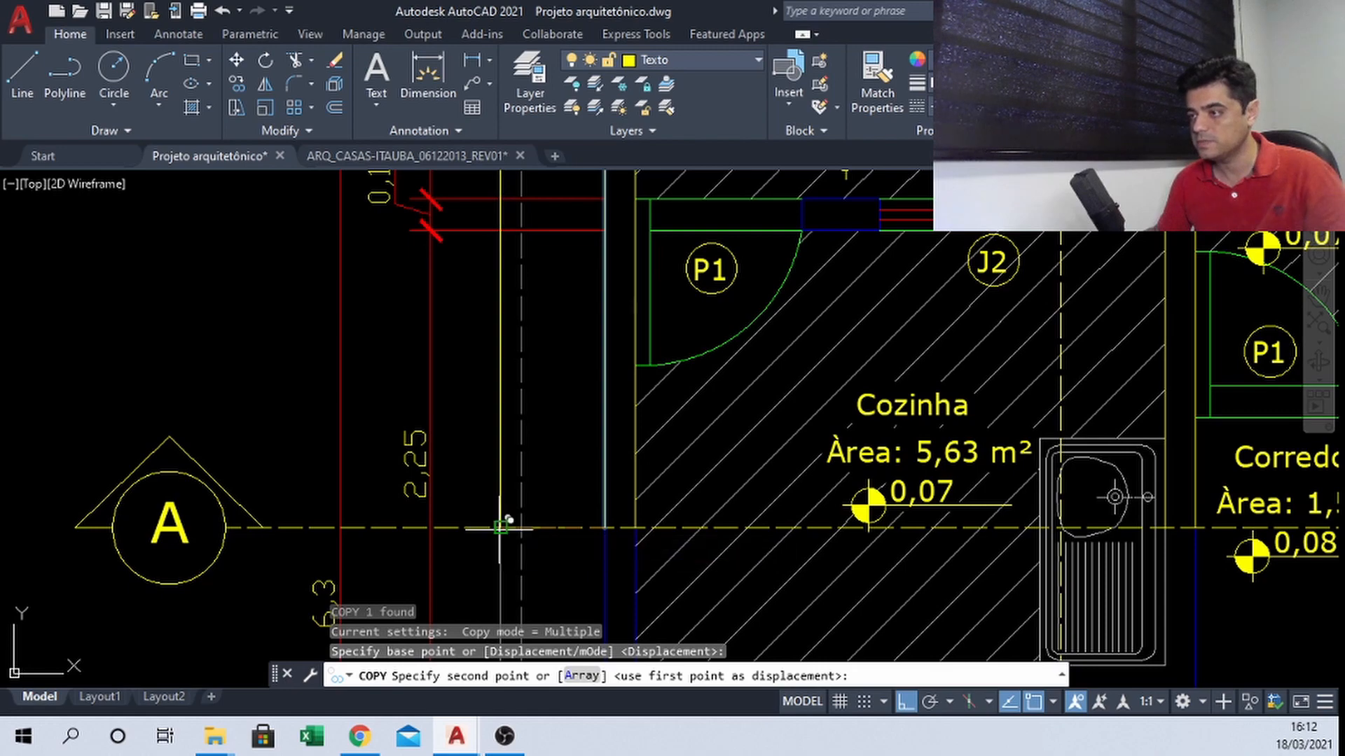
scroll(280, 522, "down", 6)
scroll(966, 535, "up", 6)
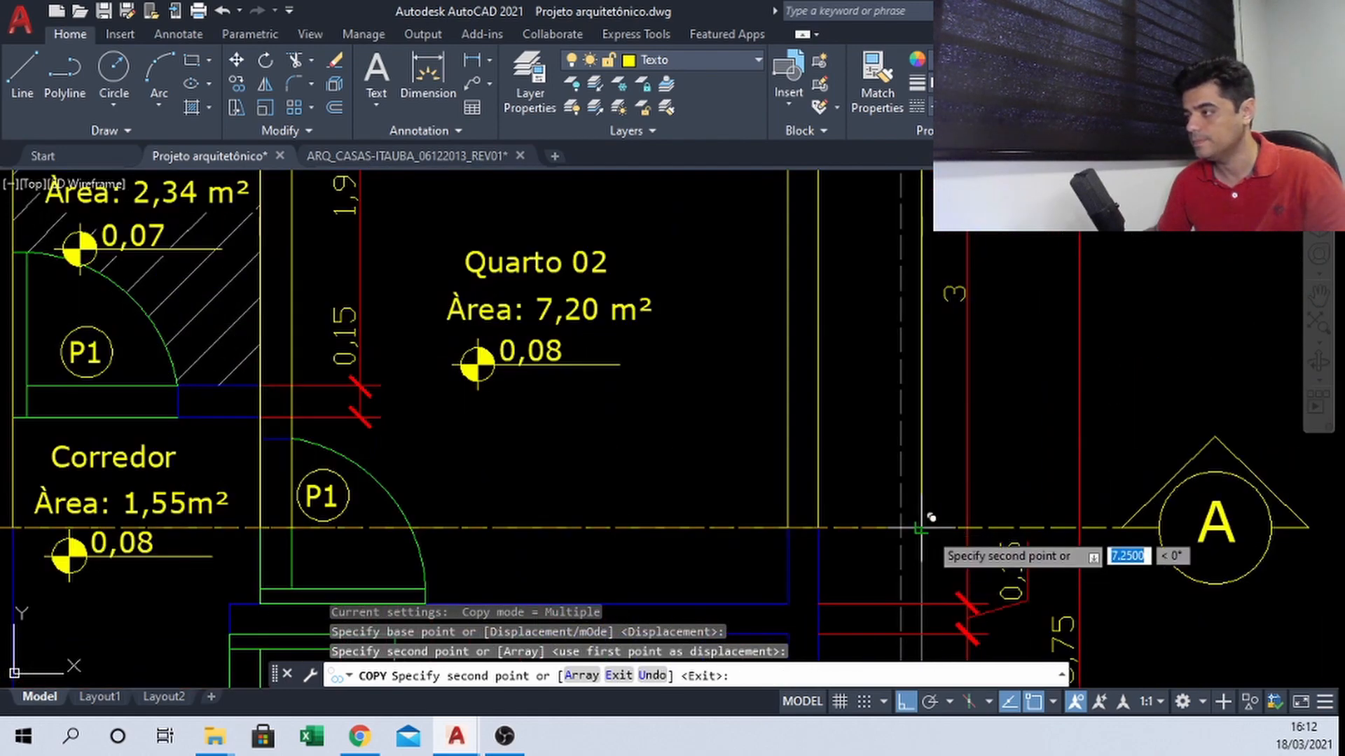
key("Escape")
scroll(774, 519, "down", 6)
middle_click_drag(690, 296, 666, 312)
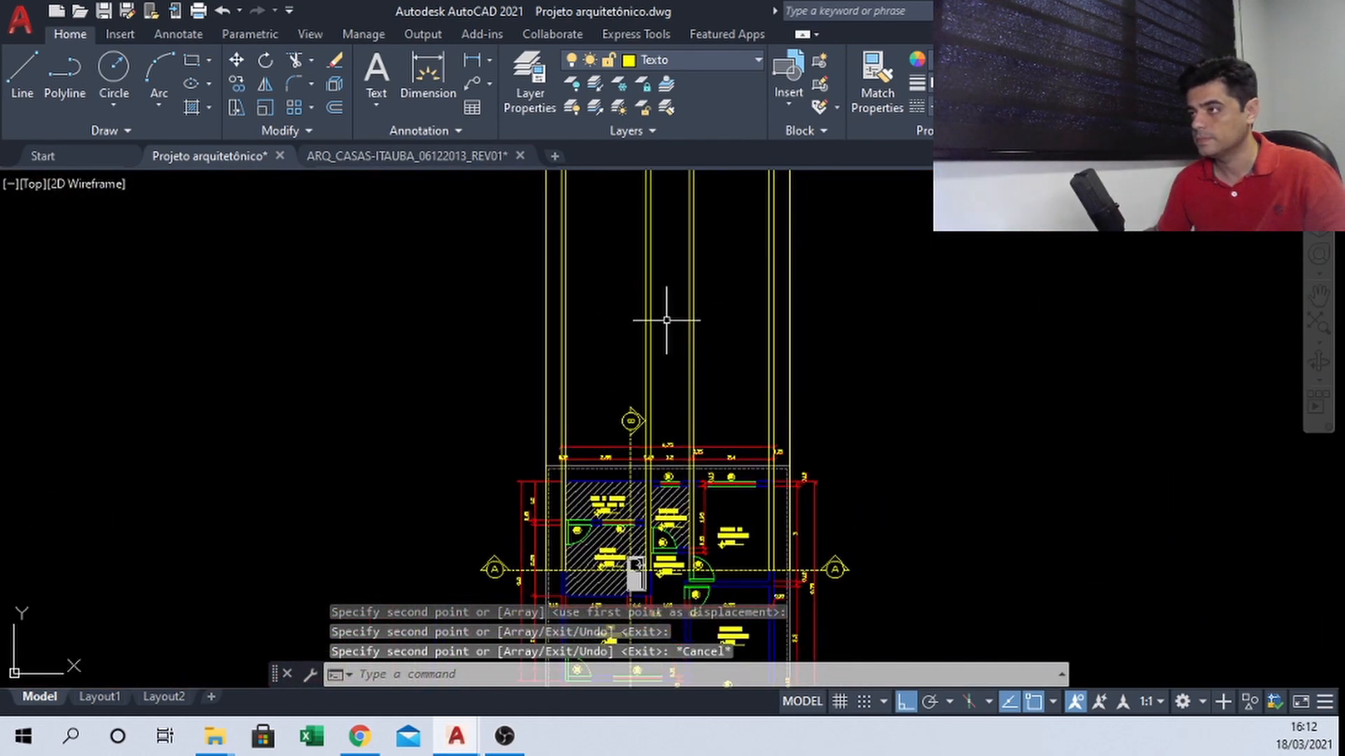
scroll(678, 303, "up", 3)
key("Escape")
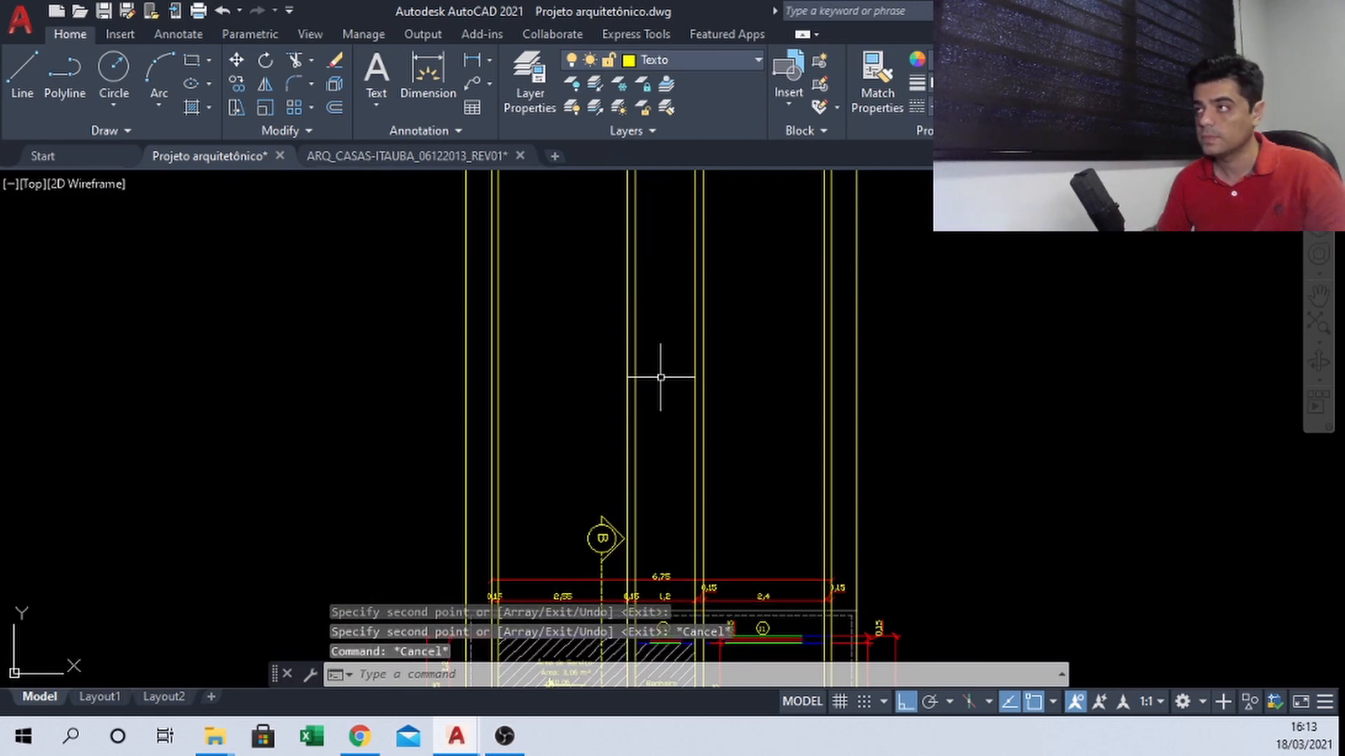
Make Calçada the current layer and draw a horizontal line above the floor plan, spanning the two outermost projection lines
scroll(536, 367, "down", 3)
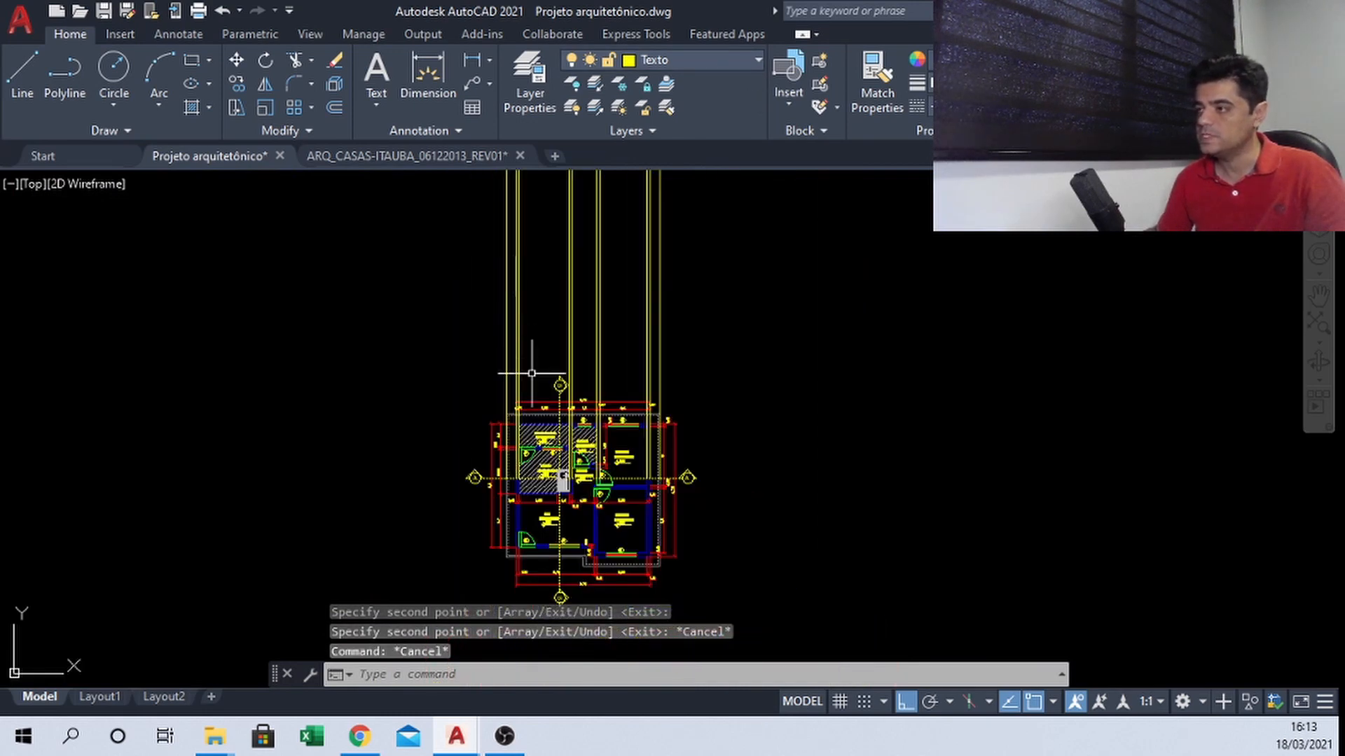
scroll(540, 374, "up", 1)
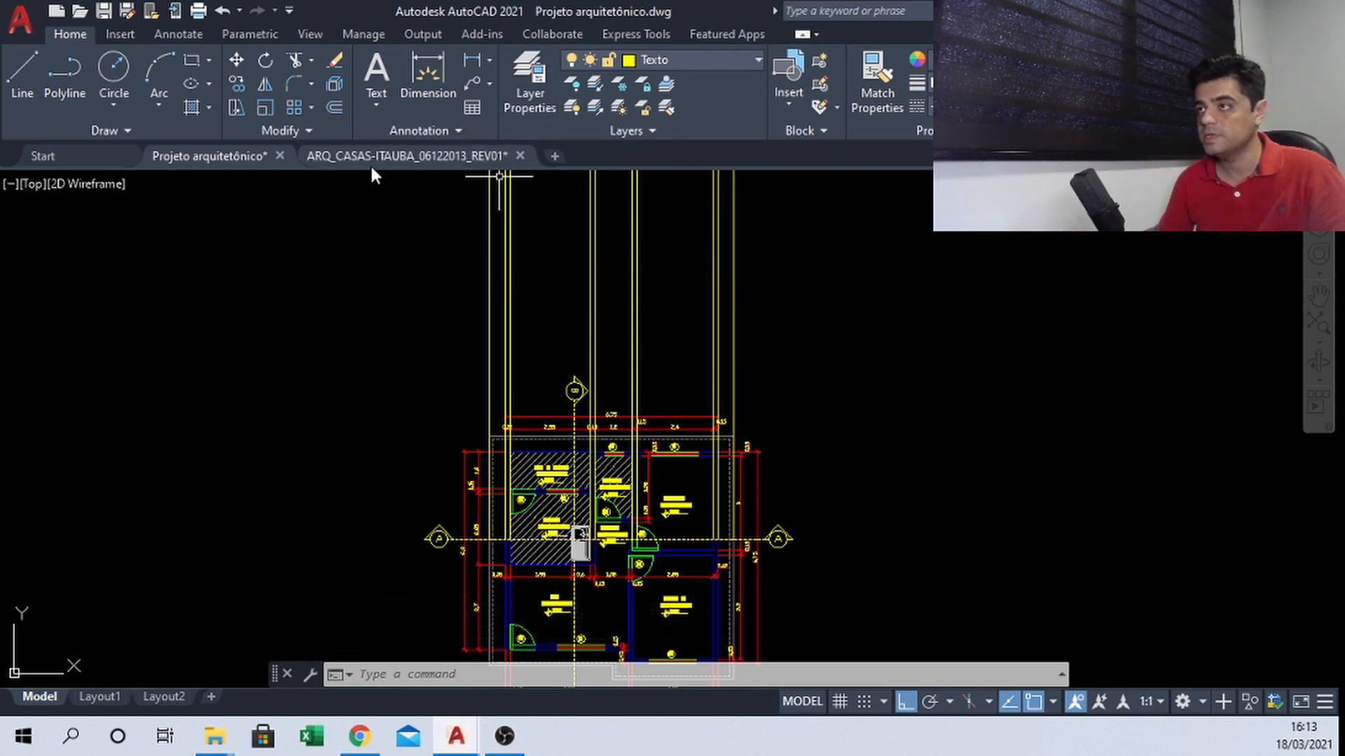
scroll(474, 498, "up", 4)
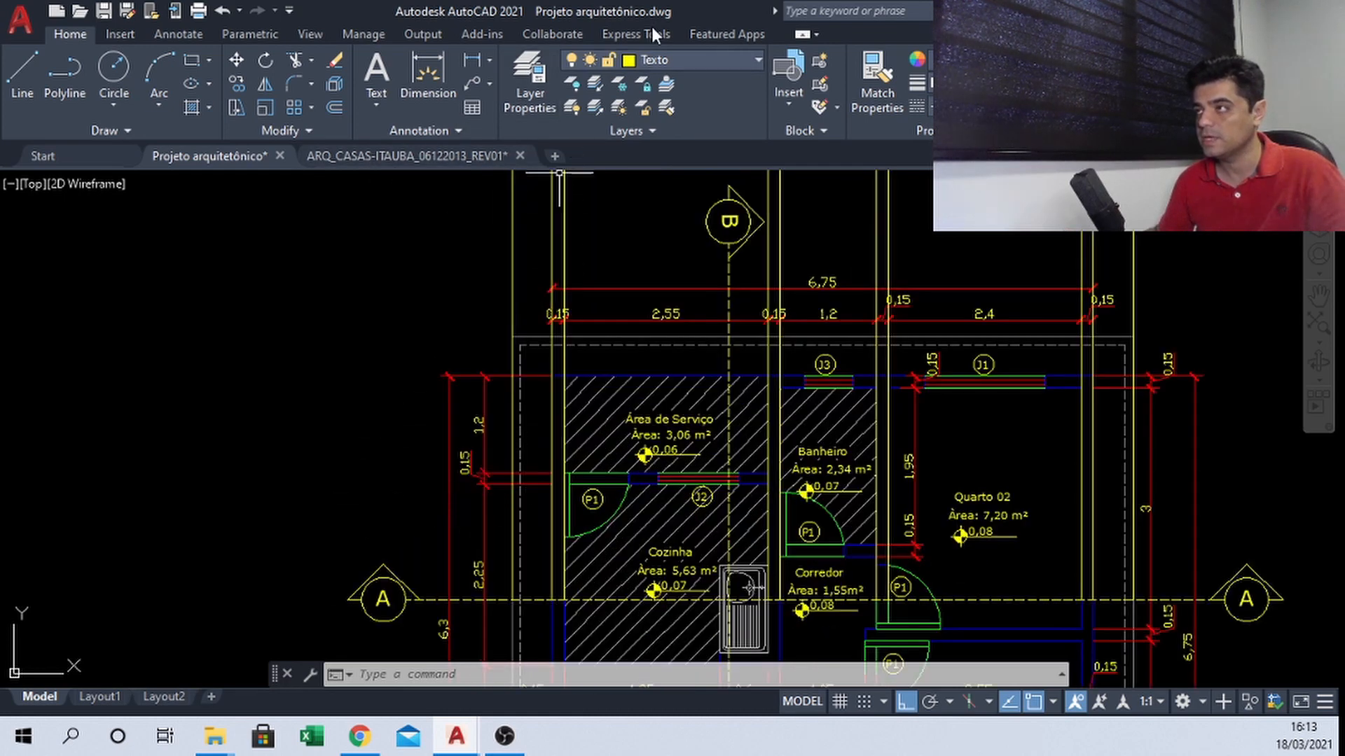
left_click(700, 61)
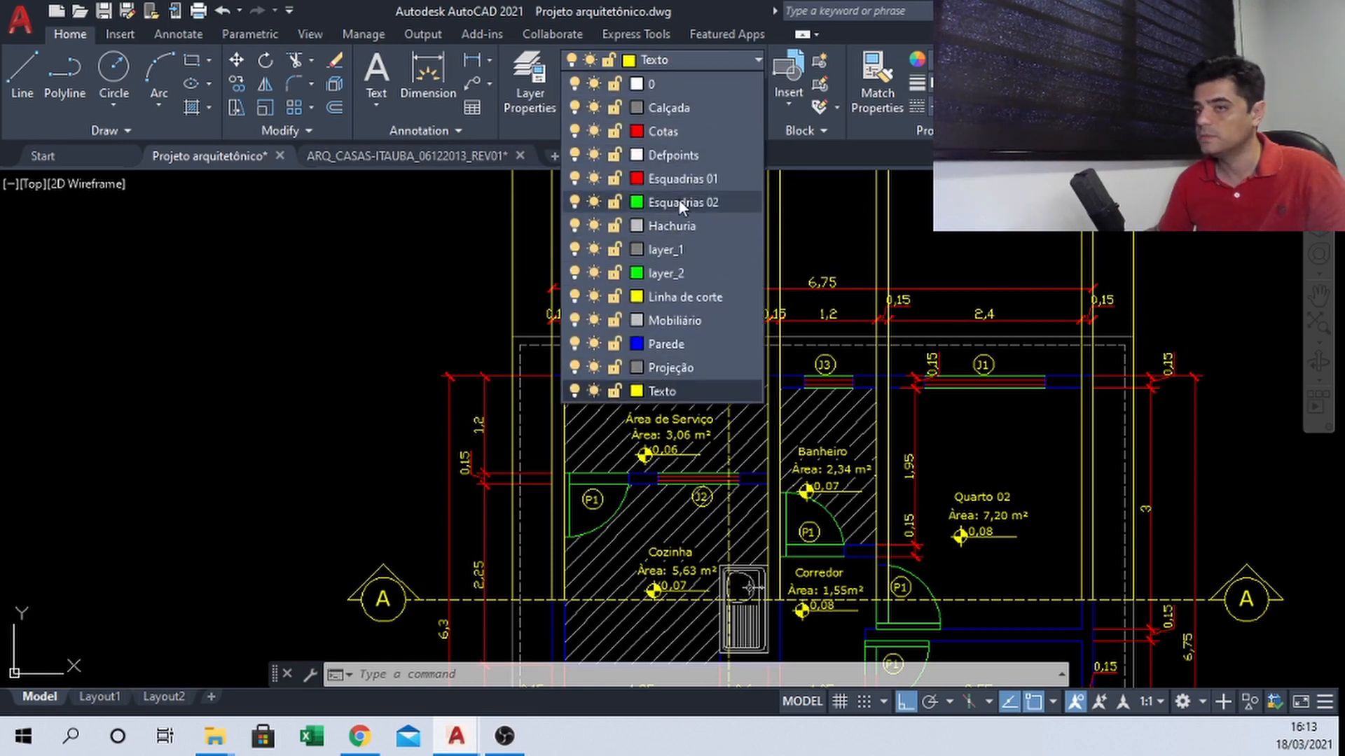
left_click(695, 112)
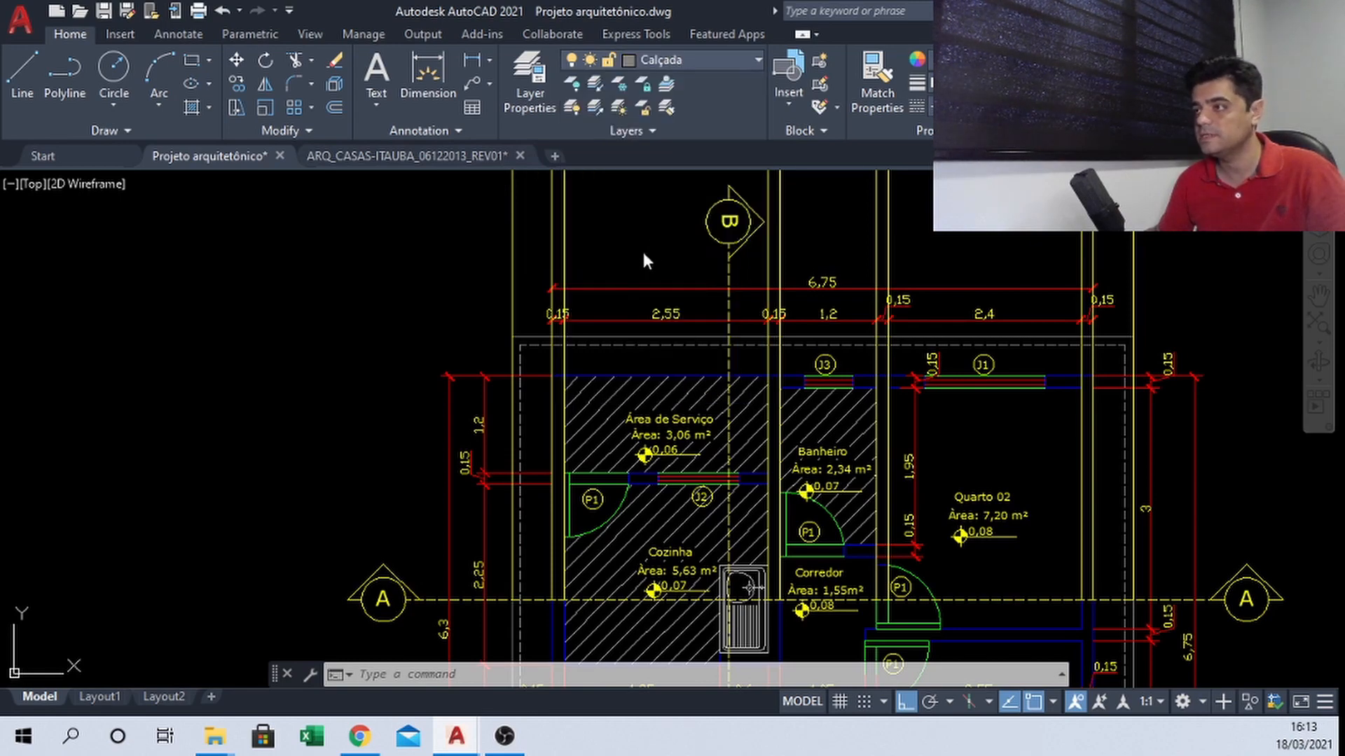
middle_click_drag(459, 259, 386, 412)
type("l")
key("Return")
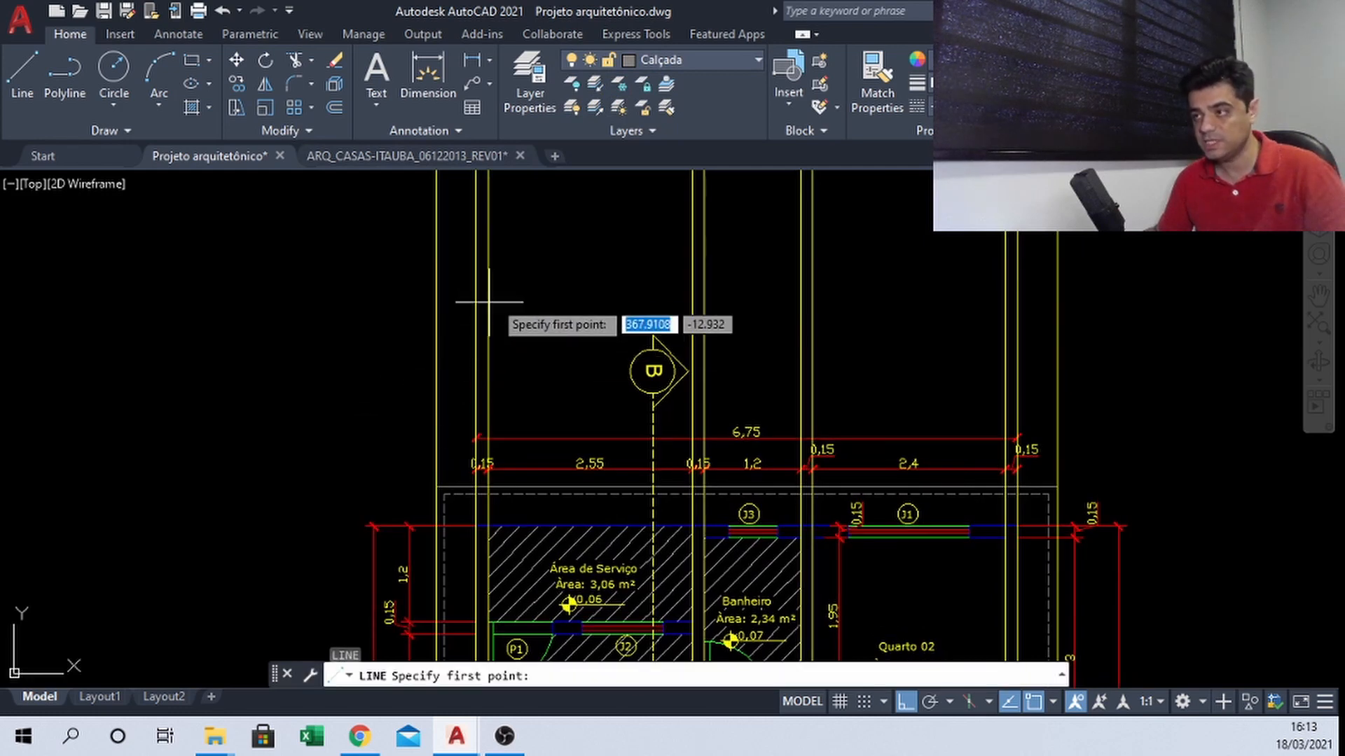
middle_click_drag(452, 275, 426, 392)
left_click(412, 392)
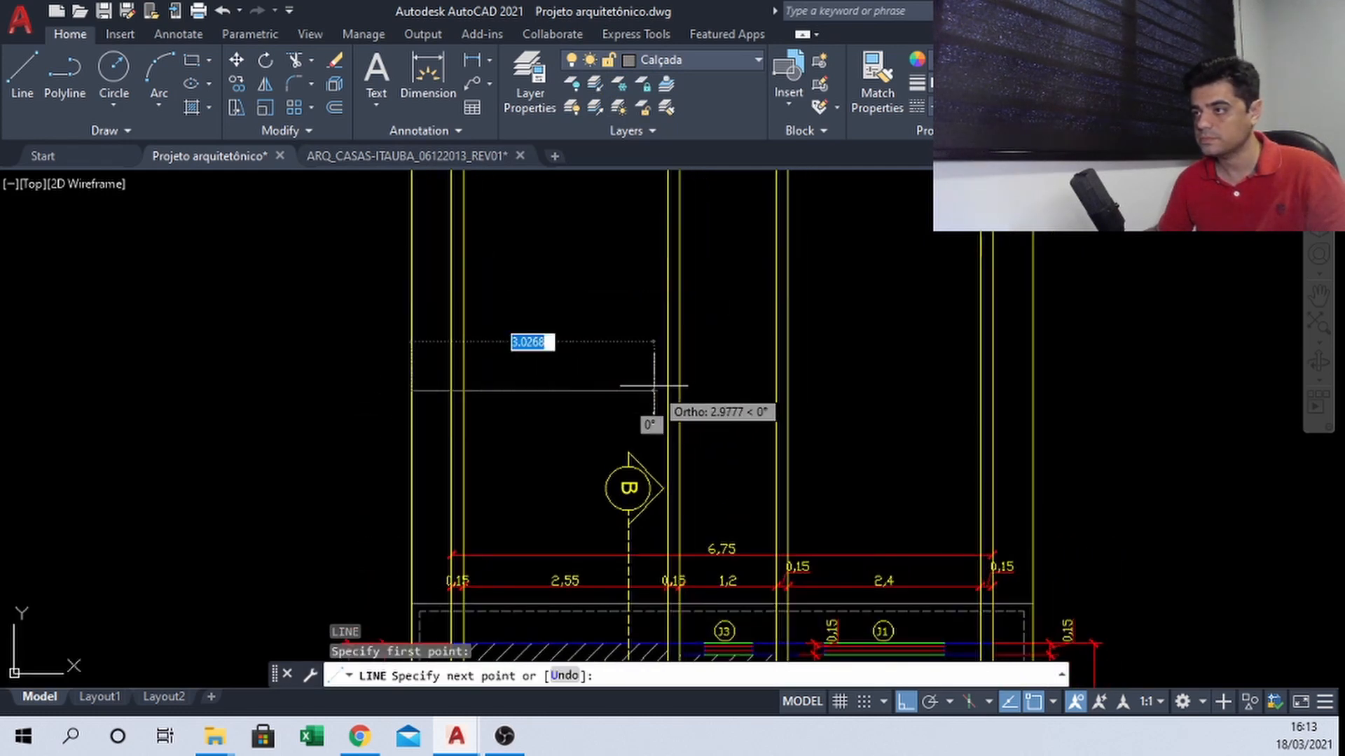
left_click(1032, 391)
key("Escape")
middle_click_drag(854, 569, 807, 374)
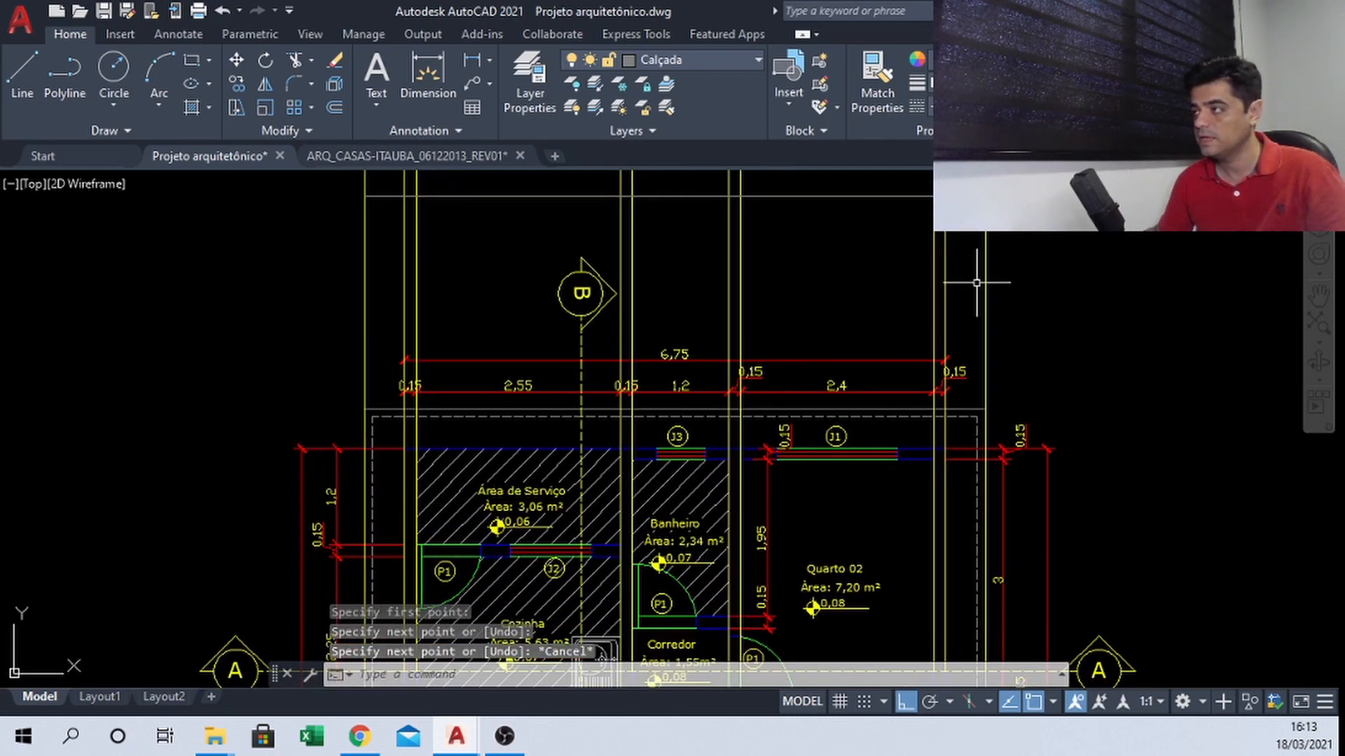
Check the slab thickness in the ARQ_CASAS-ITAUBA_06122013_REV01 section and offset the horizontal Calçada line 0.1 upward in Projeto arquitetônico
middle_click_drag(789, 214, 790, 375)
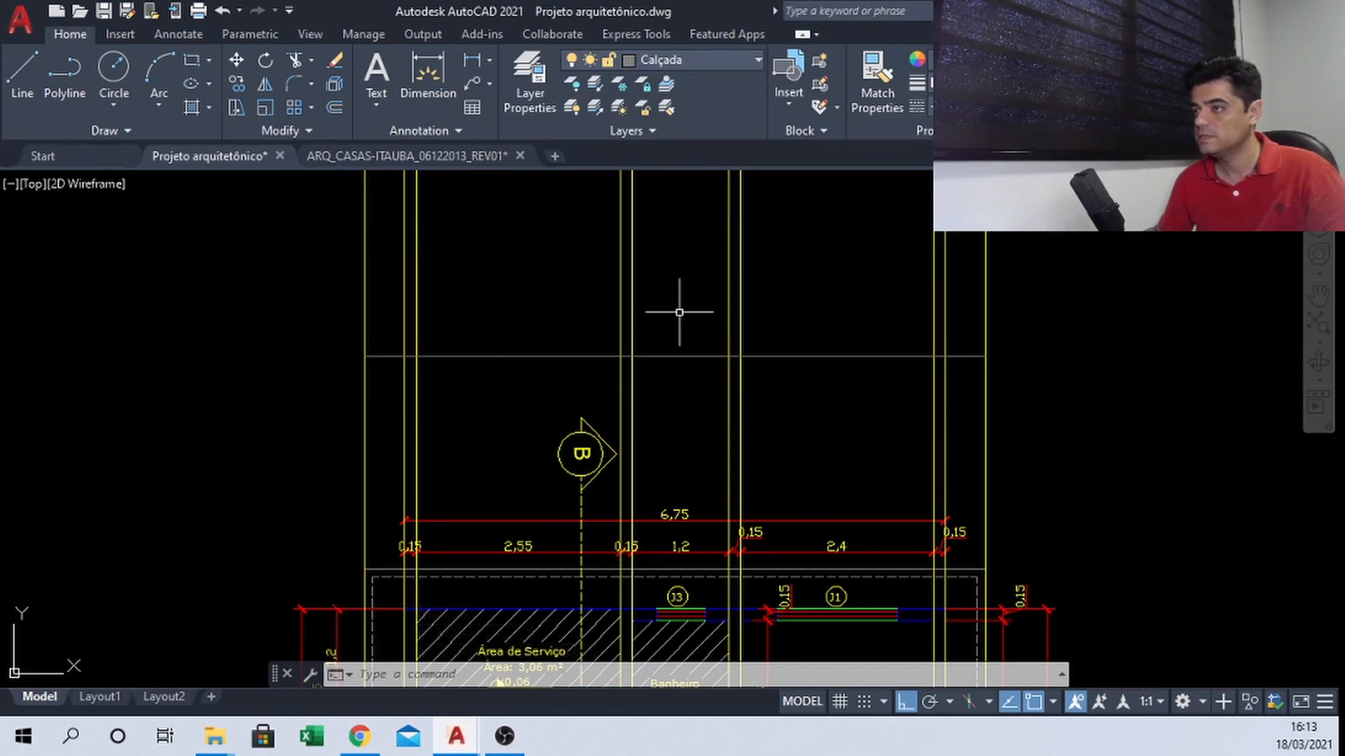
middle_click_drag(633, 289, 633, 319)
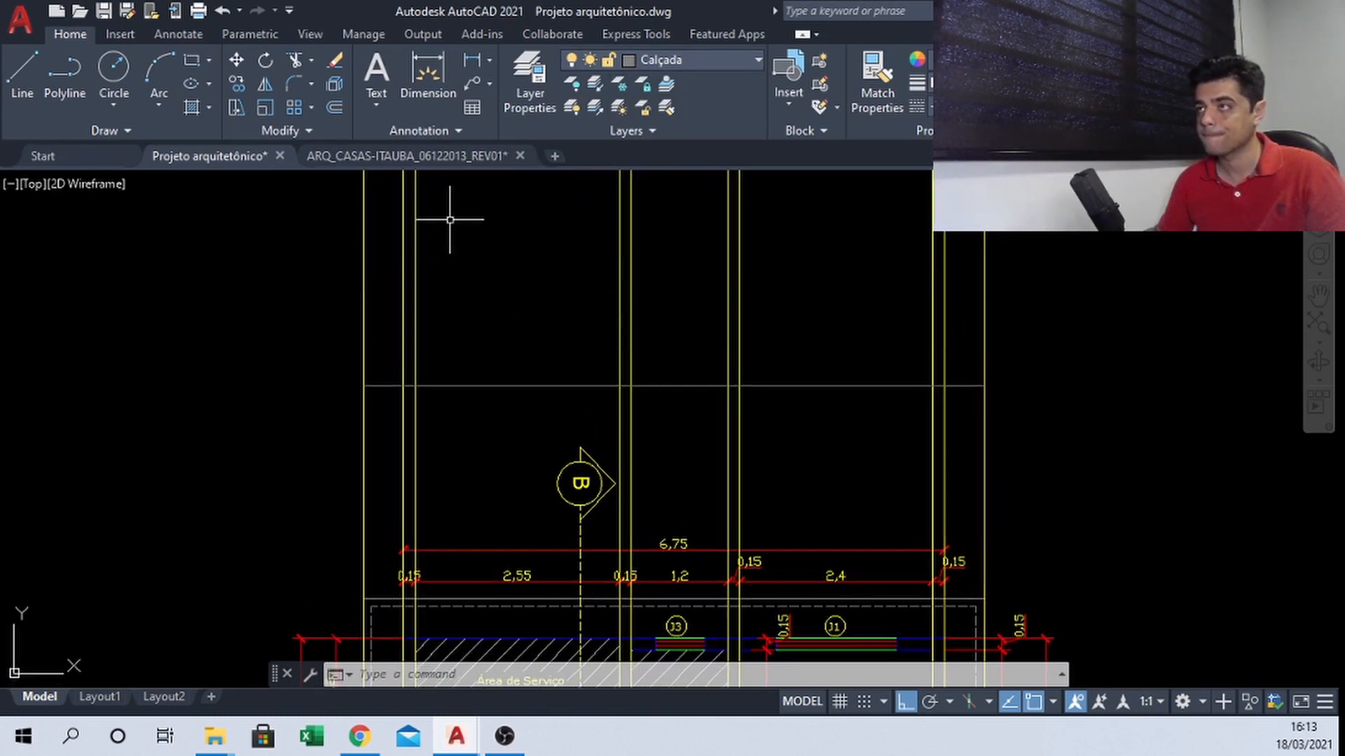
left_click(431, 158)
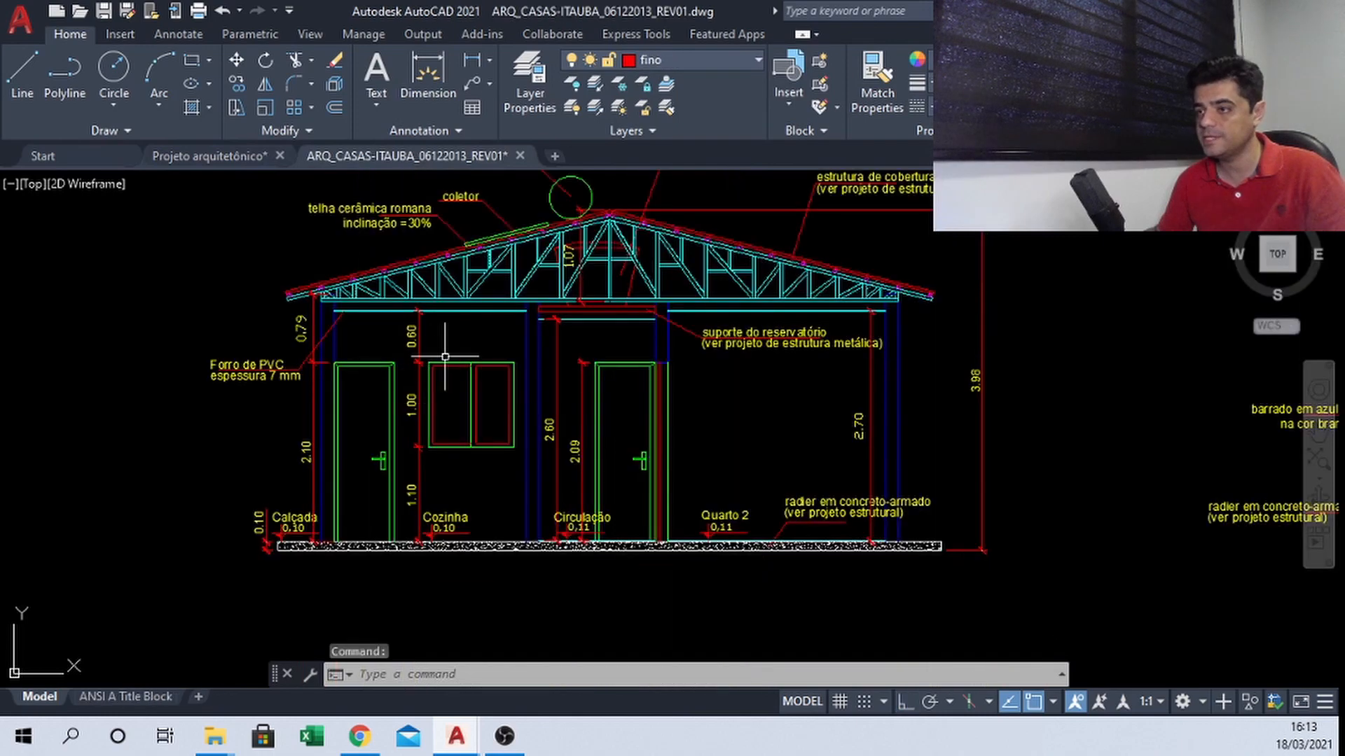
scroll(439, 357, "down", 2)
scroll(307, 483, "up", 6)
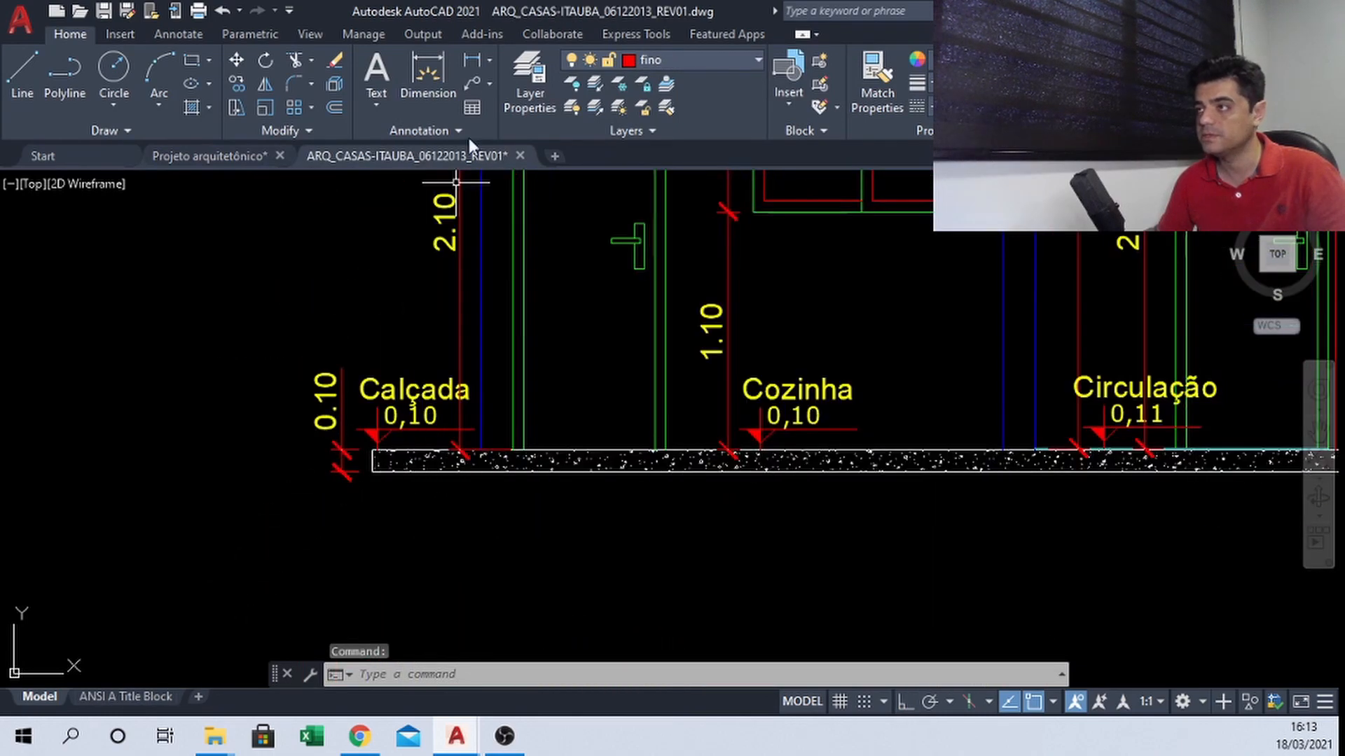
left_click(232, 158)
middle_click_drag(469, 274, 488, 322)
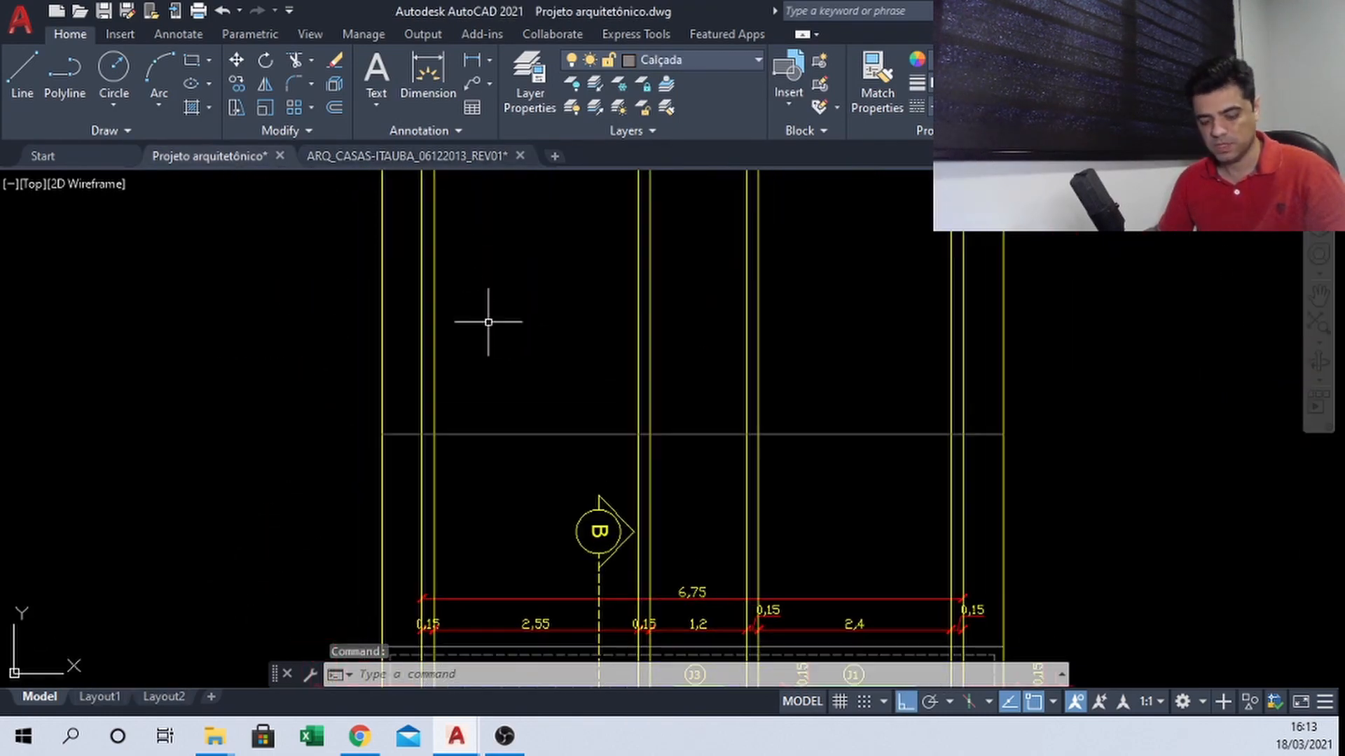
key("Return")
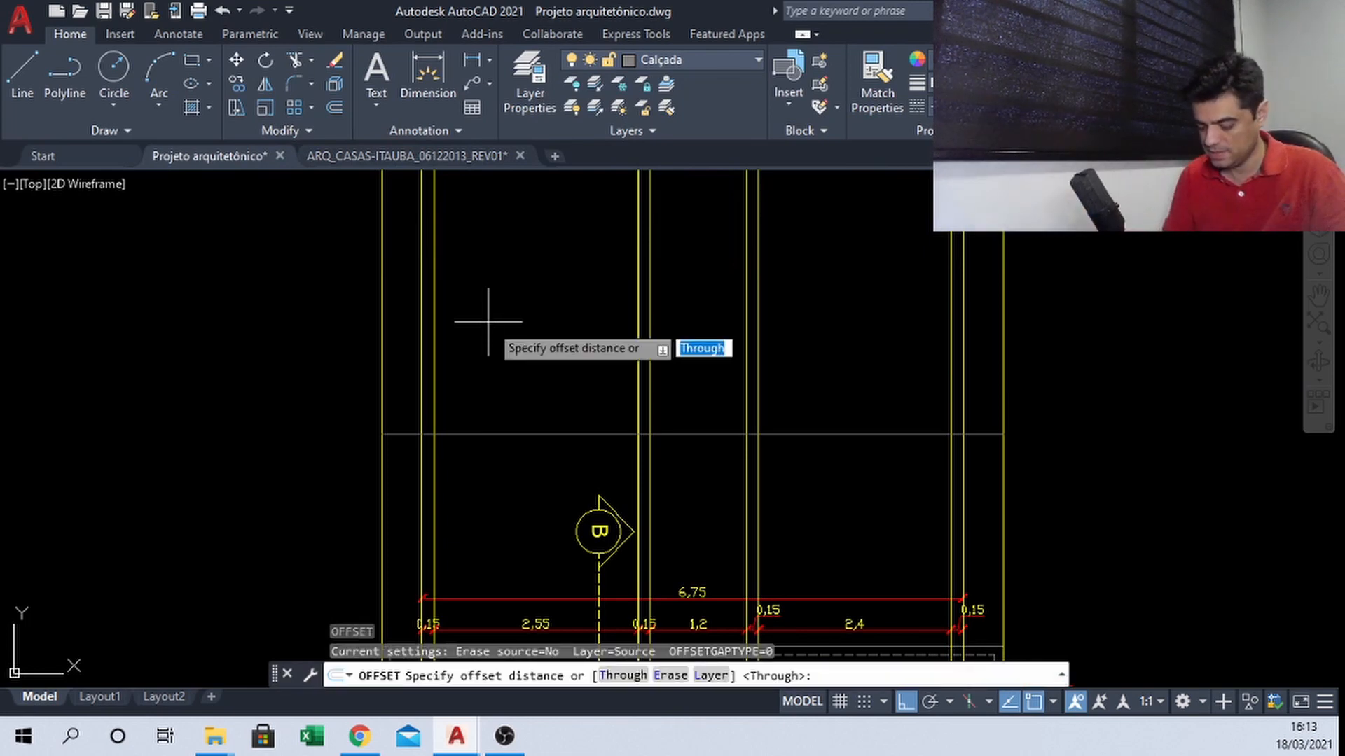
type(".1")
key("Return")
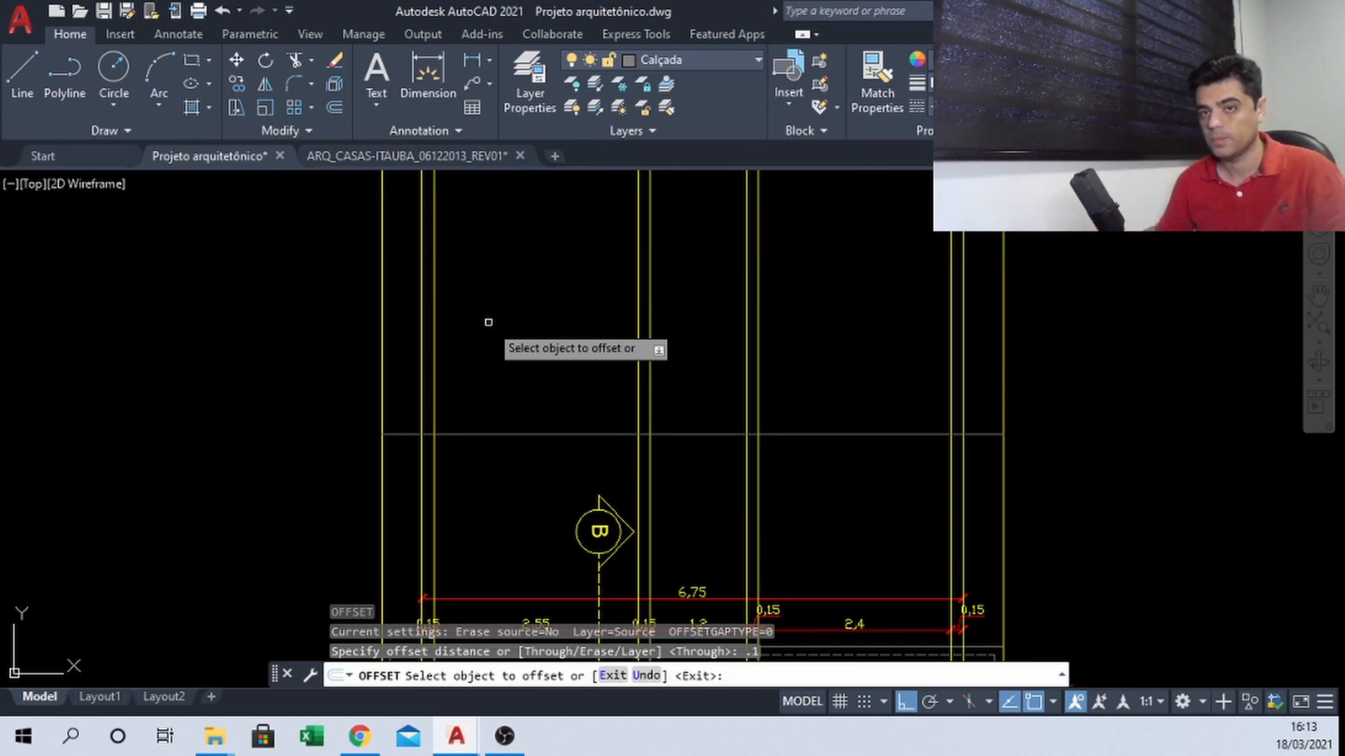
left_click(541, 434)
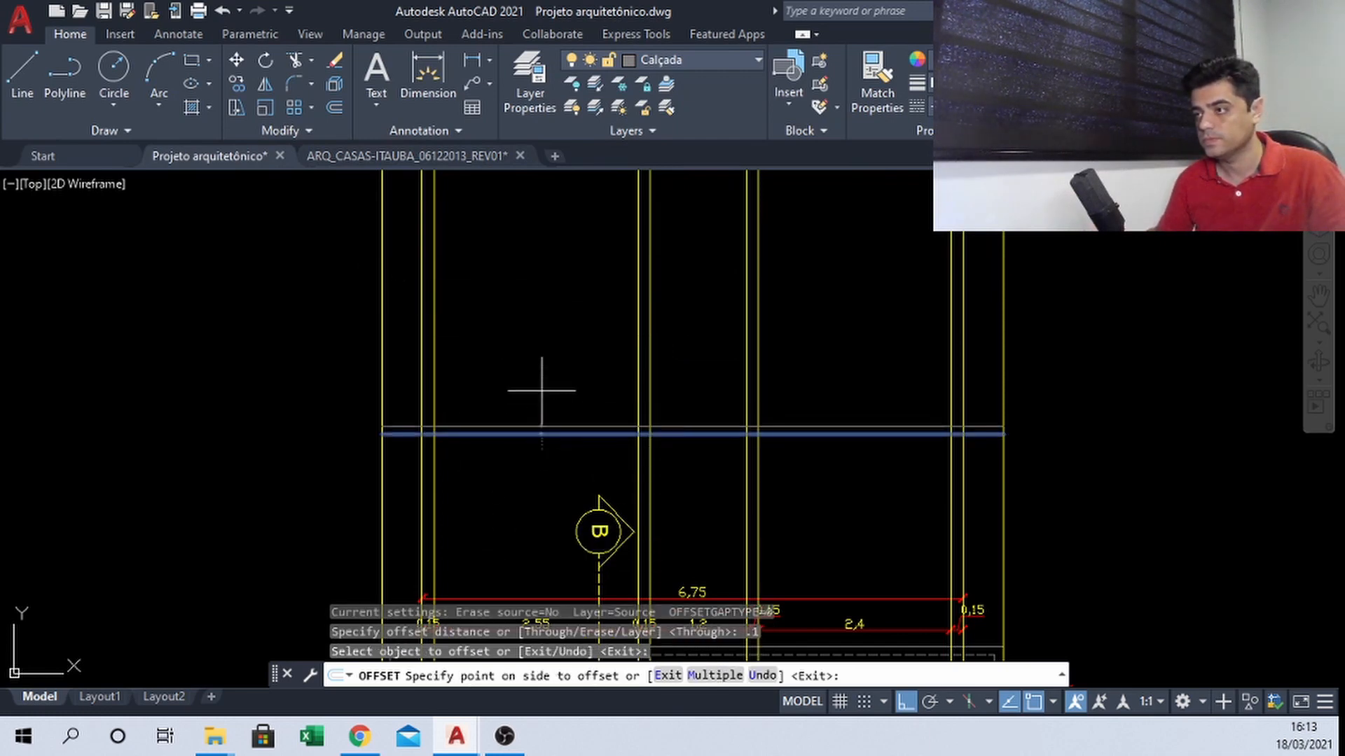
left_click(541, 391)
key("Escape")
middle_click_drag(521, 357, 475, 372)
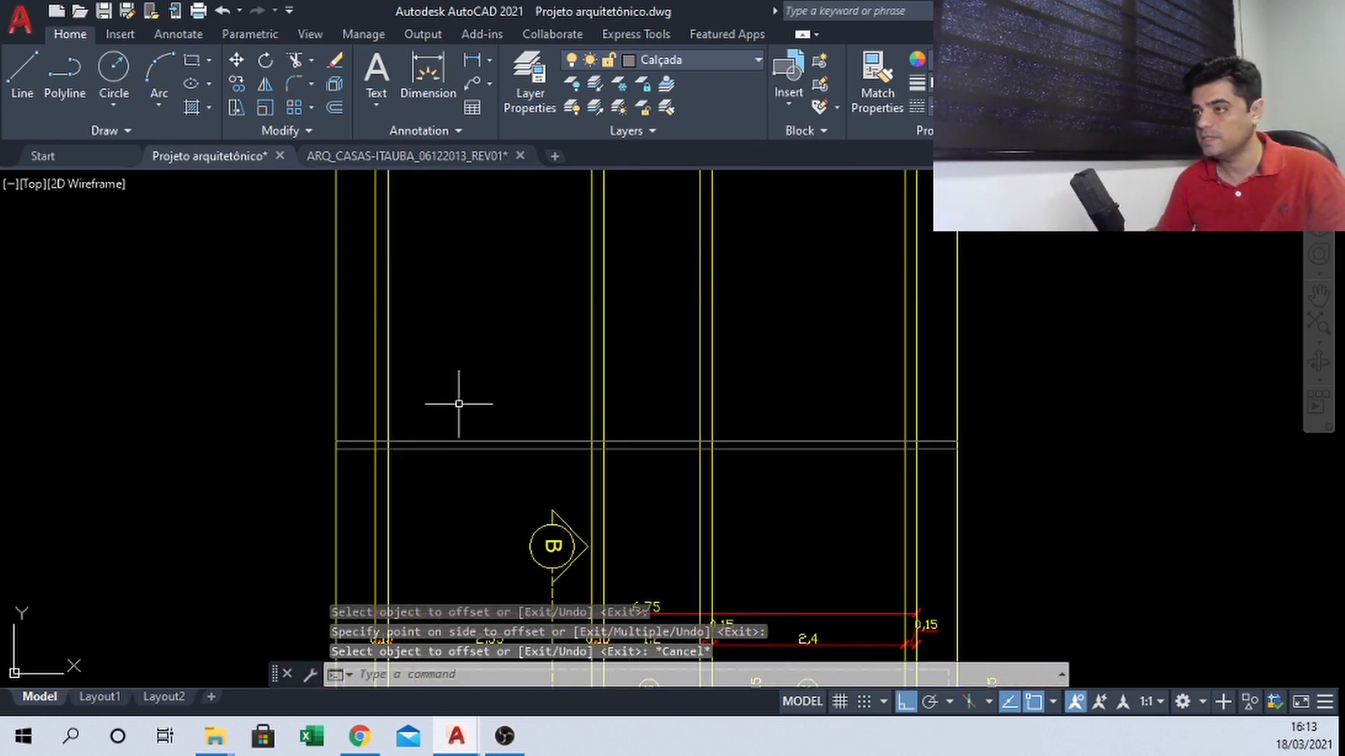
Examine the door, window, ceiling and wall-top heights in the ARQ_CASAS-ITAUBA_06122013_REV01 reference section
middle_click_drag(473, 283, 465, 316)
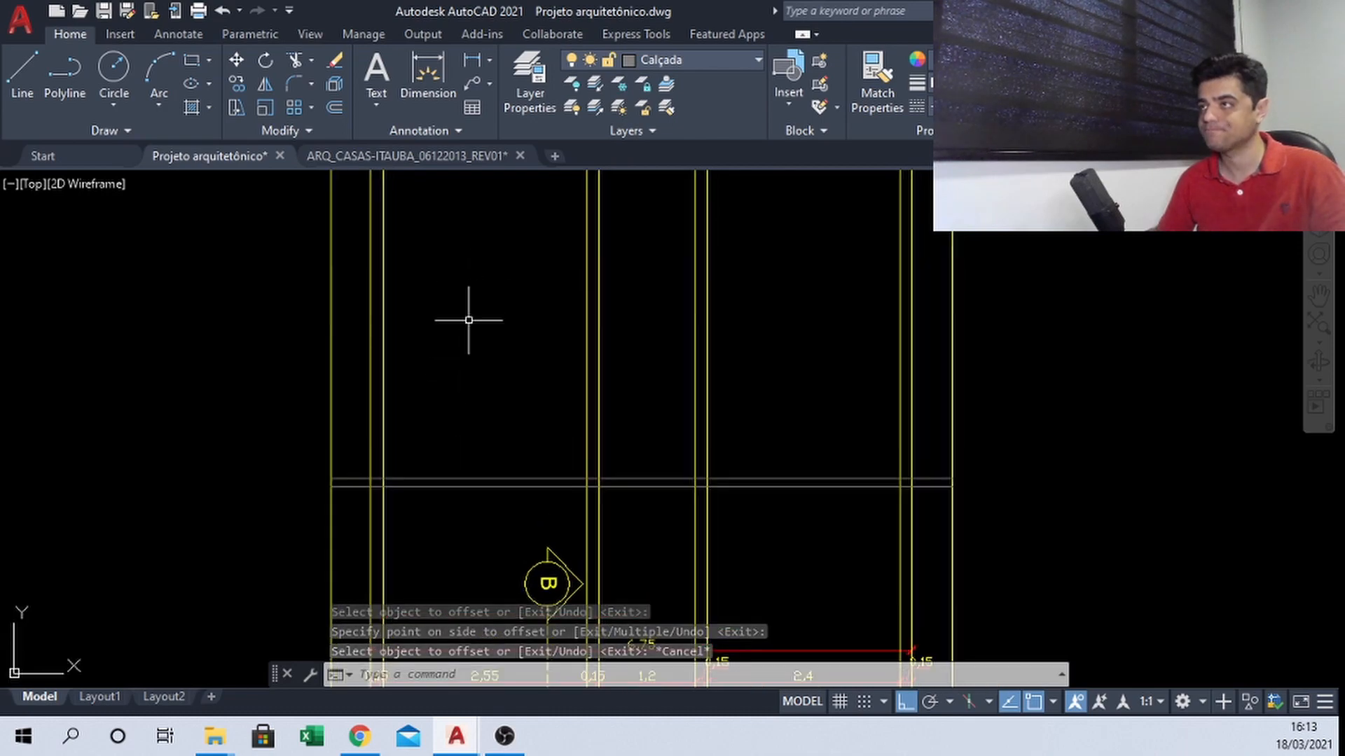
left_click(447, 155)
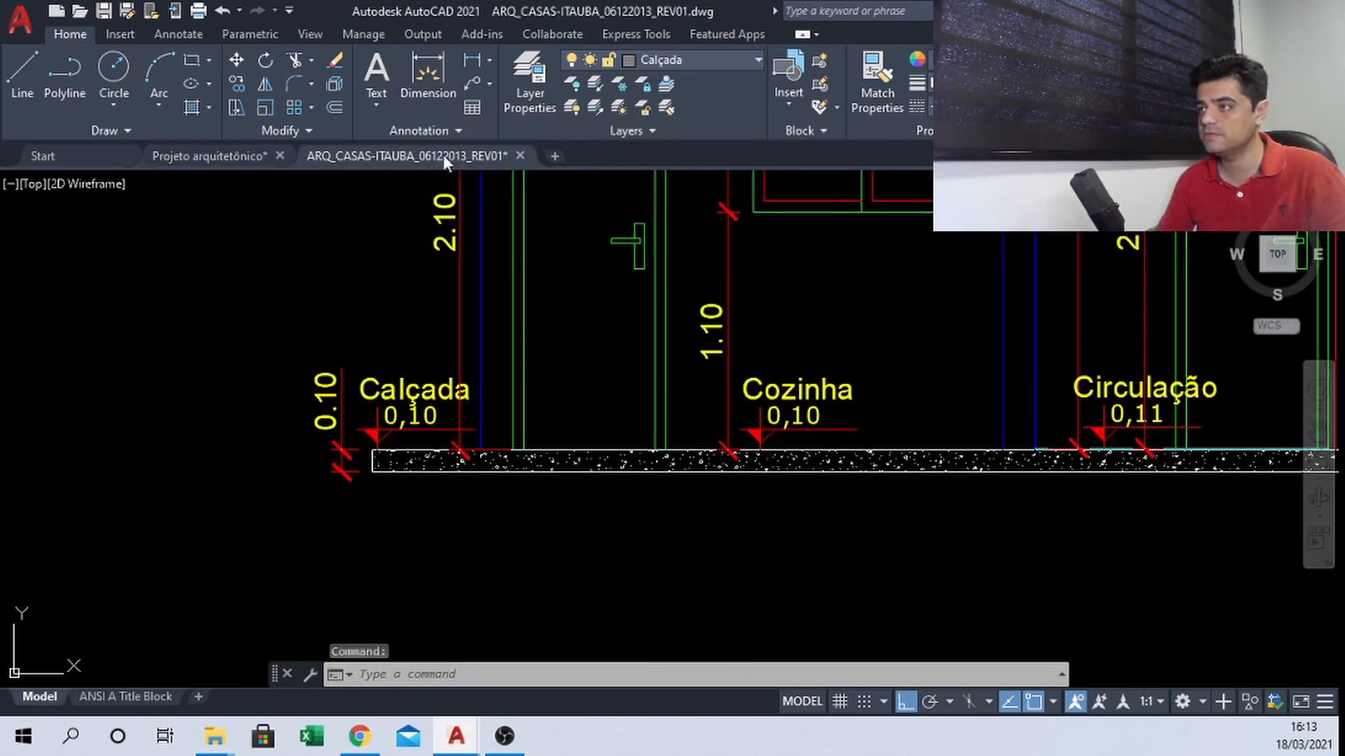
scroll(654, 346, "down", 2)
middle_click_drag(761, 328, 627, 356)
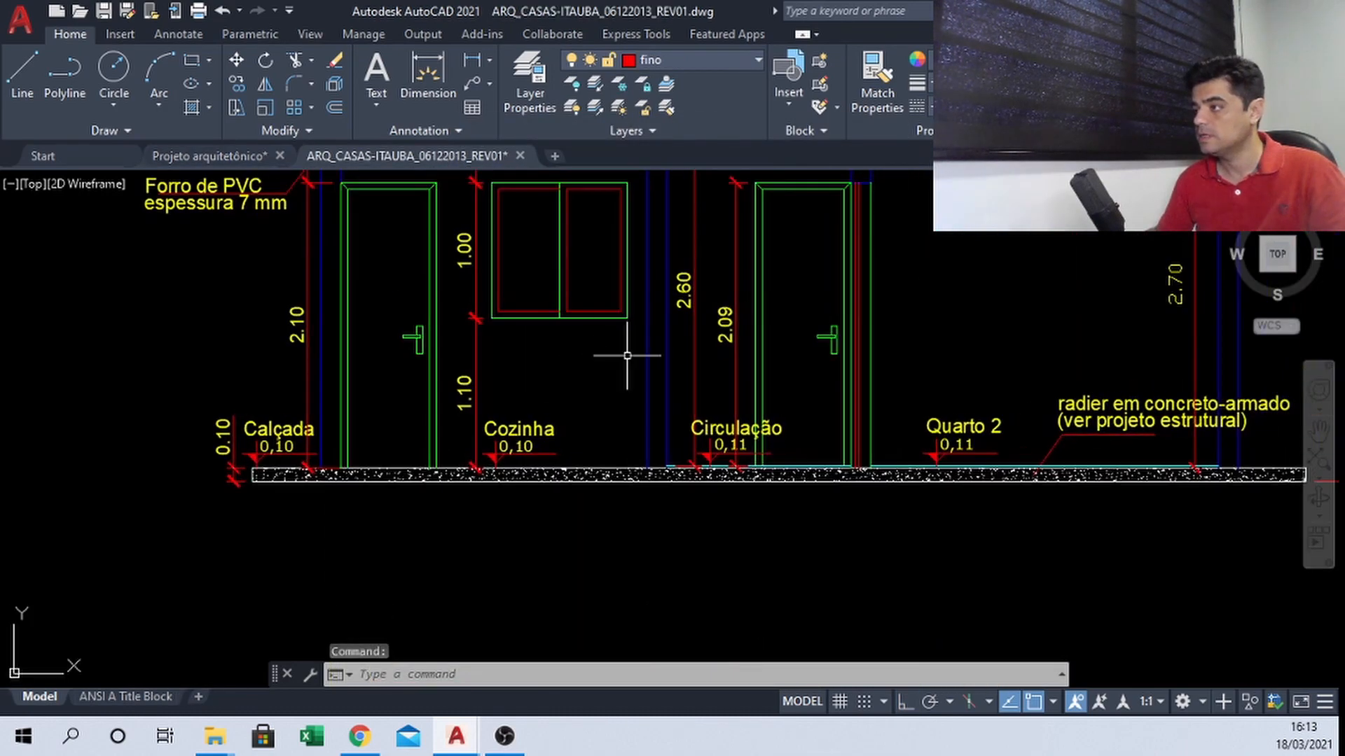
middle_click_drag(624, 292, 655, 388)
middle_click_drag(522, 257, 524, 309)
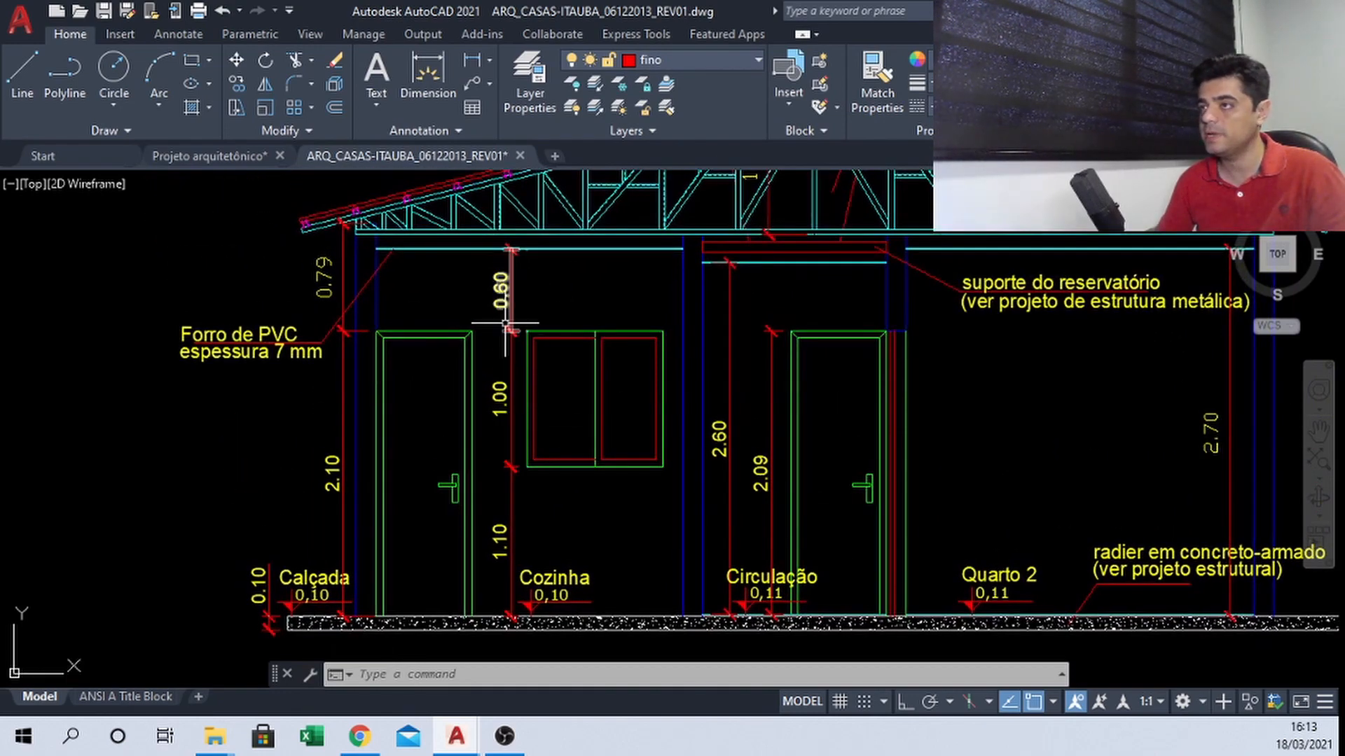
middle_click_drag(431, 483, 444, 451)
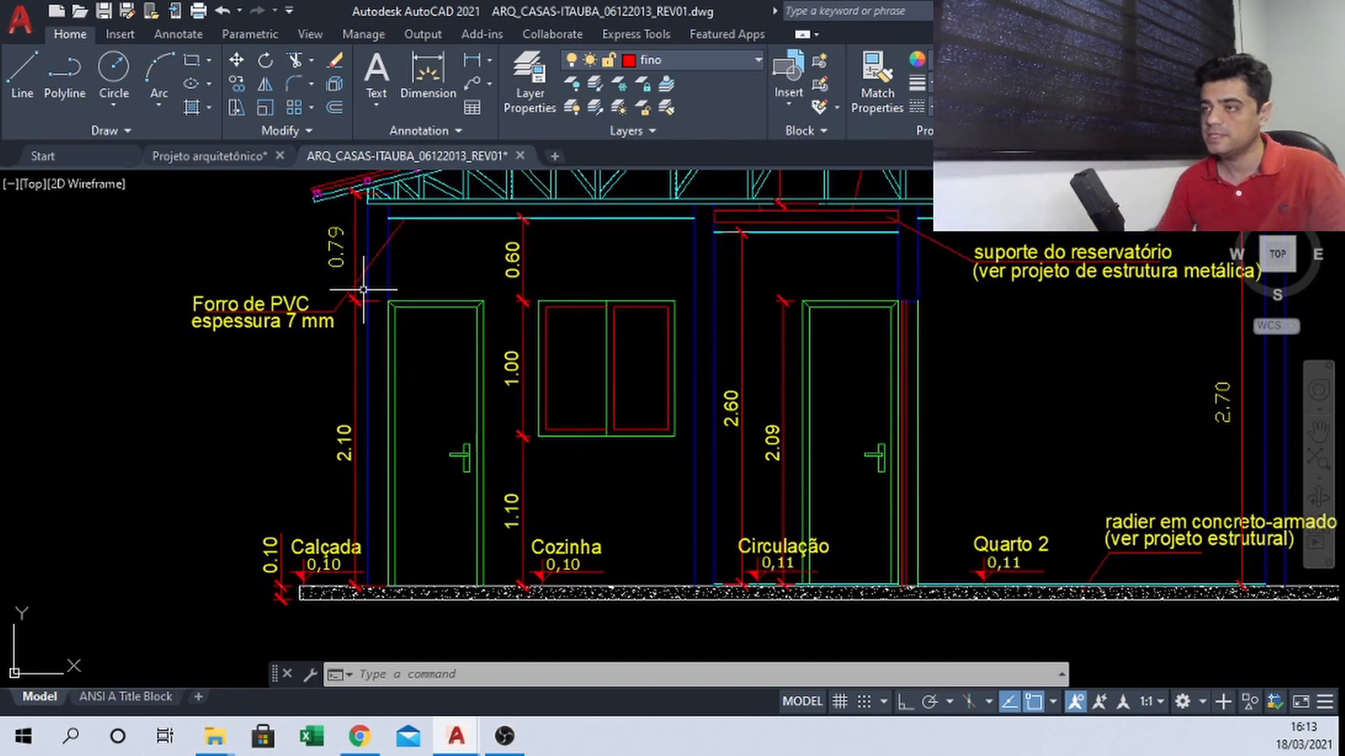
scroll(392, 456, "up", 1)
scroll(422, 416, "down", 1)
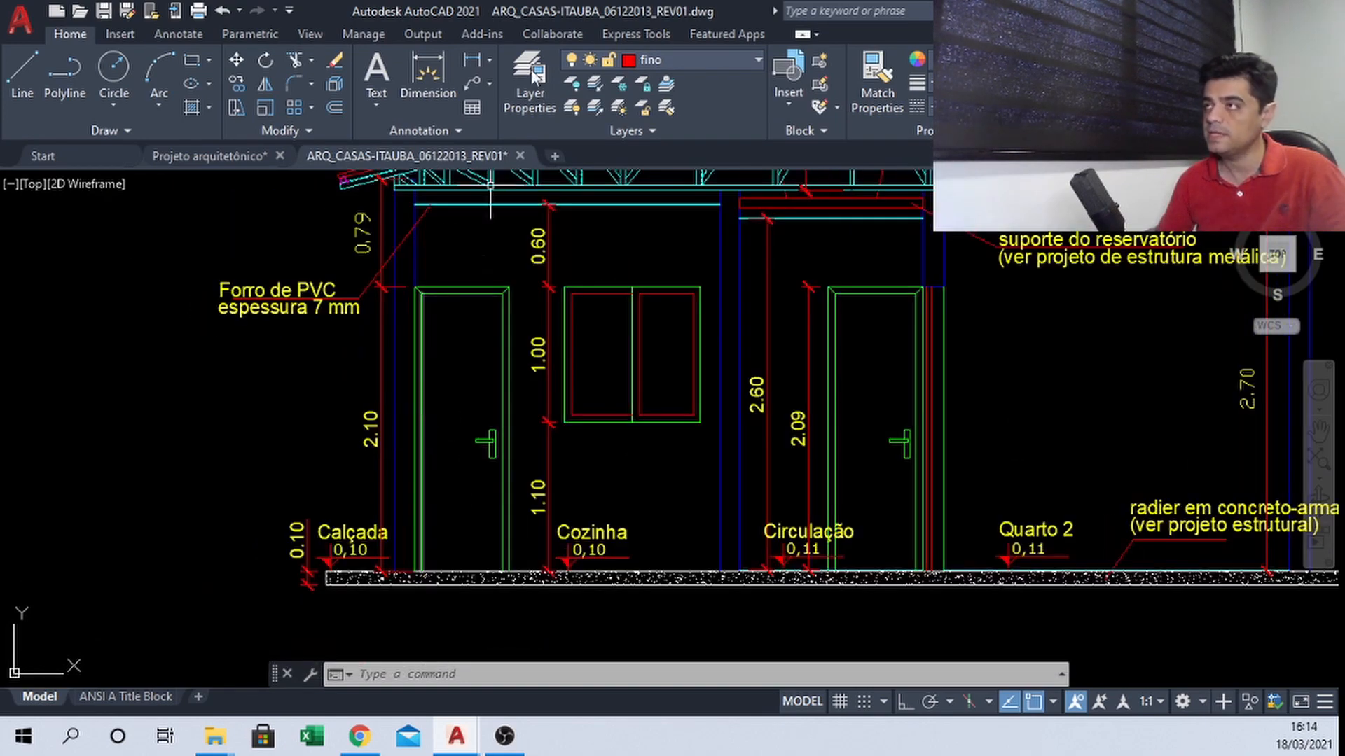
scroll(516, 467, "down", 3)
scroll(741, 406, "up", 1)
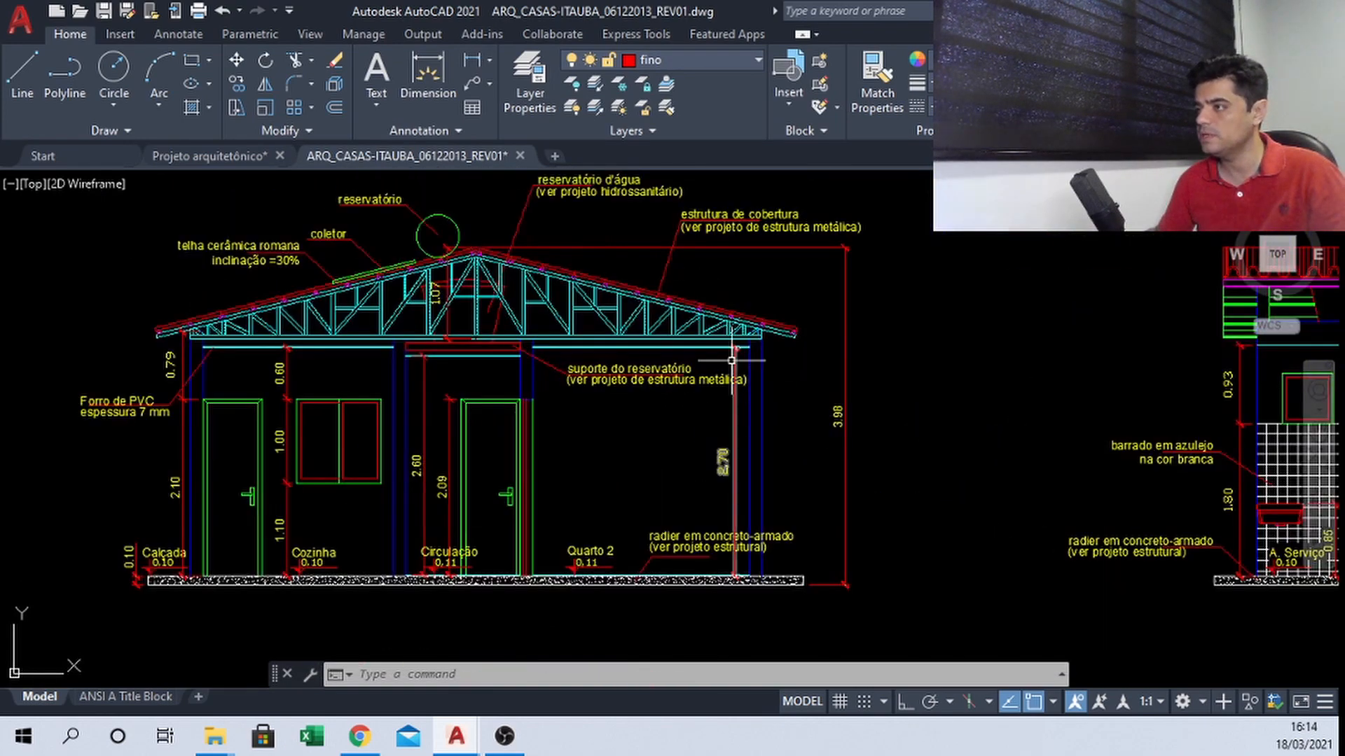
scroll(731, 360, "up", 8)
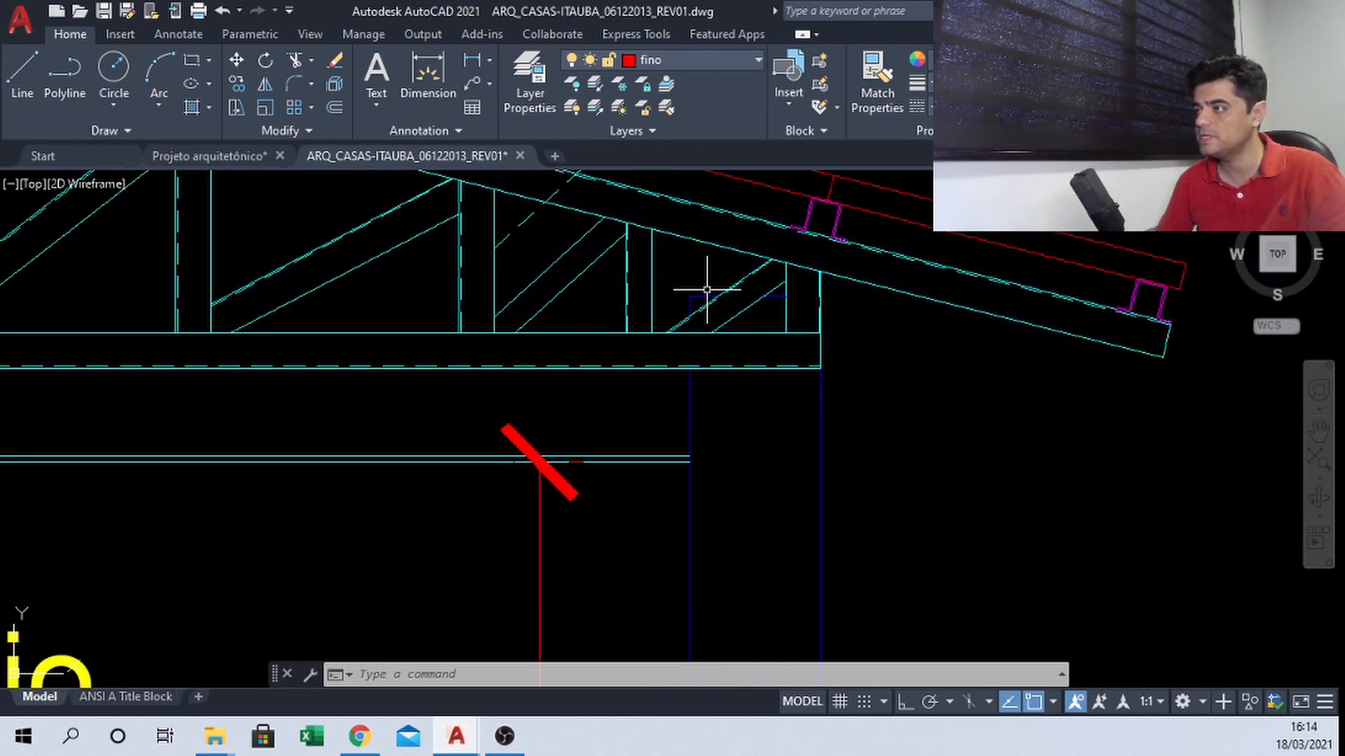
scroll(713, 286, "down", 6)
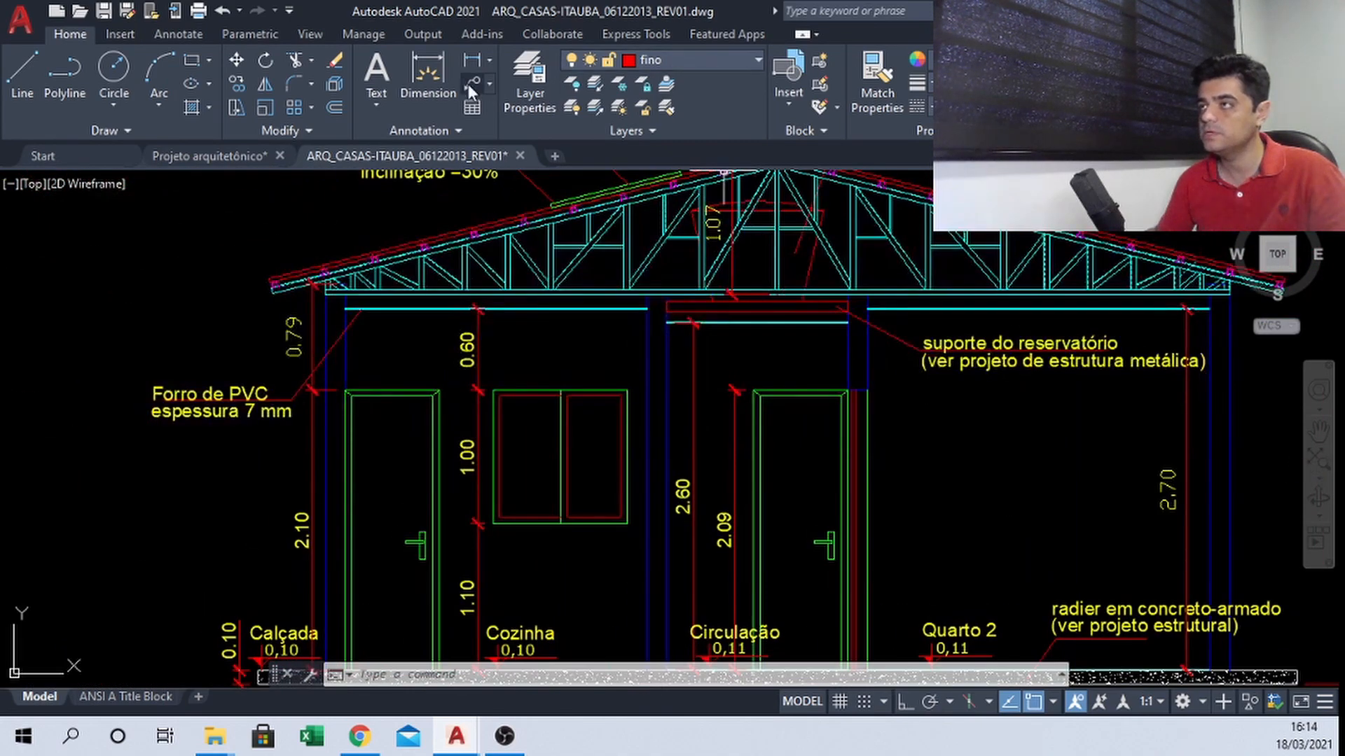
Add a vertical linear dimension from the slab to the top of the outer wall beside the Calçada in the reference section
type("dli")
key("Return")
scroll(355, 465, "down", 3)
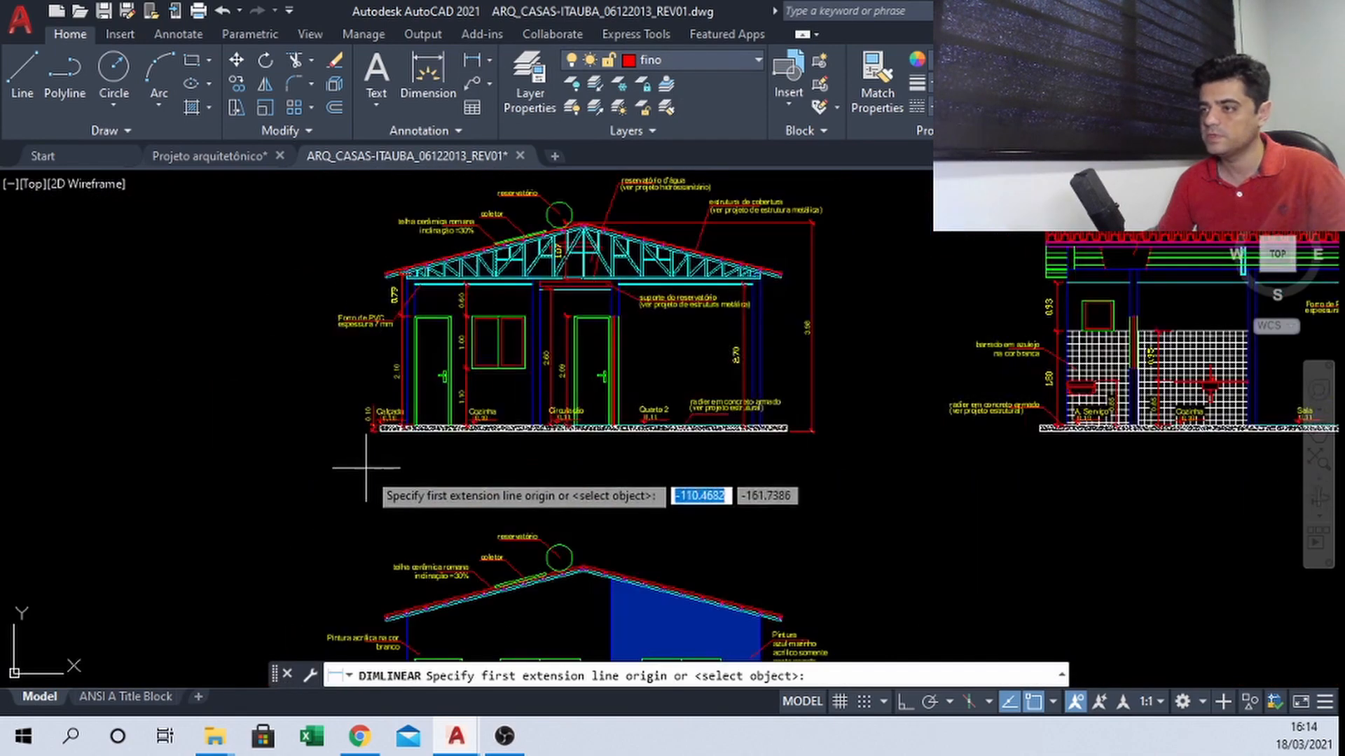
scroll(435, 381, "up", 6)
left_click(463, 348)
scroll(468, 345, "down", 3)
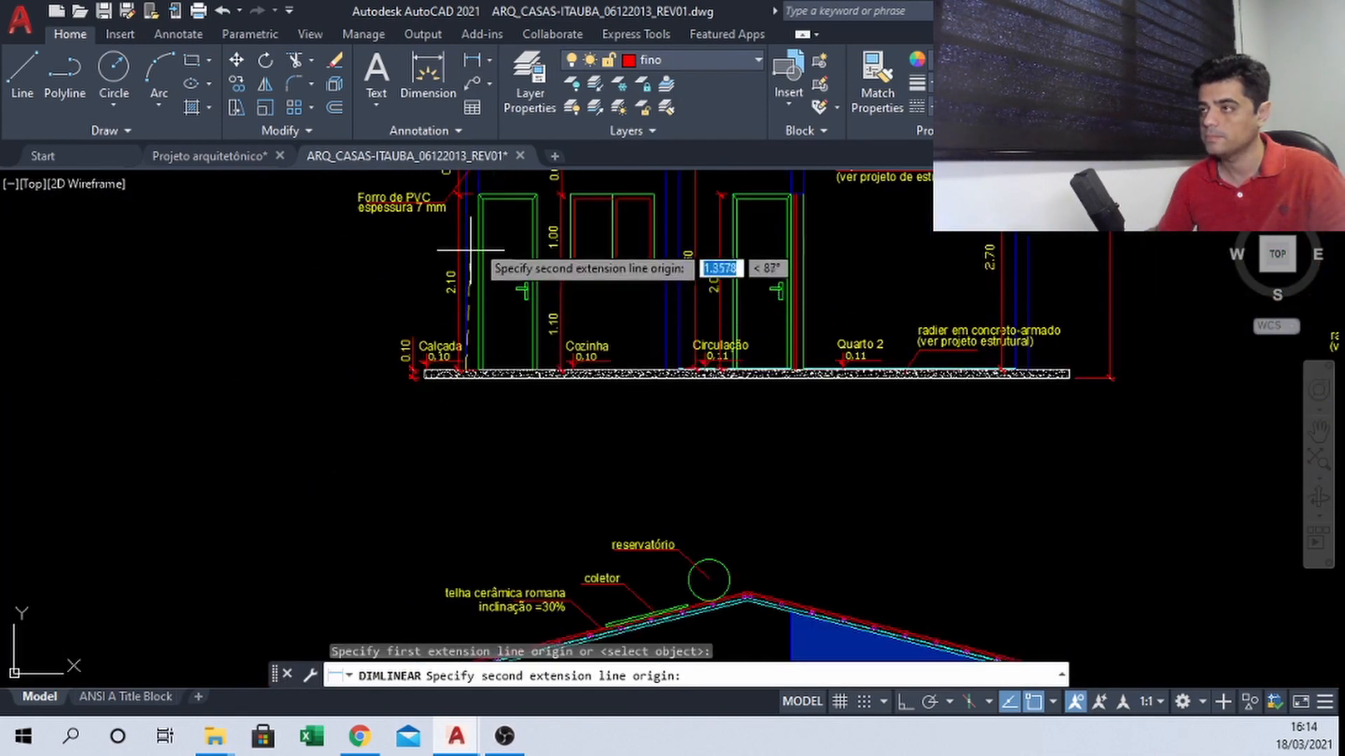
scroll(456, 393, "up", 5)
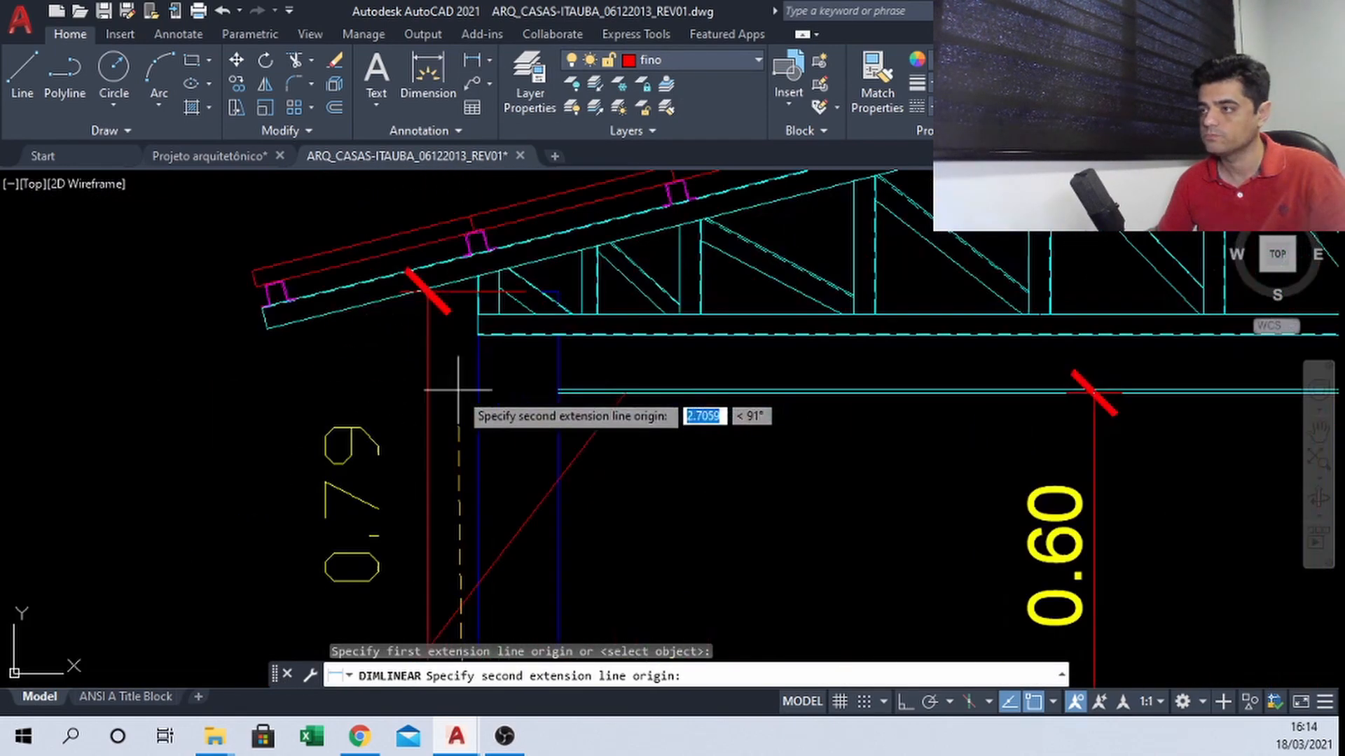
left_click(478, 294)
scroll(478, 294, "down", 3)
left_click(150, 391)
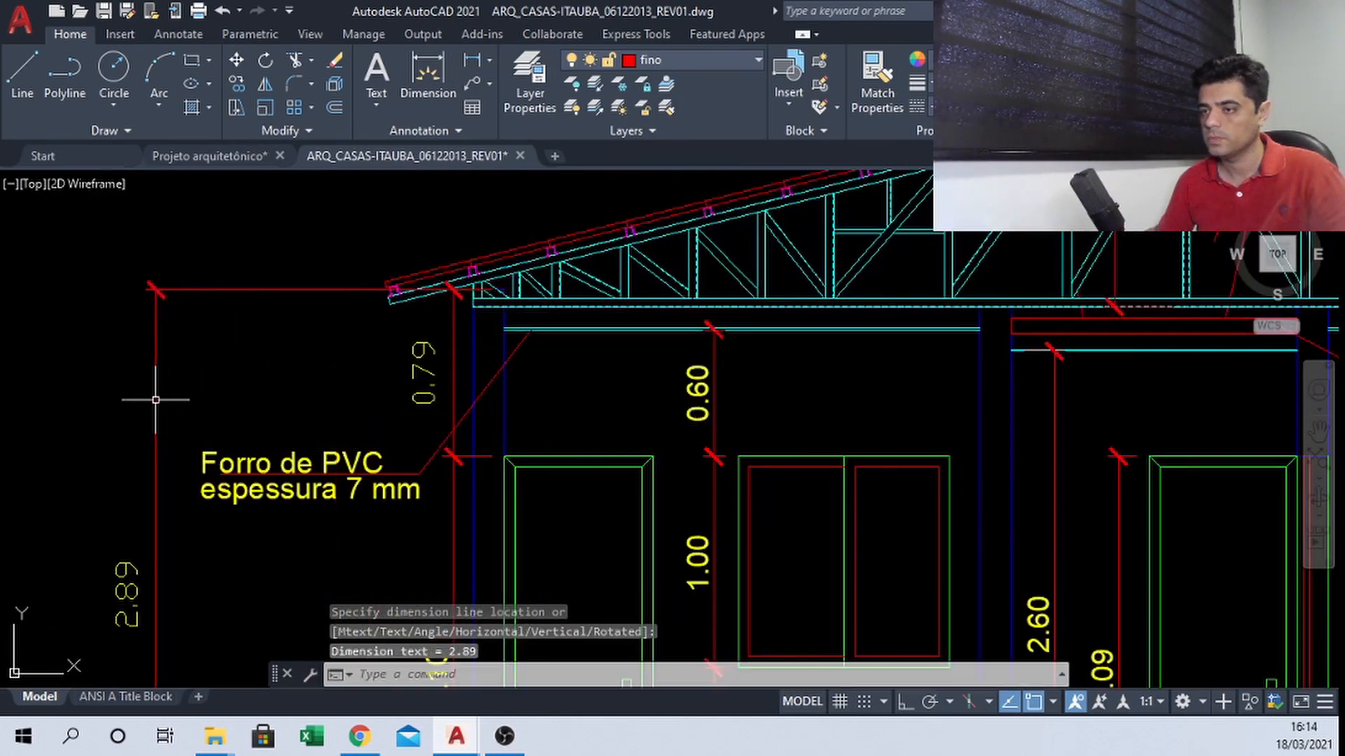
Check the slab and wall base in the reference section and offset the slab's top line 2.89 upward in Projeto arquitetônico
key("Escape")
scroll(423, 312, "down", 2)
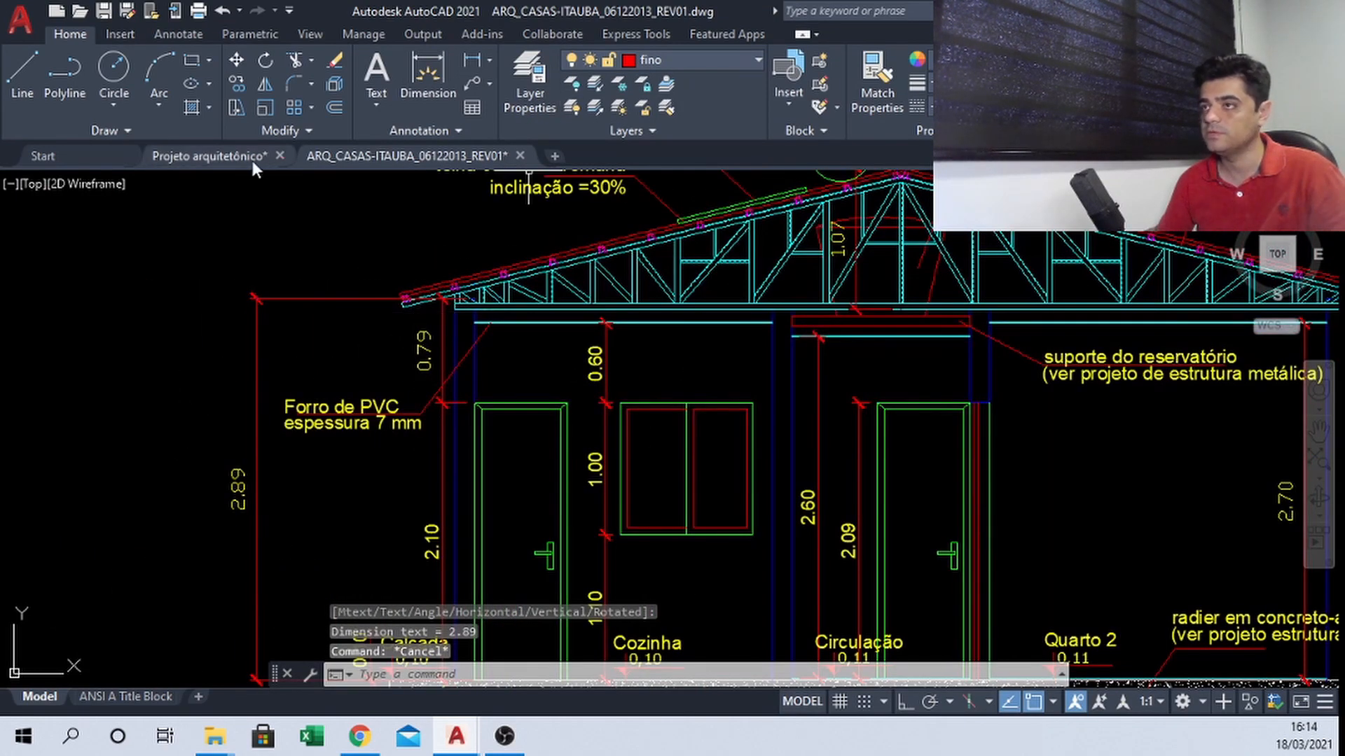
scroll(630, 490, "down", 3)
scroll(684, 570, "up", 6)
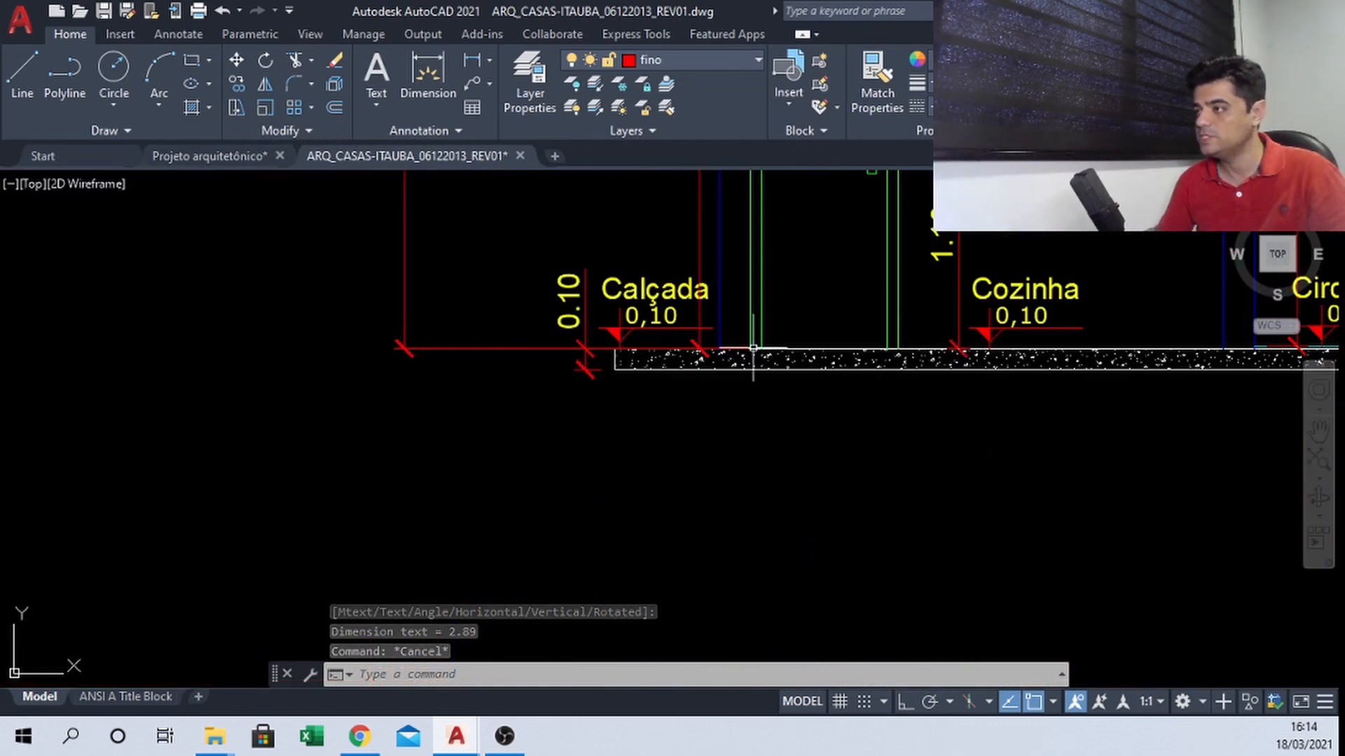
middle_click_drag(753, 348, 573, 402)
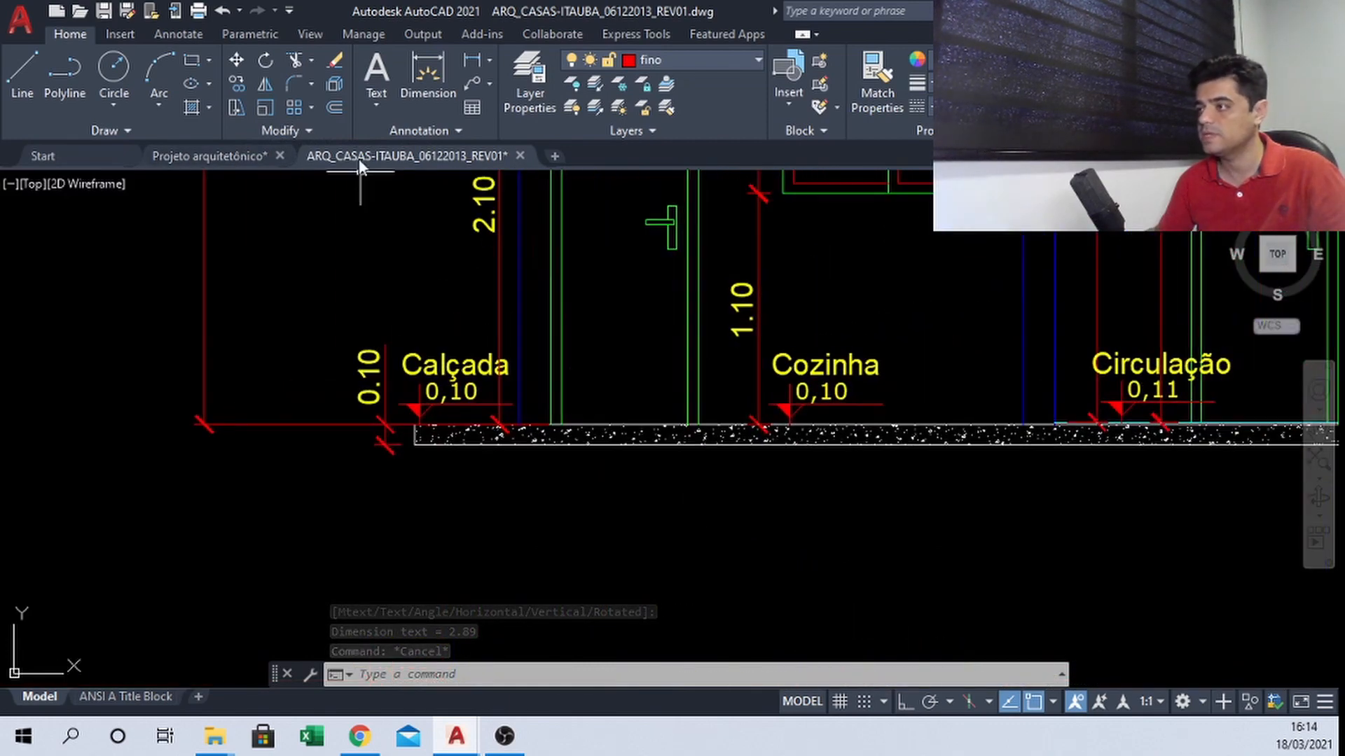
left_click(231, 154)
scroll(664, 392, "up", 3)
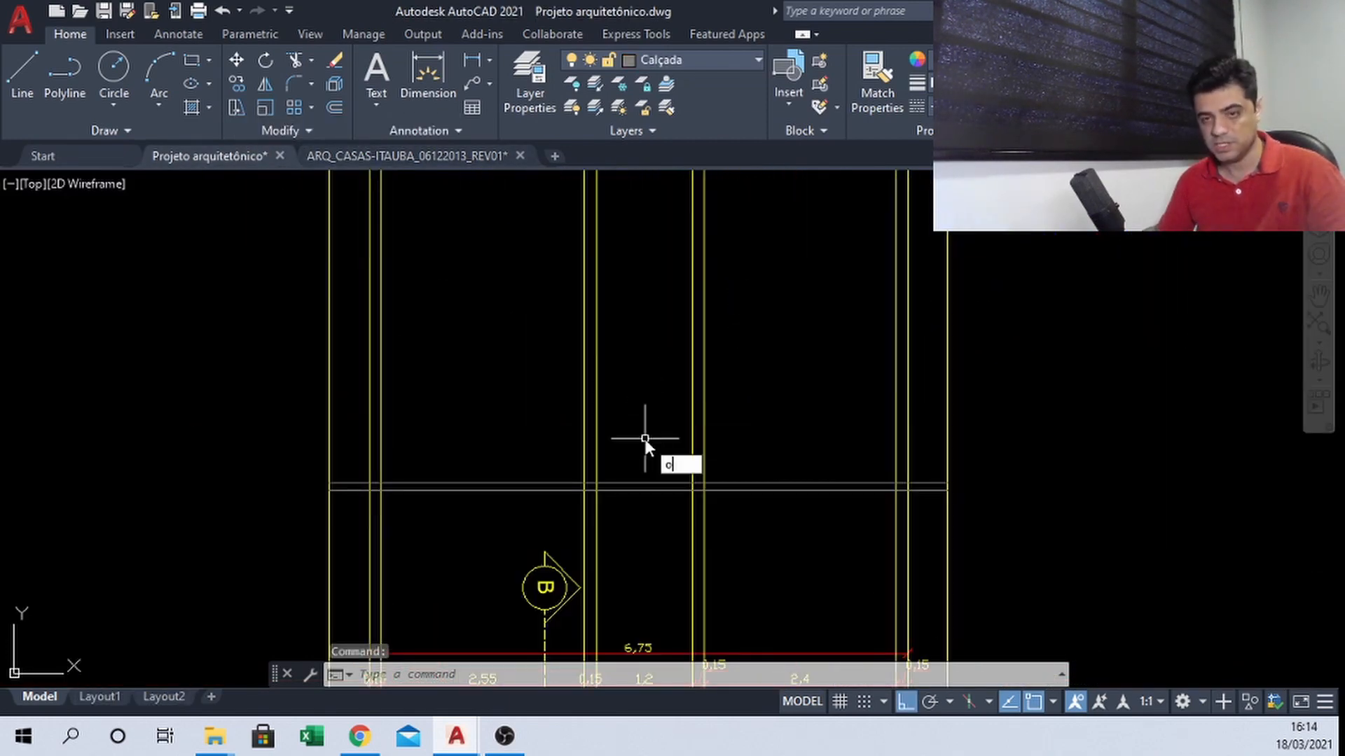
type("o")
key("Return")
type("2.89")
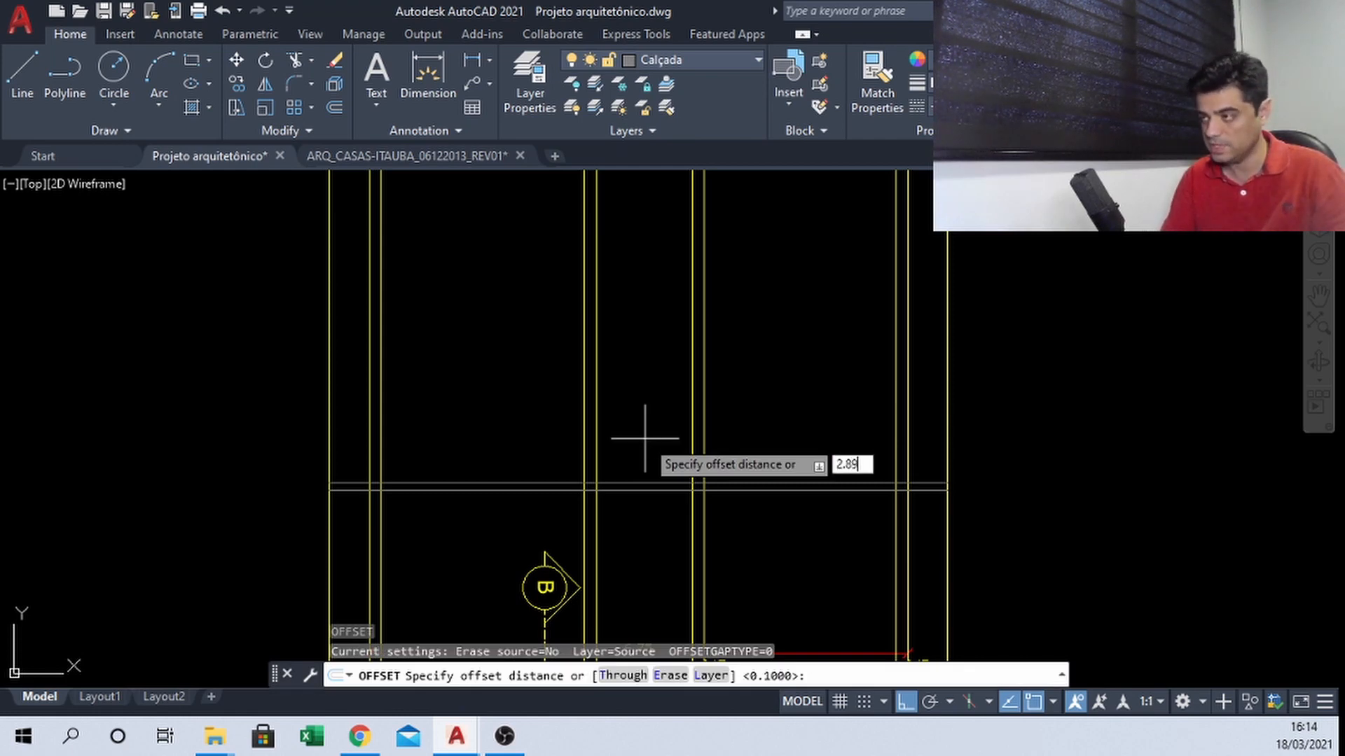
key("Return")
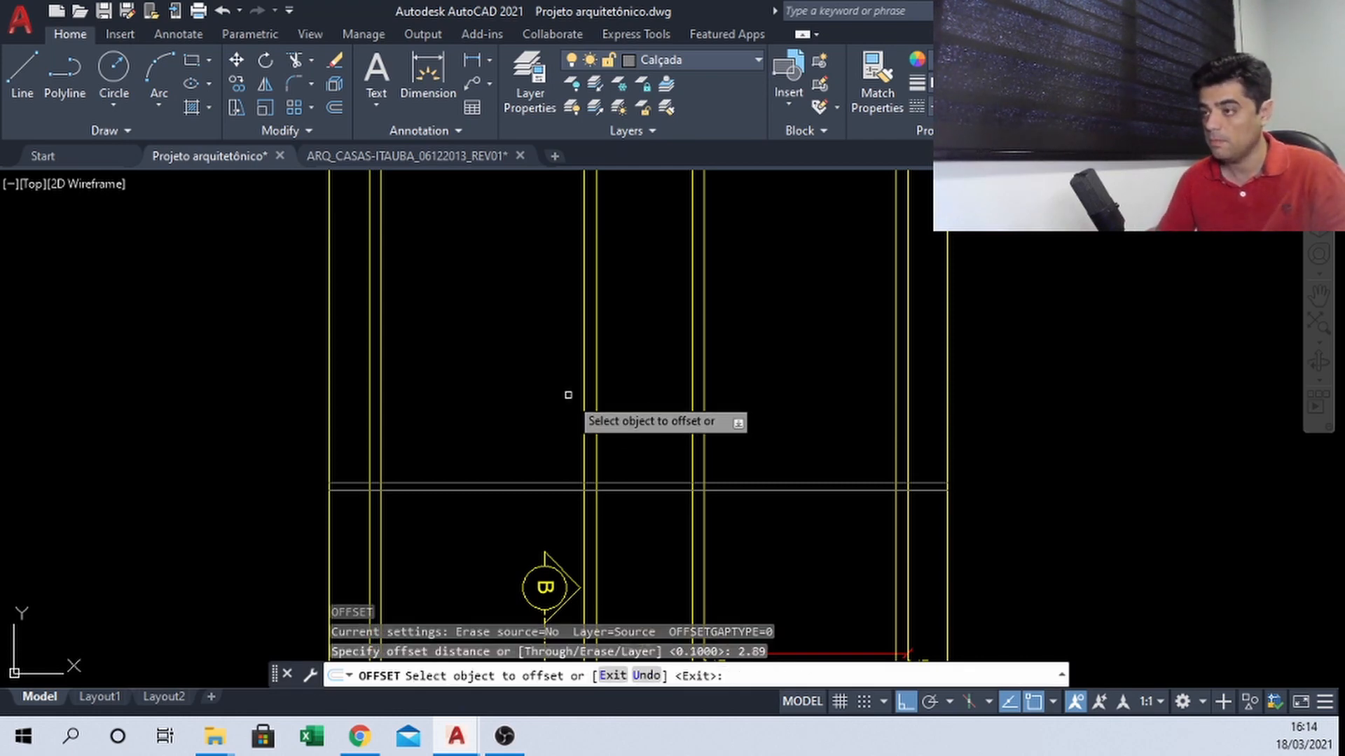
left_click(486, 482)
left_click(492, 399)
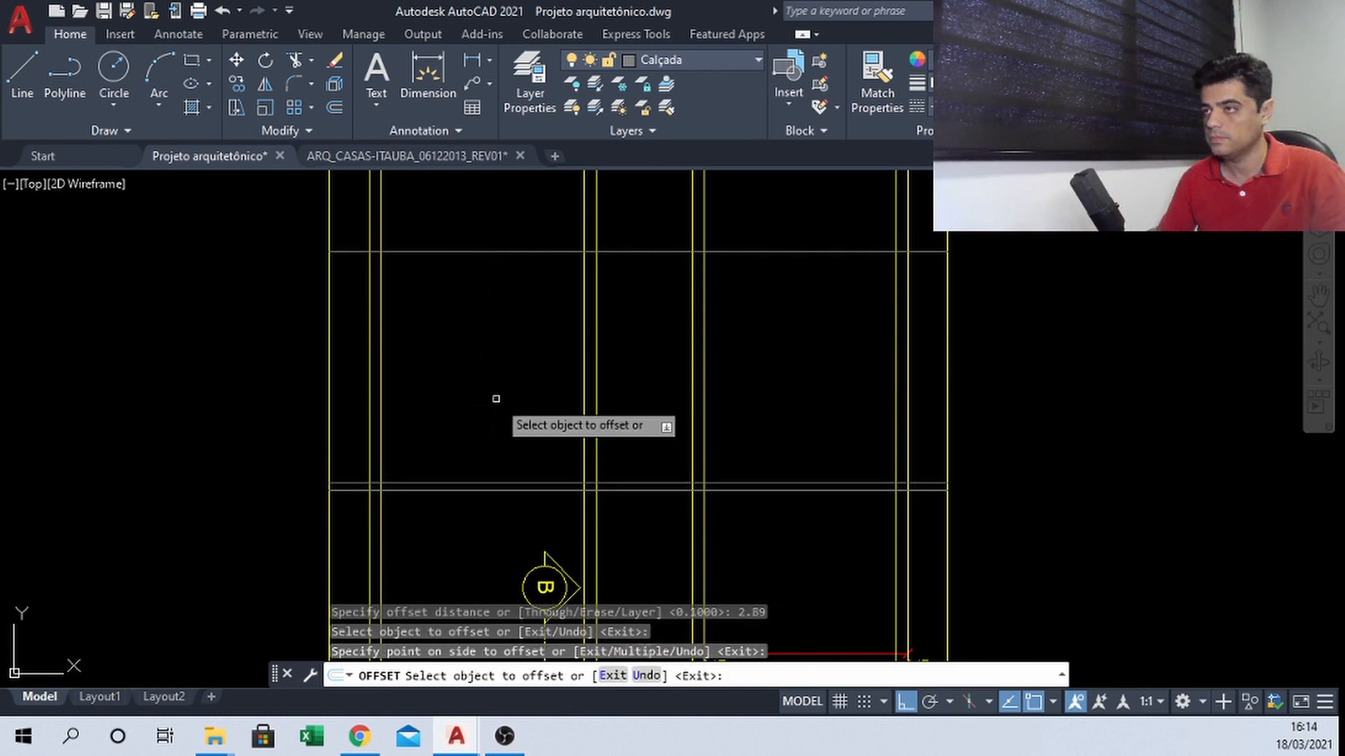
key("Escape")
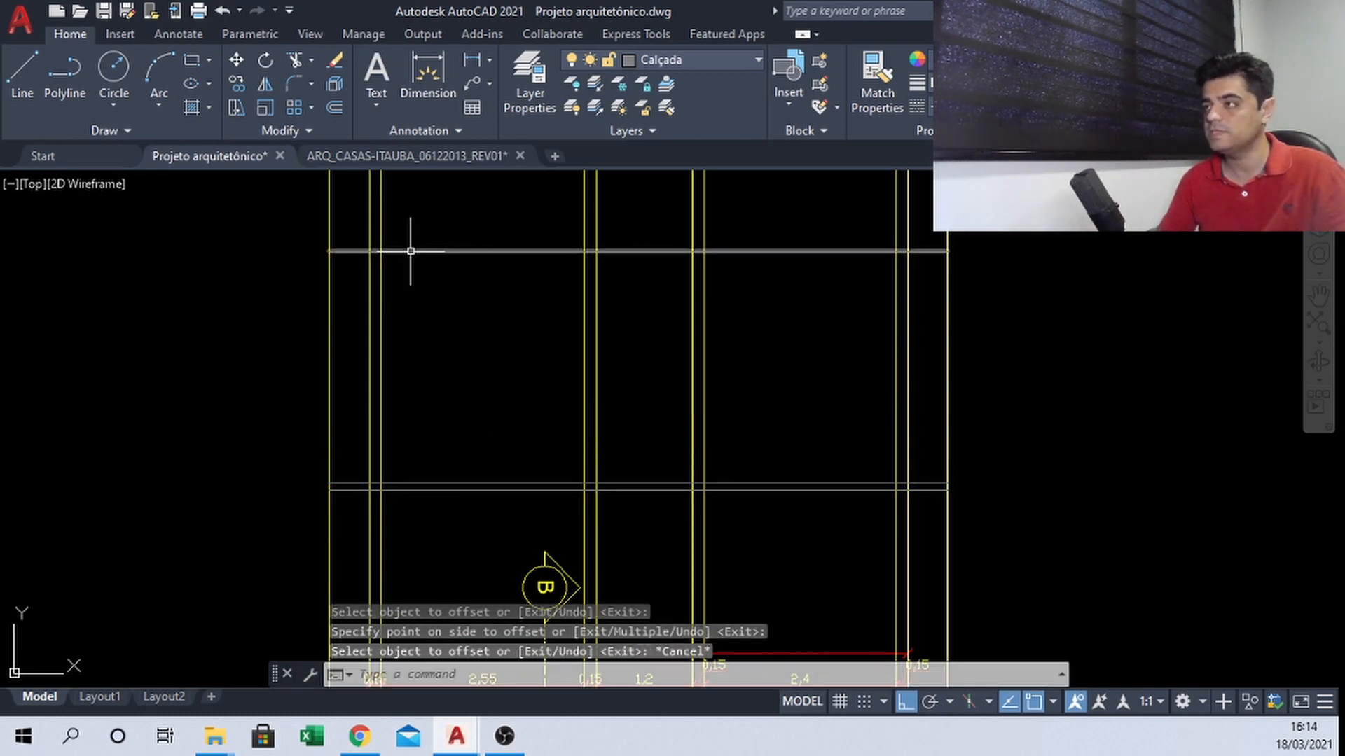
Check the wall top in the reference section, then trim the left sidewalk projection line outside the slab and the wall-top line's left overhang
left_click(433, 161)
scroll(546, 419, "down", 3)
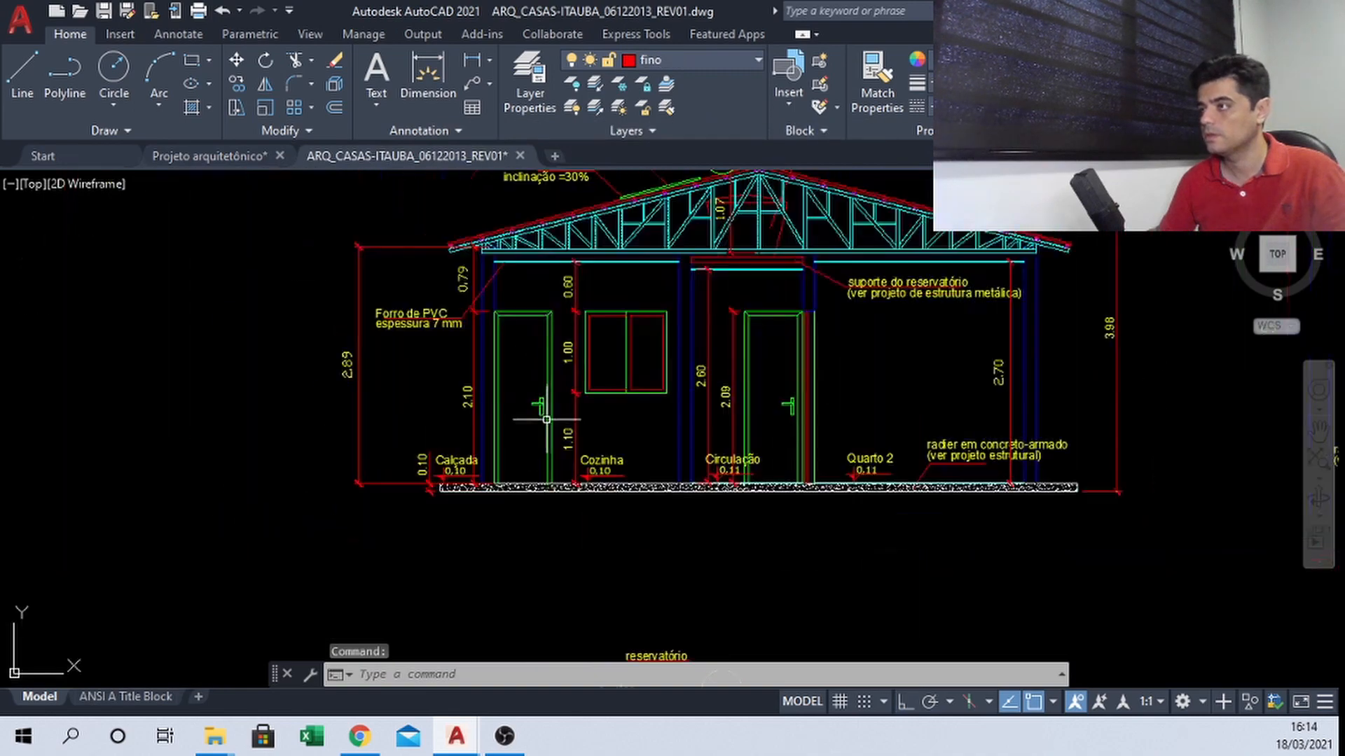
middle_click_drag(672, 346, 644, 345)
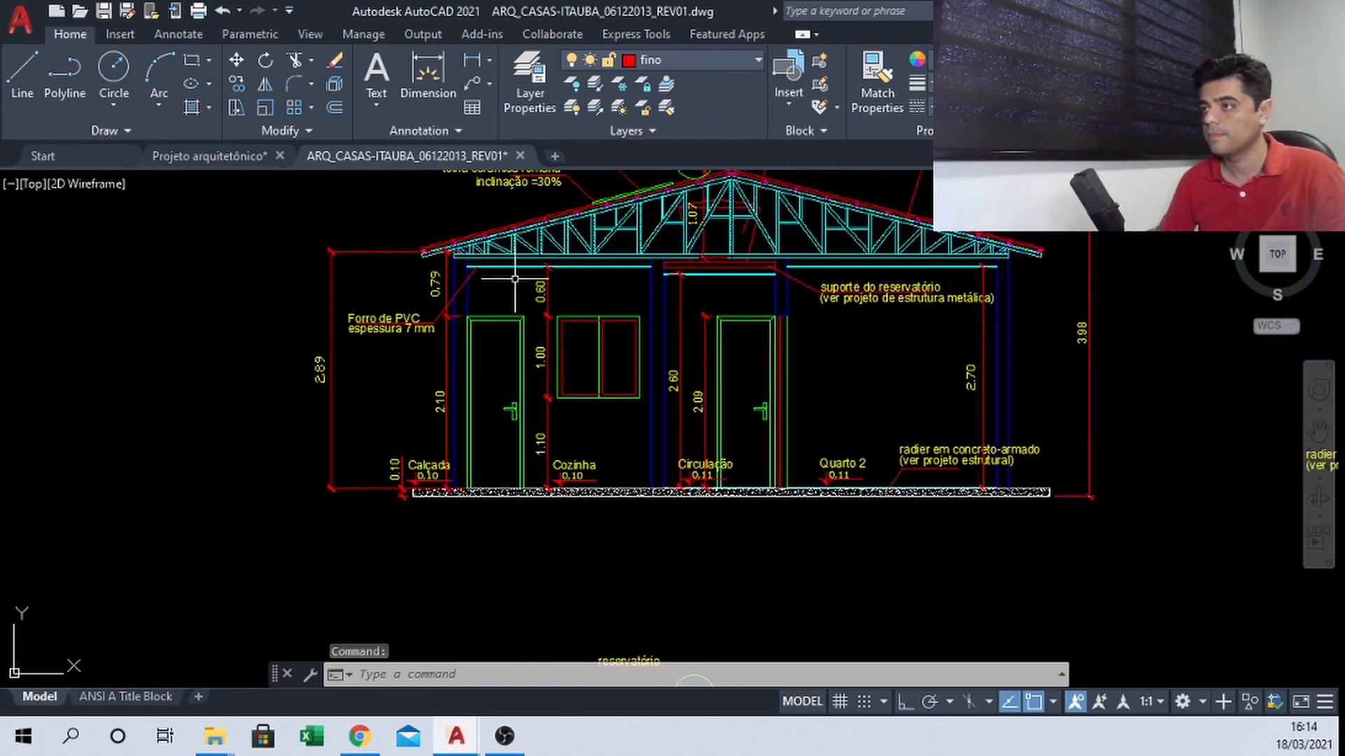
scroll(515, 279, "up", 6)
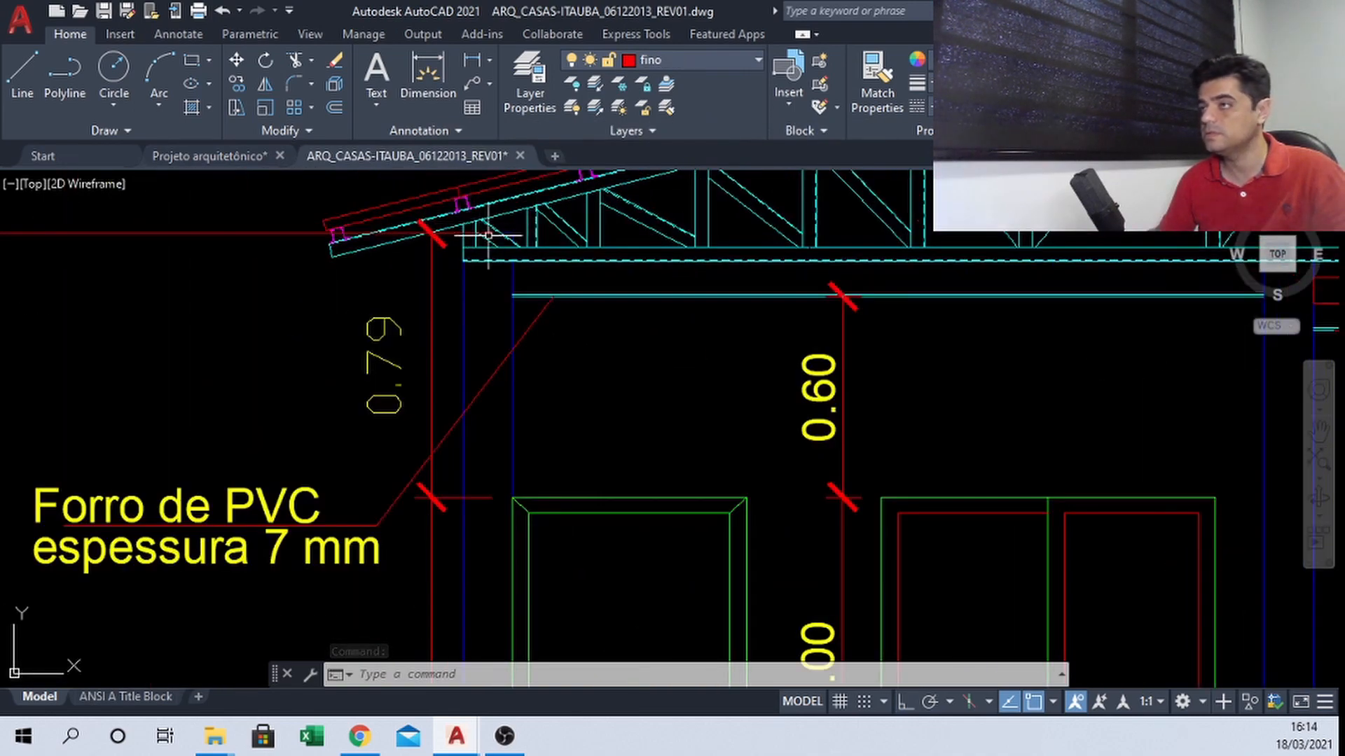
key("ctrl+Tab")
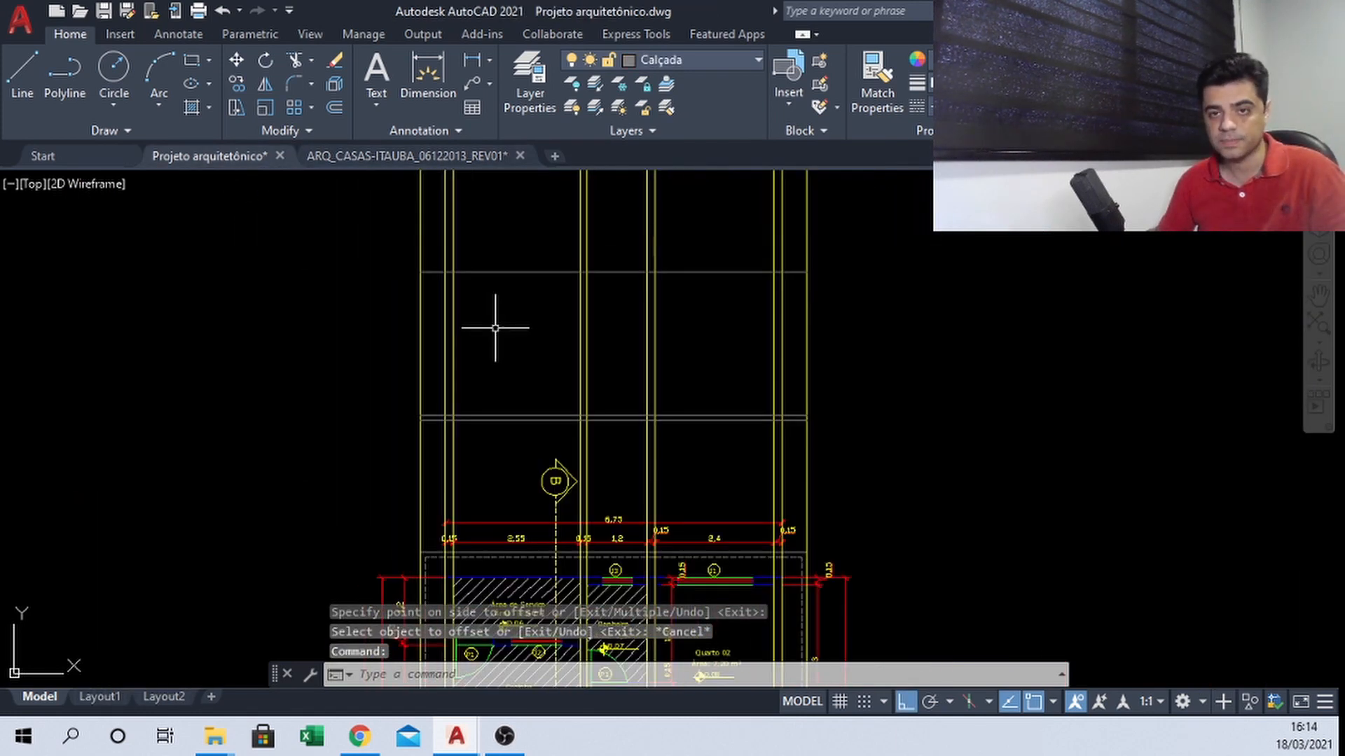
key("Return")
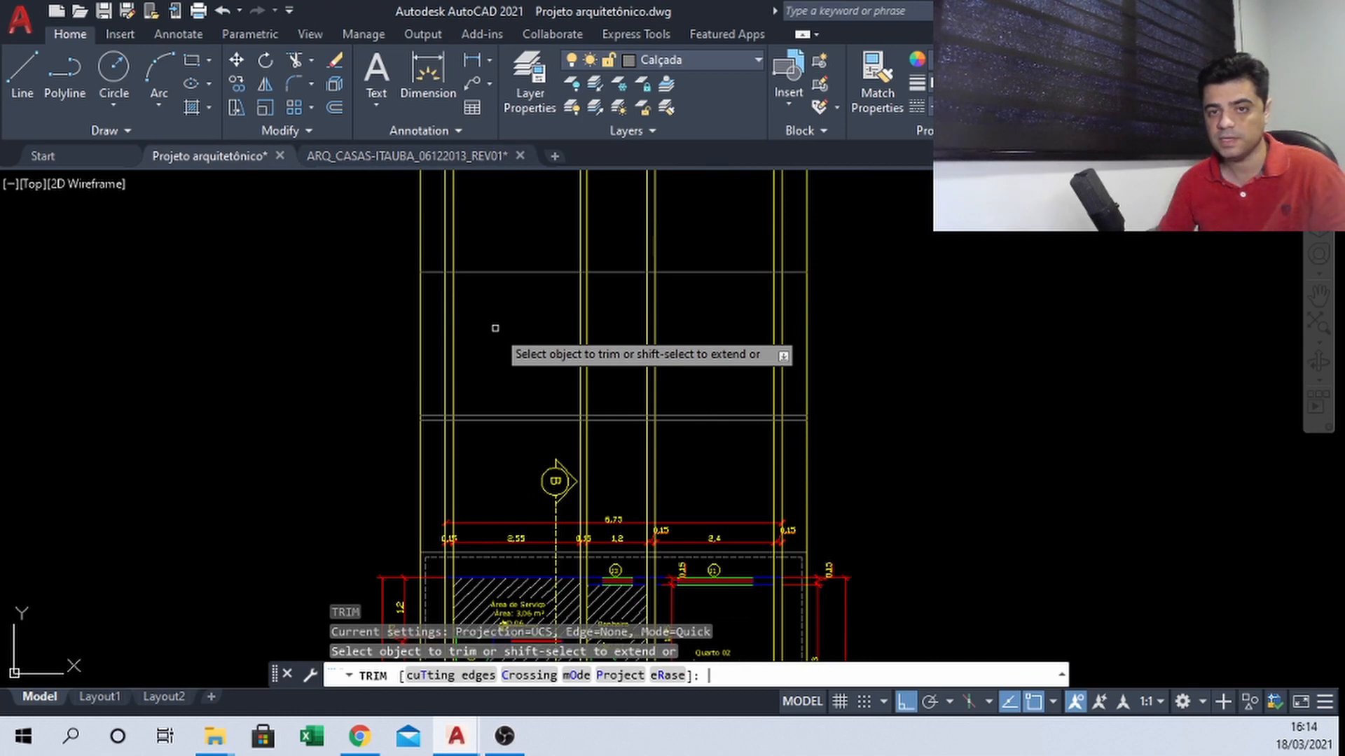
left_click(495, 328)
scroll(449, 428, "up", 4)
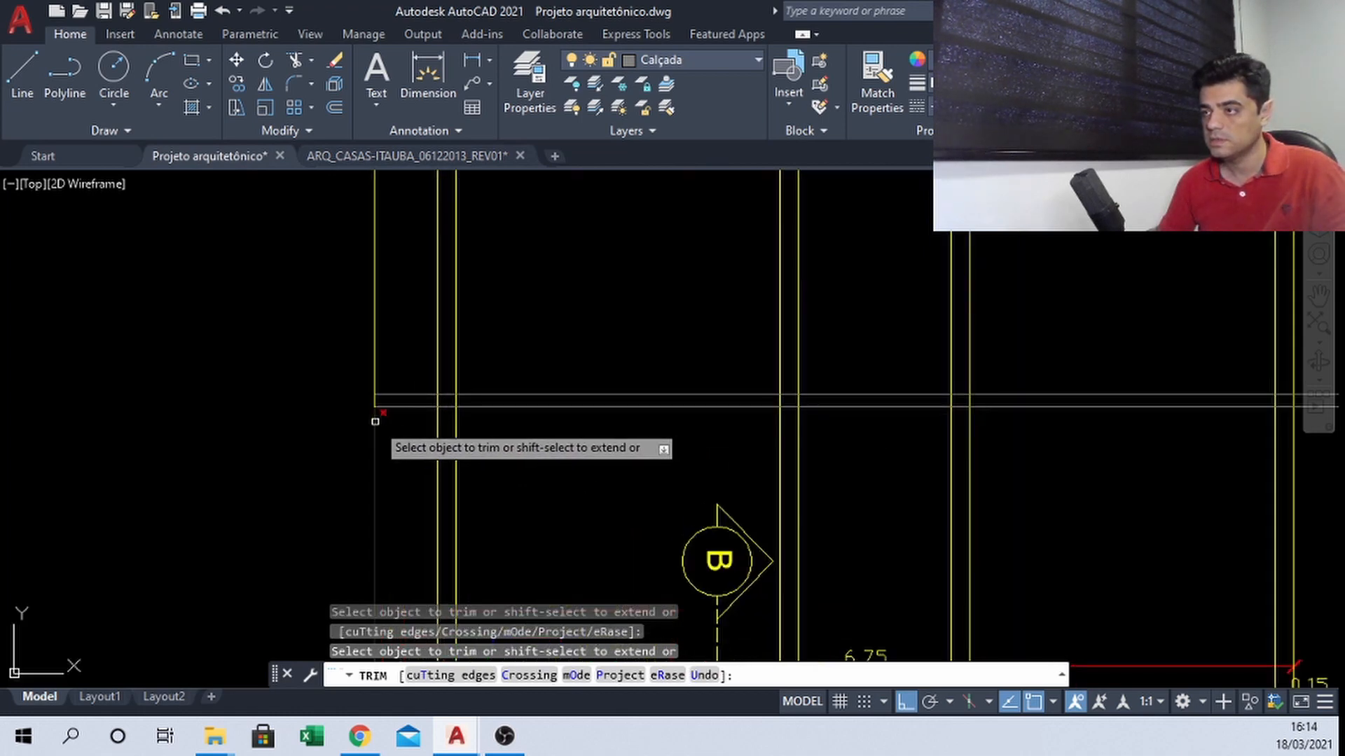
scroll(392, 435, "down", 4)
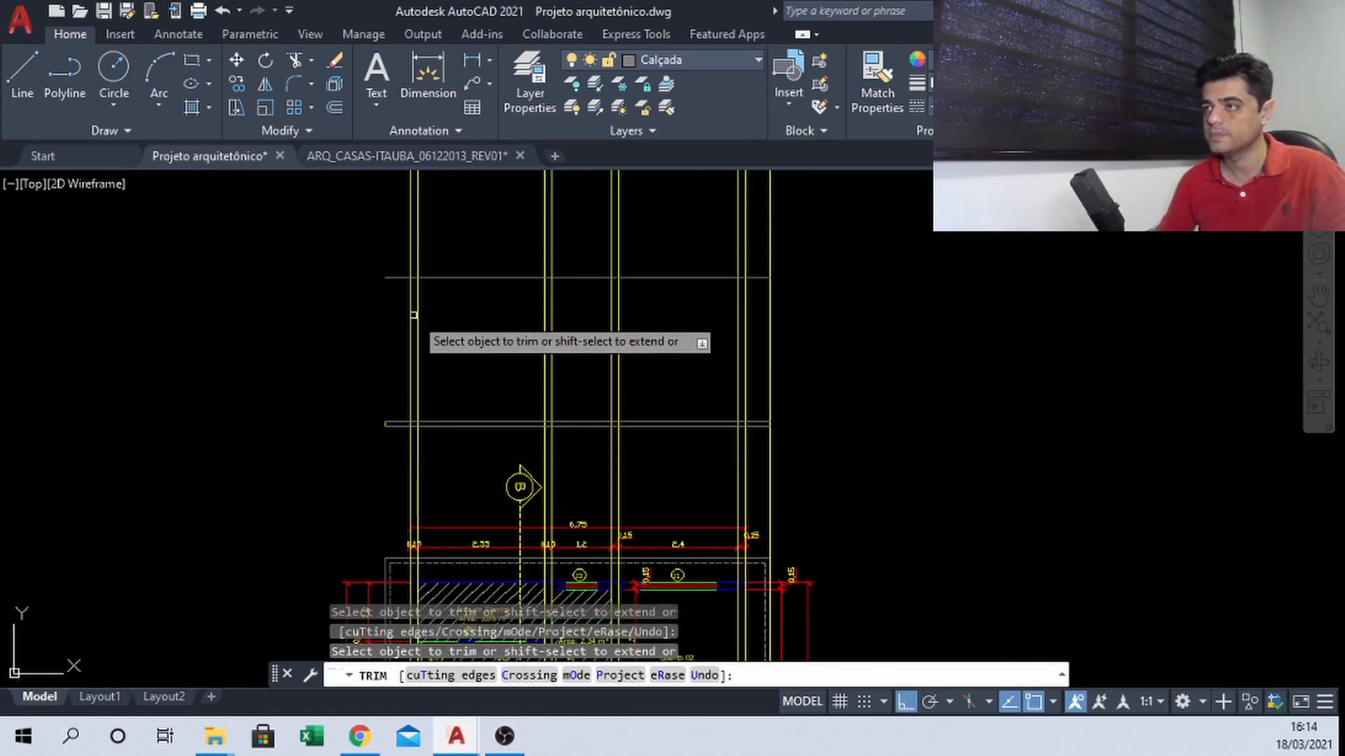
scroll(406, 329, "up", 2)
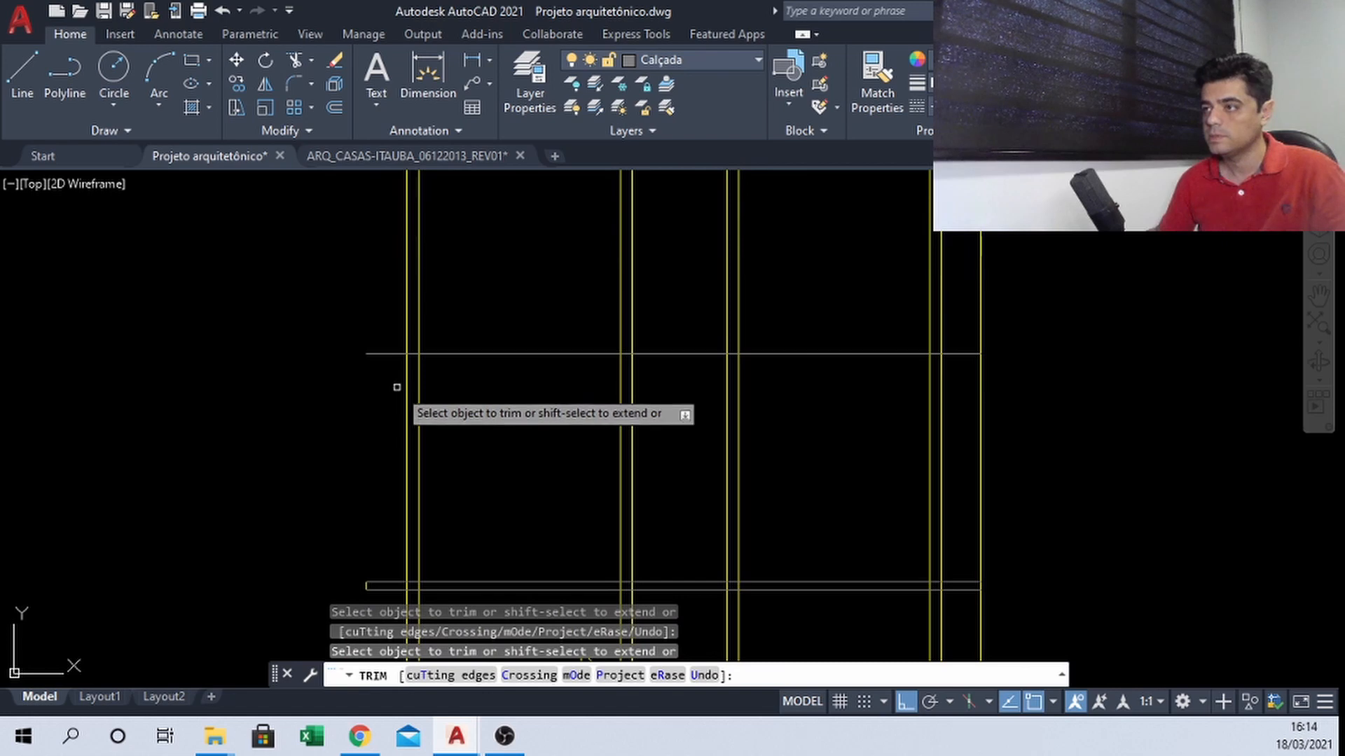
left_click(388, 352)
middle_click_drag(466, 441, 447, 297)
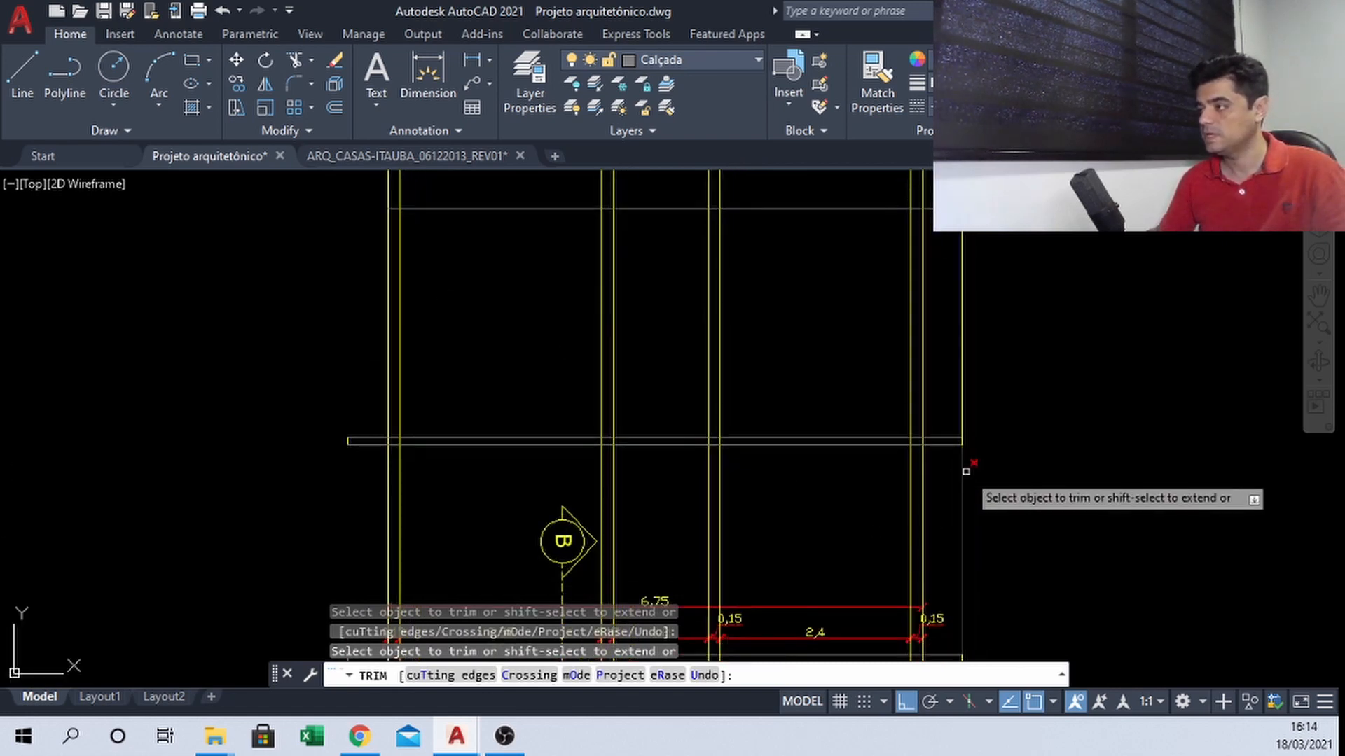
Trim the right sidewalk projection line below and above the slab, and the right wall's outer line below the slab
left_click_drag(966, 471, 953, 459)
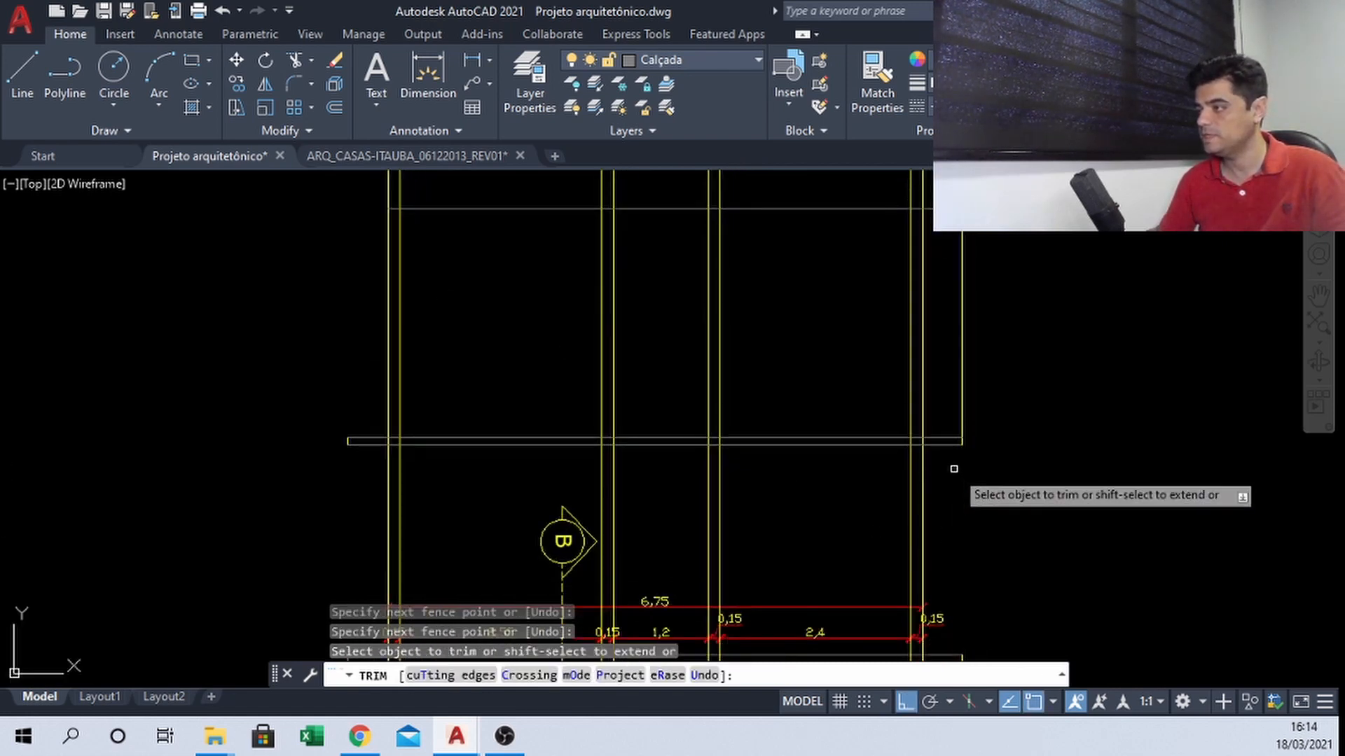
left_click(959, 396)
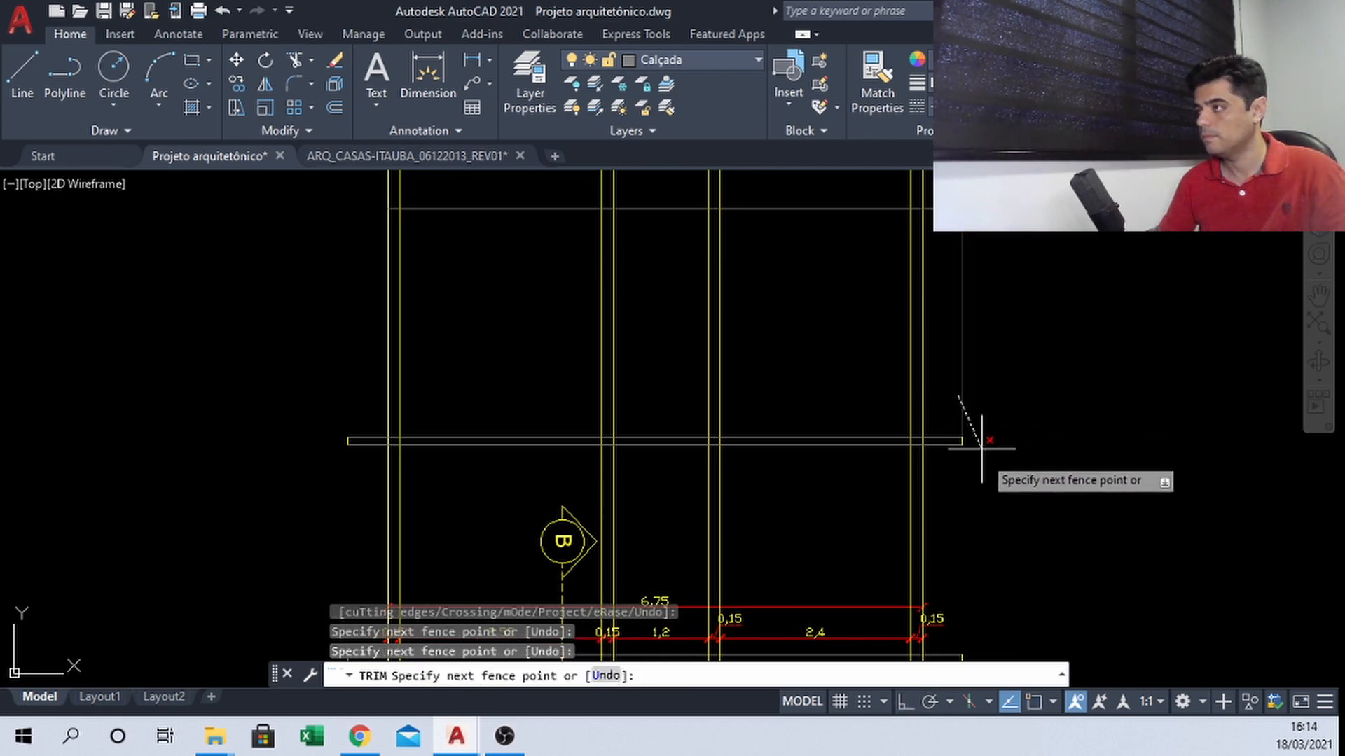
left_click(999, 422)
left_click(946, 490)
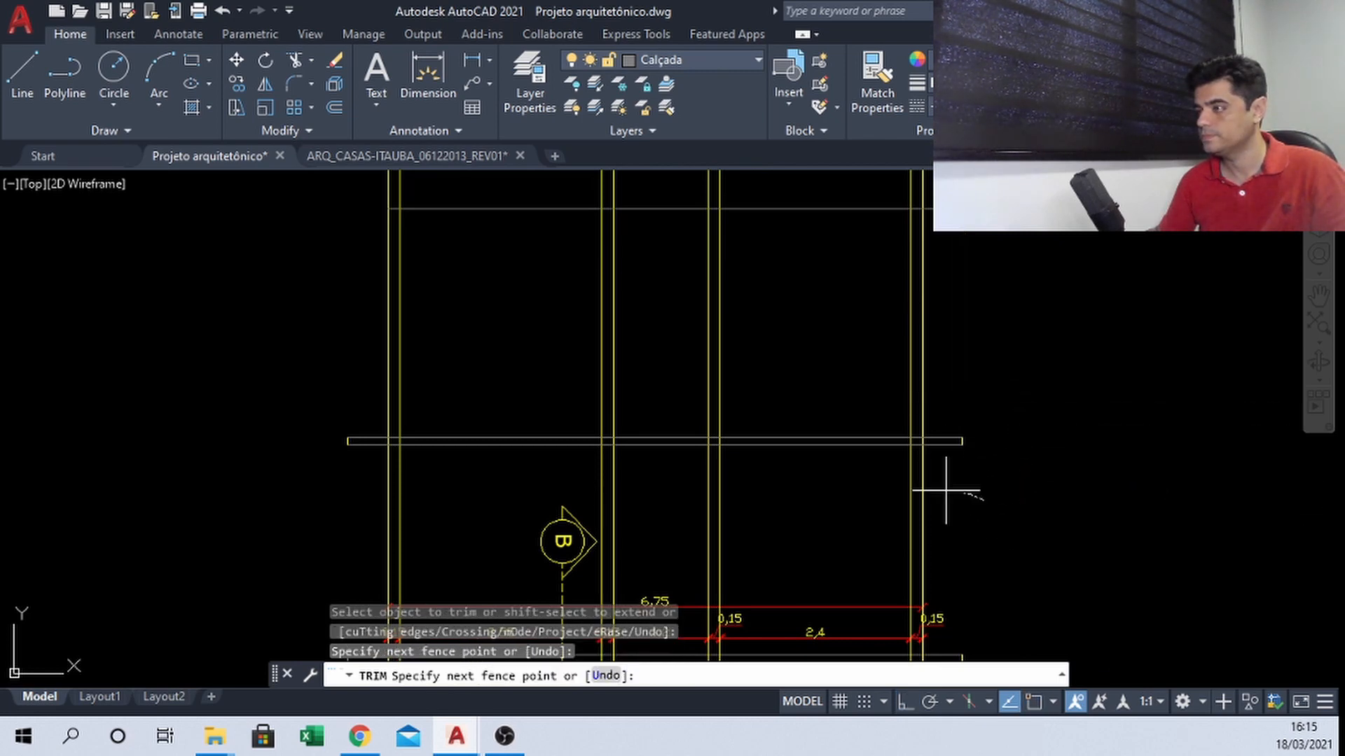
left_click(917, 484)
left_click(1007, 481)
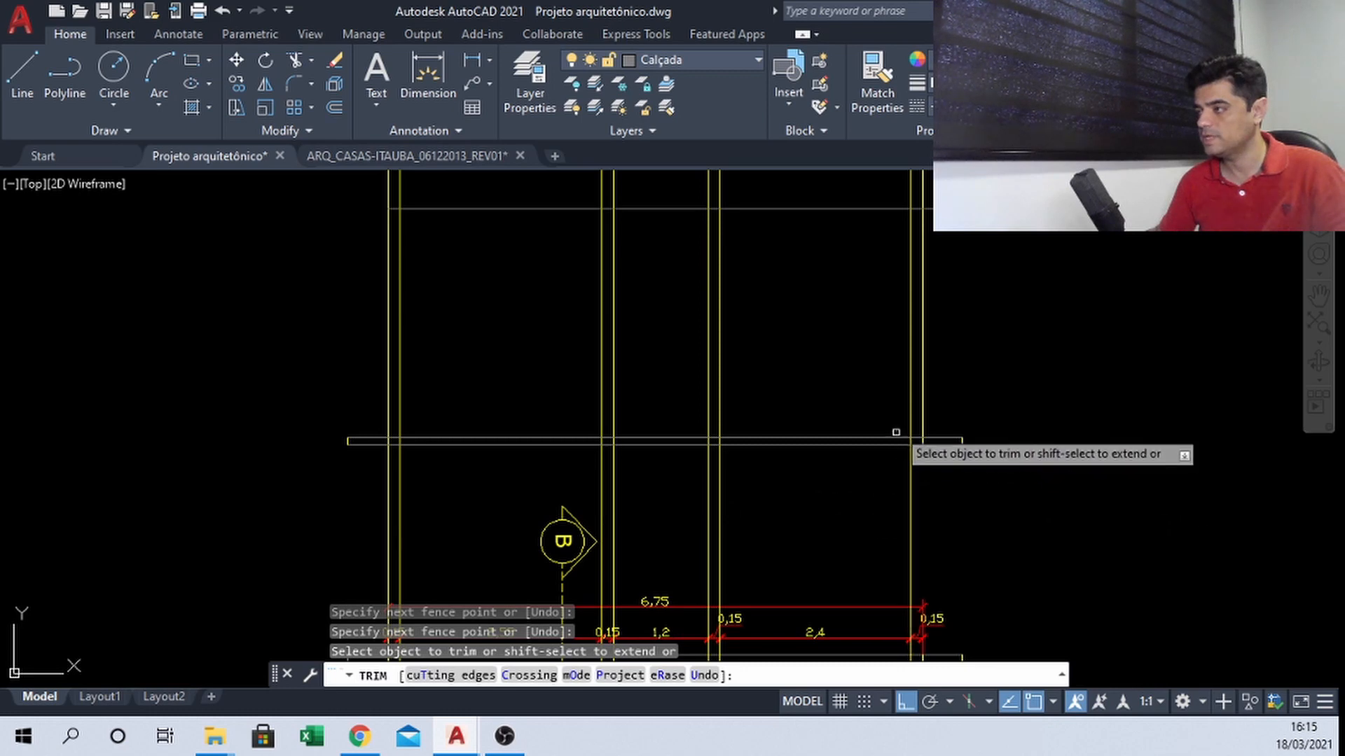
Trim the segments of all wall projection lines that cross the slab thickness, working from the right wall to the left wall
scroll(909, 440, "up", 6)
left_click(966, 443)
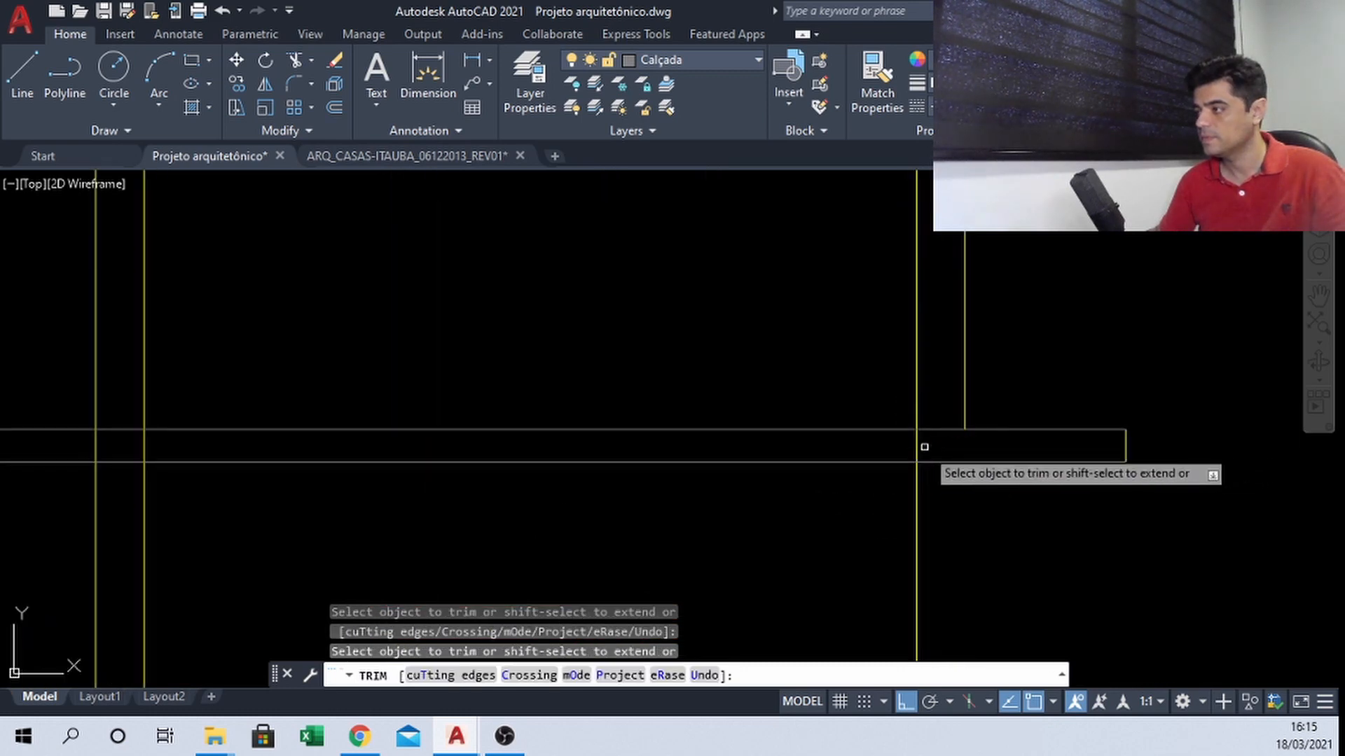
left_click(919, 446)
middle_click_drag(219, 403, 601, 357)
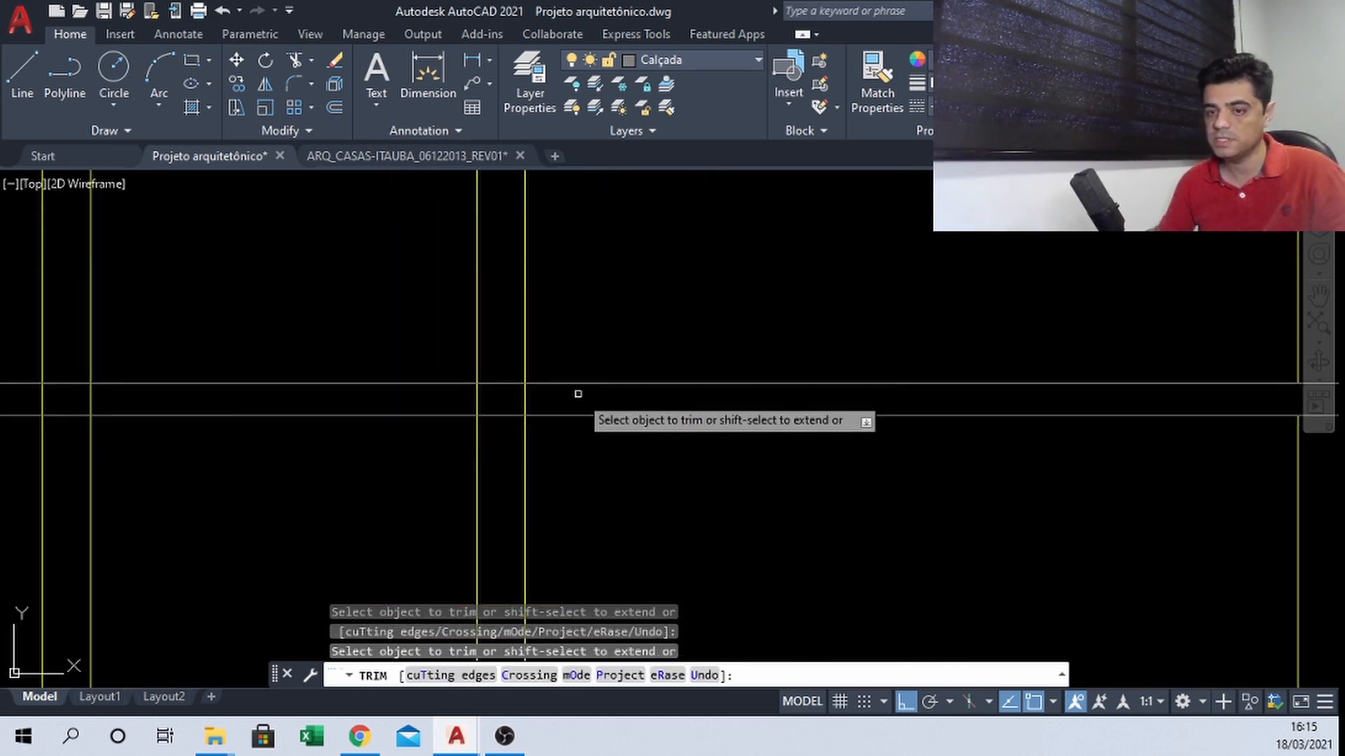
left_click(525, 392)
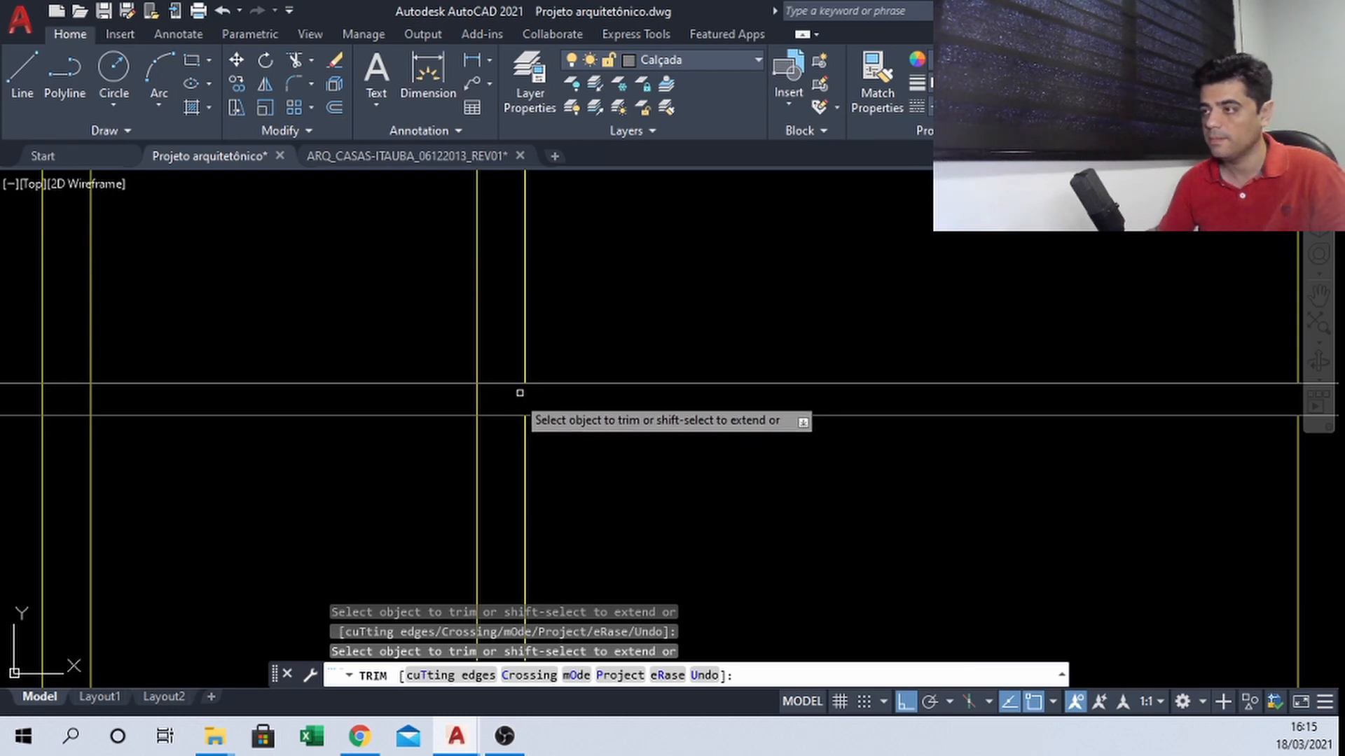
left_click(477, 393)
middle_click_drag(140, 387, 640, 399)
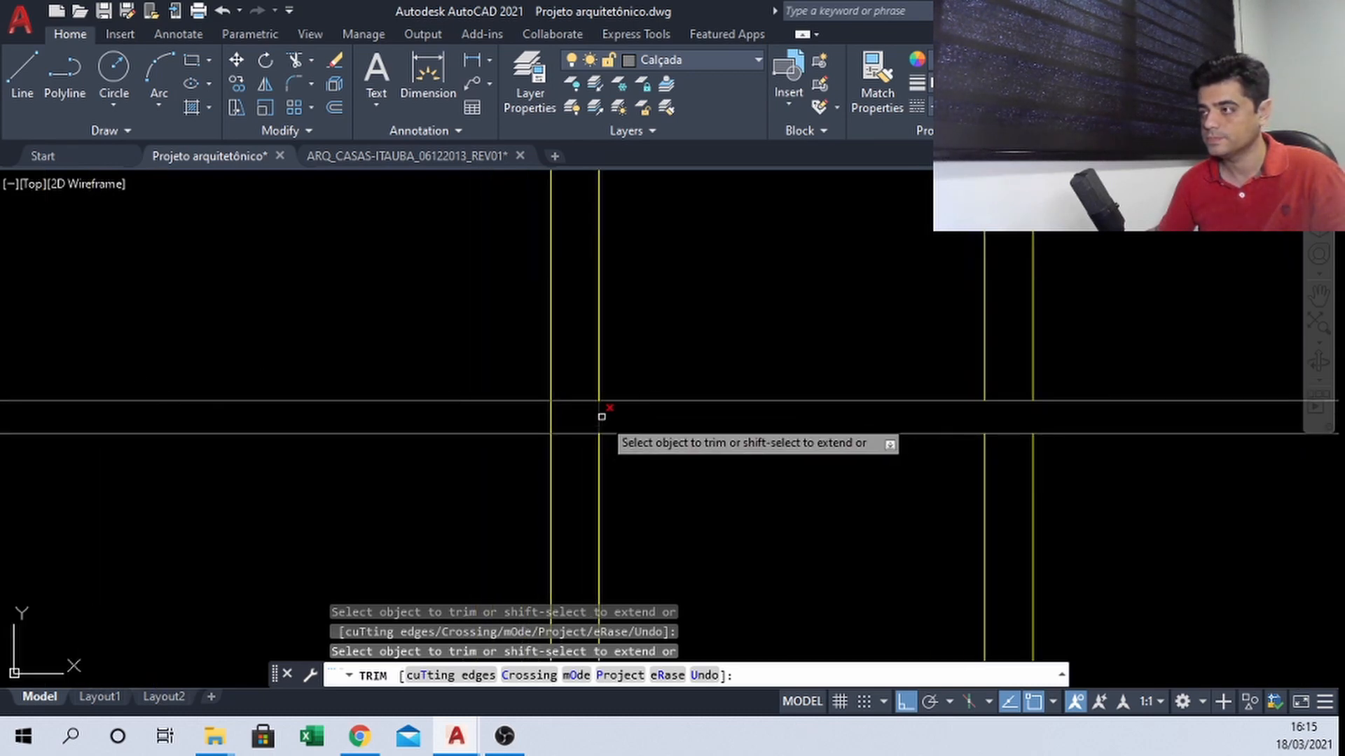
left_click(547, 414)
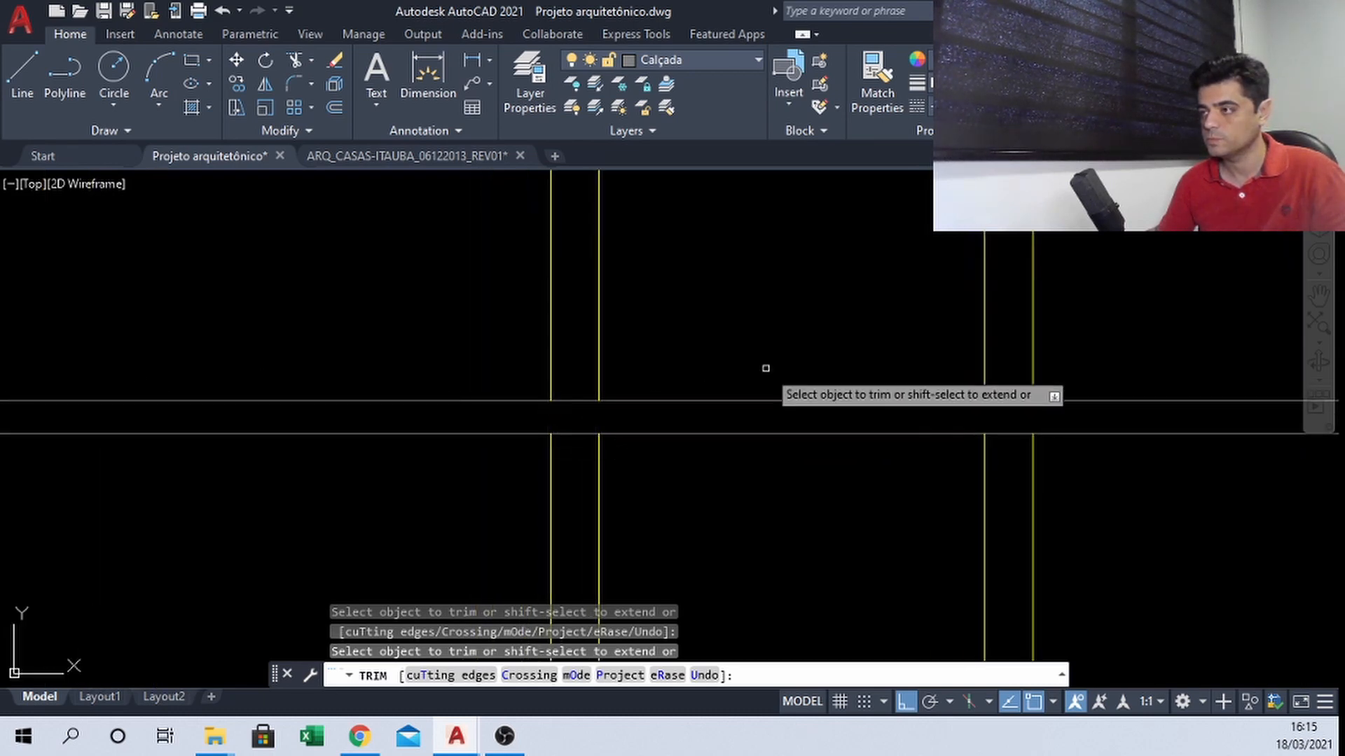
scroll(766, 369, "down", 4)
scroll(347, 390, "up", 4)
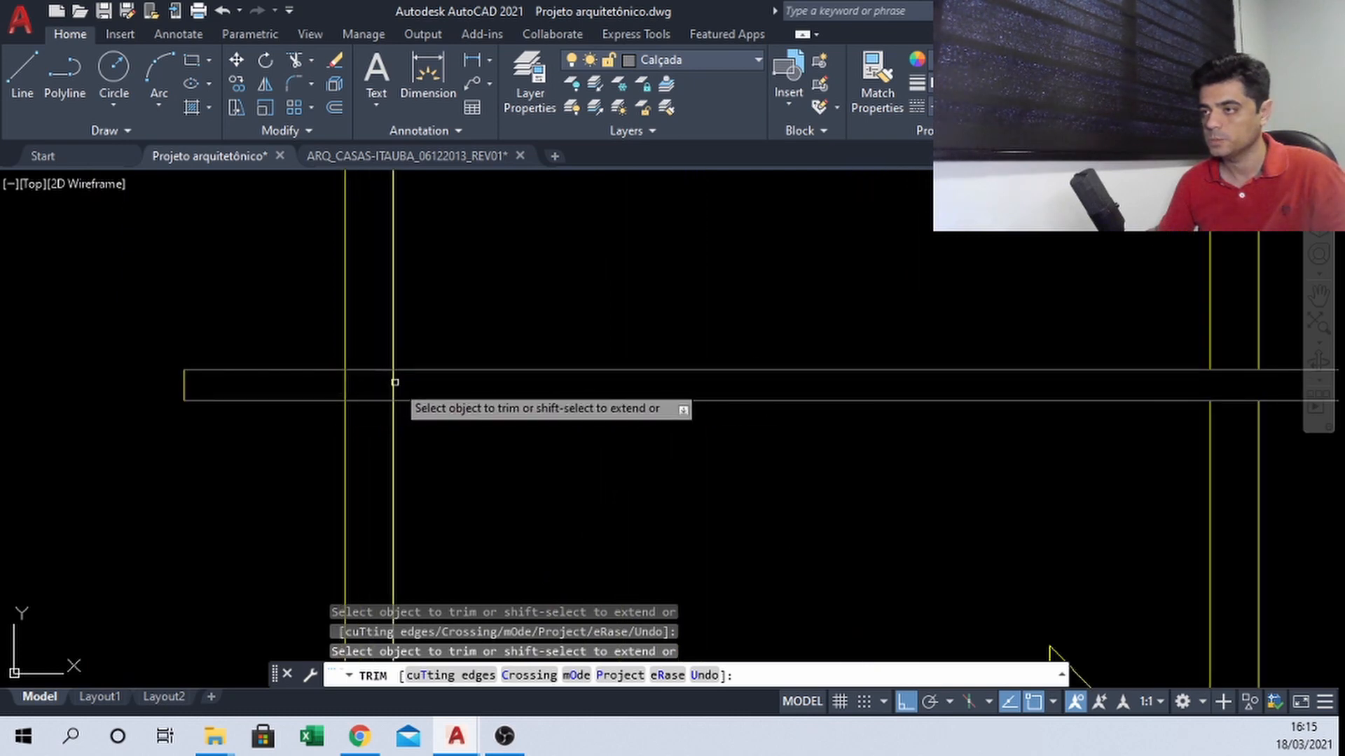
Trim all wall projection lines above the wall-top line, along with the remaining right sidewalk line and the wall-top line's right overhang
scroll(427, 414, "down", 6)
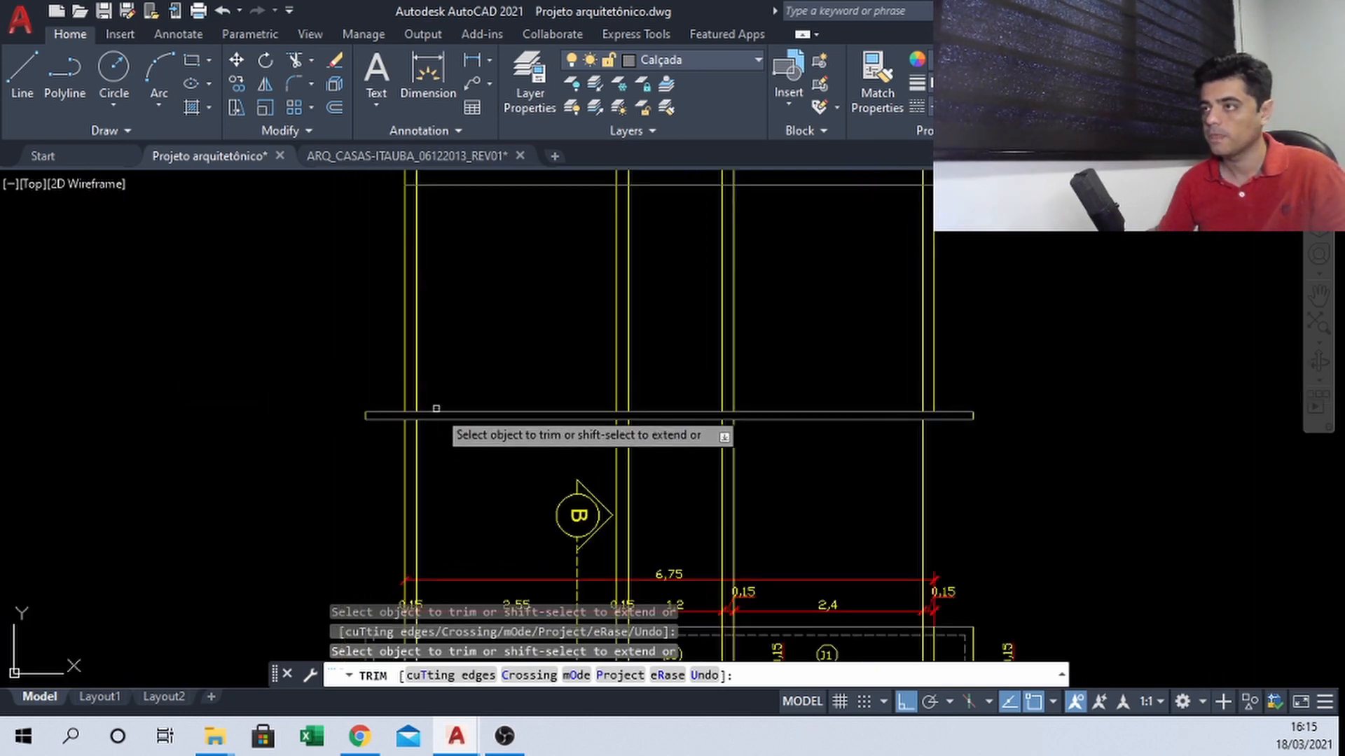
middle_click_drag(477, 279, 478, 371)
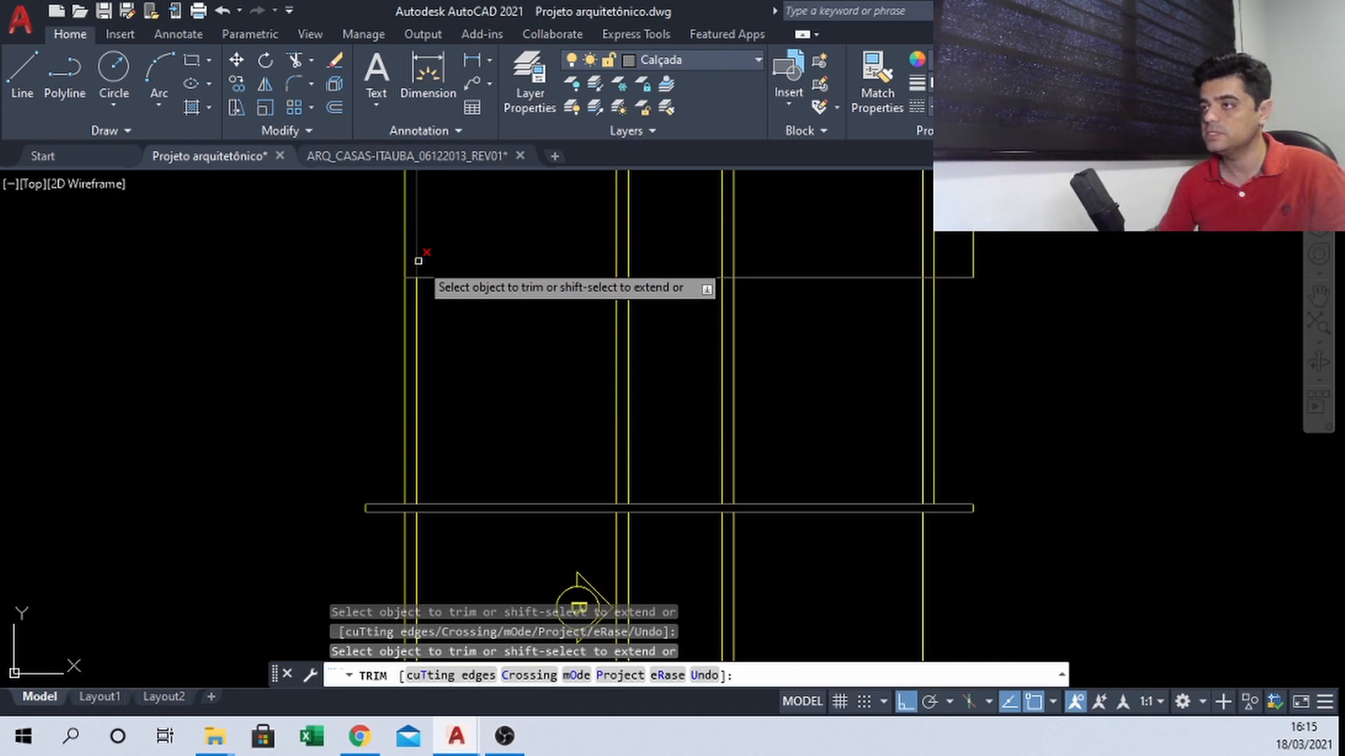
left_click(416, 260)
left_click(405, 261)
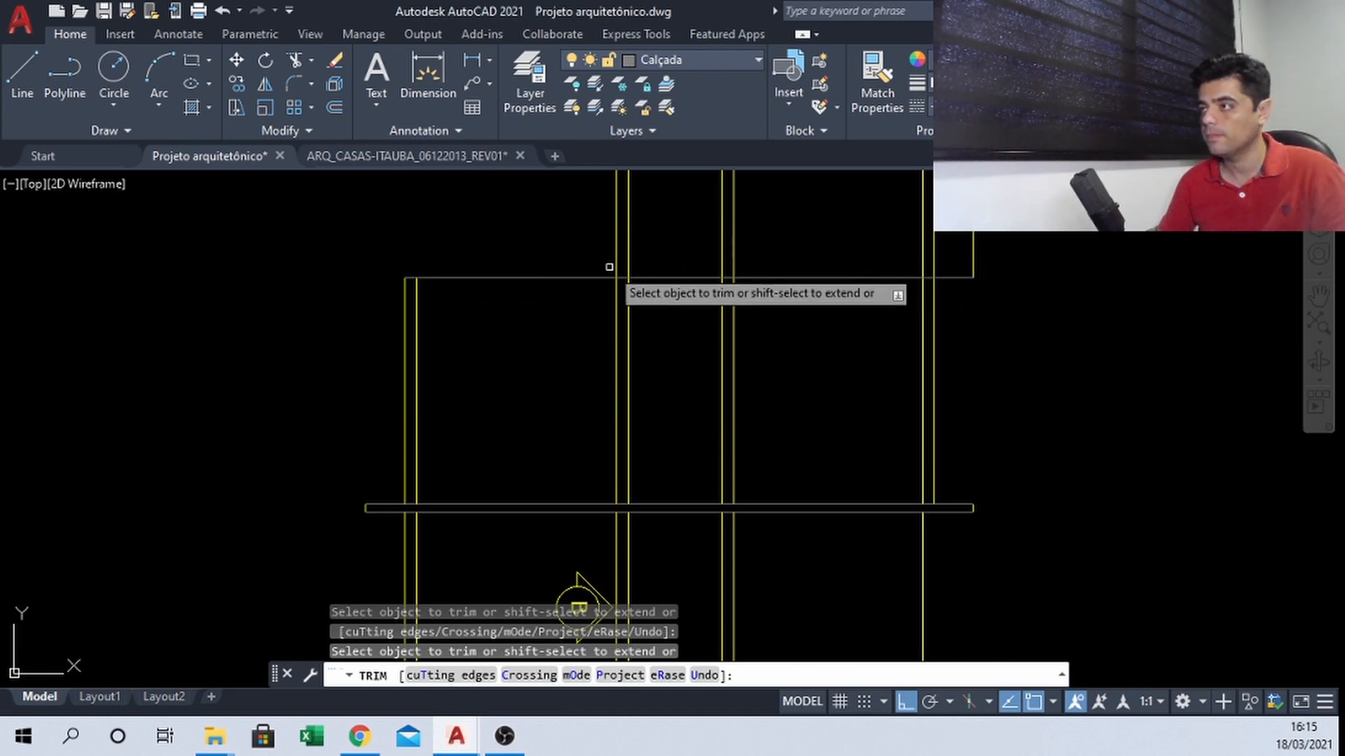
left_click(627, 261)
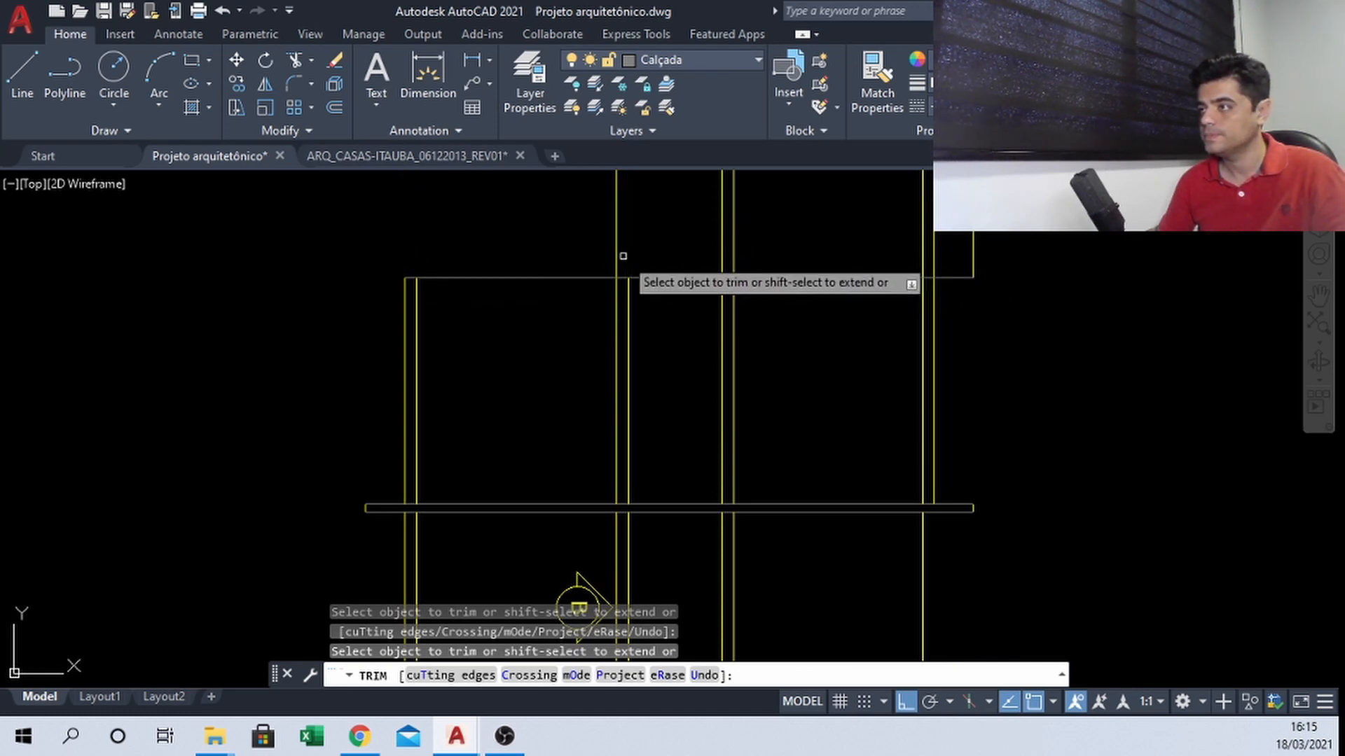
left_click(617, 253)
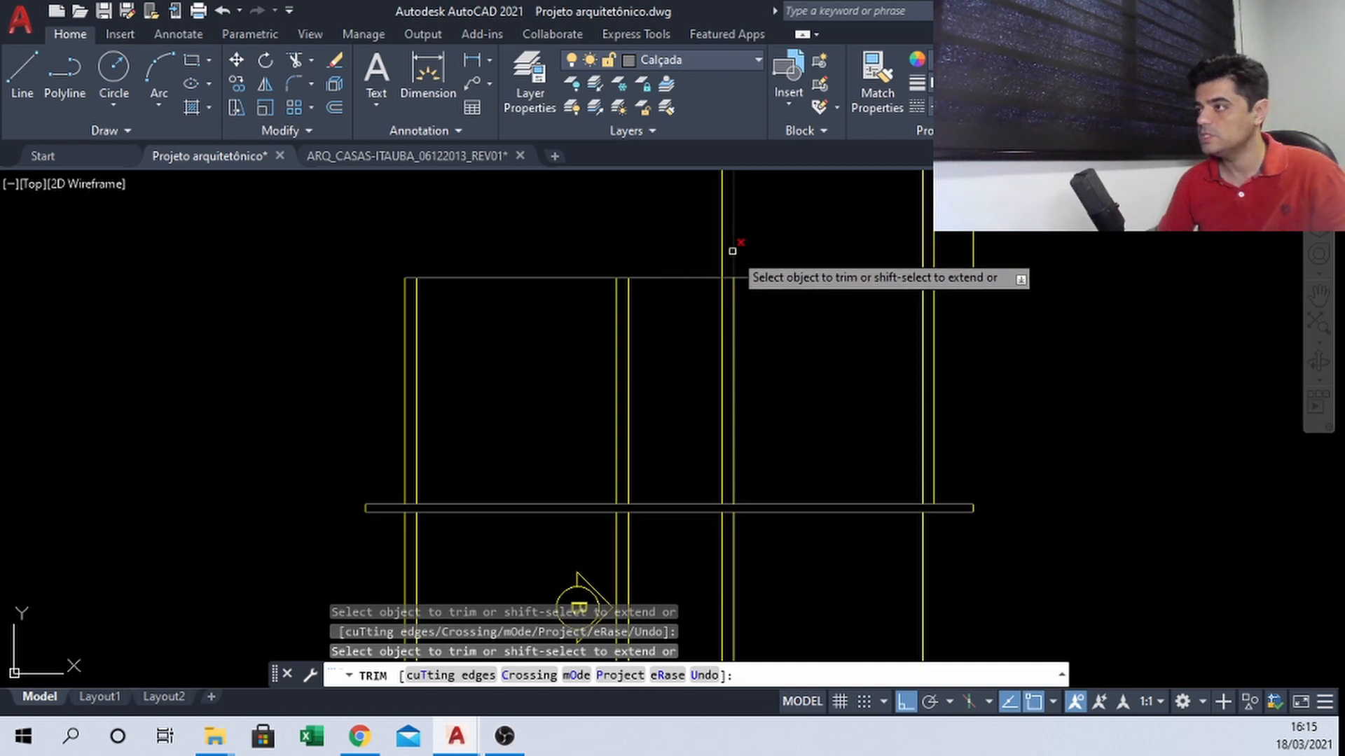
left_click(733, 253)
left_click(723, 256)
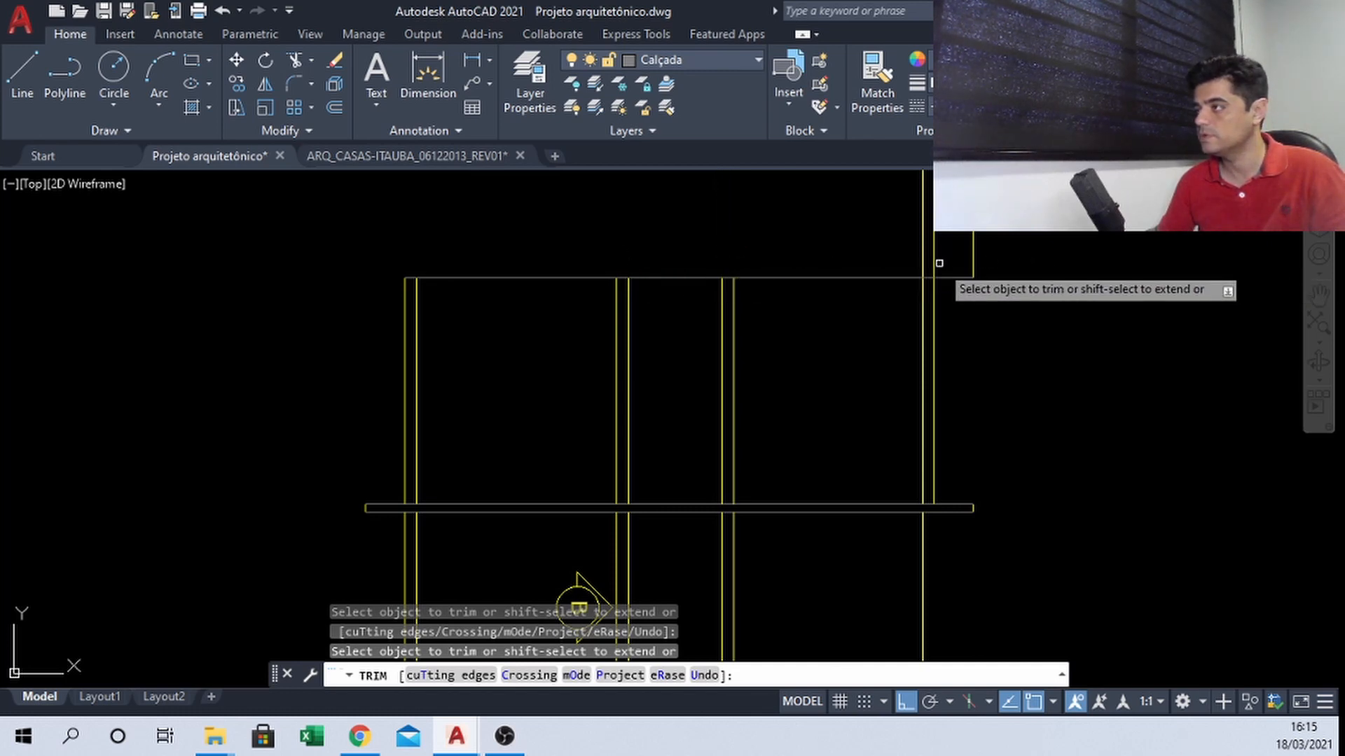
left_click(938, 262)
left_click(924, 257)
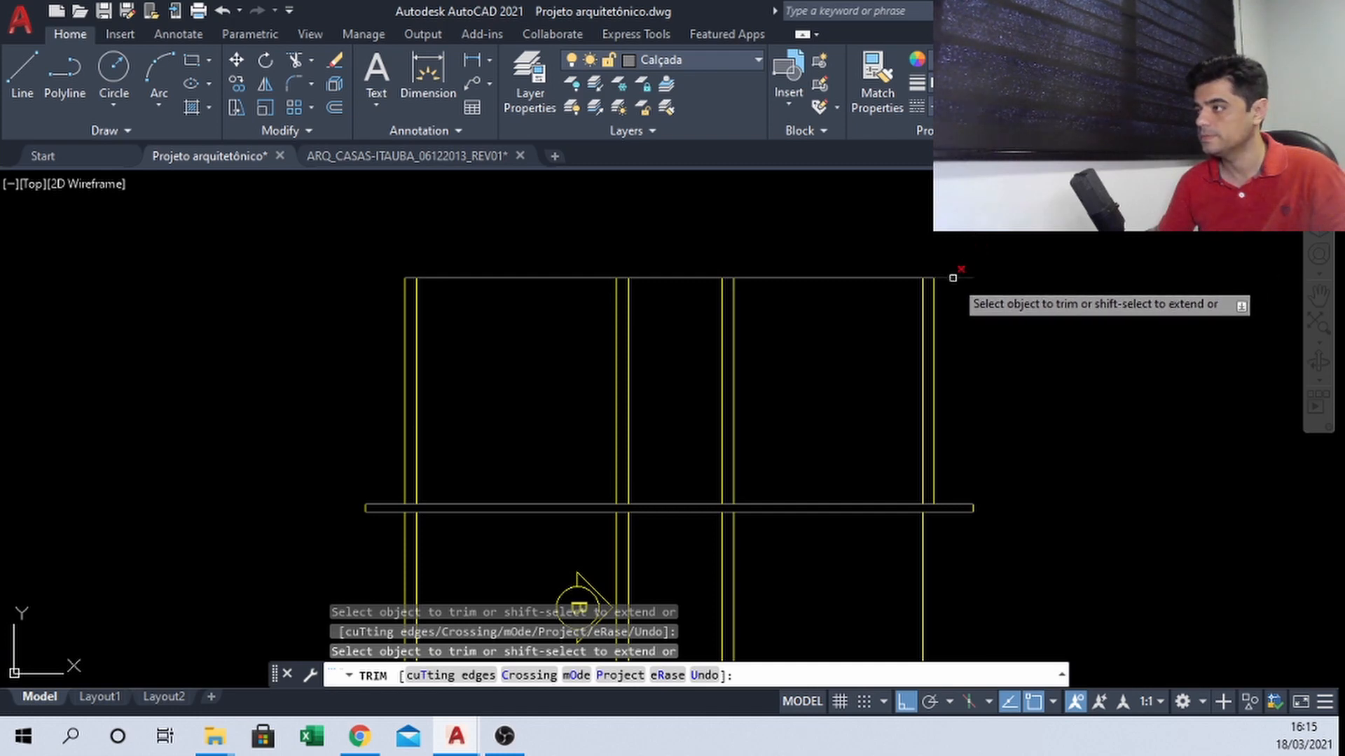
key("Escape")
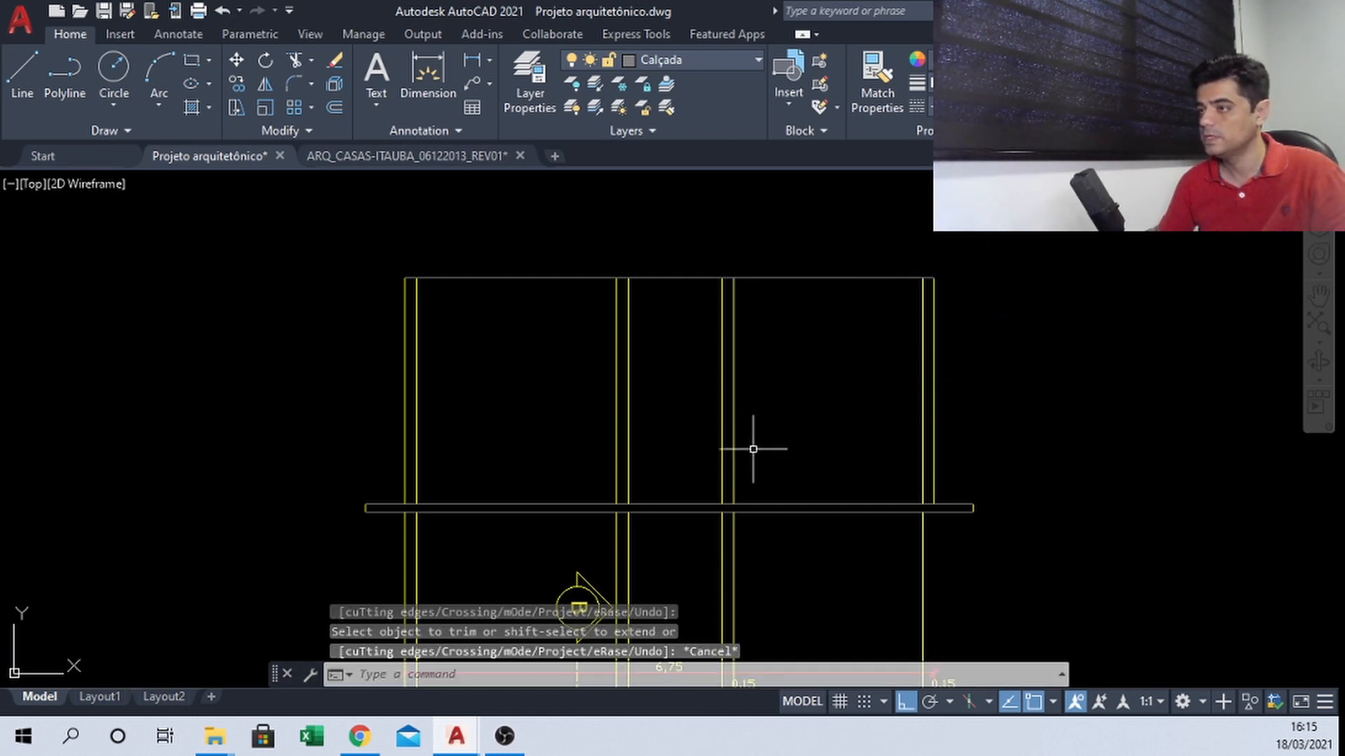
middle_click_drag(573, 440, 571, 386)
scroll(313, 484, "up", 2)
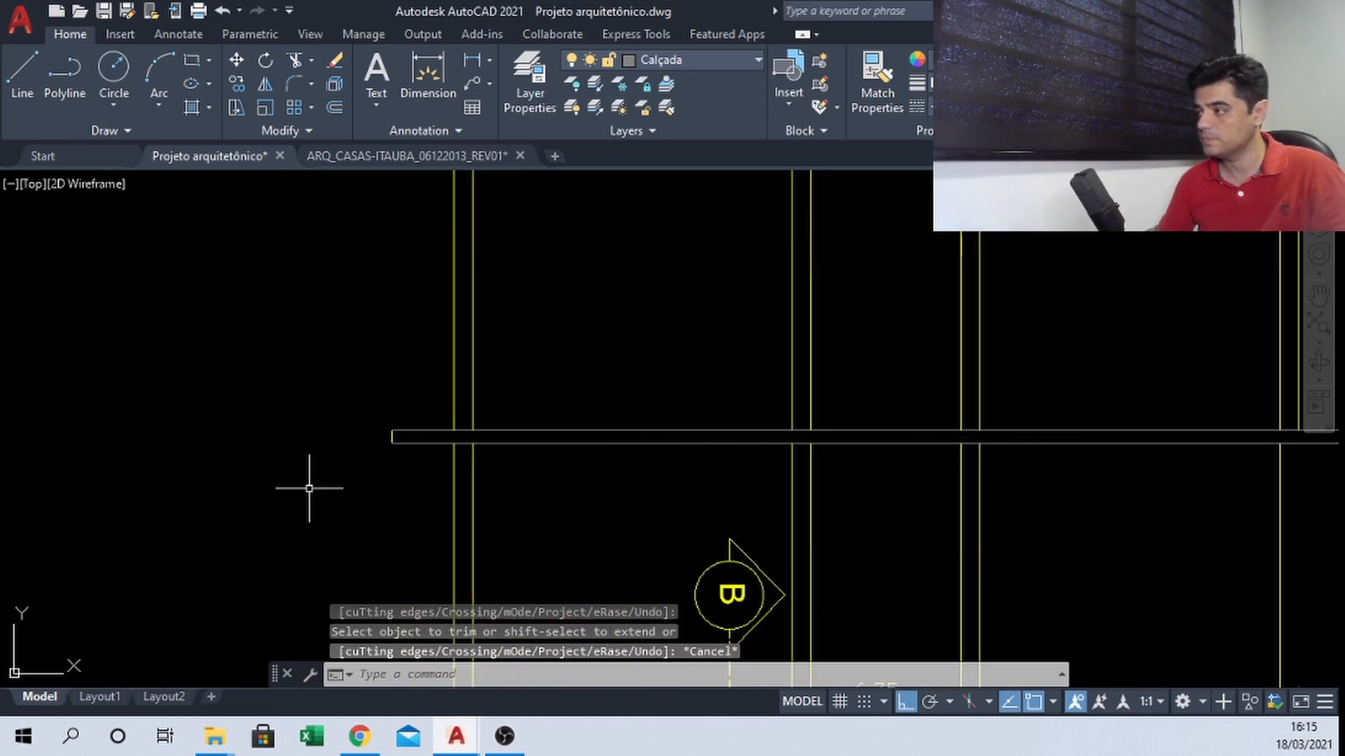
left_click(354, 380)
key("Escape")
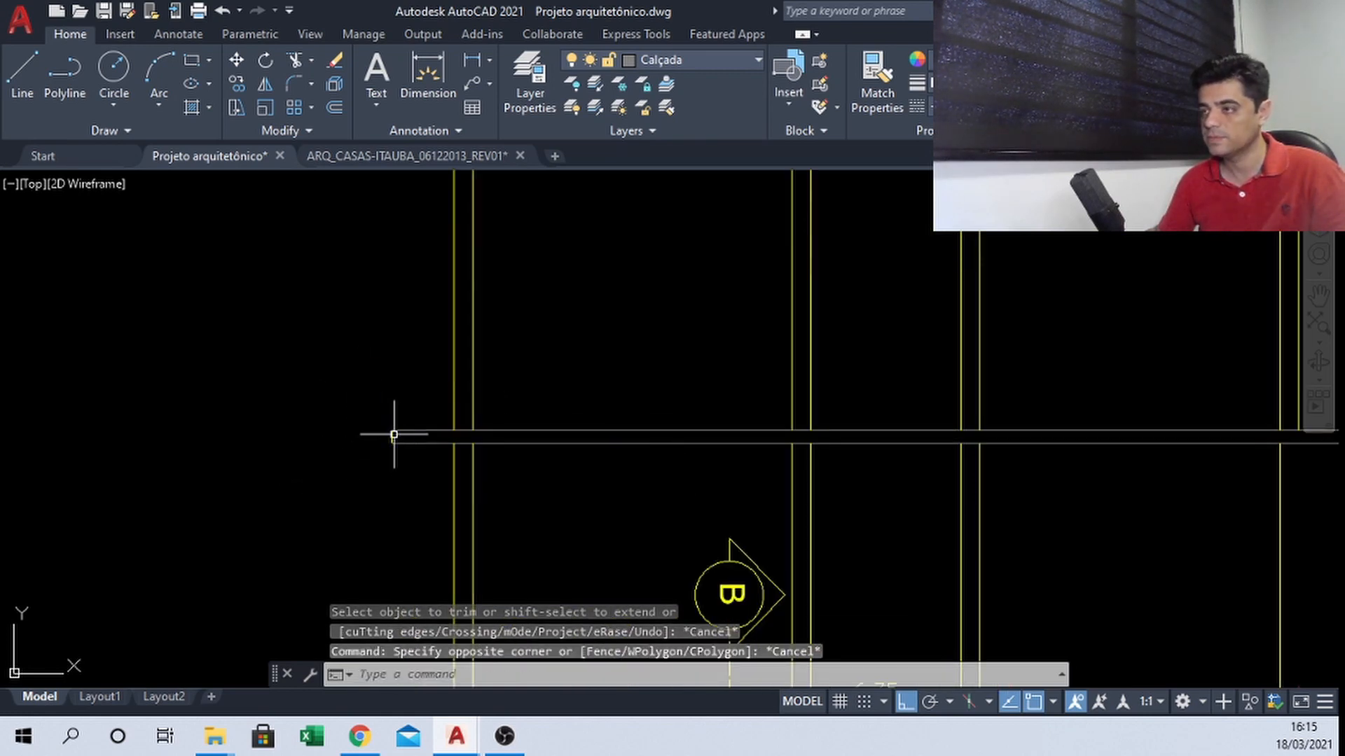
key("Escape")
scroll(455, 420, "down", 2)
middle_click_drag(721, 412, 675, 397)
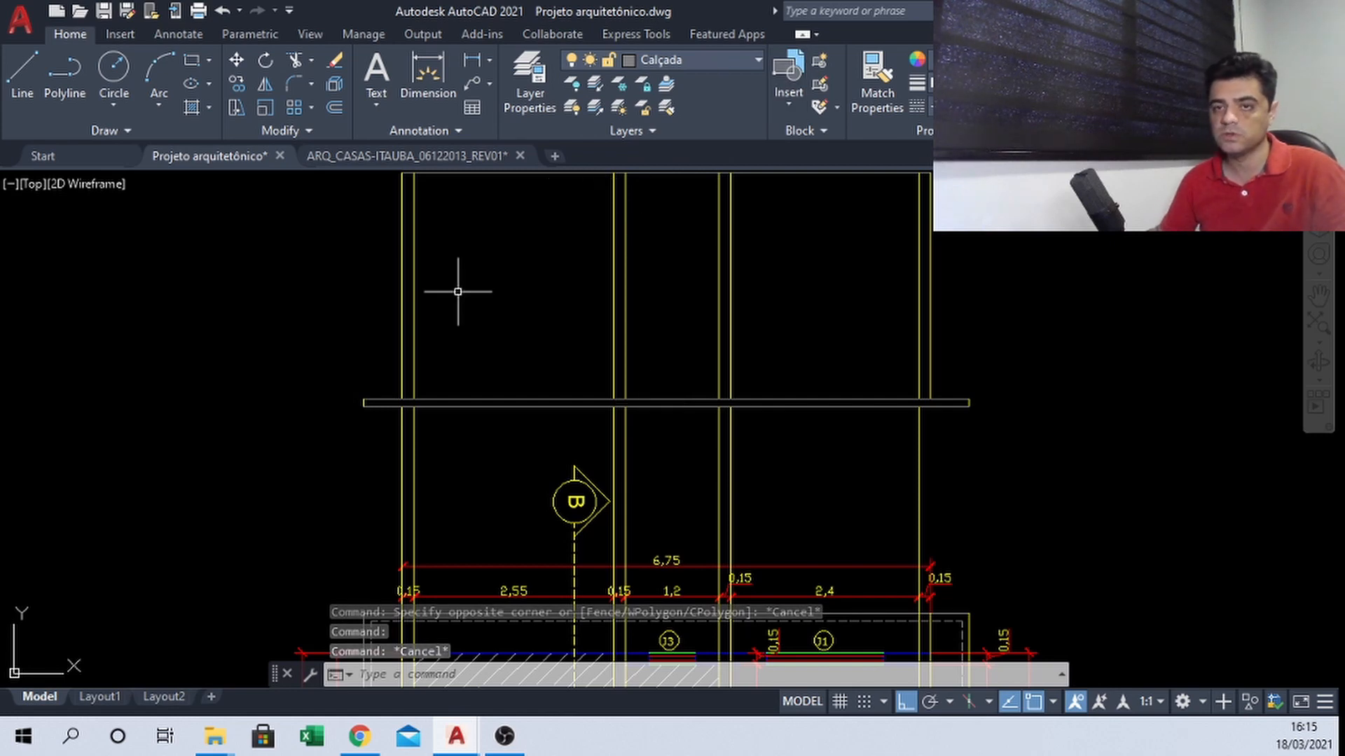
scroll(455, 433, "up", 2)
middle_click_drag(450, 429, 504, 513)
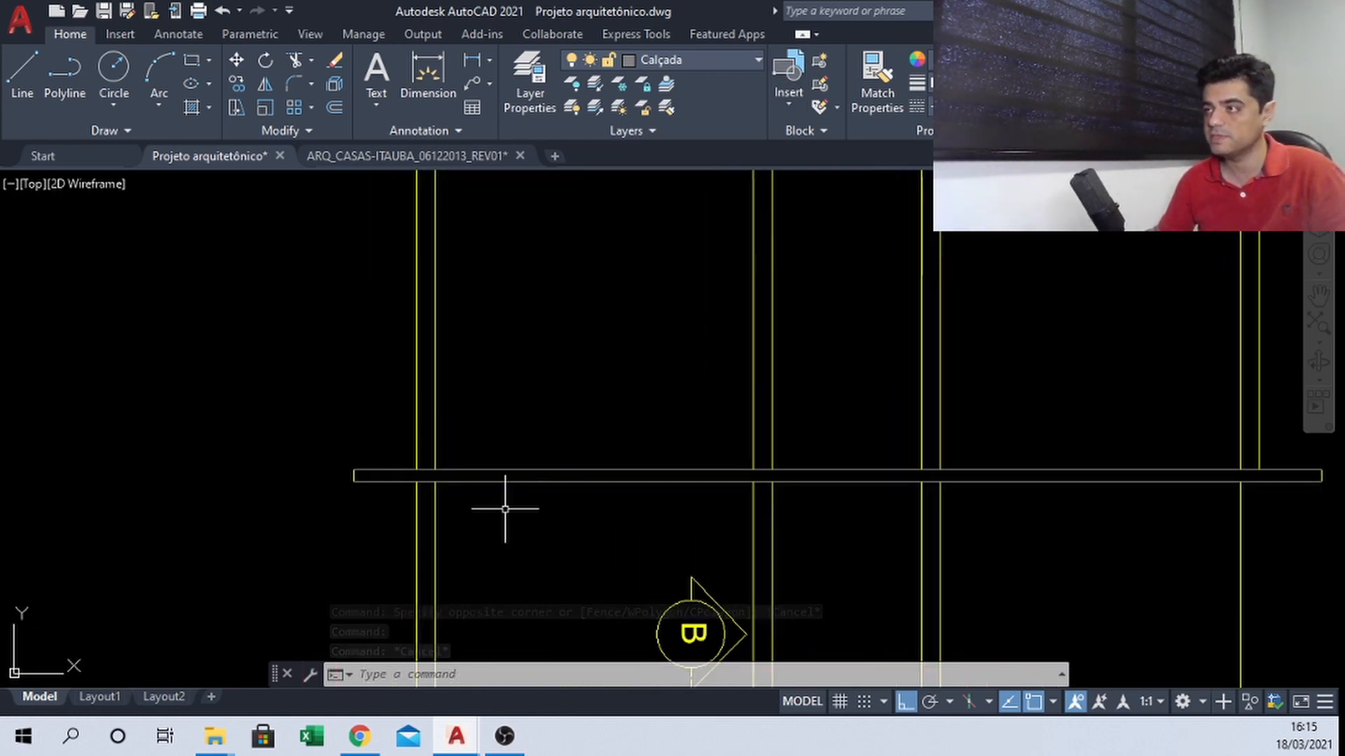
scroll(515, 473, "down", 2)
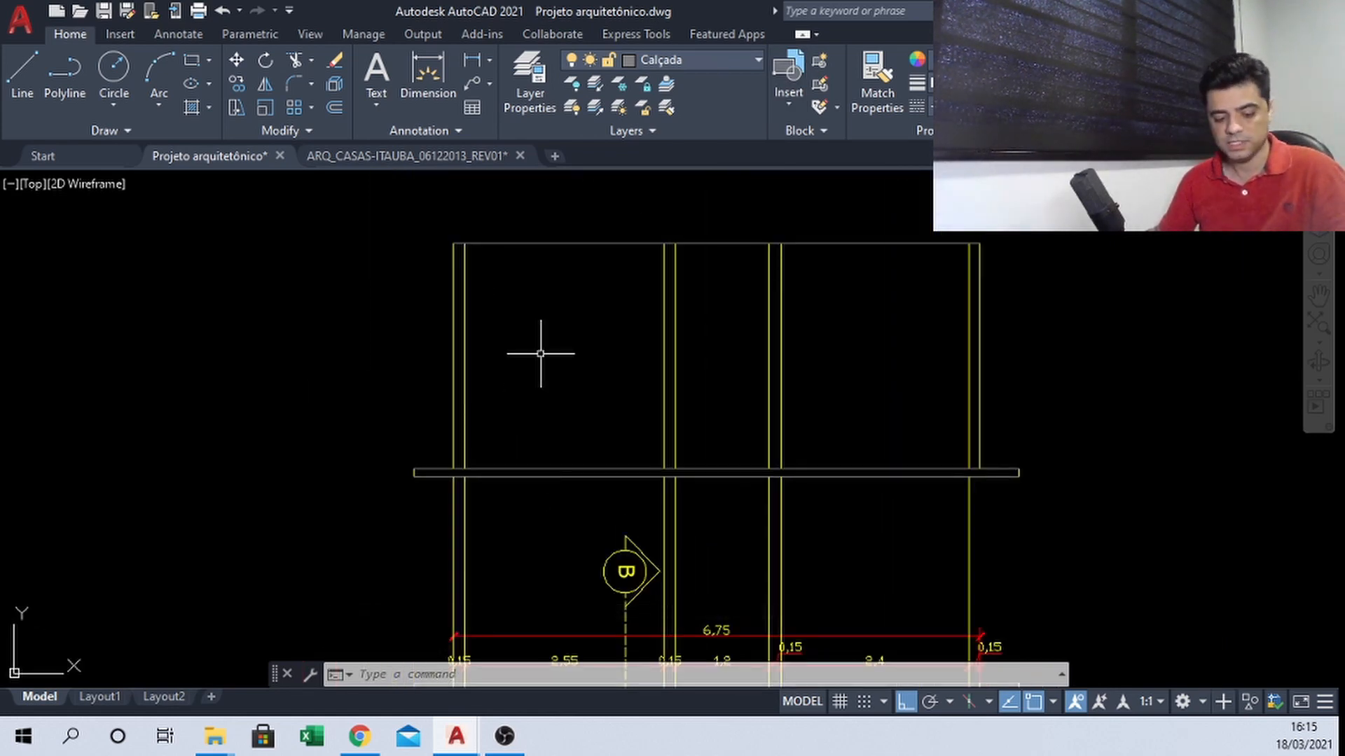
key("Escape")
key("Escape")
Move the short vertical lines at both ends of the floor slab to the Calçada layer
scroll(374, 495, "up", 3)
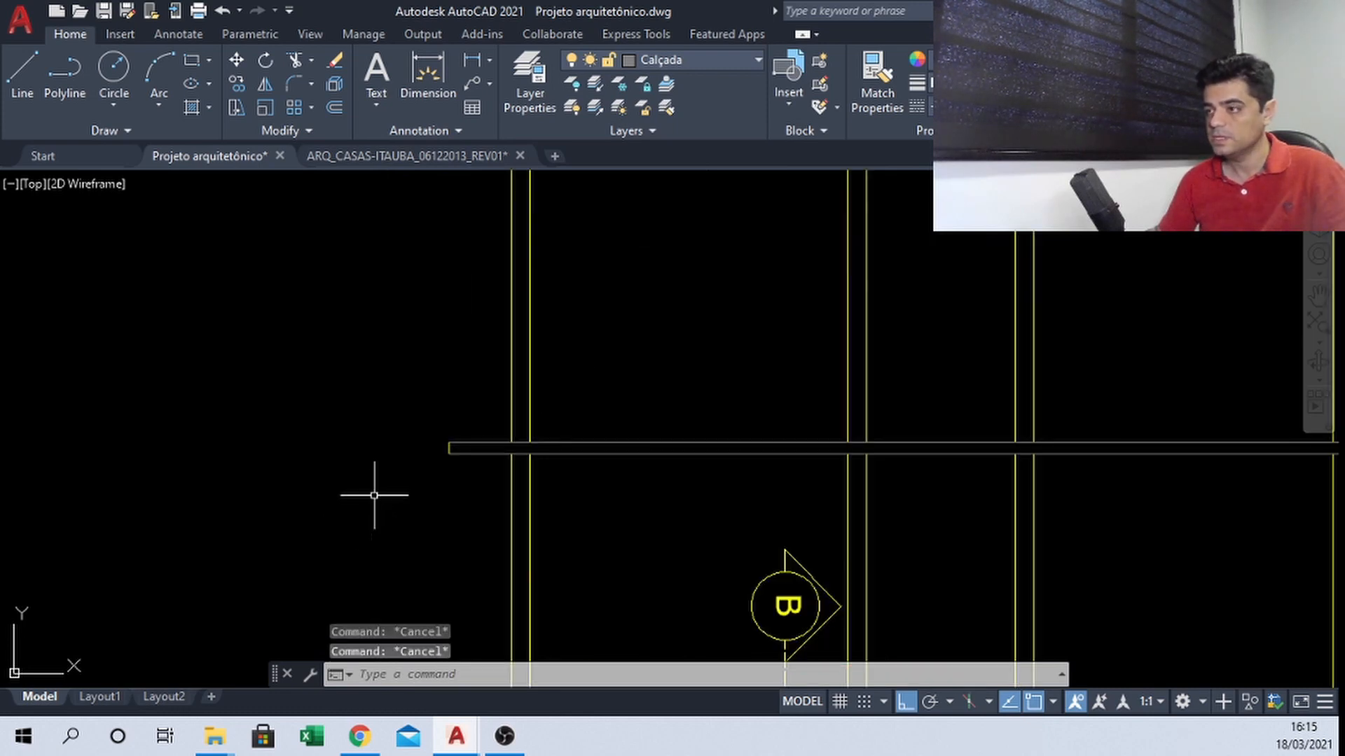
left_click(383, 386)
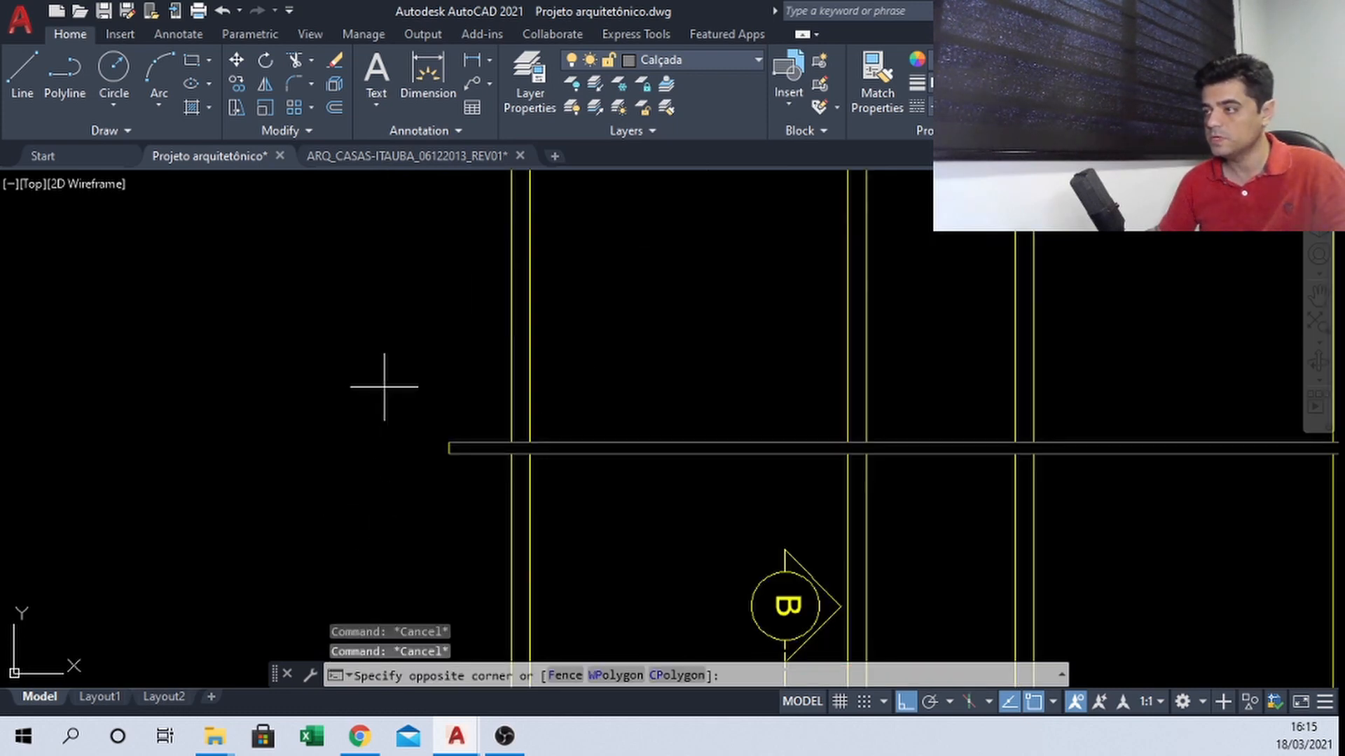
left_click(487, 482)
scroll(339, 419, "down", 2)
scroll(1050, 429, "up", 2)
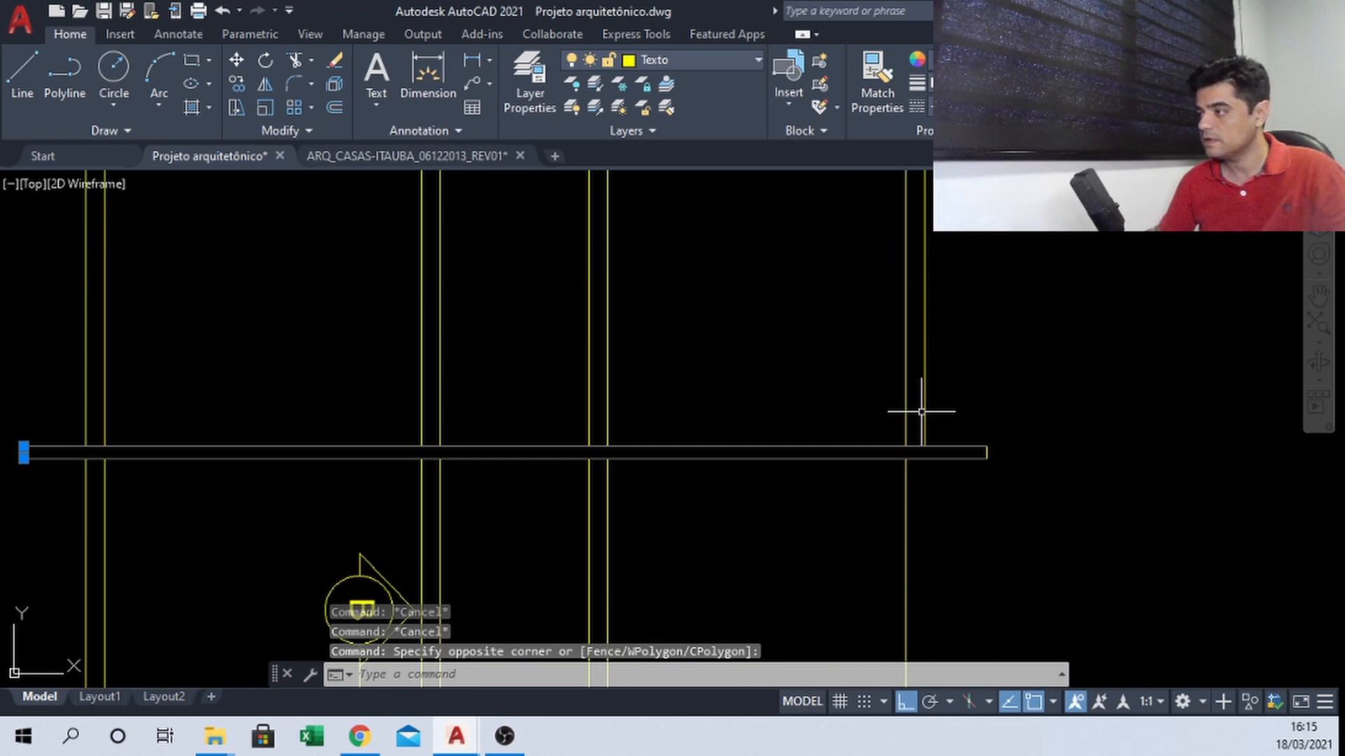
left_click(977, 430)
left_click(1020, 494)
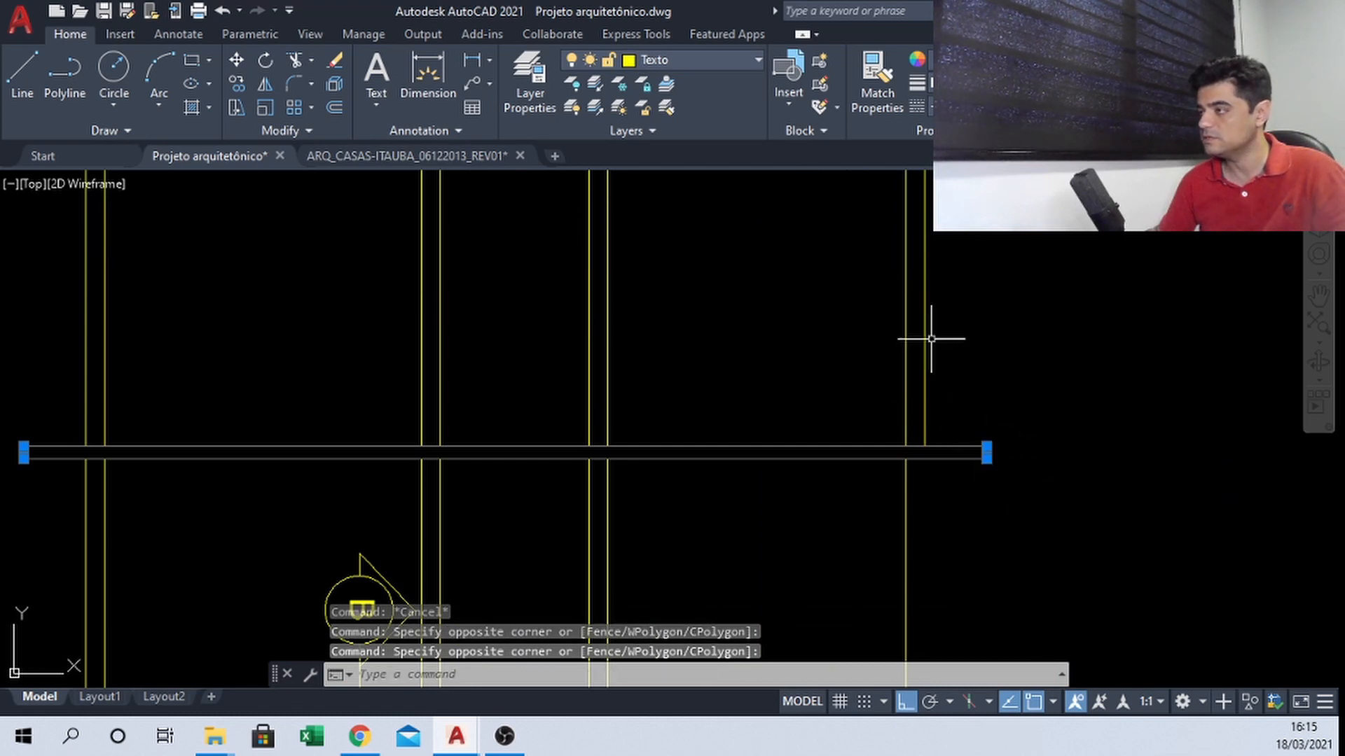
left_click(724, 60)
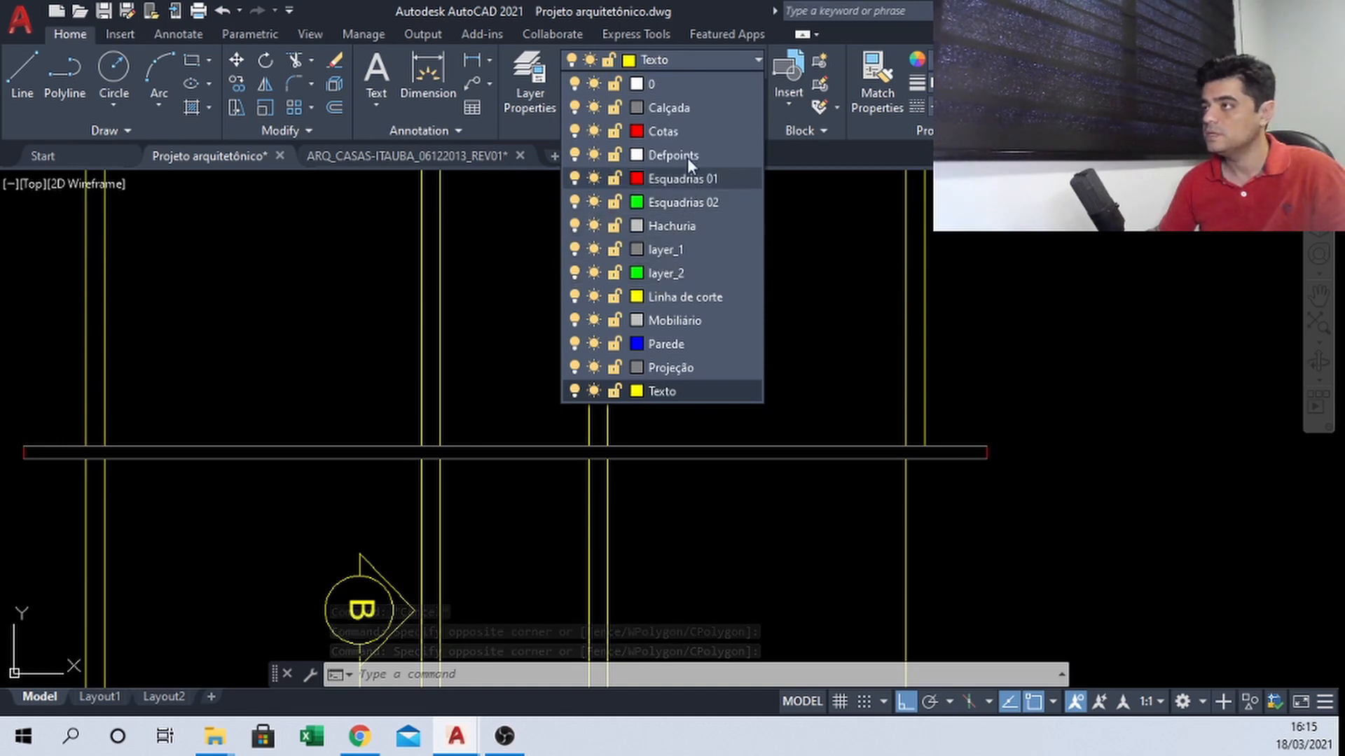
left_click(678, 108)
scroll(799, 397, "down", 2)
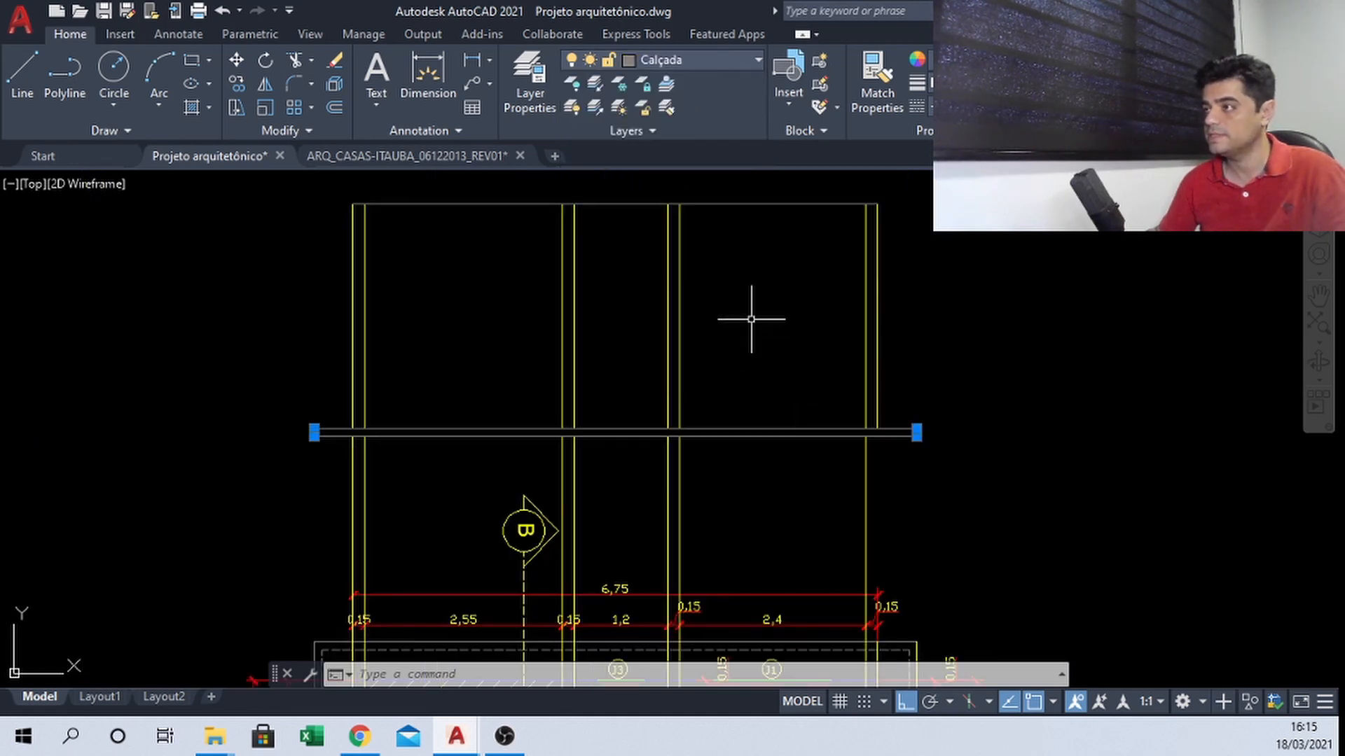
key("Escape")
Move all vertical wall lines between the slab and the wall top to the Parede layer
left_click(980, 292)
left_click(298, 354)
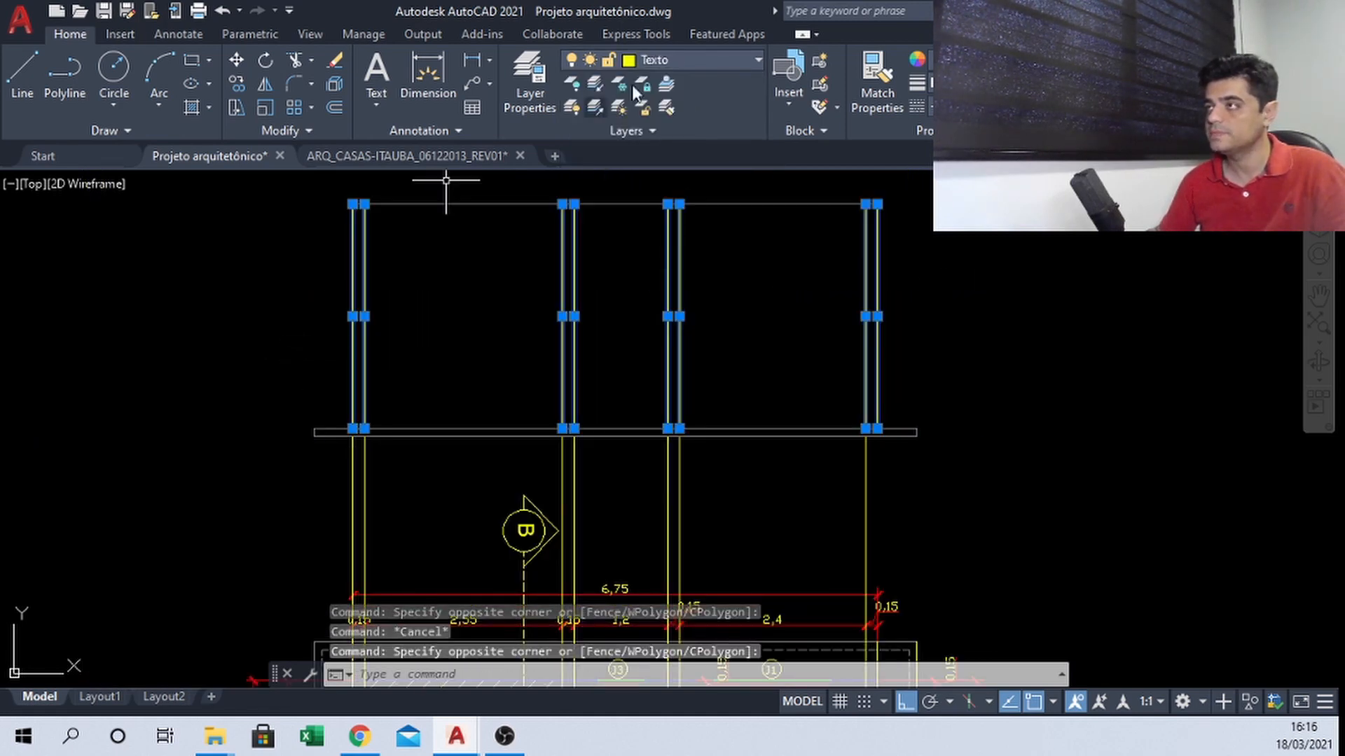
left_click(660, 61)
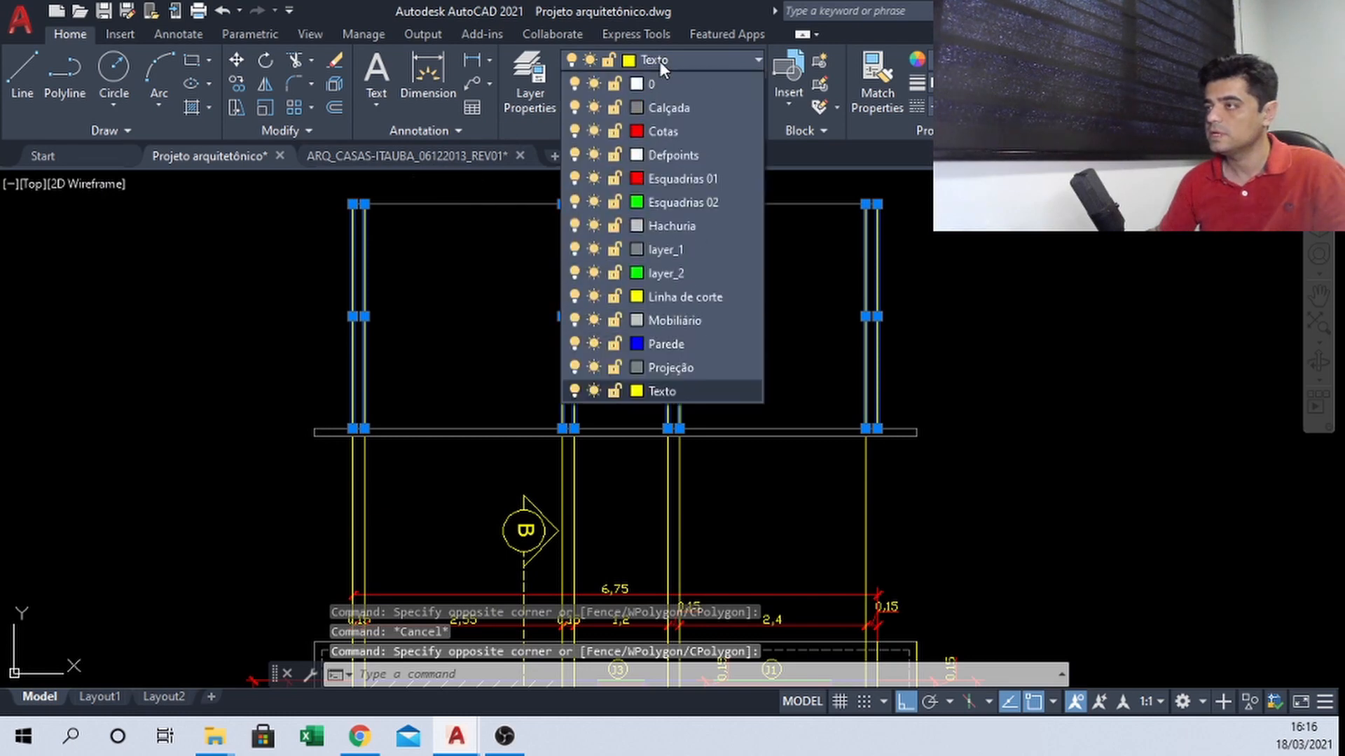
left_click(670, 344)
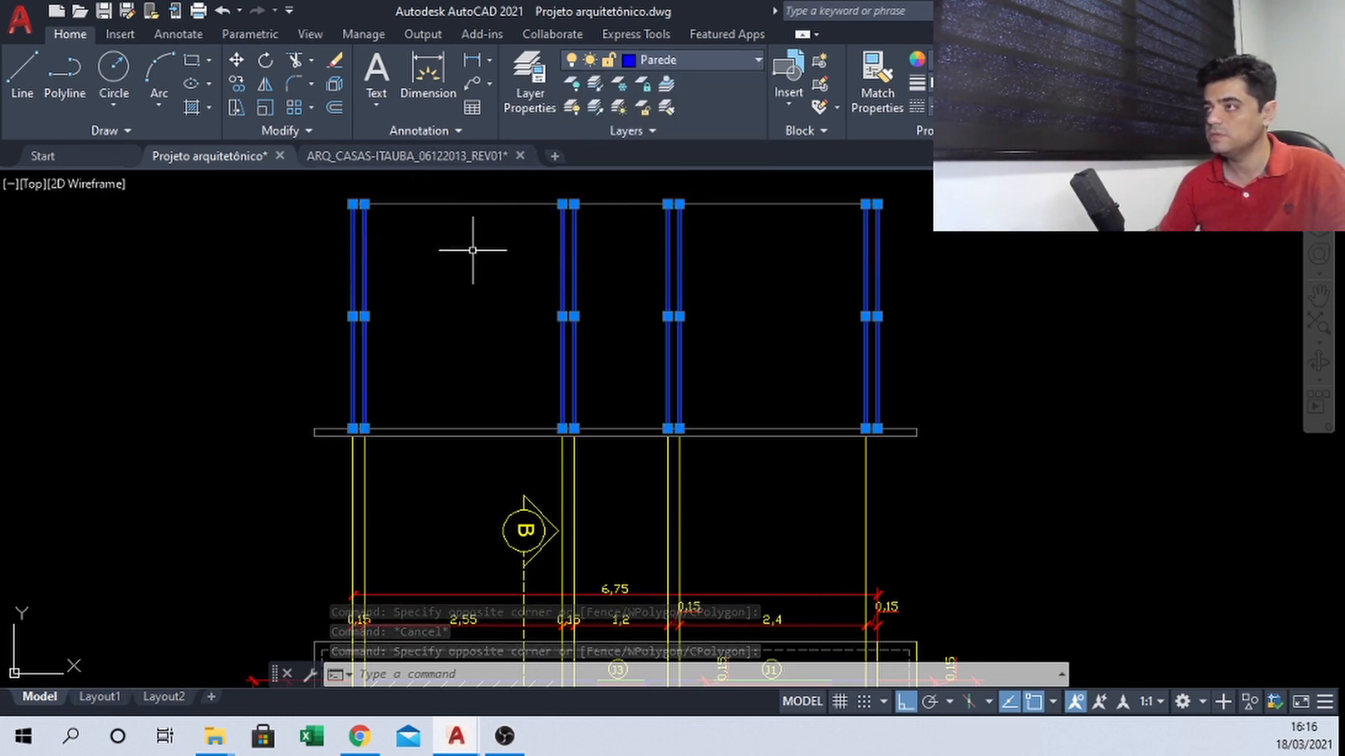
key("Escape")
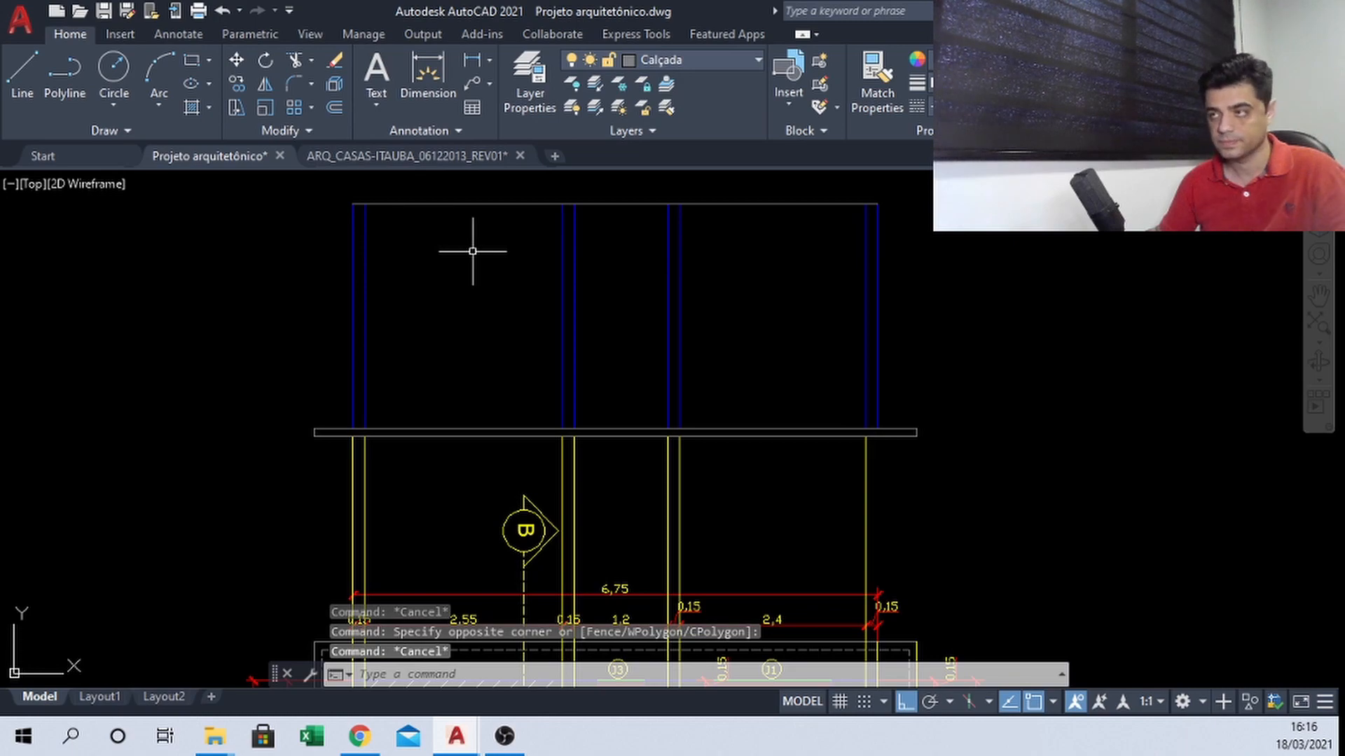
Examine the floor plan around cut line A-A for doors, windows and fixtures that belong in the section view
scroll(490, 337, "down", 5)
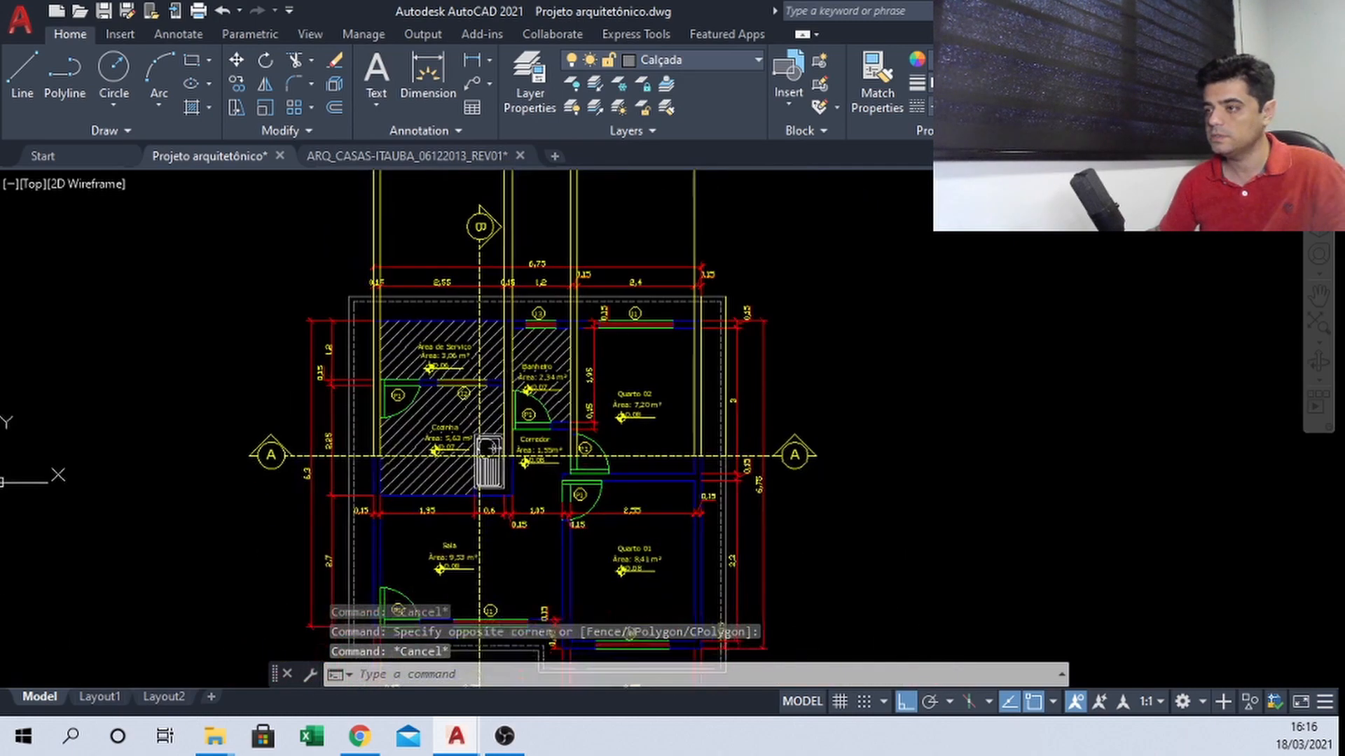
scroll(545, 363, "up", 2)
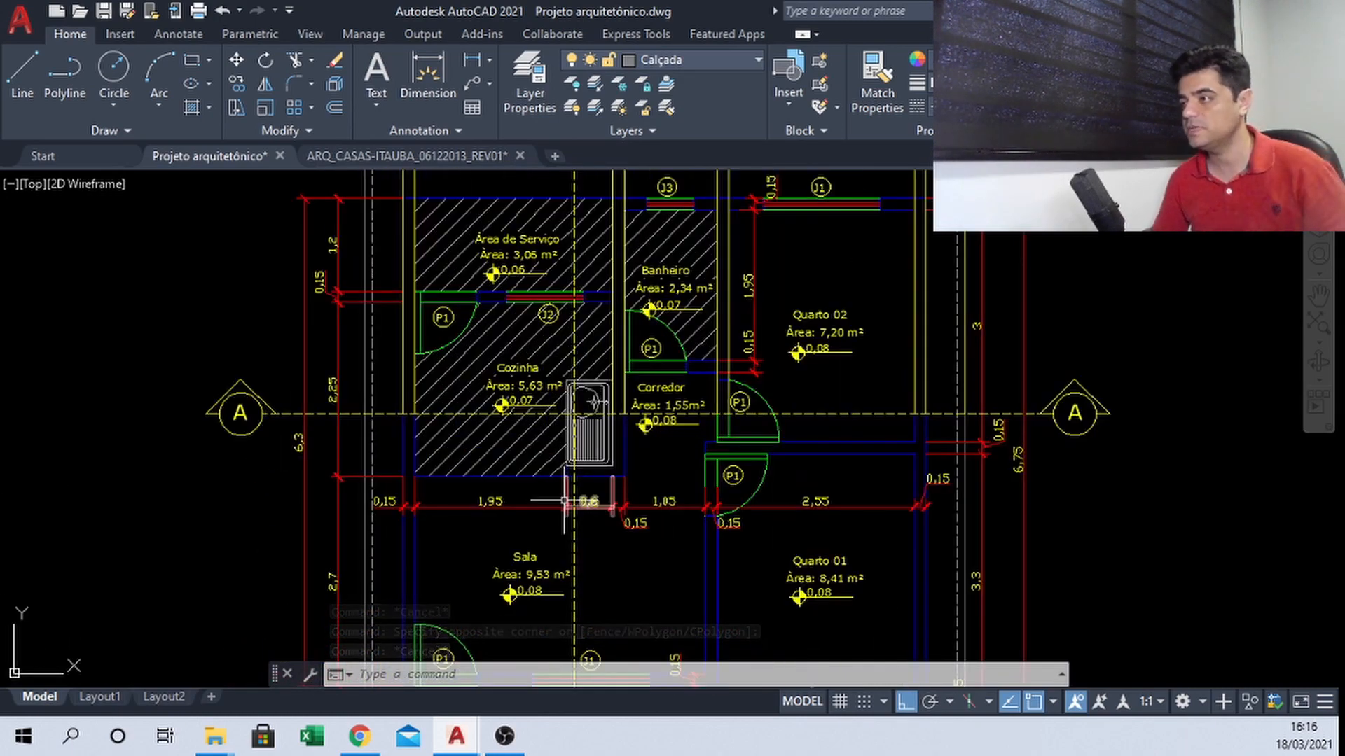
middle_click_drag(645, 557, 615, 528)
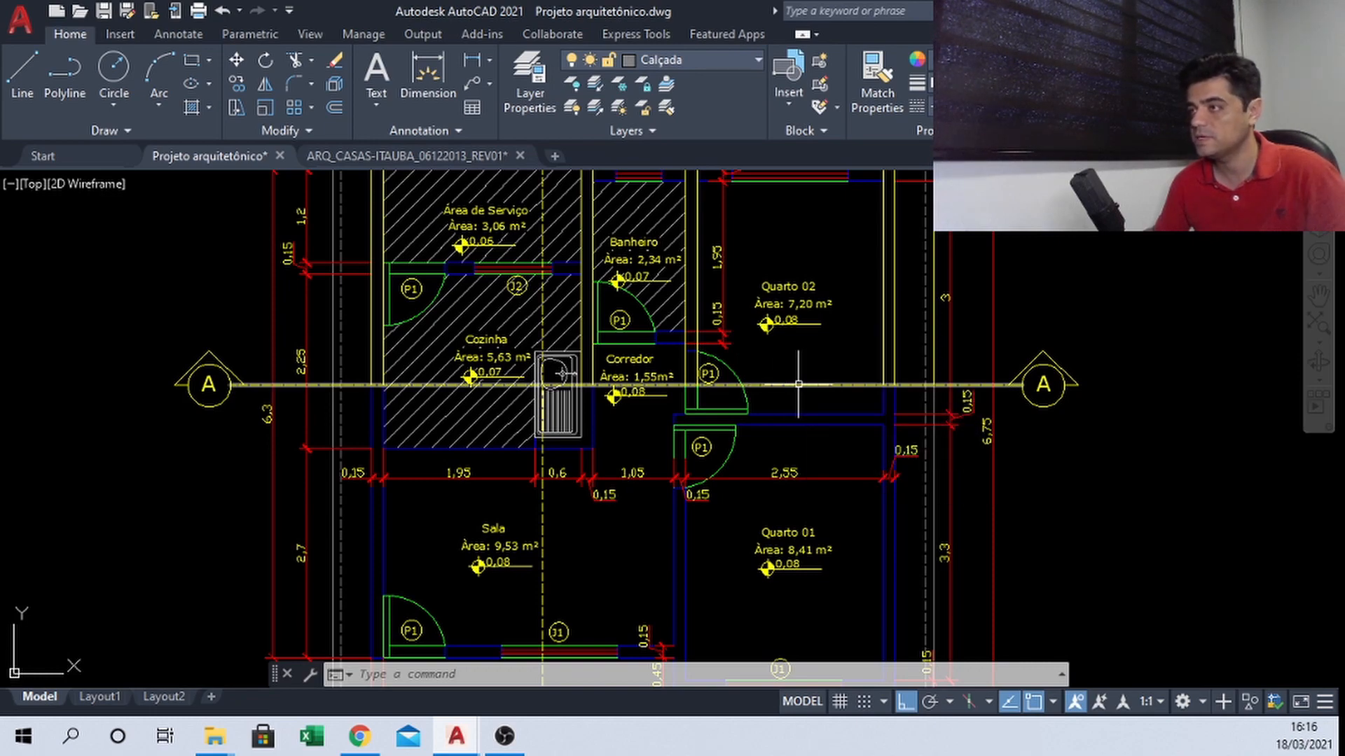
middle_click_drag(435, 320, 454, 351)
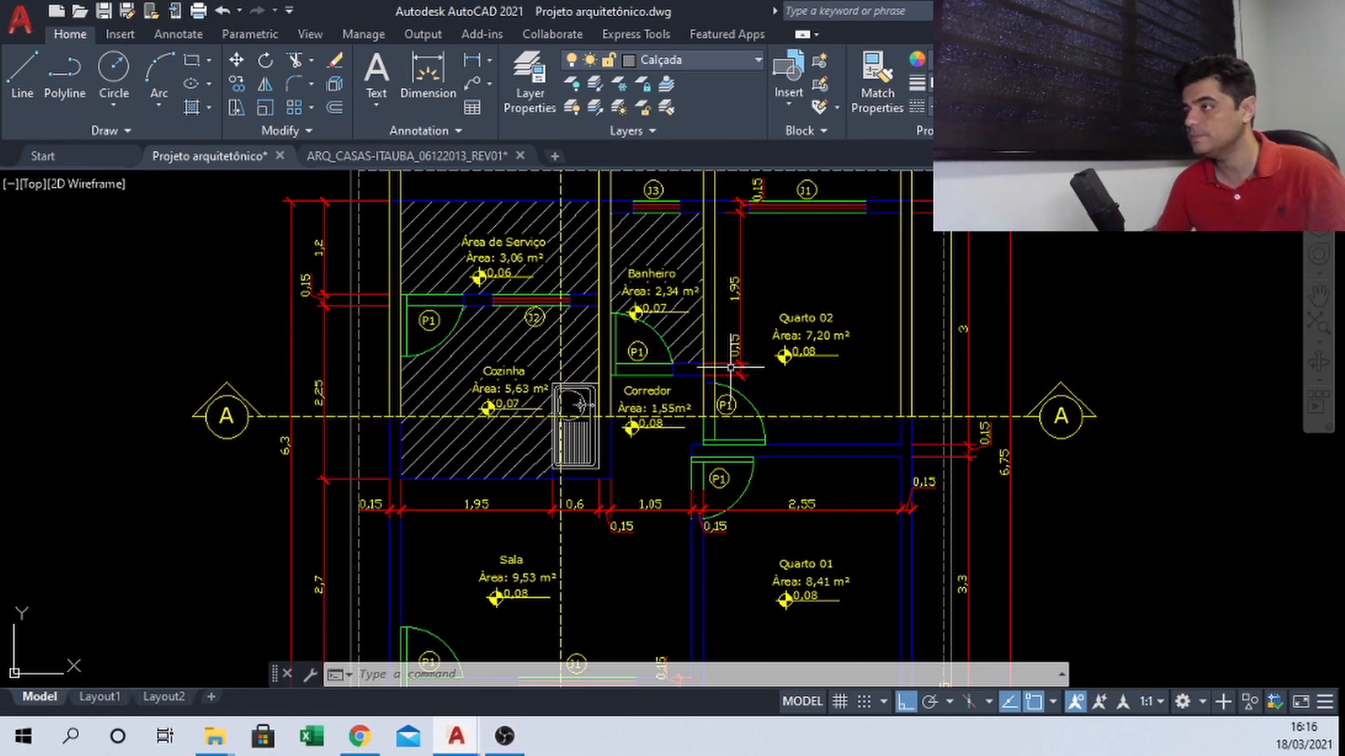
middle_click_drag(736, 282, 703, 326)
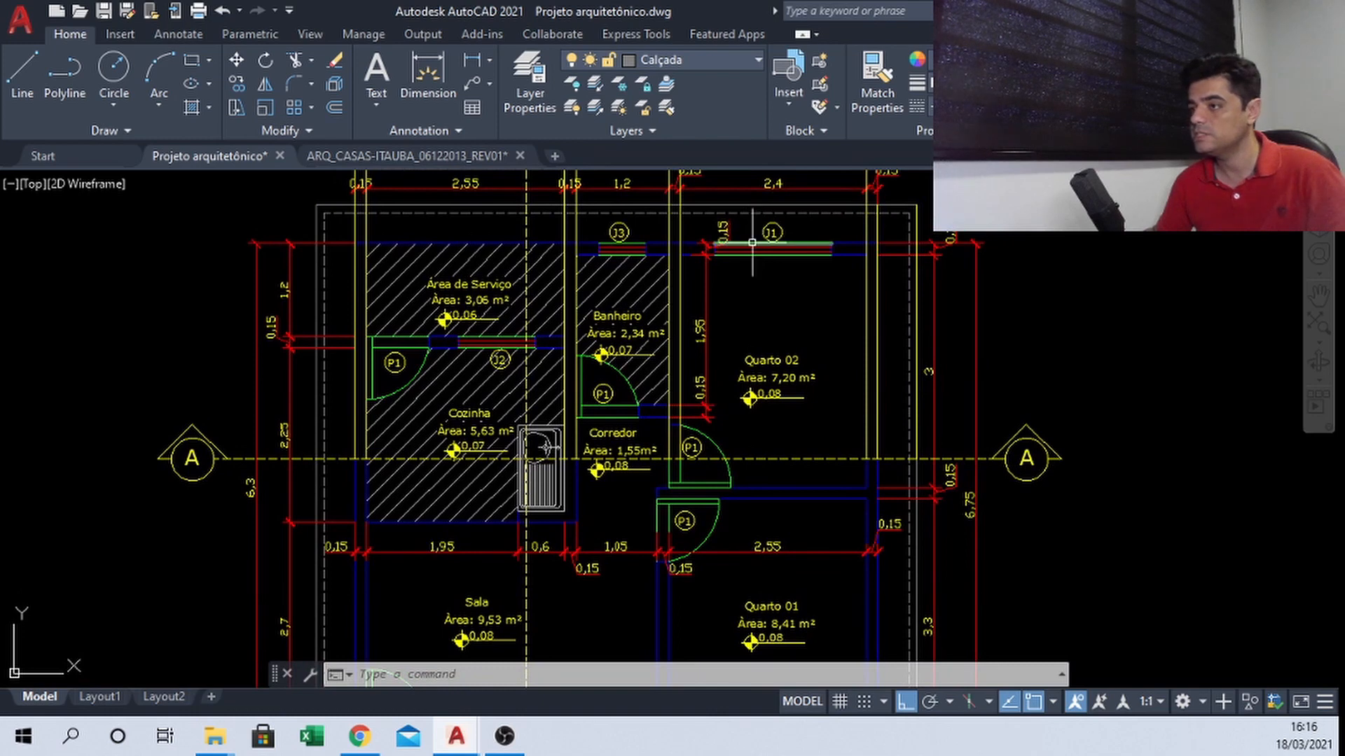
mouse_move(748, 242)
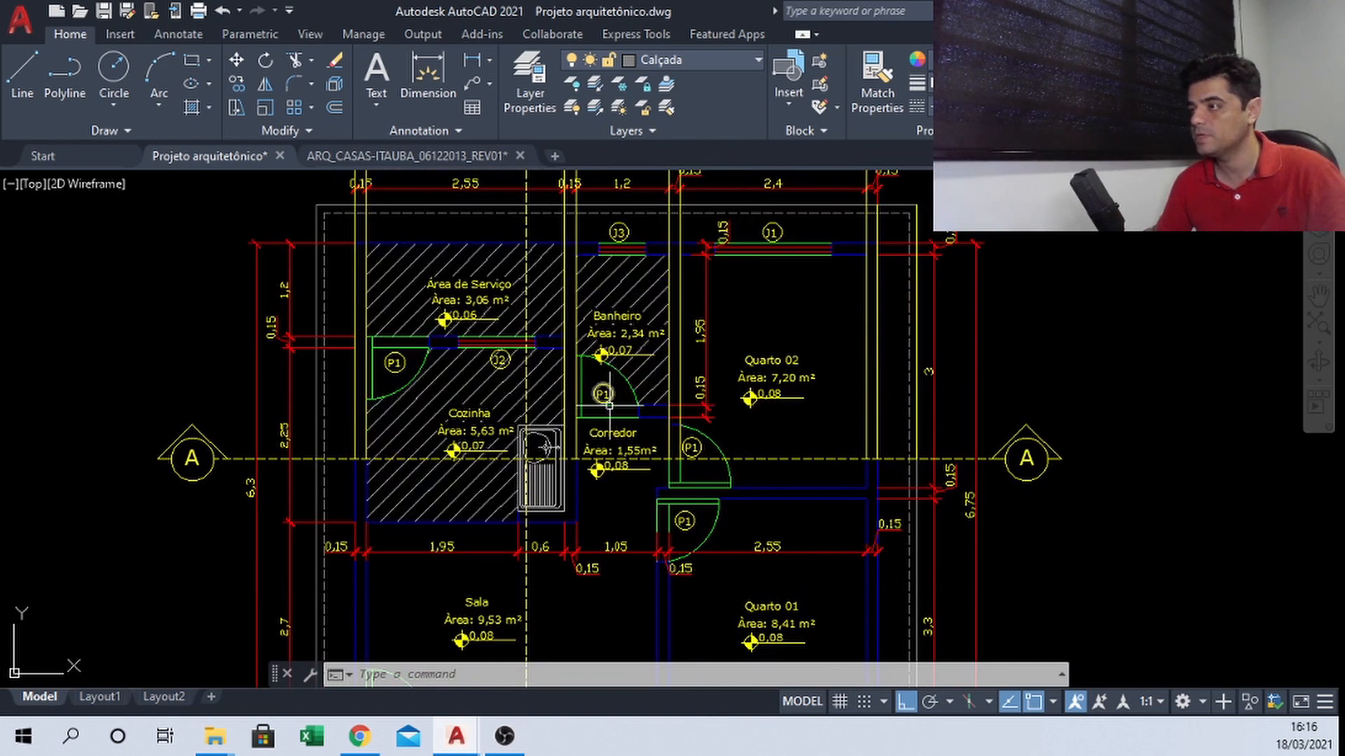
scroll(600, 408, "down", 2)
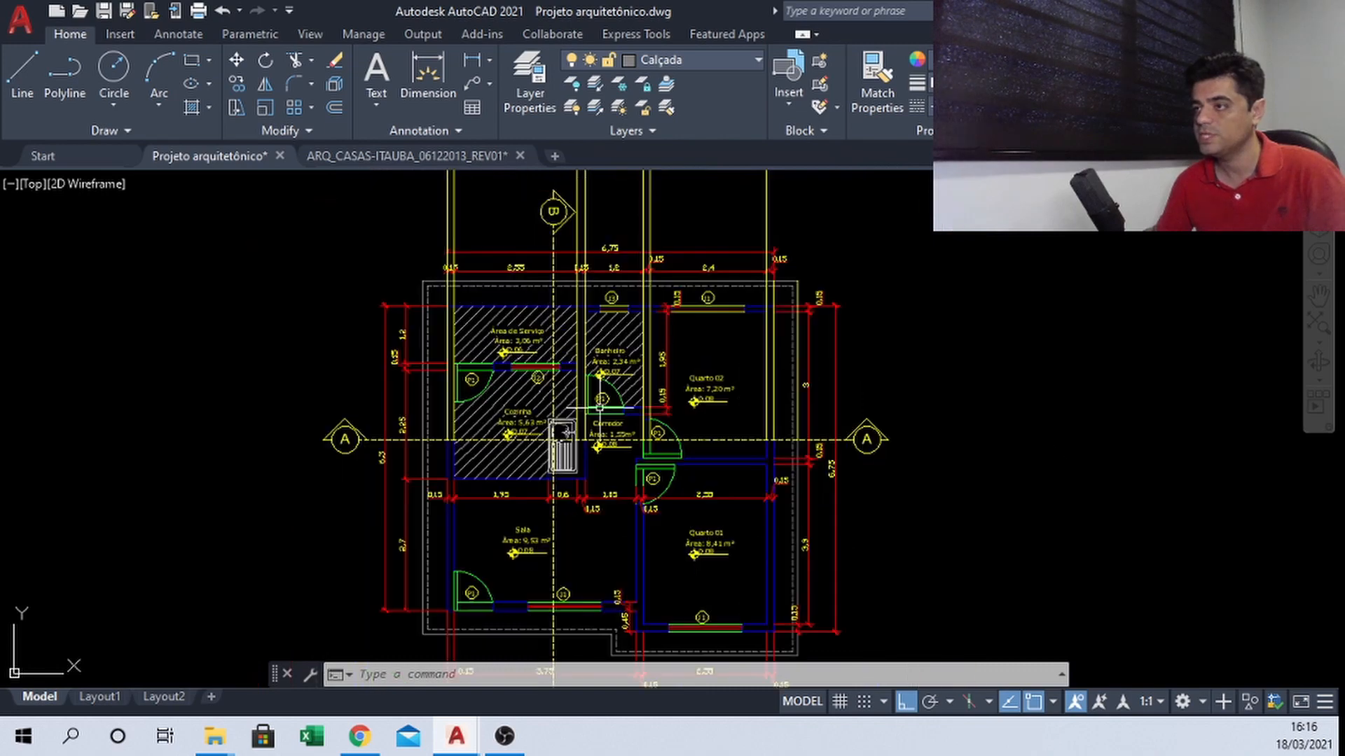
middle_click_drag(571, 229, 575, 449)
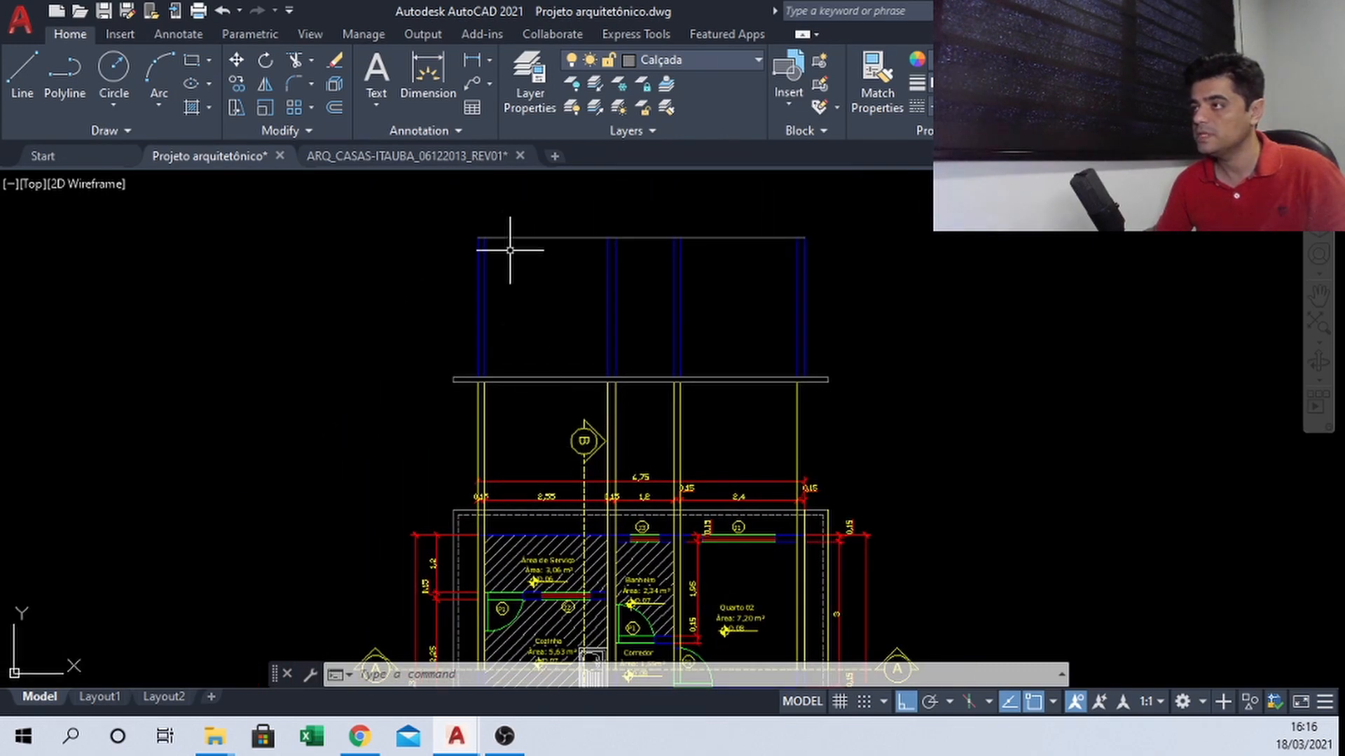
scroll(547, 464, "up", 3)
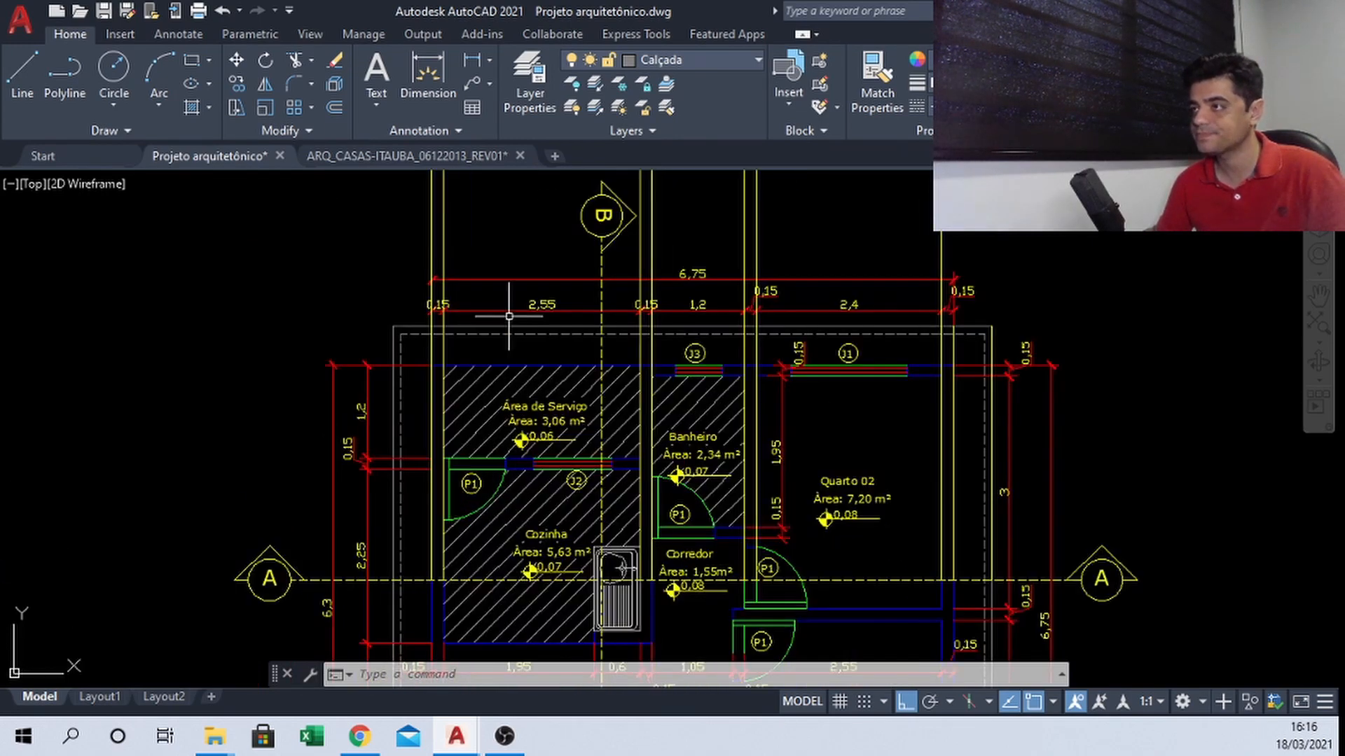
middle_click_drag(512, 294, 510, 376)
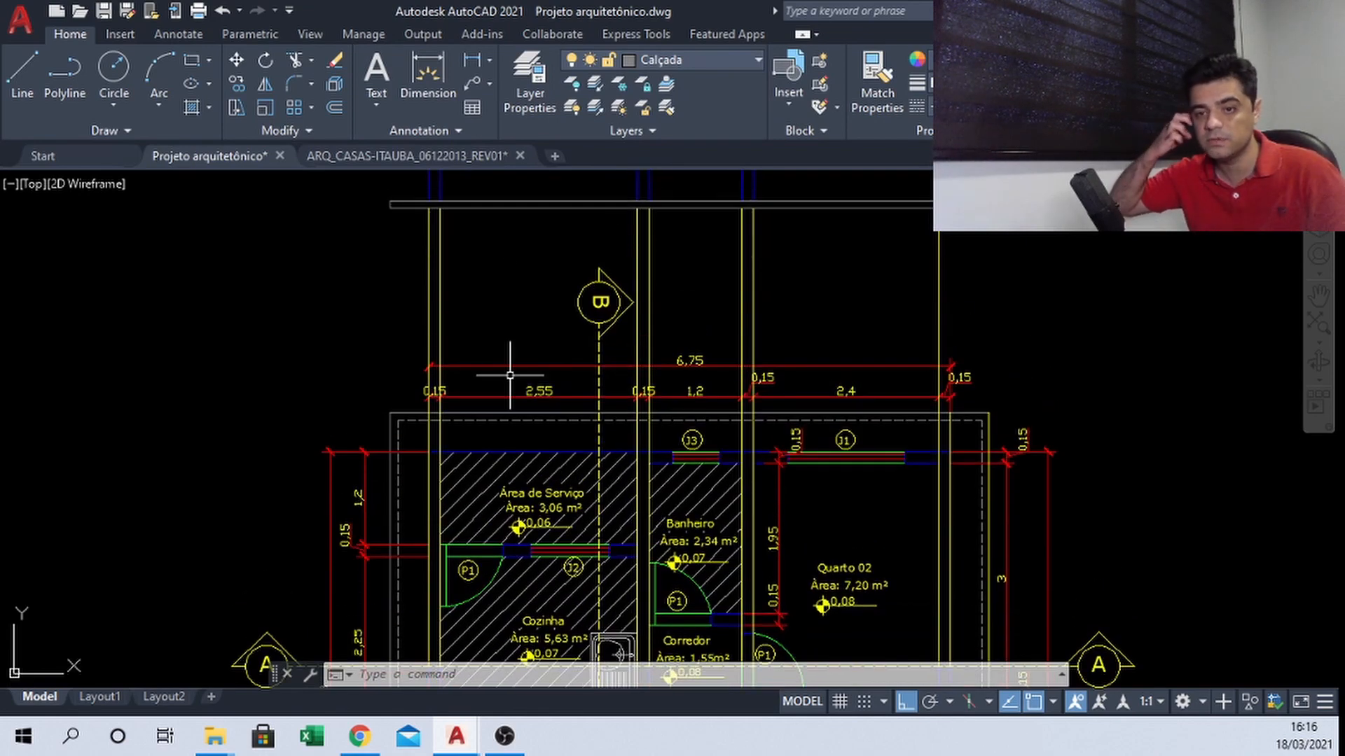
scroll(399, 379, "down", 2)
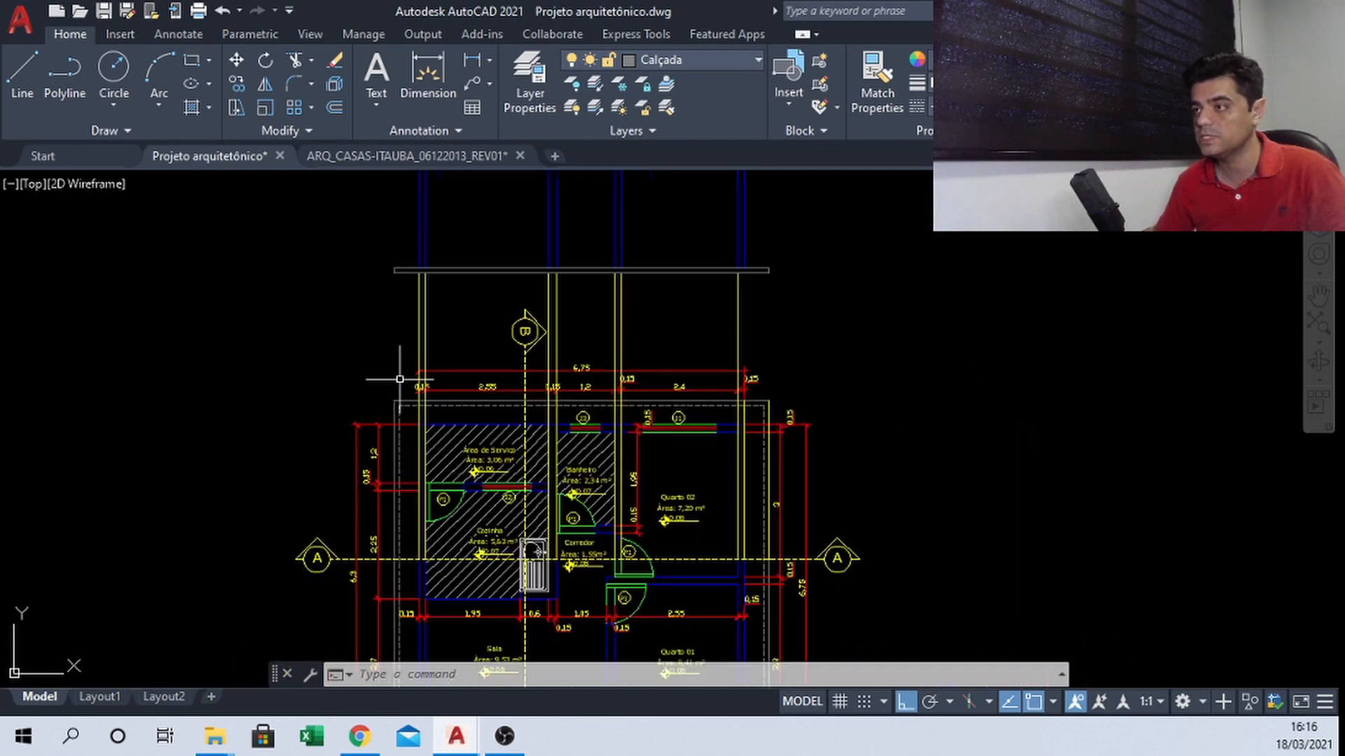
scroll(447, 490, "up", 2)
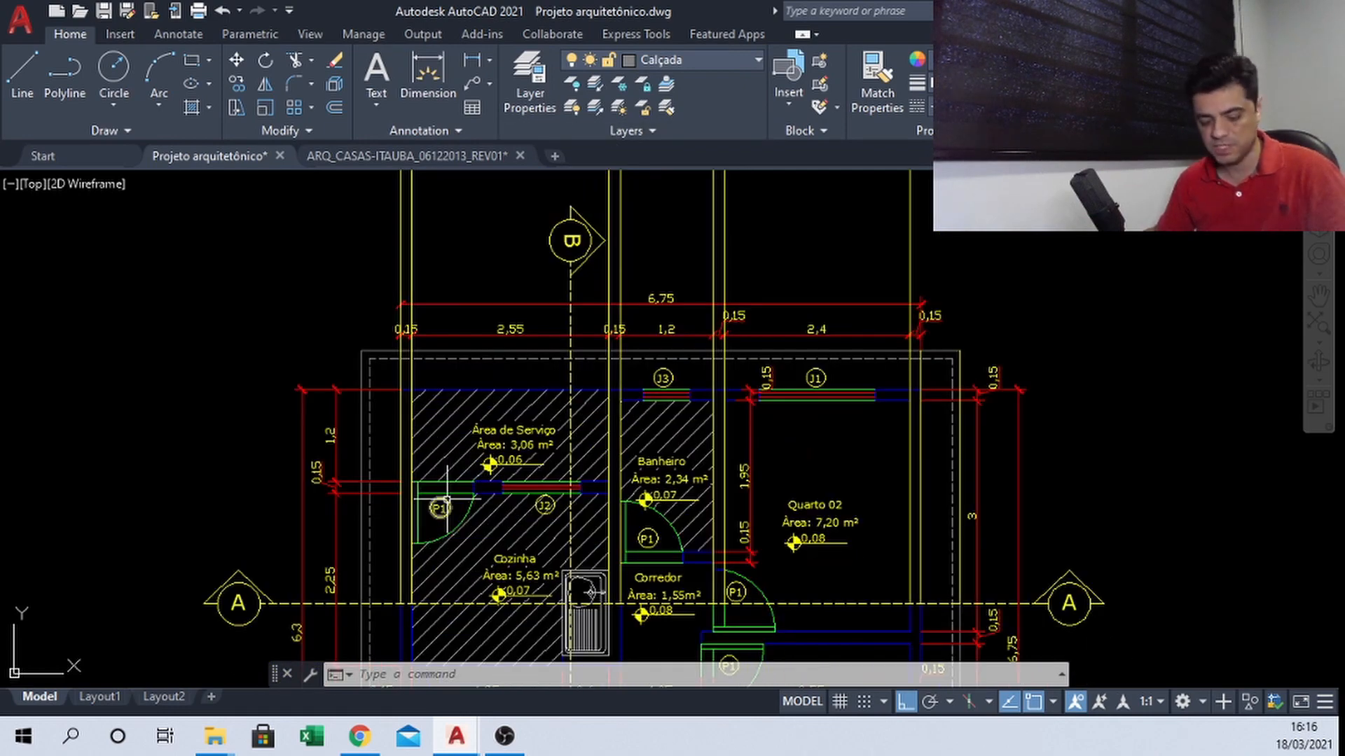
Draw a vertical projection line from the left side of the service area's P1 door up past the section's wall-top line
type("l")
key("Return")
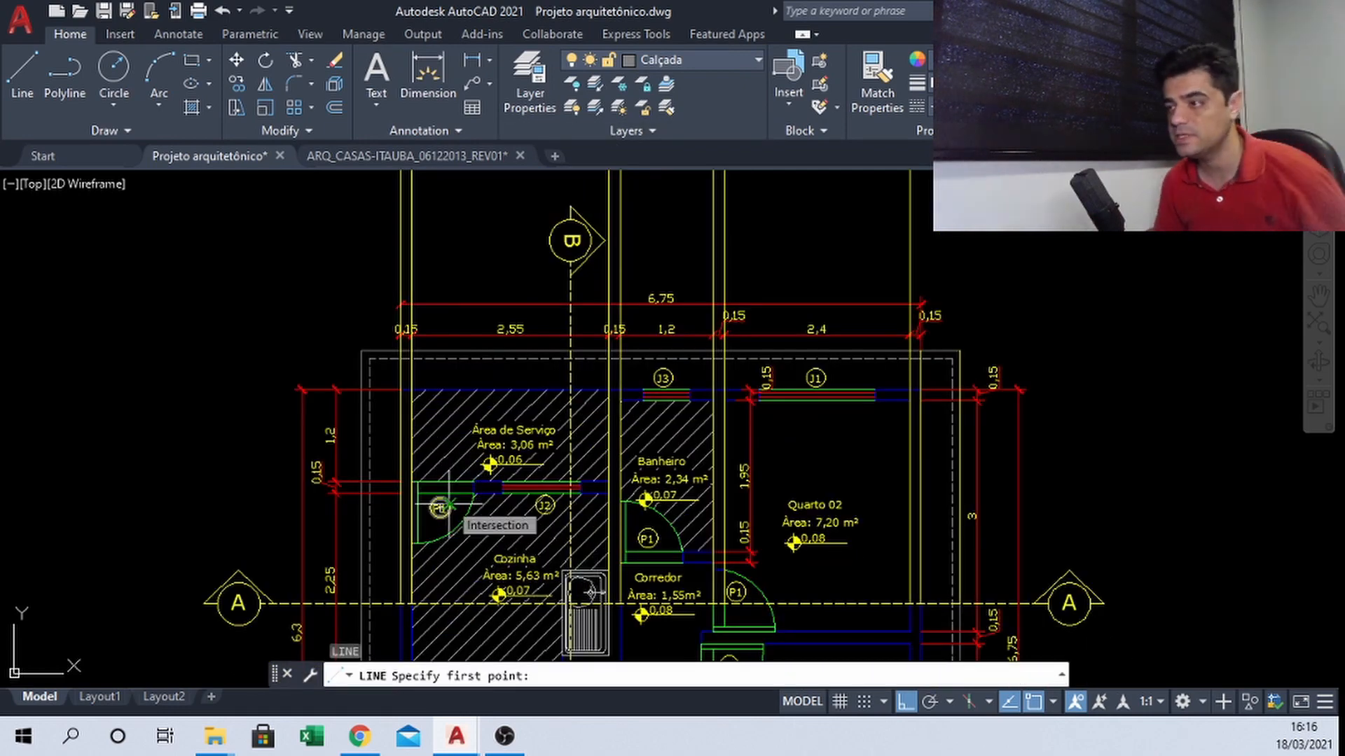
left_click(412, 466)
scroll(403, 438, "down", 3)
scroll(378, 267, "up", 3)
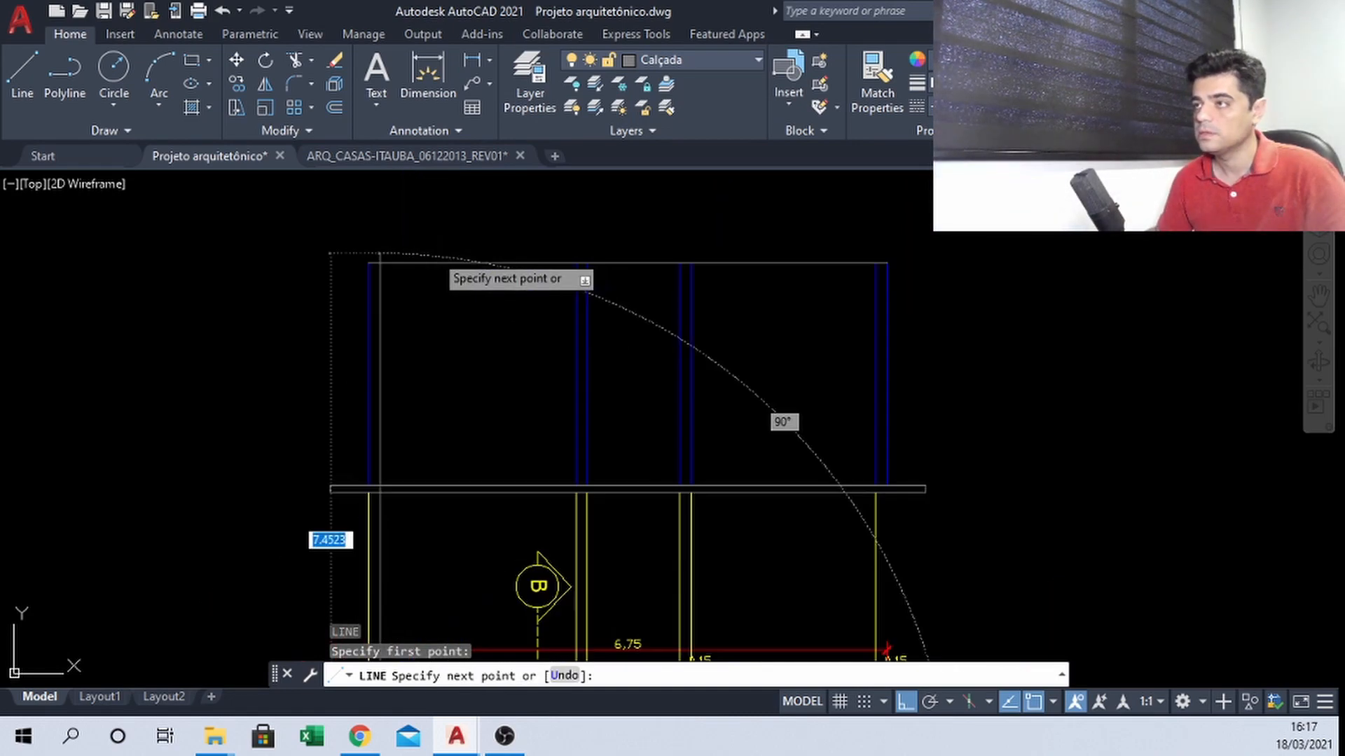
scroll(413, 200, "down", 2)
key("Escape")
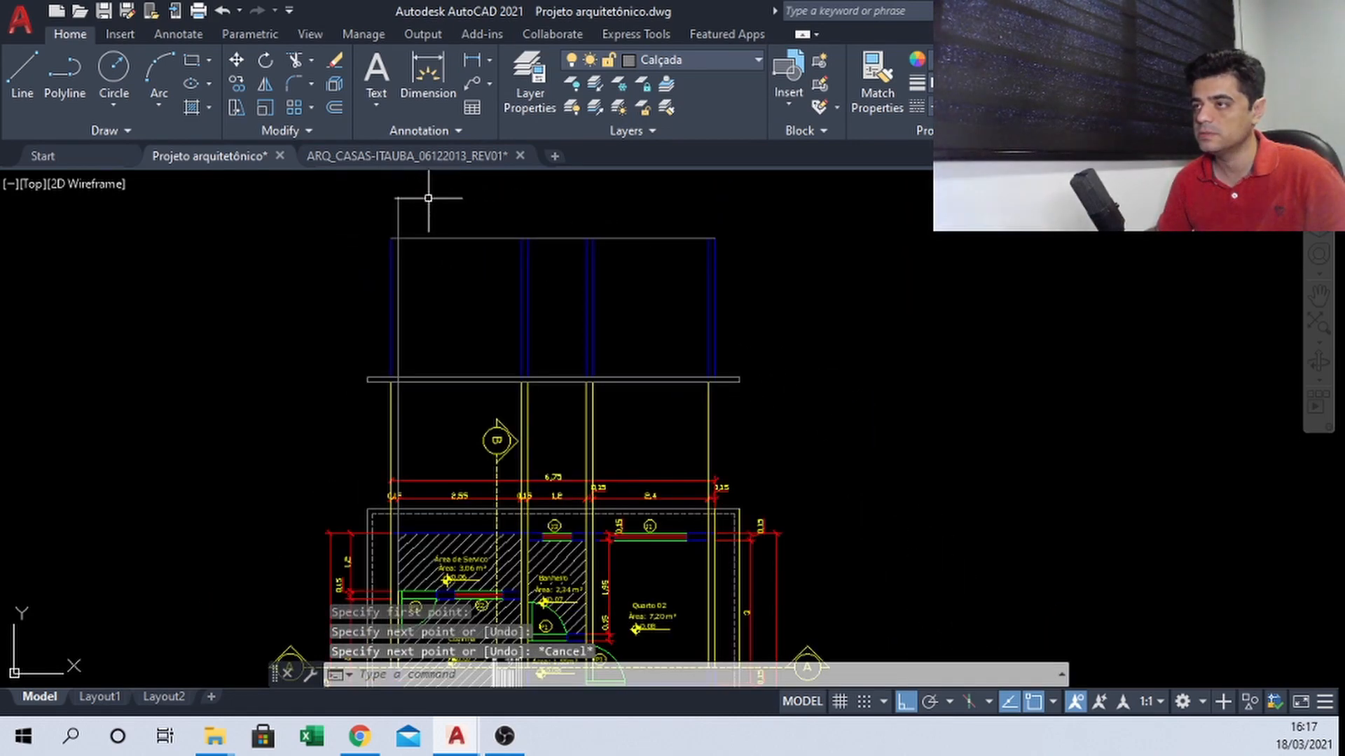
Copy the vertical projection line to the right side of the service area's P1 door and to both sides of window J2
scroll(428, 198, "up", 3)
middle_click_drag(447, 277, 466, 358)
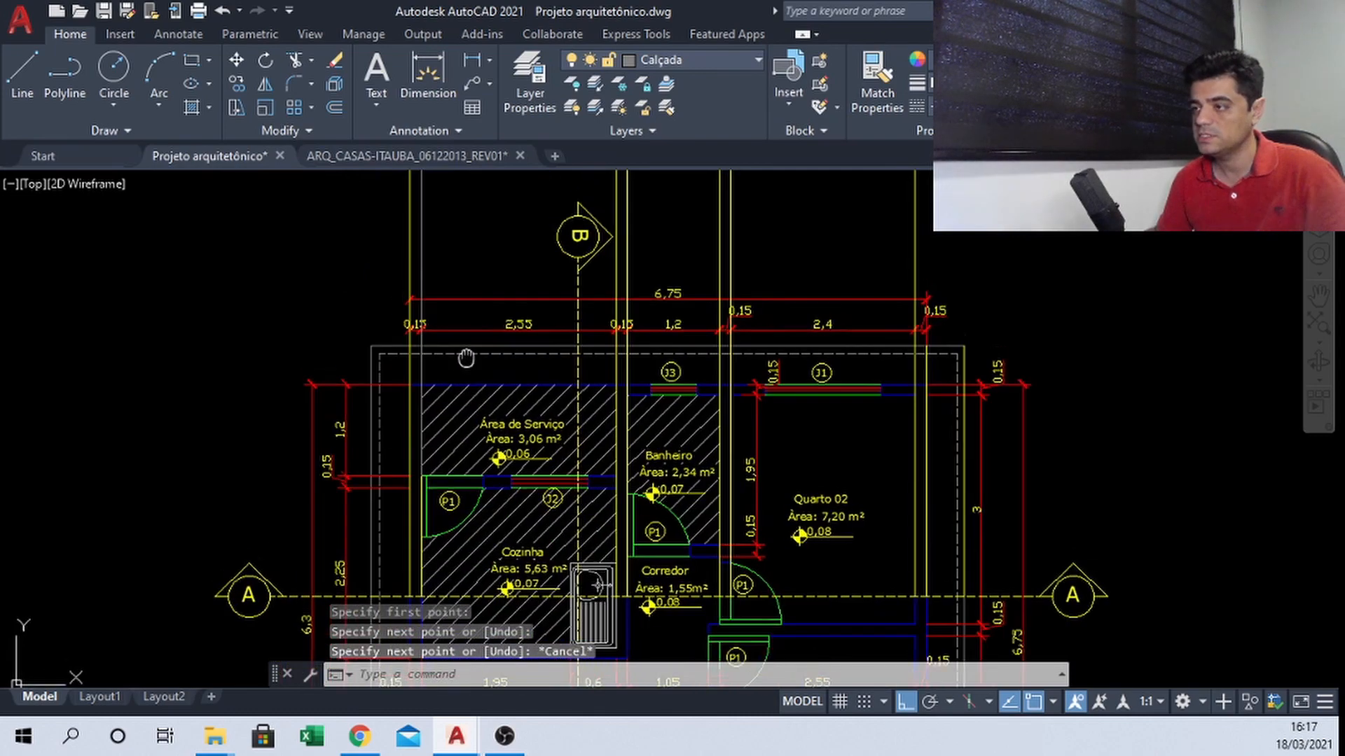
left_click(440, 360)
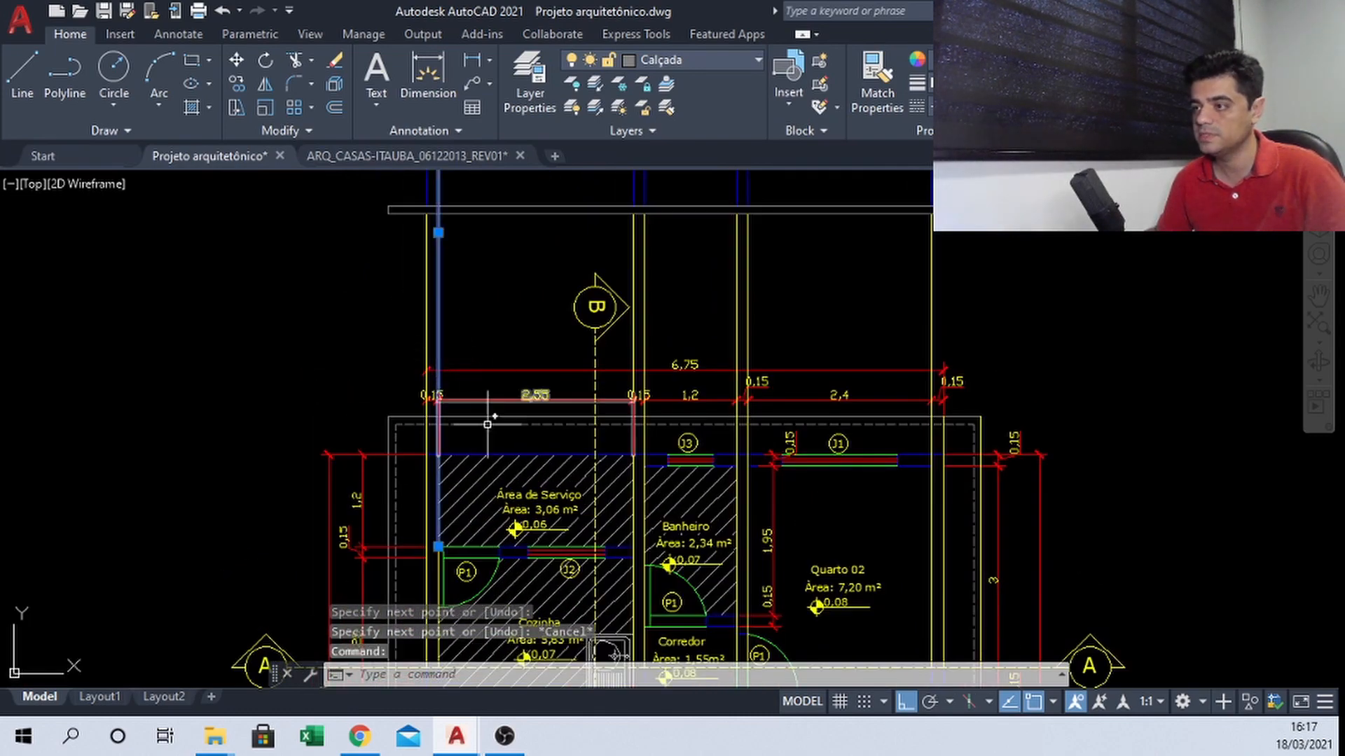
type("cp")
key("Return")
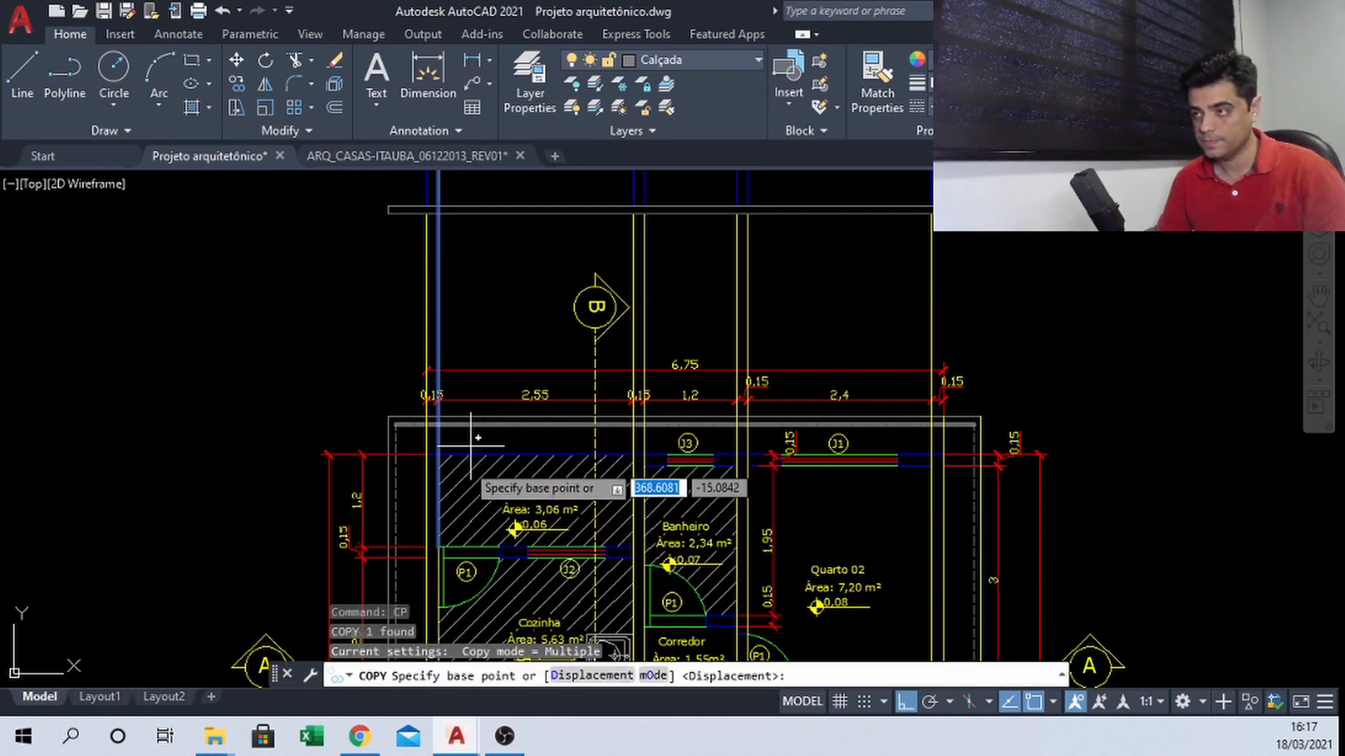
scroll(428, 593, "up", 4)
left_click(452, 476)
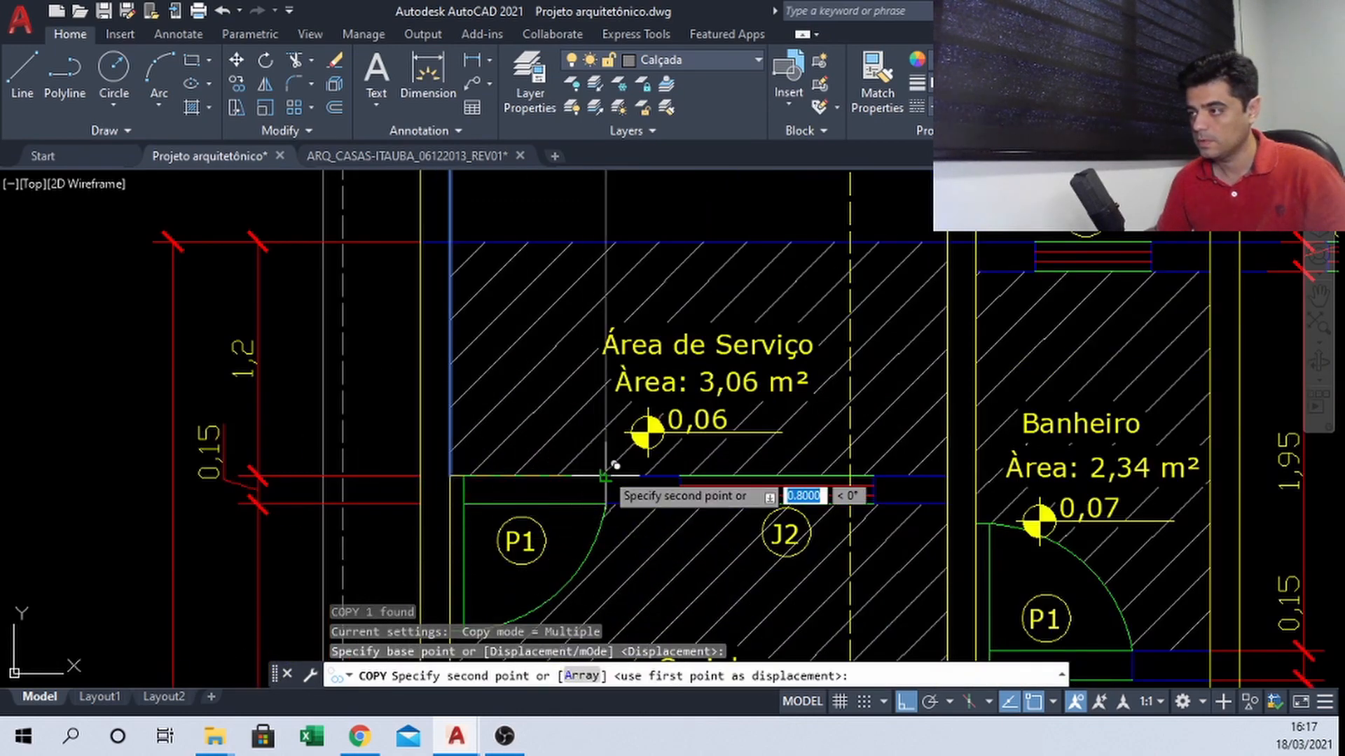
left_click(606, 477)
left_click(681, 476)
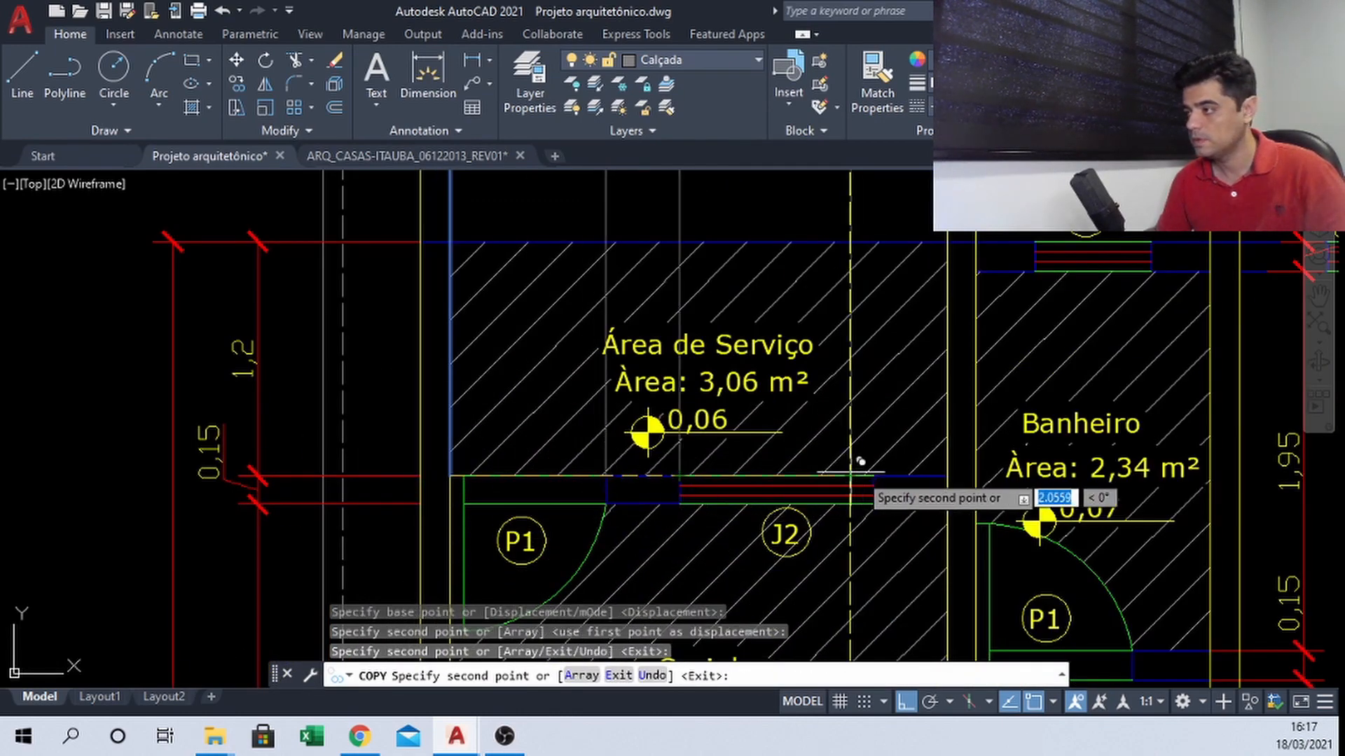
scroll(679, 438, "down", 3)
scroll(876, 508, "up", 1)
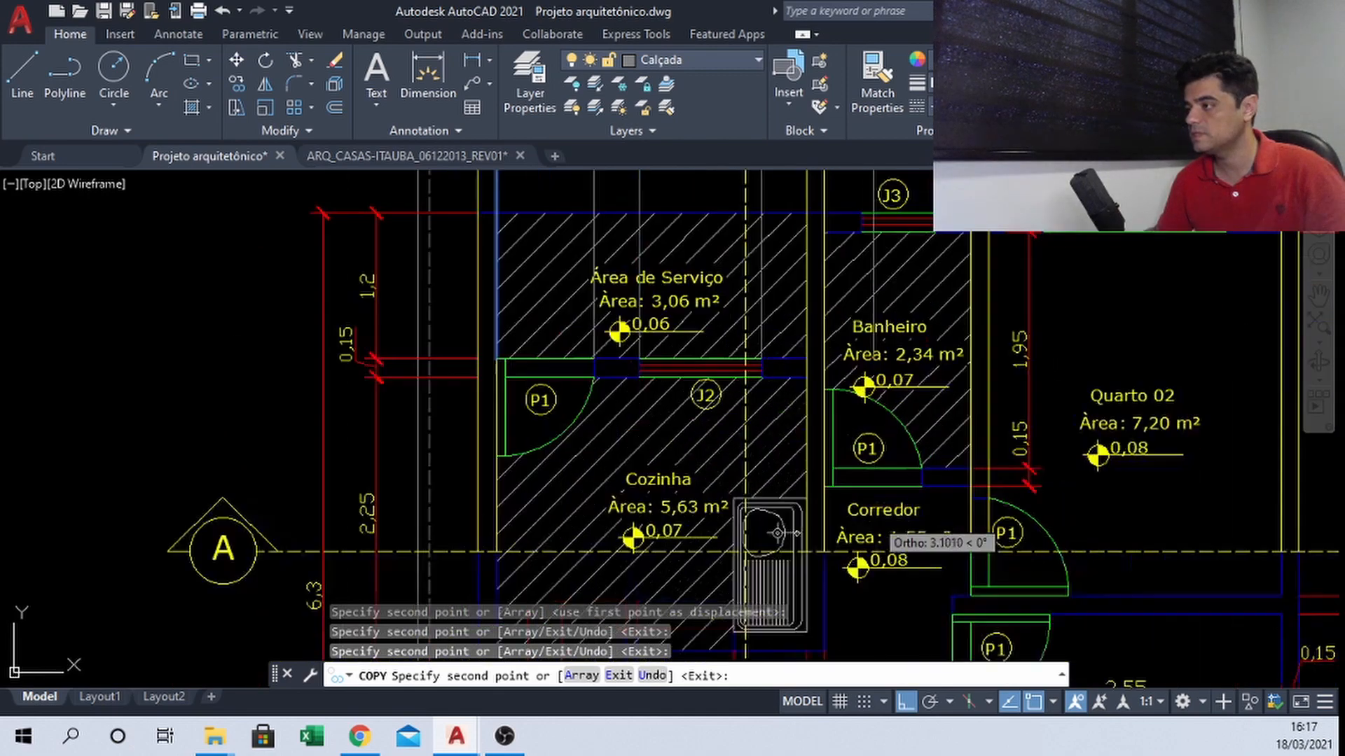
Place further copies of the projection line at both sides of the bathroom's P1 door
scroll(876, 522, "up", 4)
left_click(745, 430)
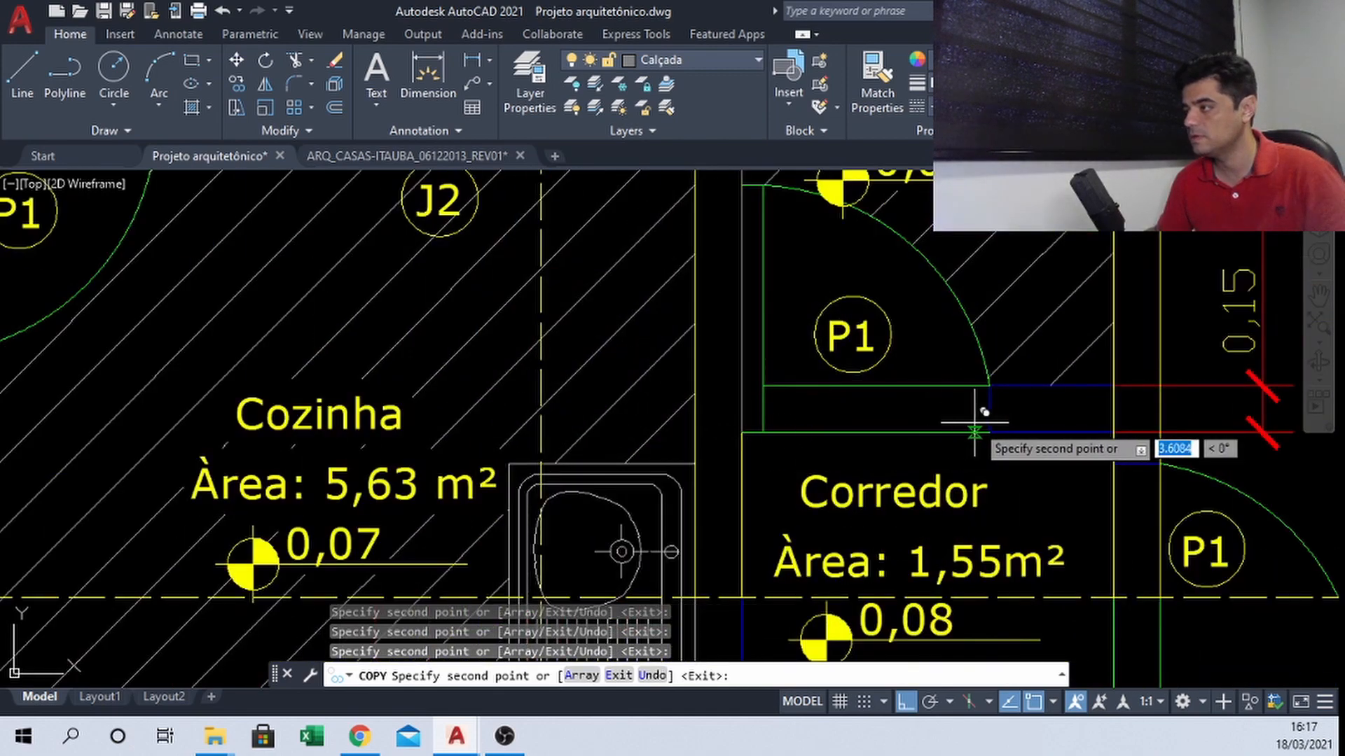
scroll(722, 449, "down", 3)
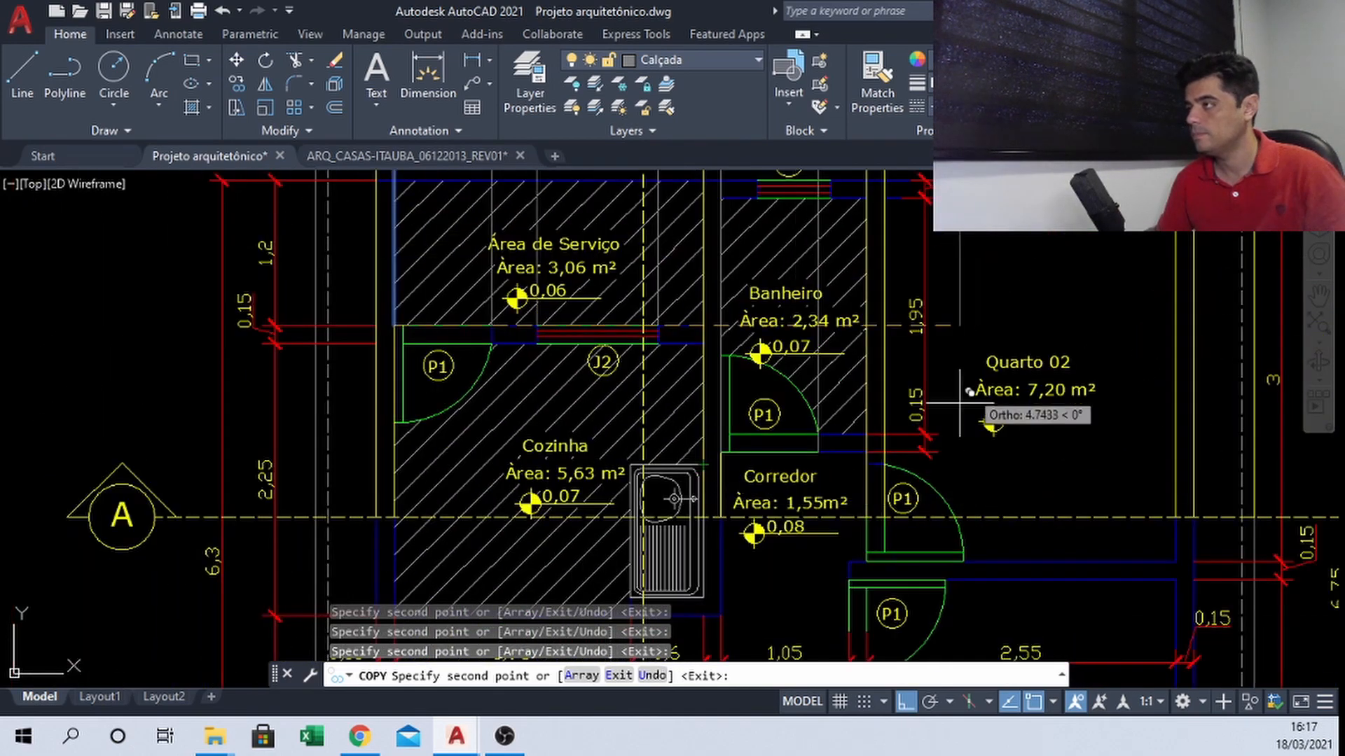
Place another copy of the projection line beside the left end of Quarto 02's window J1 and finish copying
scroll(959, 403, "down", 2)
scroll(806, 498, "down", 3)
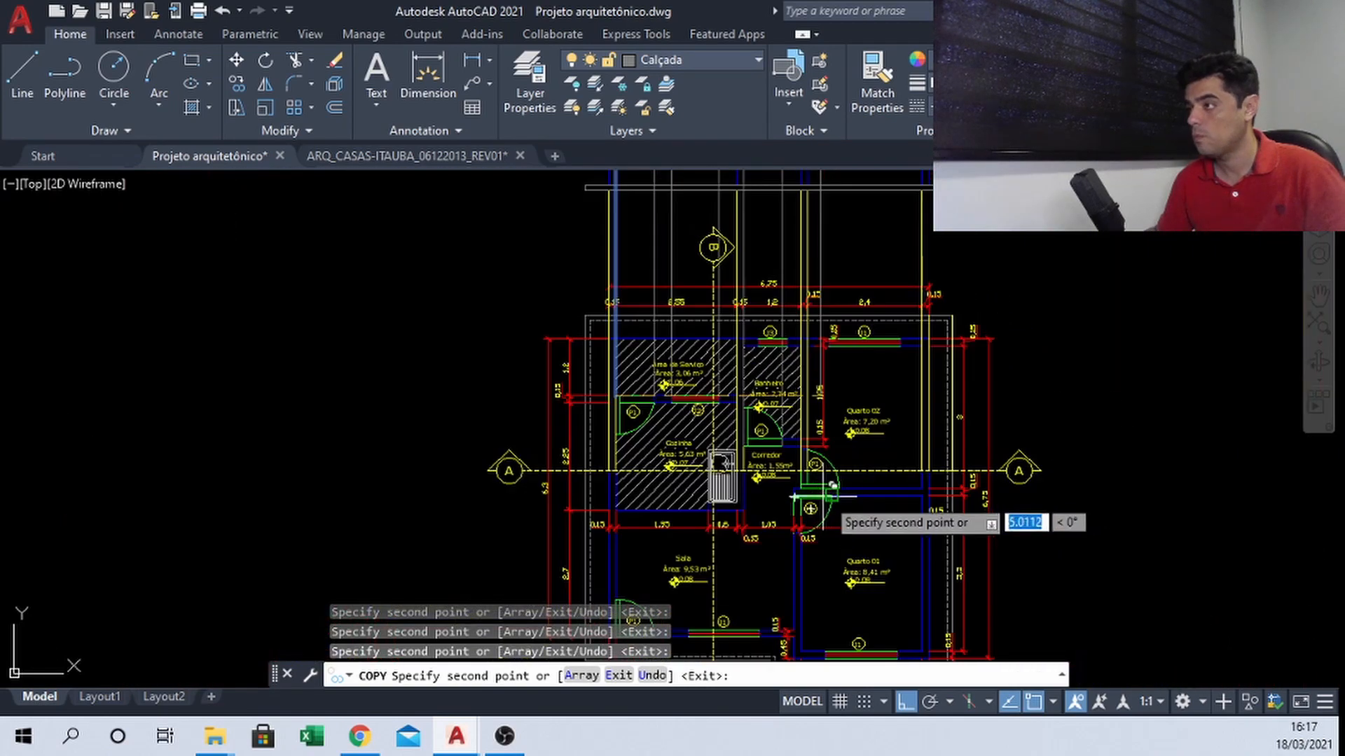
scroll(820, 476, "down", 1)
scroll(866, 420, "up", 6)
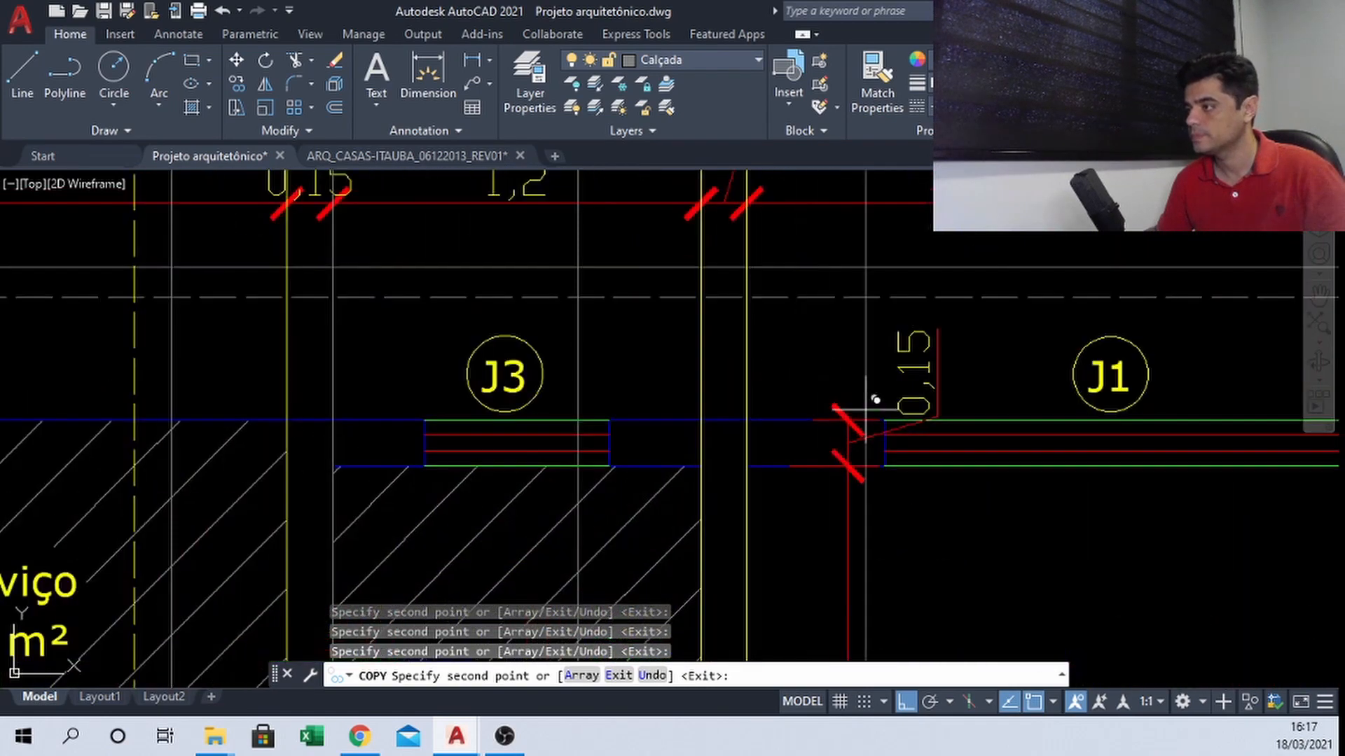
key("Escape")
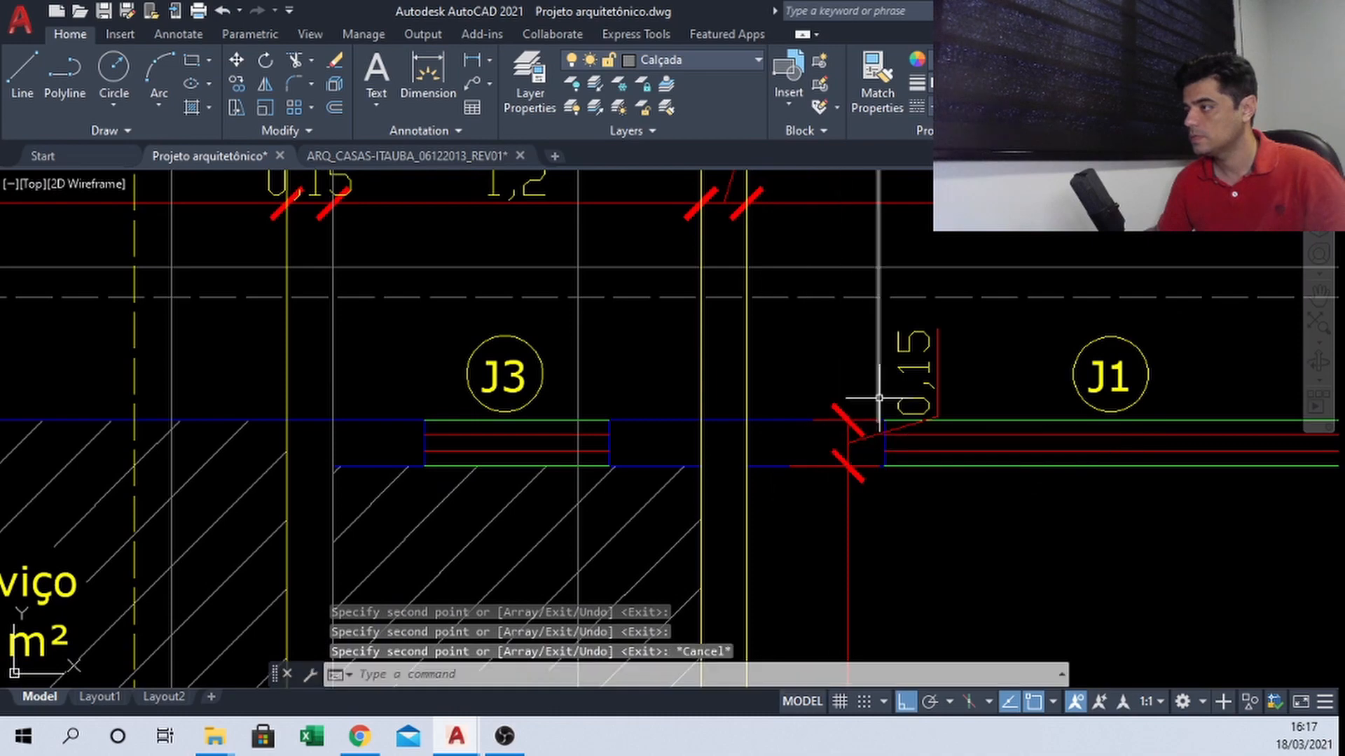
Move the slightly misplaced projection line exactly onto the left end of window J1
scroll(869, 378, "down", 5)
scroll(870, 362, "up", 3)
scroll(870, 362, "up", 6)
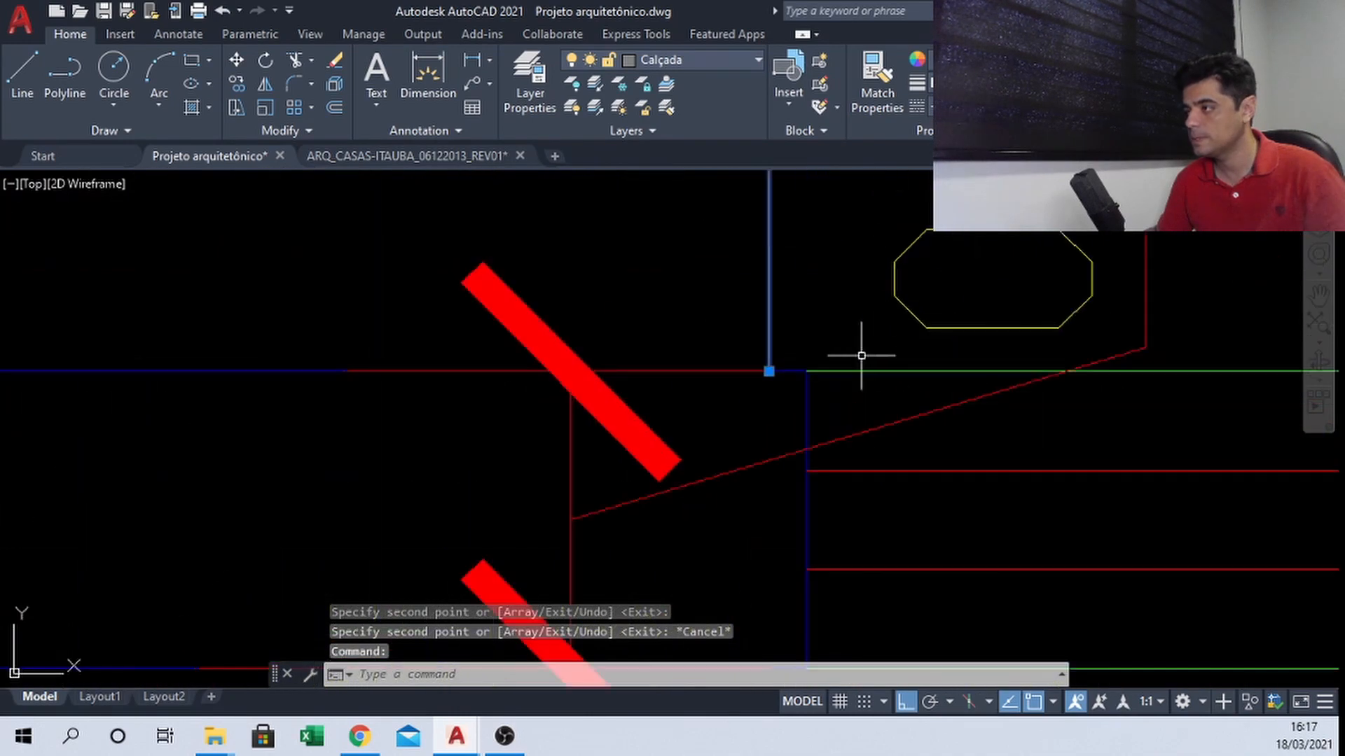
scroll(833, 335, "down", 6)
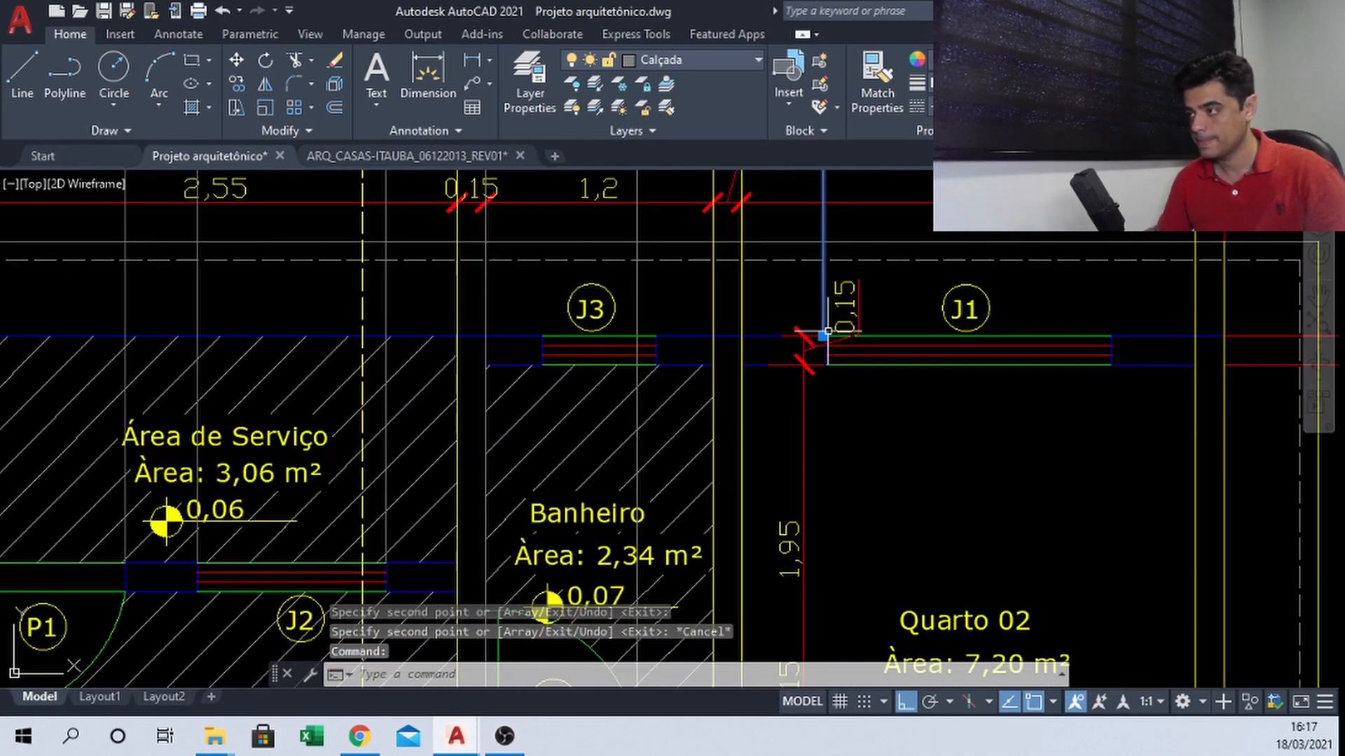
scroll(869, 434, "up", 4)
type("m")
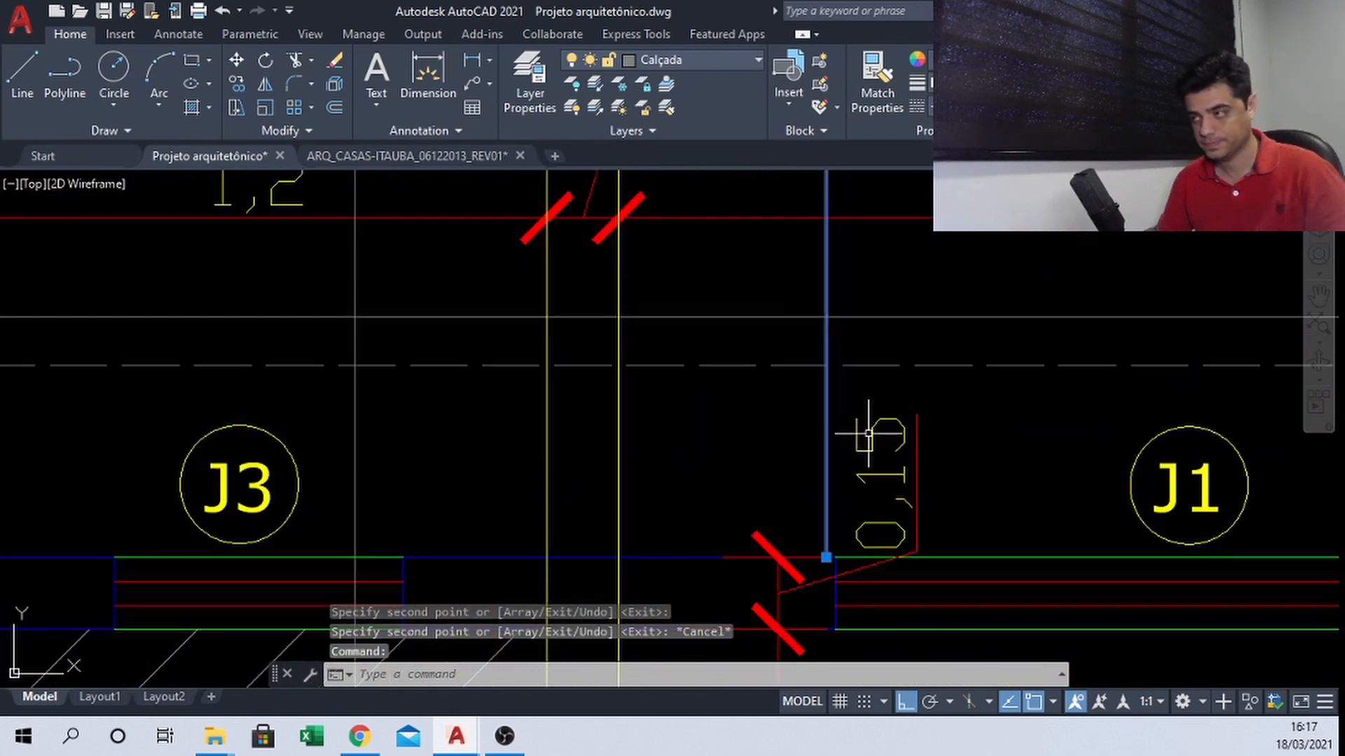
key("Return")
left_click(828, 556)
key("Escape")
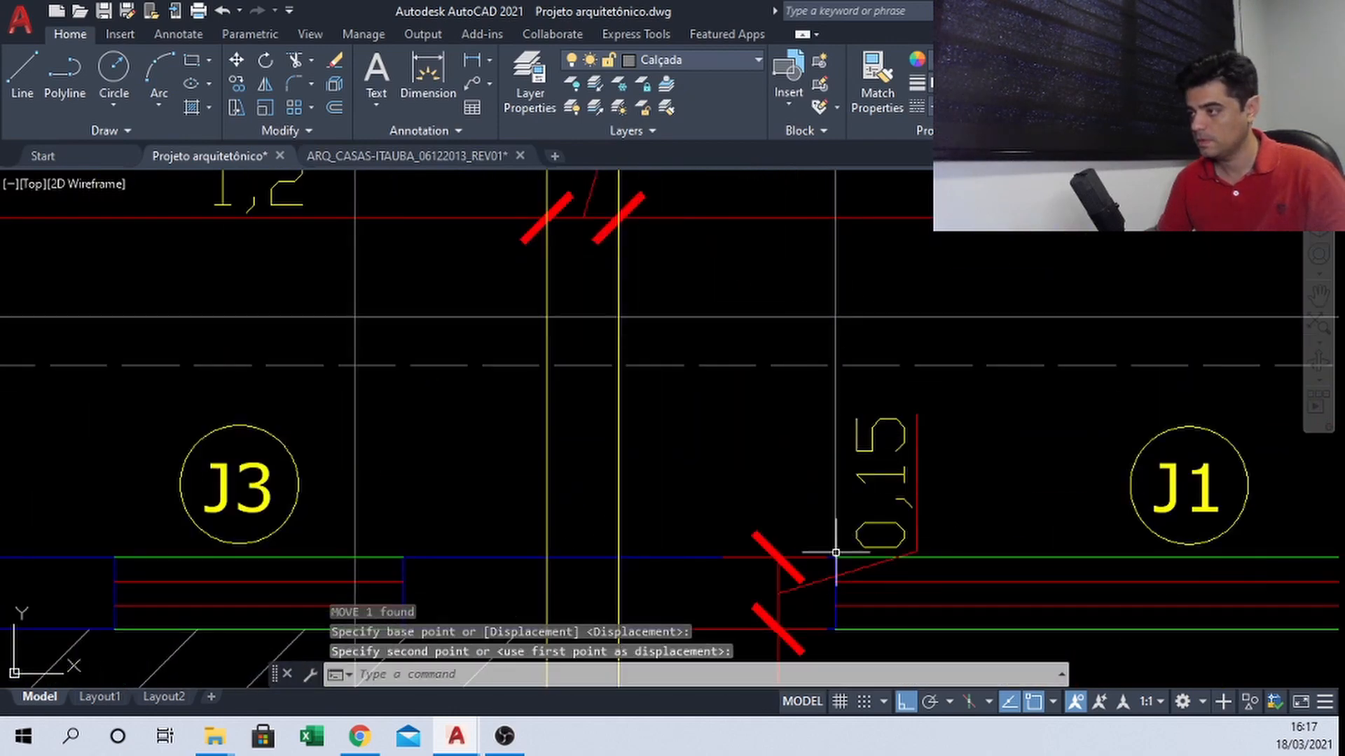
Copy the projection line from the left end of window J1 to its right end
left_click(877, 270)
left_click(816, 278)
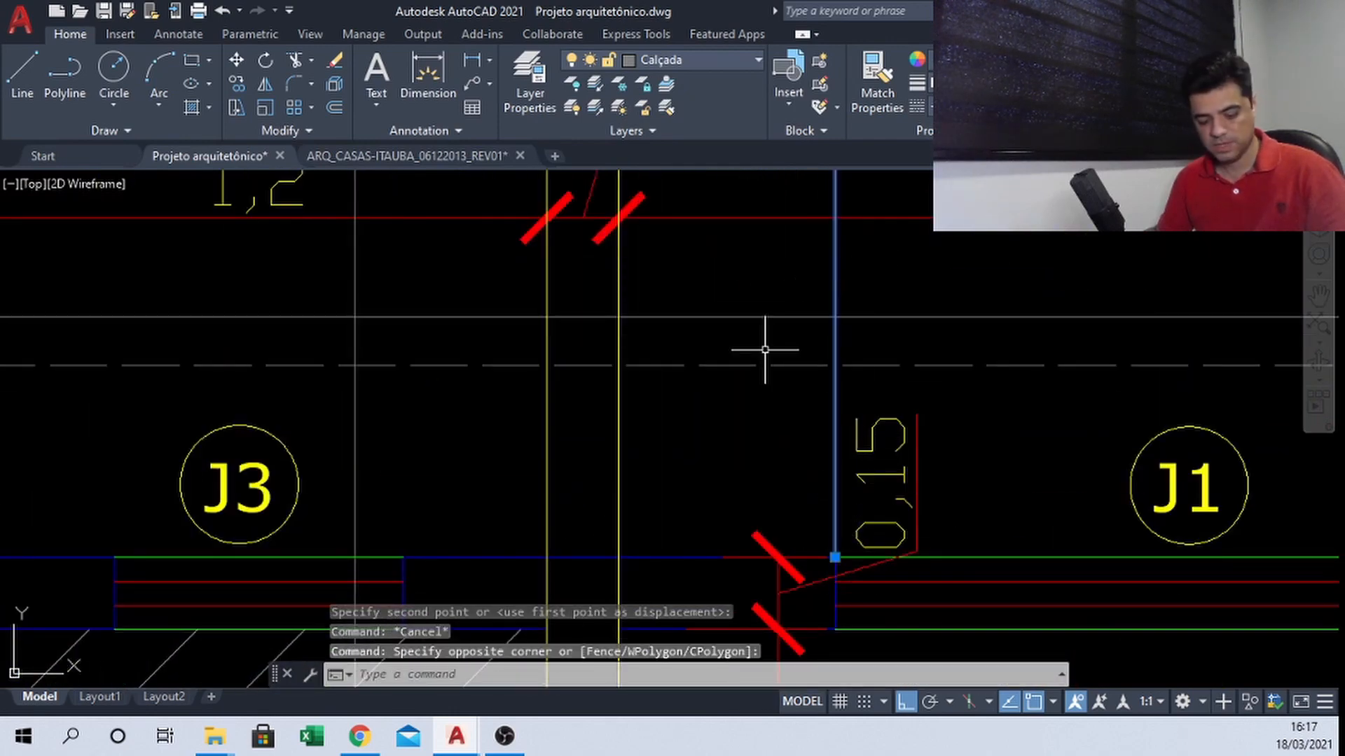
type("co")
key("Return")
left_click(835, 557)
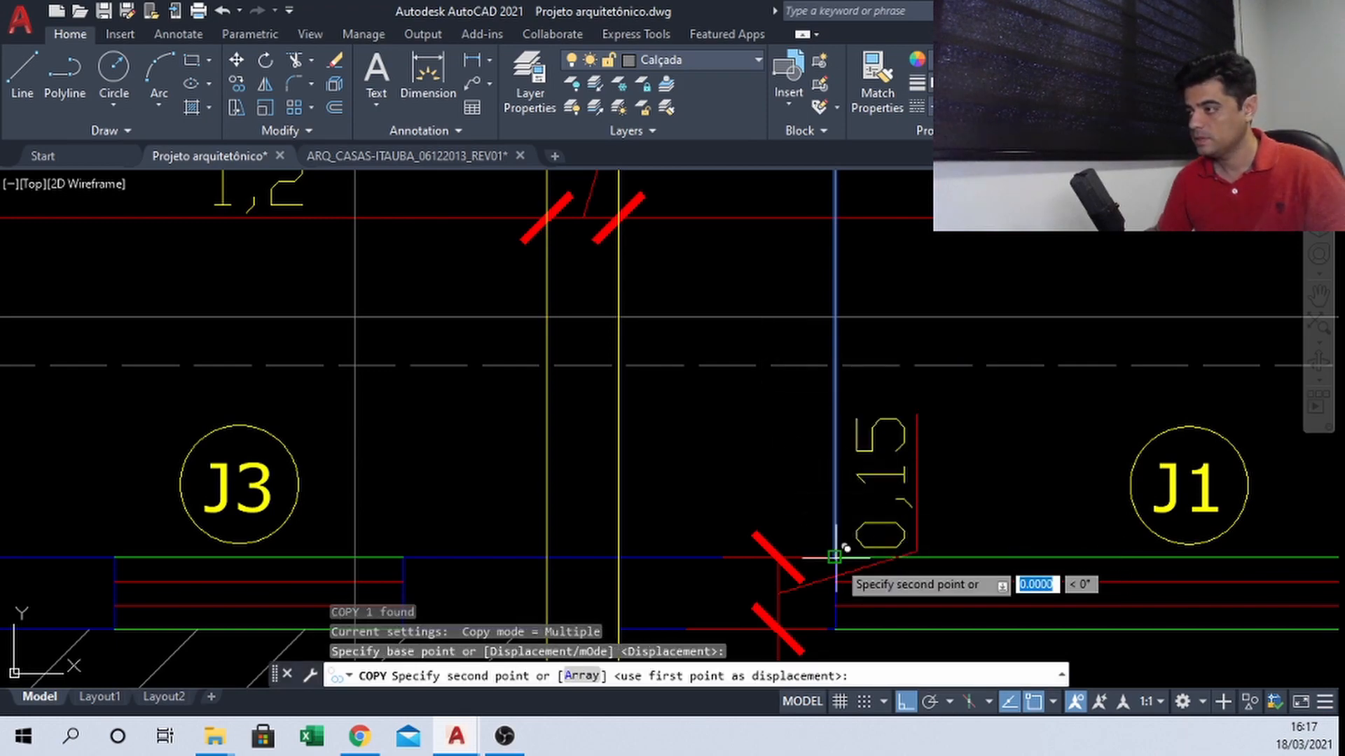
scroll(834, 557, "down", 3)
scroll(960, 450, "up", 3)
left_click(933, 481)
key("Escape")
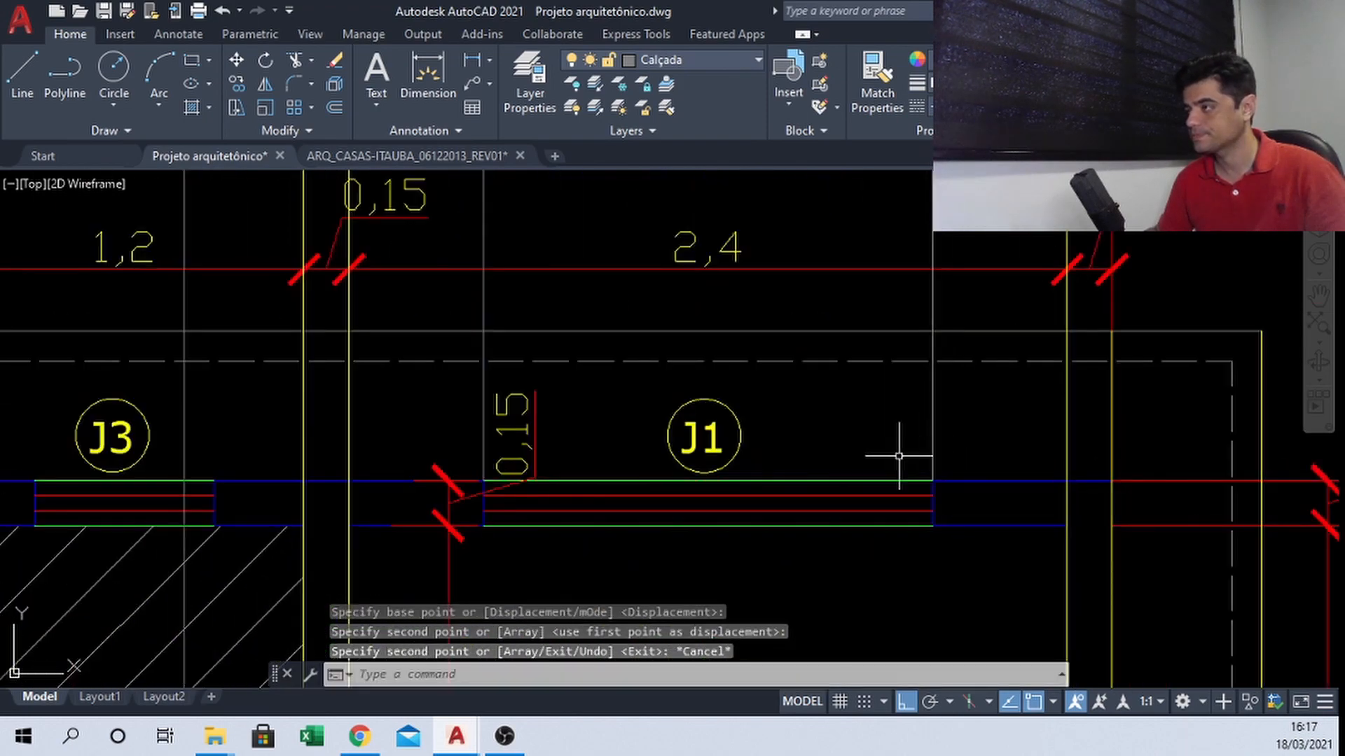
Offset the slab's top line 2.1 upward in the section to mark the head height of the doors
scroll(899, 456, "down", 5)
scroll(781, 435, "up", 6)
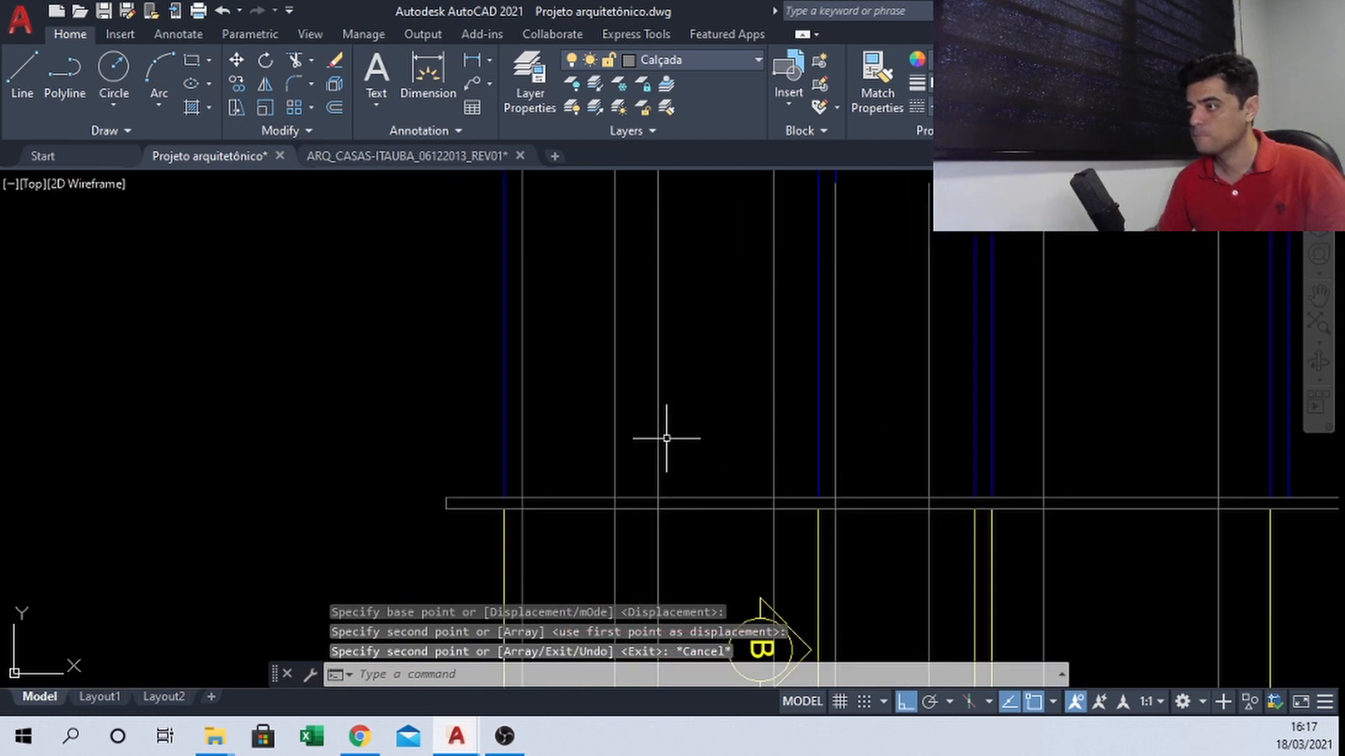
middle_click_drag(666, 439, 593, 413)
scroll(591, 382, "down", 2)
middle_click_drag(714, 312, 679, 297)
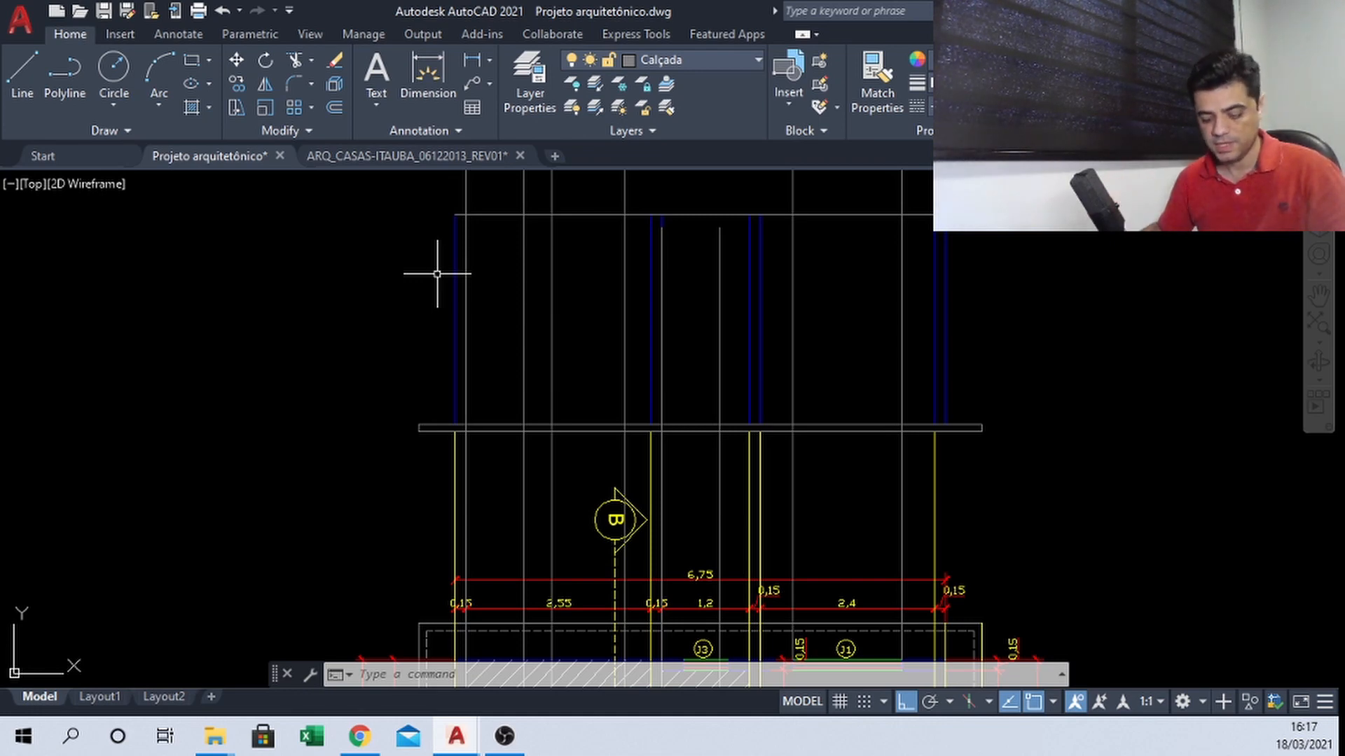
type("o")
key("Return")
type("2")
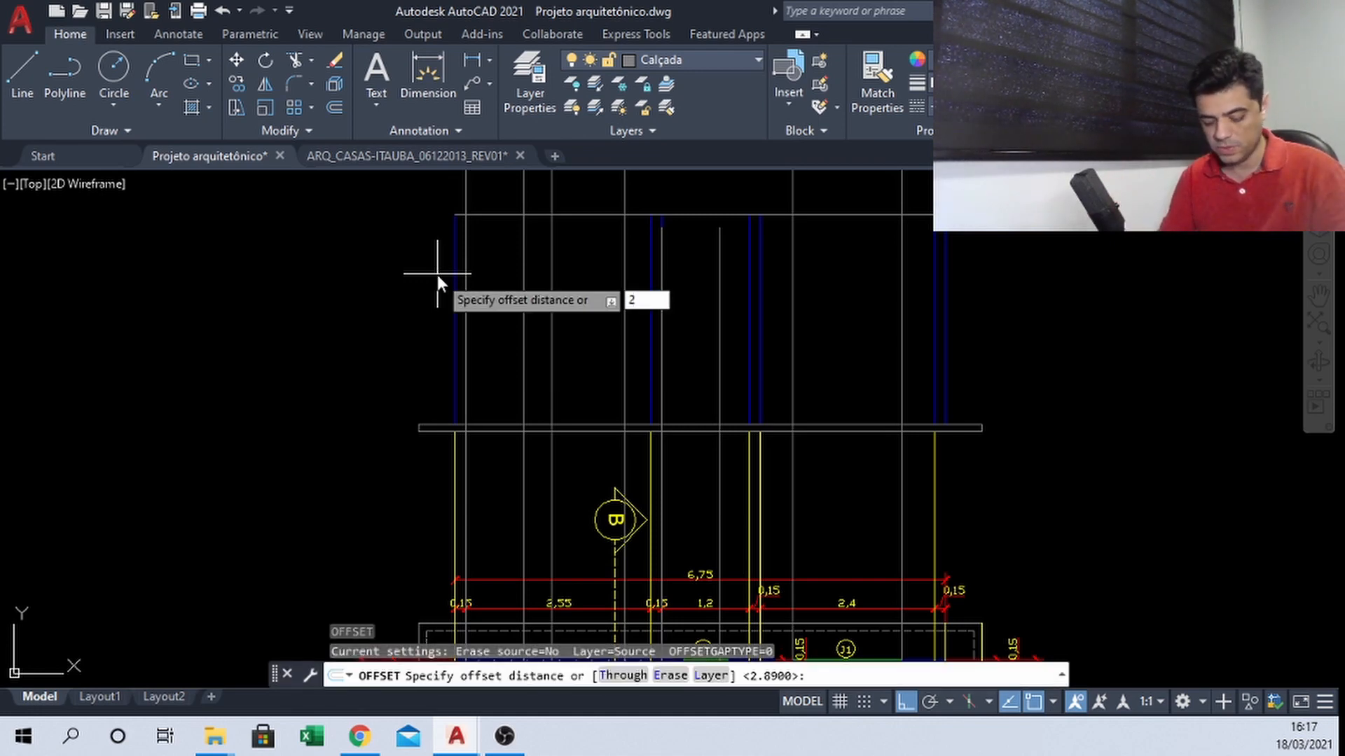
type(".1")
key("Return")
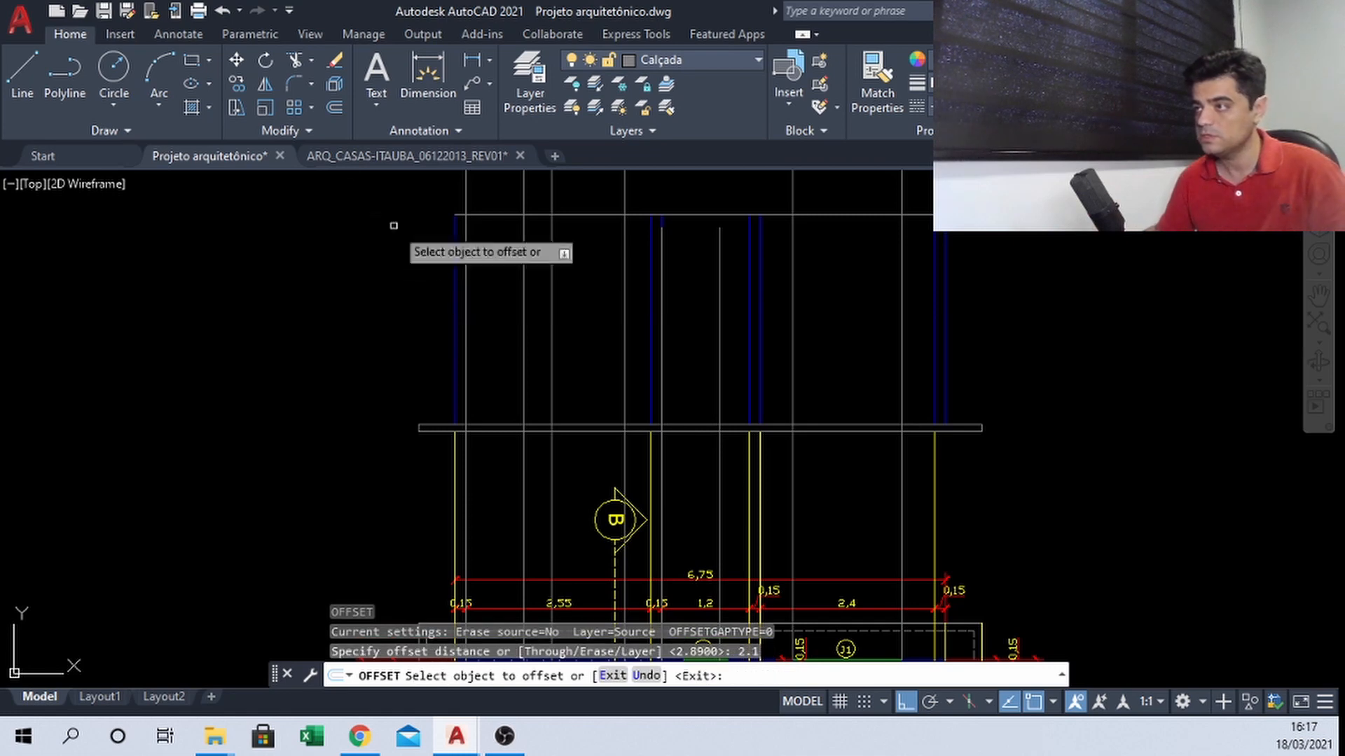
left_click(503, 423)
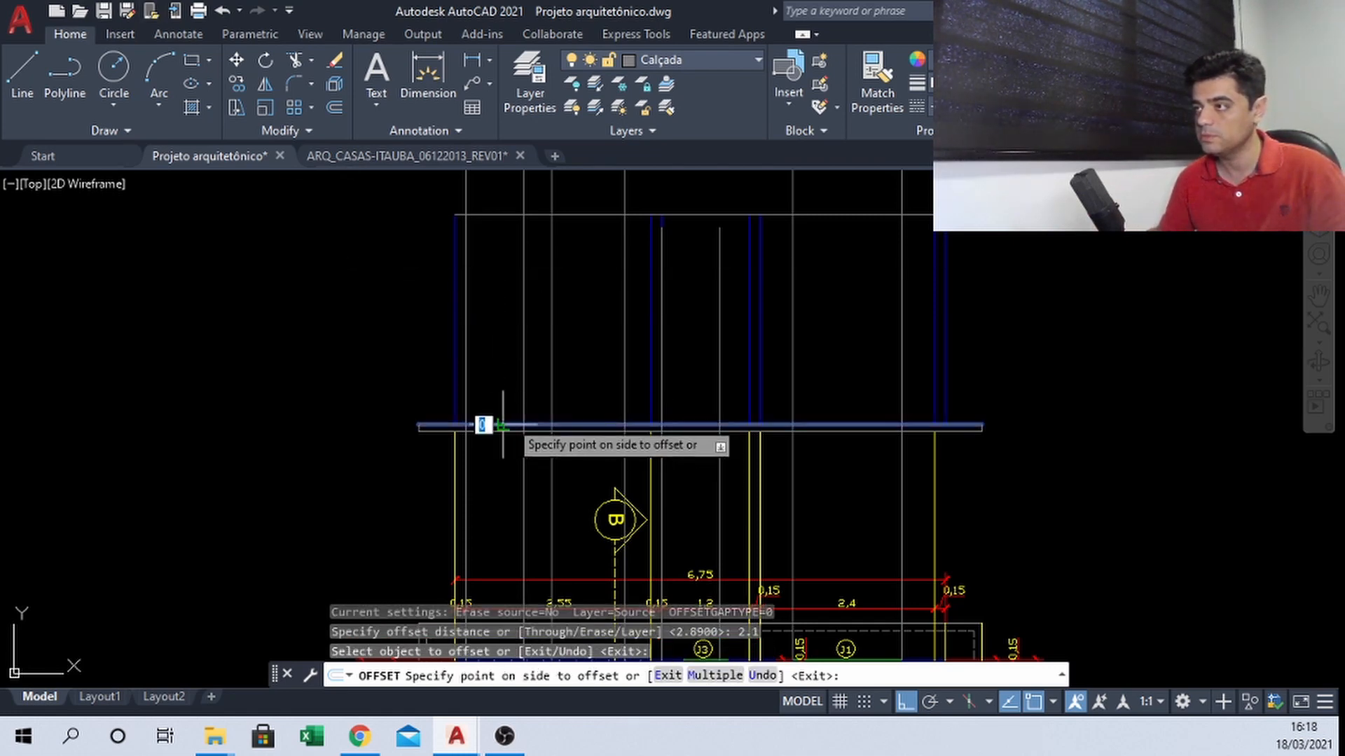
left_click(986, 294)
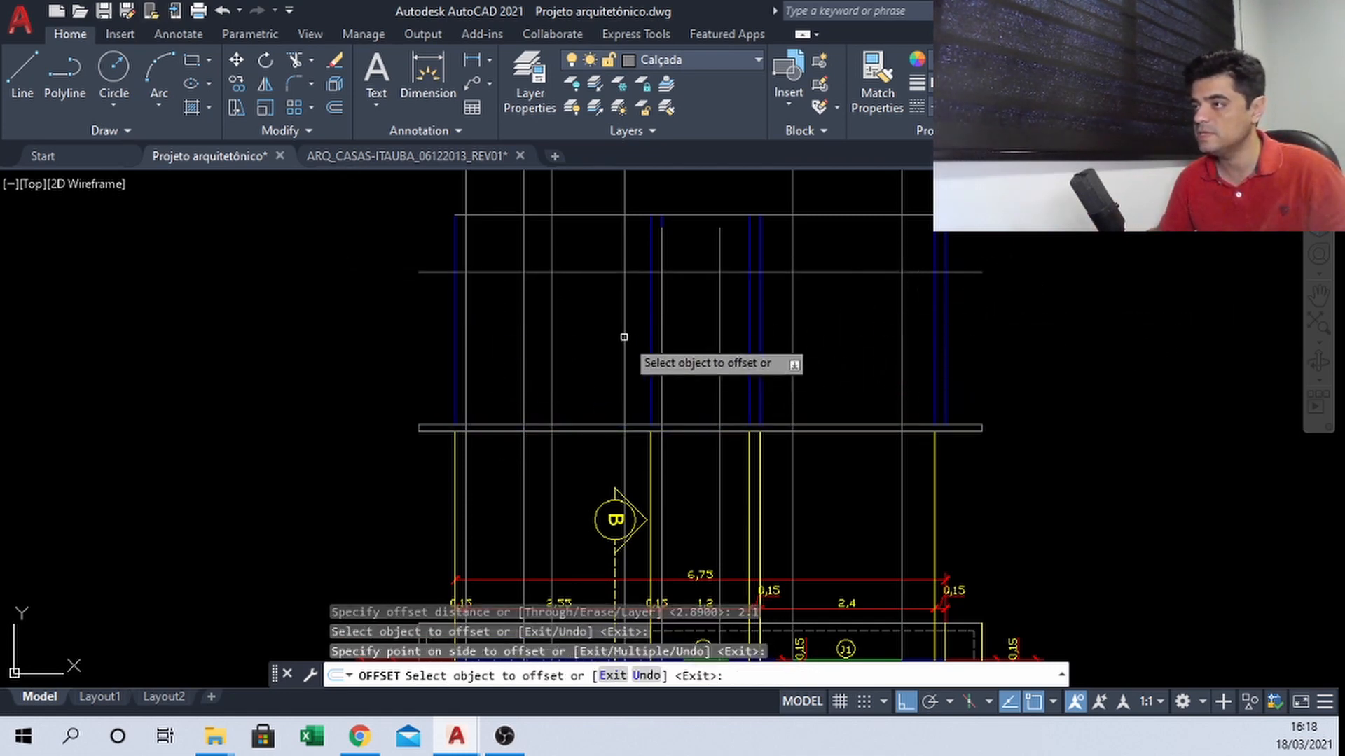
key("Escape")
Examine the door, window and sill heights in the section of the reference drawing ARQ_CASAS-ITAUBA_06122013_REV01
scroll(509, 298, "up", 2)
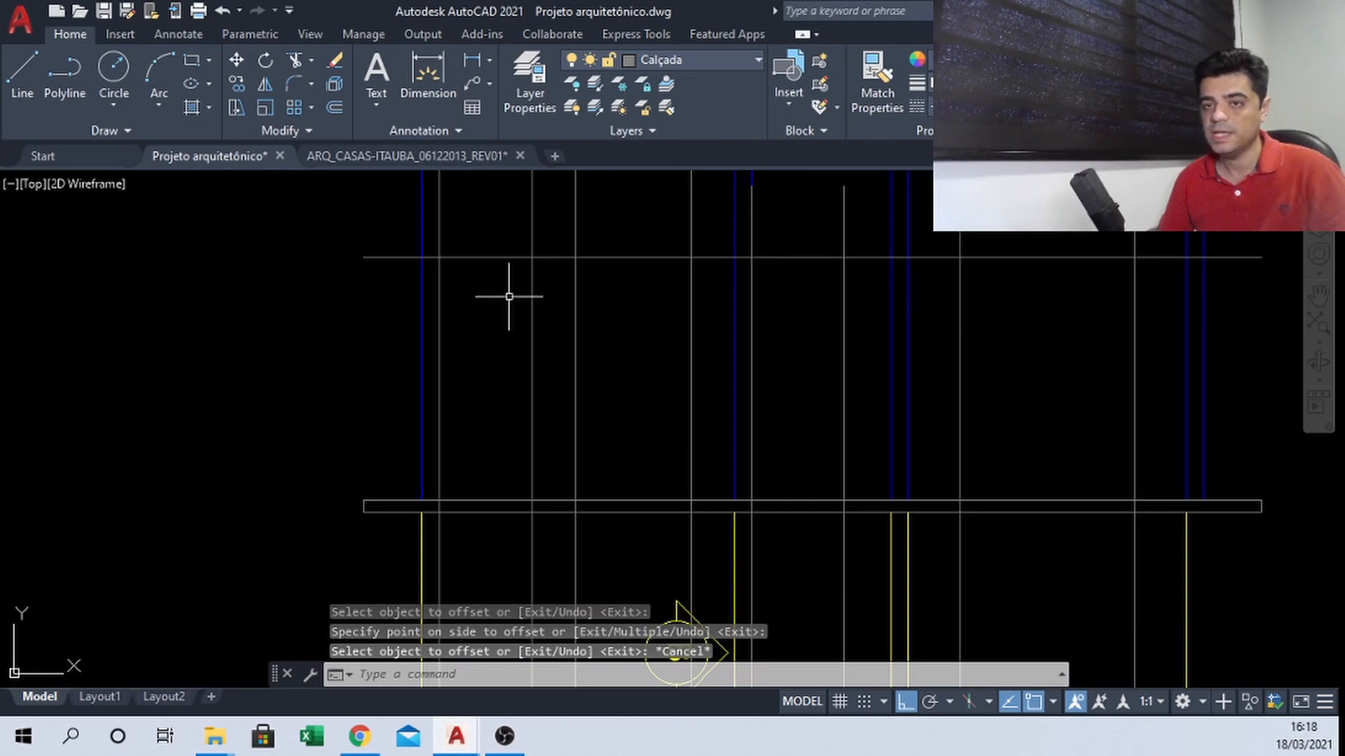
left_click(430, 158)
scroll(609, 357, "down", 3)
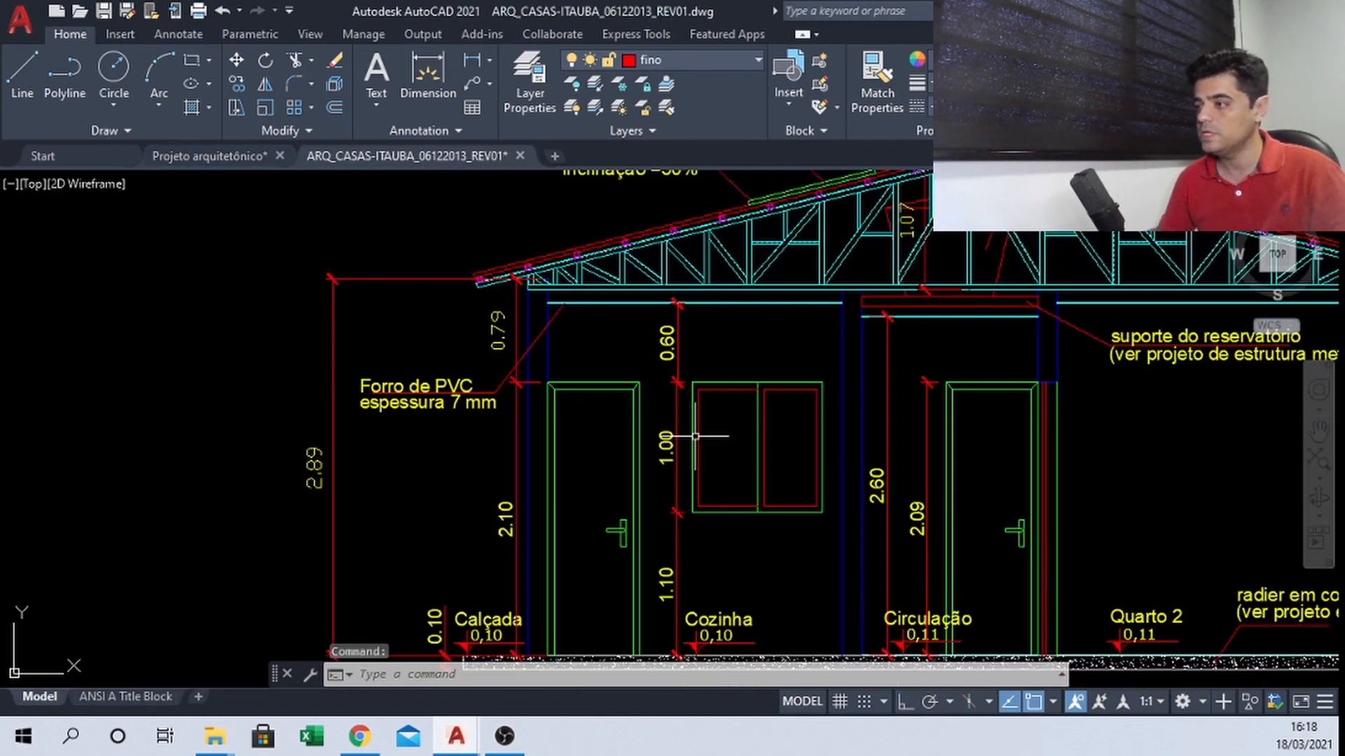
scroll(655, 471, "up", 5)
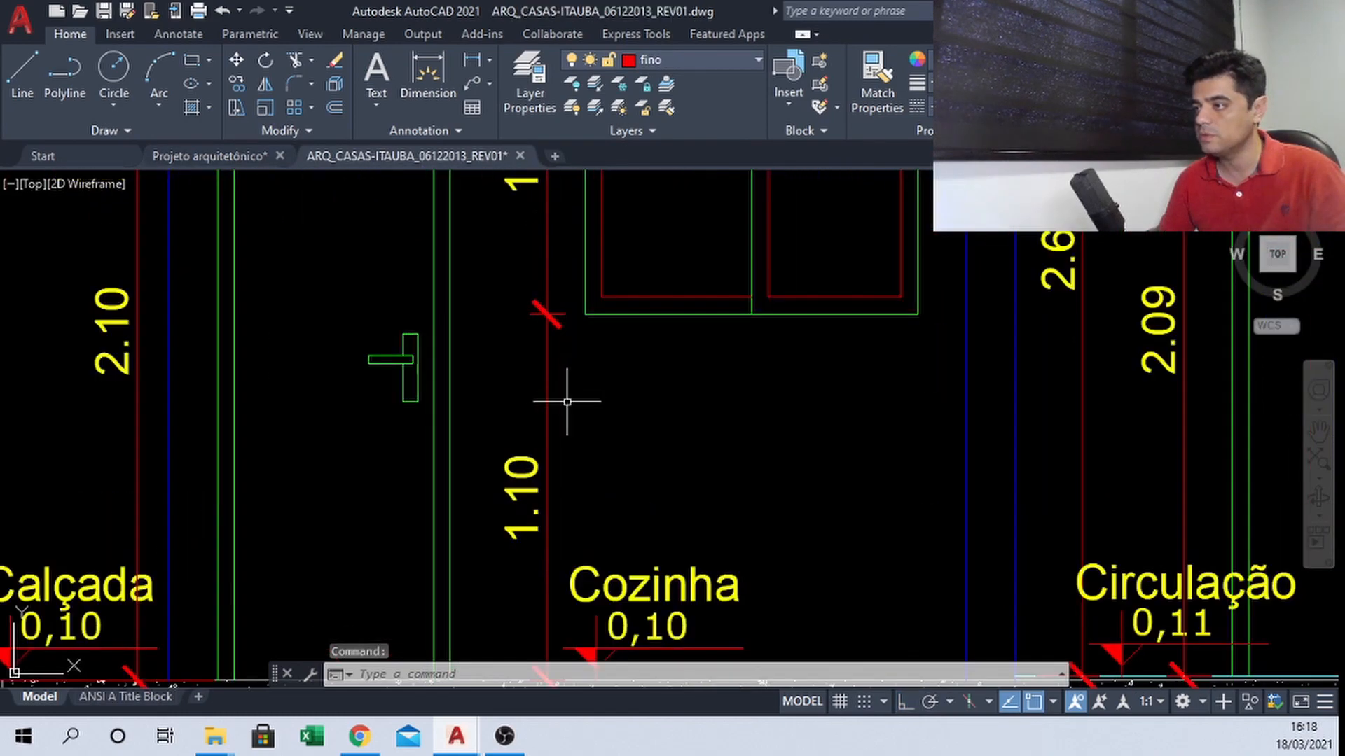
scroll(775, 384, "down", 4)
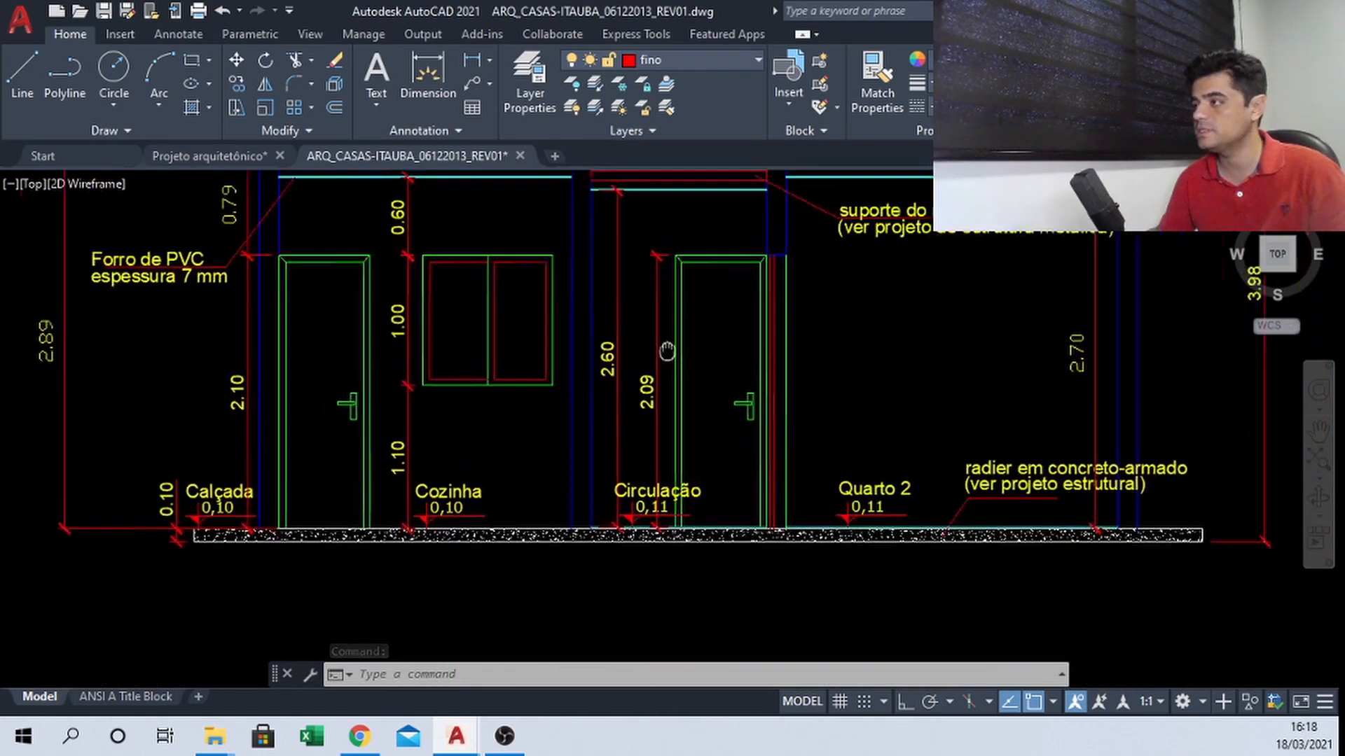
scroll(738, 353, "up", 1)
scroll(738, 353, "down", 3)
scroll(438, 282, "up", 3)
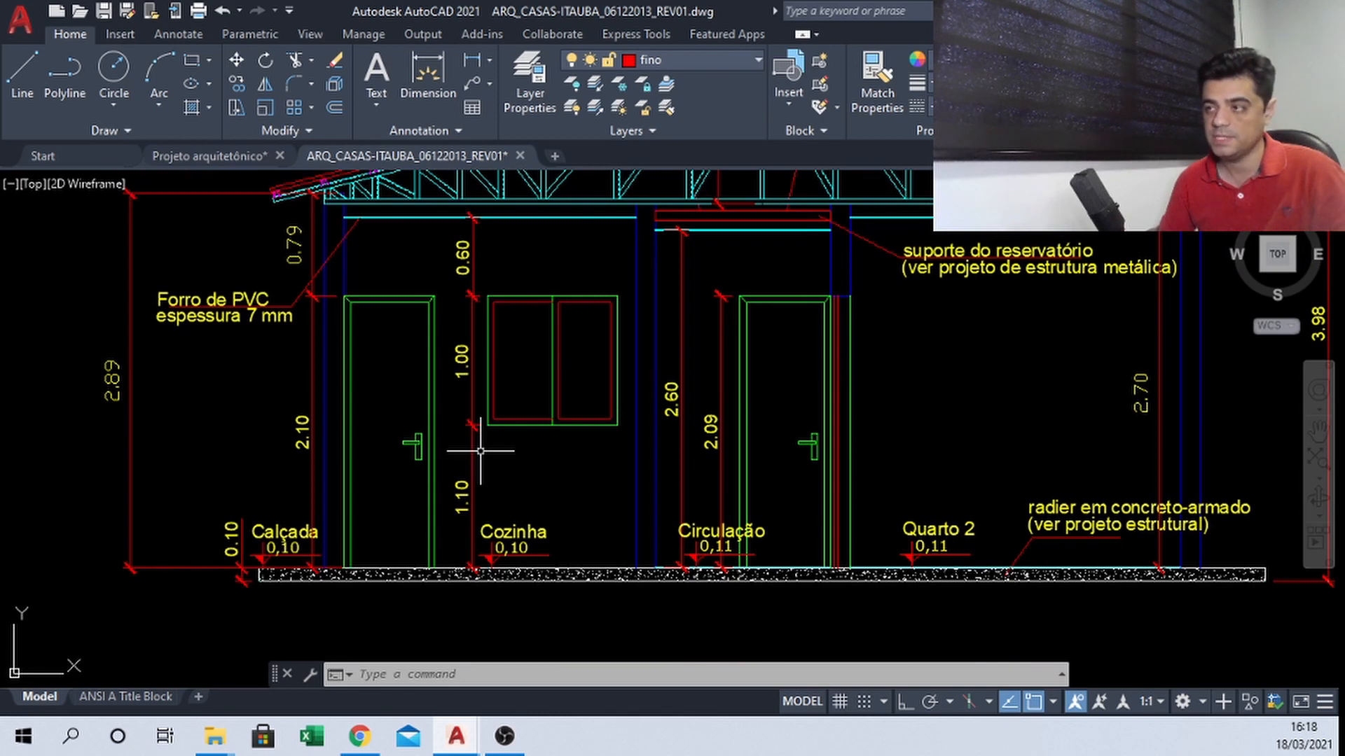
Back in the Projeto arquitetônico drawing, offset the slab's top line 1.1 upward to mark the window sill height
left_click(243, 156)
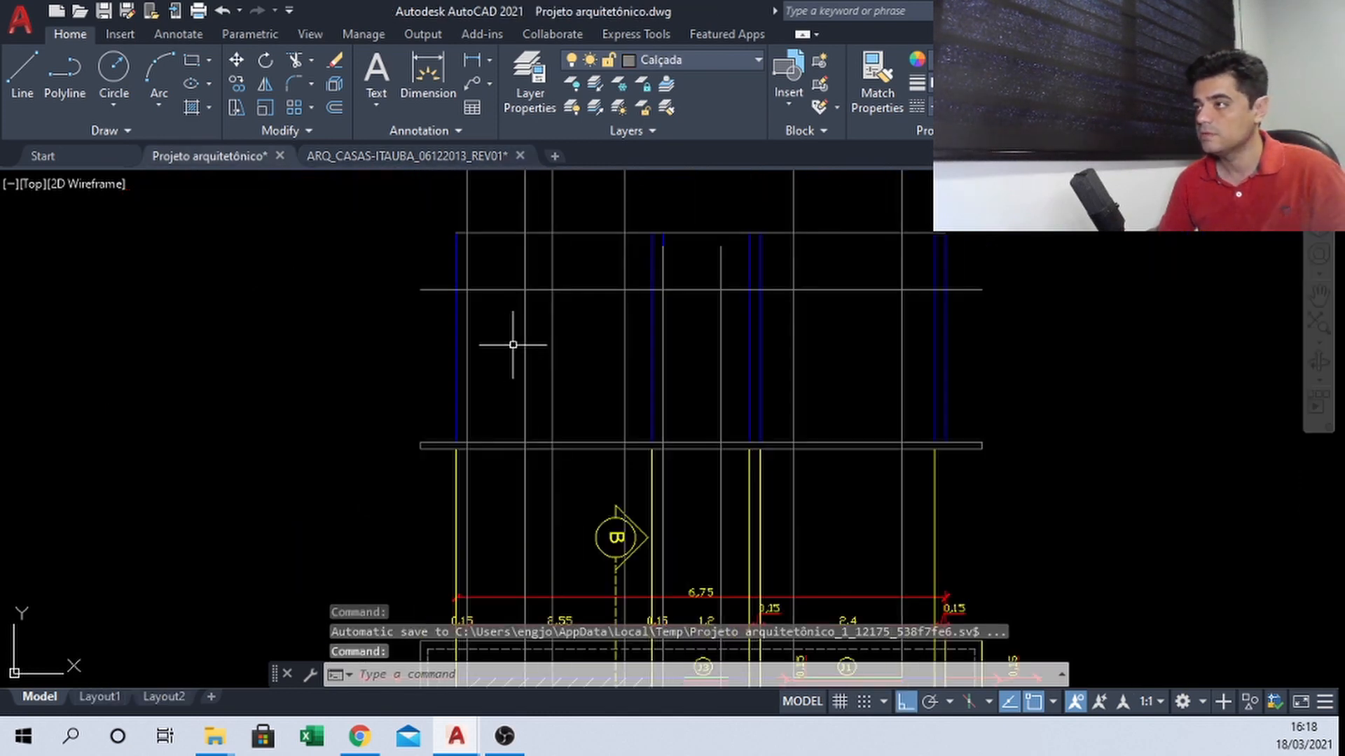
scroll(605, 349, "up", 2)
type("o")
key("Return")
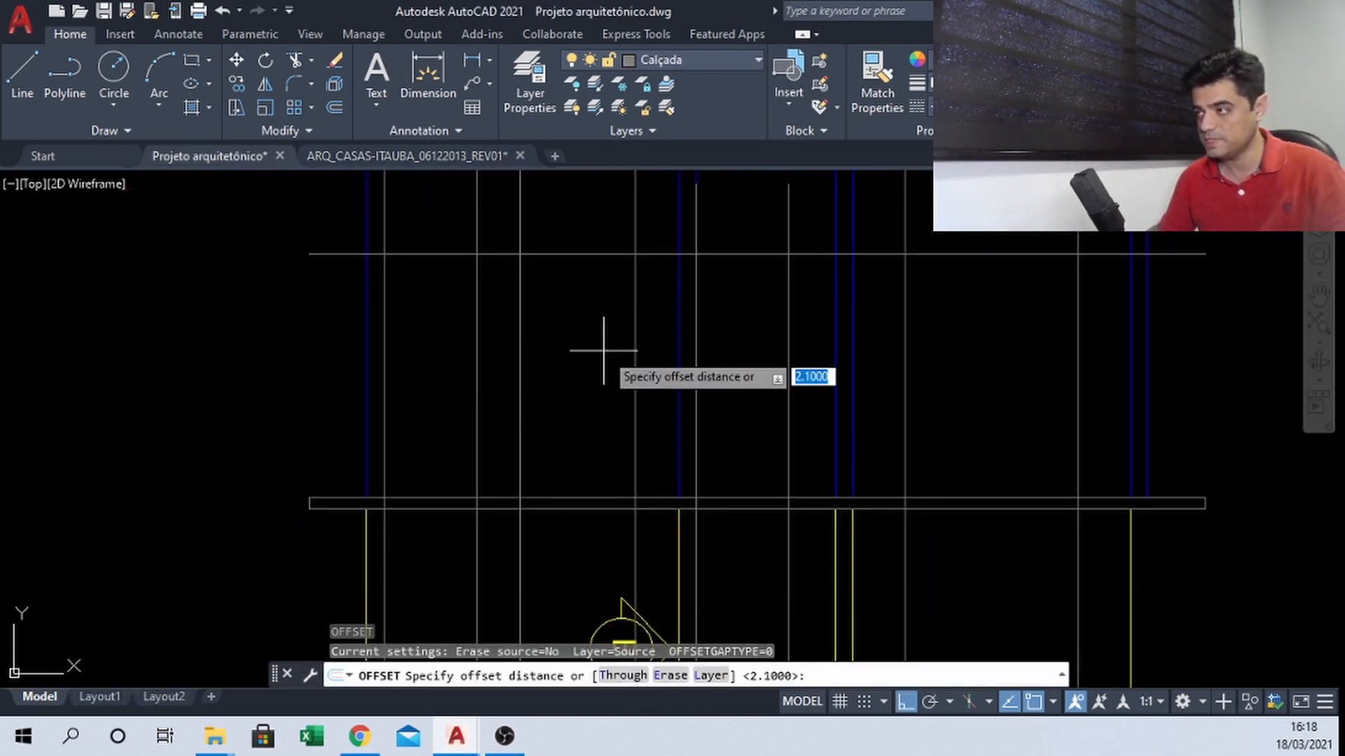
type("1.1")
key("Return")
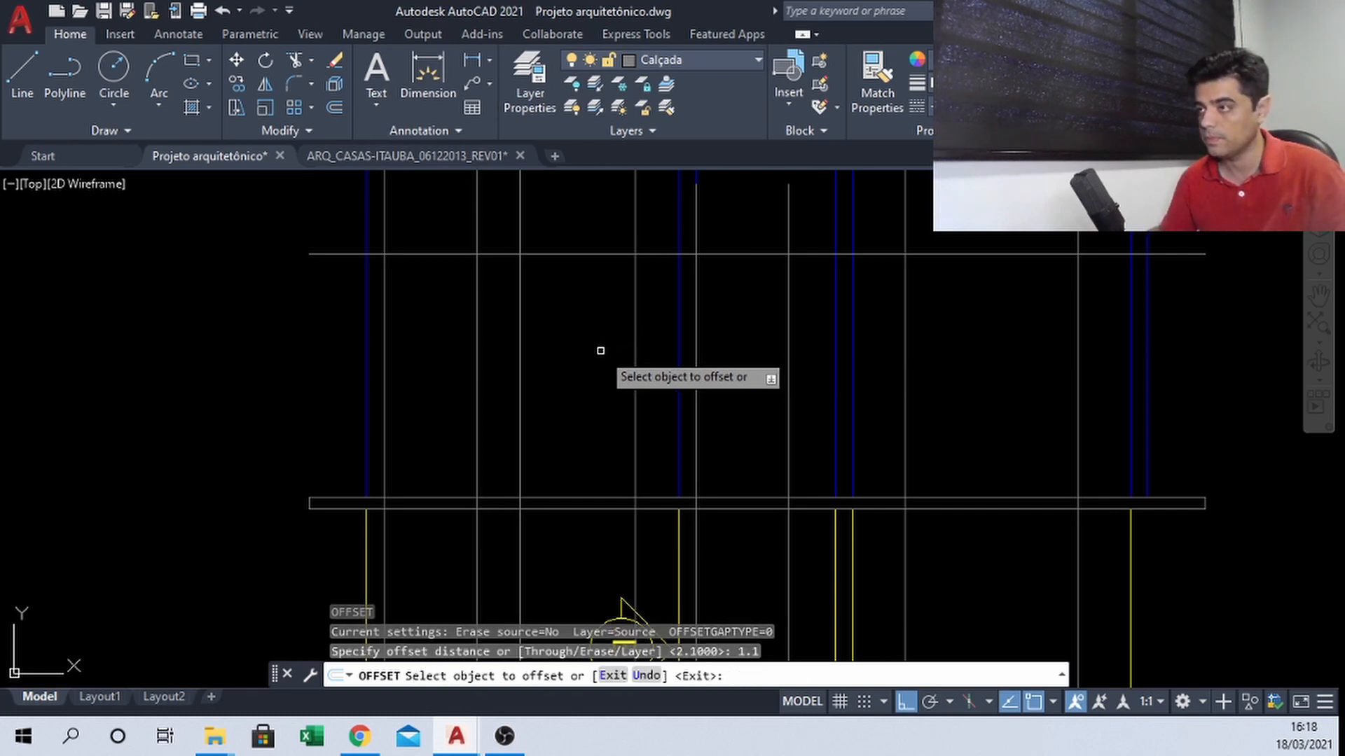
left_click(591, 499)
left_click(588, 435)
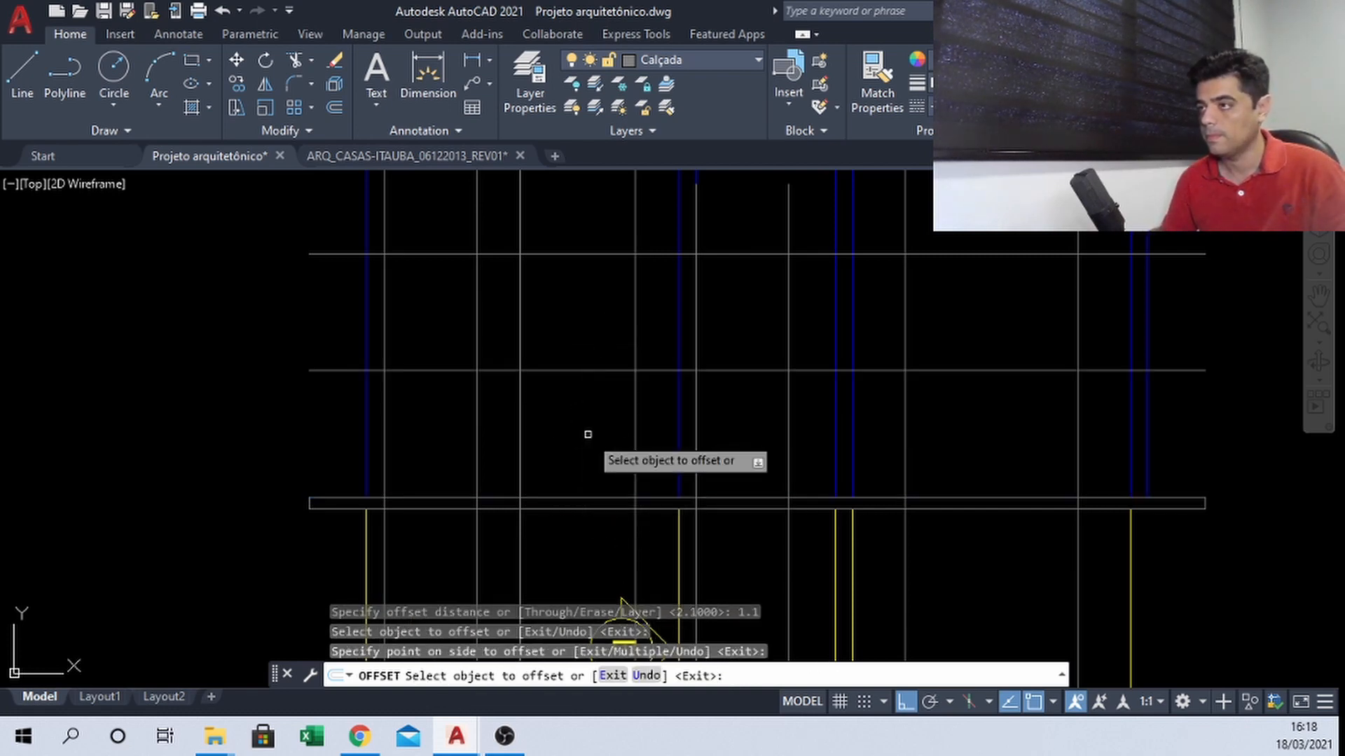
key("Escape")
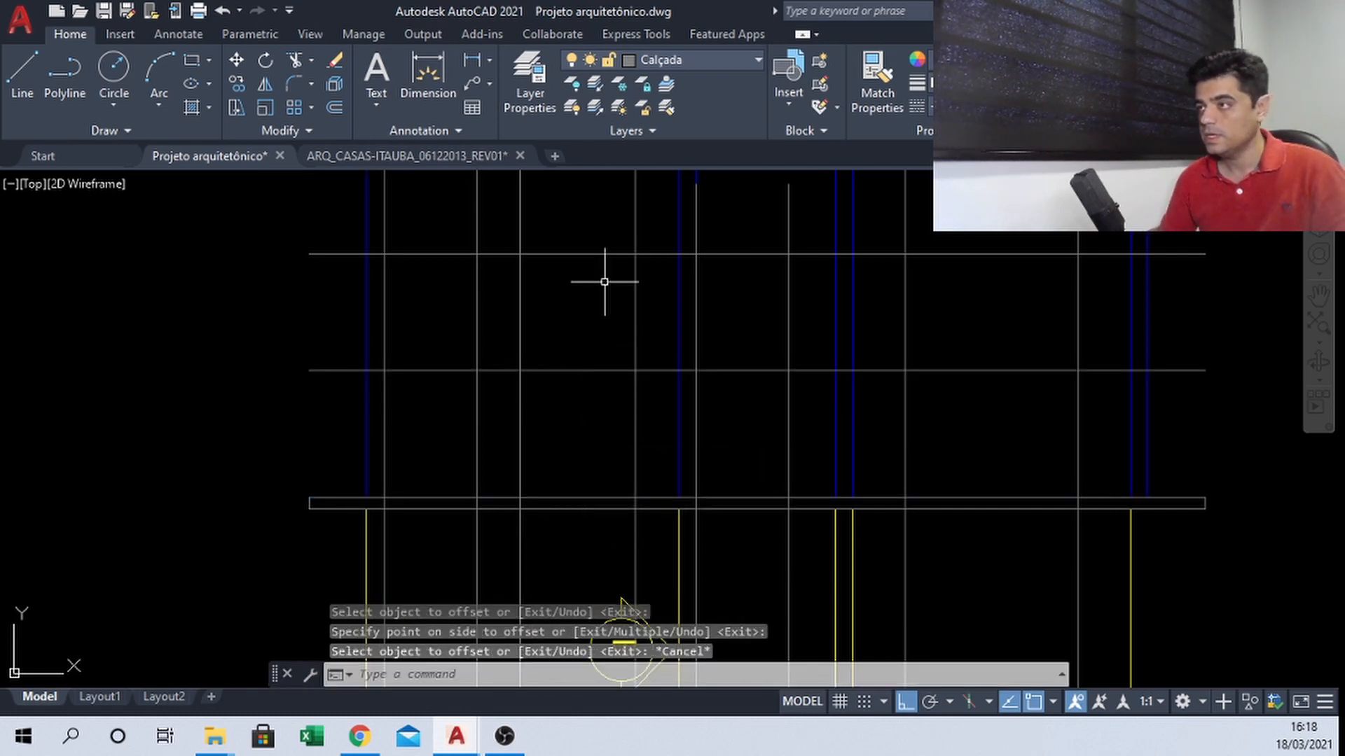
scroll(604, 282, "down", 3)
scroll(598, 353, "up", 1)
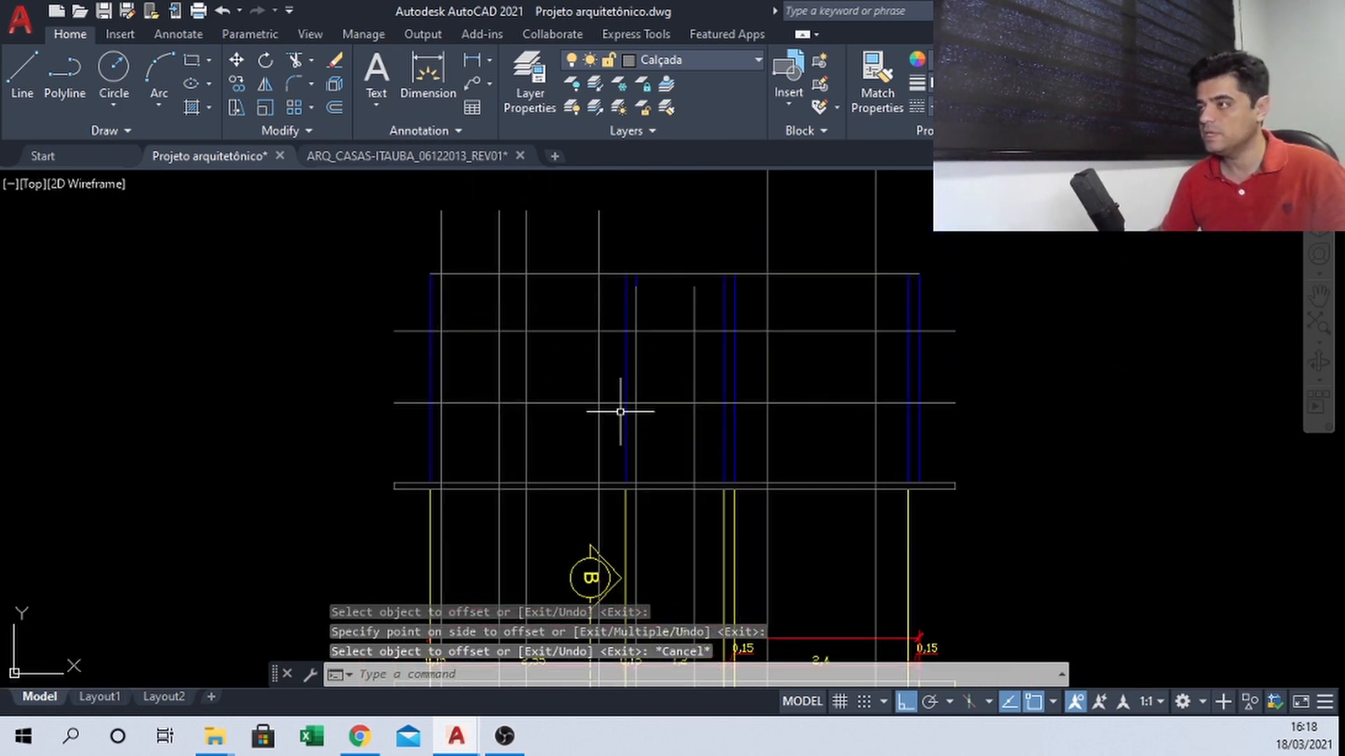
Trim the window sill line out of the kitchen door P1 opening in section A-A
middle_click_drag(696, 456, 648, 440)
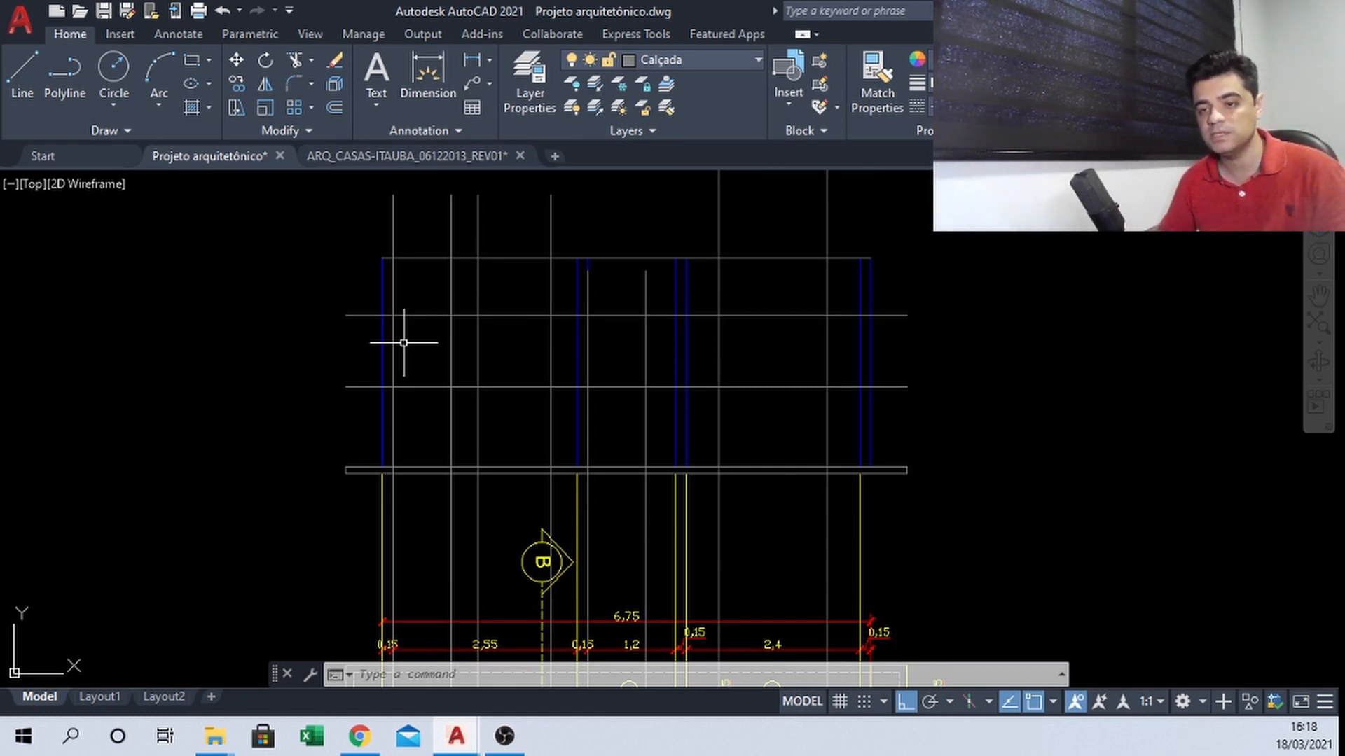
middle_click_drag(474, 502, 450, 288)
scroll(479, 302, "down", 2)
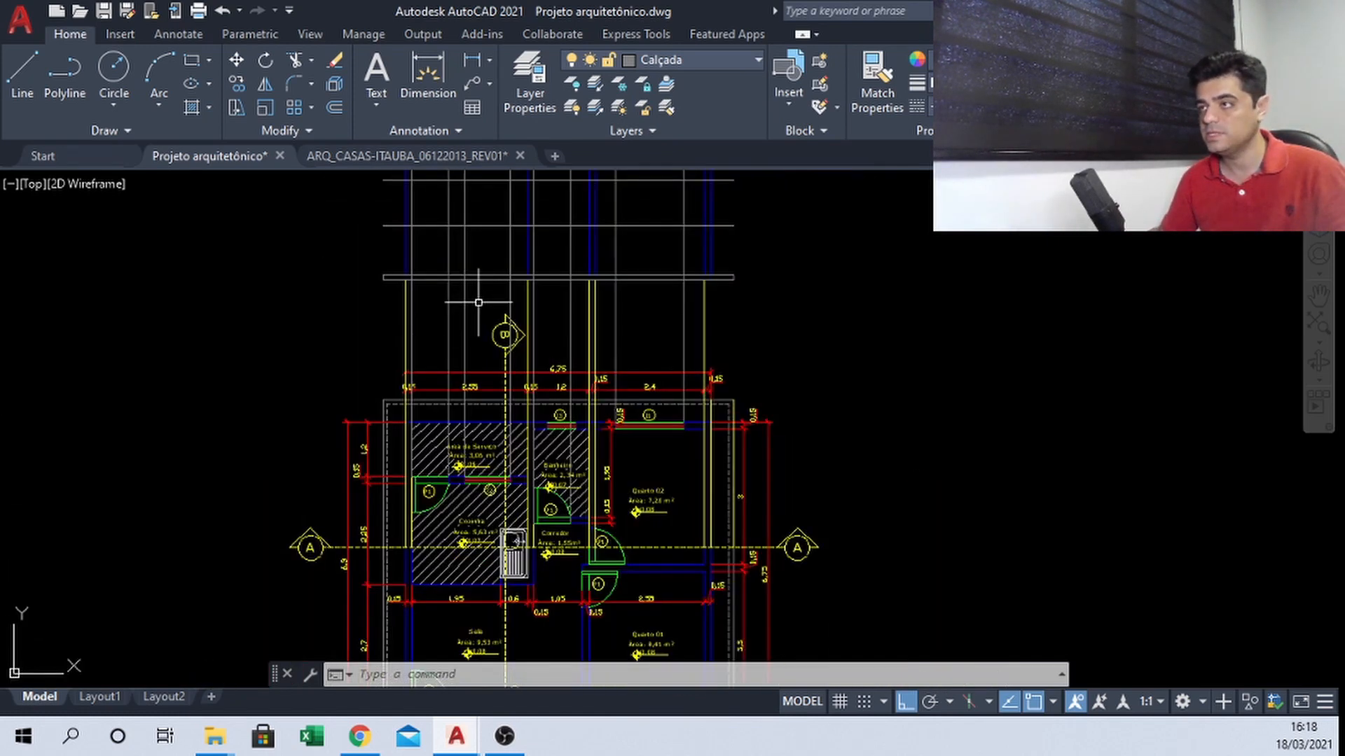
scroll(428, 472, "up", 2)
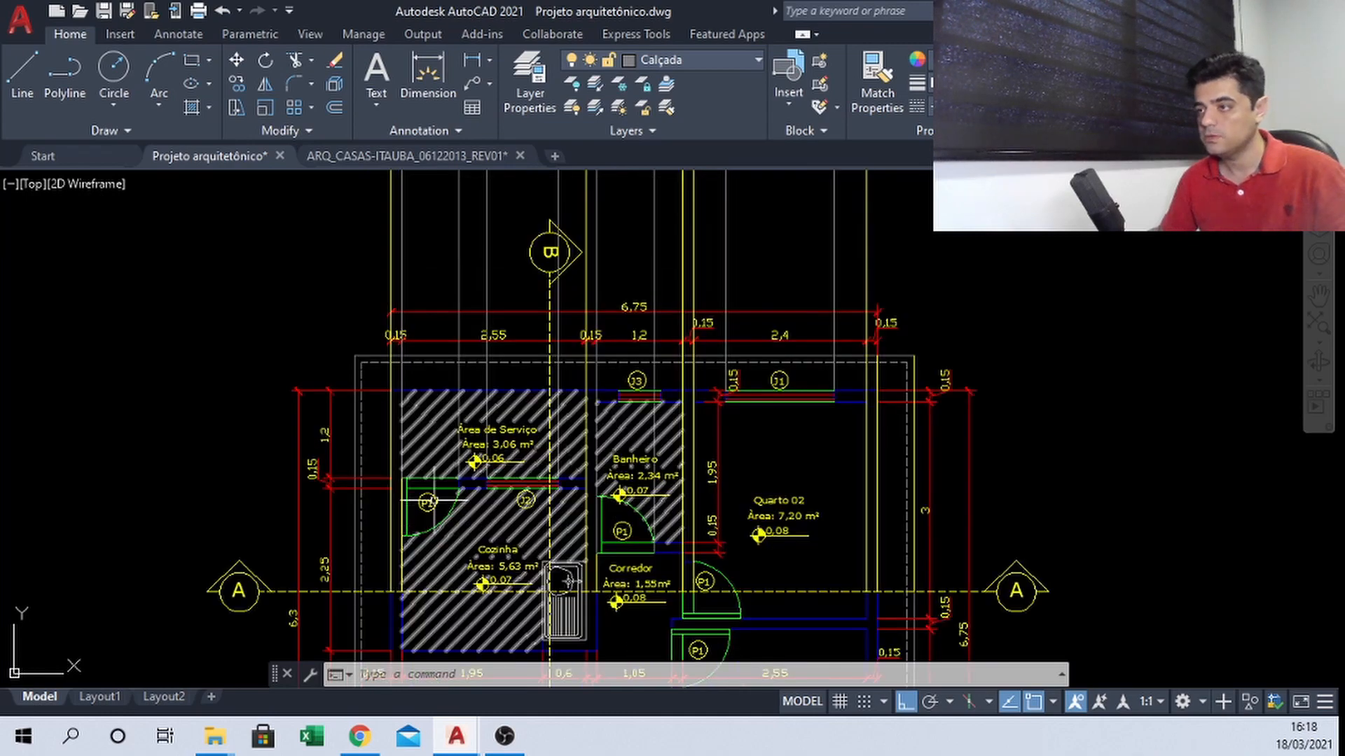
middle_click_drag(429, 331, 471, 589)
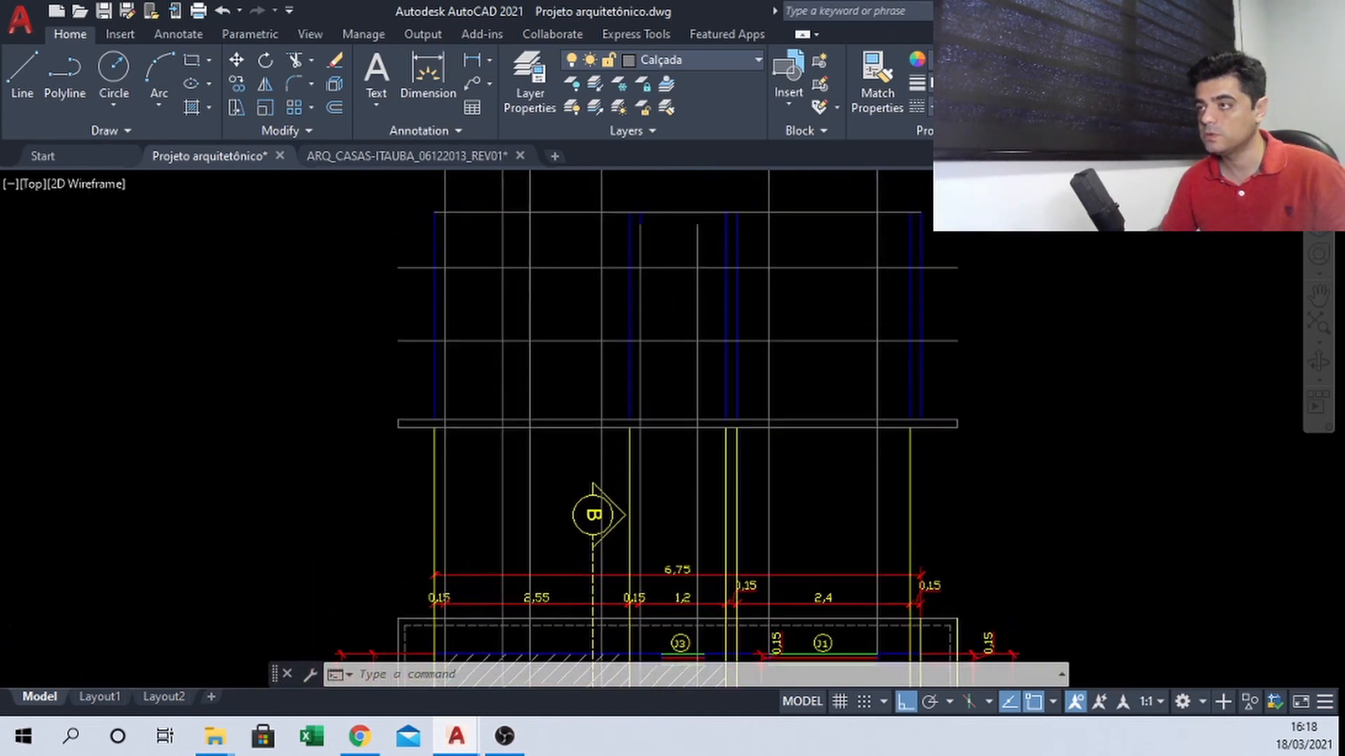
scroll(478, 313, "up", 2)
type("tr")
key("Return")
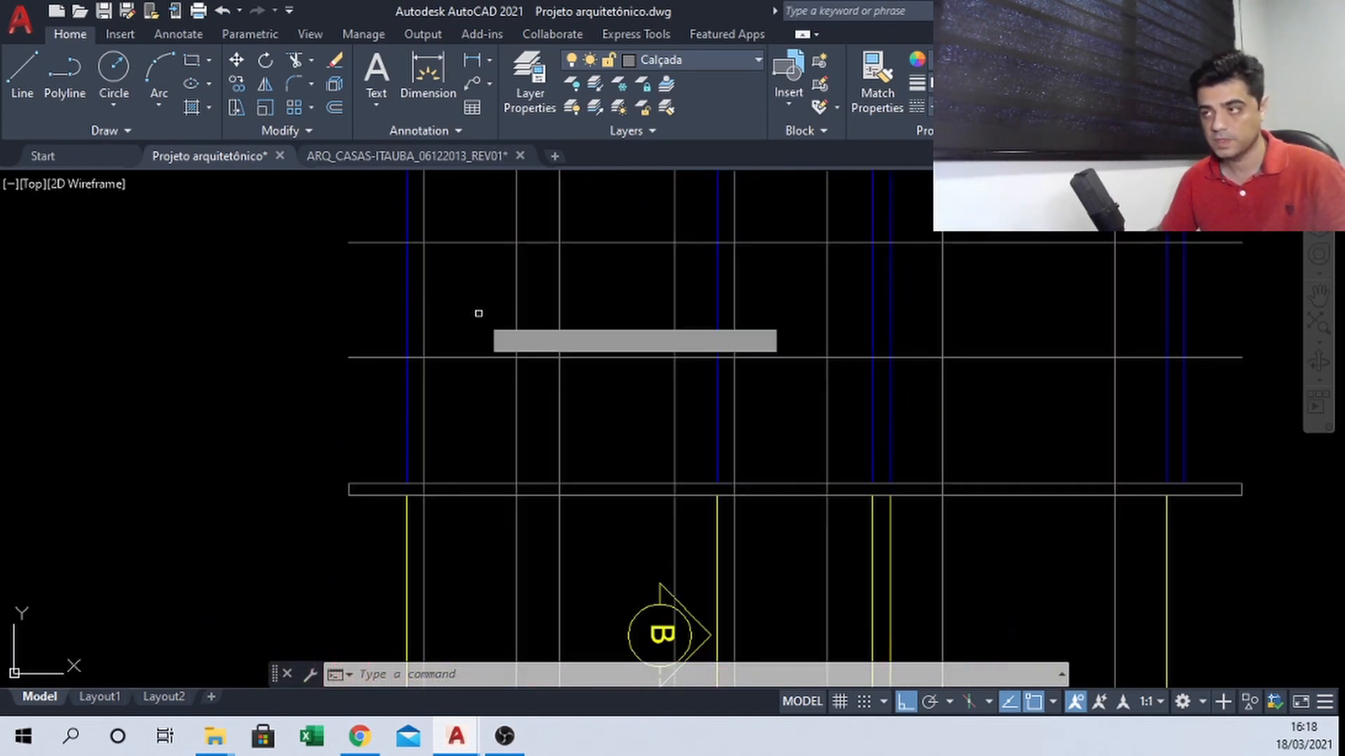
left_click_drag(472, 289, 457, 399)
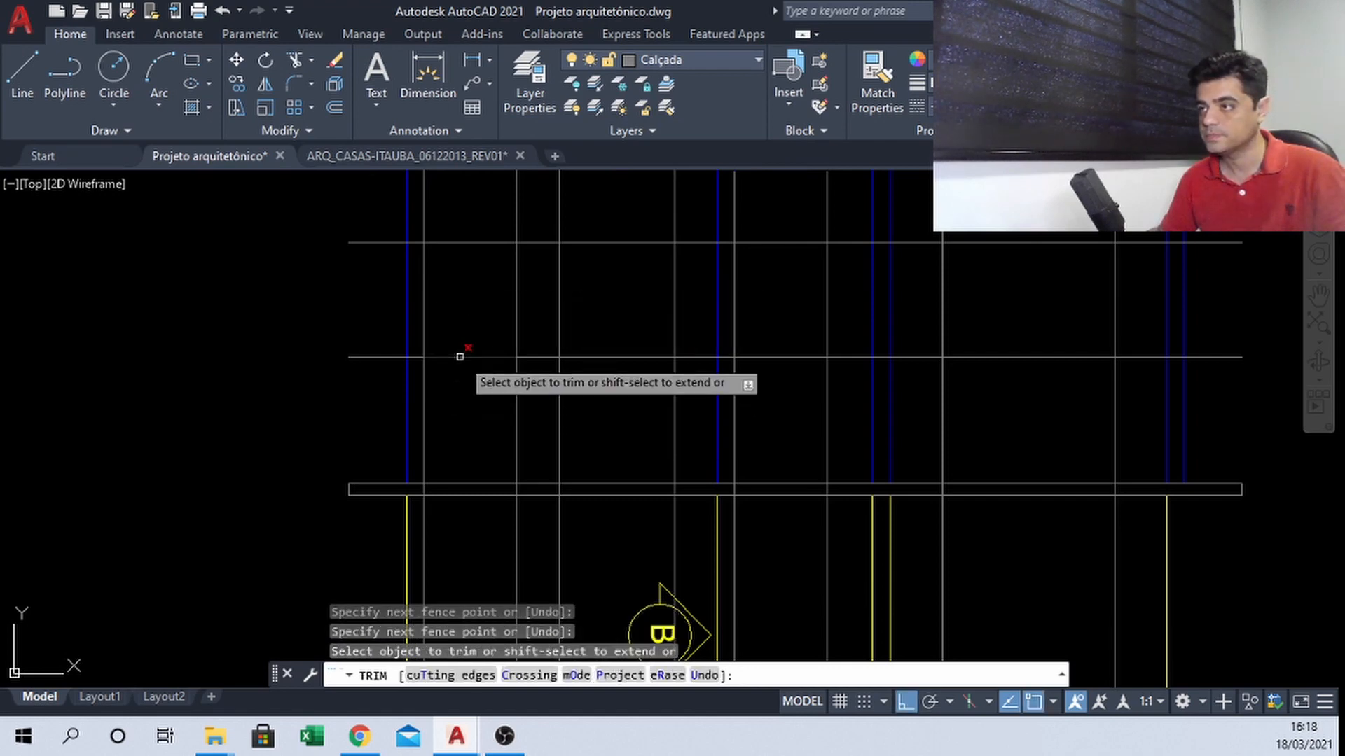
left_click(459, 357)
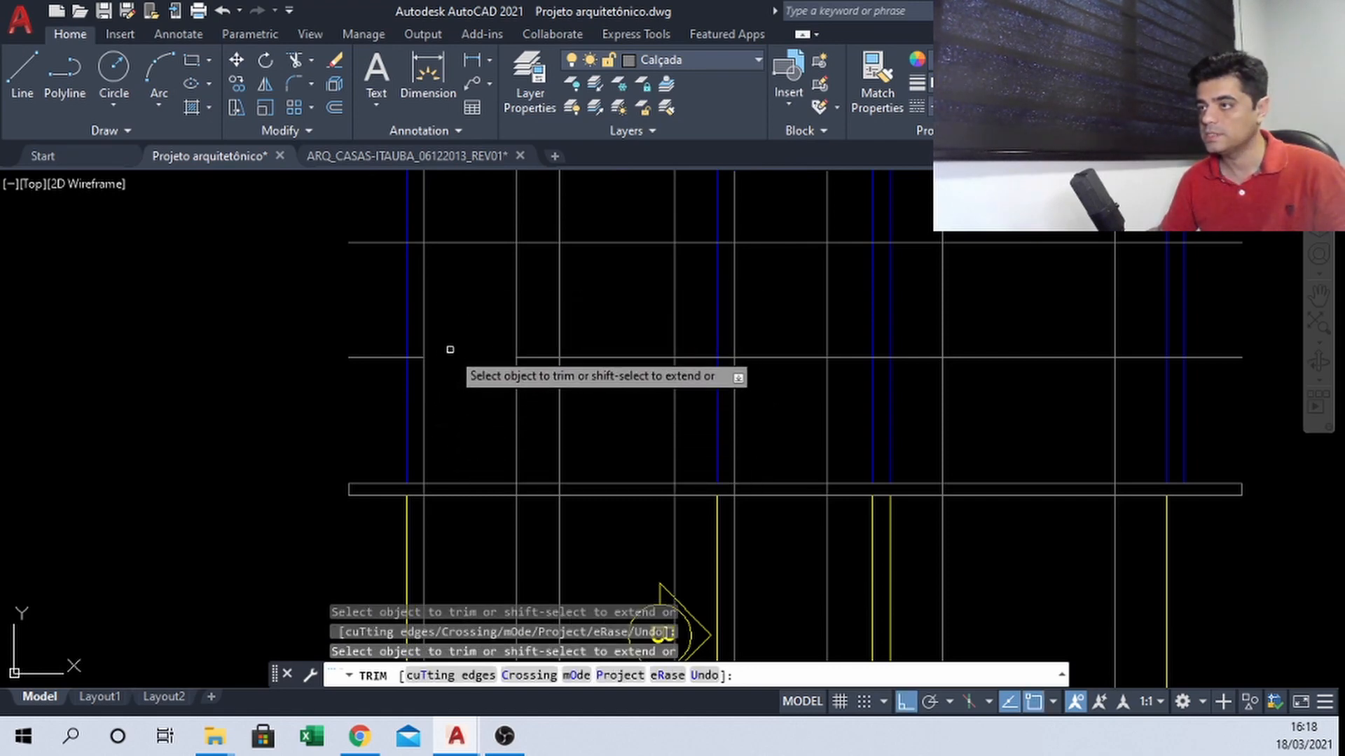
Trim the kitchen door P1's side lines above the head height and the head and sill lines beyond its opening
middle_click_drag(496, 302, 490, 418)
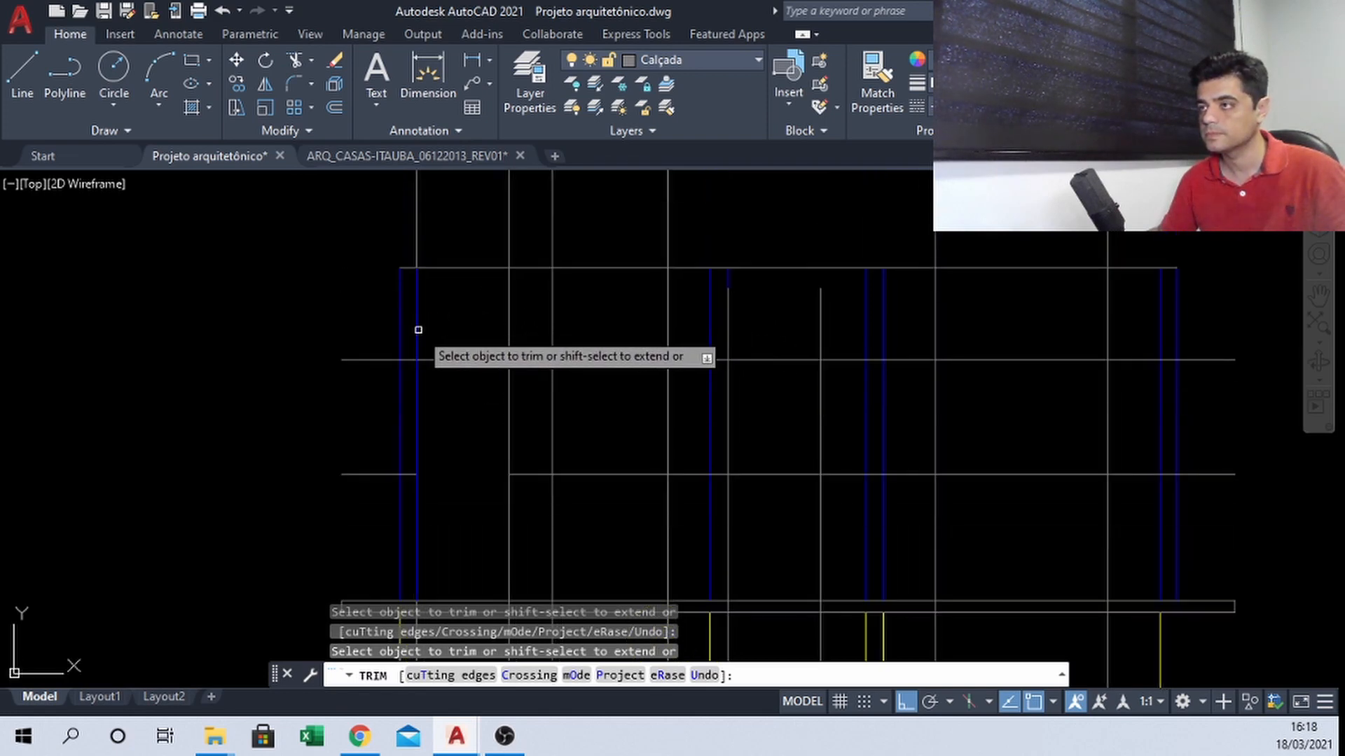
left_click(418, 223)
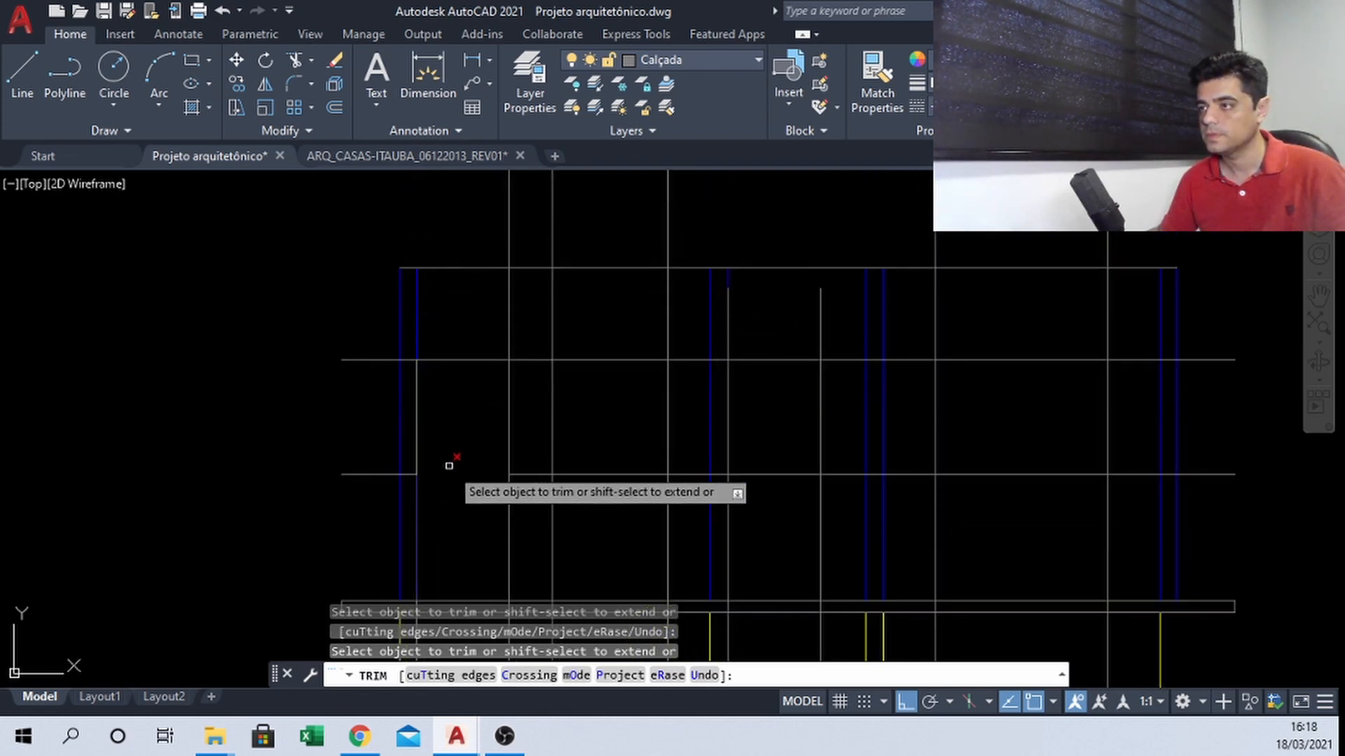
middle_click_drag(449, 465, 445, 367)
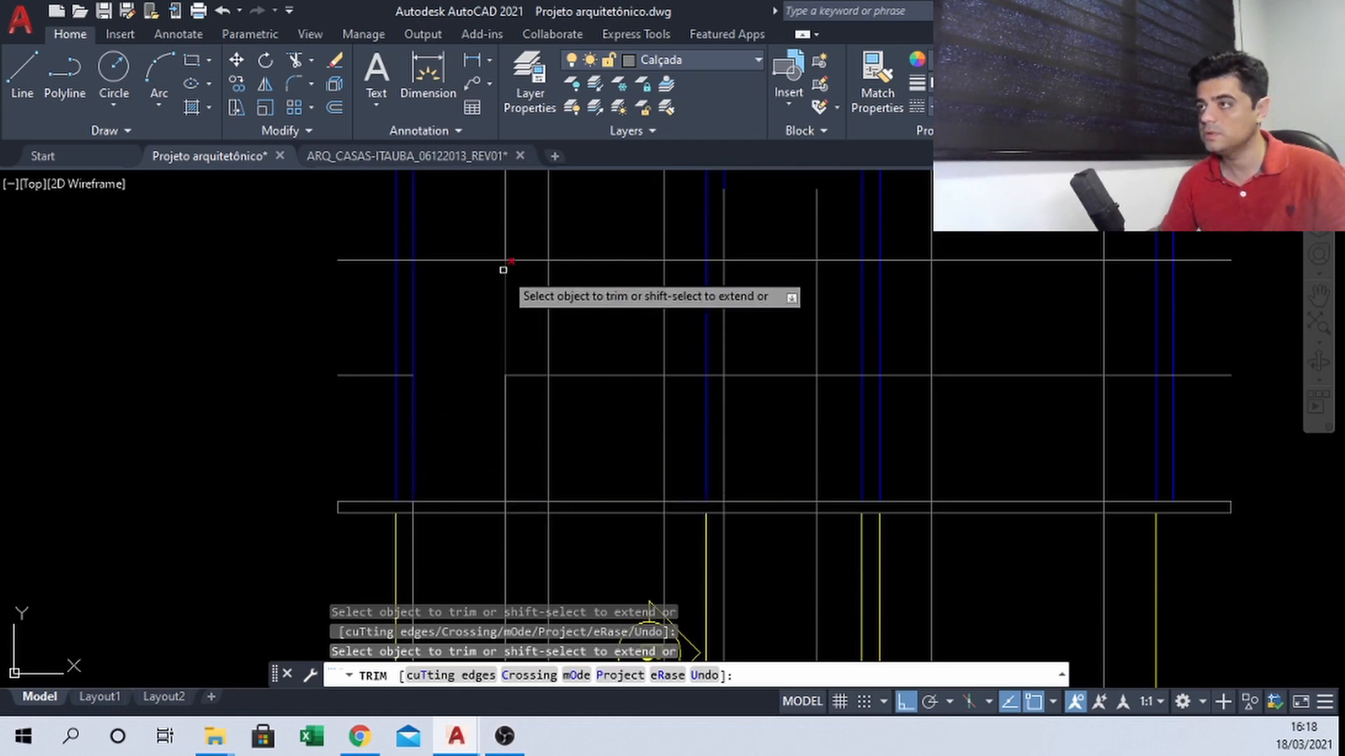
left_click(372, 261)
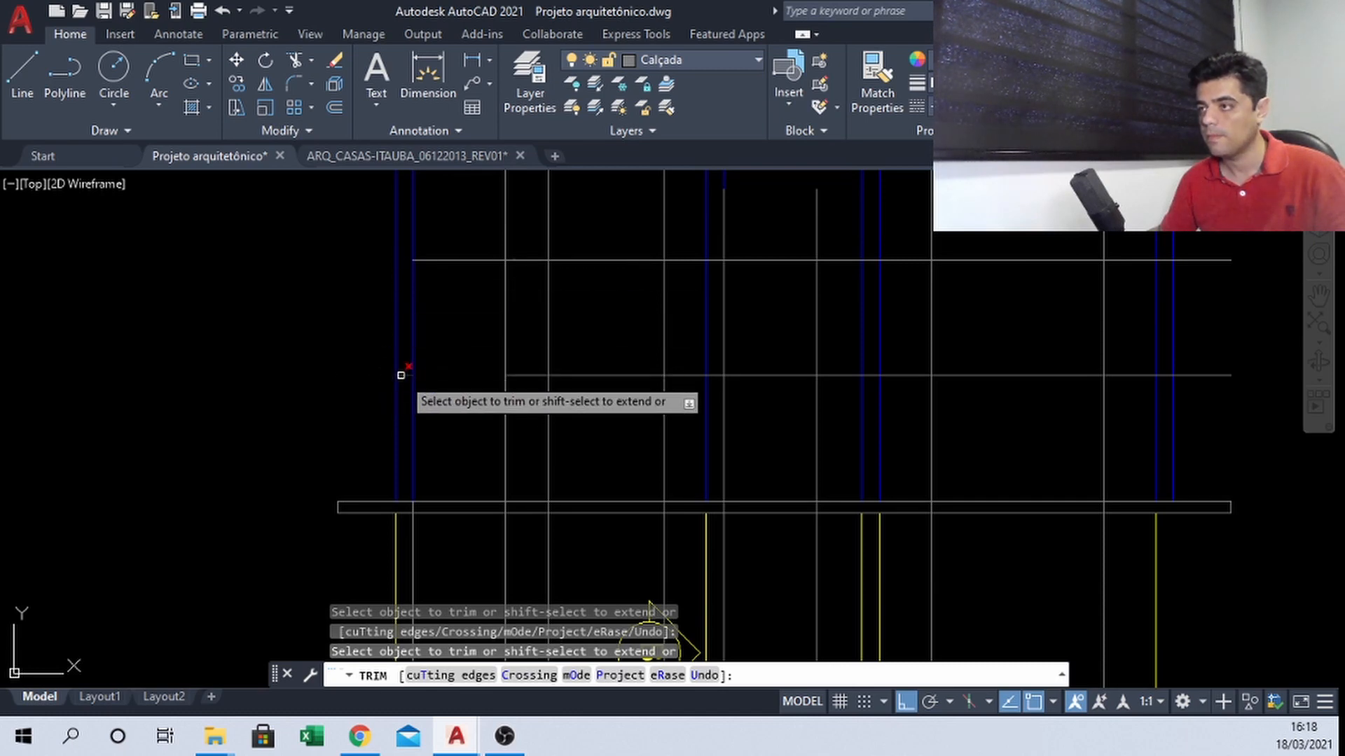
left_click(506, 220)
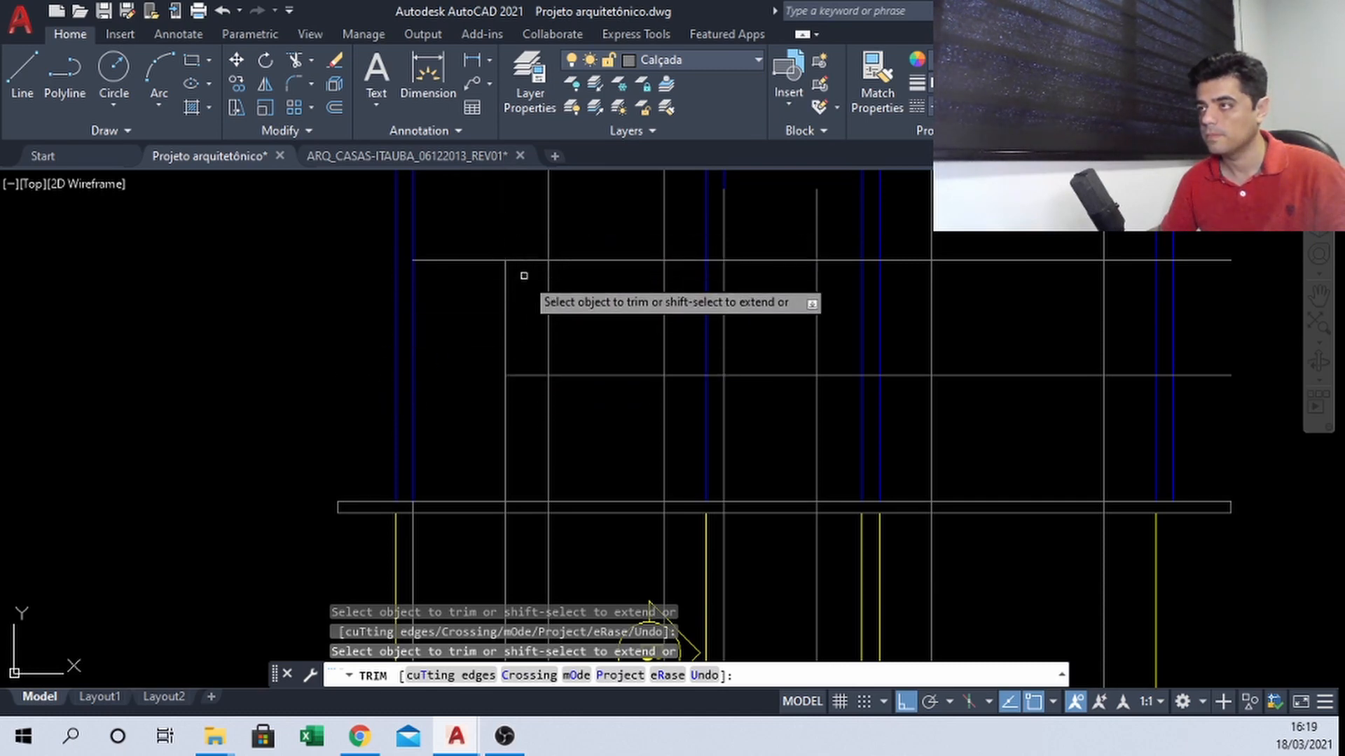
left_click(523, 261)
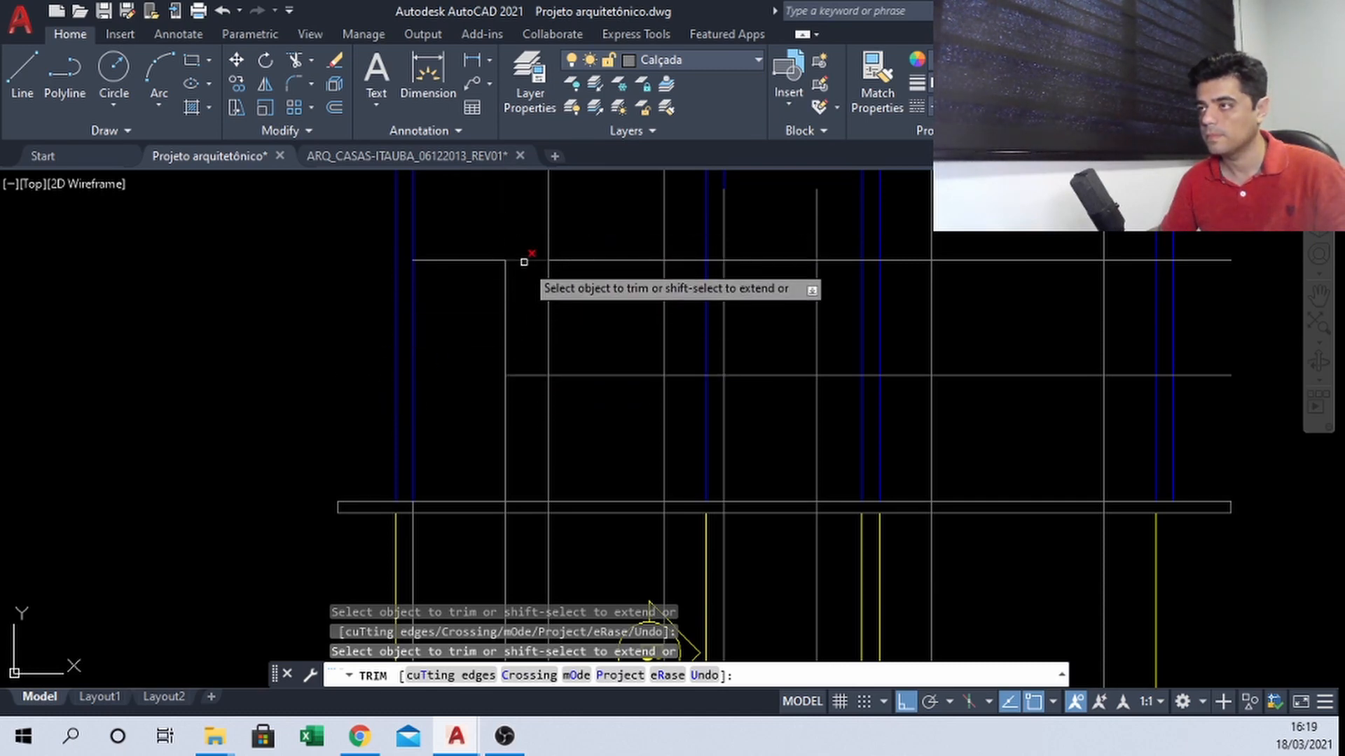
left_click(524, 375)
Trim the kitchen door's two side lines where they pass through the slab
middle_click_drag(496, 517, 493, 422)
scroll(492, 422, "up", 2)
left_click(510, 392)
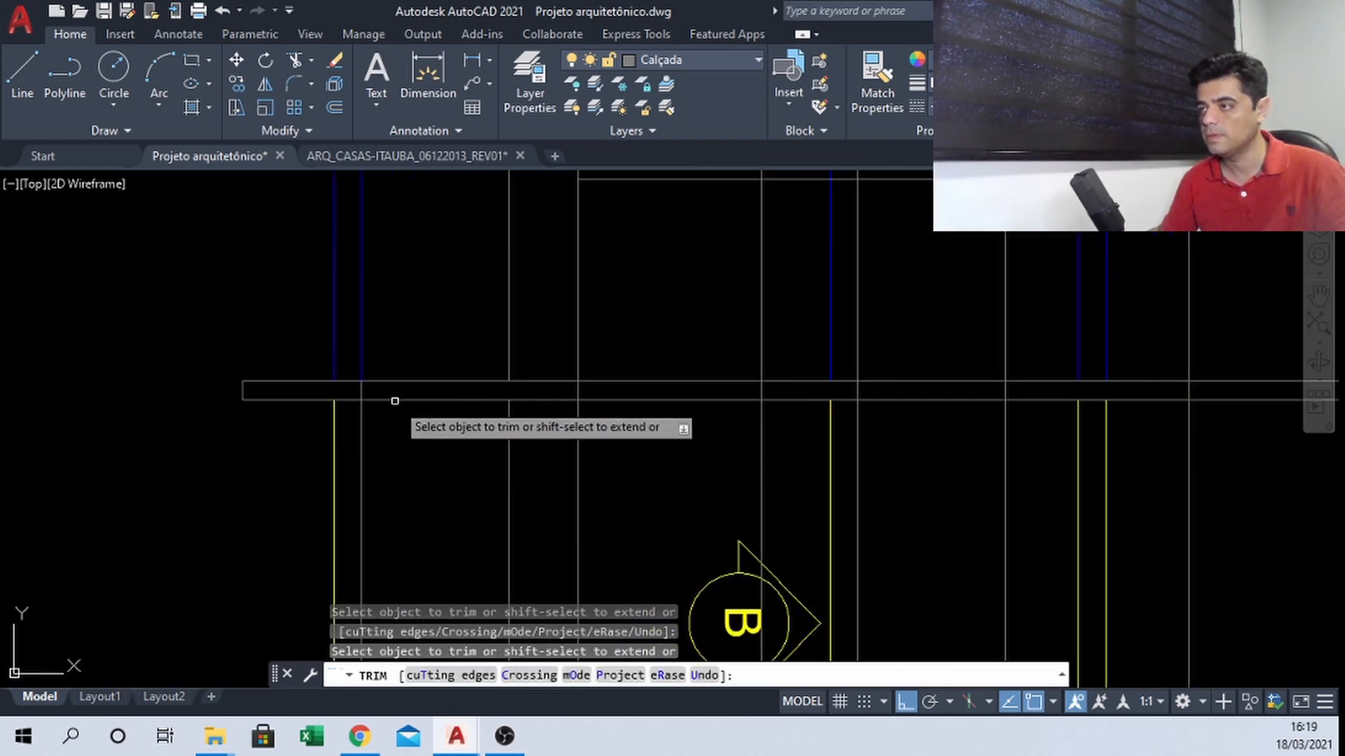
left_click(362, 390)
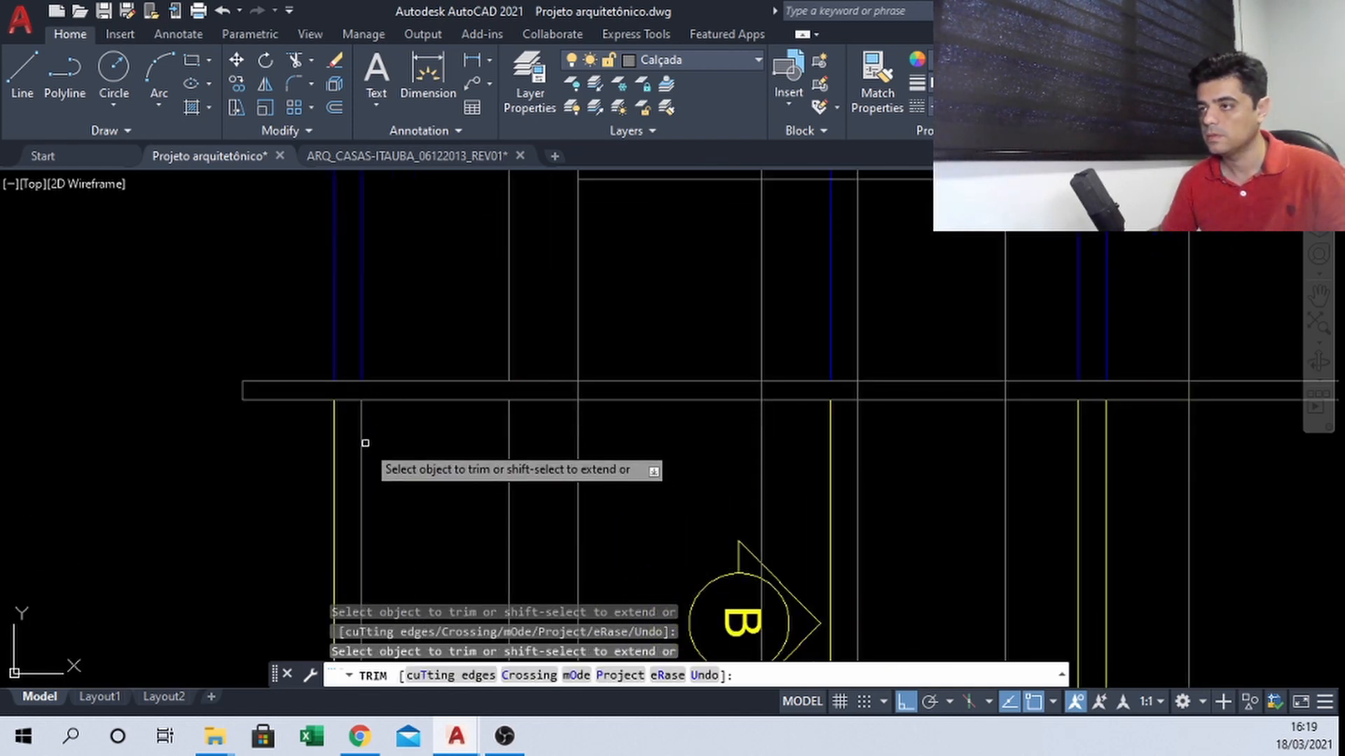
Trim the two projection lines of window J2 above the window head line
scroll(452, 511, "down", 4)
middle_click_drag(492, 301, 481, 324)
scroll(485, 325, "up", 2)
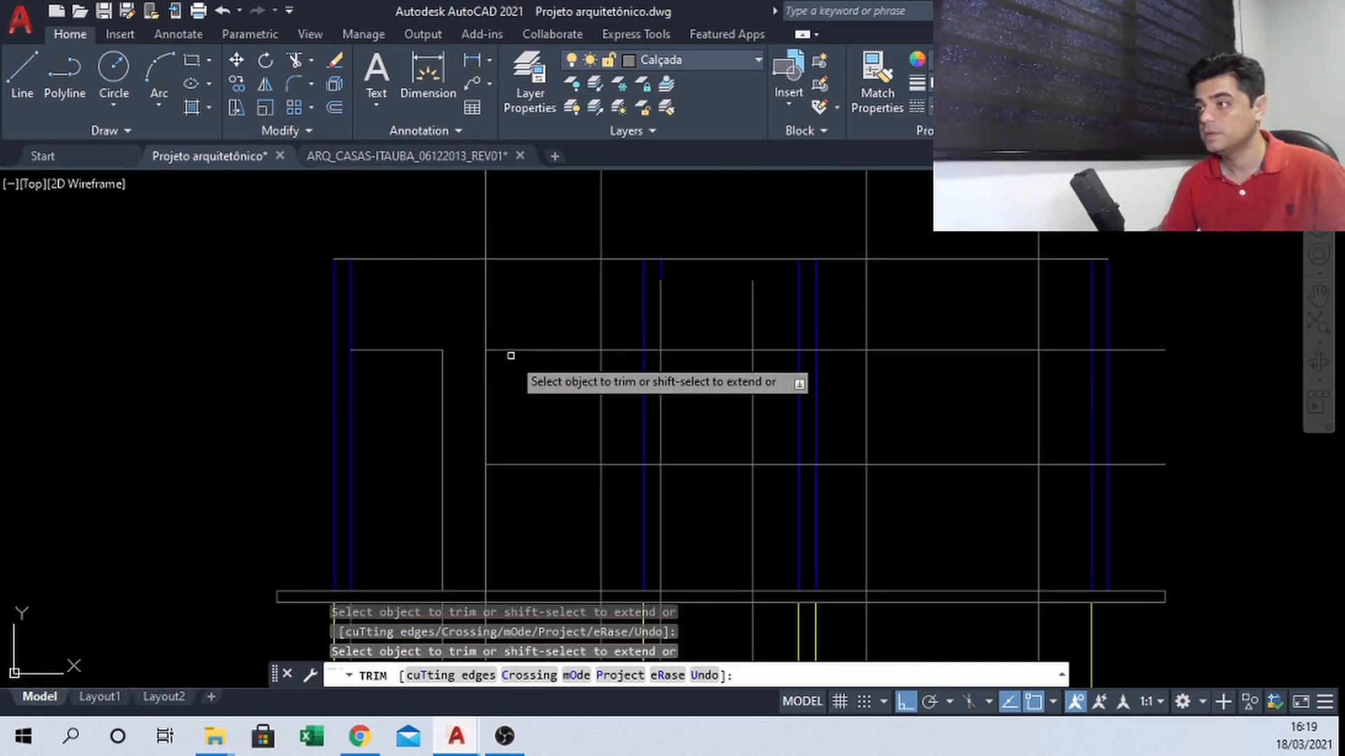
scroll(519, 339, "down", 2)
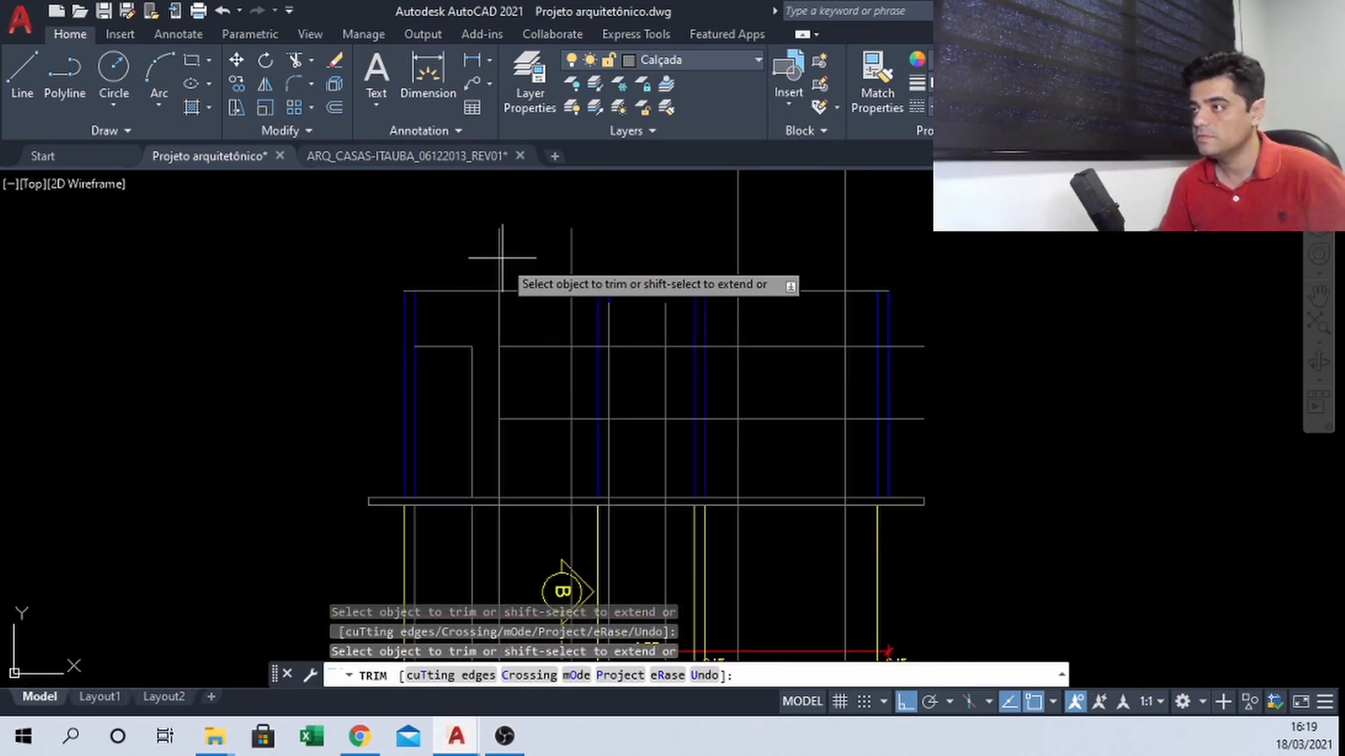
left_click_drag(502, 258, 579, 241)
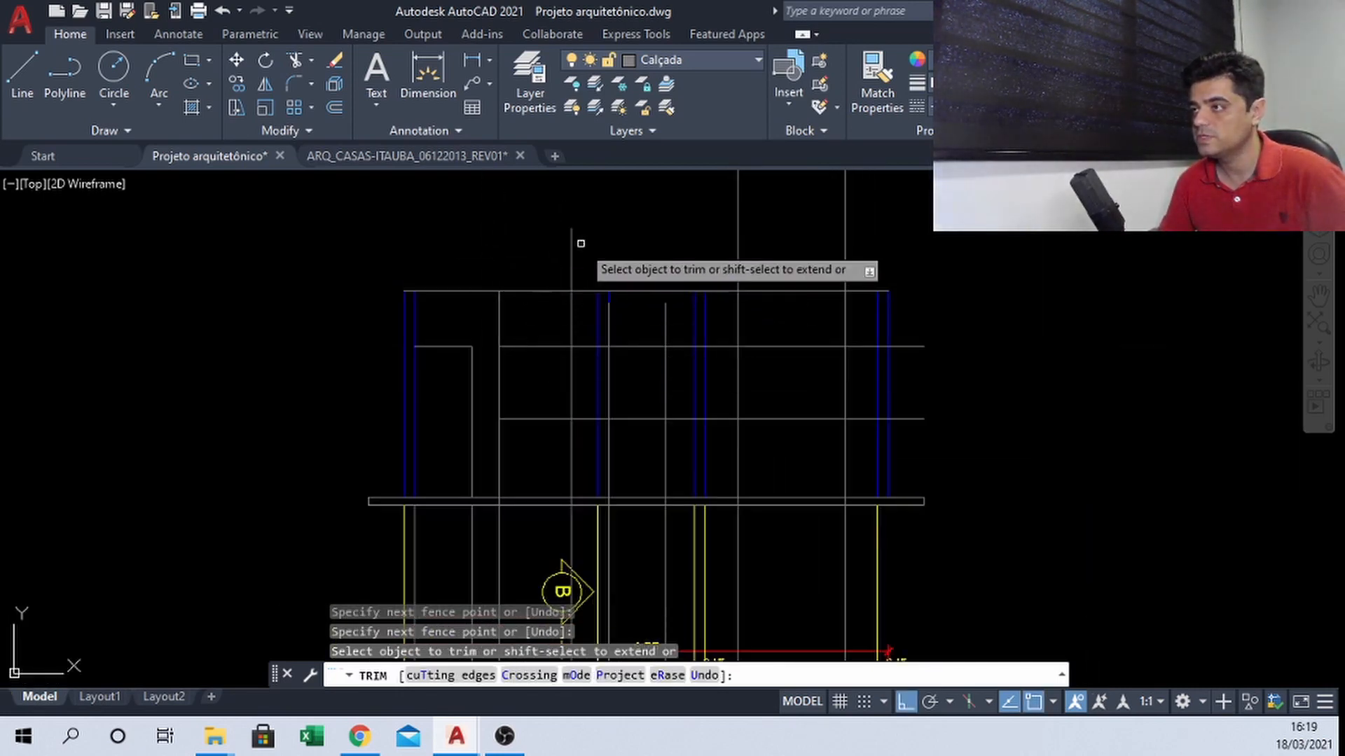
left_click(571, 308)
left_click(499, 308)
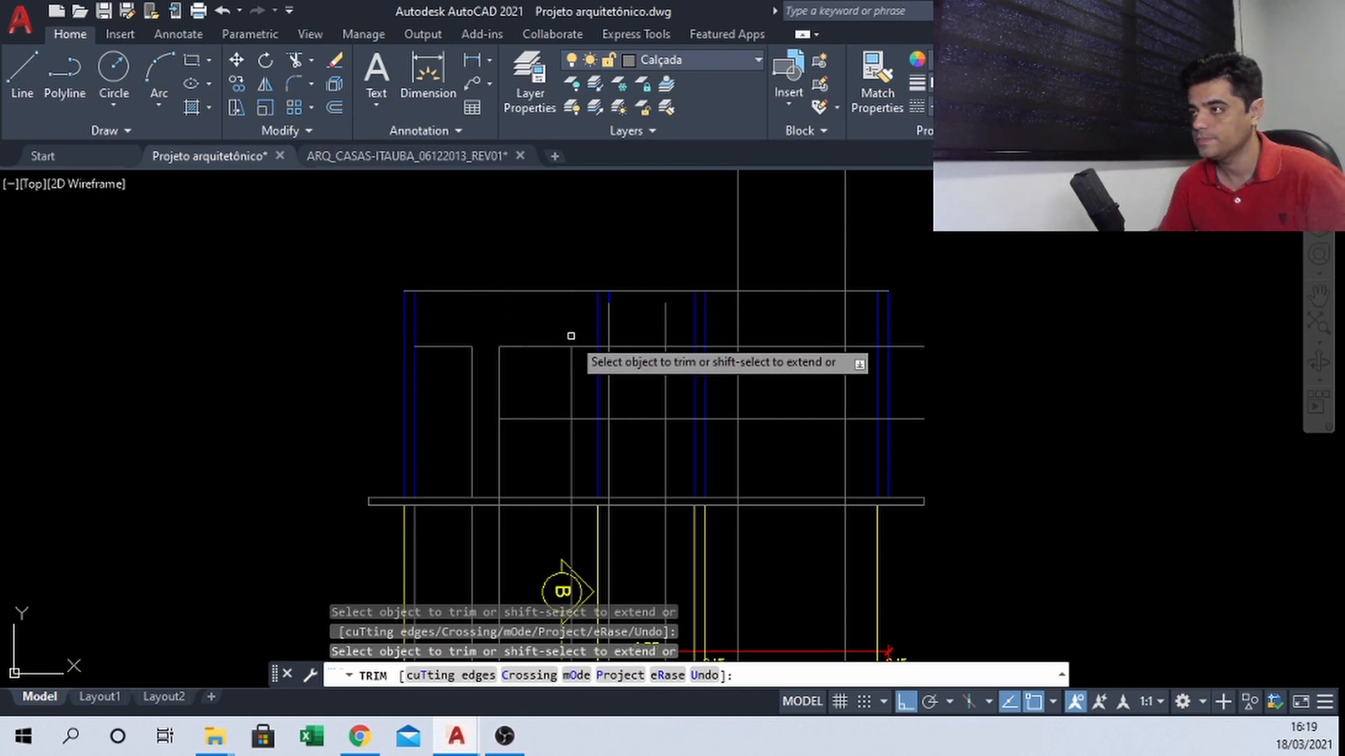
Trim the head and sill lines between window J2 and the adjacent wall, and remove the window's side lines below the sill
left_click_drag(589, 334, 583, 374)
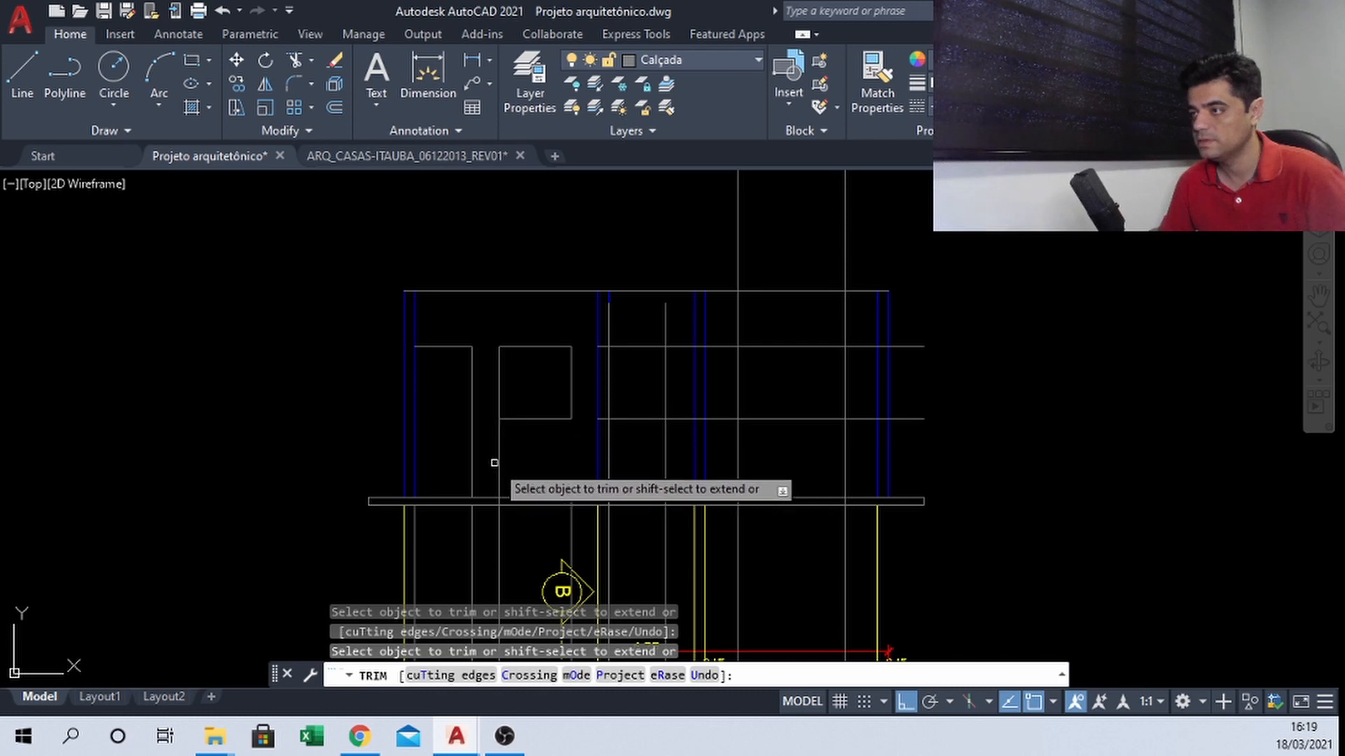
scroll(515, 524, "up", 3)
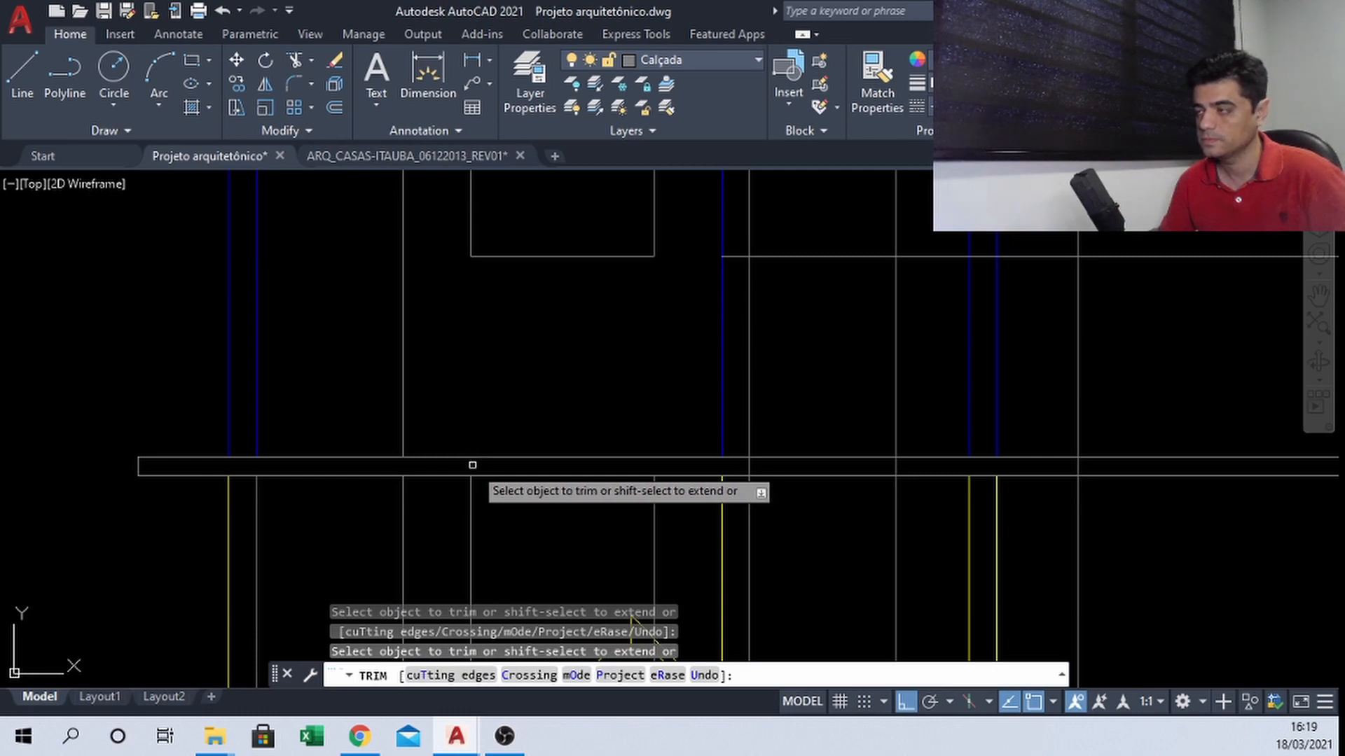
scroll(472, 465, "down", 2)
scroll(706, 321, "down", 2)
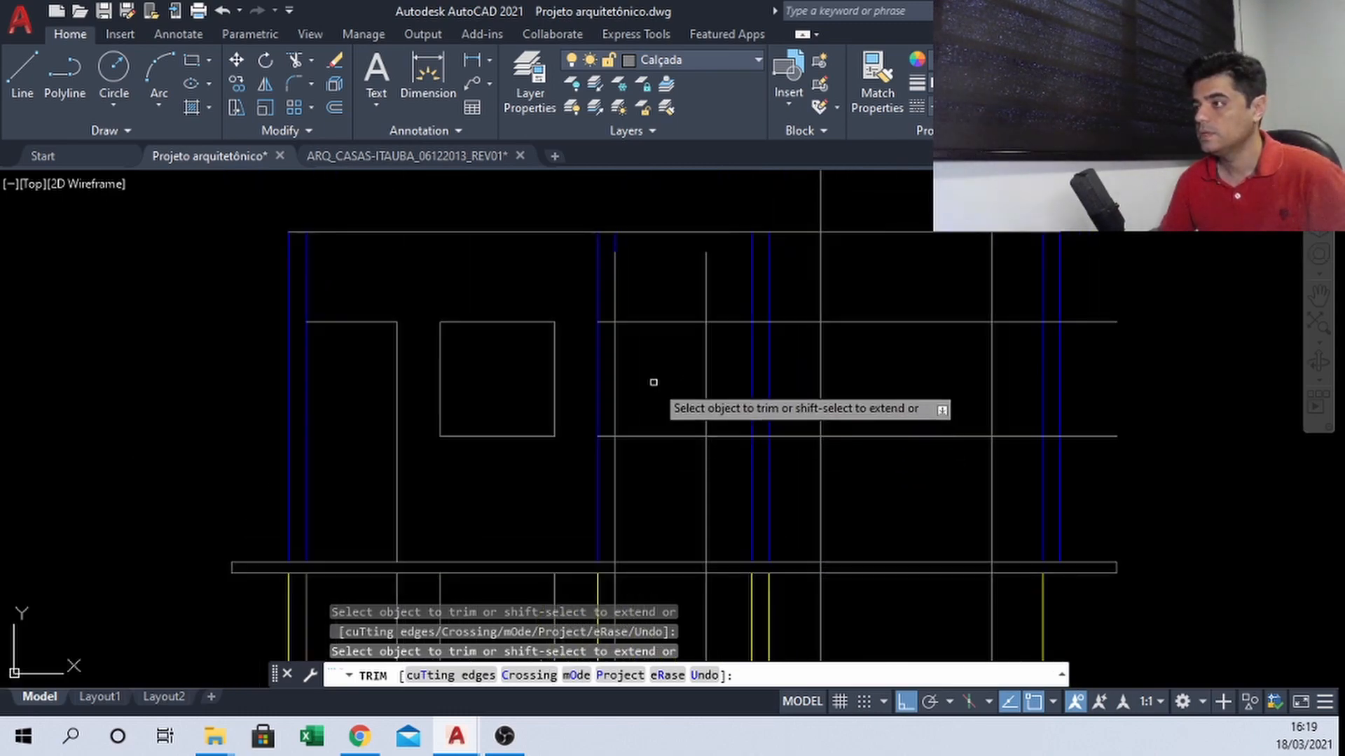
Trim the bathroom door P1's side lines above the head height and the head line on both sides of the opening
scroll(658, 392, "down", 4)
scroll(683, 294, "up", 5)
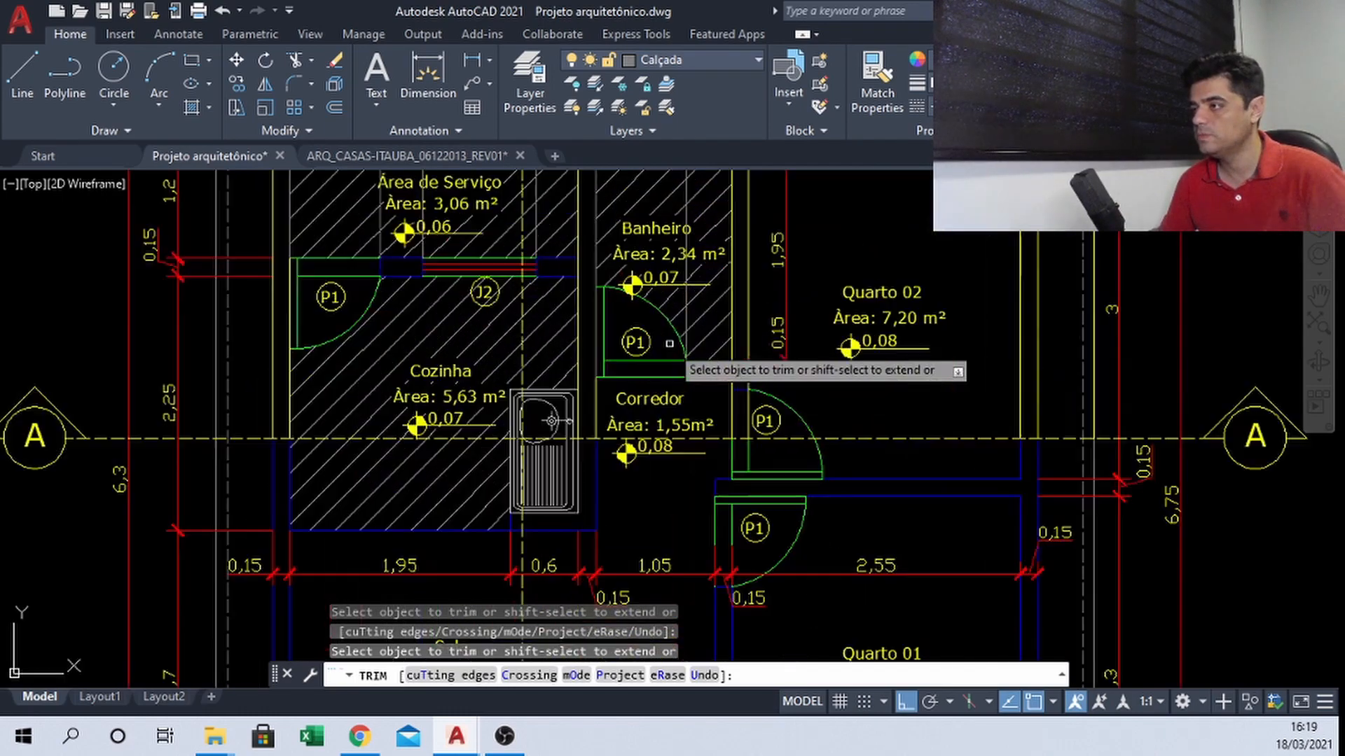
middle_click_drag(668, 242, 666, 512)
scroll(666, 511, "down", 4)
scroll(673, 248, "up", 2)
middle_click_drag(672, 247, 654, 363)
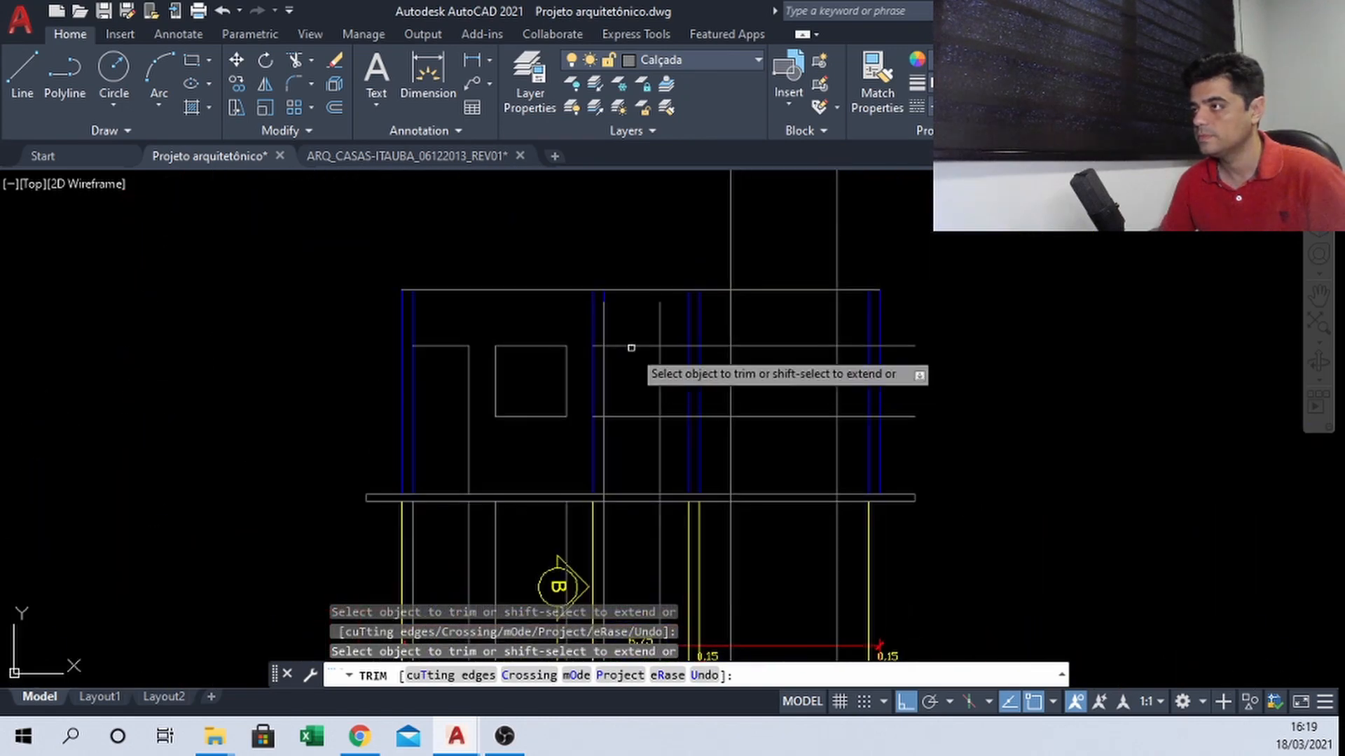
scroll(604, 322, "up", 4)
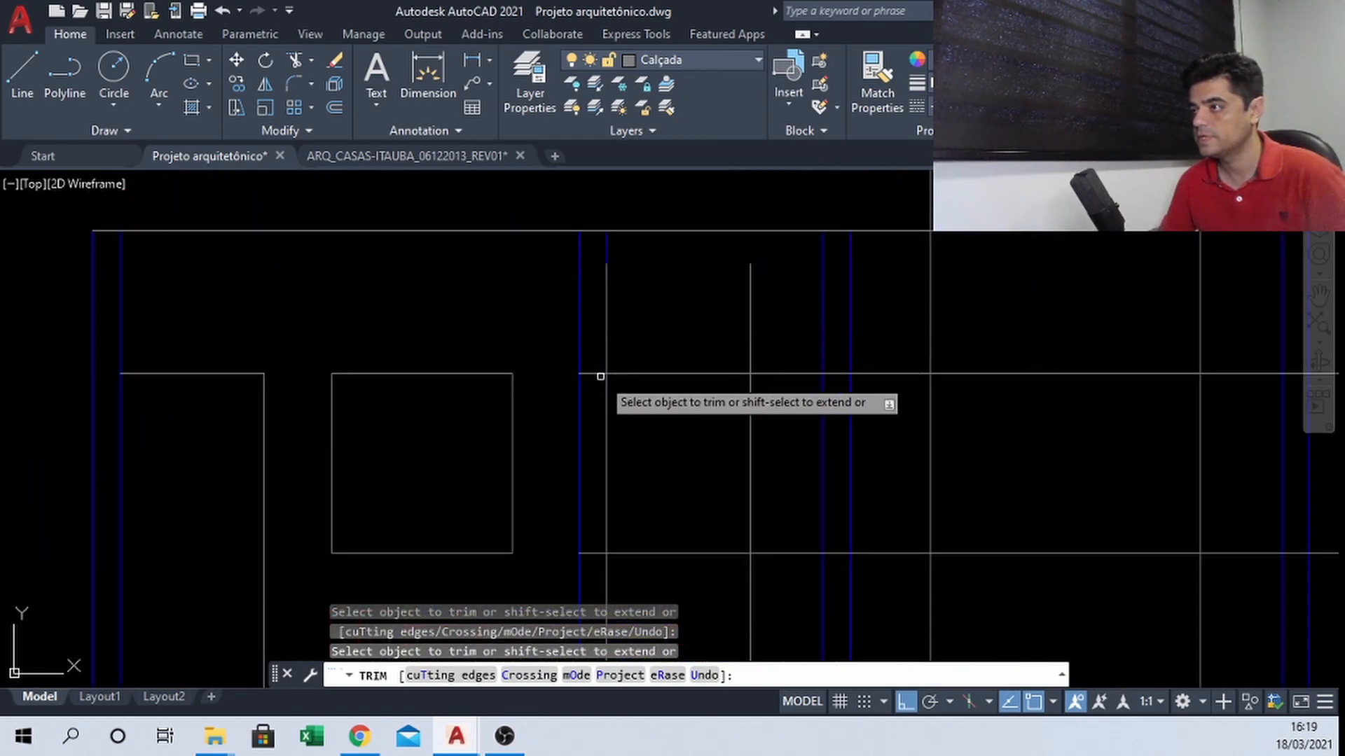
left_click(754, 304)
left_click(774, 374)
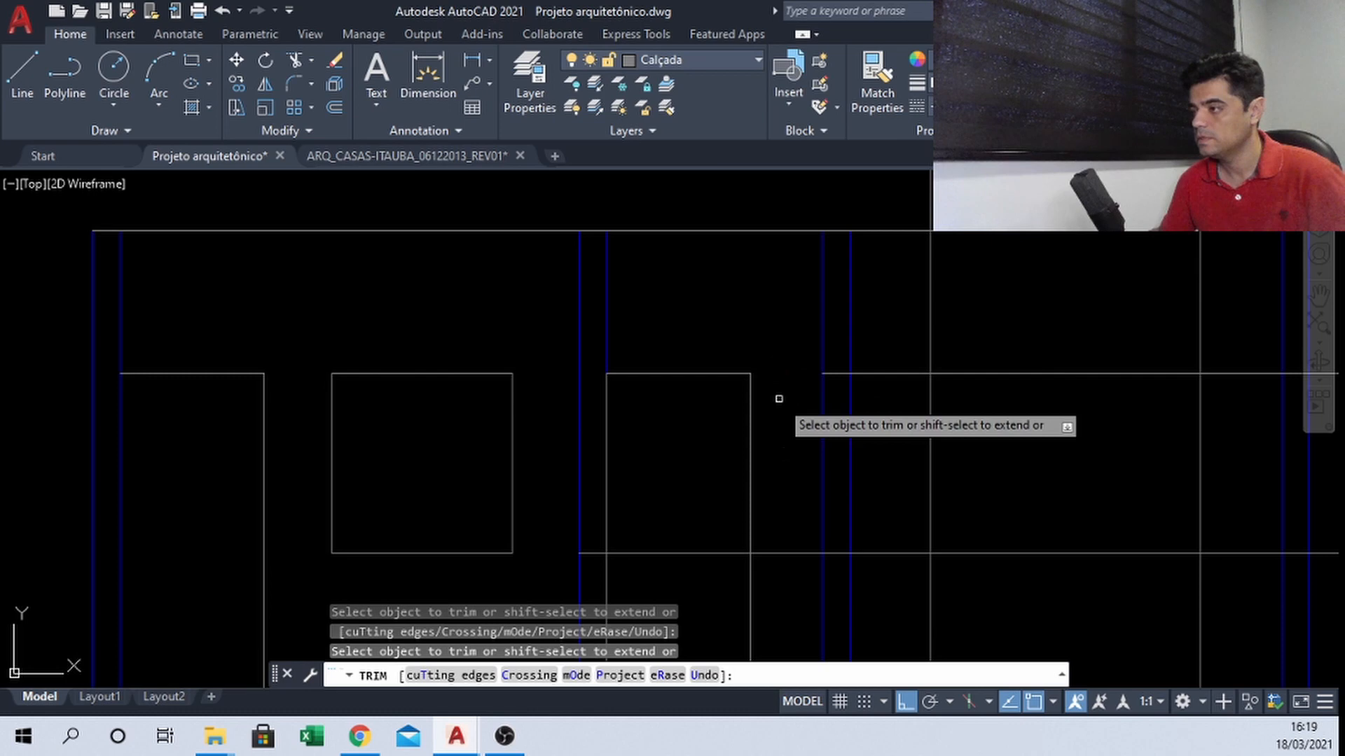
Remove the sill line across and beside the bathroom door, and trim the door's side lines through the slab
left_click(785, 554)
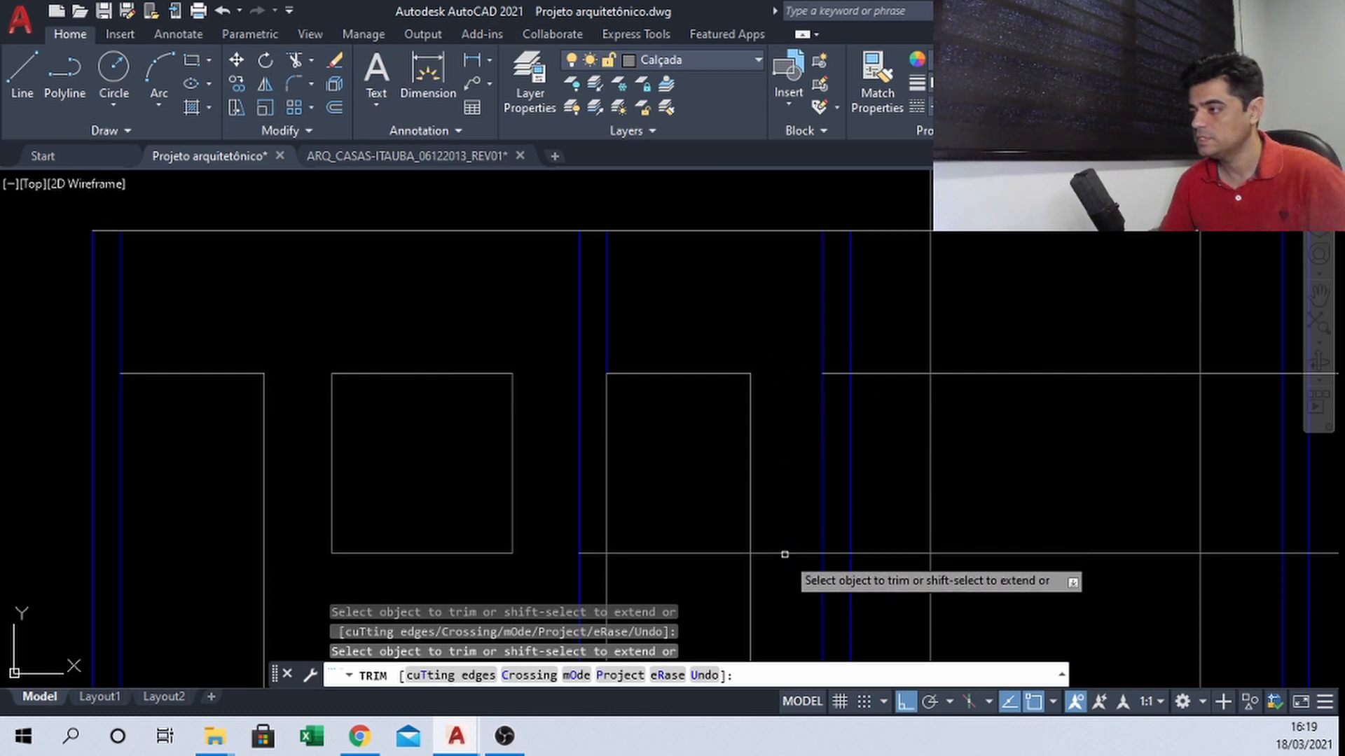
left_click(592, 552)
middle_click_drag(651, 561, 579, 348)
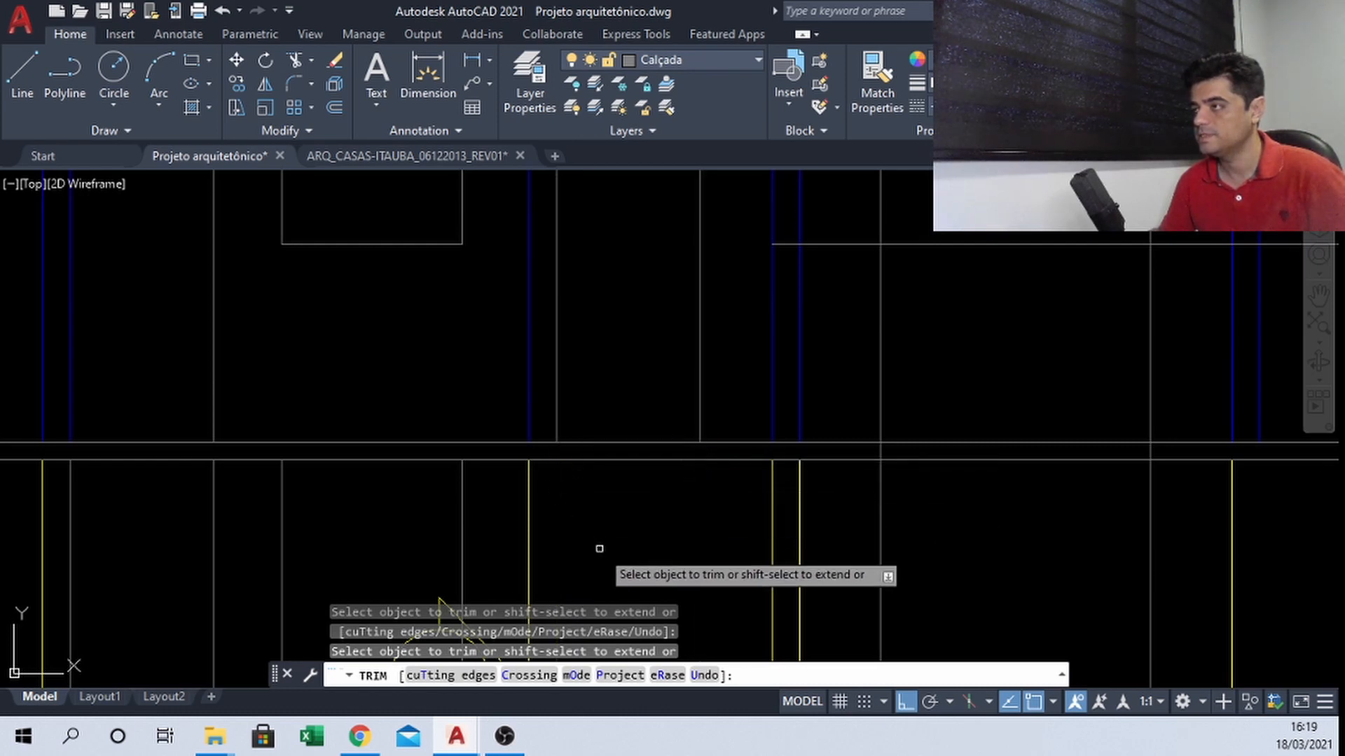
Trim the head line between the Quarto 02 wall and window J1, and the sill line from within that wall to J1
scroll(694, 308, "down", 6)
scroll(712, 471, "up", 4)
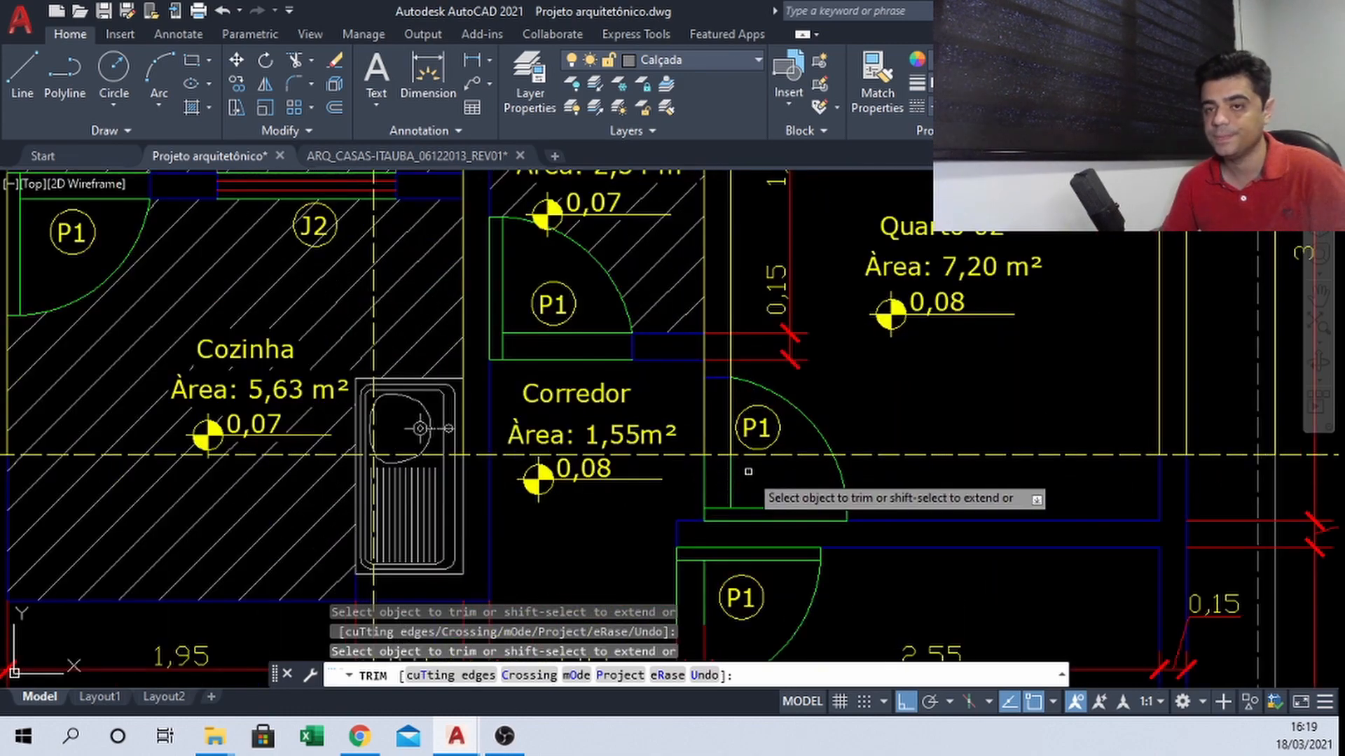
scroll(747, 471, "down", 4)
middle_click_drag(743, 316, 731, 549)
middle_click_drag(768, 217, 755, 417)
scroll(741, 348, "up", 2)
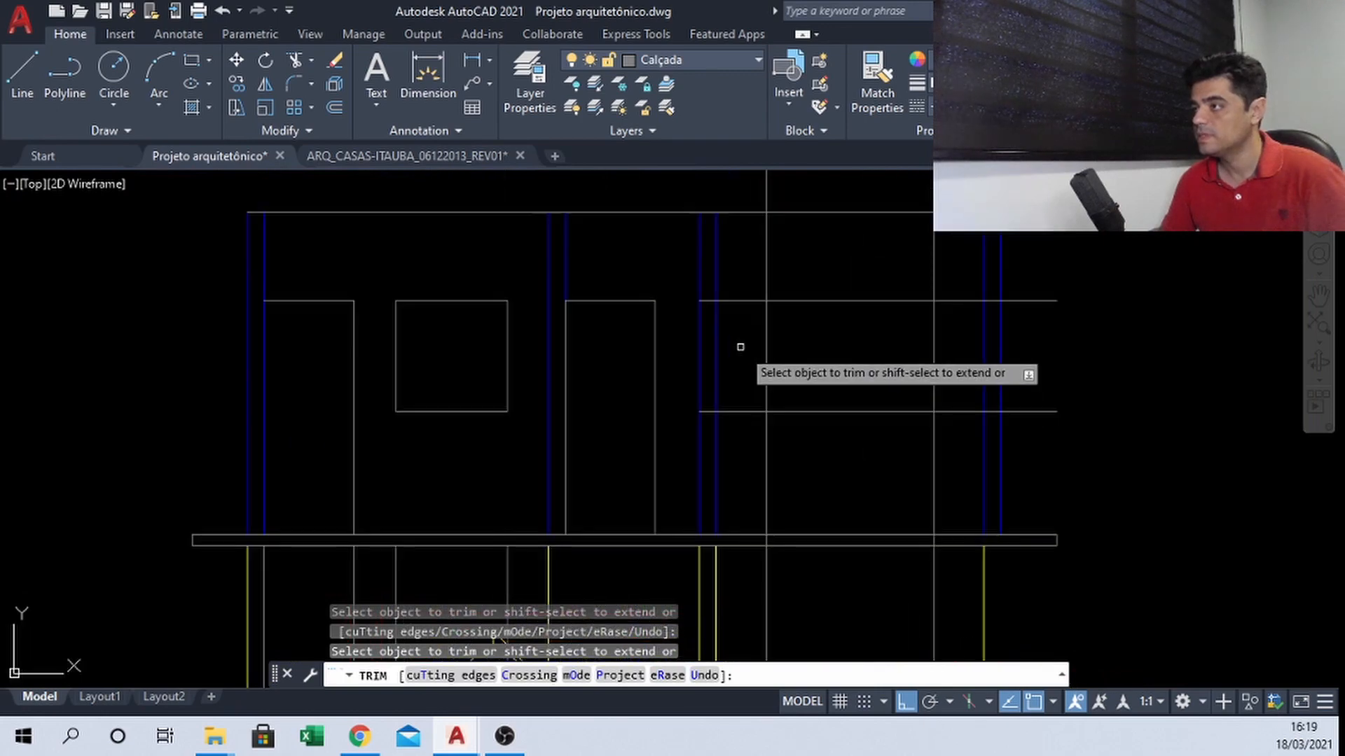
left_click(732, 299)
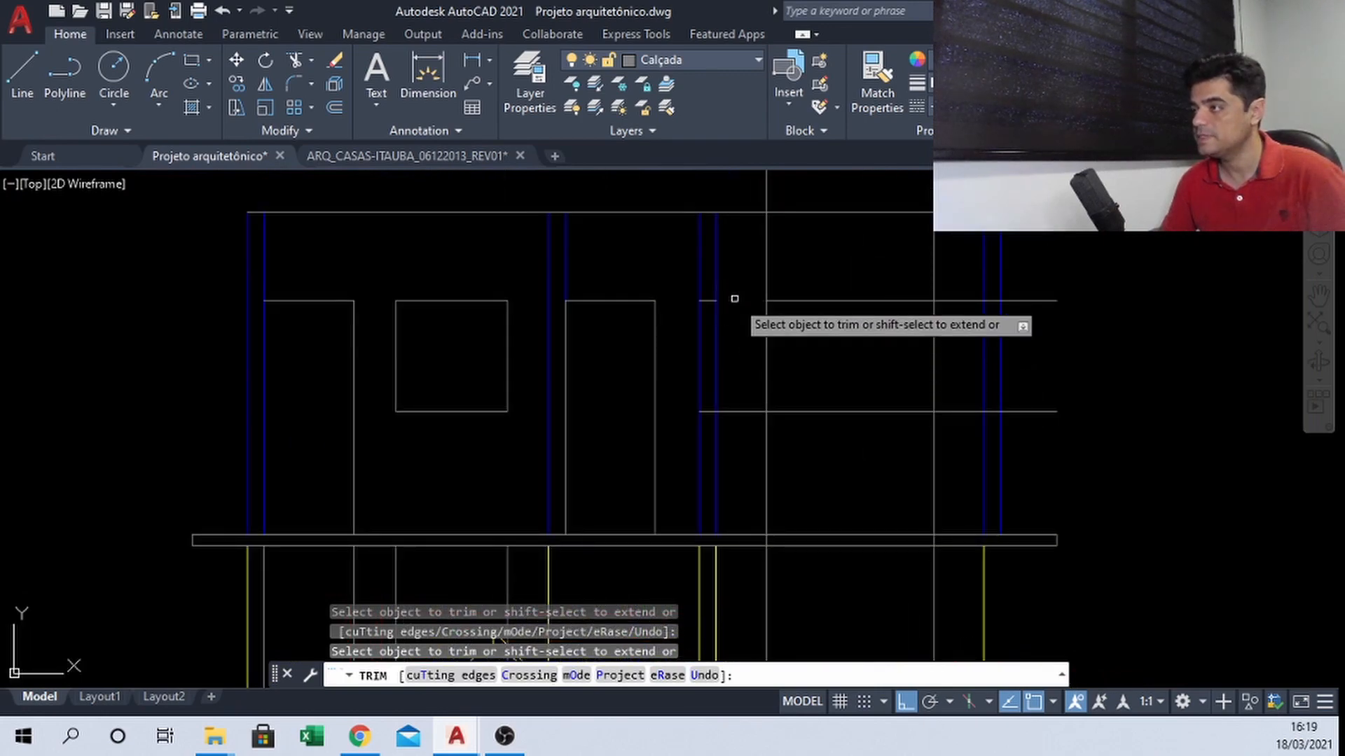
left_click(707, 413)
Check in the floor plan where section line A-A cuts through the Quarto 02 door P1
middle_click_drag(744, 602, 717, 234)
scroll(740, 553, "up", 2)
scroll(723, 282, "down", 4)
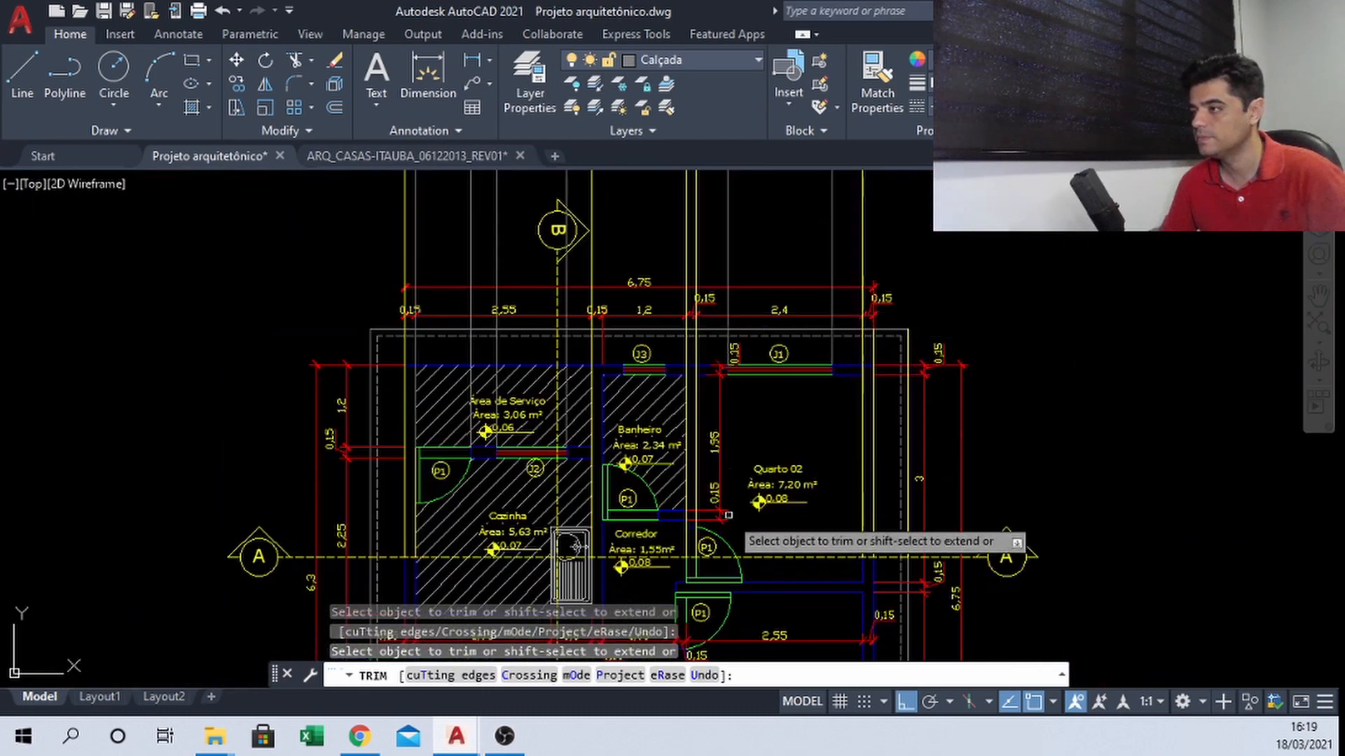
scroll(722, 532, "up", 4)
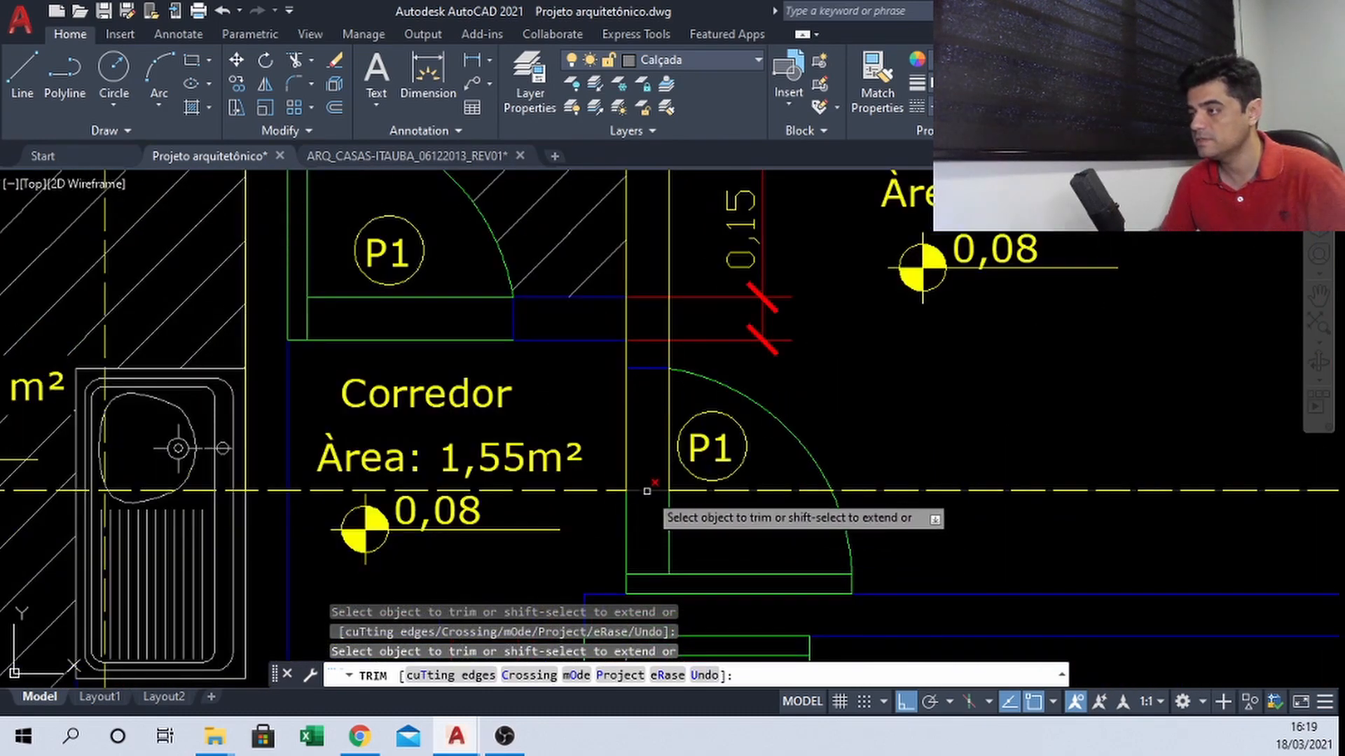
scroll(648, 524, "down", 7)
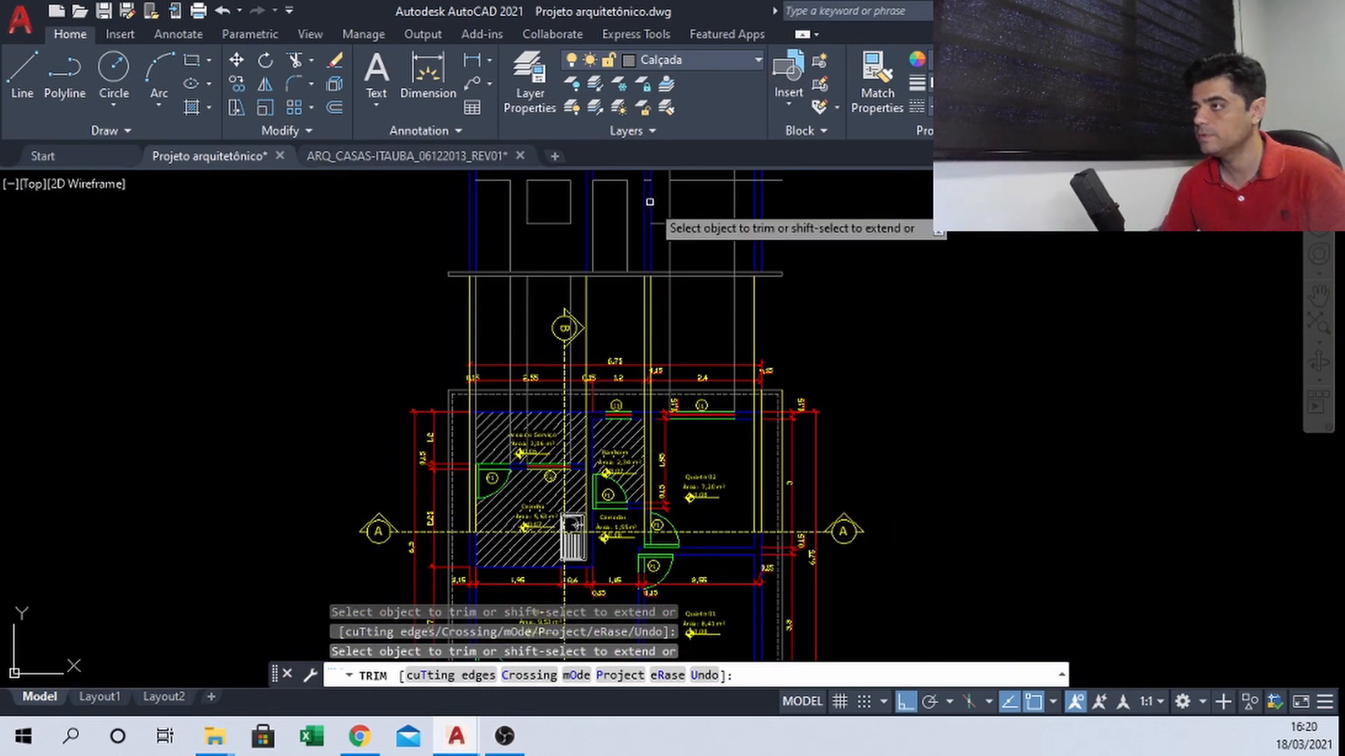
scroll(650, 202, "up", 3)
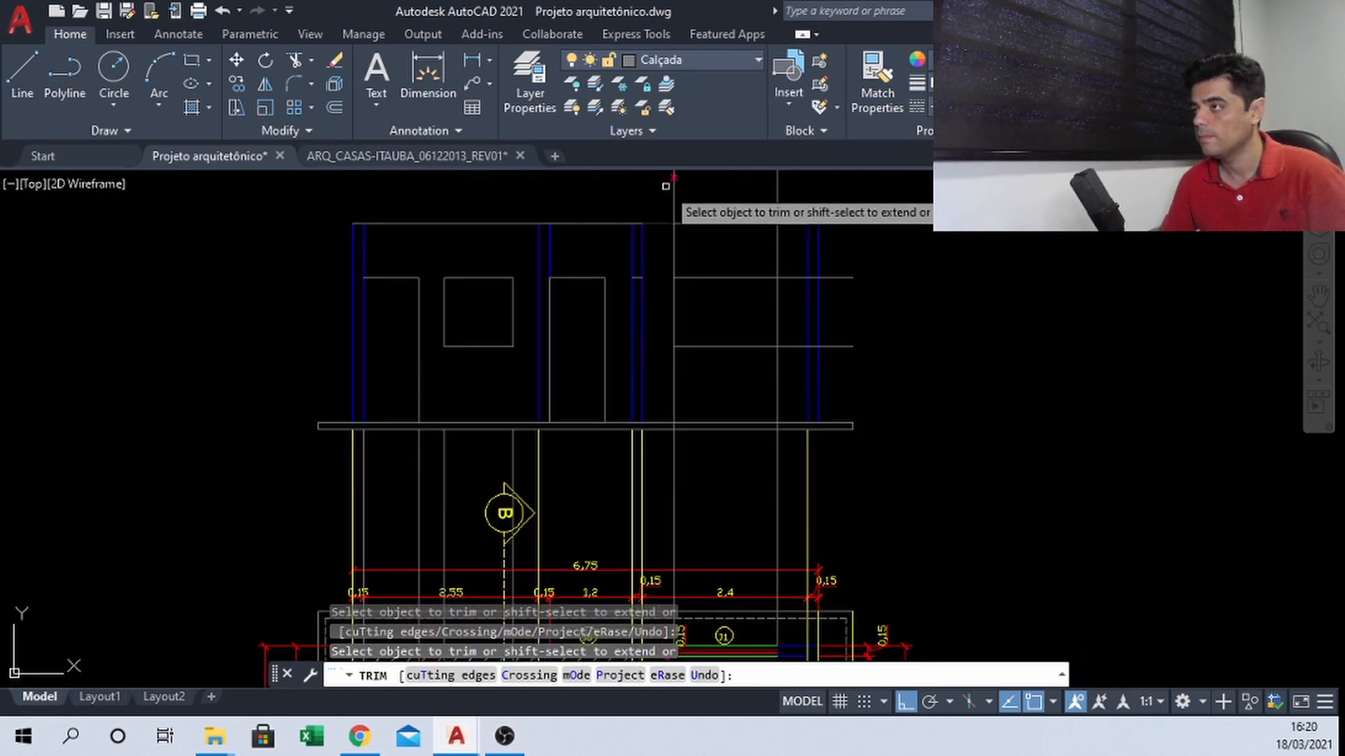
Trim window J1's remaining side line above the head height
left_click(777, 196)
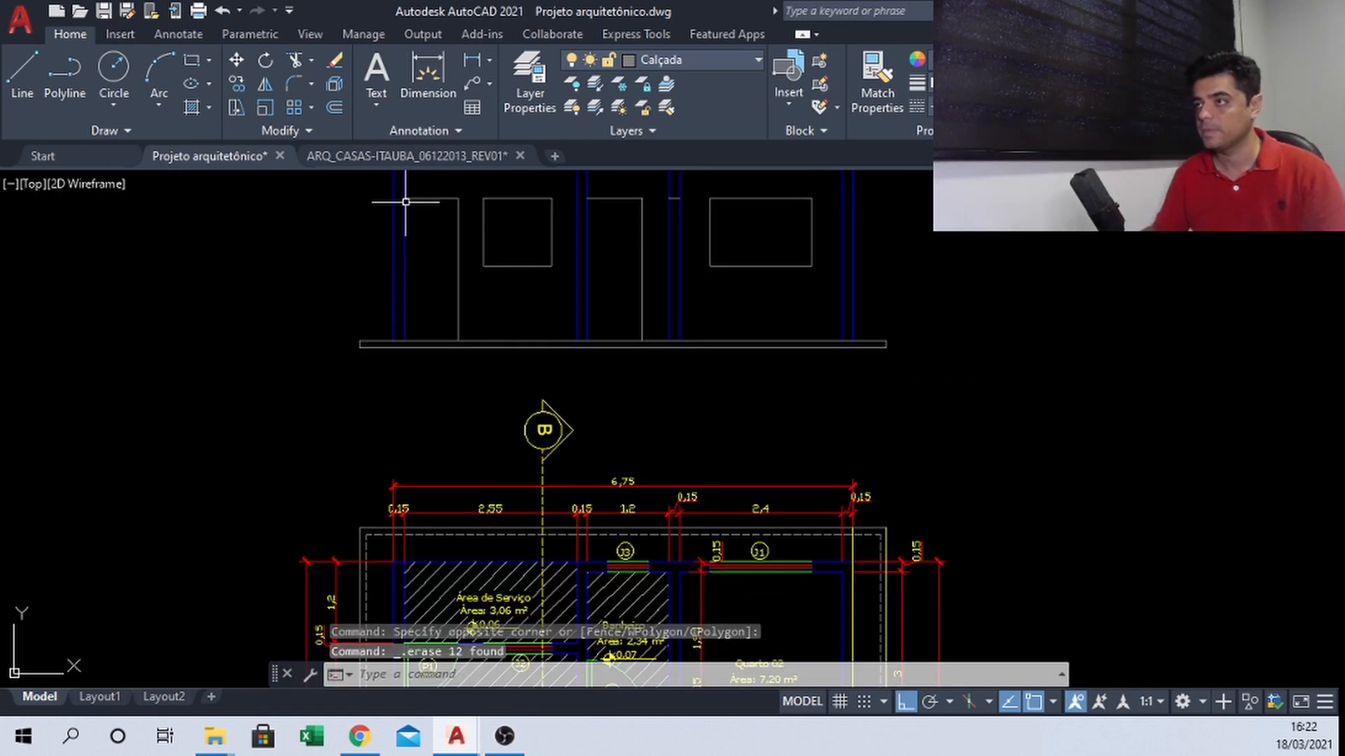
scroll(610, 298, "up", 2)
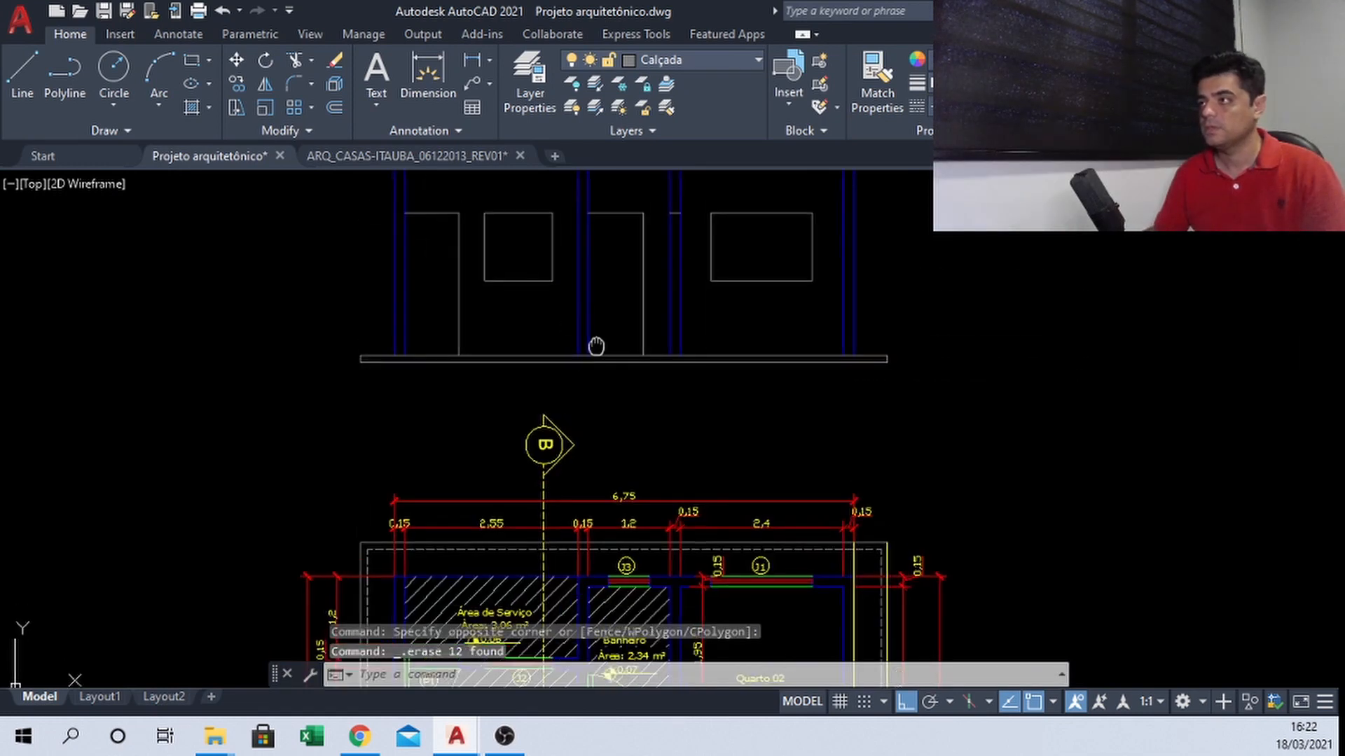
middle_click_drag(610, 298, 565, 274)
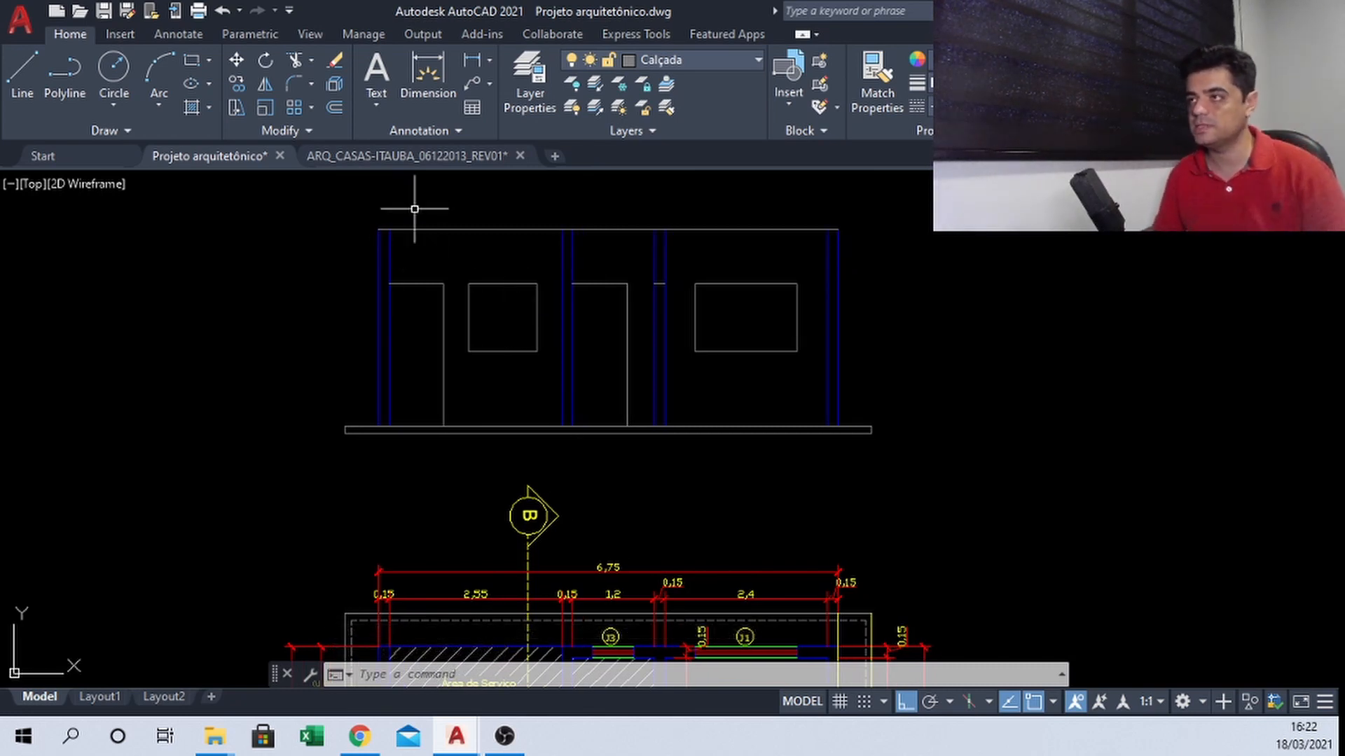
Switch to the ARQ_CASAS-ITAUBA reference drawing and examine how its section details the door frame and window
left_click(388, 157)
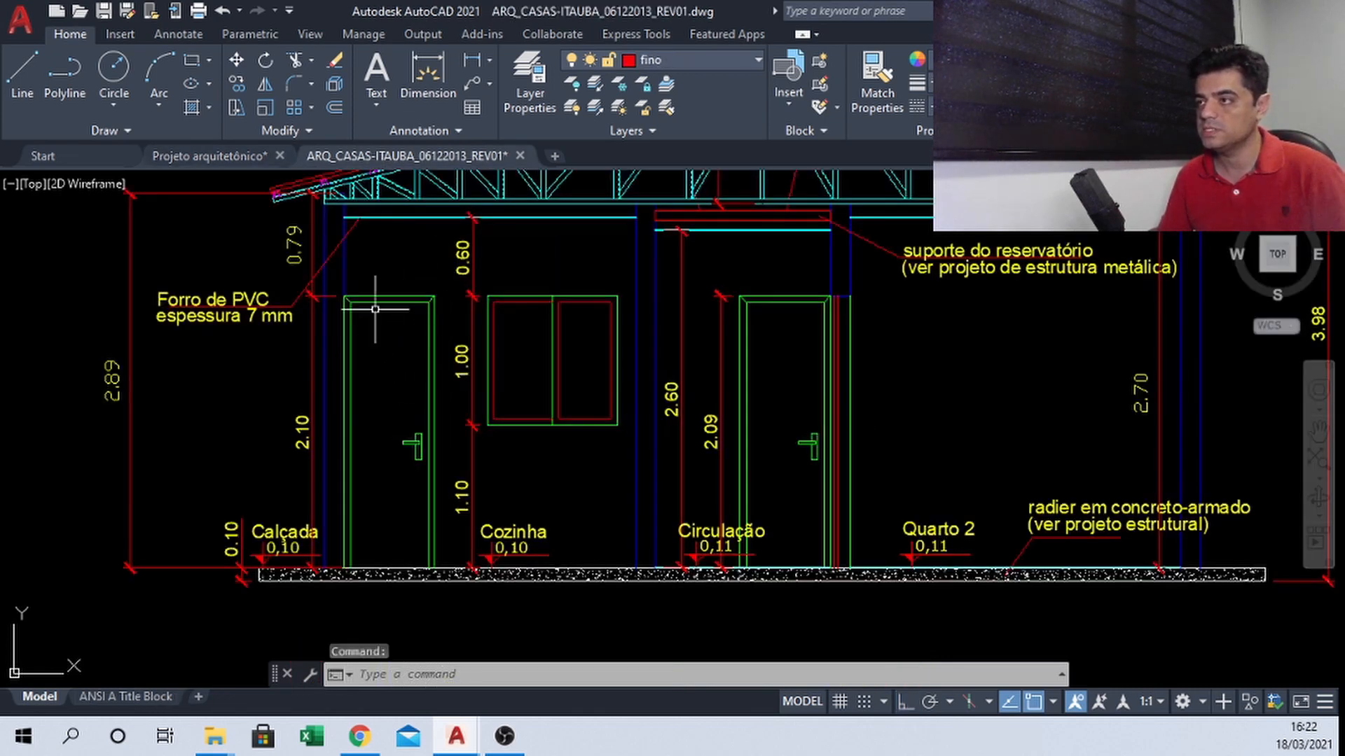
middle_click_drag(376, 309, 366, 300)
middle_click_drag(393, 370, 462, 411)
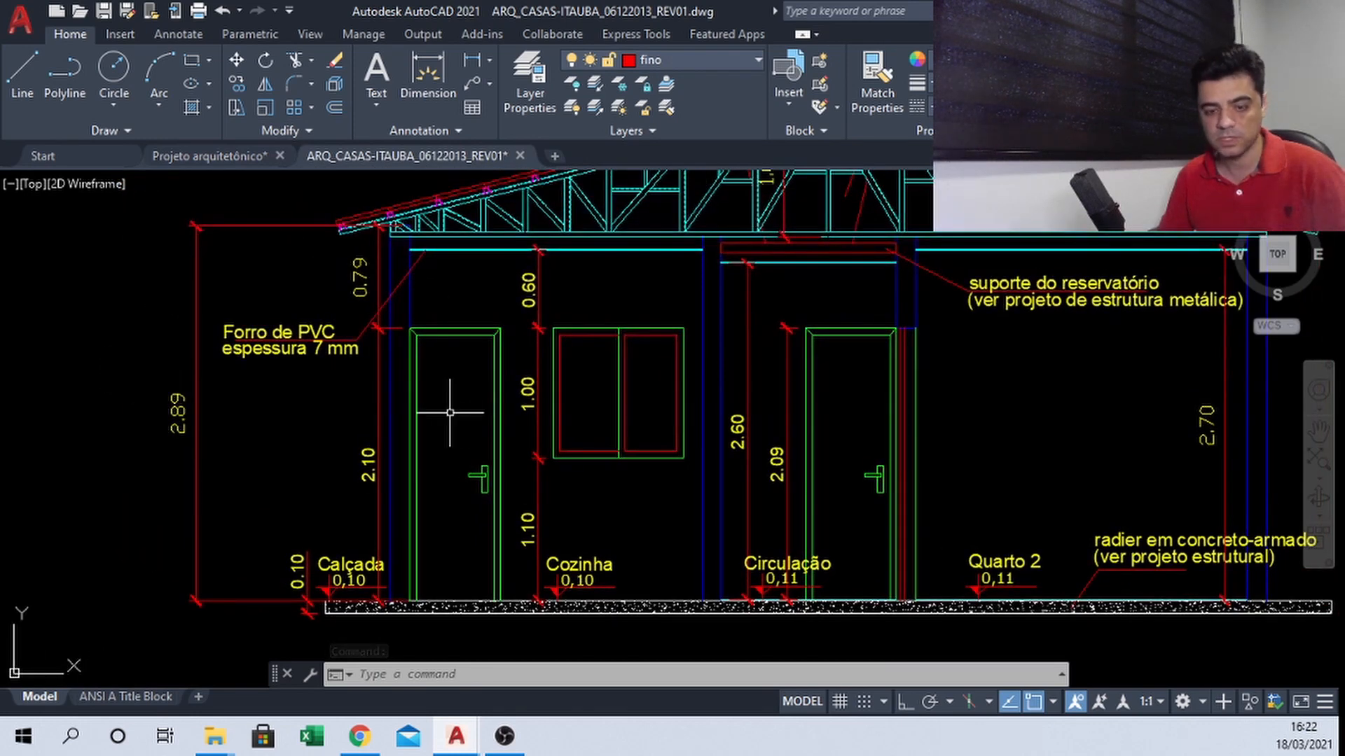
type("i")
key("Return")
scroll(480, 344, "up", 6)
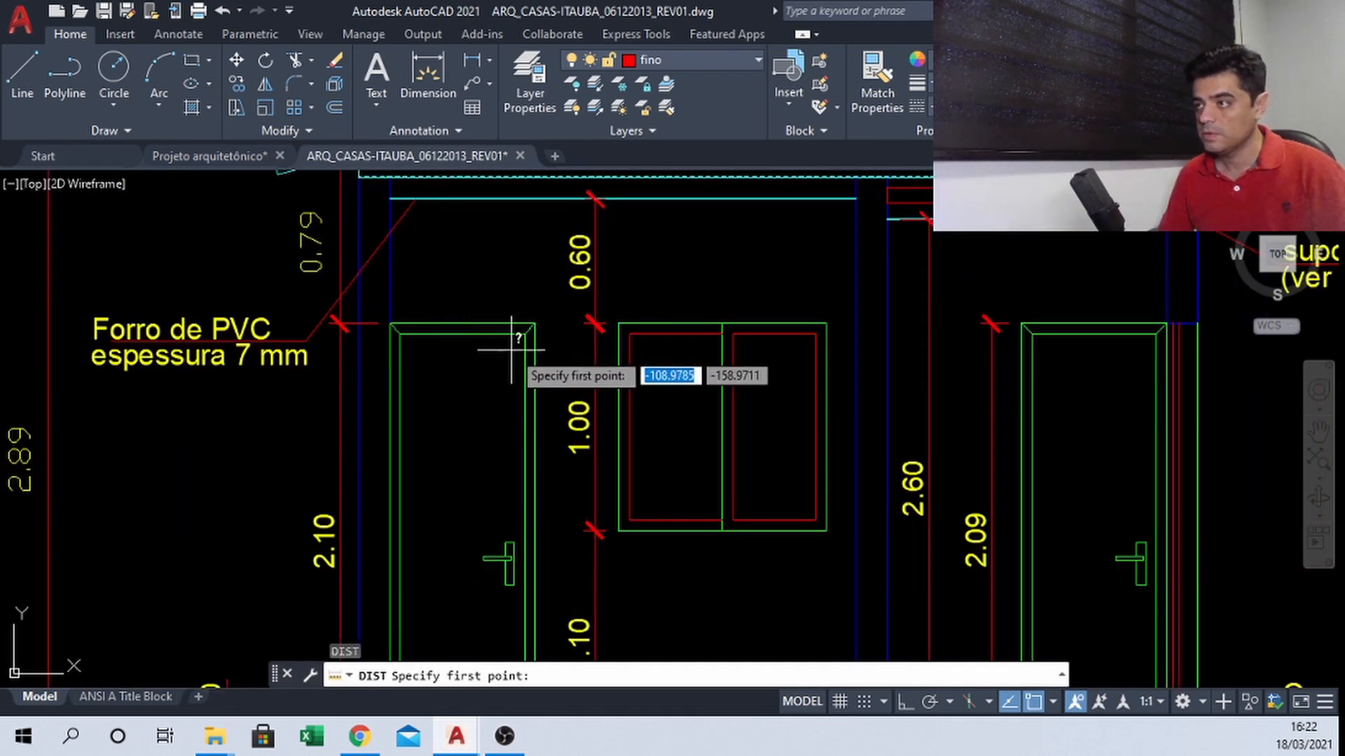
key("Escape")
scroll(353, 311, "down", 2)
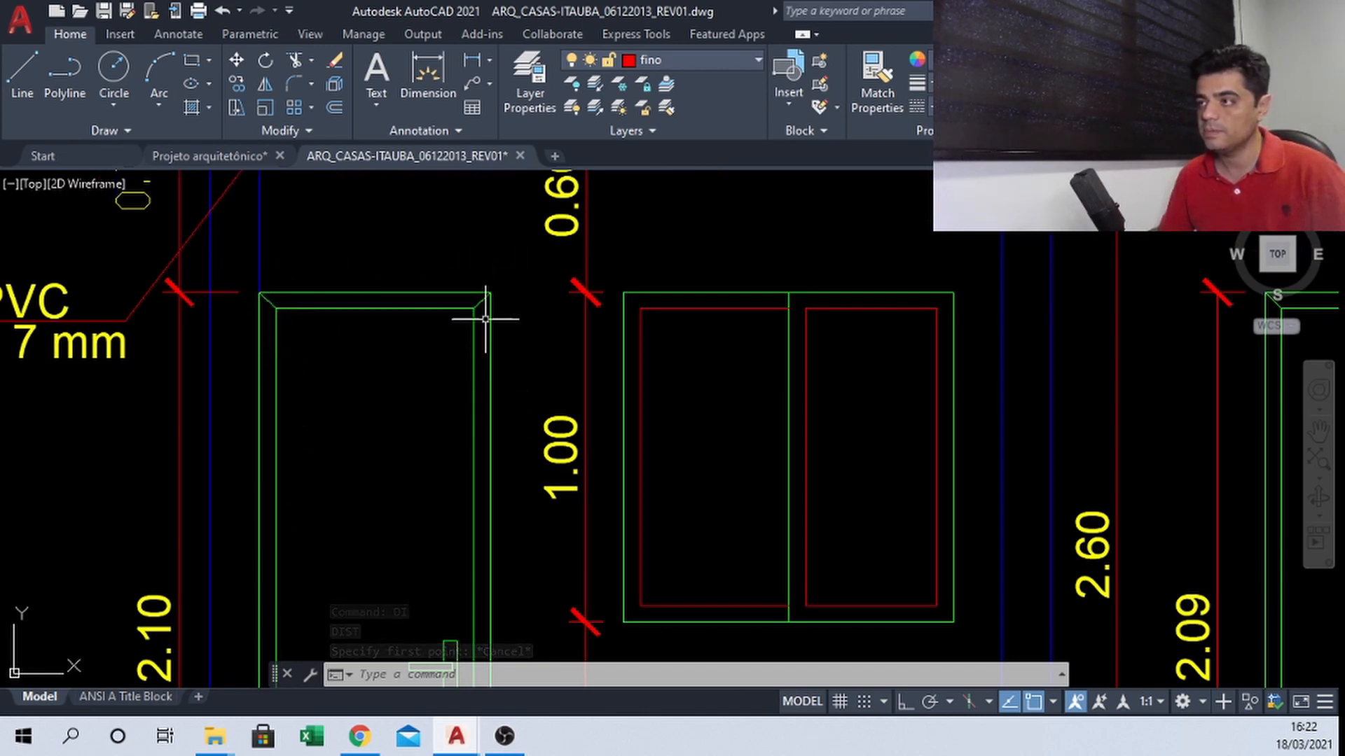
scroll(477, 348, "up", 3)
scroll(474, 350, "down", 5)
scroll(449, 302, "up", 2)
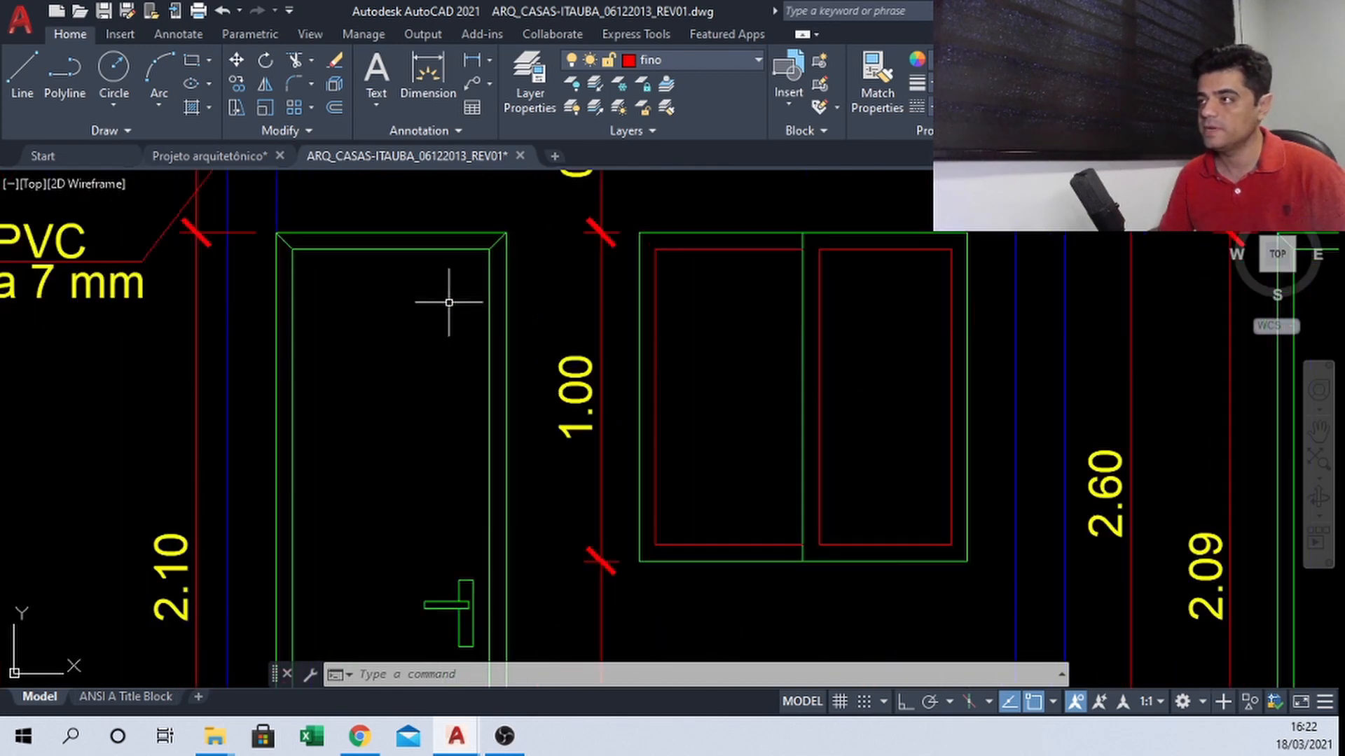
middle_click_drag(358, 279, 437, 295)
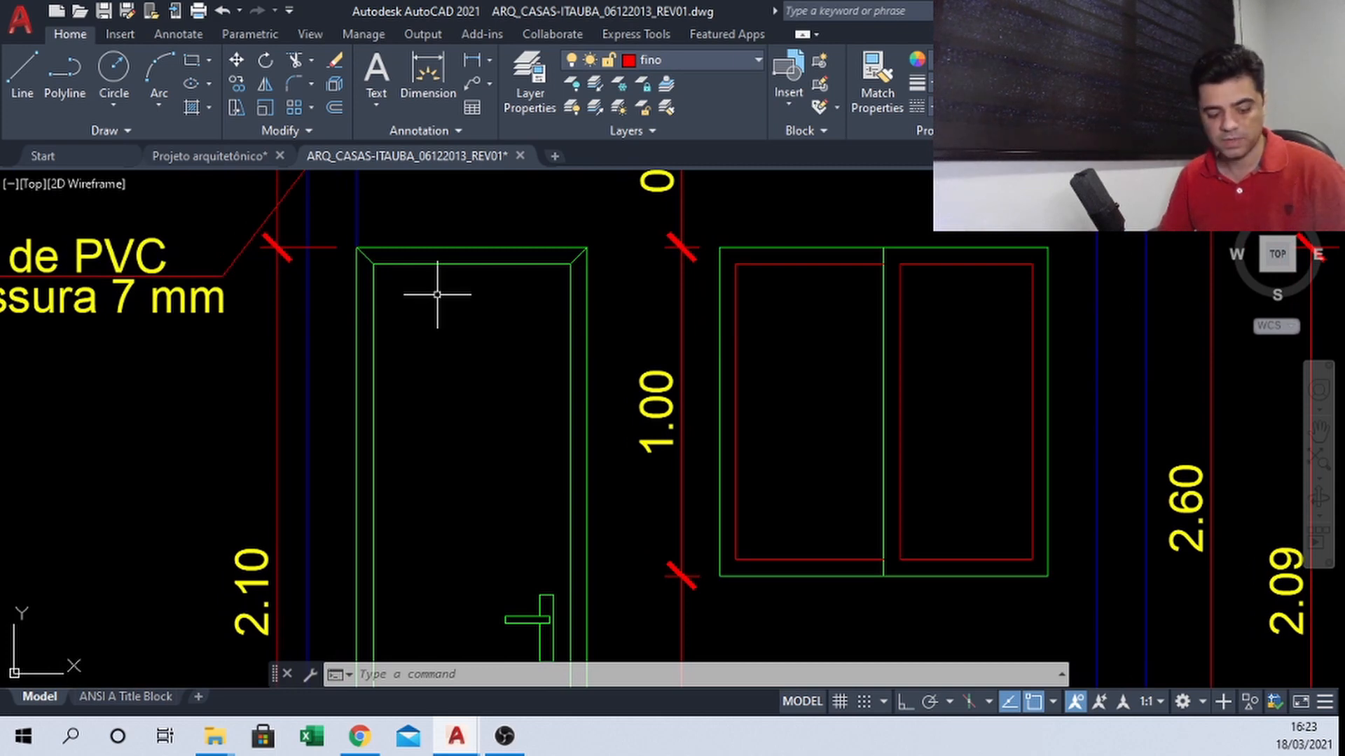
Measure the frame thickness at the reference door's upper corner and inspect its handle
type("di")
key("Return")
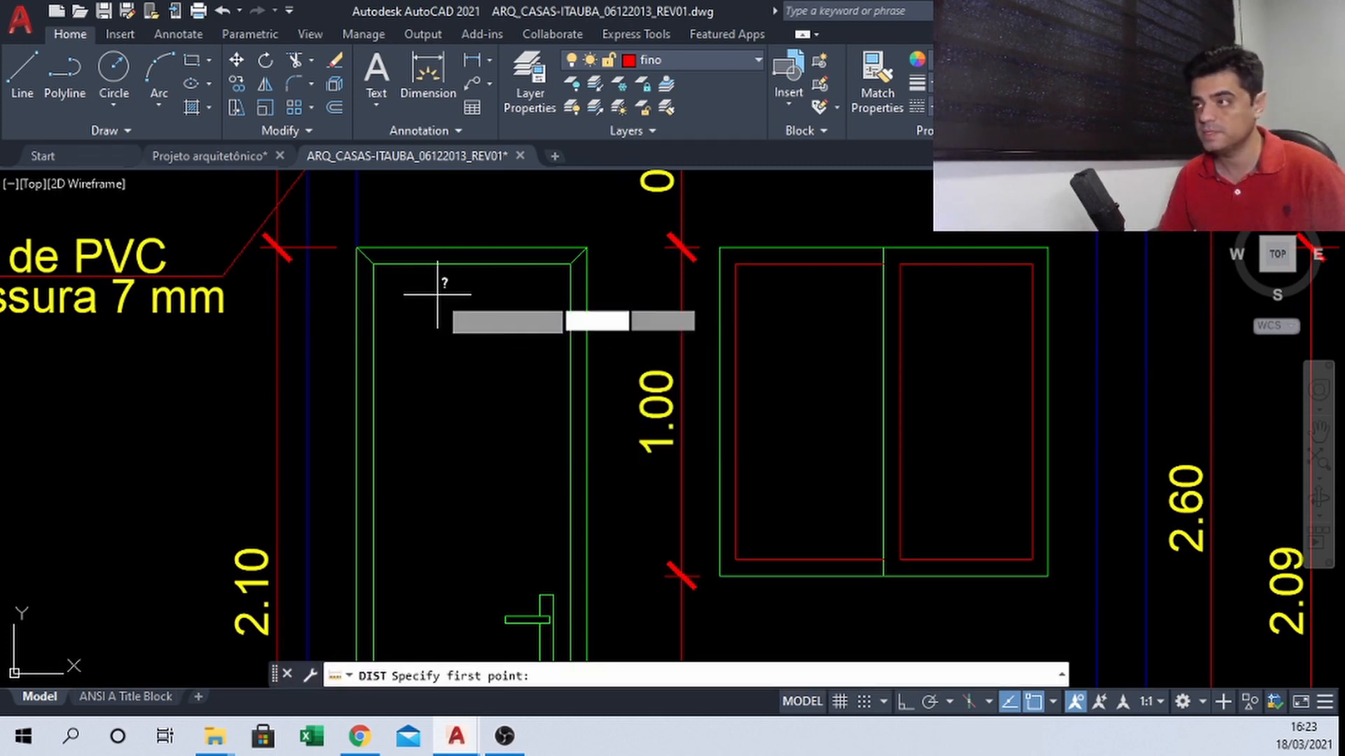
left_click(570, 264)
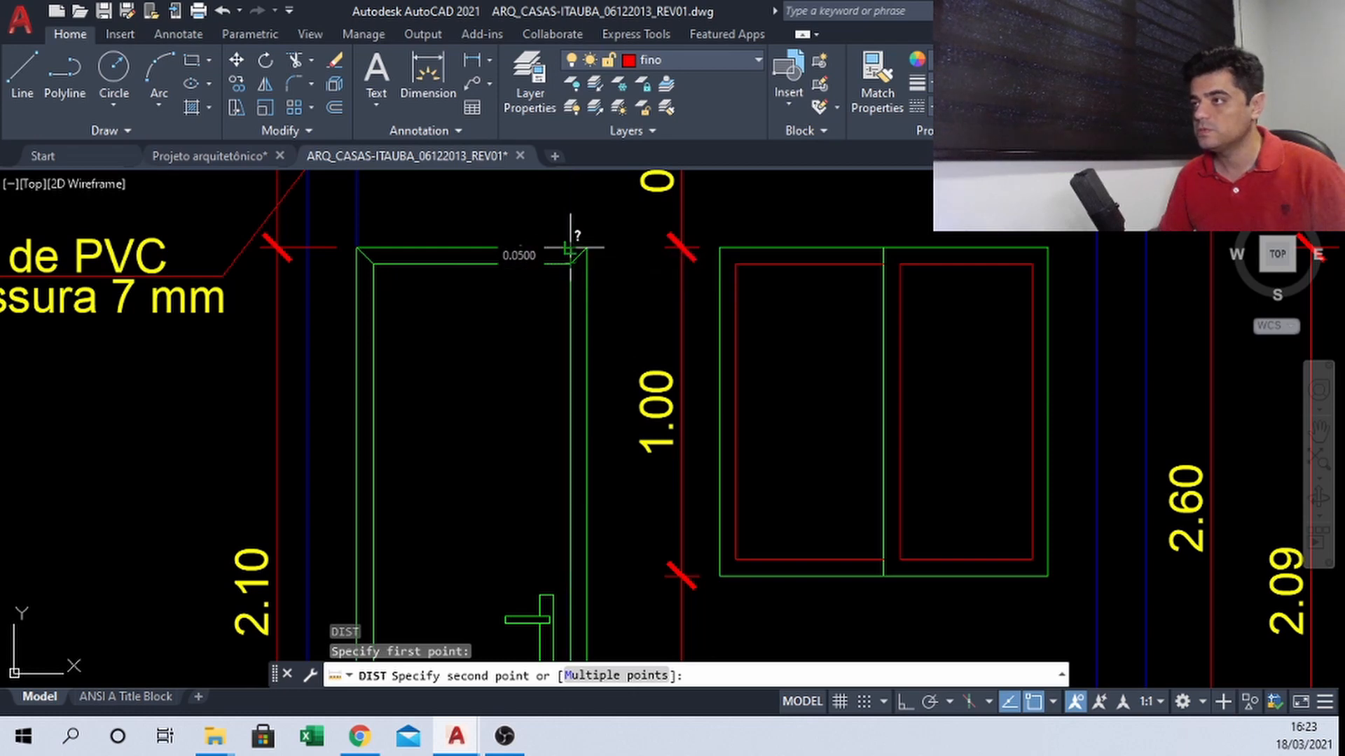
key("Escape")
scroll(556, 294, "down", 2)
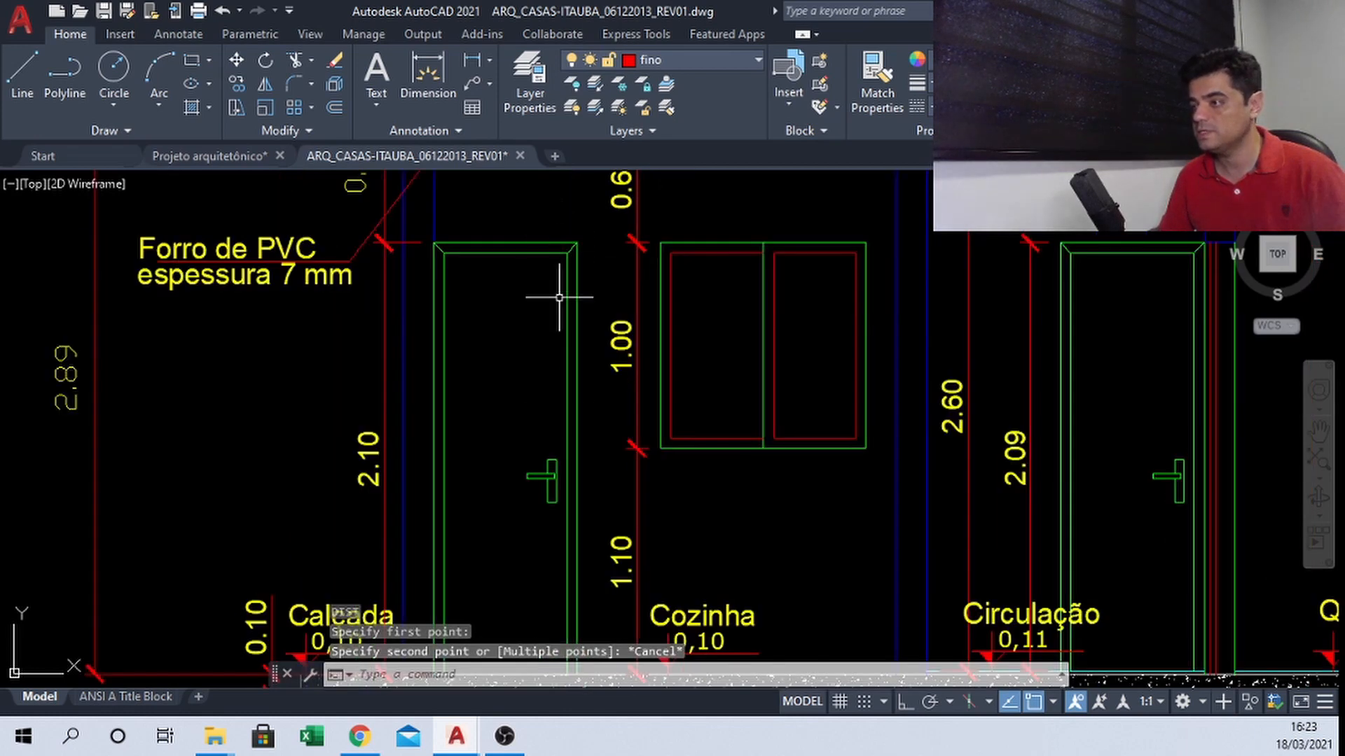
scroll(542, 505, "up", 5)
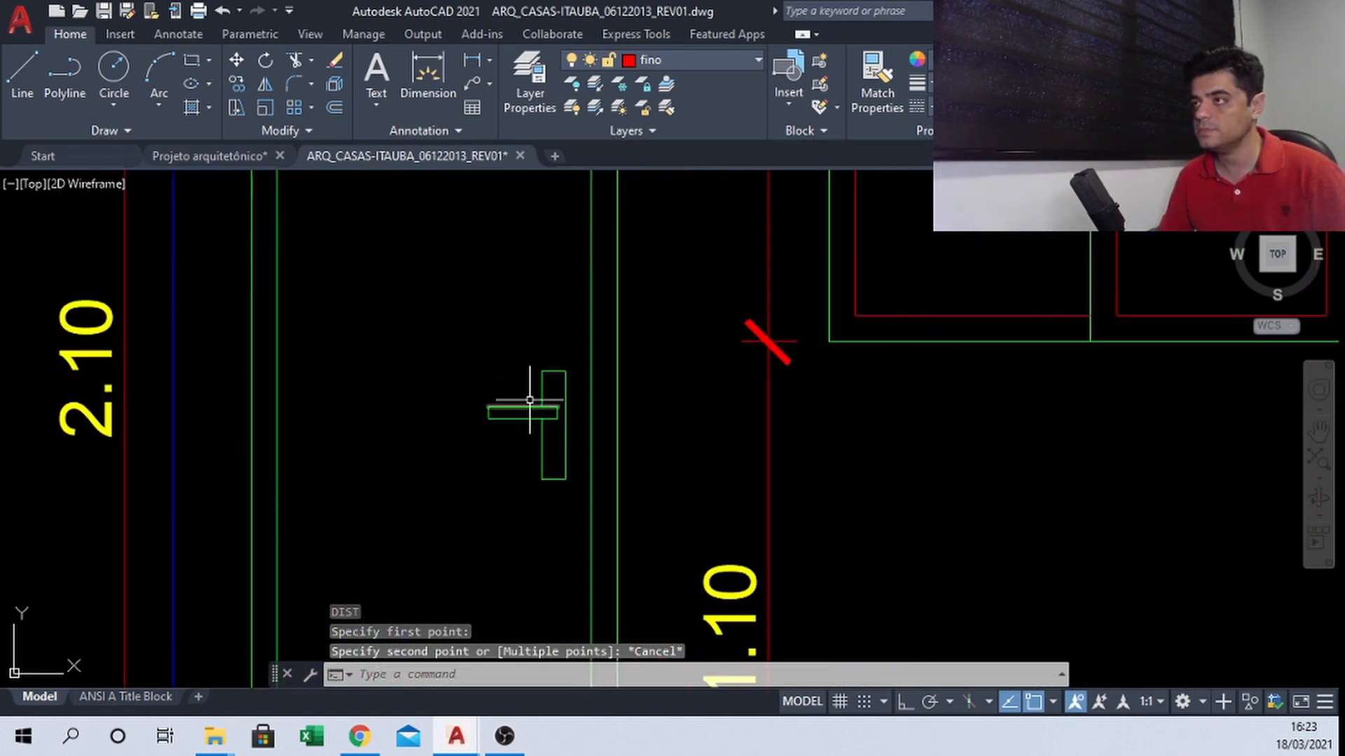
Return to the Projeto arquitetônico drawing and offset the leftmost door's head line 0.05 downward
left_click(204, 153)
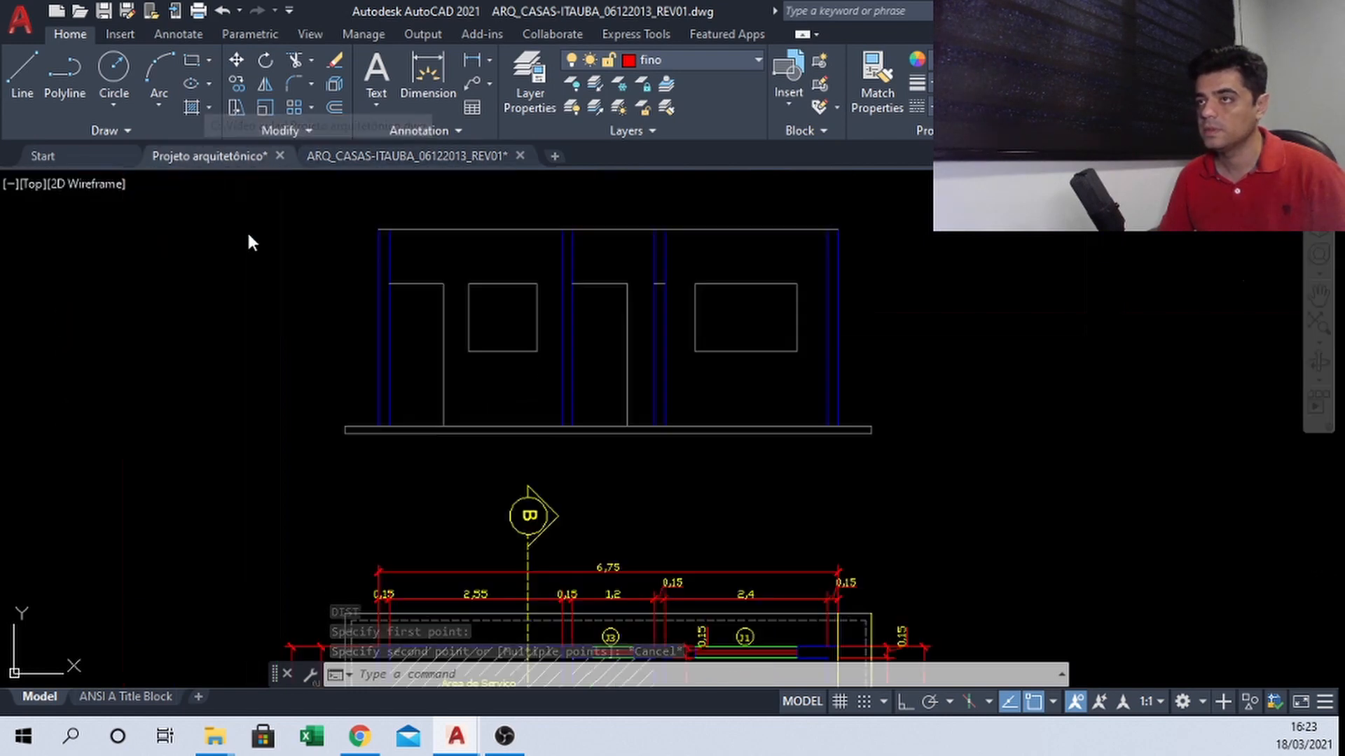
scroll(490, 371, "up", 4)
scroll(461, 375, "down", 2)
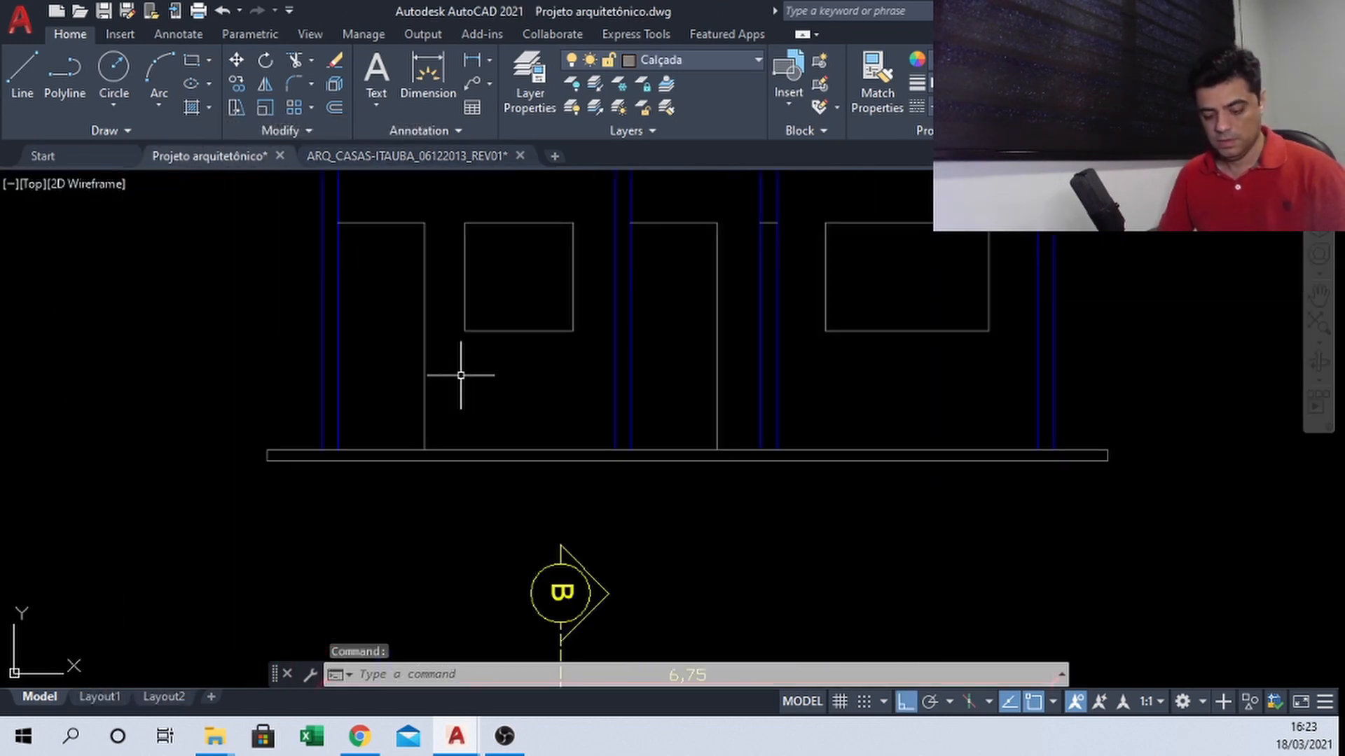
type("o")
key("Return")
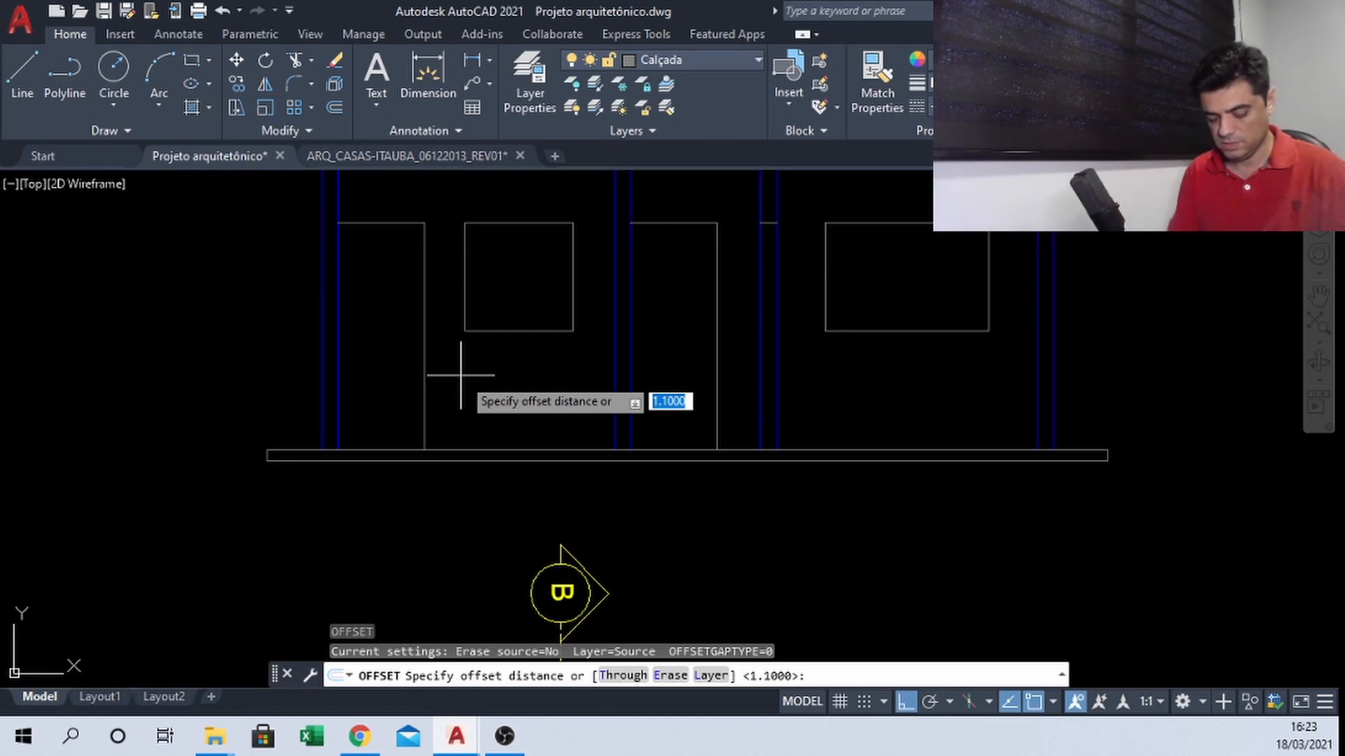
type(".05")
key("Return")
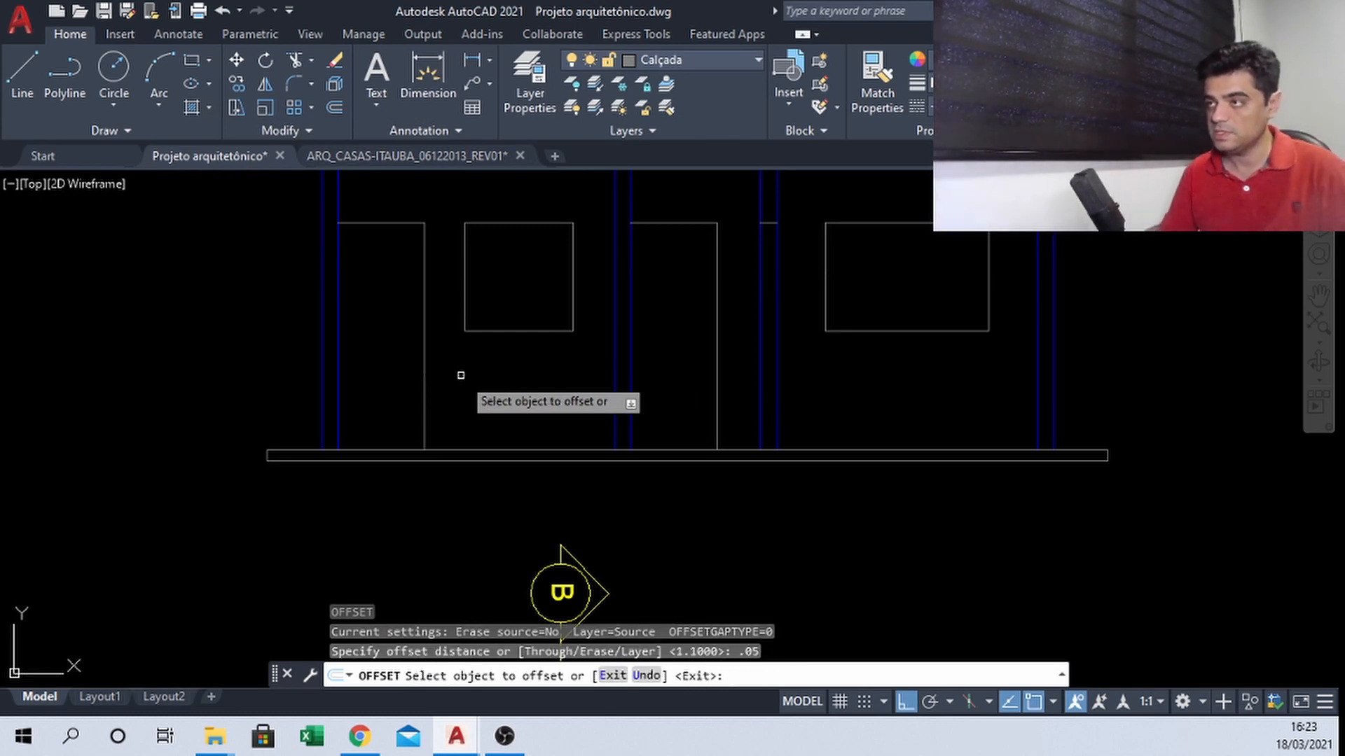
left_click(375, 225)
left_click(375, 248)
Offset the leftmost door's side line and the adjoining wall line 0.05 into the opening
scroll(414, 277, "up", 2)
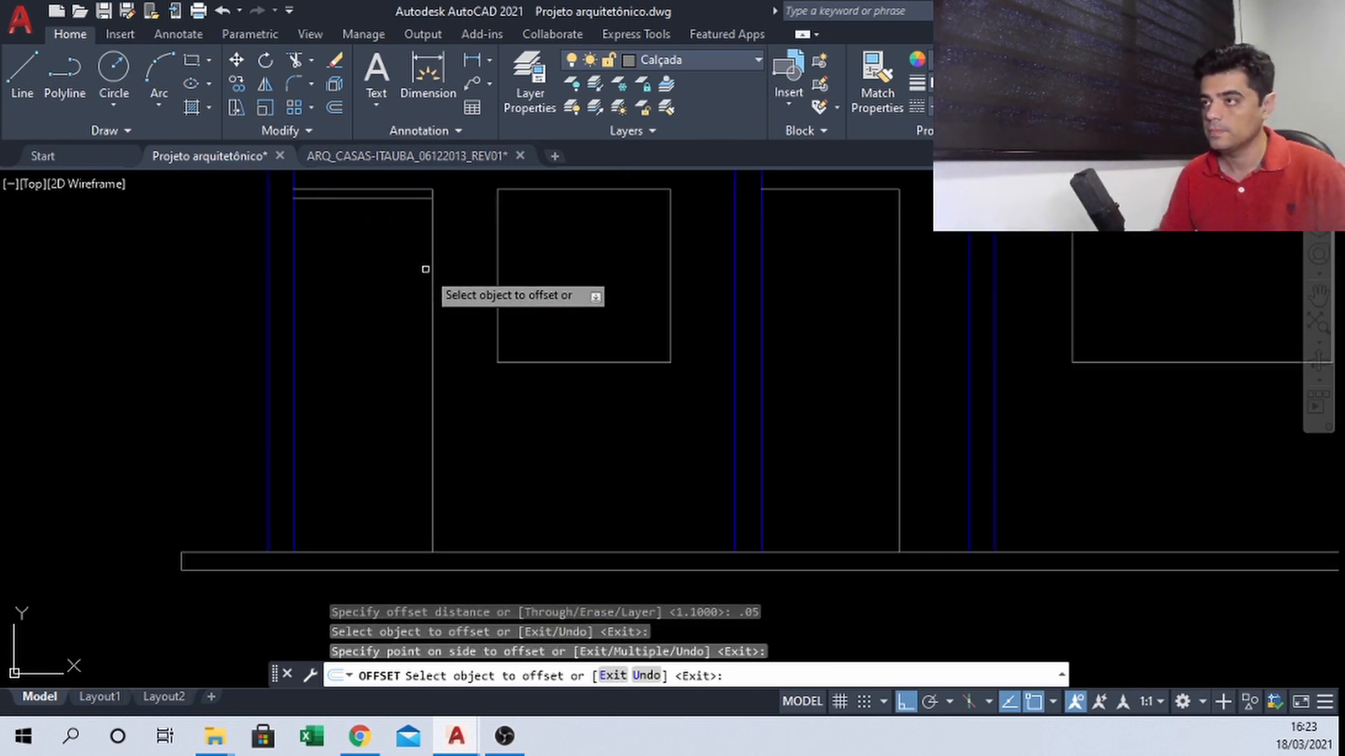
left_click(427, 268)
left_click(351, 275)
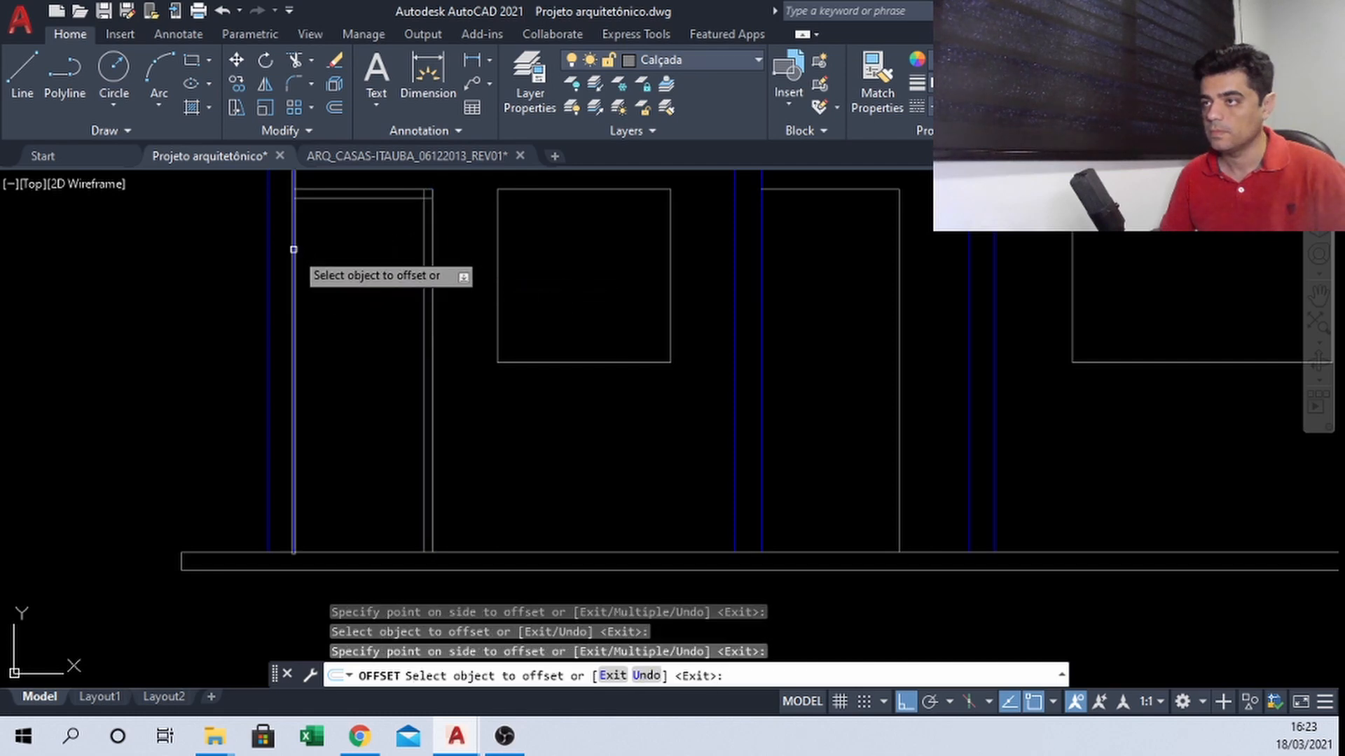
left_click(294, 272)
left_click(347, 258)
key("Escape")
middle_click_drag(346, 257, 406, 357)
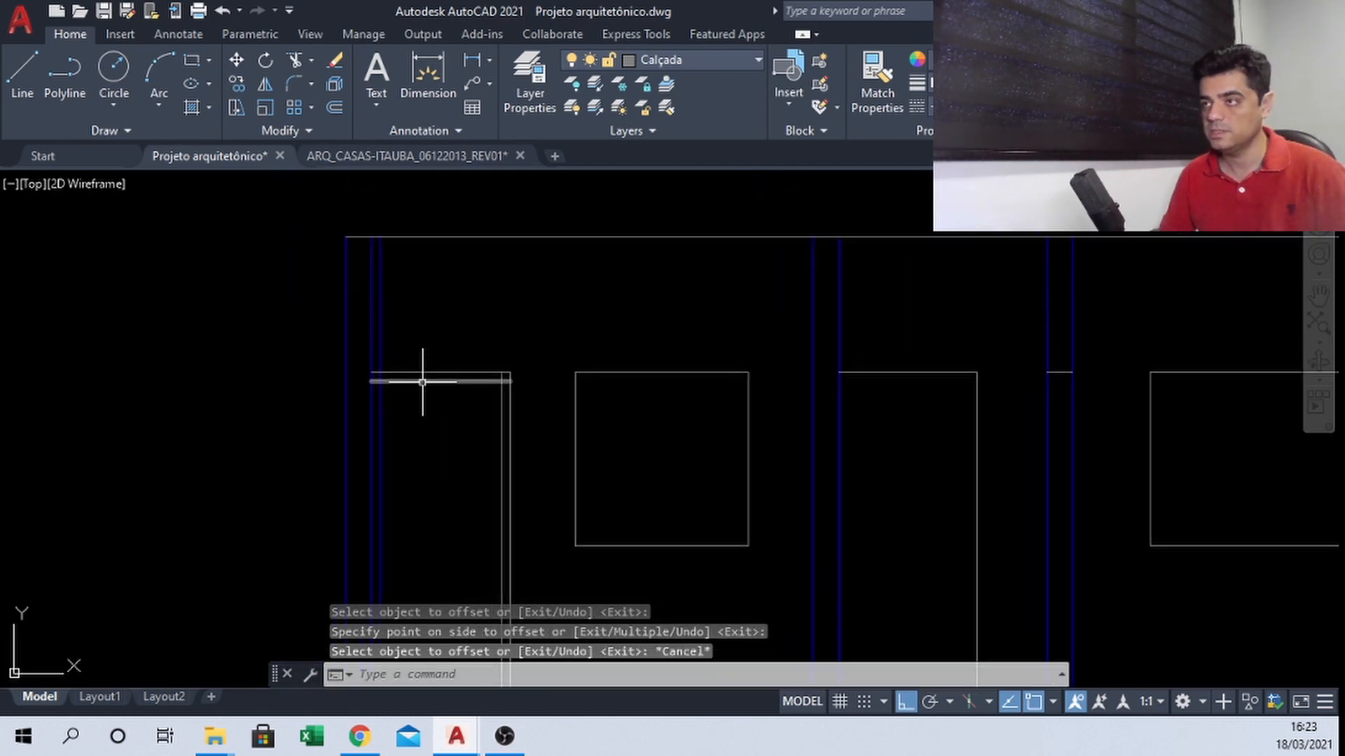
Trim the offset wall line above the leftmost door's head
type("tr")
key("Return")
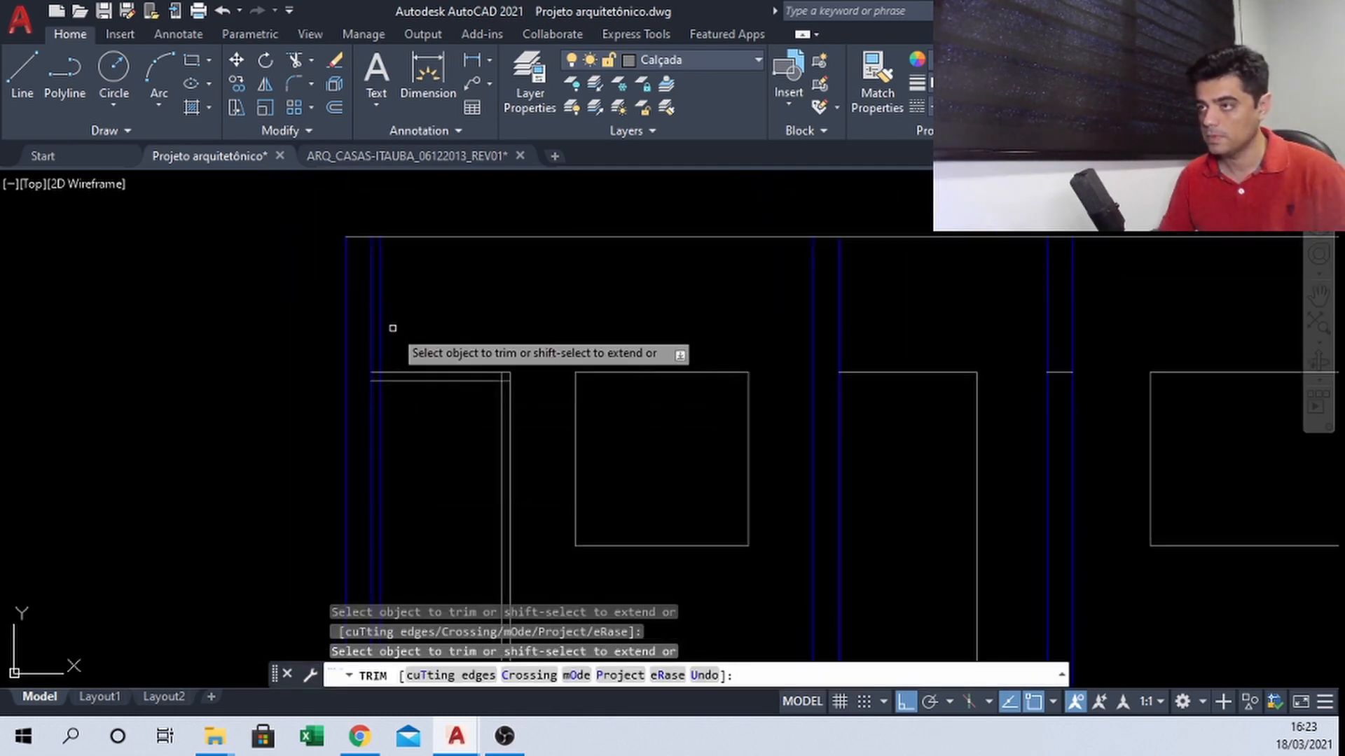
left_click(382, 307)
scroll(381, 357, "up", 4)
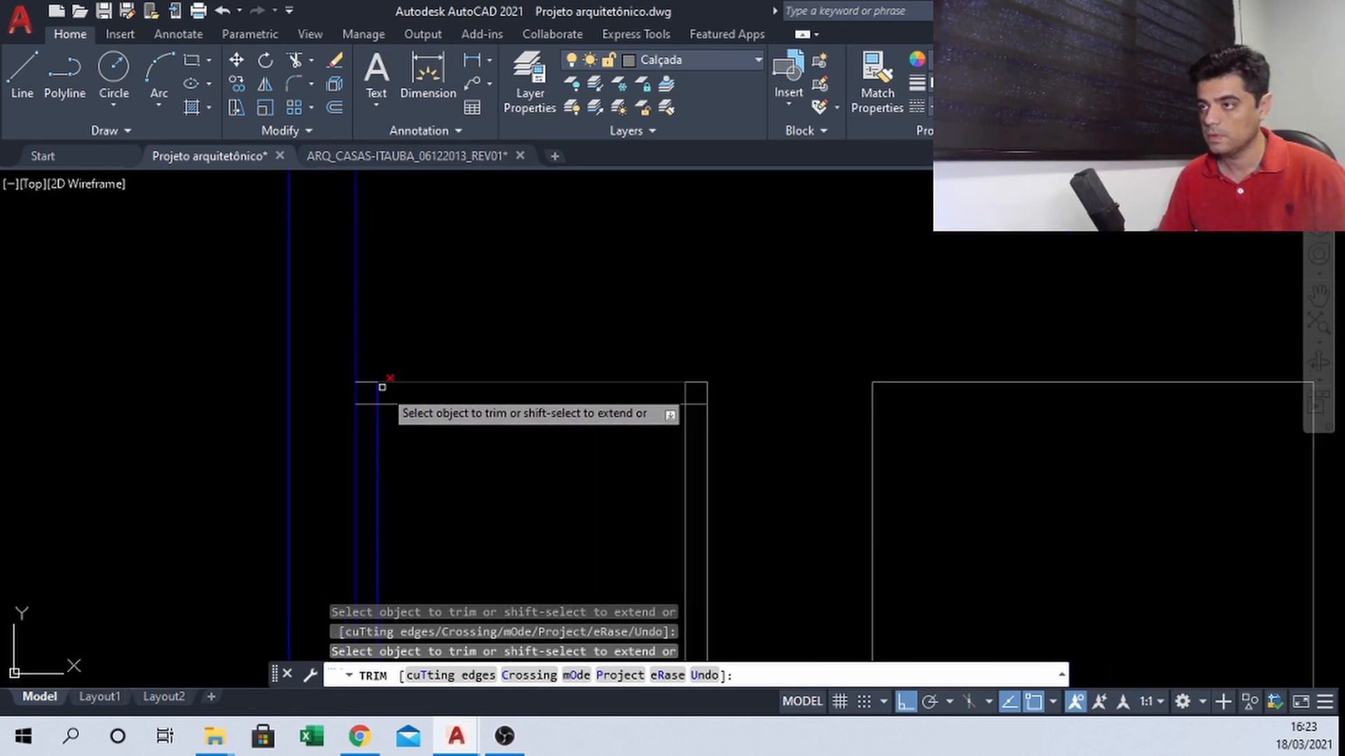
scroll(393, 358, "down", 2)
scroll(423, 495, "down", 4)
scroll(423, 496, "up", 2)
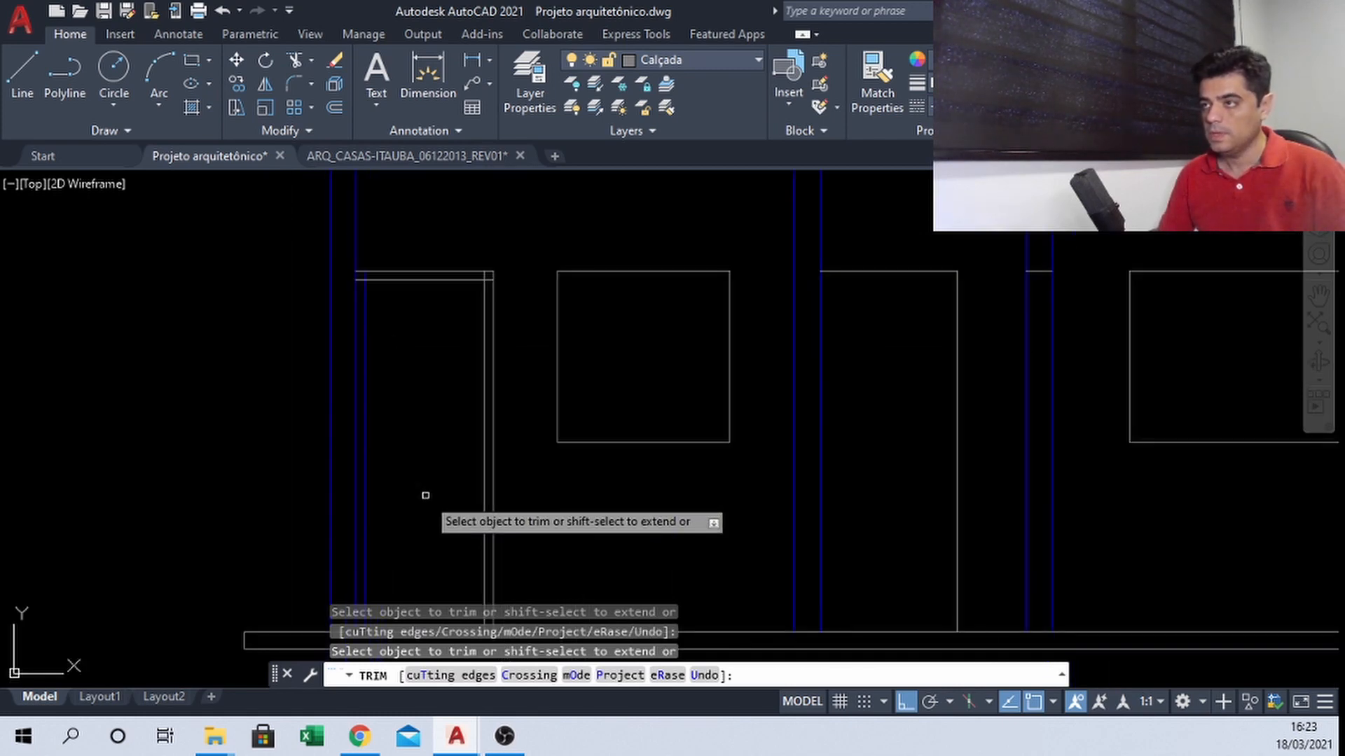
key("Escape")
Assign the leftmost door's frame lines to the Esquadrias 02 layer
left_click(537, 229)
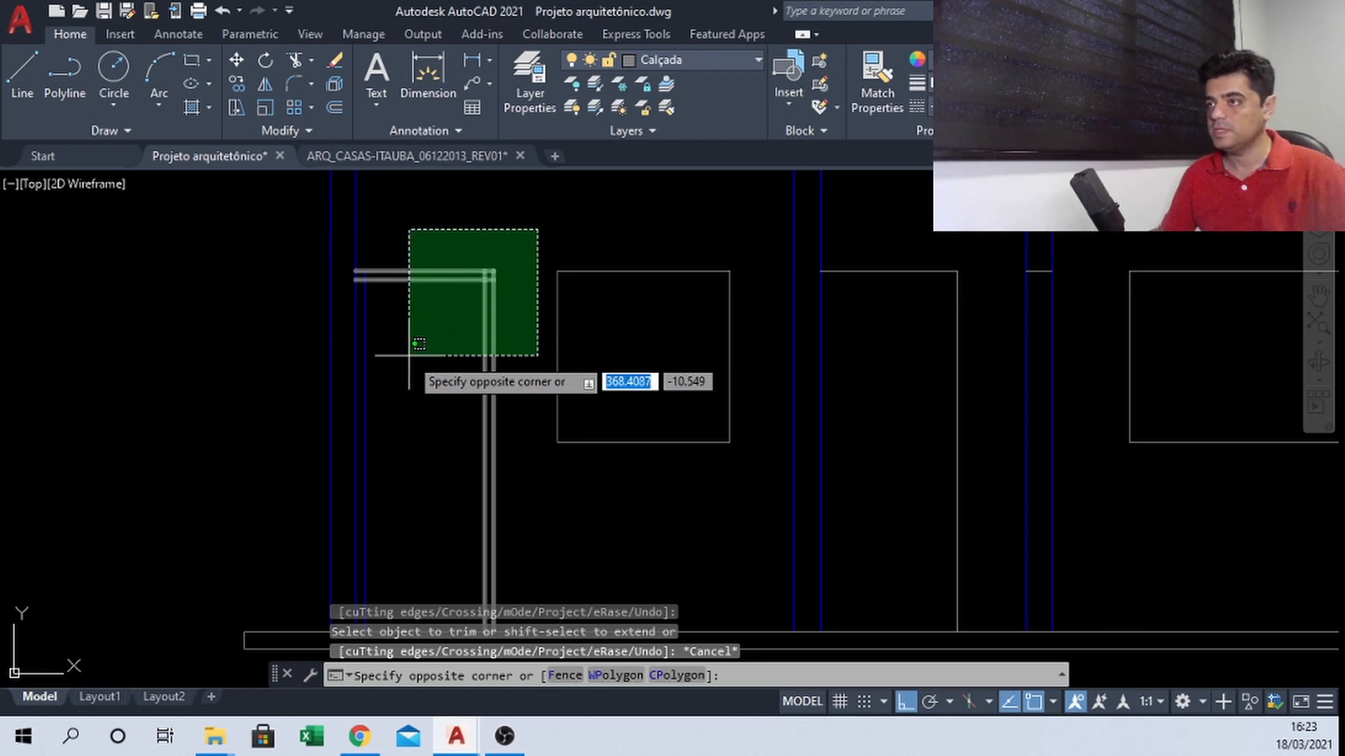
left_click(373, 354)
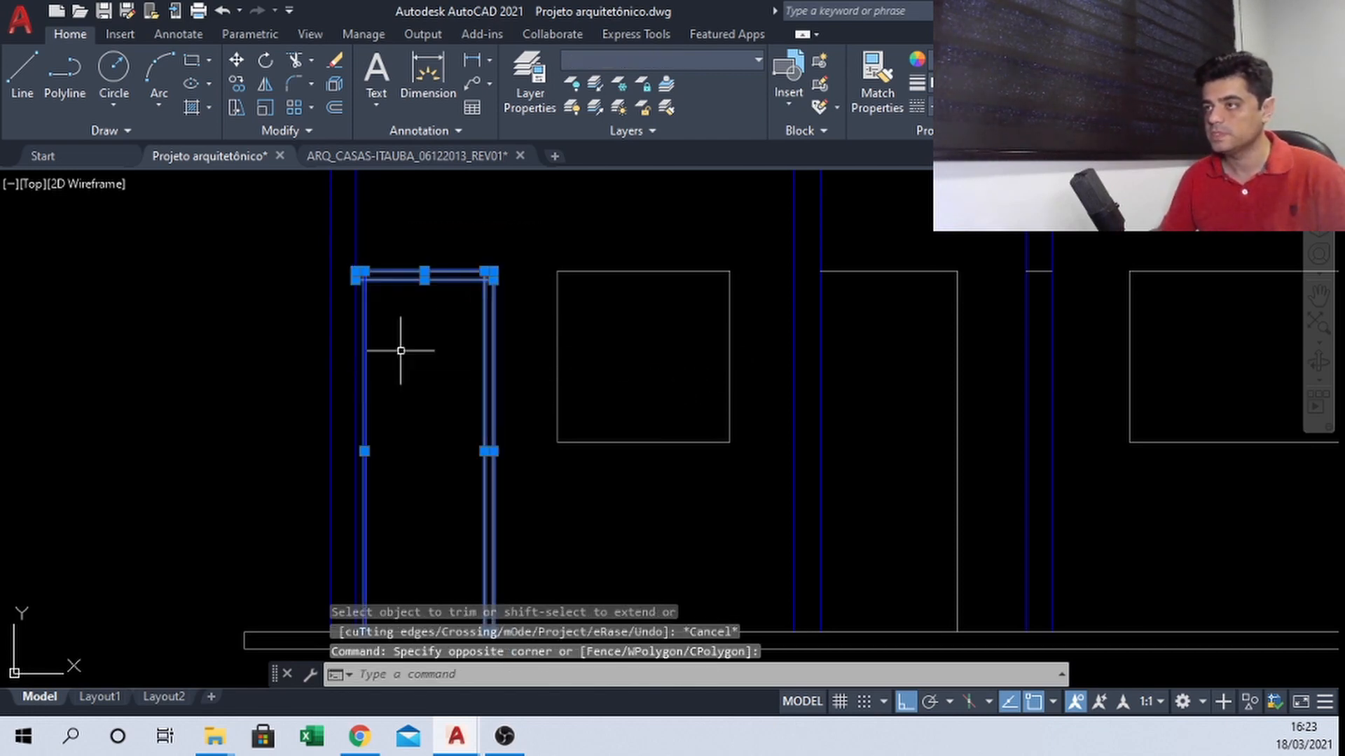
left_click(709, 56)
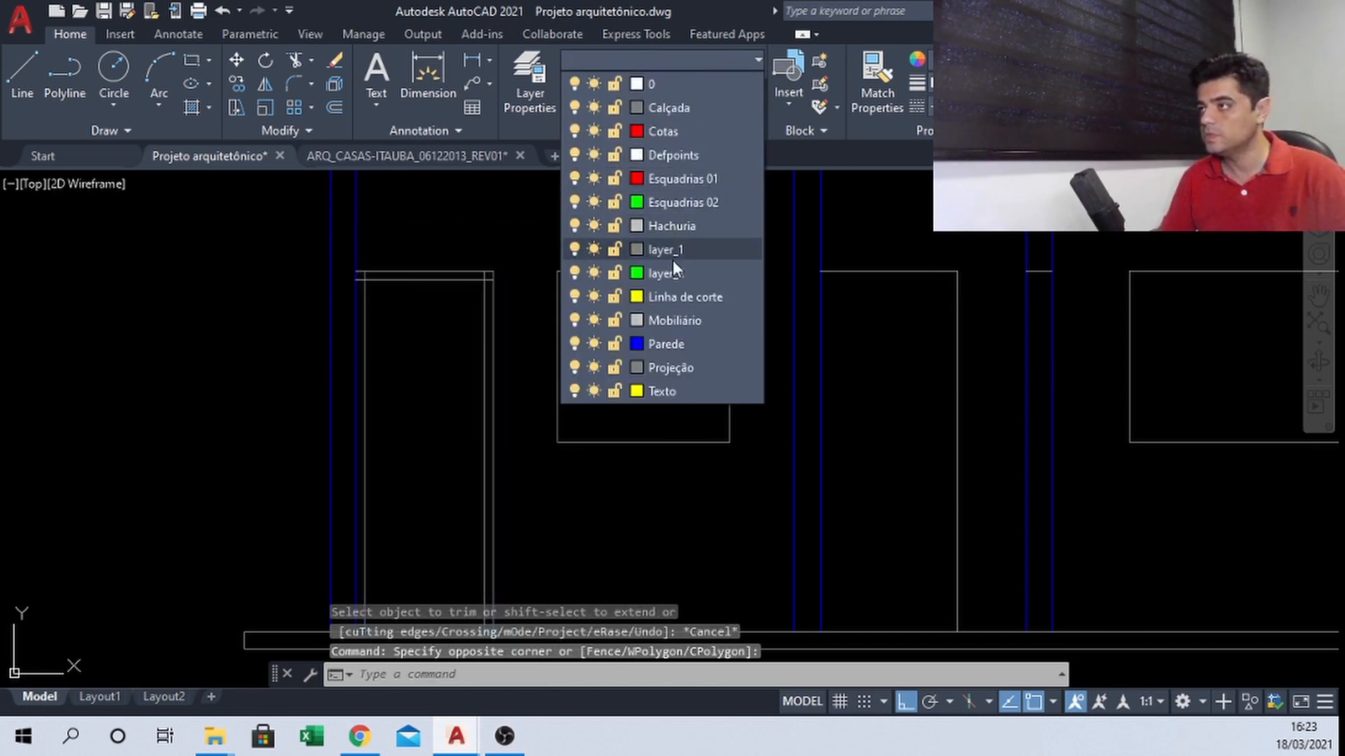
left_click(679, 201)
key("Escape")
scroll(507, 290, "up", 2)
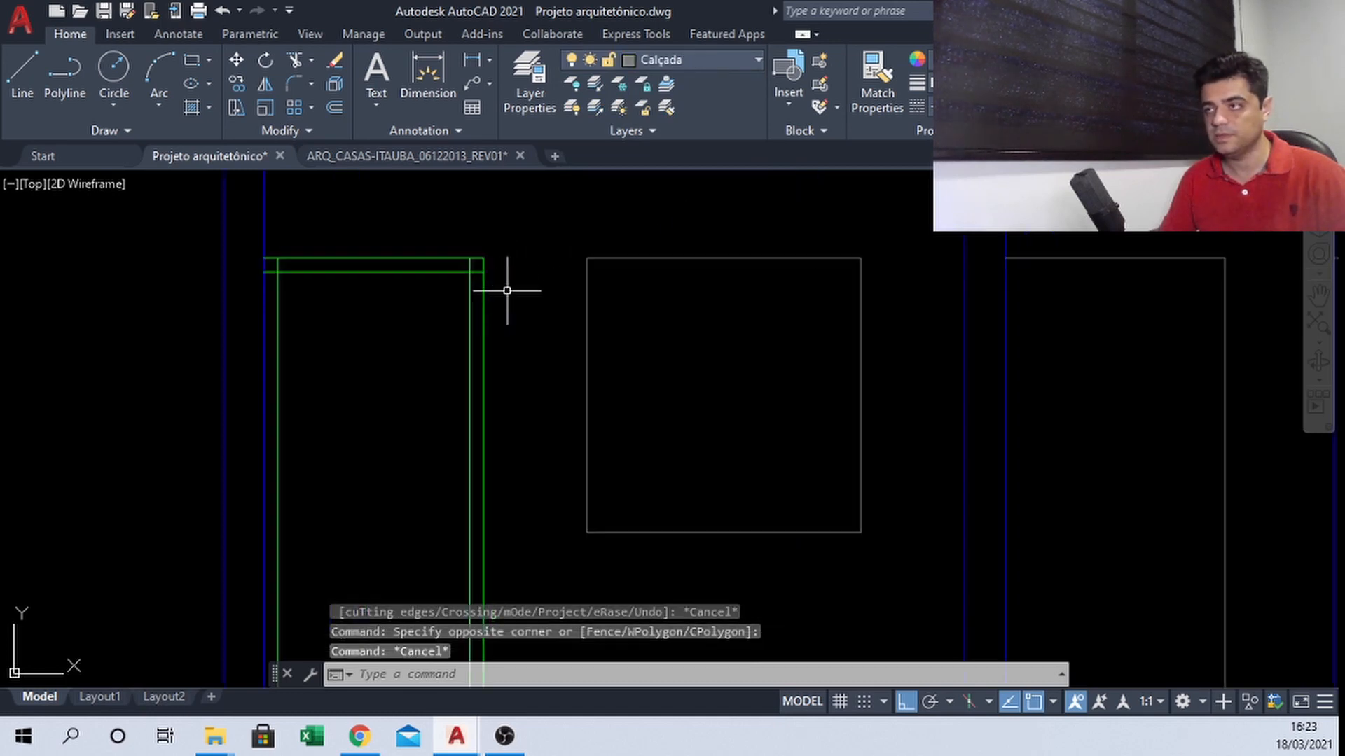
scroll(626, 334, "up", 2)
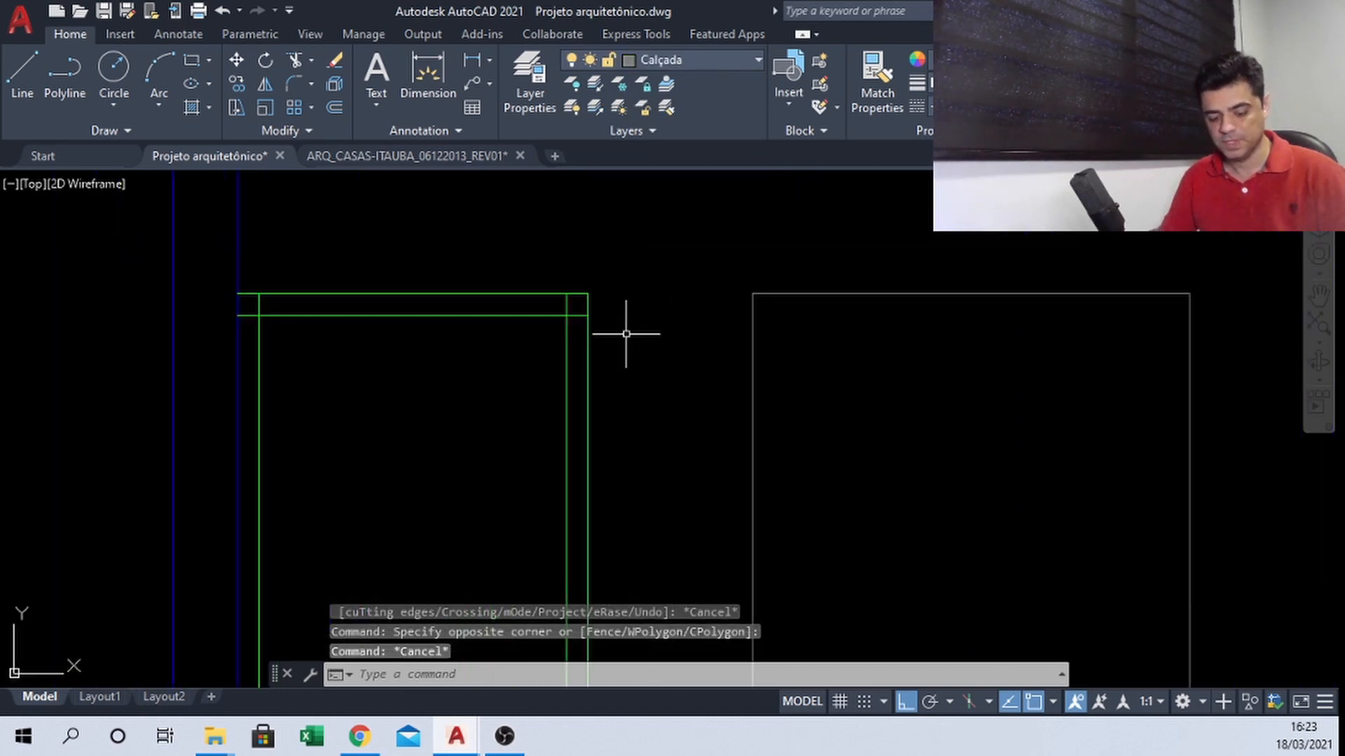
Check the reference door's frame corners and draw the matching diagonal mitre line across the leftmost door's upper-right frame corner
left_click(384, 159)
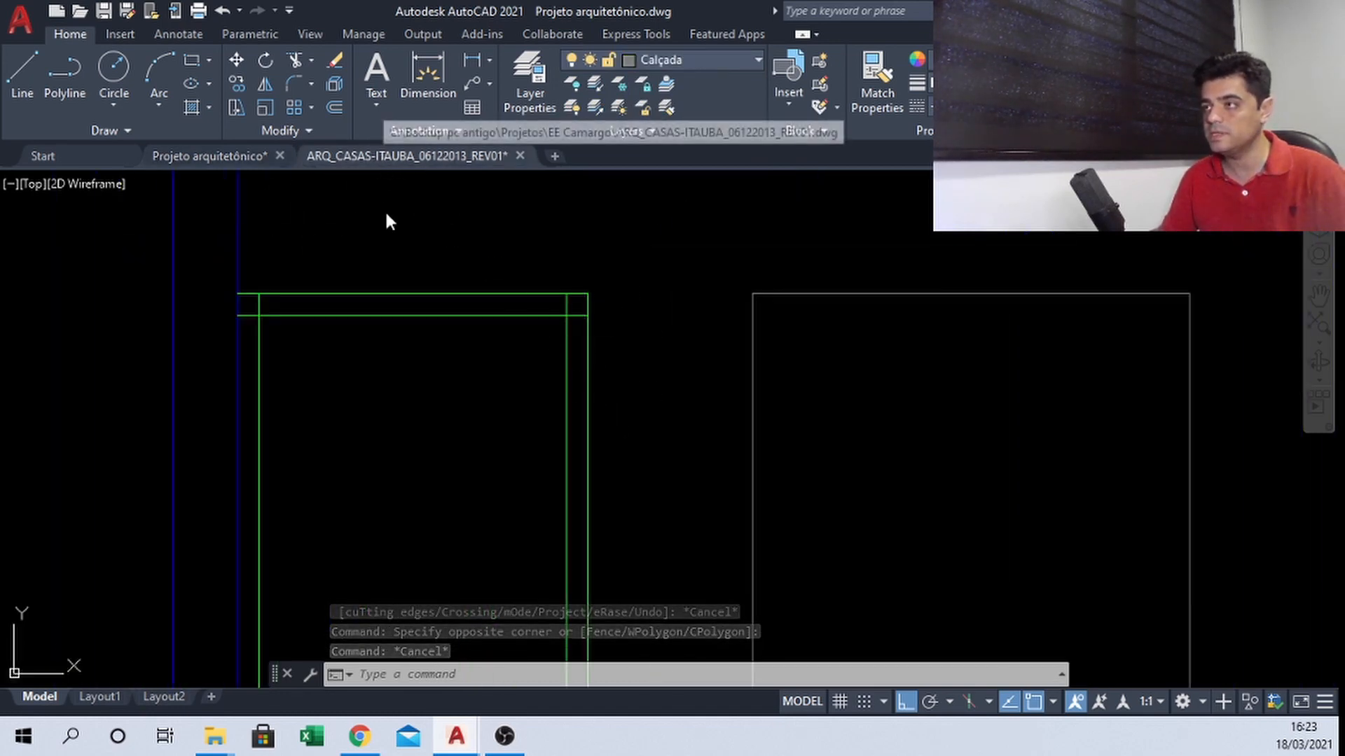
scroll(568, 238, "up", 2)
middle_click_drag(560, 222, 591, 597)
scroll(593, 511, "down", 6)
scroll(621, 388, "up", 8)
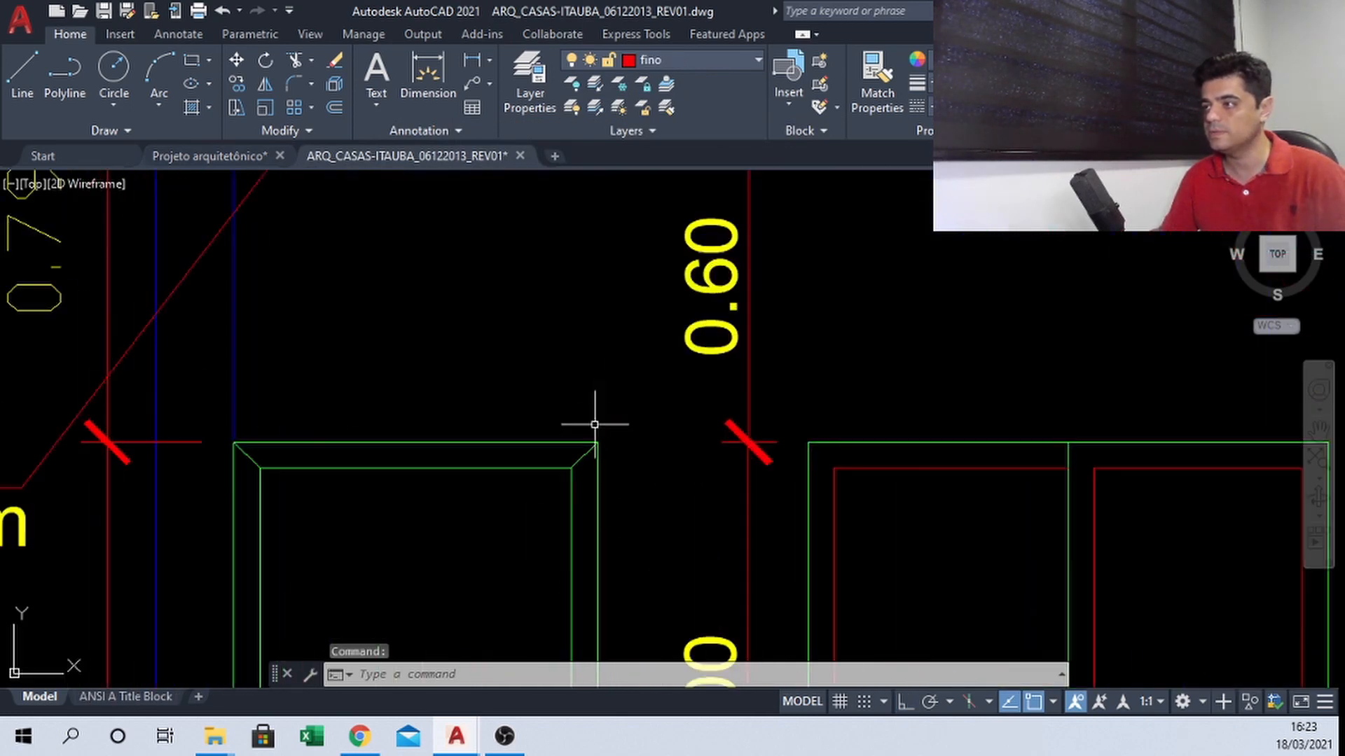
left_click(203, 155)
scroll(604, 308, "up", 2)
type("l")
key("Return")
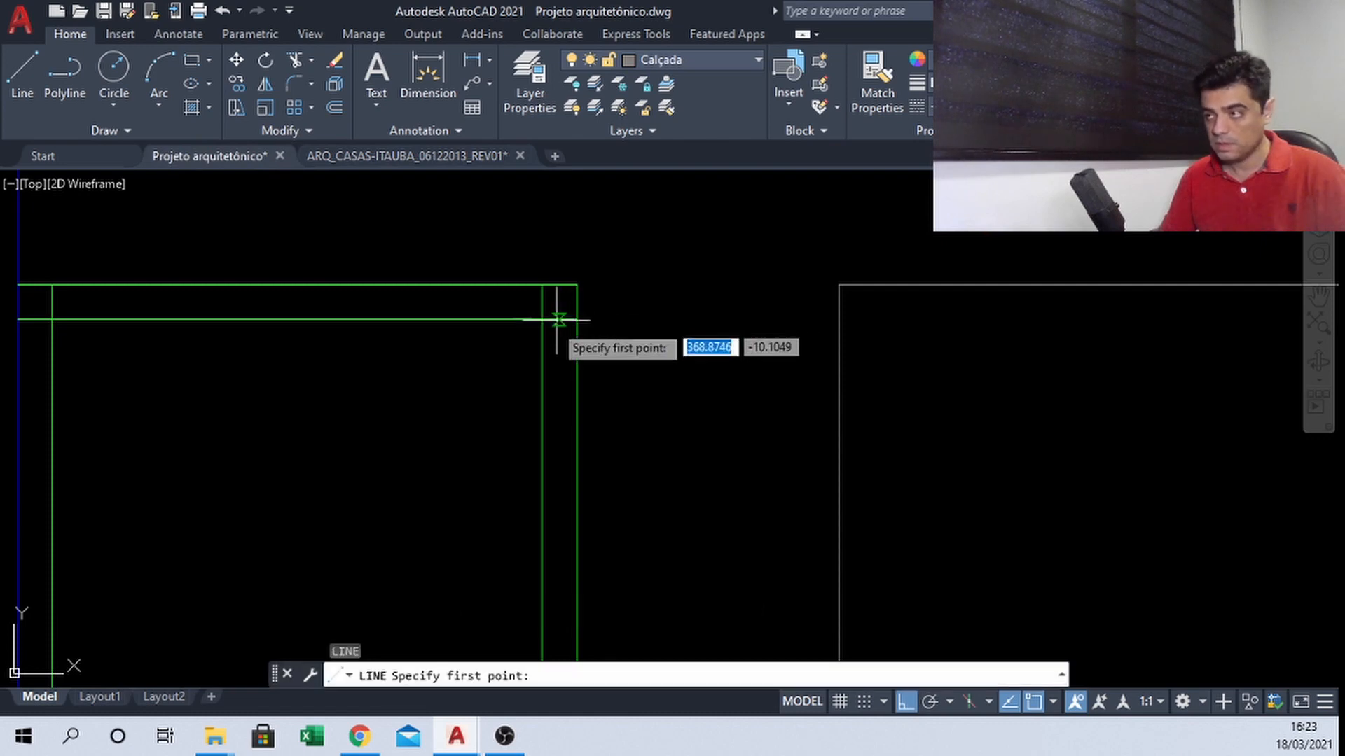
left_click(542, 319)
left_click(581, 292)
key("Escape")
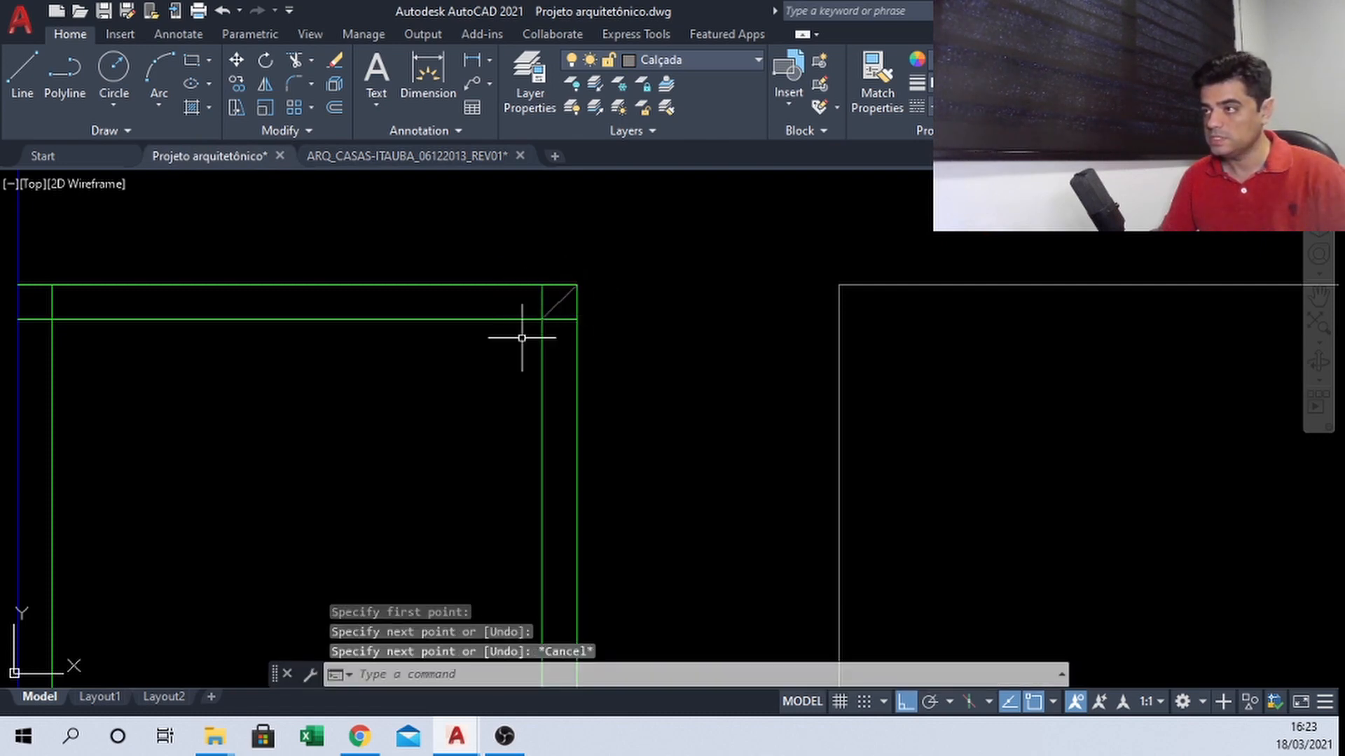
Draw the diagonal mitre line across the leftmost door's upper-left frame corner
middle_click_drag(440, 360, 658, 365)
key("Return")
left_click(270, 326)
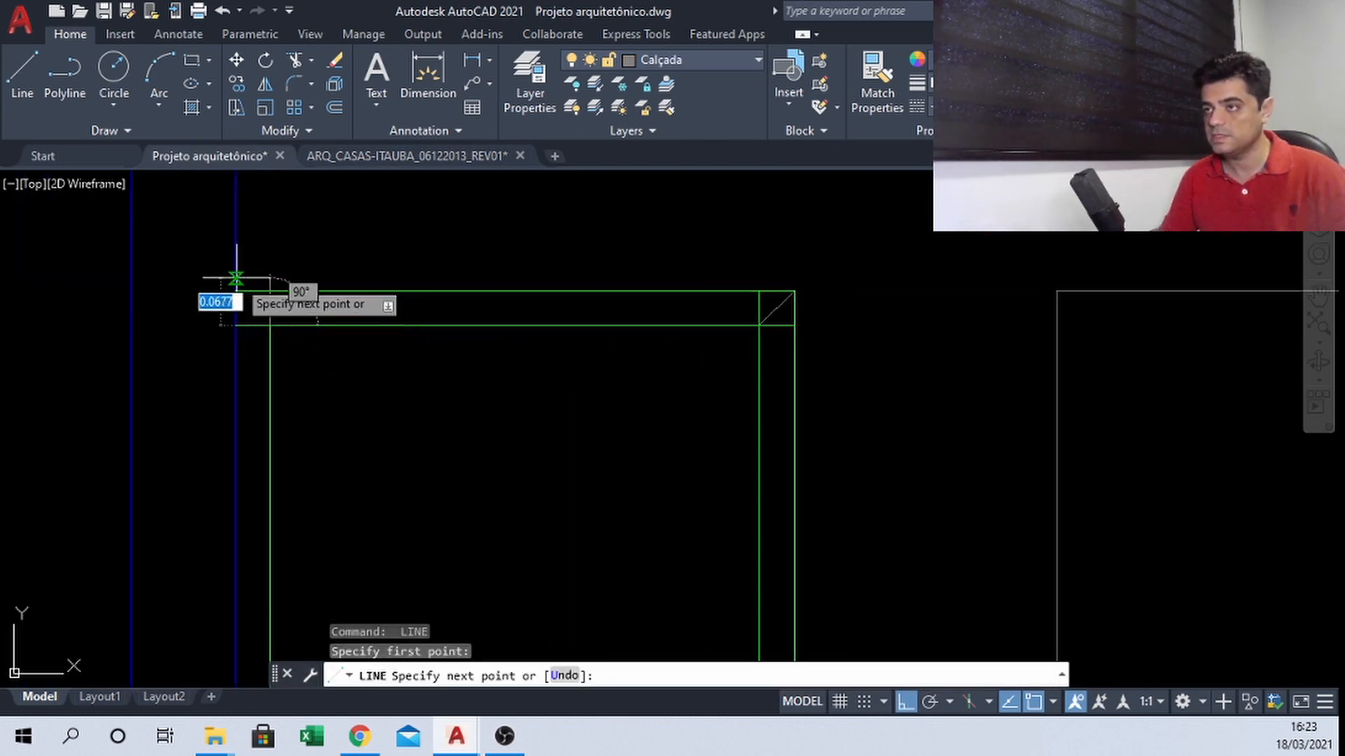
key("Escape")
Assign the leftmost door's head lines and diagonal corner mitre lines to the Esquadrias 02 layer
left_click(214, 258)
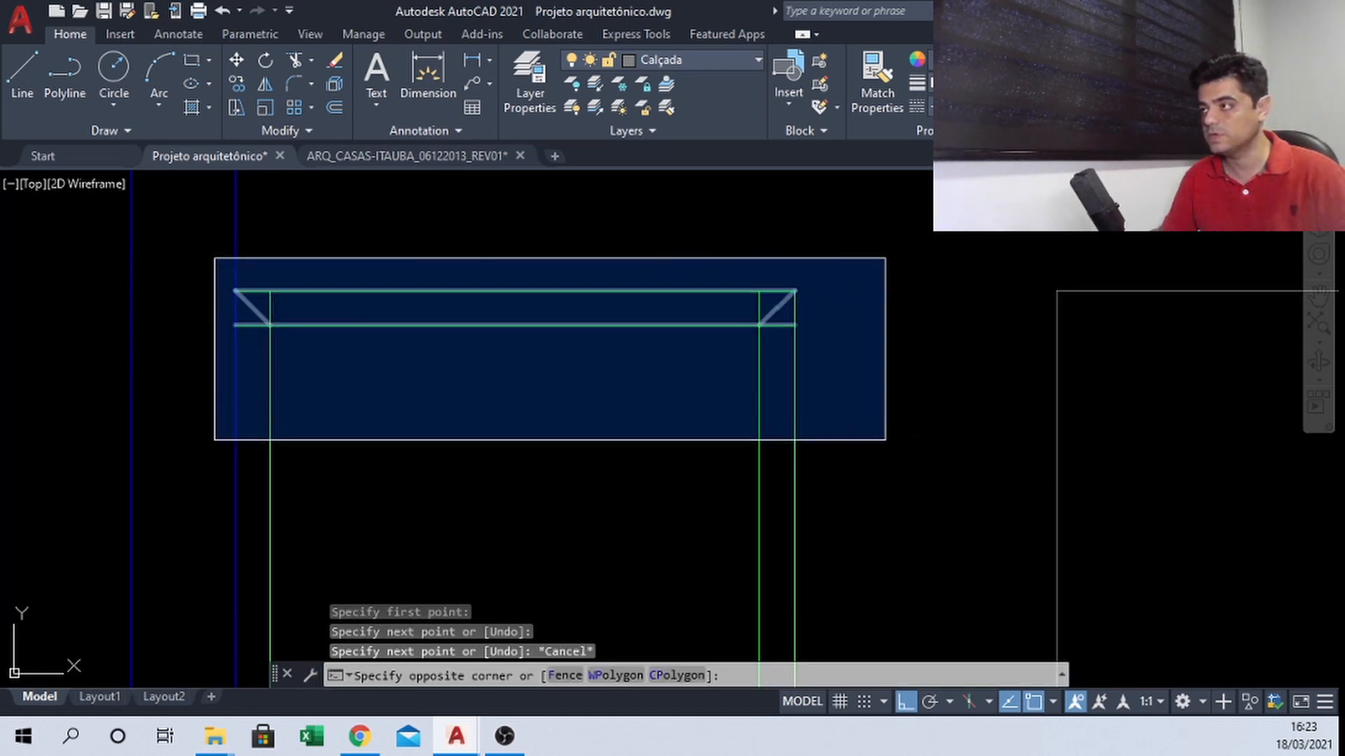
left_click(884, 441)
left_click(688, 59)
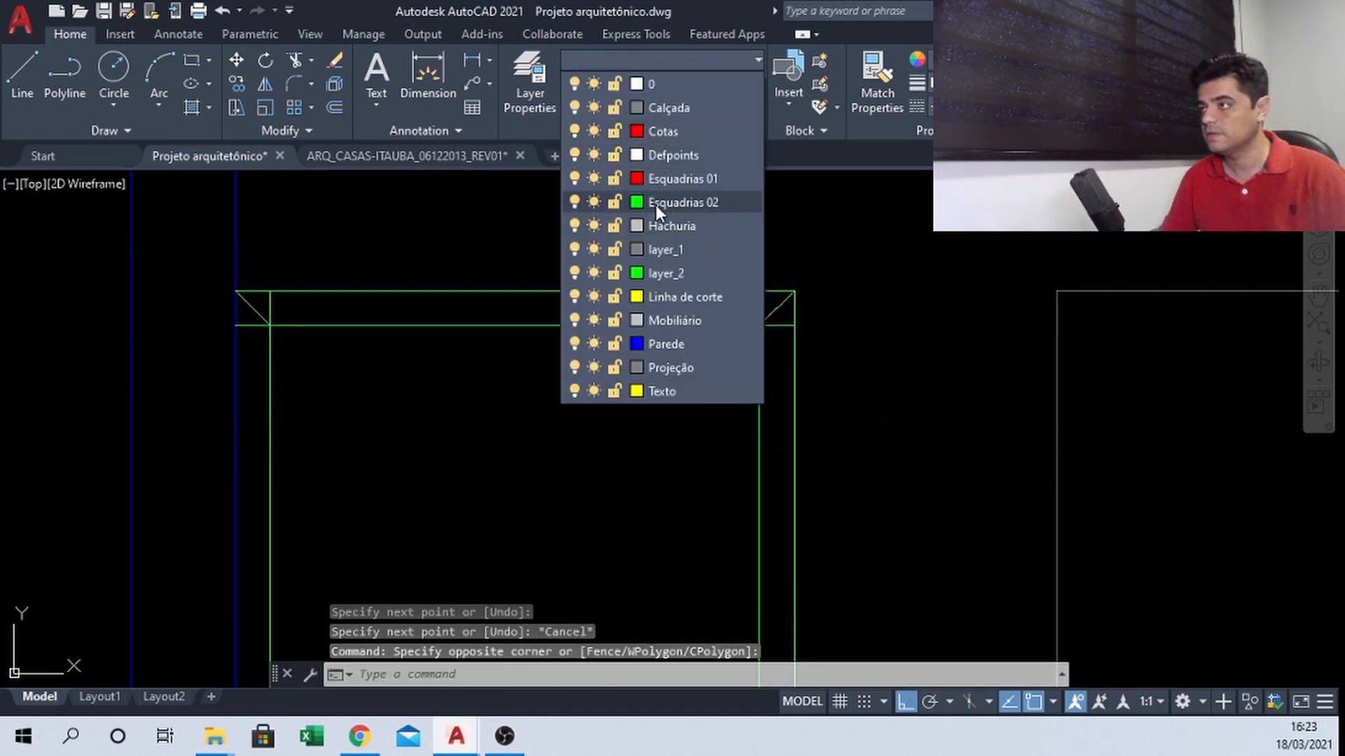
left_click(656, 203)
key("Escape")
Make Esquadrias 02 the current layer
left_click(679, 60)
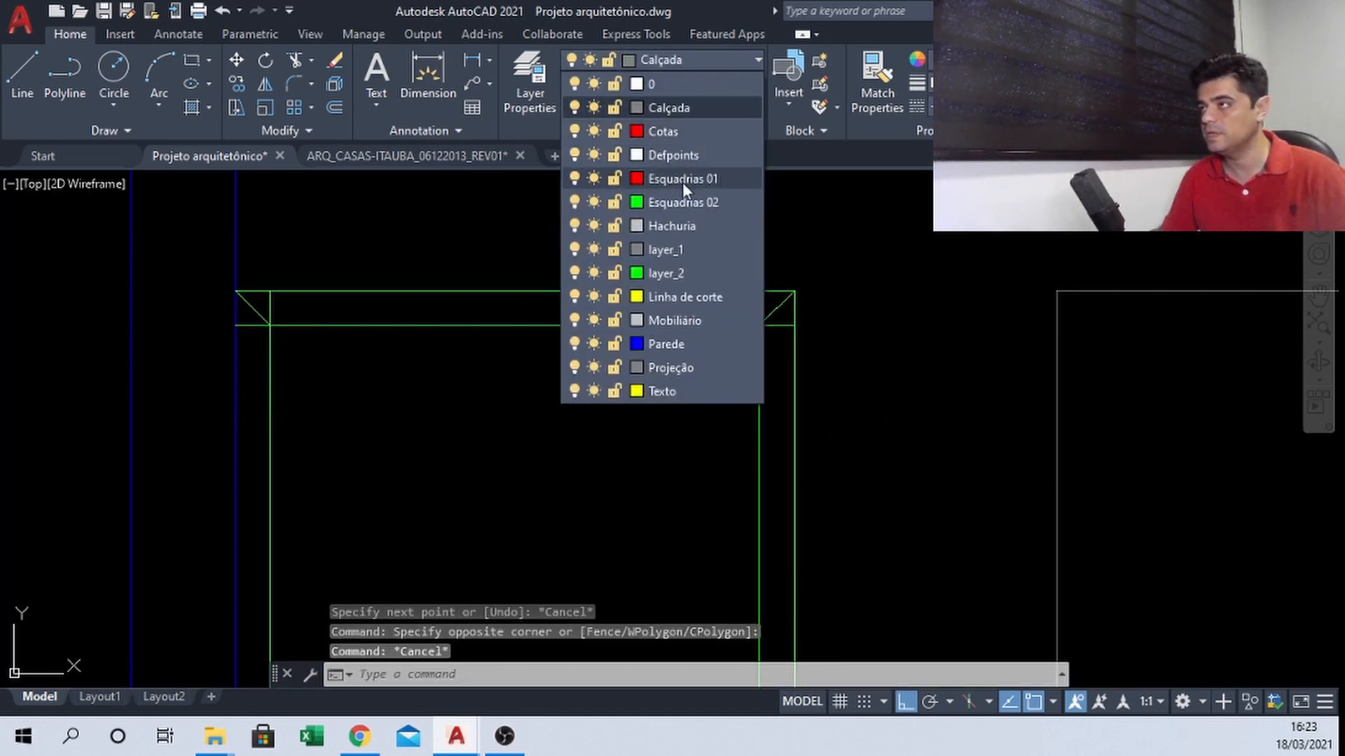
left_click(678, 196)
key("Escape")
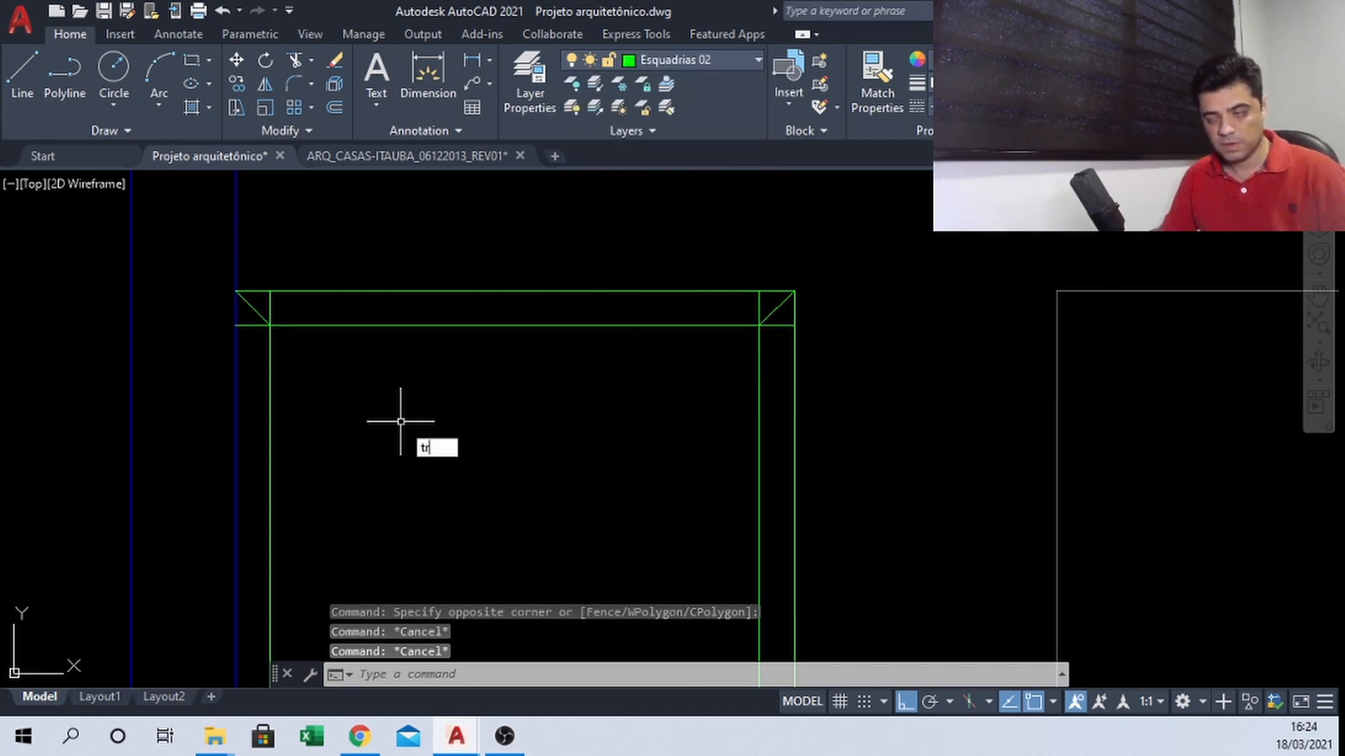
Trim the overlapping frame line ends at both upper corners of the leftmost door, leaving clean mitred joints
type("tr")
key("Return")
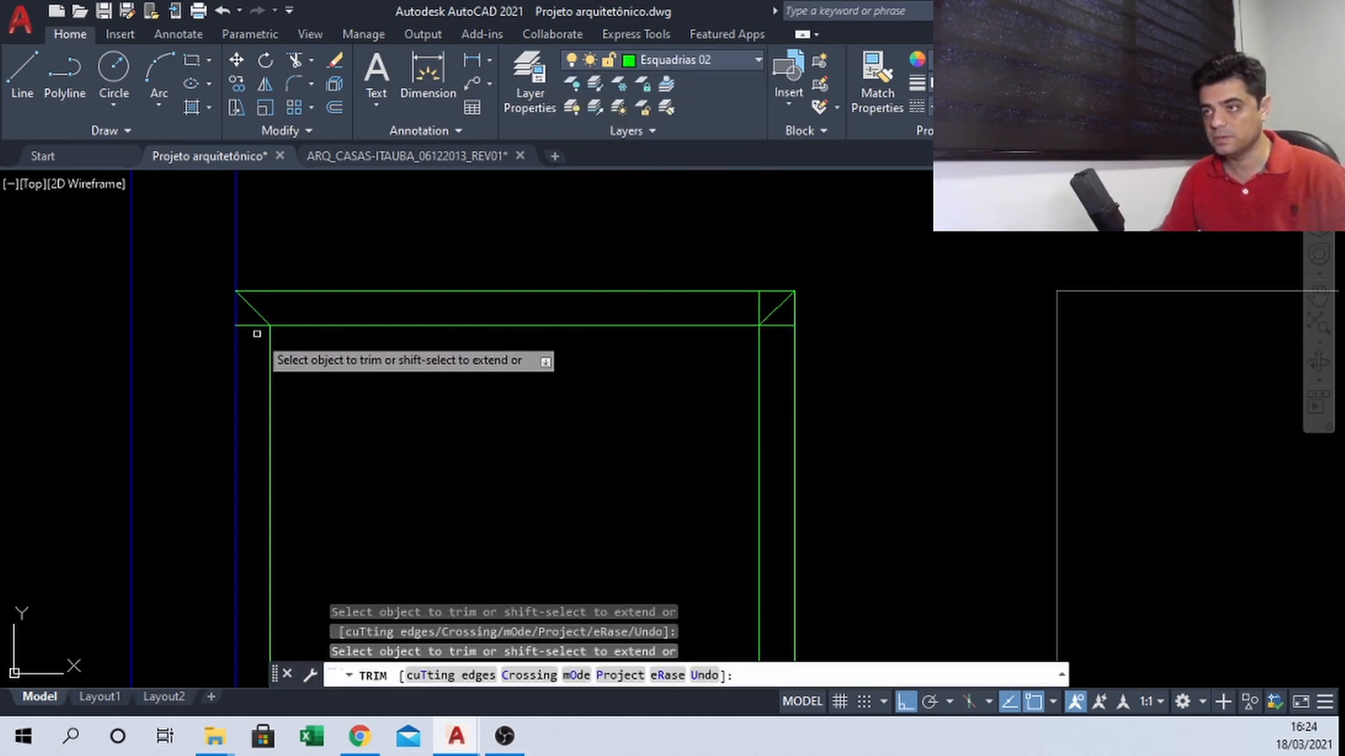
left_click(253, 326)
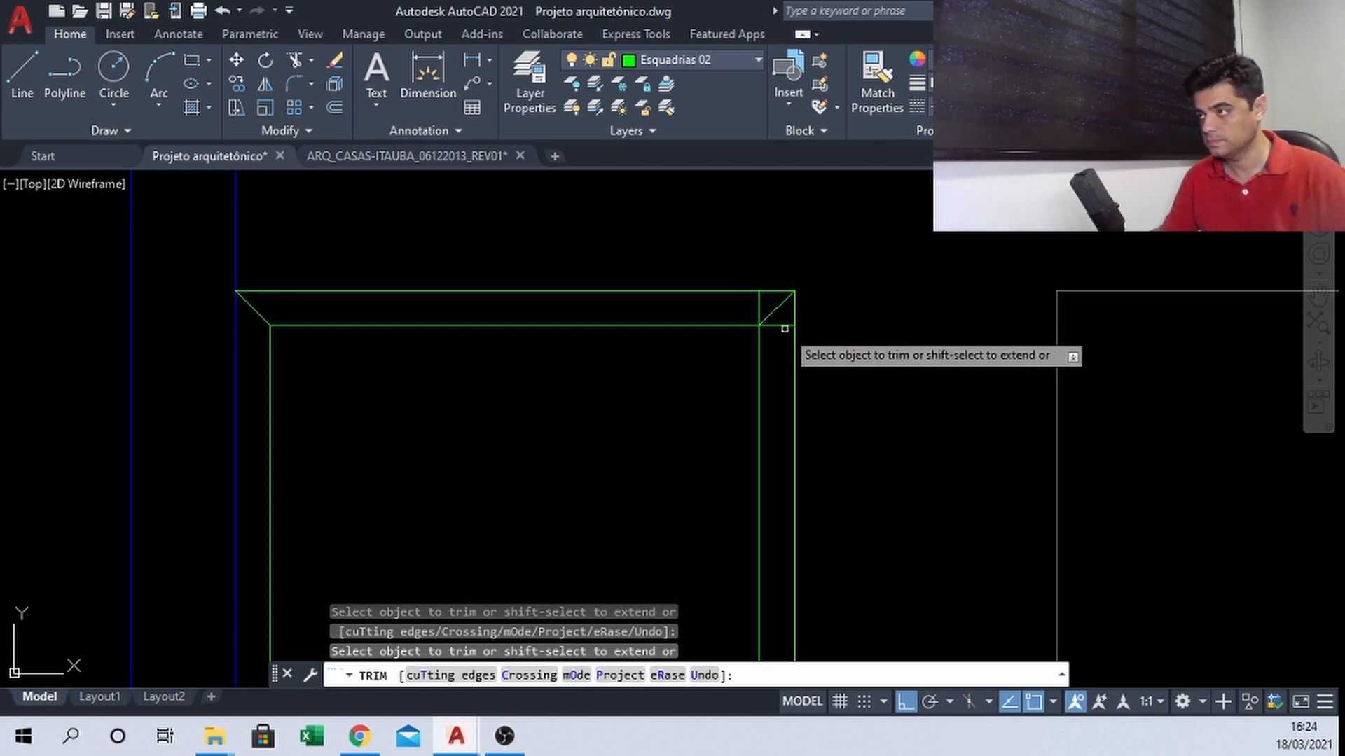
scroll(630, 245, "down", 8)
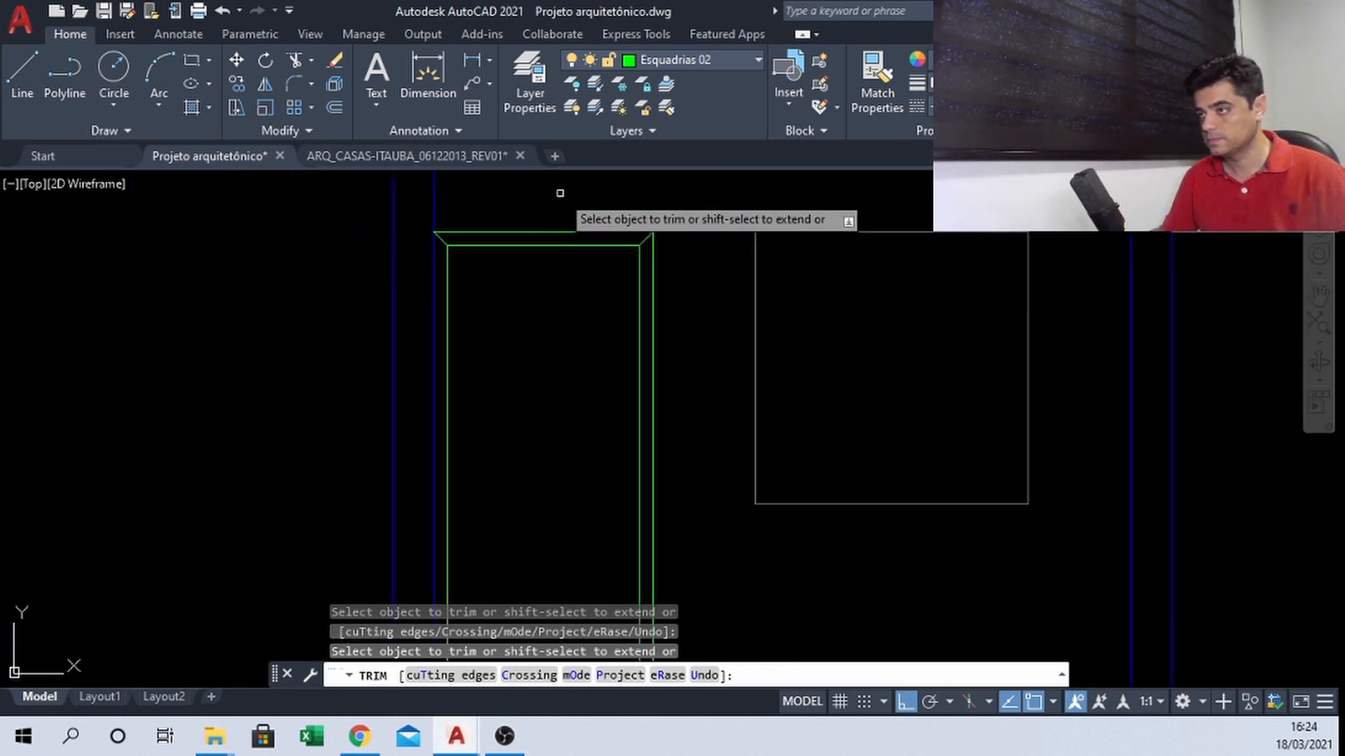
scroll(600, 309, "up", 3)
key("Escape")
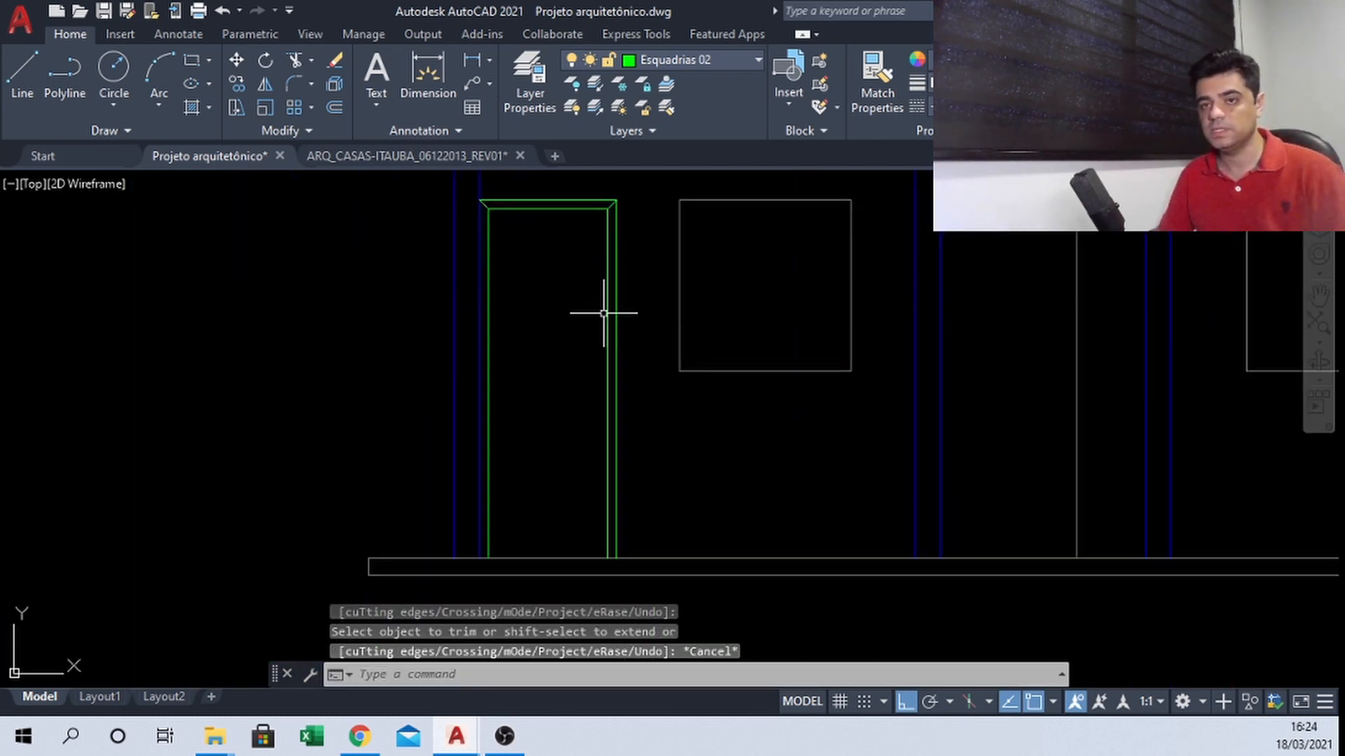
Measure the door handle's vertical plate corner to corner in the ARQ_CASAS-ITAUBA_06122013_REV01 drawing and return to the Projeto arquitetônico drawing
left_click(410, 155)
scroll(534, 474, "down", 4)
scroll(525, 321, "up", 6)
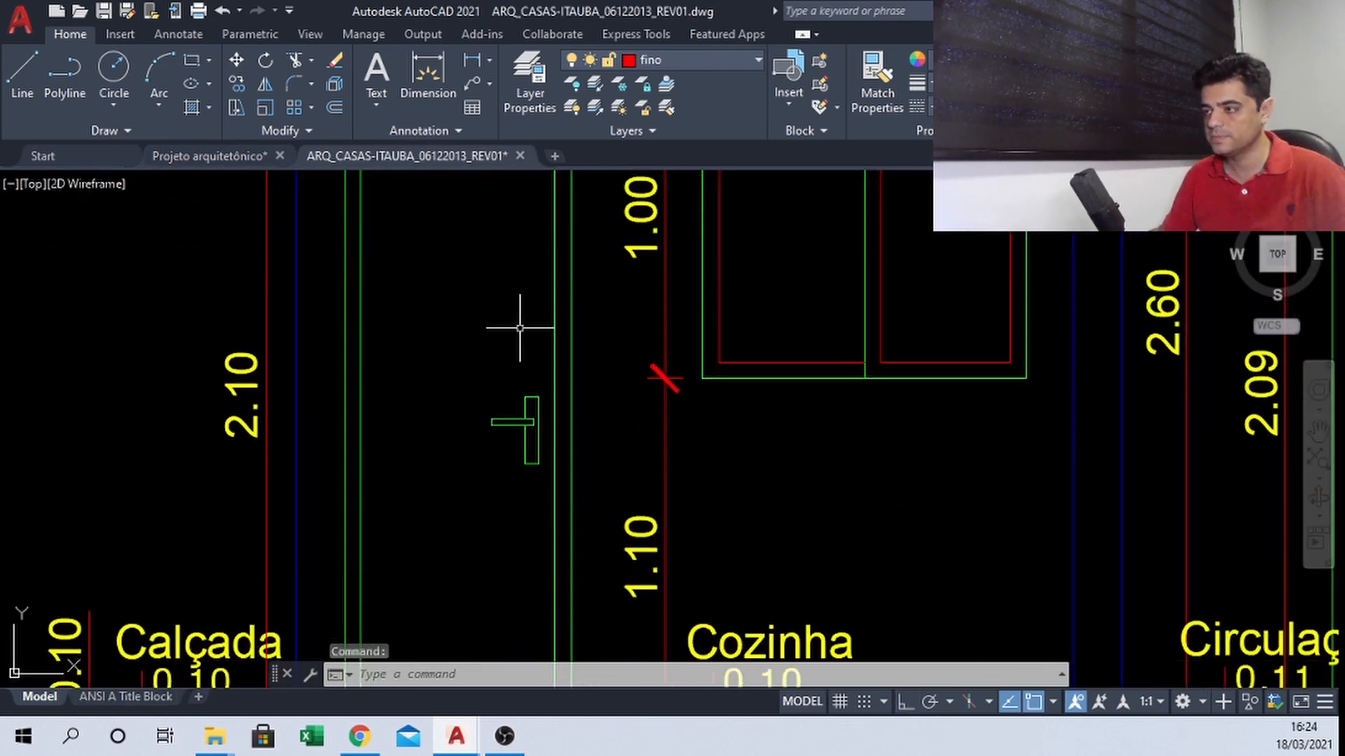
type("dist")
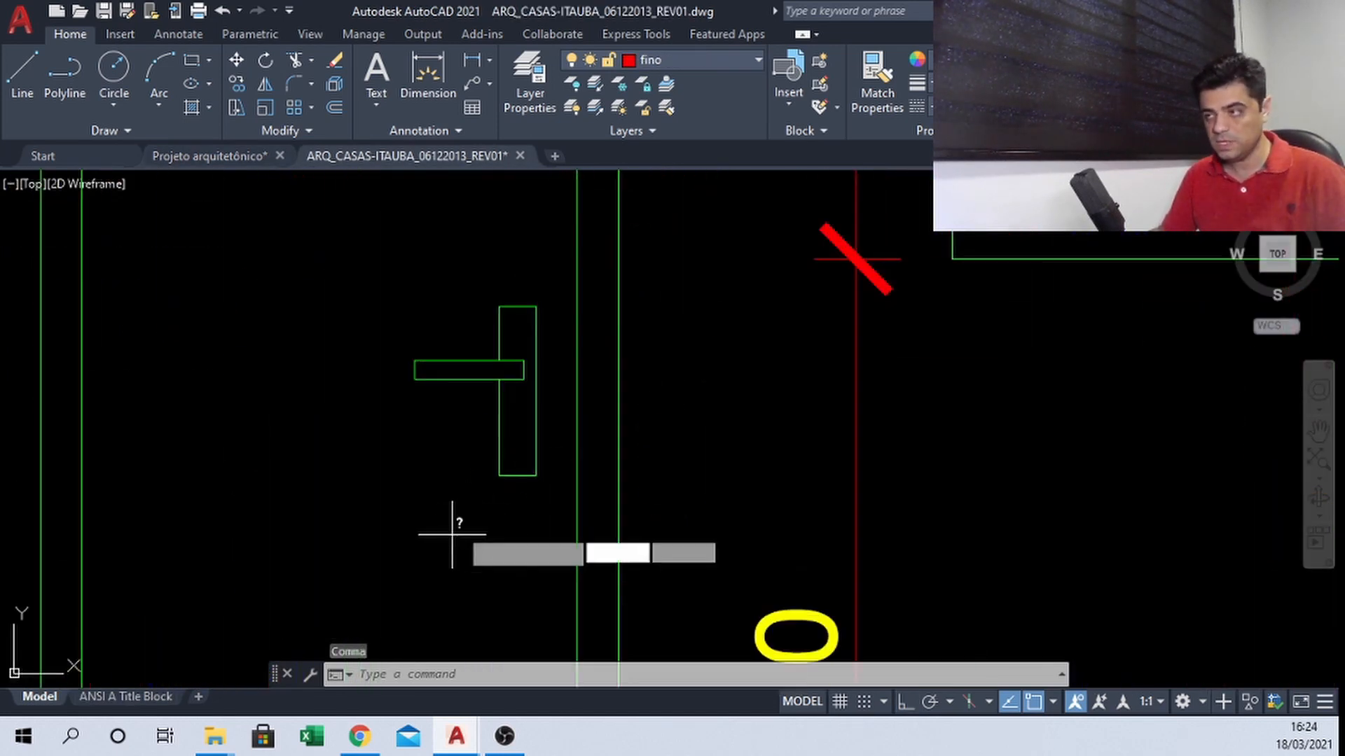
key("Return")
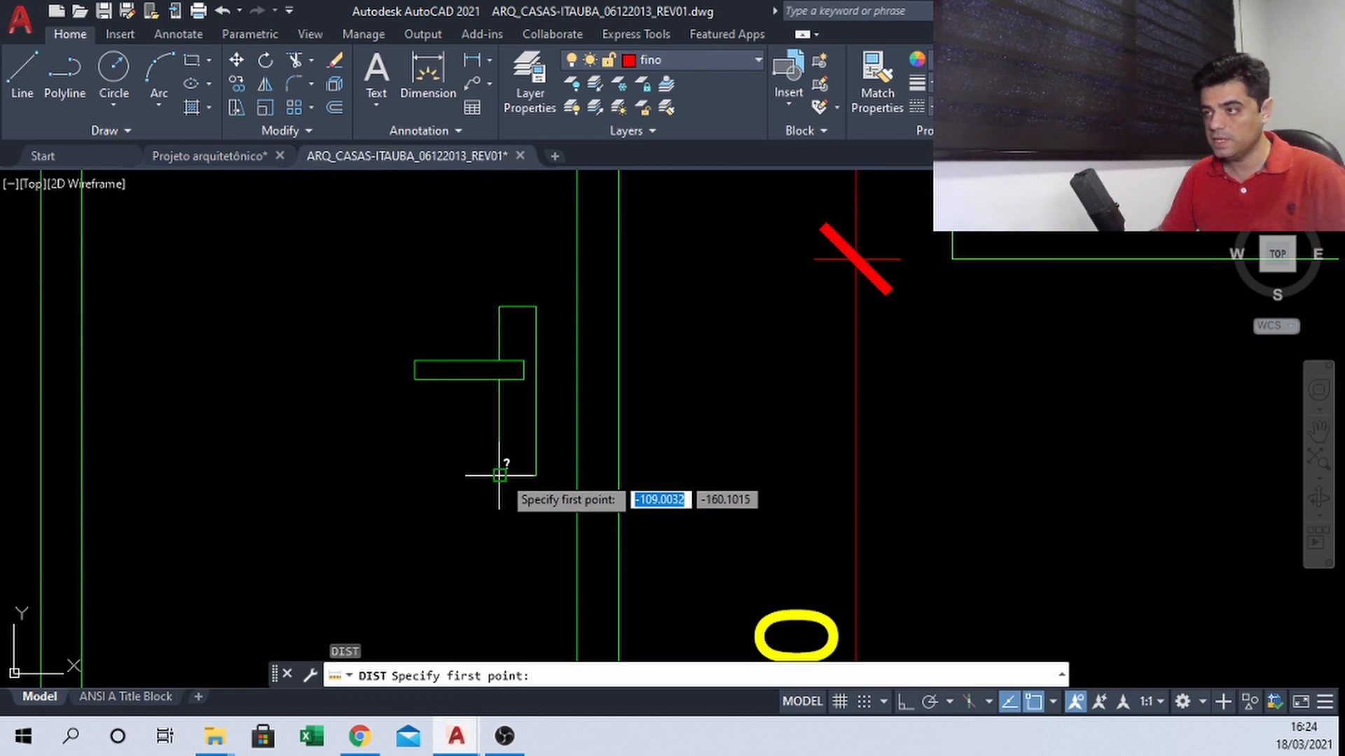
left_click(536, 475)
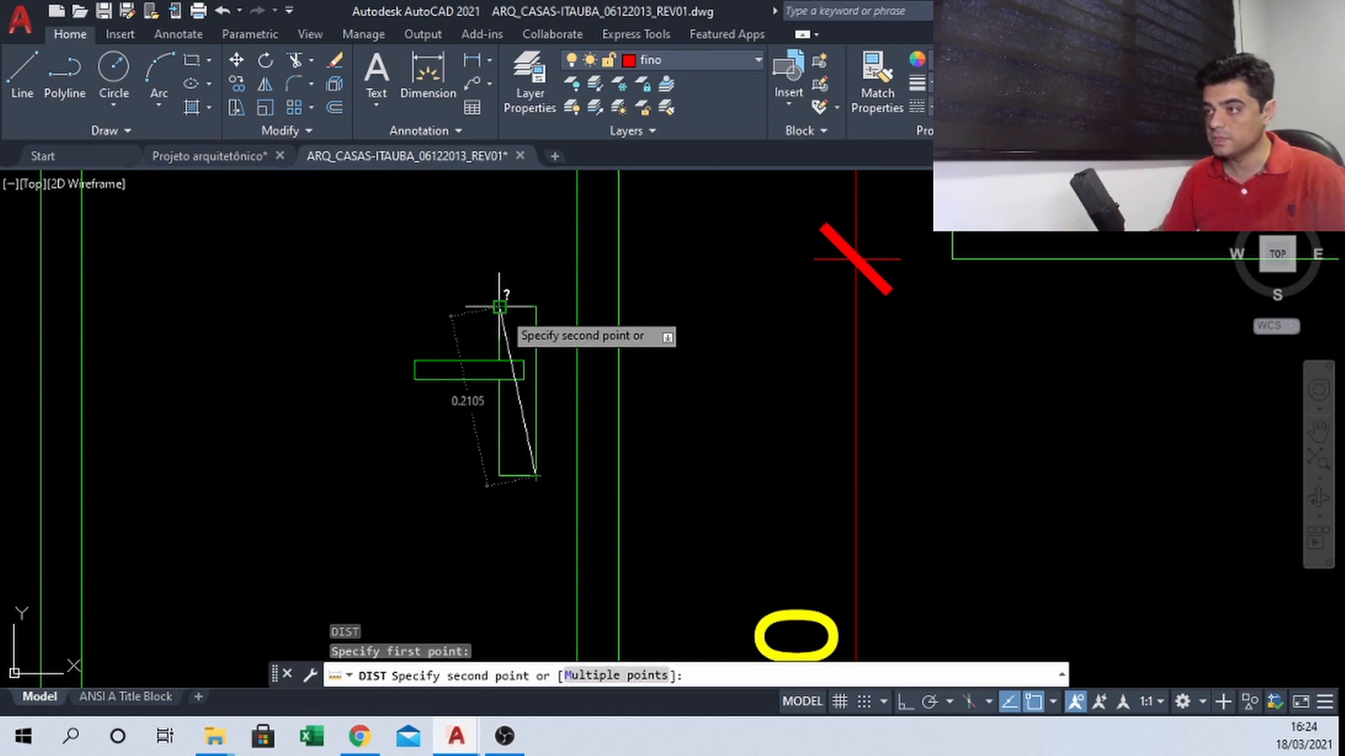
left_click(500, 307)
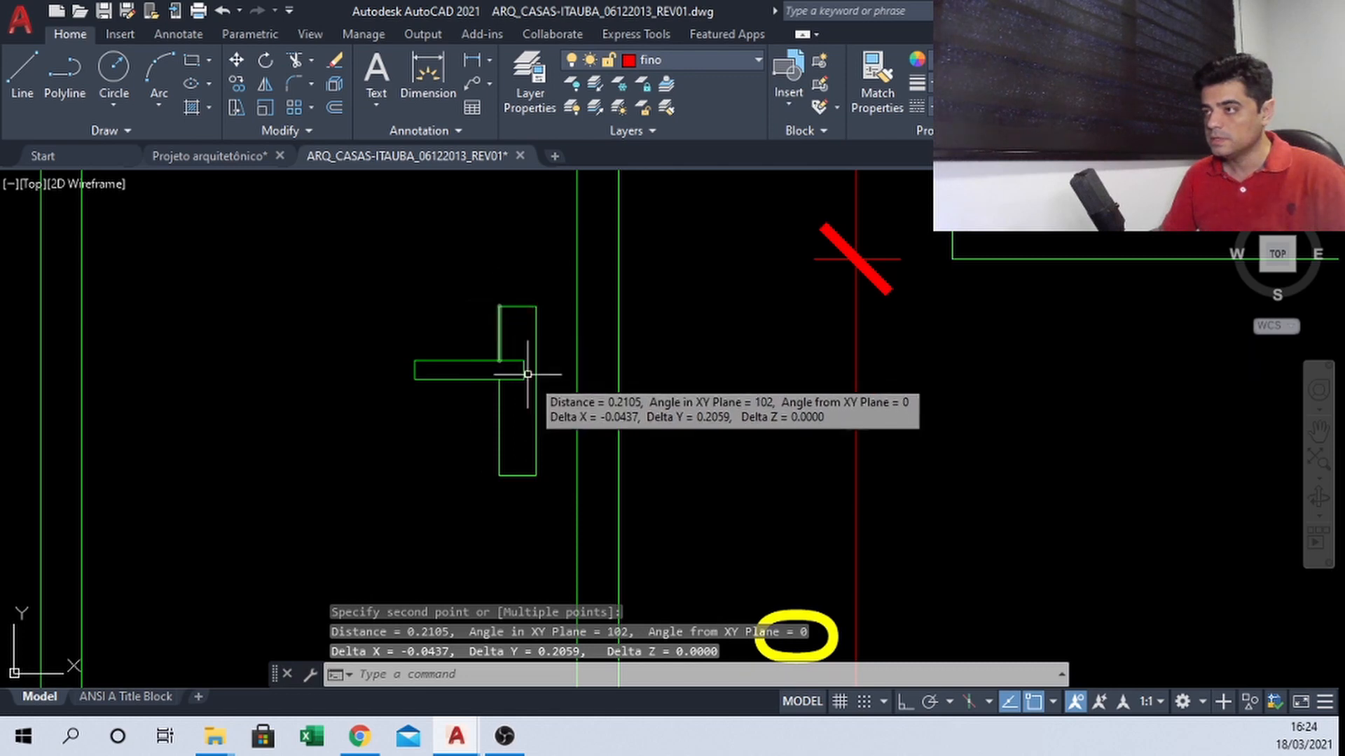
key("Escape")
type("dist")
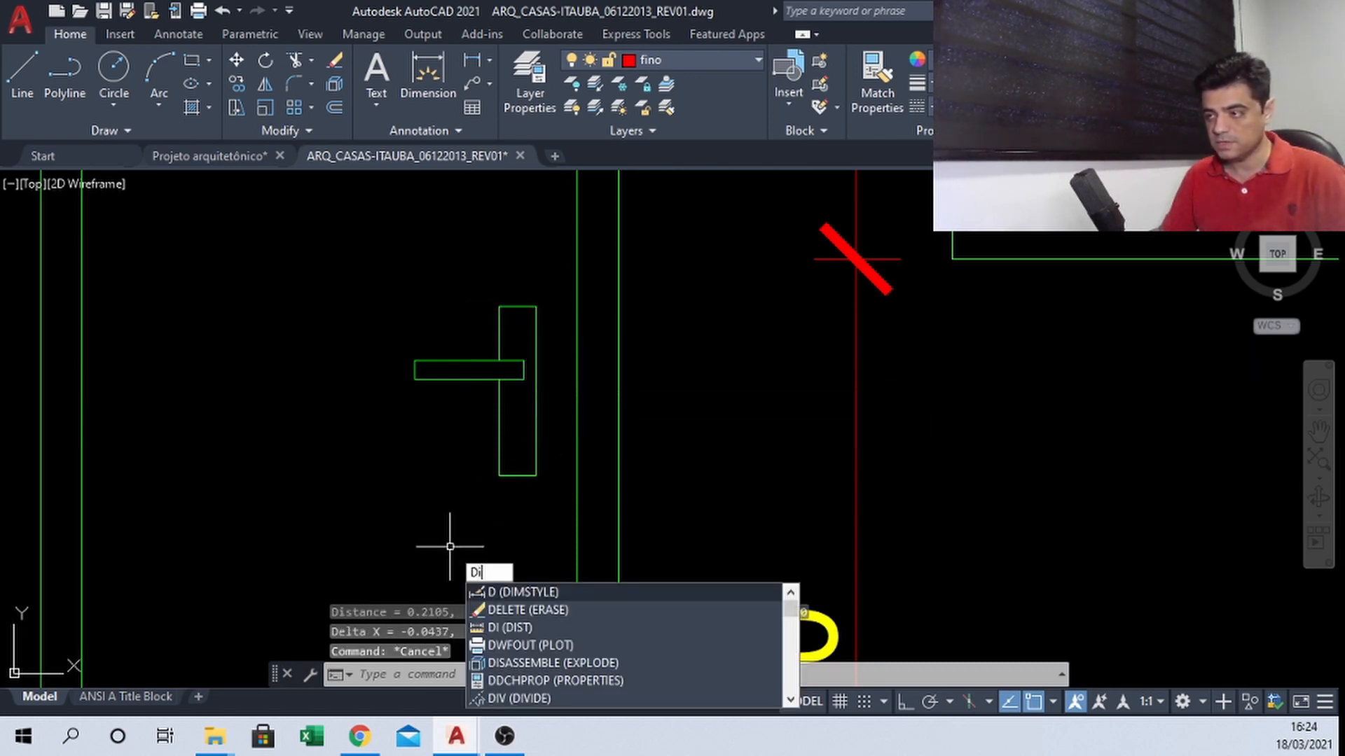
key("Return")
left_click(537, 476)
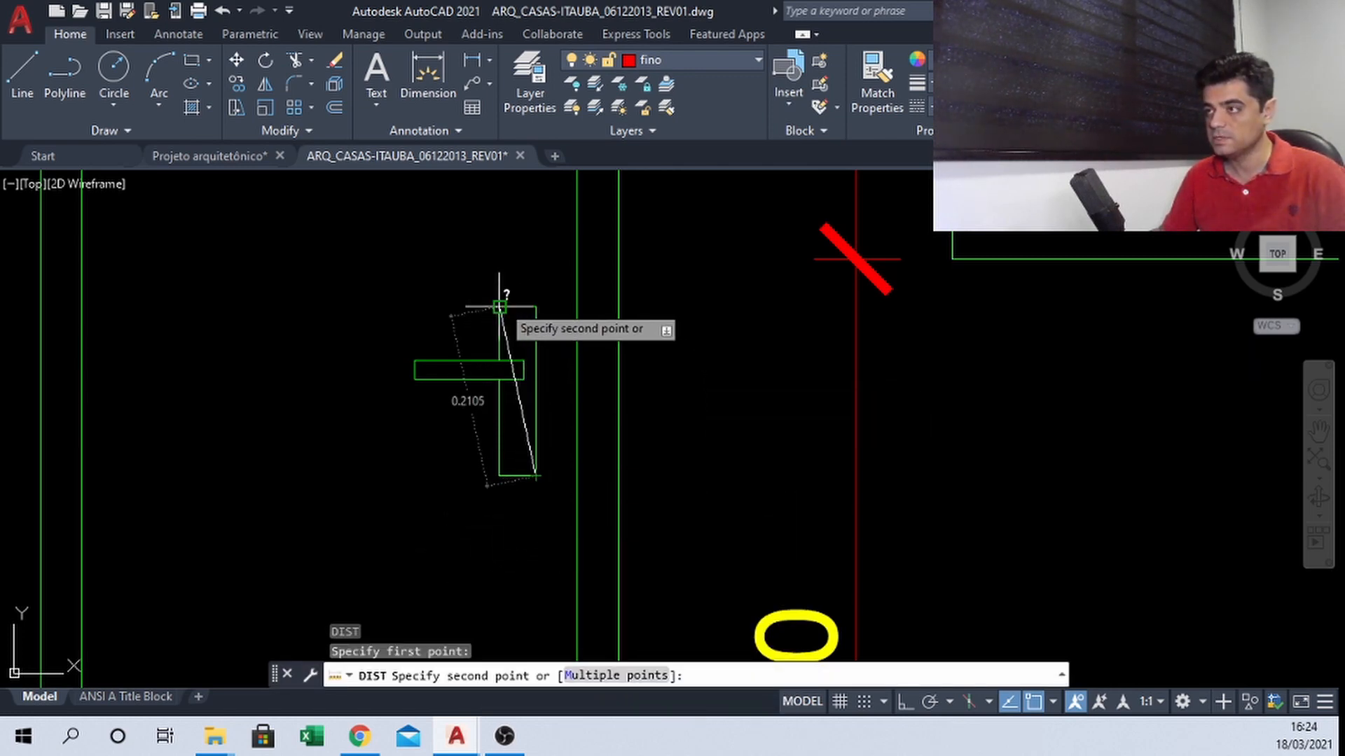
left_click(499, 307)
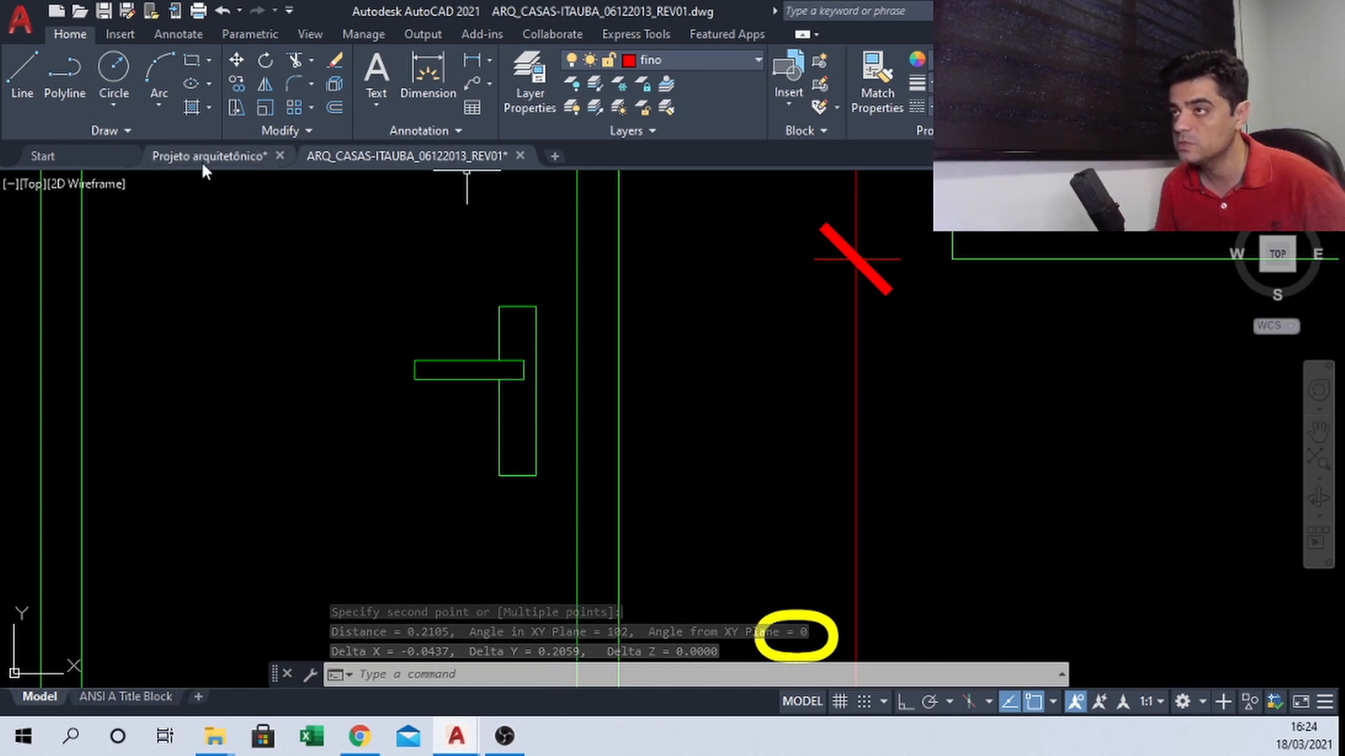
scroll(527, 299, "down", 2)
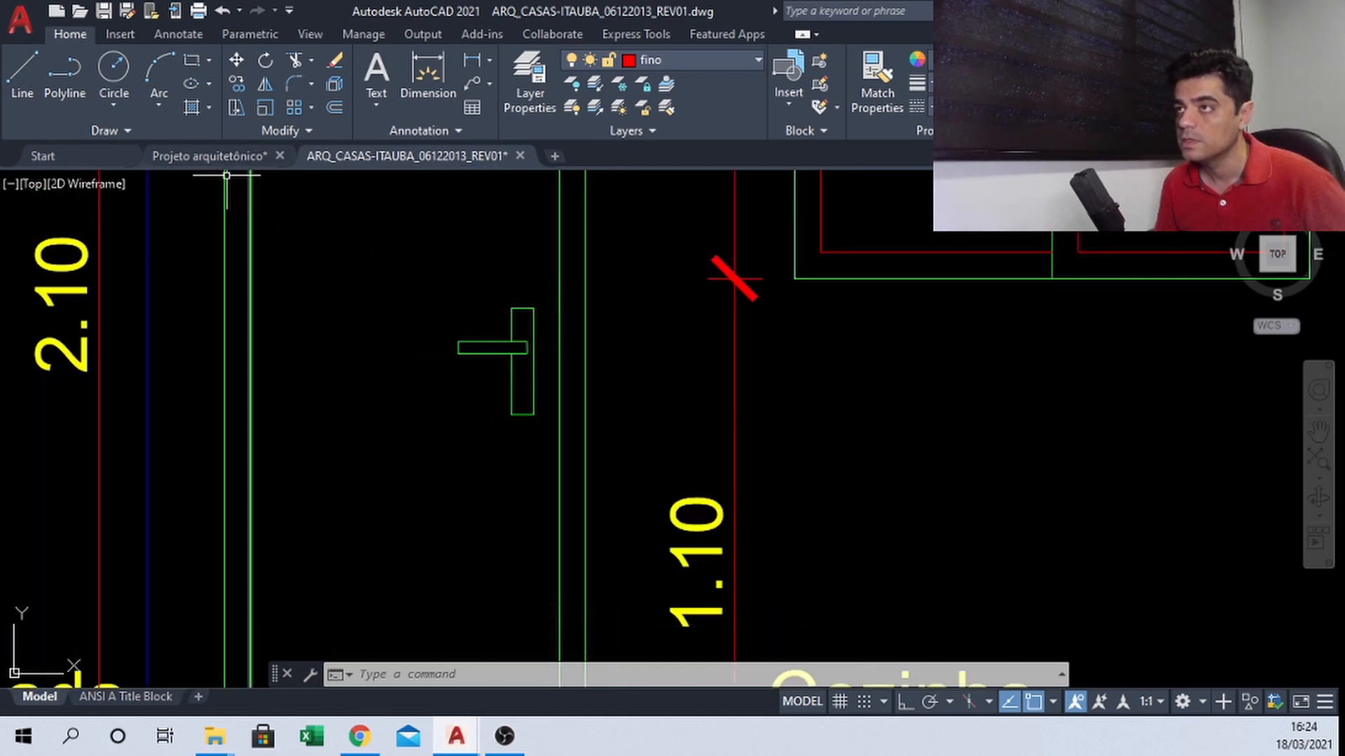
left_click(210, 155)
scroll(481, 276, "down", 2)
scroll(534, 366, "up", 2)
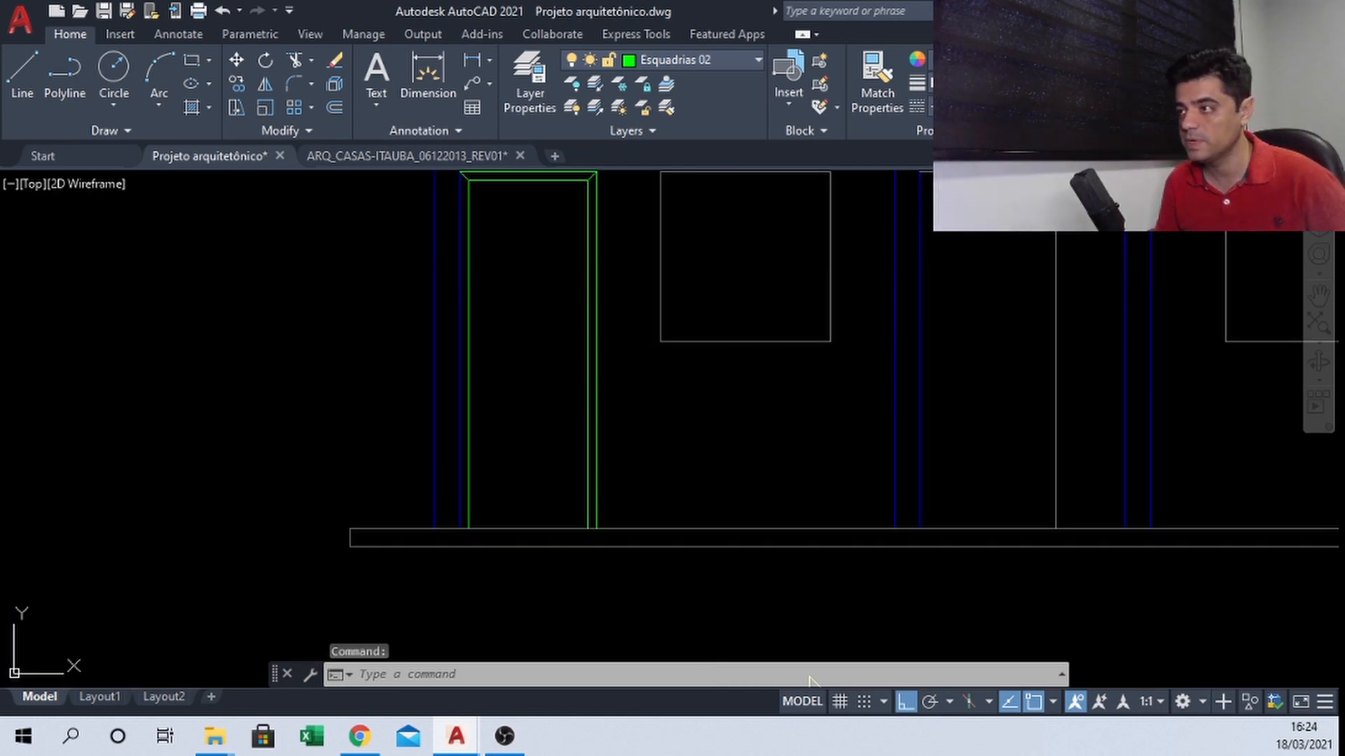
type("rec")
key("Return")
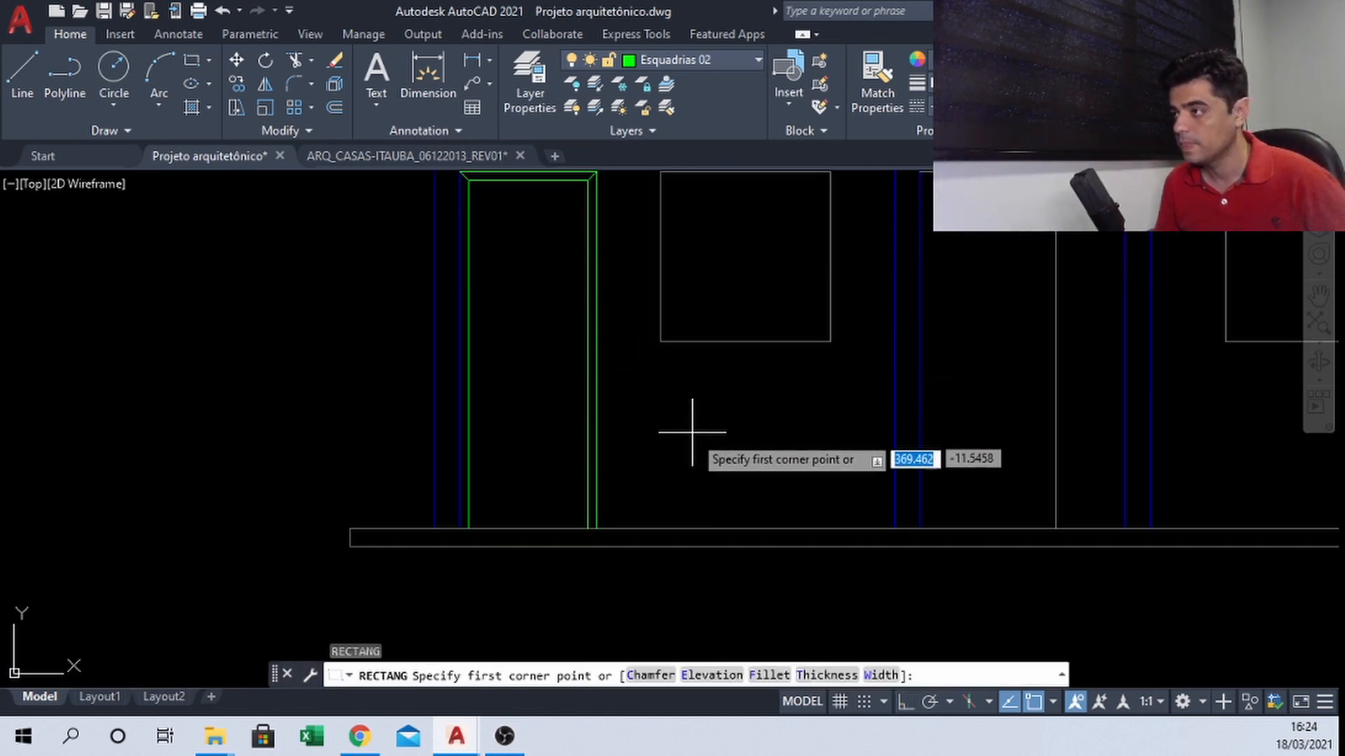
left_click(689, 446)
key("Escape")
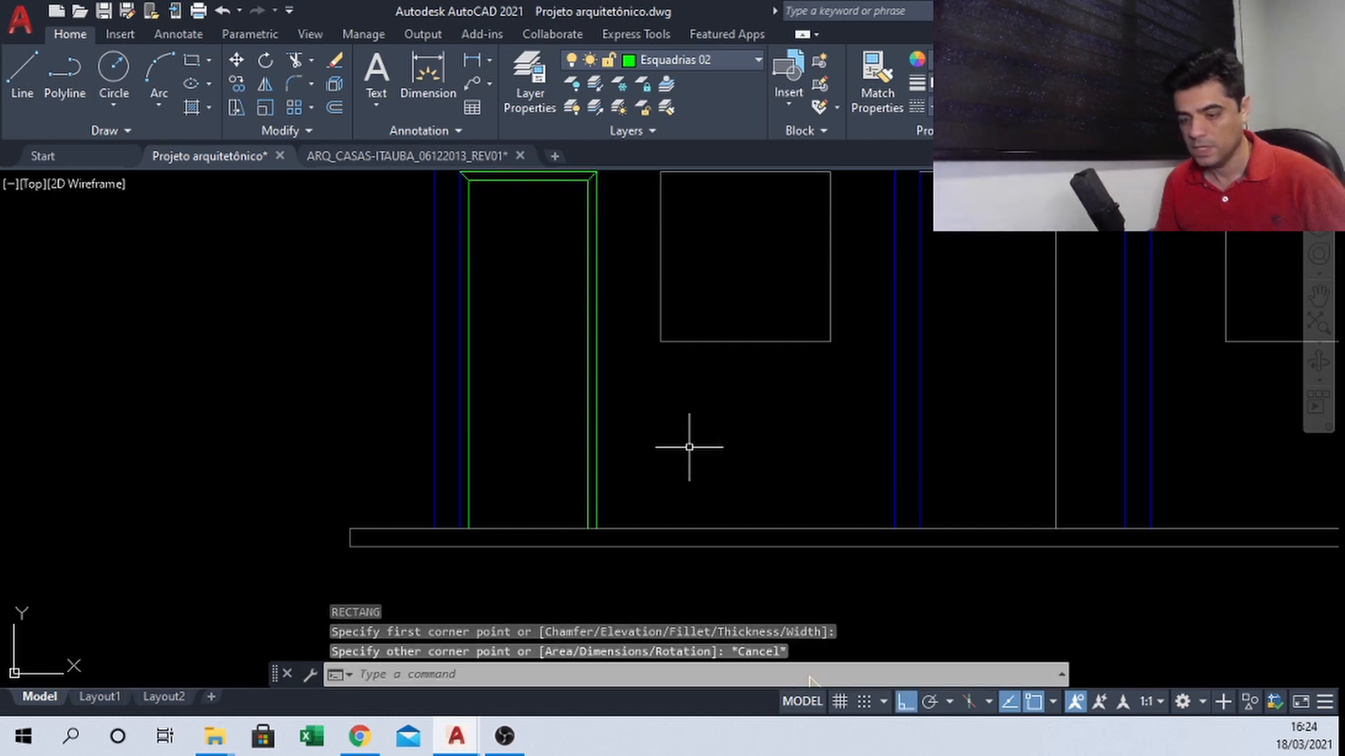
Draw a handle plate rectangle 0.045 wide and 0.4 high below the window outline beside the leftmost door
type("rec")
key("Return")
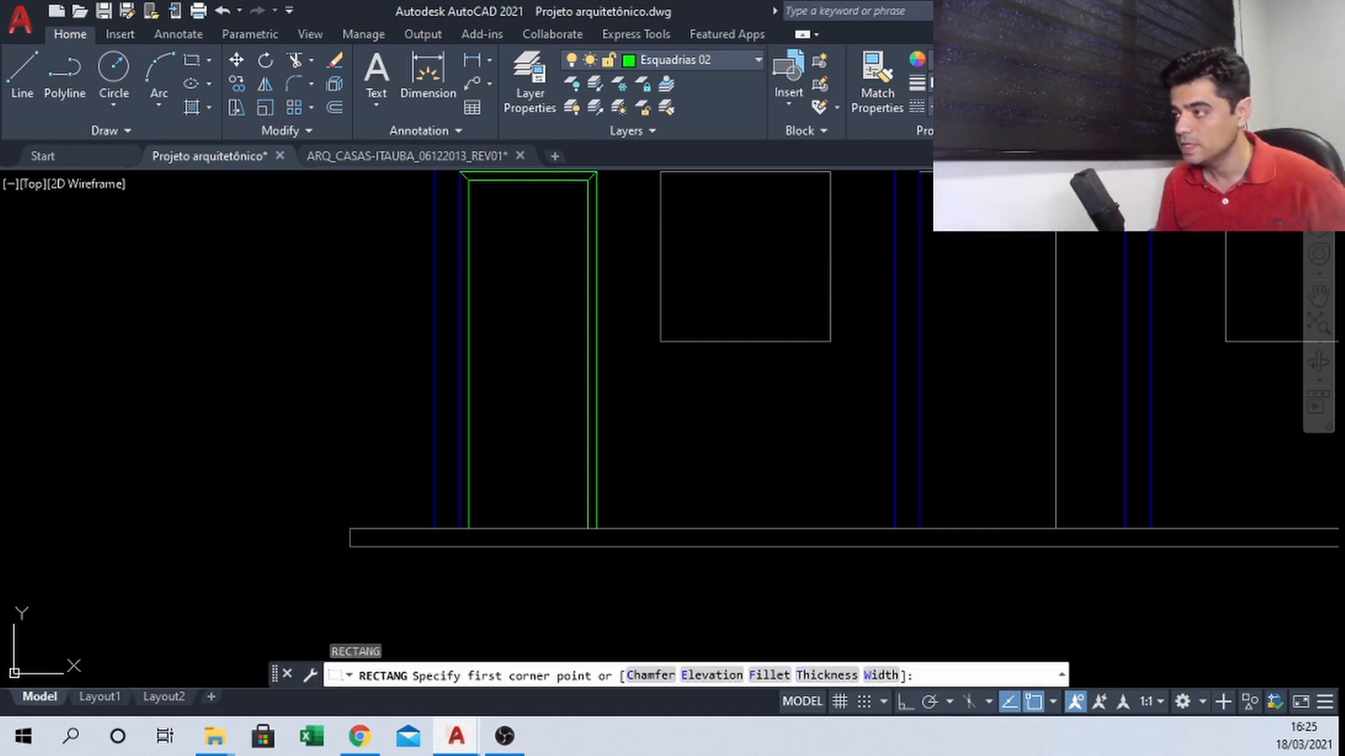
left_click(689, 446)
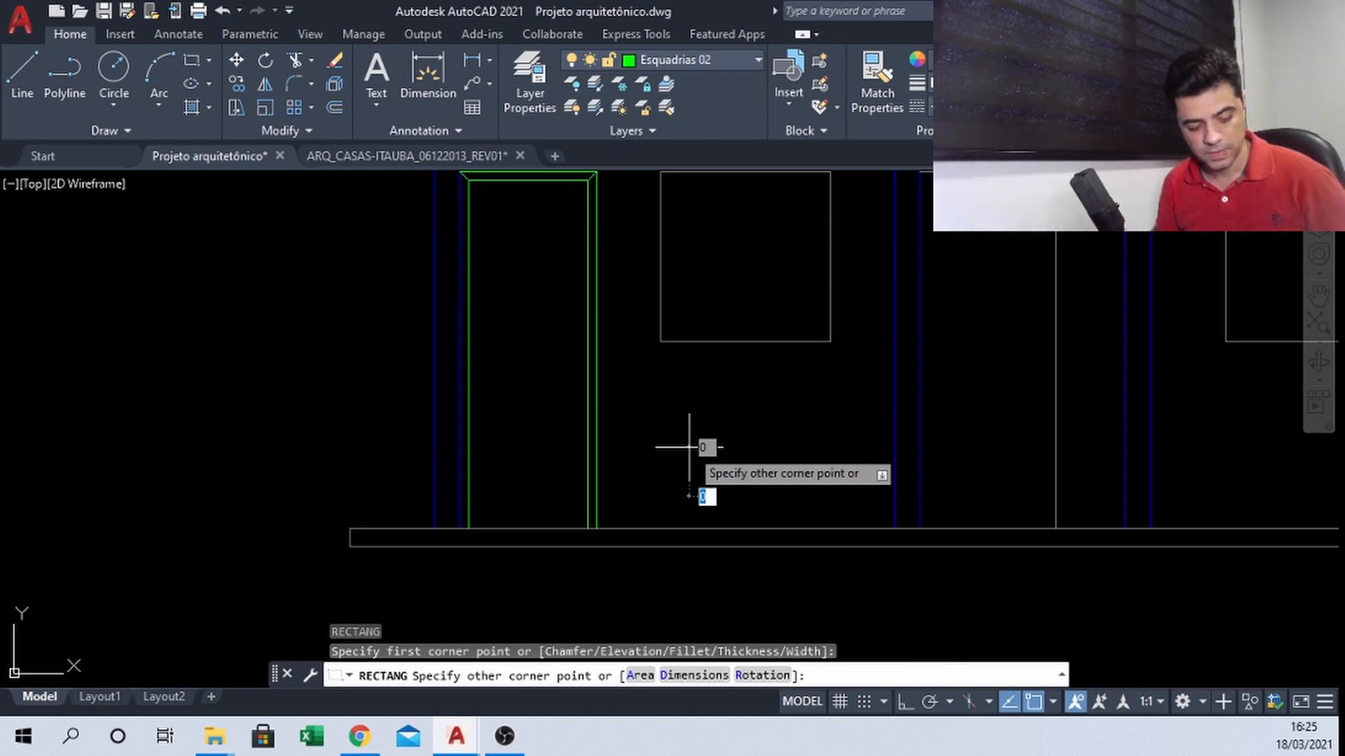
key("F8")
key("F8")
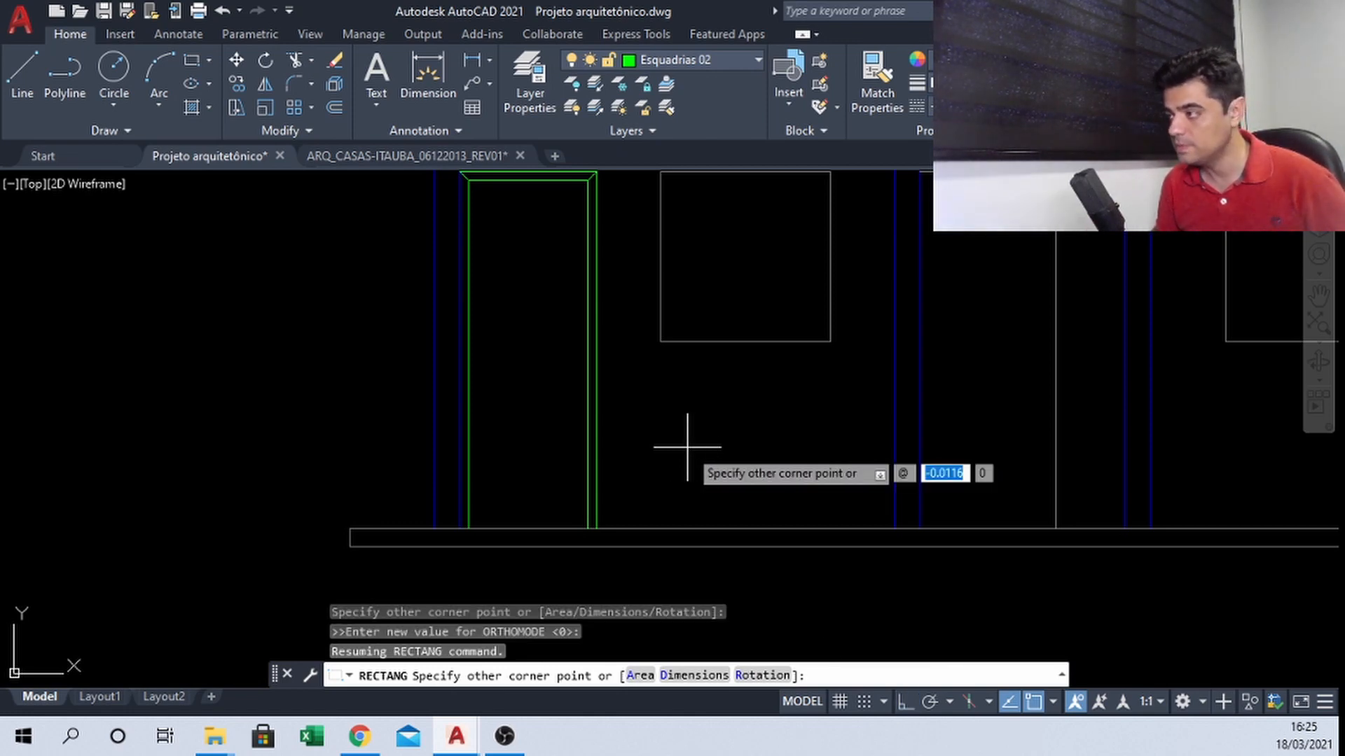
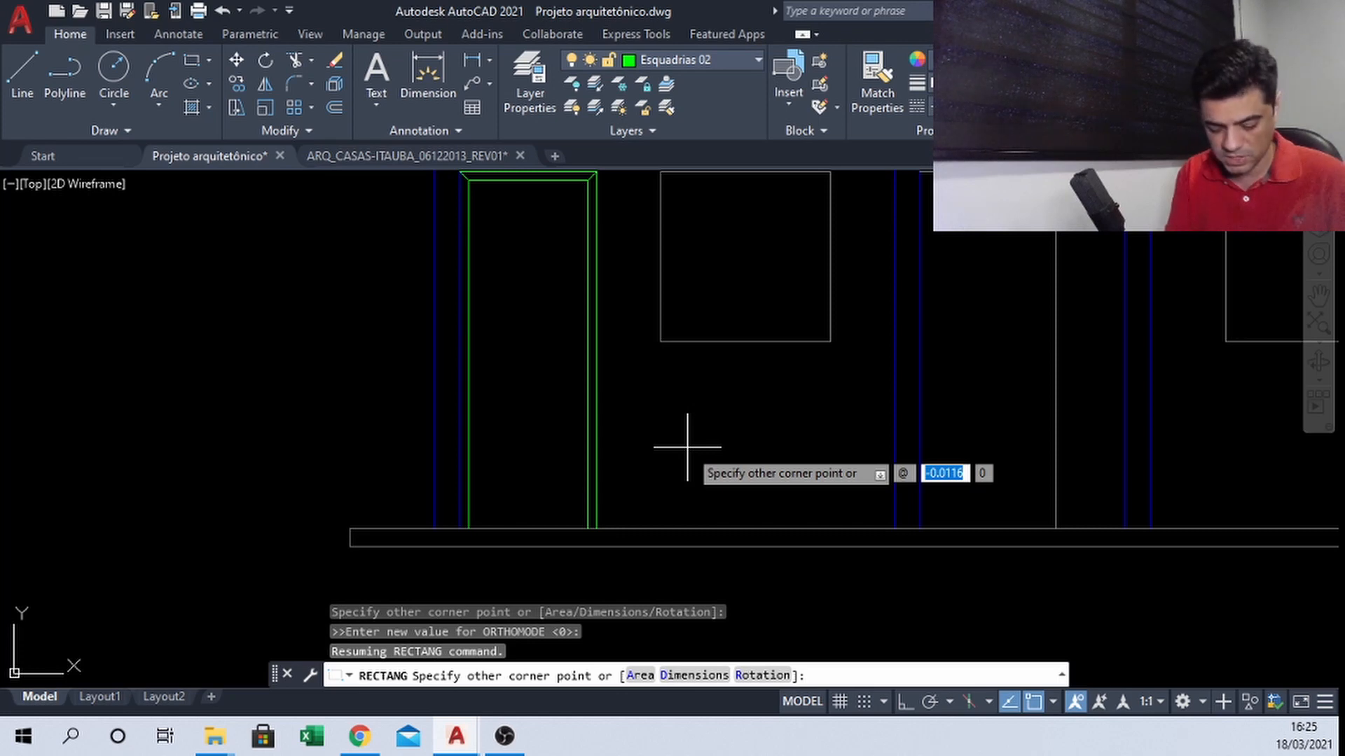
type(".045")
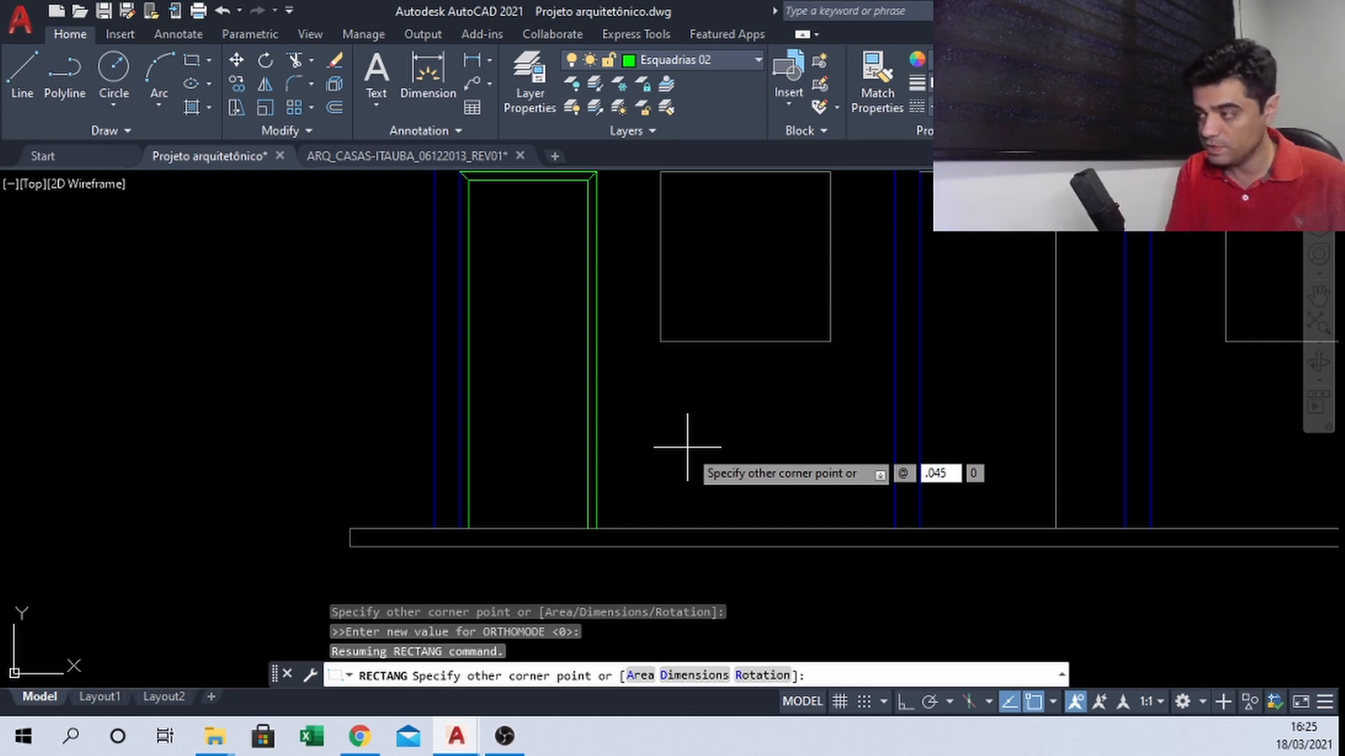
key("Tab")
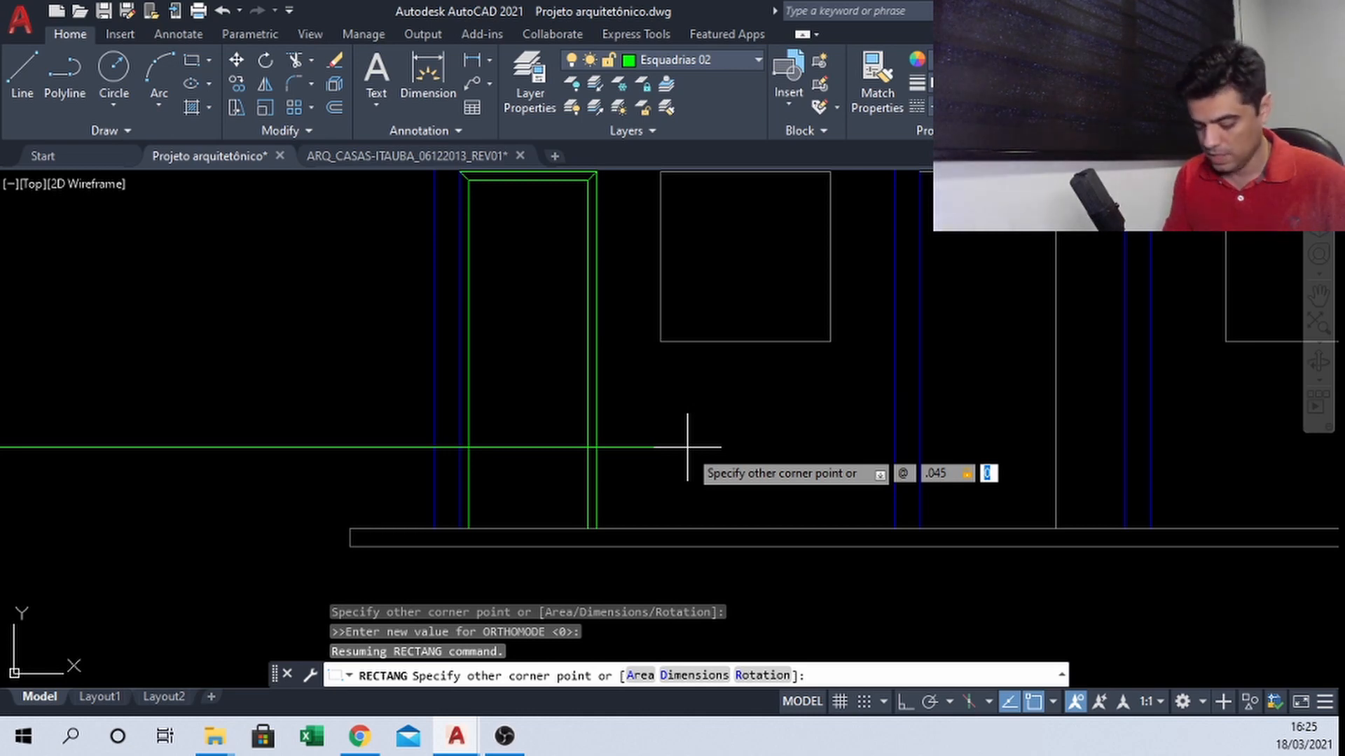
type(".4")
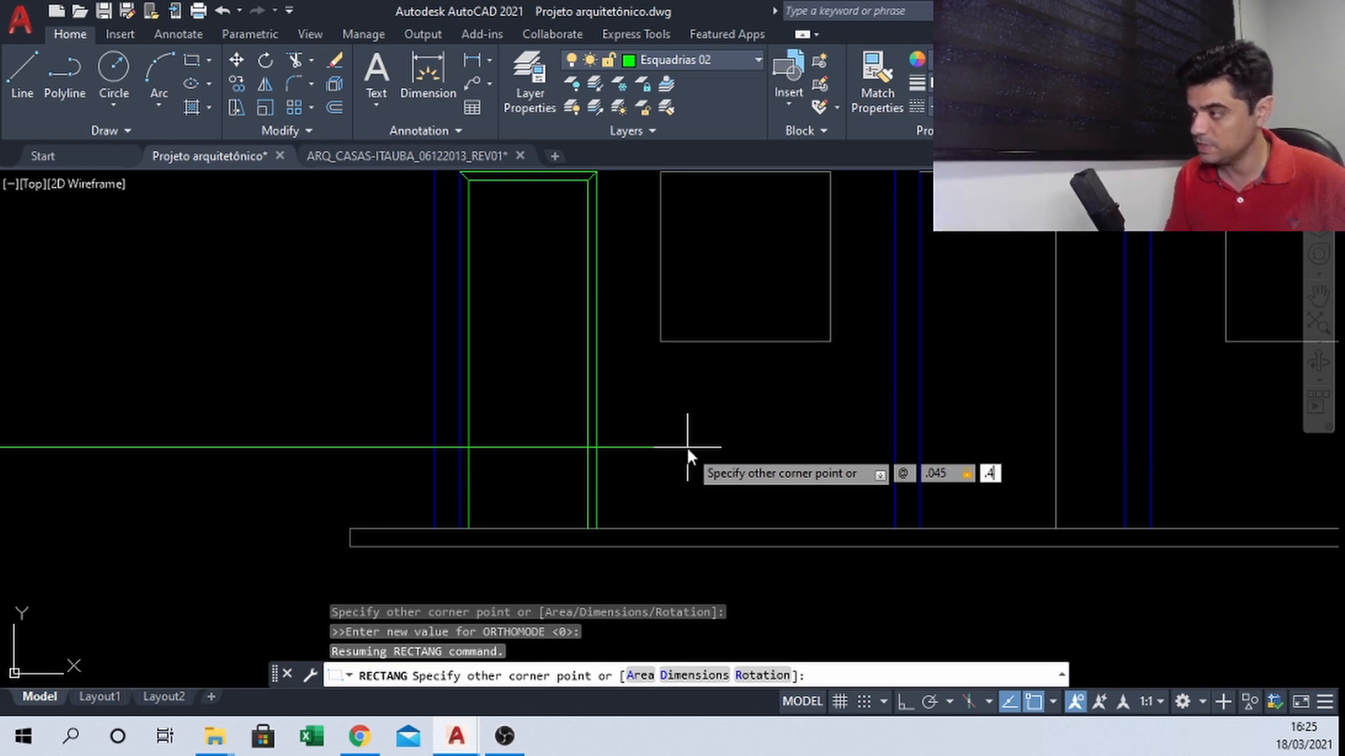
key("Return")
scroll(715, 390, "up", 4)
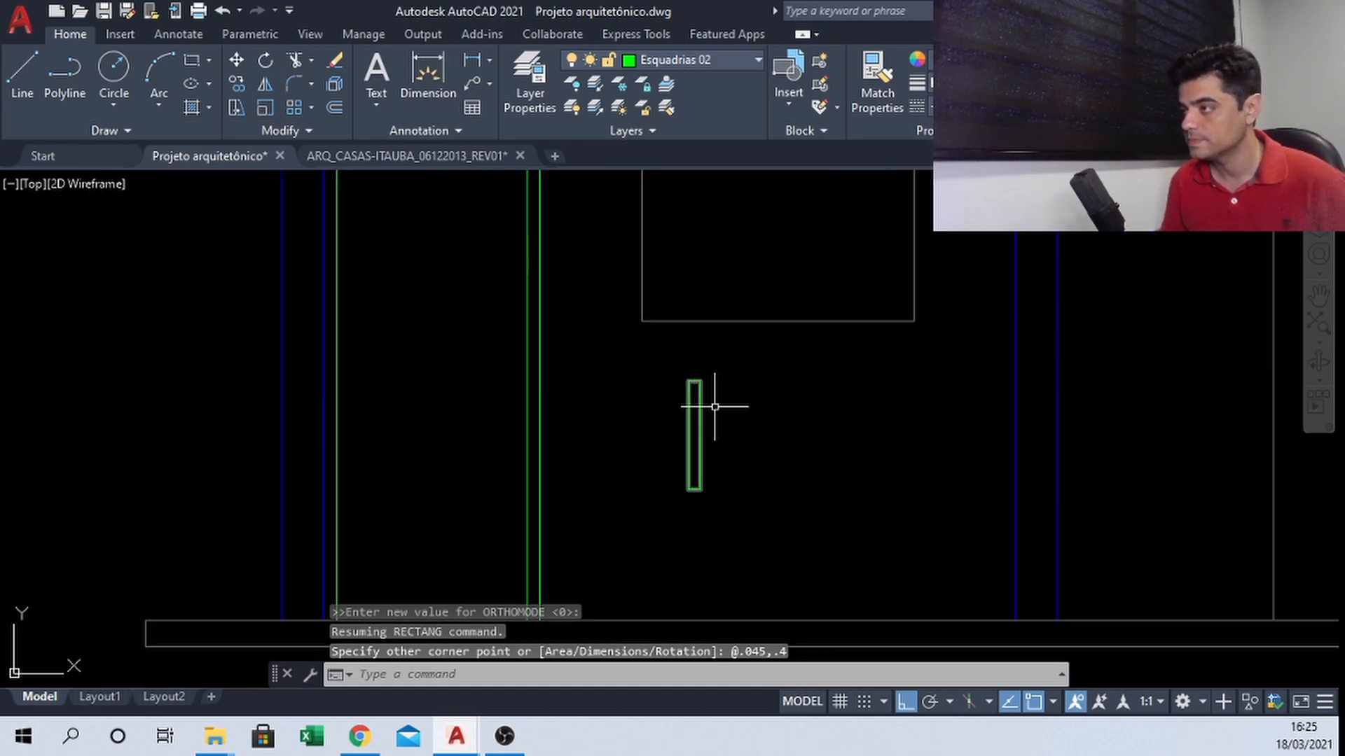
scroll(711, 390, "down", 2)
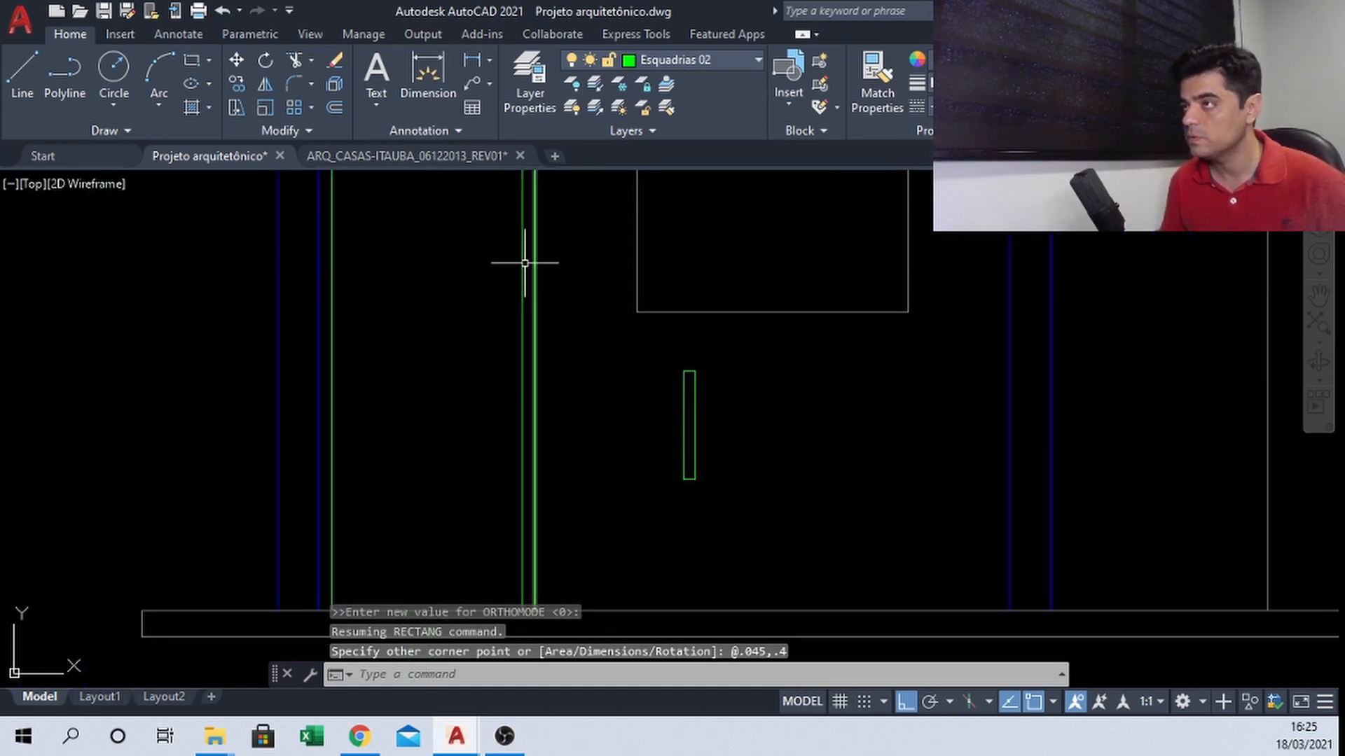
Recheck the width and height of the reference door's handle plate and return to the Projeto arquitetônico drawing
left_click(444, 151)
type("di")
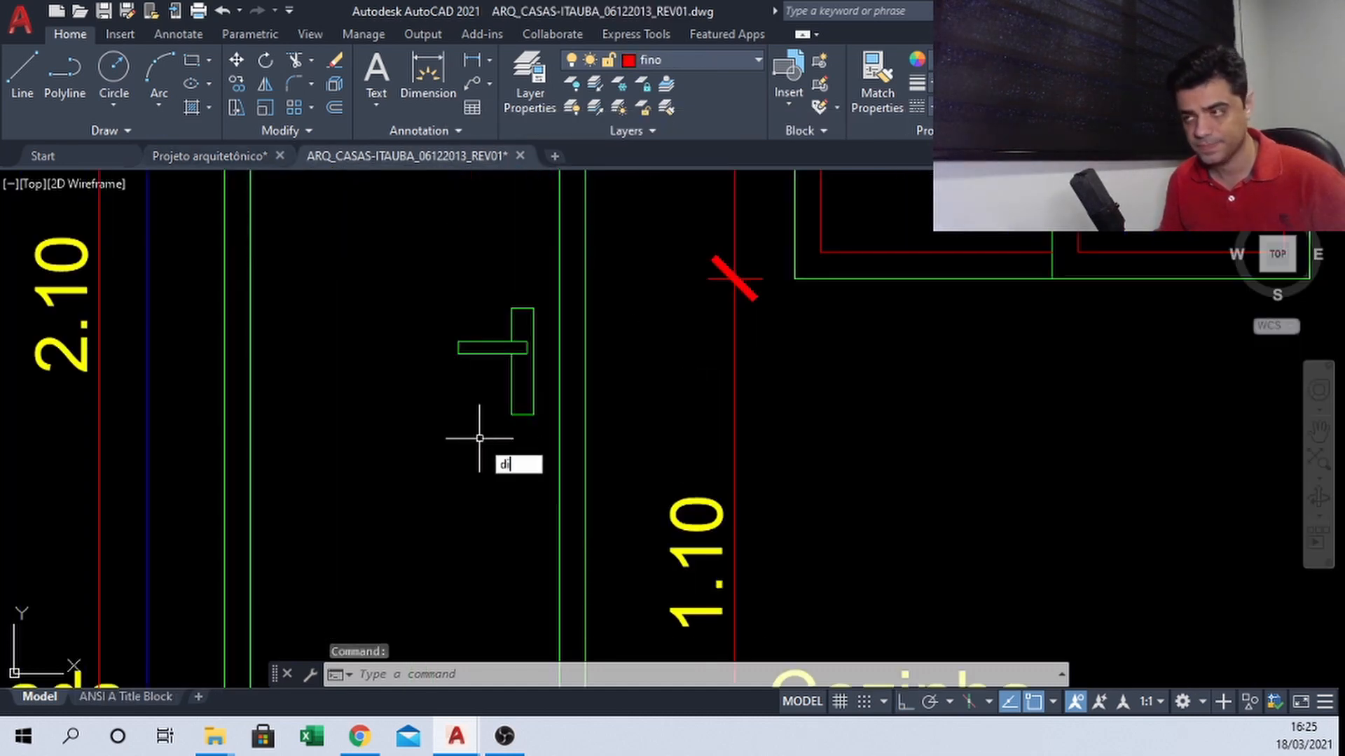
key("Return")
left_click(512, 413)
left_click(533, 307)
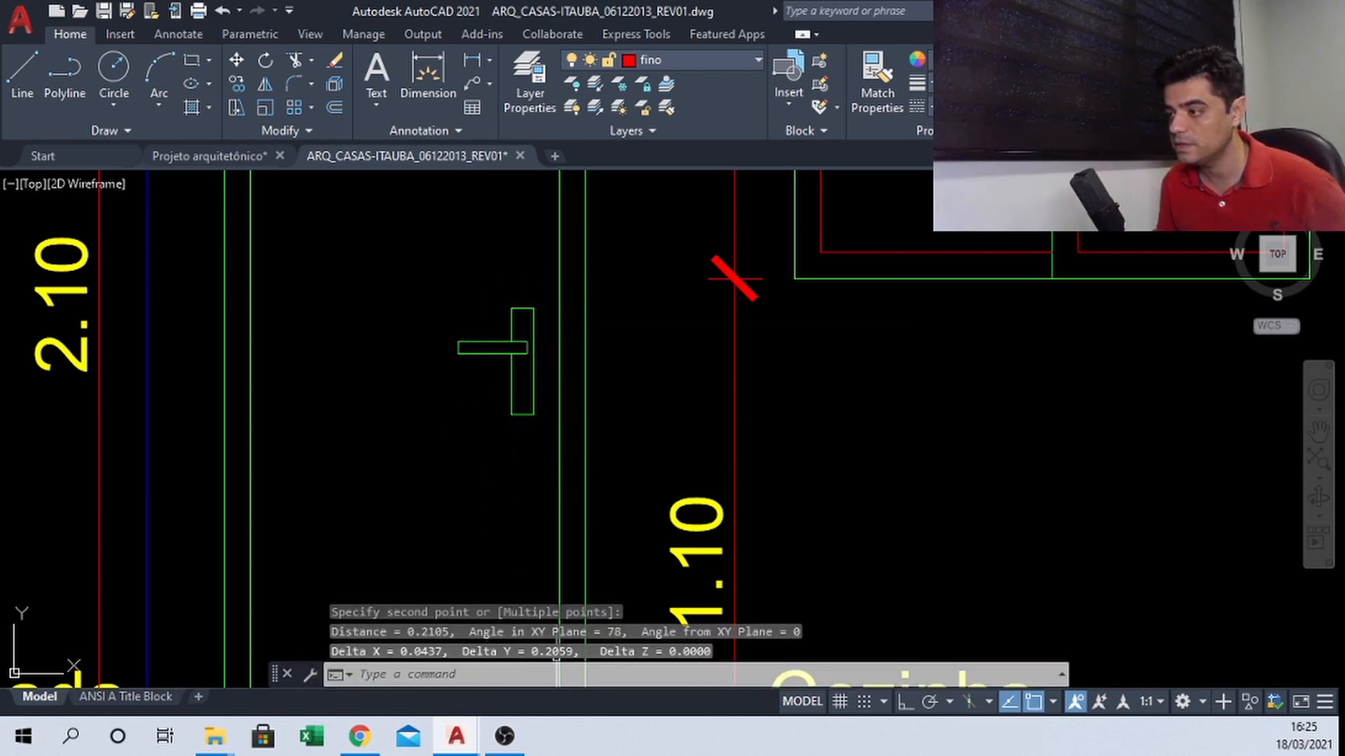
left_click(212, 151)
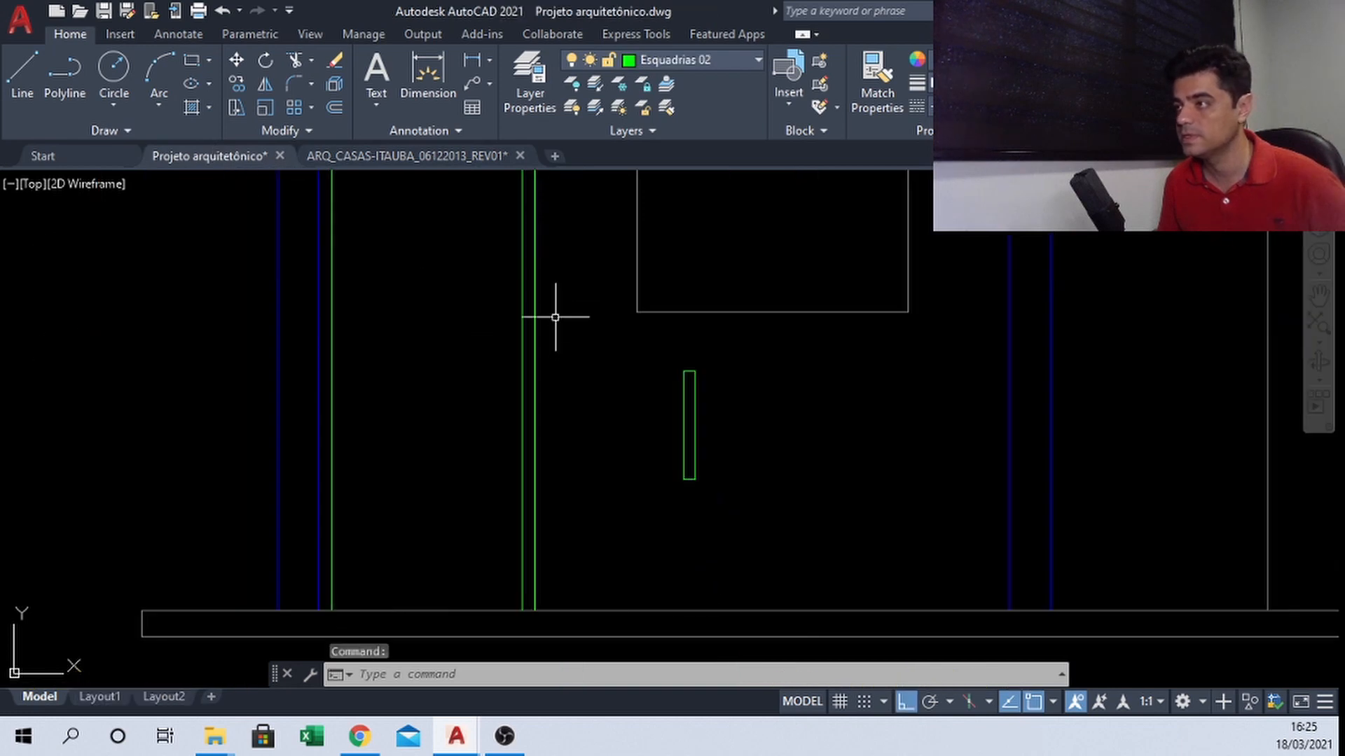
Erase the handle plate rectangle below the window outline
left_click(725, 388)
left_click(661, 425)
type("e")
key("Return")
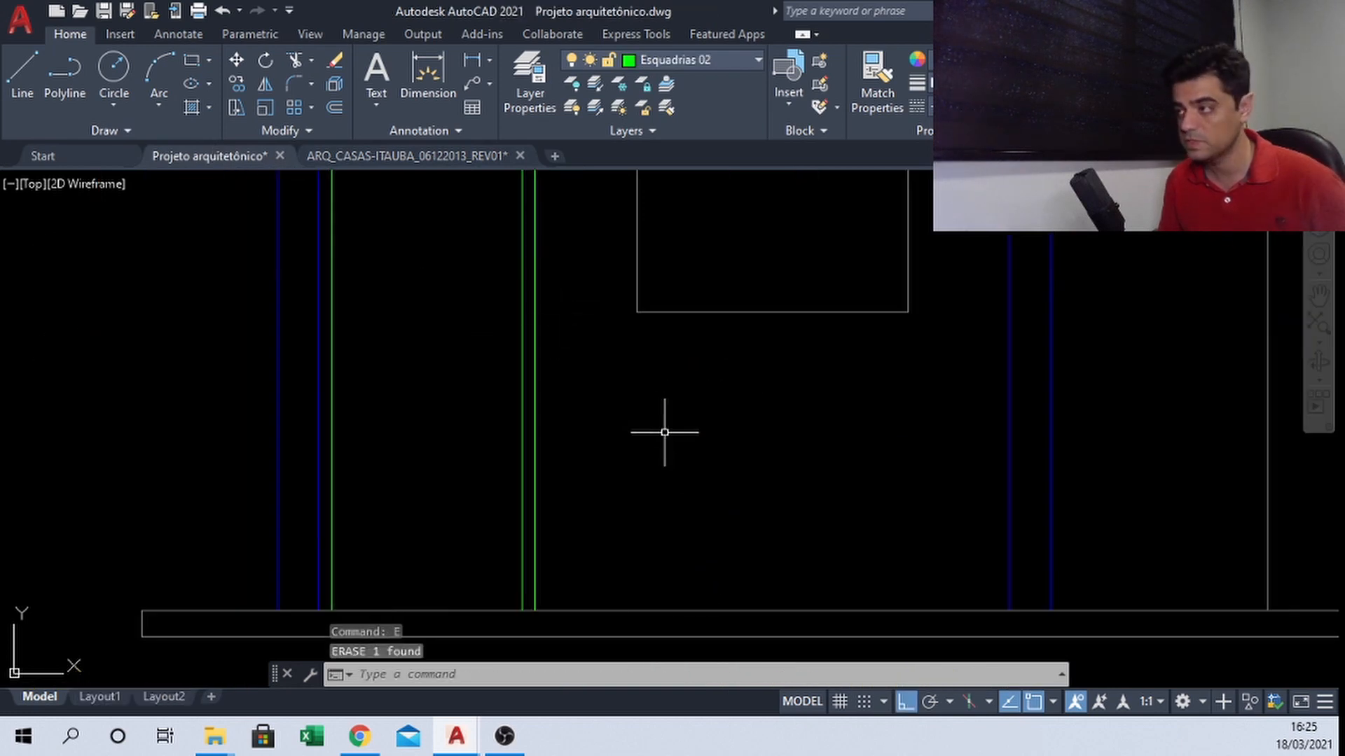
type("rec")
key("Return")
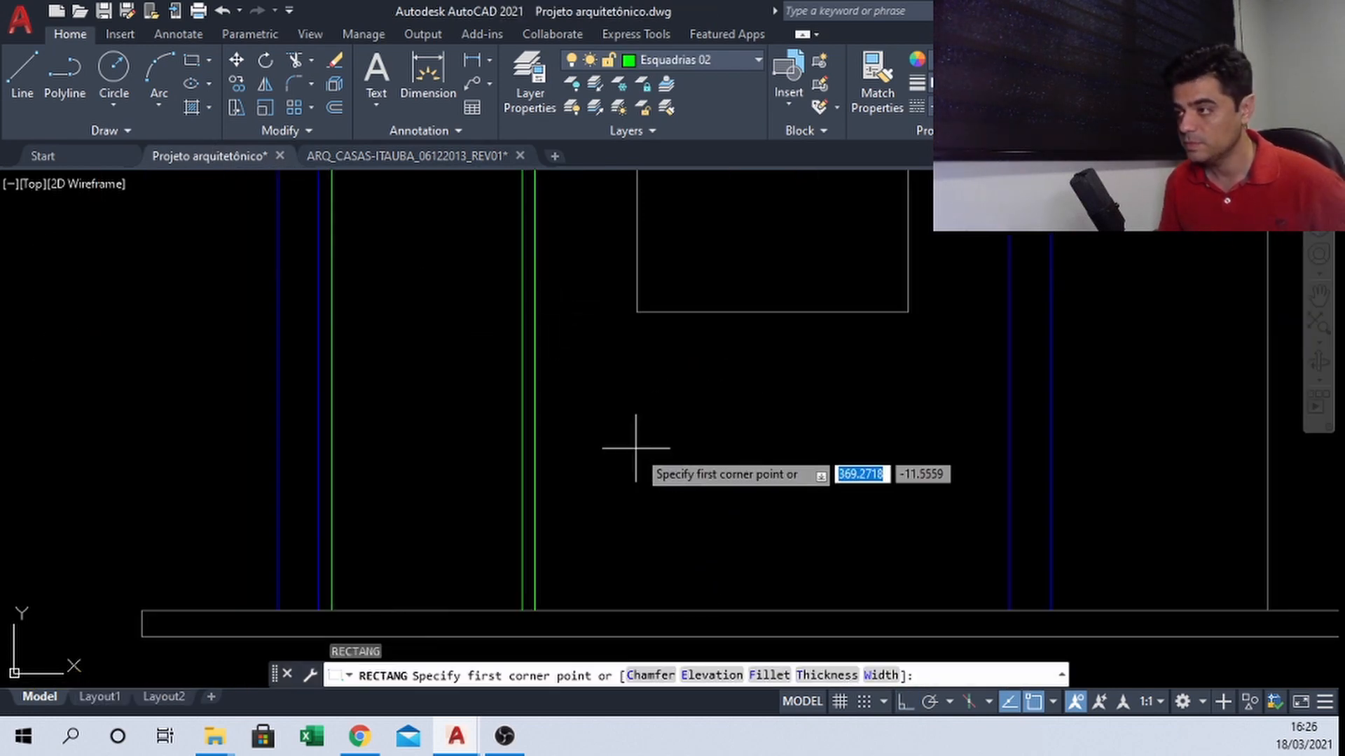
left_click(636, 448)
key("F8")
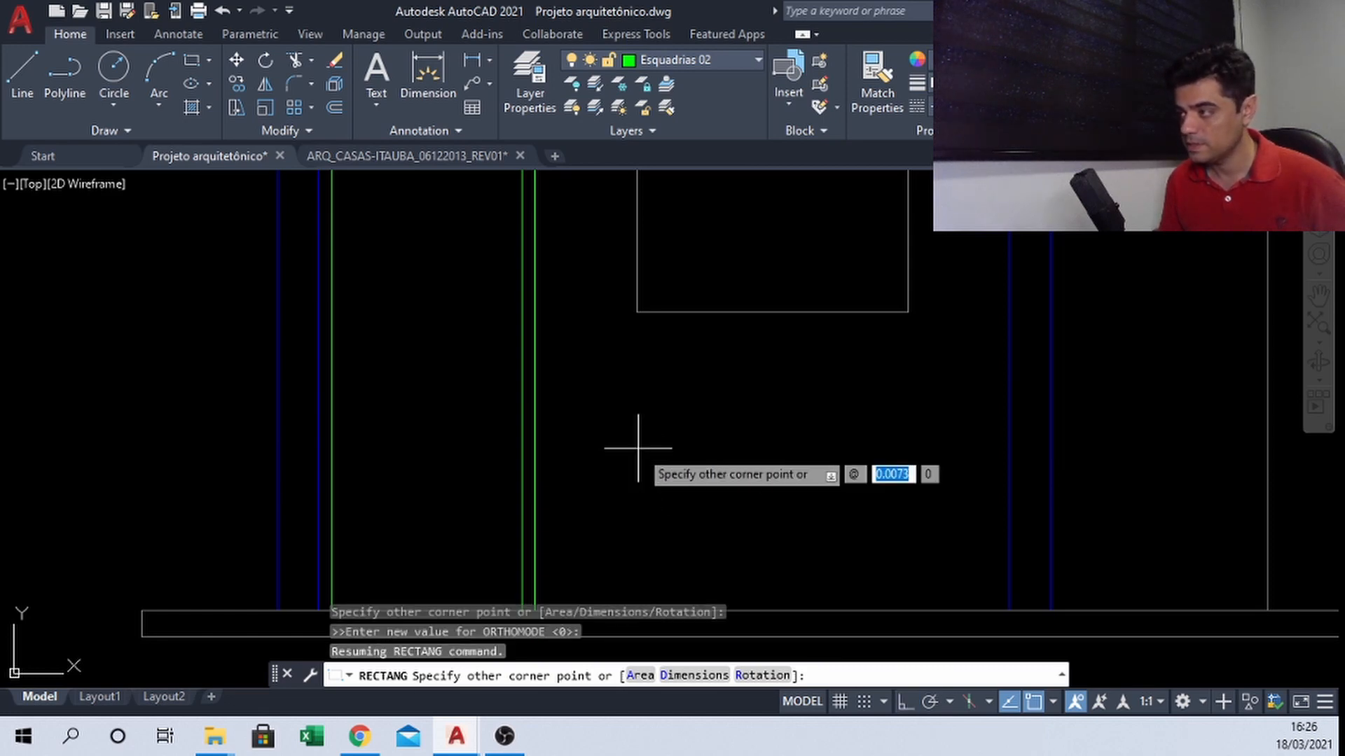
key("Escape")
key("Return")
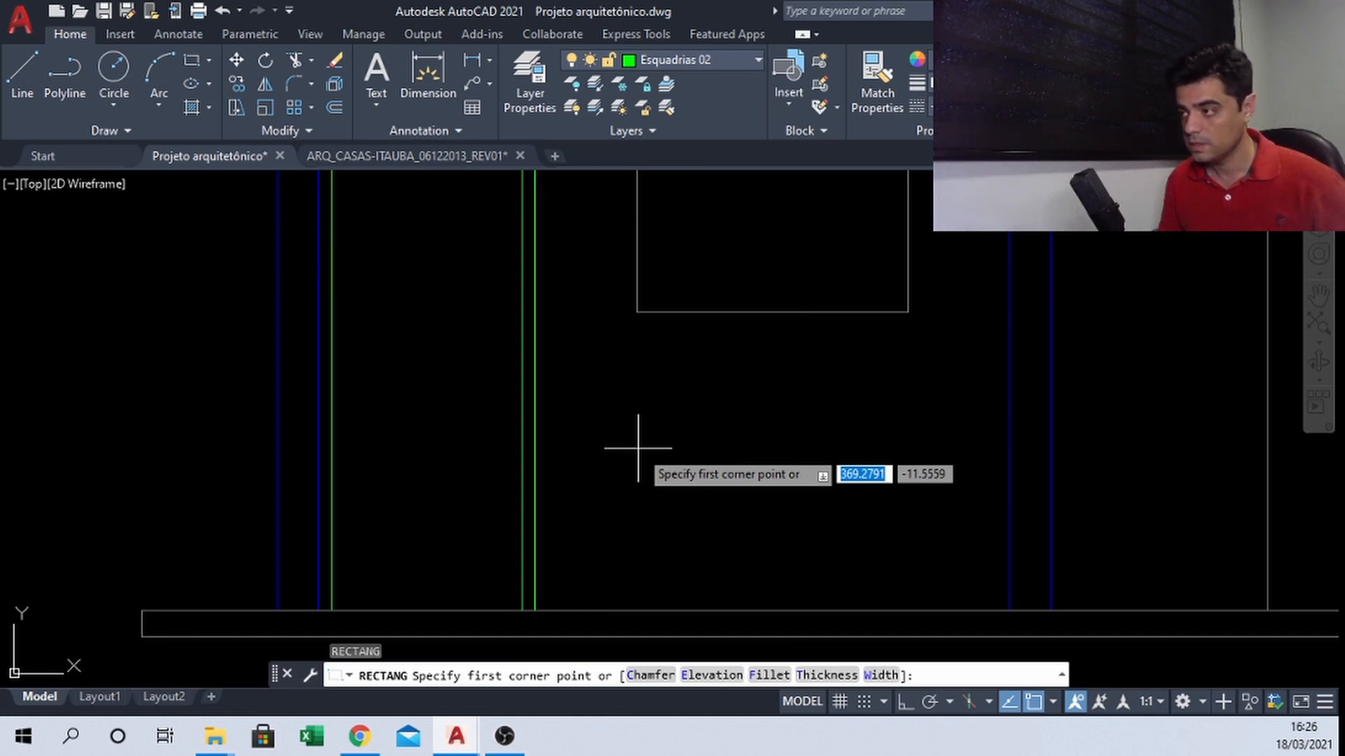
left_click(638, 448)
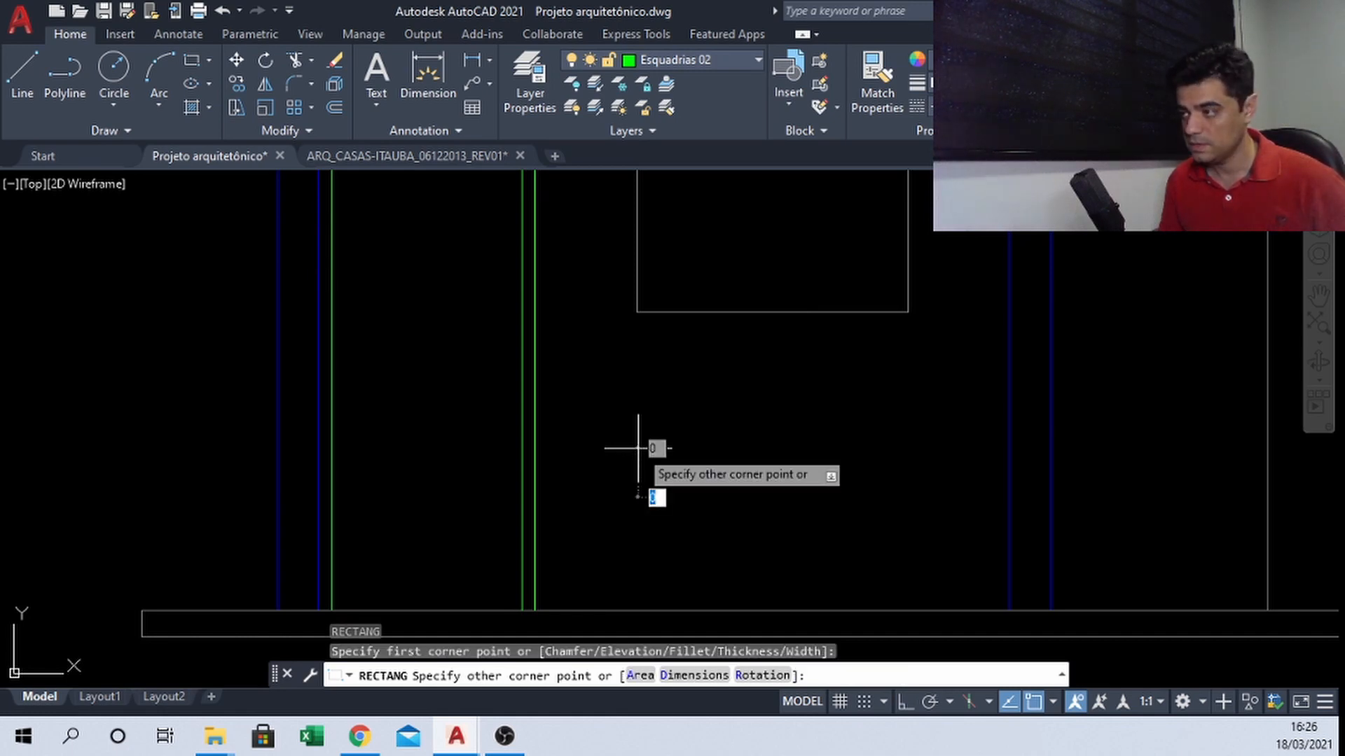
key("Escape")
Draw a 0.04 by 0.2 rectangle for the door handle plate in the open space beneath the window outline
key("Return")
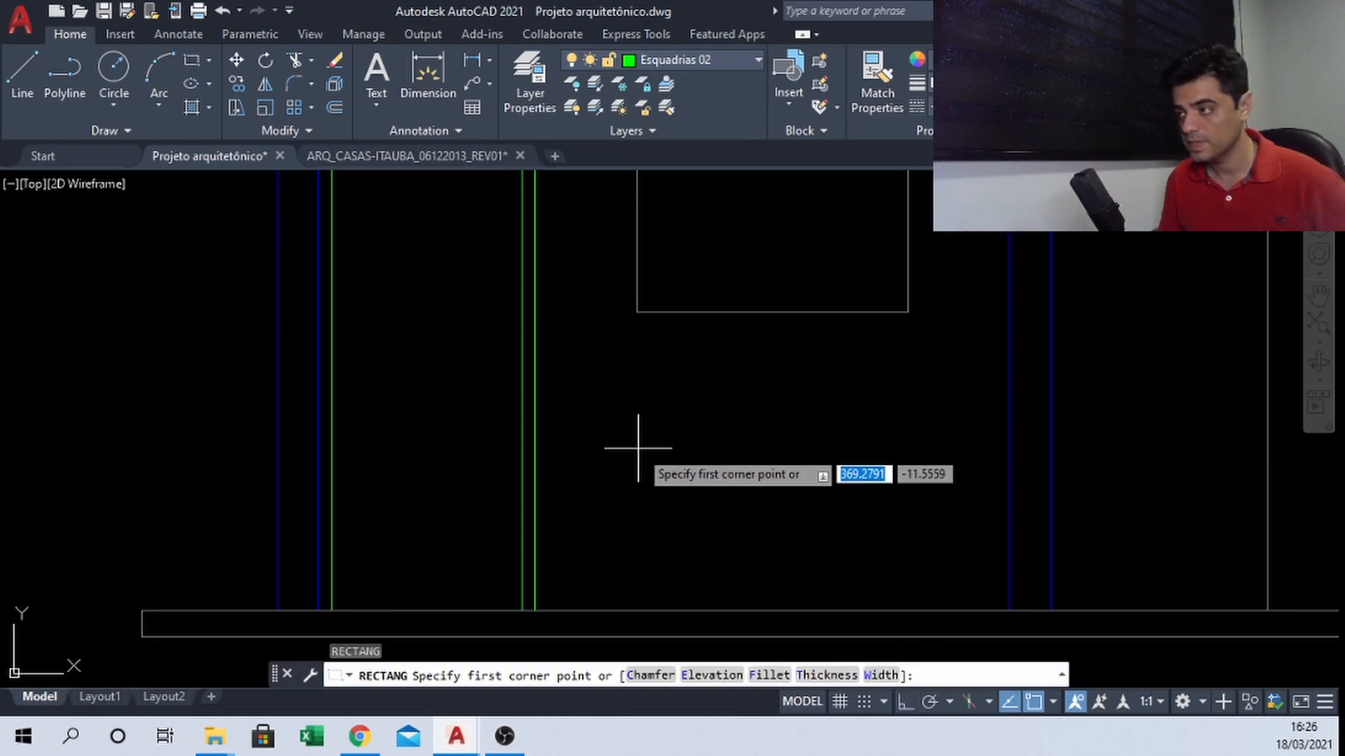
left_click(639, 448)
key("F8")
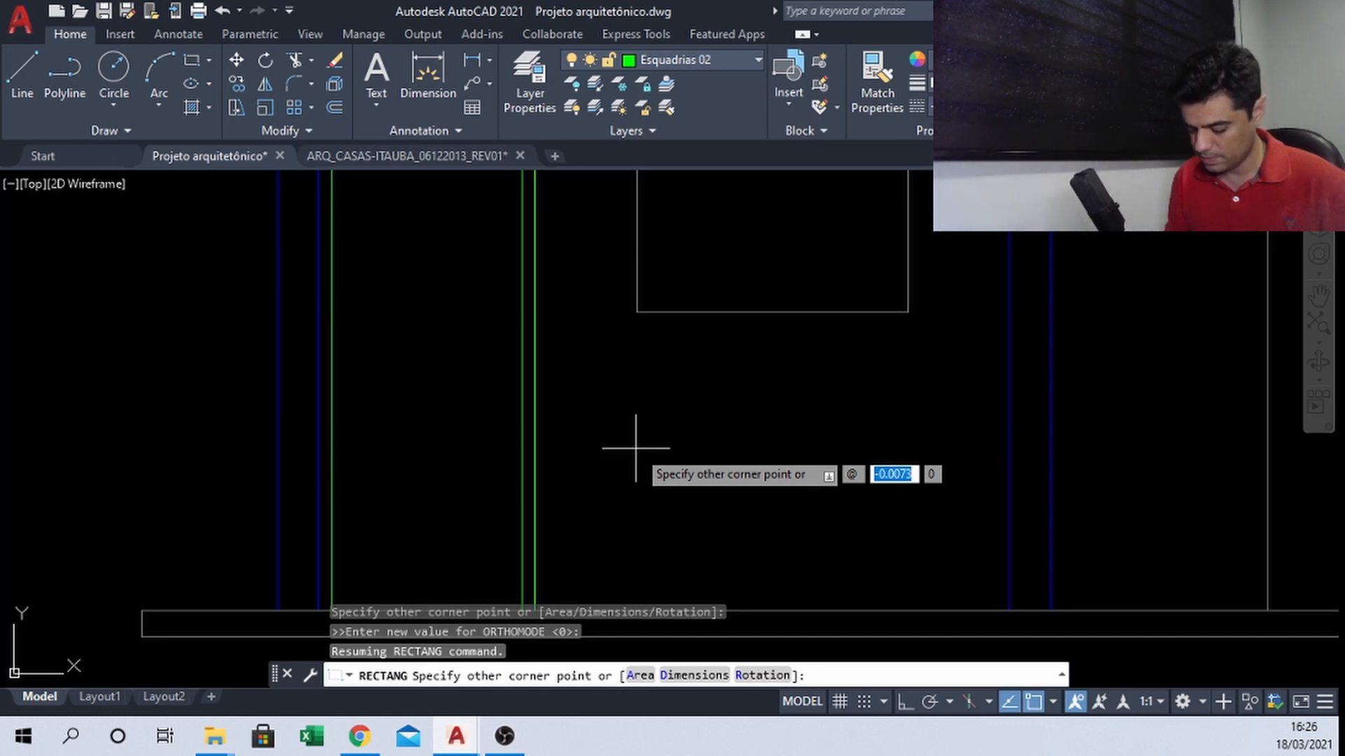
type(".04")
key("Tab")
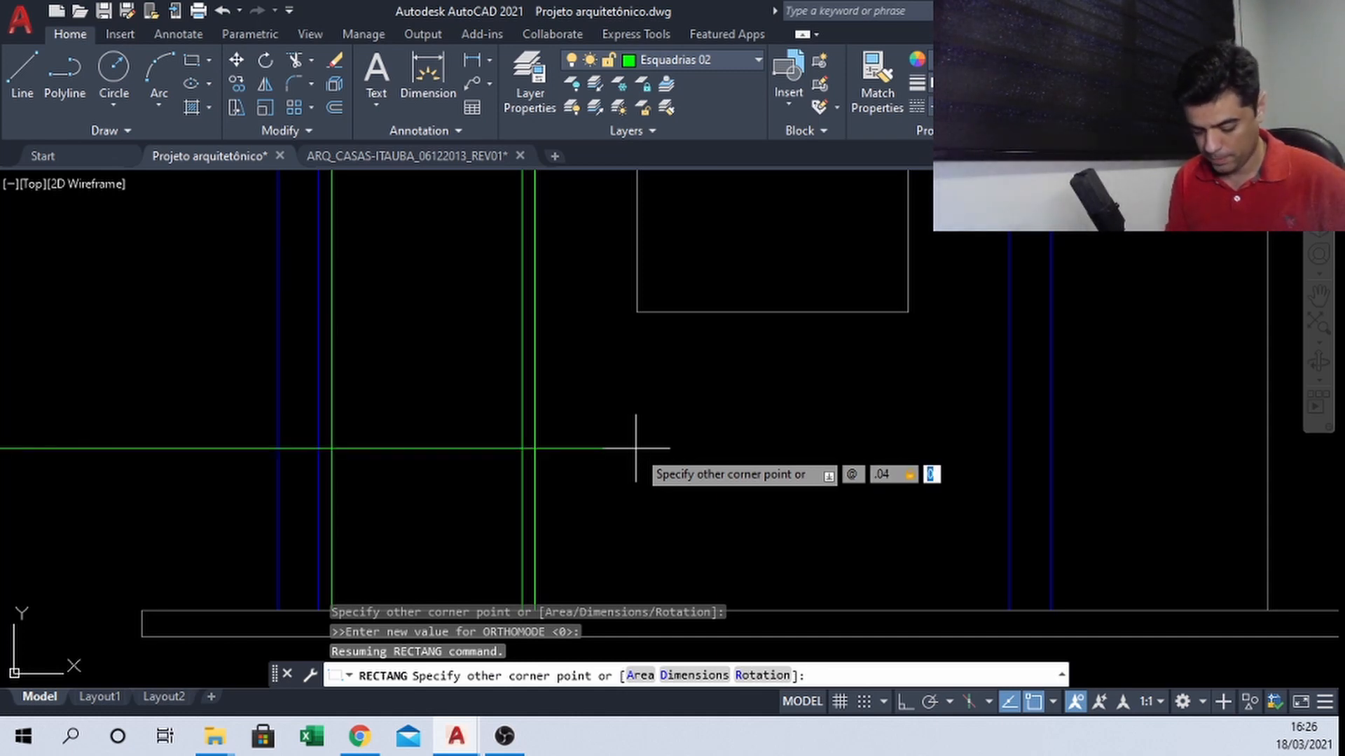
type(".2")
key("Return")
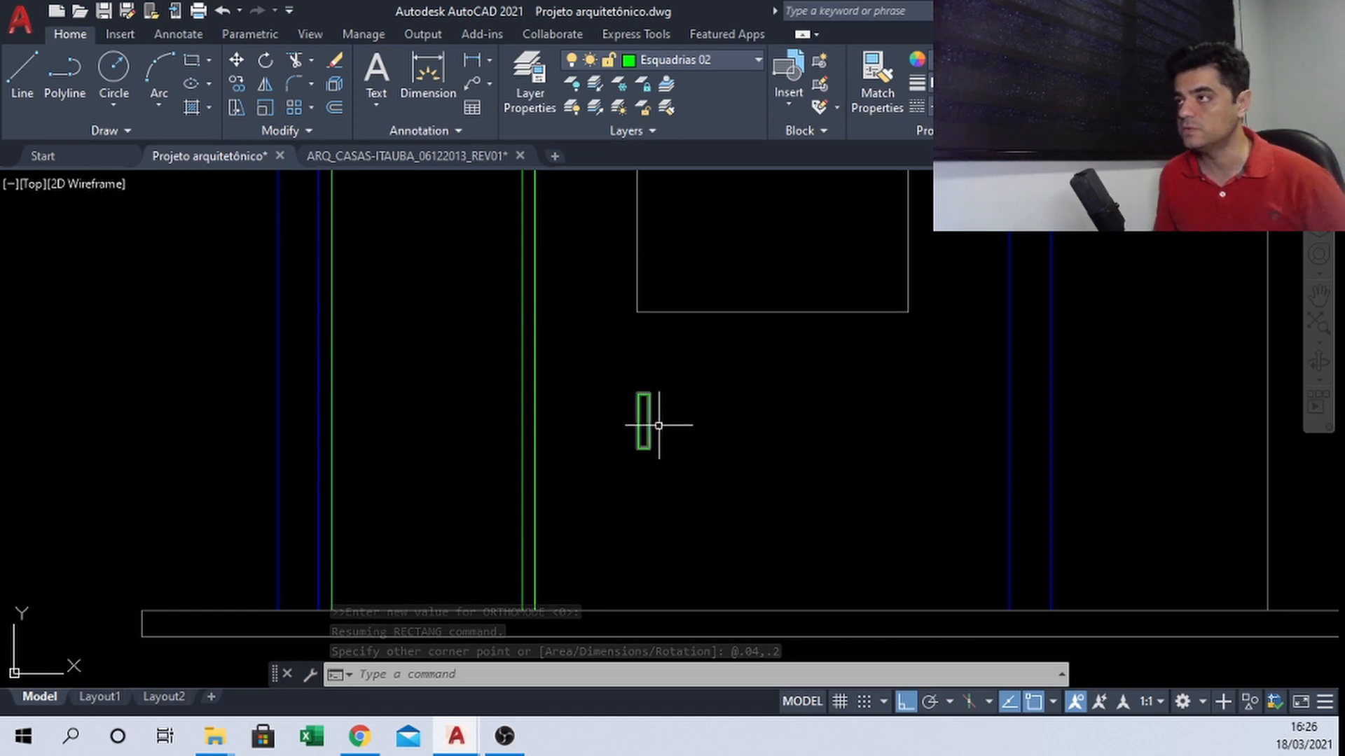
In the ARQ_CASAS-ITAUBA_06122013_REV01 drawing, measure from the handle plate's lower-right corner to the foot of the door frame's outer right edge
left_click(618, 363)
left_click(665, 495)
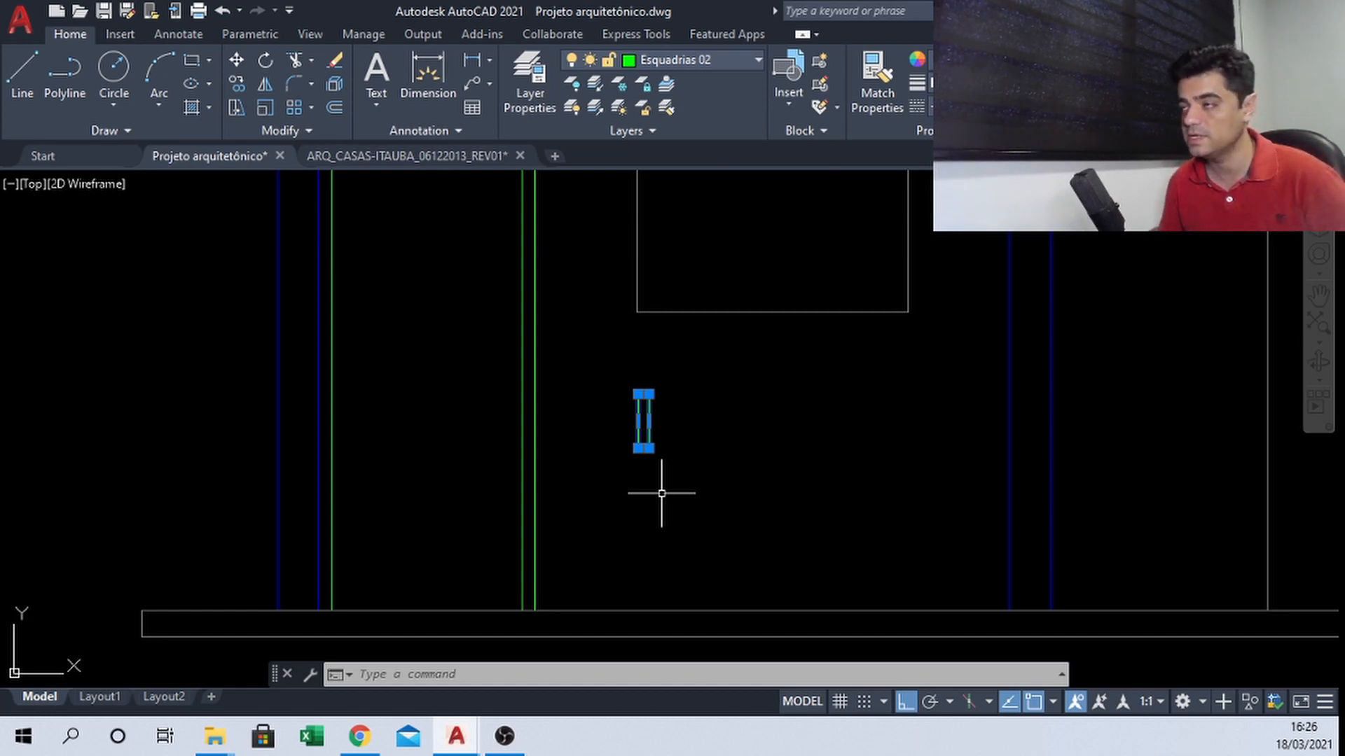
left_click(422, 155)
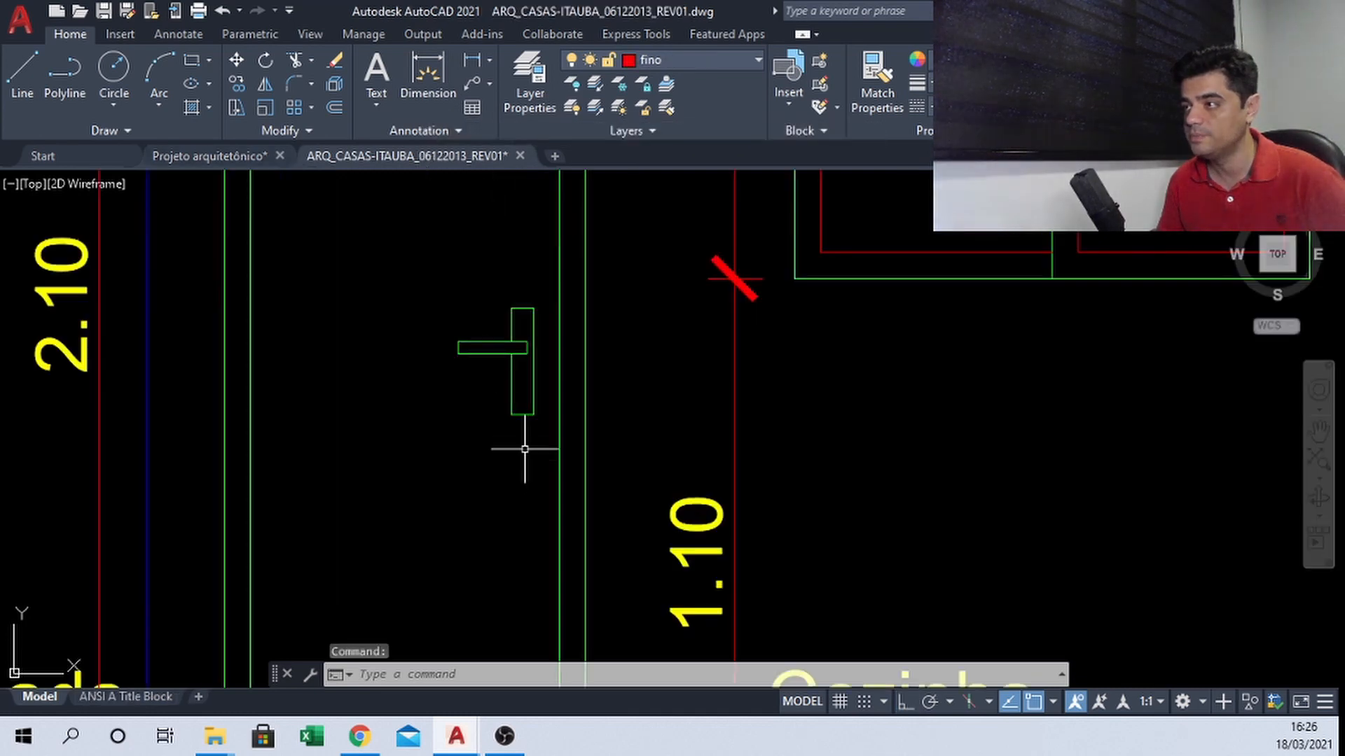
middle_click_drag(495, 490, 486, 399)
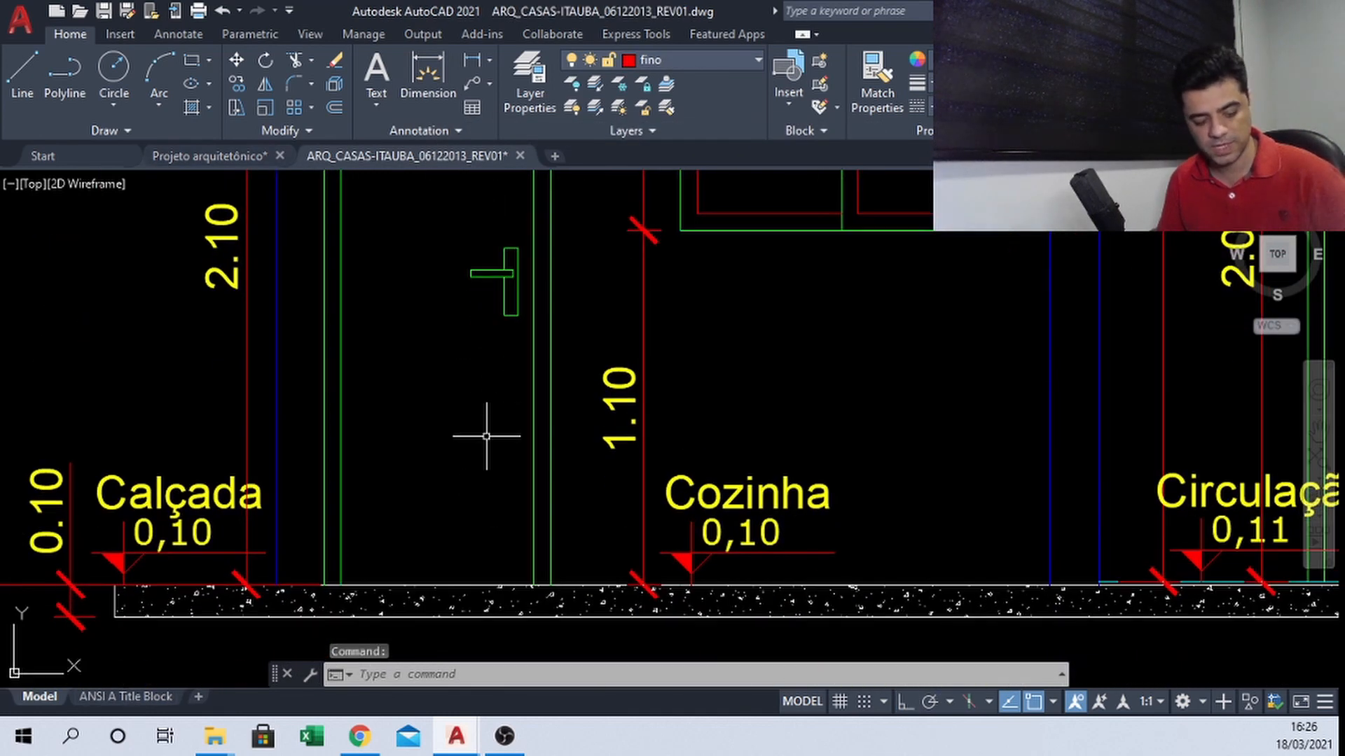
type("di")
key("Return")
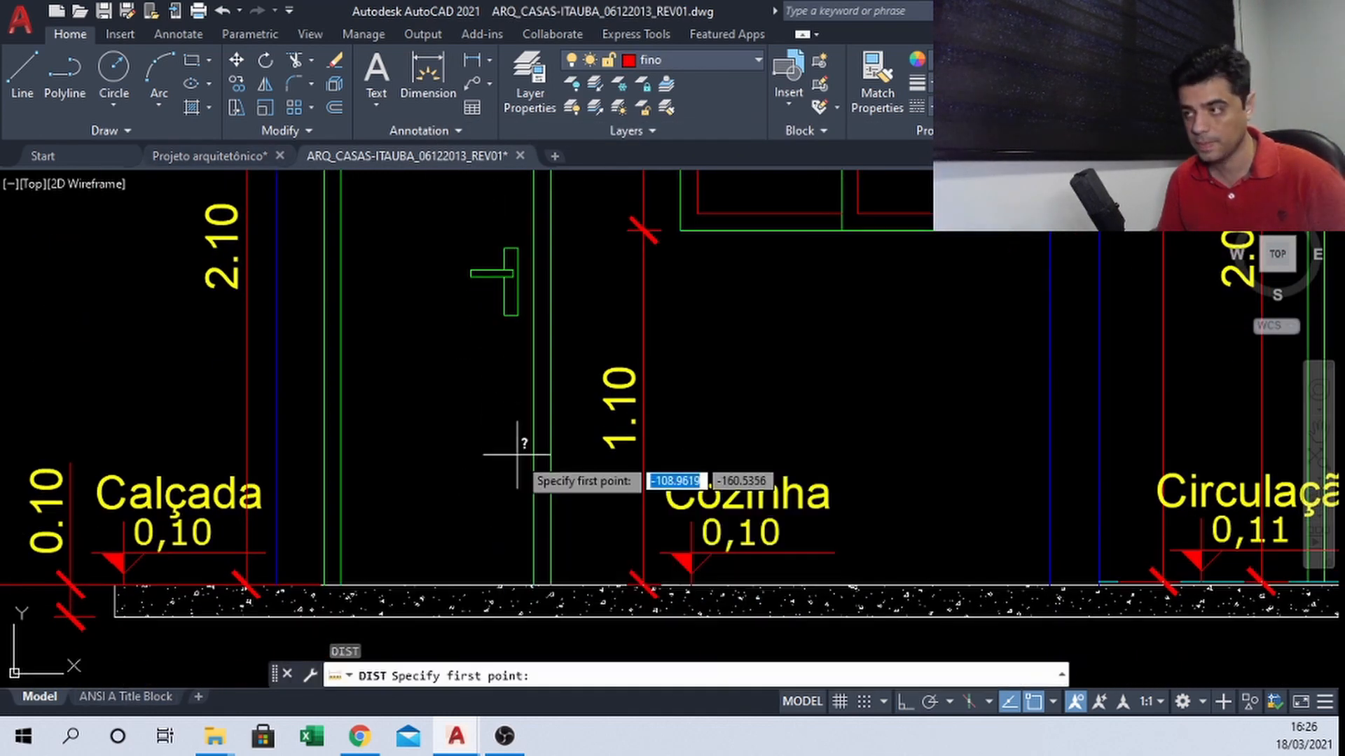
left_click(519, 316)
left_click(548, 583)
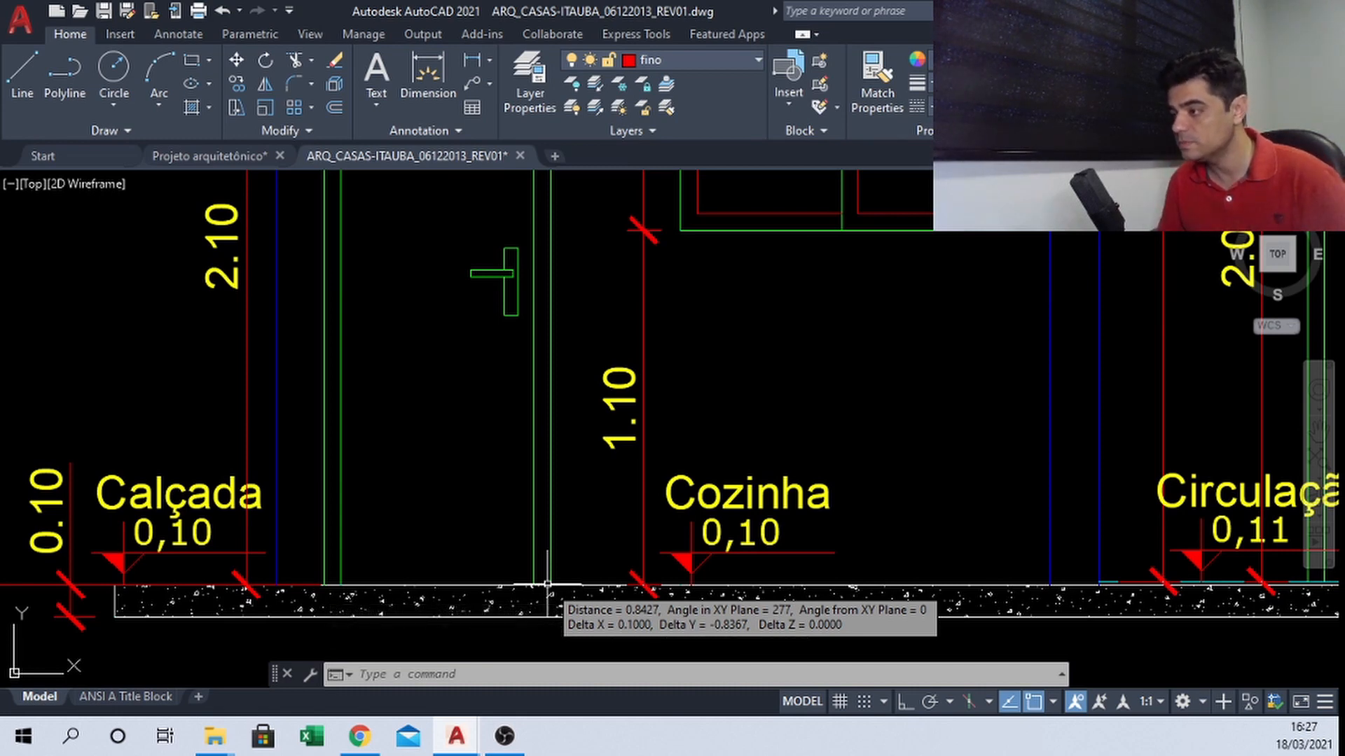
Back in Projeto arquitetônico, move the plate rectangle by its lower-right corner to the foot of the door frame's outer right edge
left_click(199, 148)
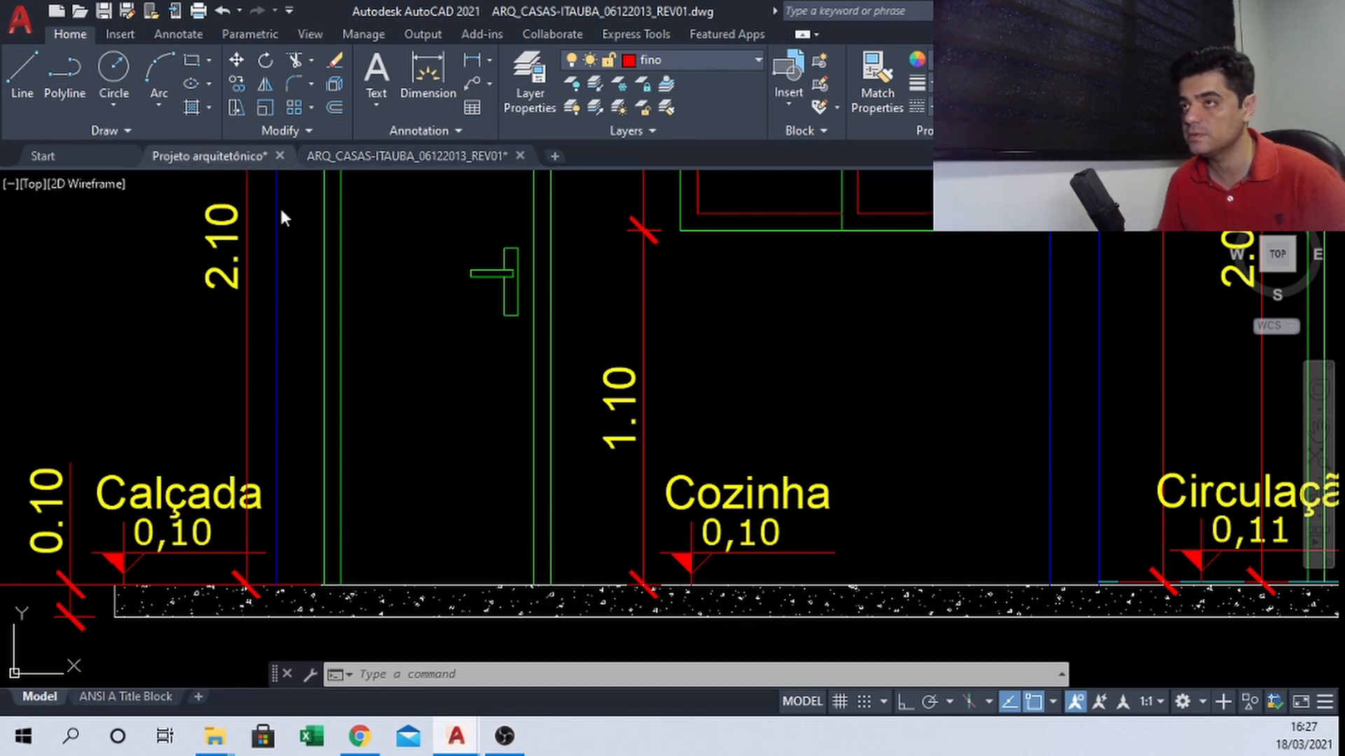
left_click(600, 366)
left_click(660, 463)
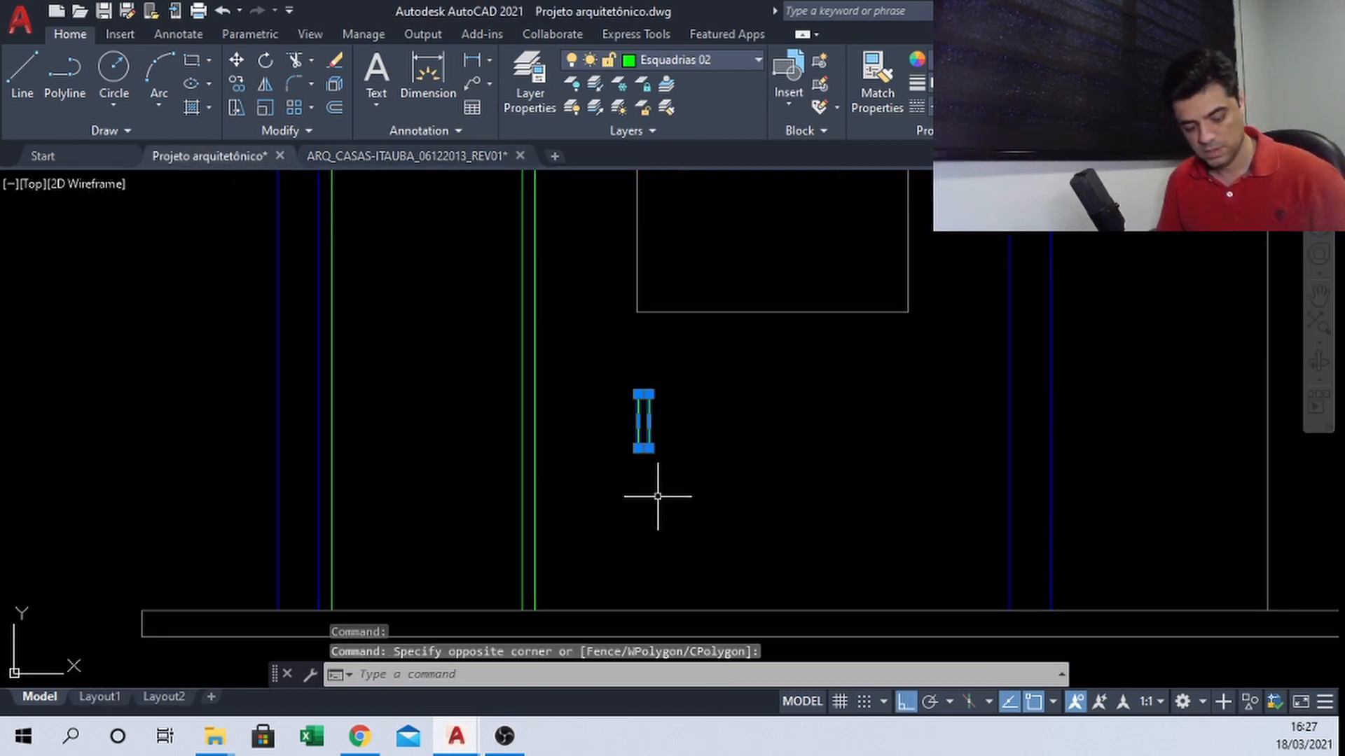
type("m")
key("Return")
left_click(650, 448)
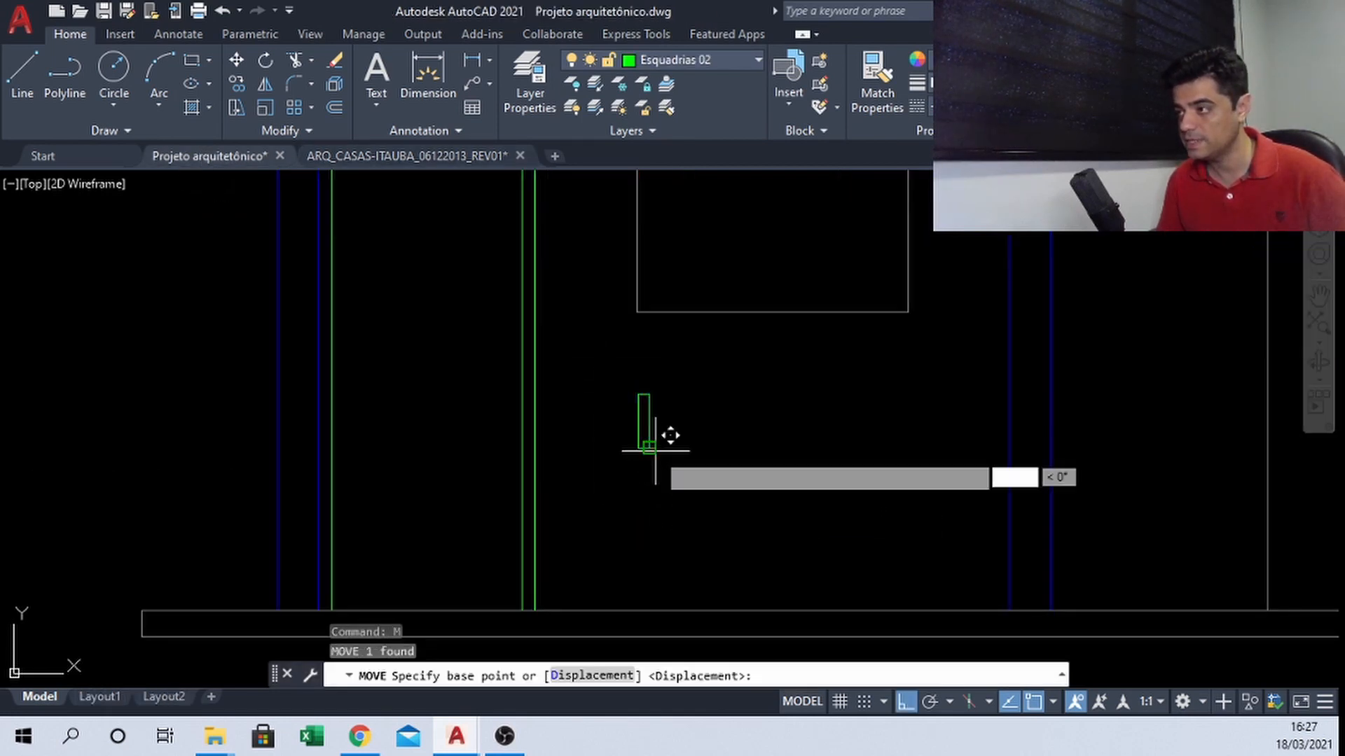
scroll(498, 616, "up", 3)
left_click(585, 624)
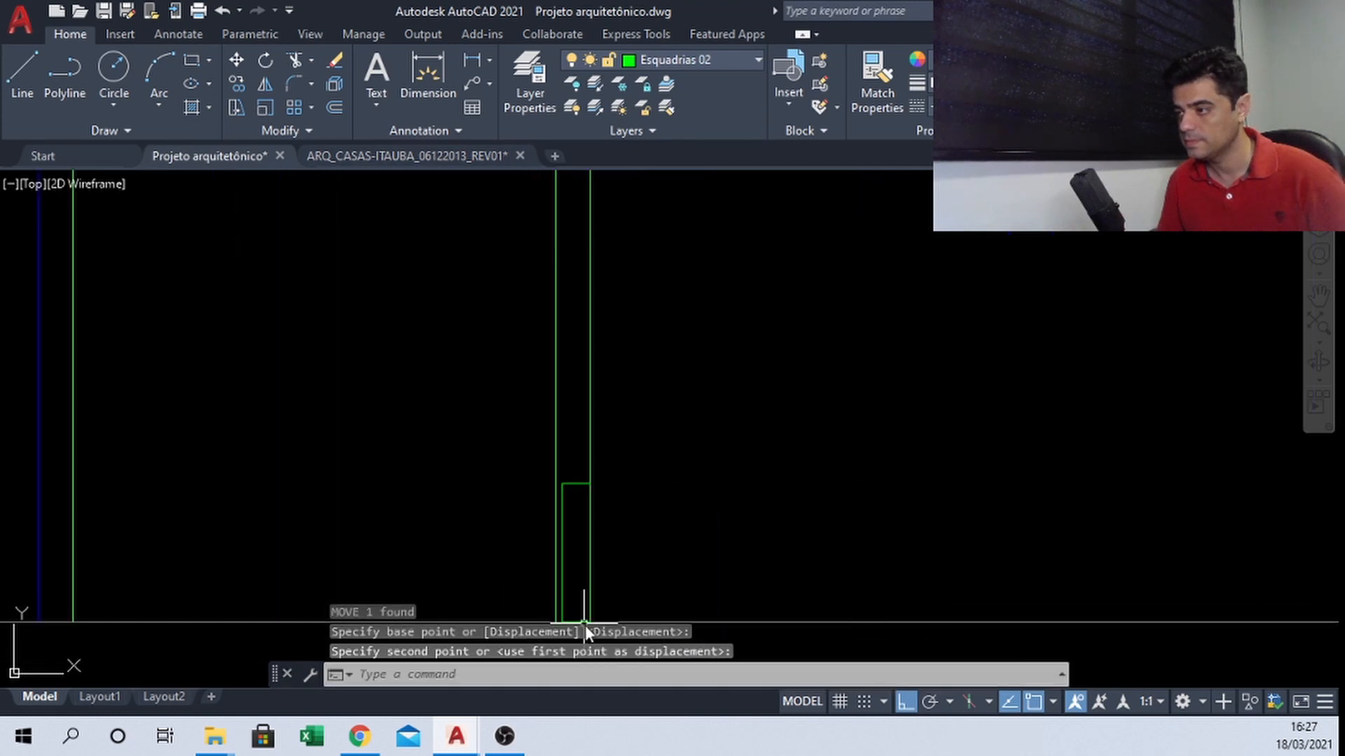
Move the plate rectangle from the frame's base corner by -0.1 horizontally and 0.85 vertically onto the door leaf
middle_click_drag(585, 623, 565, 441)
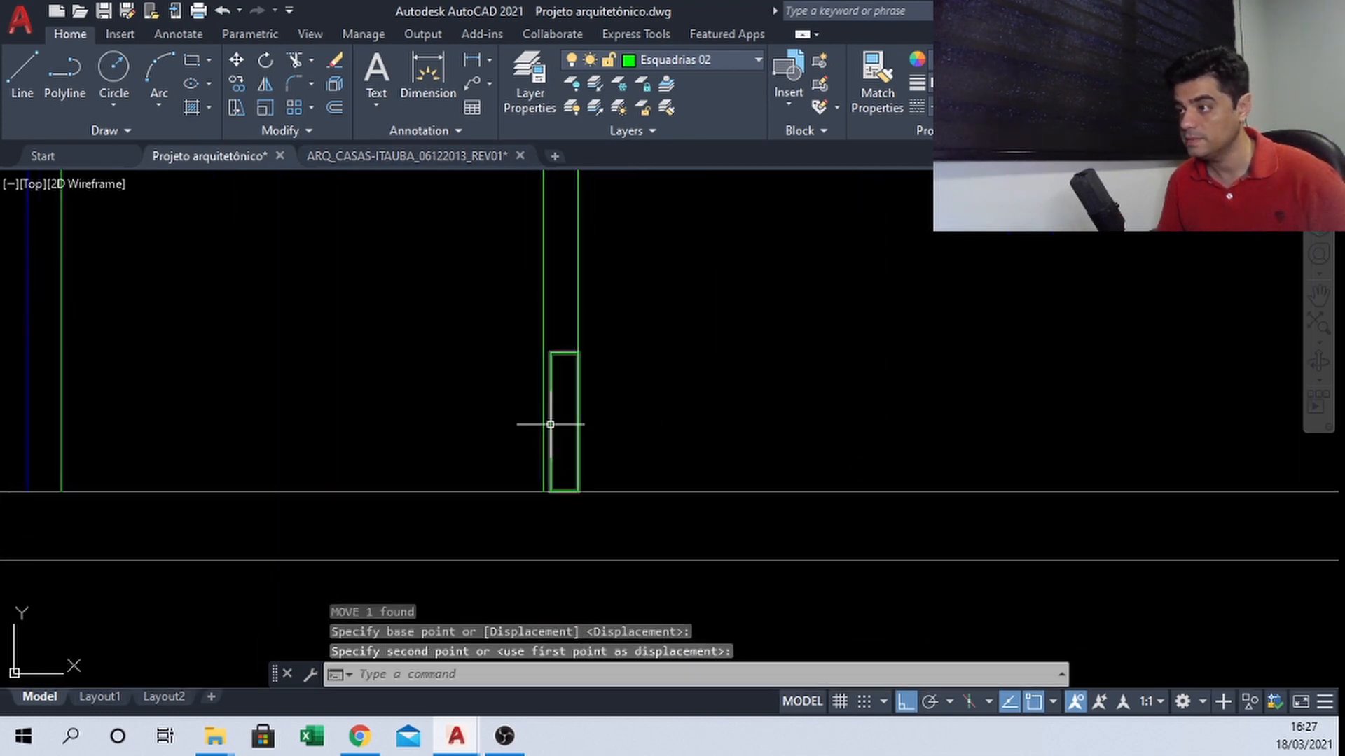
left_click(550, 426)
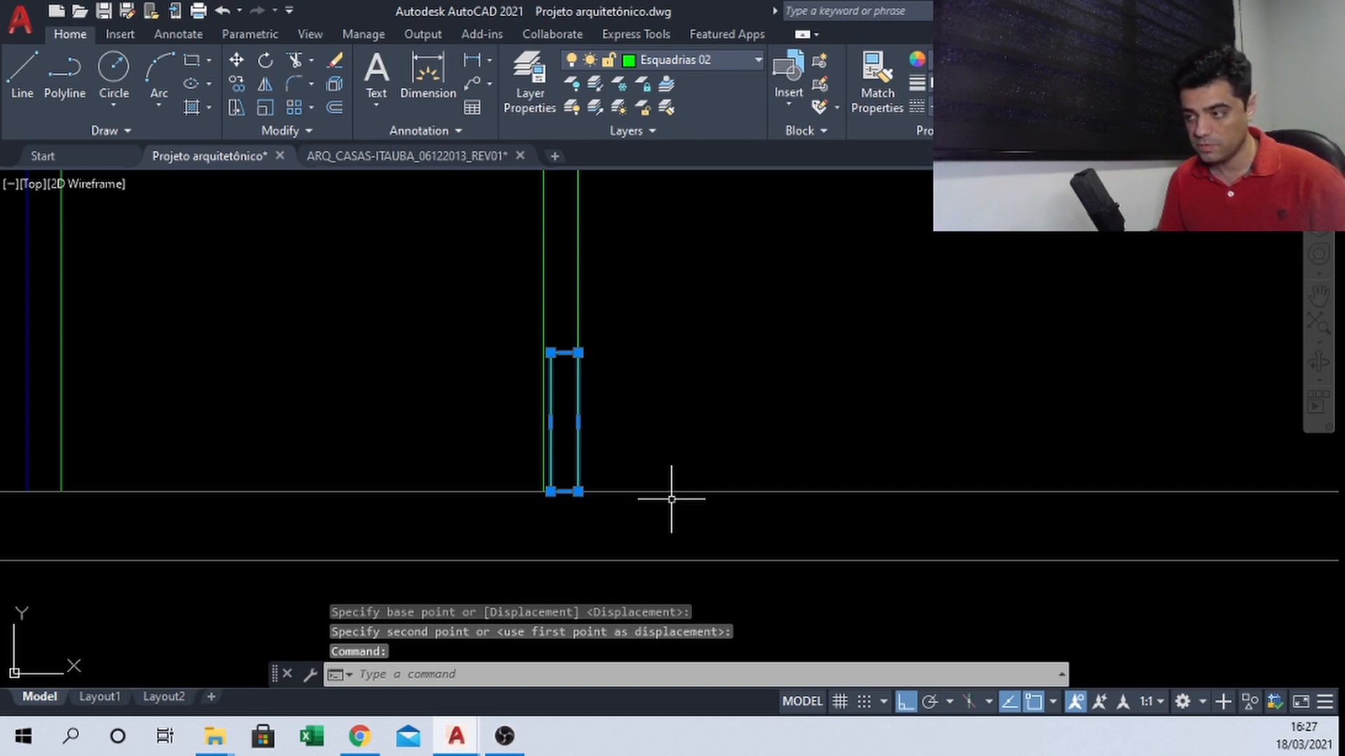
type("m")
key("Return")
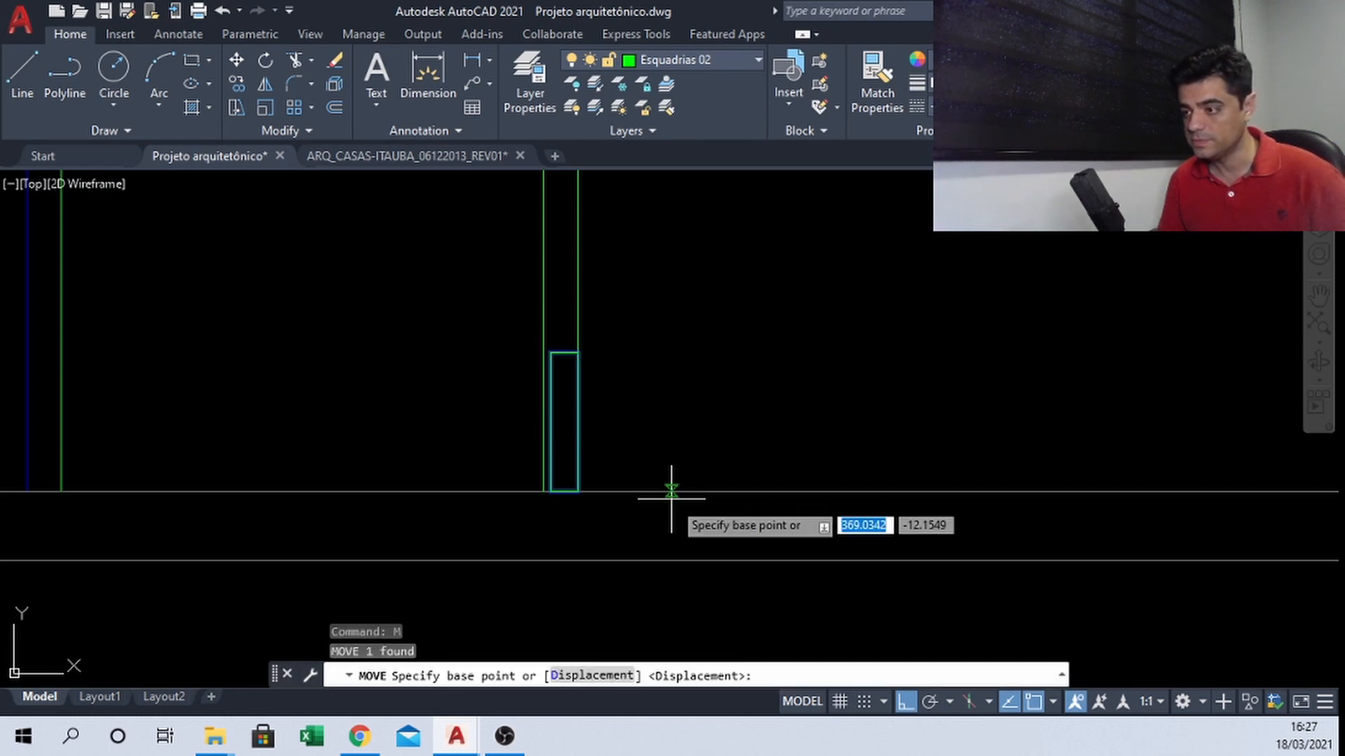
left_click(577, 491)
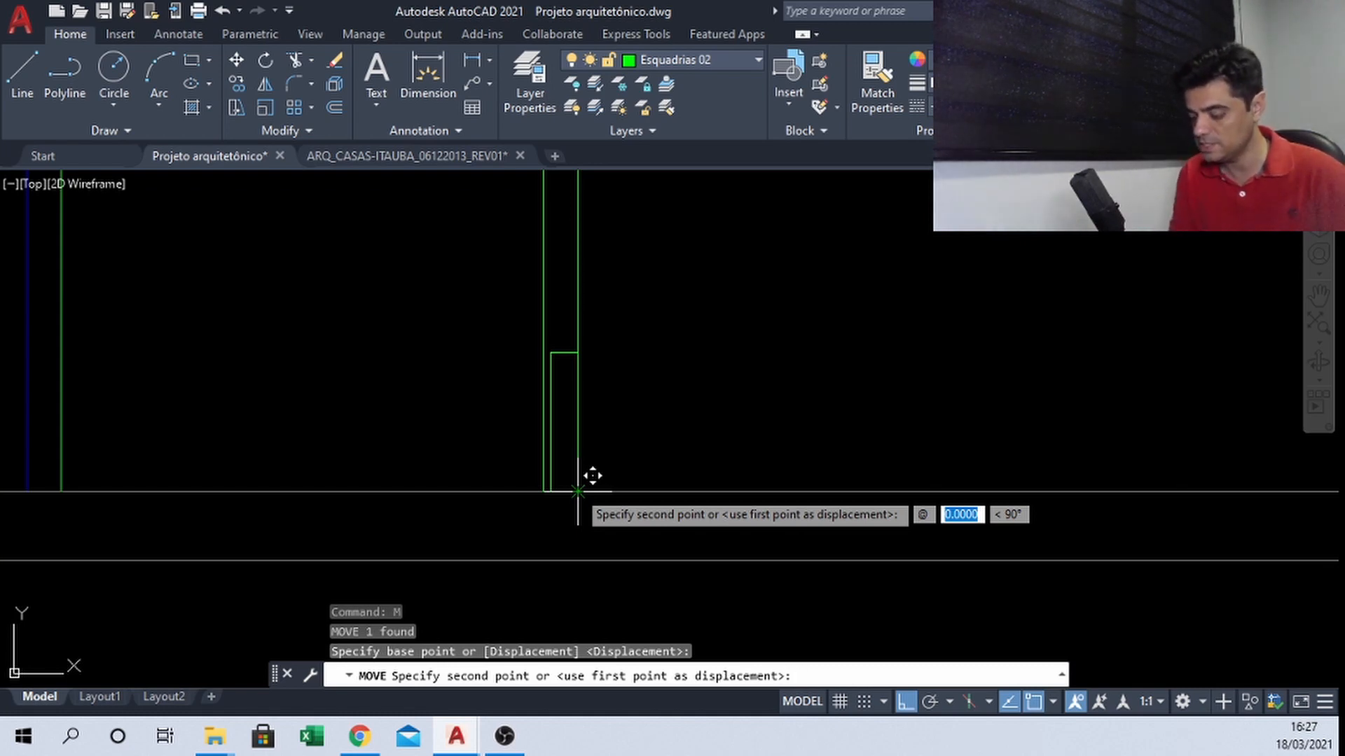
type("-.1")
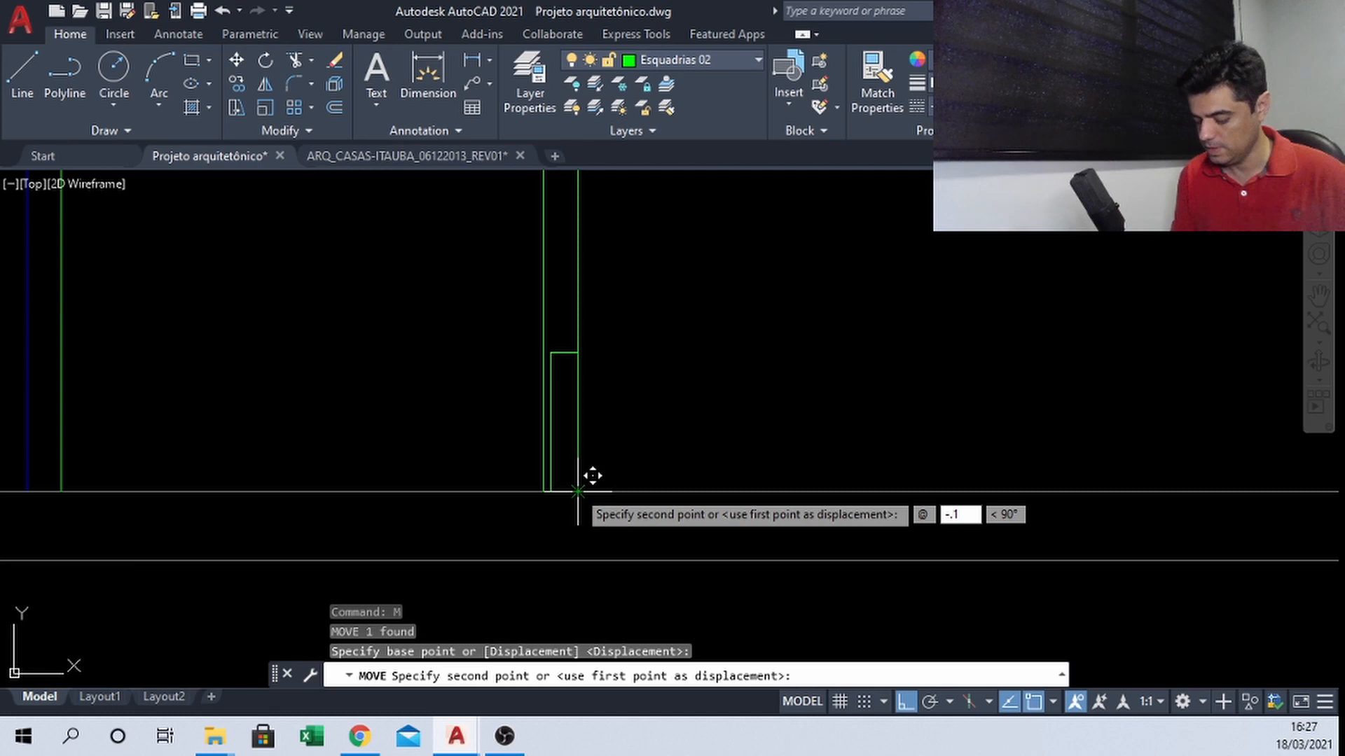
key("Tab")
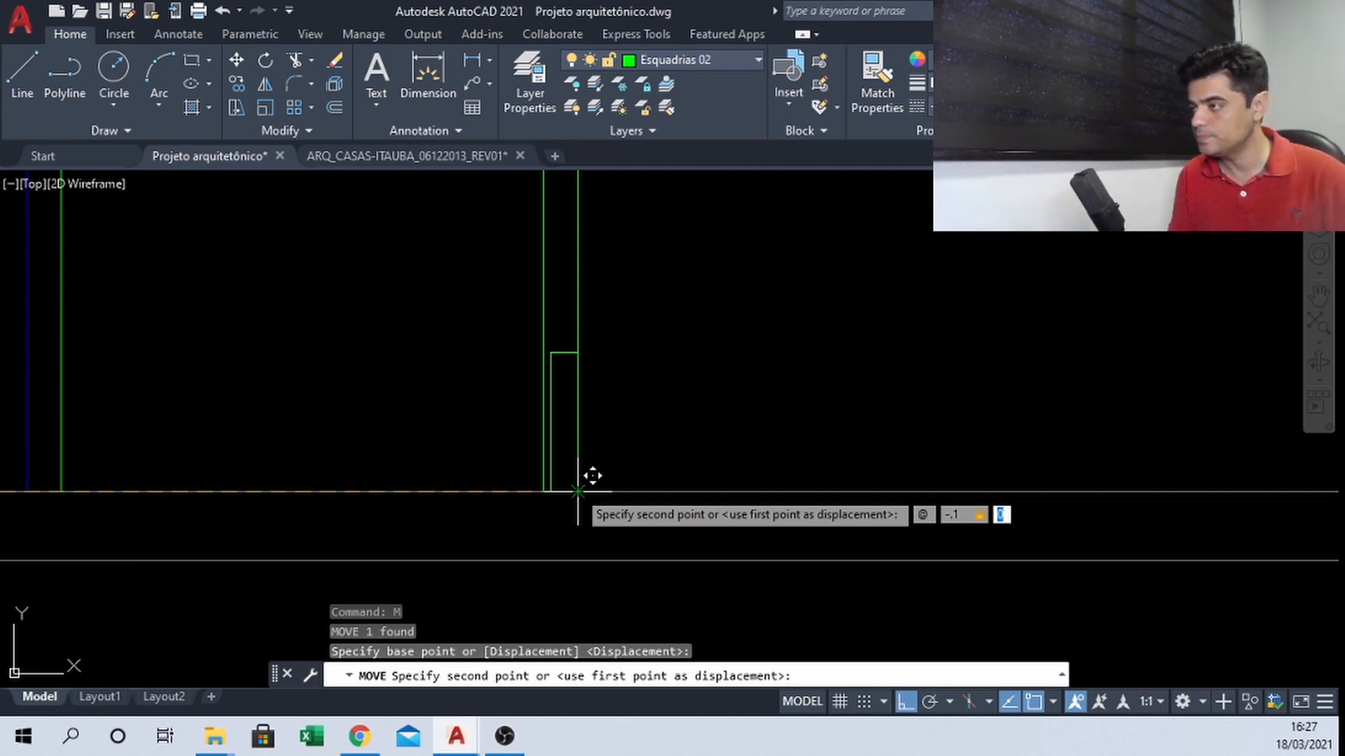
type(".85")
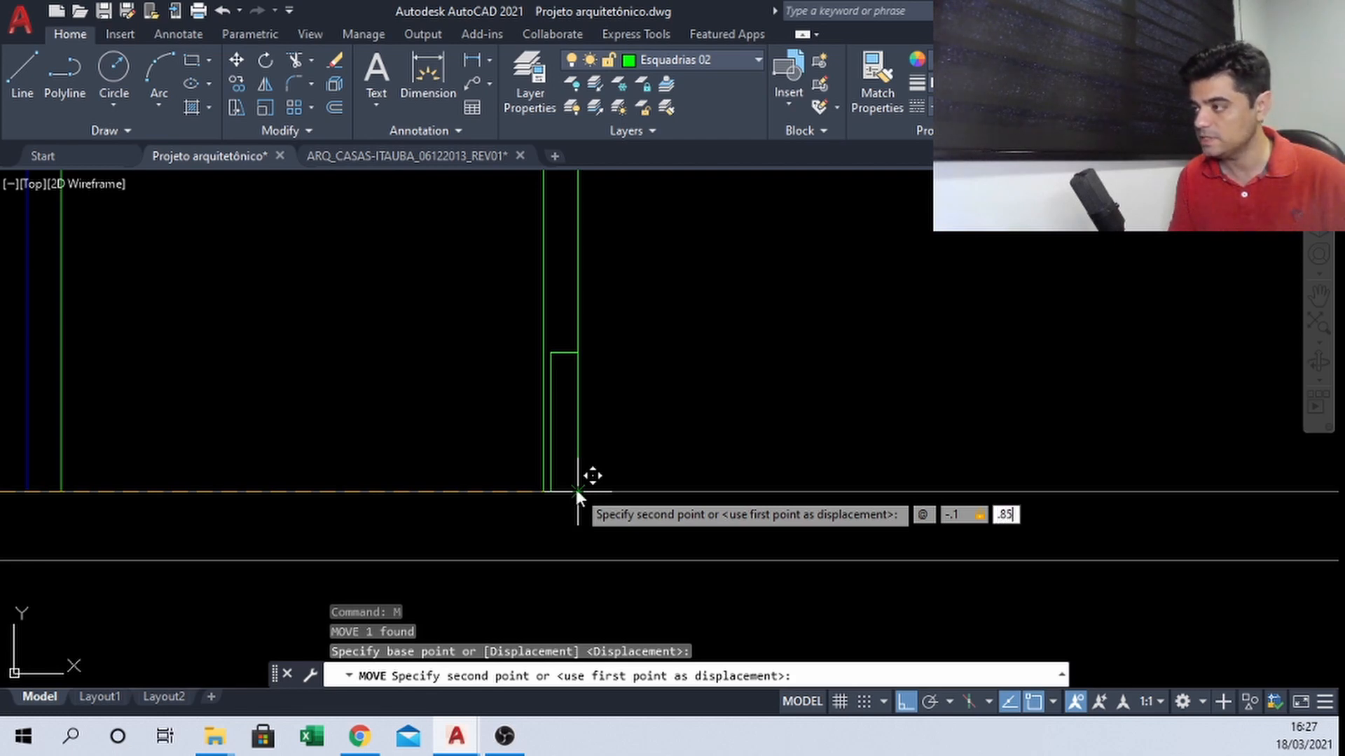
key("Return")
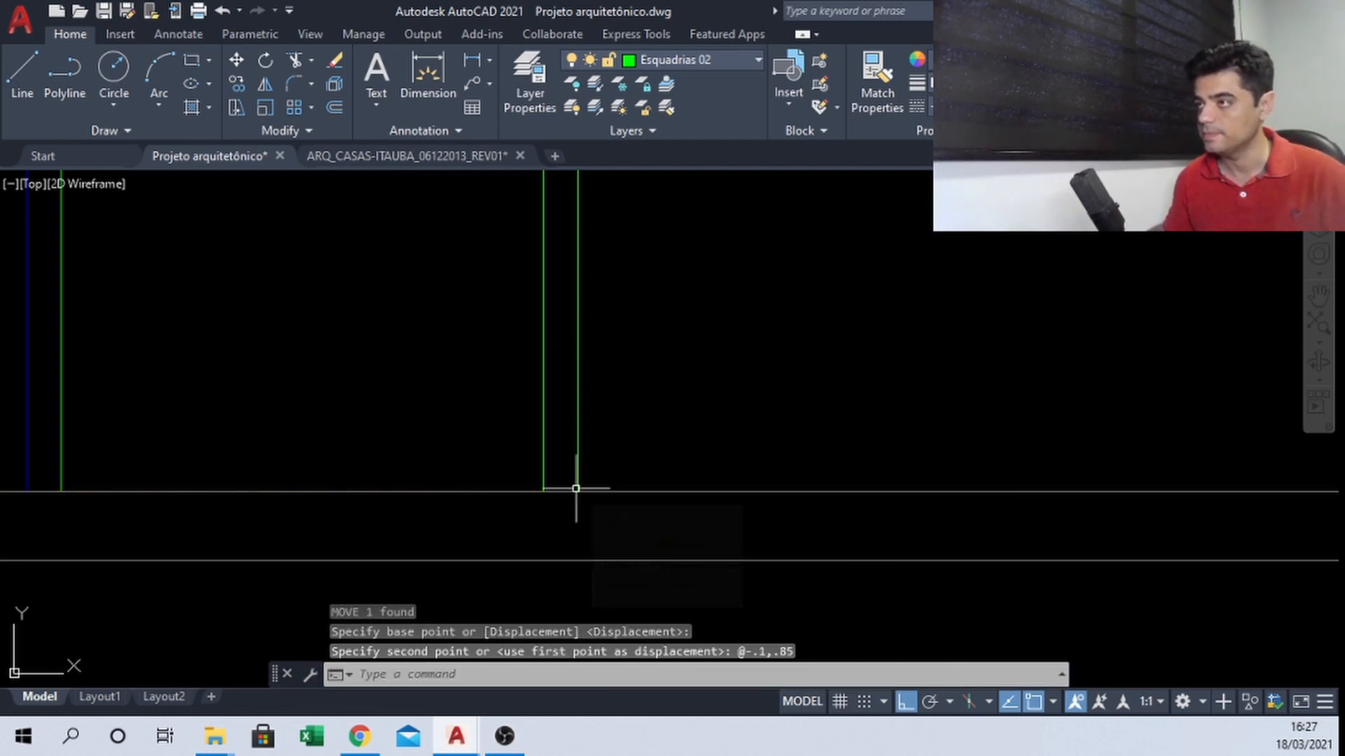
scroll(576, 483, "down", 3)
scroll(527, 300, "up", 2)
scroll(528, 300, "up", 2)
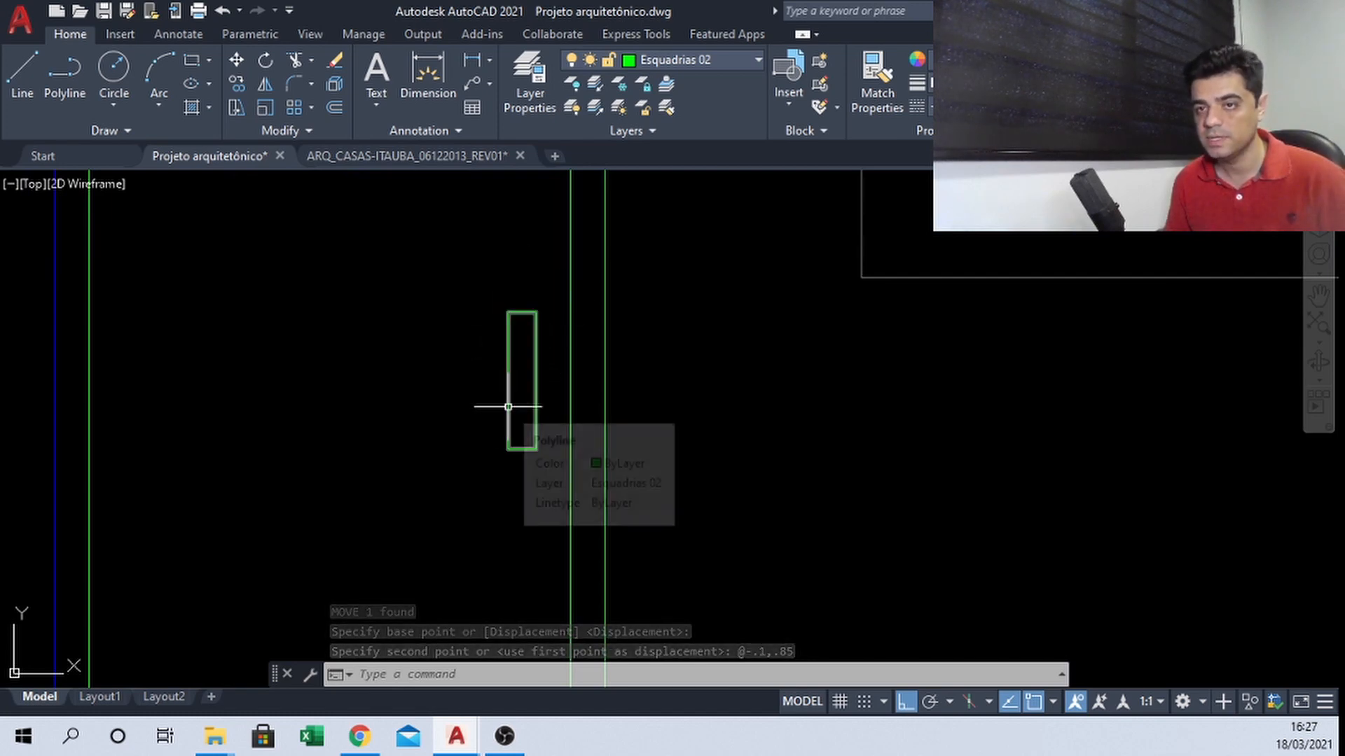
middle_click_drag(666, 299, 570, 273)
scroll(525, 240, "down", 2)
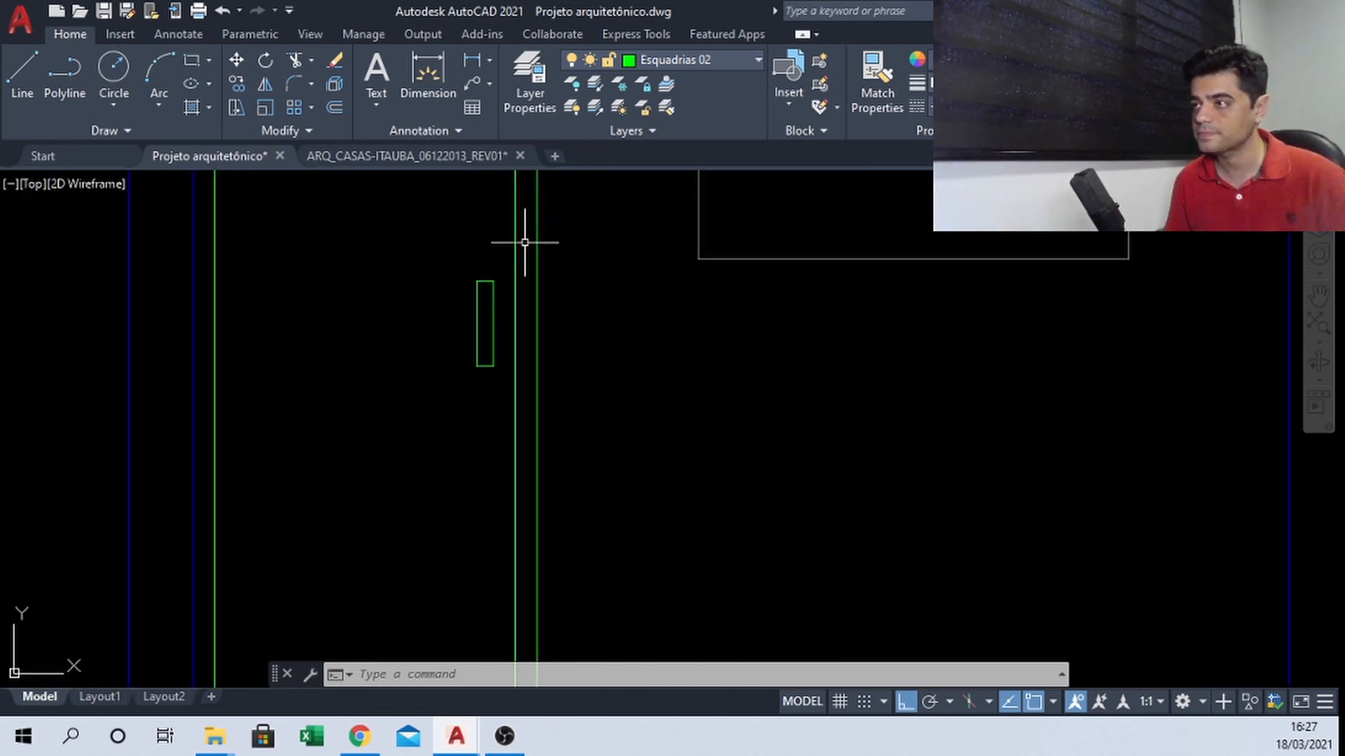
In the ARQ_CASAS-ITAUBA_06122013_REV01 drawing, measure the horizontal handle lever diagonally between its opposite corners
left_click(460, 157)
scroll(465, 270, "up", 4)
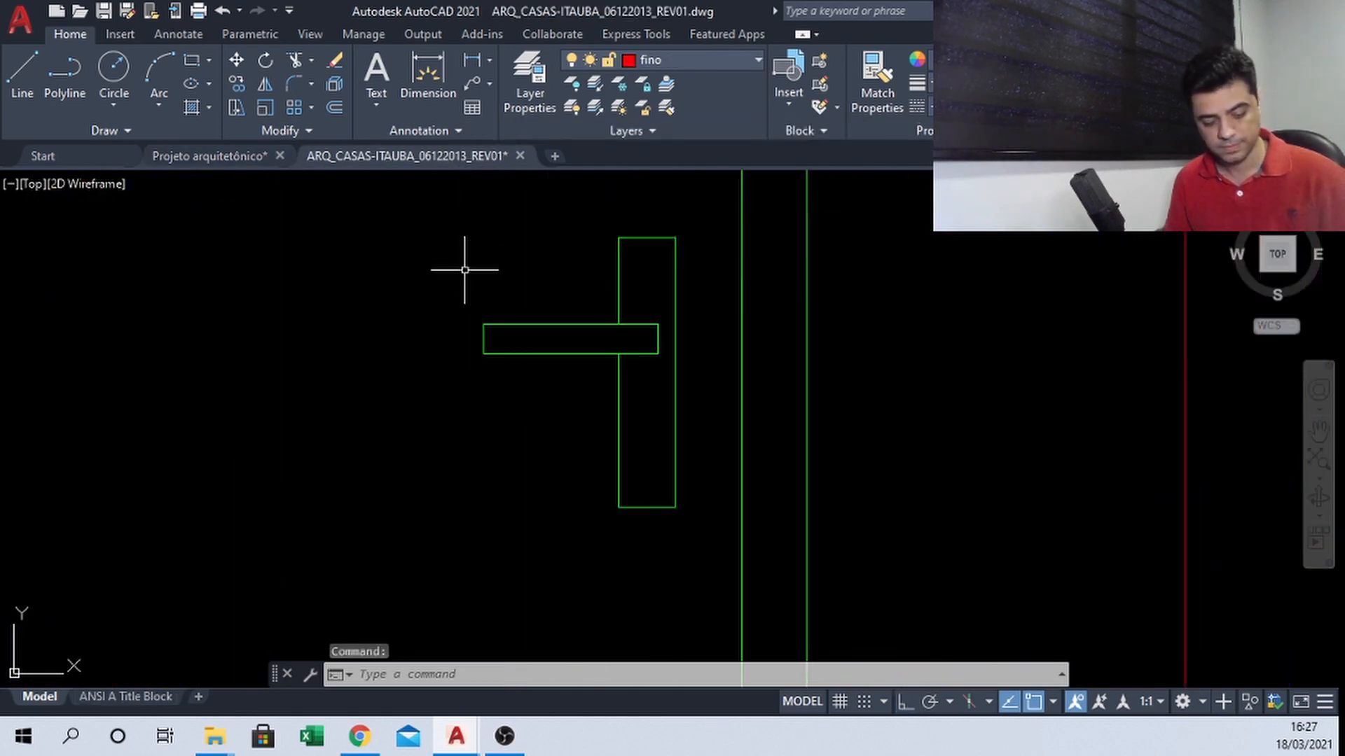
type("di")
key("Return")
left_click(484, 325)
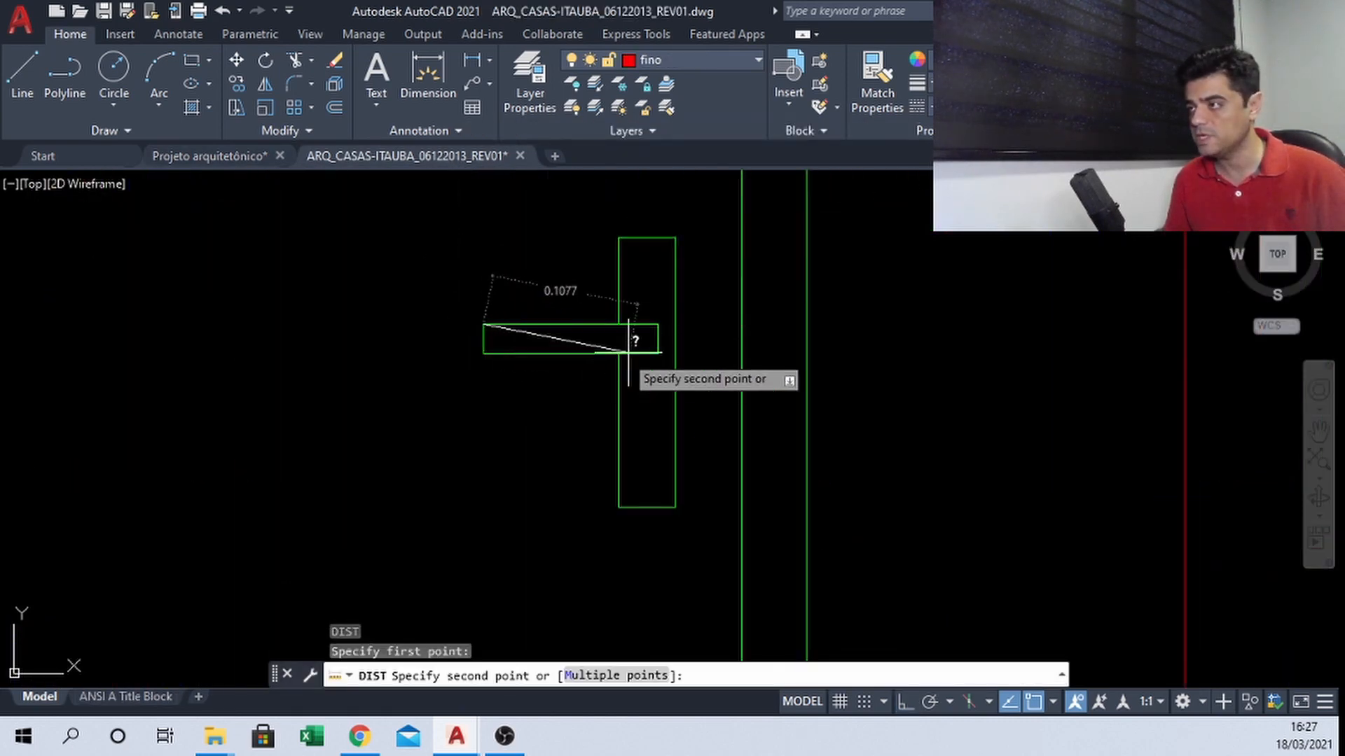
left_click(657, 353)
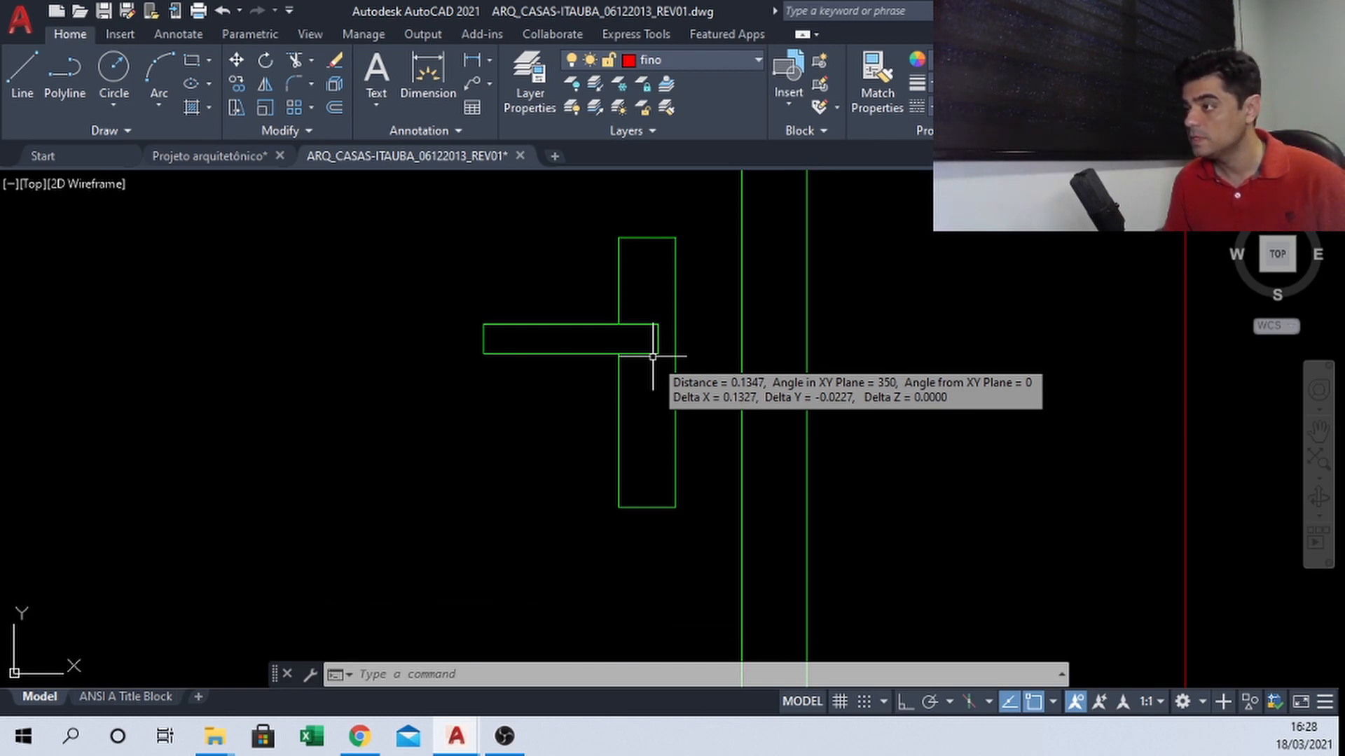
In the Projeto arquitetônico drawing, draw a 0.13 by 0.02 rectangle across the handle plate as the horizontal lever
left_click(251, 152)
scroll(420, 321, "up", 4)
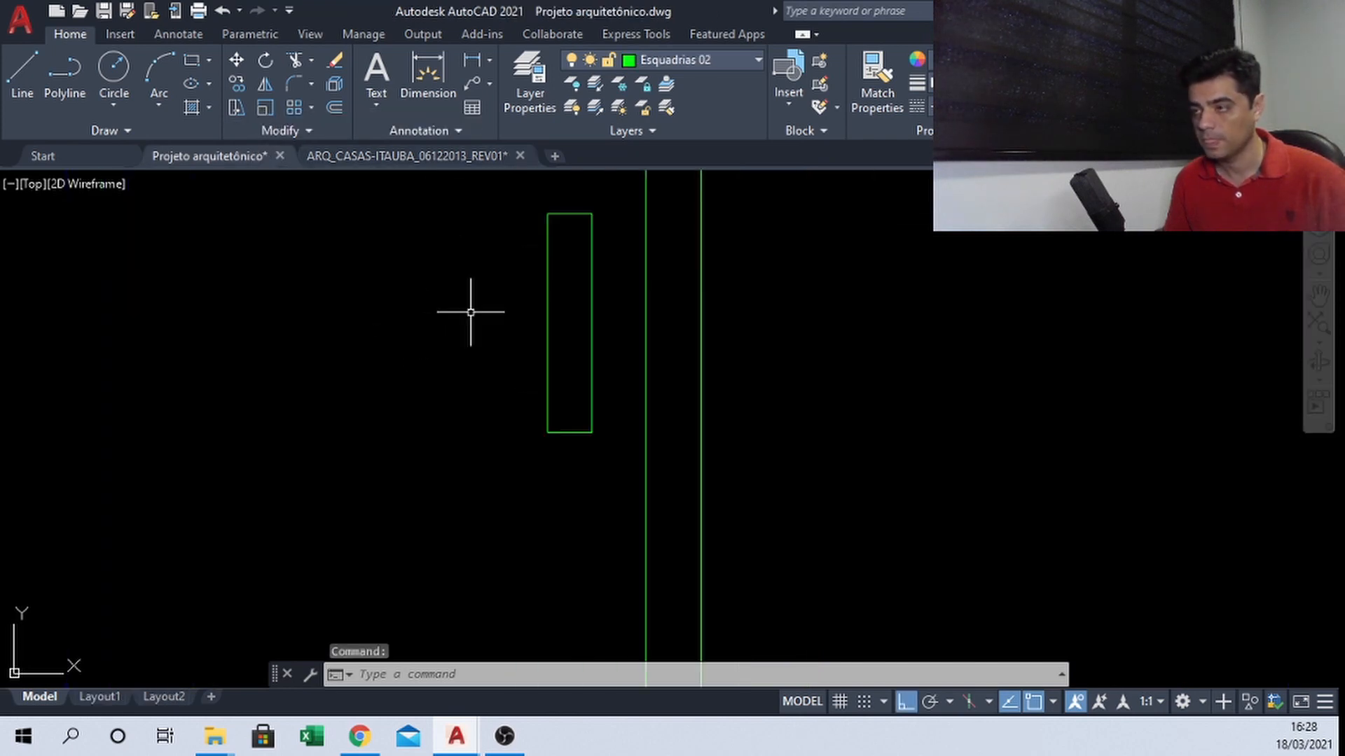
type("c")
key("Return")
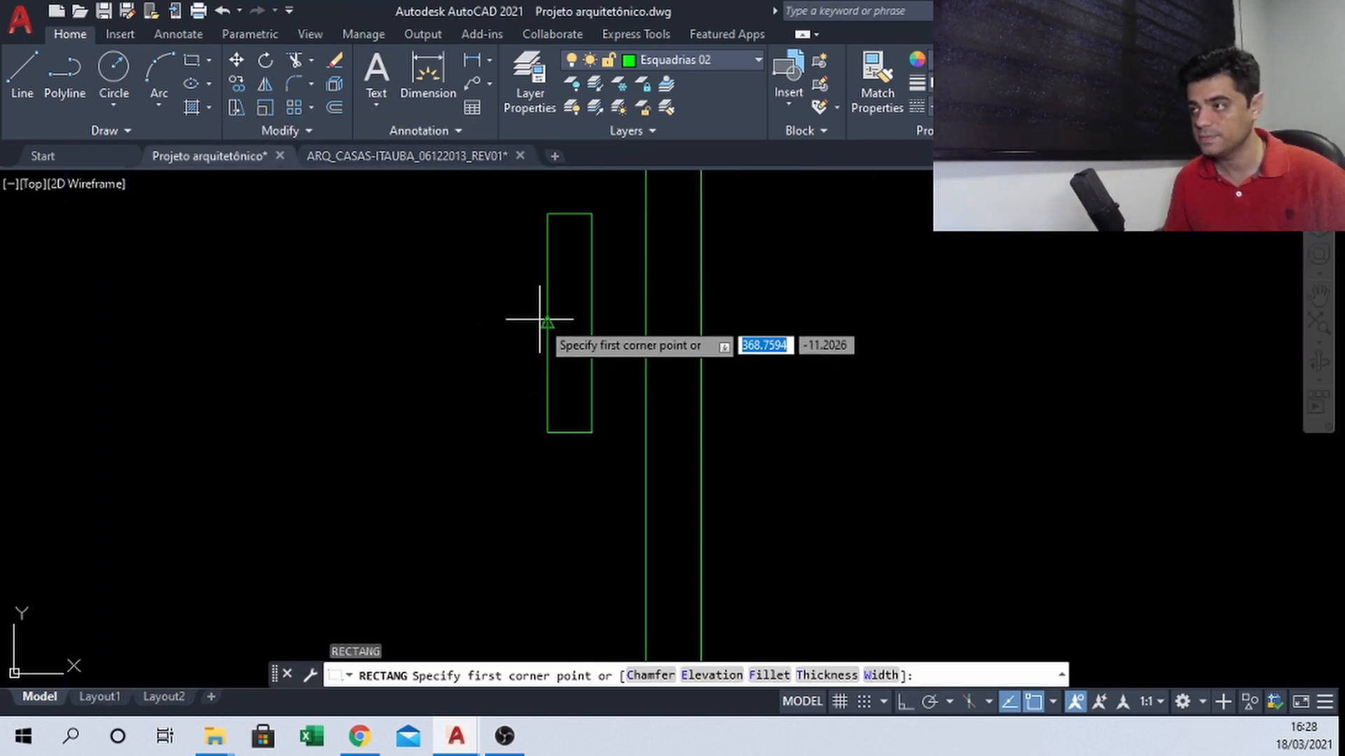
left_click(439, 306)
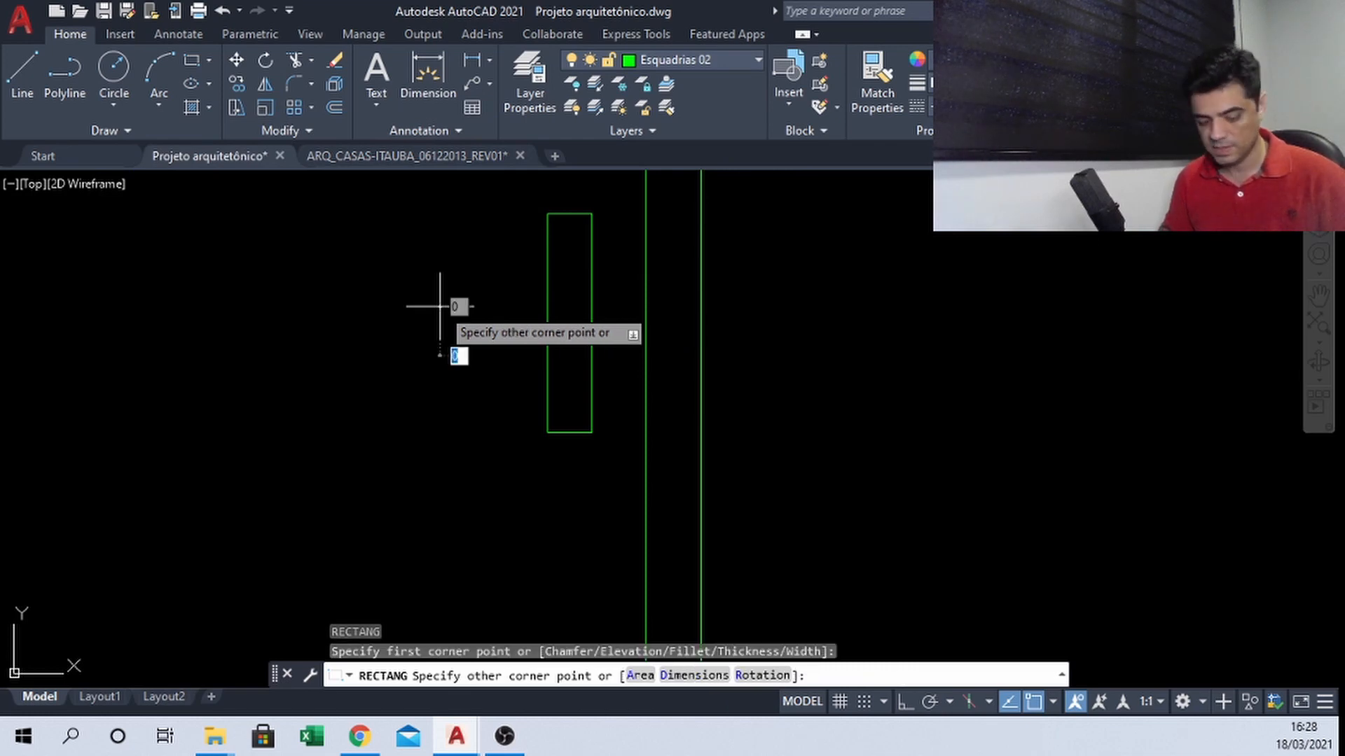
key("F8")
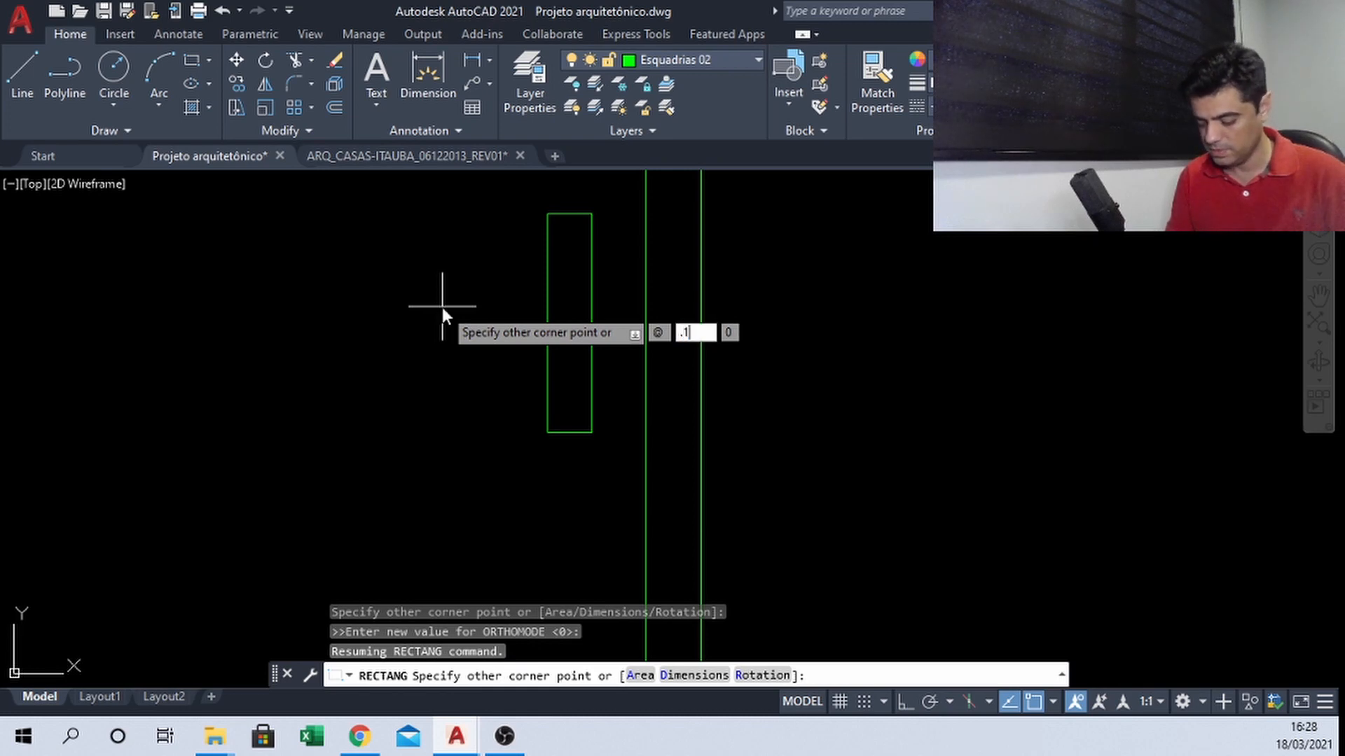
type(".13")
key("Tab")
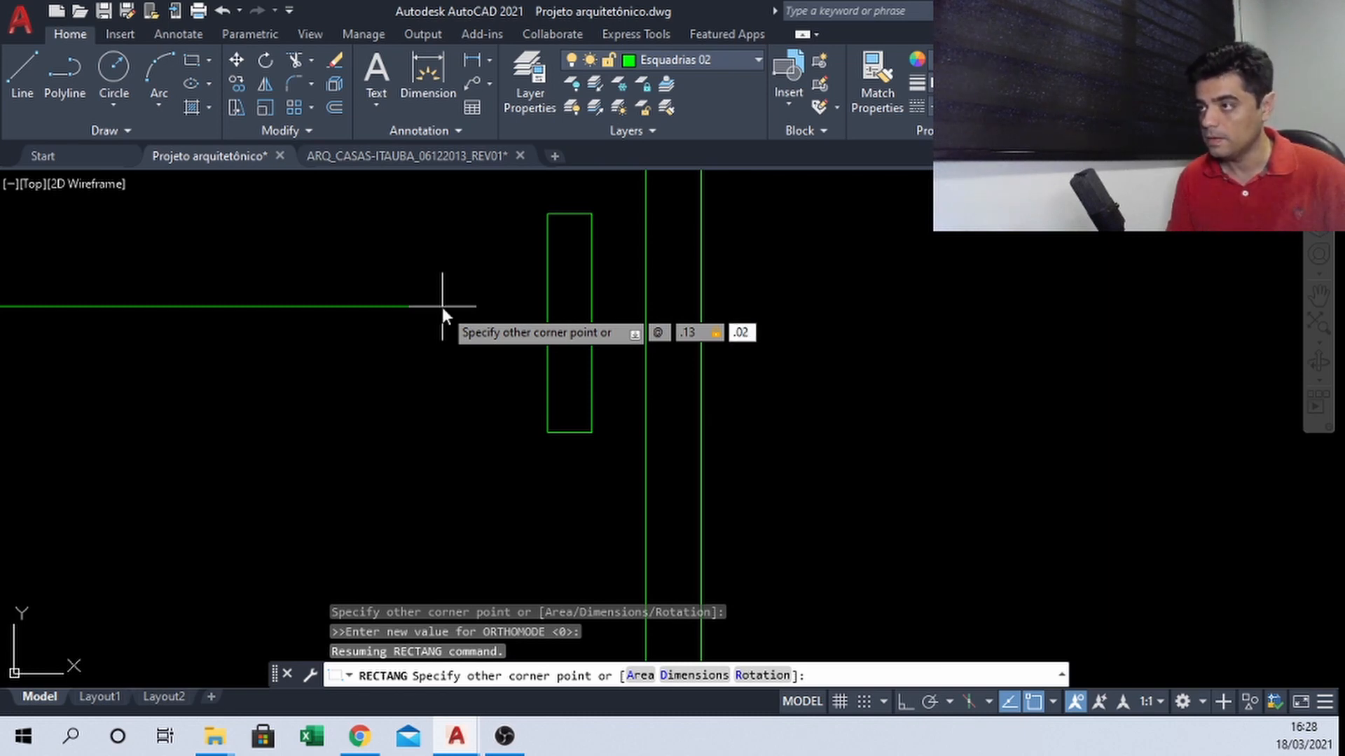
key("Return")
middle_click_drag(494, 288, 382, 348)
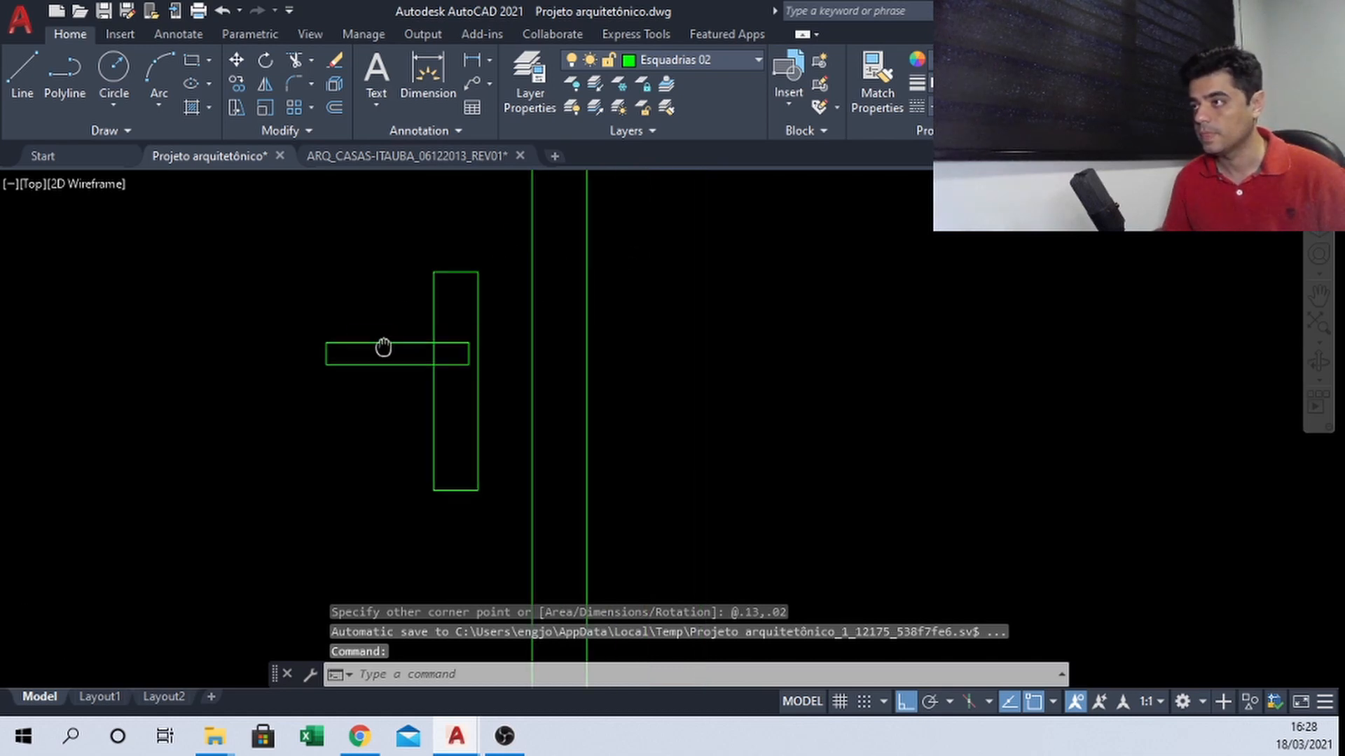
Trim away the part of the handle plate's left edge that lies inside the lever rectangle
scroll(398, 334, "up", 2)
type("tr")
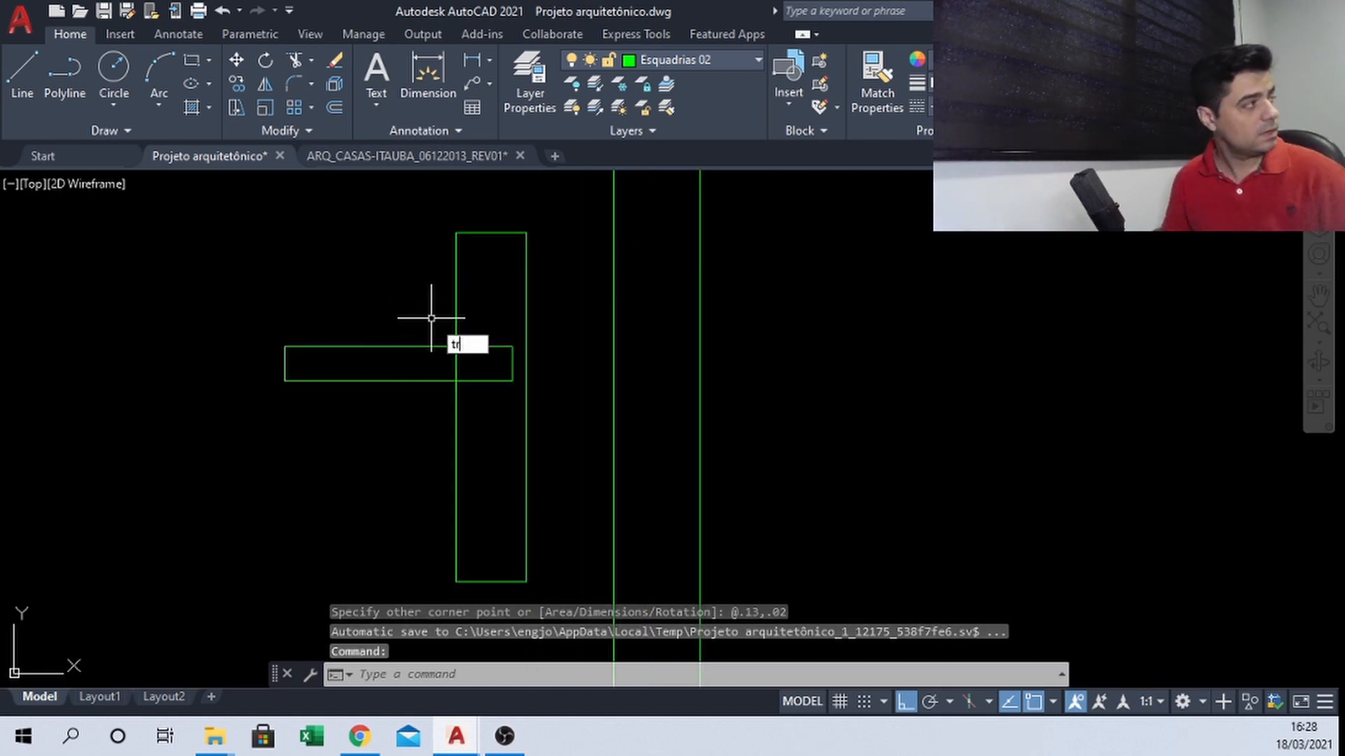
key("Return")
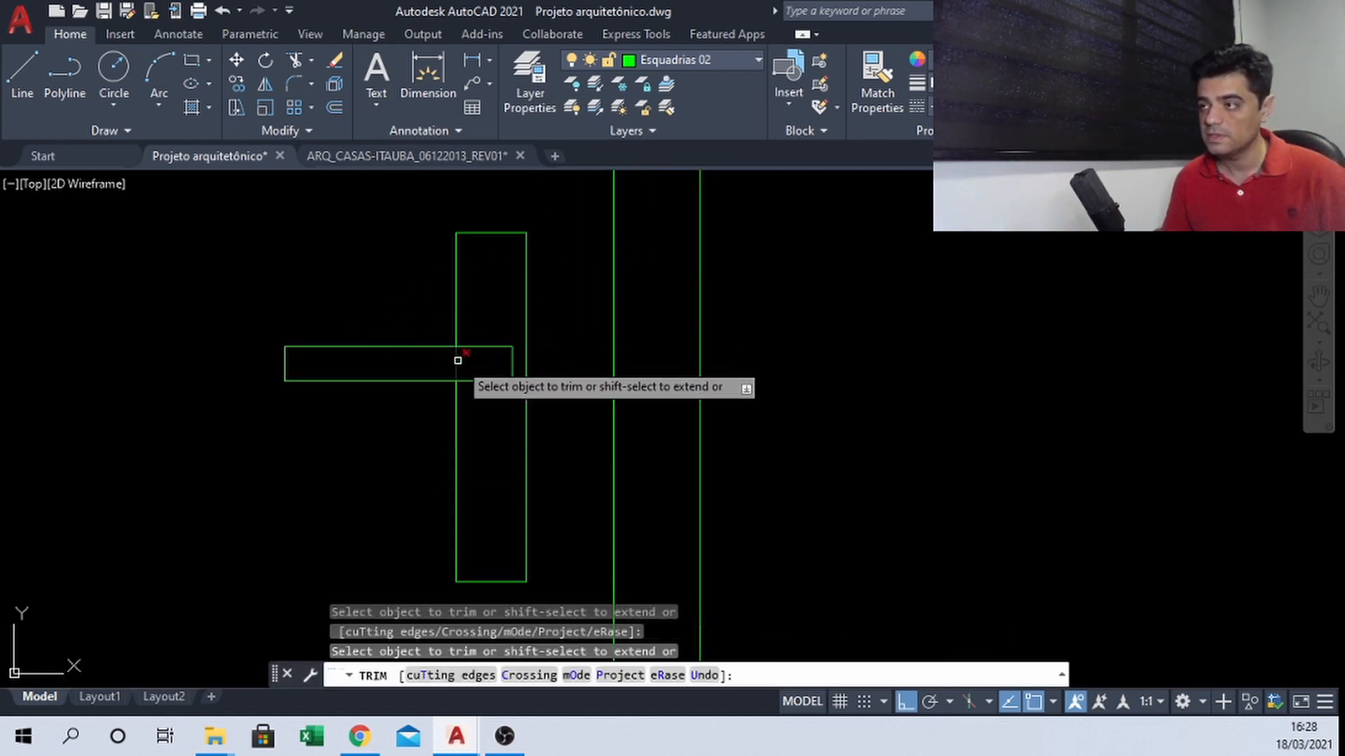
scroll(456, 309, "down", 4)
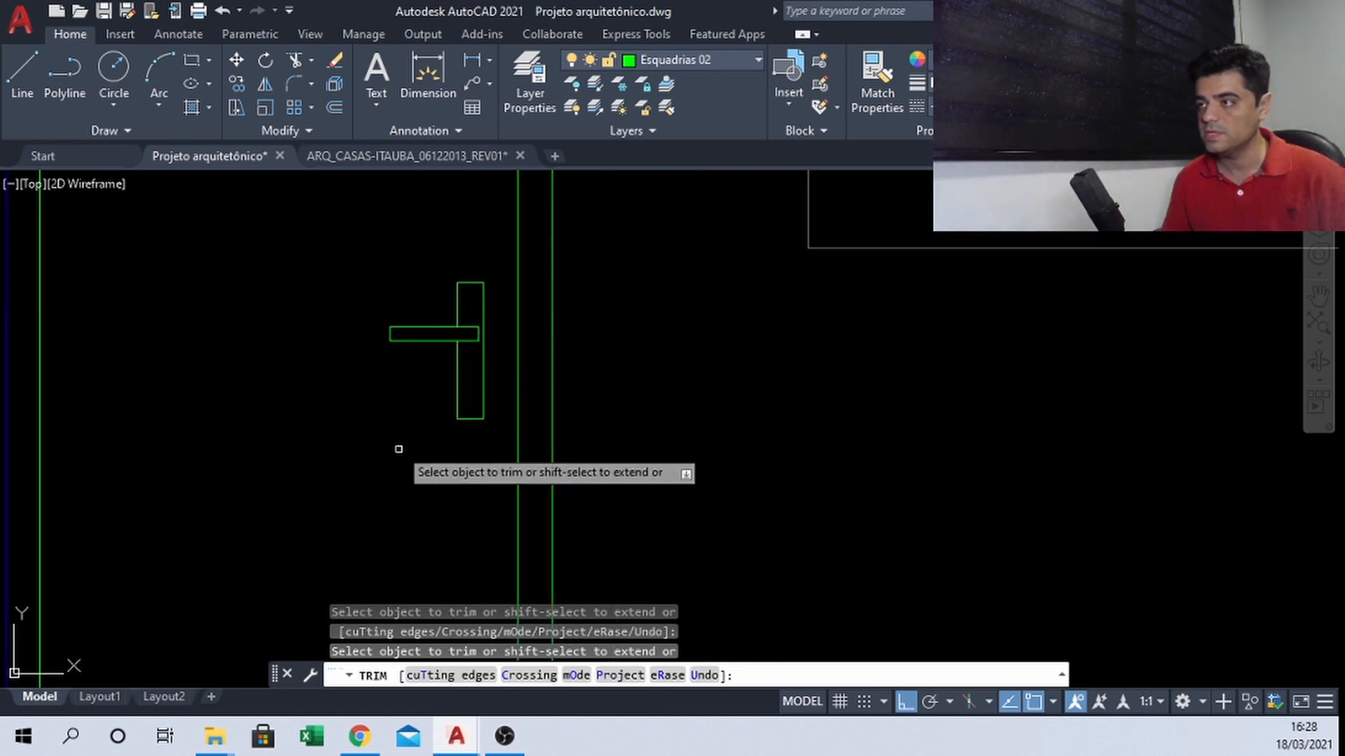
key("Escape")
middle_click_drag(246, 414, 317, 439)
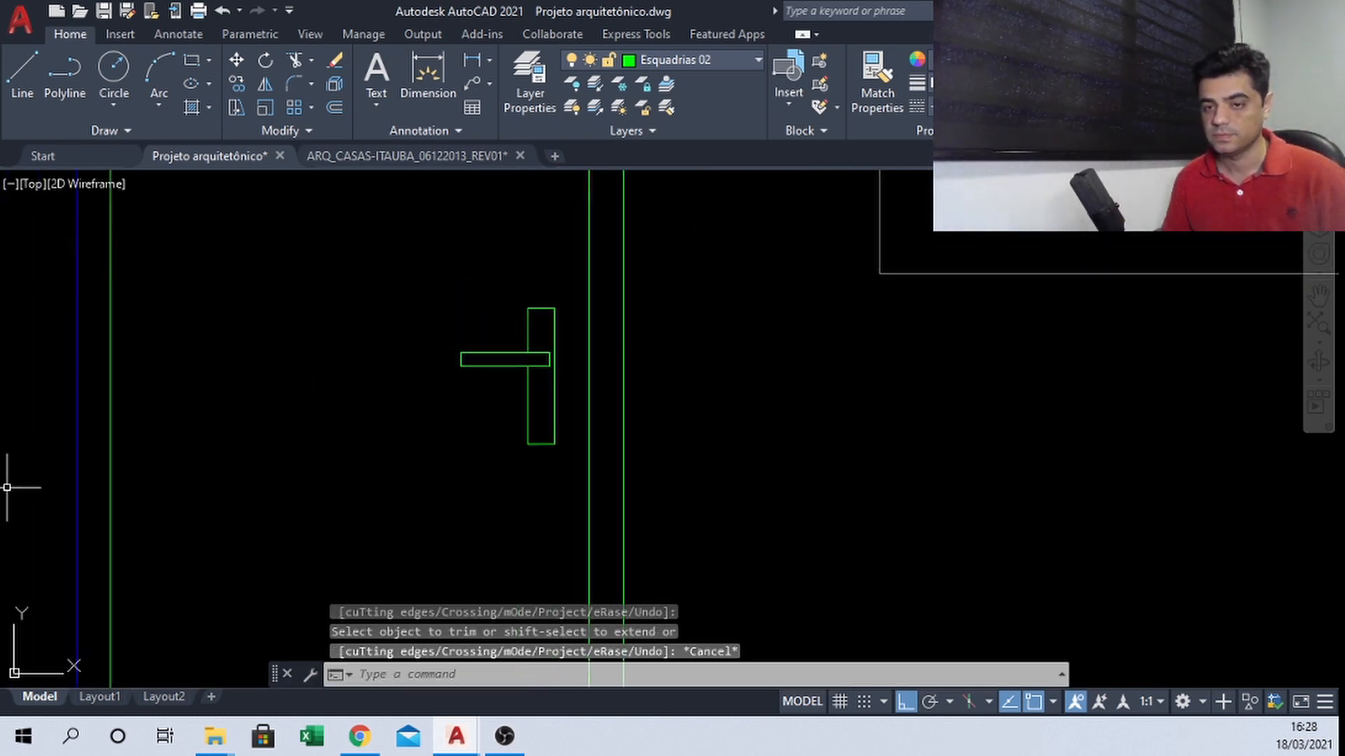
Move both window rectangles and the second door opening's outline to the Esquadrias 02 layer
scroll(739, 344, "down", 5)
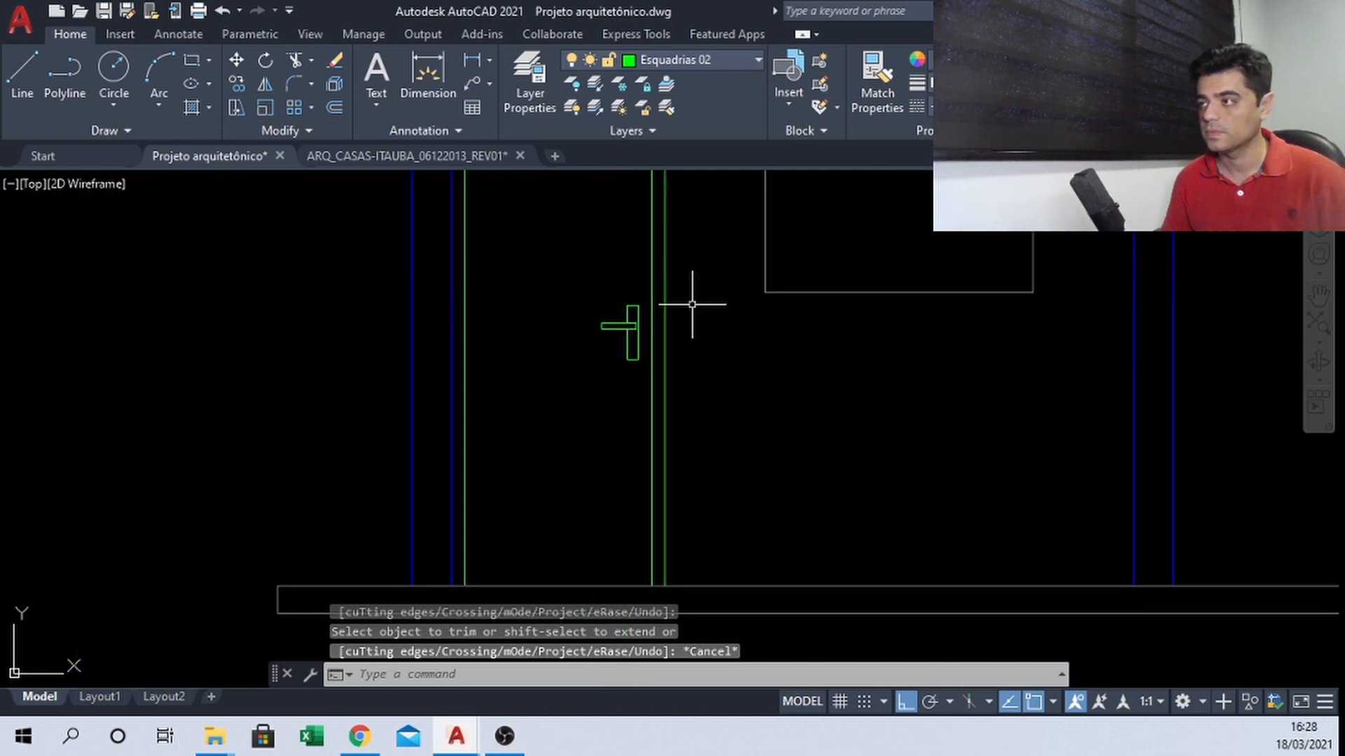
mouse_move(588, 287)
middle_mouse_down()
mouse_move(575, 268)
mouse_move(461, 286)
middle_mouse_up()
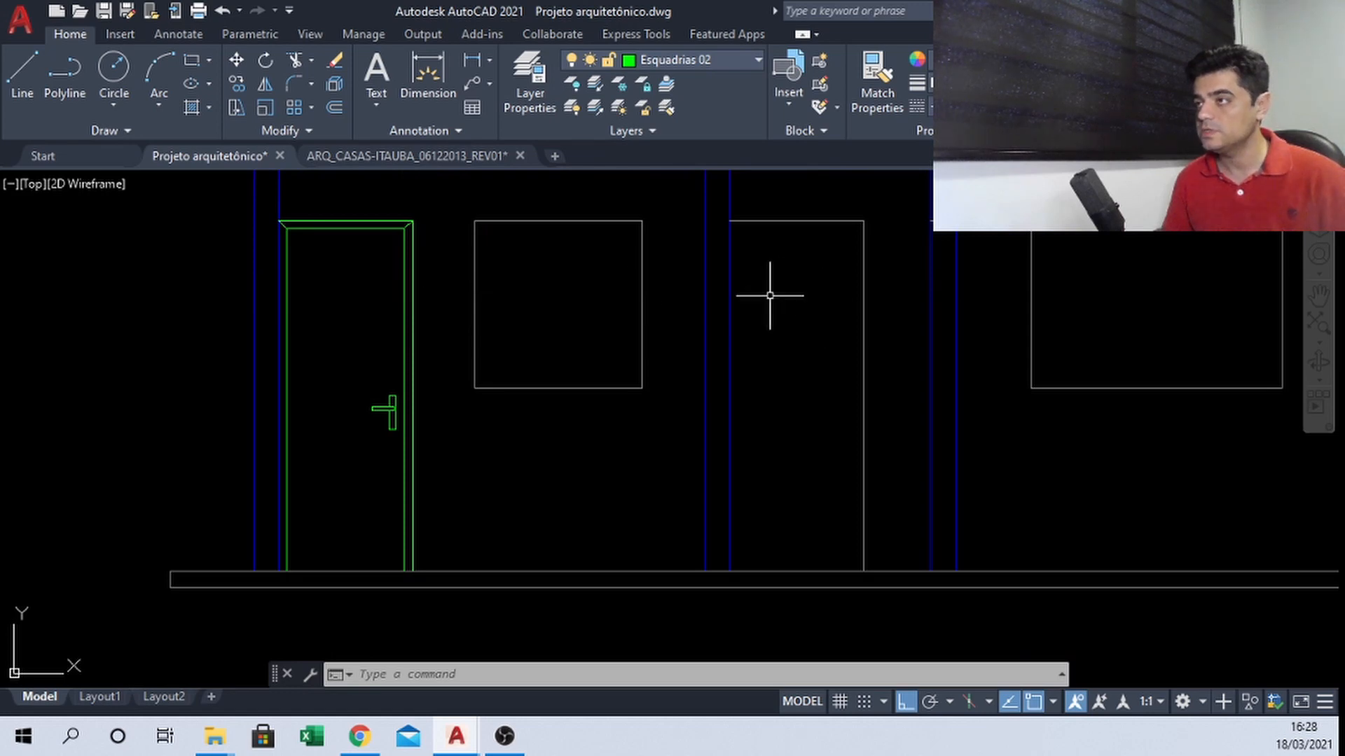
middle_click_drag(820, 255, 709, 283)
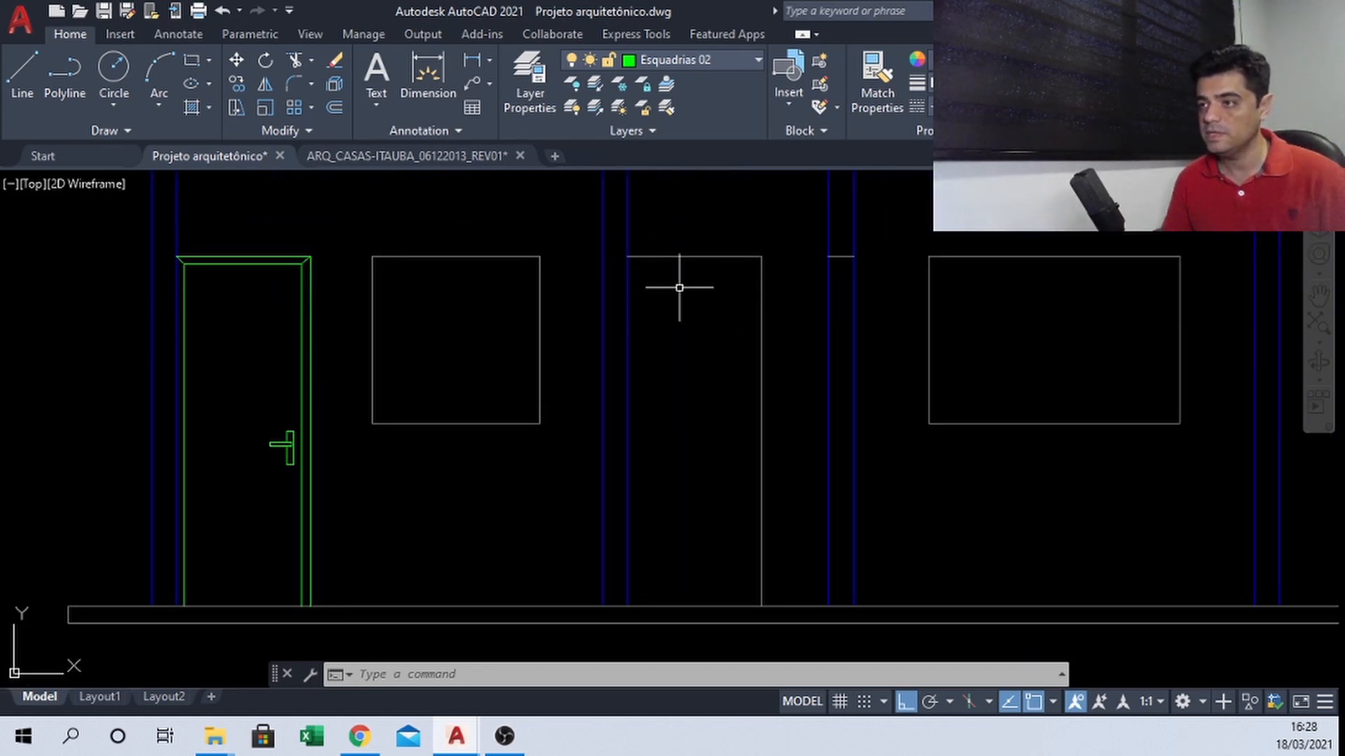
middle_click_drag(226, 417, 289, 421)
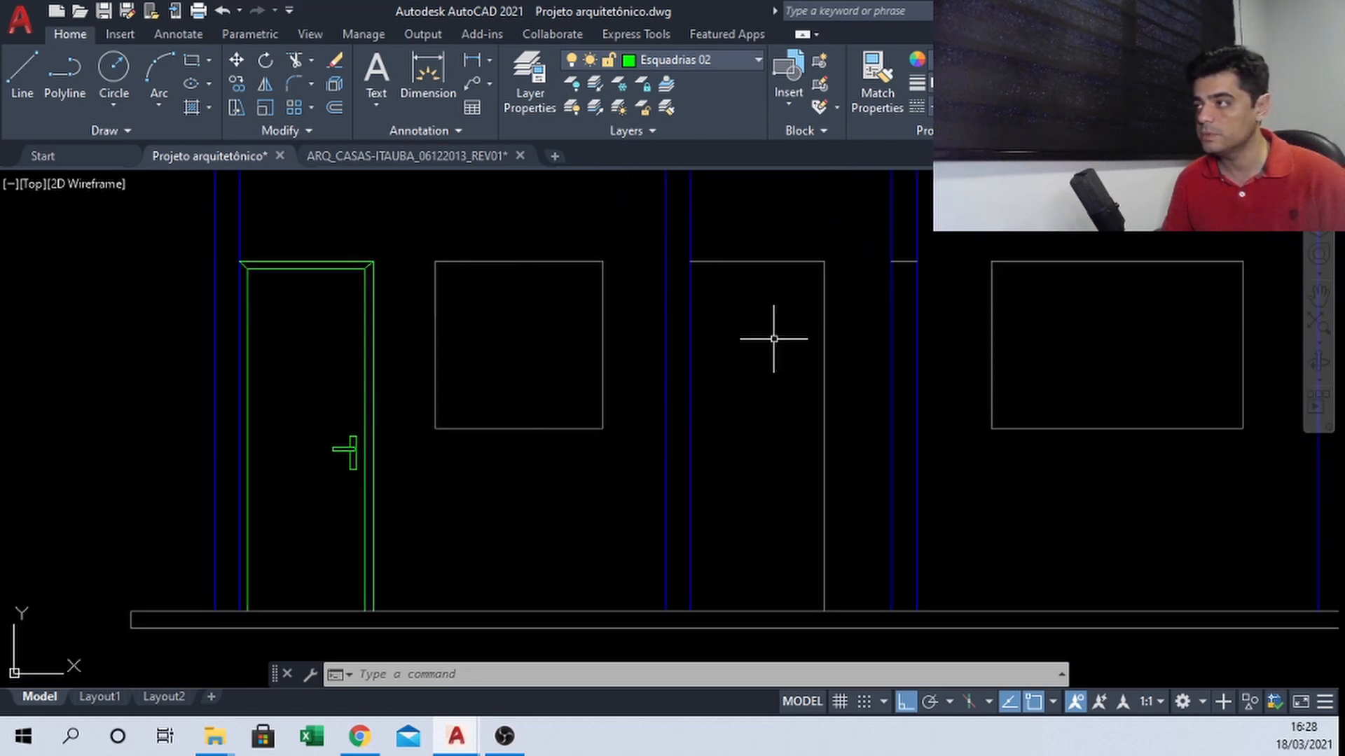
middle_click_drag(774, 306, 751, 276)
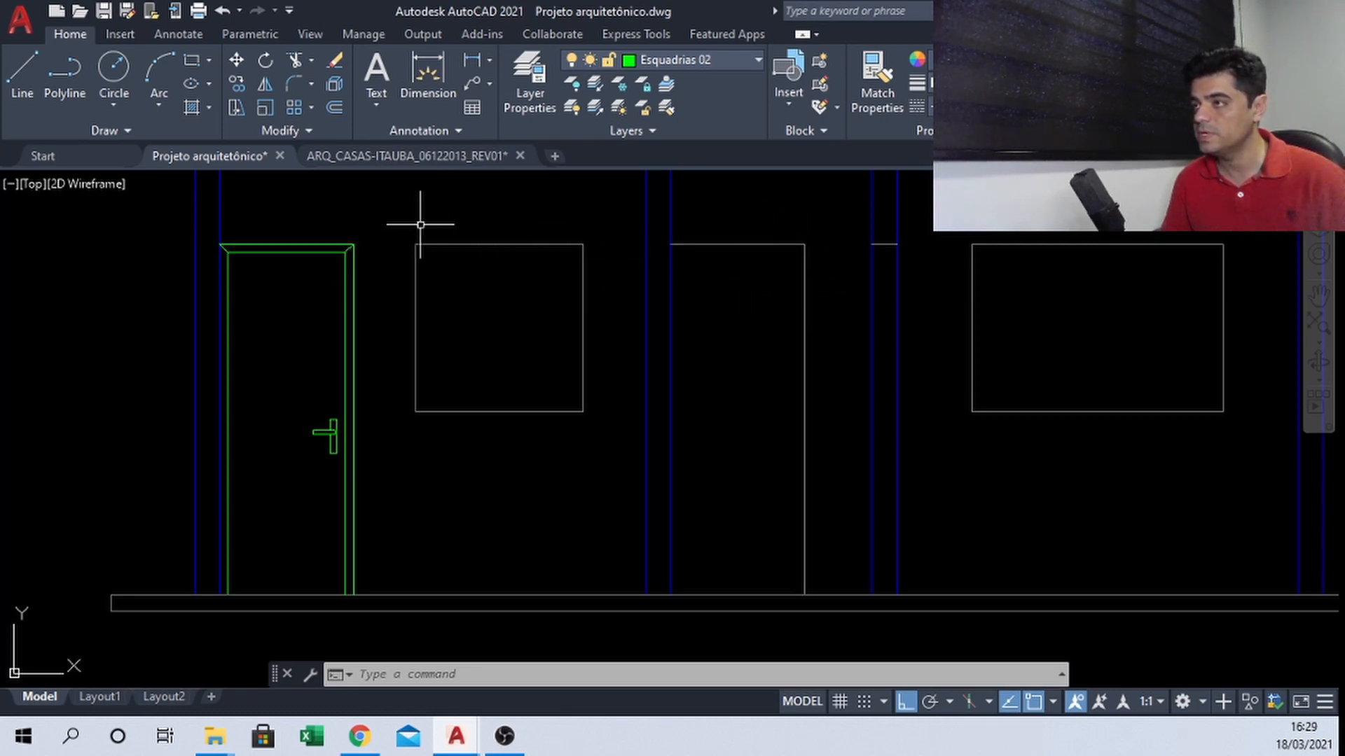
left_click(401, 212)
left_click(624, 483)
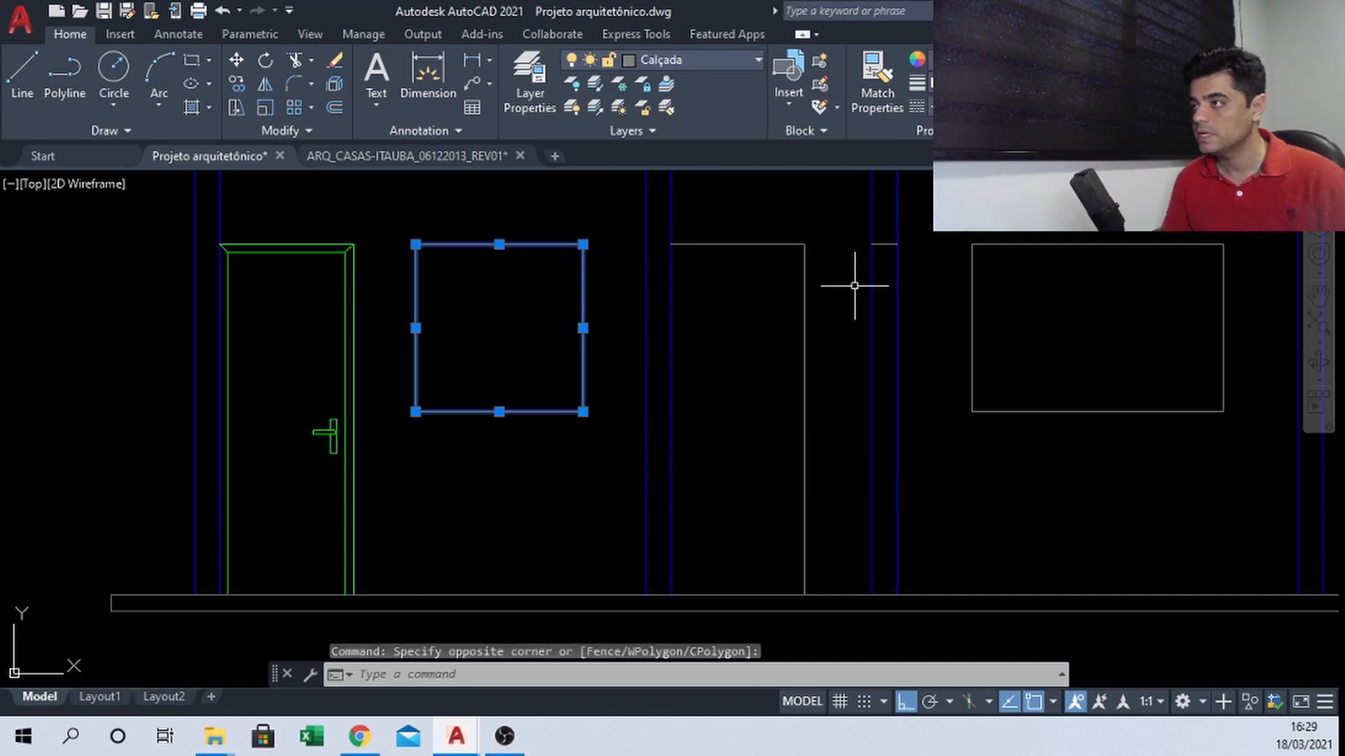
left_click(847, 212)
left_click(766, 315)
left_click(1248, 223)
left_click(955, 444)
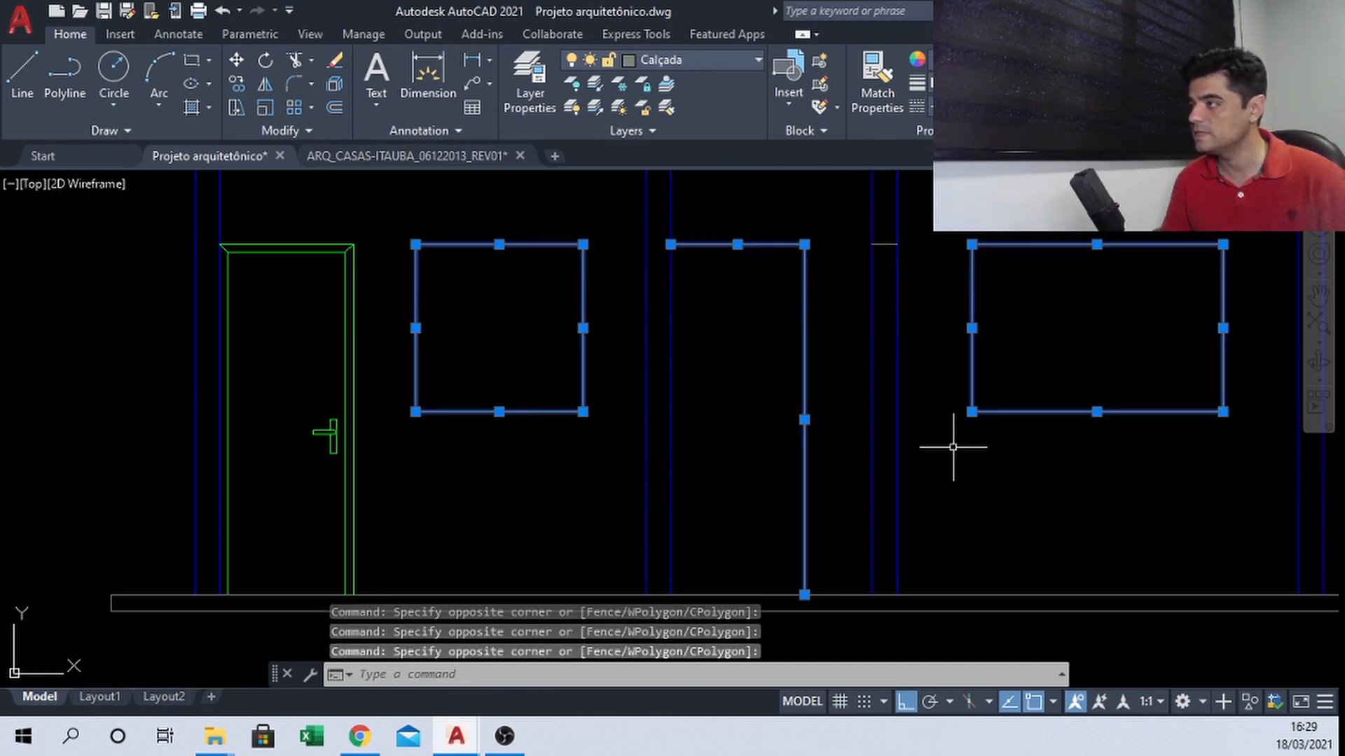
left_click(683, 61)
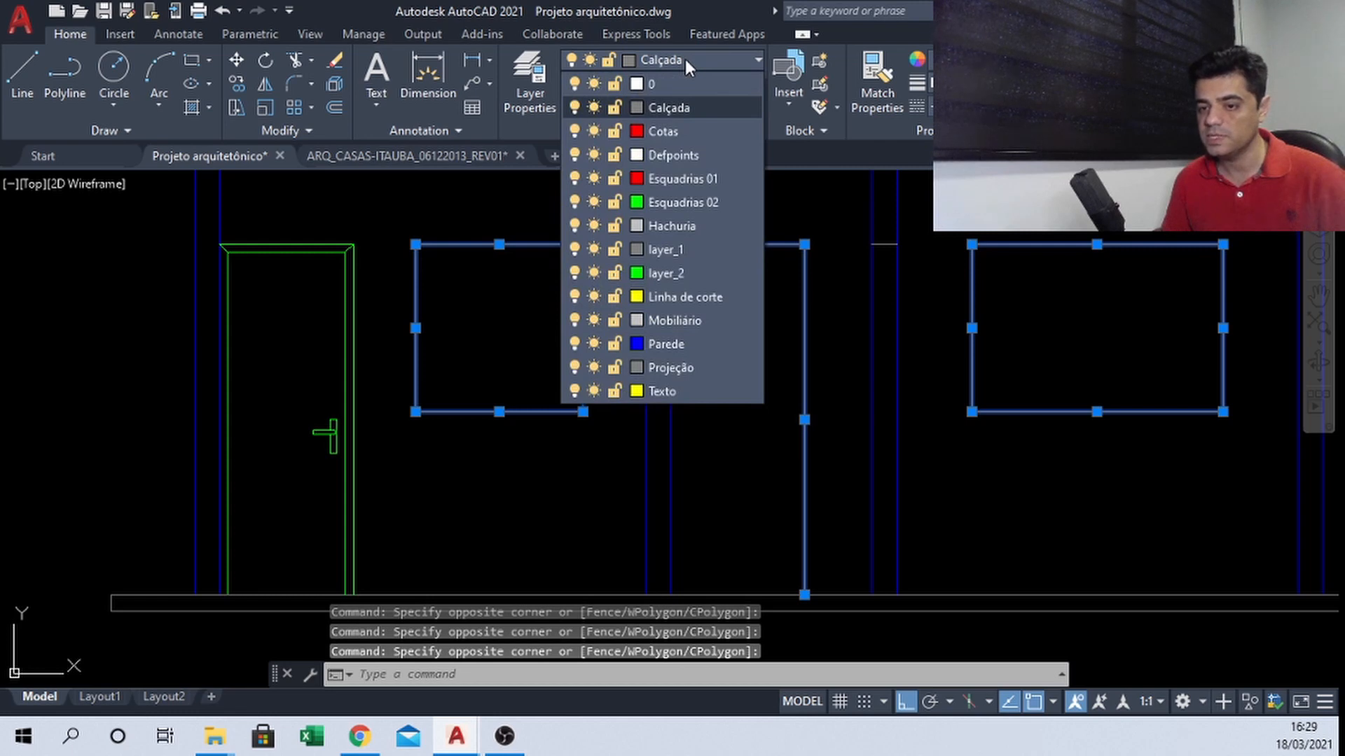
left_click(720, 203)
key("Escape")
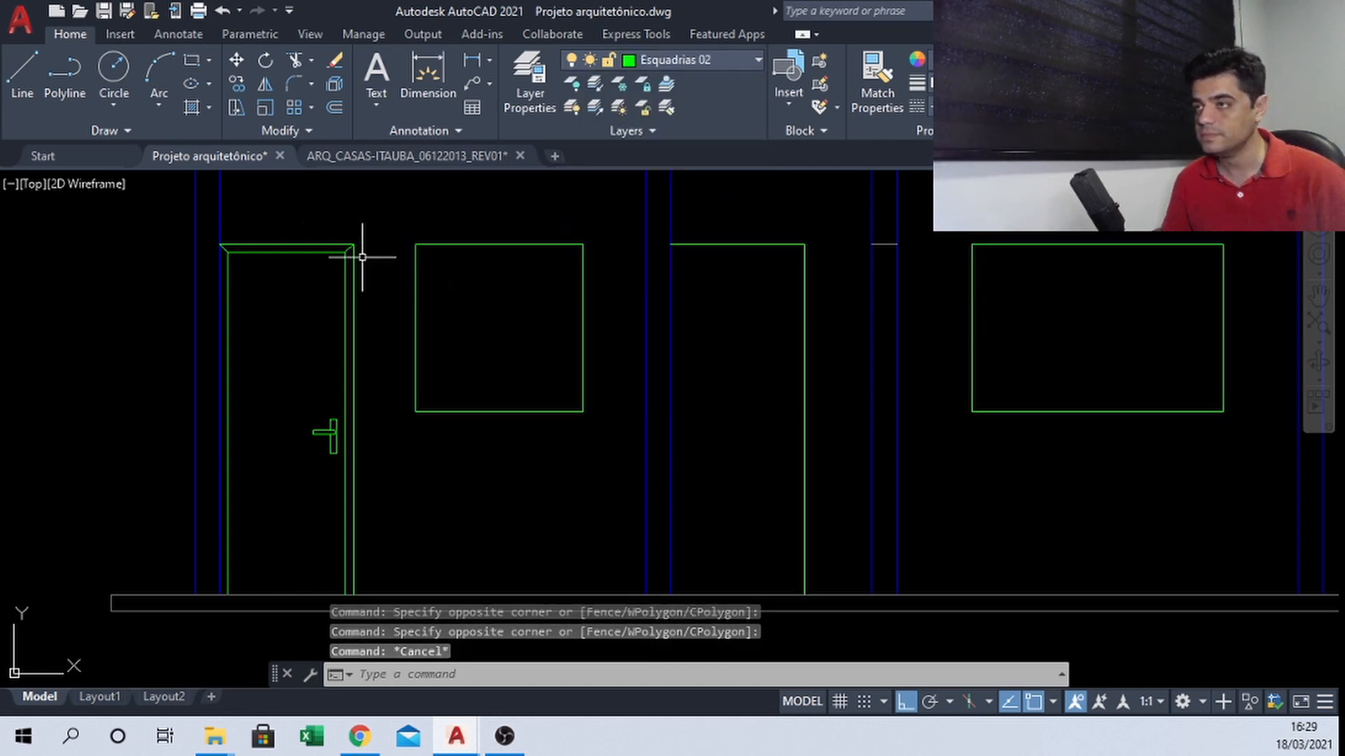
Copy the first door's inner frame lines, corner diagonals and handle from the frame's lower-right outer corner to the foot of the second door opening's right edge
scroll(330, 249, "up", 3)
left_click(425, 250)
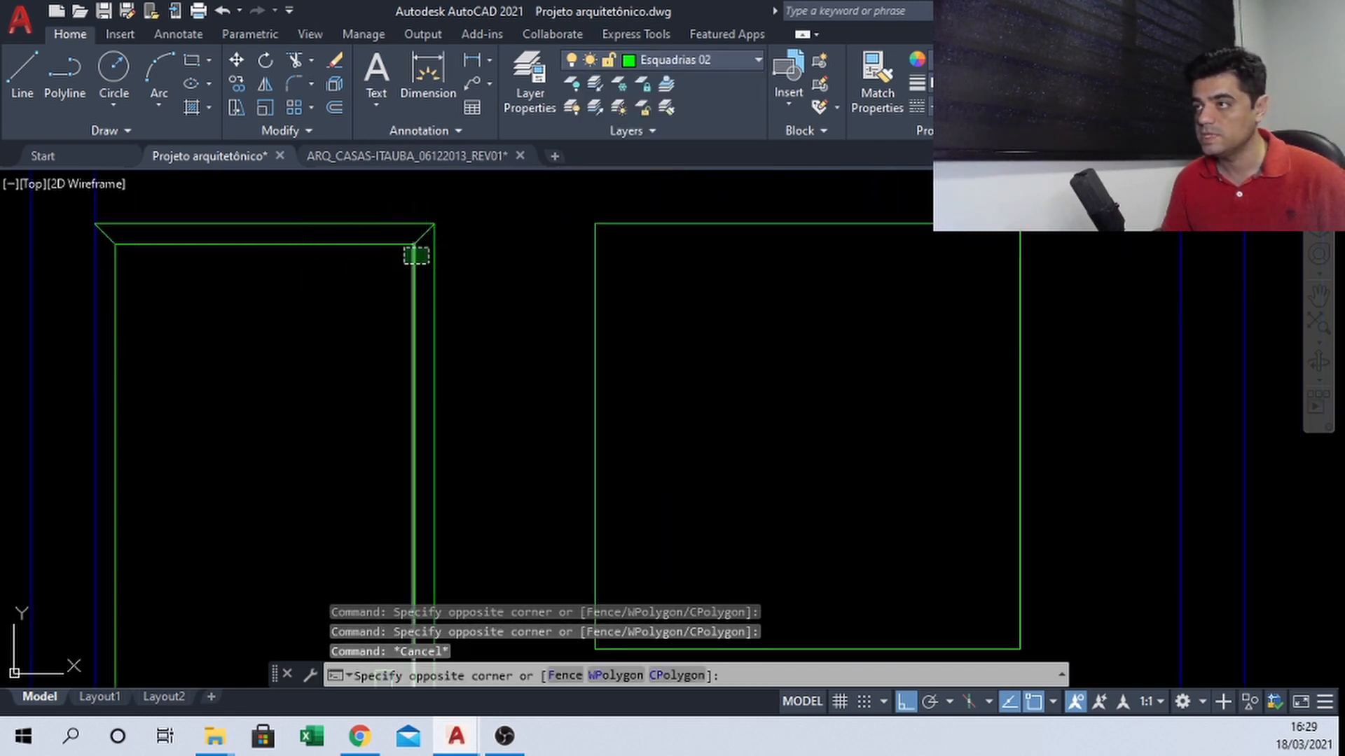
left_click(388, 238)
left_click(170, 364)
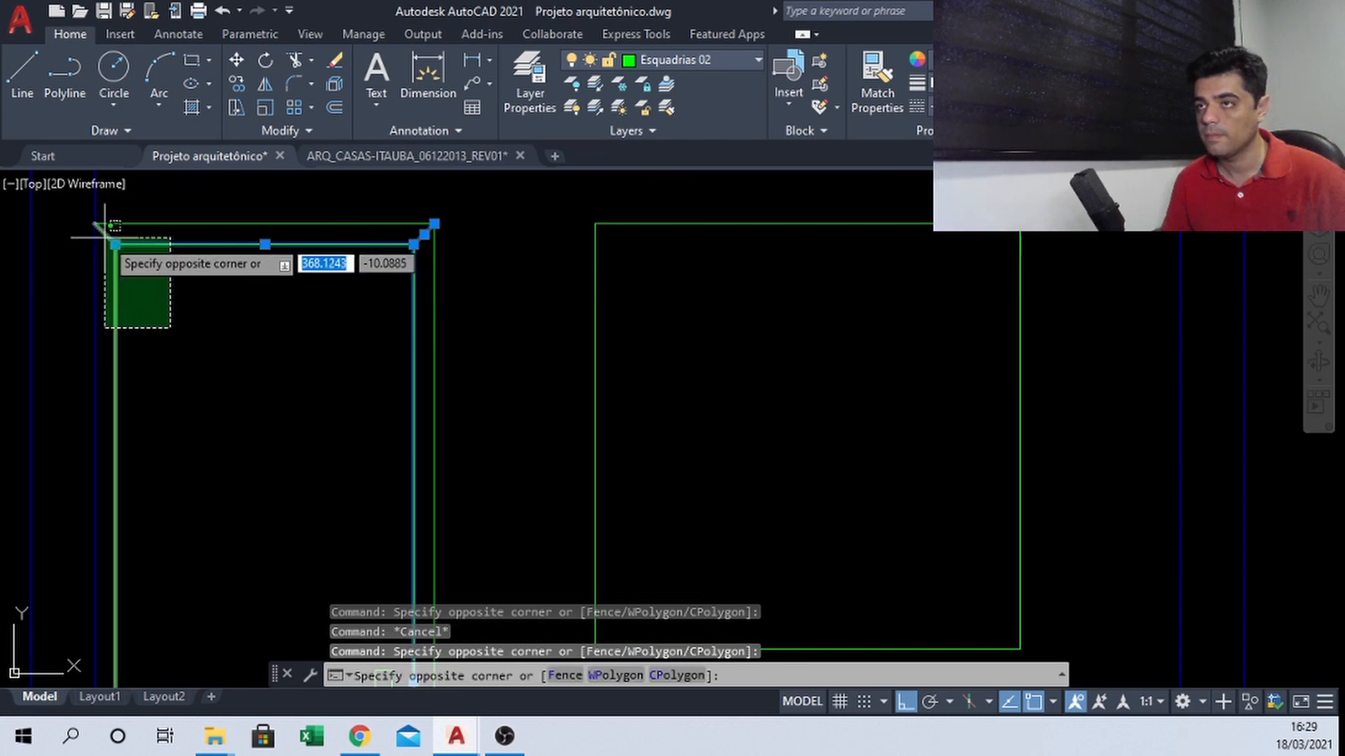
left_click(105, 224)
scroll(281, 191, "down", 3)
scroll(307, 390, "up", 3)
left_click(247, 306)
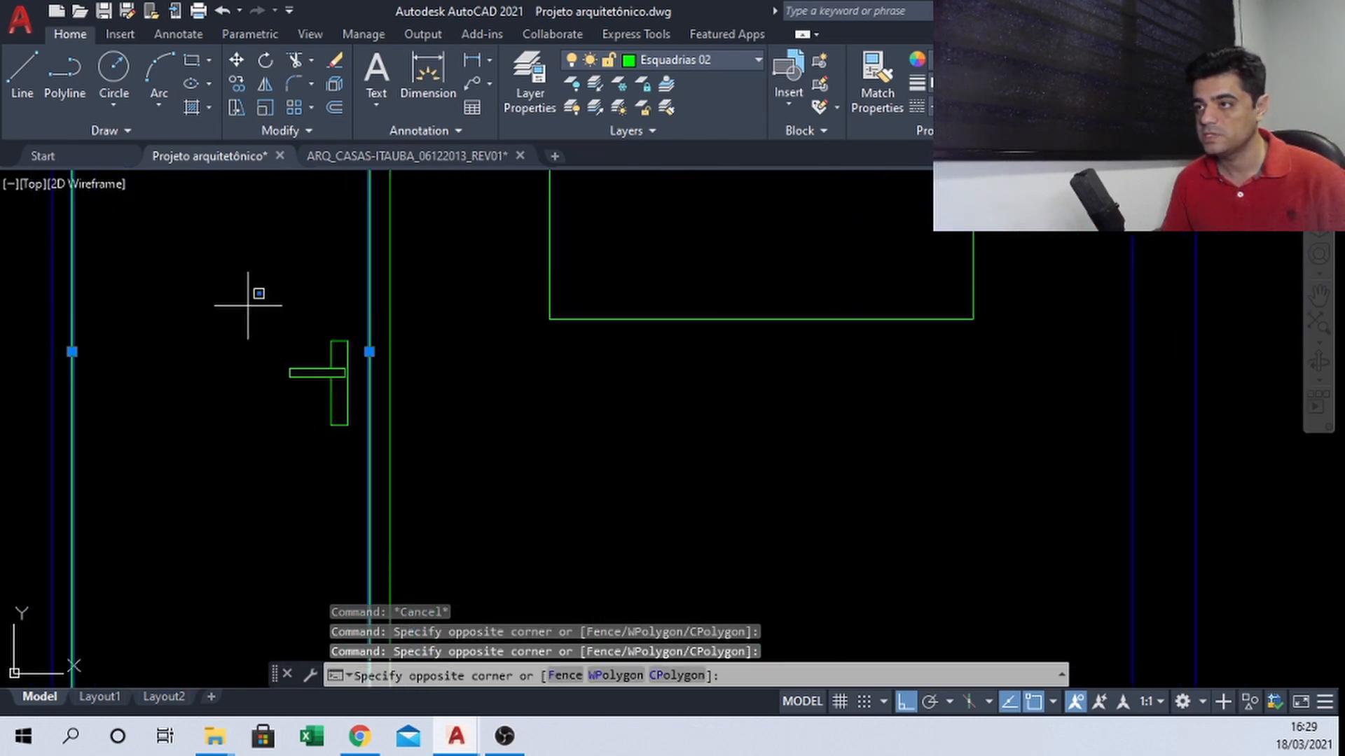
left_click(372, 468)
scroll(324, 300, "down", 3)
scroll(370, 522, "up", 3)
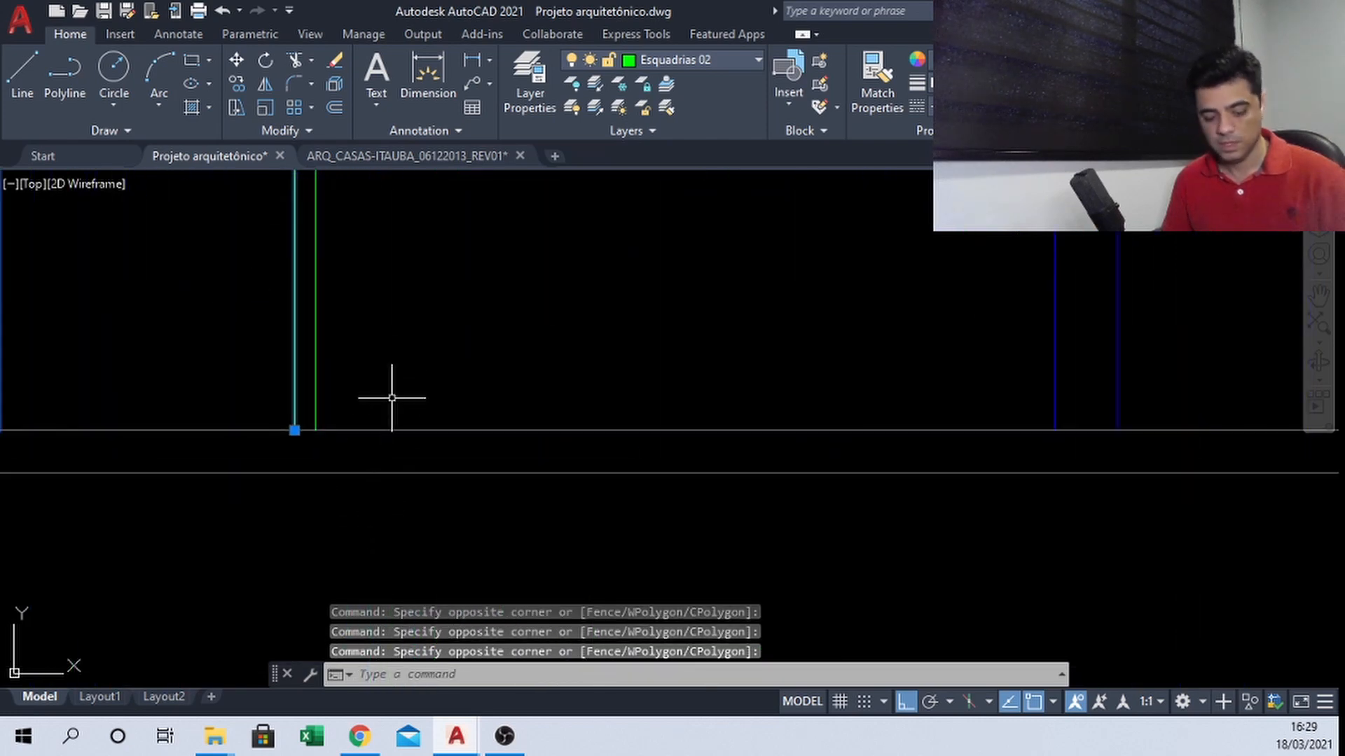
type("p")
key("Return")
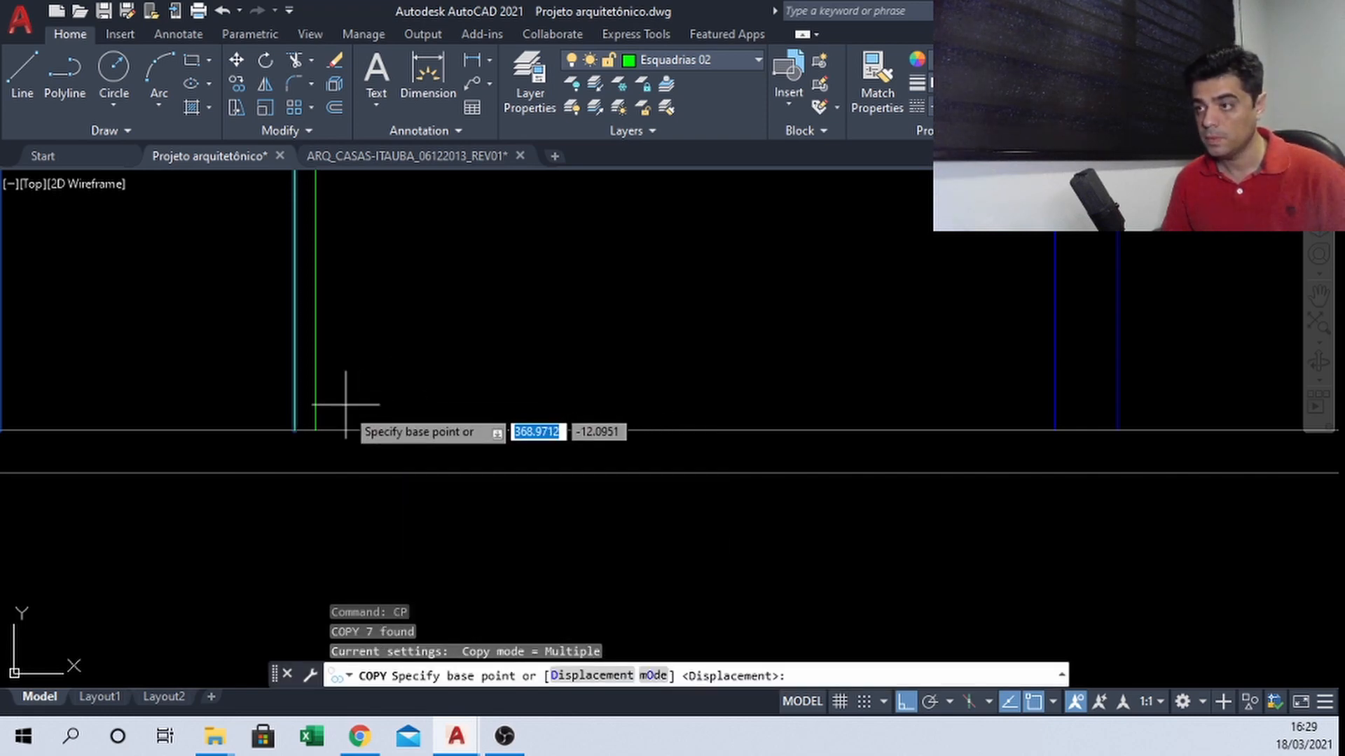
left_click(315, 430)
scroll(291, 399, "down", 4)
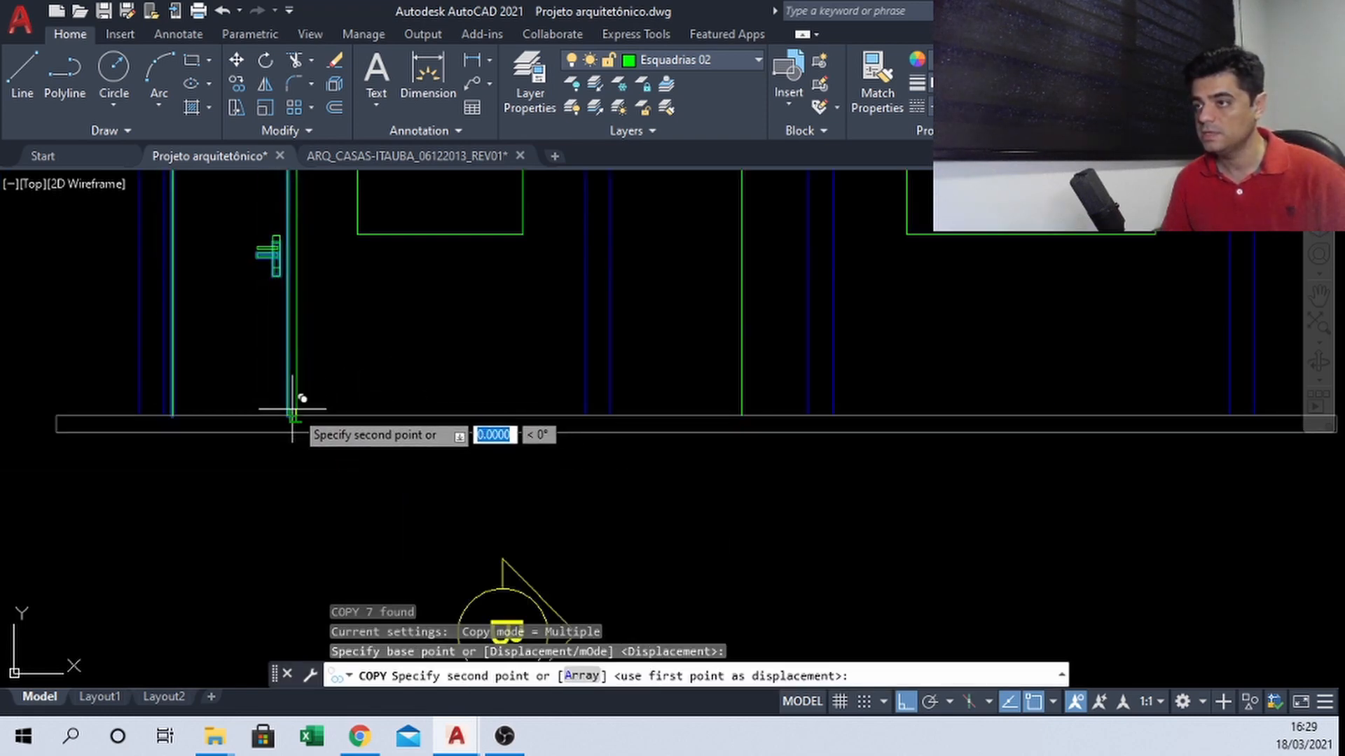
scroll(571, 406, "up", 5)
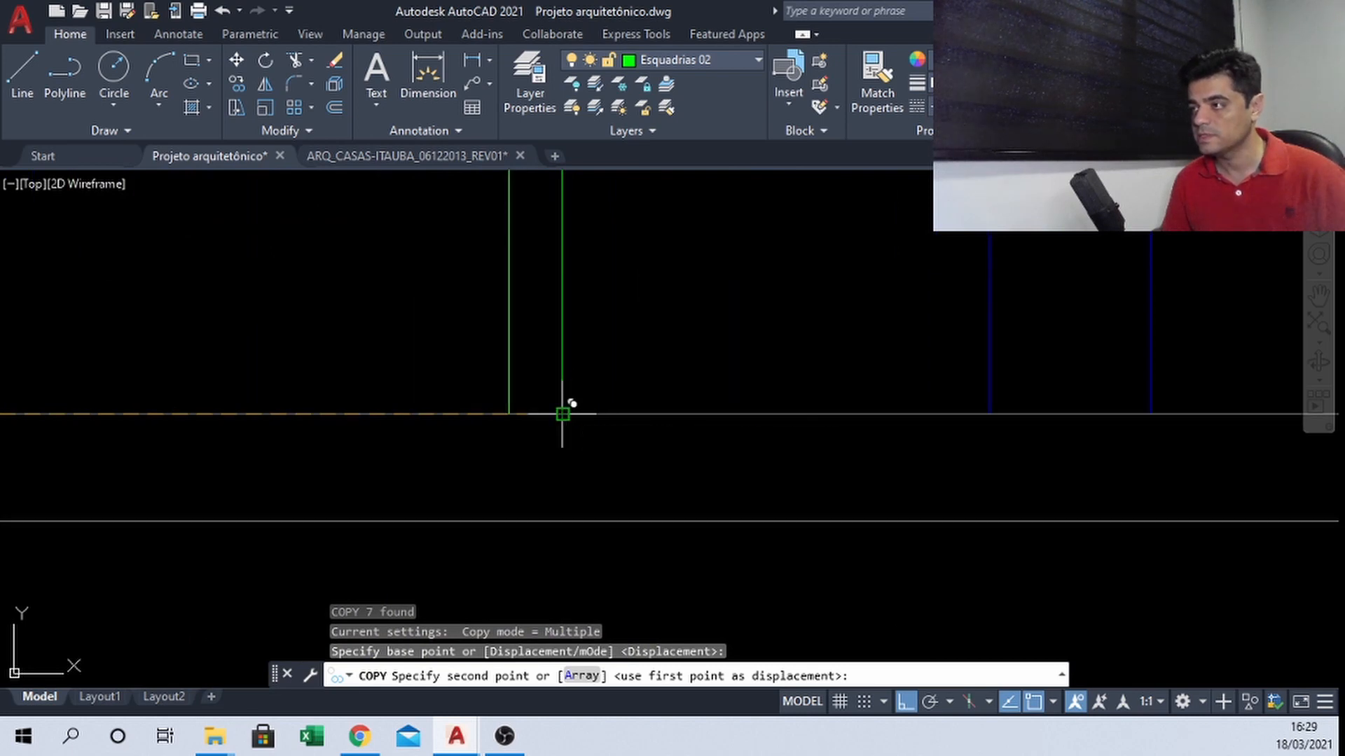
left_click(562, 414)
scroll(570, 401, "down", 5)
key("Escape")
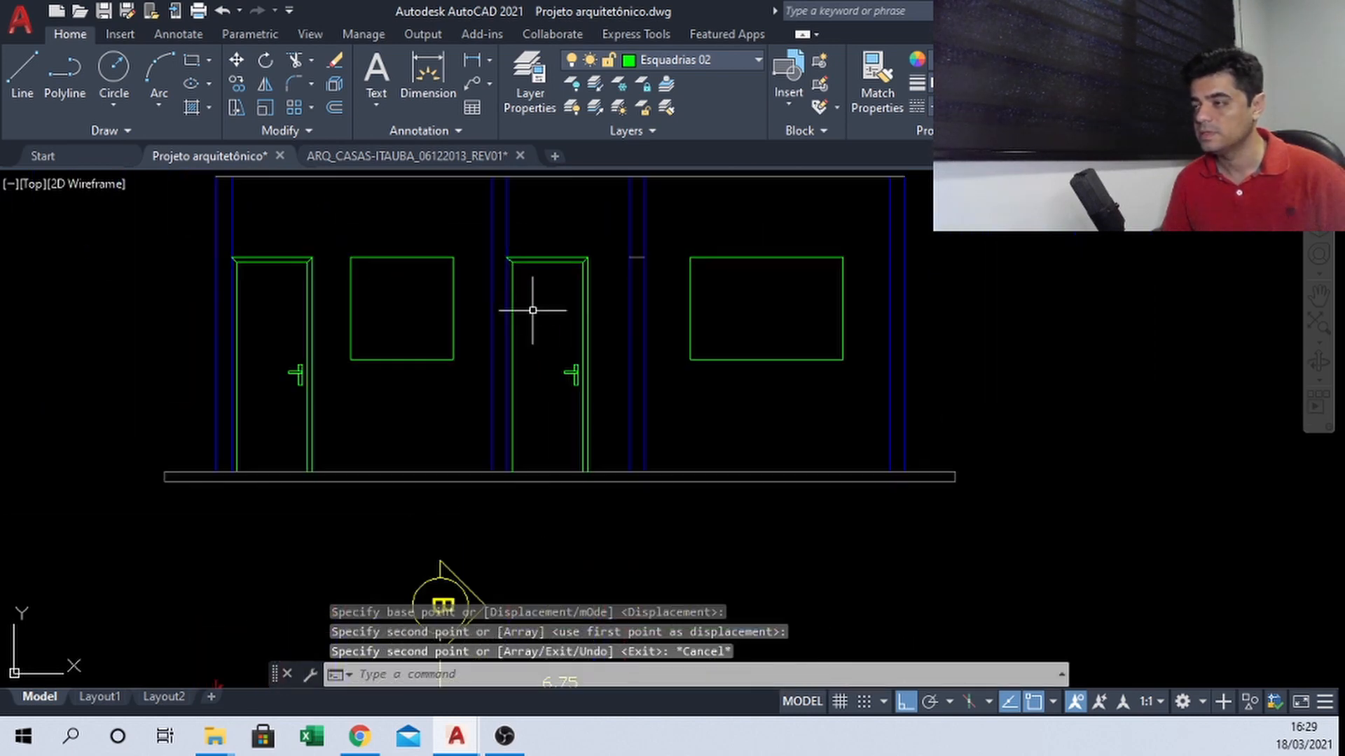
mouse_move(533, 310)
middle_mouse_down()
mouse_move(322, 311)
mouse_move(471, 357)
middle_mouse_up()
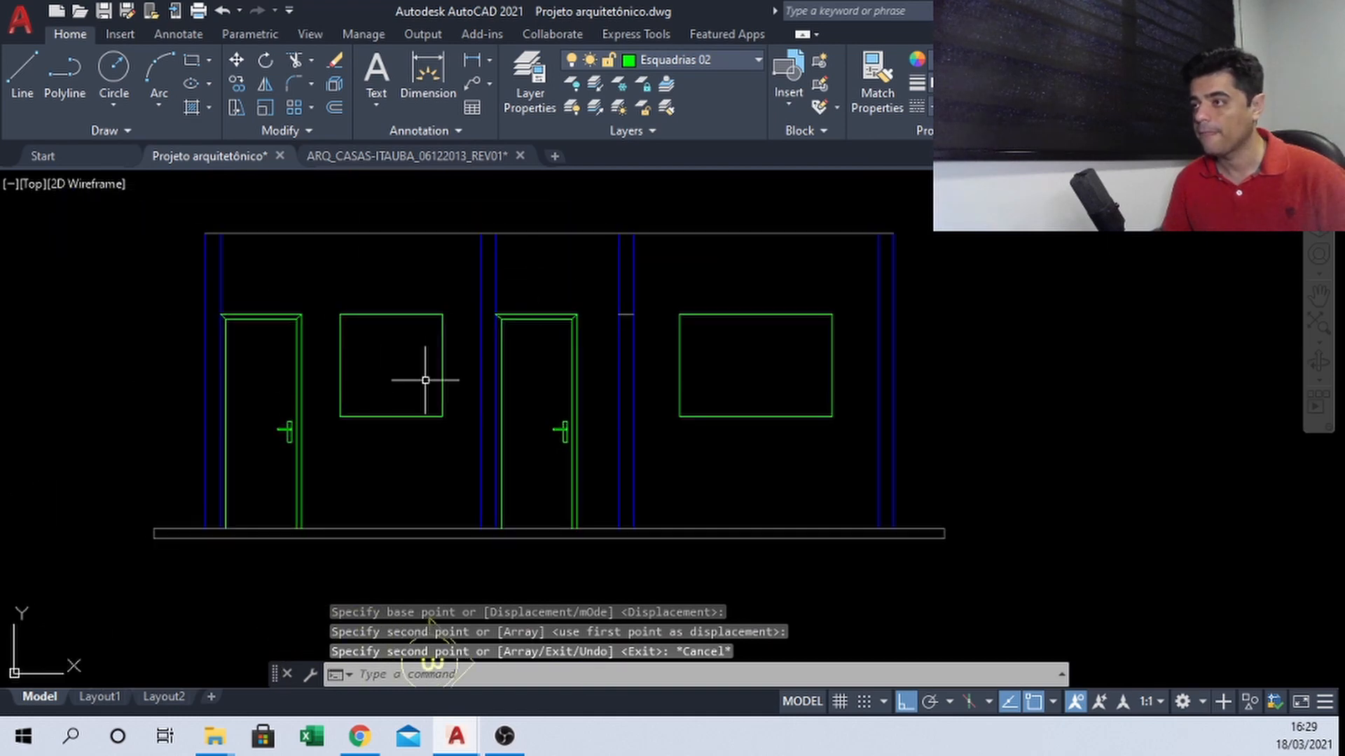
scroll(427, 367, "up", 2)
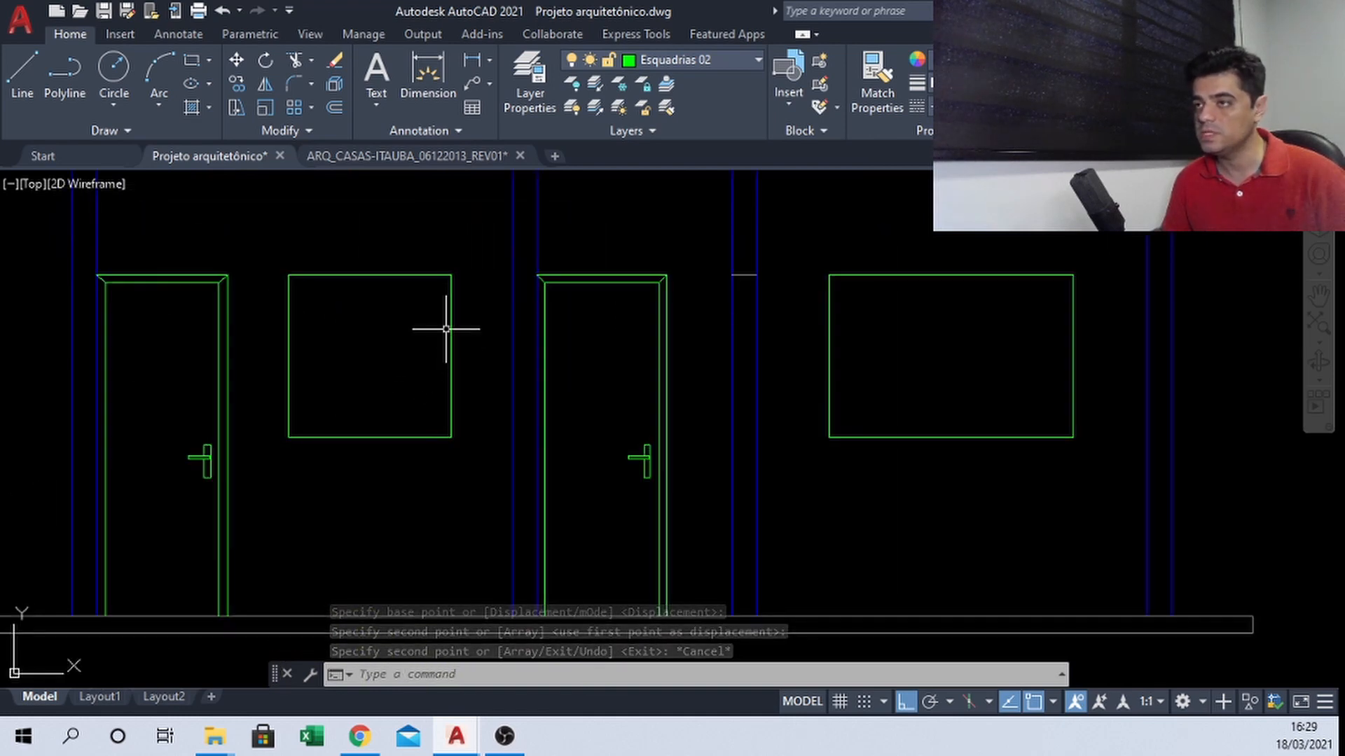
scroll(444, 319, "down", 4)
scroll(445, 318, "up", 4)
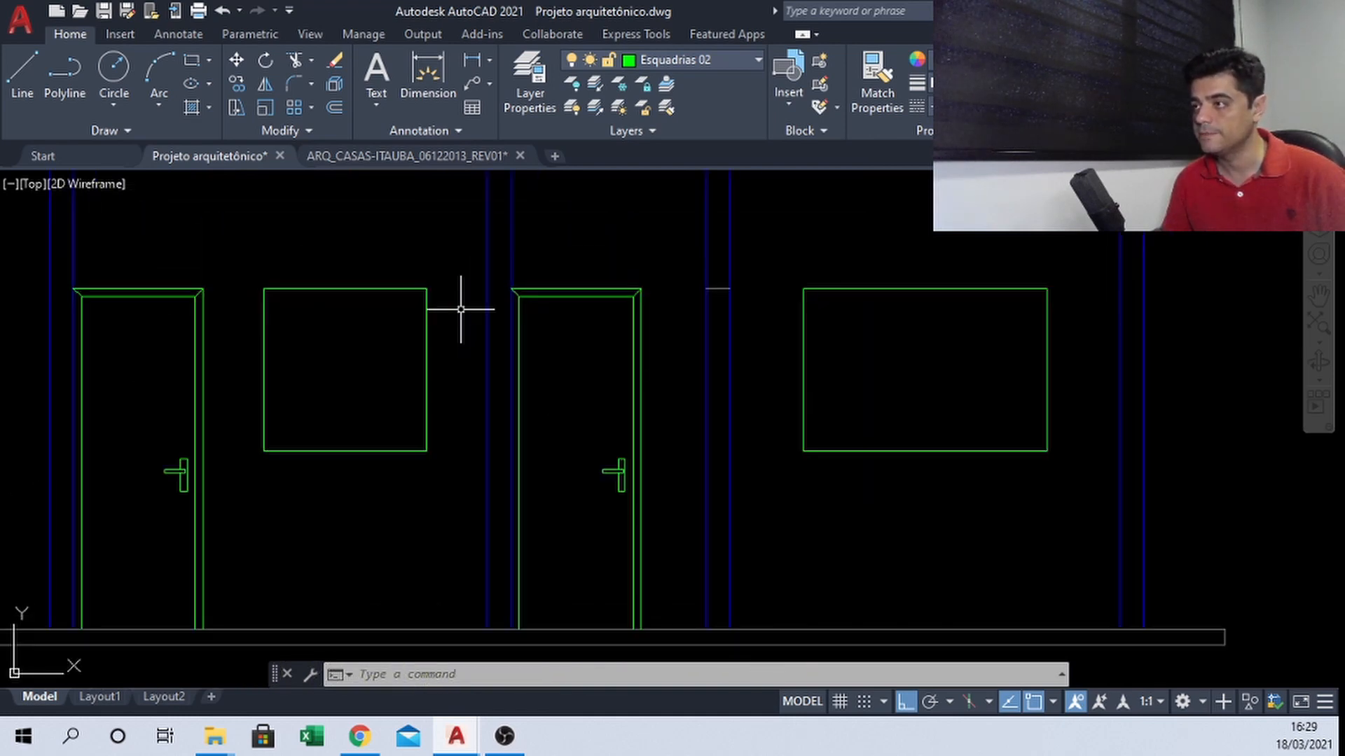
middle_click_drag(483, 260, 456, 295)
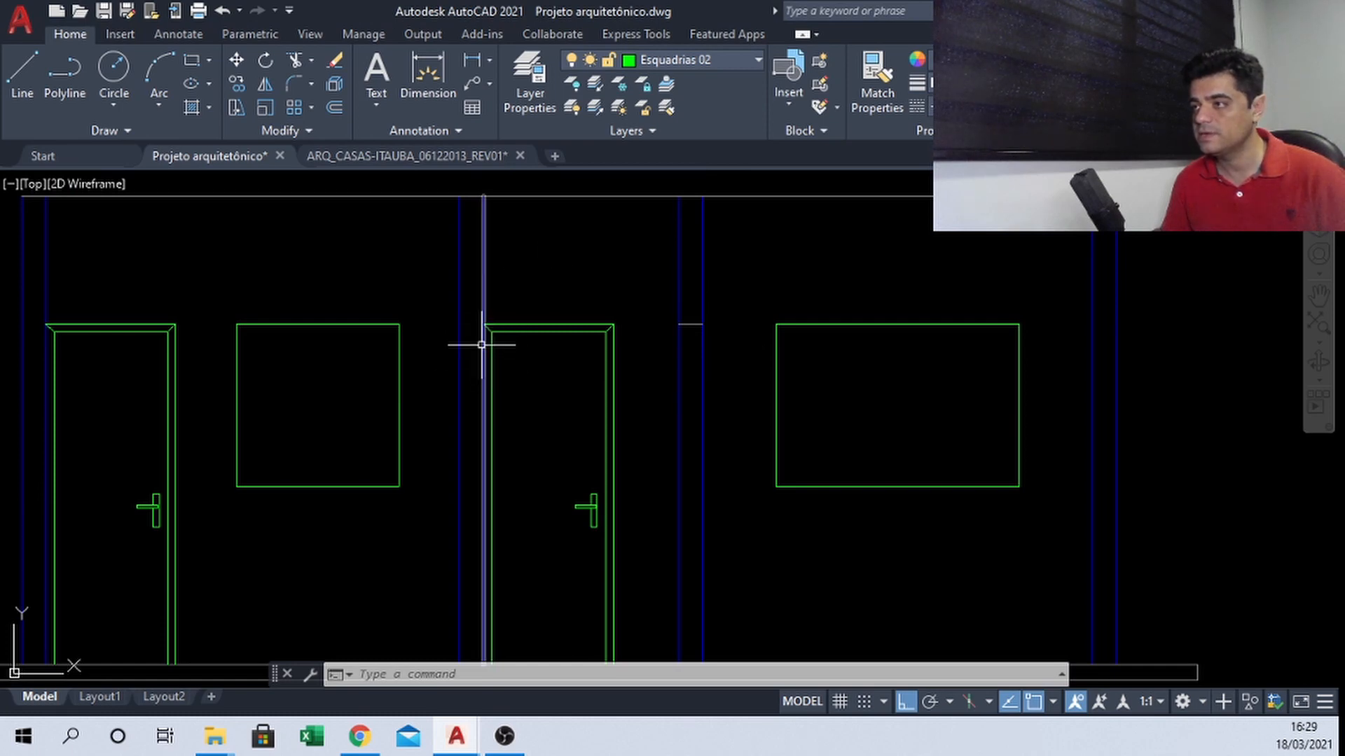
scroll(515, 262, "down", 2)
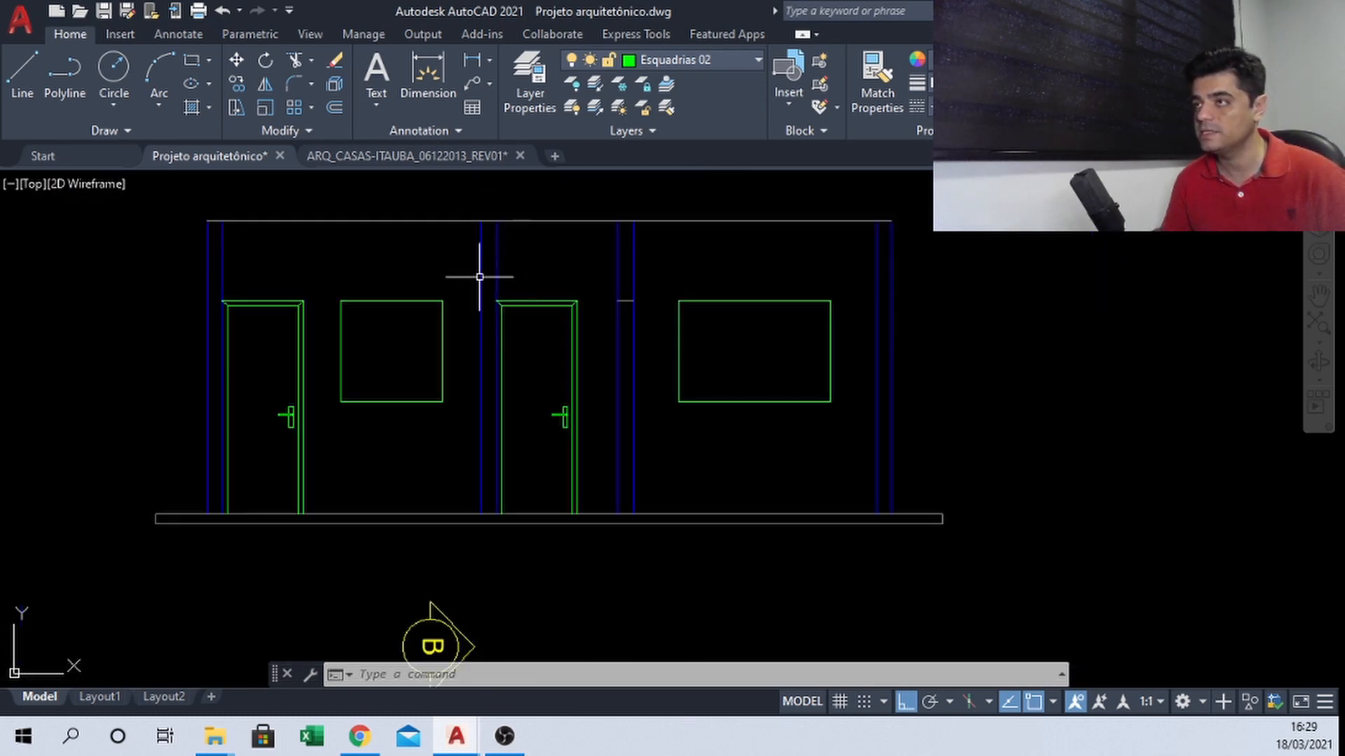
In the ARQ_CASAS-ITAUBA reference drawing, measure the Cozinha window diagonally from its lower-right to its upper-left outer corner
left_click(408, 154)
scroll(564, 322, "down", 5)
middle_click_drag(567, 324, 451, 378)
middle_click_drag(589, 348, 705, 354)
middle_click_drag(505, 341, 683, 329)
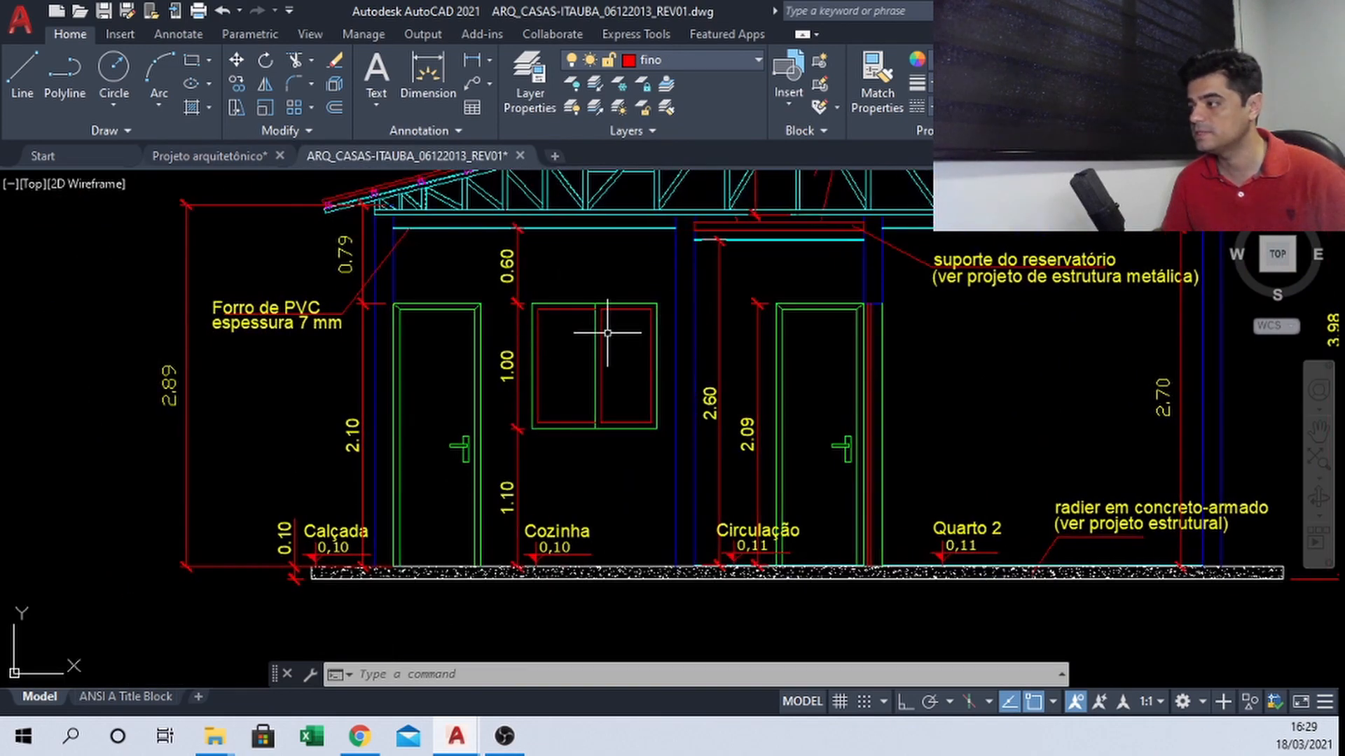
scroll(603, 346, "up", 2)
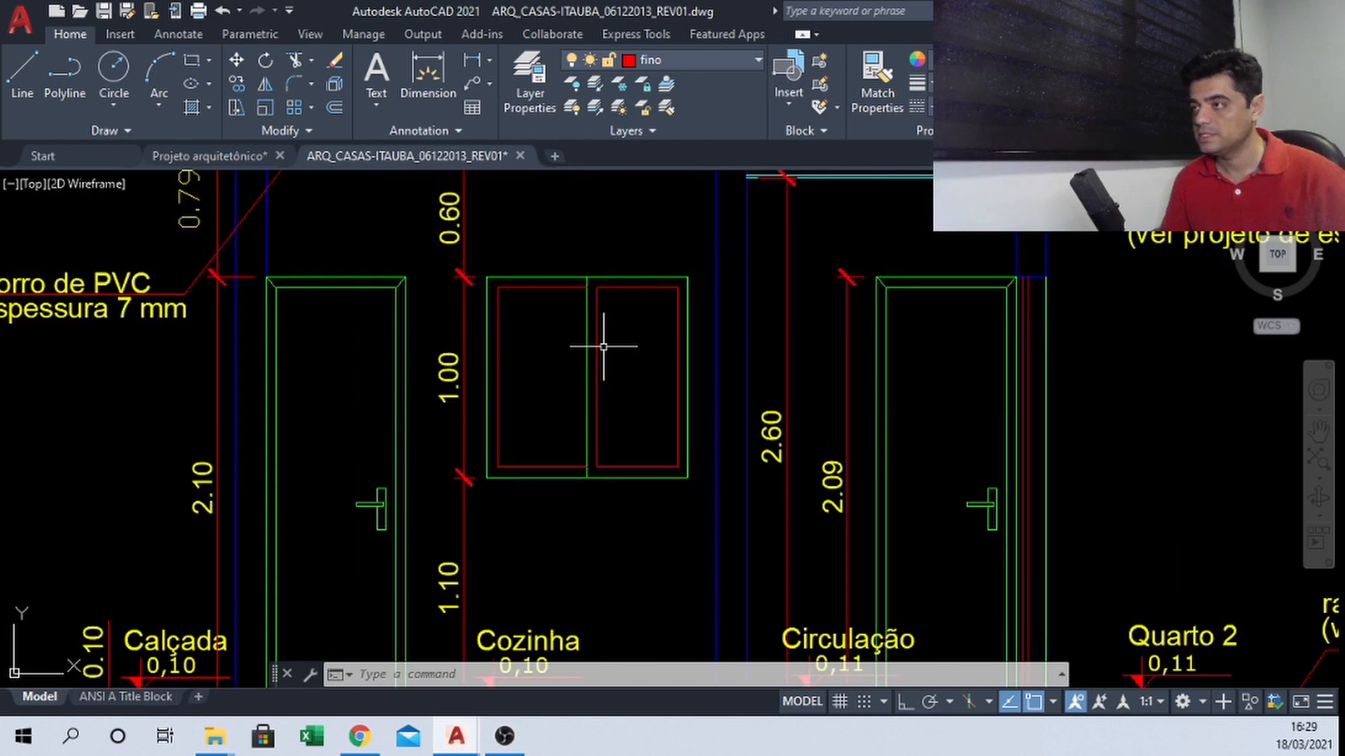
type("di")
key("Return")
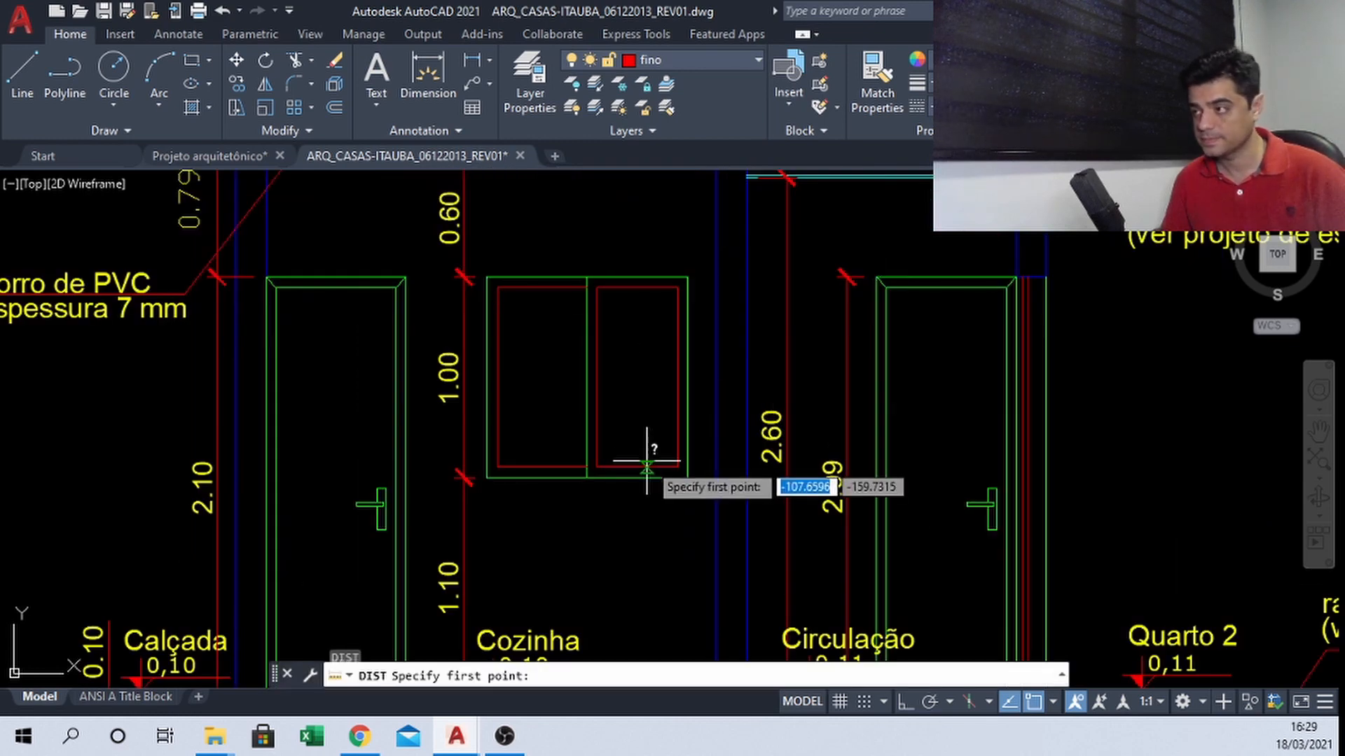
left_click(687, 477)
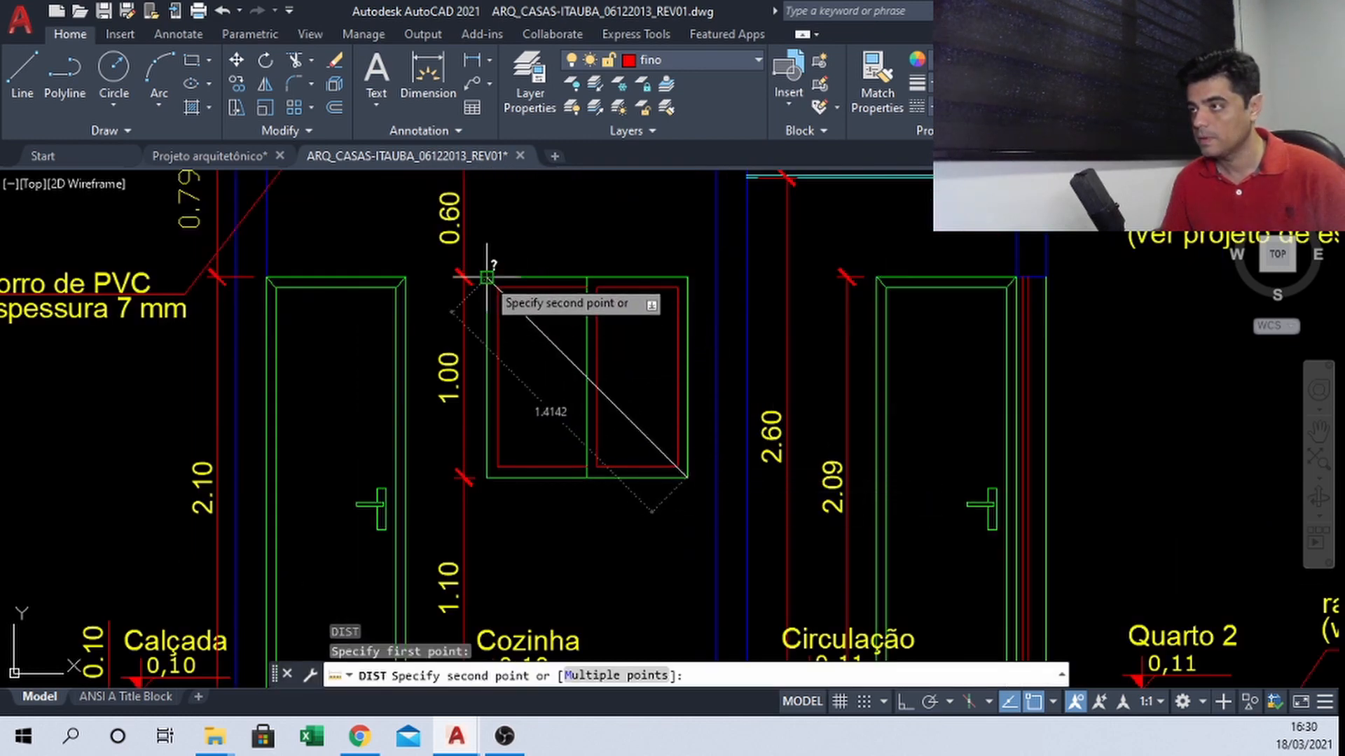
key("Escape")
Measure the spacing between the green outer frame and the red inner outline at the Cozinha window's upper-left corner
scroll(532, 268, "up", 2)
key("Return")
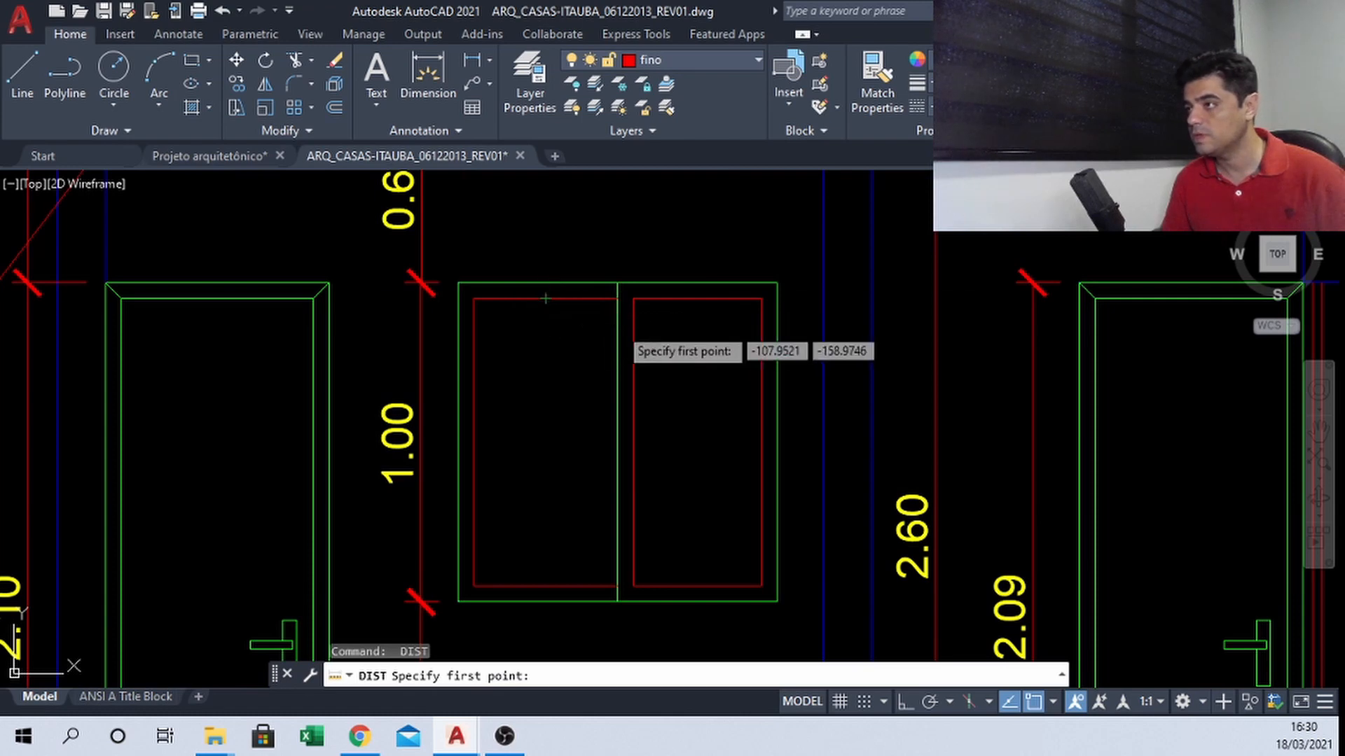
key("Escape")
type("di")
key("Return")
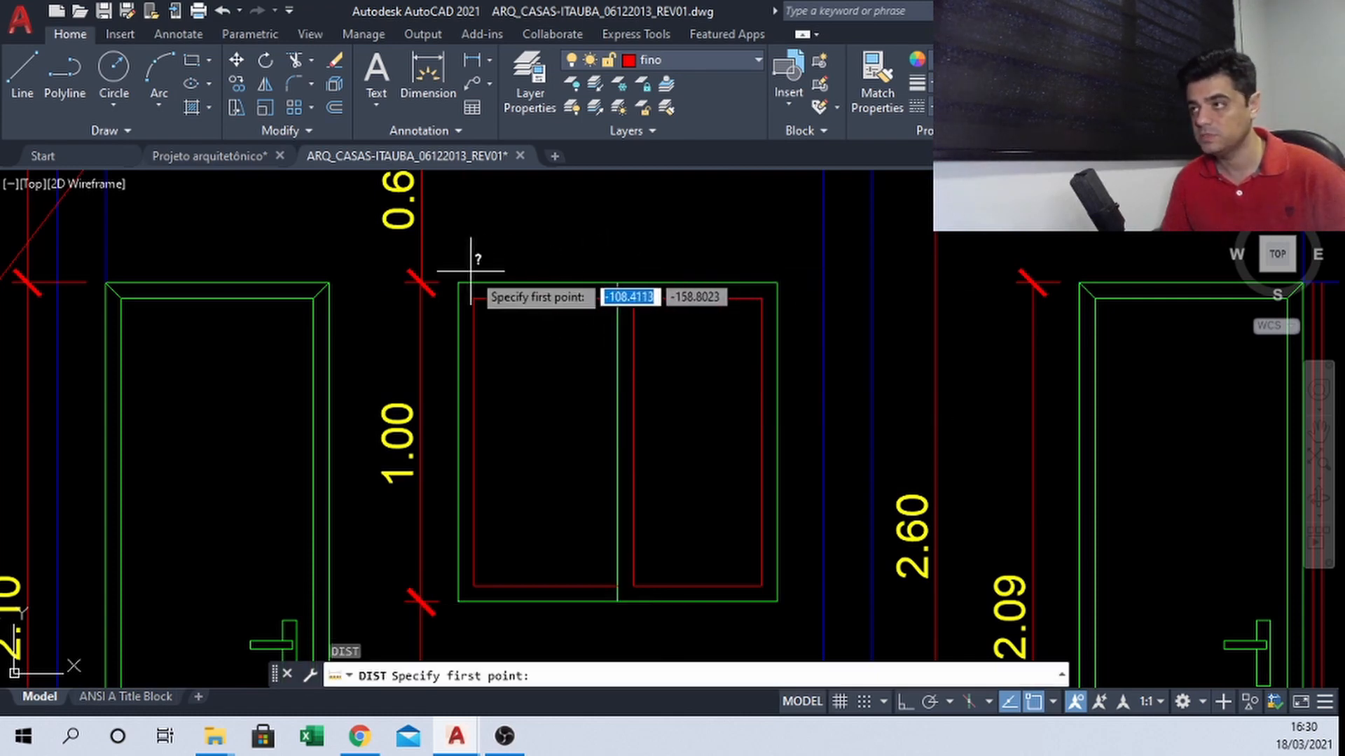
left_click(457, 283)
key("Escape")
key("Return")
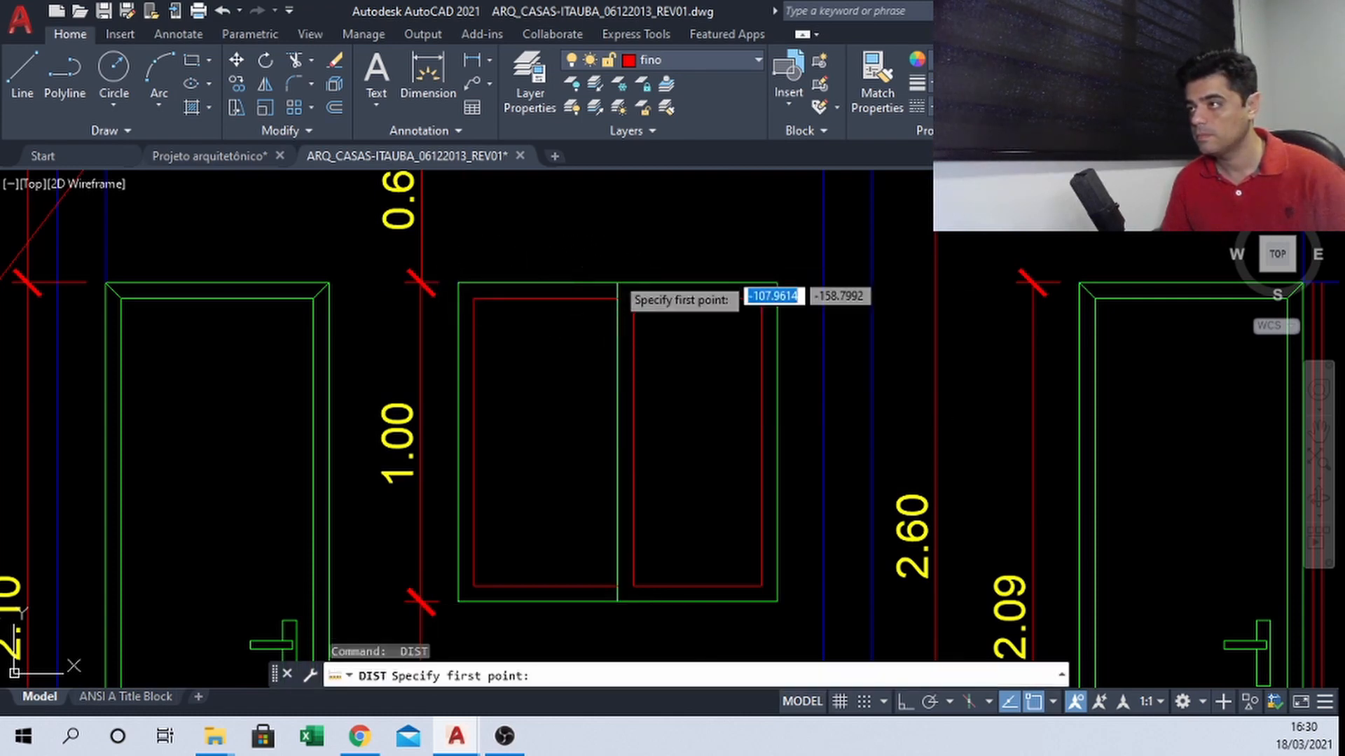
key("Escape")
key("Return")
left_click(475, 299)
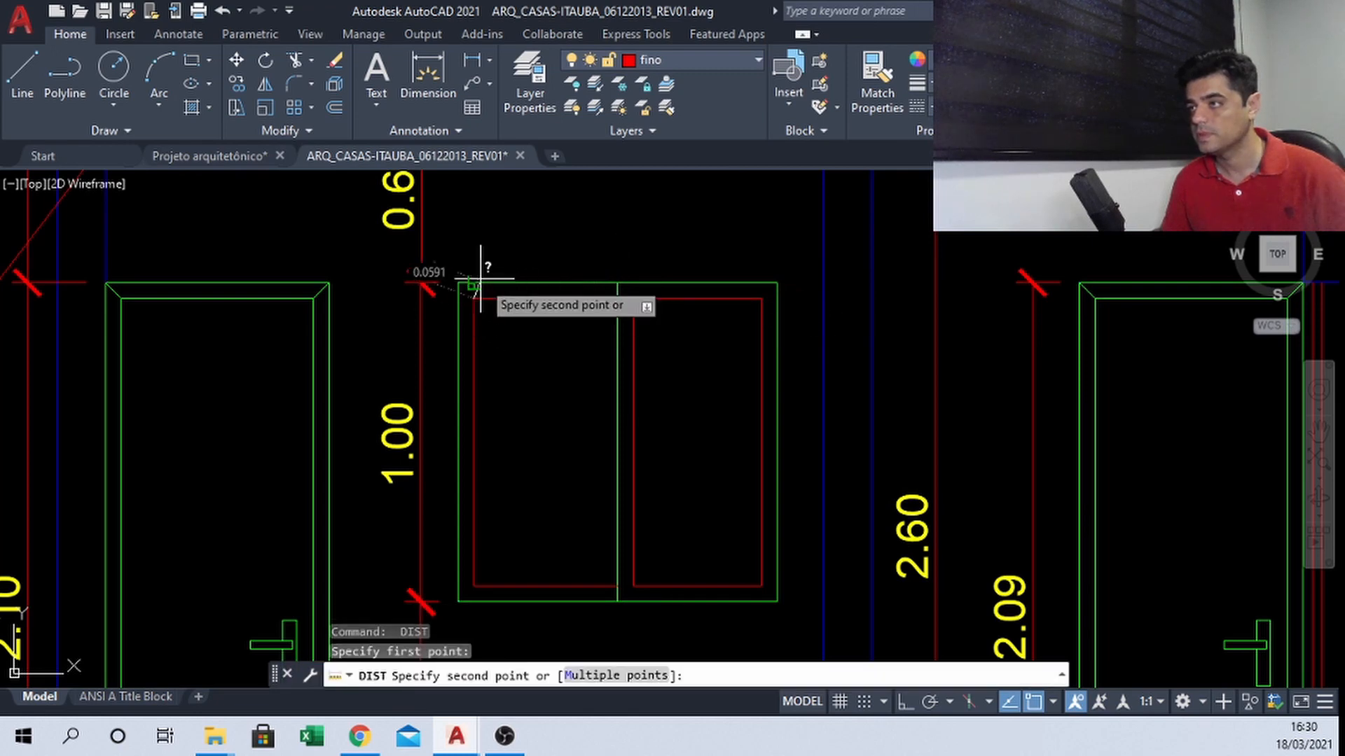
key("Escape")
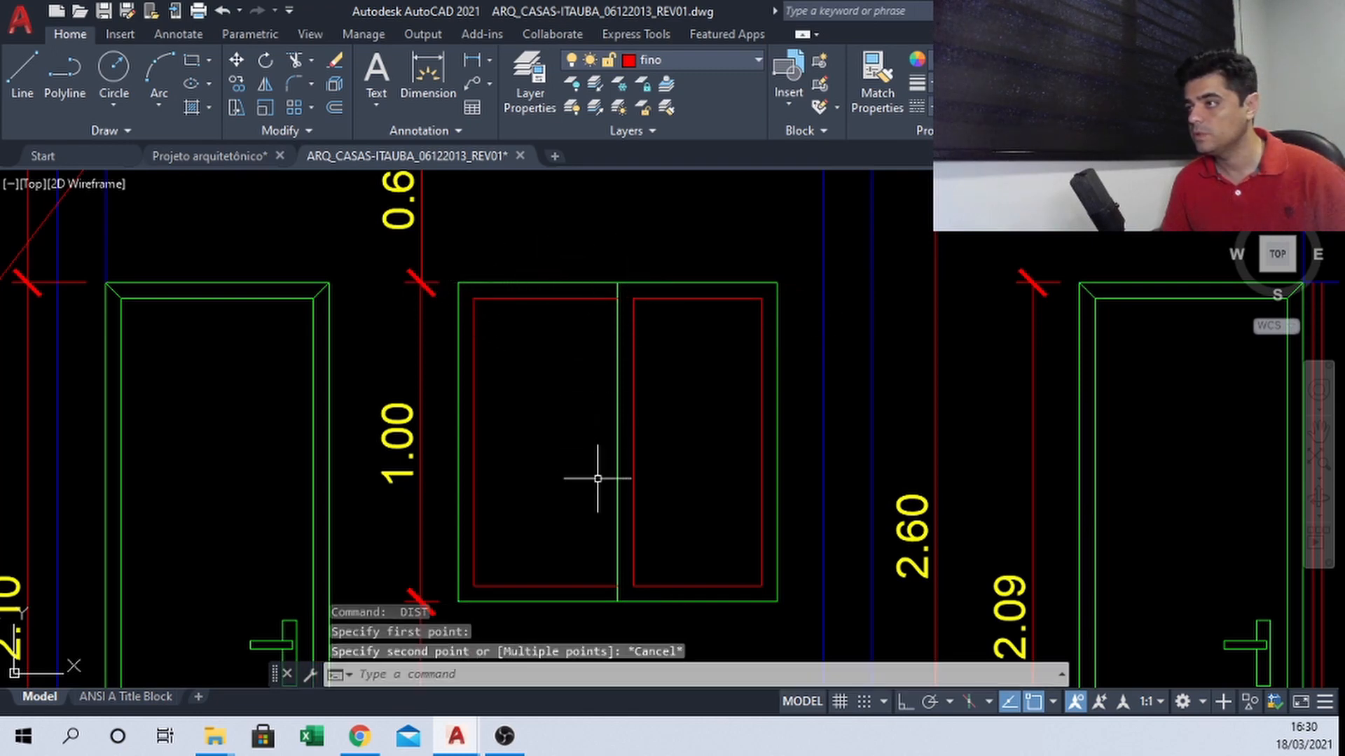
In the Projeto arquitetônico drawing, offset all four edges of the first window inward by 0.05
left_click(200, 156)
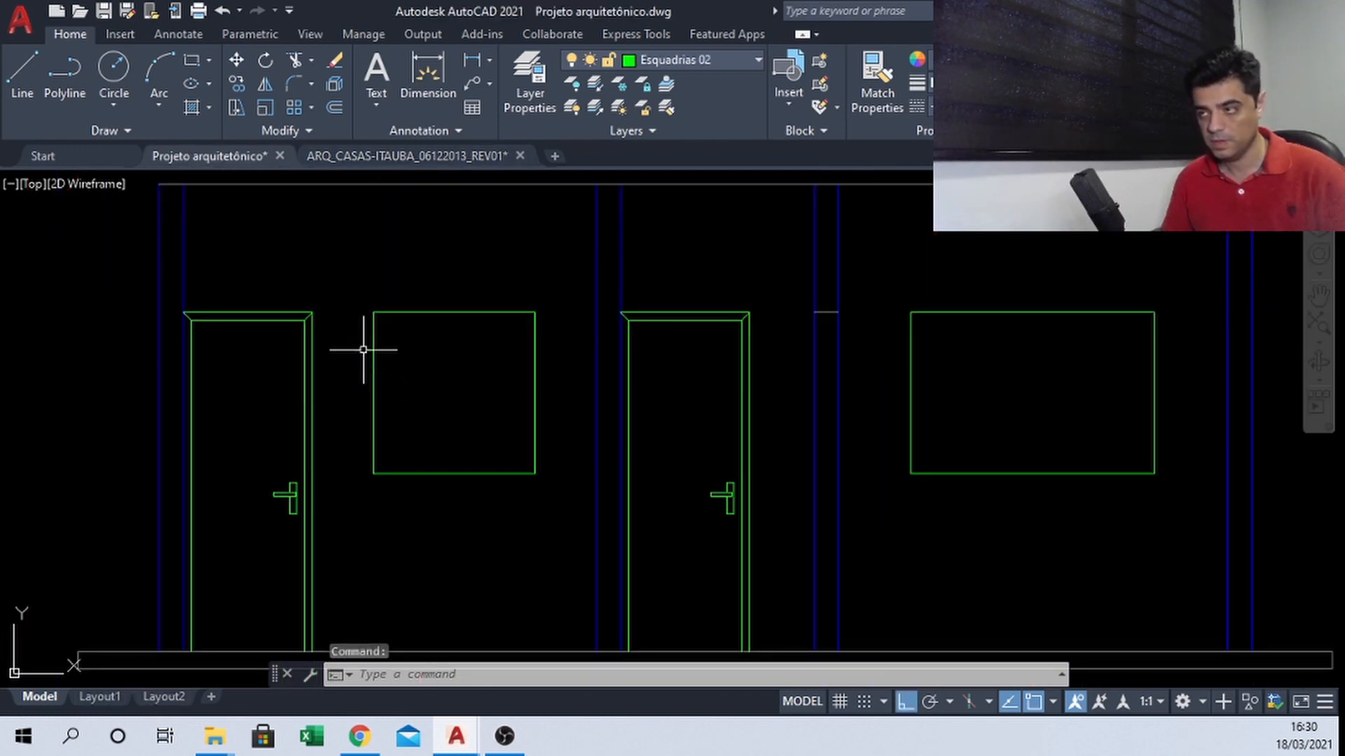
type("o")
key("Return")
key("Return")
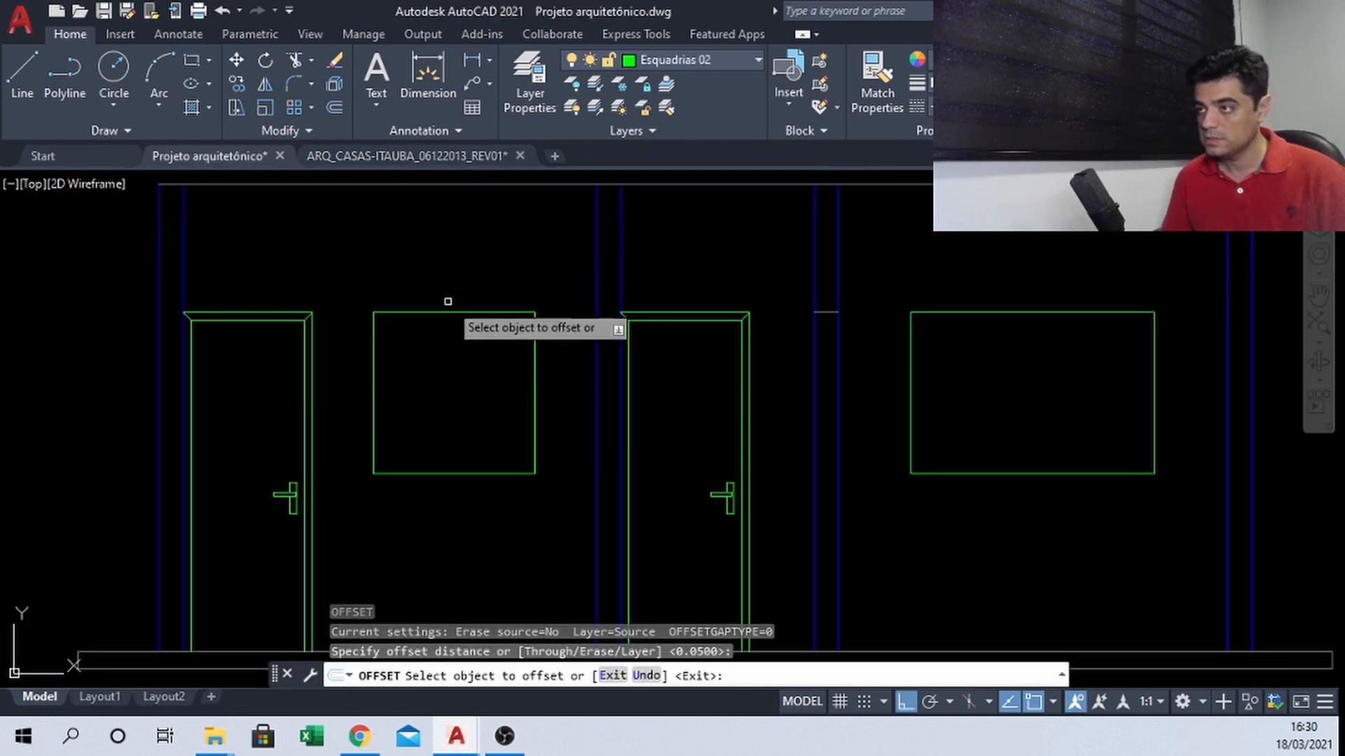
left_click(448, 312)
left_click(530, 371)
left_click(532, 370)
left_click(528, 370)
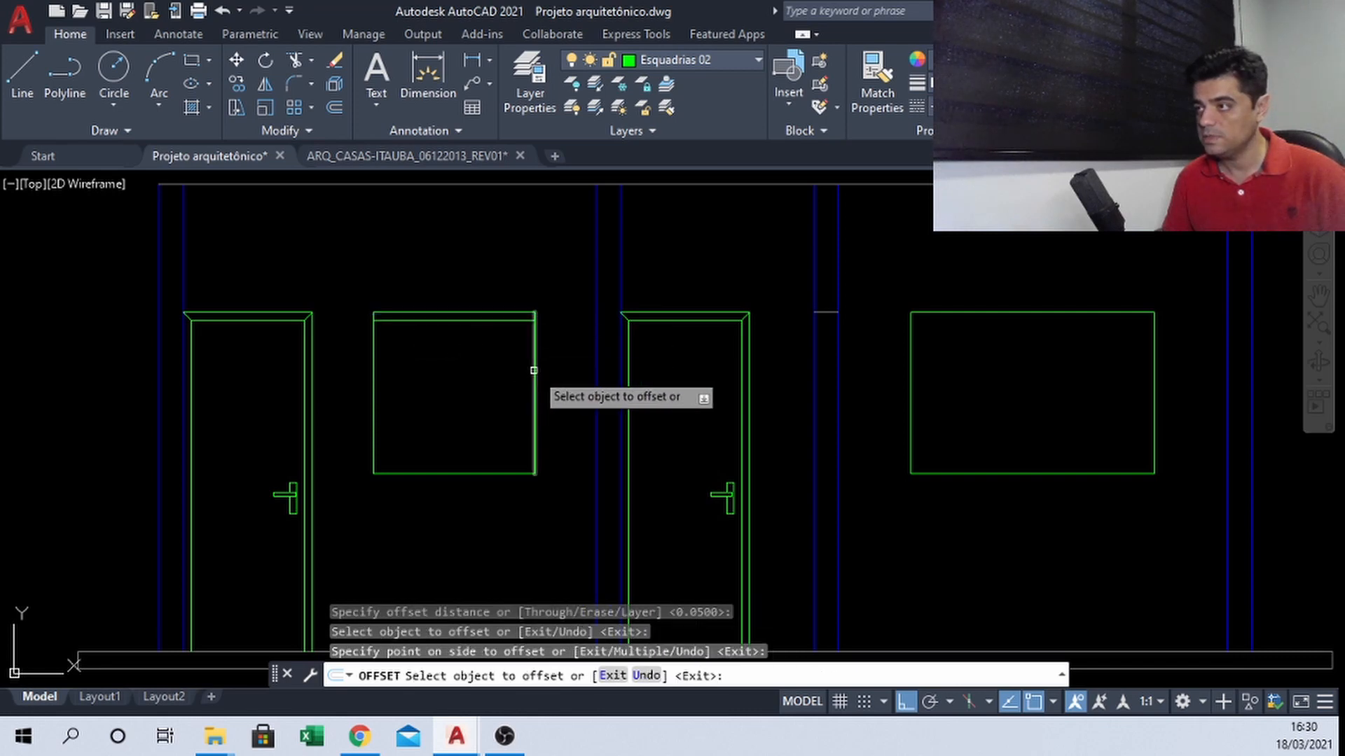
left_click(452, 474)
left_click(451, 438)
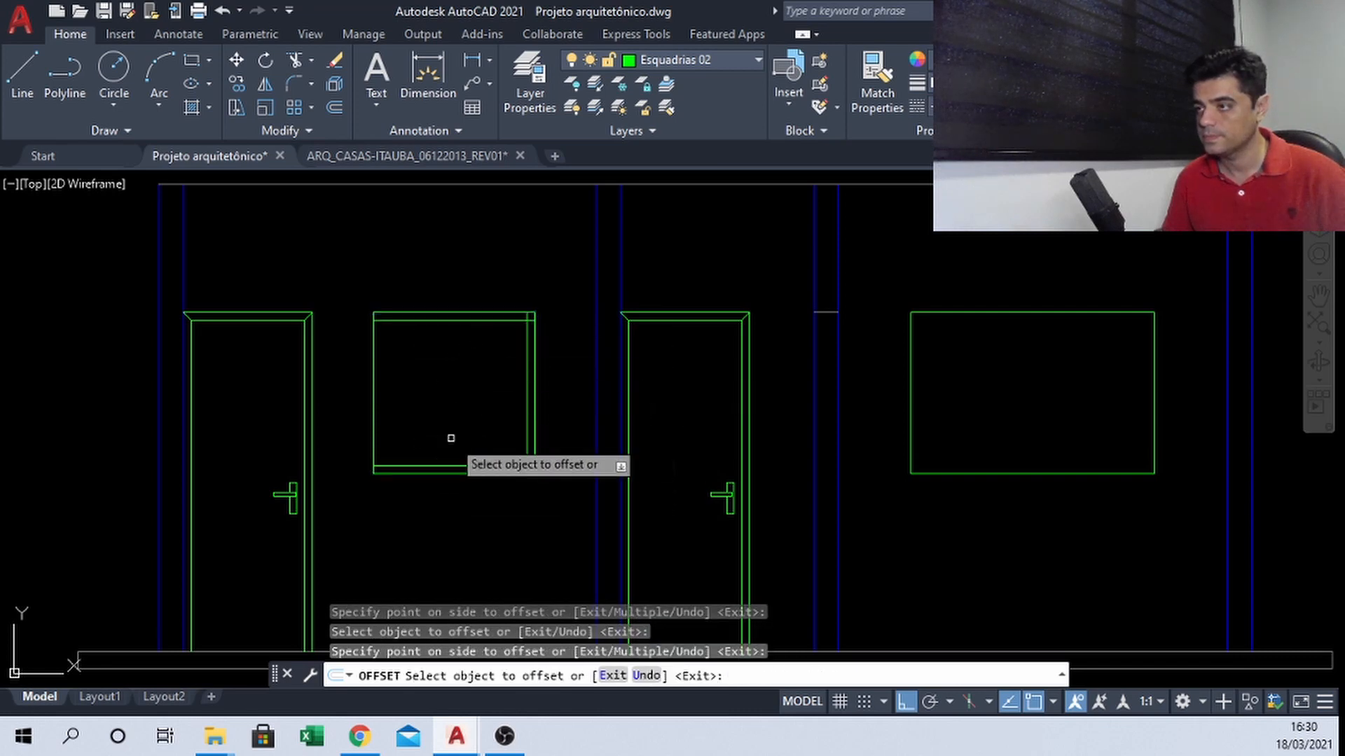
left_click(376, 423)
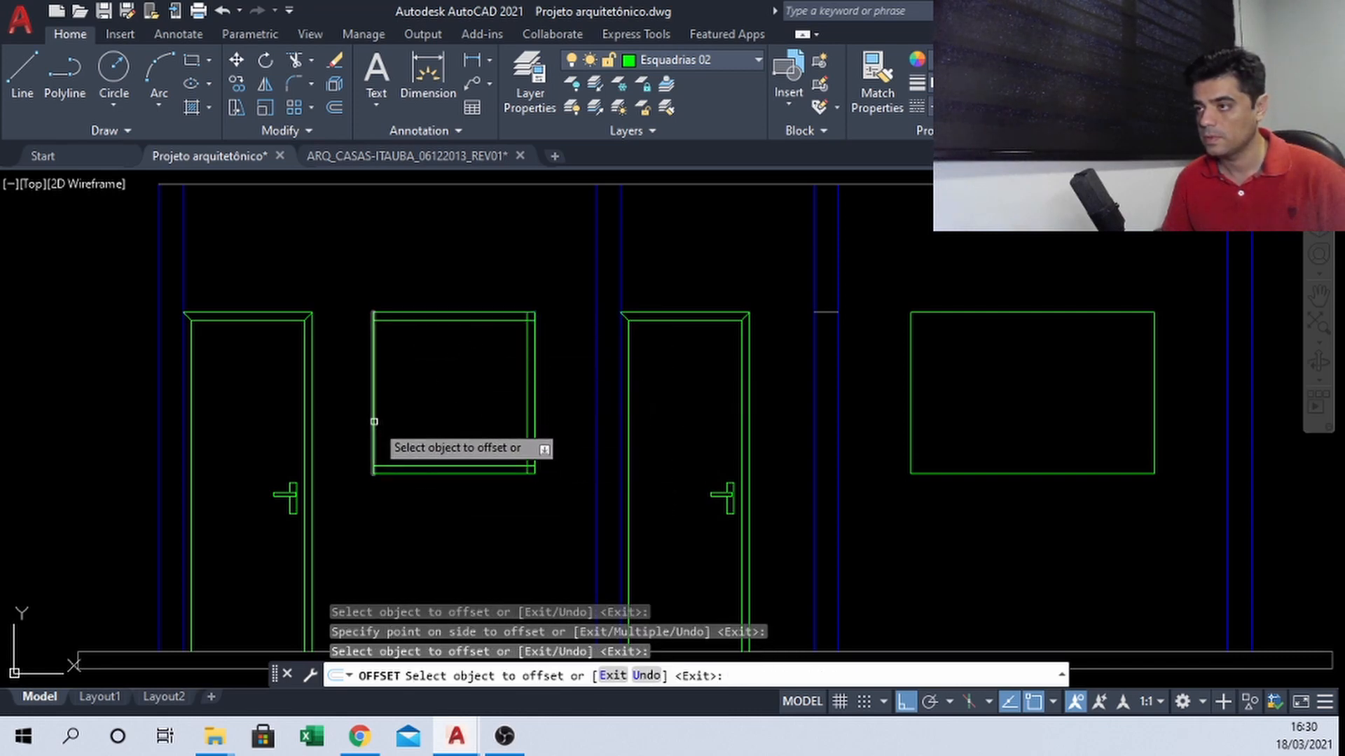
left_click(435, 419)
key("Escape")
Draw a vertical line through the first window from the midpoint of its bottom edge to the midpoint of its top edge
key("Return")
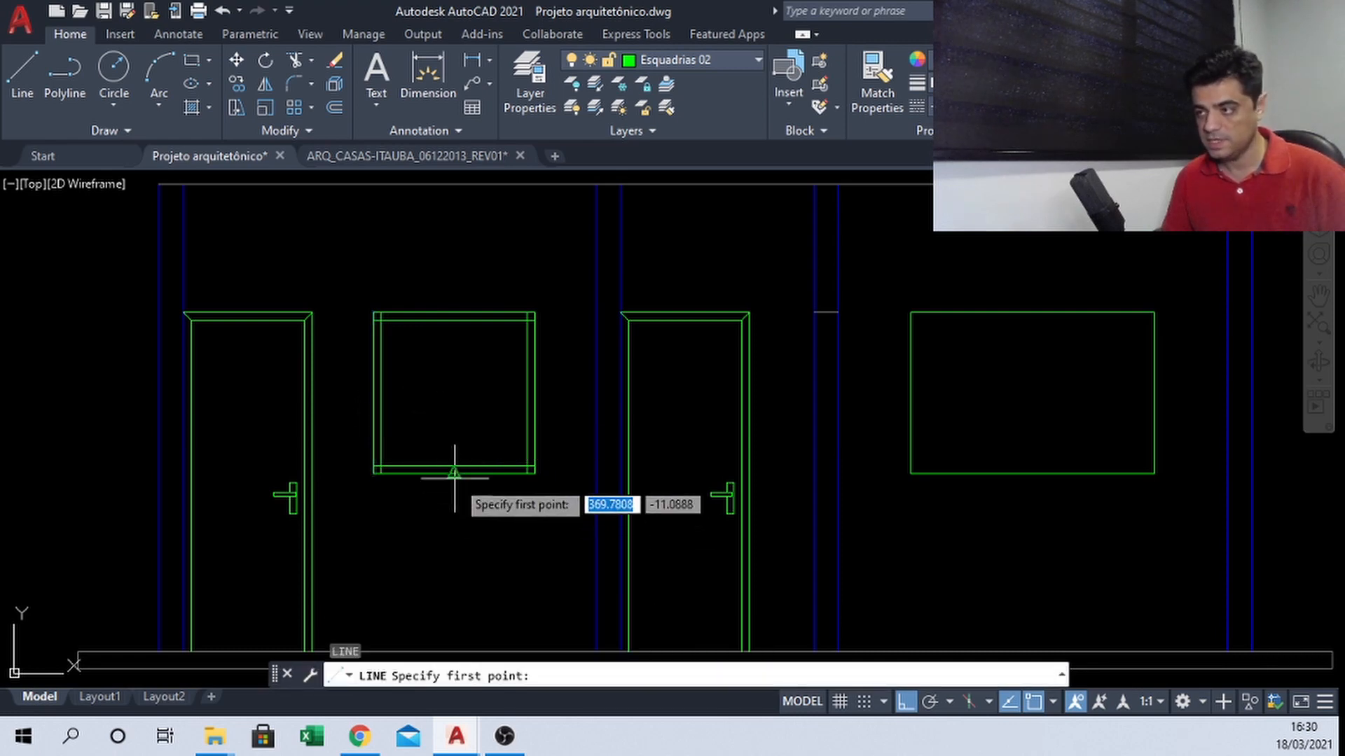
left_click(454, 474)
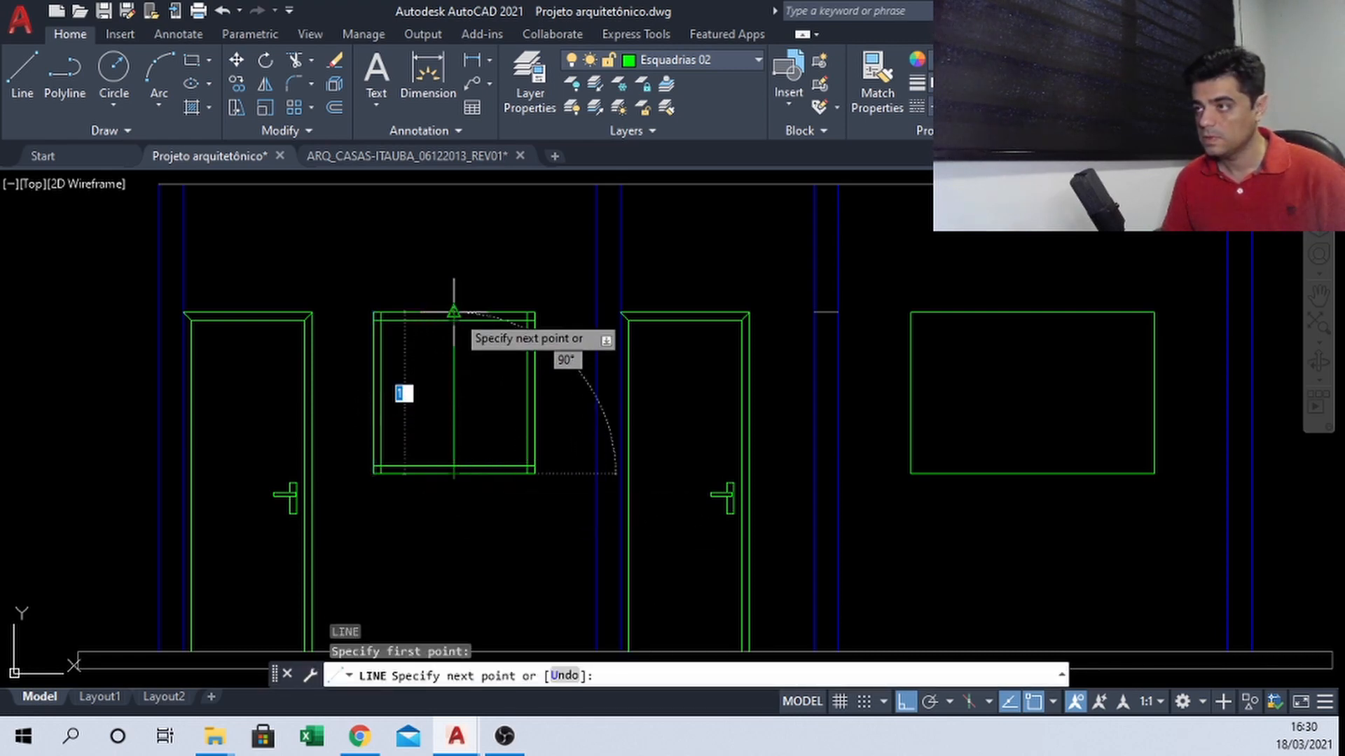
left_click(454, 320)
key("Escape")
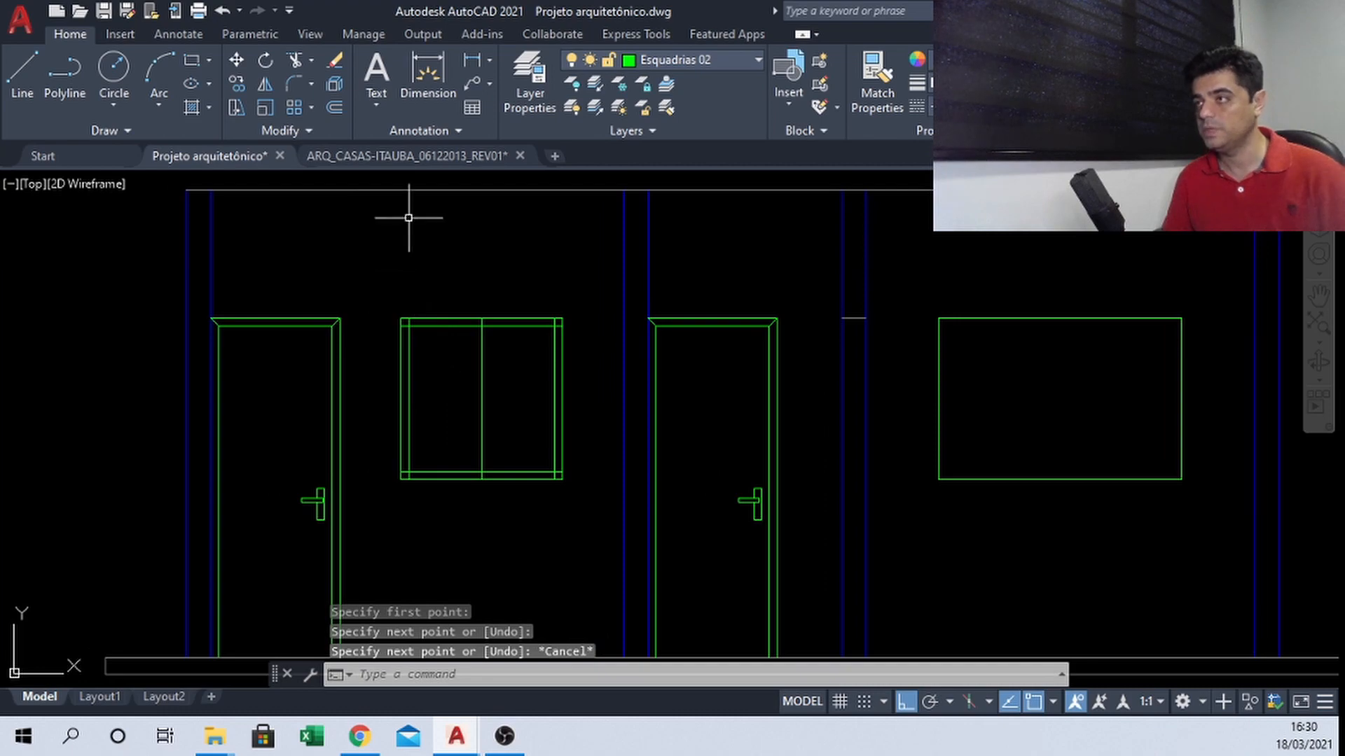
In the ARQ_CASAS-ITAUBA reference drawing, examine the sections and the floor plan to see how the windows are arranged
left_click(405, 157)
scroll(539, 277, "down", 5)
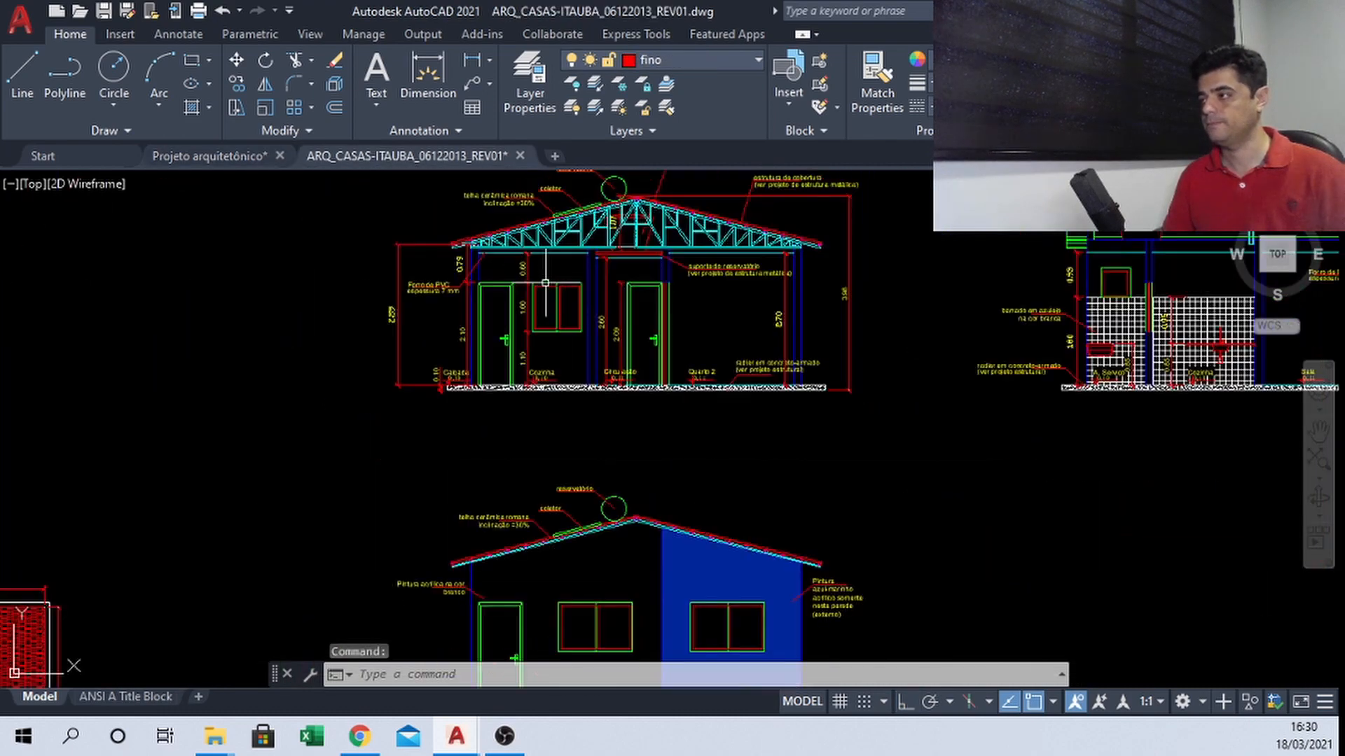
scroll(545, 283, "down", 3)
middle_click_drag(847, 518, 879, 674)
scroll(573, 254, "up", 2)
middle_click_drag(594, 265, 593, 346)
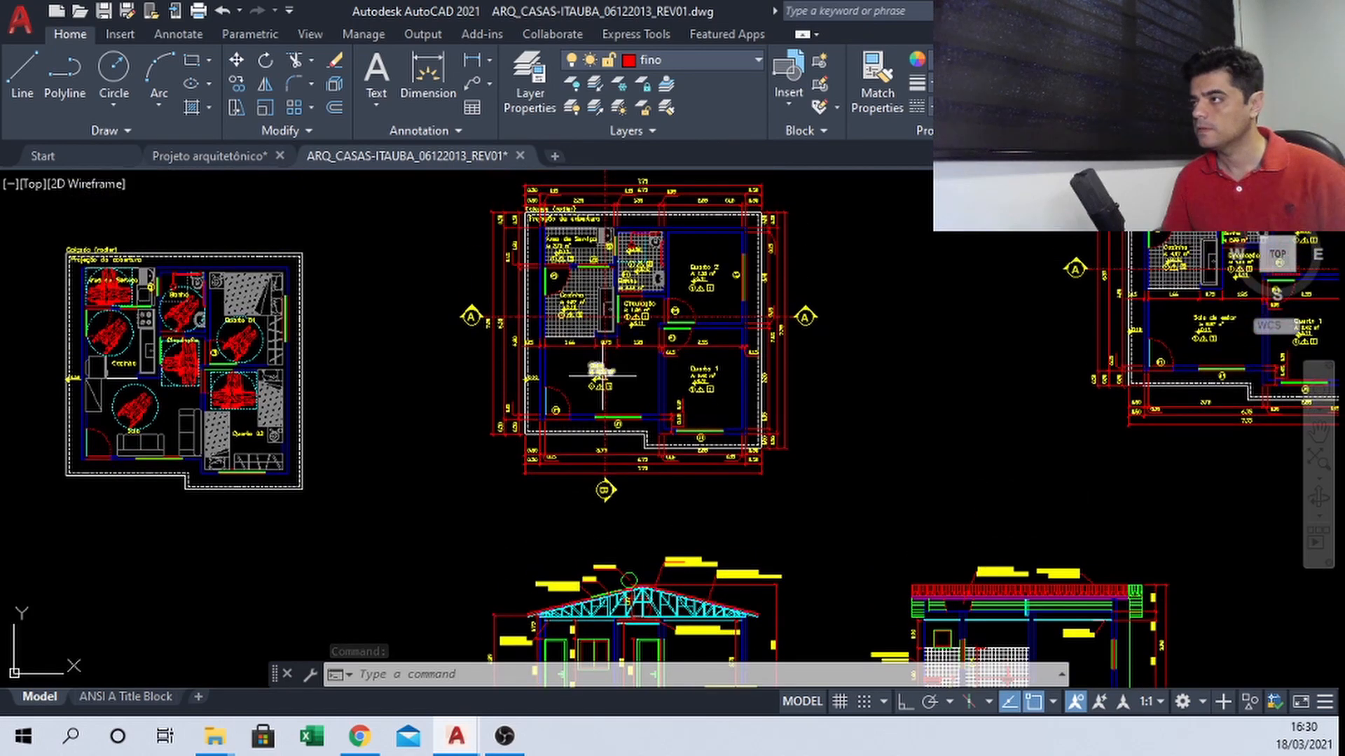
scroll(648, 261, "up", 2)
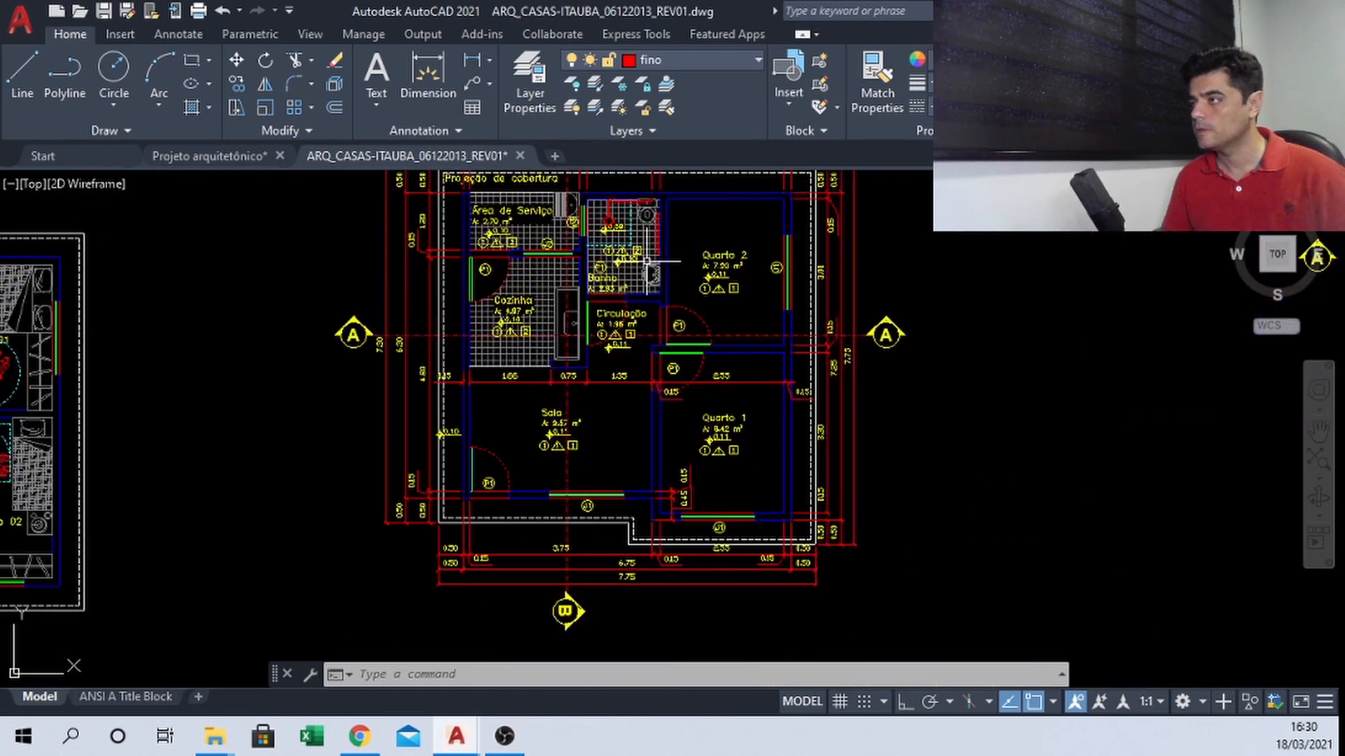
scroll(643, 260, "down", 2)
middle_click_drag(643, 260, 639, 173)
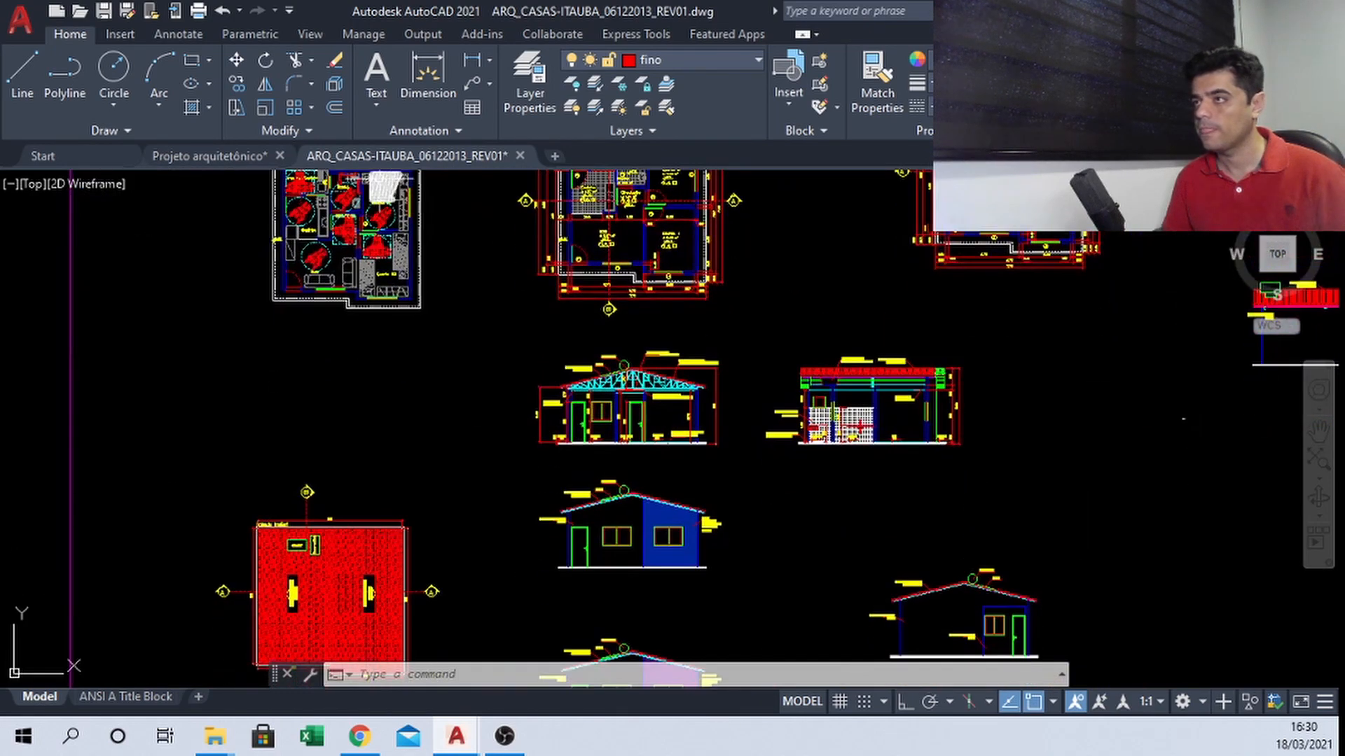
In the Projeto arquitetônico drawing, trim the overhanging ends of the first window's inner frame lines at all four corners
left_click(244, 156)
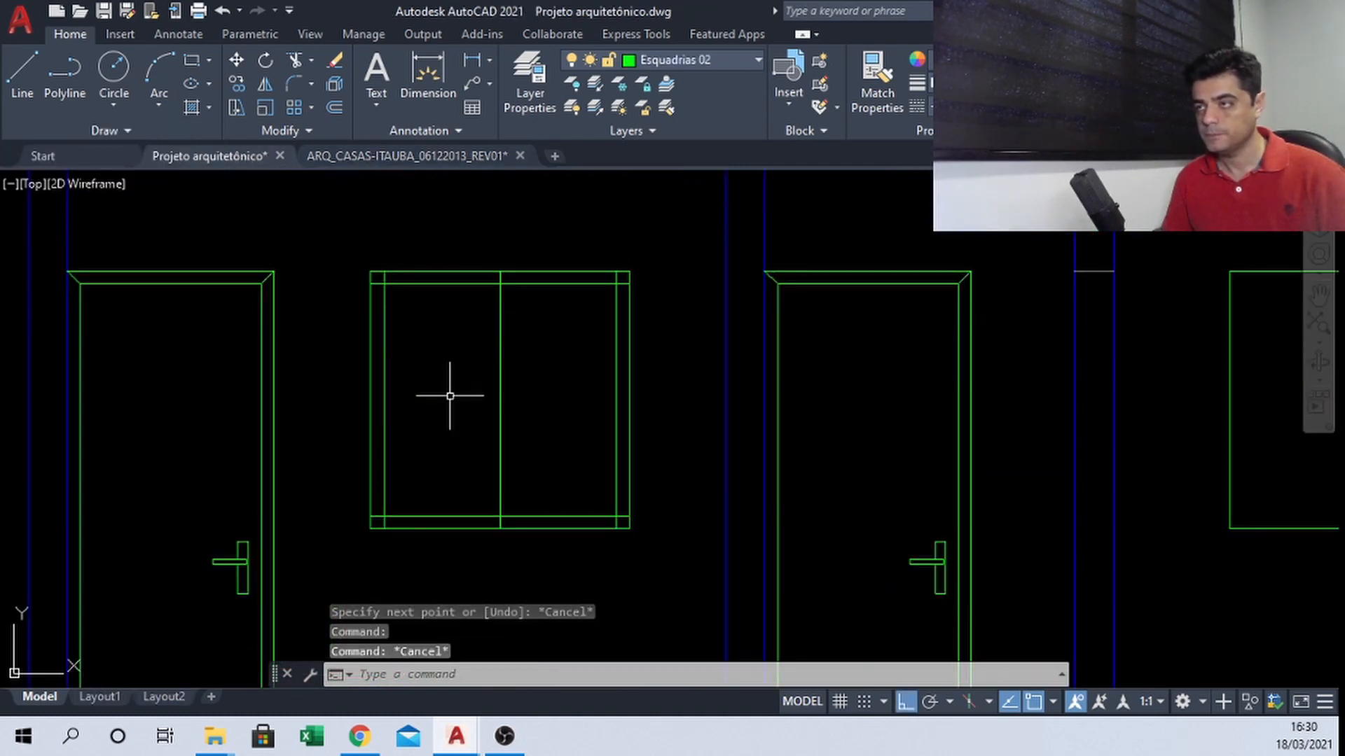
key("Return")
scroll(450, 303, "up", 3)
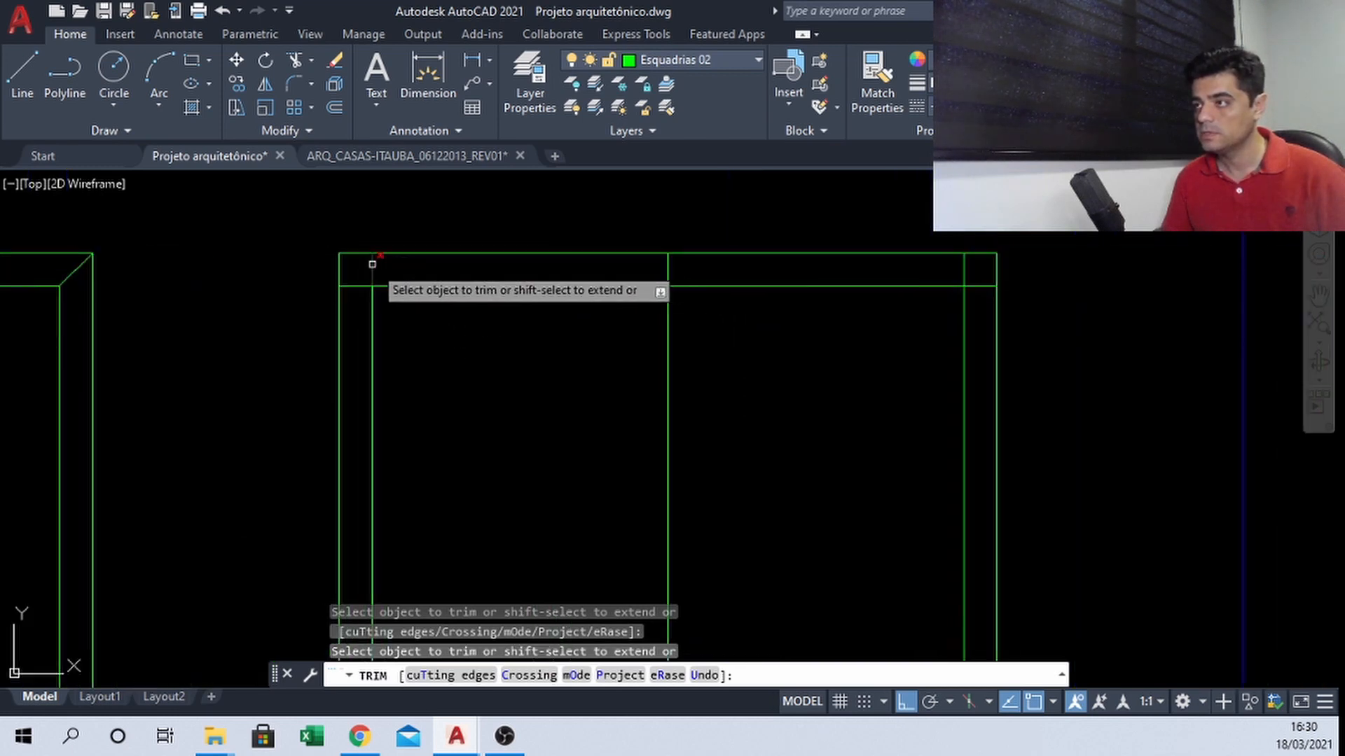
left_click(372, 265)
left_click(359, 284)
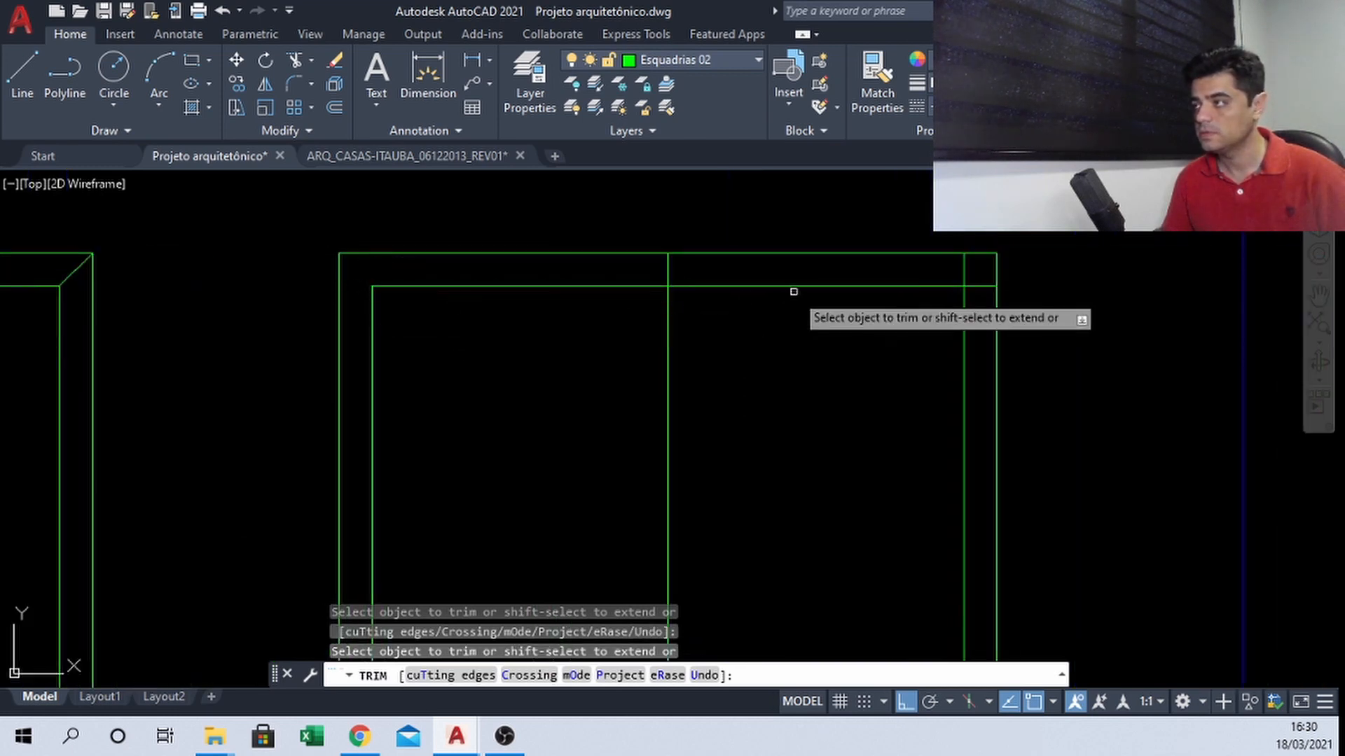
left_click(962, 268)
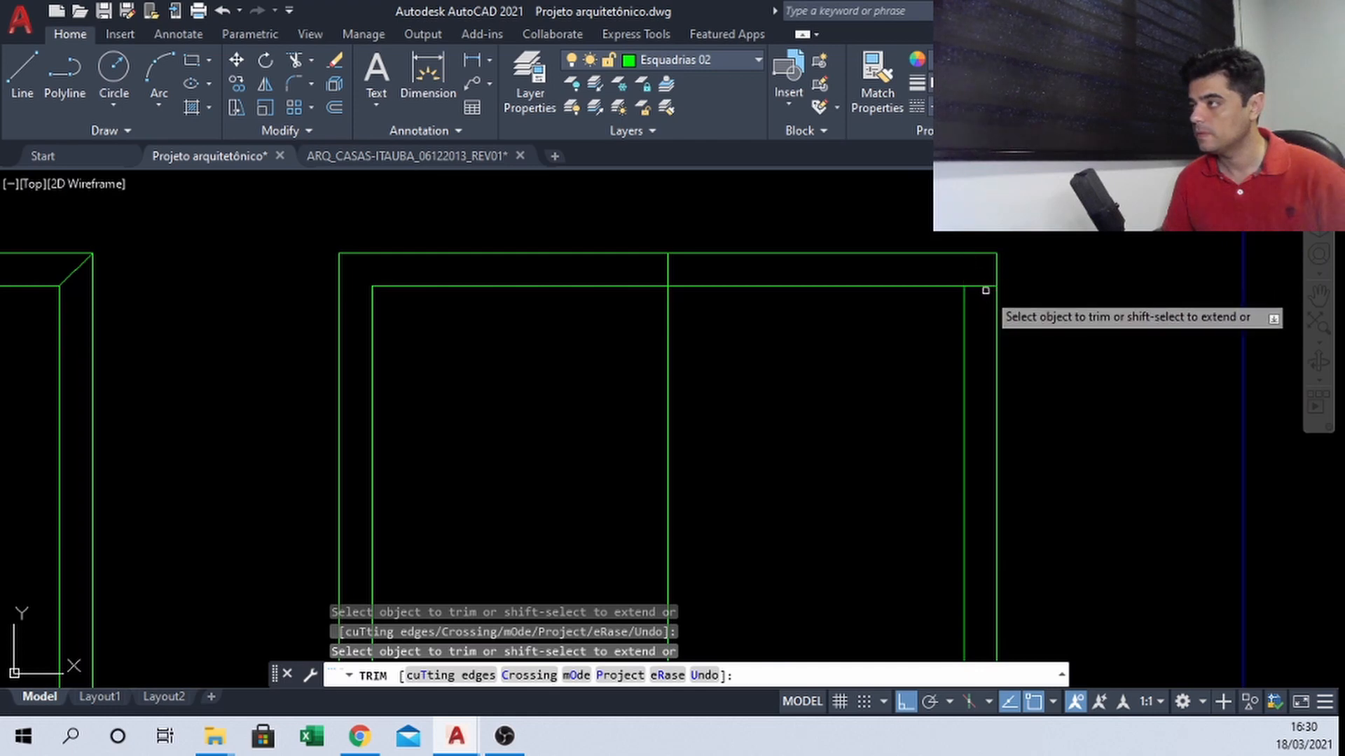
scroll(982, 288, "down", 5)
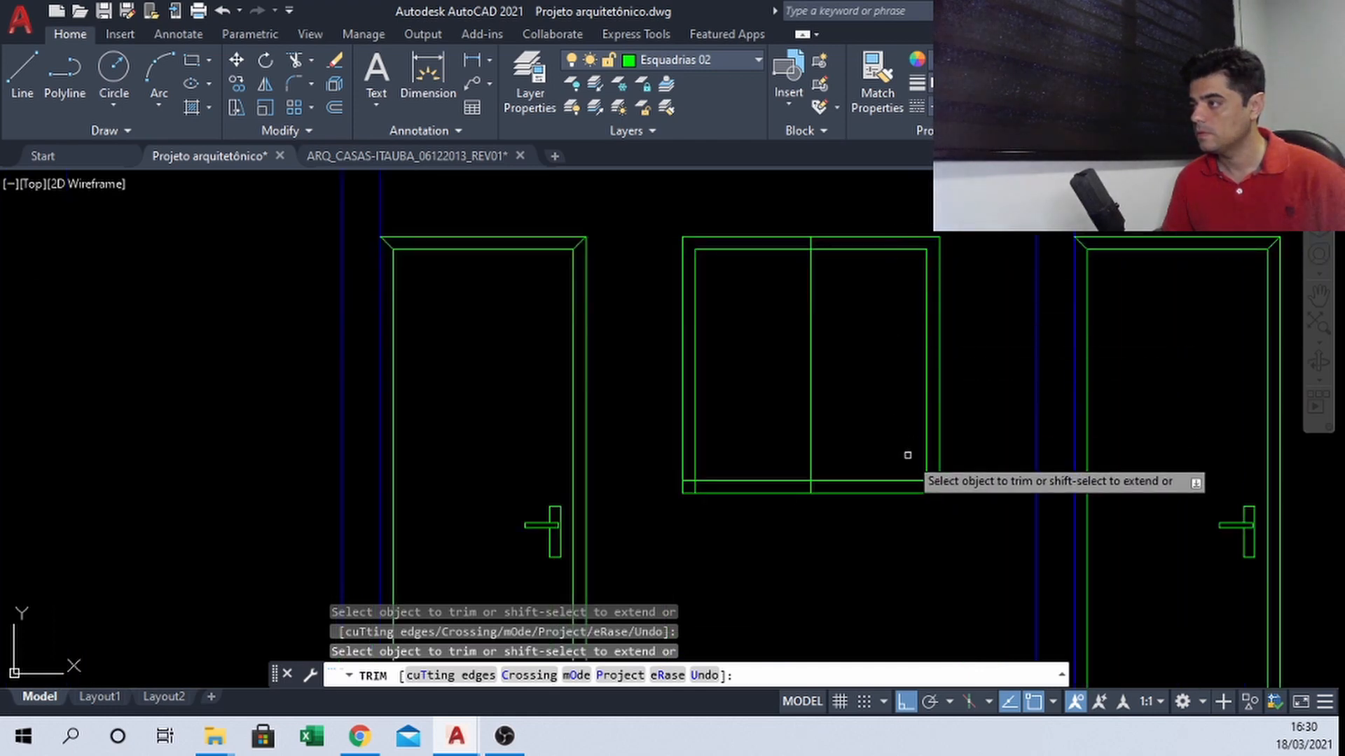
scroll(909, 480, "up", 3)
left_click(917, 485)
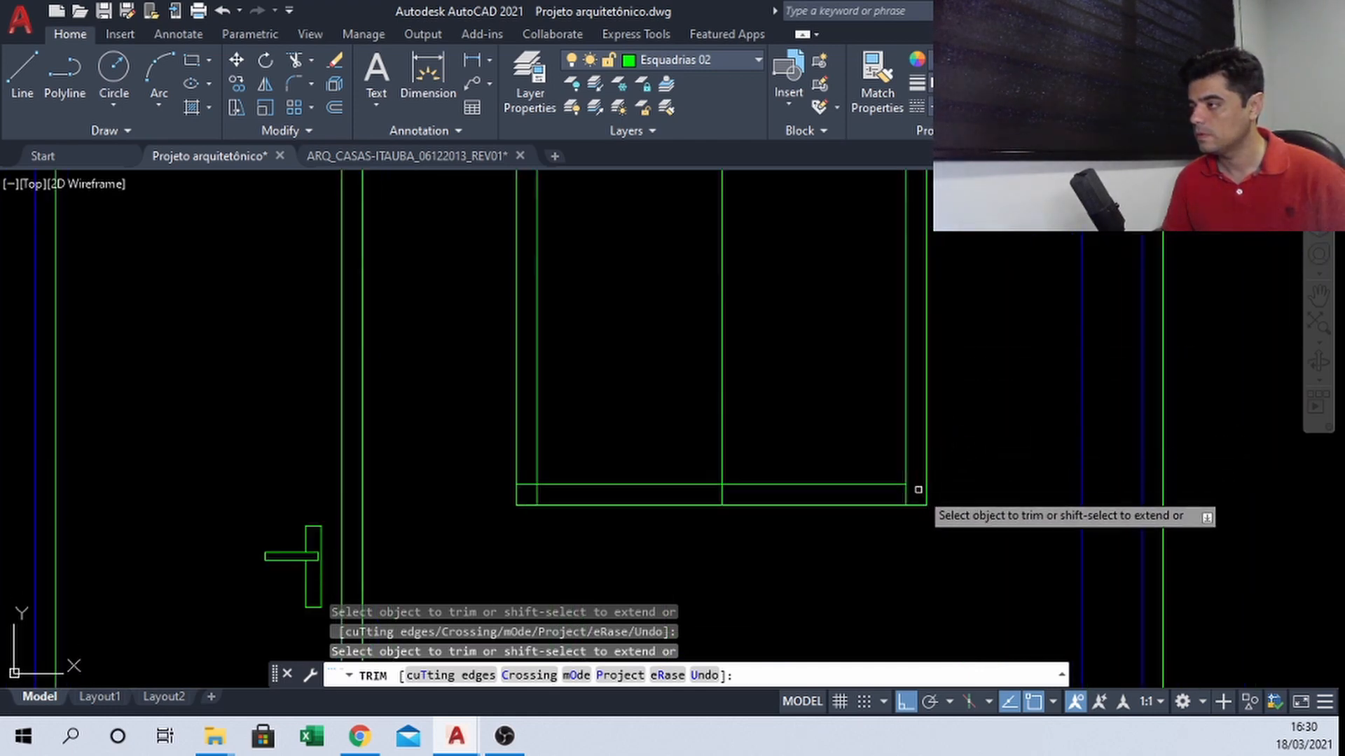
left_click(907, 494)
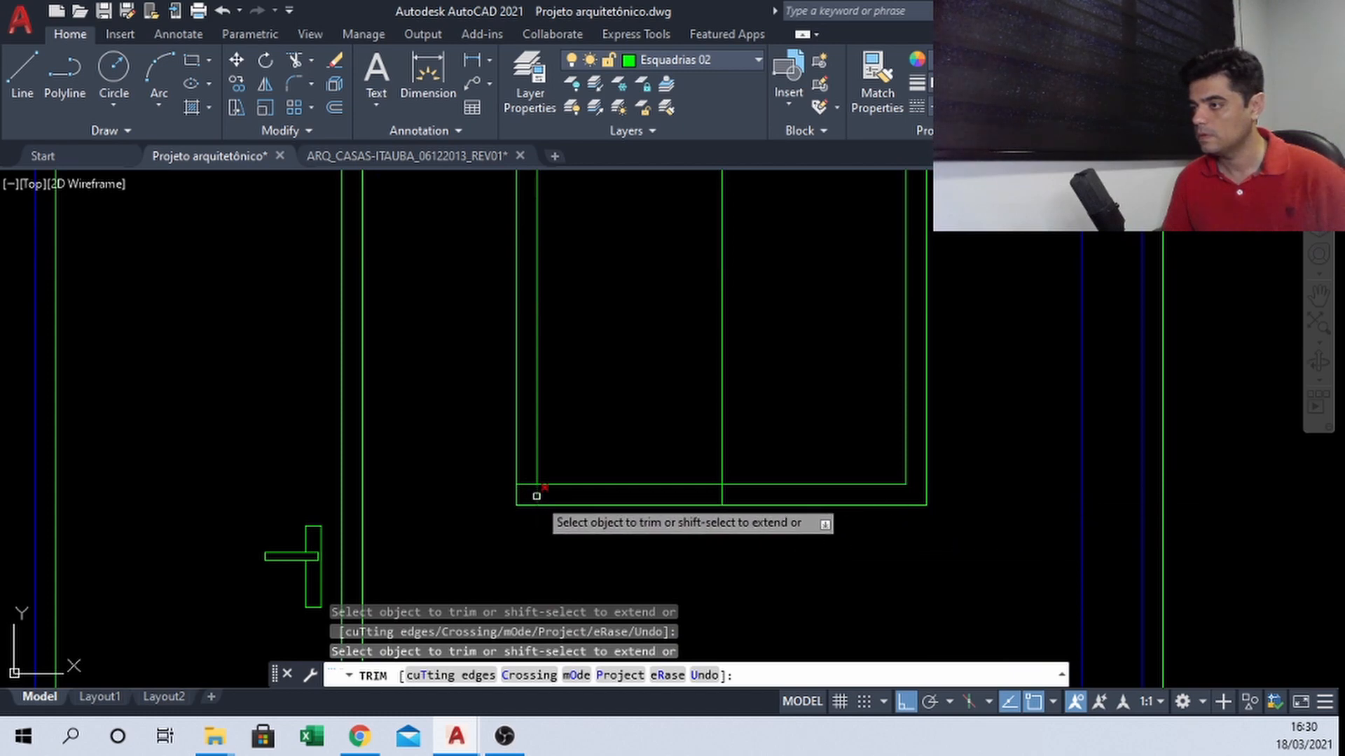
scroll(560, 462, "down", 3)
key("Escape")
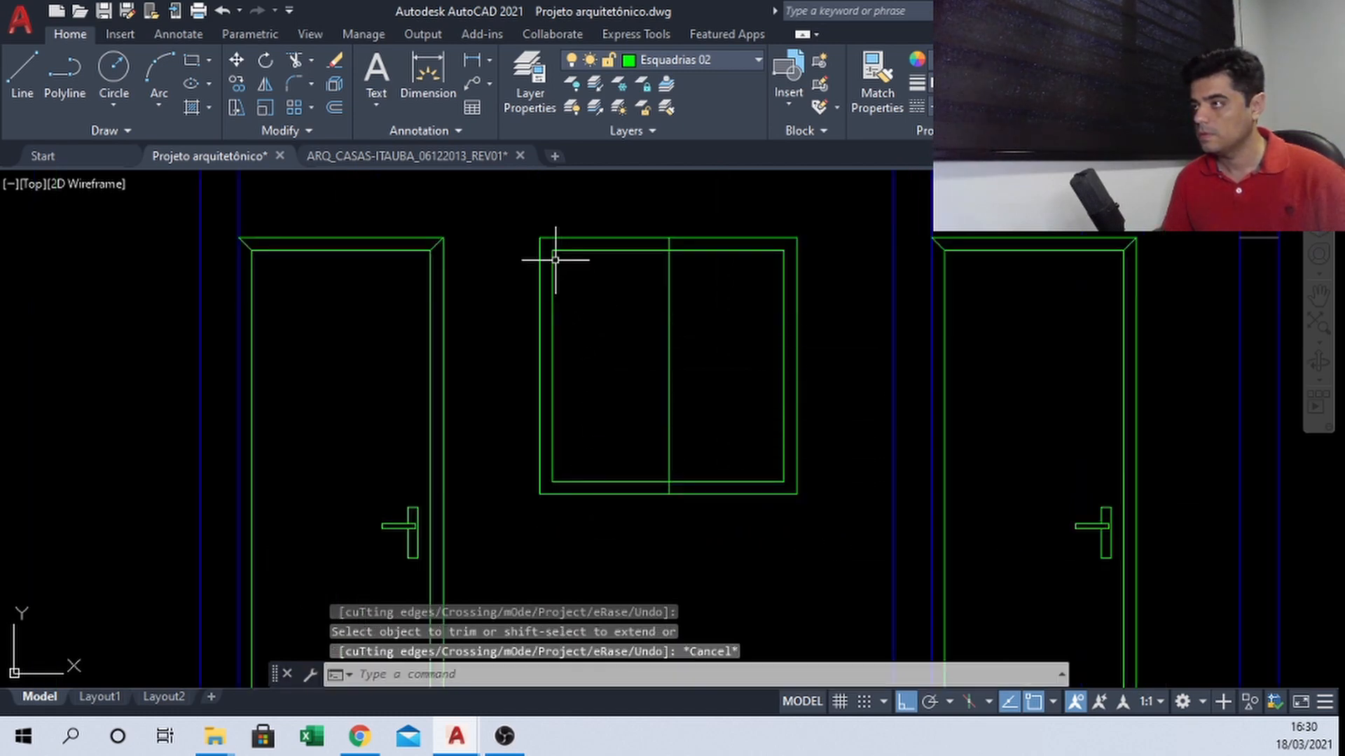
Move the first window's inner frame lines and vertical centre line to the Esquadrias 01 layer
scroll(543, 242, "up", 3)
left_click(537, 239)
scroll(566, 266, "down", 2)
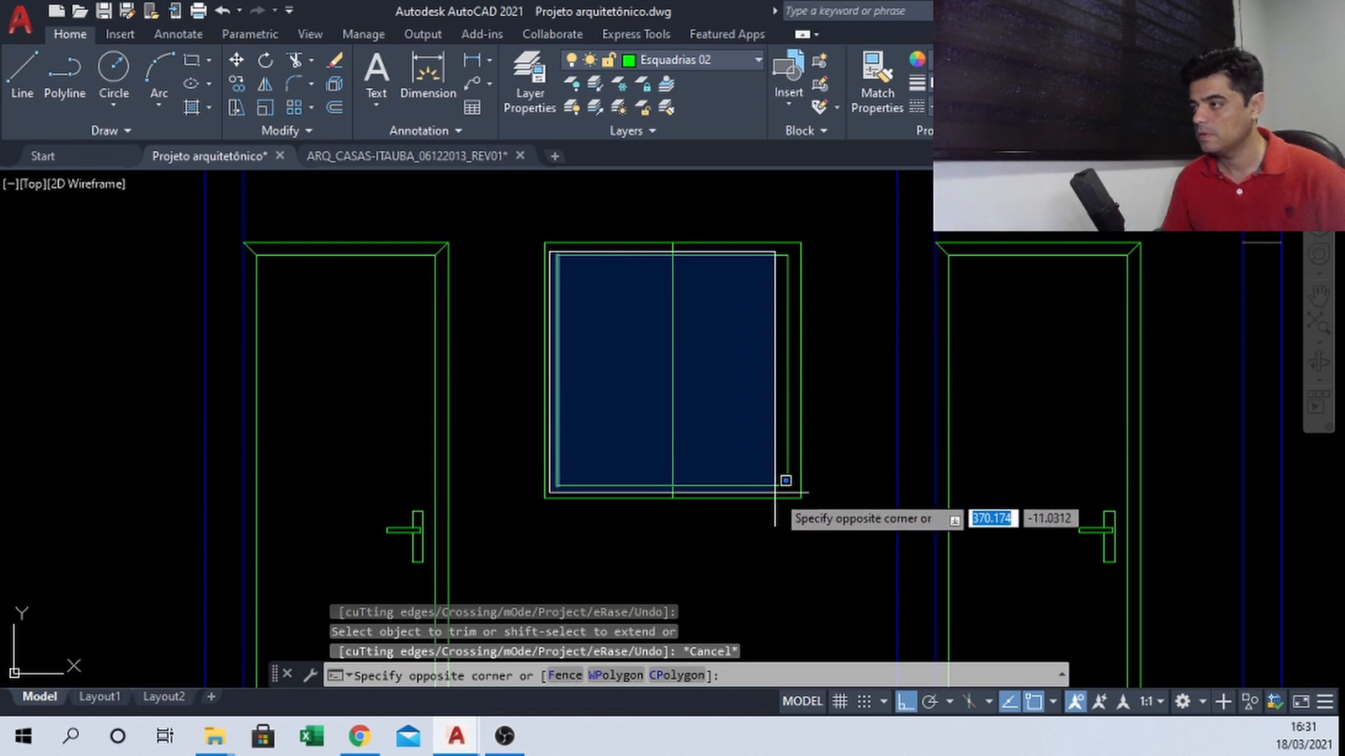
left_click(800, 491)
left_click(699, 350)
left_click(648, 369)
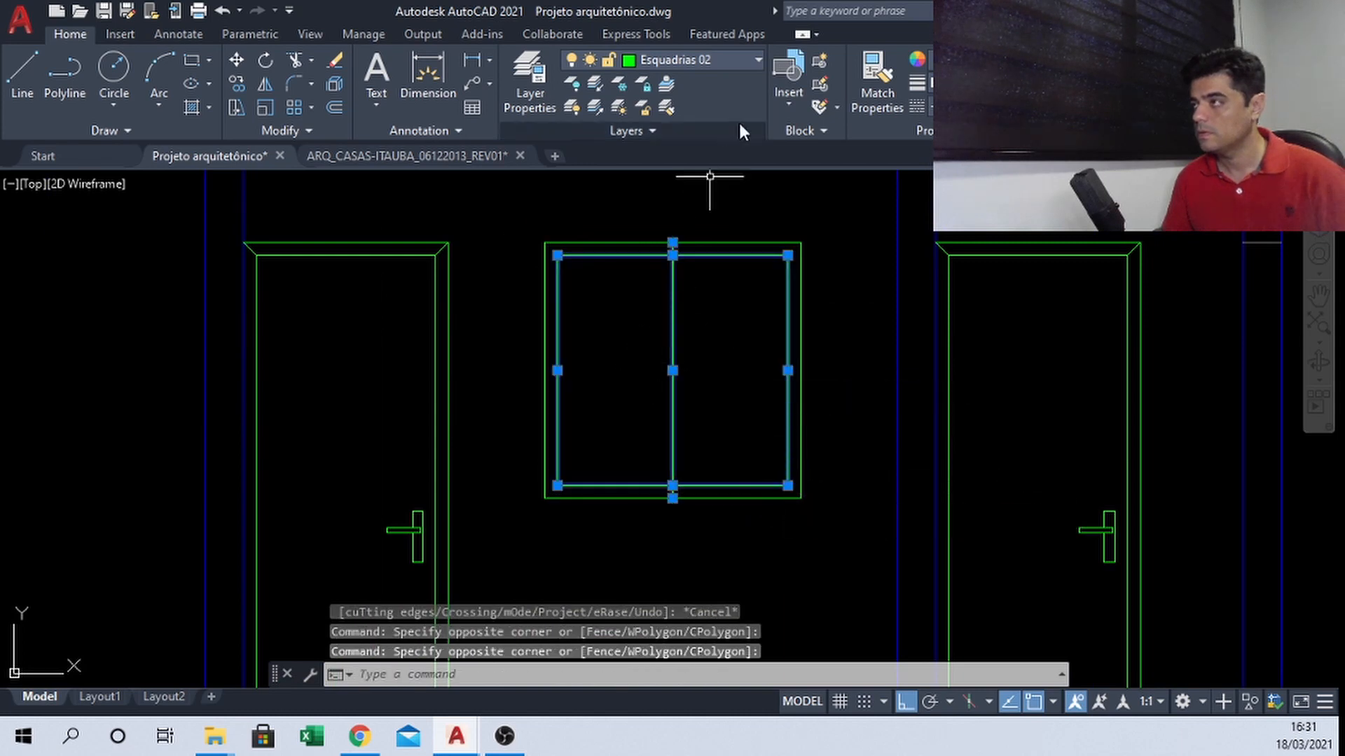
left_click(715, 64)
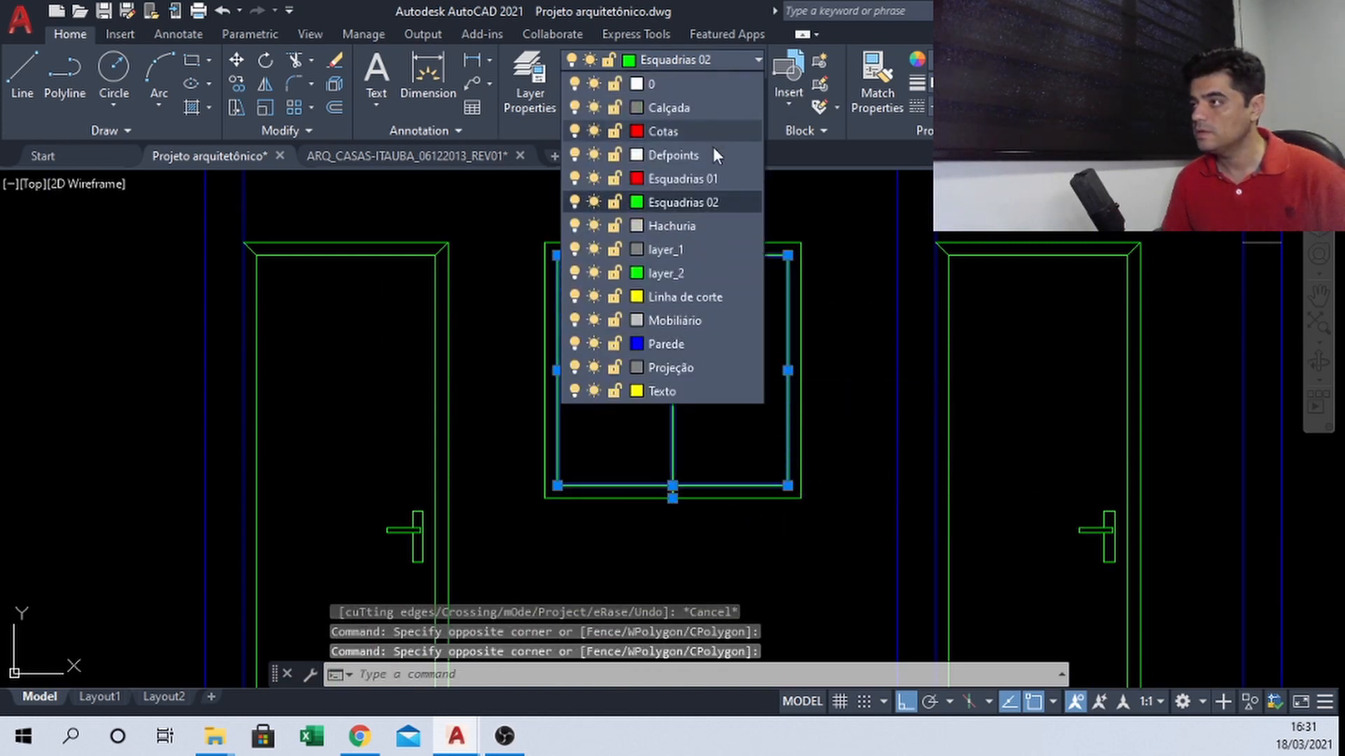
left_click(706, 177)
key("Escape")
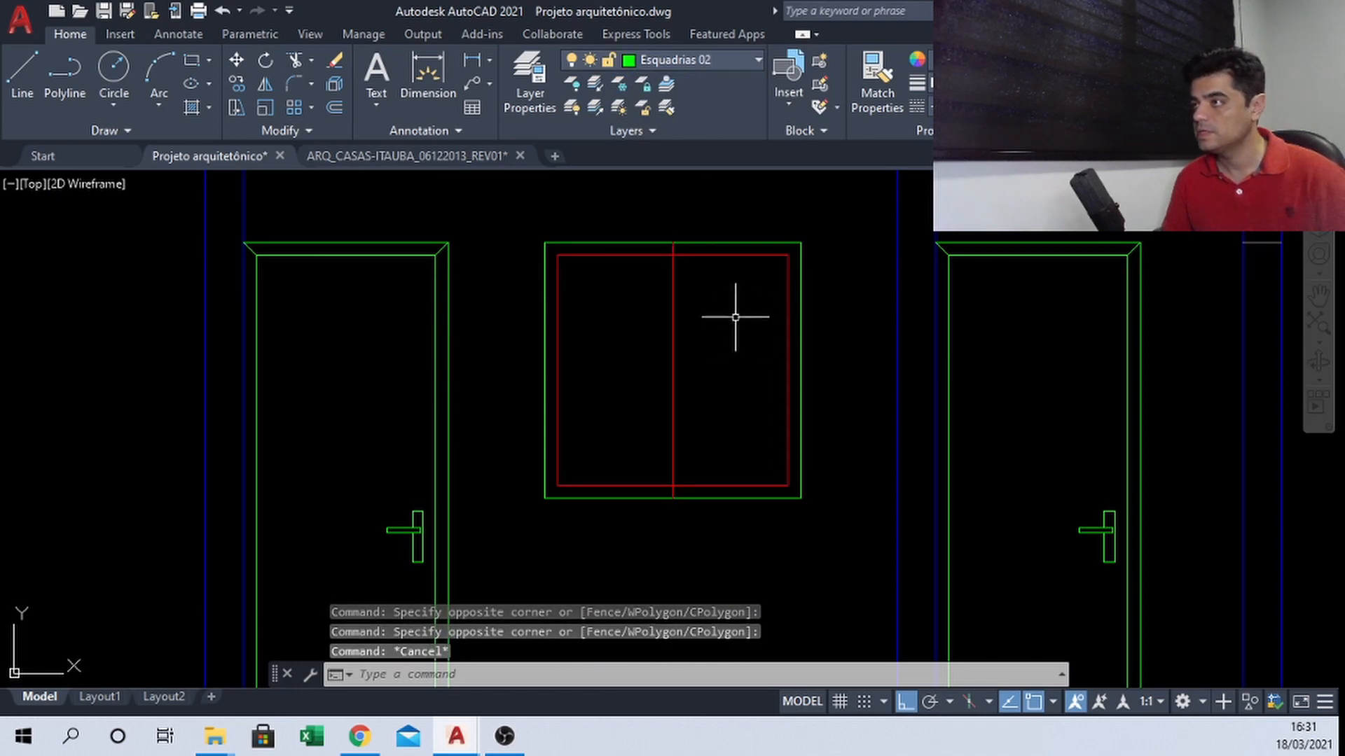
In the ARQ_CASAS-ITAUBA reference drawing, examine the floor plan's window and door placement around the kitchen, service area, bathroom and Quarto 2
left_click(440, 159)
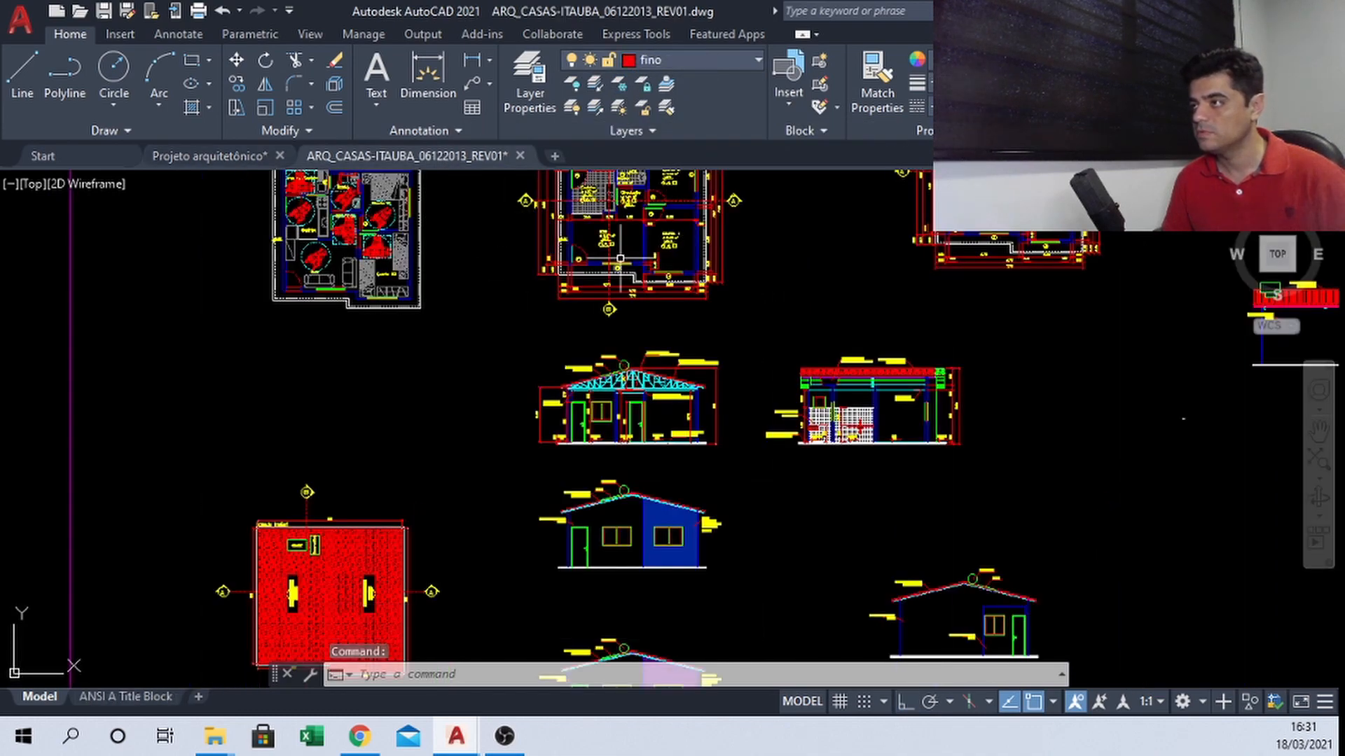
scroll(620, 259, "up", 6)
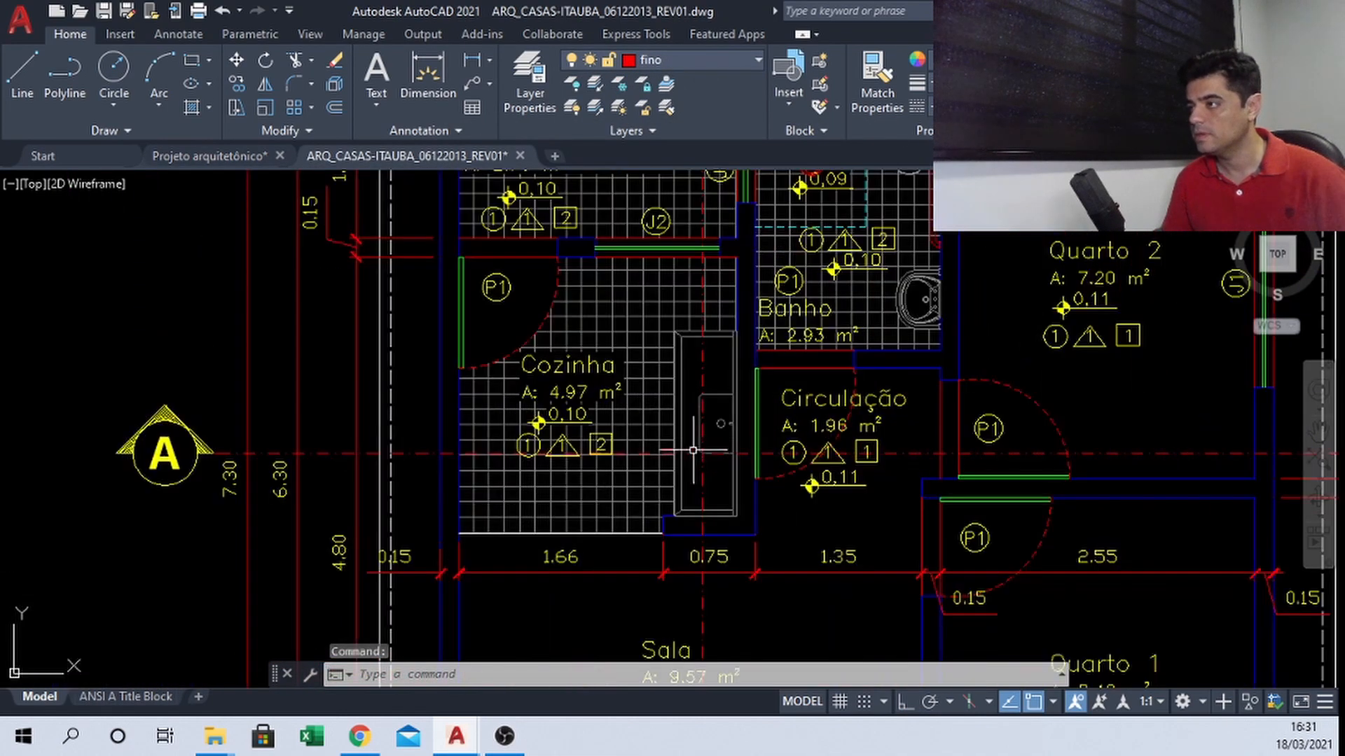
scroll(701, 421, "down", 4)
scroll(854, 246, "up", 4)
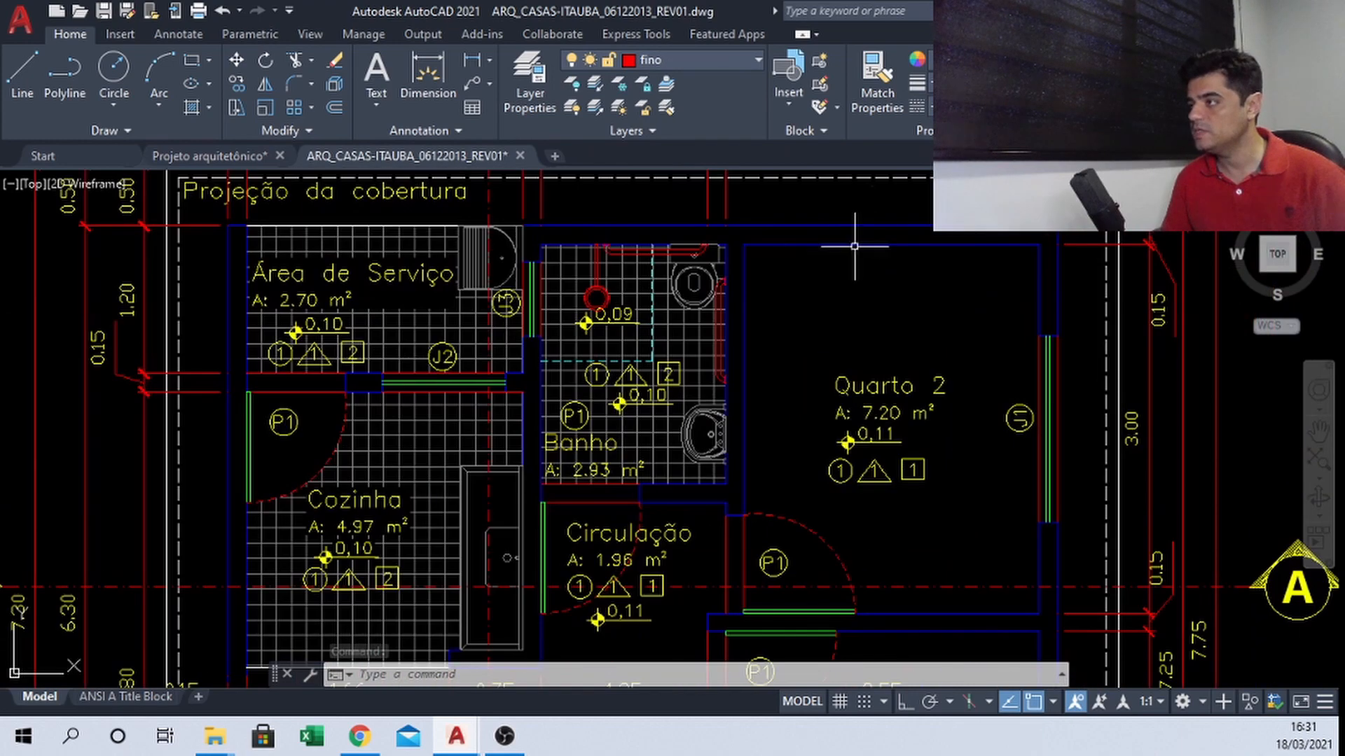
scroll(867, 260, "down", 2)
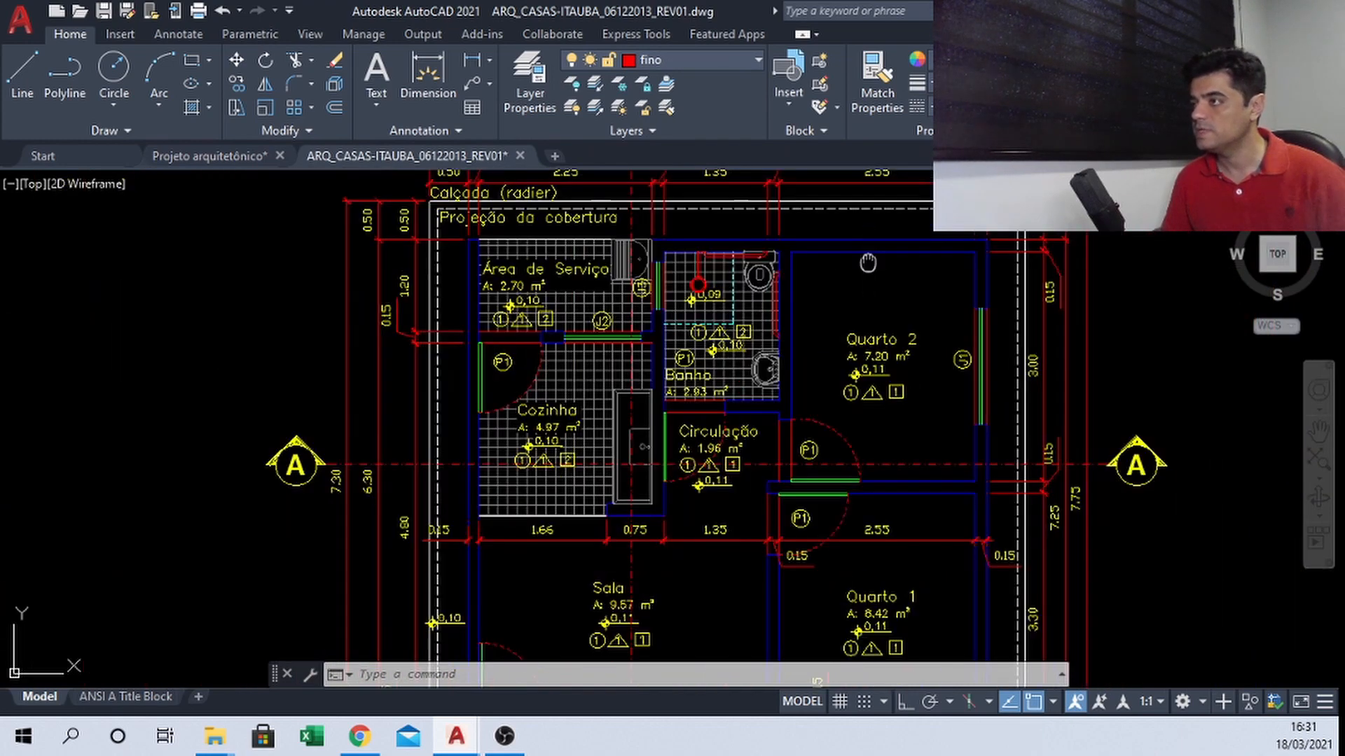
middle_click_drag(868, 263, 651, 321)
scroll(611, 320, "up", 2)
middle_click_drag(601, 324, 649, 315)
scroll(649, 316, "down", 2)
middle_click_drag(526, 357, 569, 314)
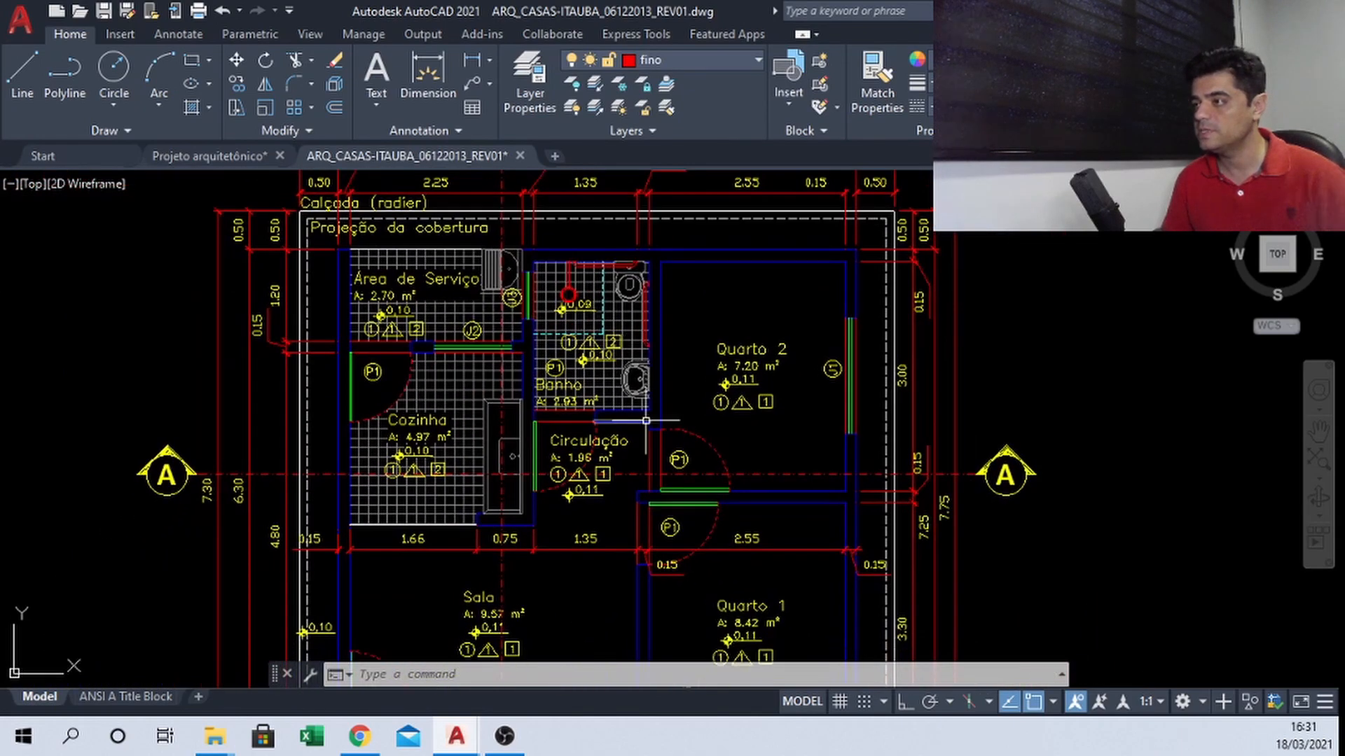
middle_click_drag(616, 359, 656, 414)
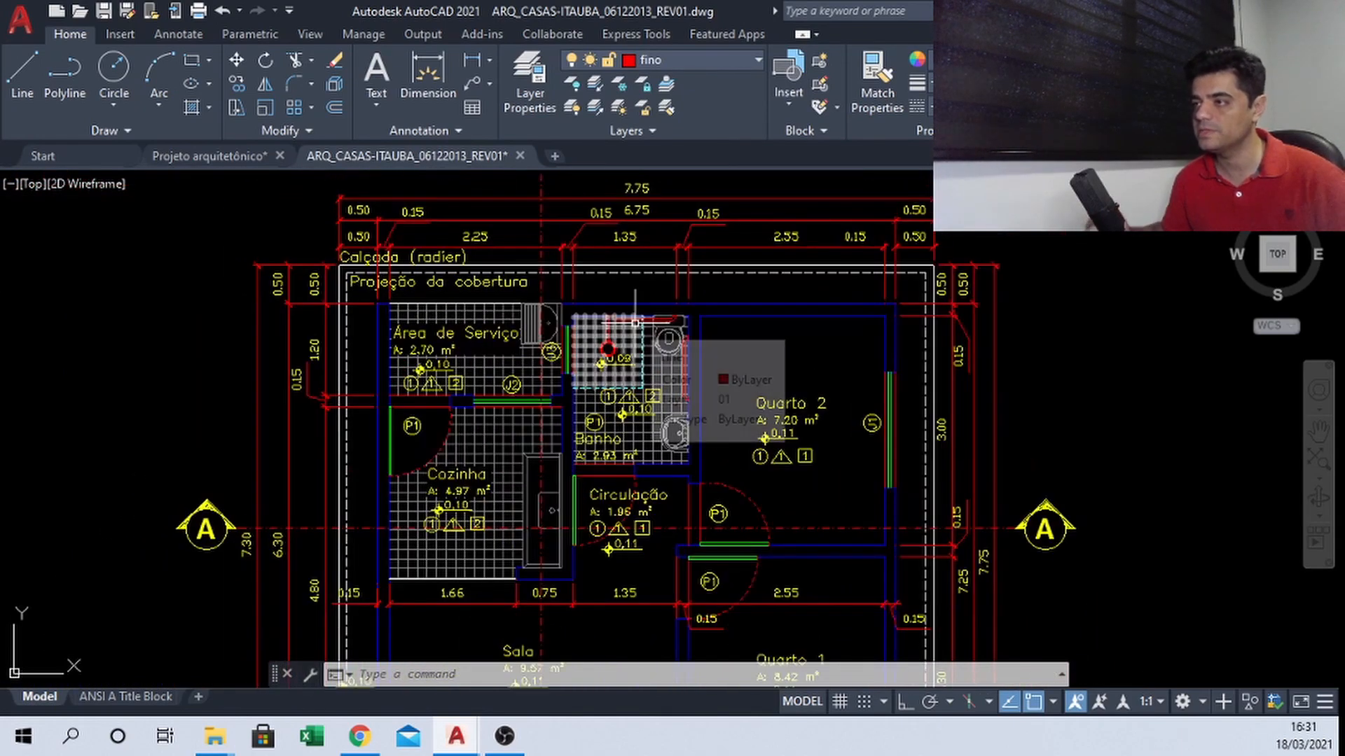
middle_click_drag(657, 316, 724, 284)
scroll(724, 284, "up", 2)
mouse_move(508, 417)
middle_mouse_down()
mouse_move(606, 406)
mouse_move(631, 417)
middle_mouse_up()
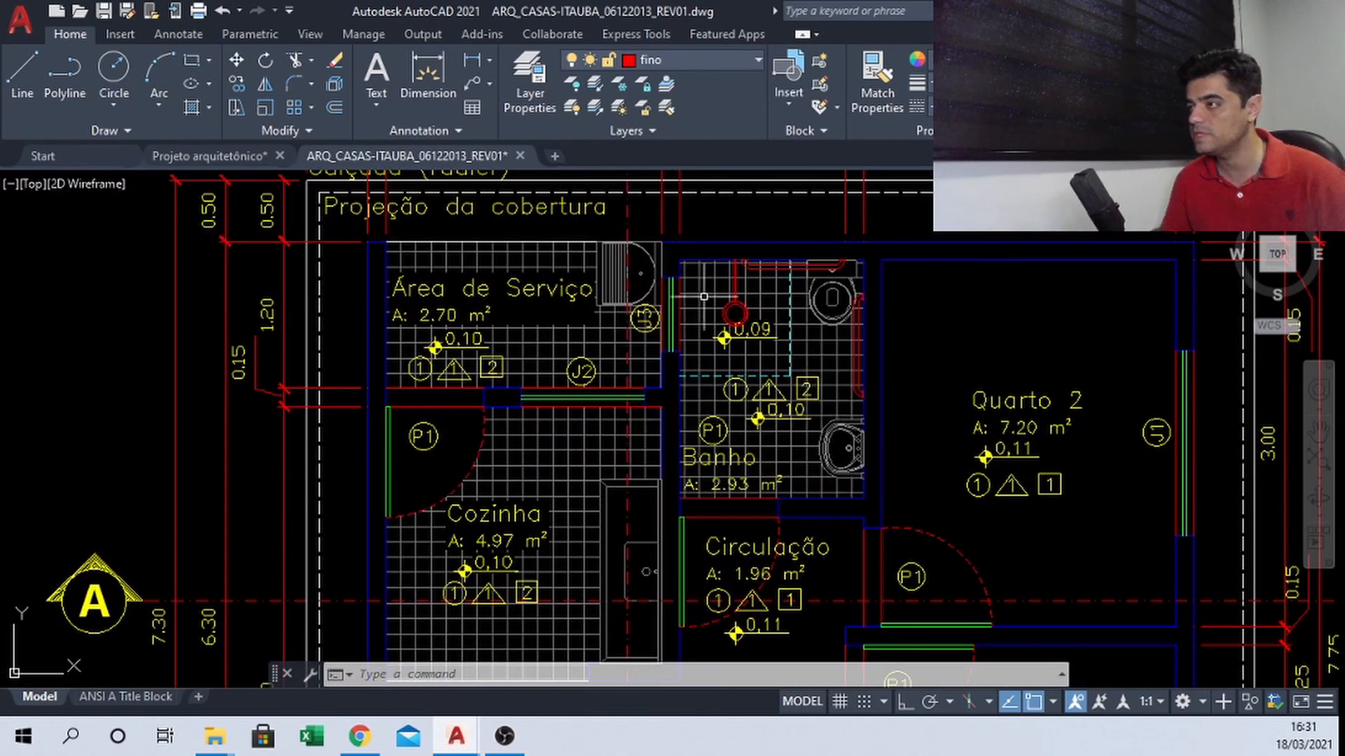
Examine the first window's inner frame and centre line in the reference section and compare them with the Projeto arquitetônico drawing
scroll(703, 297, "down", 5)
middle_click_drag(712, 549, 735, 324)
scroll(576, 534, "up", 6)
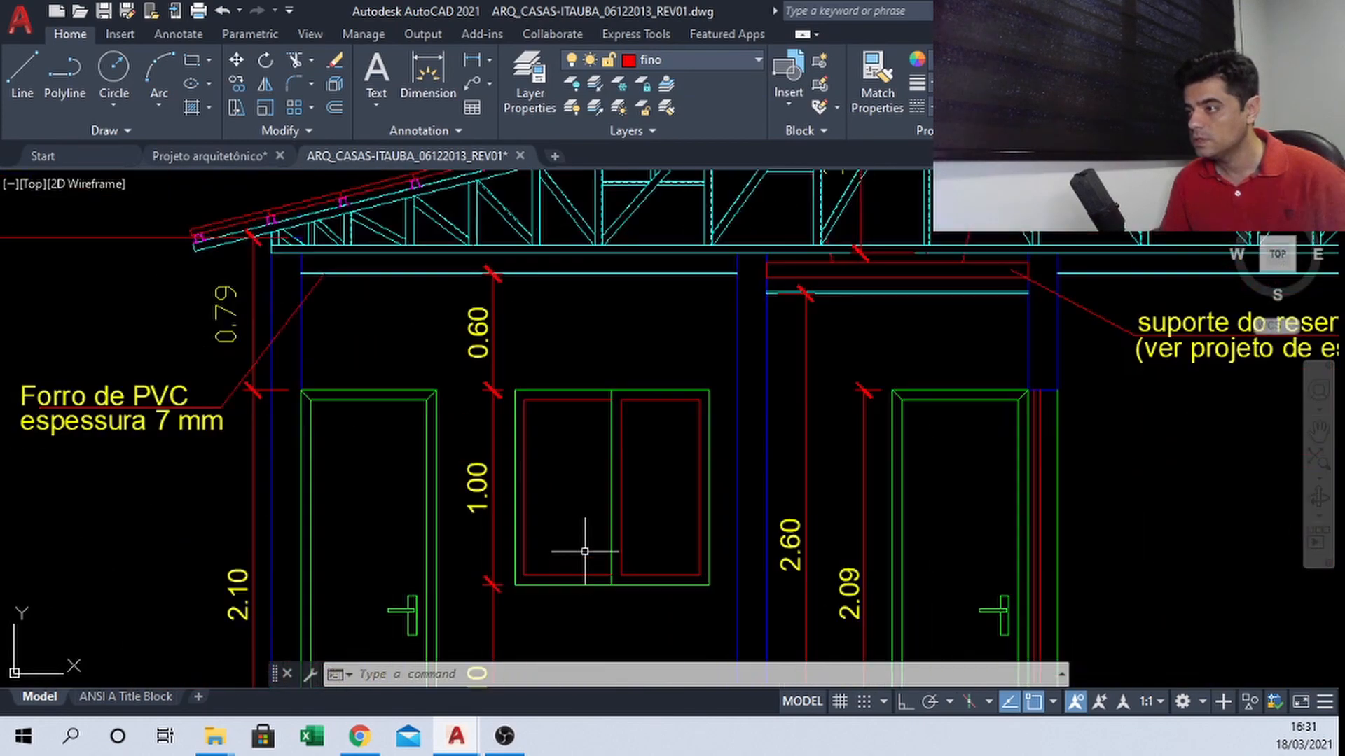
scroll(585, 552, "up", 2)
middle_click_drag(586, 549, 584, 526)
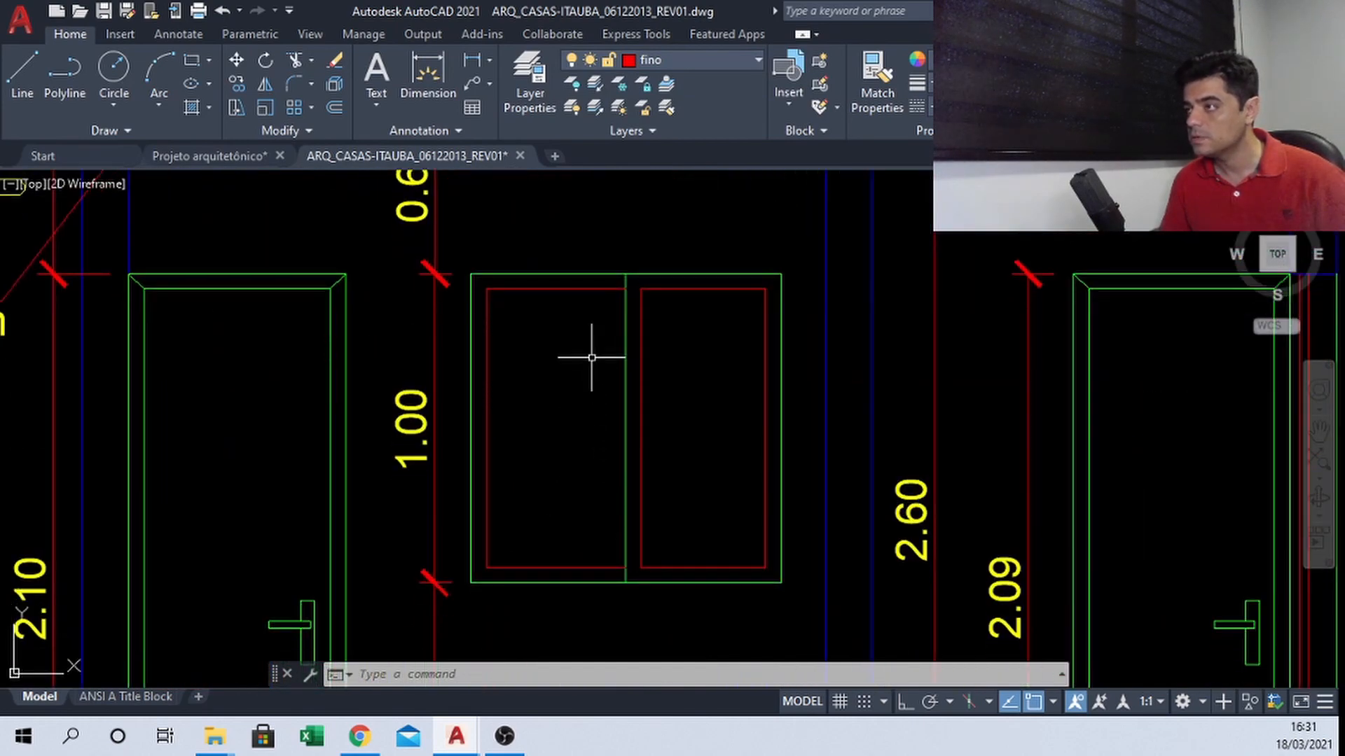
left_click(256, 152)
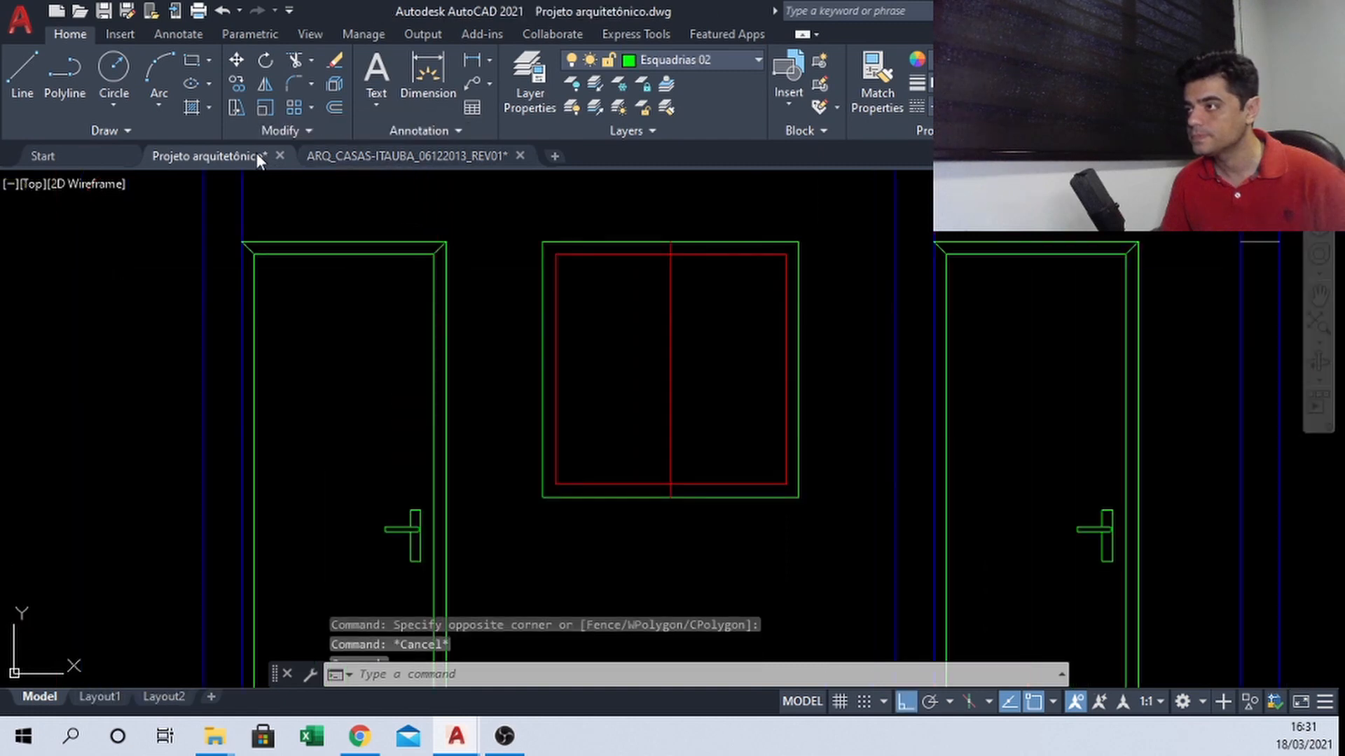
left_click(374, 157)
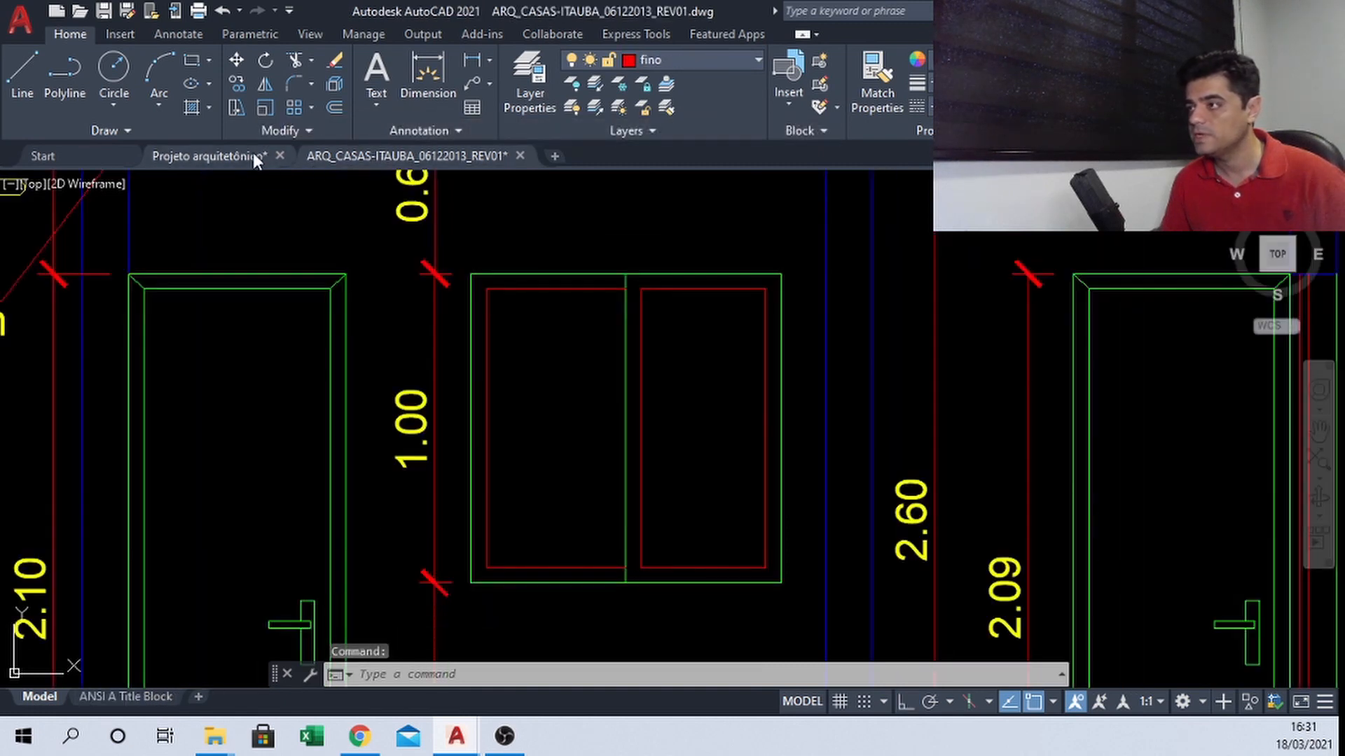
mouse_move(253, 153)
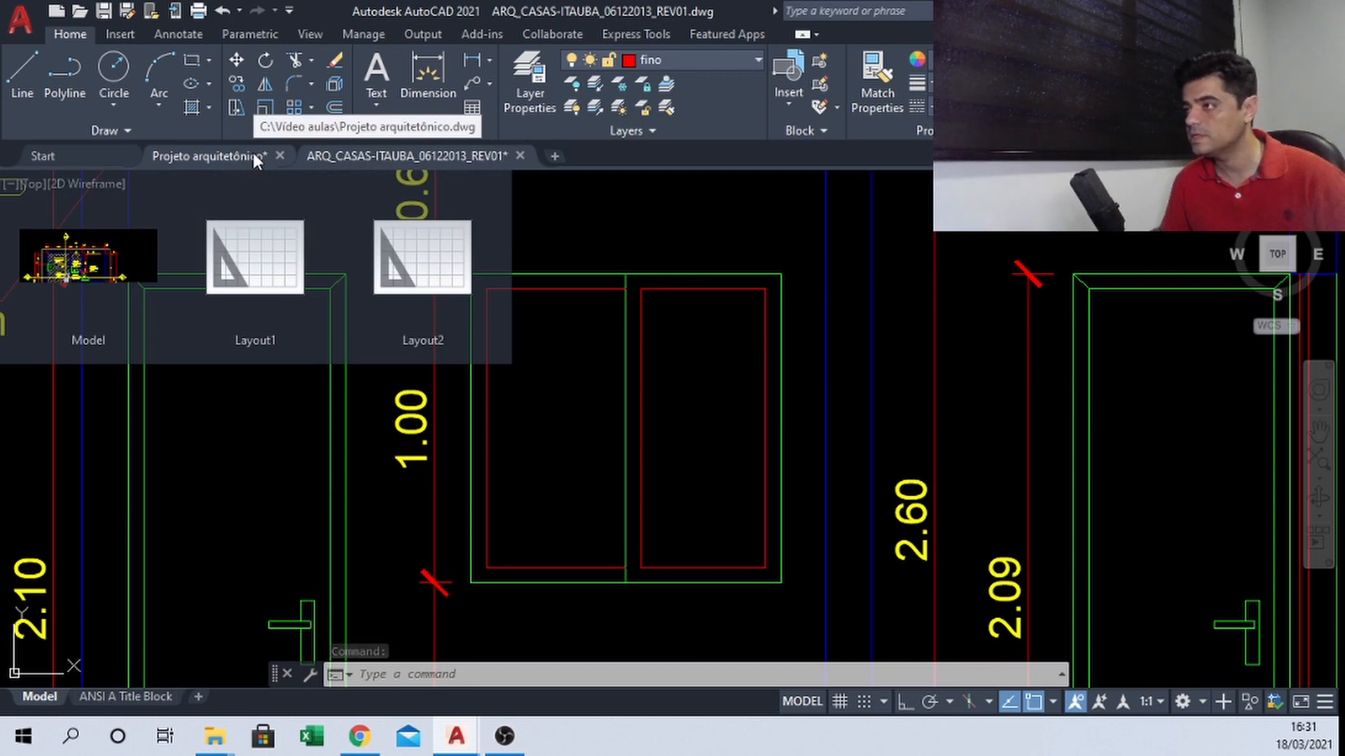
In the Projeto arquitetônico drawing, move the first window's vertical centre line to the Esquadrias 02 layer
left_click(253, 153)
left_click(693, 292)
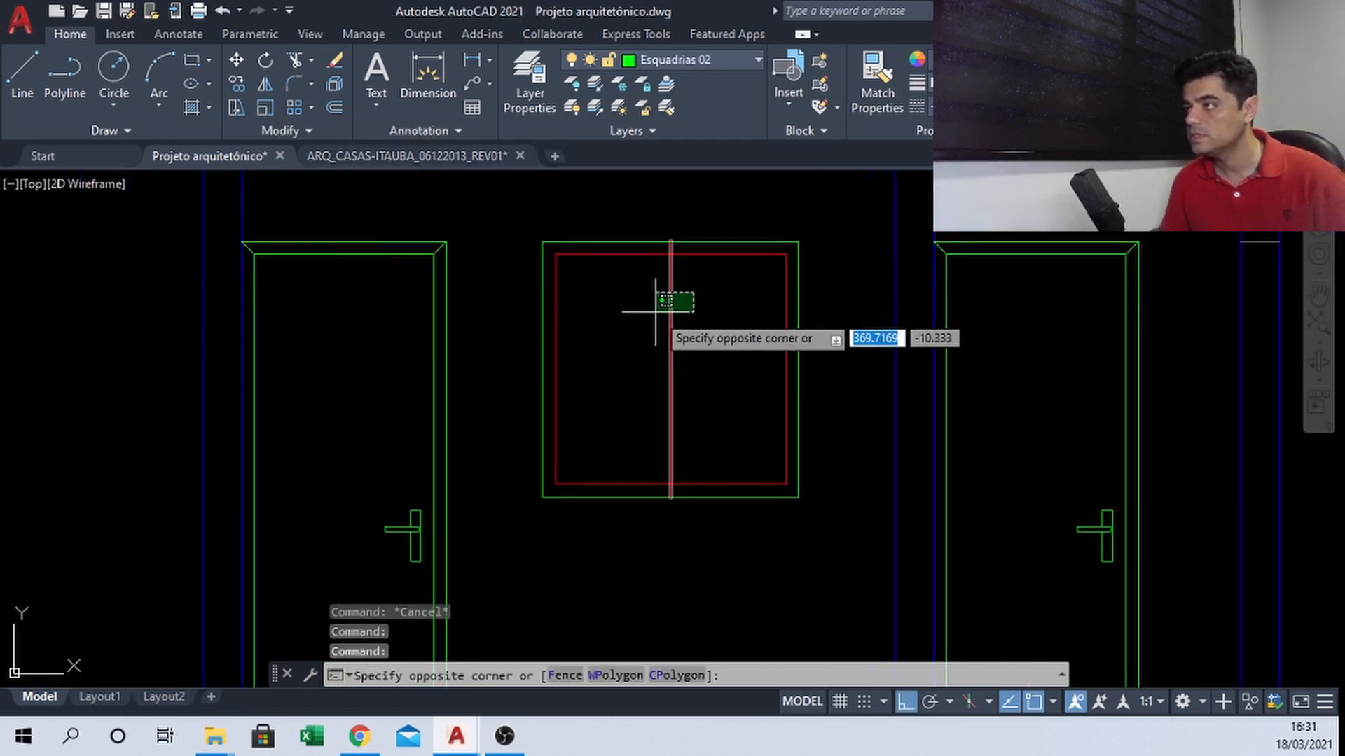
left_click(638, 303)
left_click(671, 60)
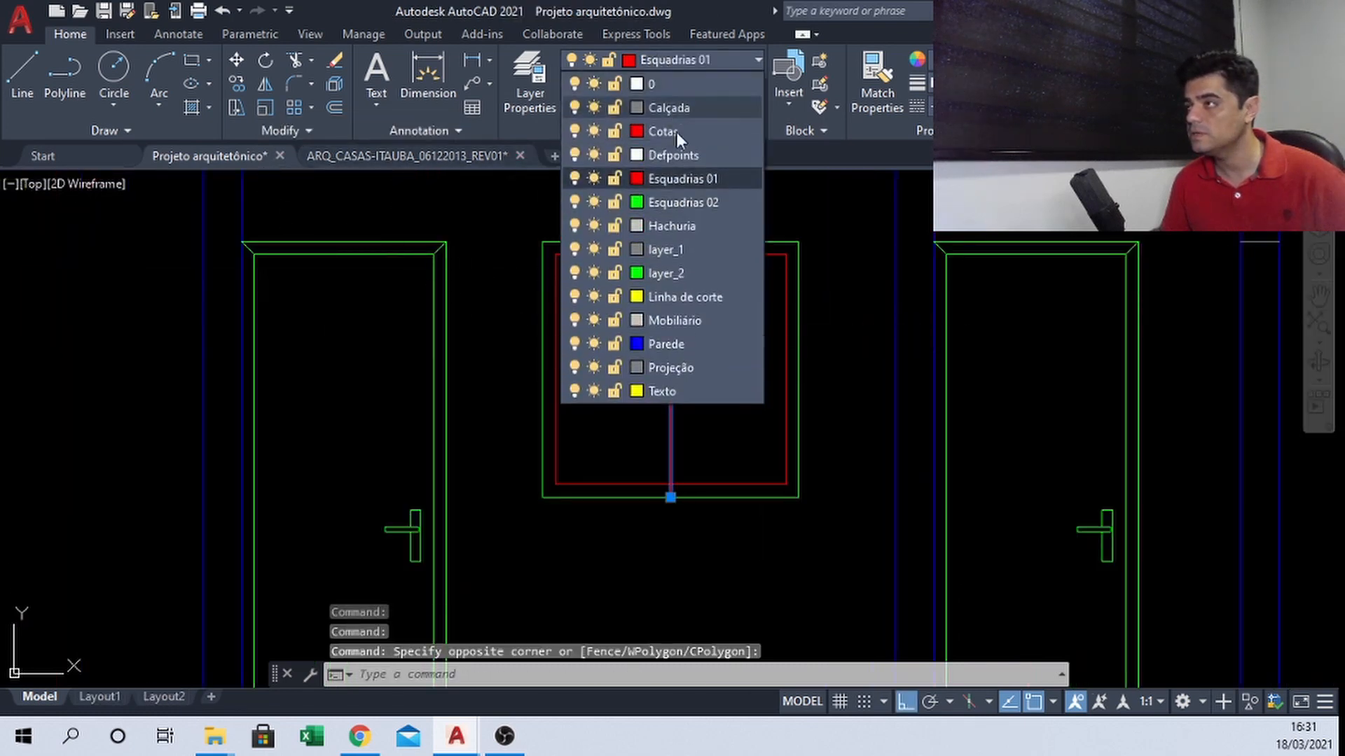
left_click(662, 208)
key("Escape")
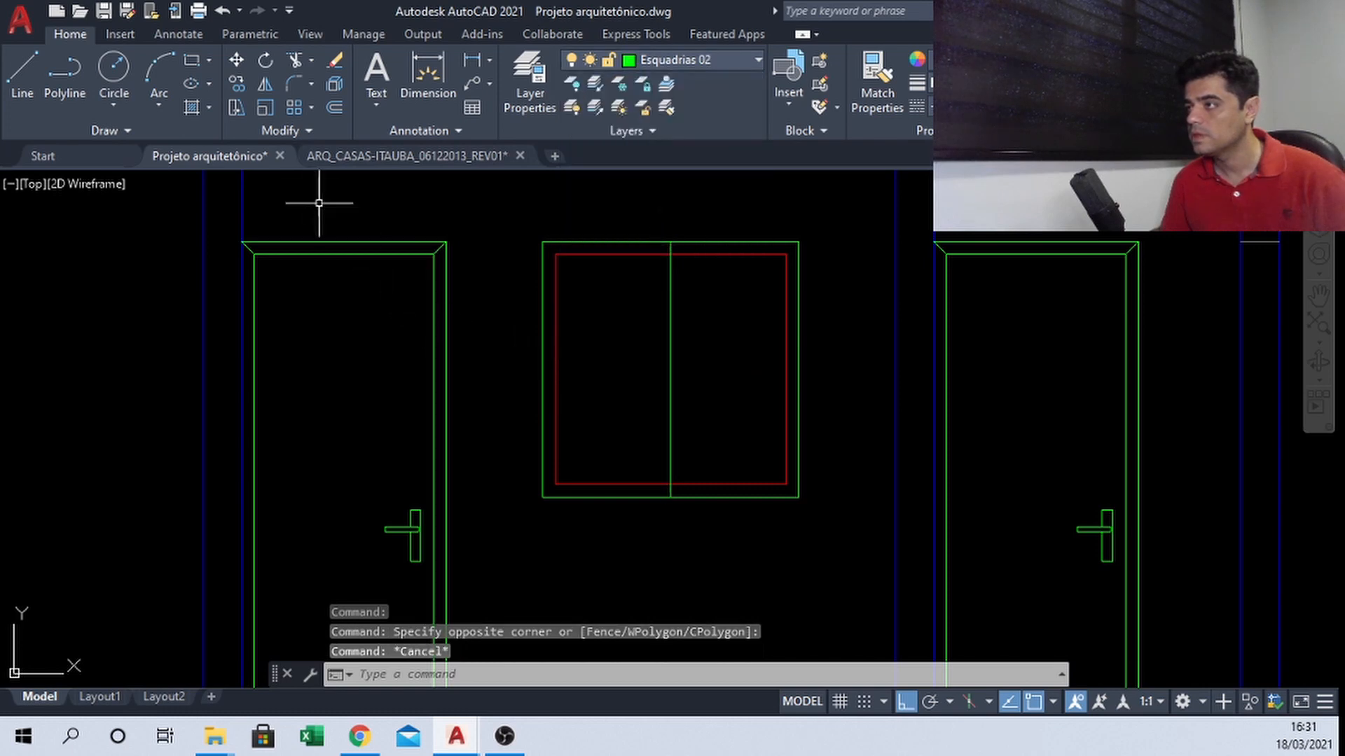
Check the reference window again and offset the first window's vertical centre line 0.05 to its right in the Projeto arquitetônico drawing
left_click(359, 154)
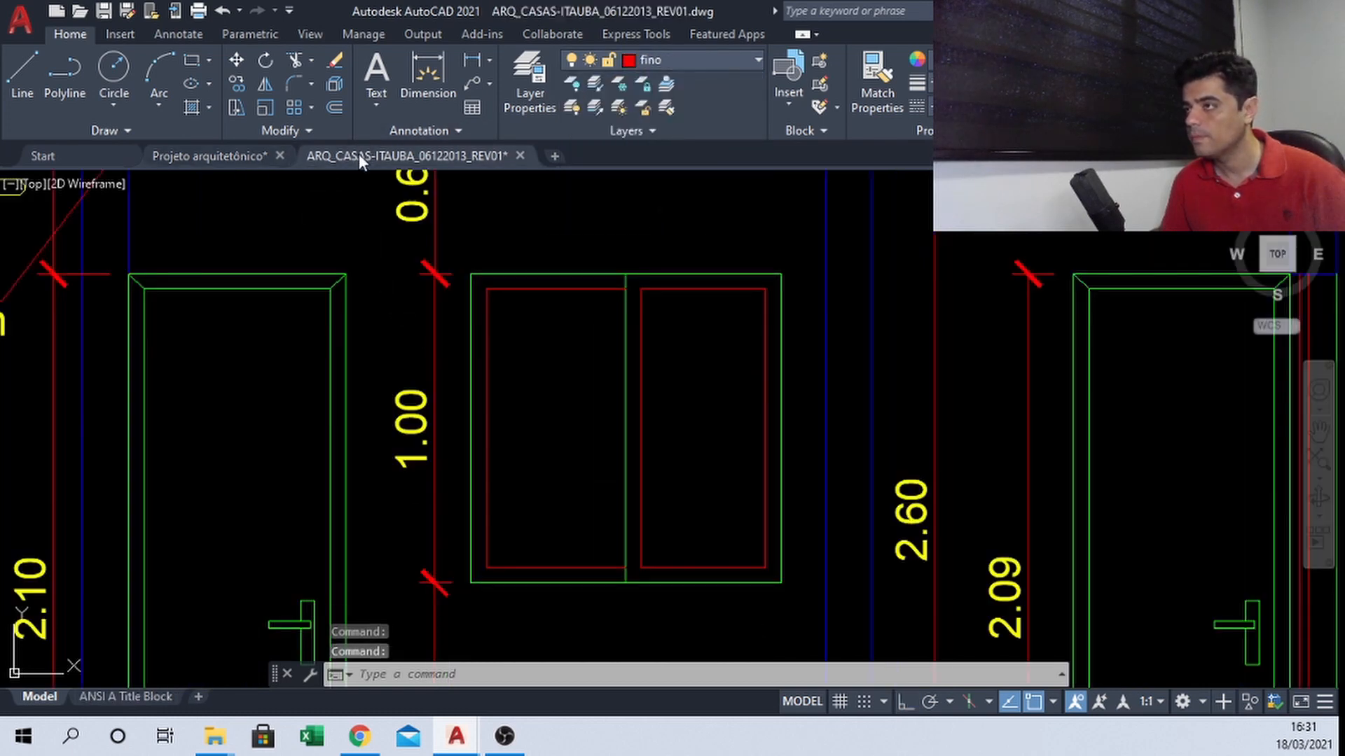
left_click(255, 157)
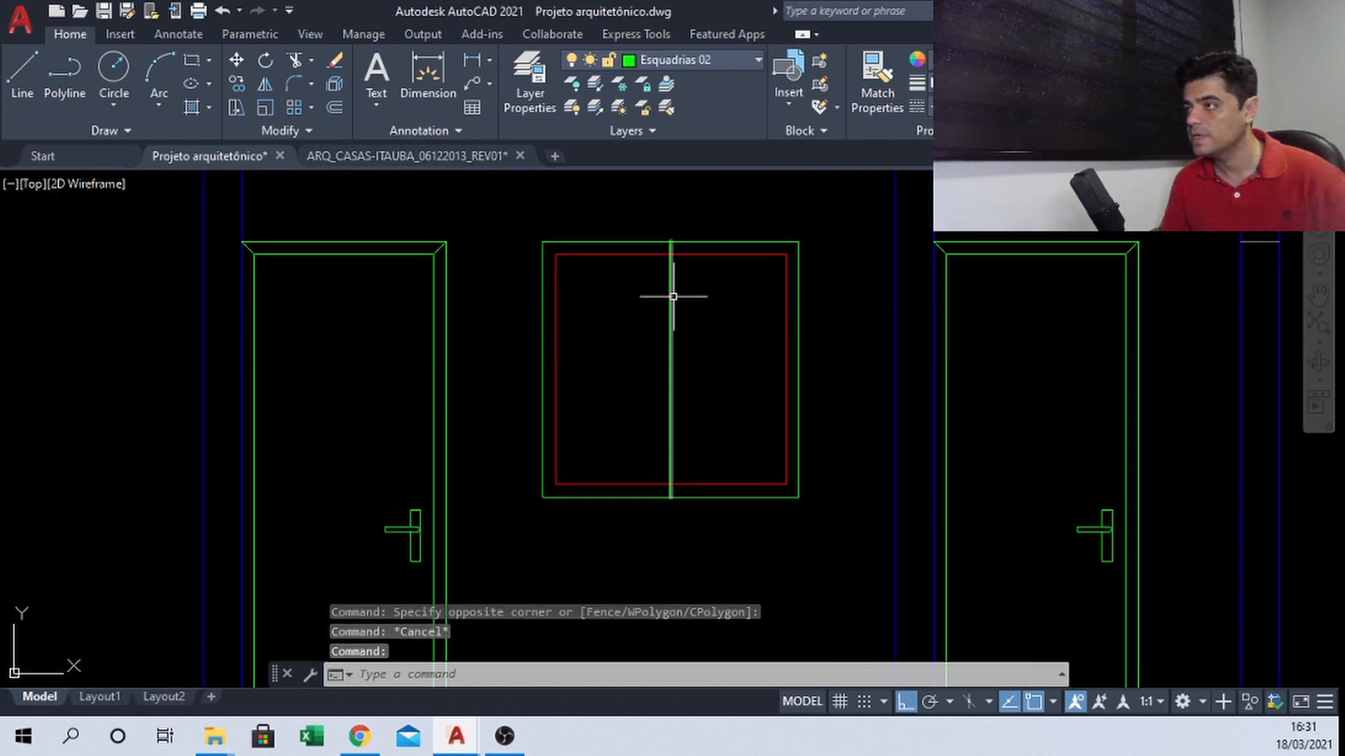
scroll(673, 296, "up", 2)
scroll(694, 310, "up", 2)
key("o")
key("Return")
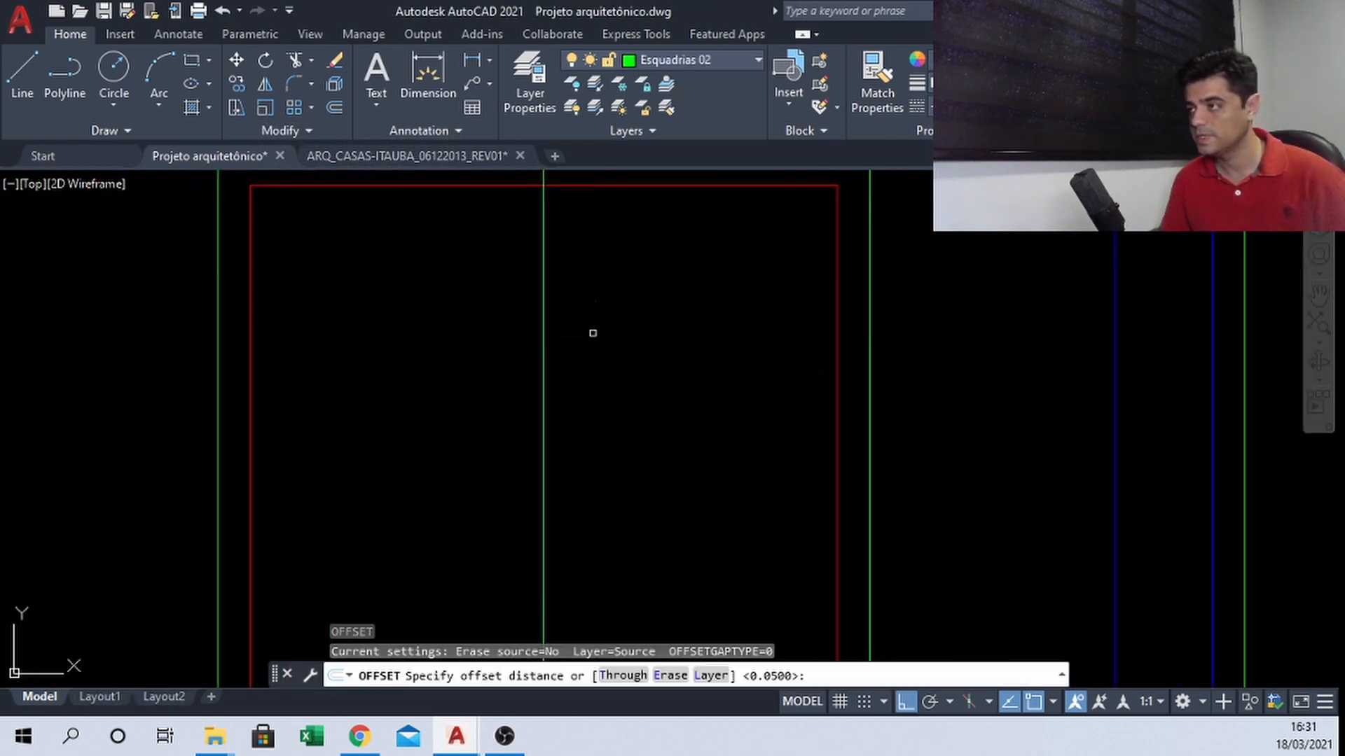
key("Return")
left_click(543, 293)
left_click(560, 291)
scroll(593, 295, "down", 4)
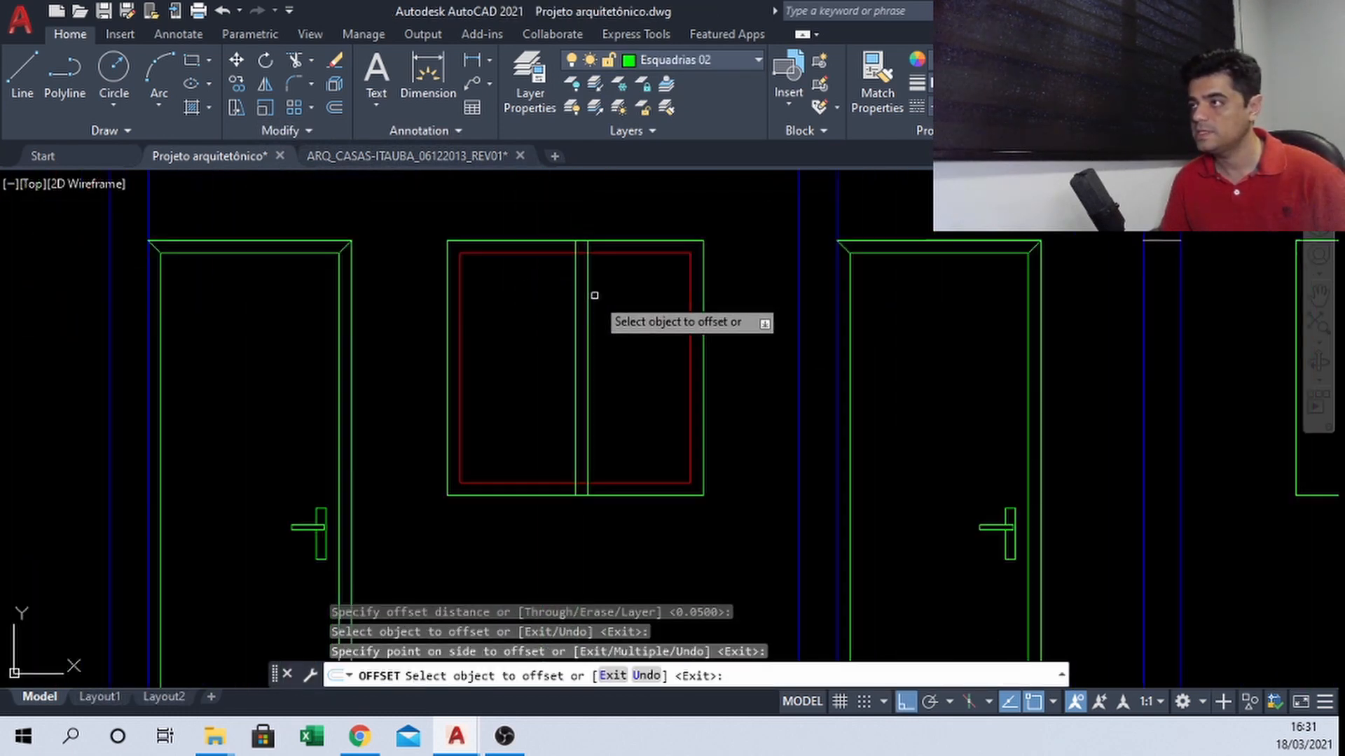
key("Escape")
Trim the offset line's ends beyond the inner frame and the inner frame segments between the two central vertical lines of the first window
type("tr")
key("Return")
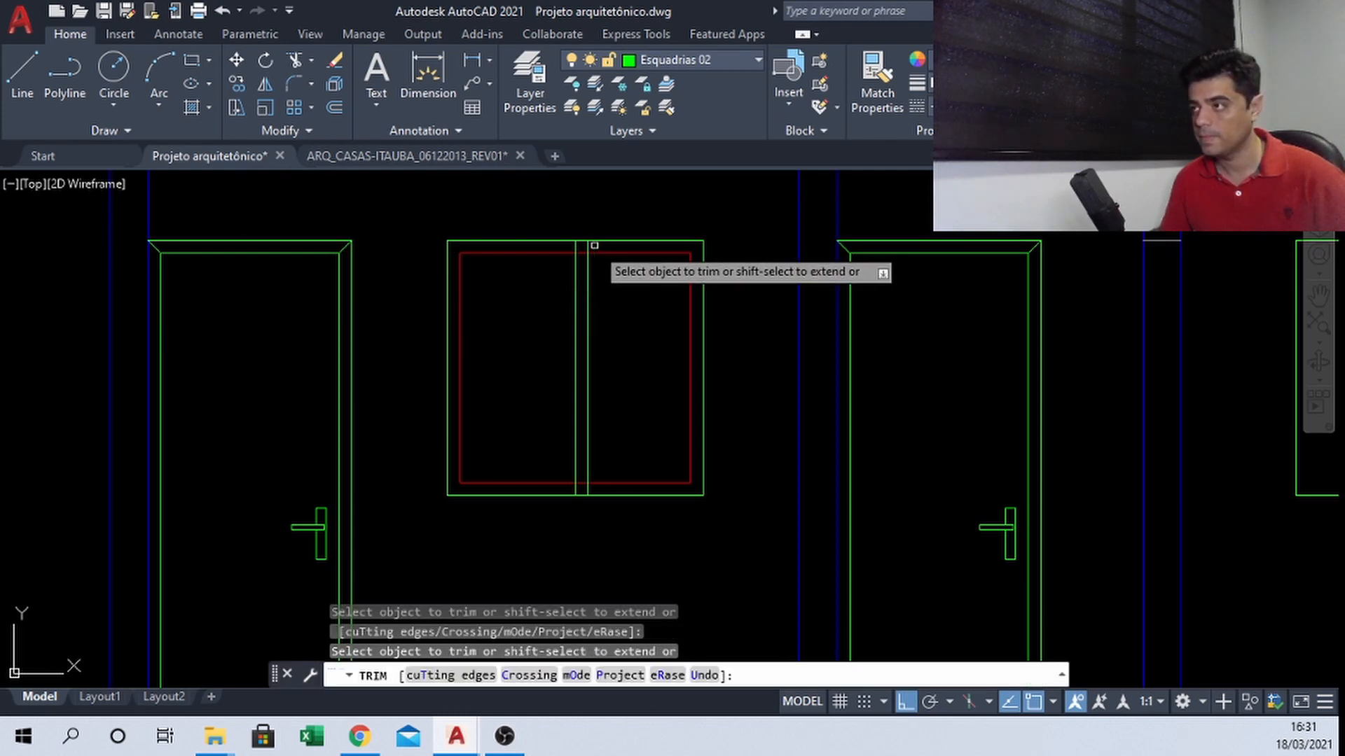
scroll(592, 486, "up", 2)
key("Escape")
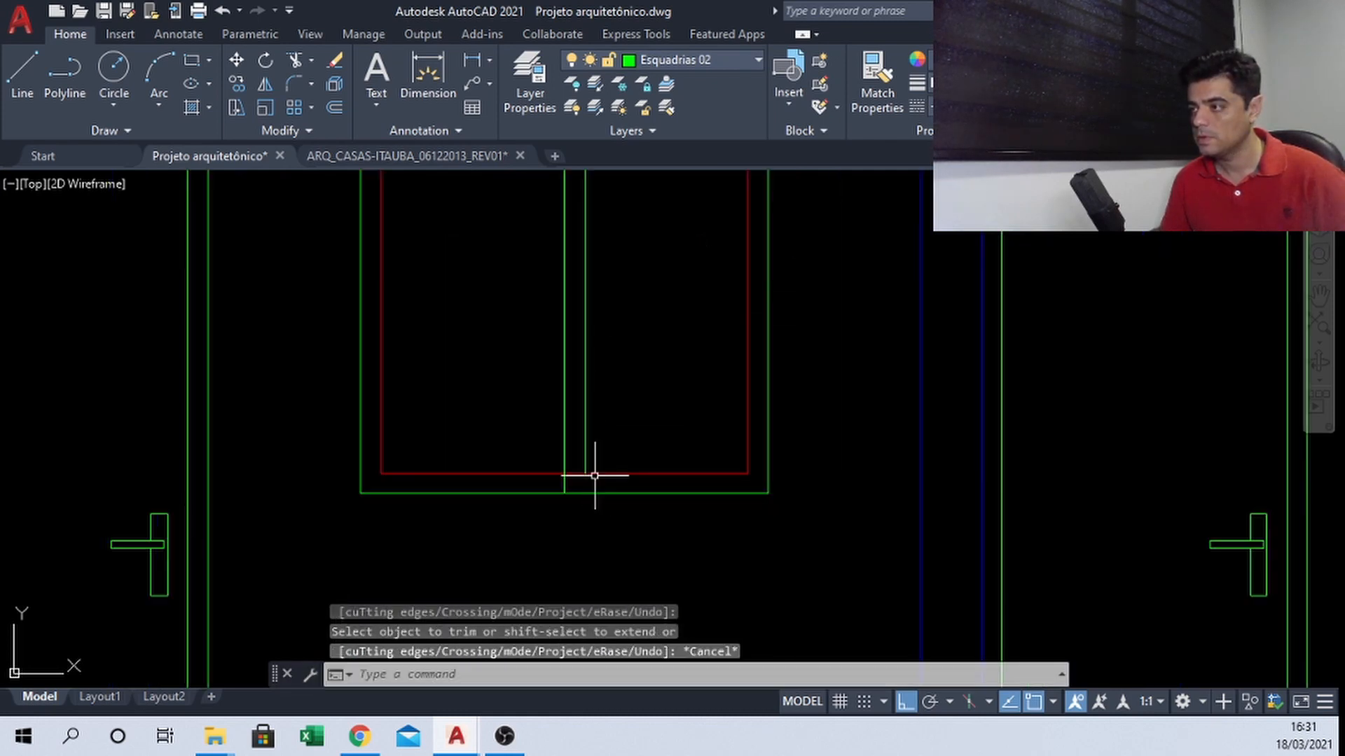
key("Return")
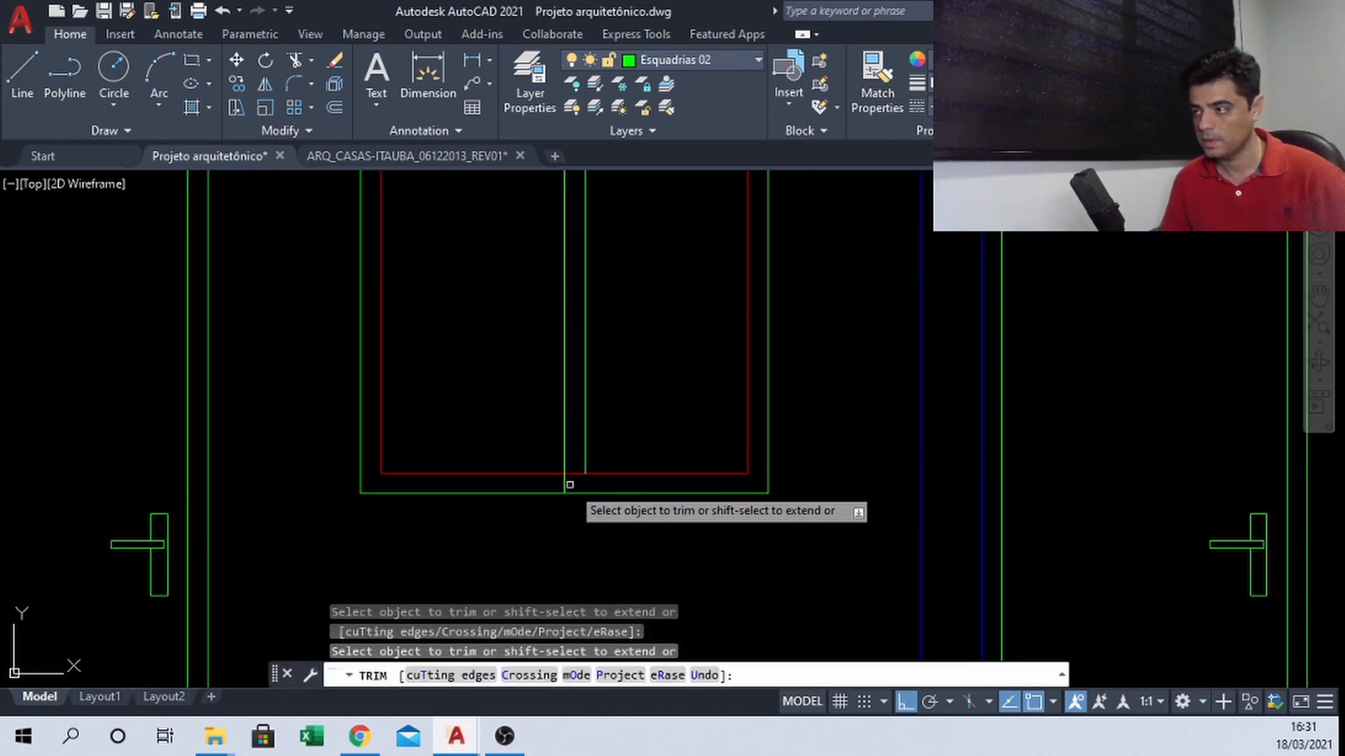
left_click(573, 474)
middle_click_drag(637, 286, 616, 381)
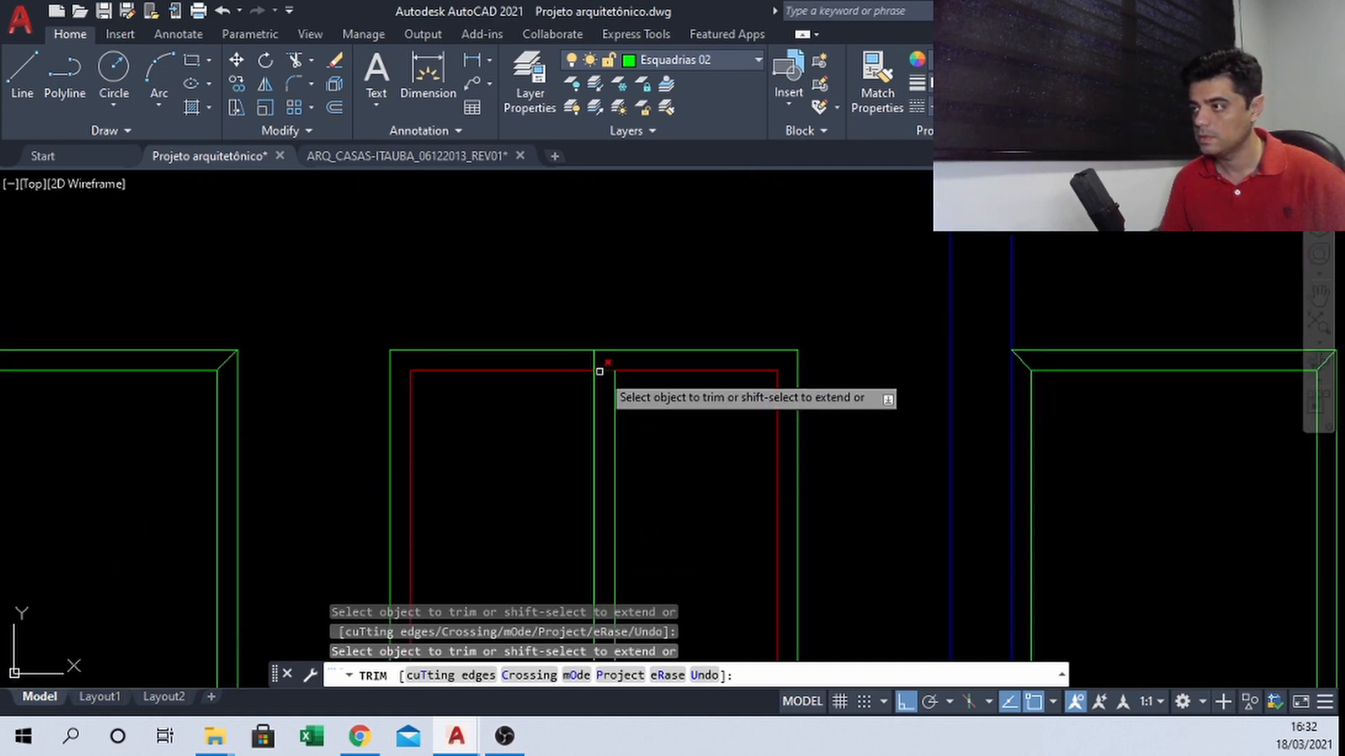
key("Escape")
Move the trimmed vertical line beside the first window's centre line to the Esquadrias 01 layer
scroll(623, 303, "down", 2)
left_click(622, 415)
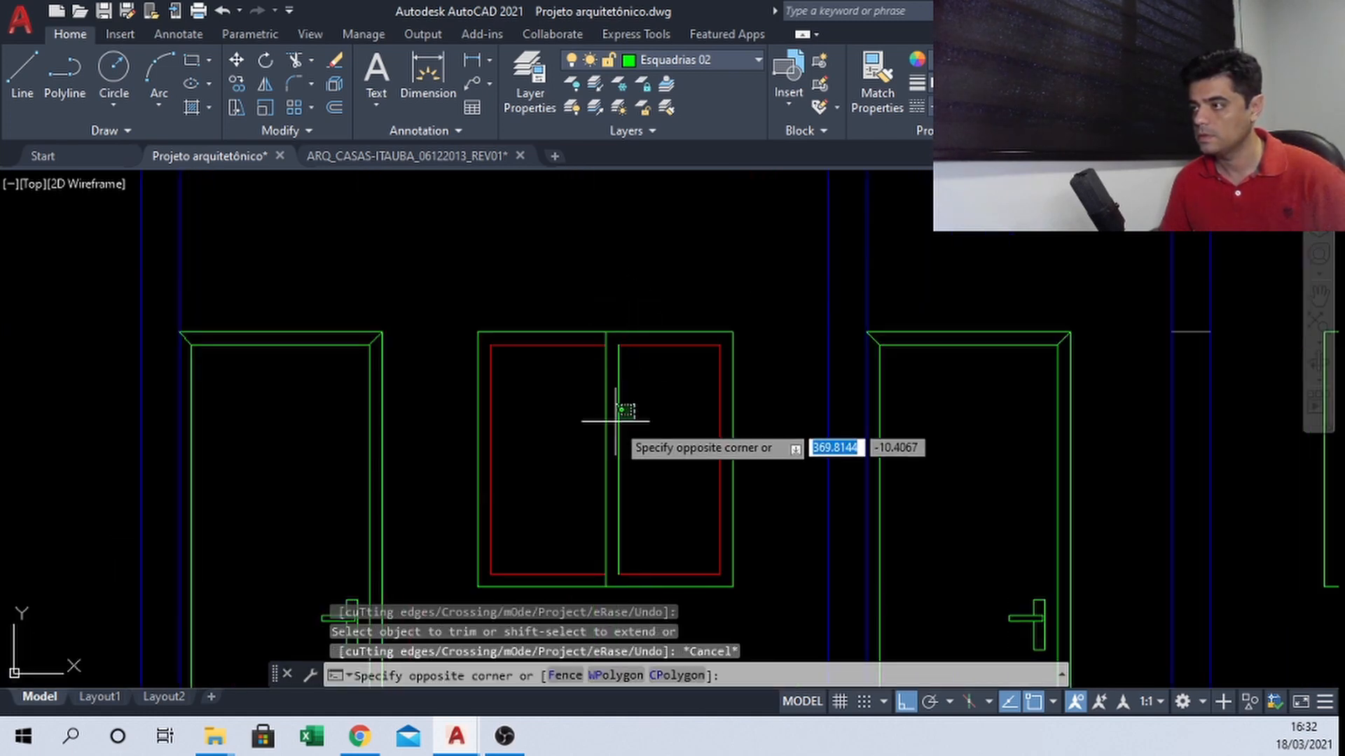
left_click(615, 423)
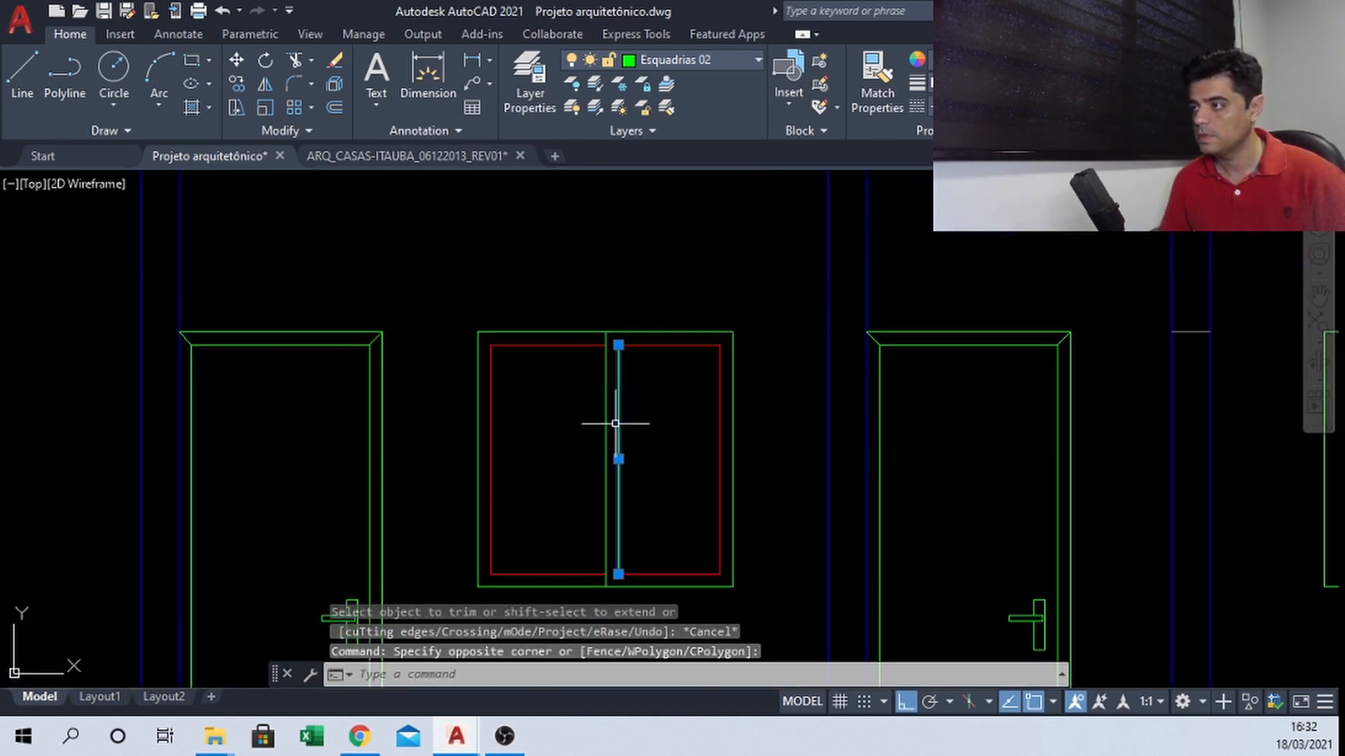
left_click(678, 63)
left_click(667, 174)
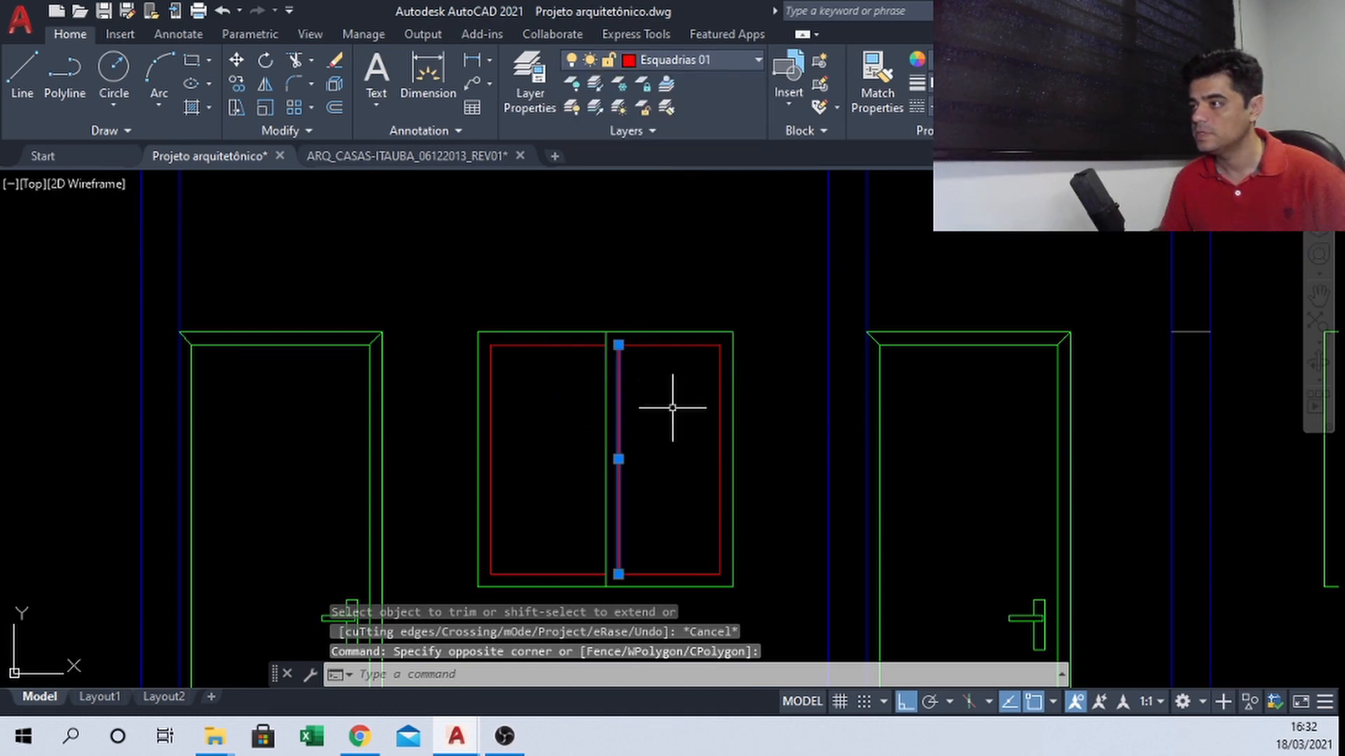
key("Escape")
Offset all four edges of the second, wider window inward by 0.05 for its inner frame
middle_click_drag(631, 428, 553, 376)
scroll(548, 377, "down", 2)
middle_click_drag(634, 392, 525, 377)
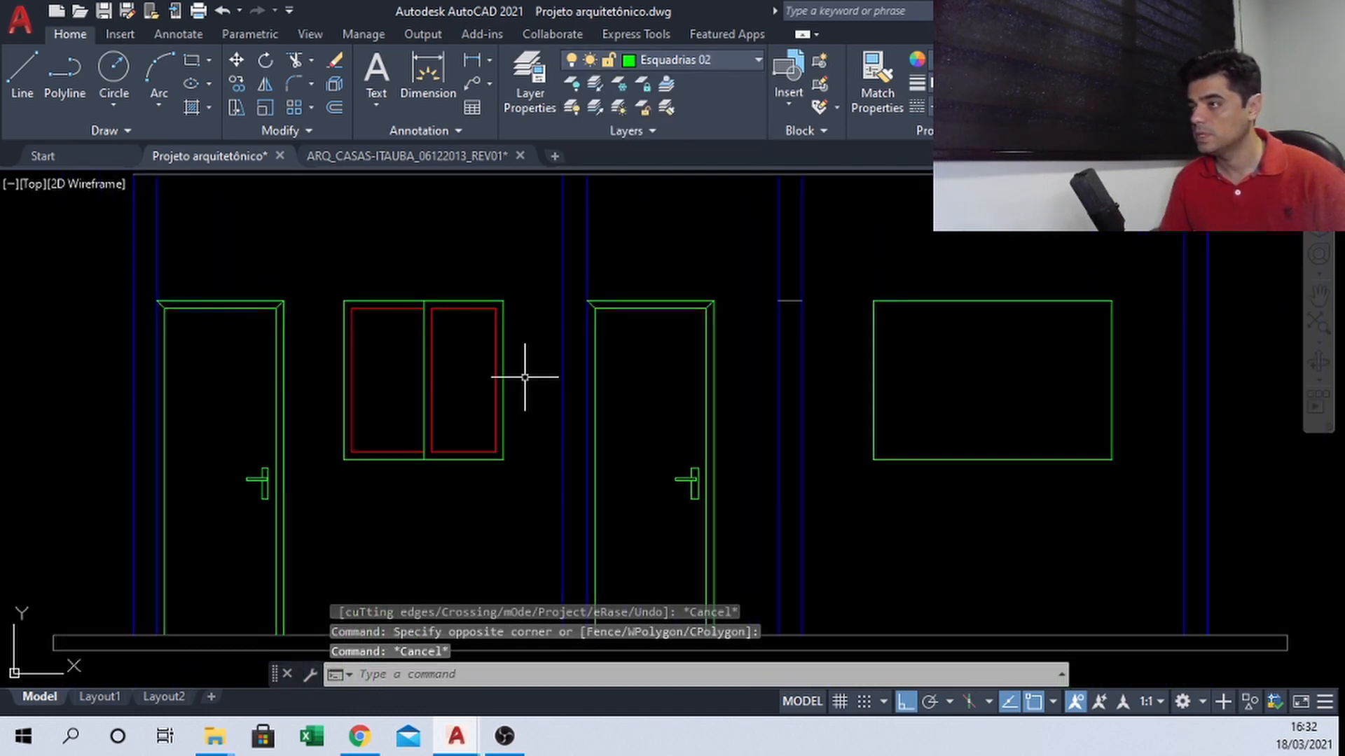
middle_click_drag(646, 384, 540, 375)
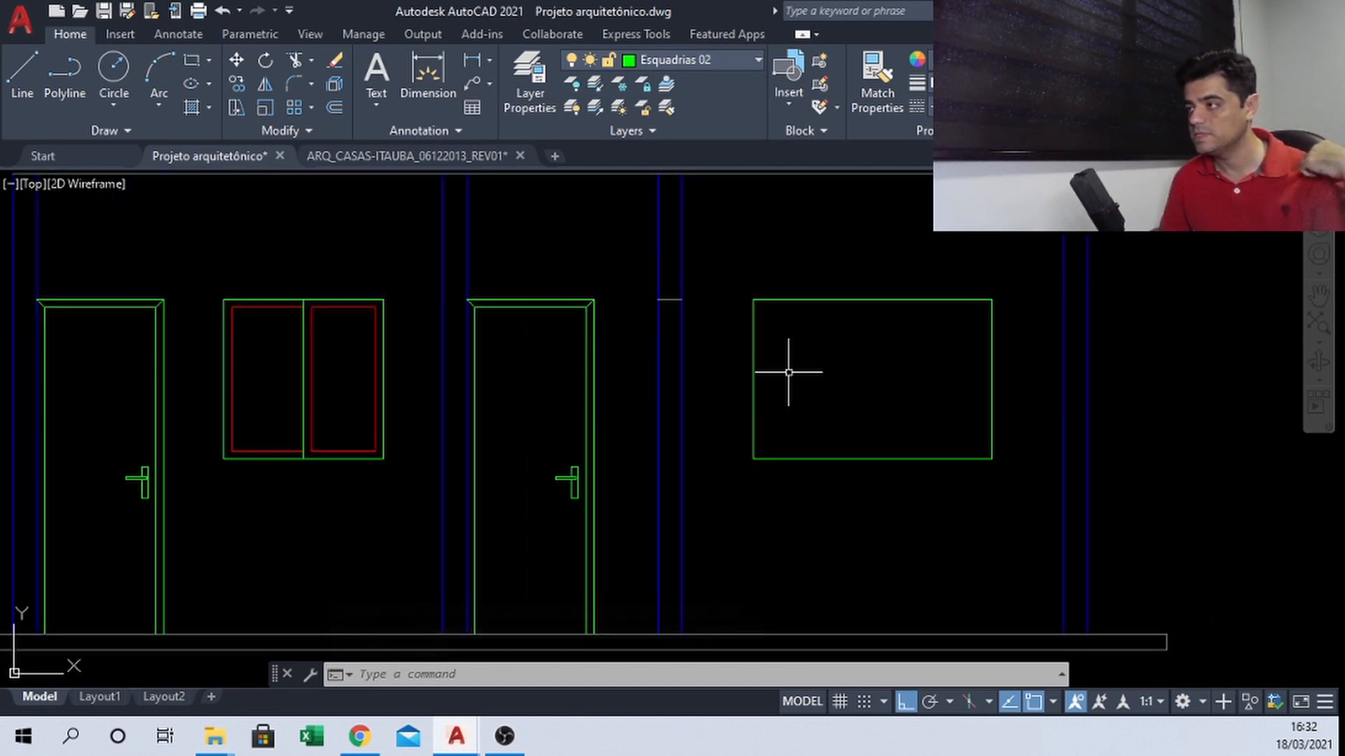
middle_click_drag(835, 375, 803, 362)
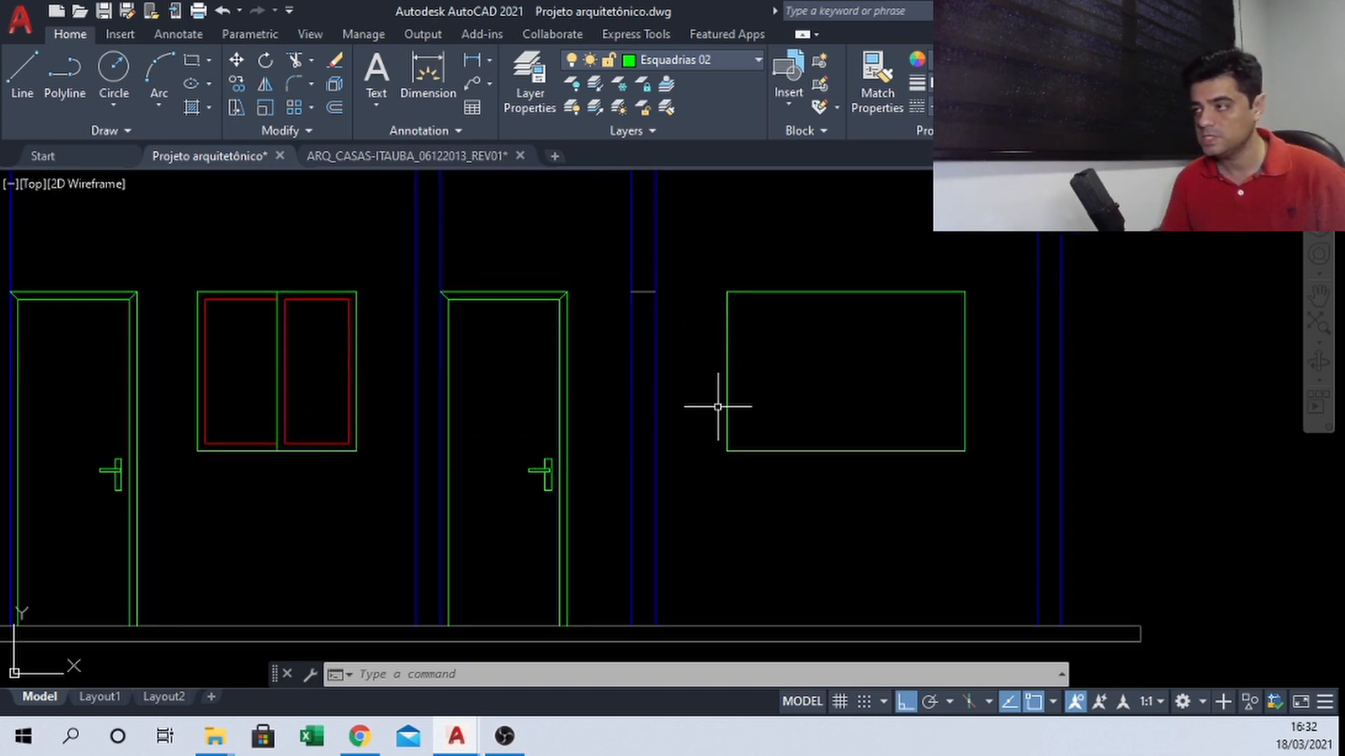
type("o")
key("Return")
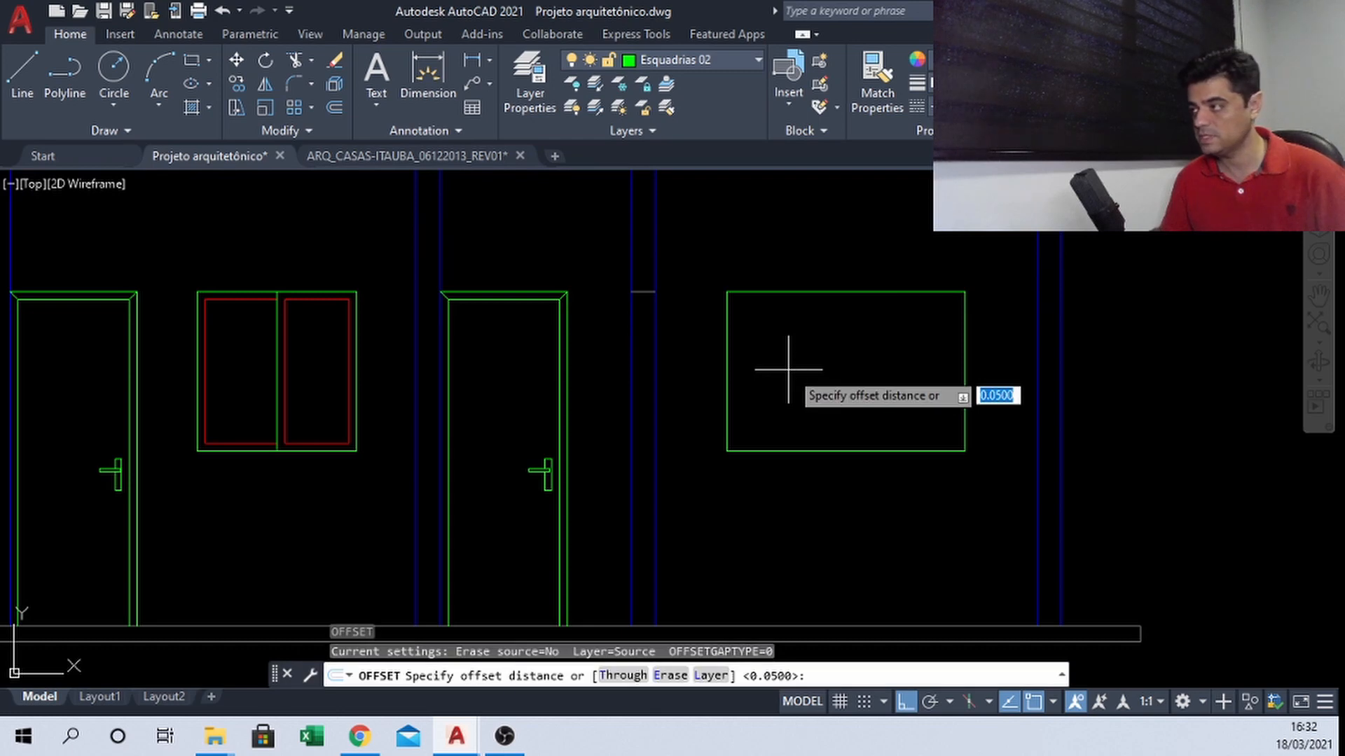
key("Return")
left_click(802, 293)
left_click(806, 364)
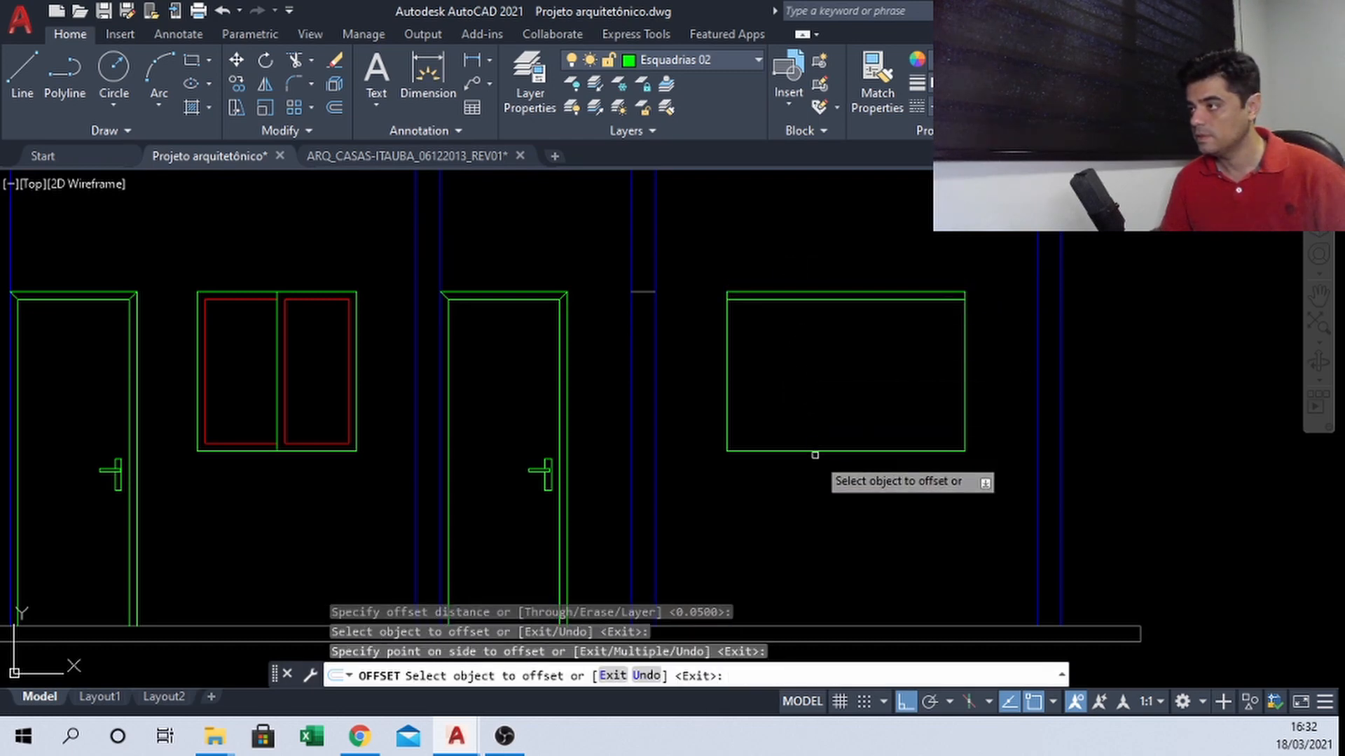
left_click(811, 451)
left_click(811, 411)
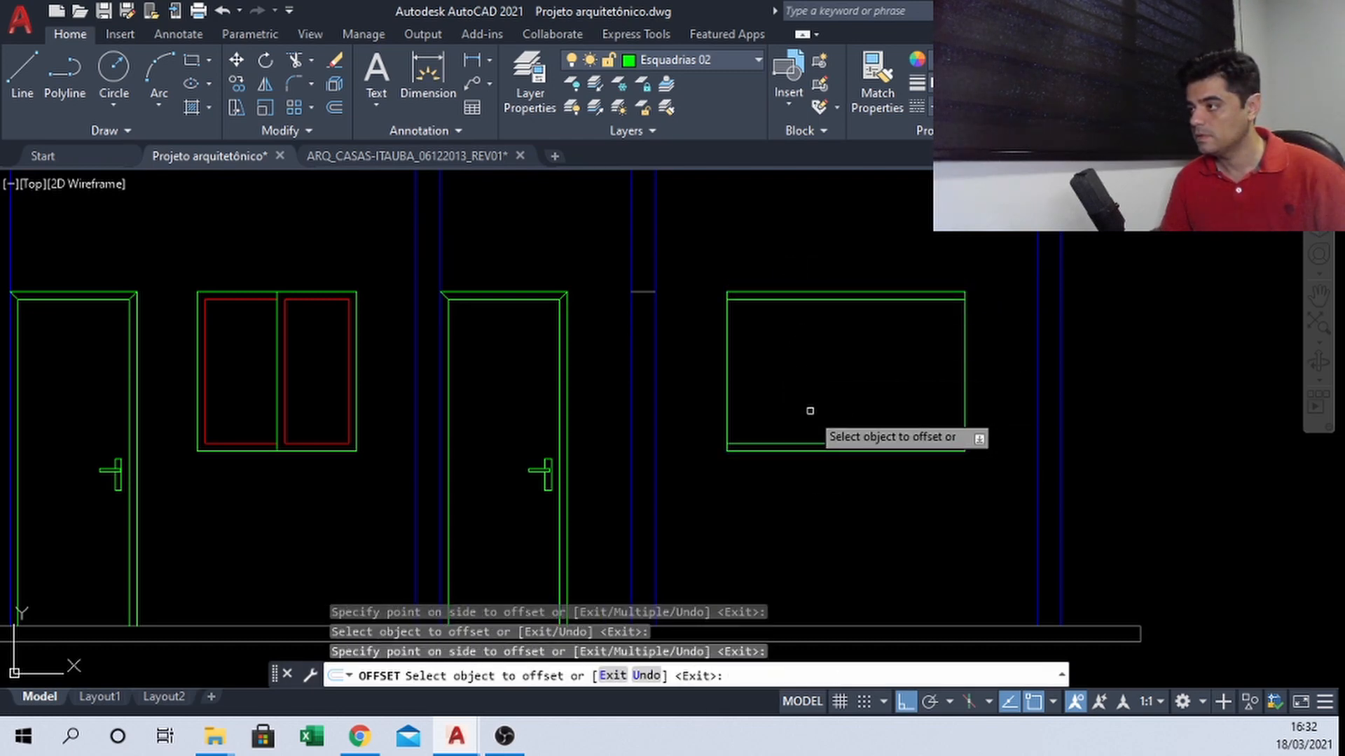
left_click(727, 367)
left_click(866, 365)
left_click(944, 357)
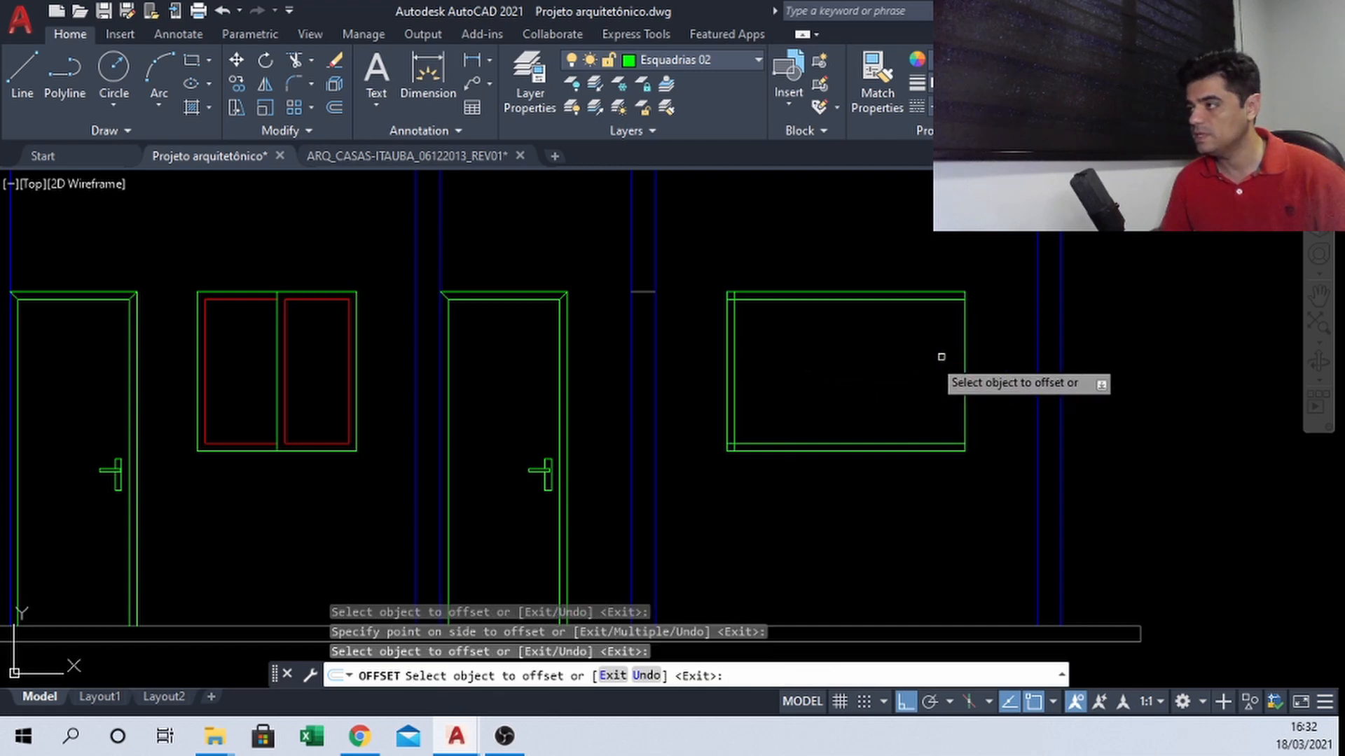
left_click(919, 358)
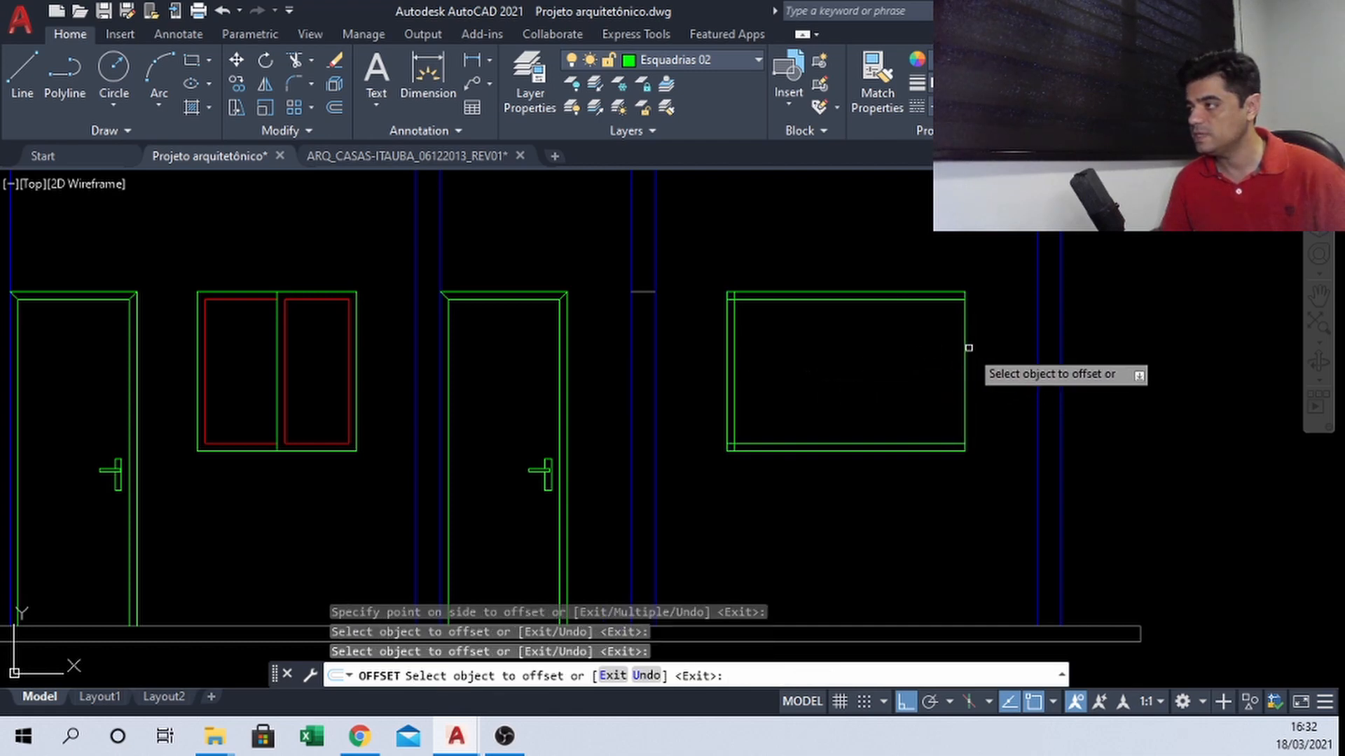
left_click(968, 344)
left_click(919, 363)
key("Escape")
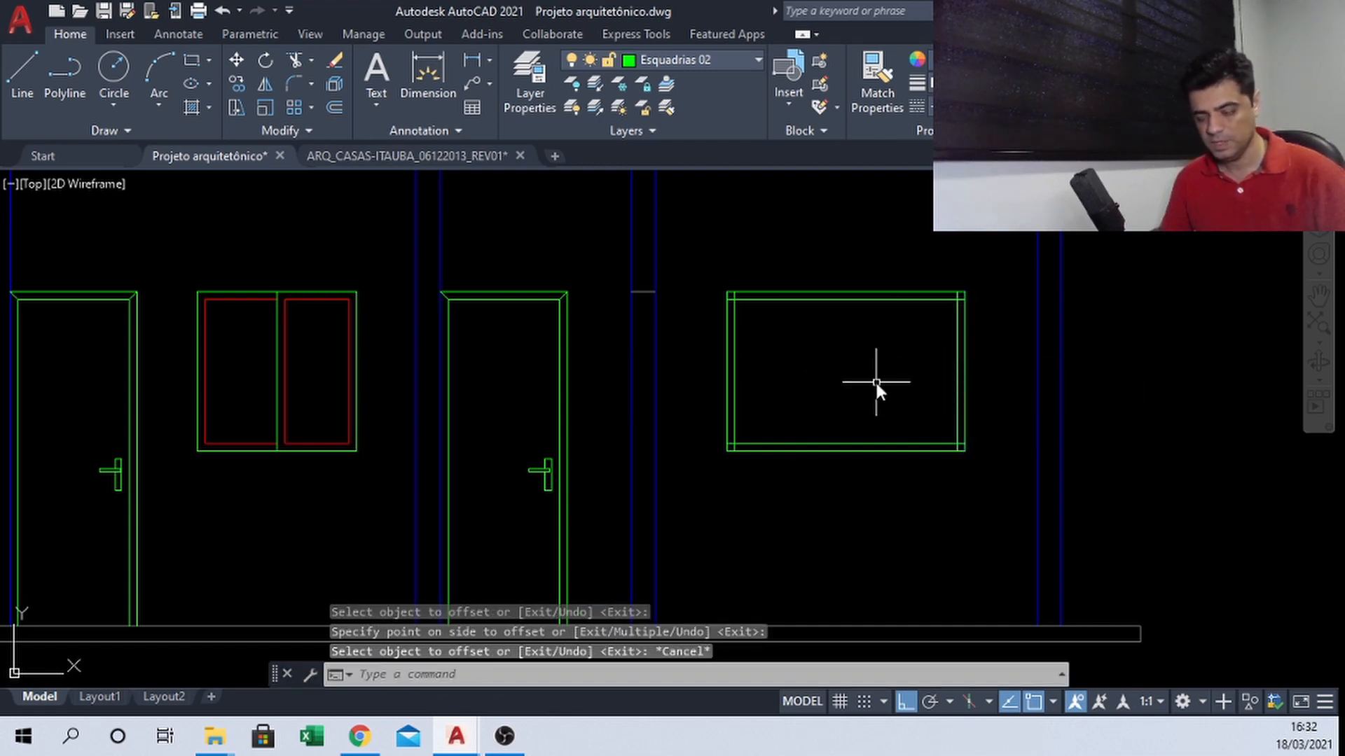
Draw a vertical centre line across the second, wider window from its bottom edge midpoint to its top edge midpoint
type("l")
key("Return")
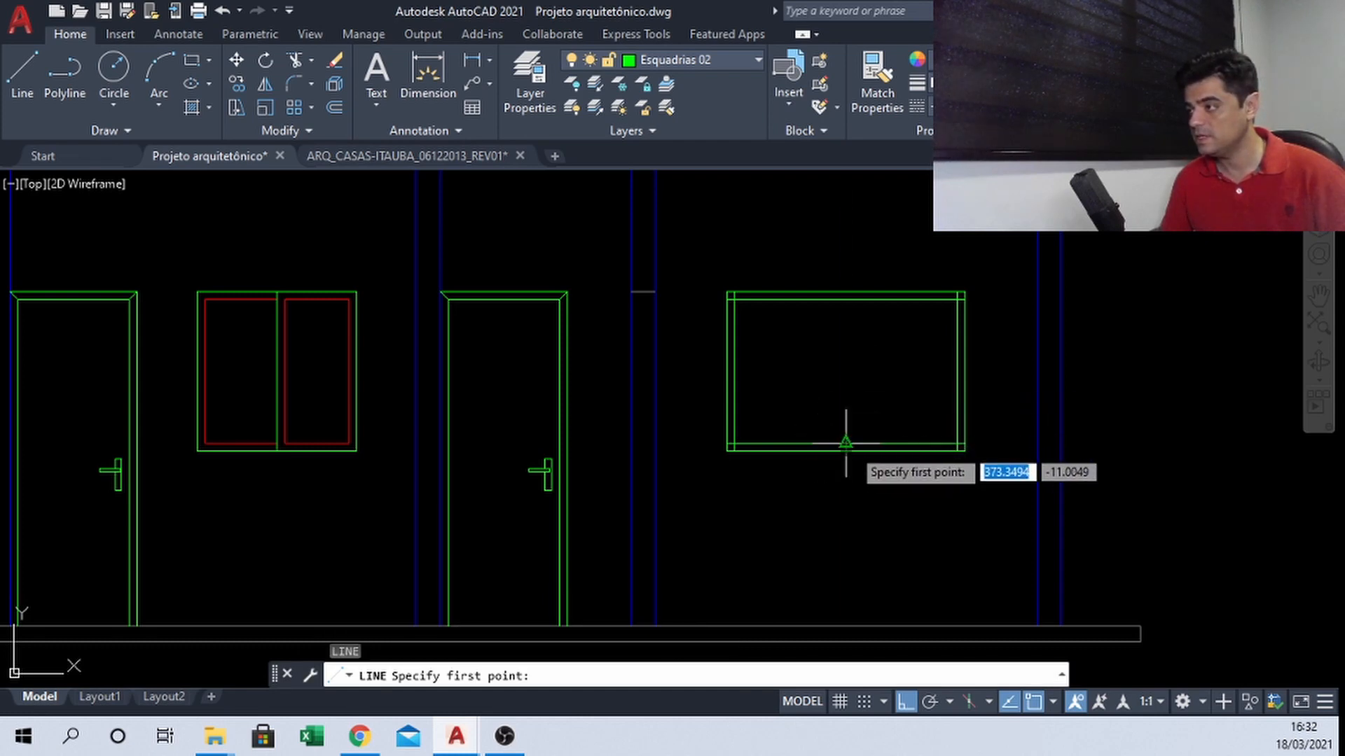
left_click(853, 452)
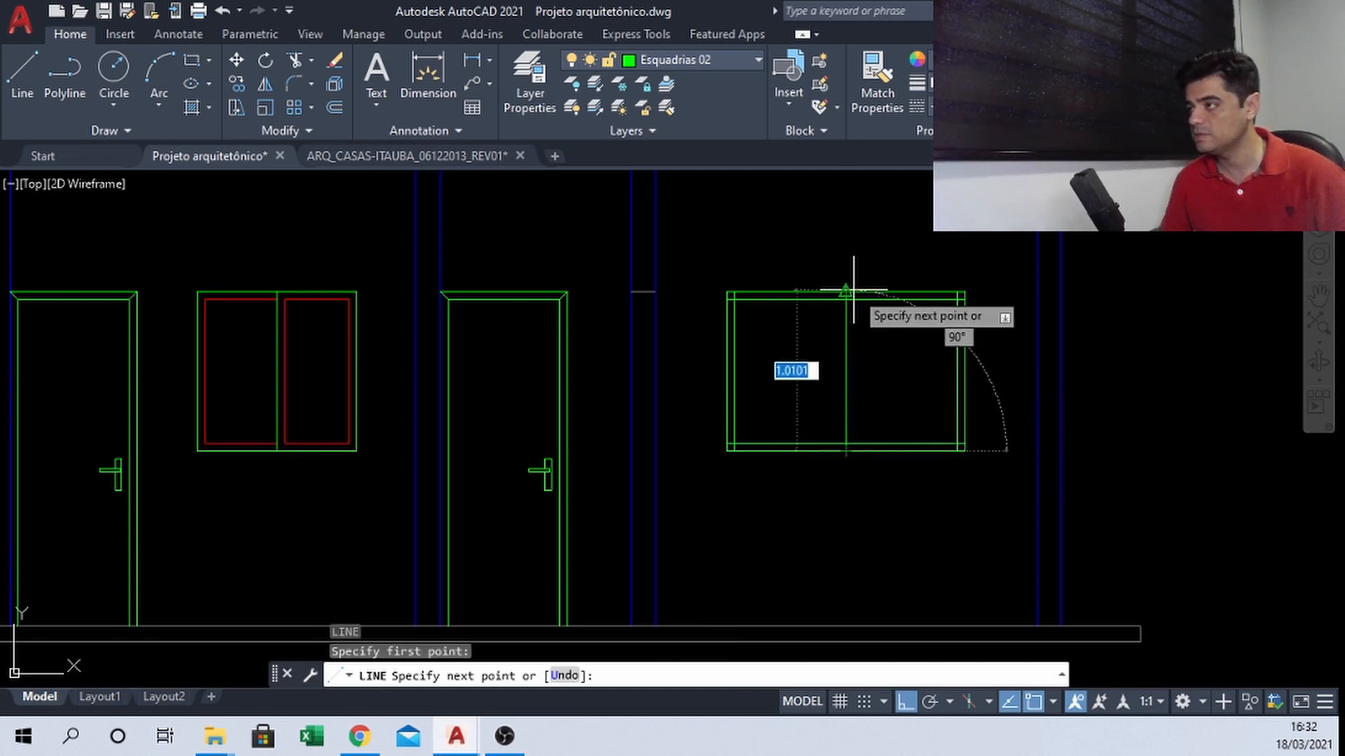
left_click(853, 290)
key("Escape")
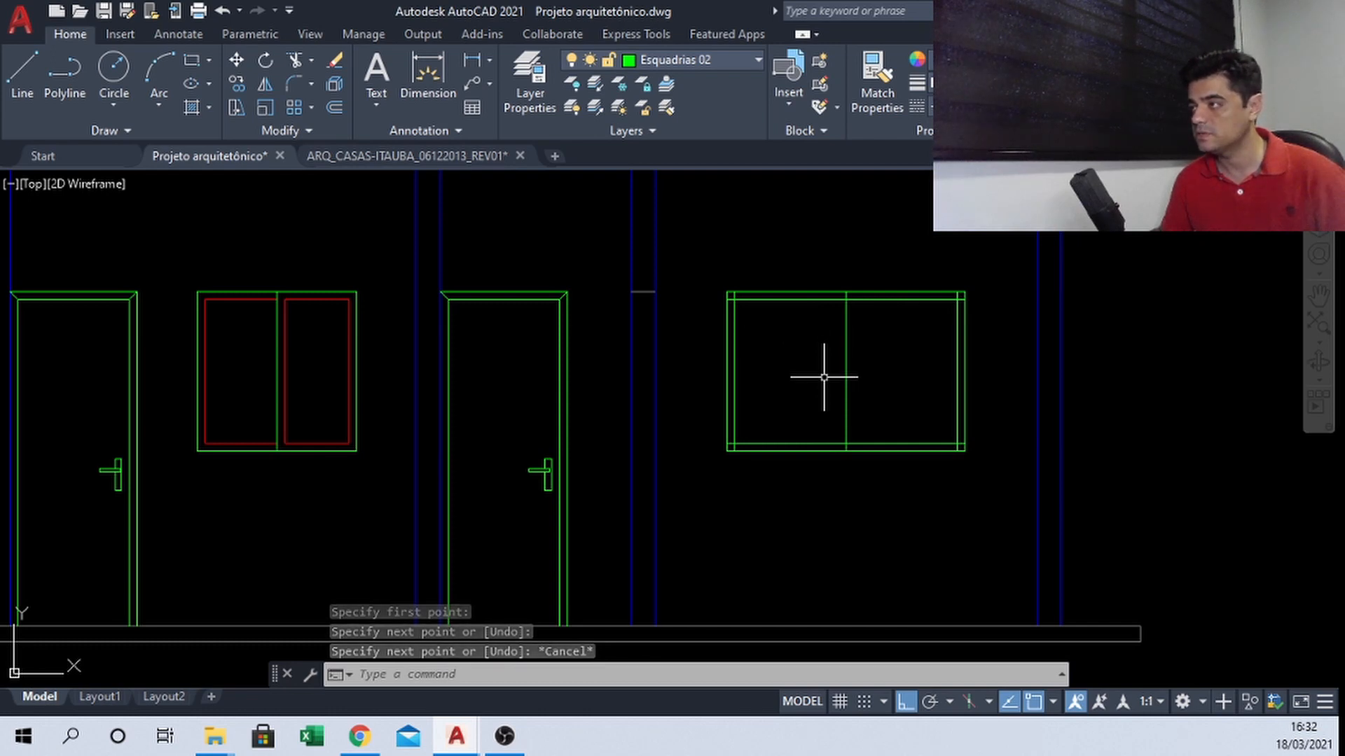
Offset the wider window's vertical centre line 0.05 to its right
type("o")
key("Return")
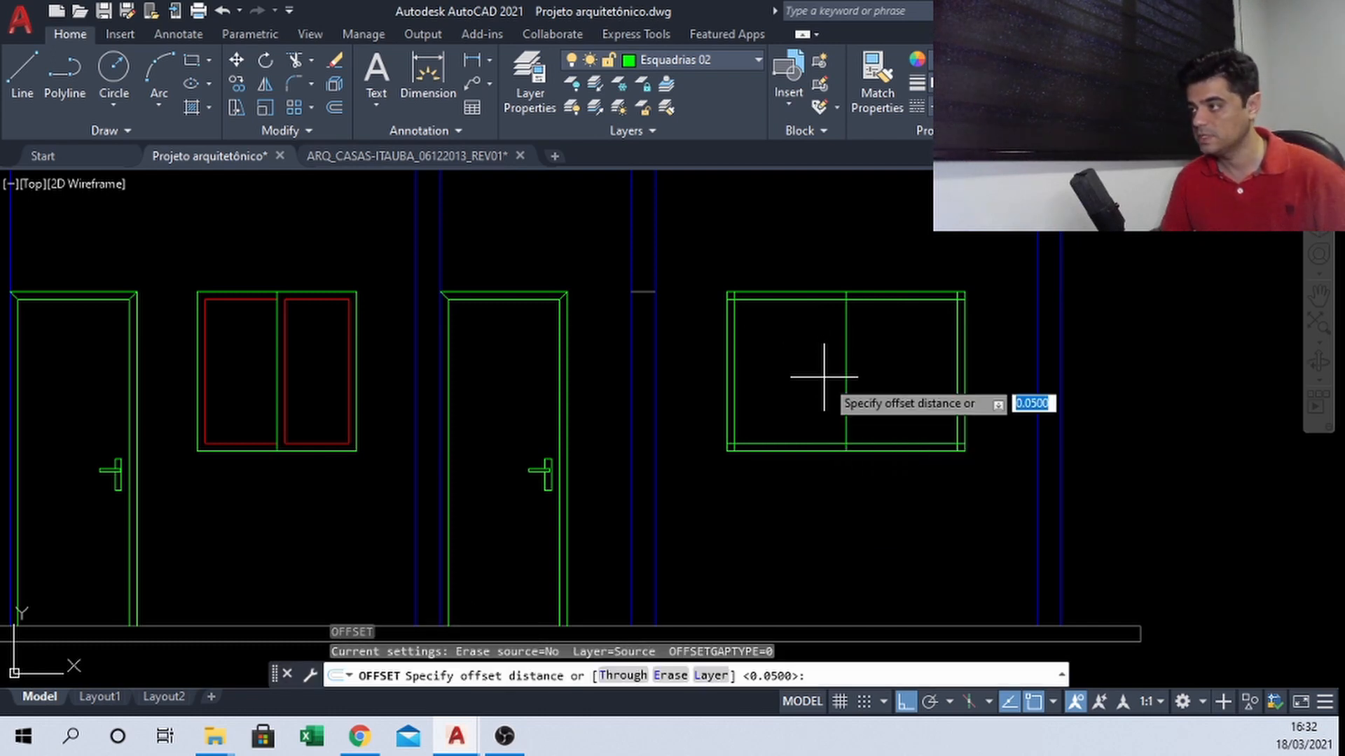
key("Return")
left_click(845, 346)
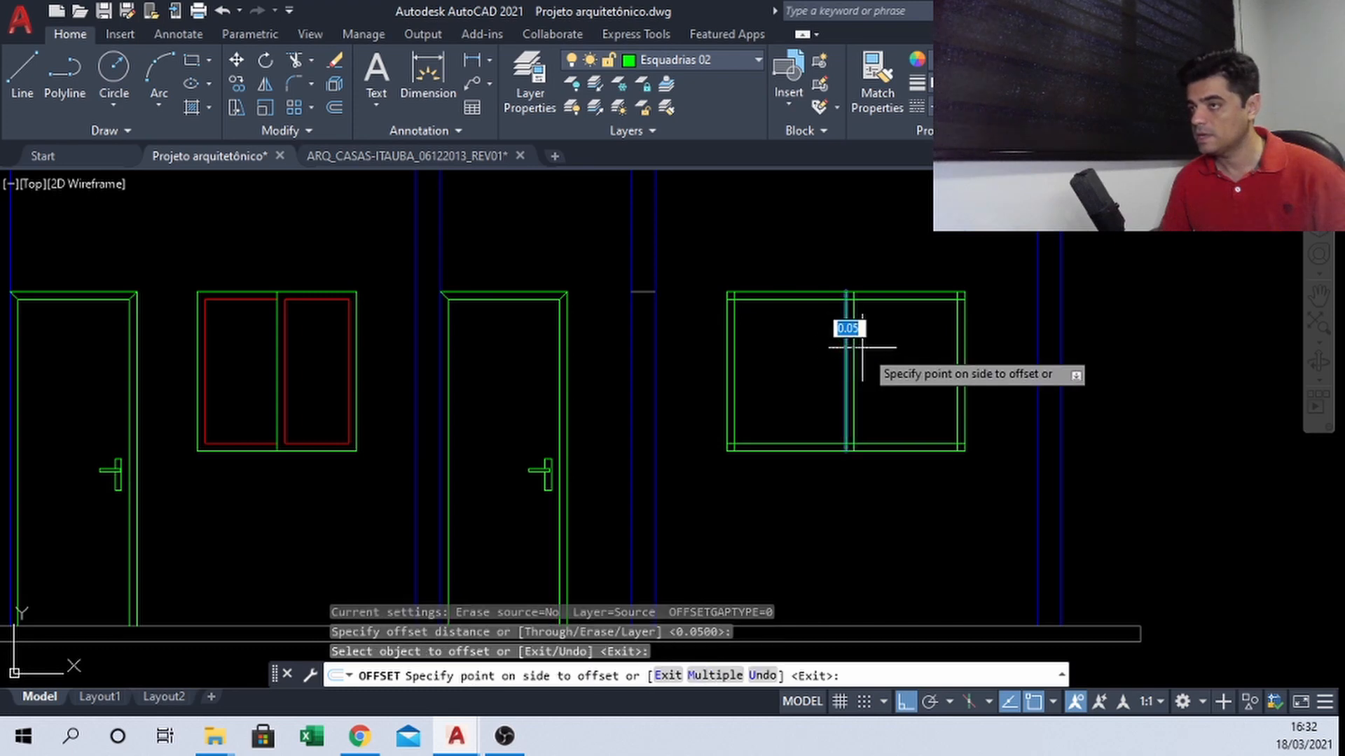
left_click(869, 350)
key("Escape")
middle_click_drag(911, 355, 869, 356)
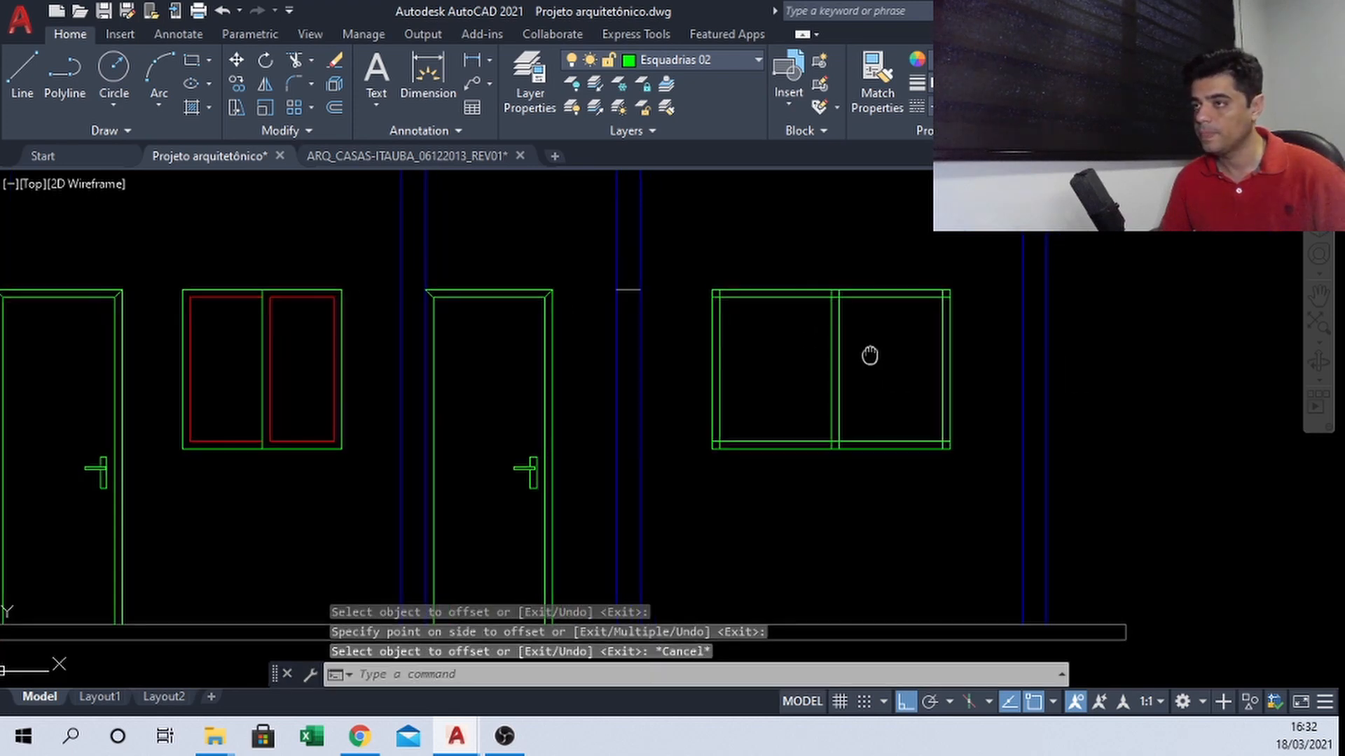
Trim the overshooting ends of the wider window's inner frame lines at its upper-left and lower-left corners
middle_click_drag(406, 322, 477, 323)
scroll(328, 266, "up", 2)
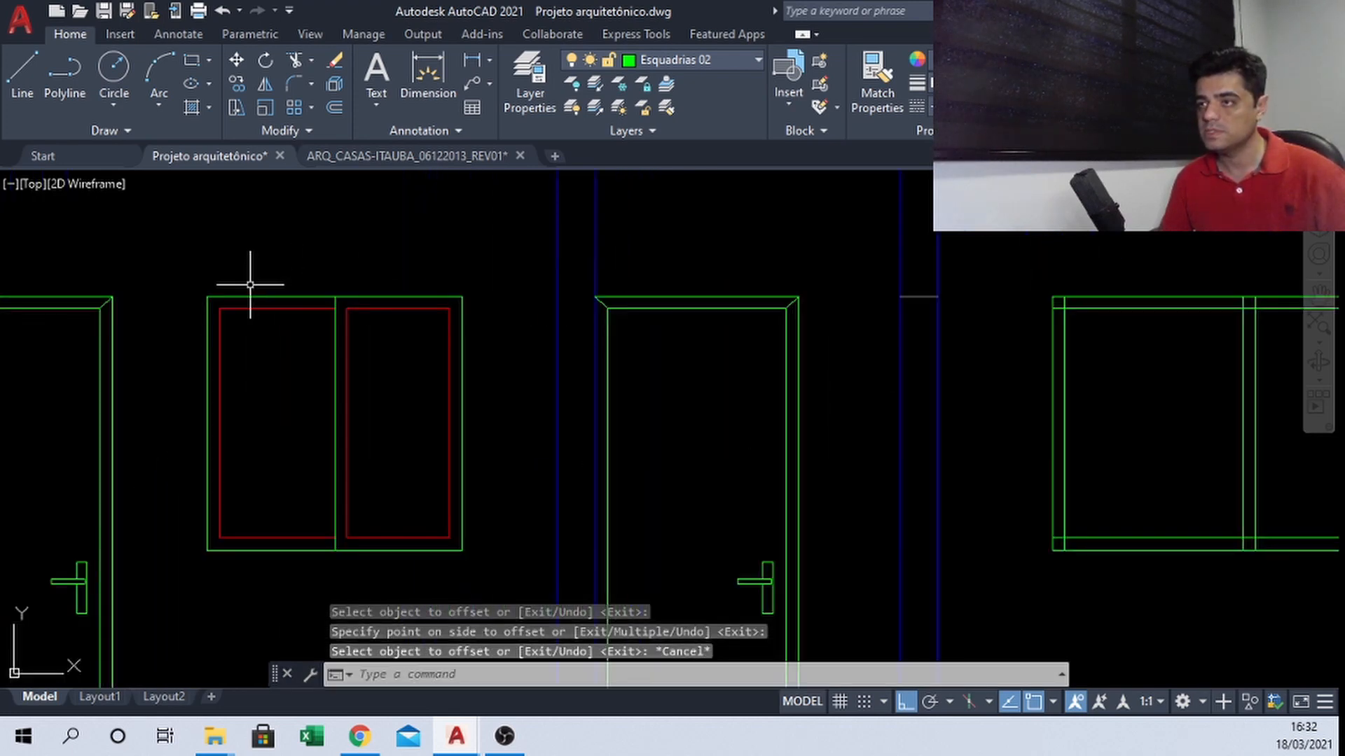
middle_click_drag(250, 285, 287, 262)
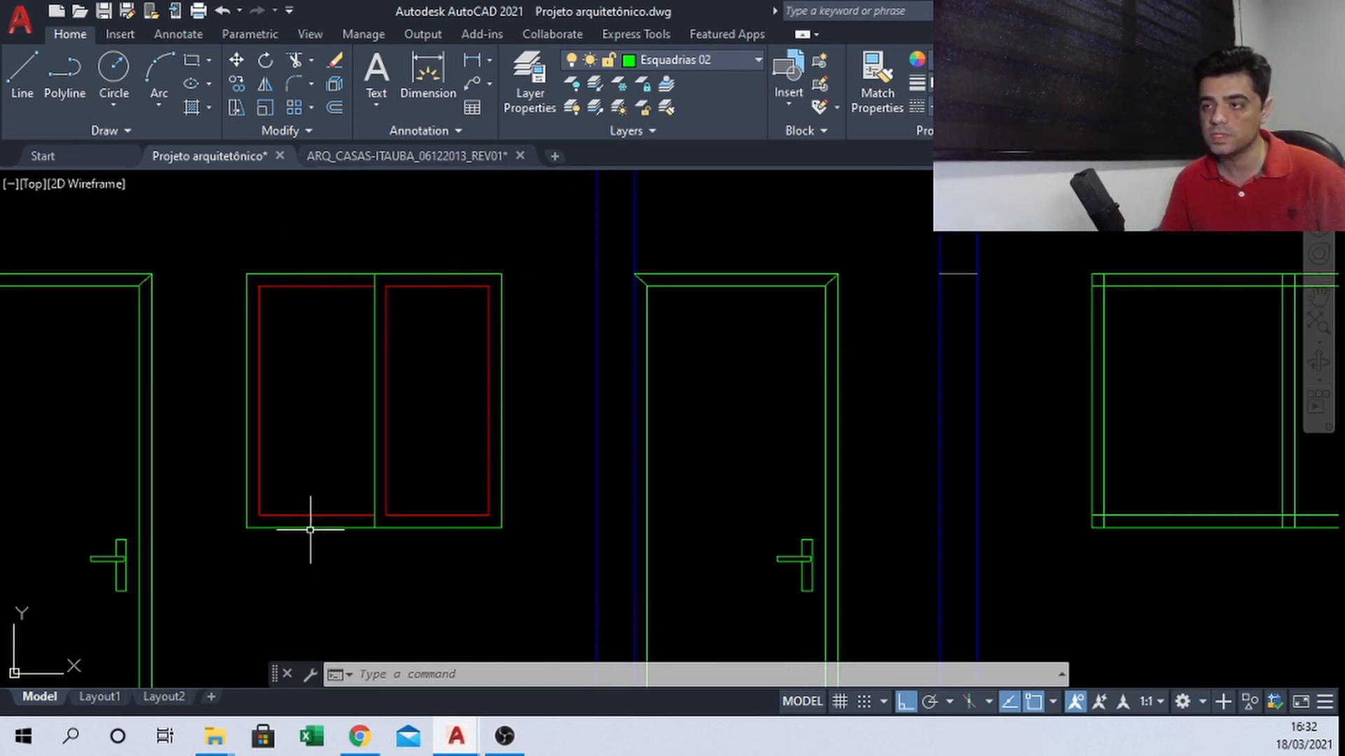
middle_click_drag(768, 366, 428, 365)
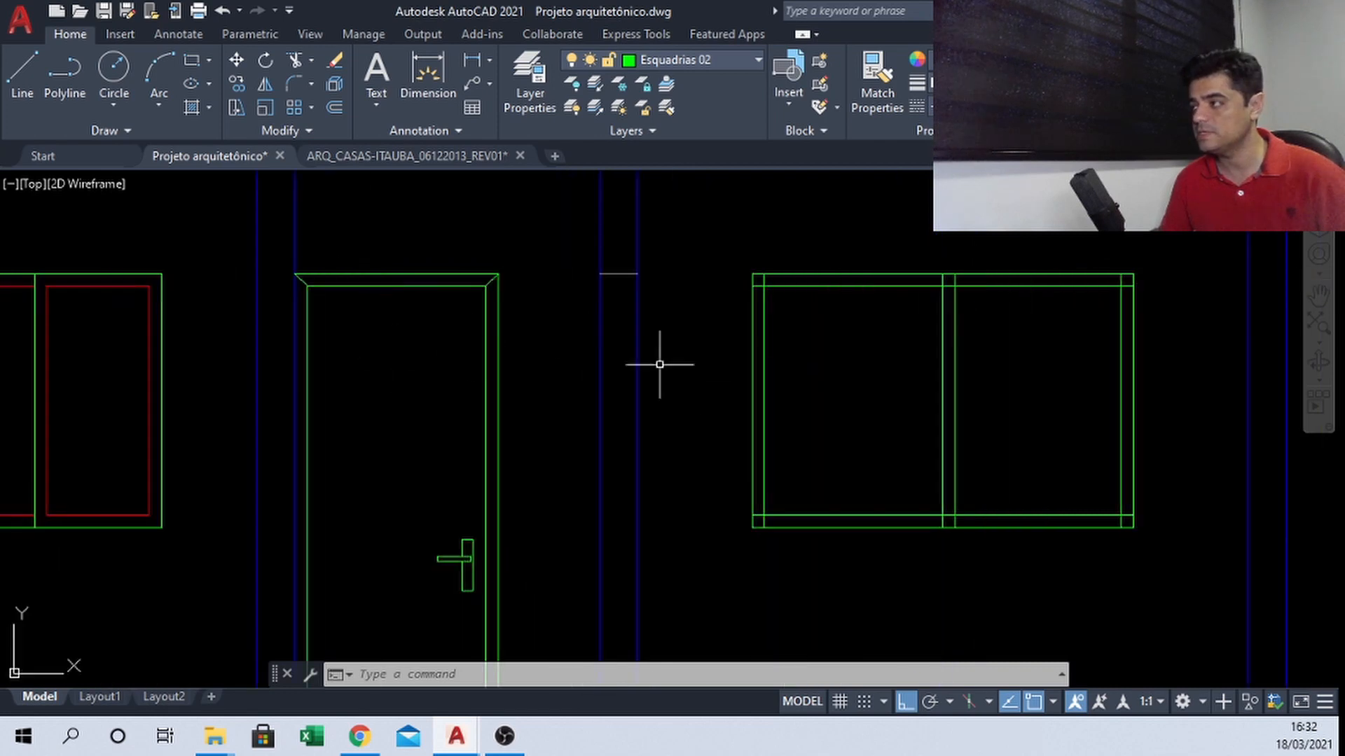
type("tr")
key("space")
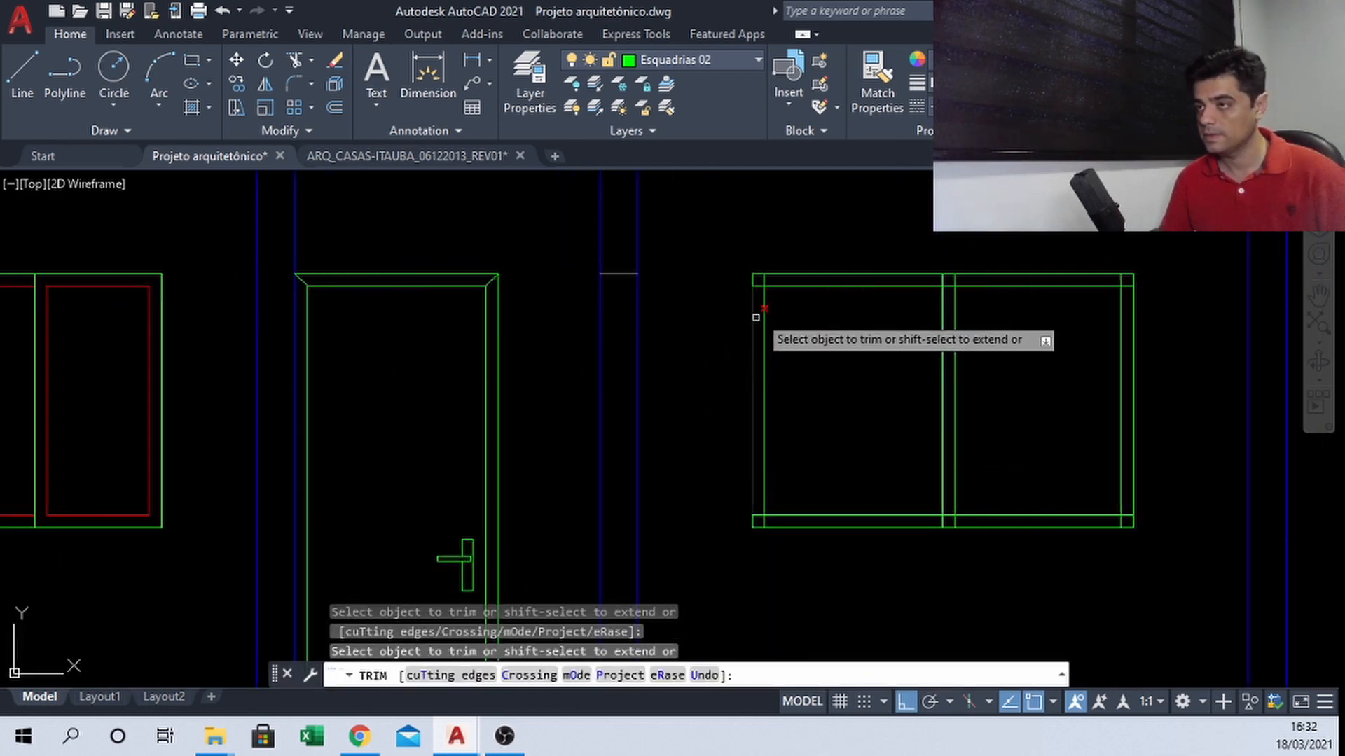
scroll(767, 290, "up", 2)
left_click(753, 284)
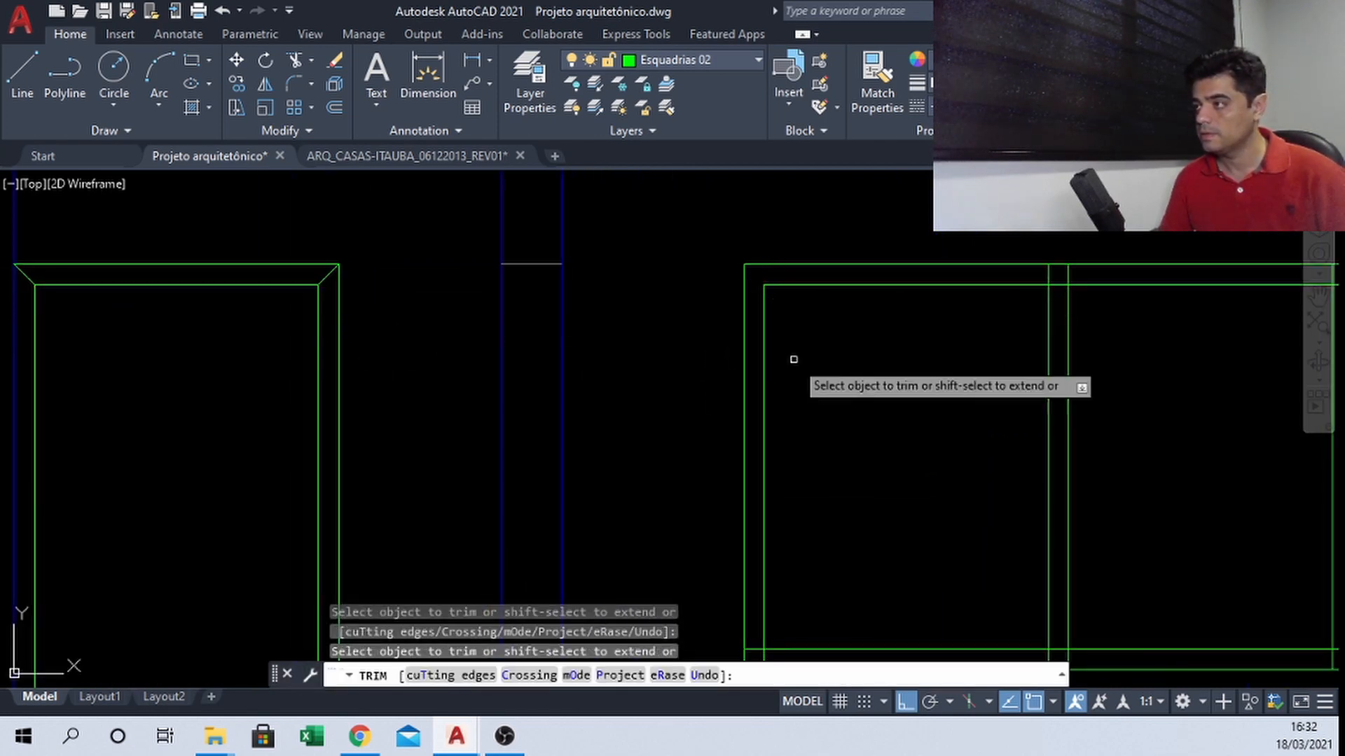
middle_click_drag(836, 543, 809, 341)
scroll(759, 447, "up", 2)
left_click(727, 469)
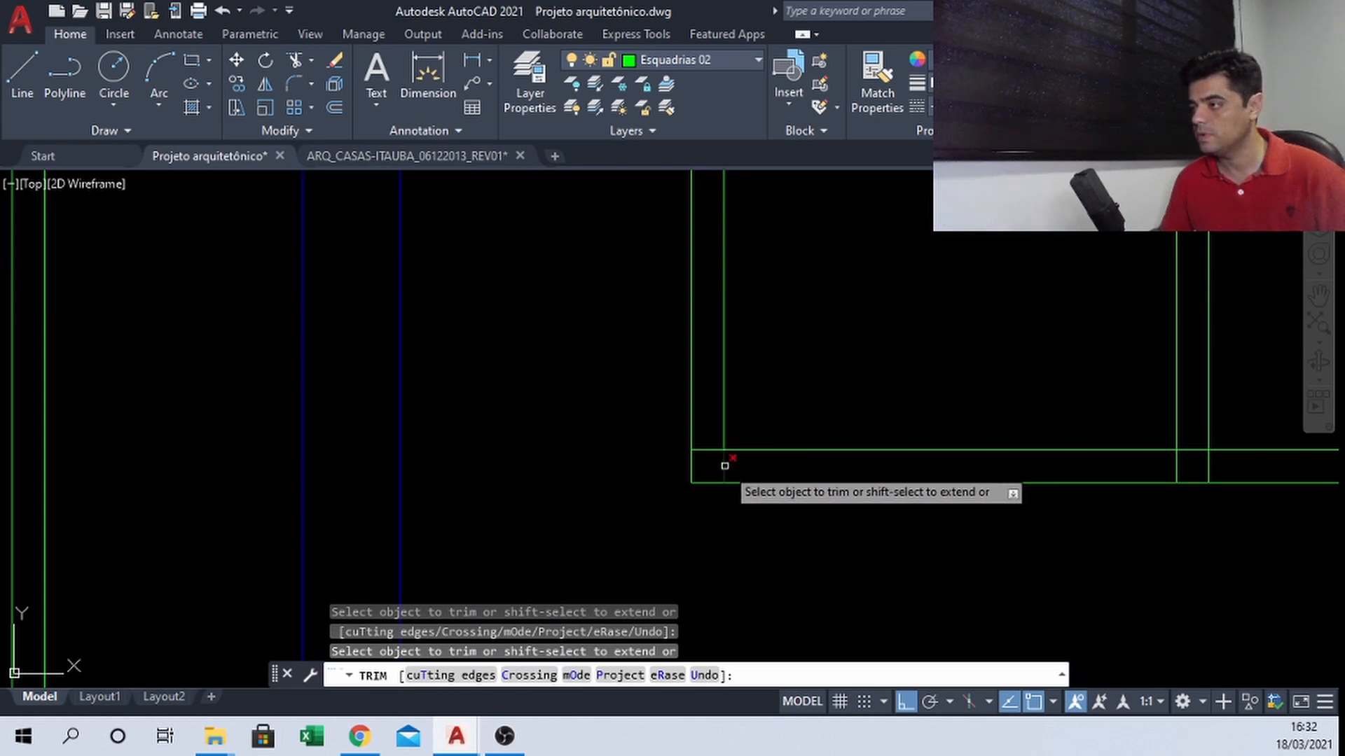
scroll(725, 467, "down", 2)
scroll(725, 467, "down", 3)
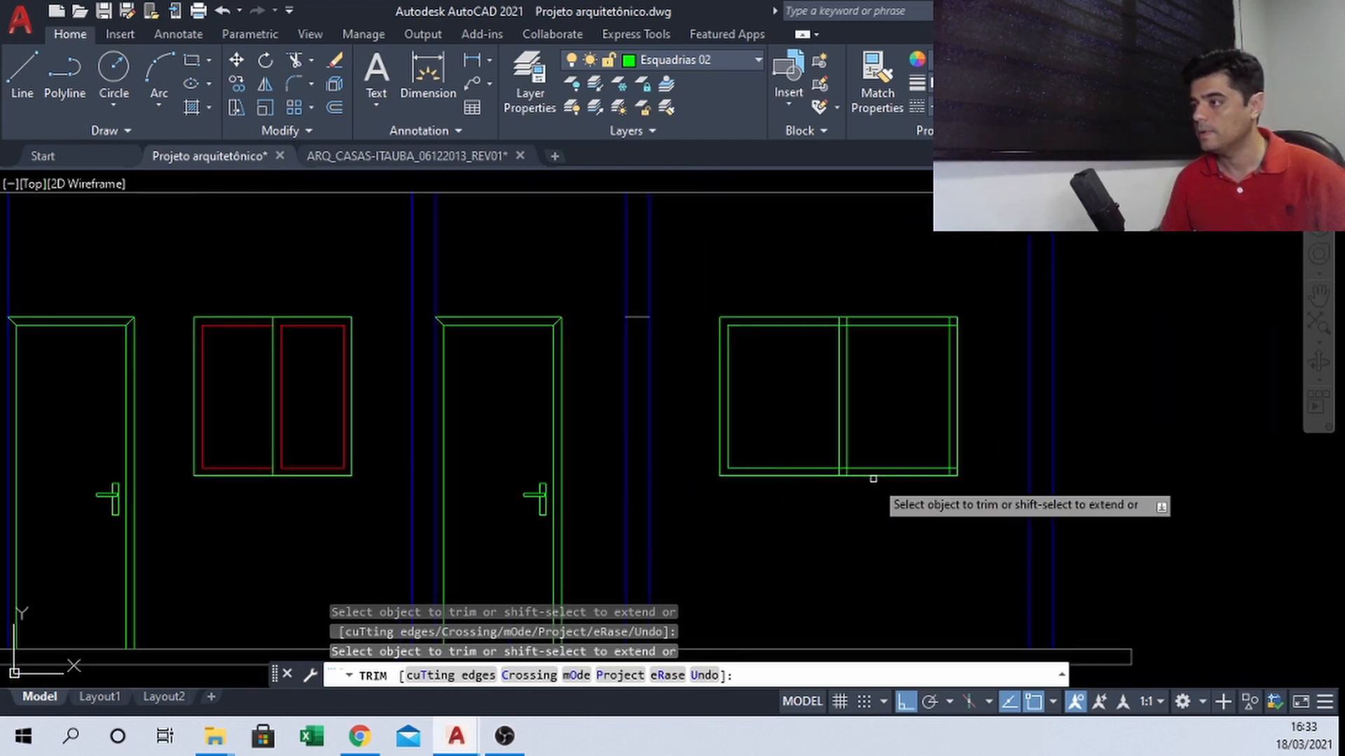
scroll(823, 468, "up", 1)
scroll(822, 462, "down", 1)
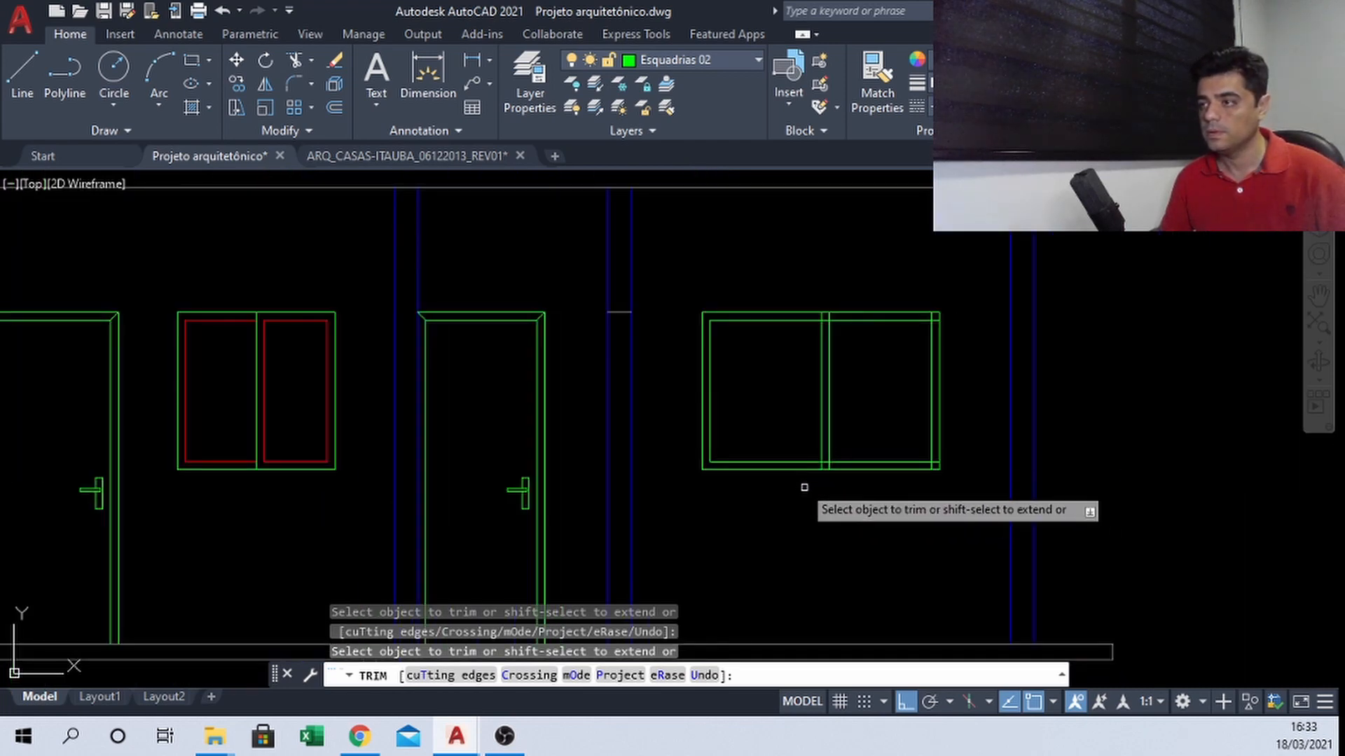
Trim the wider window's inner frame segments between the two central lines, the offset line's ends and the overshoots at the right-hand corners
scroll(801, 483, "up", 4)
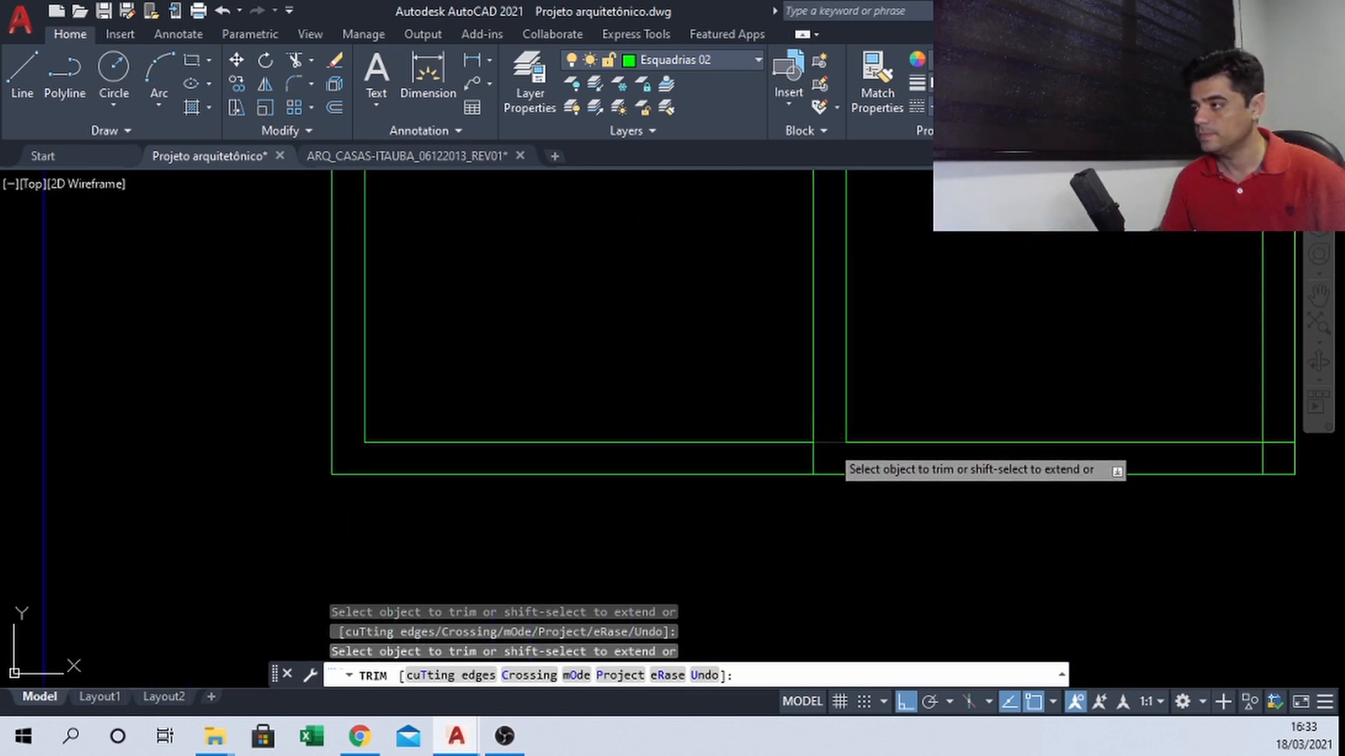
left_click(829, 442)
scroll(828, 442, "down", 2)
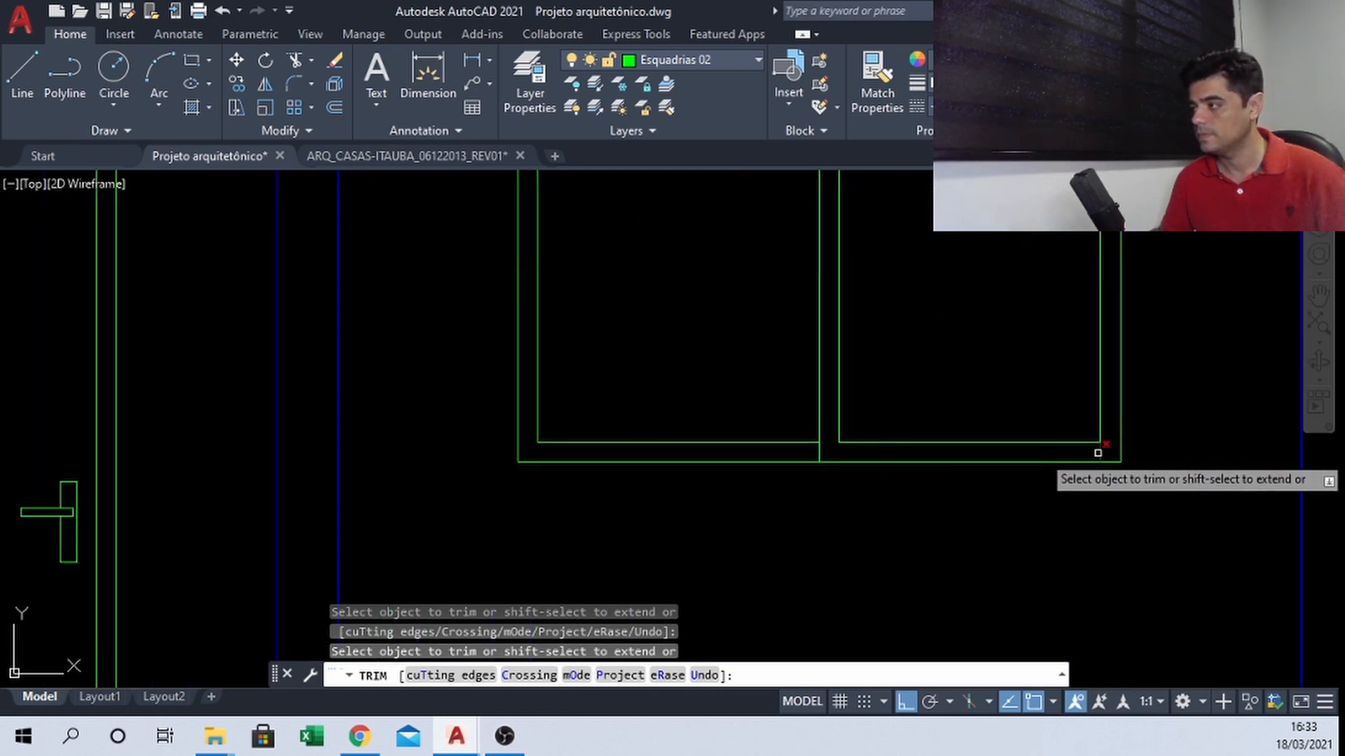
scroll(1101, 450, "down", 3)
scroll(1072, 288, "up", 5)
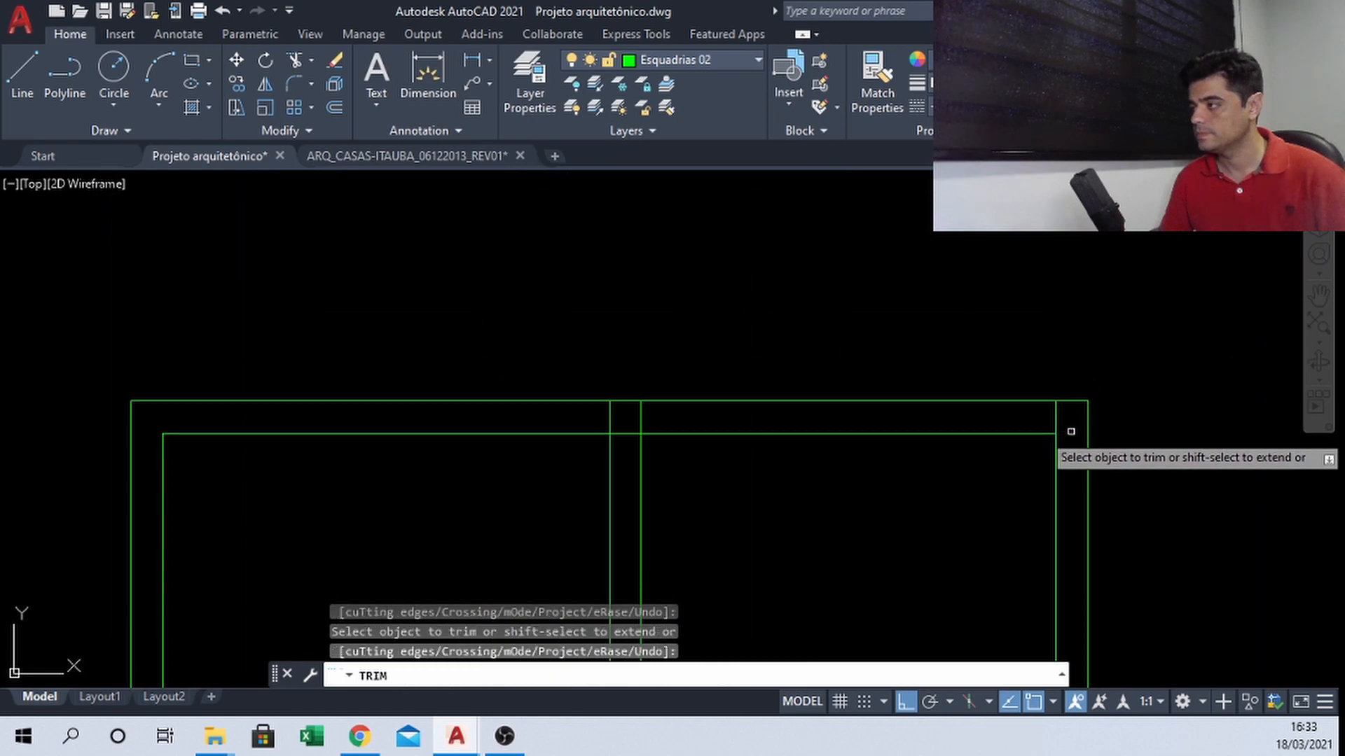
left_click(1055, 413)
left_click(640, 412)
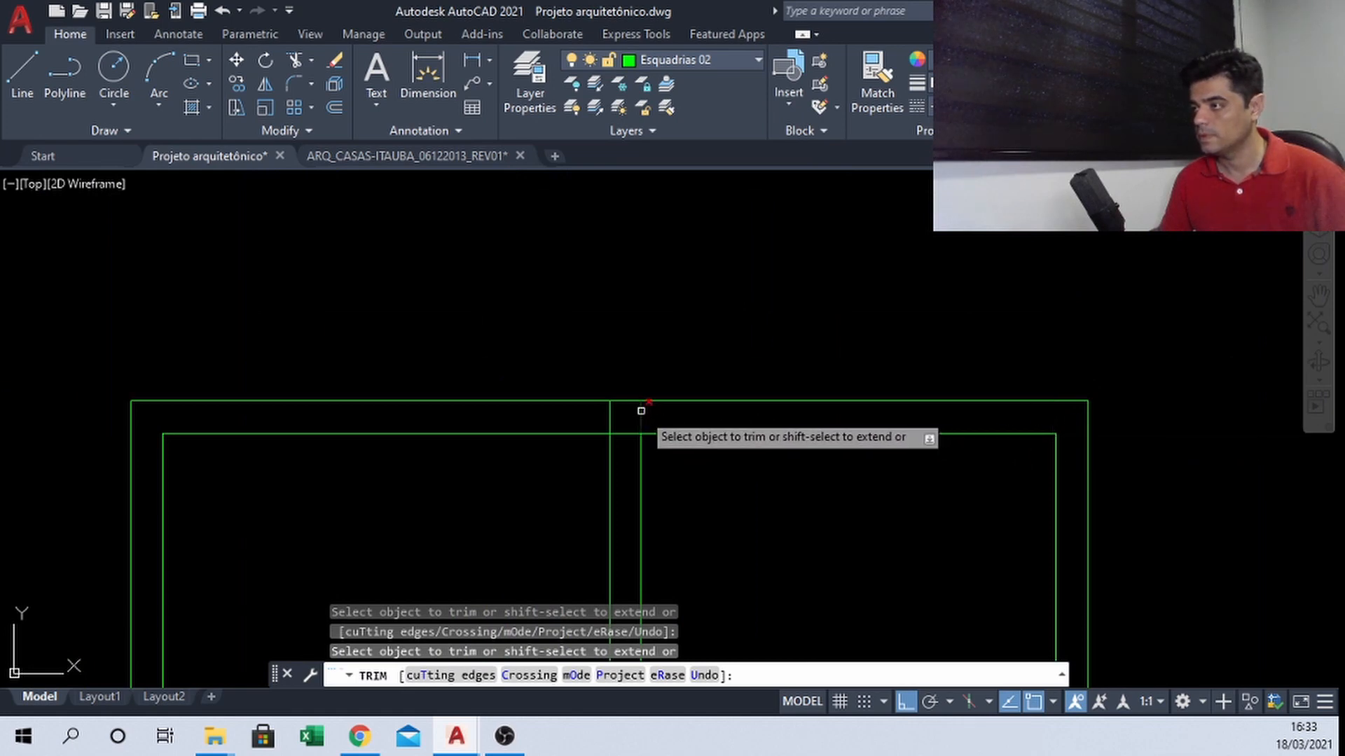
scroll(626, 434, "down", 3)
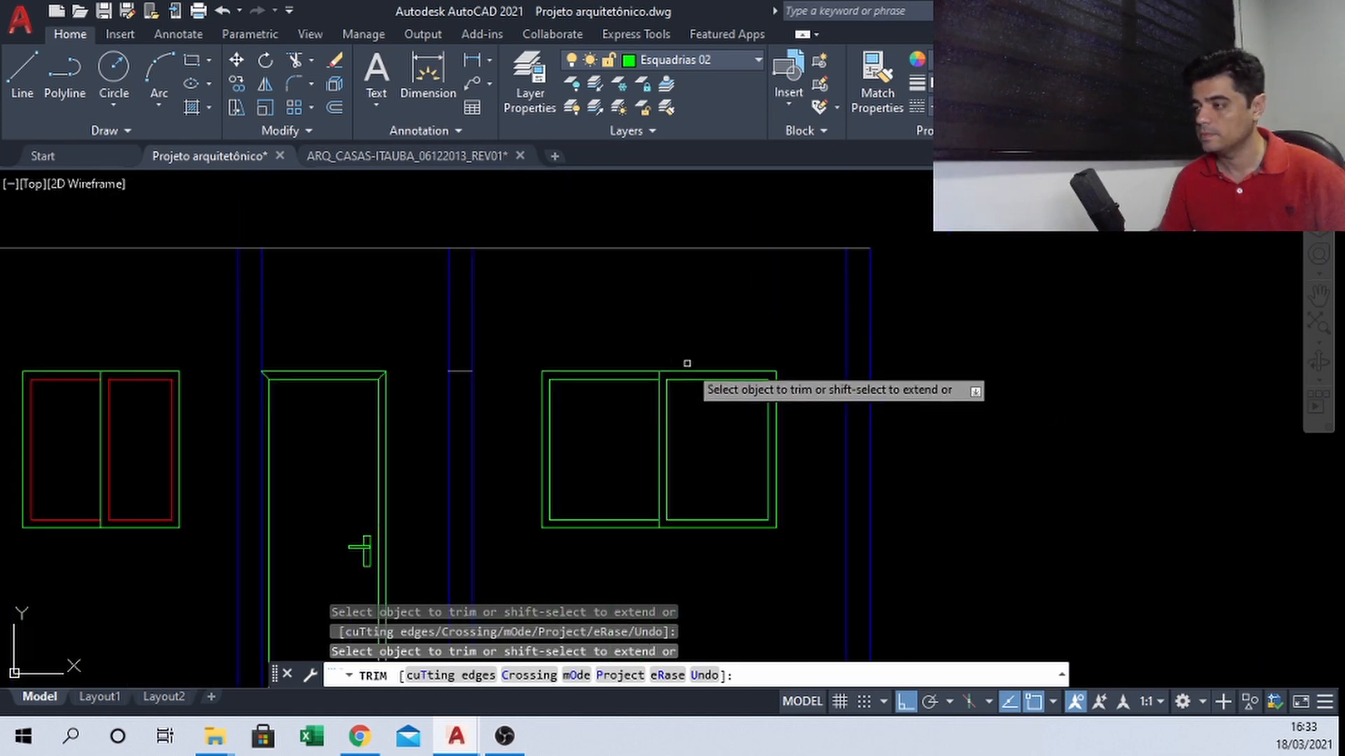
key("Escape")
Move all inner frame lines of both panes of the wider window to the Esquadrias 01 layer
left_click(694, 380)
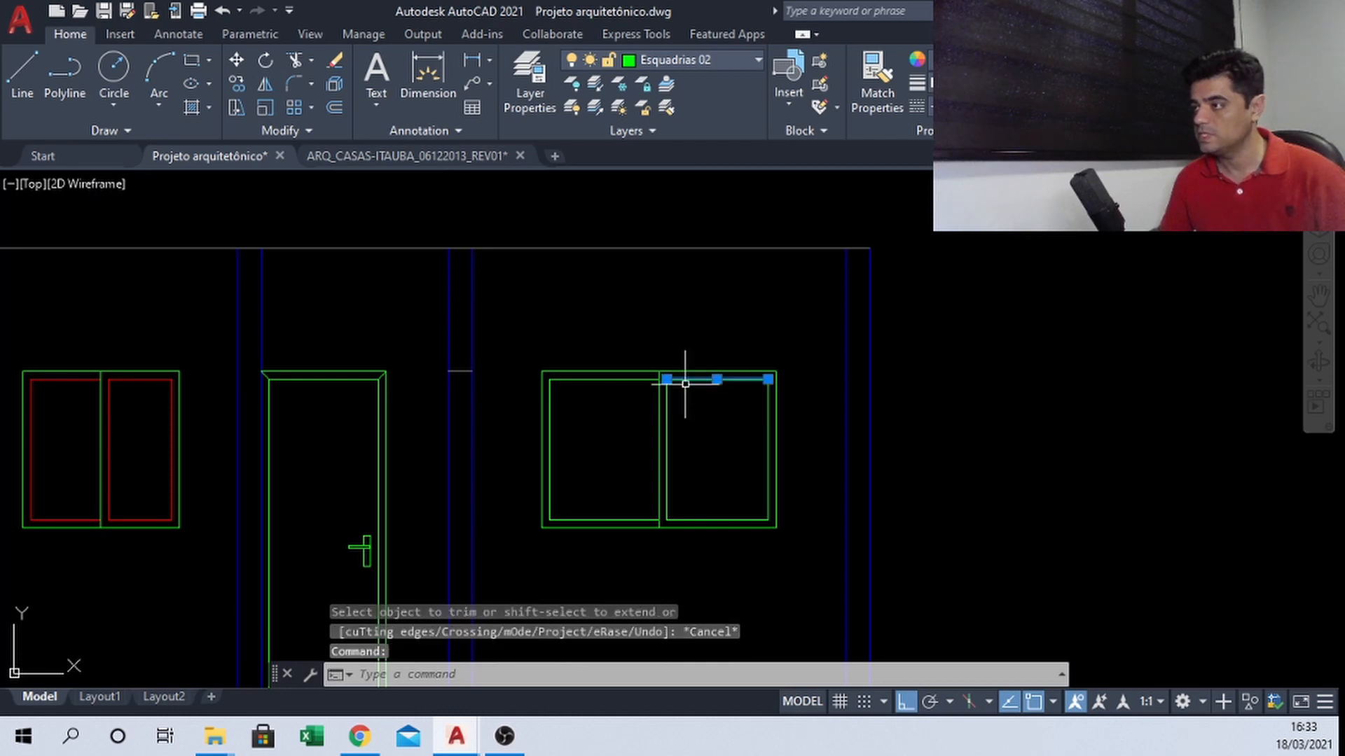
left_click(665, 408)
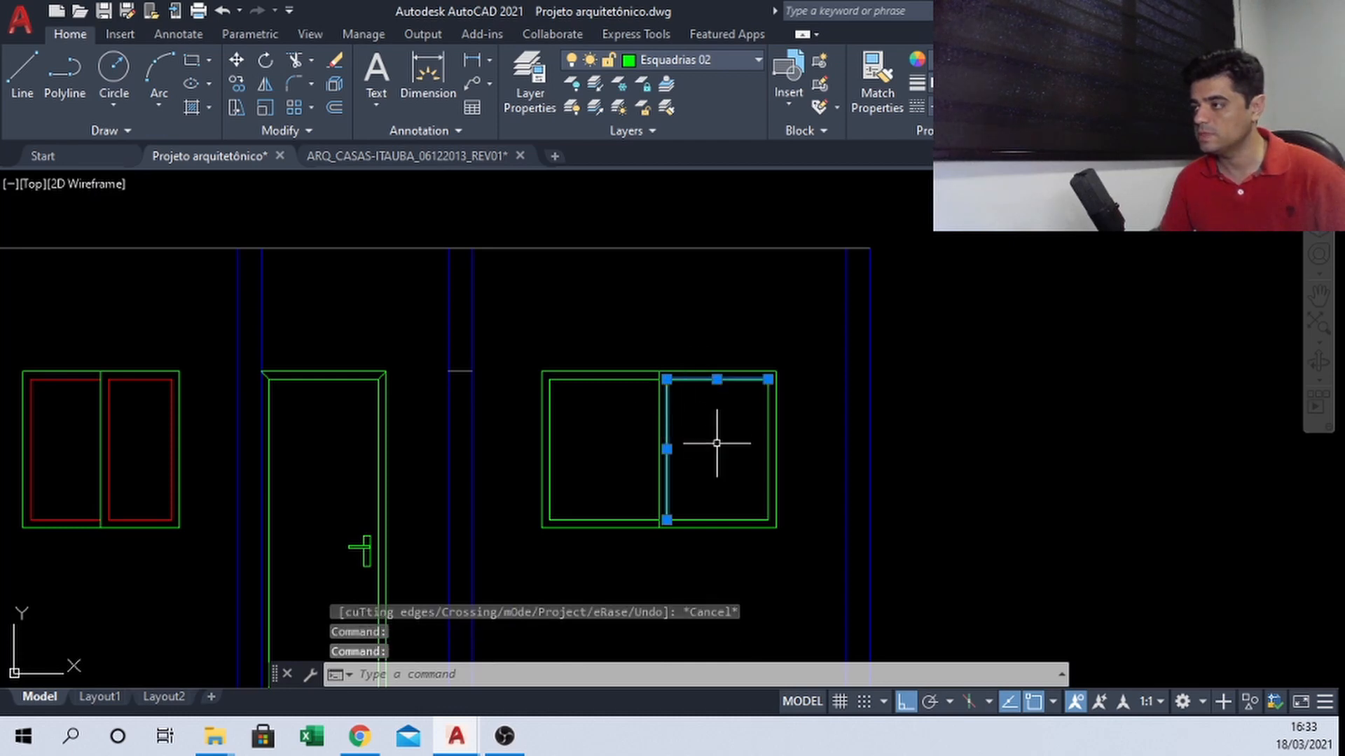
left_click(768, 444)
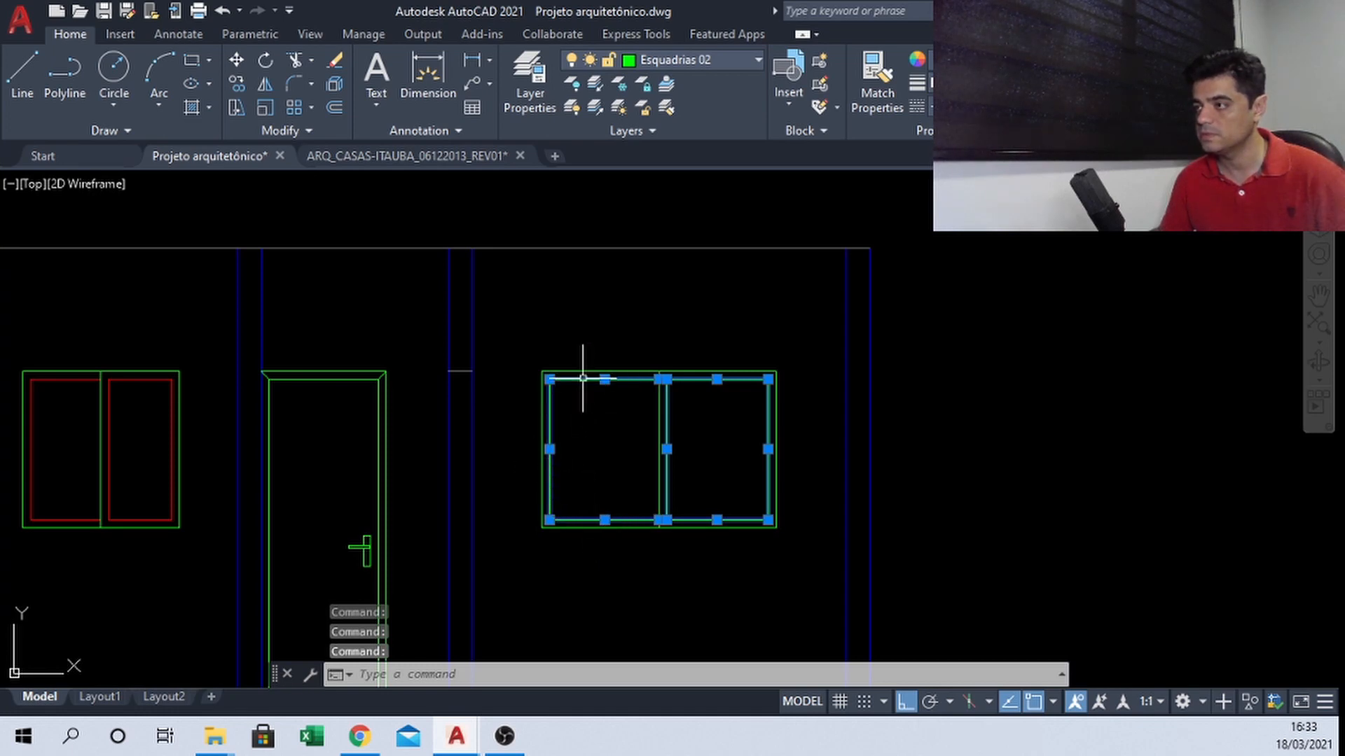
left_click(678, 59)
left_click(659, 179)
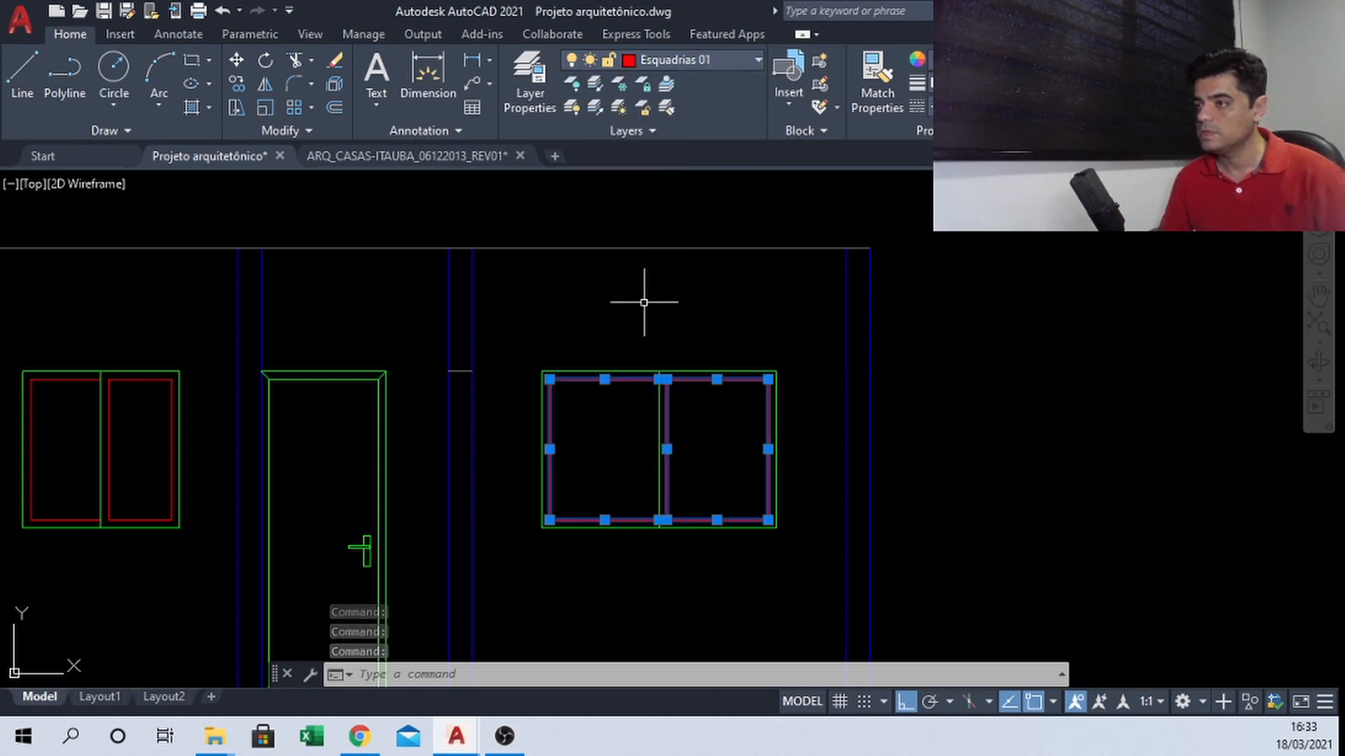
key("Escape")
scroll(527, 345, "down", 2)
middle_click_drag(416, 420, 570, 413)
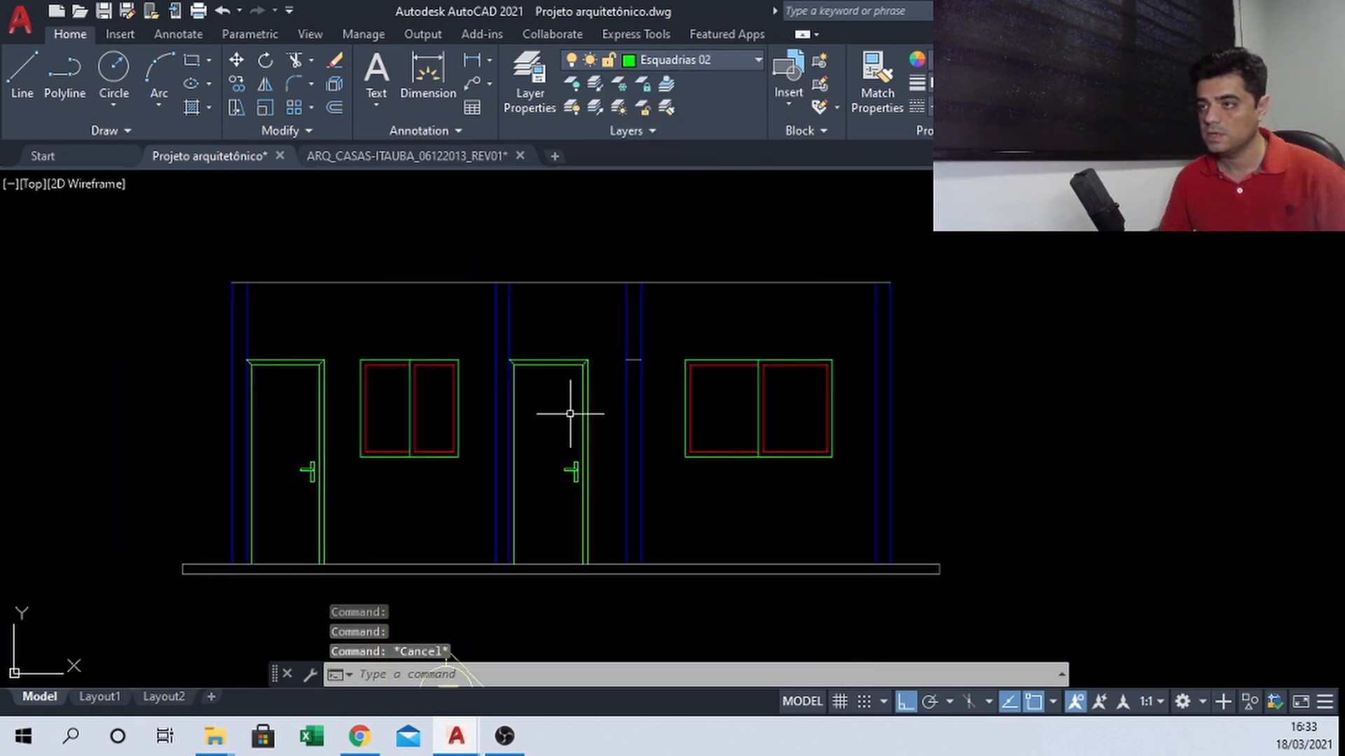
In the ARQ_CASAS-ITAUBA drawing, measure the spacing of the red vertical lines in the wall opening beside the Circulação door
scroll(664, 390, "up", 3)
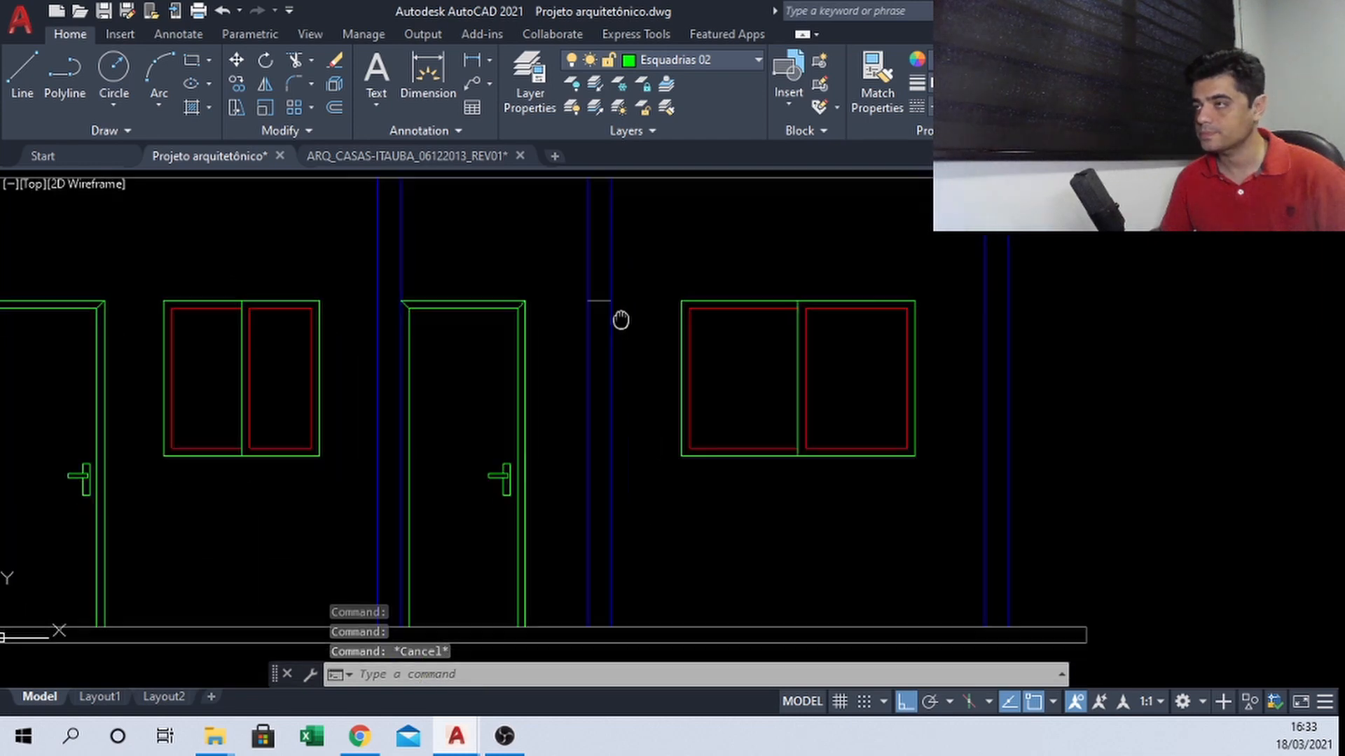
scroll(673, 374, "down", 3)
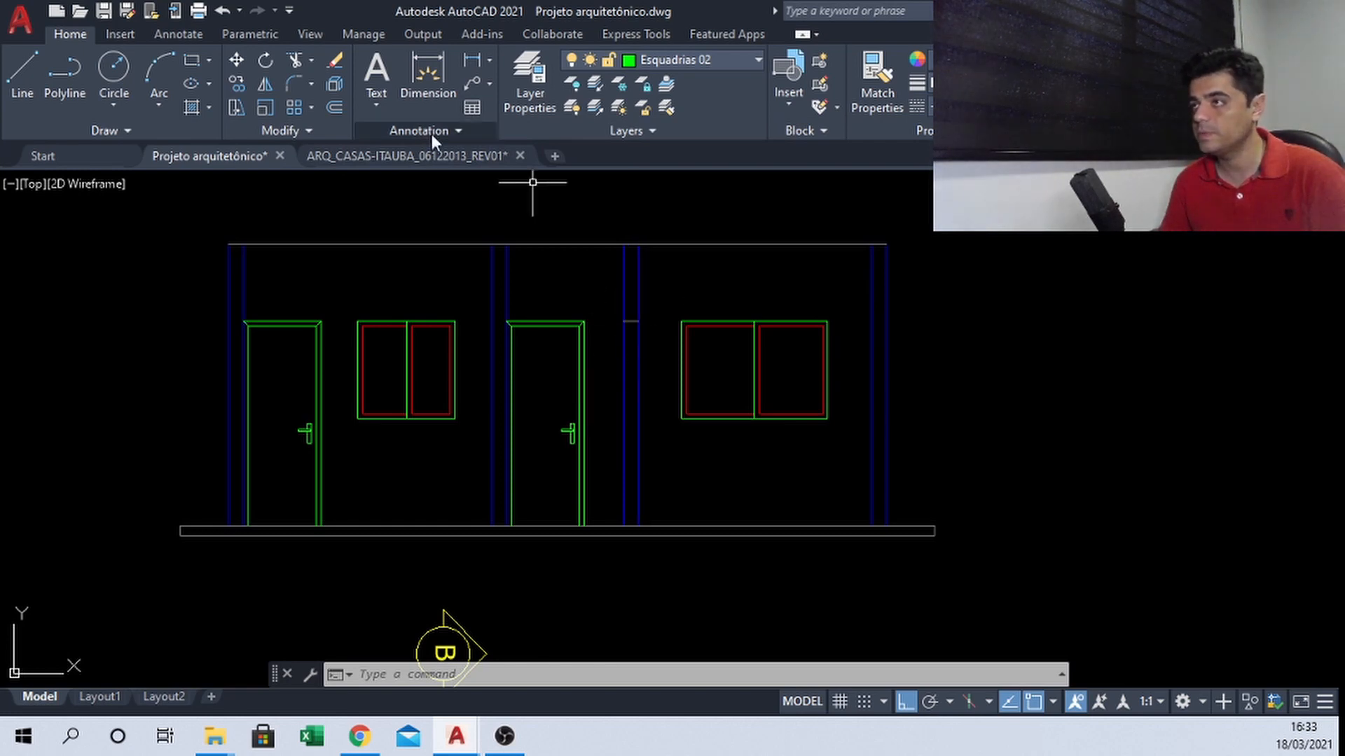
left_click(408, 155)
scroll(705, 349, "down", 5)
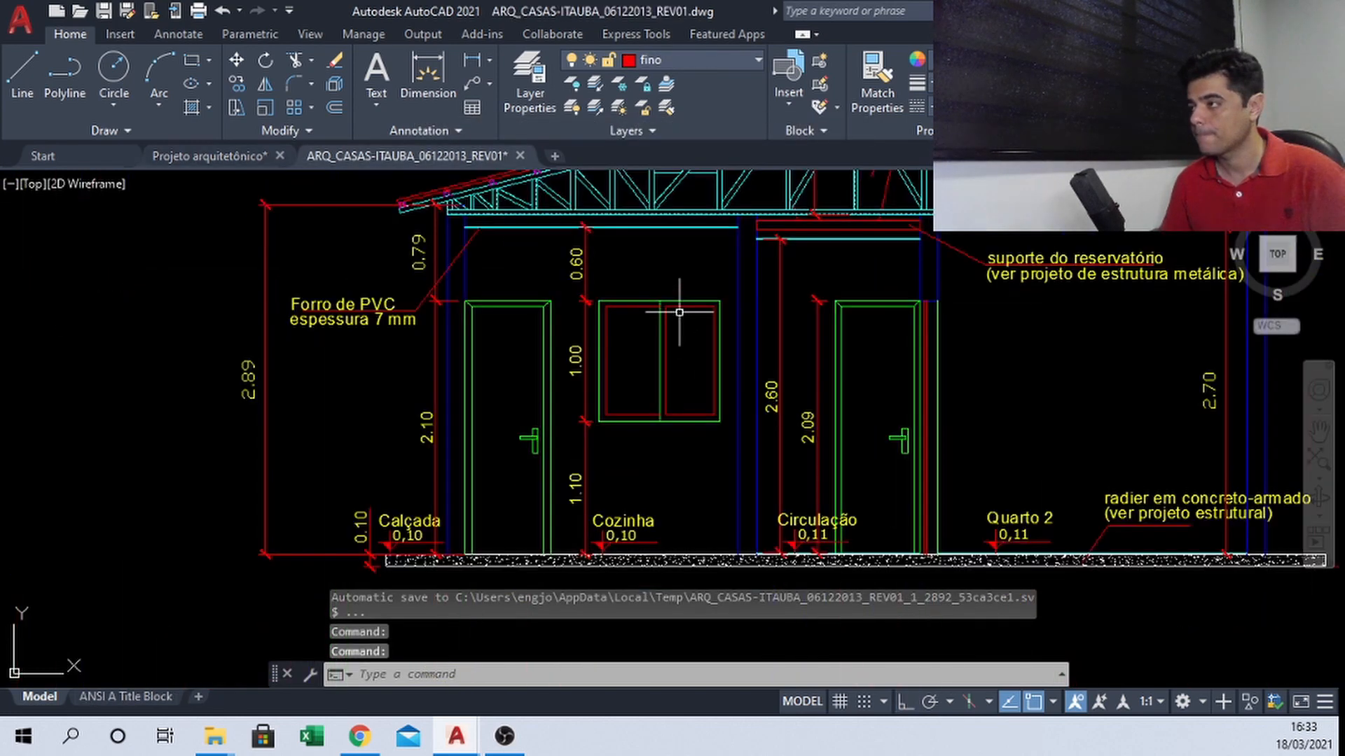
scroll(733, 412, "up", 2)
scroll(742, 364, "up", 4)
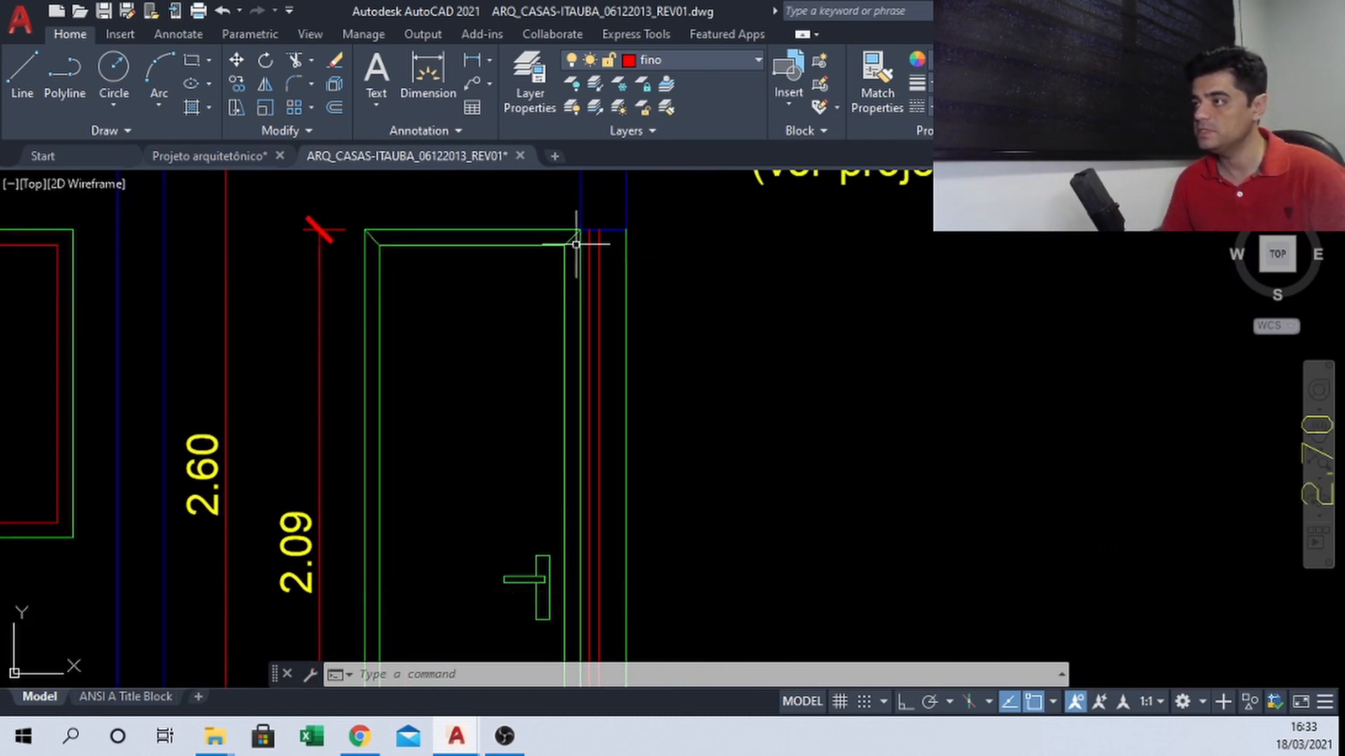
scroll(599, 230, "up", 4)
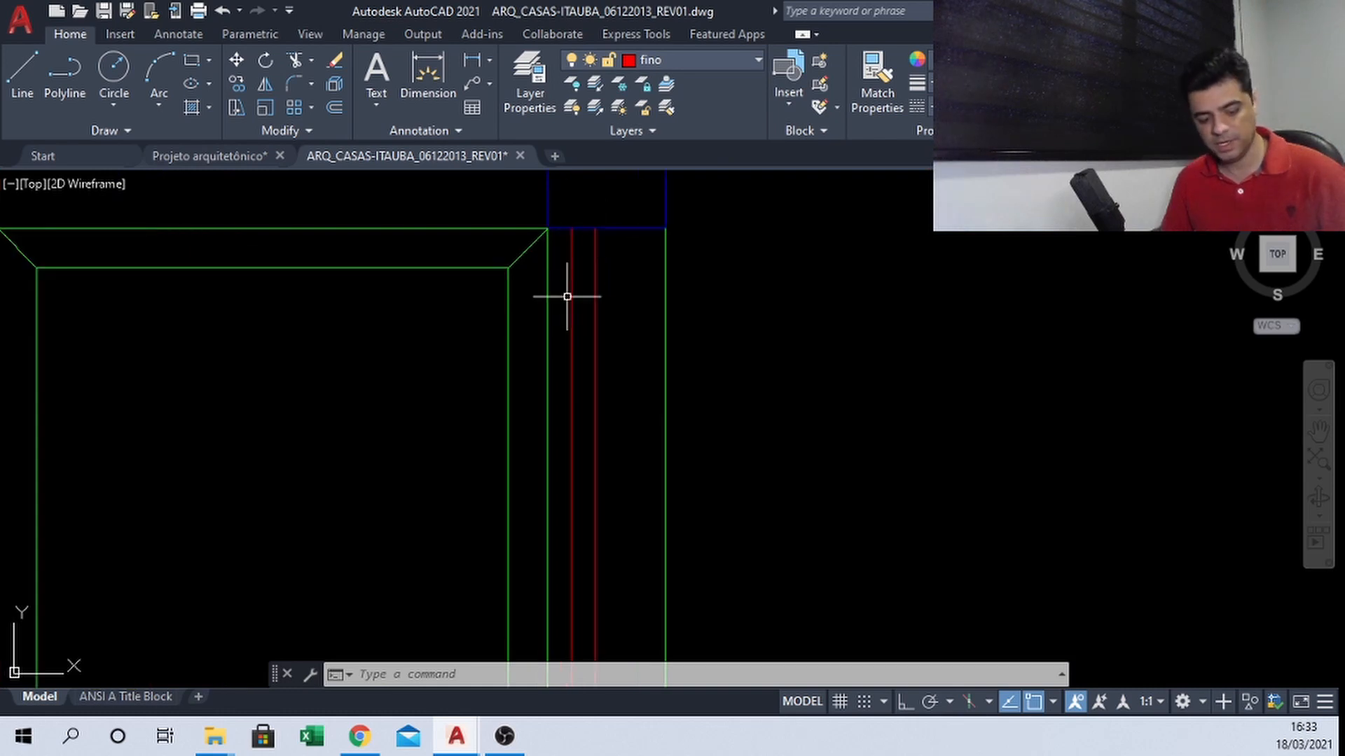
type("di")
key("Return")
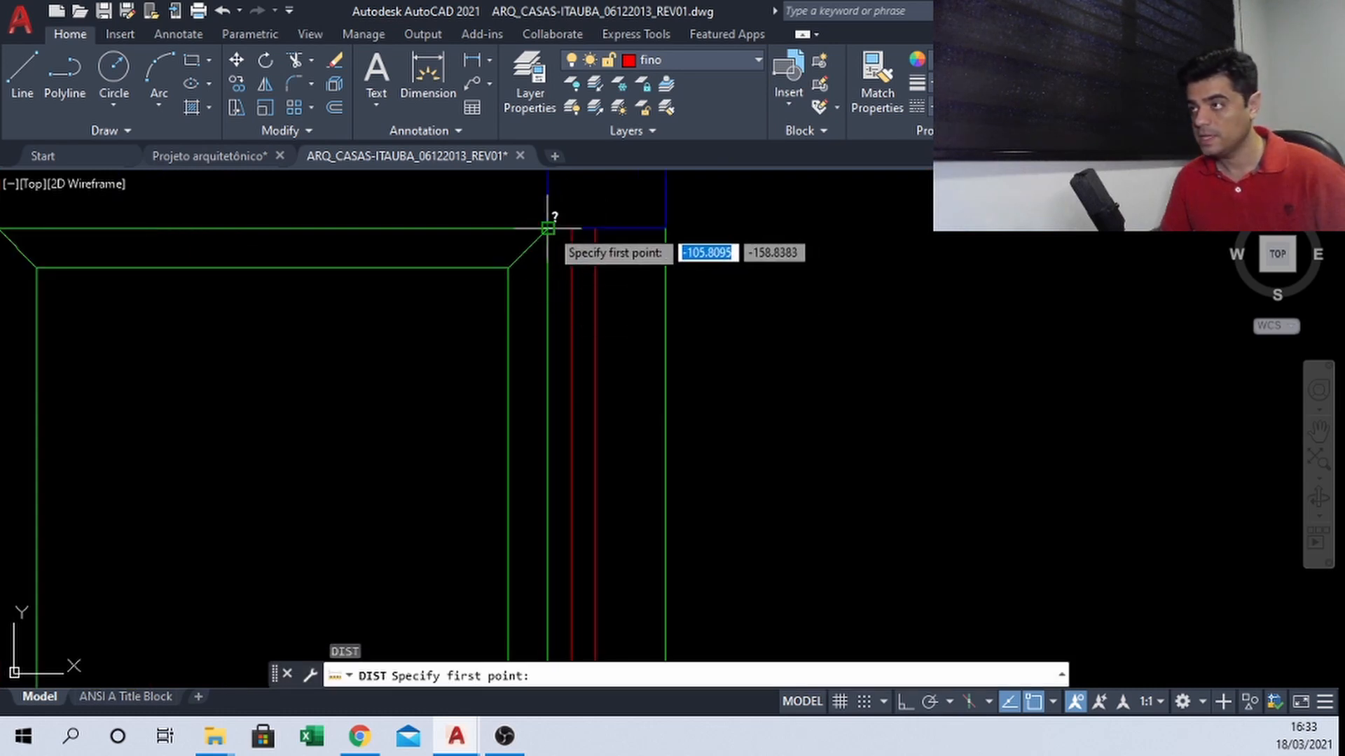
left_click(547, 229)
key("Escape")
key("Return")
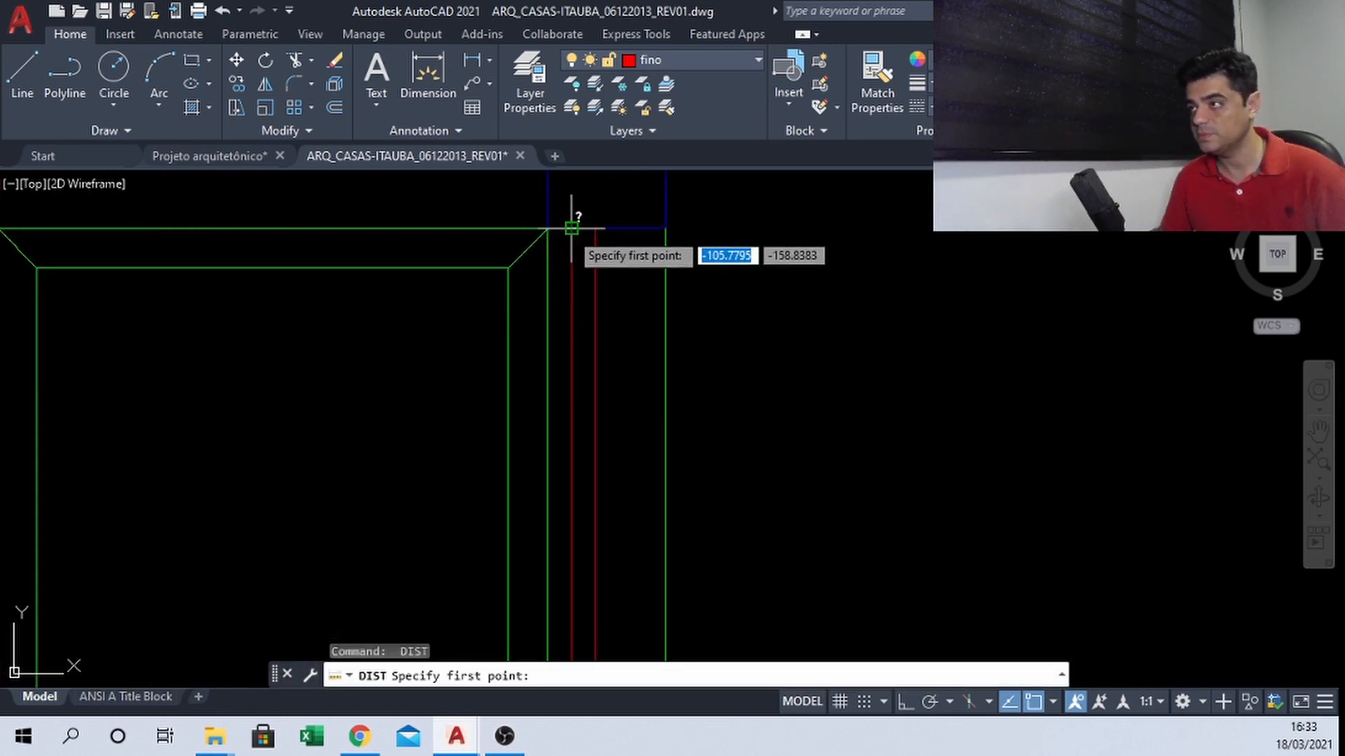
left_click(572, 229)
key("Escape")
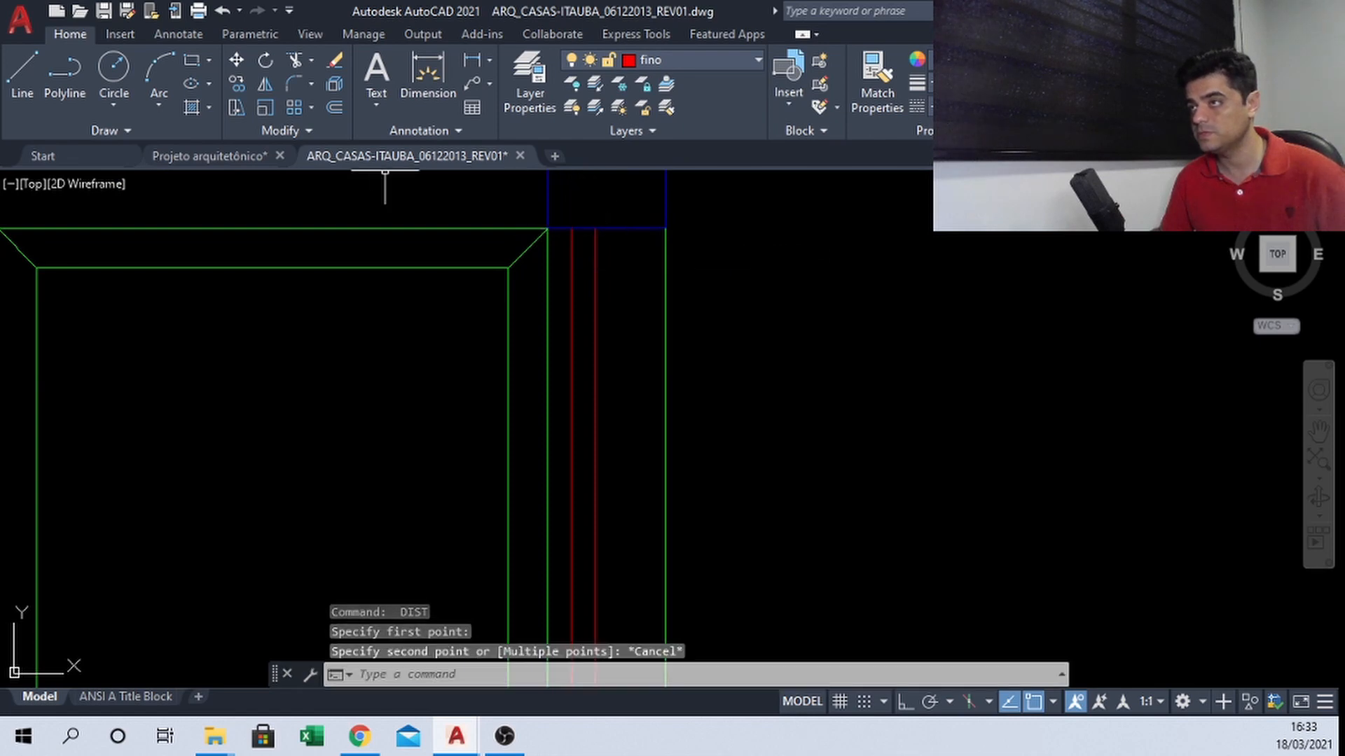
In the Projeto arquitetônico section, offset the left line of the wall between the second door and wider window inward twice at 0.03 spacing
left_click(242, 155)
scroll(641, 408, "up", 4)
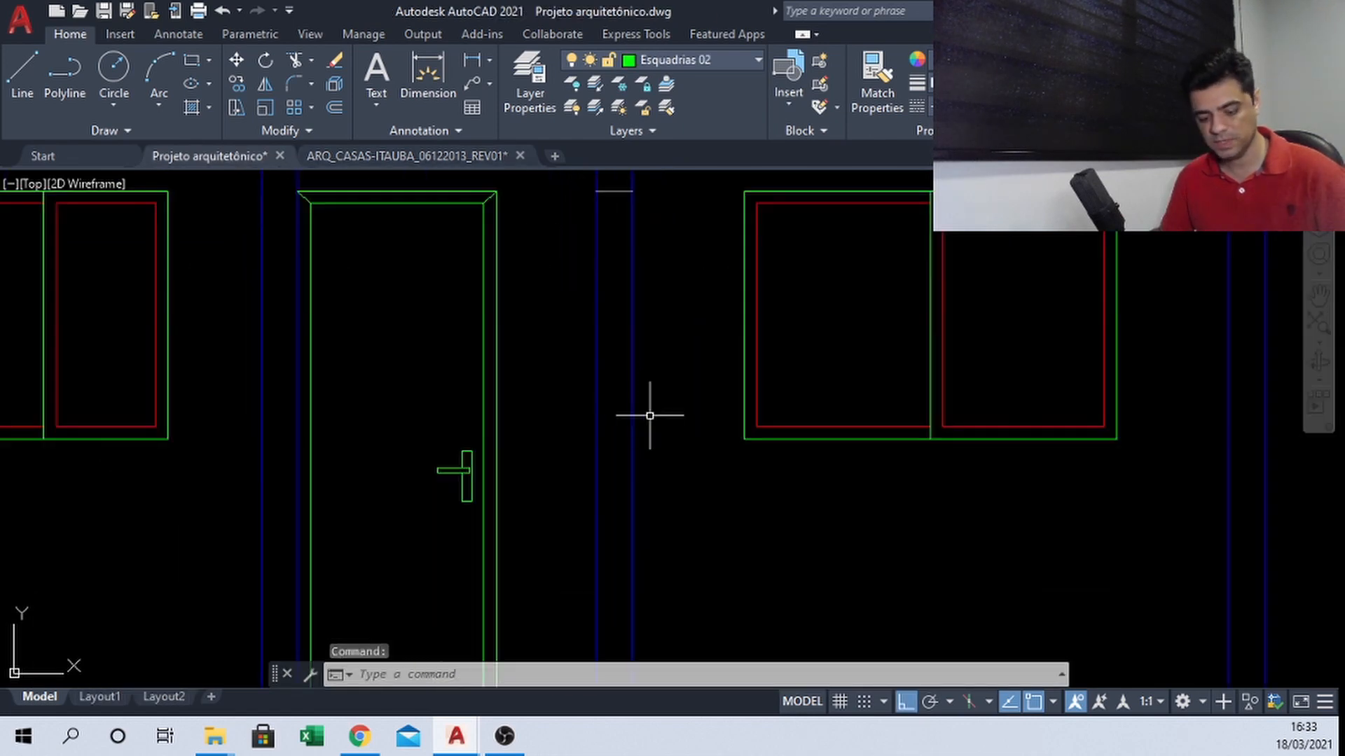
key("Return")
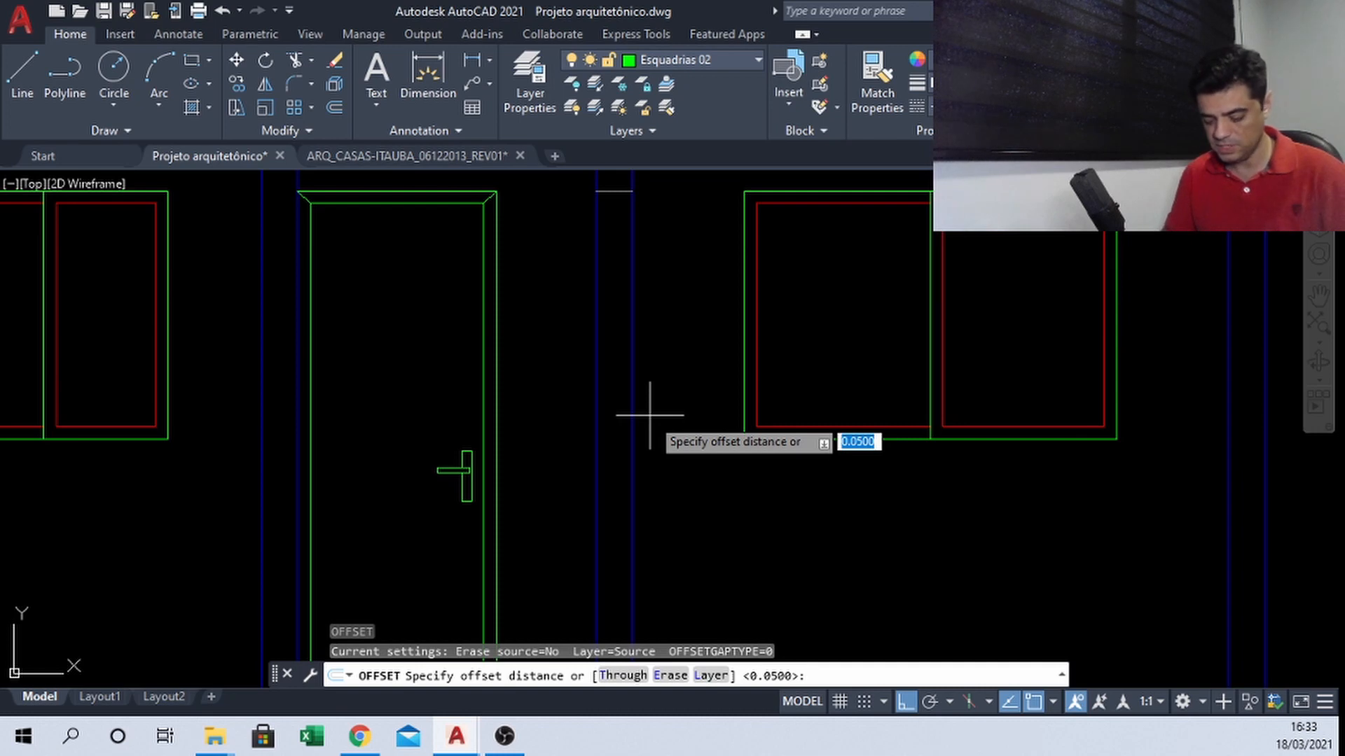
type(".03")
key("Return")
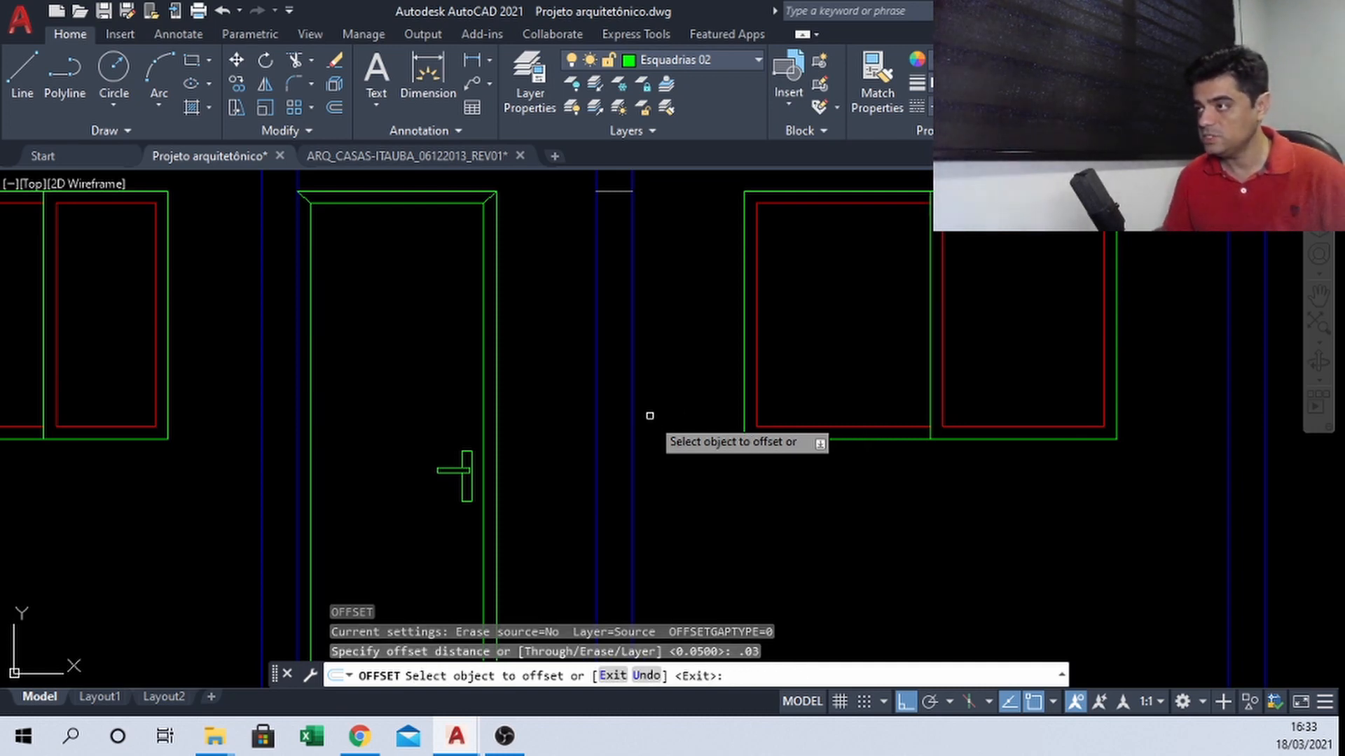
left_click(596, 330)
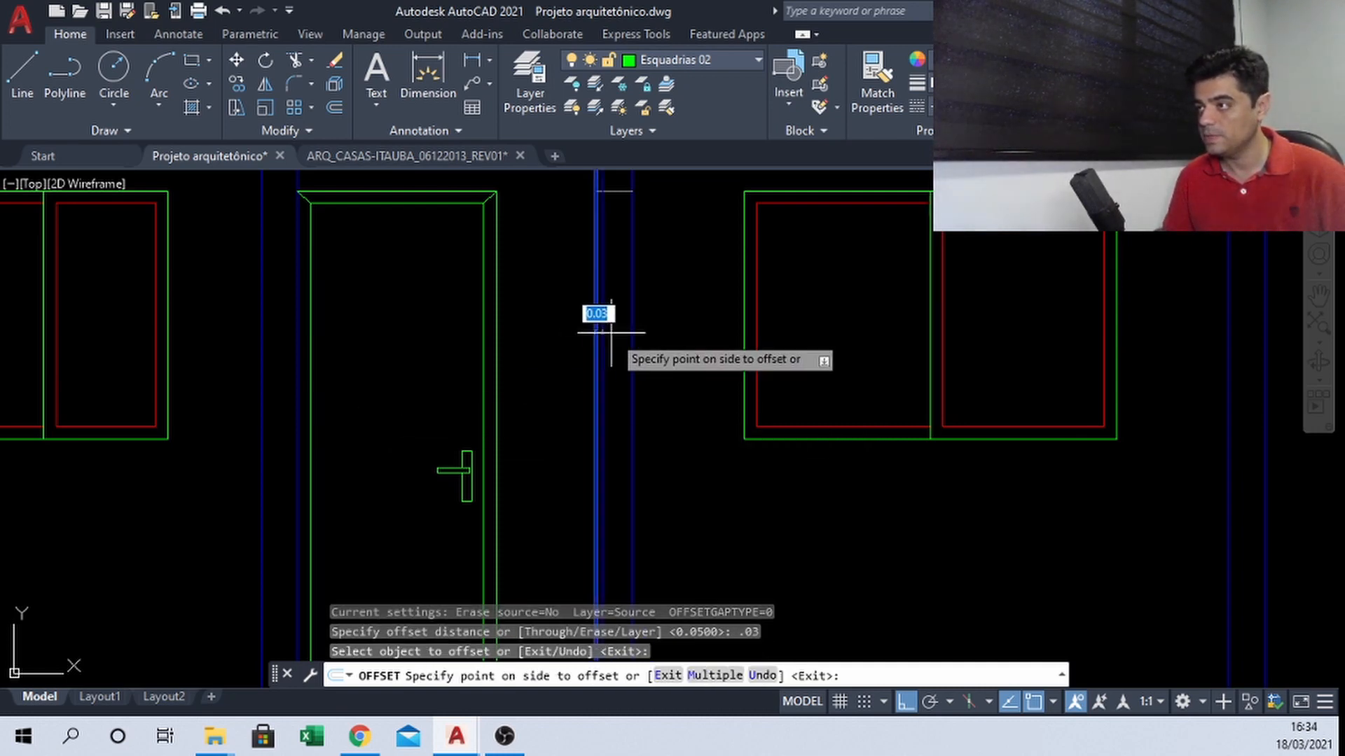
left_click(604, 327)
scroll(605, 327, "up", 2)
left_click(601, 325)
left_click(632, 346)
scroll(633, 349, "down", 2)
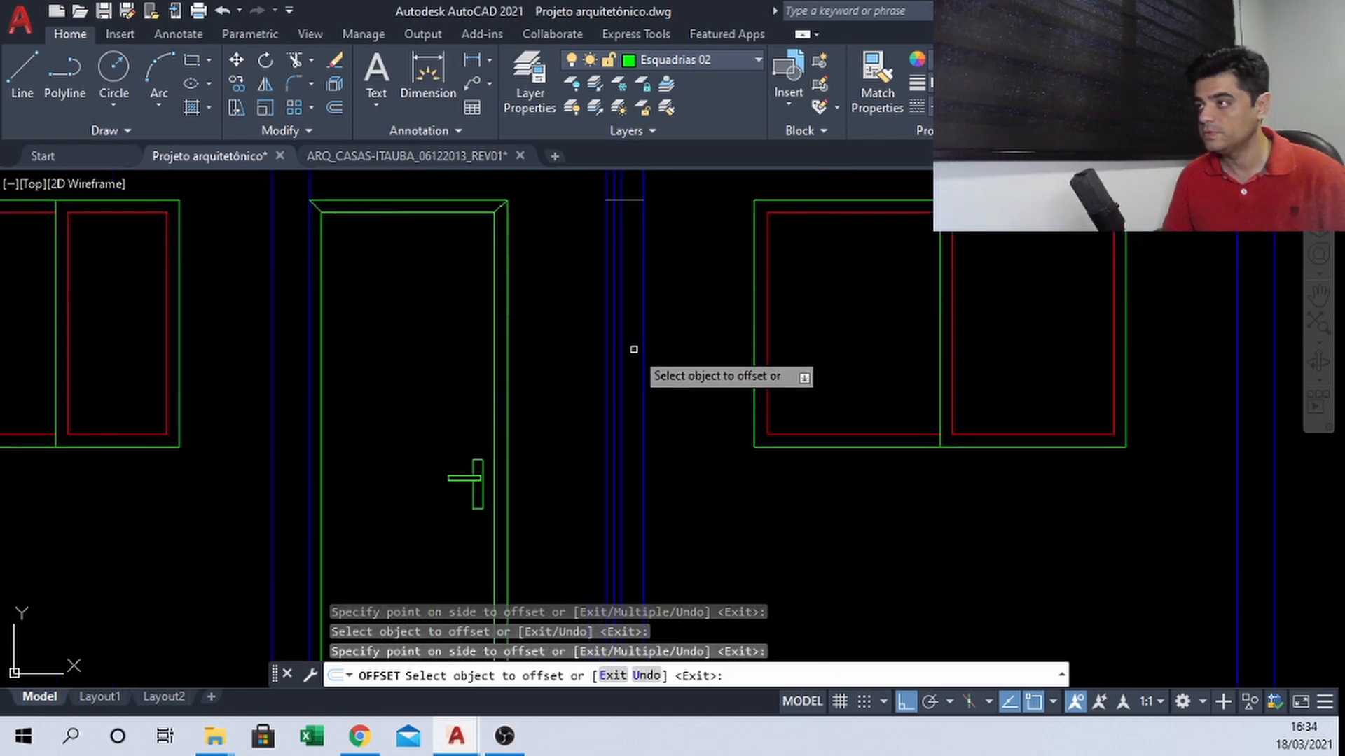
scroll(633, 349, "down", 2)
scroll(644, 257, "up", 2)
key("Escape")
Trim both offset lines and the wall's left line above the head line of the opening
scroll(666, 280, "down", 2)
scroll(666, 280, "up", 1)
middle_click_drag(666, 279, 684, 435)
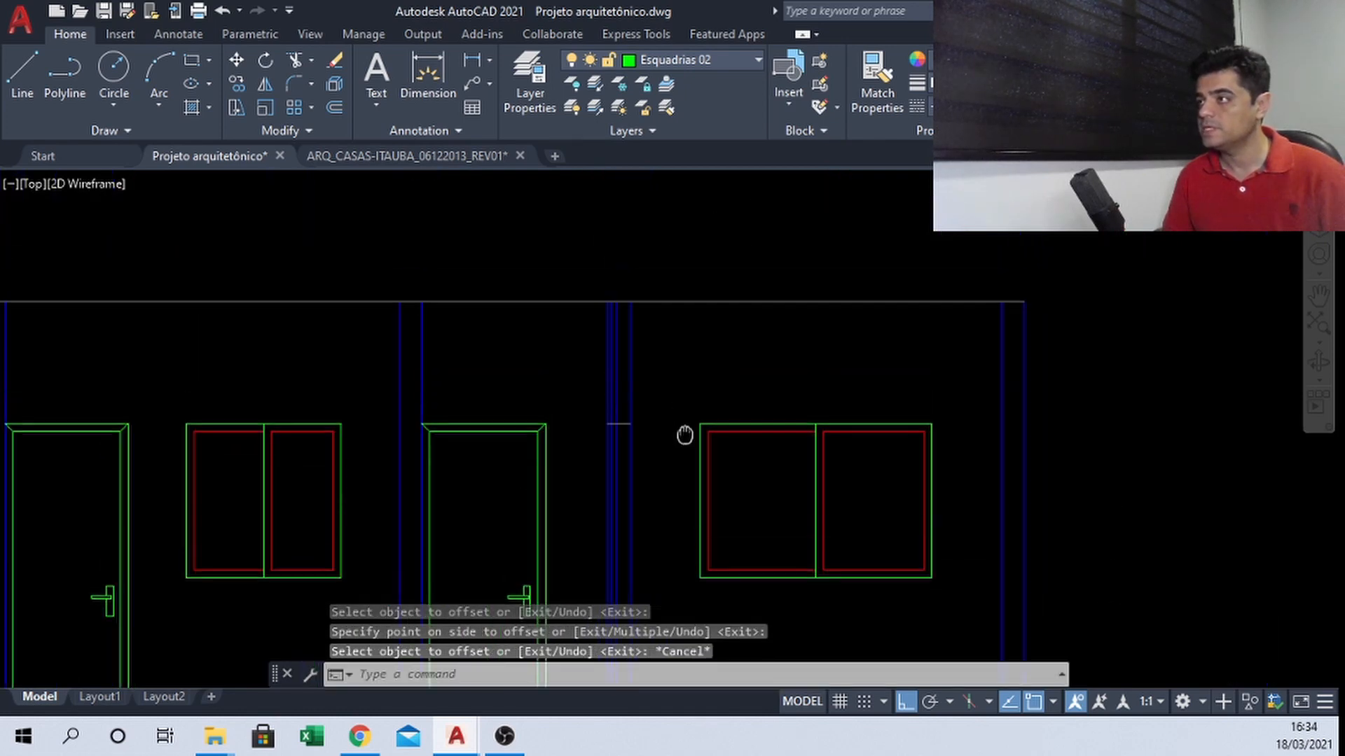
type("tr")
key("Return")
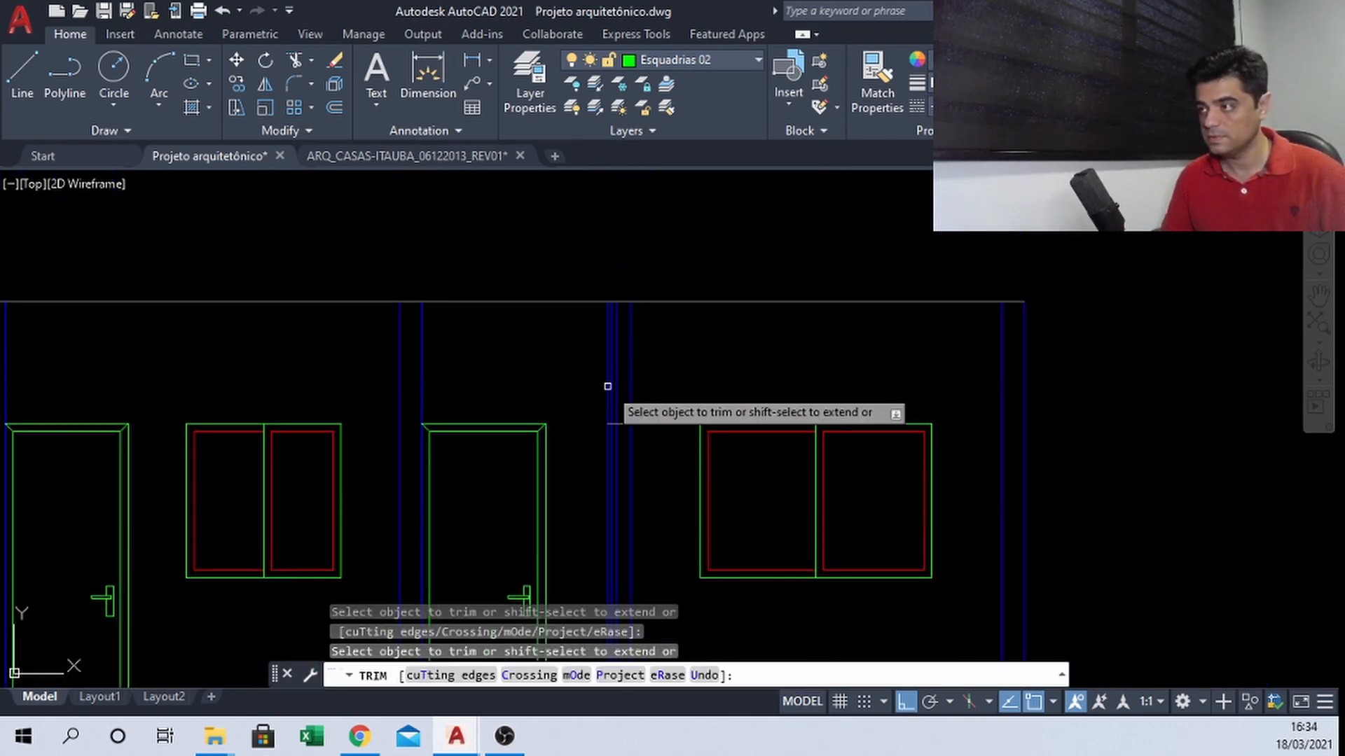
scroll(619, 406, "up", 2)
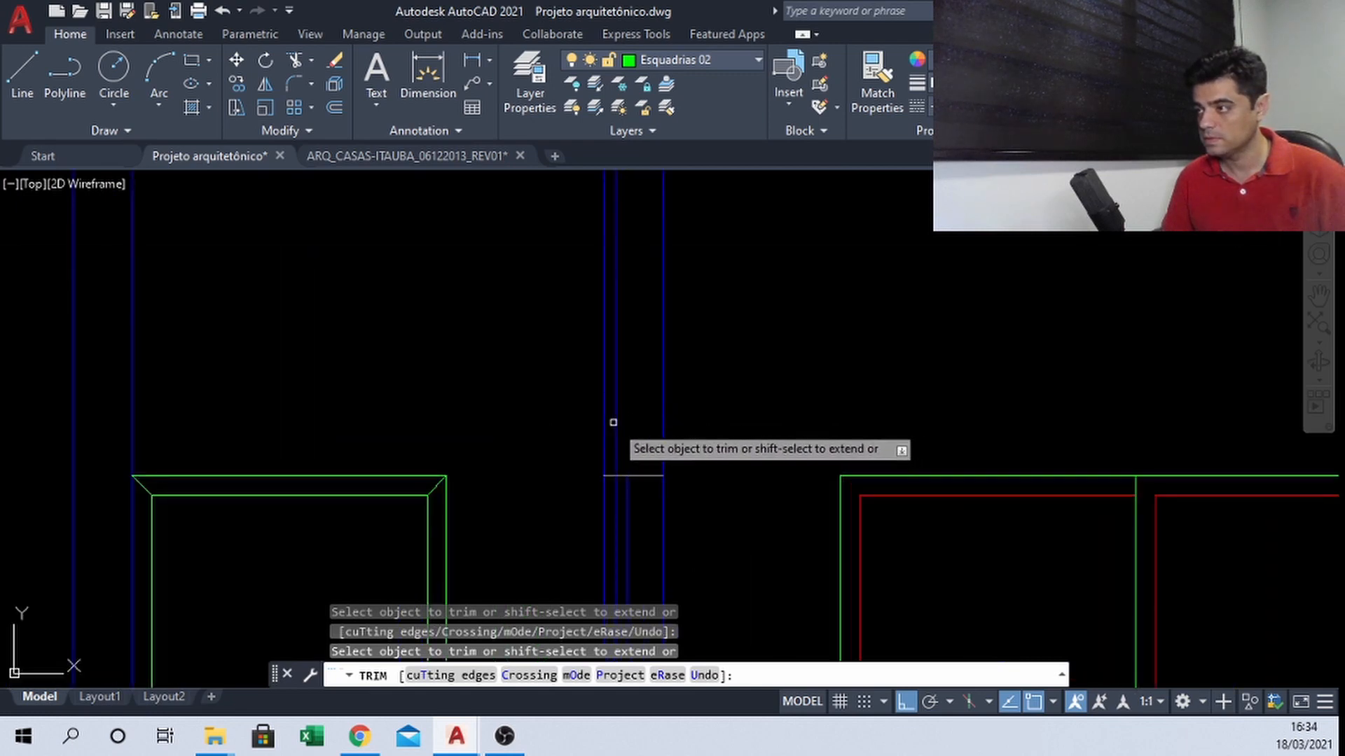
scroll(614, 382, "down", 3)
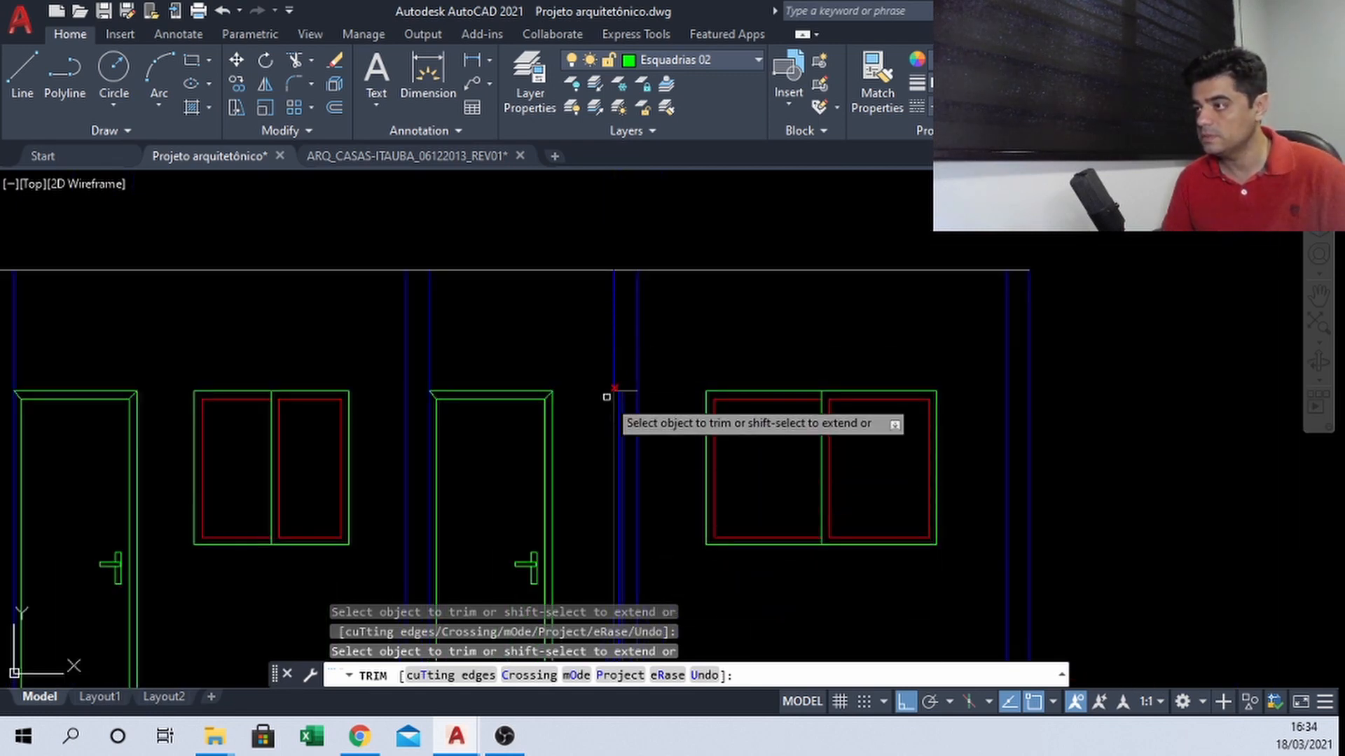
scroll(606, 390, "up", 2)
middle_click_drag(600, 385, 566, 372)
scroll(566, 372, "down", 1)
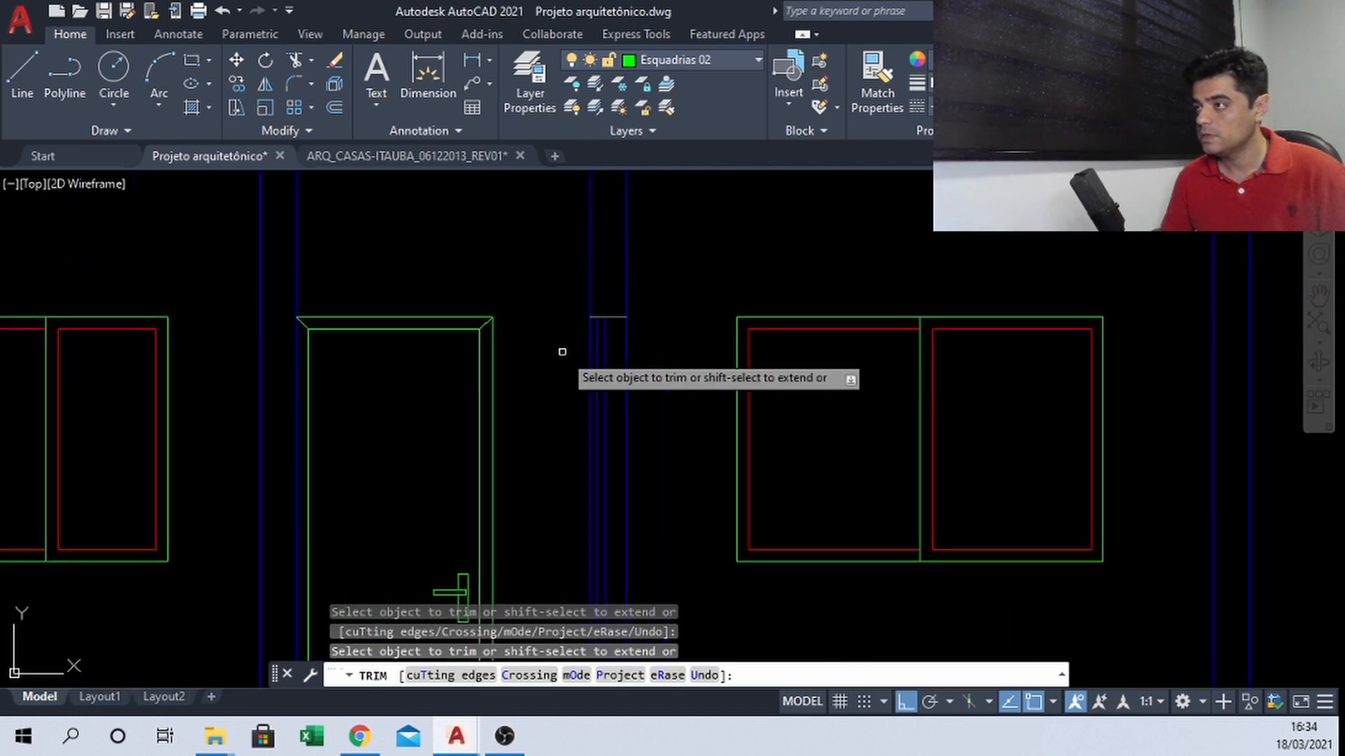
key("Escape")
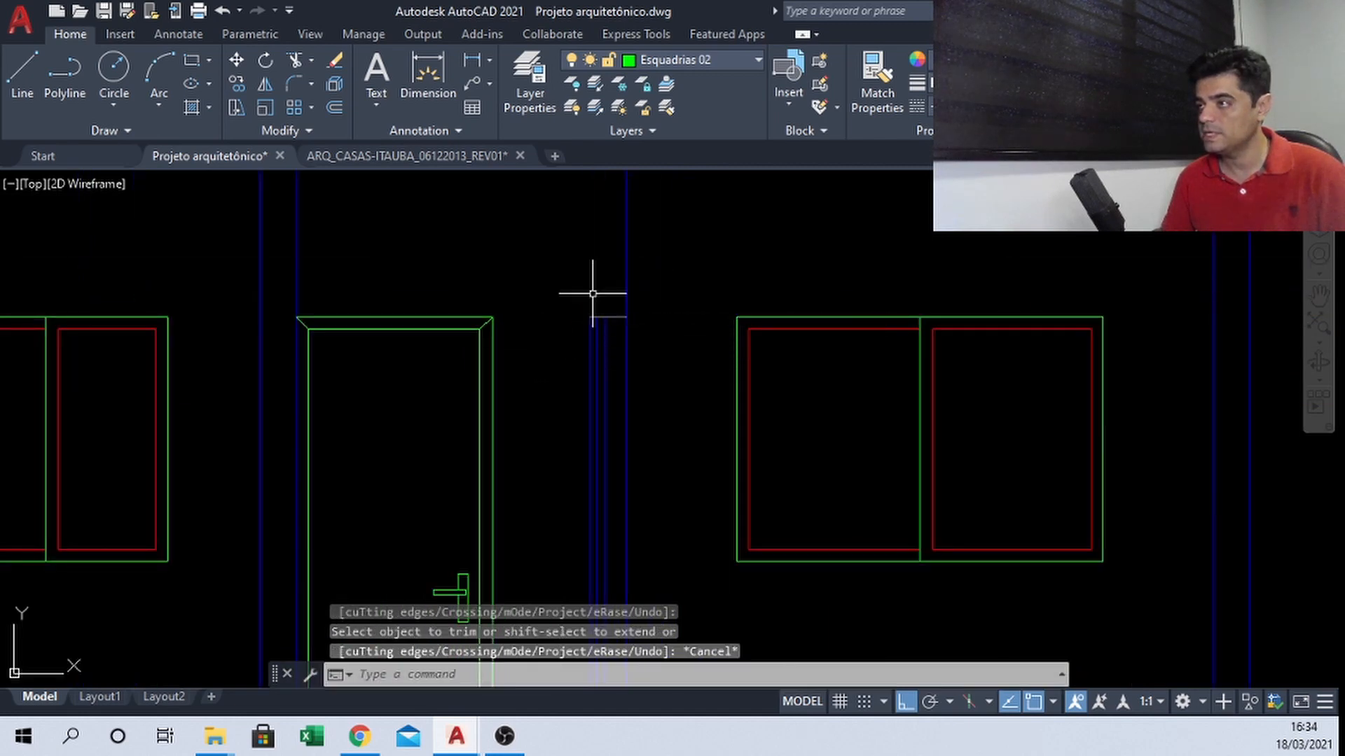
Draw a vertical line from the left end of the opening's head line up to the section's top line
middle_click_drag(586, 296, 609, 389)
type("l")
key("Return")
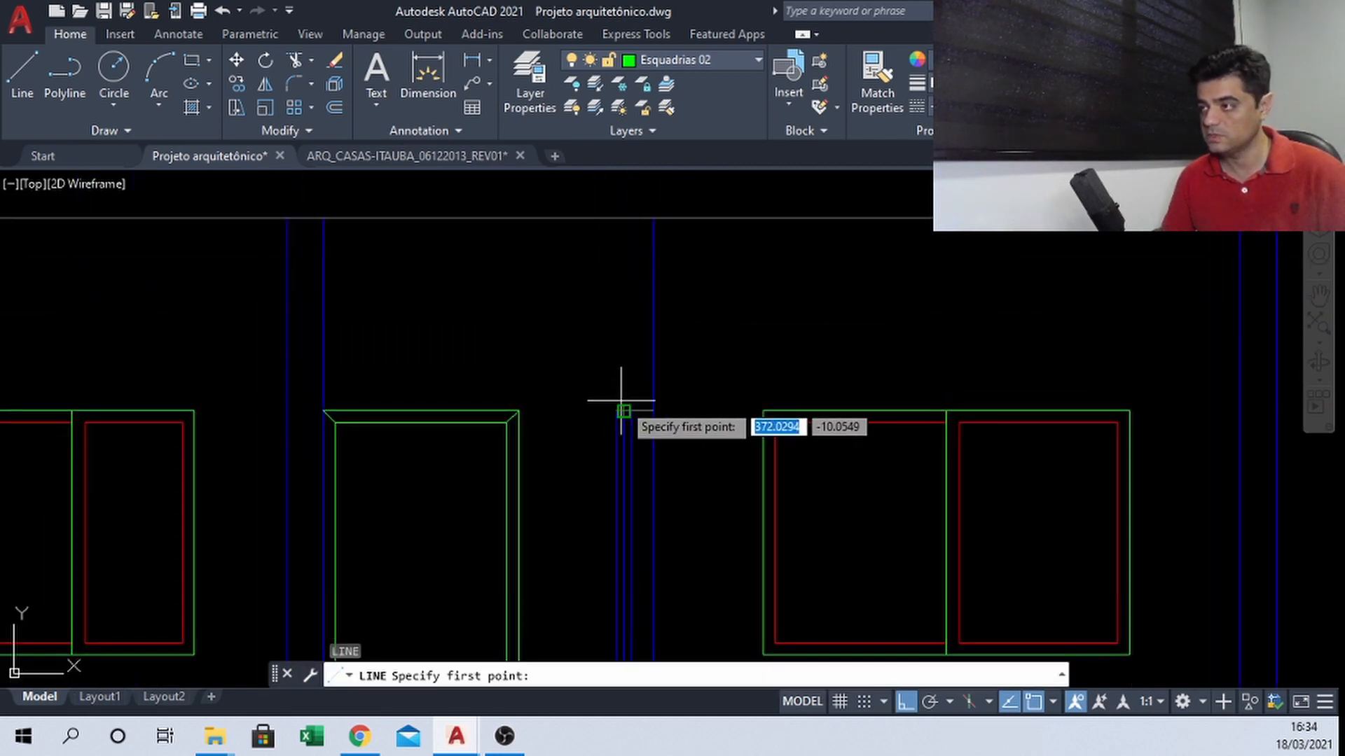
left_click(618, 408)
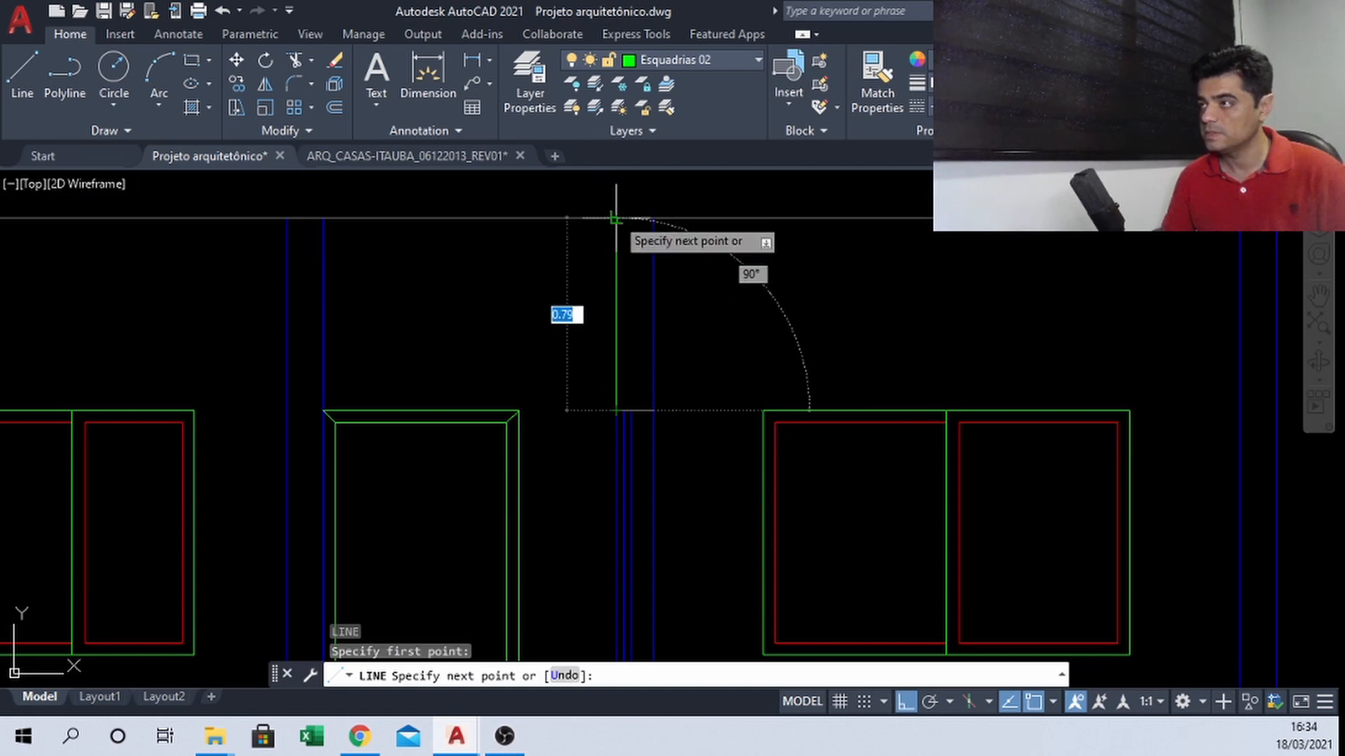
left_click(617, 222)
key("Escape")
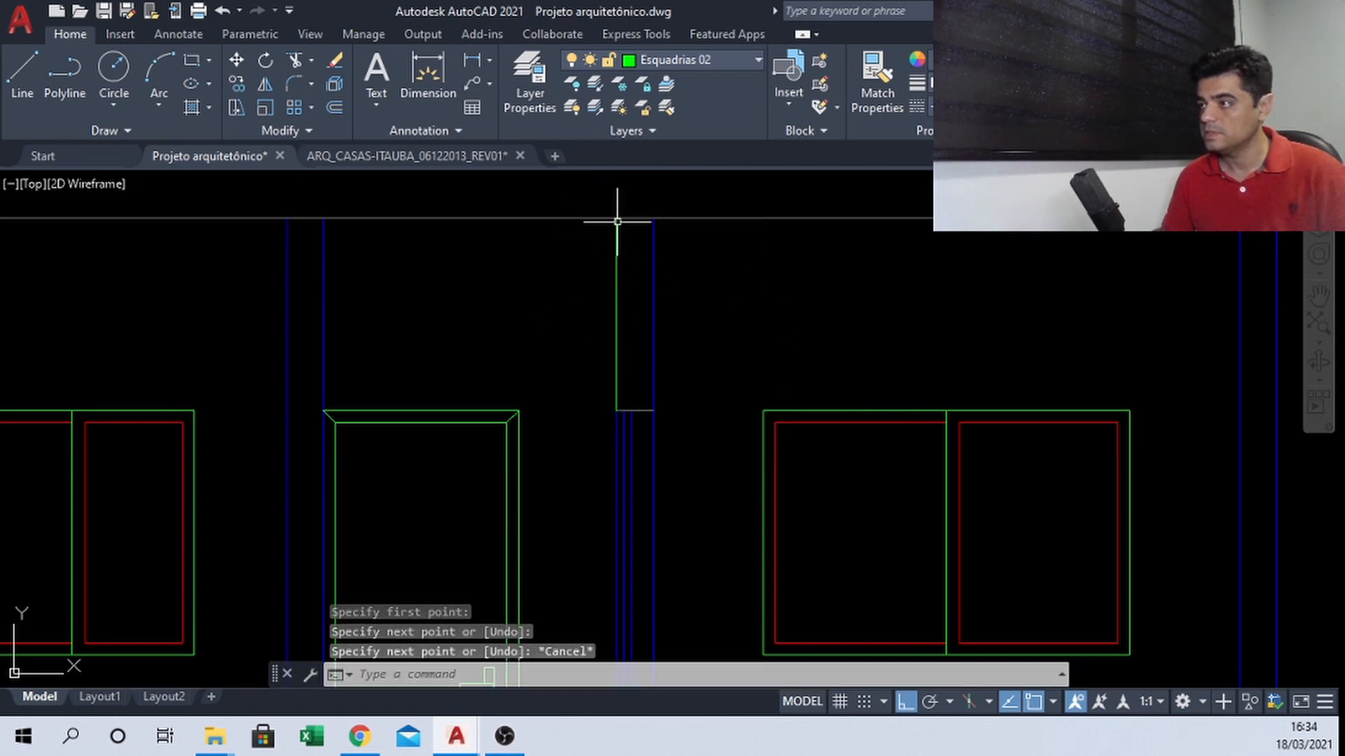
Trim the wall's right line above the opening head and redraw that stretch as a separate line up to the top line
type("tr")
key("Return")
left_click(653, 343)
left_click(655, 341)
key("Return")
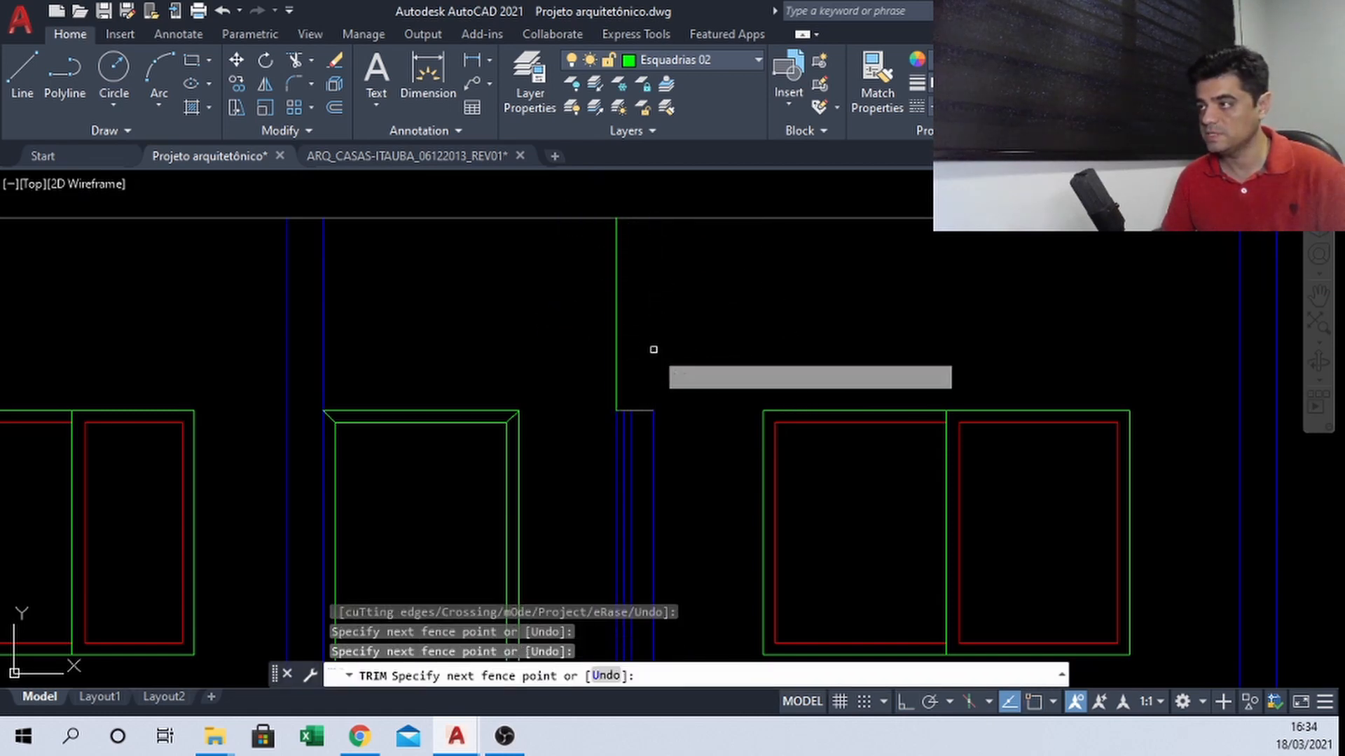
key("Escape")
type("l")
key("Return")
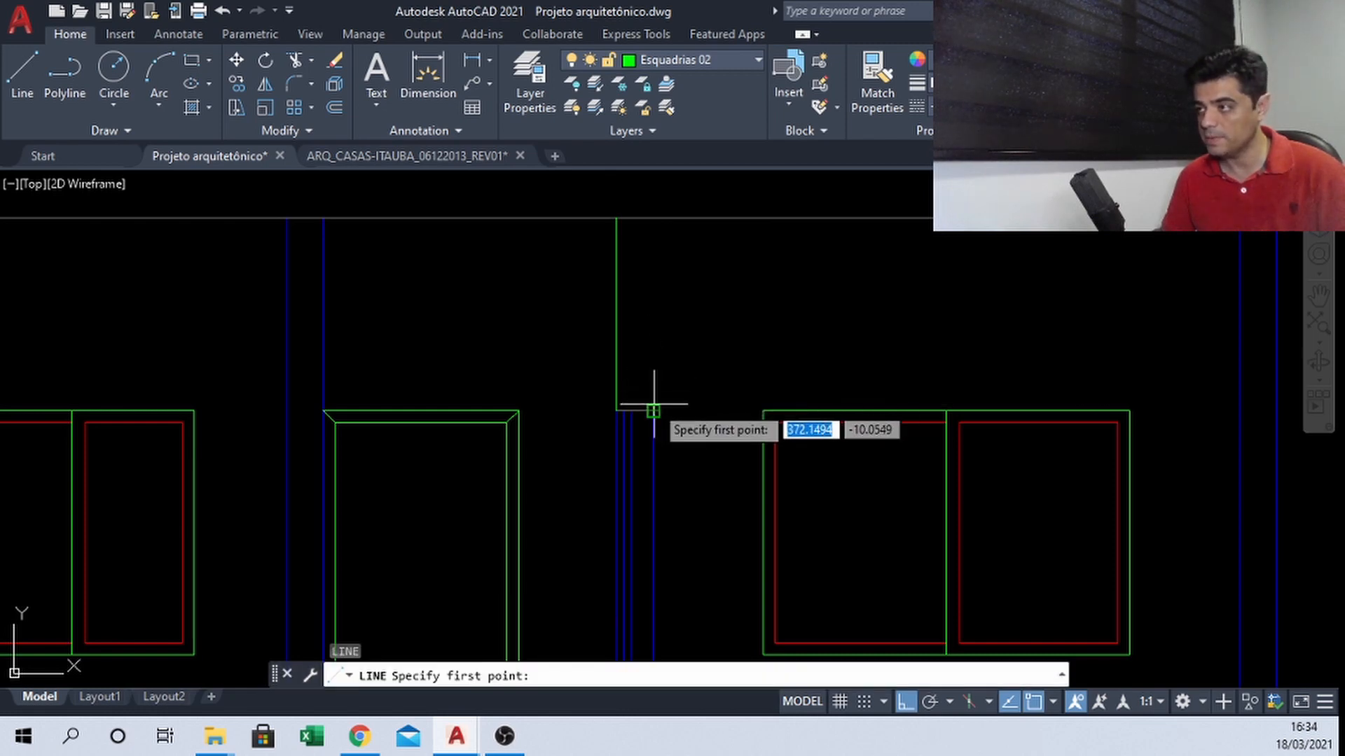
left_click(653, 411)
left_click(653, 221)
key("Escape")
Move the two new vertical lines above the opening to the Parede layer
left_click(690, 294)
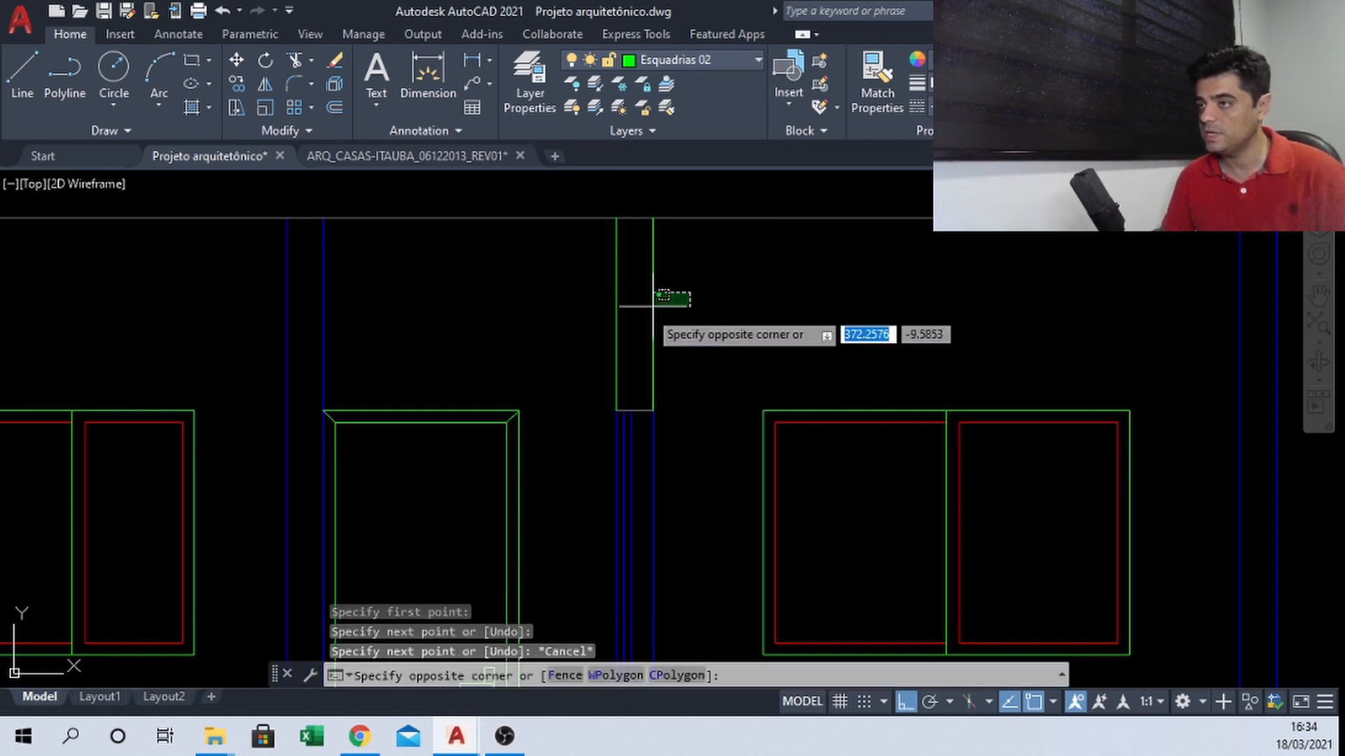
left_click(607, 316)
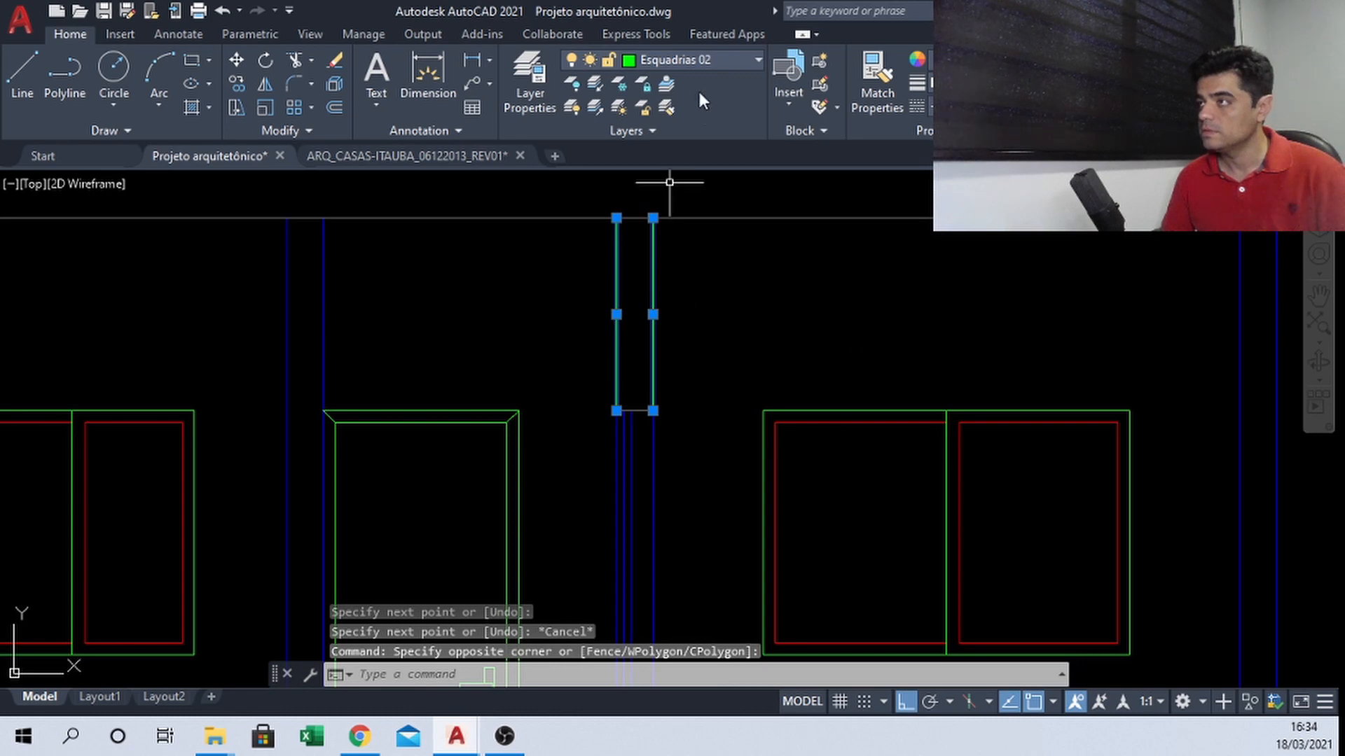
left_click(696, 63)
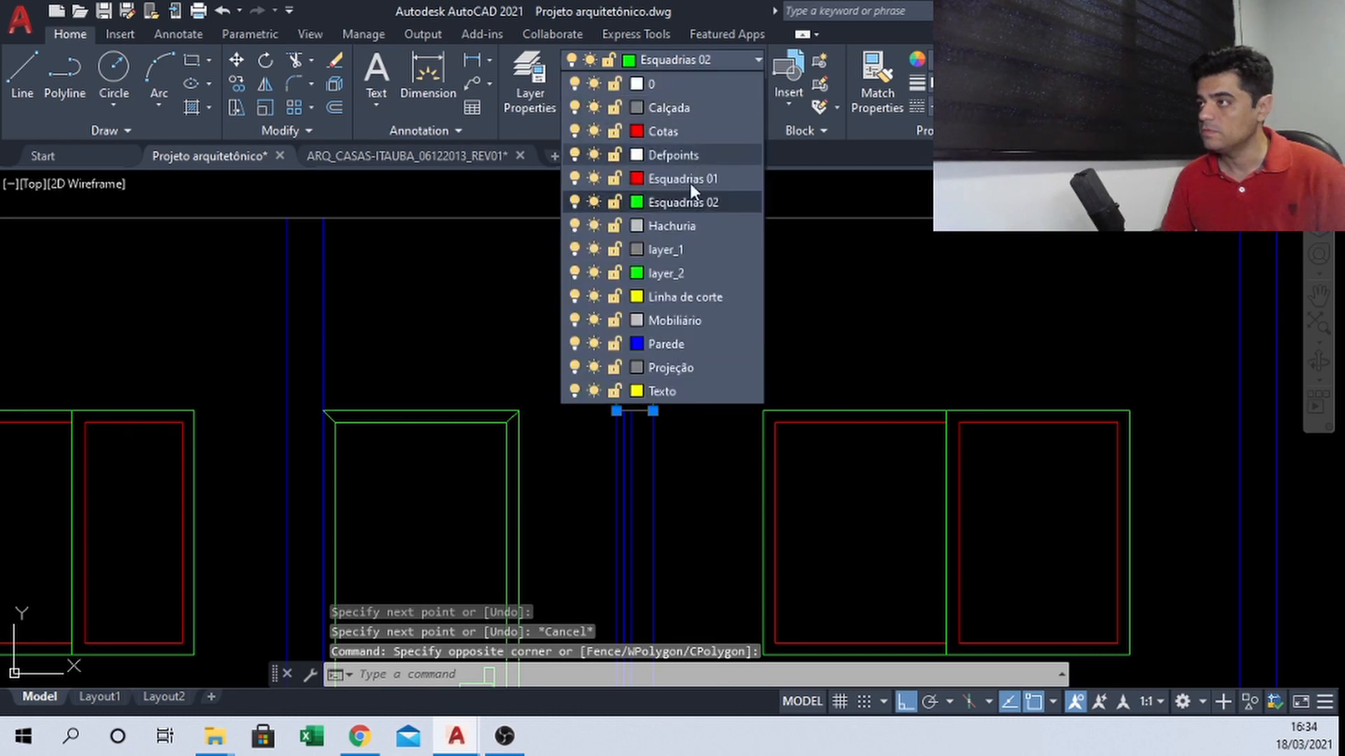
left_click(669, 344)
key("Escape")
Move the two outer vertical lines of the opening, below its head line, to the Esquadrias 02 layer
left_click(653, 446)
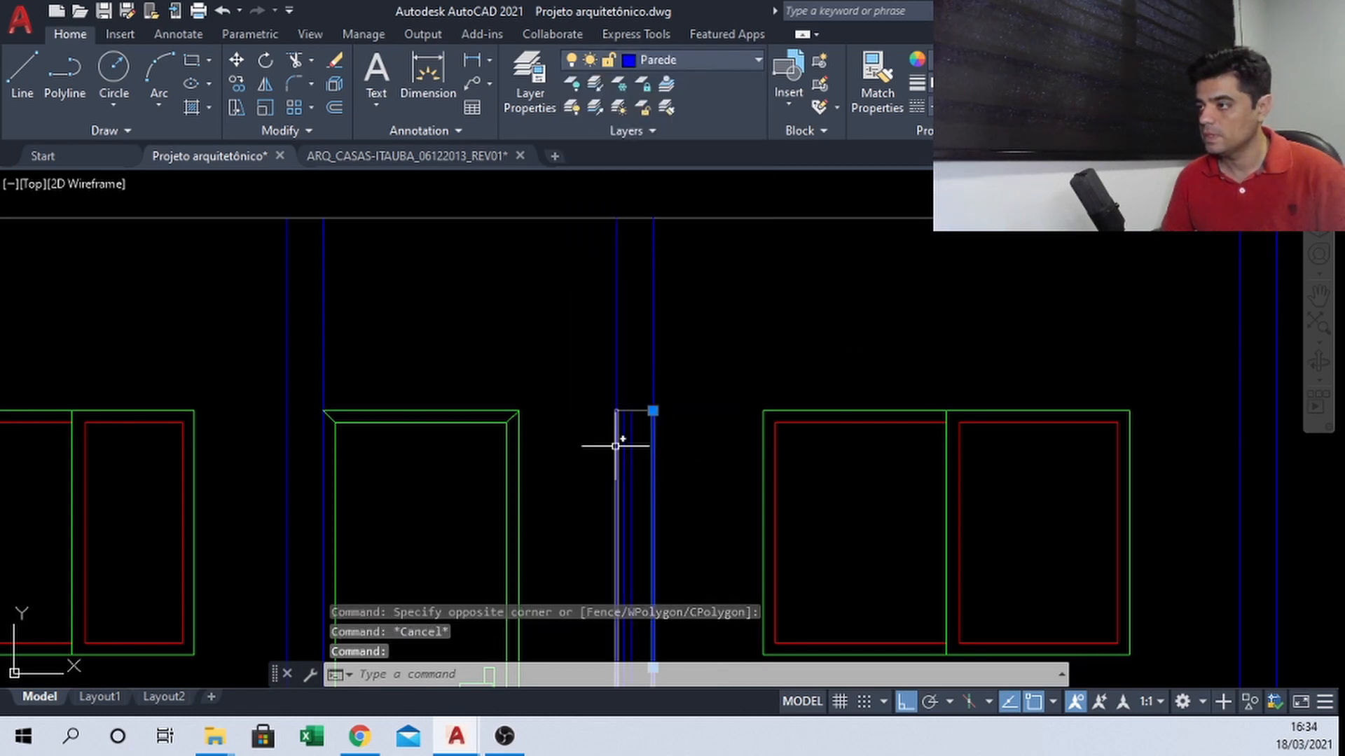
left_click(615, 443)
left_click(679, 57)
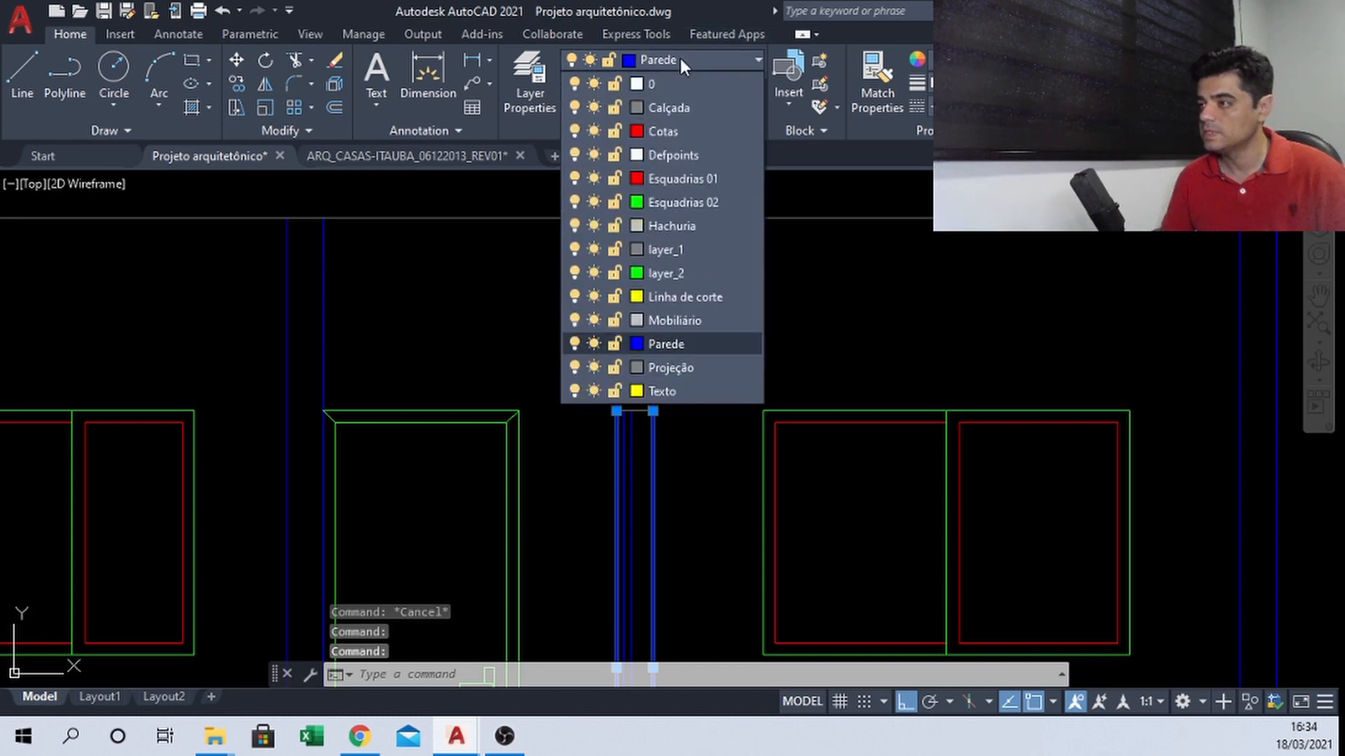
left_click(671, 273)
key("Escape")
Move the two offset vertical lines inside the opening to the Esquadrias 01 layer
scroll(641, 507, "up", 2)
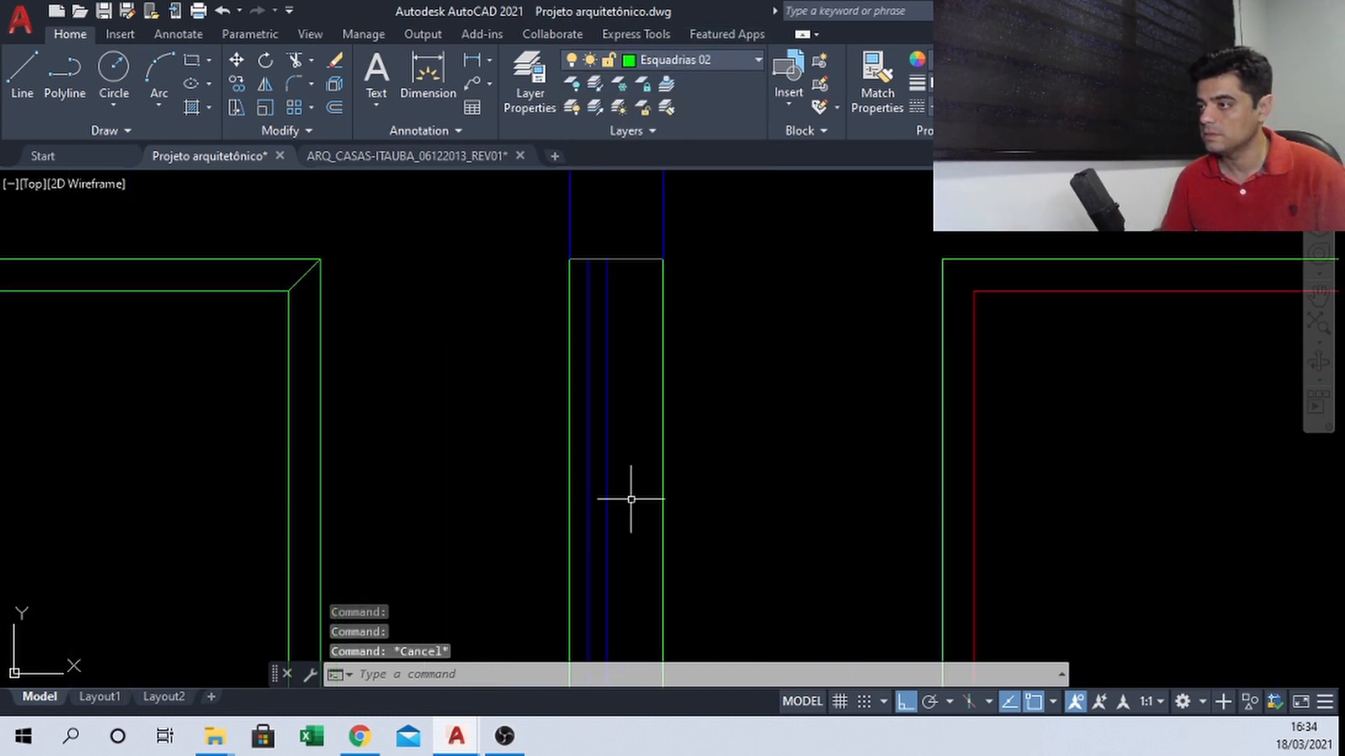
left_click(630, 495)
left_click(592, 507)
scroll(627, 210, "down", 3)
scroll(625, 231, "down", 3)
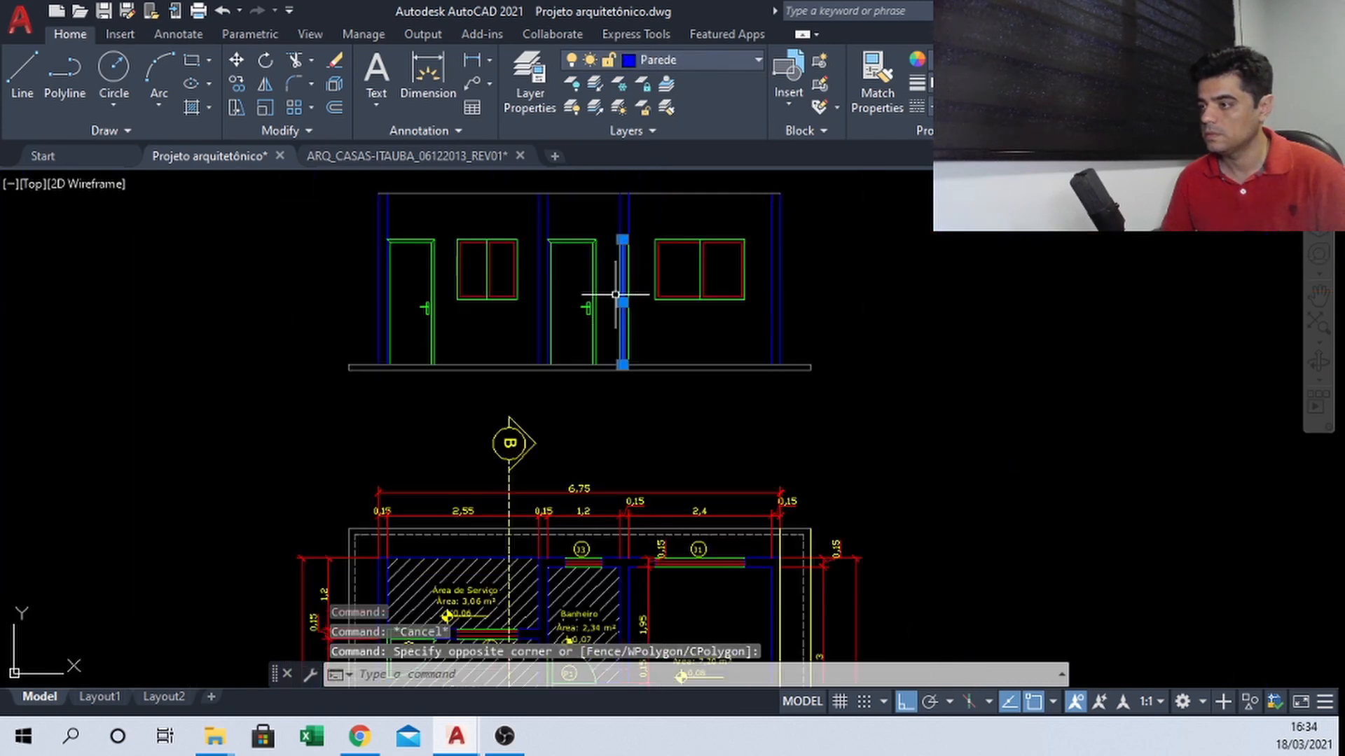
scroll(629, 486, "up", 1)
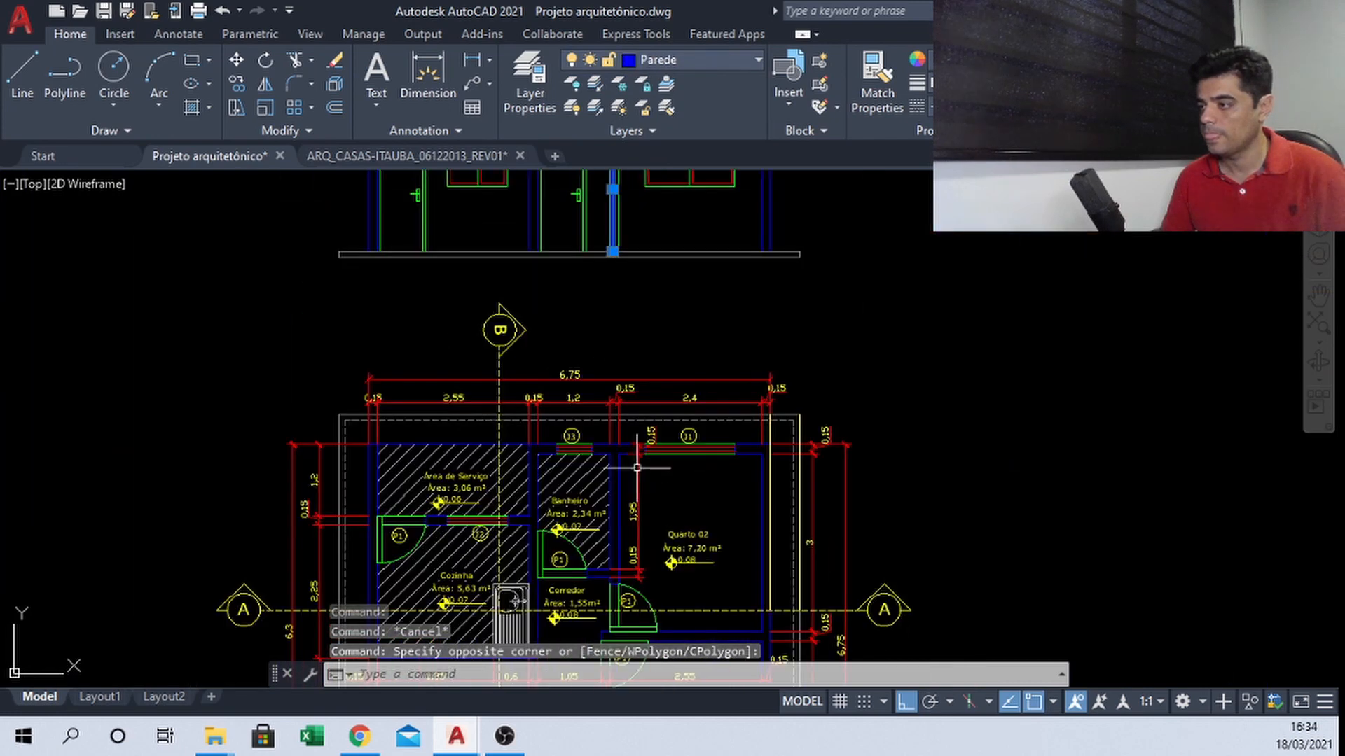
scroll(654, 384, "up", 3)
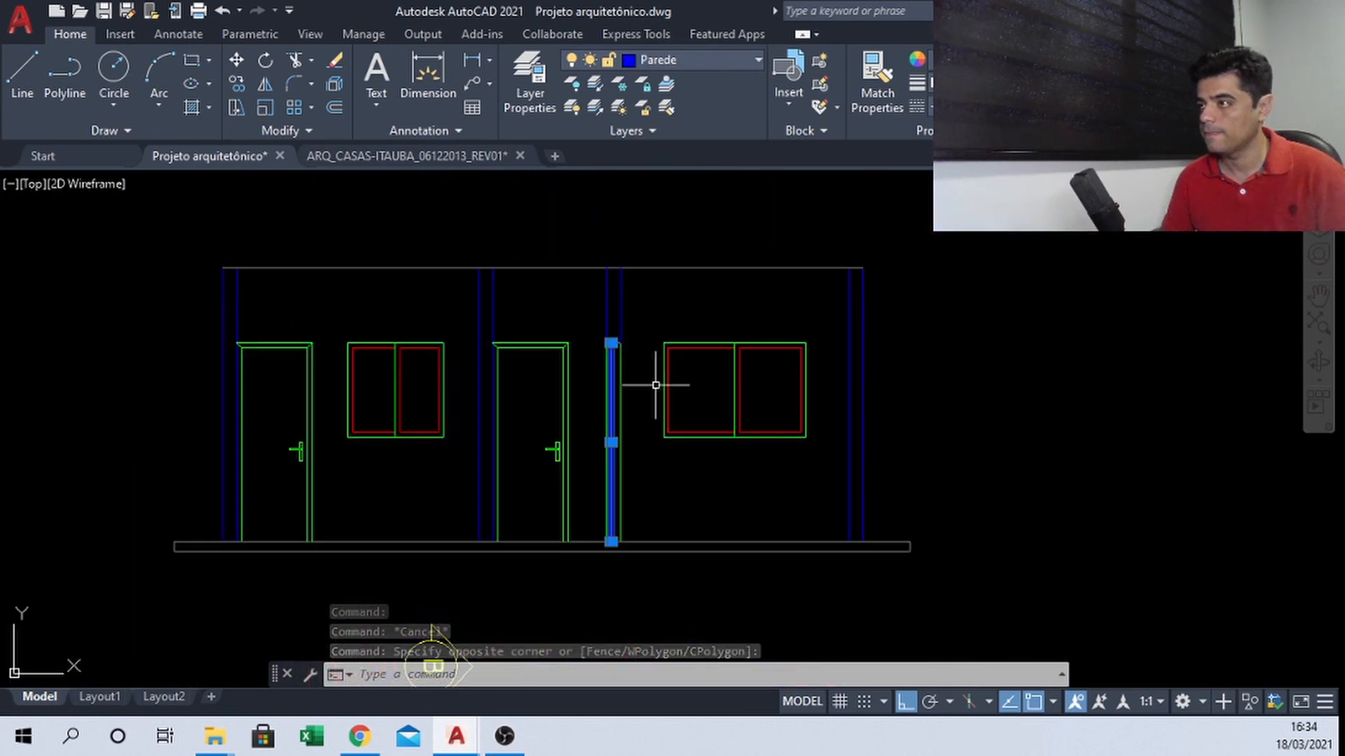
left_click(666, 59)
left_click(662, 200)
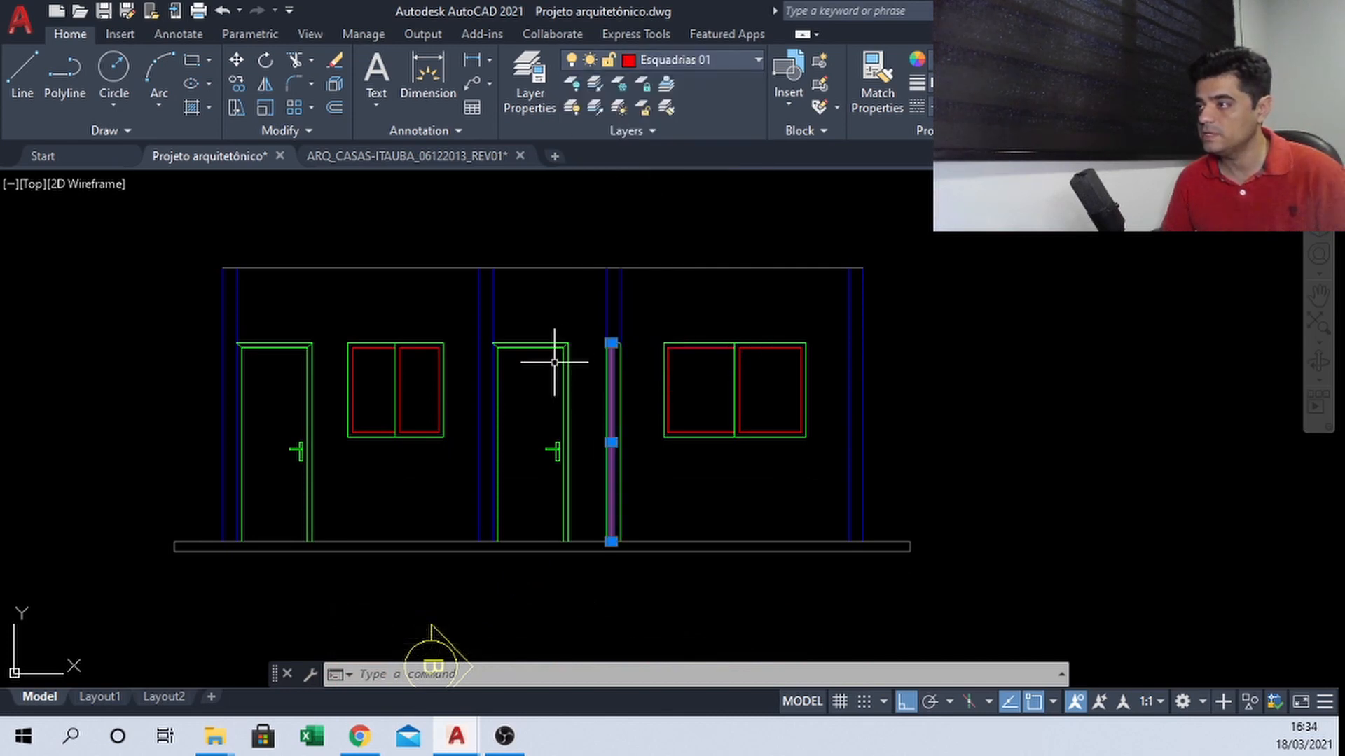
scroll(616, 378, "up", 3)
left_click(666, 354)
key("Escape")
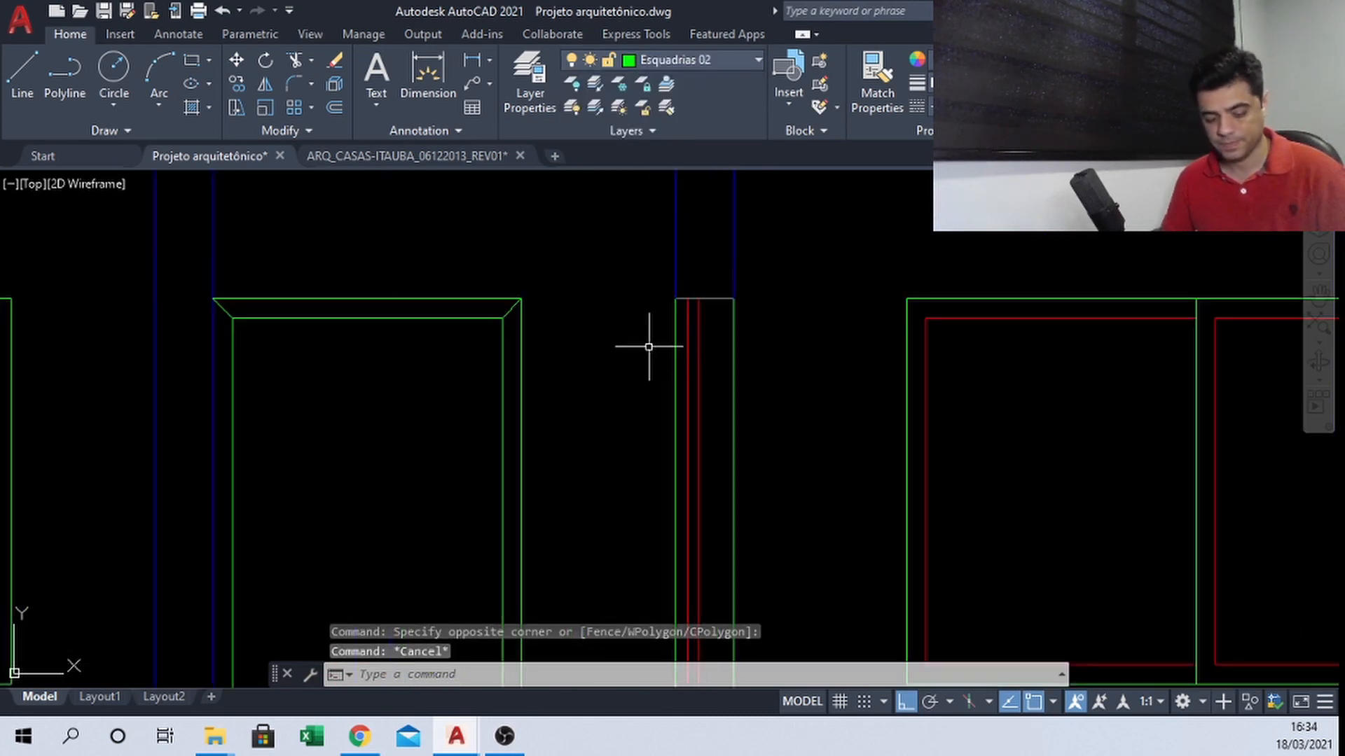
Match the opening's horizontal head line to the properties of the blue wall line above it
scroll(642, 332, "up", 2)
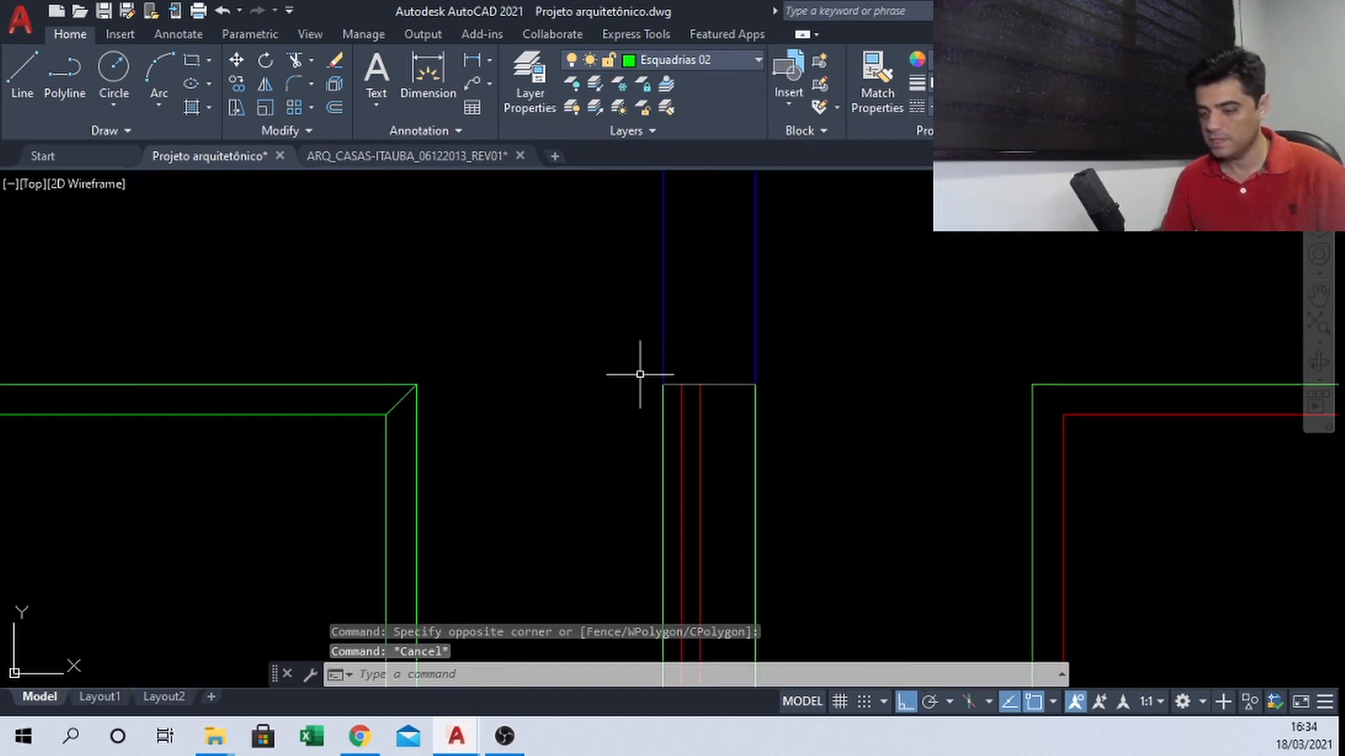
type("MA")
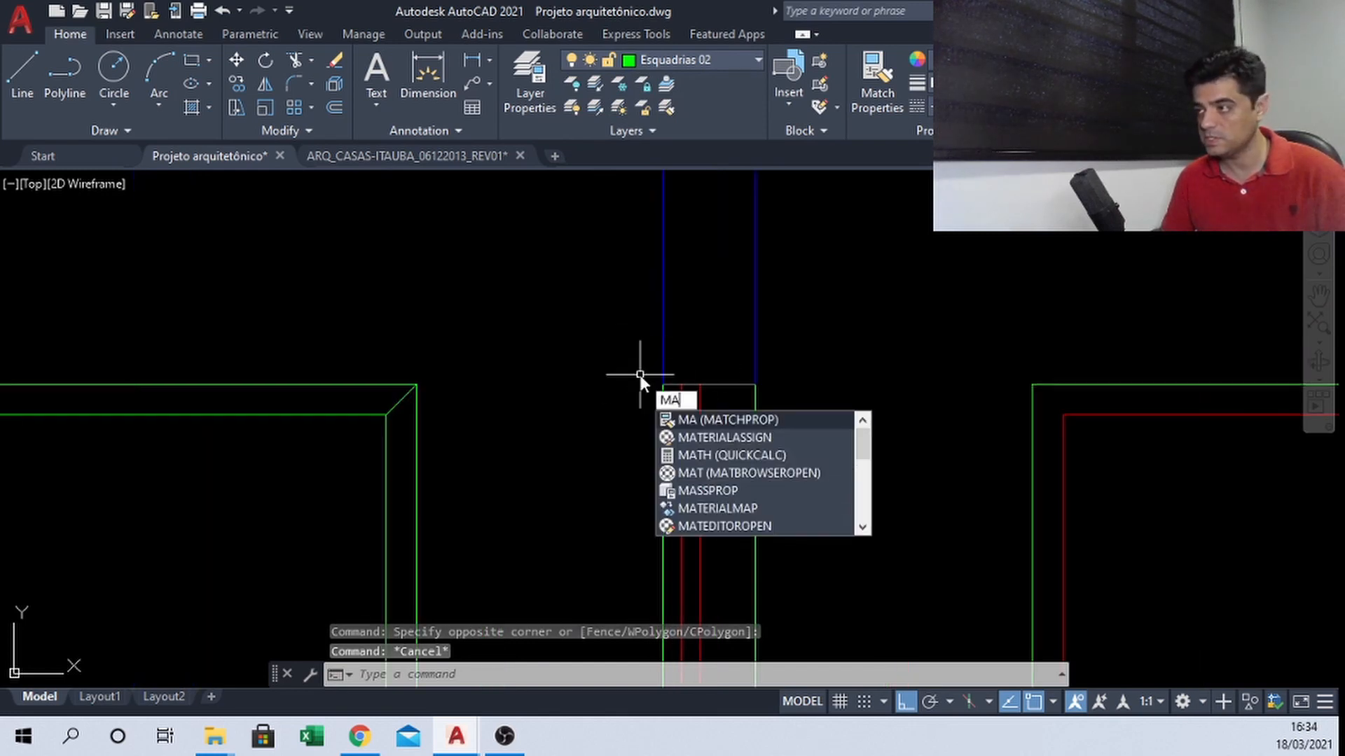
key("Return")
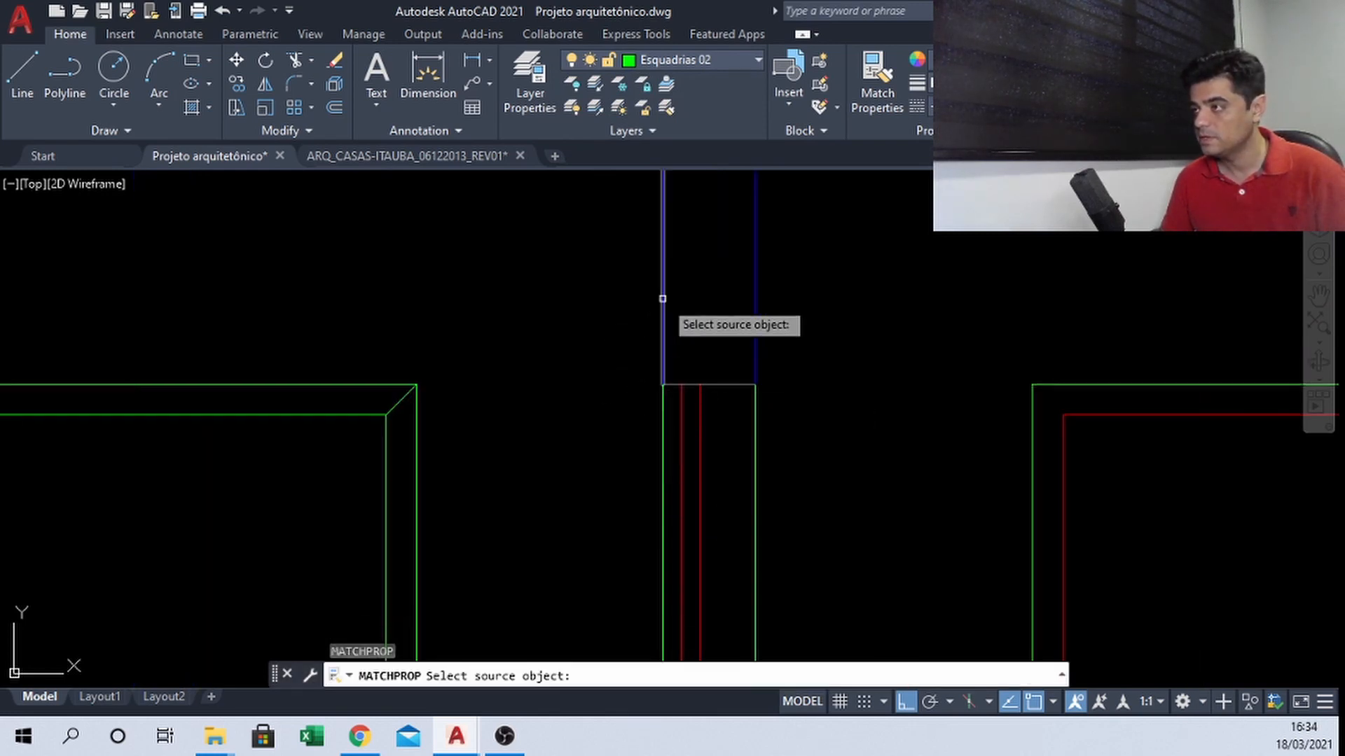
left_click(662, 306)
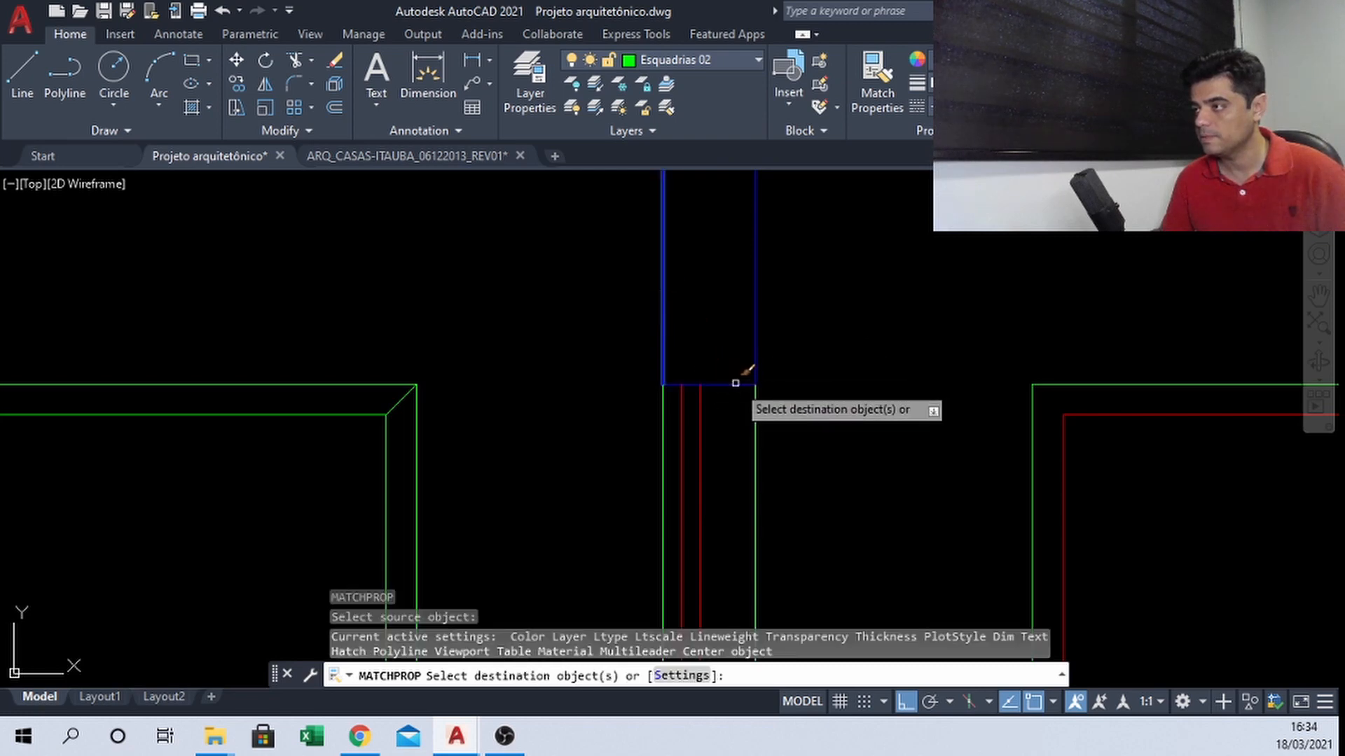
scroll(697, 353, "down", 8)
key("Escape")
middle_click_drag(636, 366, 545, 332)
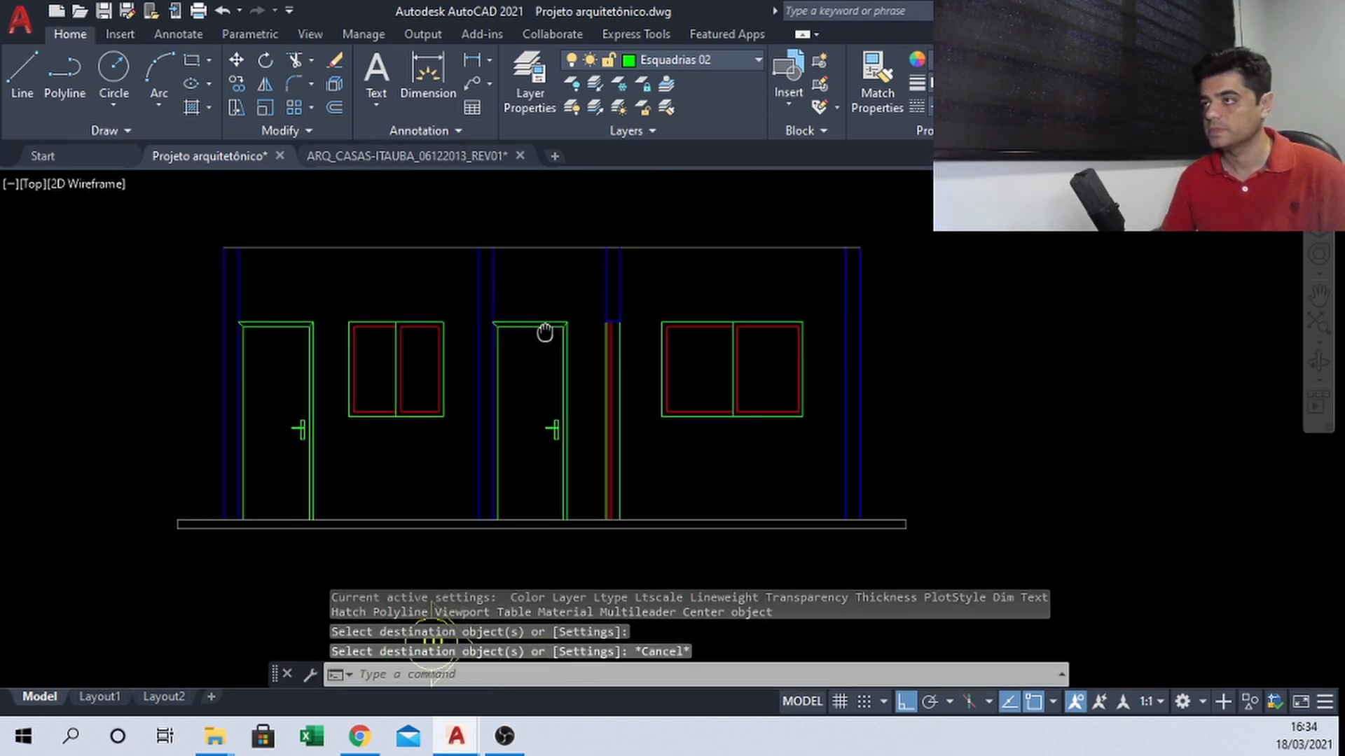
scroll(546, 306, "down", 3)
middle_click_drag(473, 262, 497, 283)
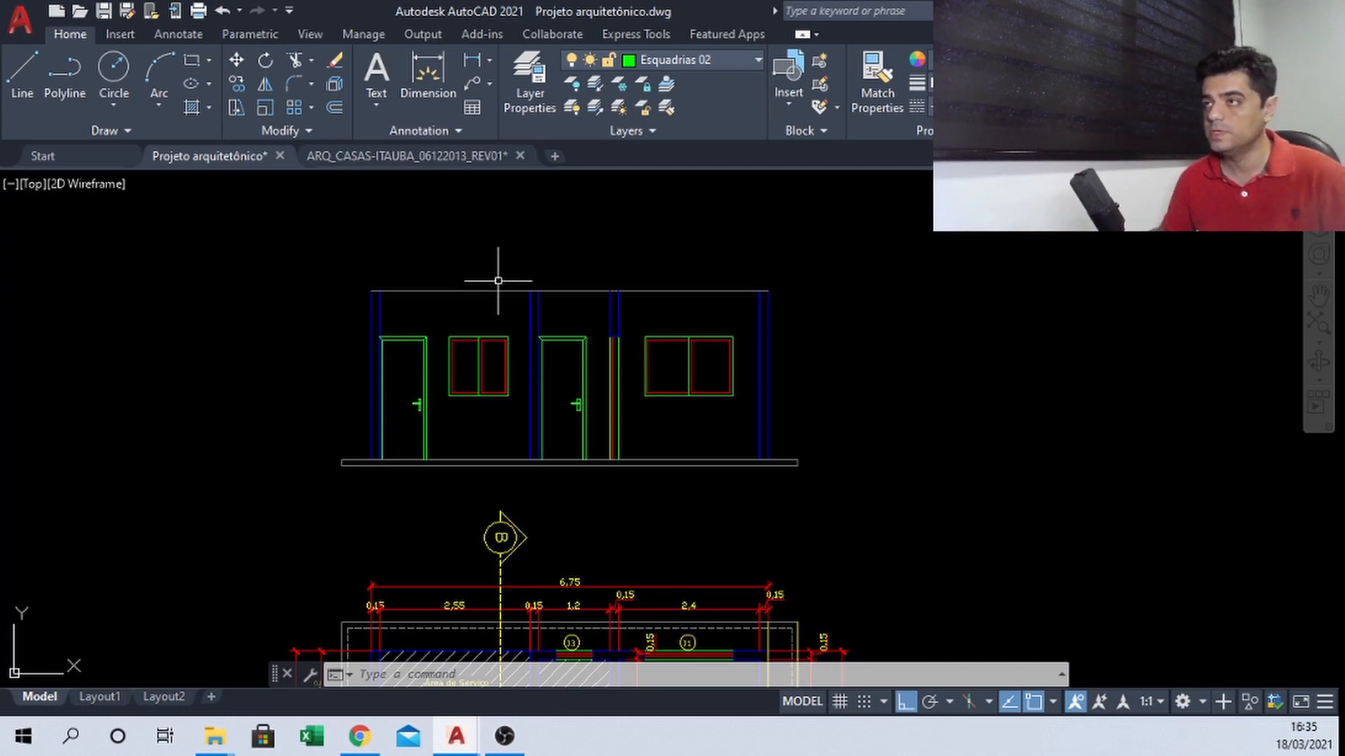
In the ARQ_CASAS-ITAUBA drawing, add a vertical linear dimension from the kitchen floor to the underside of the PVC ceiling
left_click(452, 157)
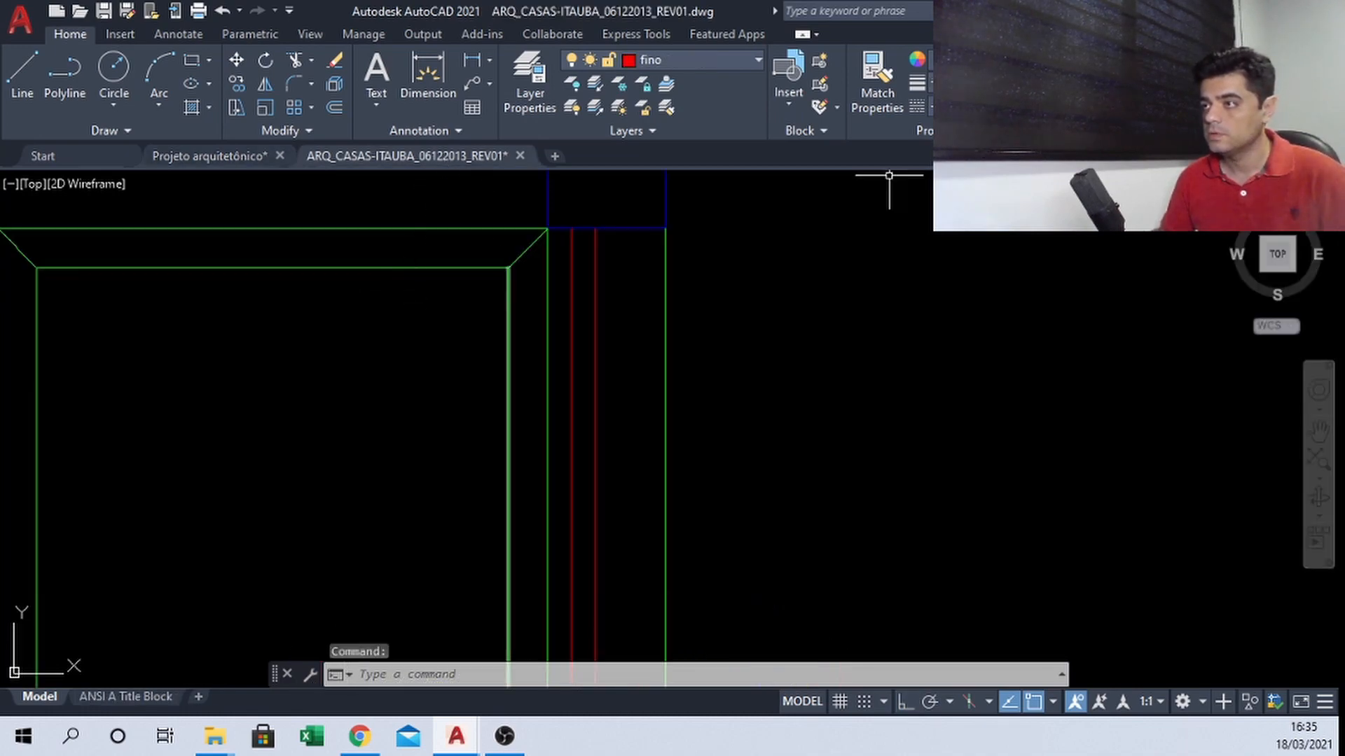
mouse_move(666, 337)
middle_mouse_down()
mouse_move(650, 432)
mouse_move(630, 443)
middle_mouse_up()
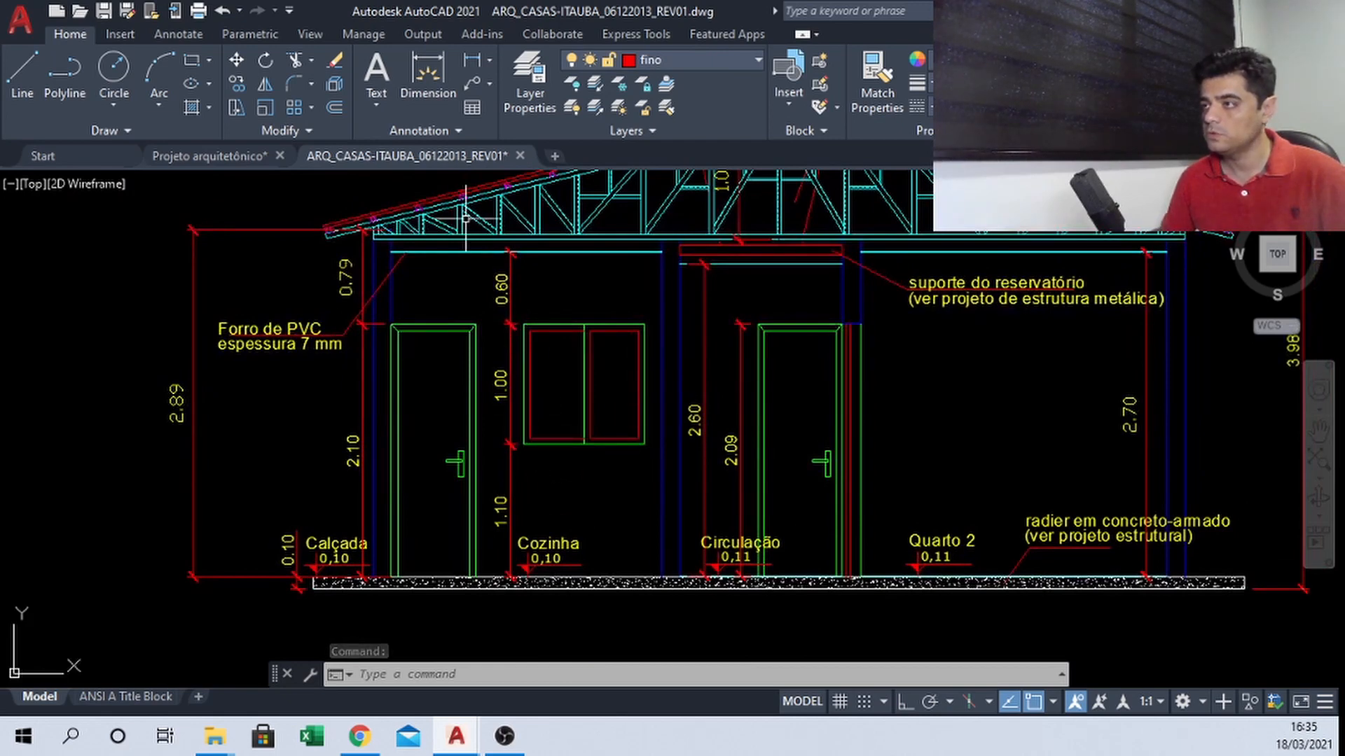
left_click(471, 62)
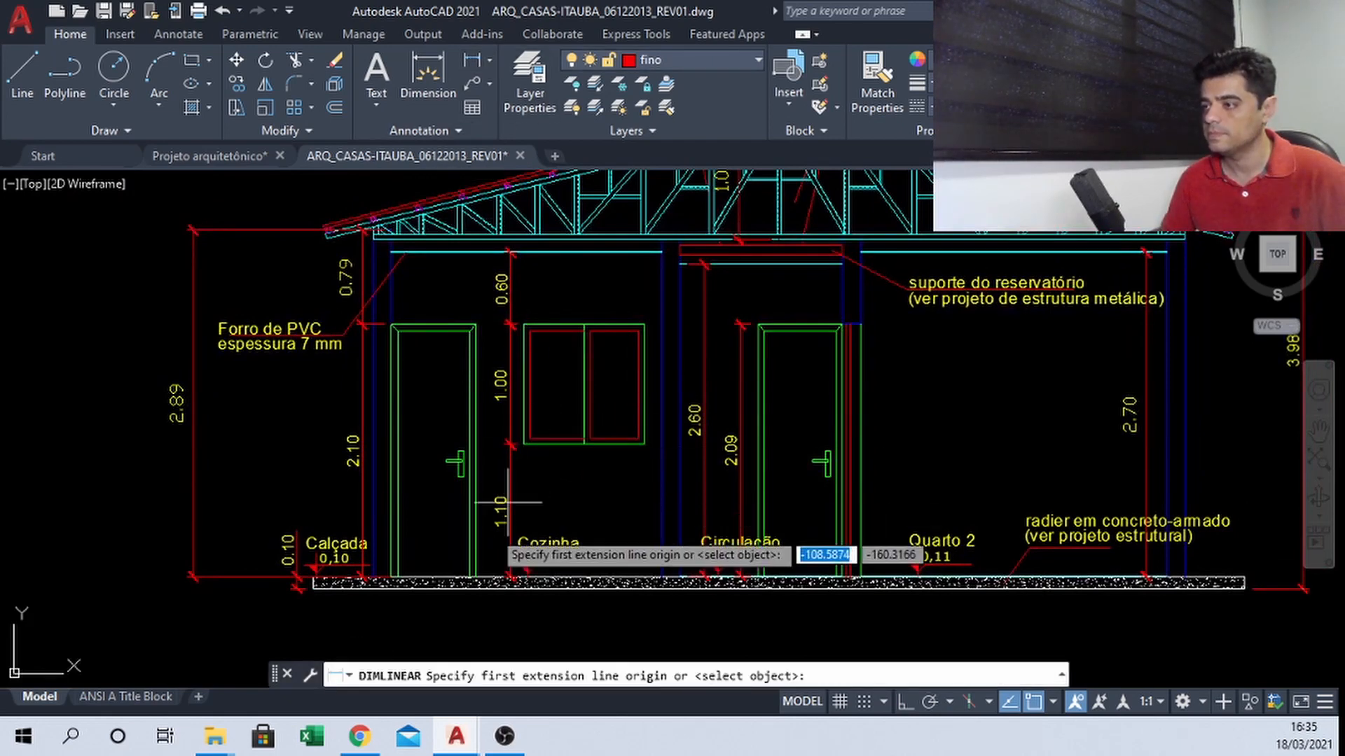
left_click(478, 576)
left_click(485, 251)
scroll(459, 301, "up", 2)
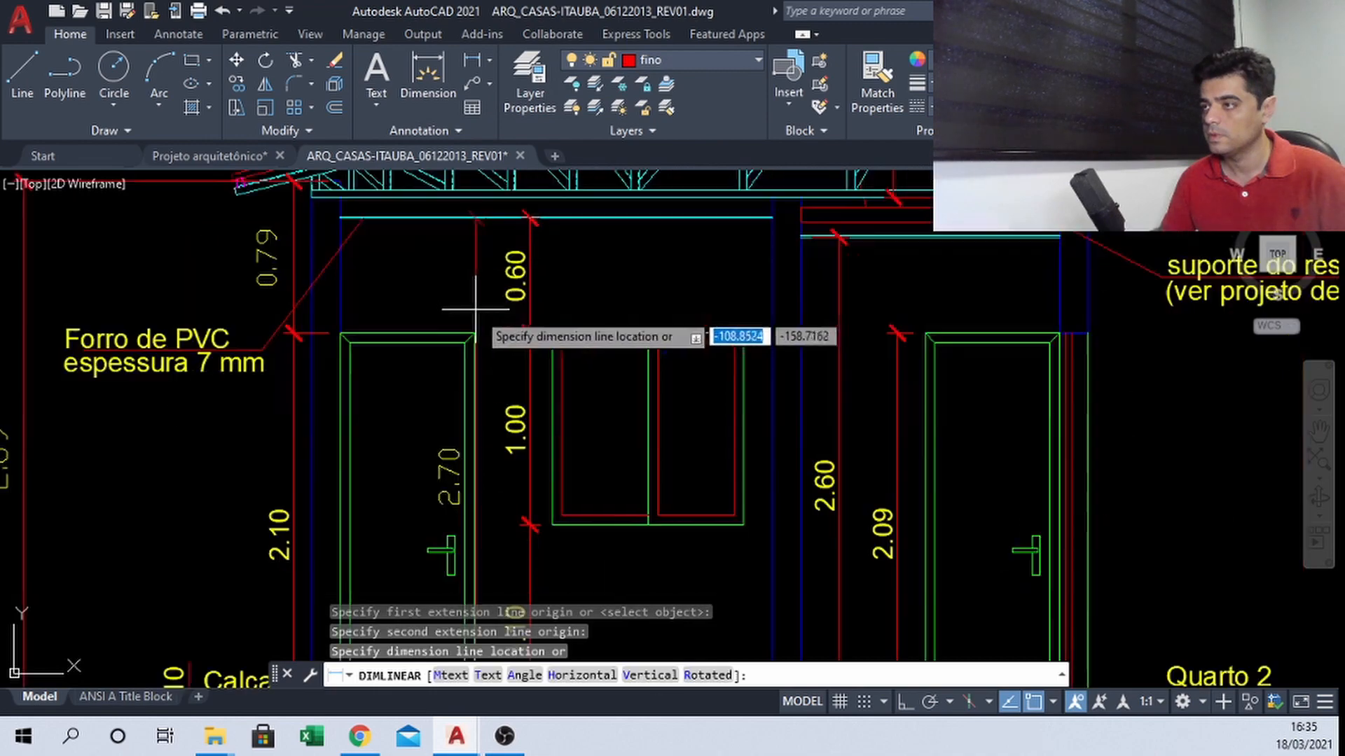
left_click(405, 384)
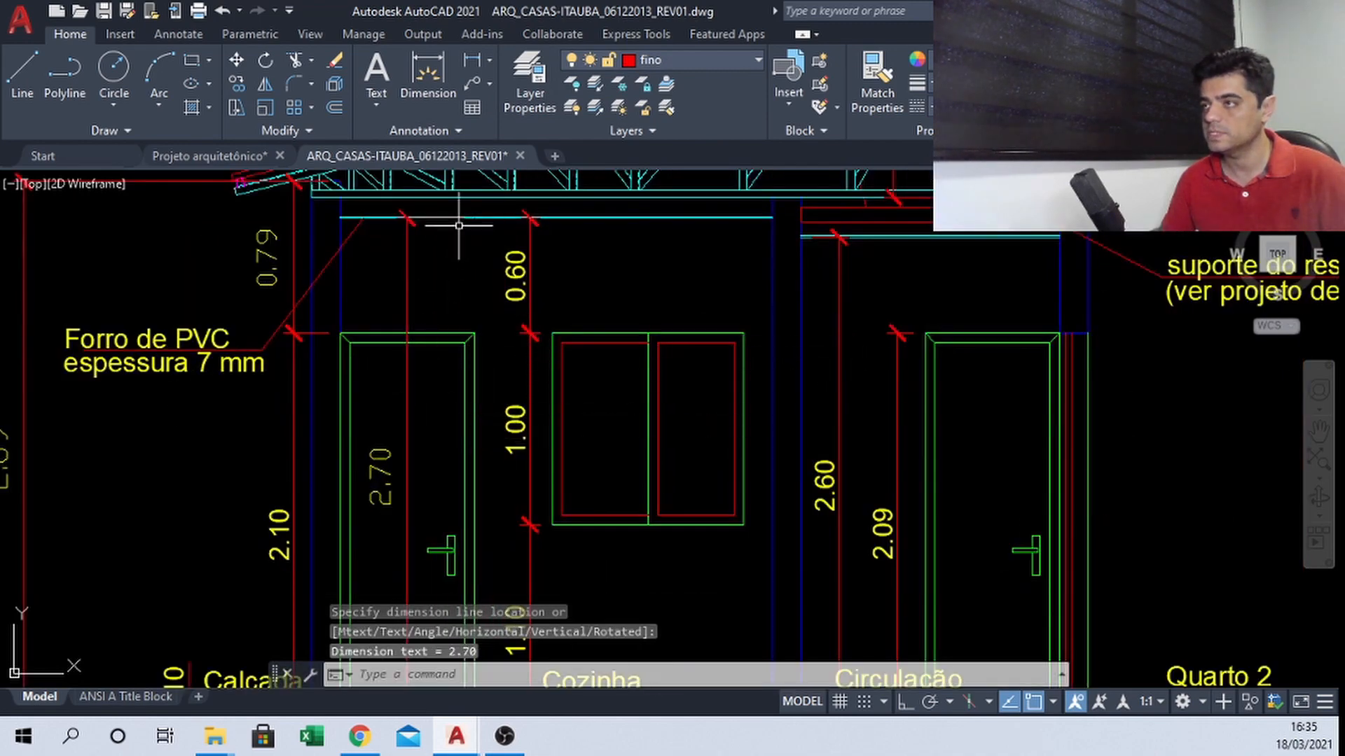
Measure the PVC ceiling's thickness between its two horizontal lines at the wall's inner face
scroll(456, 216, "up", 4)
scroll(471, 318, "down", 4)
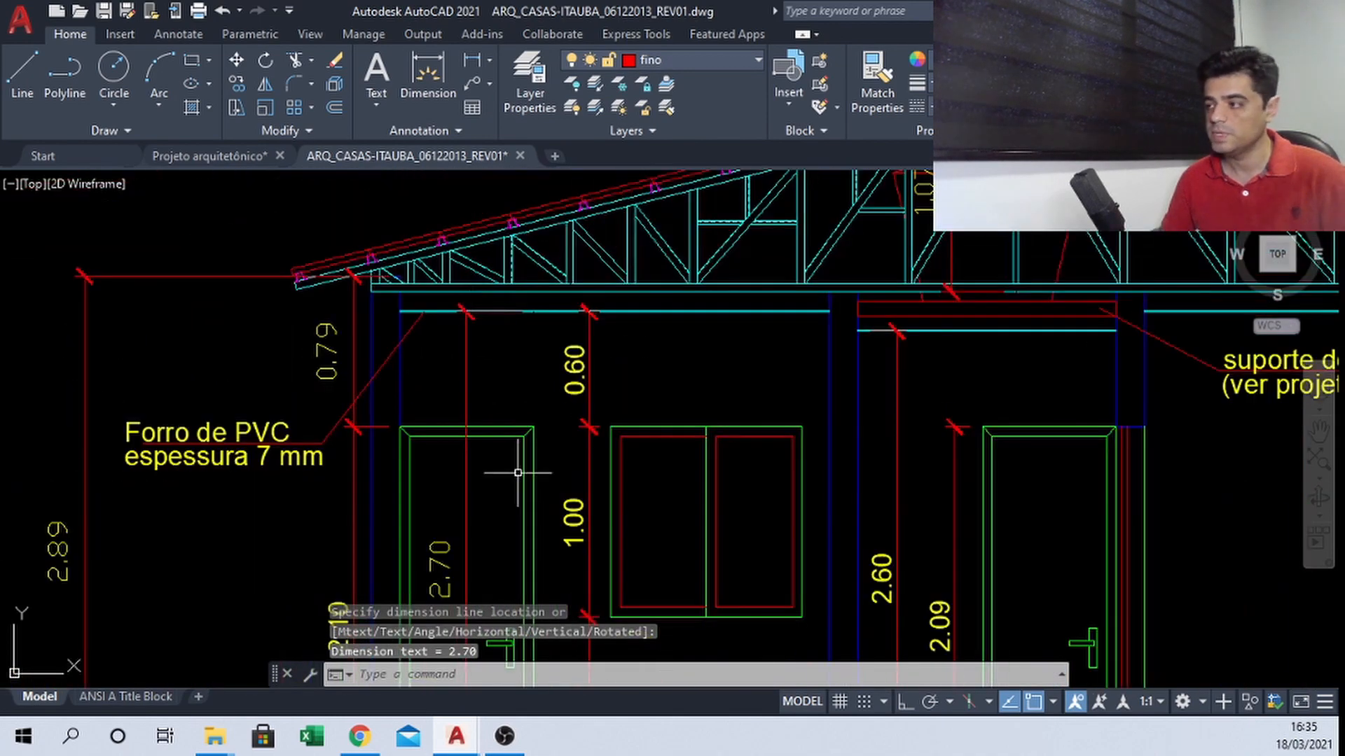
scroll(518, 472, "down", 2)
scroll(488, 337, "up", 2)
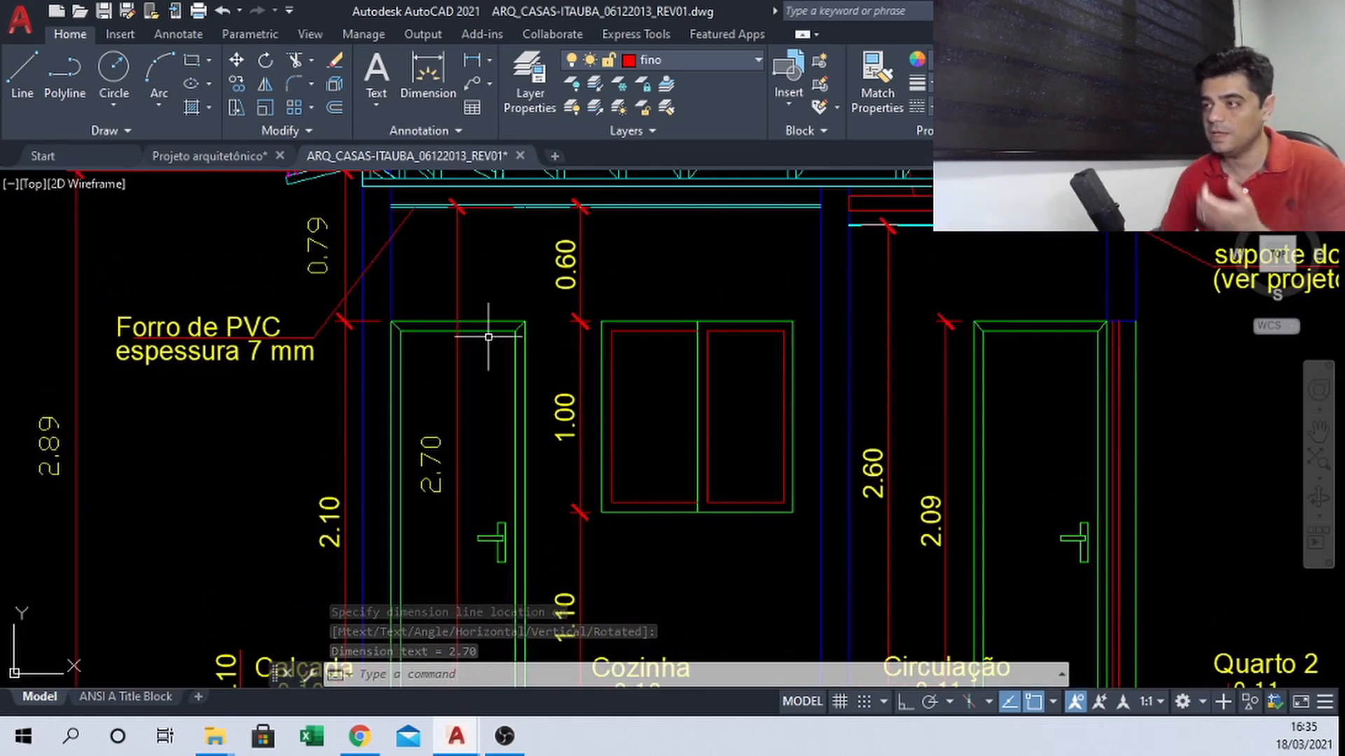
middle_click_drag(490, 276, 505, 378)
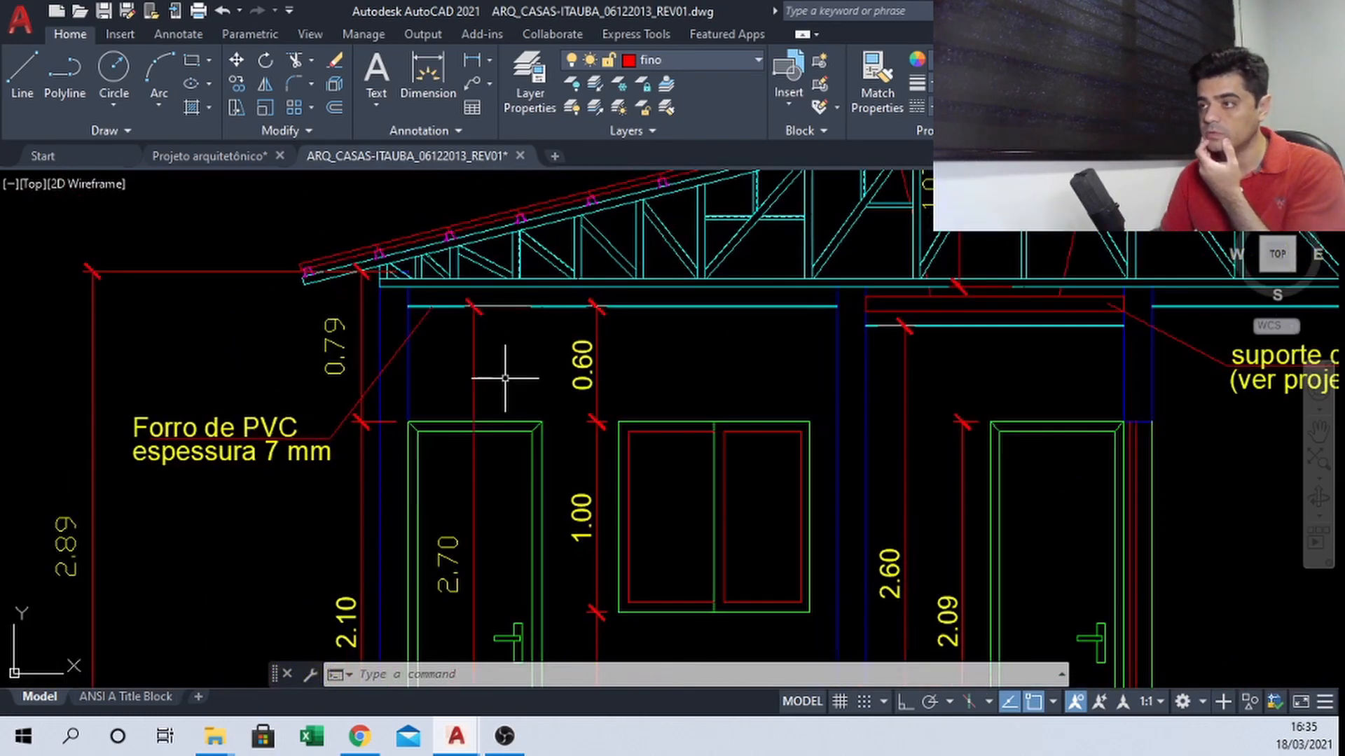
scroll(489, 291, "up", 8)
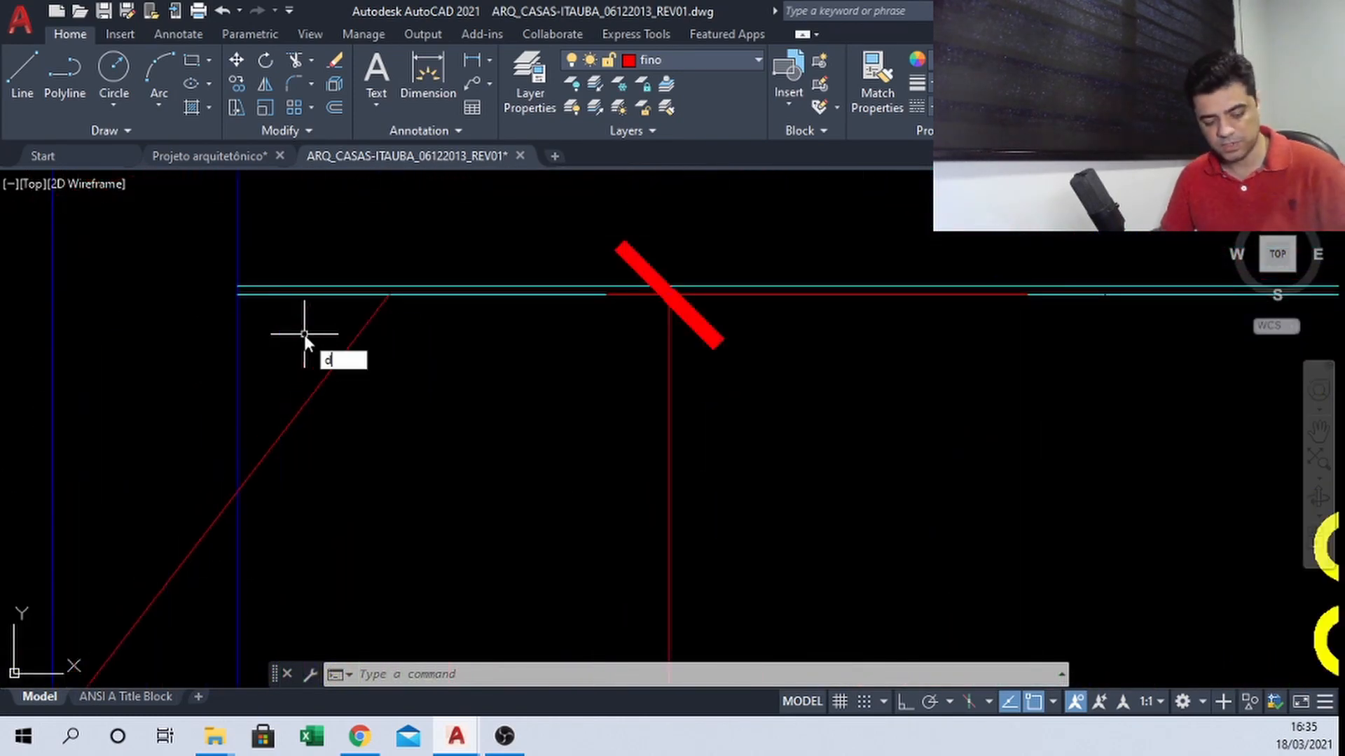
type("i")
key("Return")
scroll(280, 316, "up", 2)
left_click(217, 284)
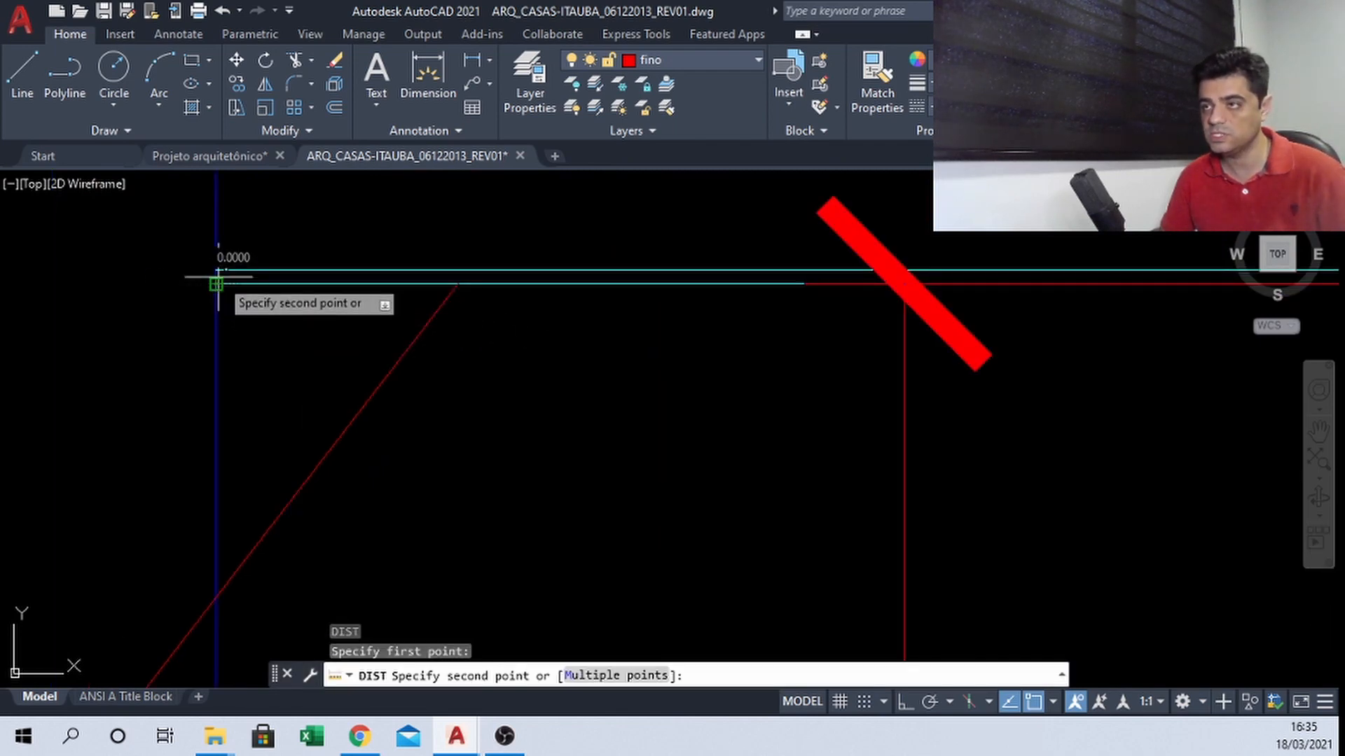
left_click(217, 271)
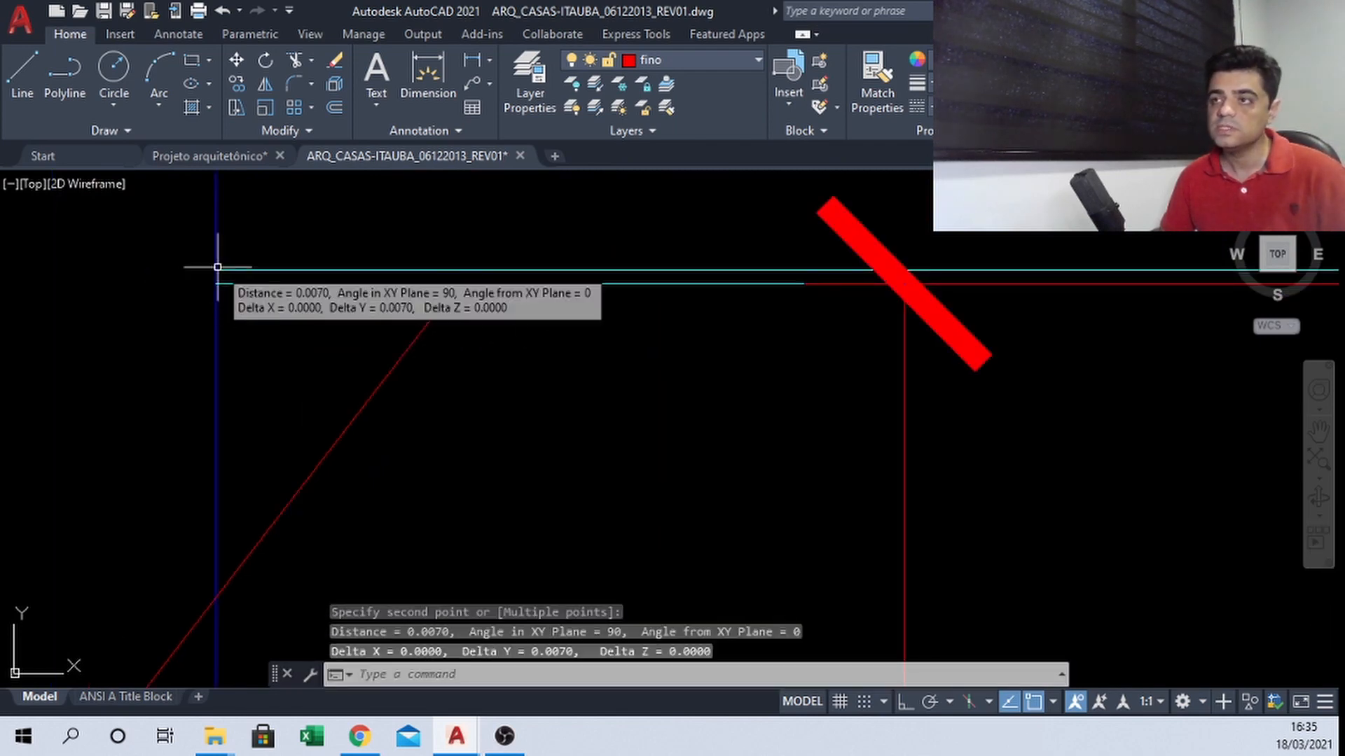
Back in the Projeto arquitetônico drawing, offset the floor slab's top line 2.7 upward to form the ceiling's underside
left_click(208, 156)
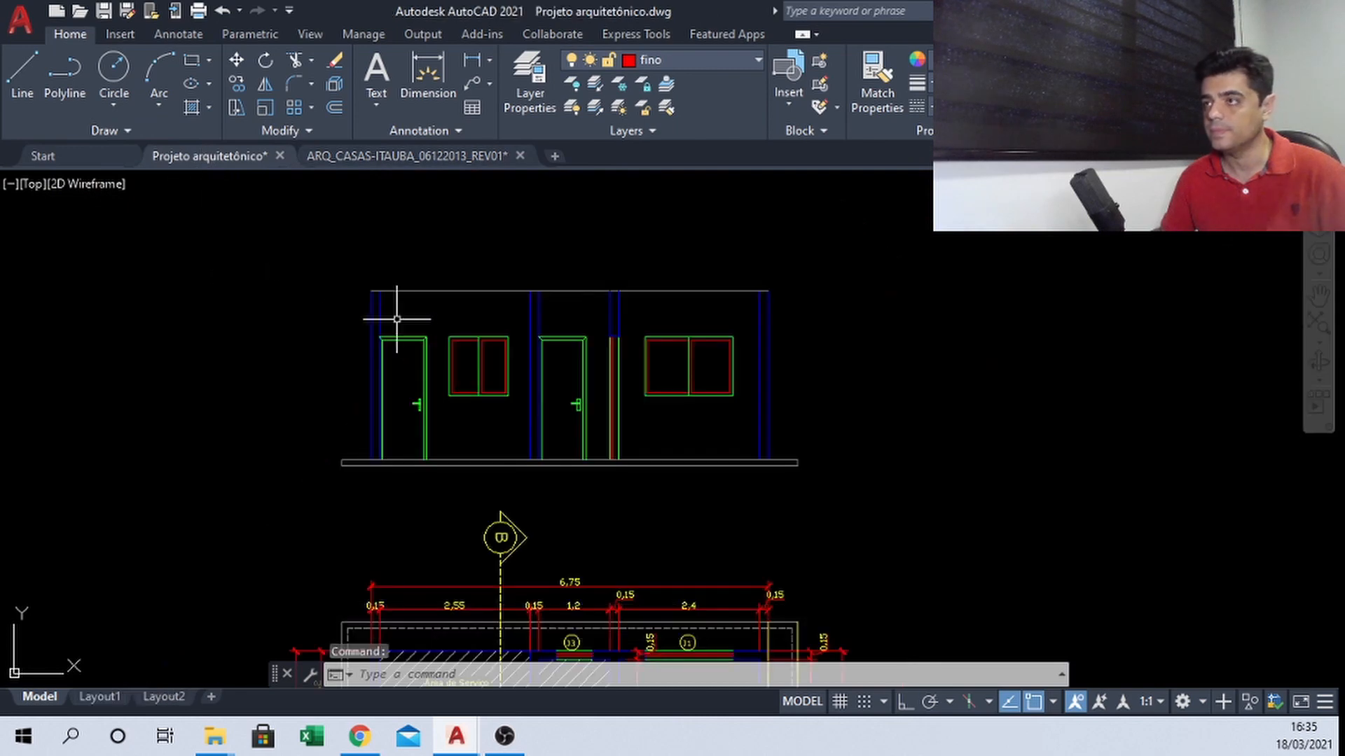
scroll(418, 318, "up", 6)
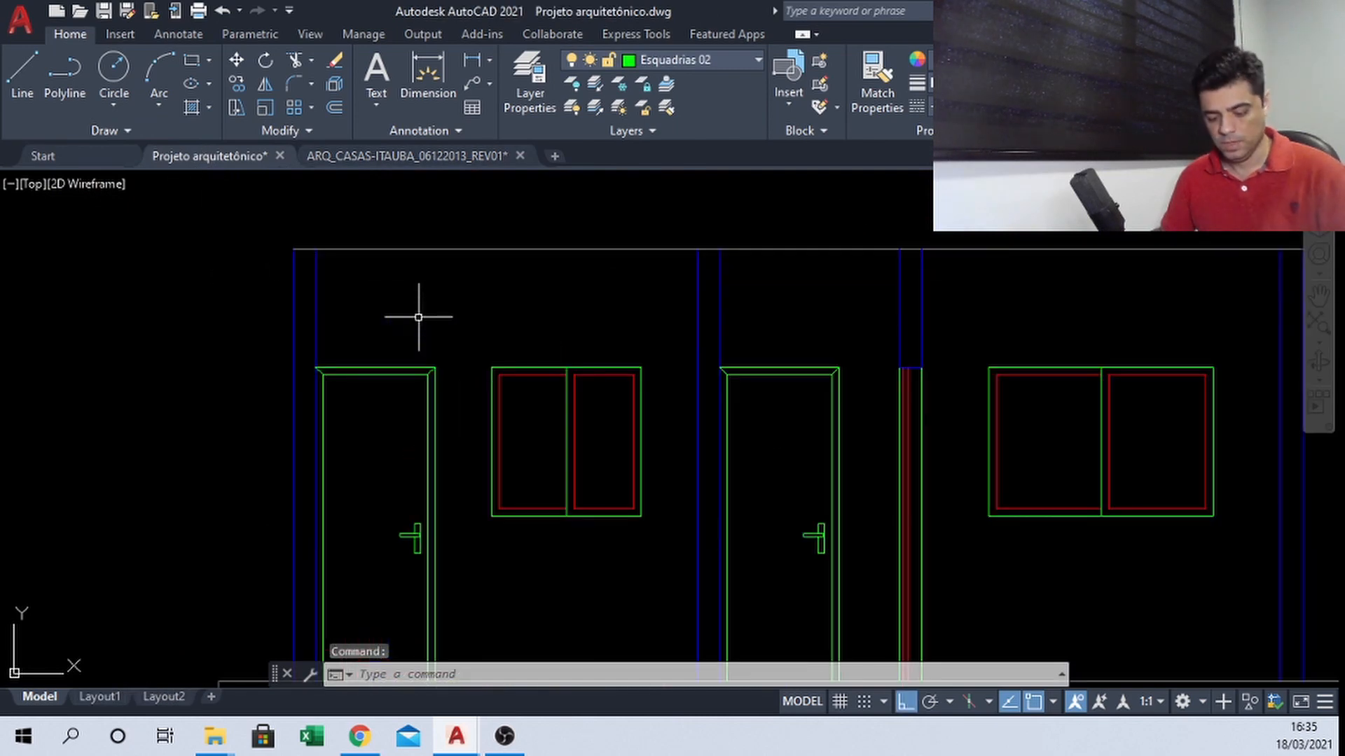
type("o")
key("Return")
scroll(421, 317, "down", 5)
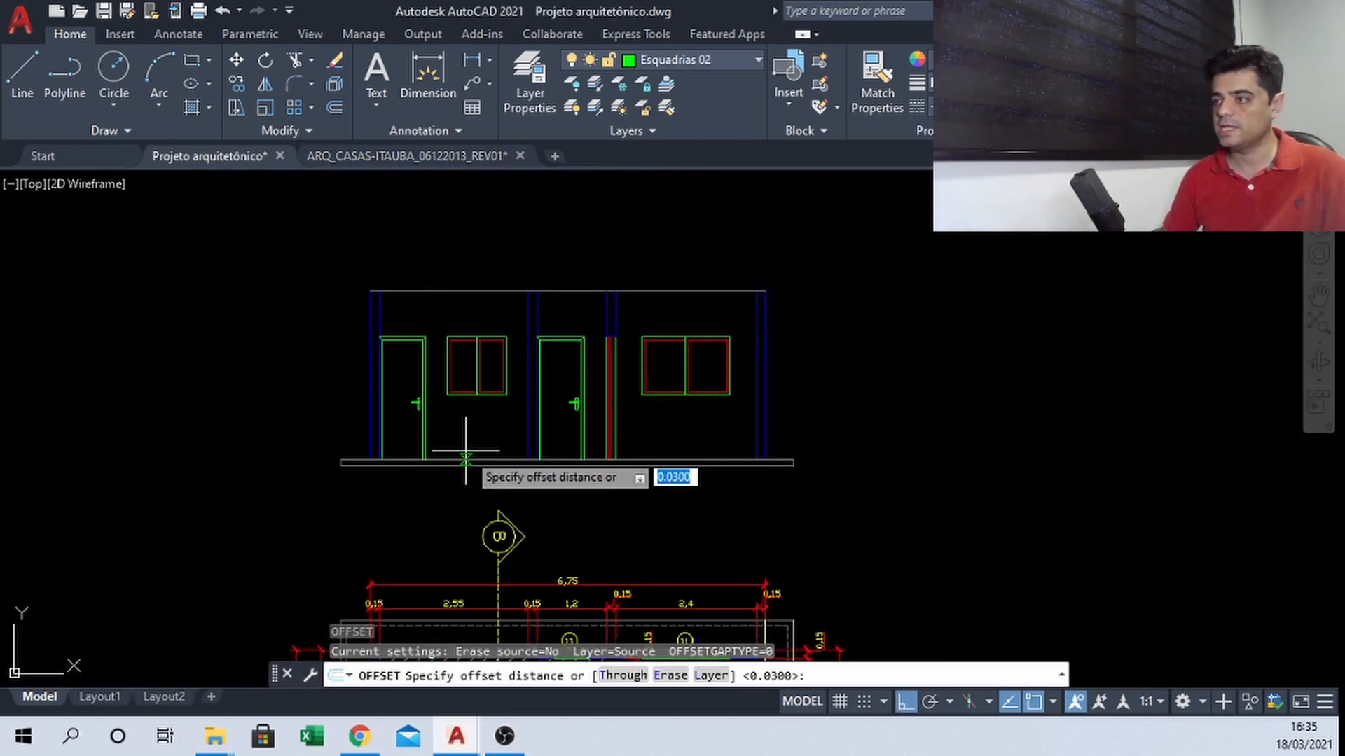
key("Escape")
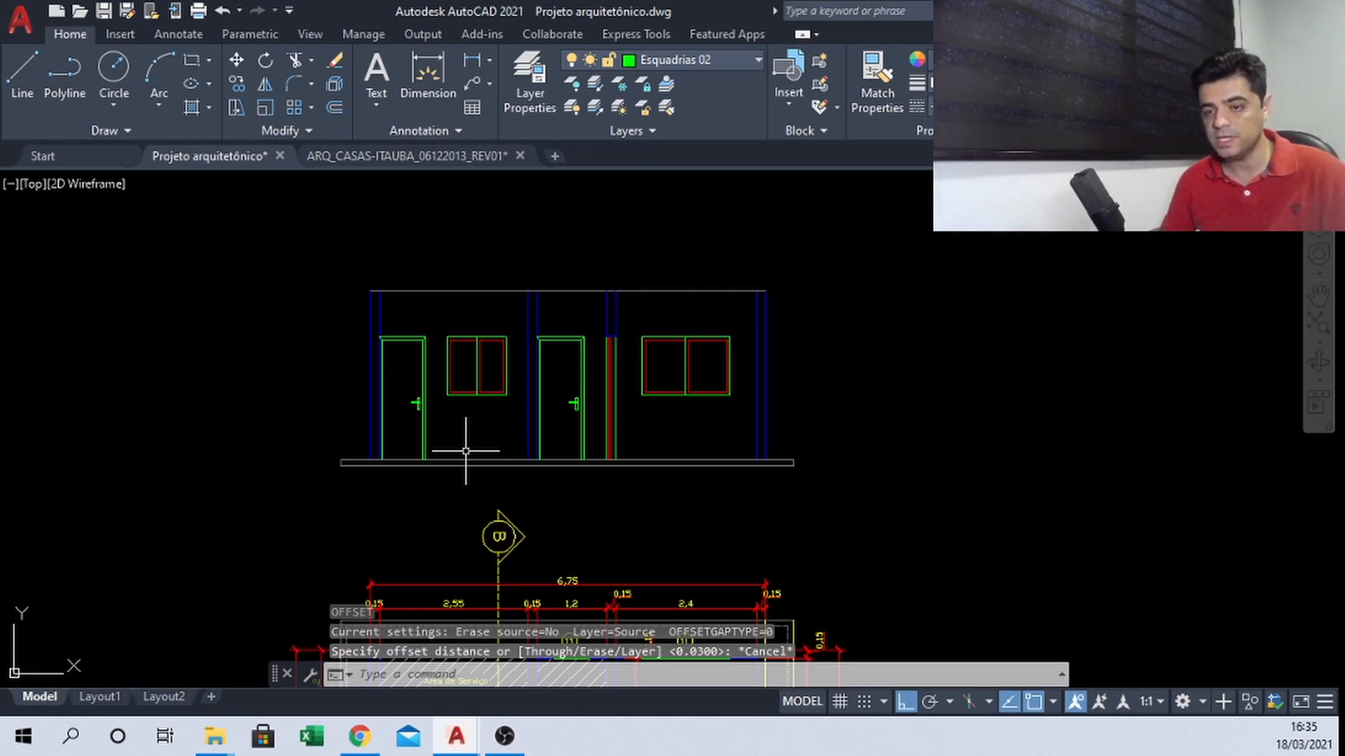
key("Return")
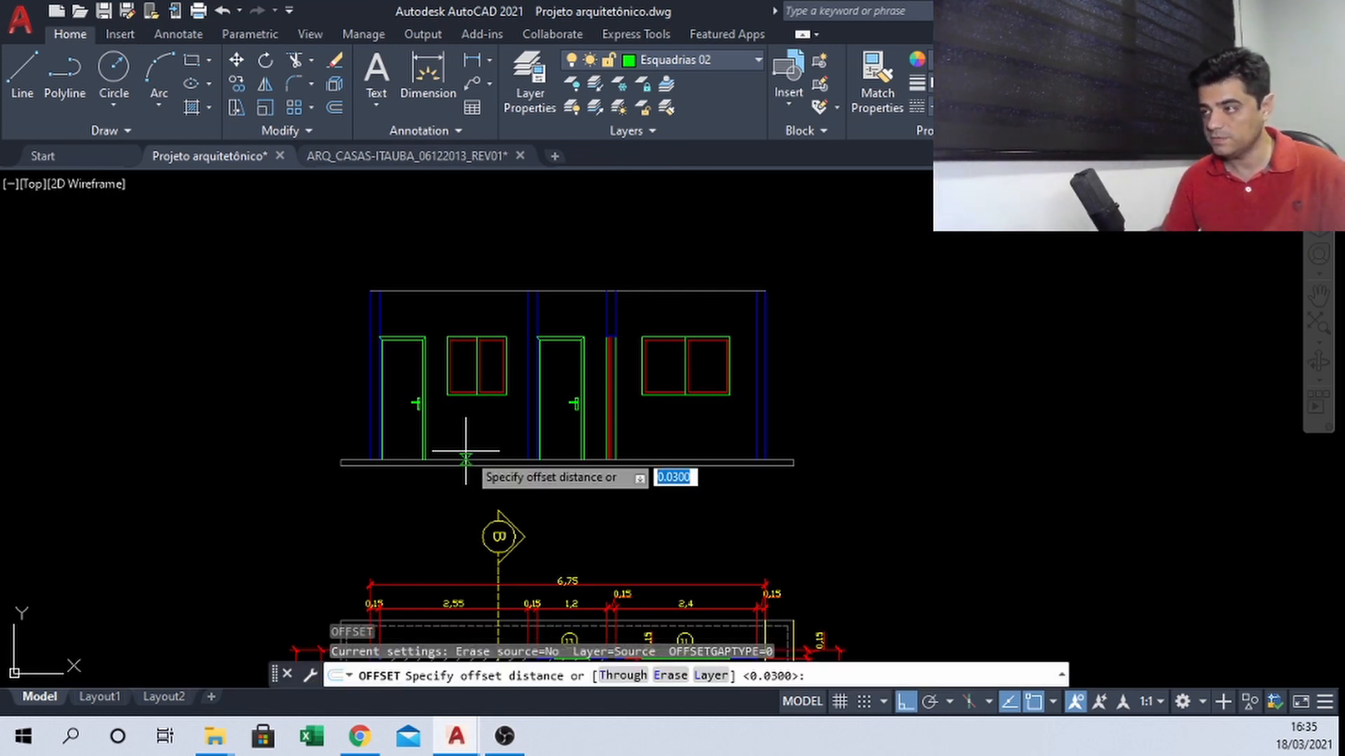
type("2.7")
key("Return")
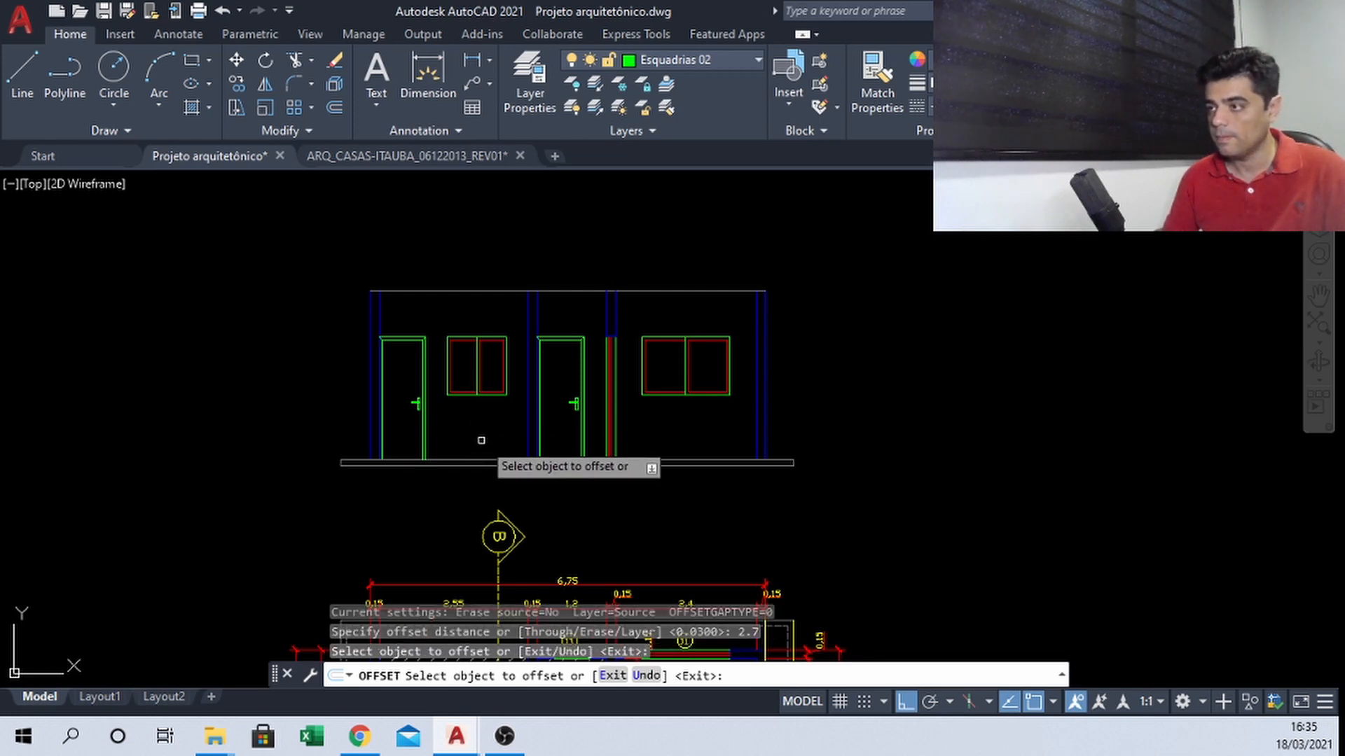
left_click(476, 464)
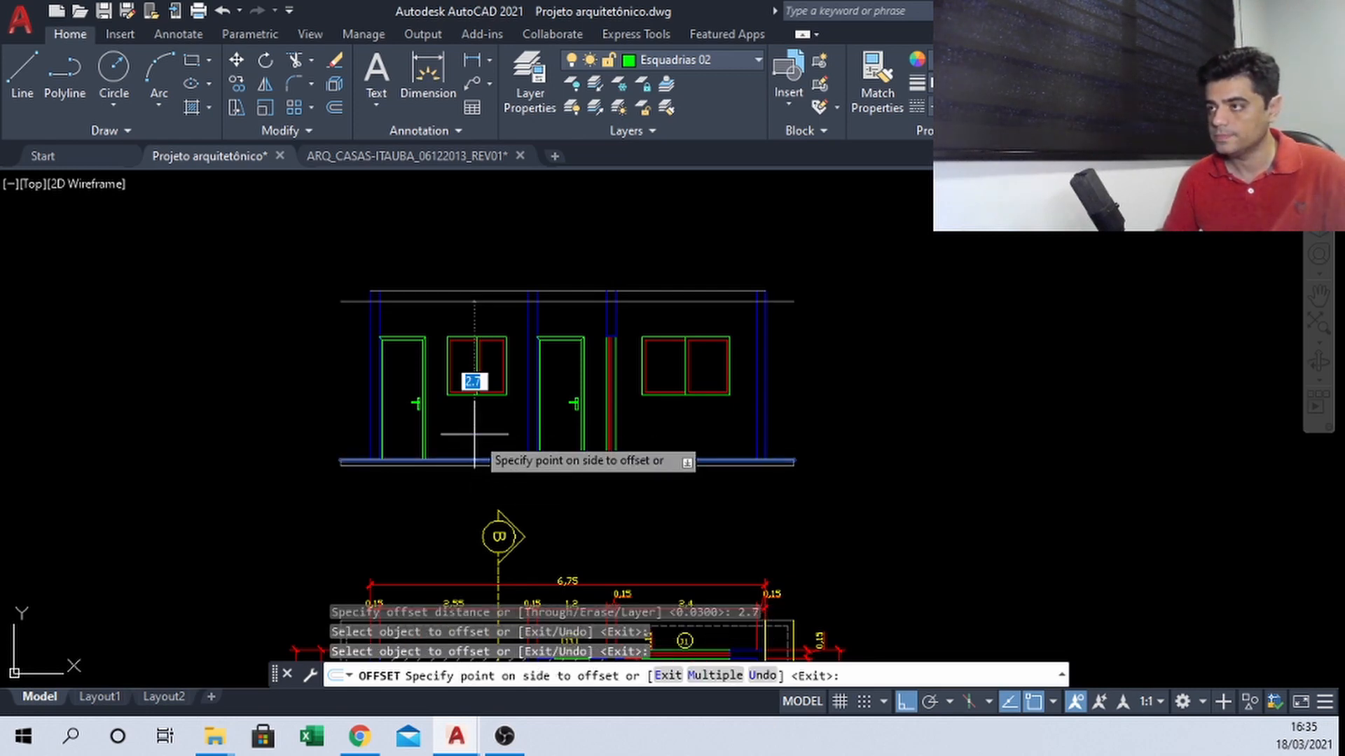
left_click(464, 287)
key("Escape")
Offset the new ceiling line .007 upward to give the ceiling its thickness
scroll(469, 294, "up", 4)
key("space")
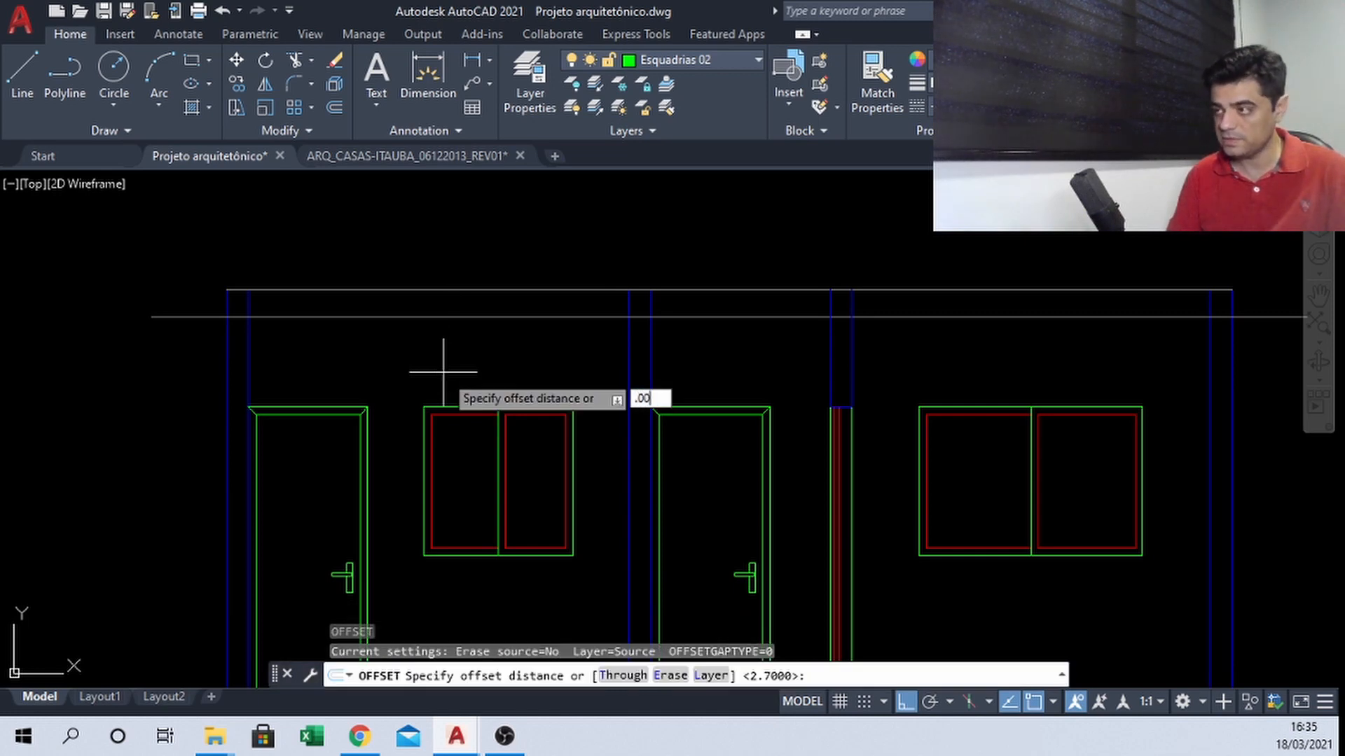
key("Return")
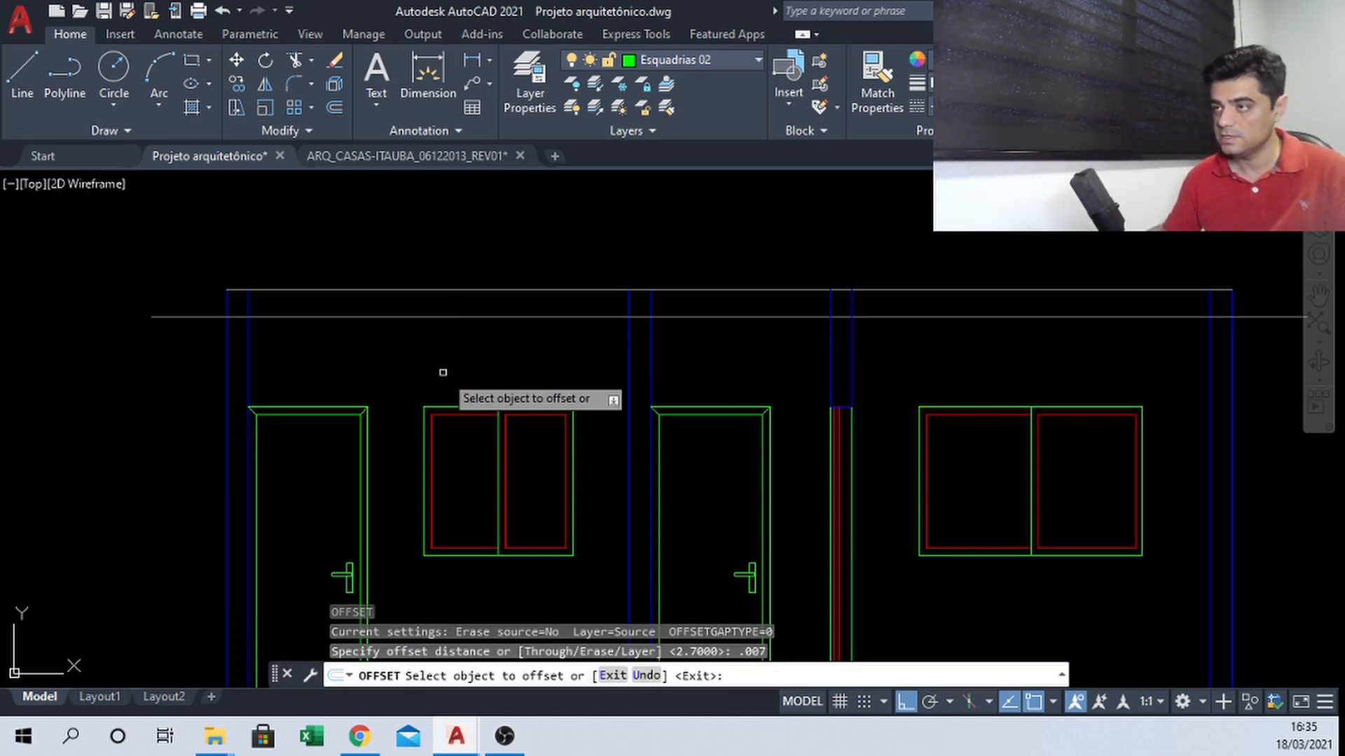
left_click(409, 316)
left_click(421, 222)
scroll(122, 341, "up", 4)
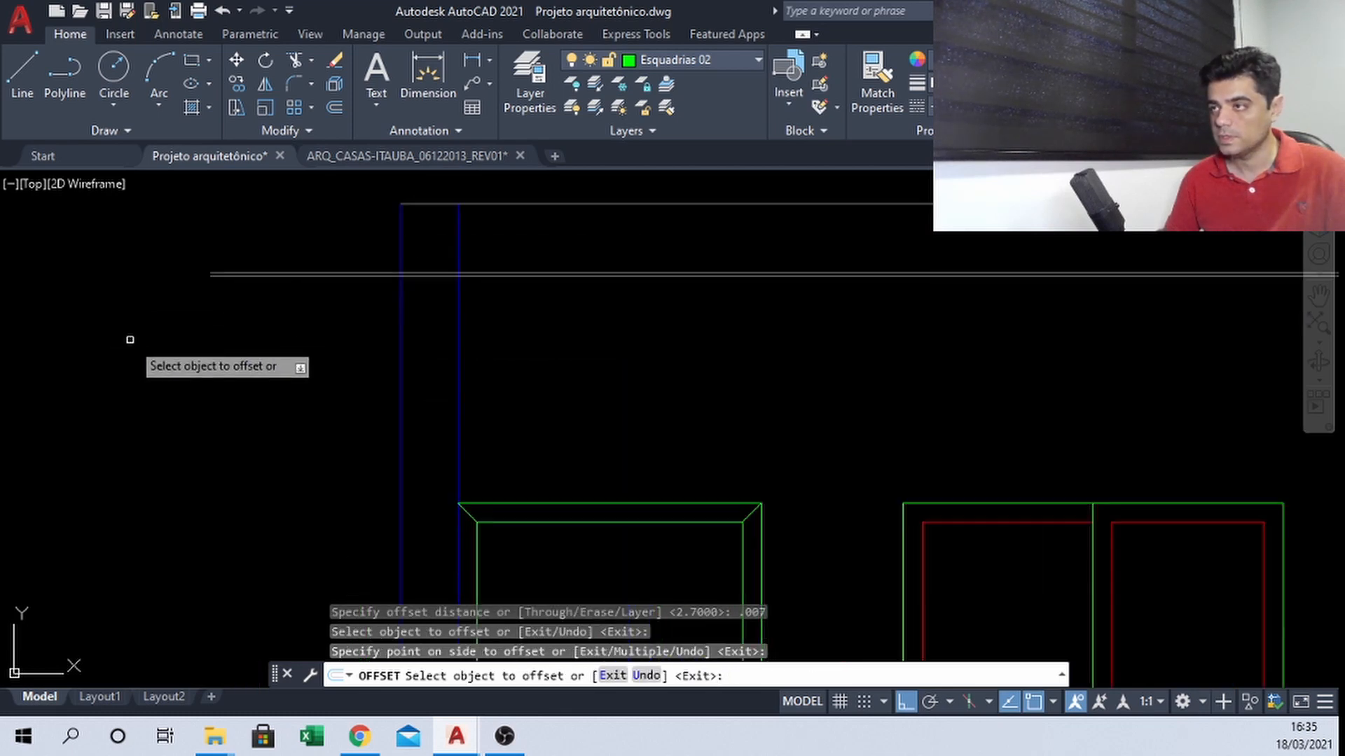
key("Escape")
Trim both ceiling lines back to the inner face of the section's left outer wall
type("tr")
key("Return")
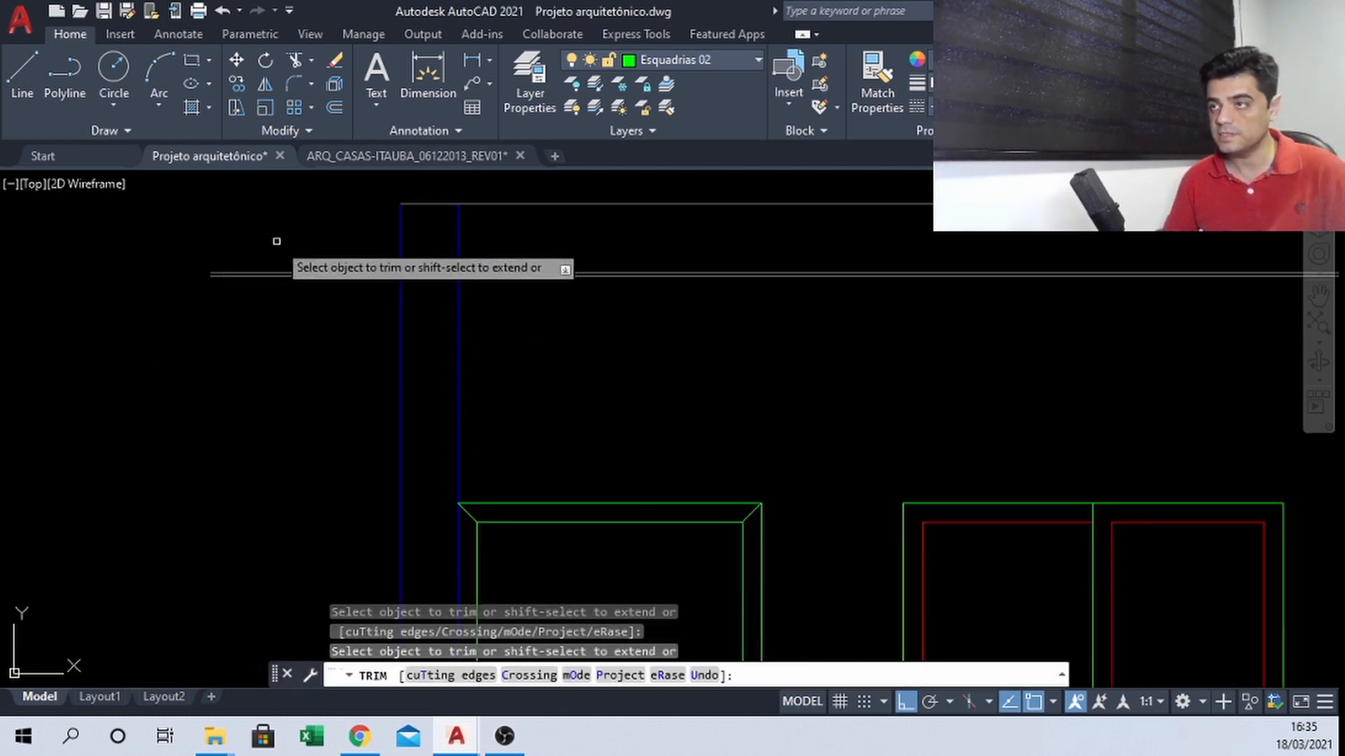
mouse_move(304, 250)
left_mouse_down()
mouse_move(238, 336)
mouse_move(435, 252)
mouse_move(423, 315)
mouse_move(421, 301)
left_mouse_up()
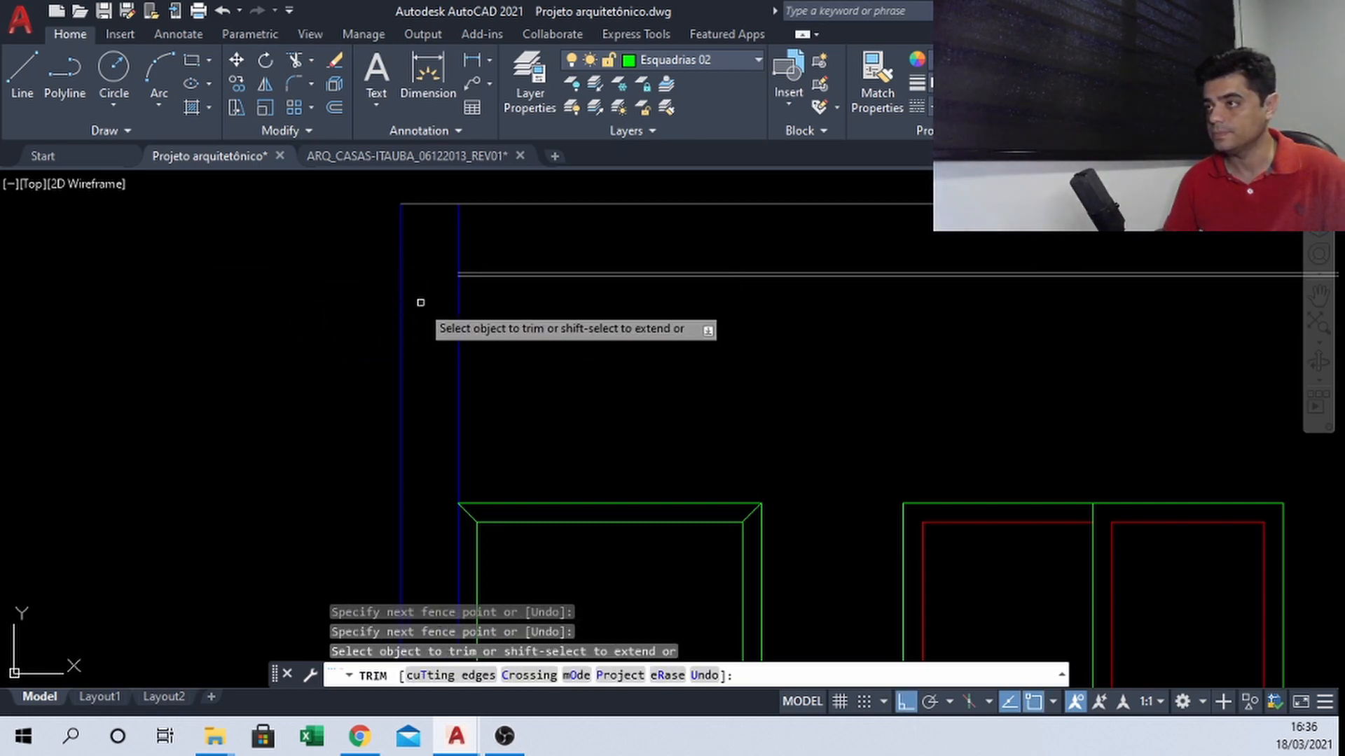
scroll(421, 301, "down", 4)
scroll(806, 278, "up", 4)
scroll(807, 278, "down", 4)
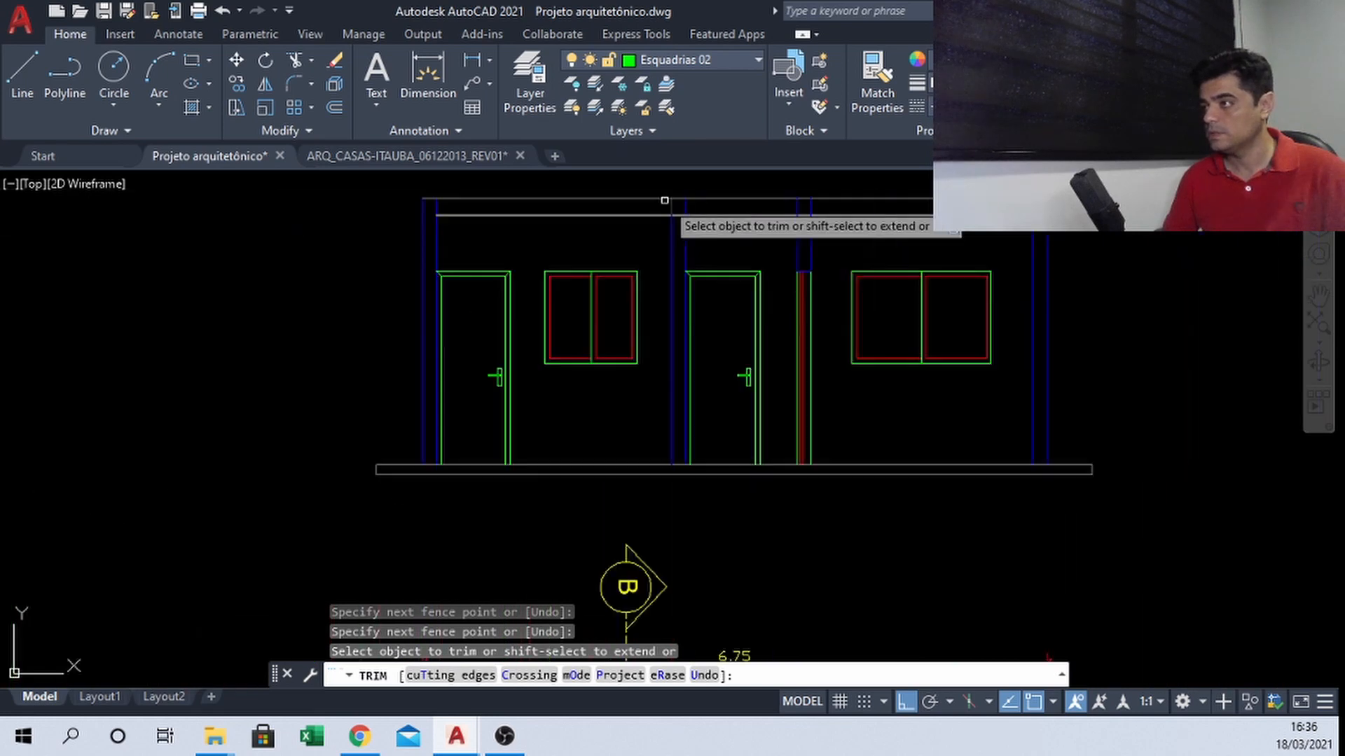
Trim away the ceiling line segments that cross the two interior walls
scroll(673, 214, "up", 2)
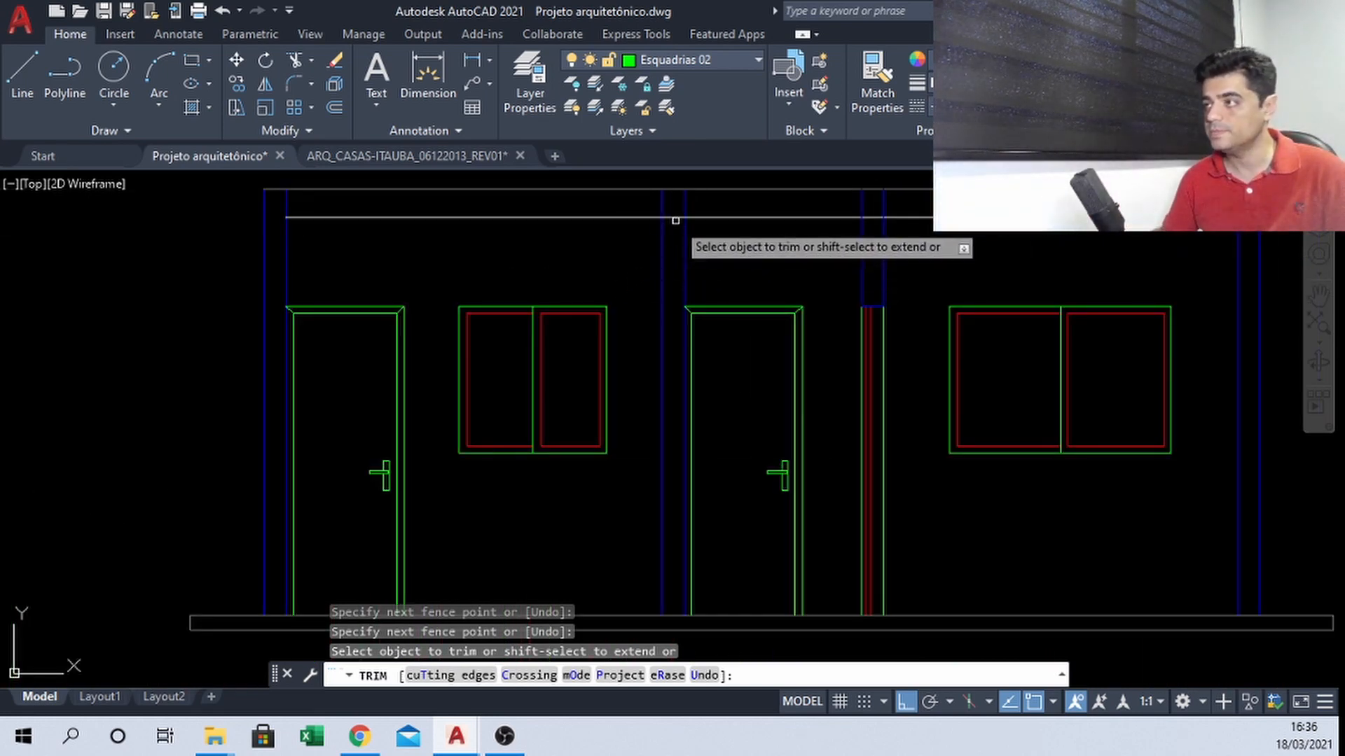
scroll(666, 217, "up", 4)
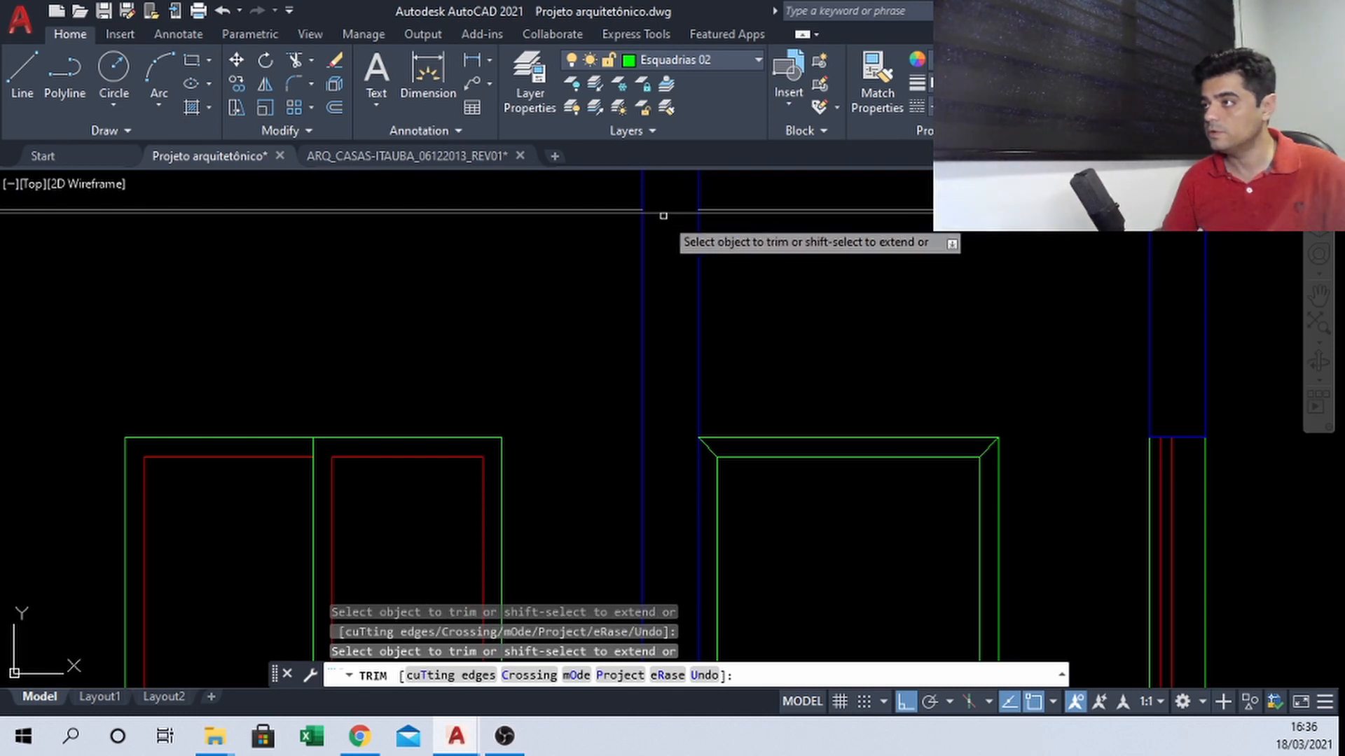
scroll(701, 231, "down", 2)
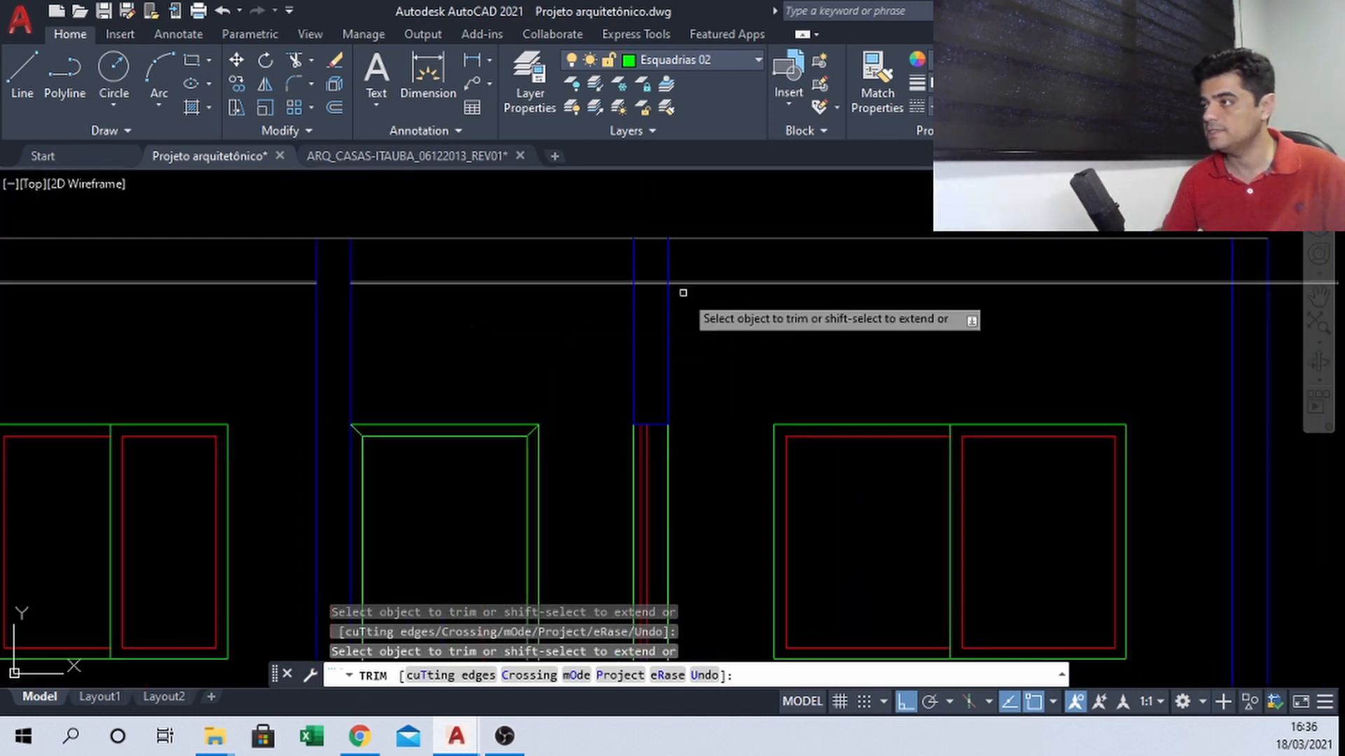
scroll(683, 293, "up", 4)
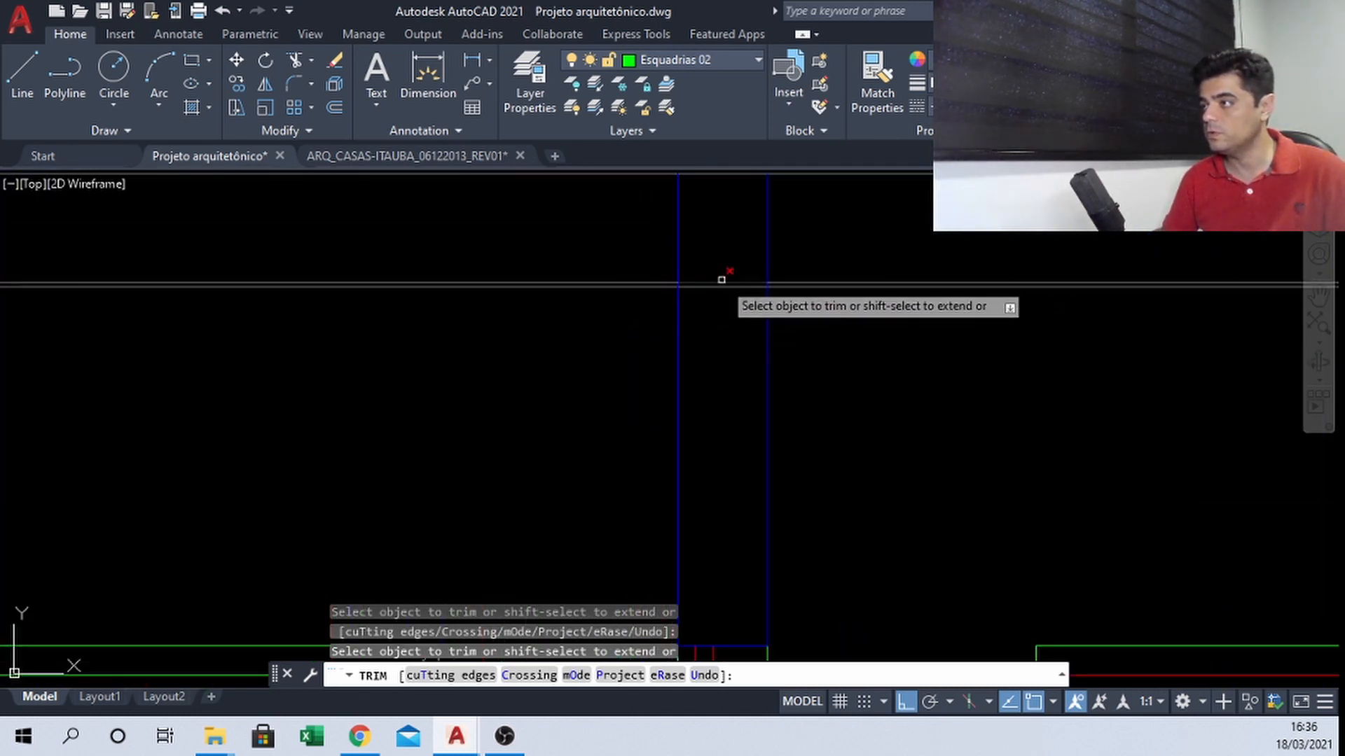
scroll(714, 276, "down", 6)
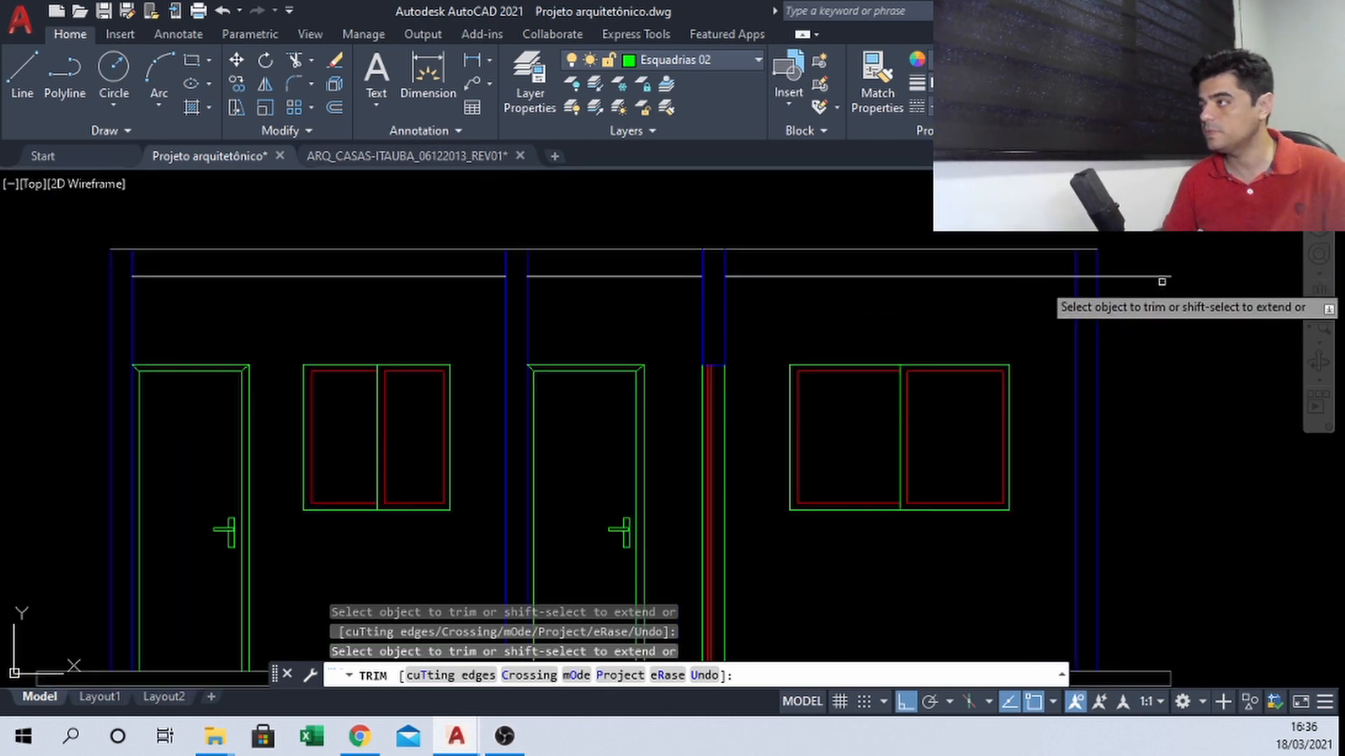
Trim both ceiling lines back to the inner face of the section's right outer wall
scroll(1146, 274, "up", 5)
left_click(1113, 287)
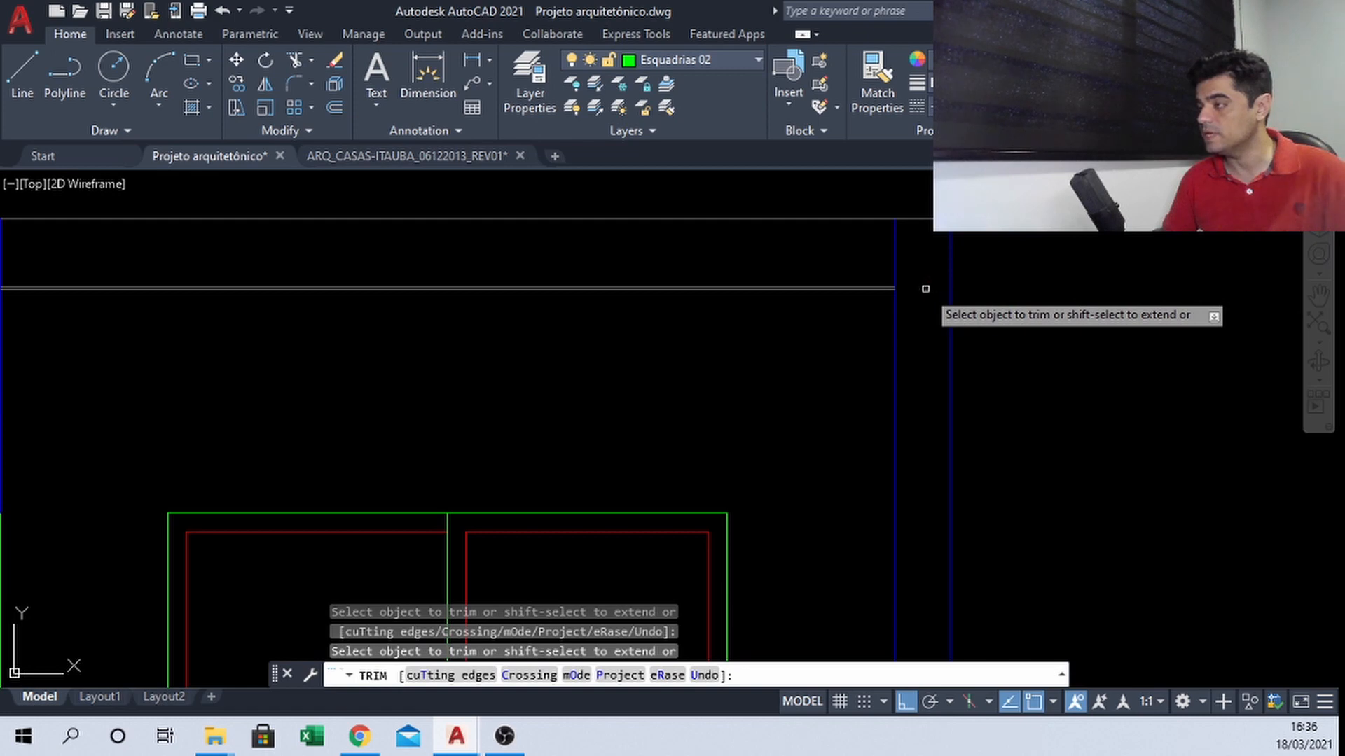
scroll(925, 289, "down", 4)
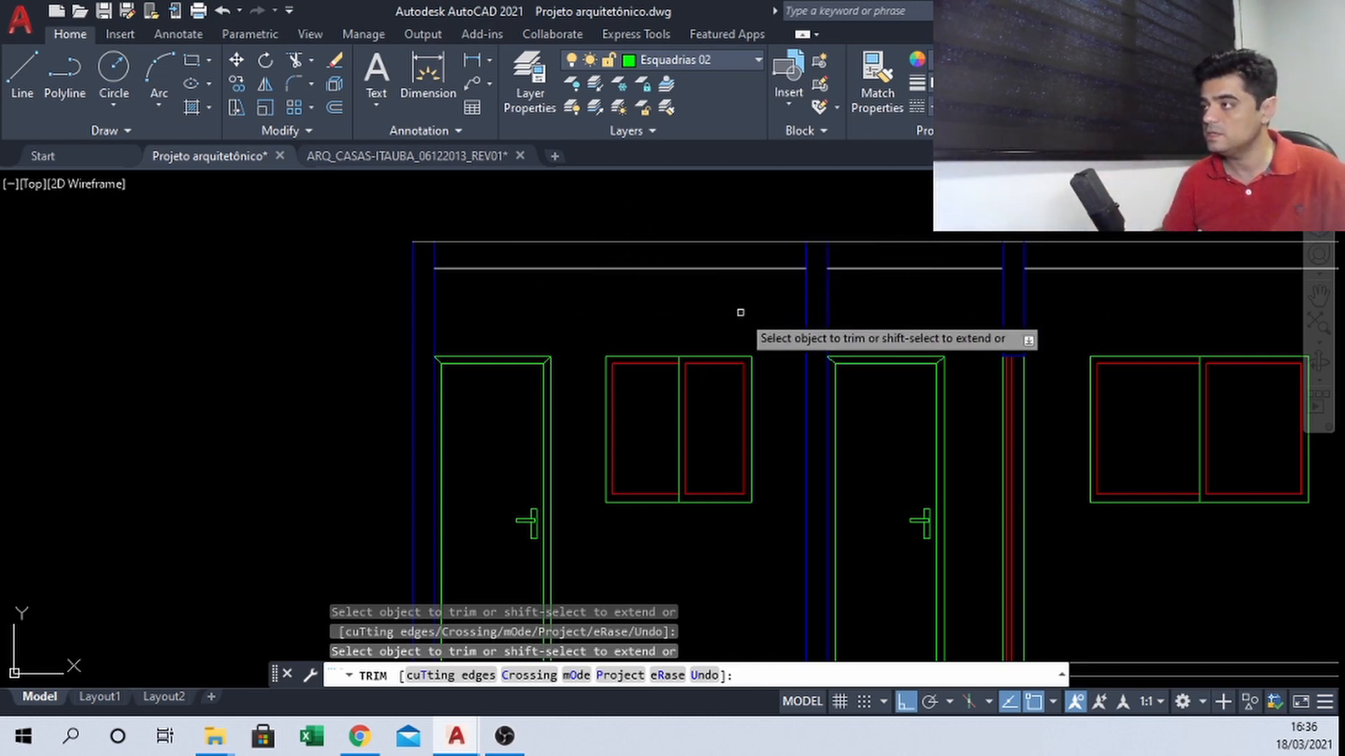
key("Escape")
Review the drawing's layer list for the layers available to the section view's elements
middle_click_drag(834, 276, 562, 297)
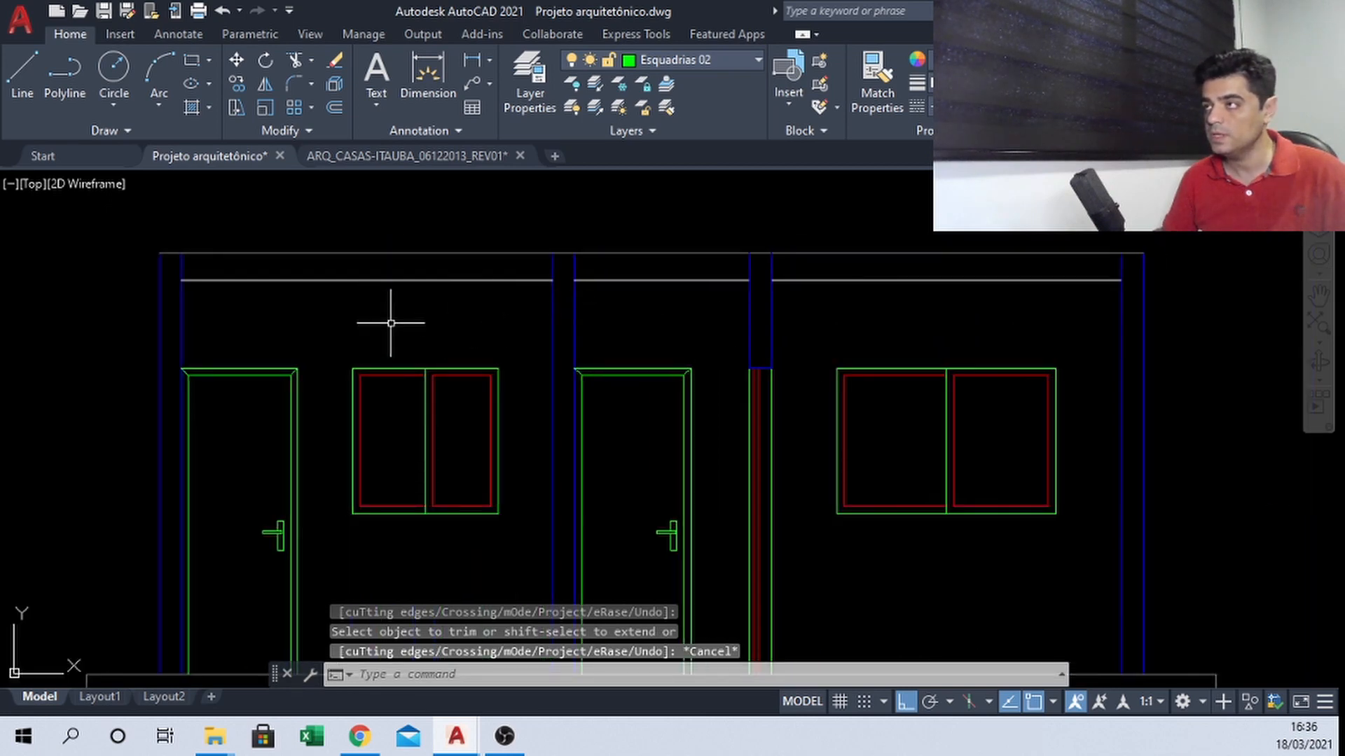
middle_click_drag(391, 323, 418, 335)
left_click(694, 61)
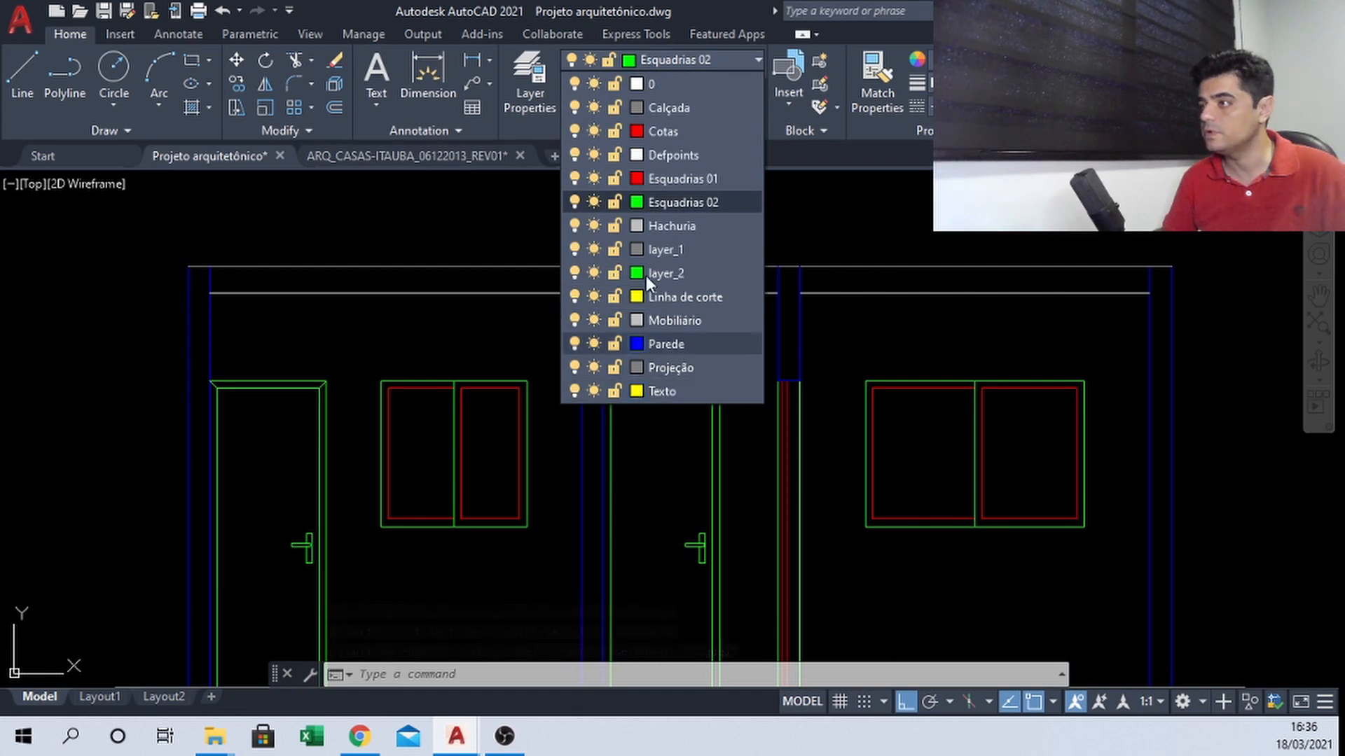
left_click(693, 14)
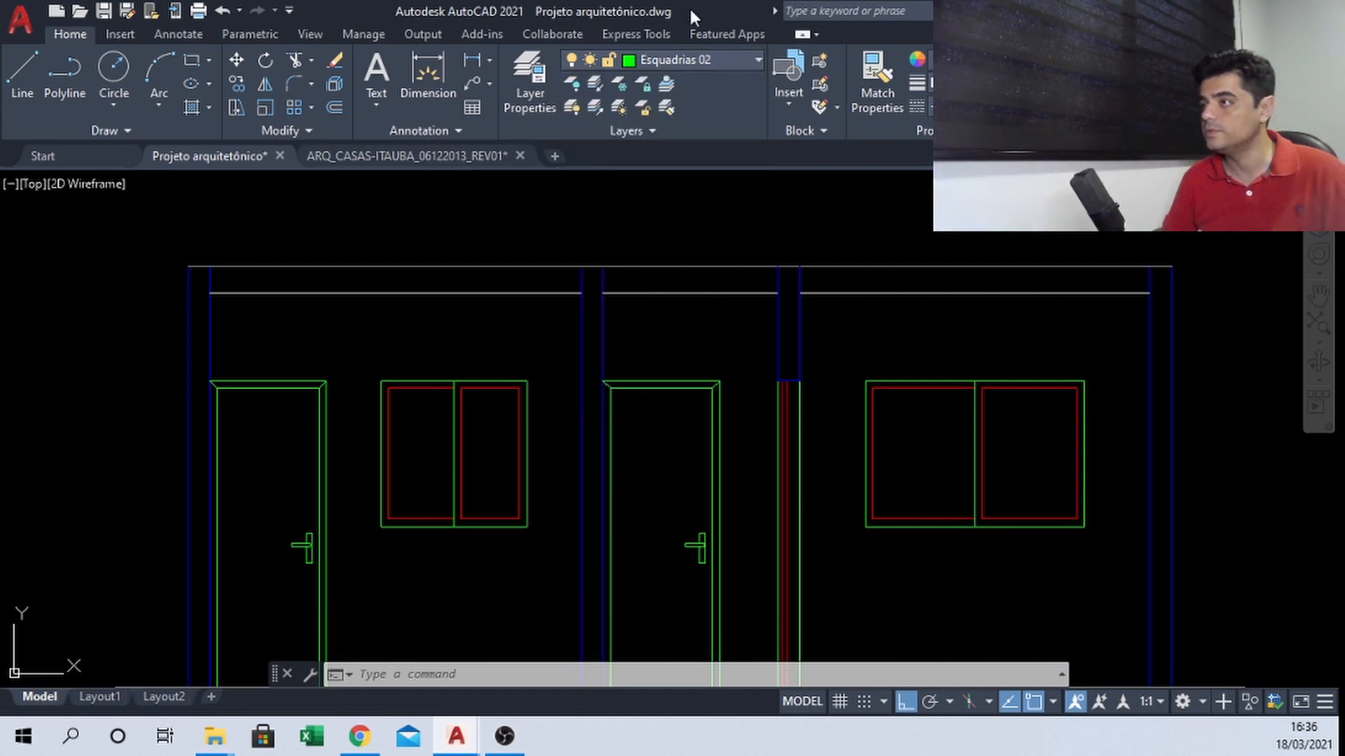
left_click(662, 57)
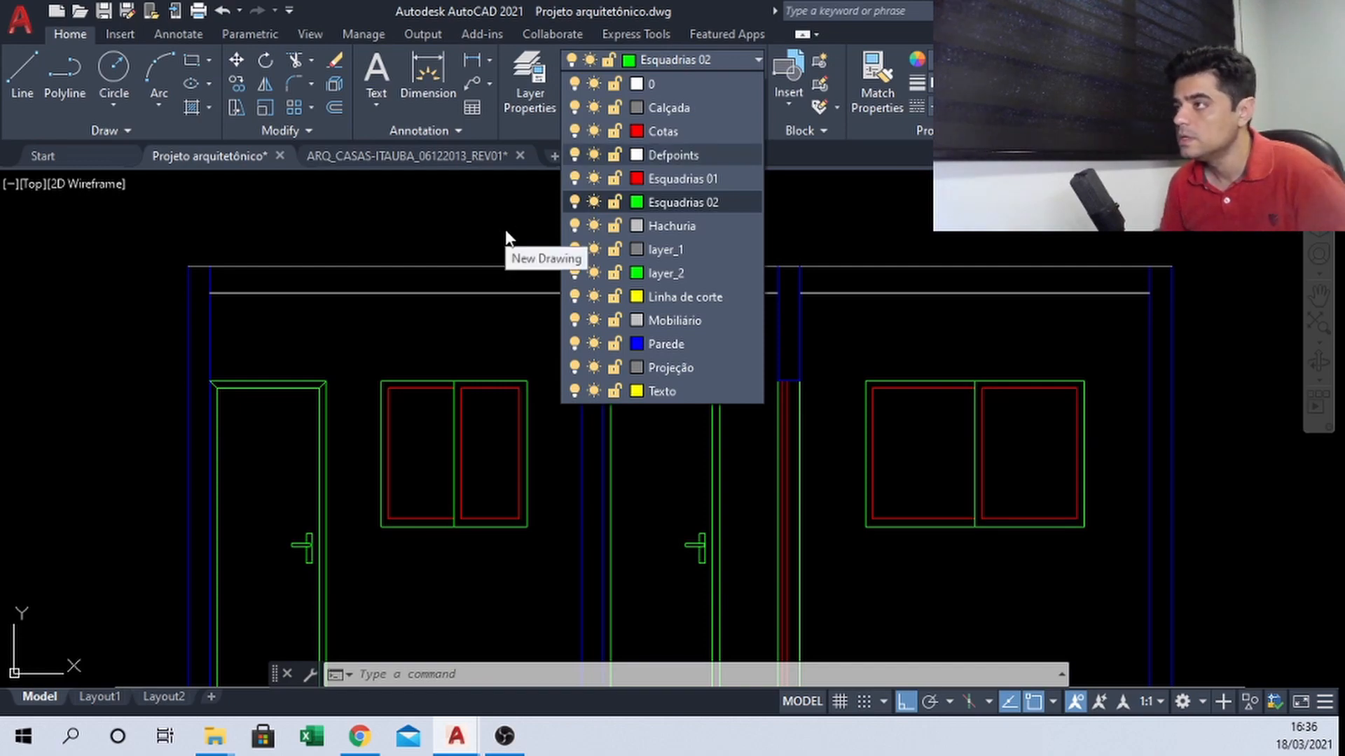
left_click(530, 228)
scroll(602, 276, "down", 10)
scroll(611, 368, "up", 4)
middle_click_drag(611, 335, 622, 444)
left_click(717, 57)
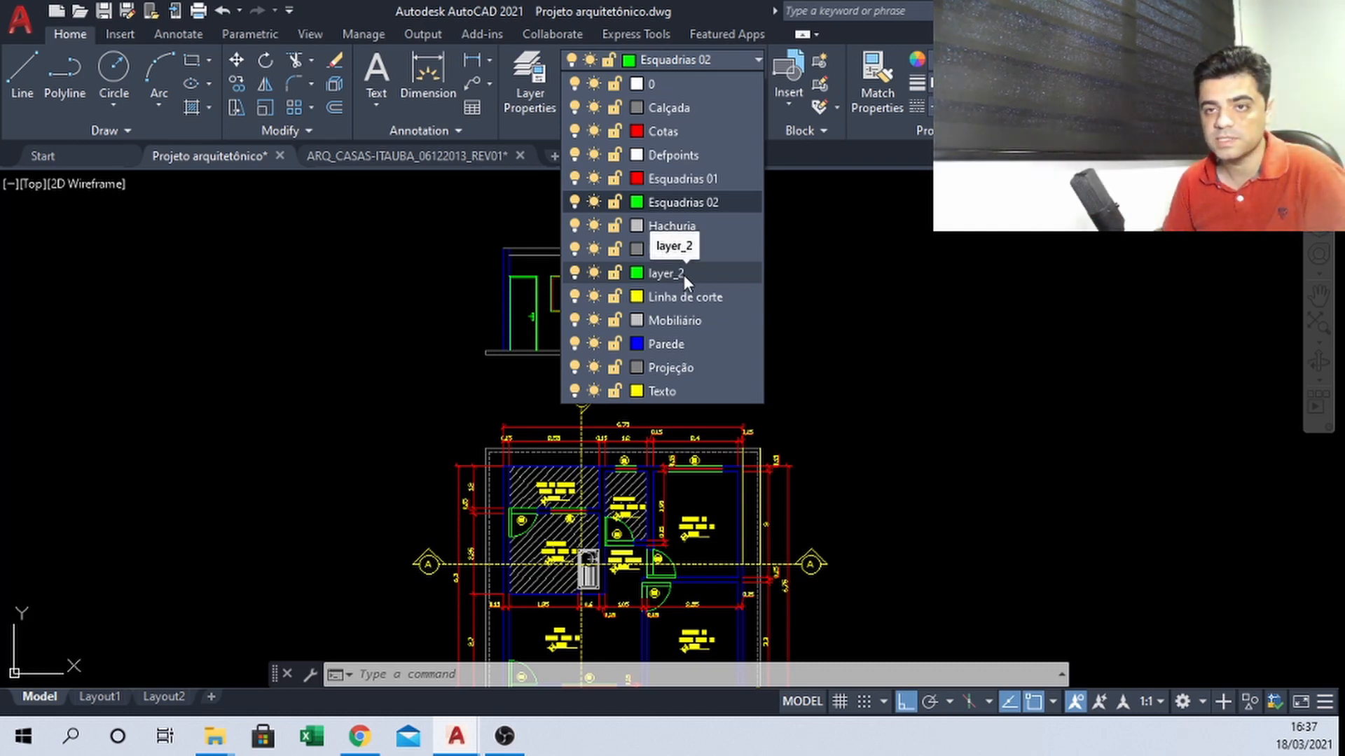
left_click(413, 286)
Examine the kitchen sink and corridor along cut line A in the floor plan, and check the section view and layer list
scroll(573, 408, "up", 3)
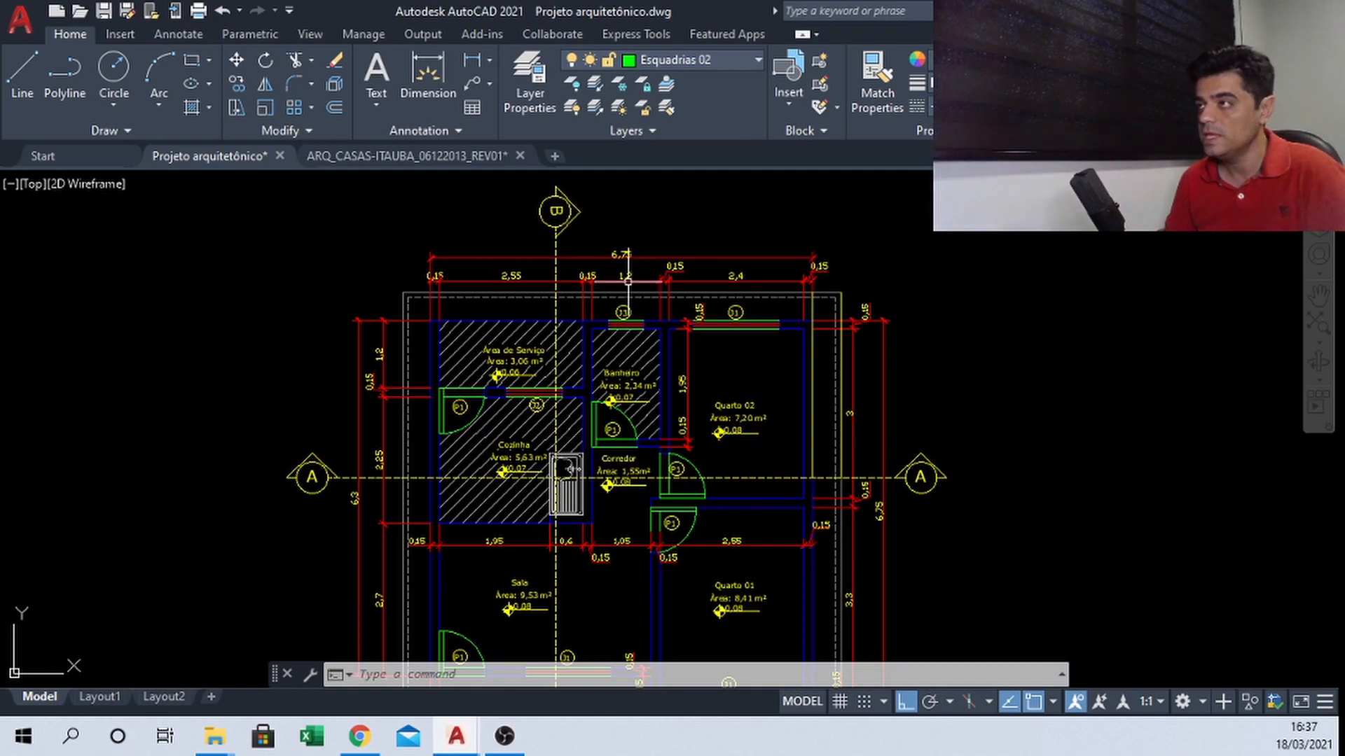
middle_click_drag(658, 223, 664, 308)
middle_click_drag(676, 244, 679, 361)
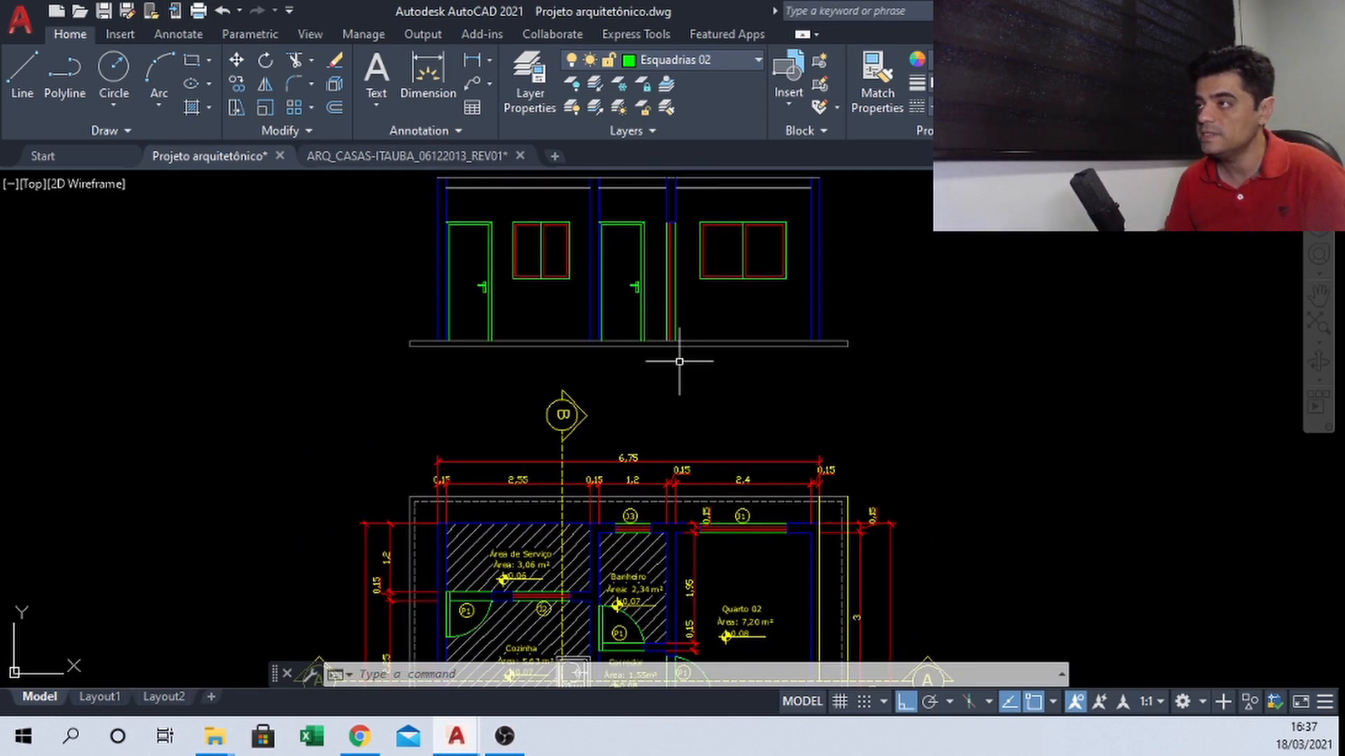
scroll(702, 468, "down", 3)
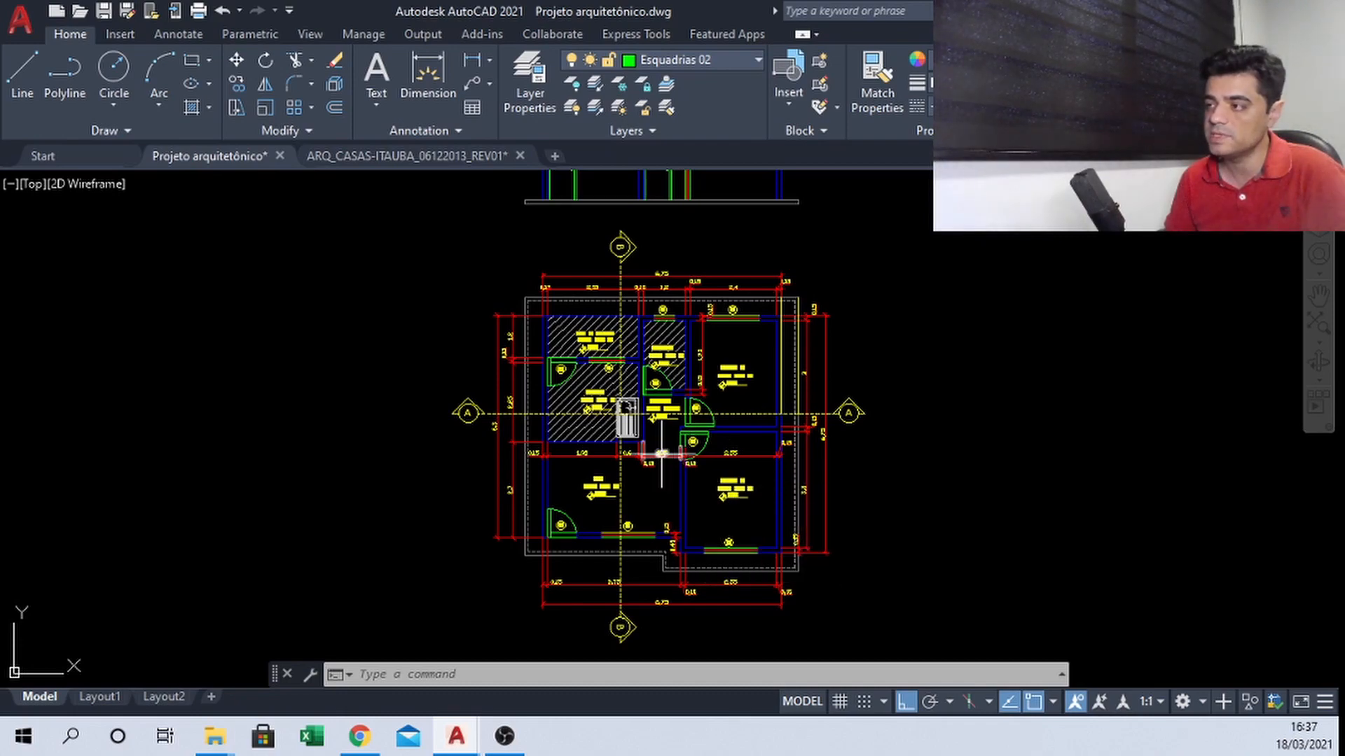
scroll(634, 423, "up", 8)
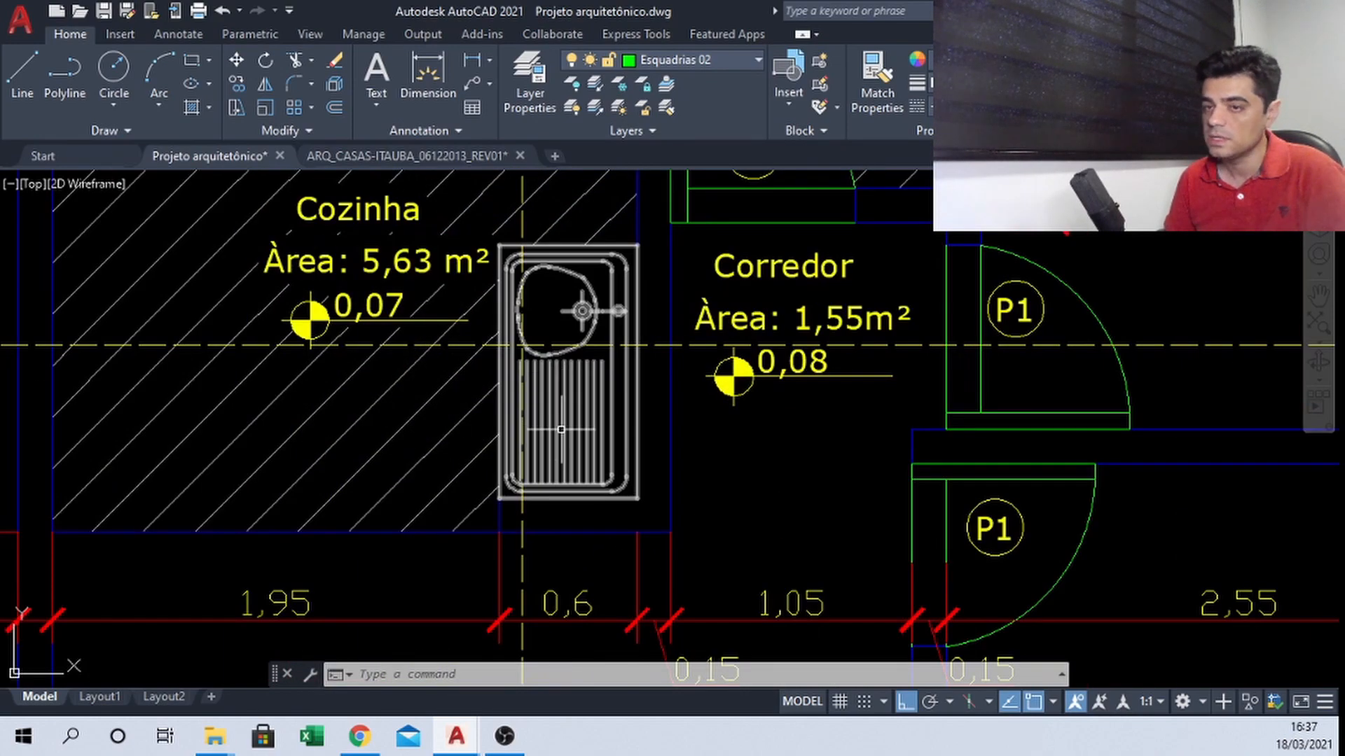
scroll(578, 419, "down", 7)
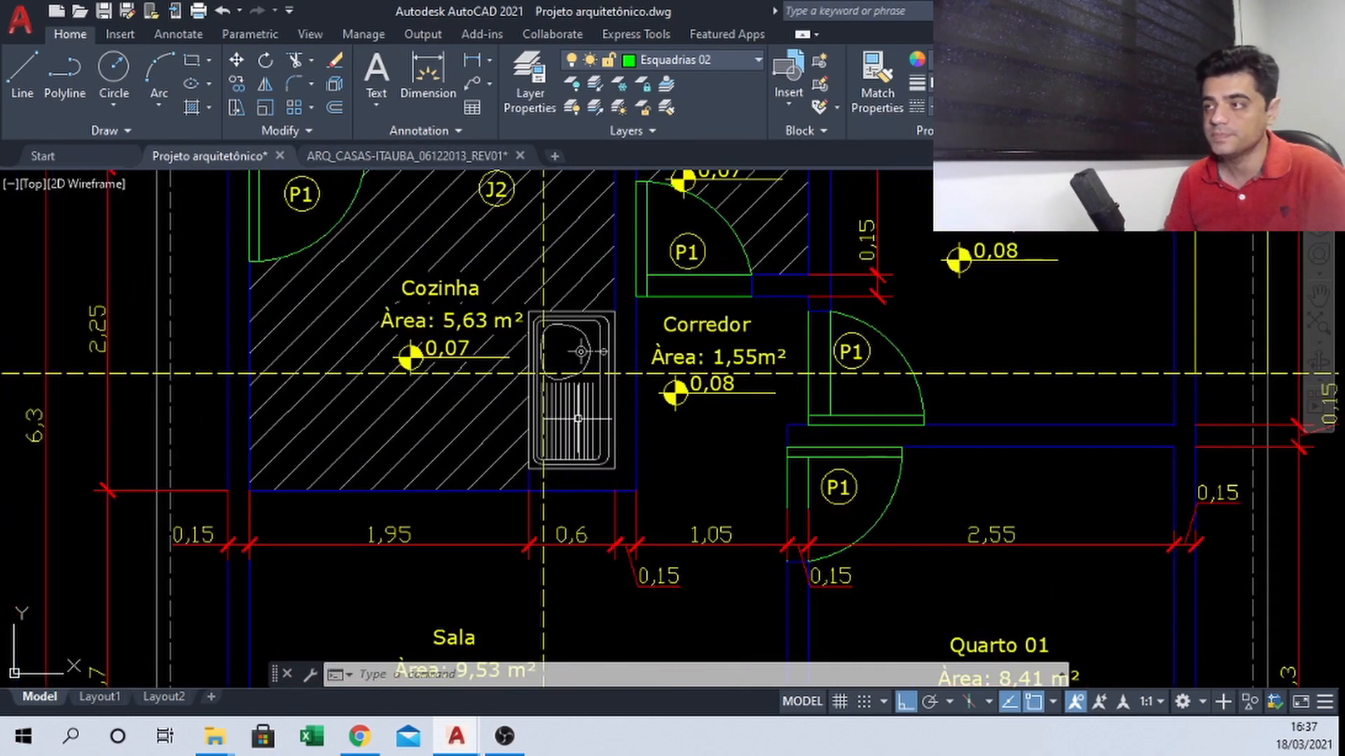
middle_click_drag(622, 309, 618, 417)
mouse_move(651, 261)
middle_mouse_down()
mouse_move(639, 363)
mouse_move(661, 457)
middle_mouse_up()
scroll(663, 321, "up", 2)
scroll(607, 240, "up", 2)
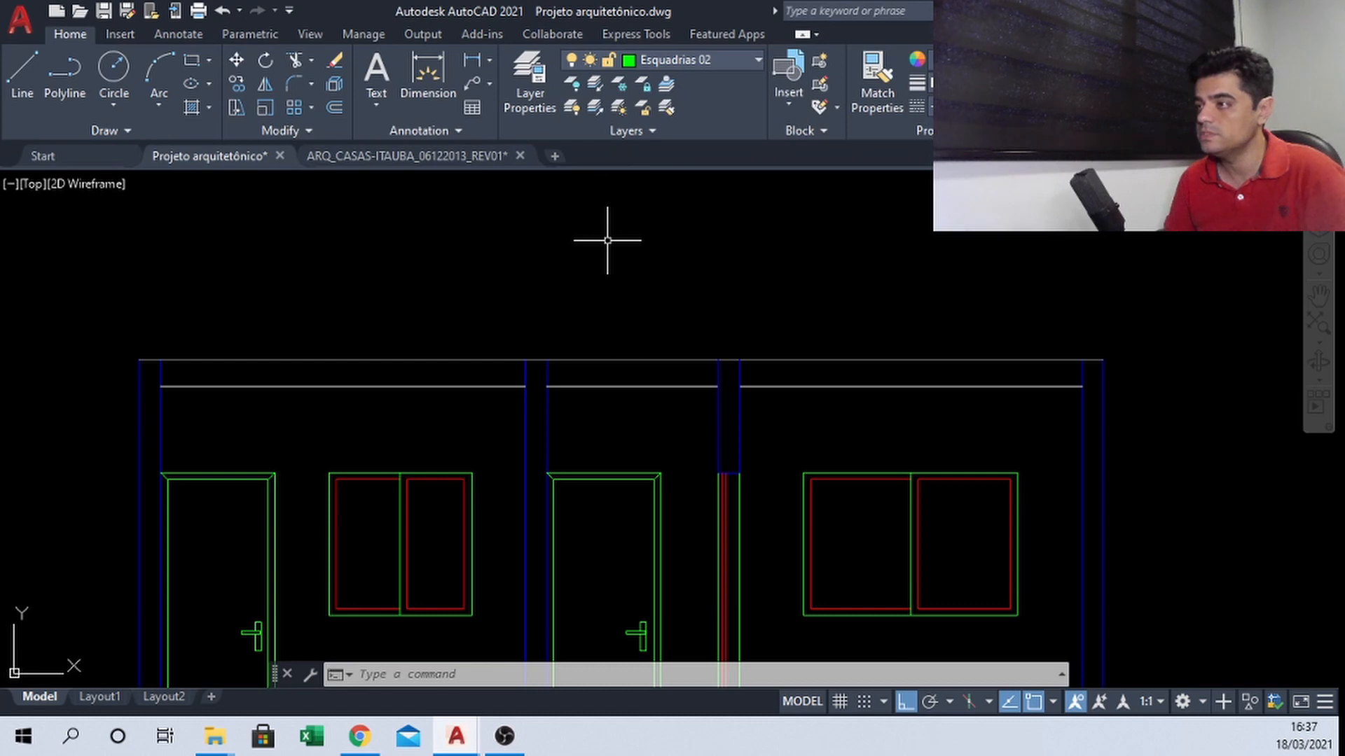
scroll(607, 241, "down", 2)
middle_click_drag(607, 240, 630, 307)
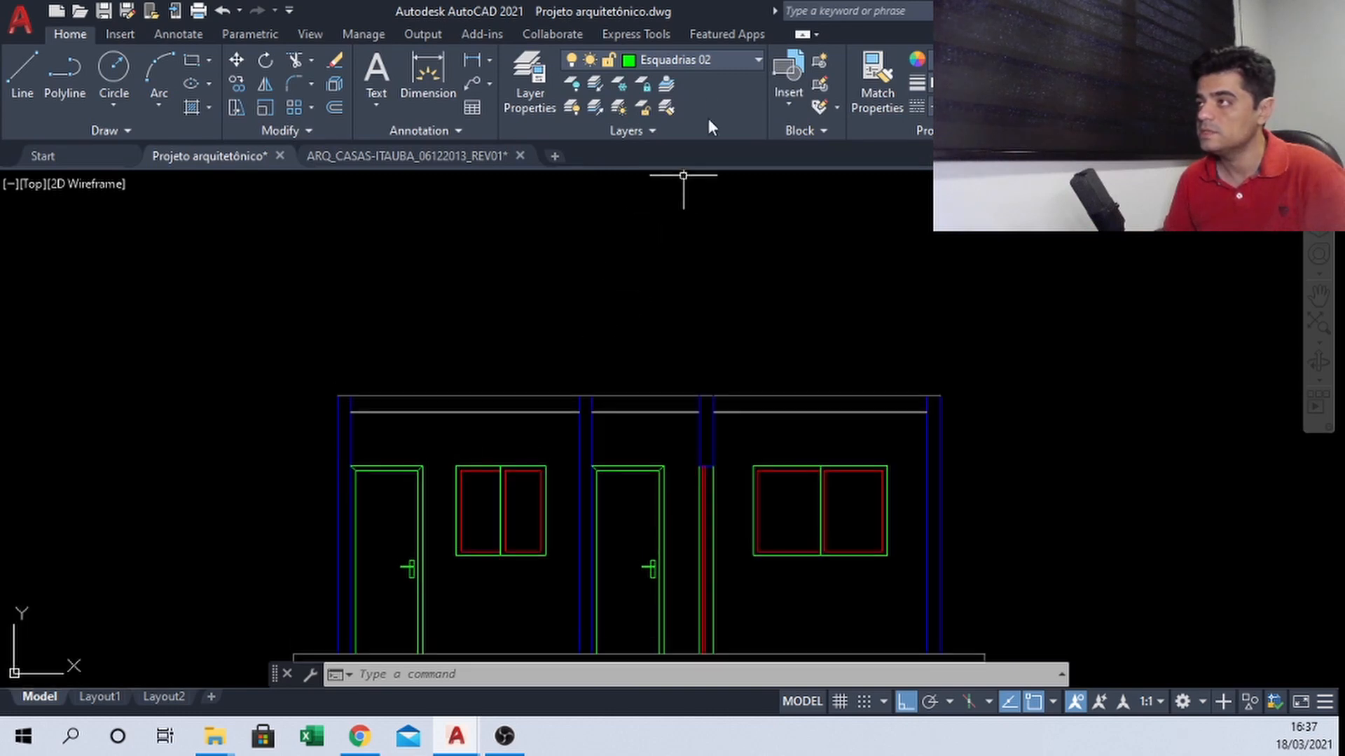
left_click(714, 61)
left_click(808, 253)
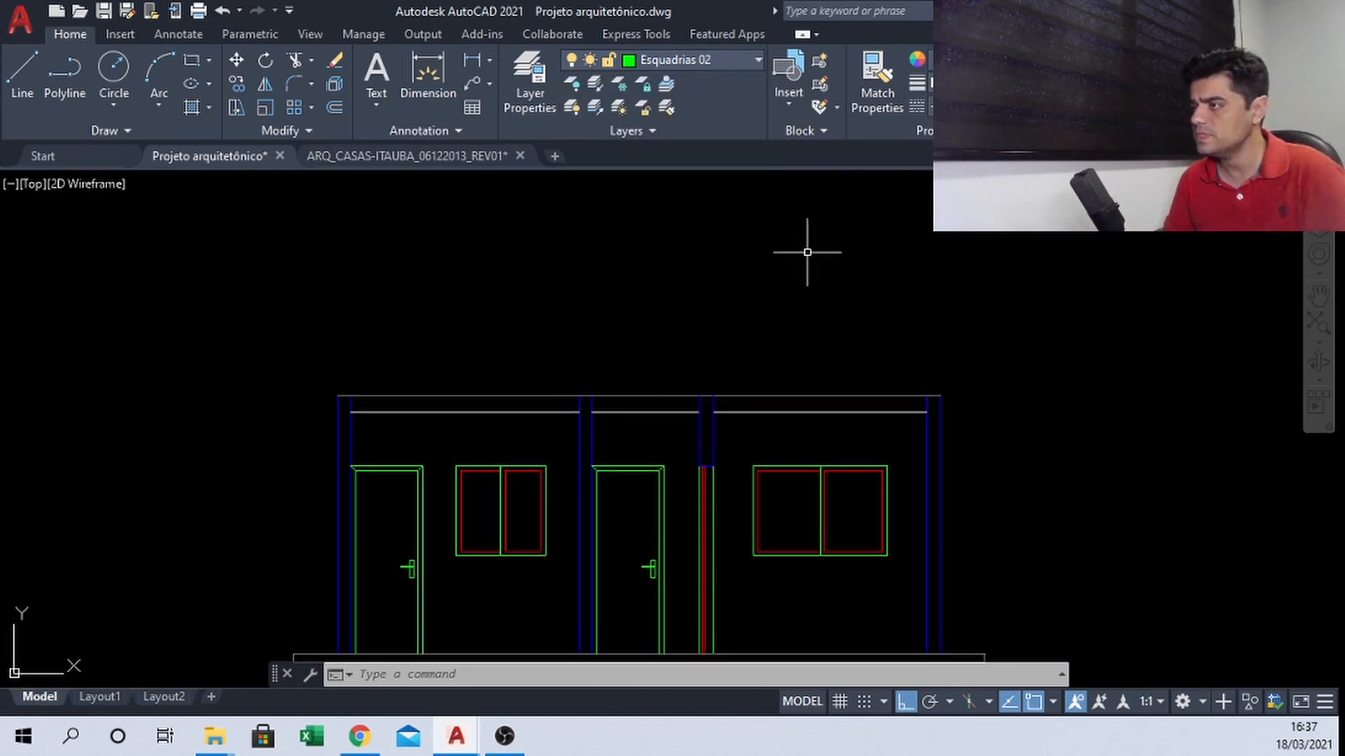
Compare the rooms, doors and windows of the floor plan around section line A with the elements drawn in the section view
scroll(611, 249, "down", 4)
middle_click_drag(613, 441, 611, 327)
scroll(582, 468, "up", 2)
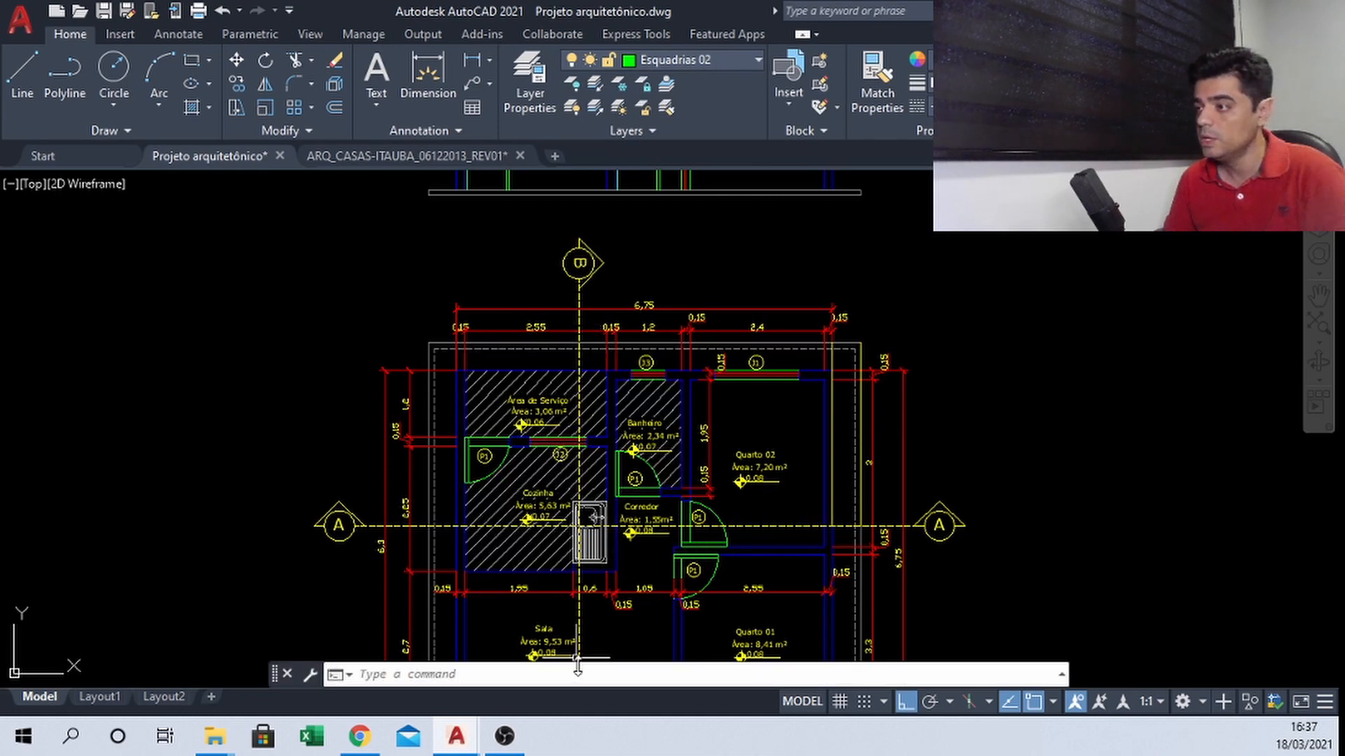
scroll(580, 602, "up", 4)
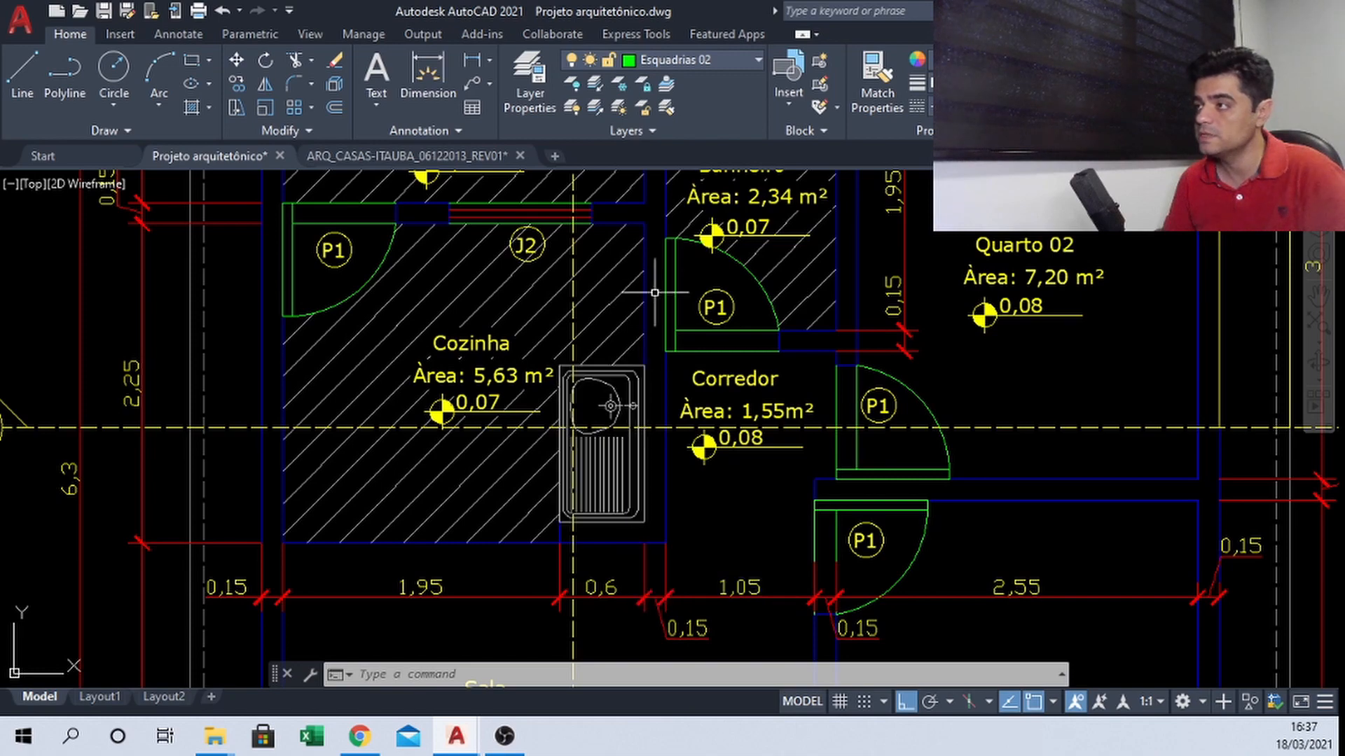
scroll(669, 441, "down", 2)
scroll(669, 441, "down", 2)
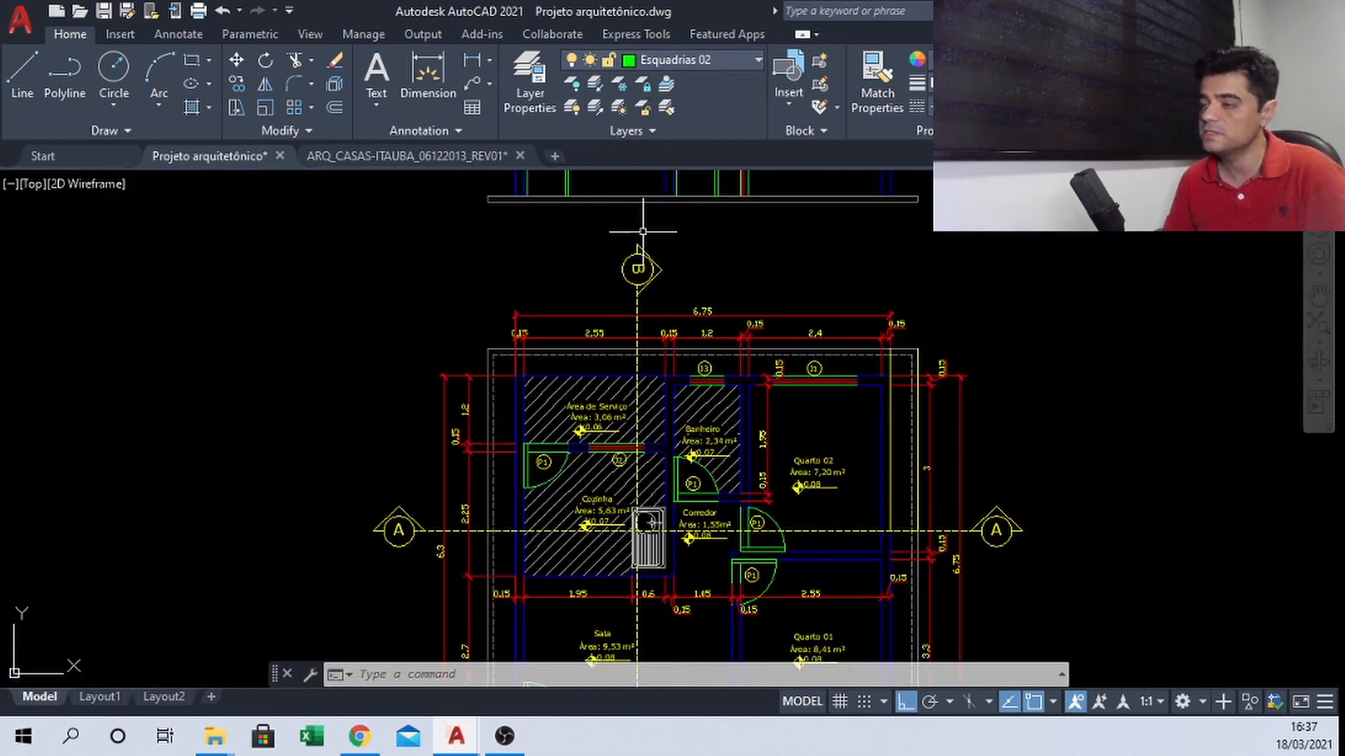
middle_click_drag(644, 226, 613, 304)
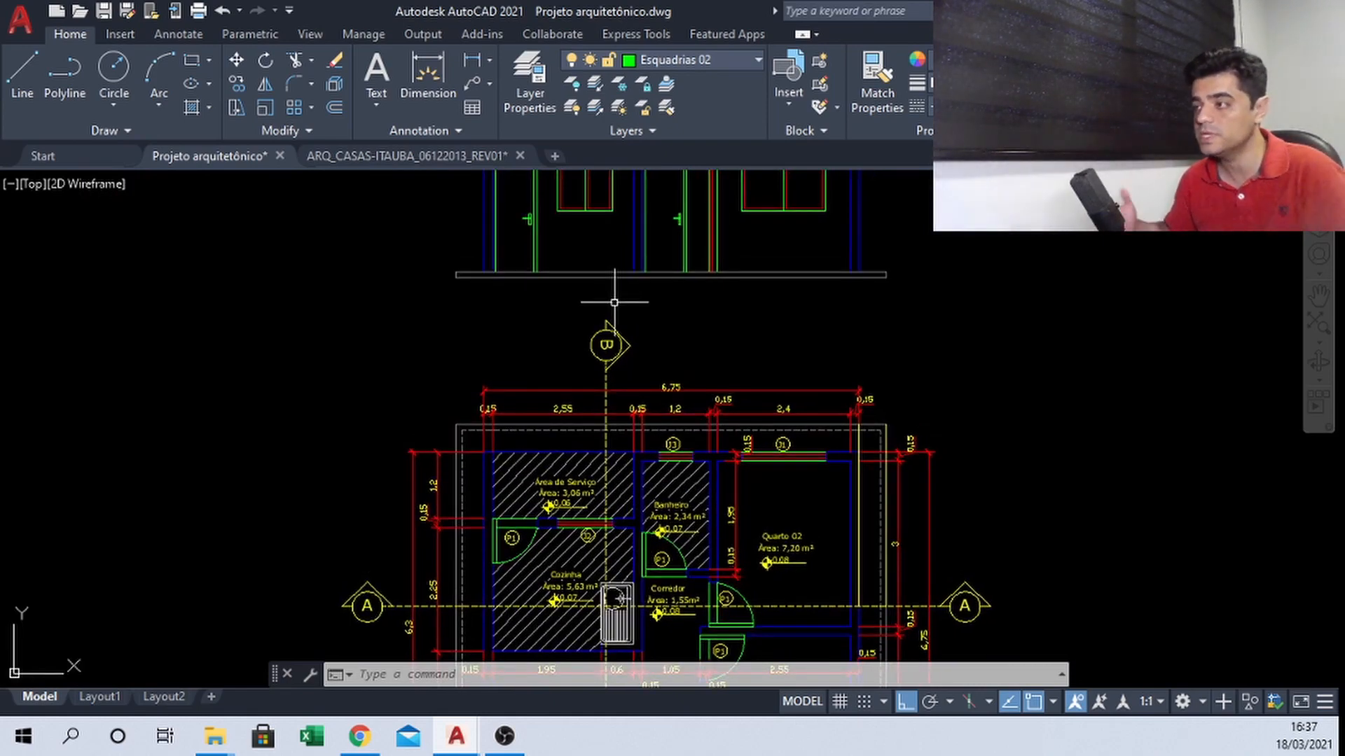
middle_click_drag(654, 259, 662, 330)
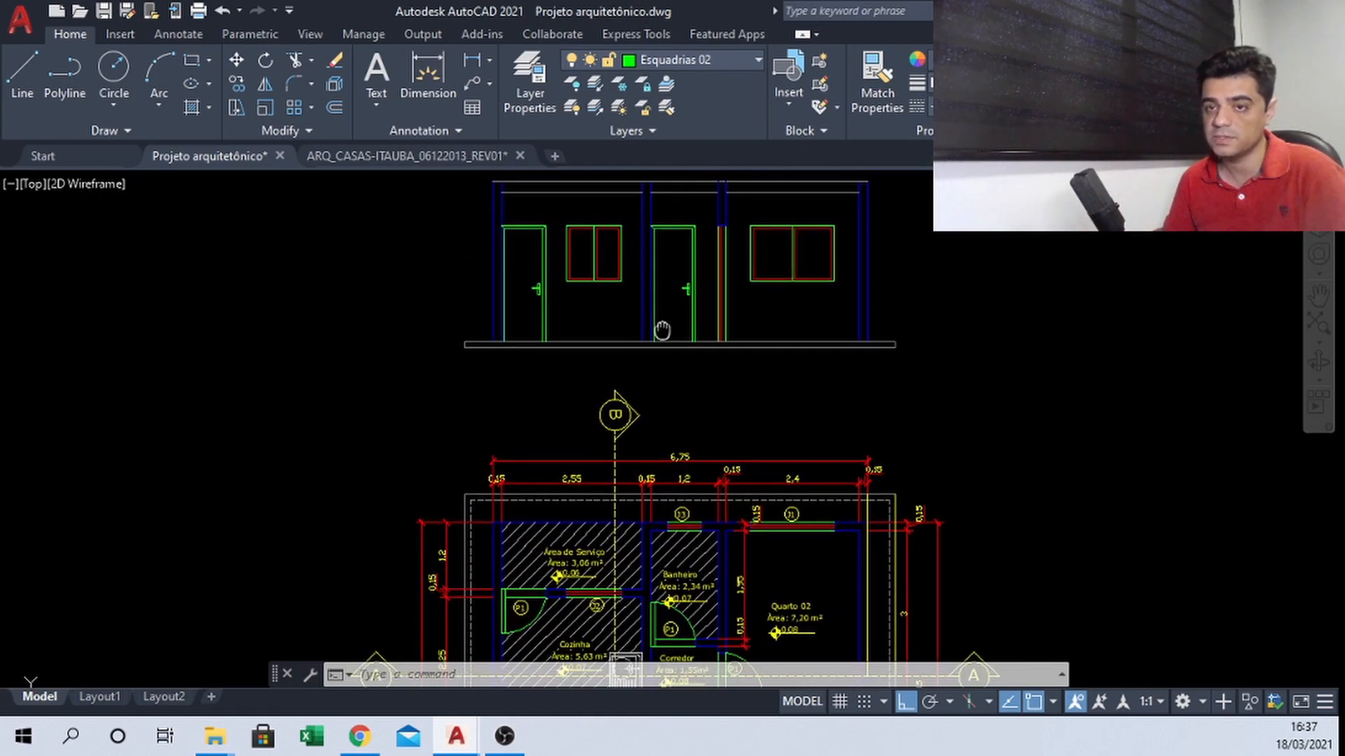
middle_click_drag(710, 268, 685, 299)
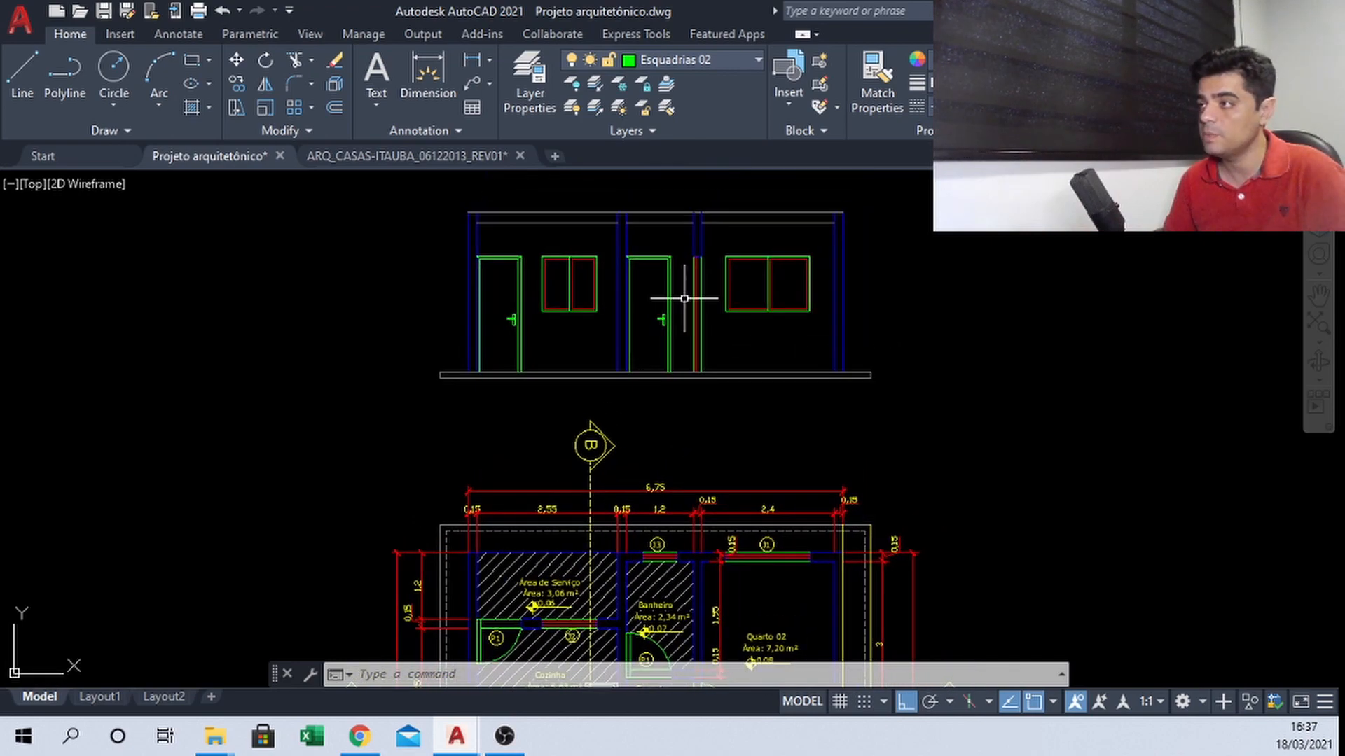
middle_click_drag(731, 342, 606, 241)
scroll(637, 262, "down", 4)
scroll(540, 419, "up", 4)
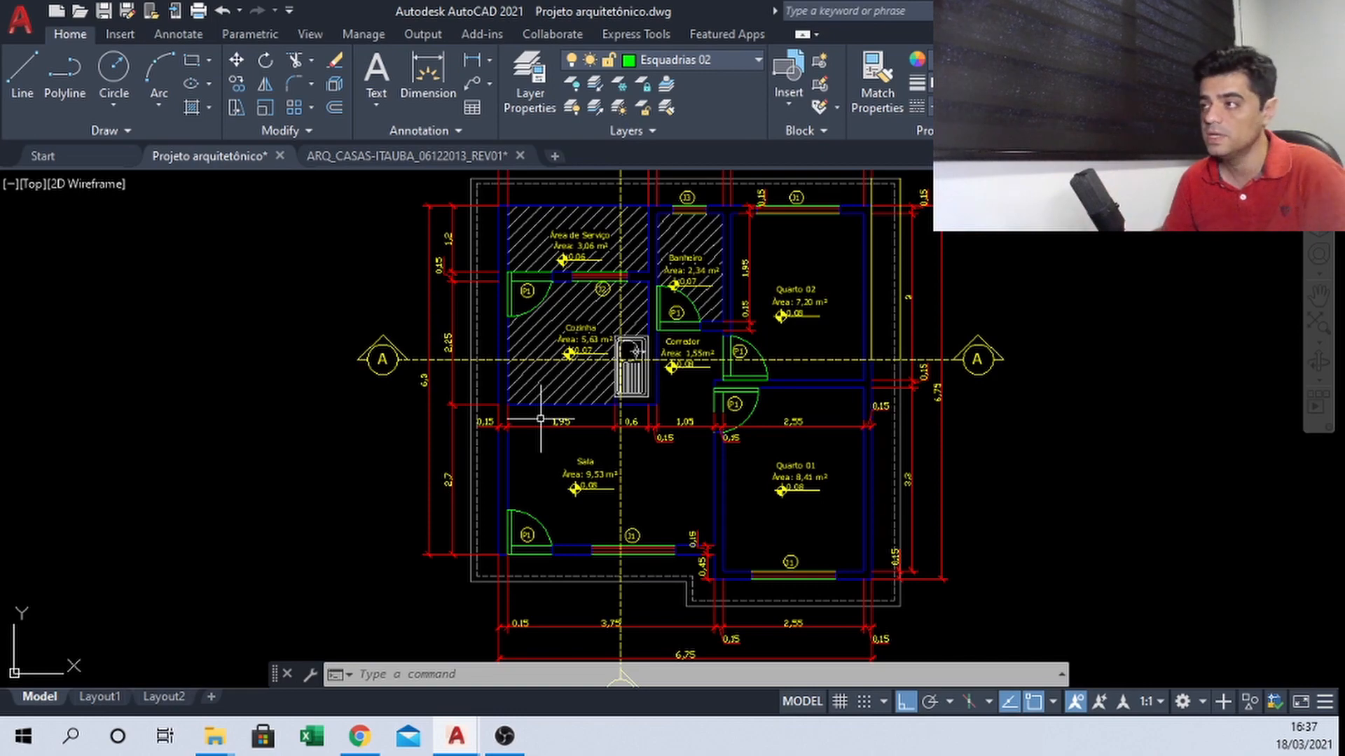
middle_click_drag(686, 306, 557, 456)
middle_click_drag(591, 250, 609, 383)
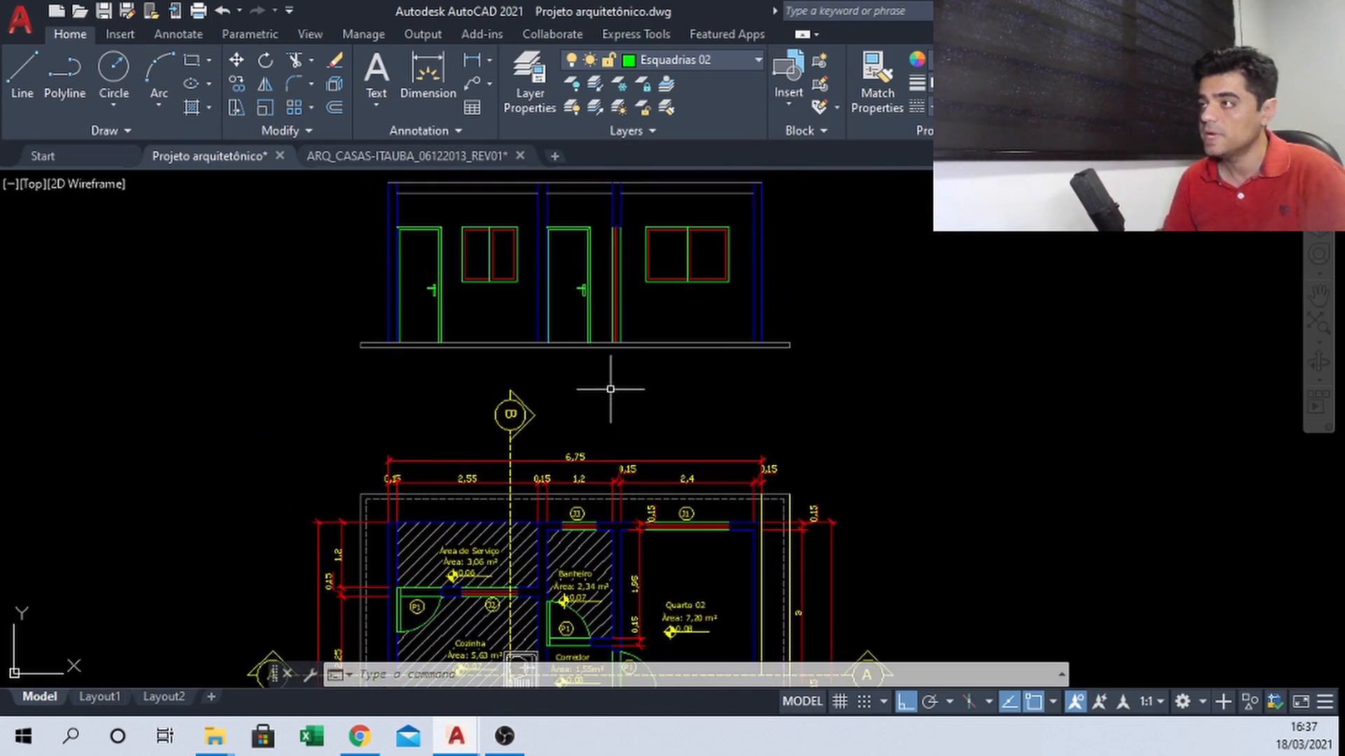
middle_click_drag(628, 210, 628, 292)
middle_click_drag(592, 242, 552, 404)
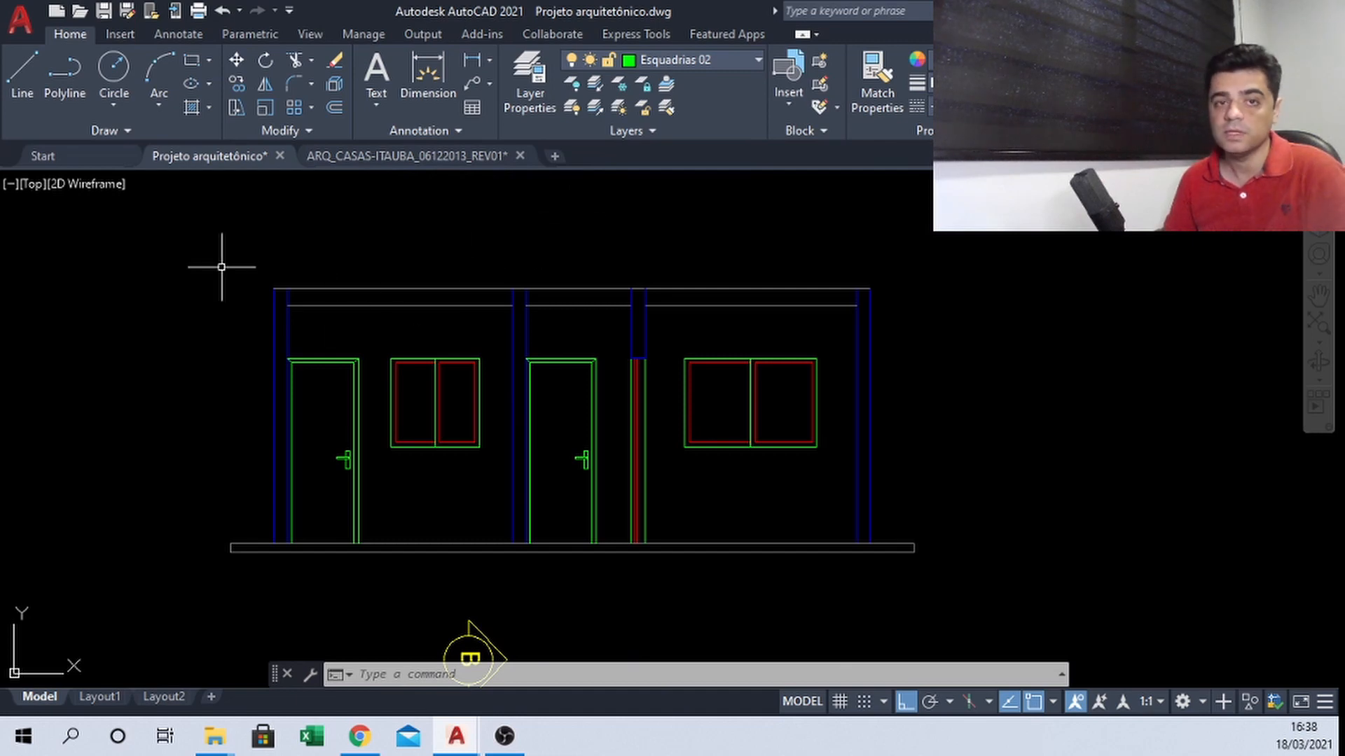
Open the Purge utility to view the drawing's unused named items, and close it without purging
left_click(21, 20)
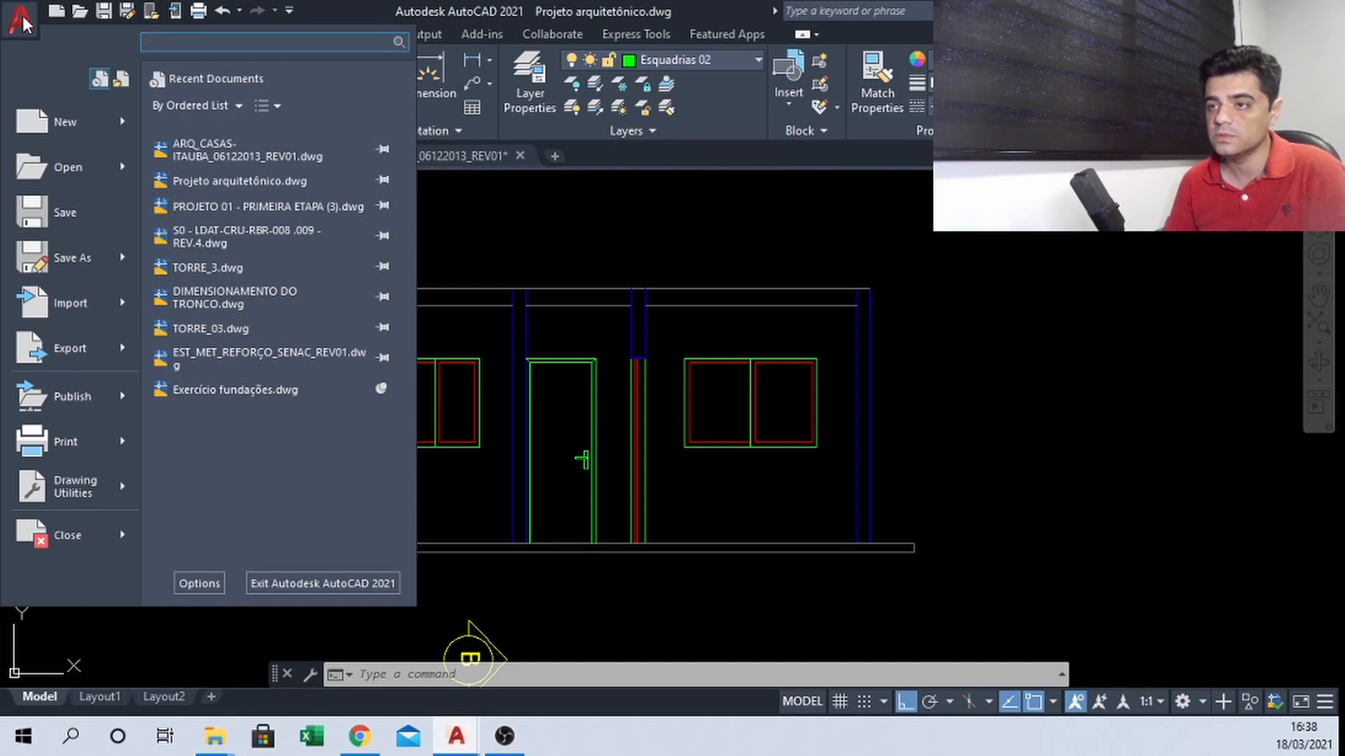
left_click(77, 490)
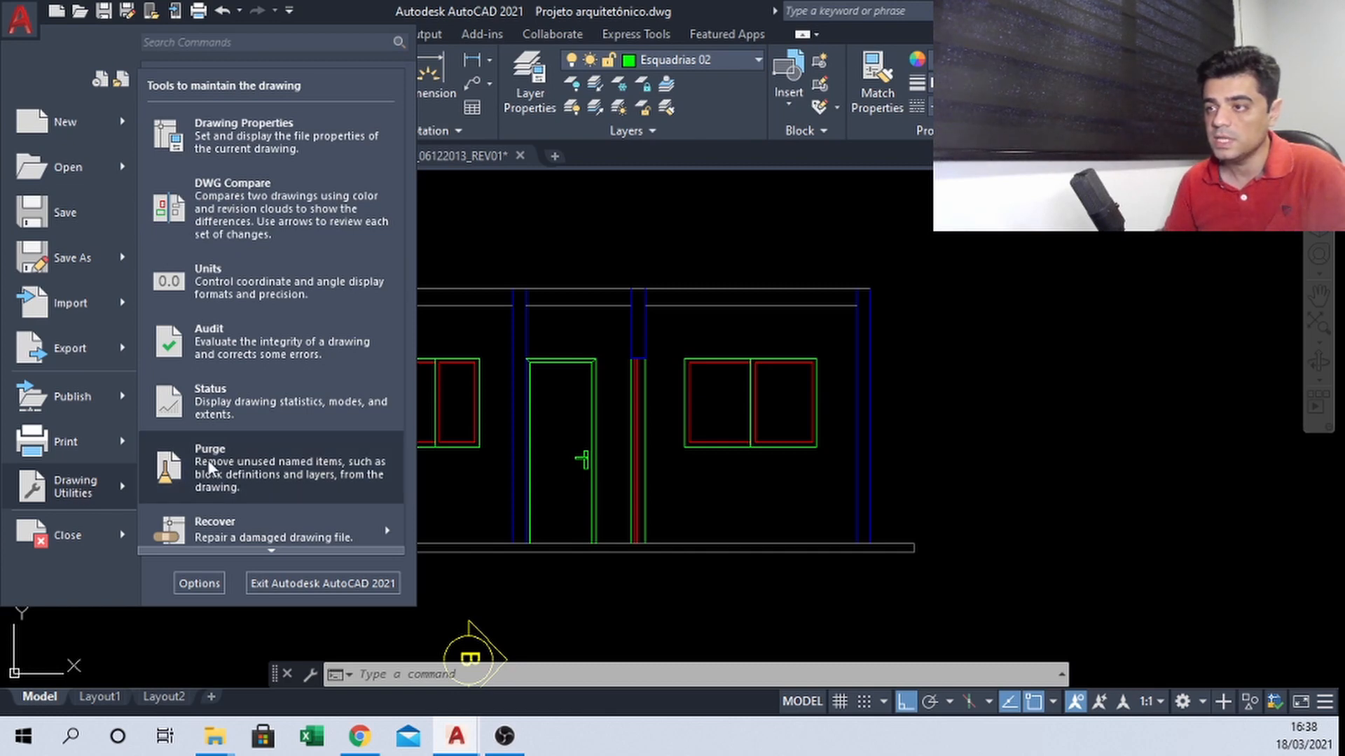
left_click(237, 465)
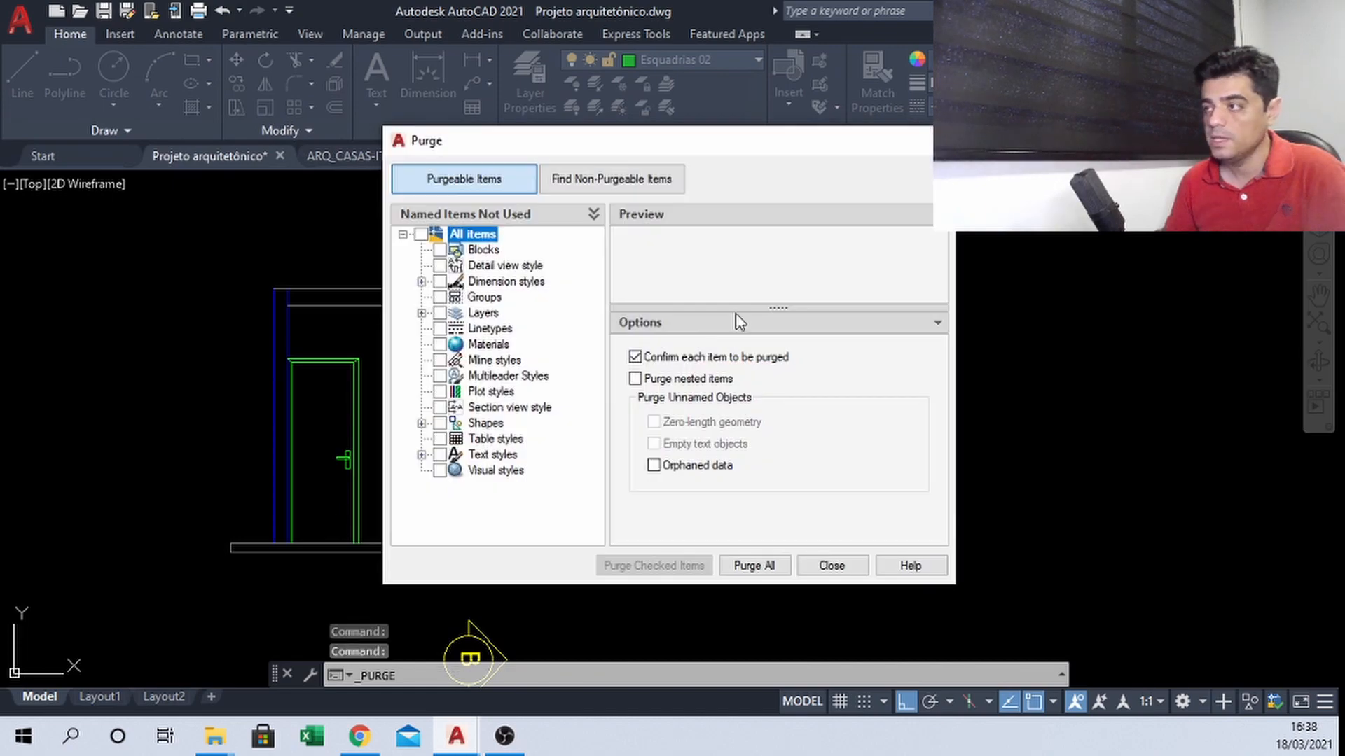
left_click_drag(674, 149, 599, 141)
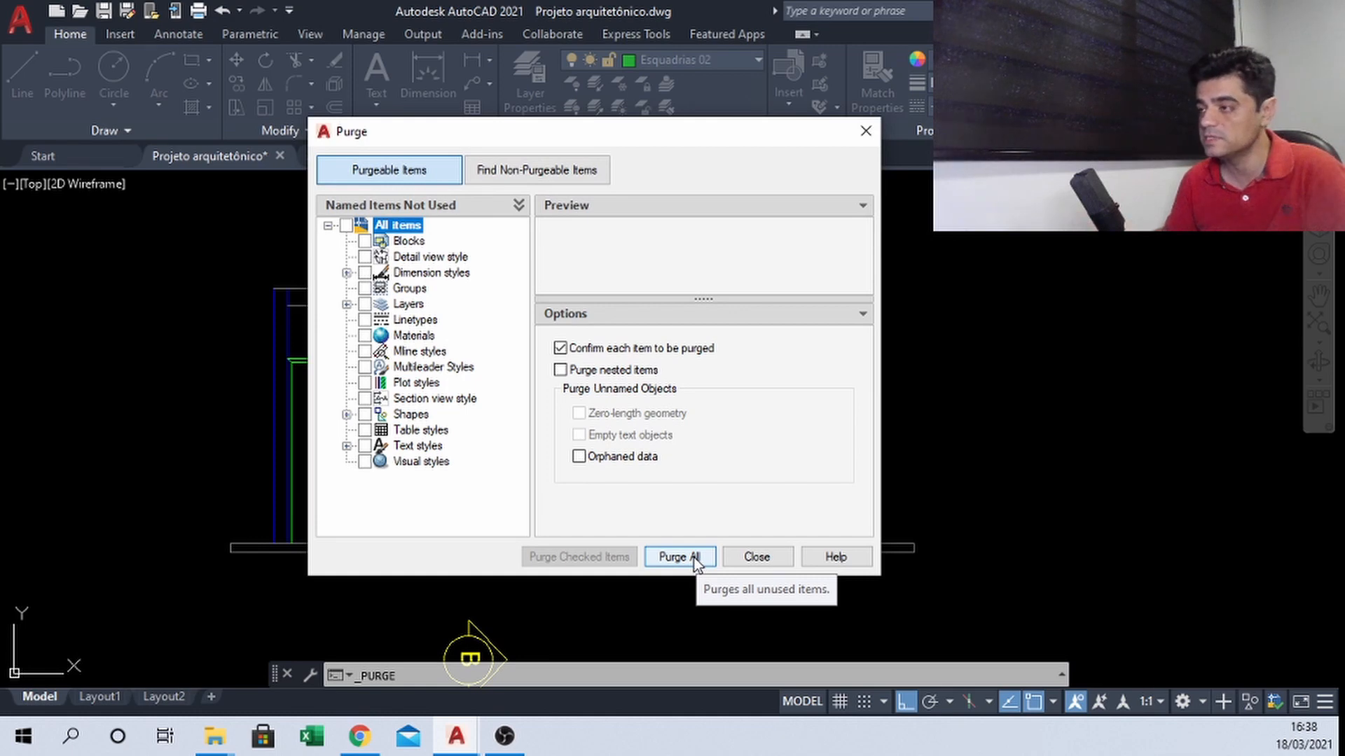
left_click(758, 556)
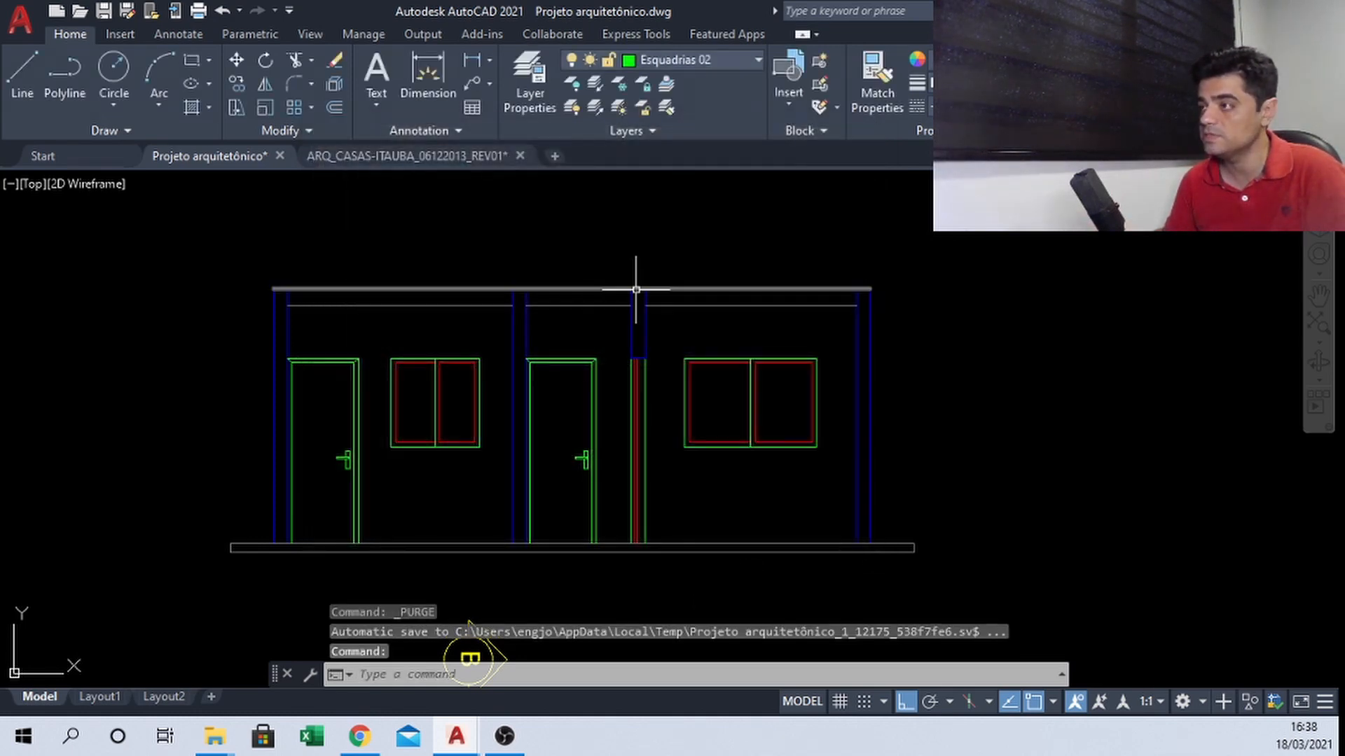
Inspect the double ceiling lines at the section's interior walls and the Cozinha and Área de Serviço rooms in the floor plan
scroll(486, 313, "up", 3)
scroll(534, 276, "down", 3)
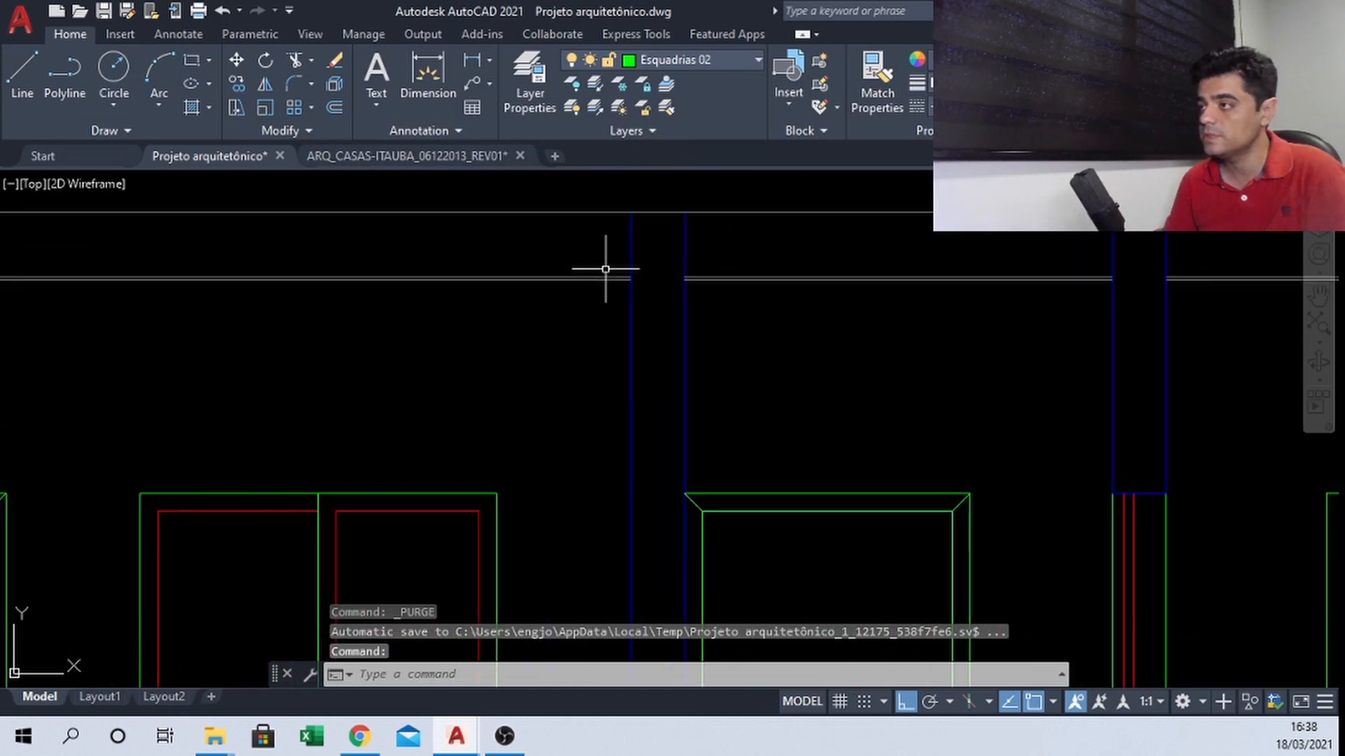
scroll(606, 270, "up", 2)
scroll(612, 309, "up", 3)
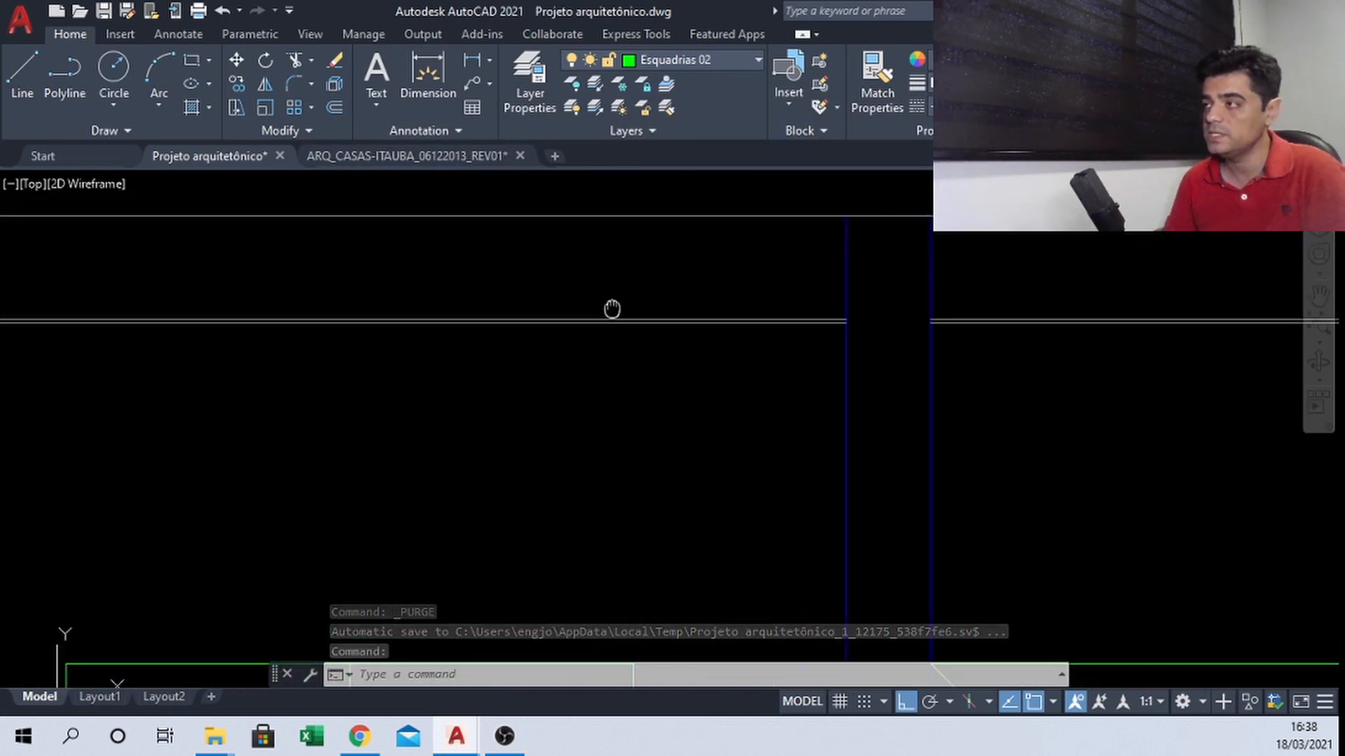
scroll(680, 333, "down", 3)
scroll(678, 328, "down", 8)
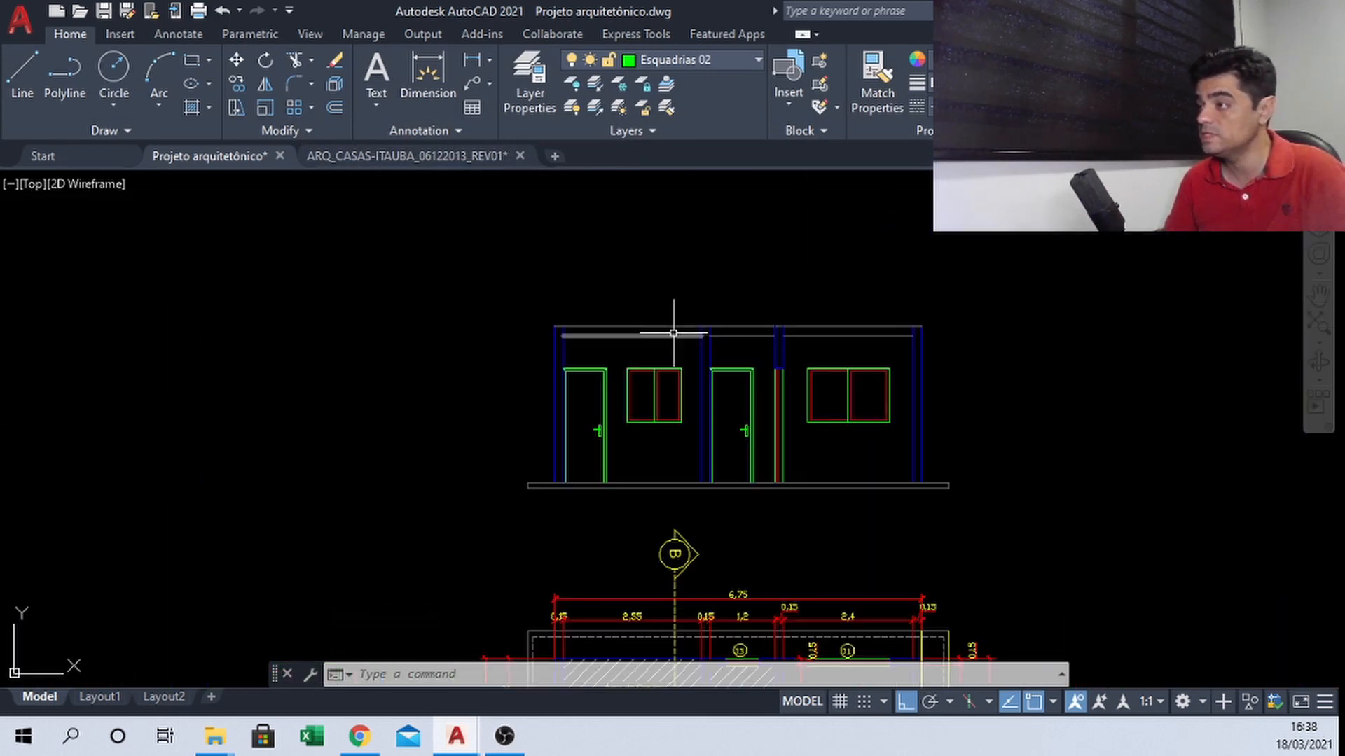
scroll(599, 473, "up", 4)
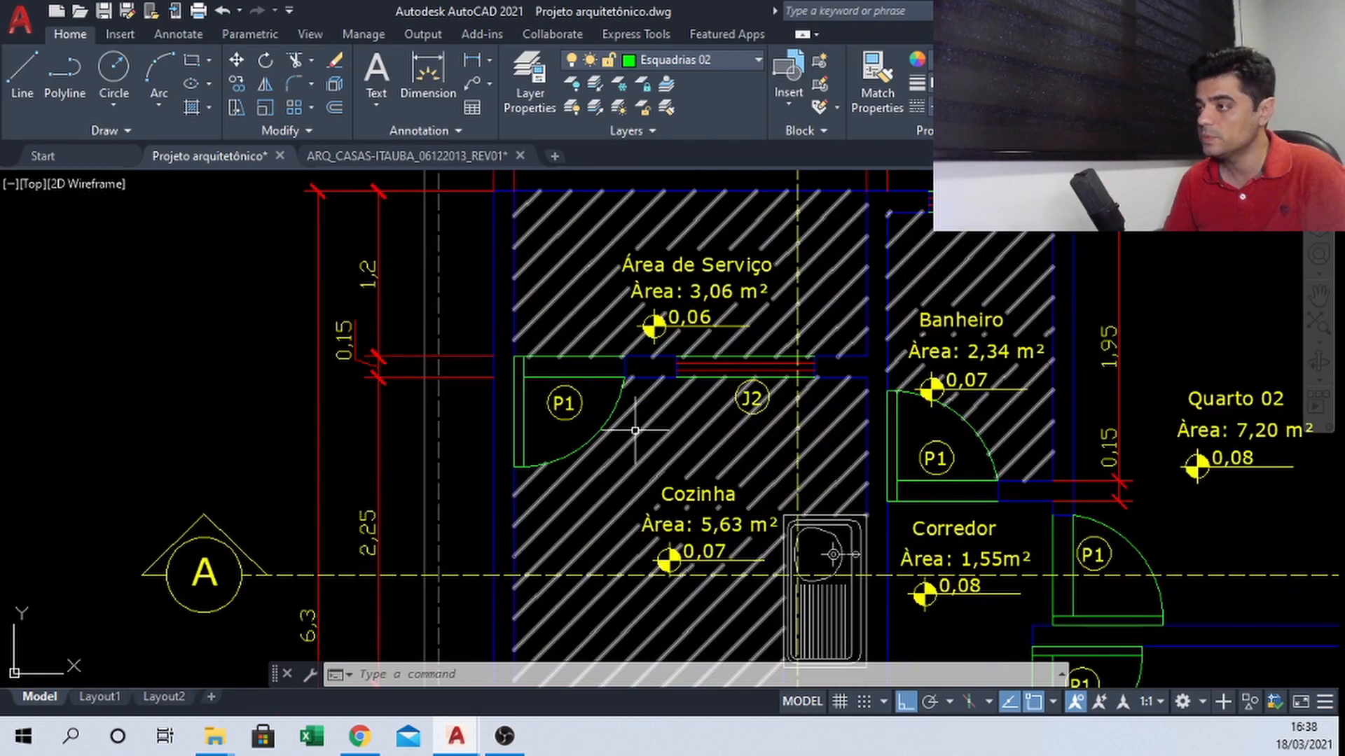
scroll(634, 432, "down", 2)
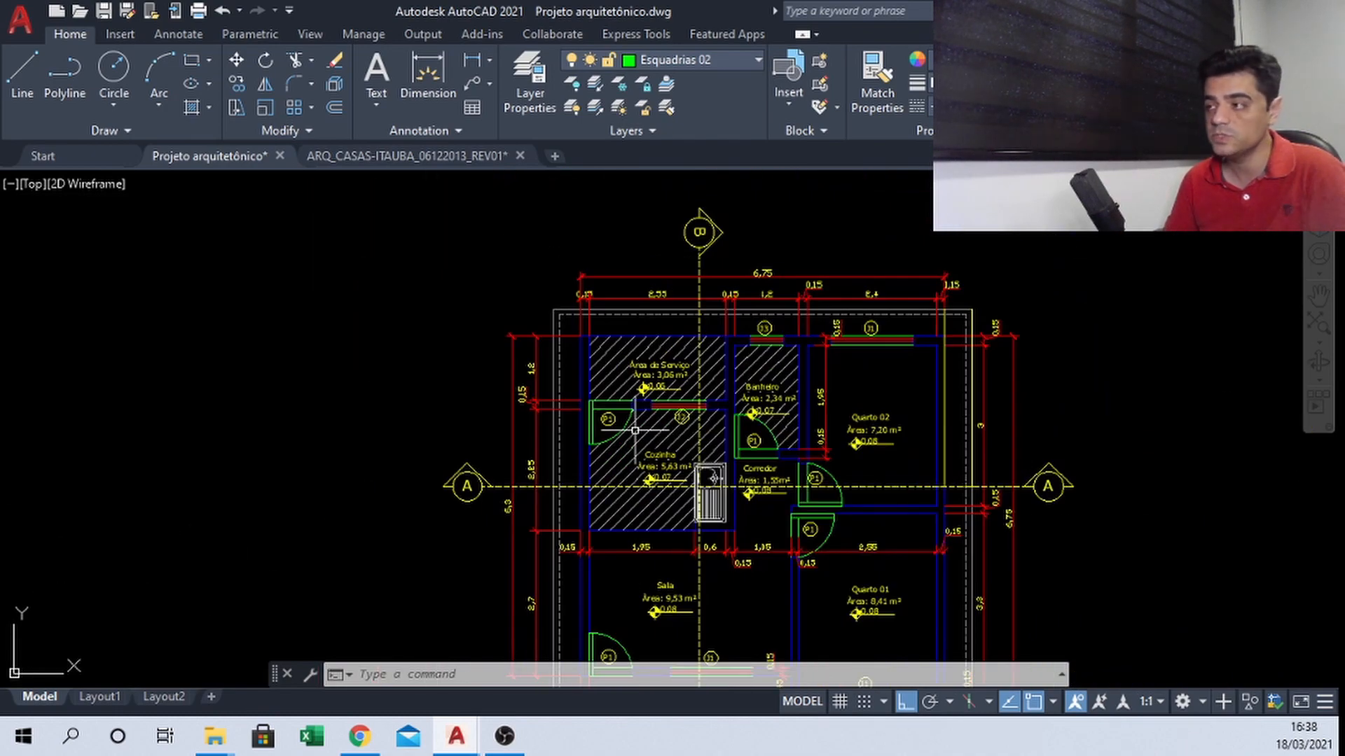
middle_click_drag(759, 295, 664, 281)
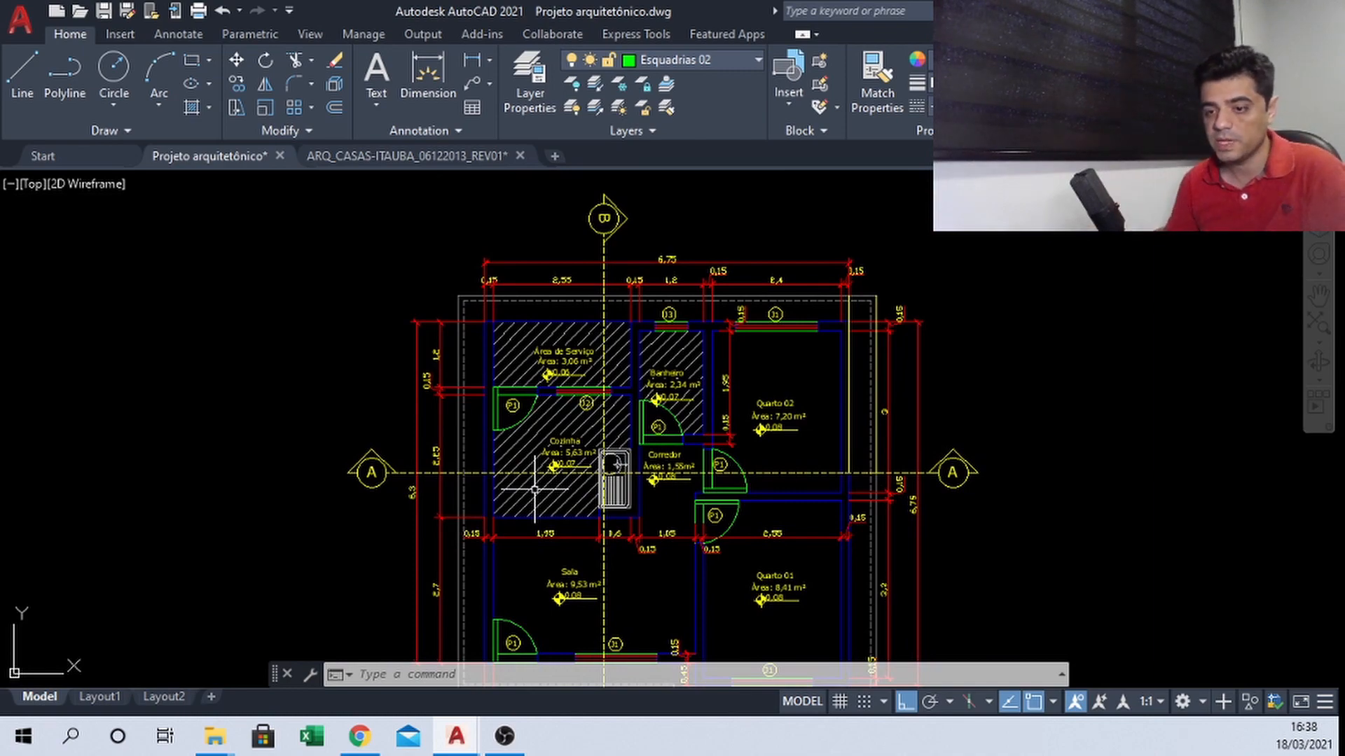
middle_click_drag(848, 273, 790, 374)
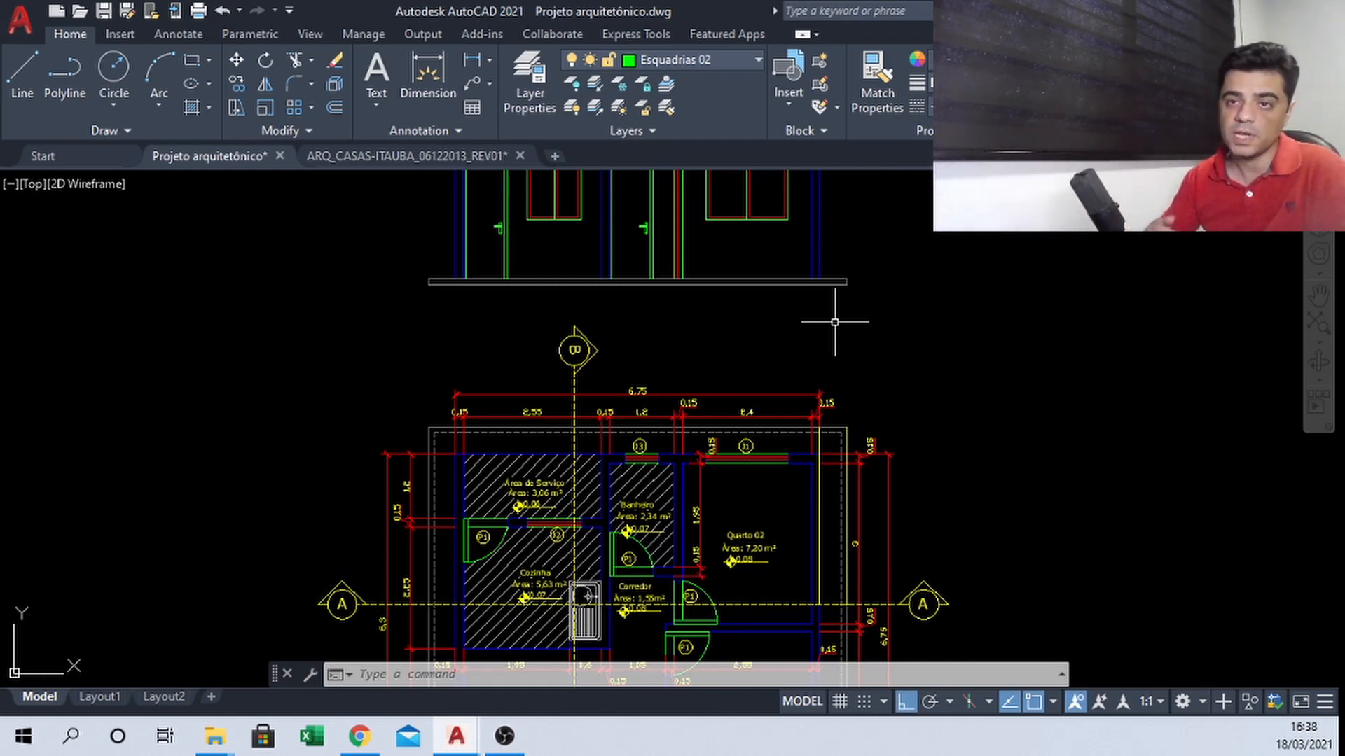
middle_click_drag(641, 241, 613, 390)
scroll(615, 324, "up", 2)
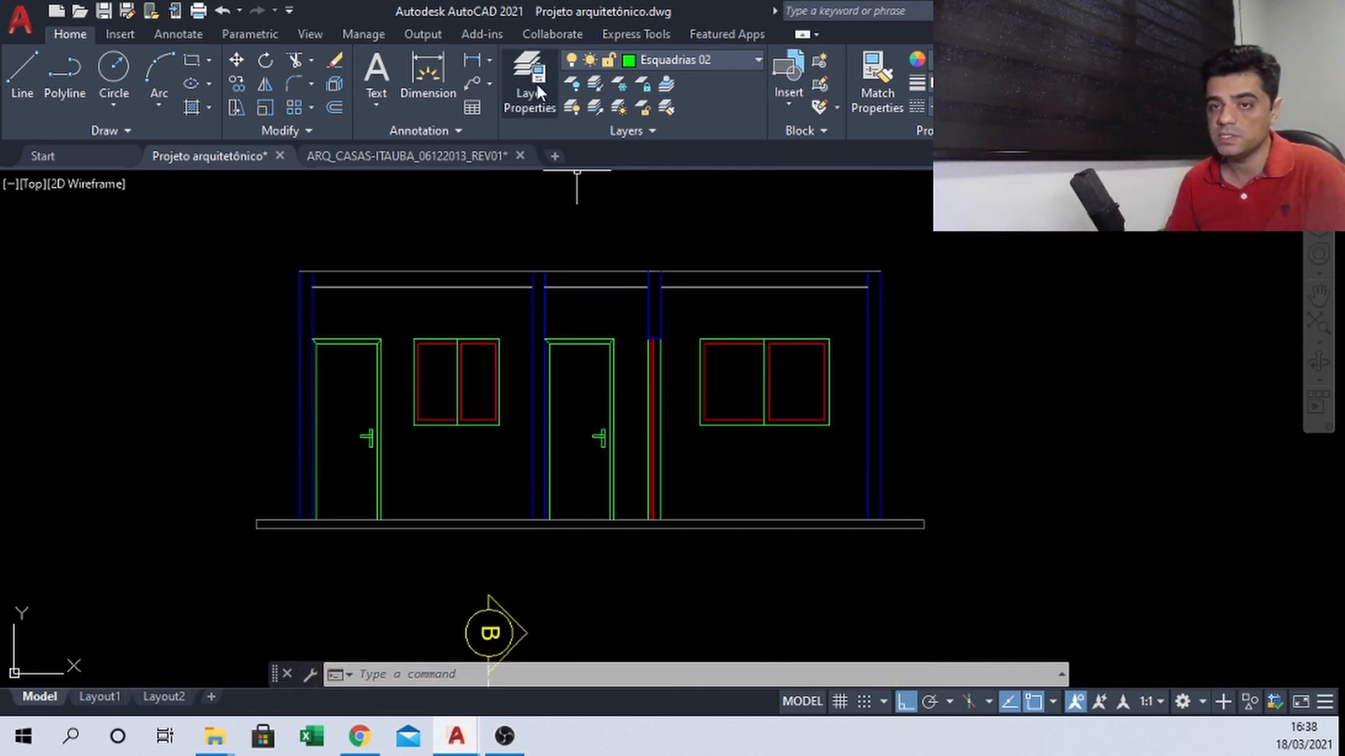
Review the section view above the floor plan and inspect the ceiling lines between its walls
scroll(486, 241, "down", 5)
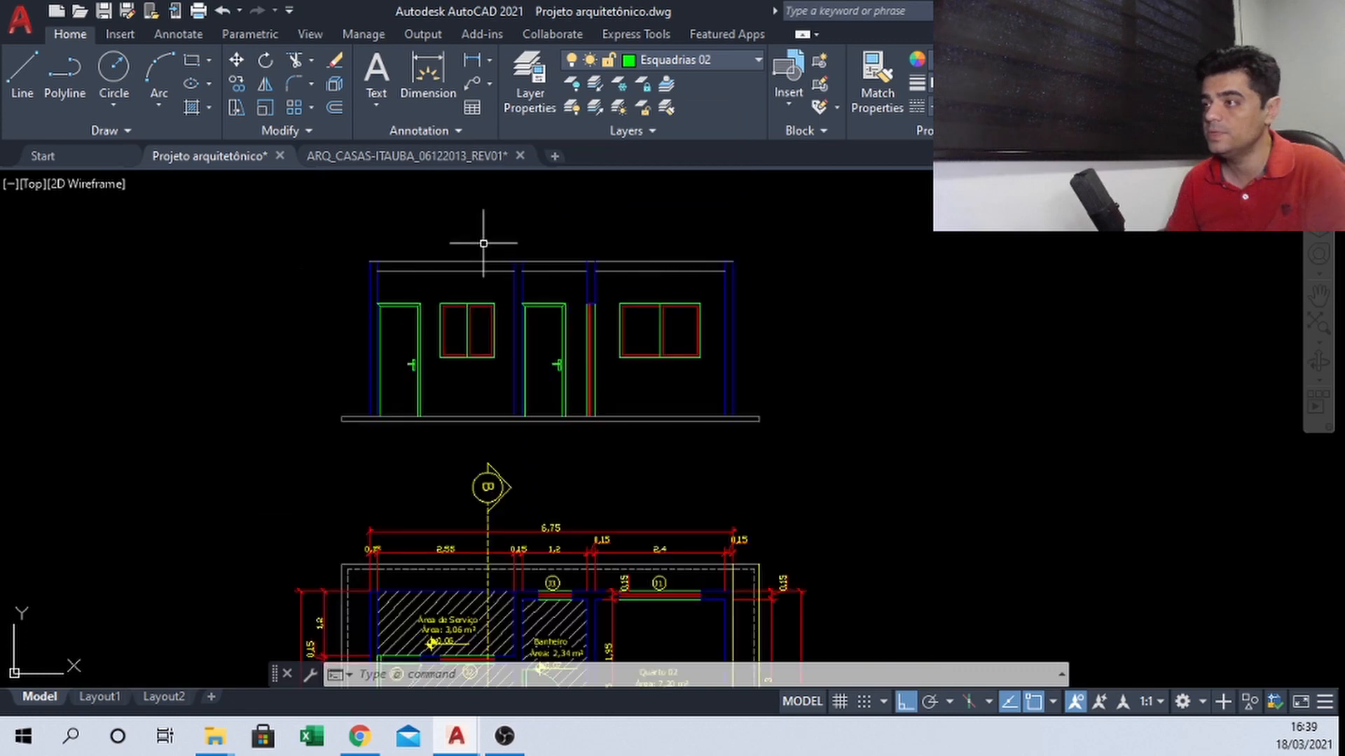
scroll(511, 281, "up", 3)
scroll(517, 327, "down", 2)
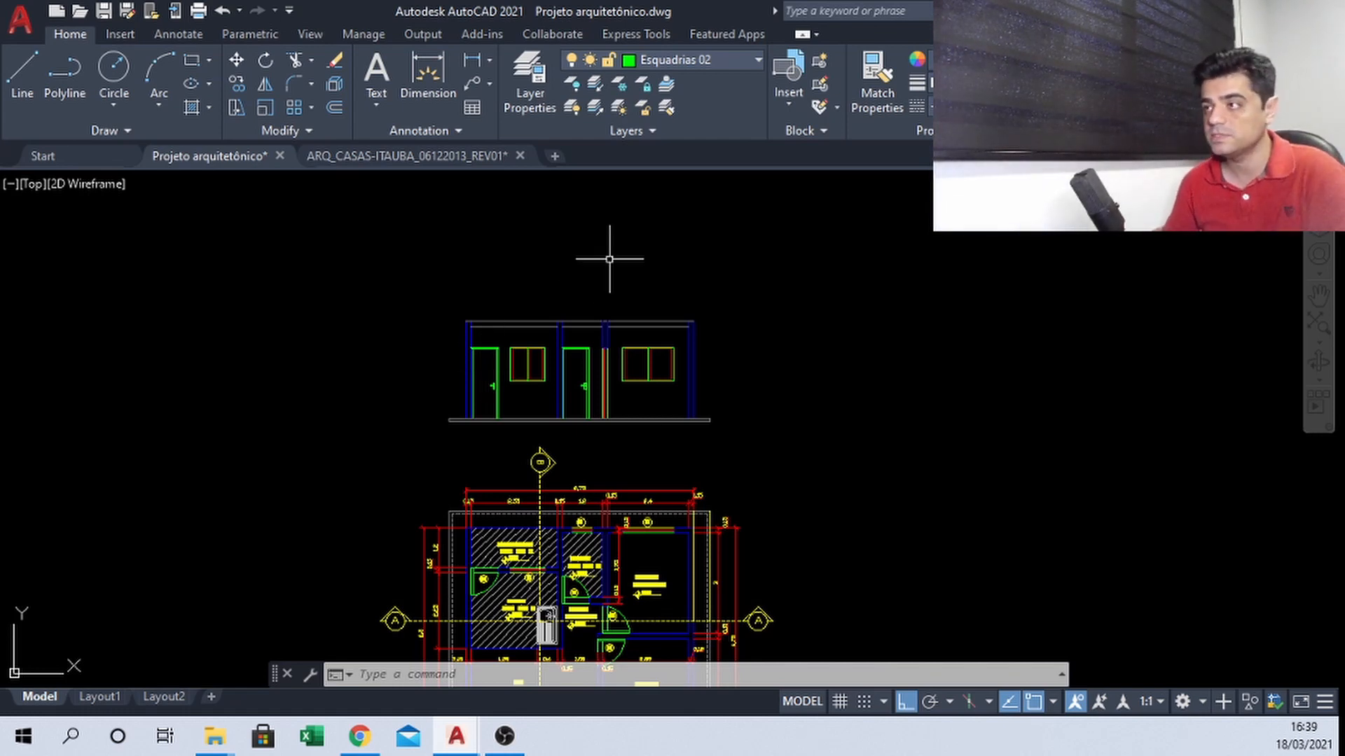
middle_click_drag(595, 587, 552, 421)
middle_click_drag(594, 337, 619, 414)
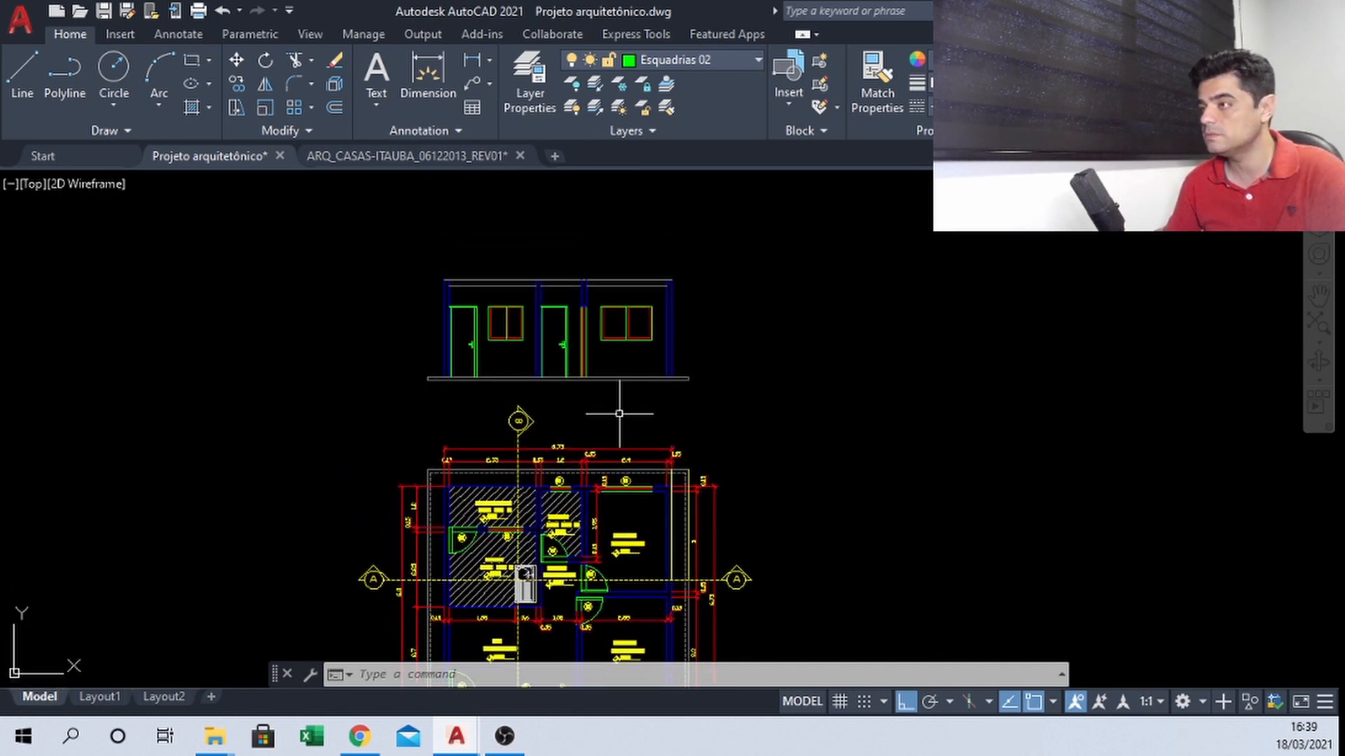
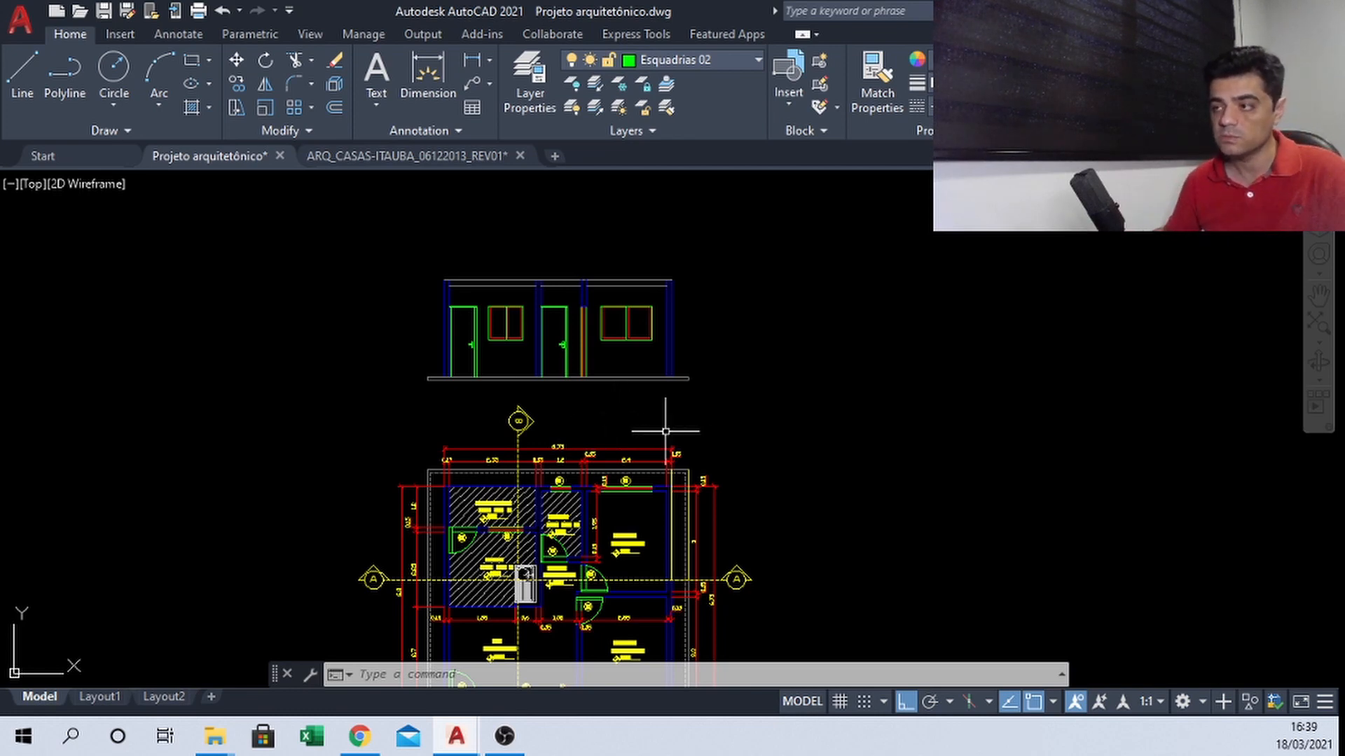
scroll(481, 285, "up", 6)
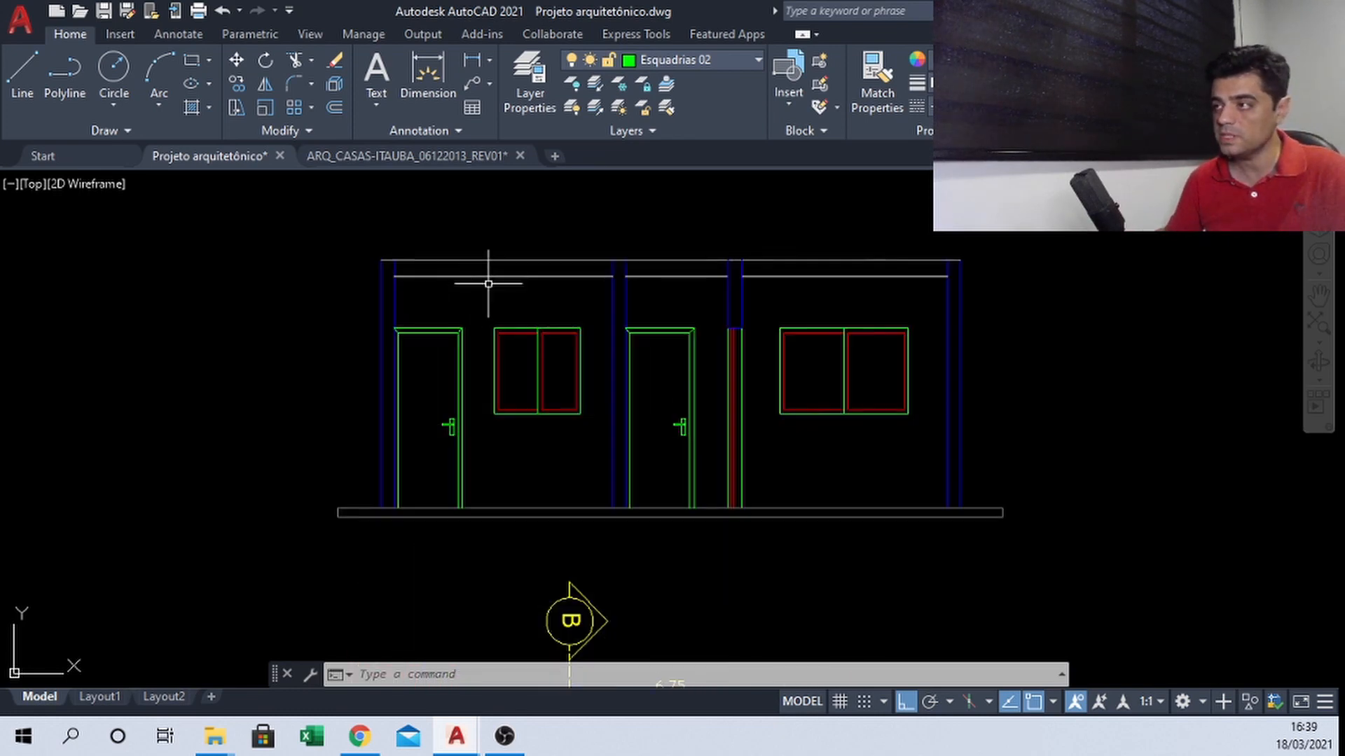
mouse_move(609, 377)
middle_mouse_down()
mouse_move(546, 374)
mouse_move(498, 275)
middle_mouse_up()
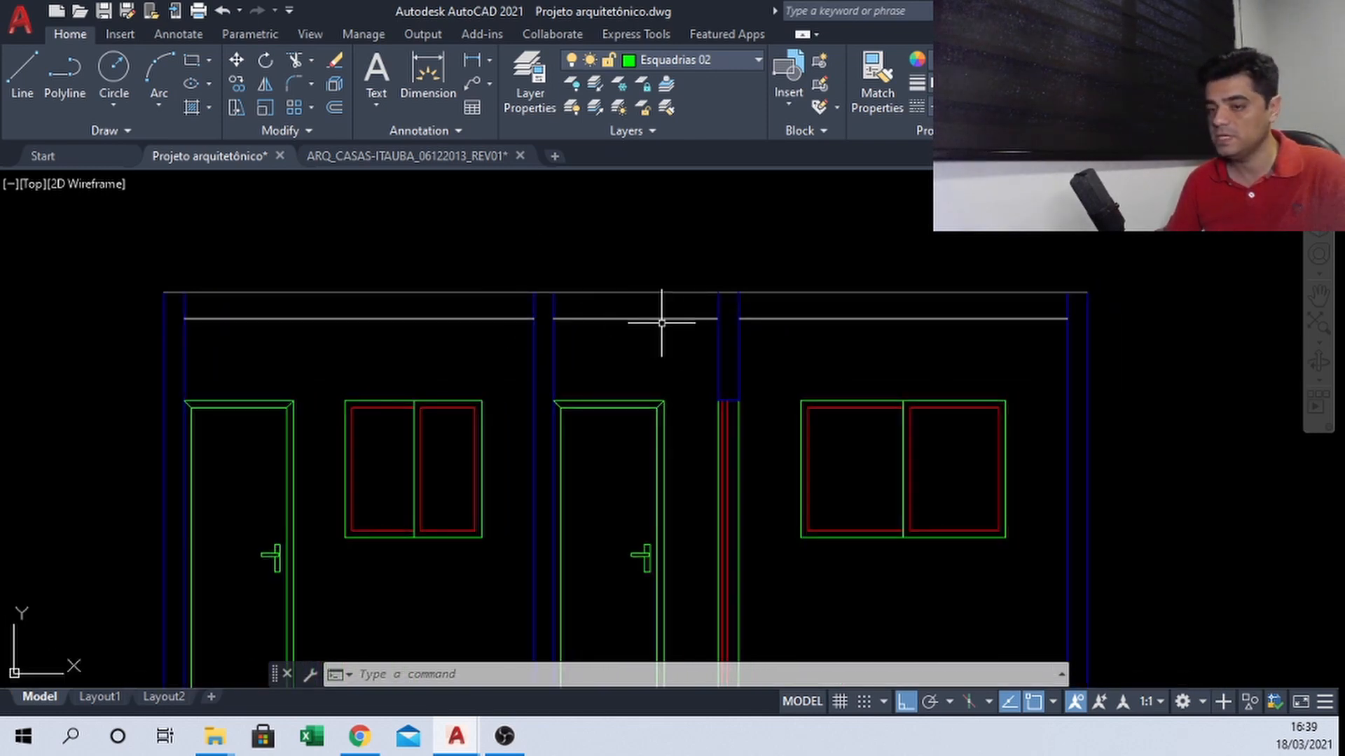
scroll(463, 281, "up", 2)
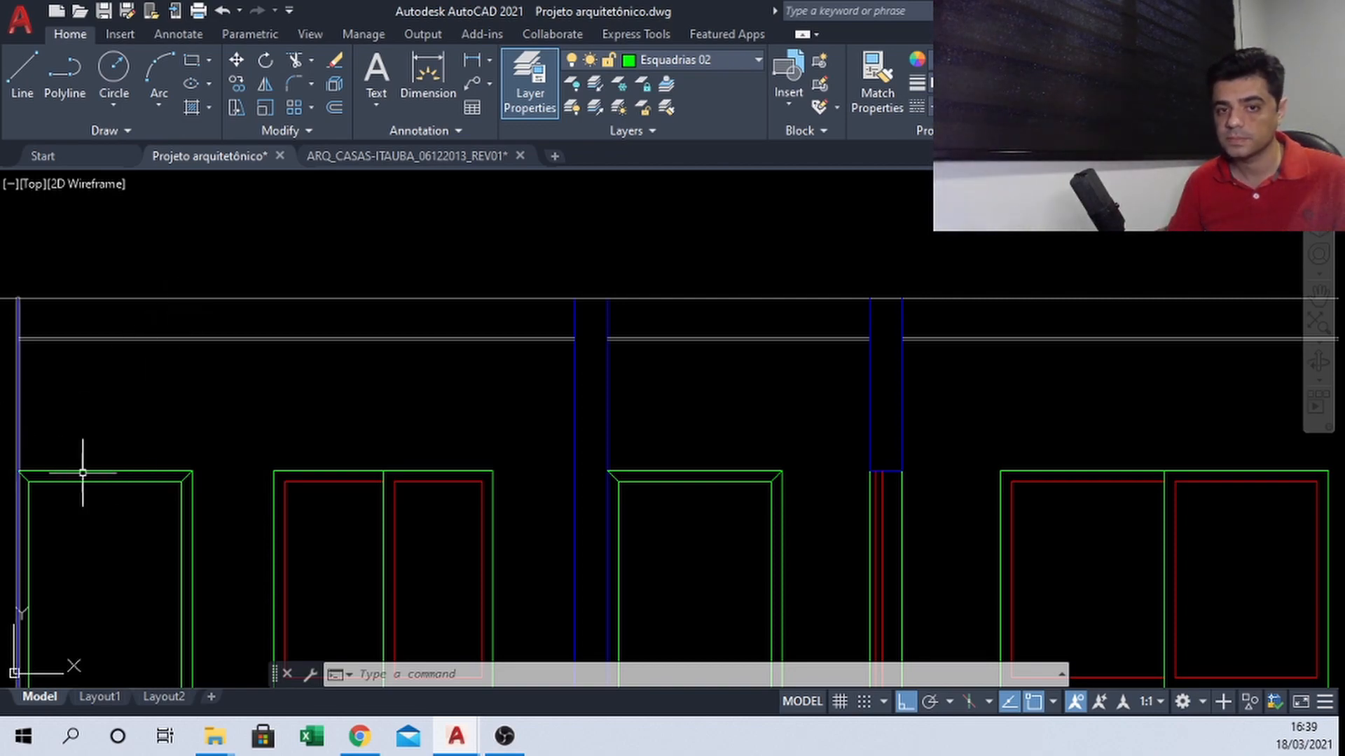
Create a new layer named Forro in the layer manager
left_click_drag(7, 373, 1016, 361)
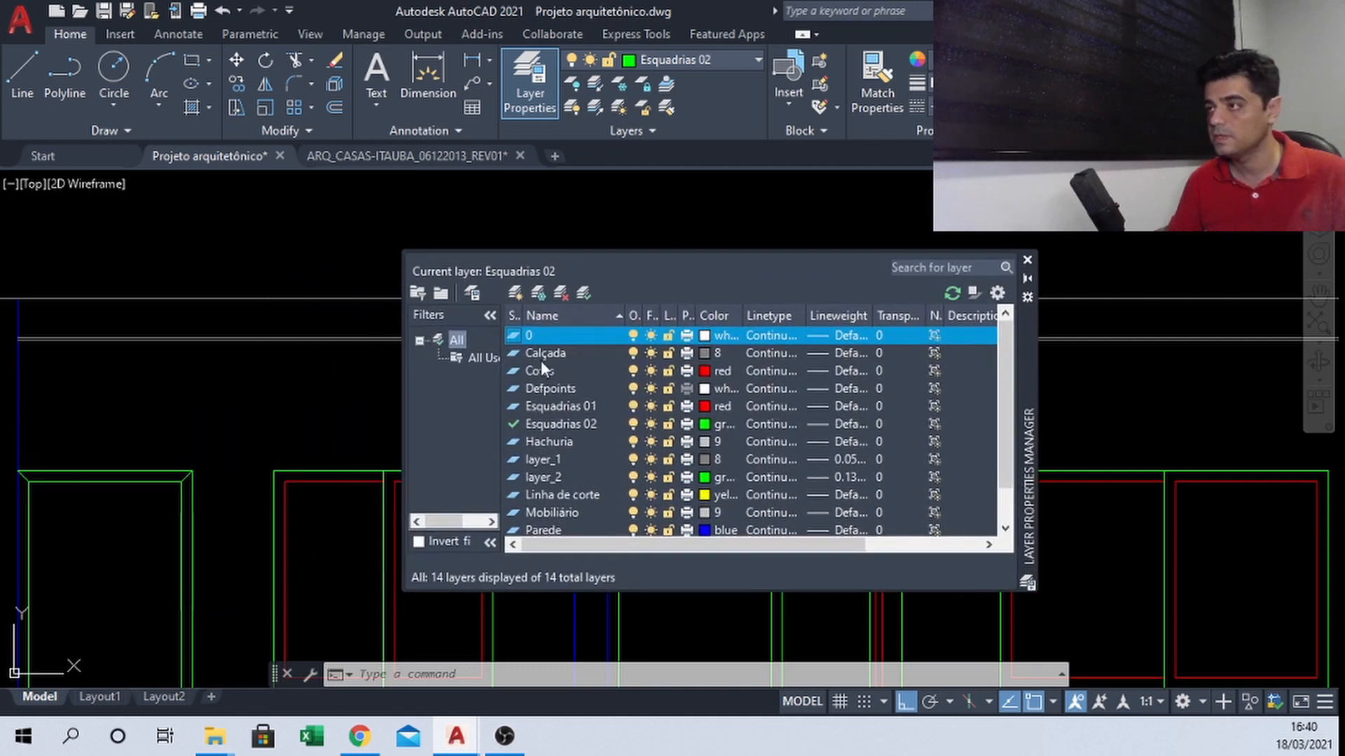
left_click(515, 289)
type("Fo")
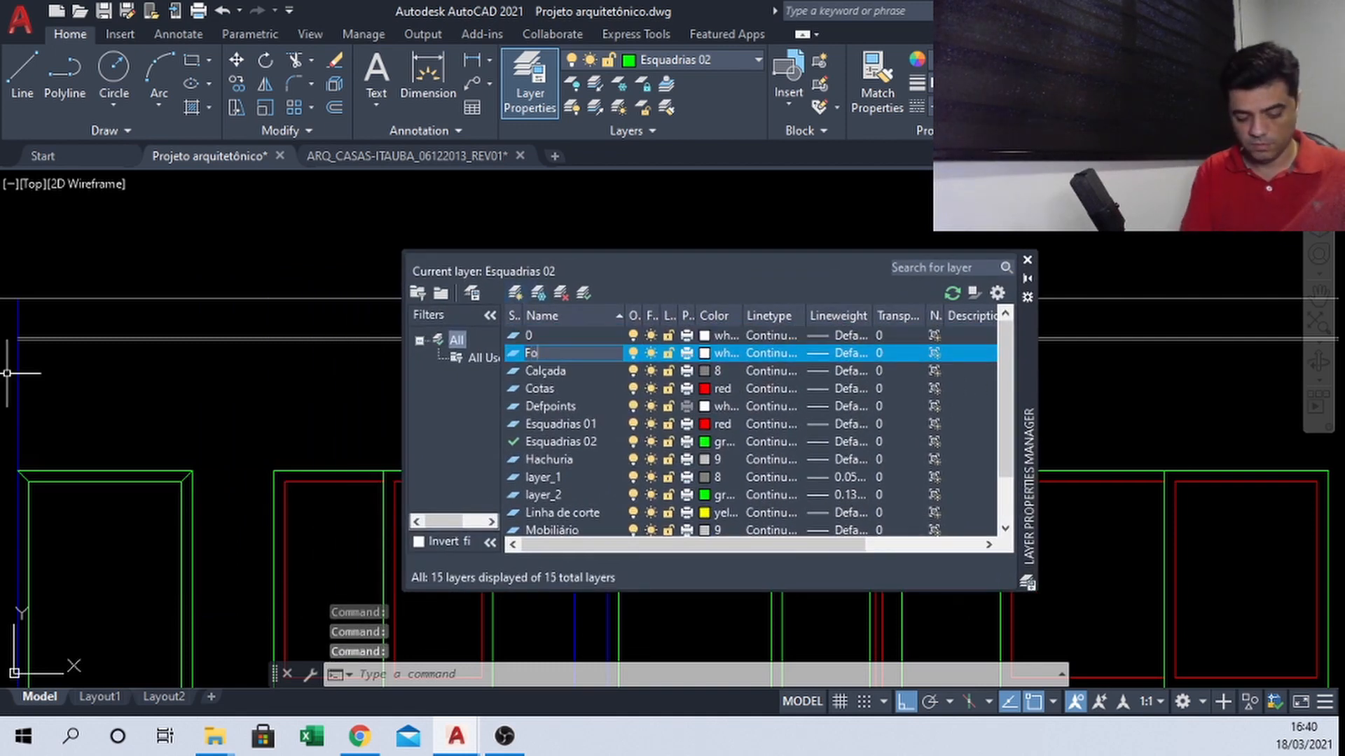
type("rro")
key("Return")
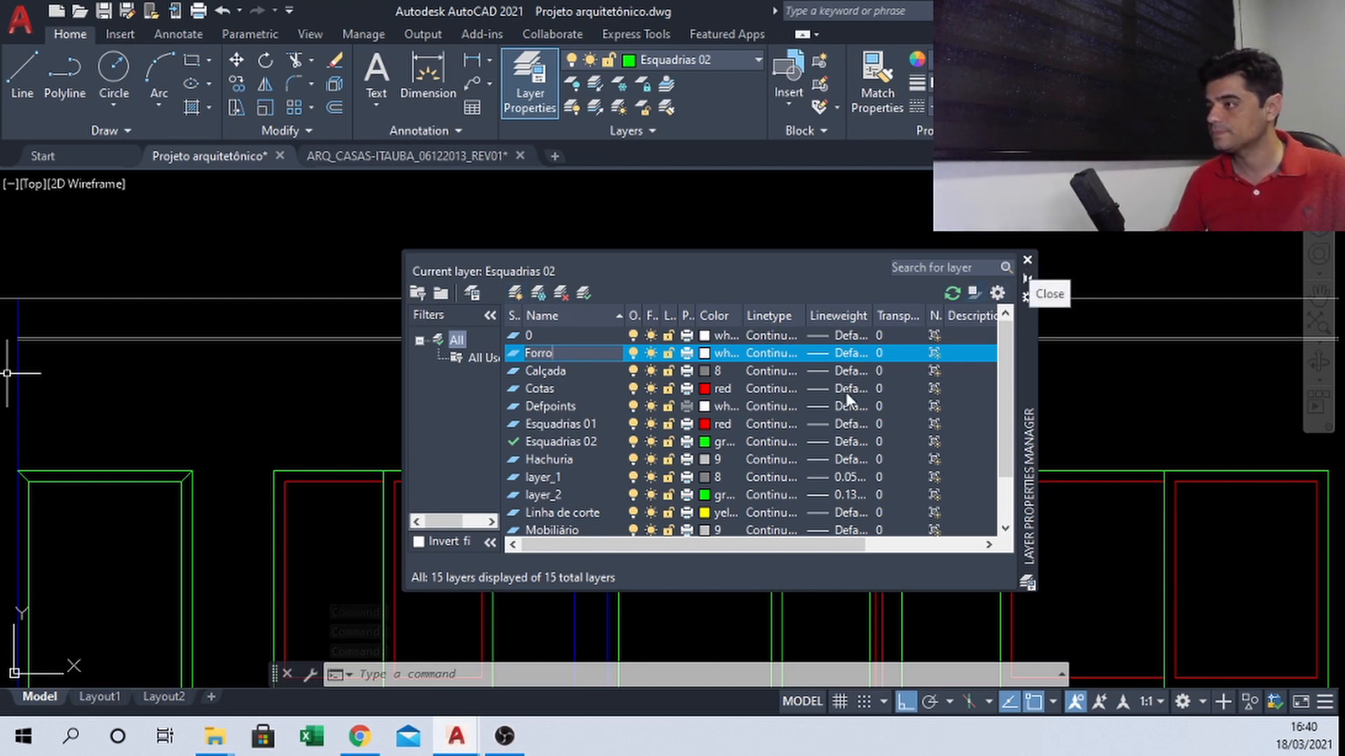
left_click(472, 391)
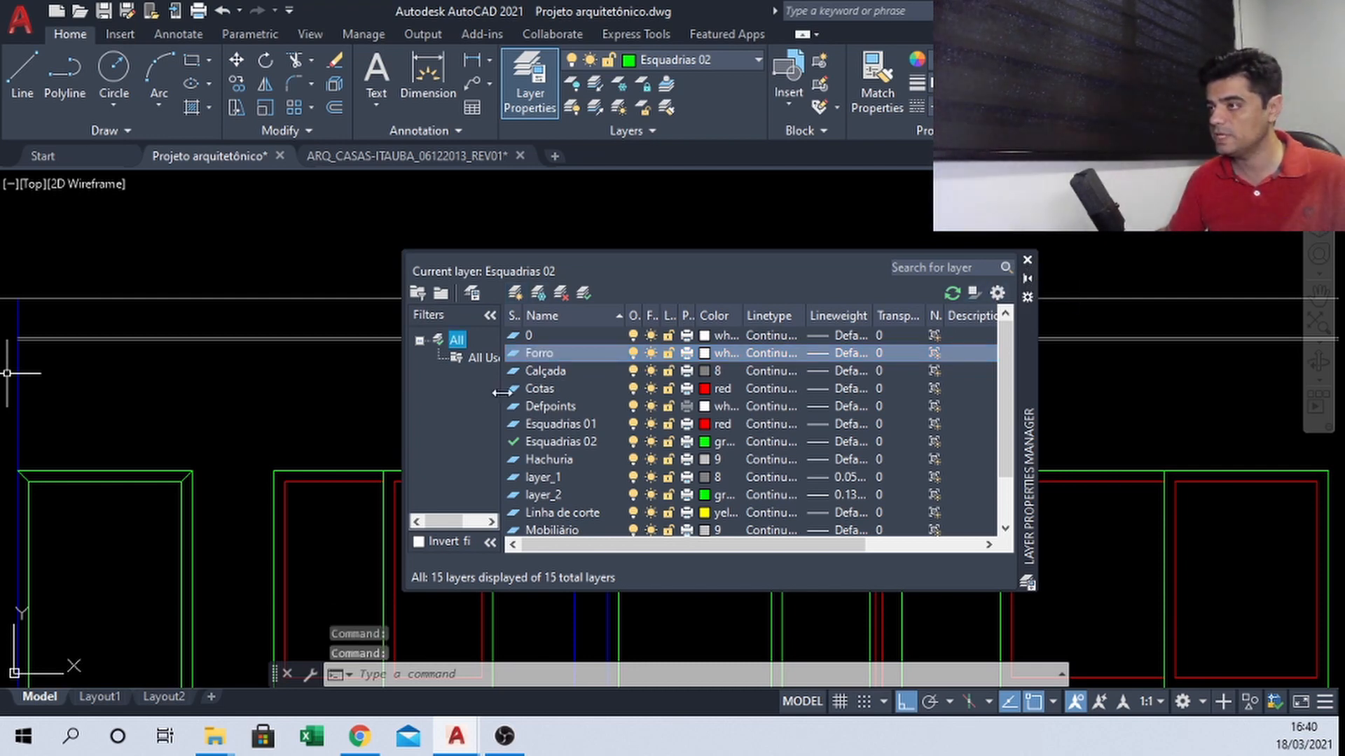
Set the Forro layer's color to cyan and close the layer manager
left_click(704, 352)
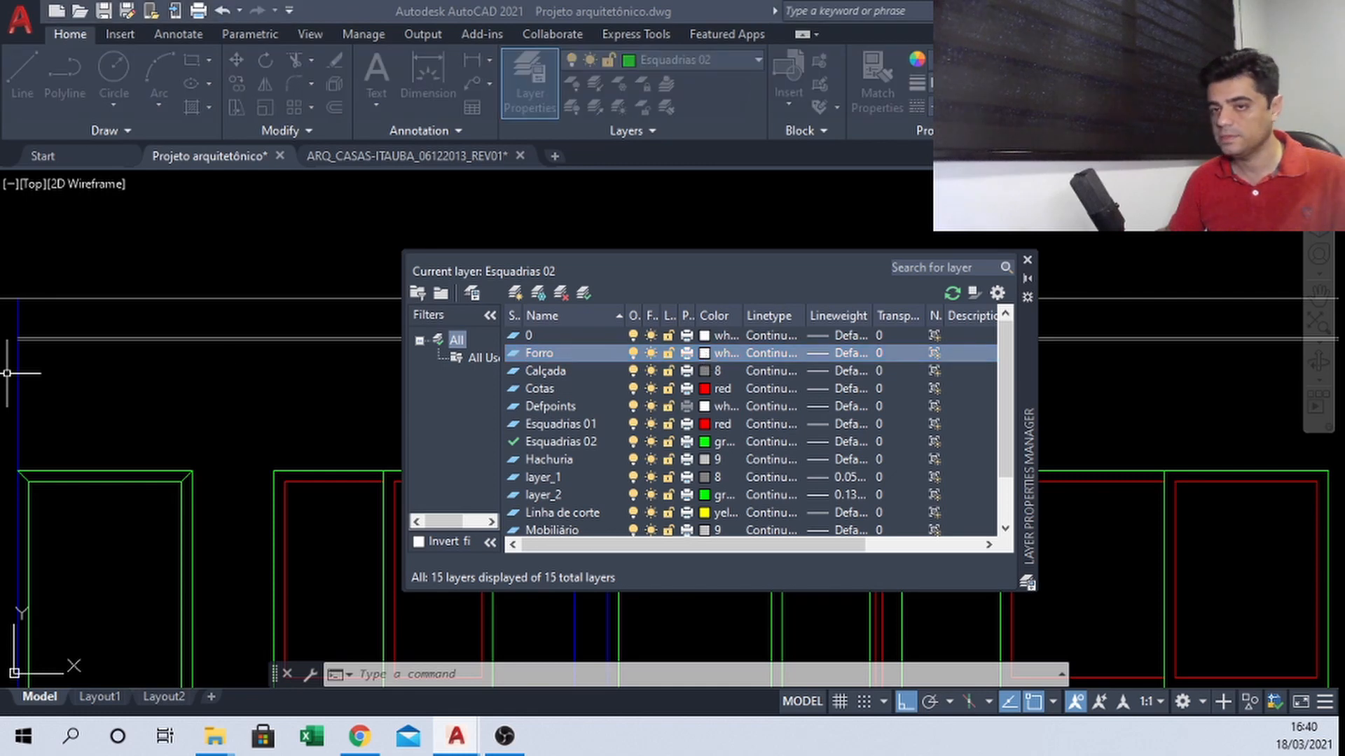
left_click_drag(120, 241, 270, 246)
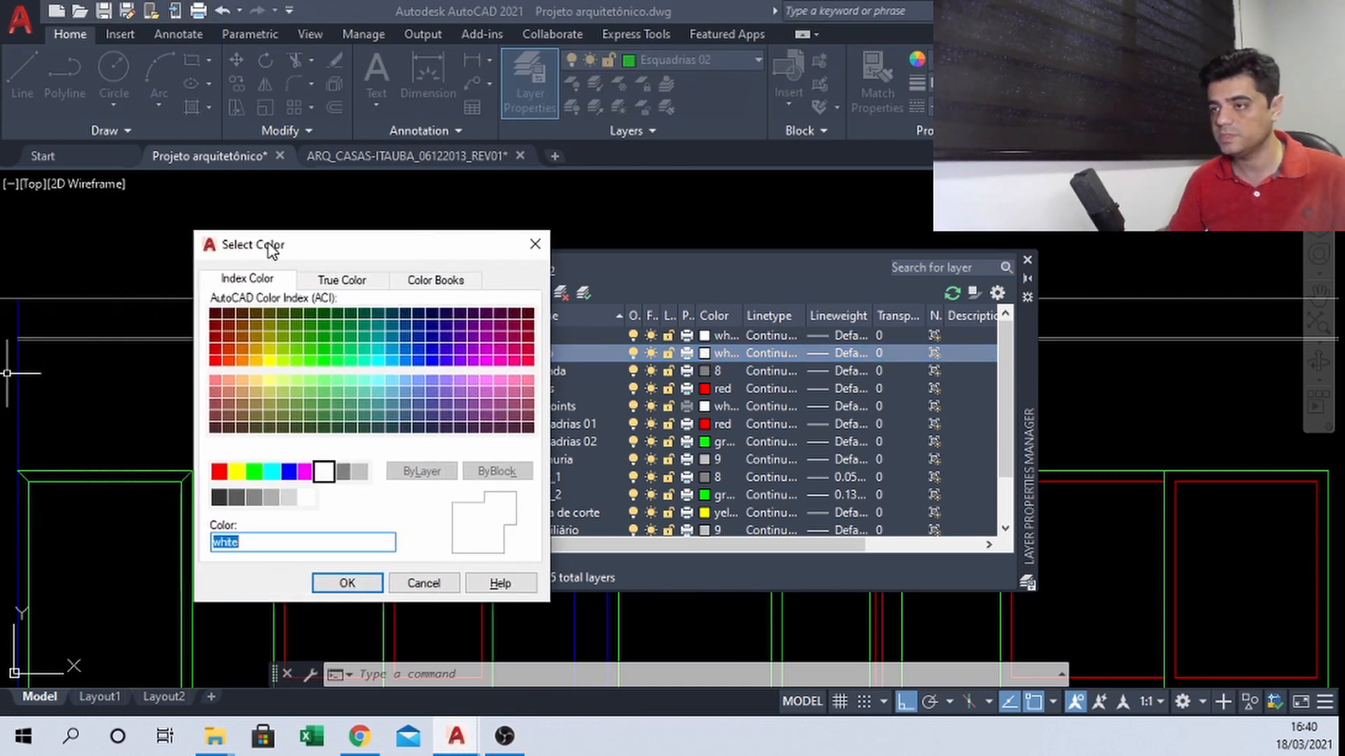
left_click(272, 472)
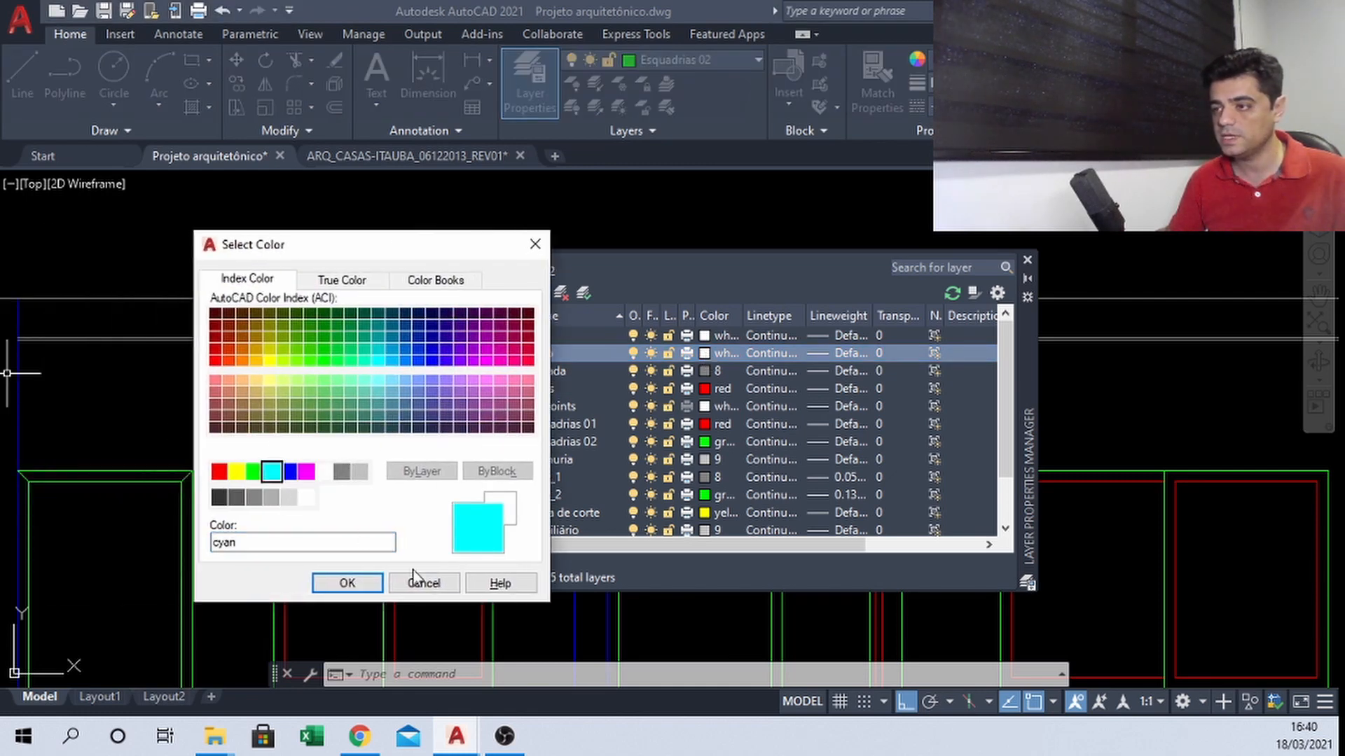
left_click(365, 583)
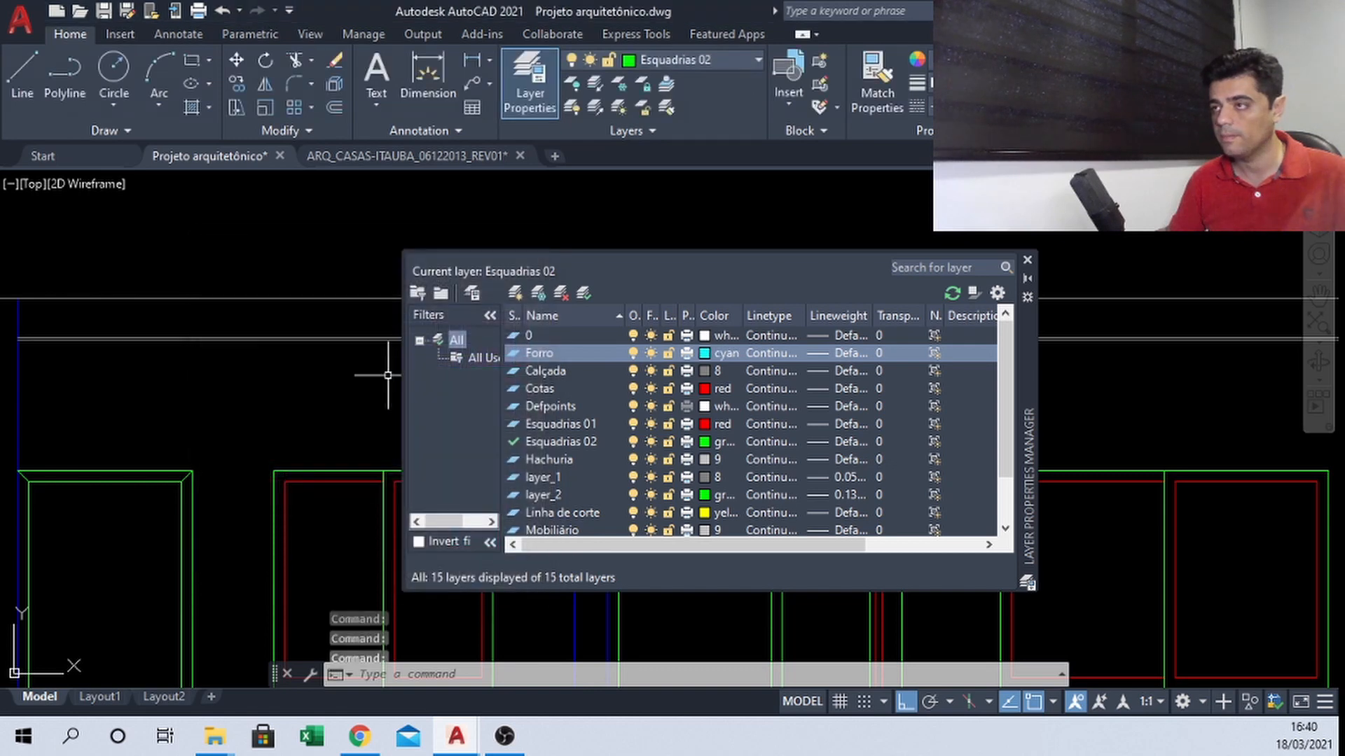
left_click(1027, 260)
Assign the double ceiling lines in all three bays of the section view to the Forro layer
left_click(451, 385)
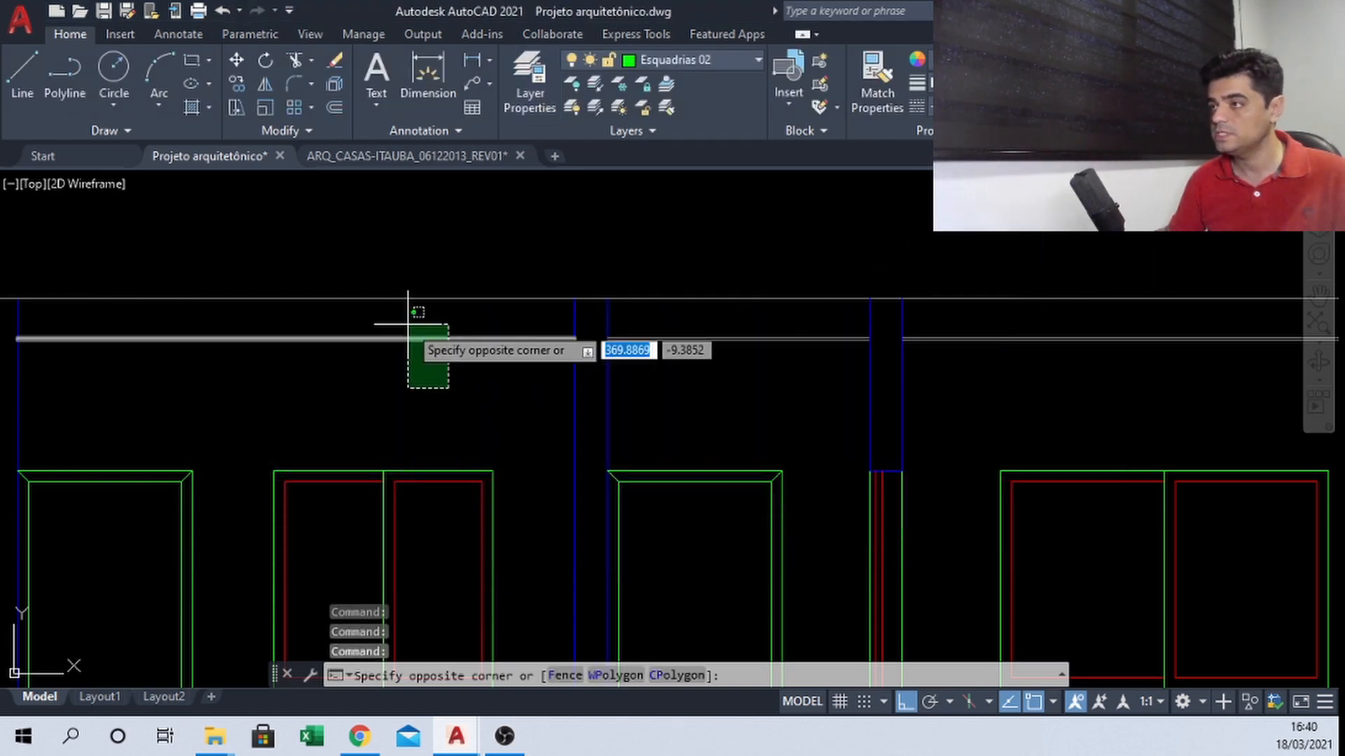
left_click(412, 309)
left_click(776, 401)
left_click(737, 332)
left_click(1042, 367)
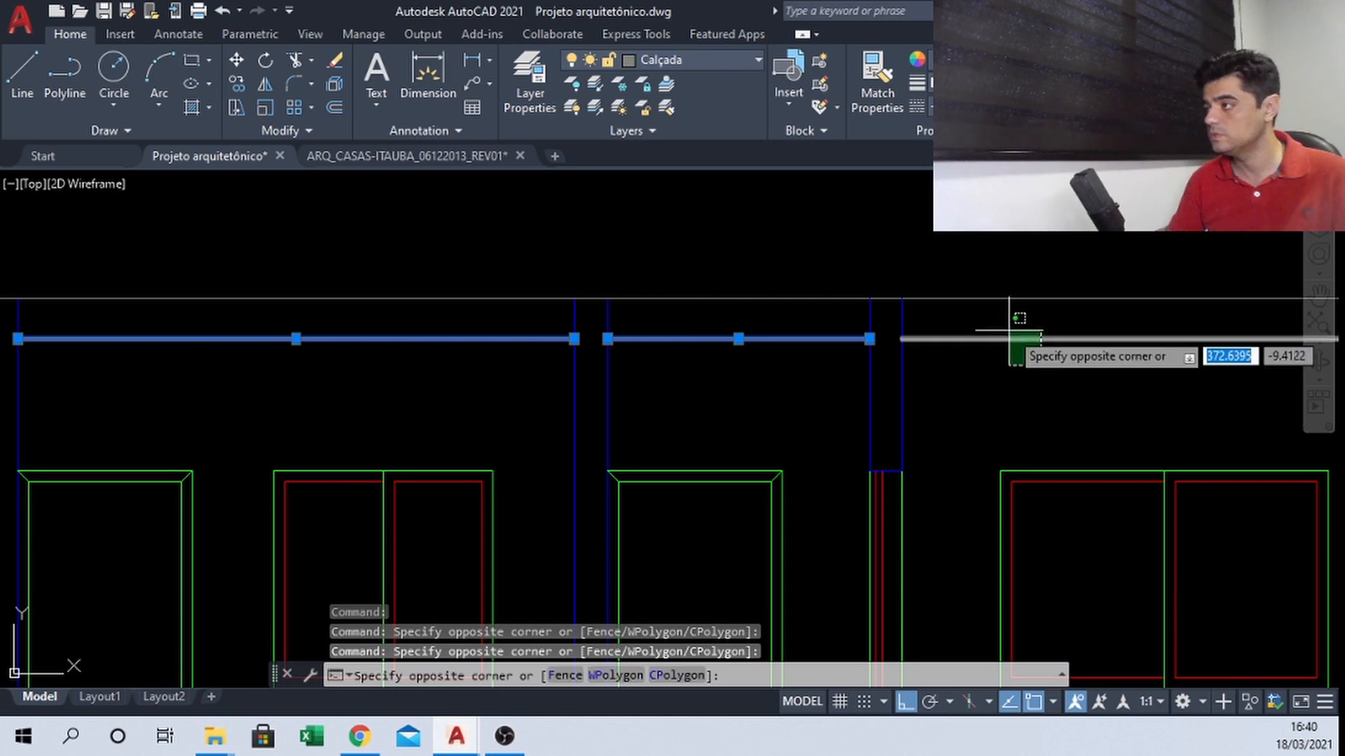
left_click(1010, 330)
left_click(736, 60)
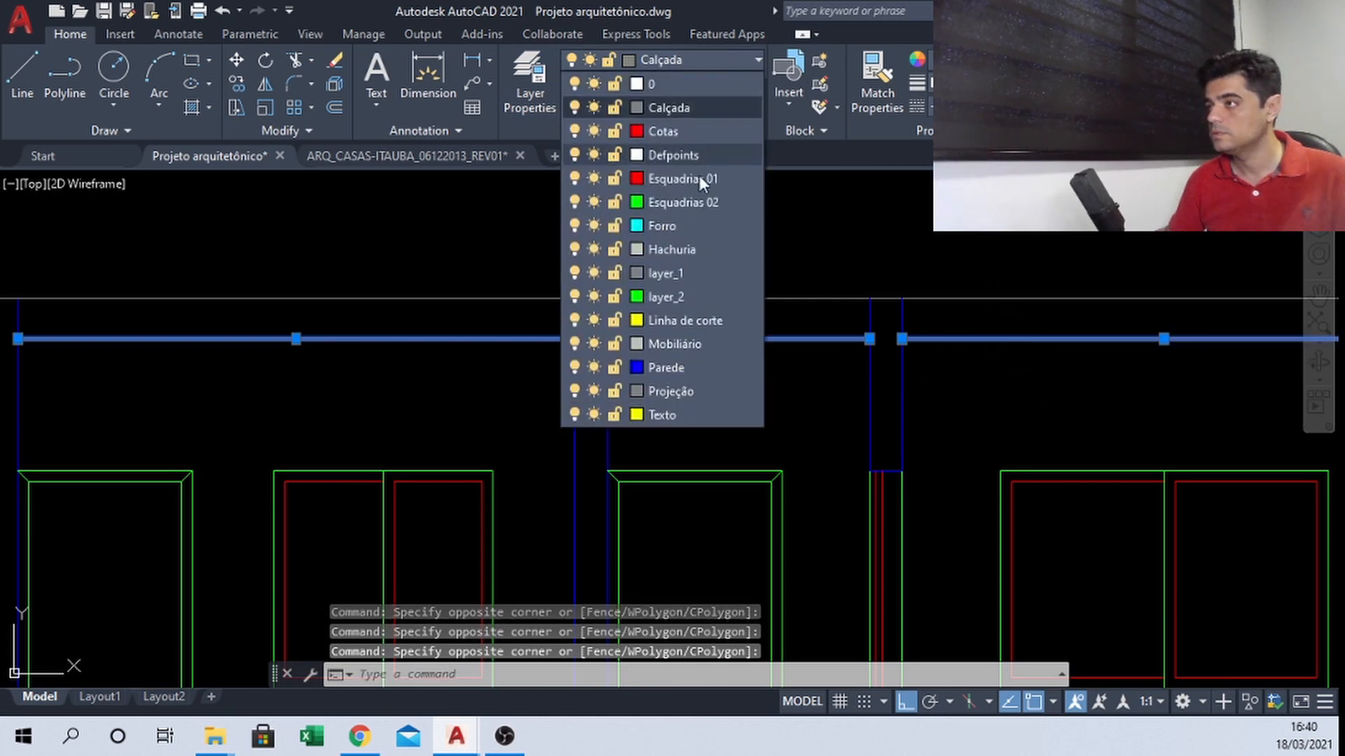
left_click(688, 230)
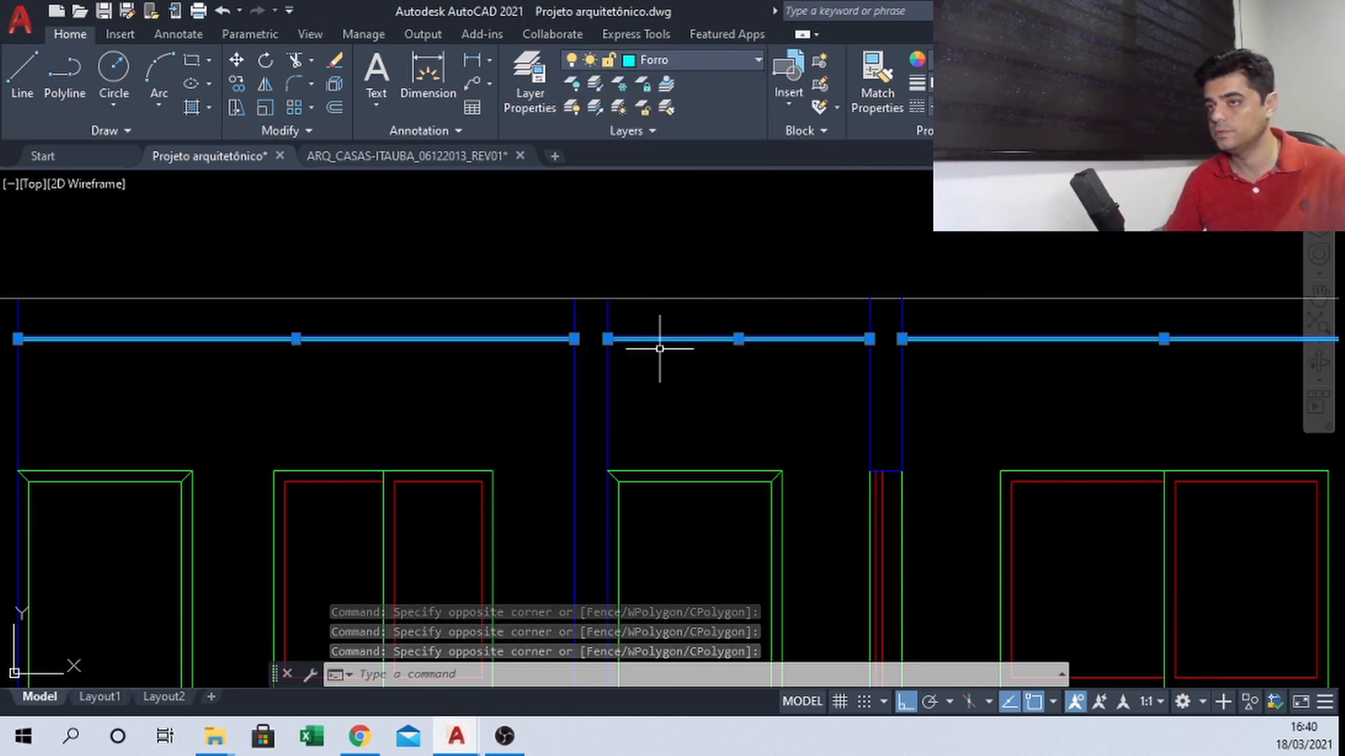
key("Escape")
scroll(634, 303, "down", 2)
scroll(610, 261, "down", 2)
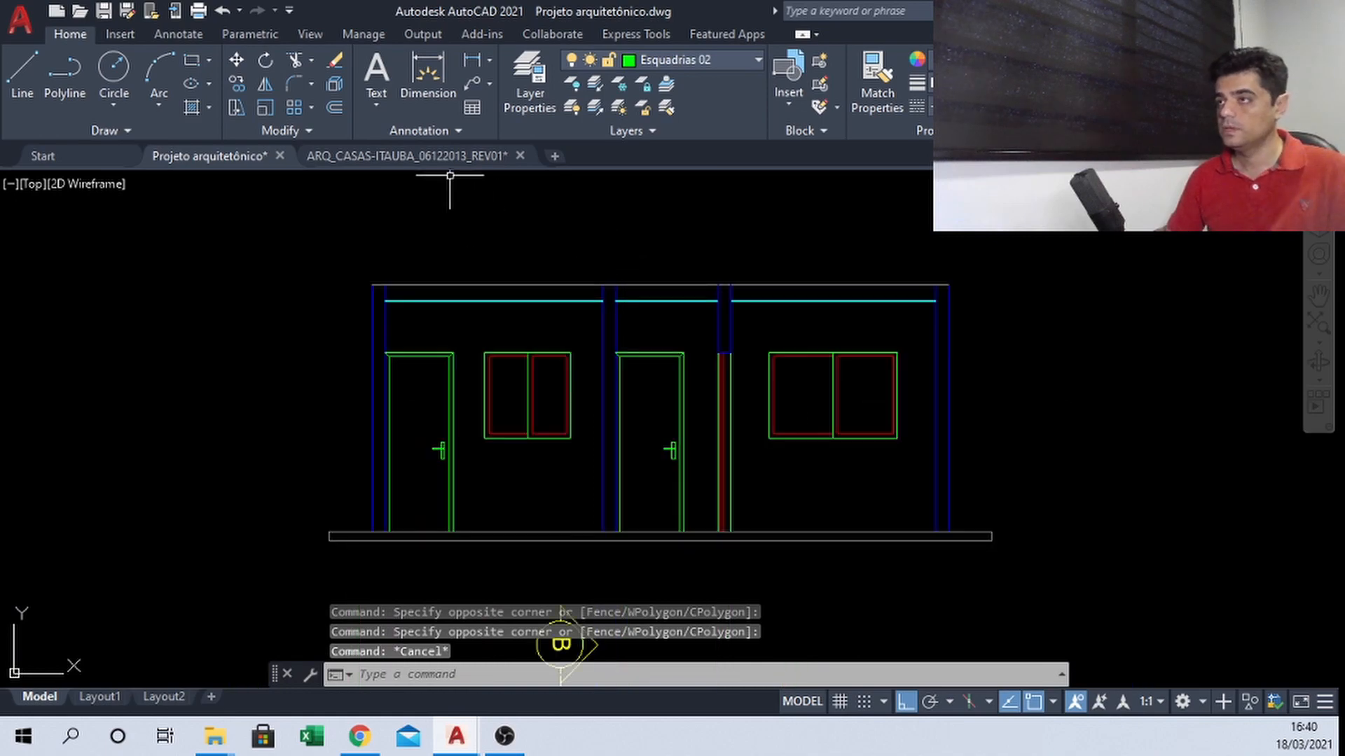
Switch to the ARQ_CASAS-ITAUBA_06122013_REV01 drawing and examine the roof truss, tiles, reservoir and collector in its section
left_click(414, 156)
scroll(525, 354, "down", 9)
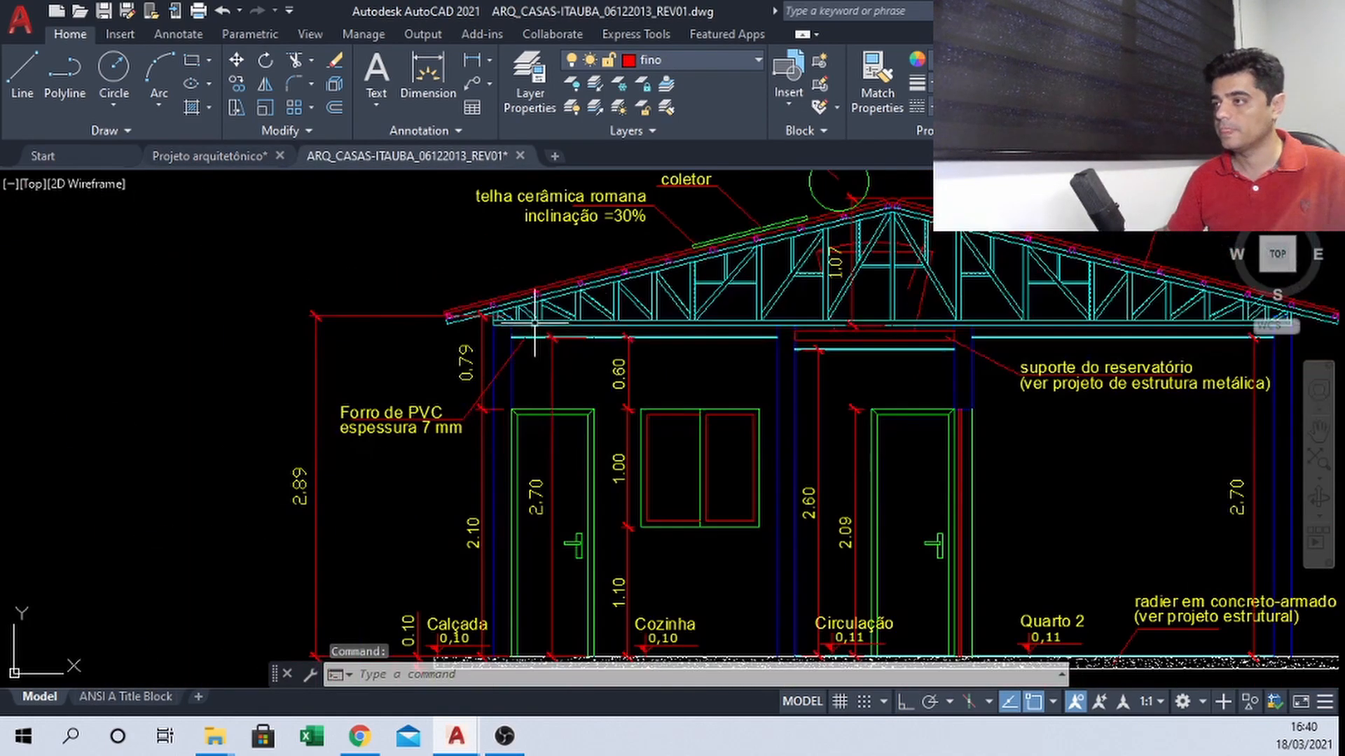
middle_click_drag(699, 285, 462, 313)
middle_click_drag(534, 196, 546, 227)
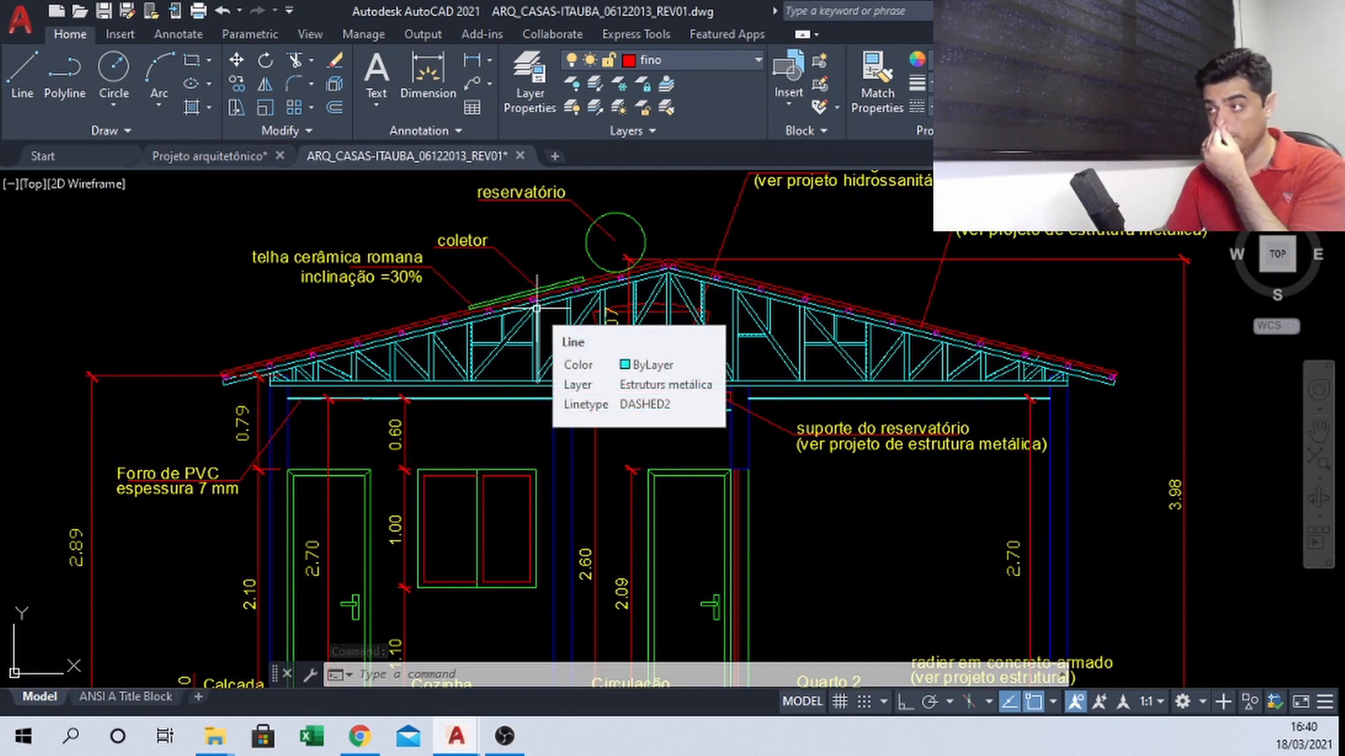
middle_click_drag(621, 329, 623, 362)
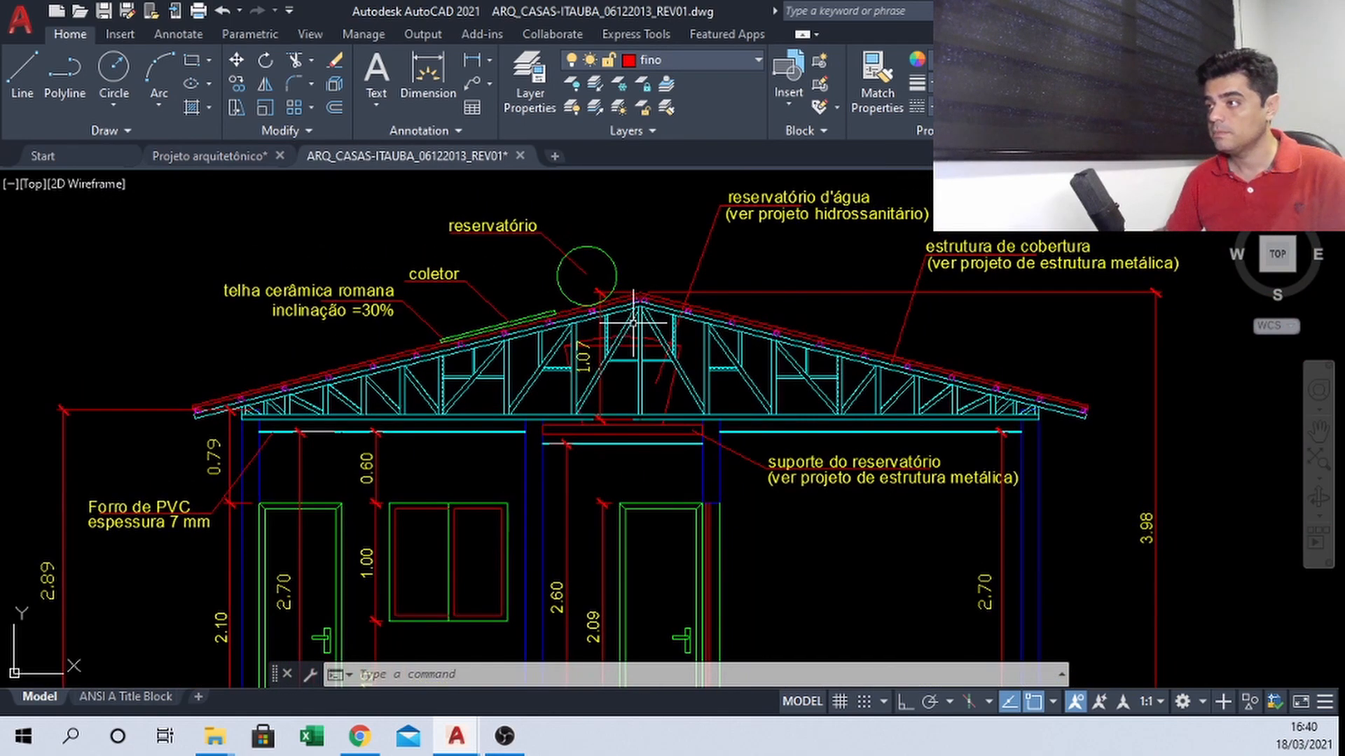
scroll(633, 324, "up", 2)
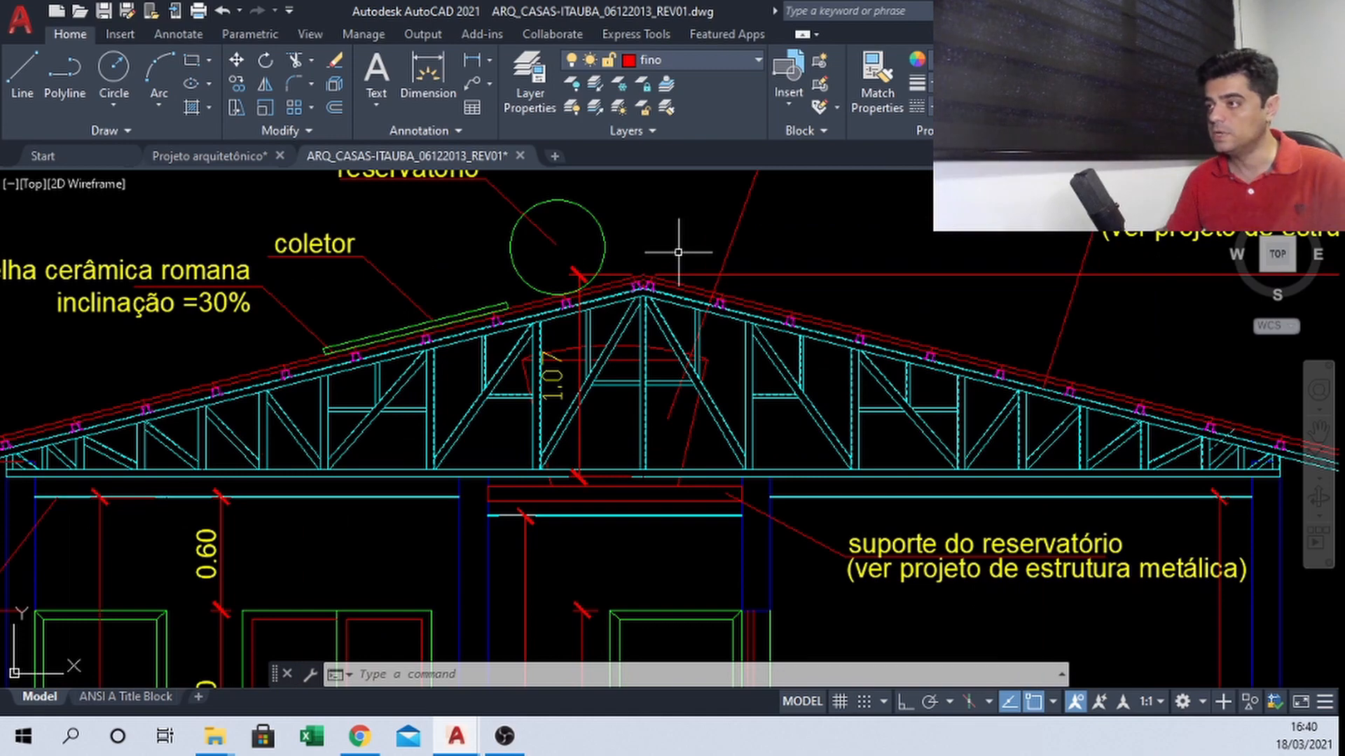
scroll(678, 252, "down", 2)
middle_click_drag(678, 253, 661, 284)
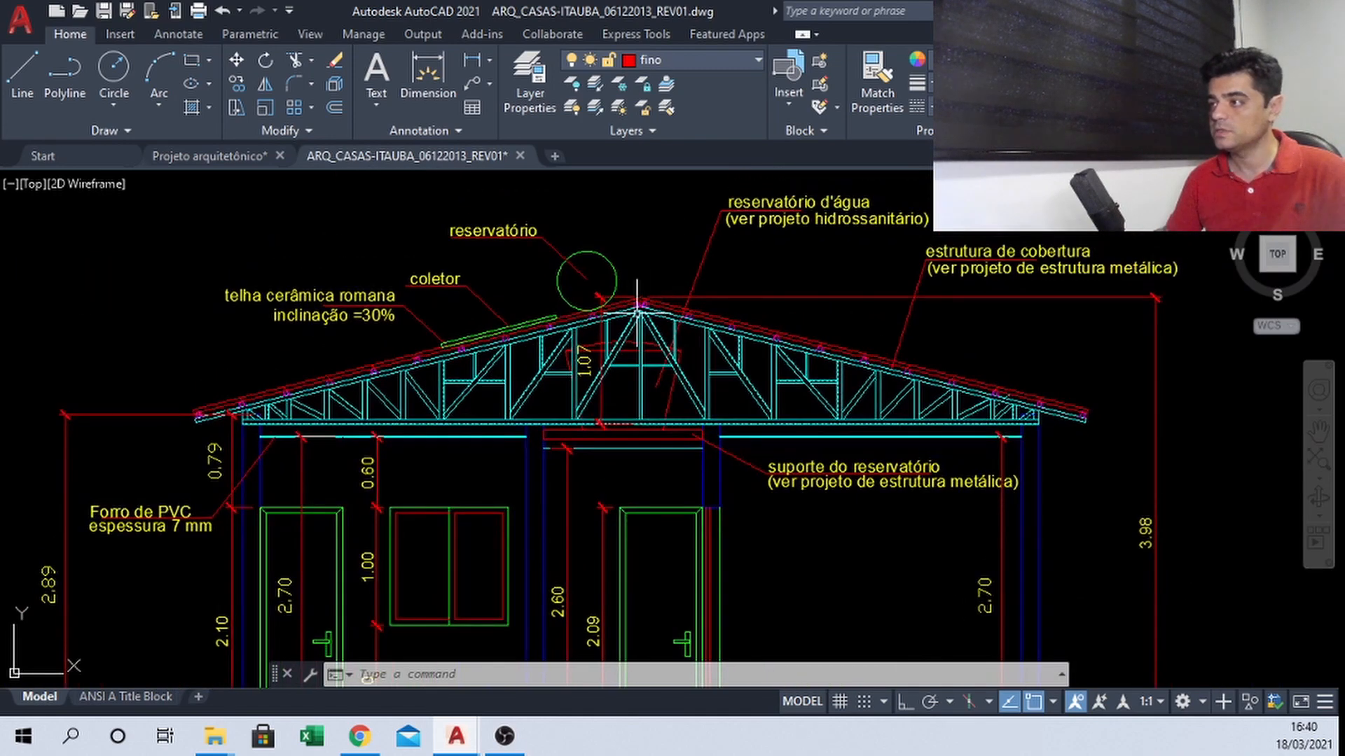
scroll(636, 308, "up", 2)
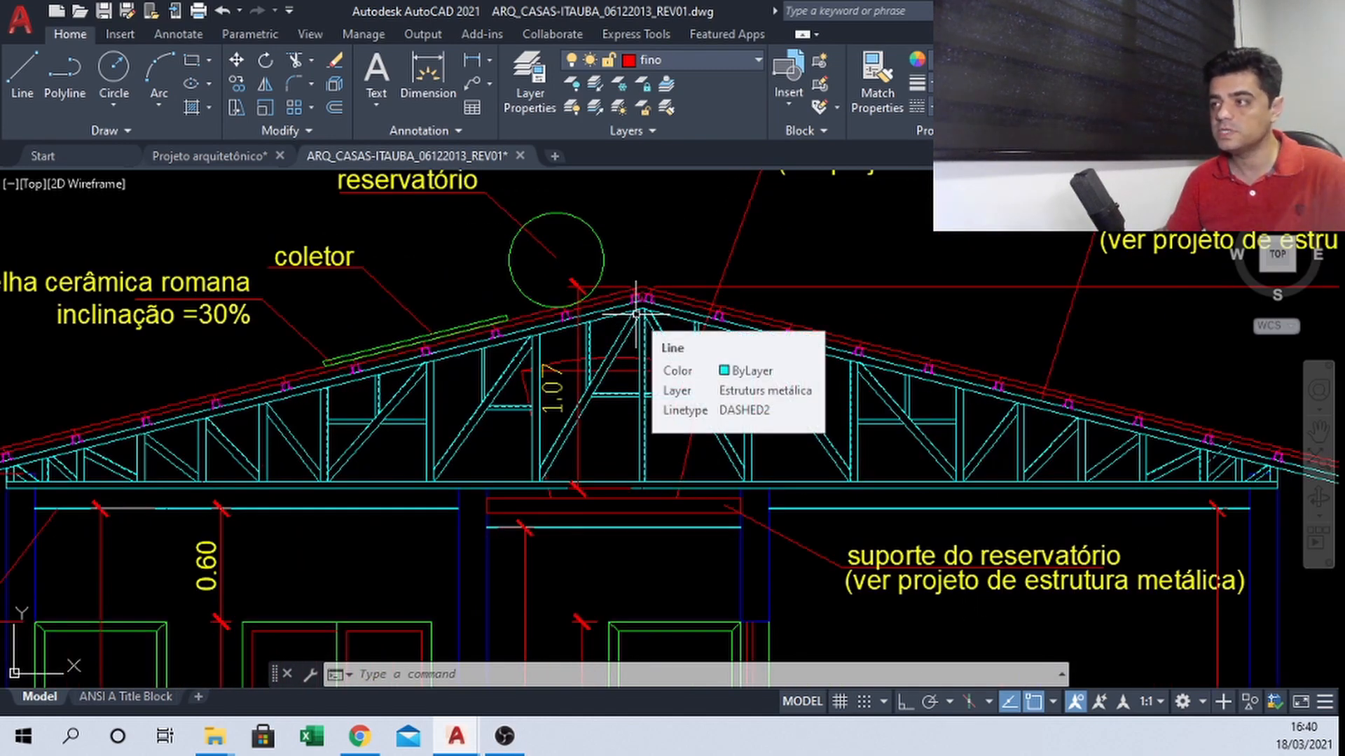
scroll(636, 314, "down", 2)
scroll(425, 395, "up", 2)
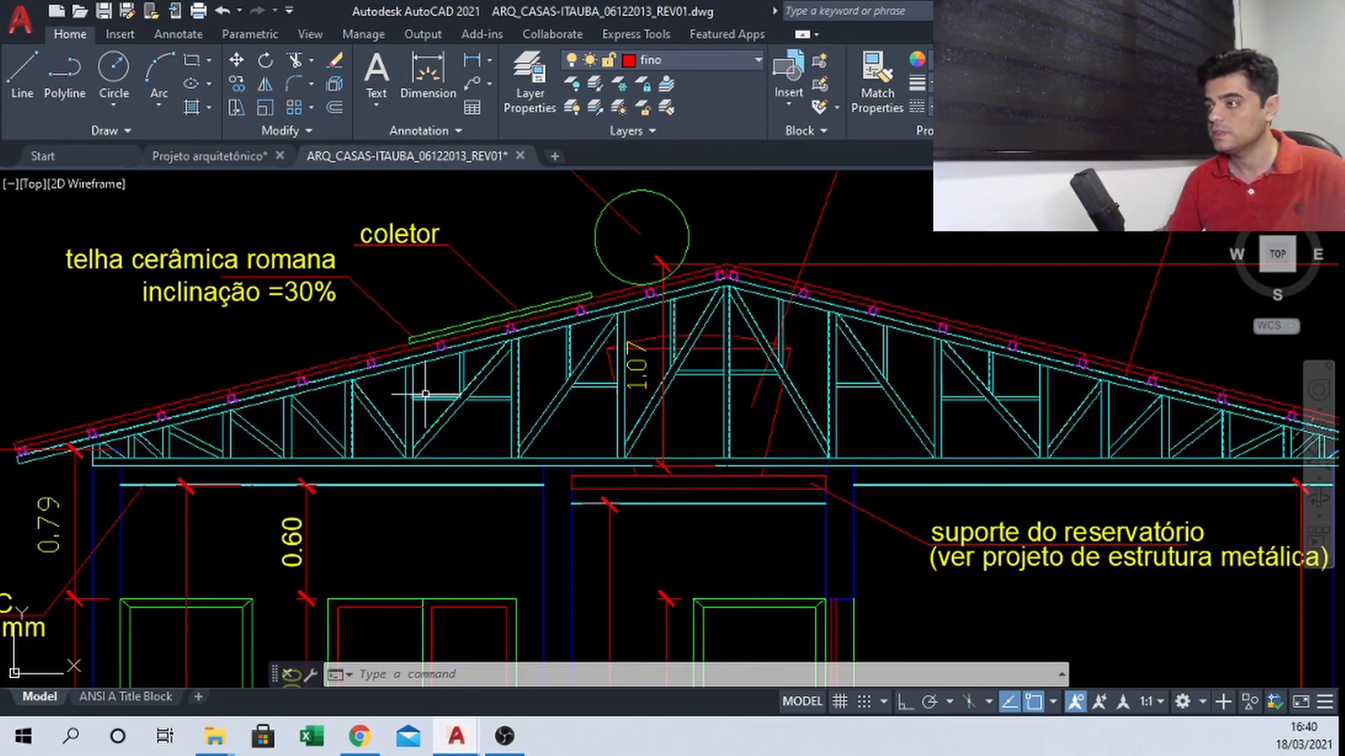
scroll(425, 394, "down", 1)
scroll(216, 352, "down", 2)
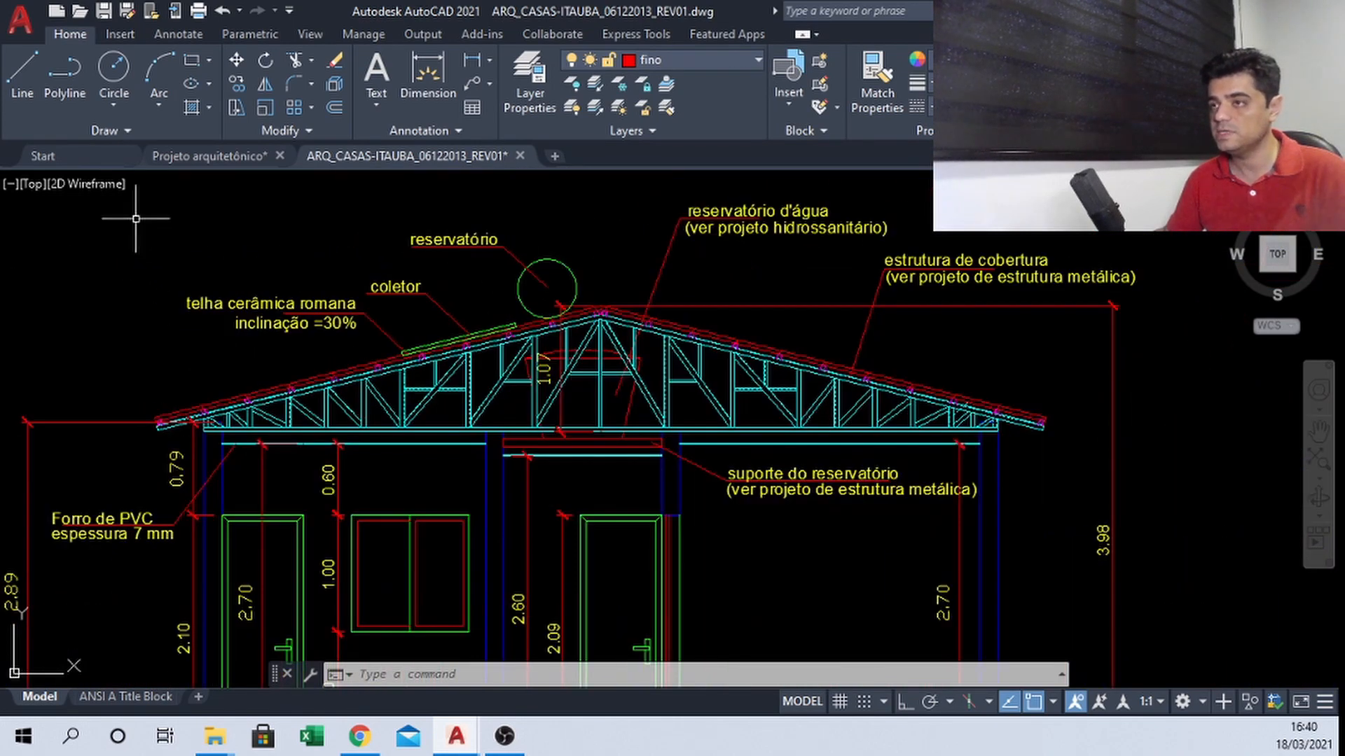
Copy the roof structure with its annotations from the reference section and paste it into Projeto arquitetônico, in empty space beside the section view
left_click(105, 214)
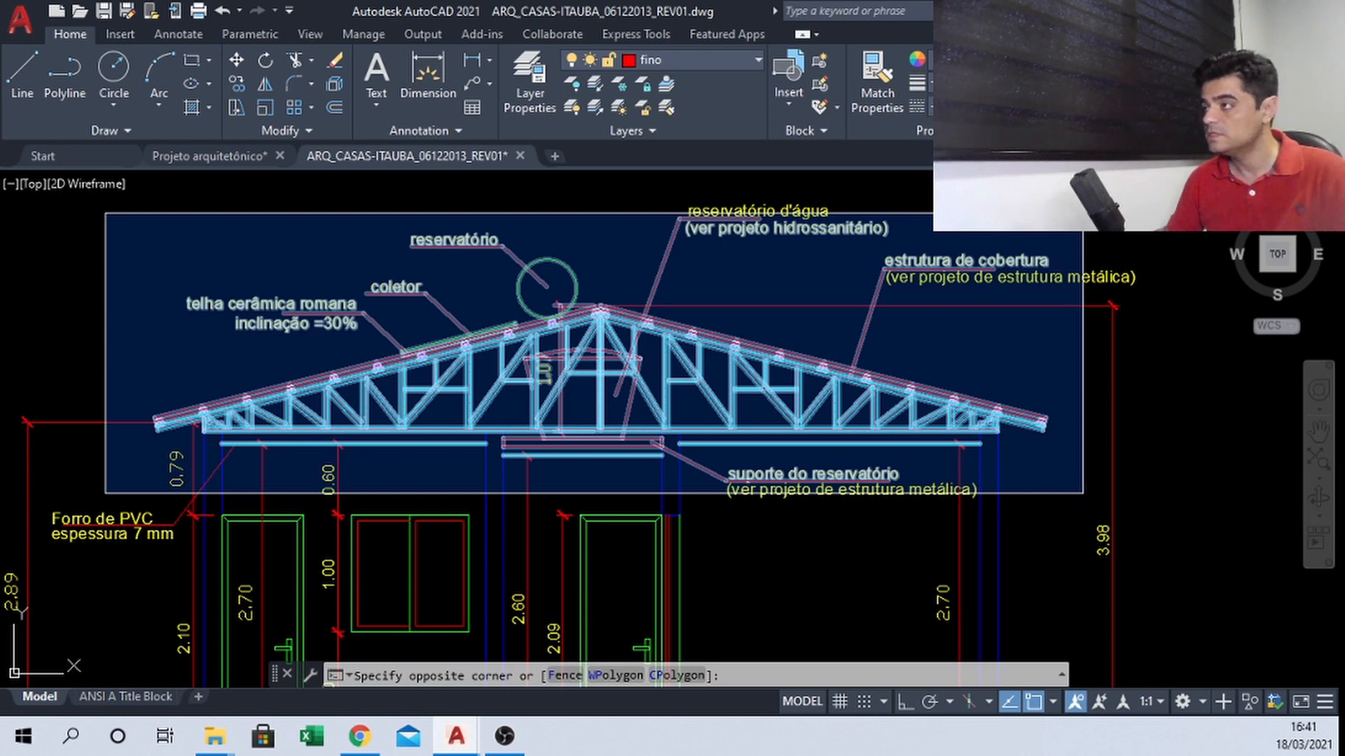
left_click(1094, 482)
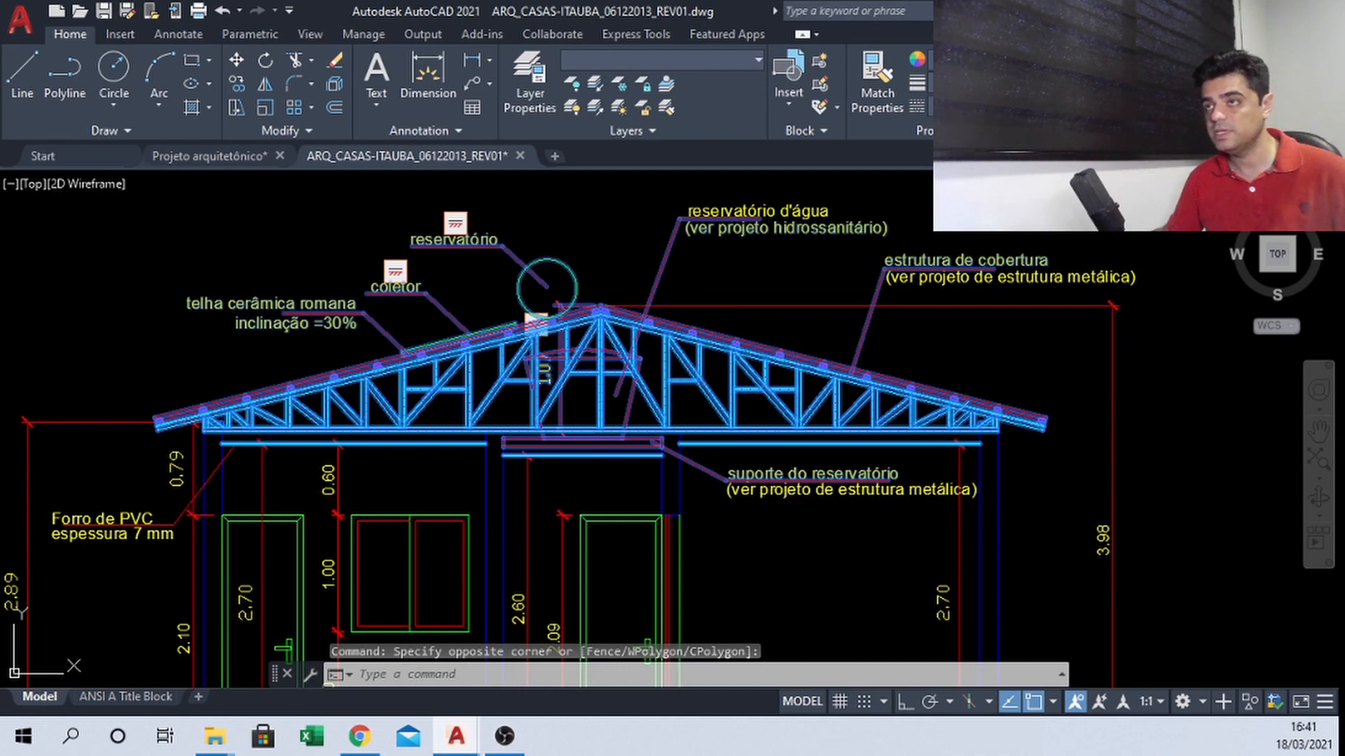
key("Escape")
left_click(224, 157)
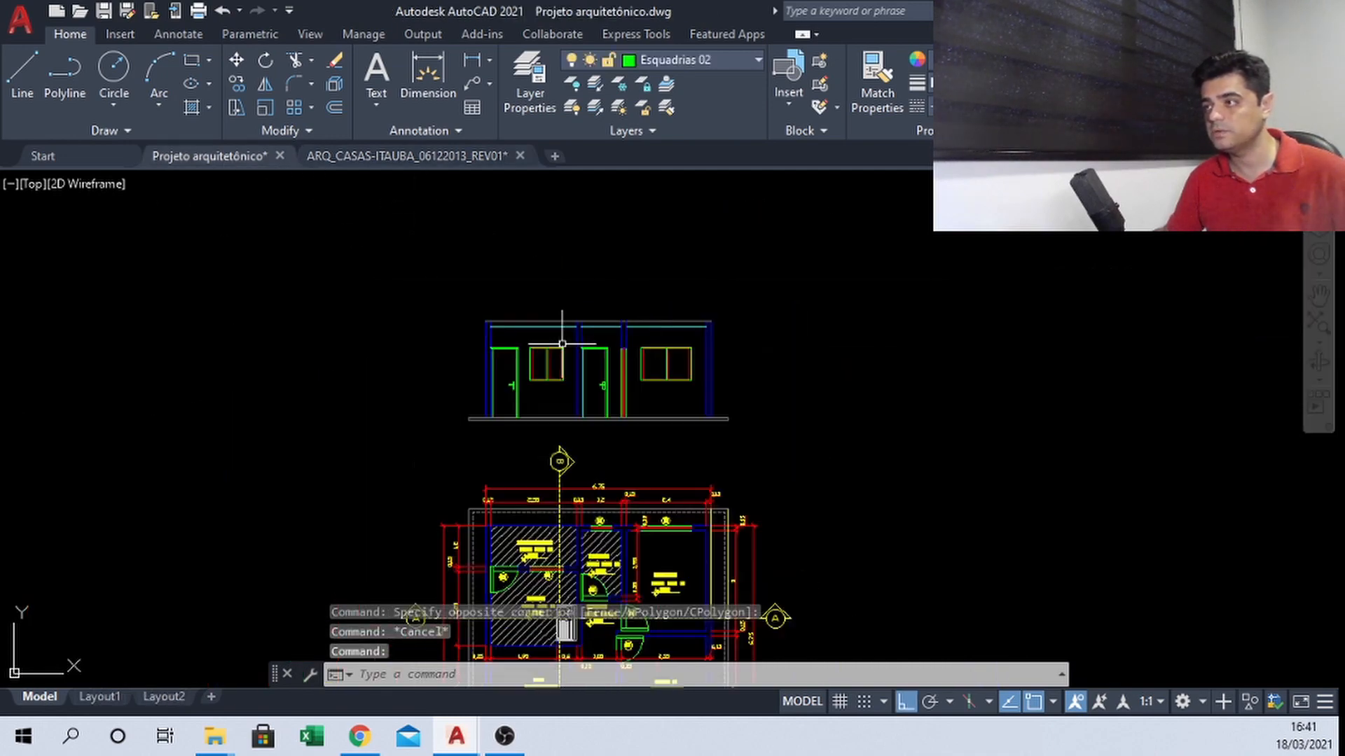
middle_click_drag(939, 304, 777, 318)
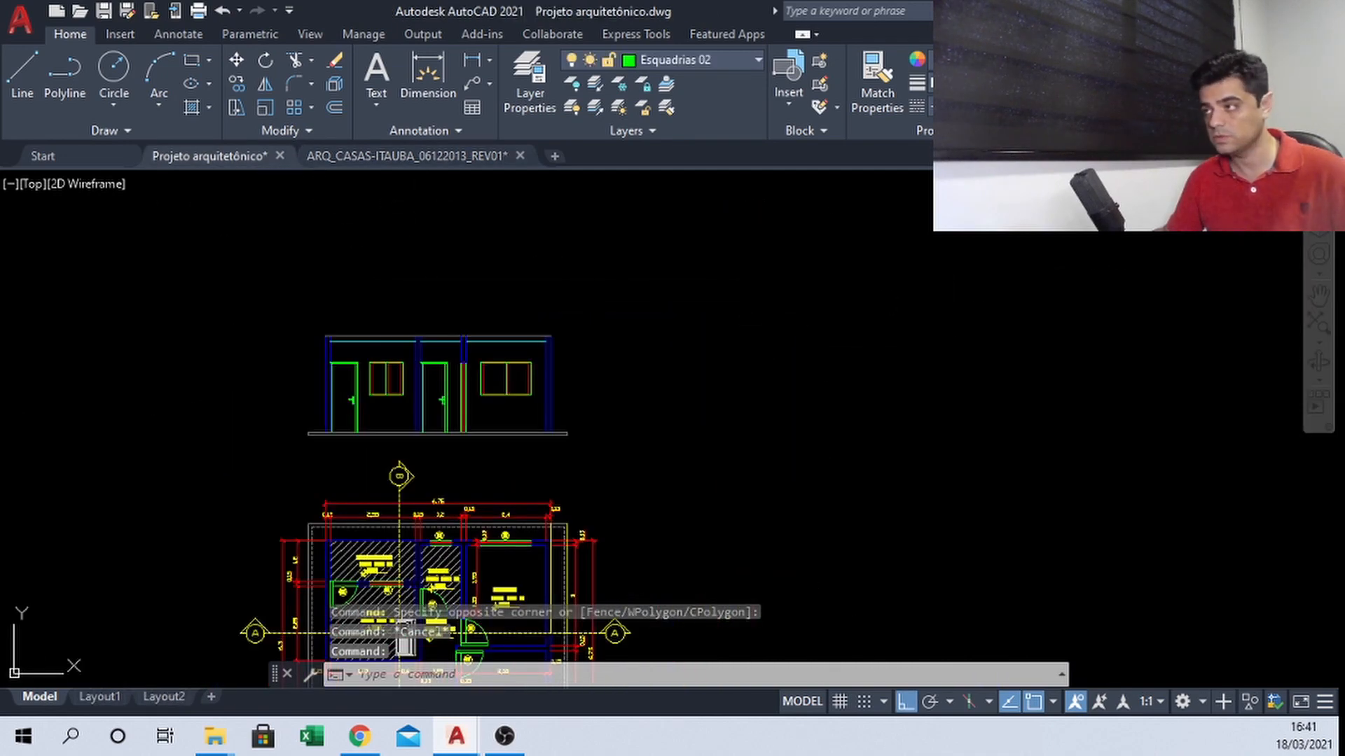
key("ctrl+v")
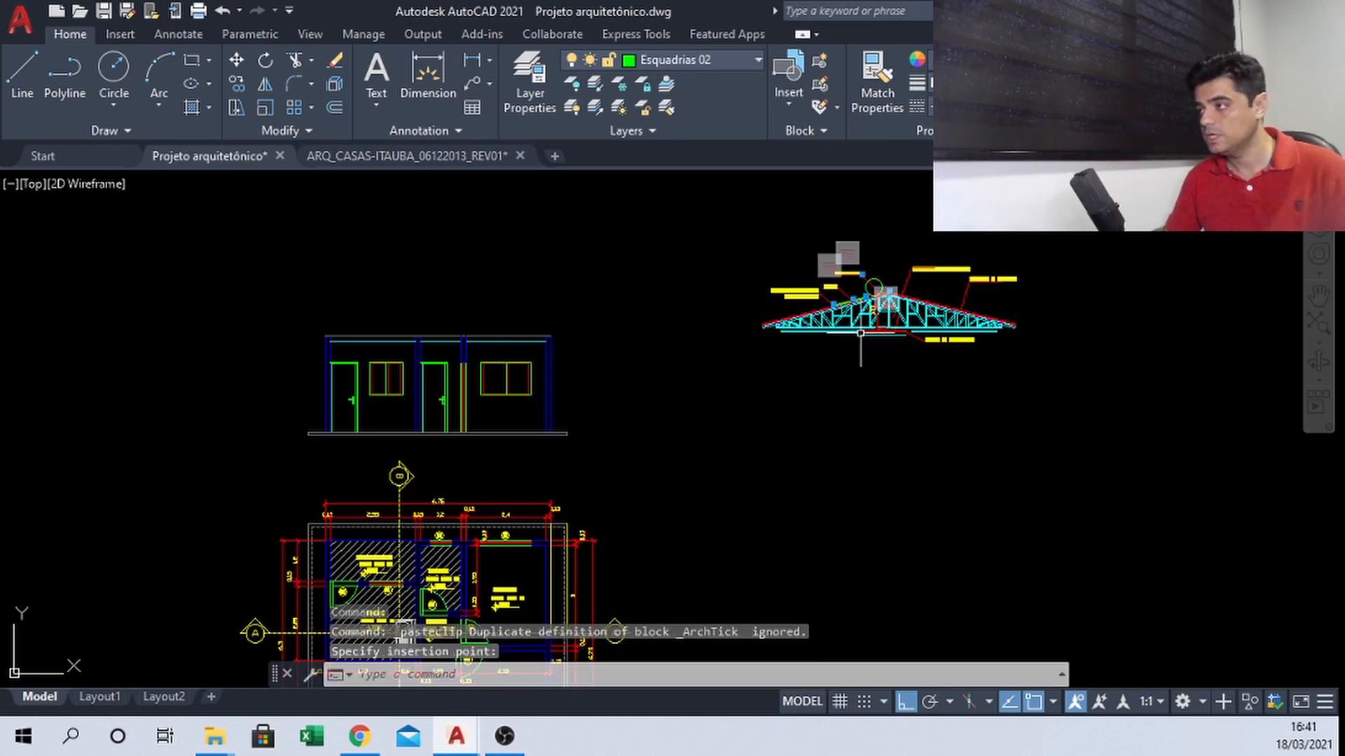
key("Escape")
Erase the reservoir circle and its slanted leader line from the pasted roof
scroll(923, 284, "up", 4)
left_click(839, 254)
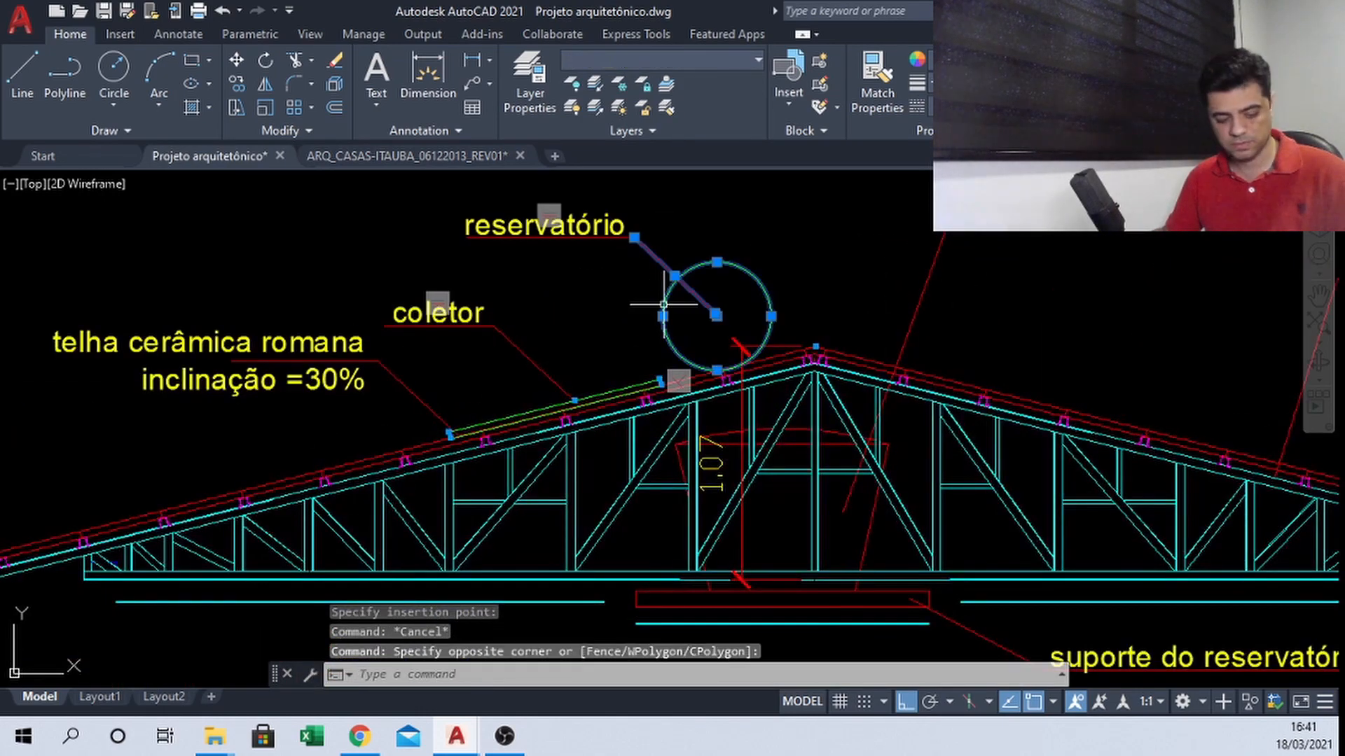
type("e")
key("Return")
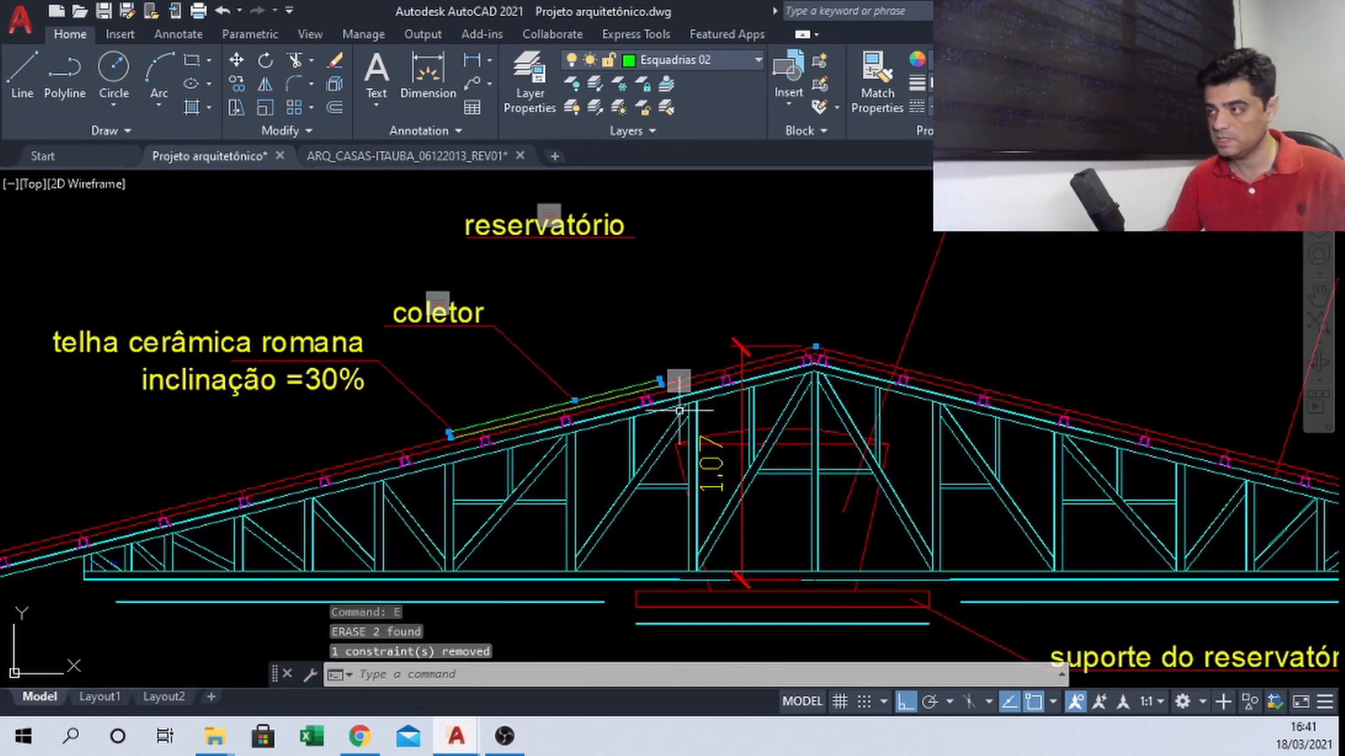
Erase the vertical 1.07 dimension and the "coletor" label with its leader line from the pasted roof
left_click(740, 400)
type("e")
key("Return")
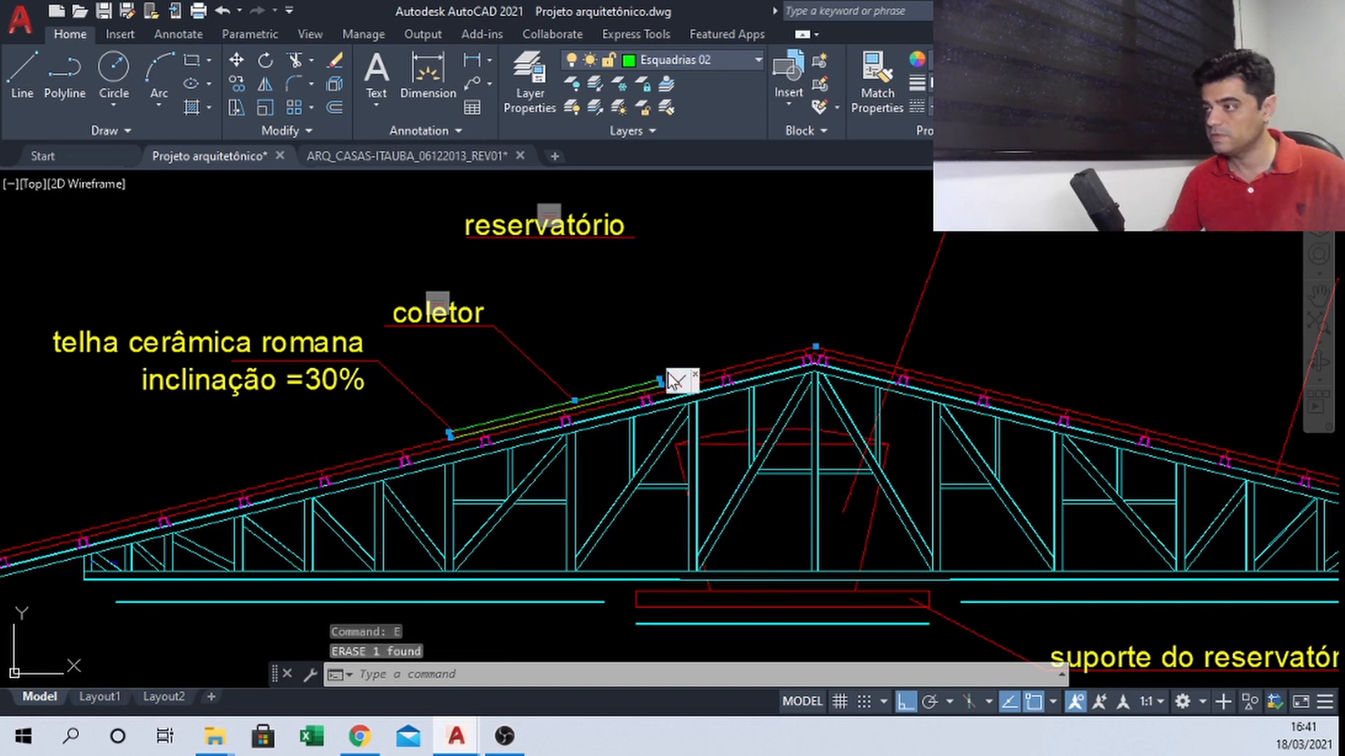
left_click(540, 357)
left_click(414, 301)
type("e")
key("Return")
Erase the "reservatório" label and the "telha cerâmica romana inclinação =30%" label with their lines above the roof's left slope
left_click(599, 252)
left_click(429, 225)
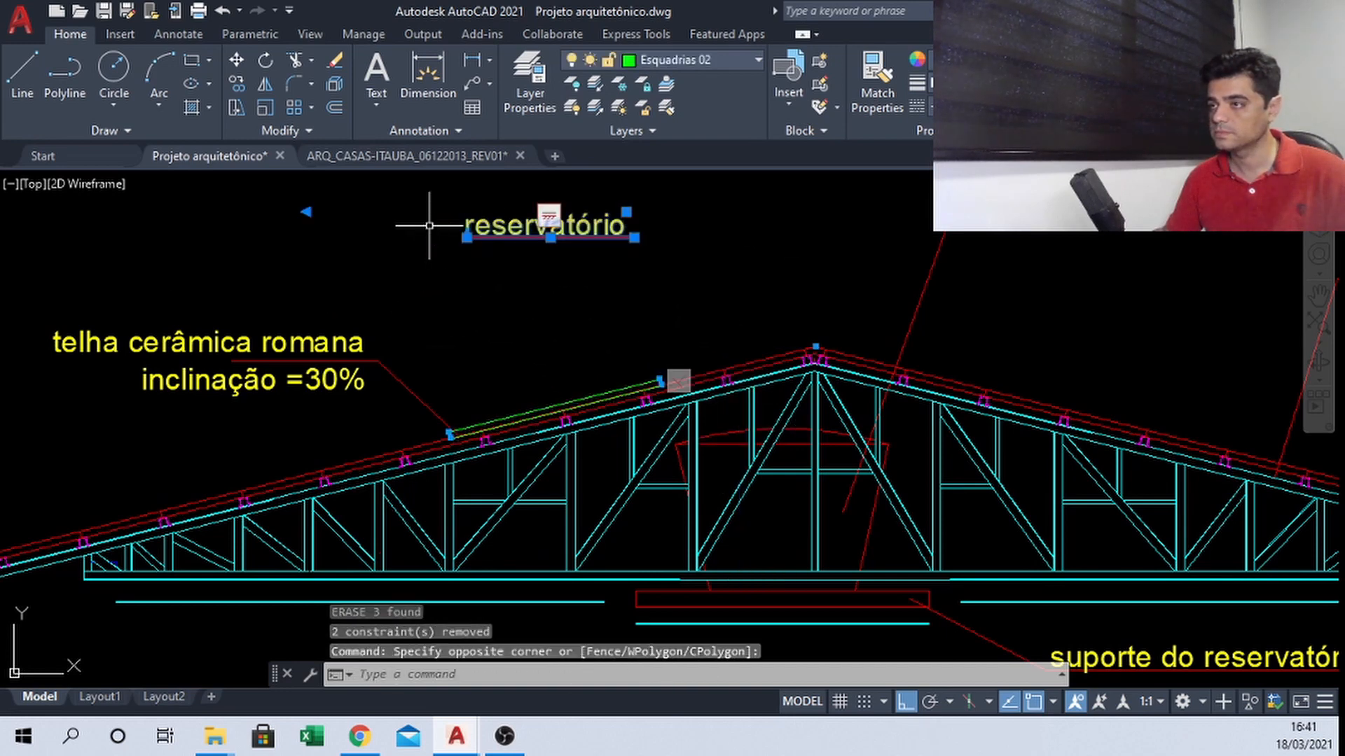
type("e")
key("Return")
left_click(397, 285)
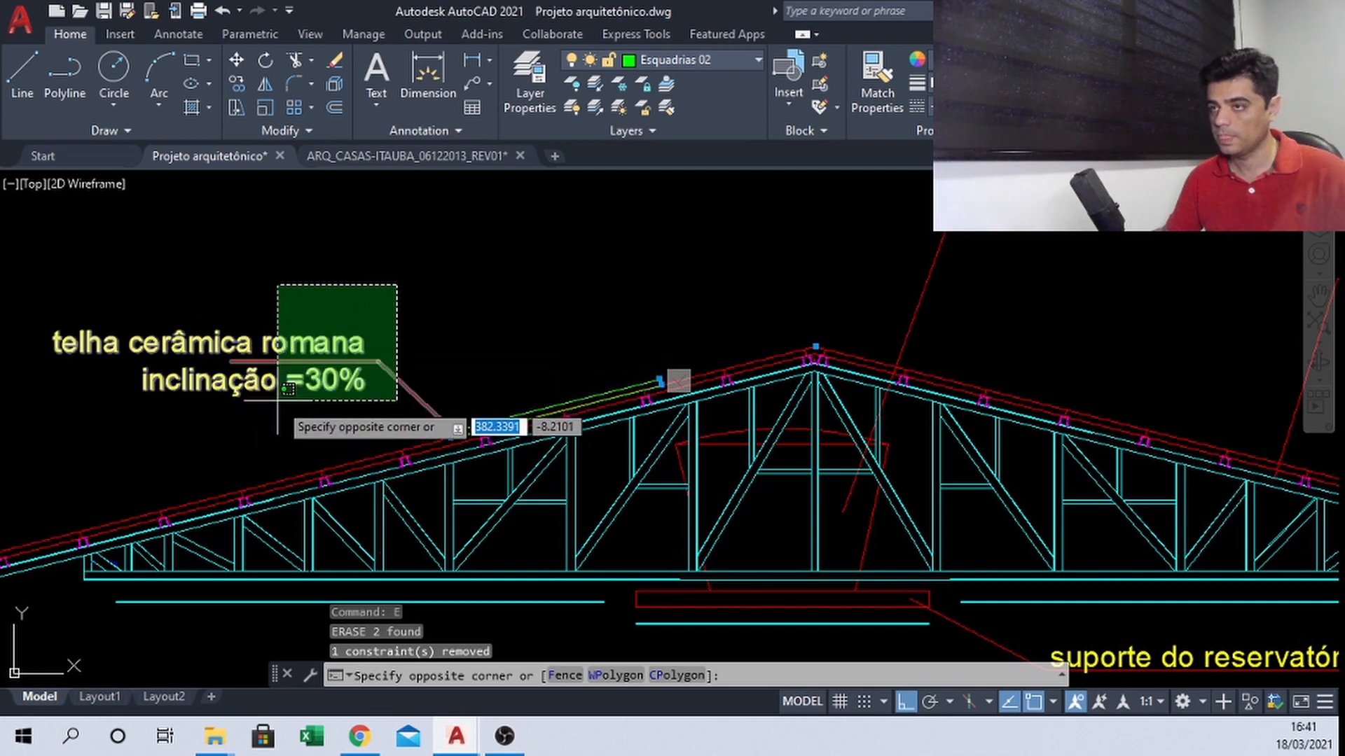
left_click(278, 401)
type("e")
key("Return")
Erase the "(ver projeto hidrossanitário)" and "estrutura de cobertura" labels with their leader lines from the roof's right side
scroll(363, 384, "down", 3)
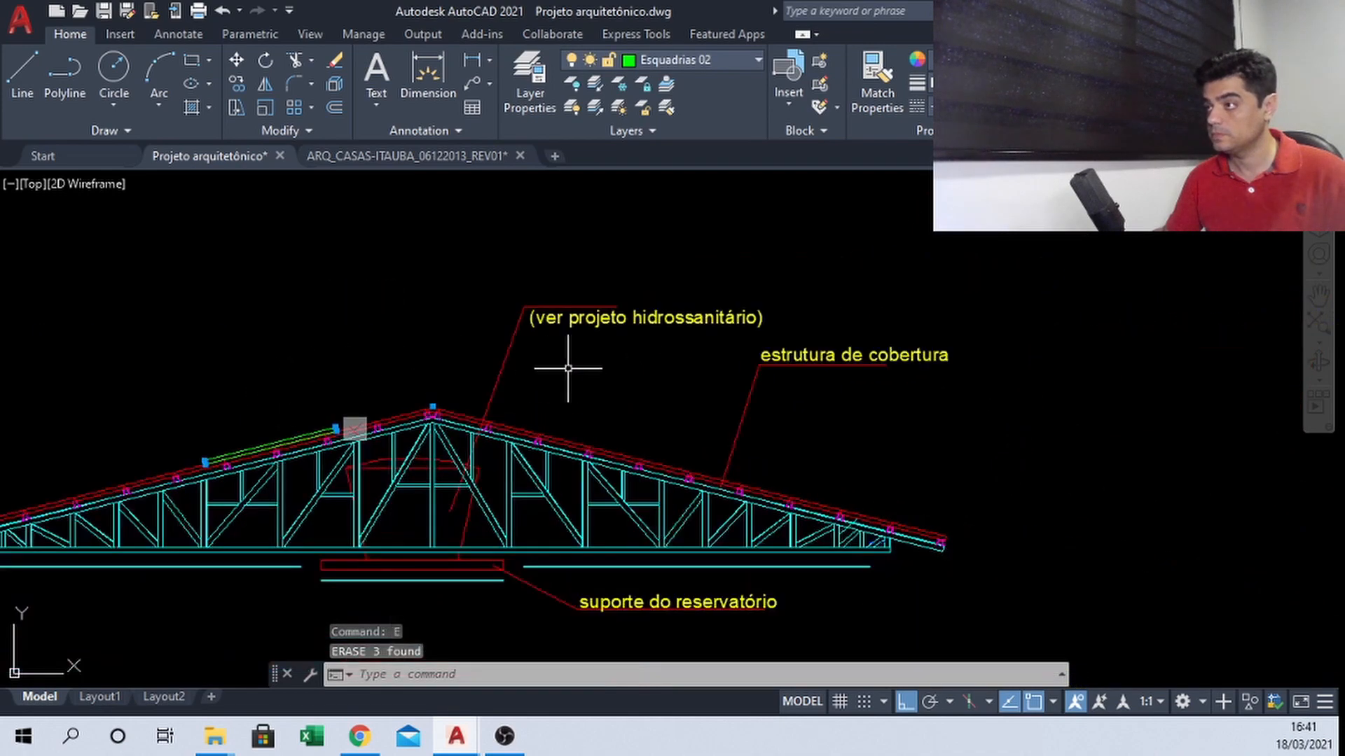
left_click(568, 368)
left_click(480, 270)
key("Delete")
type("e")
key("Return")
key("Escape")
left_click(835, 401)
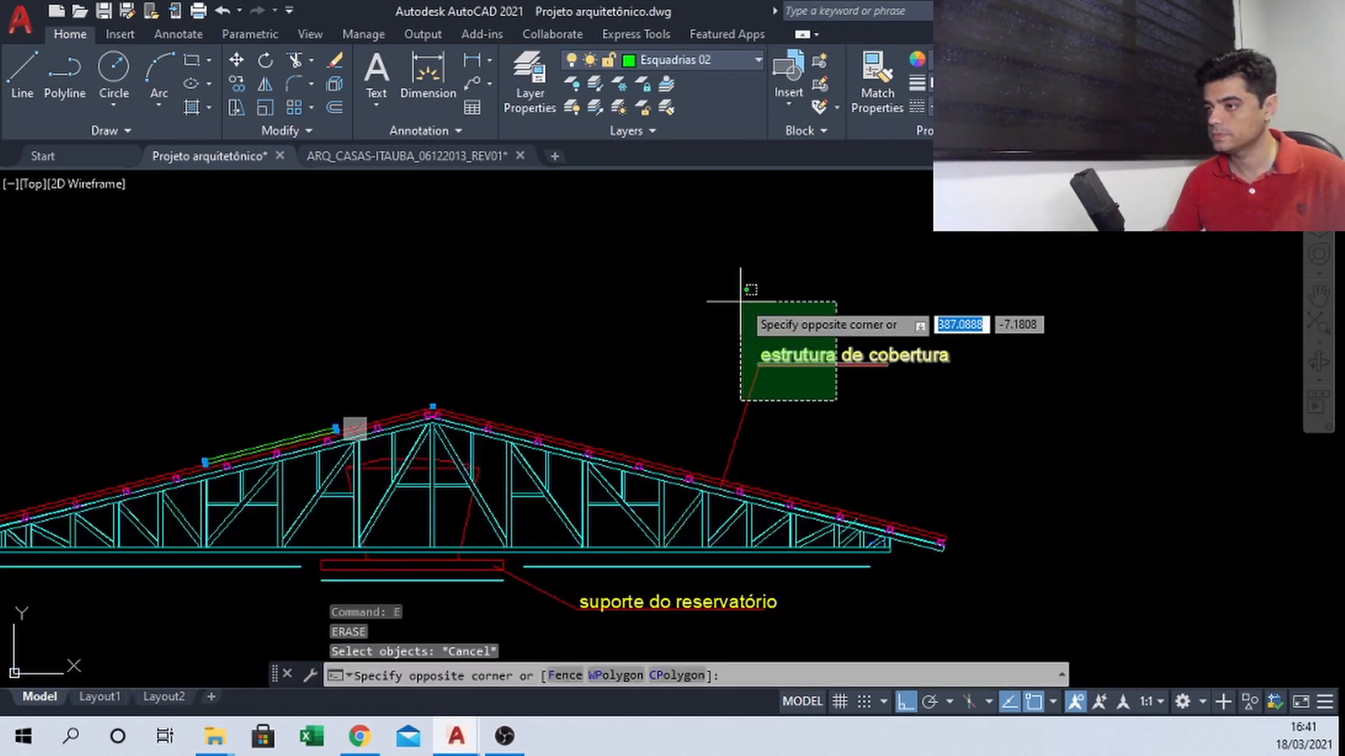
left_click(740, 302)
type("e")
key("Return")
Try to erase the leader of the "suporte do reservatório" label together with the cyan line below the reservoir support, and undo it
middle_click_drag(684, 426, 717, 300)
scroll(717, 300, "up", 2)
left_click(547, 499)
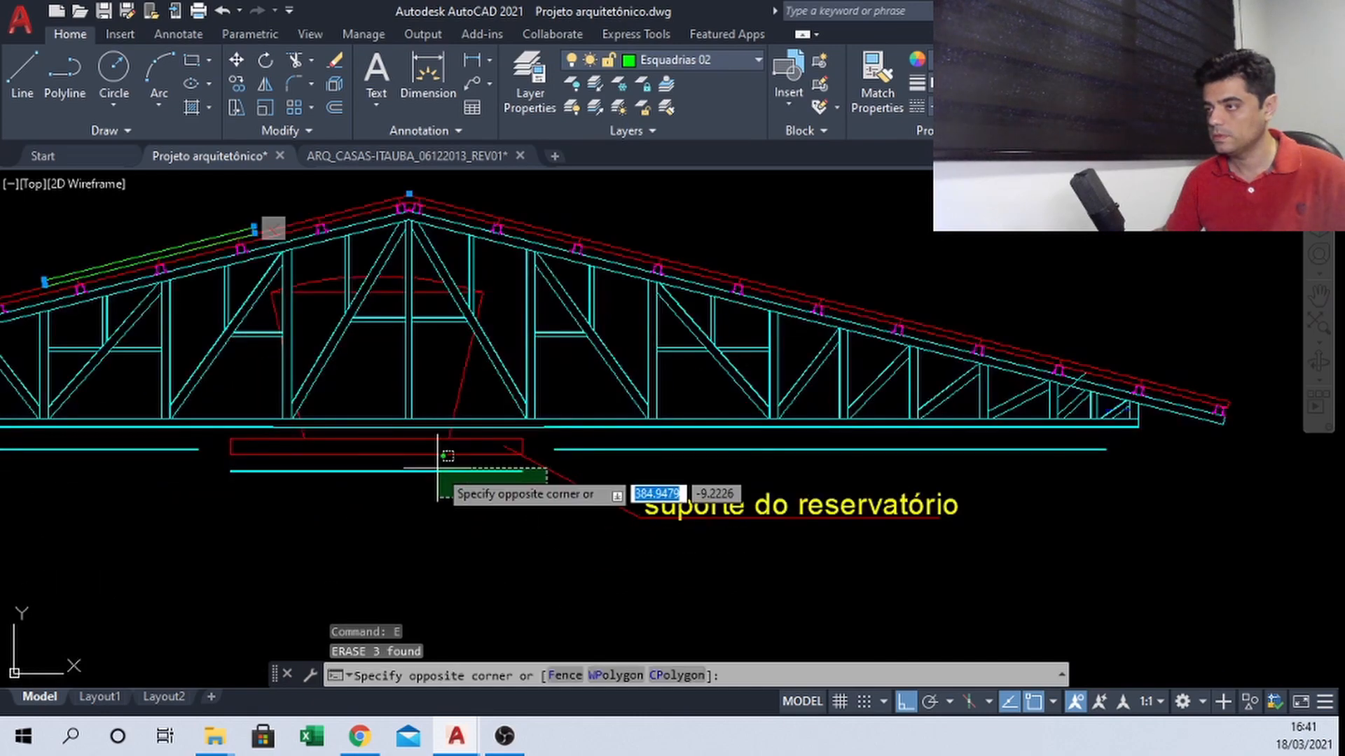
left_click(438, 468)
key("Delete")
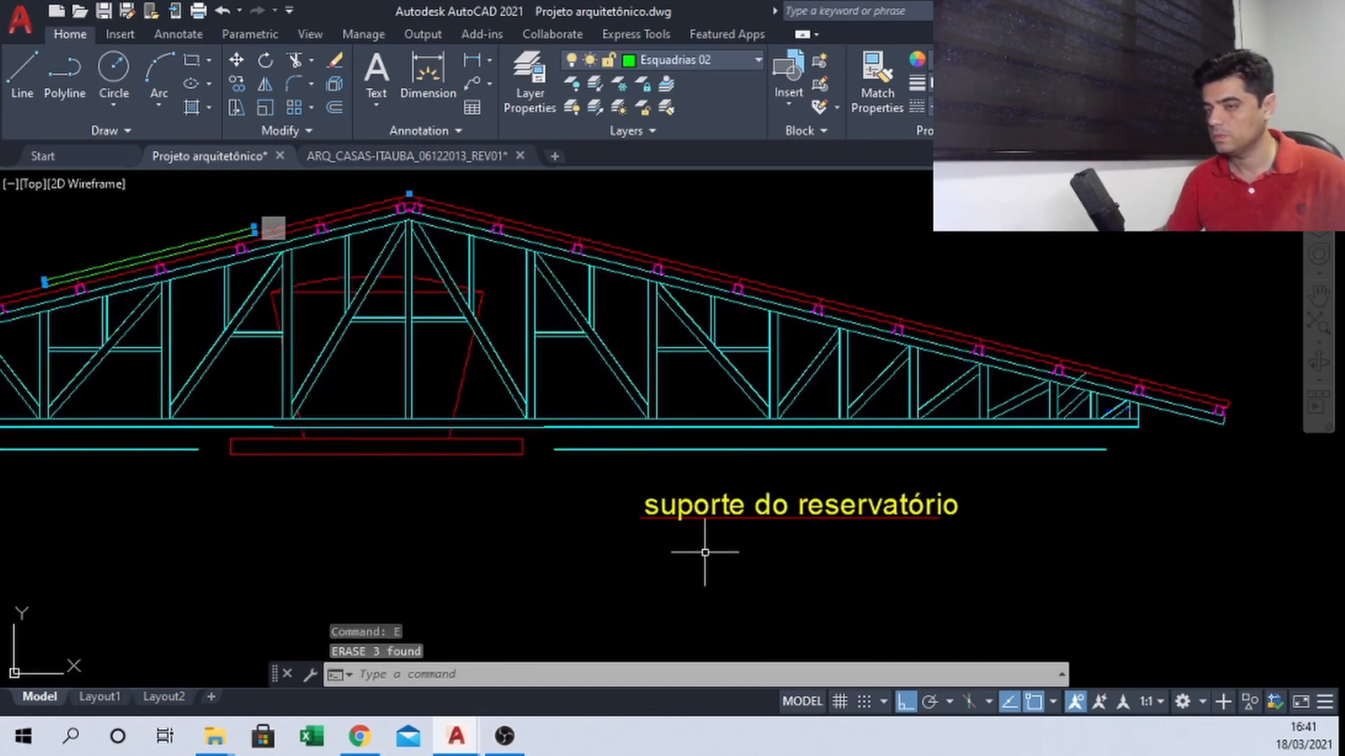
key("ctrl+z")
left_click(686, 546)
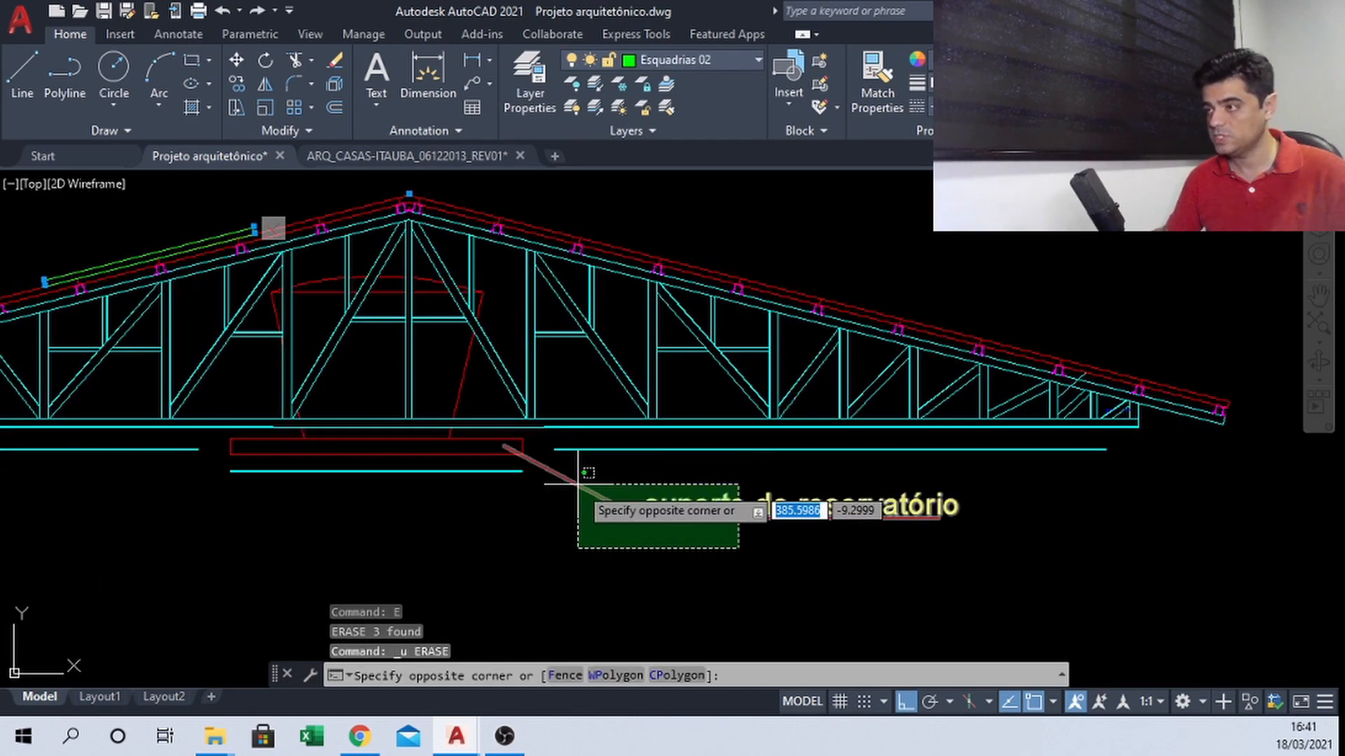
left_click(577, 484)
type("d")
key("Return")
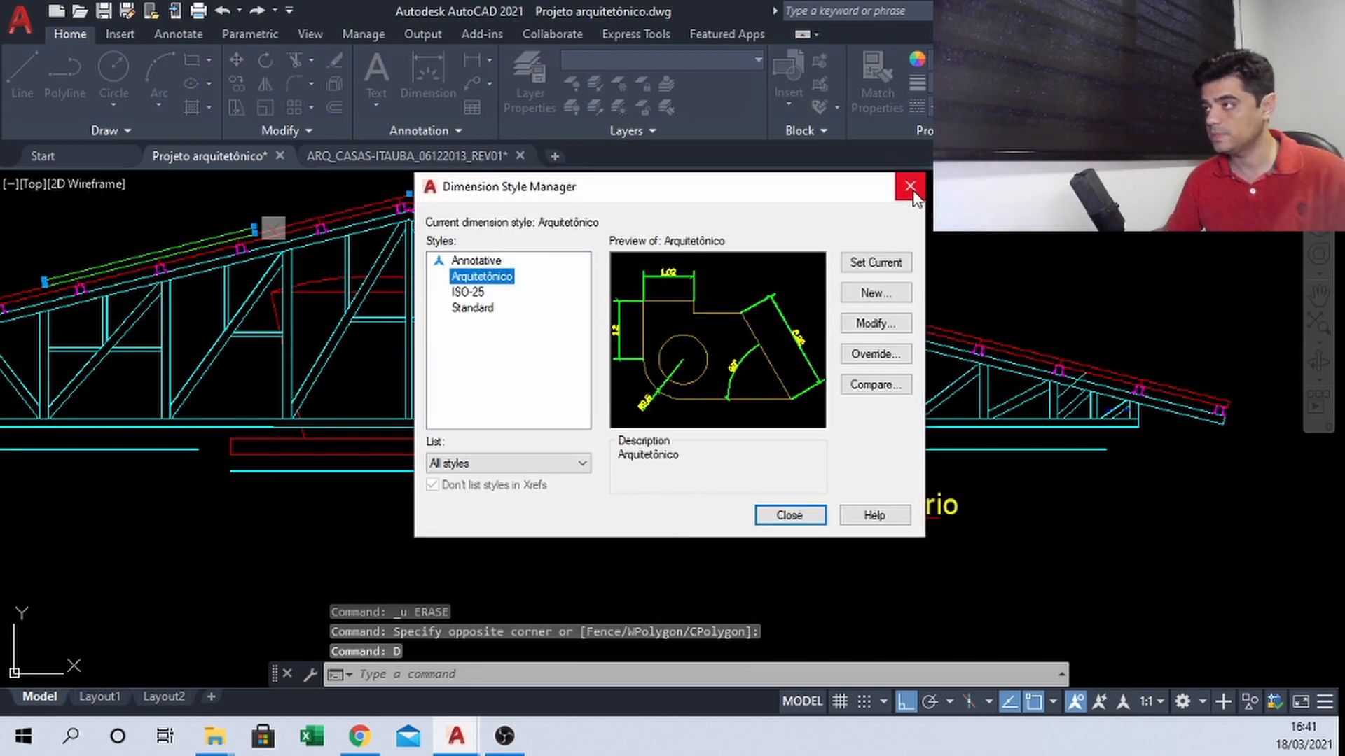
left_click(909, 185)
Erase the "suporte do reservatório" label with its underline and slanted leader, keeping the cyan line below the reservoir support
left_click(722, 473)
left_click(590, 579)
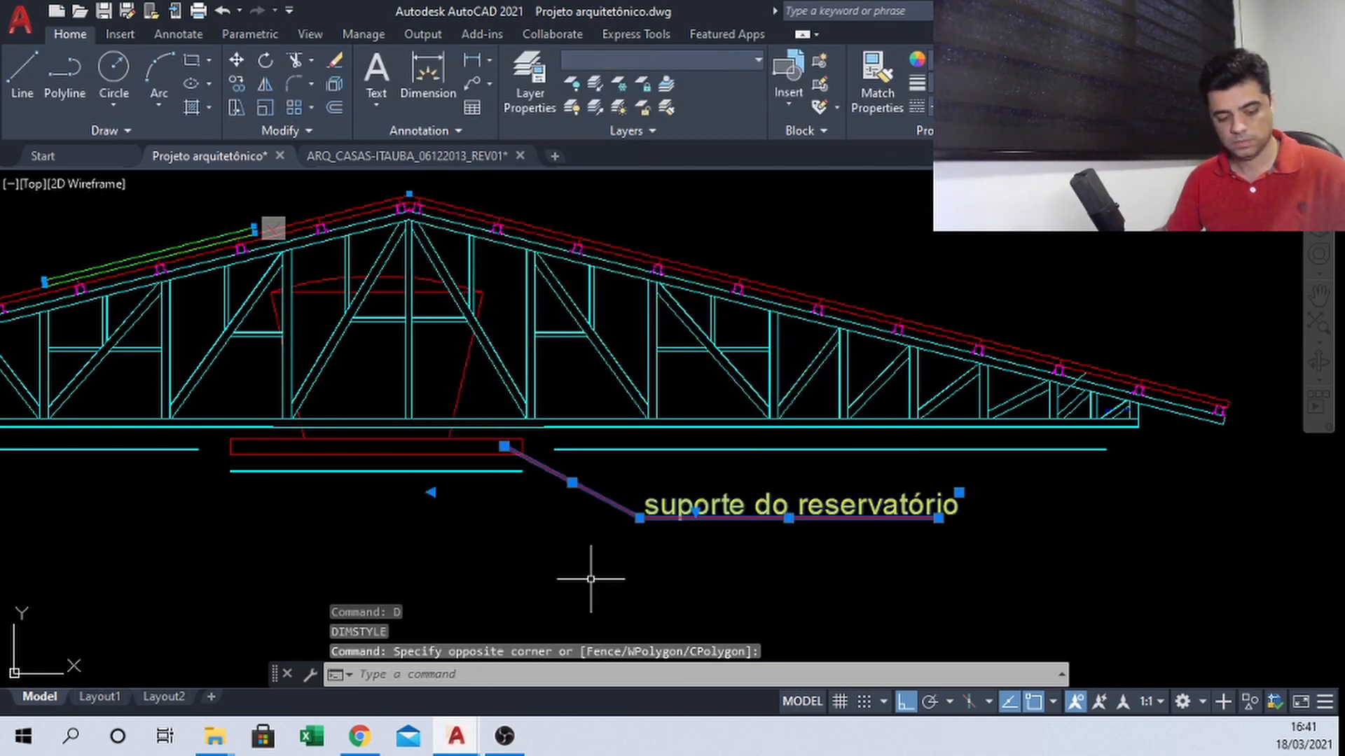
type("e")
key("Return")
middle_click_drag(484, 538, 766, 504)
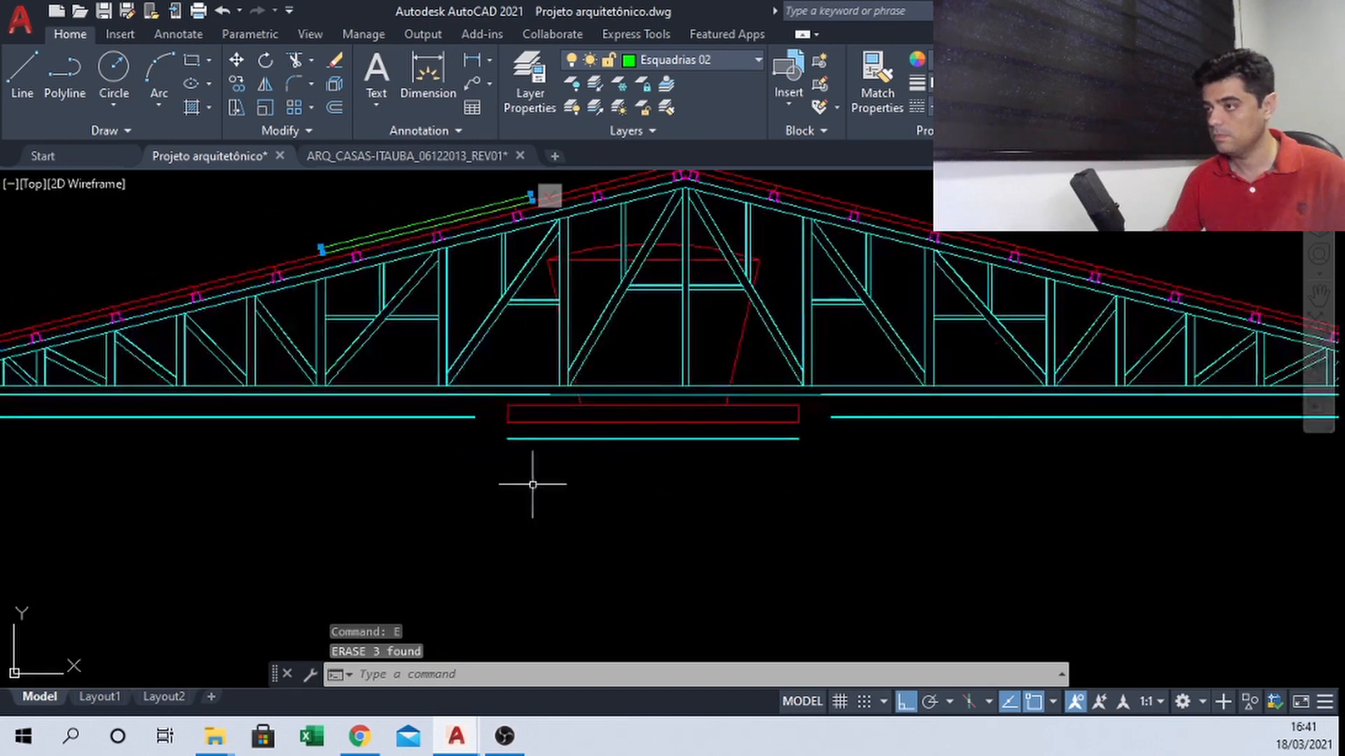
Erase the leftover blue wall lines in the truss's end panels and the three double ceiling lines below its bottom chord
middle_click_drag(472, 465, 696, 452)
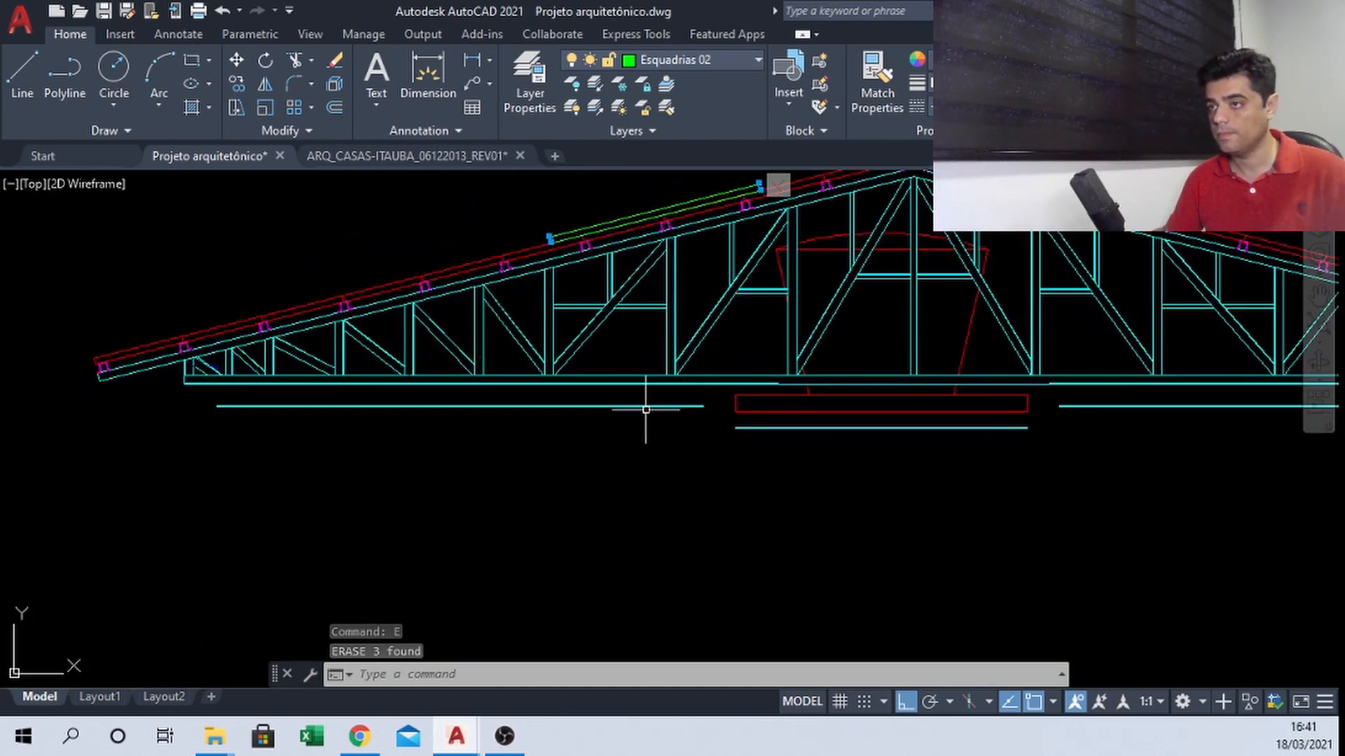
scroll(169, 351, "up", 5)
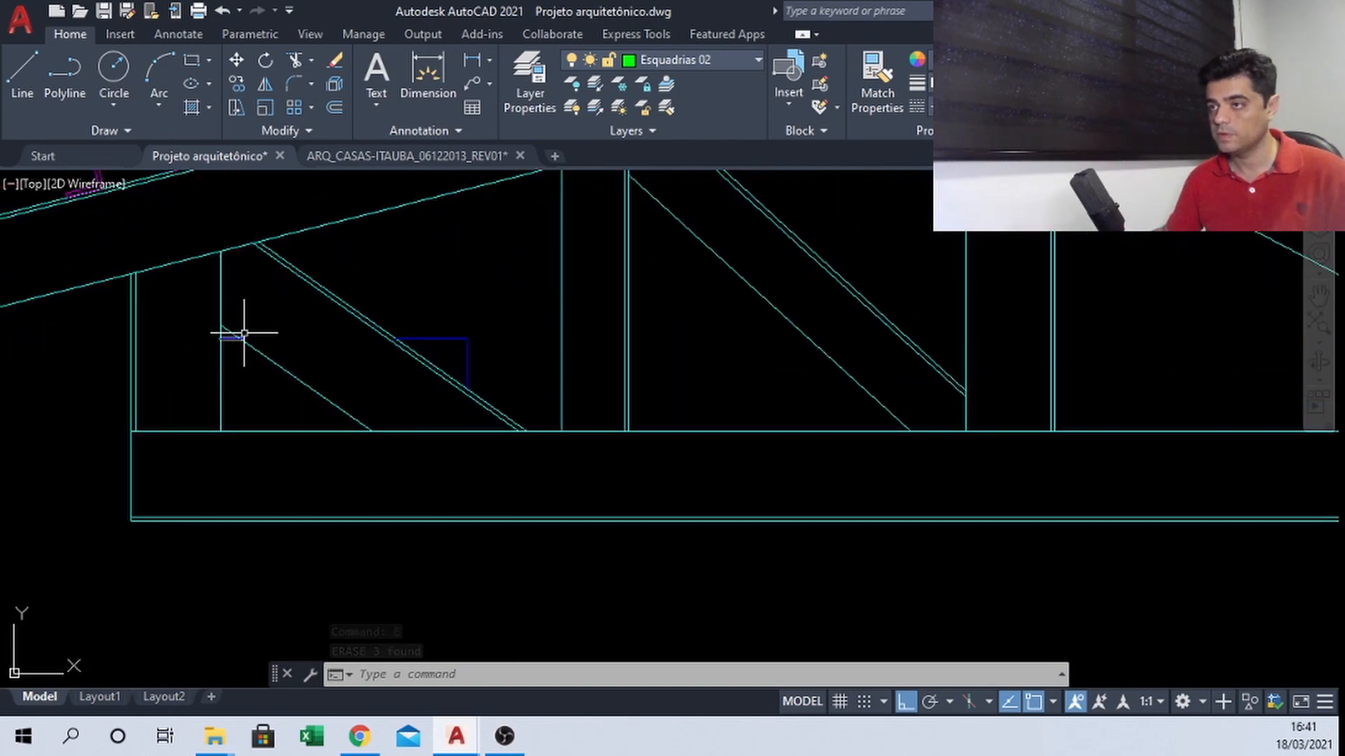
scroll(272, 313, "up", 3)
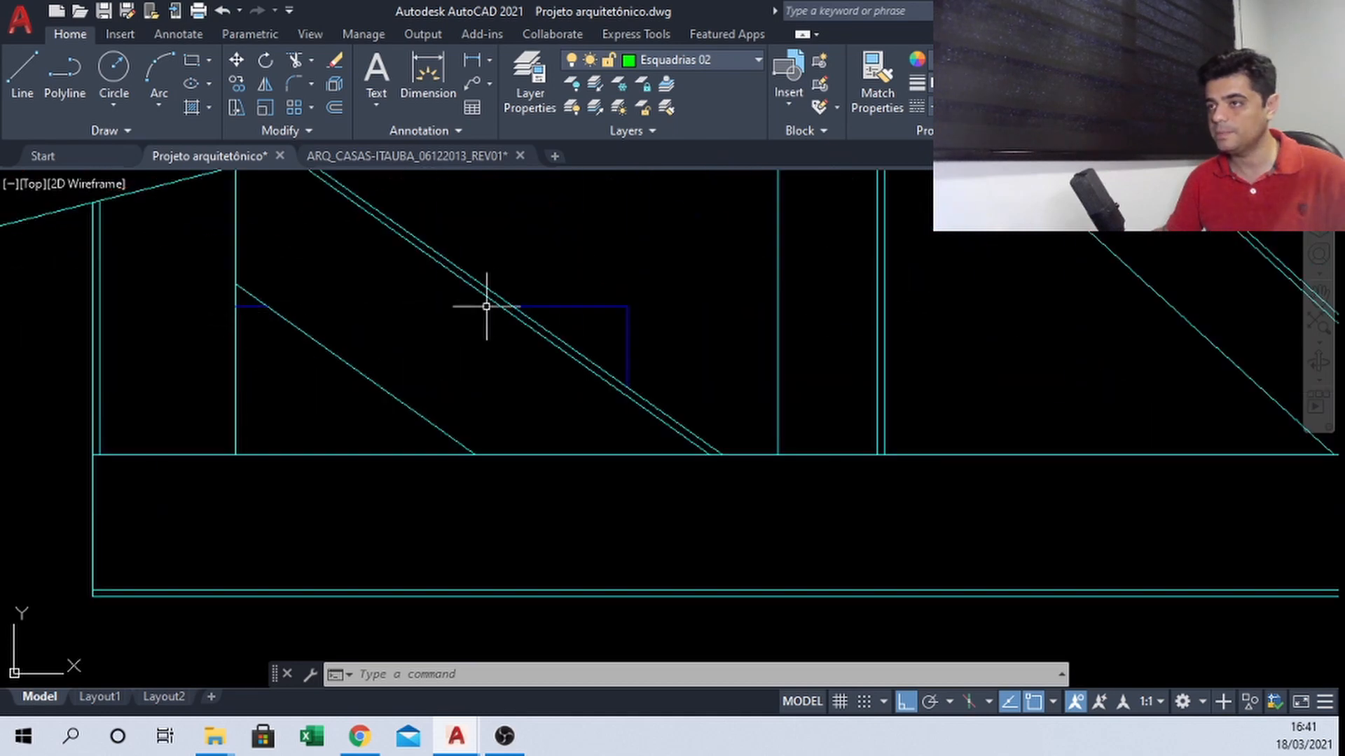
left_click(546, 354)
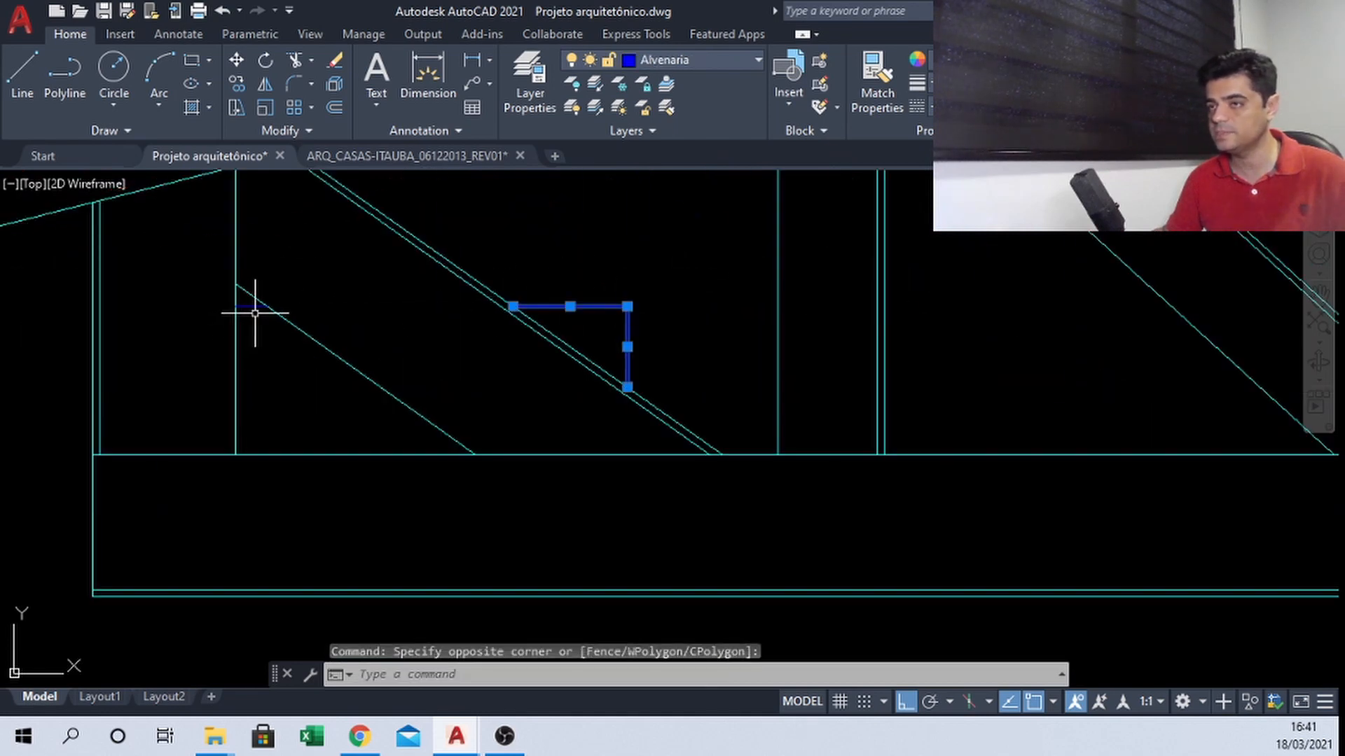
scroll(286, 286, "down", 5)
left_click(570, 421)
left_click(501, 481)
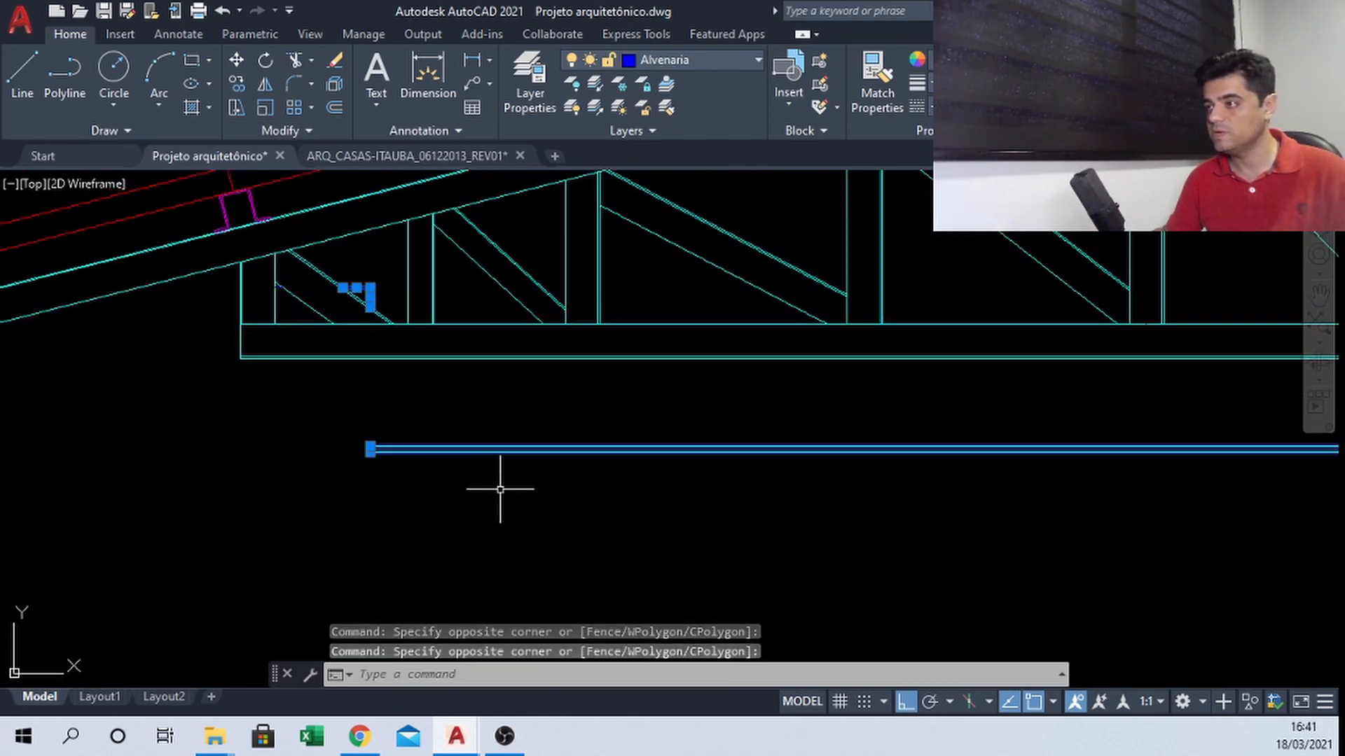
scroll(491, 482, "down", 3)
middle_click_drag(1066, 493, 553, 456)
scroll(555, 461, "up", 2)
left_click(571, 473)
left_click(549, 455)
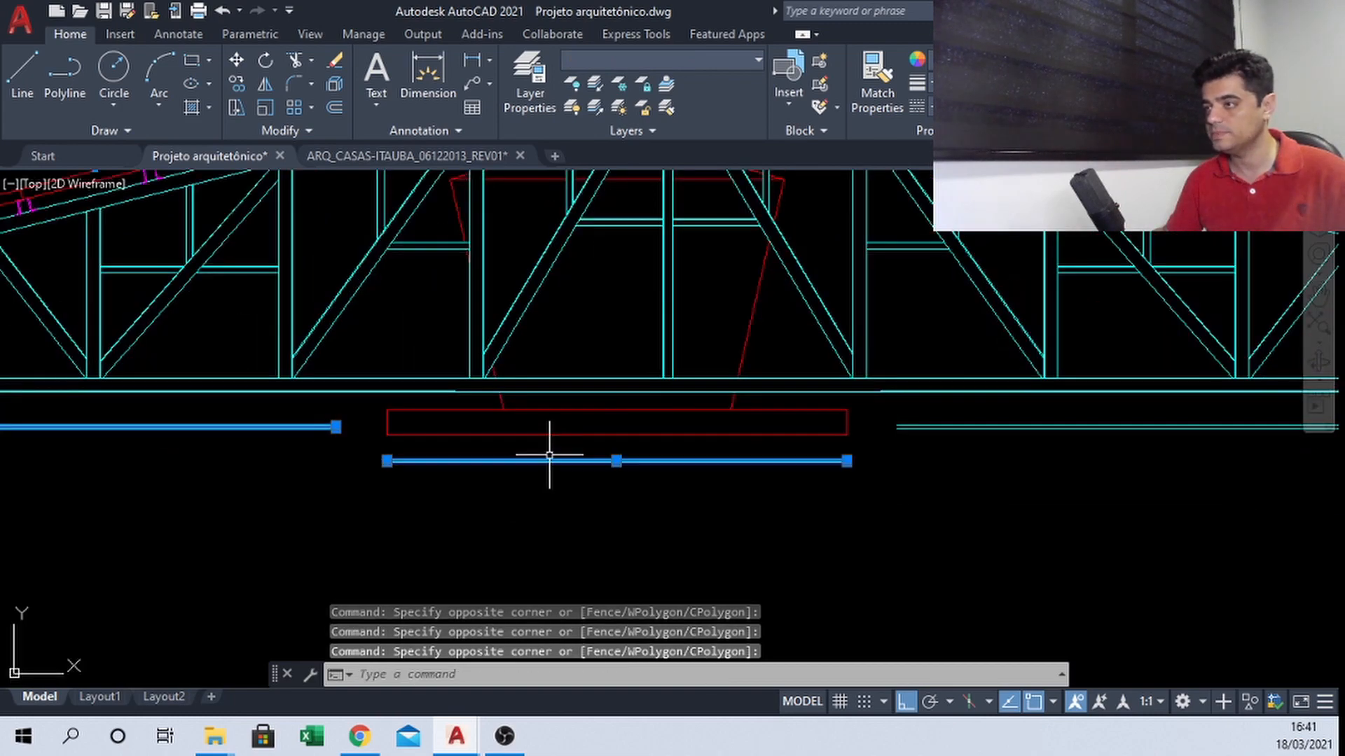
middle_click_drag(877, 474, 451, 474)
left_click(750, 442)
left_click(704, 414)
scroll(581, 398, "down", 2)
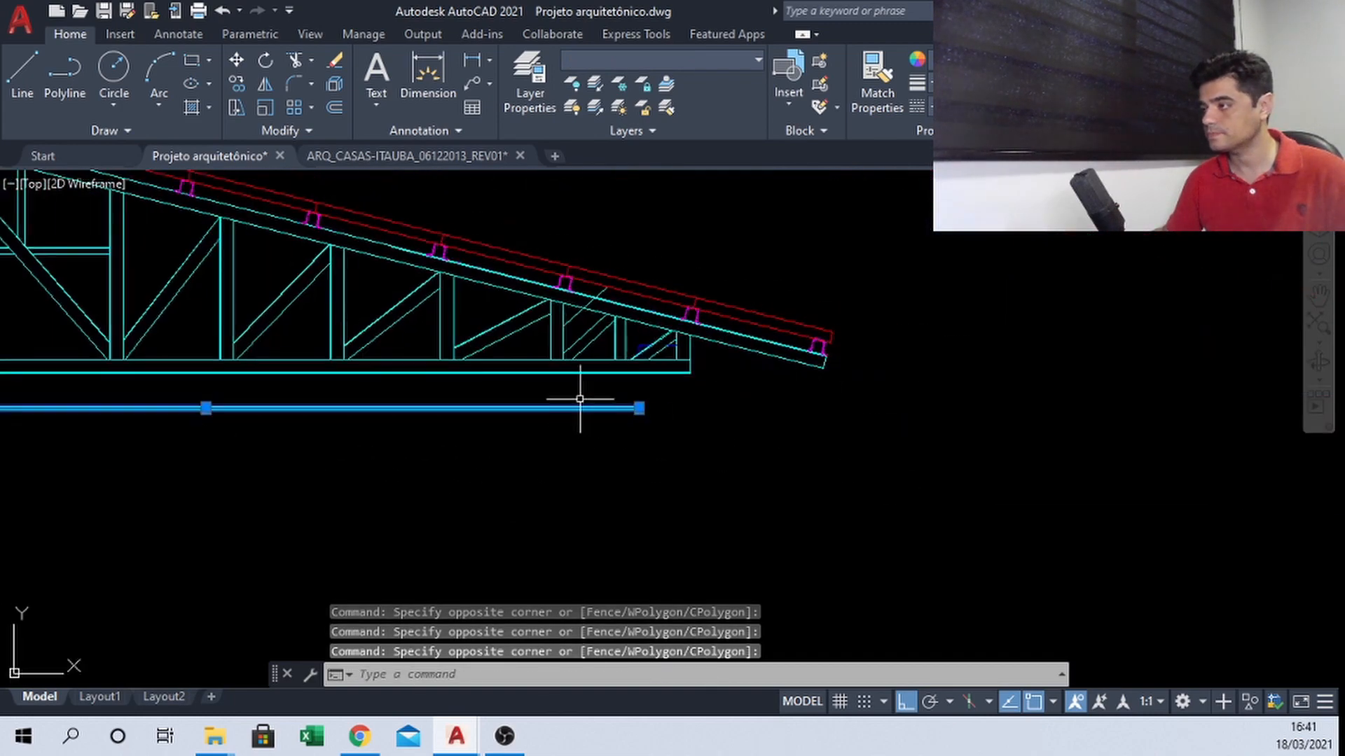
scroll(656, 350, "up", 5)
scroll(656, 350, "down", 2)
scroll(996, 287, "up", 5)
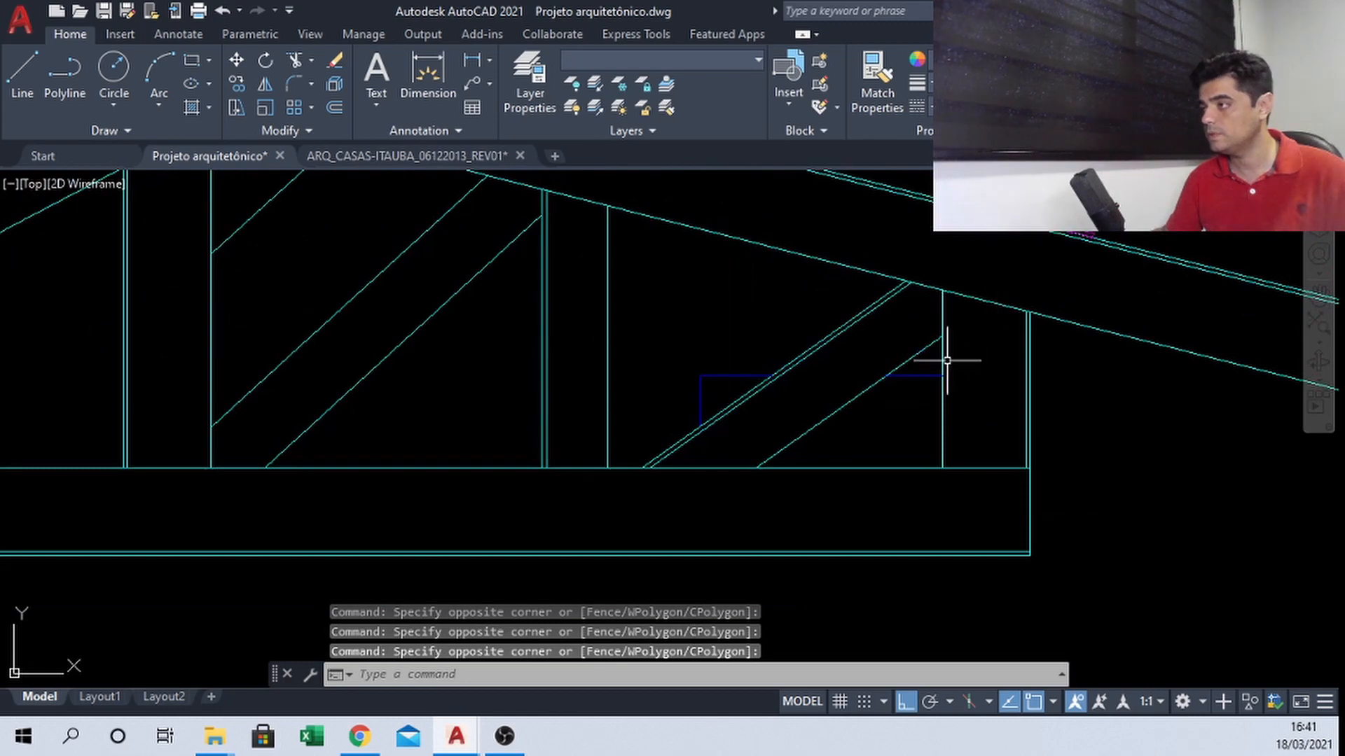
left_click(931, 375)
left_click(729, 365)
left_click(690, 387)
scroll(880, 309, "down", 4)
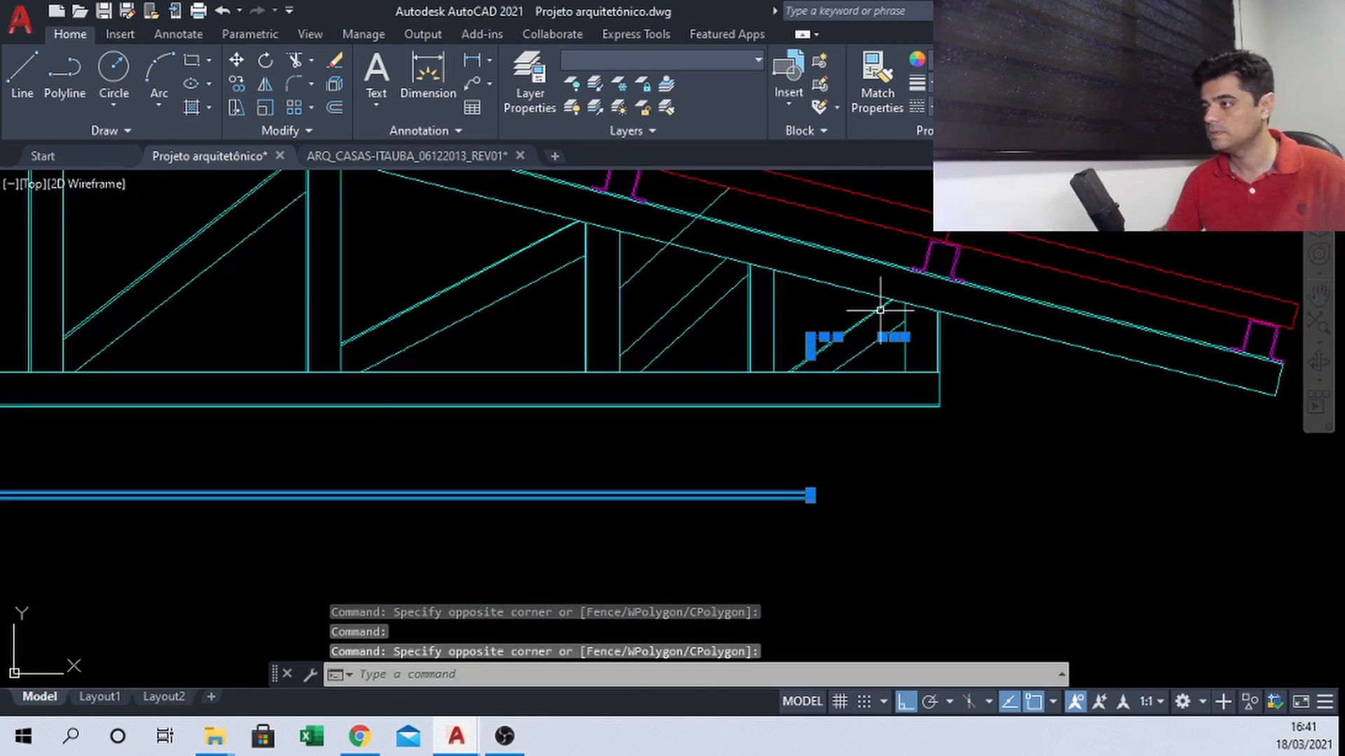
scroll(881, 310, "down", 4)
middle_click_drag(232, 532, 973, 529)
scroll(985, 441, "down", 2)
middle_click_drag(363, 493, 791, 492)
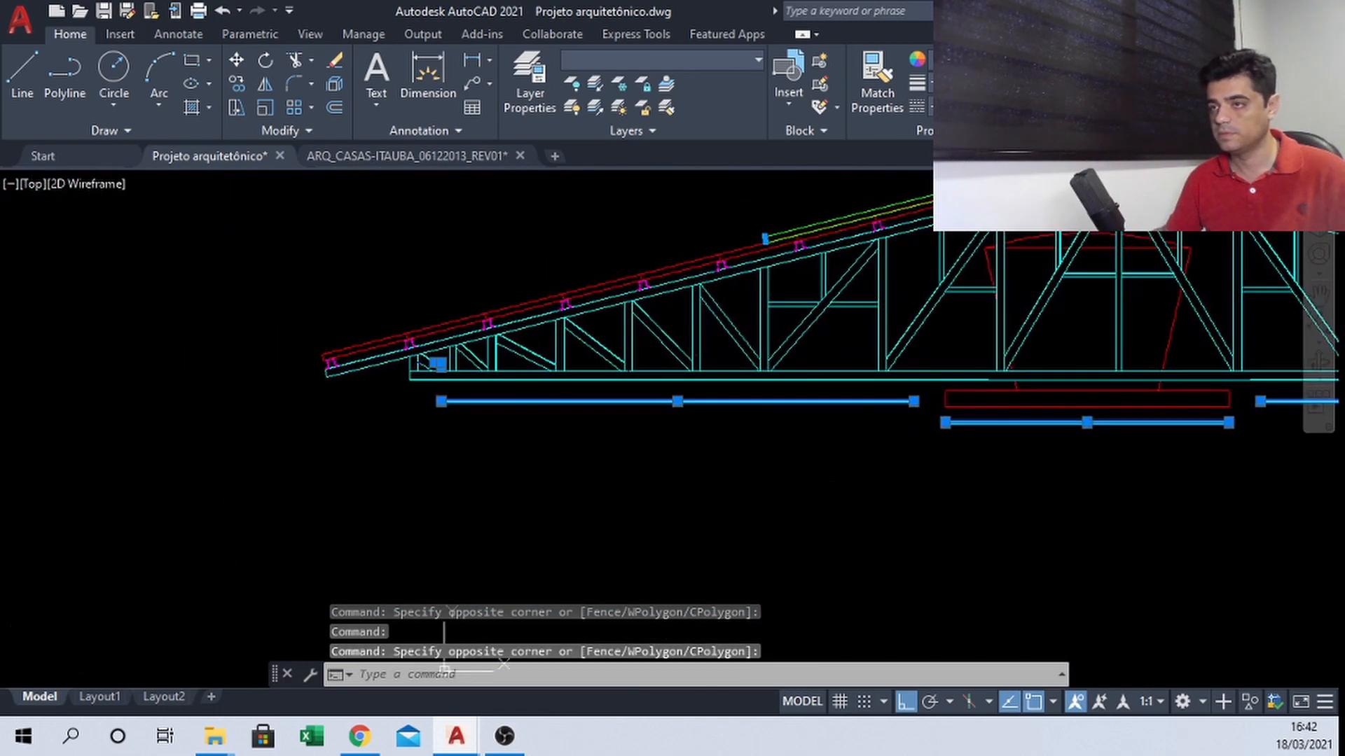
scroll(438, 363, "up", 2)
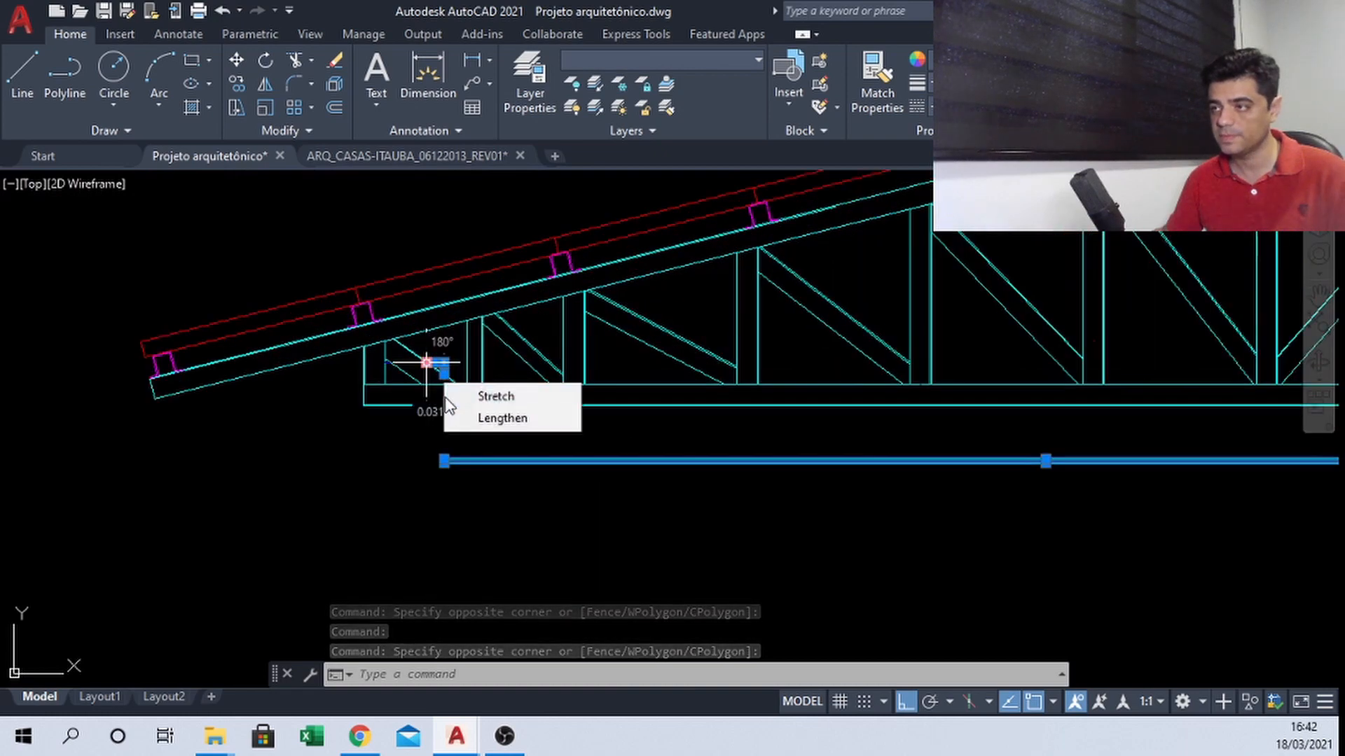
type("e")
key("Return")
scroll(312, 350, "down", 4)
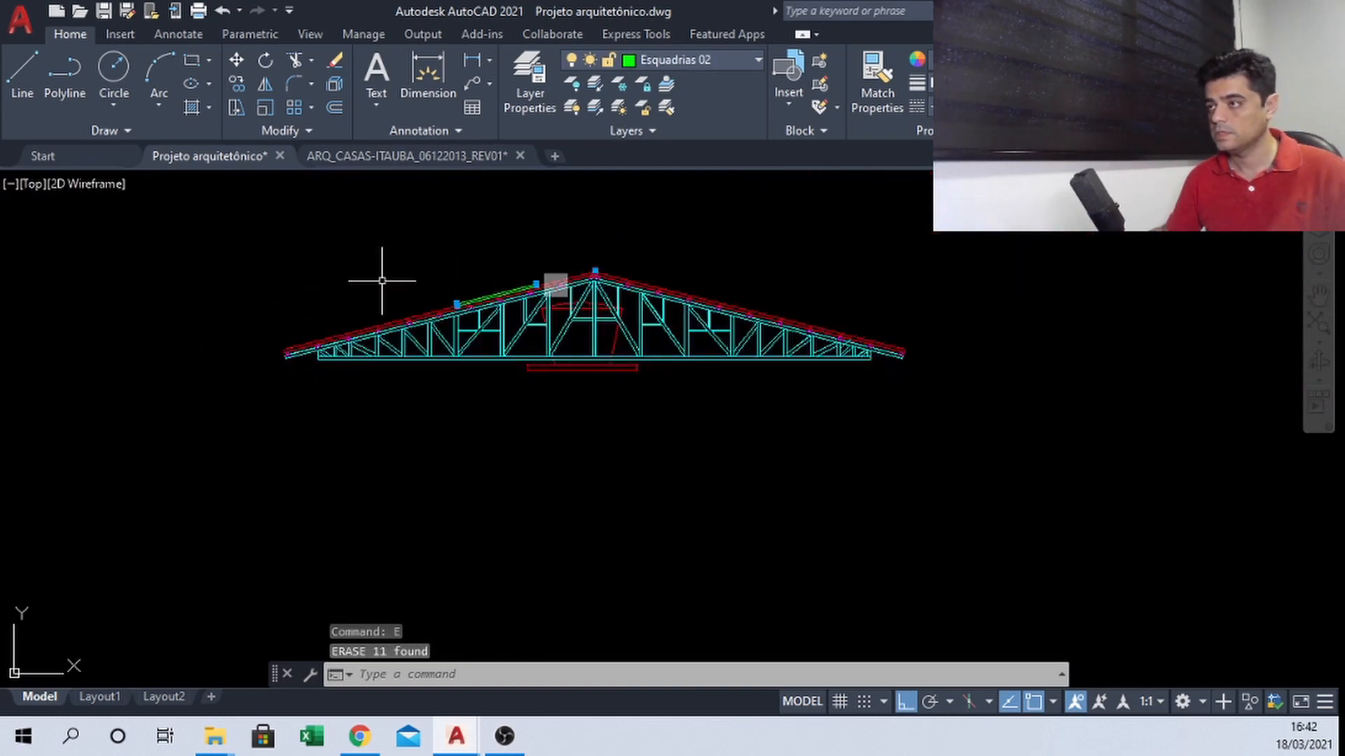
left_click(206, 231)
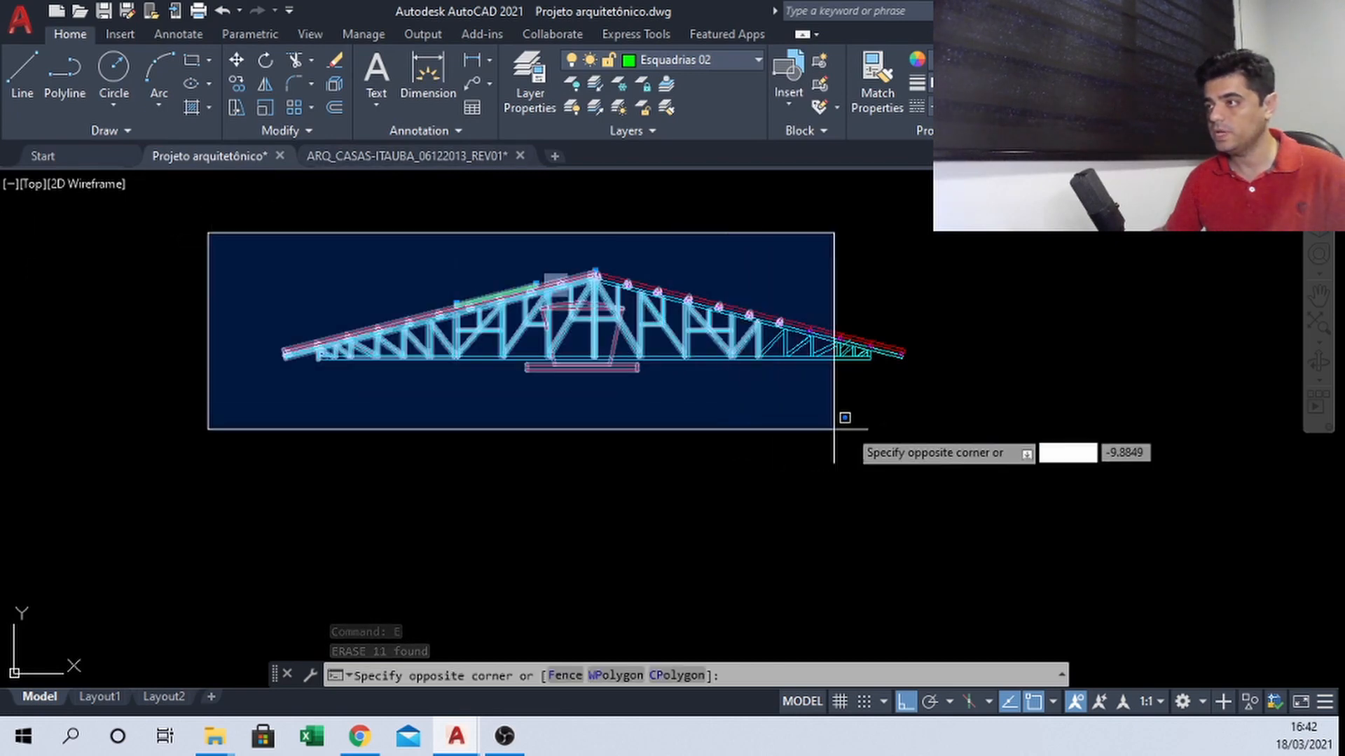
left_click(898, 421)
scroll(568, 286, "up", 2)
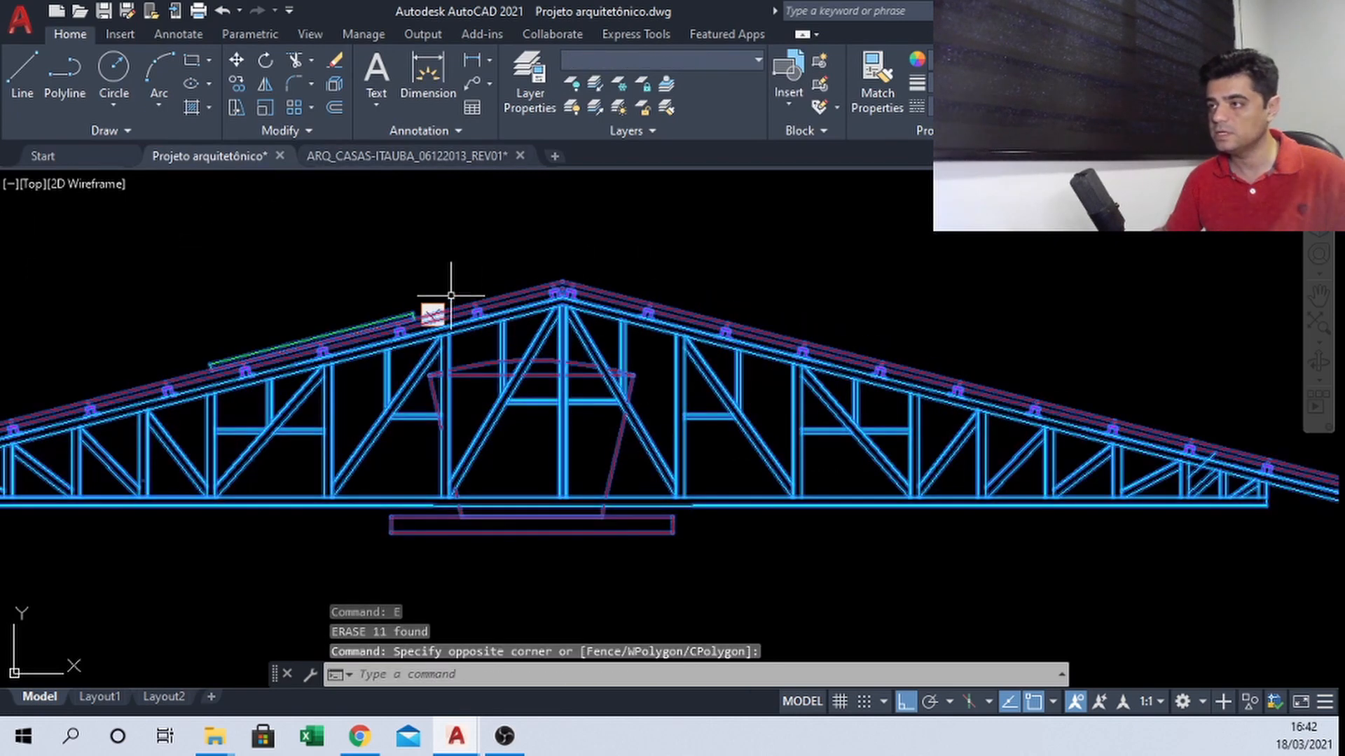
key("Escape")
Erase the constrained green outline lying above the left roof slope, including its short end lines
left_click(432, 316)
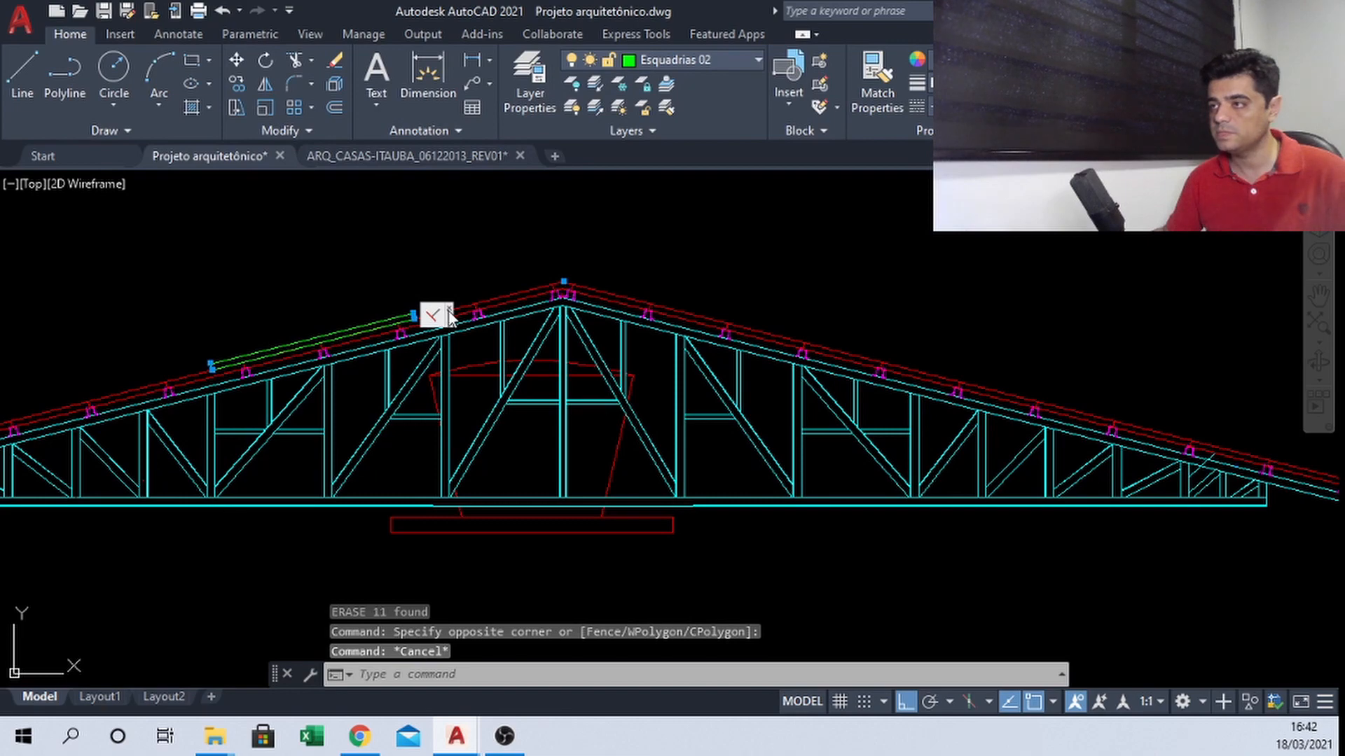
scroll(158, 362, "up", 2)
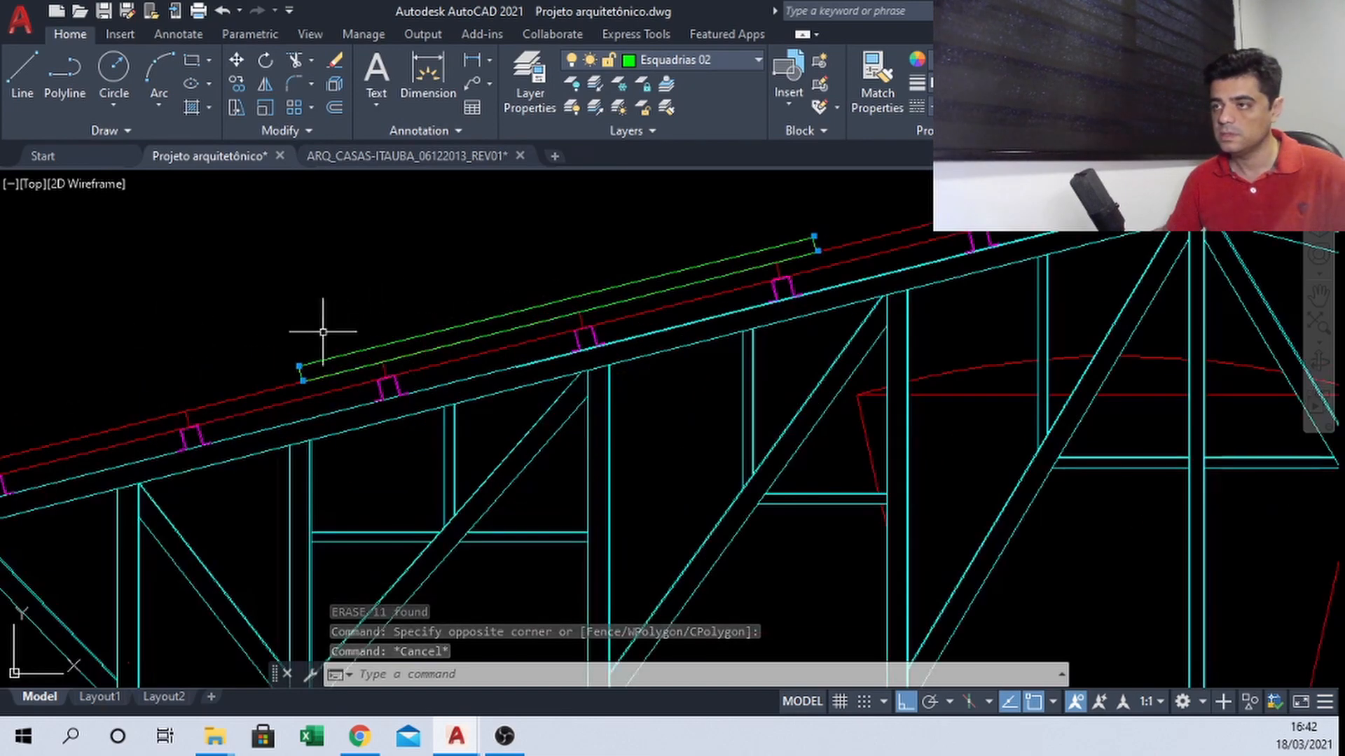
left_click(264, 313)
left_click(359, 383)
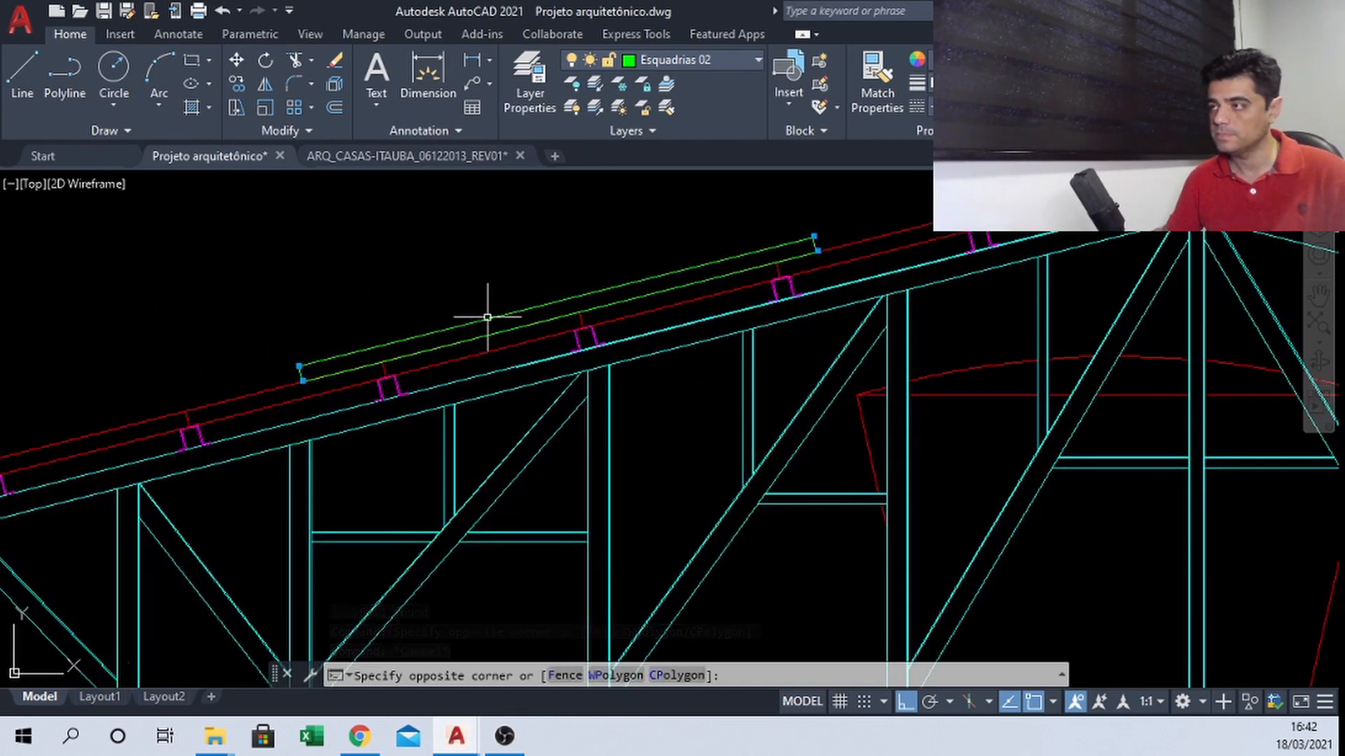
left_click(604, 292)
type("e")
key("space")
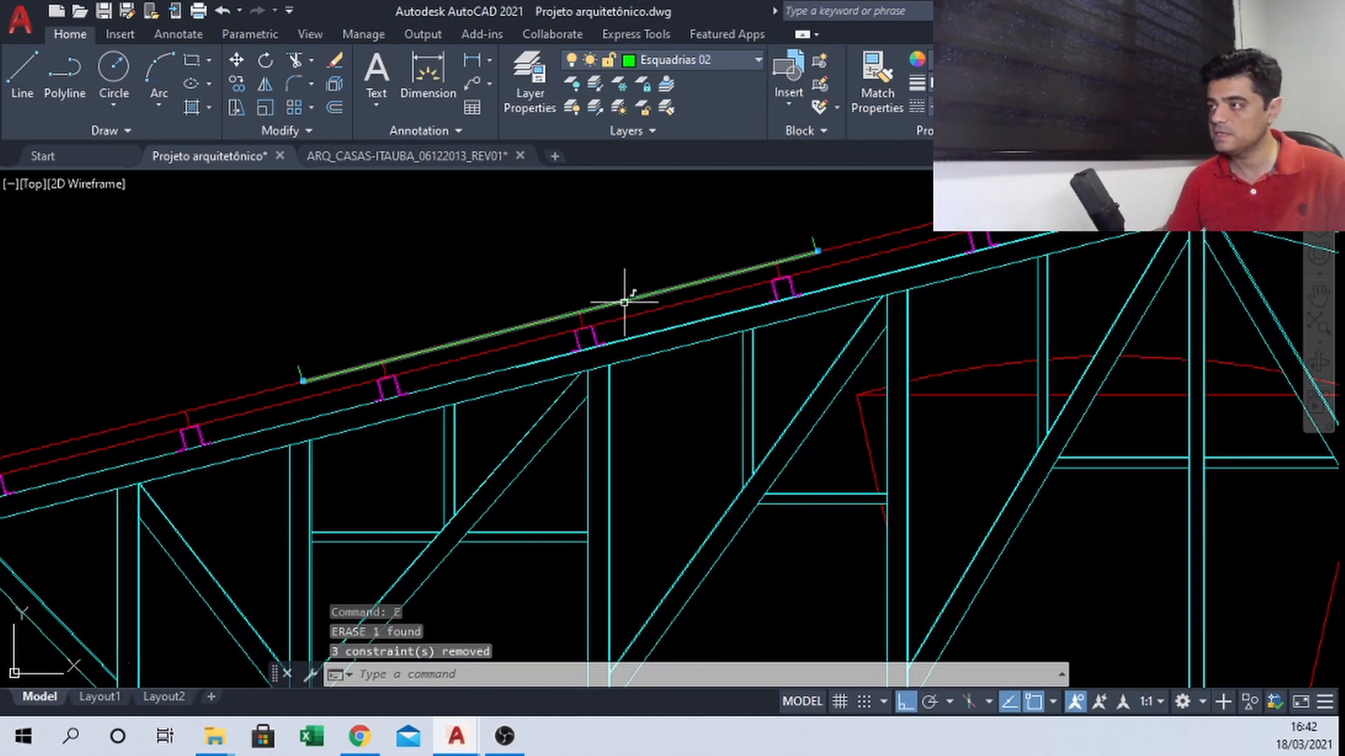
left_click(629, 299)
type("e")
key("space")
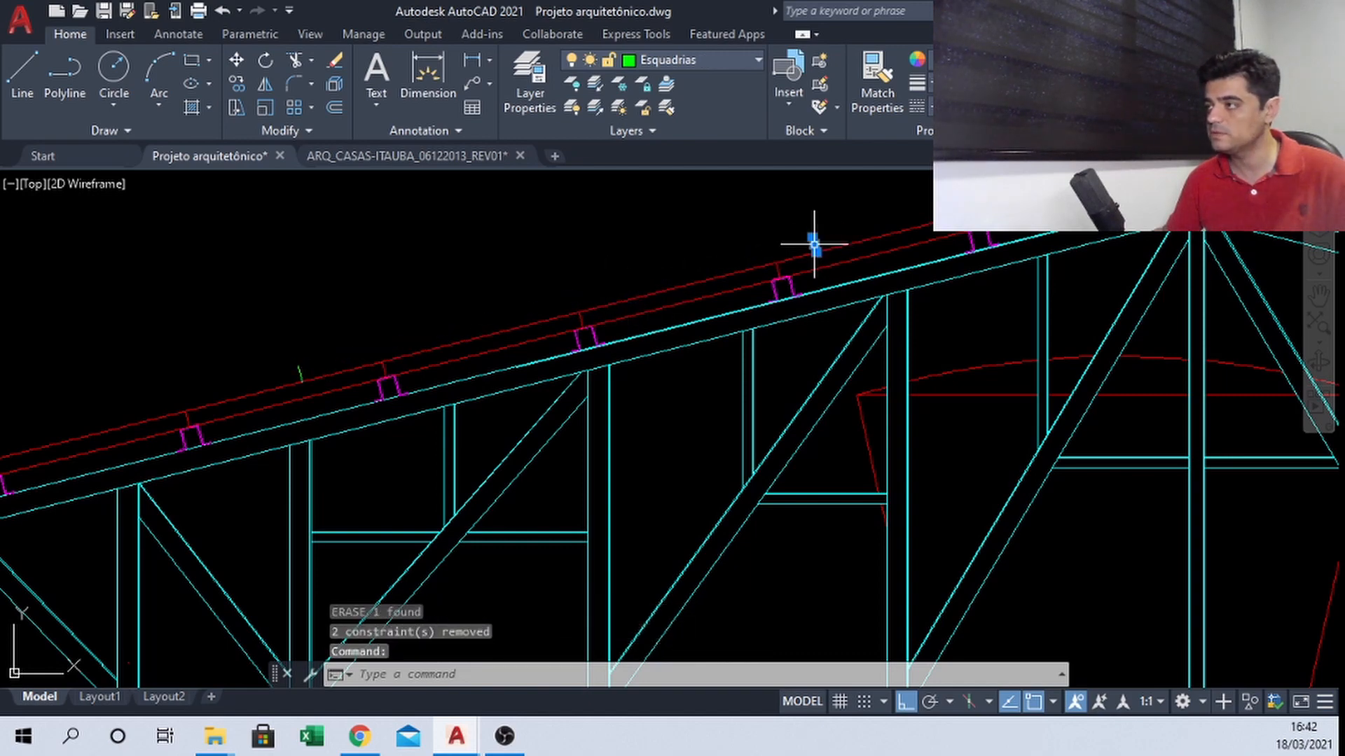
type("e")
key("space")
scroll(305, 337, "down", 6)
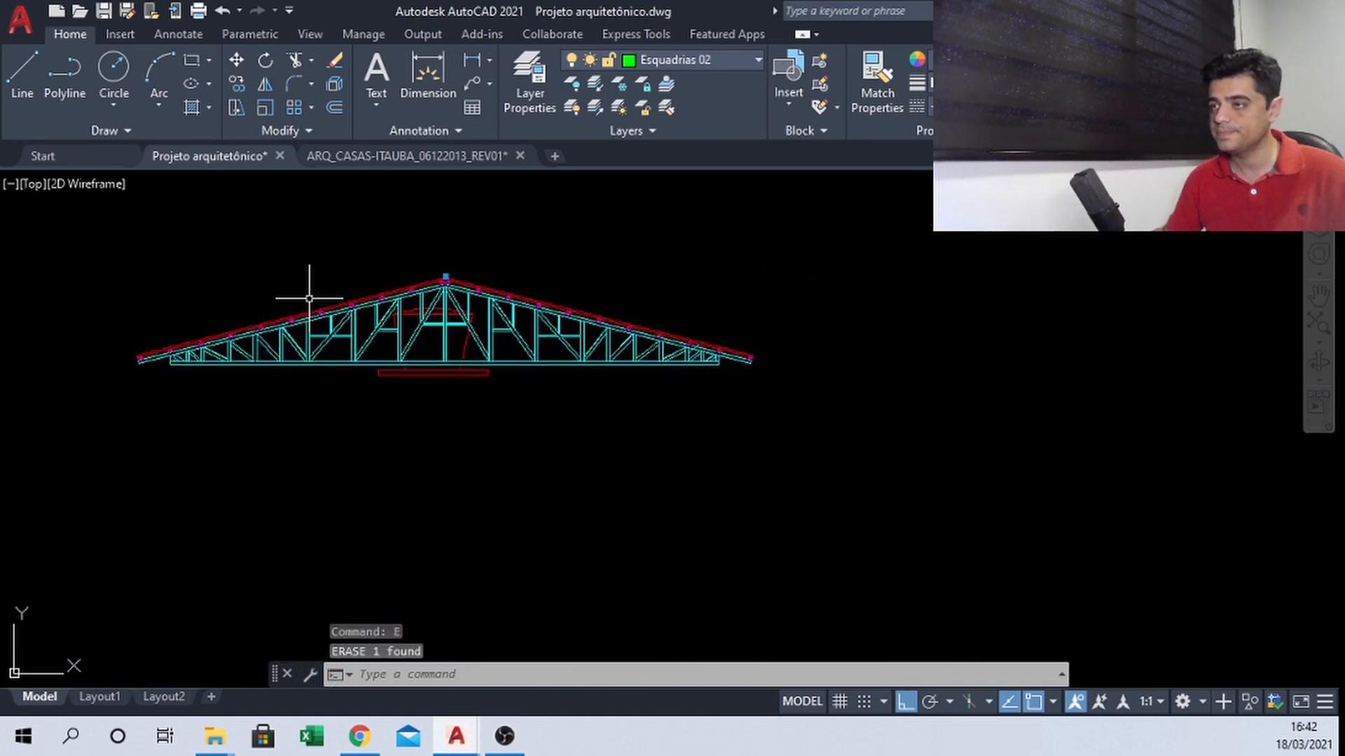
left_click(99, 225)
left_click(799, 452)
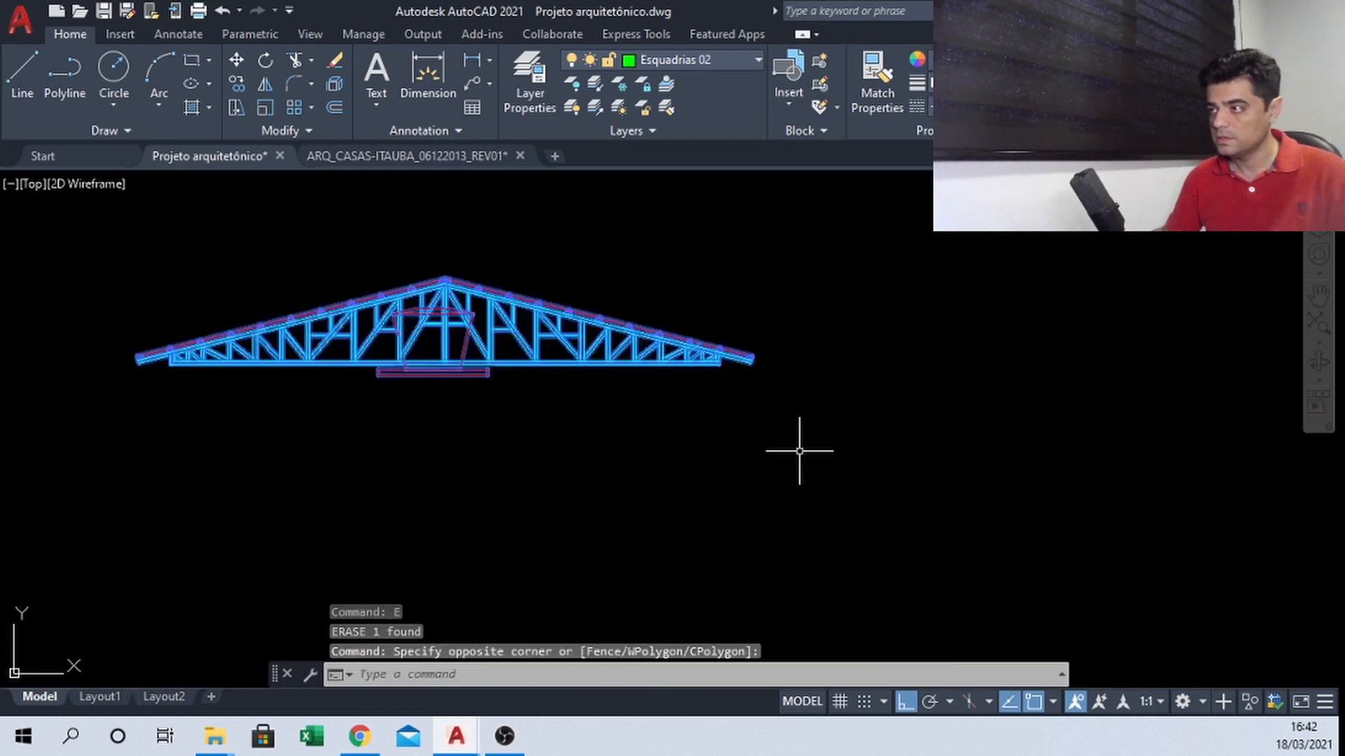
type("c")
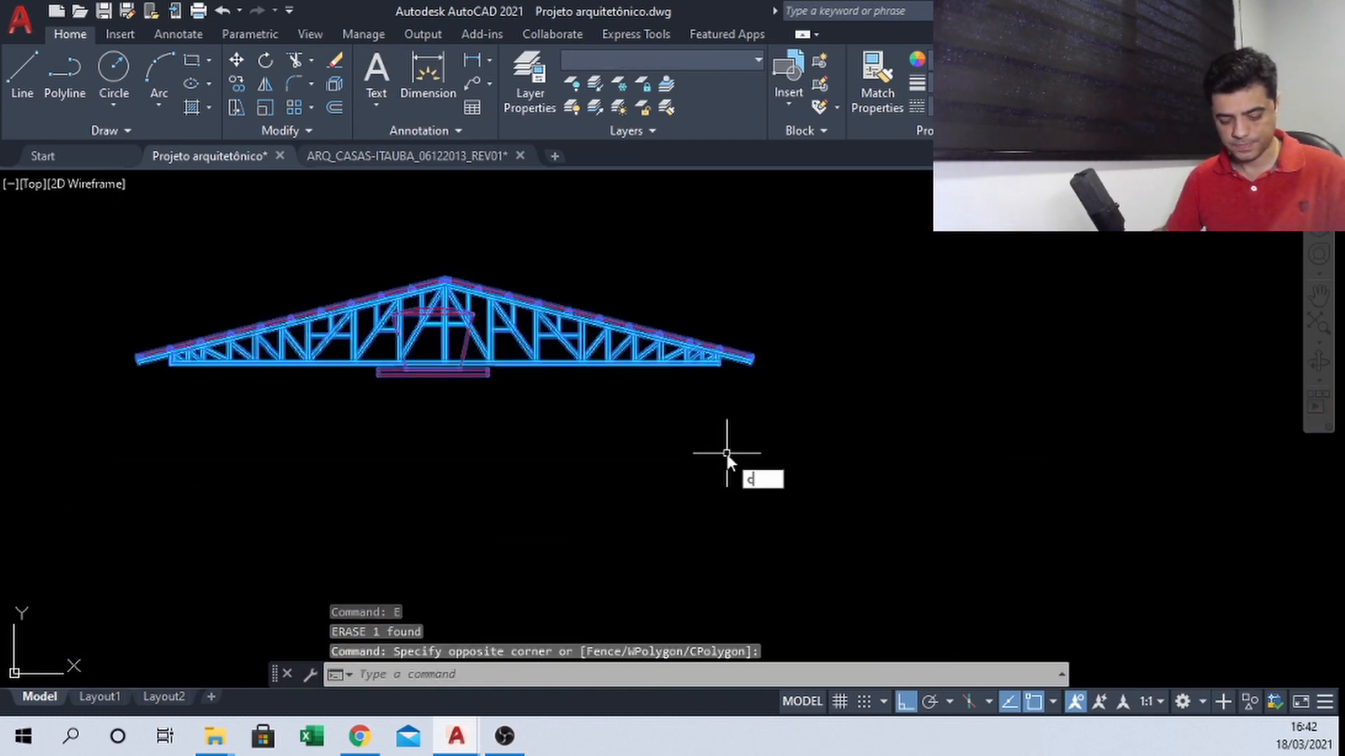
type("p")
key("space")
scroll(219, 364, "up", 6)
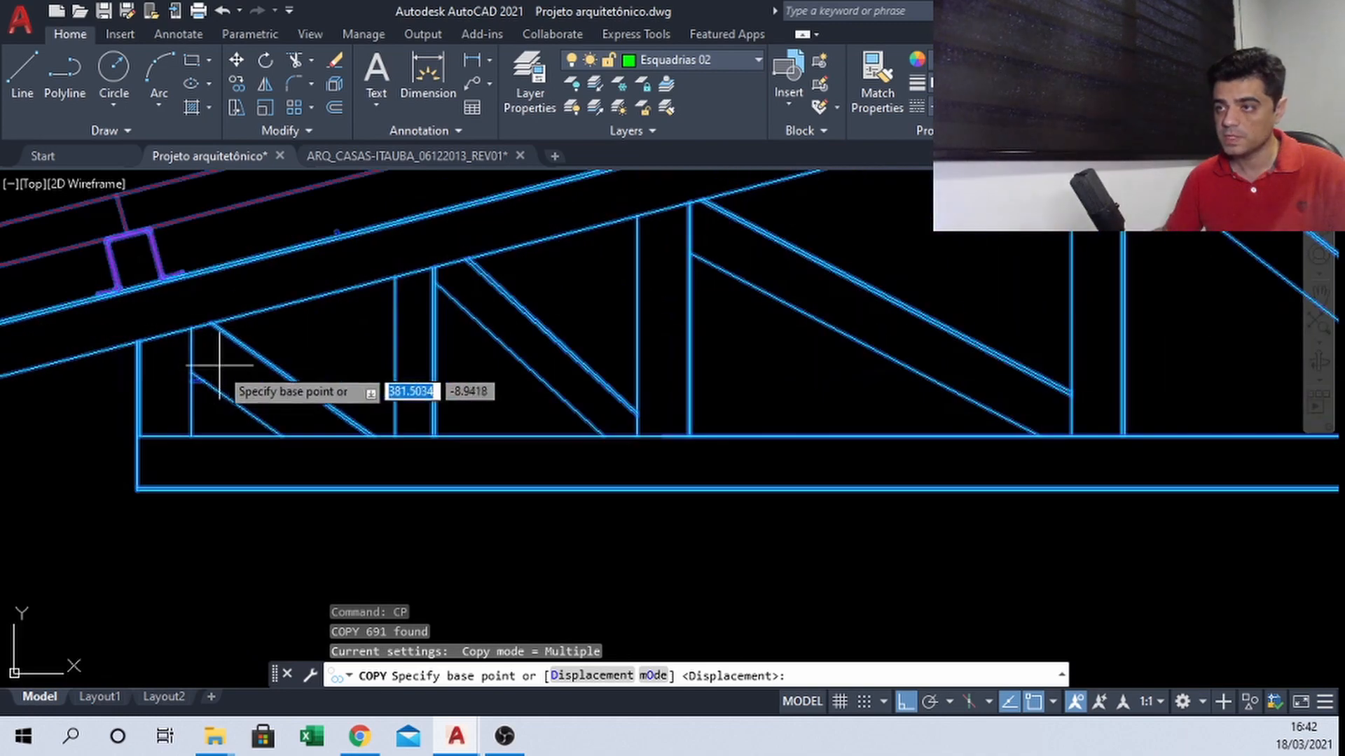
scroll(219, 365, "up", 5)
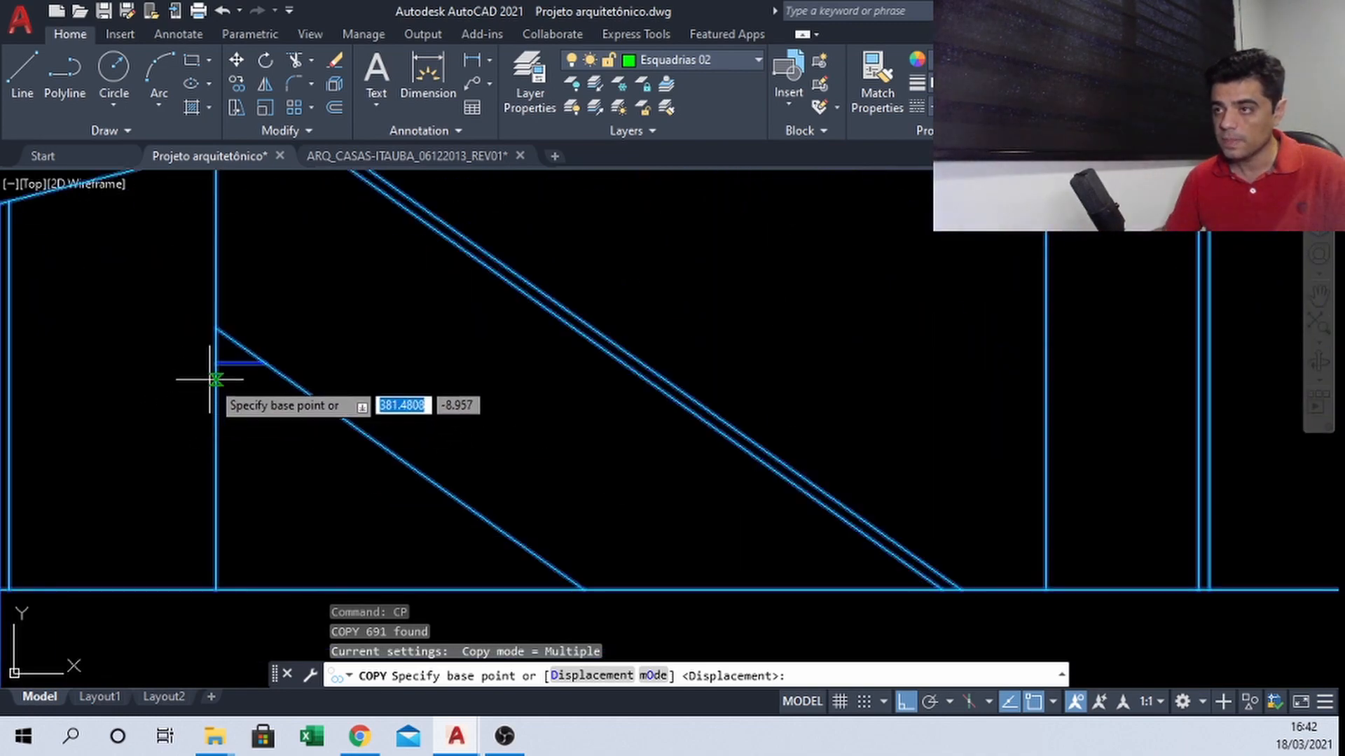
scroll(350, 301, "down", 12)
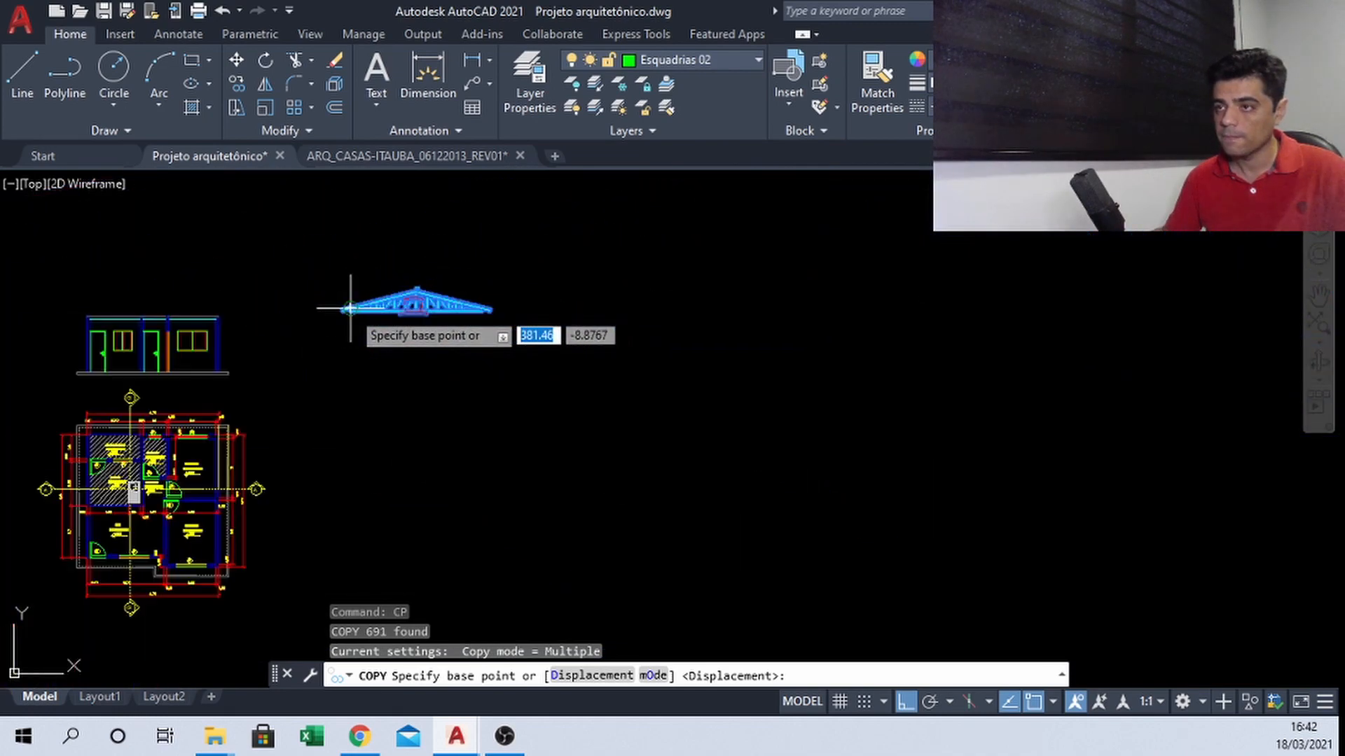
scroll(147, 336, "up", 5)
key("Escape")
middle_click_drag(126, 339, 720, 349)
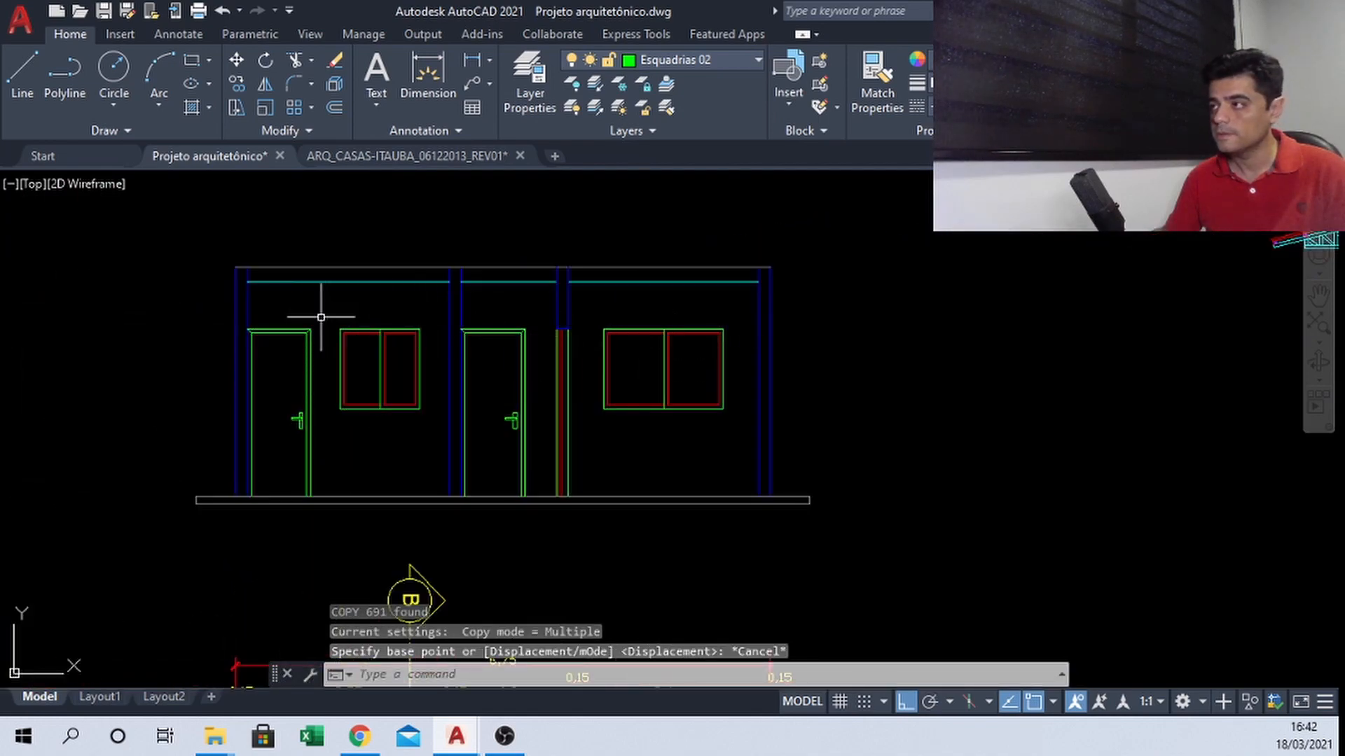
scroll(321, 318, "down", 6)
scroll(742, 300, "up", 4)
key("Escape")
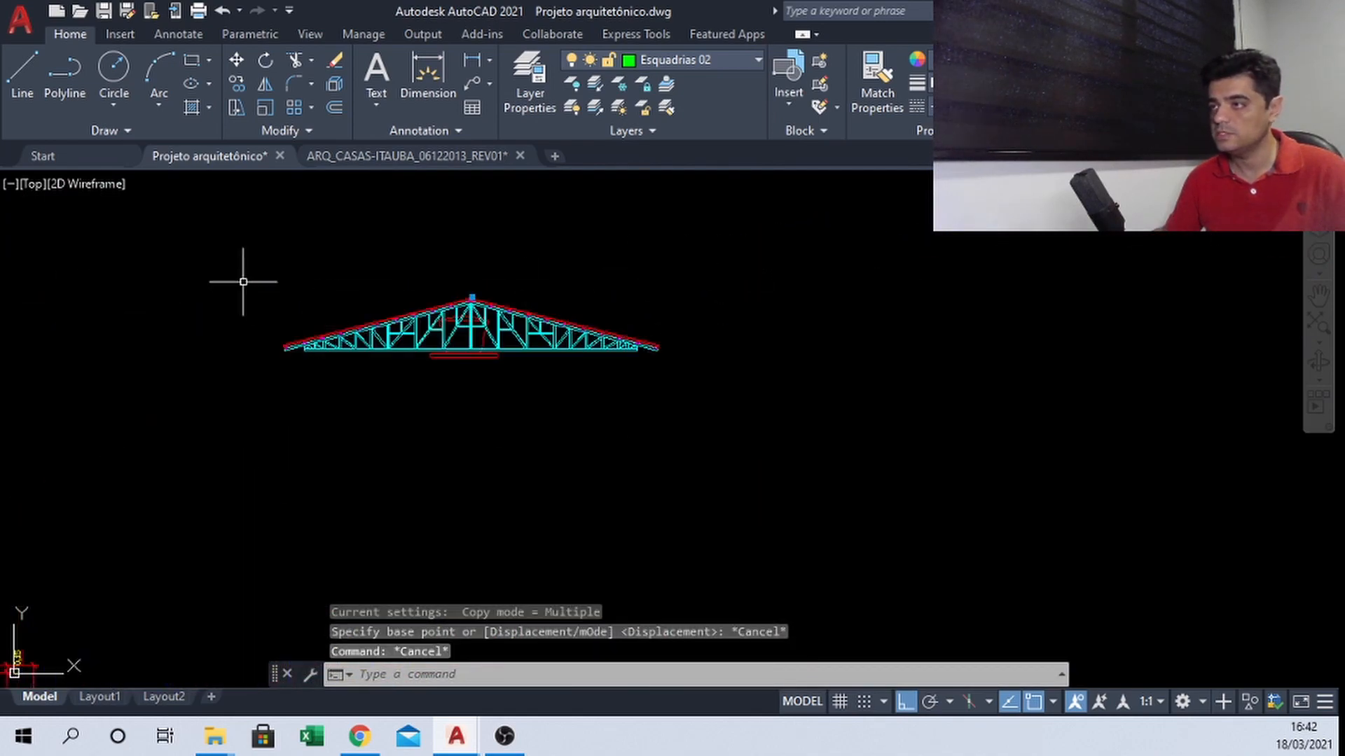
Copy the whole roof truss from the short blue line's endpoint in its left end panel to the section's upper-left outer wall corner
left_click(243, 283)
left_click(744, 432)
scroll(253, 368, "up", 8)
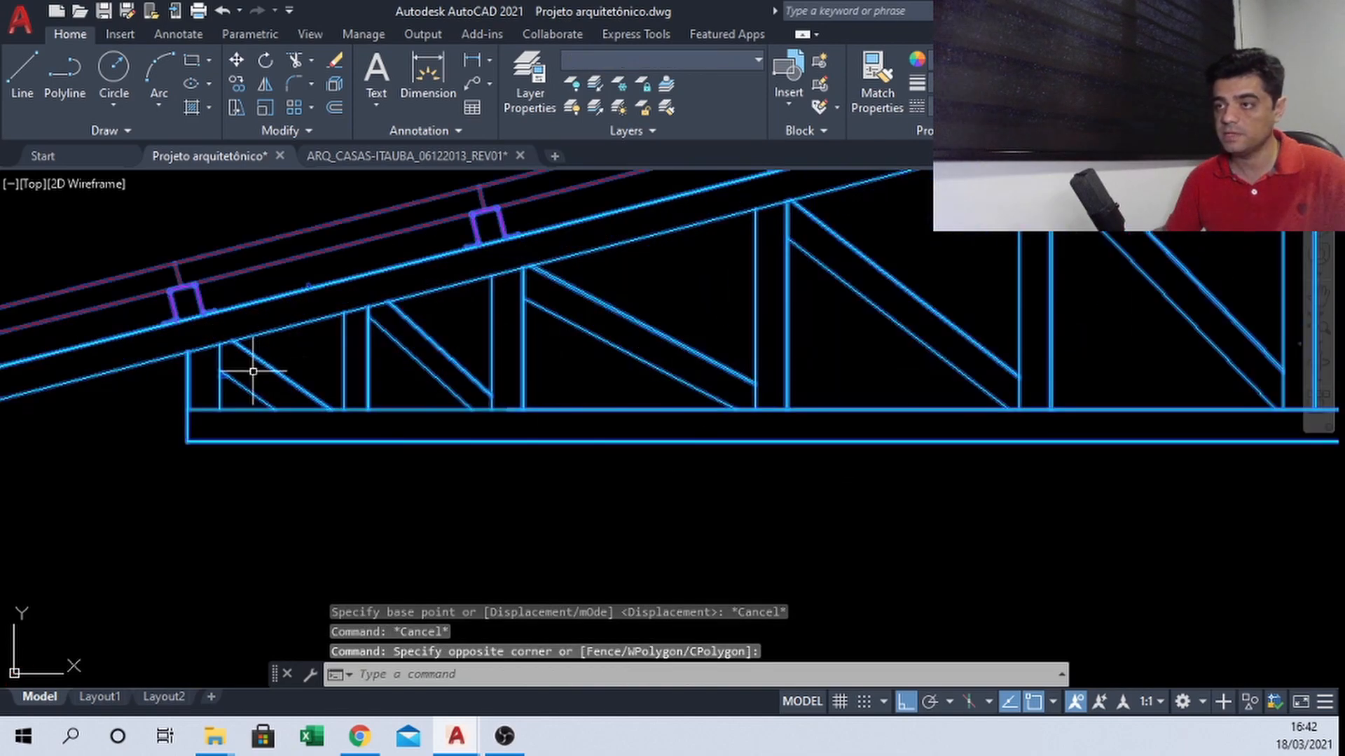
scroll(252, 372, "down", 4)
scroll(276, 335, "up", 3)
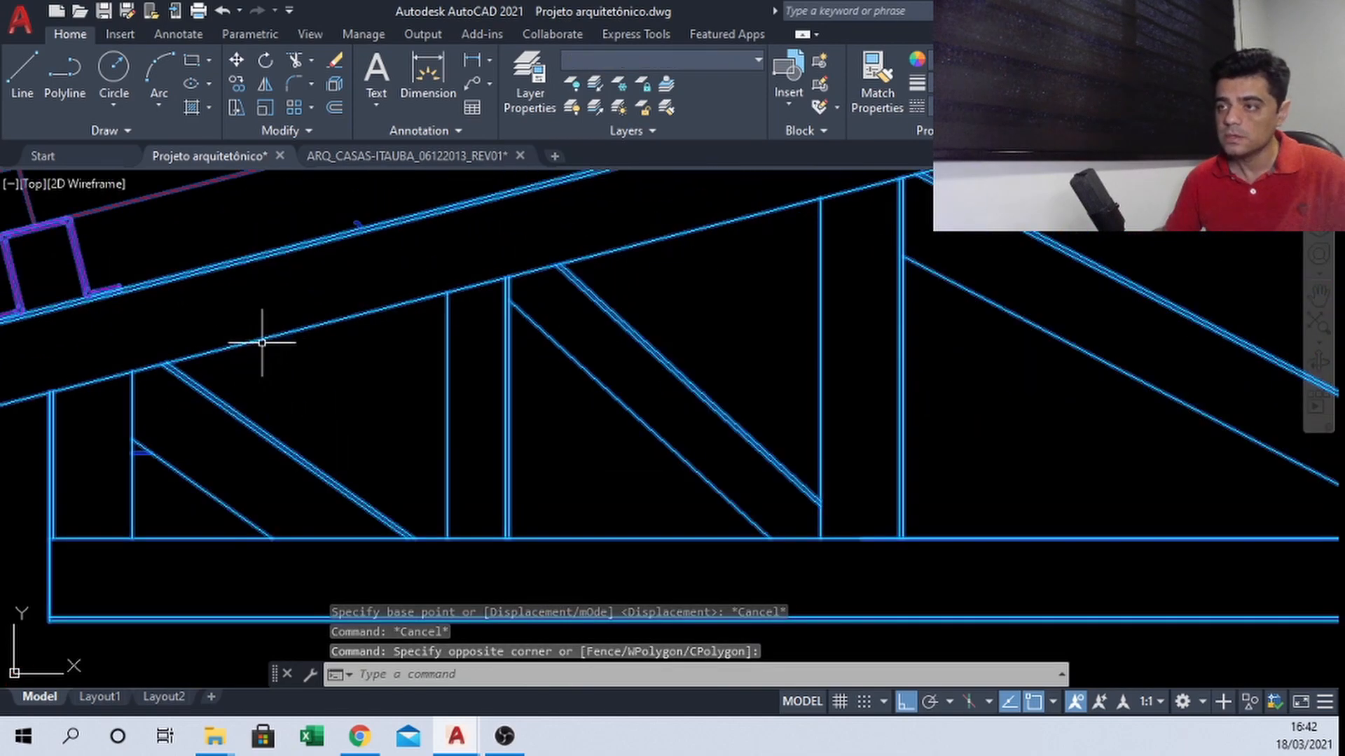
type("cp")
key("Return")
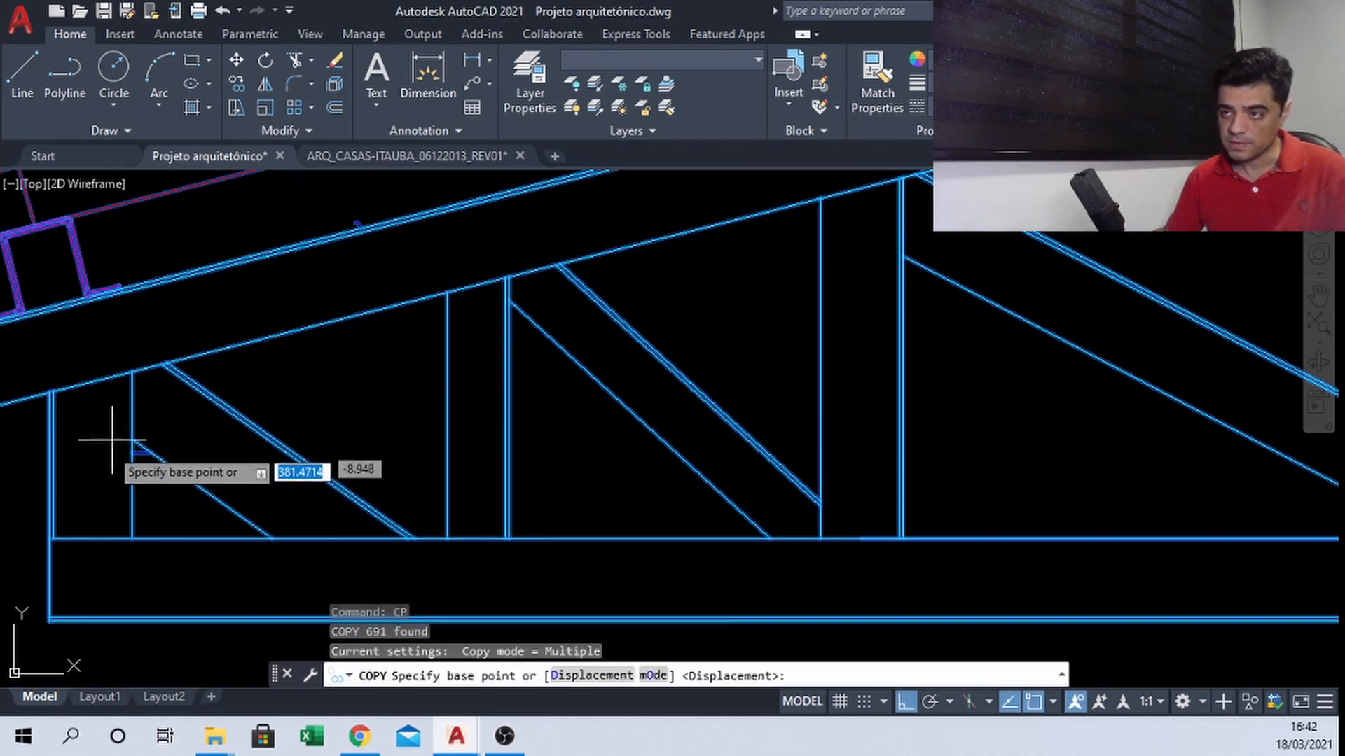
scroll(119, 455, "up", 4)
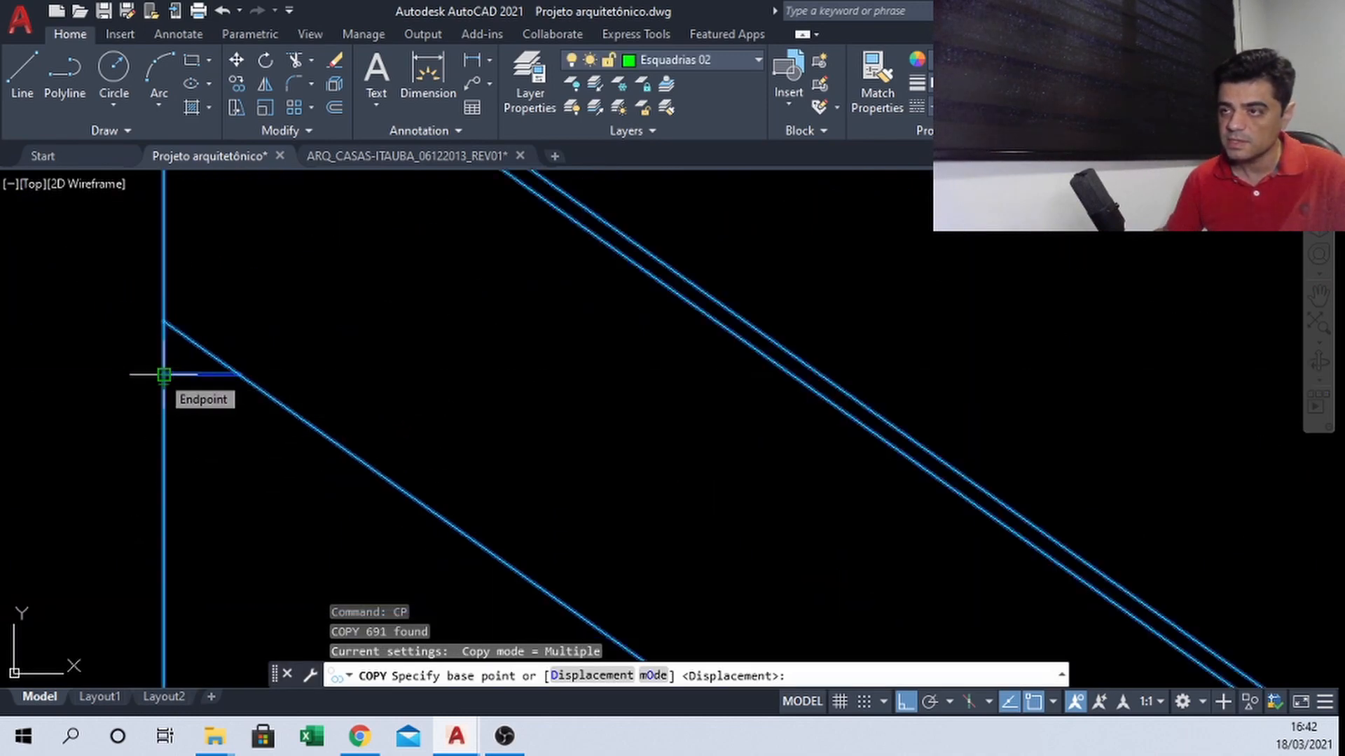
left_click(164, 376)
scroll(666, 285, "down", 5)
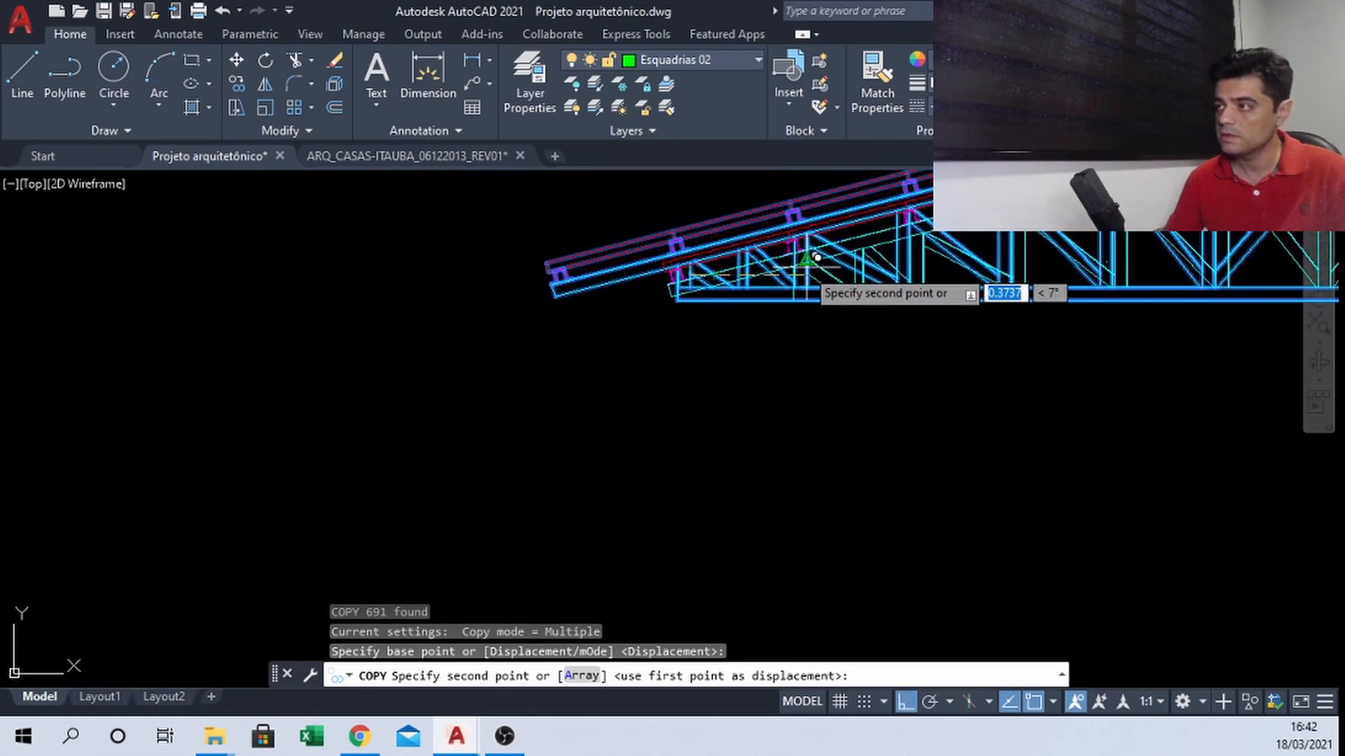
scroll(813, 265, "down", 3)
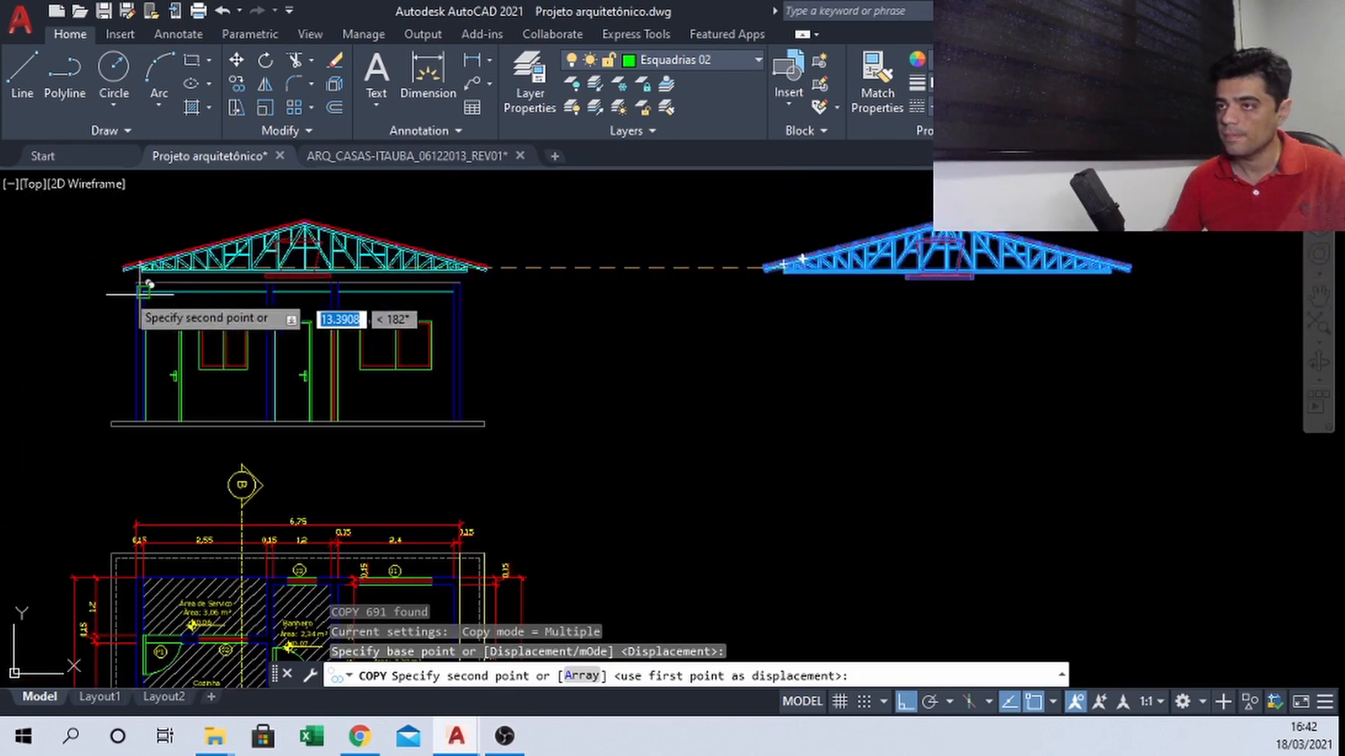
scroll(149, 285, "up", 6)
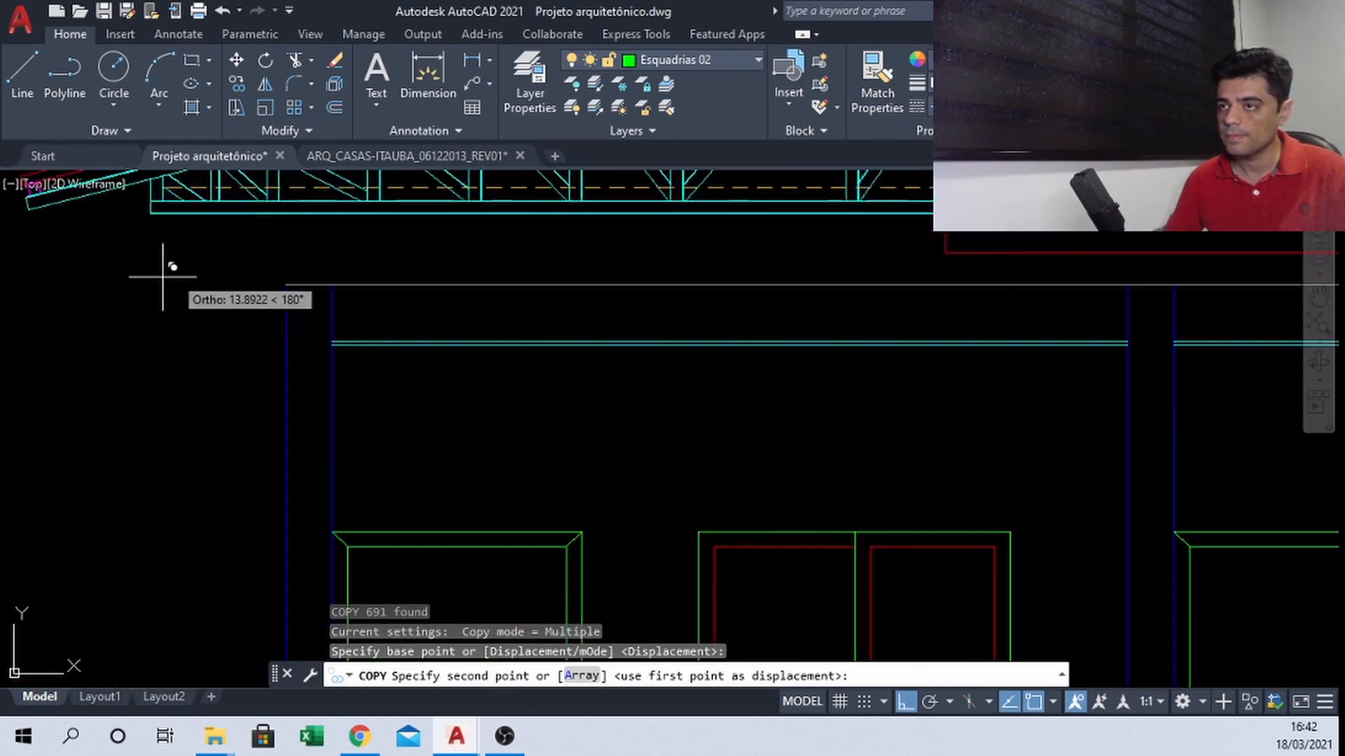
left_click(286, 285)
scroll(300, 416, "down", 4)
key("Escape")
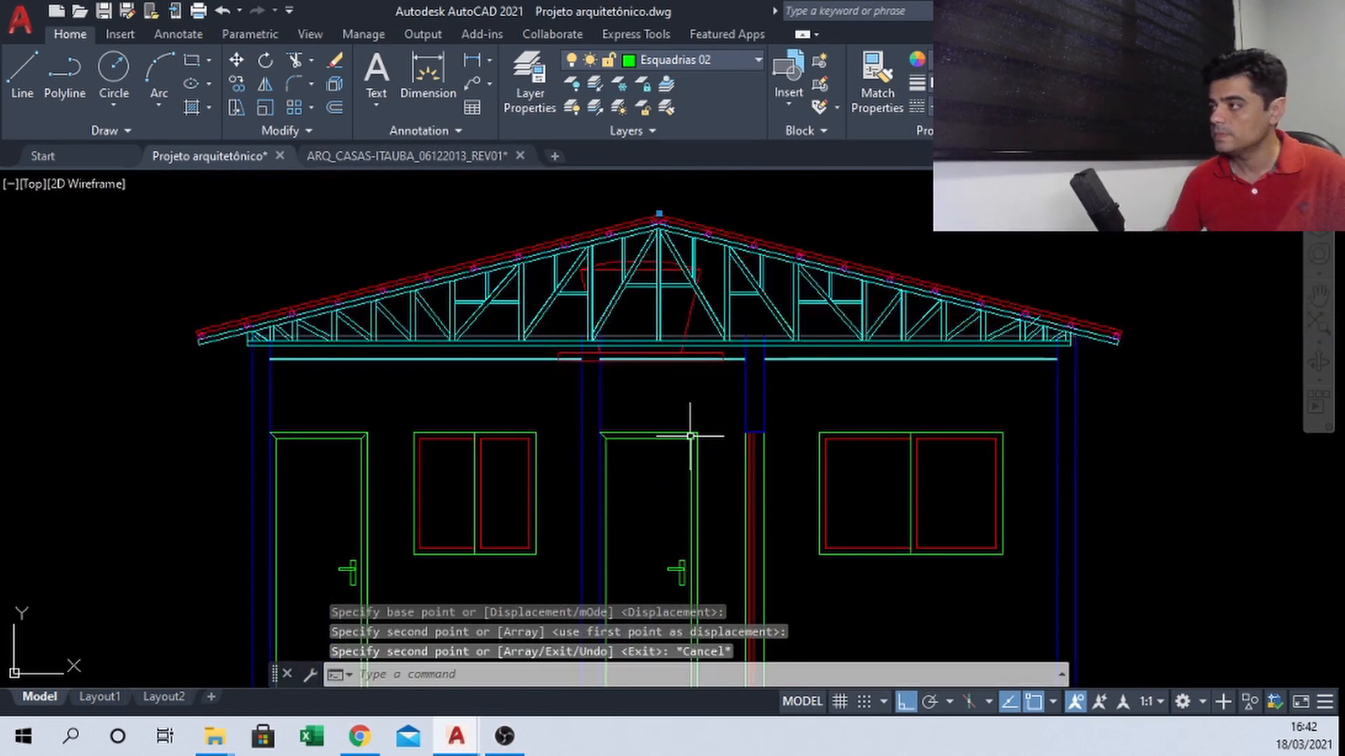
Move the whole roof truss with its roofing and water tank from the bottom chord's lower-left corner onto the section's left outer wall line
scroll(210, 350, "up", 6)
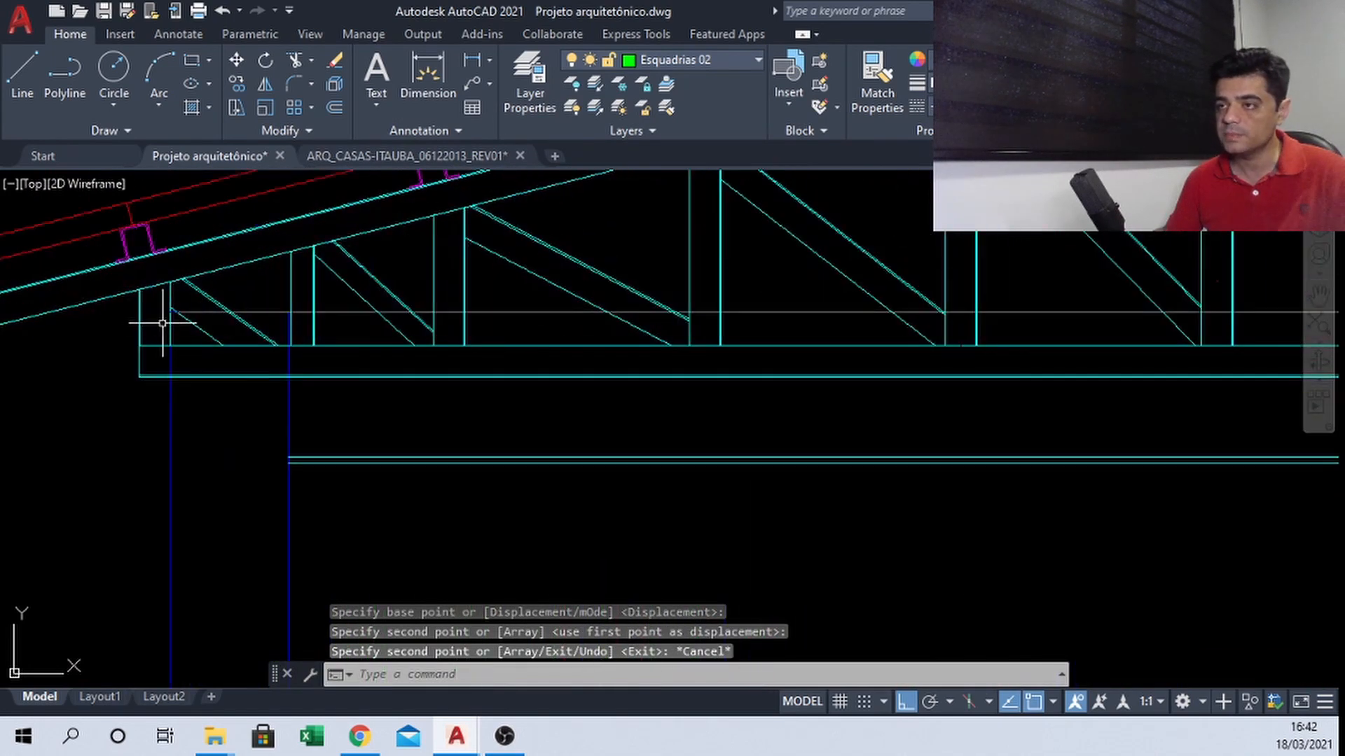
scroll(164, 308, "up", 3)
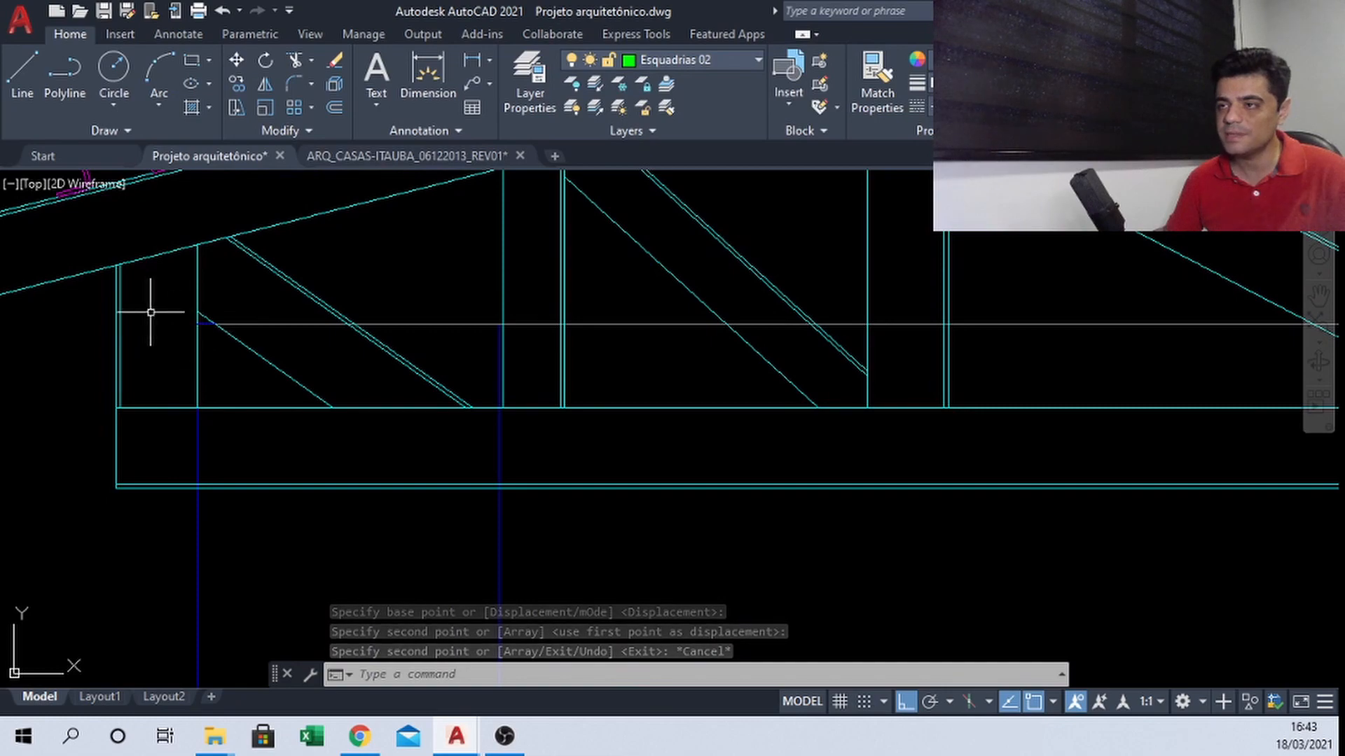
scroll(198, 312, "down", 5)
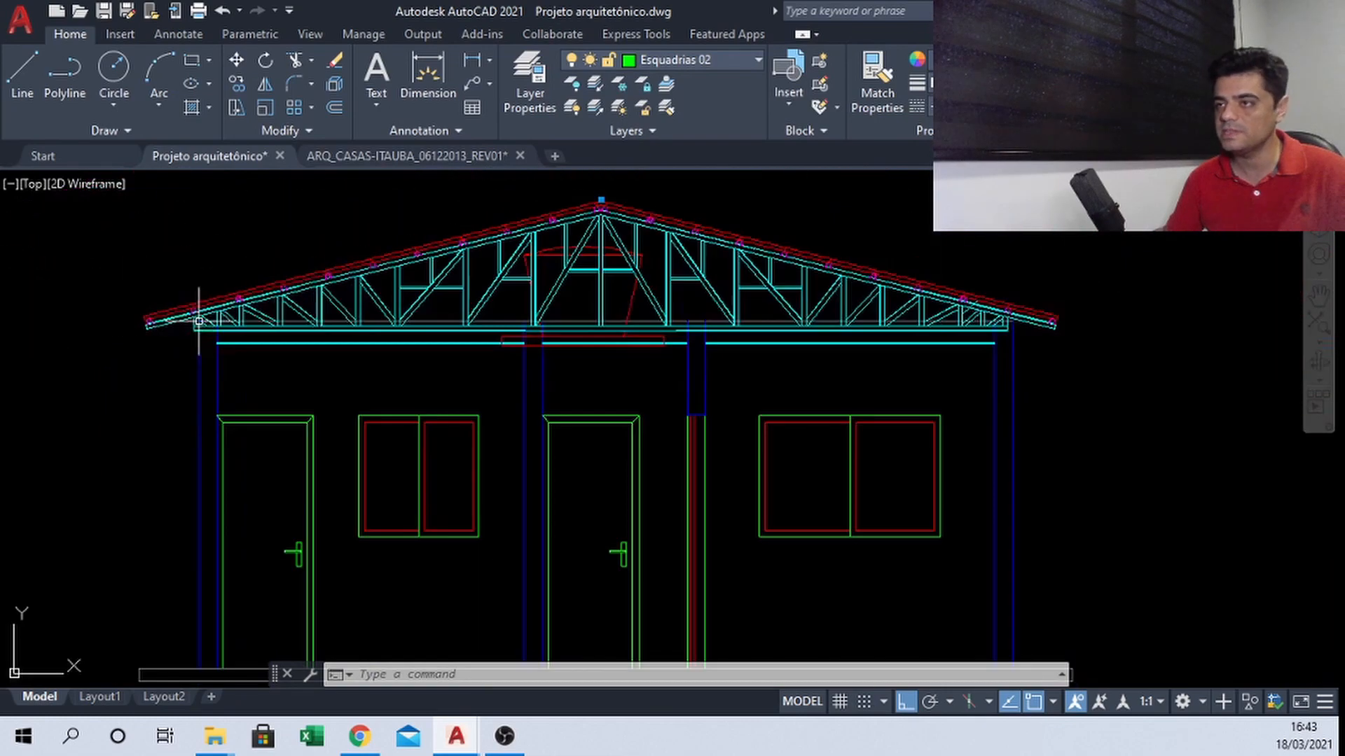
left_click(62, 188)
left_click(425, 186)
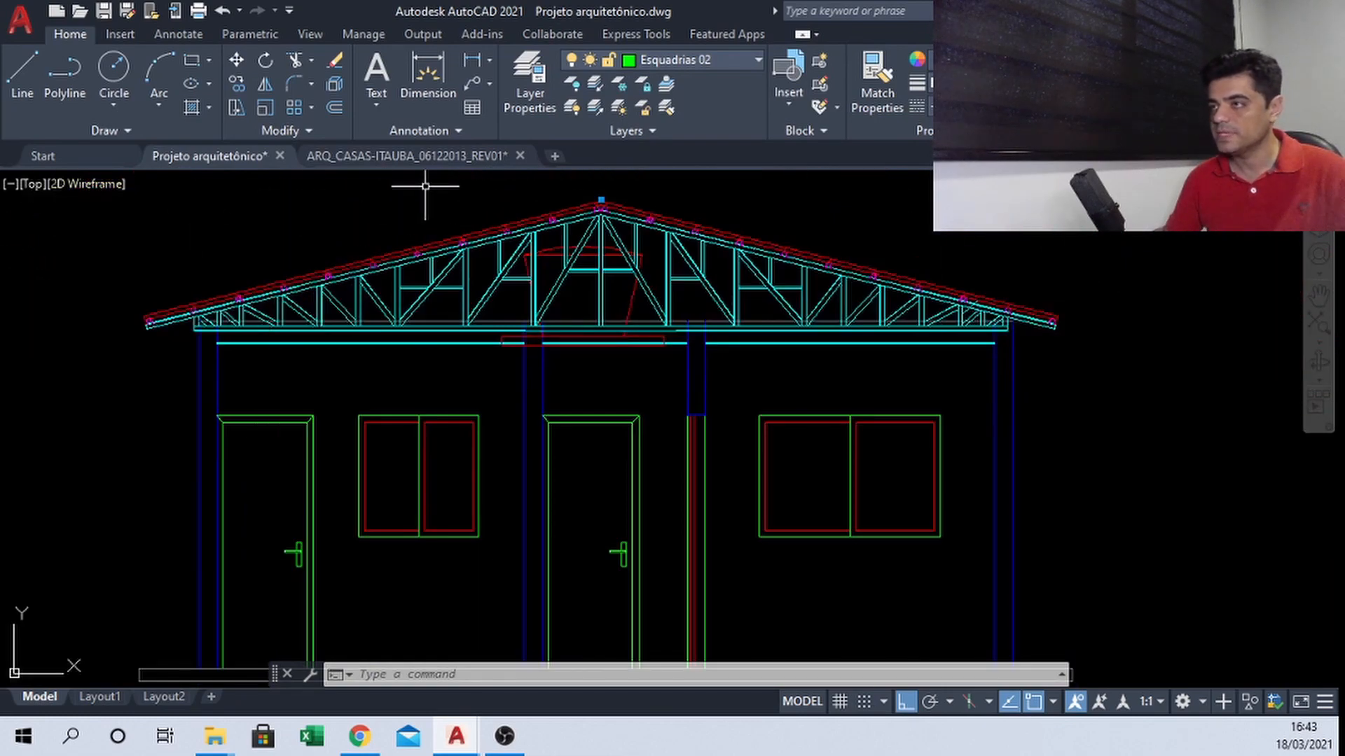
left_click(159, 196)
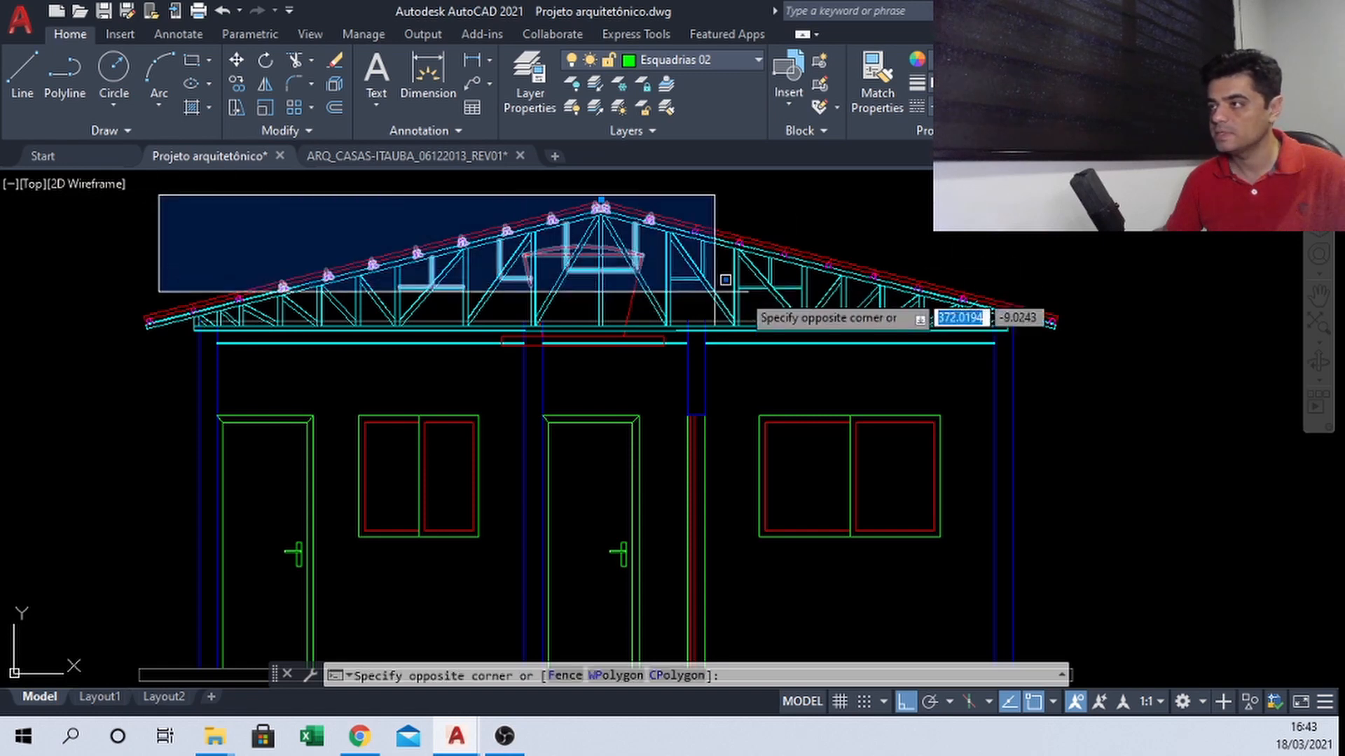
left_click(1058, 323)
scroll(119, 307, "up", 4)
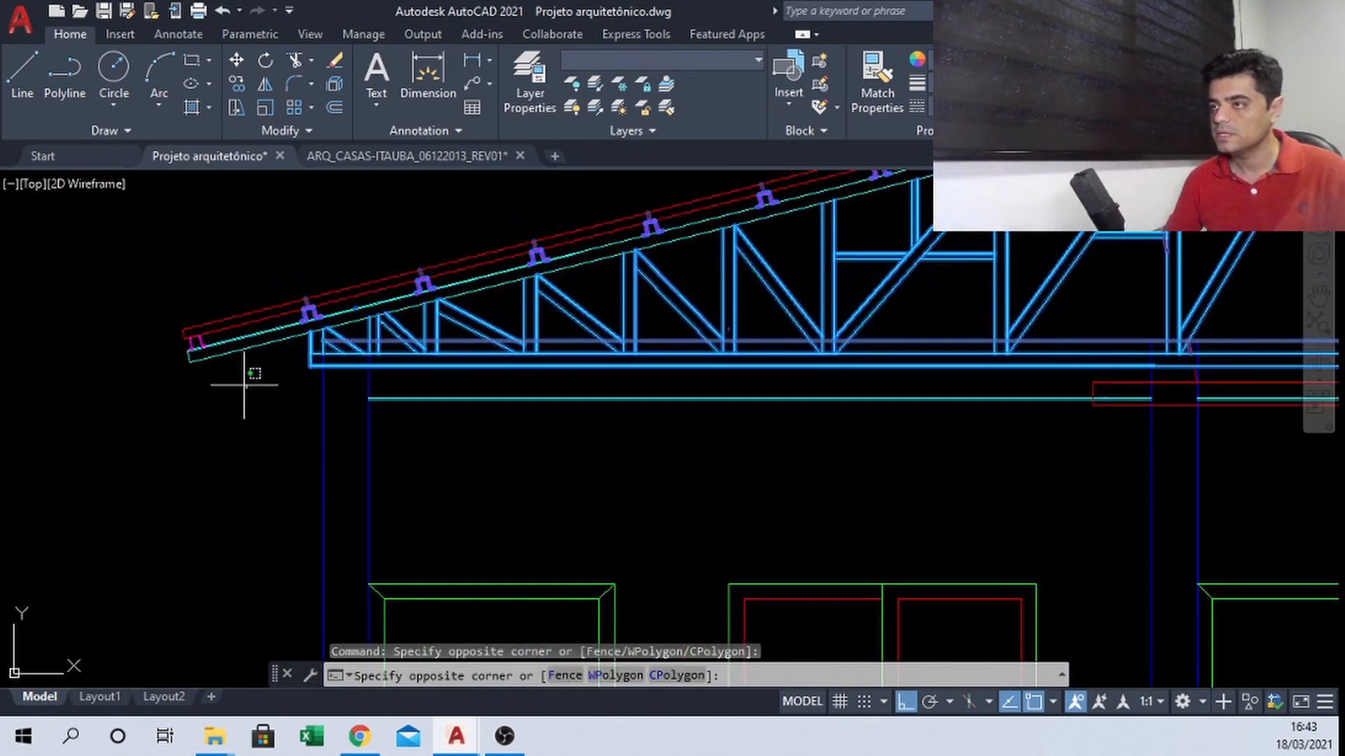
left_click(155, 266)
middle_click_drag(589, 262, 409, 305)
middle_click_drag(1128, 251, 687, 317)
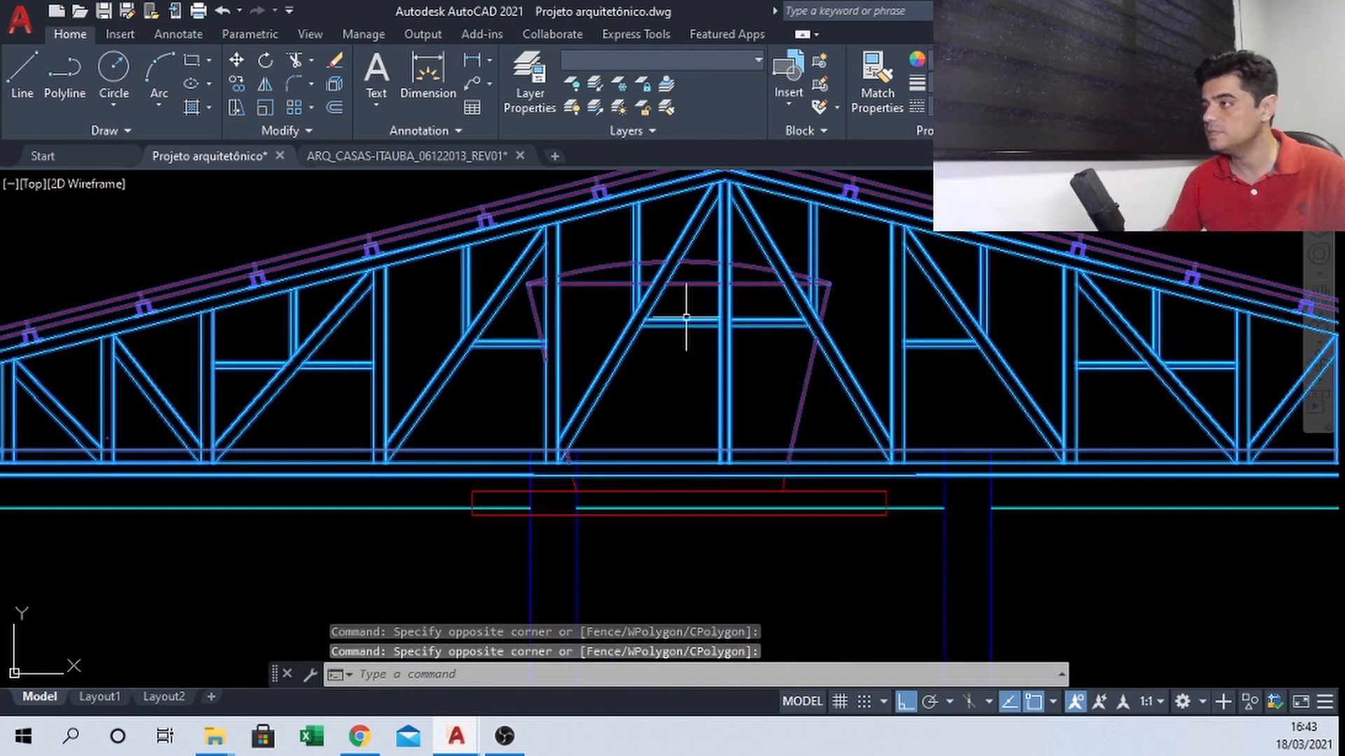
scroll(811, 261, "down", 2)
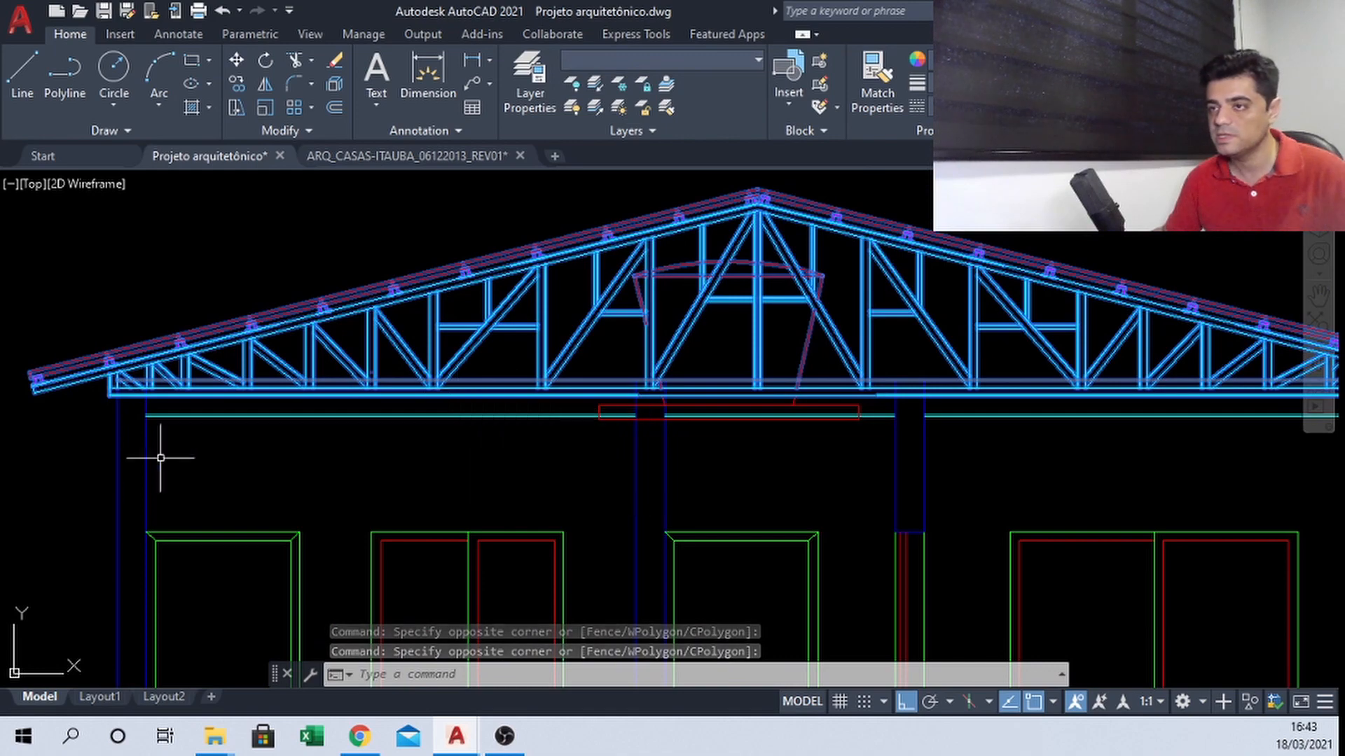
scroll(95, 408, "up", 4)
scroll(94, 407, "down", 2)
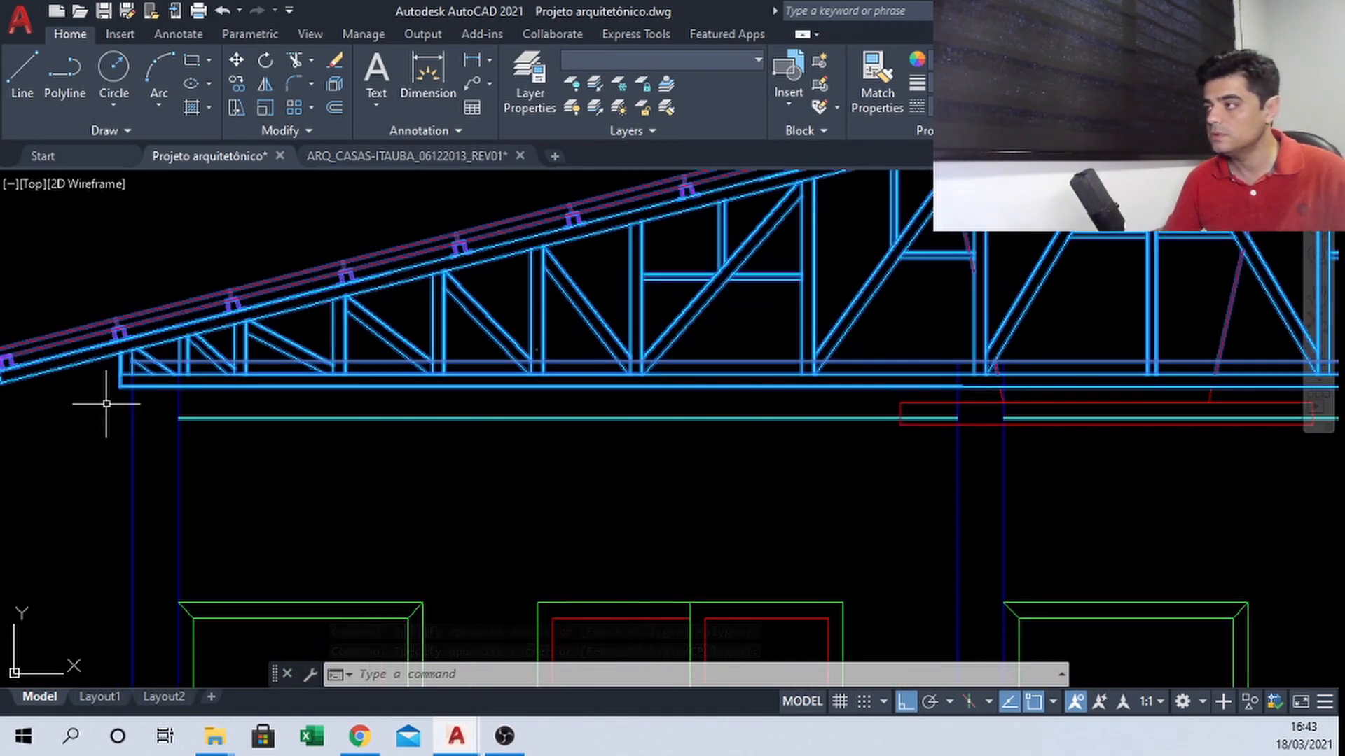
scroll(107, 404, "down", 2)
scroll(646, 430, "up", 2)
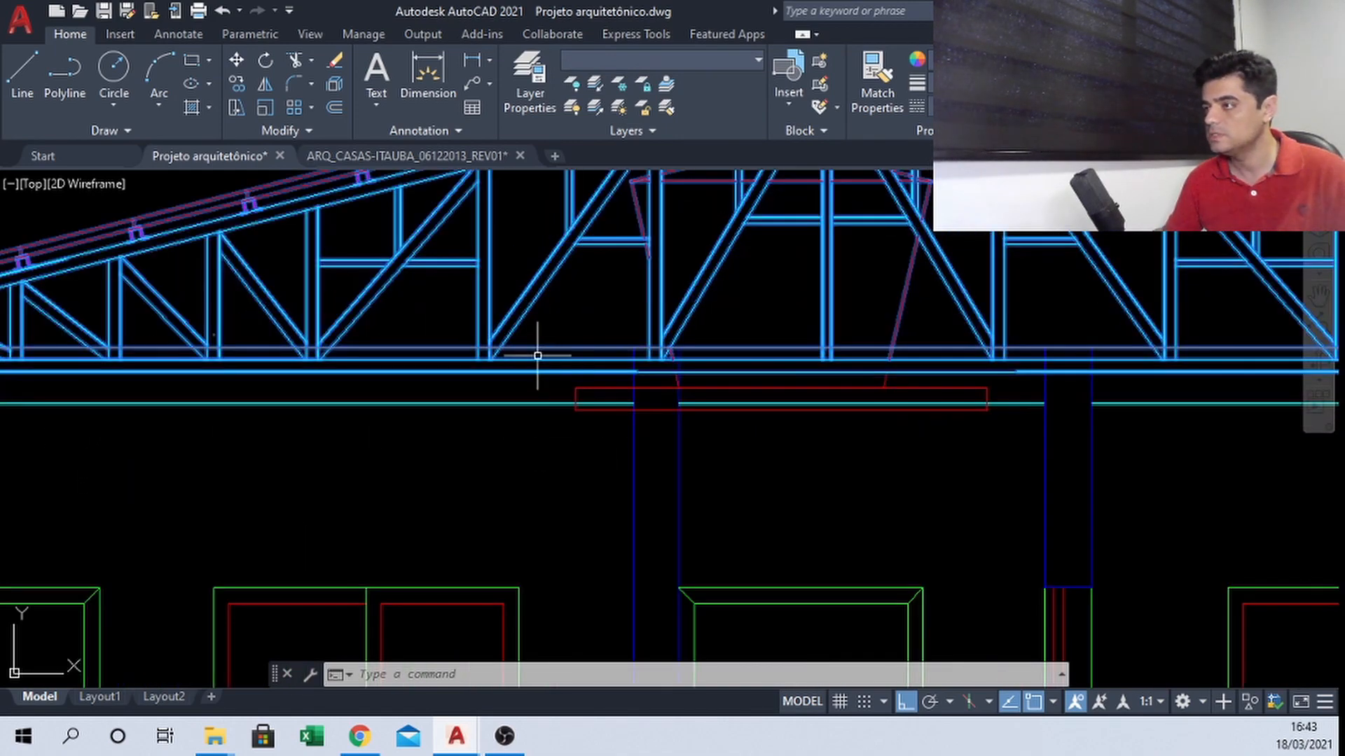
left_click(554, 325)
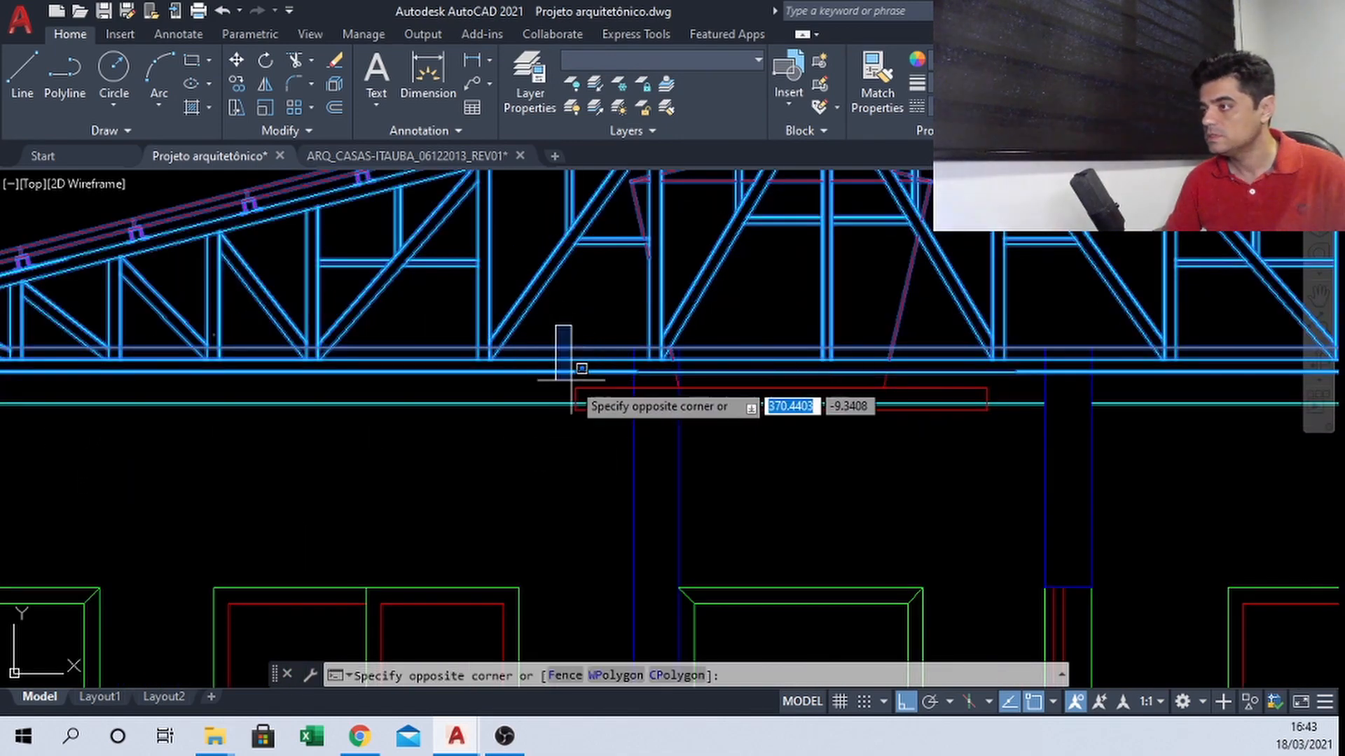
left_click(998, 440)
scroll(369, 435, "down", 2)
scroll(420, 427, "up", 2)
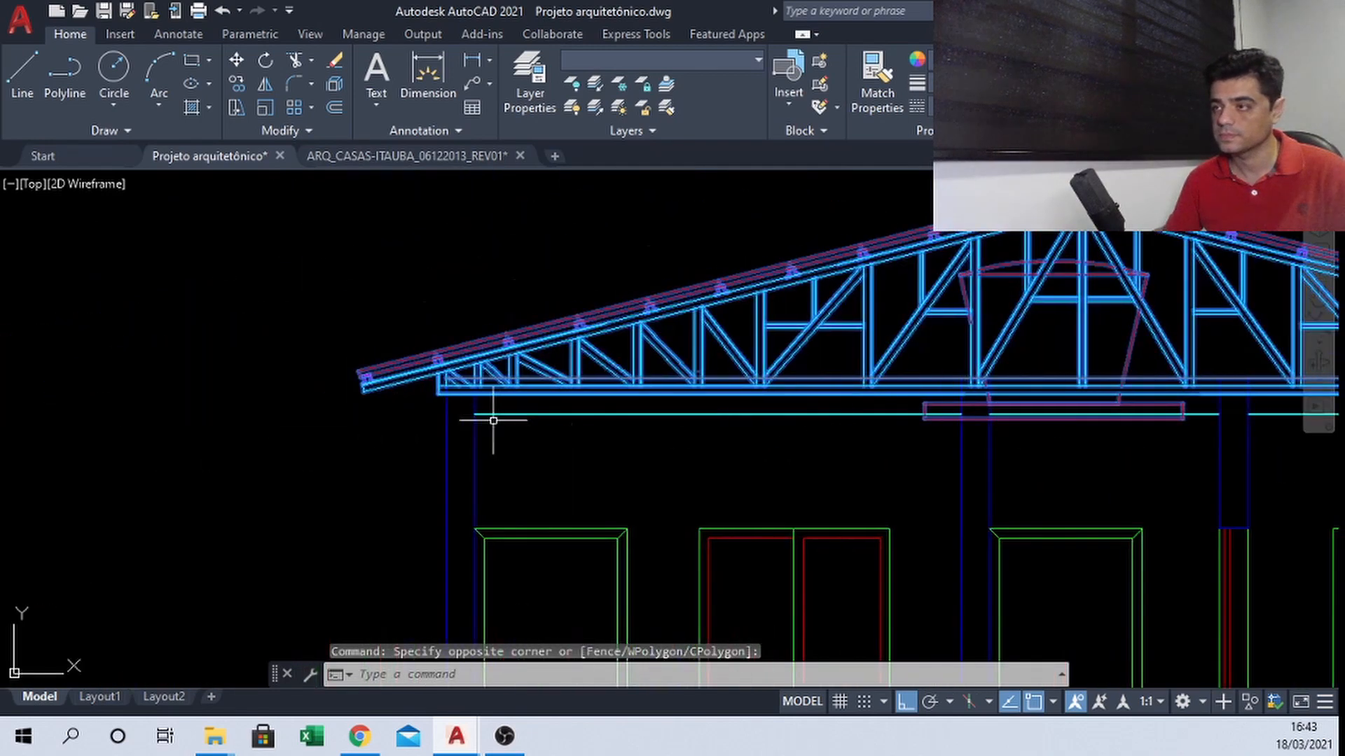
scroll(315, 351, "up", 3)
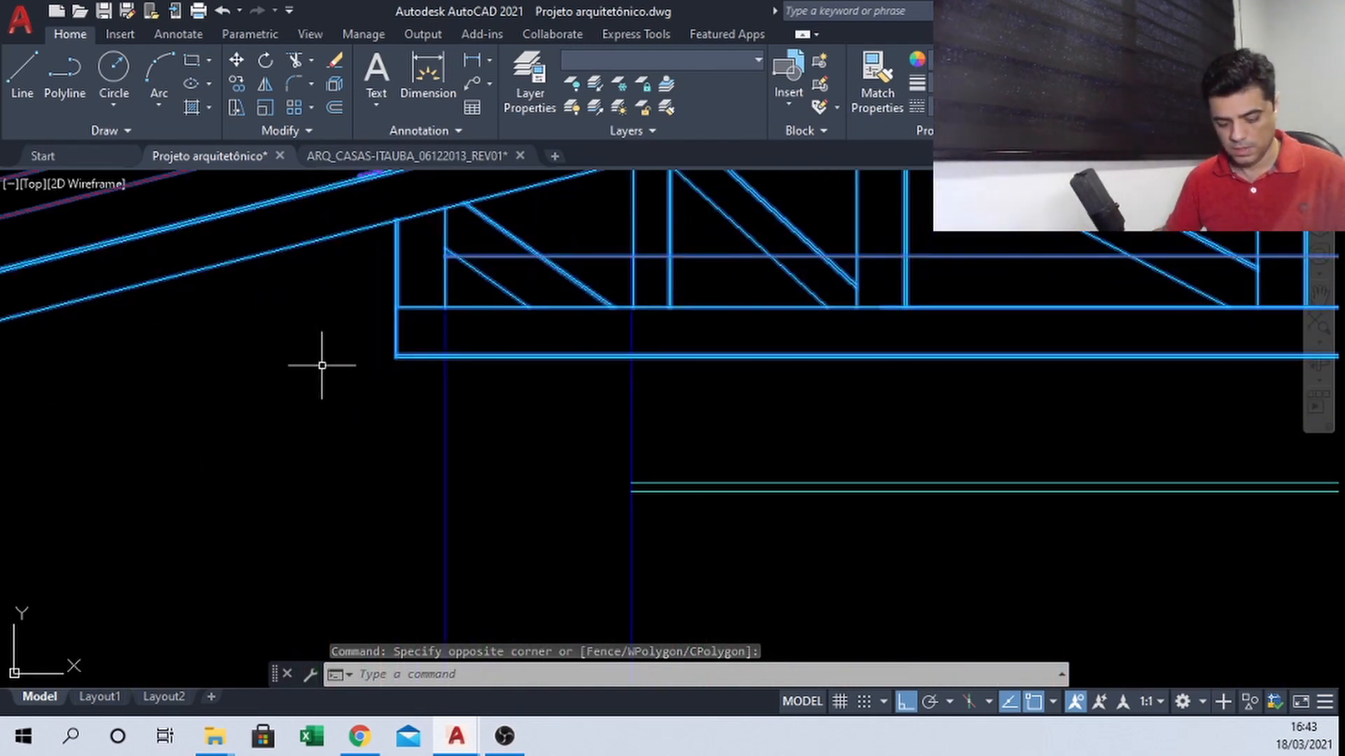
left_click(321, 367)
type("M")
key("Return")
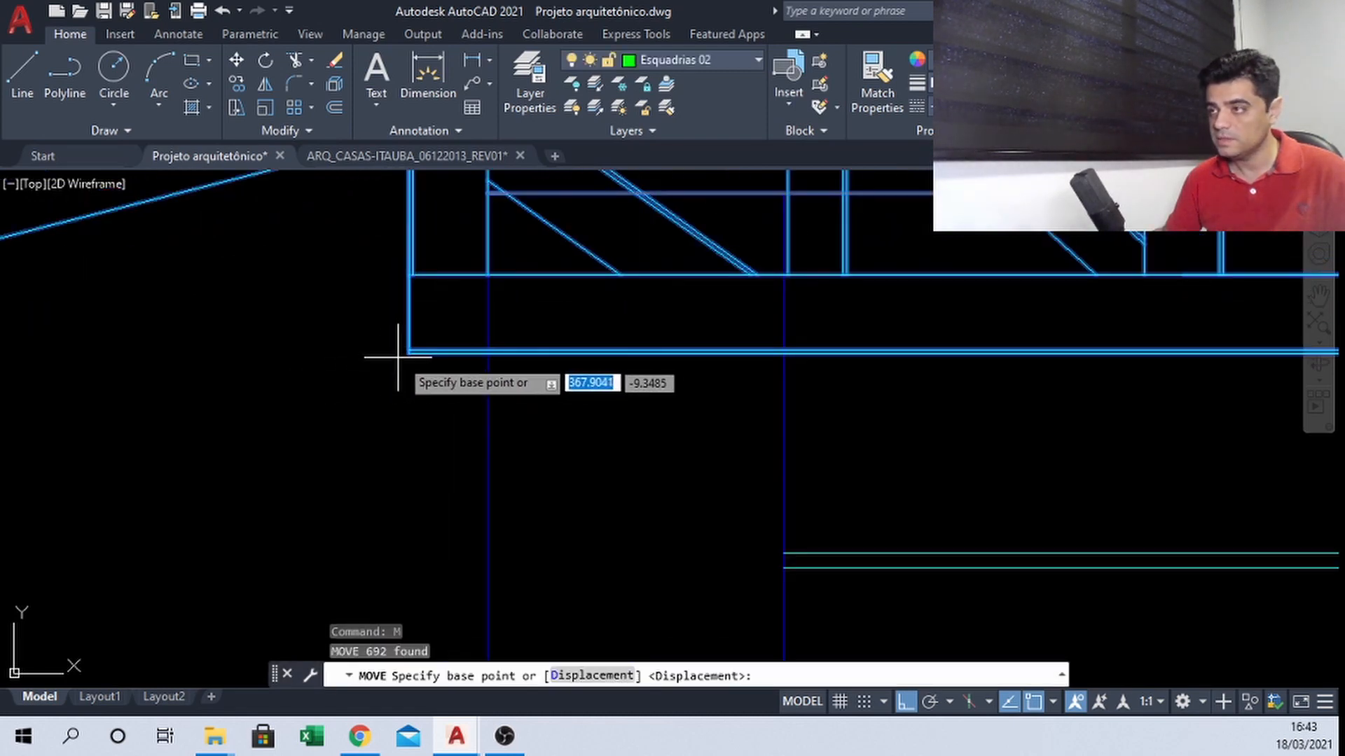
scroll(400, 355, "up", 2)
left_click(408, 354)
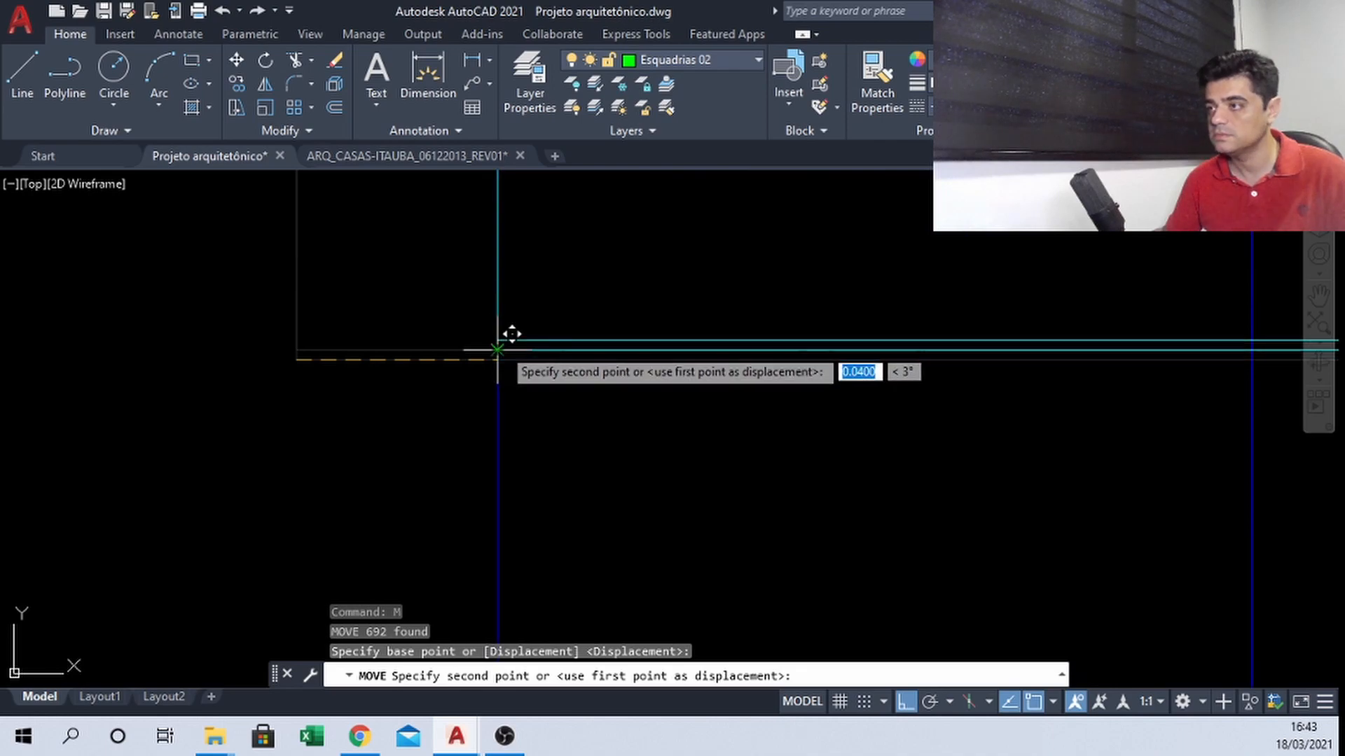
left_click(498, 349)
scroll(269, 375, "down", 10)
scroll(604, 390, "down", 2)
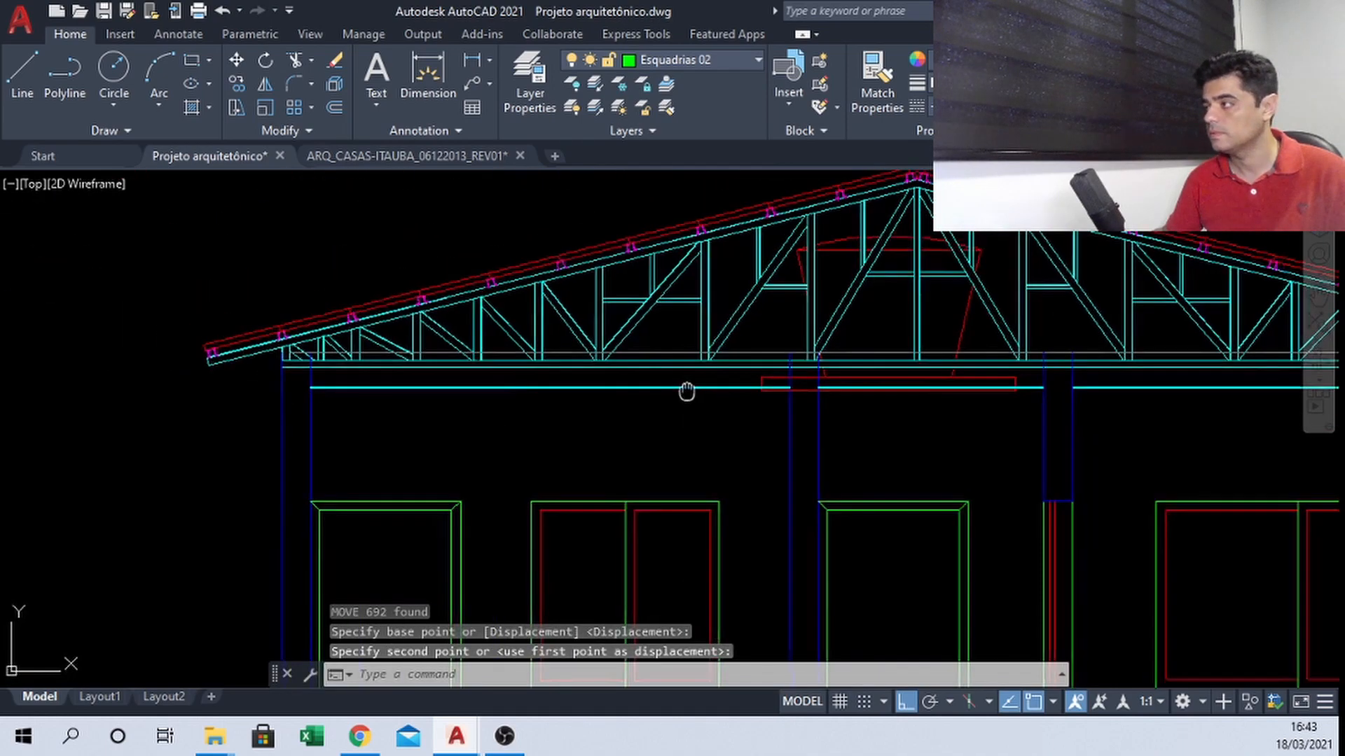
Examine how the truss's right end post and bottom chord line up with the section's right outer wall line
middle_click_drag(603, 390, 159, 378)
scroll(1001, 343, "up", 5)
scroll(1001, 343, "up", 6)
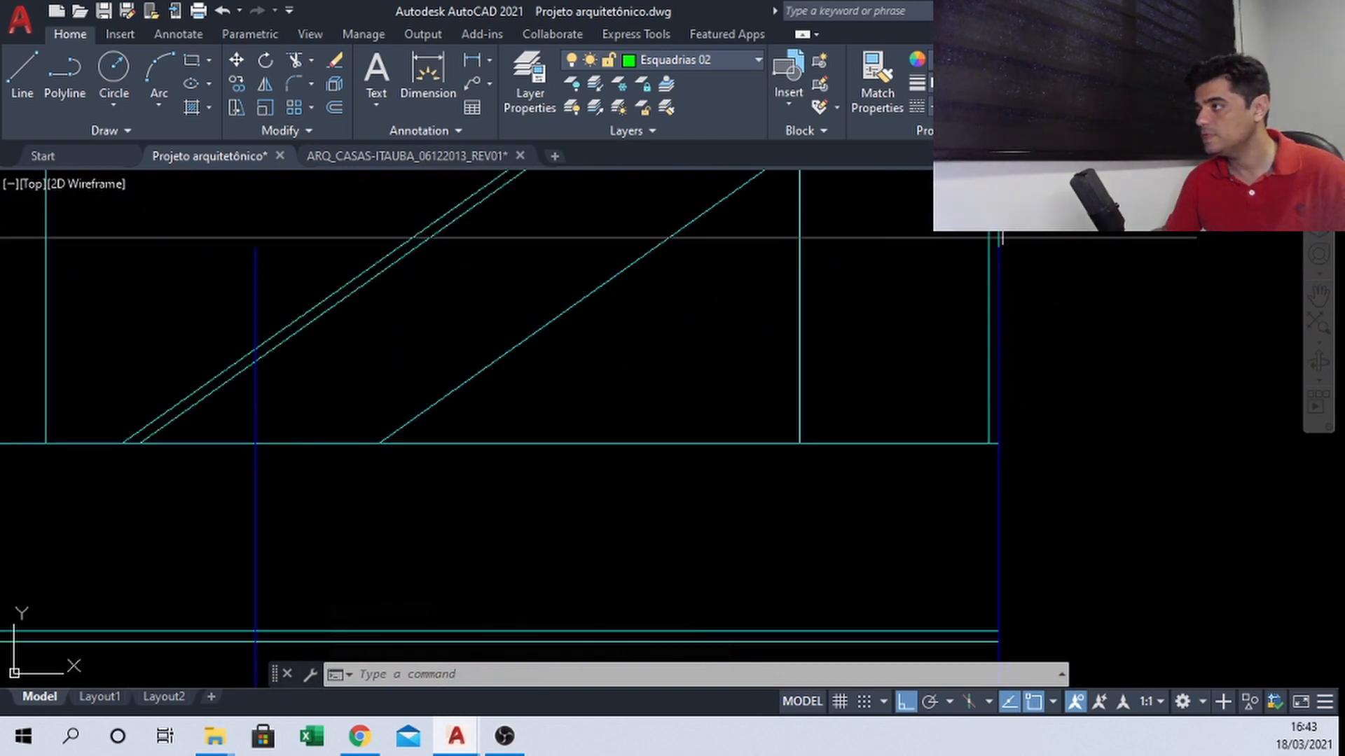
key("Escape")
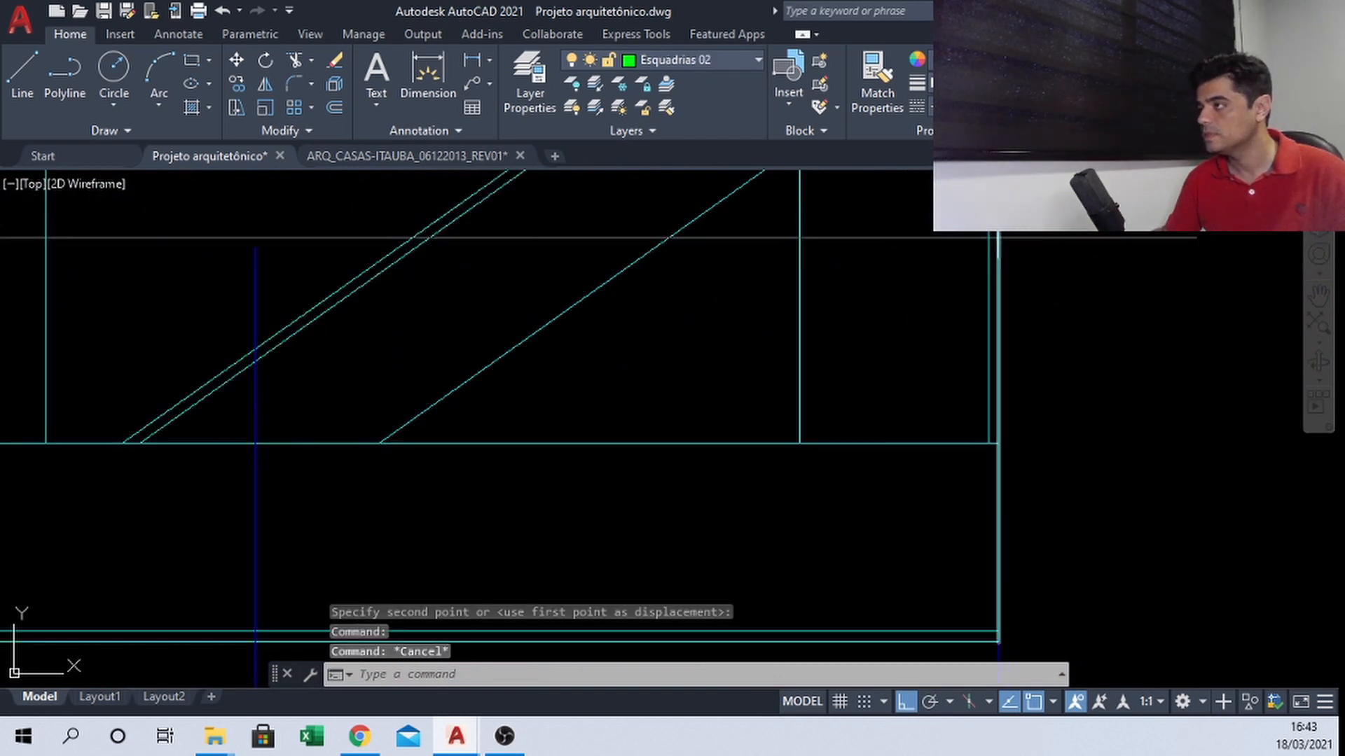
scroll(948, 355, "down", 4)
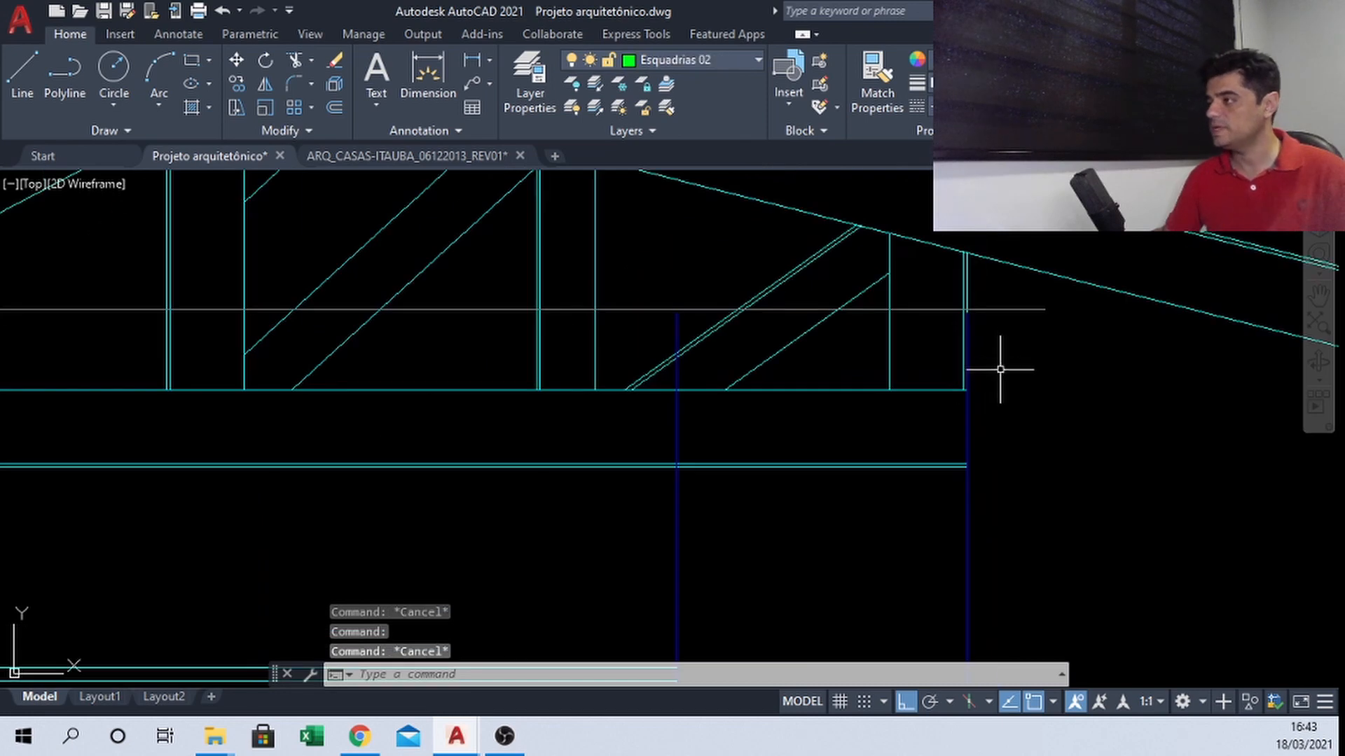
scroll(1002, 357, "down", 2)
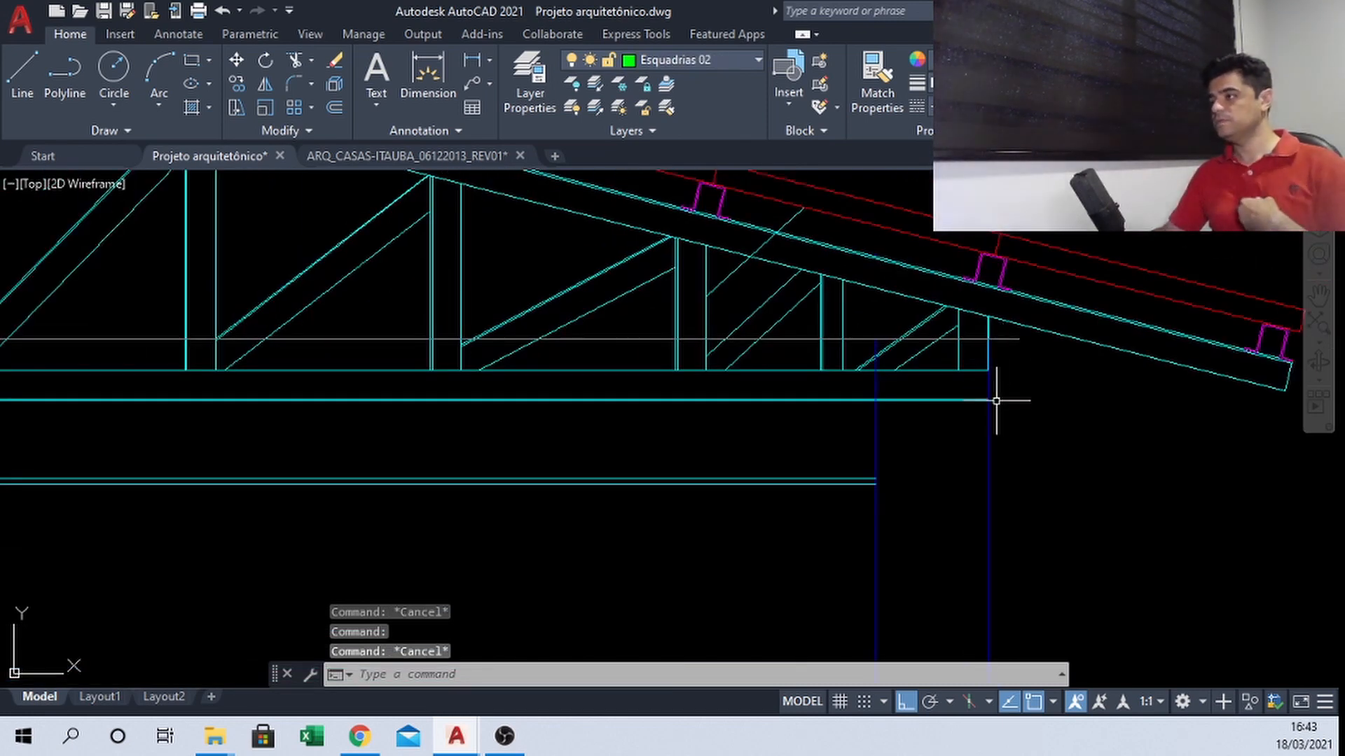
scroll(988, 343, "up", 5)
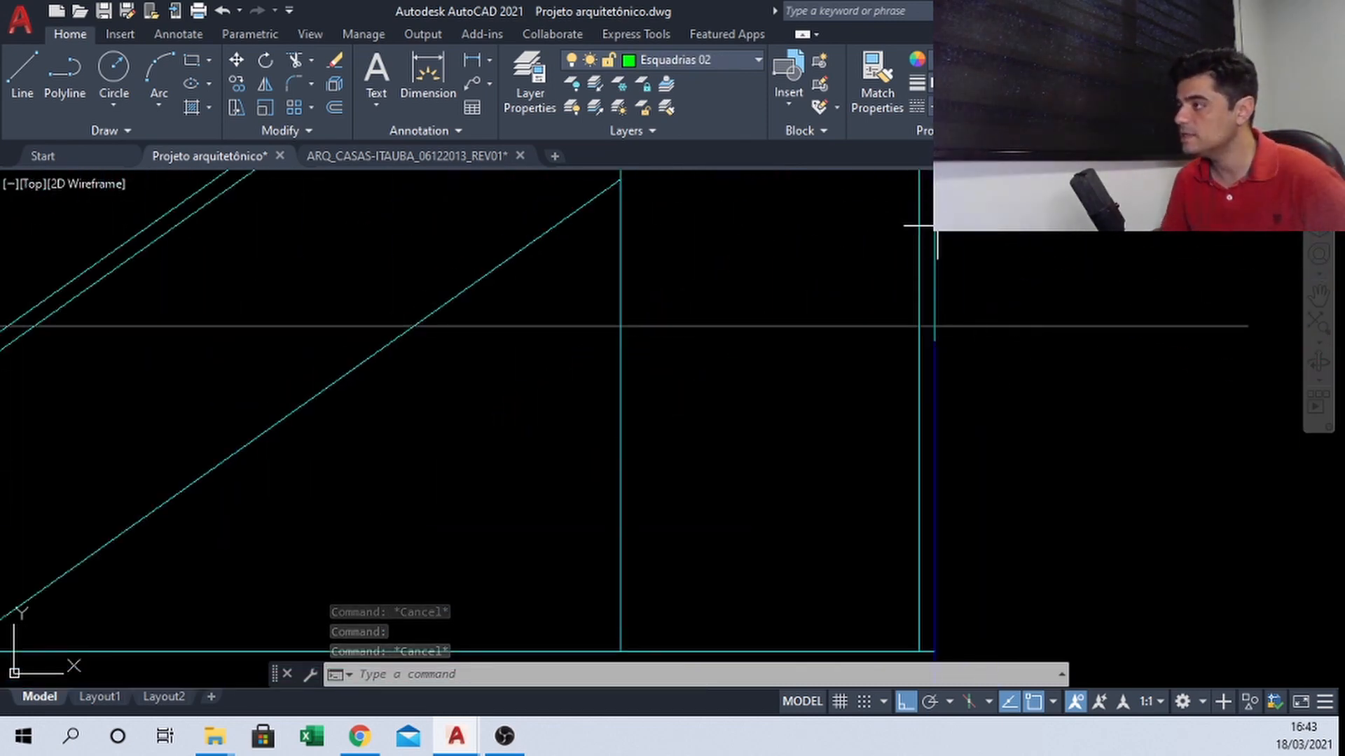
scroll(973, 301, "down", 4)
scroll(988, 308, "down", 3)
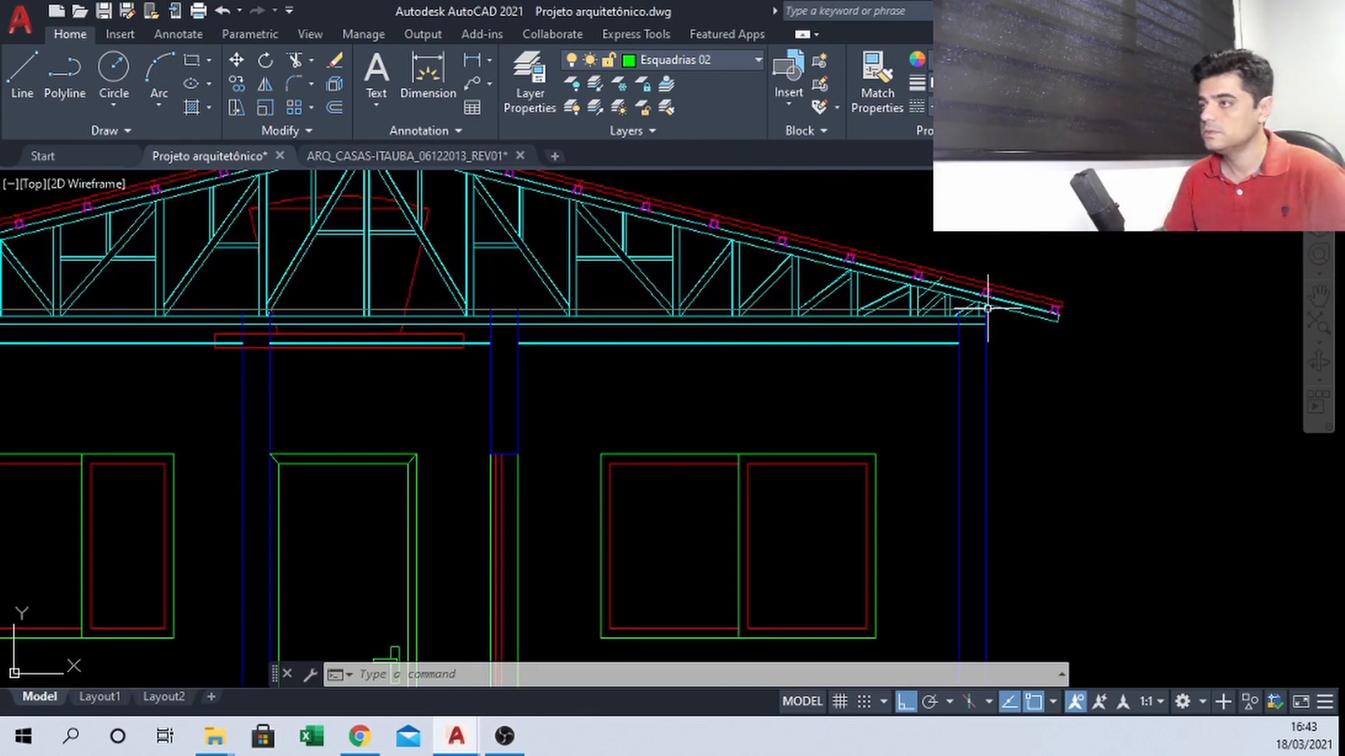
scroll(990, 287, "up", 5)
scroll(923, 434, "up", 2)
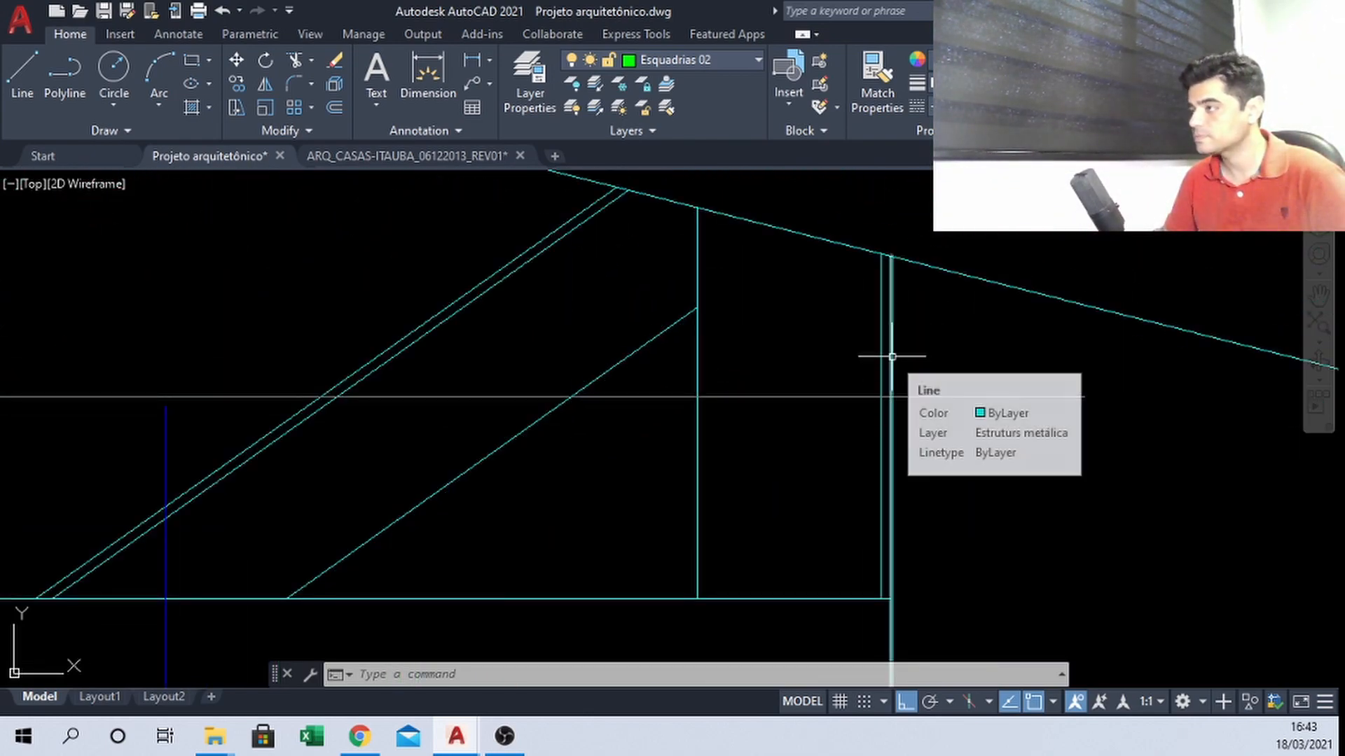
Shorten the right outer wall line so that its upper end meets the lower-right corner of the truss's bottom chord
scroll(889, 356, "down", 4)
scroll(919, 303, "up", 2)
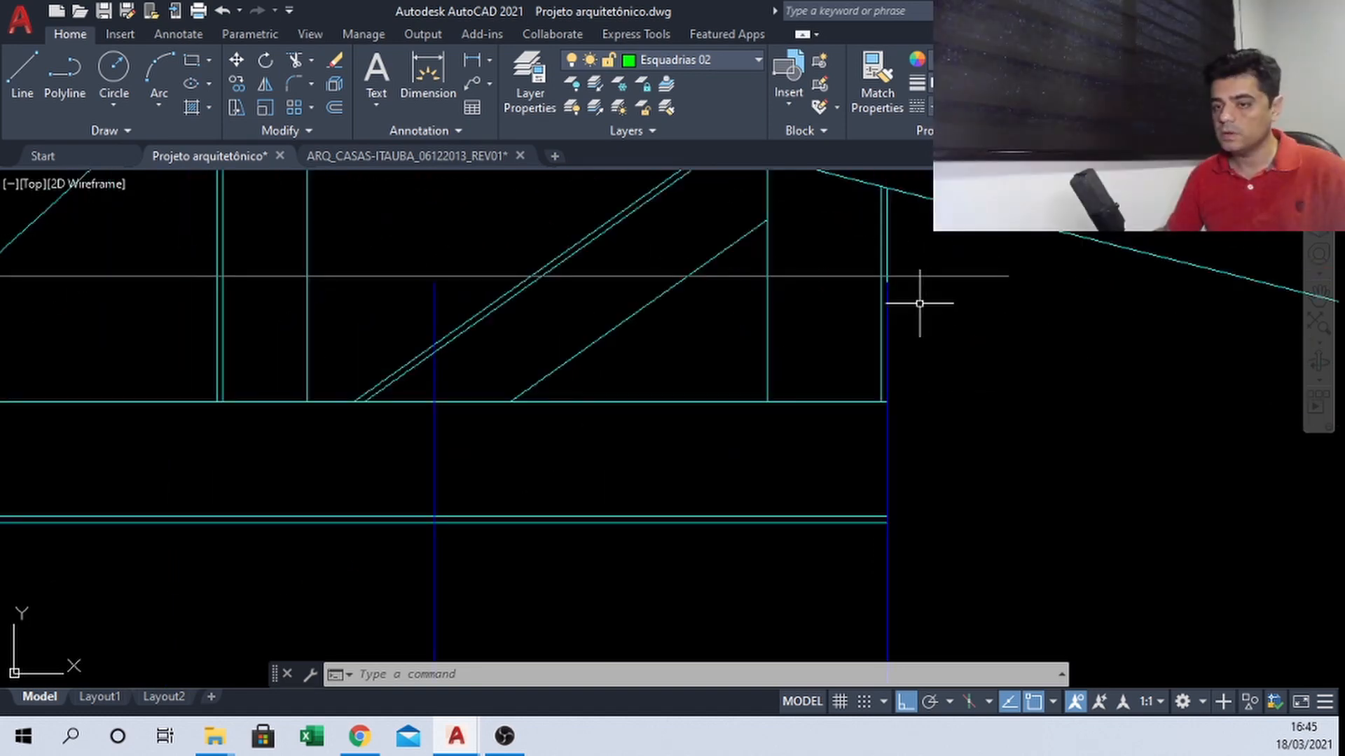
left_click(887, 283)
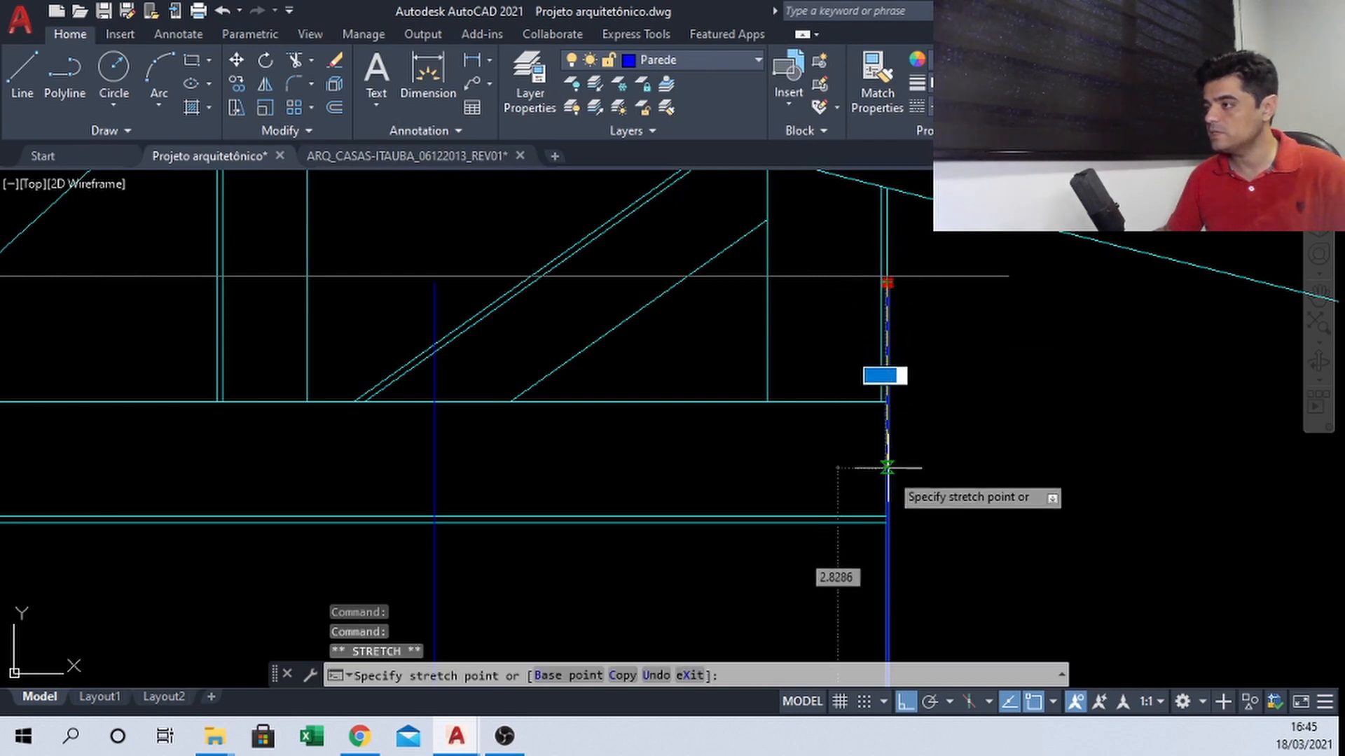
scroll(922, 307, "down", 2)
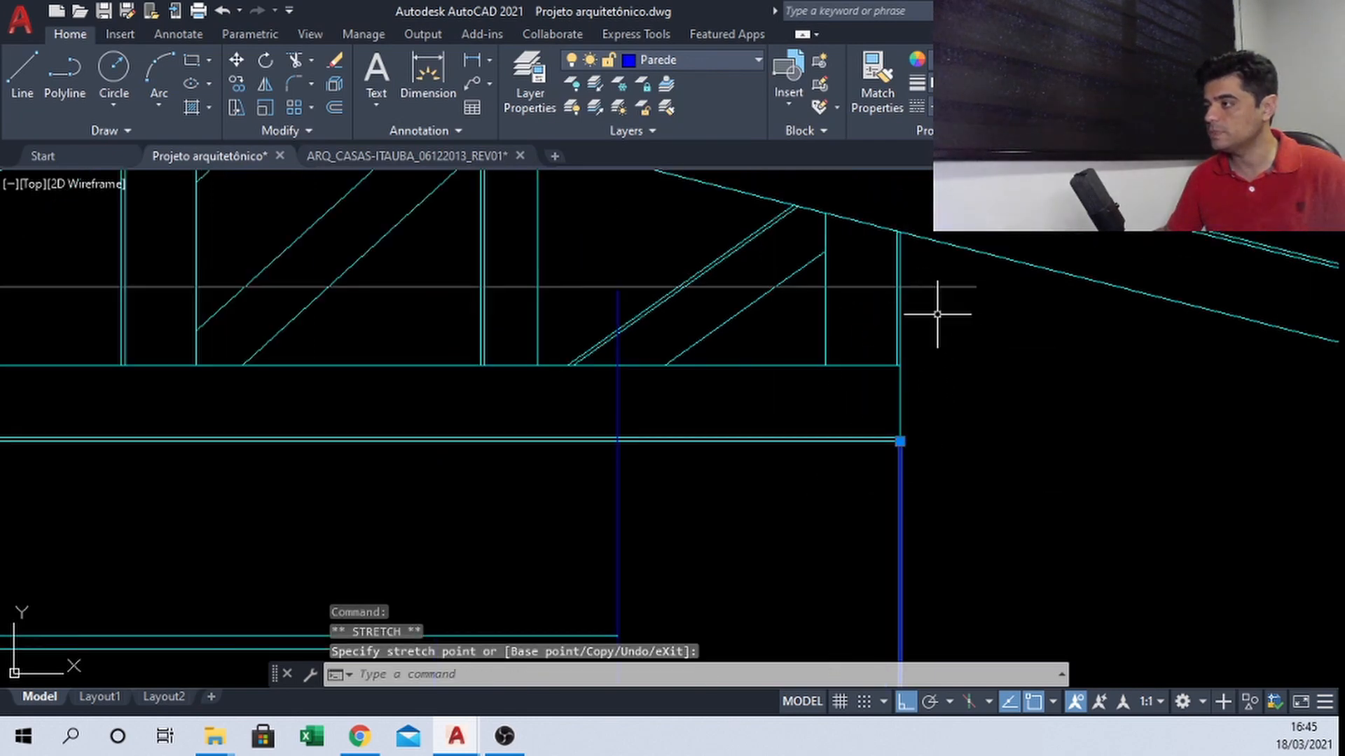
middle_click_drag(874, 269, 792, 264)
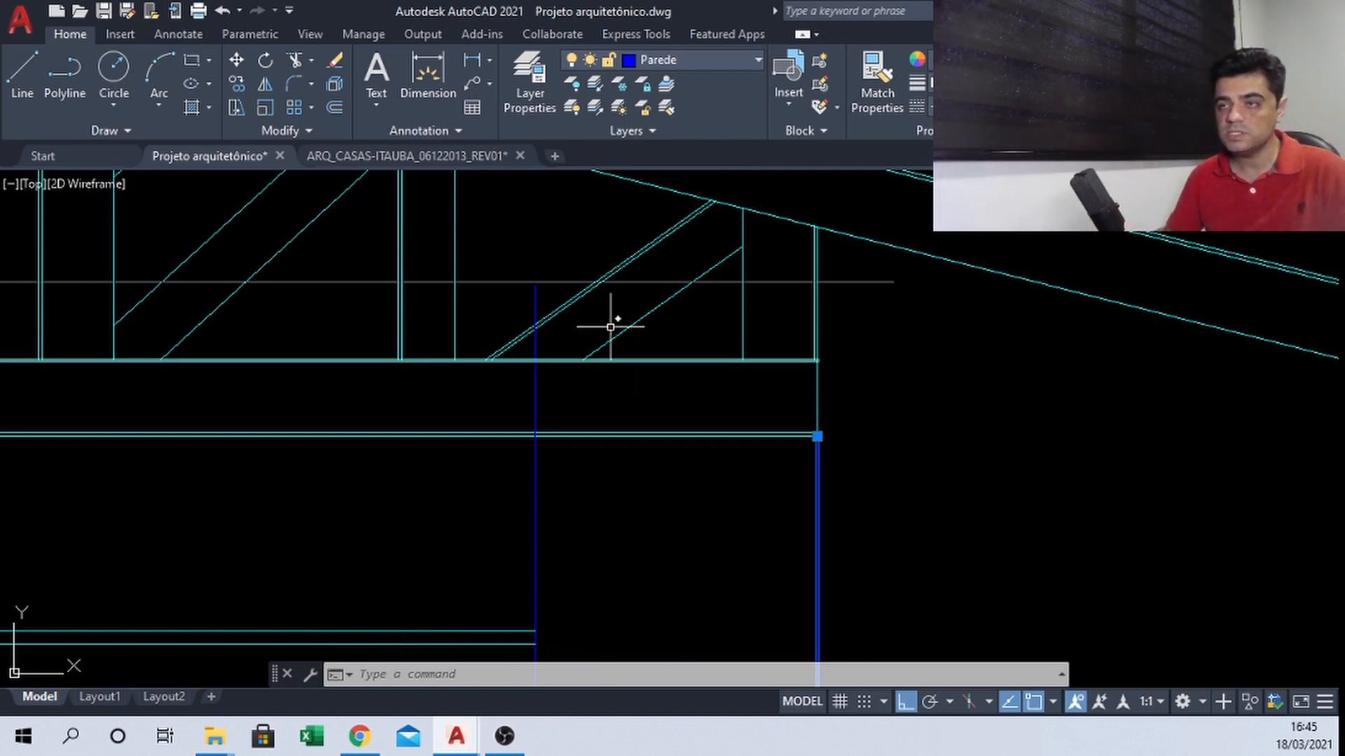
scroll(550, 325, "down", 2)
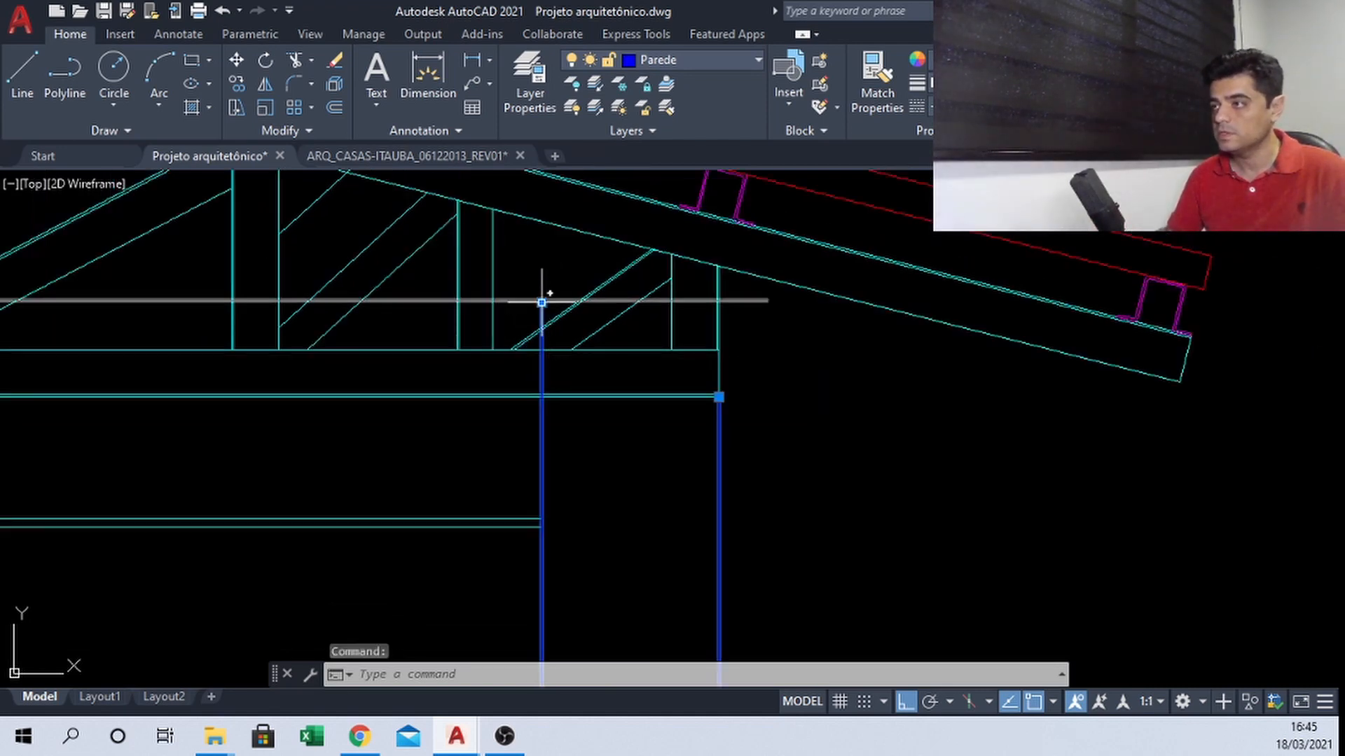
left_click(541, 303)
scroll(537, 344, "up", 3)
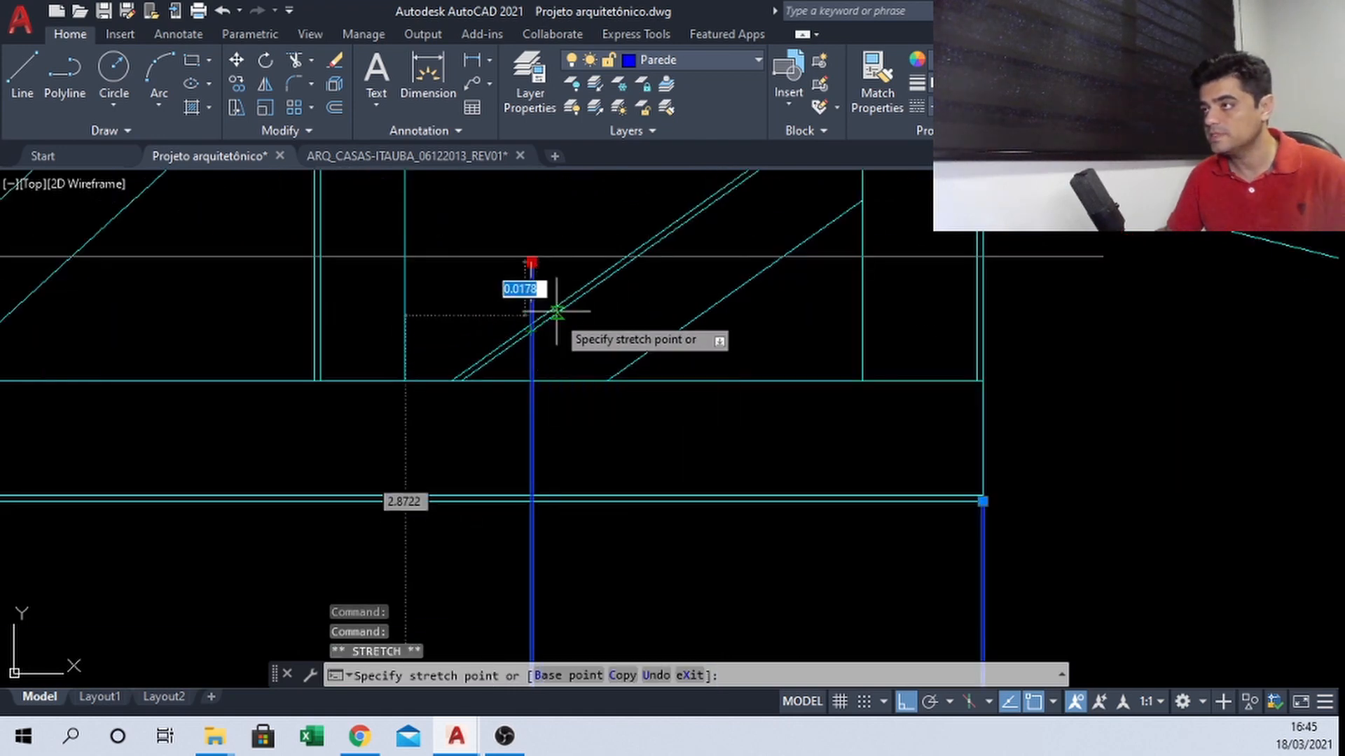
key("Escape")
Draw a horizontal line from the right wall's inner line's upper endpoint to the vertical web line in the truss's right end panel
scroll(546, 266, "up", 2)
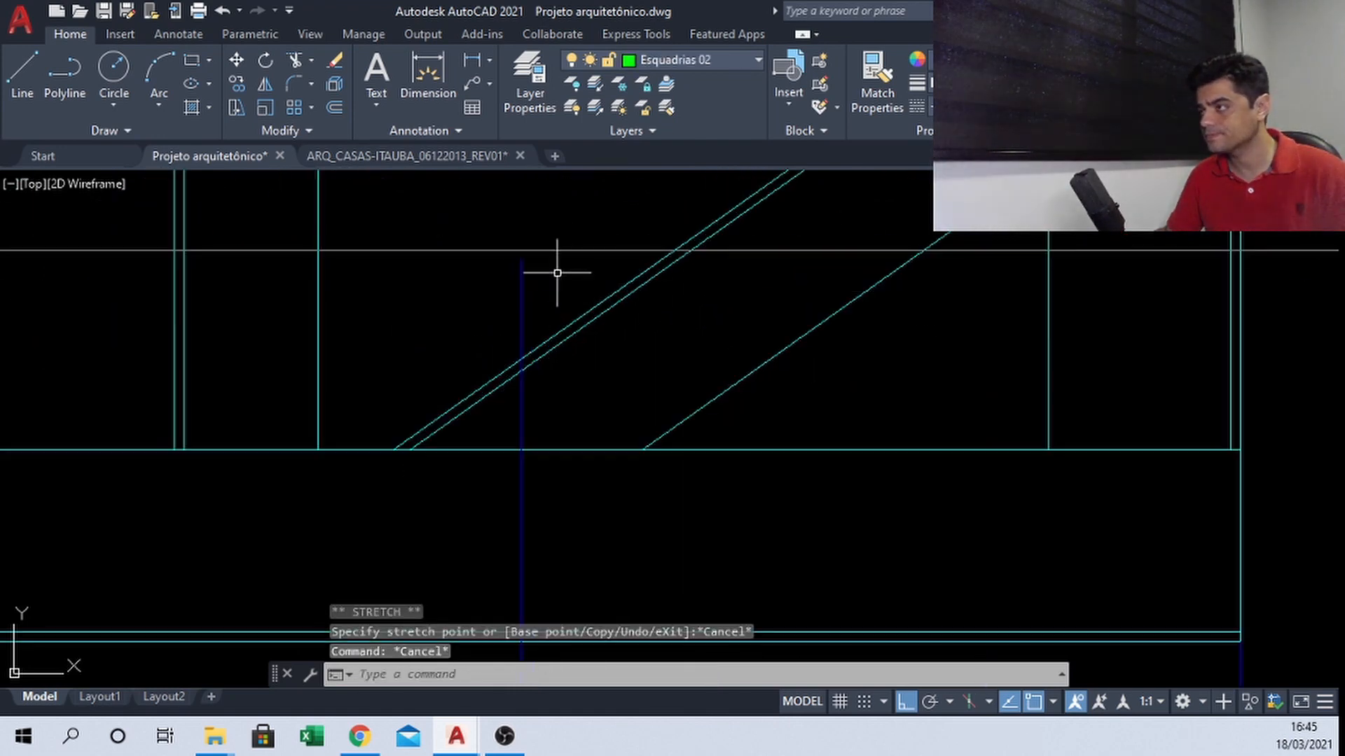
type("l")
key("Return")
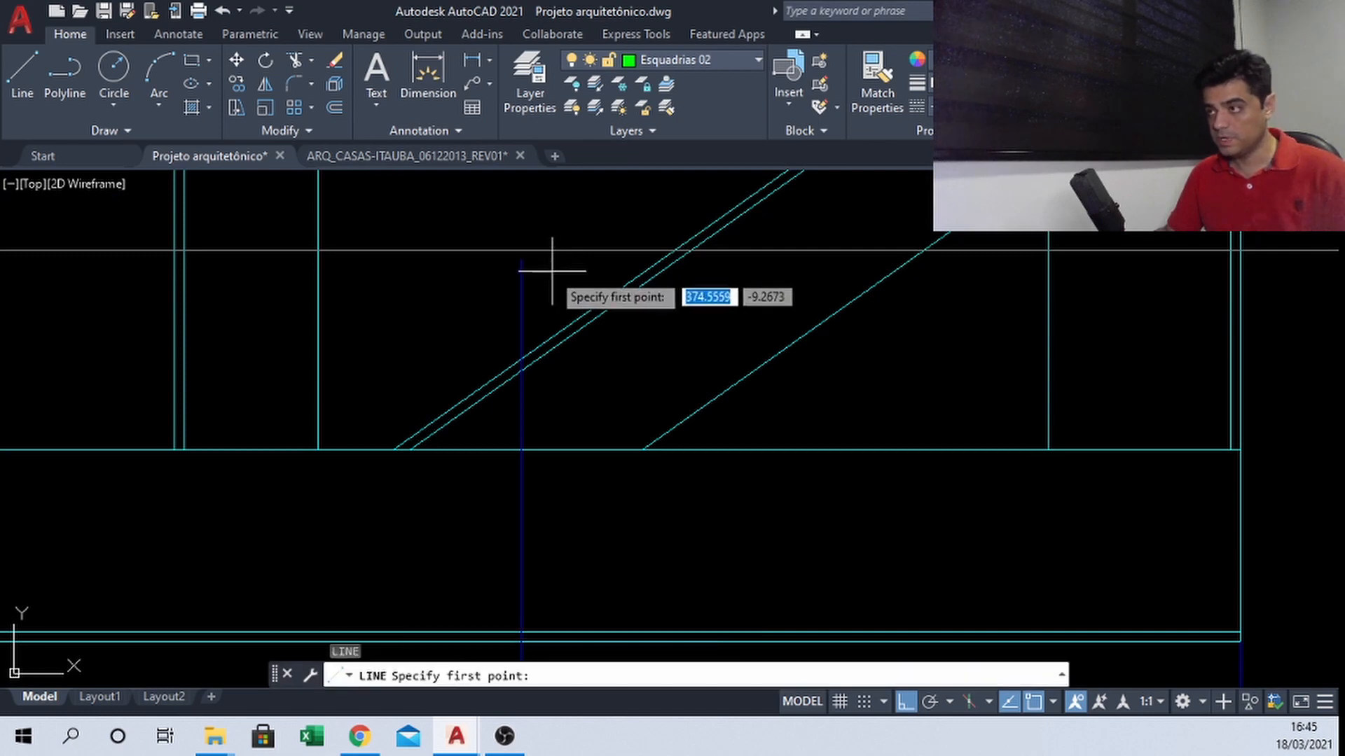
left_click(521, 260)
middle_click_drag(823, 278, 470, 322)
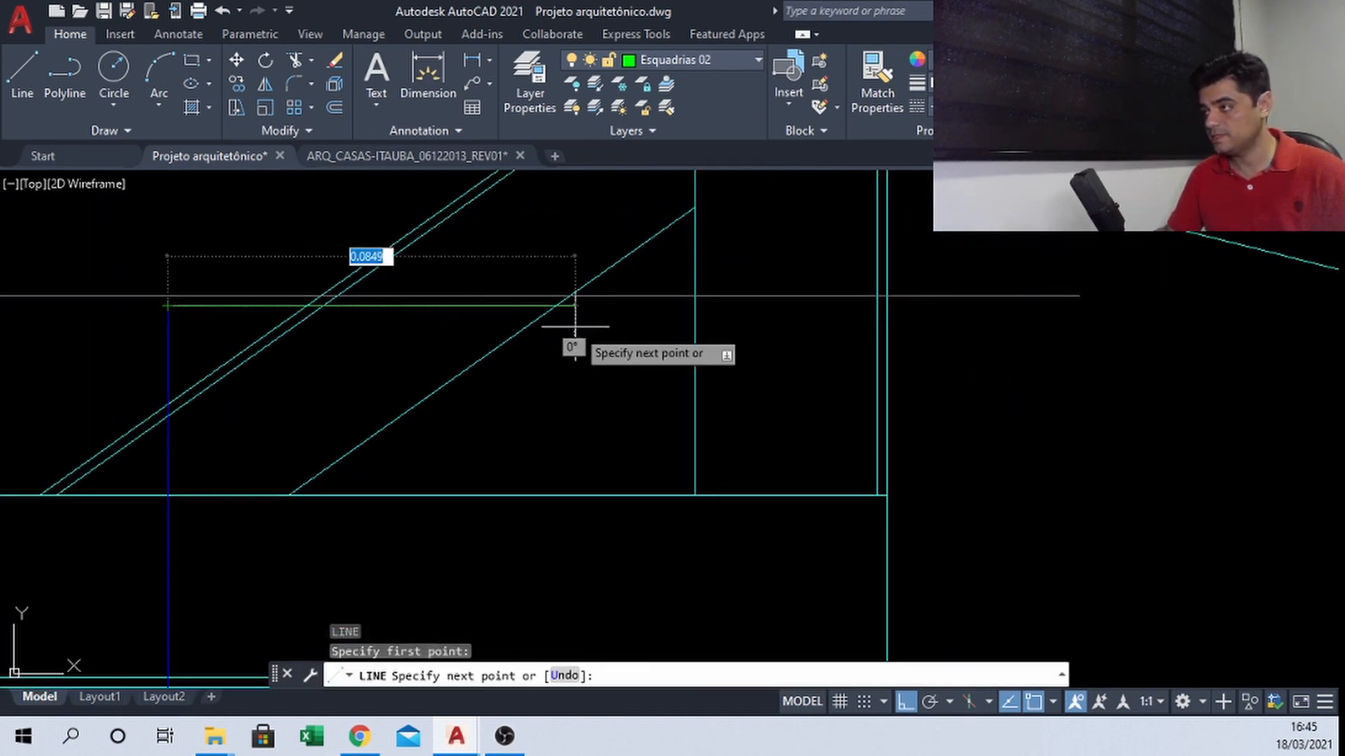
left_click(695, 305)
key("Escape")
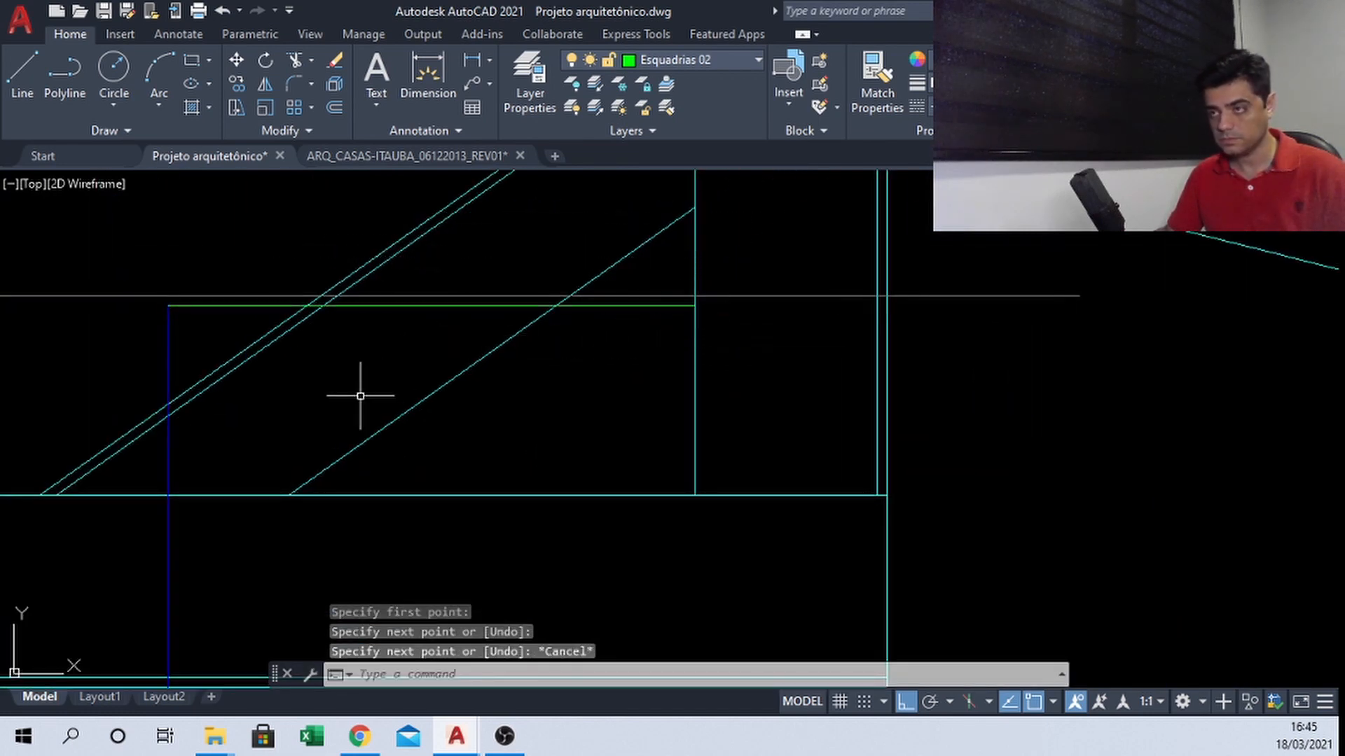
Trim the green horizontal line out of the diagonal web member in the truss's right end panel
key("Return")
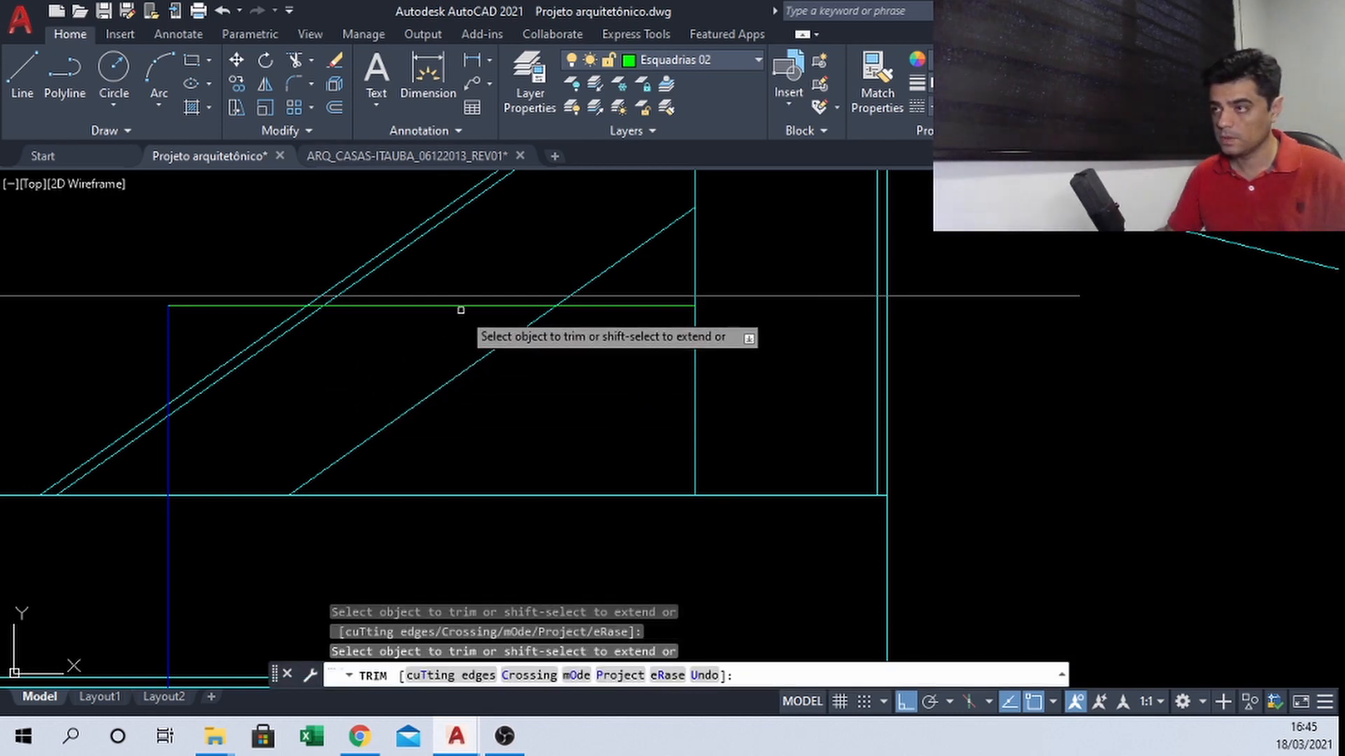
left_click(455, 307)
scroll(319, 309, "up", 4)
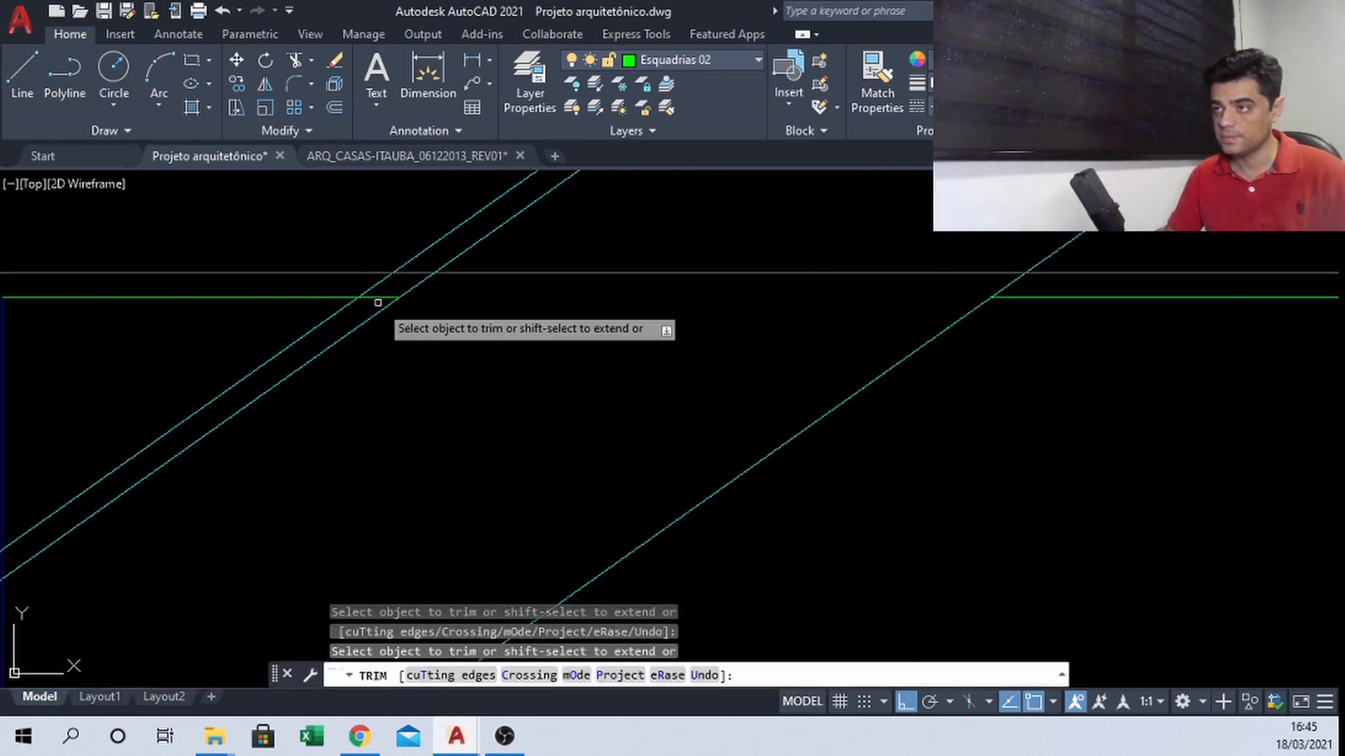
scroll(392, 295, "down", 5)
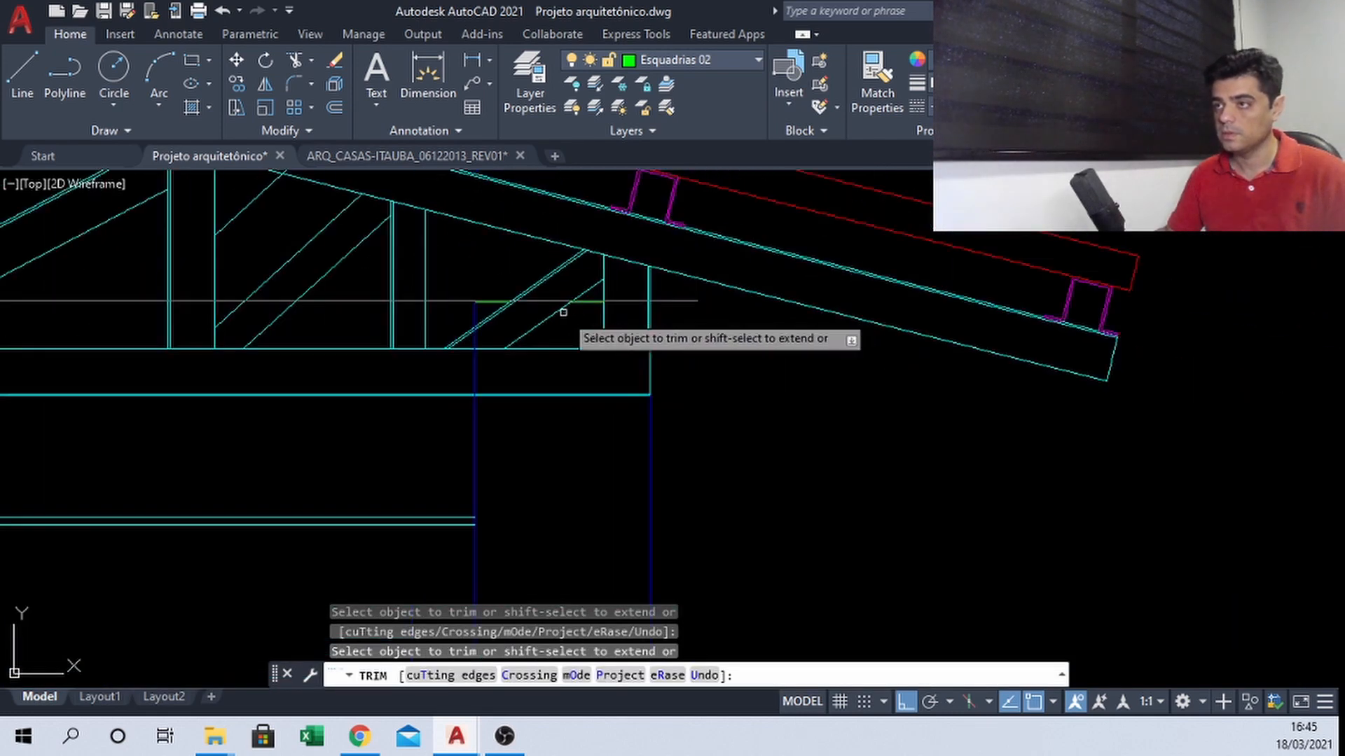
scroll(265, 347, "down", 5)
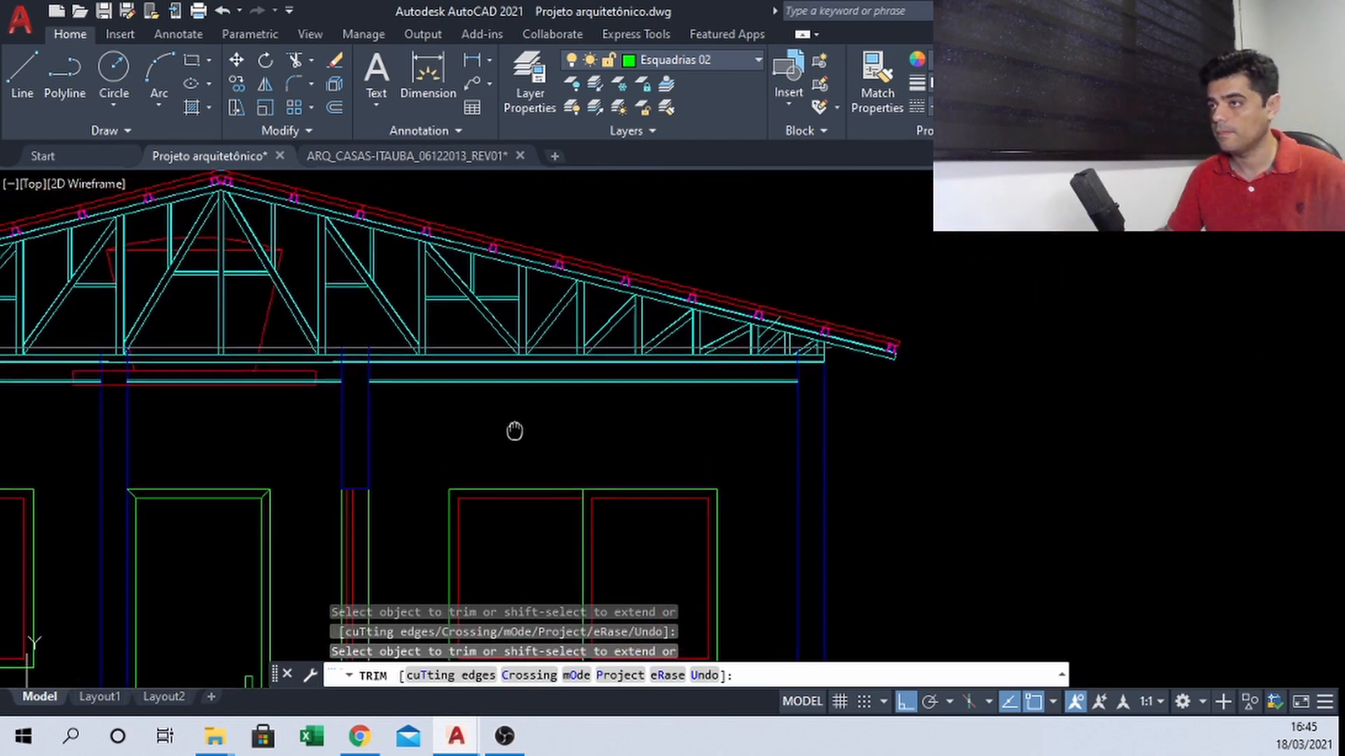
scroll(742, 410, "up", 4)
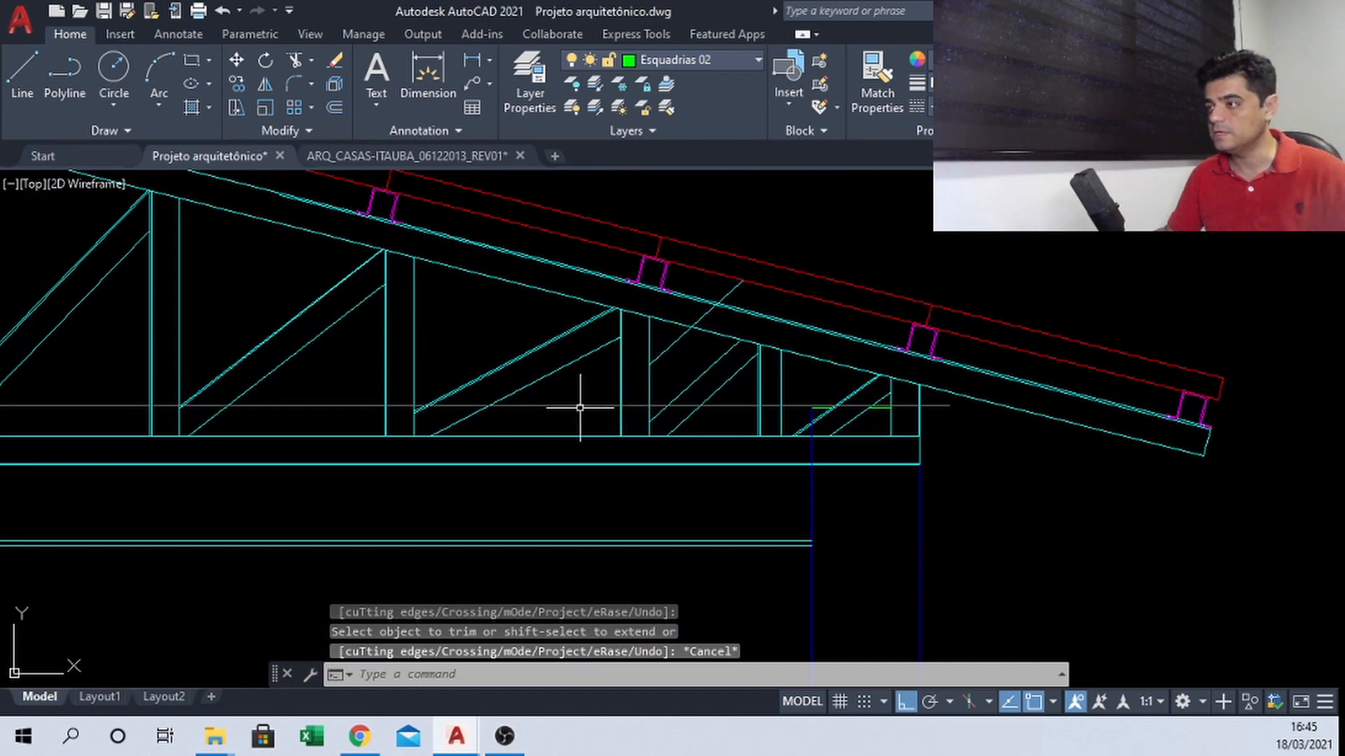
Erase the long horizontal guide line on the Calçada layer that crosses the truss just above the bottom chord
scroll(572, 396, "down", 1)
scroll(399, 393, "up", 3)
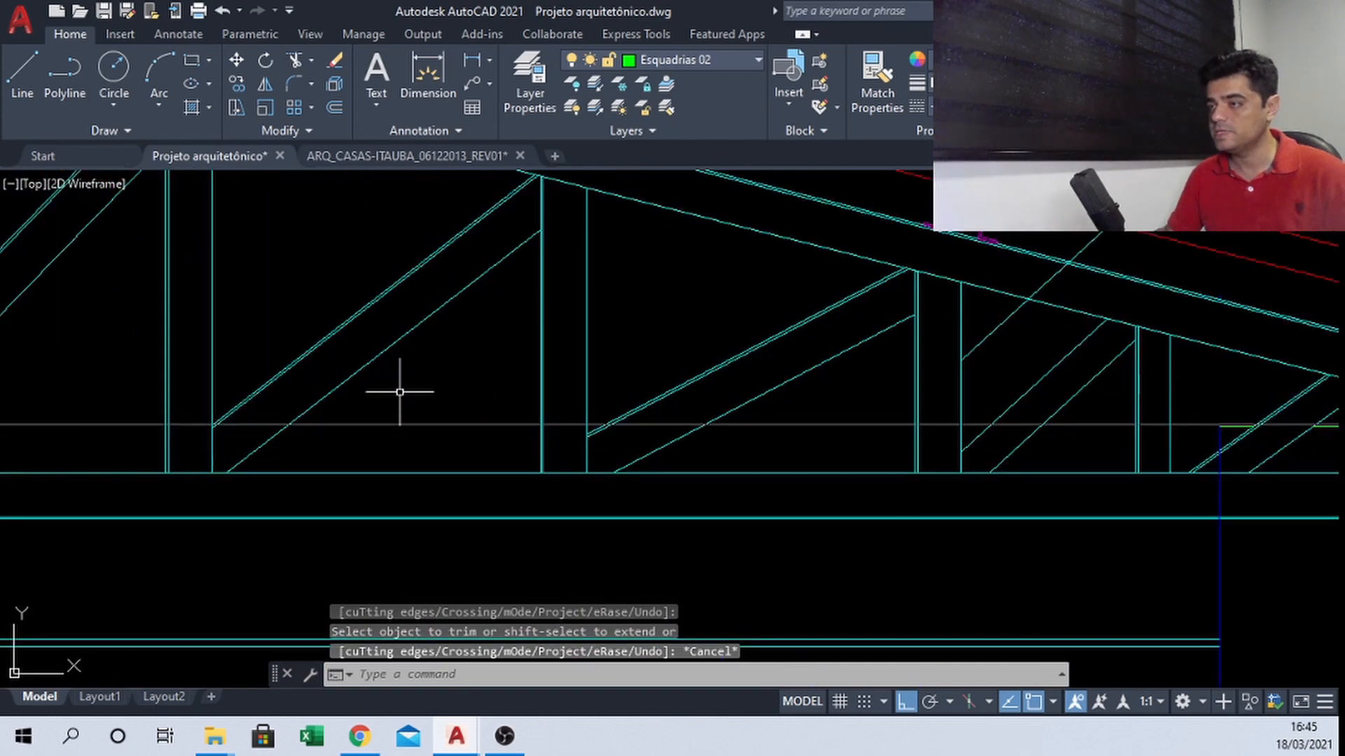
middle_click_drag(403, 386, 586, 408)
scroll(590, 399, "down", 6)
middle_click_drag(349, 359, 831, 404)
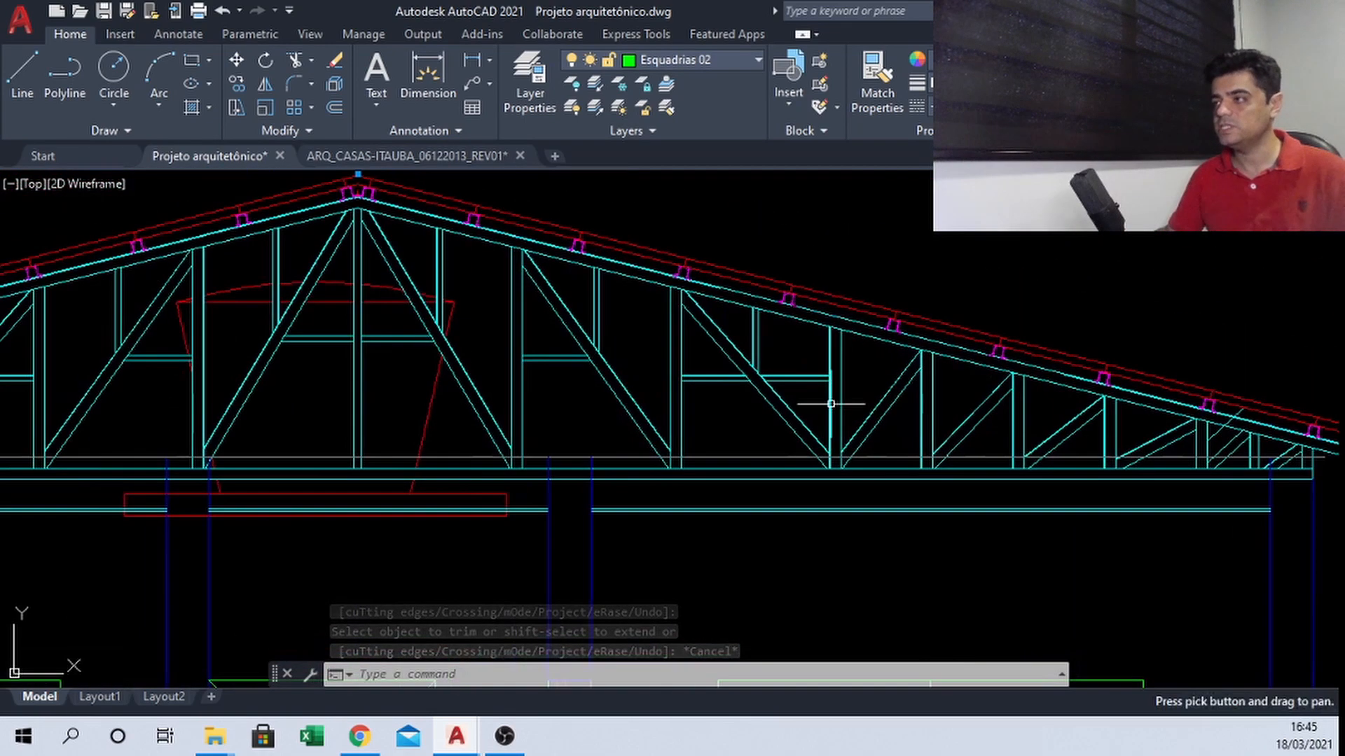
scroll(434, 490, "up", 5)
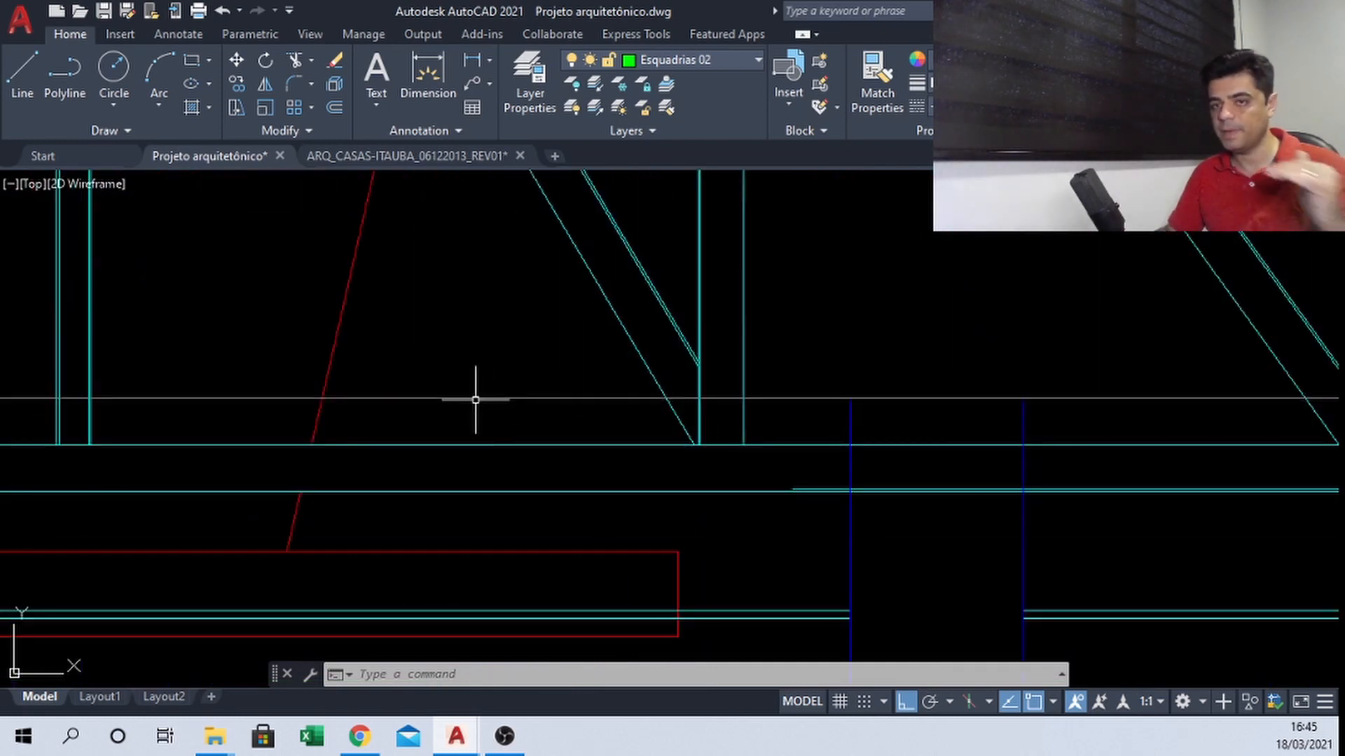
left_click(476, 400)
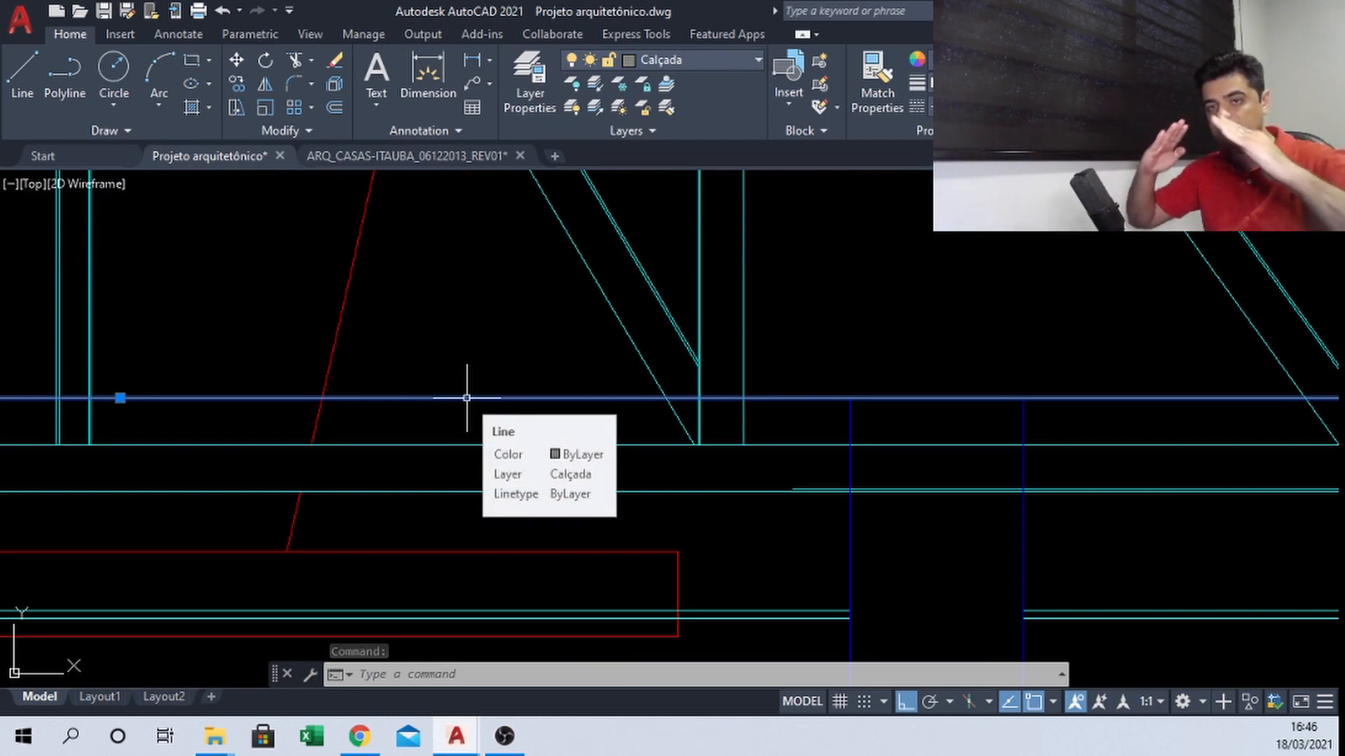
key("Delete")
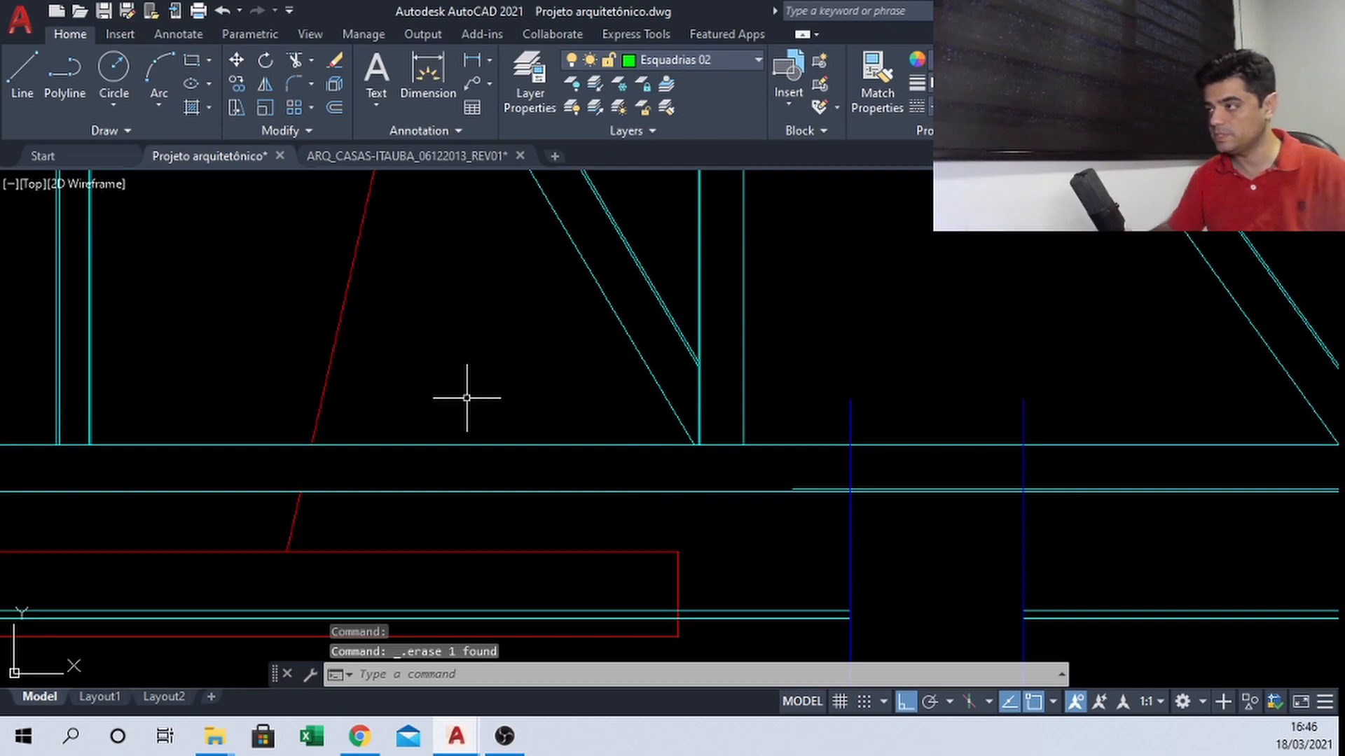
Trim the right wall's inner line where it passes behind the end panel's diagonal and the truss's bottom chord
scroll(466, 398, "down", 3)
scroll(616, 437, "up", 1)
scroll(1031, 423, "down", 4)
scroll(1146, 387, "up", 4)
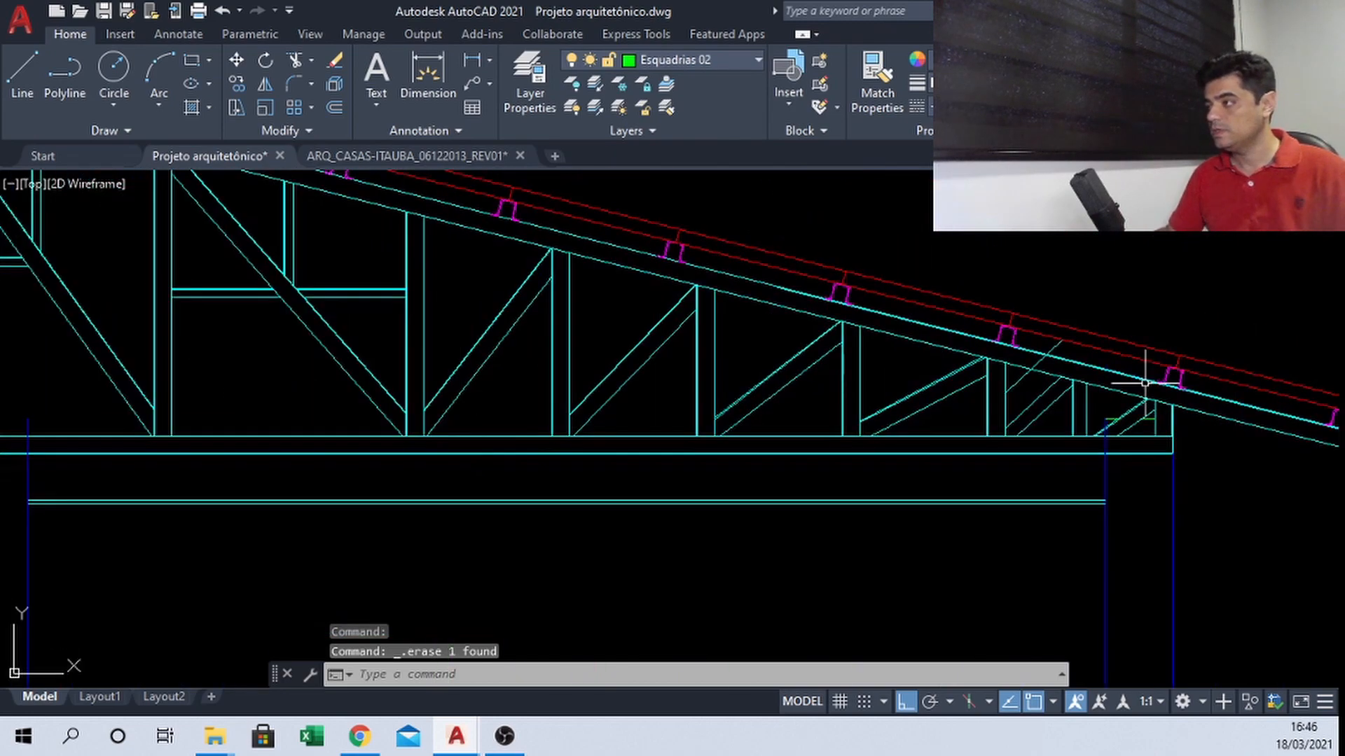
scroll(1219, 414, "up", 2)
scroll(1075, 403, "up", 2)
type("tr")
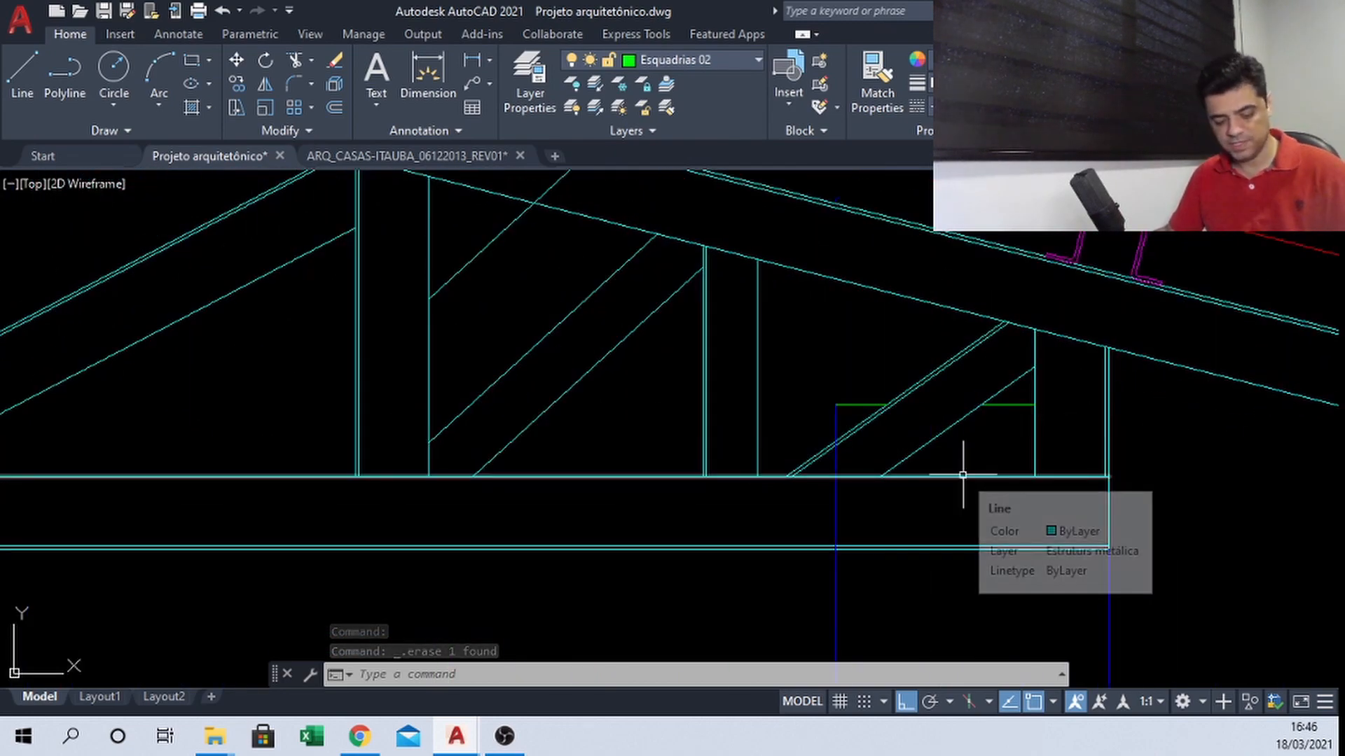
key("Return")
scroll(834, 457, "up", 2)
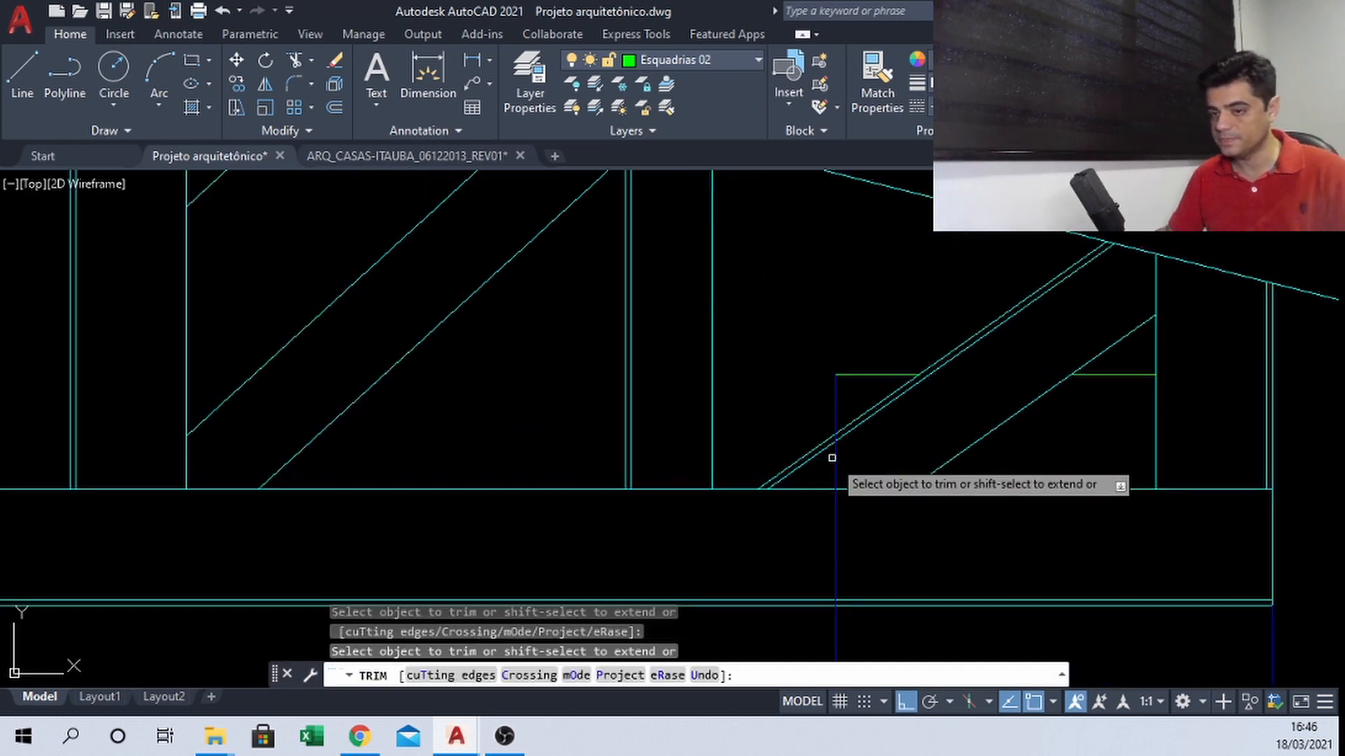
scroll(833, 459, "up", 3)
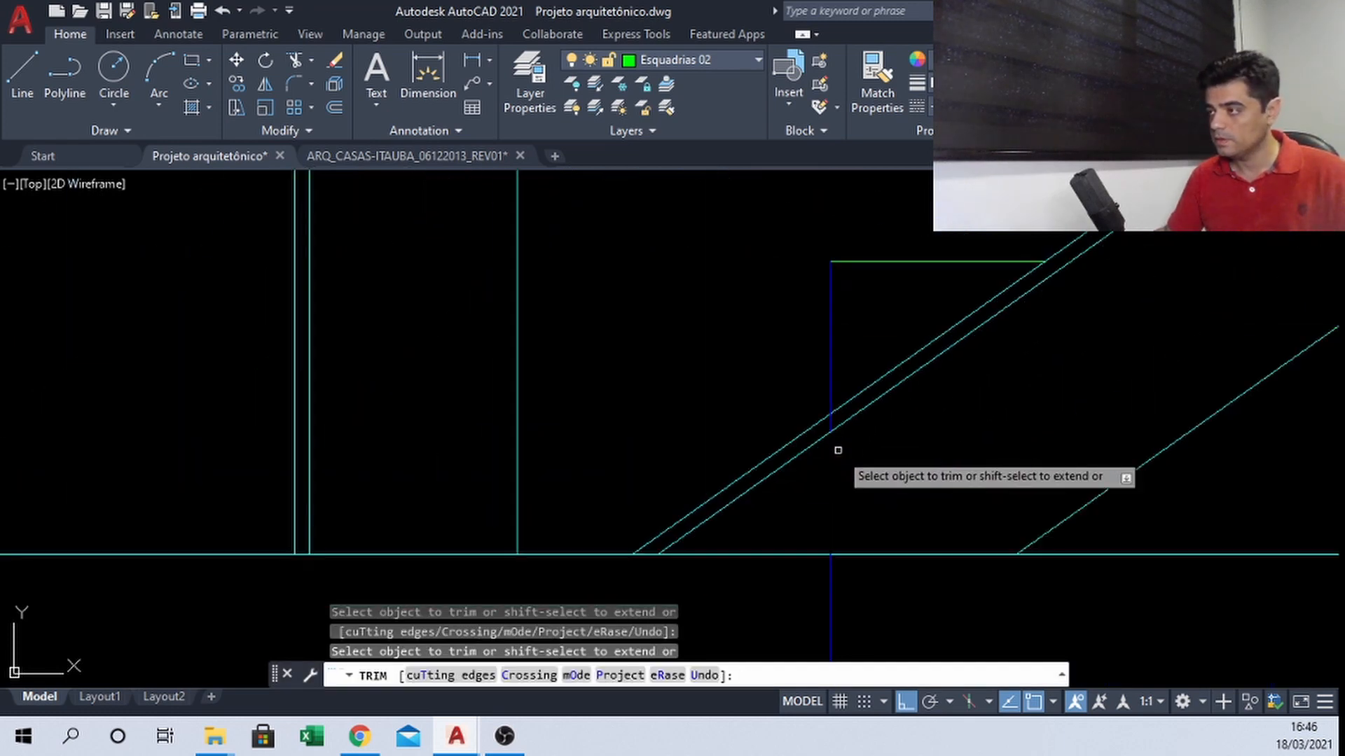
scroll(825, 408, "down", 3)
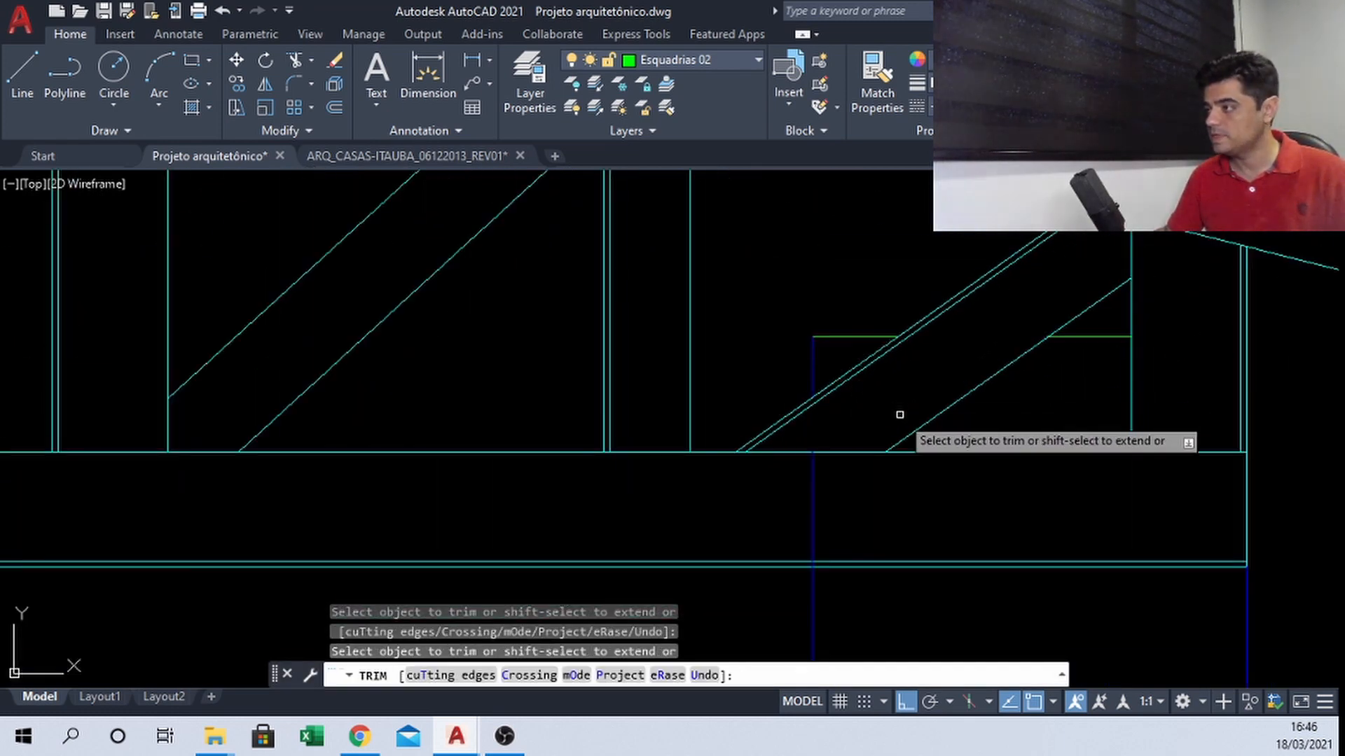
scroll(812, 540, "up", 5)
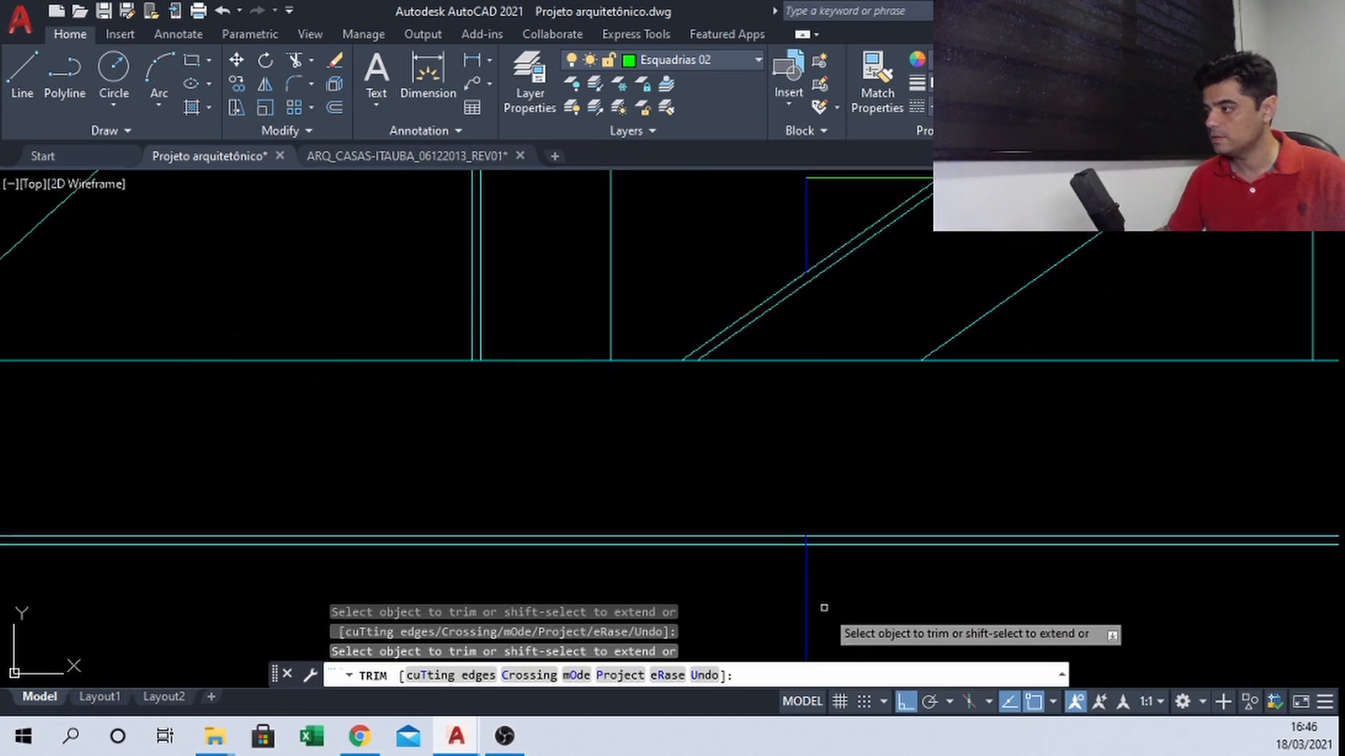
scroll(783, 533, "down", 5)
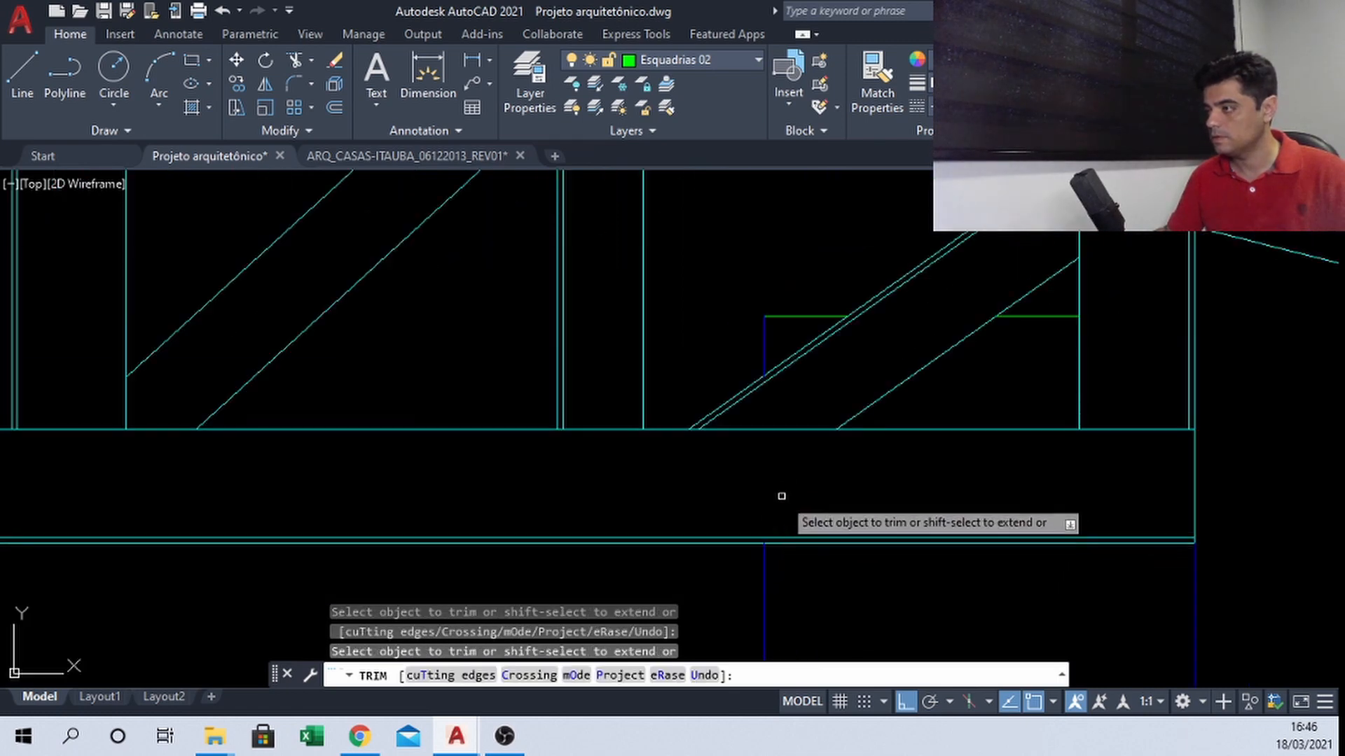
key("Escape")
Match the properties of the right wall's inner line onto the two green wall-top pieces in the end panel
middle_click_drag(862, 459, 846, 404)
type("m")
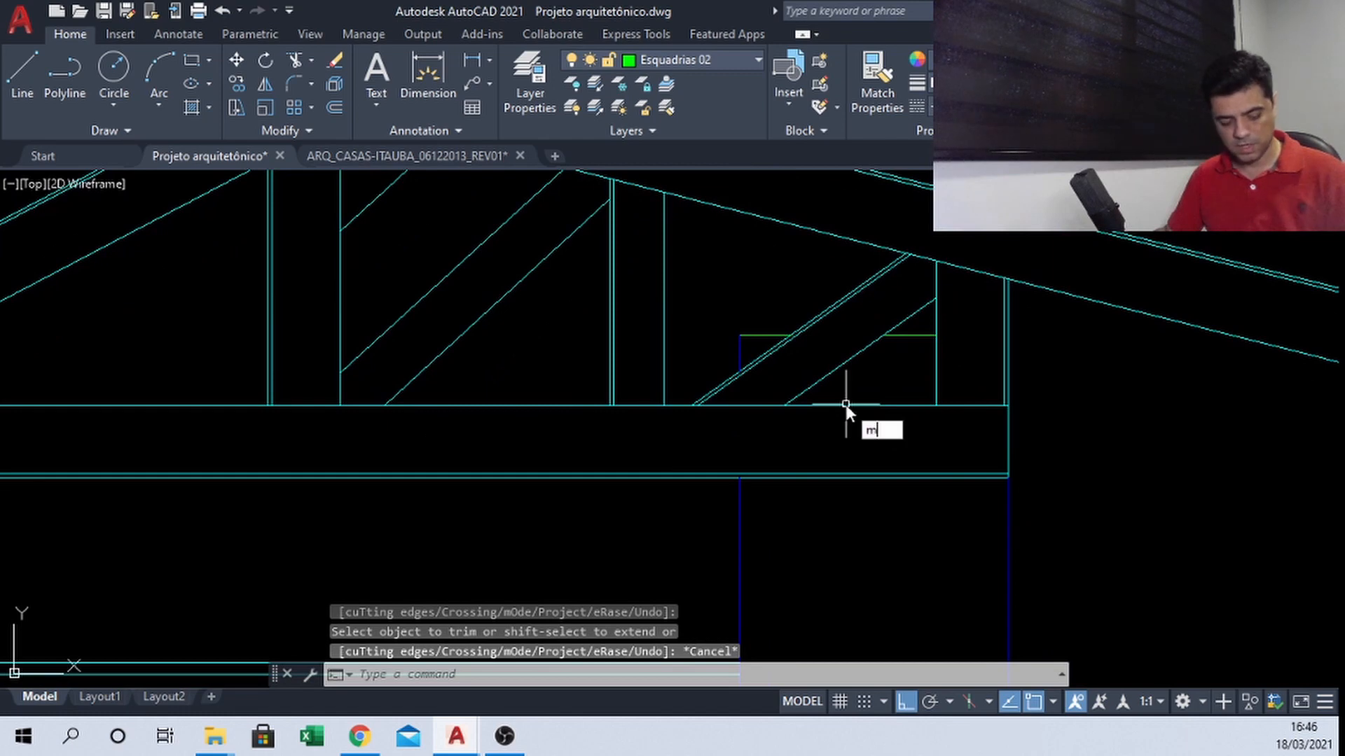
type("a")
key("Return")
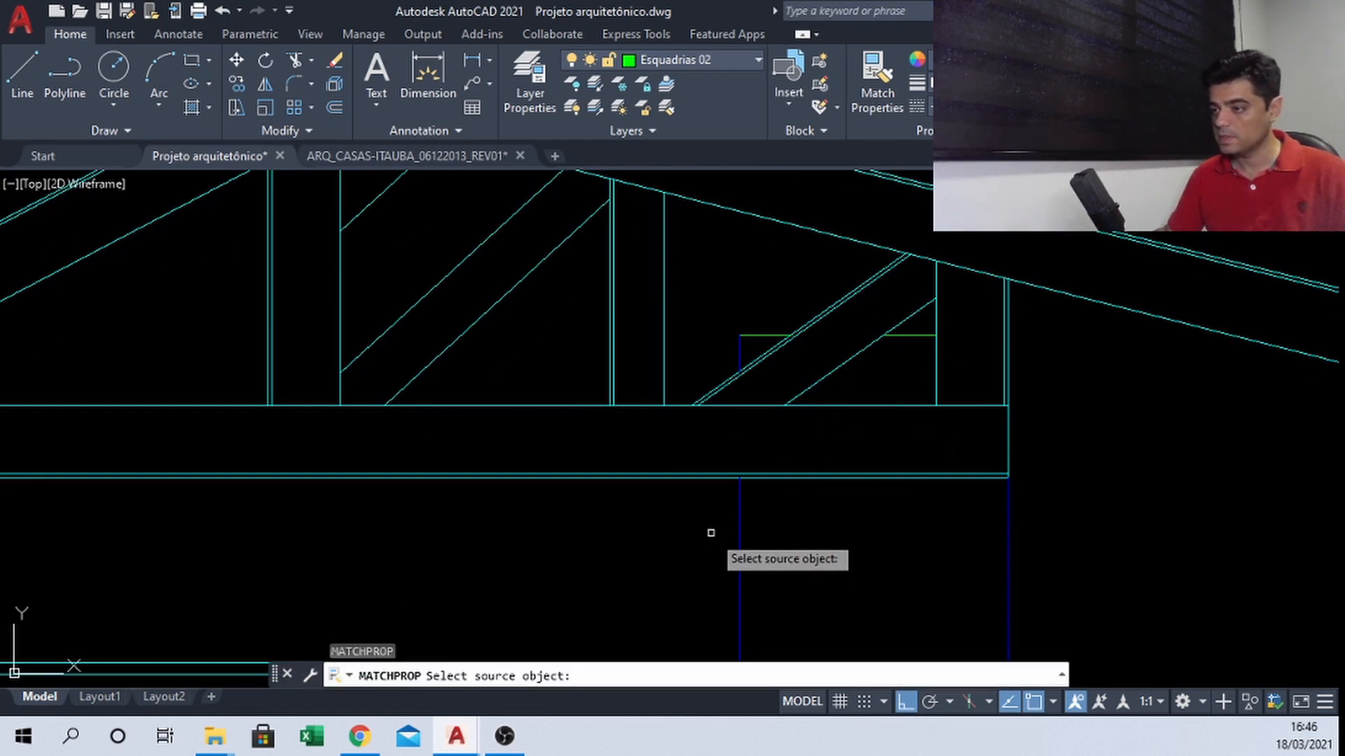
left_click(740, 505)
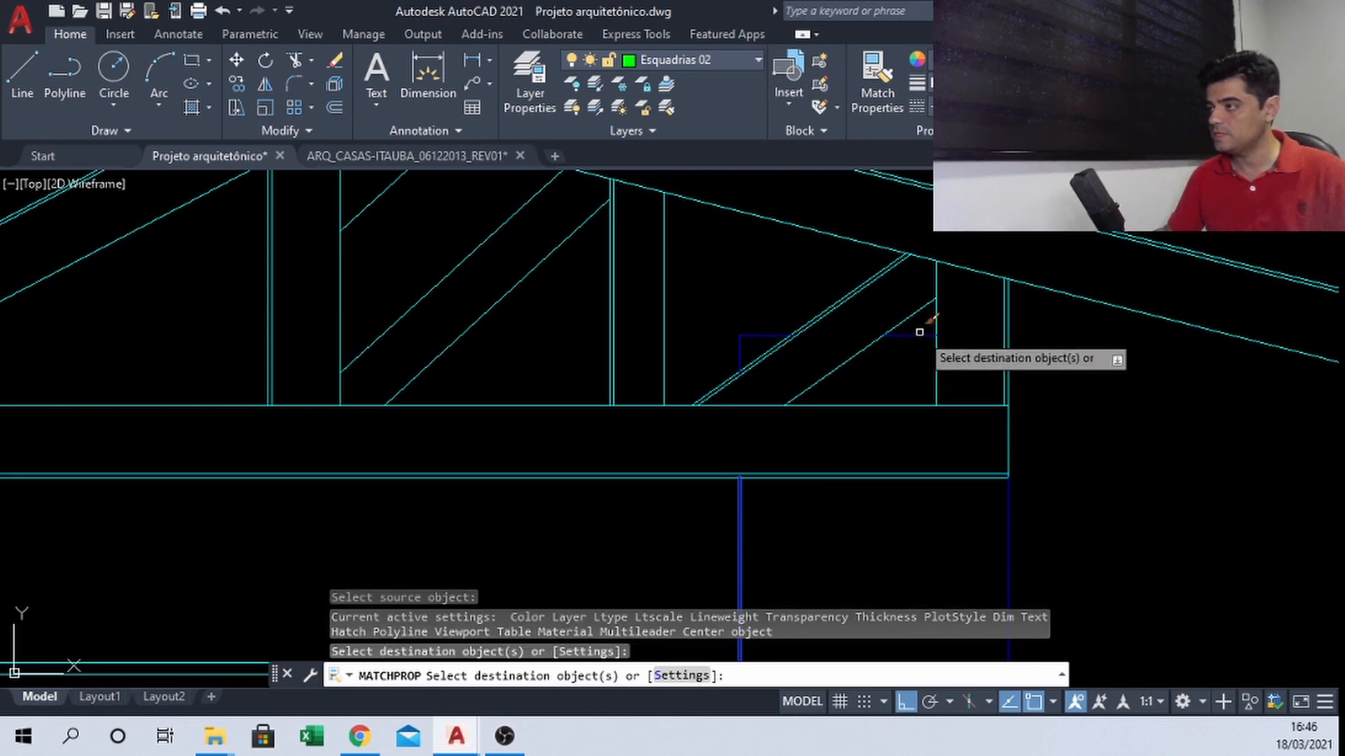
left_click(919, 332)
scroll(920, 332, "down", 3)
key("Escape")
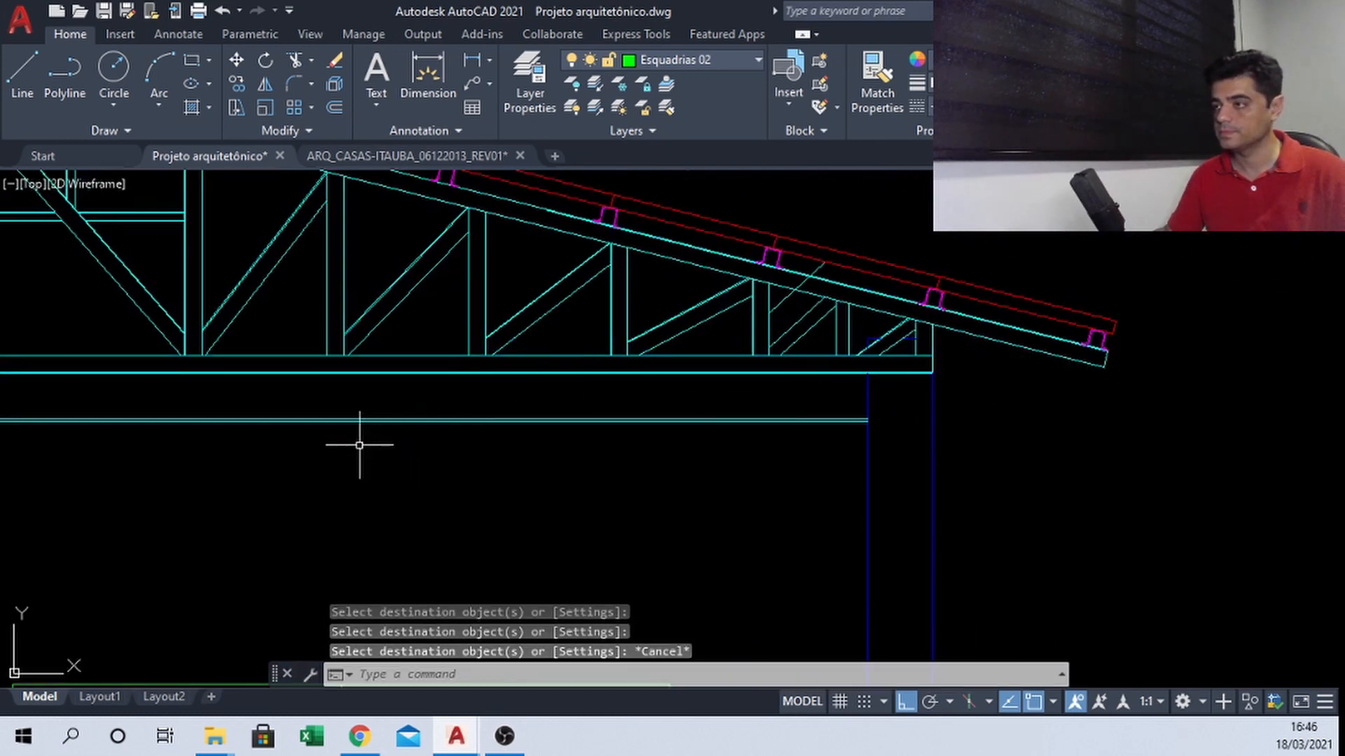
Make Parede the current layer and draw a horizontal line closing the top of the interior wall right of the water tank
middle_click_drag(367, 443, 836, 444)
middle_click_drag(292, 426, 452, 409)
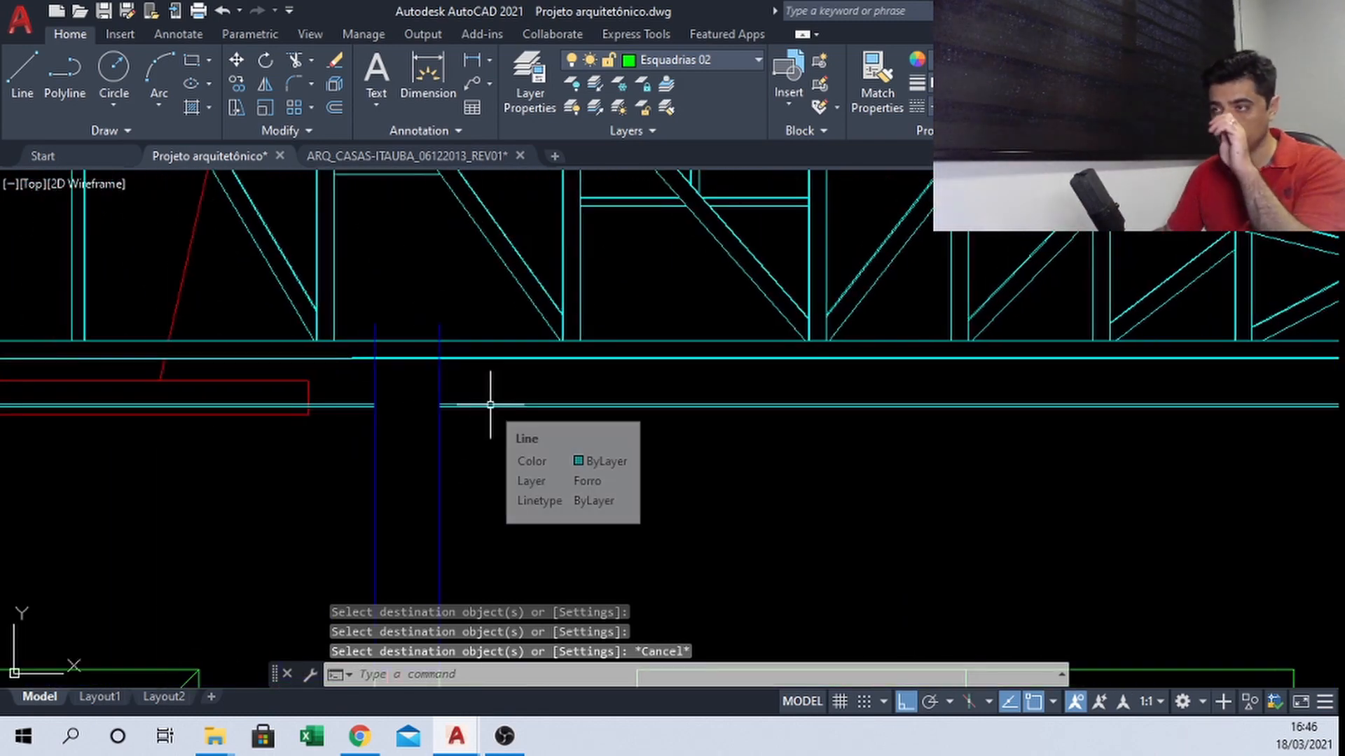
scroll(384, 299, "up", 4)
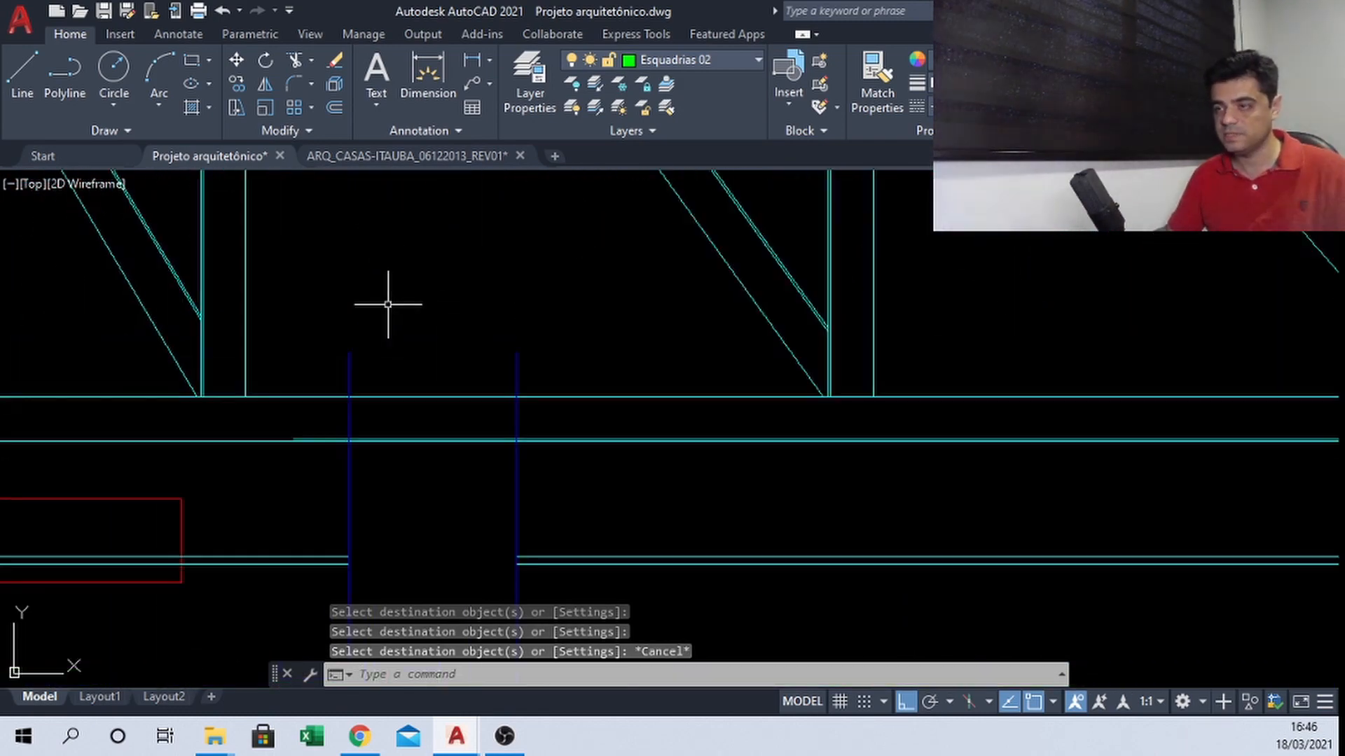
left_click(701, 56)
left_click(663, 509)
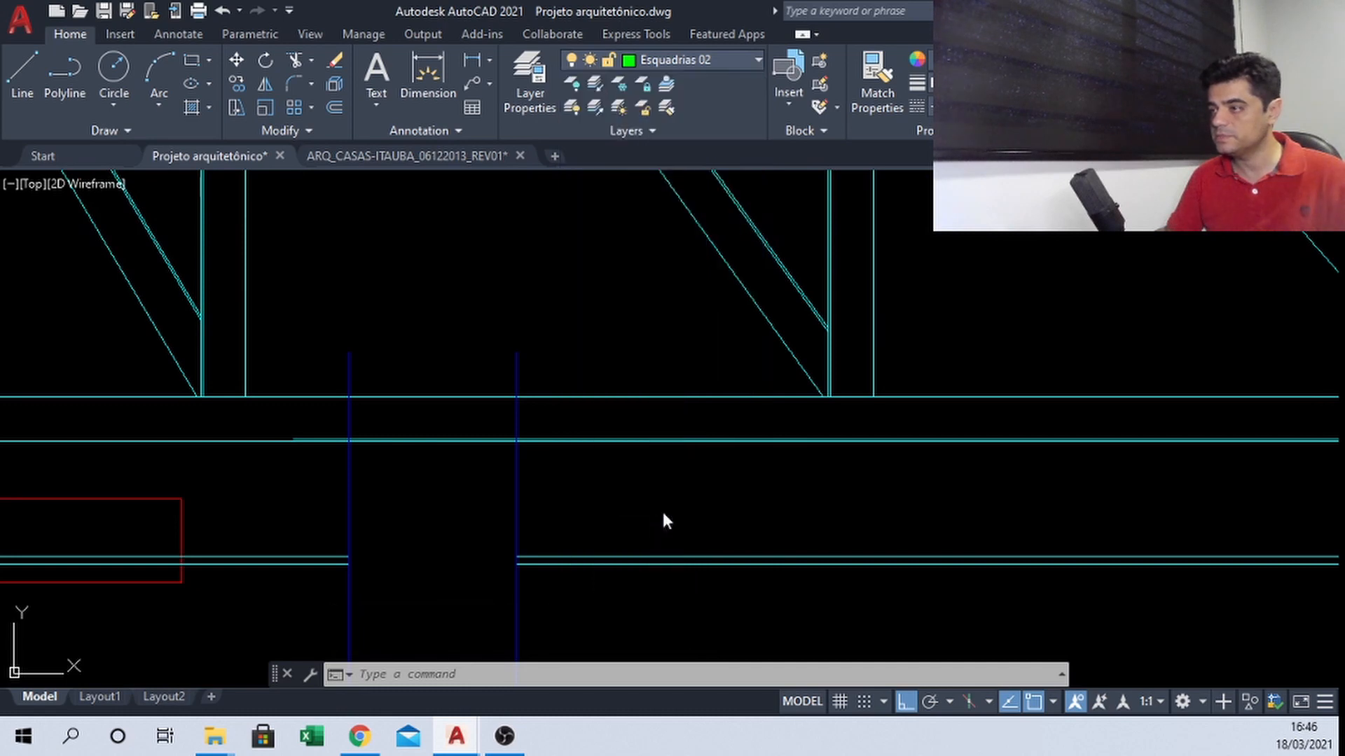
type("l")
key("Return")
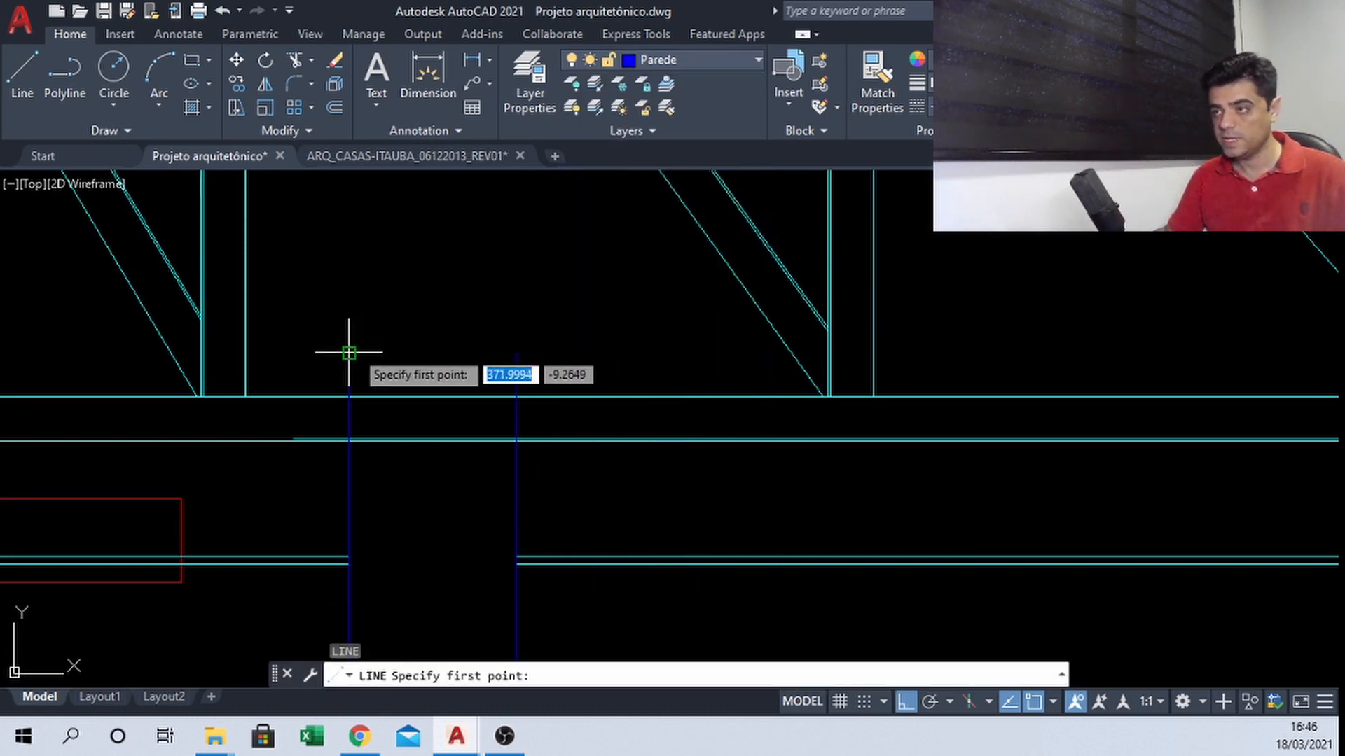
left_click(348, 353)
left_click(516, 353)
key("Escape")
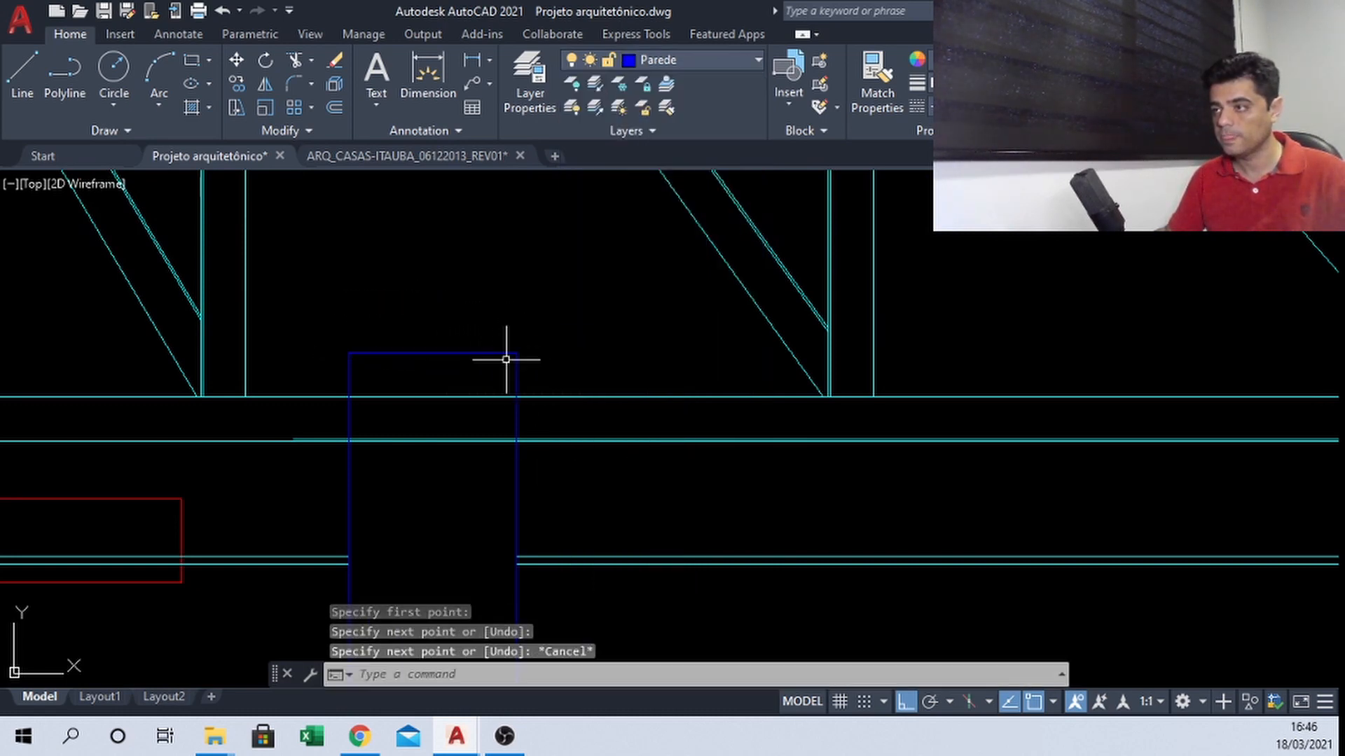
Trim both lines of the closed interior wall where they pass through the truss's bottom chord
scroll(326, 460, "up", 4)
type("tr")
key("Return")
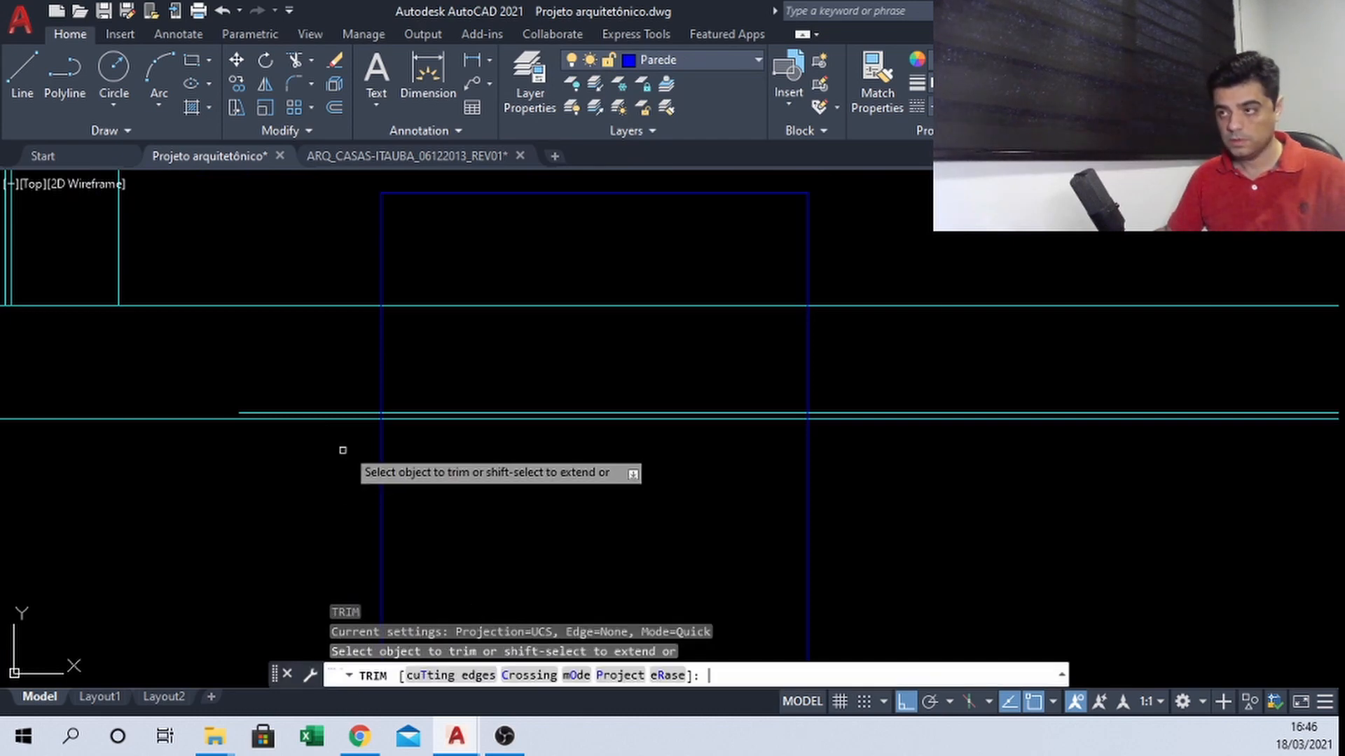
left_click(808, 357)
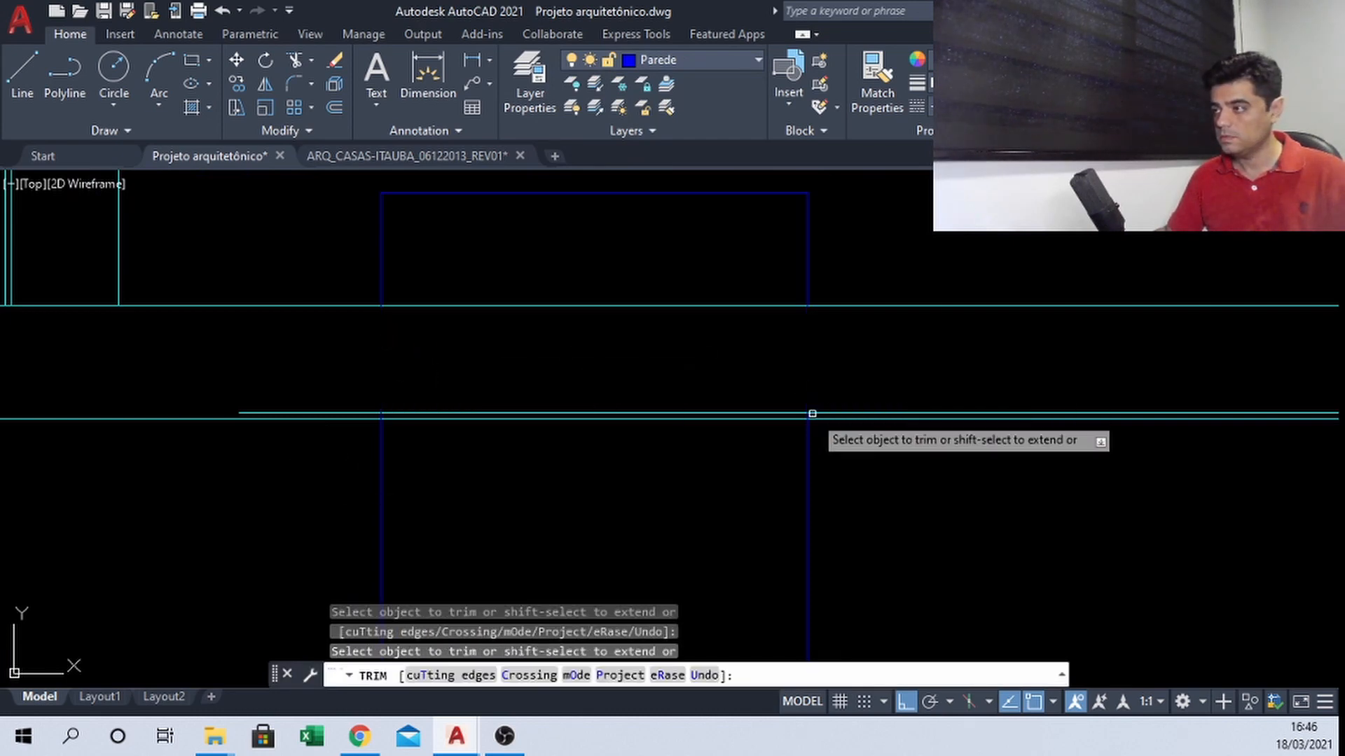
scroll(811, 411, "up", 4)
scroll(803, 373, "down", 2)
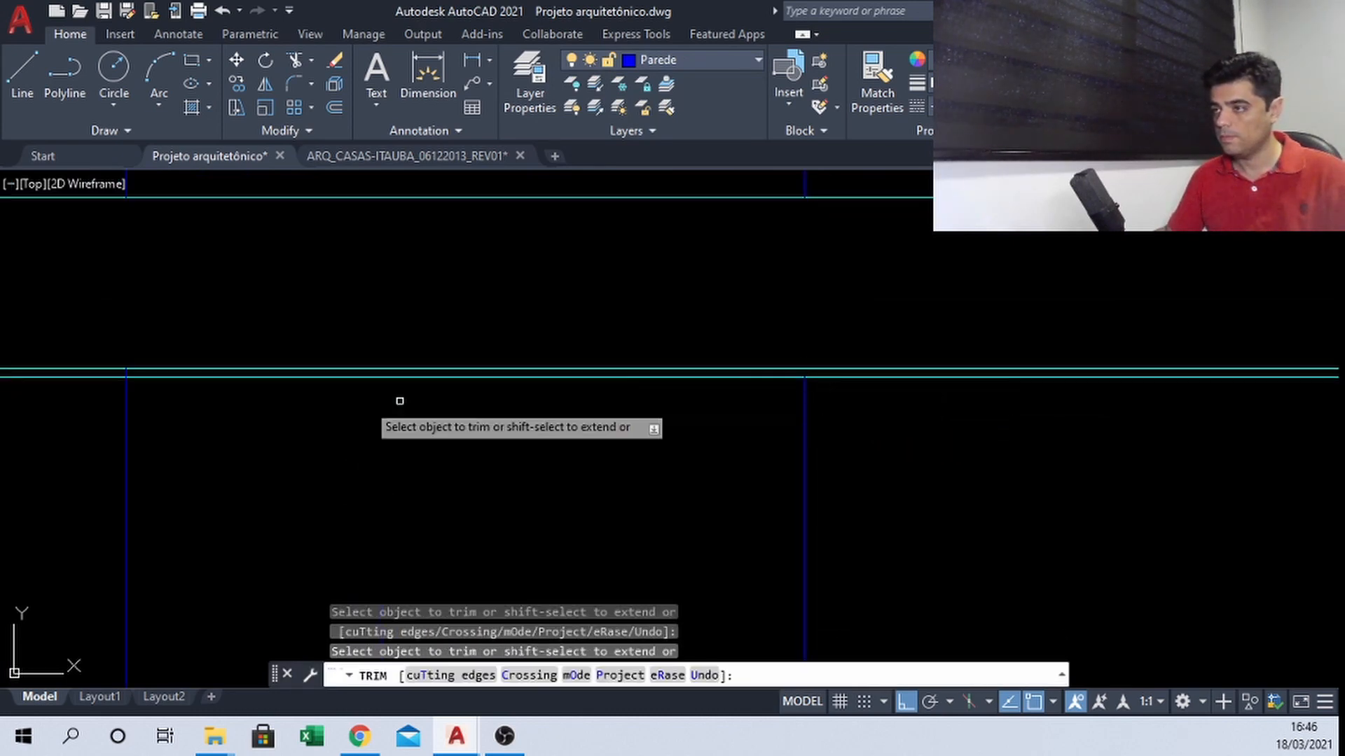
scroll(114, 381, "up", 6)
left_click(167, 354)
scroll(1039, 382, "down", 12)
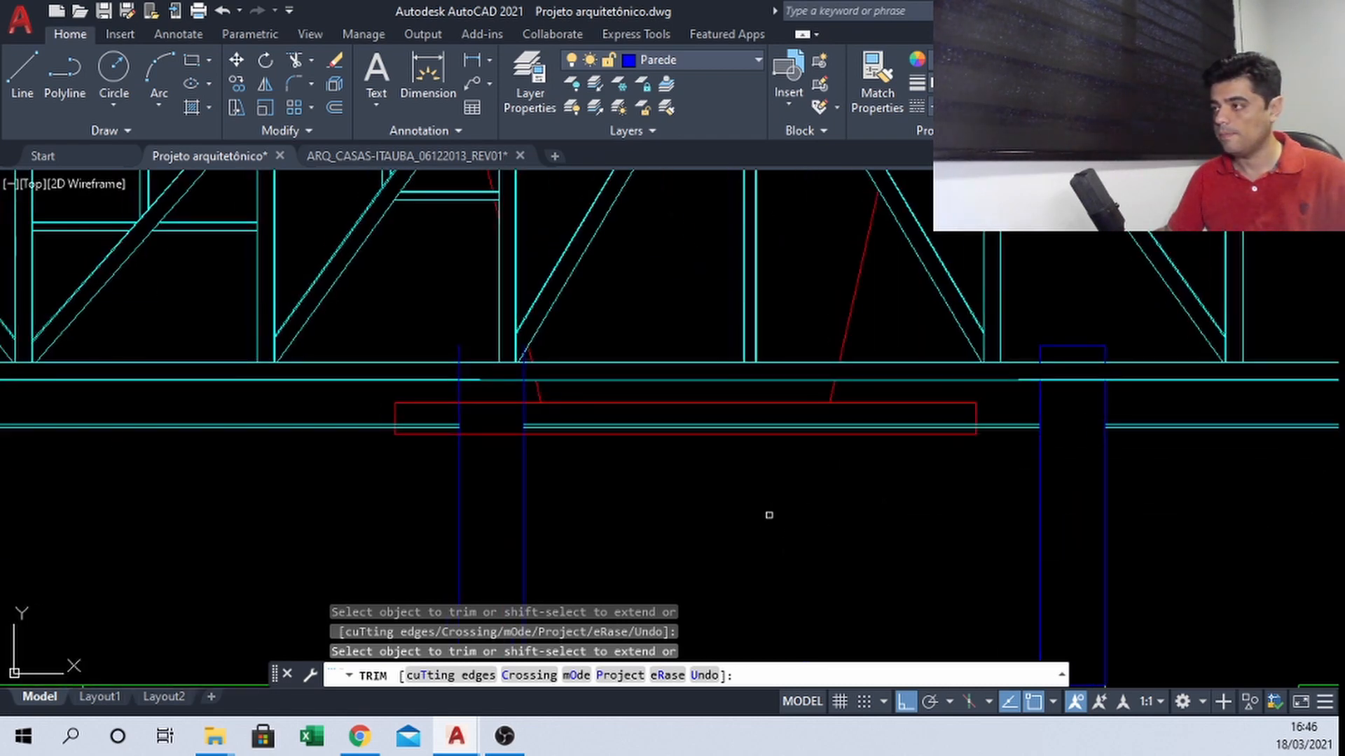
scroll(761, 499, "down", 2)
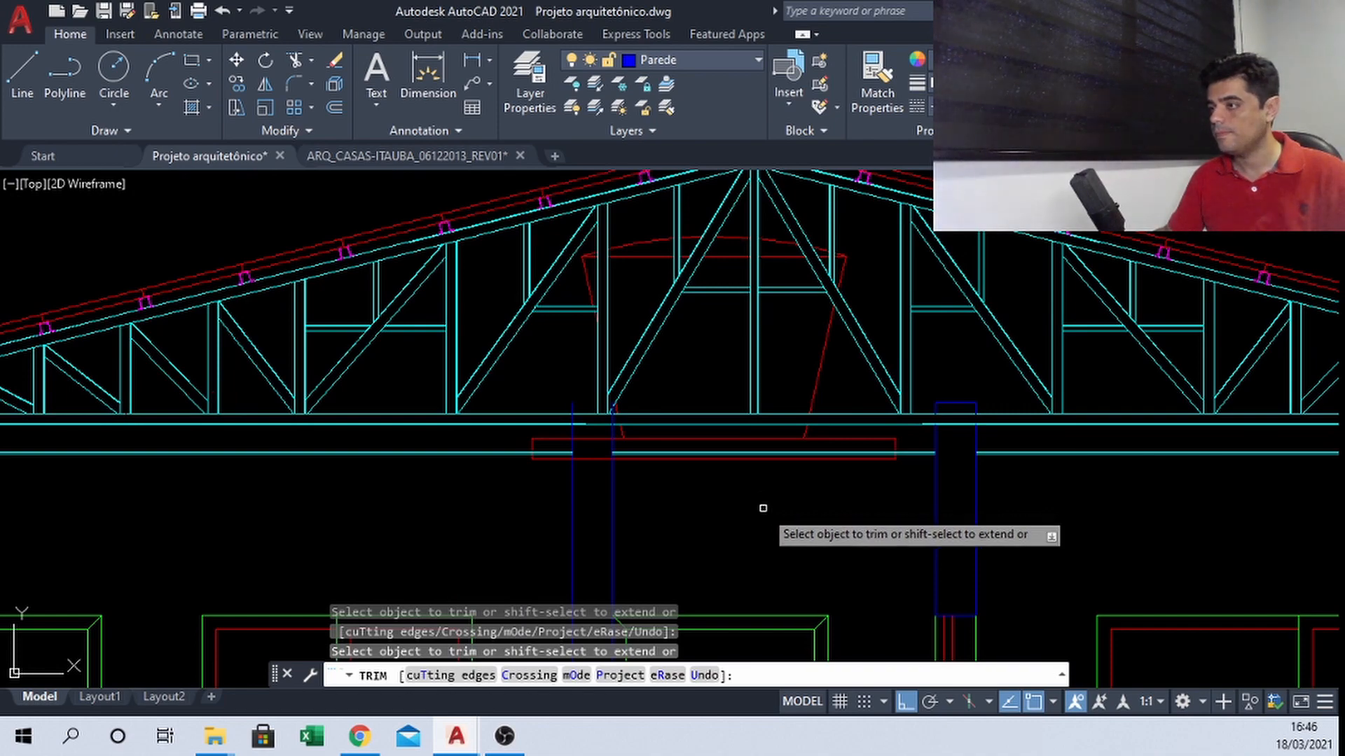
middle_click_drag(732, 494, 532, 473)
key("Escape")
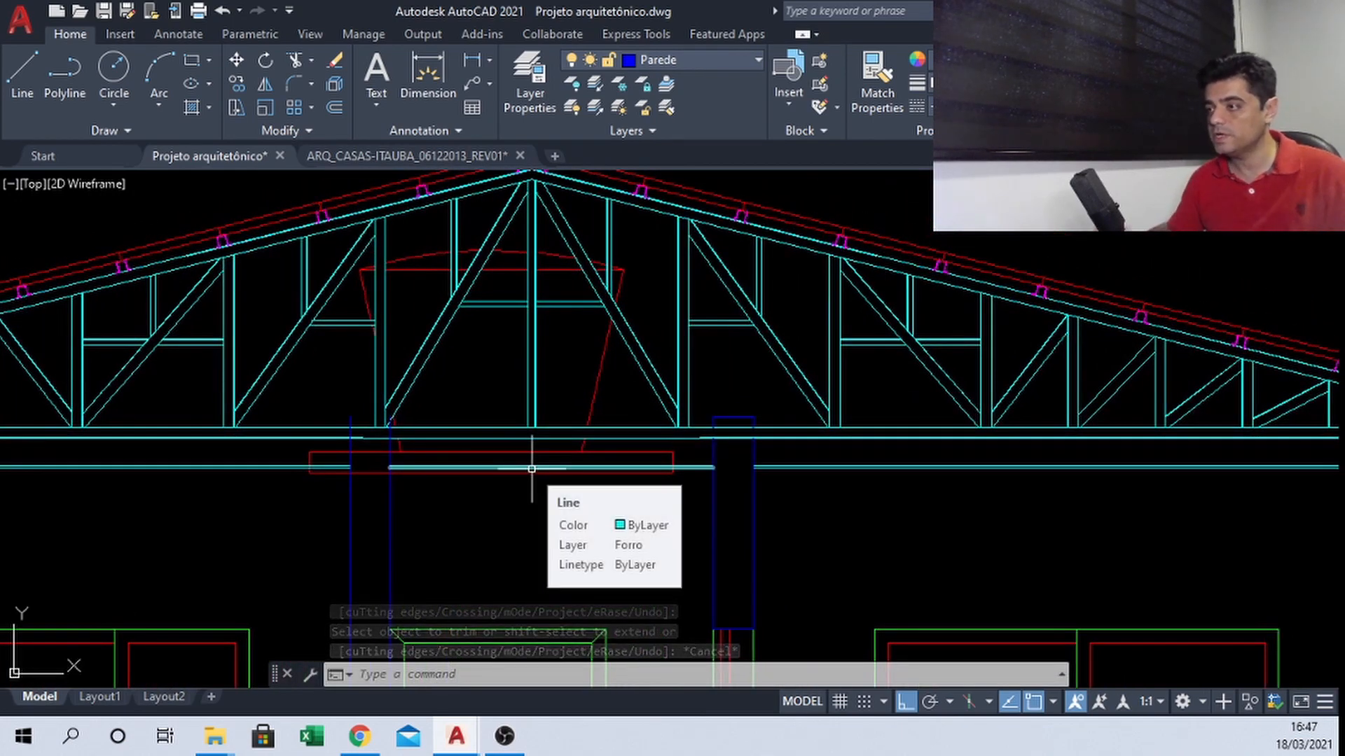
Select the water tank's lid arc and rim line pieces between the truss post left of centre and the centre post
middle_click_drag(581, 473, 509, 468)
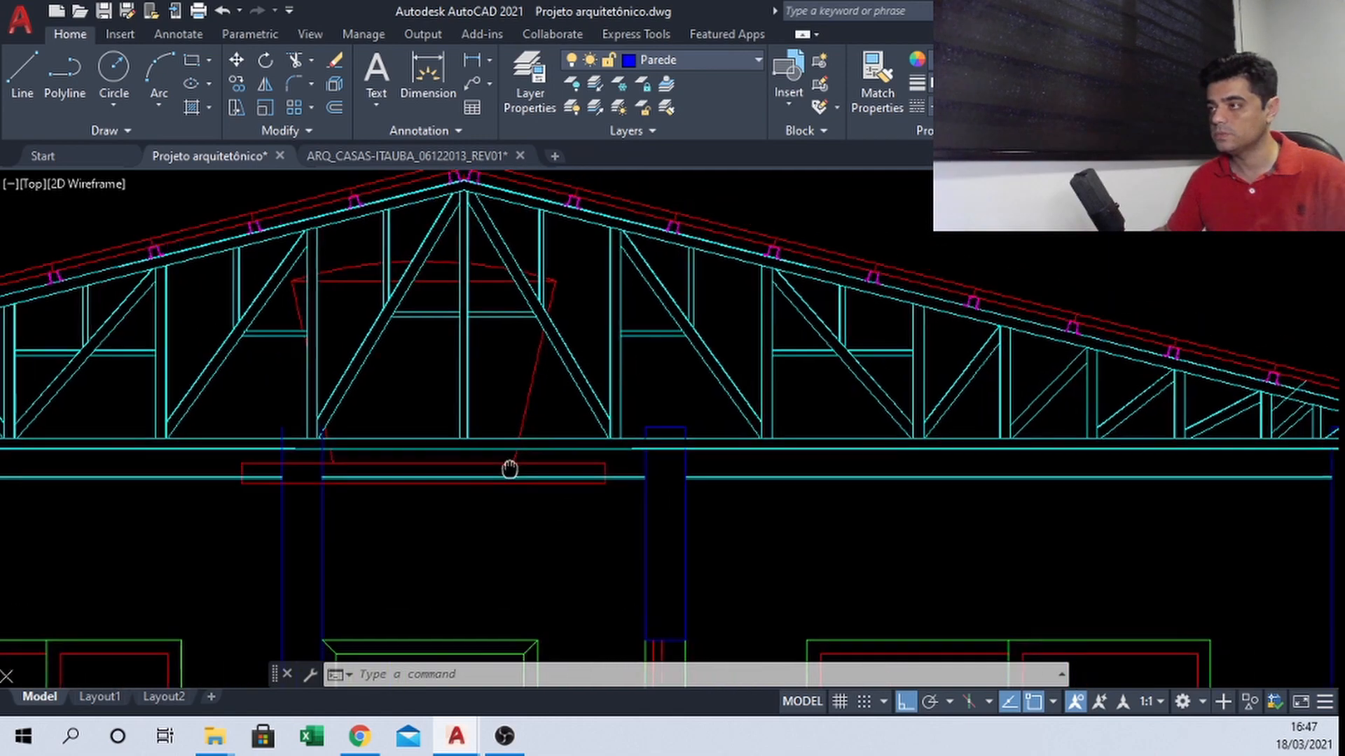
scroll(386, 294, "up", 4)
left_click(359, 239)
left_click(322, 384)
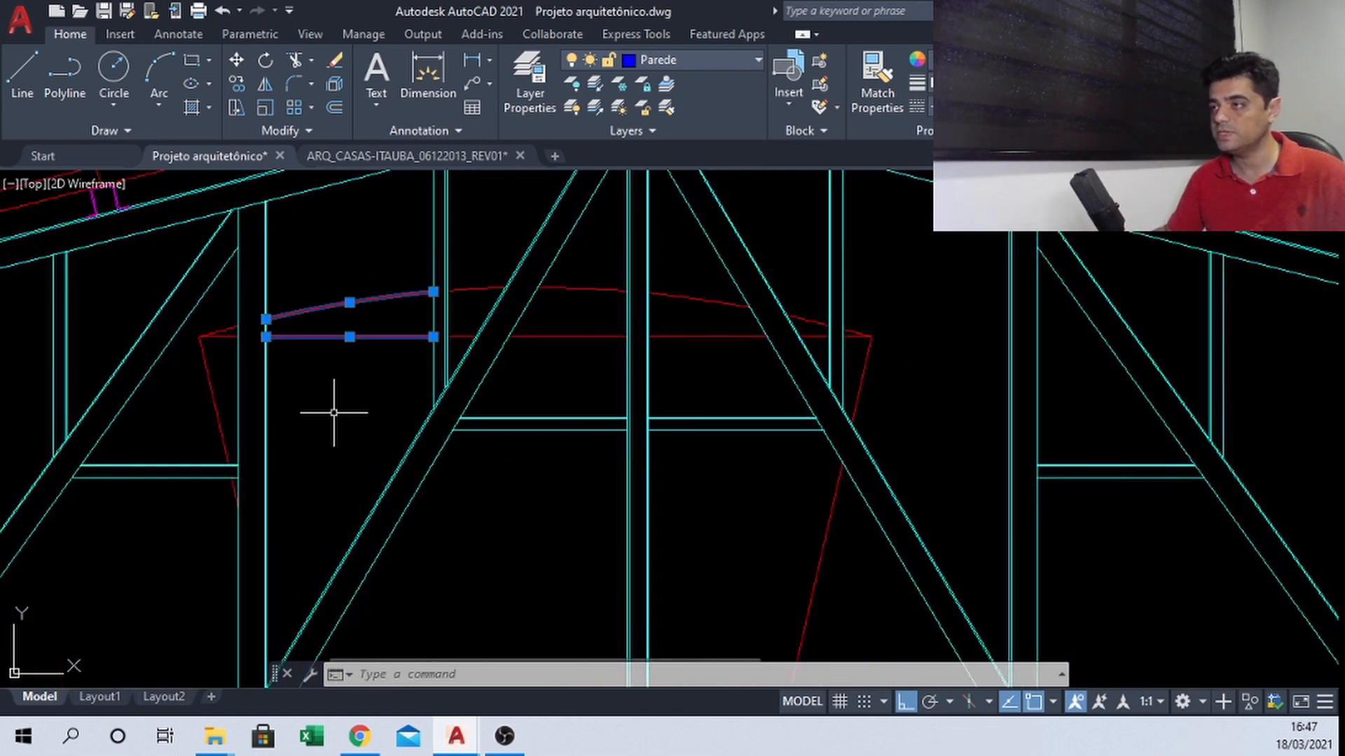
left_click(570, 261)
left_click(510, 264)
scroll(484, 264, "up", 3)
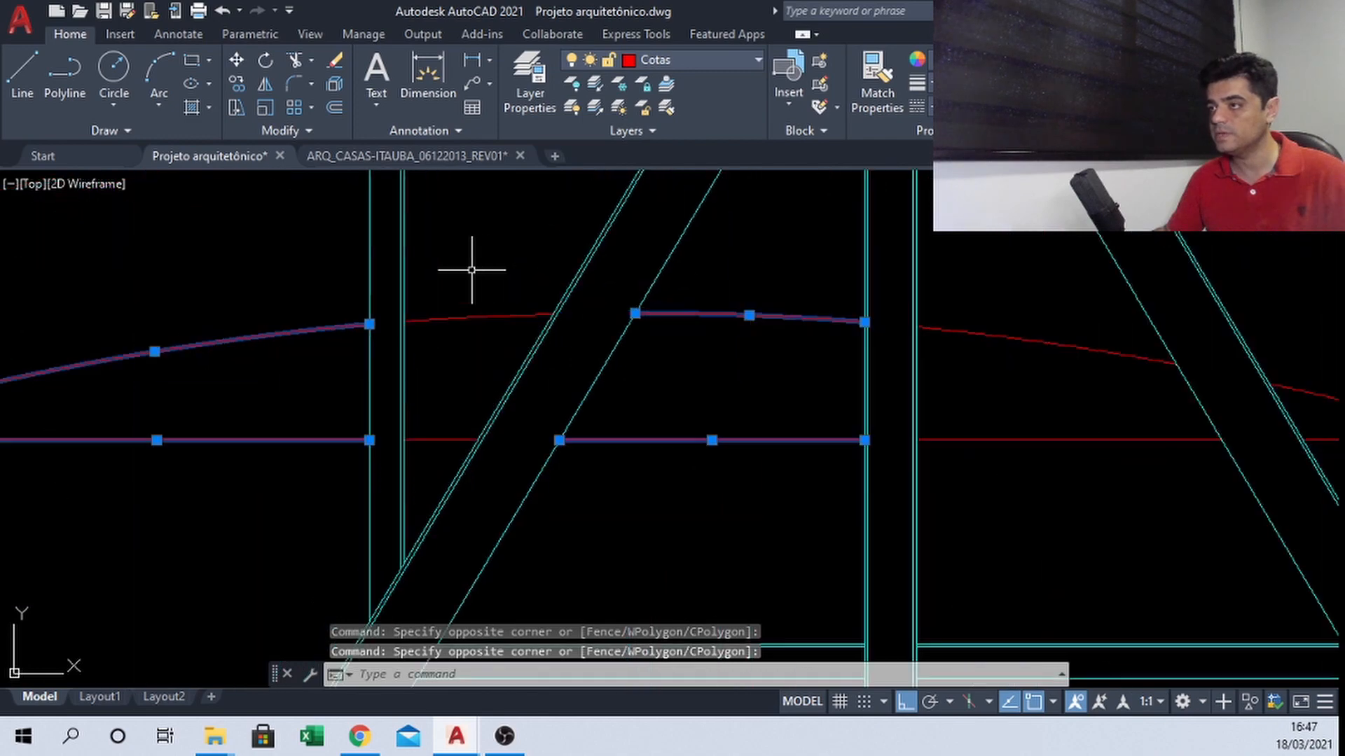
left_click(466, 270)
left_click(460, 382)
left_click(441, 440)
Add the tank's lid arc and rim line pieces right of the truss's centre post to the selection
middle_click_drag(993, 409, 613, 379)
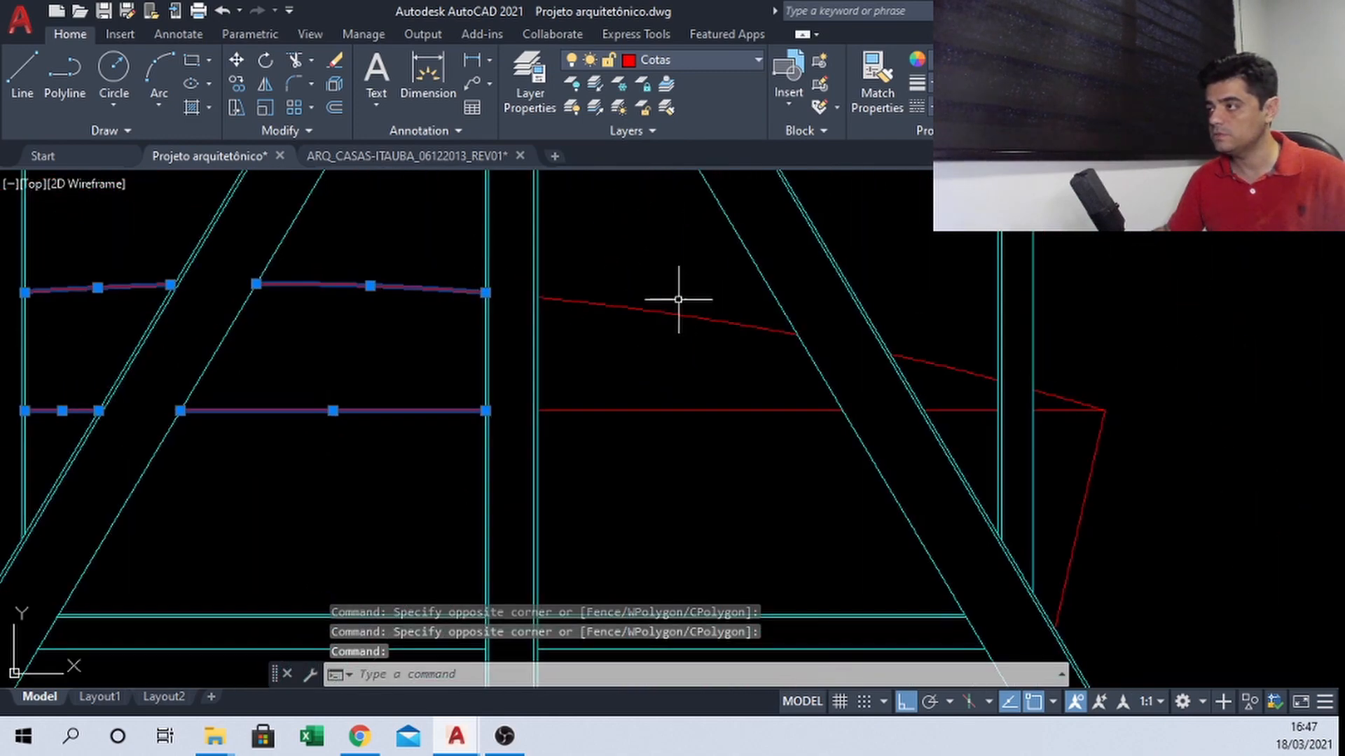
left_click(696, 264)
left_click(655, 444)
left_click(916, 360)
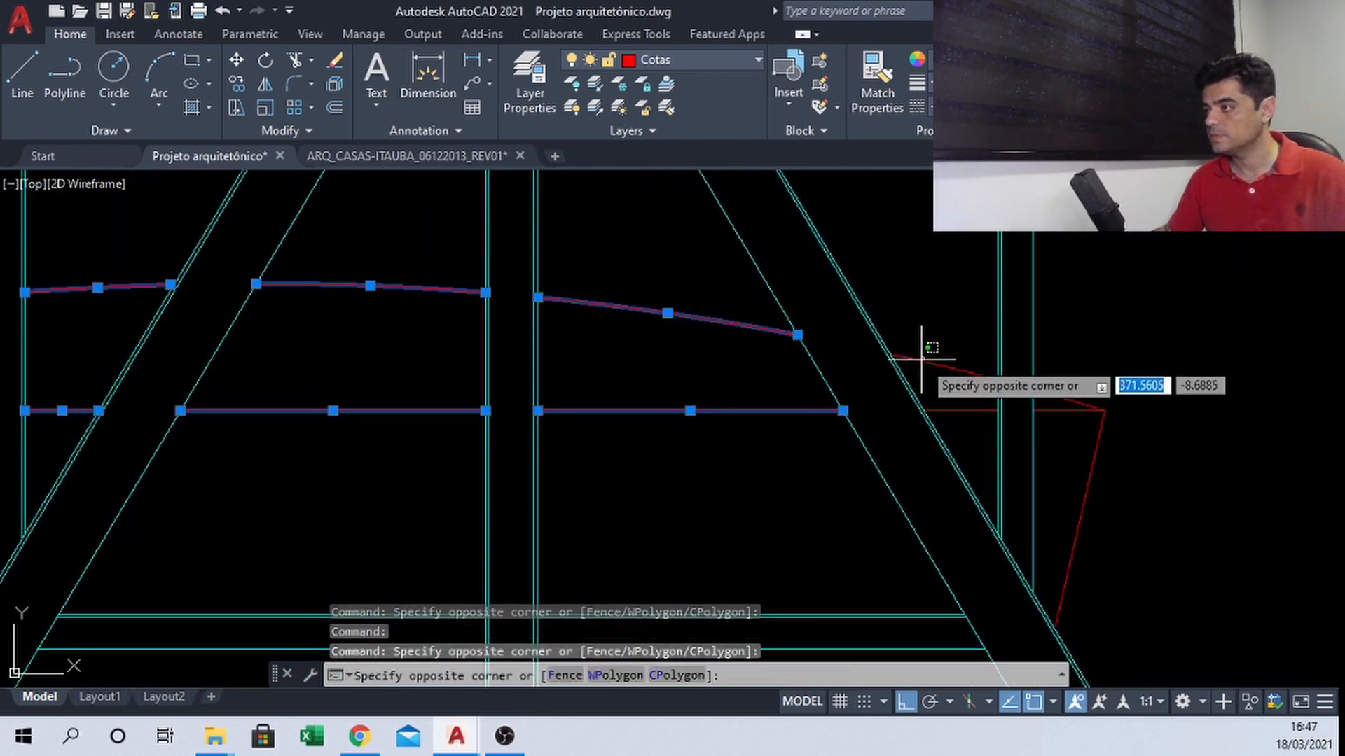
left_click(998, 360)
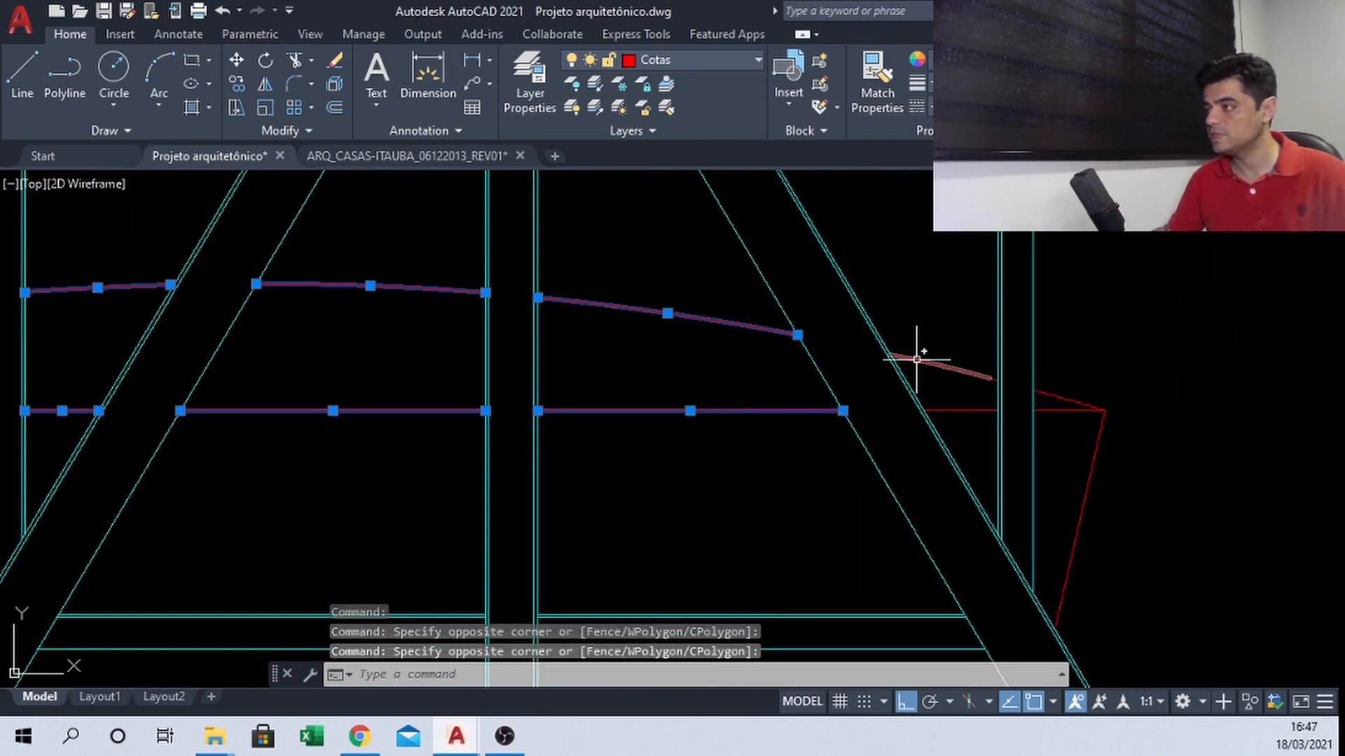
left_click(963, 412)
scroll(989, 391, "up", 8)
left_click(1015, 307)
left_click(968, 352)
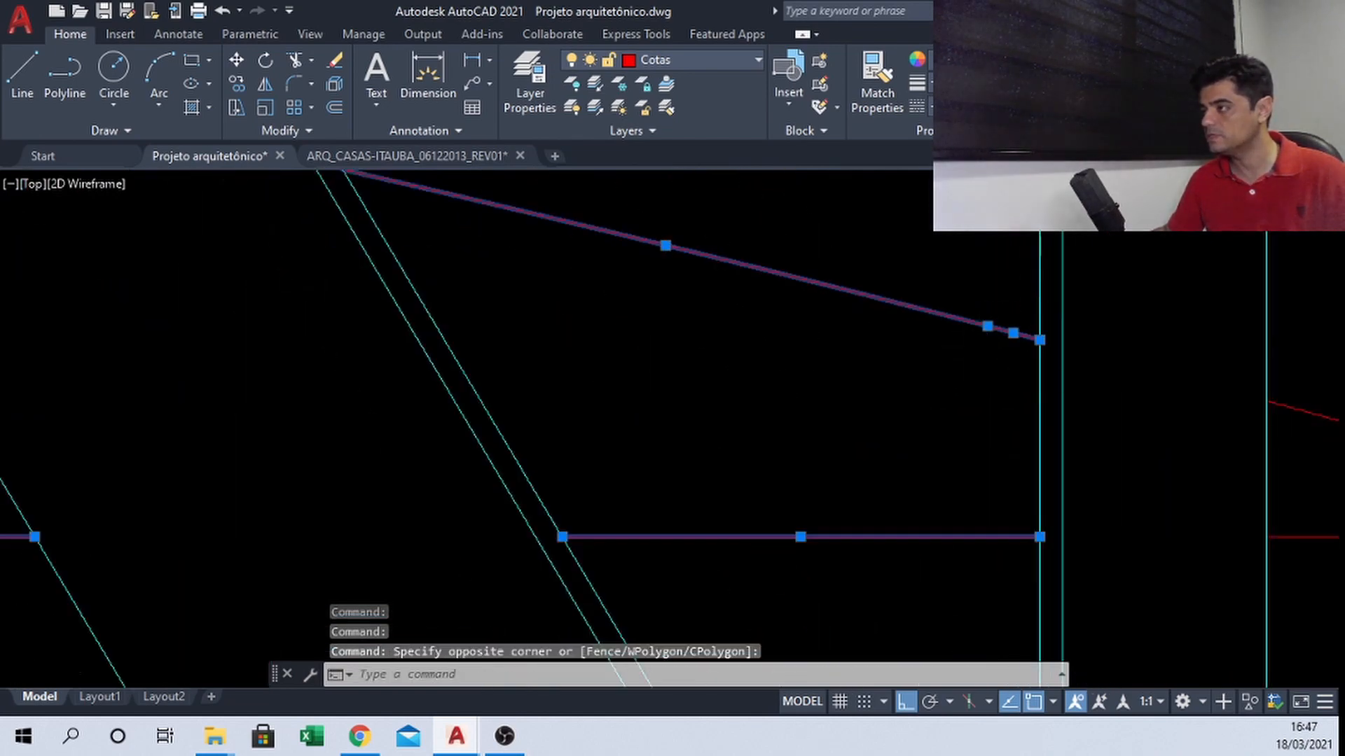
Add the pieces at the tank's upper right corner and along its right side, down to the bottom chord, to the selection
scroll(778, 334, "down", 4)
left_click(1221, 332)
left_click(999, 480)
scroll(925, 277, "down", 8)
scroll(873, 481, "up", 2)
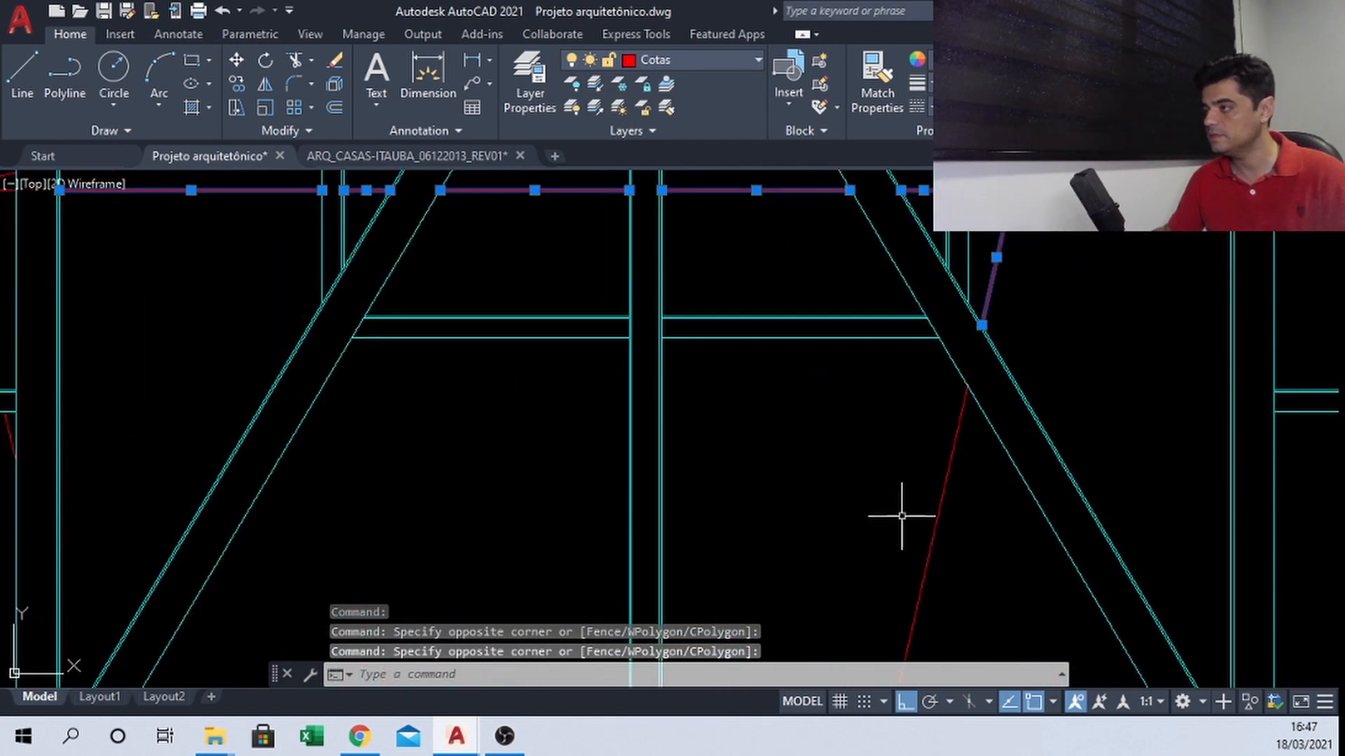
left_click(959, 558)
left_click(907, 540)
Add the pieces at the tank's upper left corner and along its left side, down to the bottom chord, to the selection
scroll(704, 360, "down", 5)
scroll(485, 345, "up", 7)
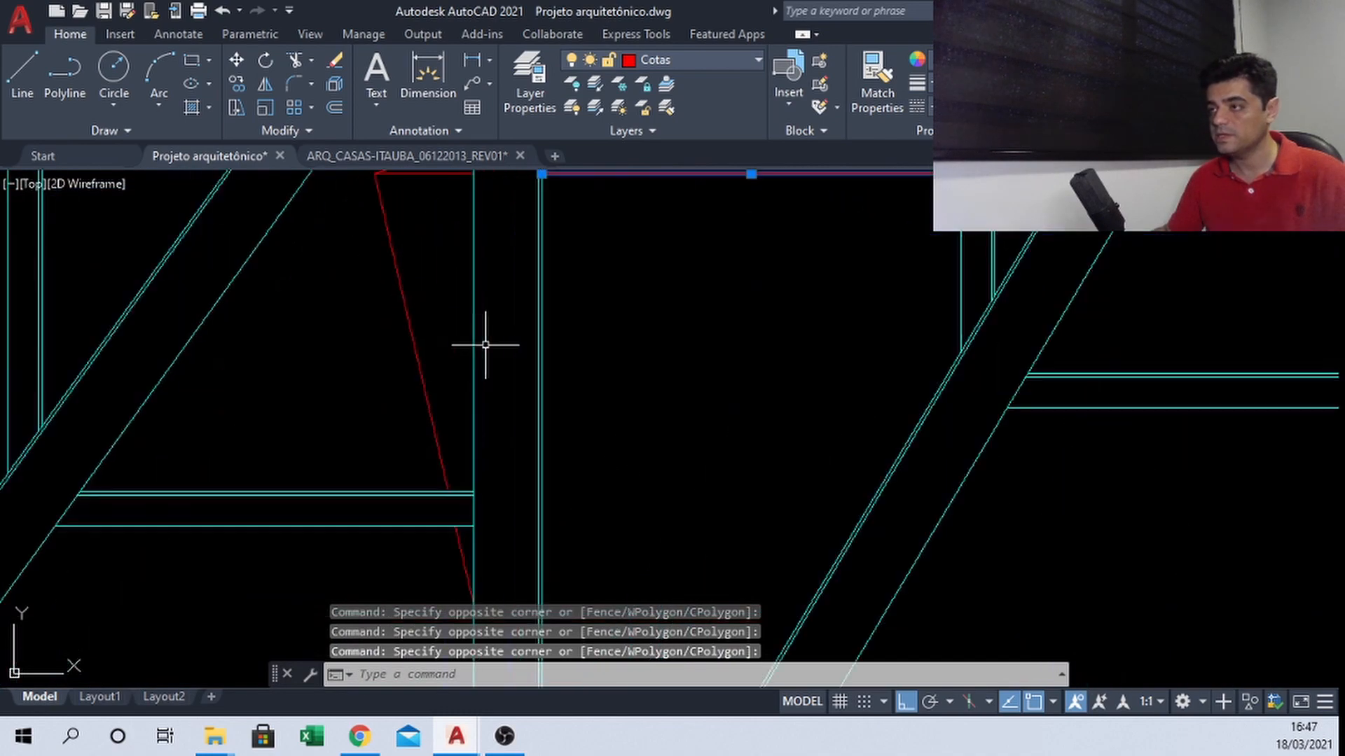
scroll(418, 213, "down", 5)
left_click(441, 363)
left_click(421, 331)
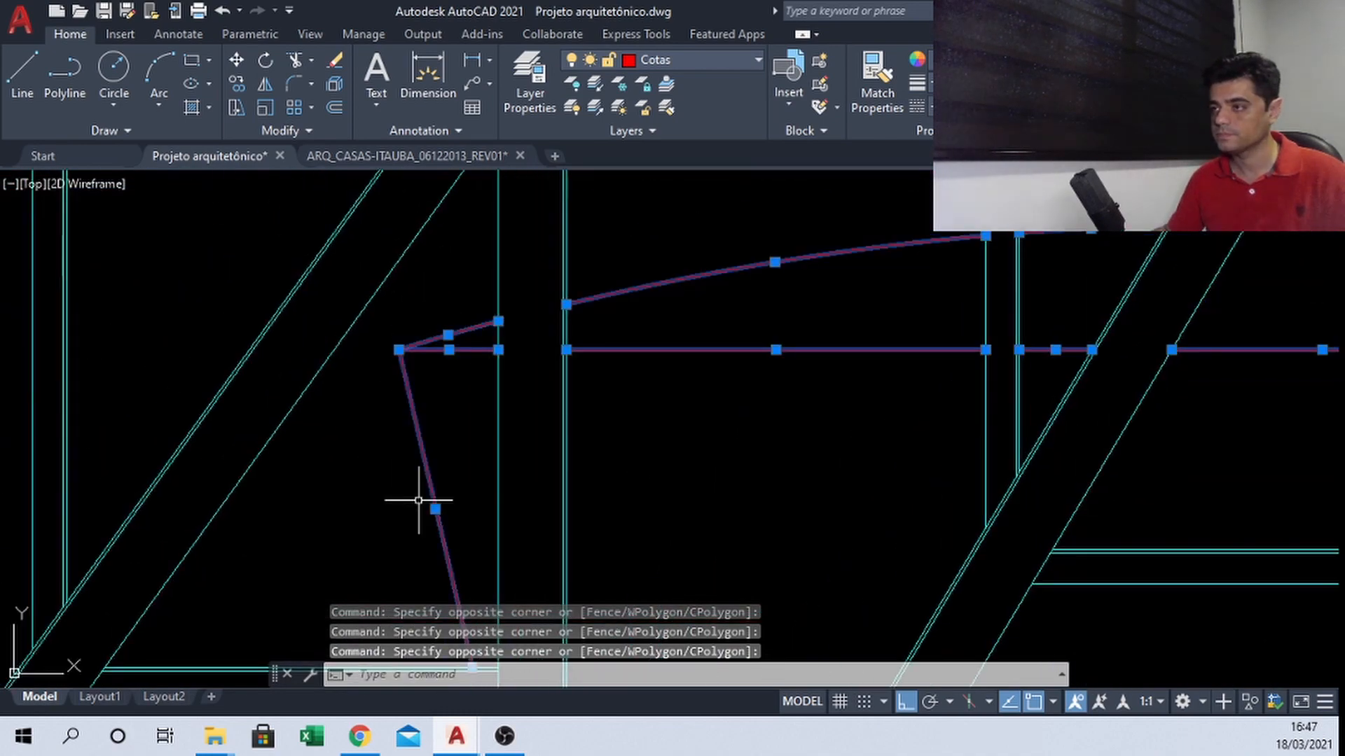
scroll(392, 294, "up", 5)
scroll(384, 210, "down", 4)
scroll(393, 322, "up", 6)
left_click(438, 240)
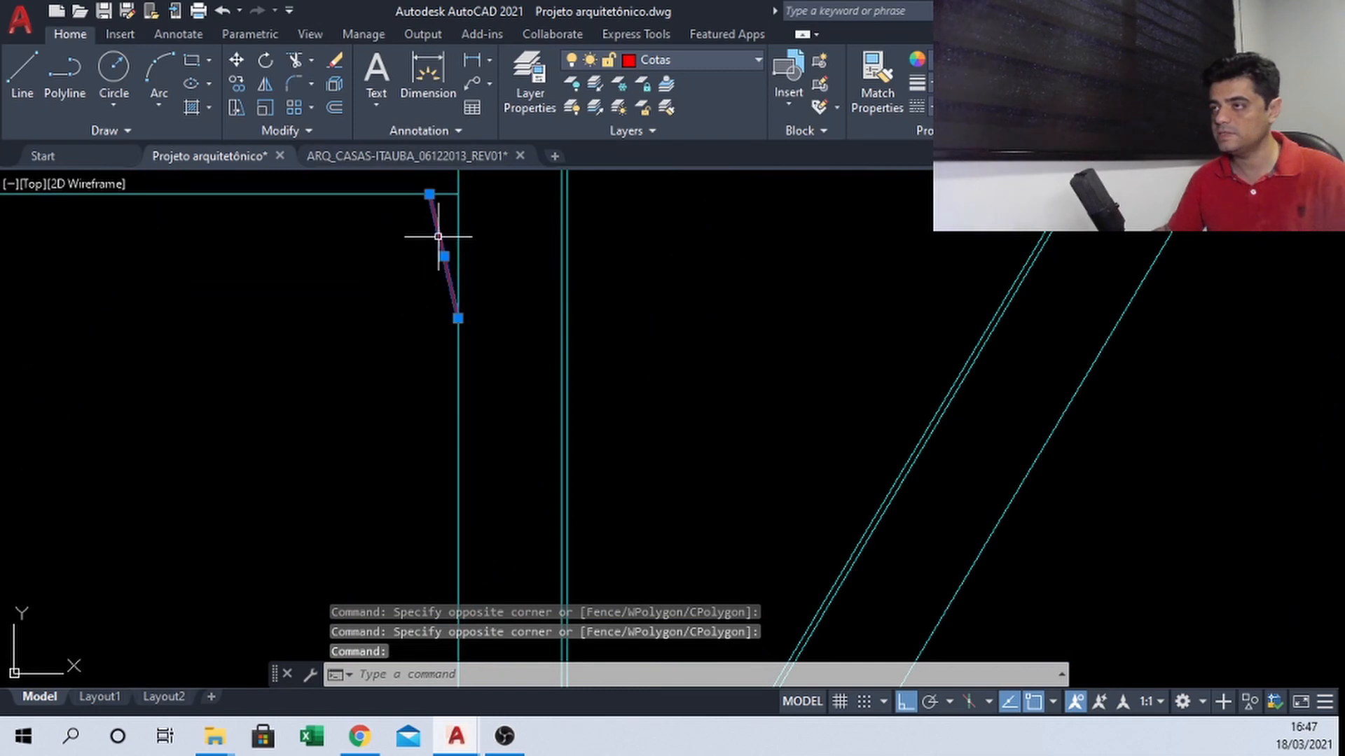
scroll(451, 234, "down", 4)
scroll(508, 462, "up", 5)
left_click(463, 520)
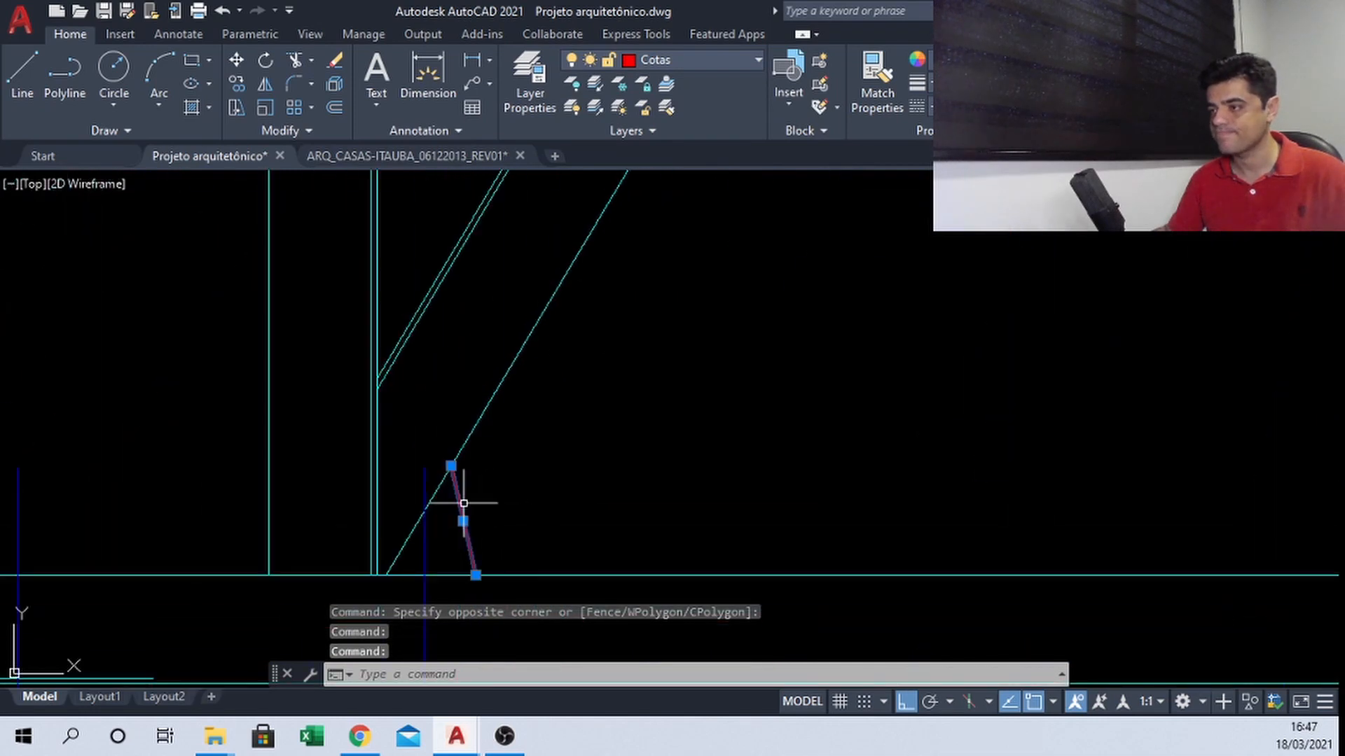
Add the tank's bottom line and the two short side pieces below the truss's bottom chord to the selection
scroll(519, 518, "down", 8)
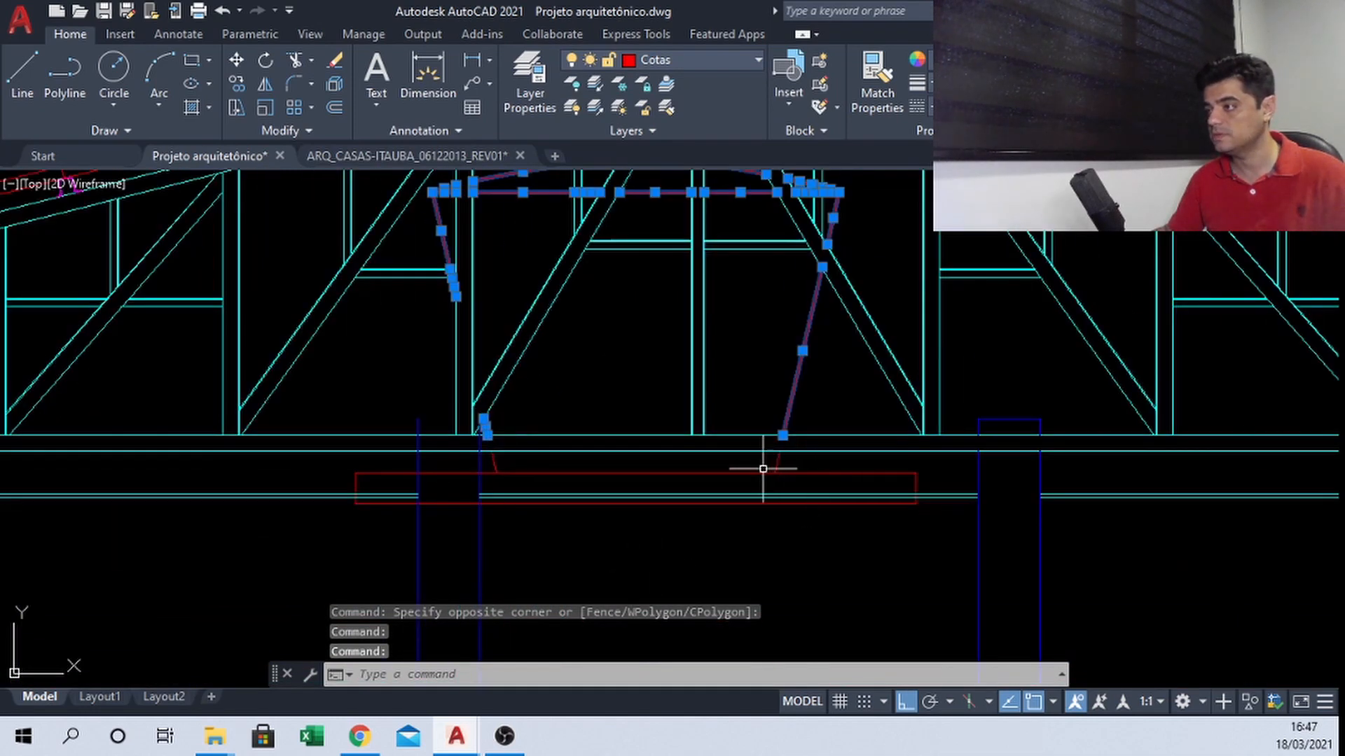
left_click(738, 473)
scroll(745, 469, "up", 4)
left_click(842, 443)
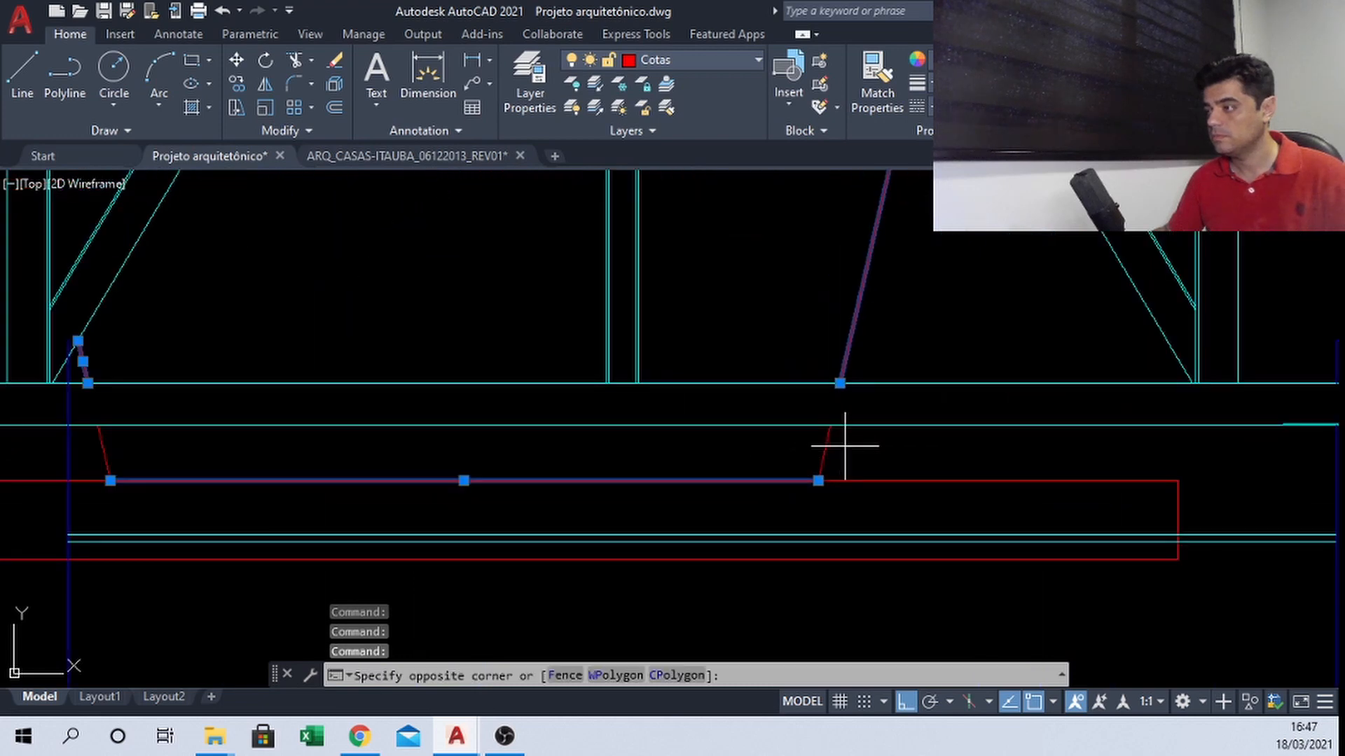
left_click(784, 456)
middle_click_drag(156, 481, 405, 456)
left_click(386, 403)
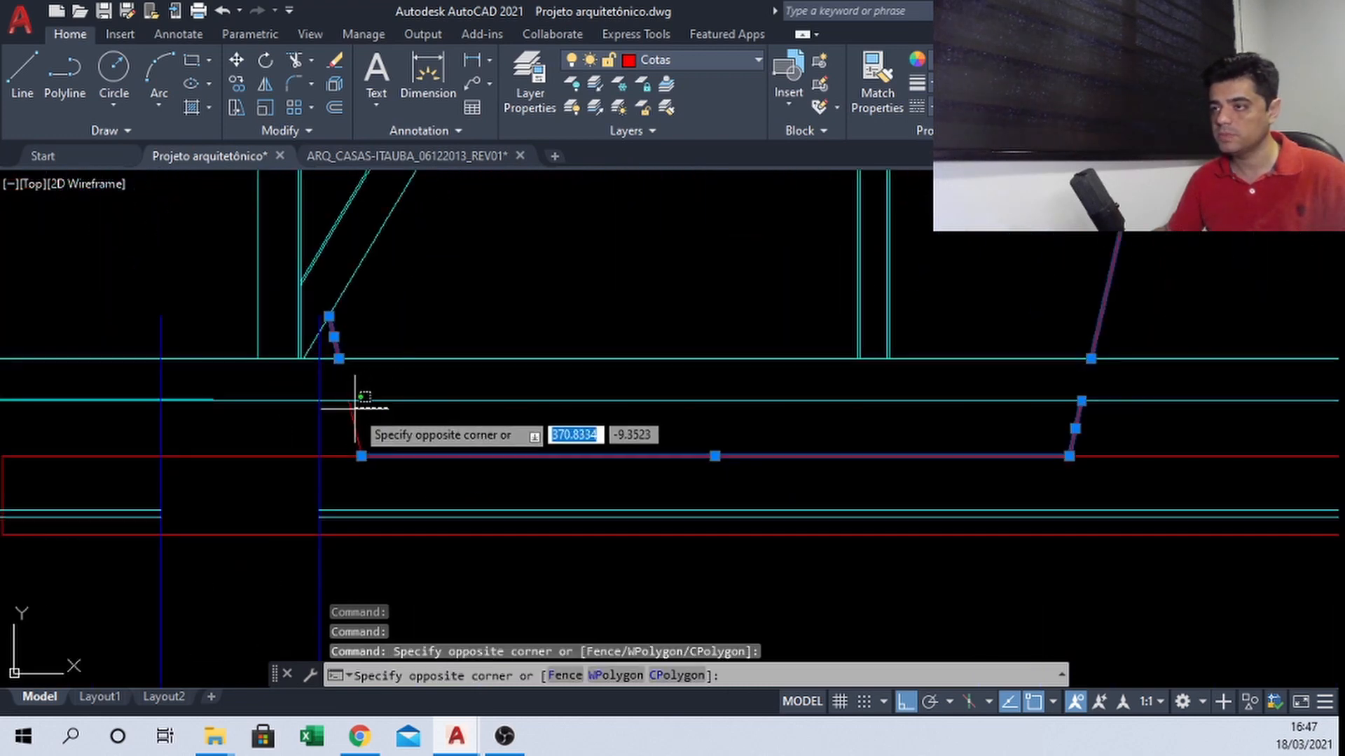
left_click(335, 416)
Add the four lines of the rectangular base under the water tank to the selection
left_click(91, 447)
left_click(66, 475)
middle_click_drag(119, 466, 596, 359)
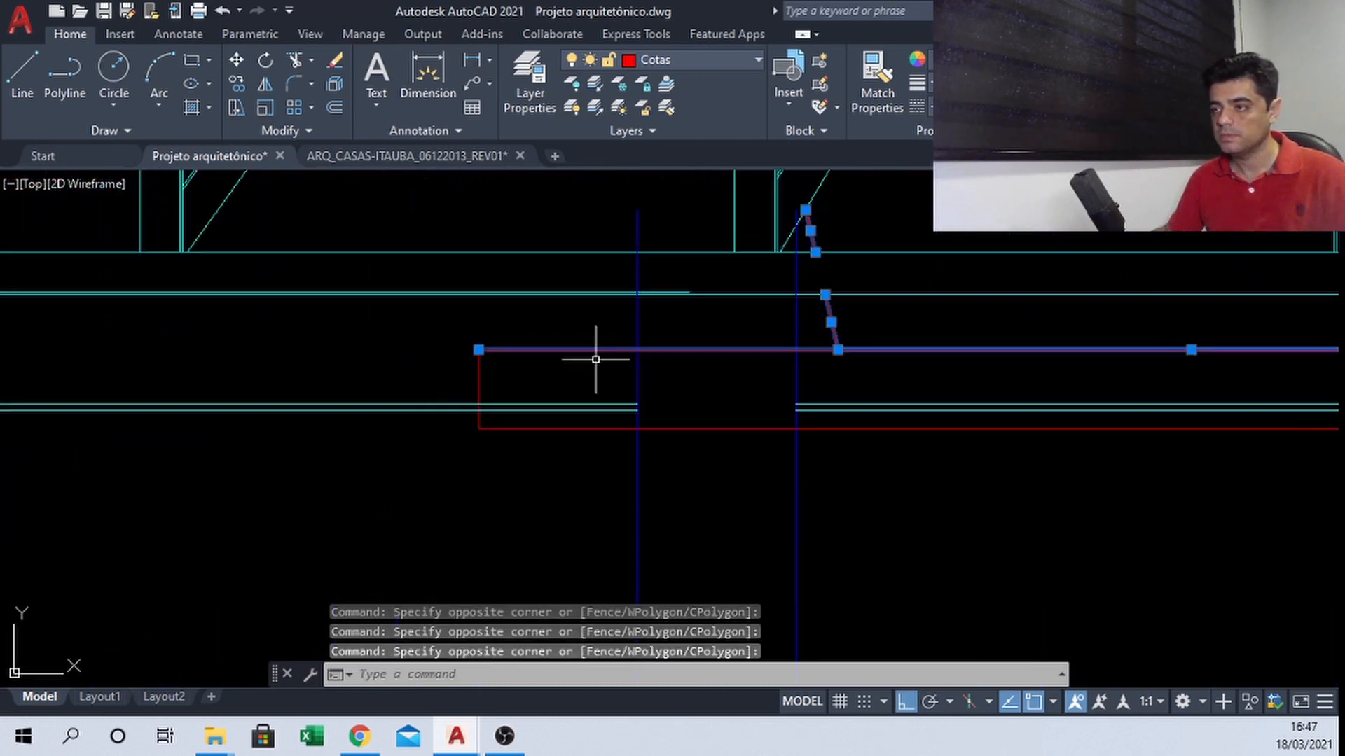
left_click(494, 374)
left_click(447, 354)
left_click(528, 429)
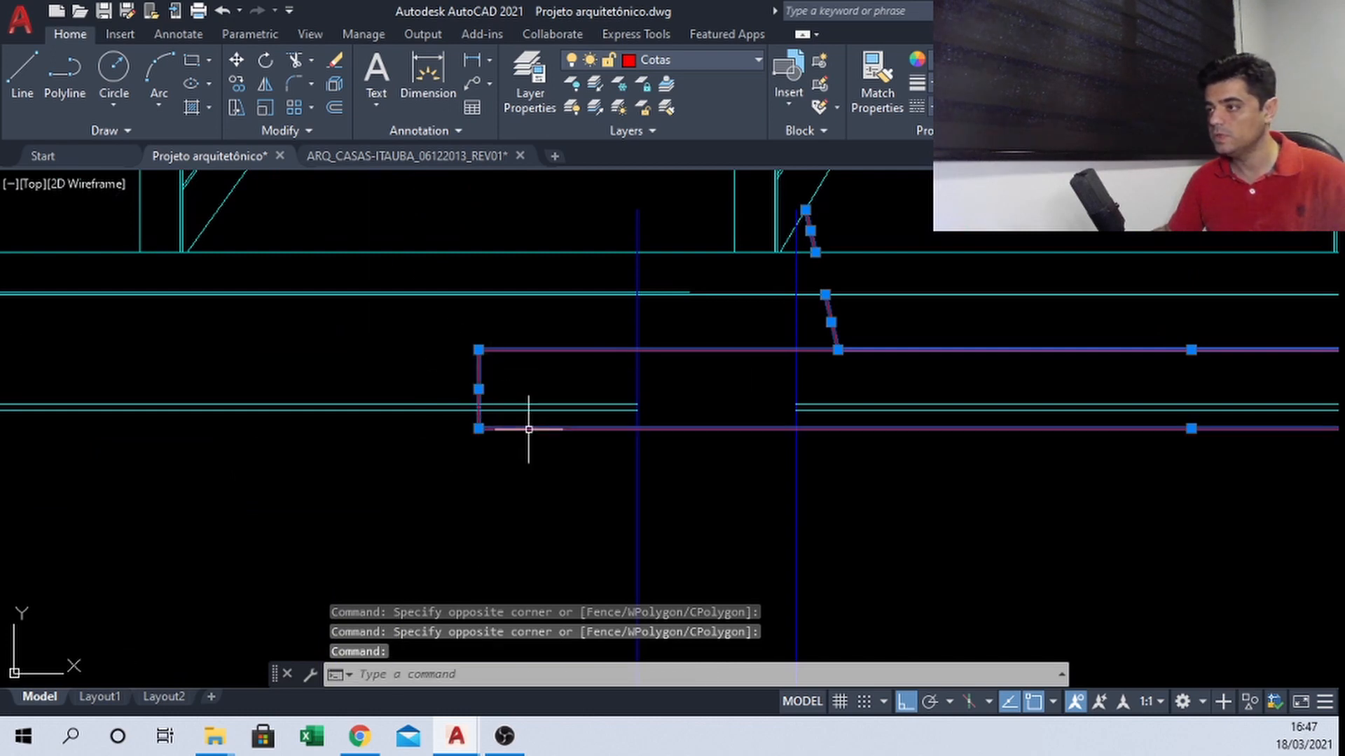
scroll(484, 431, "down", 5)
scroll(787, 430, "up", 4)
left_click(934, 390)
left_click(891, 378)
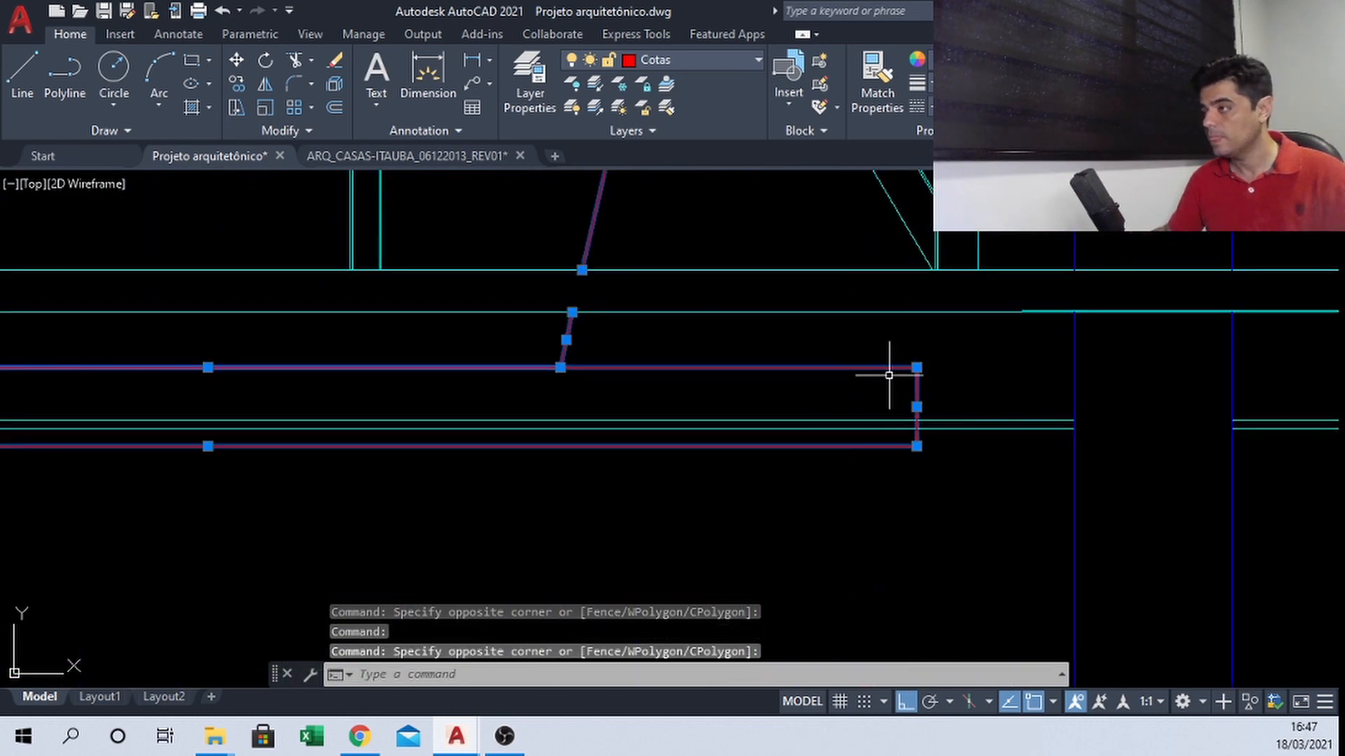
scroll(821, 432, "down", 2)
middle_click_drag(820, 432, 680, 480)
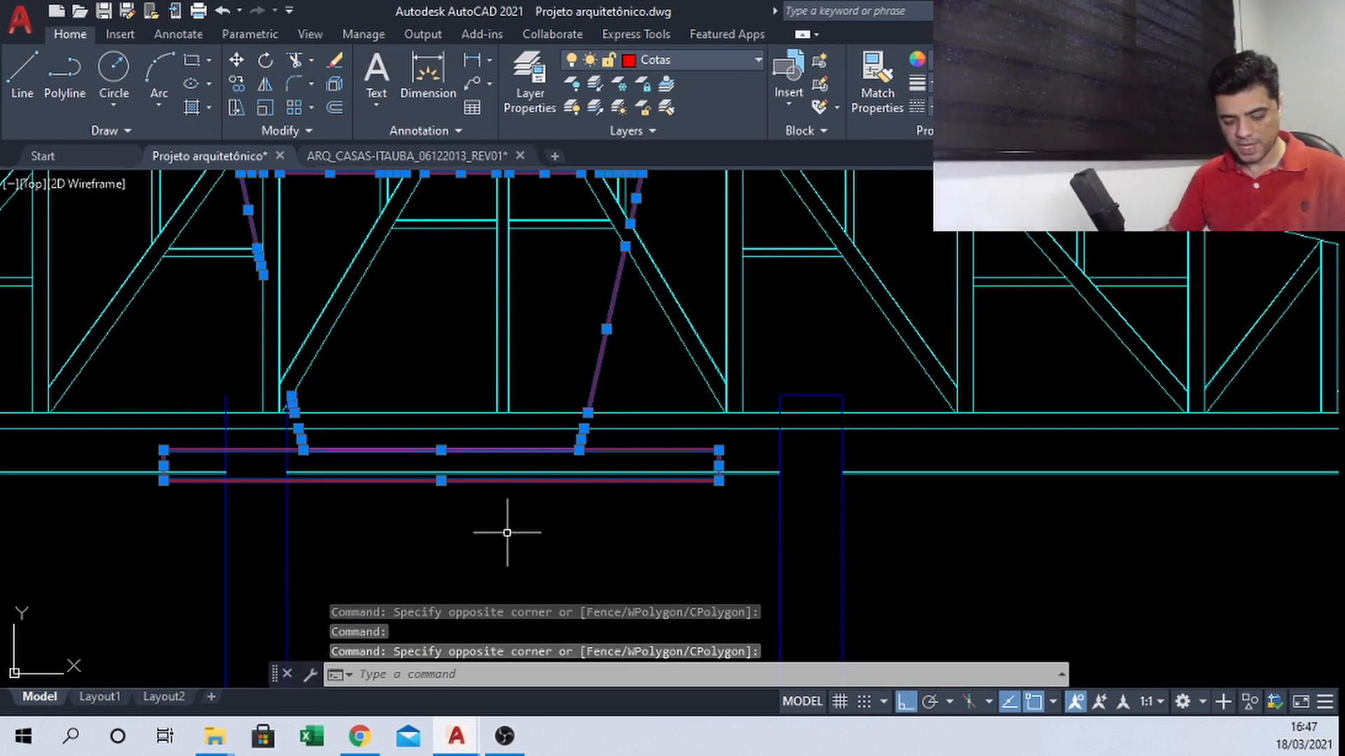
Move the selected tank and base from the midpoint of the base's bottom line to midway between the inner faces of the two interior walls
type("m")
key("Return")
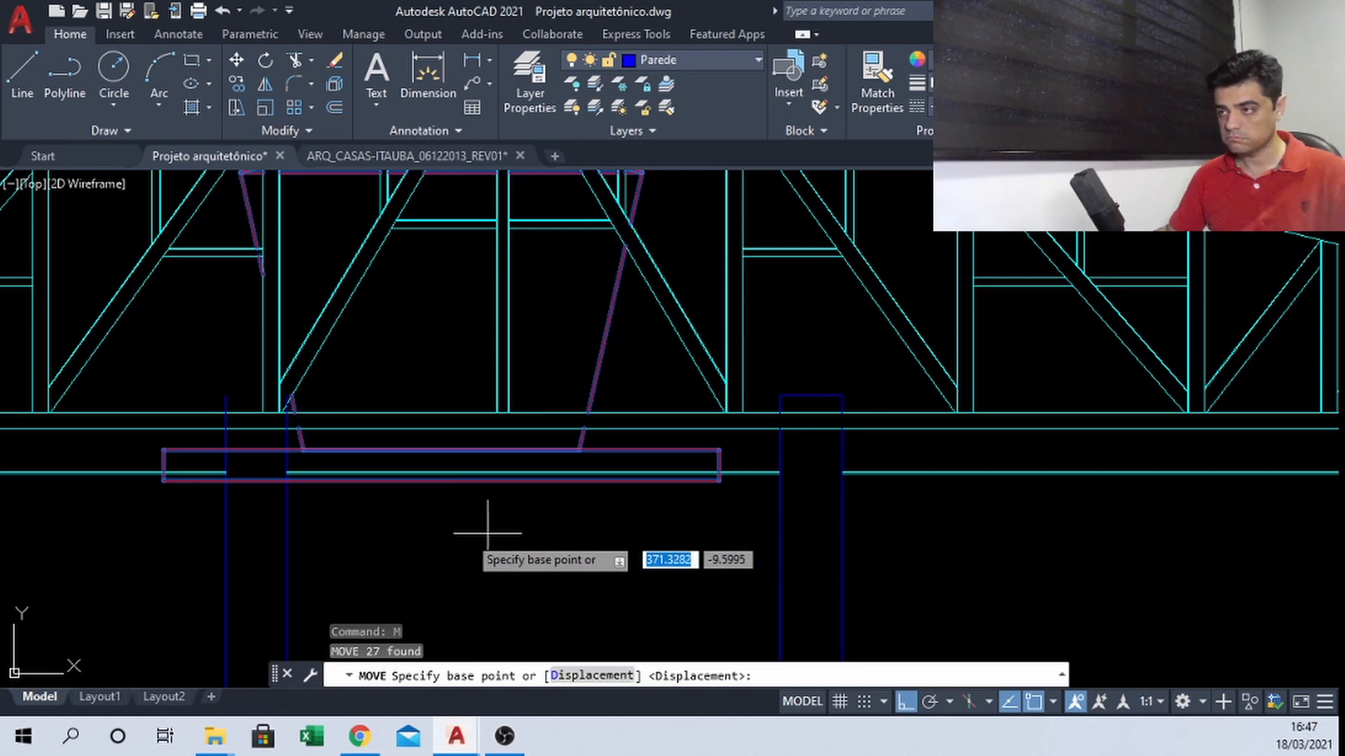
left_click(441, 480)
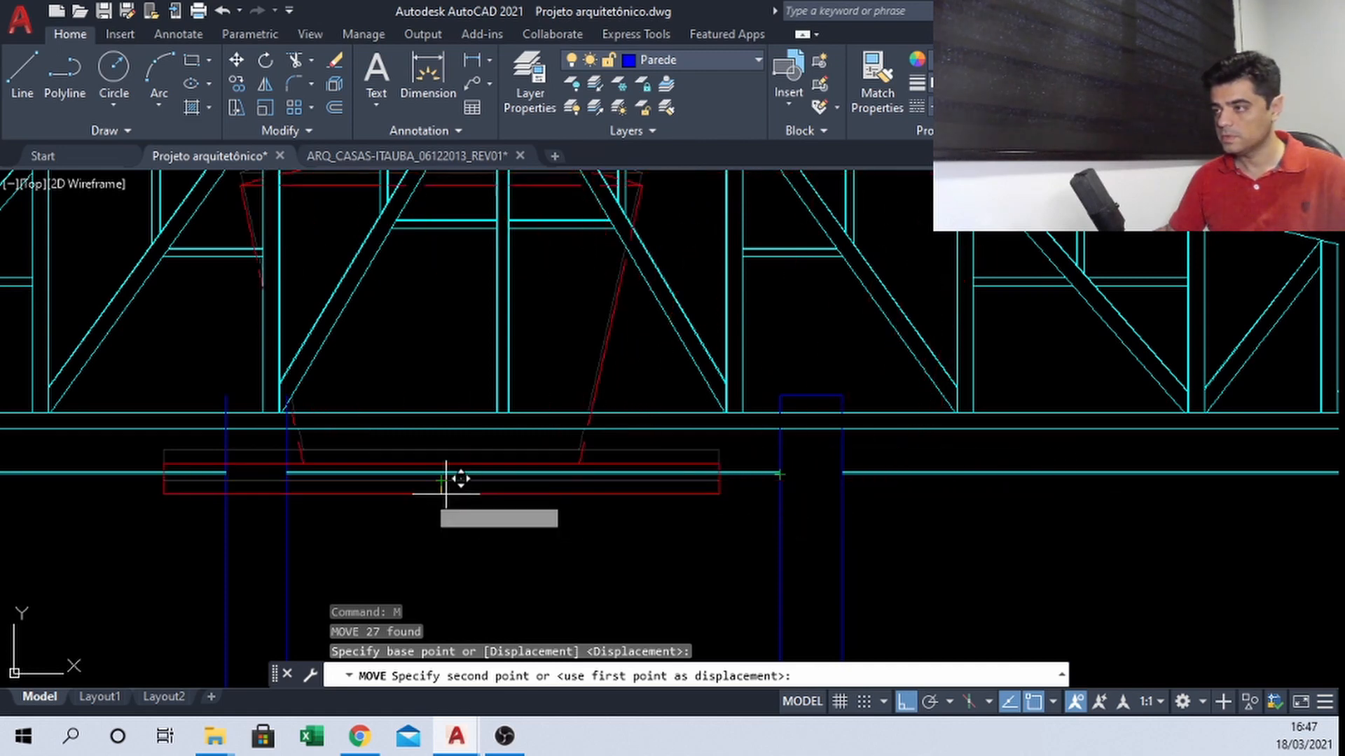
right_click(606, 509, "shift")
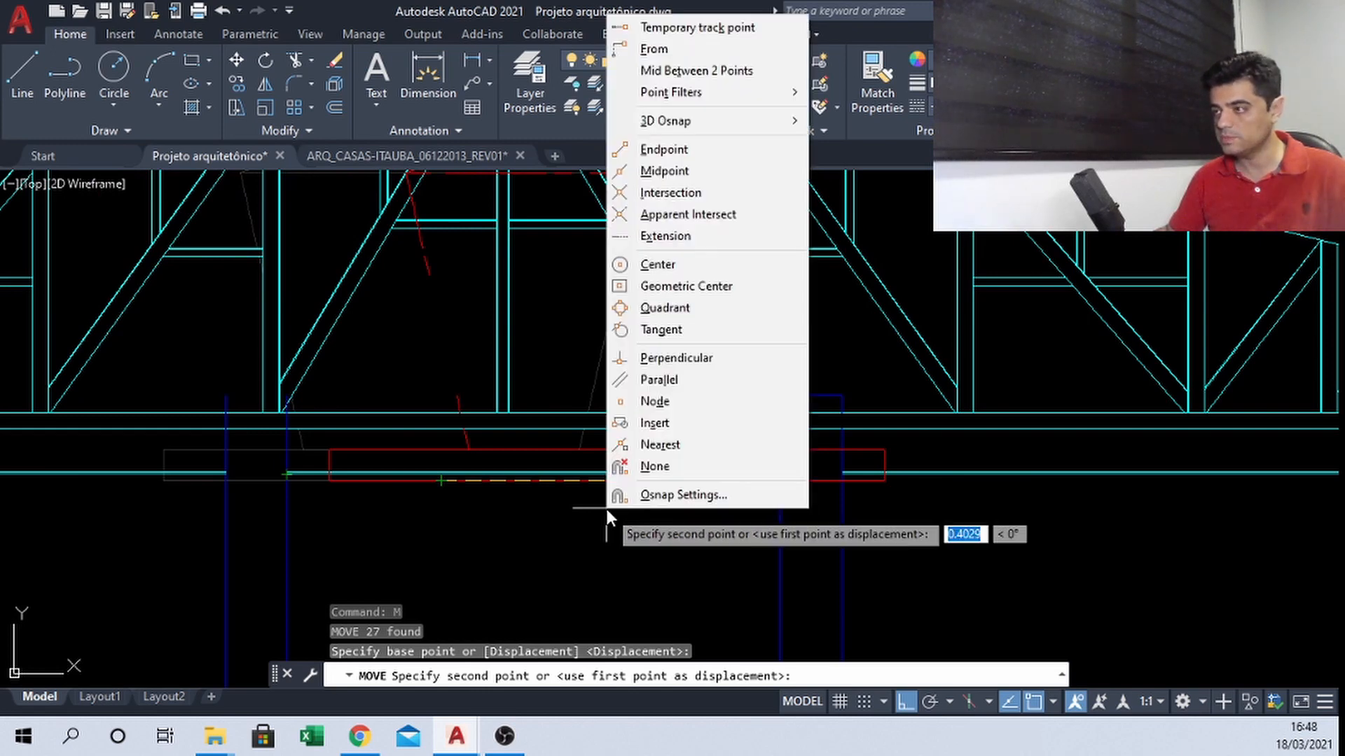
left_click(694, 72)
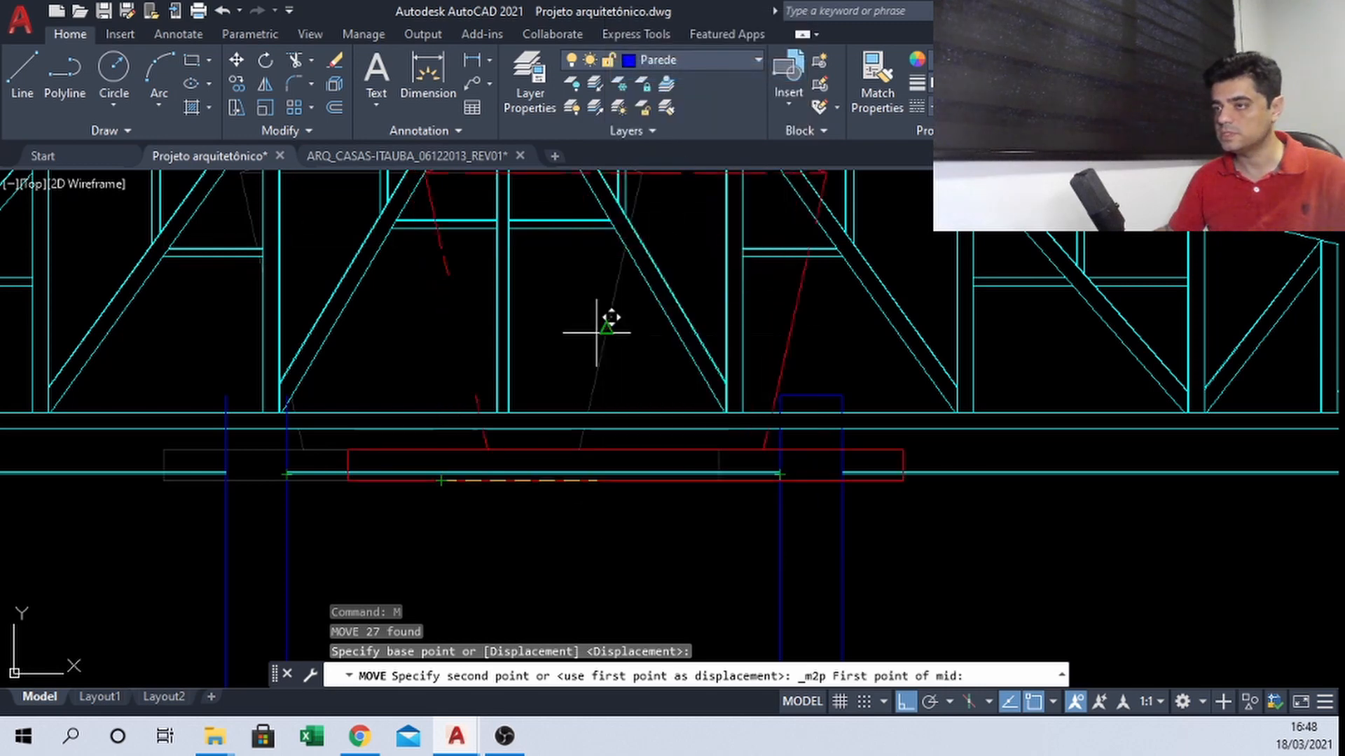
left_click(307, 463)
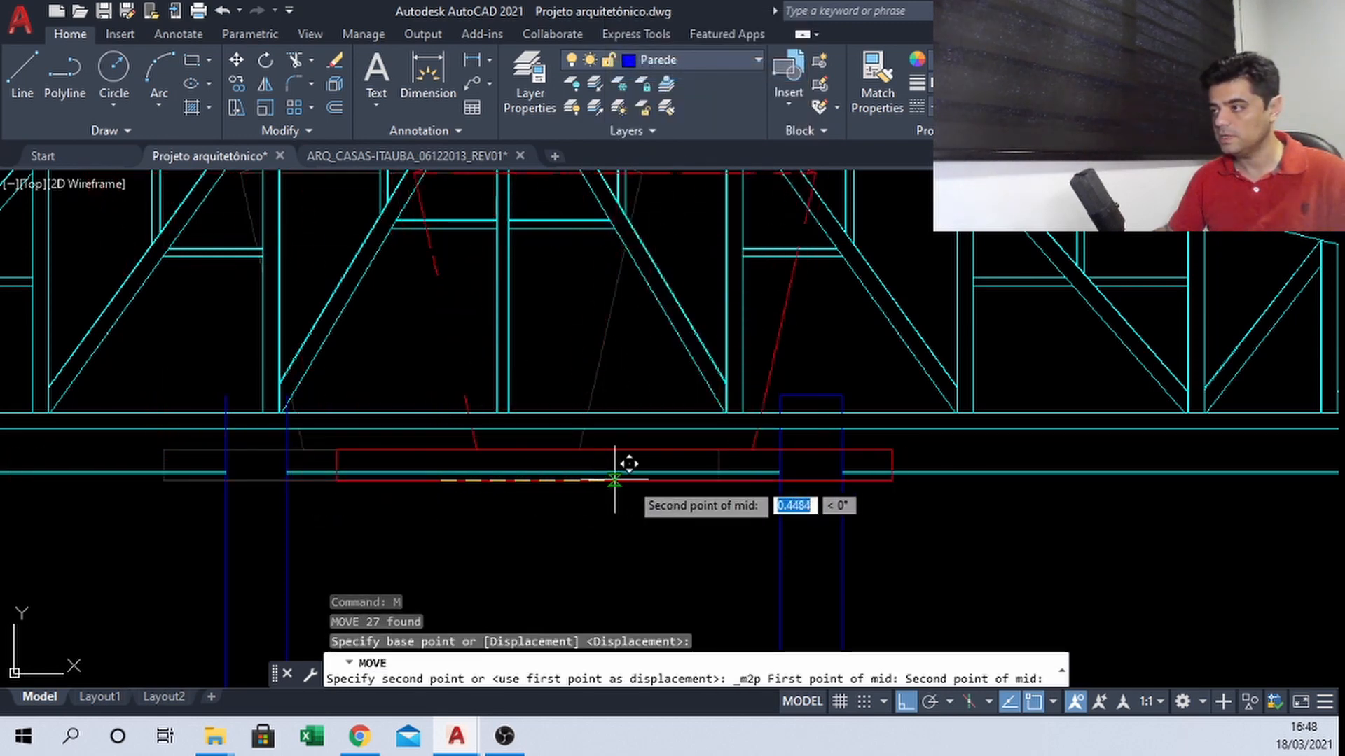
left_click(788, 466)
scroll(622, 503, "down", 3)
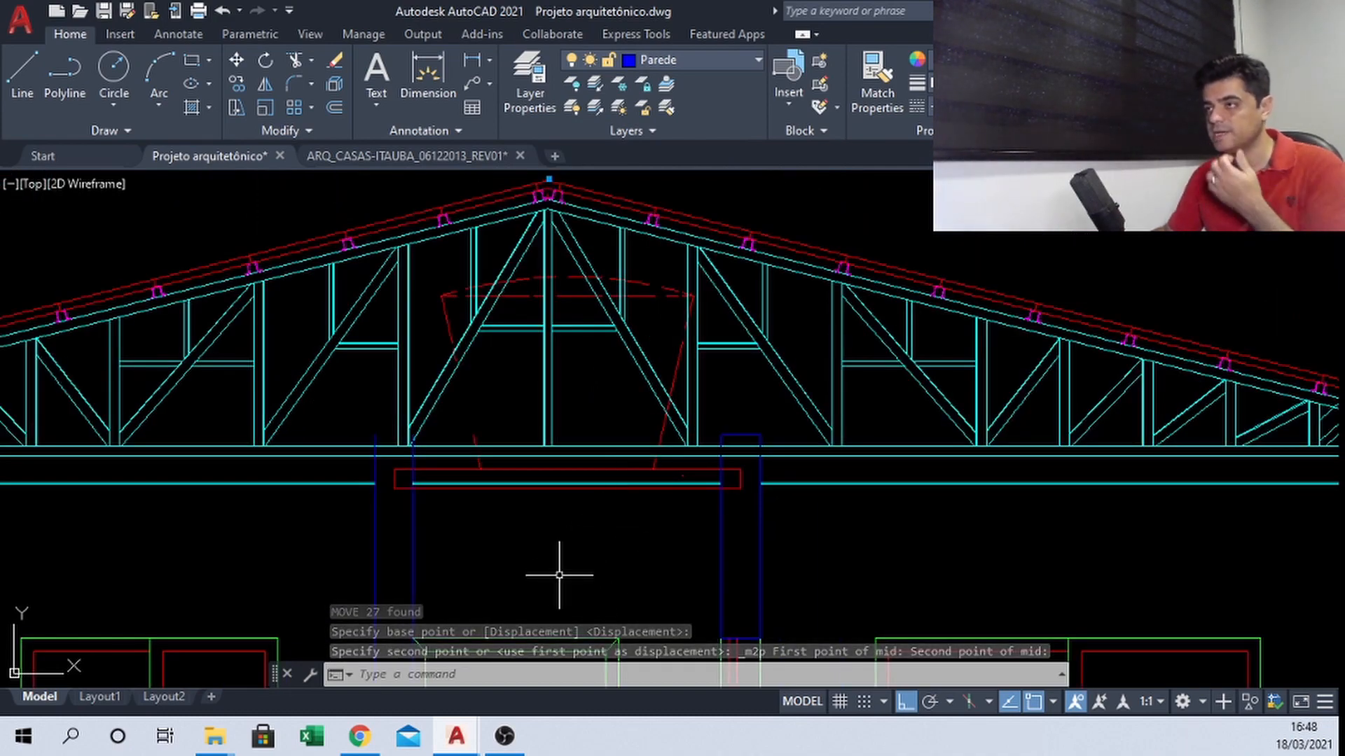
Join the tank's left side piece just above the bottom chord with the short piece higher up at the truss diagonal
scroll(498, 441, "up", 4)
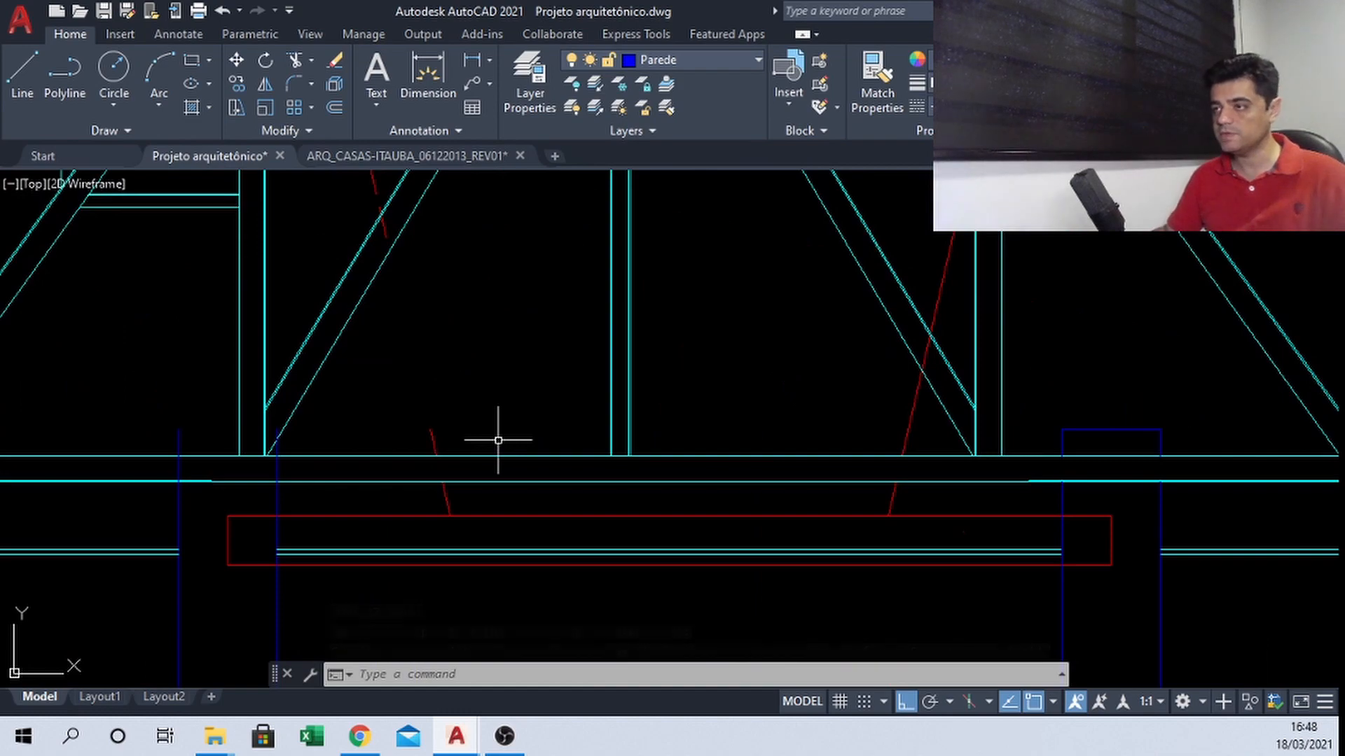
scroll(504, 390, "down", 2)
middle_click_drag(504, 390, 542, 434)
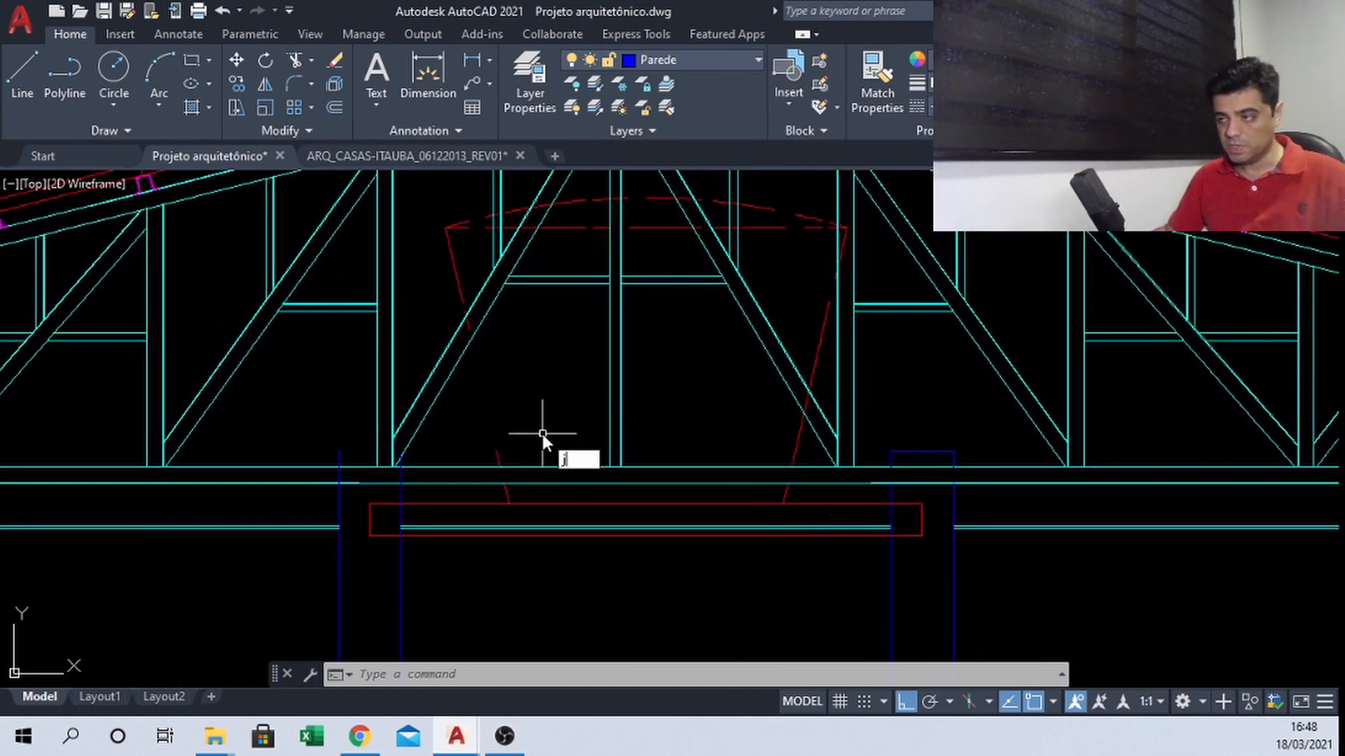
key("Return")
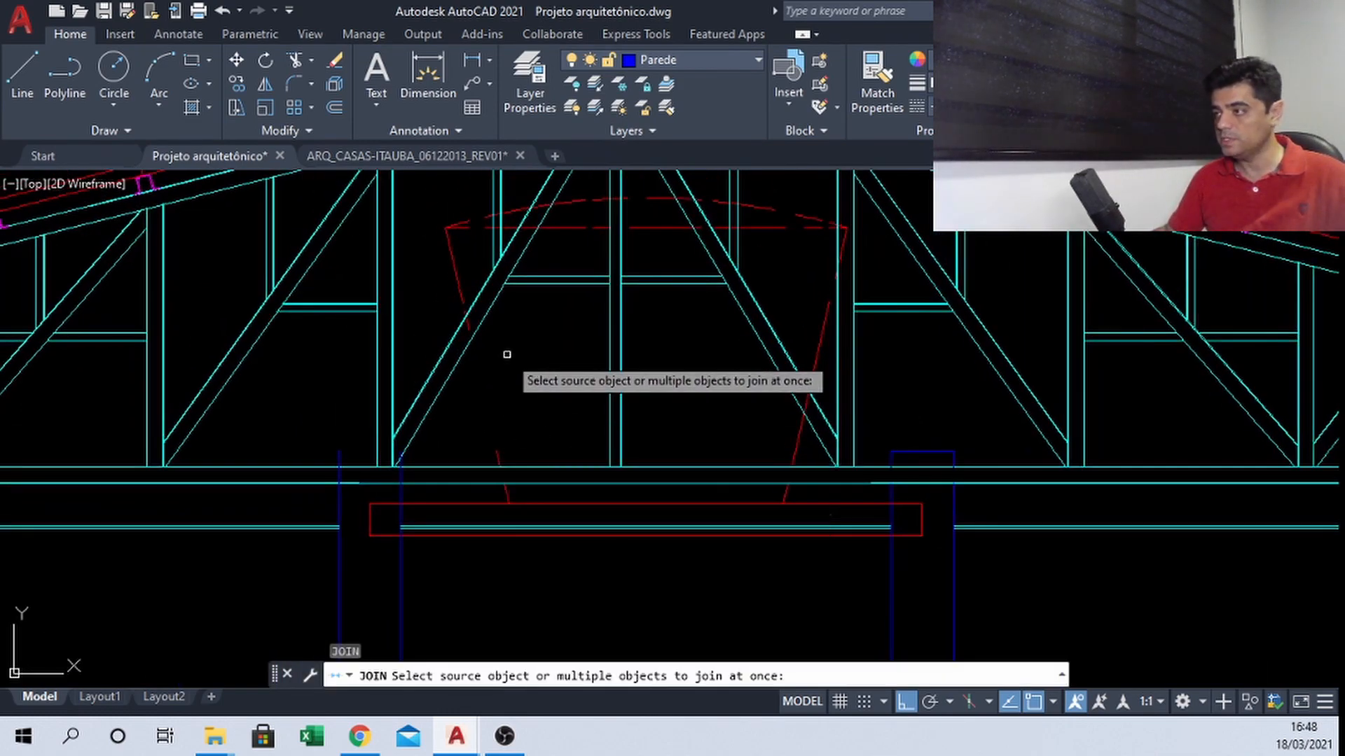
middle_click_drag(511, 385, 531, 432)
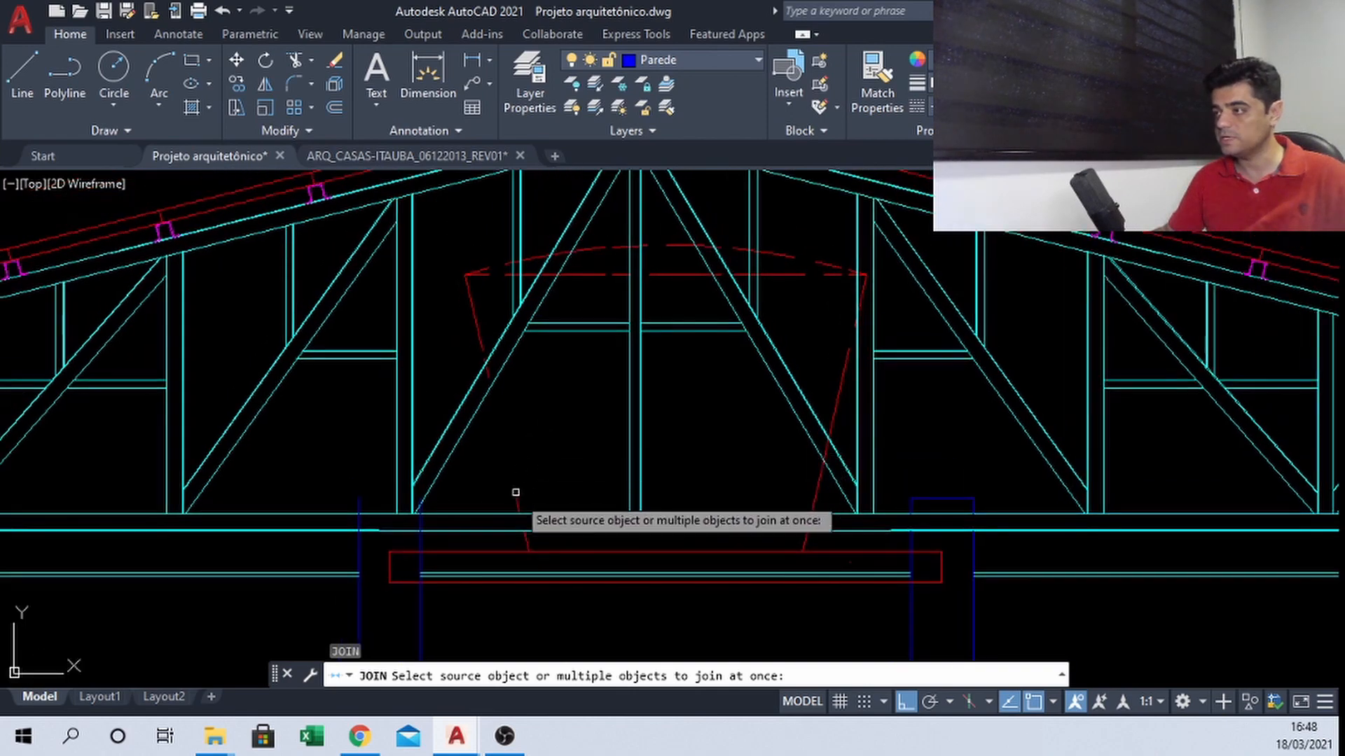
left_click(516, 500)
scroll(483, 385, "up", 5)
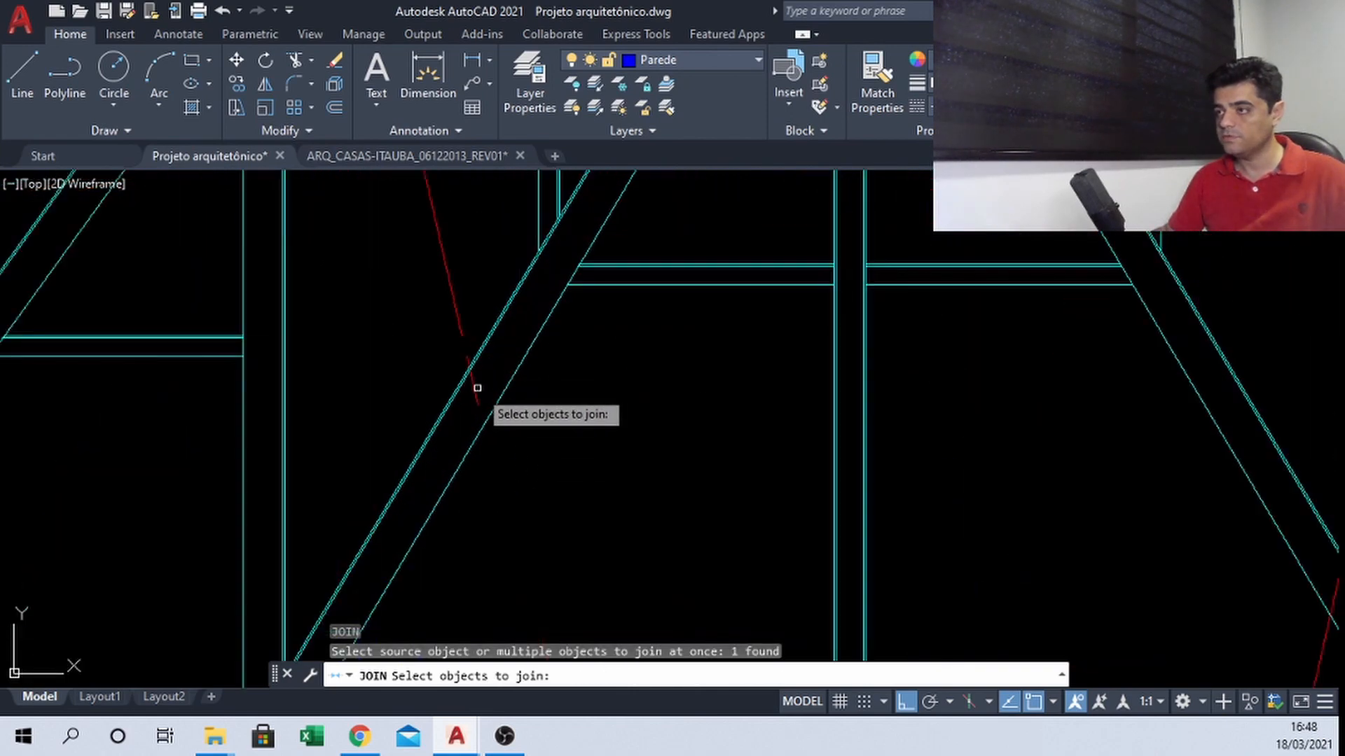
left_click(477, 388)
scroll(565, 441, "down", 5)
key("Return")
scroll(469, 357, "up", 1)
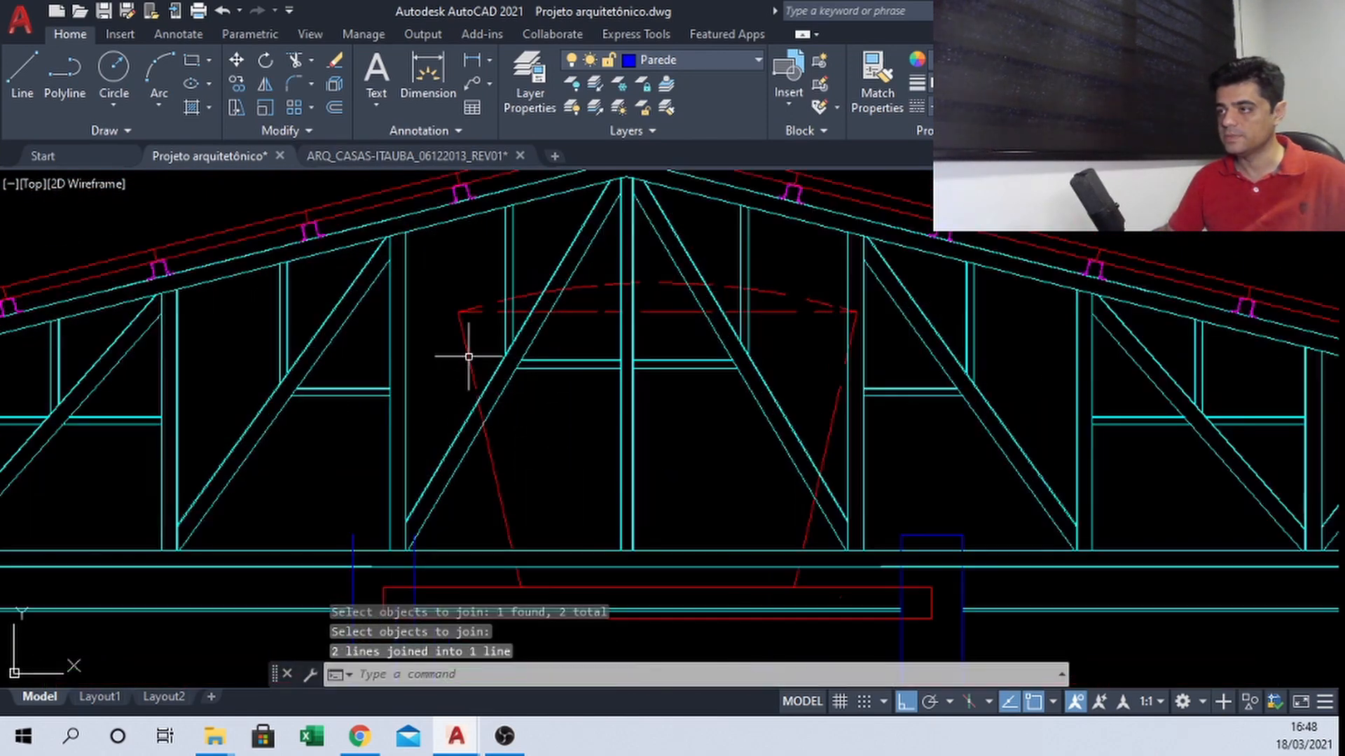
Join the lower part of the tank's left side with the piece reaching up to the rim's corner
key("Return")
scroll(483, 421, "up", 4)
left_click(488, 410)
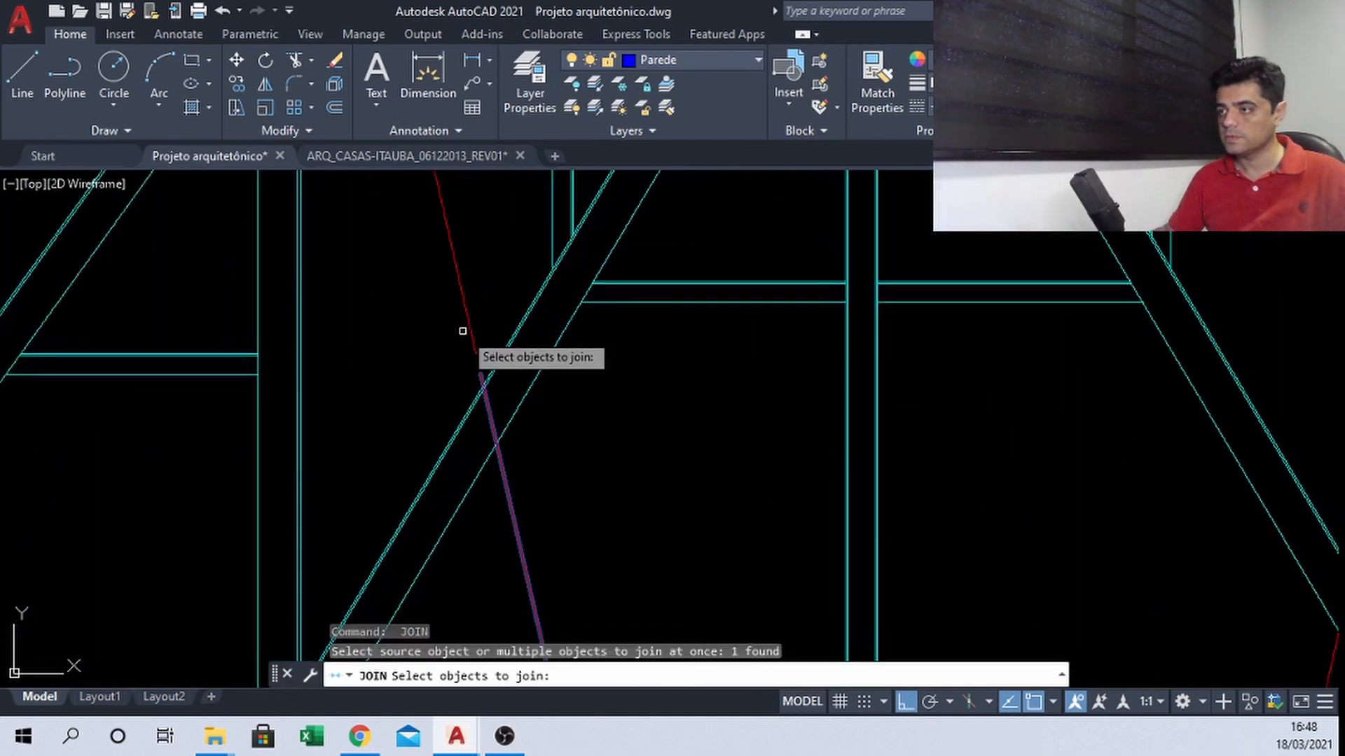
left_click(474, 336)
key("Return")
scroll(477, 340, "down", 5)
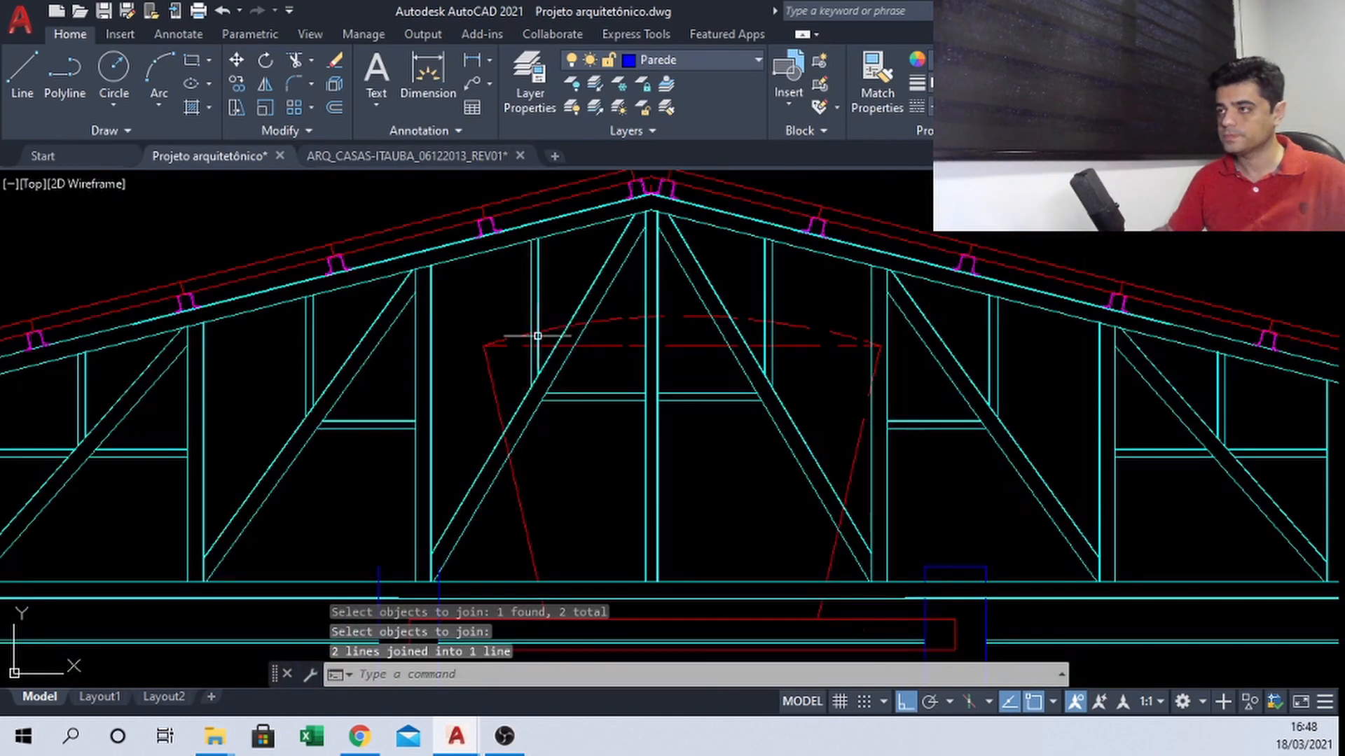
Join the short piece at the left end of the tank's rim line with the longer piece beside it
scroll(495, 346, "up", 4)
key("Return")
left_click(435, 391)
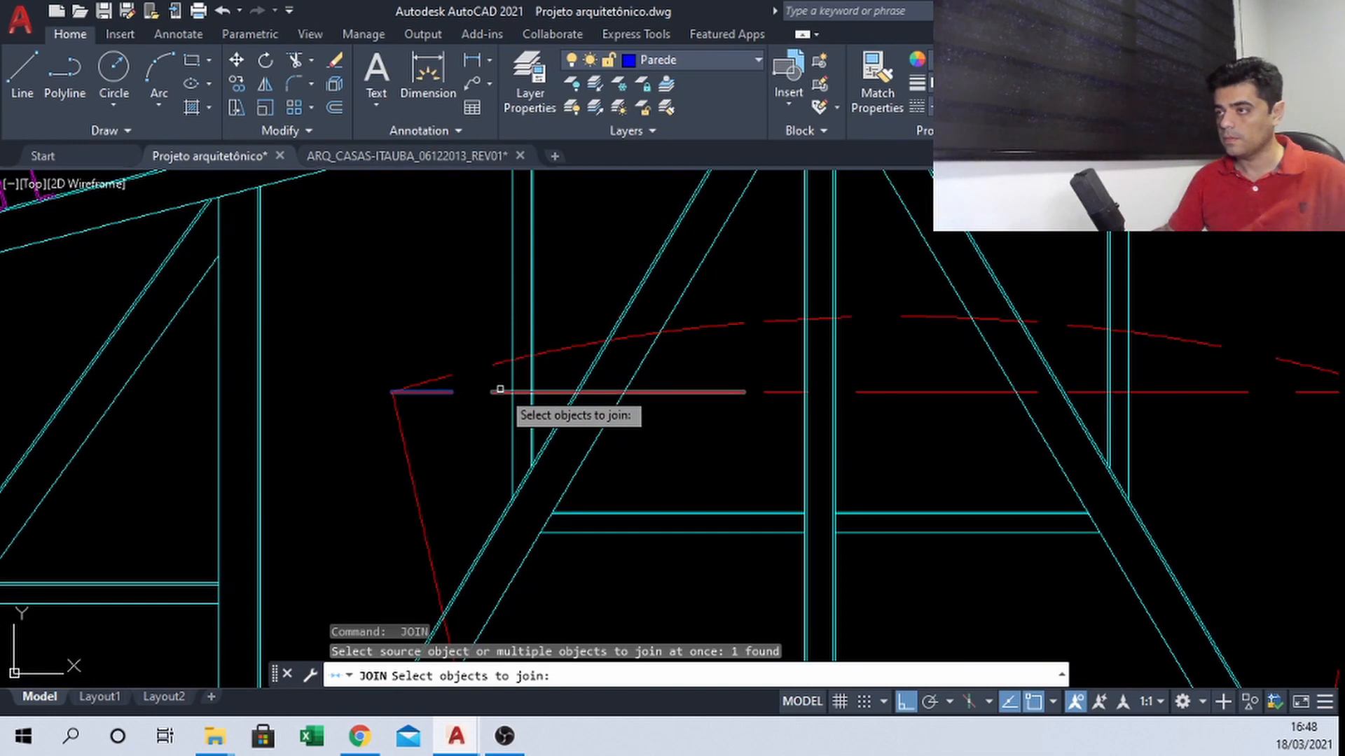
left_click(500, 390)
key("Return")
key("Return")
left_click(690, 392)
middle_click_drag(740, 393, 592, 393)
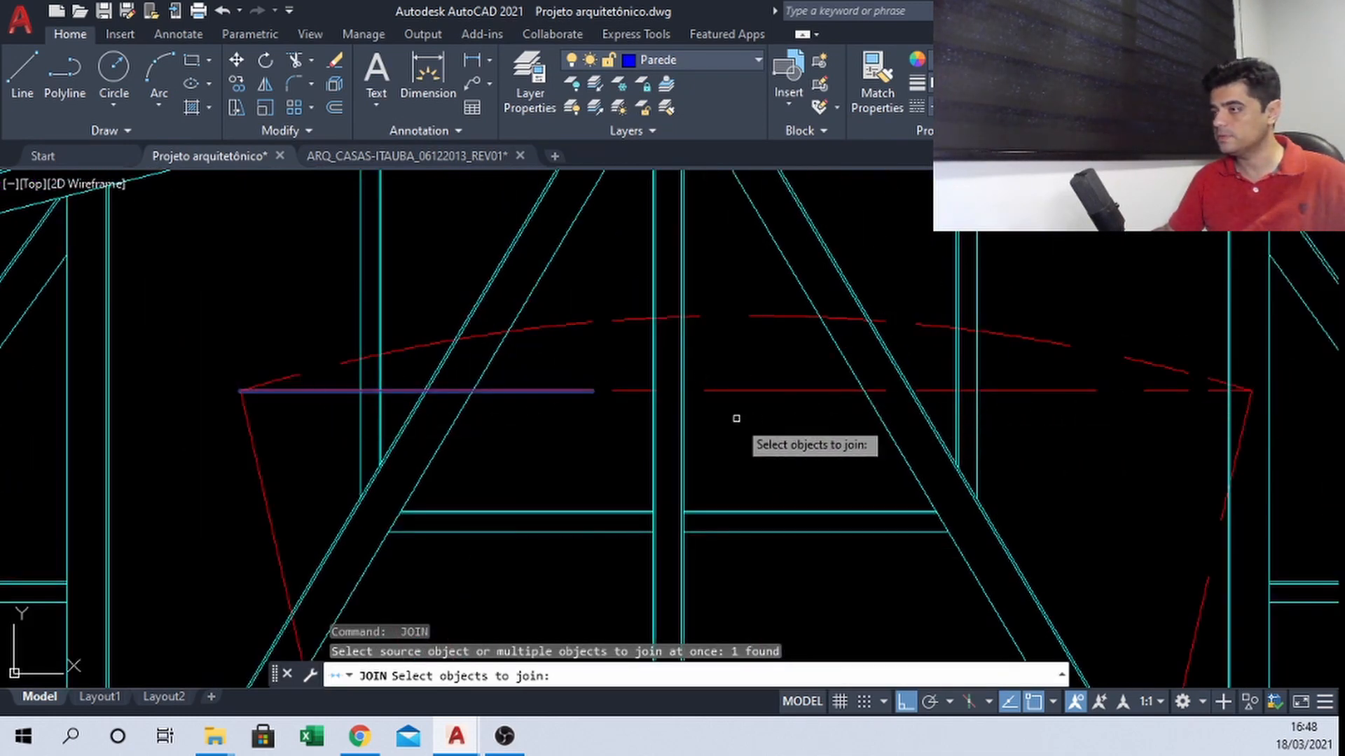
key("Escape")
Erase the loose middle pieces of the tank's rim line, keeping only the long left piece and the short right end piece
left_click(644, 393)
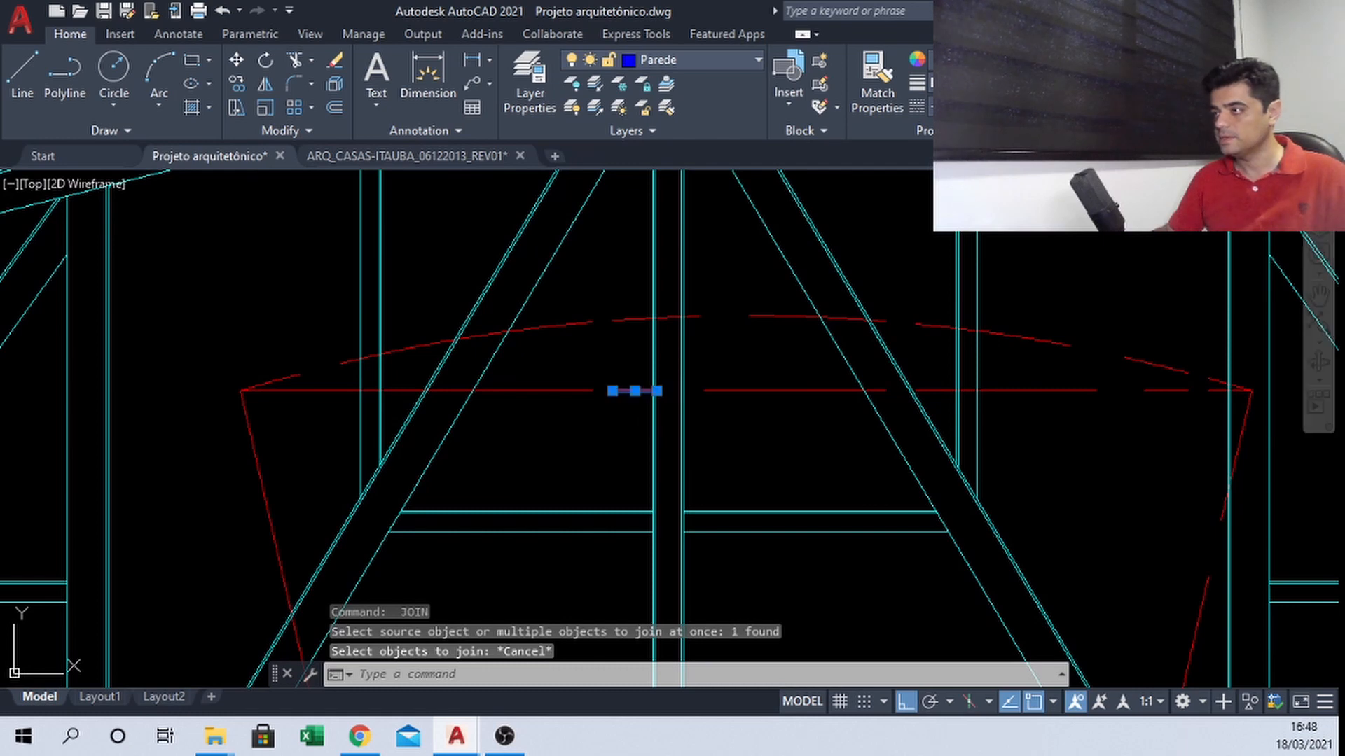
type("e")
key("Return")
left_click(795, 366)
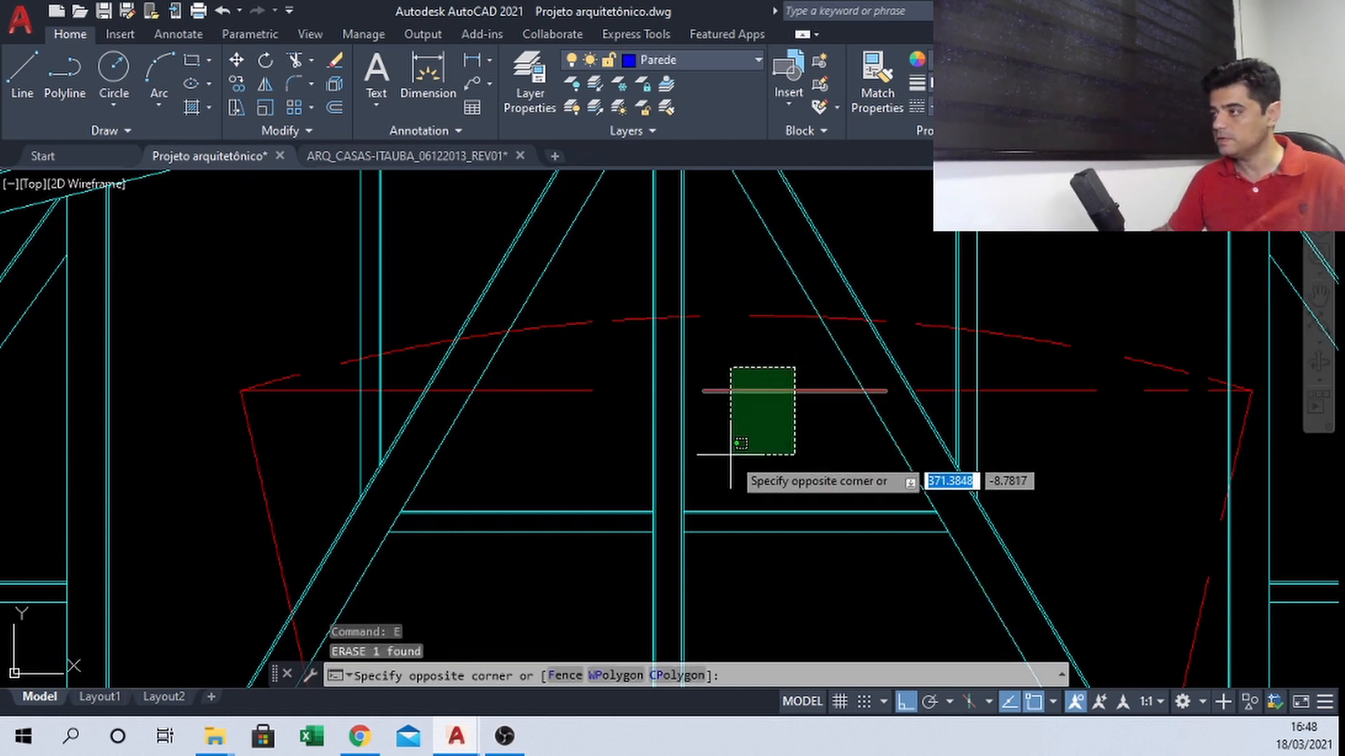
left_click(731, 455)
key("Delete")
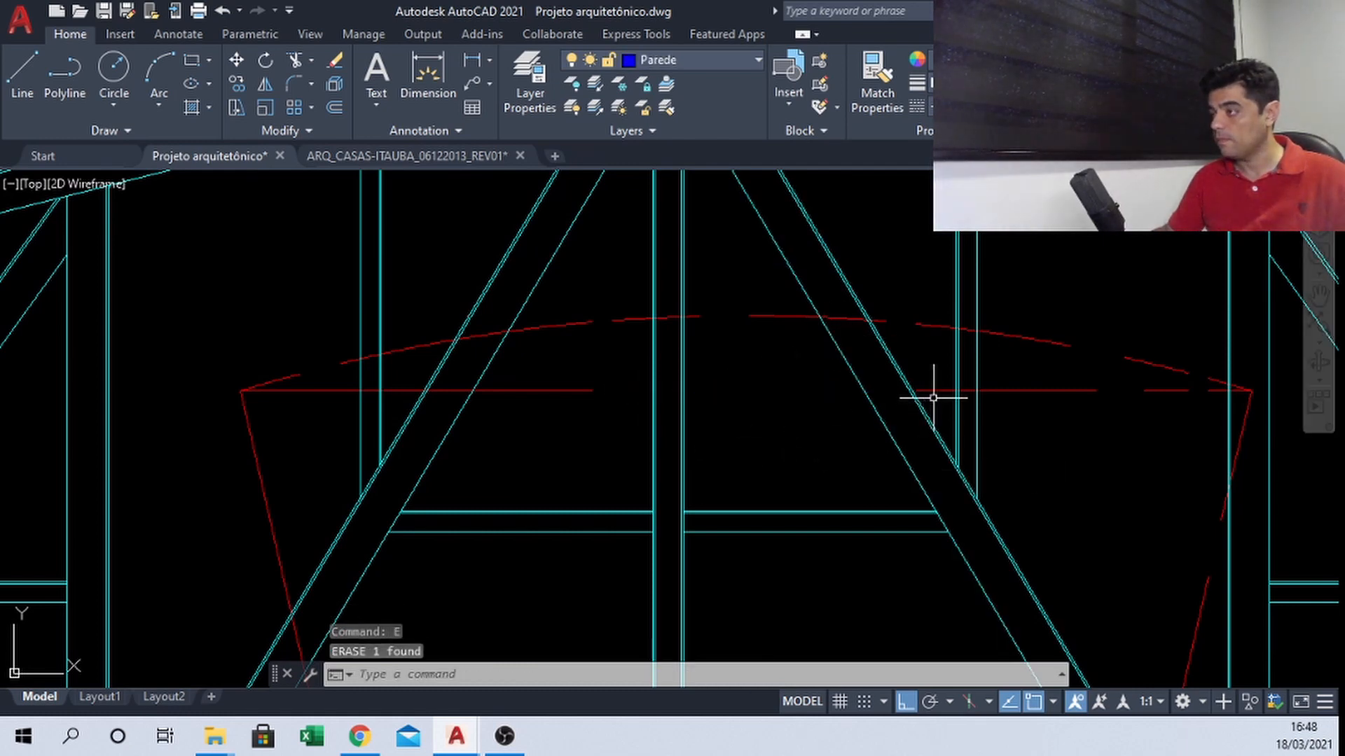
left_click(939, 392)
key("Delete")
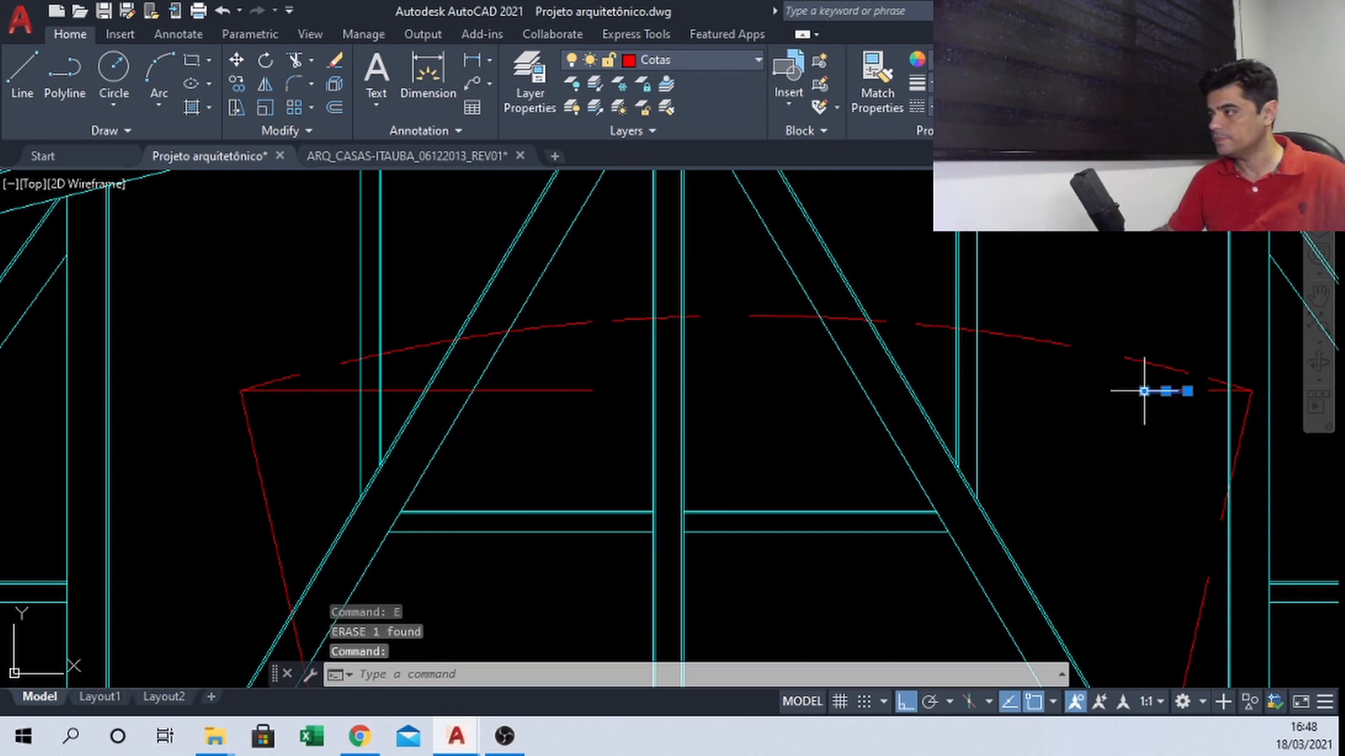
key("Delete")
Join the left piece of the tank's rim line with the short piece at its right corner
type("j")
key("Return")
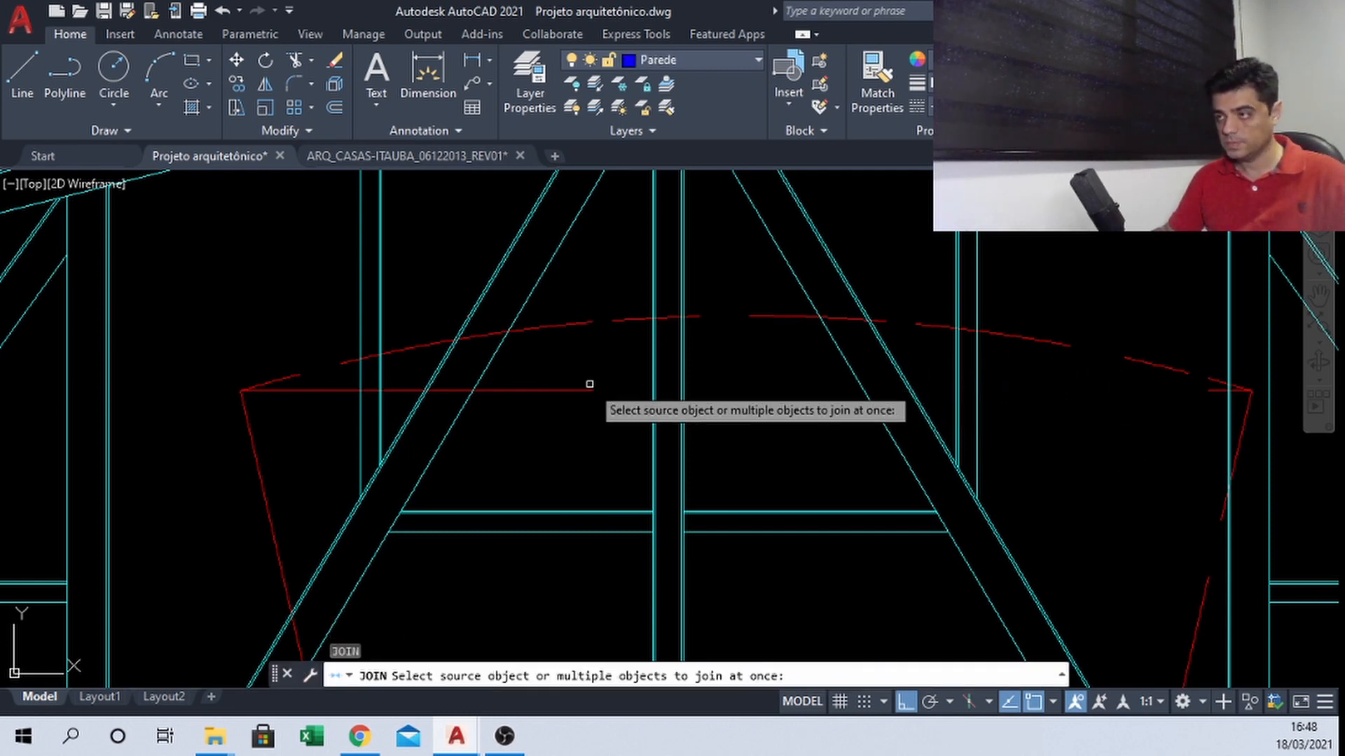
left_click(588, 391)
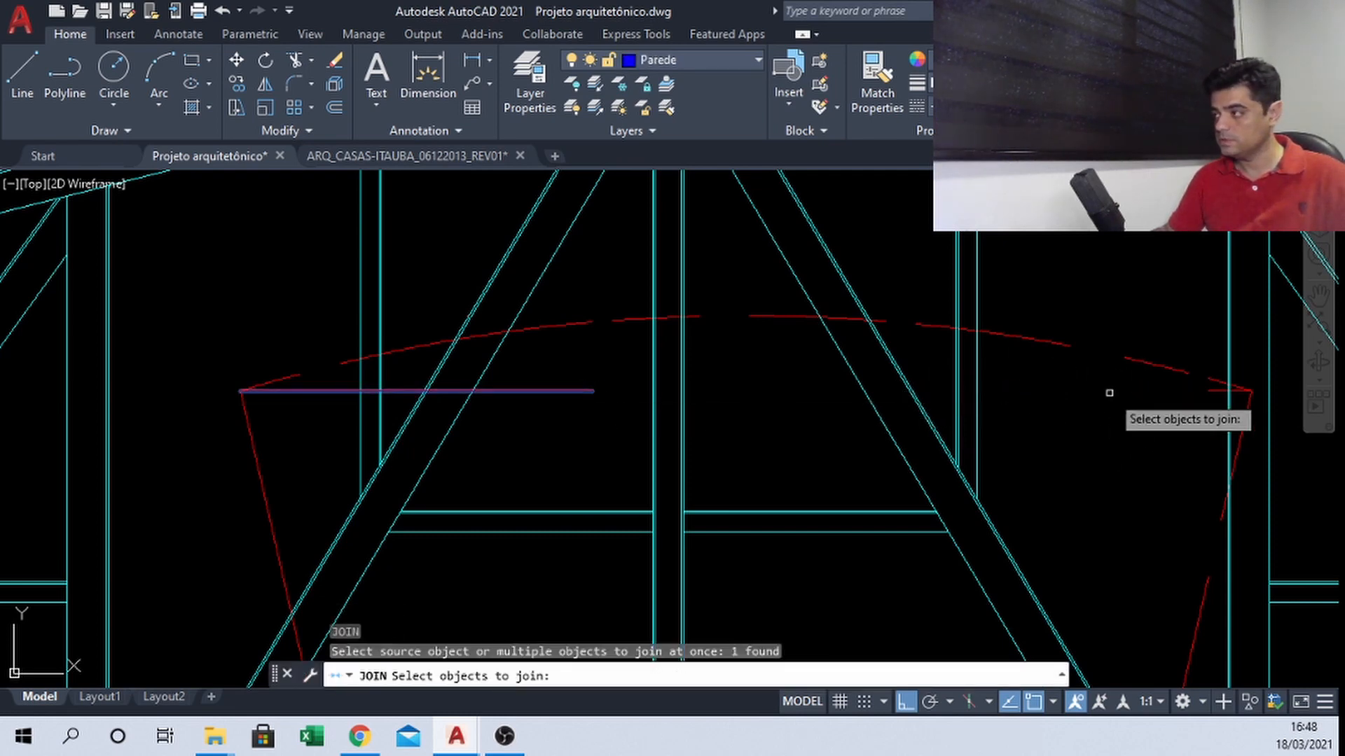
left_click(1217, 390)
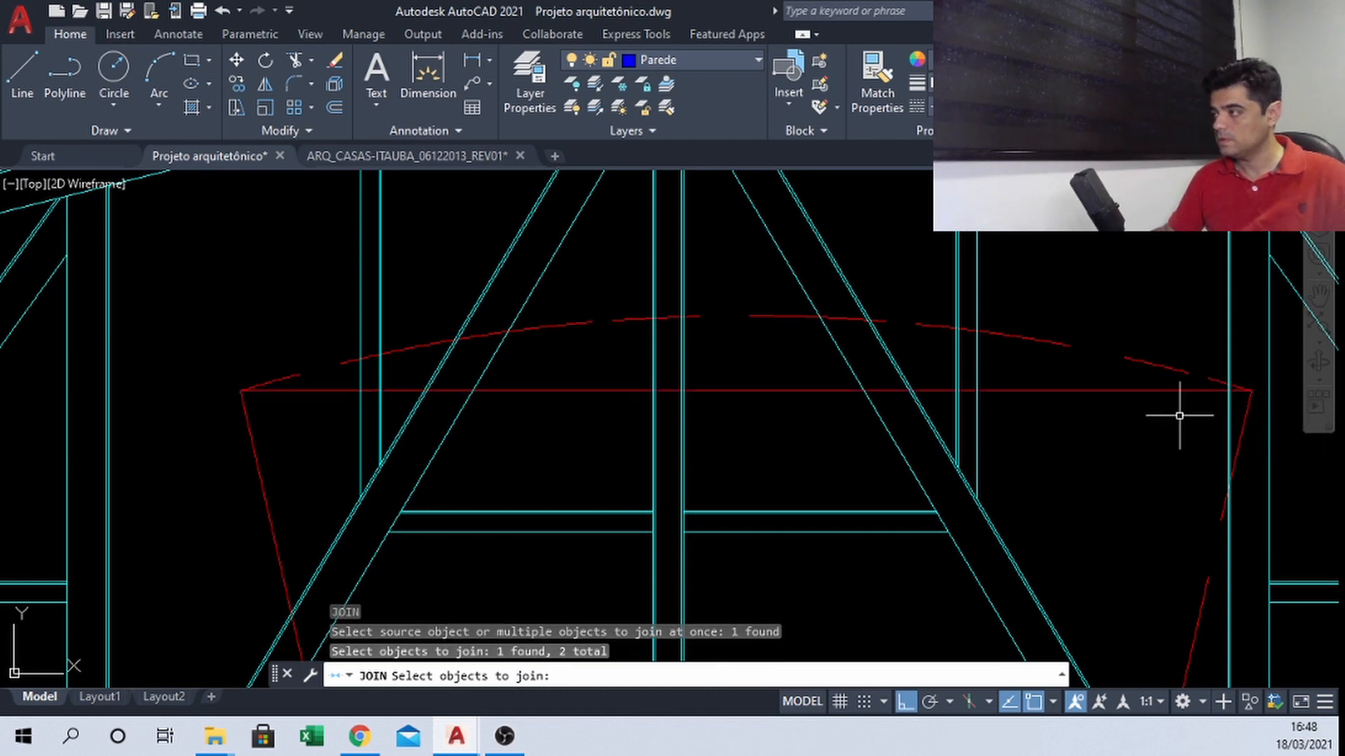
key("Return")
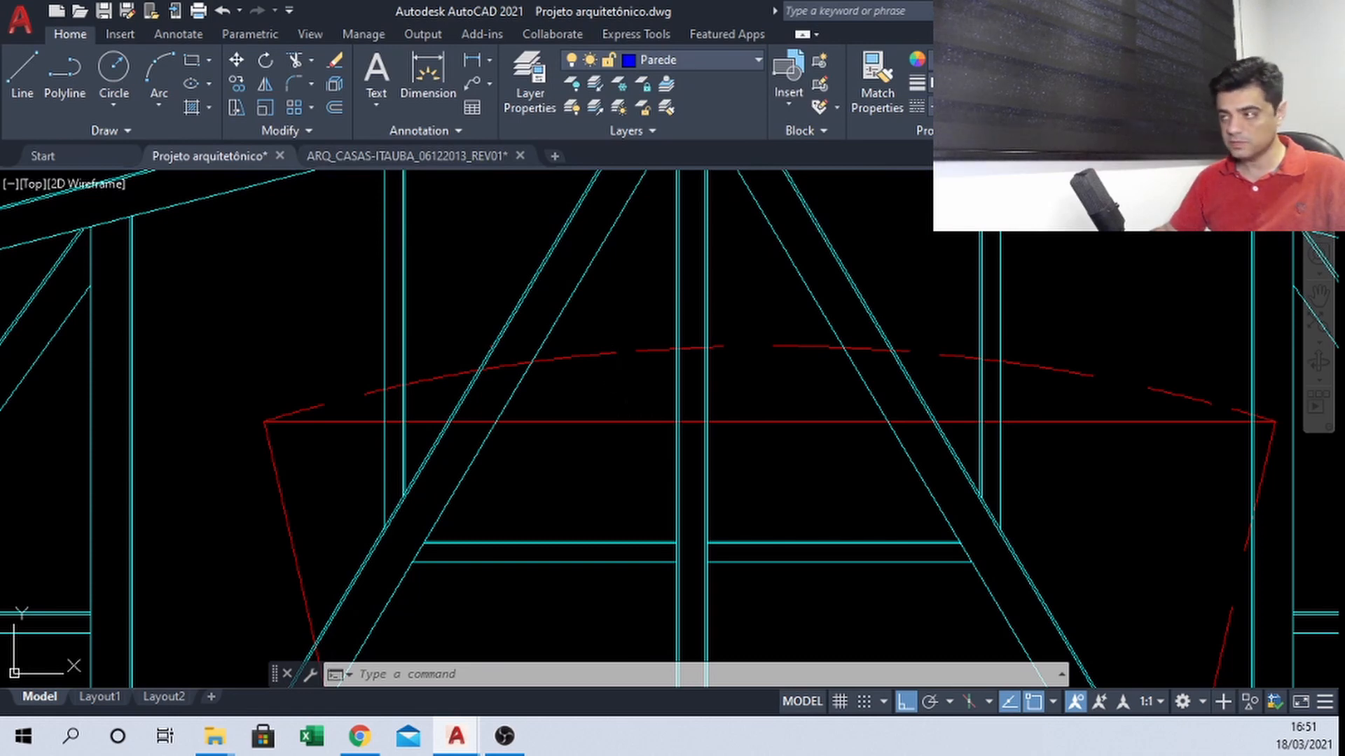
Join the tank lid's arc piece left of the centre post with the arc piece right of the post
type("j")
key("Return")
left_click(598, 353)
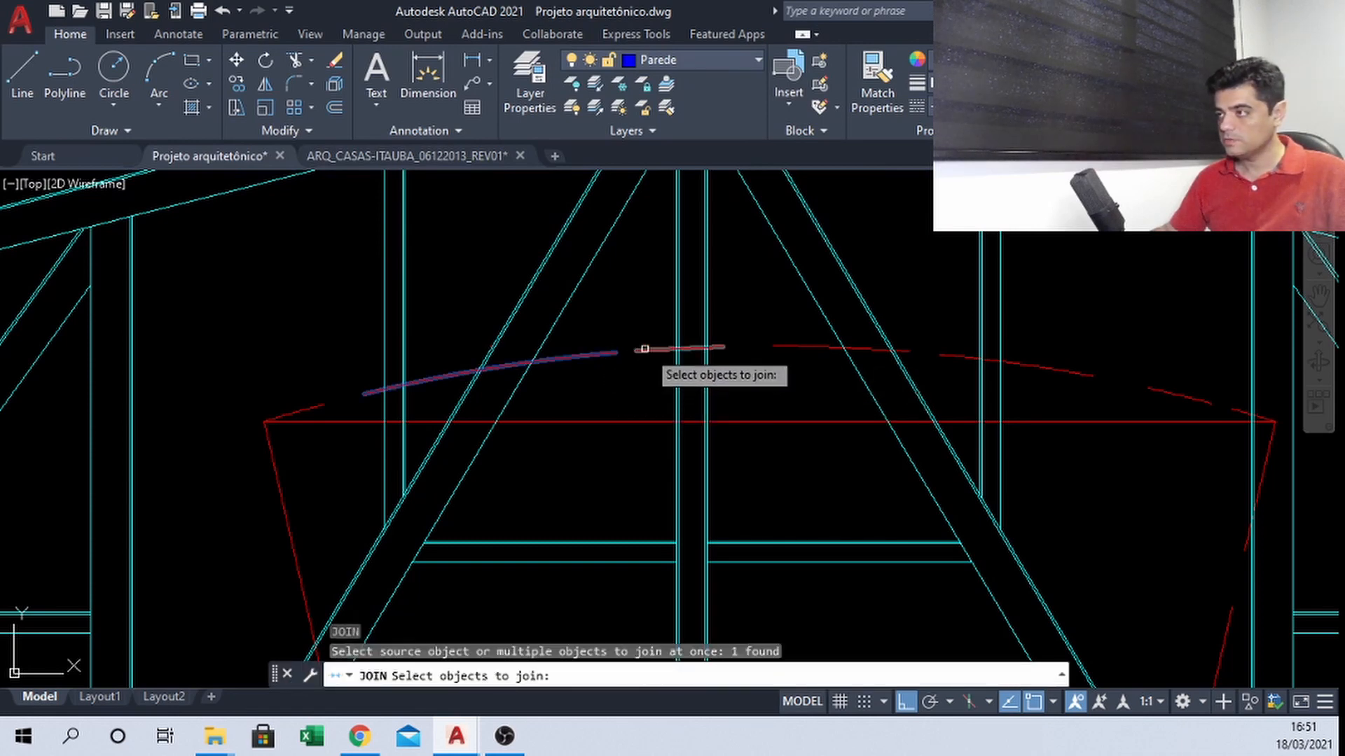
left_click(794, 340)
key("Return")
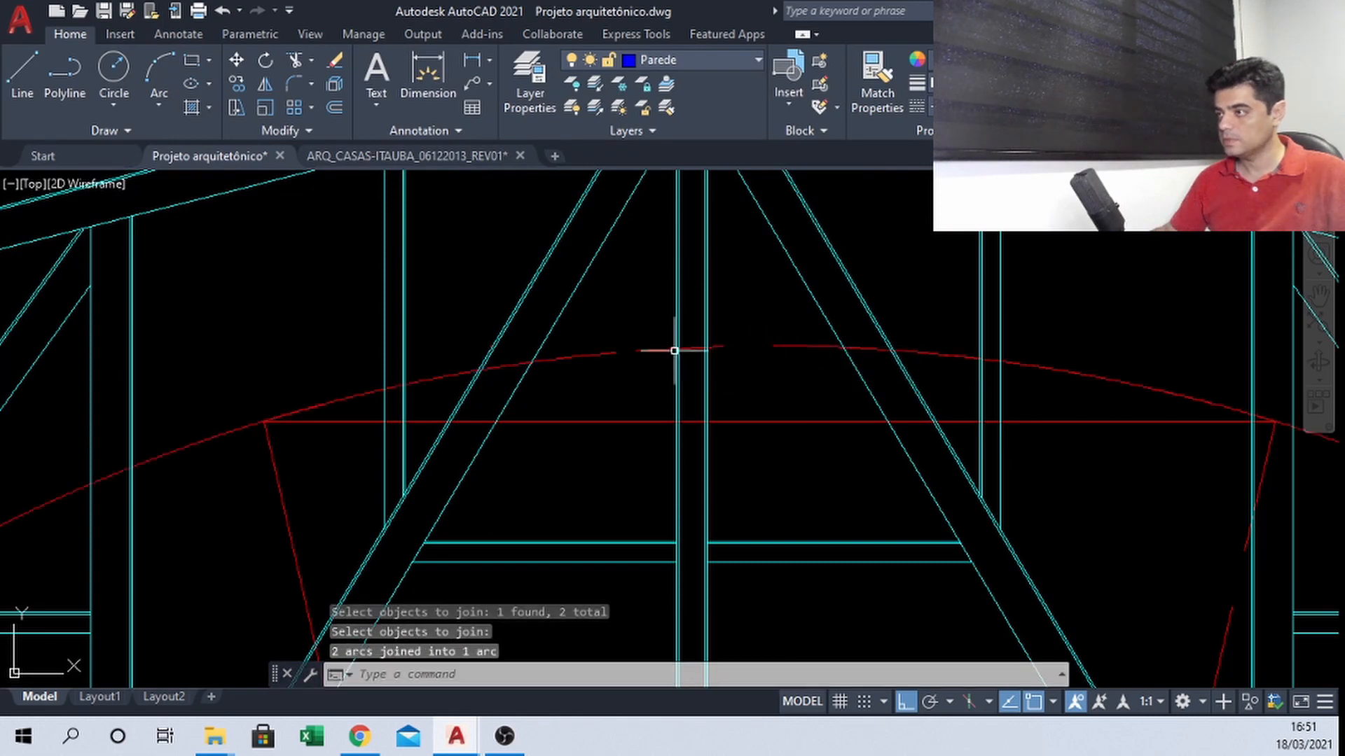
Join the large lid arc with the short arc piece crossing the truss's centre post
scroll(661, 276, "down", 4)
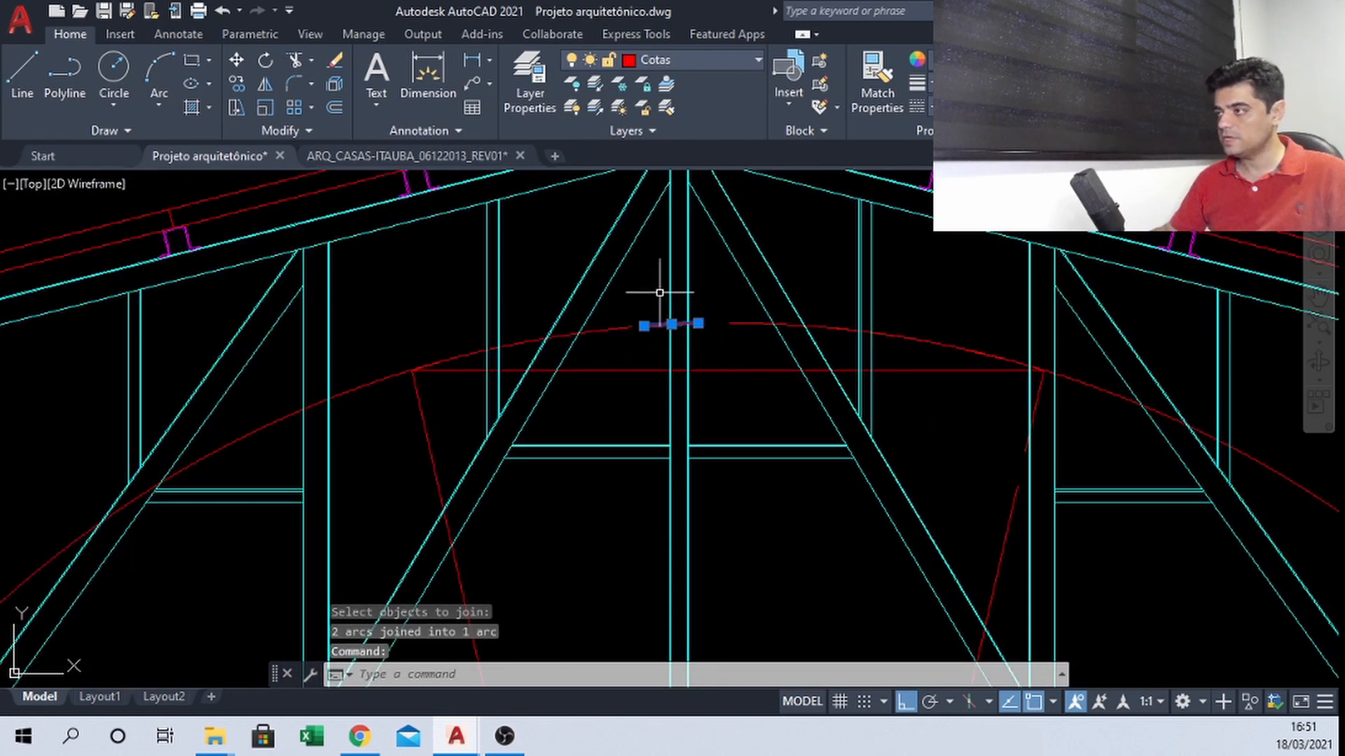
scroll(661, 300, "up", 4)
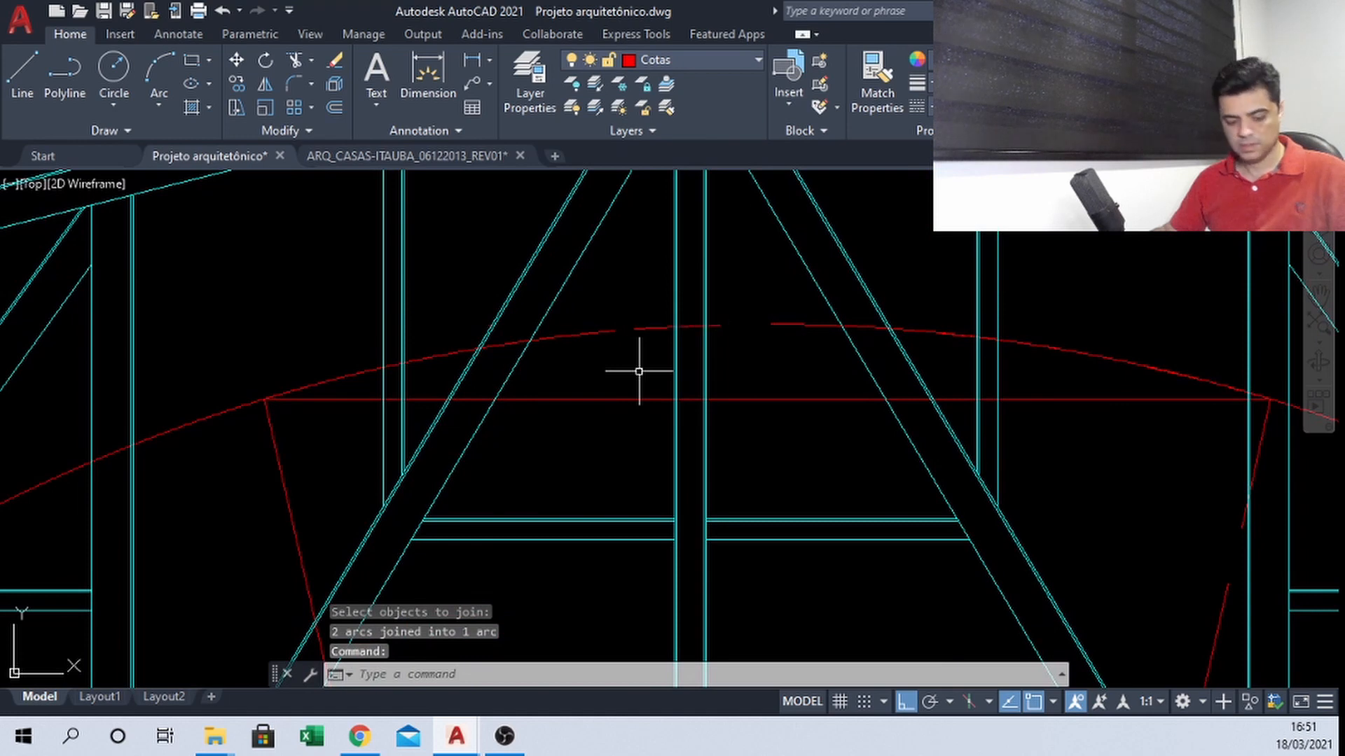
key("Escape")
type("j")
key("Return")
left_click(594, 331)
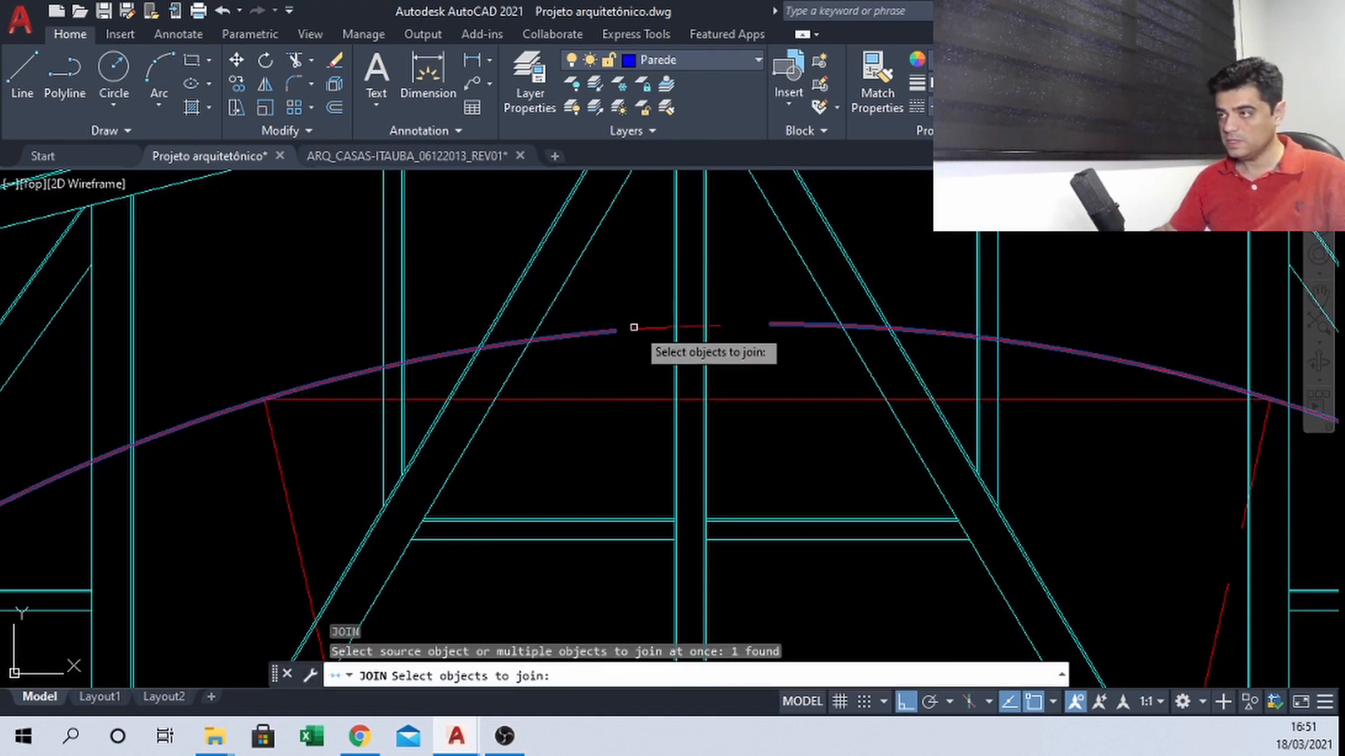
left_click(645, 320)
key("Return")
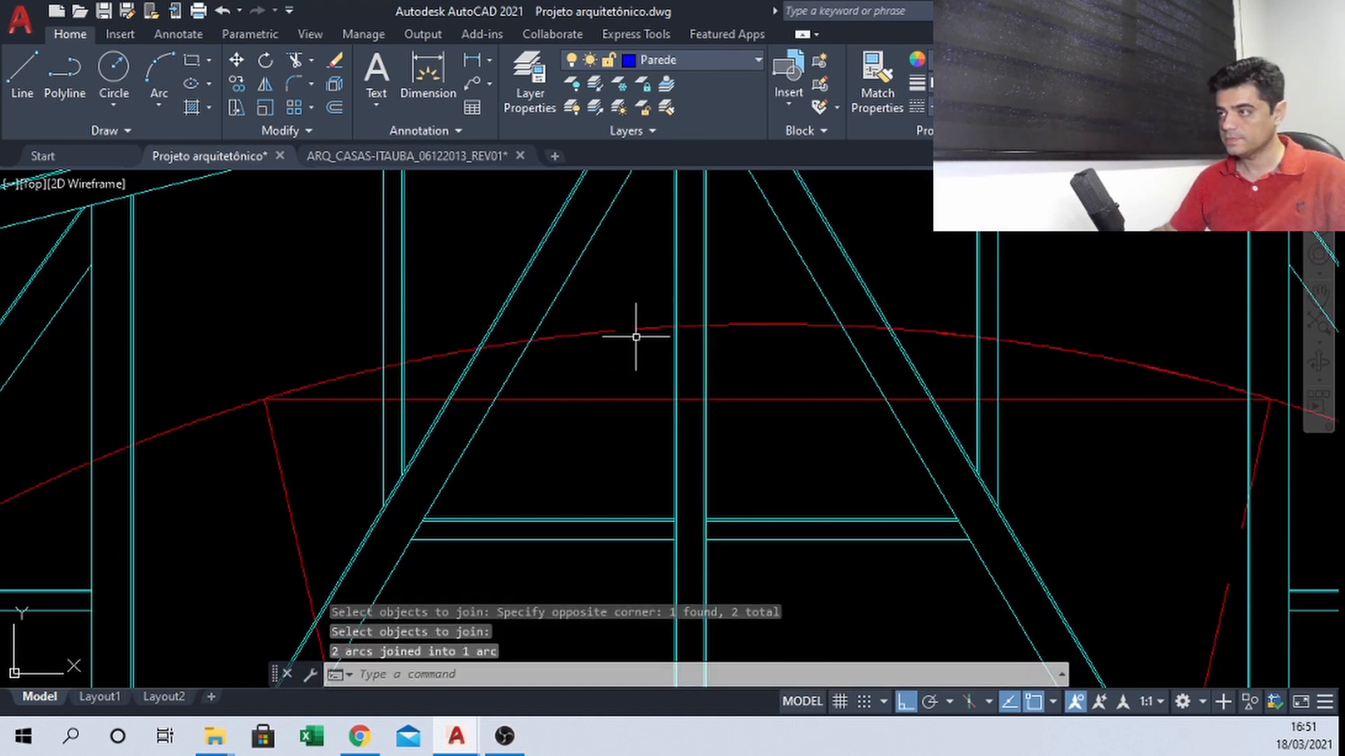
Try to close the remaining gap in the lid arc by joining it again and stretching its left endpoint
key("Return")
left_click(636, 329)
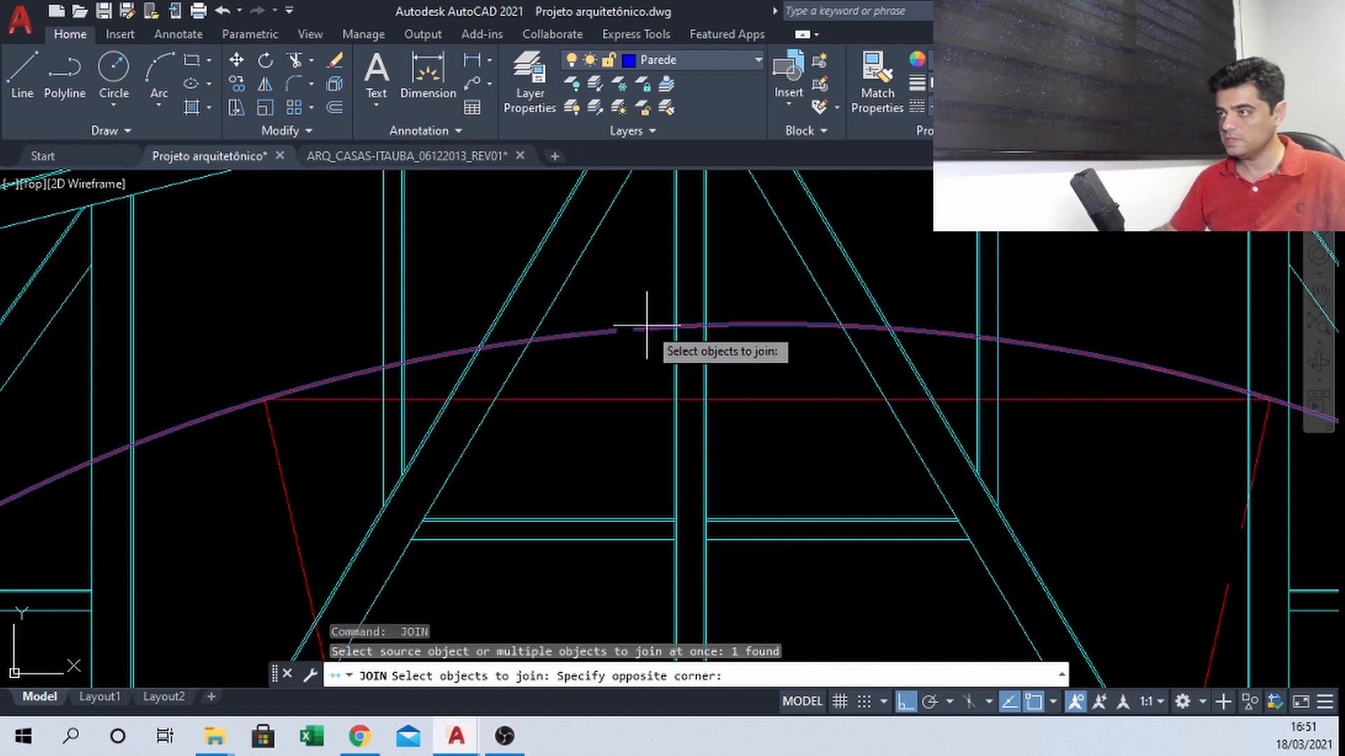
key("Escape")
key("Escape")
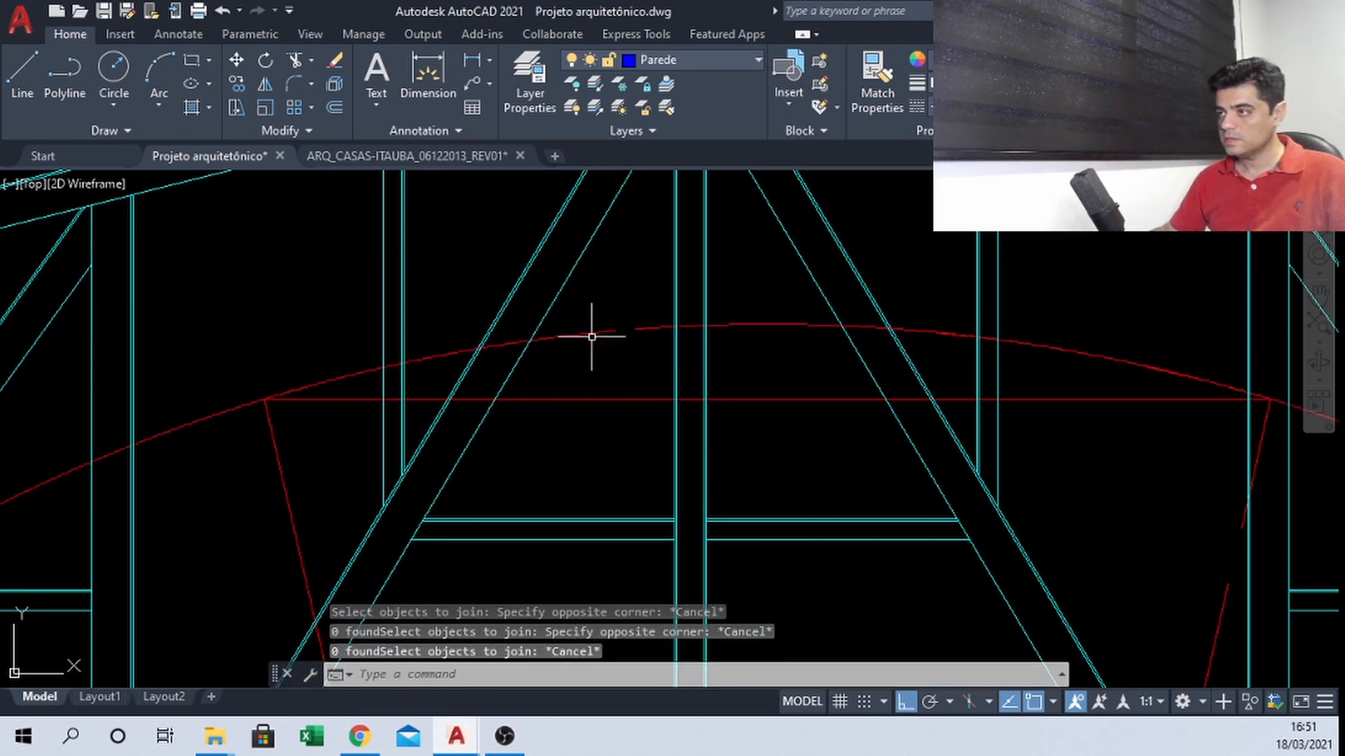
scroll(592, 330, "up", 3)
left_click(632, 319)
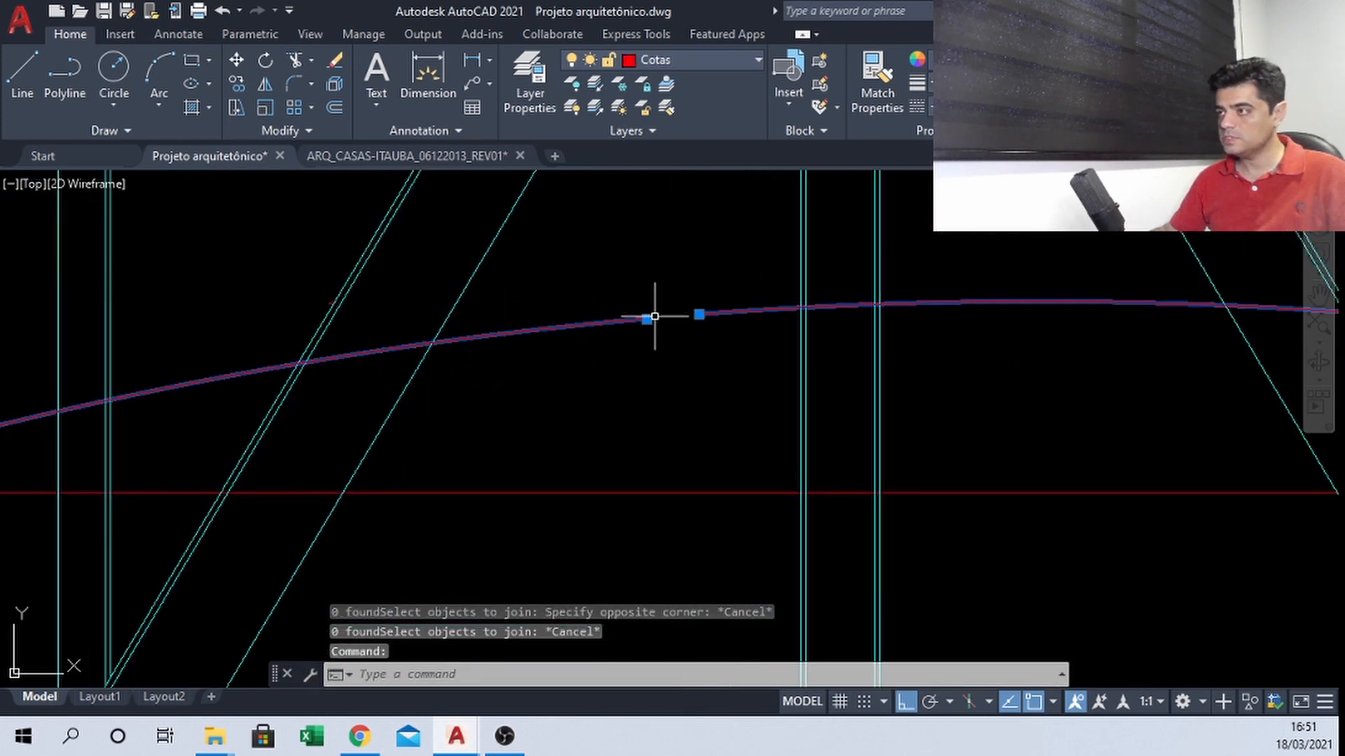
left_click(647, 318)
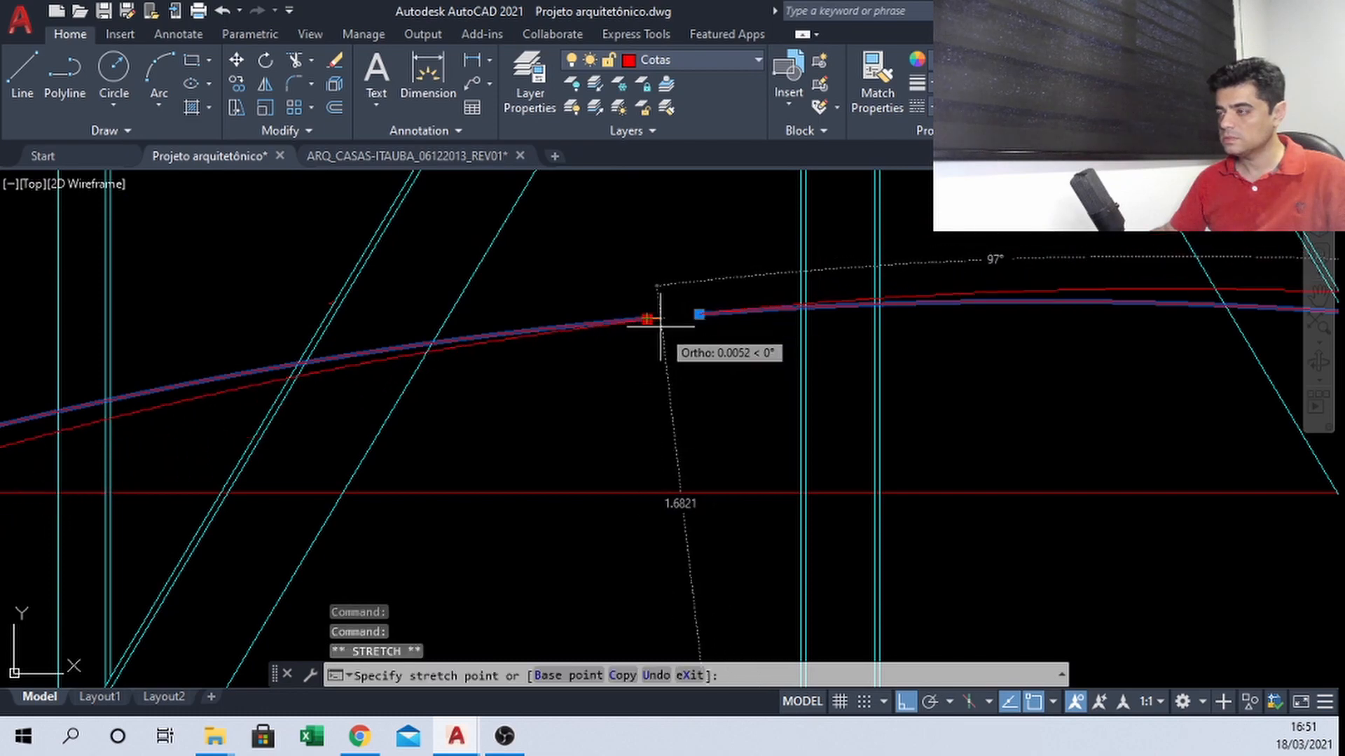
key("Escape")
key("Escape")
scroll(654, 309, "down", 4)
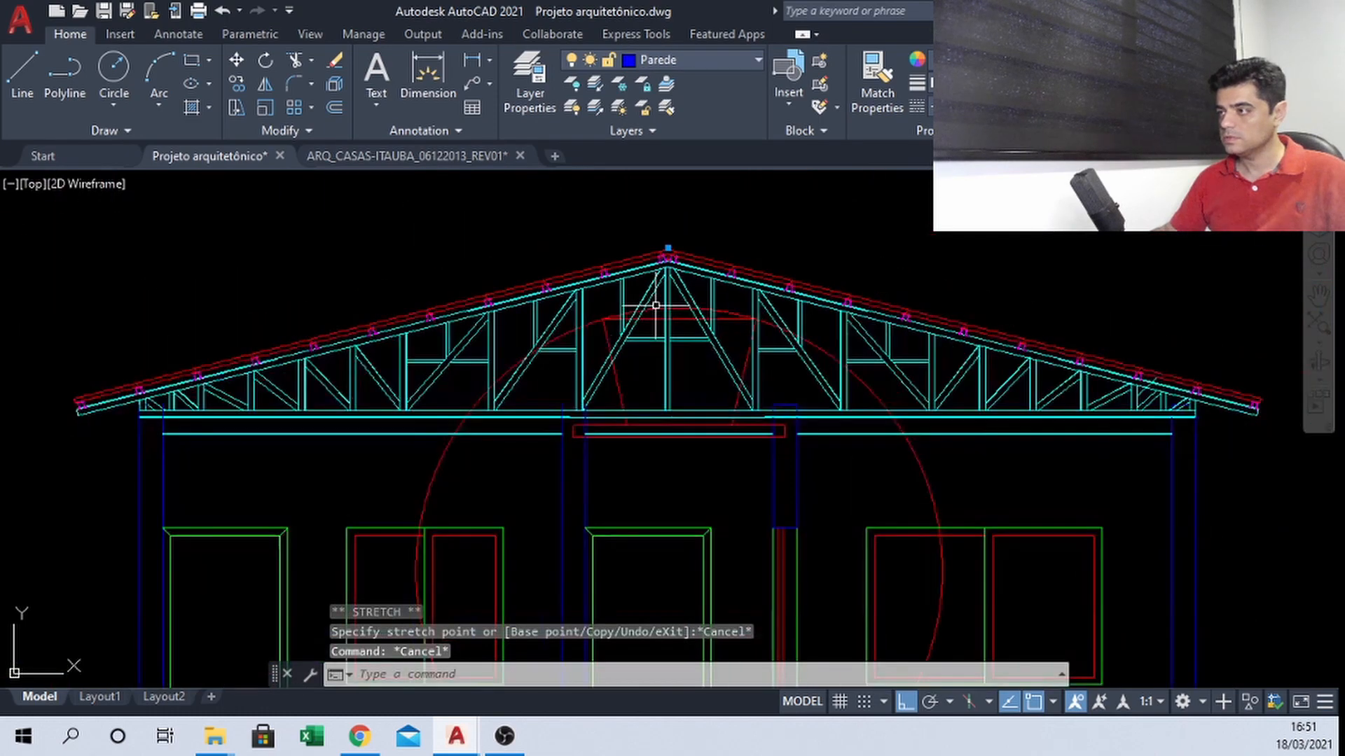
scroll(655, 305, "up", 3)
scroll(661, 300, "down", 3)
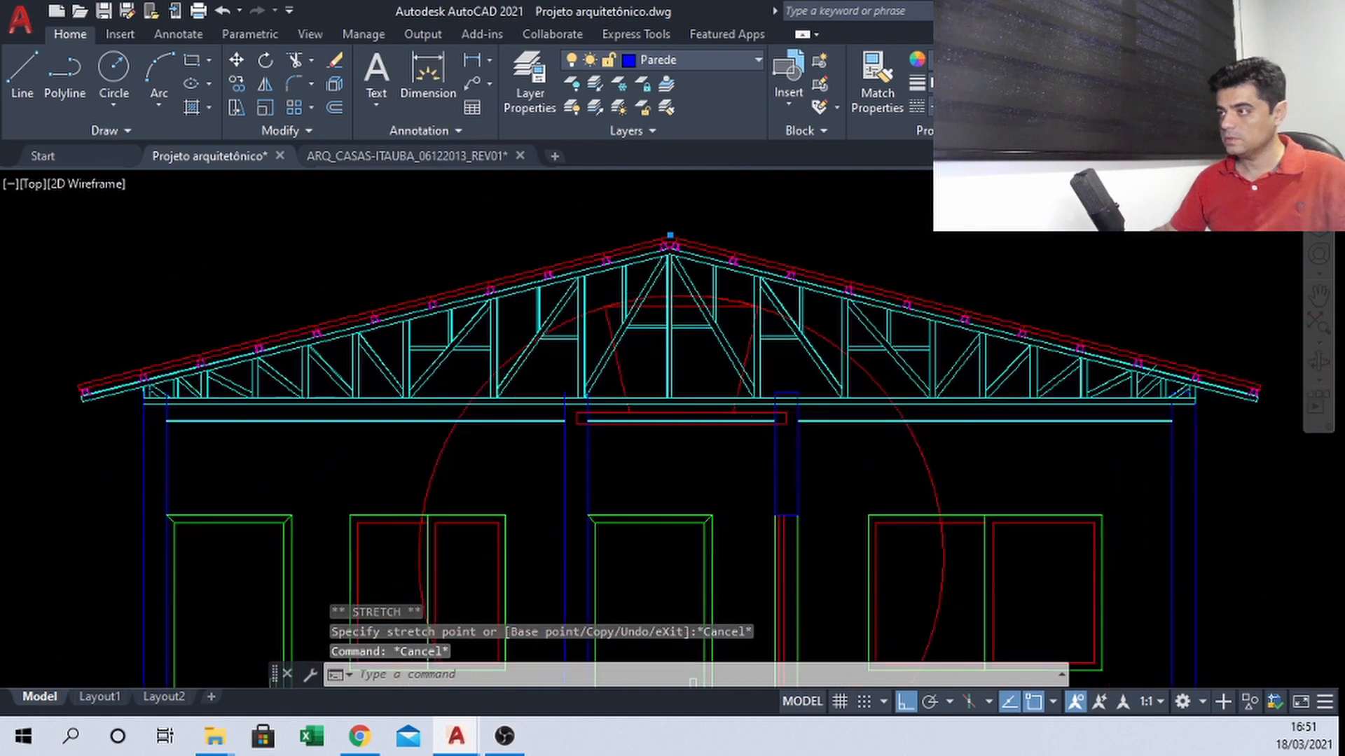
scroll(694, 302, "down", 2)
scroll(696, 299, "up", 2)
scroll(711, 371, "down", 2)
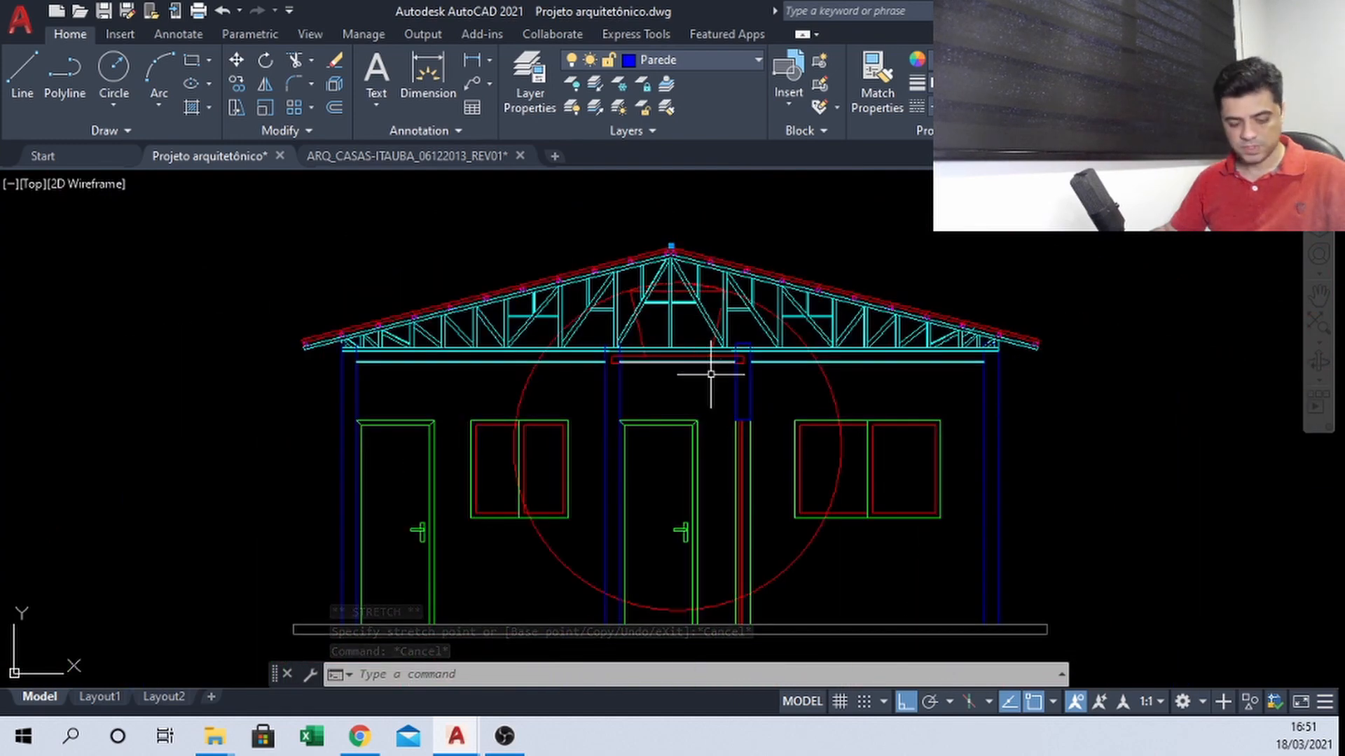
type("c")
key("space")
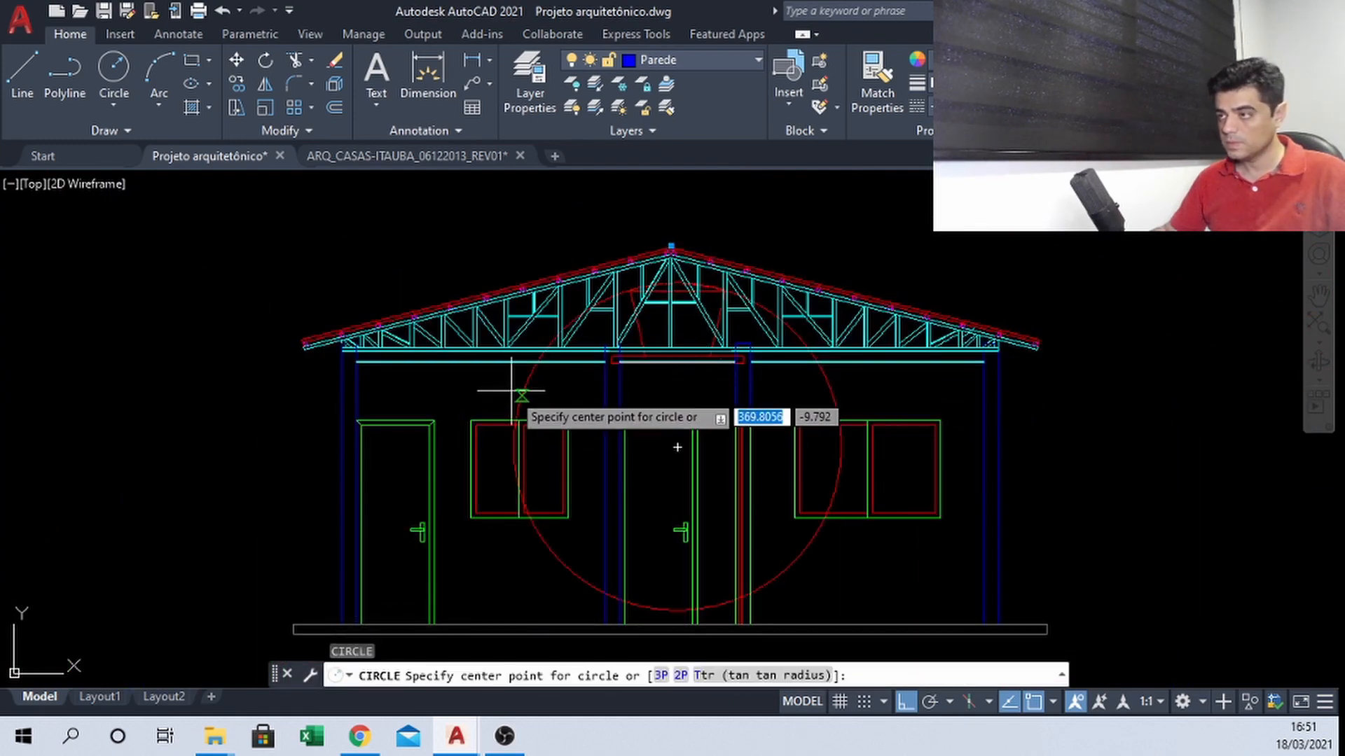
key("Escape")
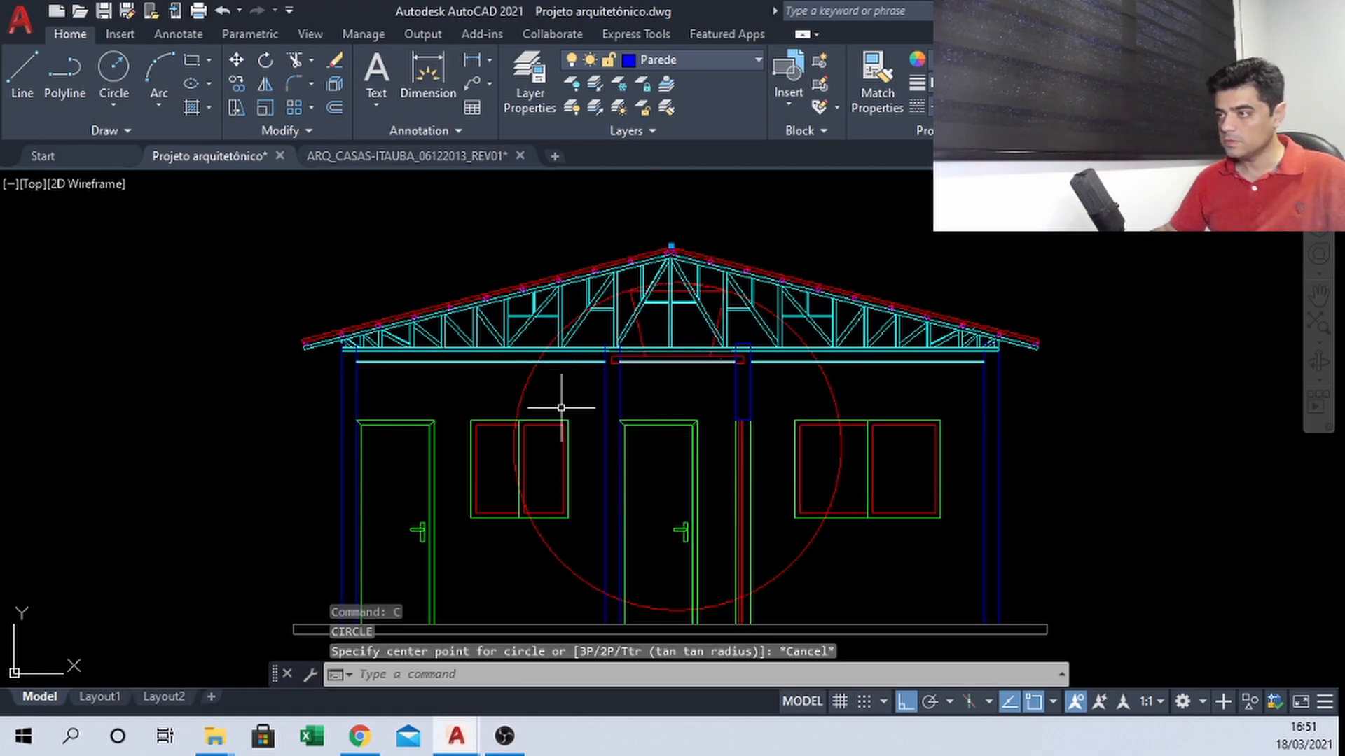
Draw a circle from the centre of the large lid arc with its radius reaching the arc
scroll(614, 369, "up", 2)
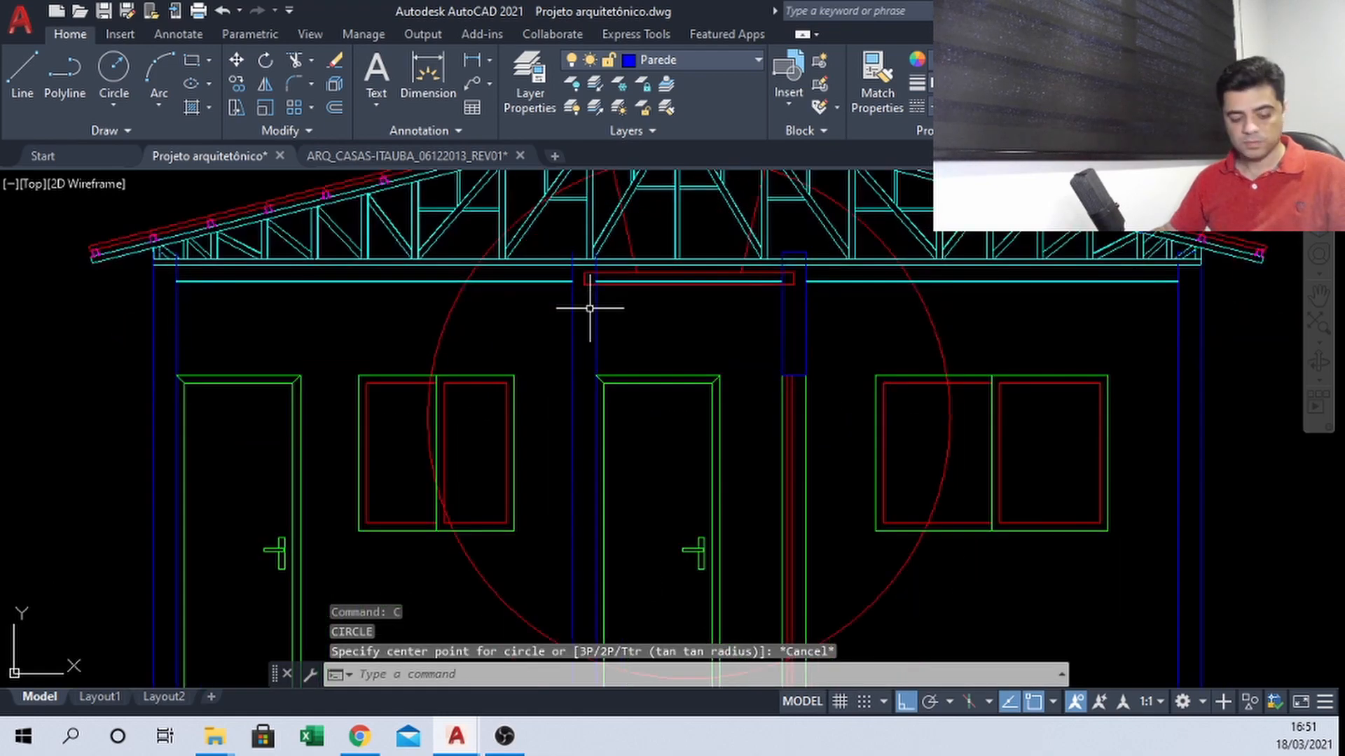
type("c")
key("space")
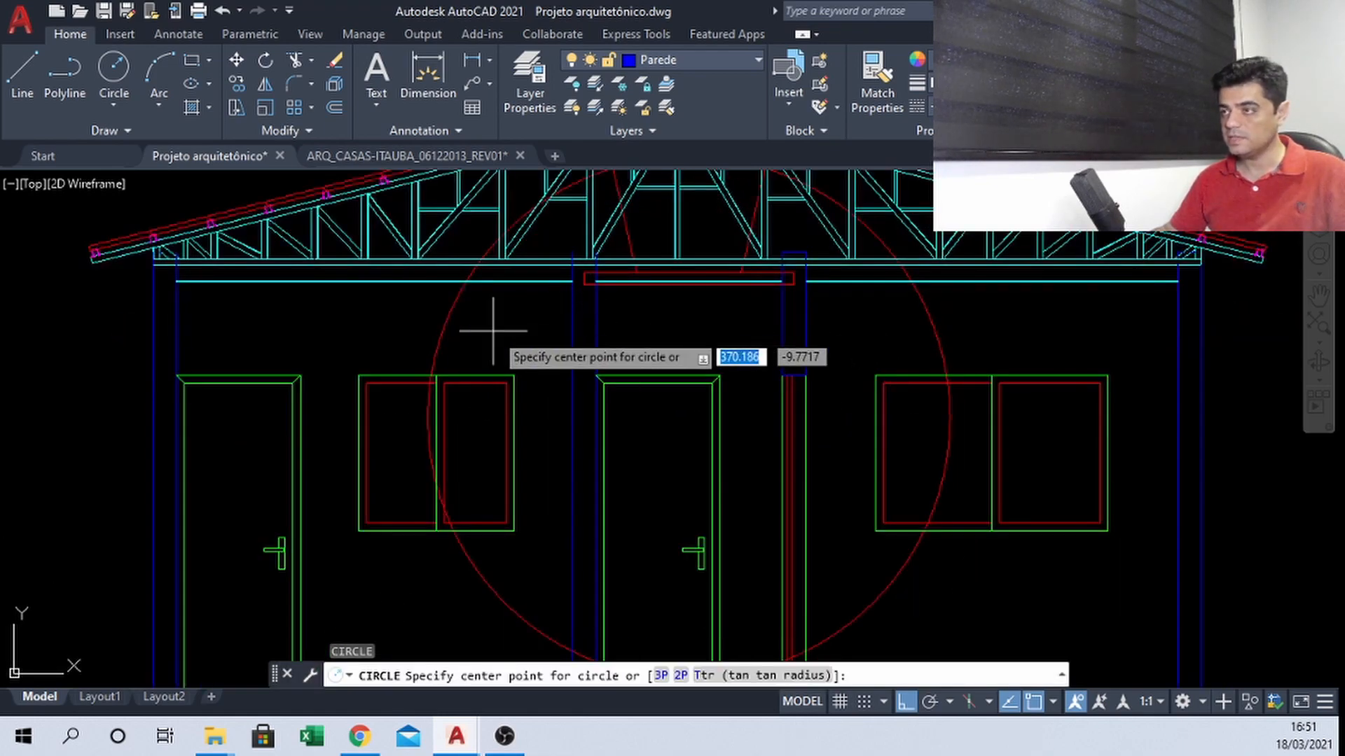
left_click(690, 418)
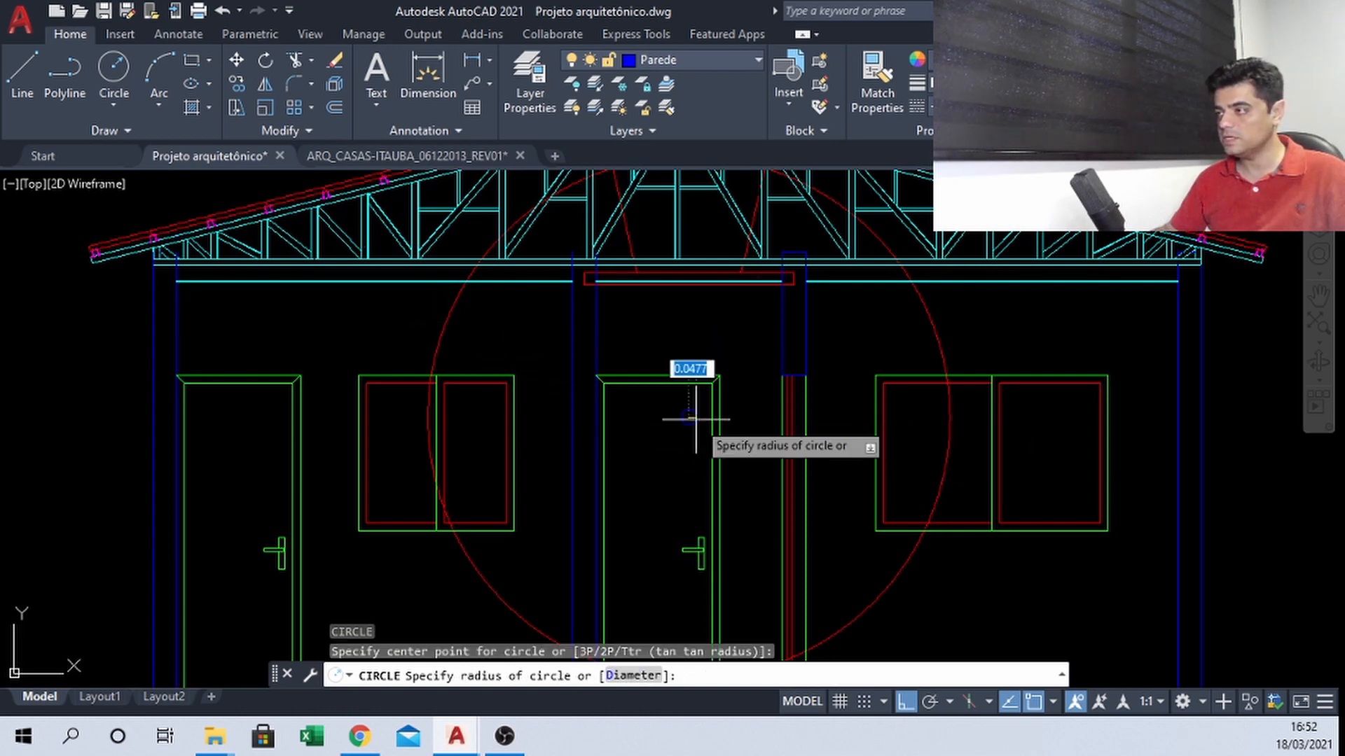
left_click(949, 422)
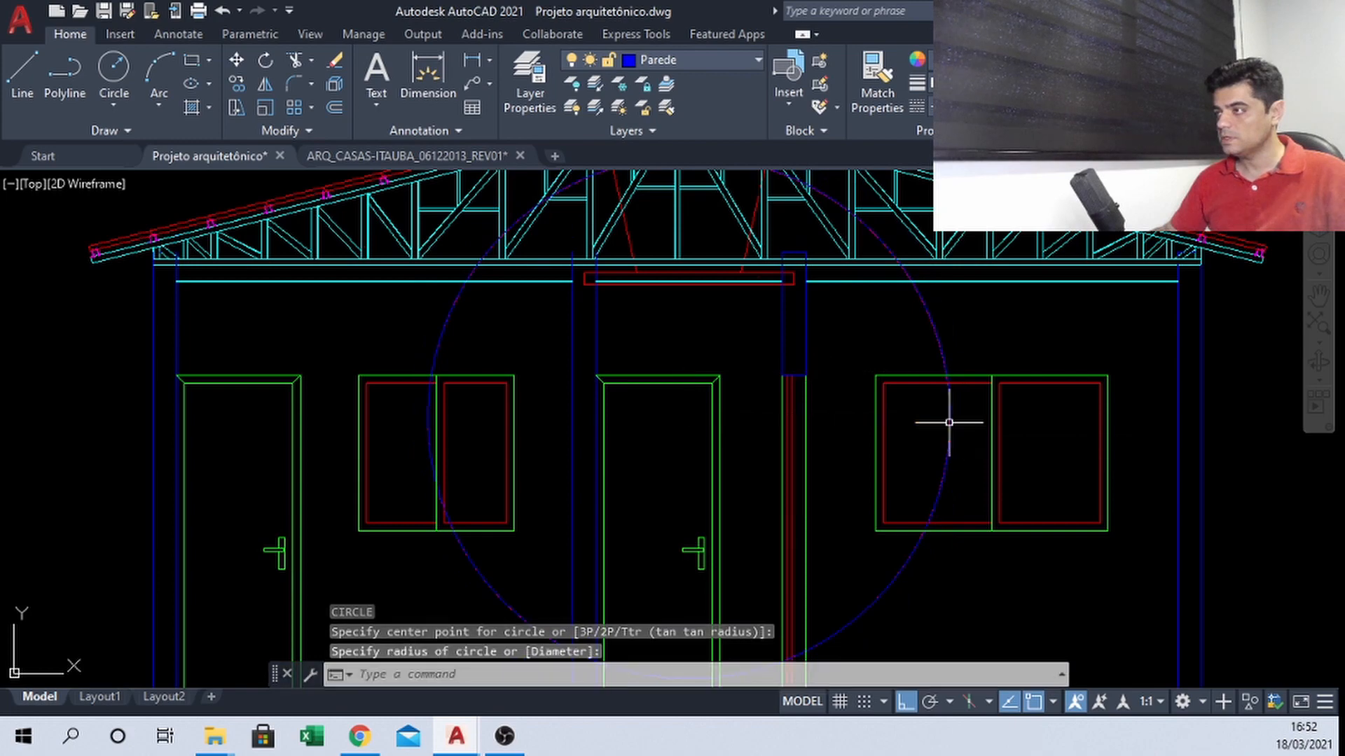
Trim the circle segments just outside the tank's two rim corners
middle_click_drag(850, 311, 822, 434)
scroll(583, 293, "up", 6)
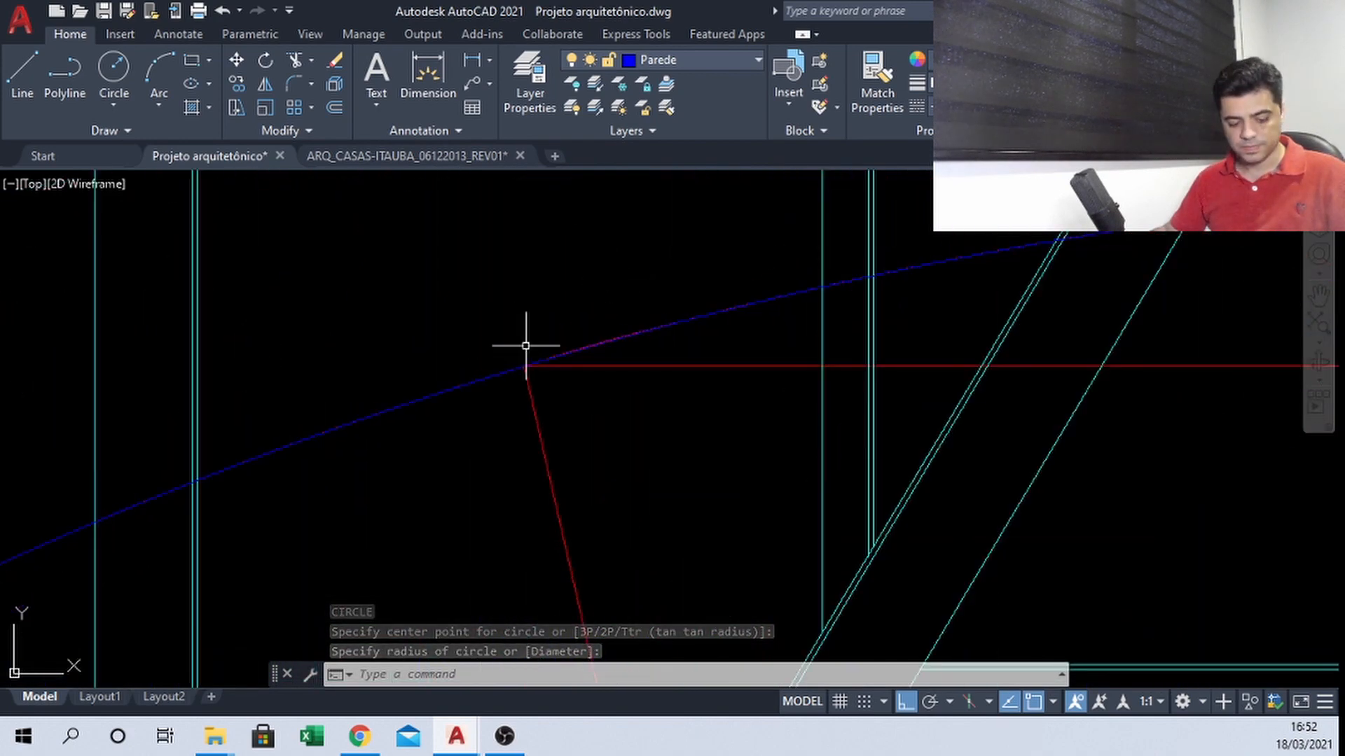
type("tr")
key("Return")
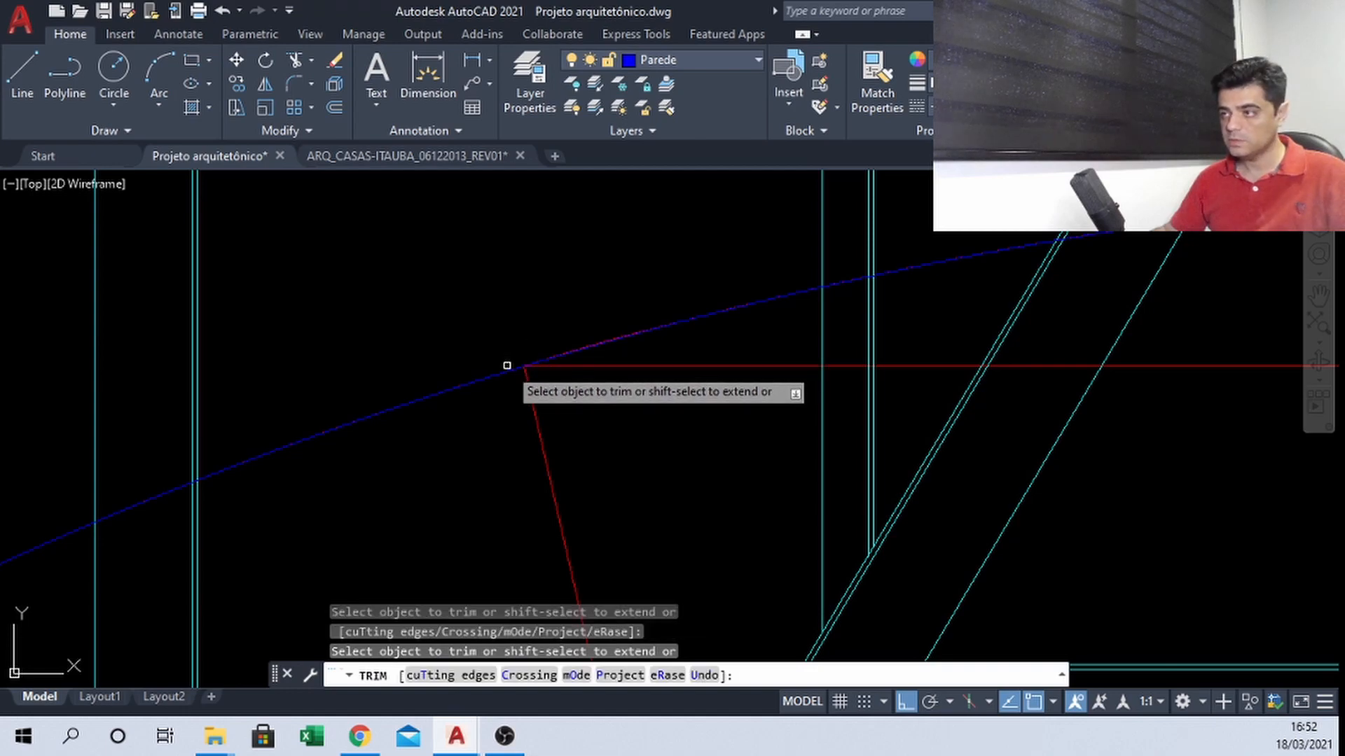
scroll(503, 329, "down", 5)
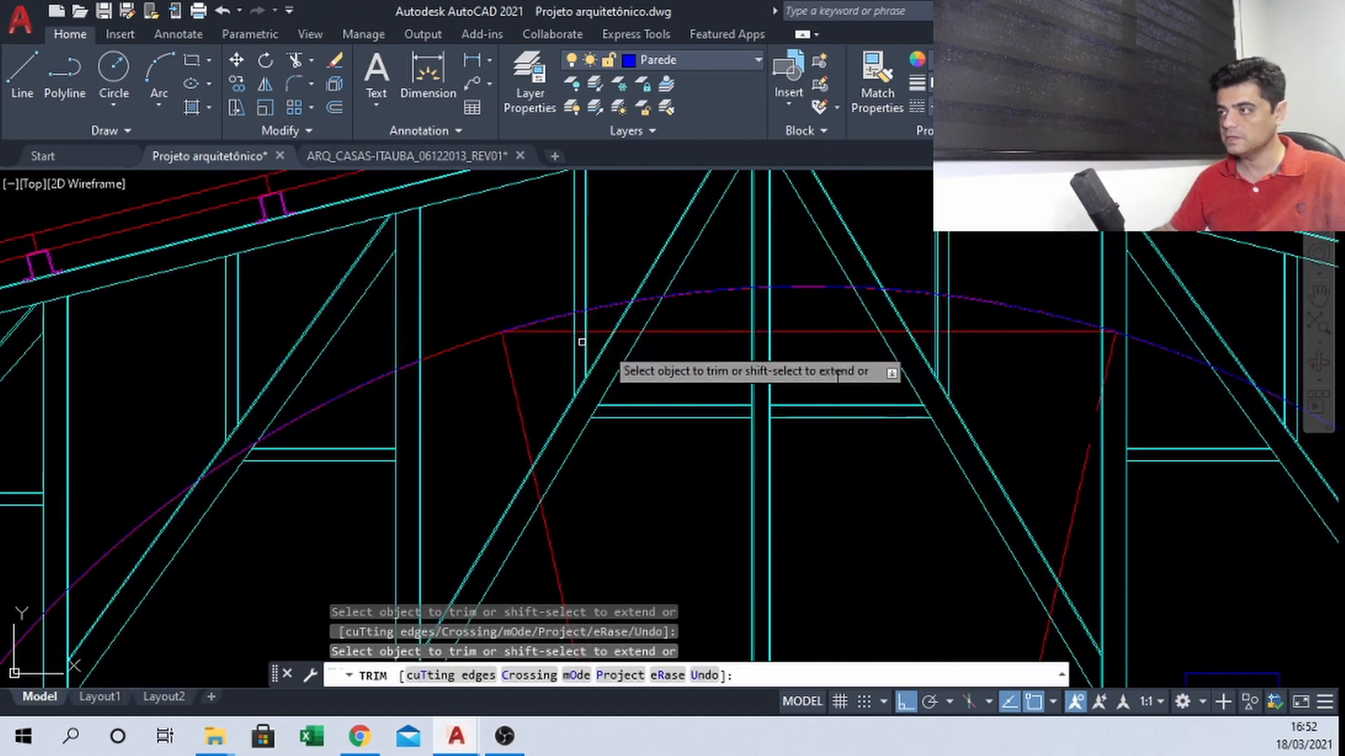
scroll(883, 314, "up", 5)
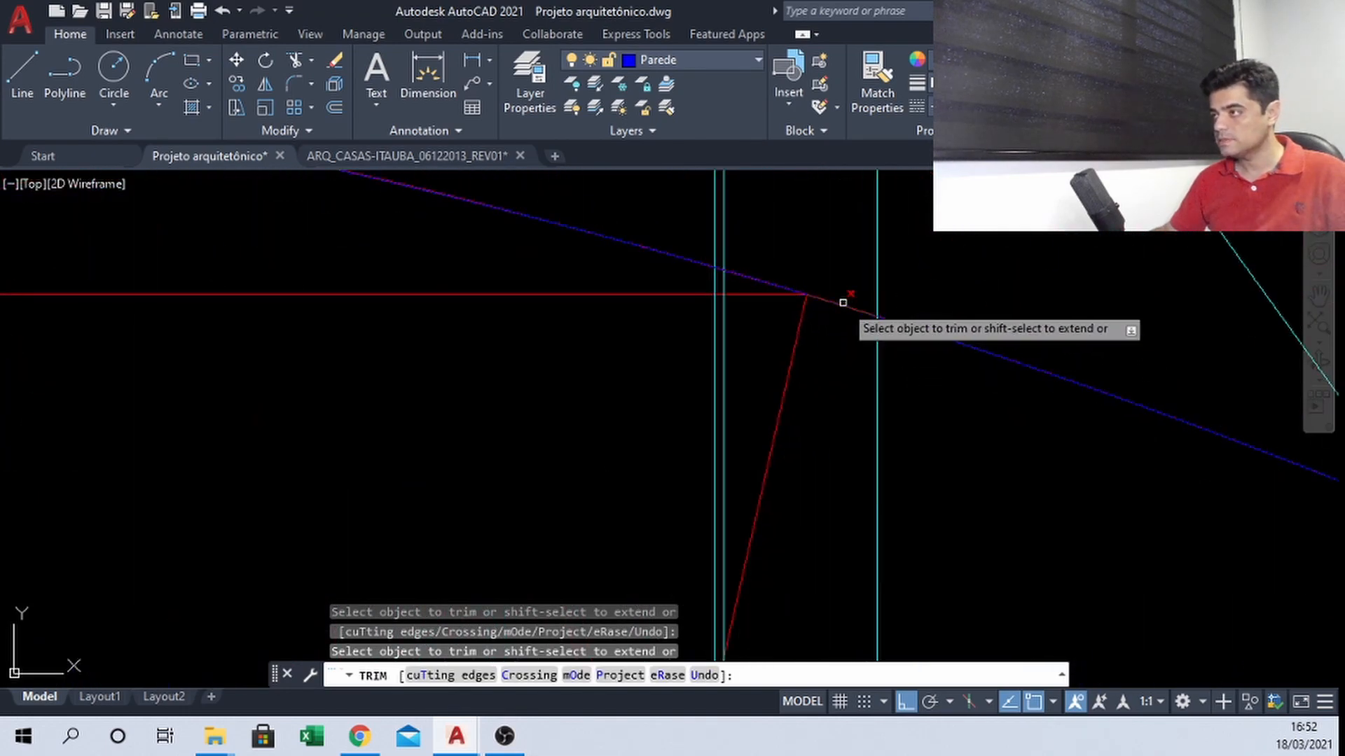
scroll(841, 301, "down", 2)
key("Escape")
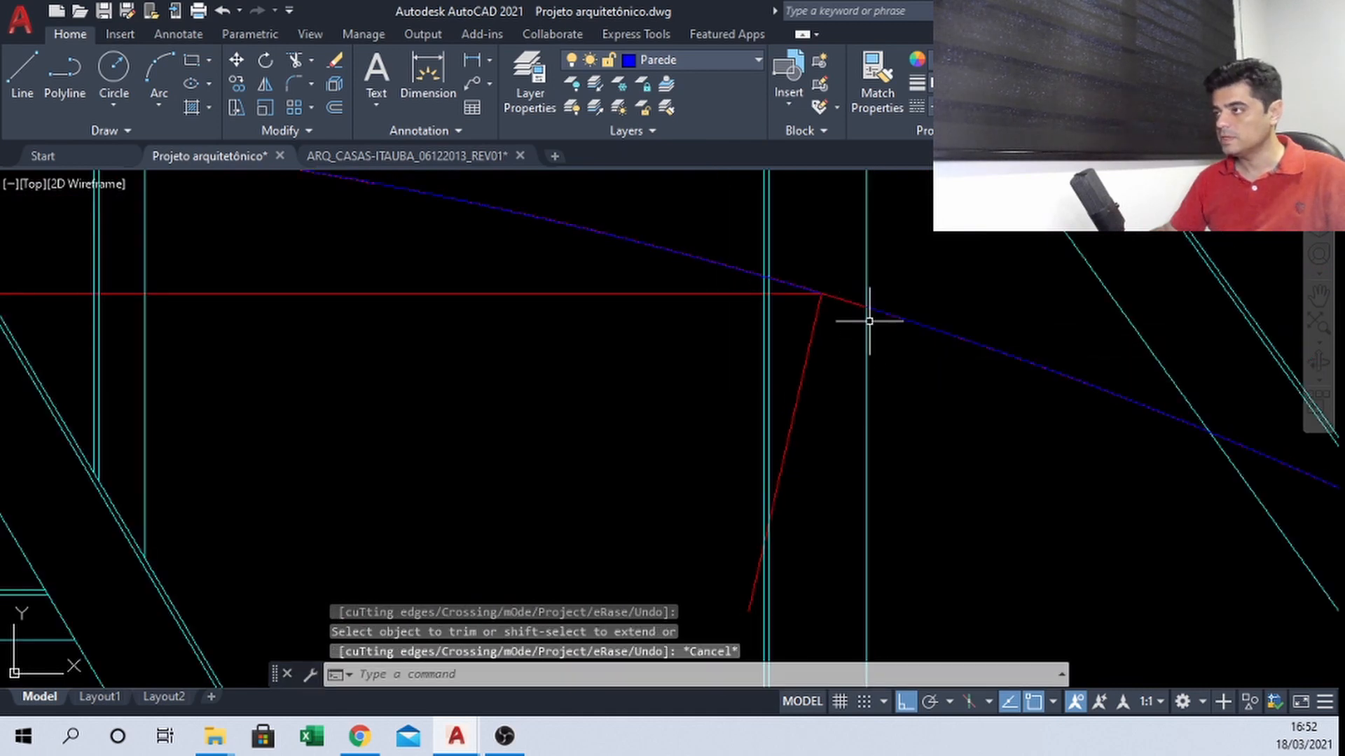
Erase the old red lid arc that extends past the tank's right rim corner
left_click(849, 306)
type("E")
key("Return")
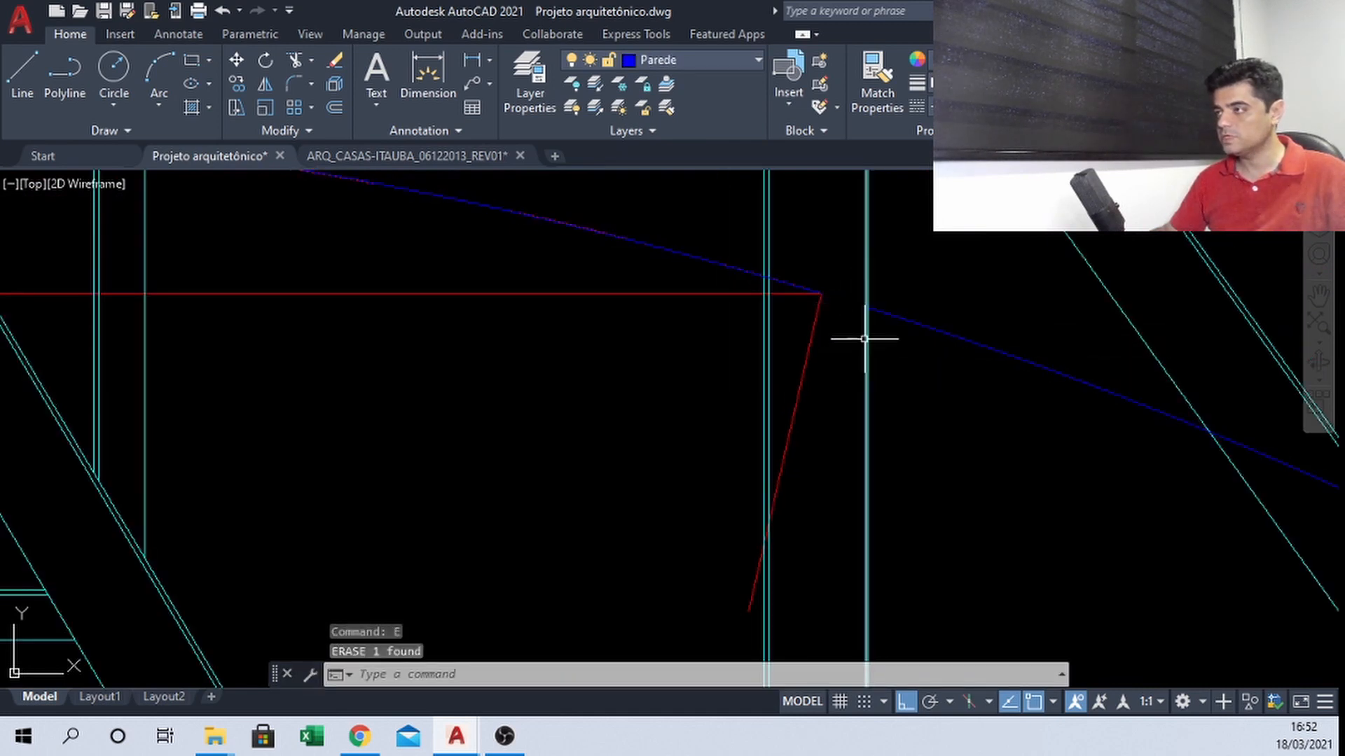
Move the new blue lid arc about 0.086 horizontally to the right, clear of the old red arc fragments
scroll(791, 301, "down", 4)
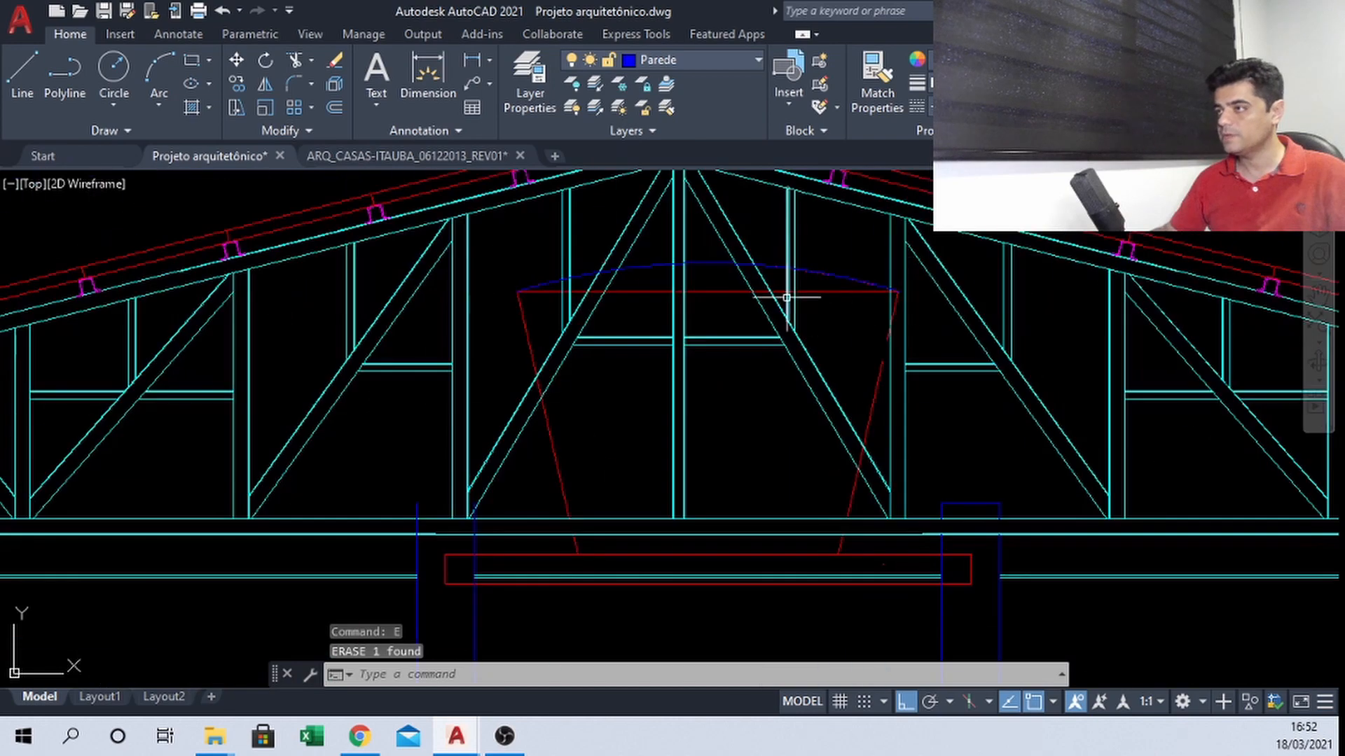
scroll(785, 333, "up", 6)
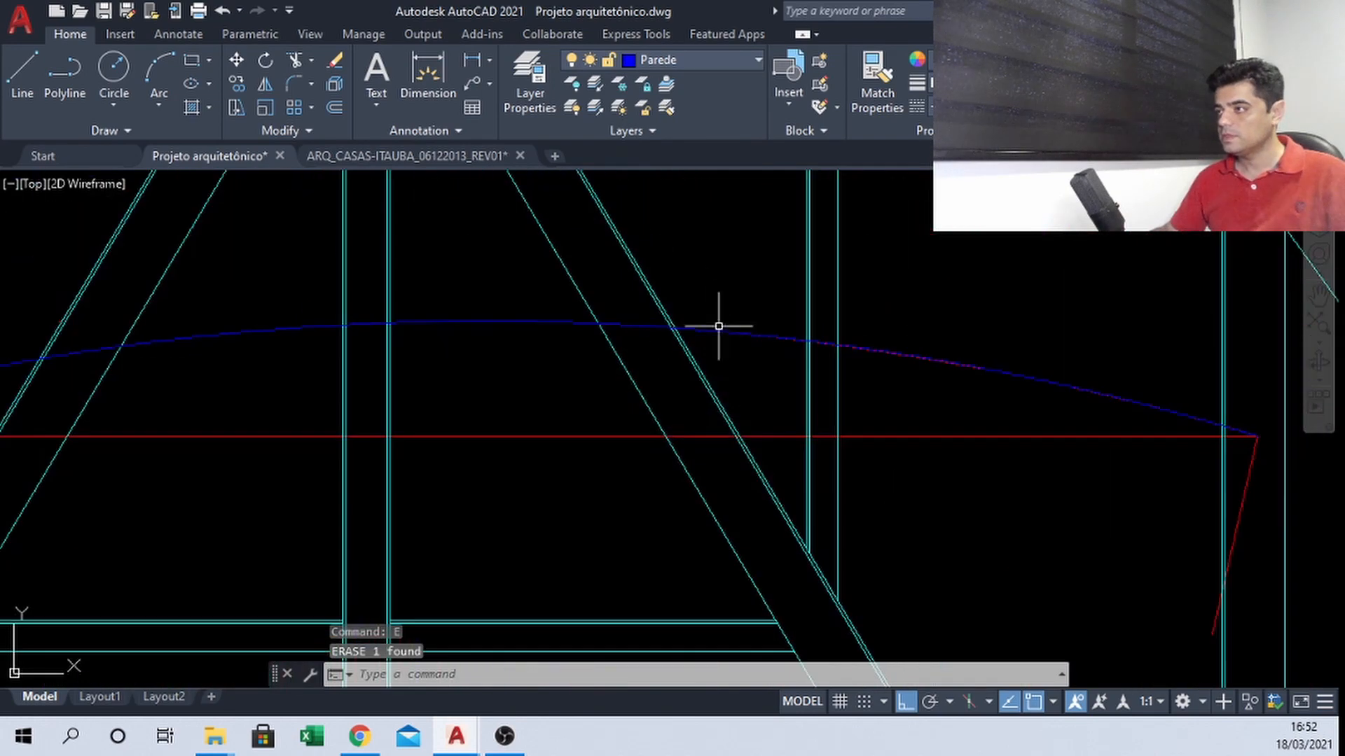
left_click(721, 329)
scroll(721, 323, "down", 2)
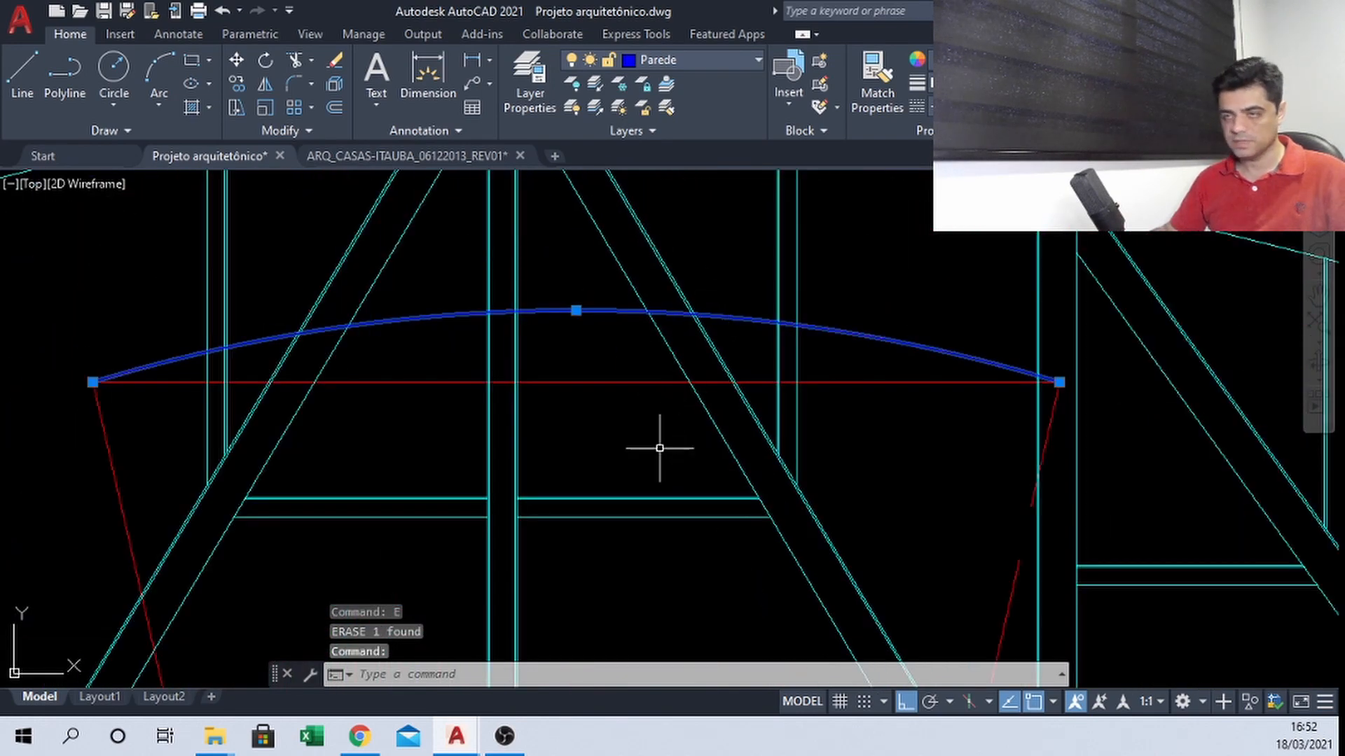
type("m")
key("Return")
left_click(604, 466)
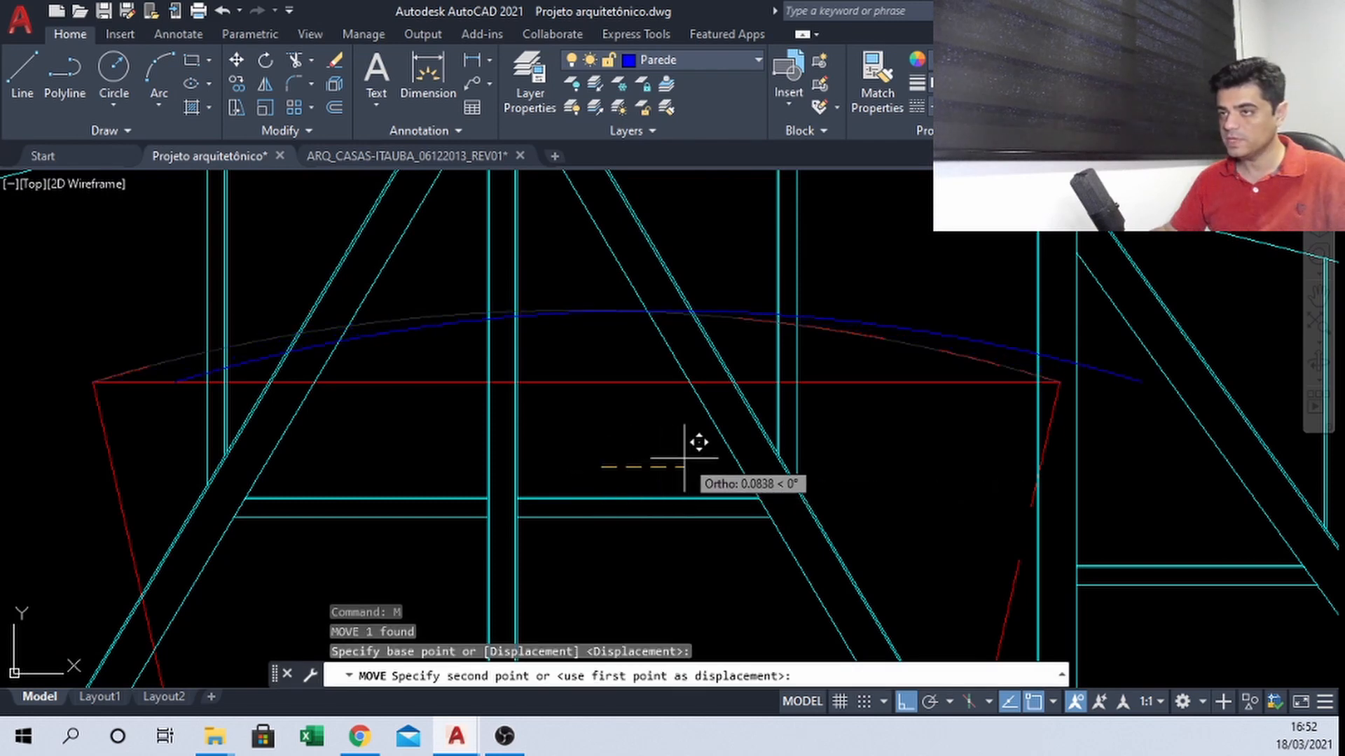
left_click(684, 460)
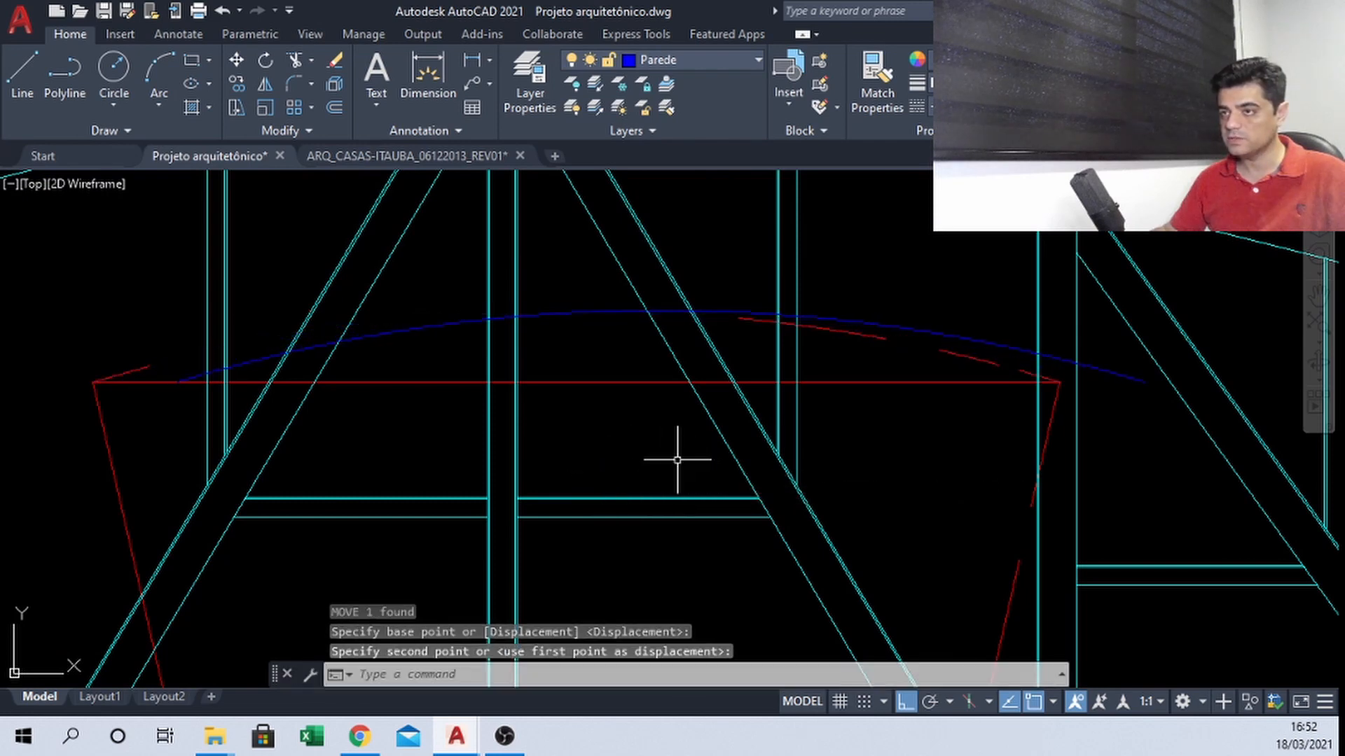
Erase the leftover red fragments of the old lid arc near both rim corners and along the lid's right half
left_click(563, 275)
left_click(921, 369)
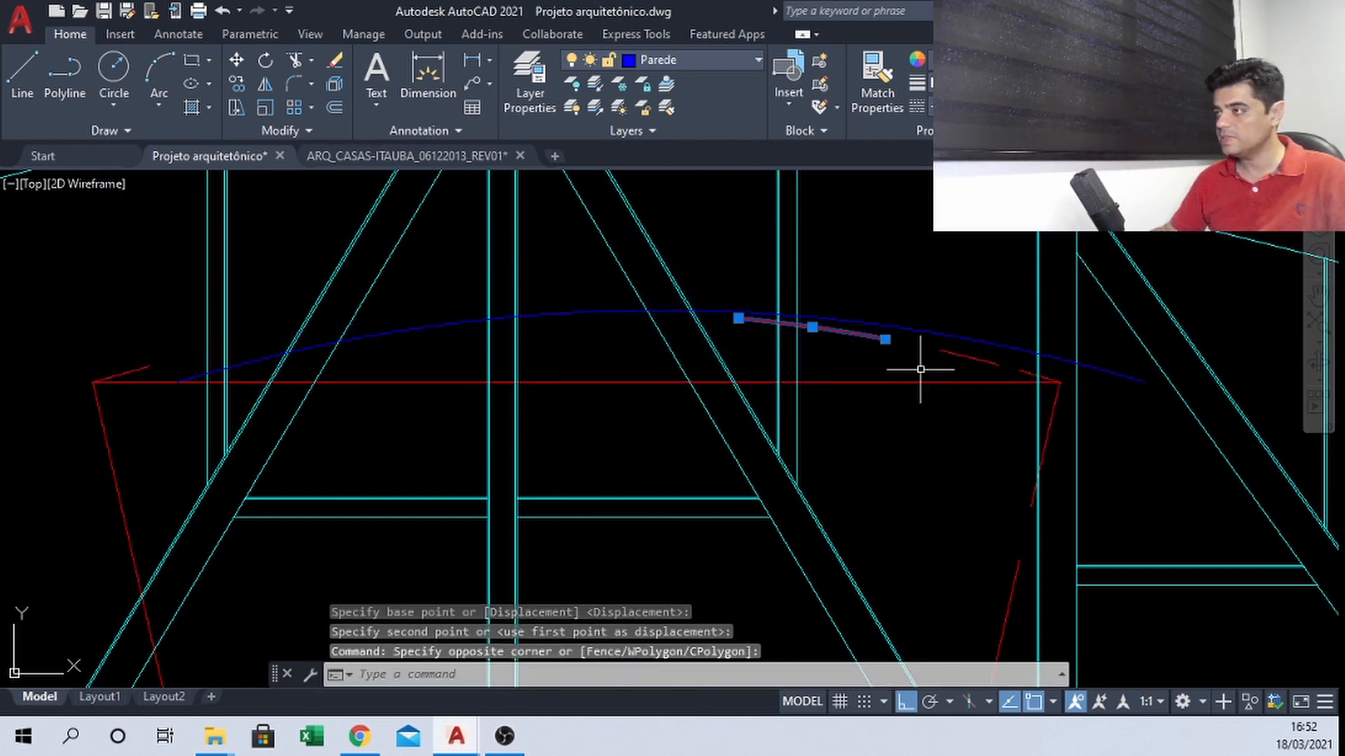
left_click(1020, 384)
left_click(978, 292)
left_click(1061, 398)
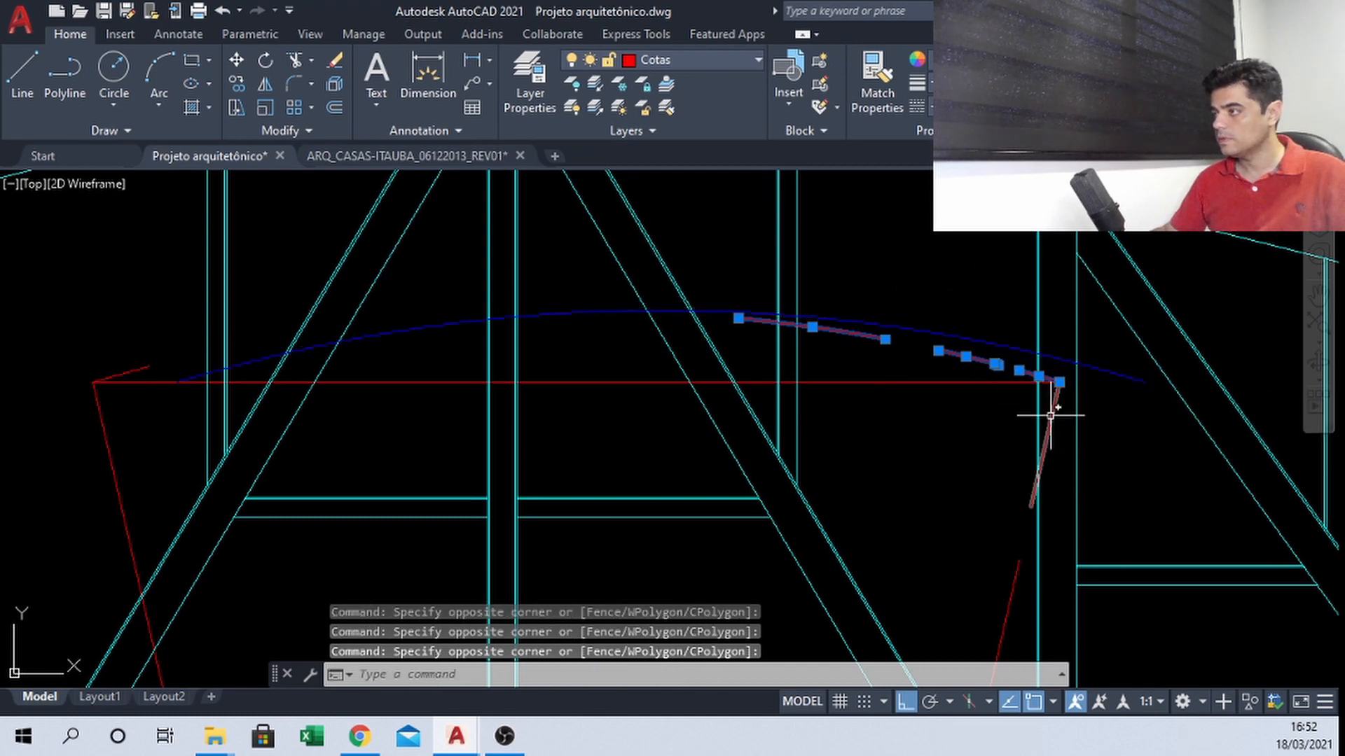
type("E")
key("Return")
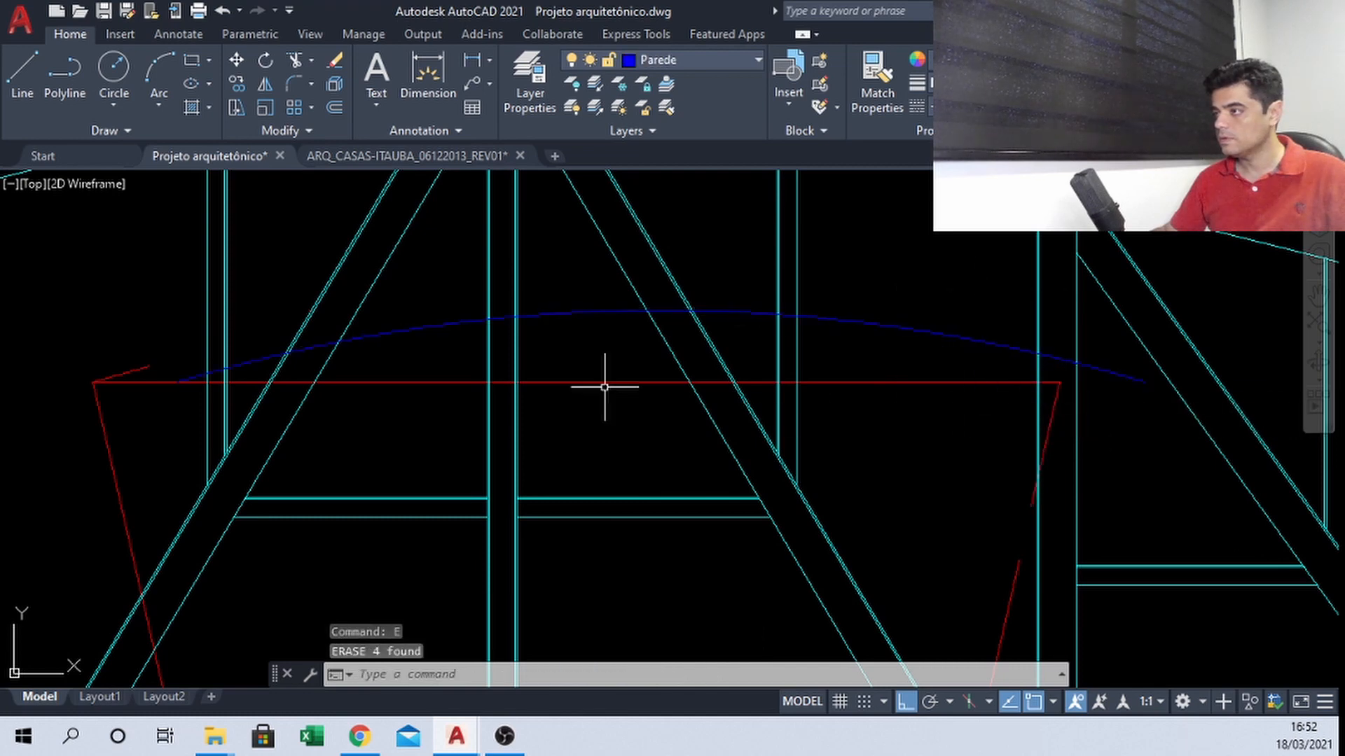
left_click(130, 369)
type("E")
key("Return")
Move the blue lid arc back by its left endpoint onto the tank's left rim corner
left_click(243, 373)
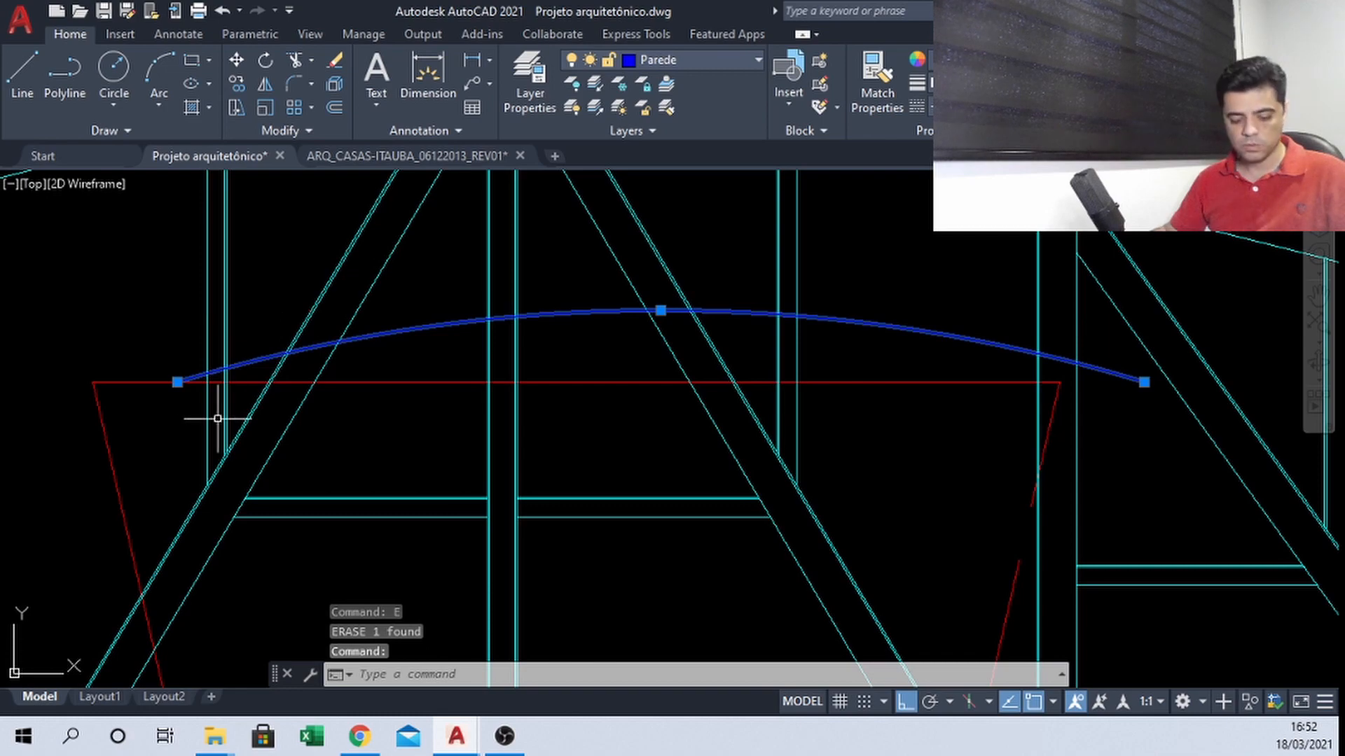
type("M")
key("Return")
left_click(177, 383)
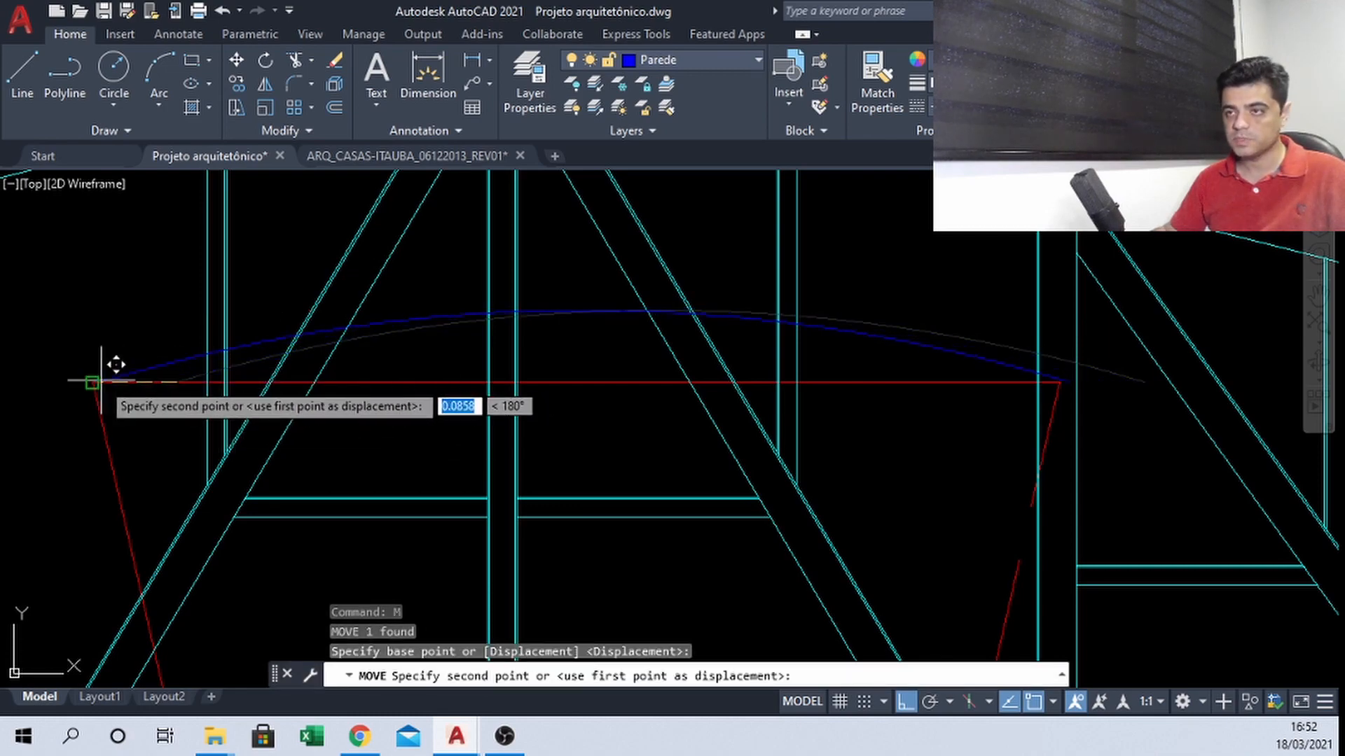
left_click(93, 383)
key("Escape")
middle_click_drag(371, 318, 441, 339)
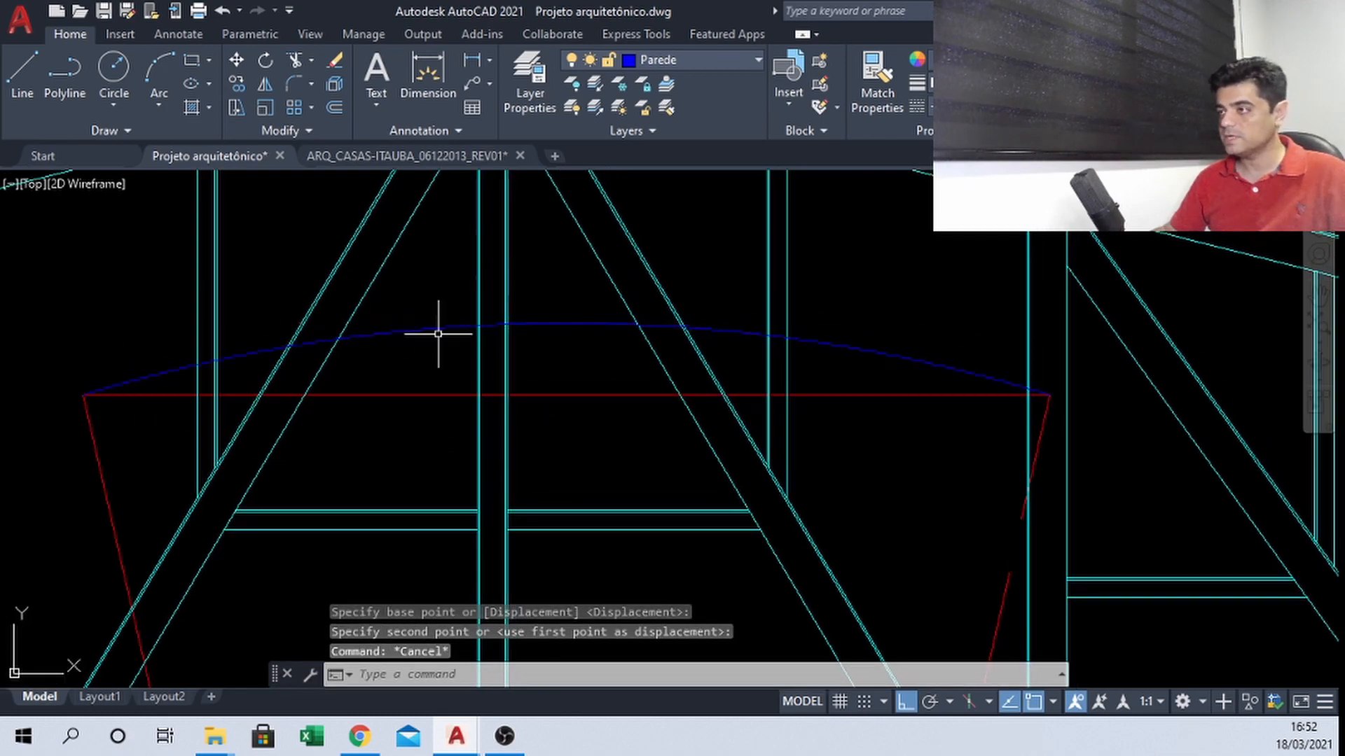
scroll(391, 412, "down", 4)
scroll(402, 412, "up", 2)
scroll(642, 403, "down", 2)
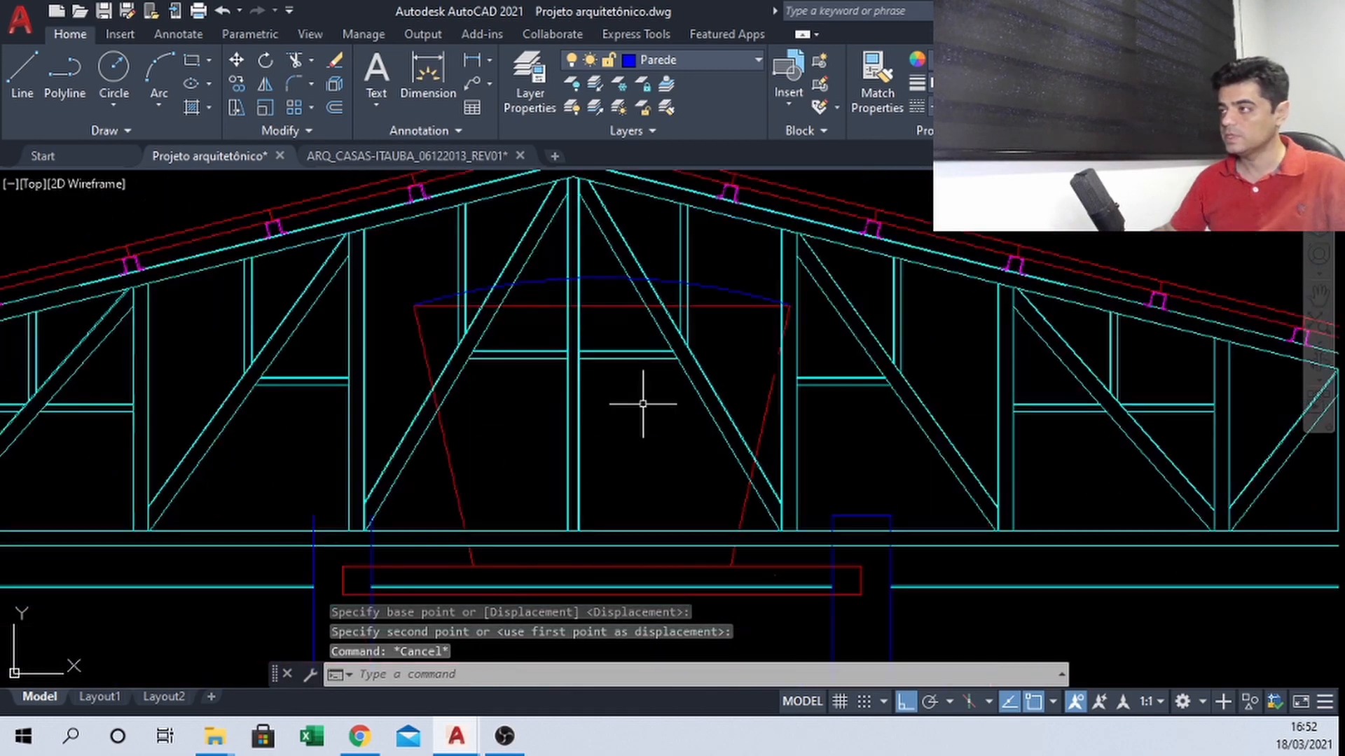
middle_click_drag(642, 403, 624, 353)
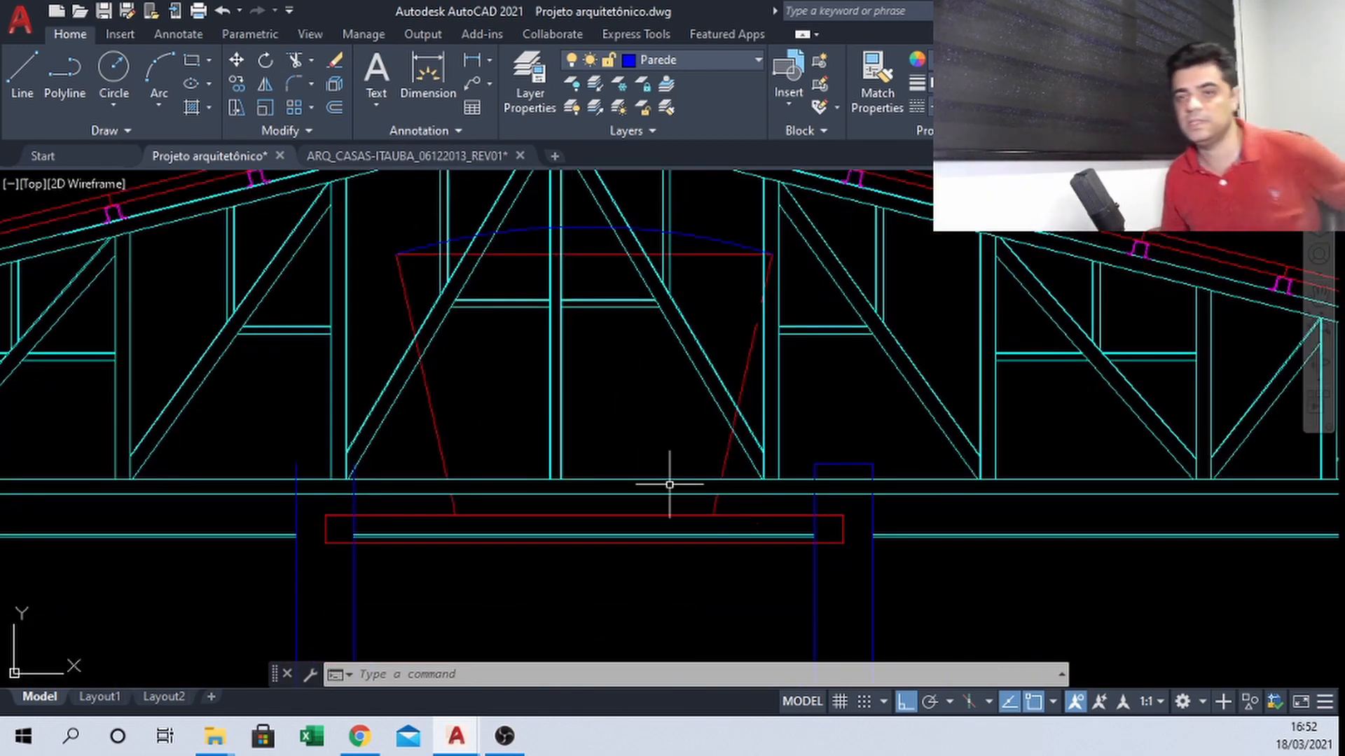
middle_click_drag(612, 414, 631, 517)
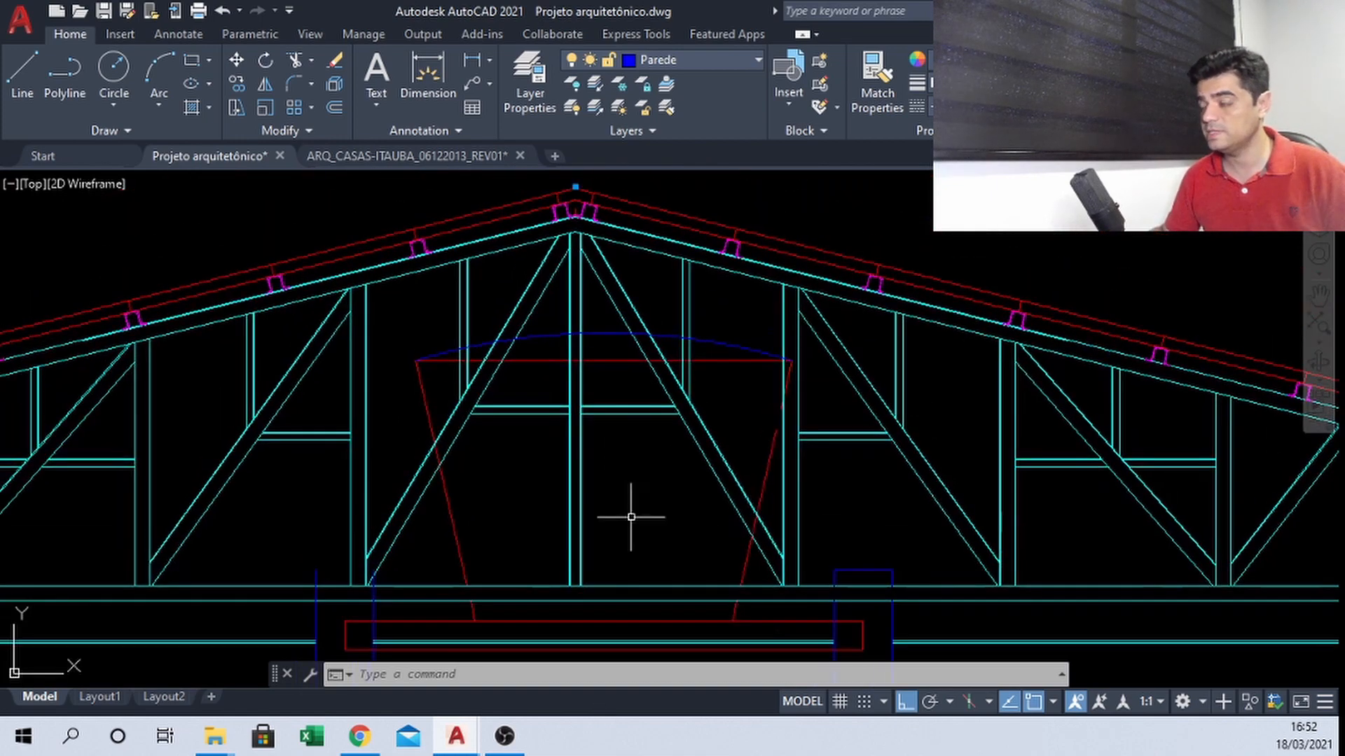
scroll(488, 338, "up", 3)
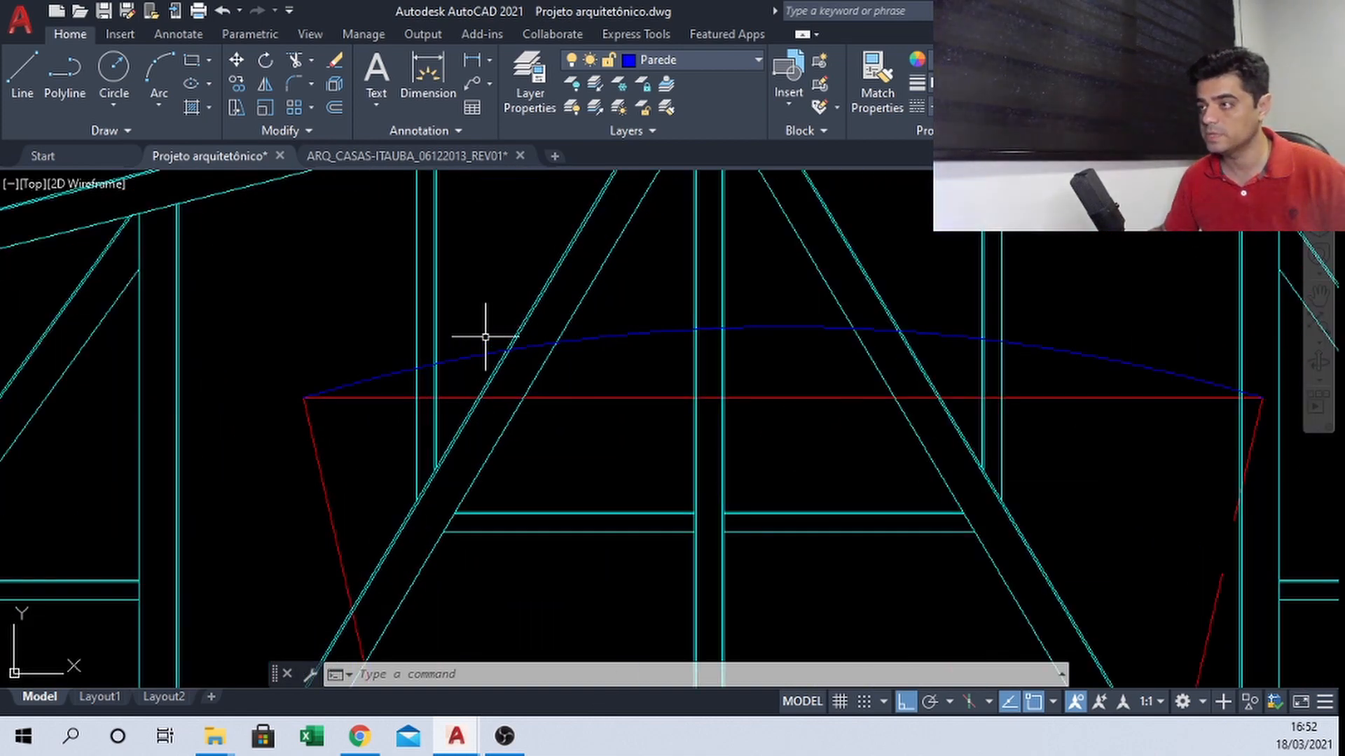
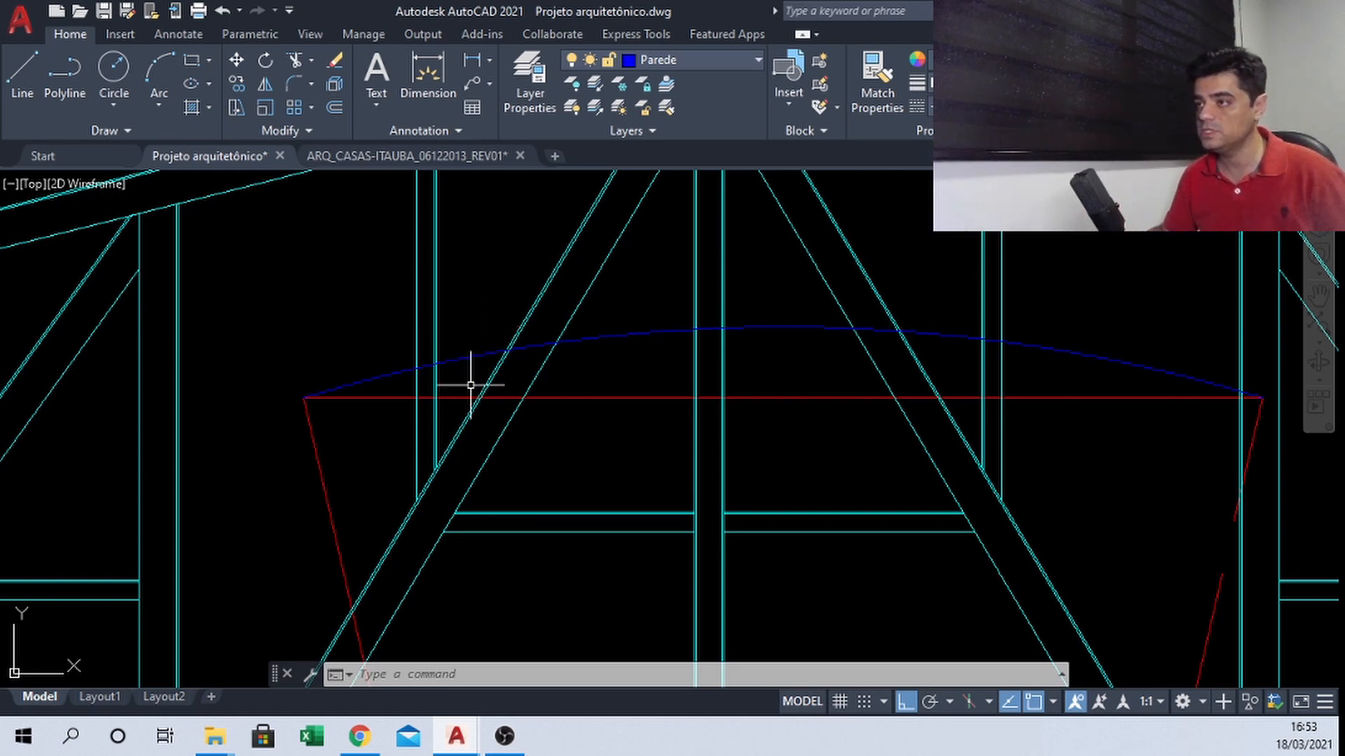
scroll(600, 351, "down", 2)
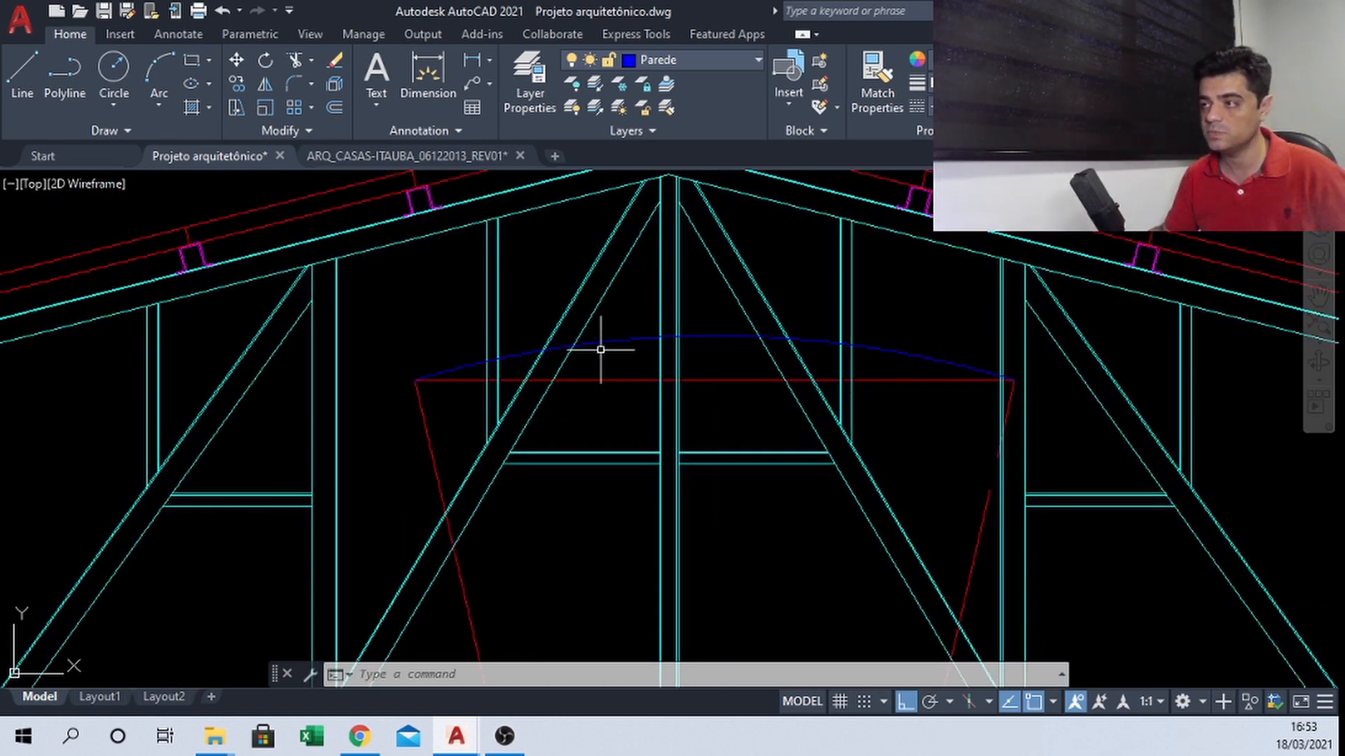
Trim the tank's rim line and lid arc where they pass behind the vertical truss member nearest the left rim corner
scroll(465, 379, "up", 5)
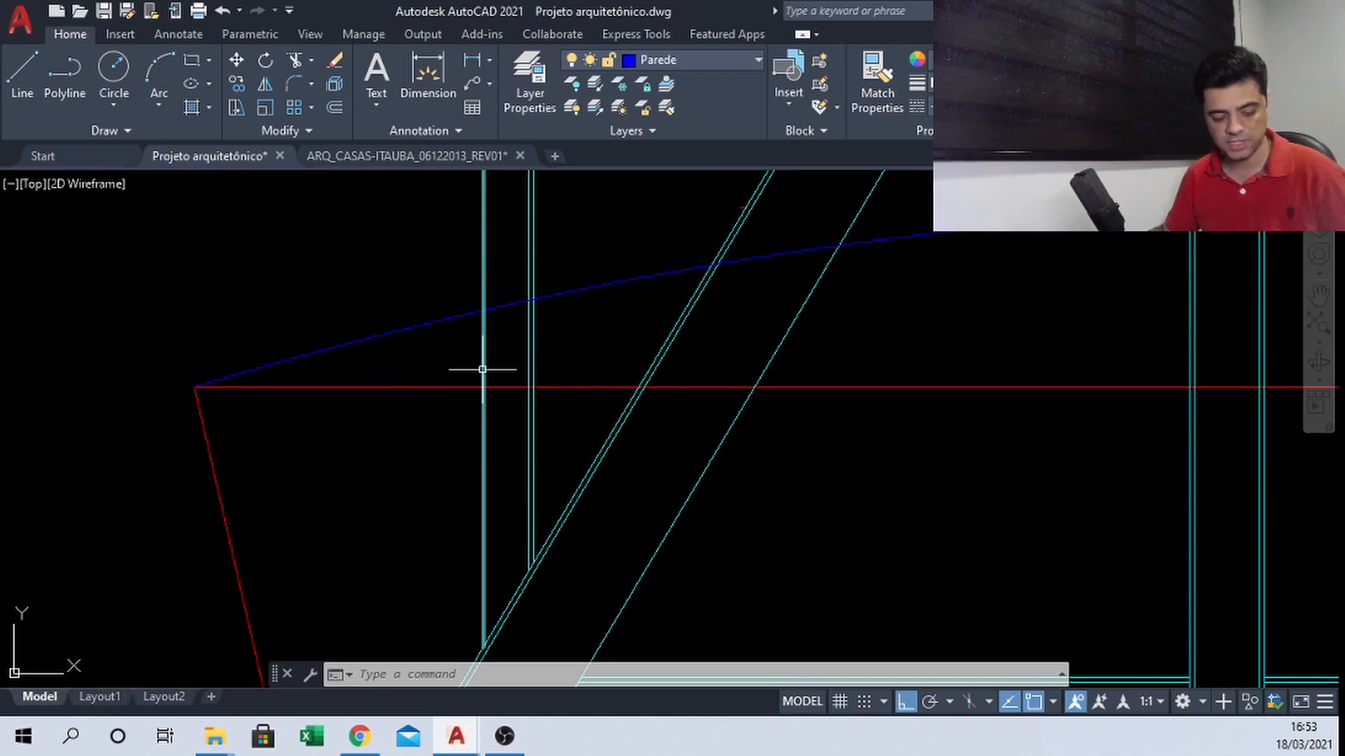
type("tr")
key("Return")
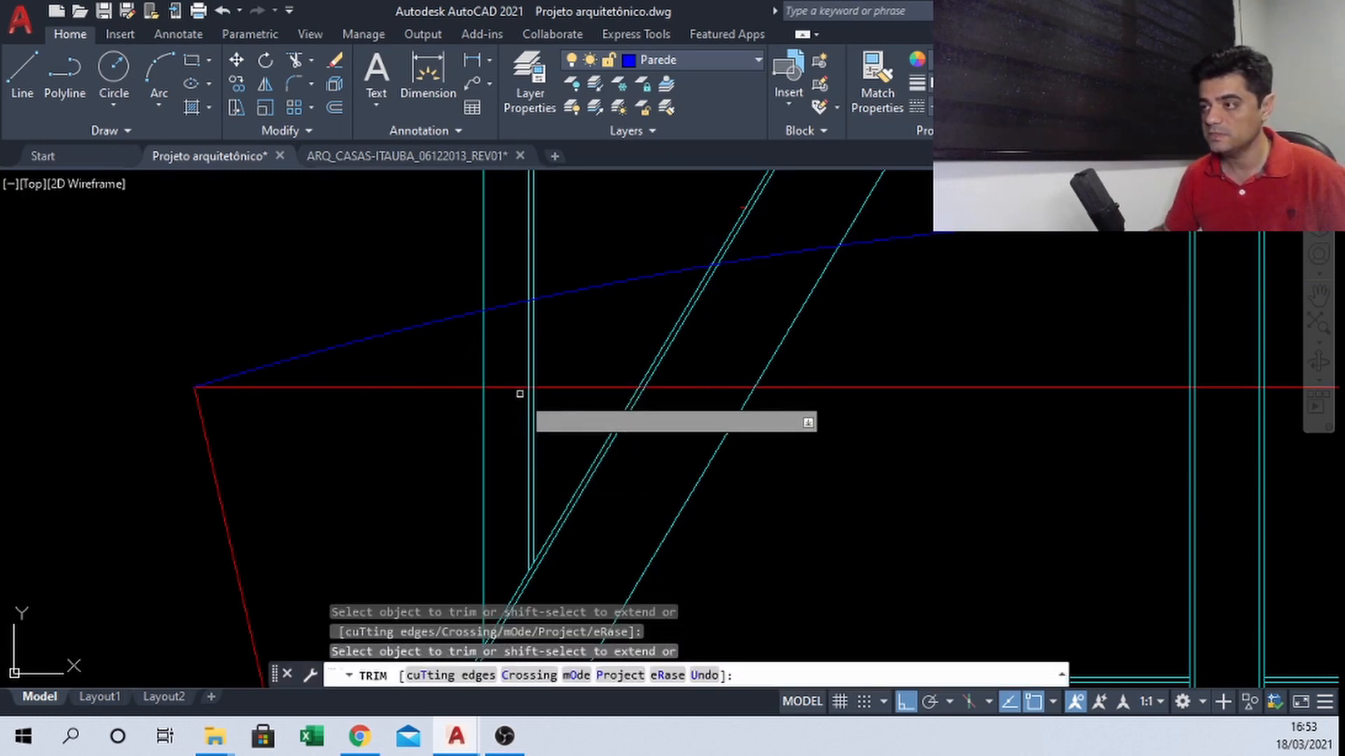
scroll(536, 403, "up", 3)
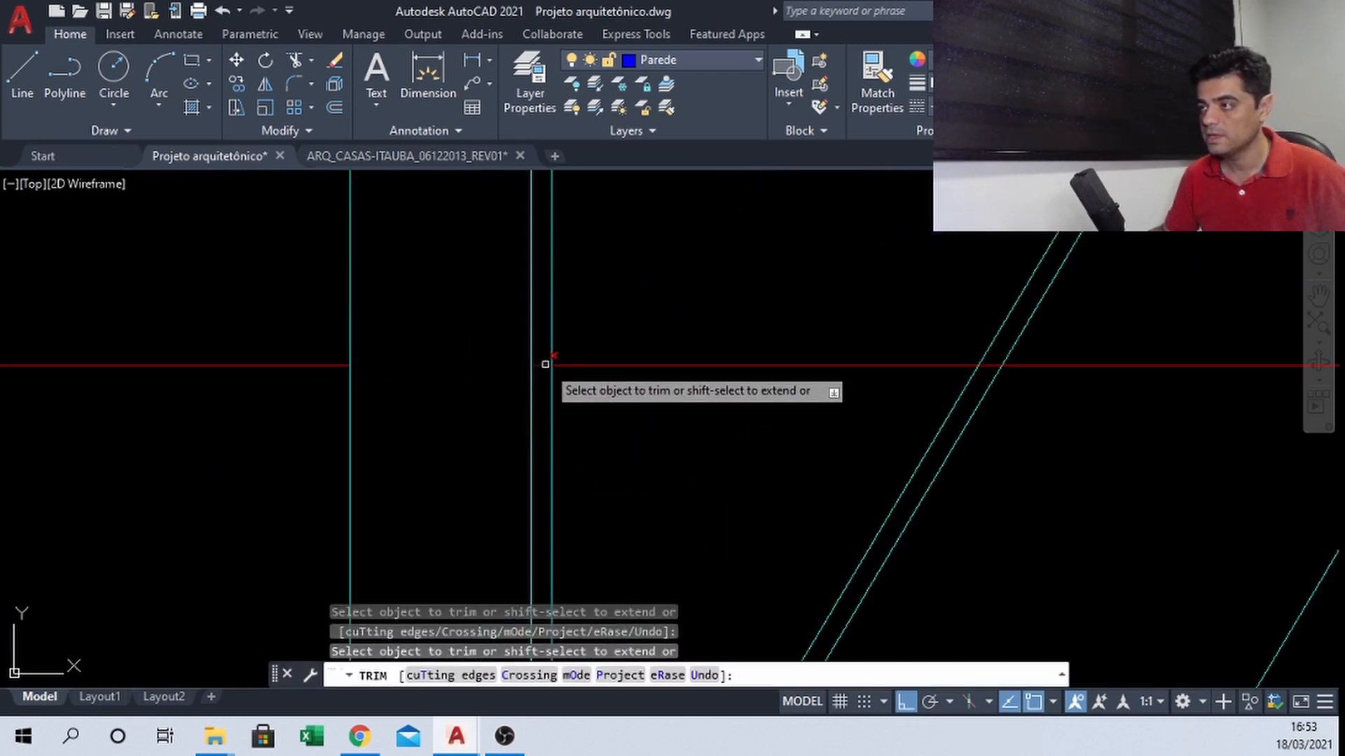
middle_click_drag(471, 219, 486, 351)
left_click(472, 297)
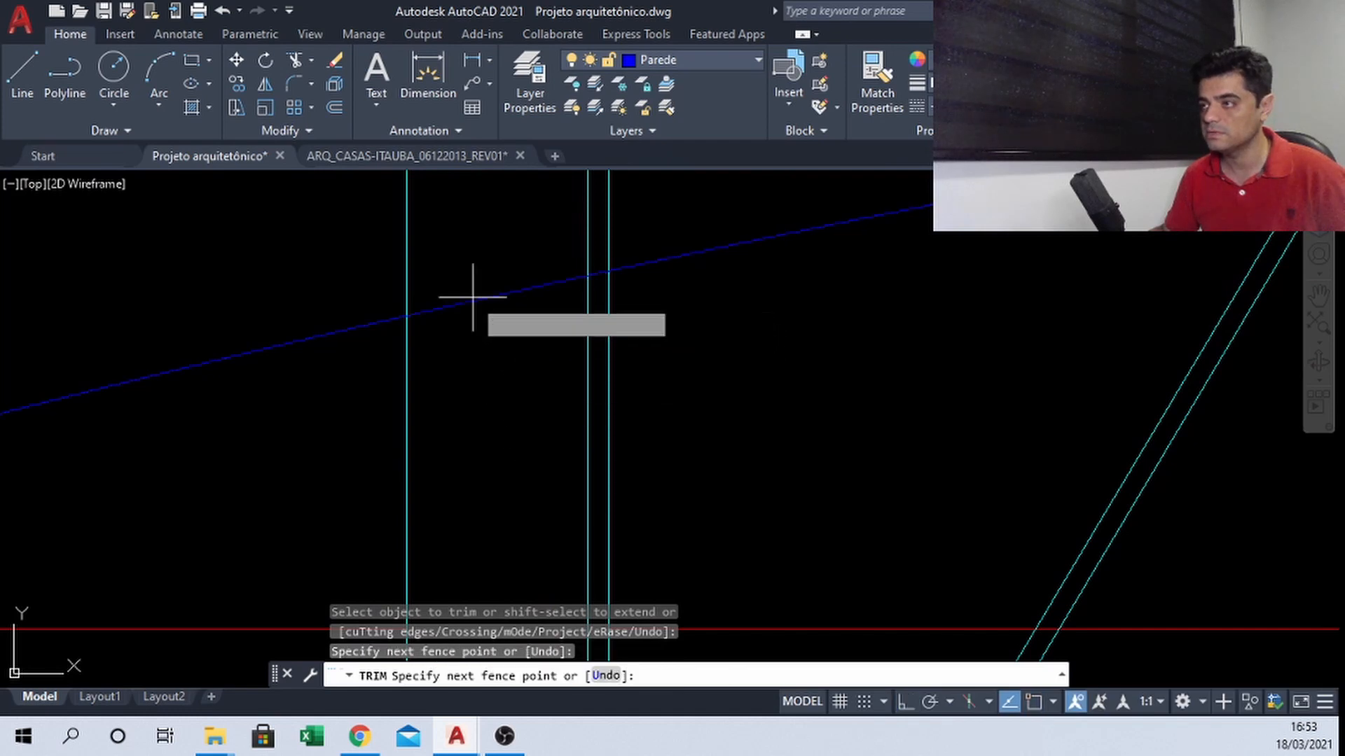
left_click(456, 308)
key("Return")
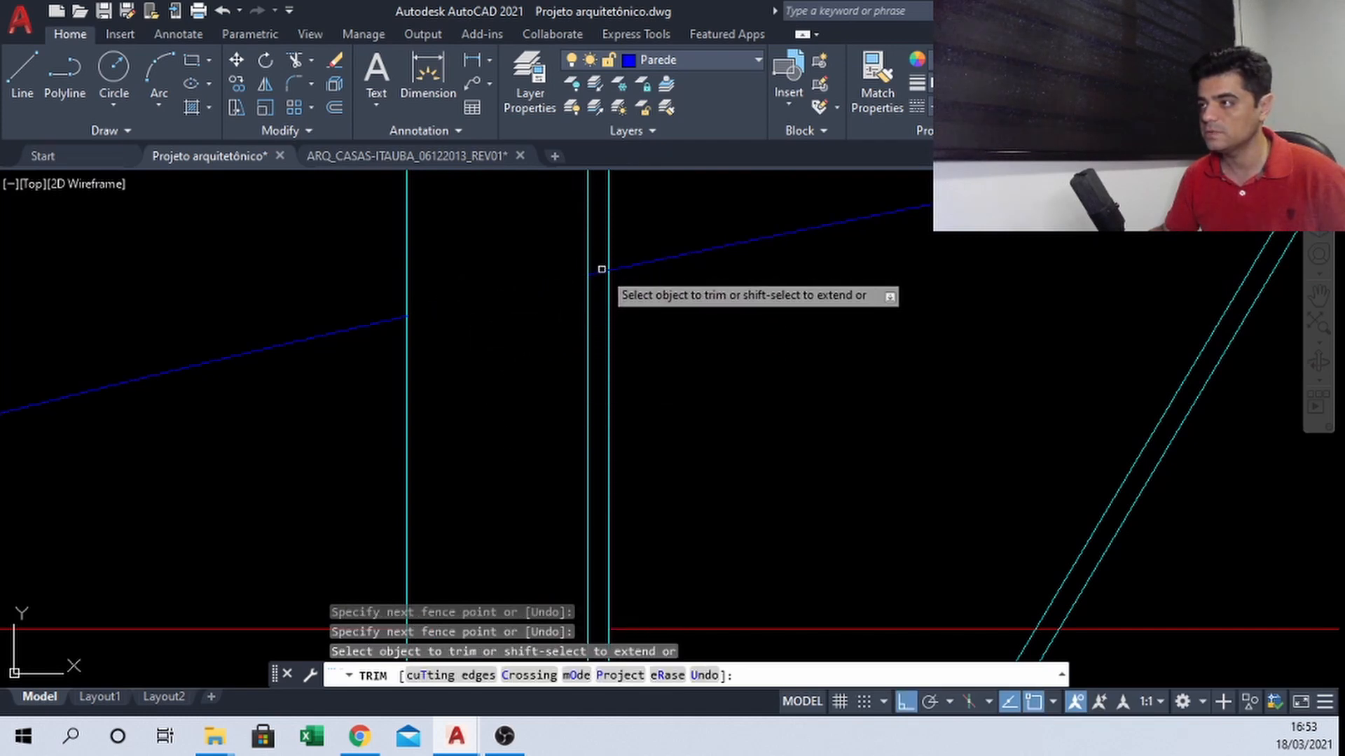
left_click(600, 272)
scroll(535, 288, "down", 6)
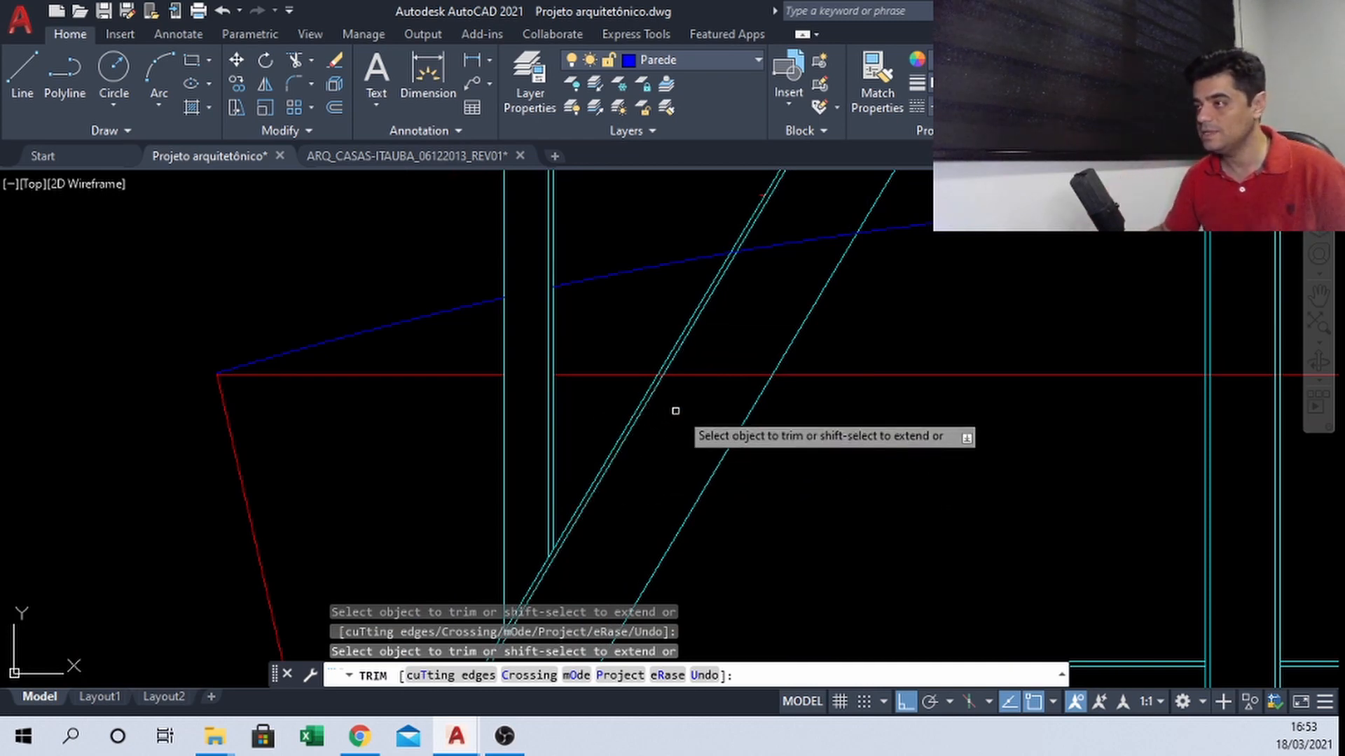
Trim the rim line and lid arc where they cross the truss diagonal left of the central post
scroll(666, 378, "up", 5)
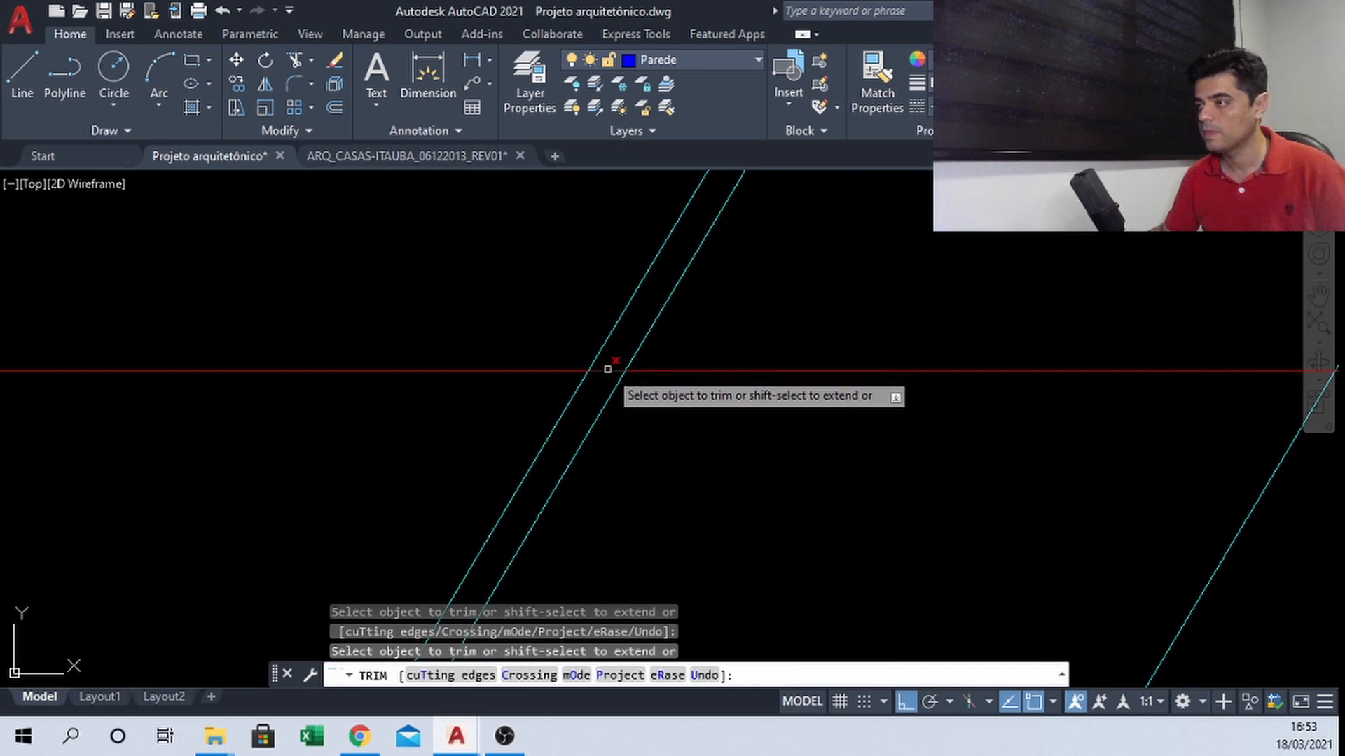
scroll(718, 372, "down", 5)
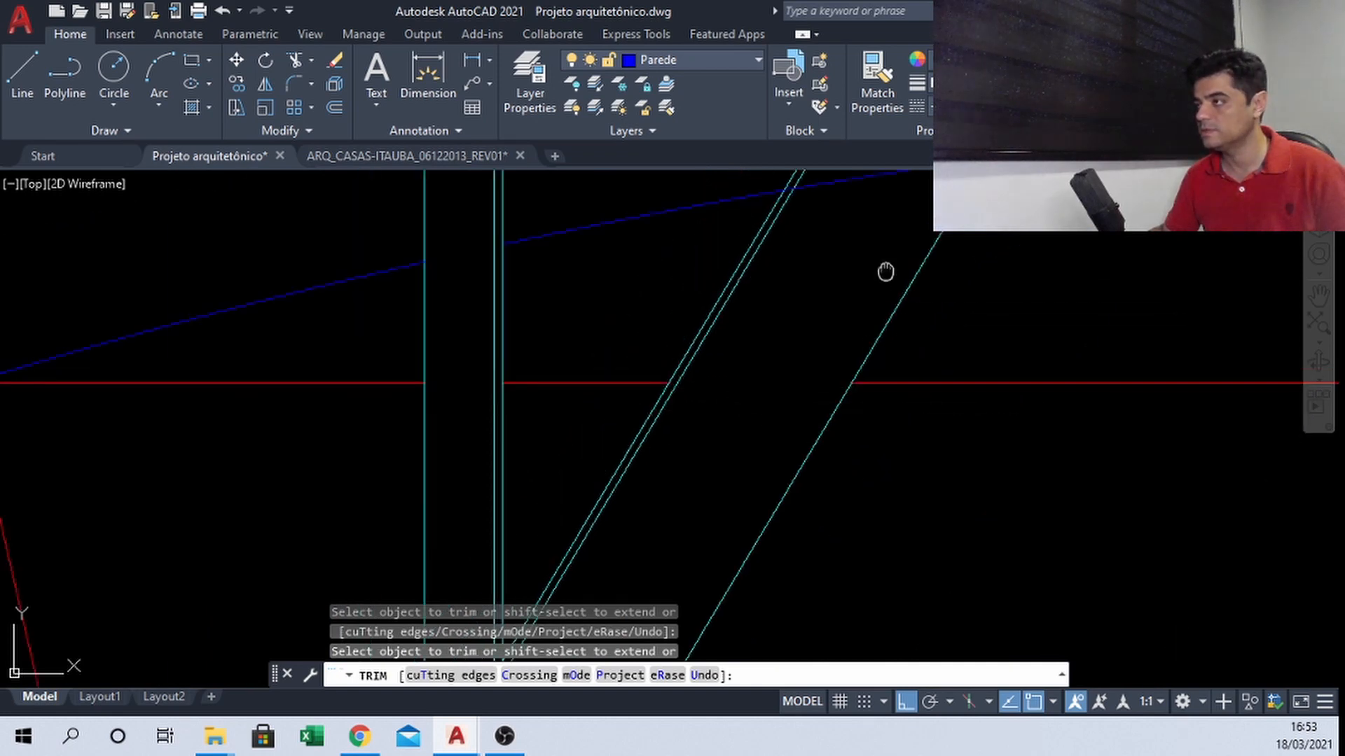
middle_click_drag(885, 272, 800, 489)
scroll(759, 343, "up", 3)
scroll(496, 470, "up", 1)
left_click(539, 428)
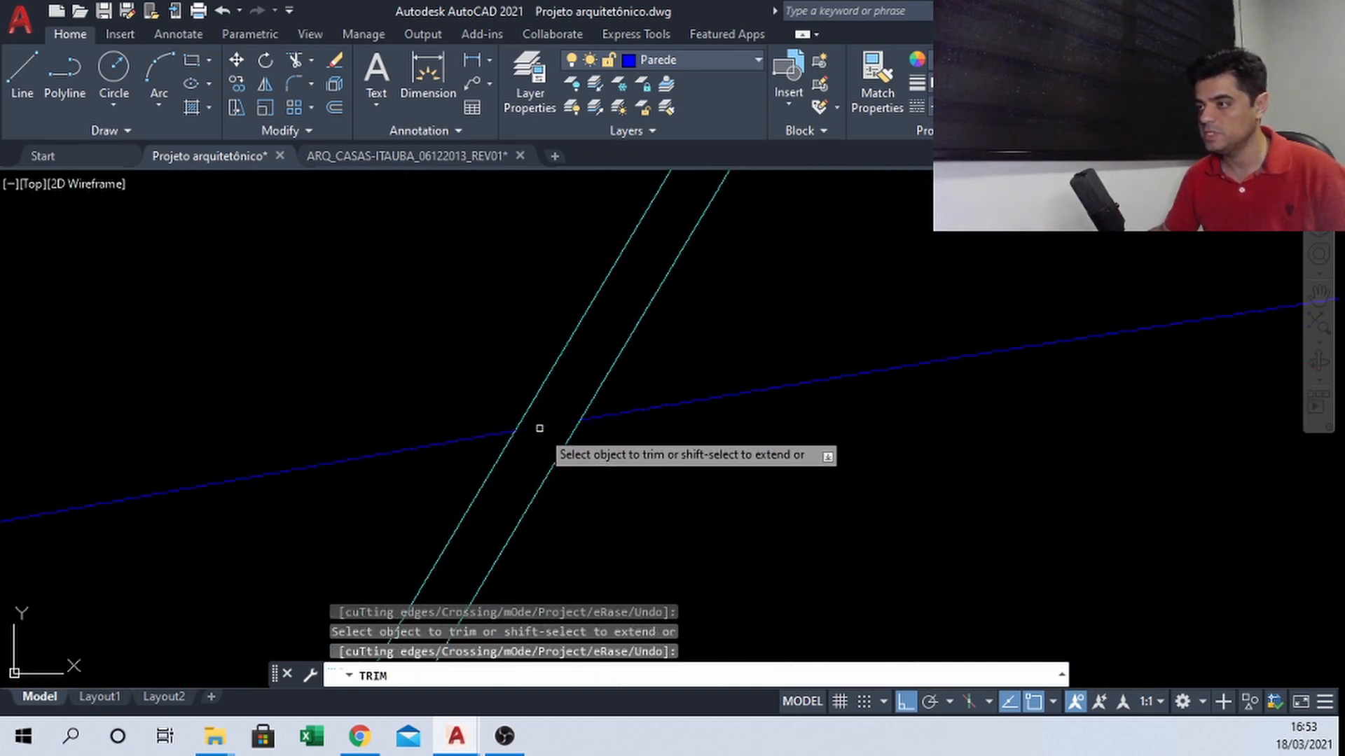
scroll(539, 428, "down", 4)
left_click_drag(713, 391, 698, 400)
scroll(695, 392, "down", 2)
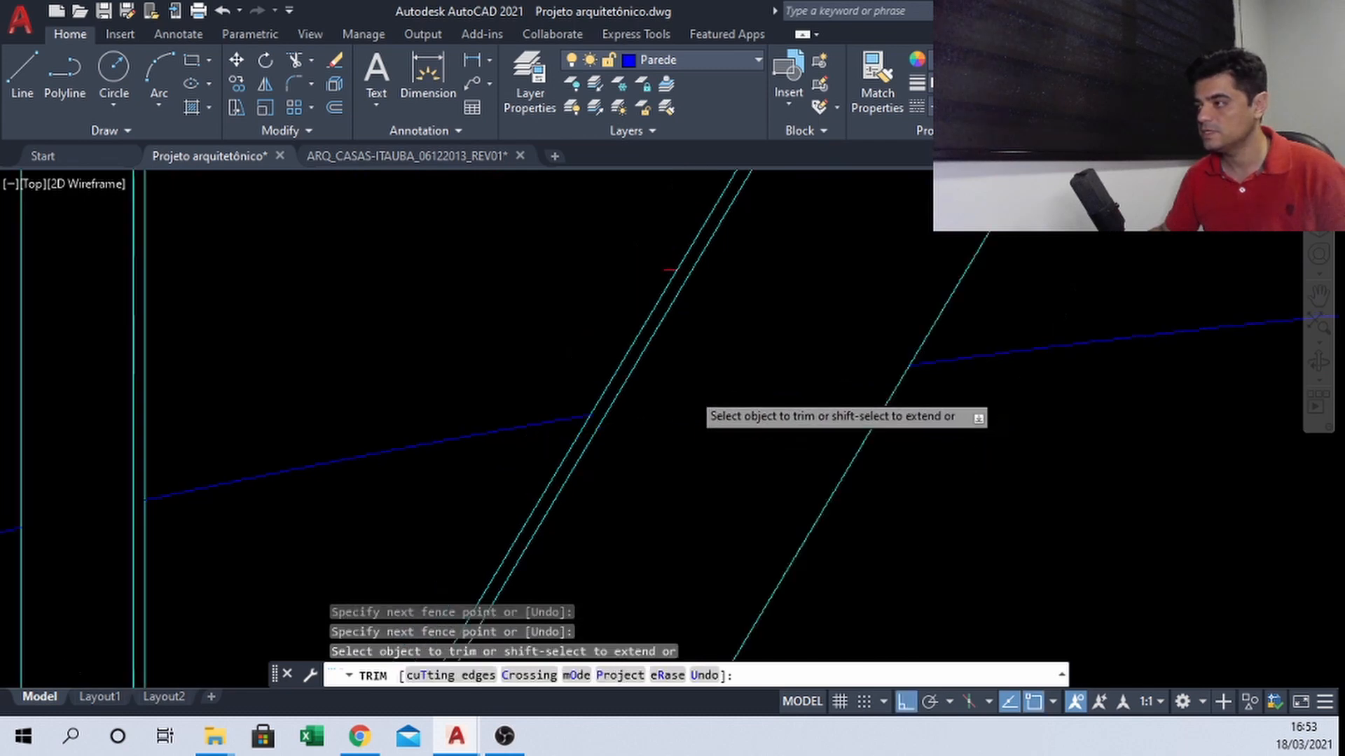
Trim the lid arc and rim line where they pass behind the truss's central post
scroll(694, 389, "down", 3)
scroll(626, 378, "up", 3)
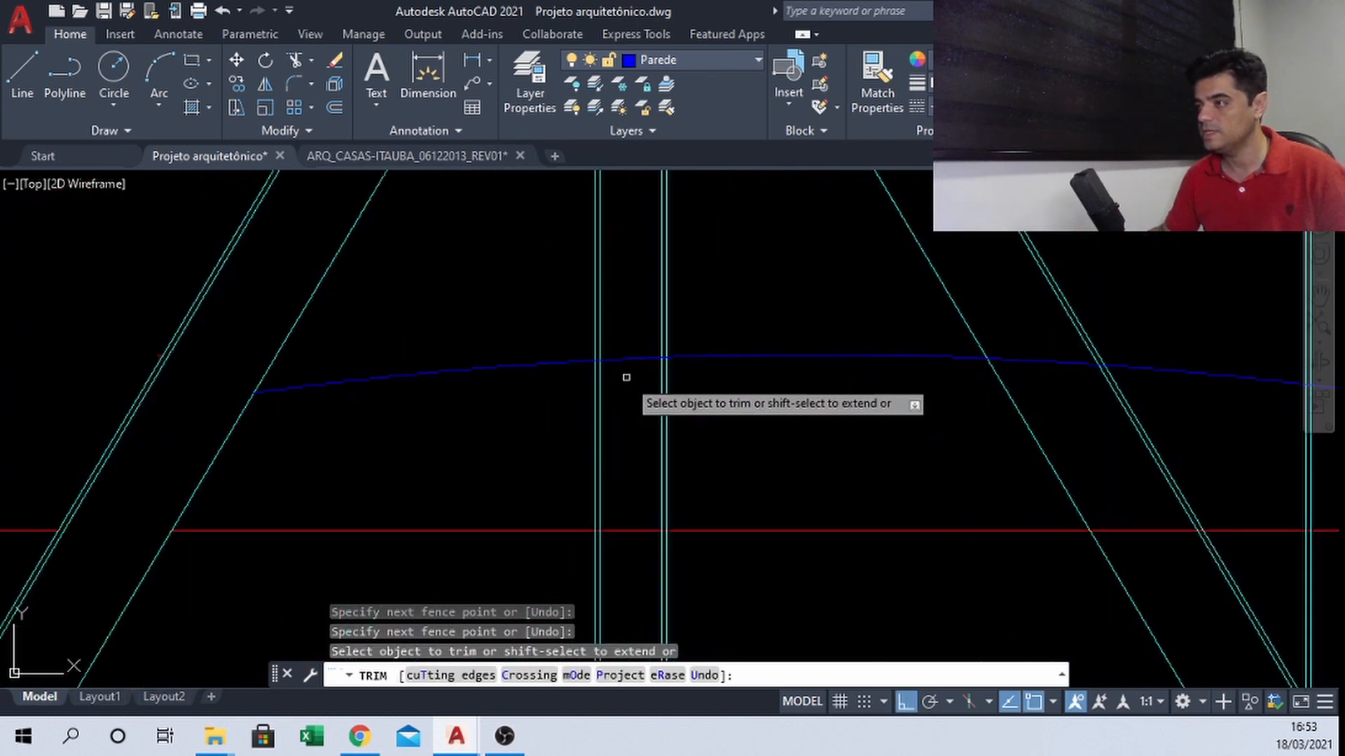
scroll(627, 378, "up", 4)
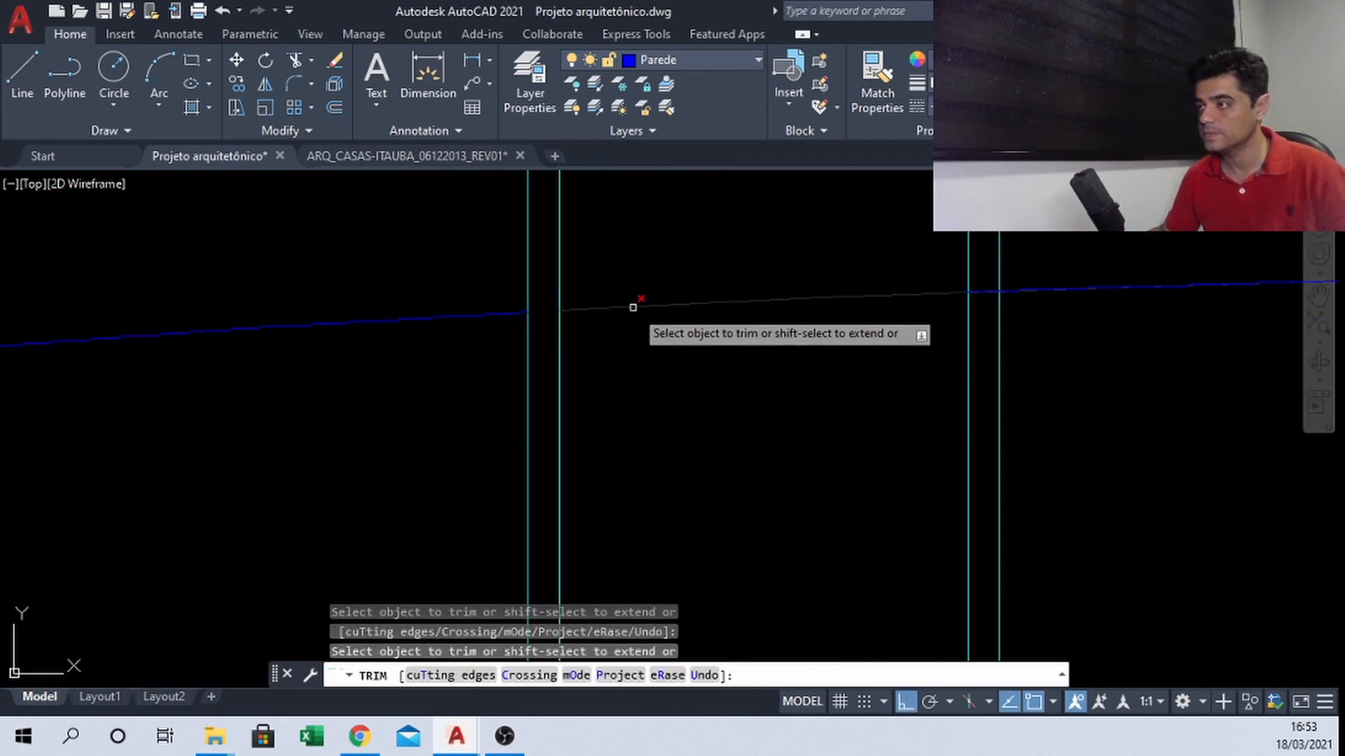
left_click(982, 291)
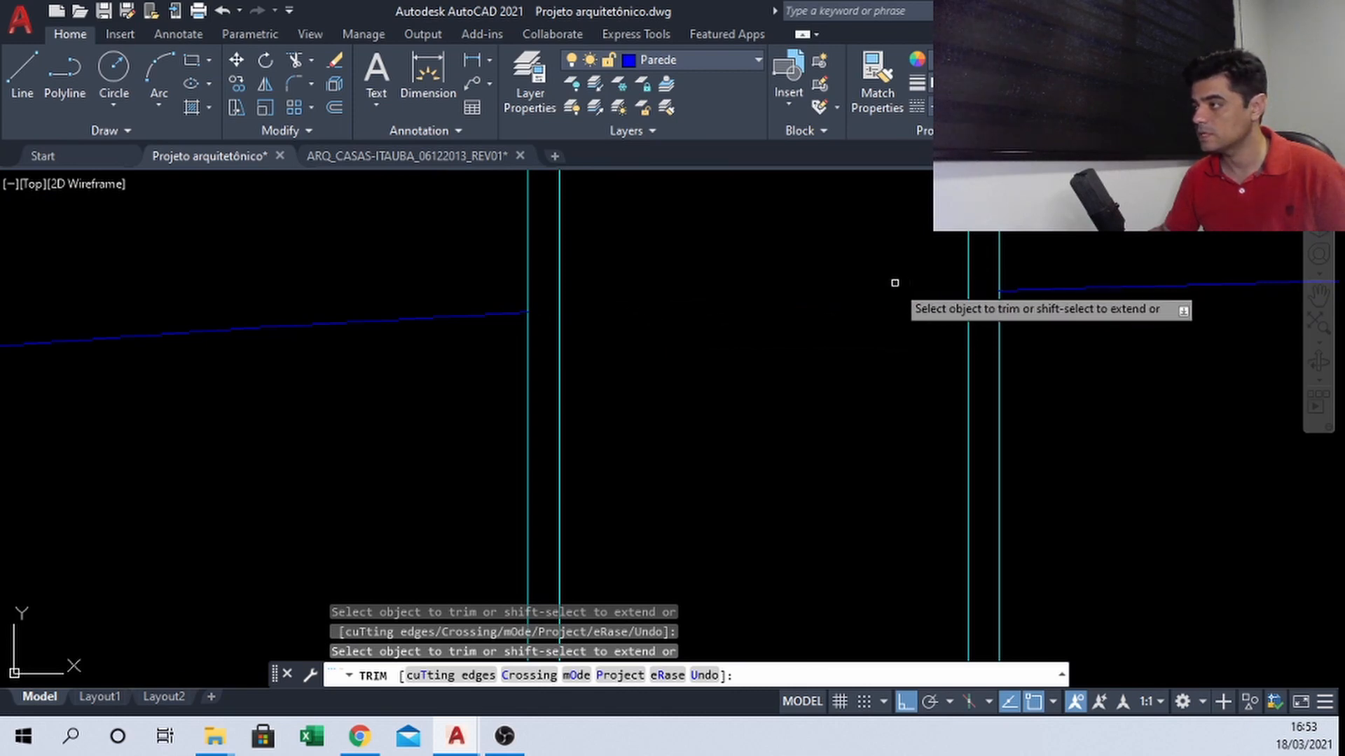
scroll(896, 285, "down", 4)
scroll(847, 491, "up", 8)
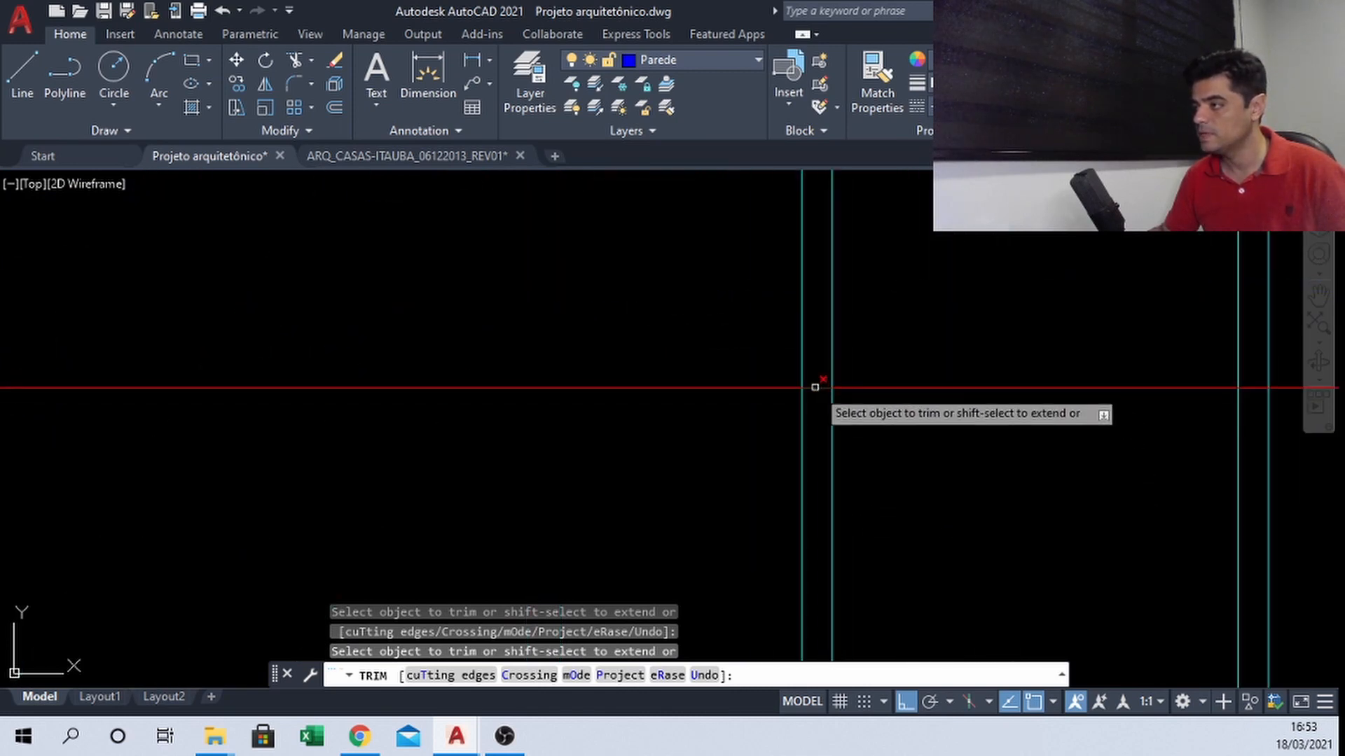
left_click(926, 389)
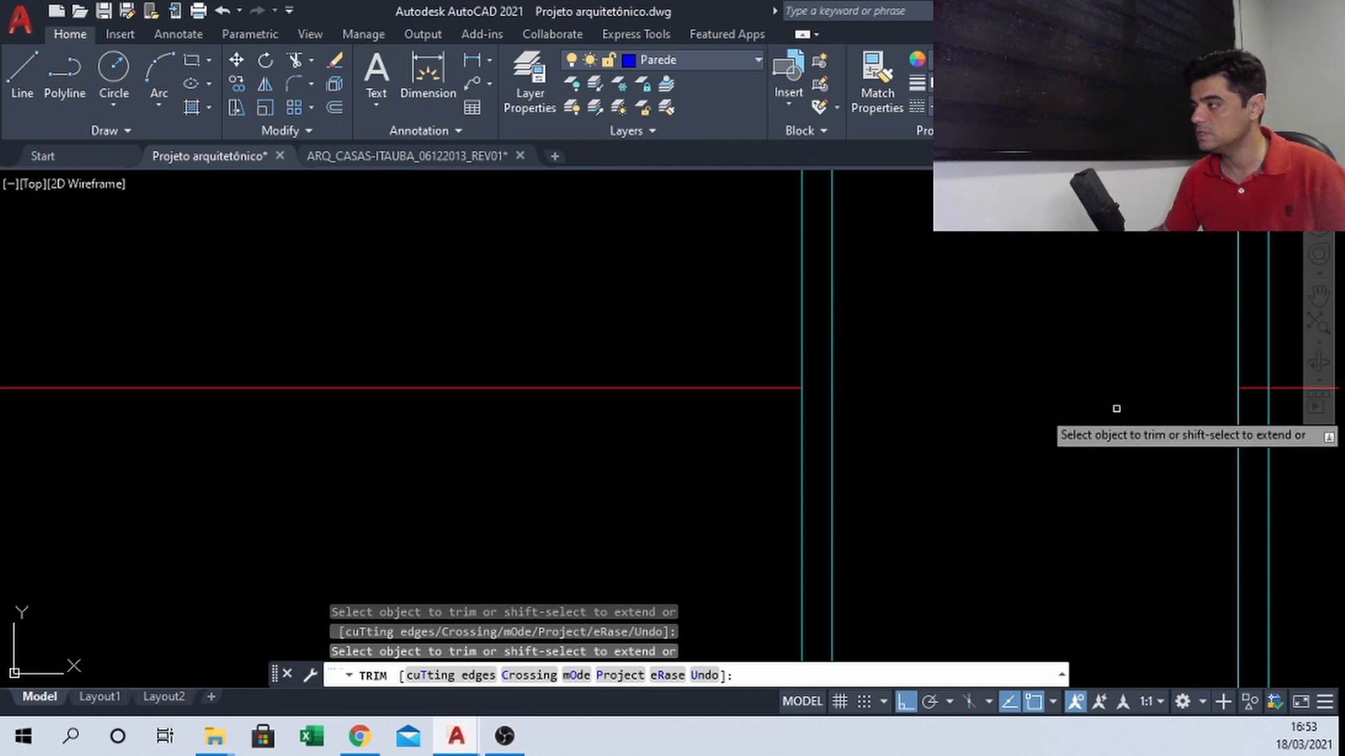
middle_click_drag(1116, 408, 747, 441)
scroll(761, 447, "down", 8)
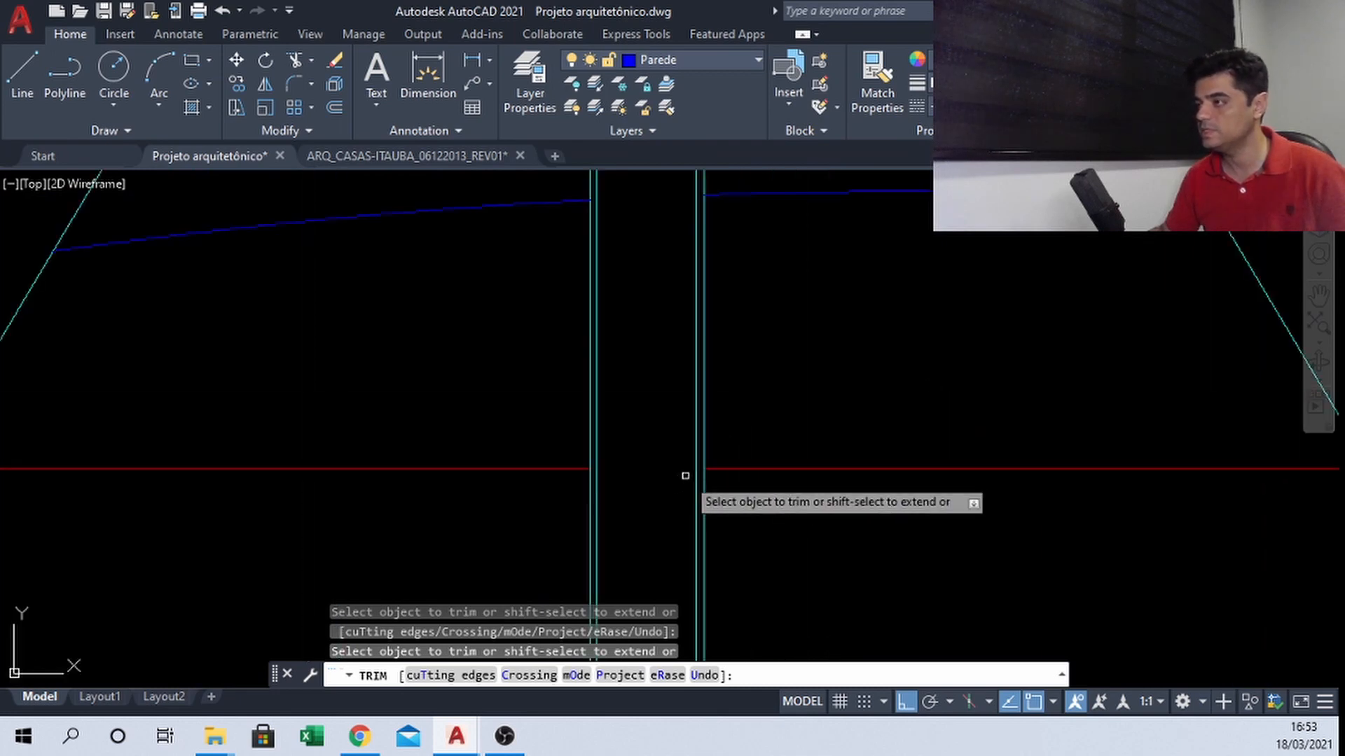
Trim the lid arc and rim line where they pass behind the truss diagonal right of the central post
scroll(684, 345, "up", 4)
left_click(657, 339)
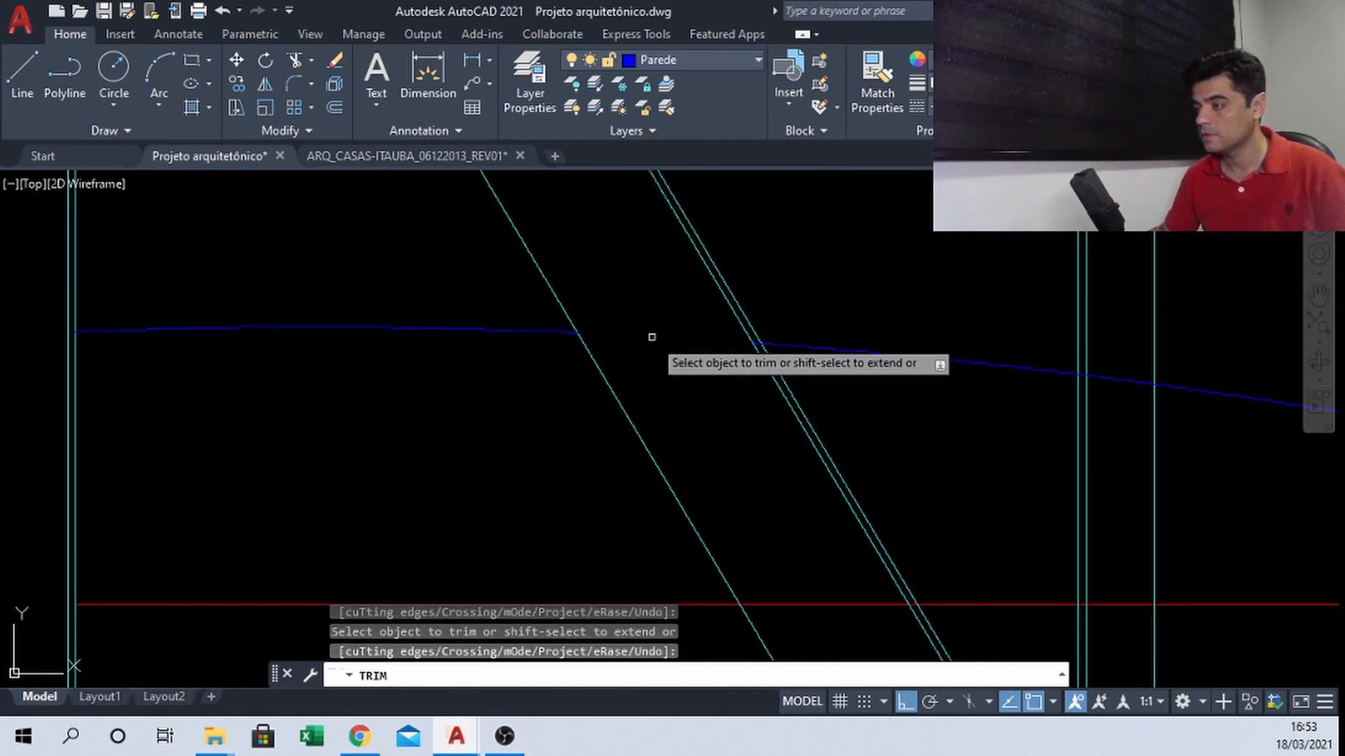
scroll(693, 347, "up", 2)
scroll(697, 324, "down", 2)
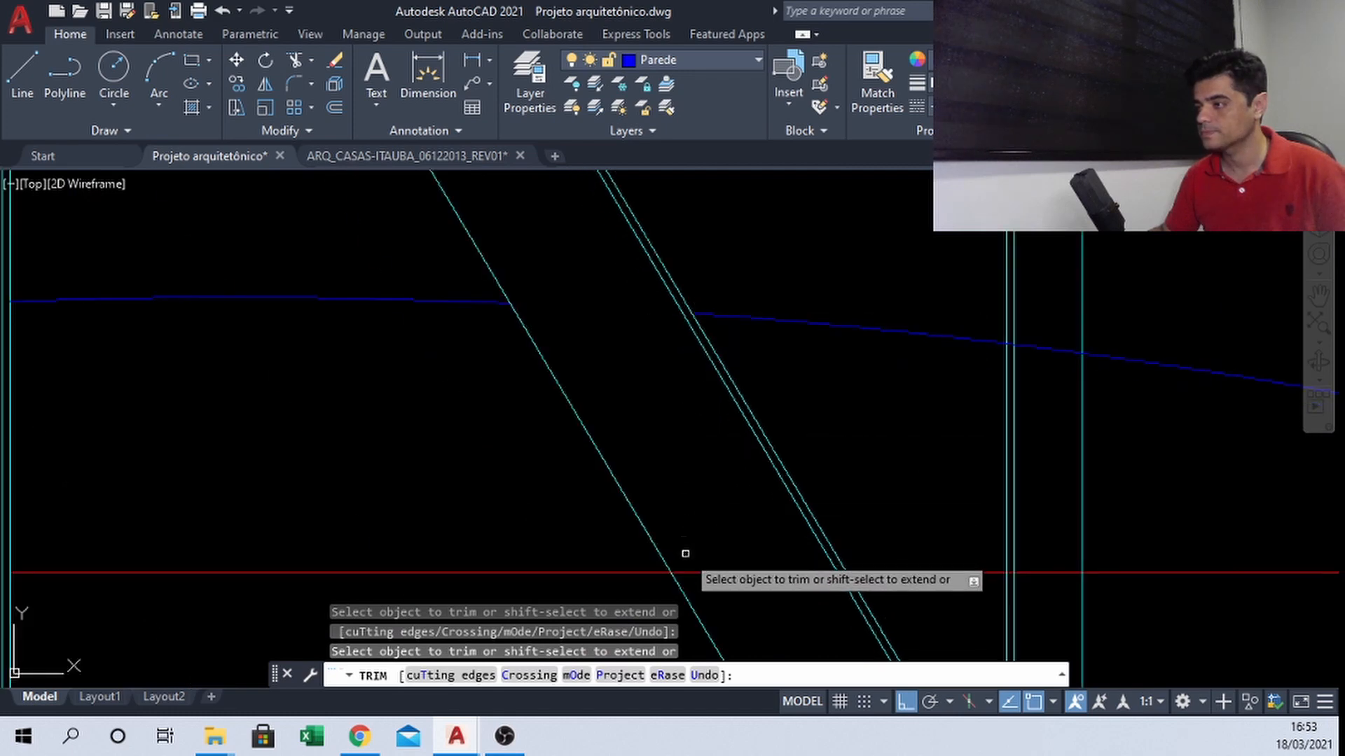
scroll(822, 586, "up", 4)
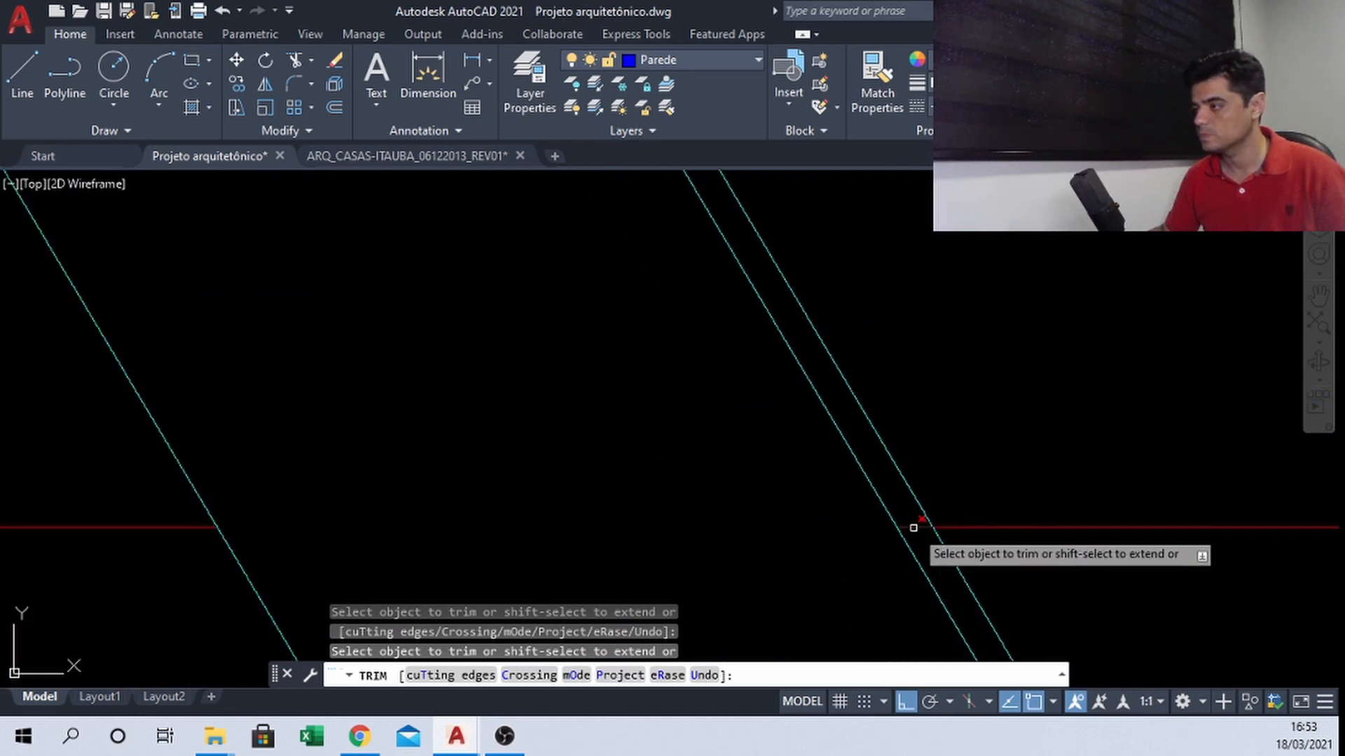
left_click(915, 528)
scroll(506, 464, "down", 4)
Trim the rim line and lid arc where they pass behind the short vertical member right of that diagonal
scroll(804, 501, "up", 5)
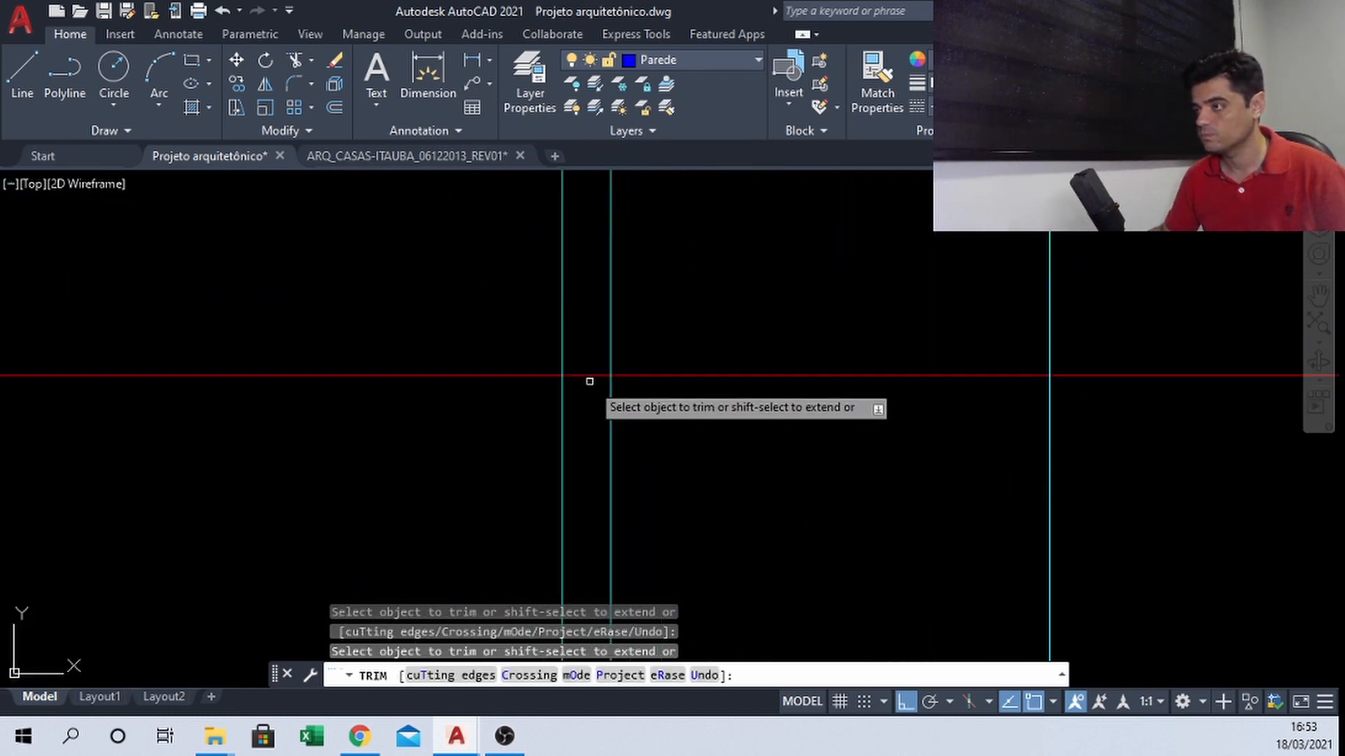
left_click(586, 376)
scroll(718, 441, "down", 4)
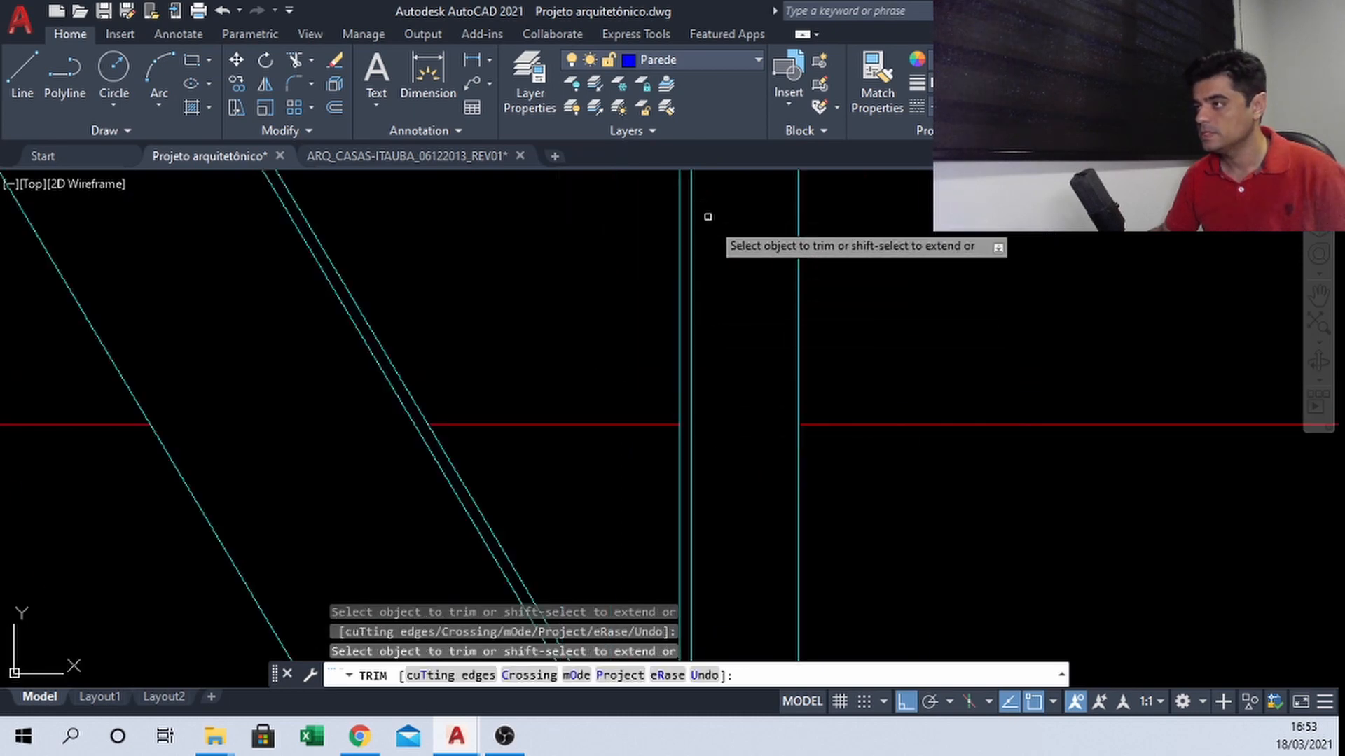
scroll(747, 346, "up", 4)
left_click(634, 302)
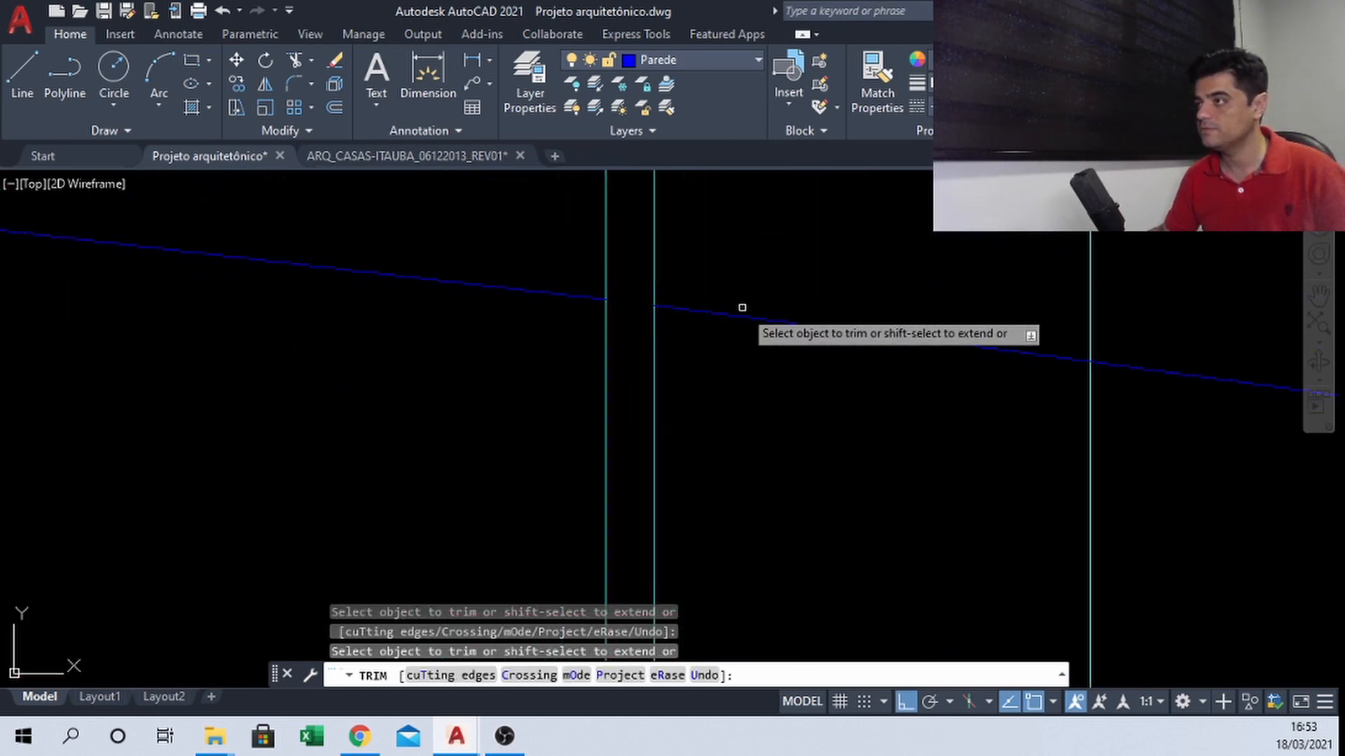
scroll(743, 320, "down", 3)
Trim off the ends of the lid arc and rim line at the vertical truss member beside the tank's right rim corner
scroll(1051, 400, "up", 6)
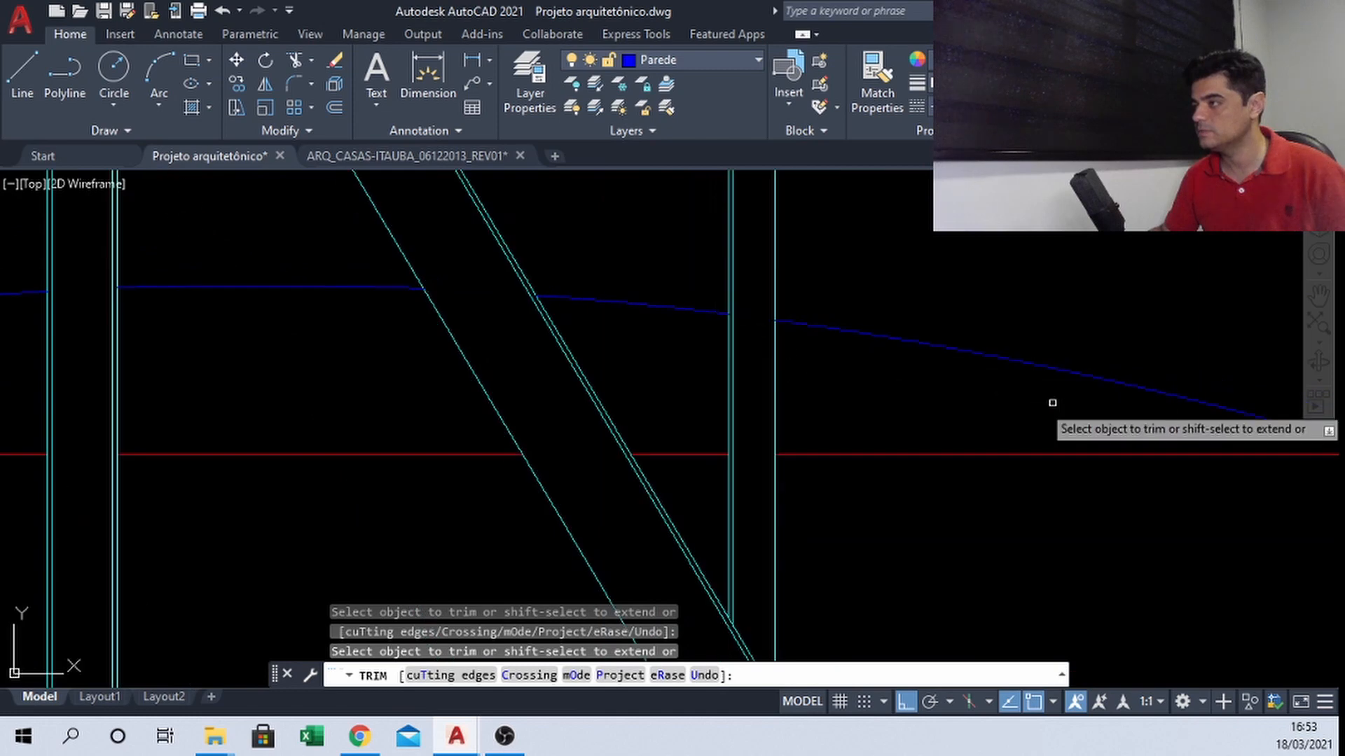
scroll(1012, 443, "up", 3)
left_click(1037, 380)
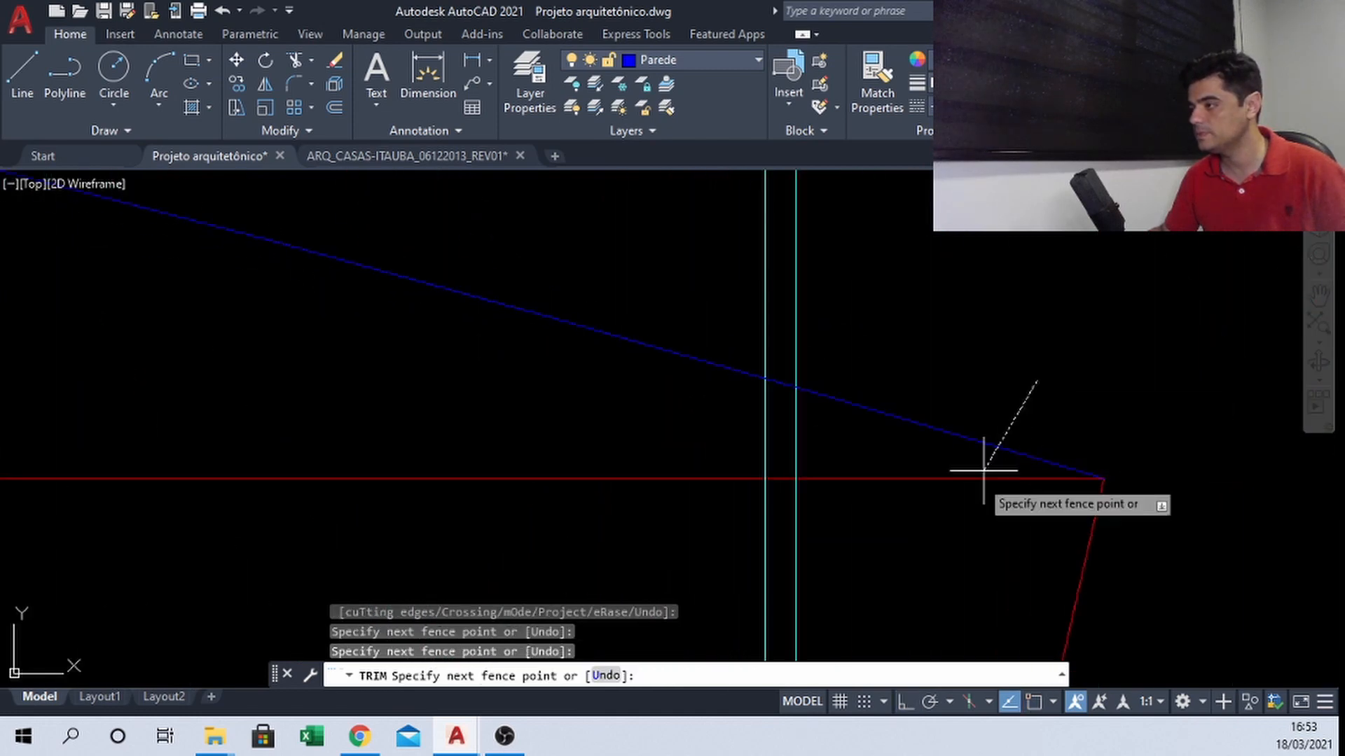
left_click(937, 539)
scroll(963, 304, "down", 4)
scroll(963, 304, "down", 2)
scroll(967, 420, "down", 2)
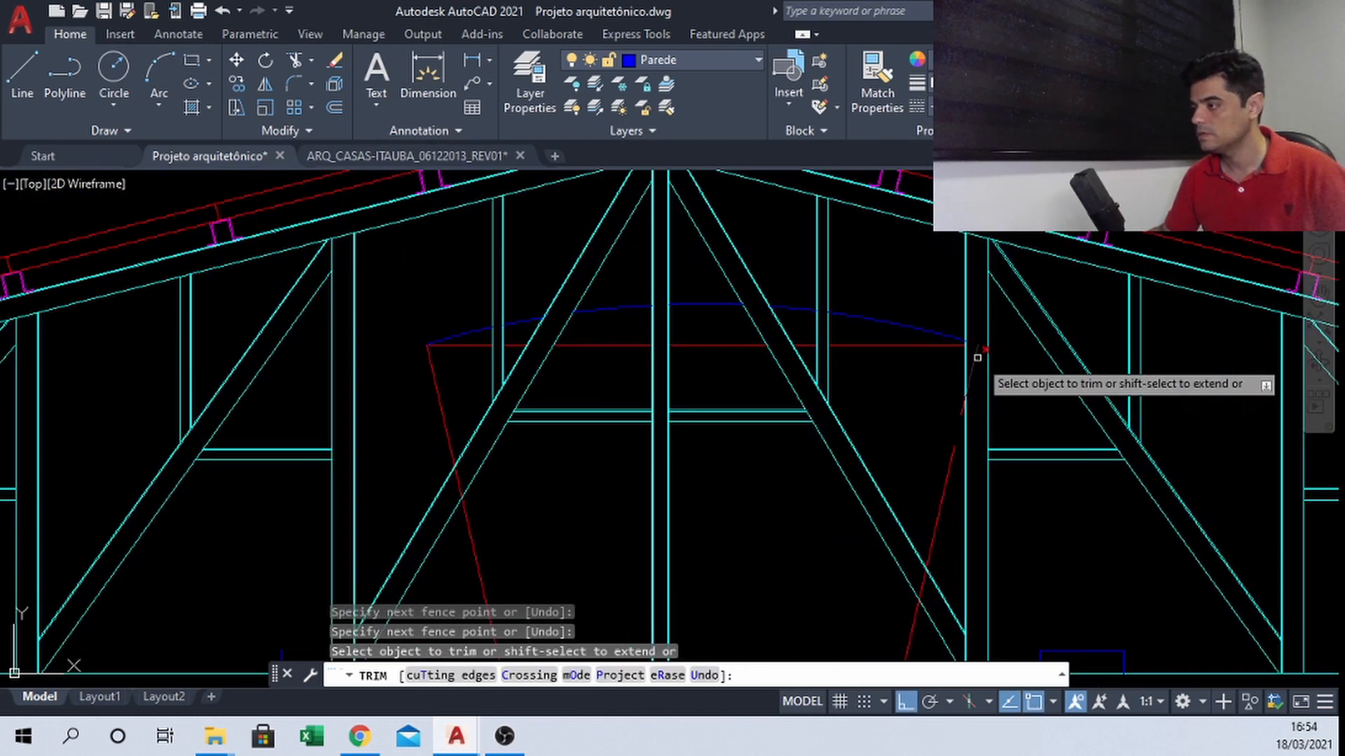
scroll(969, 537, "up", 5)
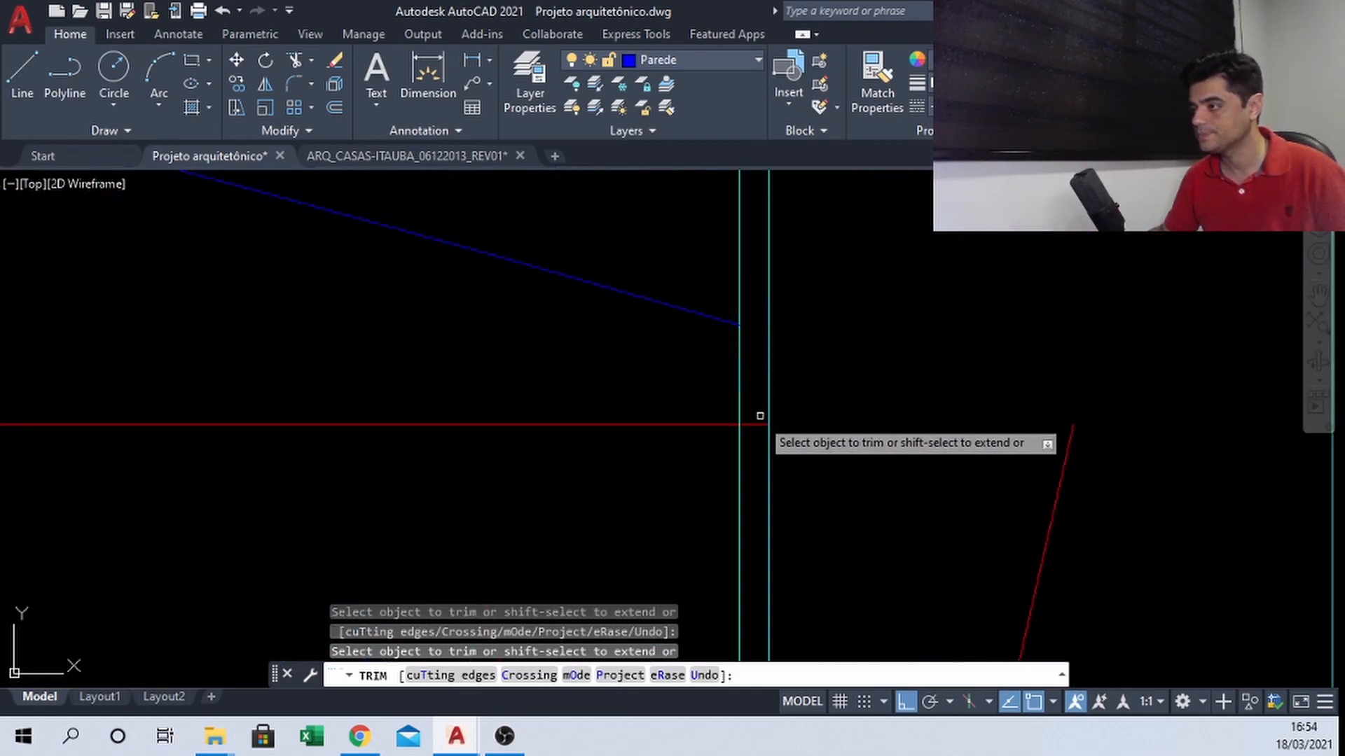
scroll(771, 372, "down", 4)
scroll(770, 490, "down", 2)
key("Escape")
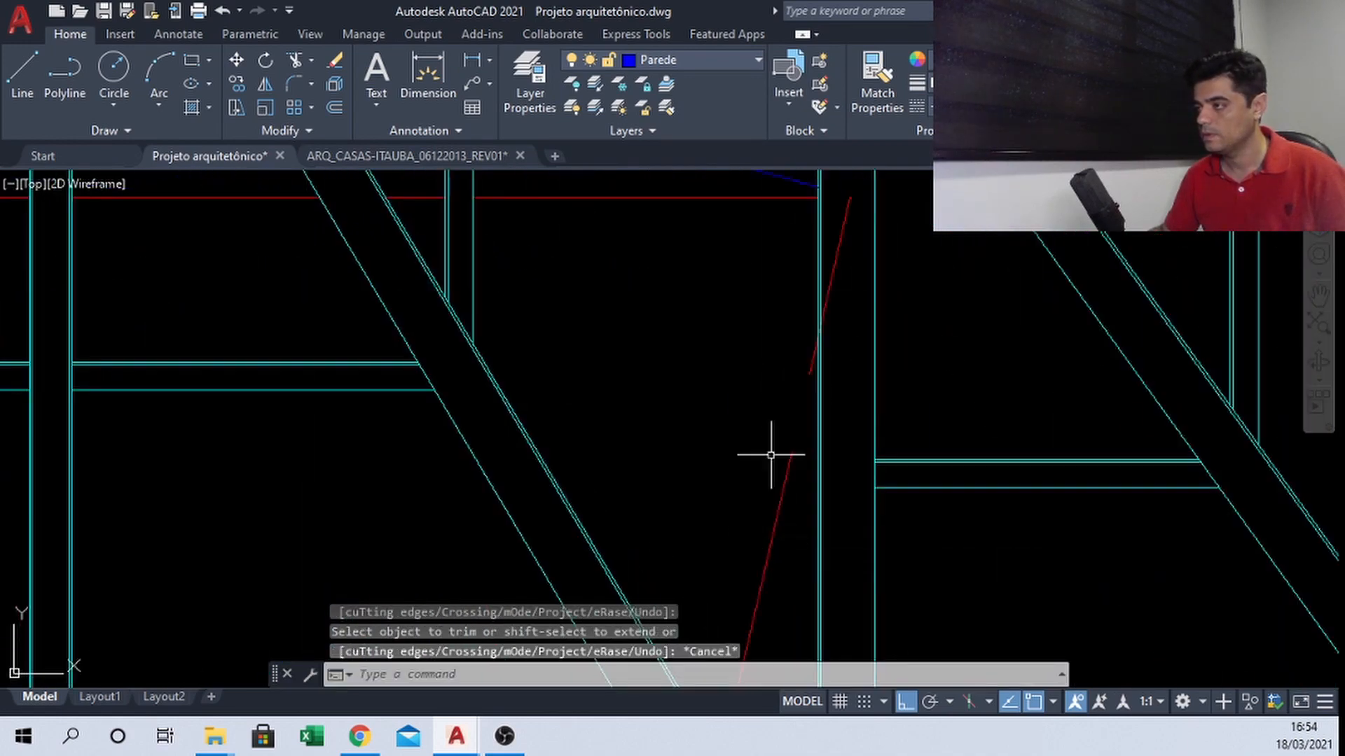
Trim the tank's left side line where it passes behind the truss diagonal
scroll(784, 441, "down", 2)
scroll(790, 456, "up", 4)
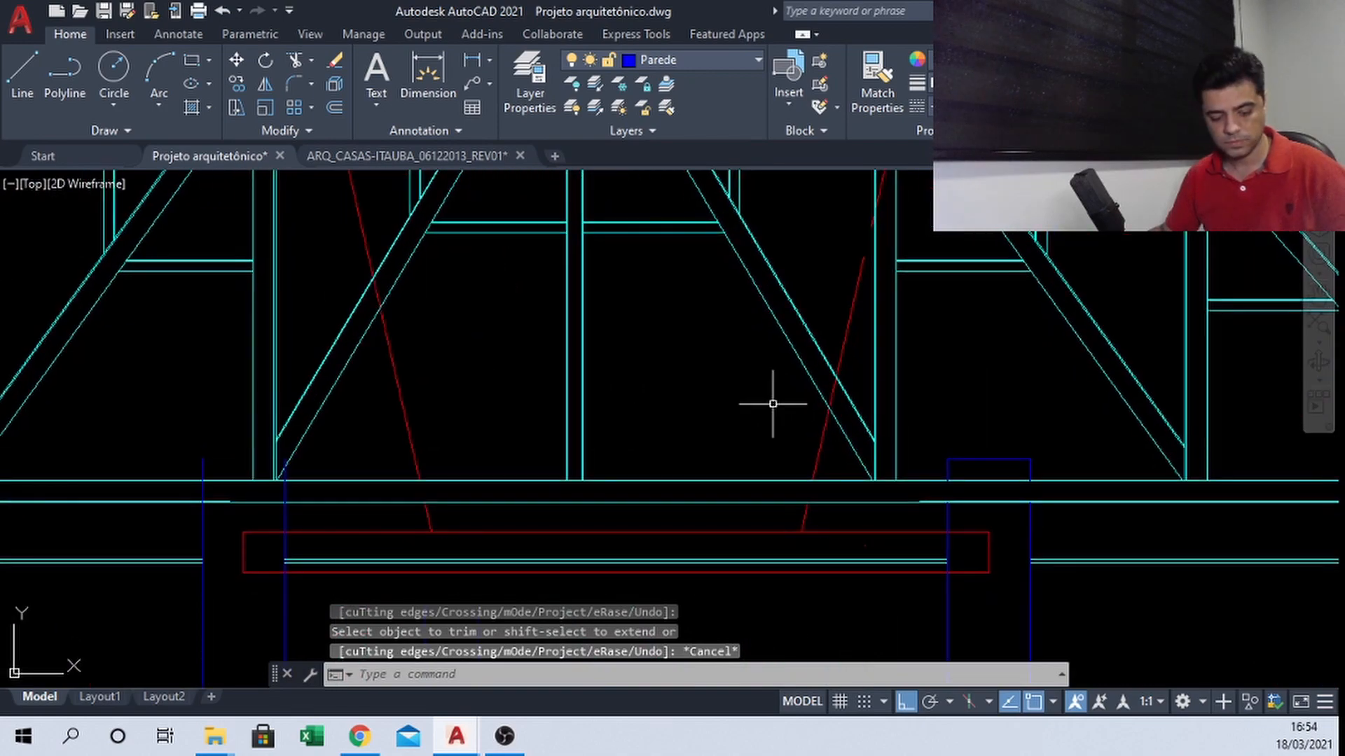
type("tr")
key("Return")
scroll(392, 294, "up", 3)
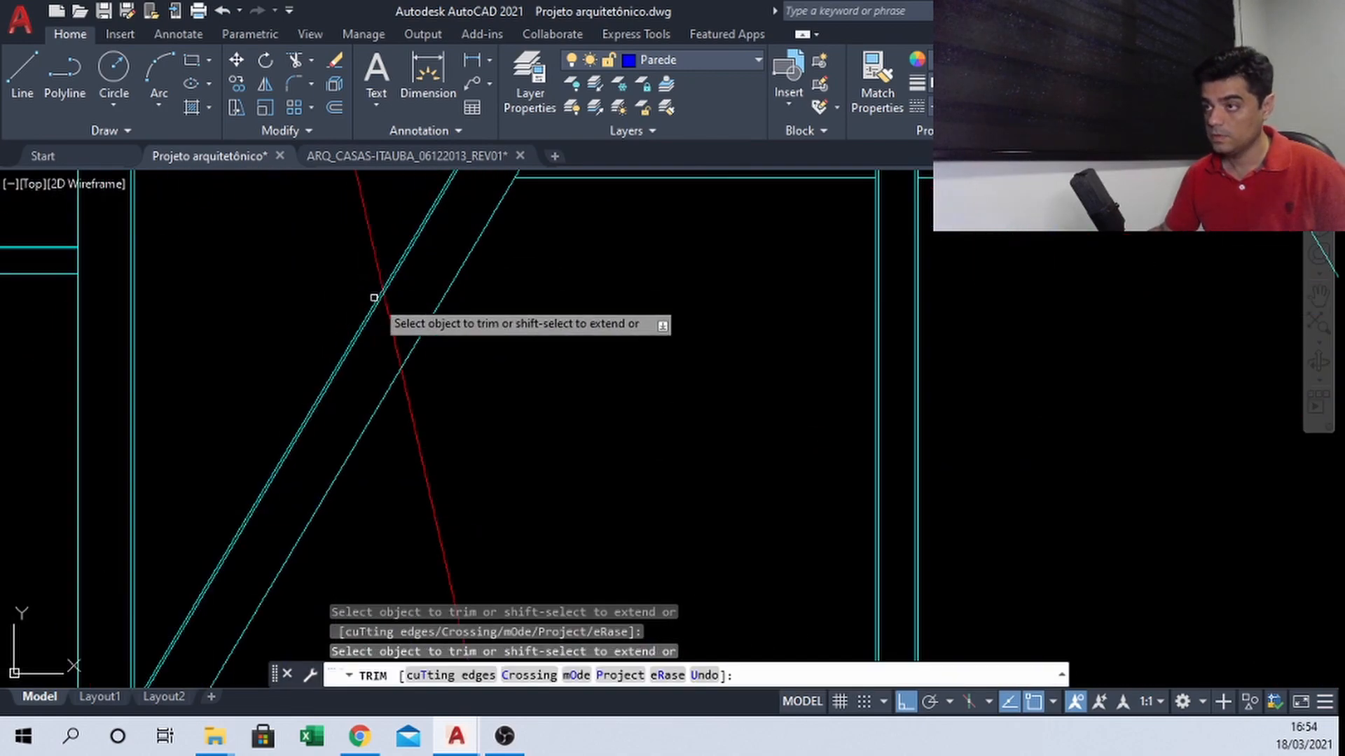
scroll(387, 303, "up", 1)
left_click(398, 336)
scroll(377, 247, "up", 3)
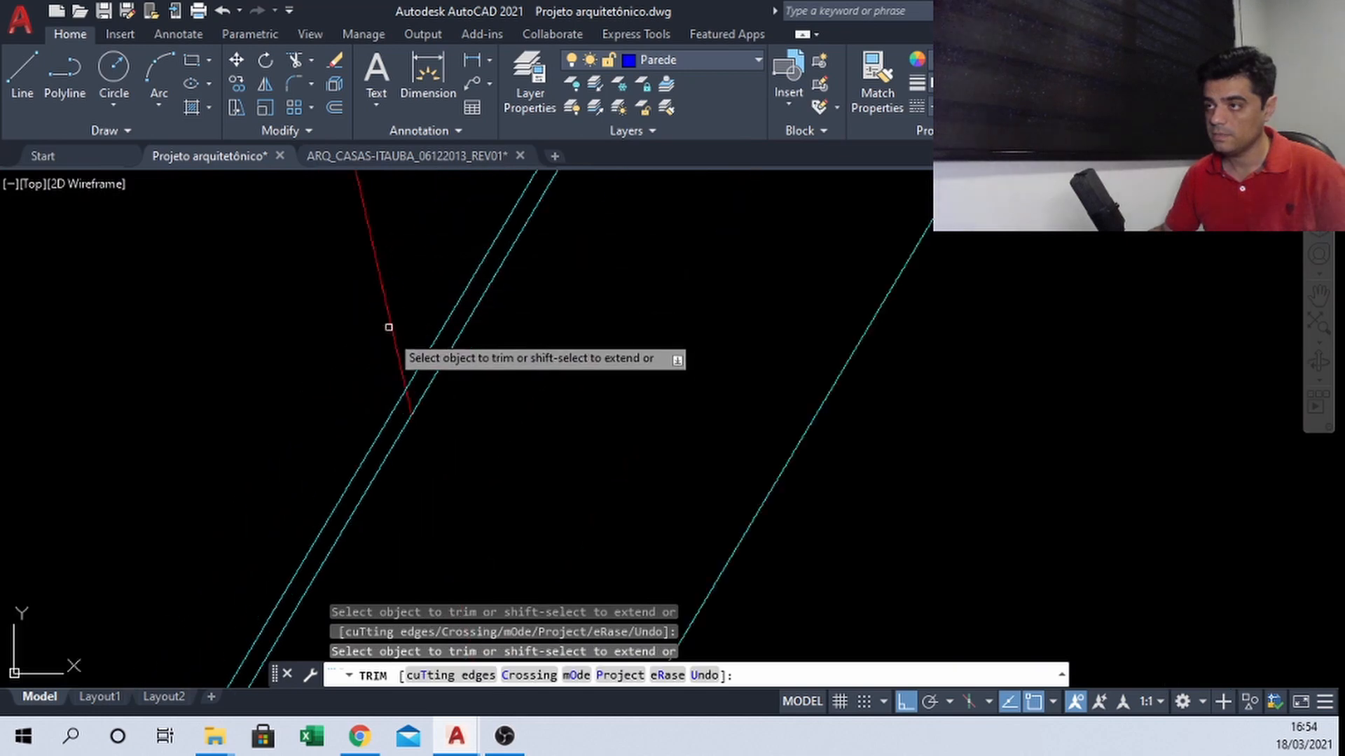
scroll(407, 402, "down", 2)
scroll(861, 426, "down", 3)
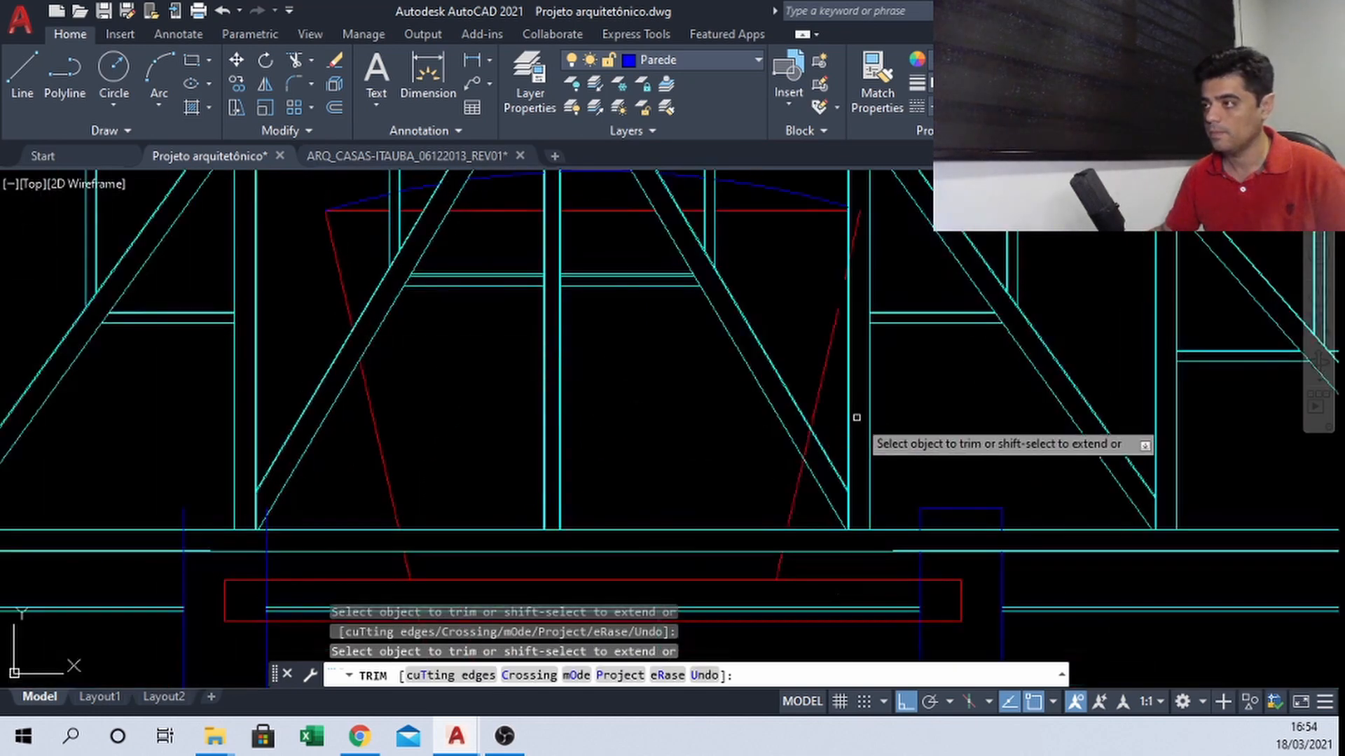
Trim the tank's right side line where it passes behind the truss diagonal
scroll(760, 348, "up", 4)
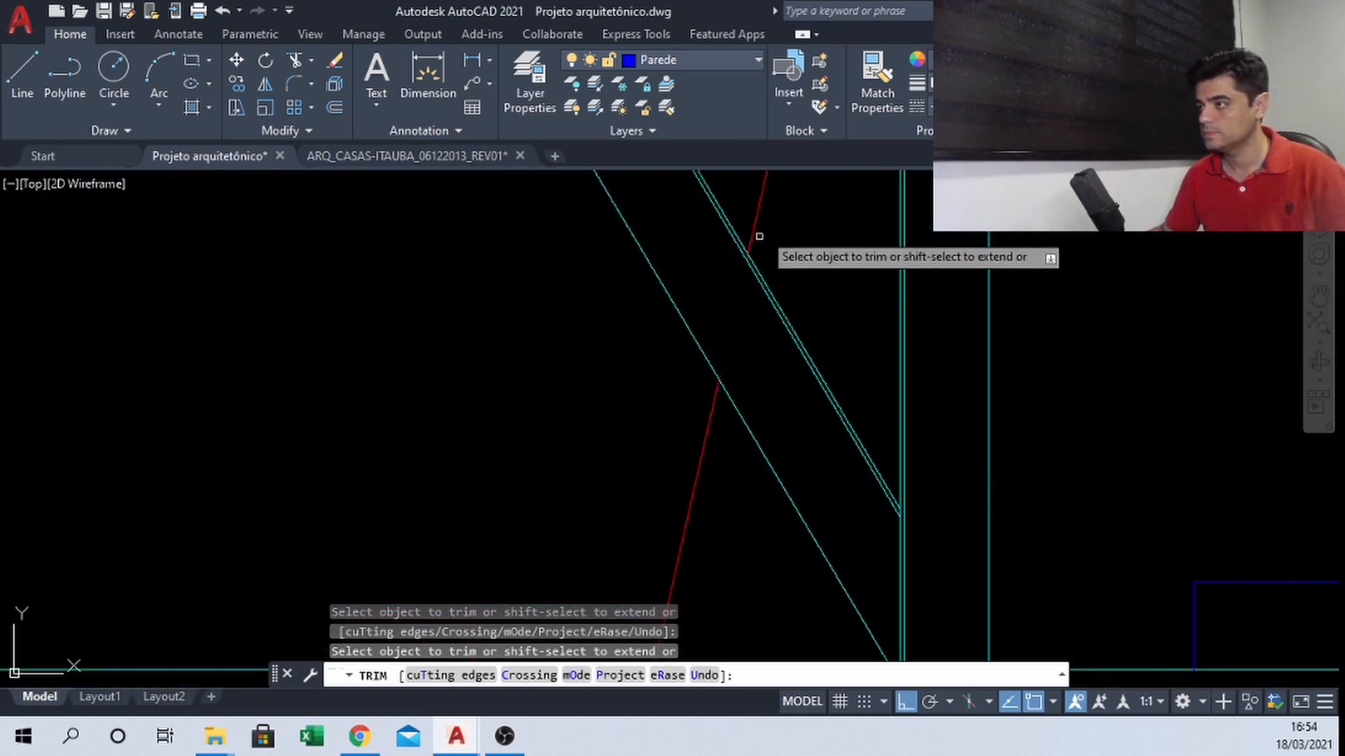
scroll(762, 235, "up", 7)
left_click(645, 455)
scroll(685, 439, "down", 8)
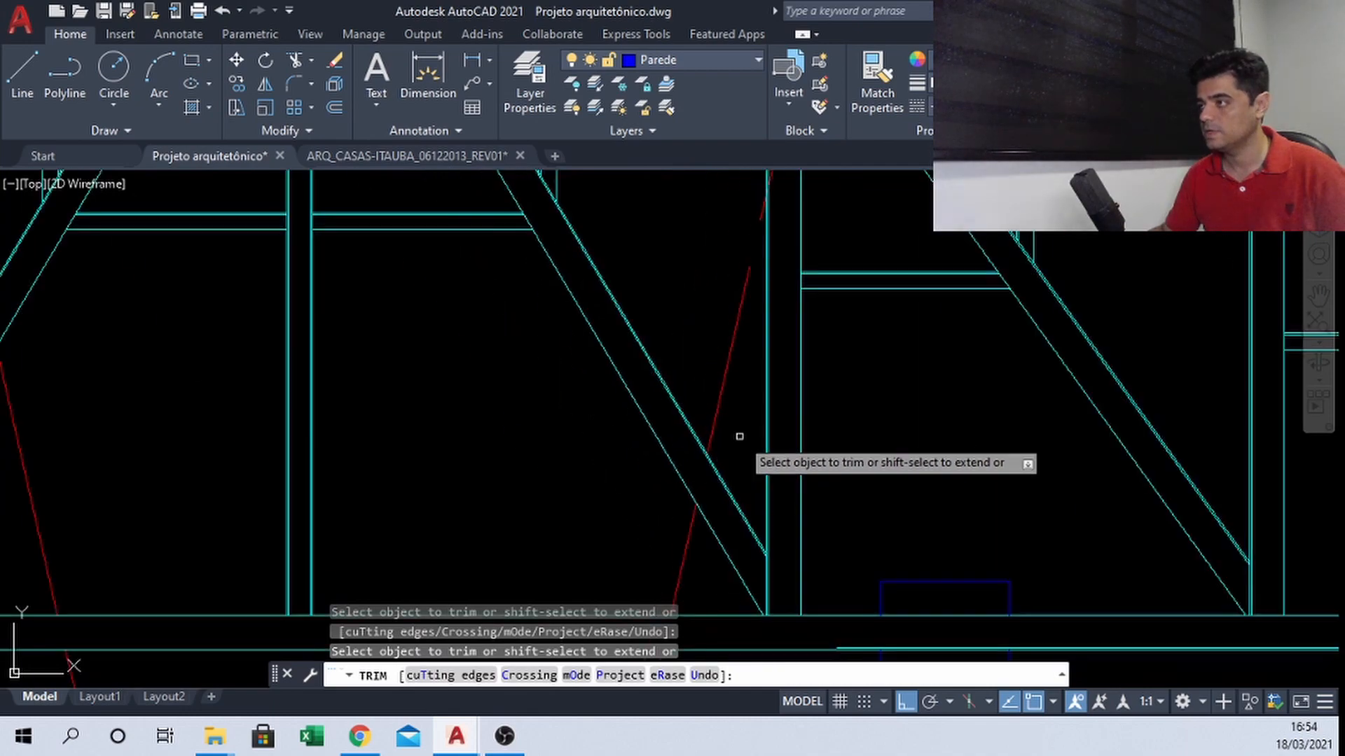
key("Escape")
Trim the tank's right side line between the paired edge lines of the vertical truss member it crosses
middle_click_drag(692, 206, 744, 348)
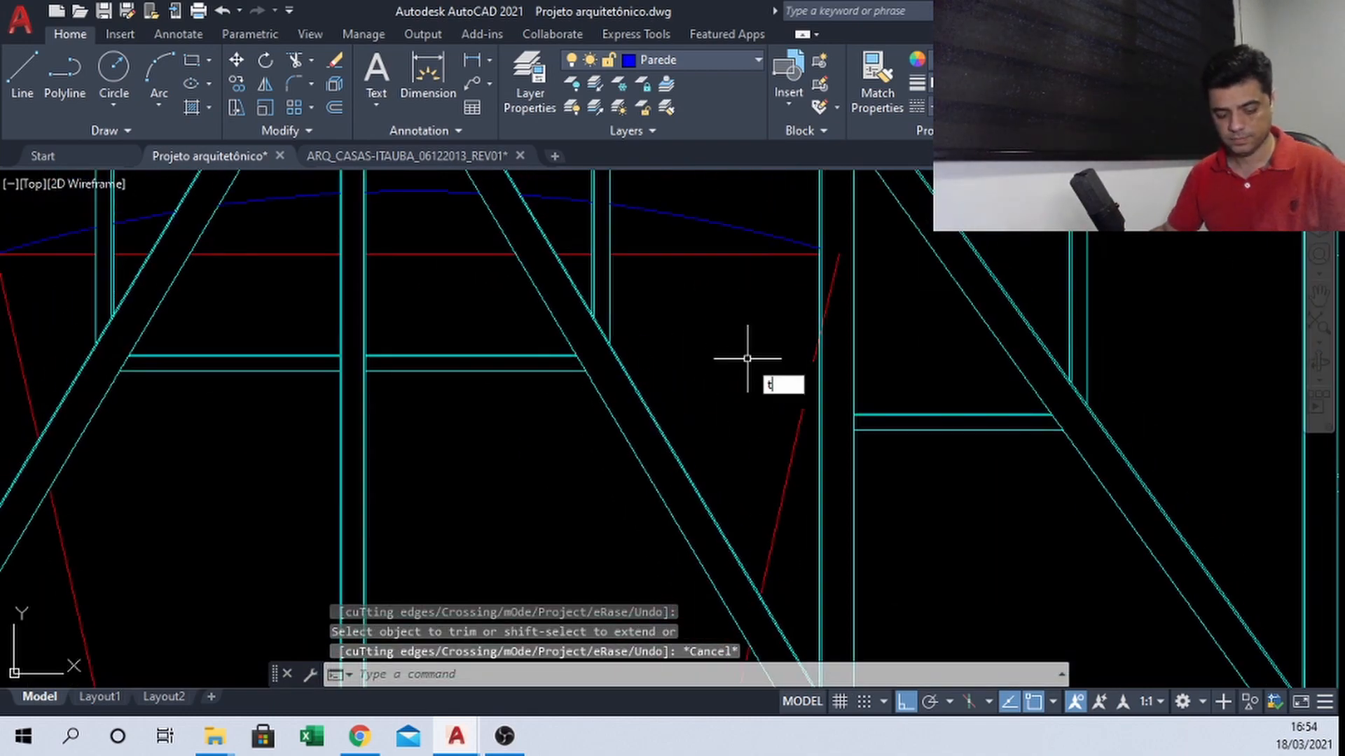
type("r")
key("Return")
scroll(771, 392, "up", 7)
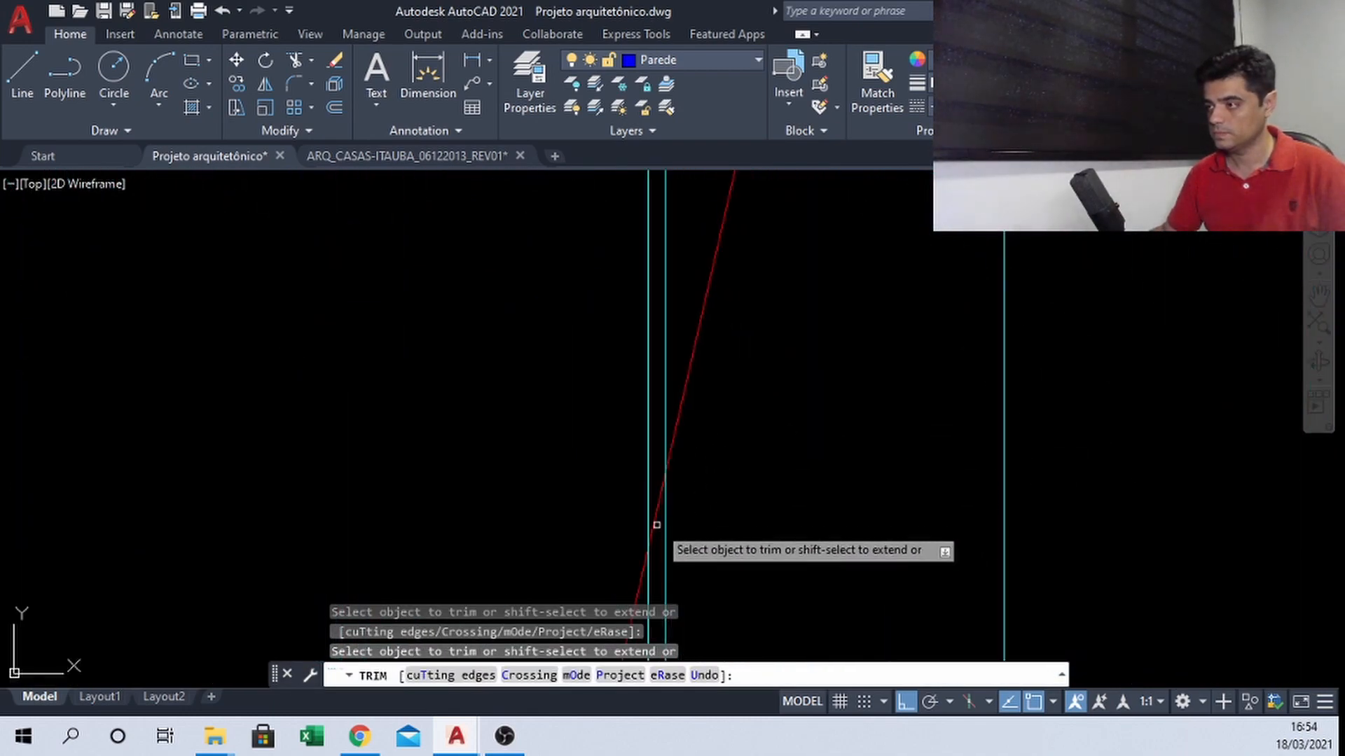
left_click(657, 520)
scroll(672, 435, "down", 6)
key("Escape")
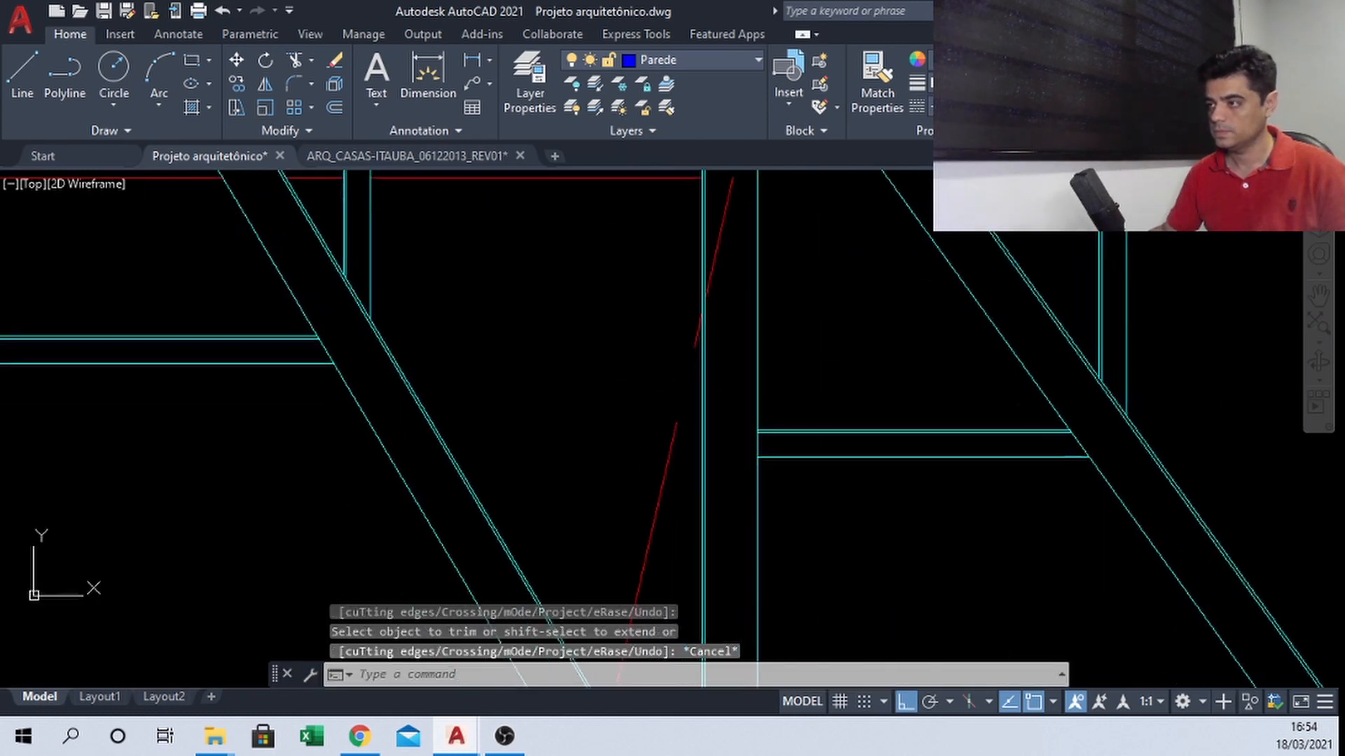
Join the two separated pieces of the tank's right side line below the rim into one line
type("j")
key("Return")
left_click(671, 446)
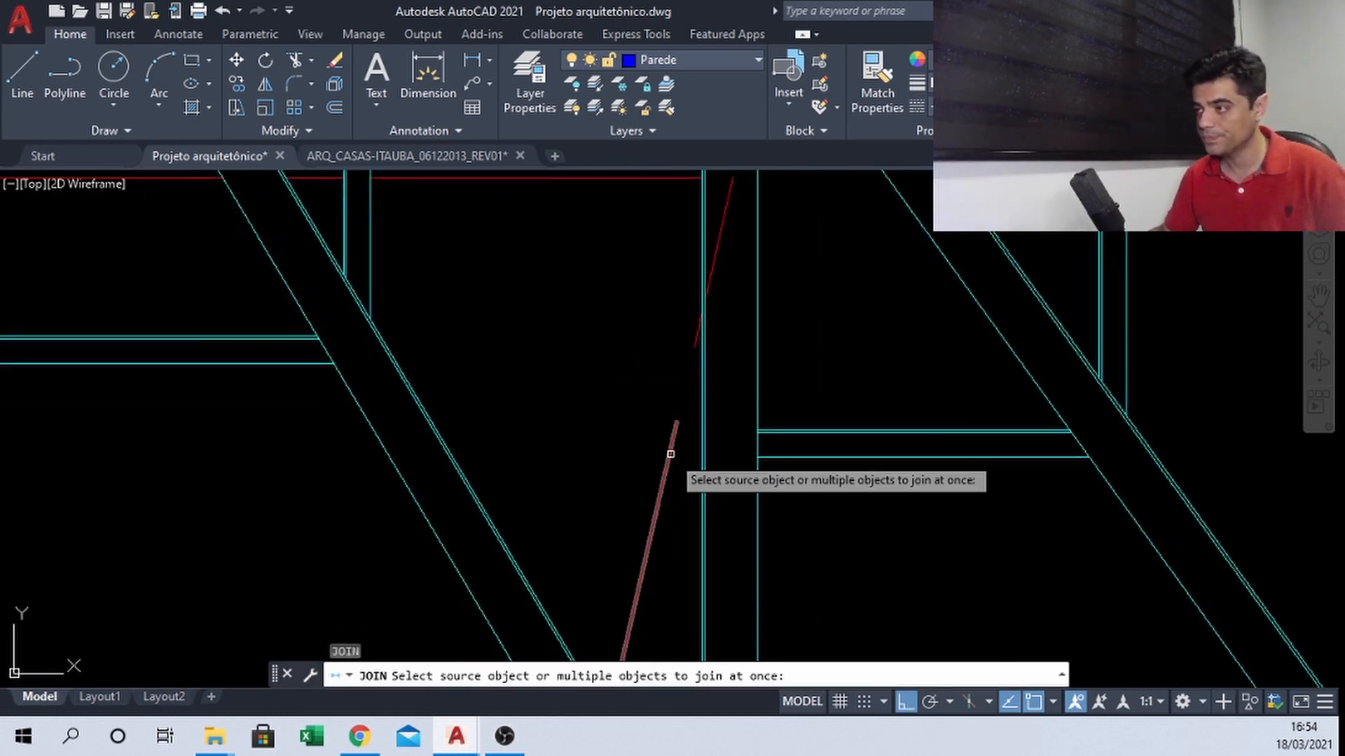
left_click(695, 336)
key("Return")
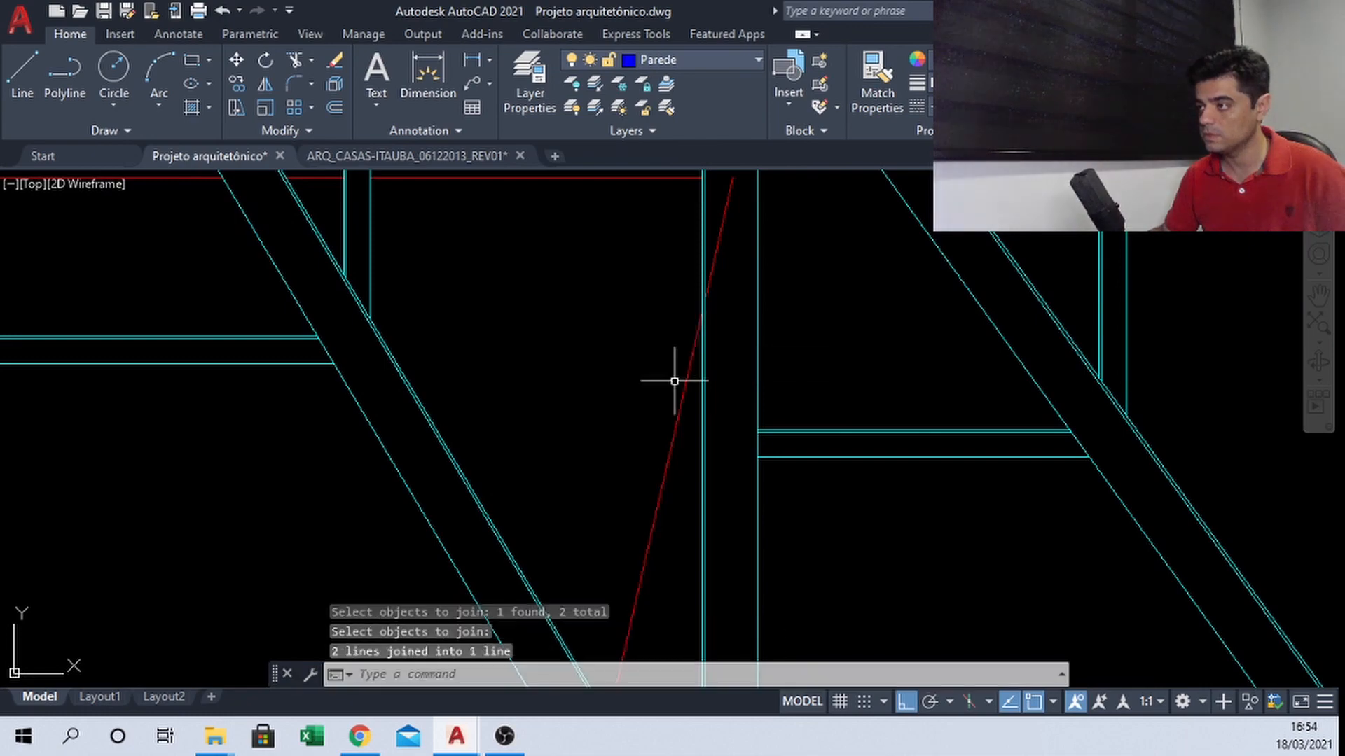
Erase the leftover upper piece of the tank's right side line that lies behind the vertical truss member
scroll(698, 323, "down", 3)
middle_click_drag(618, 601, 633, 520)
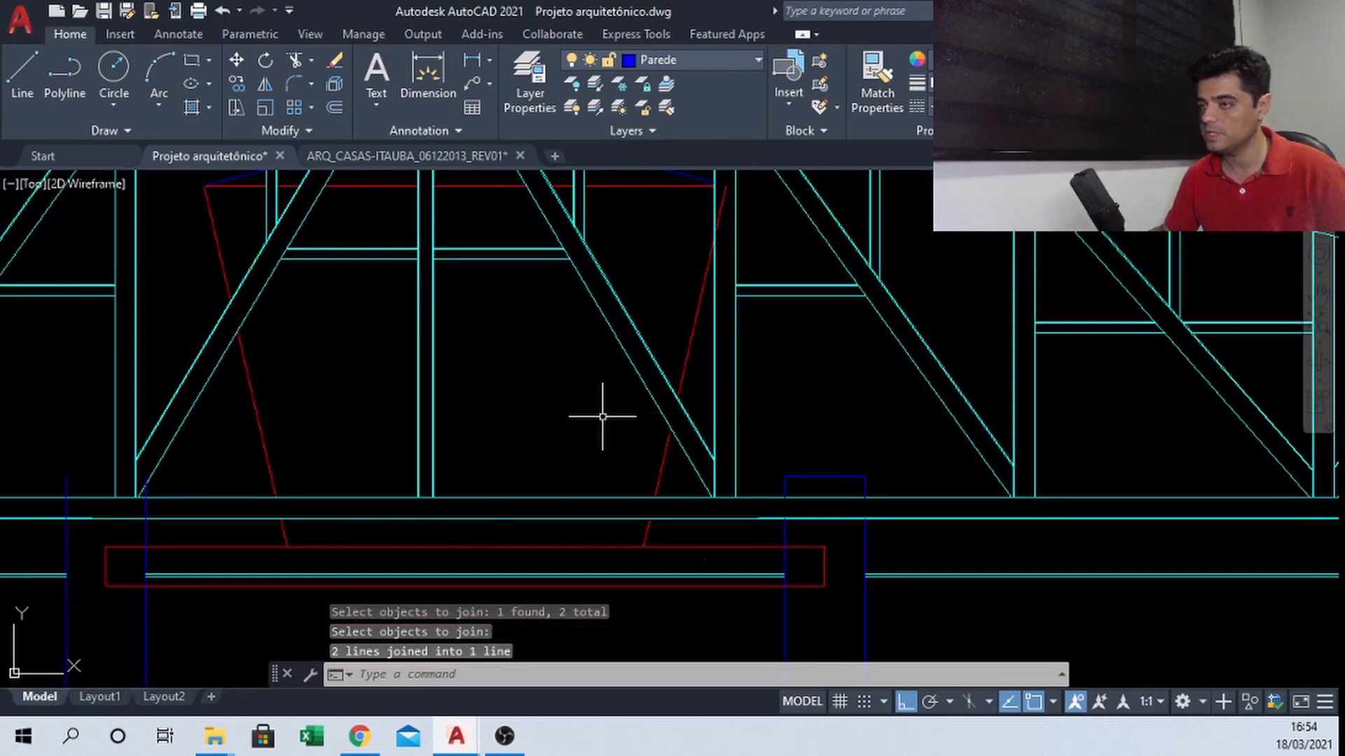
scroll(570, 321, "up", 5)
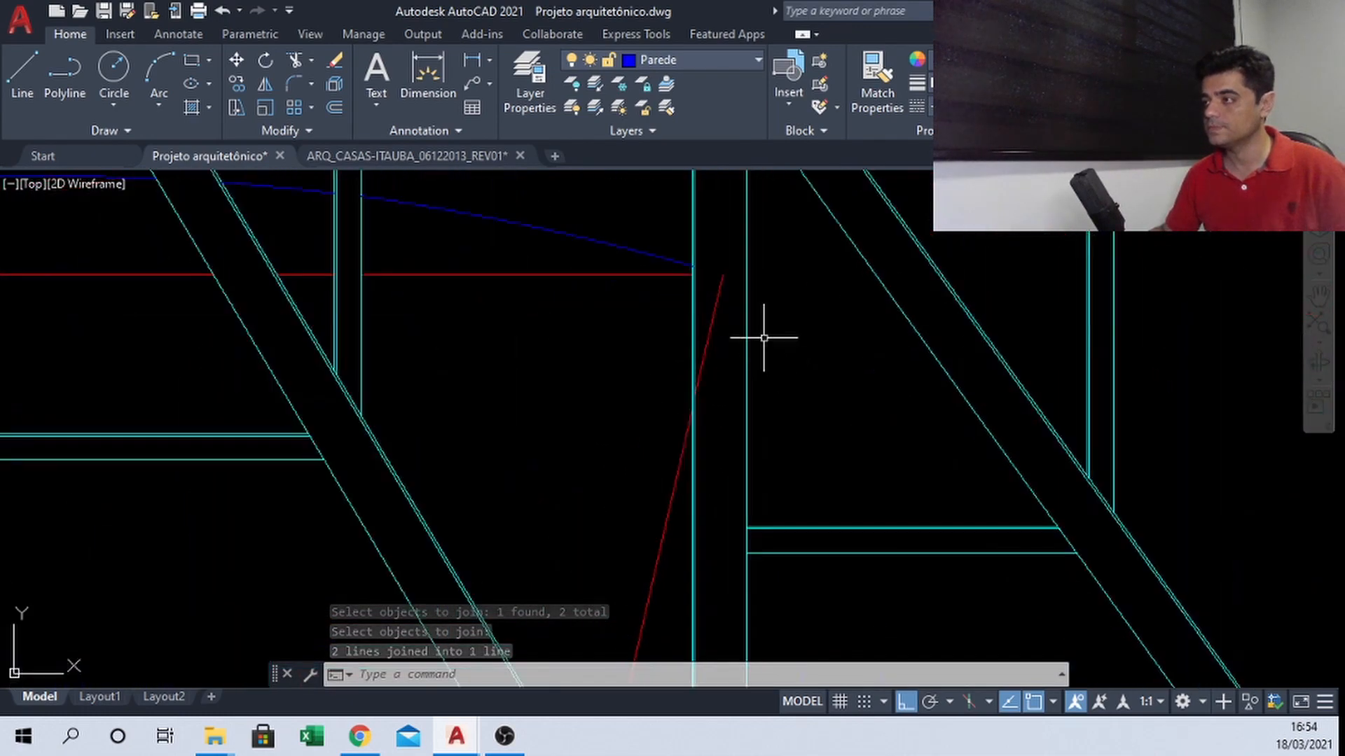
left_click(716, 293)
left_click(710, 330)
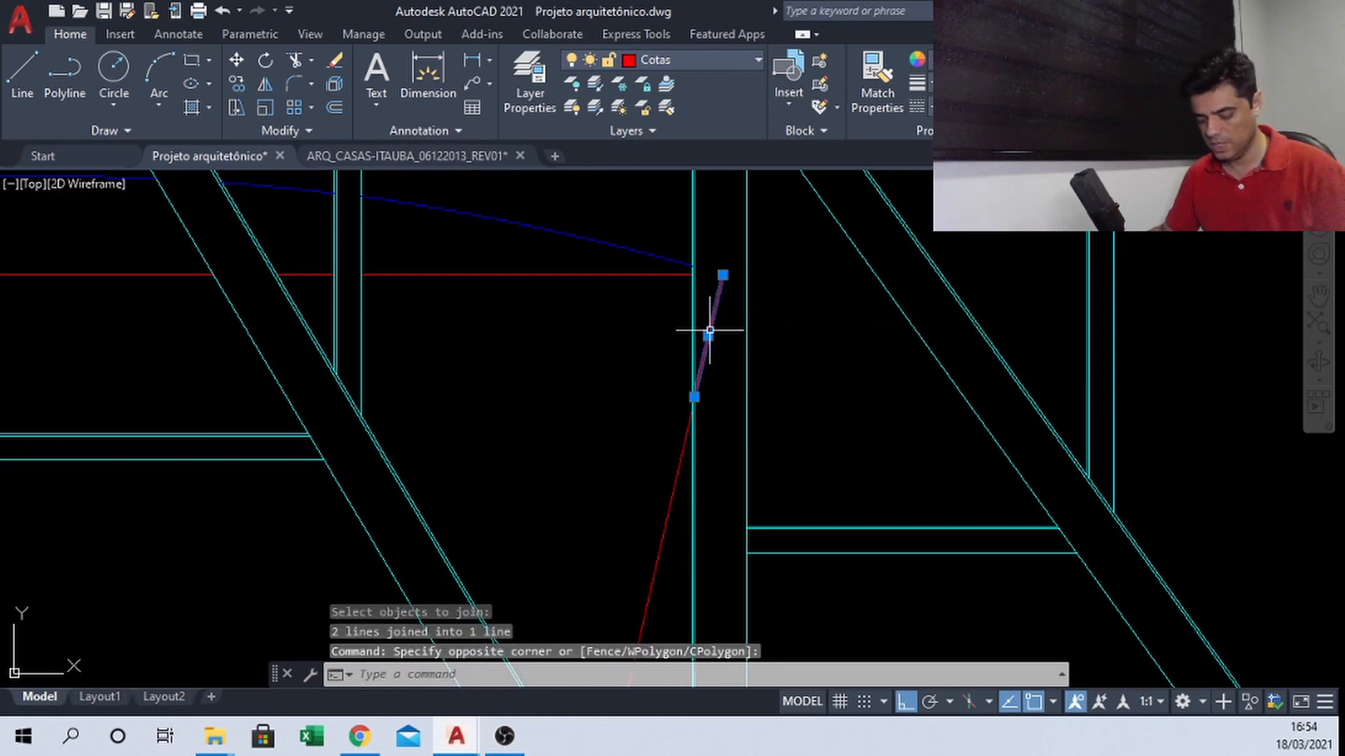
key("Delete")
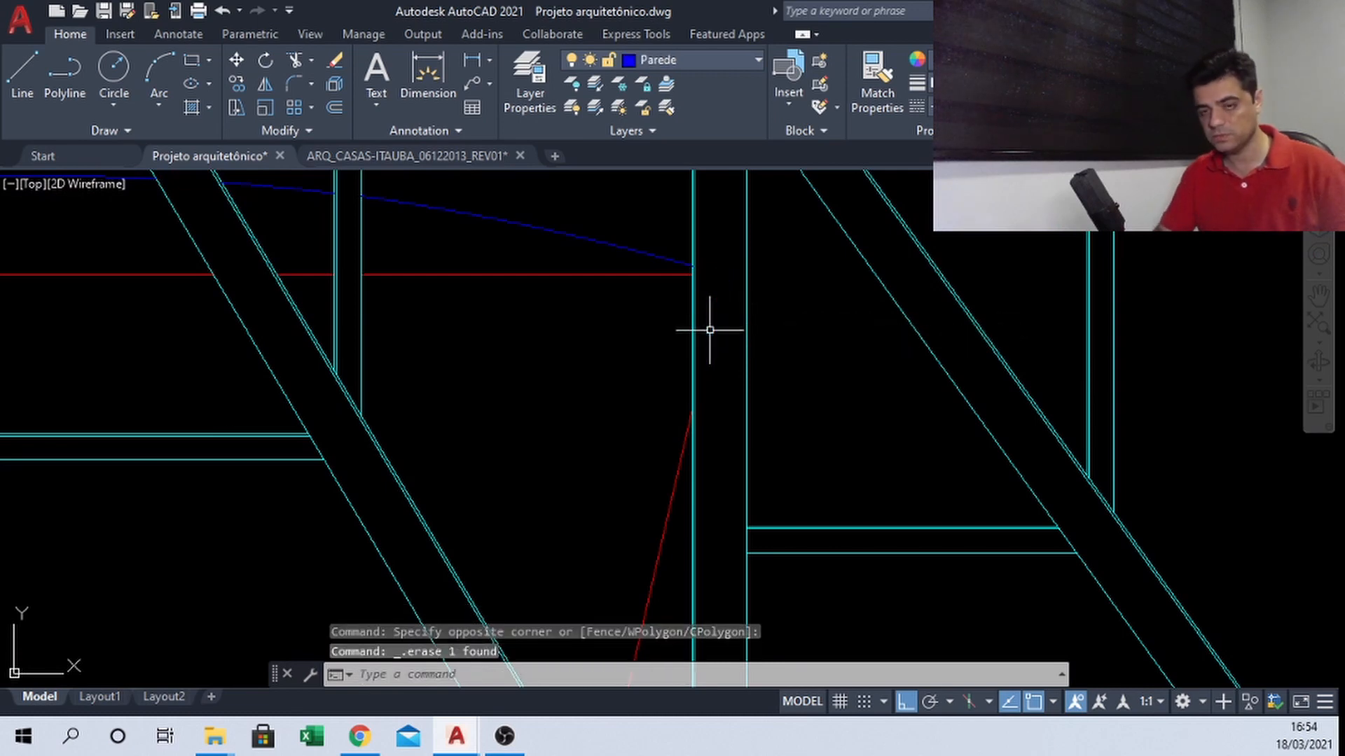
Put all the lid arc pieces and the rim line's rightmost piece on the layer "linha fina"
scroll(556, 263, "down", 4)
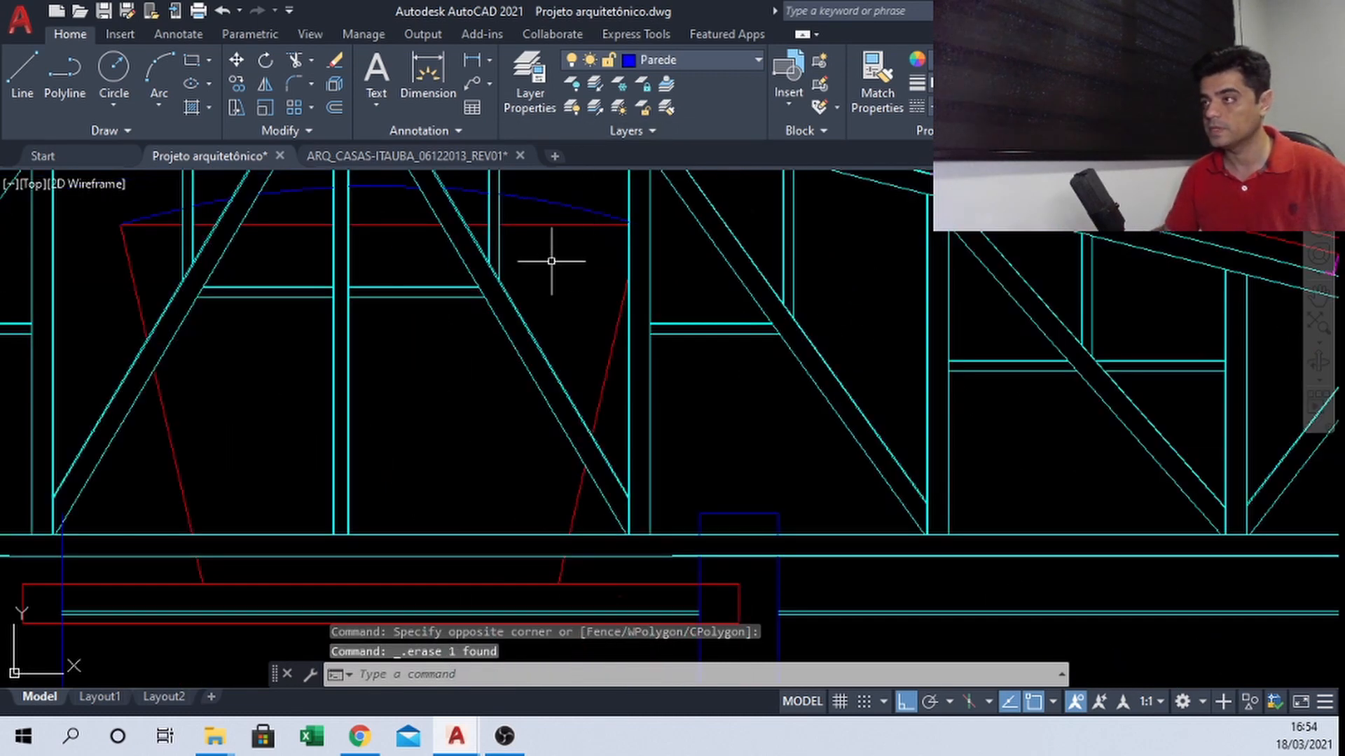
scroll(581, 306, "up", 4)
left_click(615, 345)
left_click(720, 392)
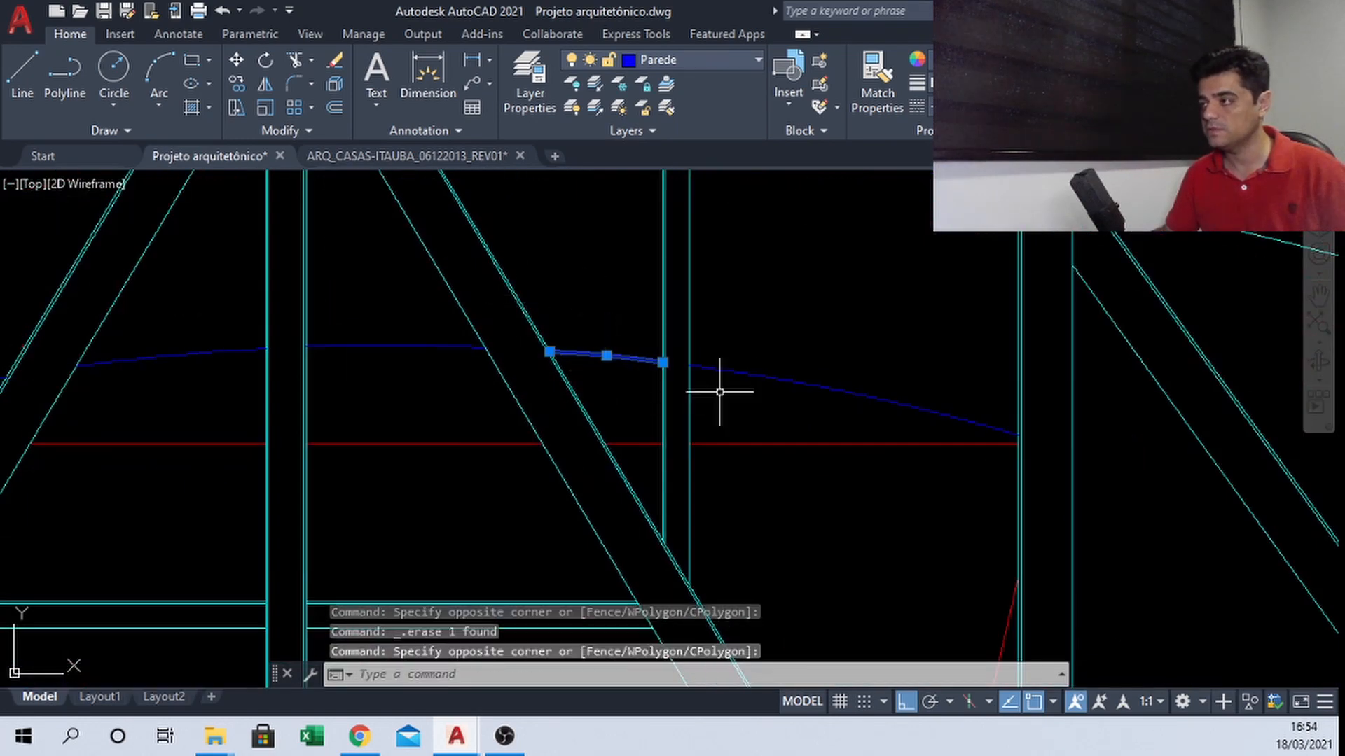
left_click(800, 467)
left_click(393, 390)
left_click(322, 315)
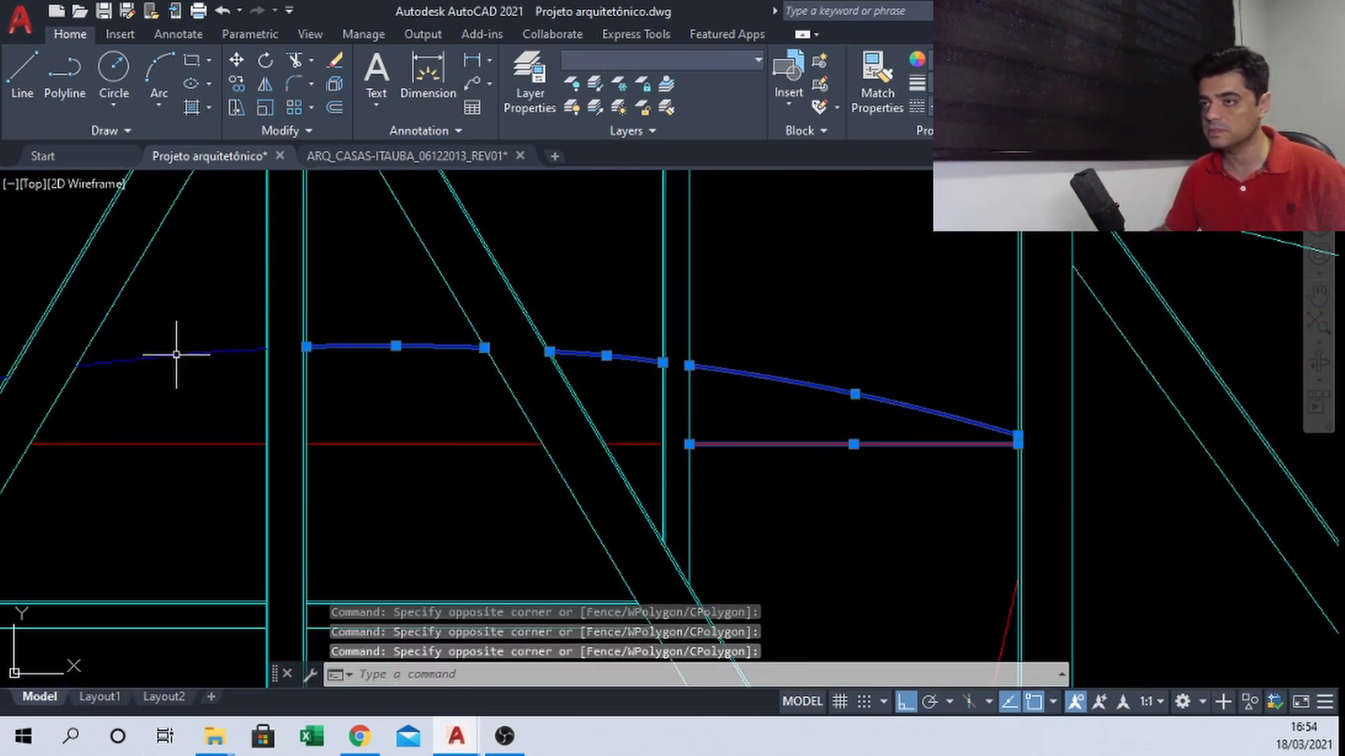
left_click(194, 328)
left_click(160, 395)
middle_click_drag(76, 383, 480, 388)
scroll(448, 395, "up", 4)
left_click(238, 404)
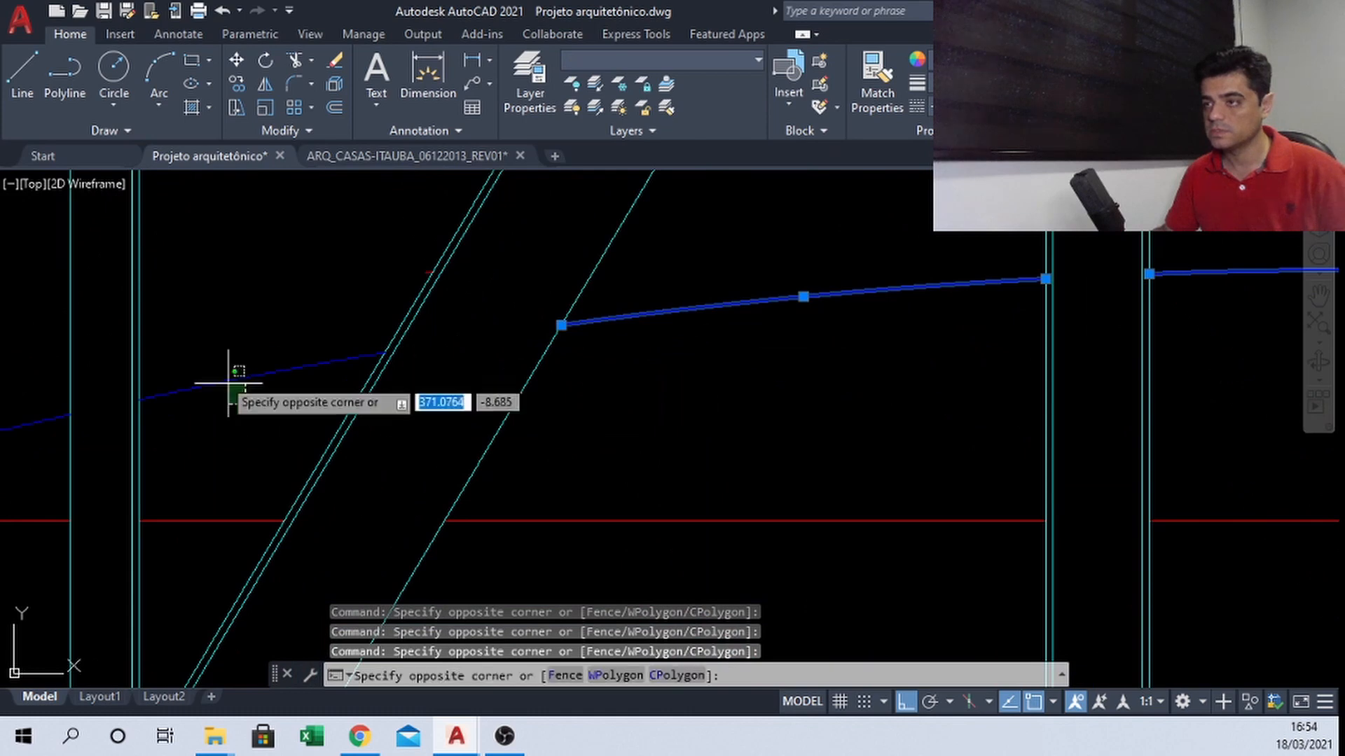
left_click(212, 365)
middle_click_drag(88, 394, 645, 367)
left_click(645, 366)
left_click(600, 324)
scroll(353, 335, "down", 4)
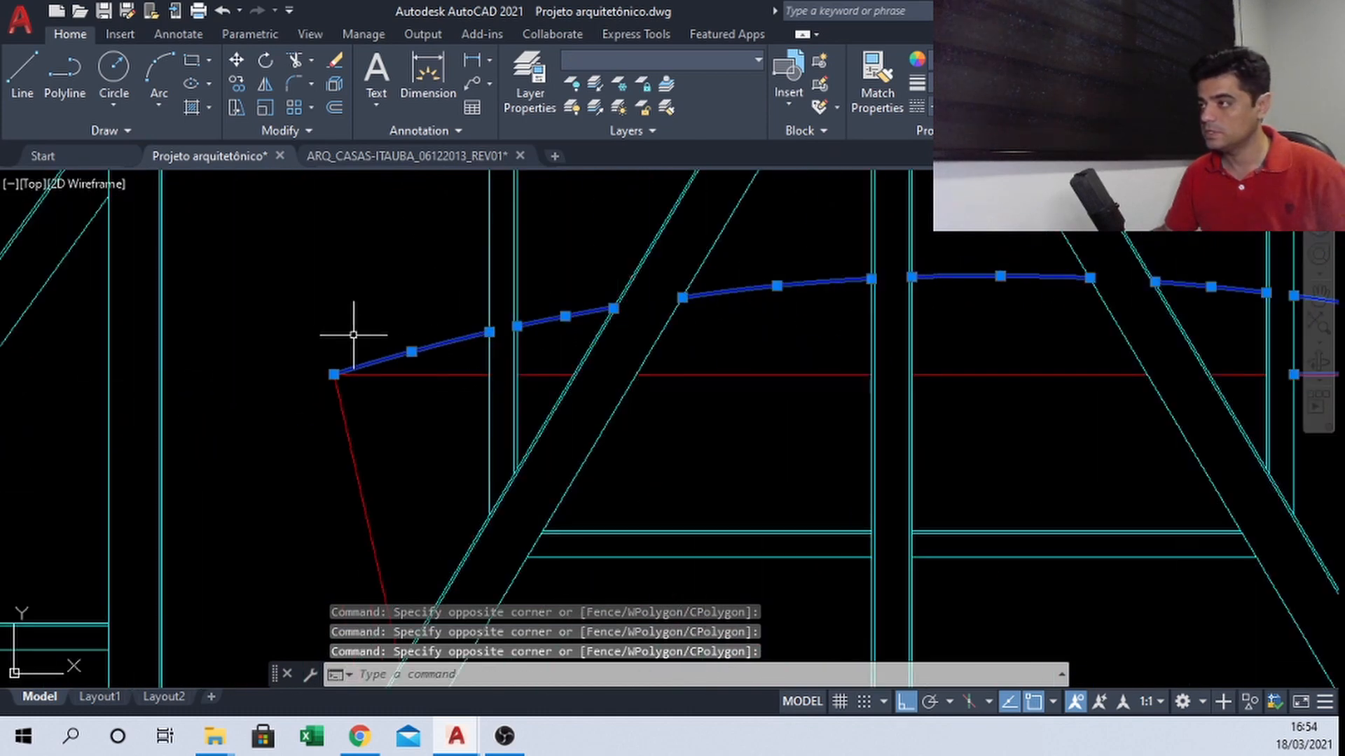
scroll(670, 284, "down", 2)
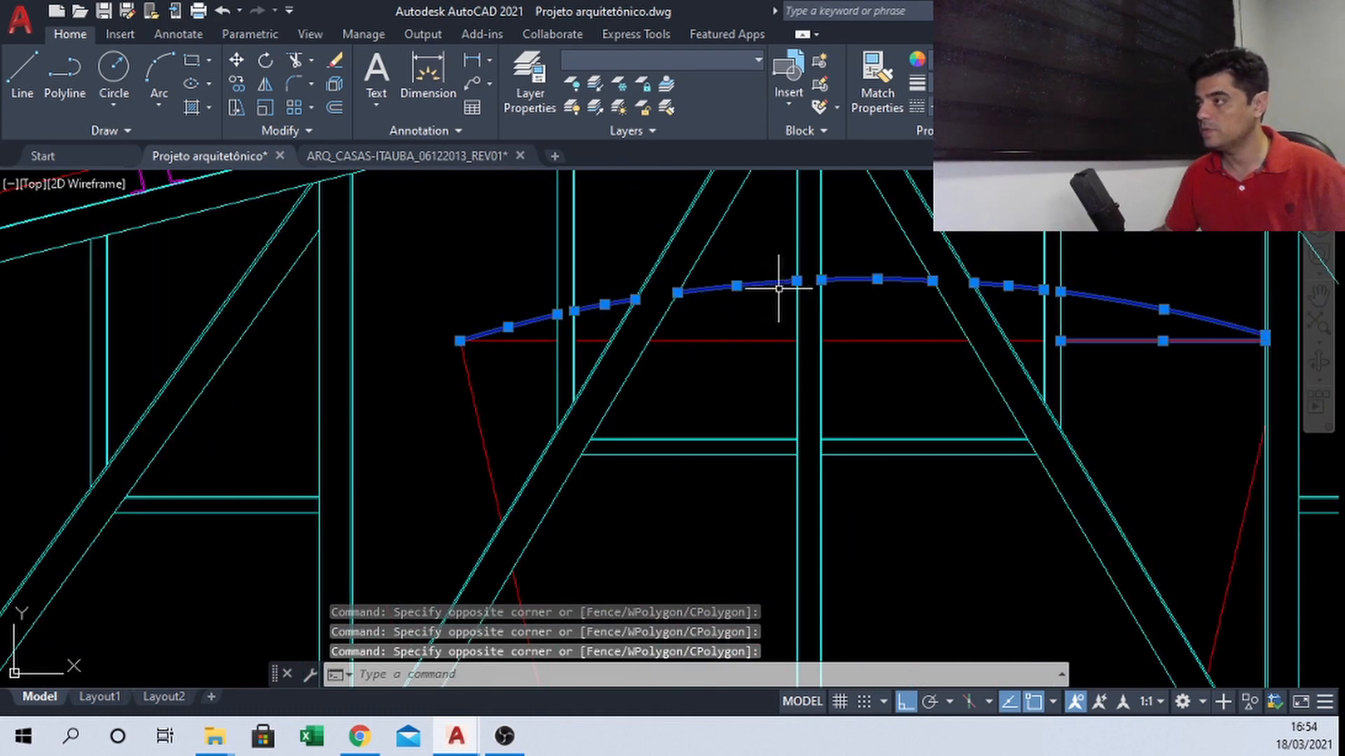
left_click(711, 63)
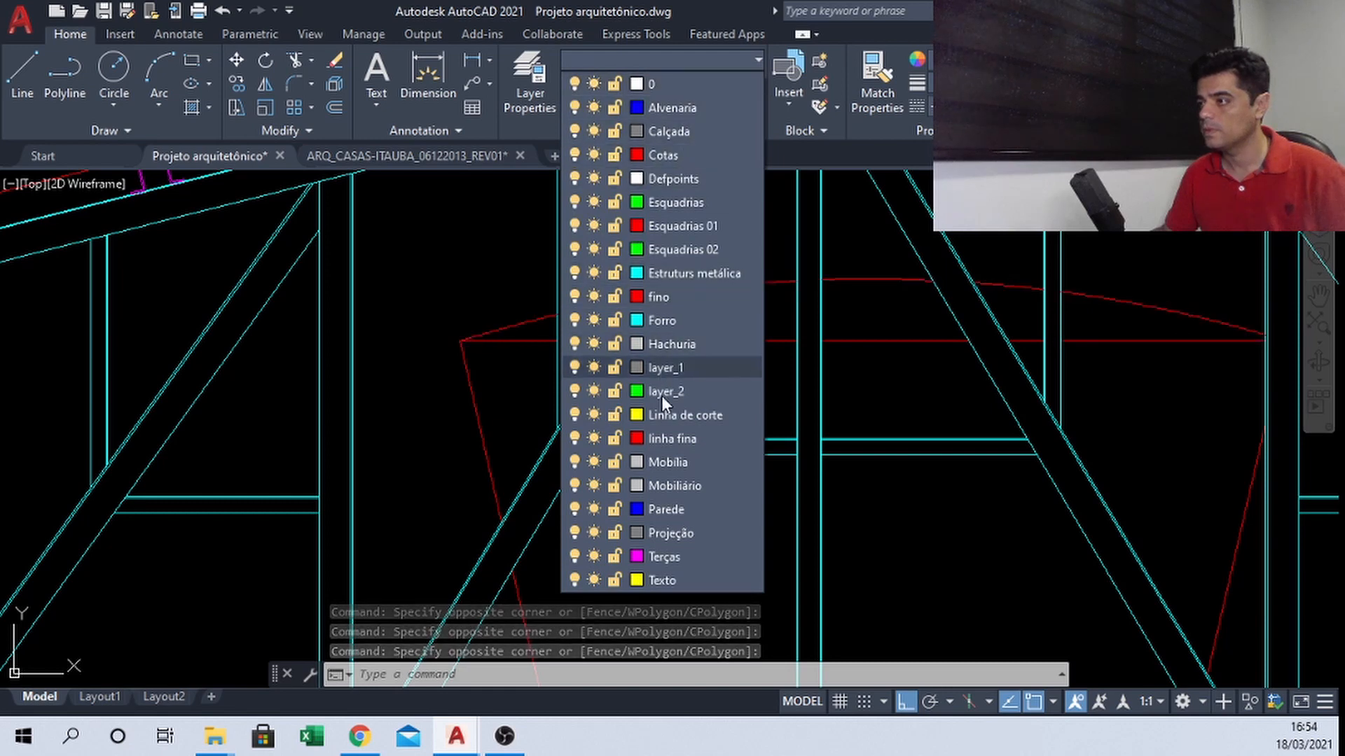
left_click(667, 439)
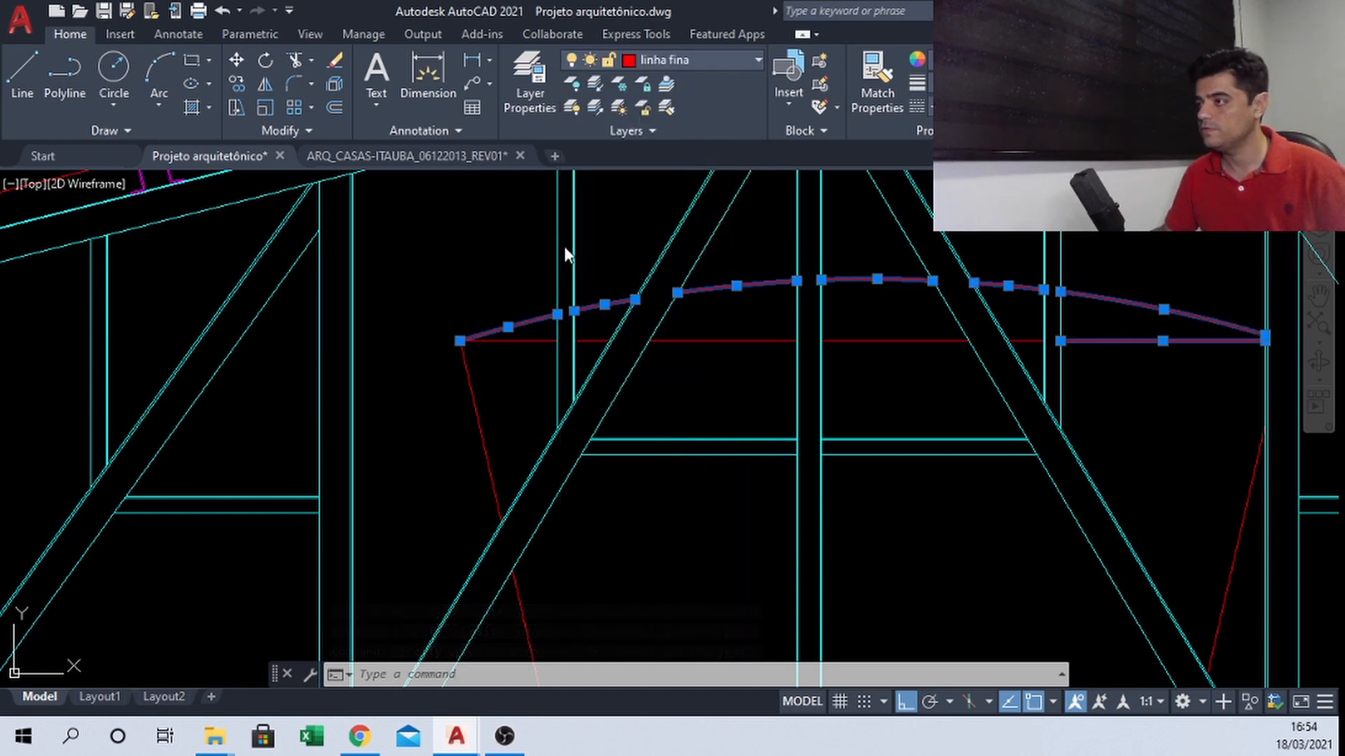
key("Escape")
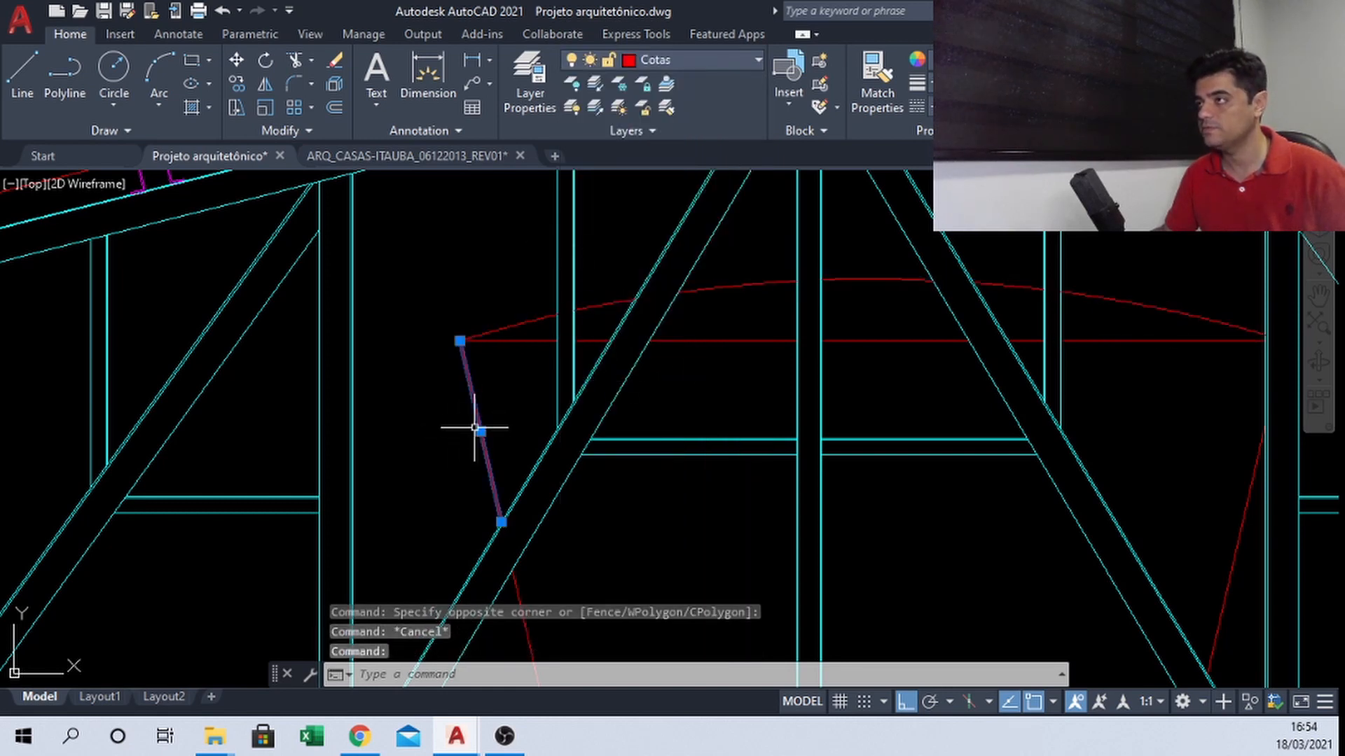
Put the tank's side, rim and lid pieces and the rectangular base outline beneath it on the layer "linha fina"
key("Escape")
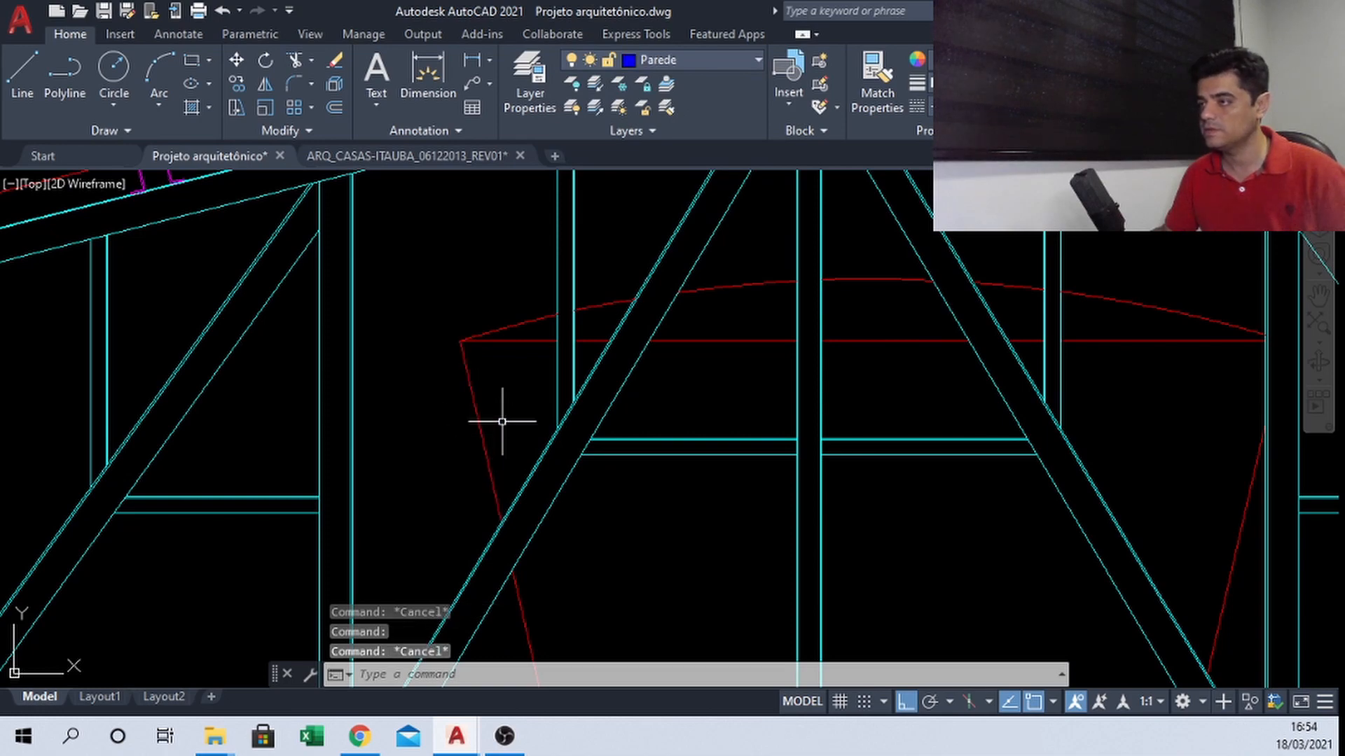
middle_click_drag(499, 398, 339, 289)
middle_click_drag(479, 492, 460, 360)
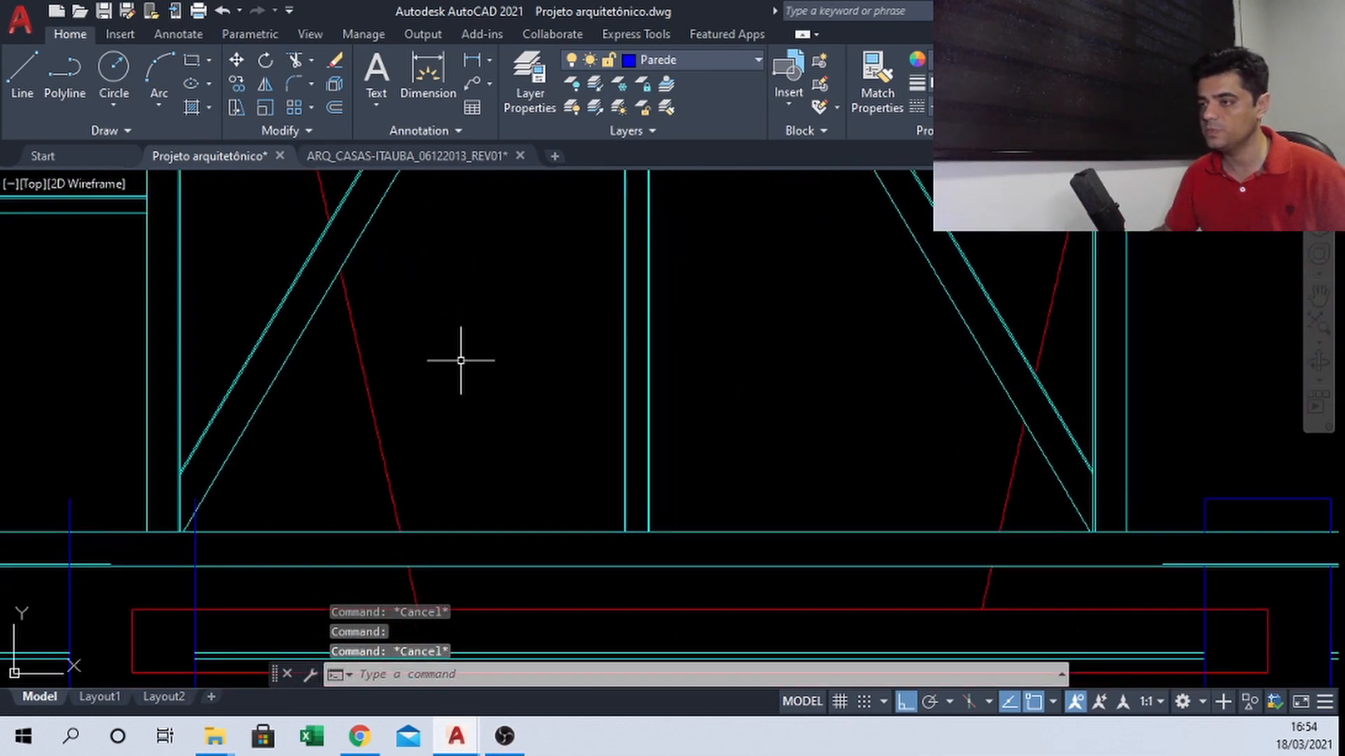
left_click(460, 360)
left_click(358, 486)
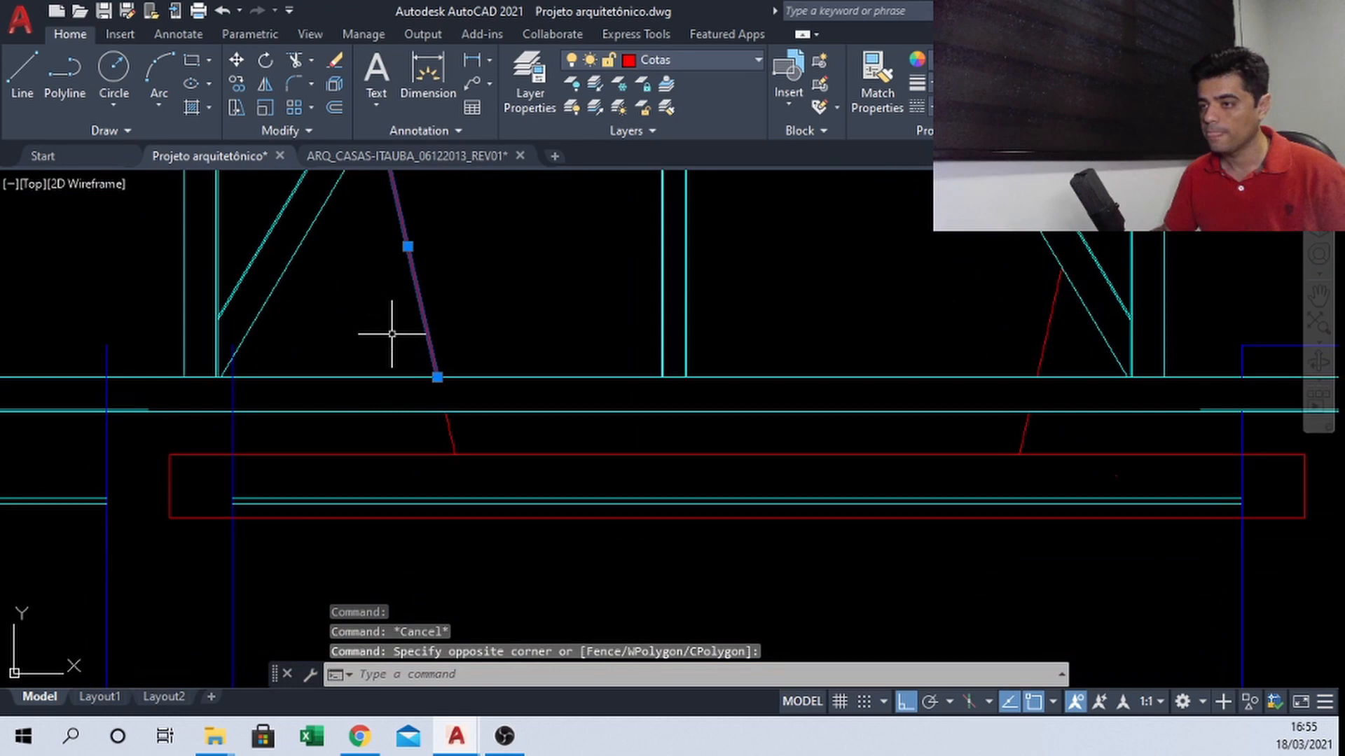
left_click(523, 474)
left_click(443, 447)
left_click(999, 441)
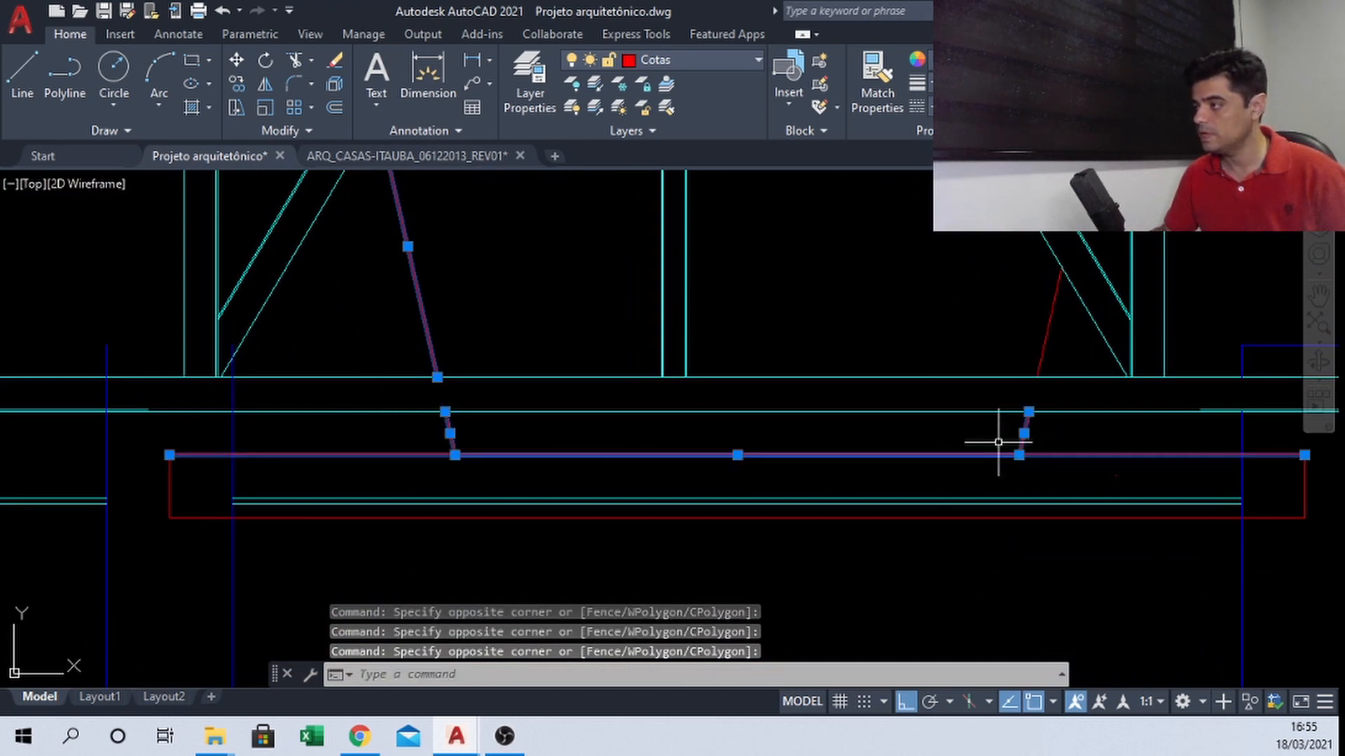
left_click(1032, 557)
left_click(979, 498)
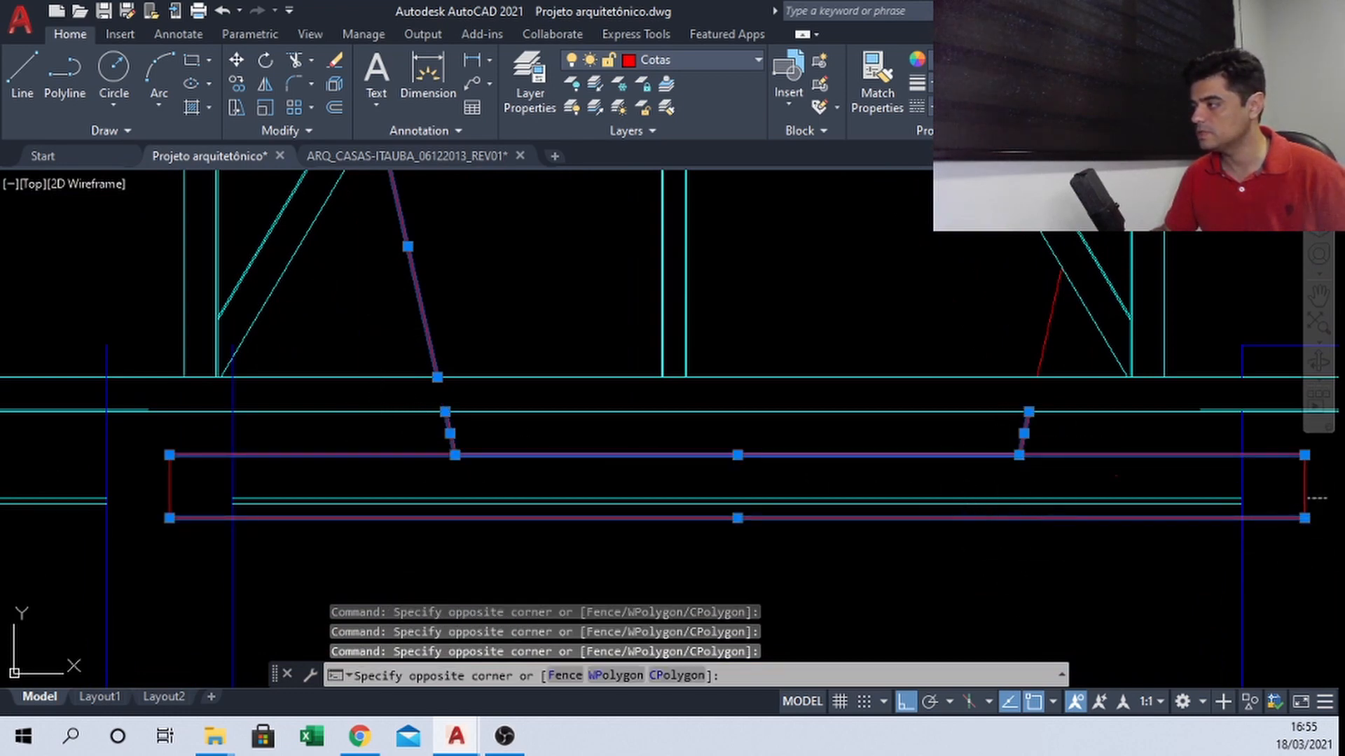
left_click(81, 495)
left_click(166, 490)
left_click(151, 486)
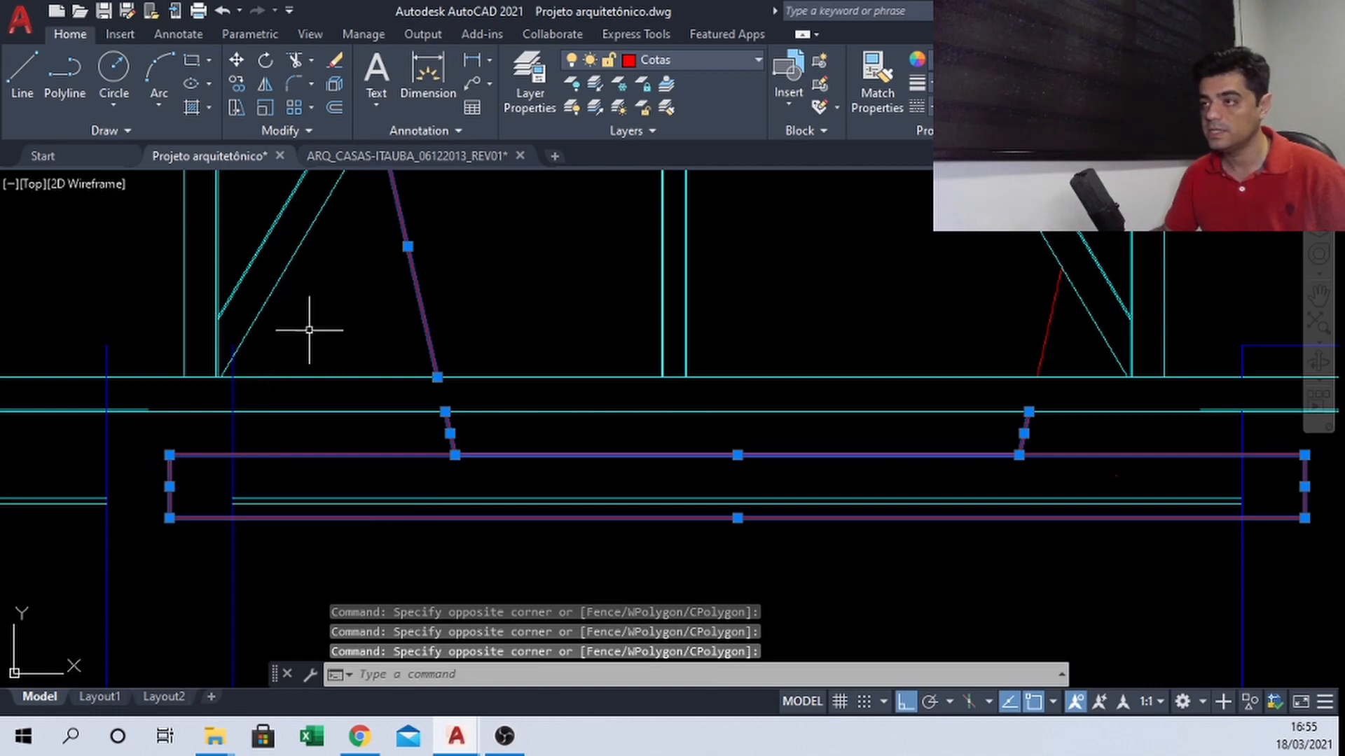
scroll(390, 570, "down", 5)
scroll(393, 381, "up", 5)
left_click(402, 418)
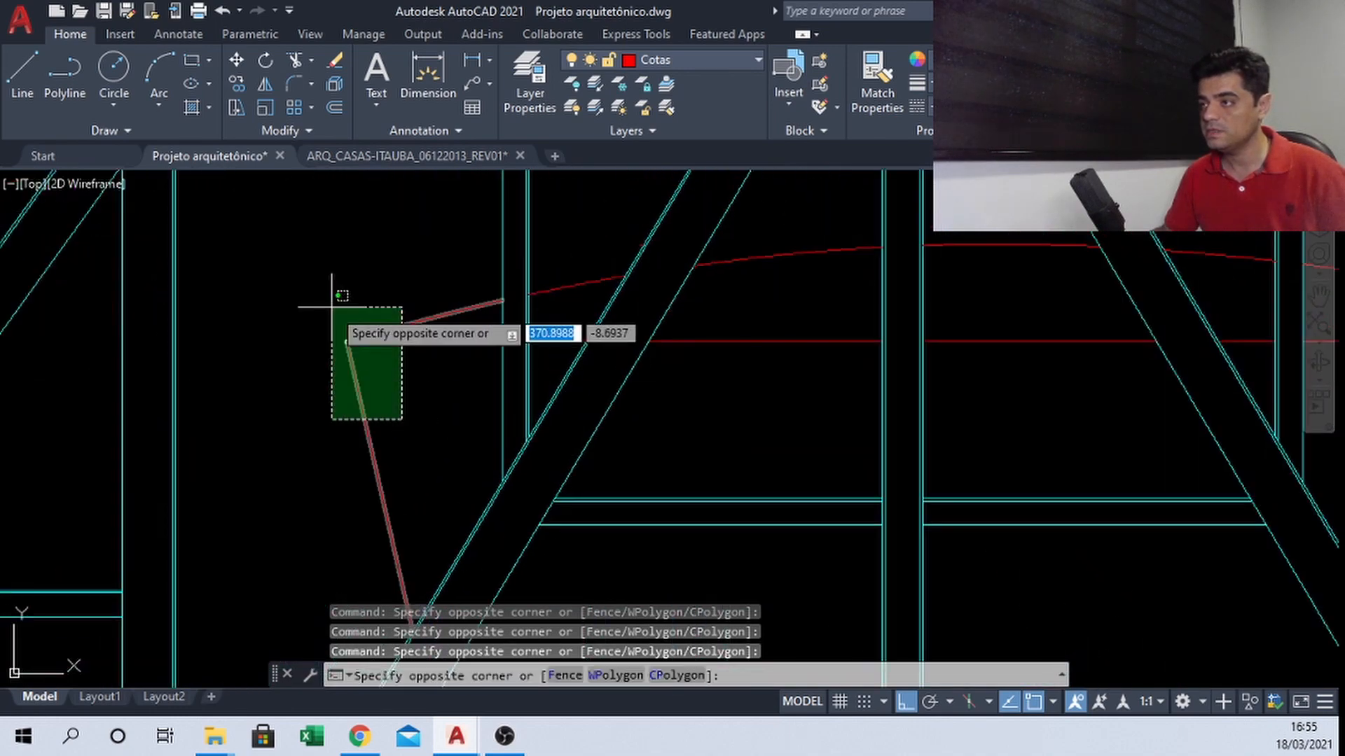
left_click(332, 306)
left_click(550, 354)
left_click(557, 266)
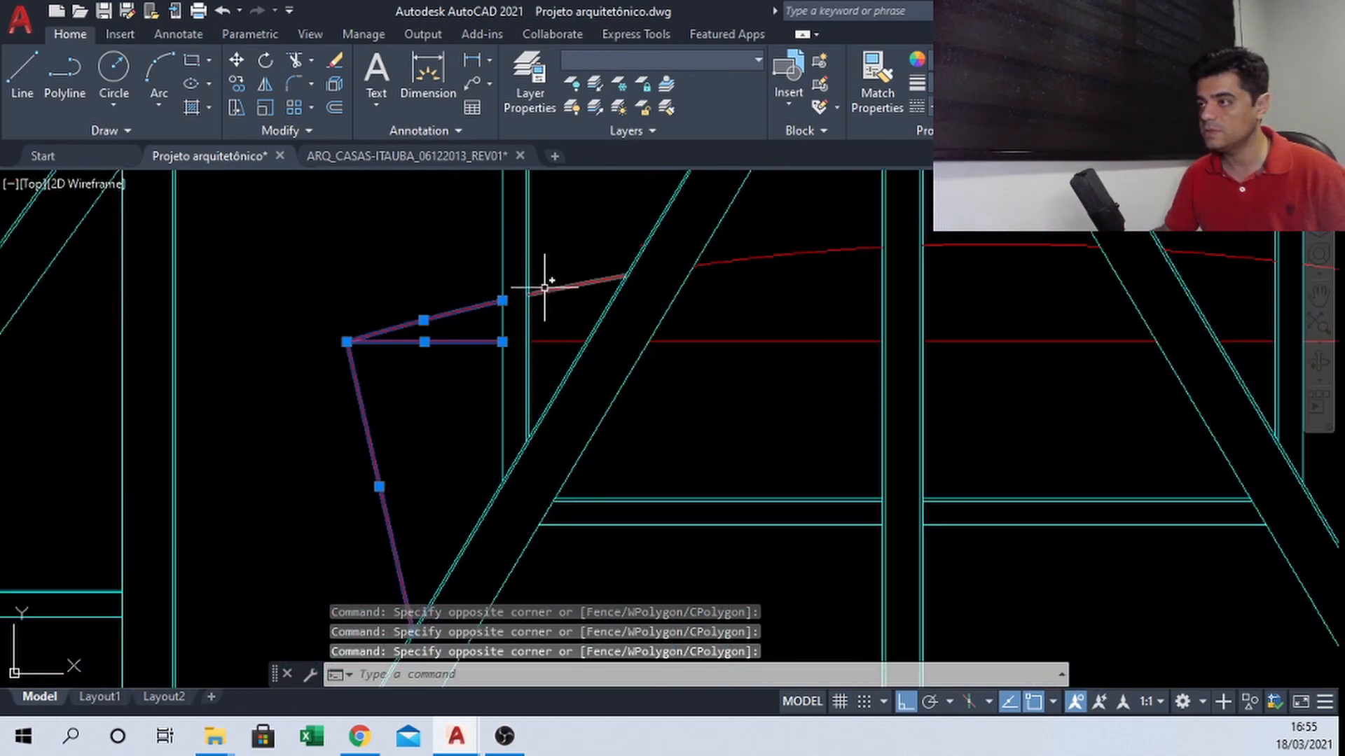
left_click(551, 342)
left_click(785, 358)
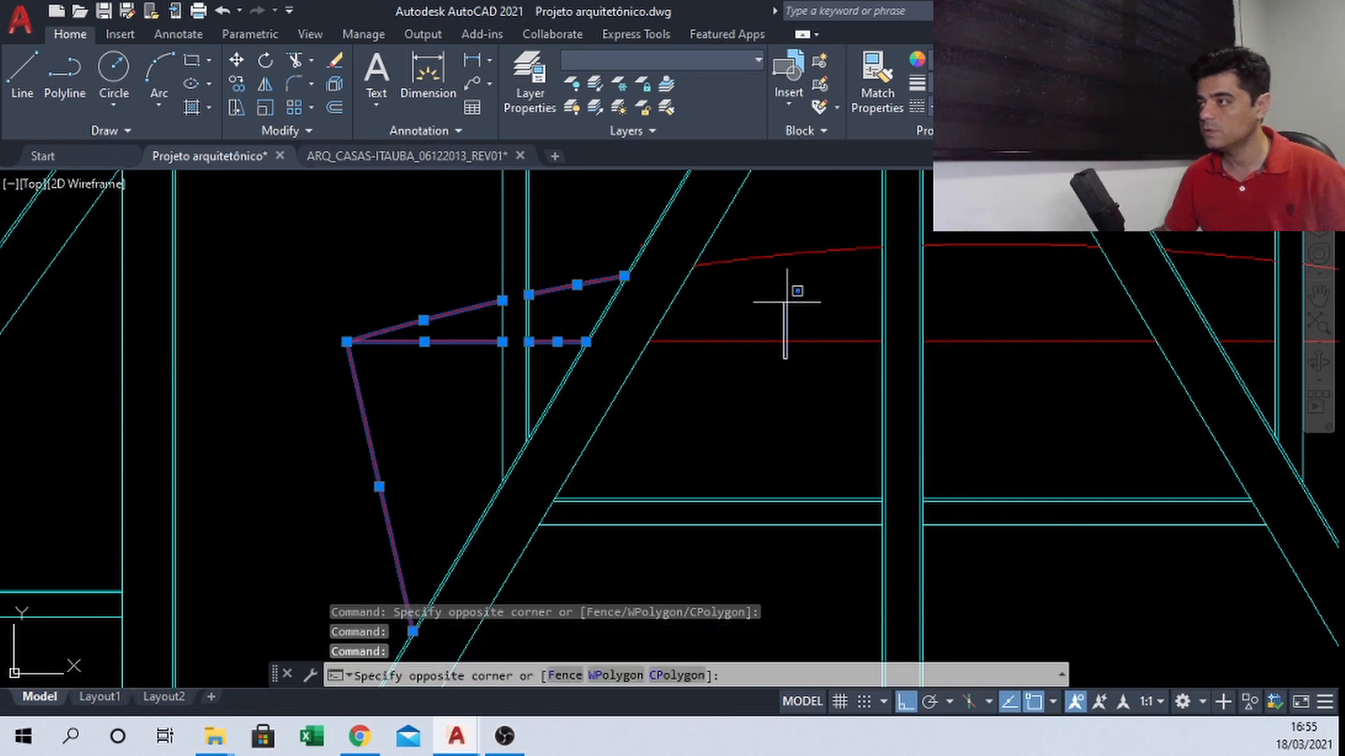
left_click(781, 248)
left_click(1027, 242)
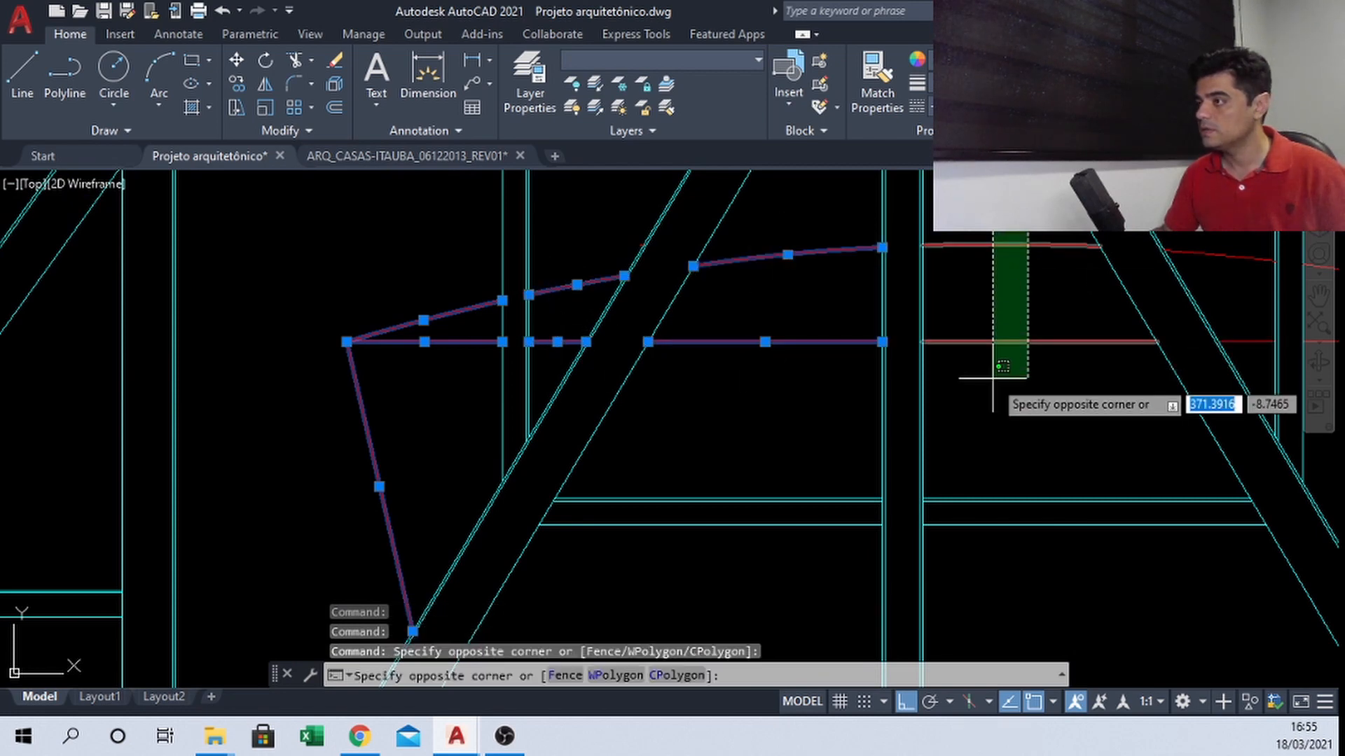
left_click(1000, 377)
middle_click_drag(1050, 360, 659, 382)
scroll(853, 369, "up", 3)
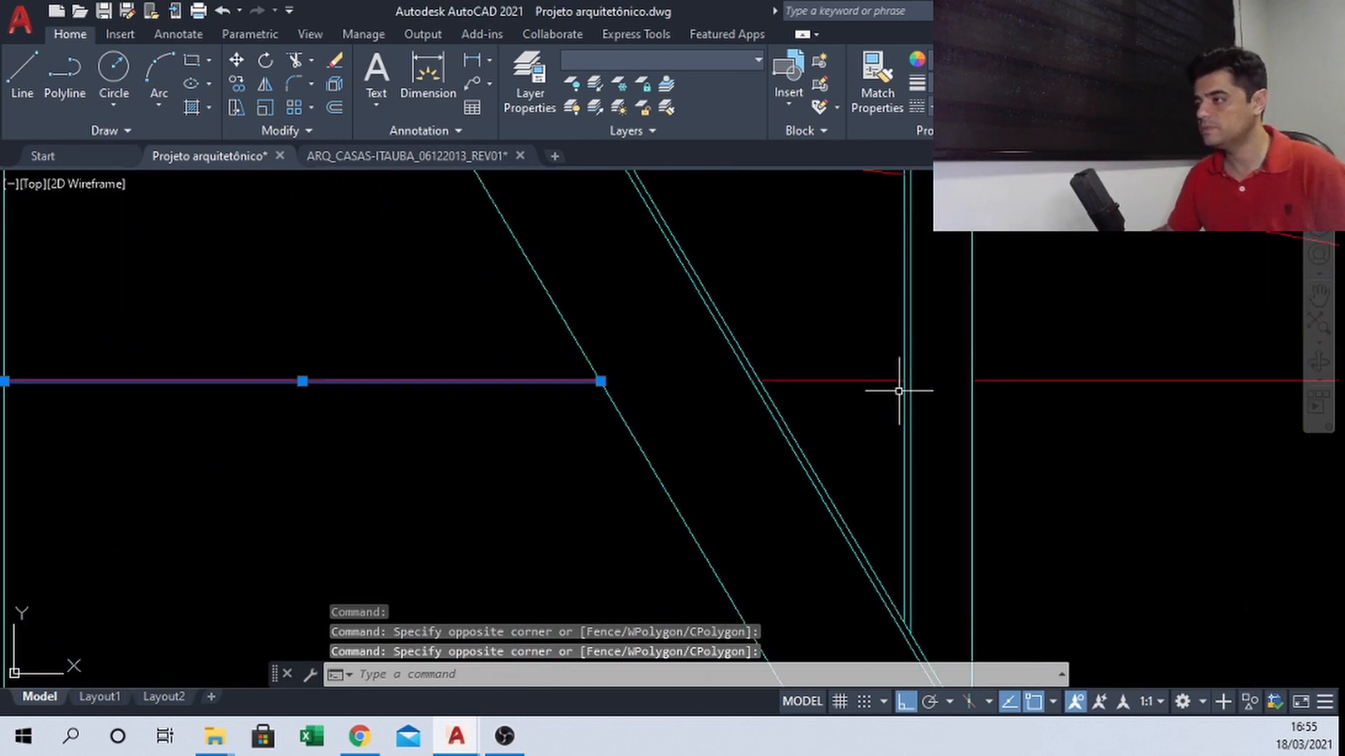
left_click(876, 336)
left_click(867, 382)
scroll(830, 381, "down", 2)
left_click(843, 303)
left_click(832, 212)
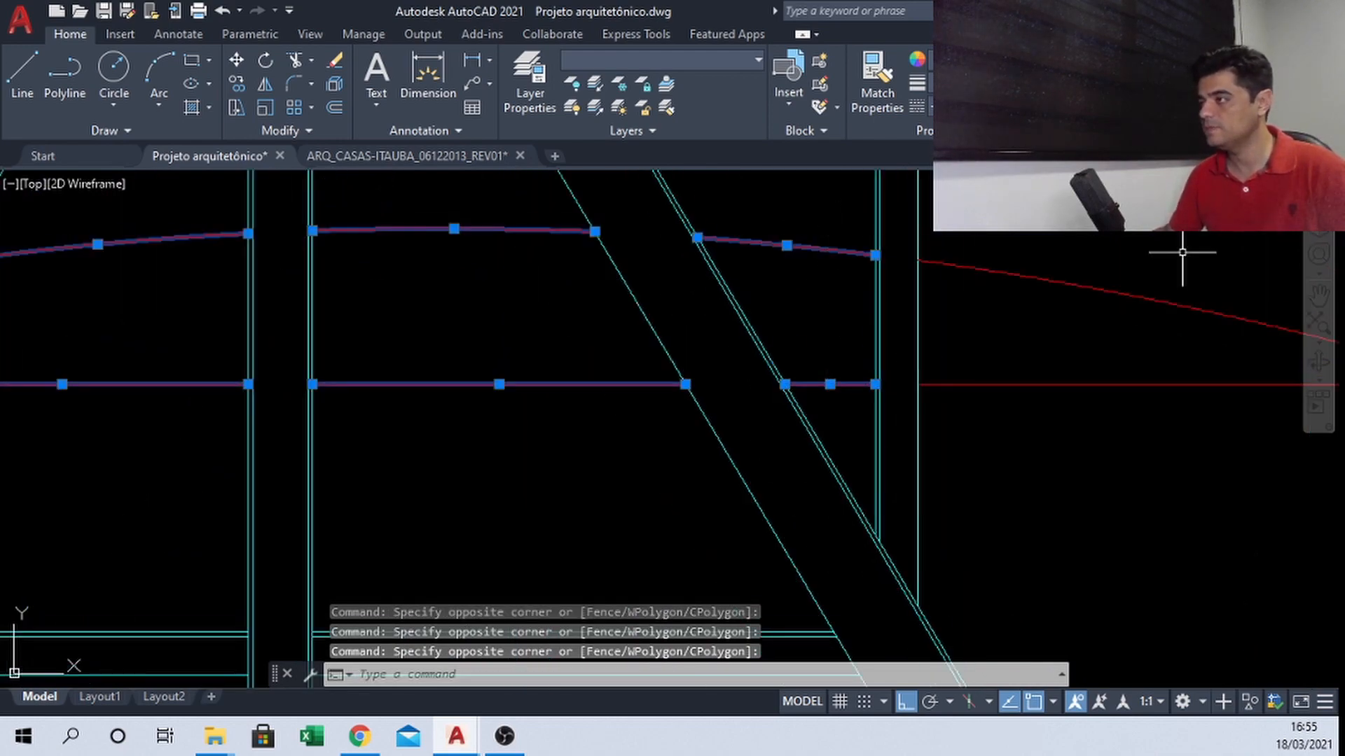
left_click(1176, 330)
left_click(1098, 423)
middle_click_drag(1135, 435, 430, 415)
scroll(693, 273, "down", 3)
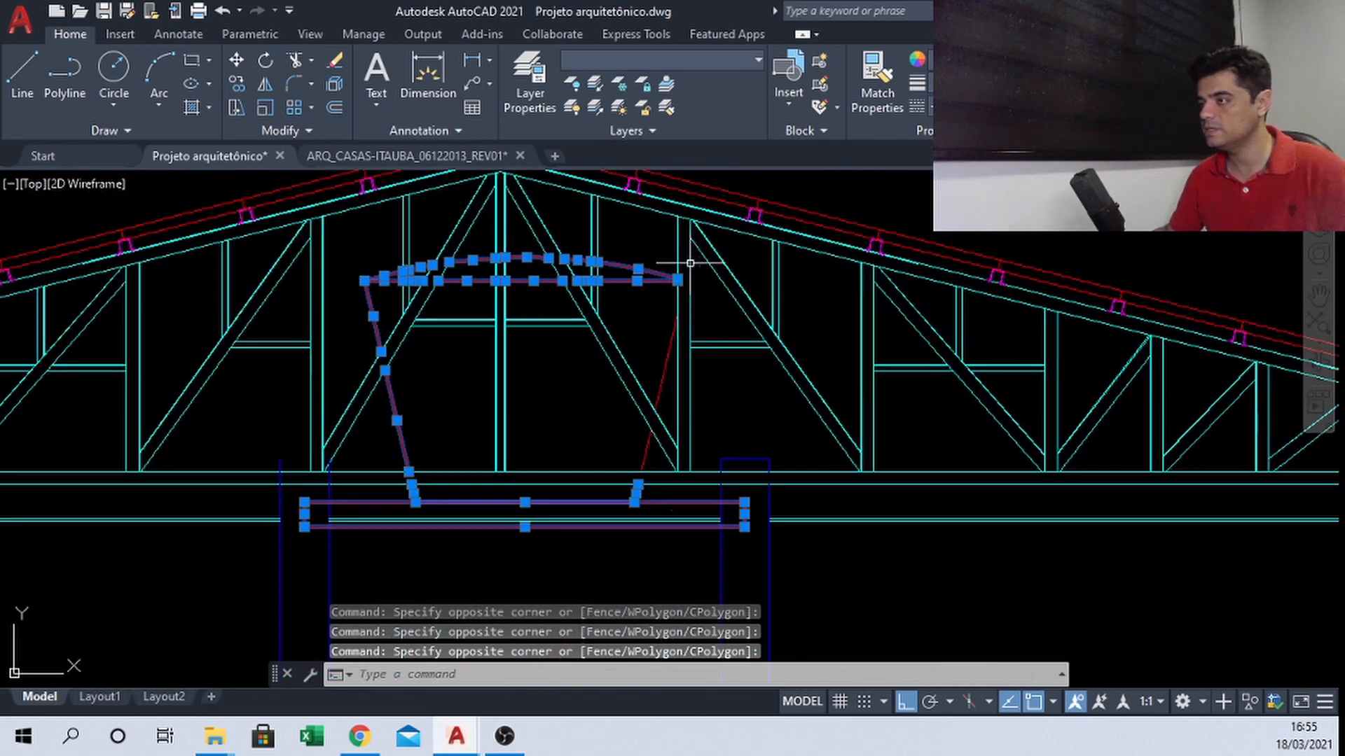
scroll(679, 386, "up", 3)
left_click(735, 396)
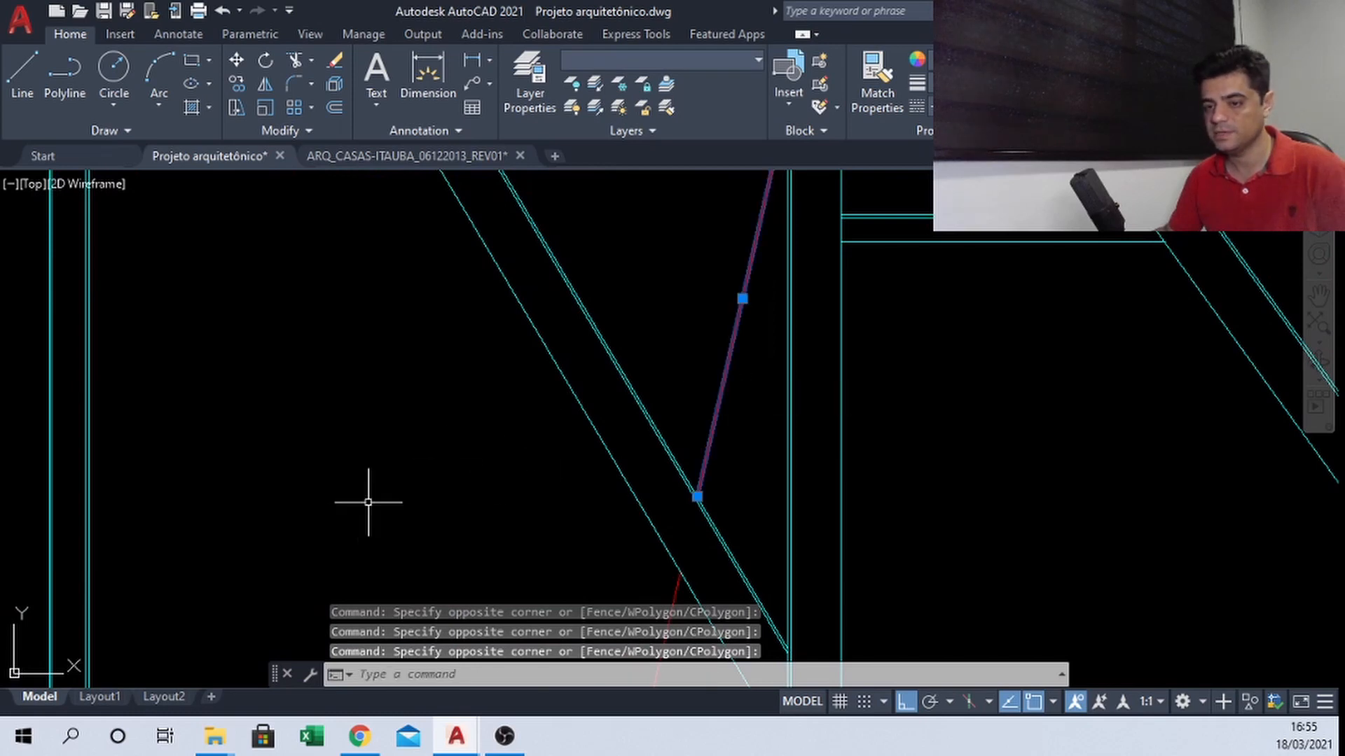
middle_click_drag(368, 502, 371, 345)
scroll(607, 367, "down", 4)
scroll(608, 409, "up", 4)
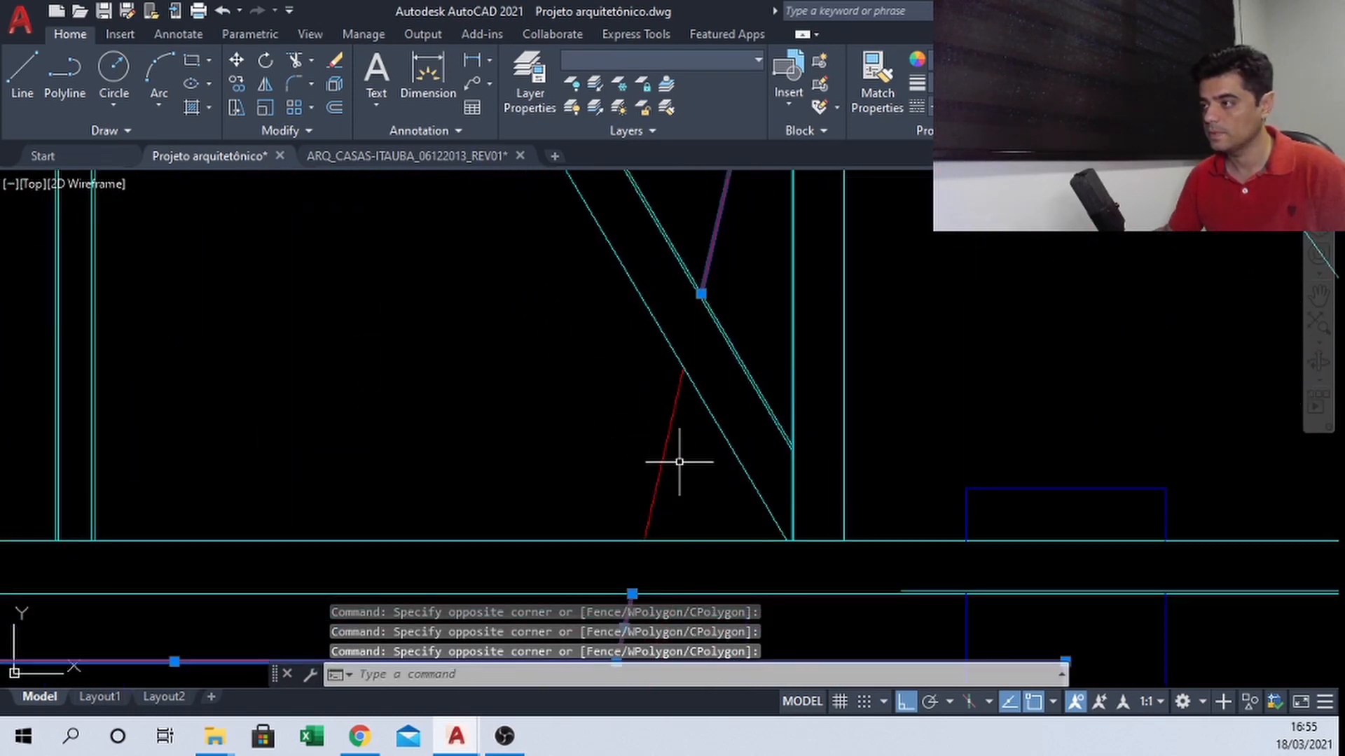
left_click(679, 461)
left_click(632, 447)
scroll(662, 466, "down", 4)
left_click(649, 56)
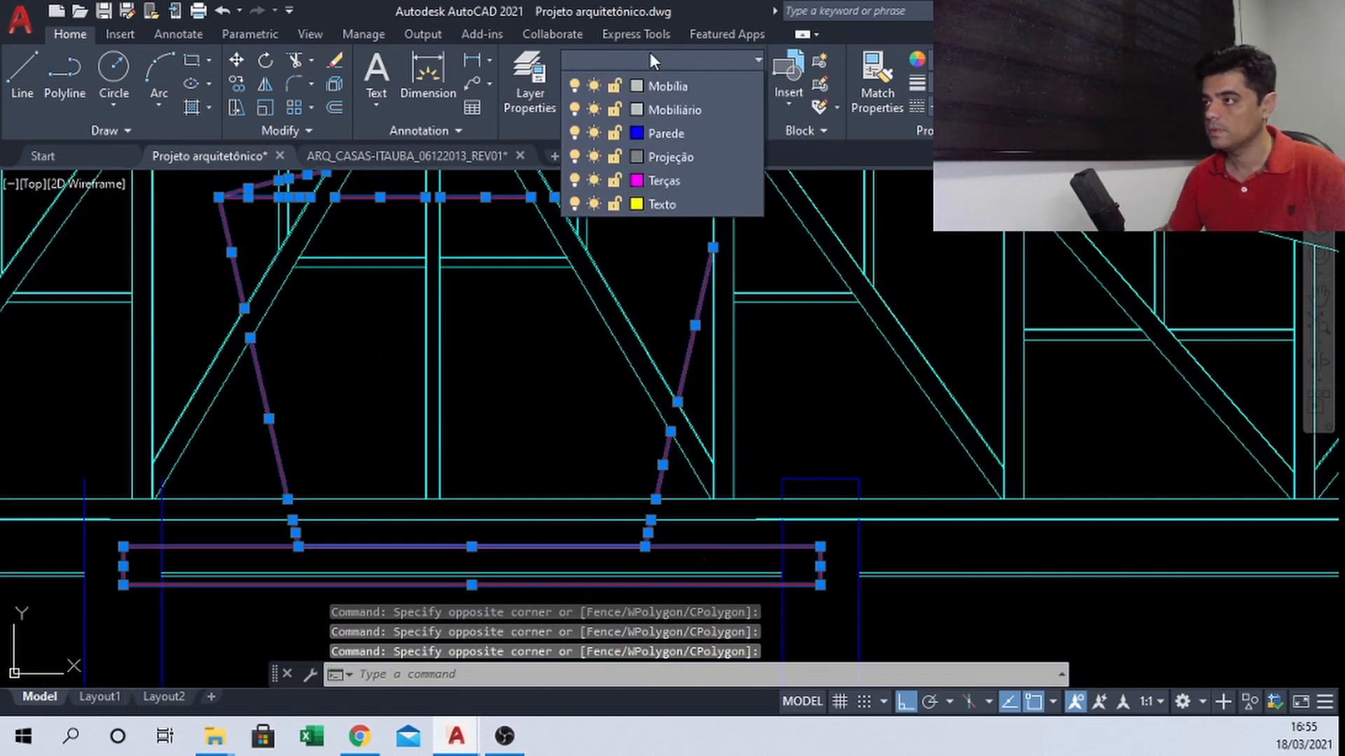
left_click(670, 439)
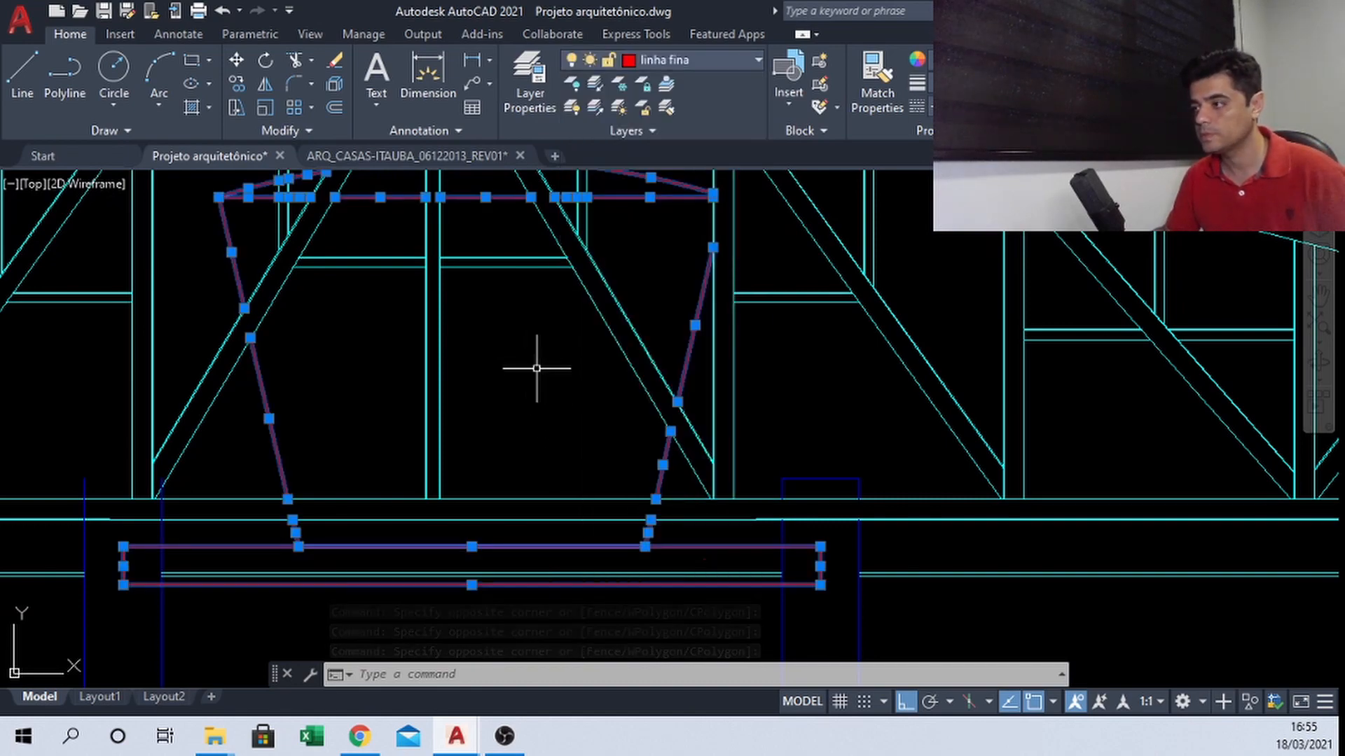
key("Escape")
Trim the tank base's upper and lower lines where they run inside the two supporting walls
middle_click_drag(132, 586, 357, 497)
scroll(337, 502, "up", 2)
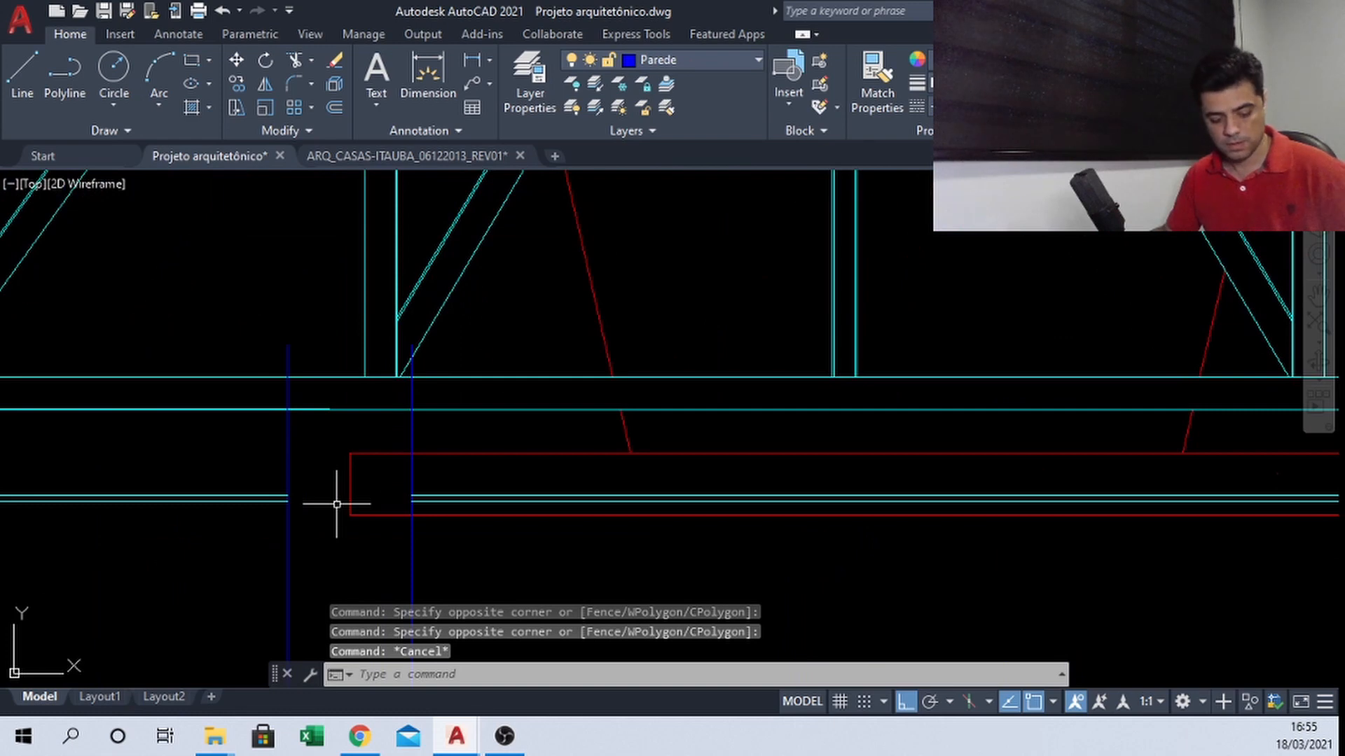
type("tr")
key("Return")
left_click(388, 454)
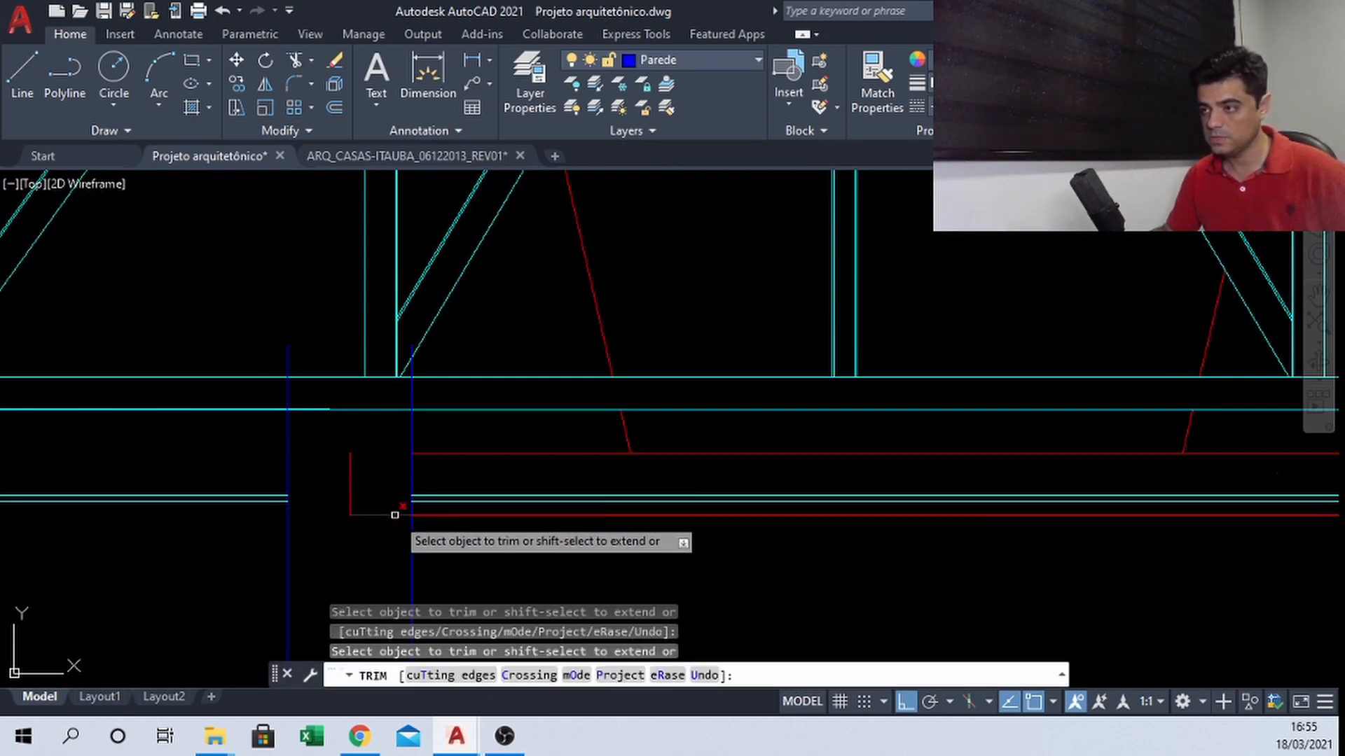
scroll(382, 472, "down", 2)
middle_click_drag(749, 536, 627, 514)
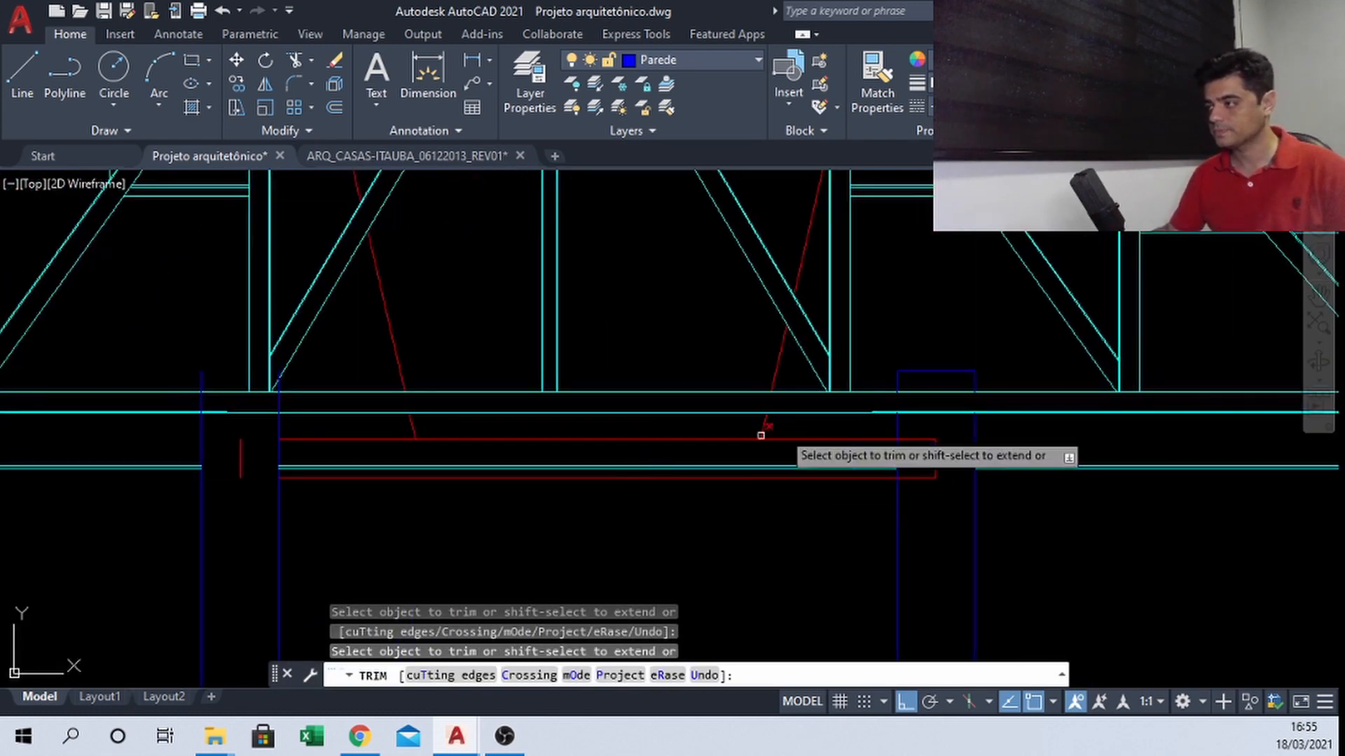
left_click(917, 439)
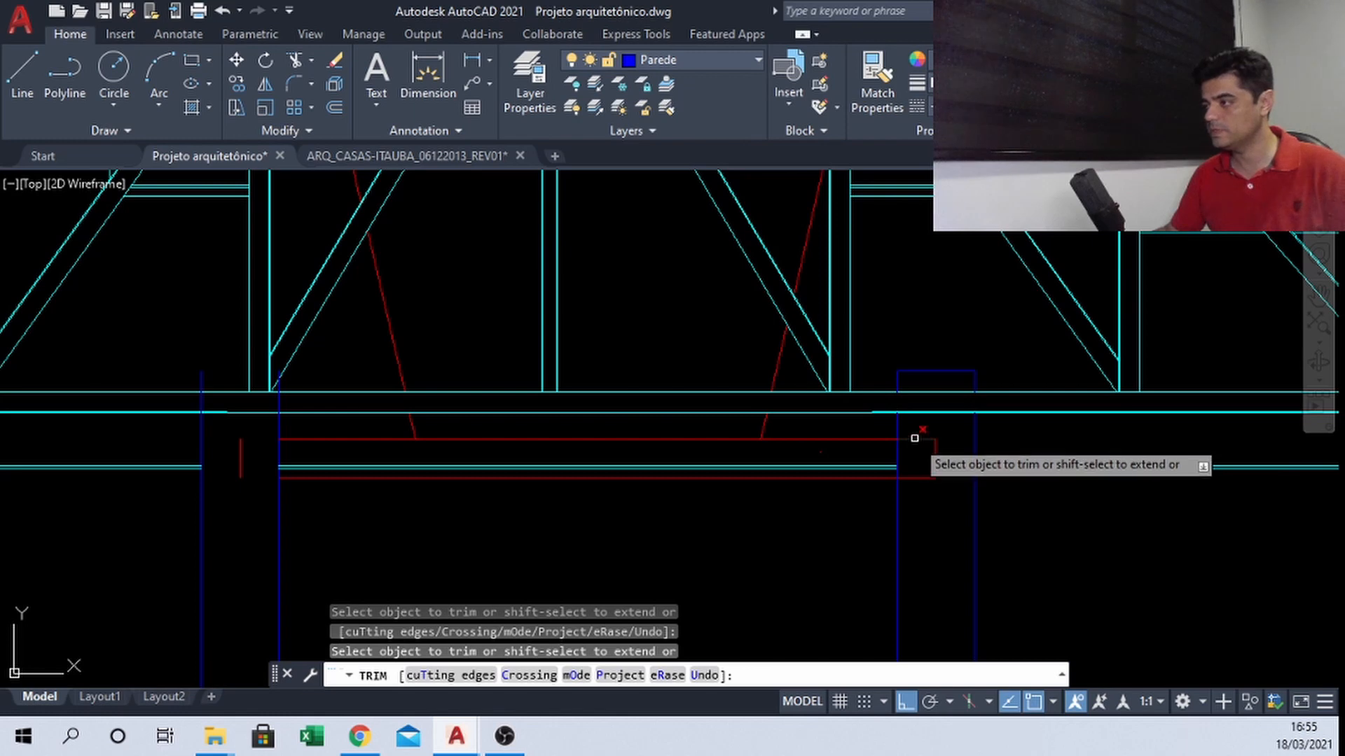
left_click(922, 477)
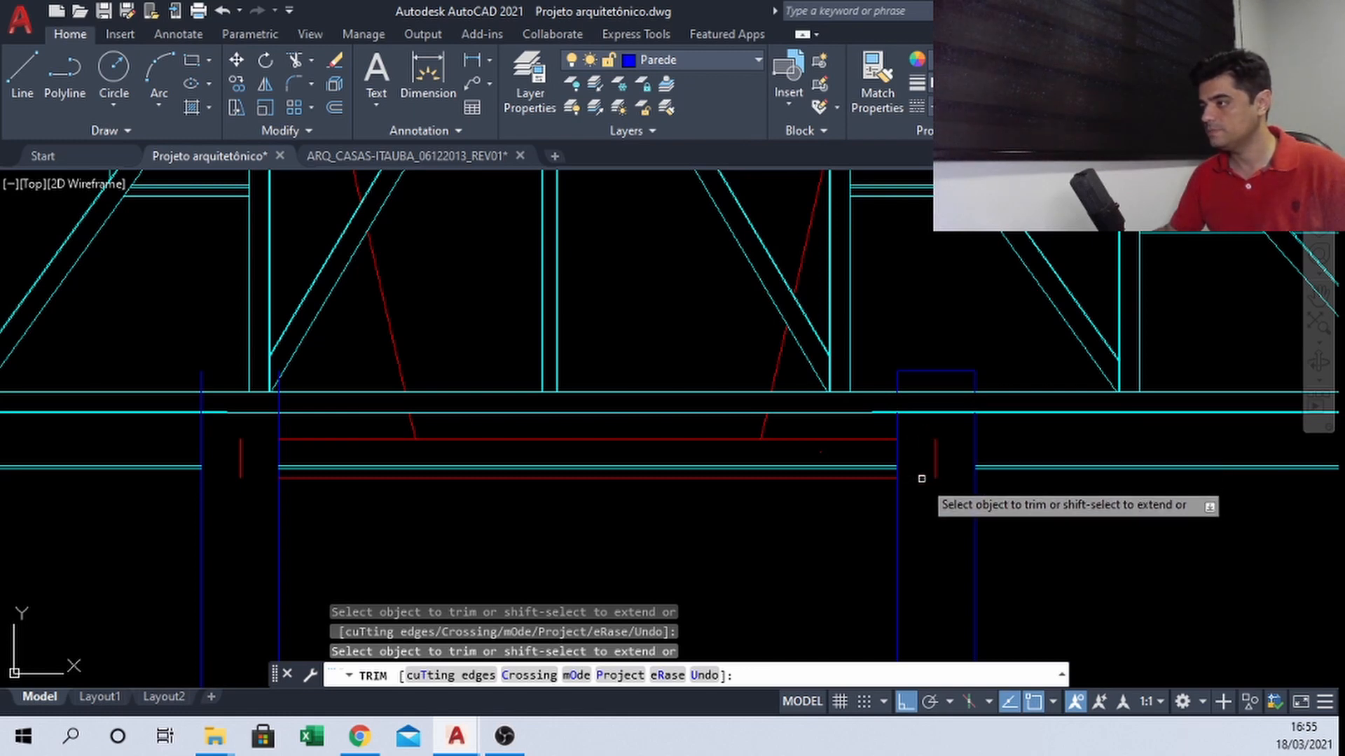
key("Escape")
Erase the two short vertical end lines of the tank base left inside the supporting walls
left_click(958, 457)
left_click(911, 453)
left_click(246, 493)
left_click(225, 448)
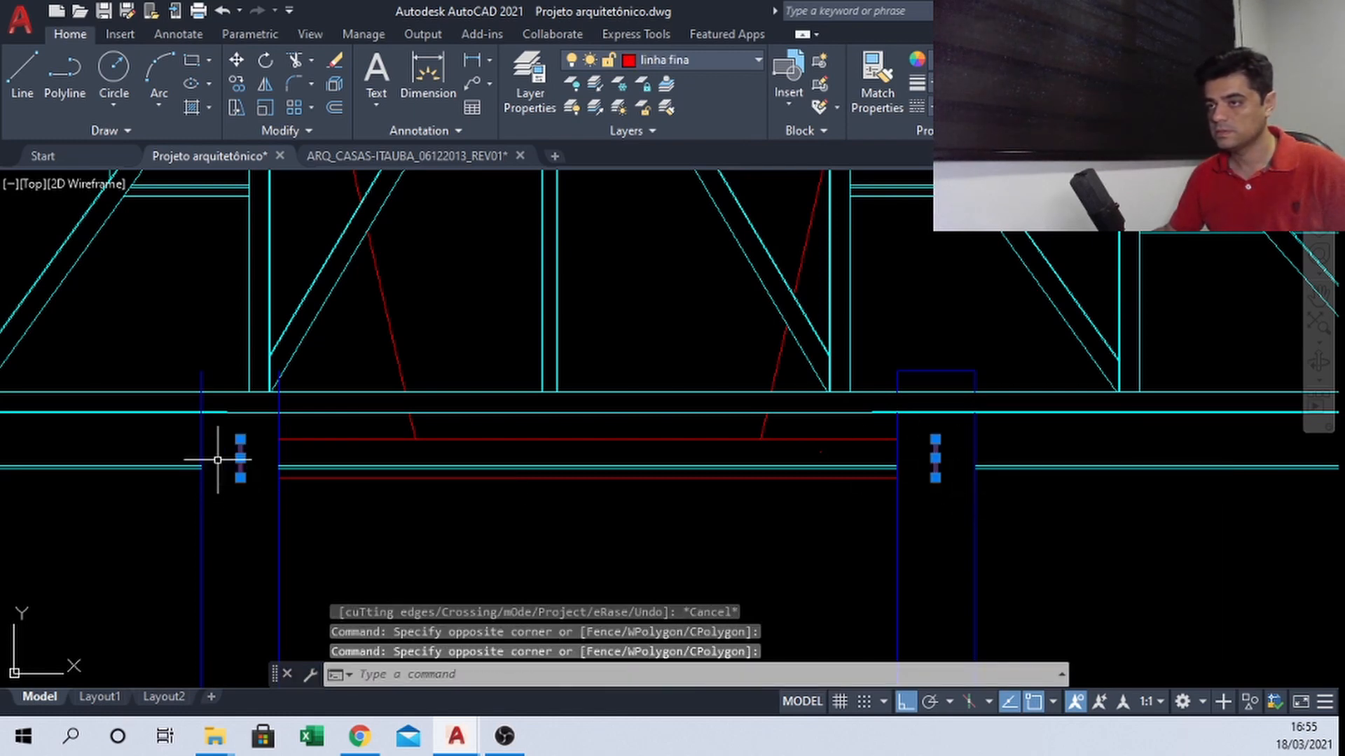
type("E")
key("Return")
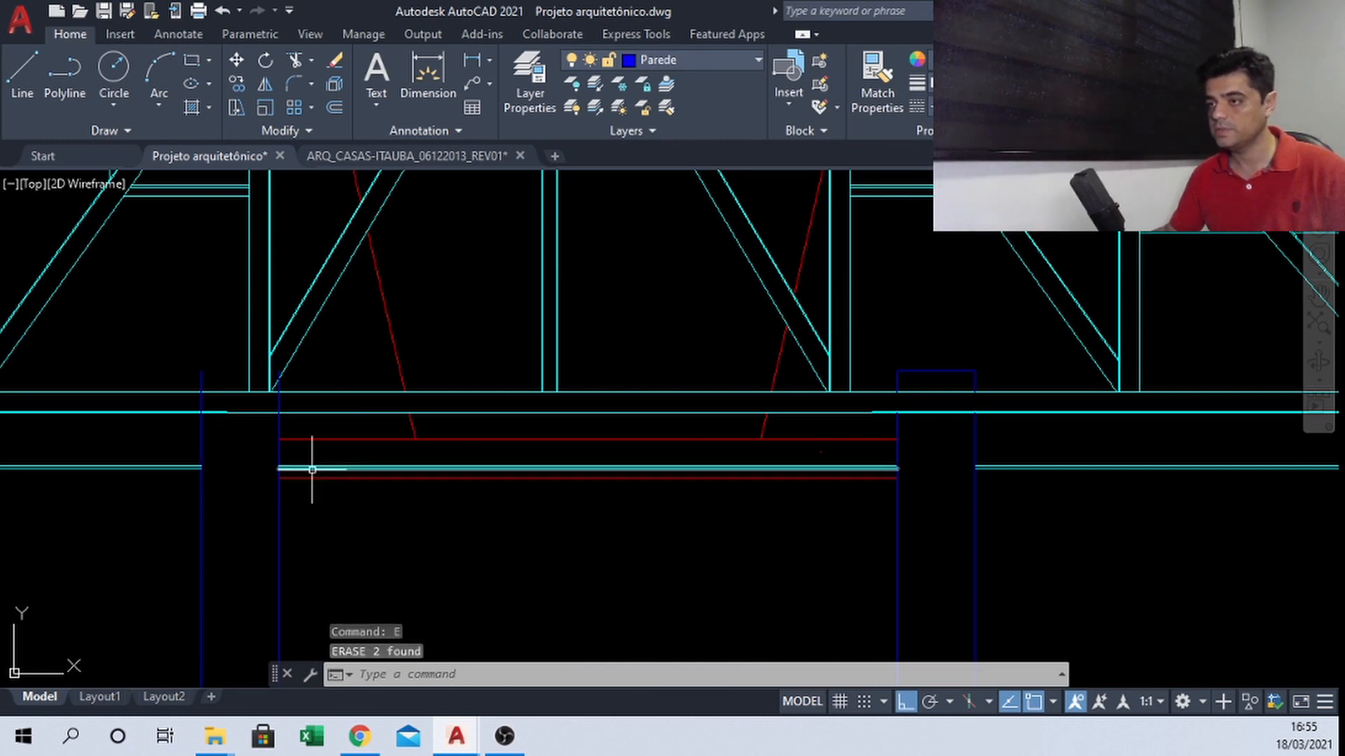
Move the two ceiling lines between the supporting walls down so the upper one meets the tank base's lower line
scroll(306, 458, "up", 4)
scroll(401, 388, "down", 4)
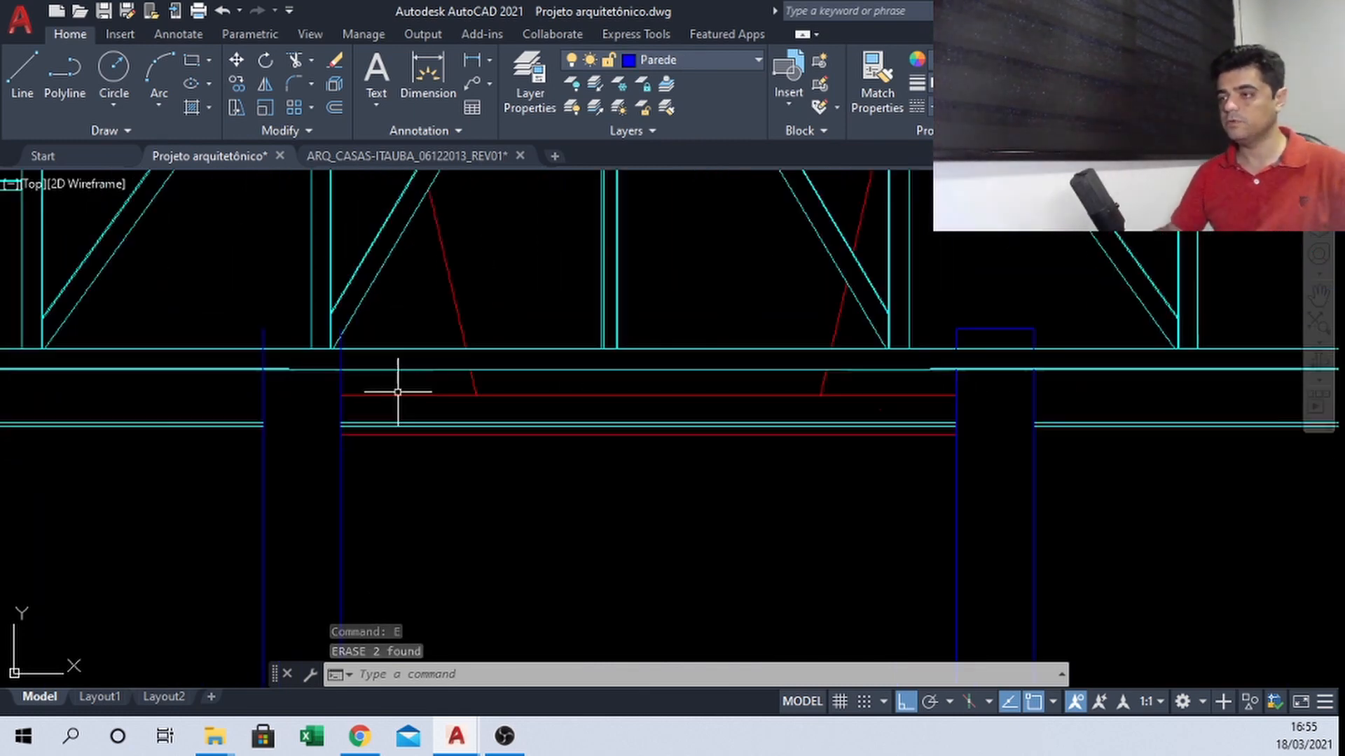
scroll(562, 416, "down", 3)
scroll(390, 440, "up", 5)
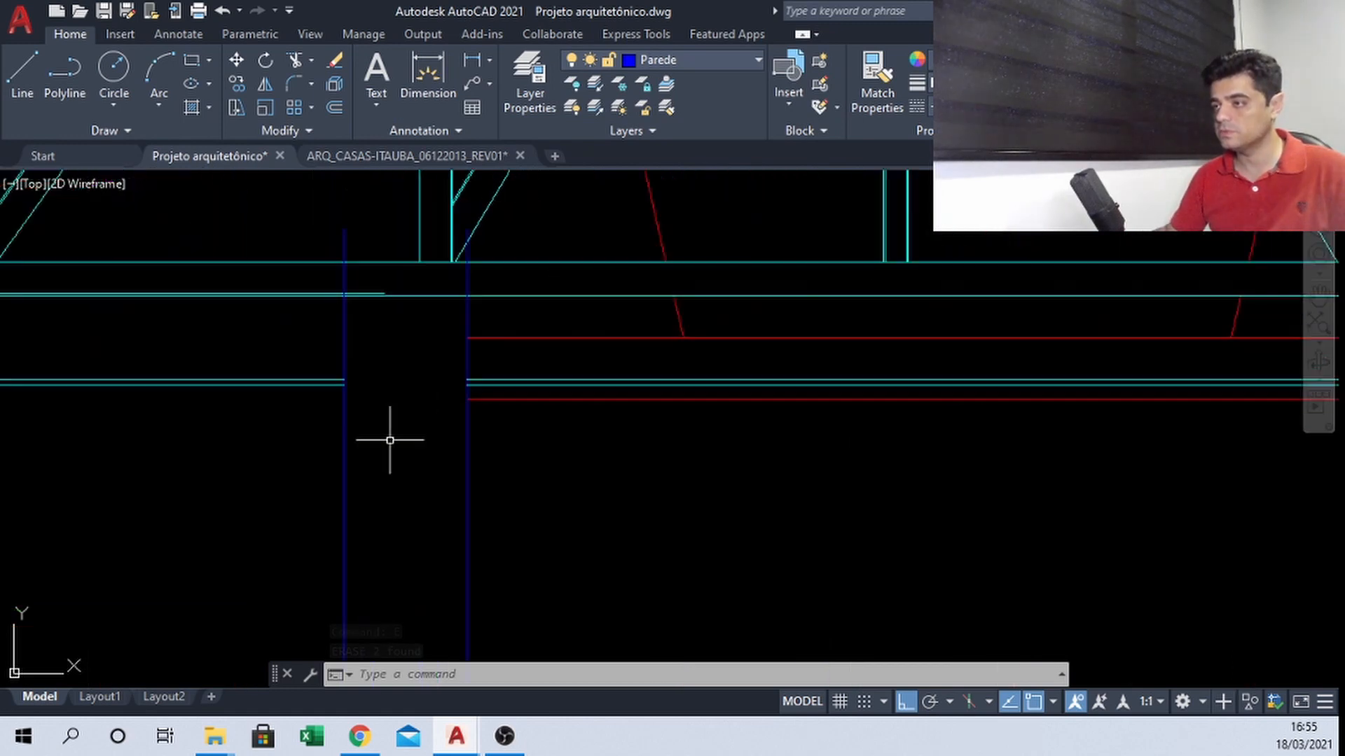
scroll(510, 384, "up", 4)
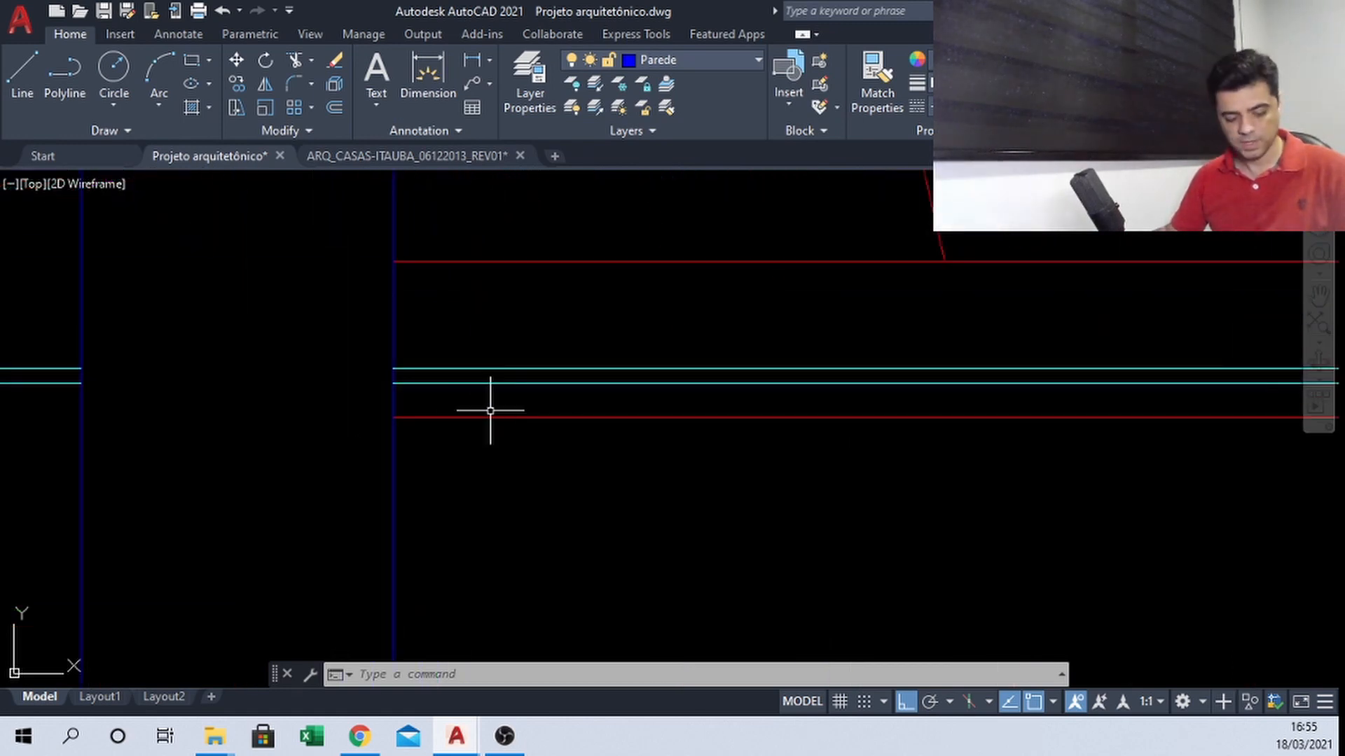
left_click(494, 396)
left_click(456, 354)
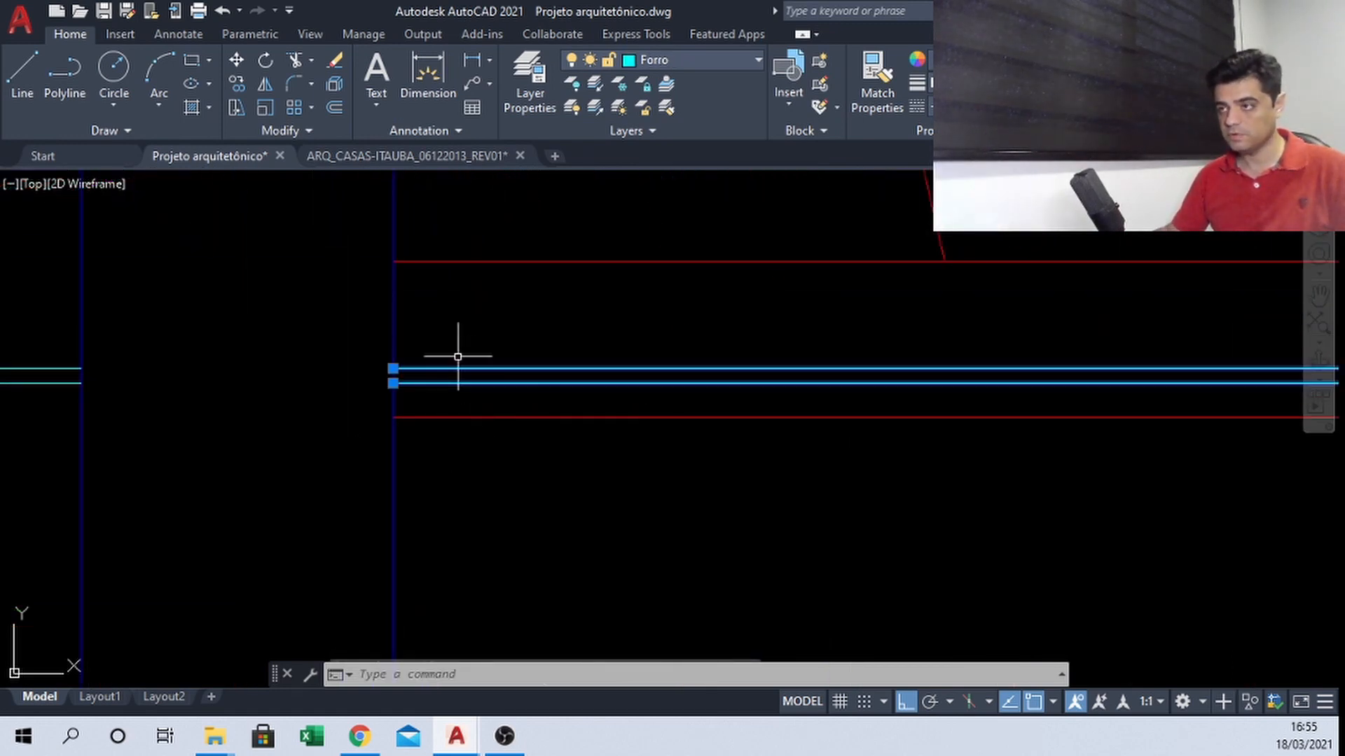
type("m")
key("Return")
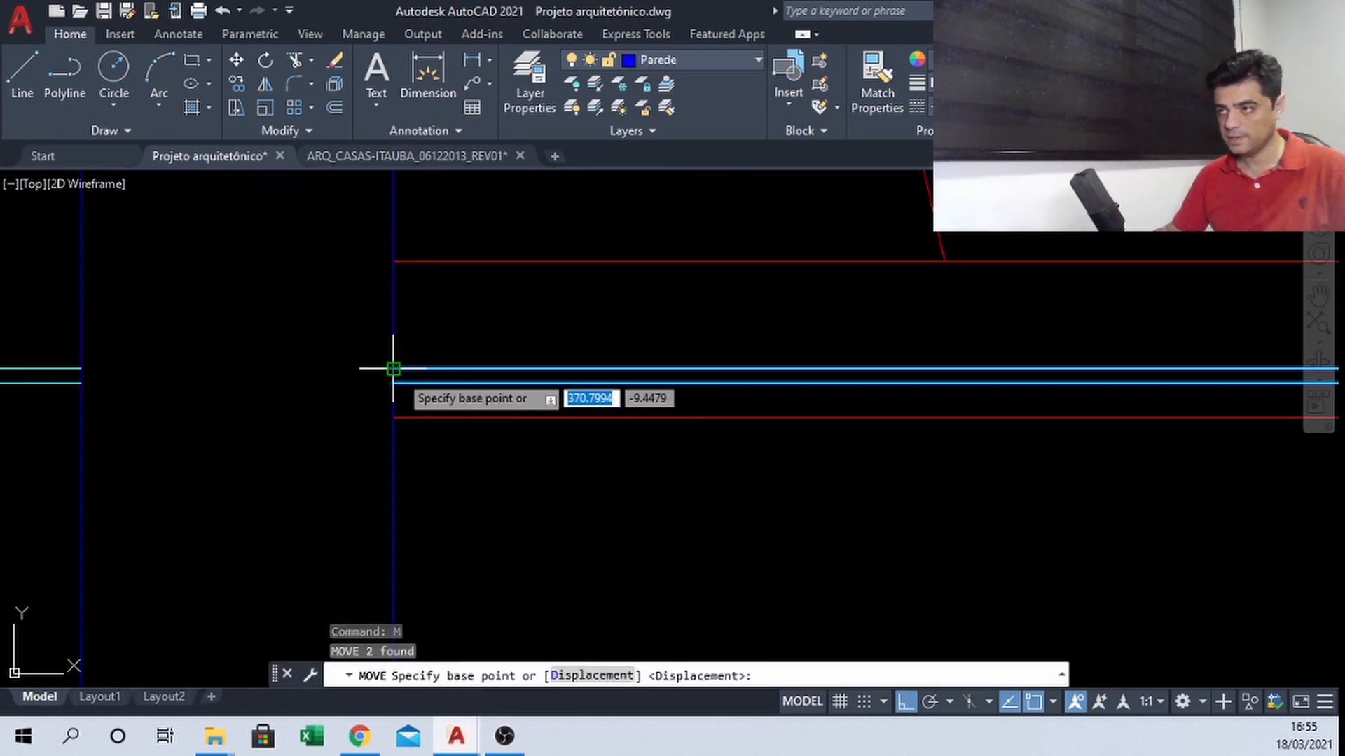
left_click(393, 368)
left_click(393, 418)
key("Escape")
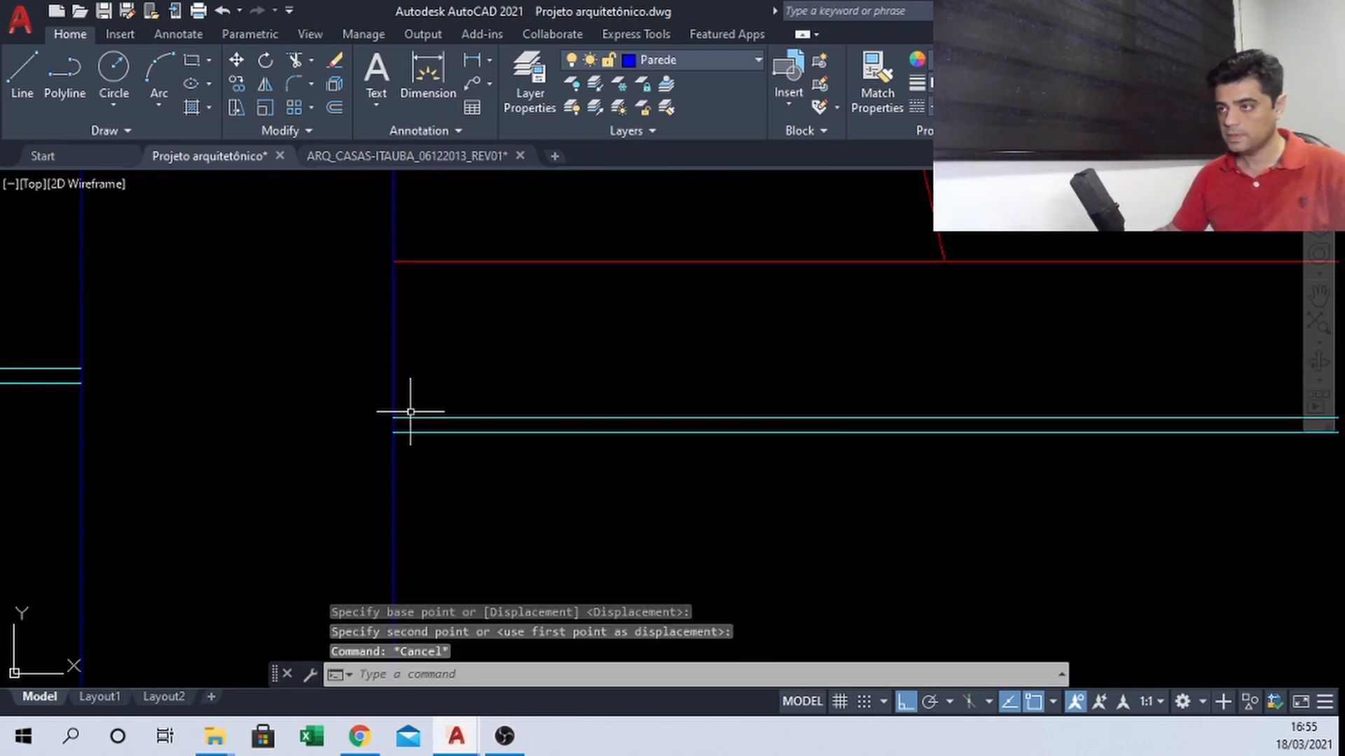
Try to move the tank base's lower line and the lower ceiling line down by 0.05
left_click(419, 418)
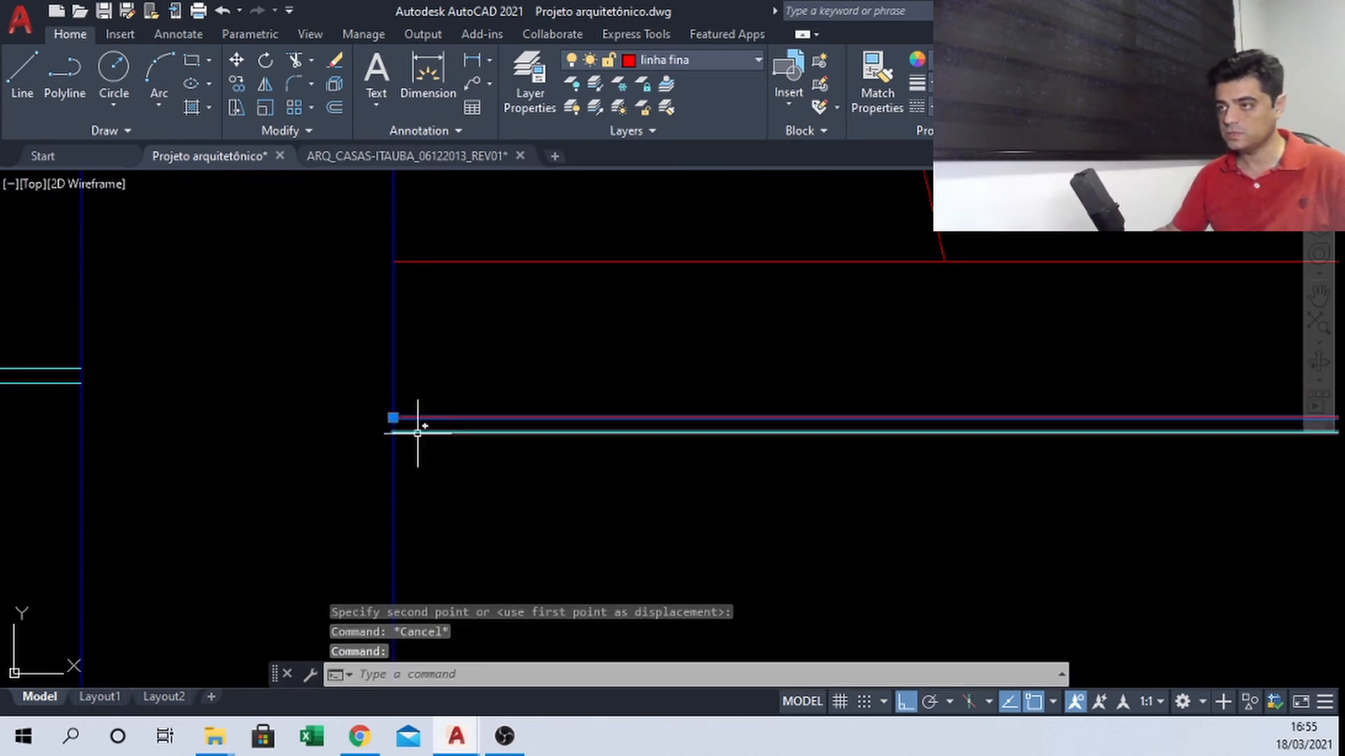
scroll(430, 376, "down", 3)
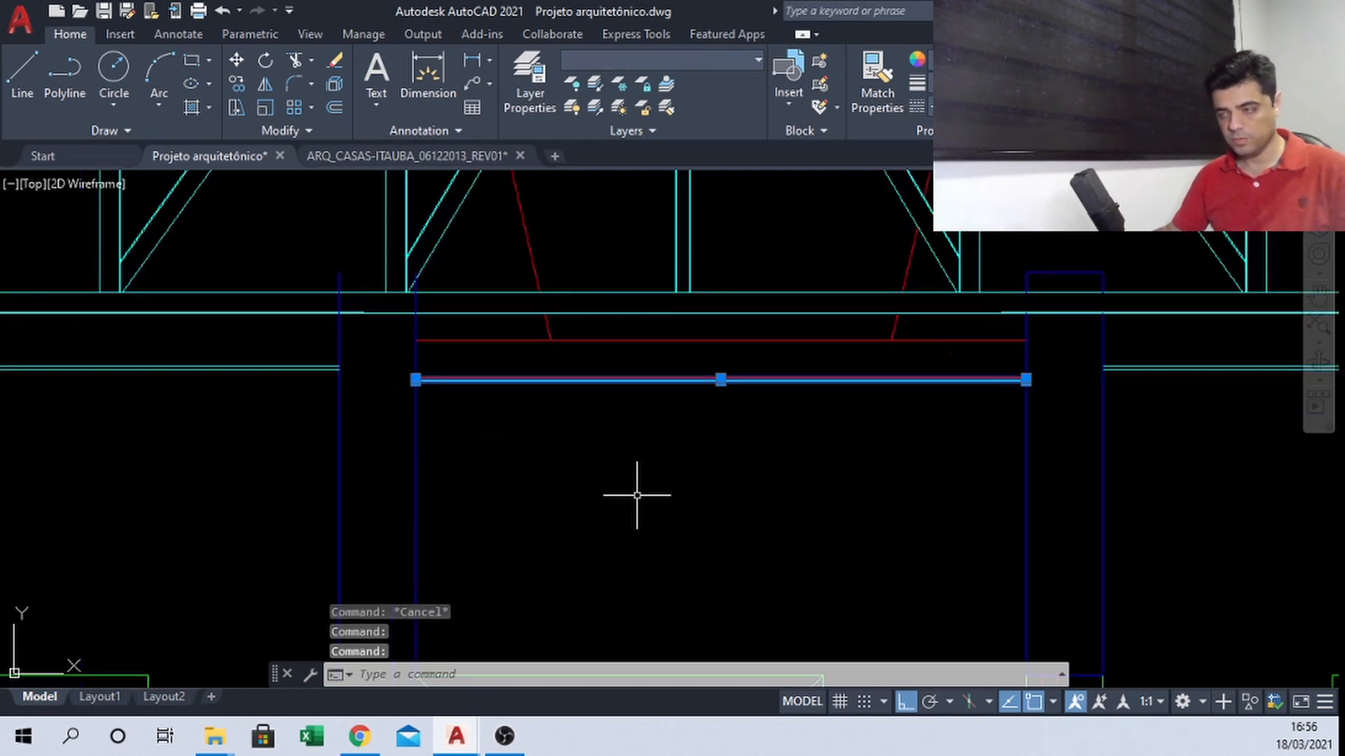
type("m")
key("Return")
left_click(655, 475)
type(".05")
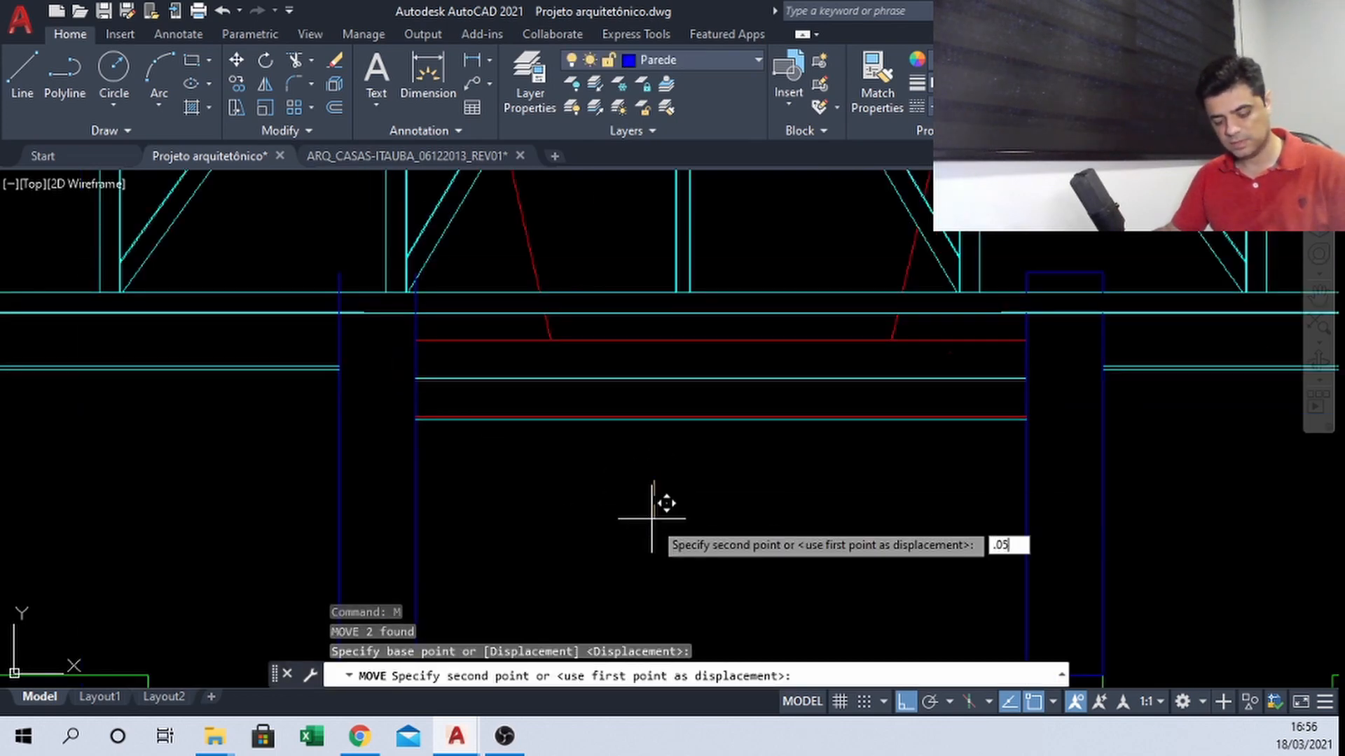
key("Return")
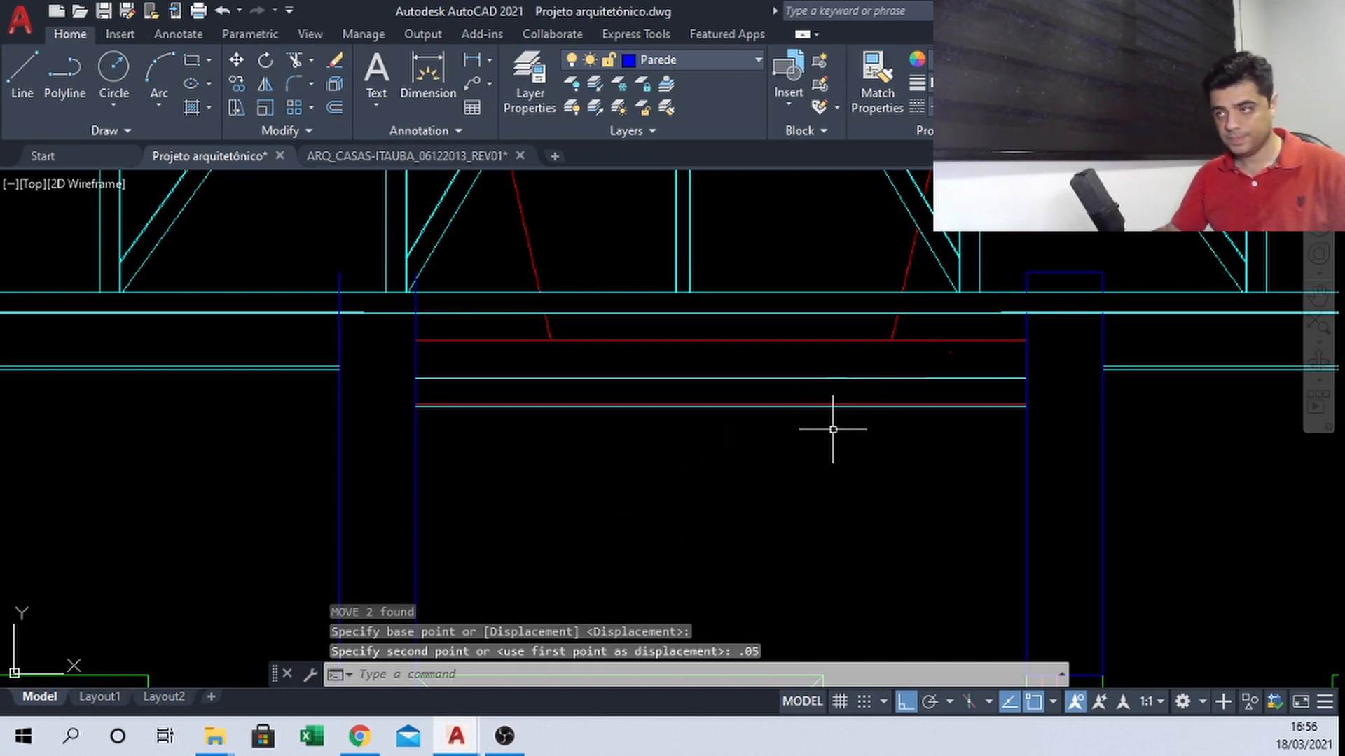
Undo the last move of the tank base line and ceiling line
key("ctrl+z")
key("ctrl+z")
scroll(542, 413, "down", 4)
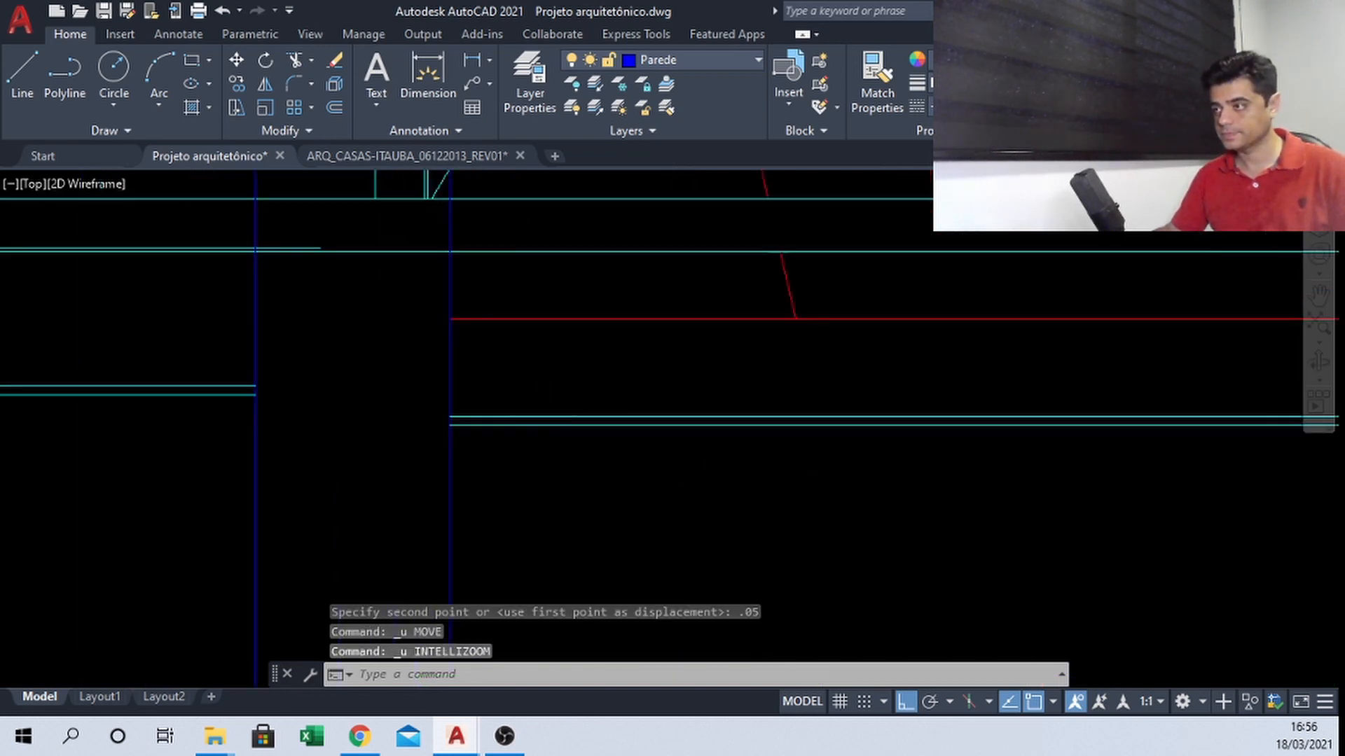
left_click(536, 414)
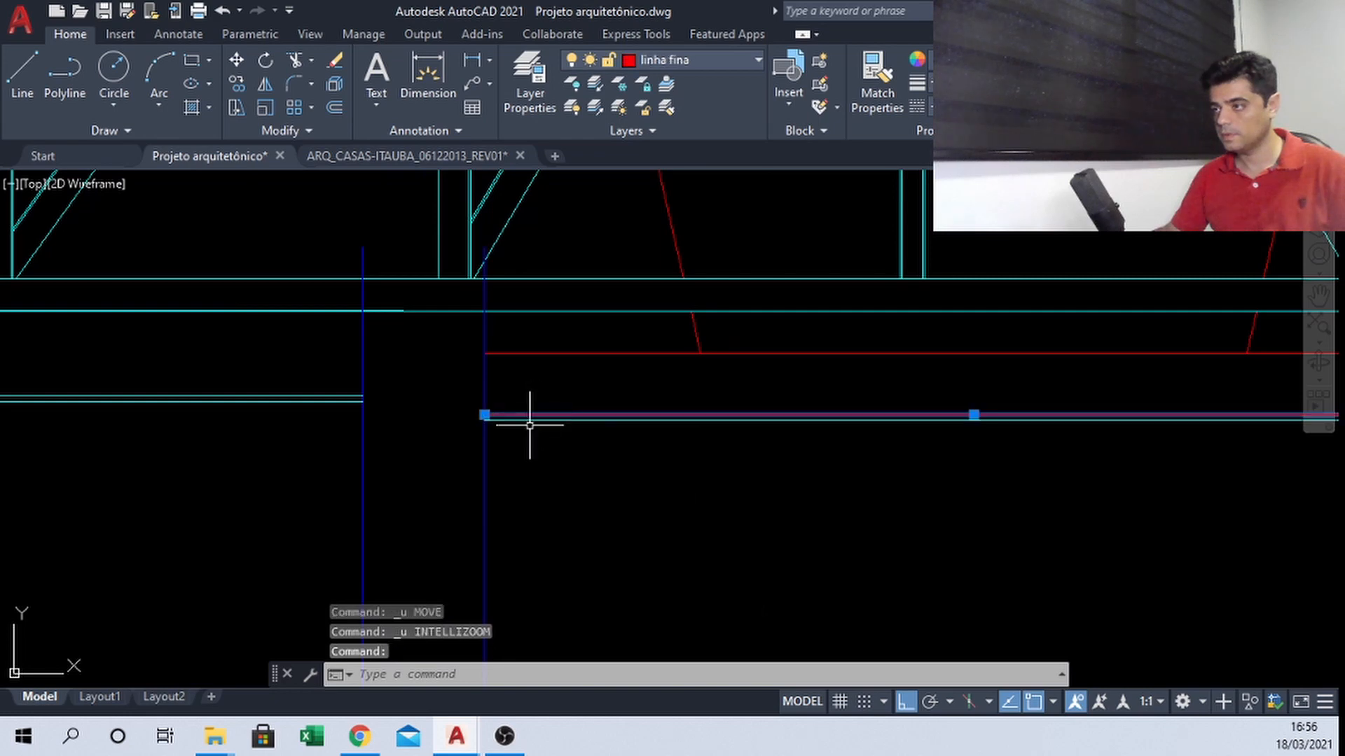
left_click(521, 420)
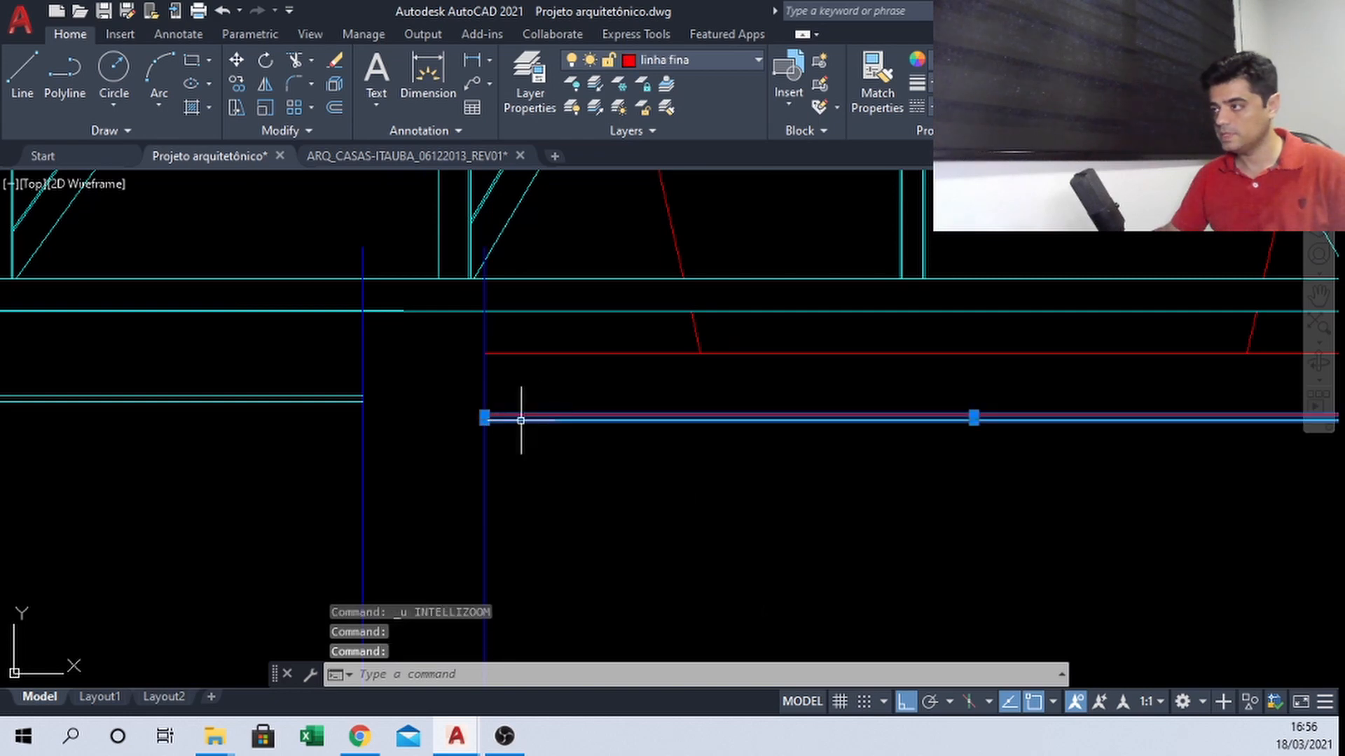
type("M")
key("Return")
left_click(790, 468)
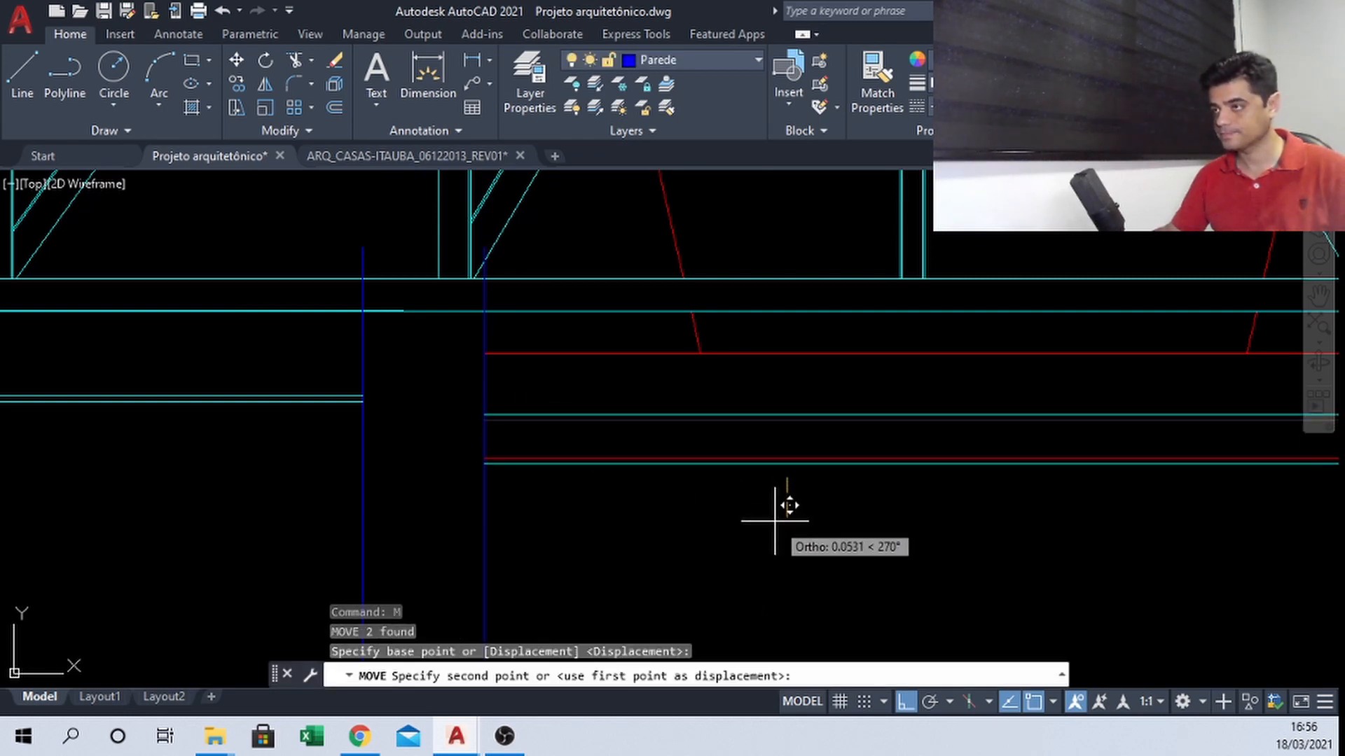
key("Escape")
scroll(539, 399, "up", 2)
type("d")
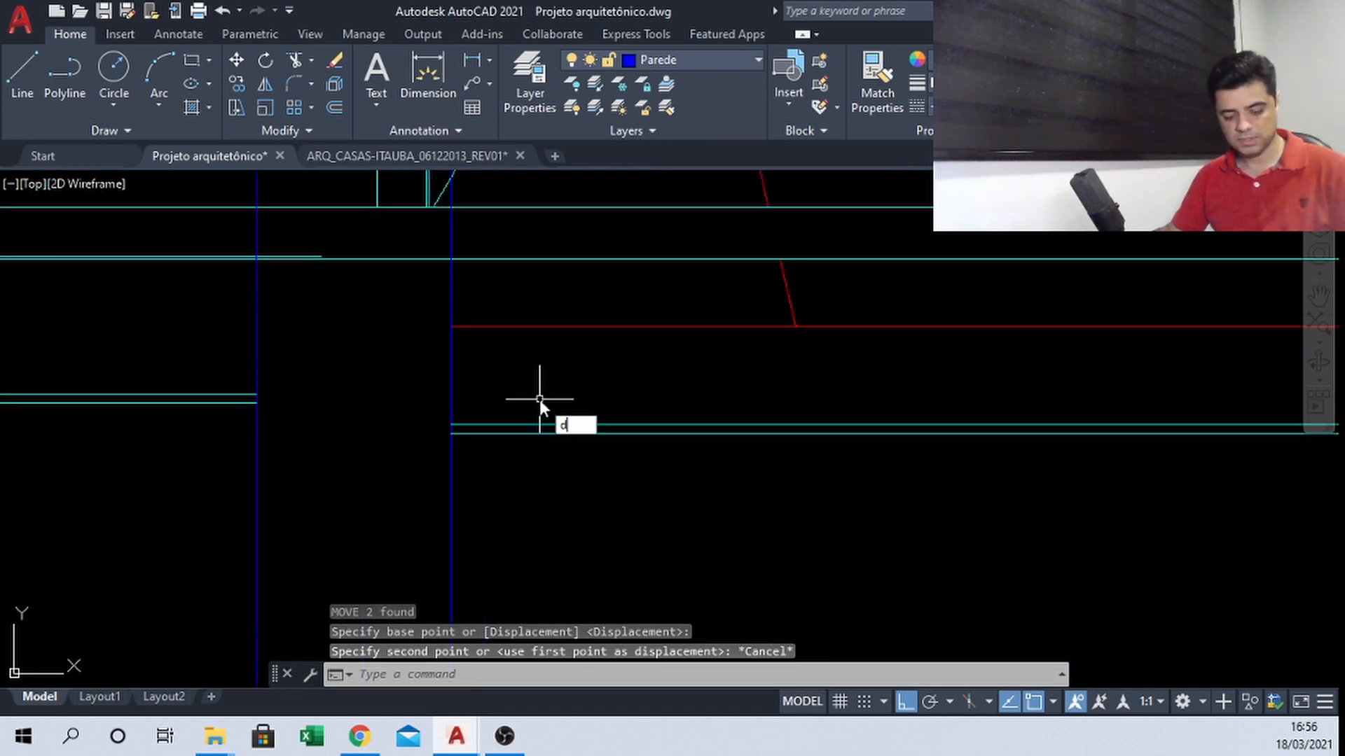
type("i")
key("Return")
key("Escape")
Undo the earlier downward move of the two ceiling lines between the supporting walls
key("ctrl+z")
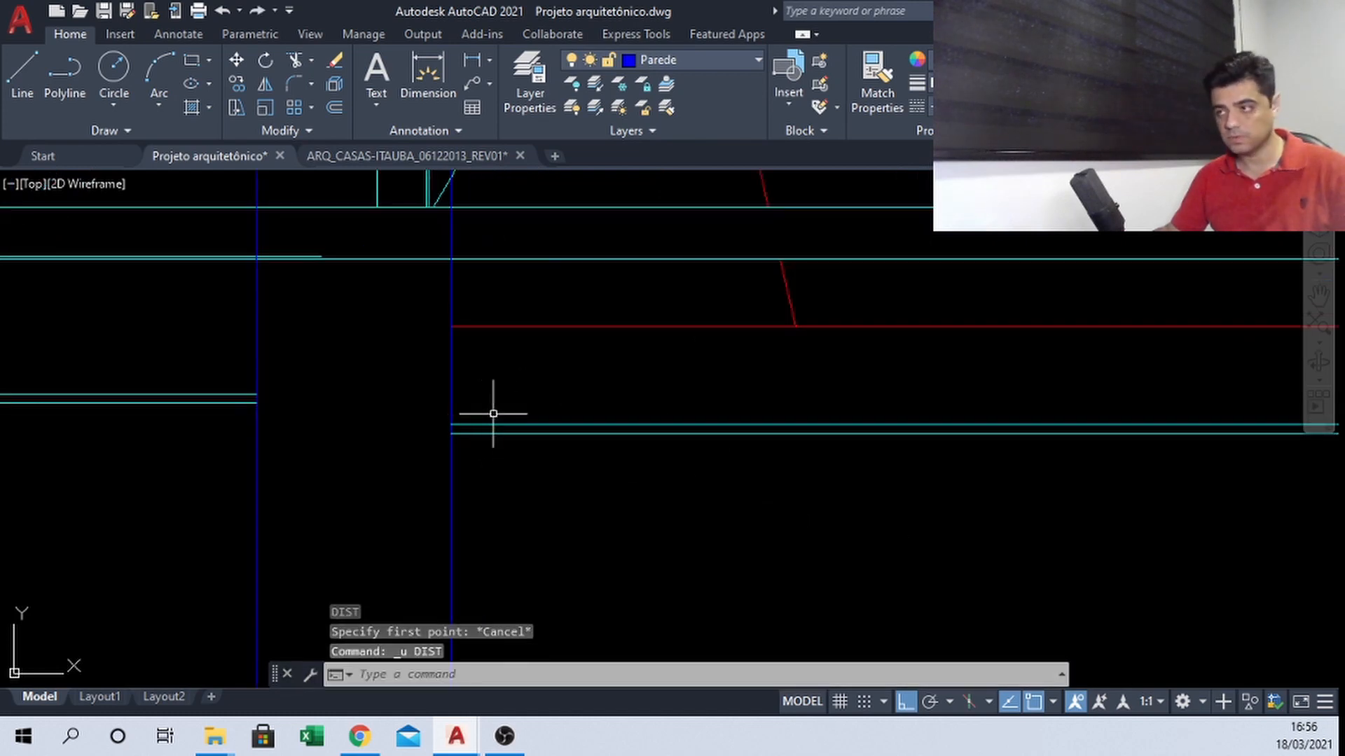
key("ctrl+z")
key("ctrl+z")
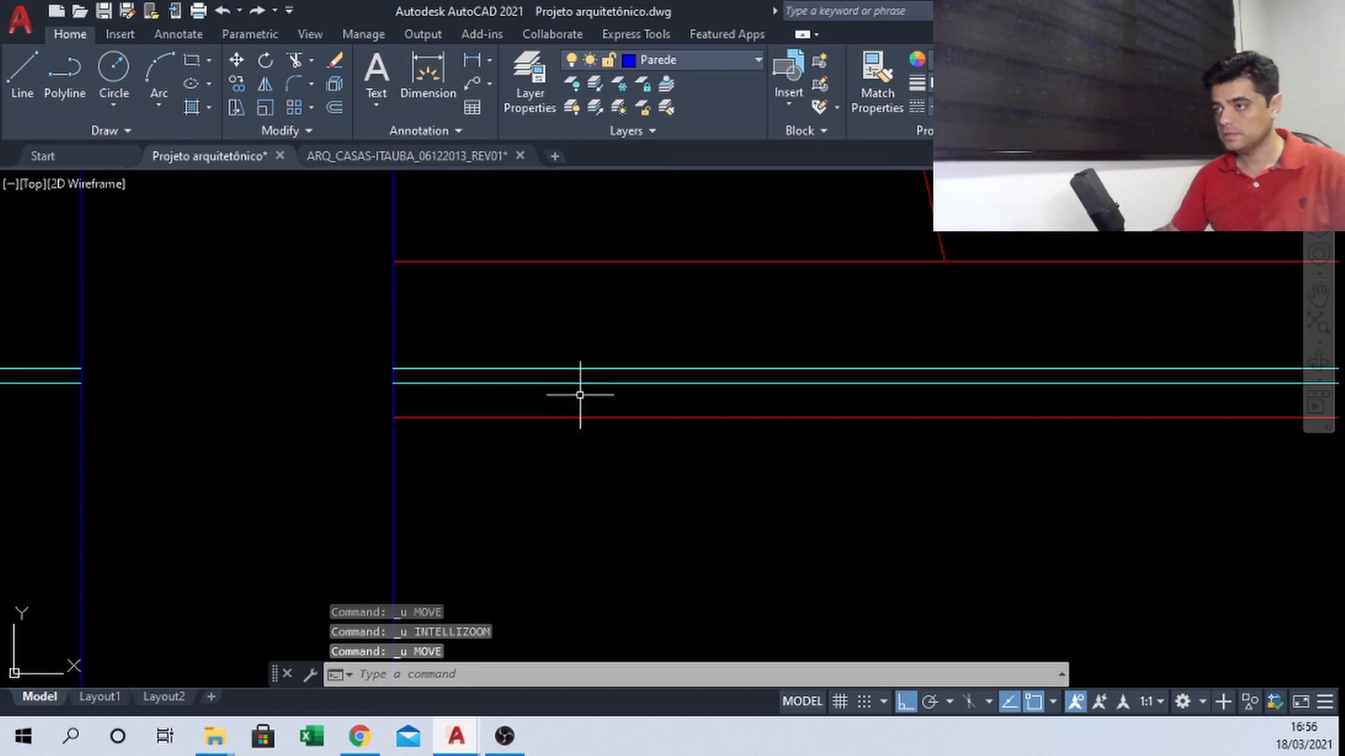
Offset the tank base's lower line 0.05 downward between the supporting walls
scroll(580, 395, "down", 2)
middle_click_drag(759, 384, 421, 366)
scroll(597, 326, "down", 2)
middle_click_drag(590, 391, 523, 389)
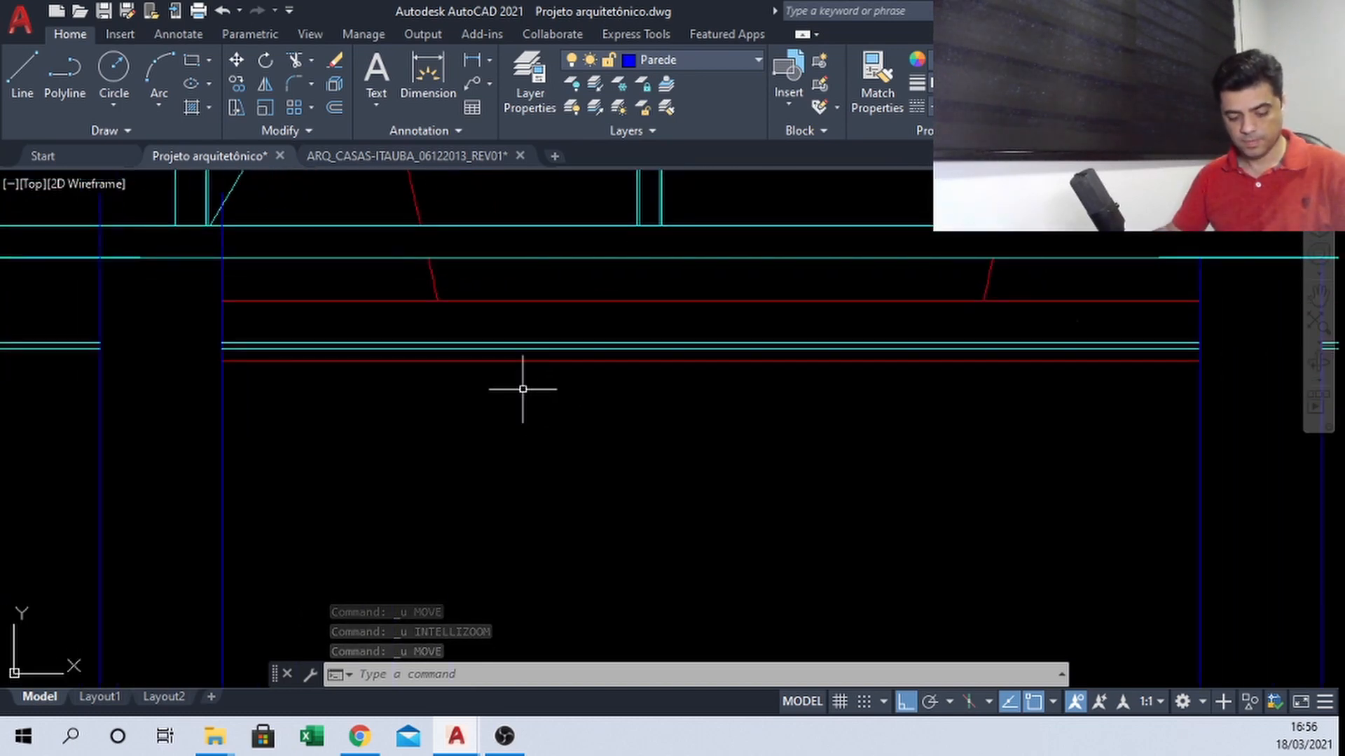
type("o")
key("Return")
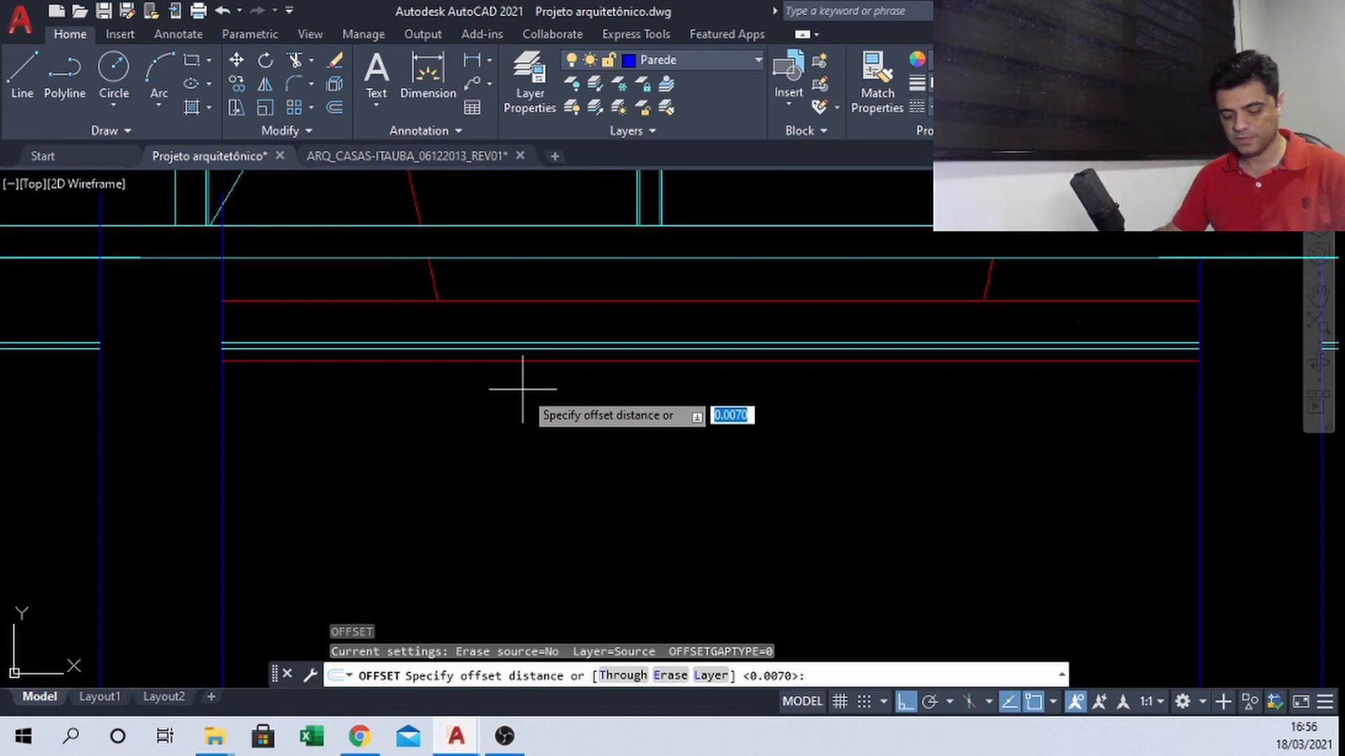
type(".05")
key("Return")
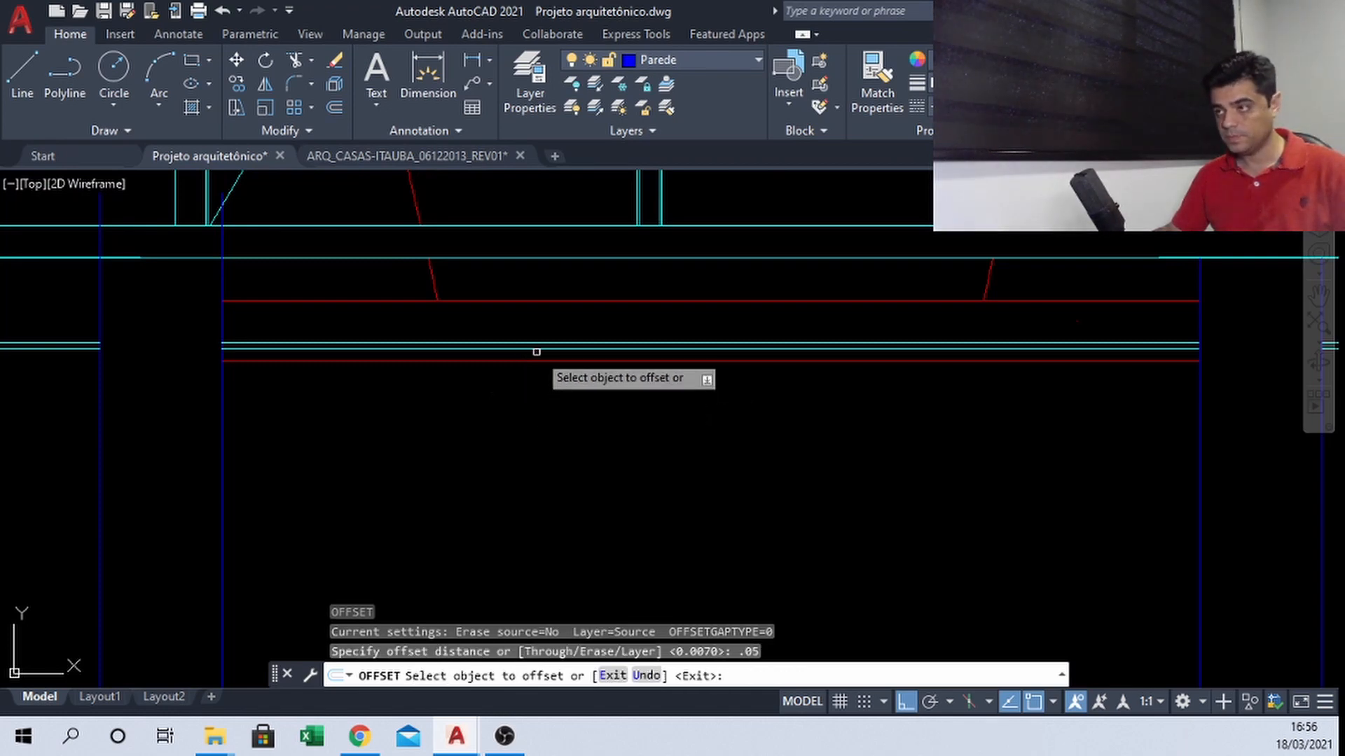
left_click(553, 436)
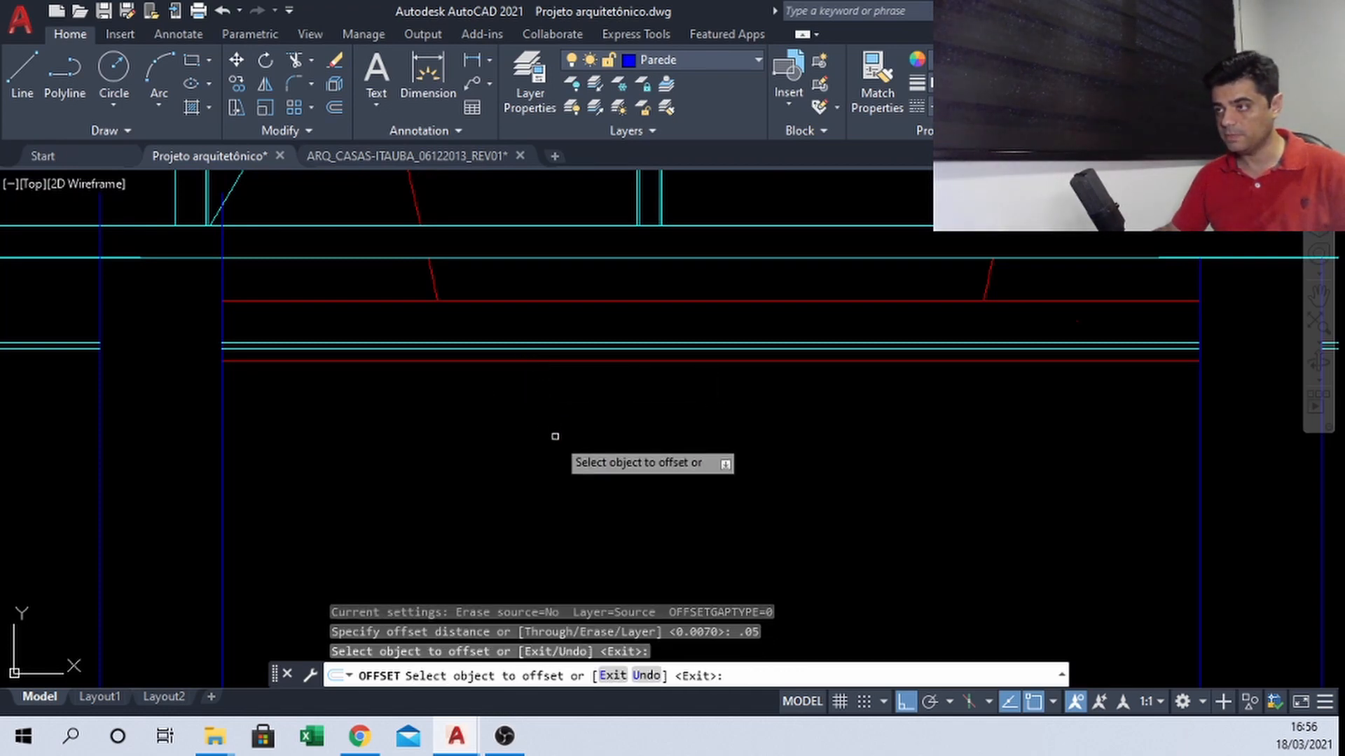
left_click(525, 361)
left_click(524, 436)
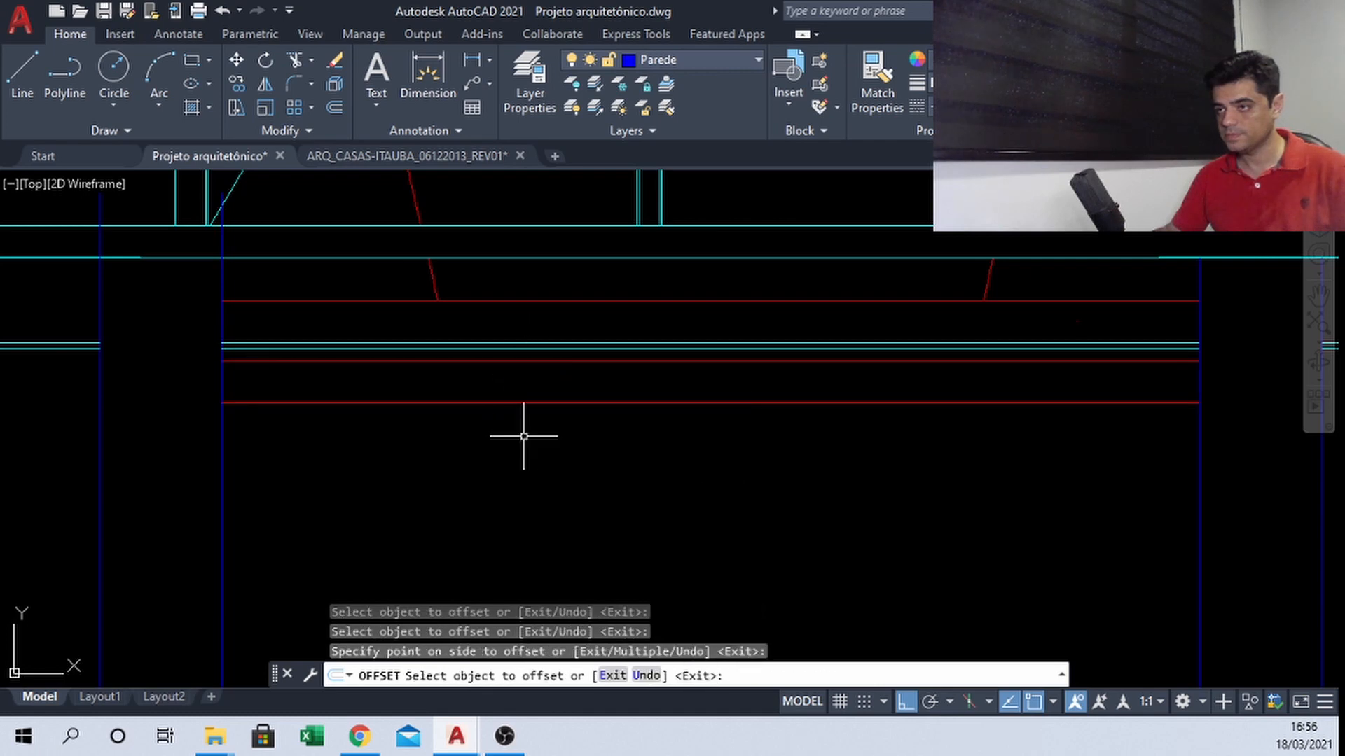
key("Escape")
Offset the new line below the tank base another 0.007 downward to give the ceiling its thickness
middle_click_drag(477, 377, 535, 382)
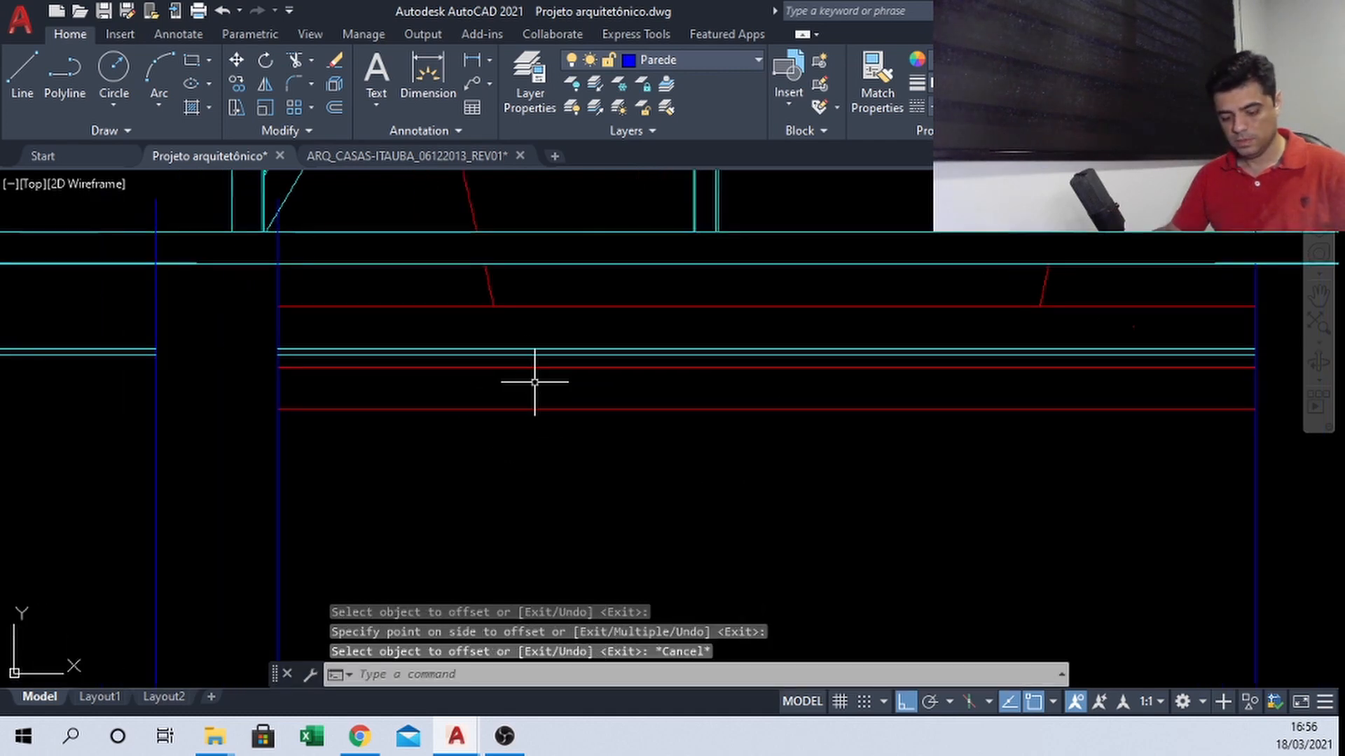
key("Return")
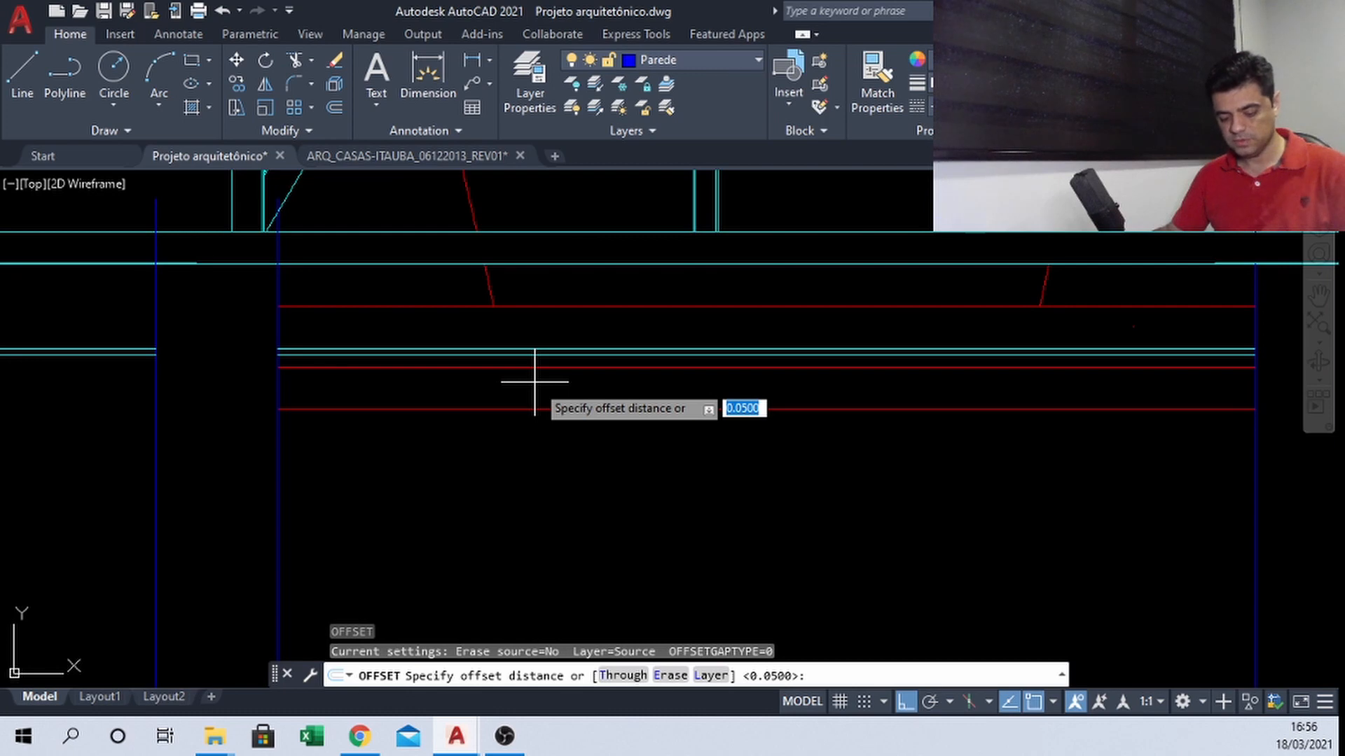
key("Return")
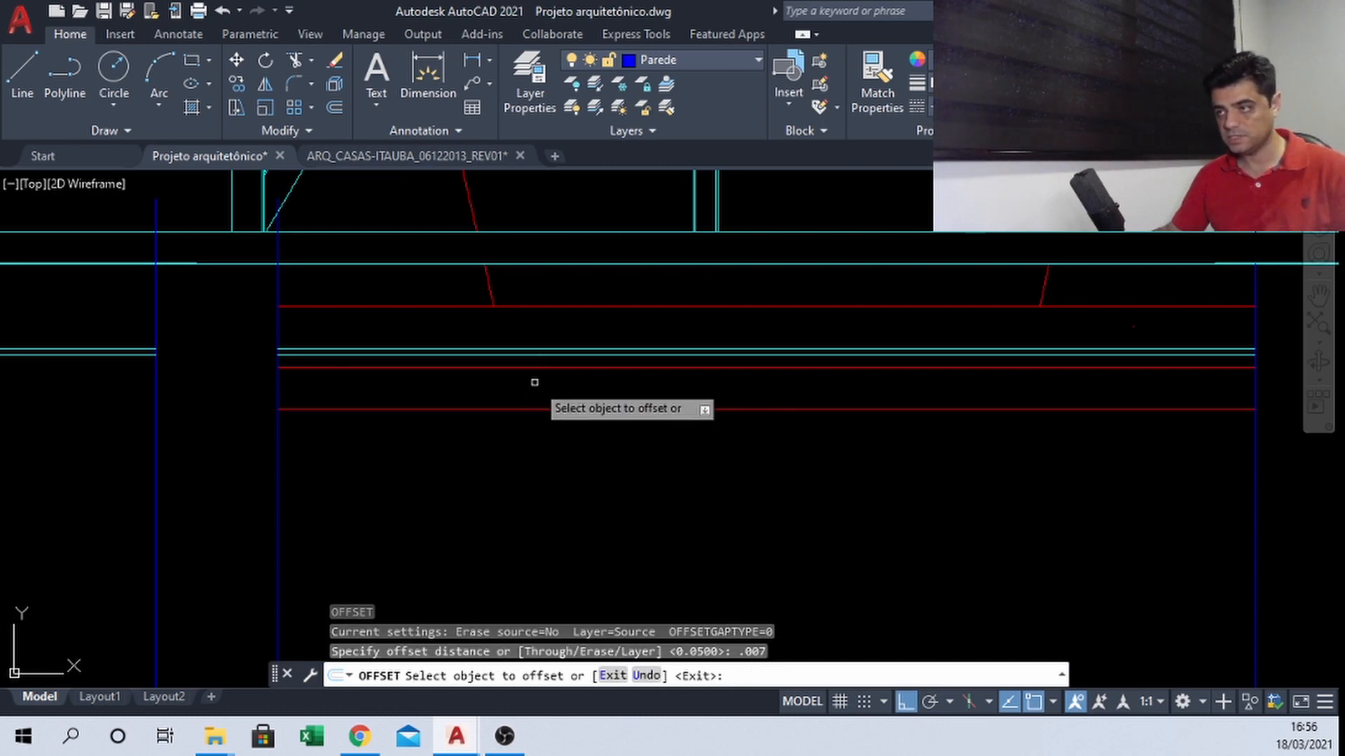
left_click(505, 410)
left_click(505, 461)
key("Escape")
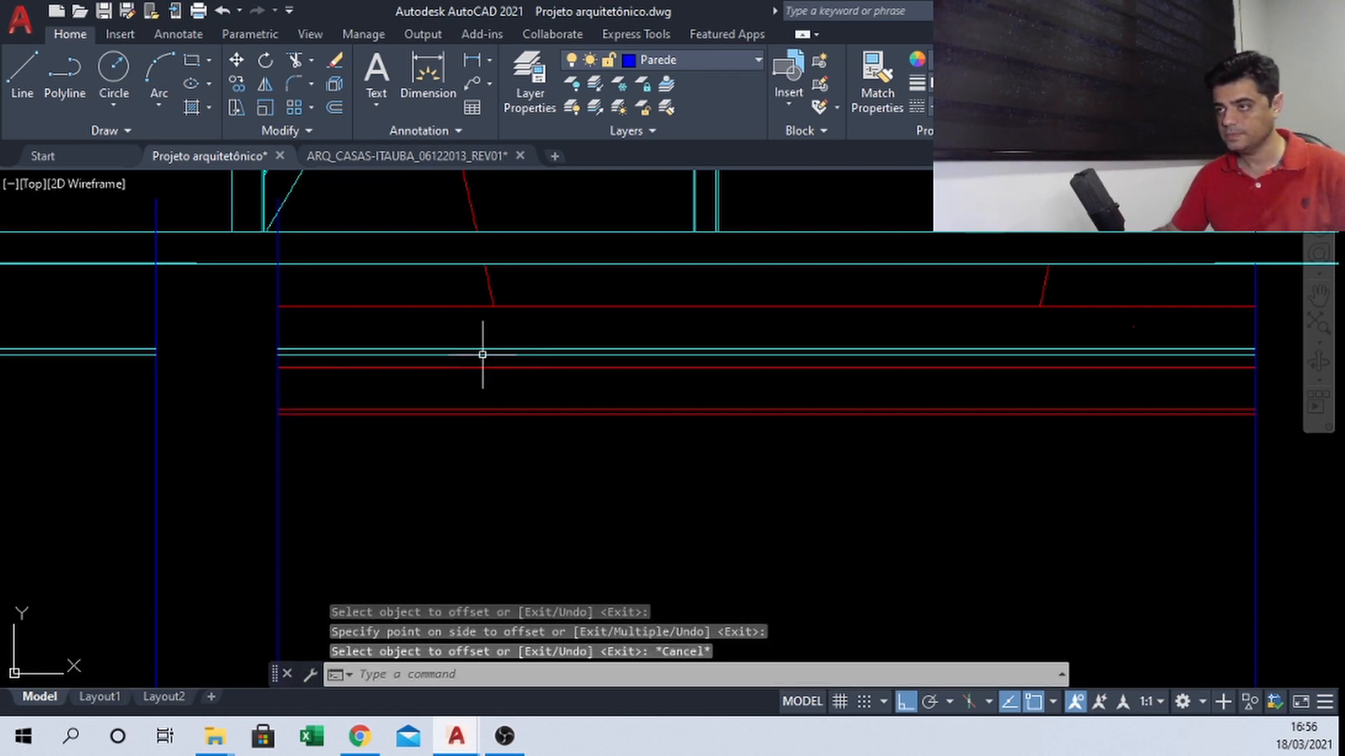
Erase the two old ceiling lines crossing the tank base between the supporting walls
left_click(478, 349)
left_click(468, 355)
key("Delete")
Put the two new ceiling lines below the tank base on the Forro layer
left_click(439, 388)
left_click(406, 441)
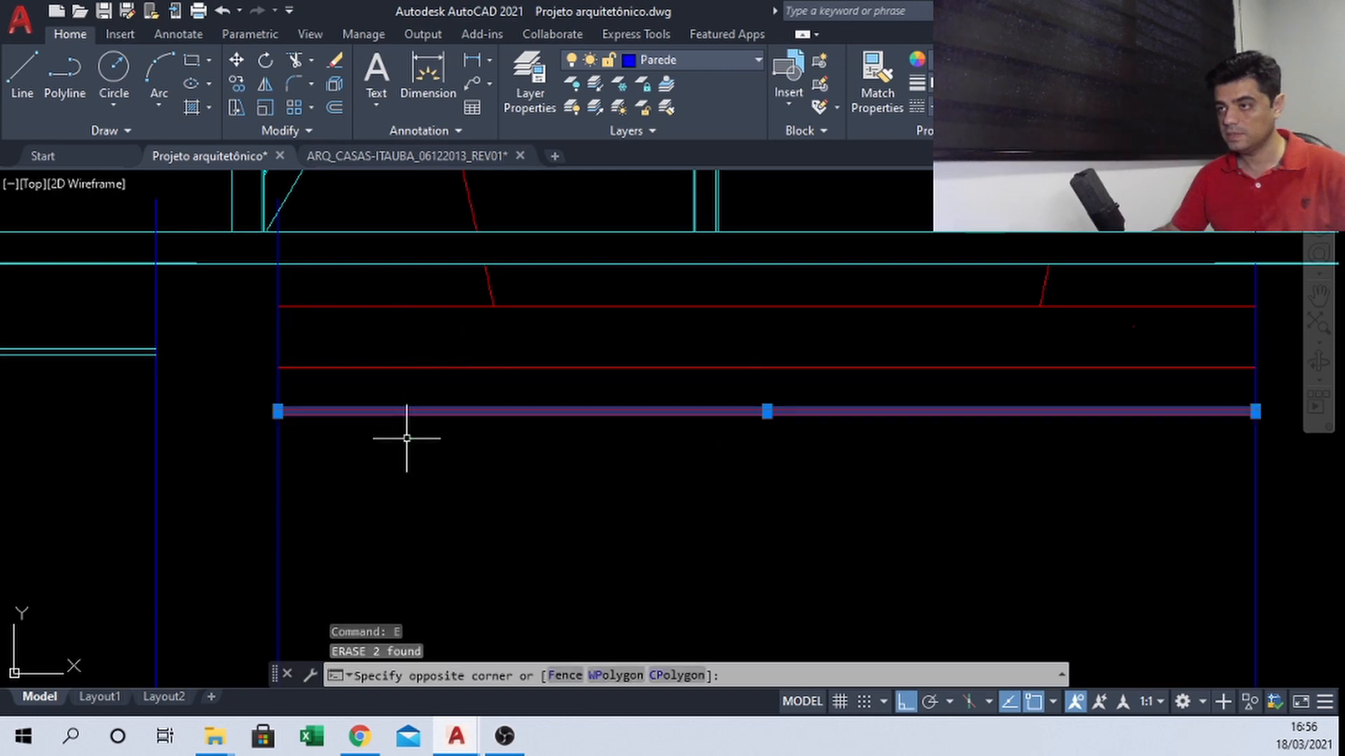
left_click(668, 60)
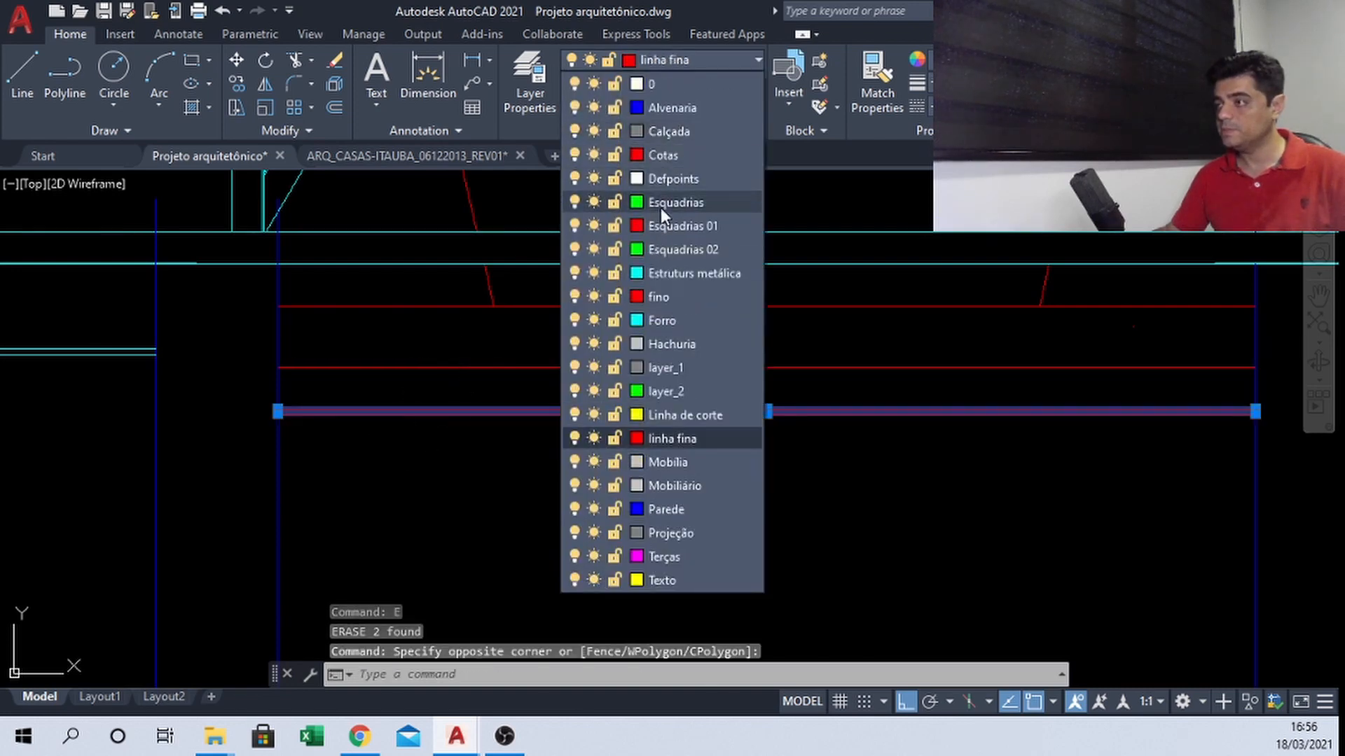
left_click(665, 316)
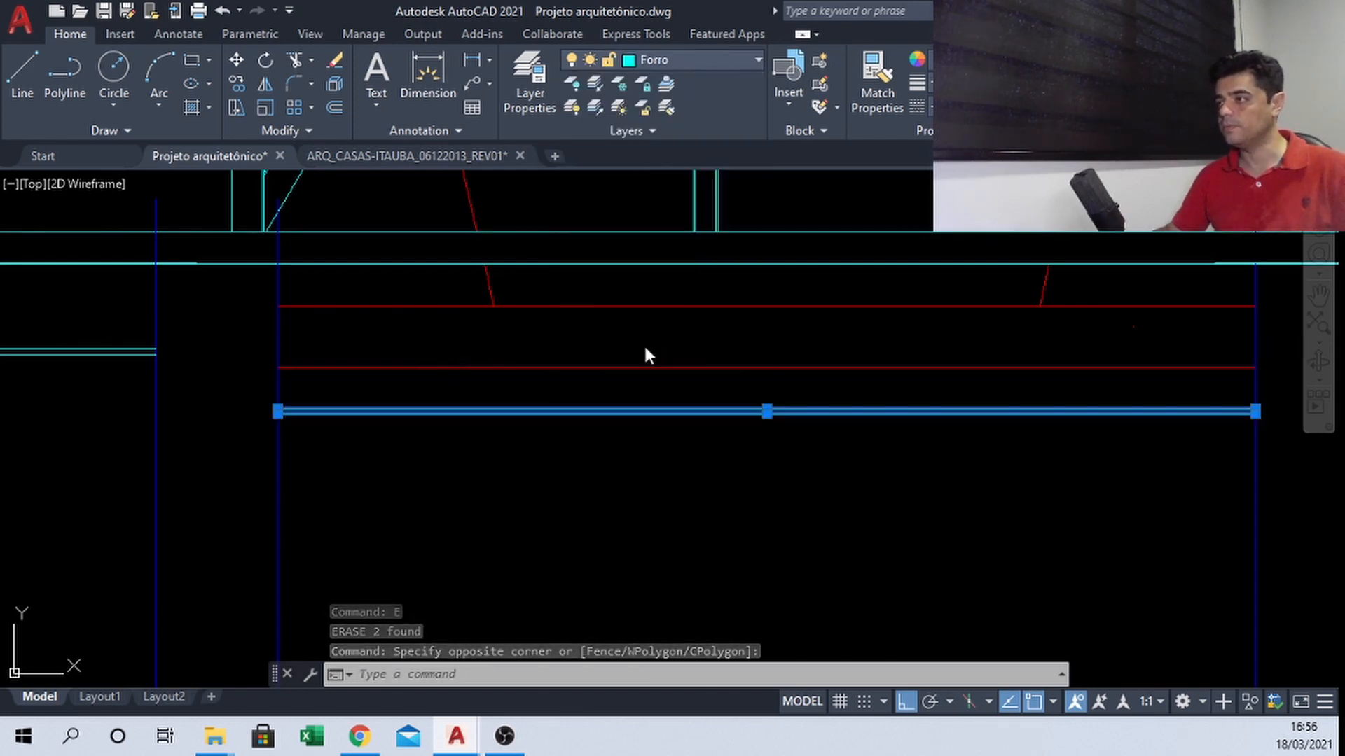
key("Escape")
Examine the whole section, from the roof truss and tank base down to the floor slab and the plan below
scroll(623, 342, "down", 8)
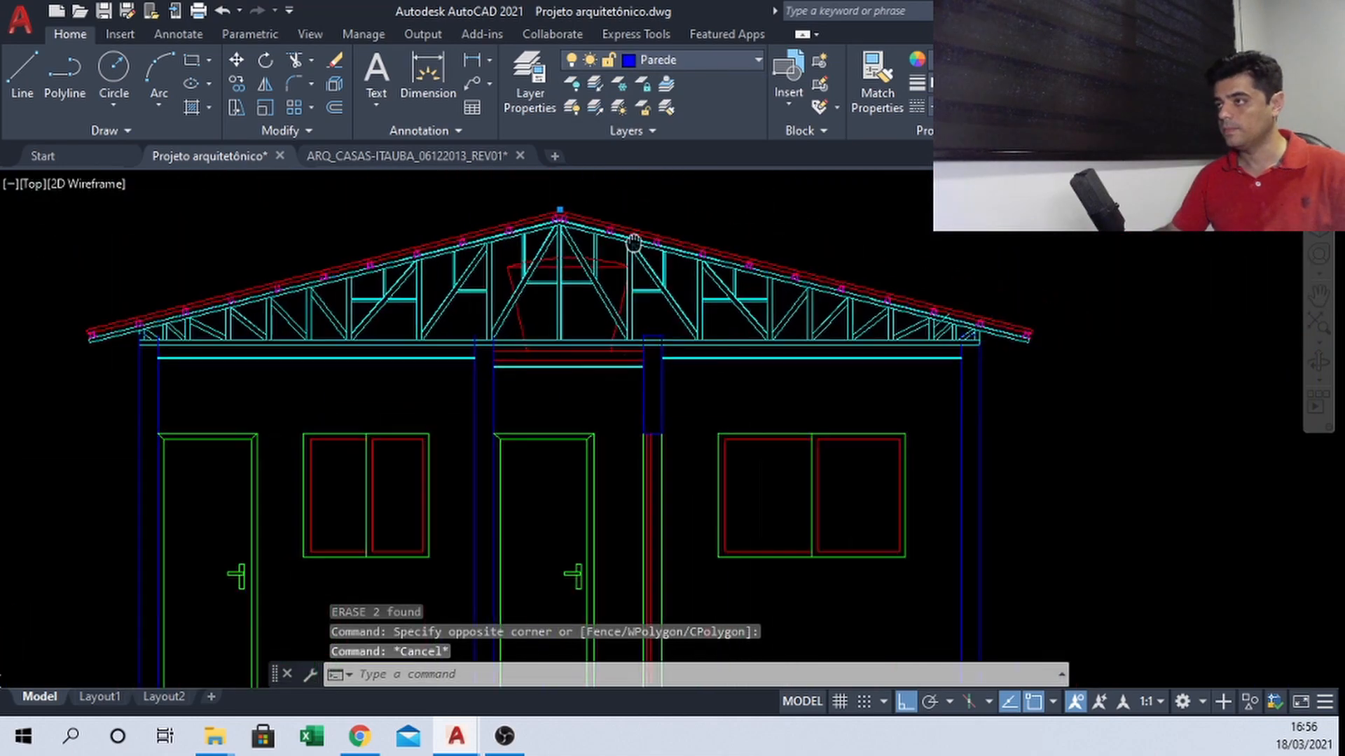
key("Escape")
scroll(519, 429, "down", 2)
middle_click_drag(520, 430, 551, 328)
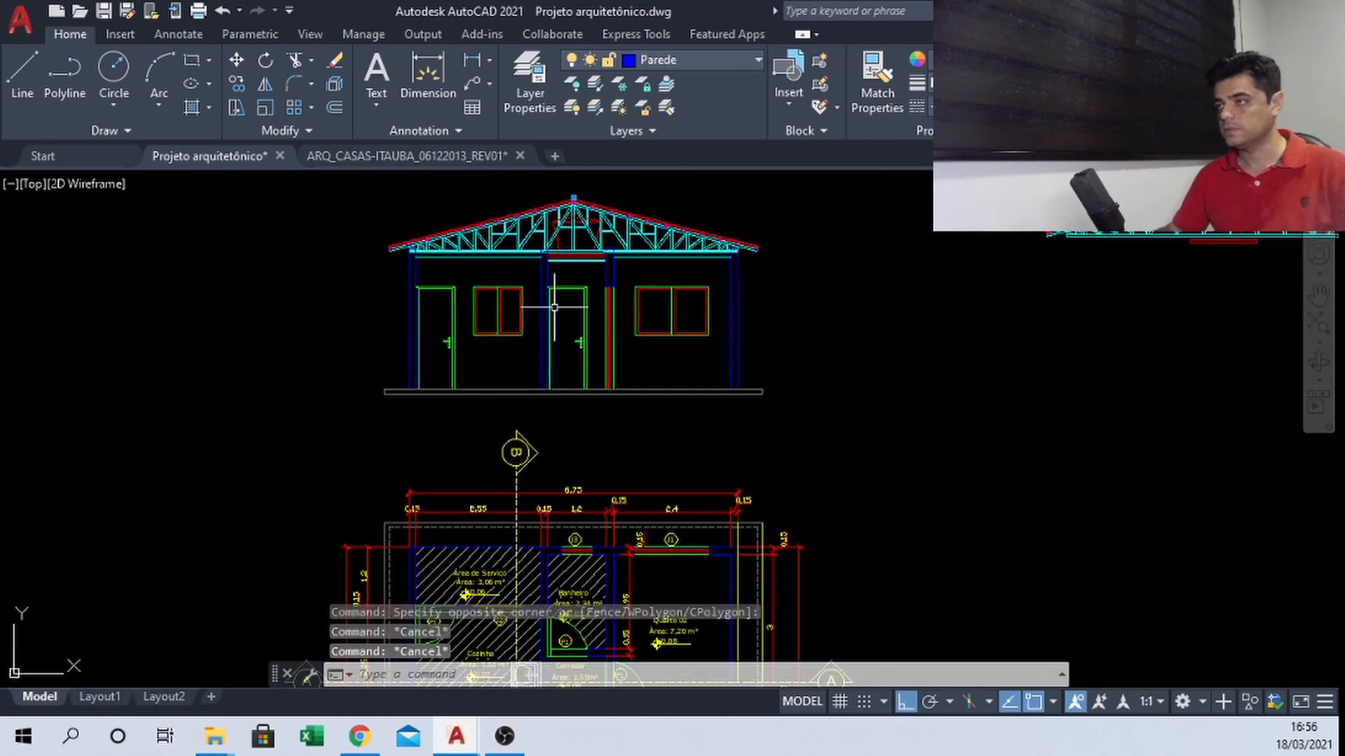
middle_click_drag(822, 240, 758, 311)
scroll(510, 346, "up", 4)
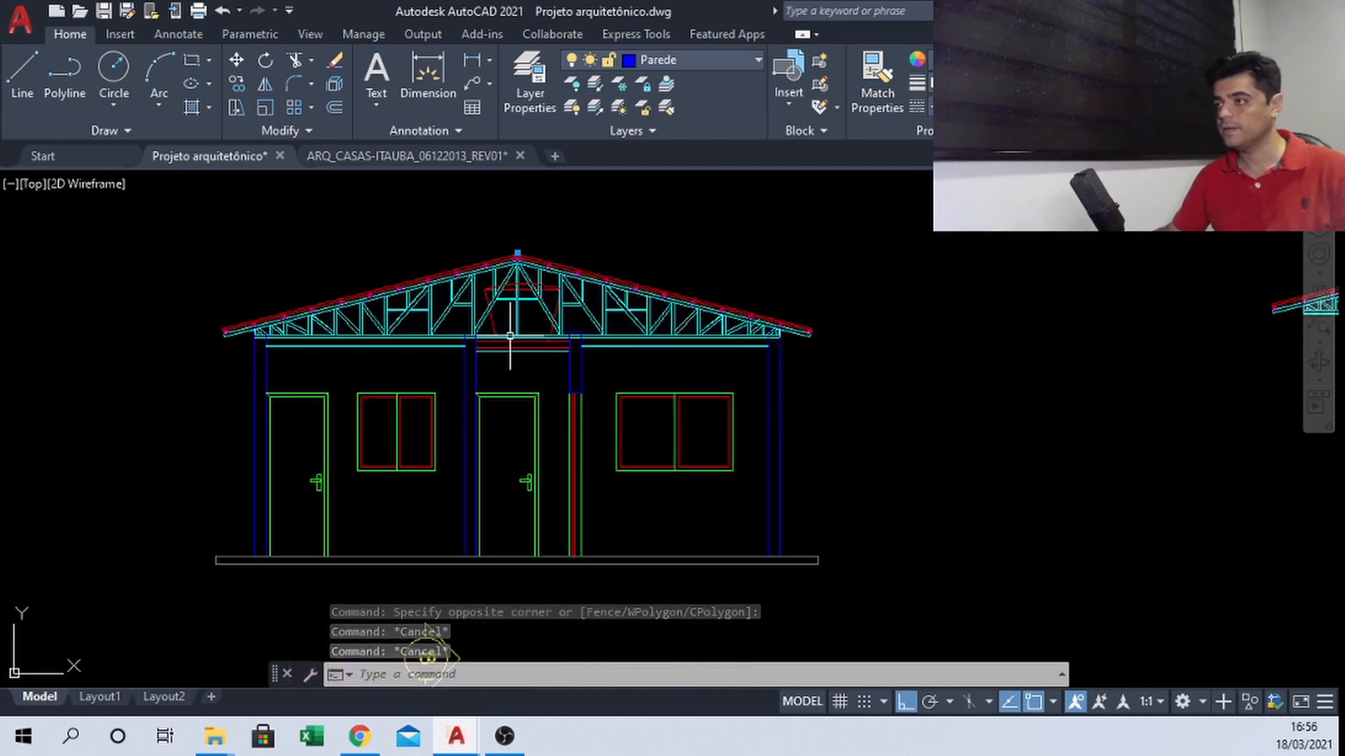
middle_click_drag(411, 366, 522, 304)
scroll(523, 303, "down", 2)
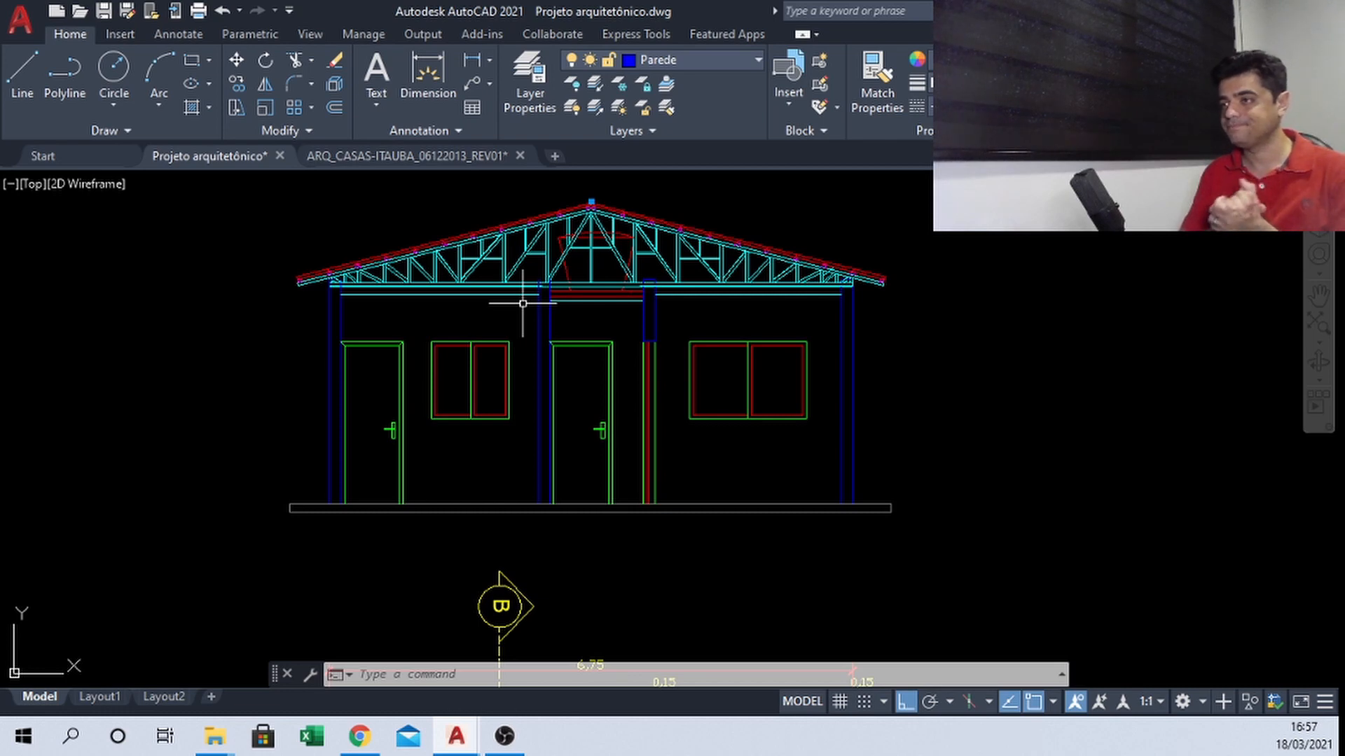
Make Cotas the current layer for dimensioning the section
left_click(470, 60)
key("Escape")
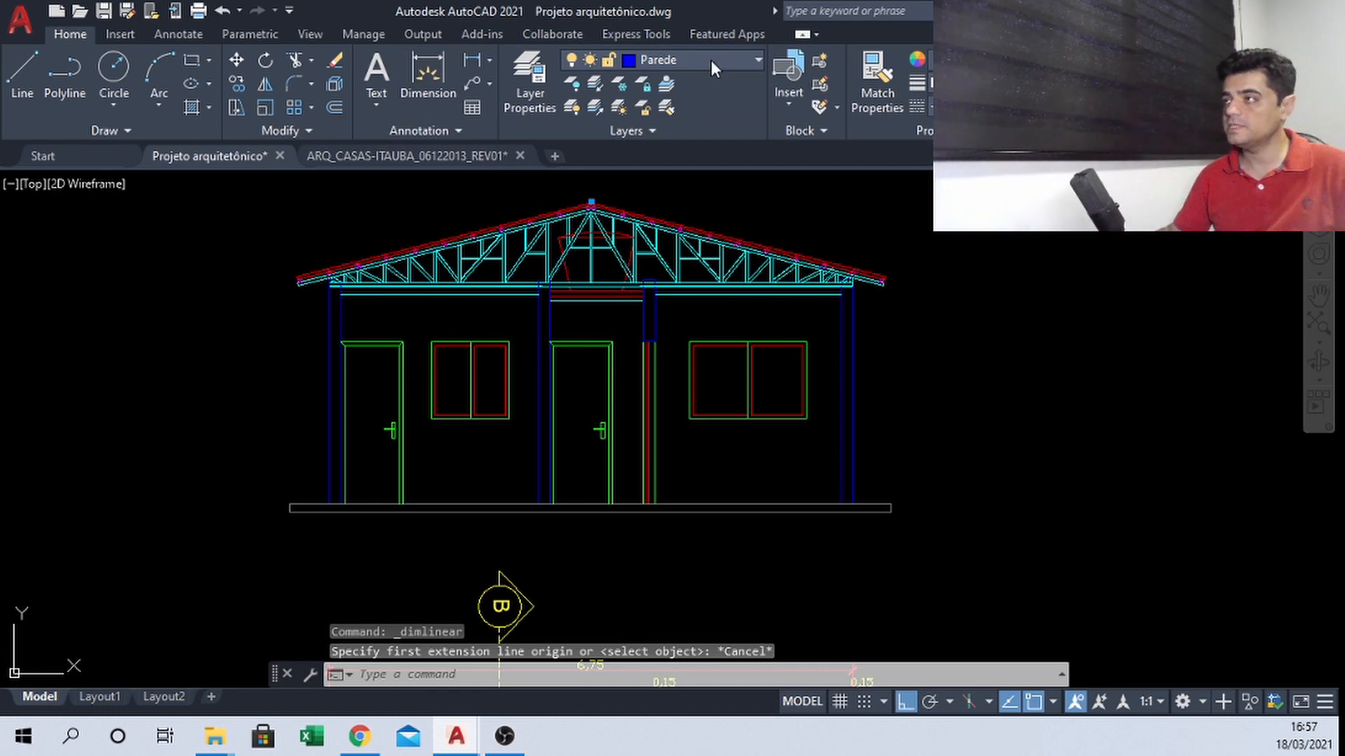
left_click(712, 60)
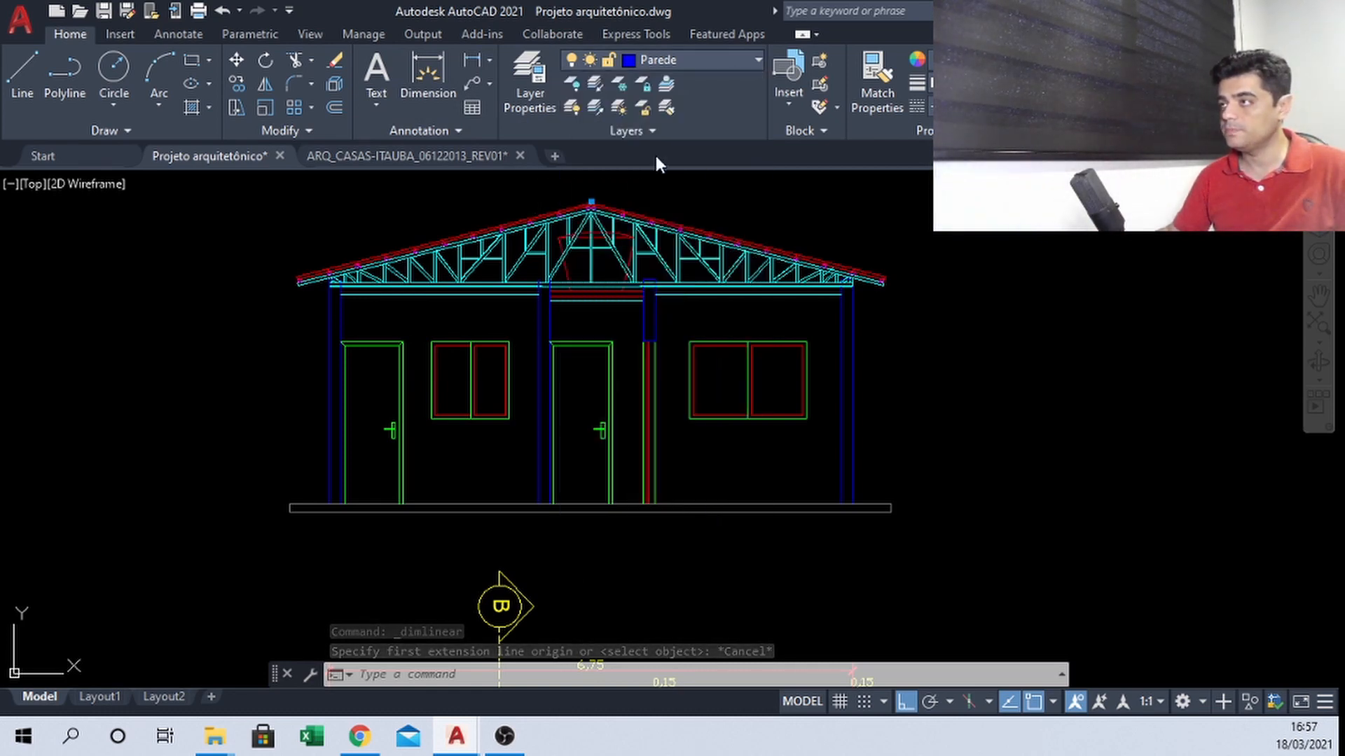
left_click(658, 156)
Add a vertical linear dimension for the floor slab's thickness just outside its left end
left_click(470, 61)
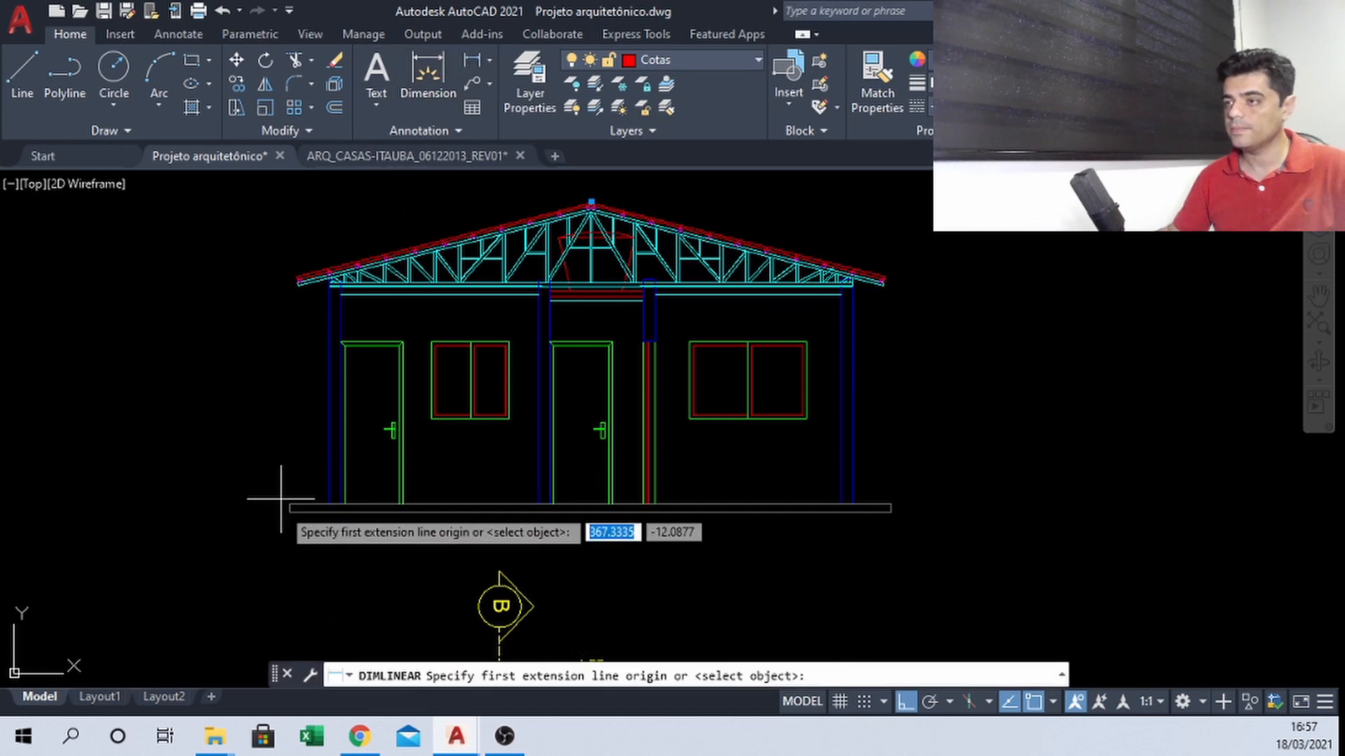
scroll(279, 489, "up", 4)
left_click(254, 469)
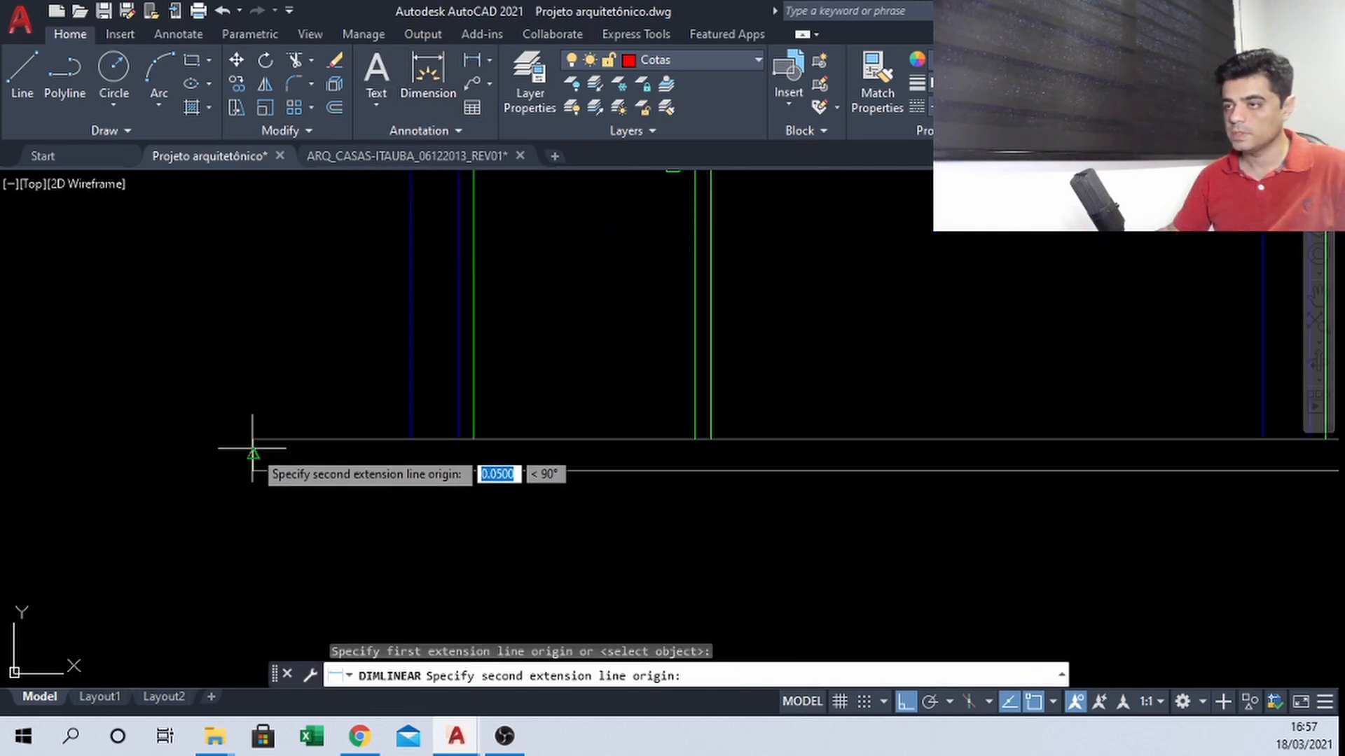
left_click(254, 440)
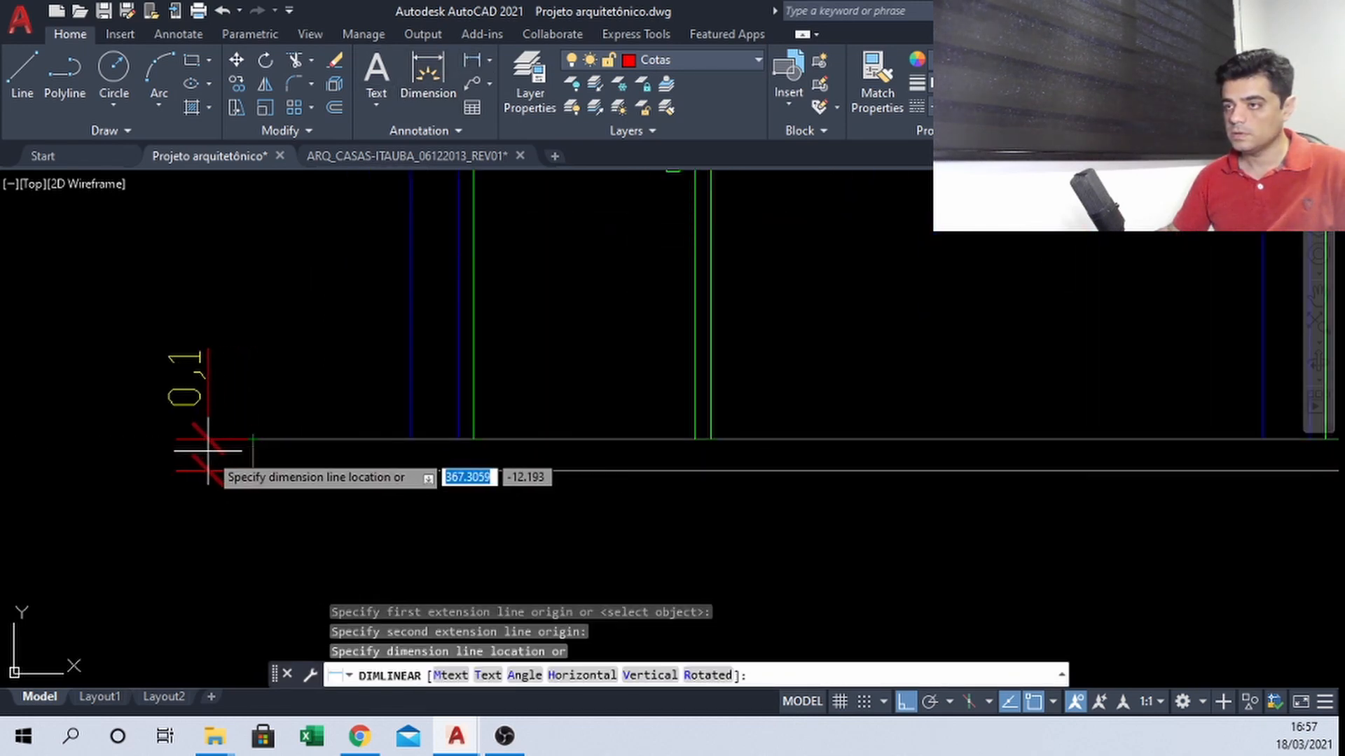
left_click(199, 451)
Add a vertical linear dimension from the top of the floor slab to the top of the leftmost door, outside the left wall
scroll(345, 241, "down", 5)
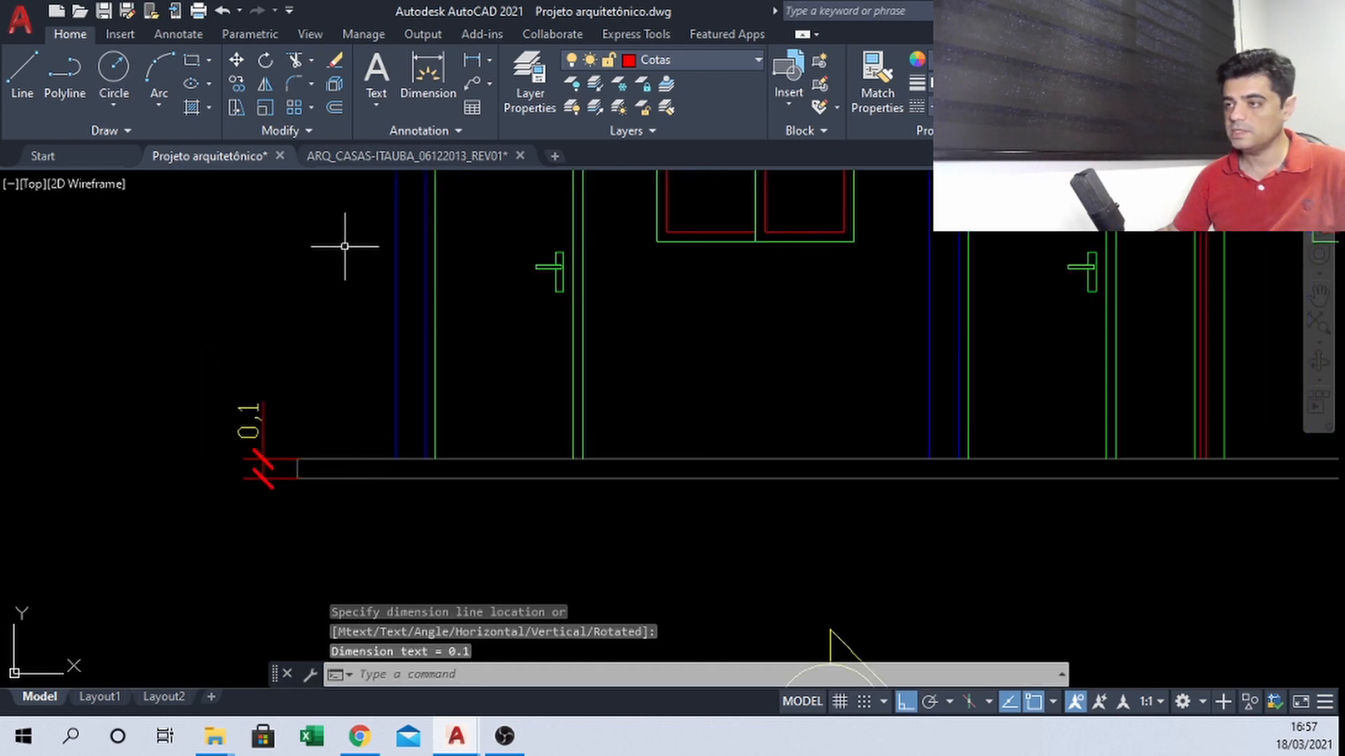
left_click(472, 58)
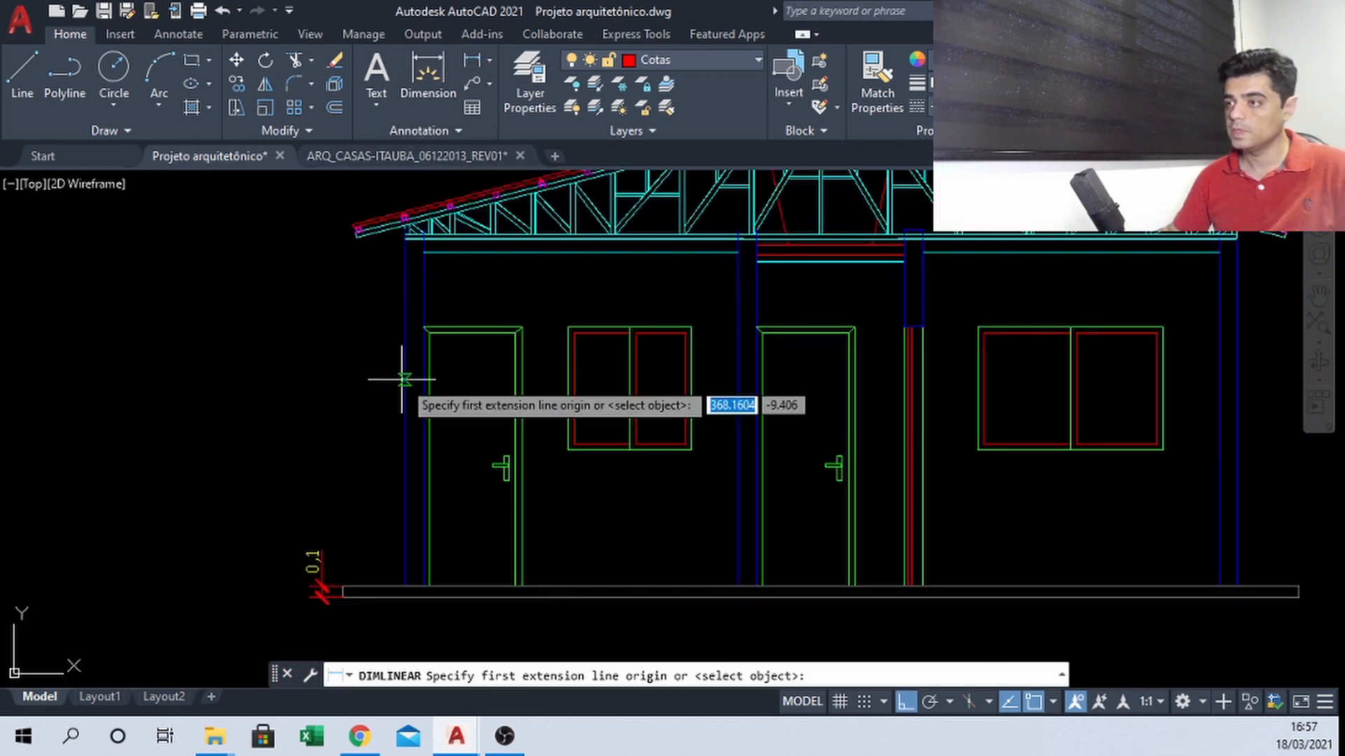
scroll(391, 540, "up", 5)
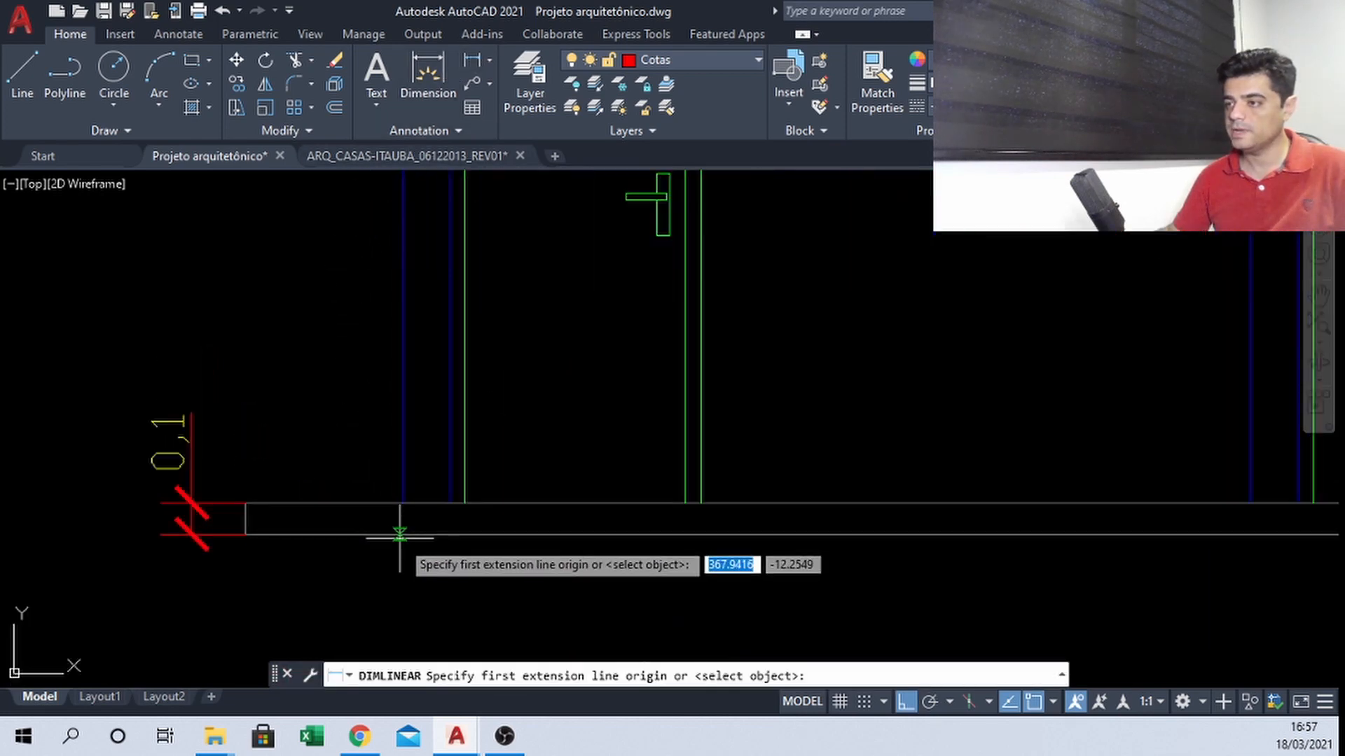
left_click(367, 501)
scroll(368, 501, "down", 3)
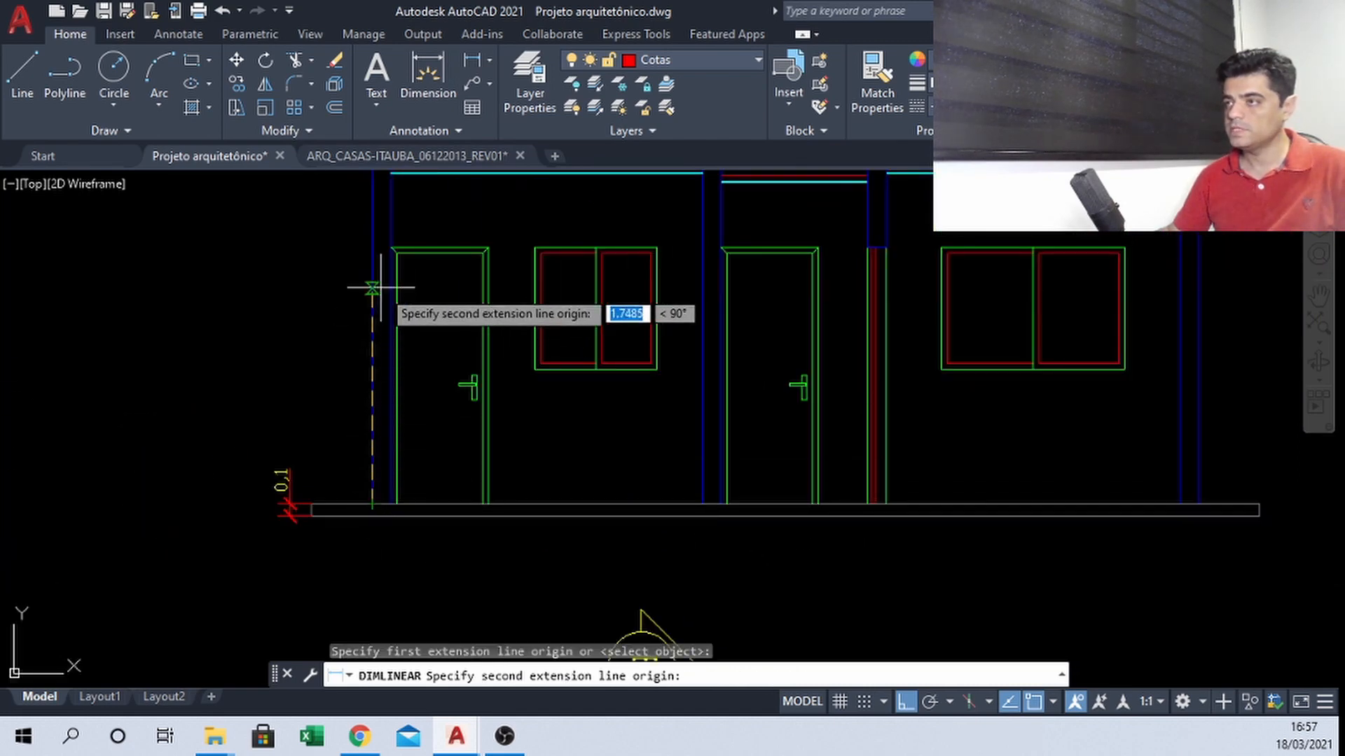
scroll(384, 285, "up", 4)
left_click(403, 182)
scroll(414, 255, "down", 4)
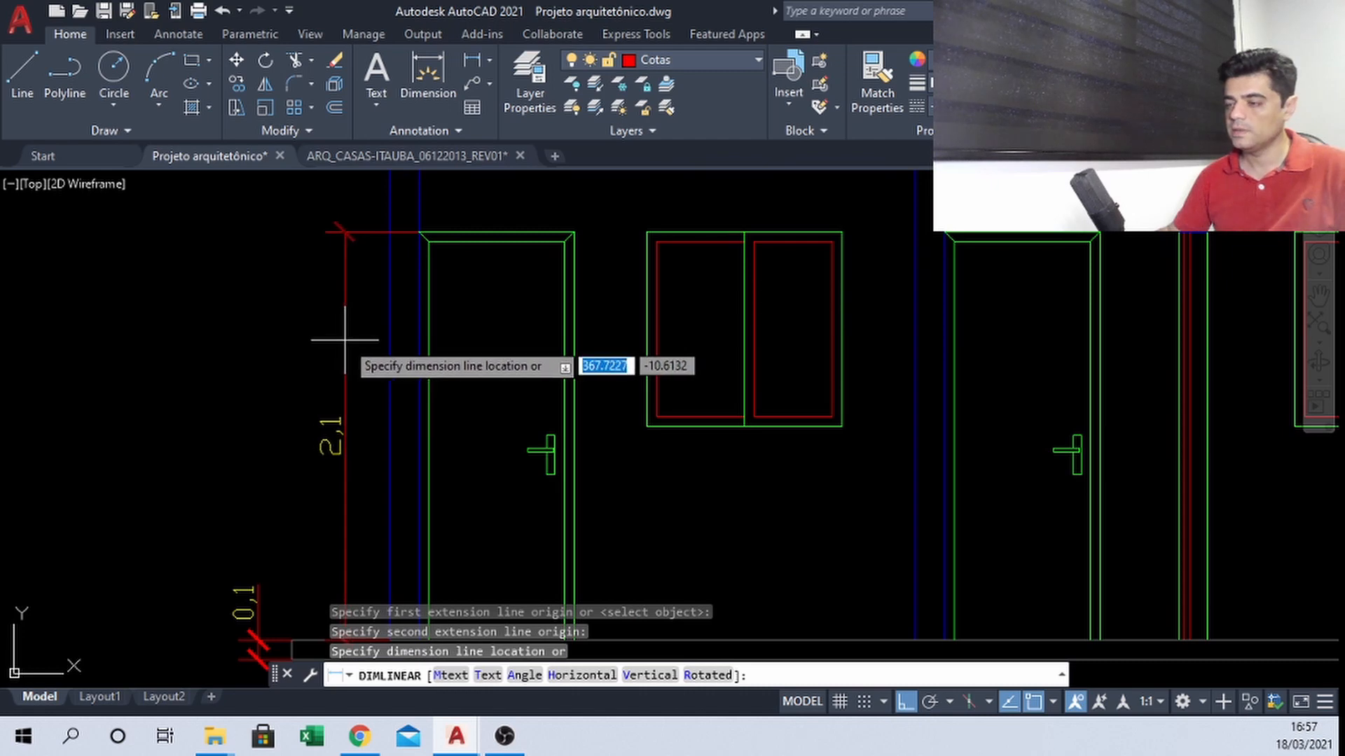
left_click(350, 340)
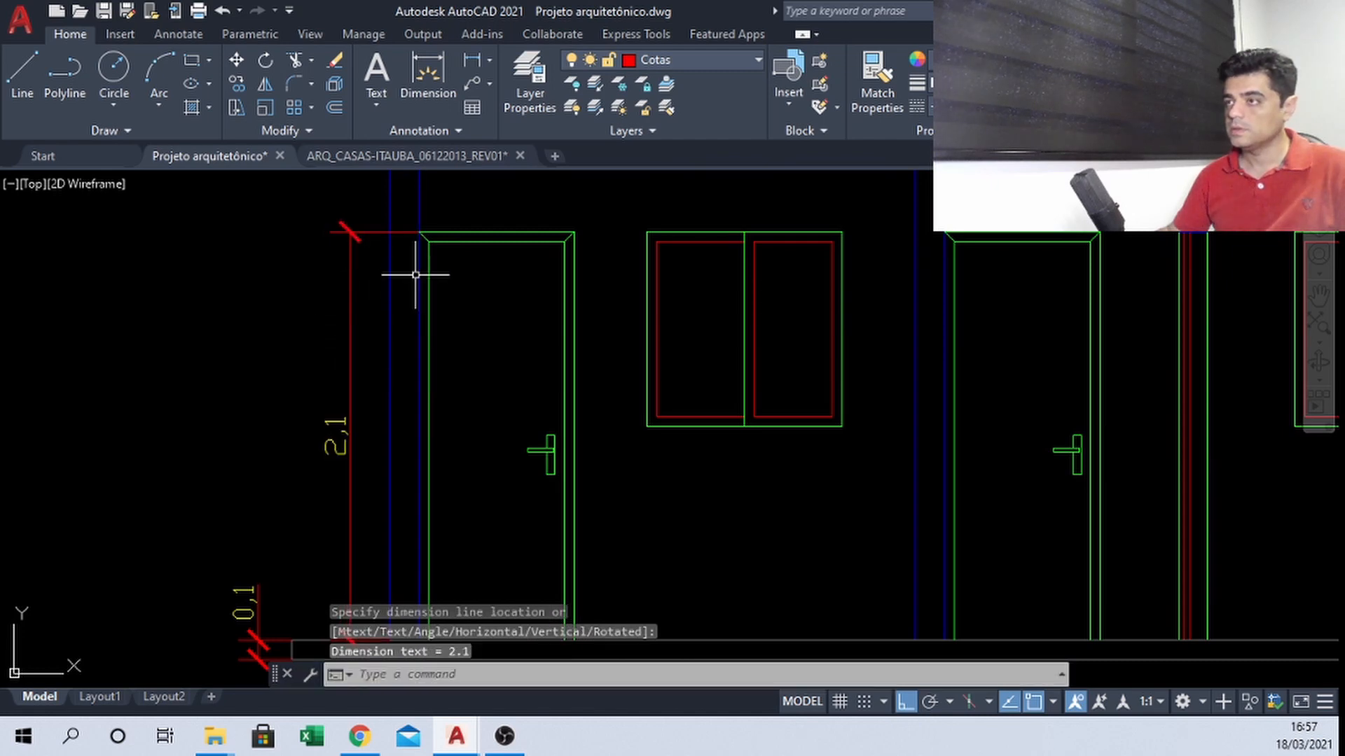
Continue the vertical dimension chain from the top of the leftmost door up to the ceiling's underside
middle_click_drag(415, 275, 435, 365)
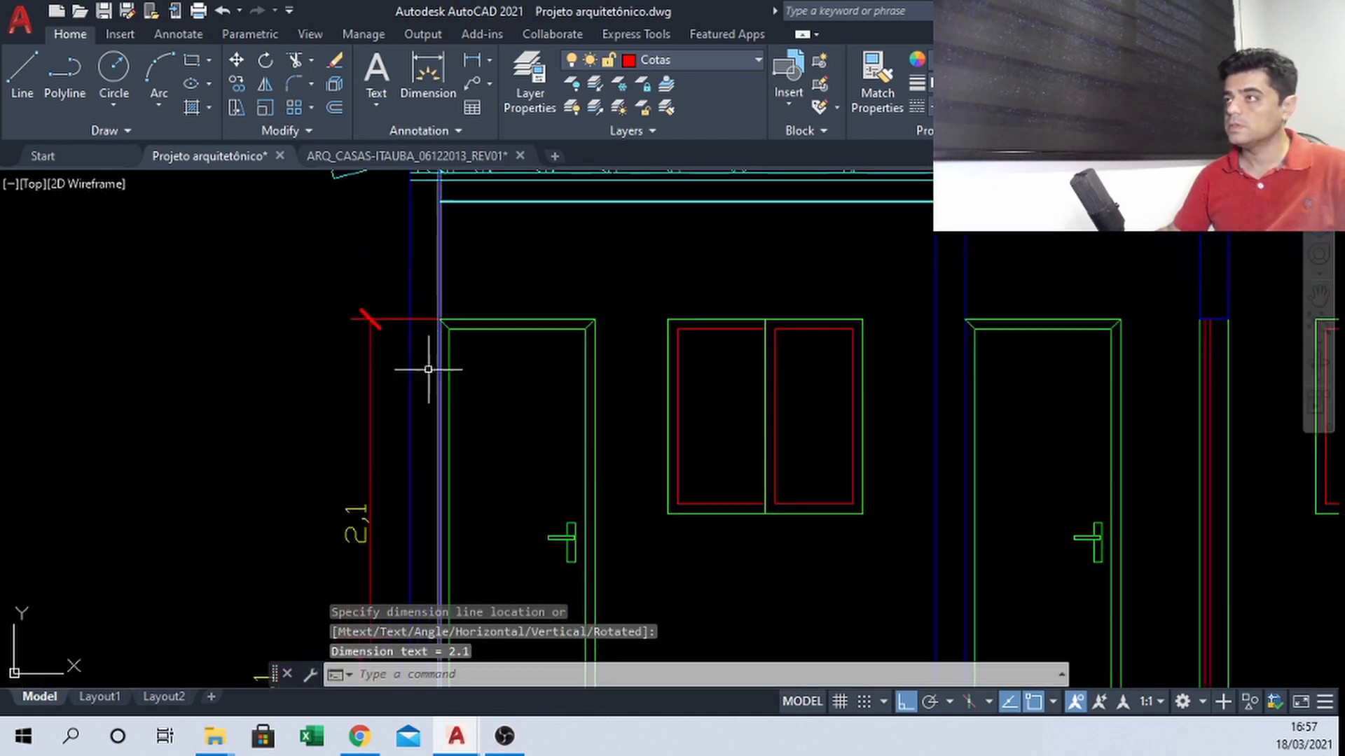
left_click(180, 34)
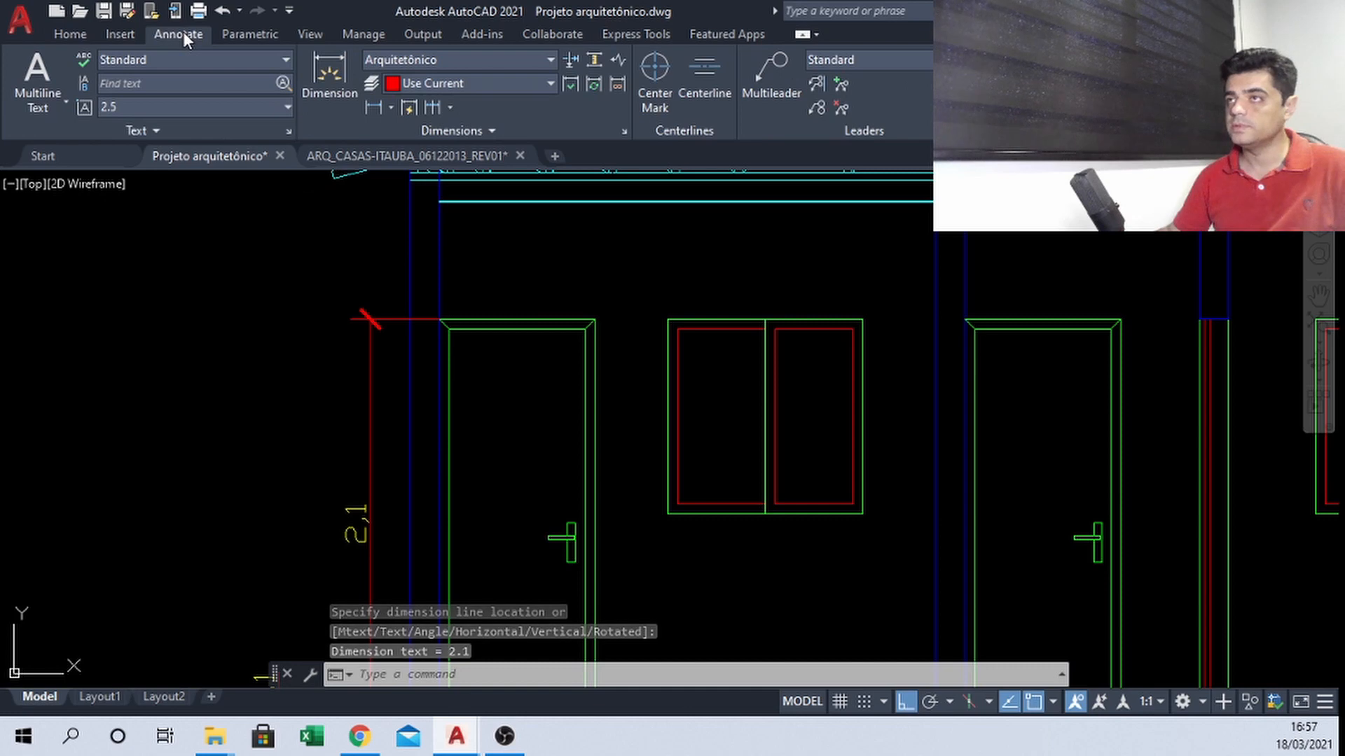
left_click(433, 107)
scroll(442, 291, "up", 5)
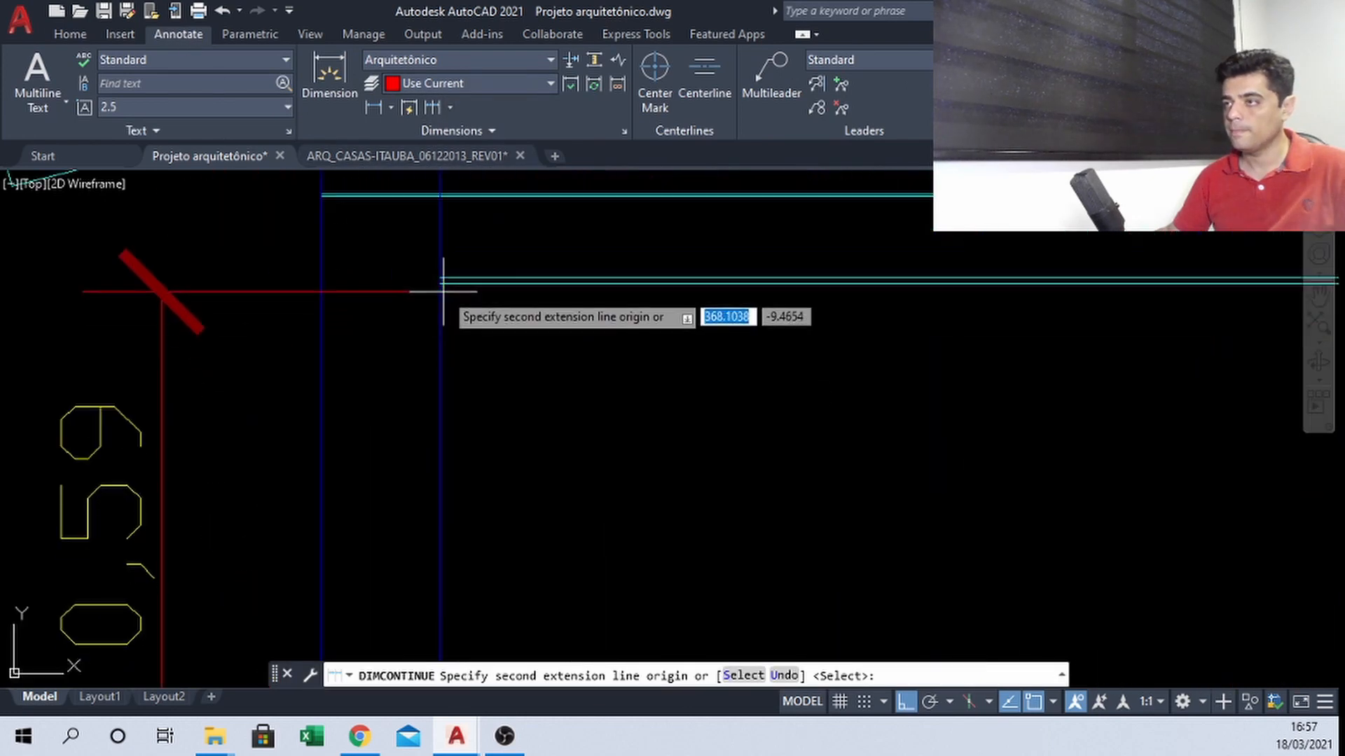
Continue the vertical dimension chain from the door head to the ceiling line and up to the top of the left exterior wall
scroll(443, 291, "down", 5)
middle_click_drag(466, 376, 487, 371)
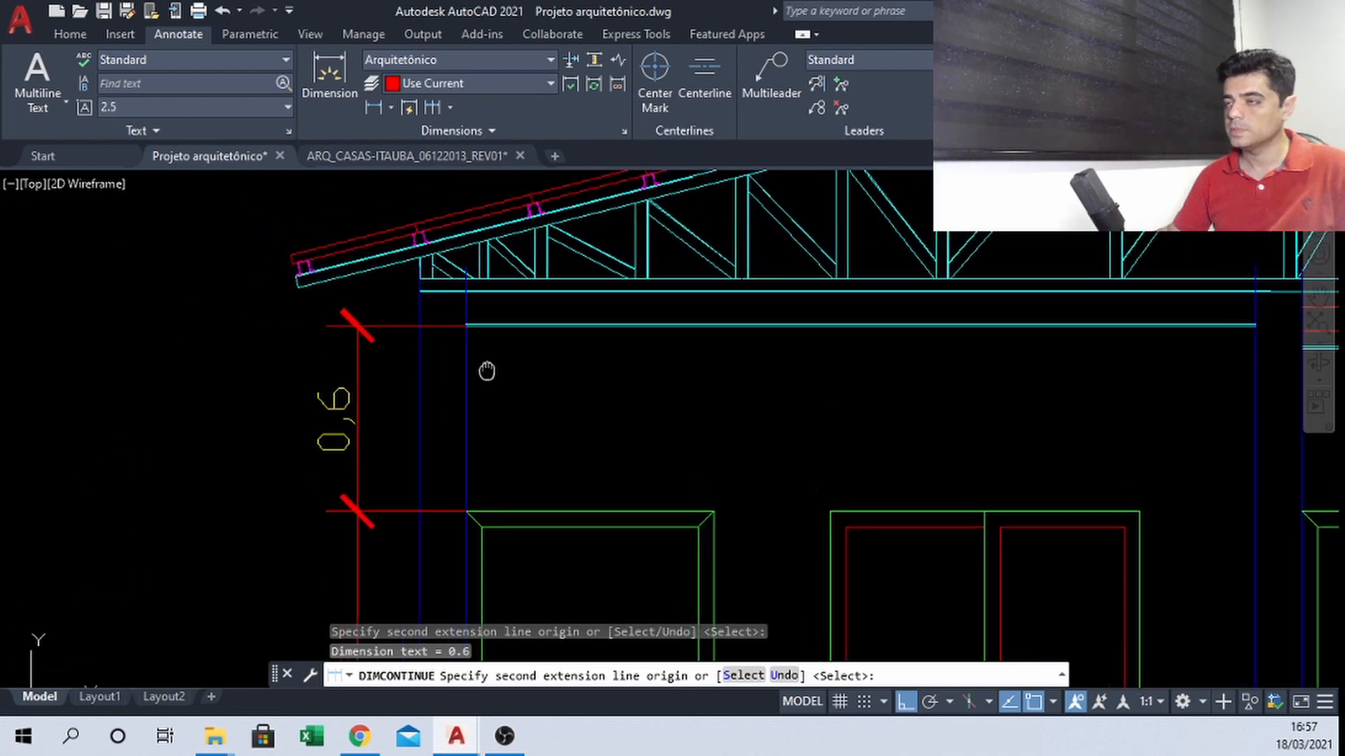
scroll(483, 371, "up", 7)
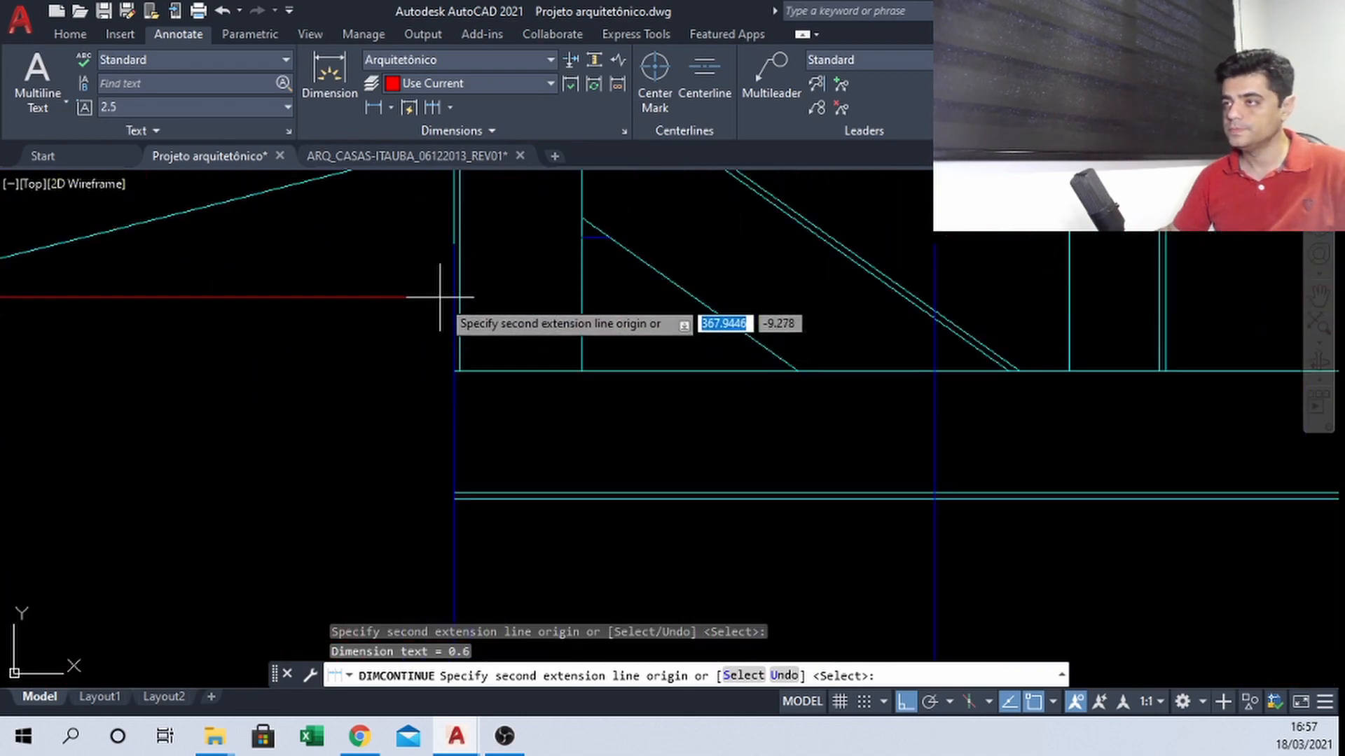
scroll(464, 245, "up", 4)
left_click(755, 232)
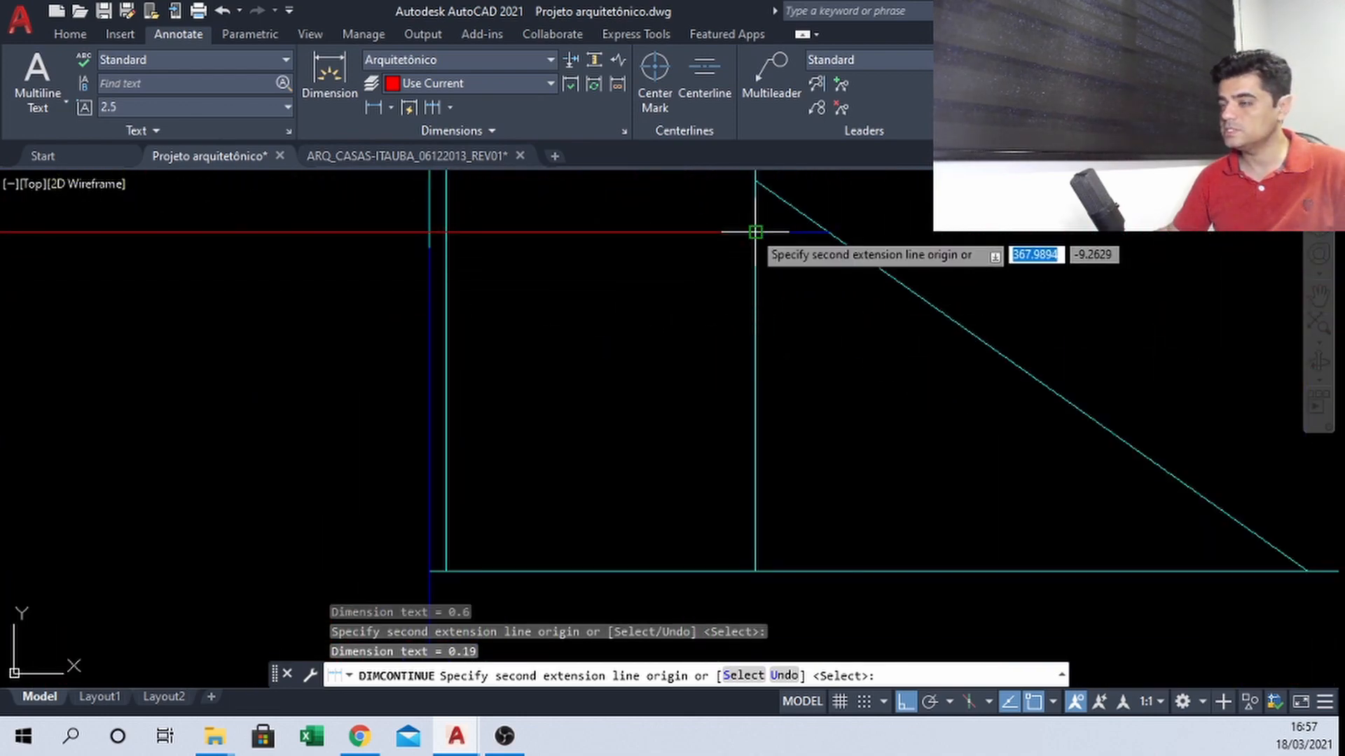
scroll(534, 345, "down", 12)
key("Escape")
middle_click_drag(536, 418, 457, 319)
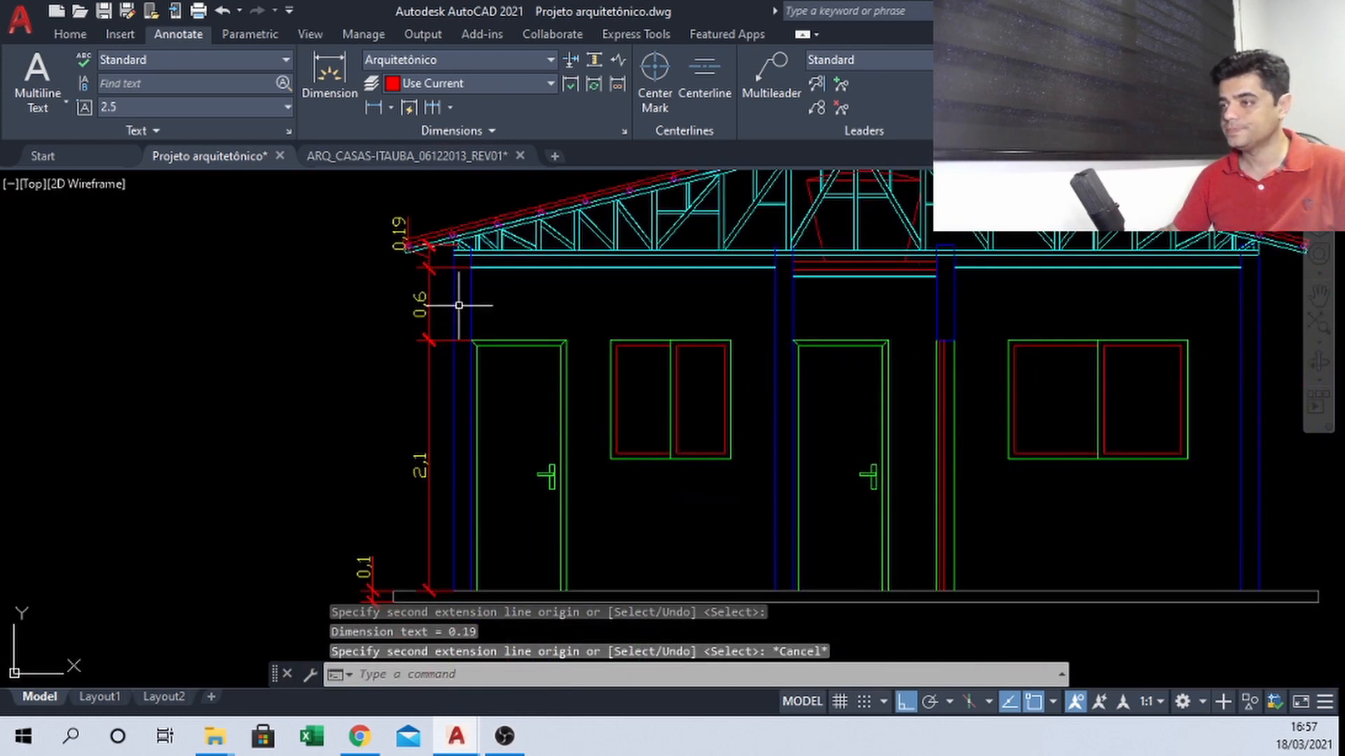
Add a linear dimension for the left wall's full height, from the floor to the wall top, outside the existing dimension chain
left_click(375, 111)
scroll(454, 591, "up", 4)
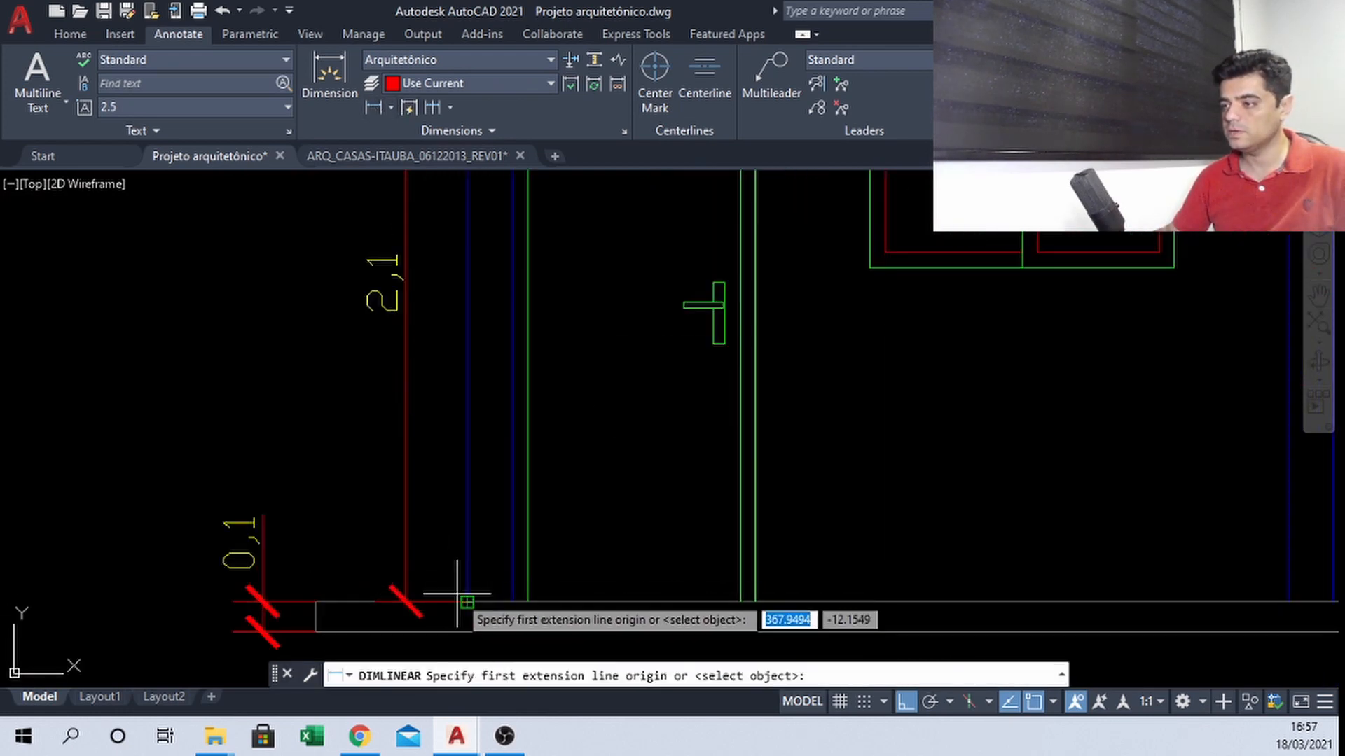
left_click(457, 594)
scroll(459, 588, "down", 5)
scroll(465, 266, "up", 8)
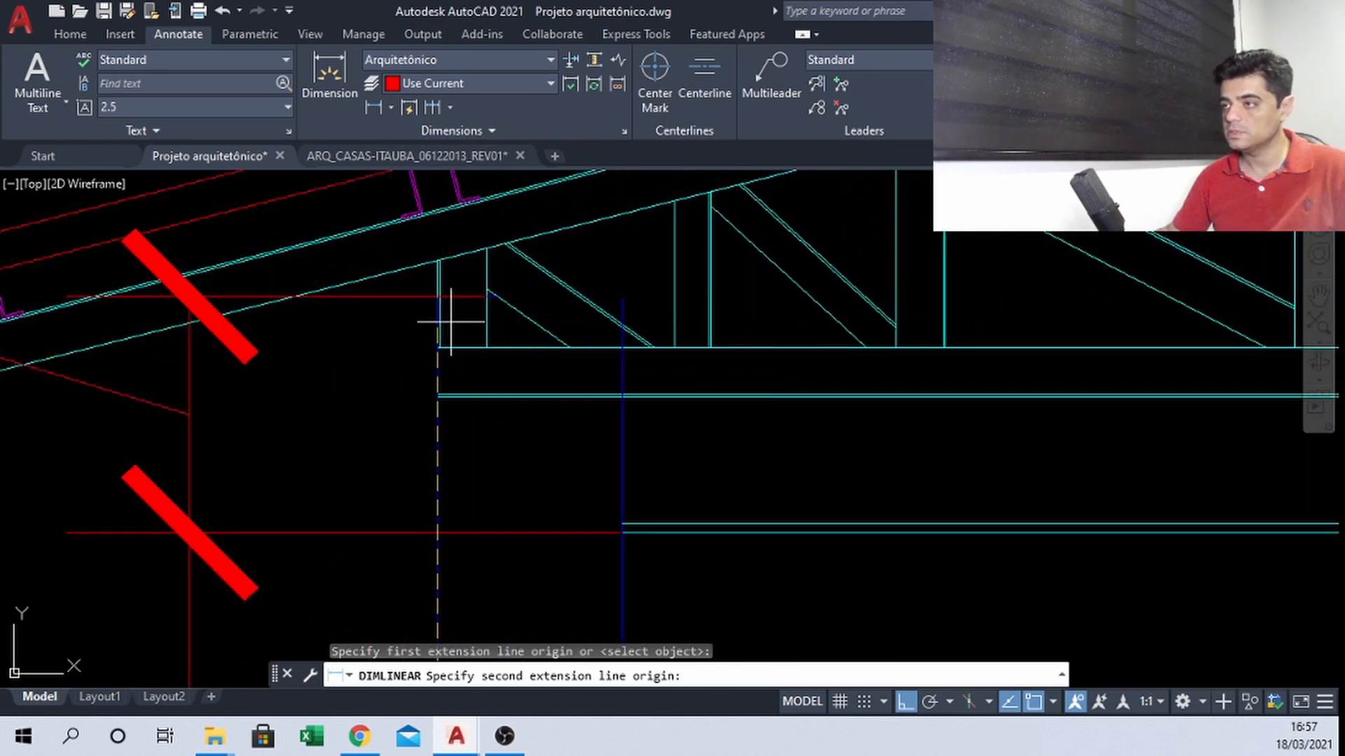
scroll(451, 322, "up", 5)
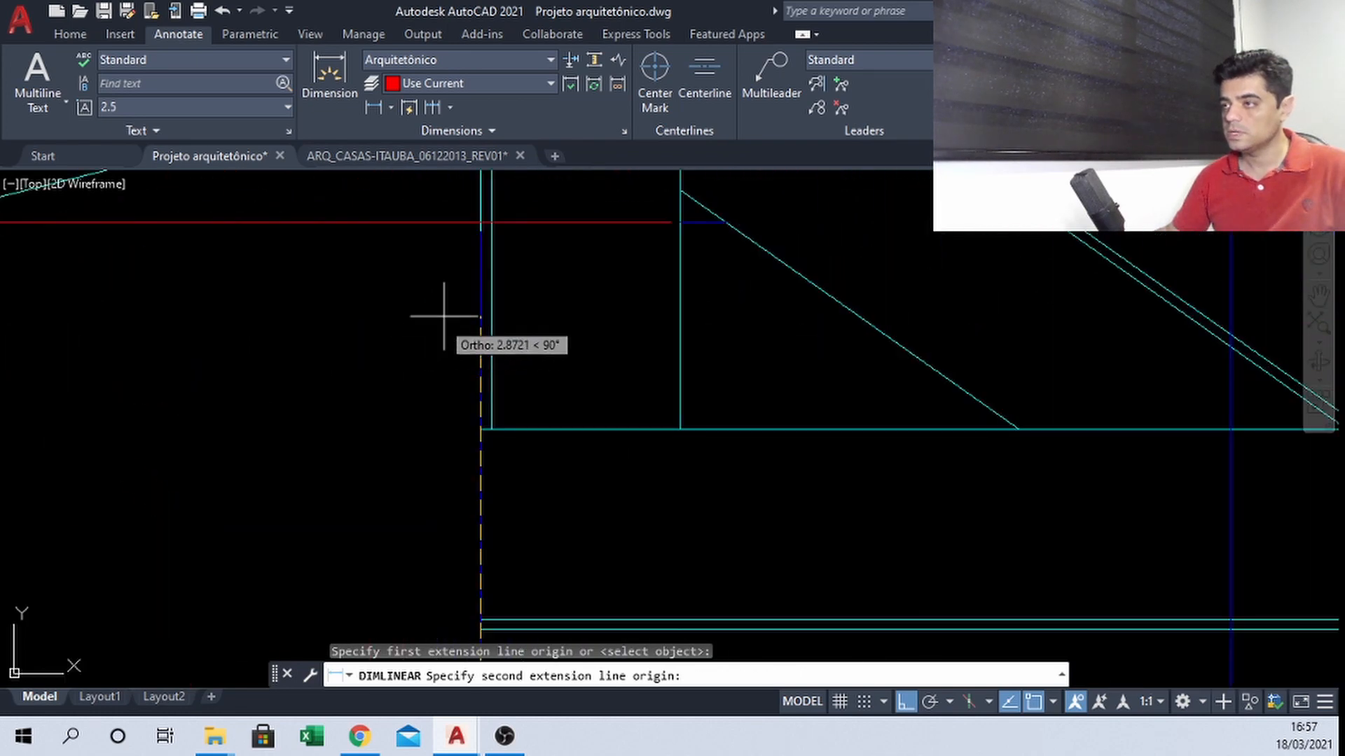
left_click(479, 222)
scroll(480, 219, "down", 4)
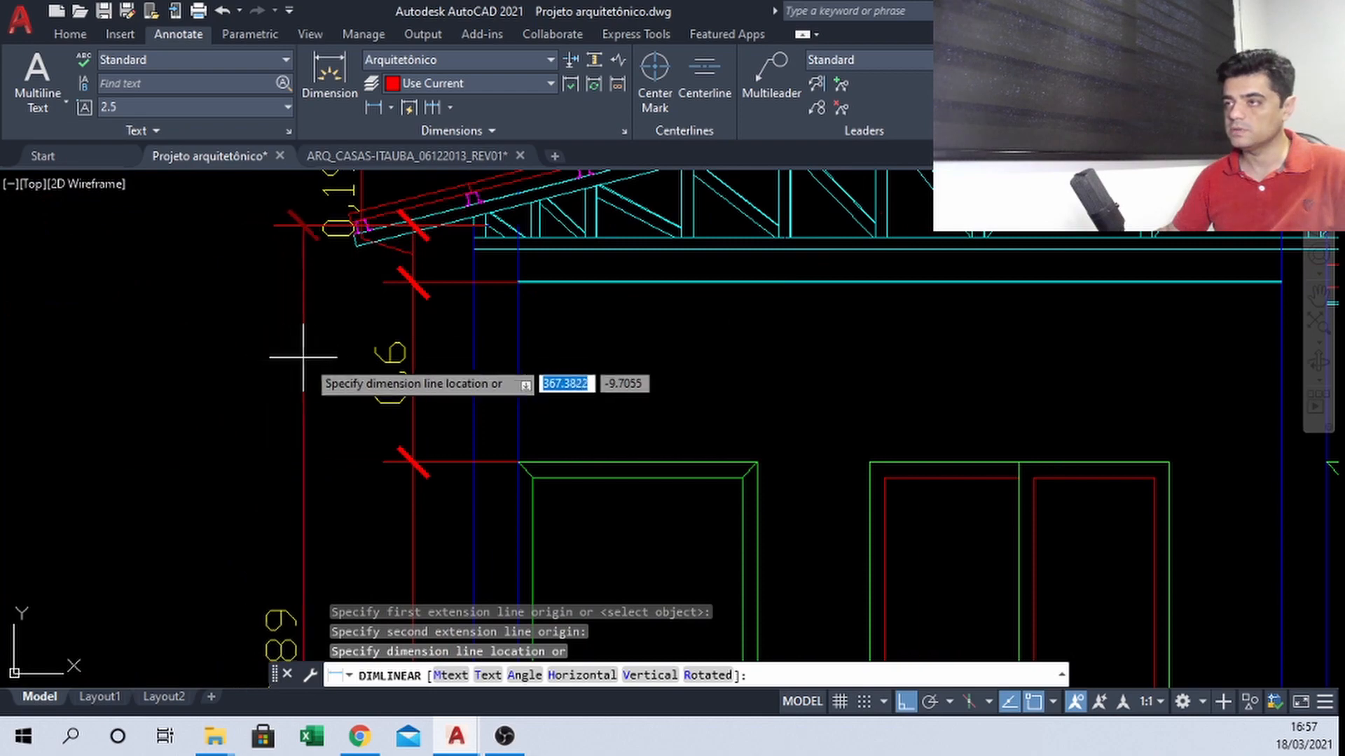
left_click(305, 360)
scroll(317, 297, "down", 3)
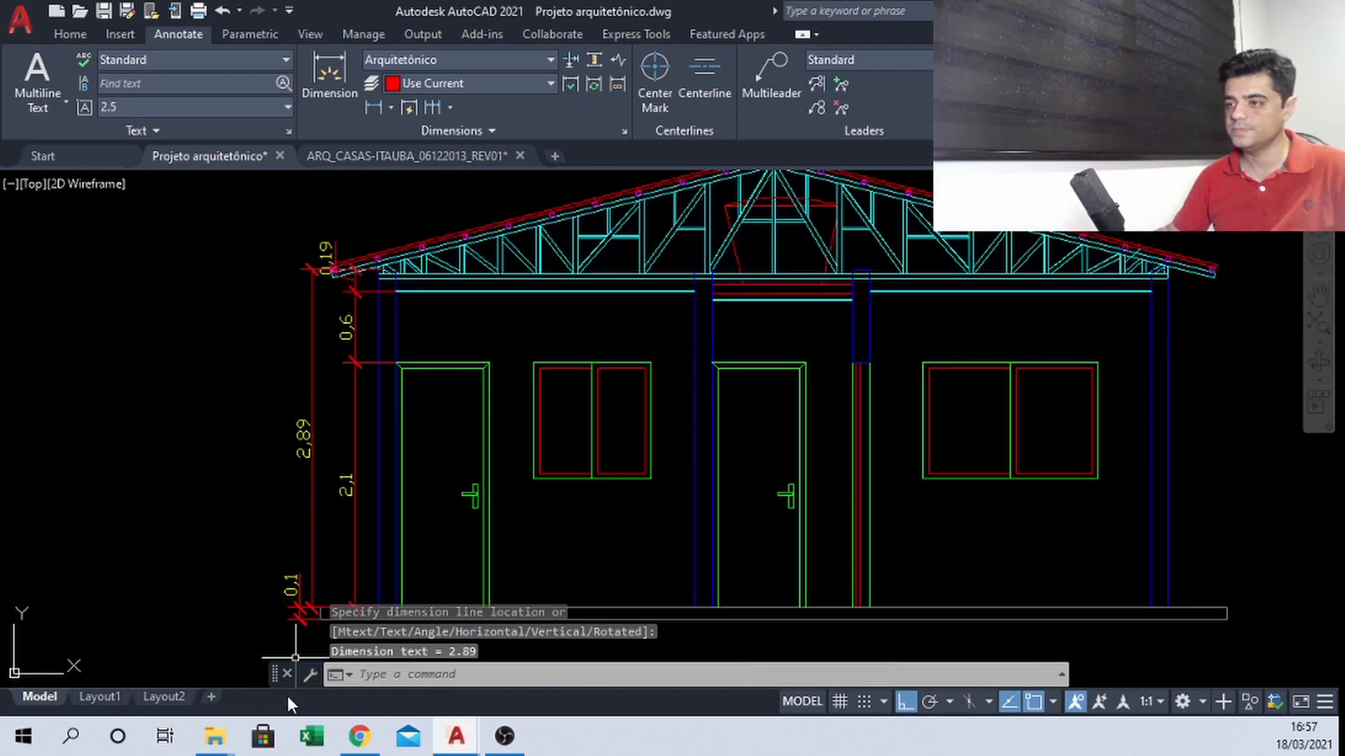
Stretch the top end of the left wall's outer line down to the double line beneath the roof truss
scroll(313, 607, "up", 3)
middle_click_drag(361, 343, 342, 551)
scroll(337, 501, "down", 2)
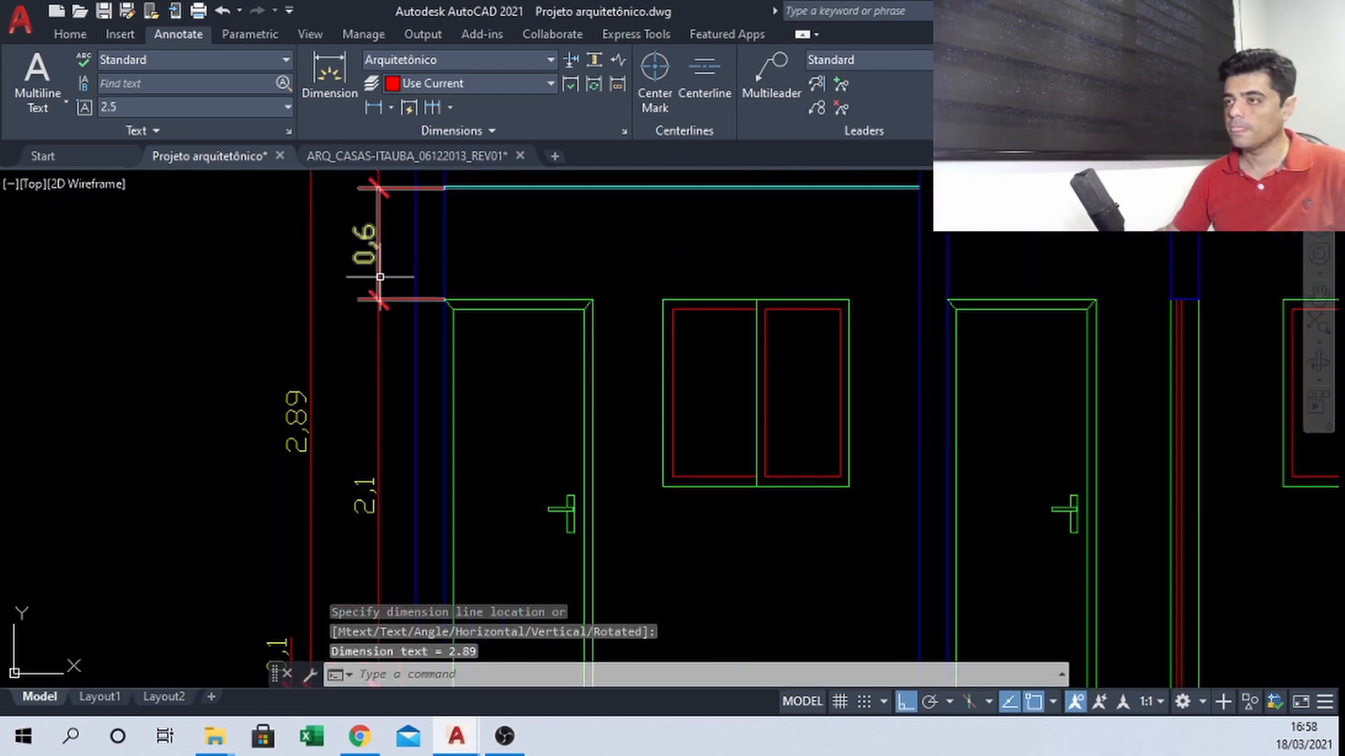
middle_click_drag(381, 280, 370, 451)
scroll(419, 332, "up", 5)
left_click(319, 403)
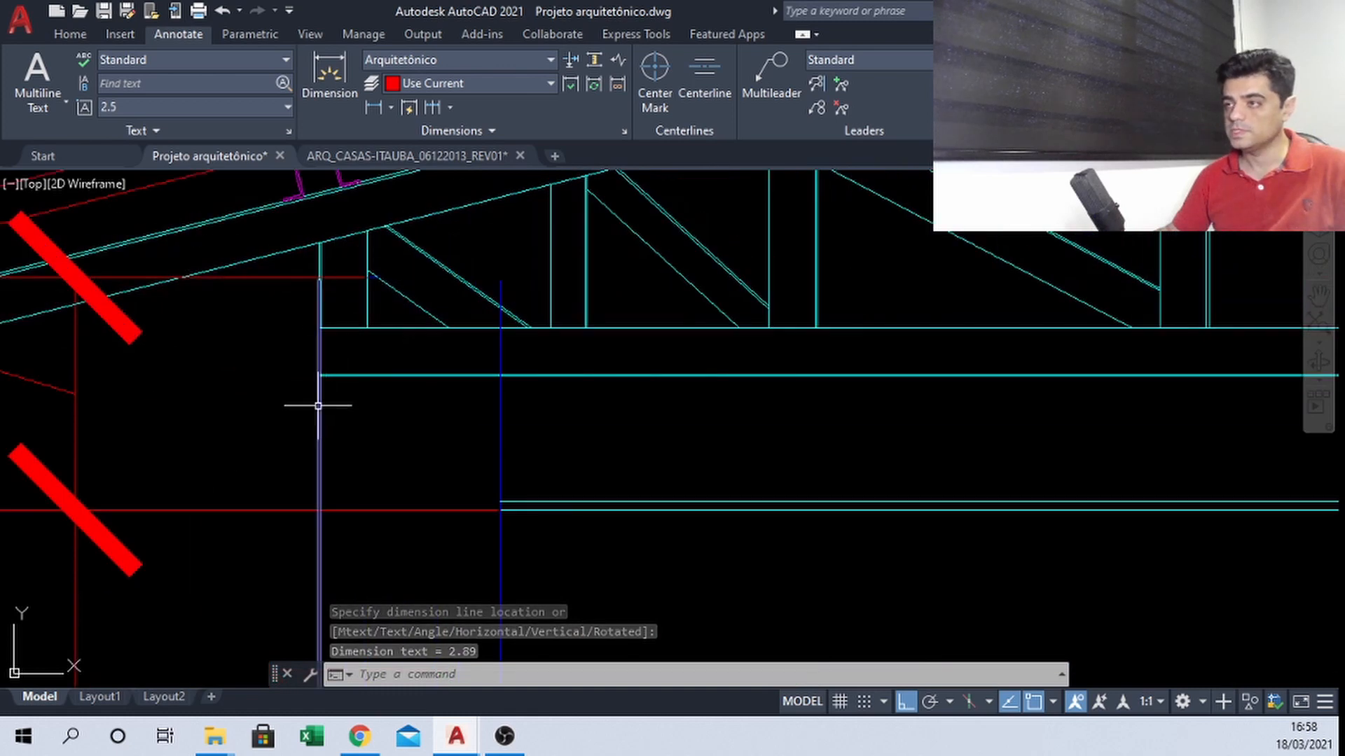
left_click(319, 281)
scroll(314, 382, "up", 3)
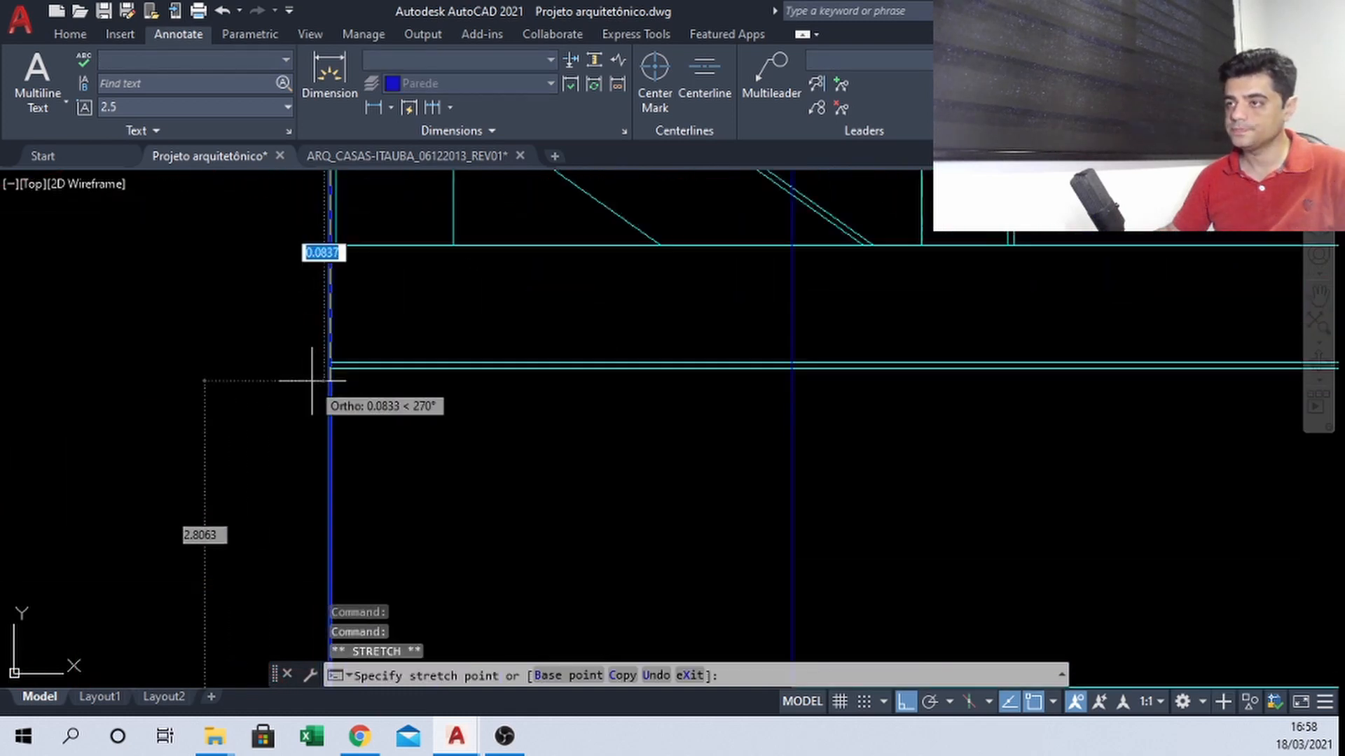
scroll(331, 371, "down", 3)
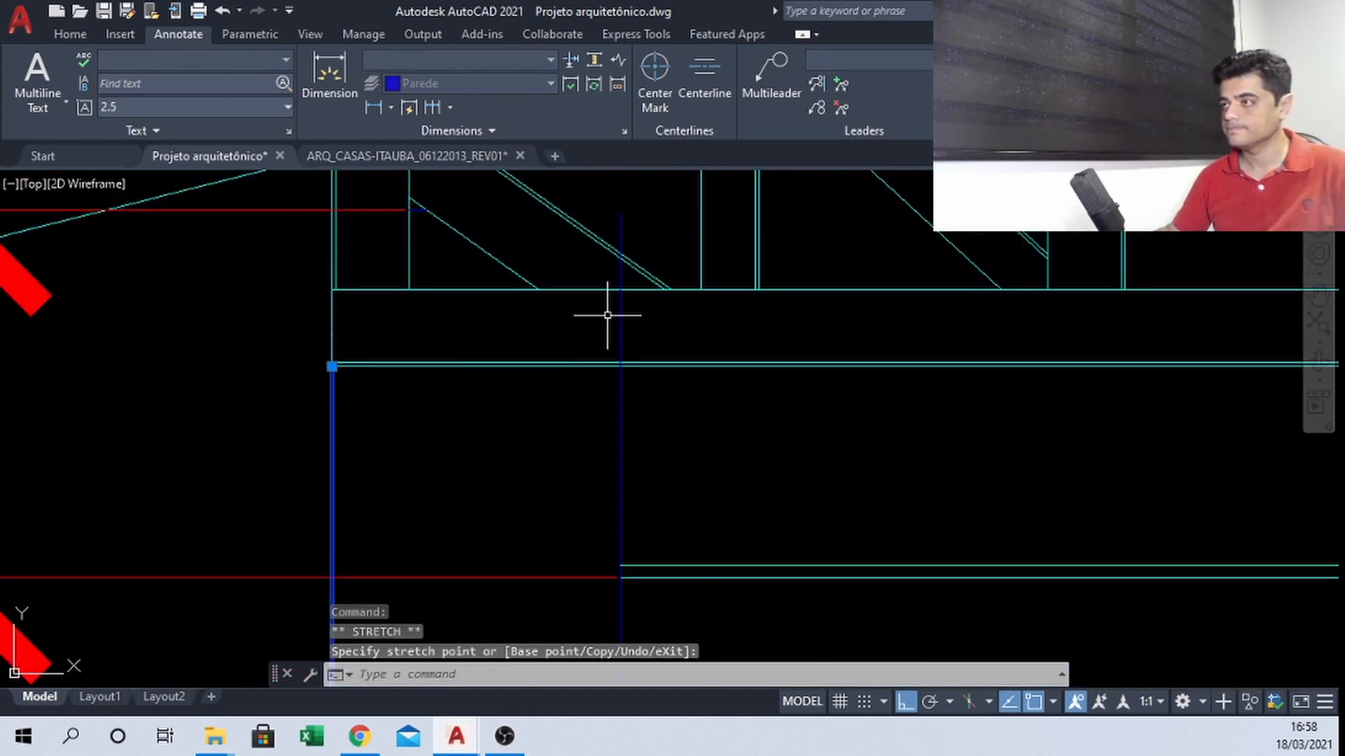
key("Escape")
middle_click_drag(592, 291, 540, 323)
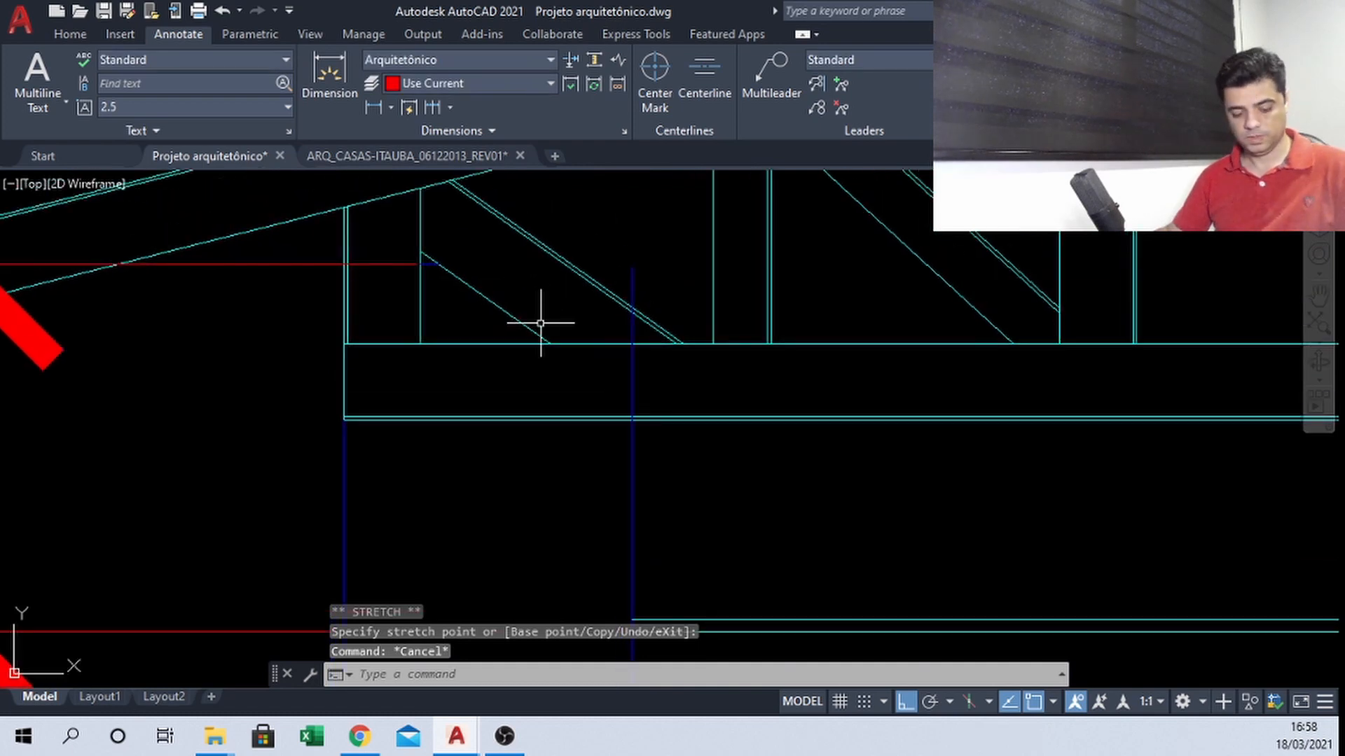
type("j")
key("Return")
key("Escape")
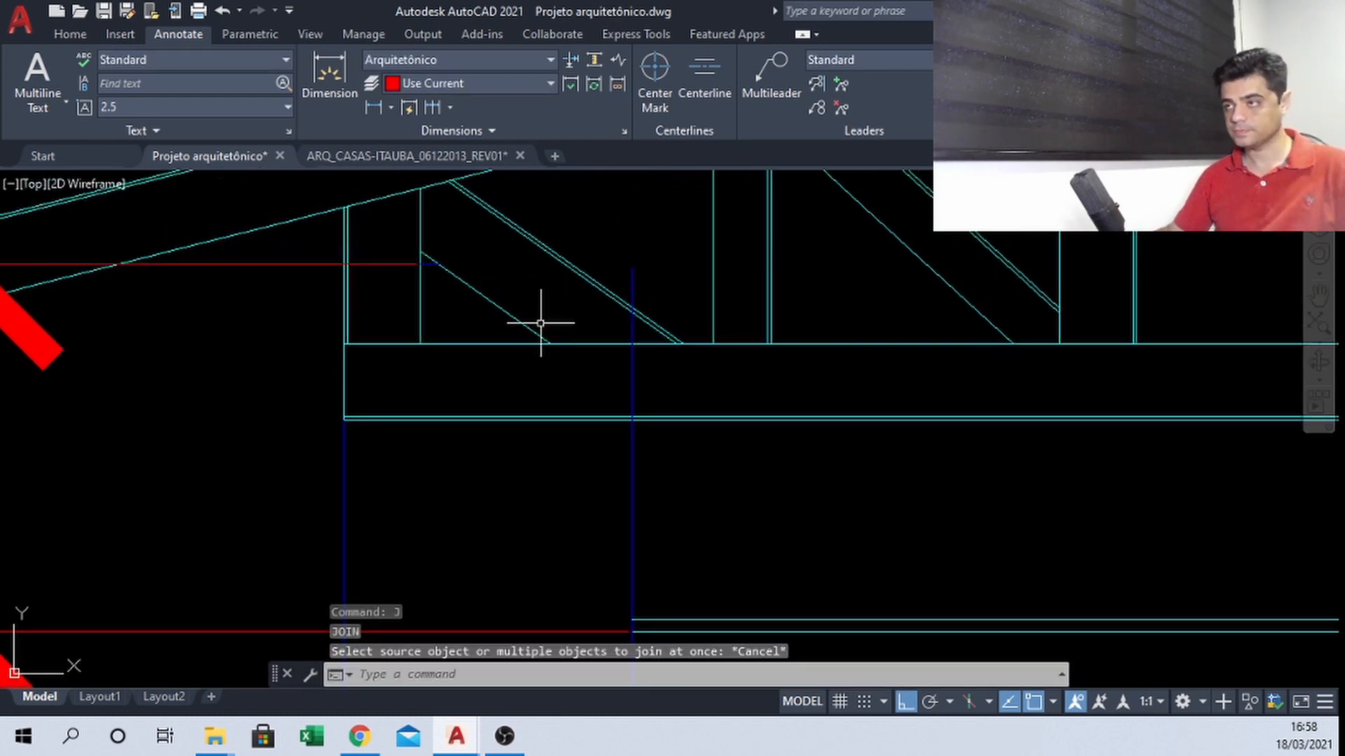
Fillet the short wall-top line with the left wall's inner line at radius 0 to close the corner
type("f")
key("Return")
left_click(428, 266)
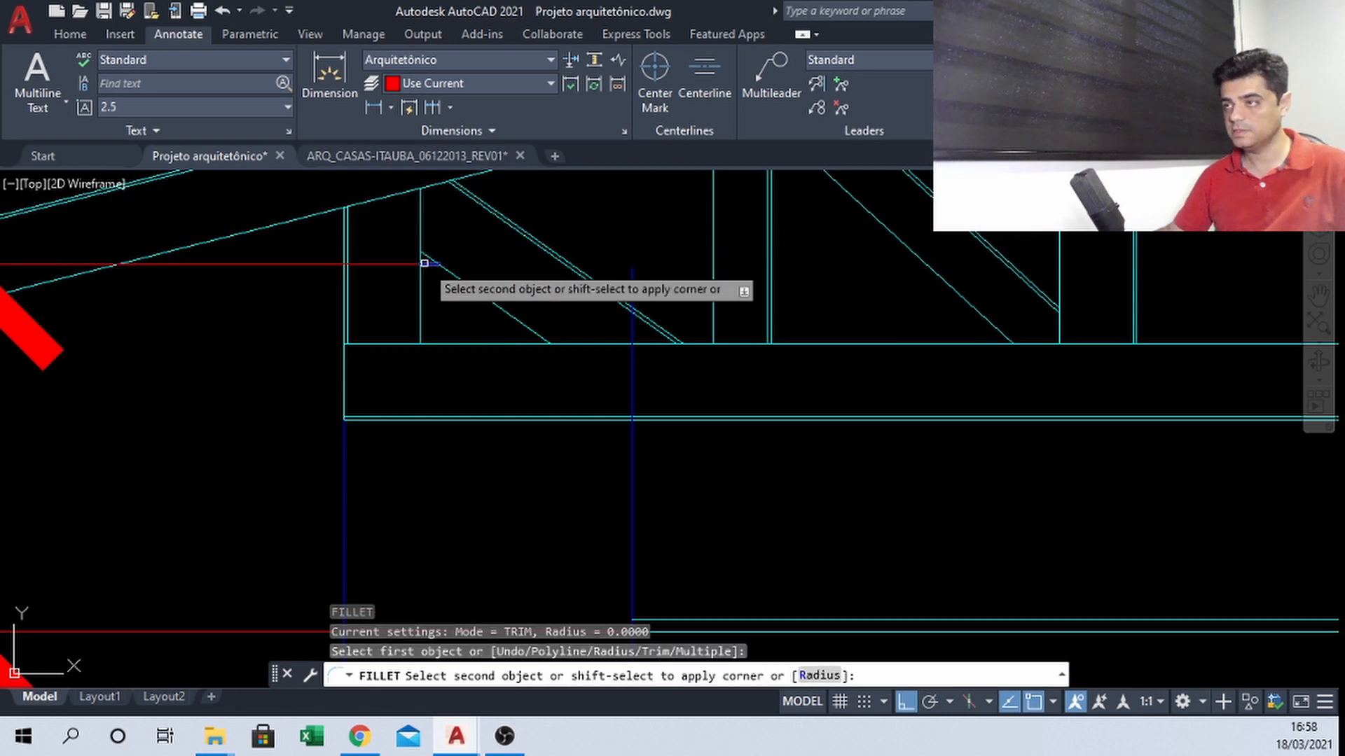
key("Escape")
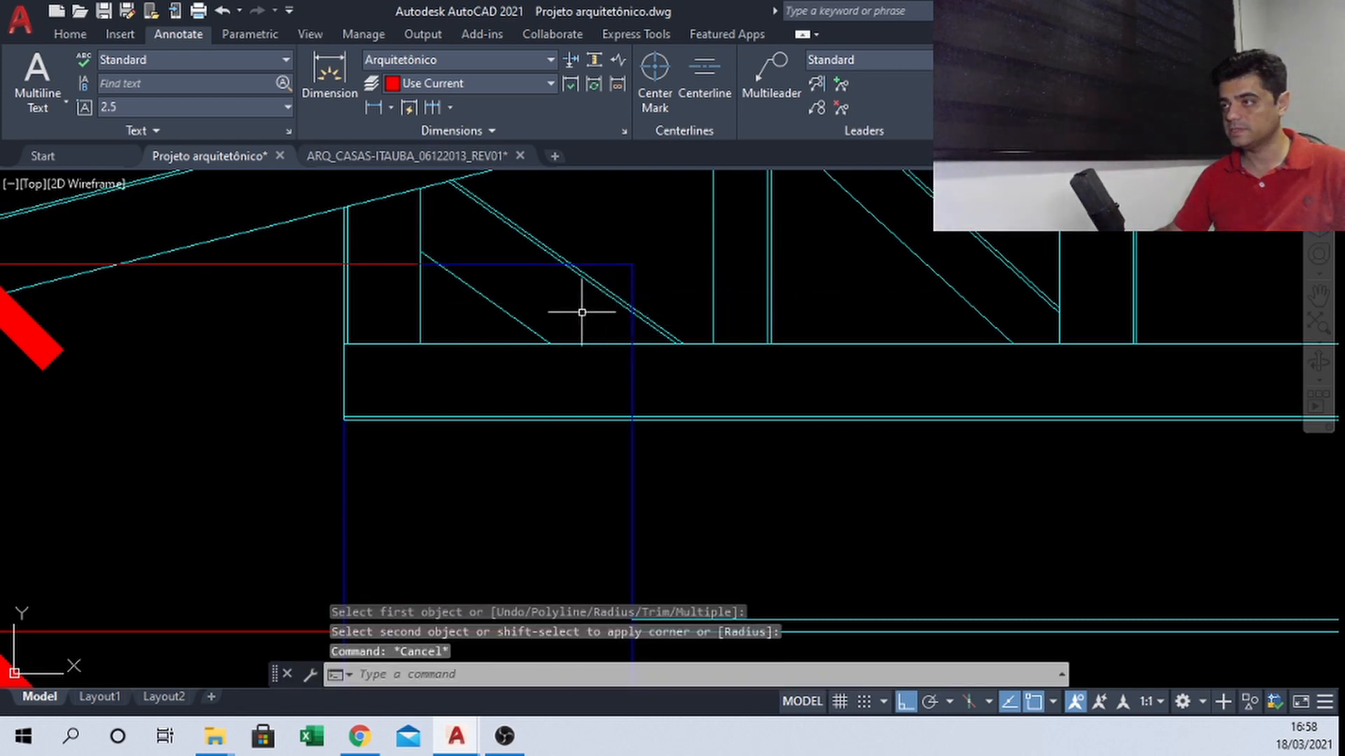
Trim the left wall's top line where it crosses the diagonal members of the truss
key("Return")
scroll(570, 255, "up", 4)
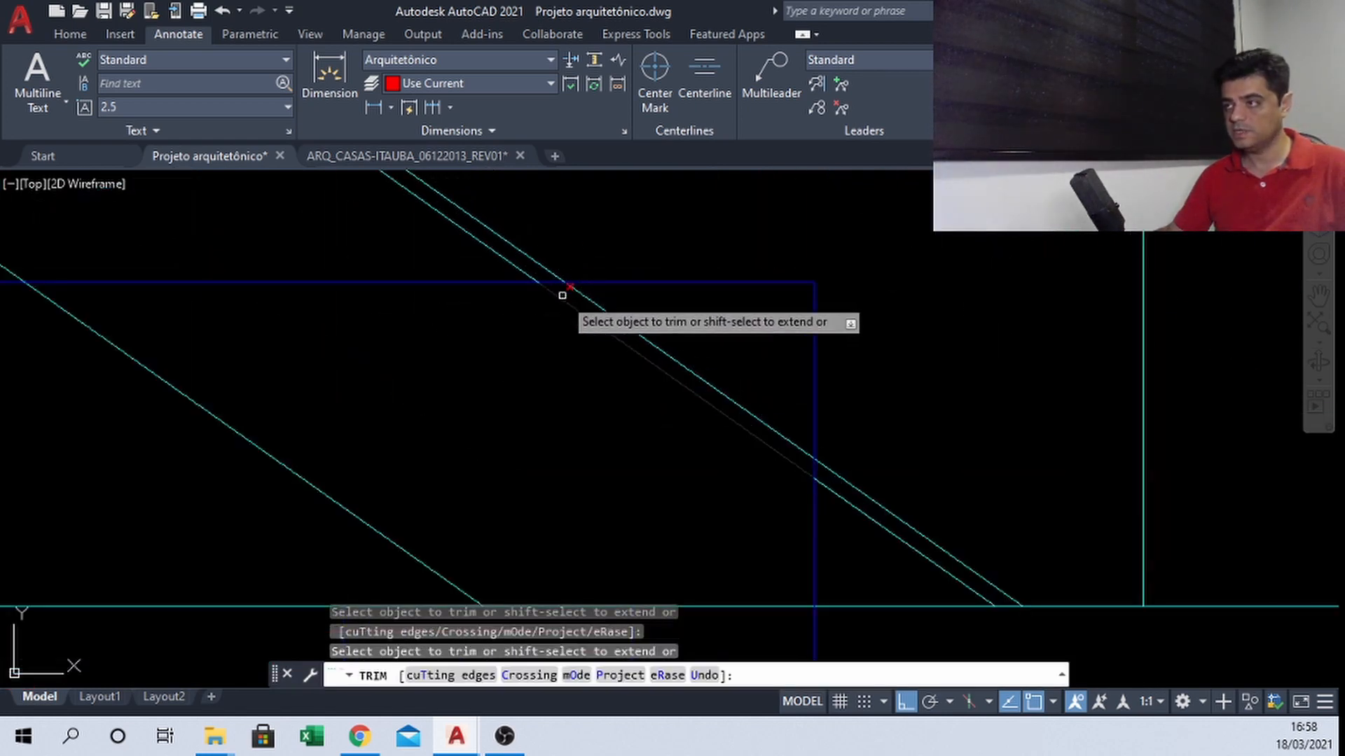
left_click_drag(405, 274, 387, 290)
scroll(429, 273, "down", 3)
key("Escape")
scroll(525, 366, "down", 3)
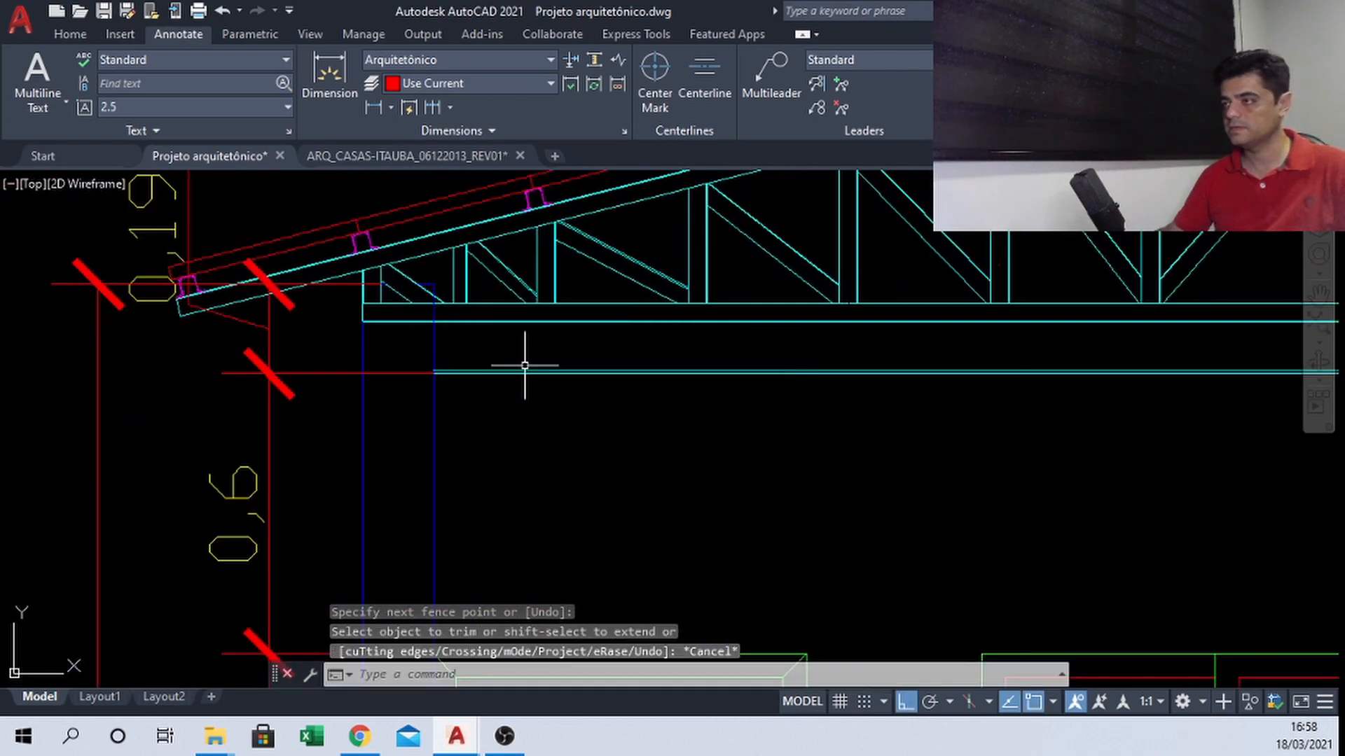
Draw a horizontal line joining the upper ends of the two interior wall lines beside the central door
scroll(144, 330, "up", 4)
scroll(525, 345, "down", 4)
scroll(412, 301, "up", 4)
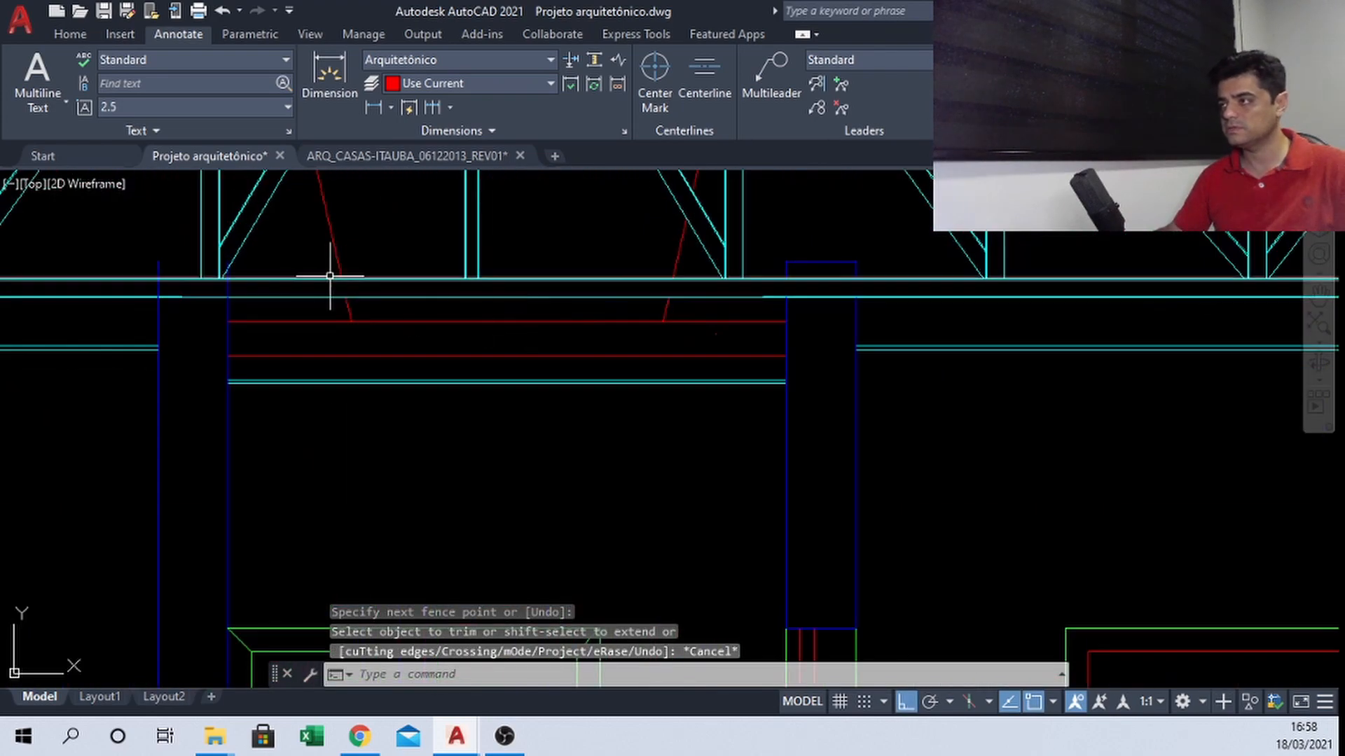
middle_click_drag(137, 299, 825, 319)
scroll(825, 320, "up", 4)
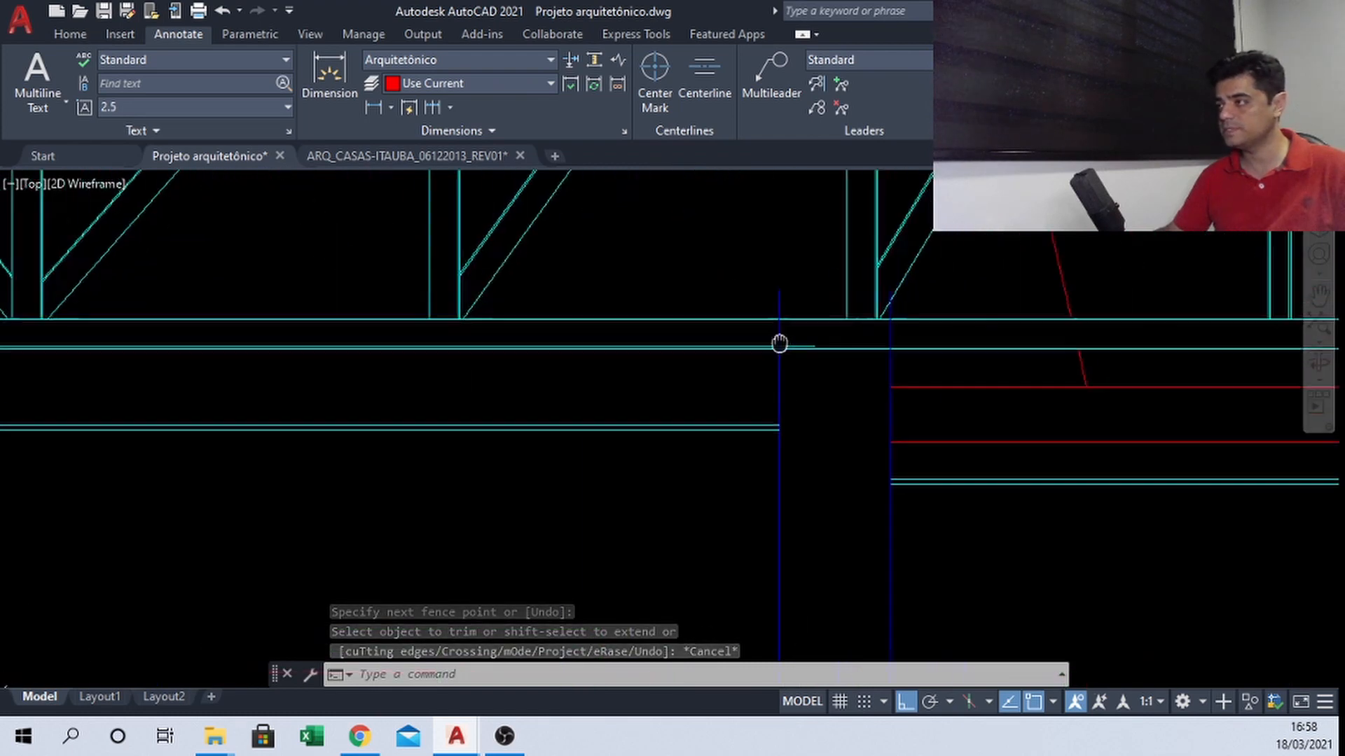
type("l")
key("space")
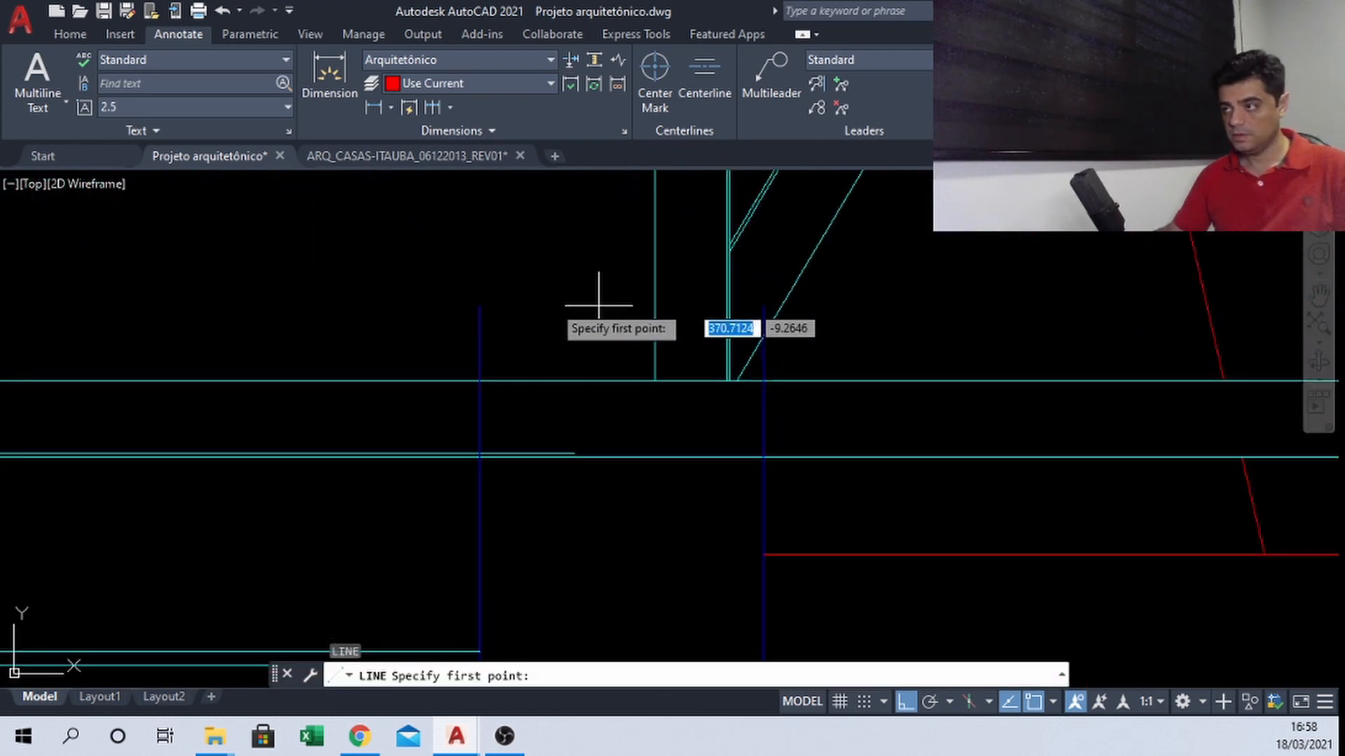
left_click(480, 306)
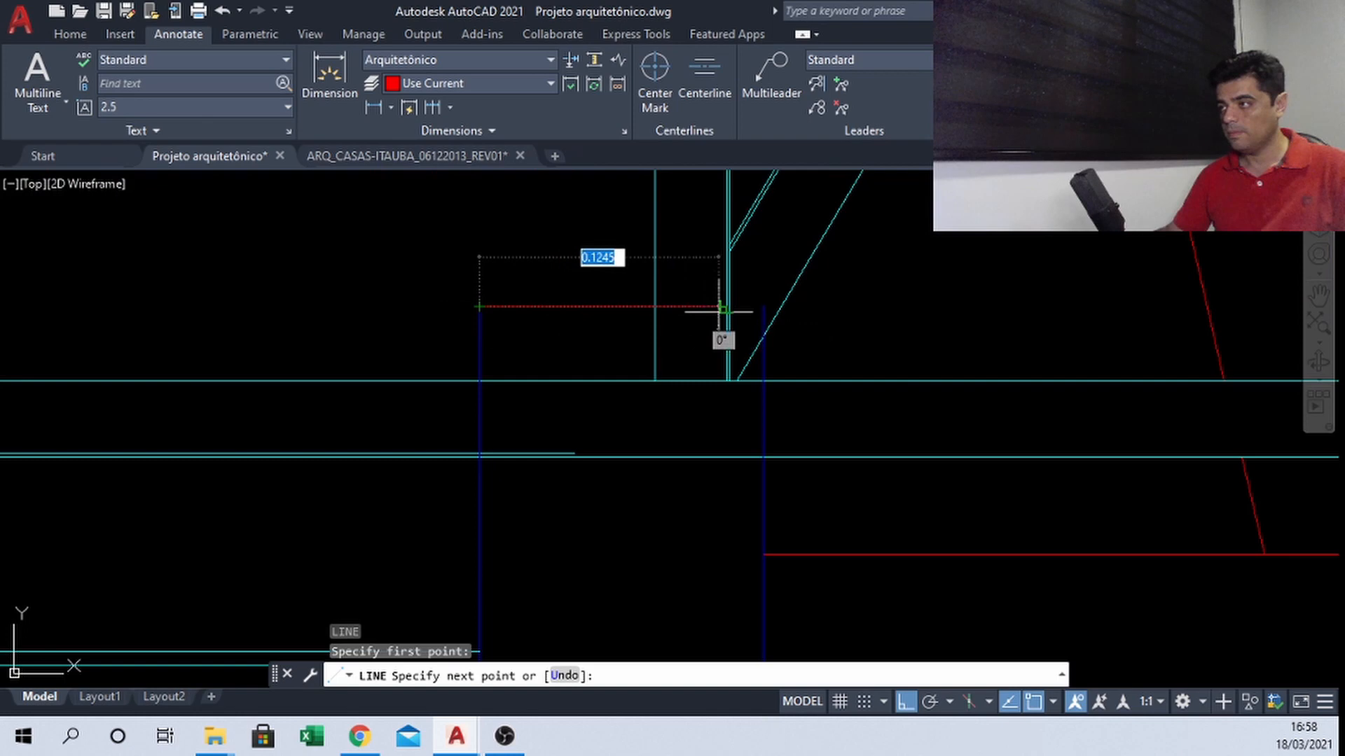
left_click(763, 306)
key("Escape")
Try to match the new wall-top line's properties to those of the blue wall line
type("ma")
key("space")
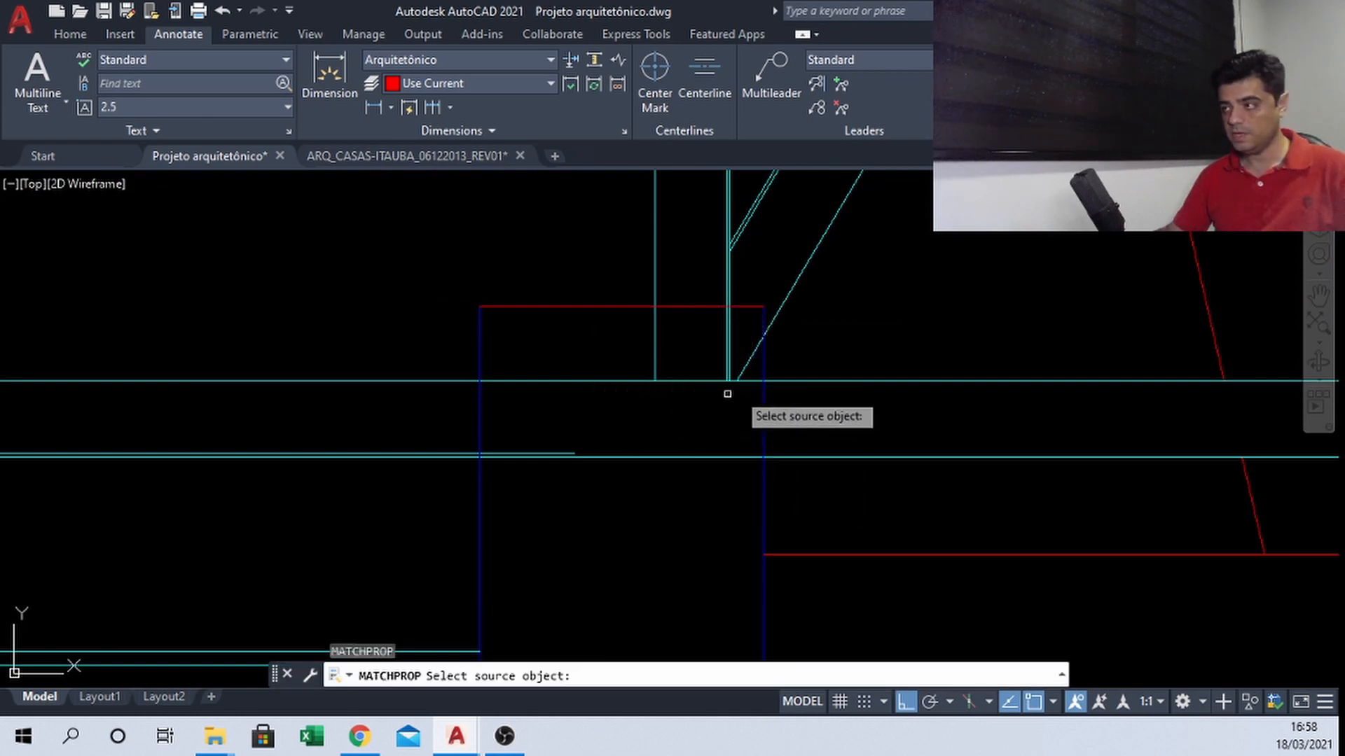
left_click(763, 367)
left_click(609, 301)
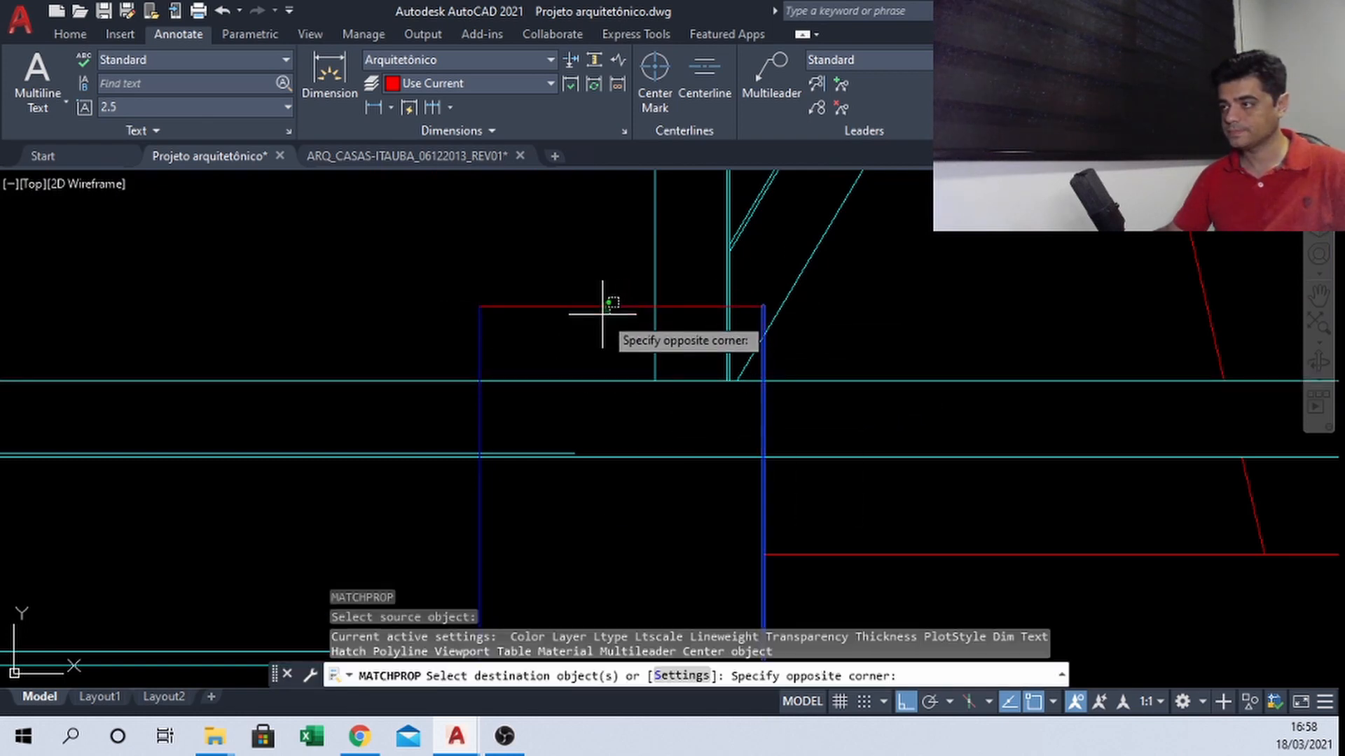
key("Escape")
Trim the interior wall's top line back to the truss upright and cut its side lines where they overlap the truss
scroll(578, 376, "down", 5)
scroll(622, 358, "up", 5)
scroll(622, 358, "up", 2)
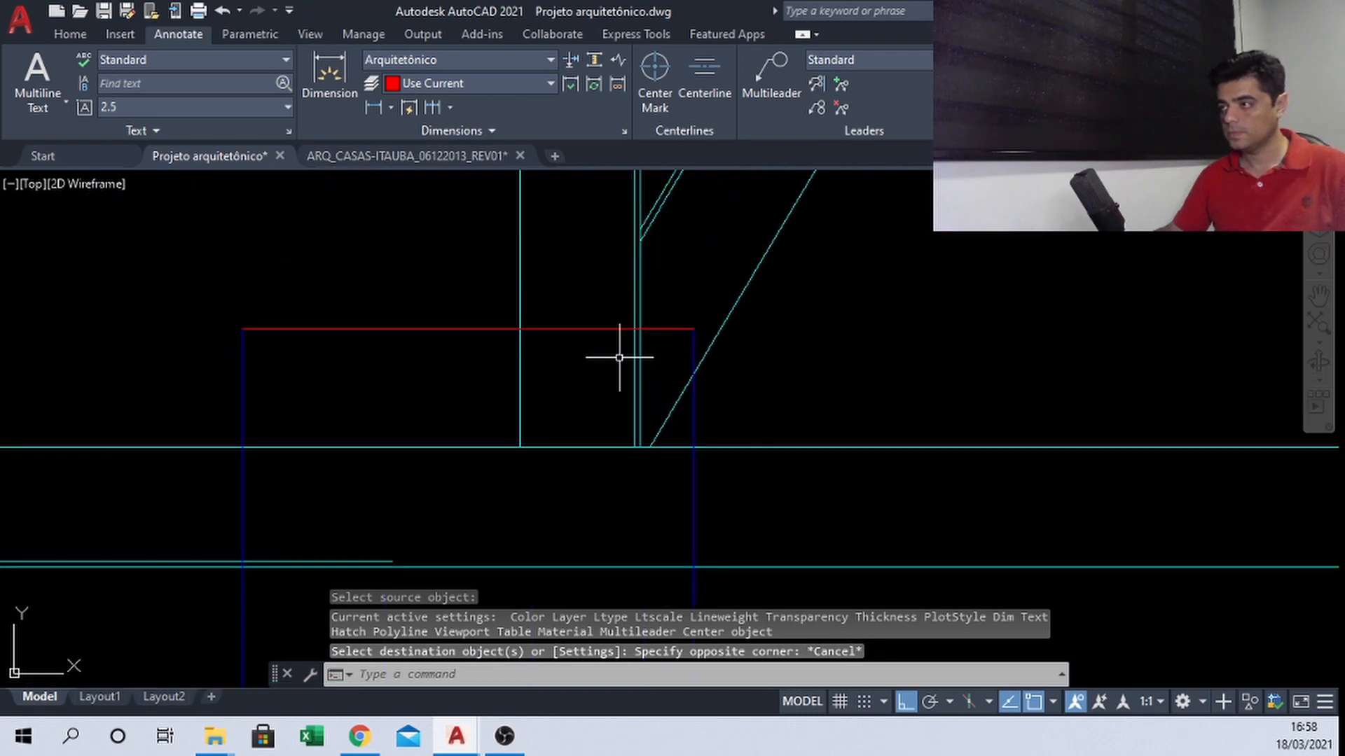
key("space")
scroll(625, 331, "up", 4)
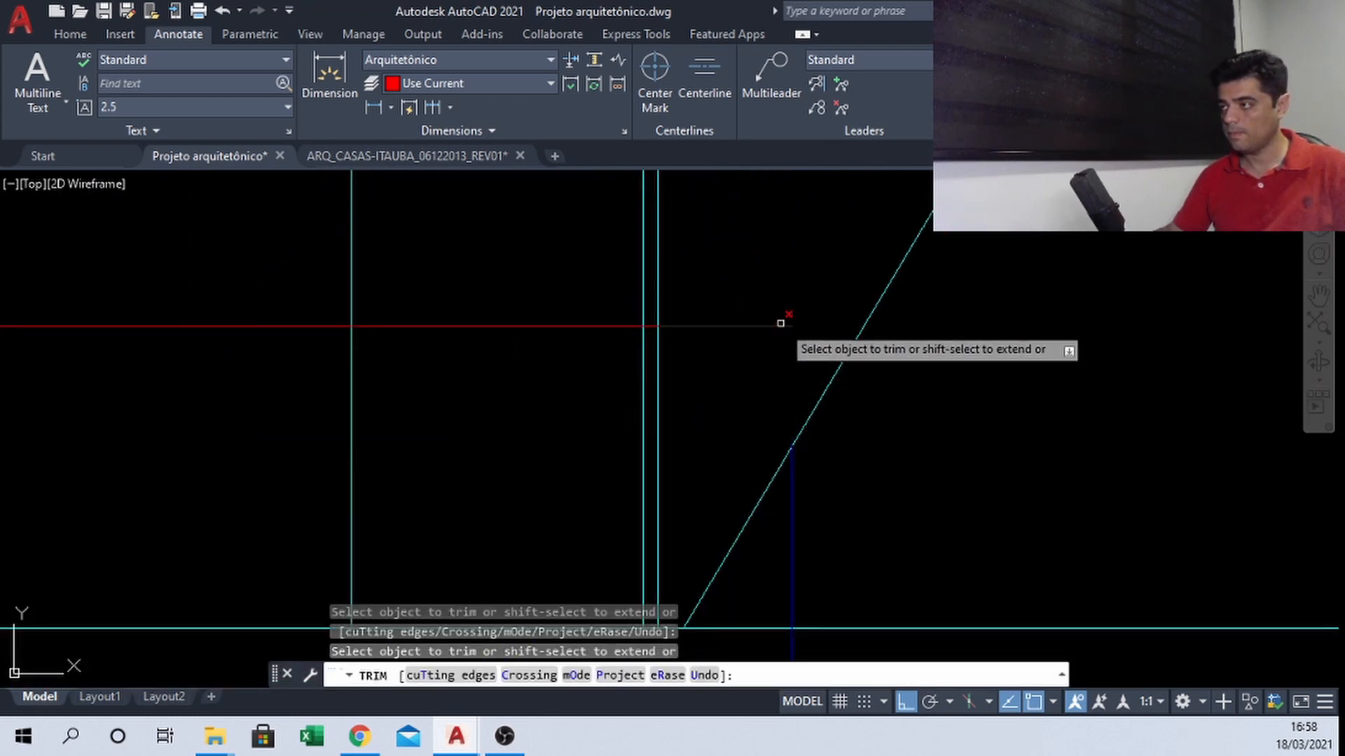
left_click(767, 325)
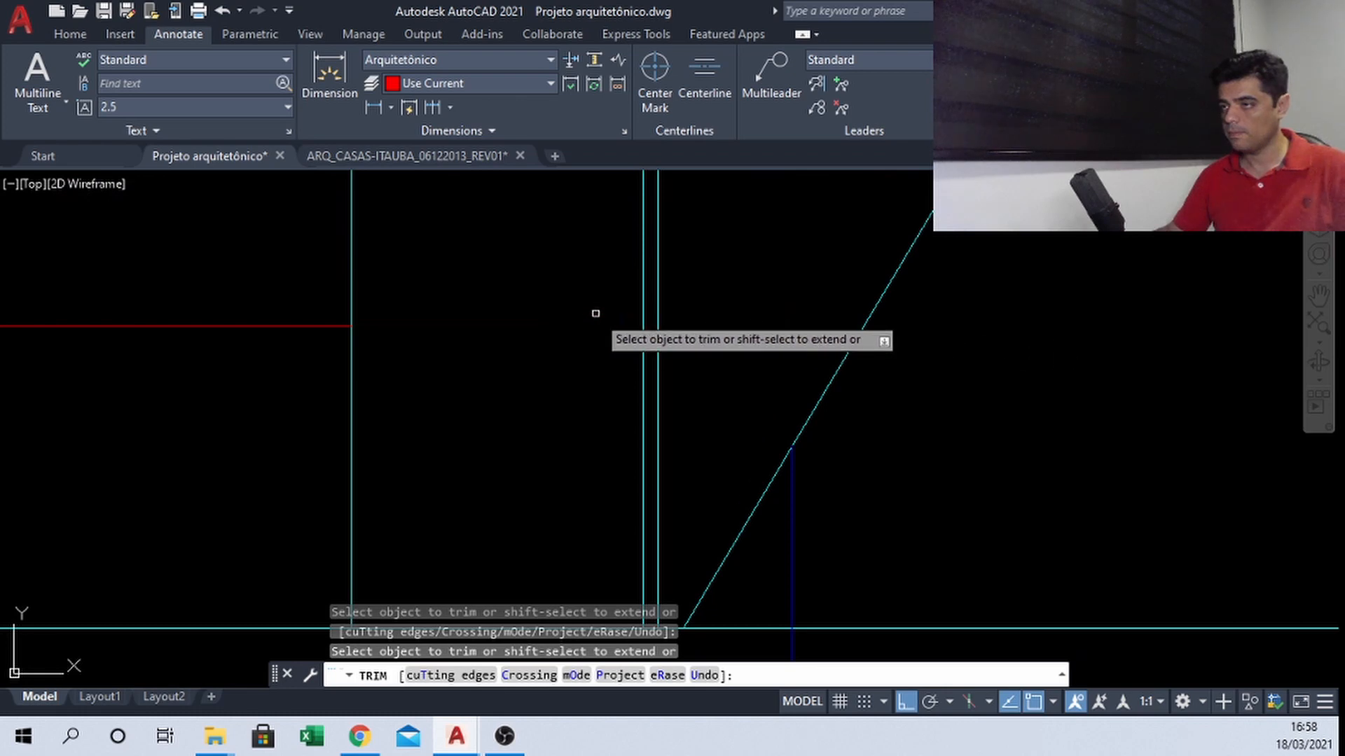
scroll(598, 309, "down", 3)
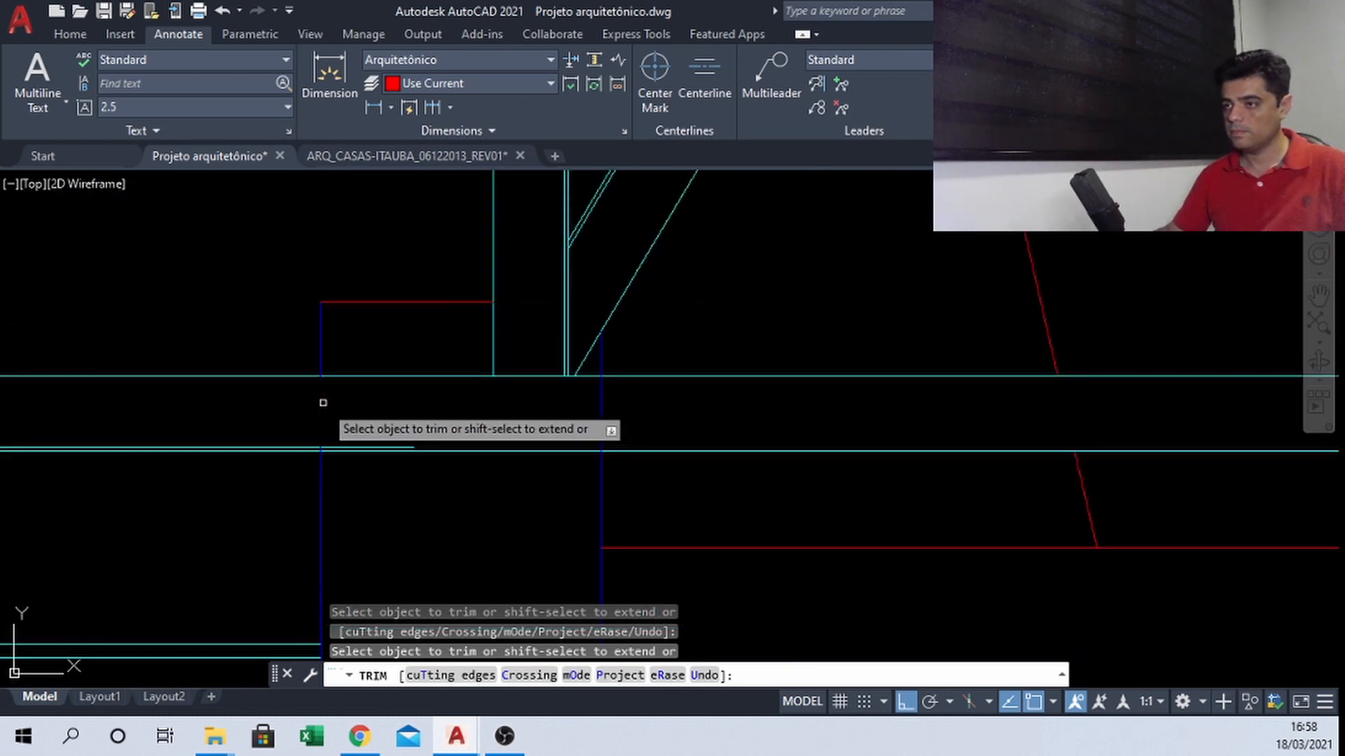
scroll(321, 402, "up", 5)
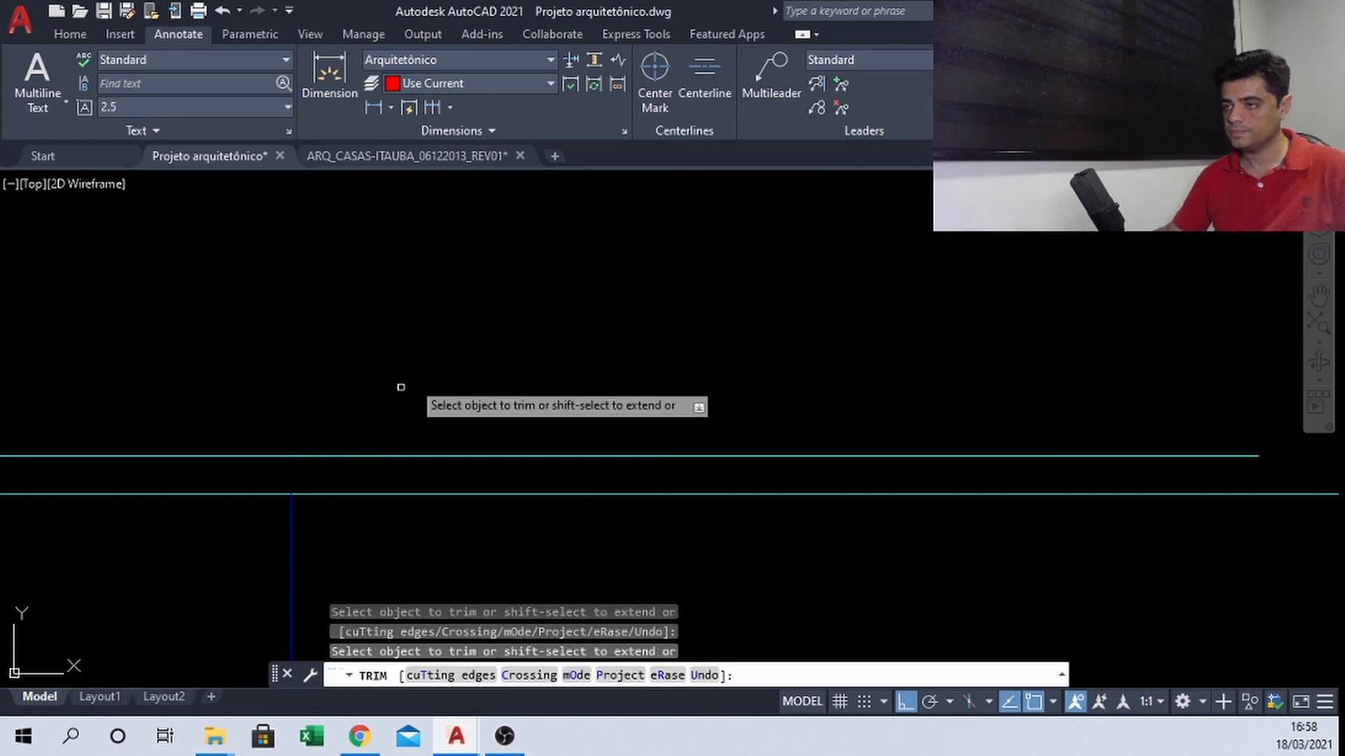
scroll(529, 324, "down", 3)
key("Escape")
Match the properties of the interior wall's remaining red top line to those of the blue wall line
scroll(505, 302, "up", 2)
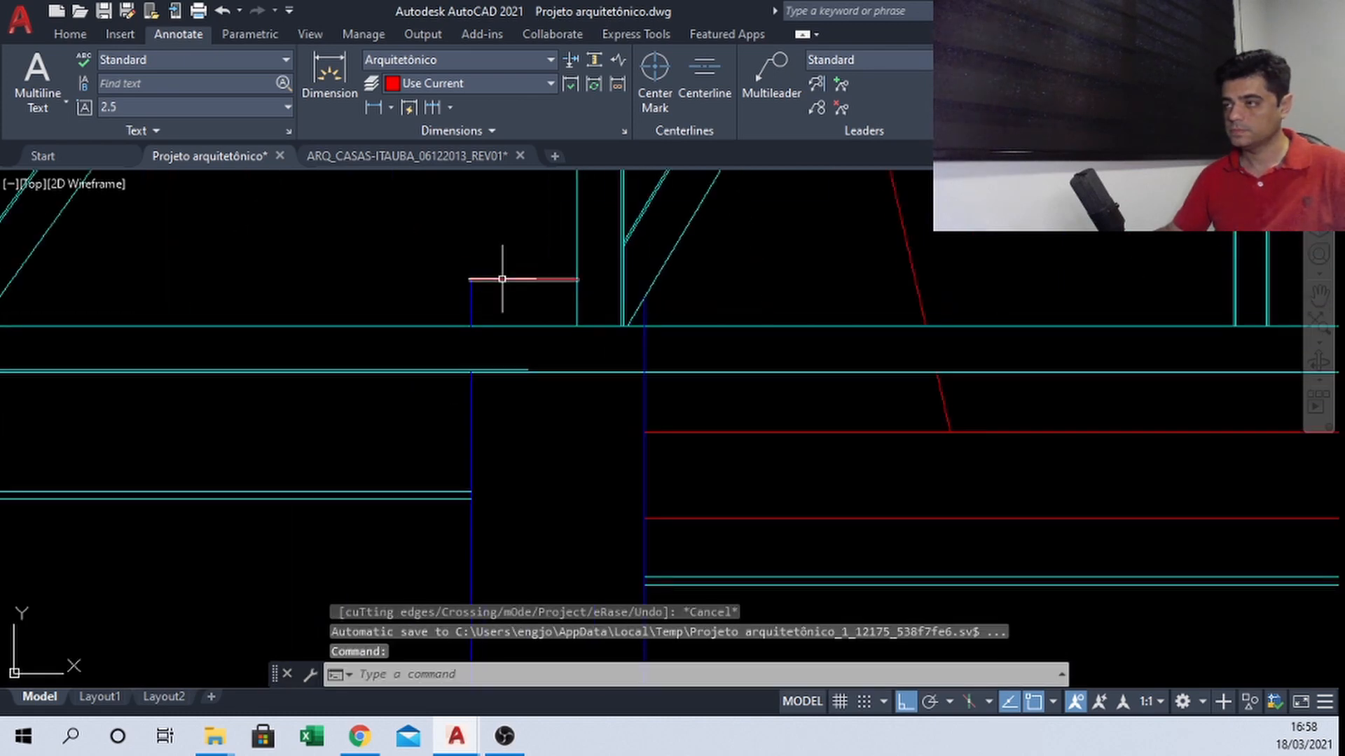
type("ma")
key("Return")
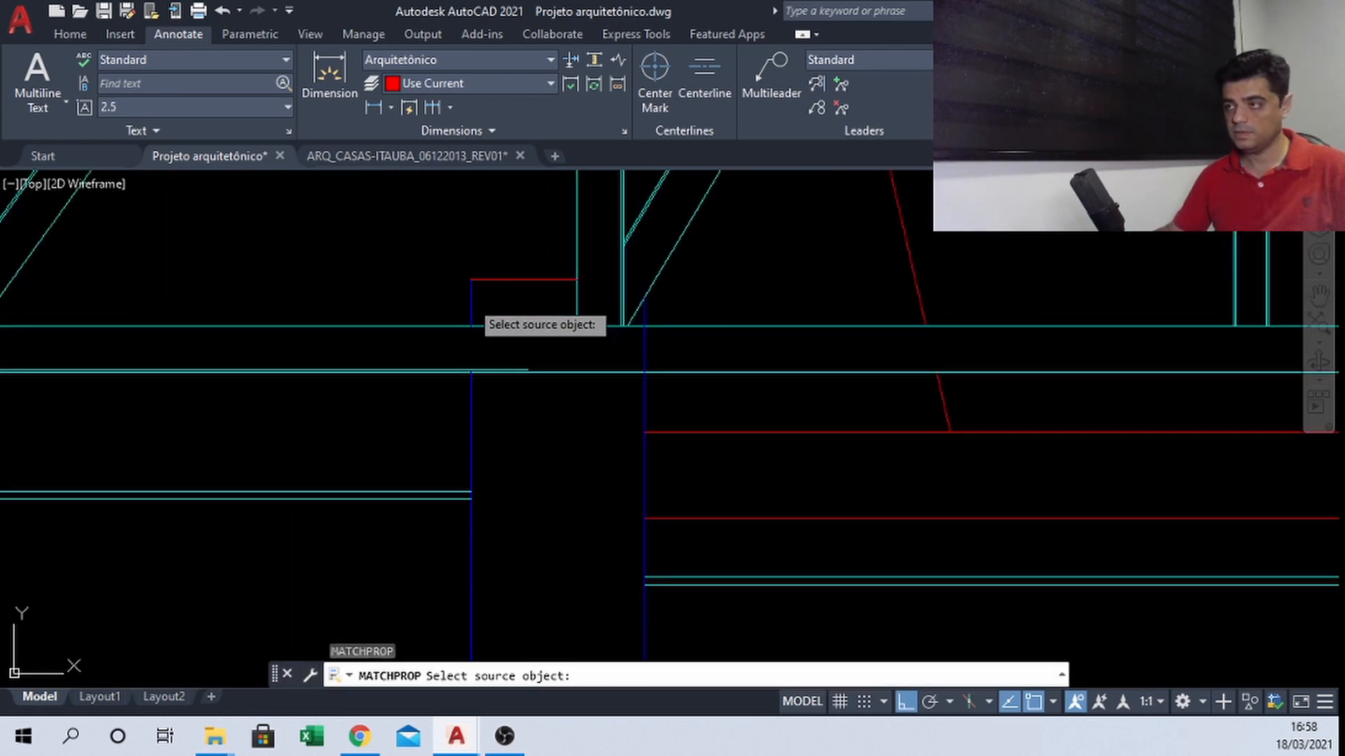
left_click(472, 312)
scroll(519, 313, "down", 1)
scroll(519, 313, "down", 2)
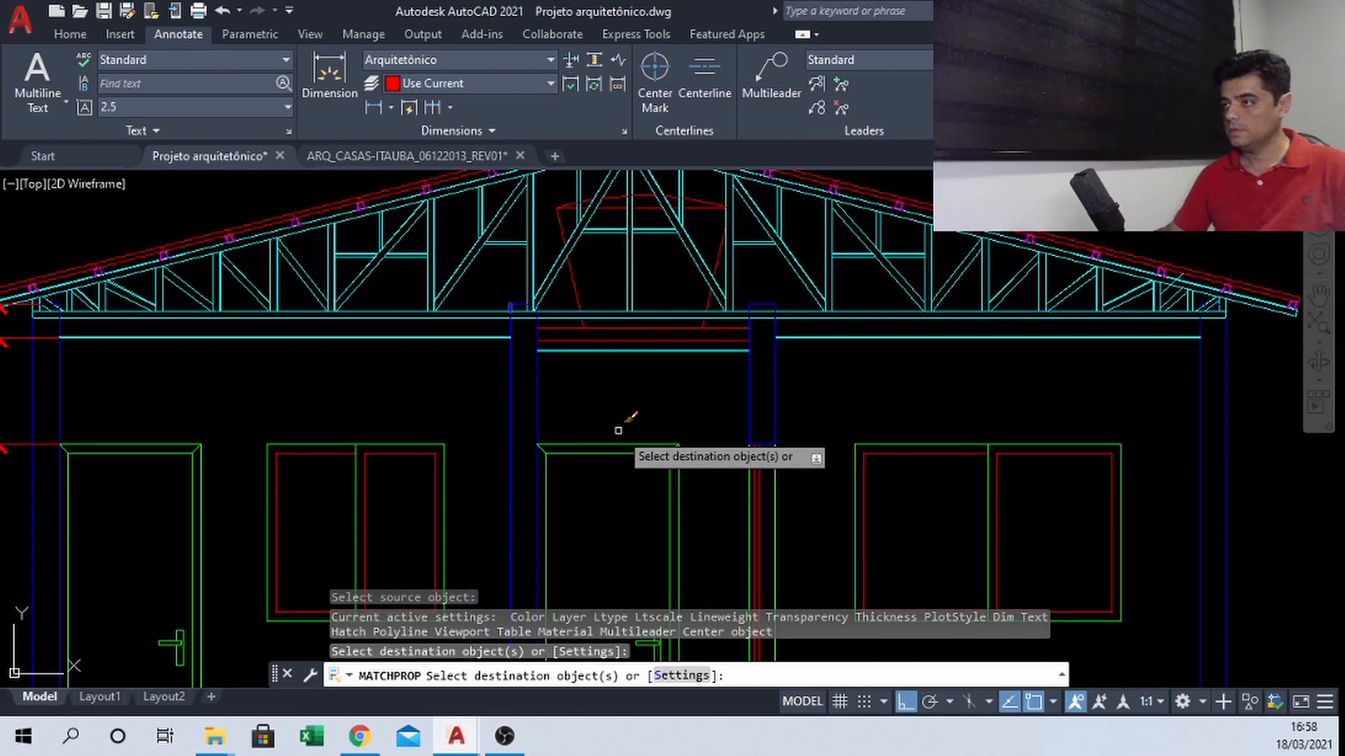
key("Escape")
Add a vertical dimension from the floor to the sill of the window beside the first door, placed just outside the window frame
middle_click_drag(460, 406, 488, 402)
scroll(488, 392, "down", 3)
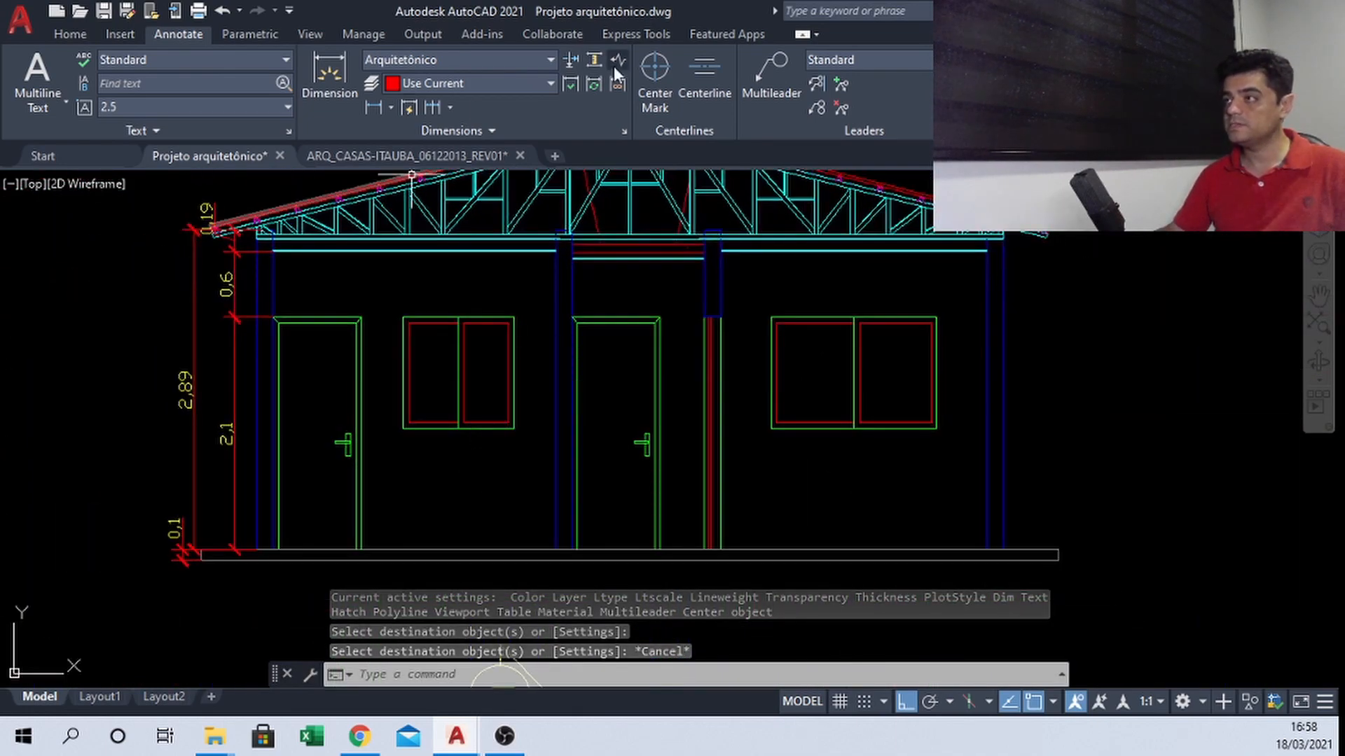
left_click(375, 106)
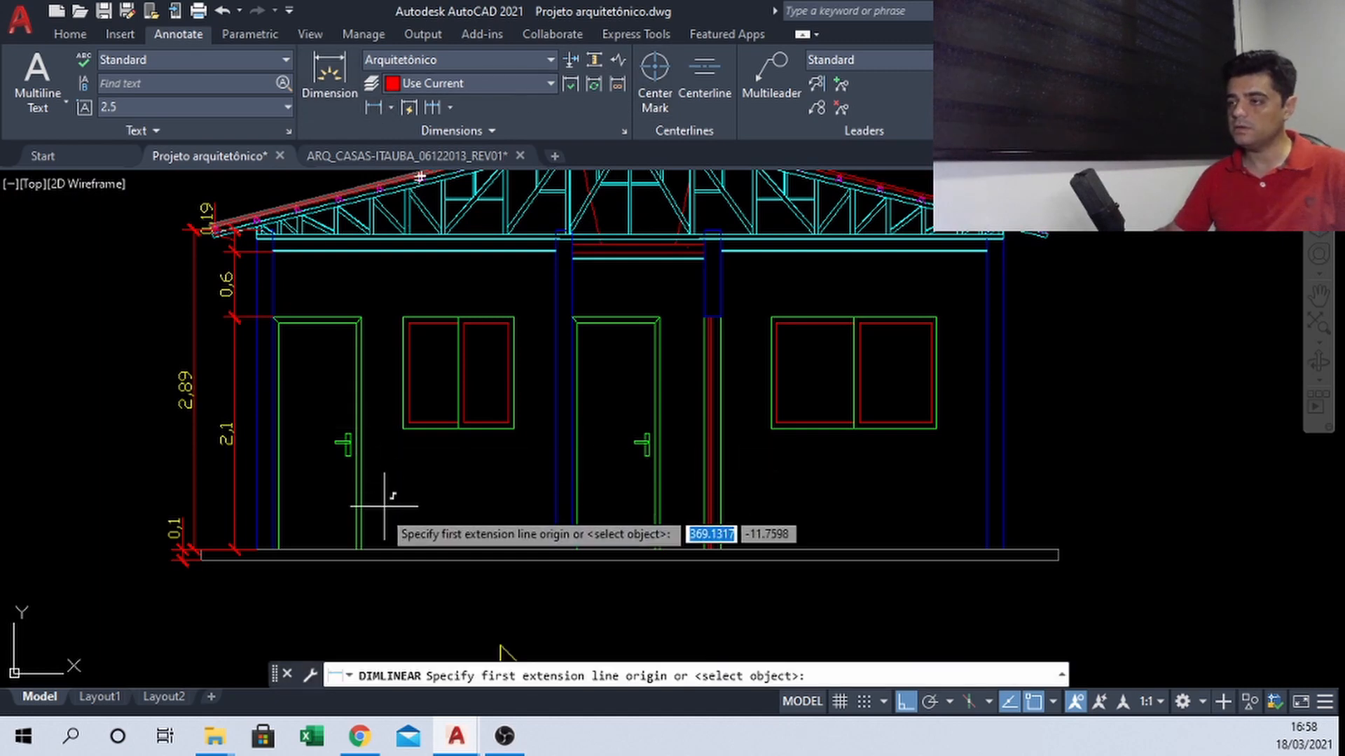
scroll(396, 535, "up", 2)
left_click(403, 543)
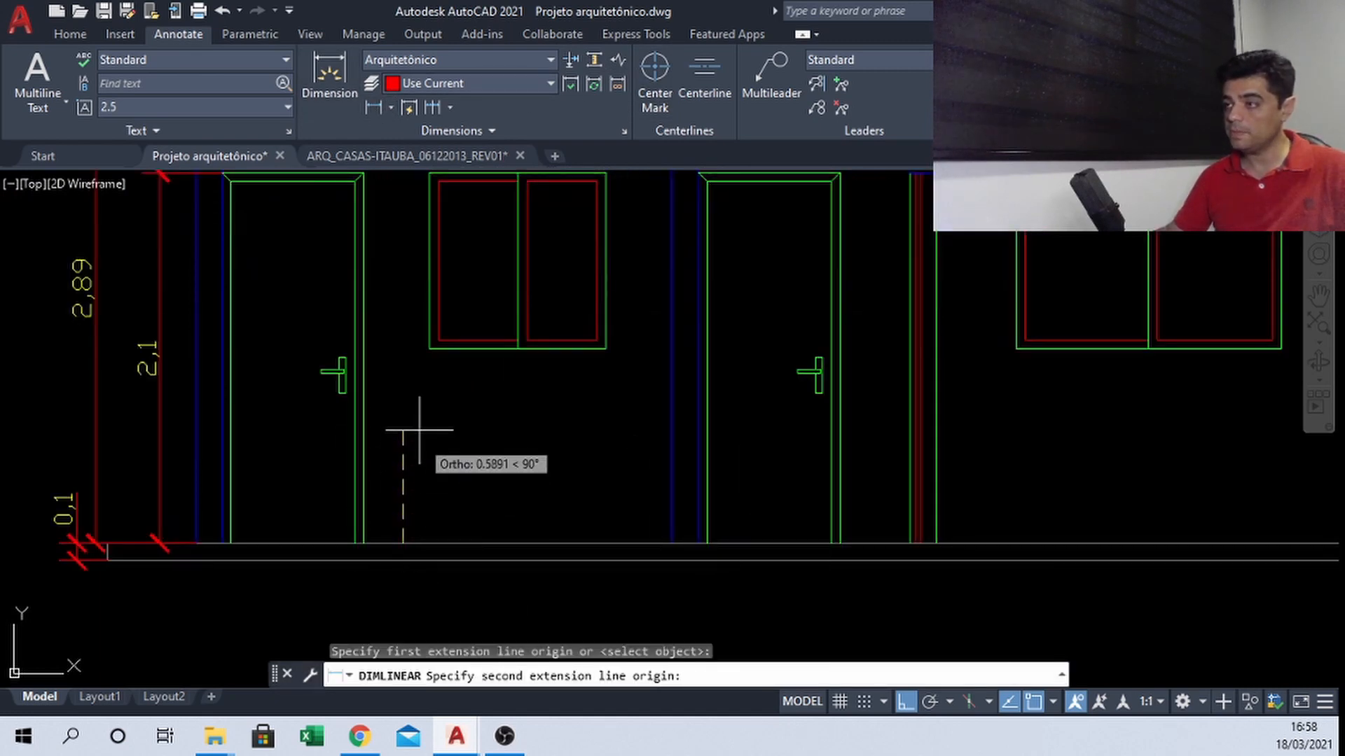
left_click(429, 348)
left_click(404, 382)
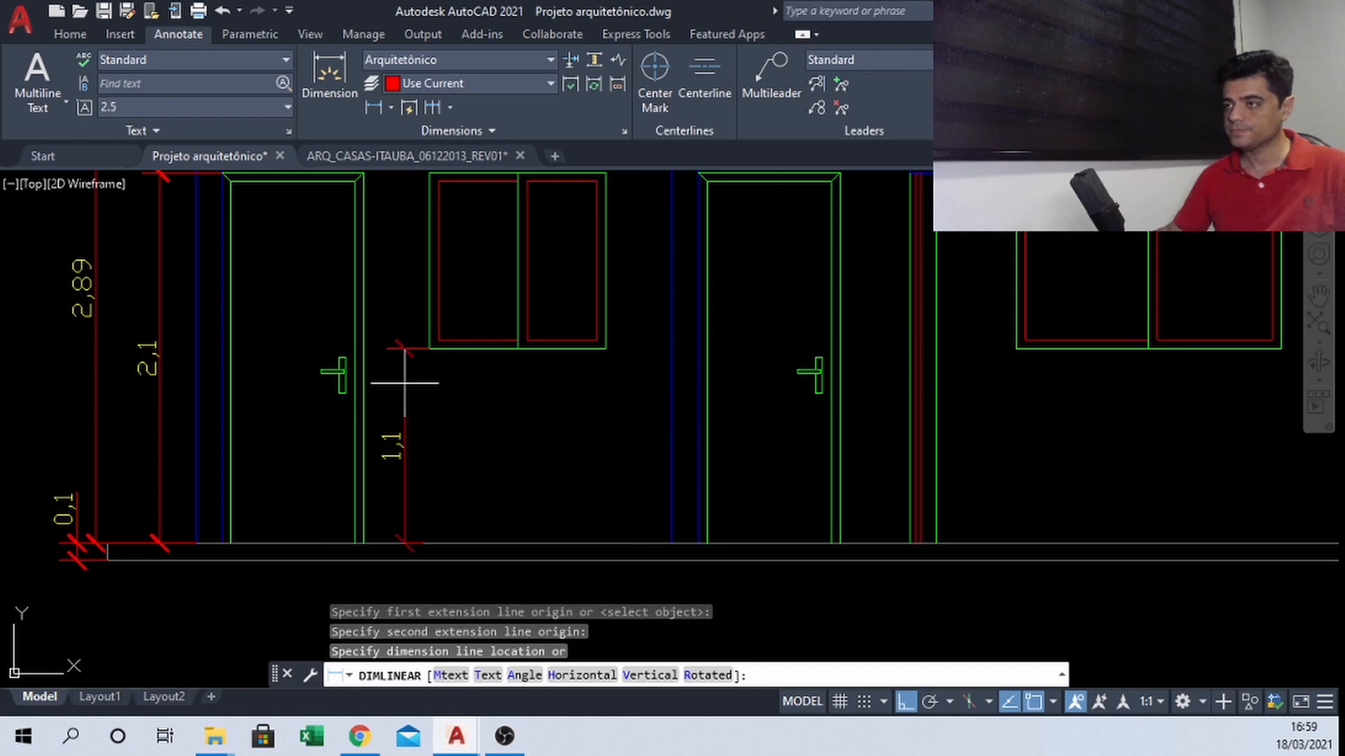
Continue that dimension chain upward to the window's top edge, the cyan ceiling line and the underside of the roof truss
middle_click_drag(437, 257, 441, 299)
left_click(409, 107)
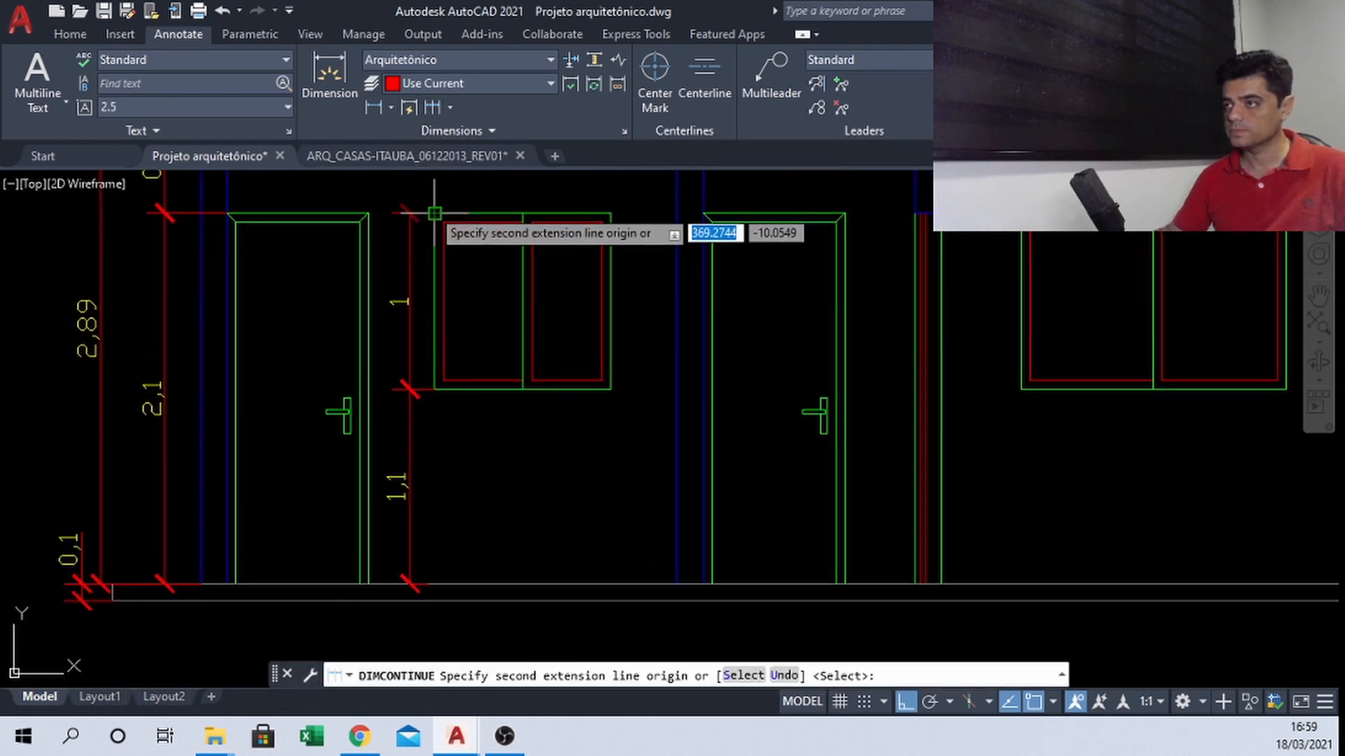
left_click(434, 213)
middle_click_drag(434, 213, 435, 273)
scroll(444, 351, "up", 5)
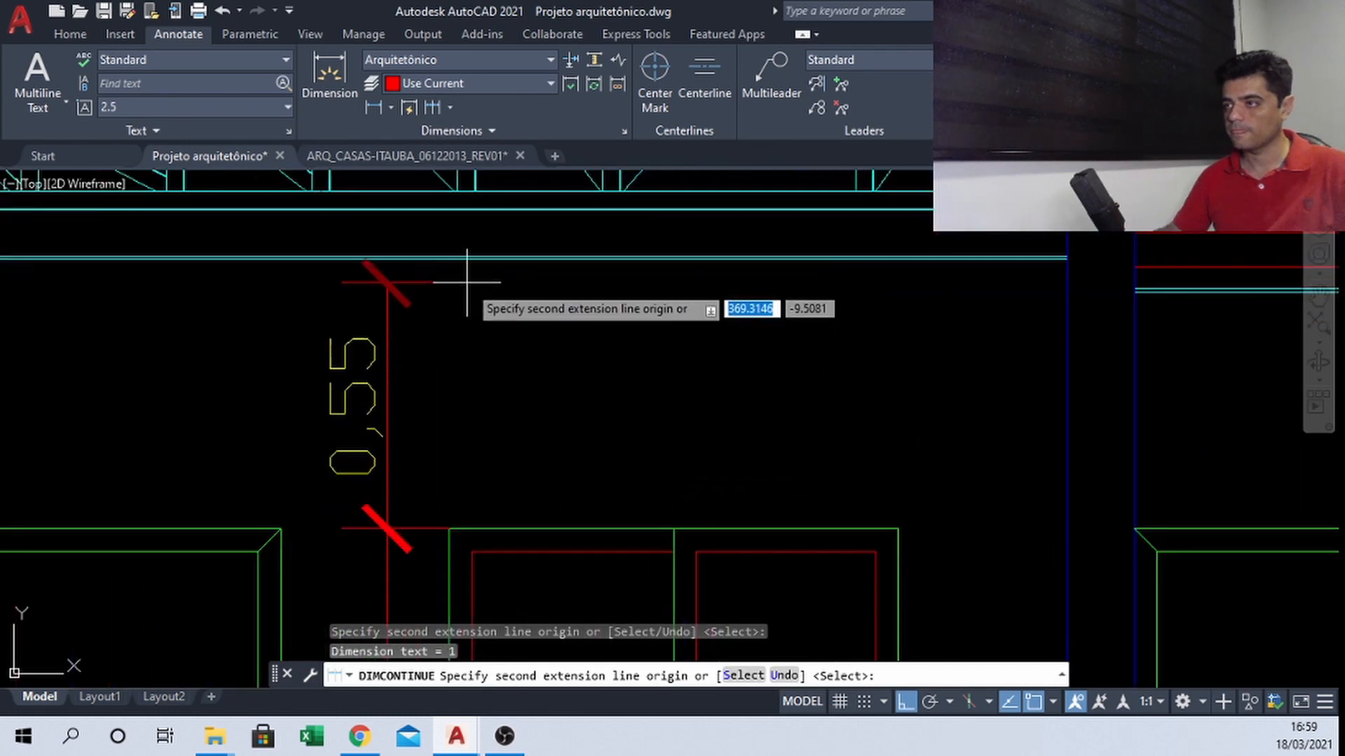
left_click(452, 260)
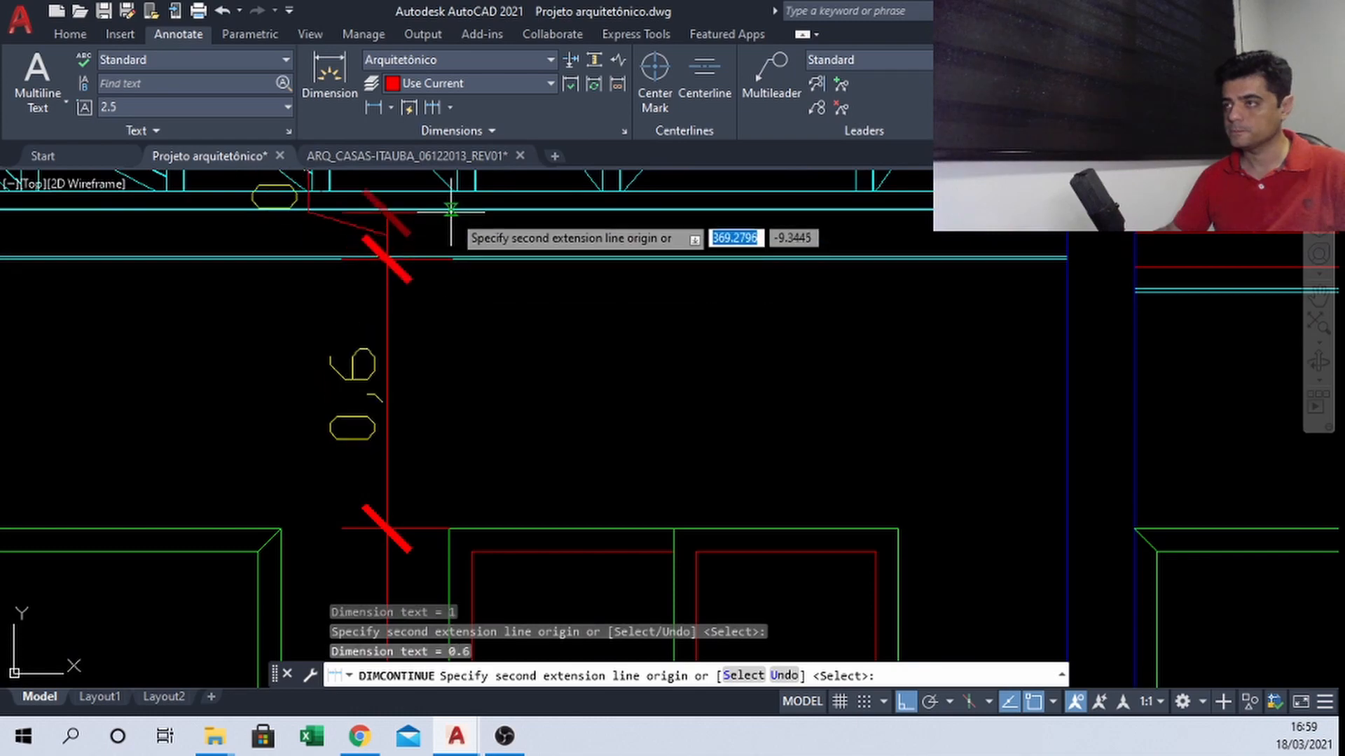
left_click(448, 213)
scroll(678, 391, "down", 4)
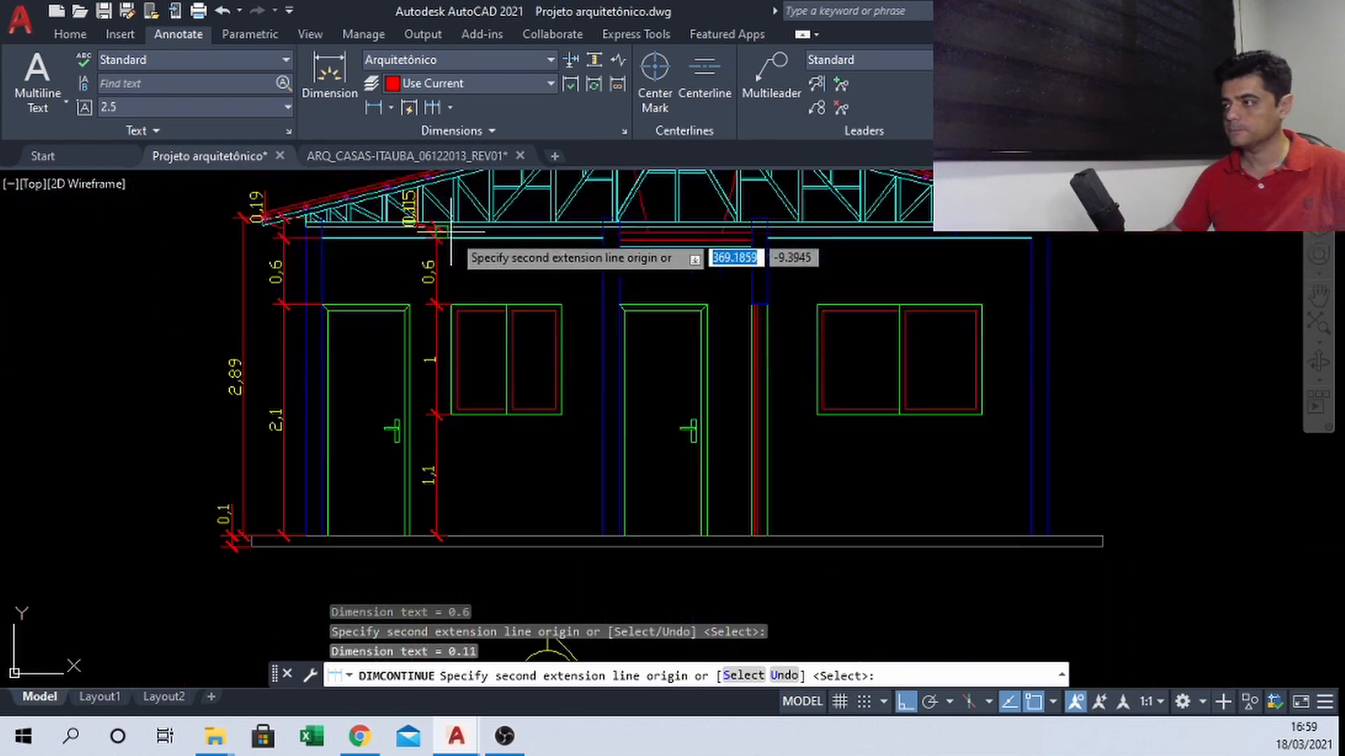
key("Escape")
middle_click_drag(678, 391, 492, 398)
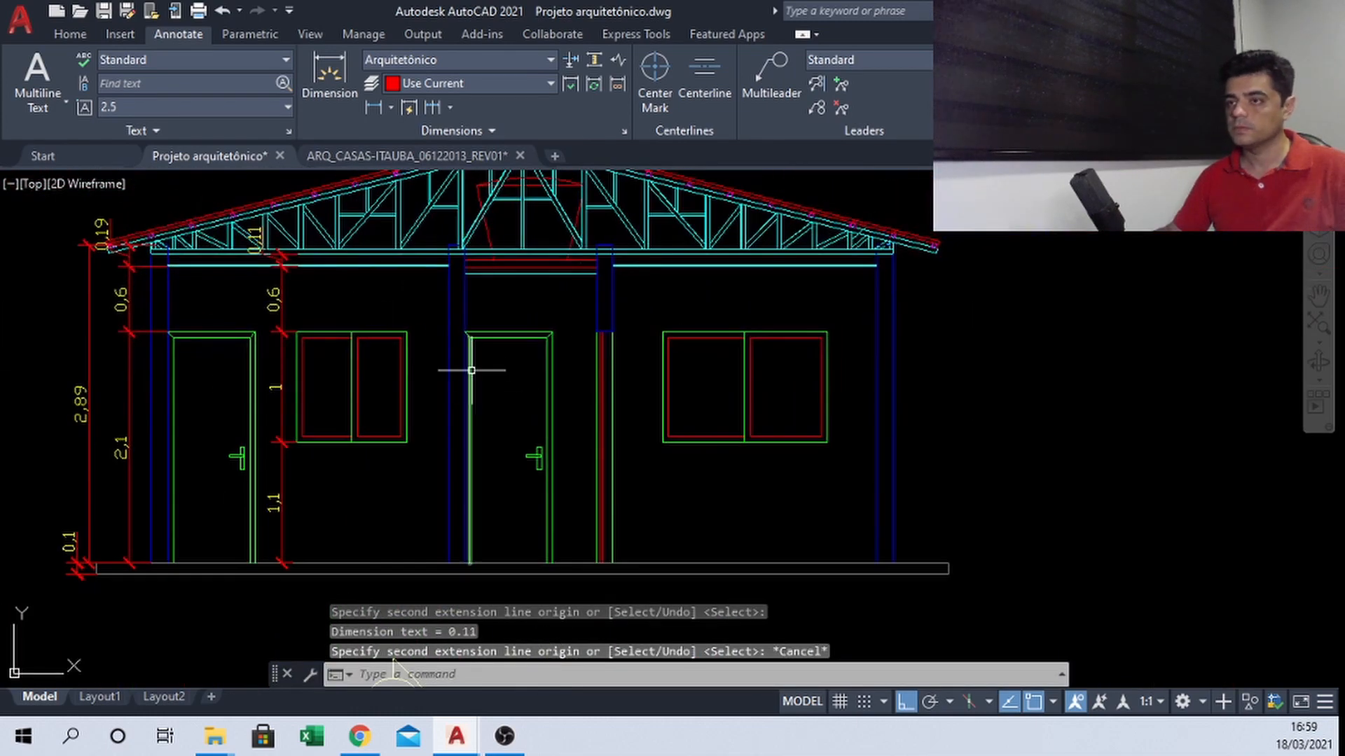
Add a vertical dimension of the central door's height, placed between the door frame and the neighbouring interior wall
middle_click_drag(345, 333, 317, 319)
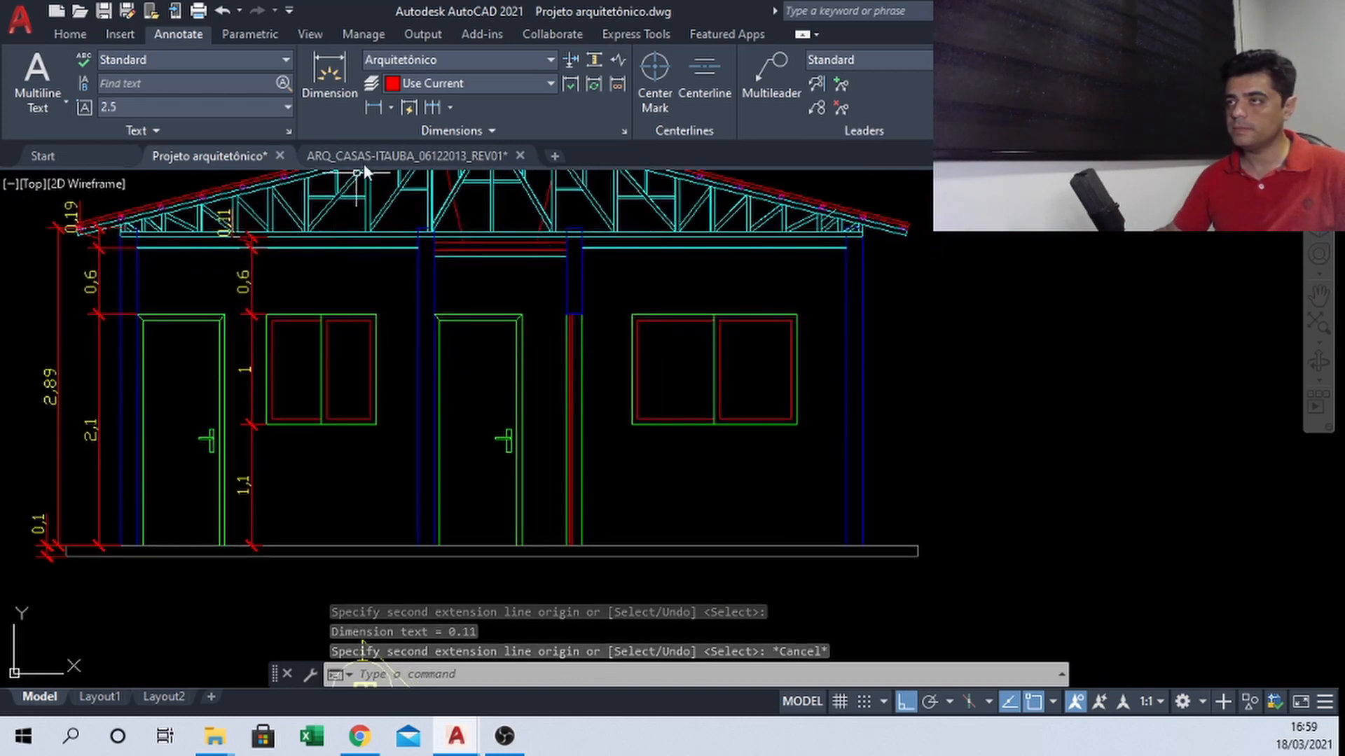
left_click(376, 110)
scroll(526, 592, "up", 4)
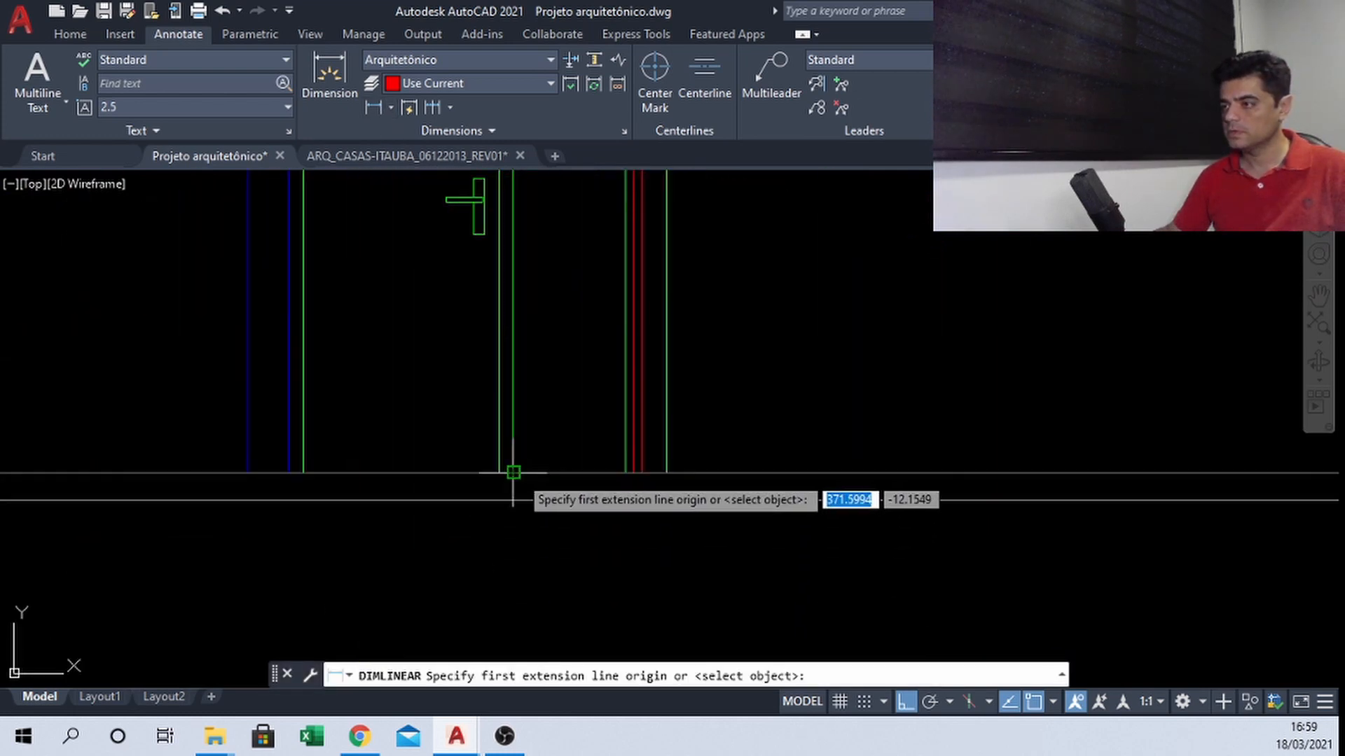
left_click(531, 473)
scroll(531, 475, "down", 2)
left_click(525, 241)
scroll(527, 333, "up", 2)
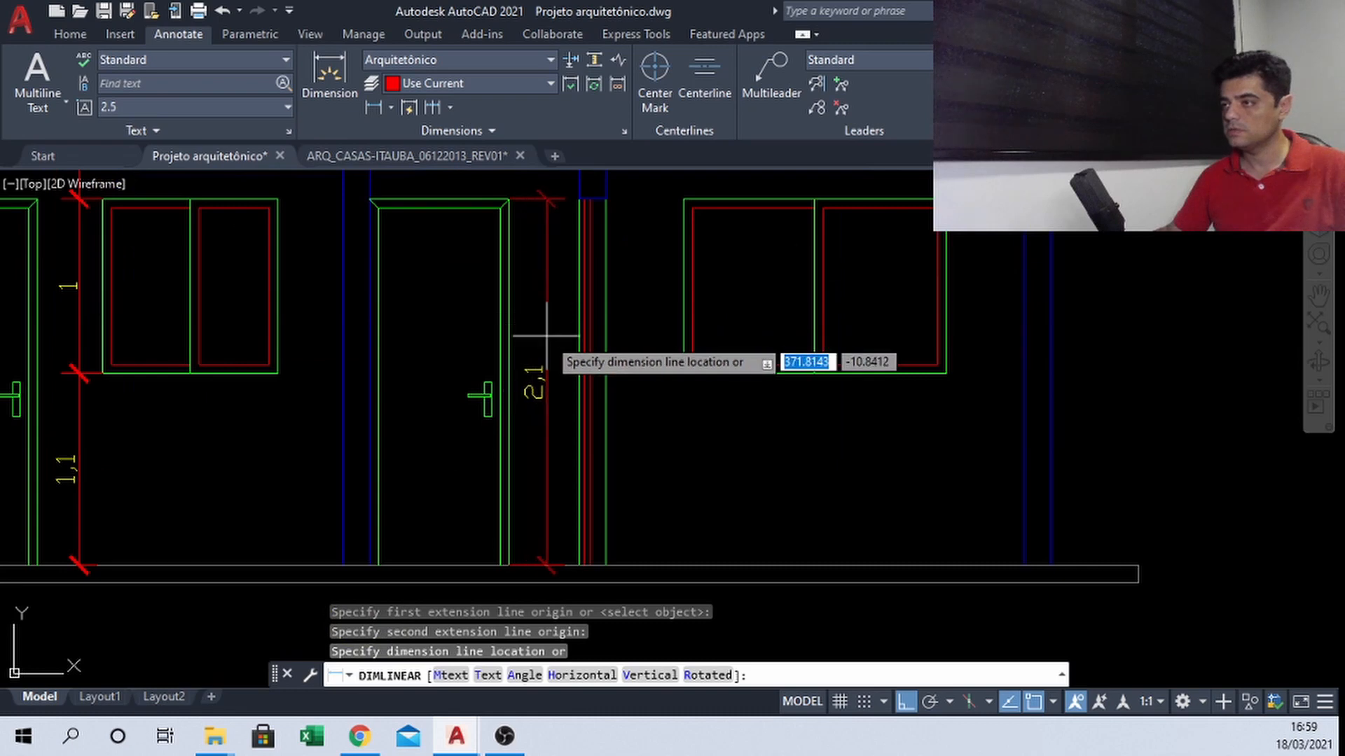
left_click(546, 336)
Continue the central door's dimension upward to the cyan ceiling line above the door
middle_click_drag(539, 239, 521, 457)
left_click(432, 107)
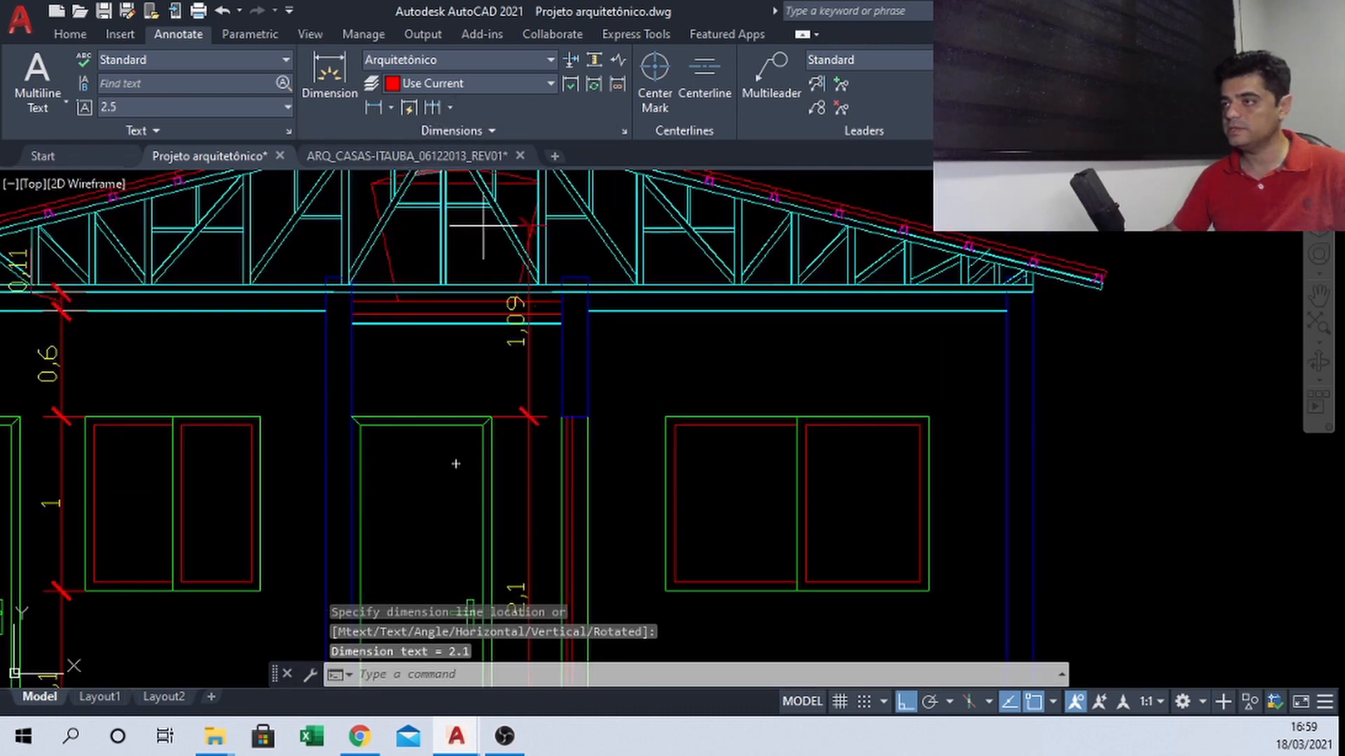
scroll(540, 336, "up", 5)
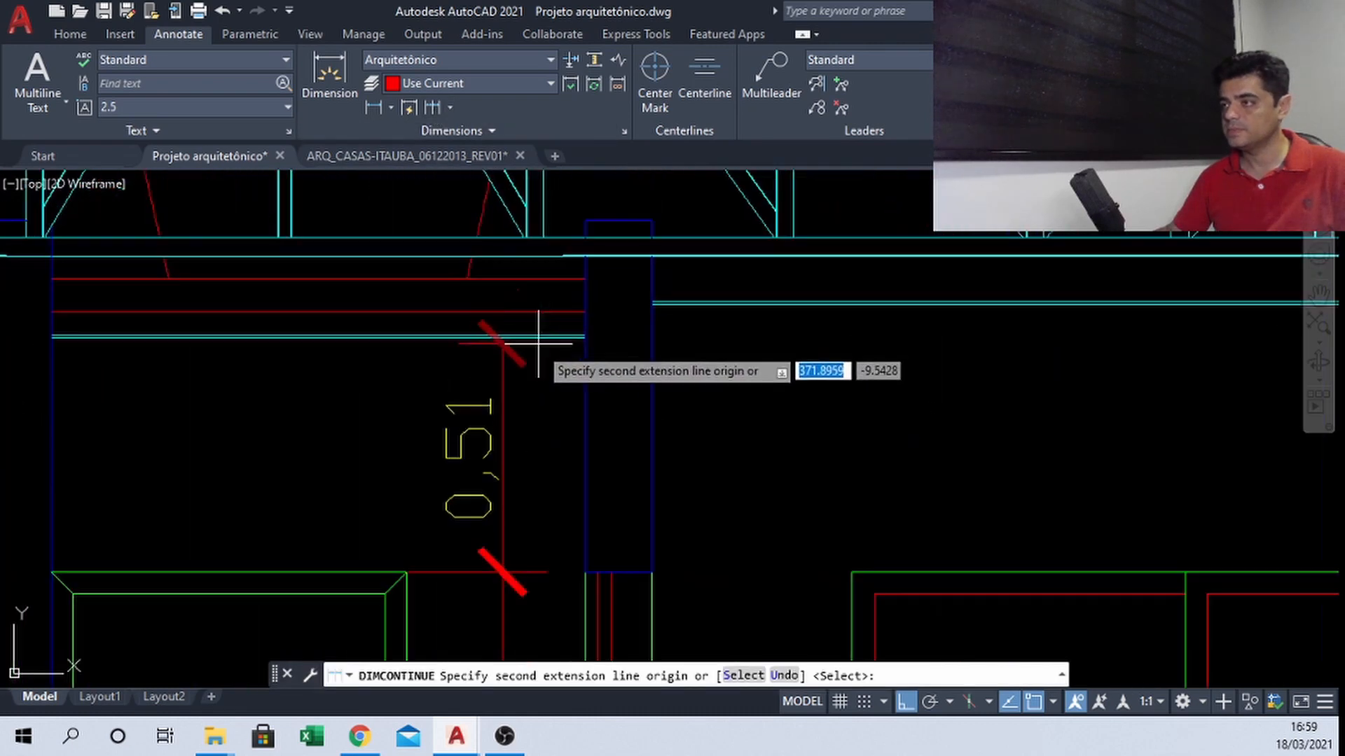
left_click(461, 331)
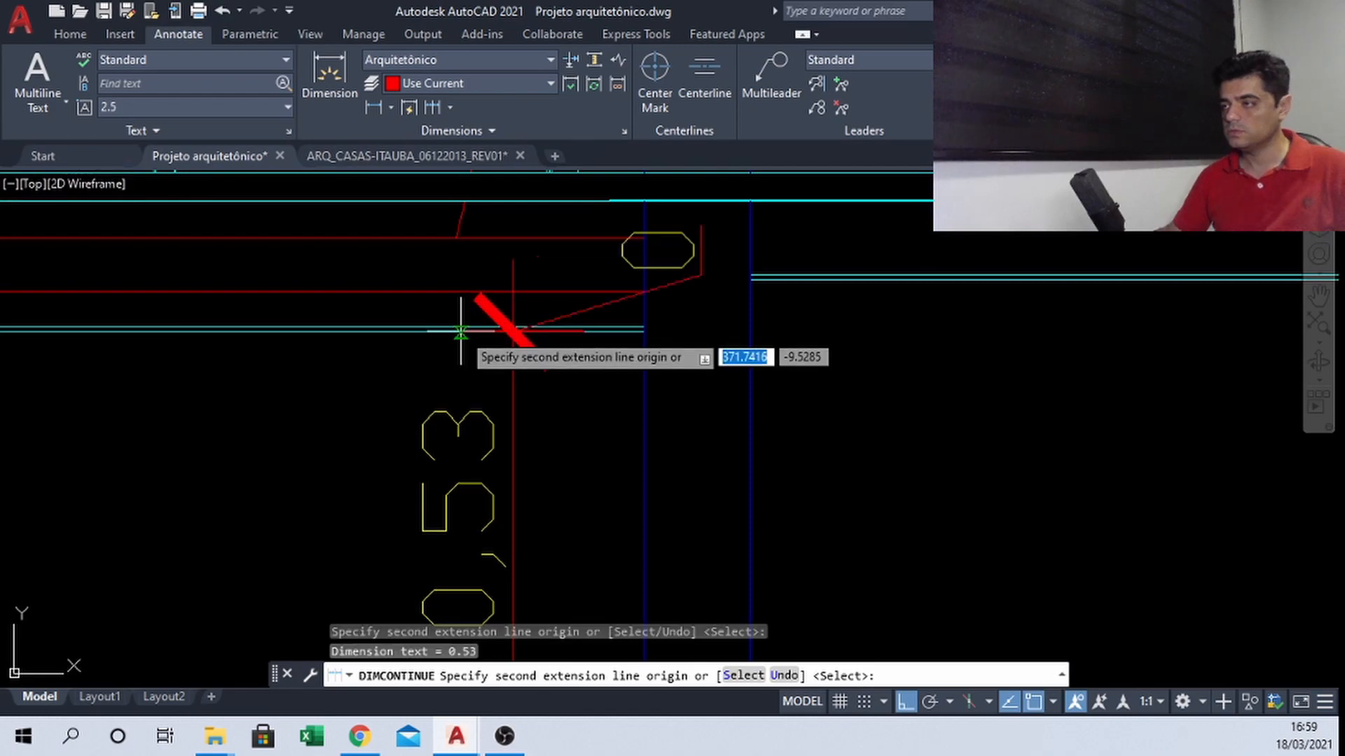
scroll(463, 330, "down", 3)
key("Escape")
middle_click_drag(495, 474, 492, 322)
scroll(493, 322, "down", 2)
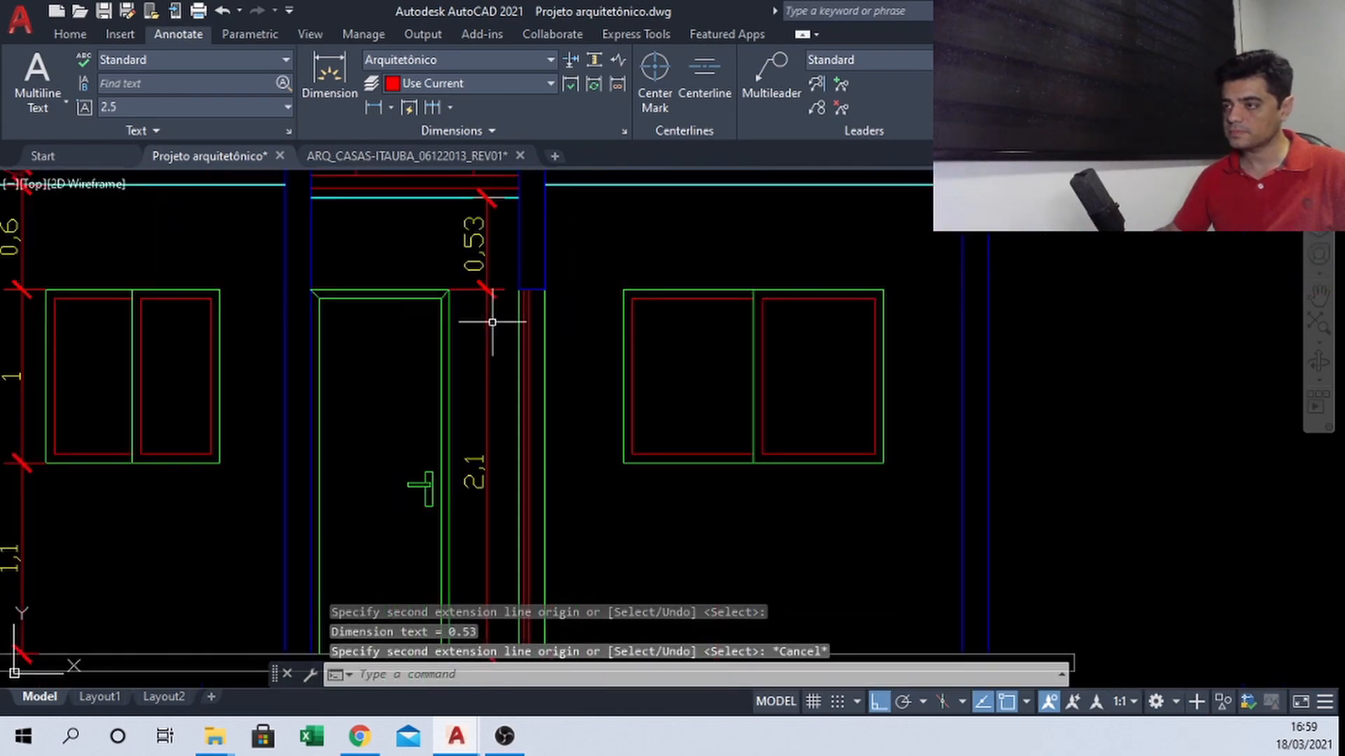
Add a vertical dimension from the floor to the sill of the wider window, placed between the interior wall and the window
middle_click_drag(493, 377, 508, 426)
middle_click_drag(313, 375, 679, 436)
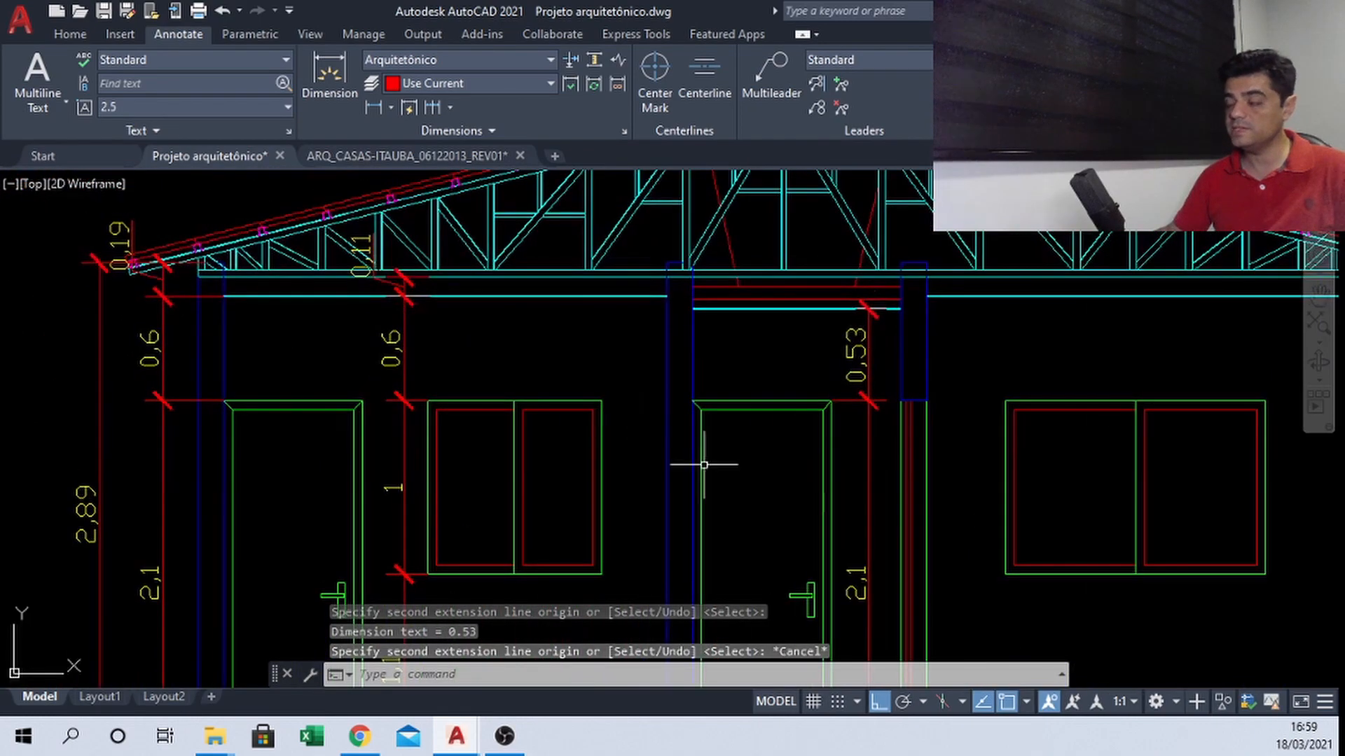
middle_click_drag(763, 432, 558, 367)
middle_click_drag(687, 301, 619, 270)
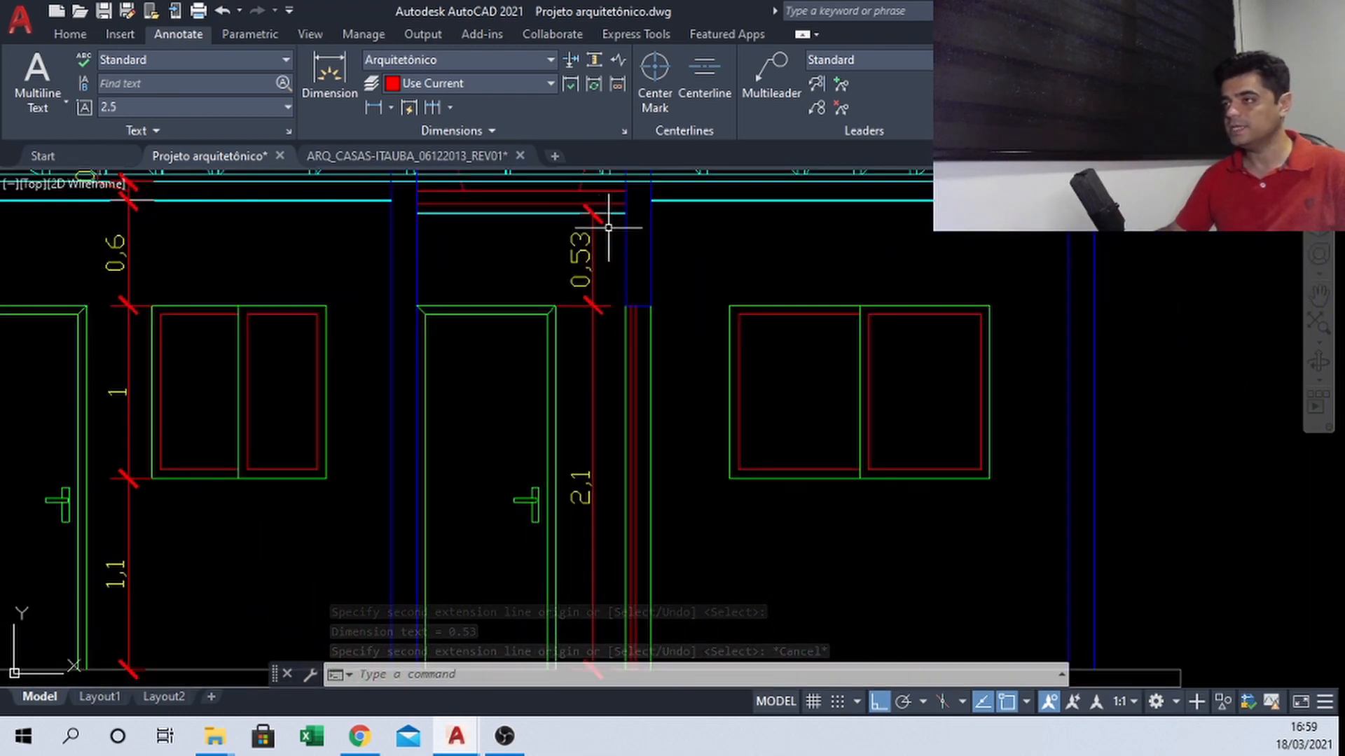
middle_click_drag(805, 314, 736, 299)
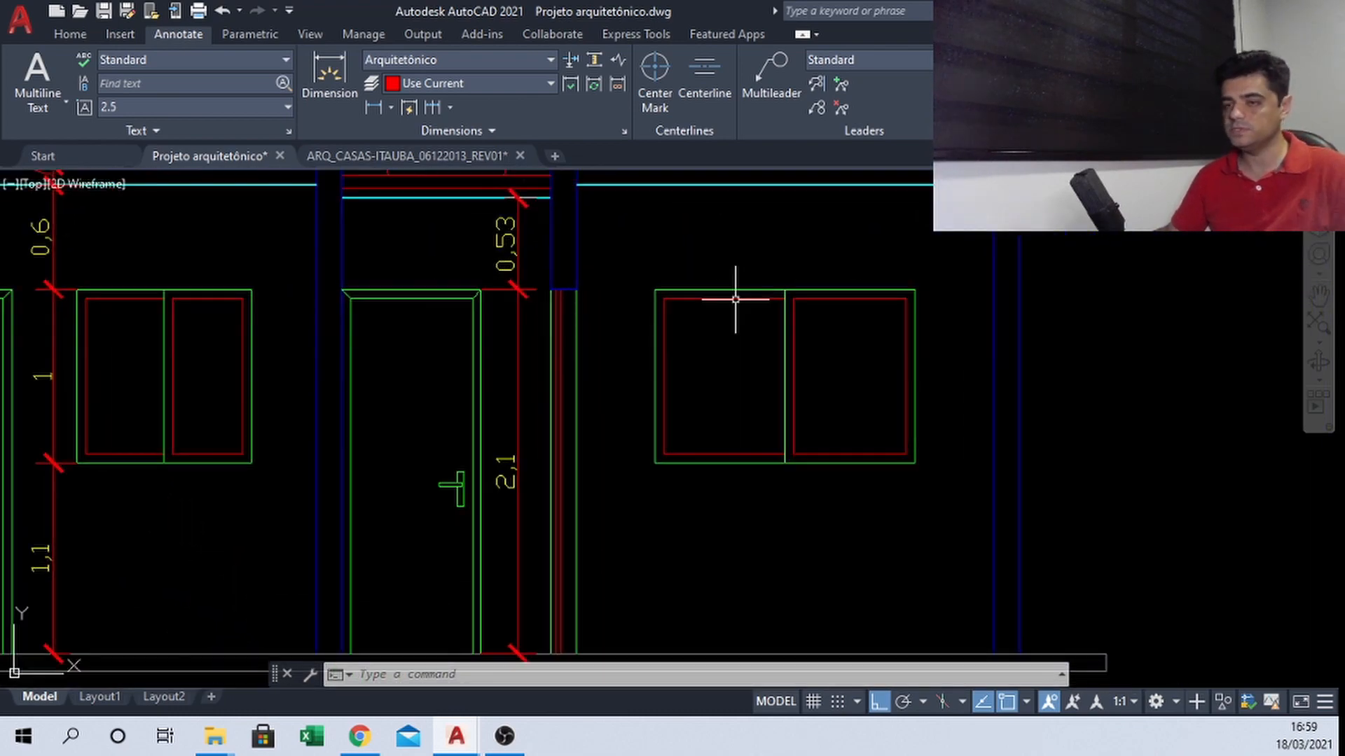
left_click(373, 110)
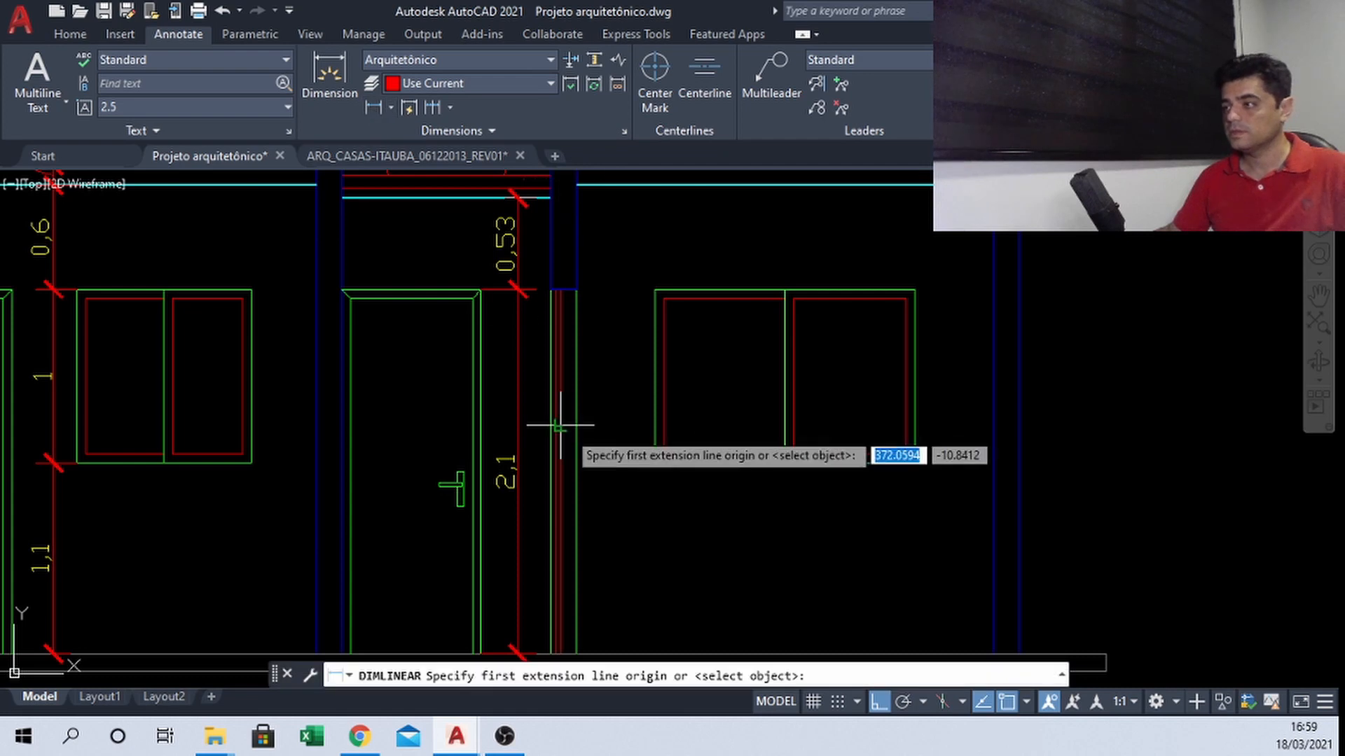
scroll(581, 490, "down", 3)
scroll(601, 553, "up", 3)
left_click(601, 576)
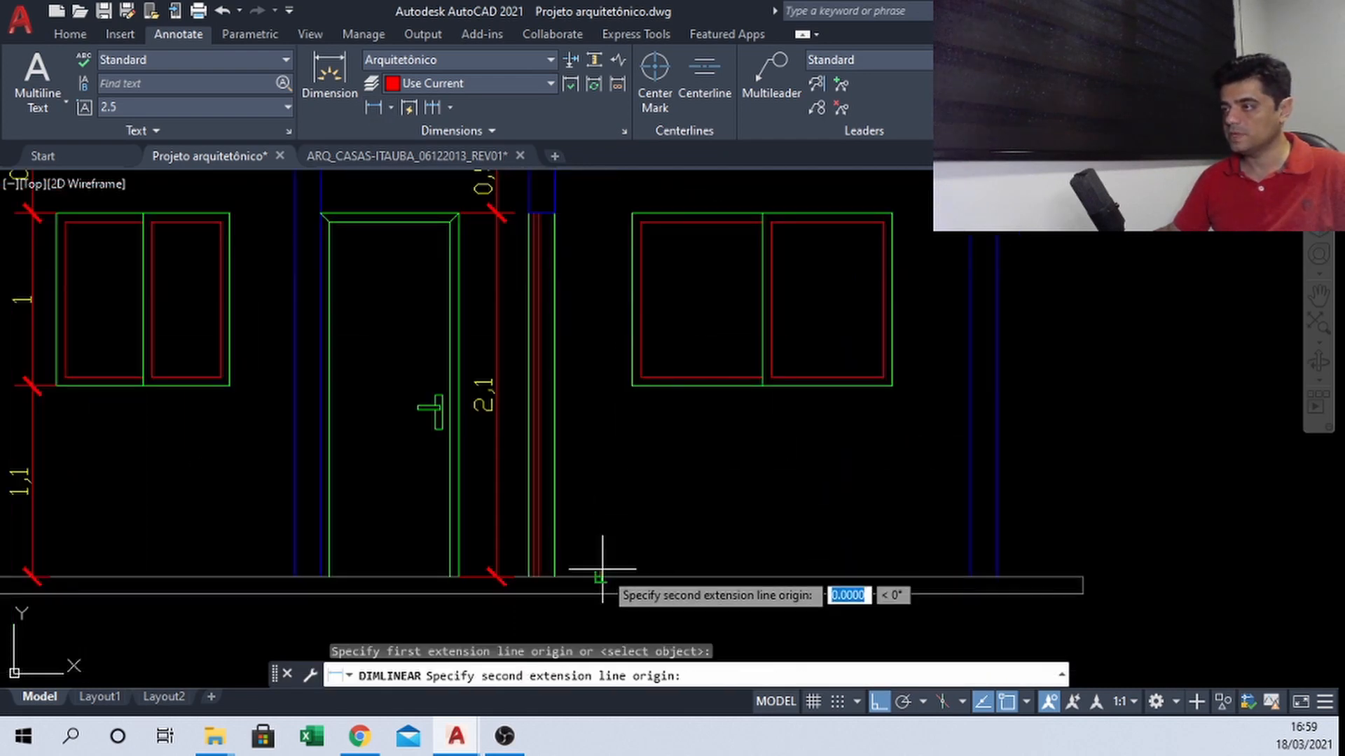
left_click(632, 385)
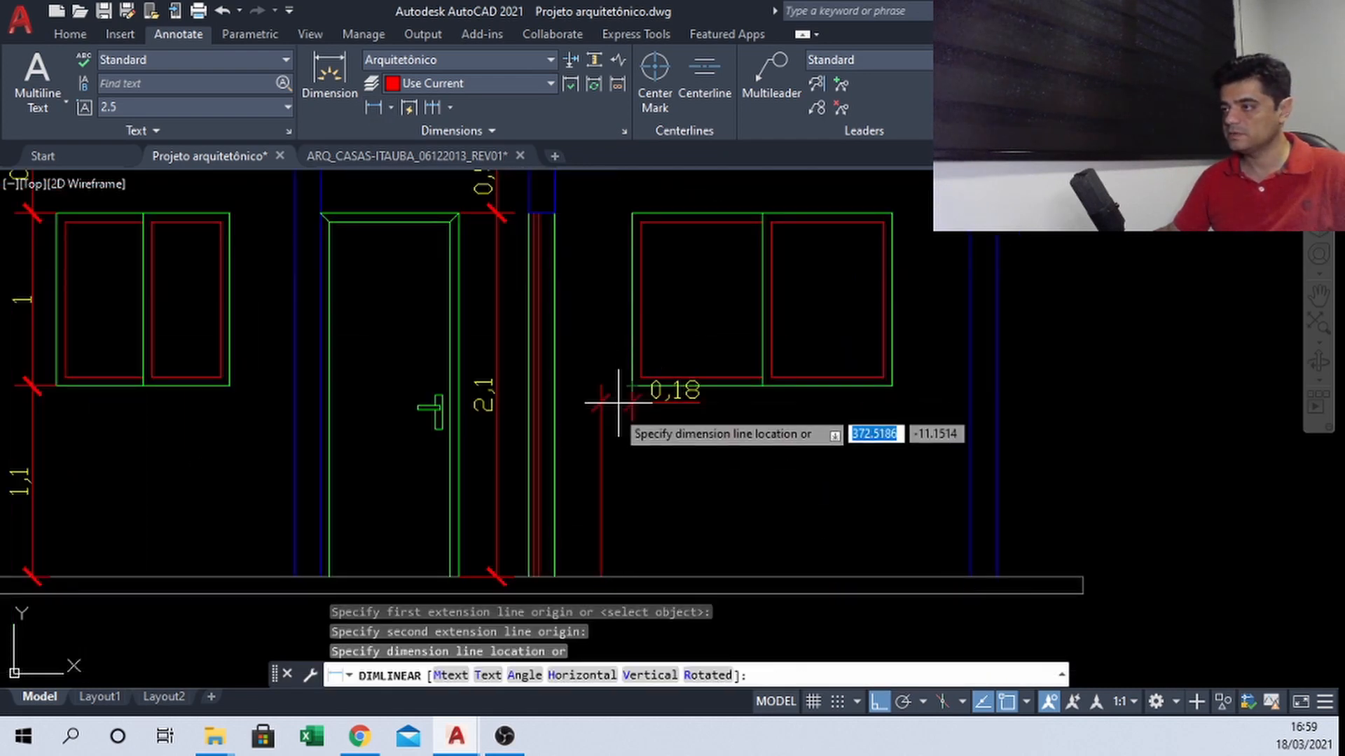
left_click(592, 447)
Continue the wider window's dimension chain upward to its top edge, the ceiling line and the underside of the truss
left_click(434, 108)
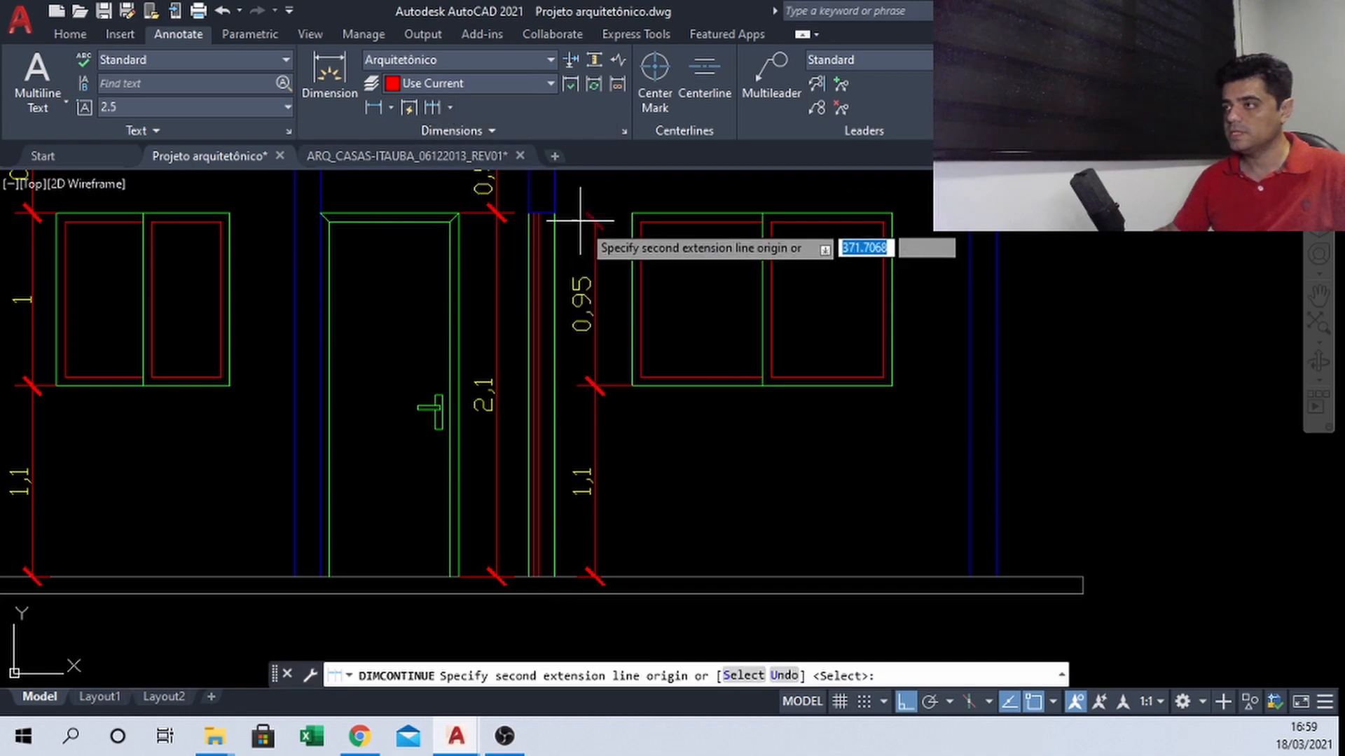
left_click(632, 213)
middle_click_drag(629, 248, 612, 452)
scroll(612, 336, "up", 2)
left_click(616, 302)
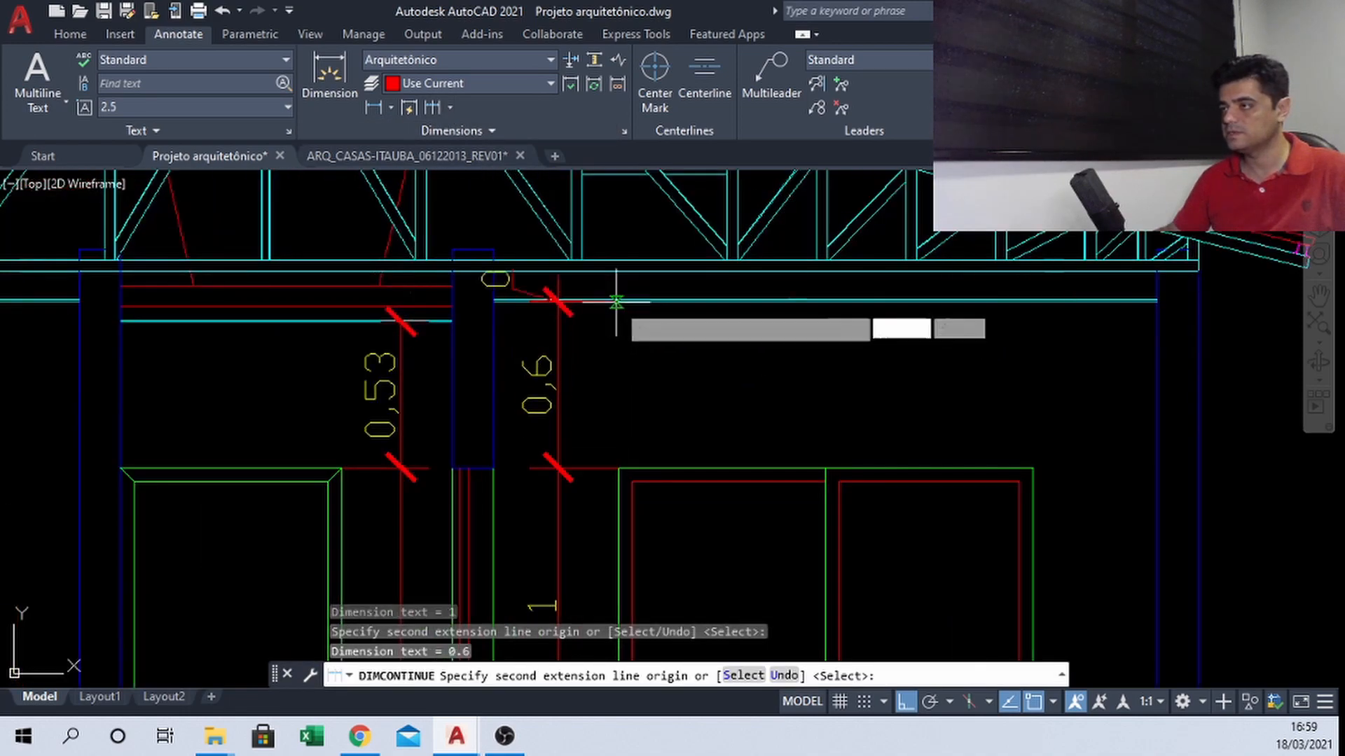
key("Escape")
Add a vertical dimension of the roof height from the truss's bottom chord to the ridge, placed beside the central truss upright
scroll(606, 271, "down", 8)
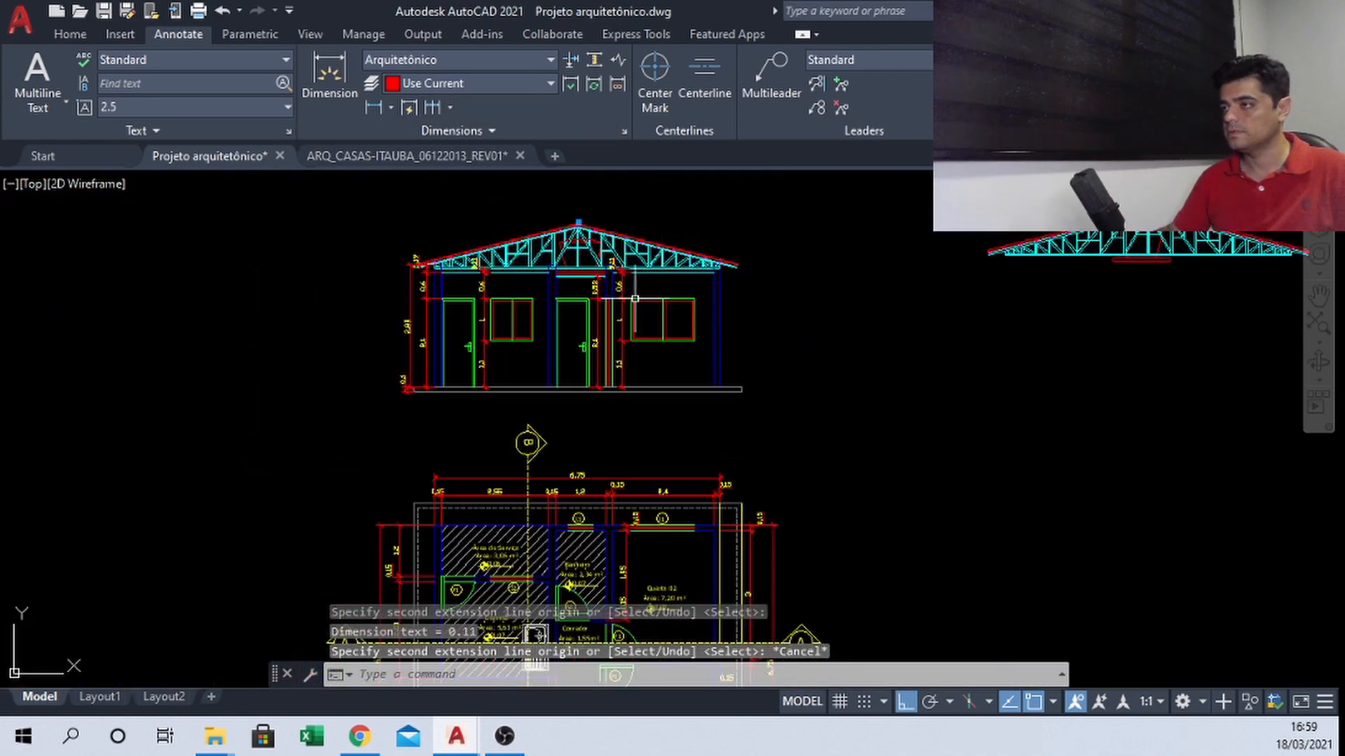
scroll(486, 374, "up", 2)
middle_click_drag(529, 324, 425, 478)
scroll(563, 305, "up", 2)
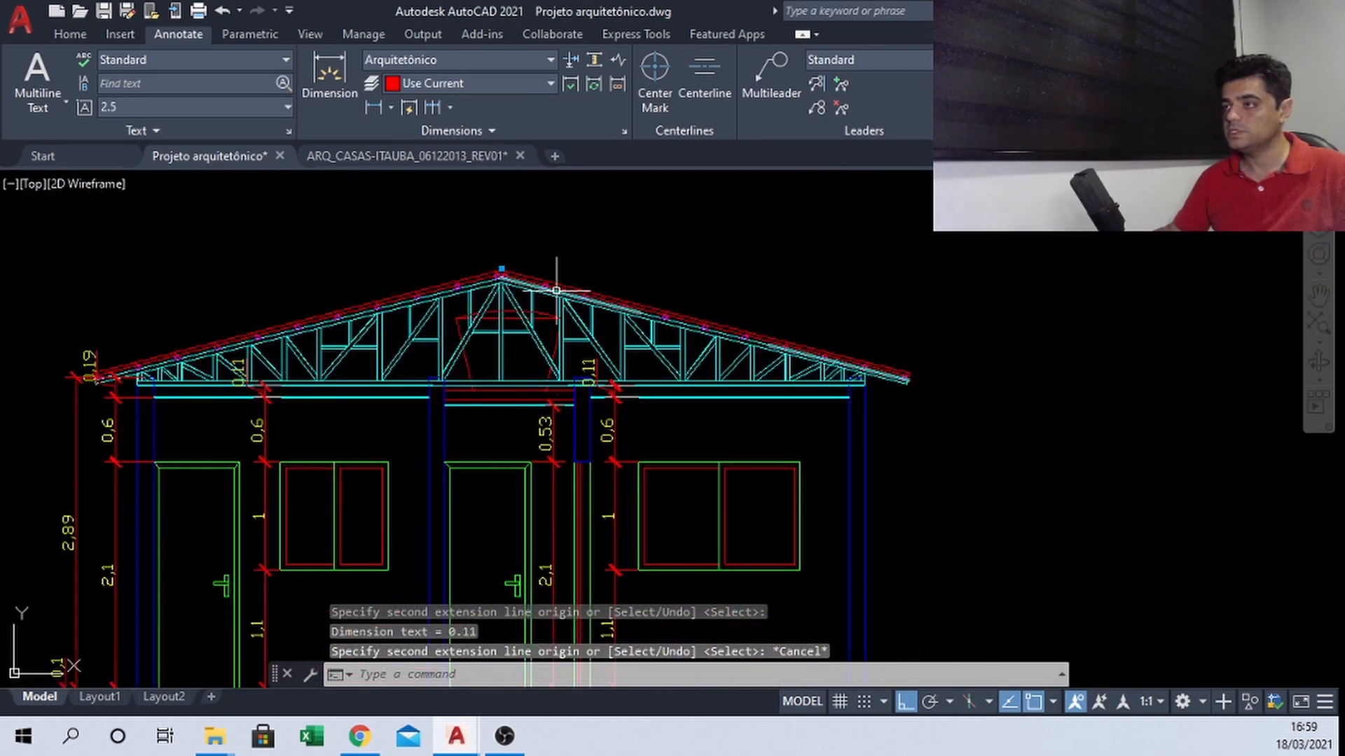
left_click(373, 108)
scroll(553, 392, "up", 5)
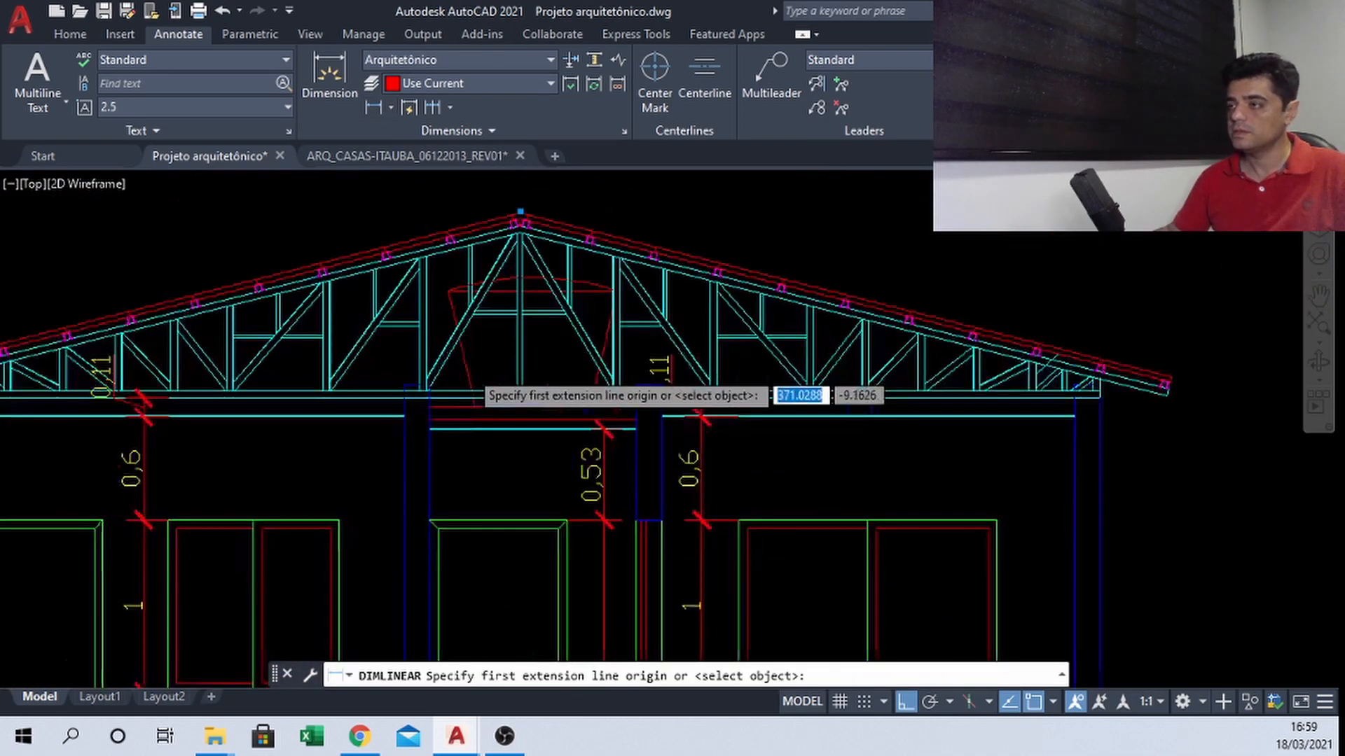
left_click(555, 392)
scroll(576, 233, "down", 5)
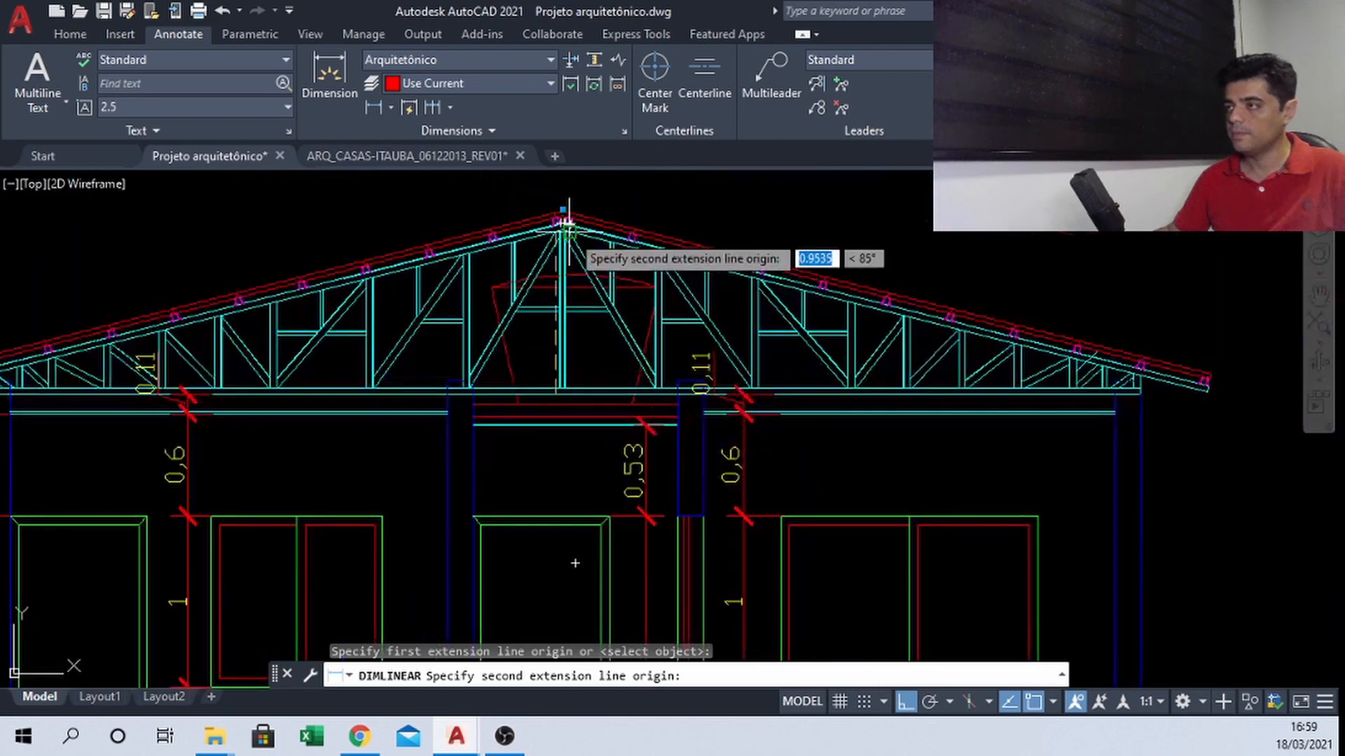
scroll(558, 199, "up", 4)
scroll(548, 208, "down", 2)
left_click(549, 208)
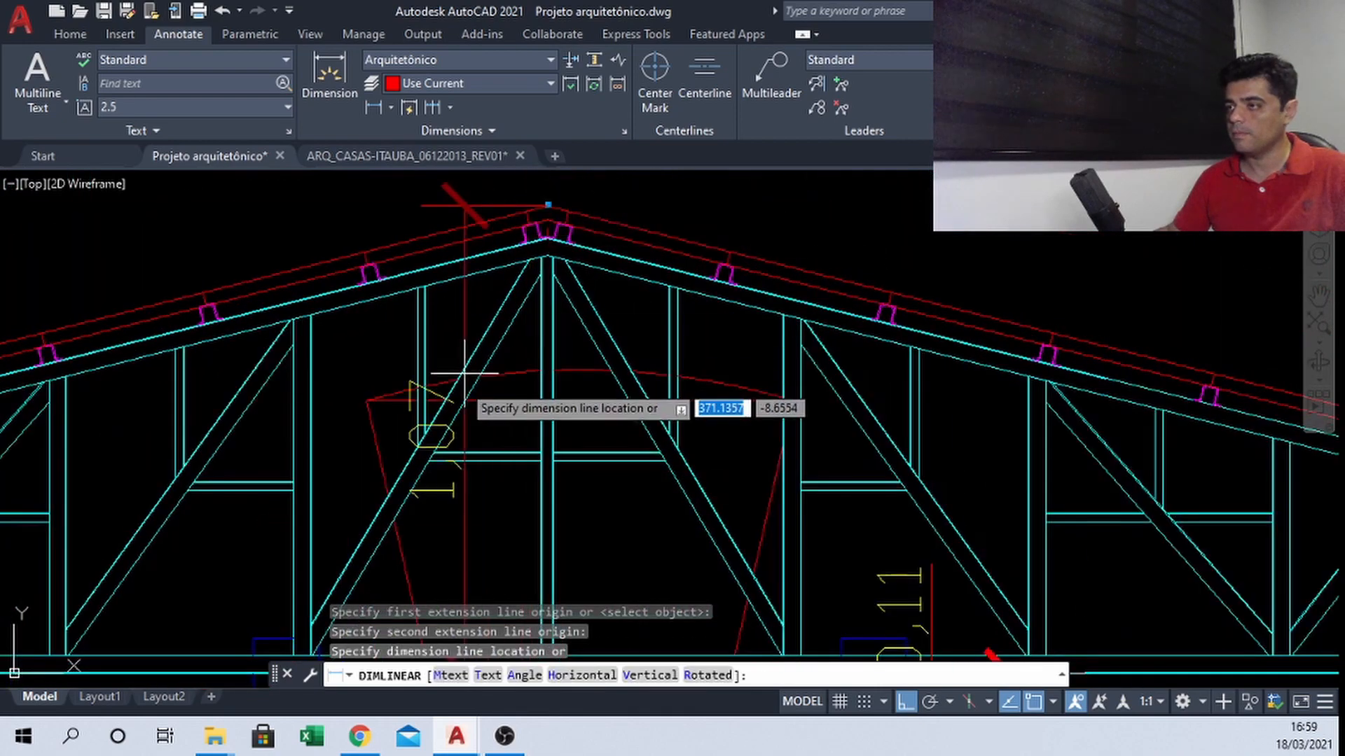
left_click(475, 531)
scroll(489, 238, "down", 5)
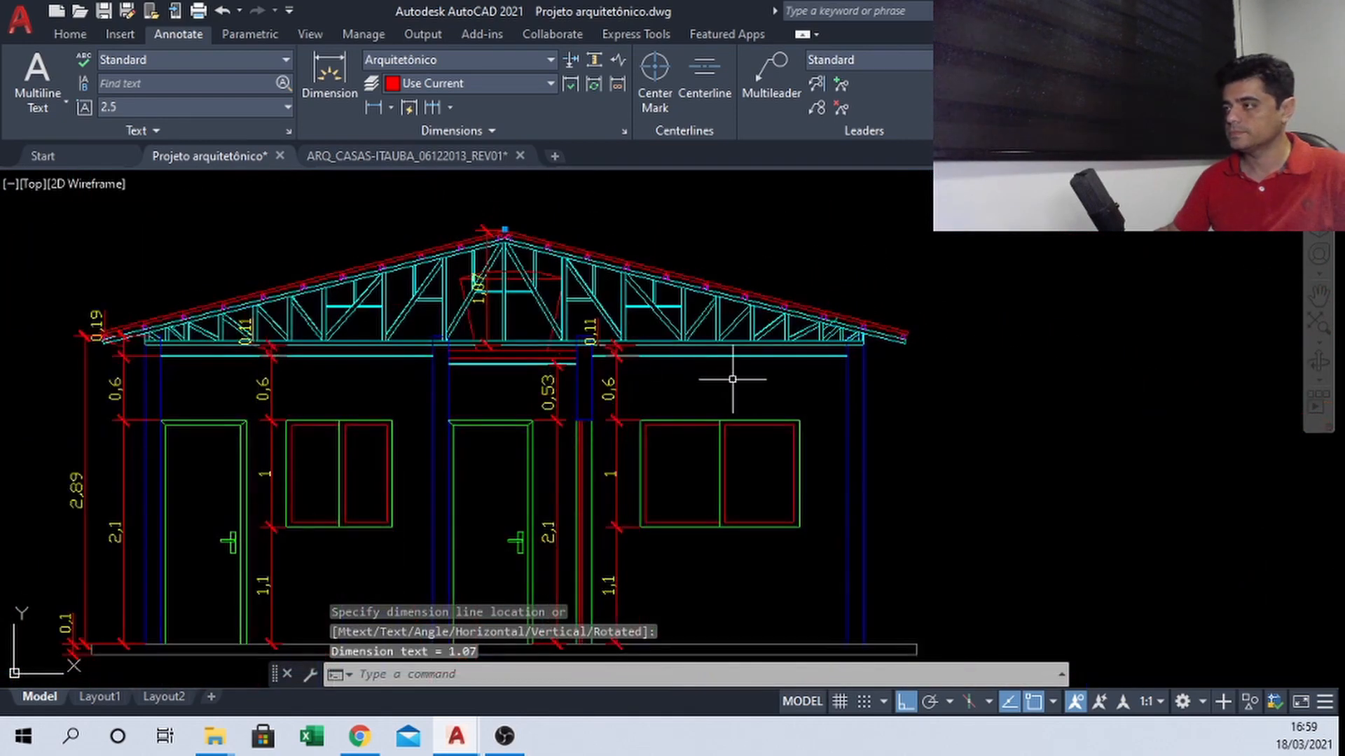
Start a new hatch for the section's floor slab and choose the AR-CONC pattern
middle_click_drag(730, 373, 640, 274)
scroll(649, 264, "down", 2)
scroll(587, 328, "up", 2)
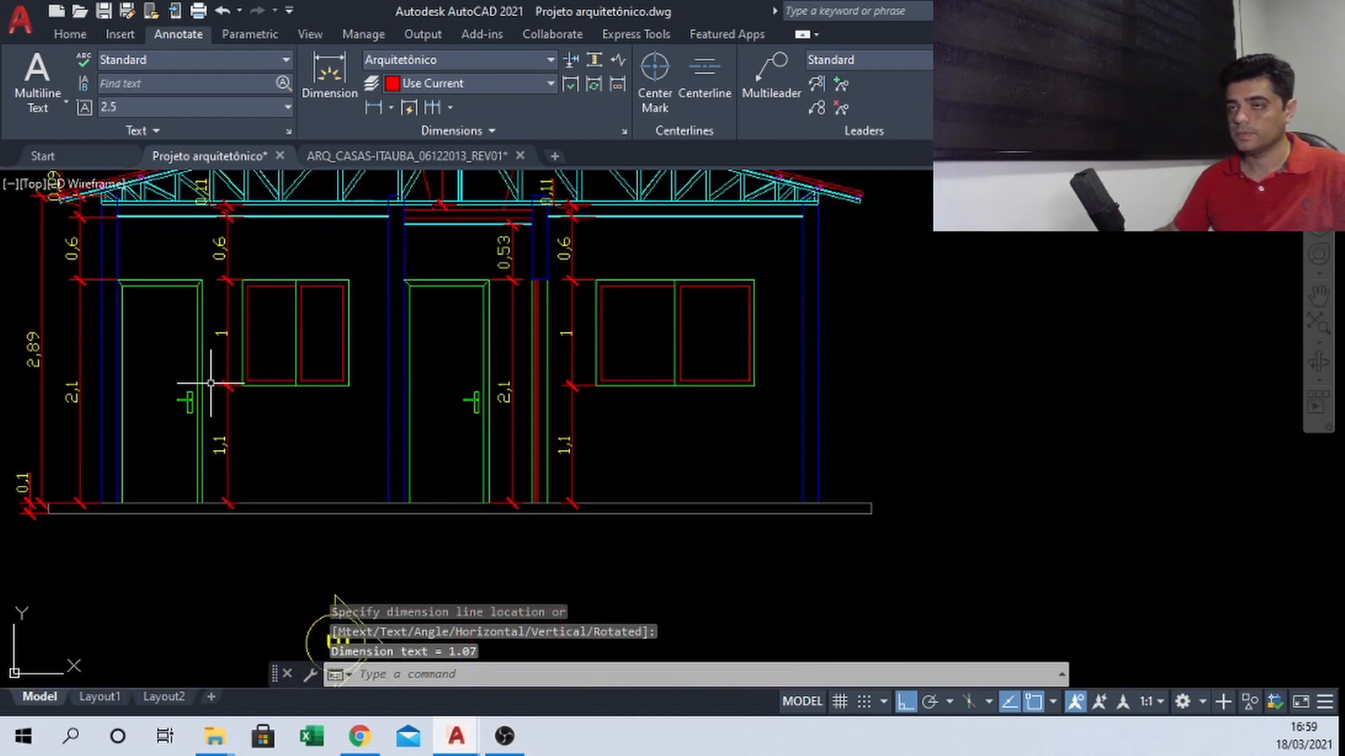
middle_click_drag(276, 390, 420, 393)
scroll(488, 357, "down", 2)
scroll(364, 480, "up", 4)
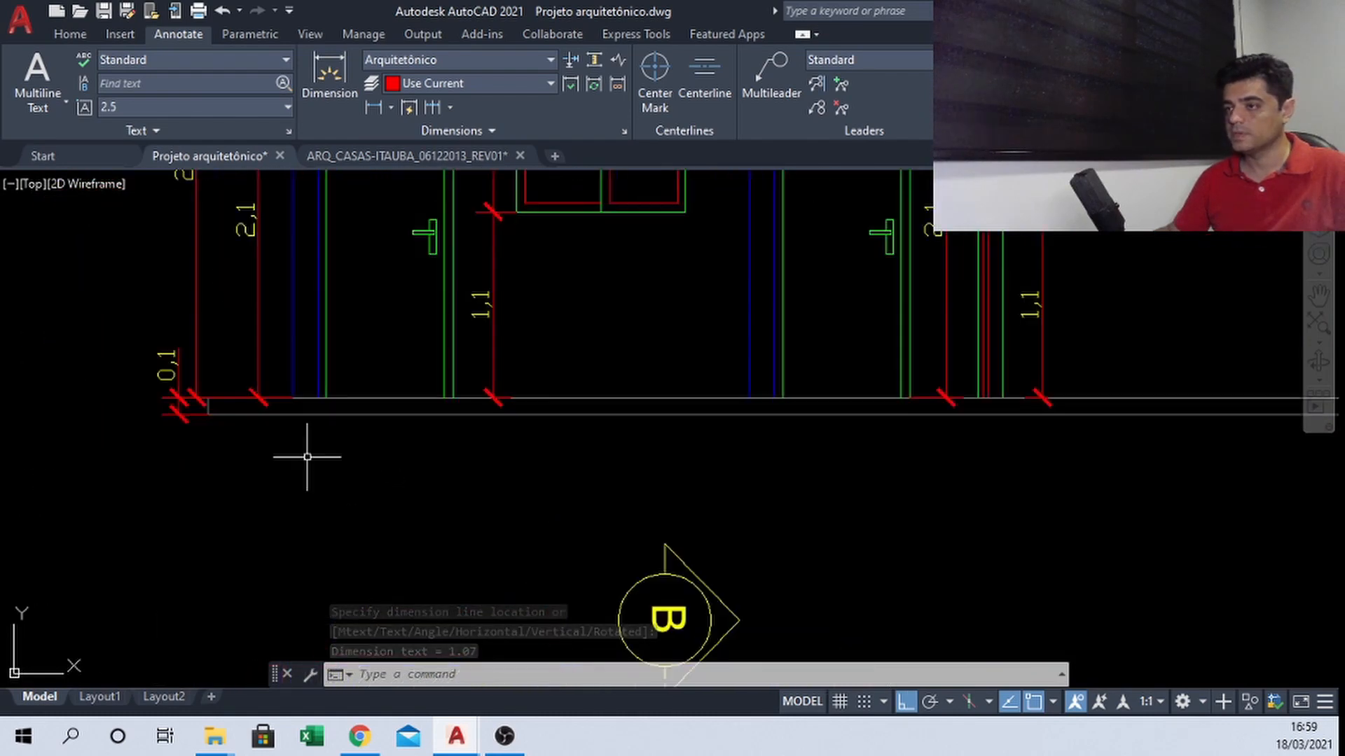
scroll(315, 448, "up", 2)
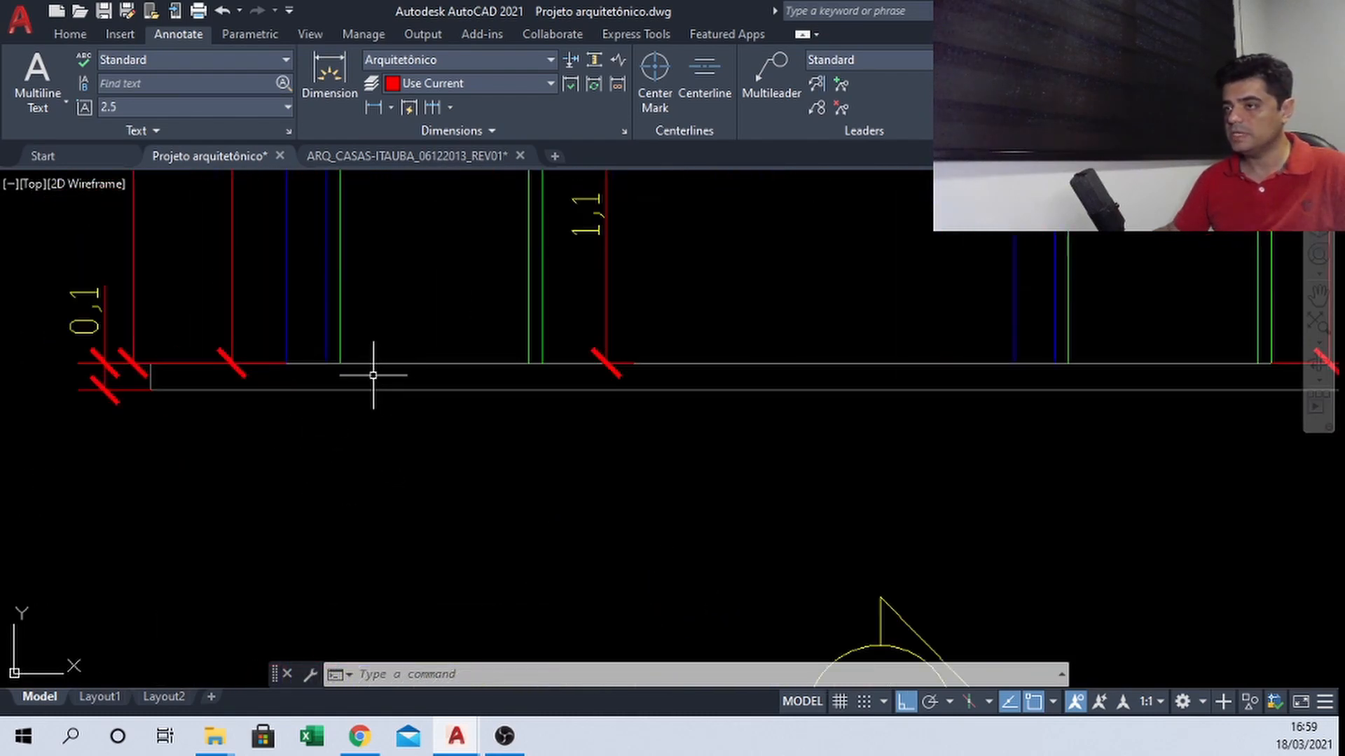
scroll(371, 378, "down", 5)
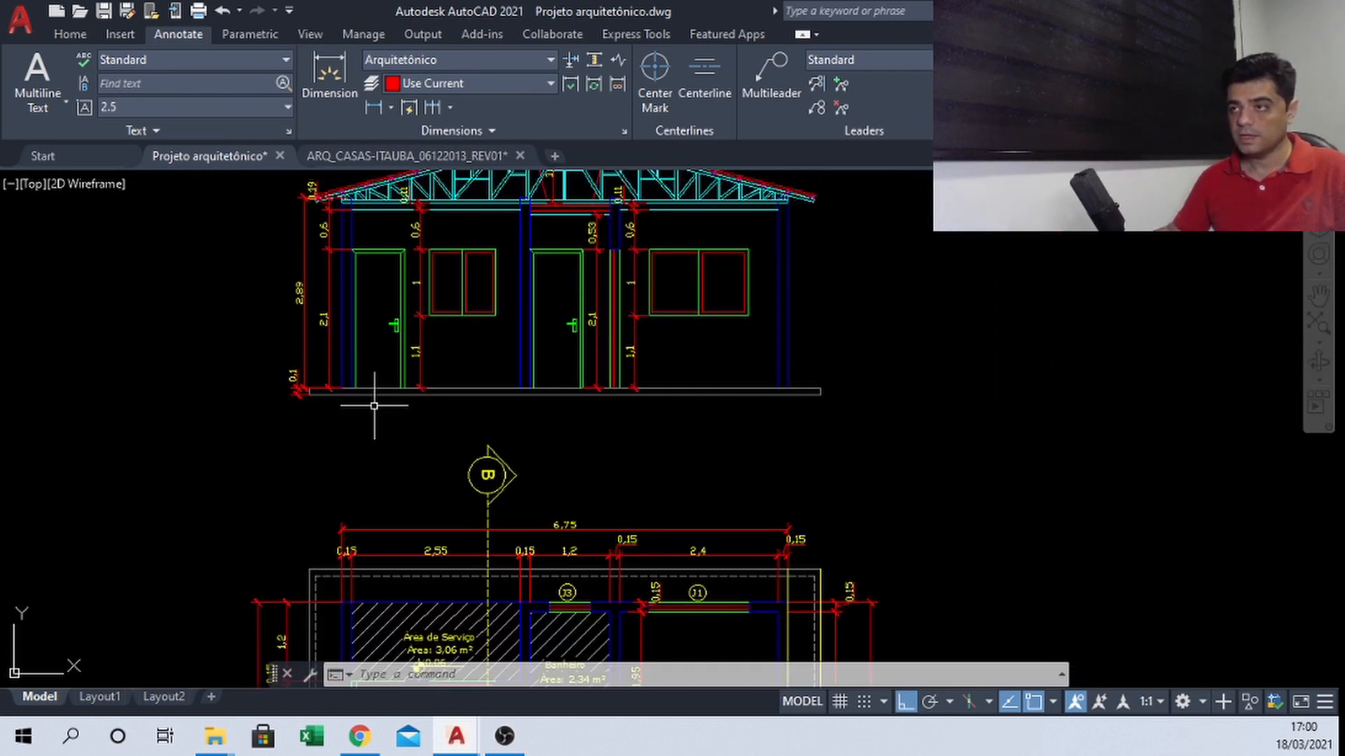
type("h")
key("Return")
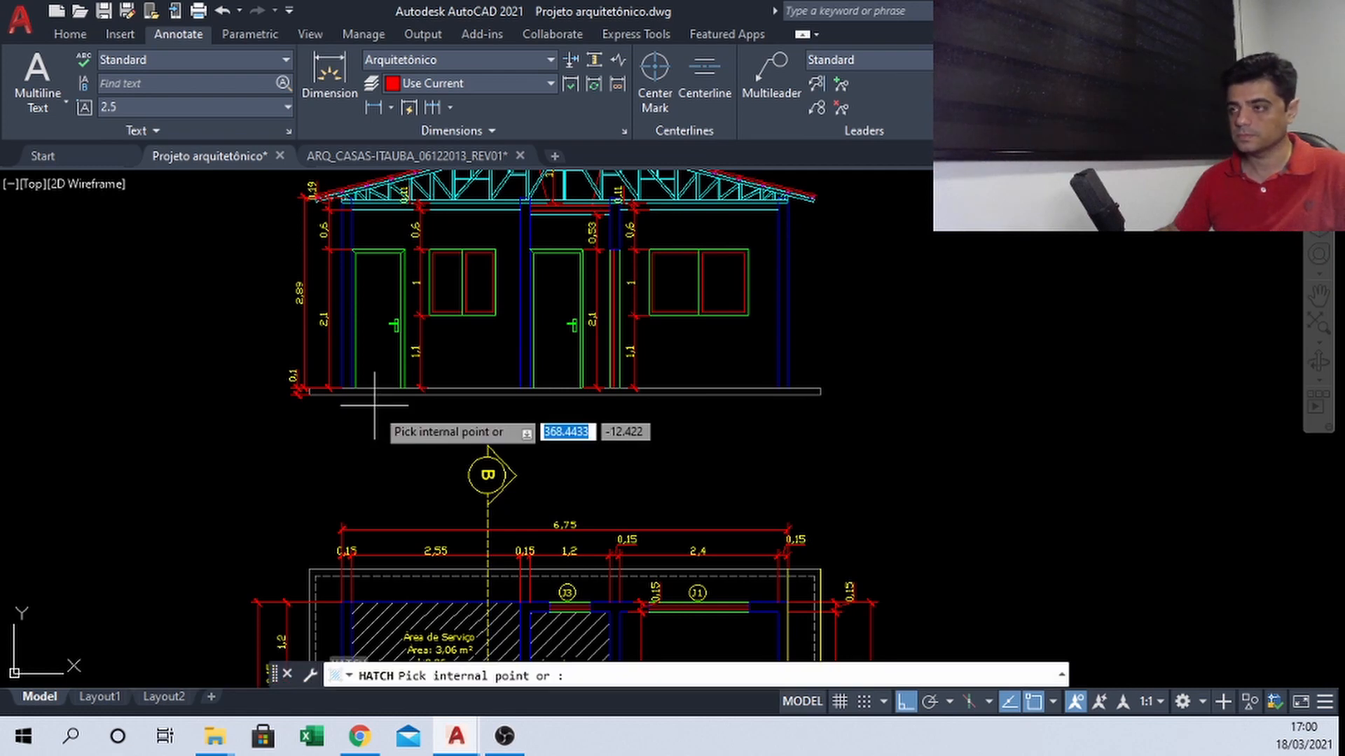
scroll(392, 385, "up", 4)
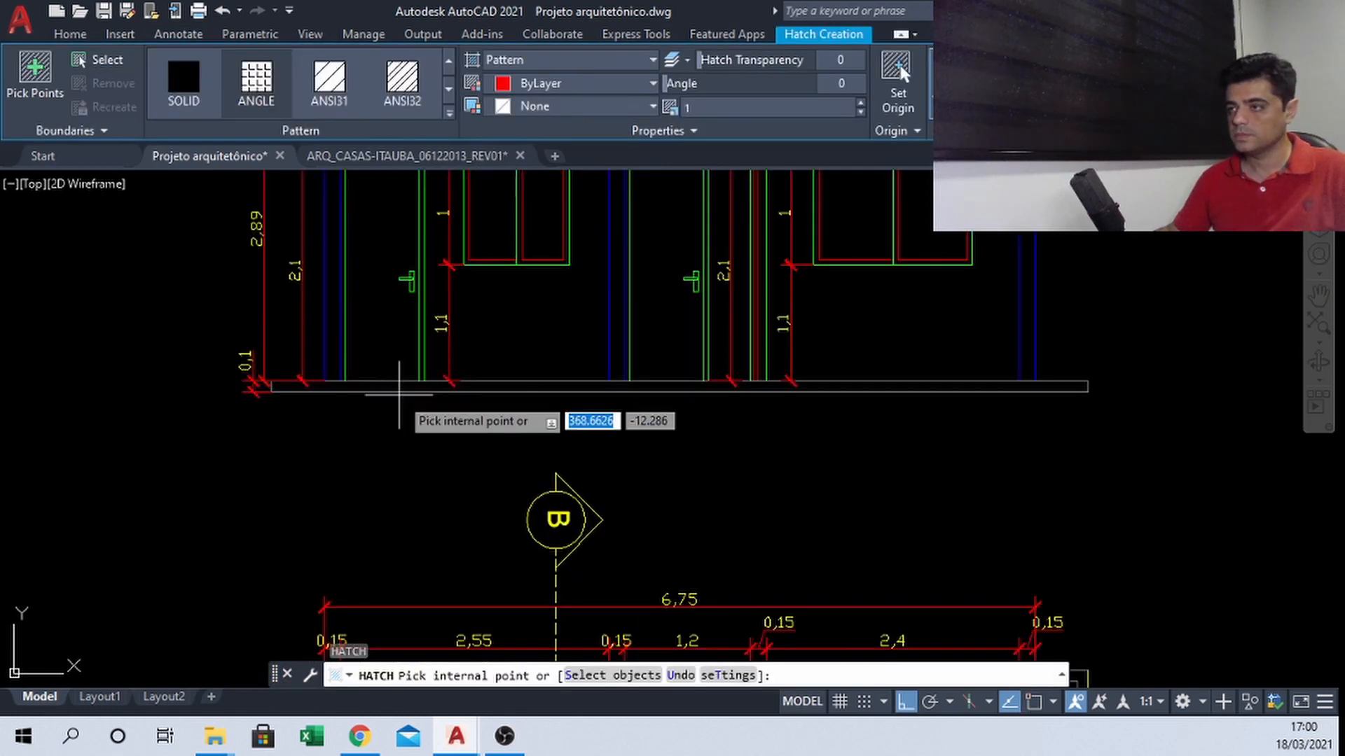
left_click(449, 89)
left_click(449, 90)
left_click(449, 89)
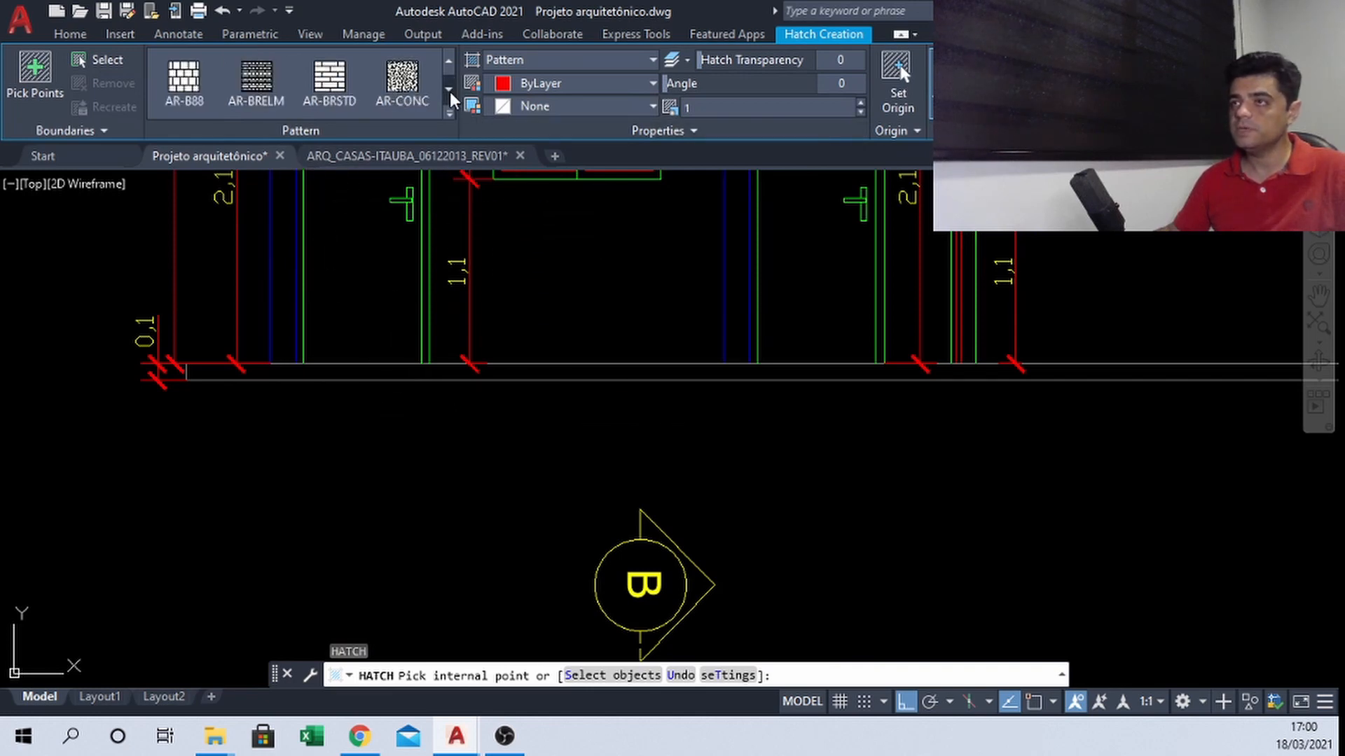
left_click(401, 82)
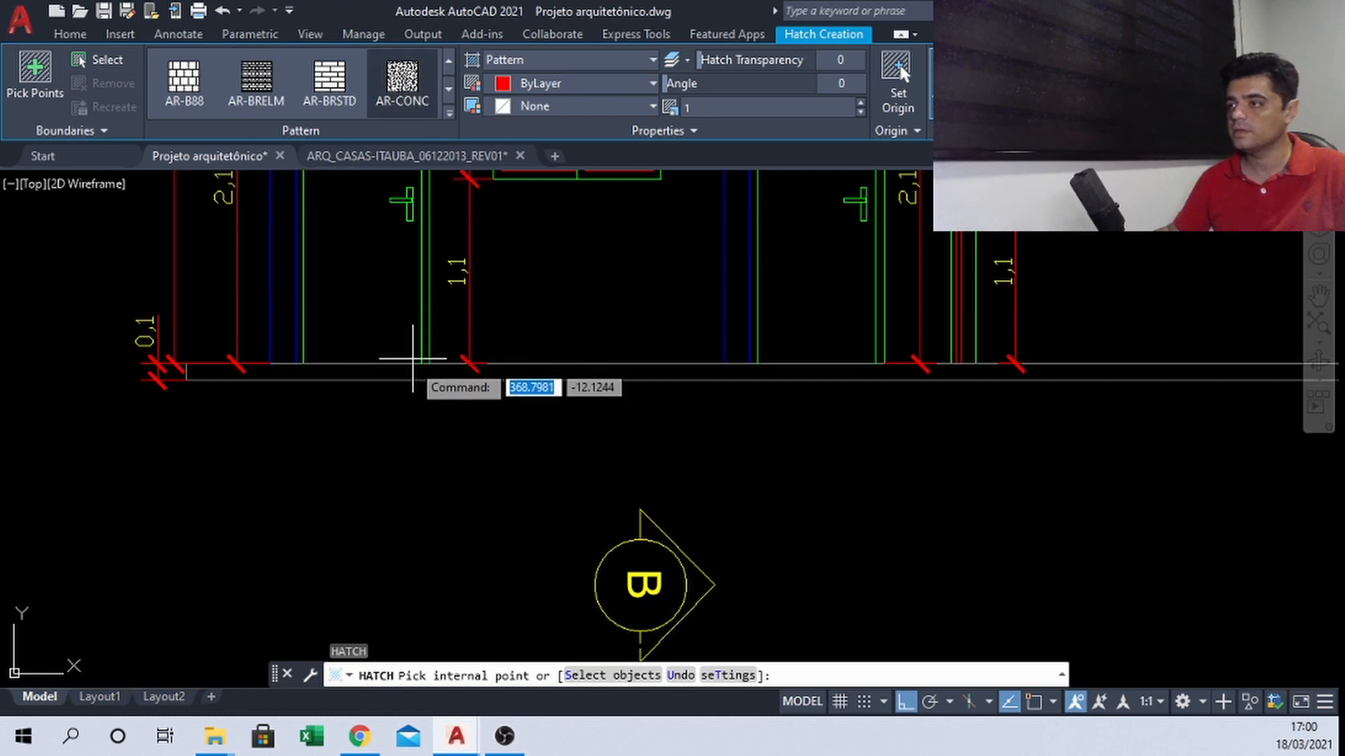
Fill the floor slab beneath the section with the AR-CONC hatch and check it up close
scroll(404, 369, "down", 3)
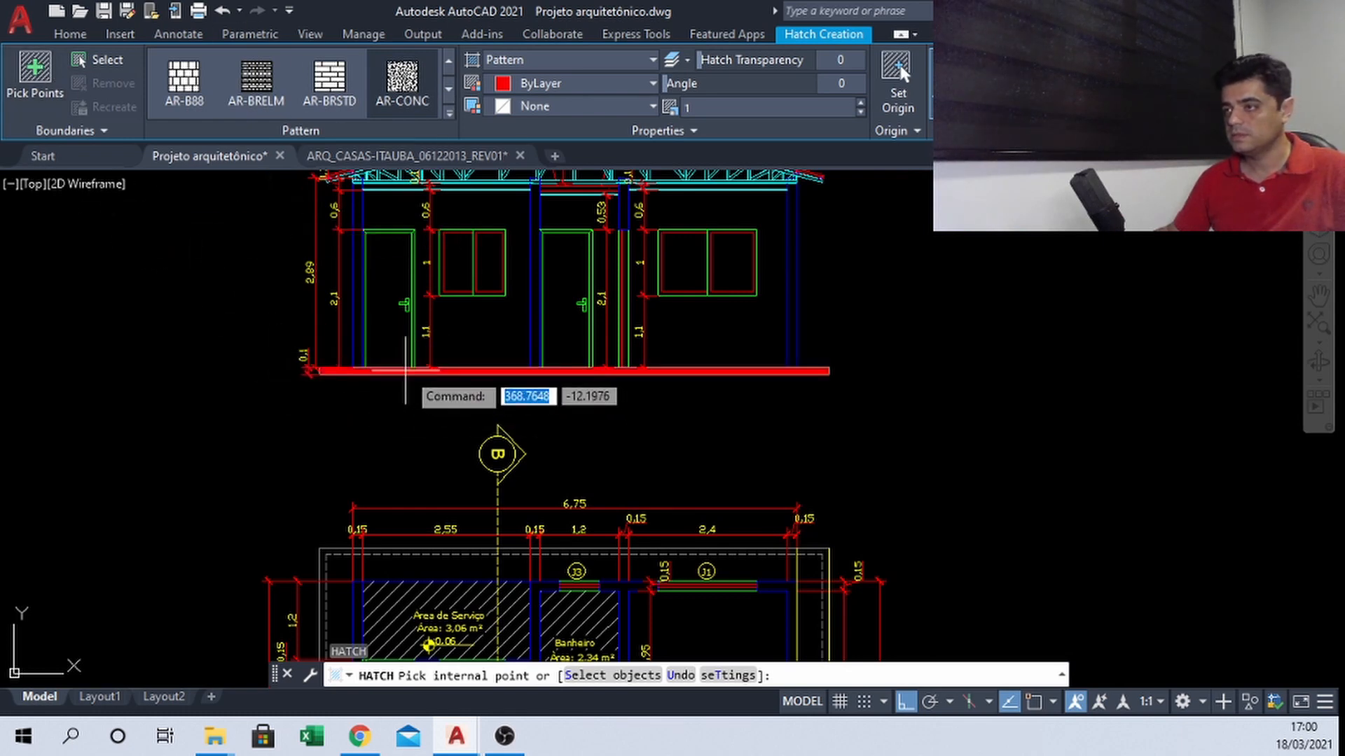
left_click(404, 370)
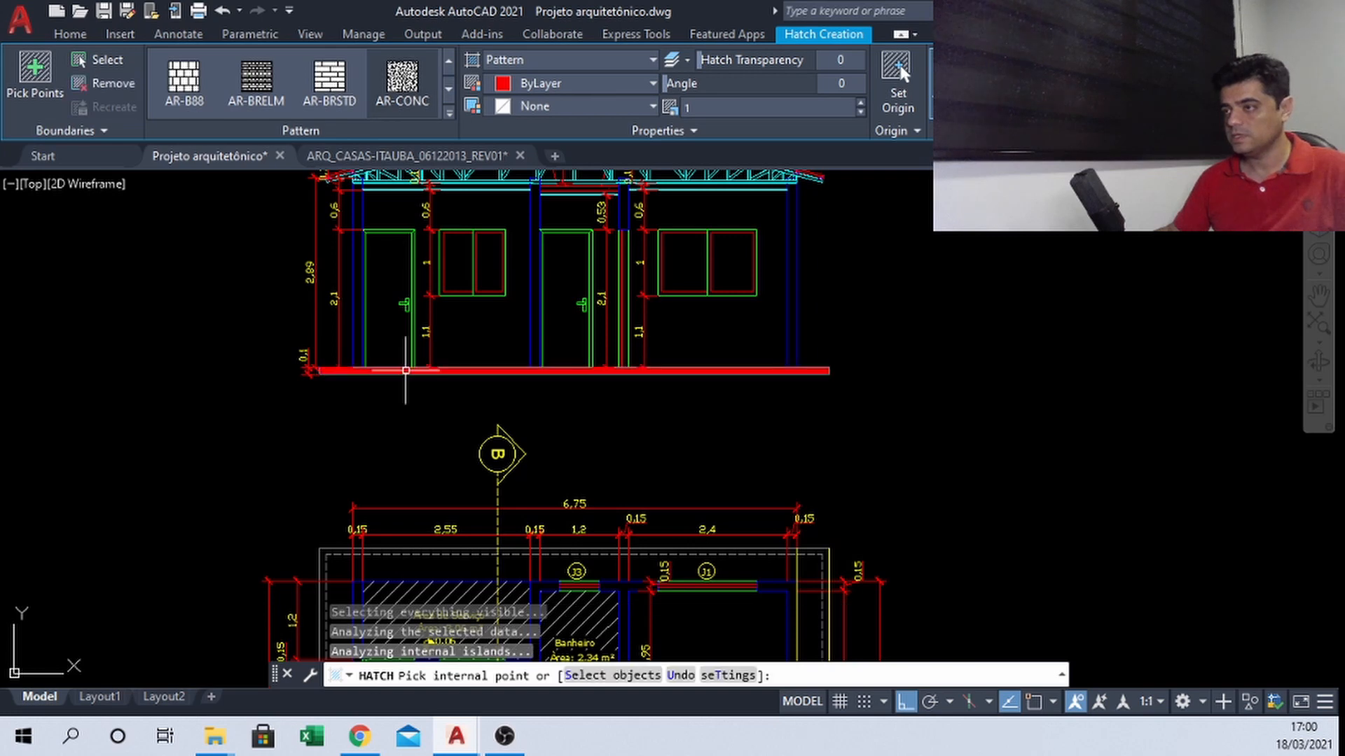
key("Return")
scroll(452, 378, "up", 10)
scroll(479, 340, "down", 5)
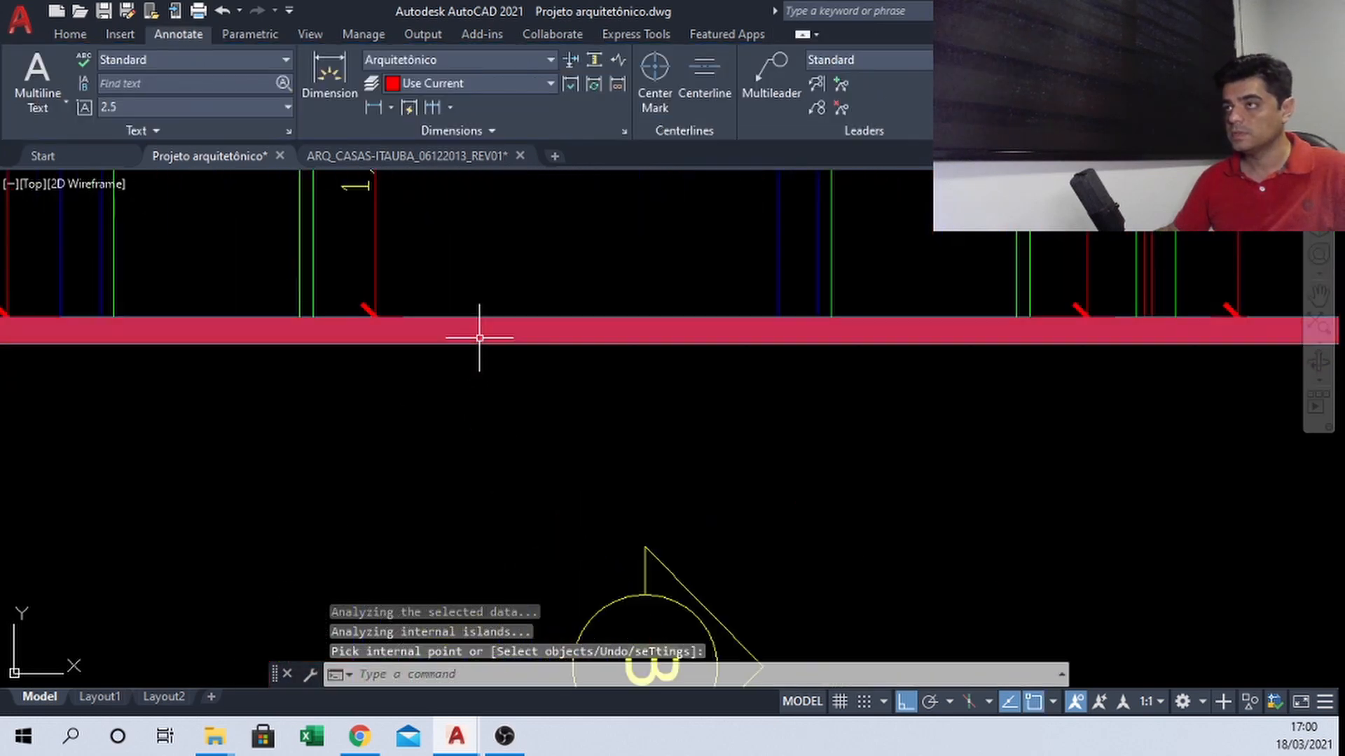
scroll(480, 344, "down", 3)
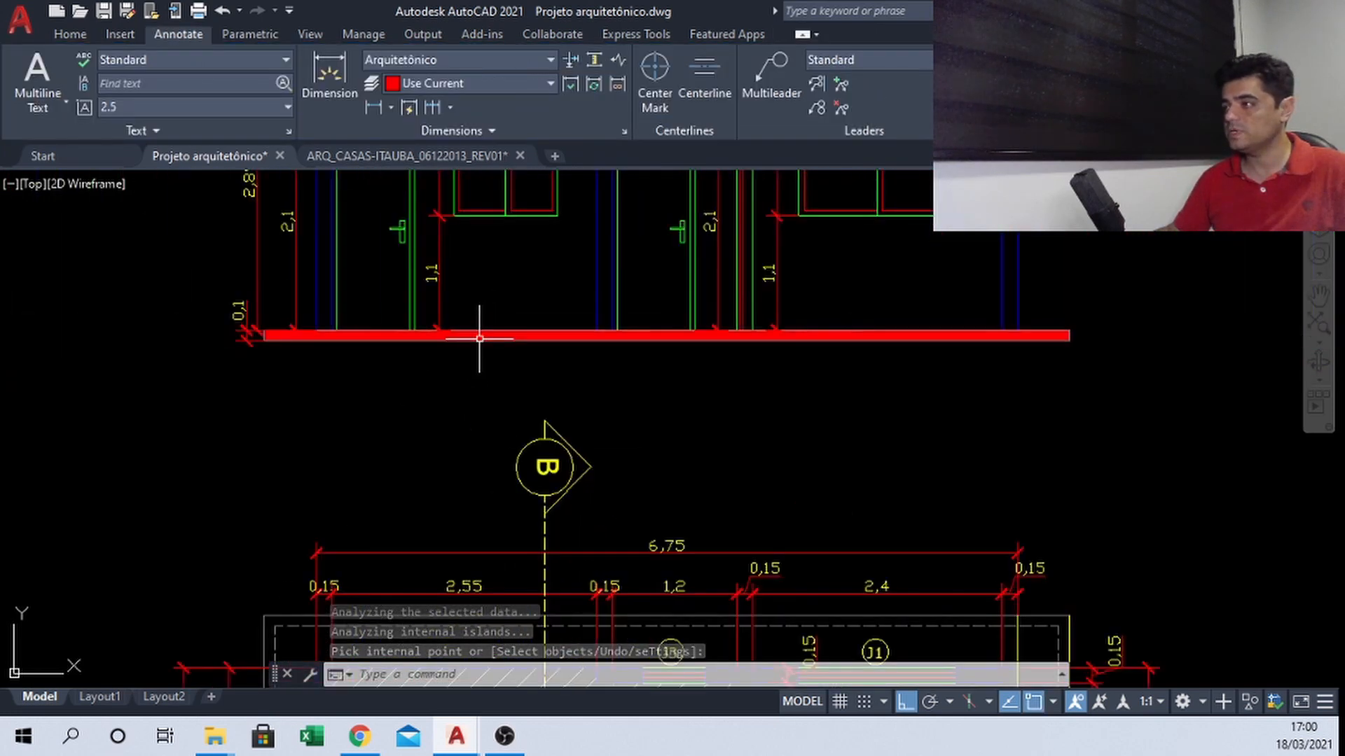
scroll(480, 350, "up", 3)
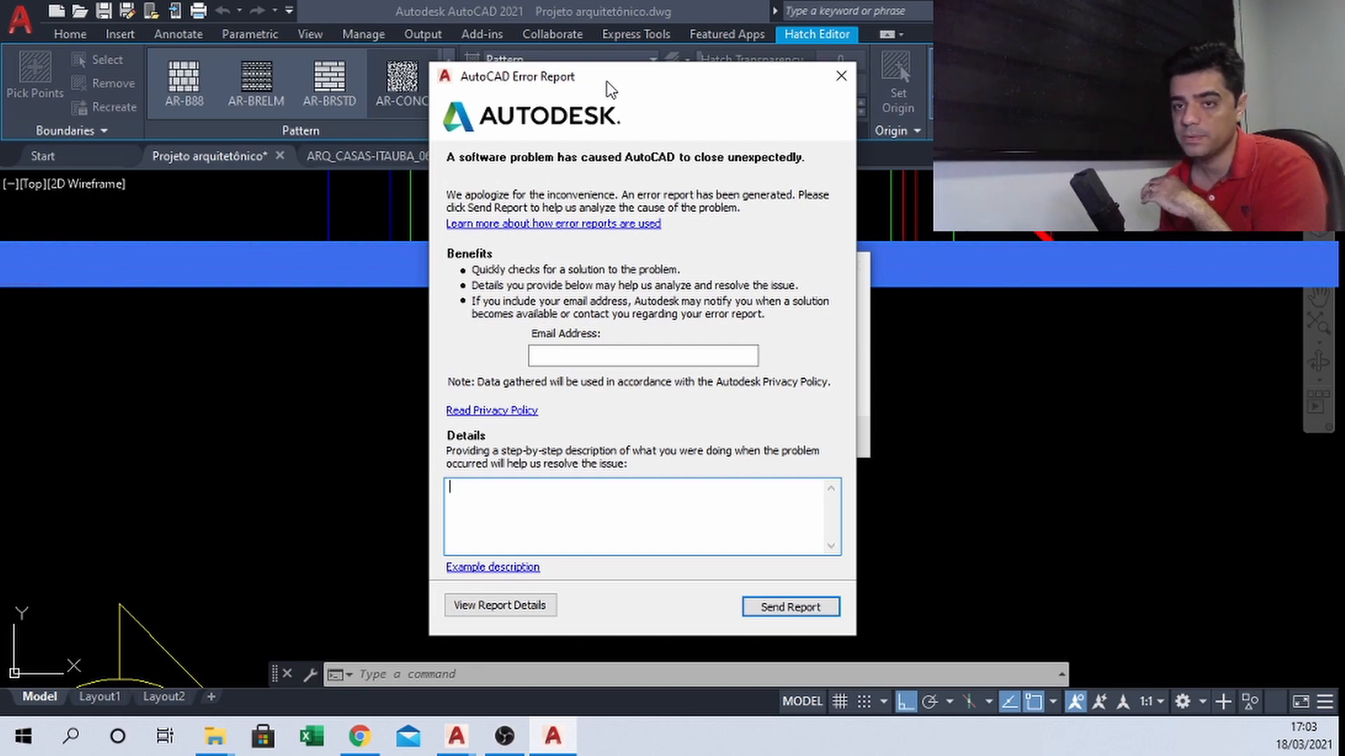
Dismiss the crash report without sending it and accept saving the changes to a recovery file
left_click_drag(606, 81, 413, 104)
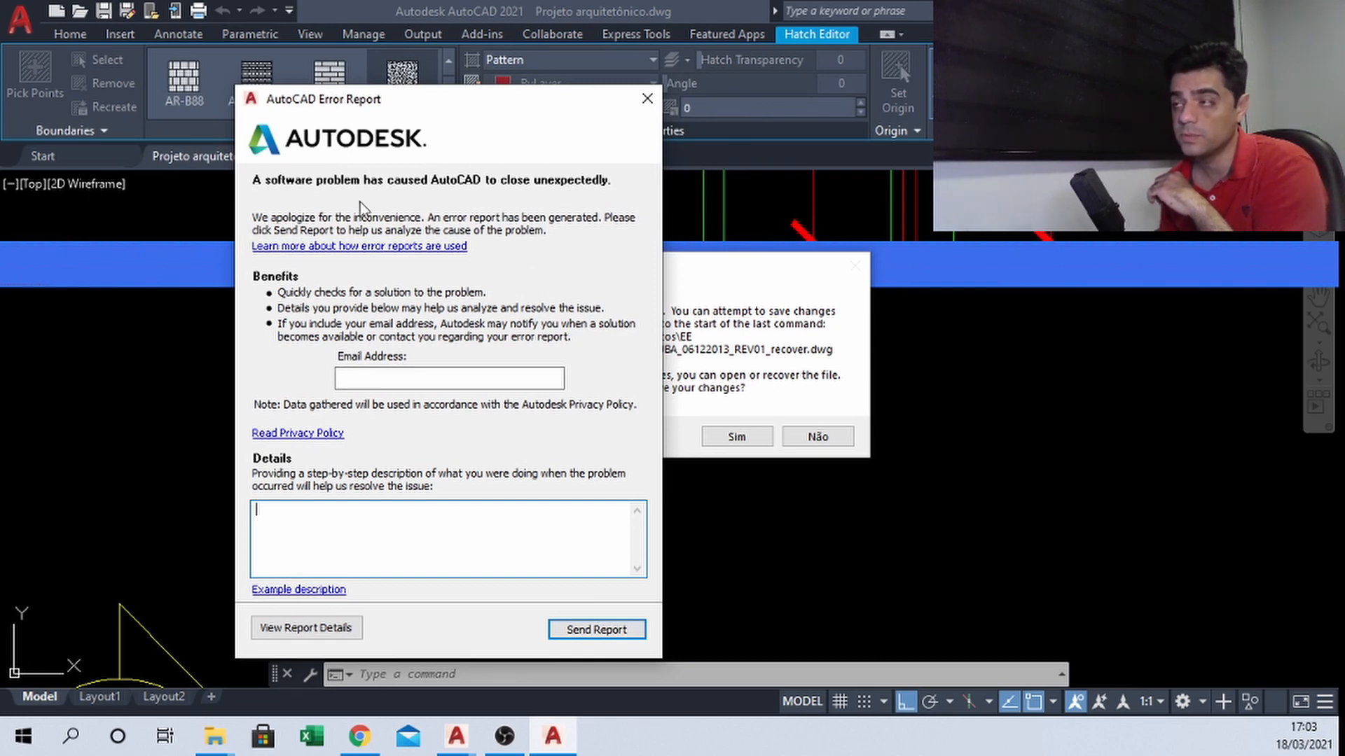
left_click(647, 98)
left_click(589, 424)
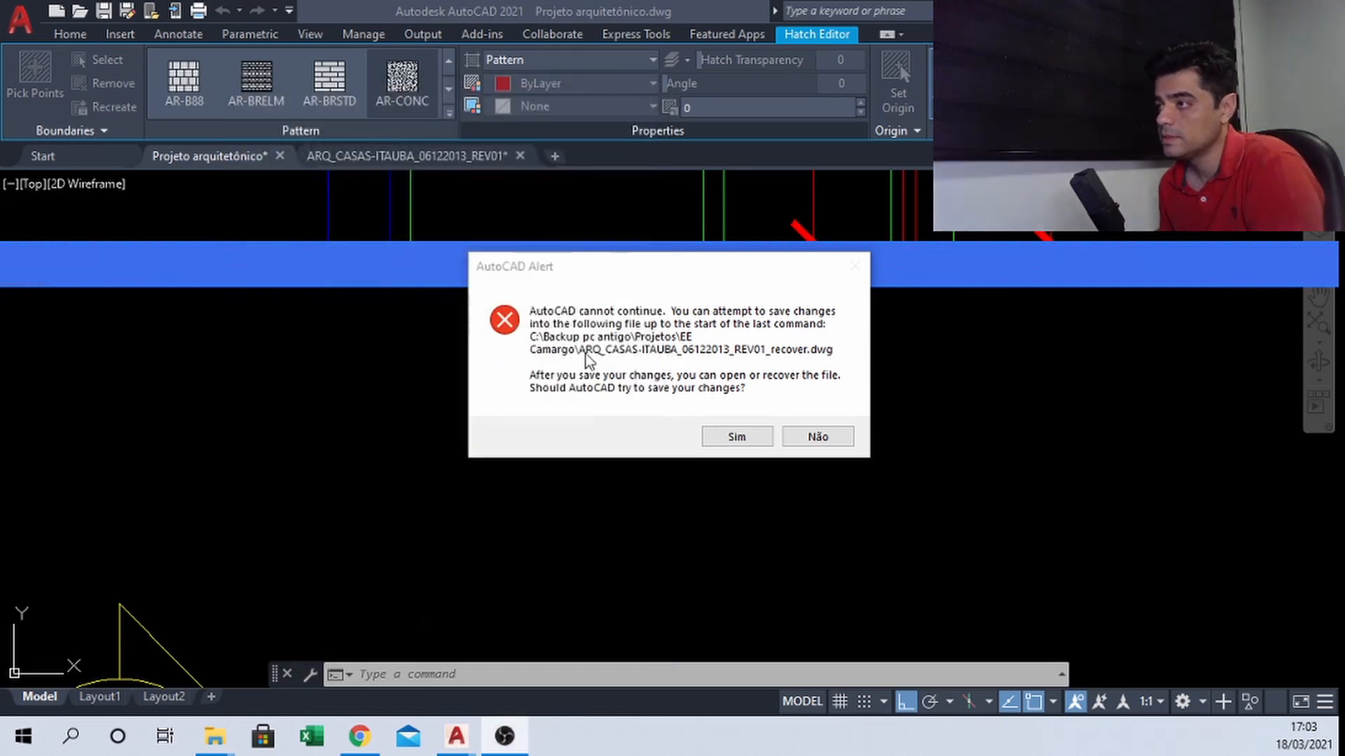
left_click(733, 436)
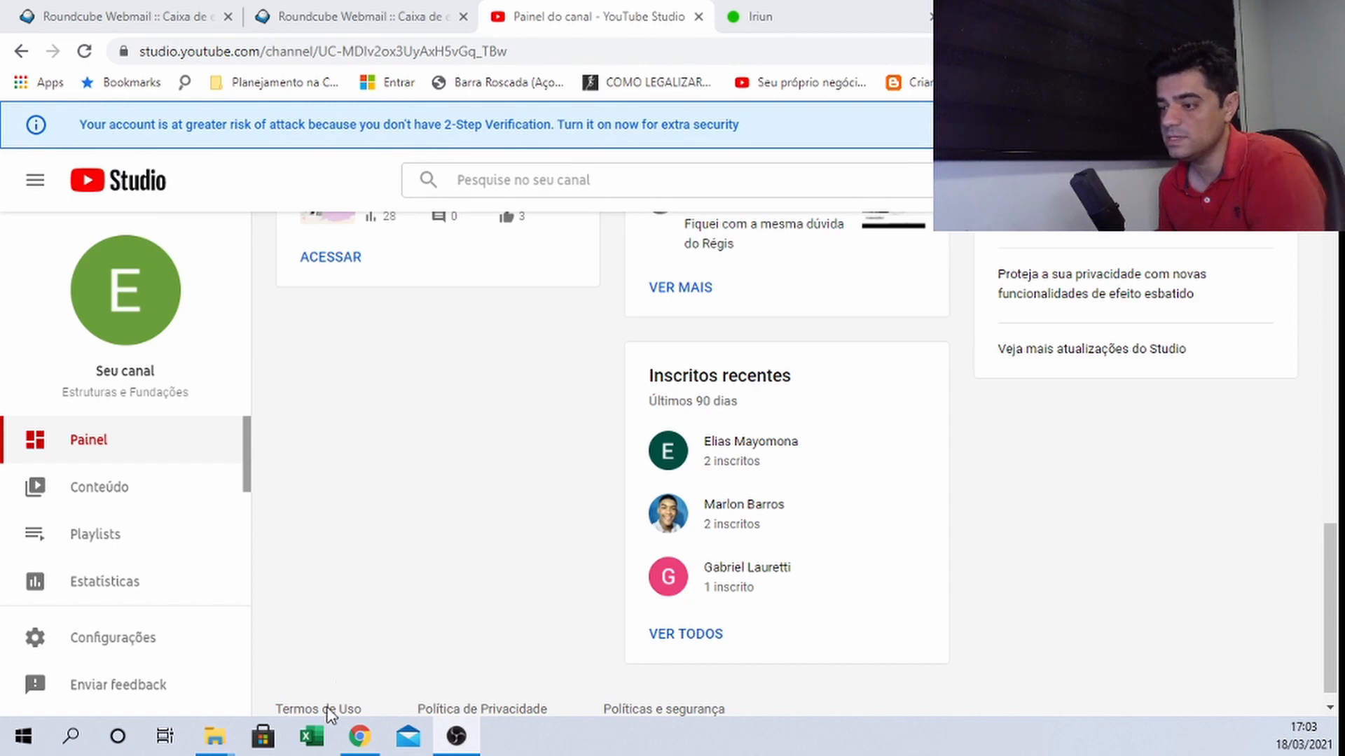
Switch to File Explorer and open the drawing Projeto arquitetônico_recover from the Vídeo aulas folder
left_click(214, 736)
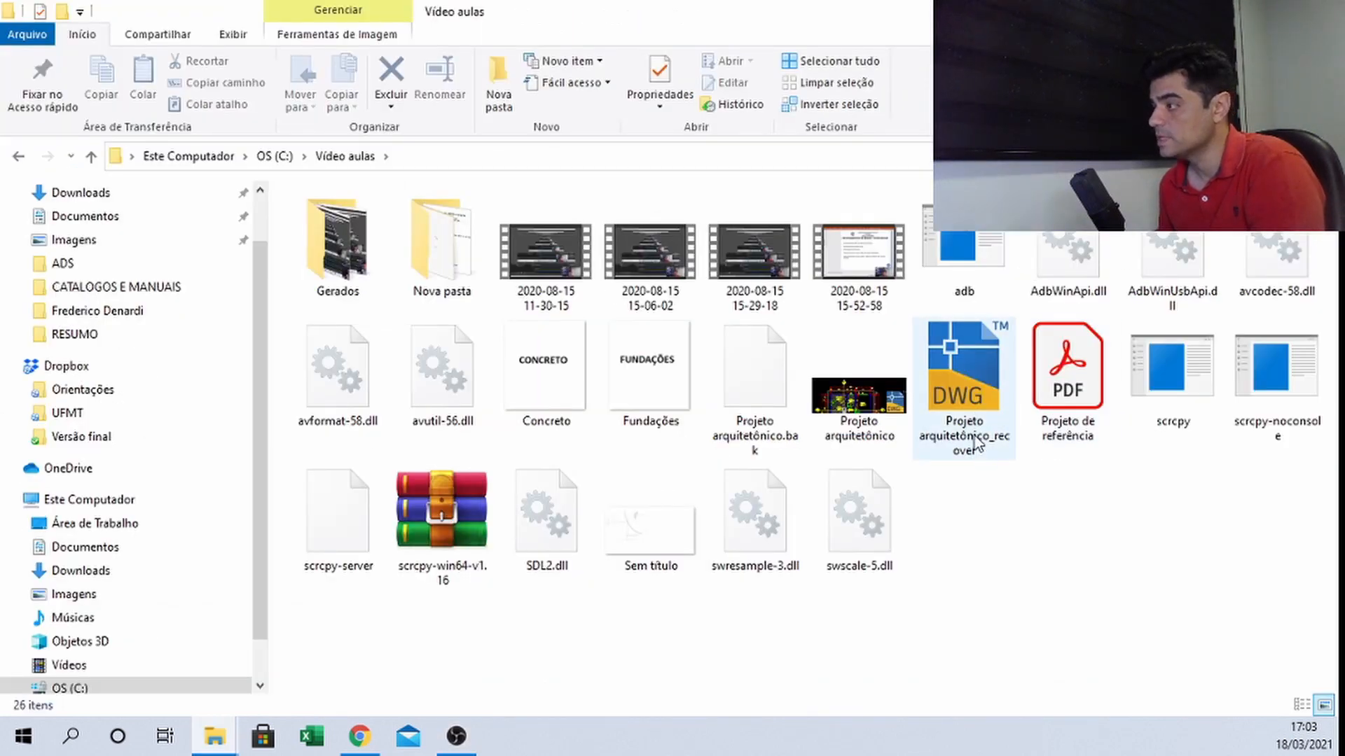
mouse_move(969, 450)
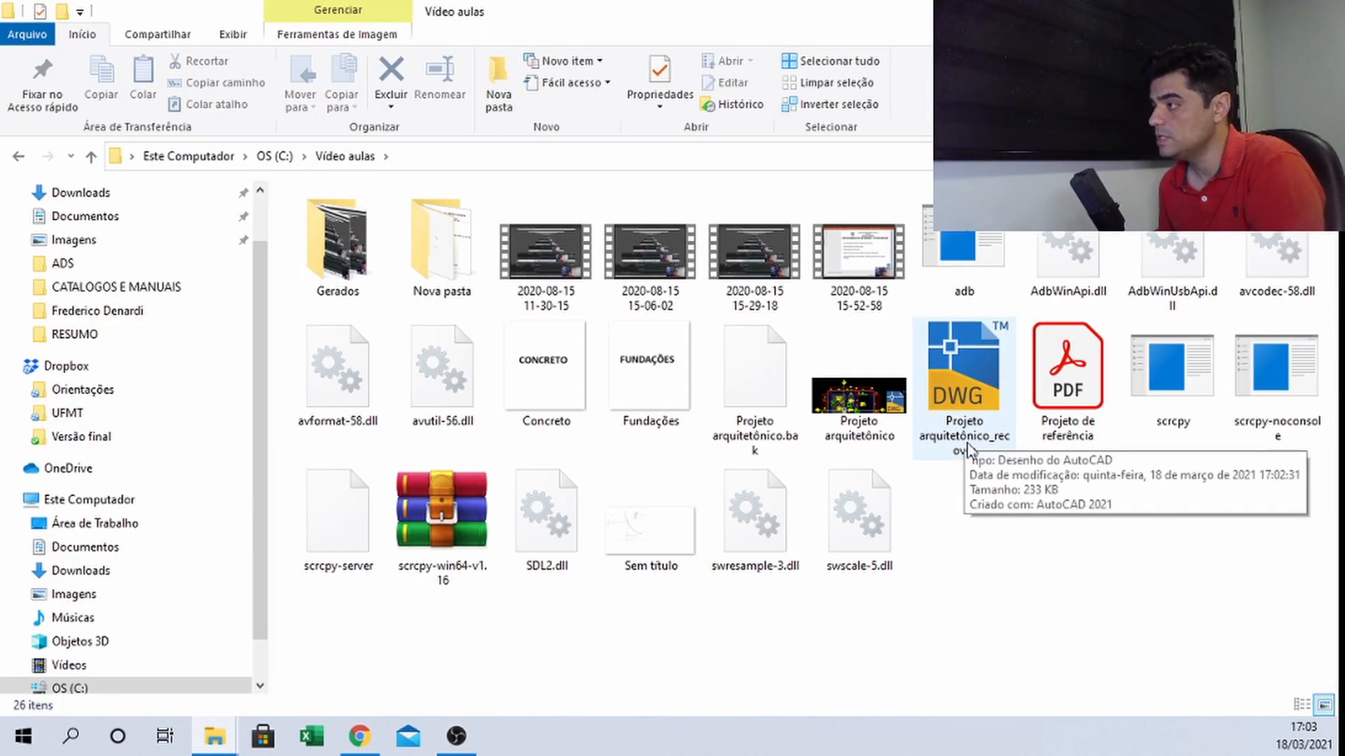
double_click(964, 373)
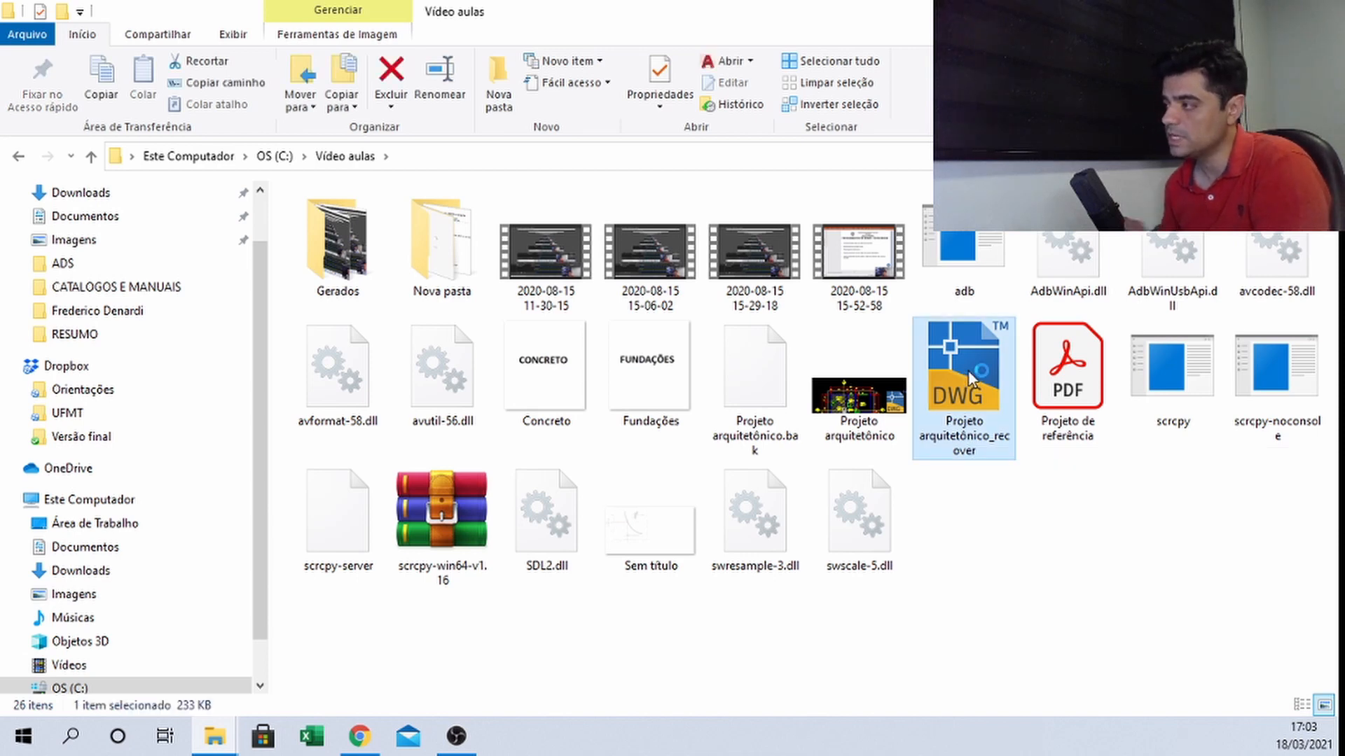
mouse_move(969, 372)
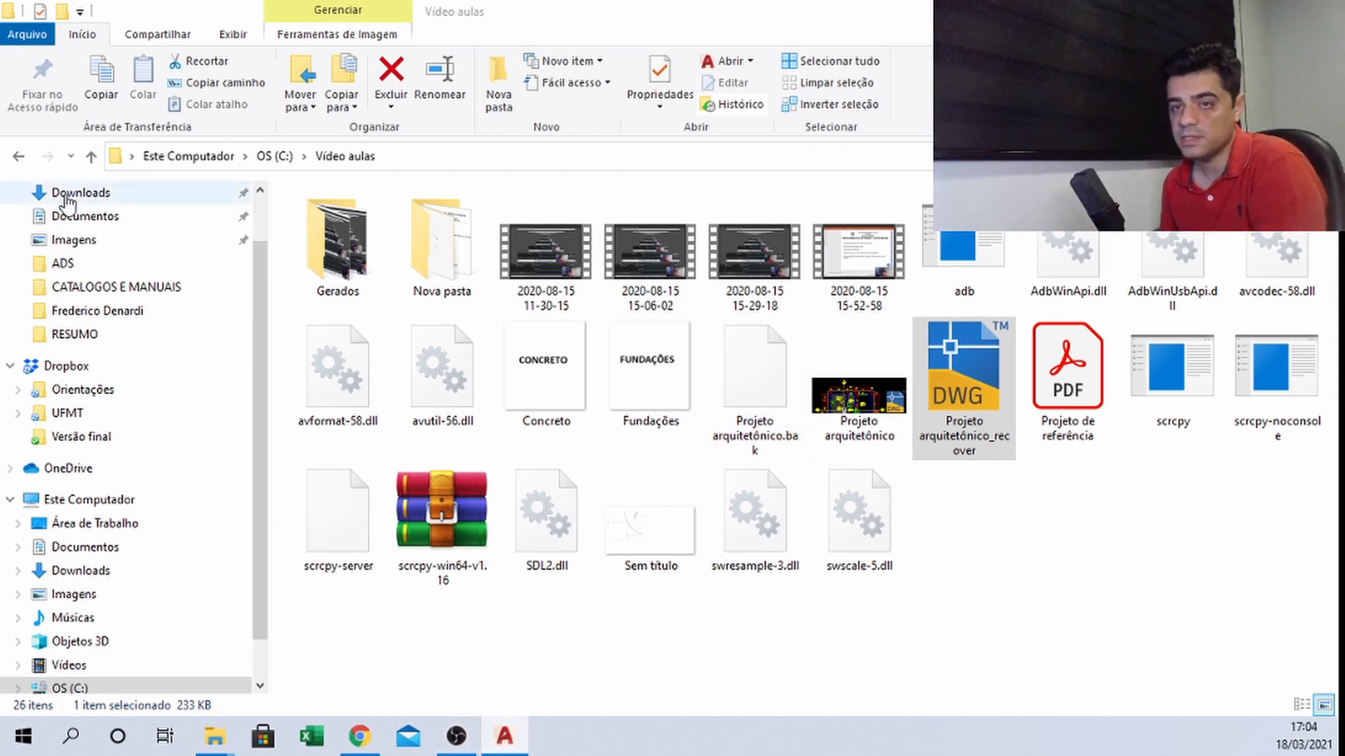
Check the file properties of the backup Projeto arquitetônico.bak and close them without changes
left_click(759, 376)
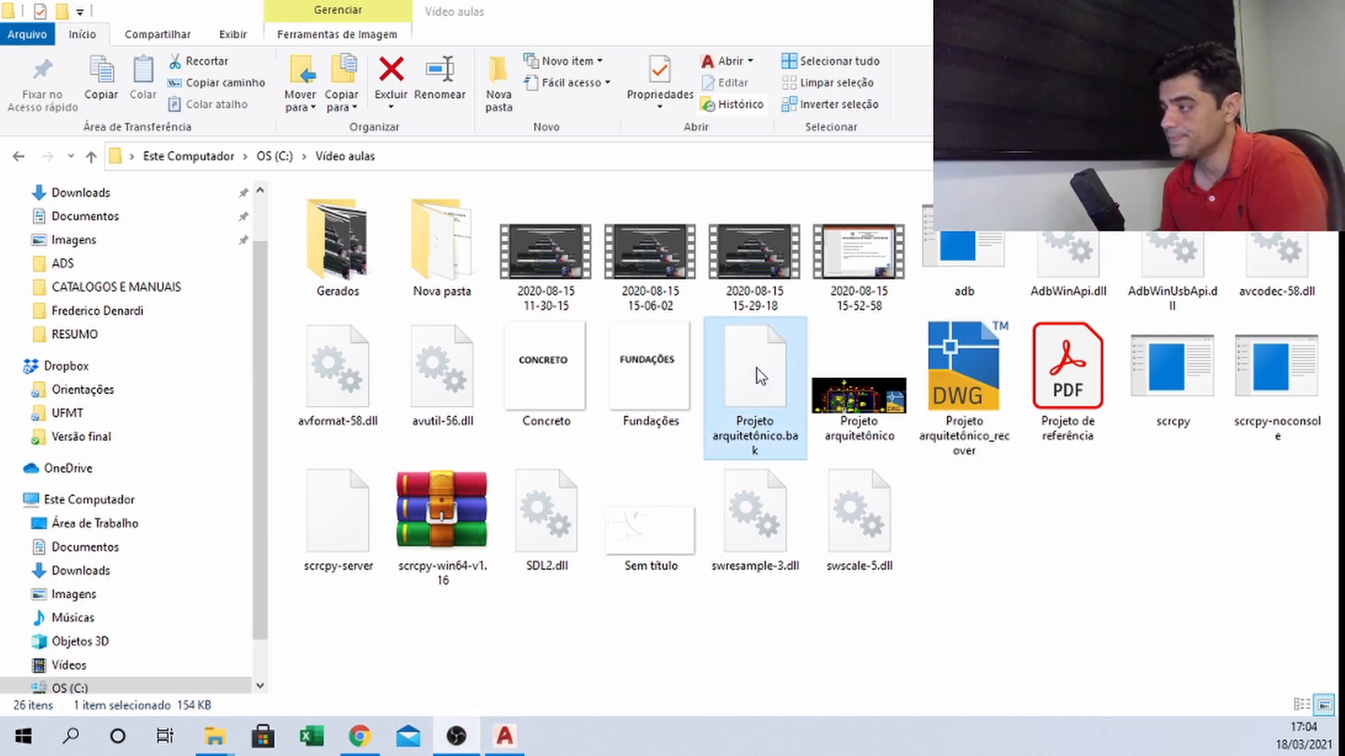
right_click(759, 378)
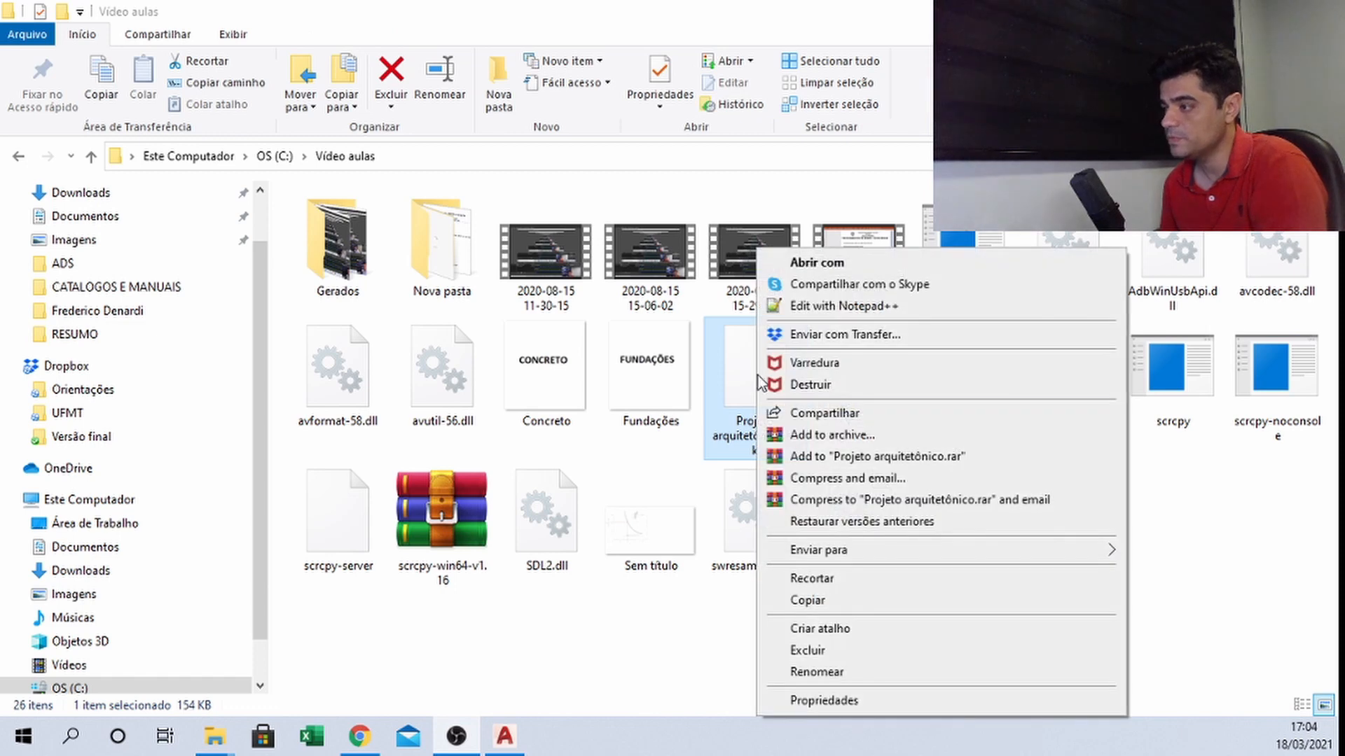
left_click(827, 701)
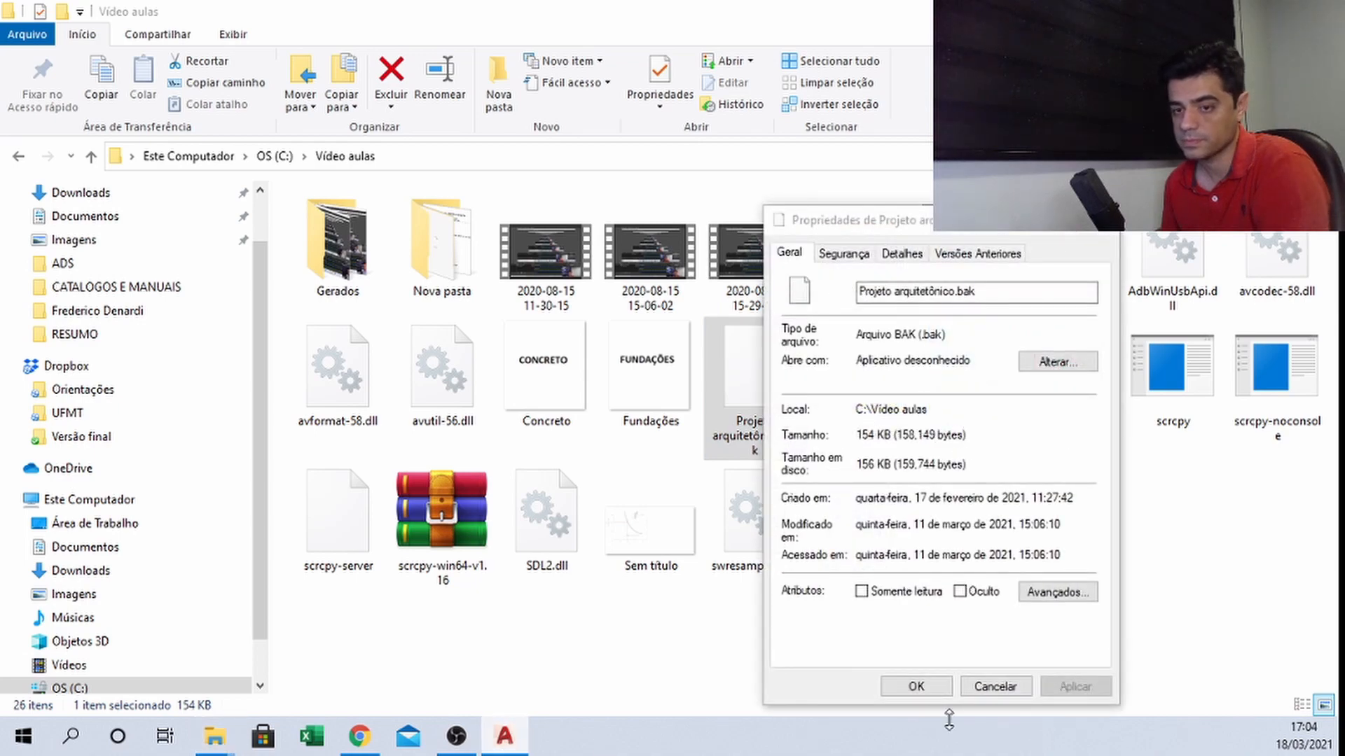
left_click(994, 686)
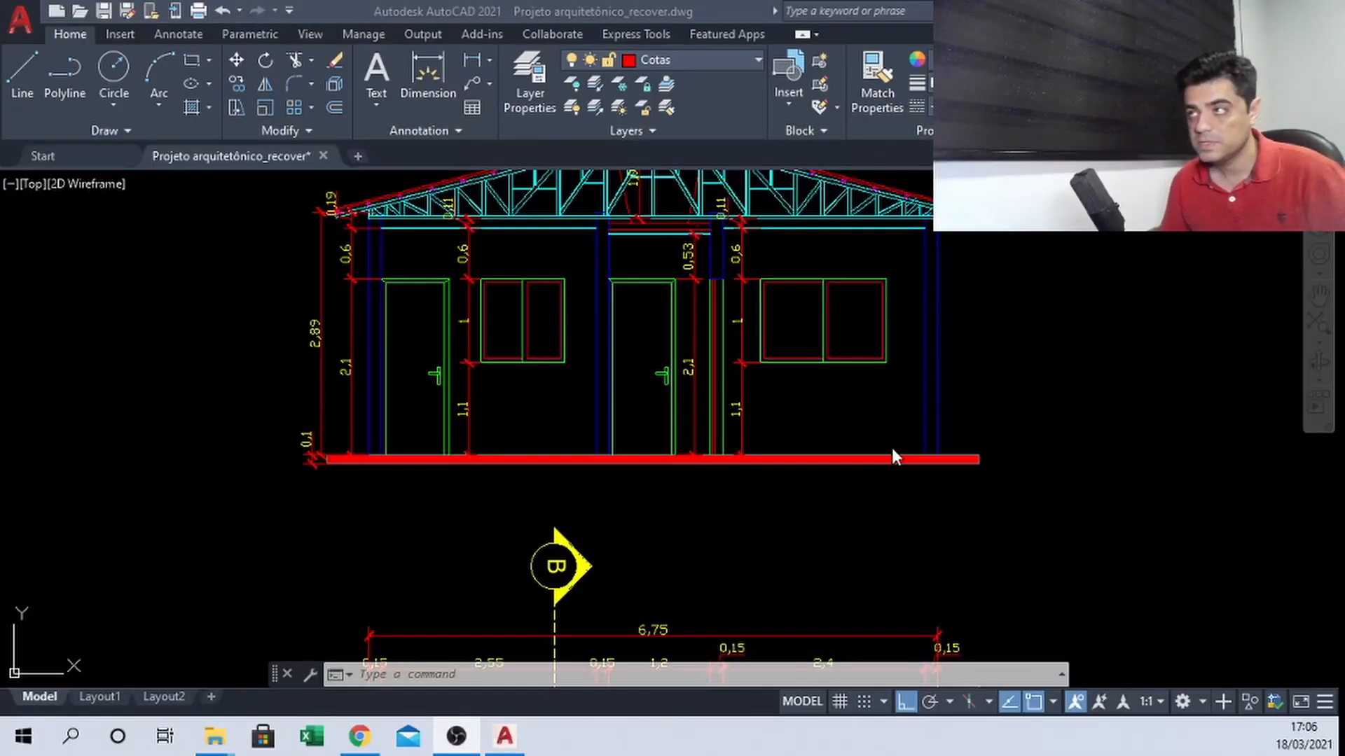
Examine the section view in the recovered drawing, including its dimensions and the floor slab hatch
left_click(544, 448)
scroll(397, 422, "up", 2)
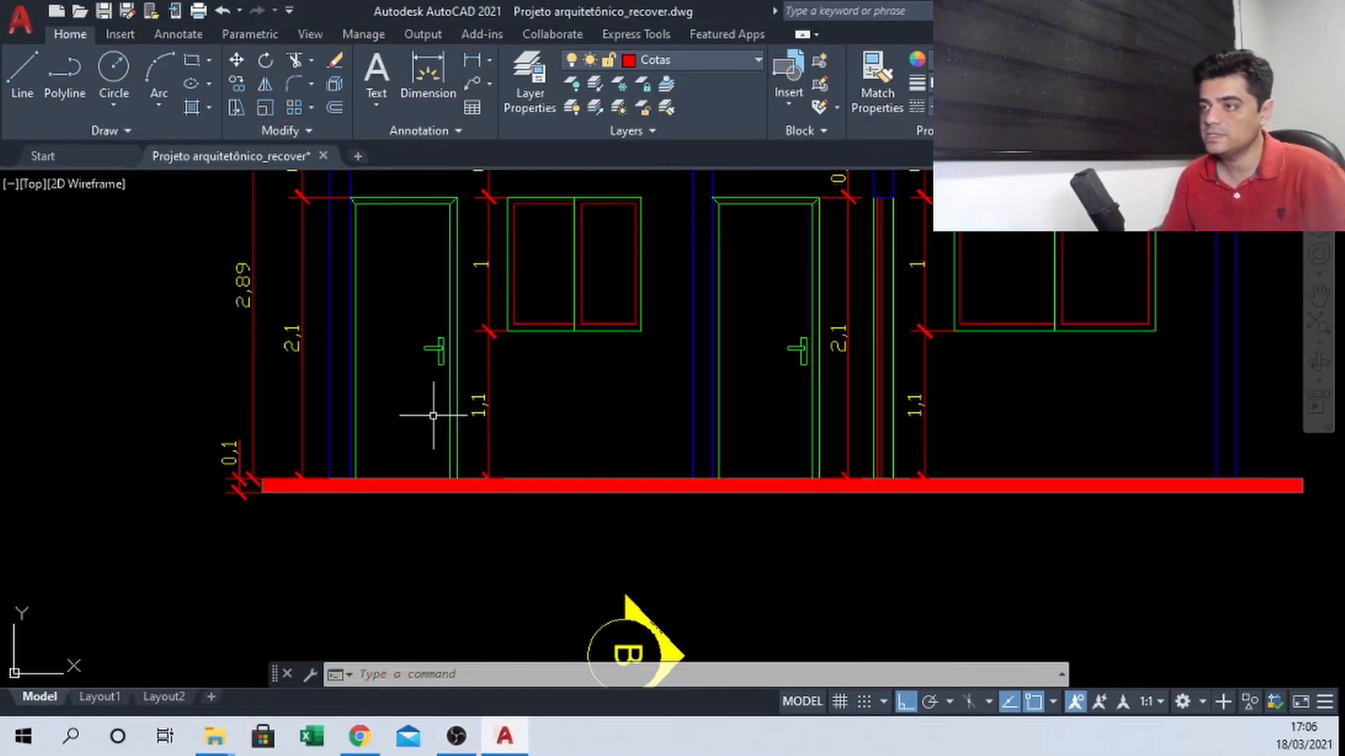
scroll(429, 421, "down", 2)
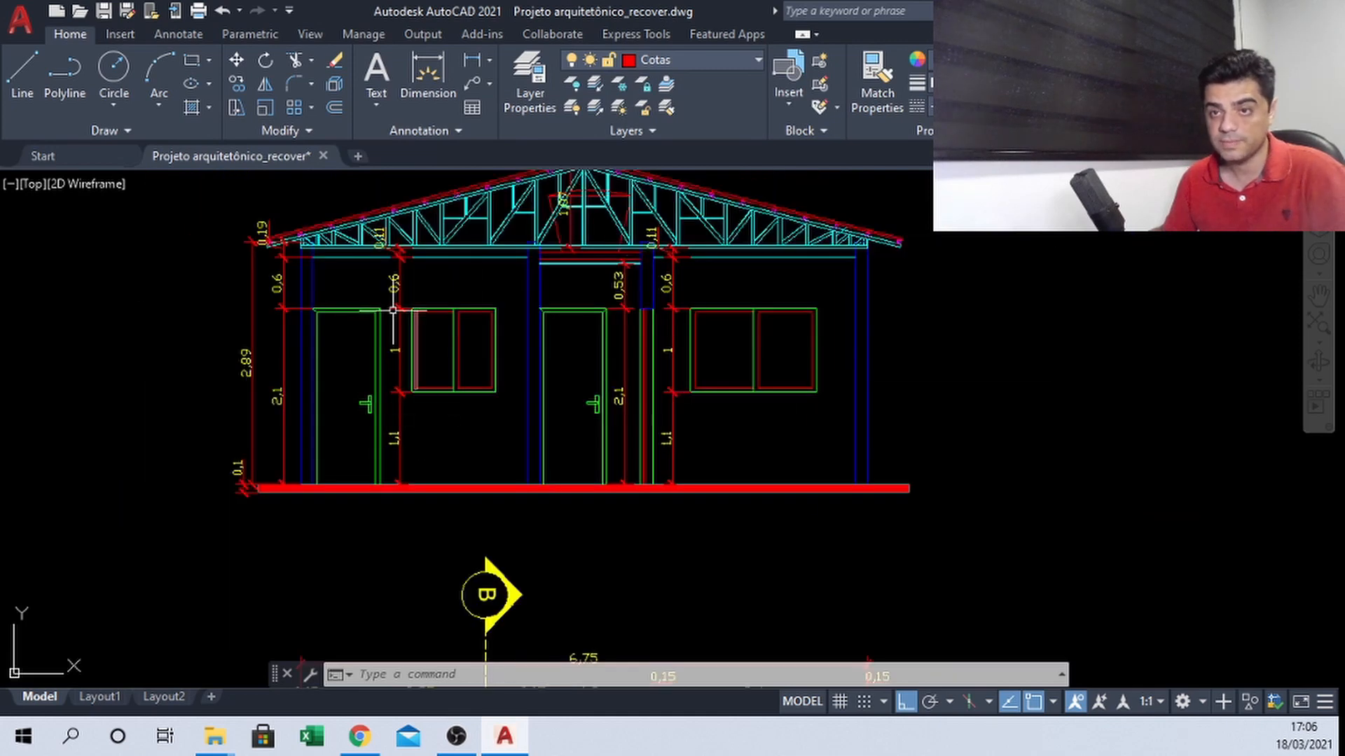
middle_click_drag(395, 284, 398, 310)
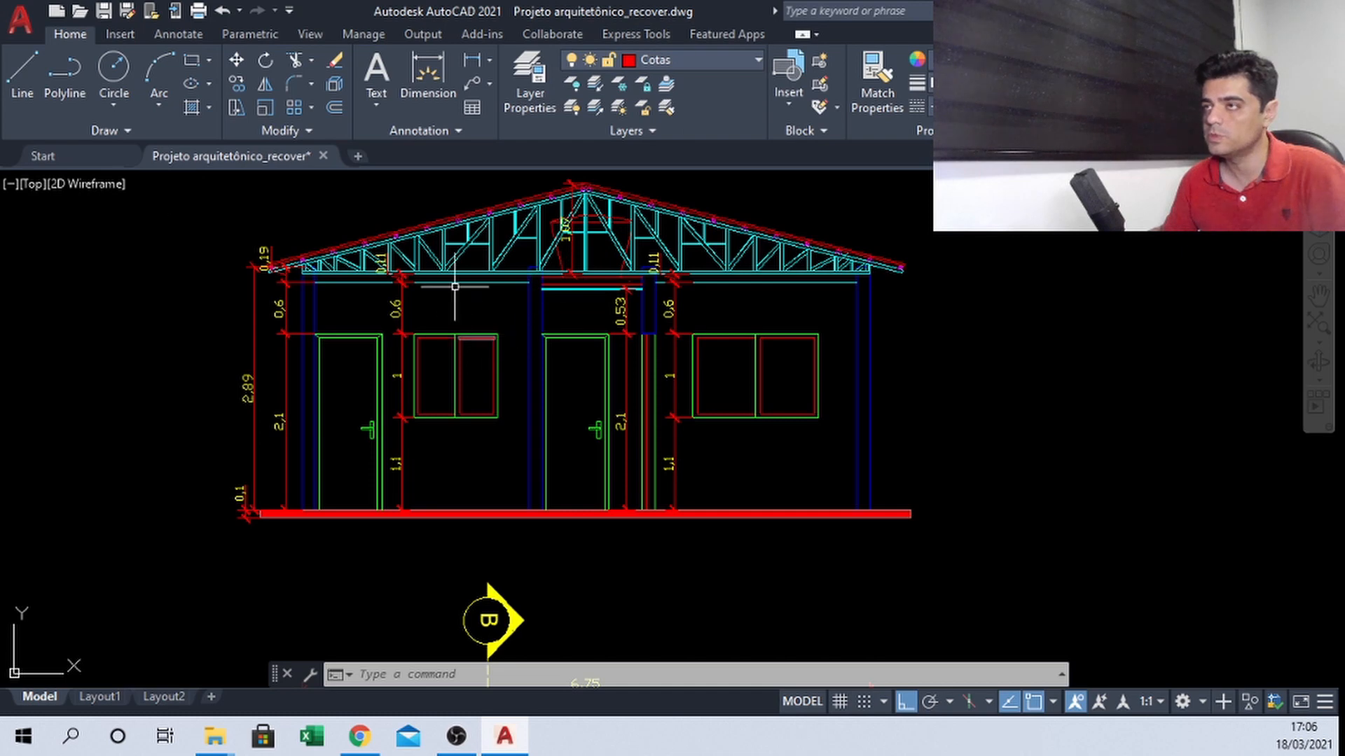
scroll(283, 577, "up", 2)
scroll(382, 472, "up", 2)
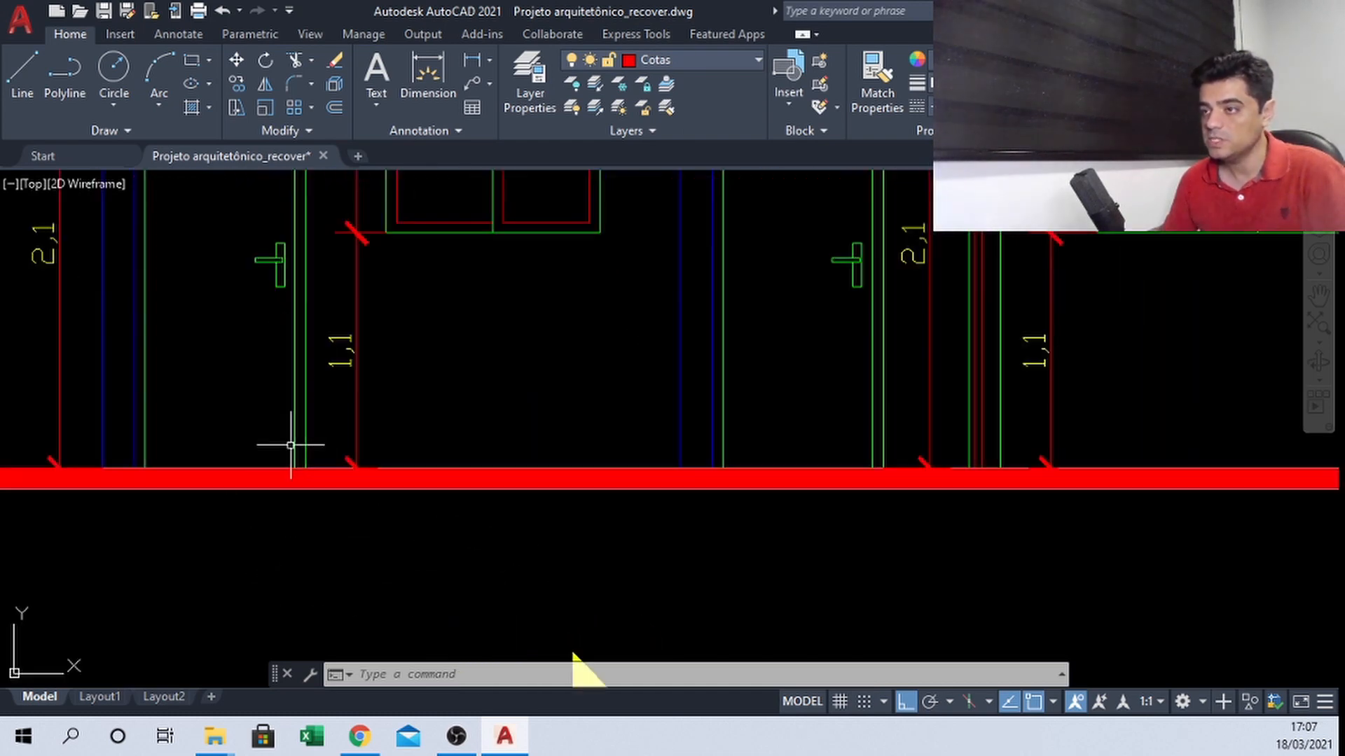
scroll(323, 470, "down", 2)
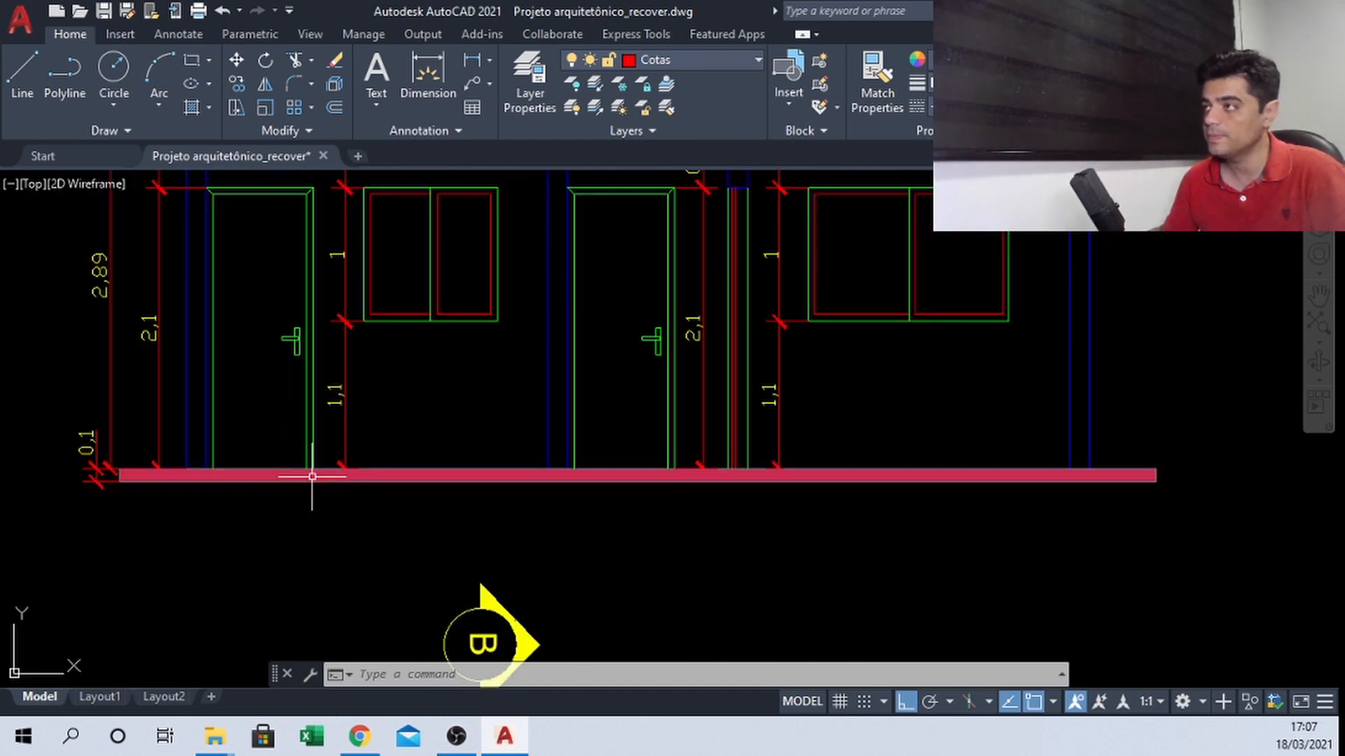
left_click(311, 477)
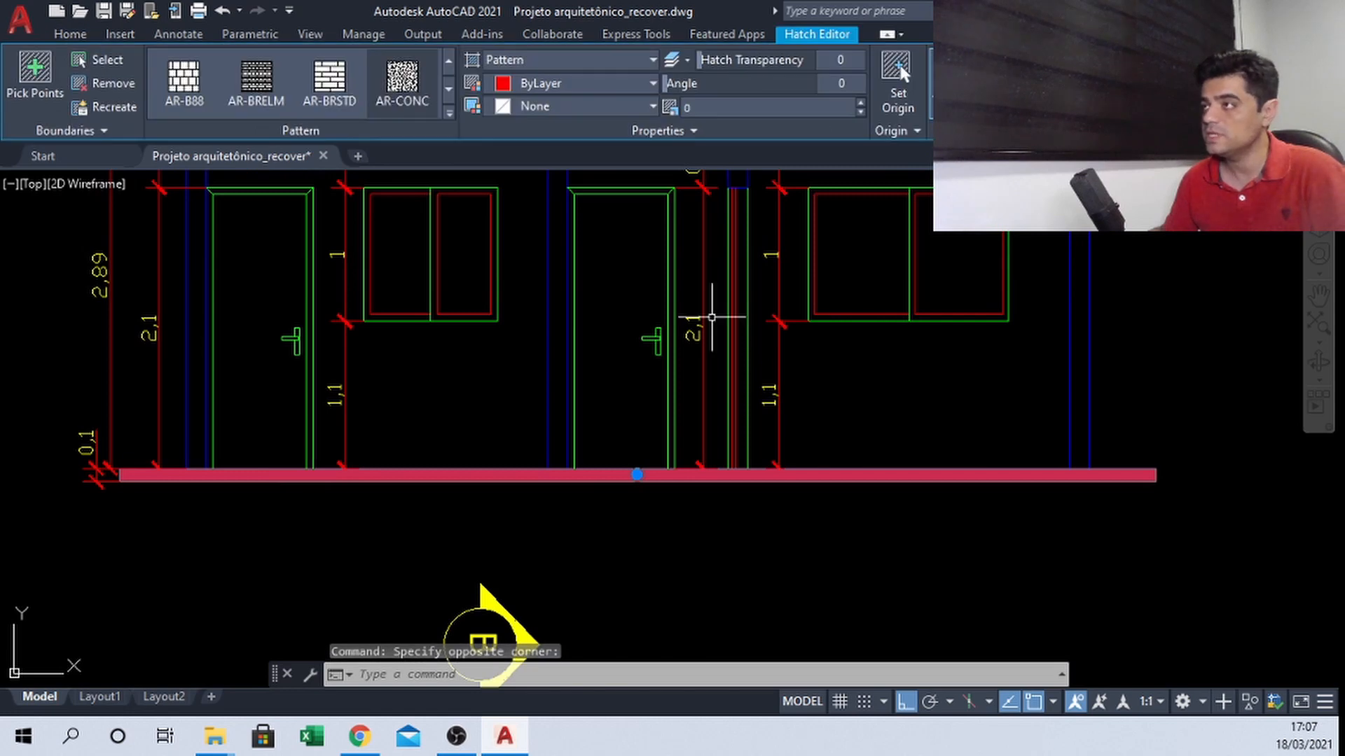
left_click(692, 131)
left_click(474, 378)
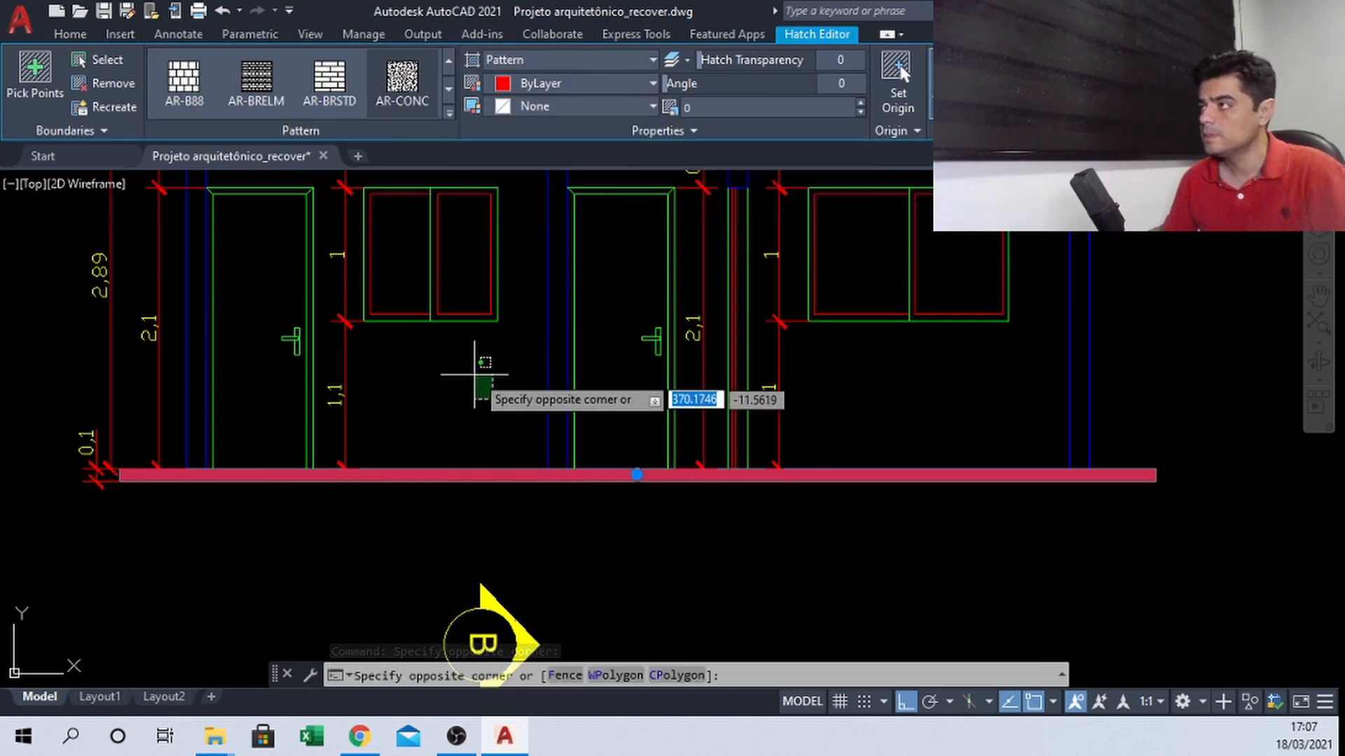
left_click(501, 373)
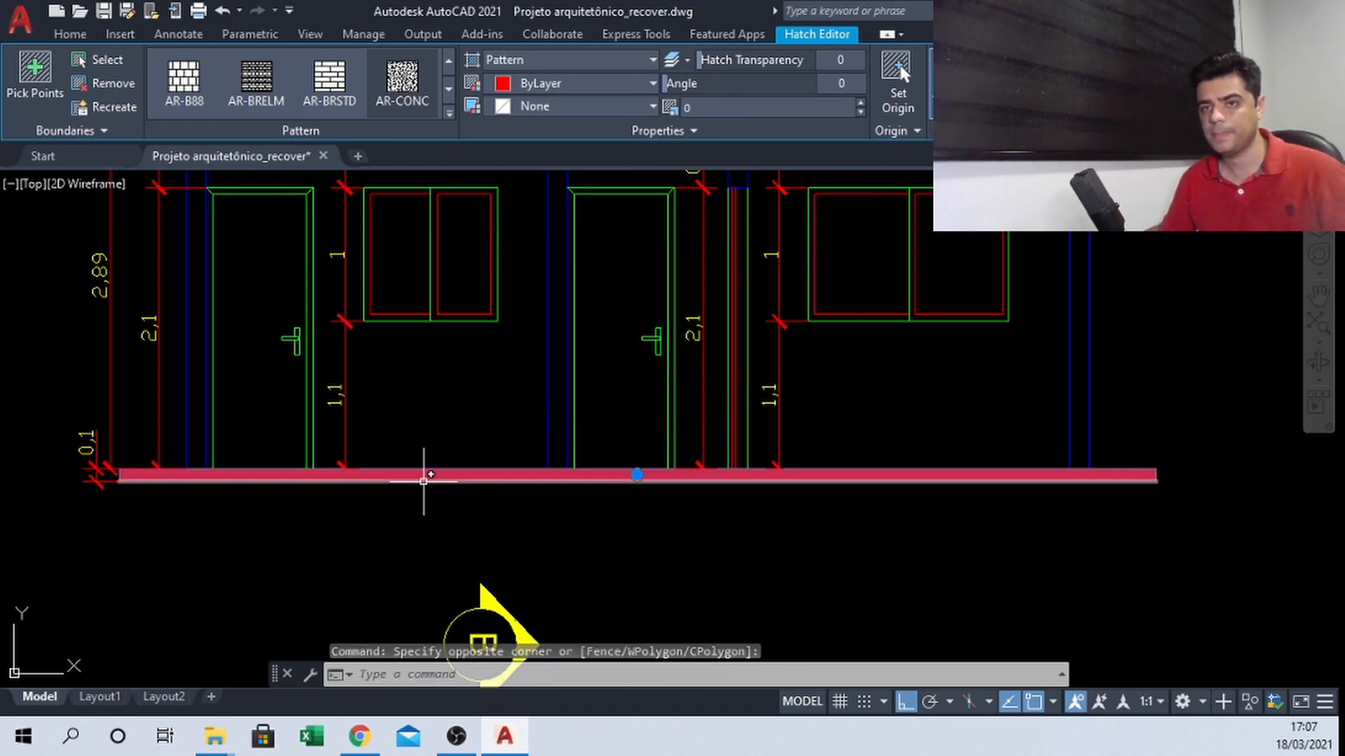
key("Escape")
Select the floor slab's hatch and open its full object properties
scroll(427, 494, "up", 2)
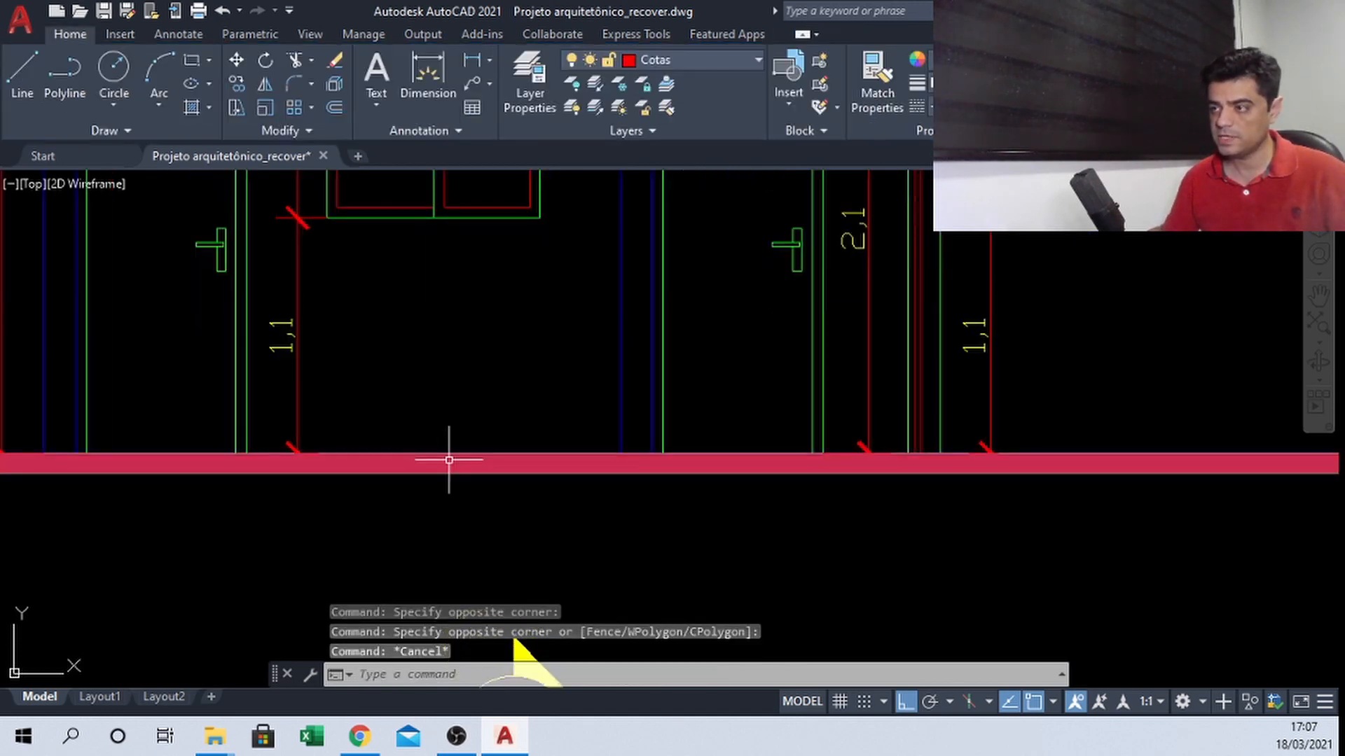
left_click(551, 470)
scroll(551, 474, "down", 2)
type("pro")
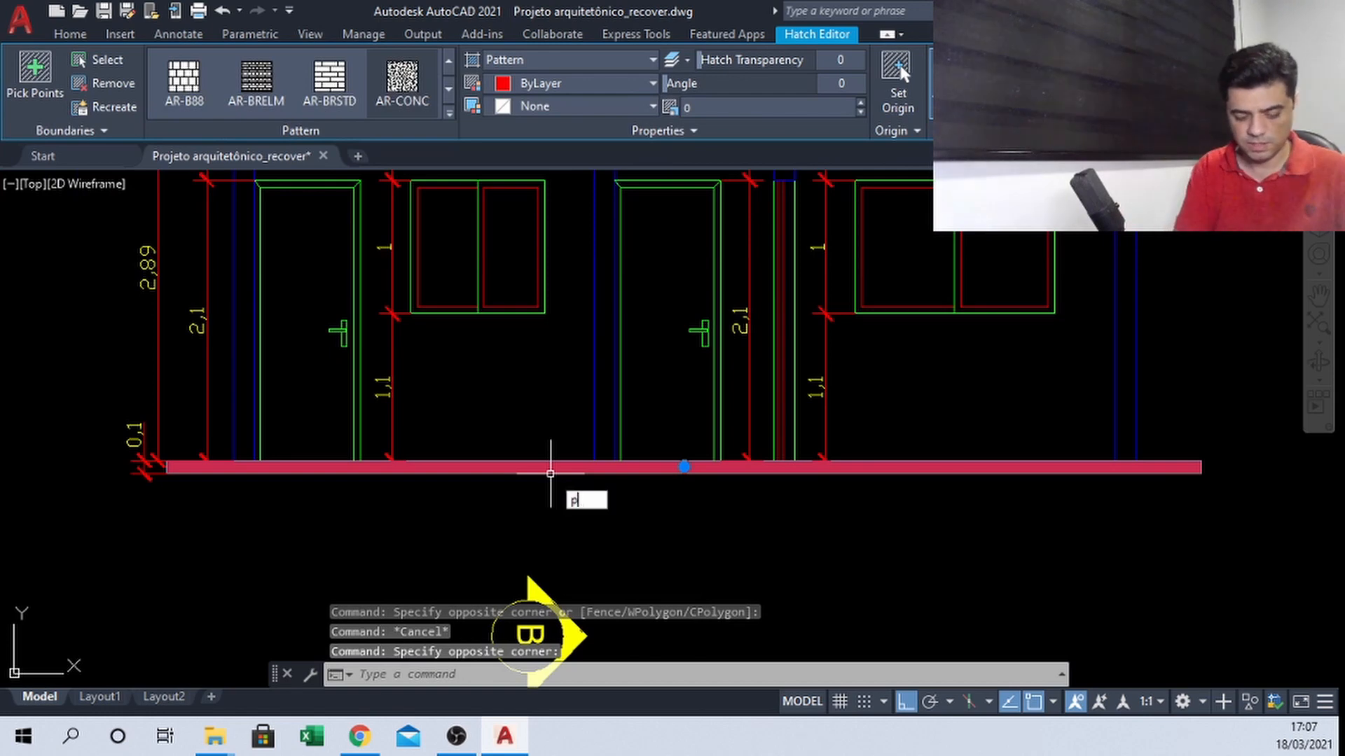
key("Return")
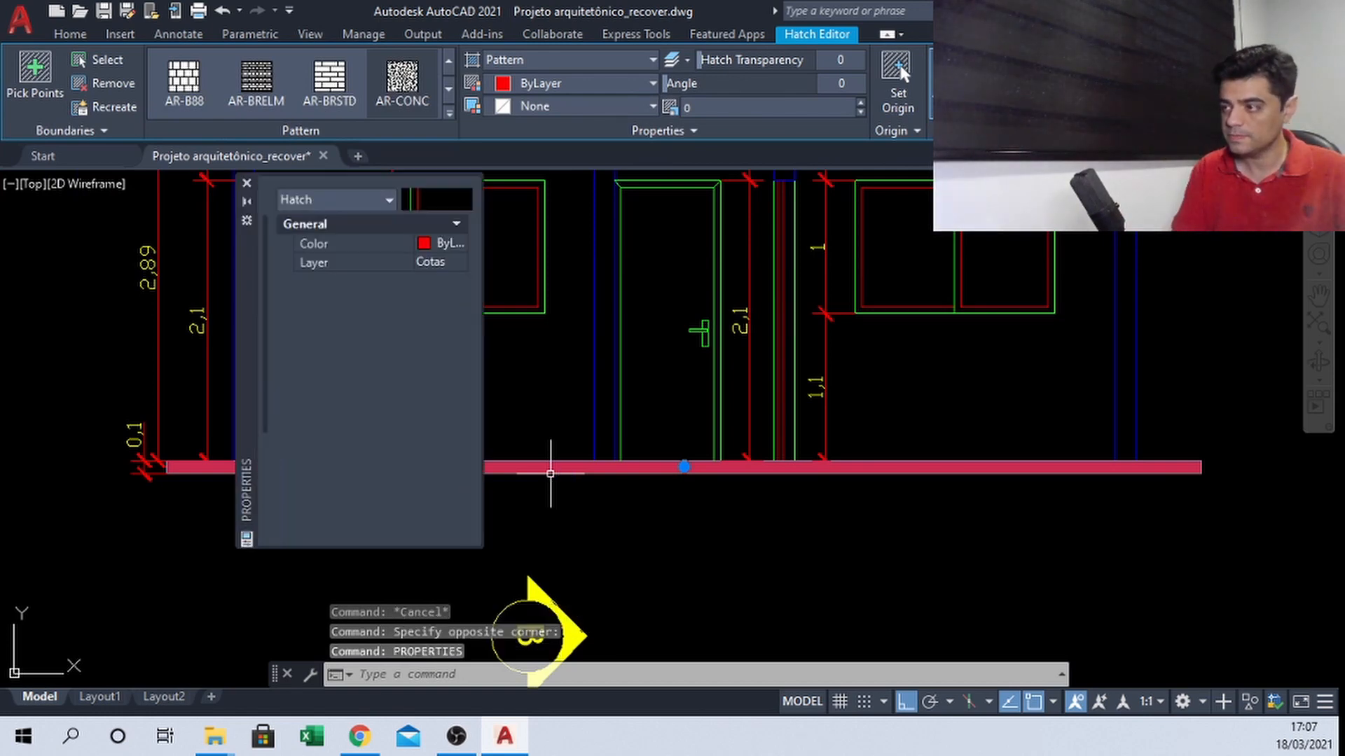
Set the floor slab hatch's pattern scale to 0.001 and close the object properties
scroll(411, 420, "down", 2)
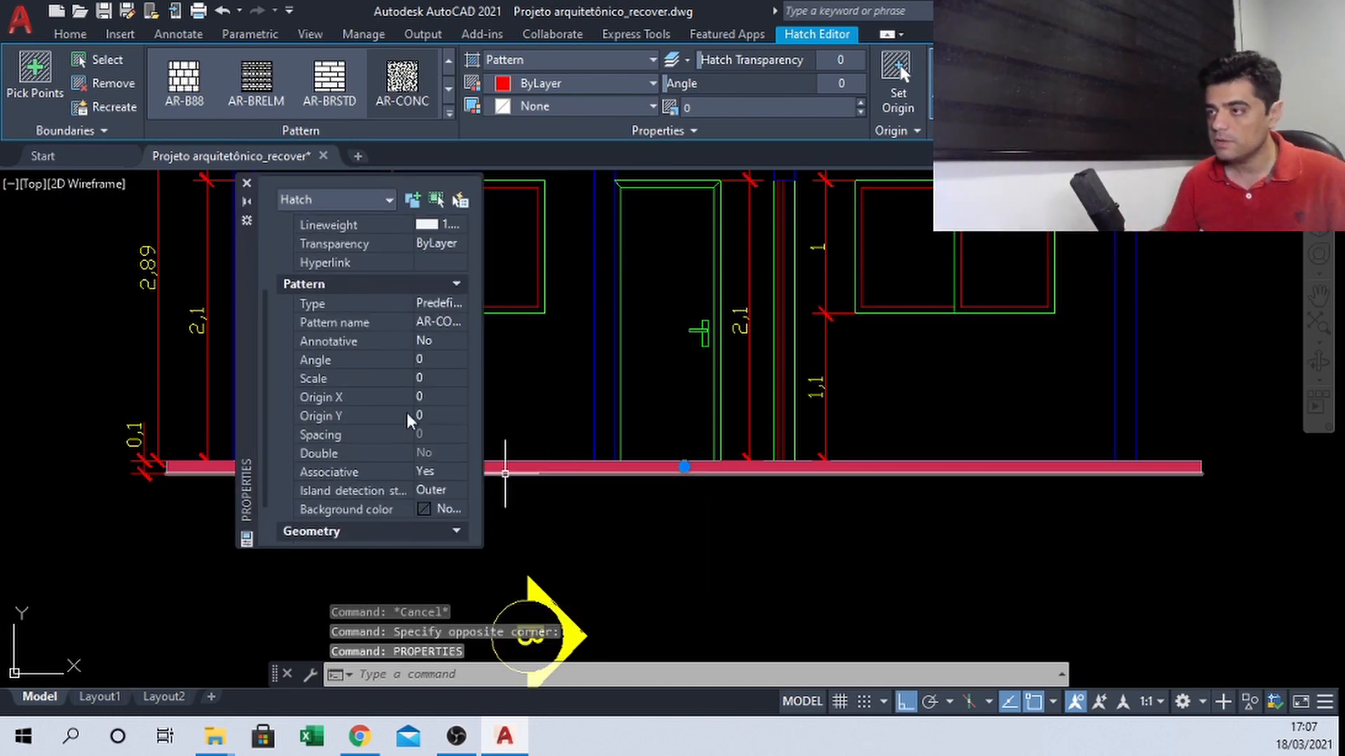
left_click(426, 380)
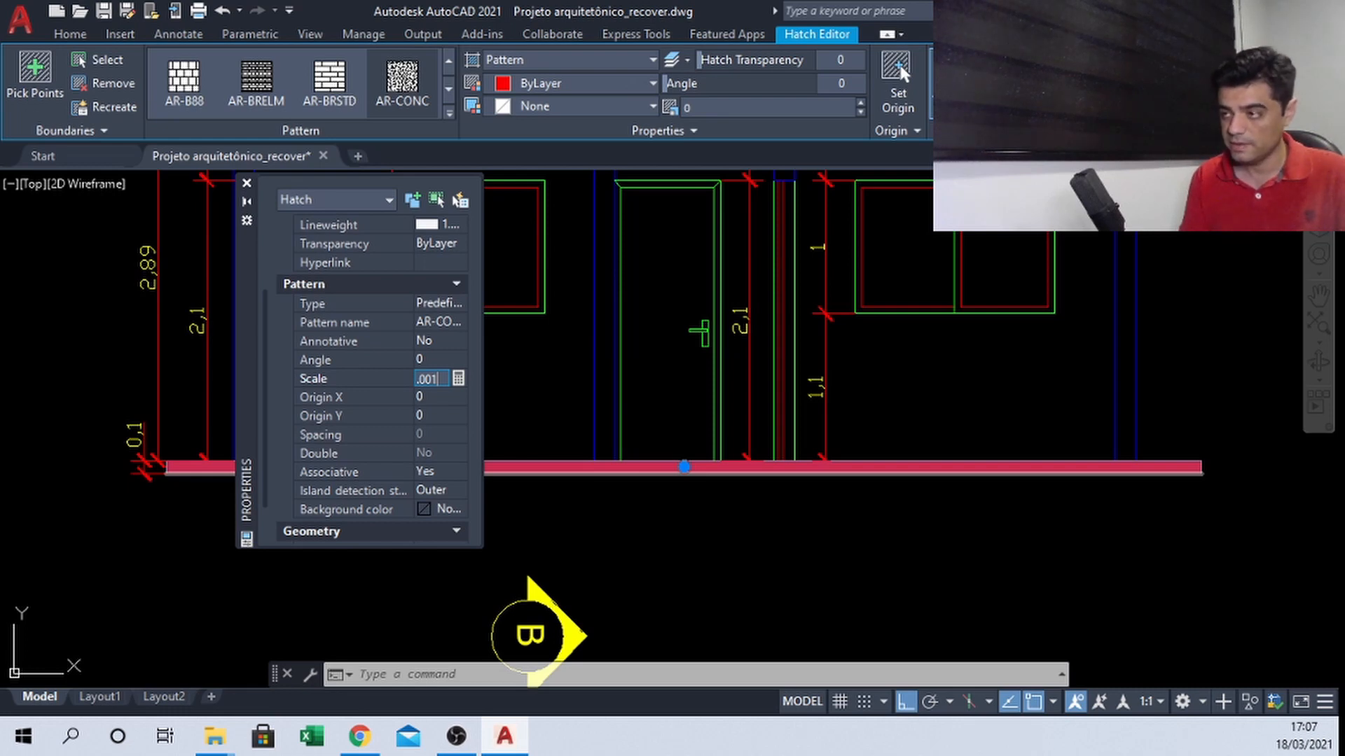
key("Tab")
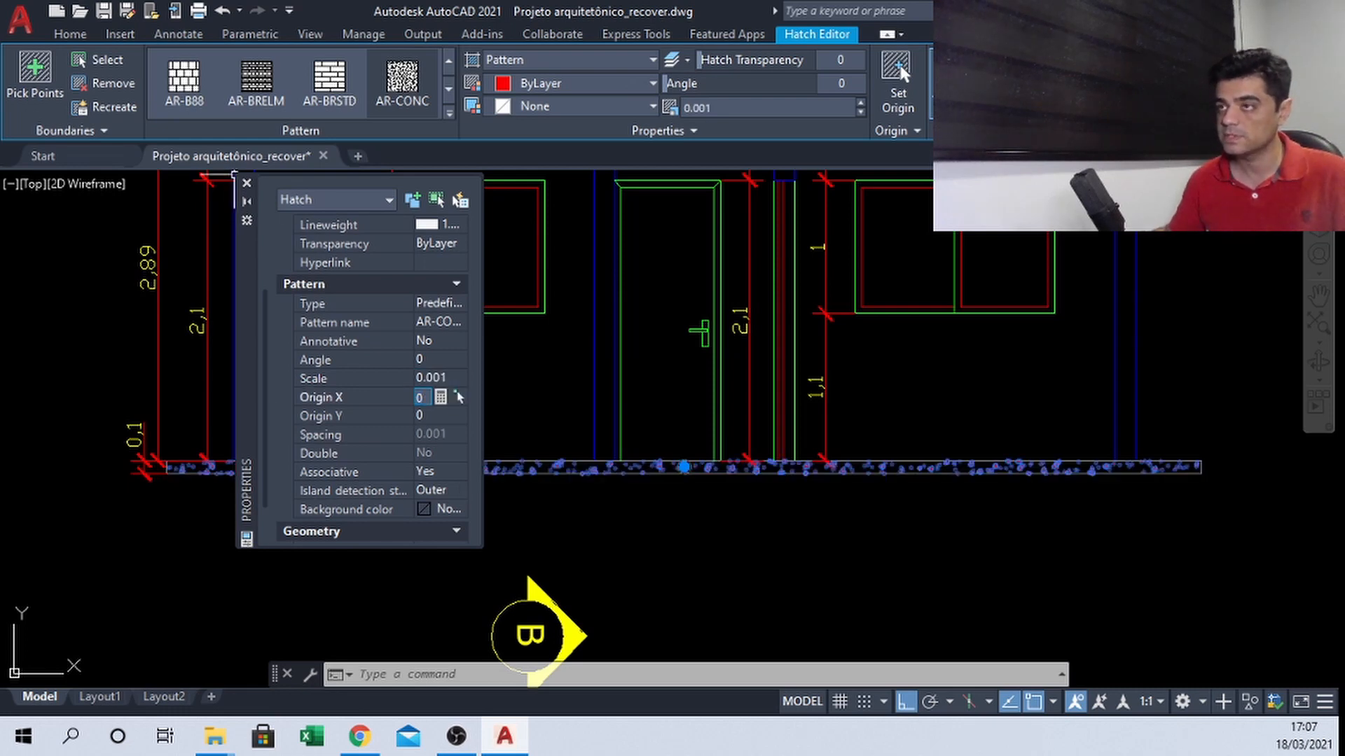
left_click(246, 183)
scroll(351, 476, "up", 5)
scroll(474, 372, "up", 4)
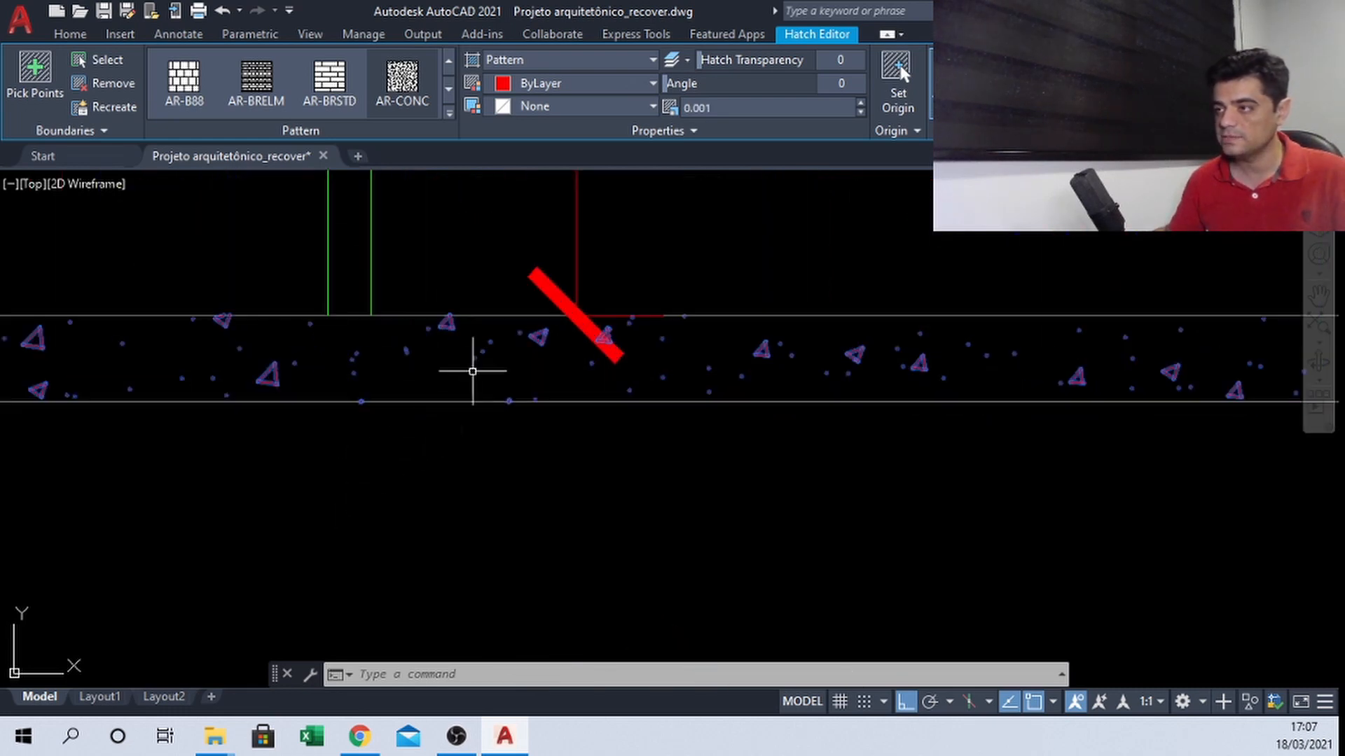
scroll(441, 315, "down", 2)
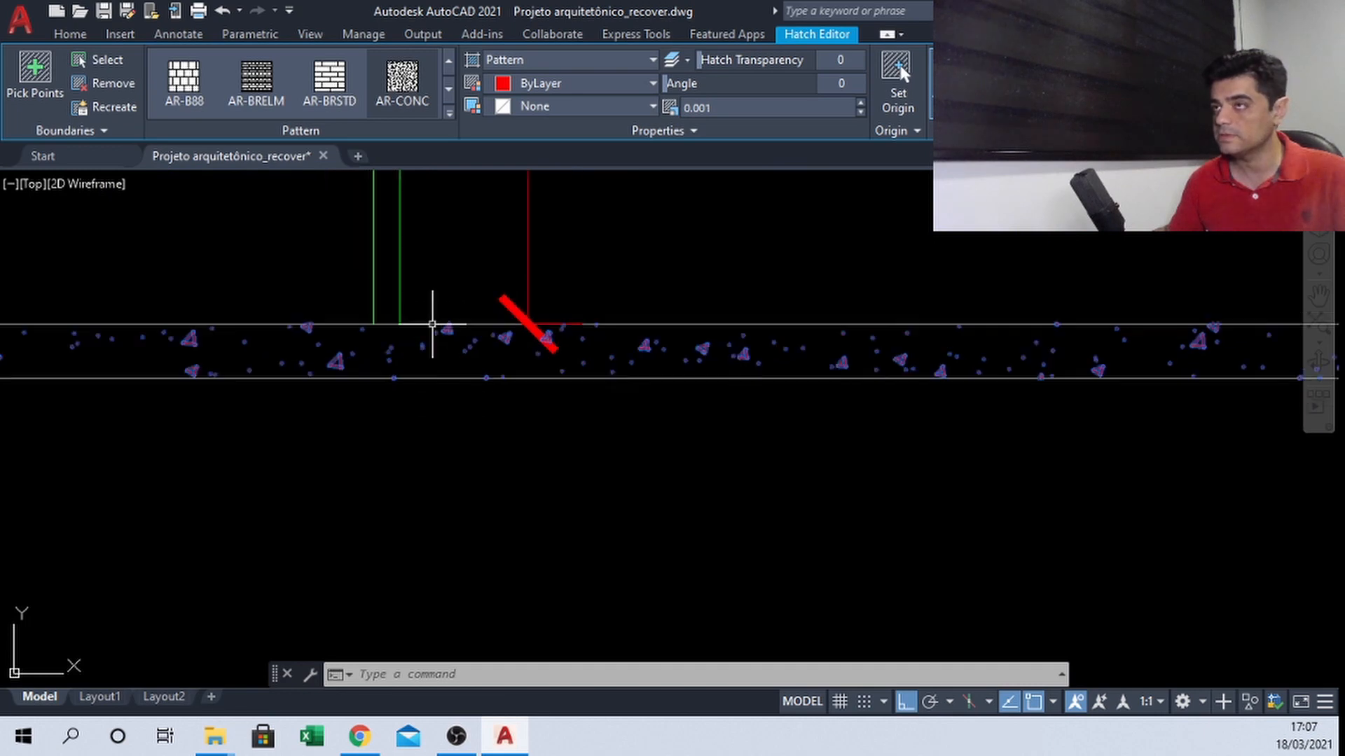
Move the floor slab's hatch to the Calçada layer and deselect it
left_click(70, 36)
left_click(714, 59)
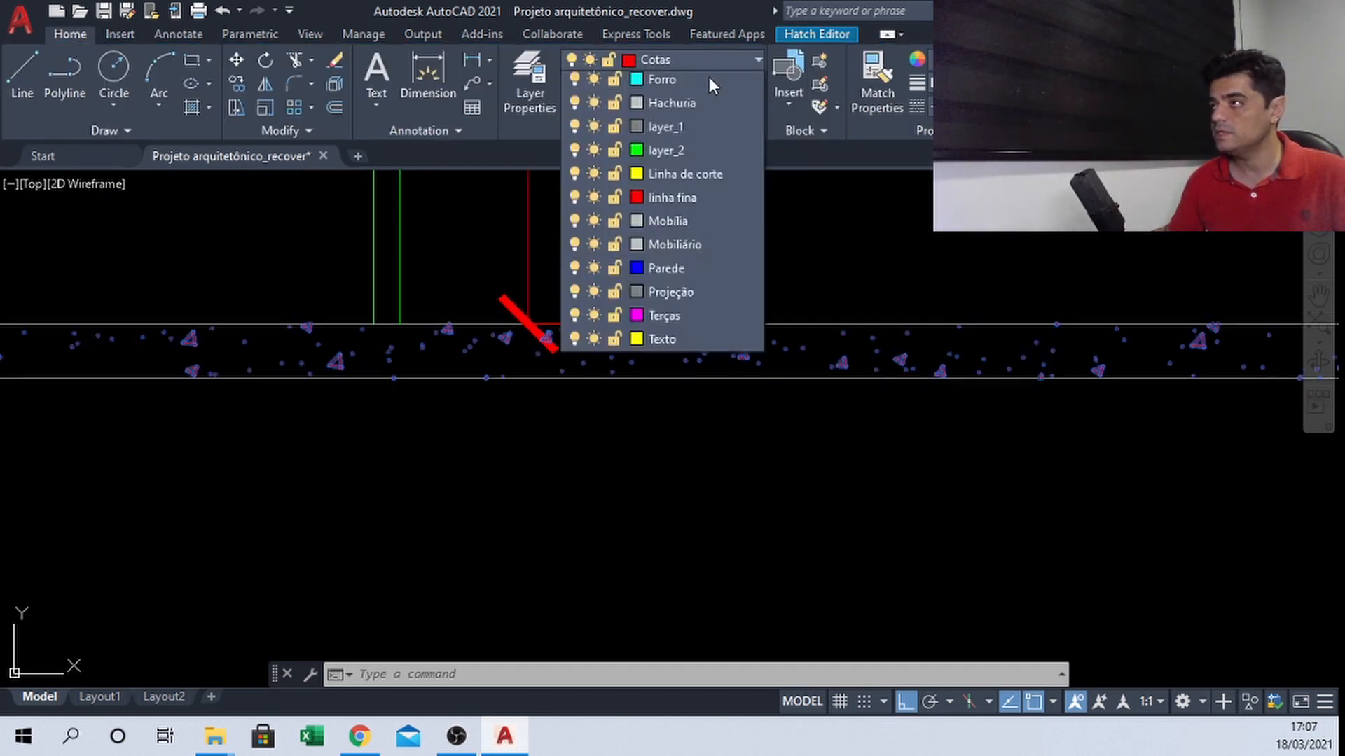
left_click(687, 129)
scroll(689, 477, "down", 3)
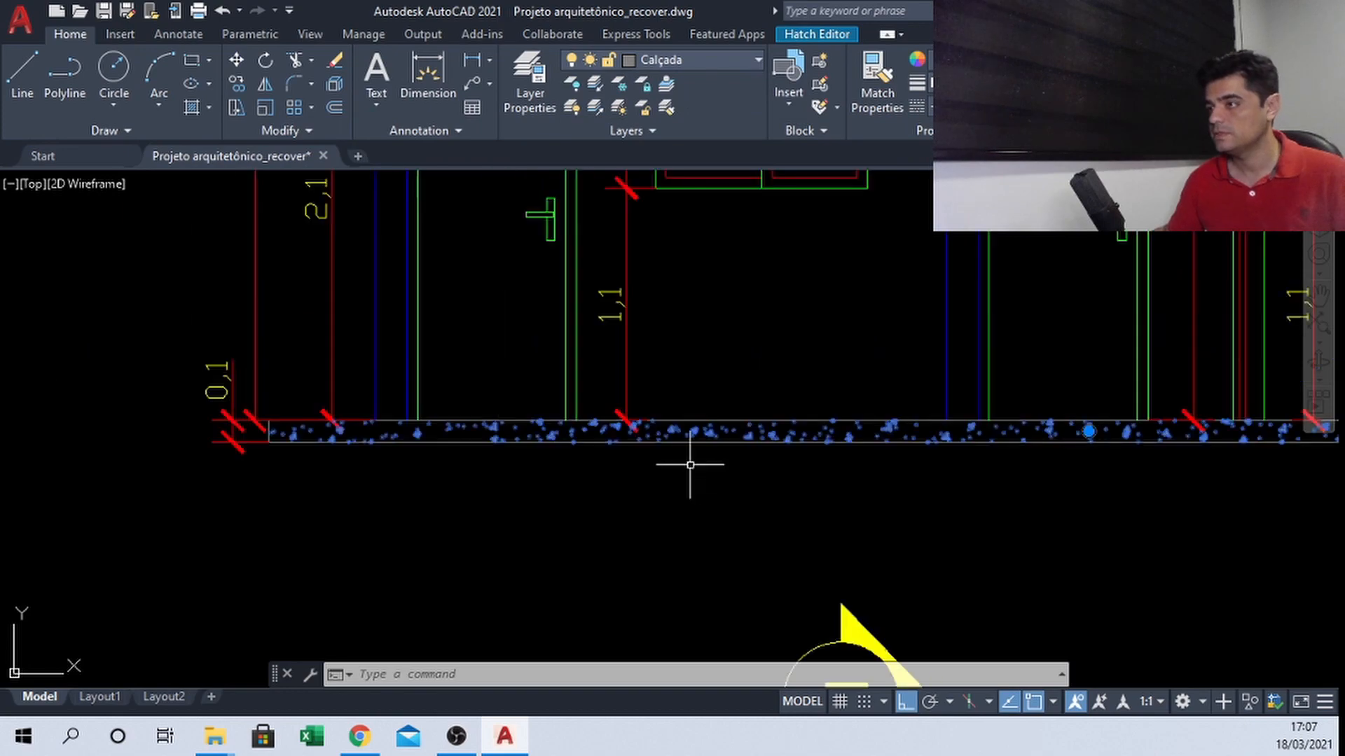
key("Escape")
Examine the whole section view and the arrangement of its height dimensions
scroll(631, 469, "down", 3)
middle_click_drag(762, 361, 594, 379)
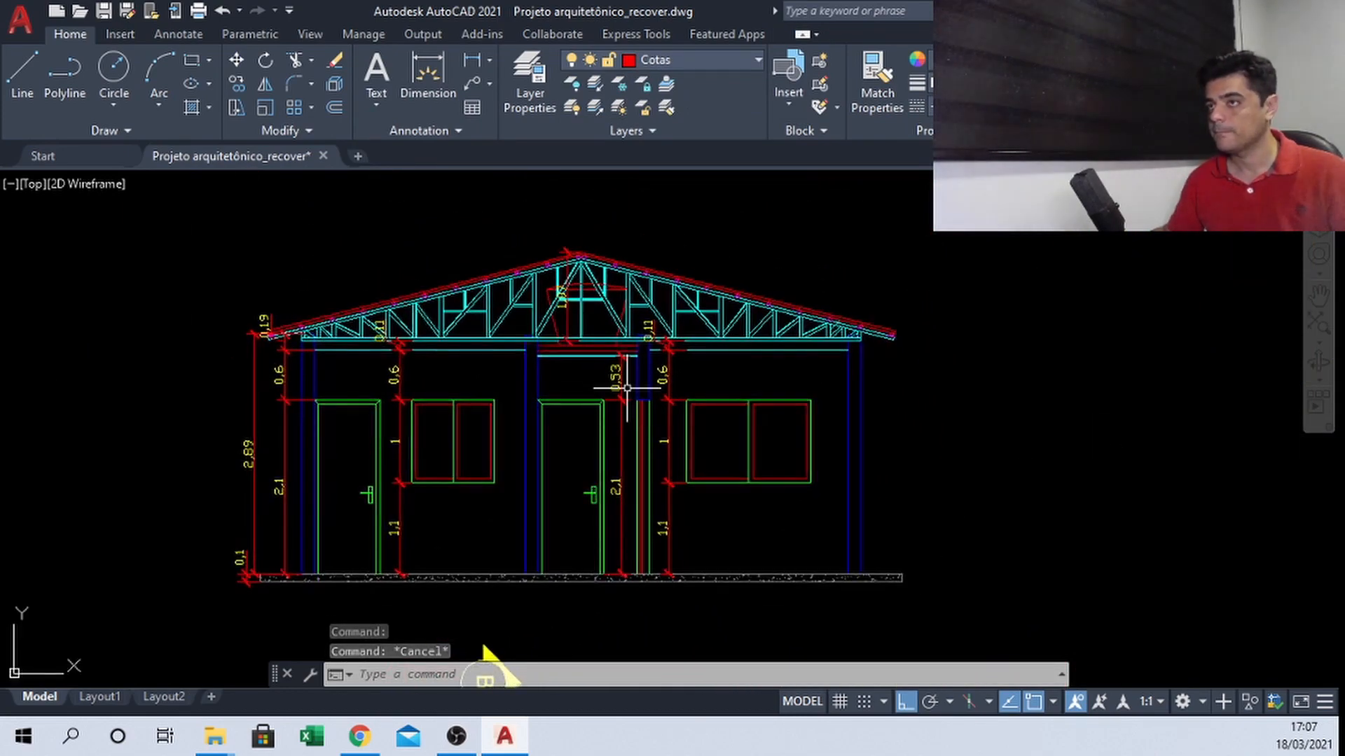
mouse_move(614, 432)
middle_mouse_down()
mouse_move(582, 388)
mouse_move(583, 359)
middle_mouse_up()
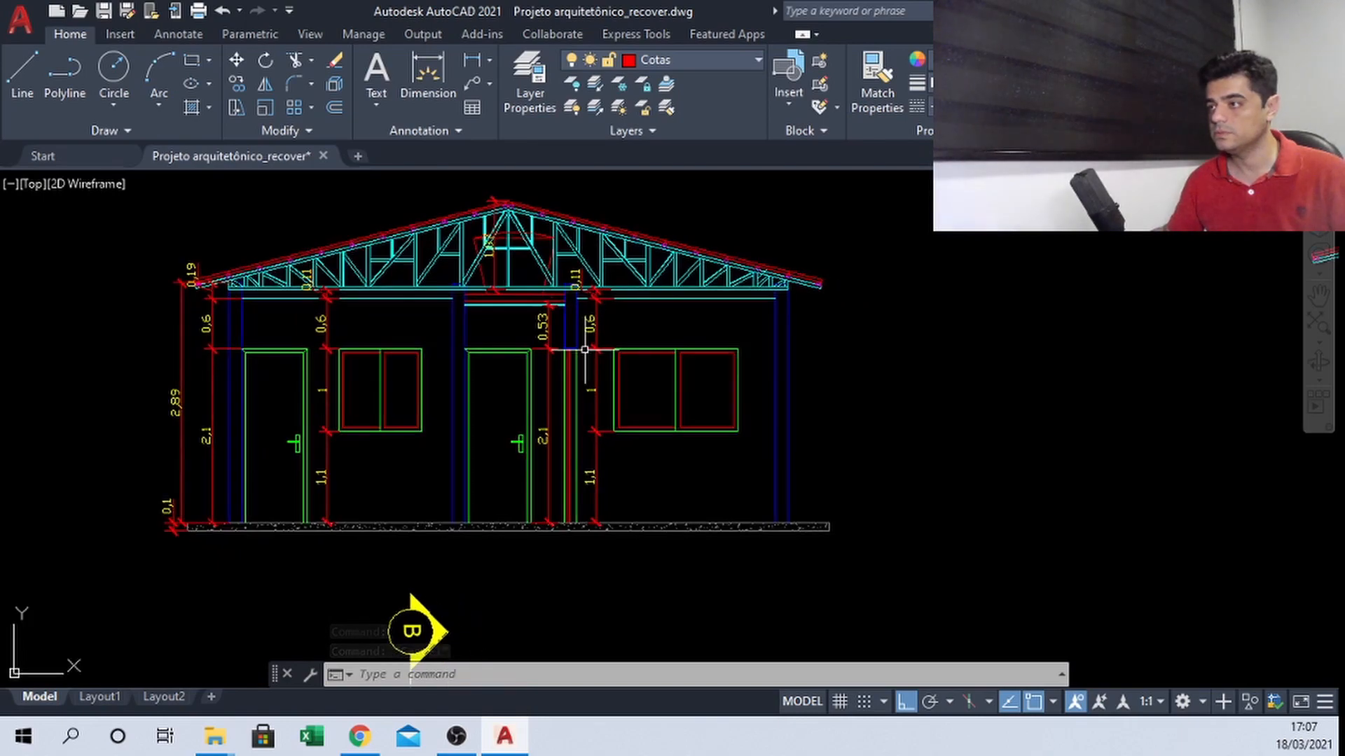
middle_click_drag(541, 482, 473, 463)
middle_click_drag(187, 361, 236, 411)
scroll(507, 294, "up", 2)
middle_click_drag(376, 353, 756, 357)
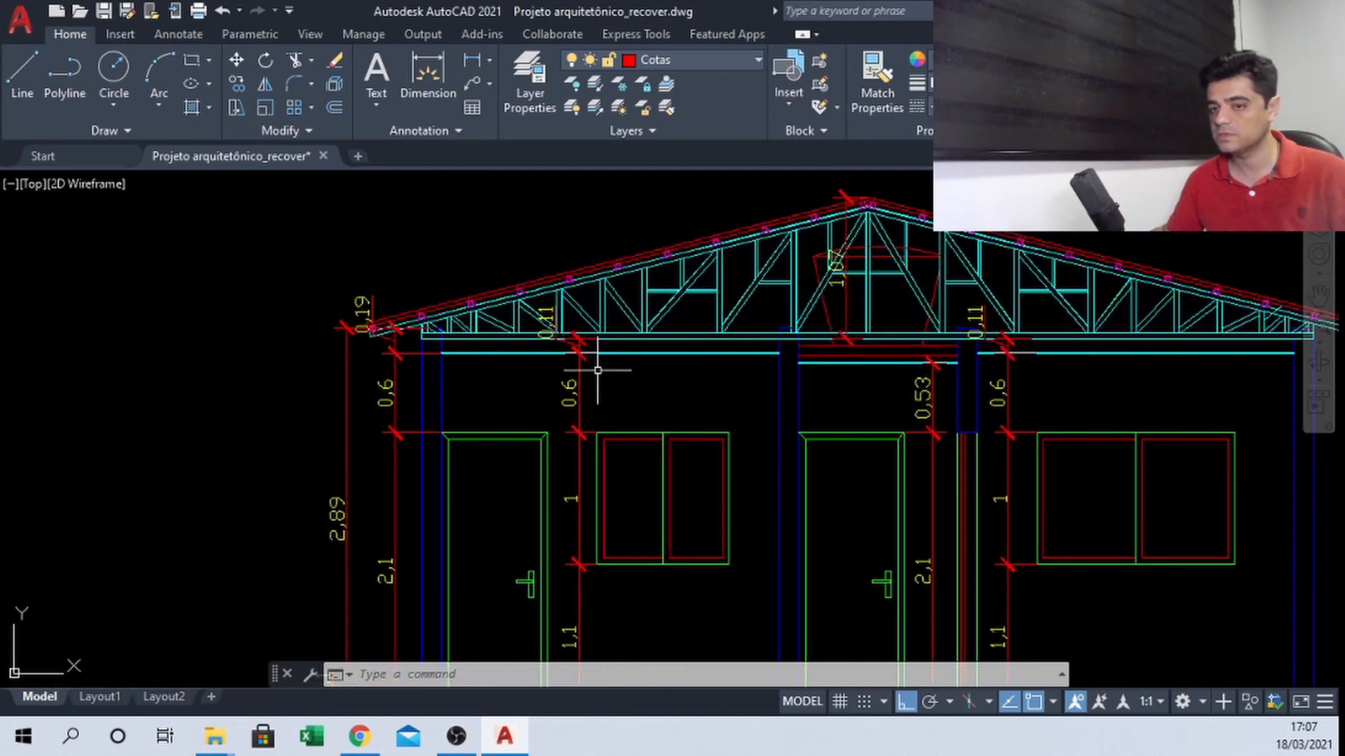
Shorten the upper extension line of the 0,19 dimension under the left eave to the wall's outer face
scroll(533, 410, "up", 4)
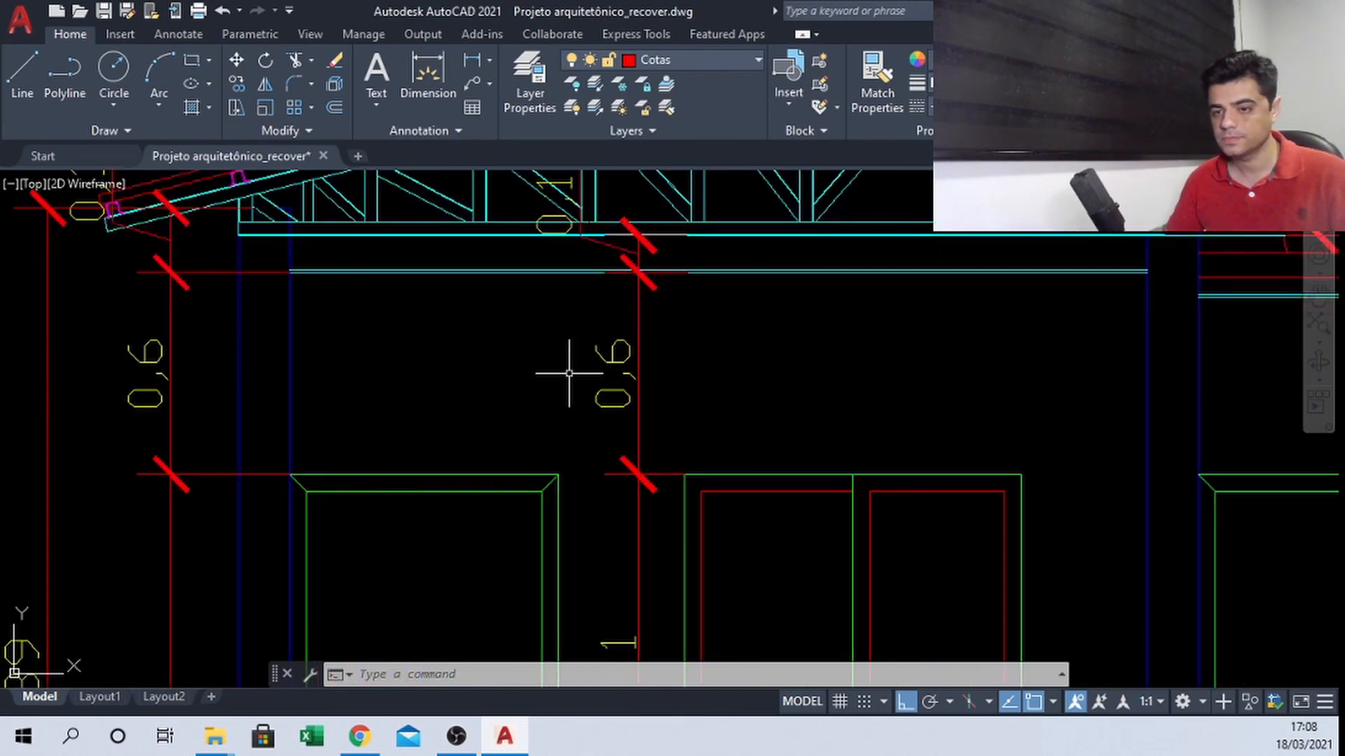
scroll(544, 322, "up", 2)
middle_click_drag(663, 395, 819, 444)
scroll(818, 443, "down", 2)
scroll(390, 277, "up", 4)
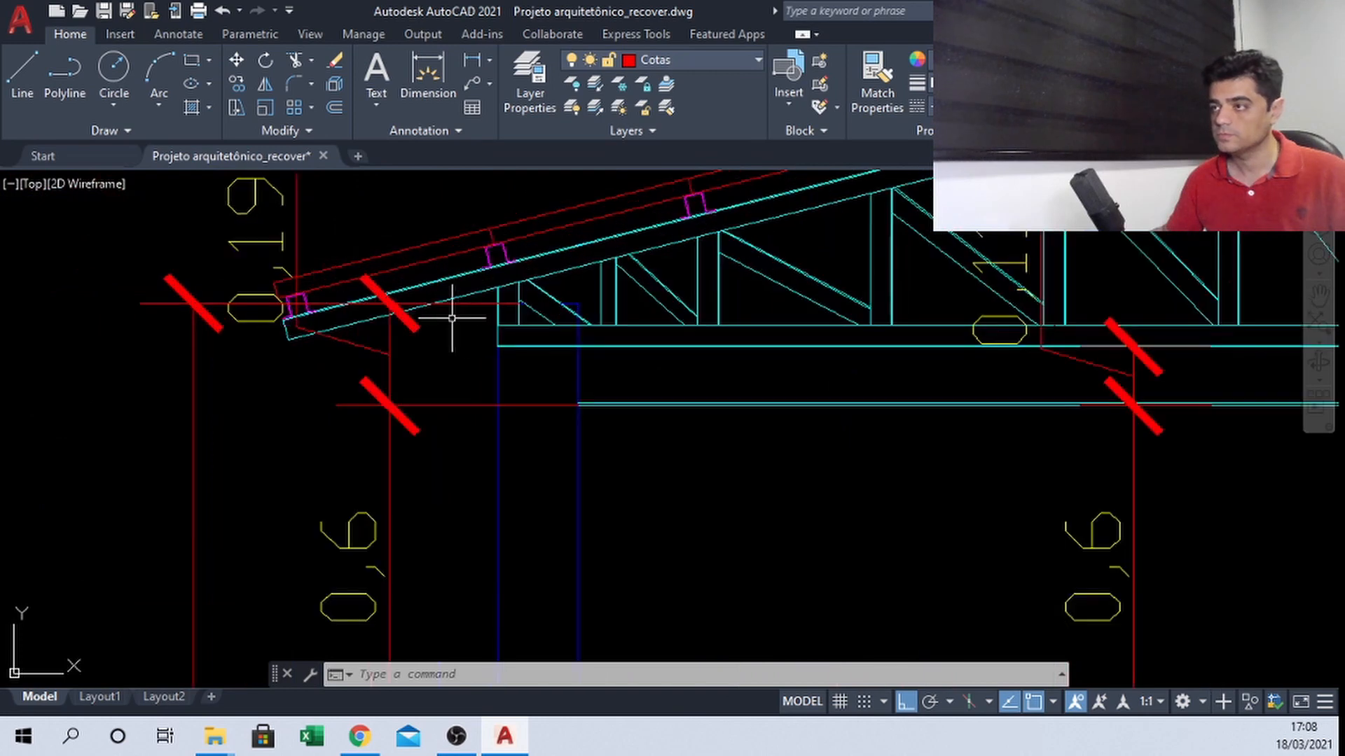
key("Escape")
scroll(511, 294, "up", 4)
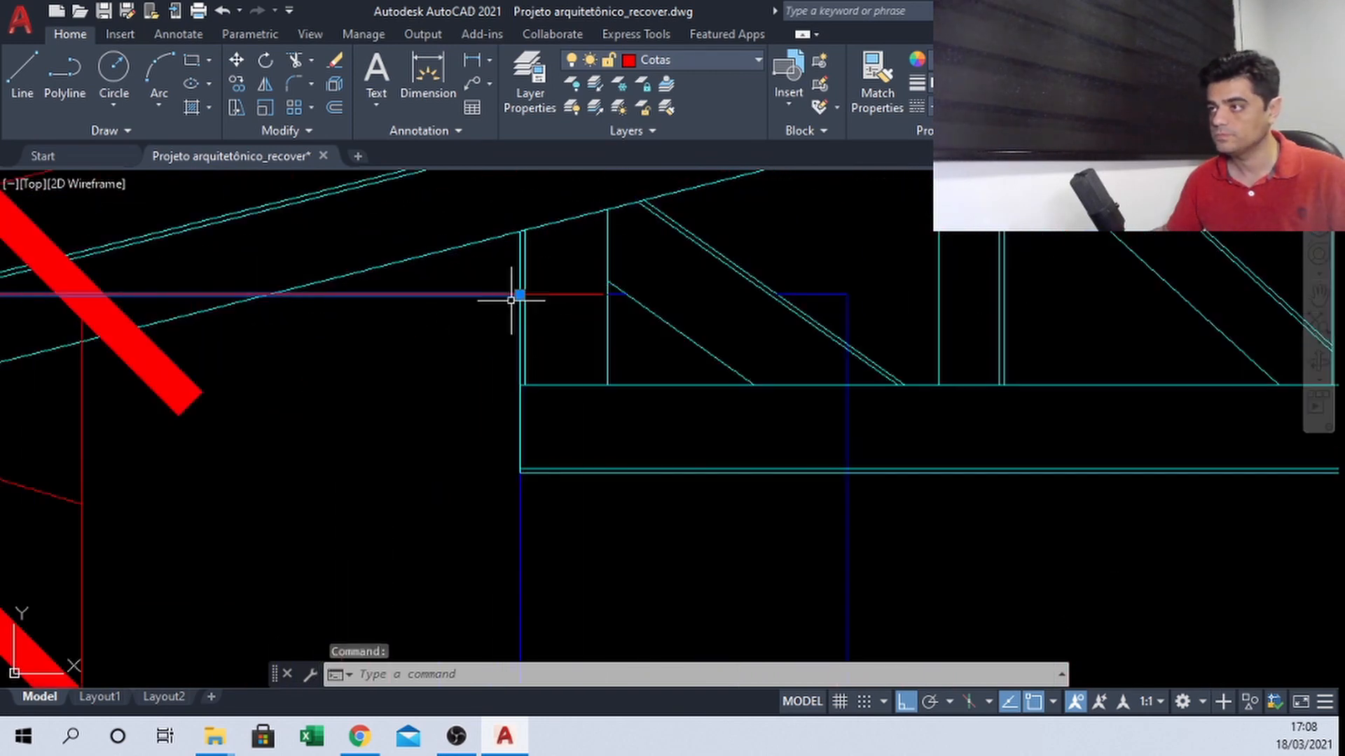
key("Escape")
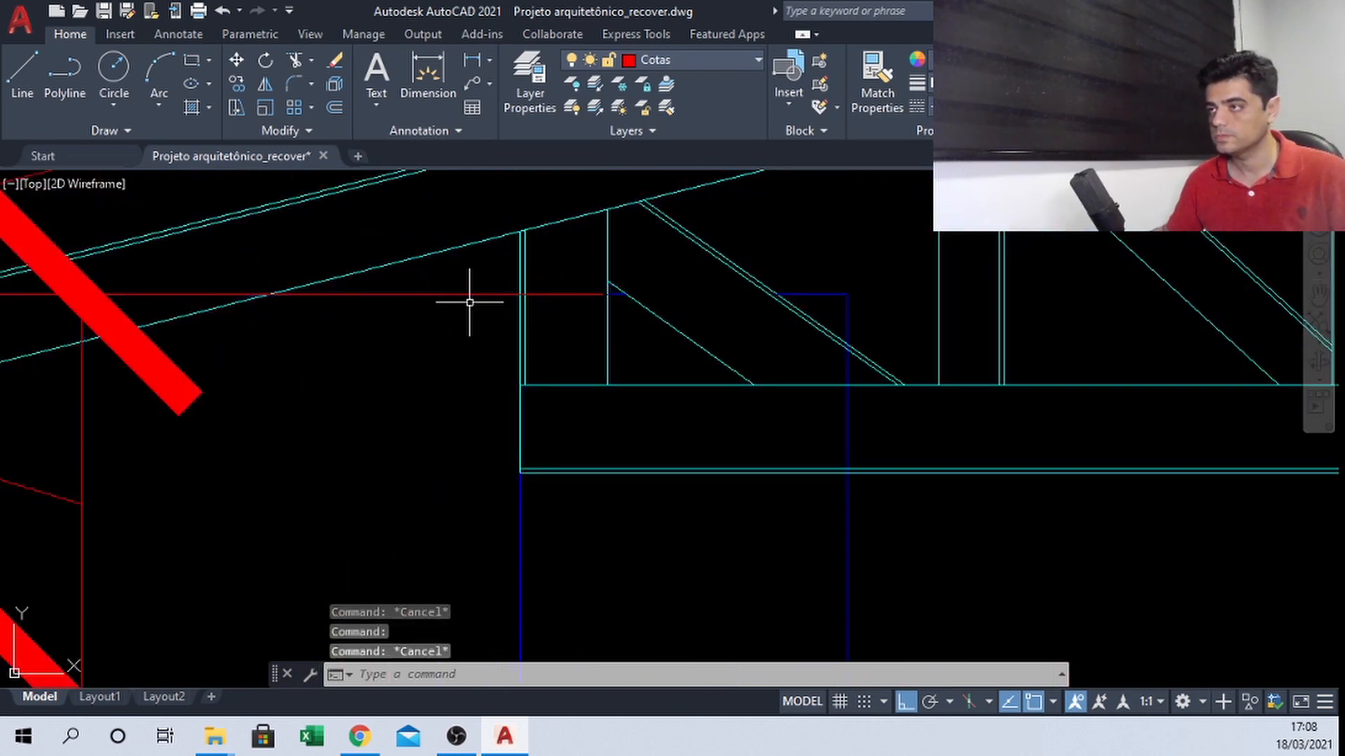
left_click(579, 287)
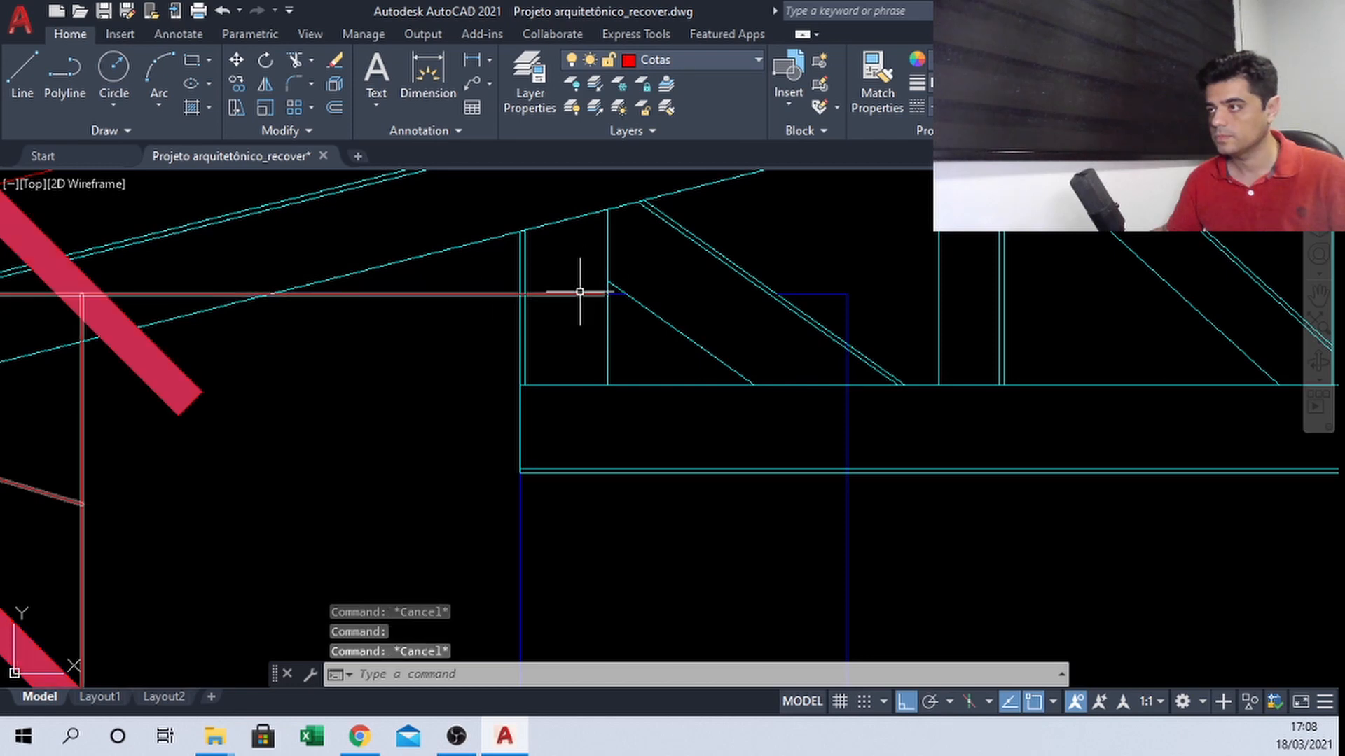
left_click(570, 292)
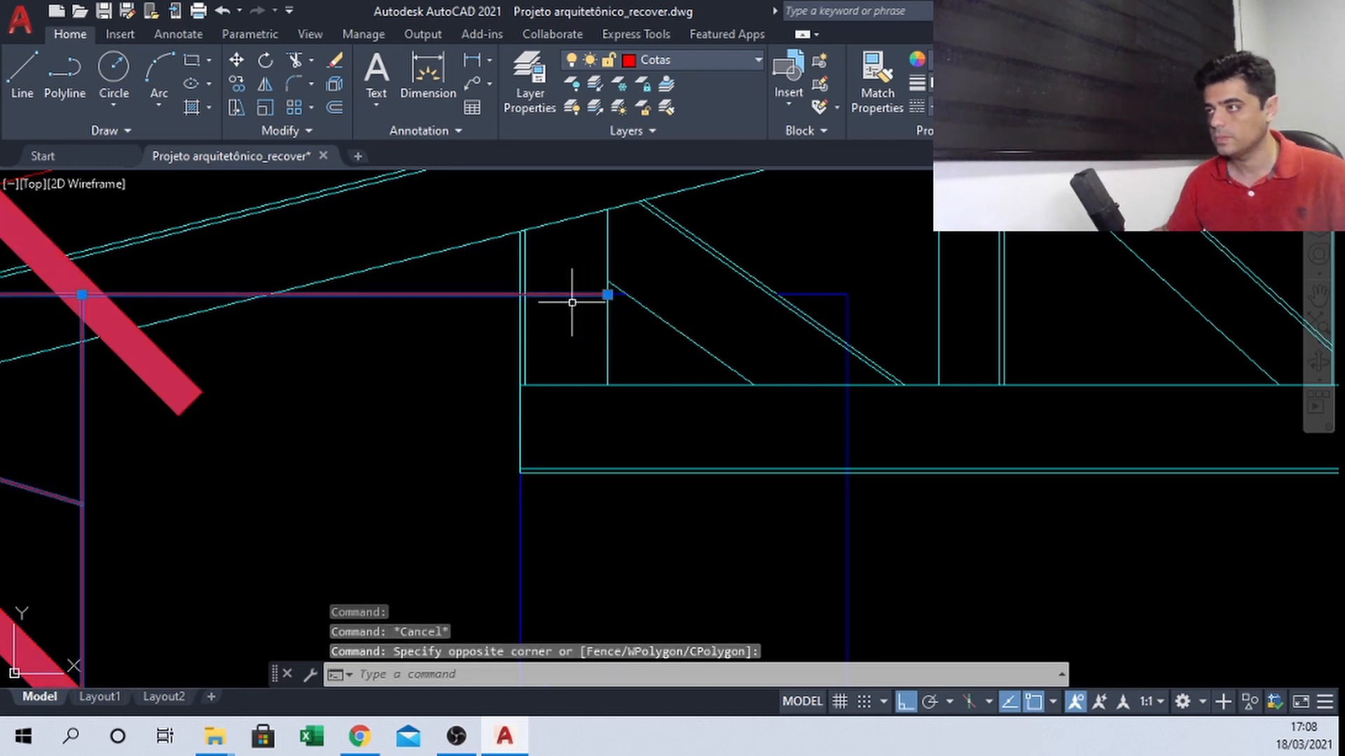
left_click(608, 294)
scroll(524, 295, "up", 4)
key("Escape")
scroll(529, 266, "down", 8)
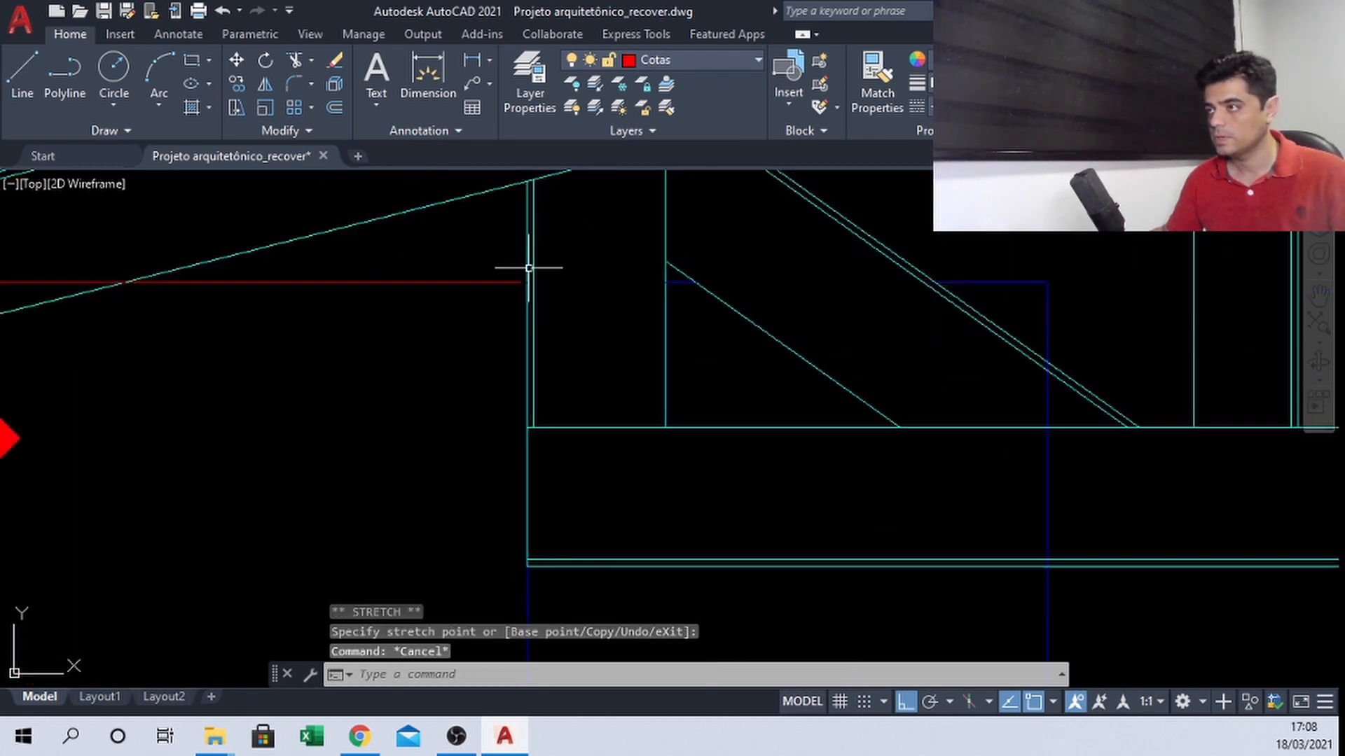
Shorten the ceiling-level extension lines of the left 0,19 and 0,6 dimensions to the wall's outer face
scroll(511, 354, "up", 4)
left_click(505, 357)
left_click(454, 473)
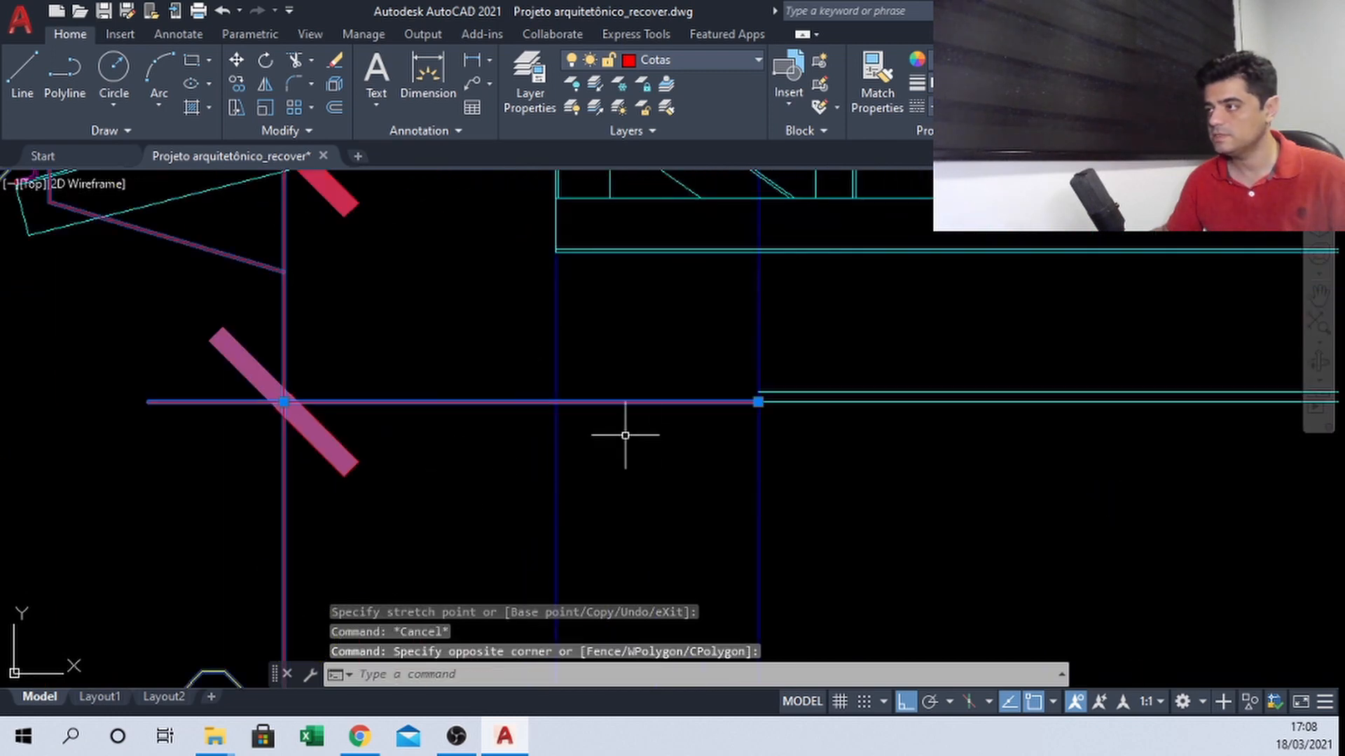
left_click(758, 402)
left_click(555, 400)
key("Escape")
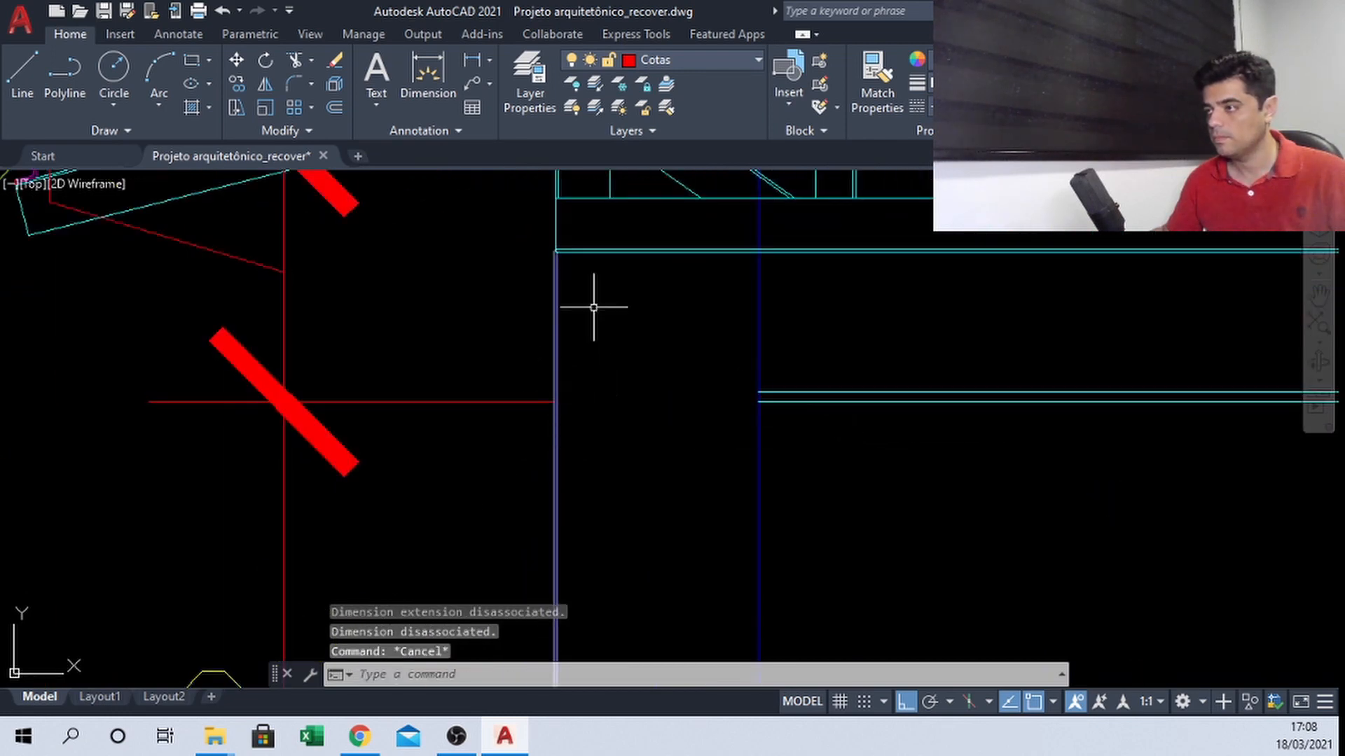
Shorten the extension lines of the left 0,6 and 2,1 dimensions at the door's top to the wall's outer face
scroll(580, 494, "down", 4)
scroll(580, 495, "up", 5)
left_click(666, 420)
left_click(601, 256)
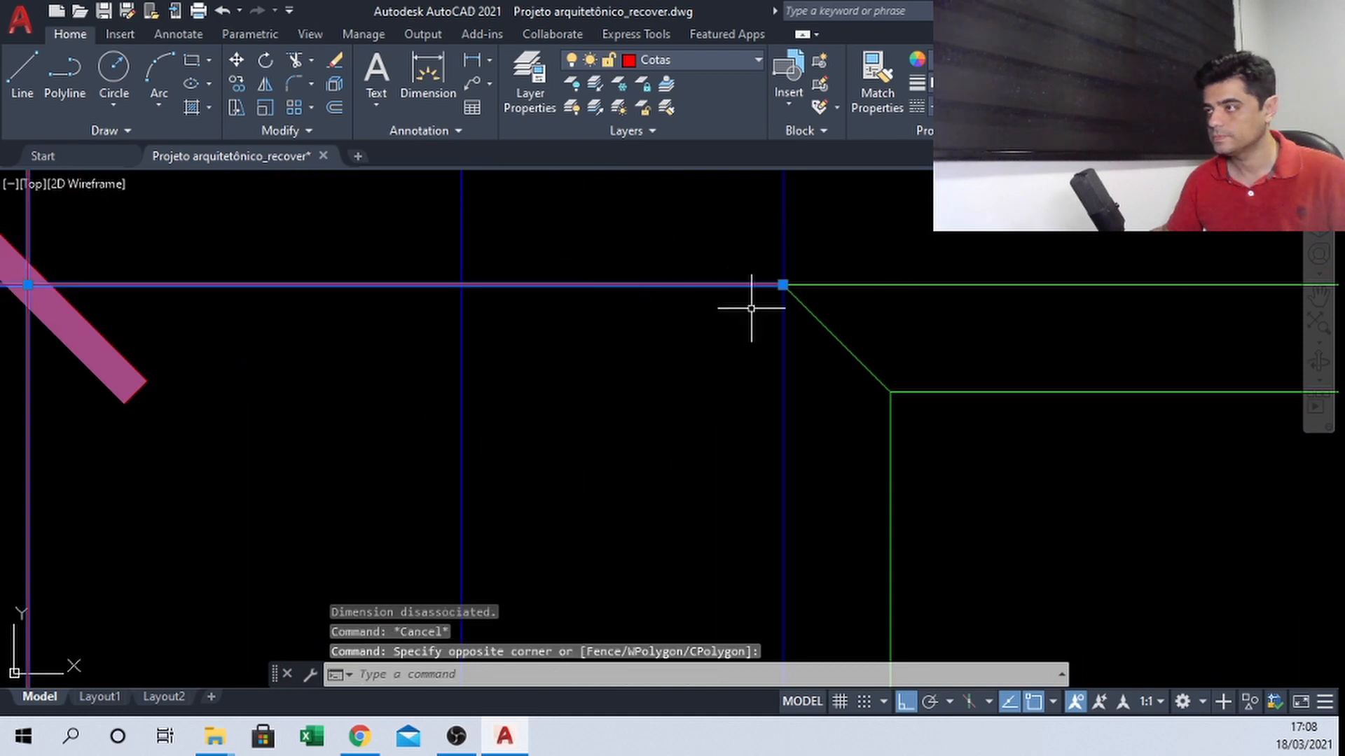
left_click(788, 285)
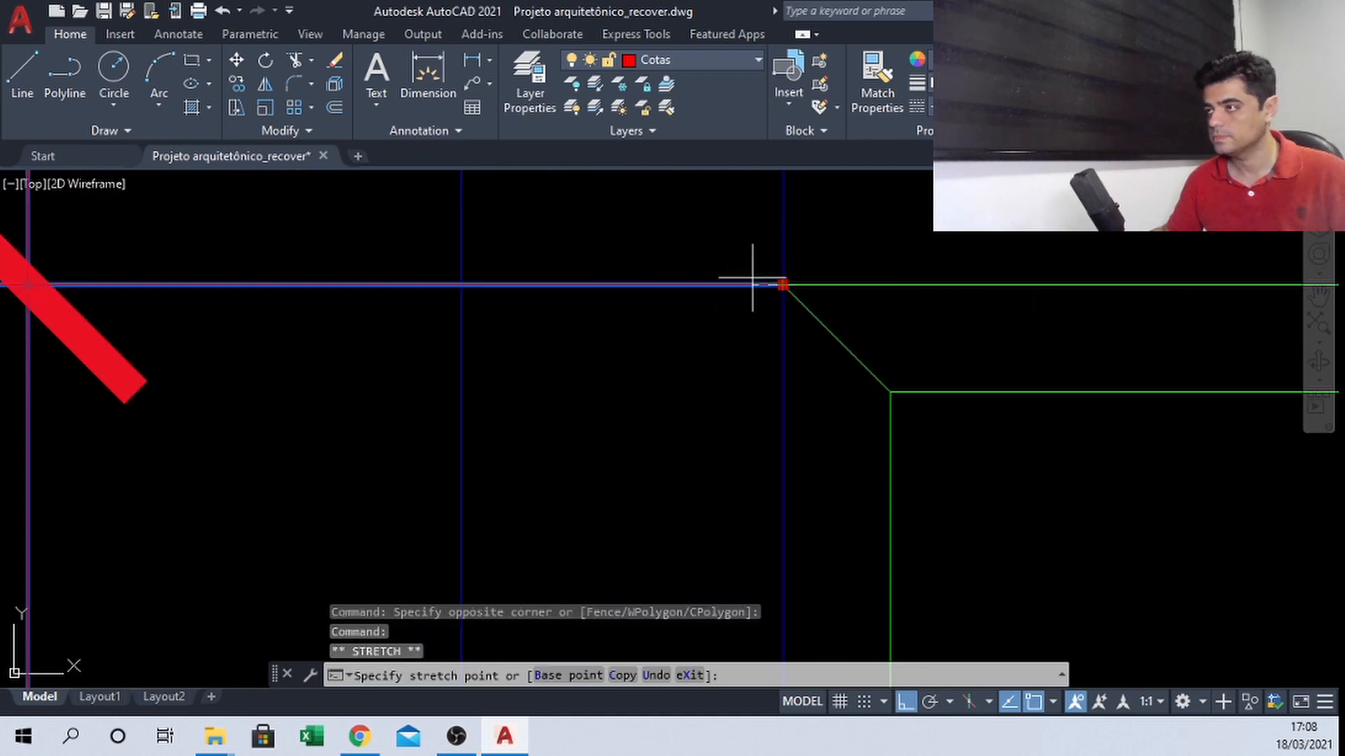
left_click(464, 281)
key("Escape")
Check the extension lines of the remaining dimensions at the slab, windows, ceiling and interior door
scroll(544, 256, "down", 4)
scroll(538, 489, "down", 1)
middle_click_drag(529, 630, 530, 334)
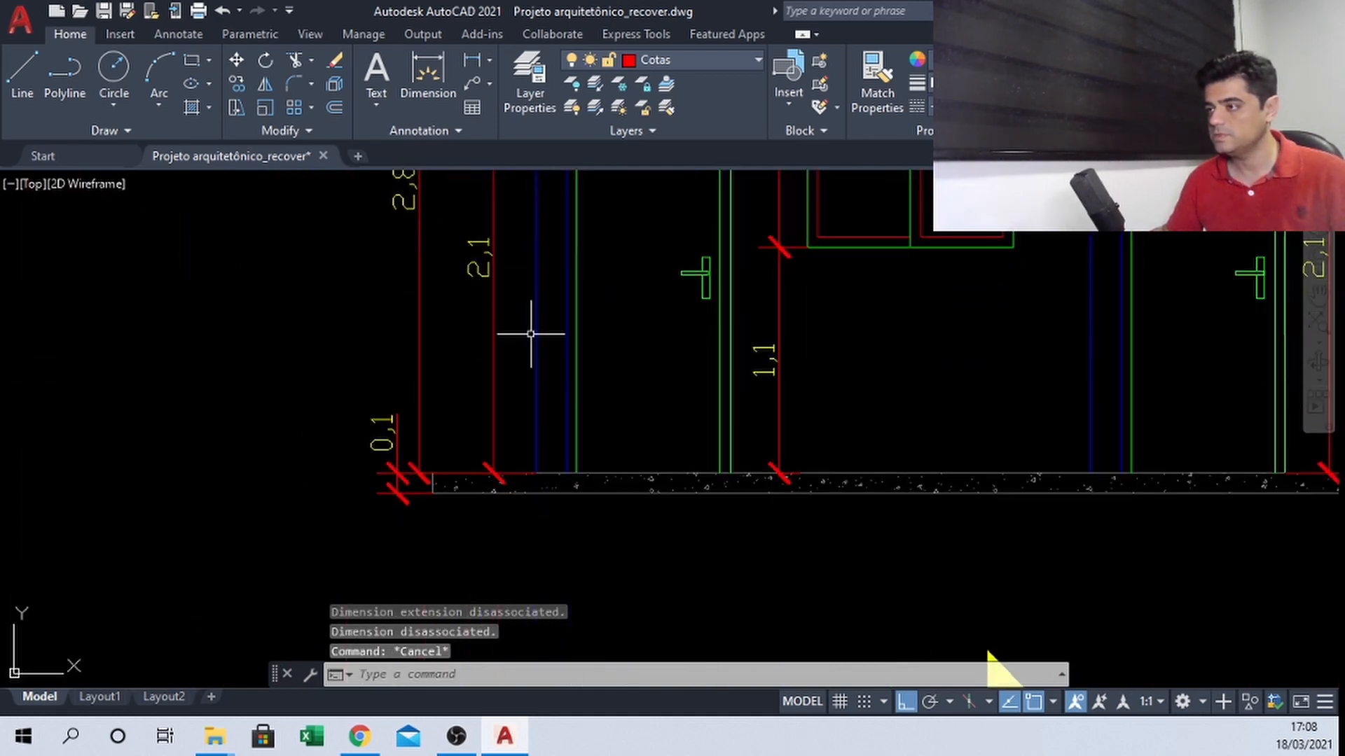
middle_click_drag(647, 296, 641, 292)
middle_click_drag(742, 228, 652, 537)
scroll(719, 309, "up", 2)
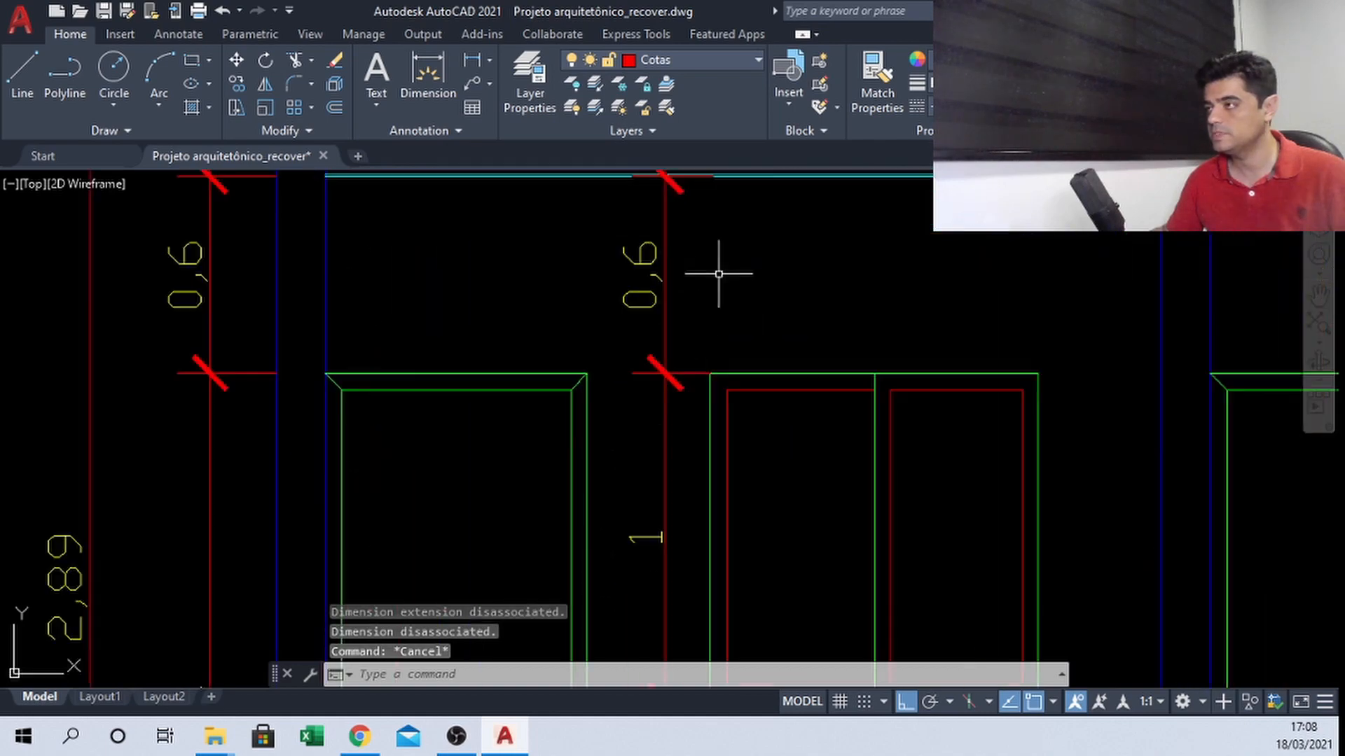
middle_click_drag(707, 190, 613, 429)
scroll(614, 429, "up", 4)
scroll(576, 355, "down", 4)
middle_click_drag(787, 392, 339, 414)
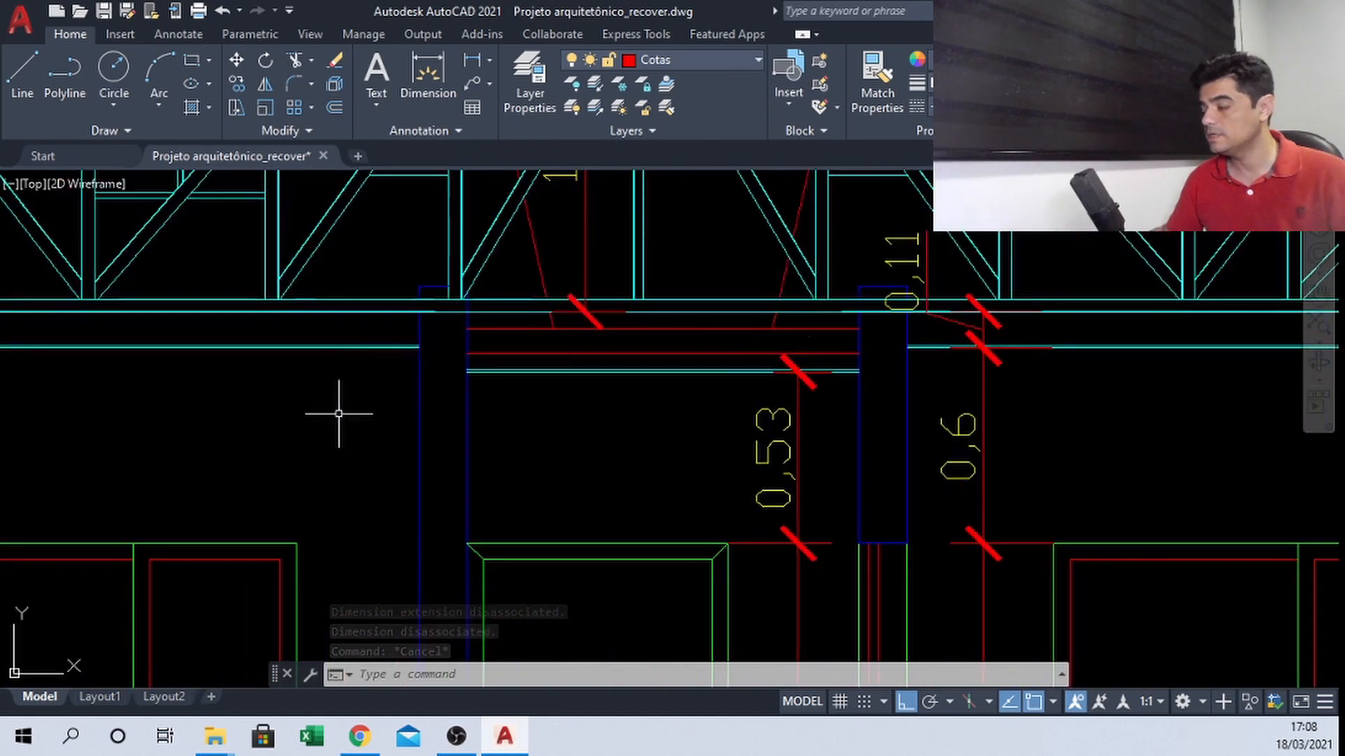
scroll(750, 317, "down", 1)
scroll(867, 336, "up", 1)
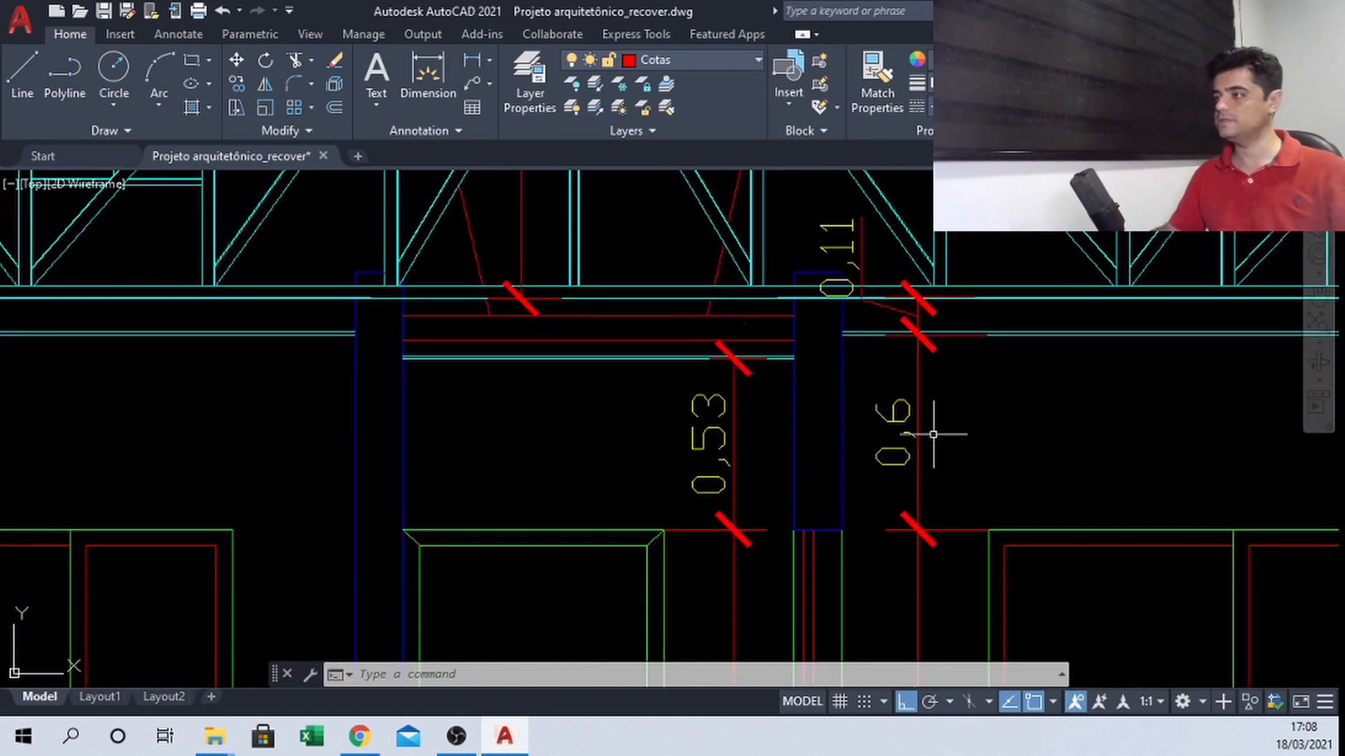
left_click(1131, 417)
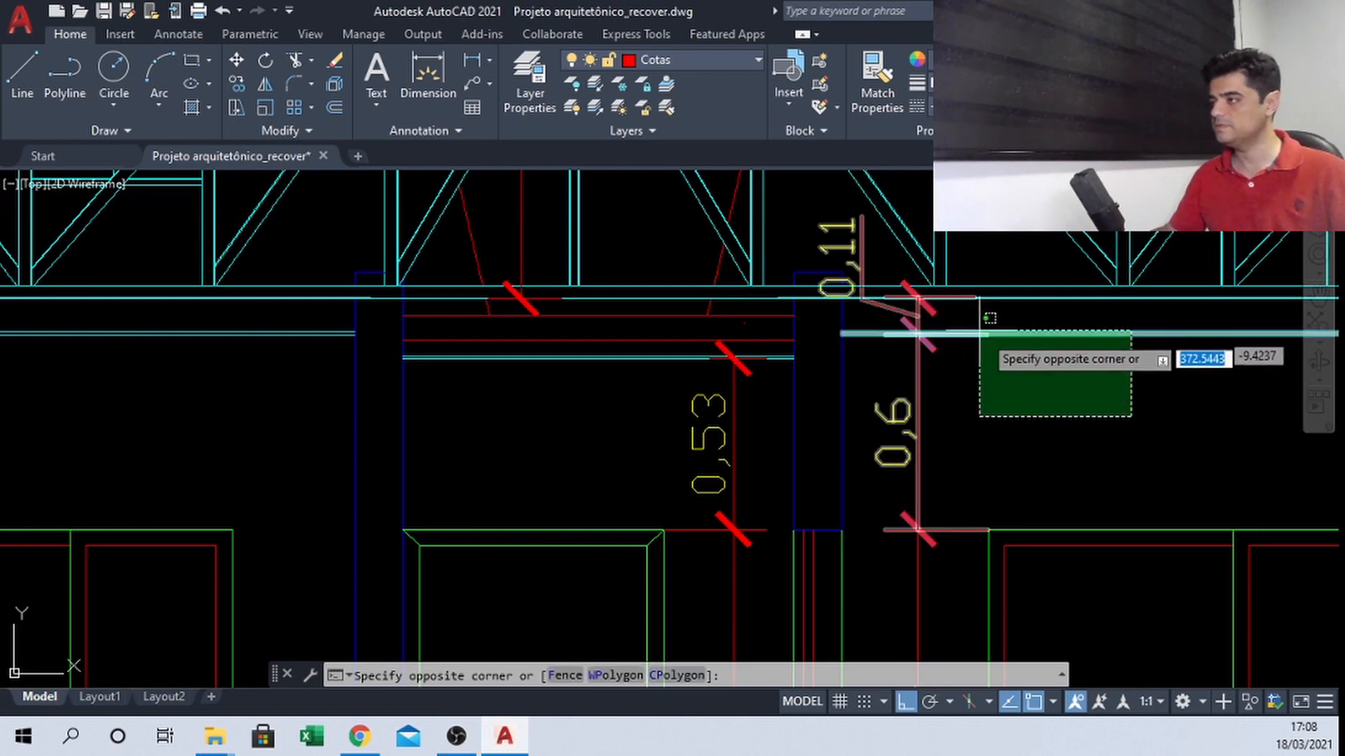
key("Escape")
middle_click_drag(869, 509, 582, 249)
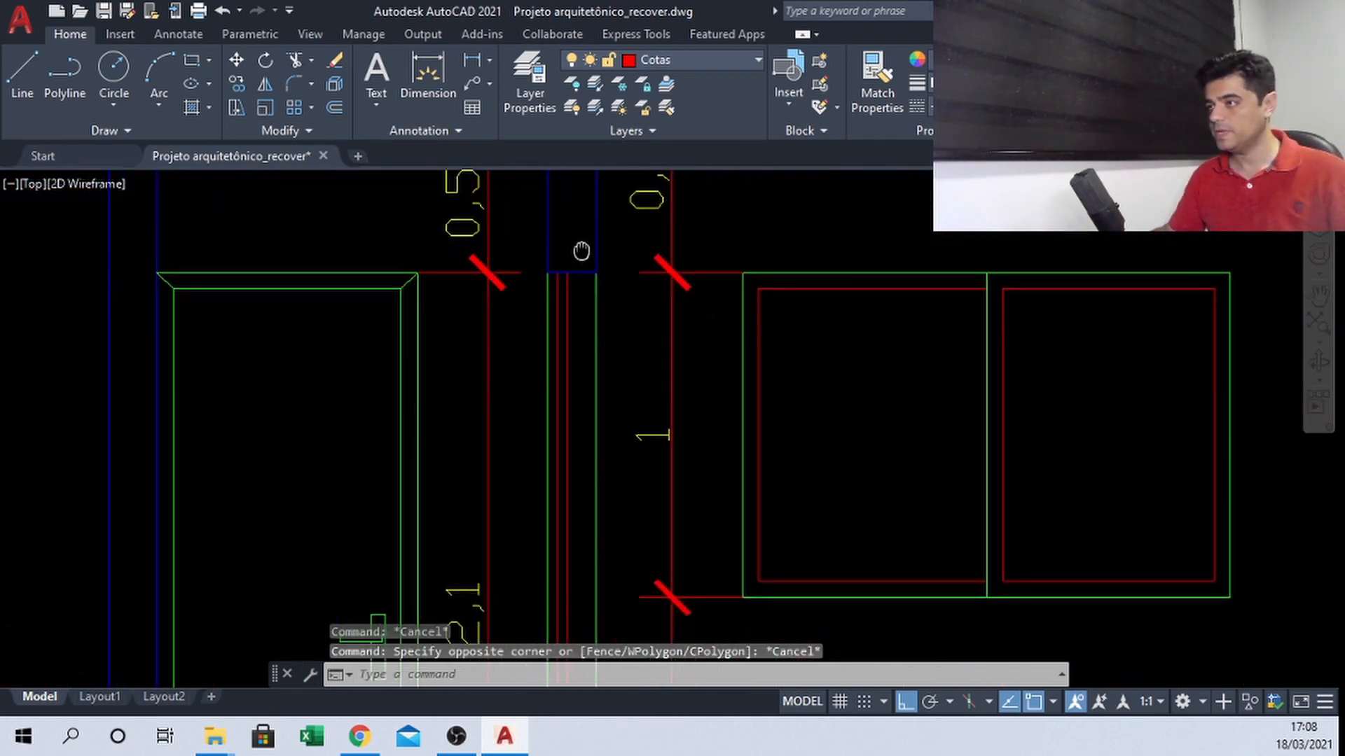
Review the finished section view from the floor slab up to the roof truss
scroll(582, 248, "down", 2)
middle_click_drag(706, 432, 729, 535)
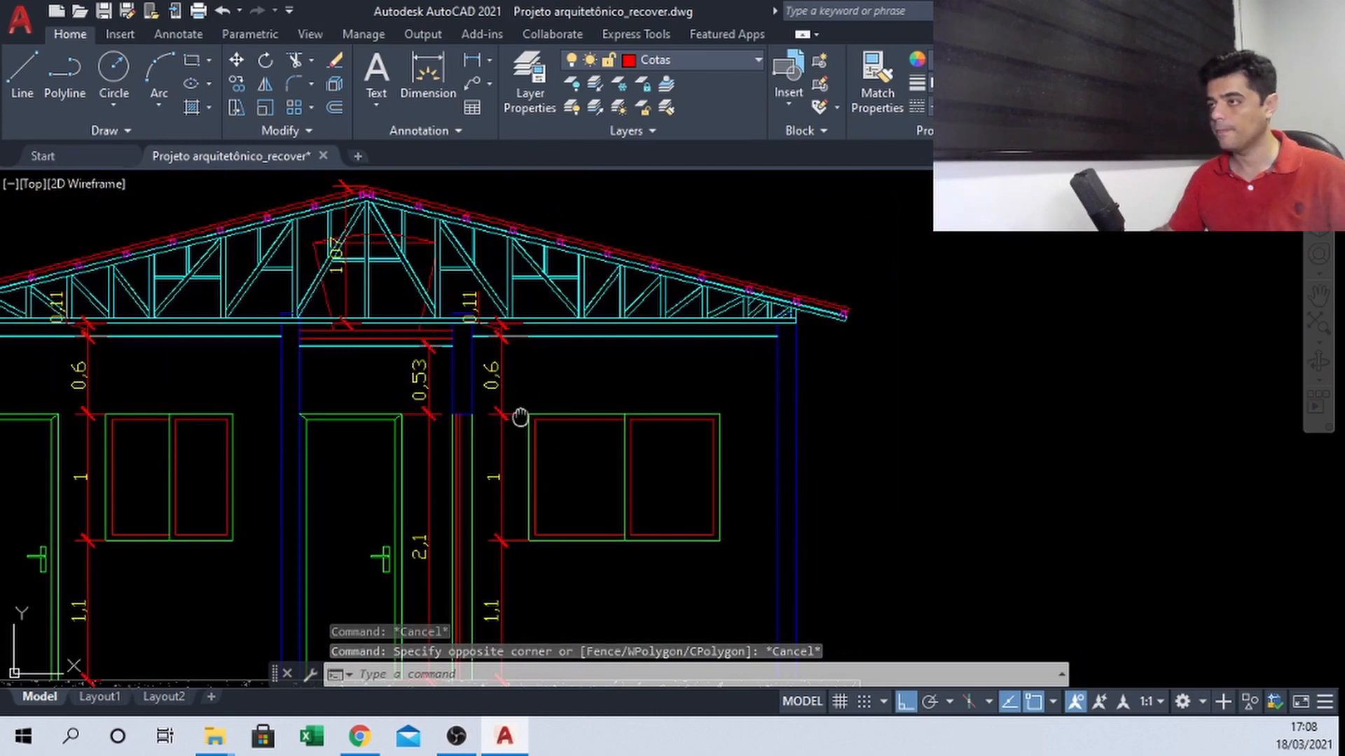
middle_click_drag(525, 420, 609, 439)
middle_click_drag(407, 372, 711, 390)
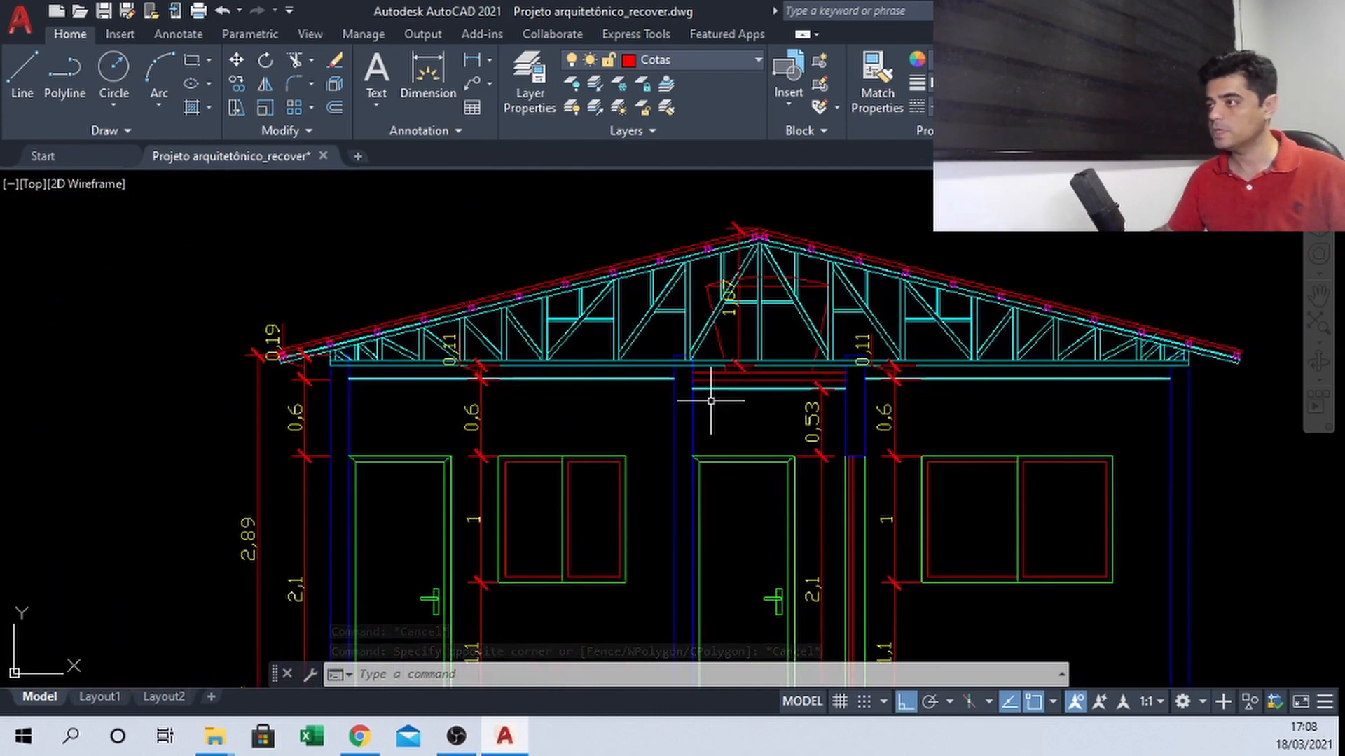
middle_click_drag(554, 513, 521, 431)
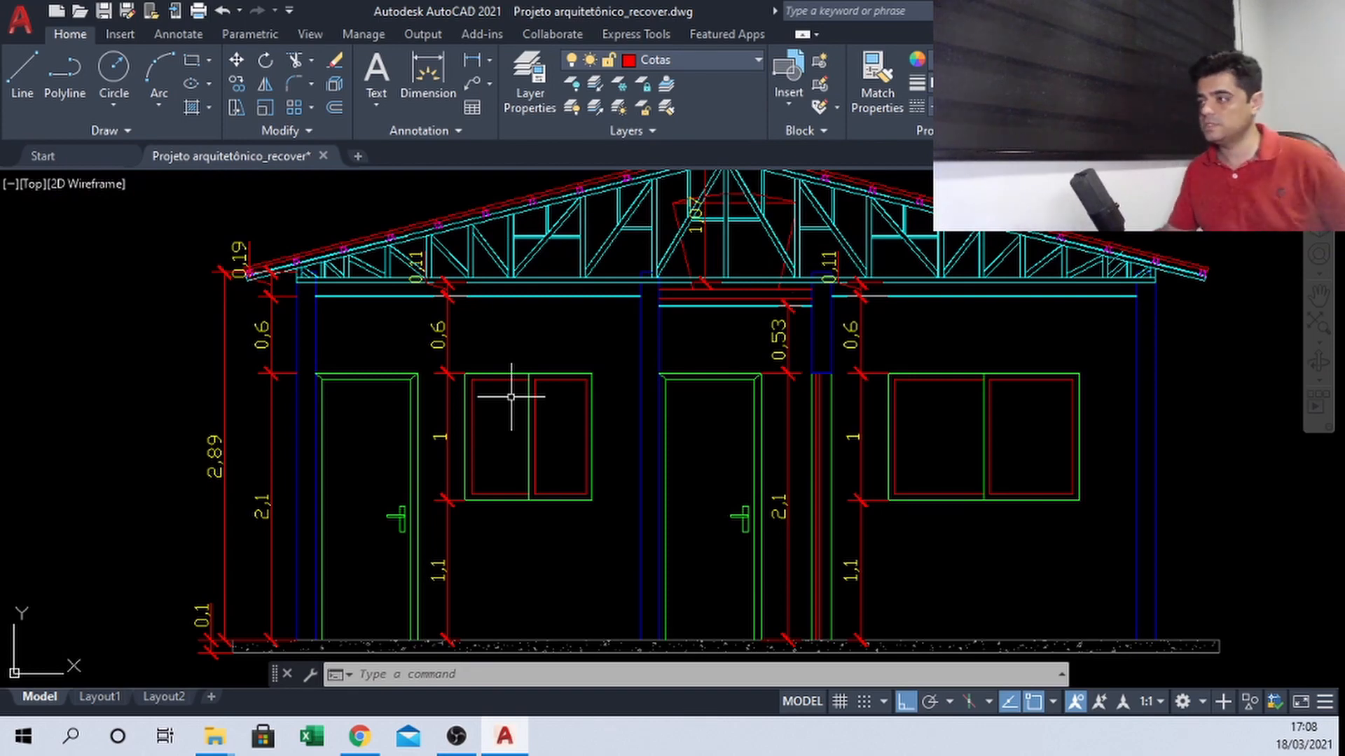
middle_click_drag(503, 613, 502, 555)
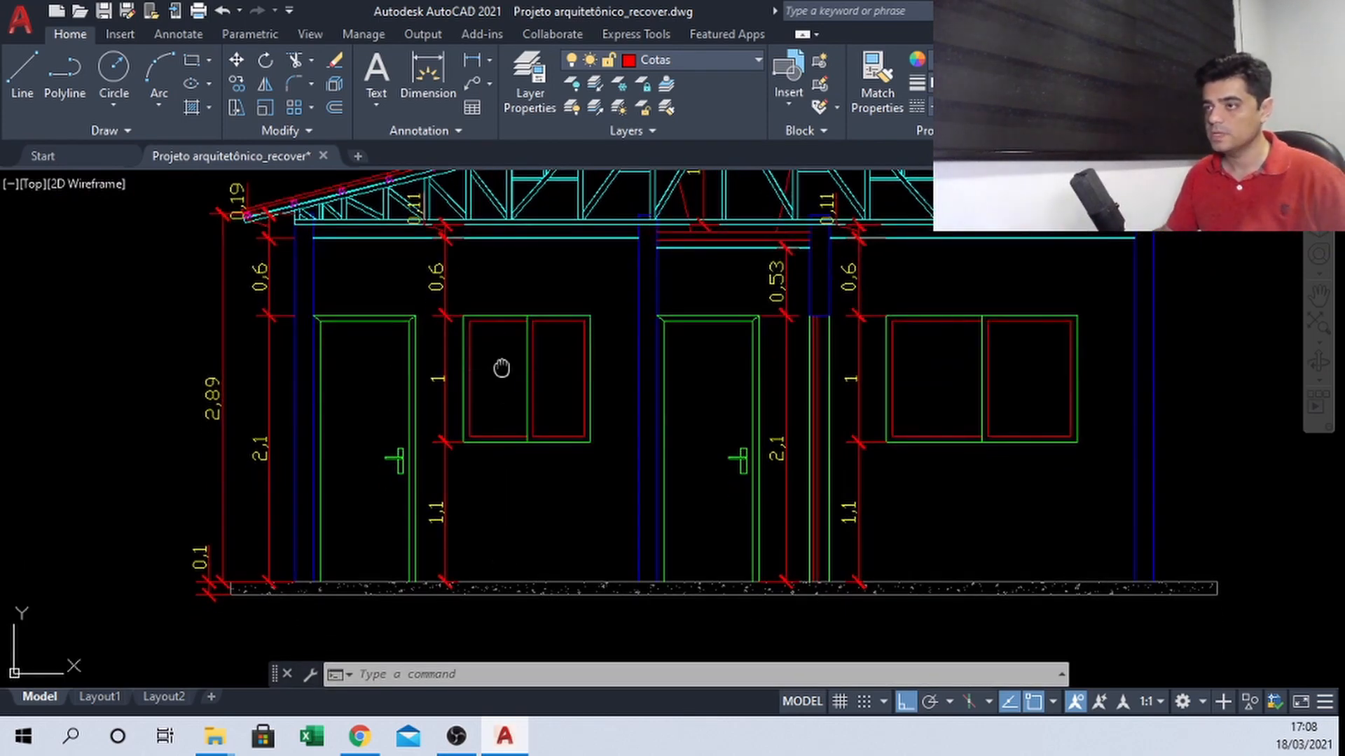
middle_click_drag(582, 413, 282, 472)
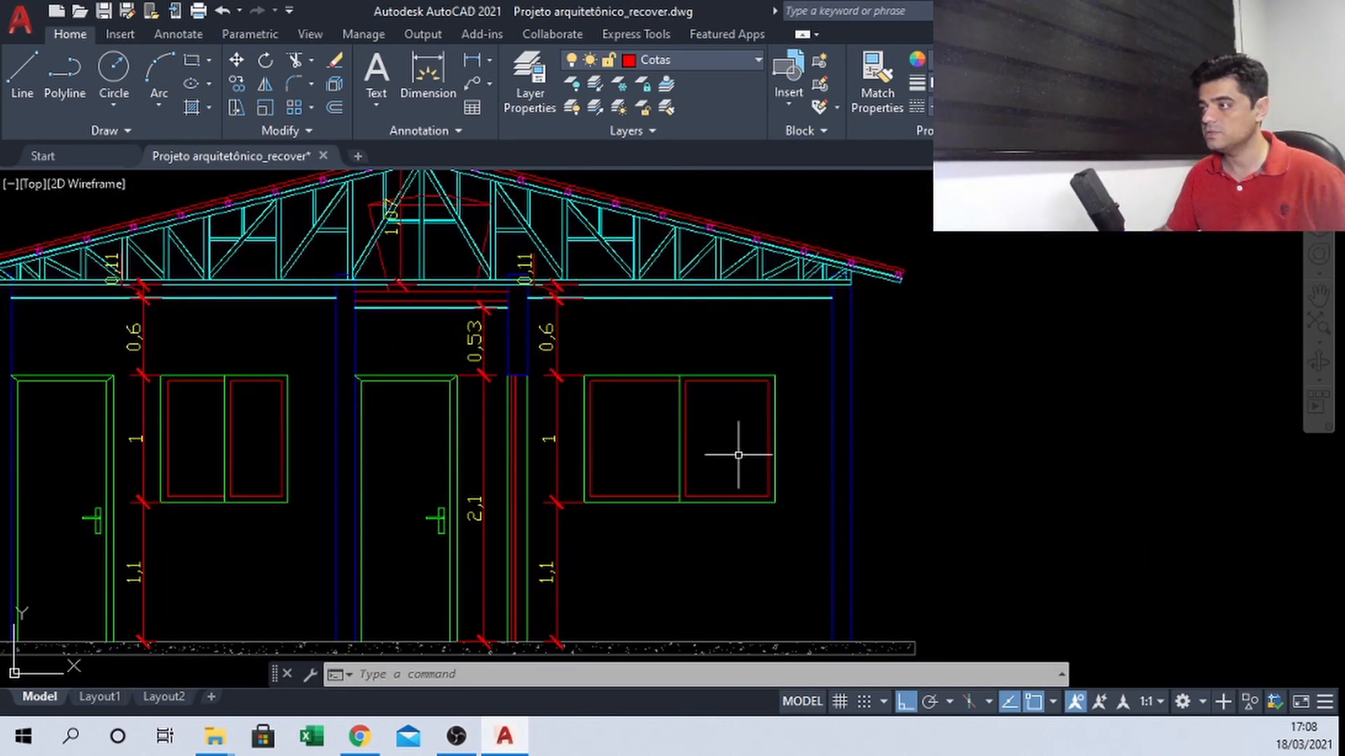
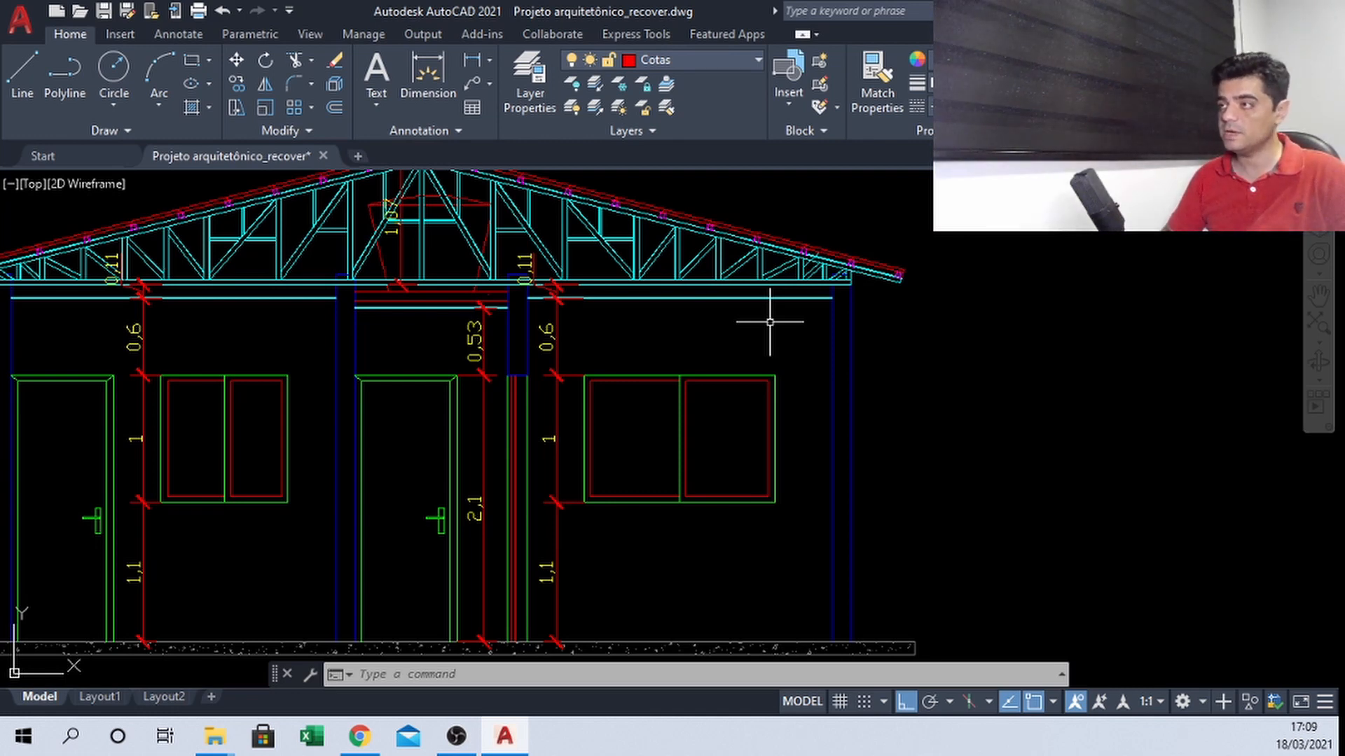
middle_click_drag(554, 302, 601, 397)
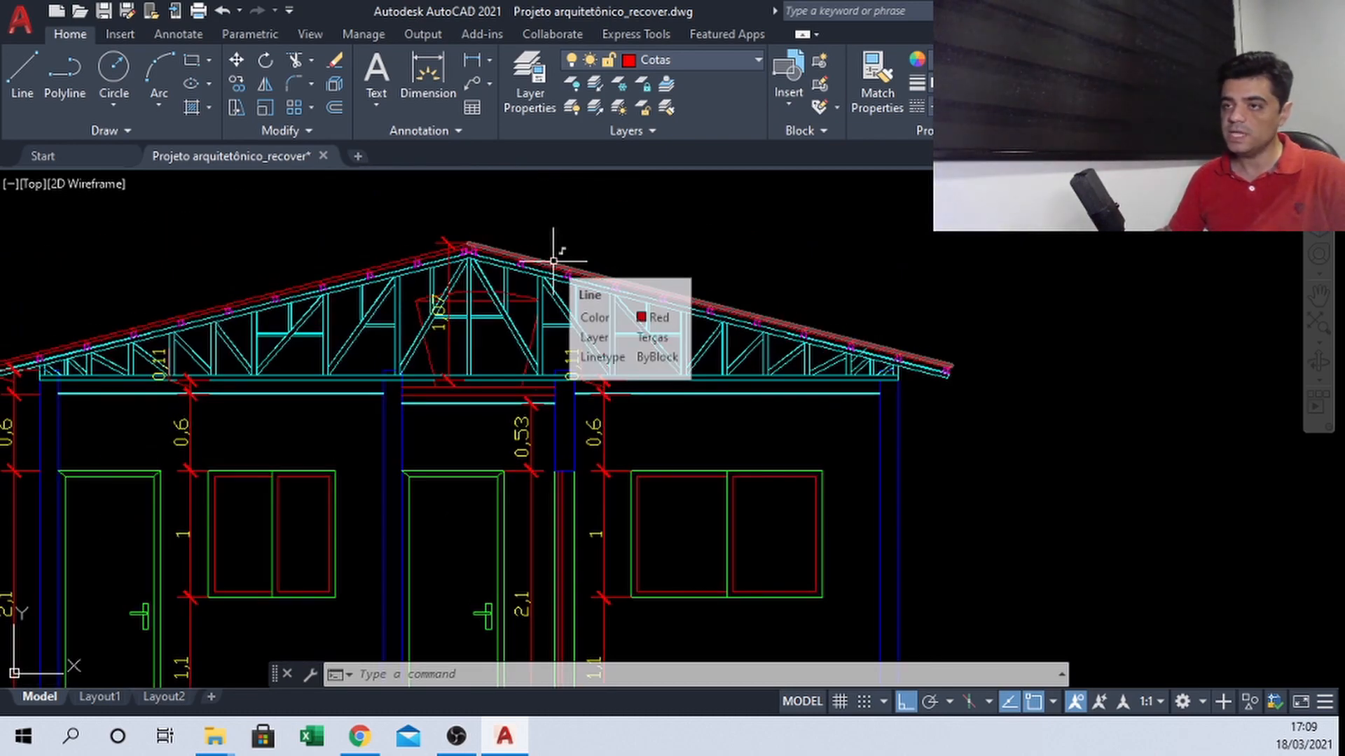
scroll(798, 283, "down", 2)
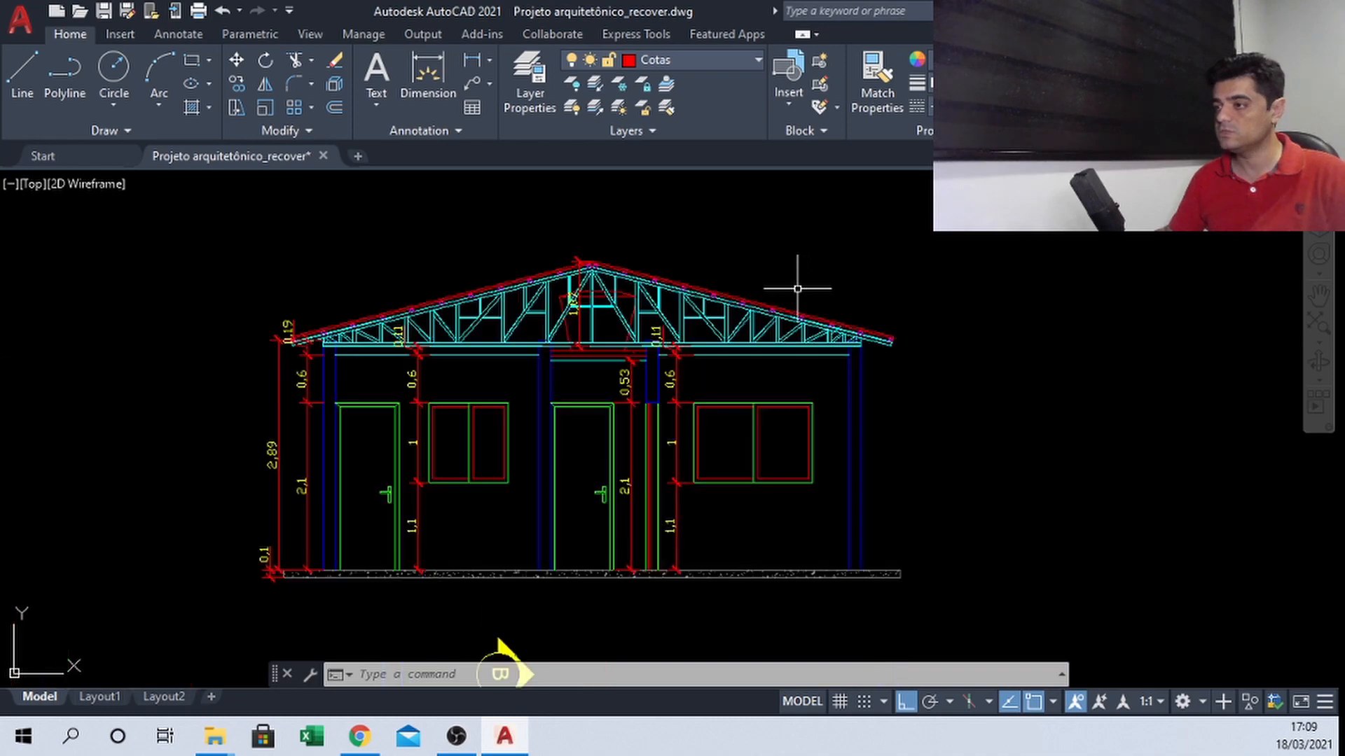
Review the section view's doors, windows, floor slab and roof truss for missing annotations
middle_click_drag(616, 490, 600, 378)
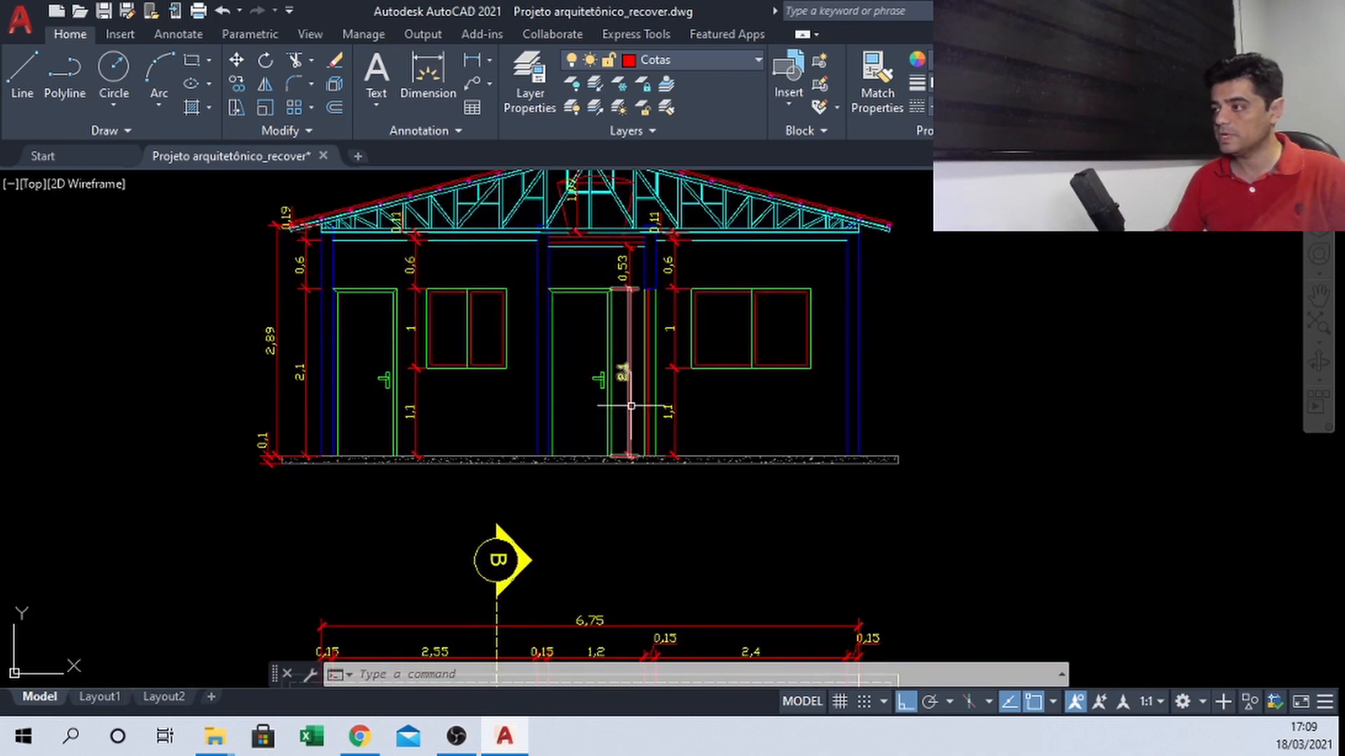
middle_click_drag(820, 386, 773, 369)
scroll(707, 410, "up", 4)
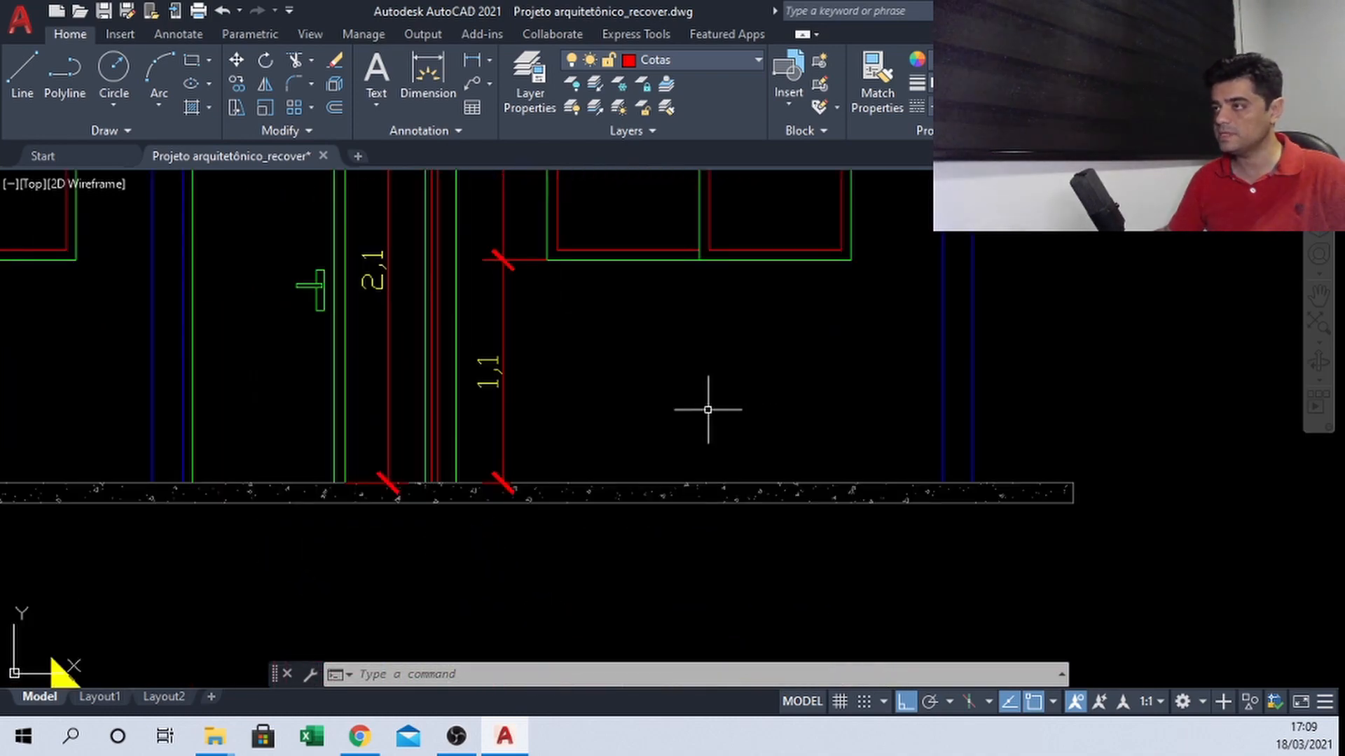
scroll(663, 391, "down", 3)
middle_click_drag(663, 391, 730, 438)
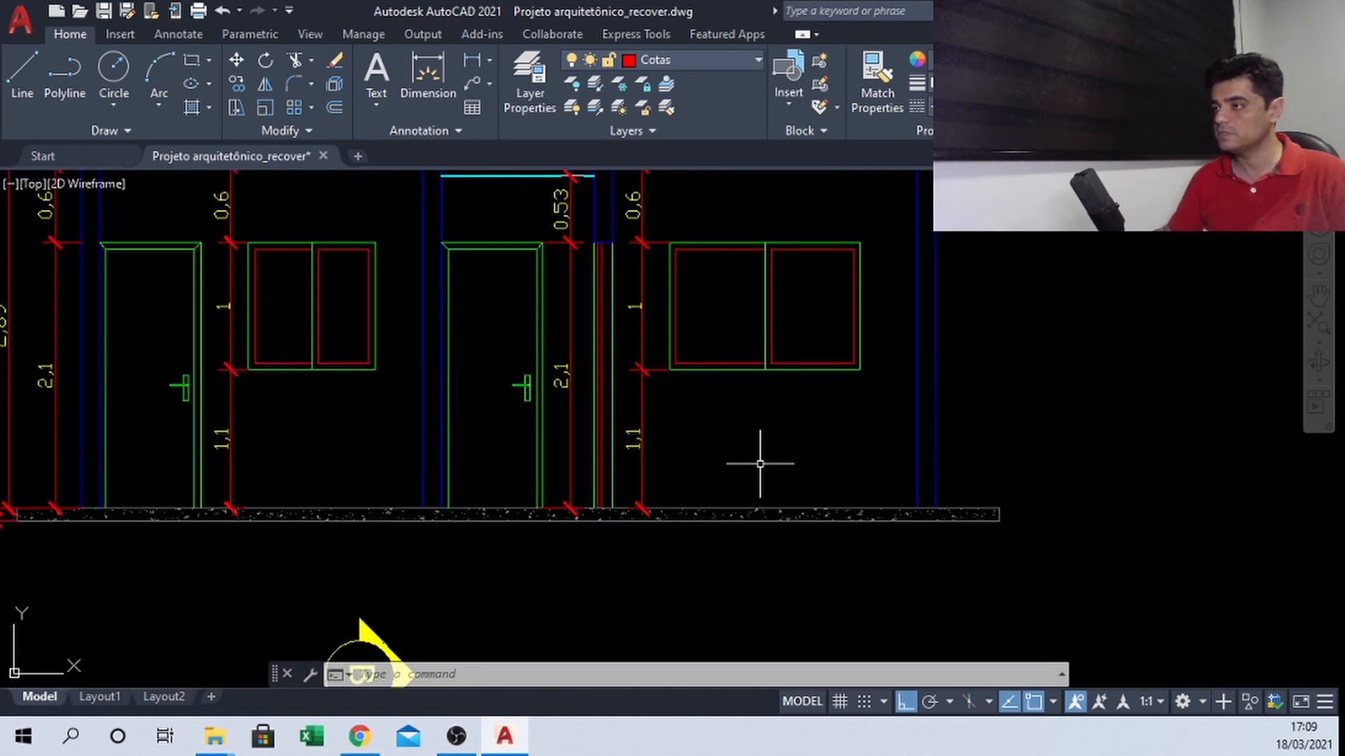
scroll(757, 459, "down", 5)
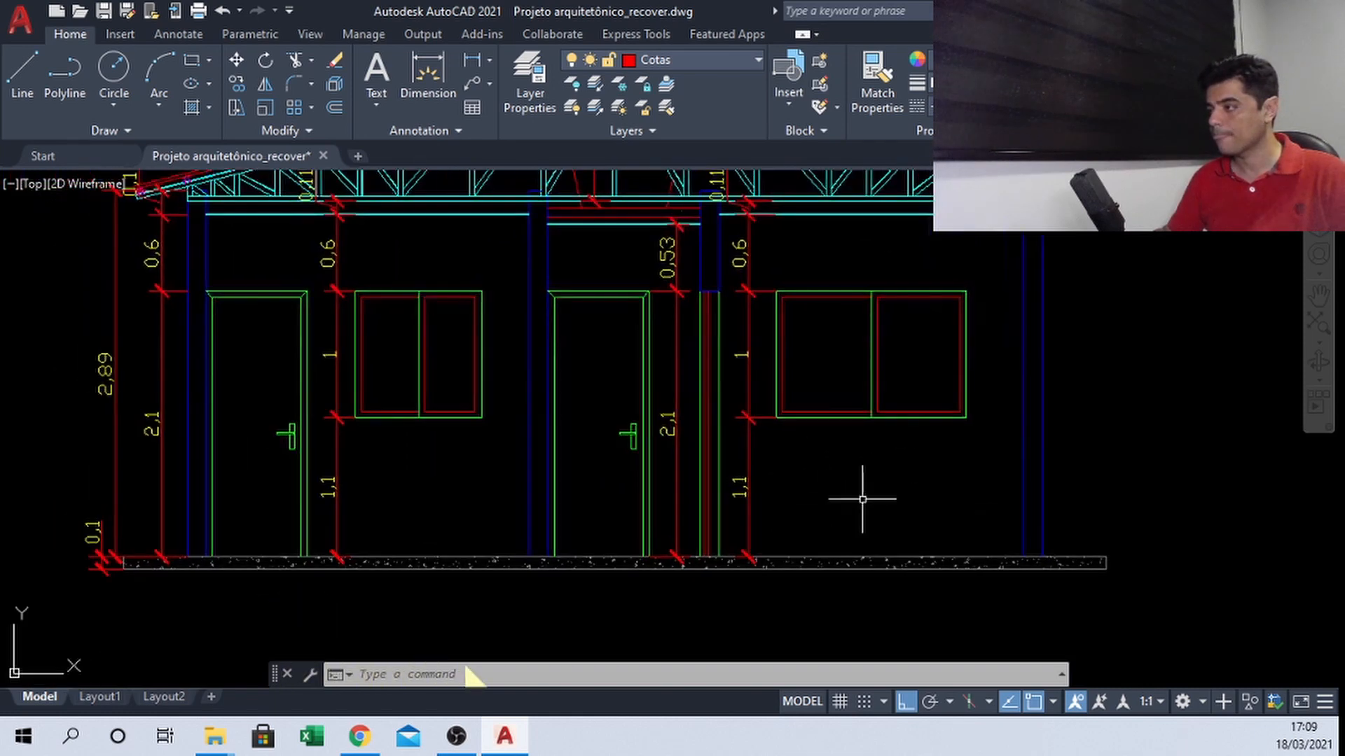
mouse_move(443, 405)
middle_mouse_down()
mouse_move(646, 325)
mouse_move(658, 493)
middle_mouse_up()
mouse_move(607, 545)
middle_mouse_down()
mouse_move(625, 556)
mouse_move(595, 328)
mouse_move(523, 459)
mouse_move(516, 516)
middle_mouse_up()
Examine the floor level marks along the slab of the reference section in the ARQ_CASAS-ITAUBA_06122013_REV01 drawing
middle_click_drag(514, 334, 534, 560)
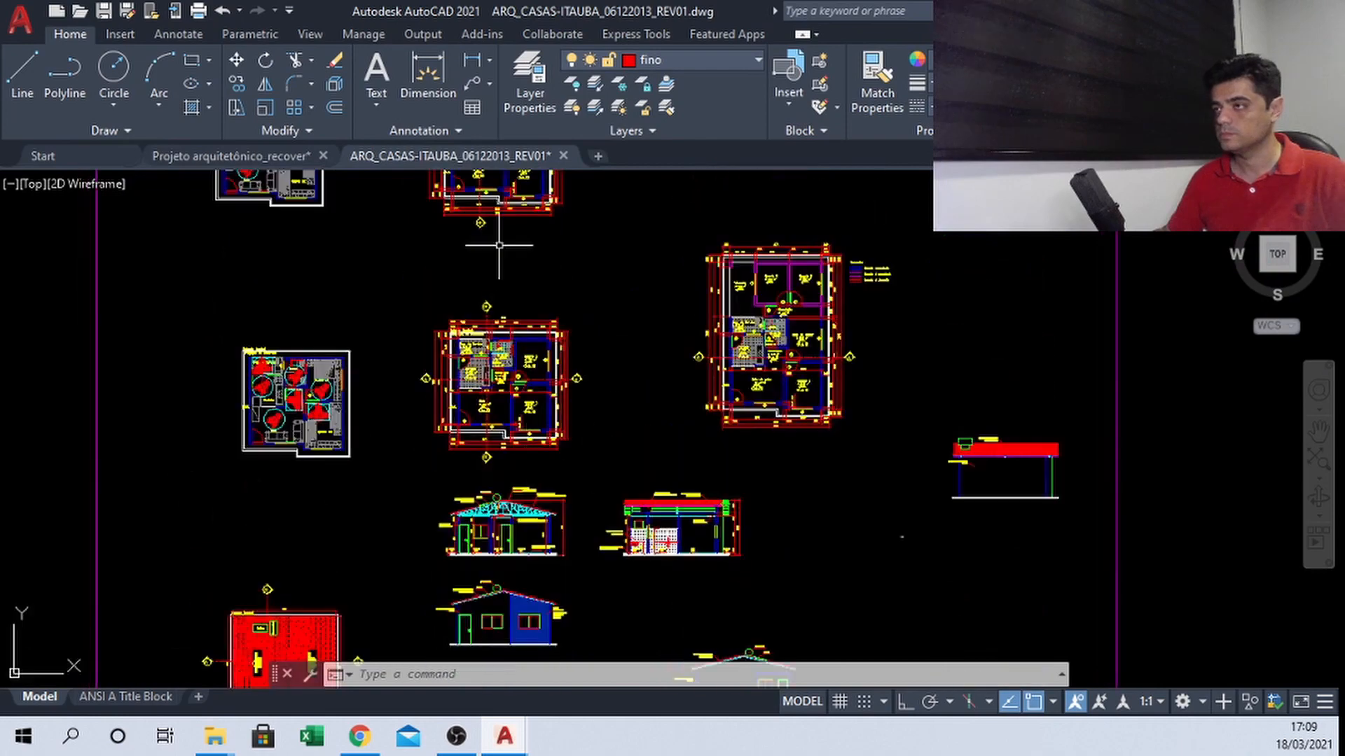
middle_click_drag(499, 246, 524, 424)
middle_click_drag(557, 556, 487, 250)
middle_click_drag(624, 489, 565, 366)
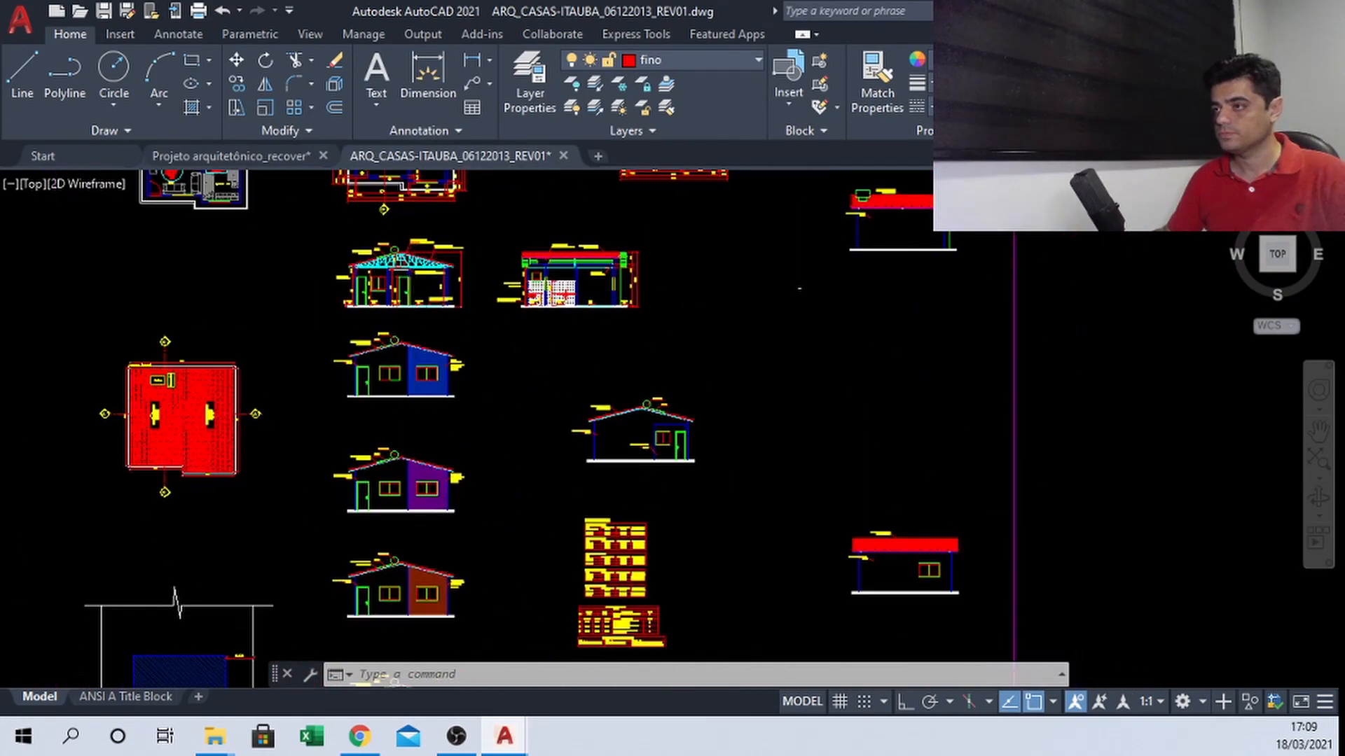
scroll(313, 364, "up", 12)
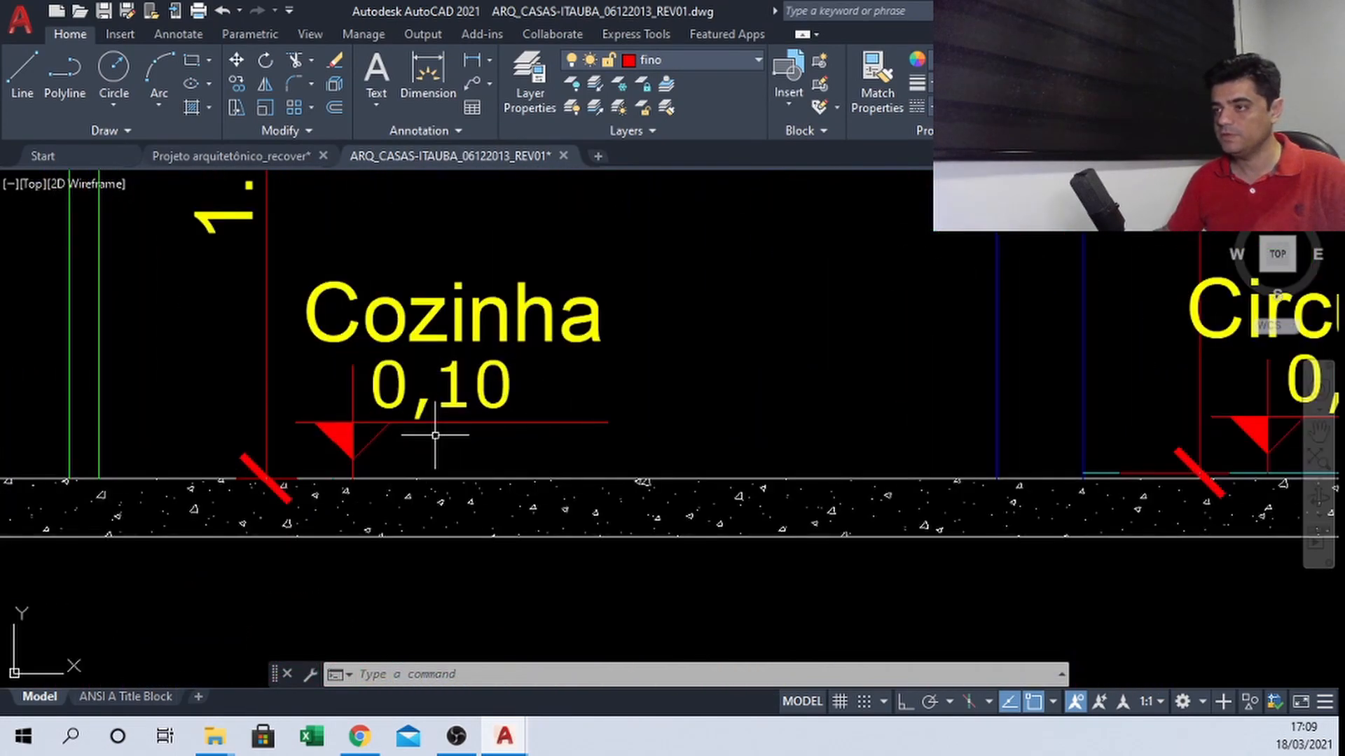
scroll(430, 395, "down", 4)
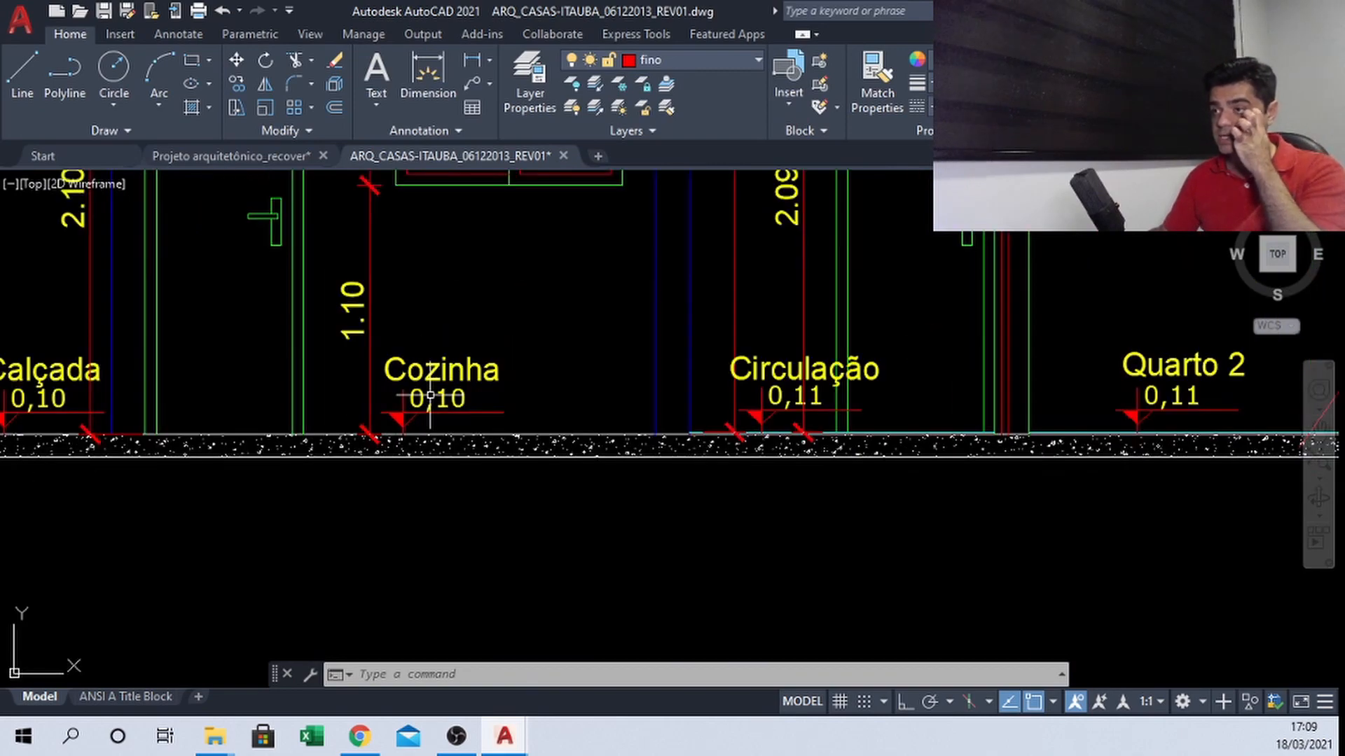
middle_click_drag(258, 388, 328, 417)
scroll(381, 408, "up", 3)
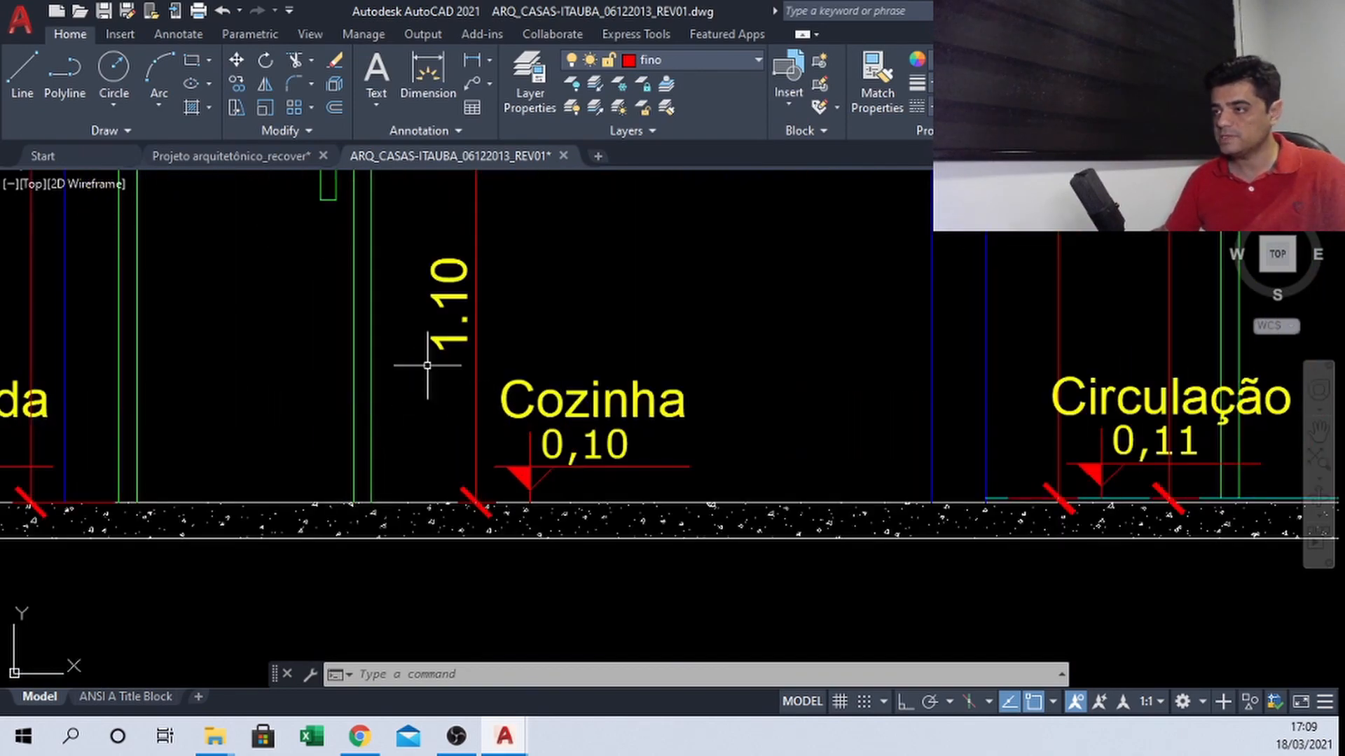
left_click(390, 336)
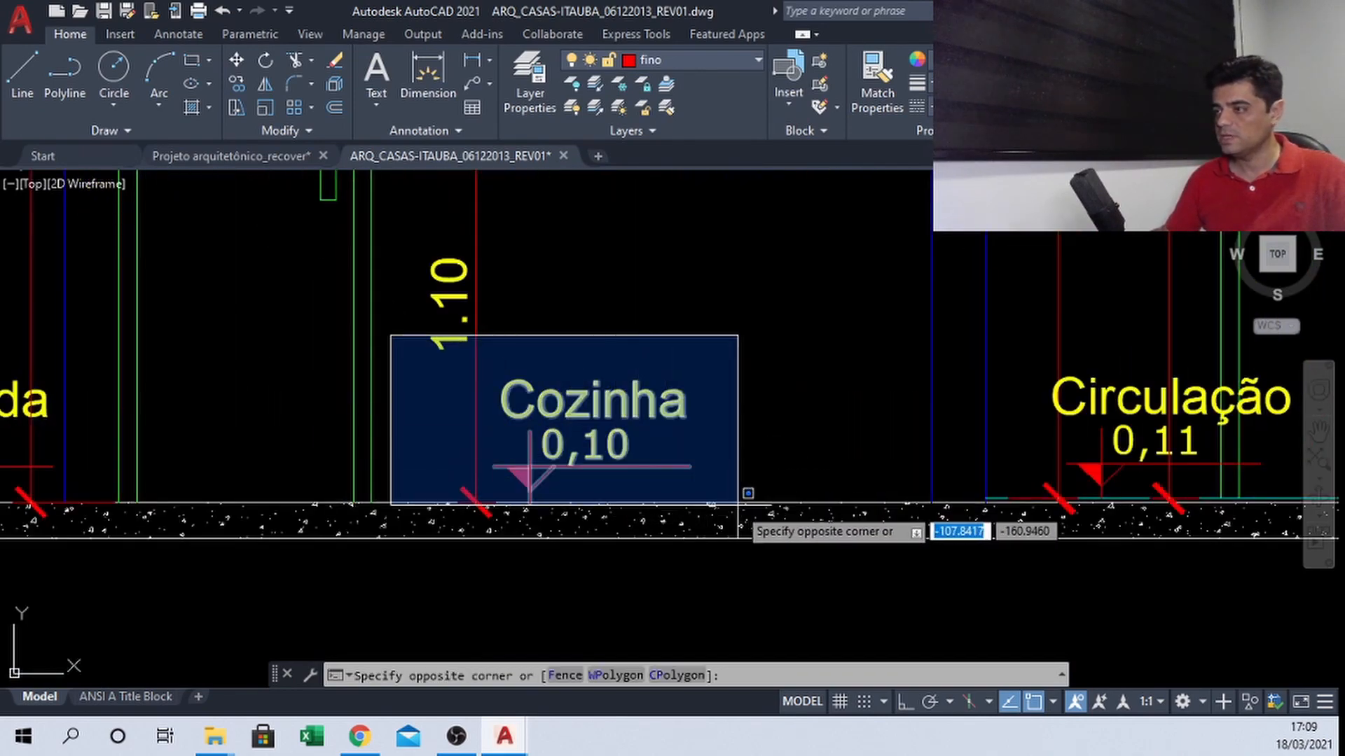
left_click(728, 508)
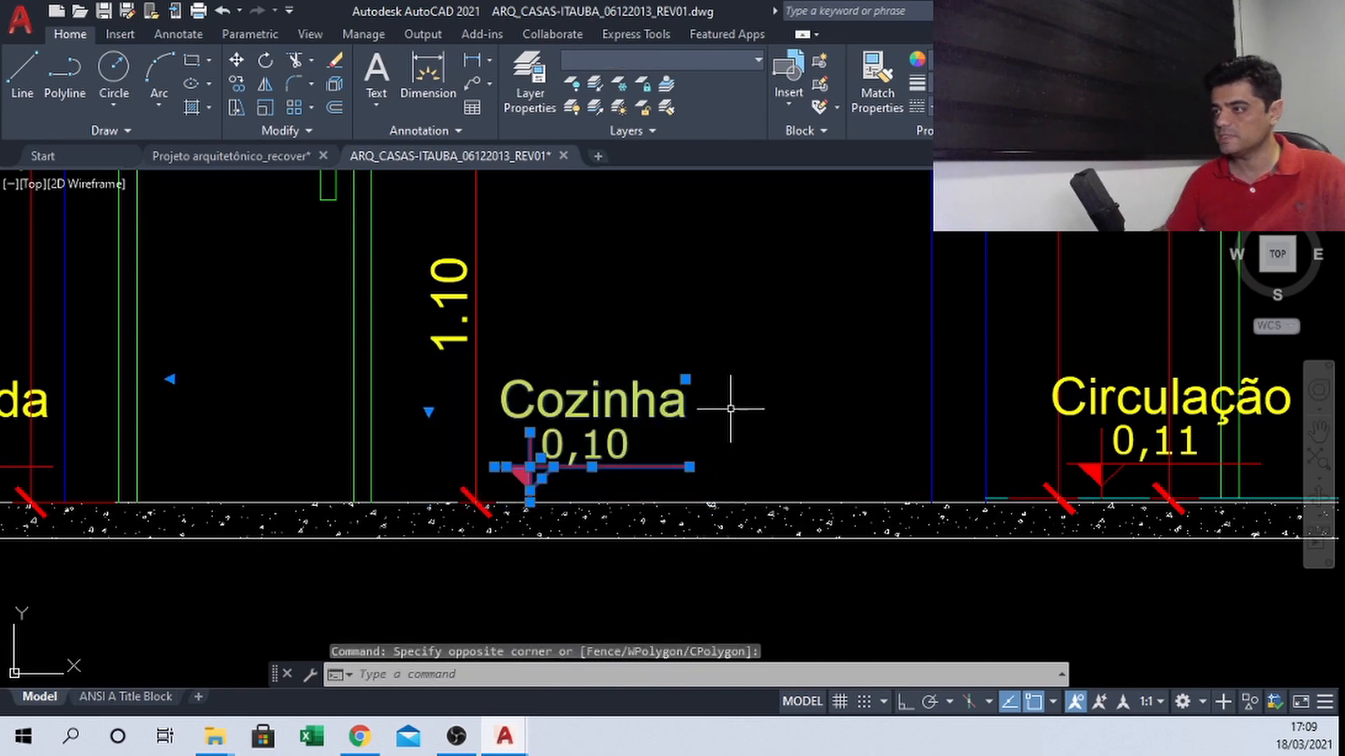
scroll(730, 408, "down", 5)
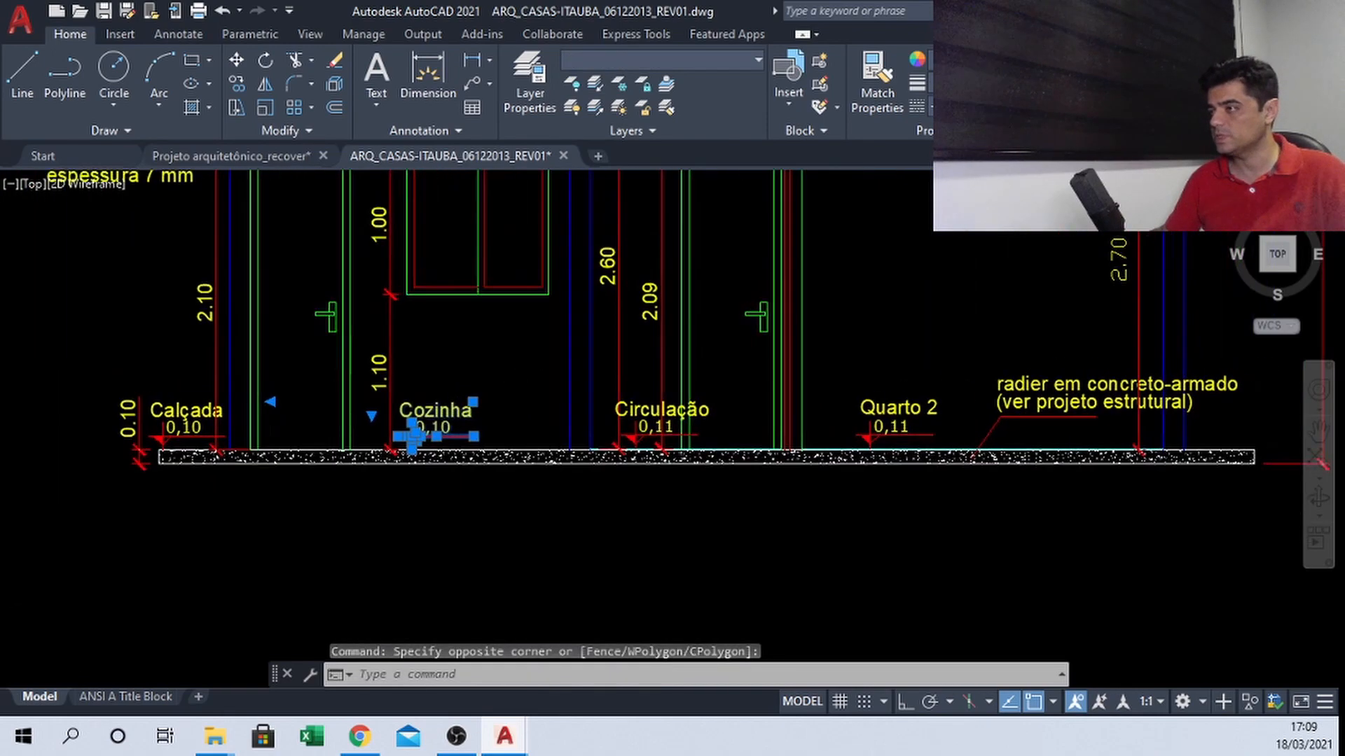
middle_click_drag(515, 384, 504, 399)
mouse_move(756, 417)
middle_mouse_down()
mouse_move(589, 419)
mouse_move(602, 452)
middle_mouse_up()
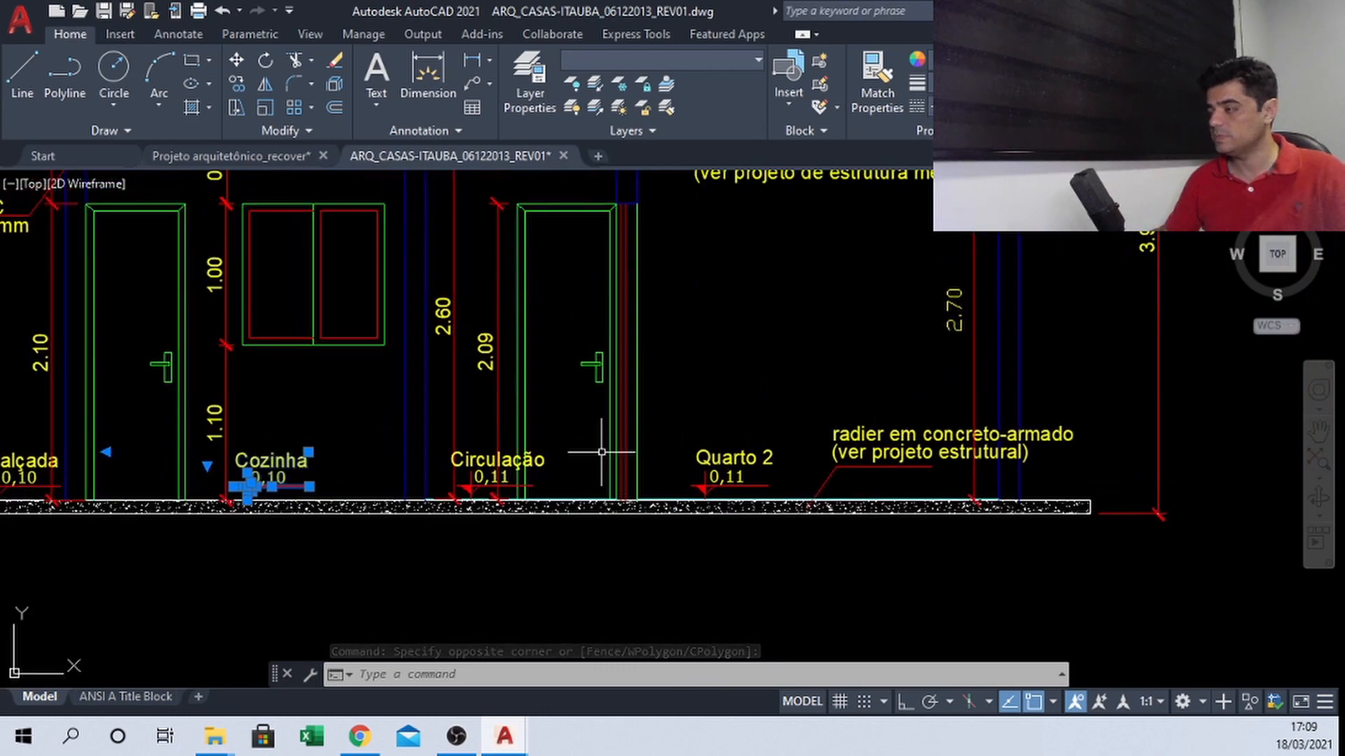
middle_click_drag(548, 373, 624, 487)
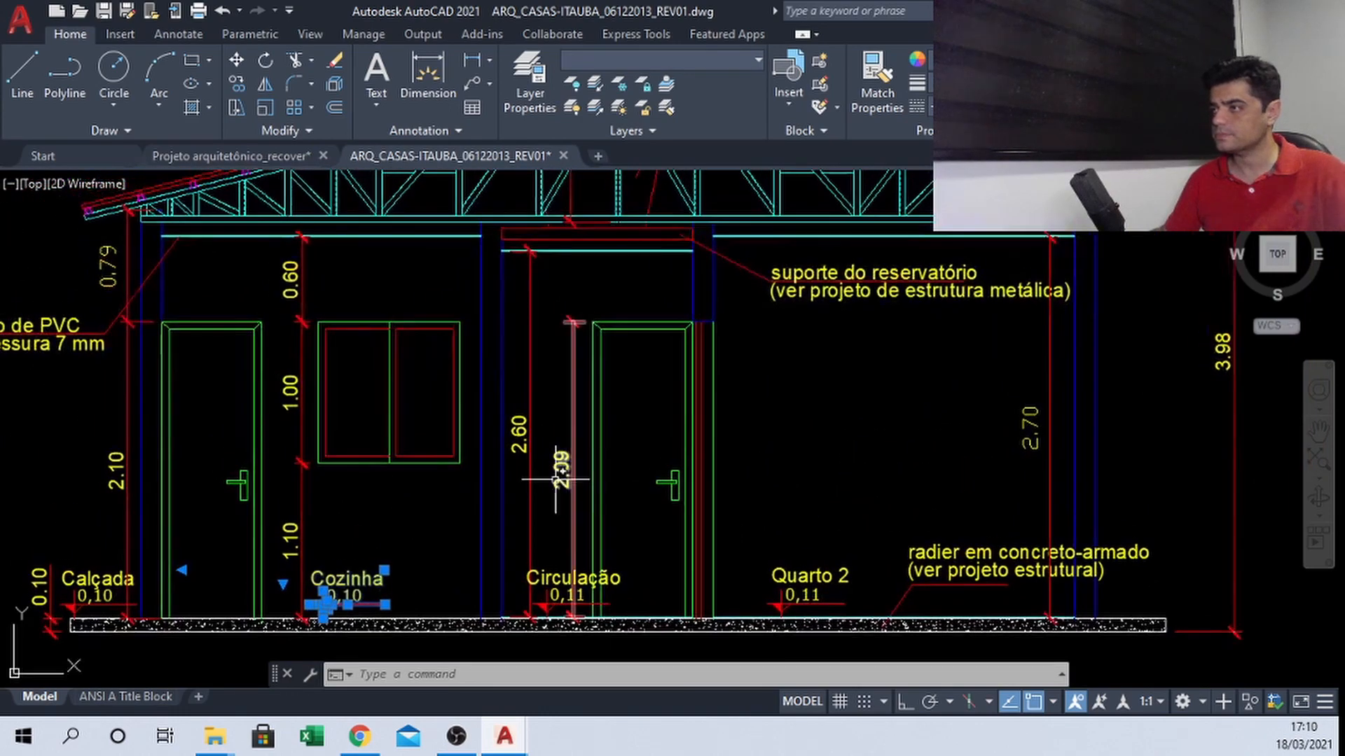
middle_click_drag(379, 614, 460, 542)
scroll(462, 557, "up", 2)
middle_click_drag(574, 495, 685, 496)
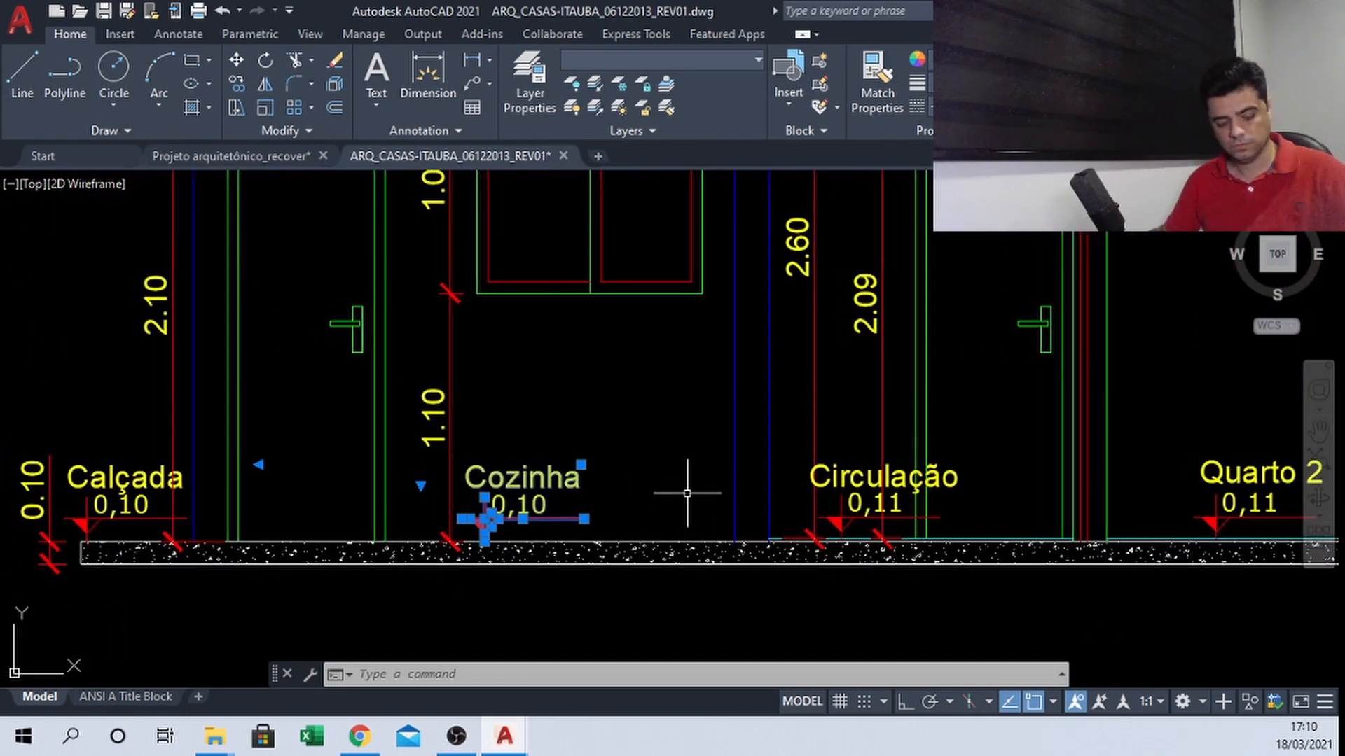
key("Escape")
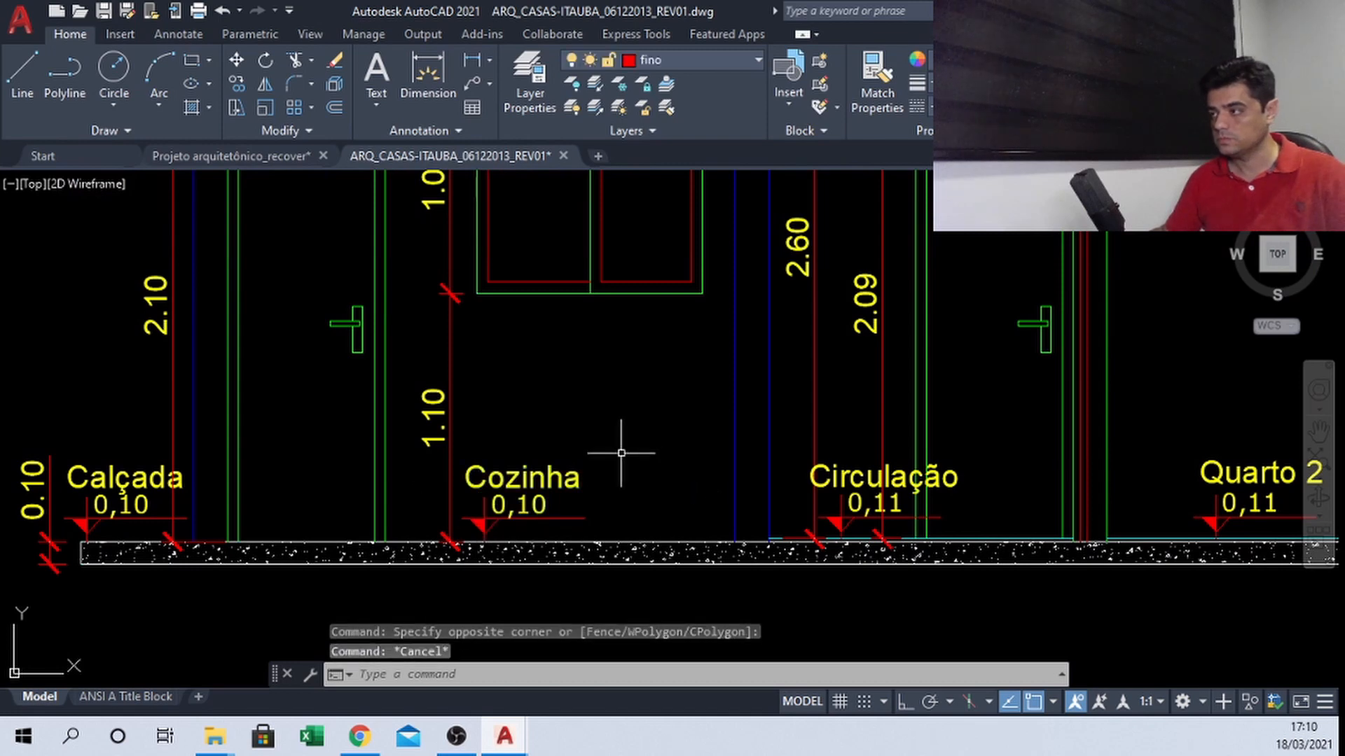
Select the Cozinha, Circulação and Quarto 2 level marks with their labels above the reference section's floor slab
scroll(621, 453, "down", 2)
scroll(323, 481, "up", 2)
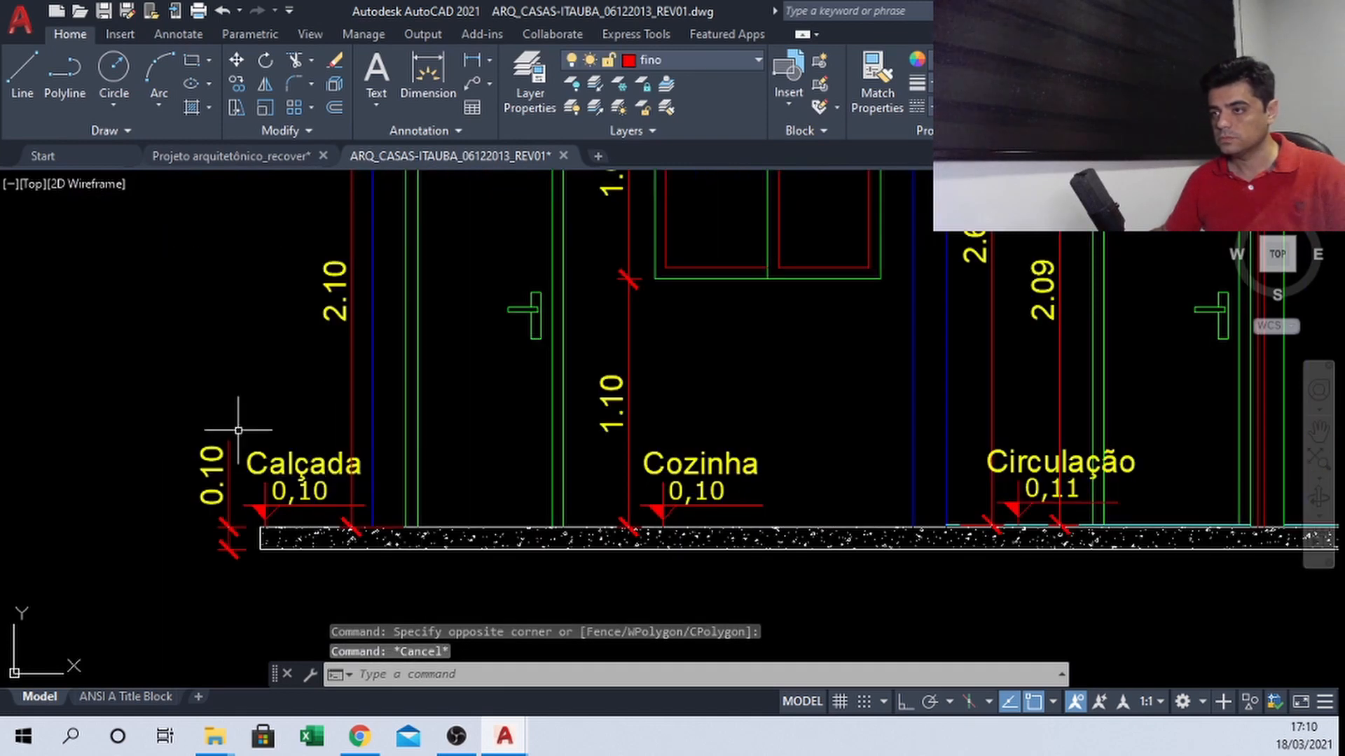
left_click(581, 438)
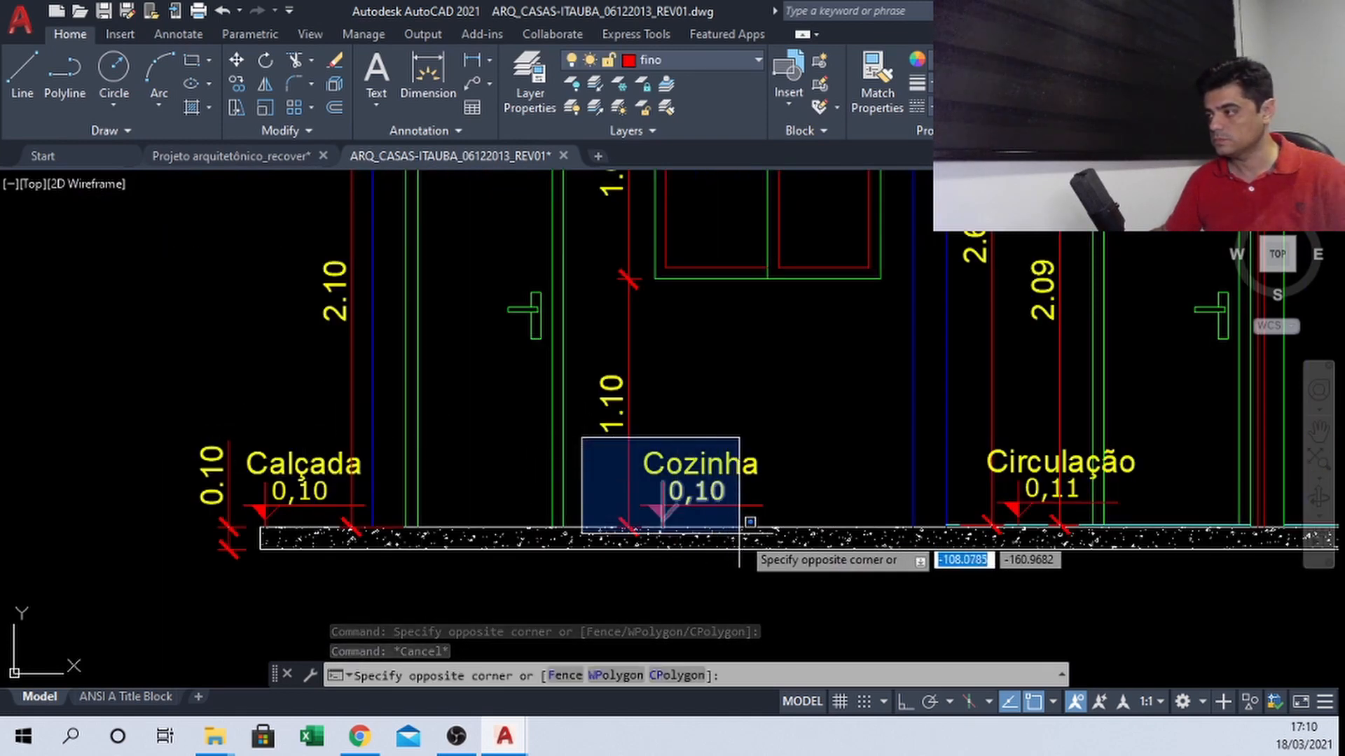
left_click(789, 529)
middle_click_drag(965, 472, 733, 439)
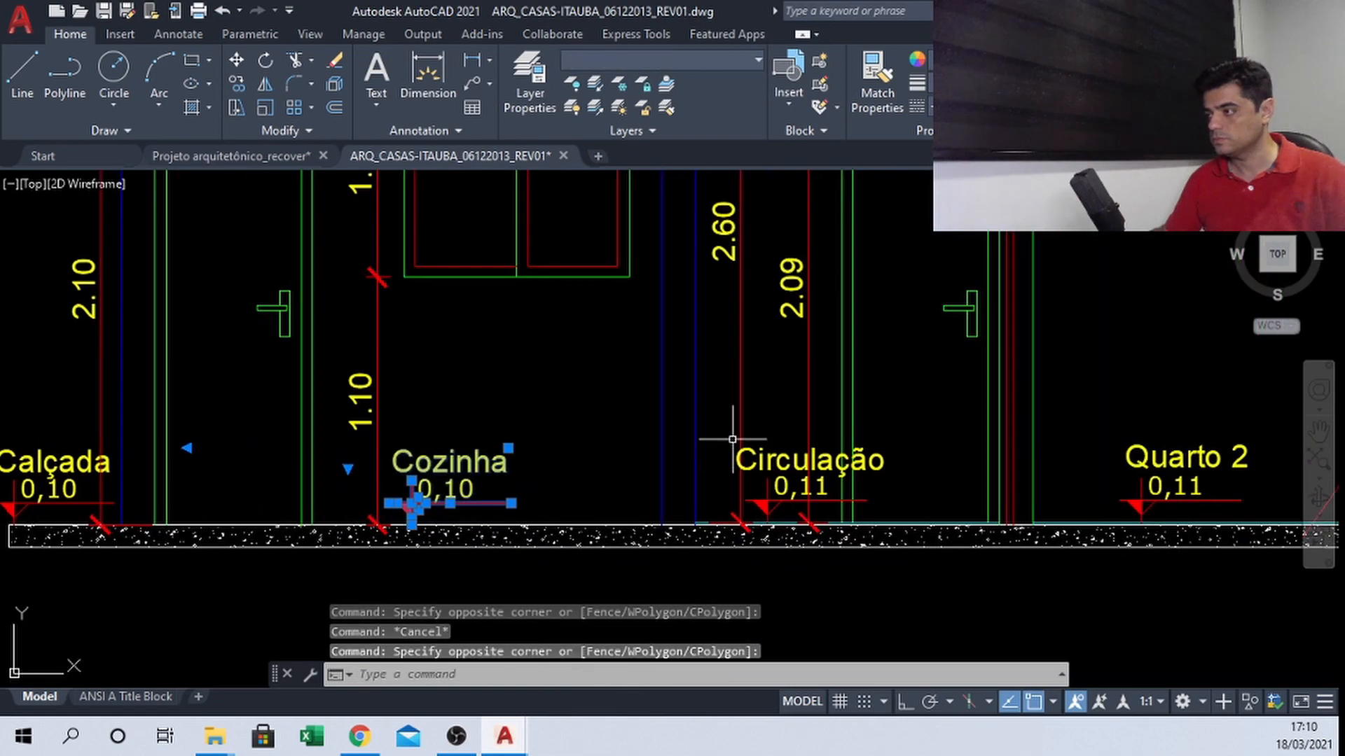
left_click(722, 418)
left_click(890, 527)
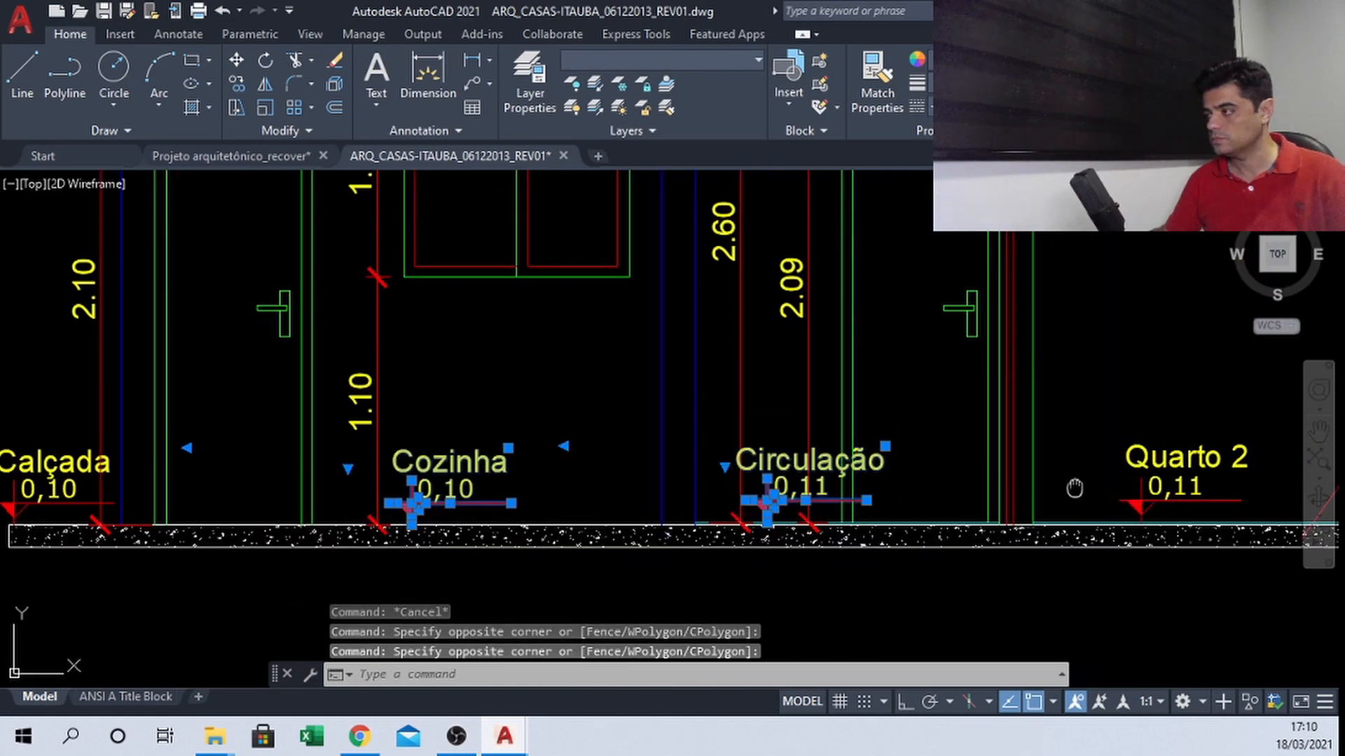
middle_click_drag(1081, 393, 903, 370)
left_click(903, 370)
left_click(1082, 511)
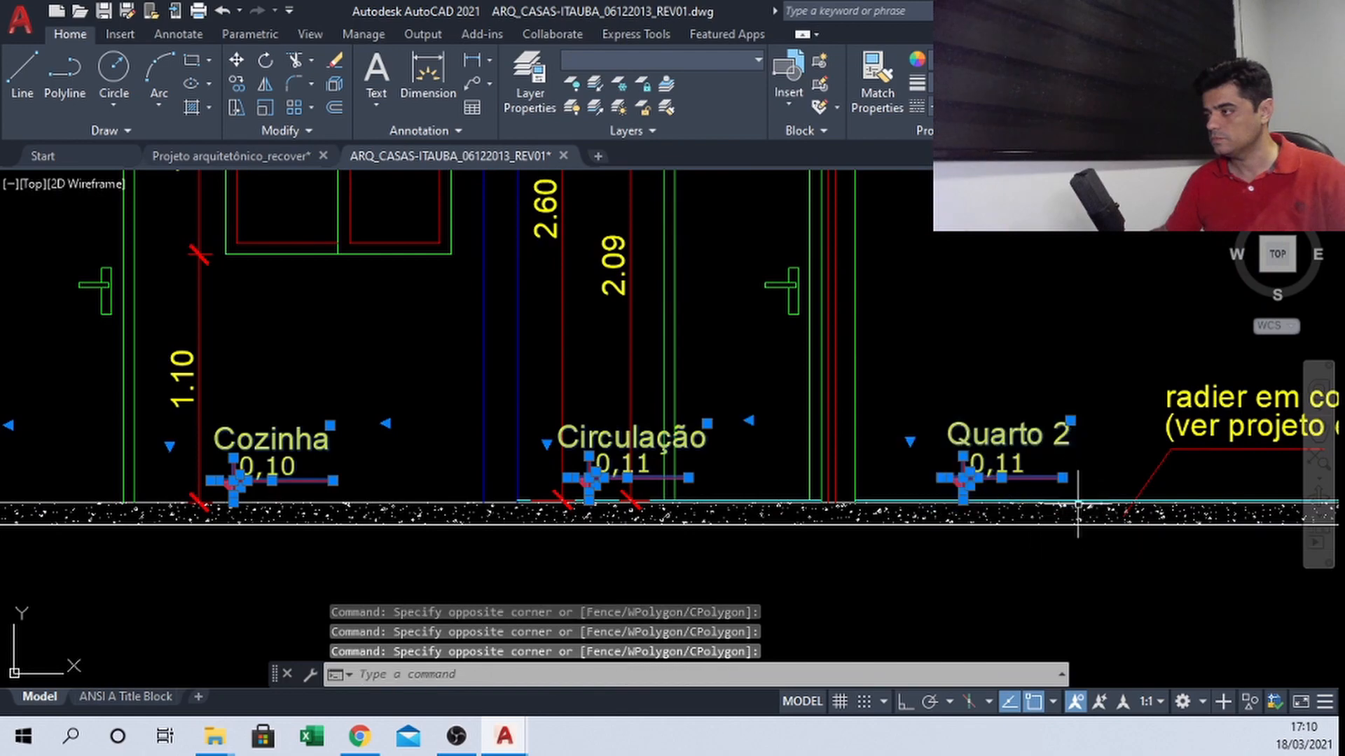
Add the Calçada level mark and its label at the slab's left end to the selection
scroll(1019, 449, "down", 2)
scroll(252, 452, "up", 4)
left_click(293, 387)
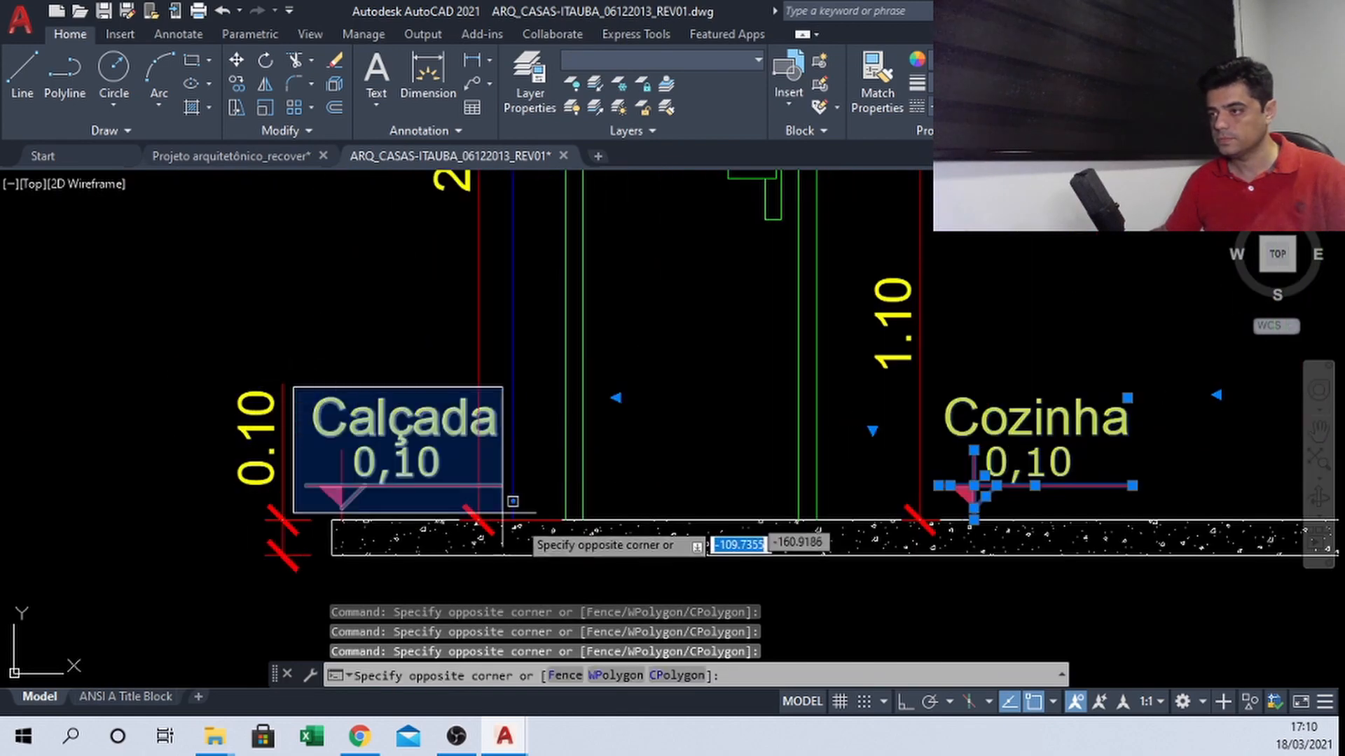
left_click(529, 559)
Add the roof note "telha cerâmica romana inclinação =30%" and its leader to the selection
scroll(175, 462, "down", 4)
middle_click_drag(1156, 435, 592, 466)
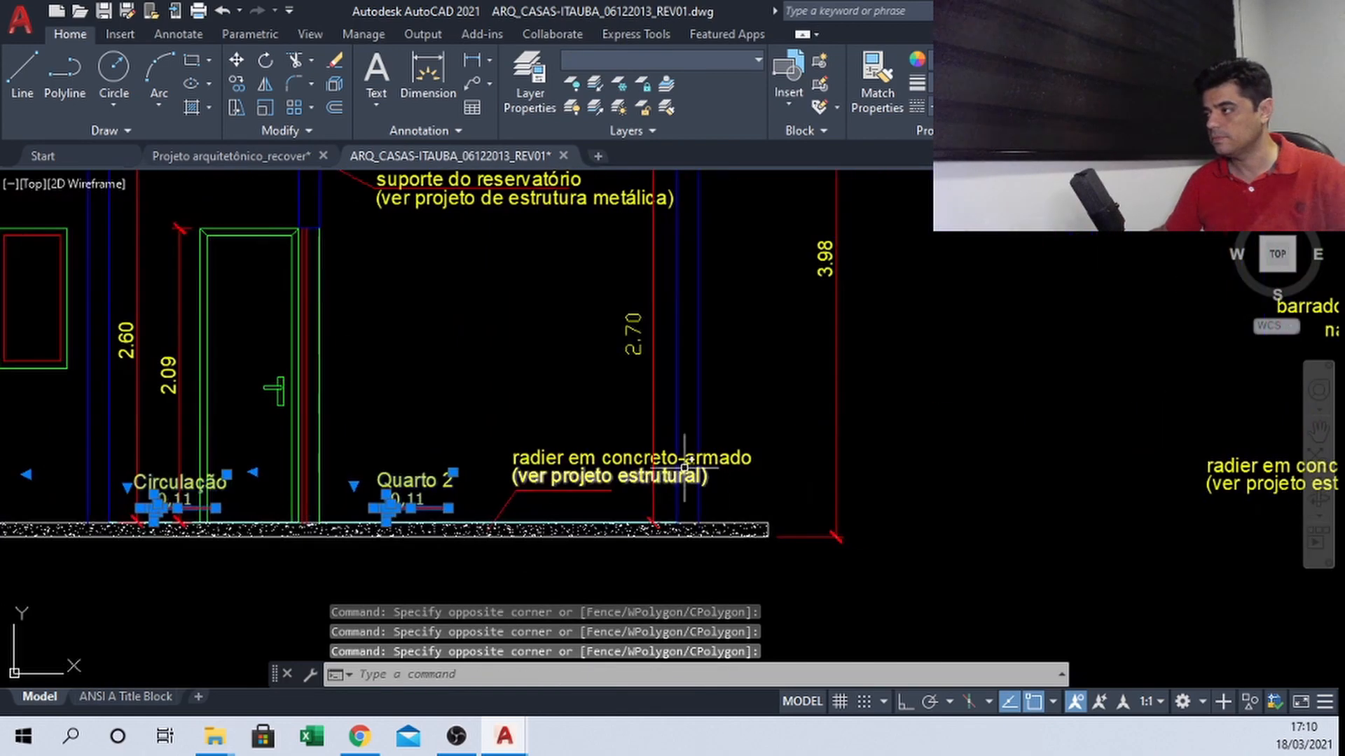
scroll(909, 473, "down", 2)
middle_click_drag(662, 366, 783, 473)
scroll(419, 307, "up", 4)
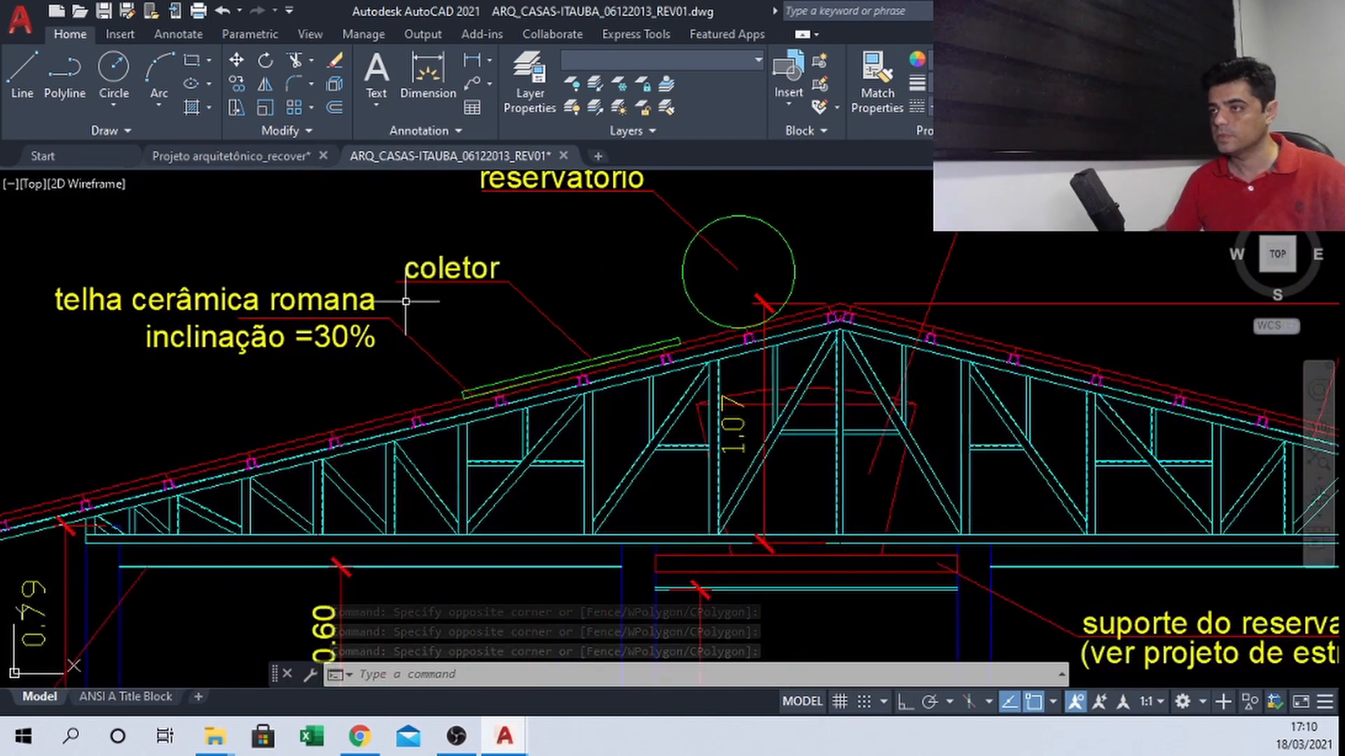
left_click(481, 291)
left_click(279, 396)
Add the "estrutura de cobertura" and "Forro de PVC espessura 7 mm" notes with their leaders to the selection
scroll(283, 337, "down", 4)
scroll(771, 291, "up", 4)
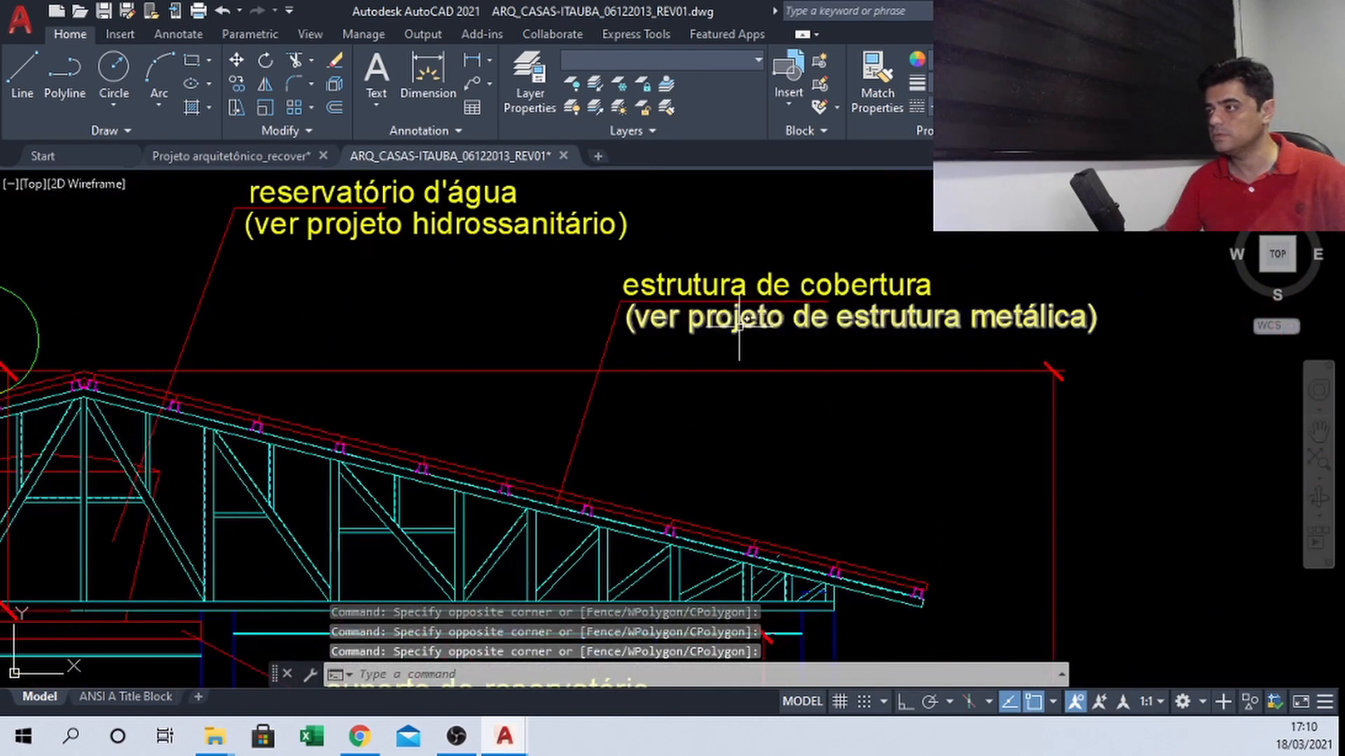
left_click(716, 333)
left_click(614, 263)
scroll(366, 313, "down", 6)
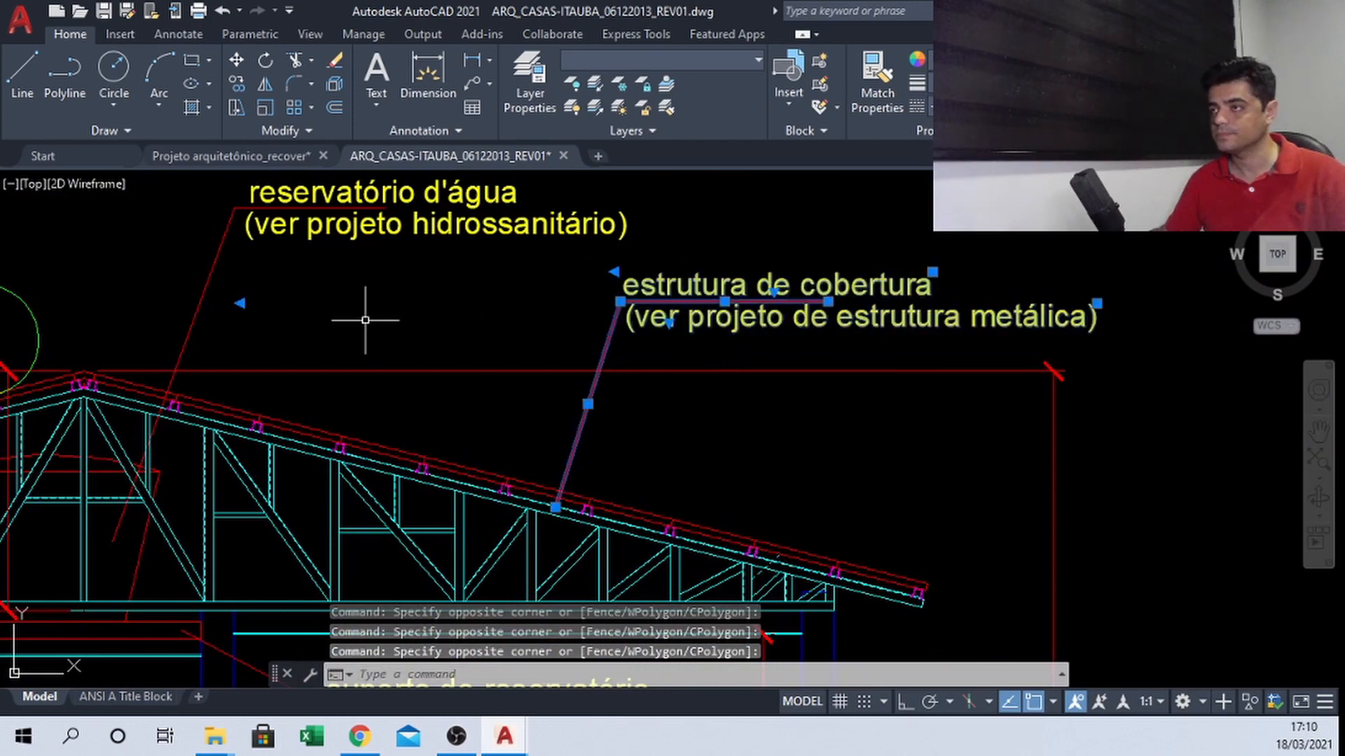
scroll(219, 471, "up", 4)
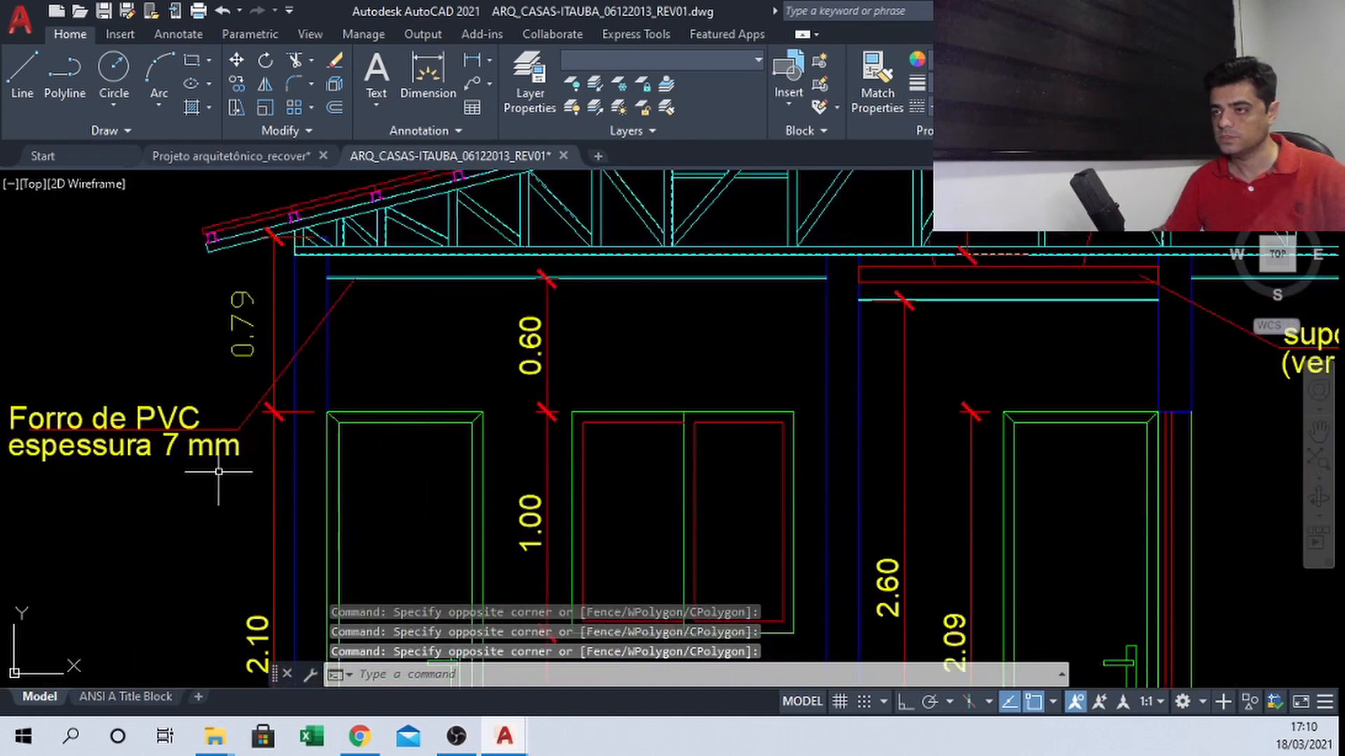
left_click(258, 492)
left_click(119, 412)
Add the outer vertical line of the left wall, beside the Calçada level mark, to the selection
scroll(303, 332, "down", 4)
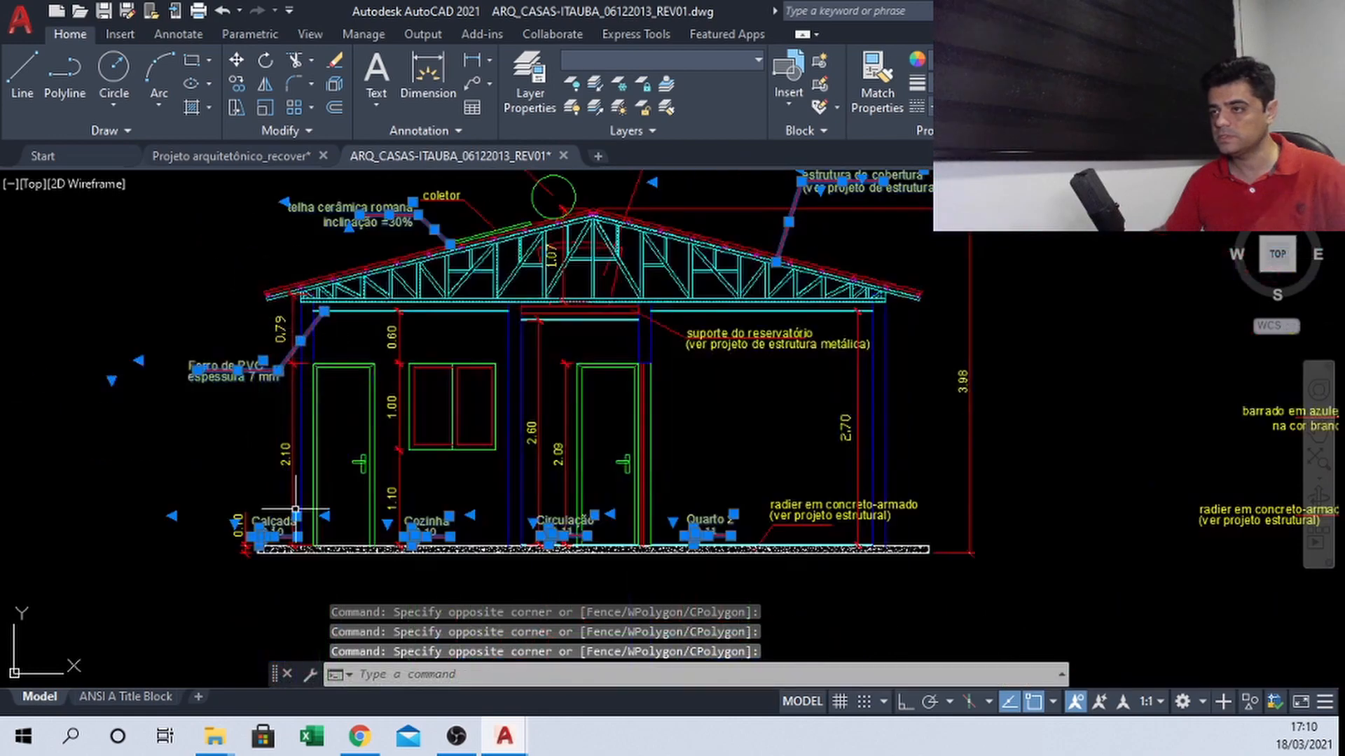
scroll(274, 557, "up", 4)
scroll(342, 499, "up", 2)
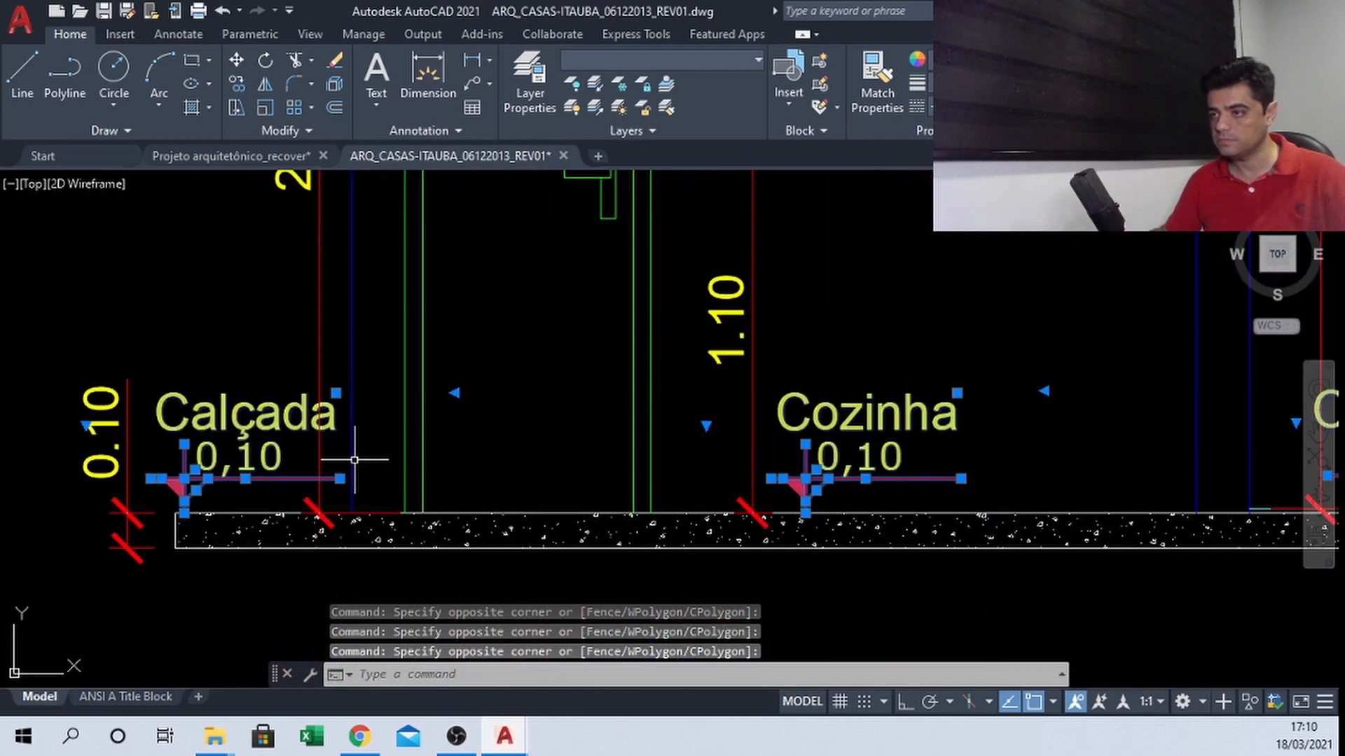
scroll(371, 466, "down", 4)
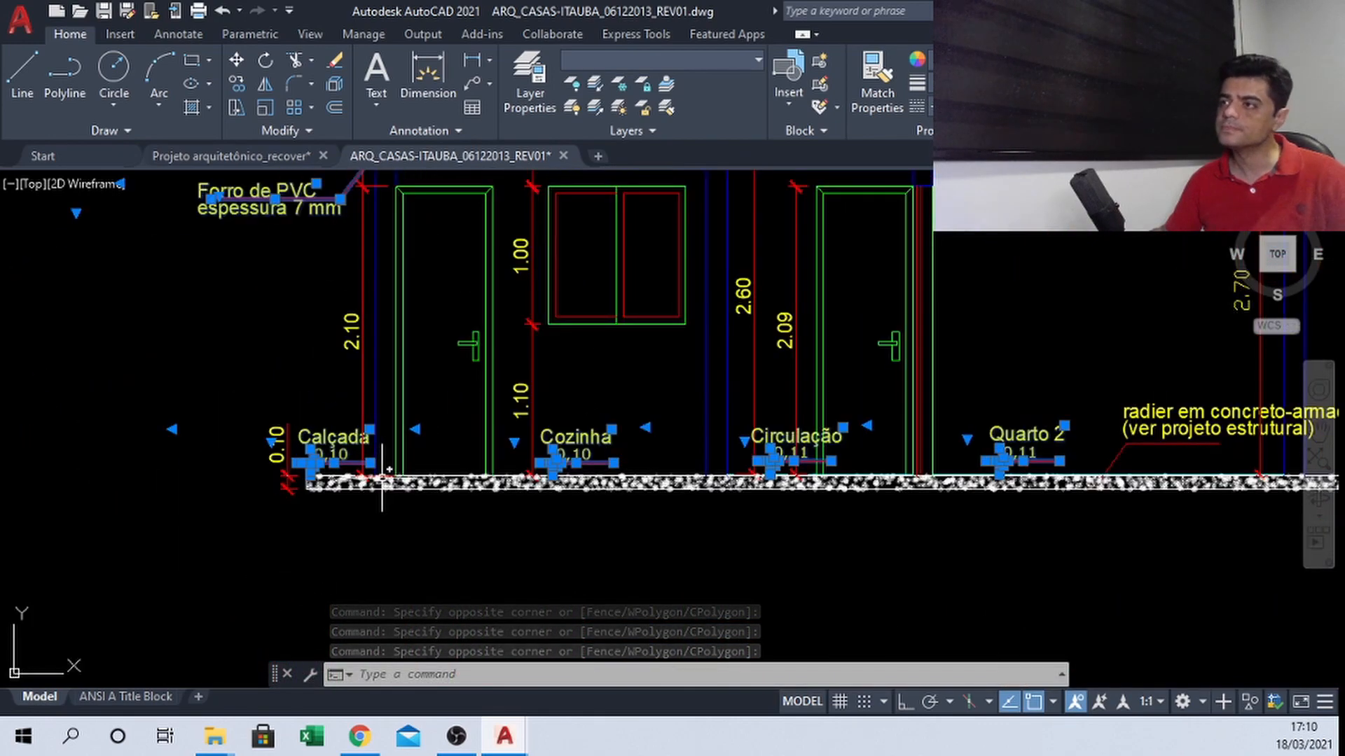
scroll(382, 482, "up", 6)
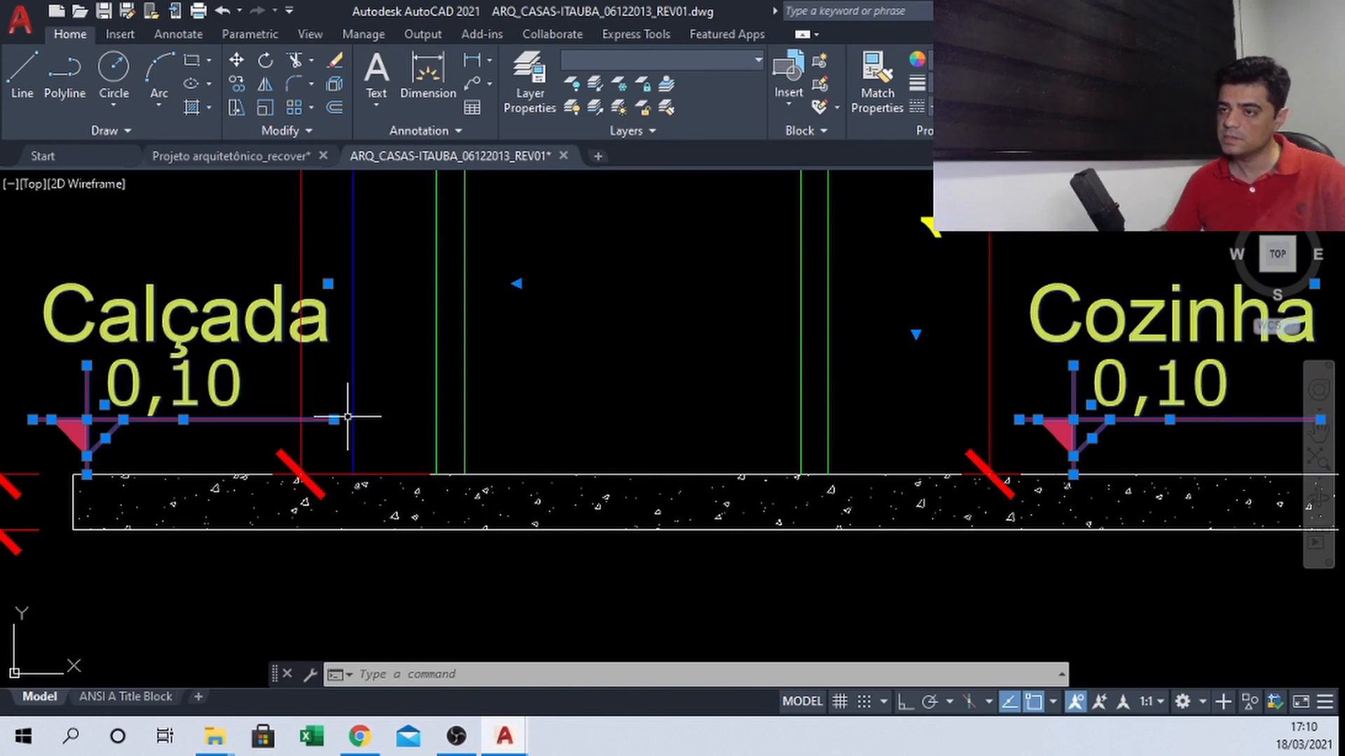
left_click(347, 416)
scroll(360, 384, "down", 2)
left_click(369, 377)
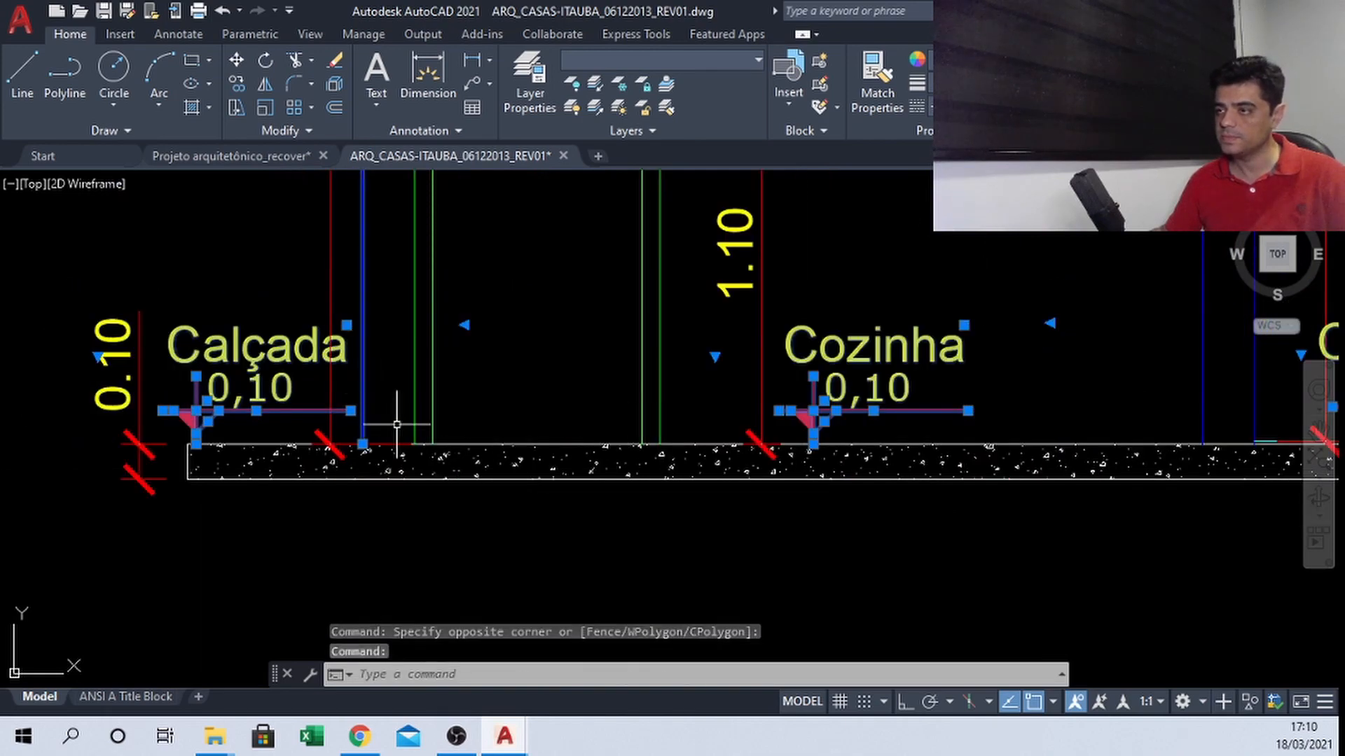
Copy the selected level marks, notes and wall line to the clipboard and switch to the Projeto arquitetônico_recover drawing
scroll(397, 424, "down", 8)
middle_click_drag(692, 478, 690, 487)
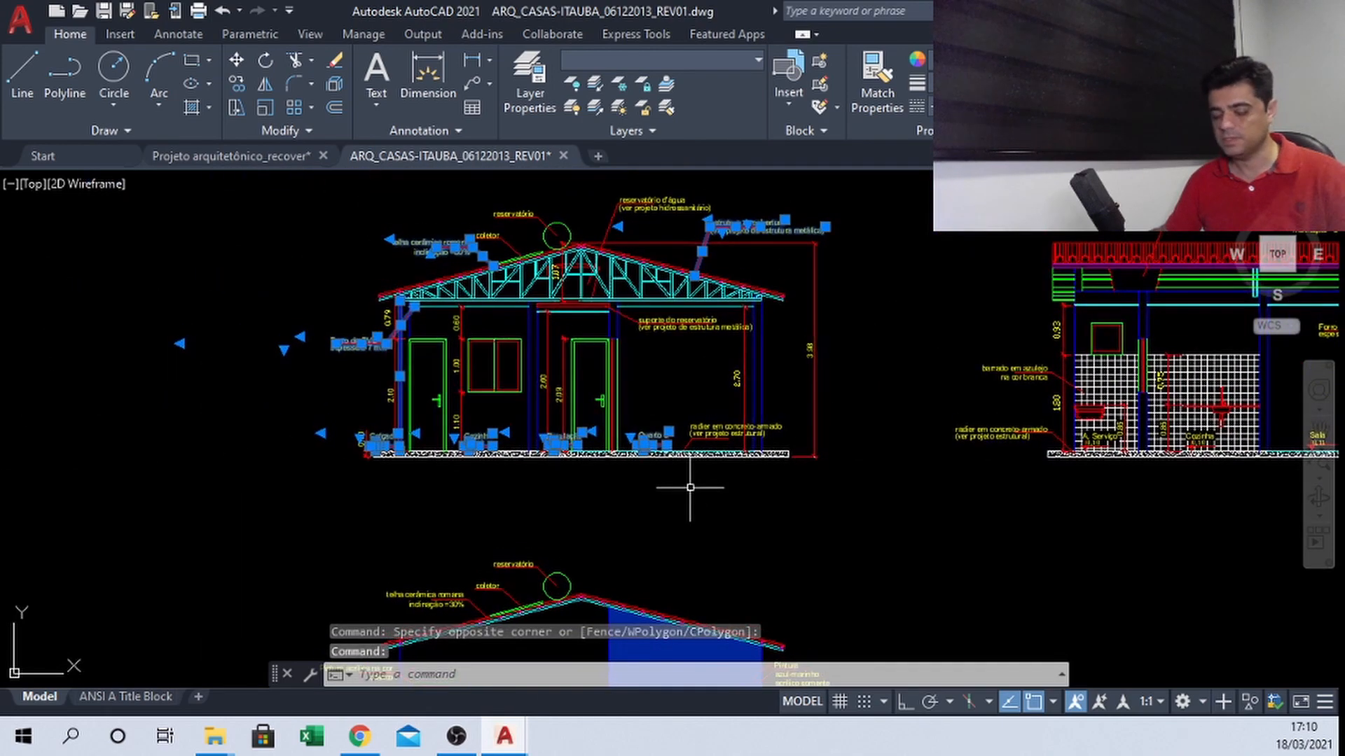
key("ctrl+c")
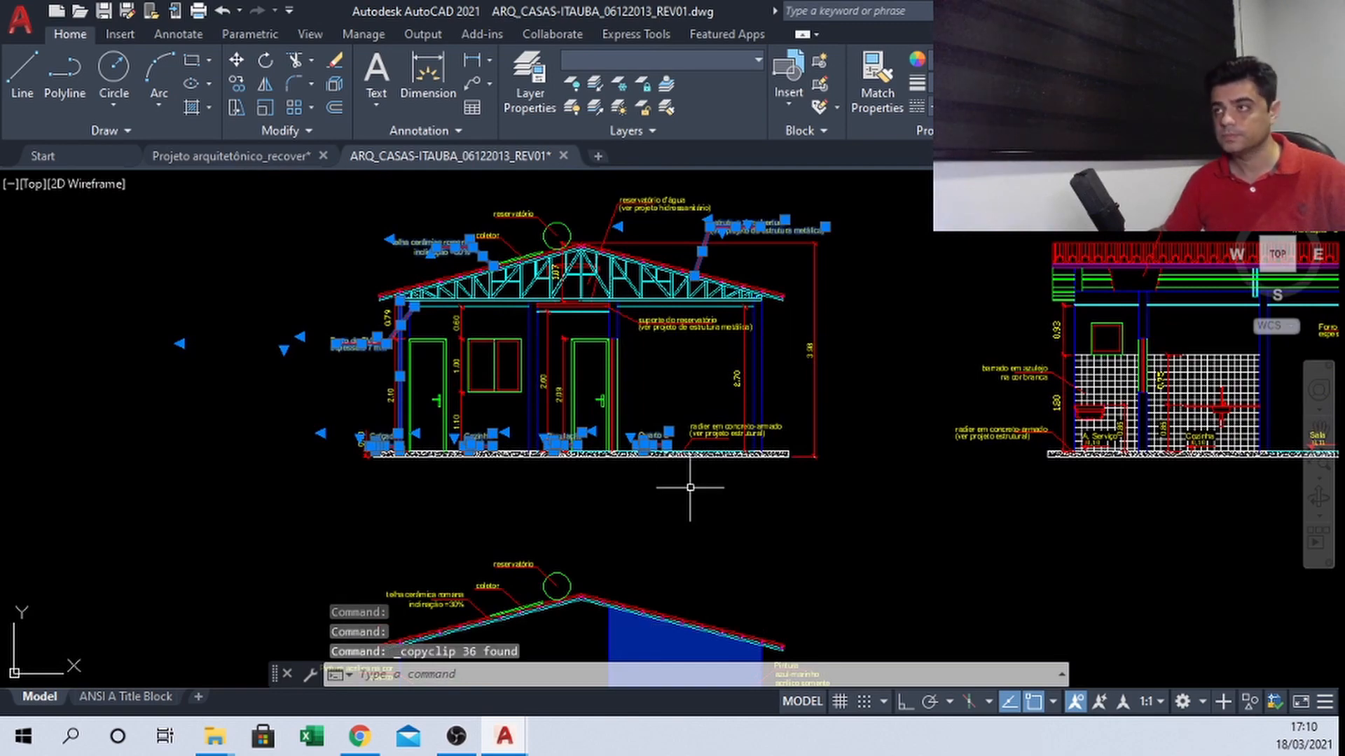
left_click(285, 151)
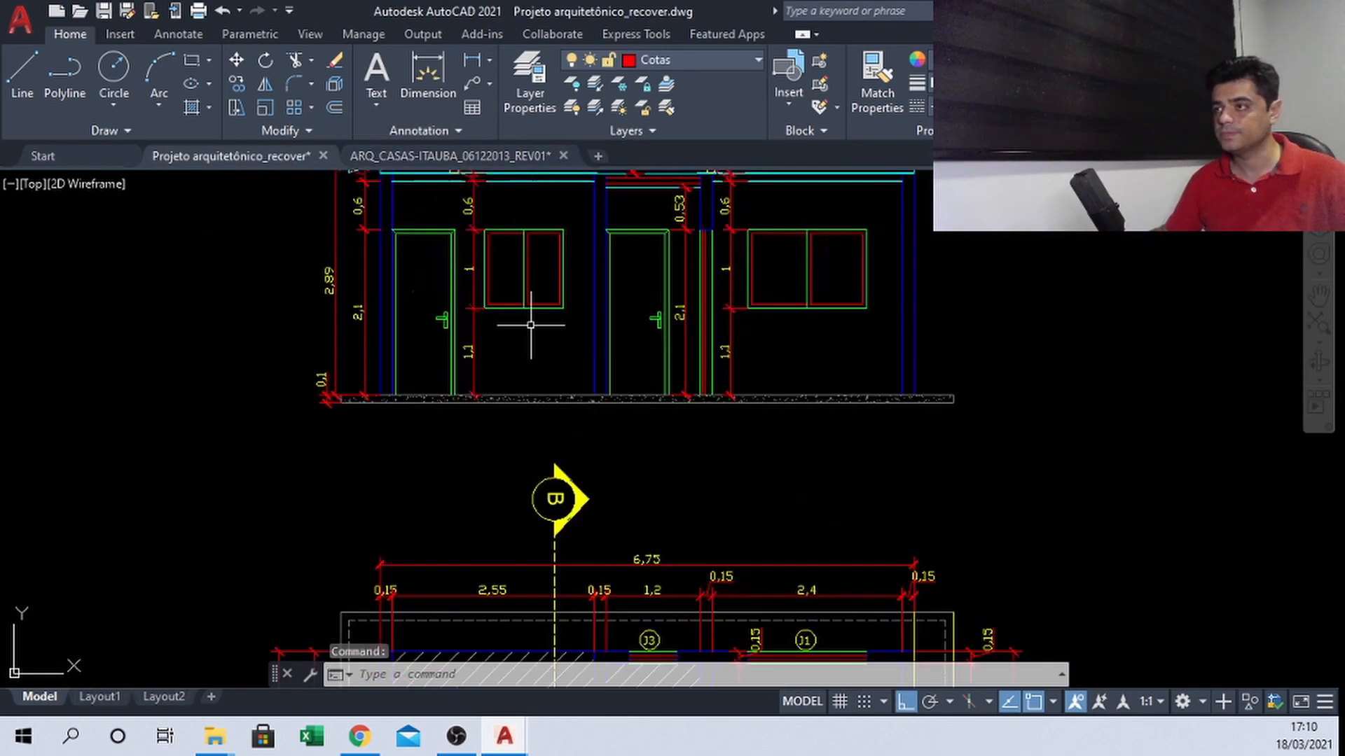
Paste the copied level marks, notes and wall line beside the floor plan, leaving the "Cota de nivel" attributes blank
scroll(760, 329, "up", 2)
key("ctrl+v")
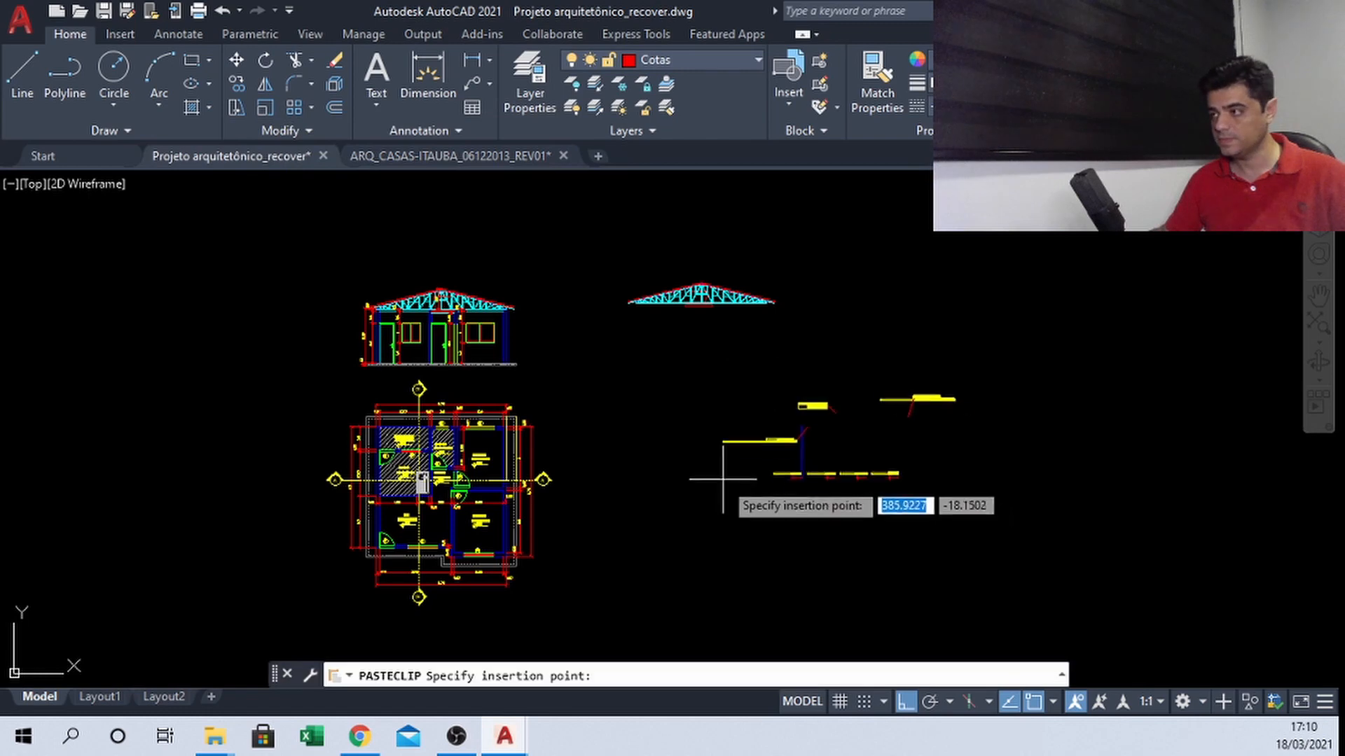
left_click(649, 476)
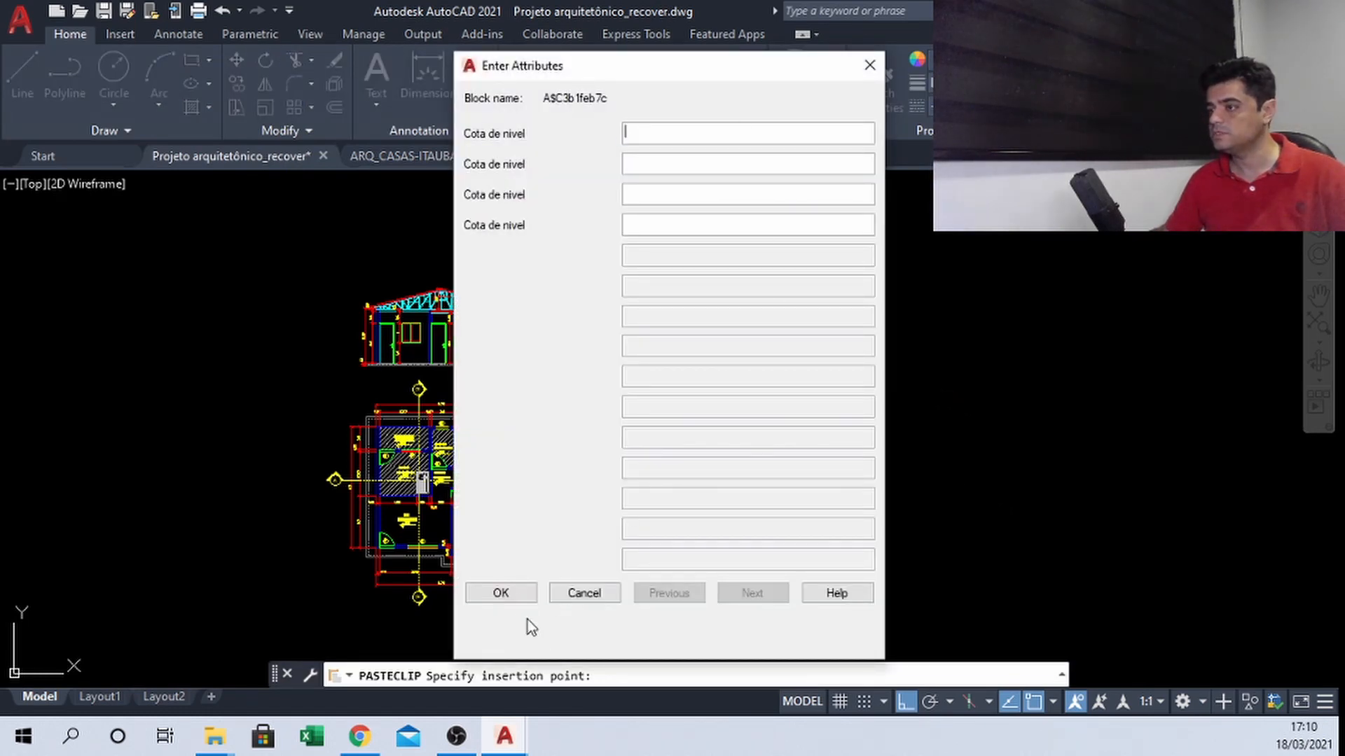
left_click(530, 593)
scroll(785, 443, "up", 3)
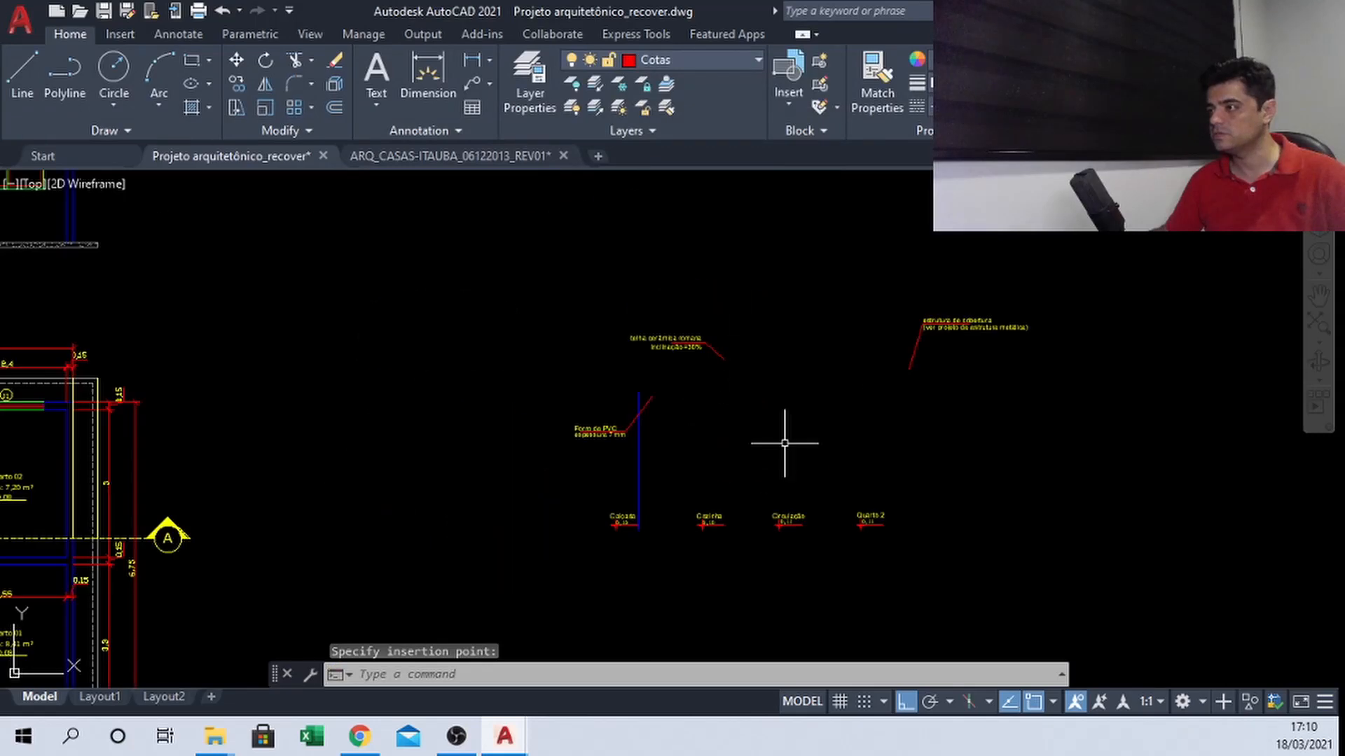
Move all the pasted annotations from the wall line's lower end to the base of the section's outer left wall
left_click(1096, 256)
left_click(532, 620)
scroll(692, 529, "up", 5)
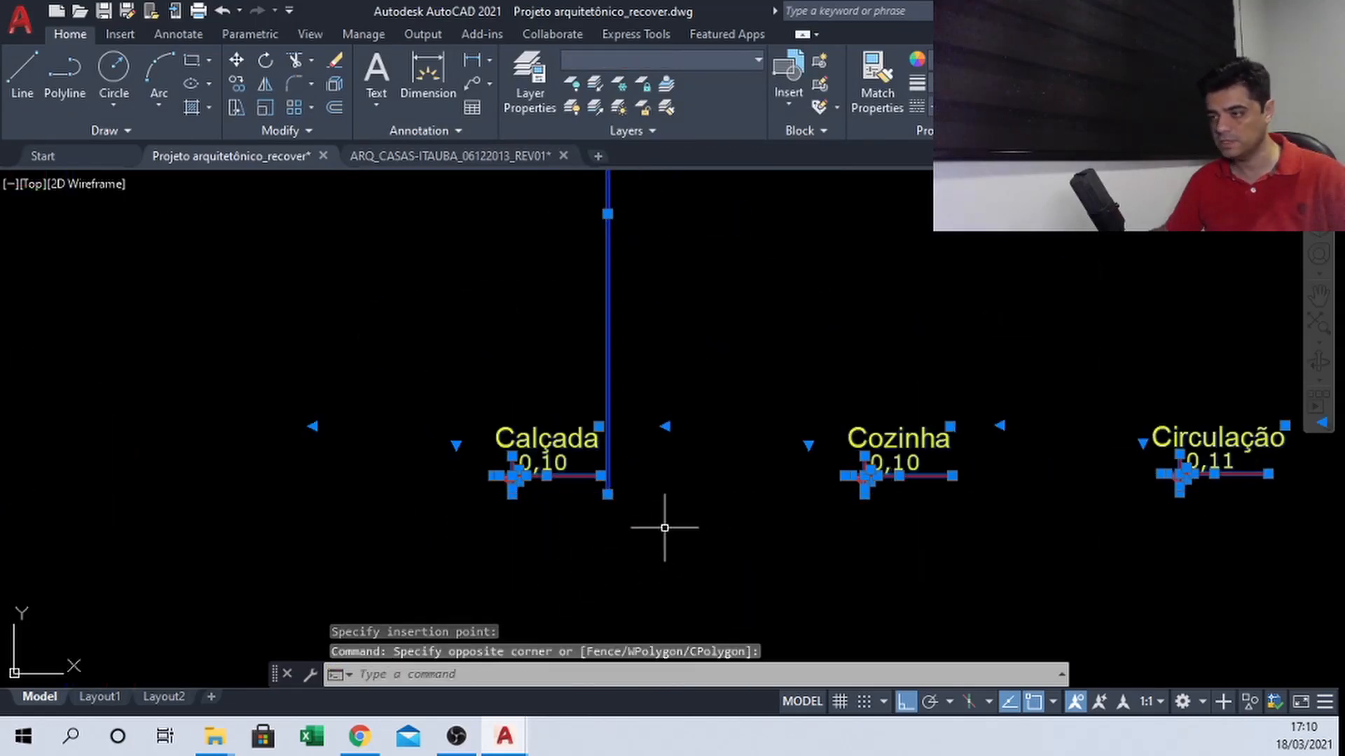
scroll(665, 527, "up", 3)
type("m")
key("Return")
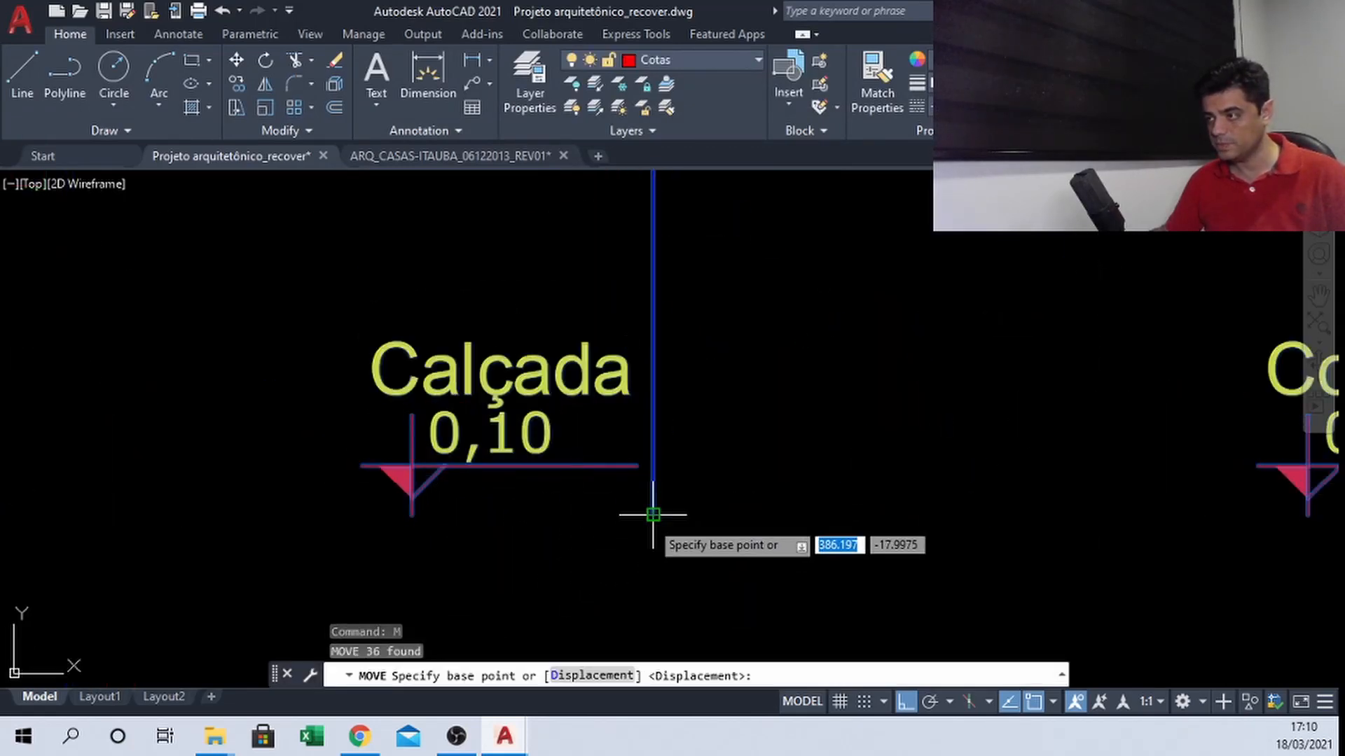
left_click(652, 515)
scroll(735, 421, "down", 8)
scroll(490, 421, "up", 10)
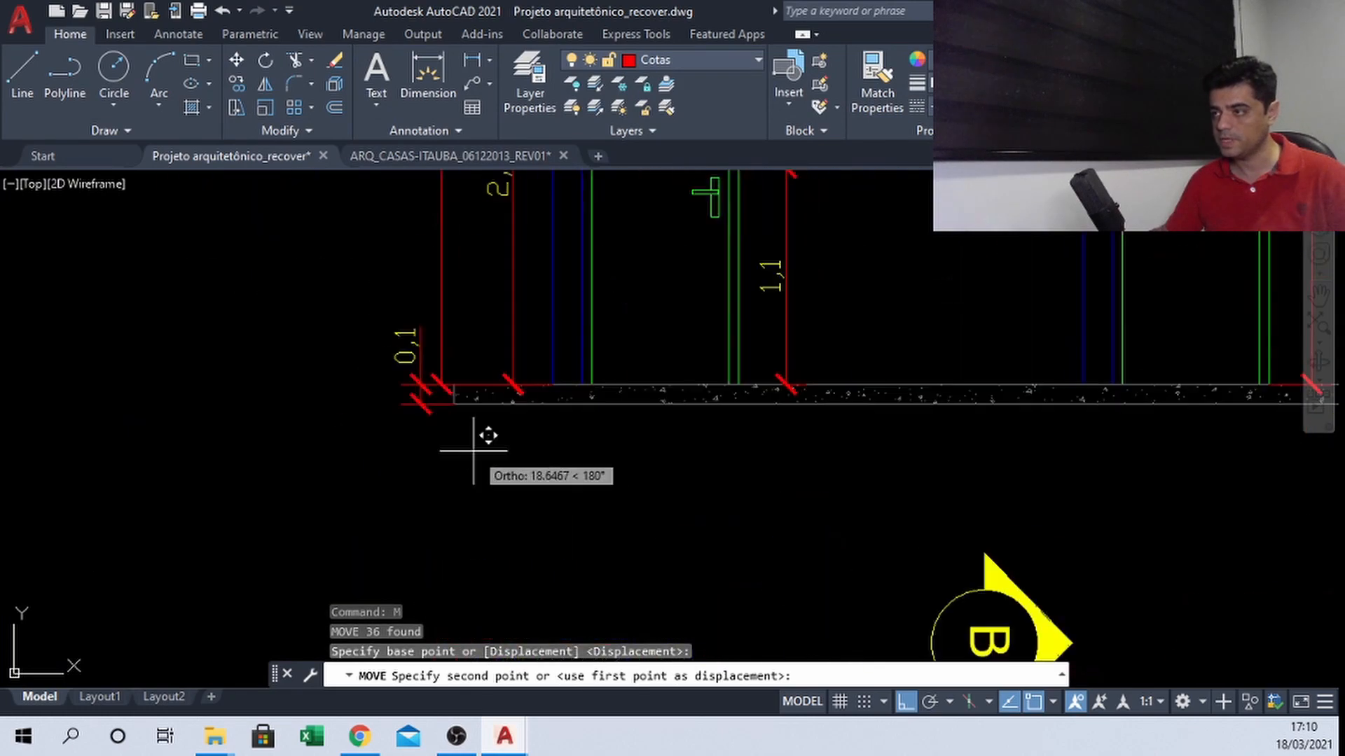
key("Escape")
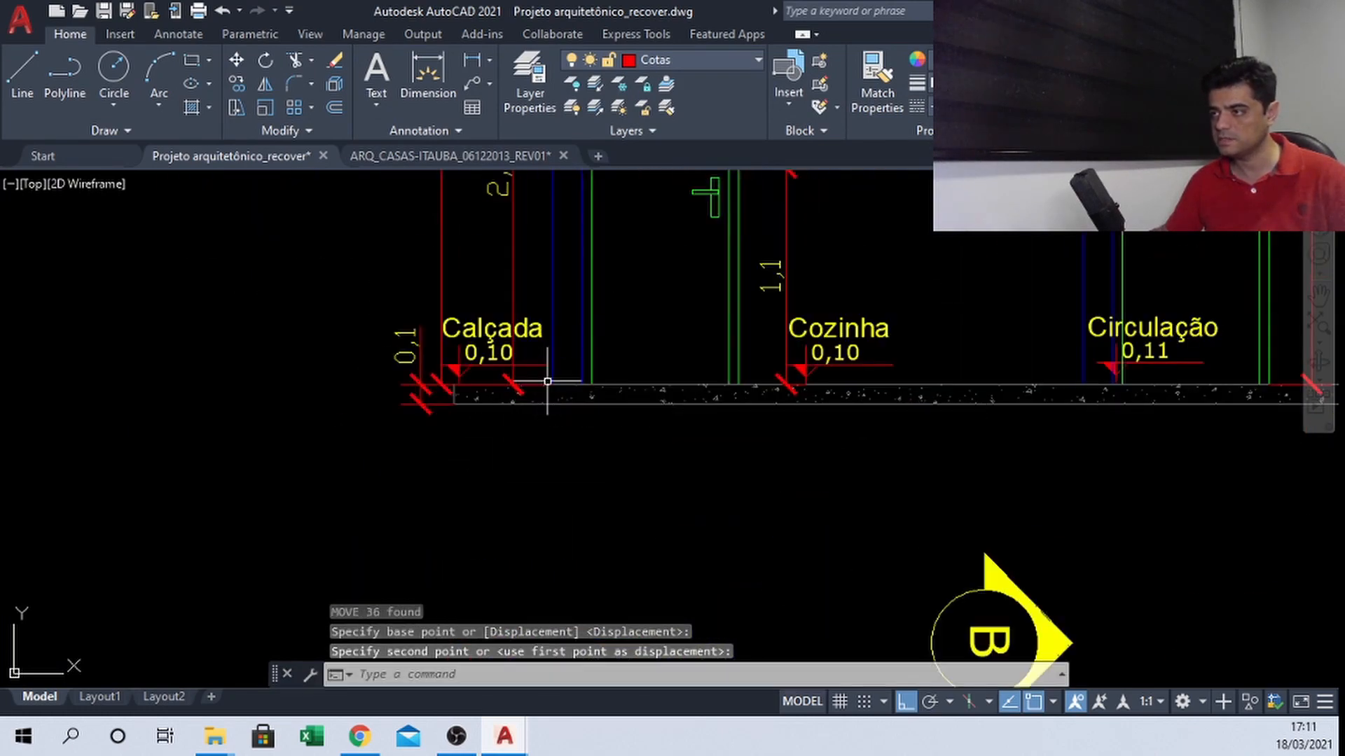
middle_click_drag(922, 416, 524, 495)
scroll(561, 461, "down", 5)
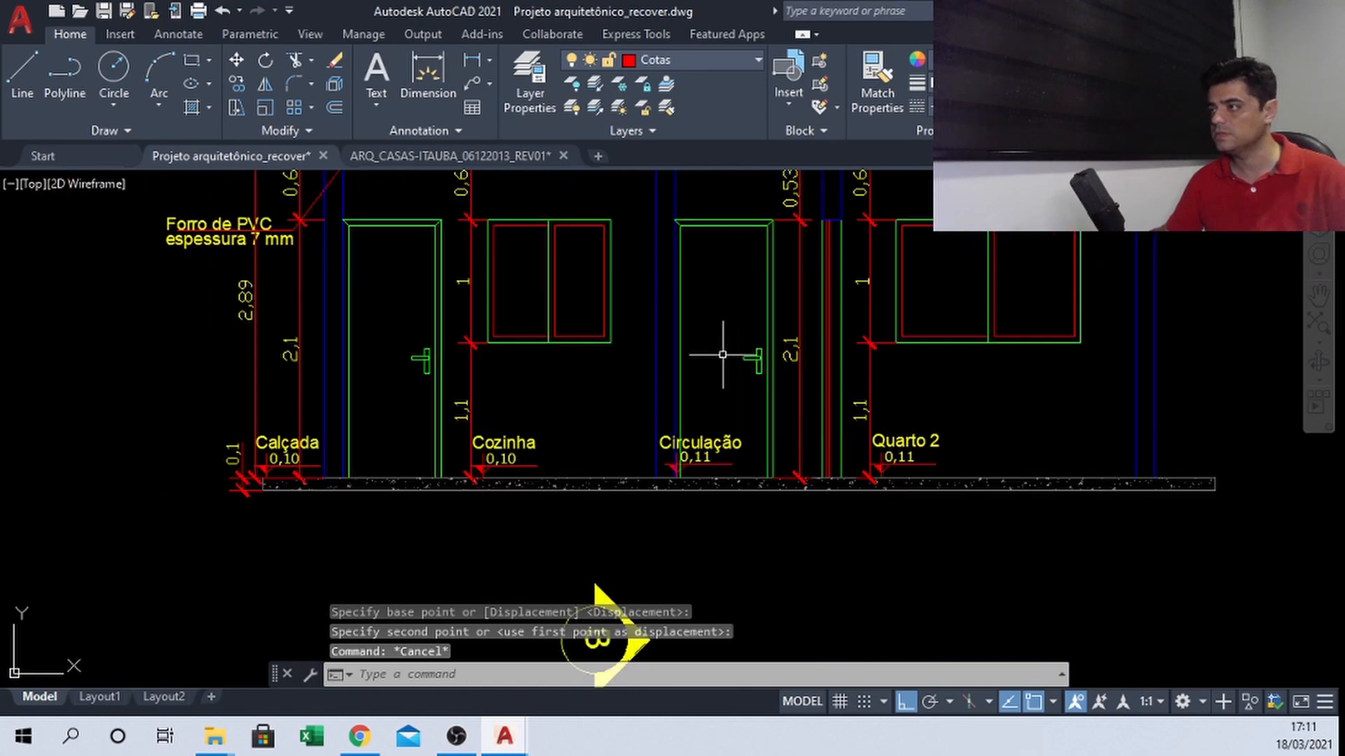
middle_click_drag(745, 438, 590, 413)
middle_click_drag(495, 419, 537, 421)
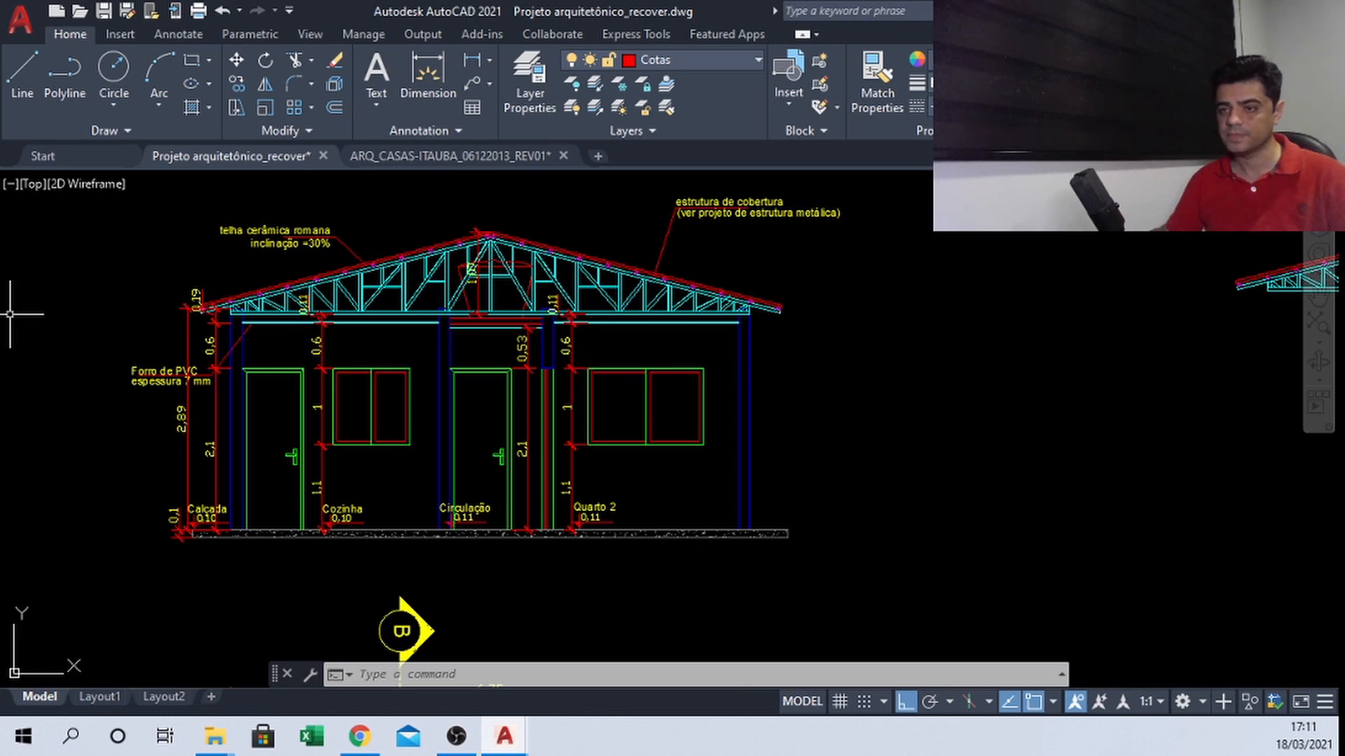
middle_click_drag(496, 260, 595, 292)
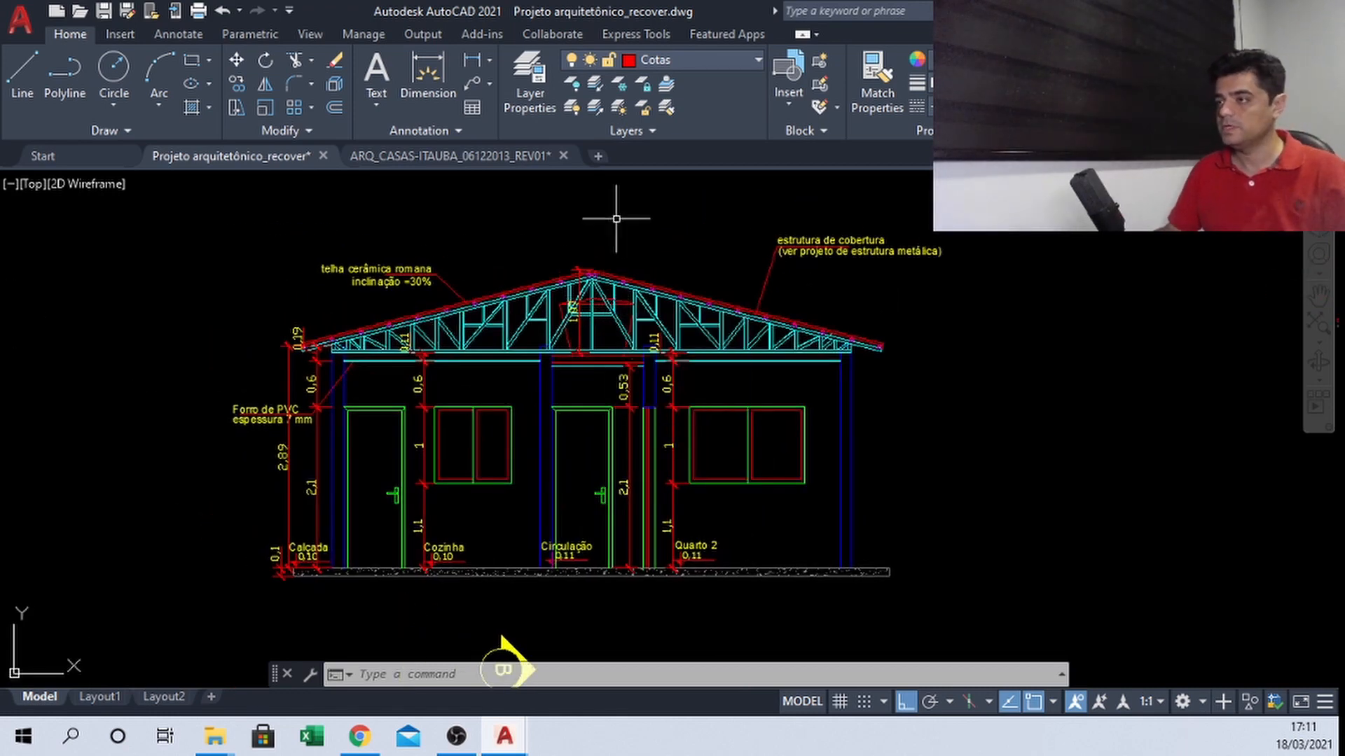
Switch to the ARQ_CASAS-ITAUBA_06122013_REV01 drawing and examine the annotations on the facade with the purple wall
mouse_move(511, 157)
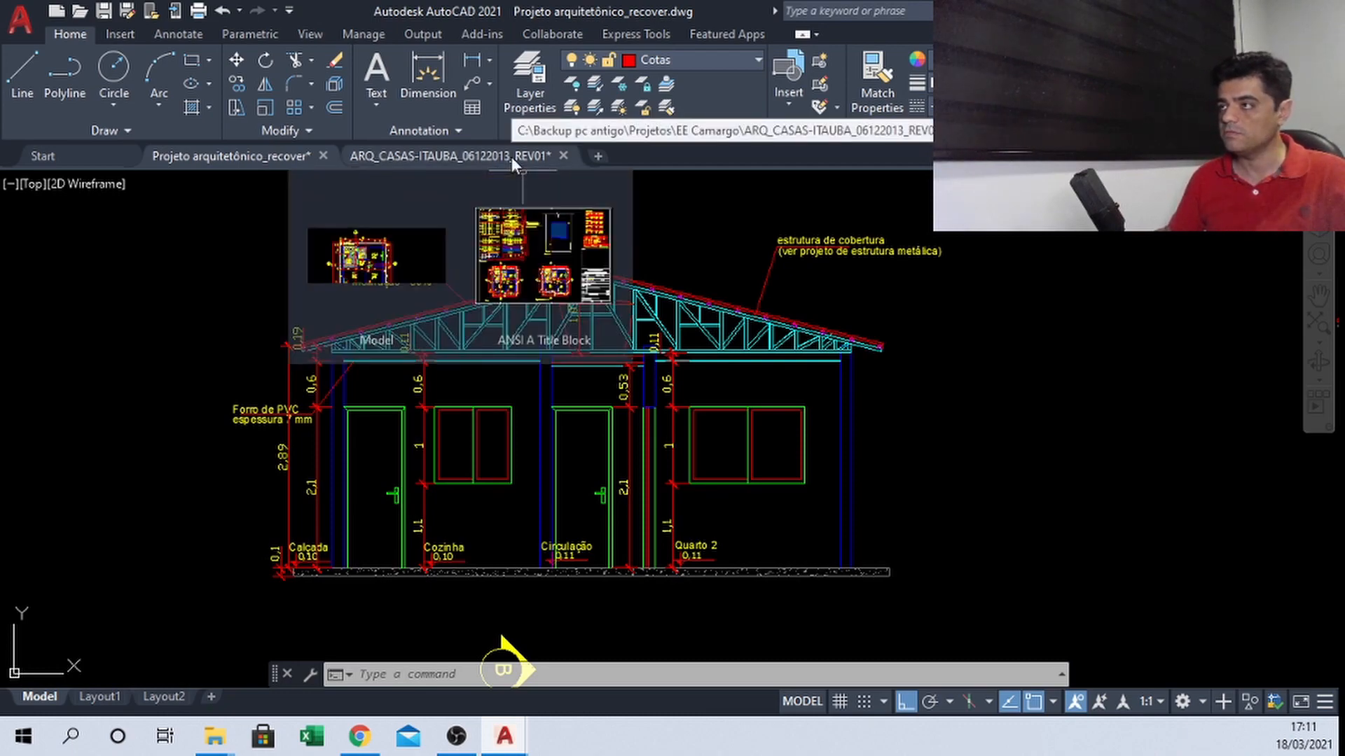
left_click(511, 157)
scroll(601, 476, "down", 3)
scroll(600, 476, "up", 3)
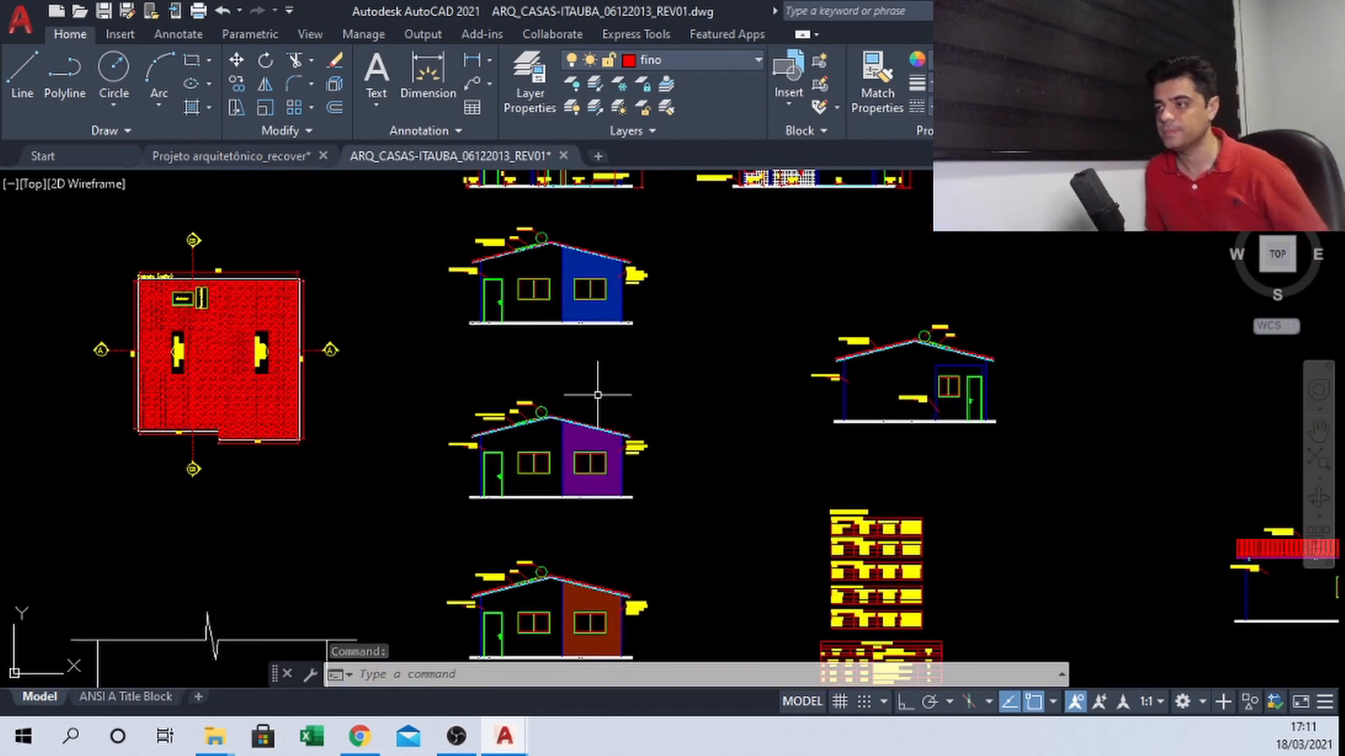
scroll(561, 431, "up", 5)
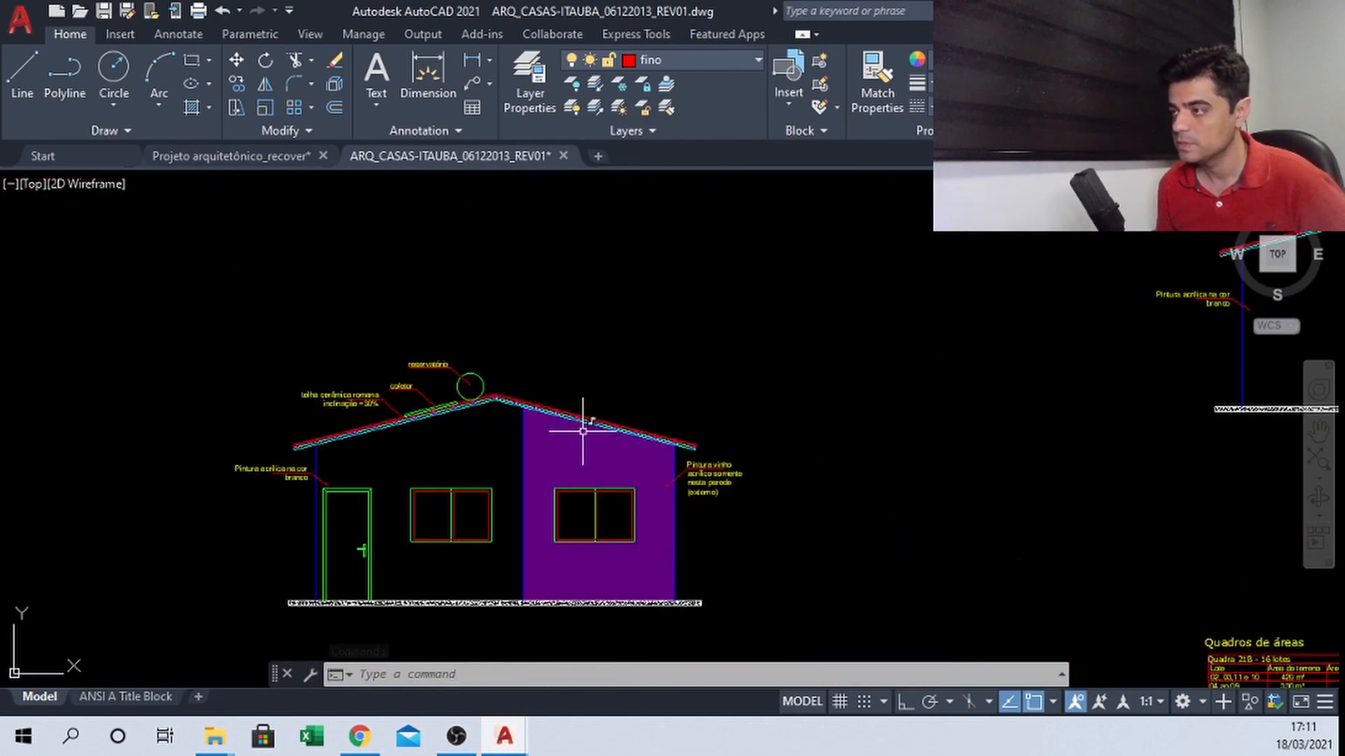
middle_click_drag(399, 448, 412, 353)
scroll(414, 312, "up", 2)
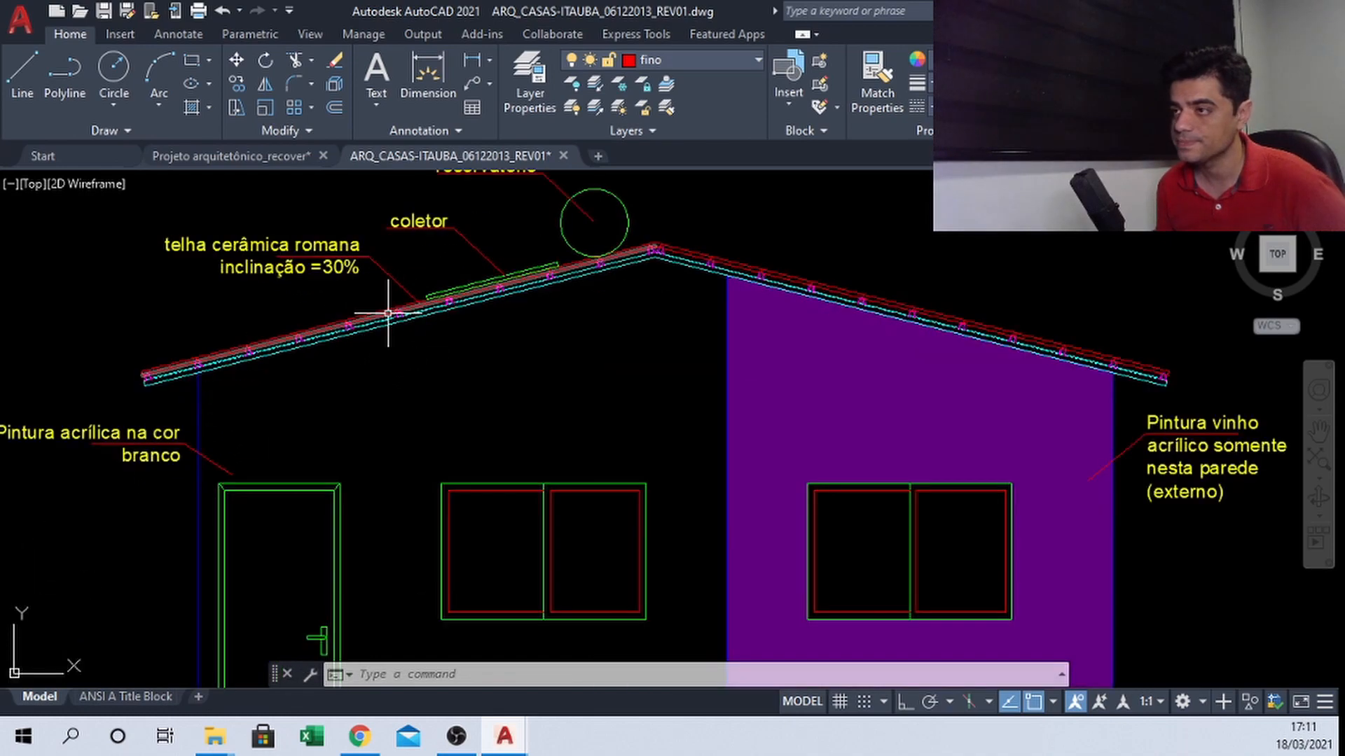
scroll(407, 299, "down", 2)
middle_click_drag(537, 409, 478, 305)
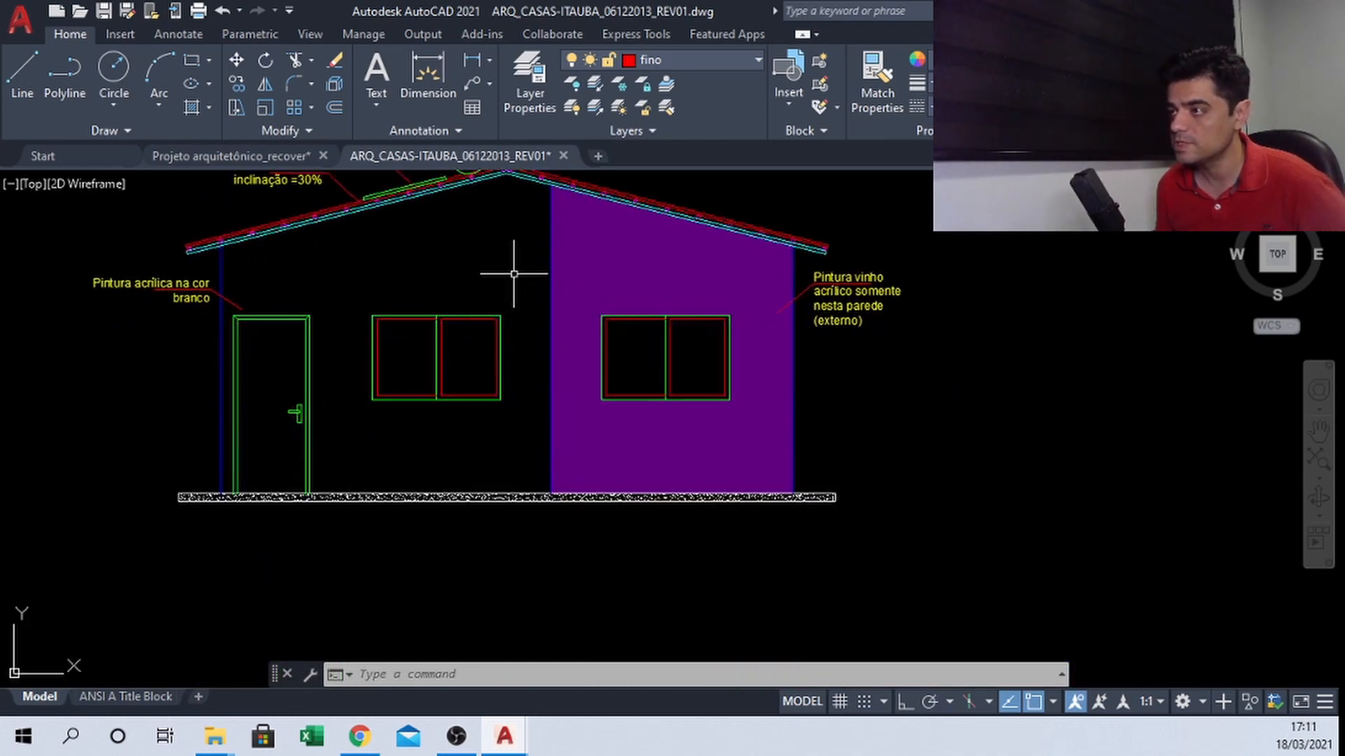
Examine the roof, collector, reservoir and paint notes on the facade with the brown wall
scroll(514, 276, "down", 4)
middle_click_drag(518, 504, 491, 404)
scroll(474, 406, "up", 2)
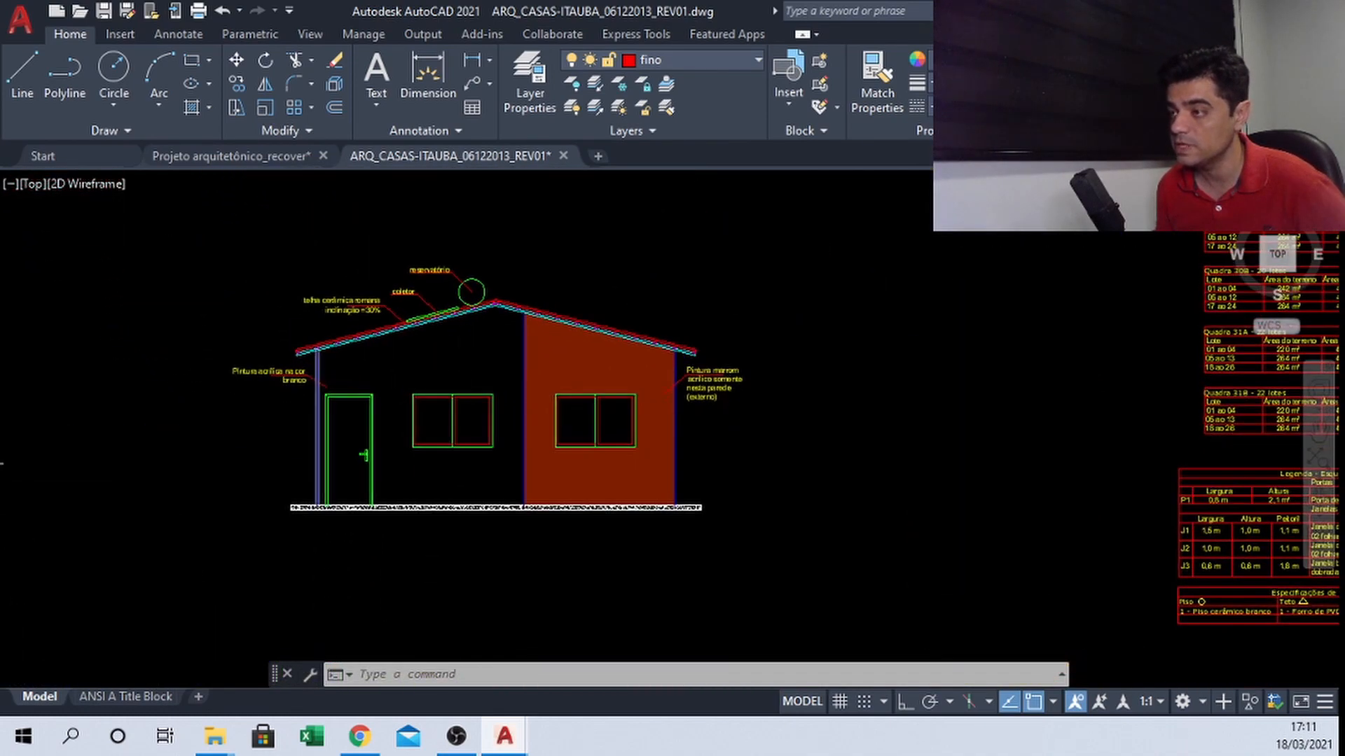
scroll(317, 376, "up", 2)
middle_click_drag(379, 286, 415, 314)
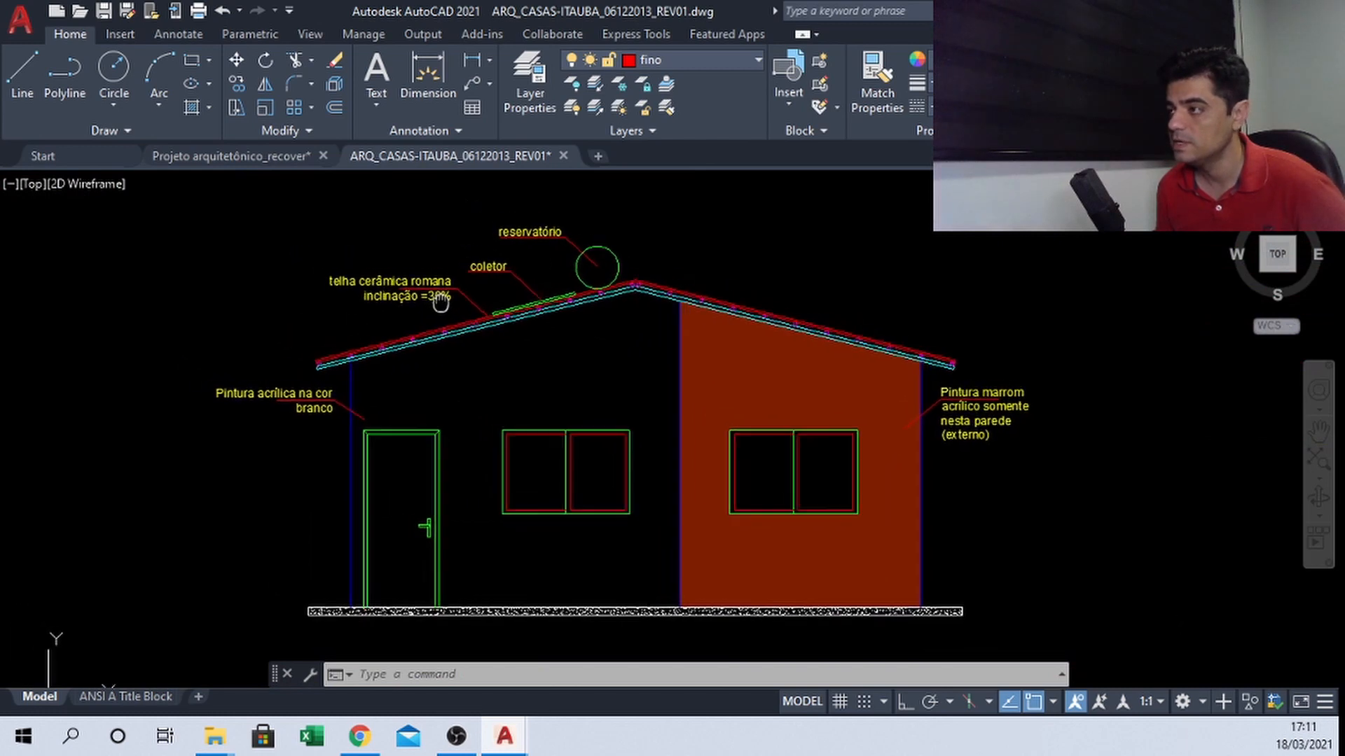
scroll(273, 429, "up", 2)
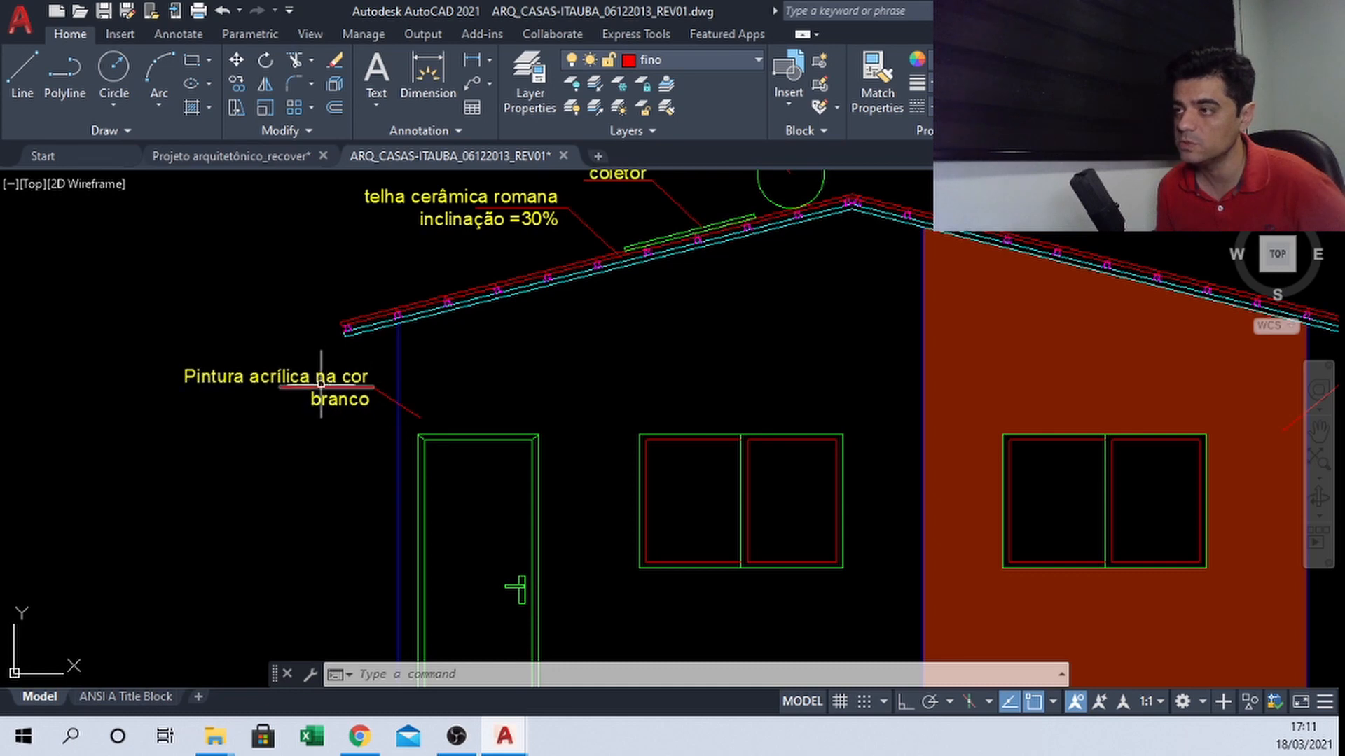
scroll(343, 352, "down", 2)
middle_click_drag(482, 279, 437, 251)
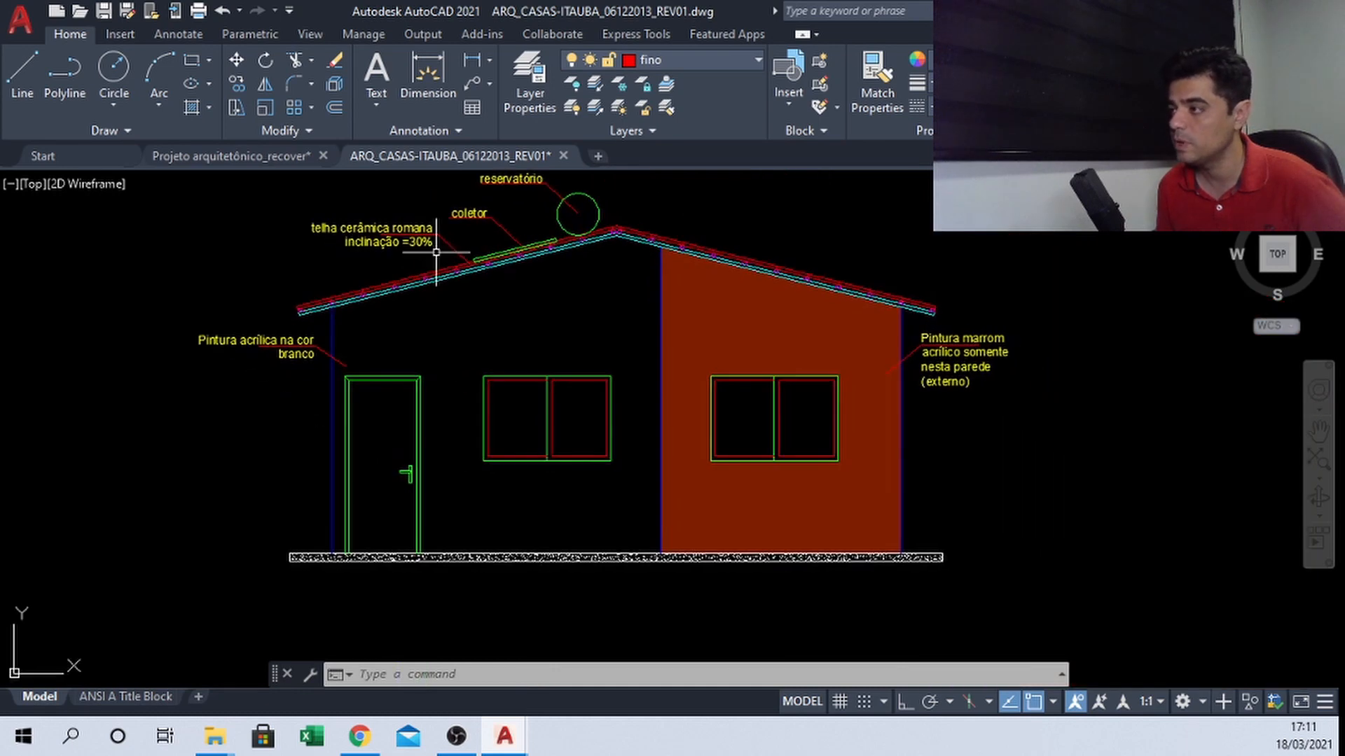
middle_click_drag(636, 320, 458, 309)
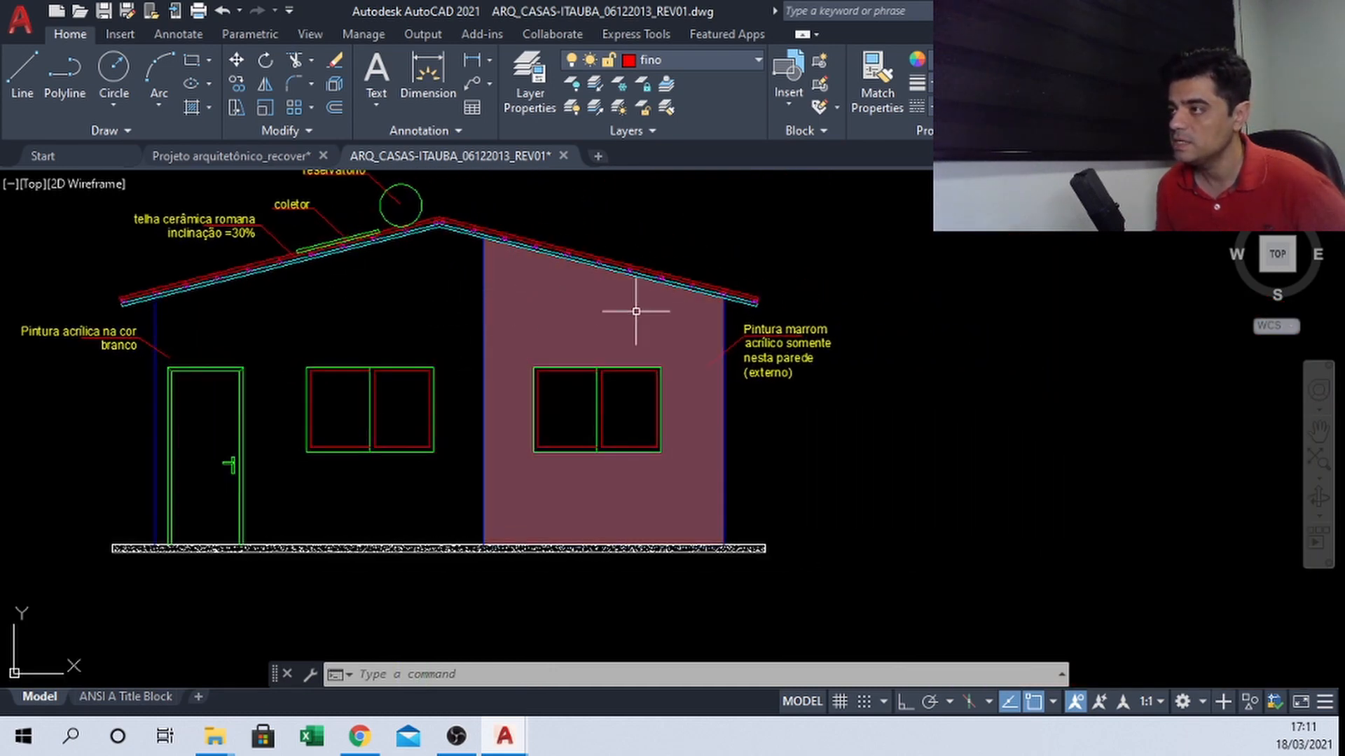
Look over the stacked facade colour variants, from the green one up to the blue one
scroll(575, 404, "down", 3)
middle_click_drag(580, 513, 555, 378)
scroll(544, 473, "up", 1)
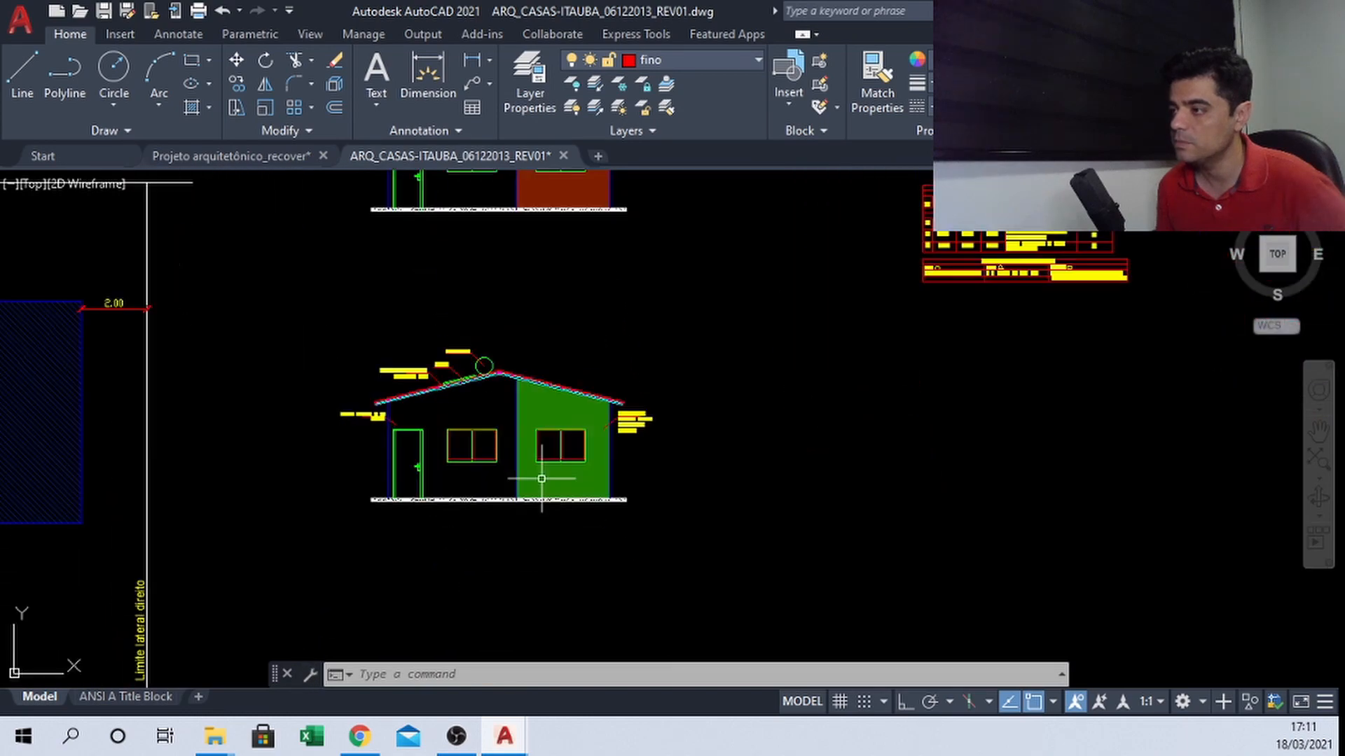
middle_click_drag(549, 321, 549, 360)
middle_click_drag(565, 210, 575, 422)
middle_click_drag(594, 245, 587, 429)
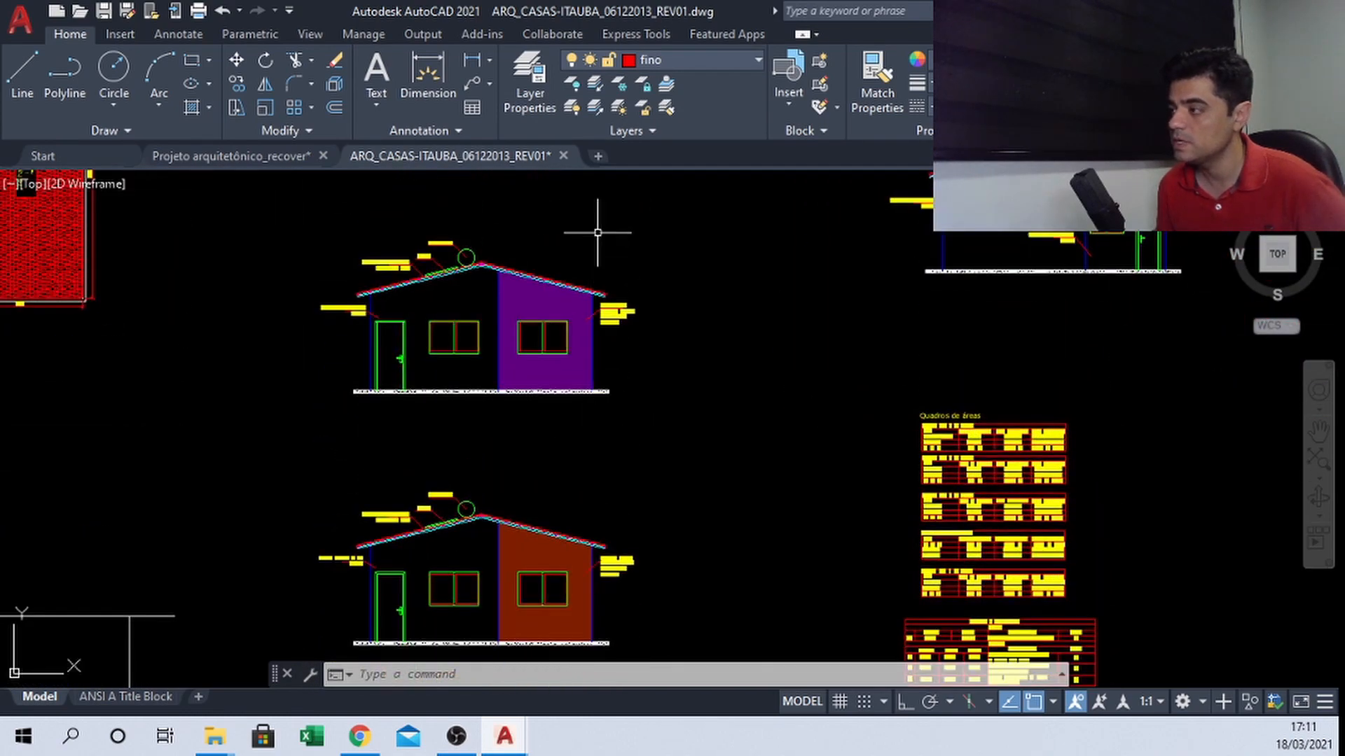
middle_click_drag(597, 232, 573, 307)
middle_click_drag(560, 240, 559, 422)
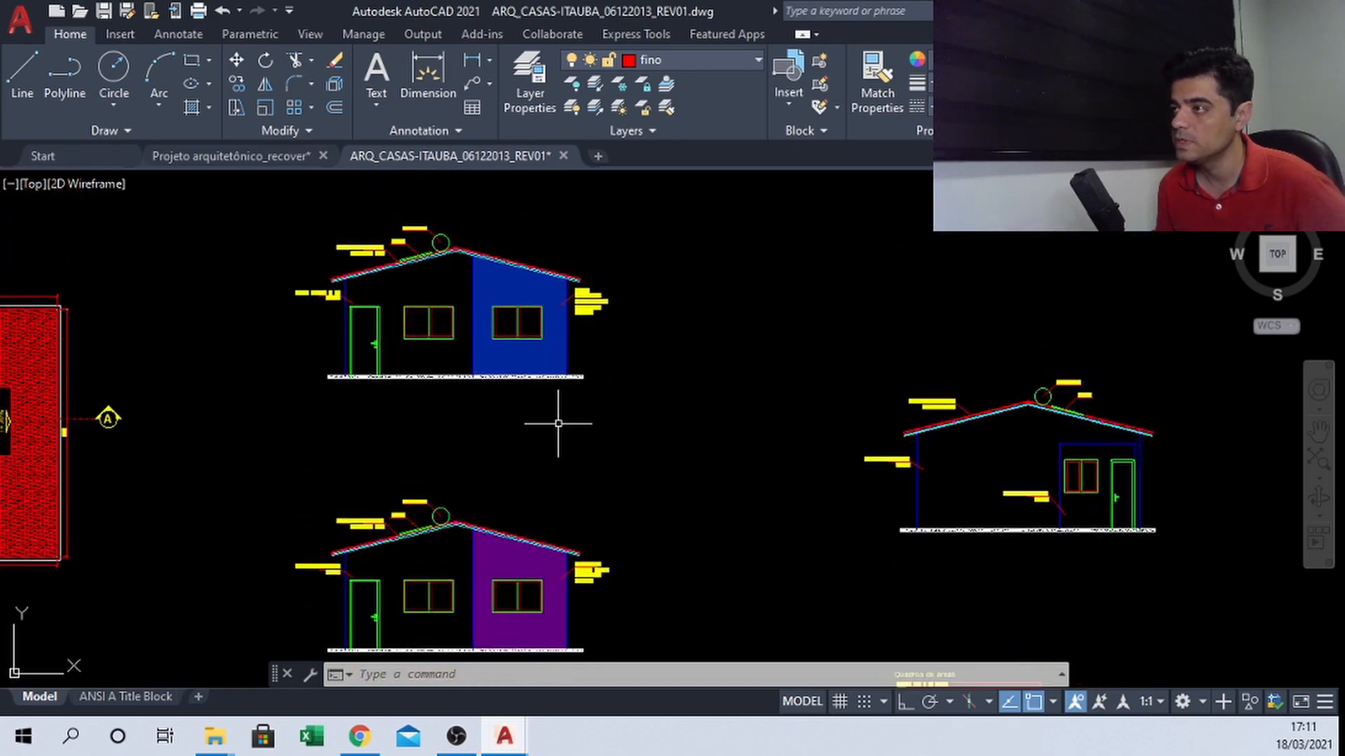
middle_click_drag(504, 224, 511, 271)
Compare the external wall paint notes on the blue and purple facades
scroll(463, 254, "up", 5)
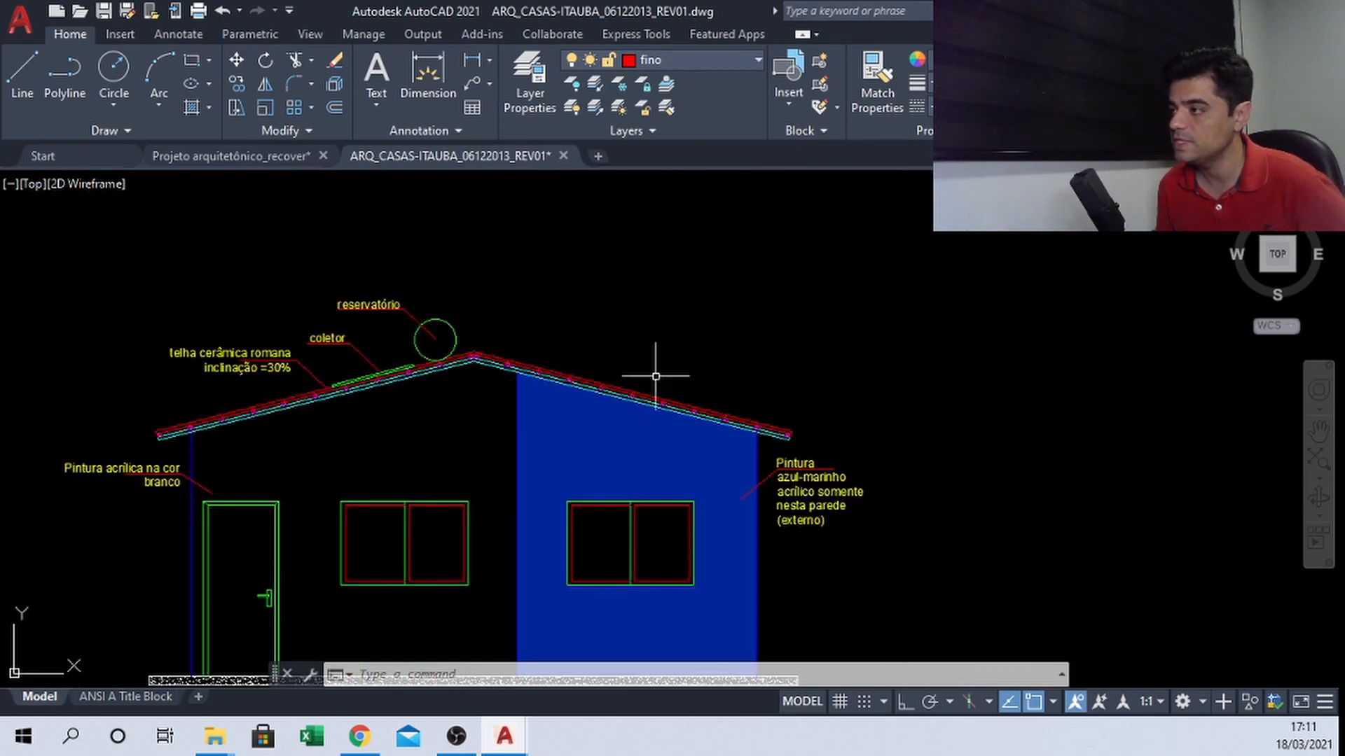
scroll(872, 525, "up", 2)
scroll(871, 531, "down", 4)
scroll(600, 343, "up", 4)
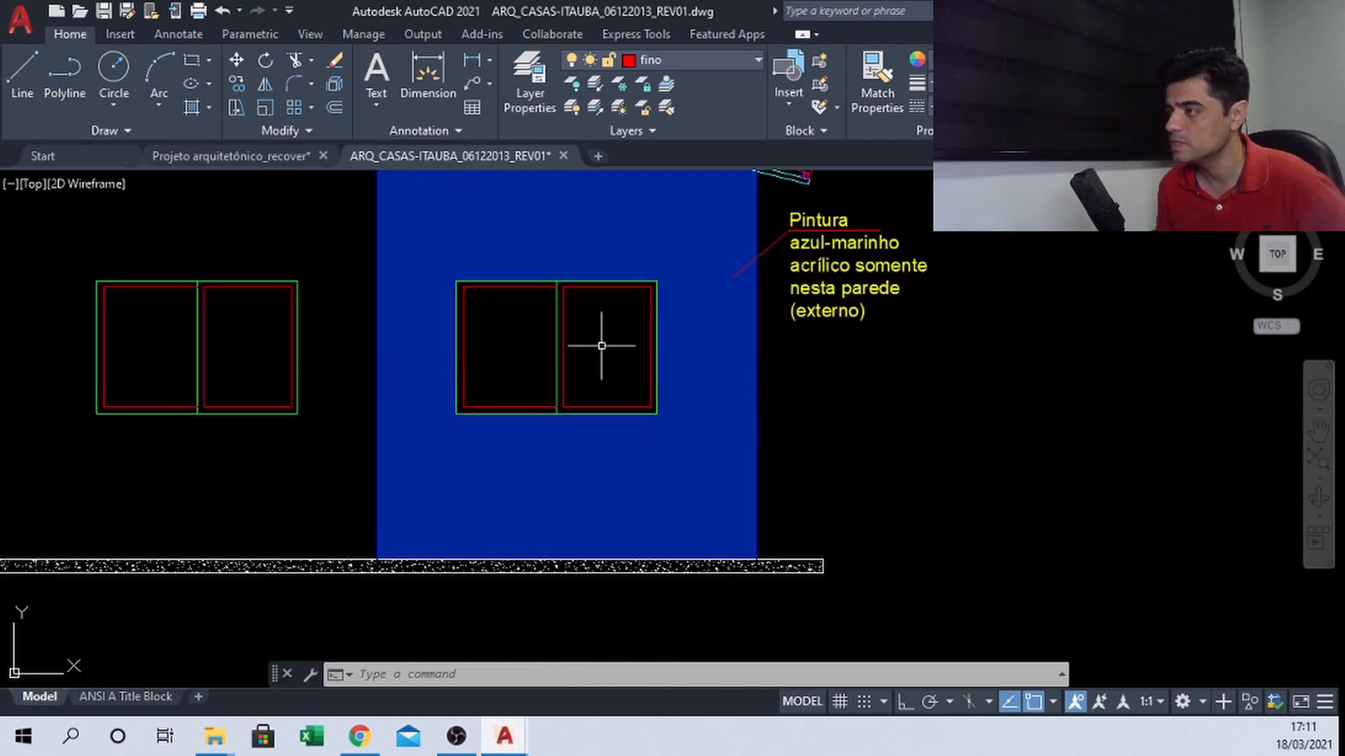
scroll(644, 313, "down", 2)
scroll(636, 293, "down", 5)
middle_click_drag(625, 498, 622, 384)
scroll(641, 423, "up", 5)
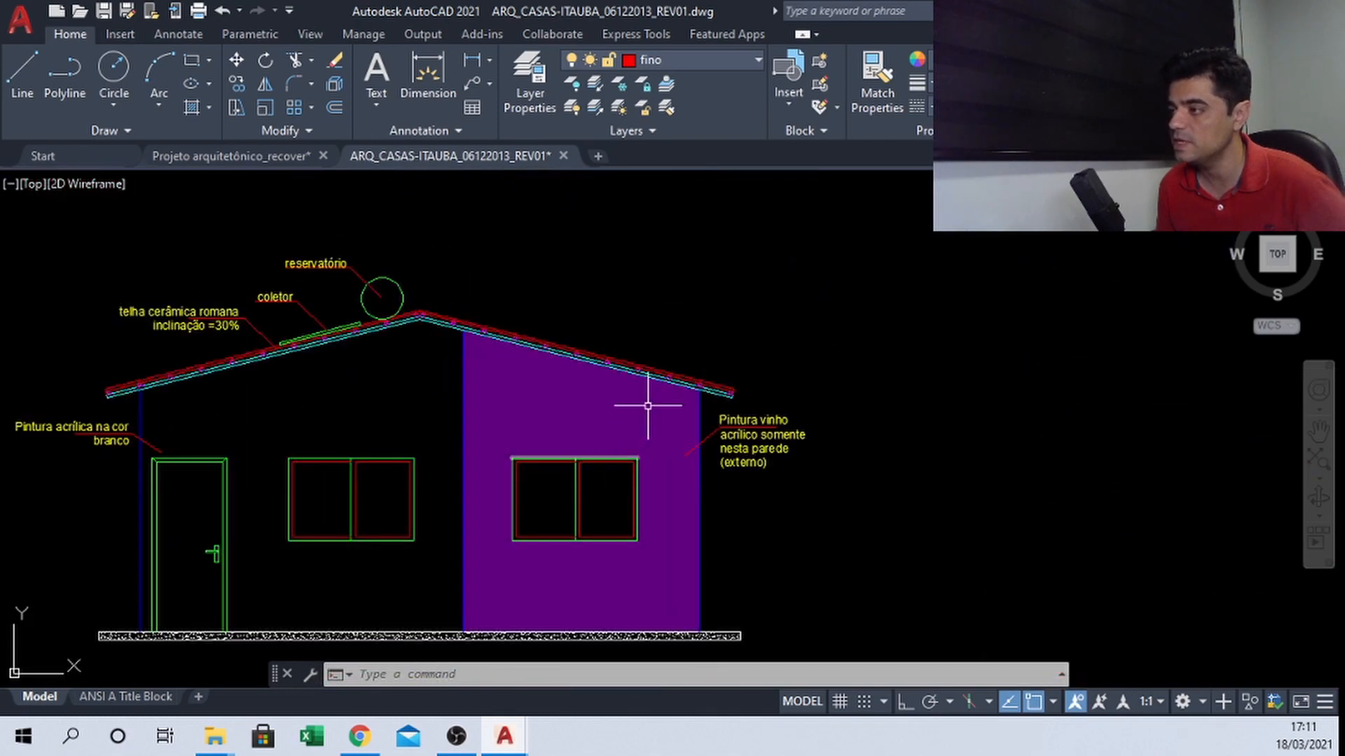
Examine the paint and roof notes on the facade with the green wall
scroll(639, 272, "down", 5)
middle_click_drag(533, 420, 532, 329)
middle_click_drag(580, 531, 561, 318)
middle_click_drag(583, 552, 570, 378)
scroll(553, 448, "up", 3)
middle_click_drag(489, 303, 559, 510)
scroll(550, 245, "down", 2)
scroll(294, 384, "up", 2)
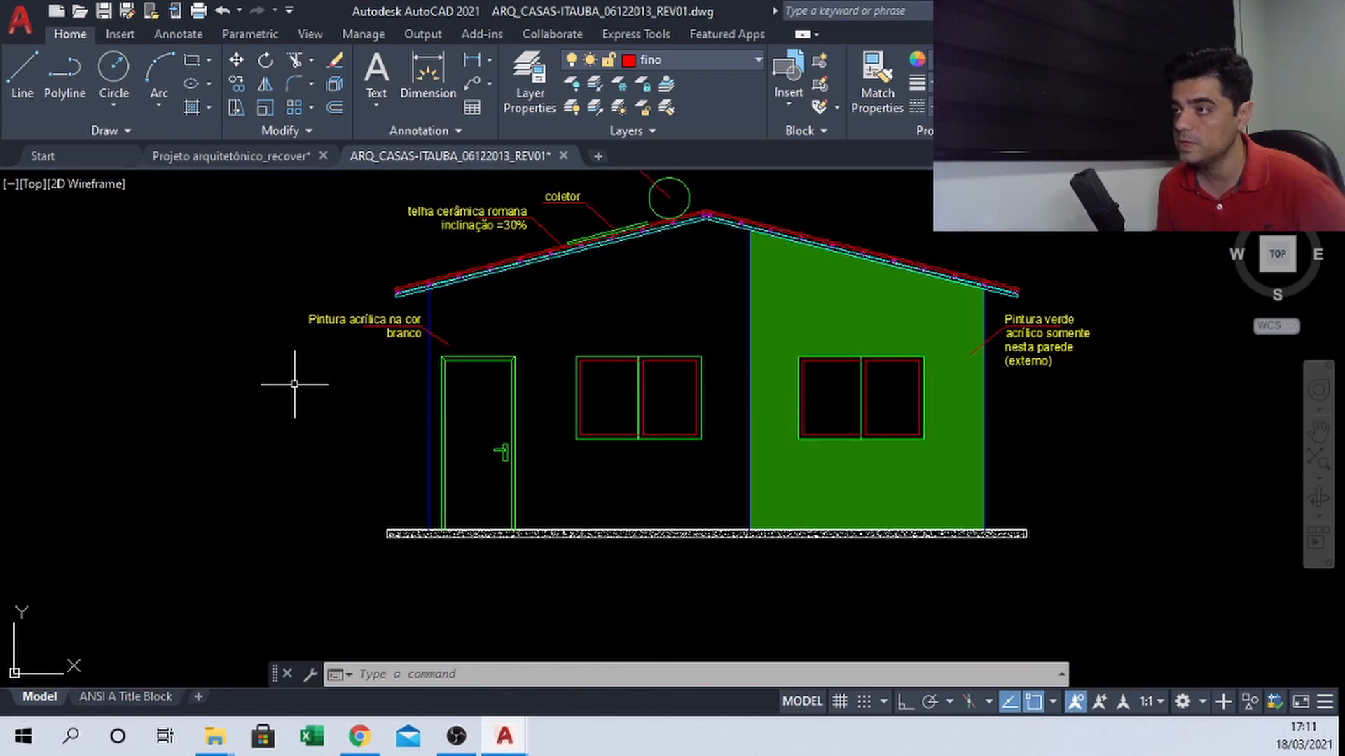
Review the purple, blue and brown facade variants again, comparing their layout and annotations
scroll(521, 368, "down", 2)
middle_click_drag(623, 218, 610, 370)
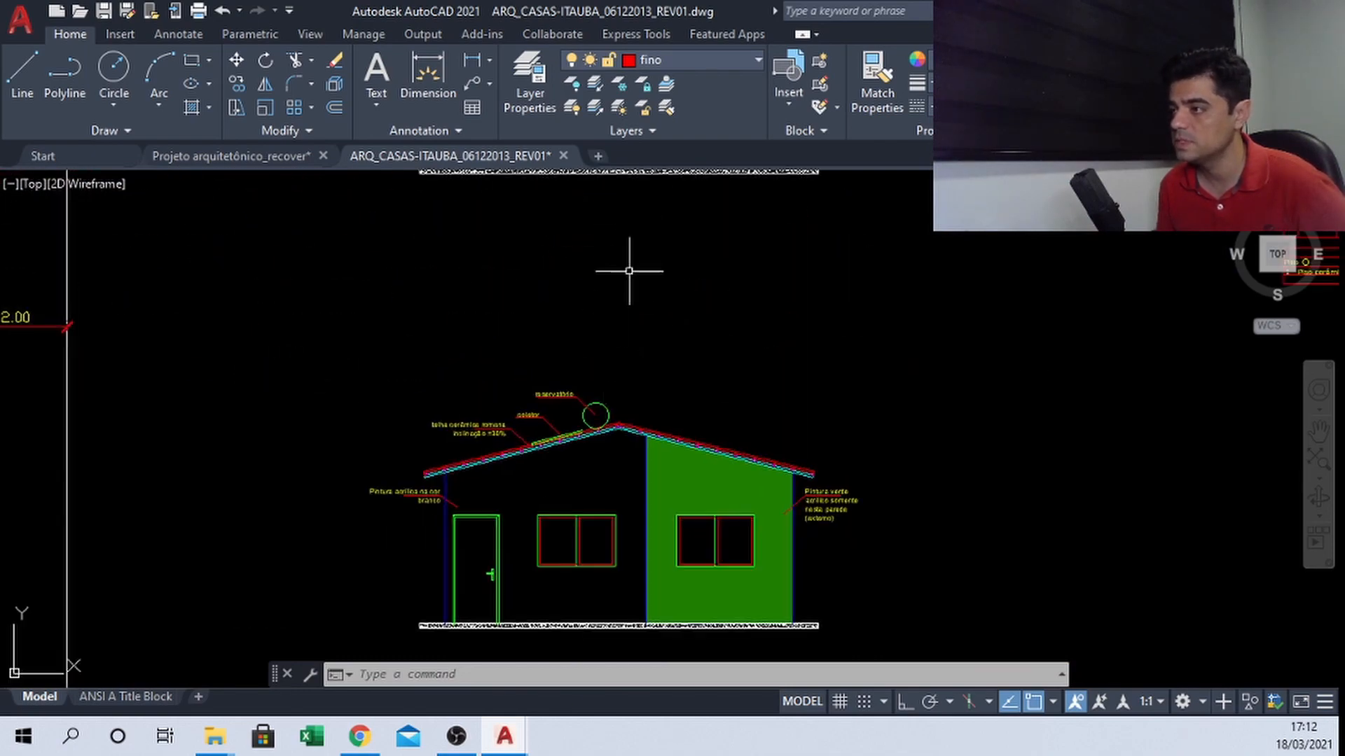
middle_click_drag(638, 192, 620, 385)
middle_click_drag(602, 219, 636, 334)
scroll(622, 348, "down", 3)
scroll(616, 273, "up", 3)
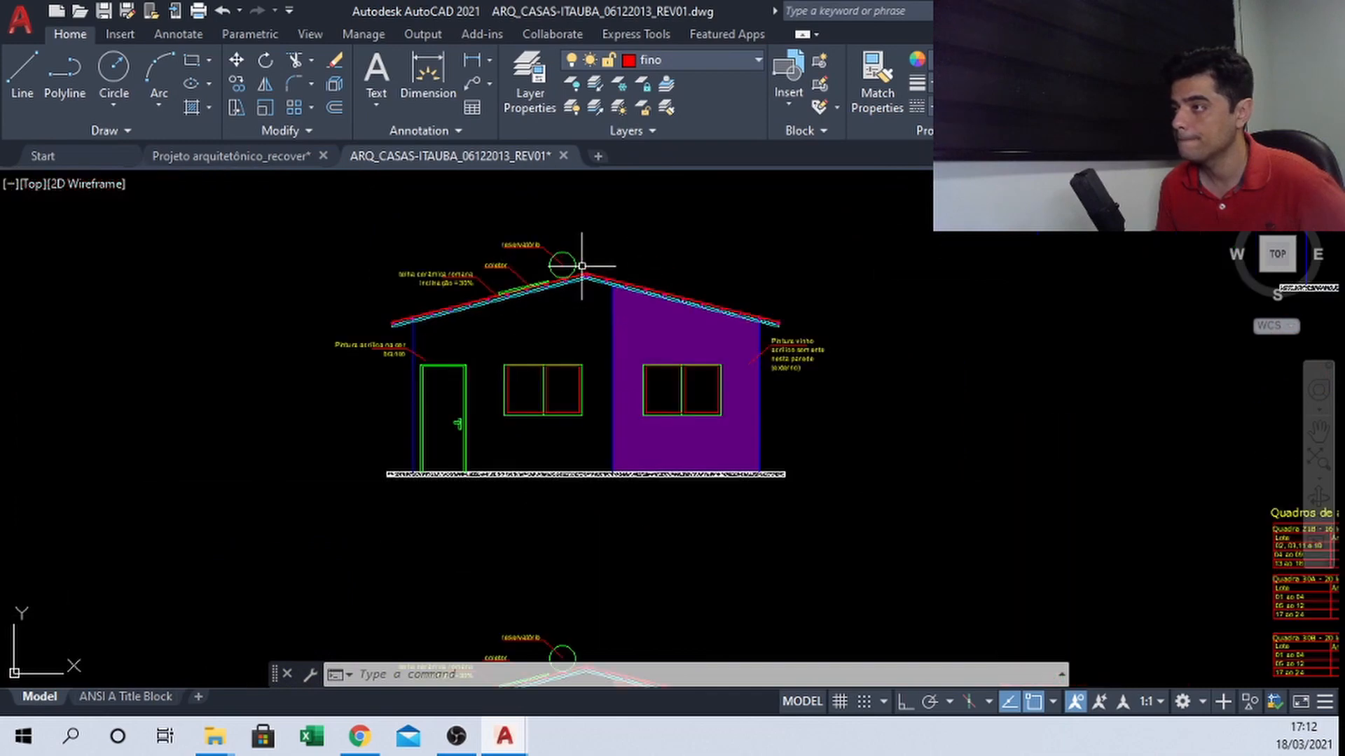
scroll(582, 266, "up", 3)
middle_click_drag(549, 264, 549, 411)
scroll(547, 416, "down", 5)
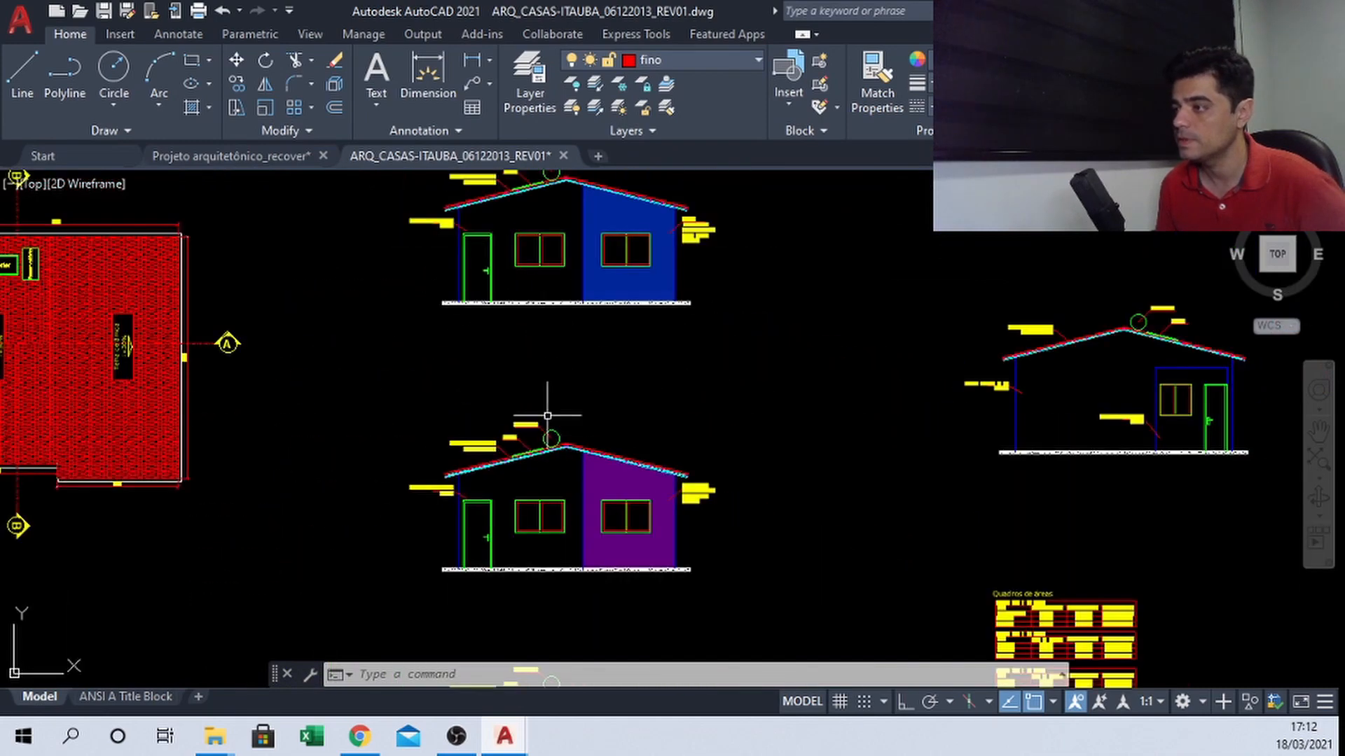
middle_click_drag(557, 516, 531, 213)
scroll(543, 444, "up", 2)
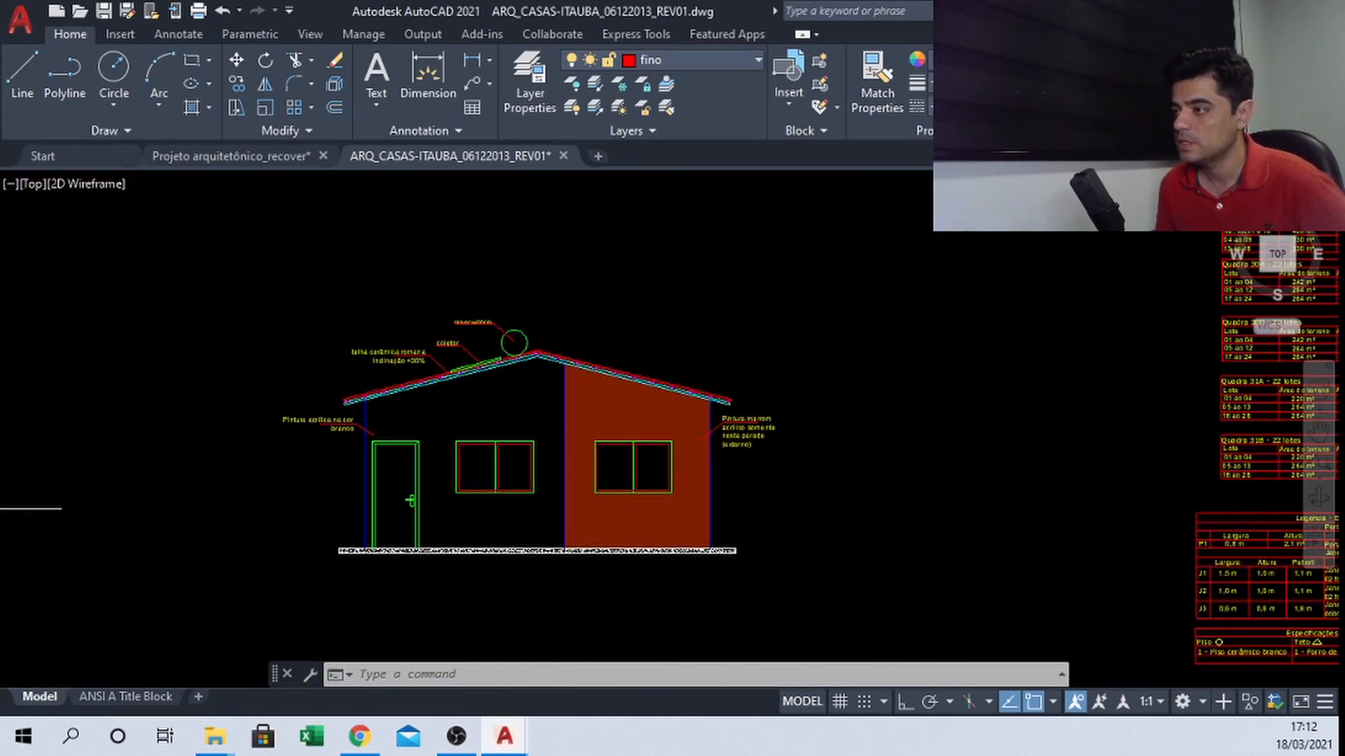
scroll(547, 395, "down", 2)
scroll(547, 395, "up", 2)
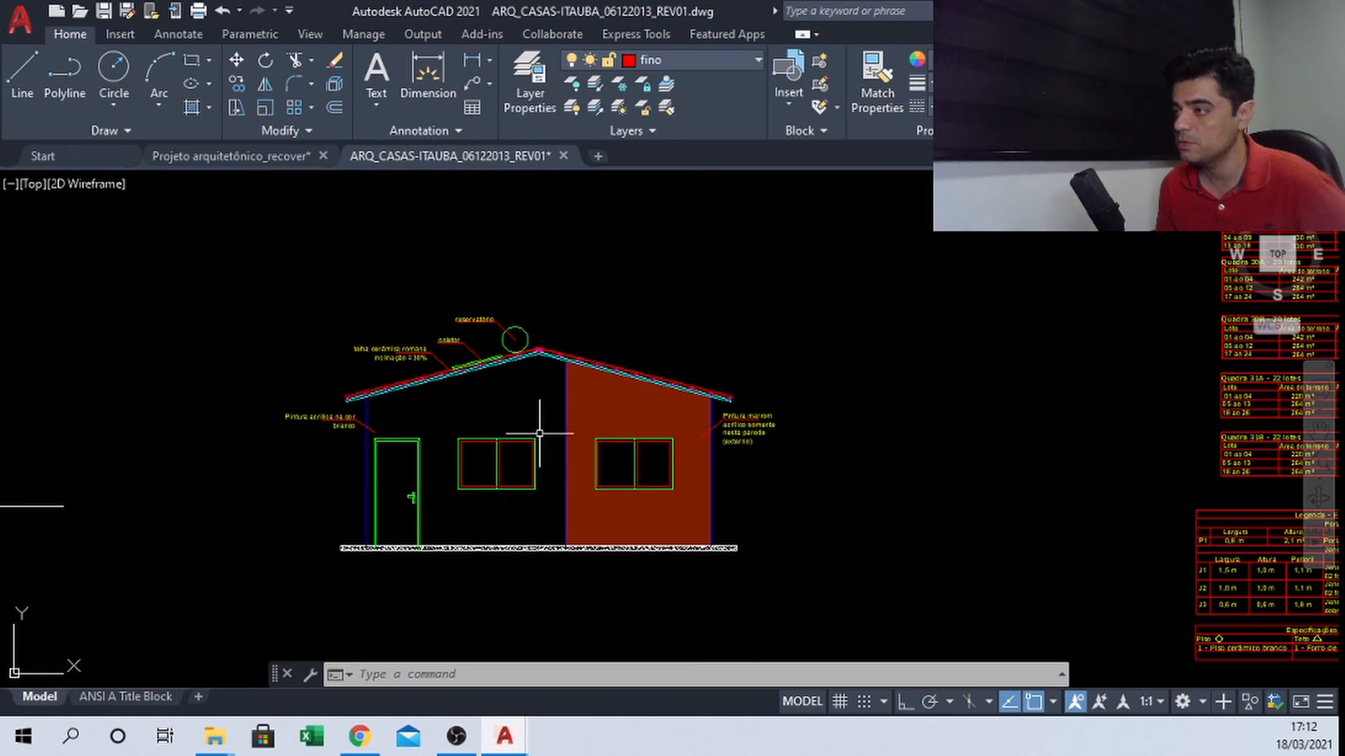
scroll(691, 285, "down", 2)
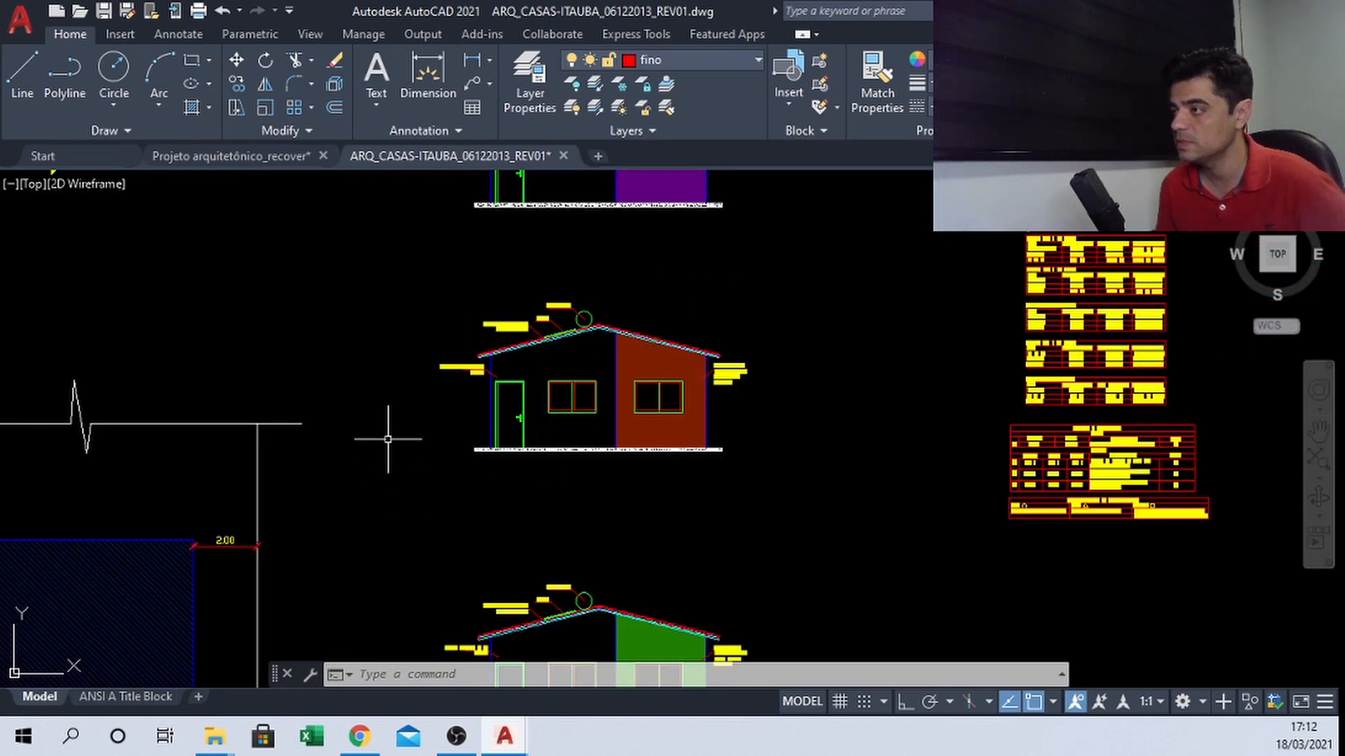
Examine the site plan with its lot boundaries and setback dimensions beside the green facade
mouse_move(457, 503)
middle_mouse_down()
mouse_move(450, 330)
mouse_move(467, 354)
middle_mouse_up()
scroll(460, 325, "down", 2)
mouse_move(574, 230)
middle_mouse_down()
mouse_move(376, 411)
mouse_move(600, 275)
middle_mouse_up()
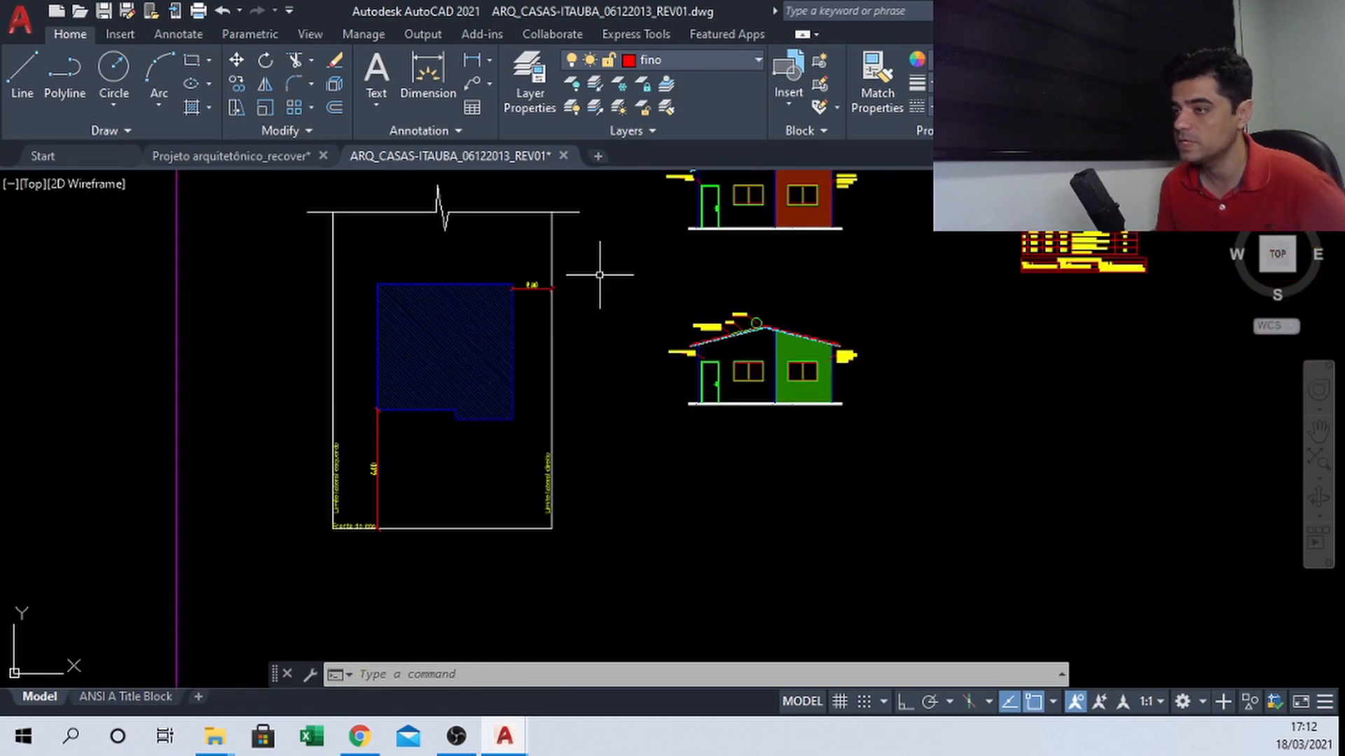
scroll(365, 431, "down", 4)
scroll(365, 435, "up", 4)
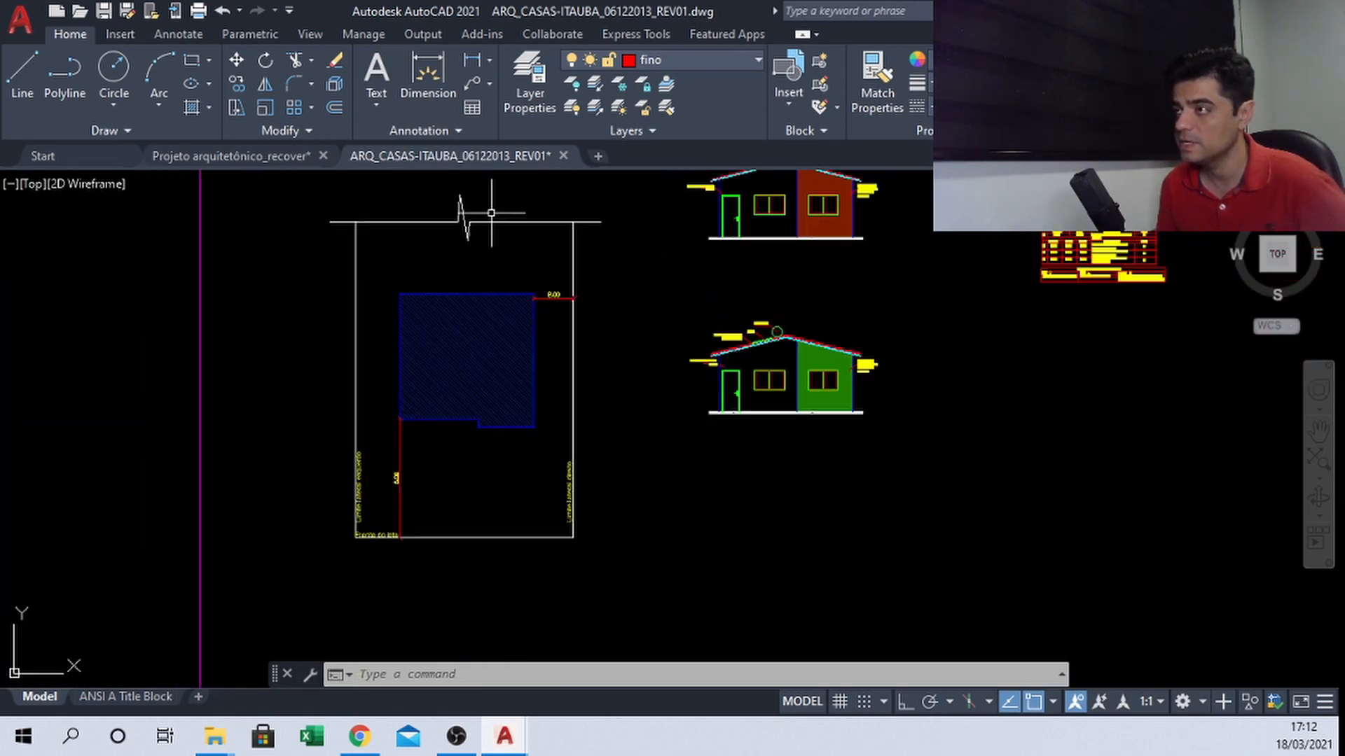
Examine the roof plan's outline dimensions, sidewalk label, collector and water reservoir
mouse_move(491, 212)
middle_mouse_down()
mouse_move(517, 525)
mouse_move(460, 617)
middle_mouse_up()
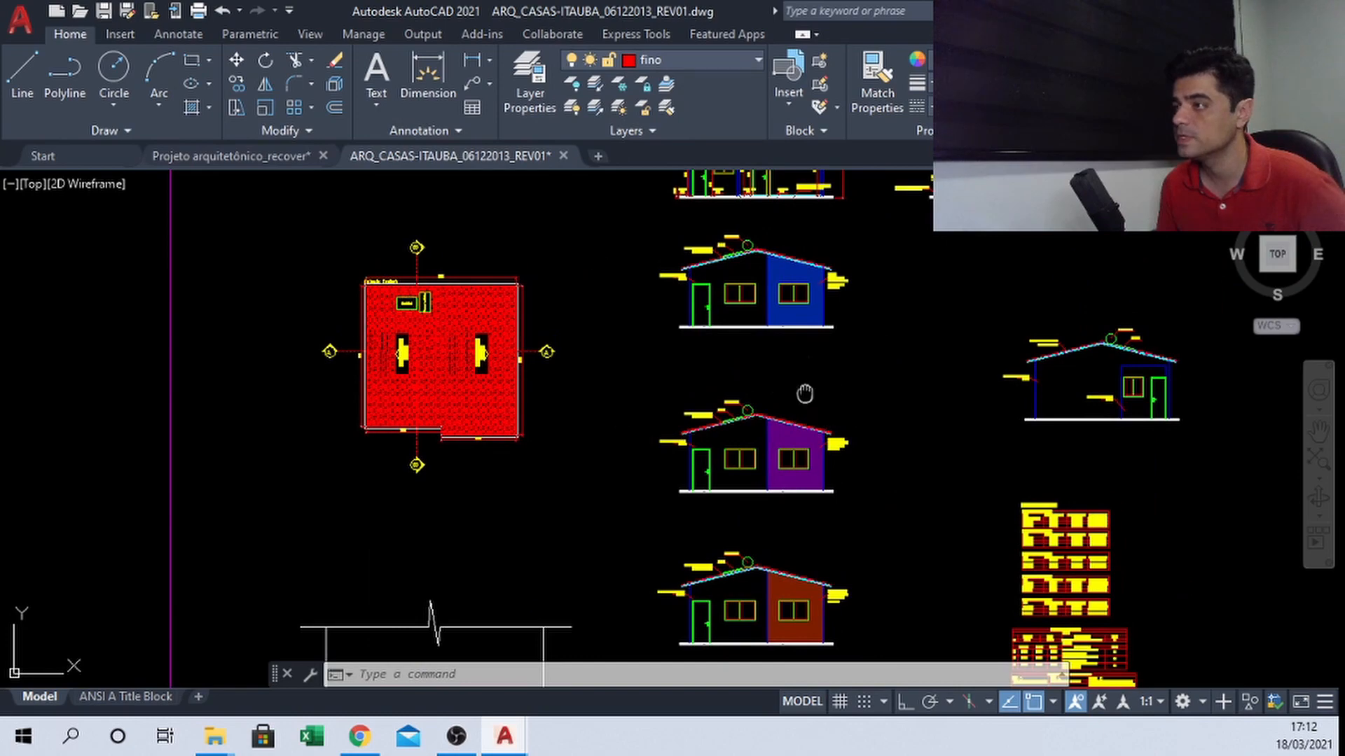
middle_click_drag(804, 394, 840, 440)
scroll(490, 464, "up", 4)
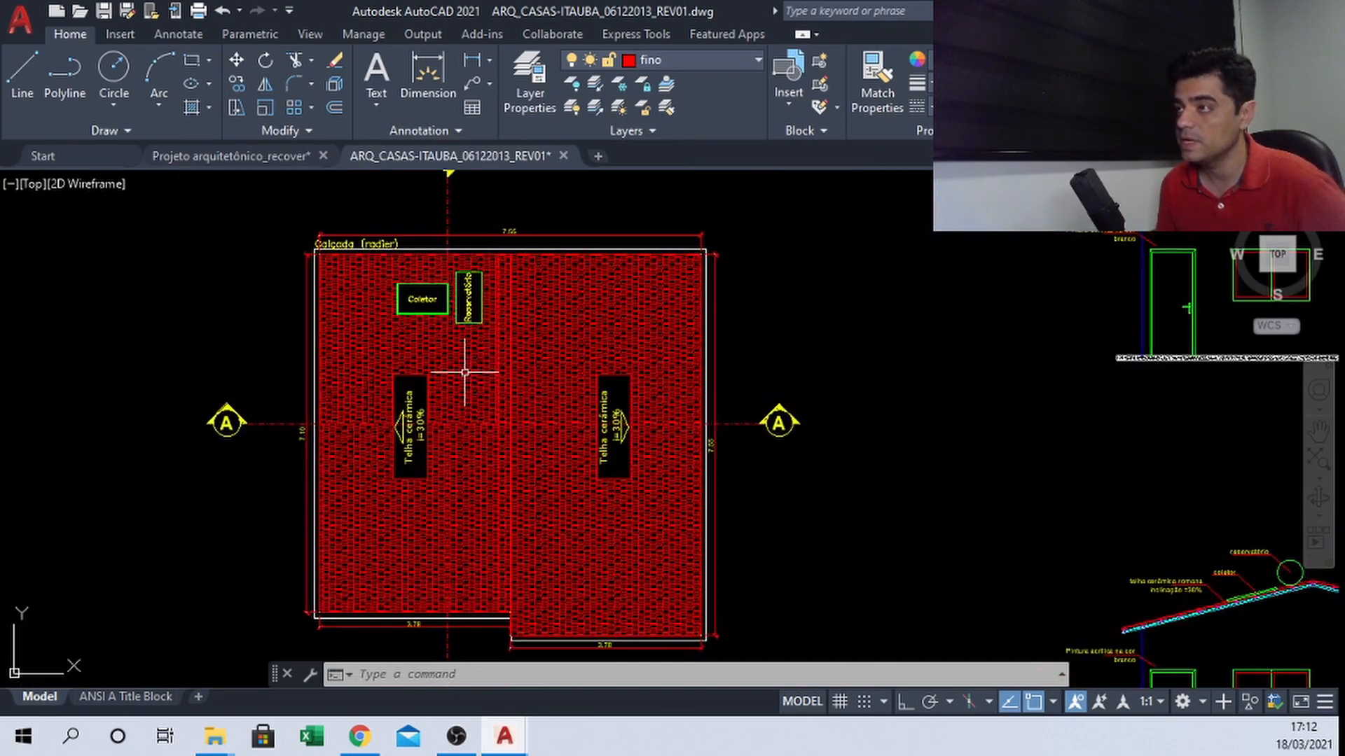
scroll(464, 372, "down", 2)
scroll(465, 372, "up", 2)
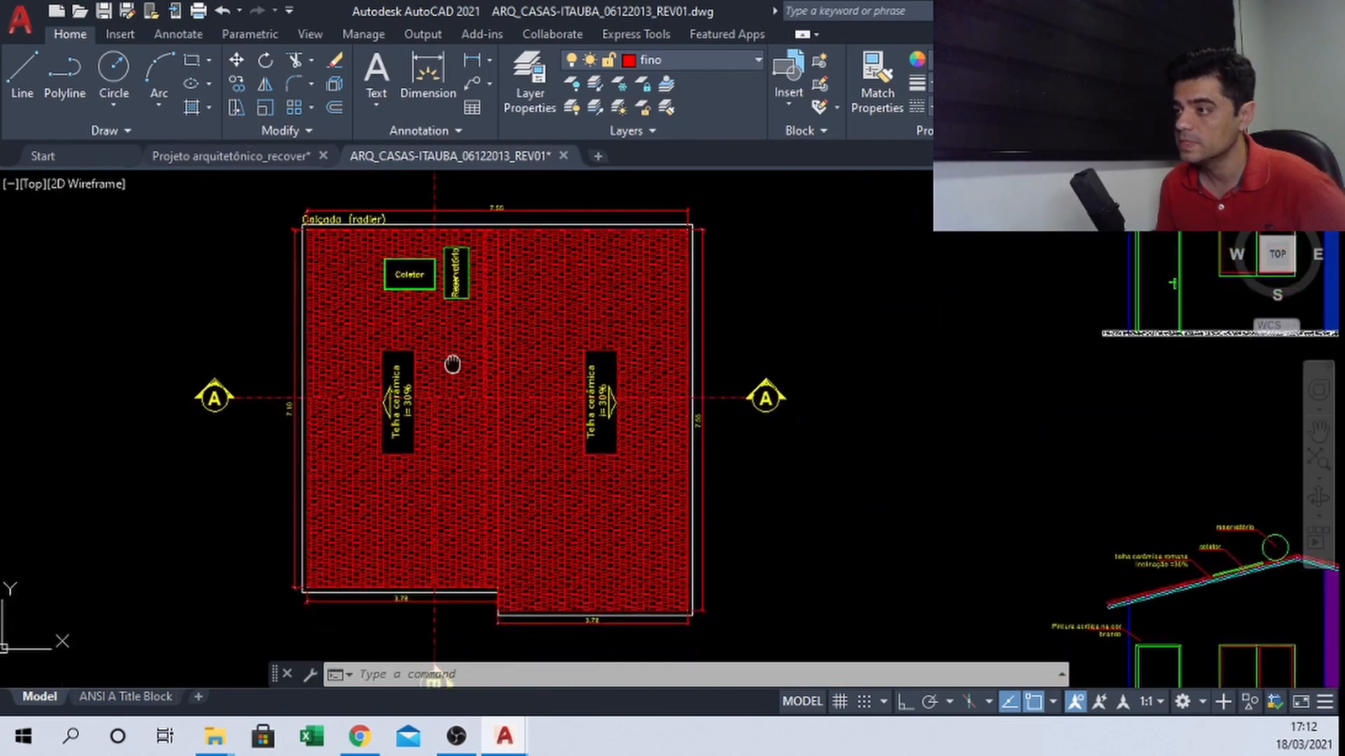
middle_click_drag(450, 367, 452, 342)
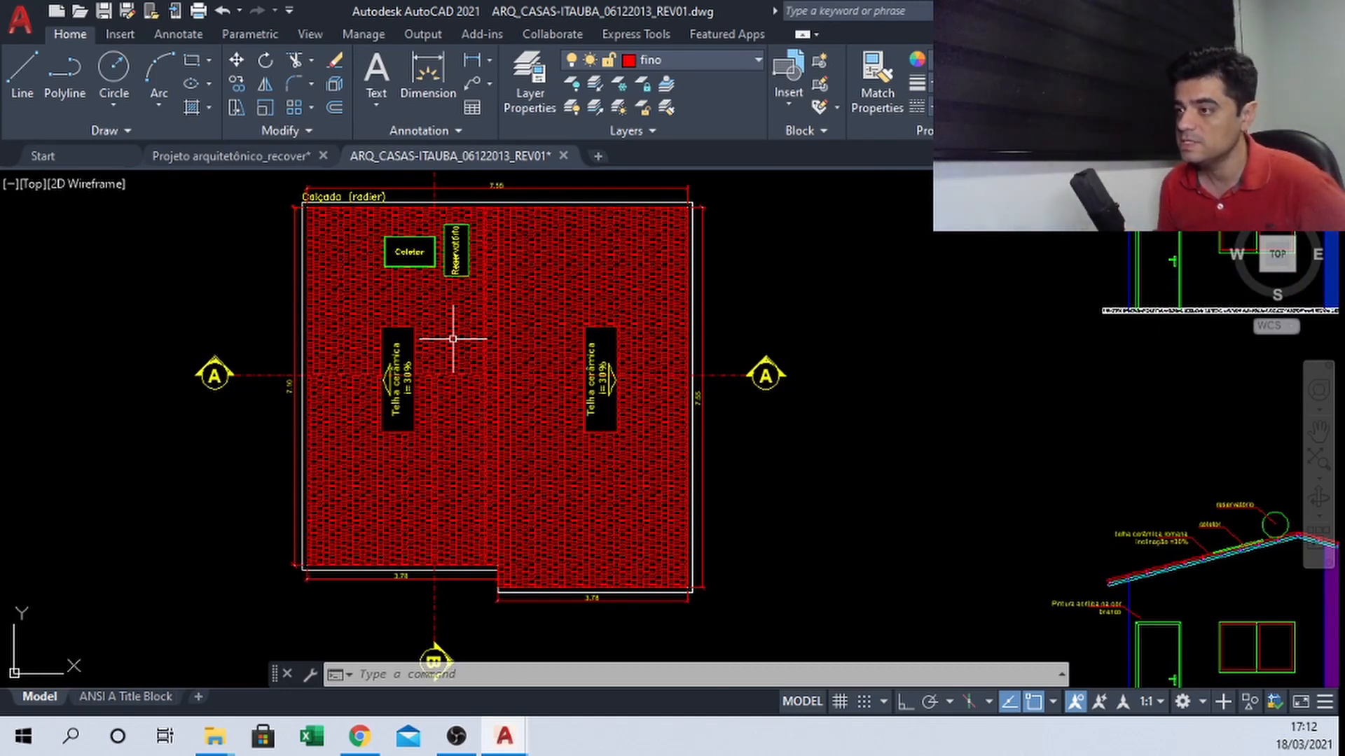
middle_click_drag(445, 315, 447, 374)
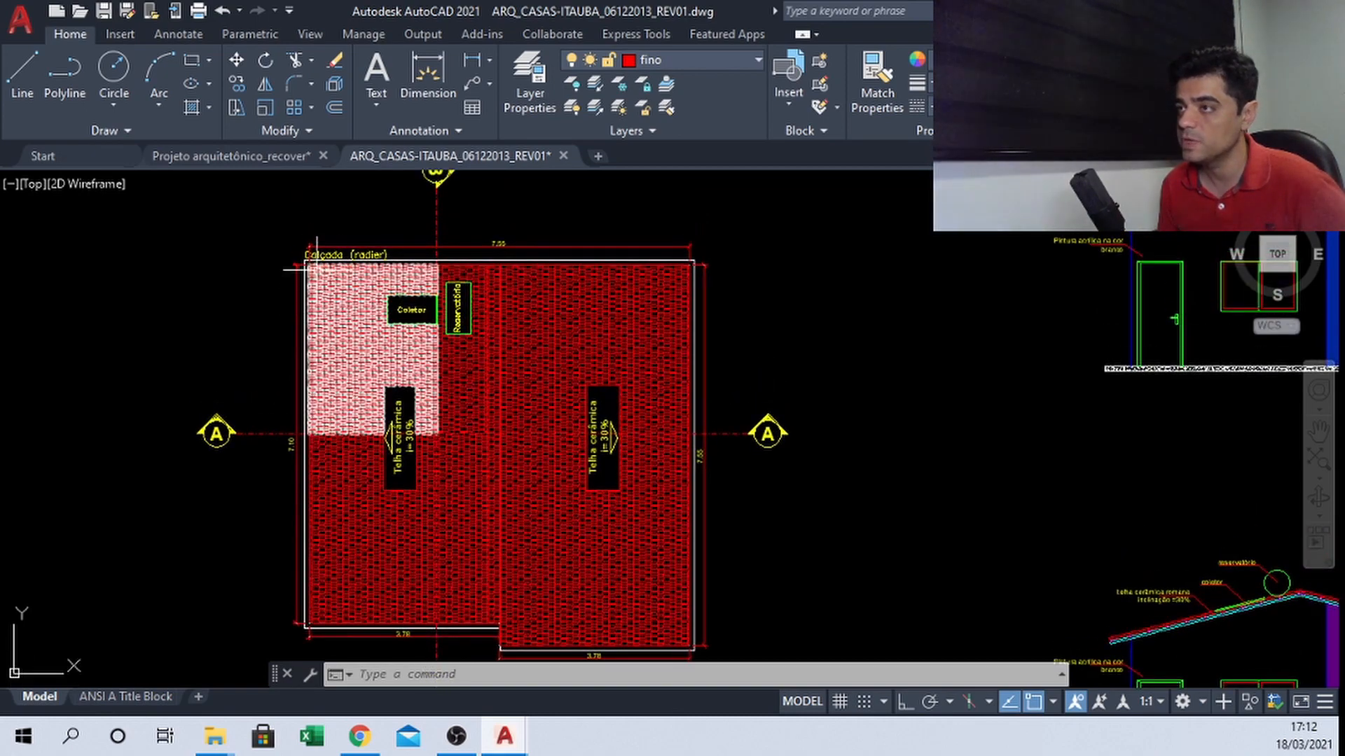
scroll(316, 268, "up", 2)
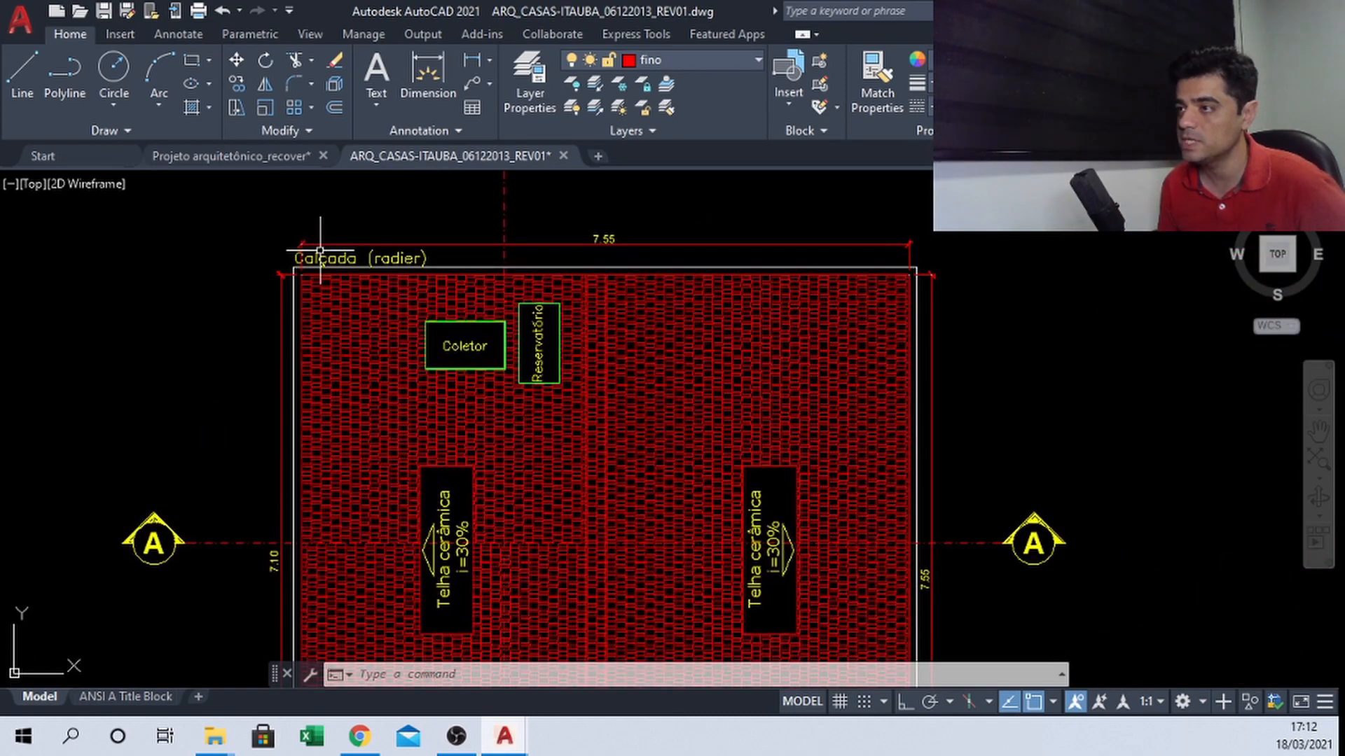
scroll(306, 258, "down", 2)
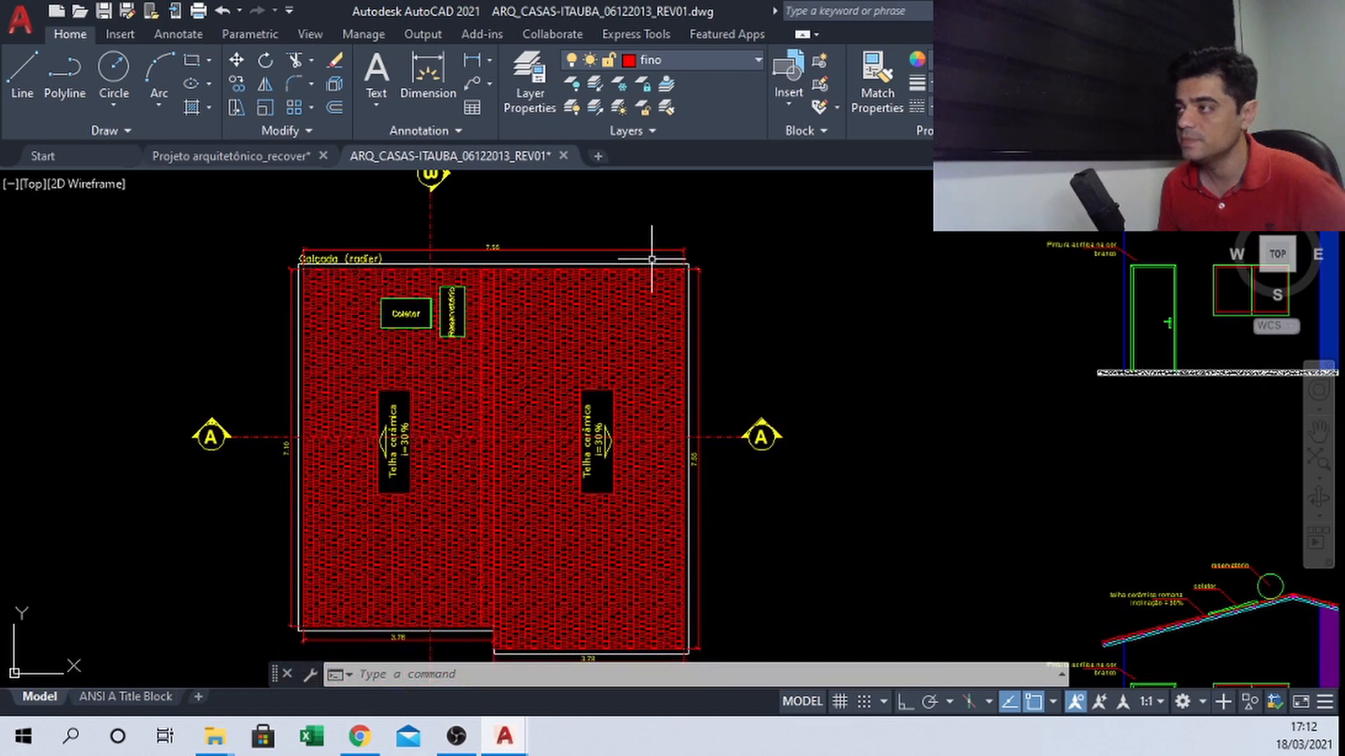
Examine the ceramic tile and 30% slope notes with their fall arrows on both halves of the roof plan
middle_click_drag(897, 306, 757, 309)
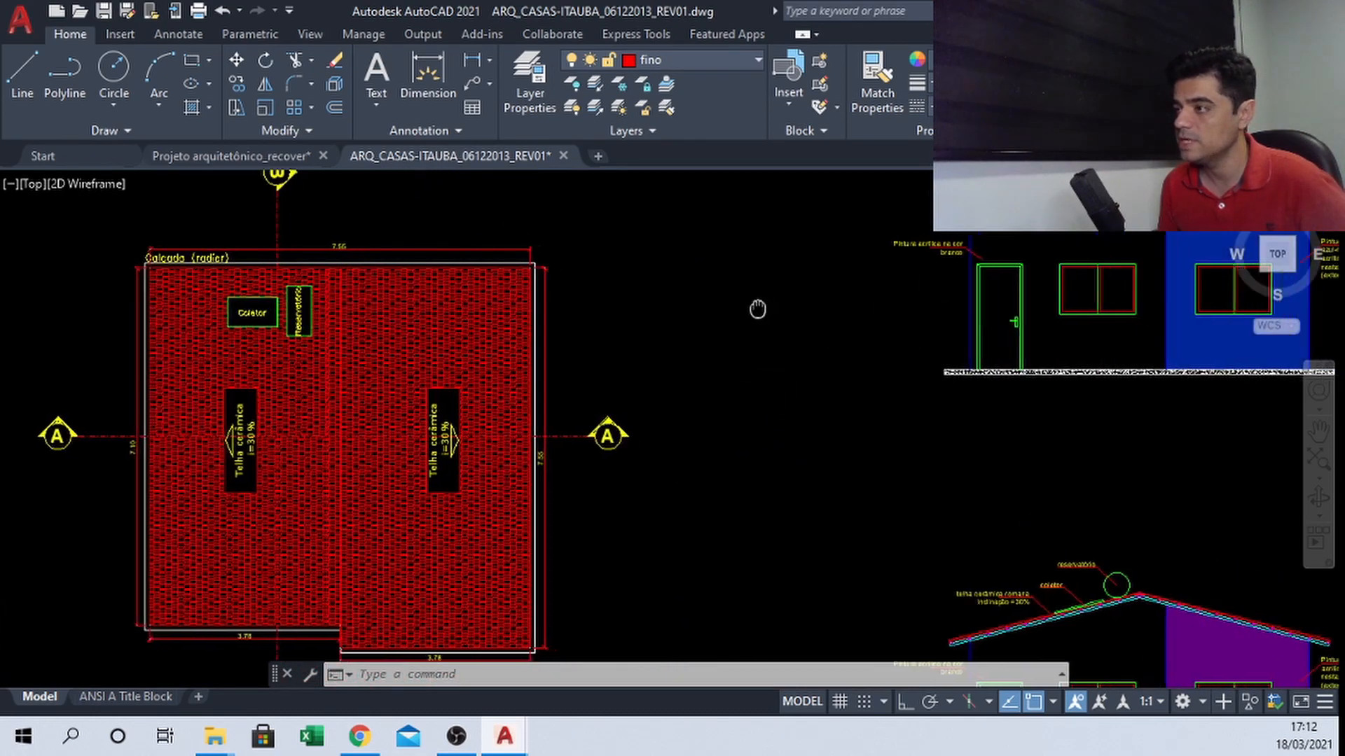
scroll(270, 287, "up", 2)
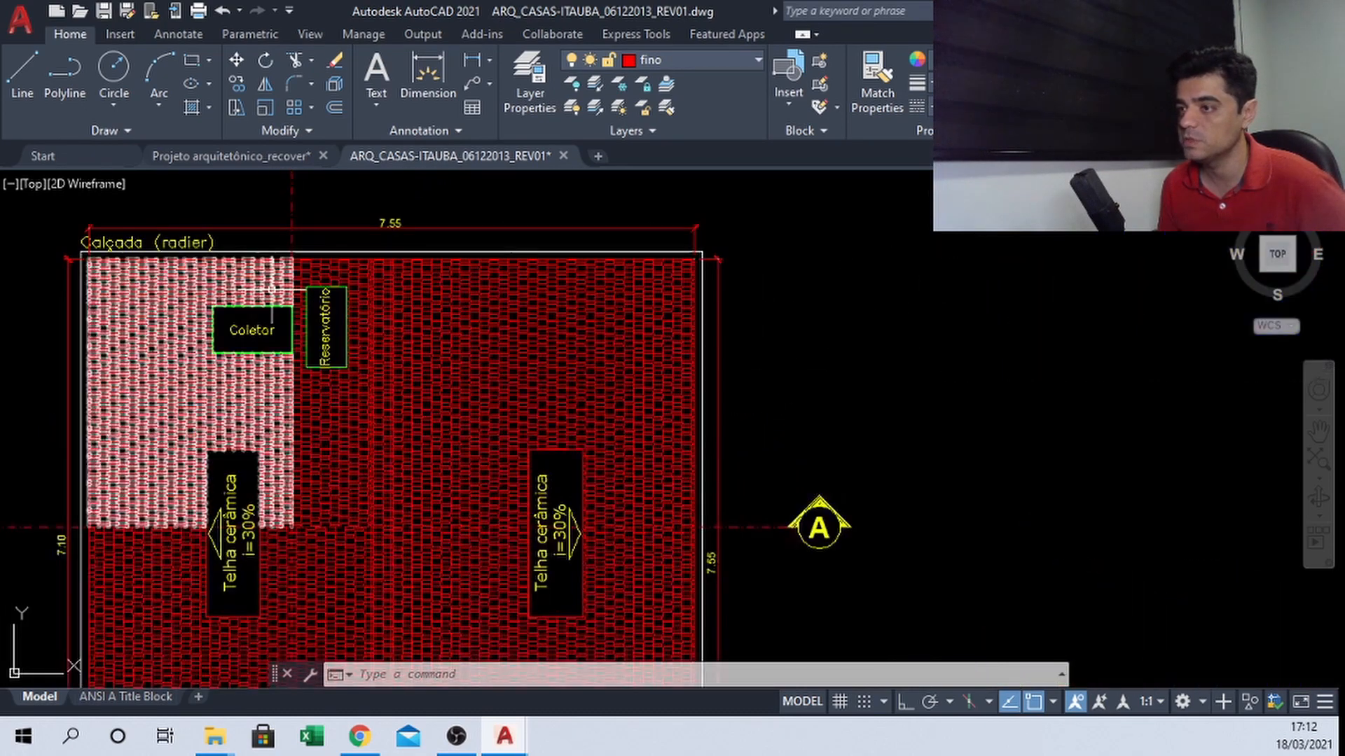
scroll(144, 624, "up", 2)
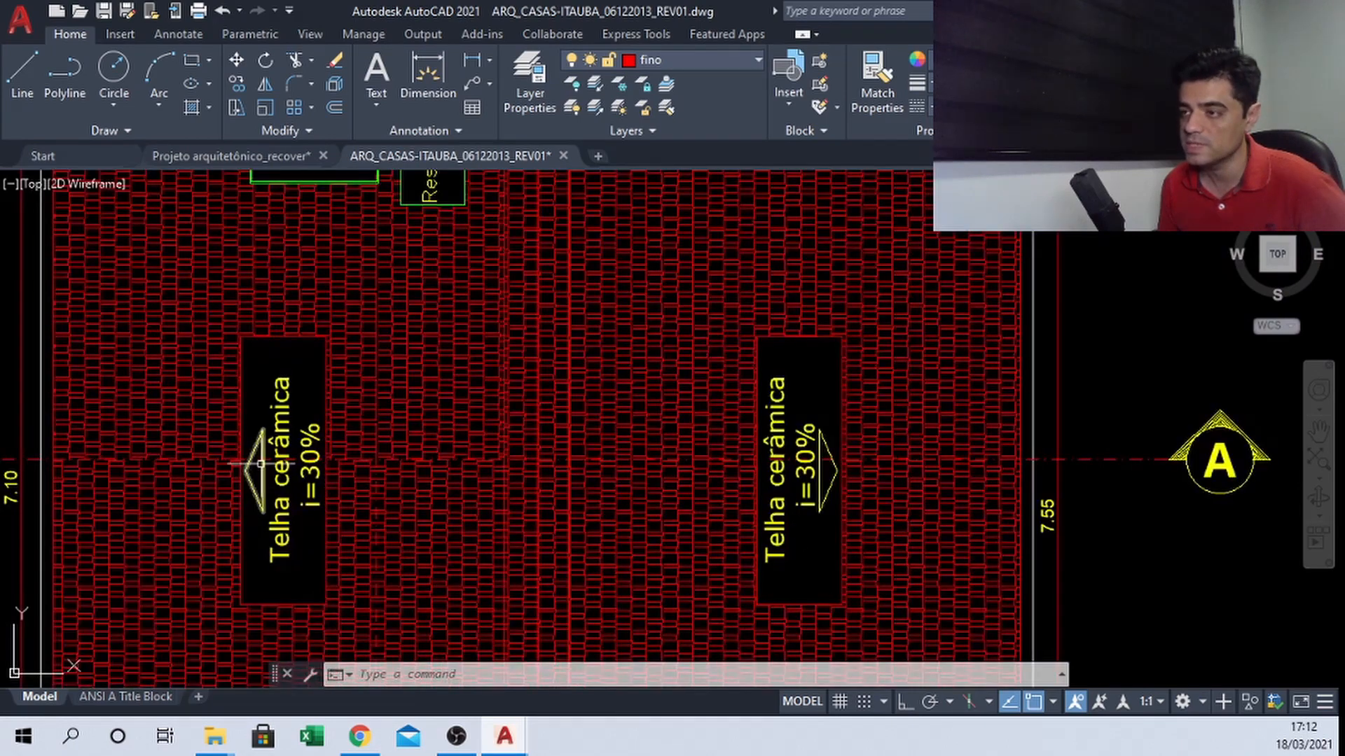
scroll(286, 398, "down", 2)
scroll(639, 367, "down", 2)
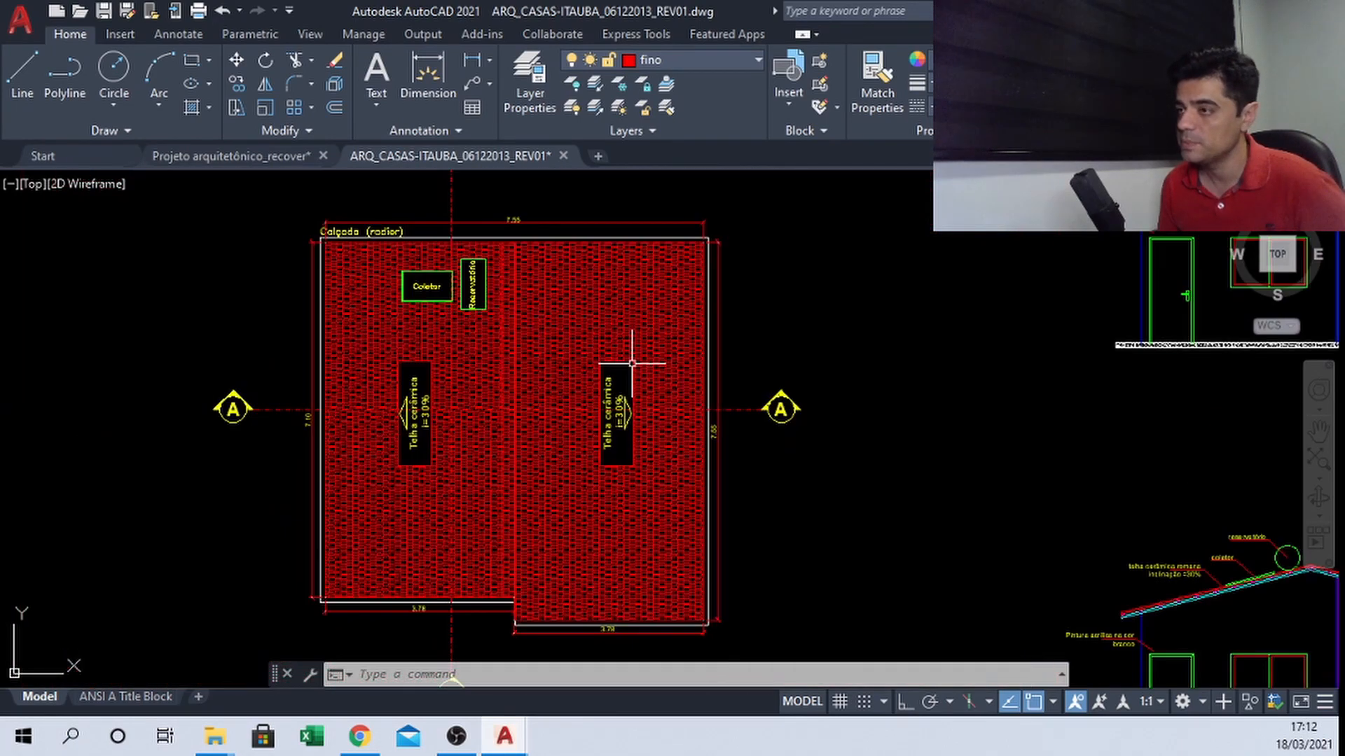
scroll(449, 375, "up", 2)
scroll(397, 424, "up", 2)
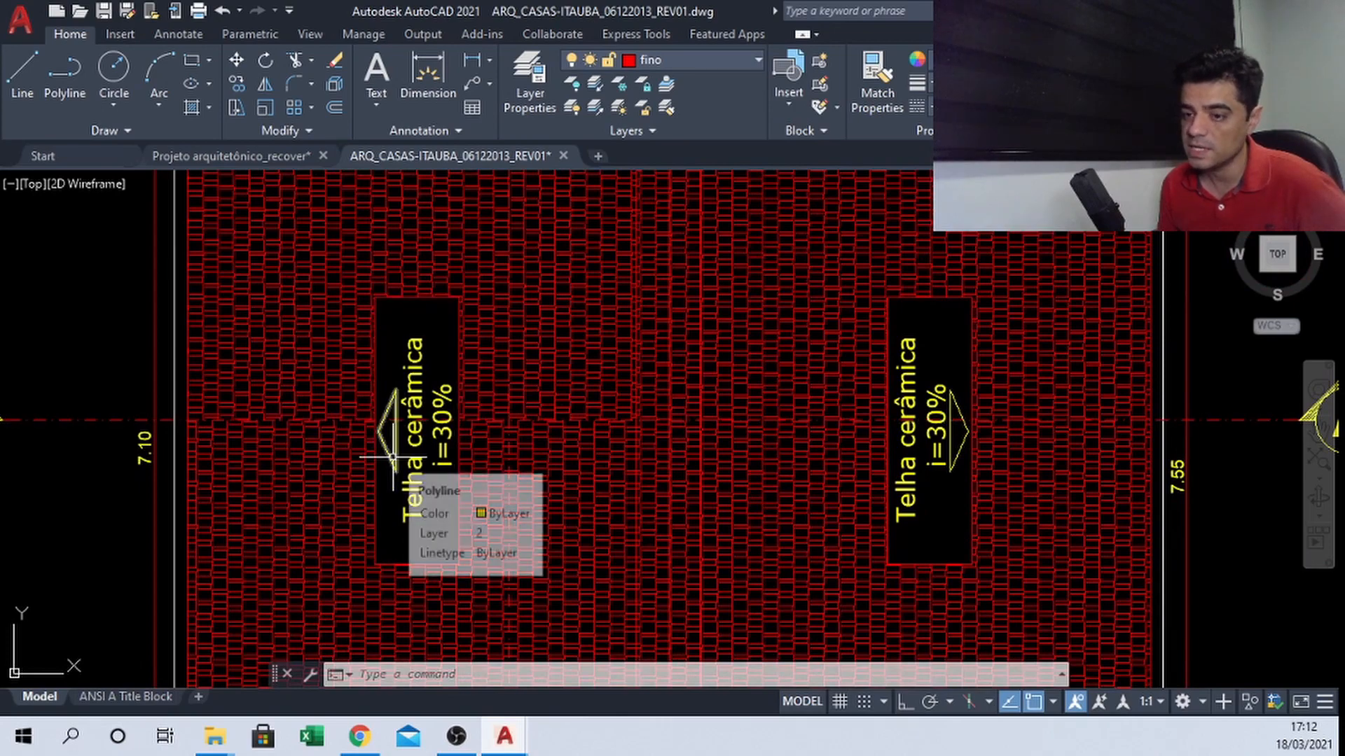
Examine the section through the service area, kitchen and living room, including its roof edge and height dimensions
scroll(392, 459, "down", 8)
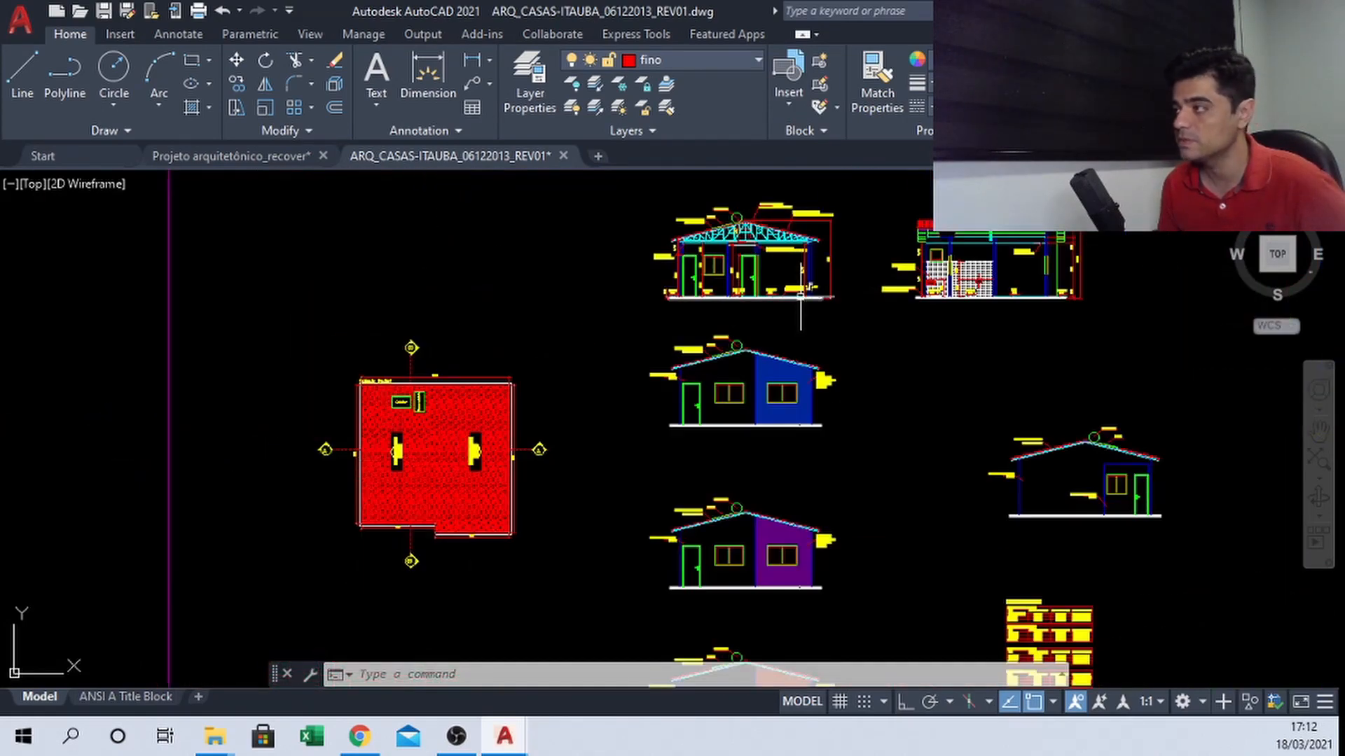
middle_click_drag(800, 297, 598, 404)
scroll(790, 364, "up", 2)
middle_click_drag(820, 365, 692, 382)
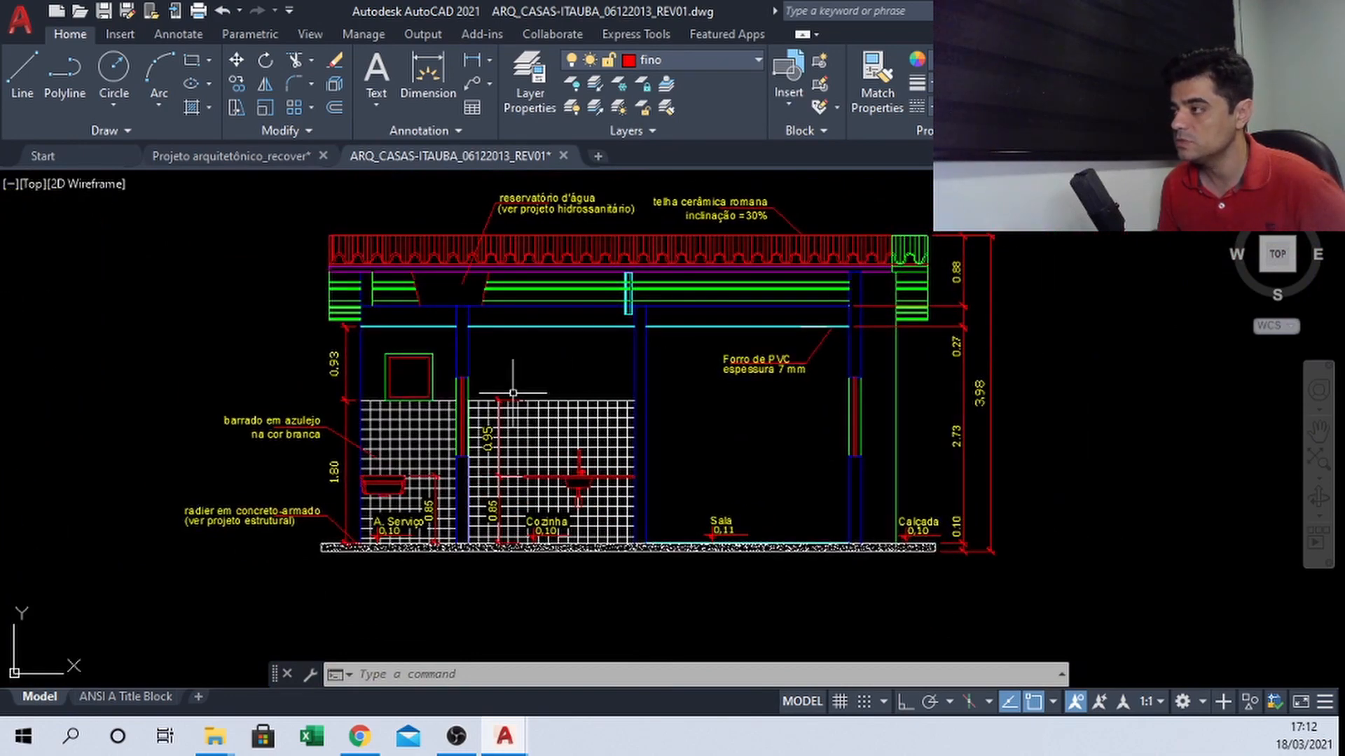
middle_click_drag(731, 368, 708, 365)
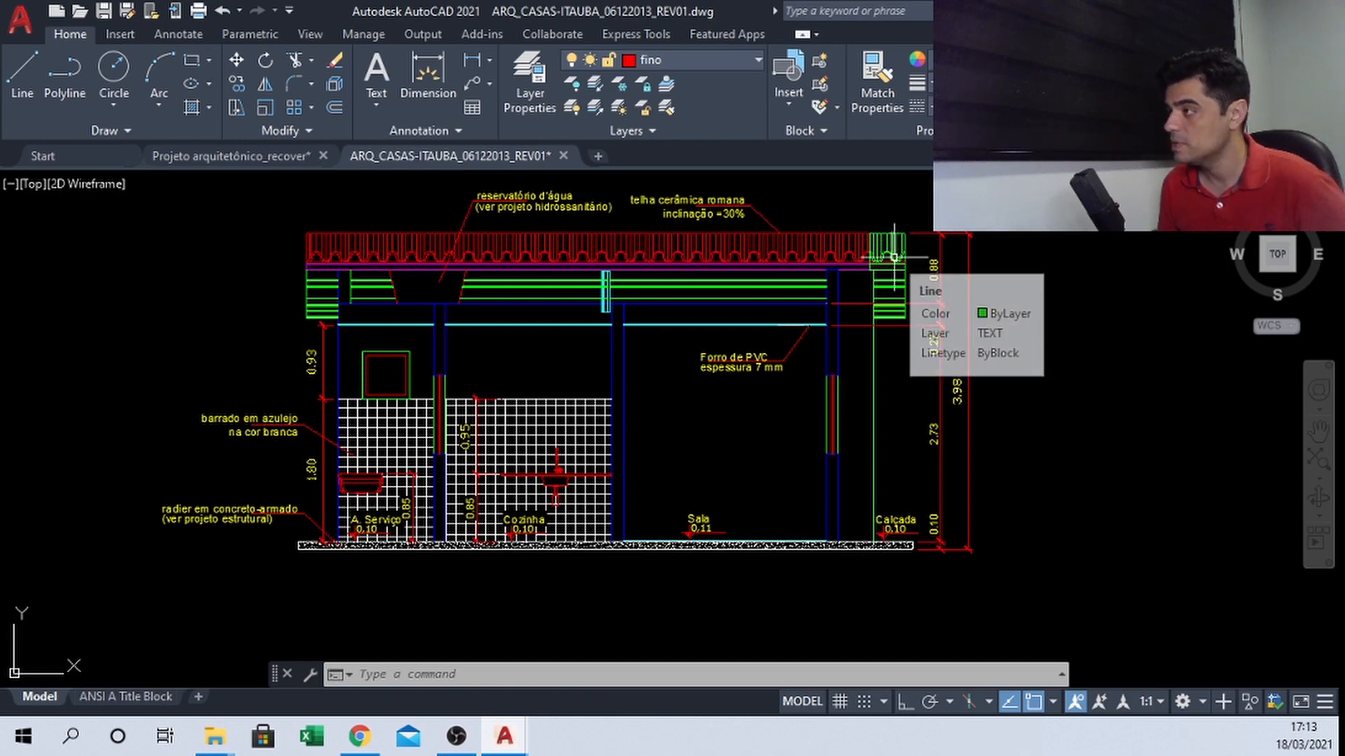
scroll(895, 258, "down", 6)
middle_click_drag(707, 263, 709, 379)
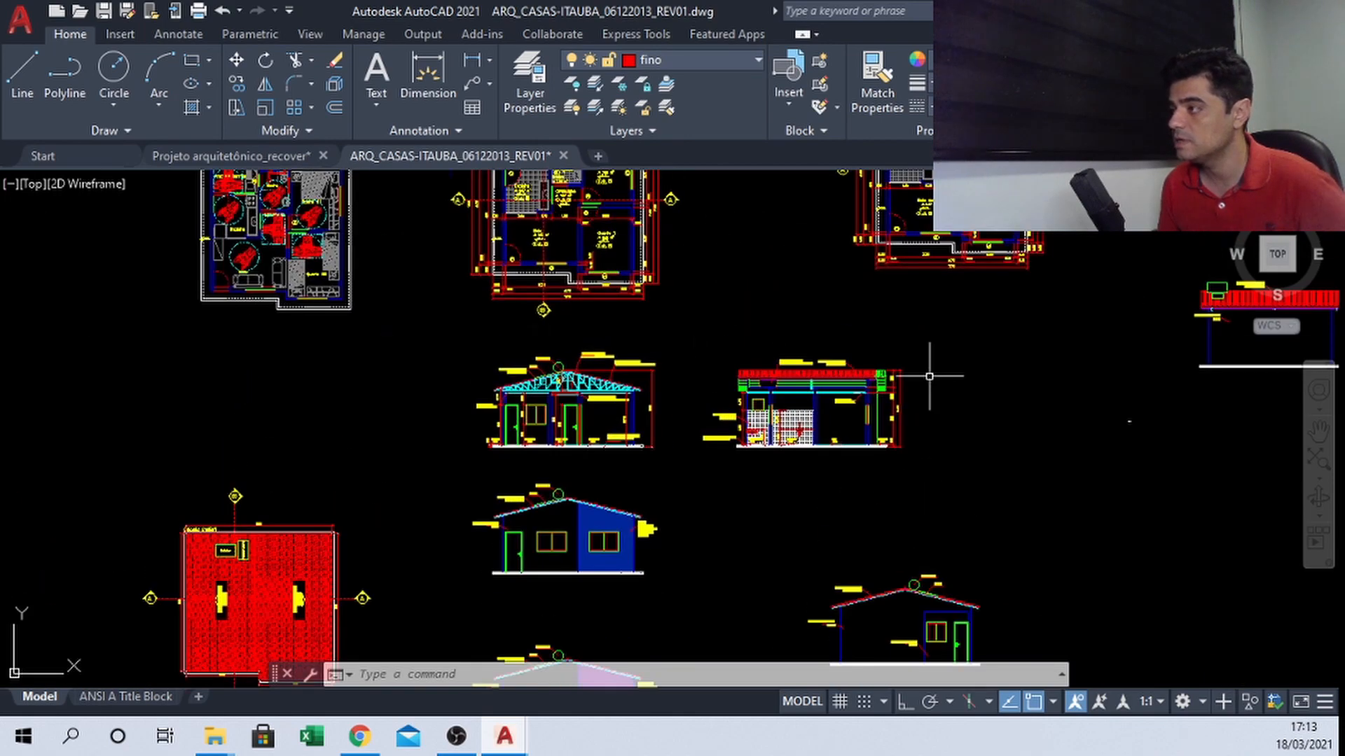
scroll(839, 451, "up", 6)
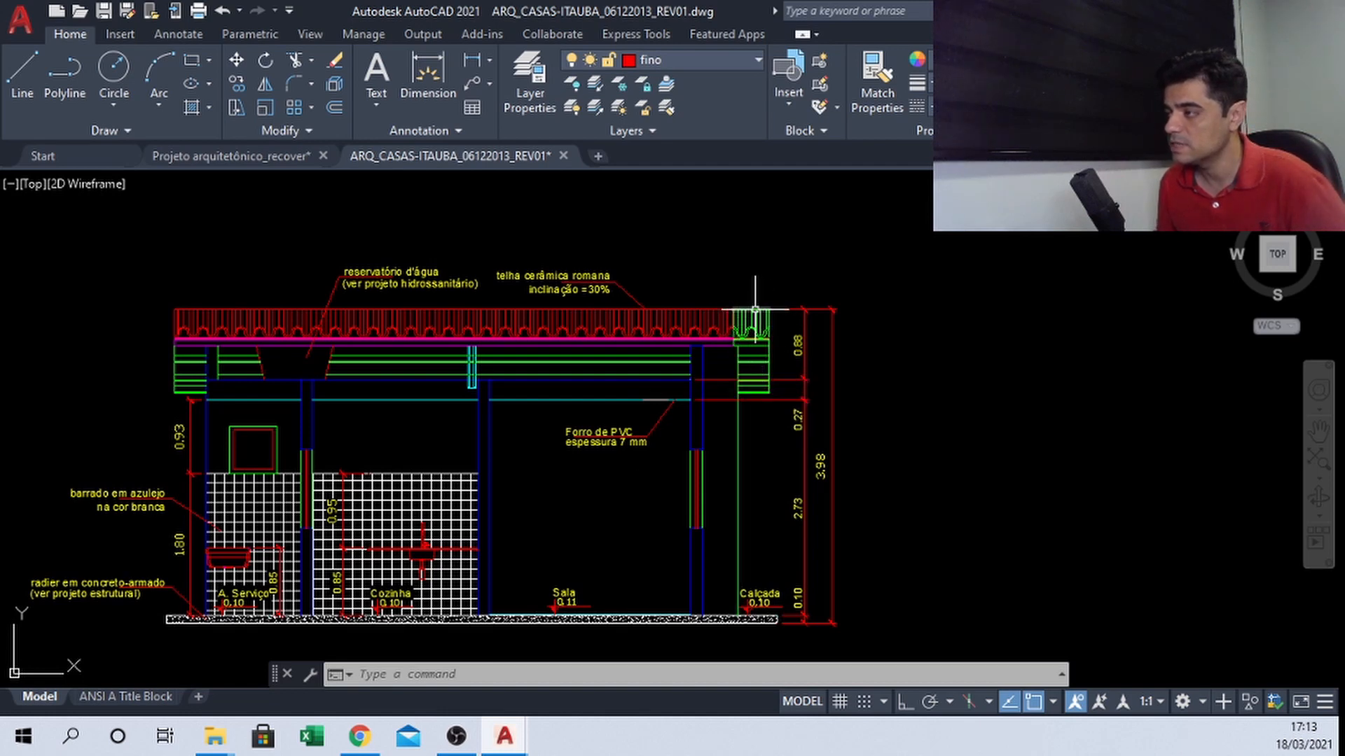
mouse_move(743, 313)
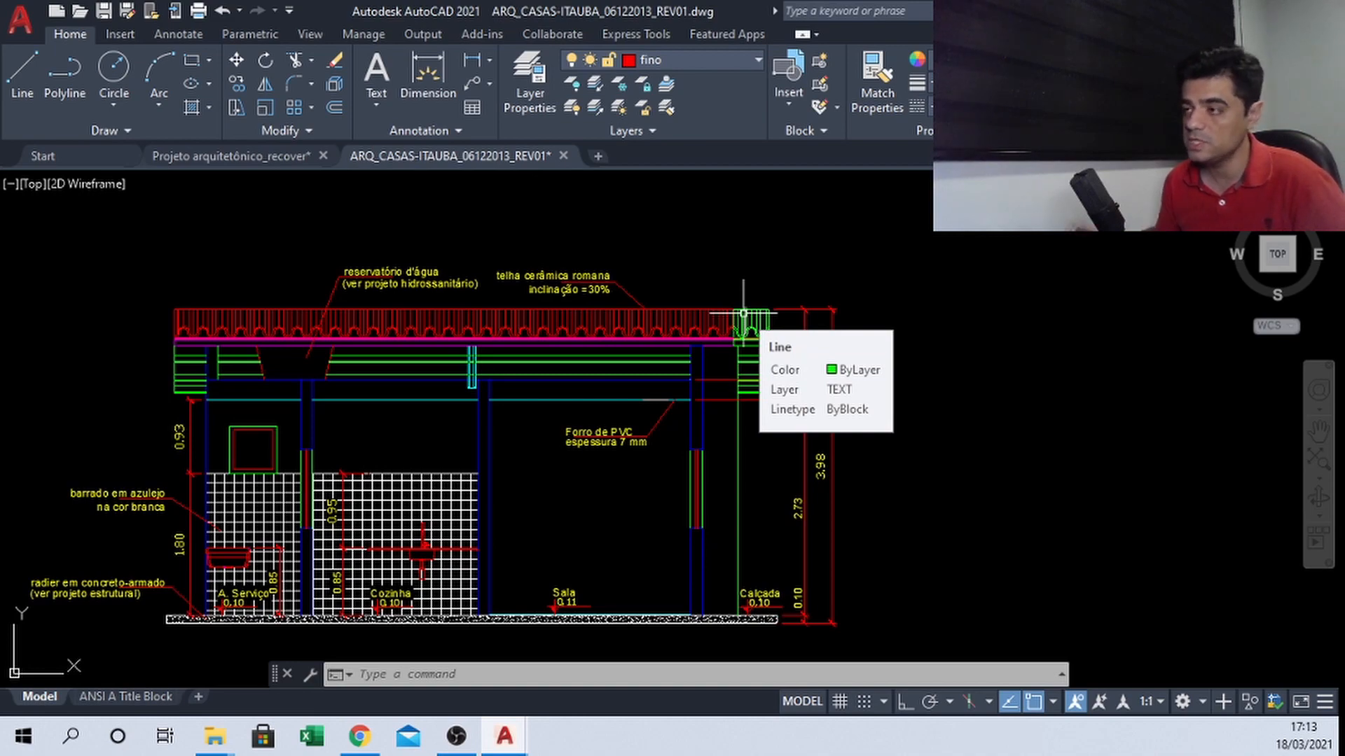
Inspect the tiled walls, sinks and height dimensions of the service area and kitchen in the section
middle_click_drag(217, 302, 230, 310)
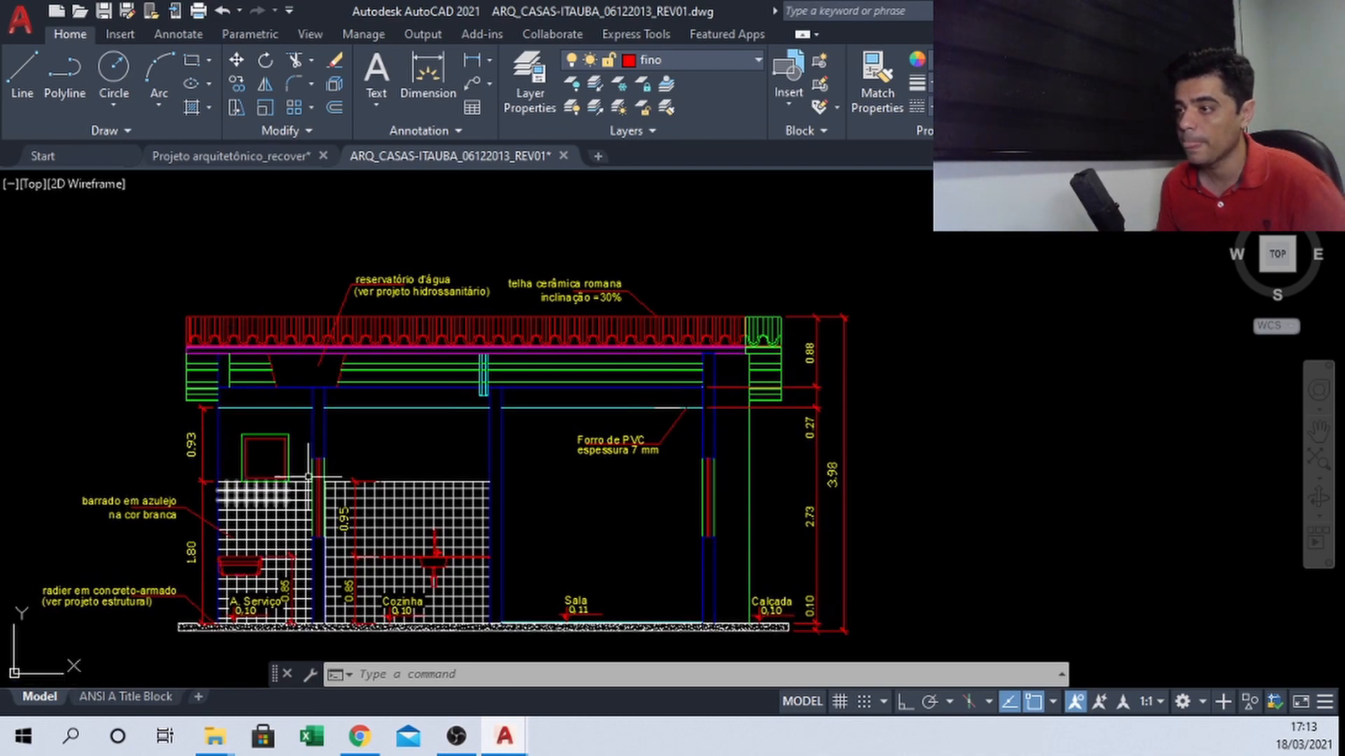
middle_click_drag(301, 491, 334, 406)
scroll(324, 428, "up", 2)
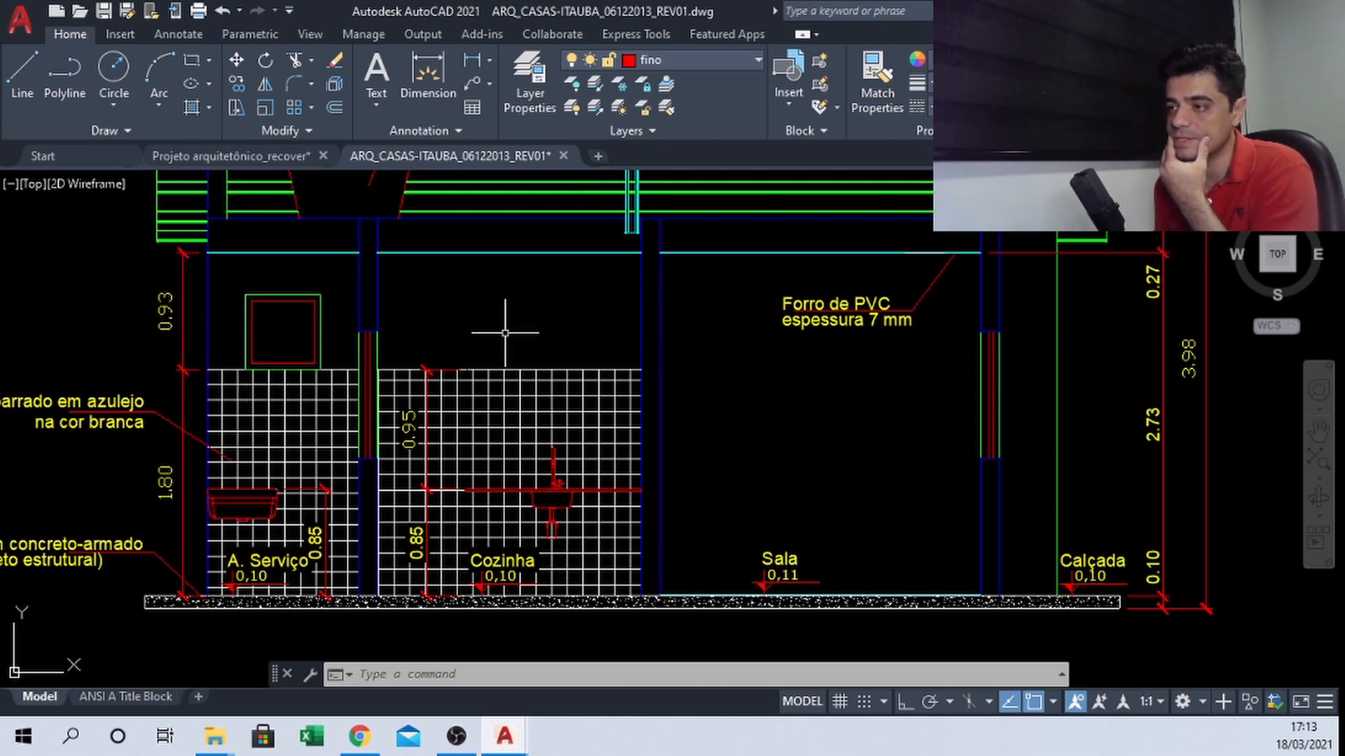
middle_click_drag(474, 444, 543, 393)
scroll(301, 466, "up", 2)
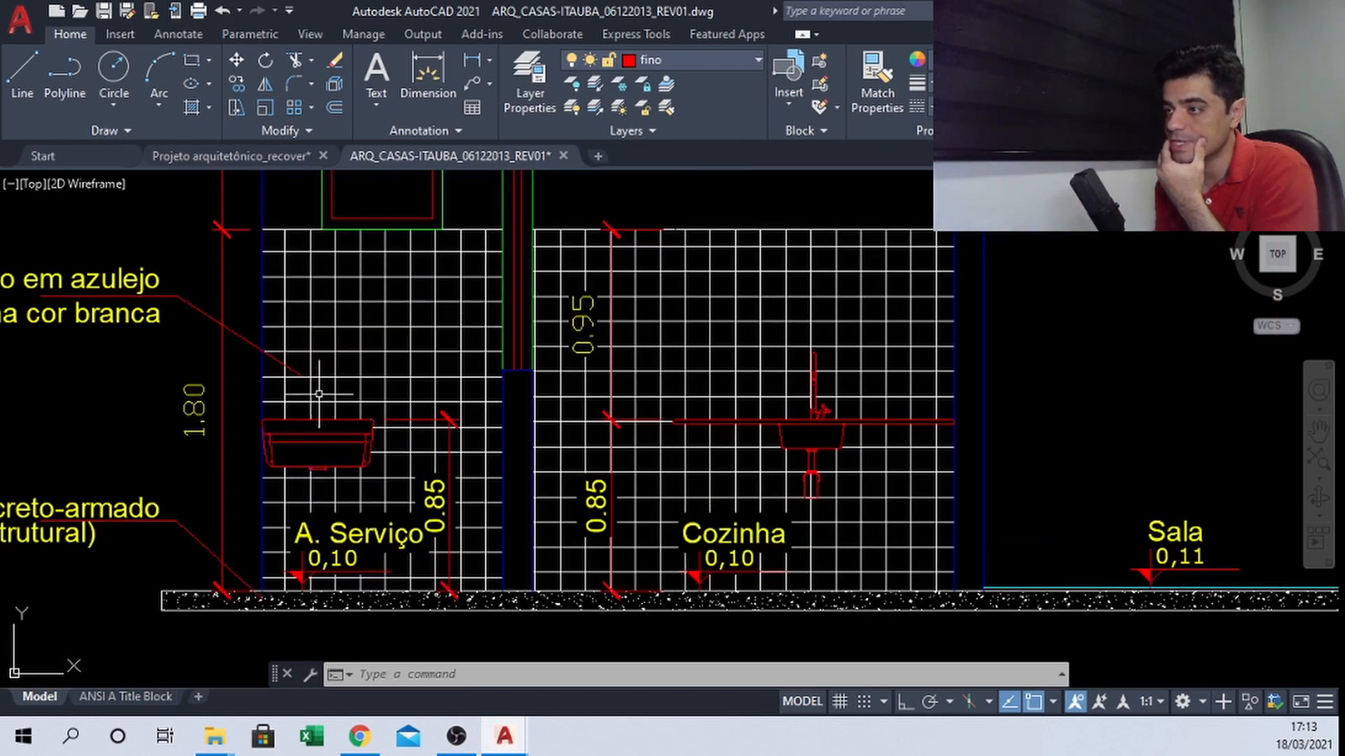
scroll(403, 455, "down", 3)
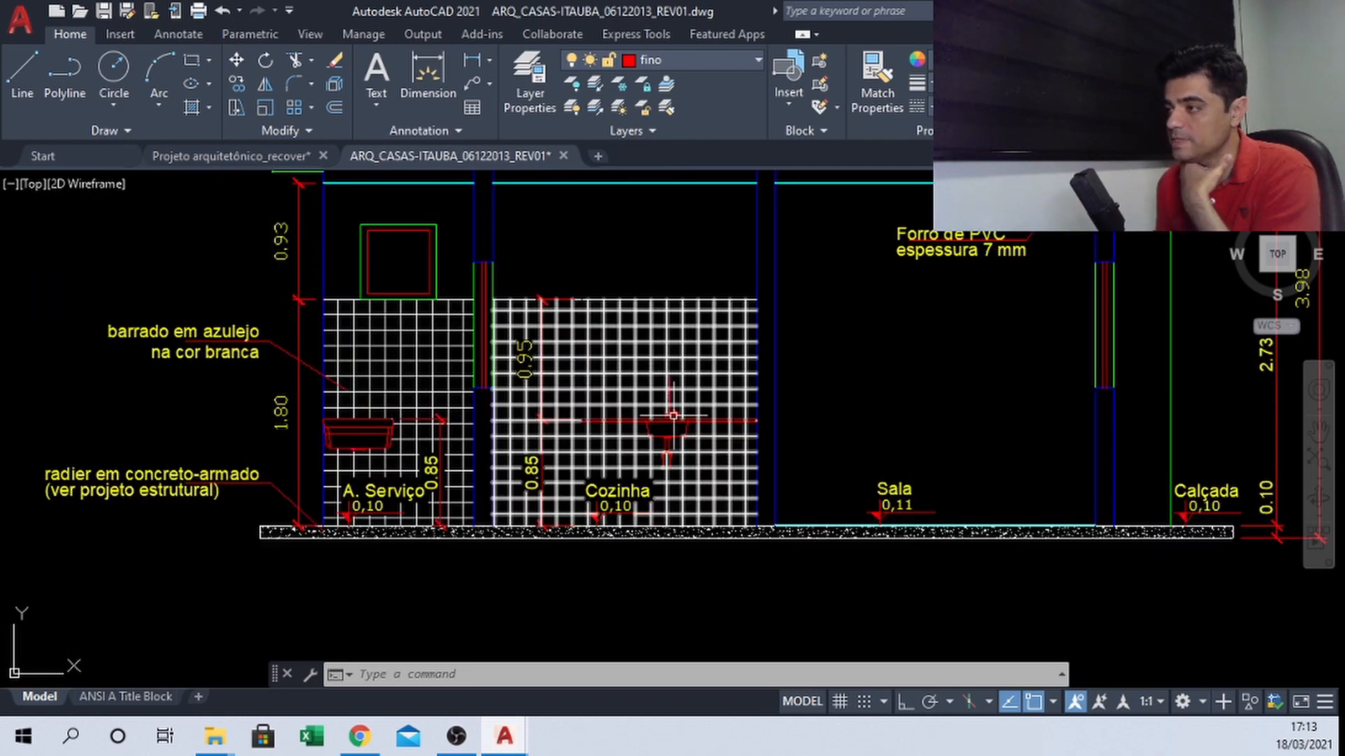
scroll(366, 418, "up", 3)
scroll(413, 427, "down", 4)
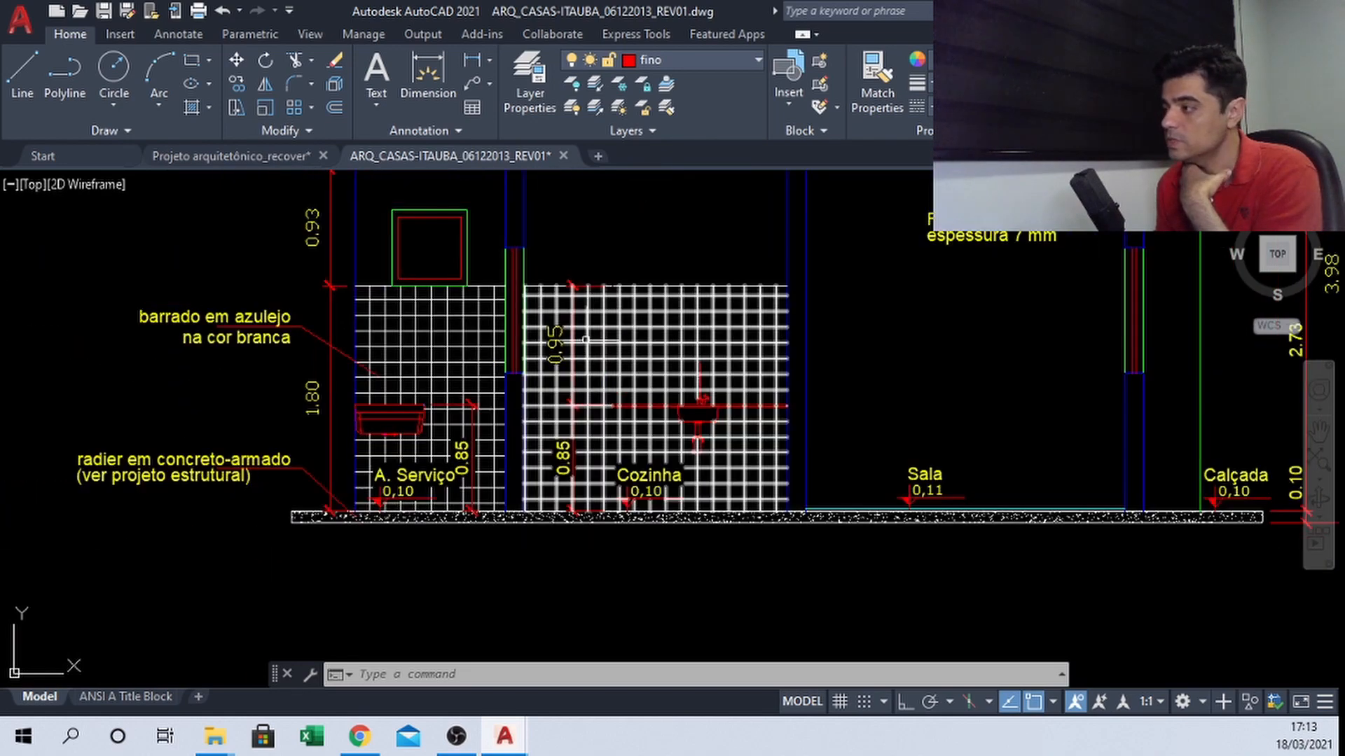
scroll(595, 413, "up", 2)
Inspect the section's roof tiles, water reservoir, eaves and PVC ceiling notes
middle_click_drag(869, 375, 885, 494)
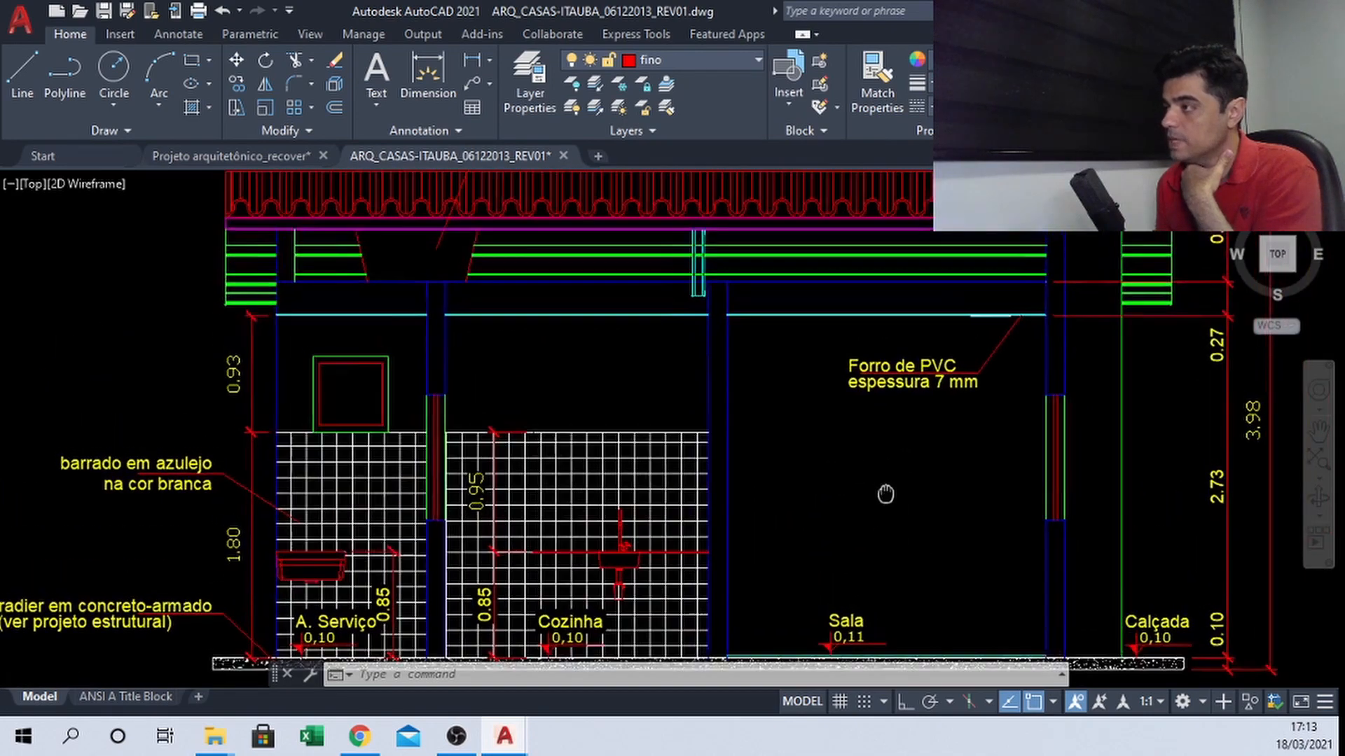
middle_click_drag(814, 357, 816, 391)
middle_click_drag(532, 219, 530, 247)
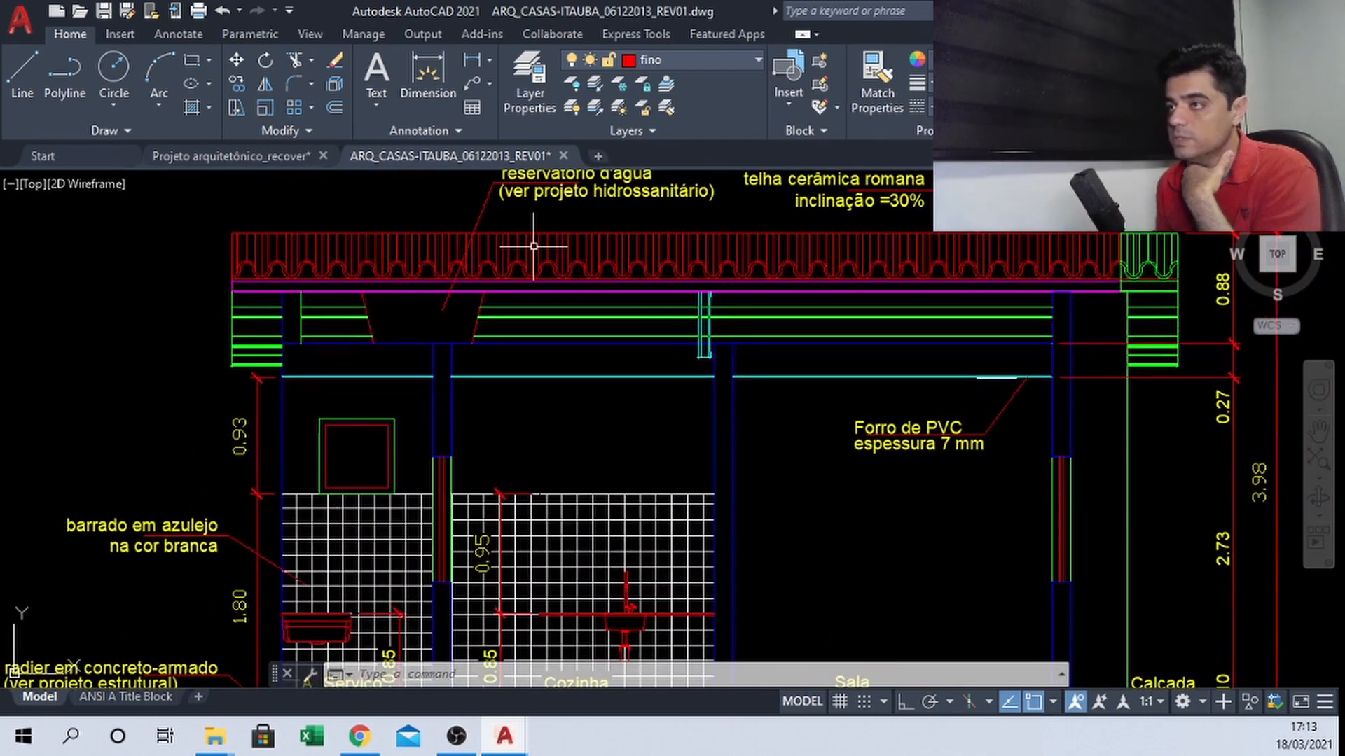
mouse_move(323, 231)
middle_mouse_down()
mouse_move(325, 266)
mouse_move(290, 269)
middle_mouse_up()
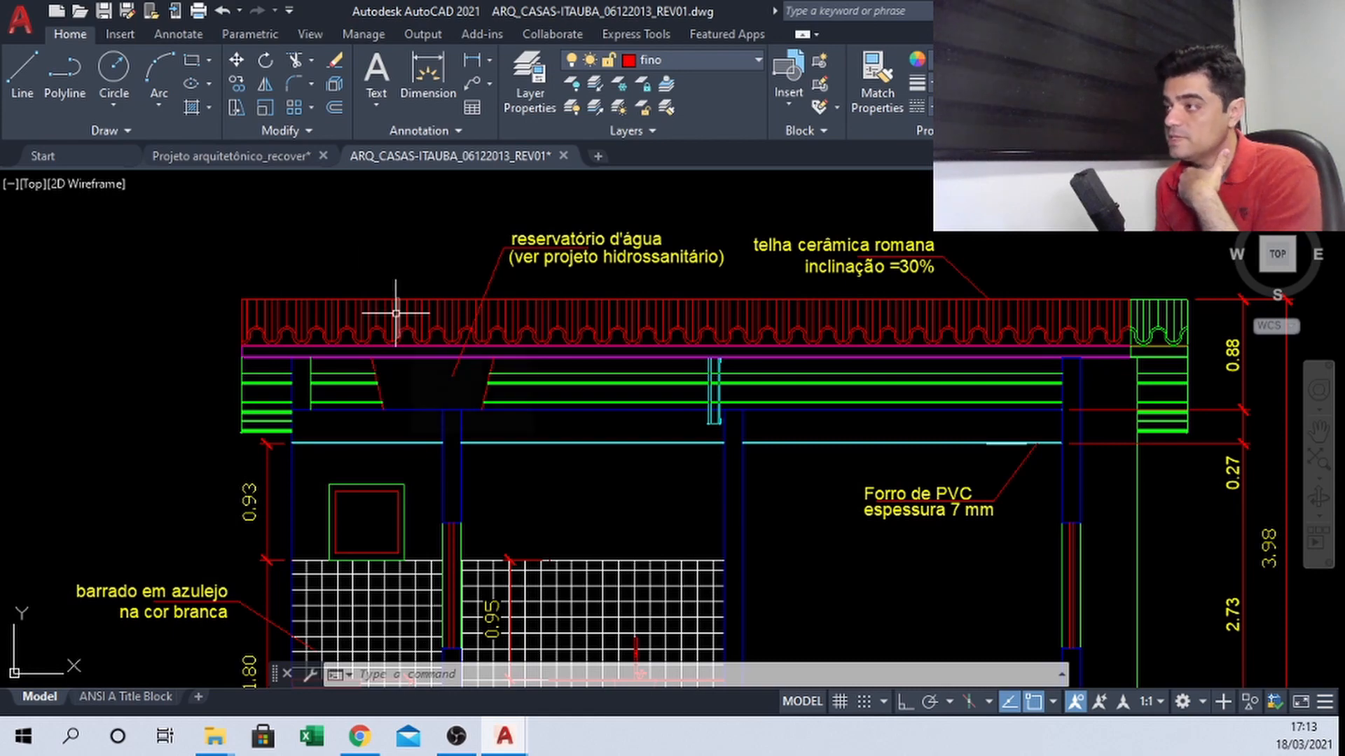
middle_click_drag(338, 256, 395, 250)
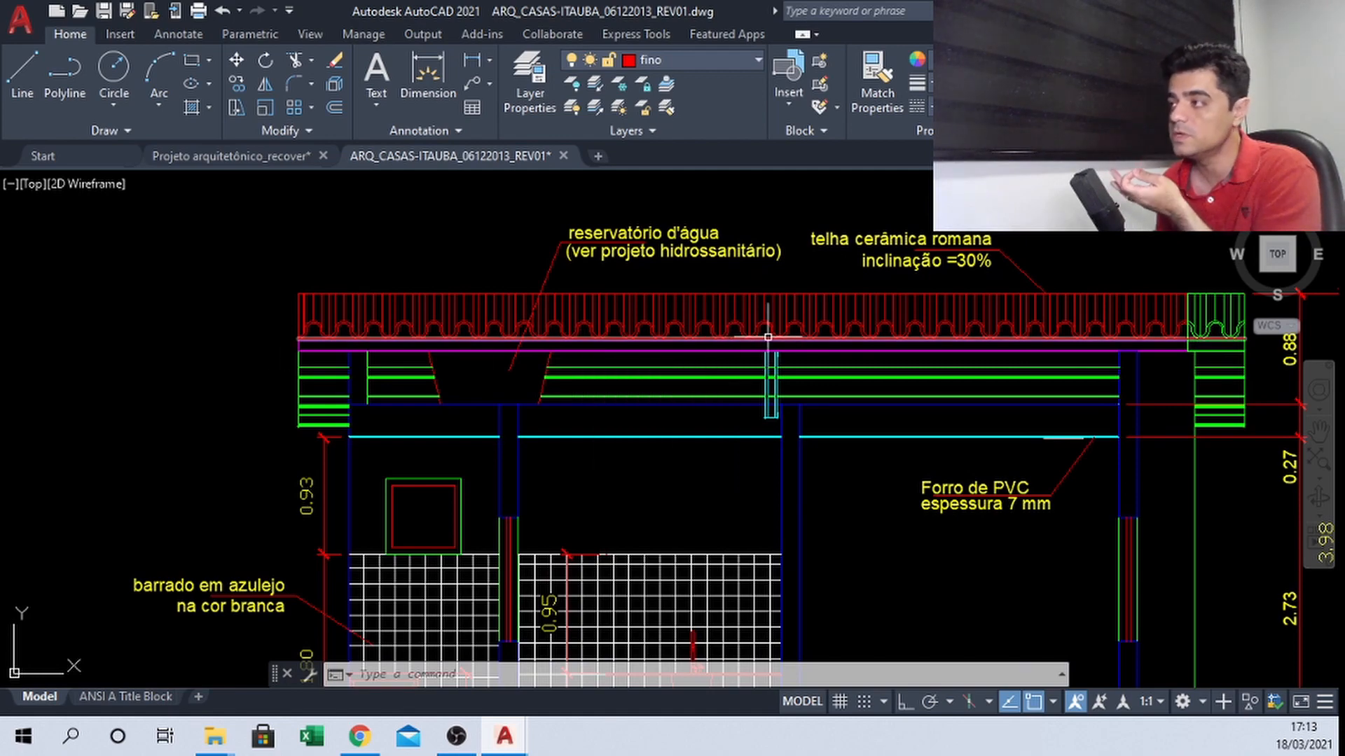
Compare the truss section and the tiled-wall section side by side, including their slabs, notes and level marks
scroll(946, 302, "down", 4)
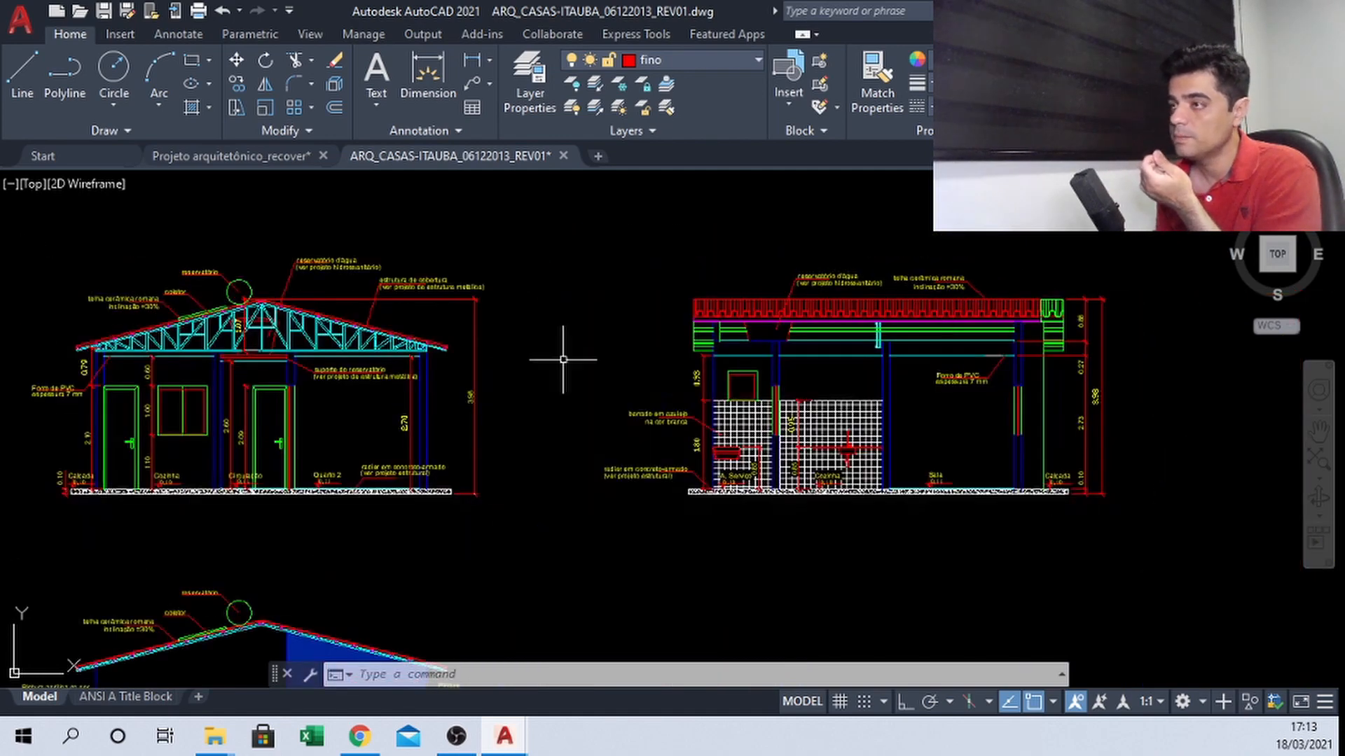
scroll(525, 343, "up", 3)
middle_click_drag(312, 563, 418, 536)
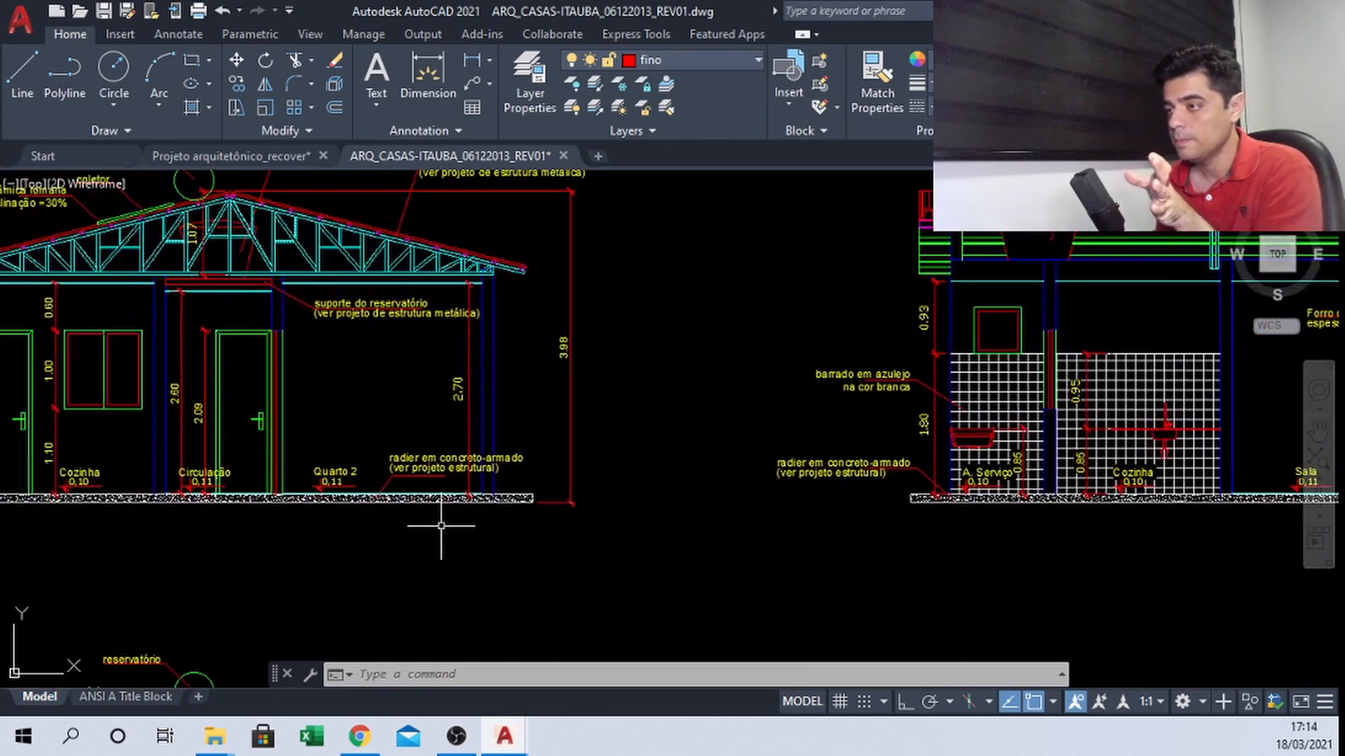
middle_click_drag(722, 527, 680, 516)
scroll(463, 430, "down", 2)
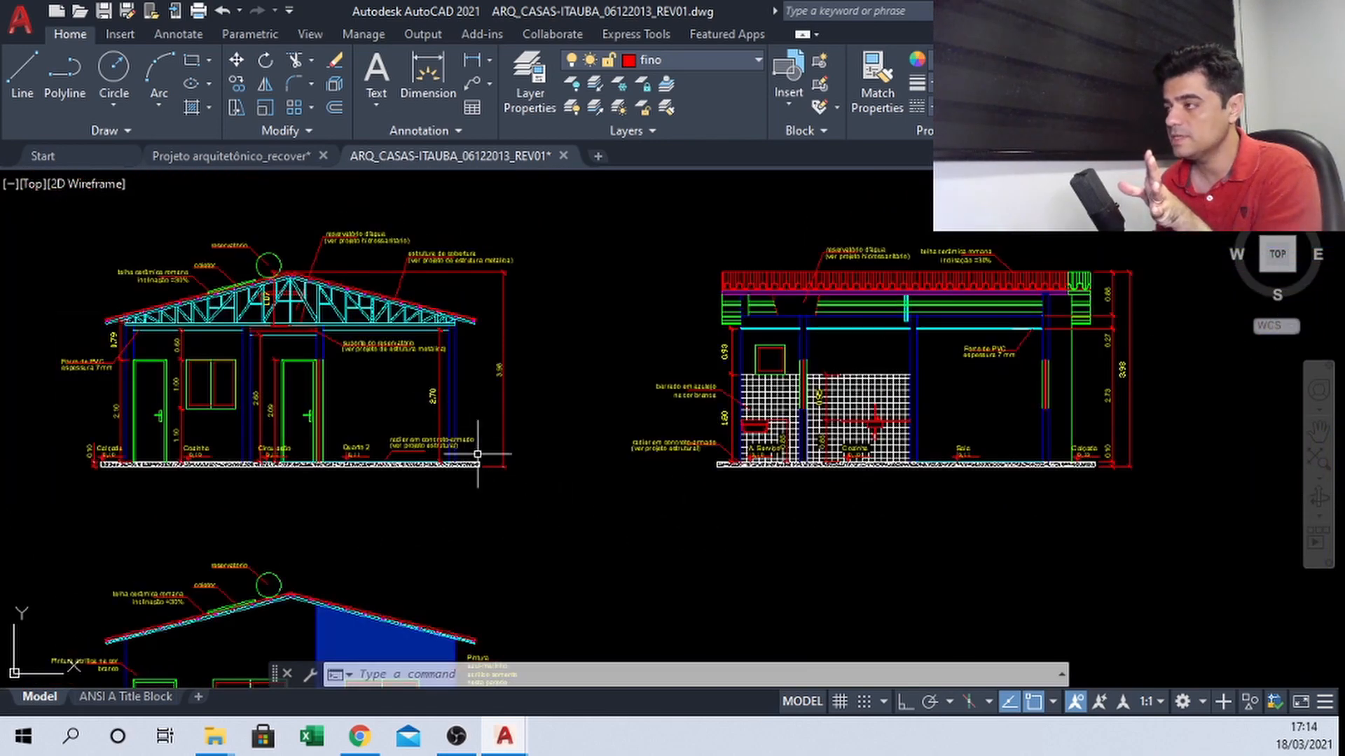
scroll(488, 458, "up", 2)
mouse_move(415, 533)
middle_mouse_down()
mouse_move(511, 346)
mouse_move(495, 384)
middle_mouse_up()
scroll(504, 372, "down", 3)
scroll(501, 398, "down", 1)
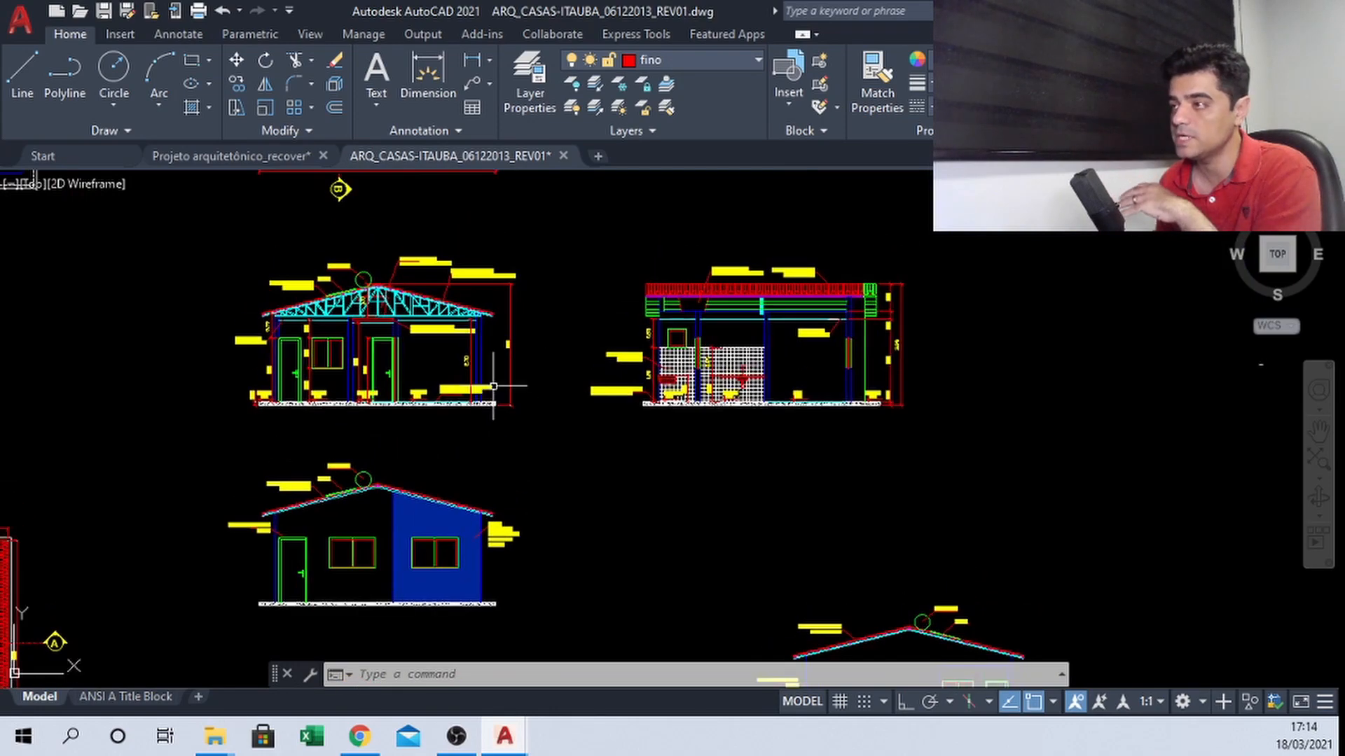
scroll(494, 385, "up", 2)
scroll(798, 421, "up", 2)
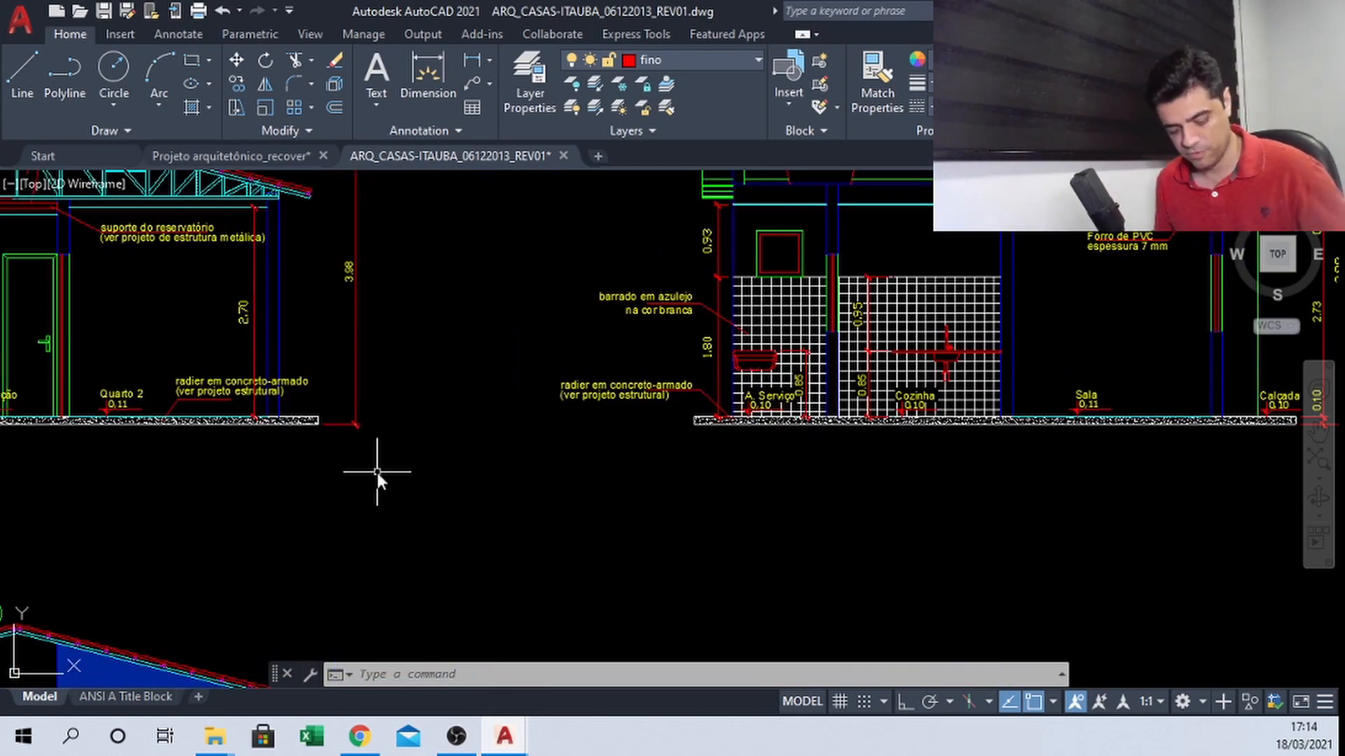
Check the base alignment of the two sections with a temporary horizontal line from the truss section's slab
type("l")
key("Return")
left_click(319, 424)
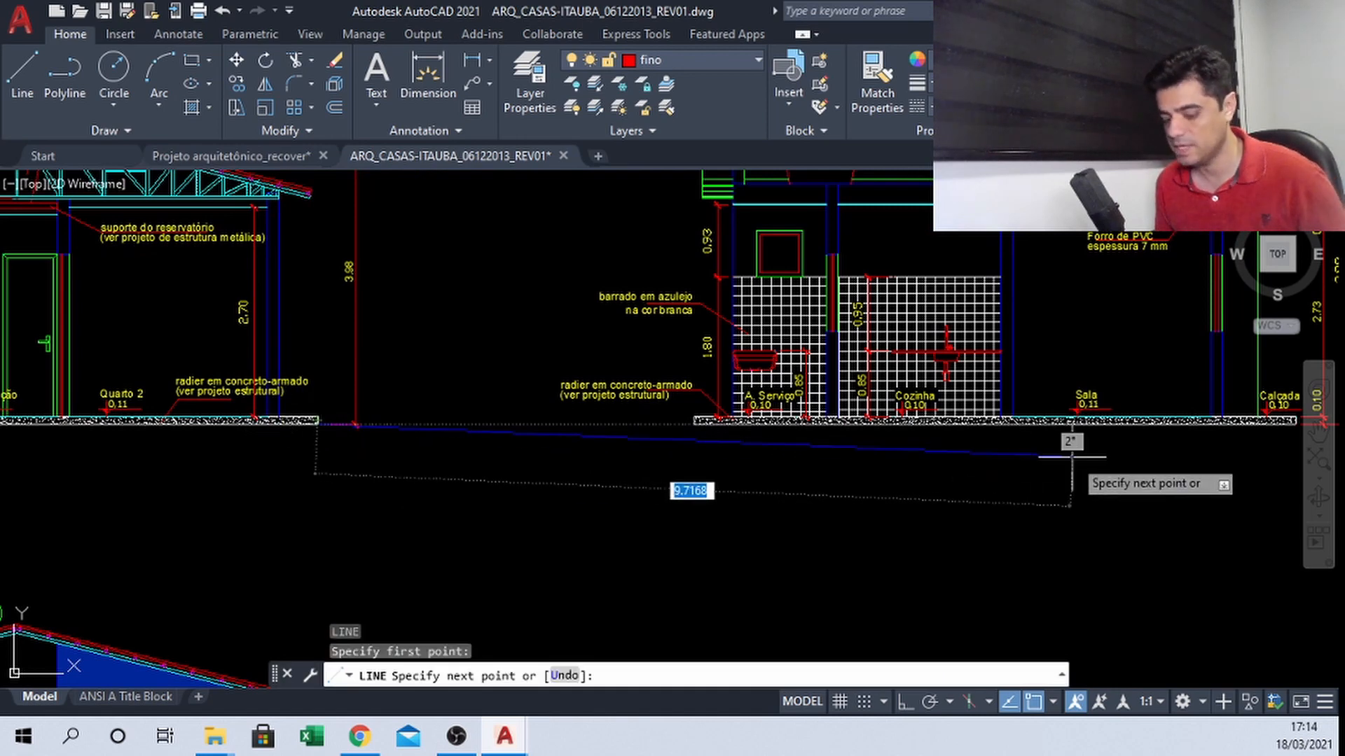
key("F8")
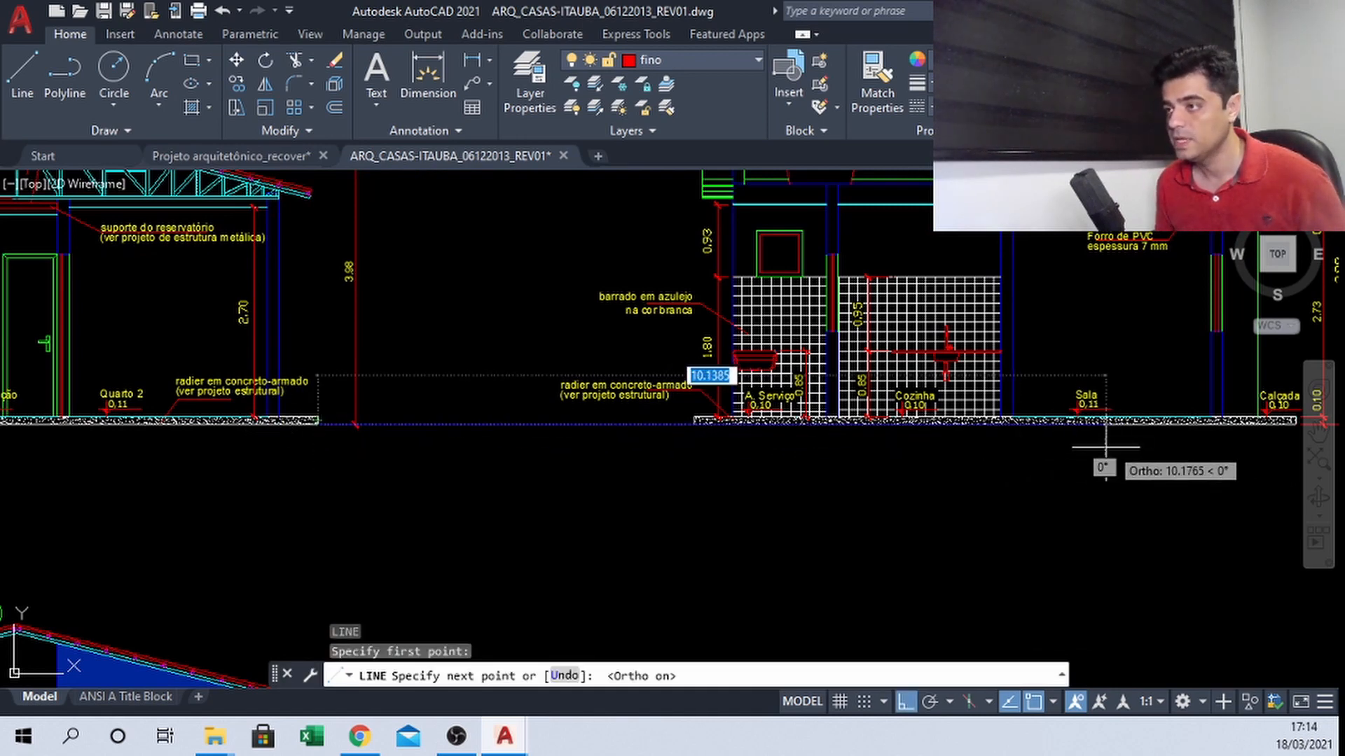
key("Escape")
middle_click_drag(504, 286, 586, 390)
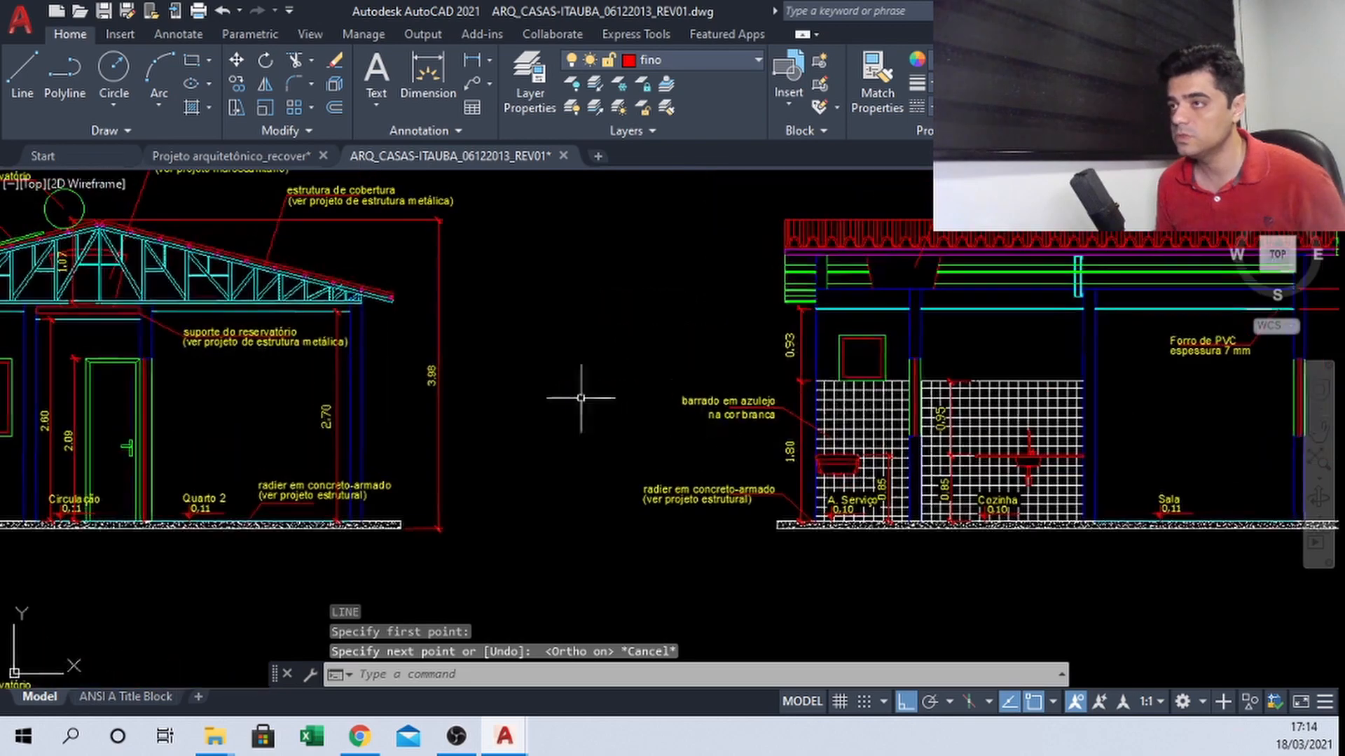
Check the truss section's door-head level against the tiled-wall section's openings with a temporary horizontal line
key("Return")
left_click(135, 352)
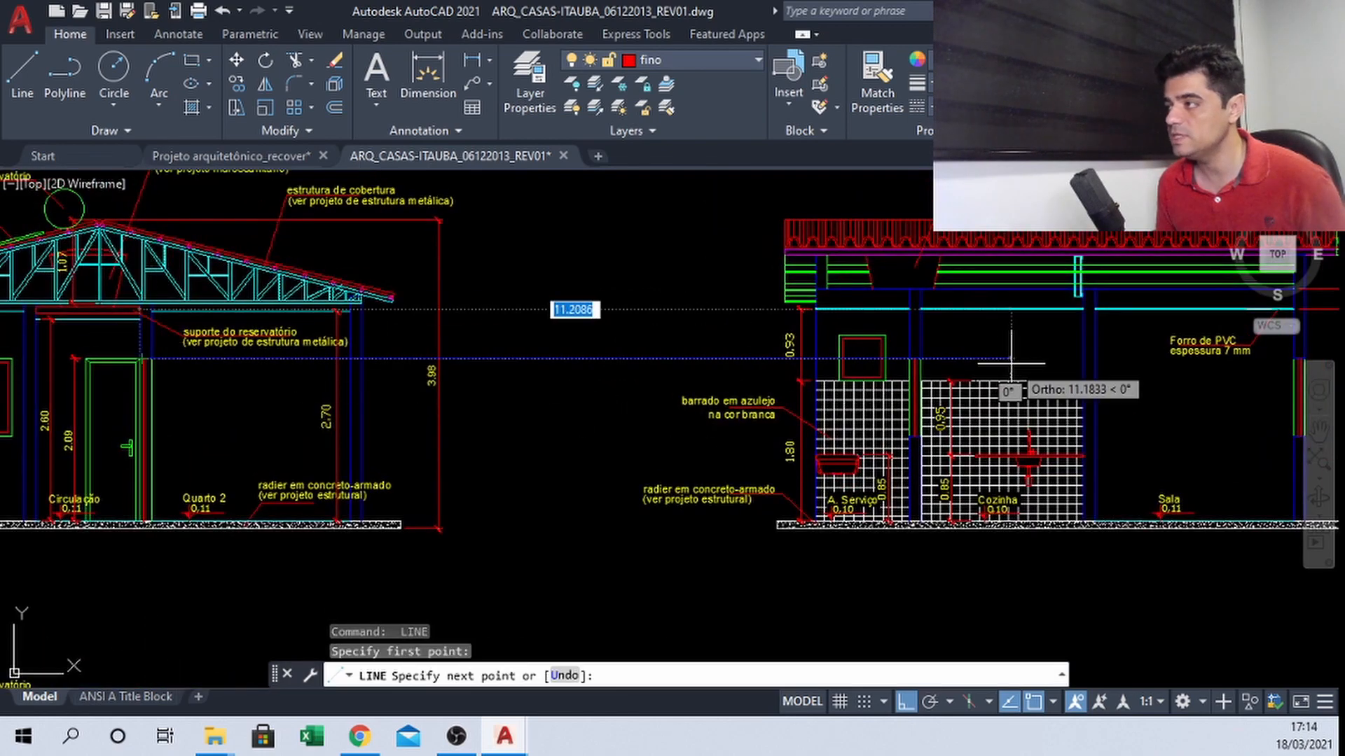
key("Escape")
middle_click_drag(350, 301, 362, 354)
scroll(362, 354, "up", 2)
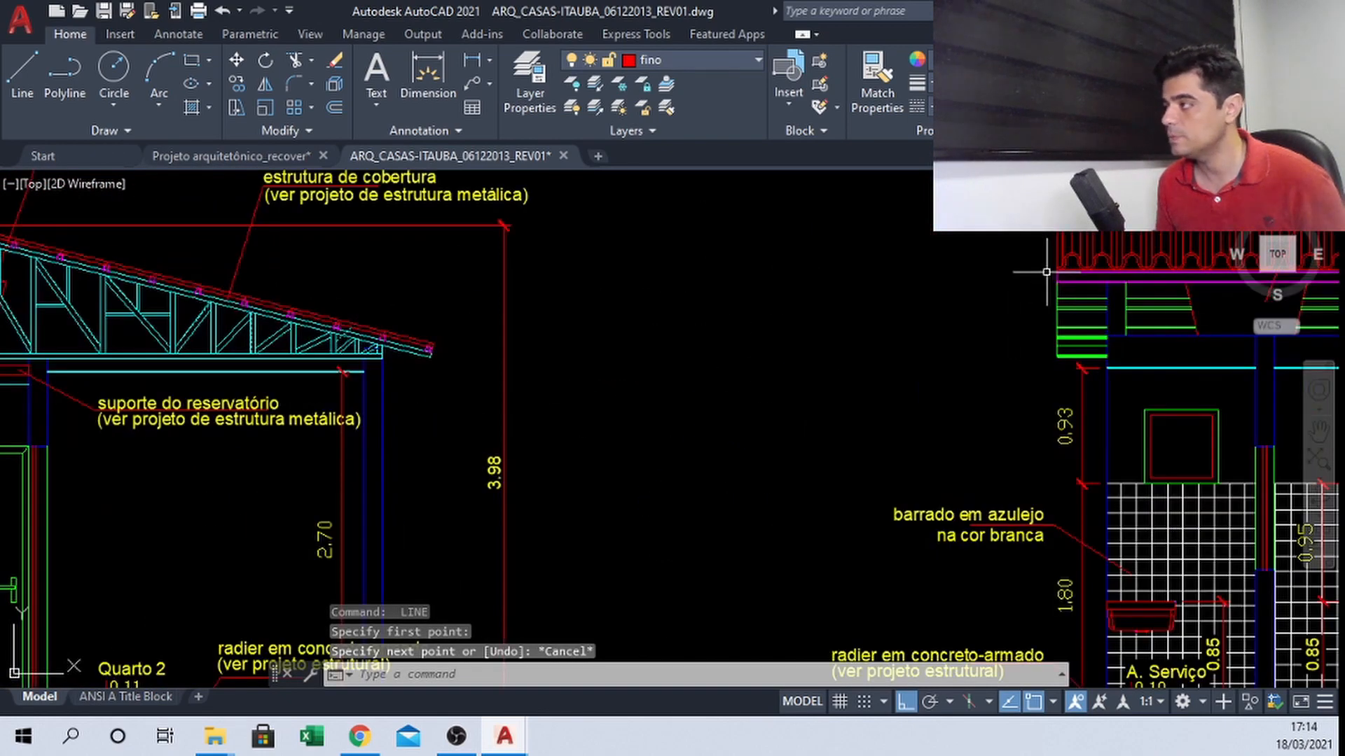
scroll(1047, 272, "down", 2)
Draw a horizontal line from the truss section's roof ridge across and past the tiled-wall section's roof
key("Return")
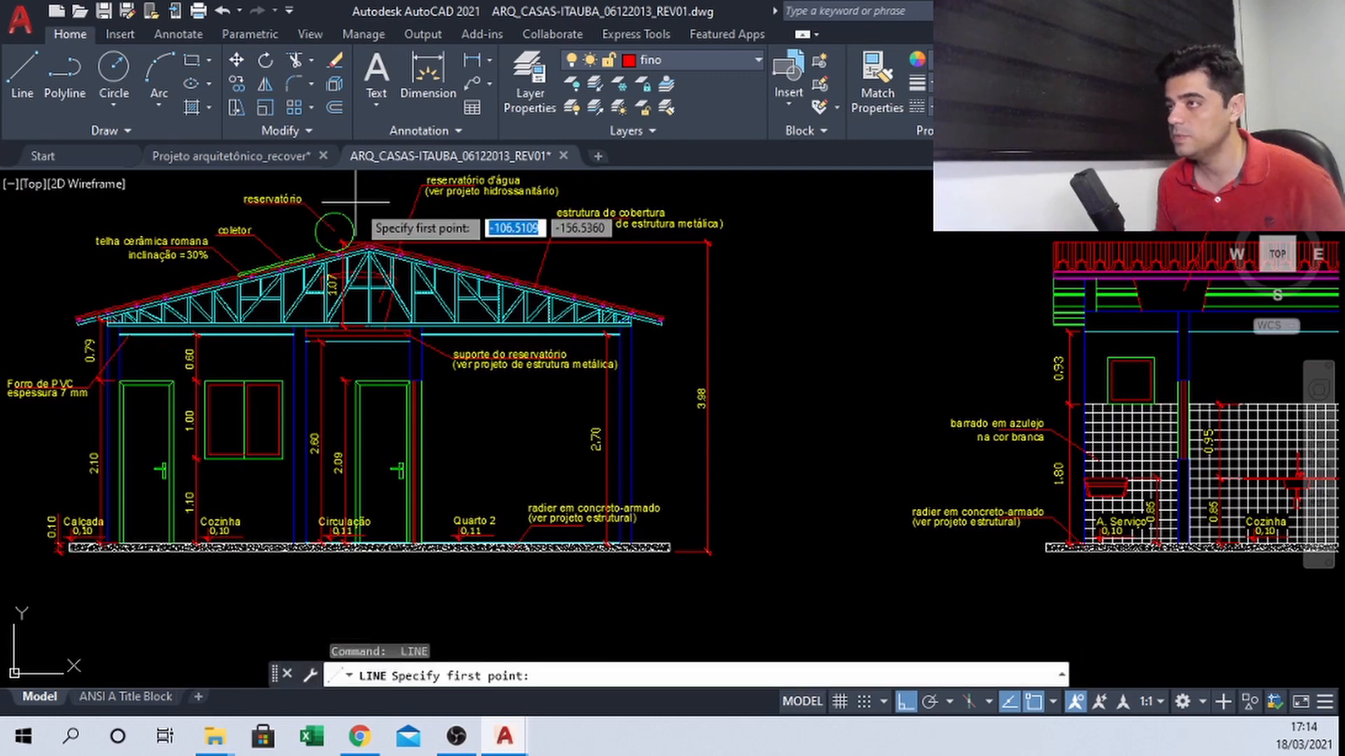
left_click(368, 244)
scroll(1189, 312, "up", 2)
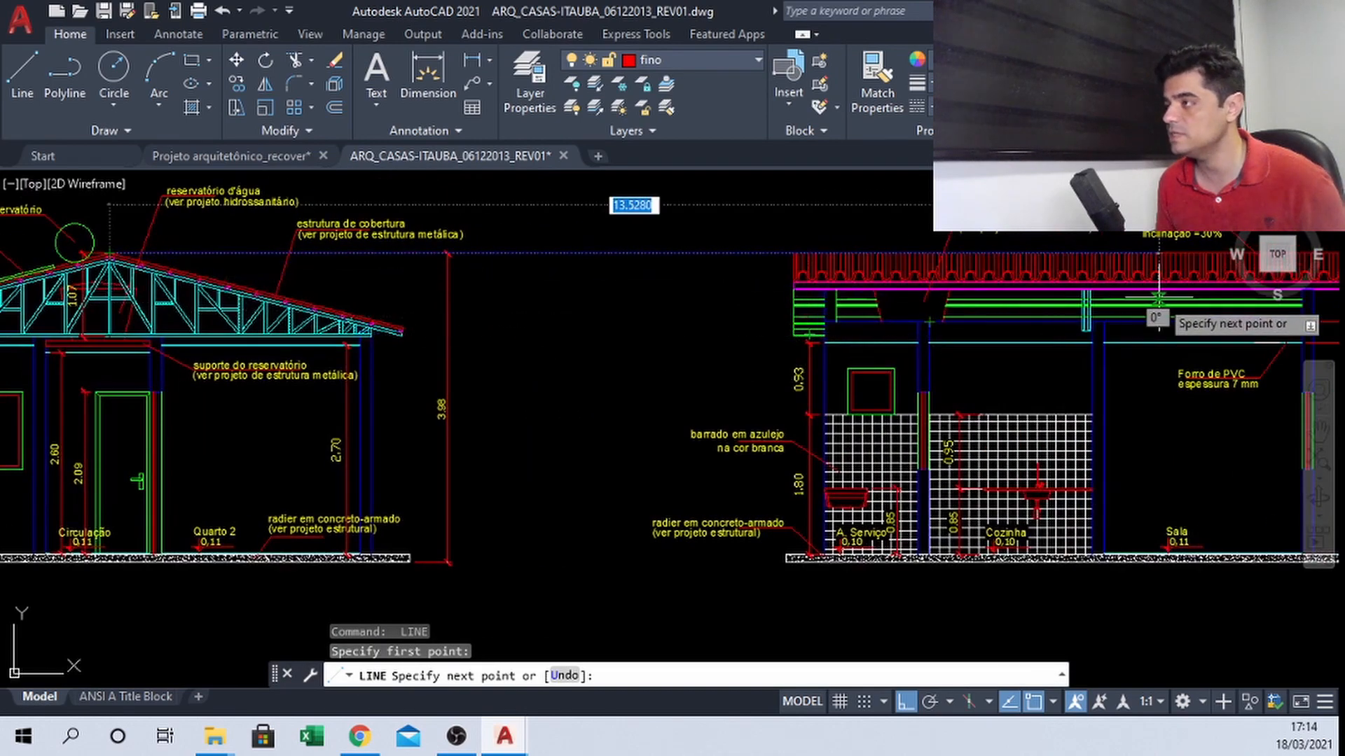
scroll(127, 406, "down", 6)
key("Escape")
scroll(77, 361, "up", 10)
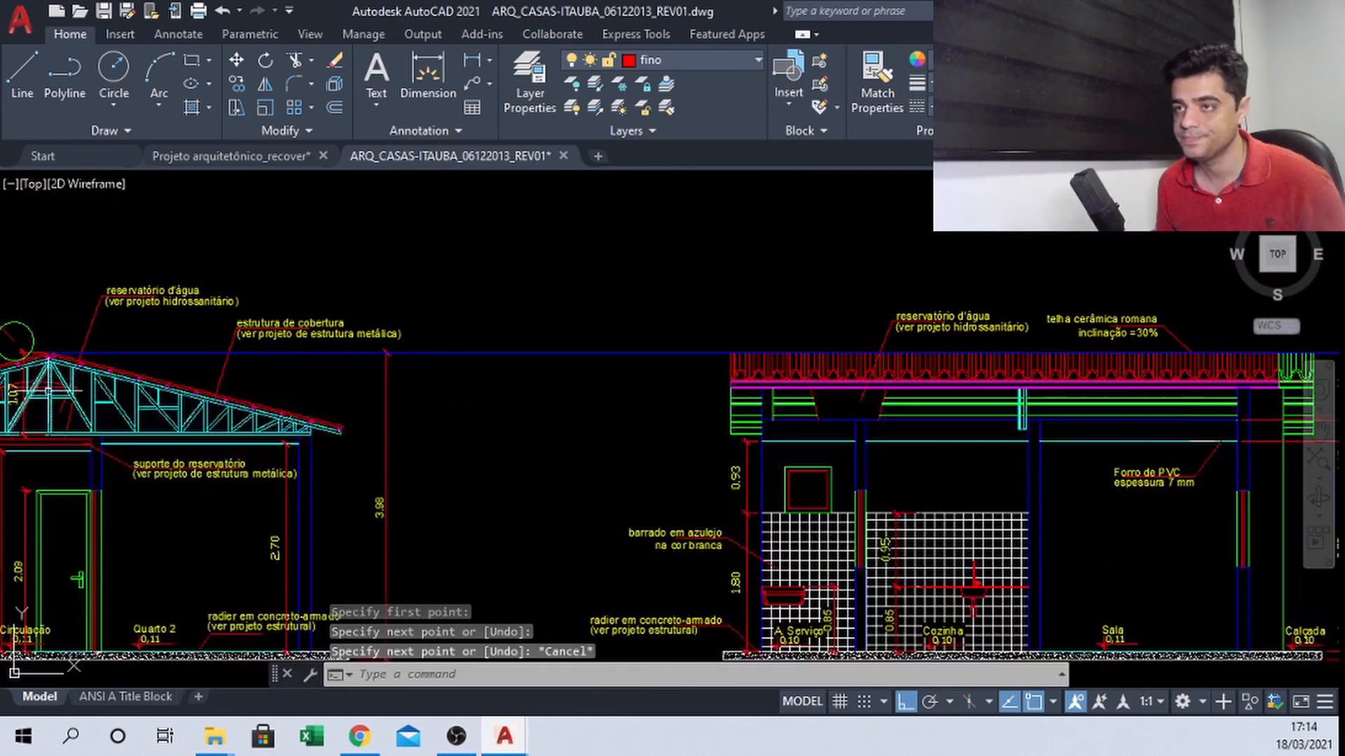
Project the top corner of a purlin near the ridge toward the tiled-wall section with a temporary horizontal line
key("Return")
scroll(140, 296, "up", 3)
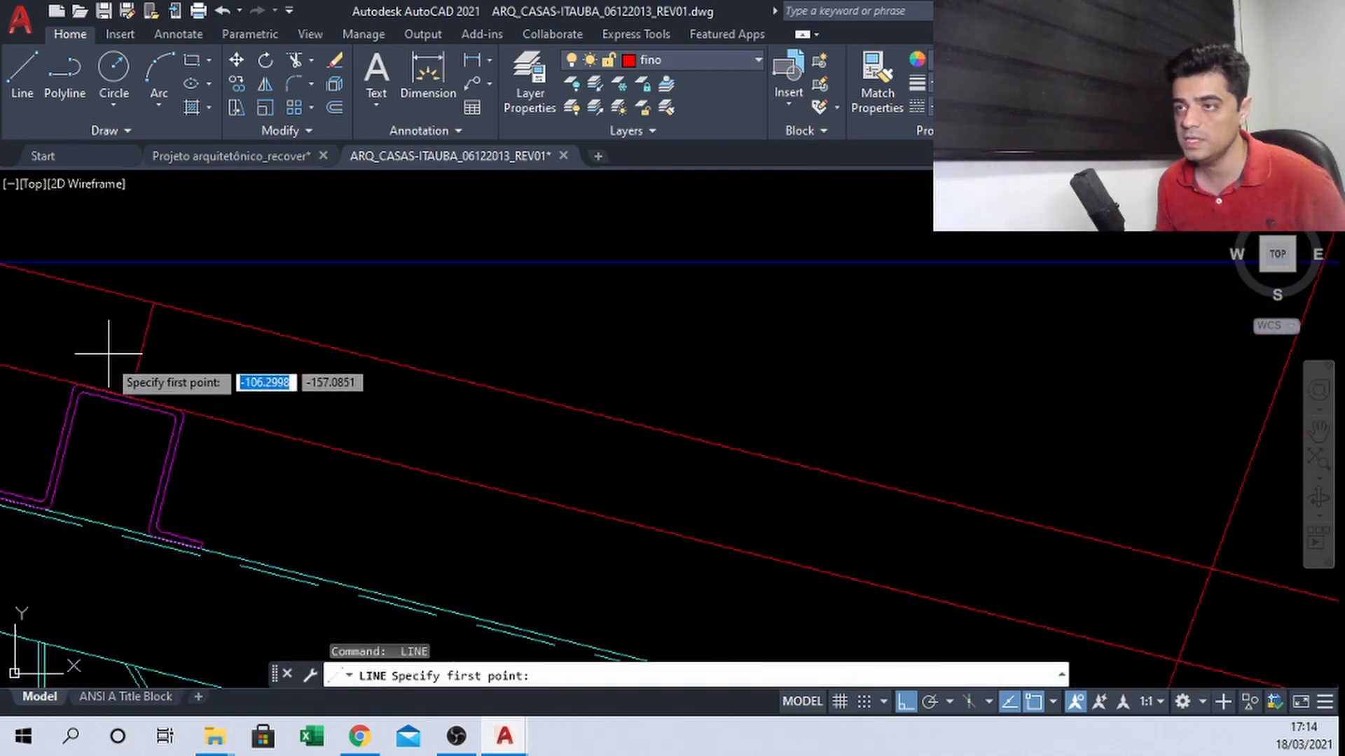
left_click(76, 386)
scroll(42, 382, "down", 8)
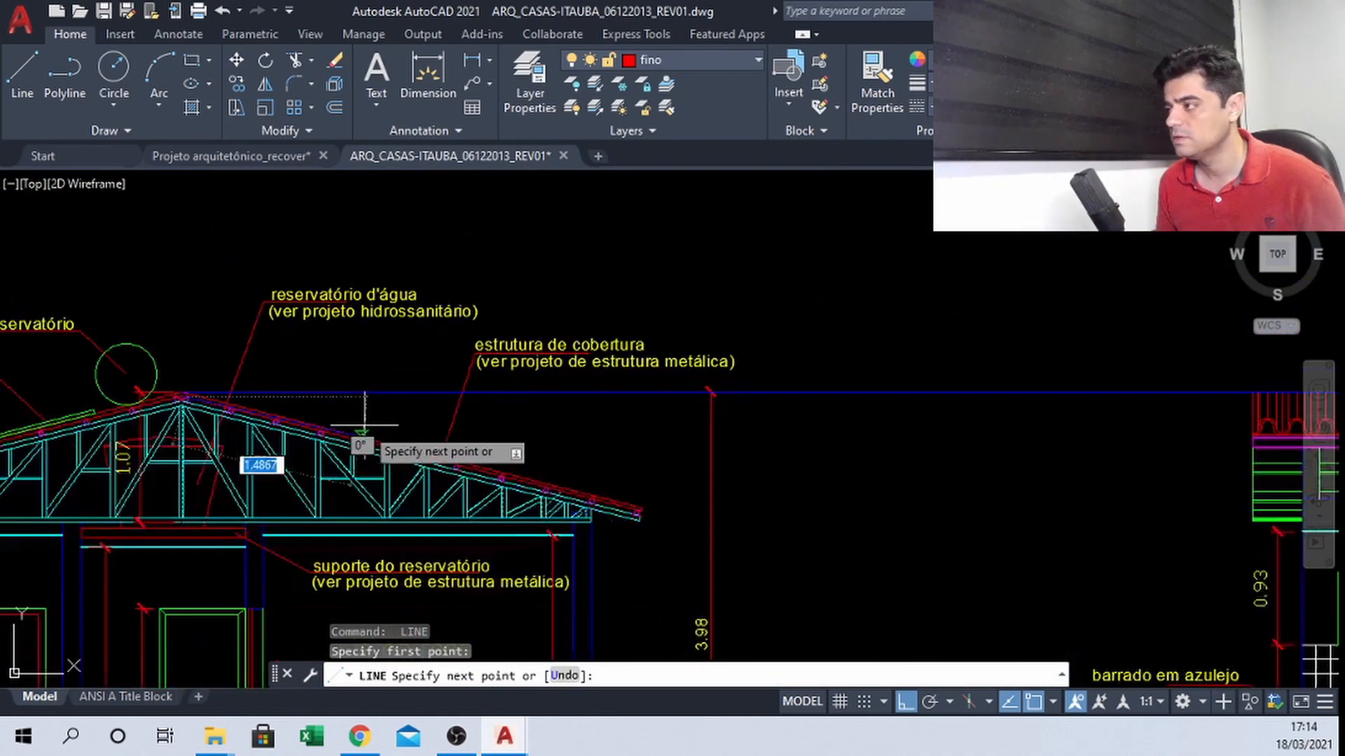
scroll(1045, 420, "up", 6)
key("Escape")
scroll(938, 369, "down", 3)
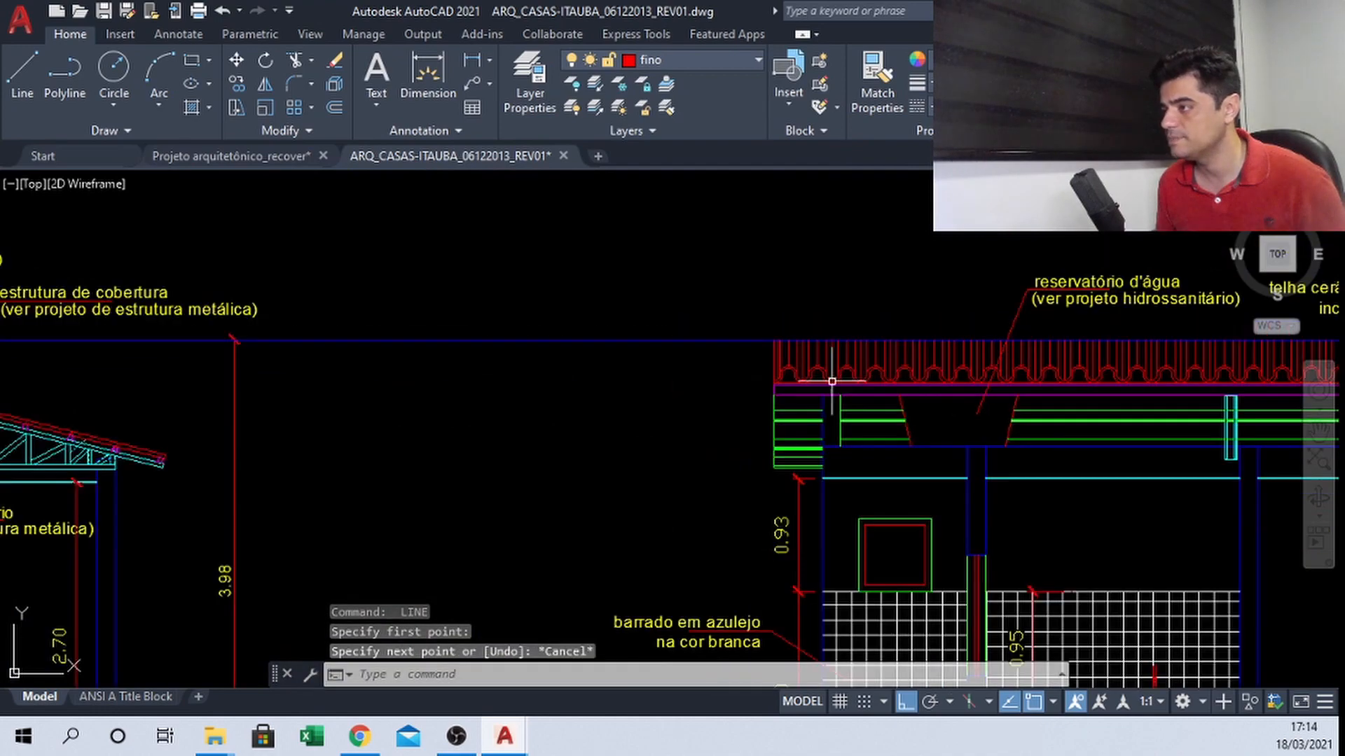
middle_click_drag(221, 425, 664, 388)
Compare a purlin lower on the truss slope with the other section's eaves lines using a temporary horizontal line
scroll(752, 365, "down", 5)
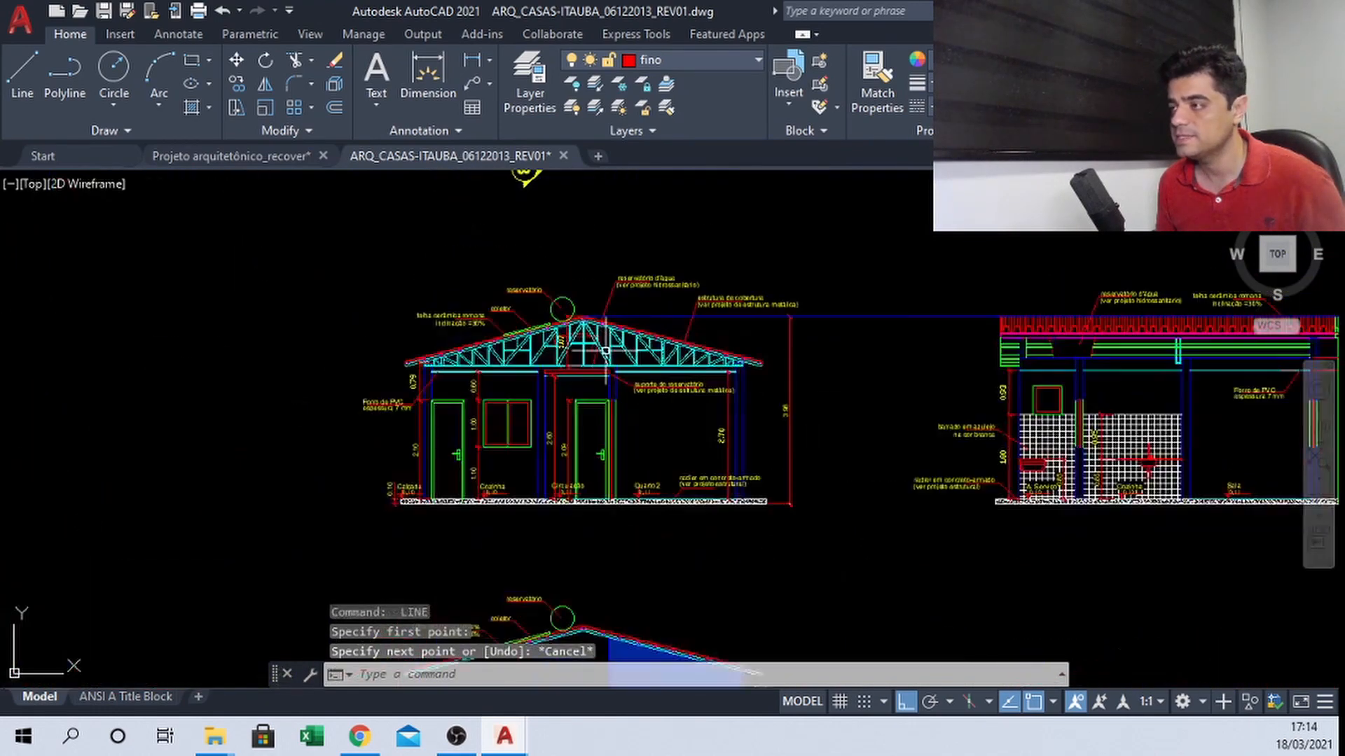
scroll(807, 359, "up", 10)
scroll(807, 359, "up", 5)
key("space")
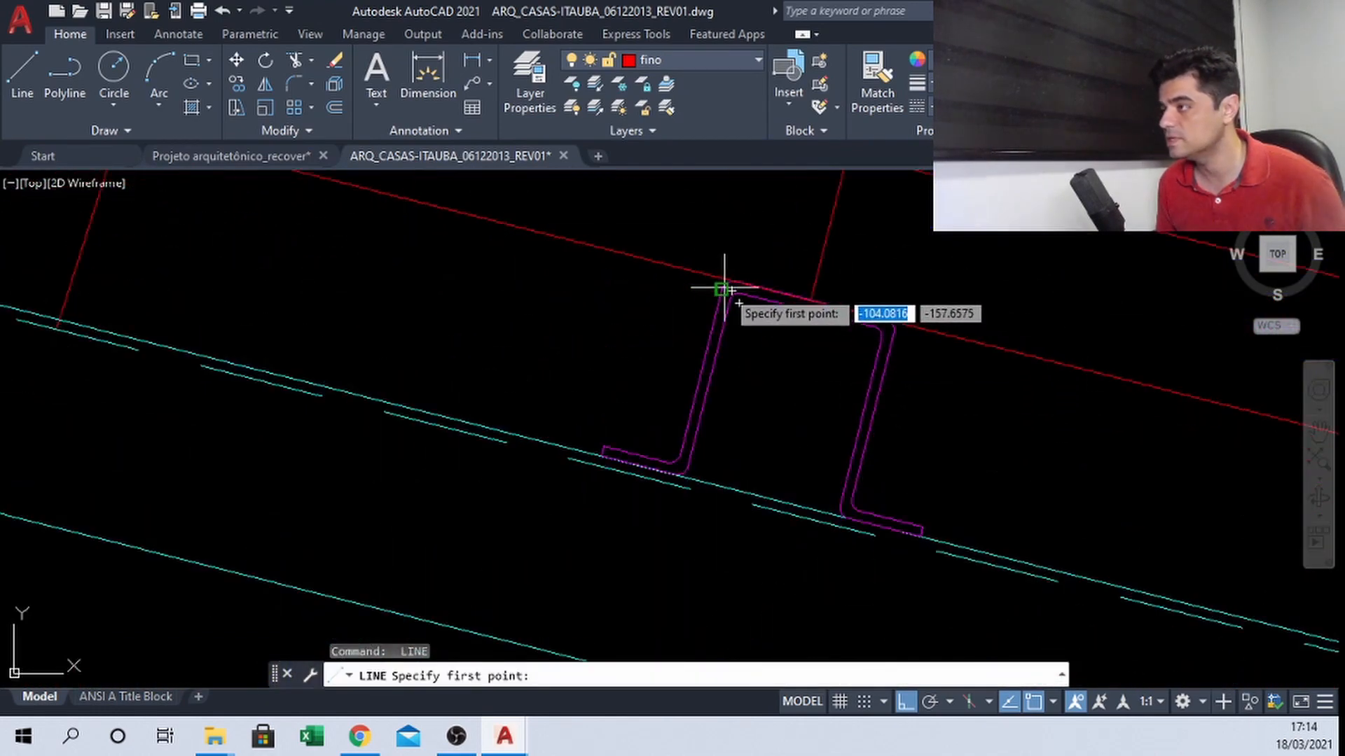
left_click(603, 445)
scroll(570, 456, "down", 8)
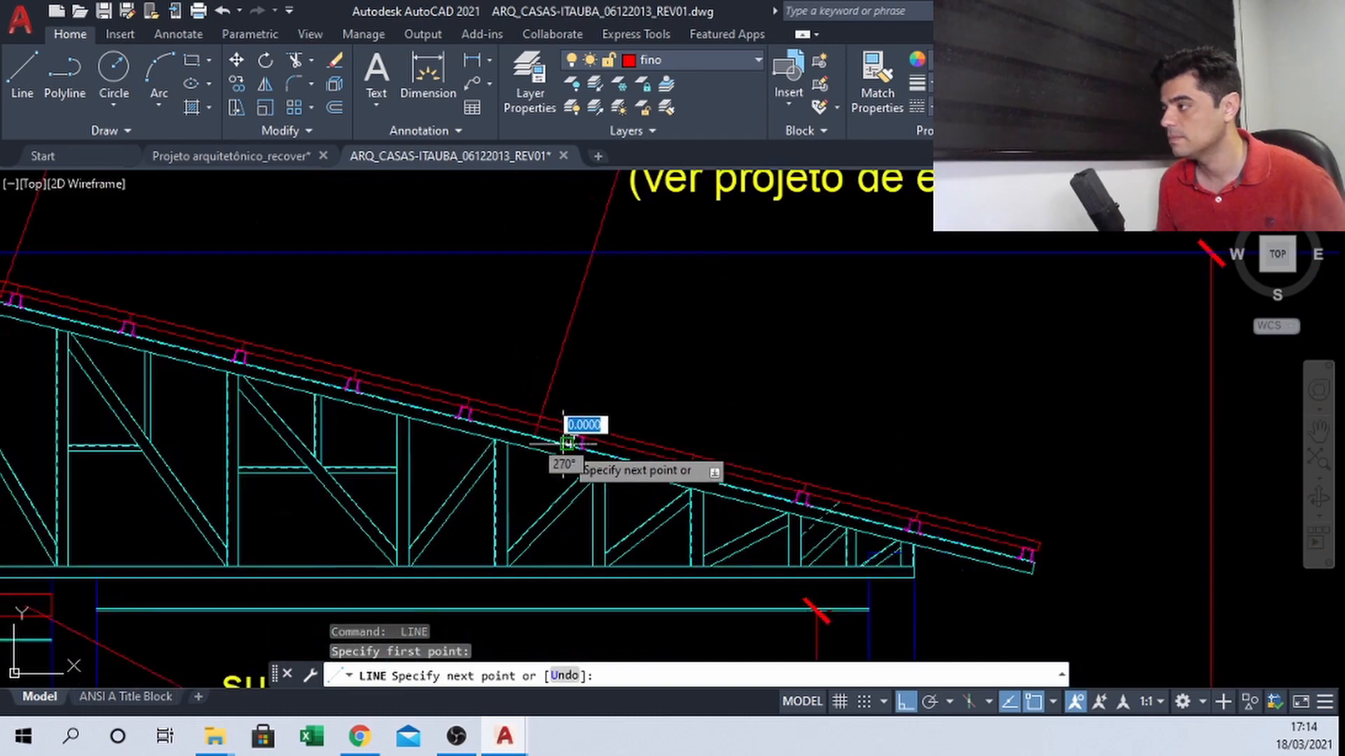
scroll(602, 567, "up", 8)
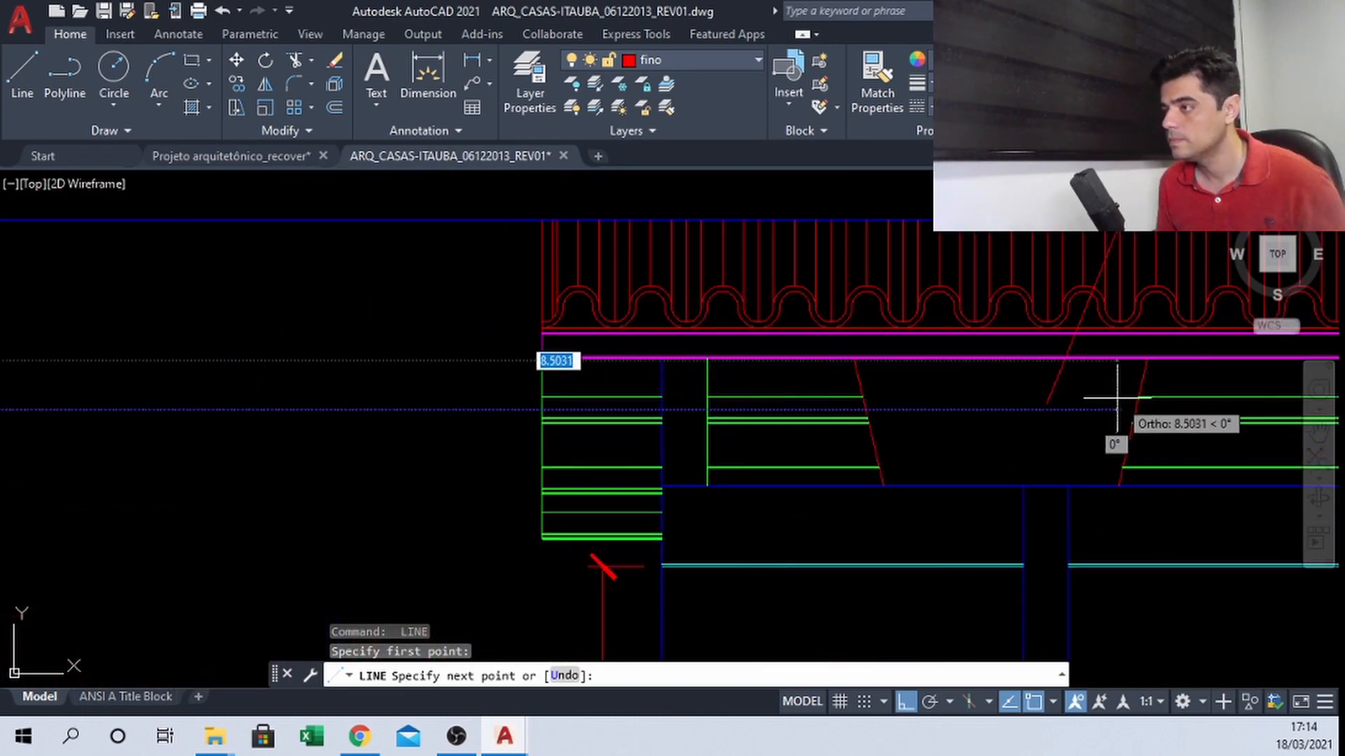
scroll(1113, 378, "down", 6)
key("Escape")
Compare a mid-slope purlin with the magenta roof band of the tiled-wall section using a temporary horizontal line
scroll(736, 384, "up", 3)
scroll(480, 385, "up", 2)
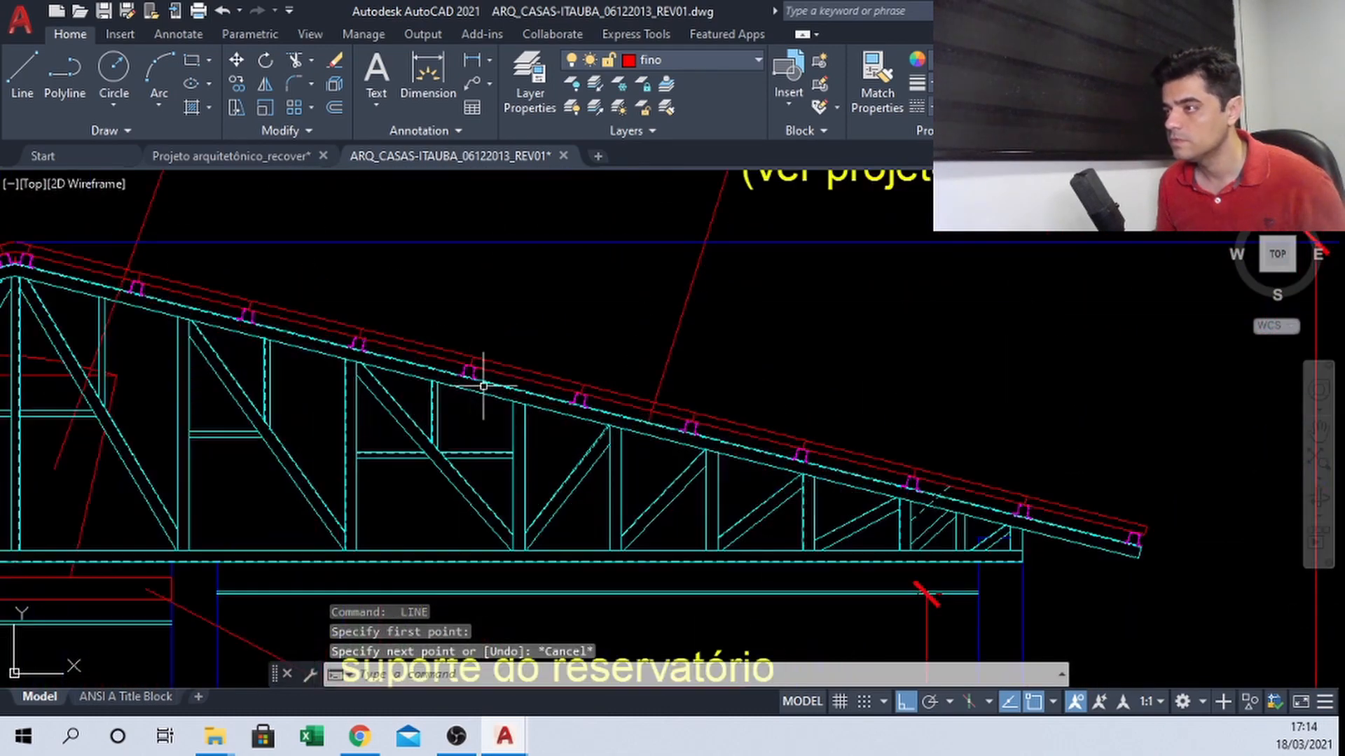
scroll(504, 360, "up", 2)
scroll(430, 329, "up", 1)
key("space")
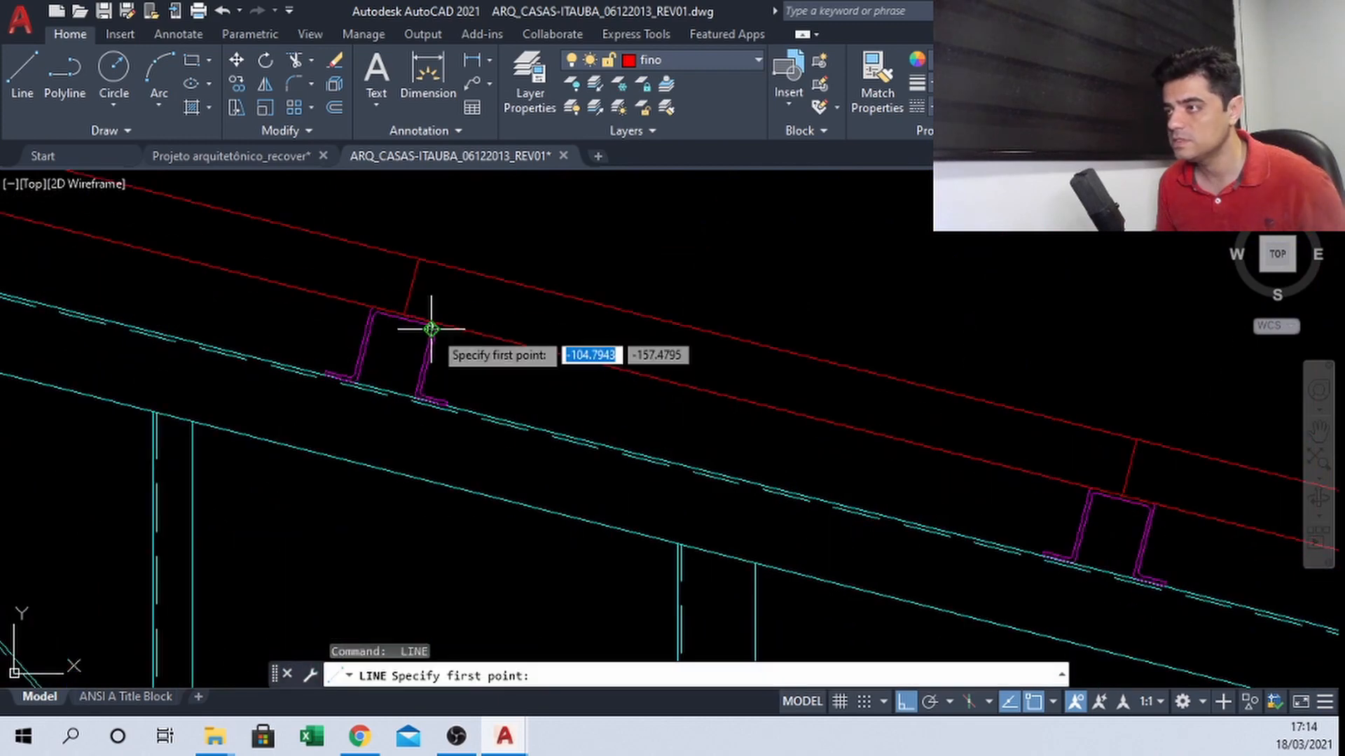
left_click(456, 391)
scroll(453, 396, "down", 6)
scroll(453, 396, "down", 4)
scroll(906, 390, "up", 5)
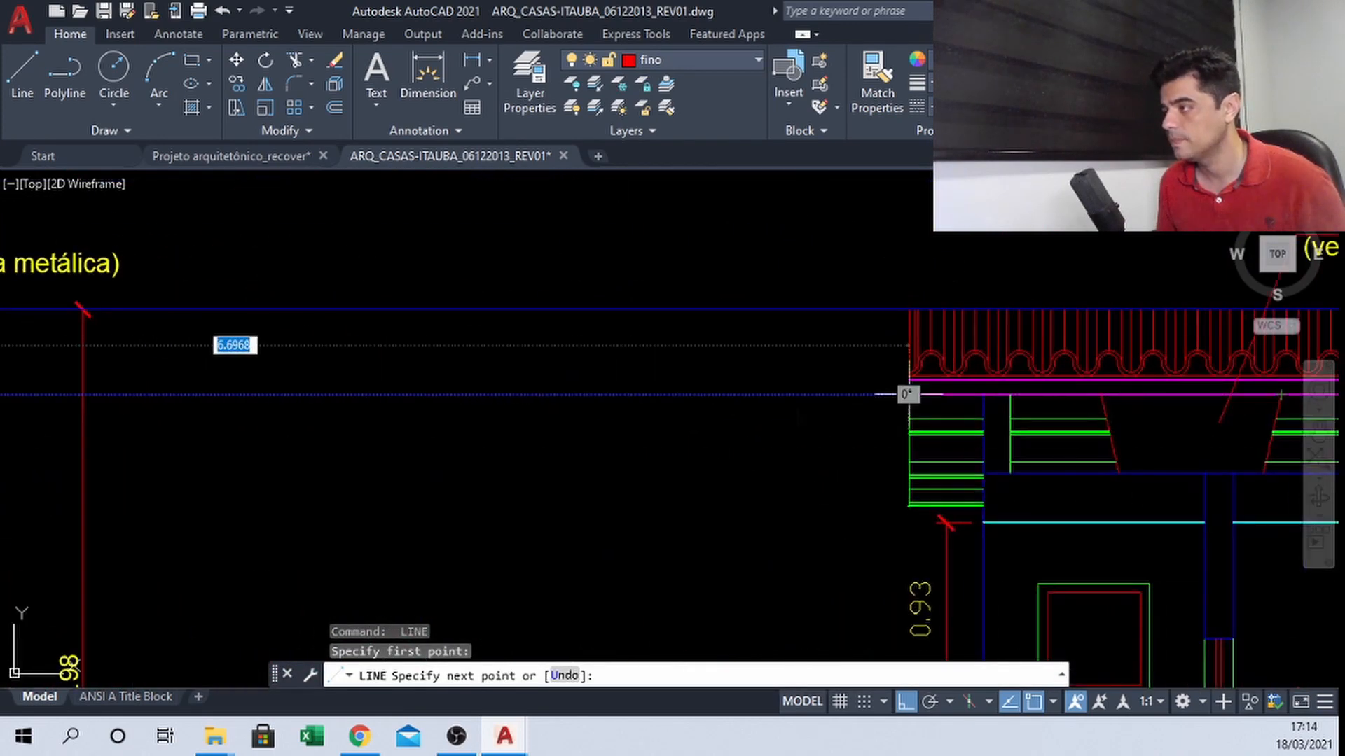
scroll(969, 397, "up", 2)
scroll(968, 397, "up", 2)
scroll(745, 414, "up", 2)
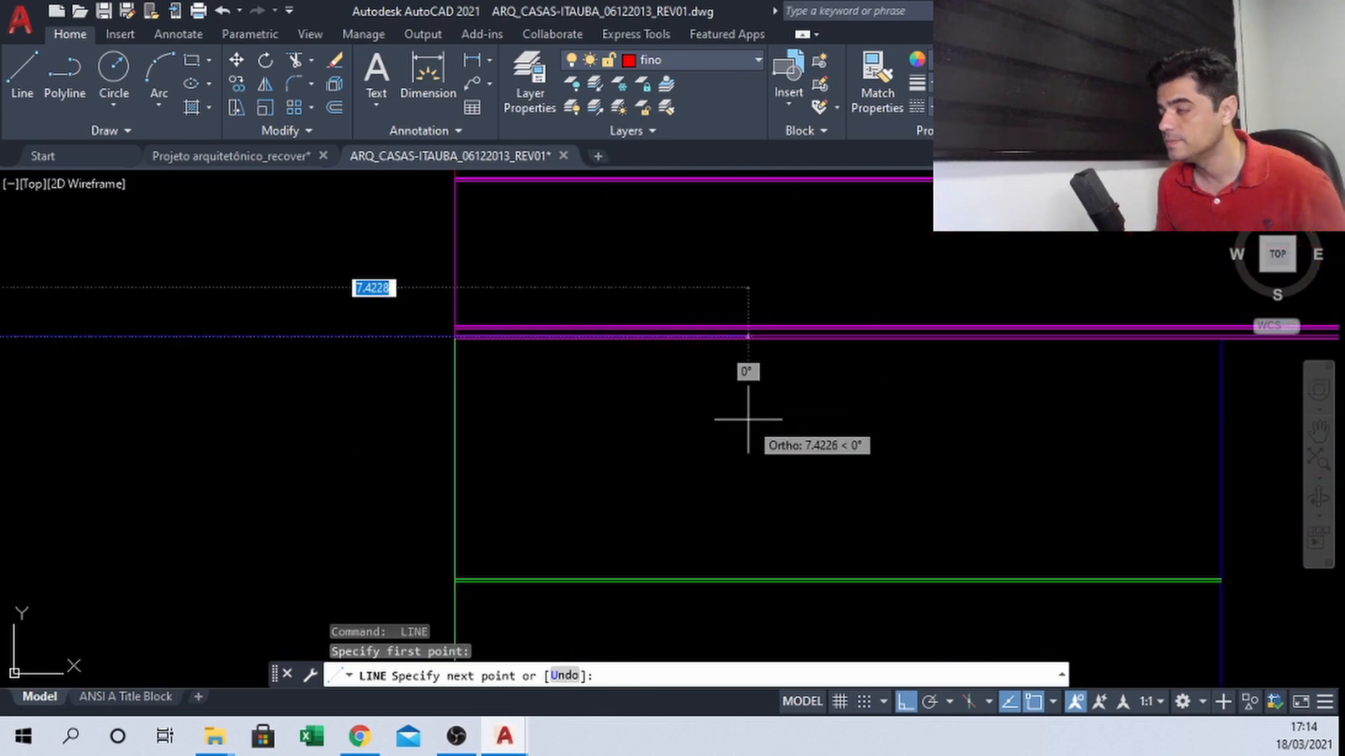
scroll(876, 386, "down", 6)
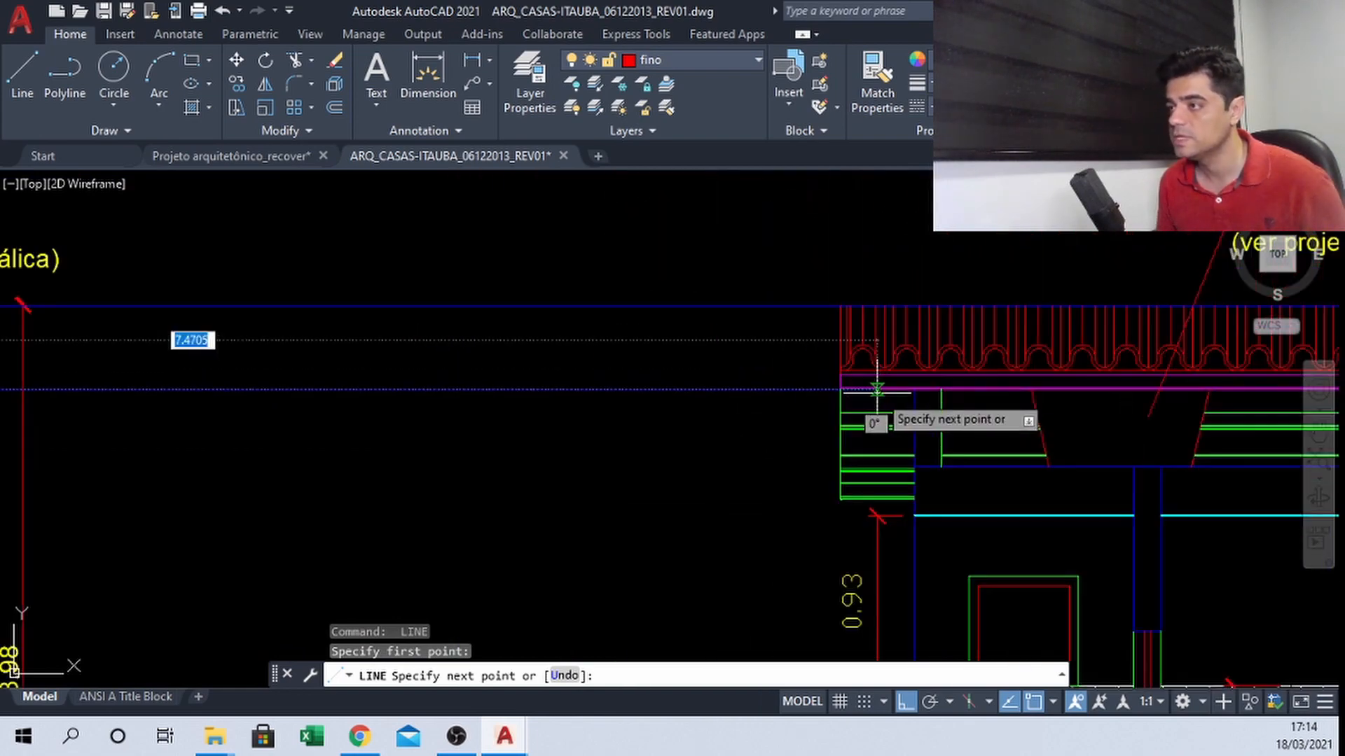
key("Escape")
Examine the tiled-wall section's window openings, wall tiling, room levels, PVC ceiling note and overall height dimensions
middle_click_drag(377, 399, 576, 433)
scroll(476, 371, "down", 4)
scroll(799, 430, "up", 2)
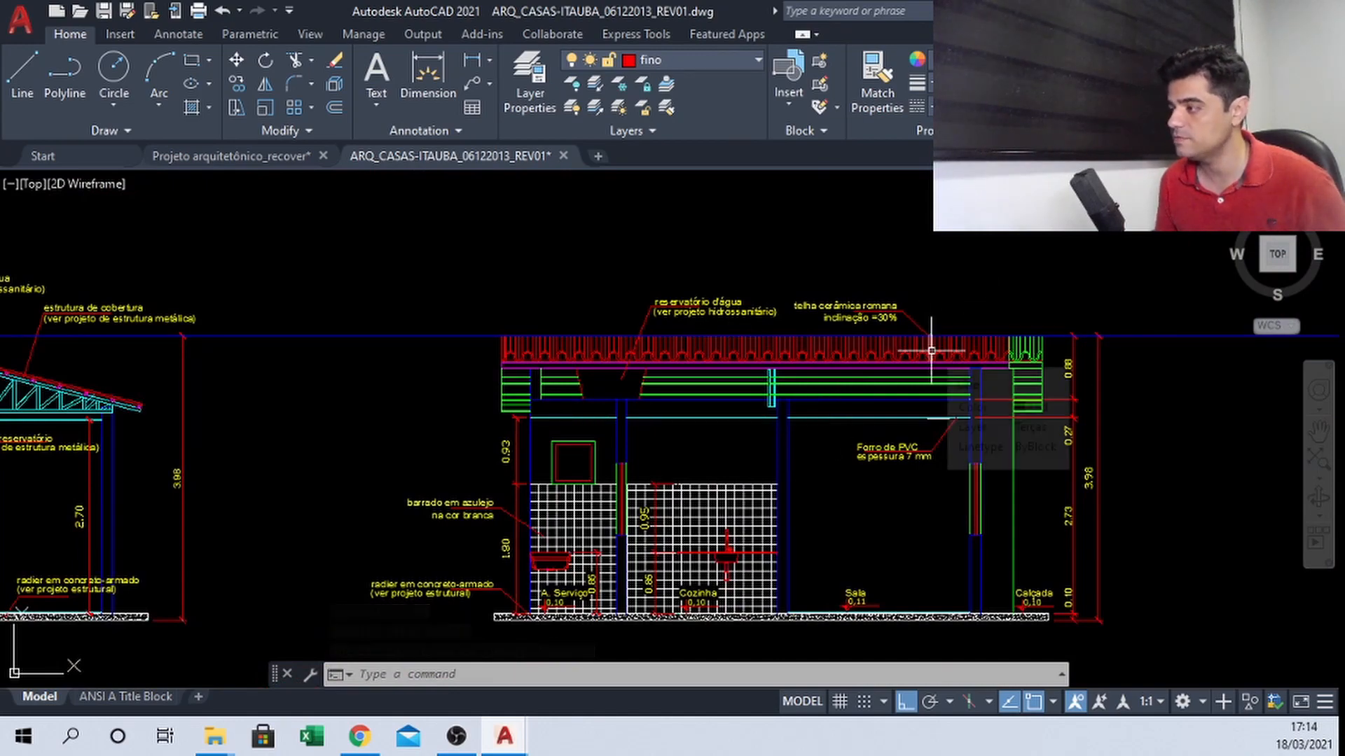
scroll(614, 548, "up", 4)
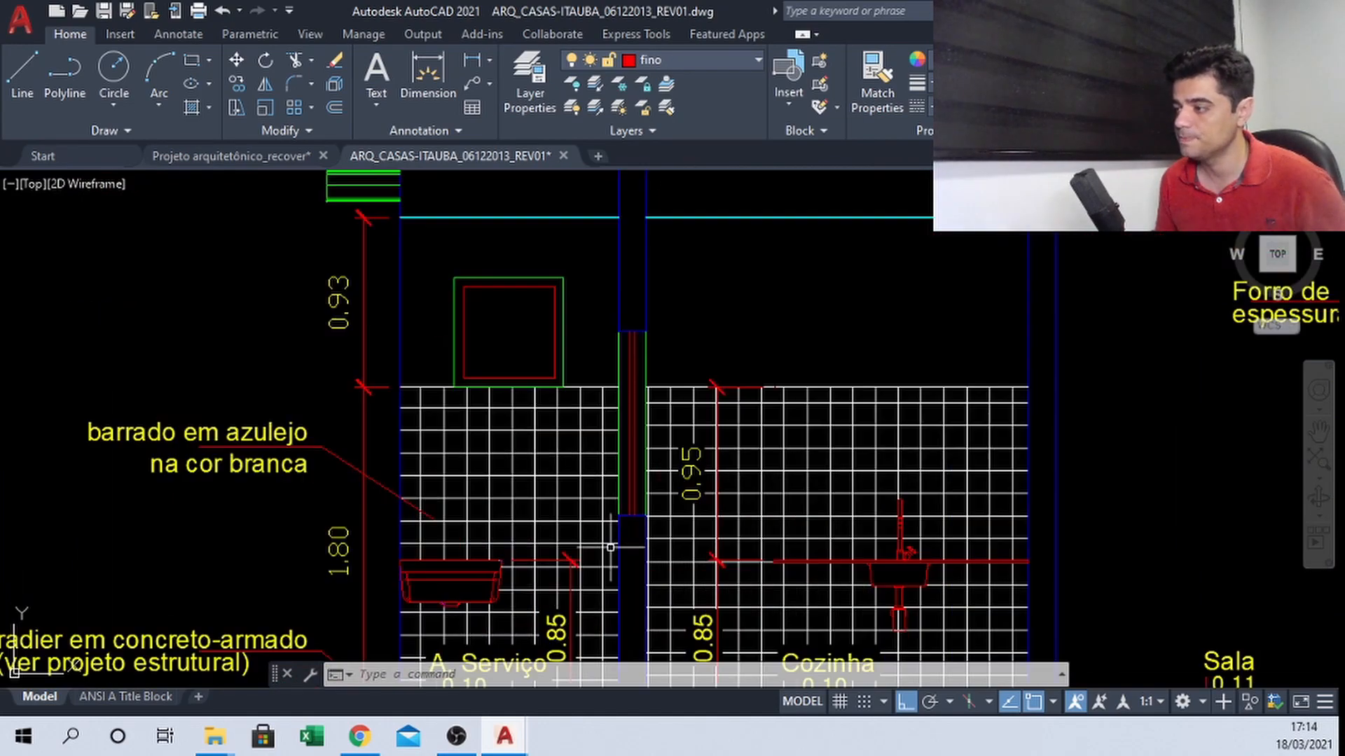
scroll(628, 422, "down", 2)
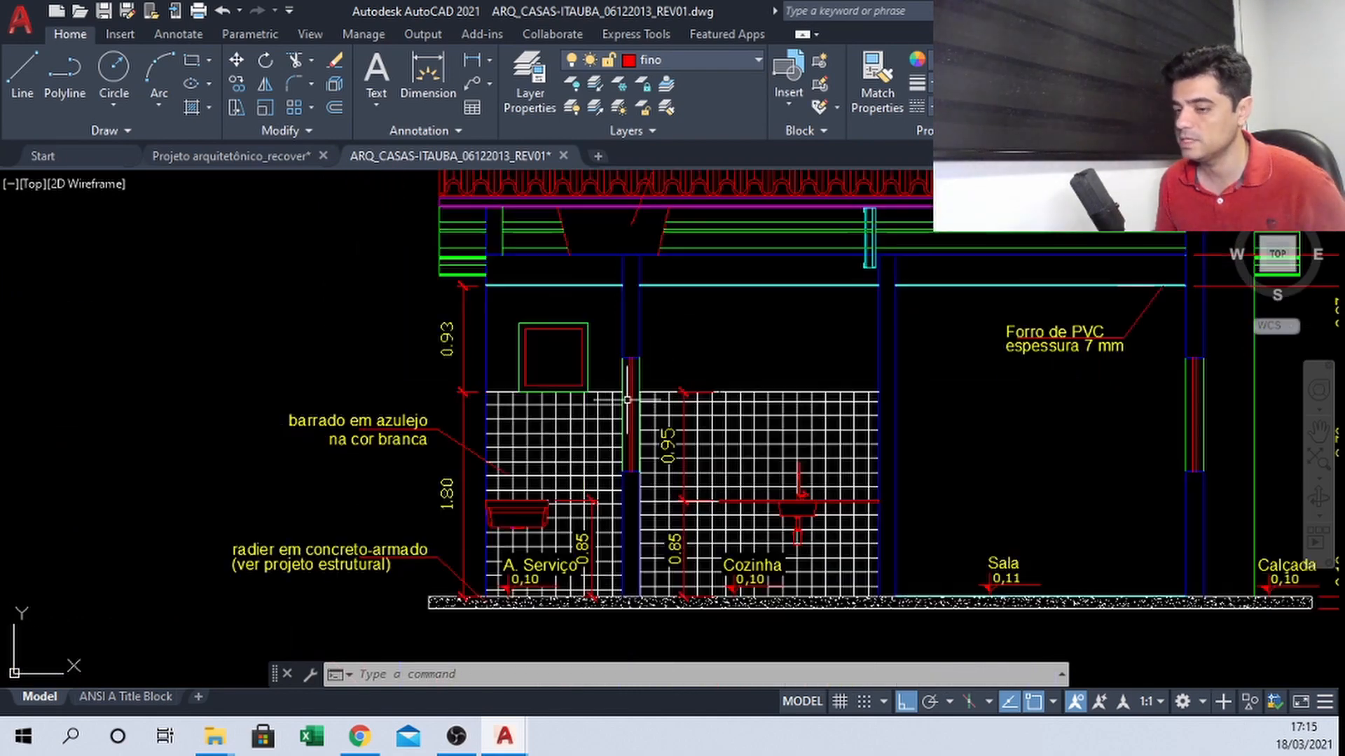
middle_click_drag(1066, 449, 436, 434)
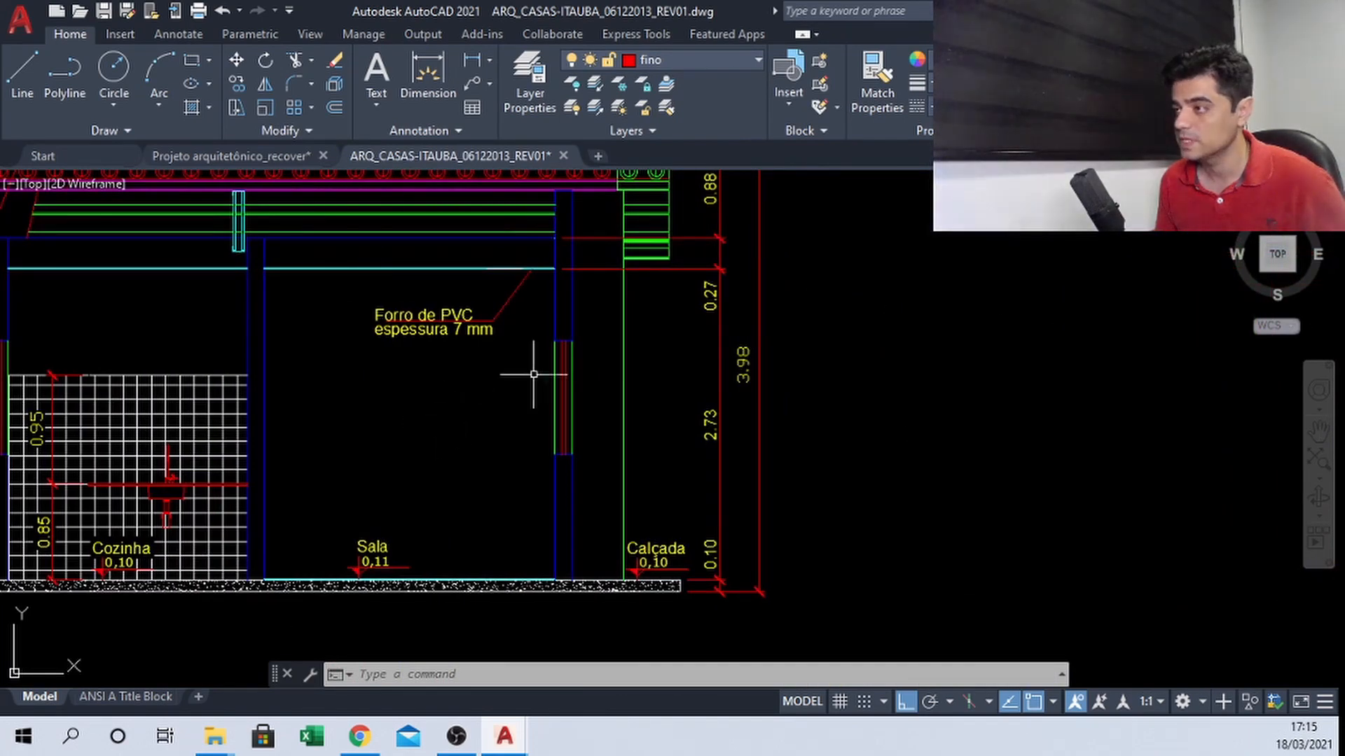
scroll(549, 363, "up", 2)
scroll(743, 365, "down", 4)
scroll(566, 358, "down", 3)
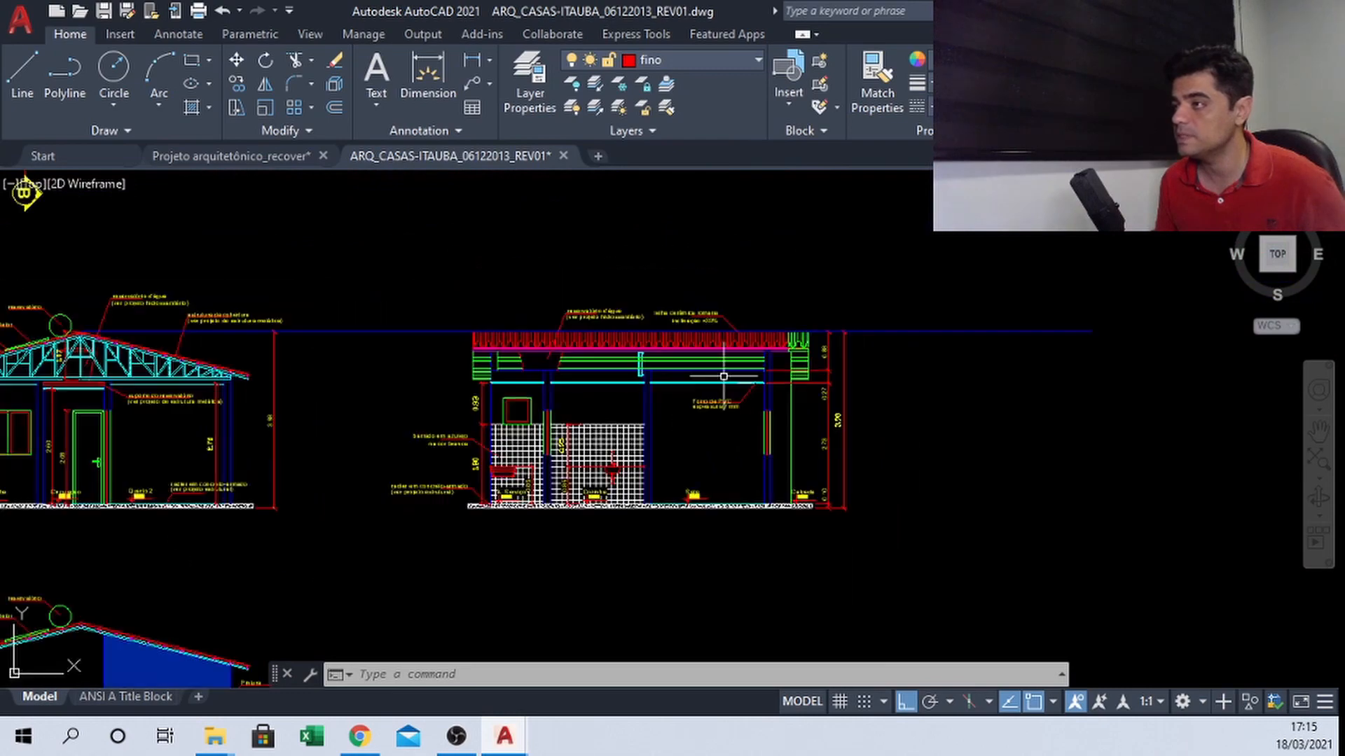
Look over the two sections and the blue, purple and brown front facade variants below them
mouse_move(434, 308)
middle_mouse_down()
mouse_move(702, 404)
mouse_move(661, 348)
mouse_move(656, 309)
middle_mouse_up()
scroll(618, 311, "down", 2)
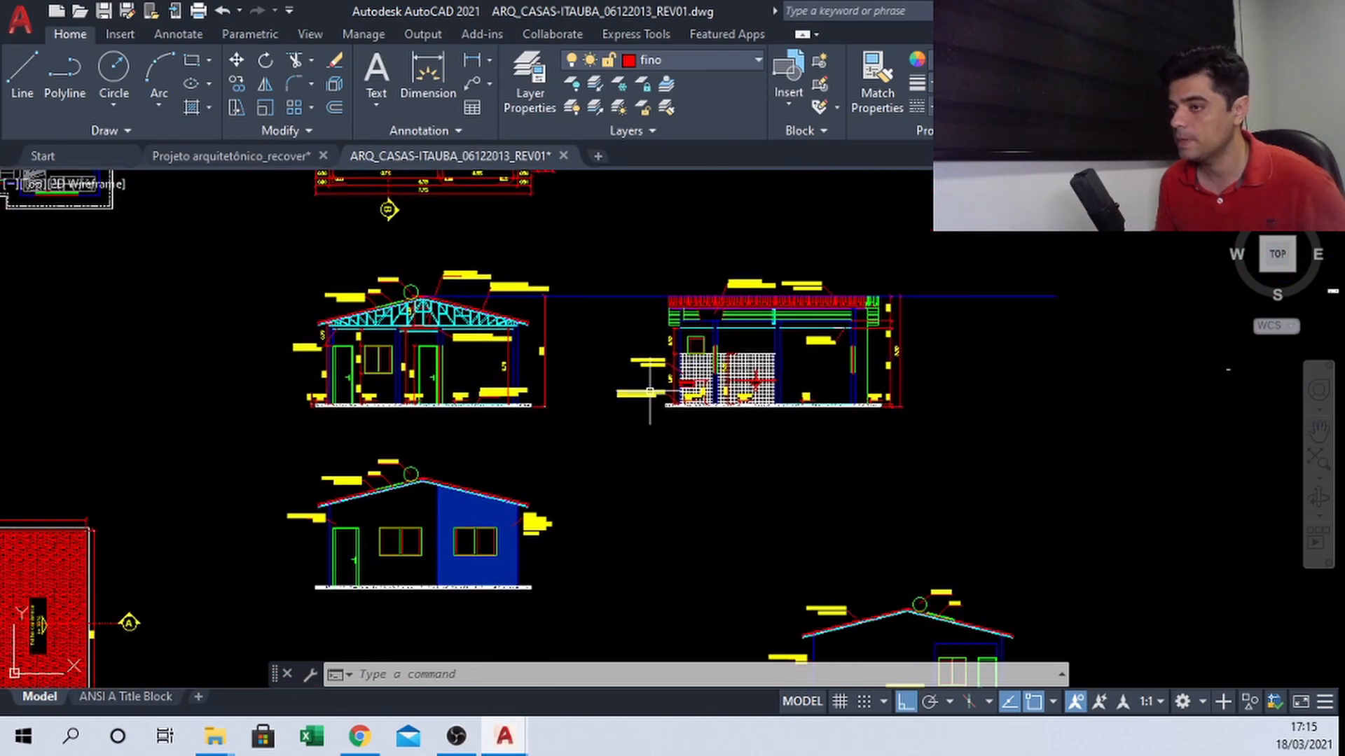
middle_click_drag(645, 546, 648, 354)
scroll(649, 354, "down", 4)
scroll(475, 532, "up", 4)
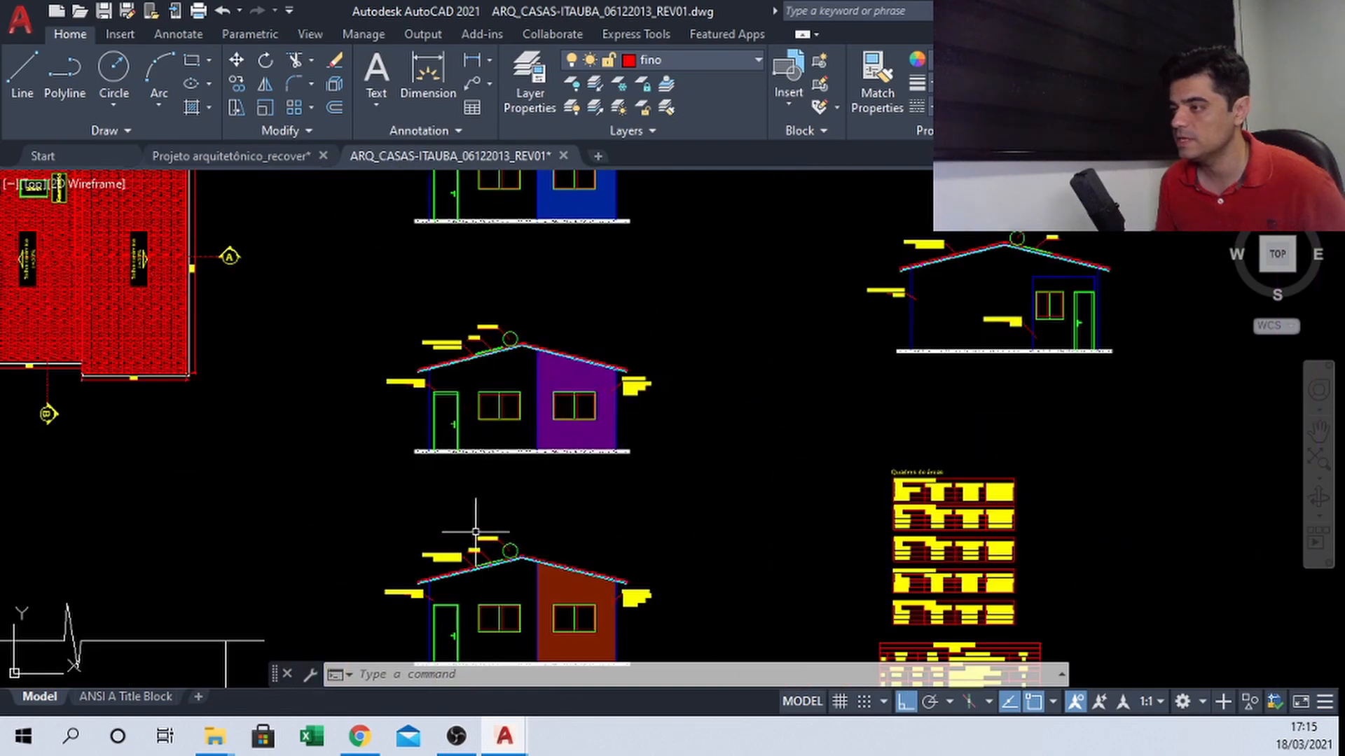
scroll(496, 387, "down", 2)
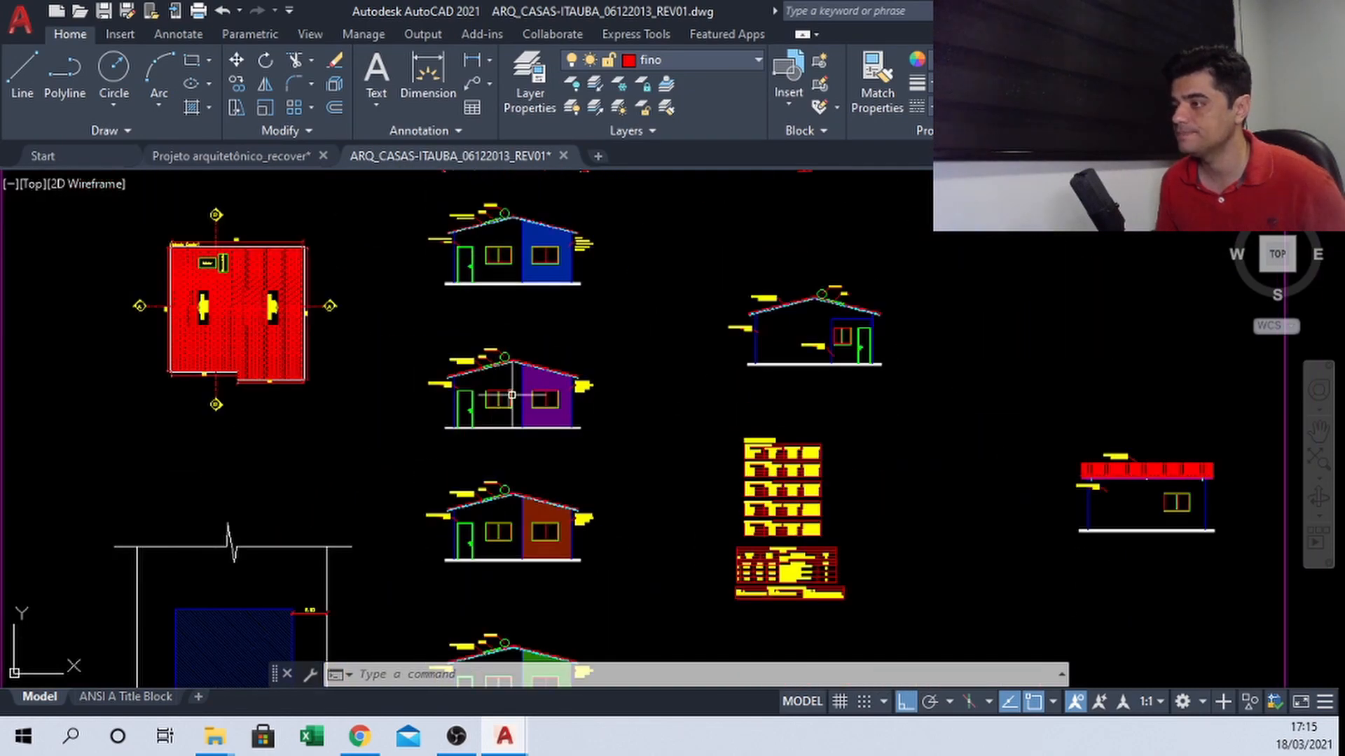
Examine the white-painted gable facade, including its roof tile, reservoir, collector and acrylic paint notes
scroll(512, 395, "up", 2)
middle_click_drag(740, 383, 441, 432)
scroll(707, 355, "up", 4)
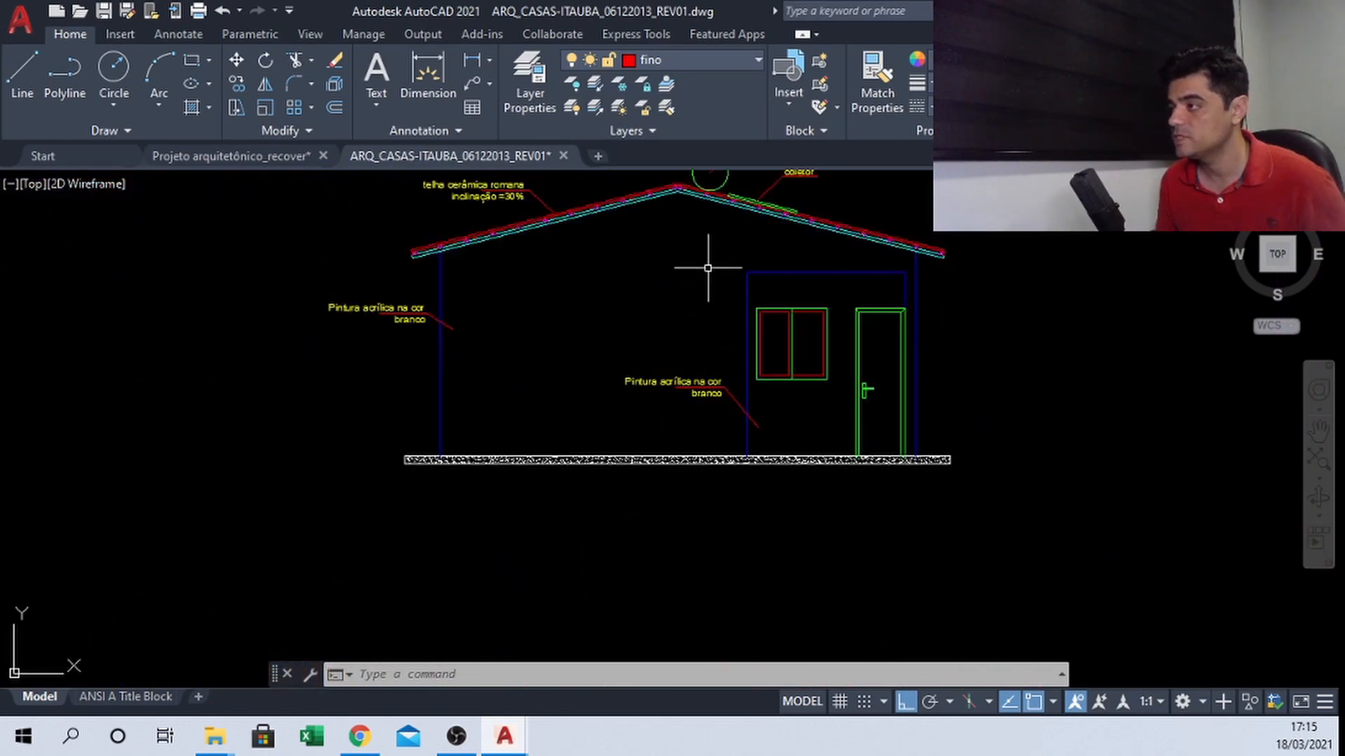
mouse_move(707, 268)
middle_mouse_down()
mouse_move(705, 343)
mouse_move(495, 375)
middle_mouse_up()
scroll(498, 379, "up", 2)
scroll(512, 369, "down", 2)
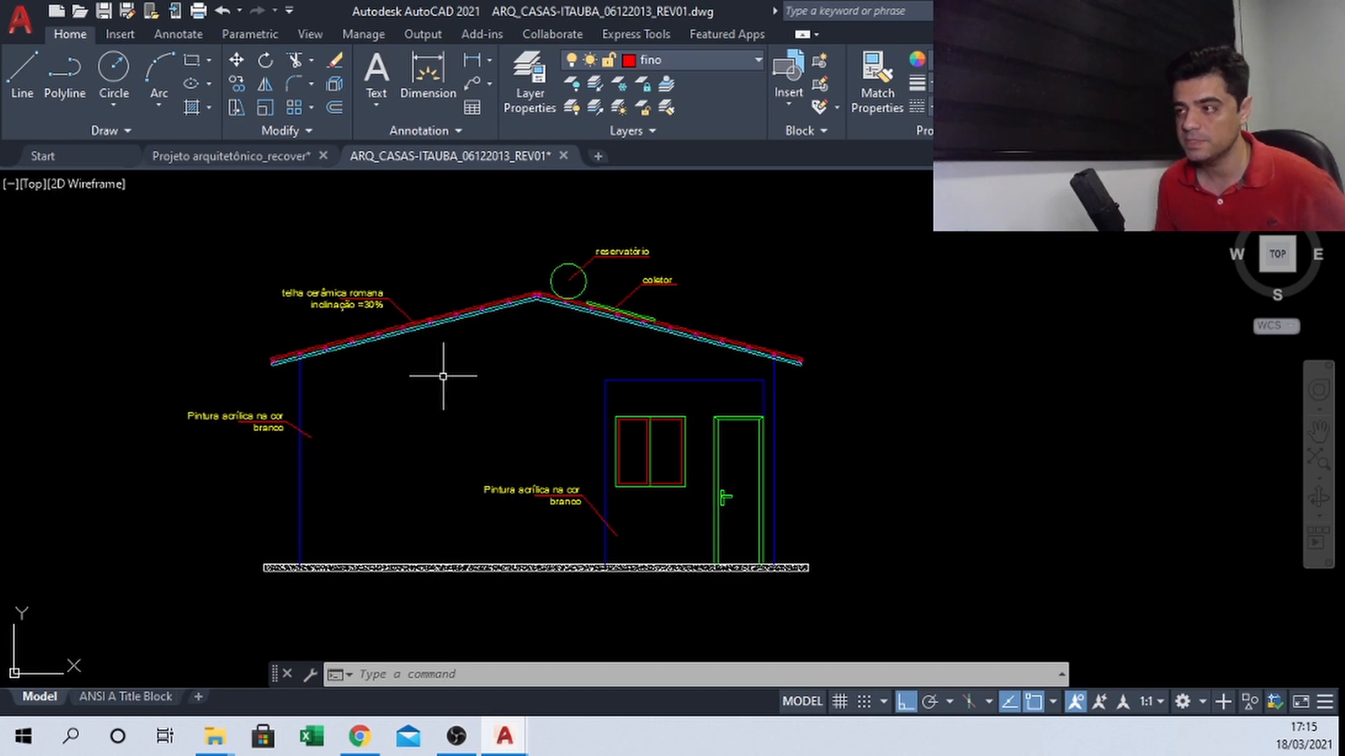
middle_click_drag(456, 371, 439, 372)
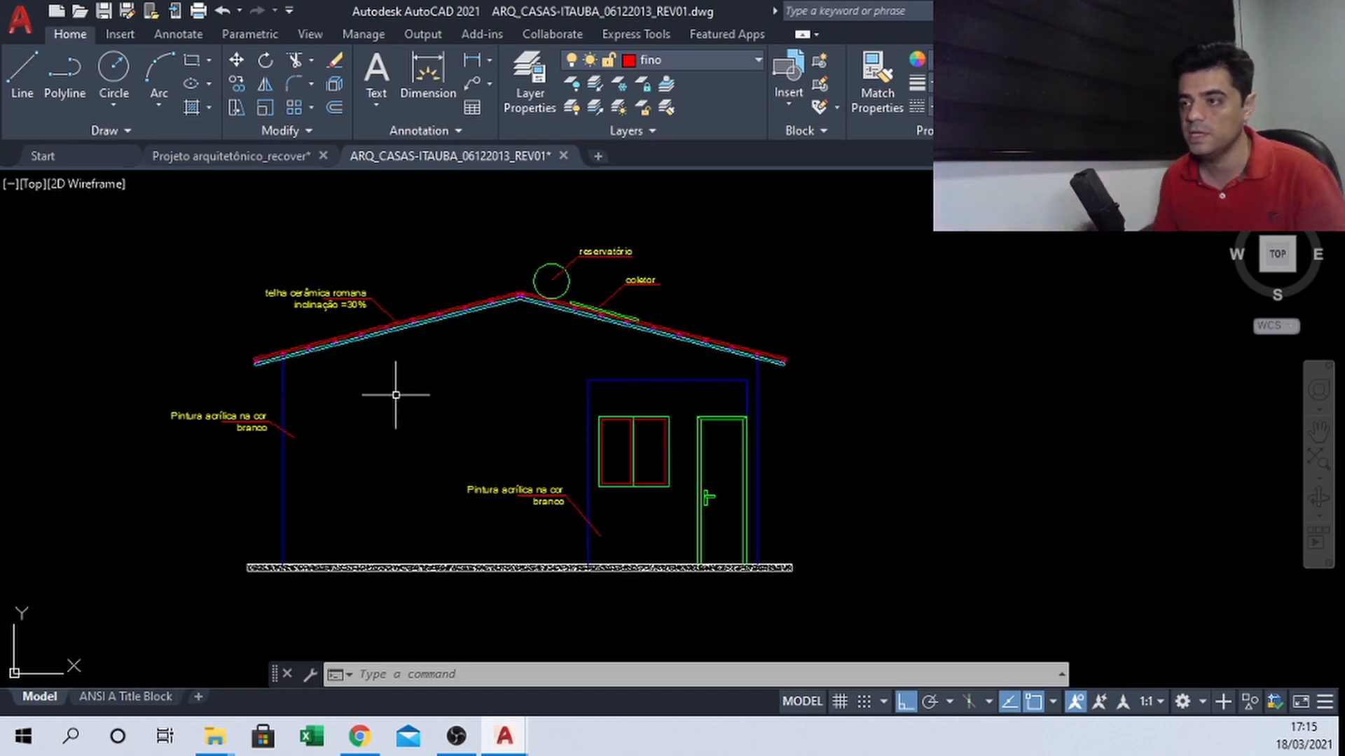
scroll(451, 398, "down", 2)
scroll(516, 375, "up", 2)
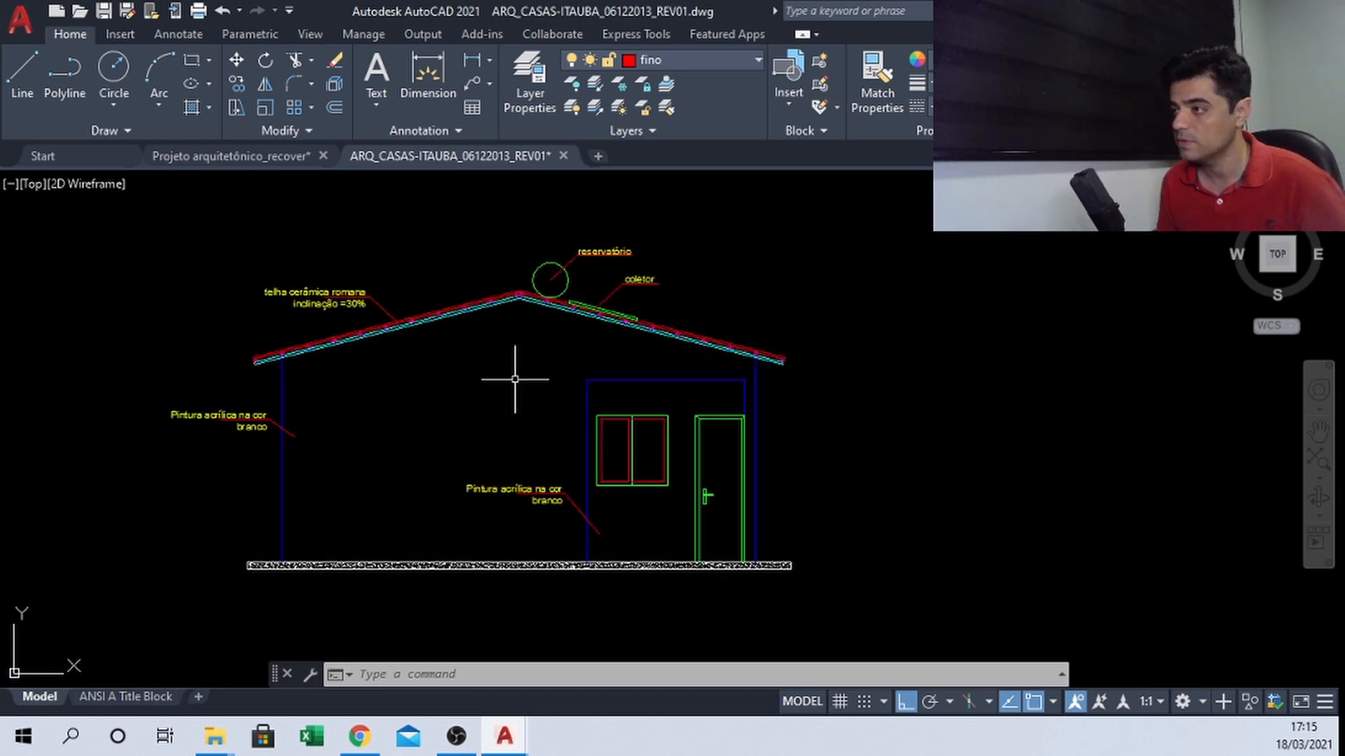
scroll(532, 379, "down", 3)
scroll(540, 375, "up", 4)
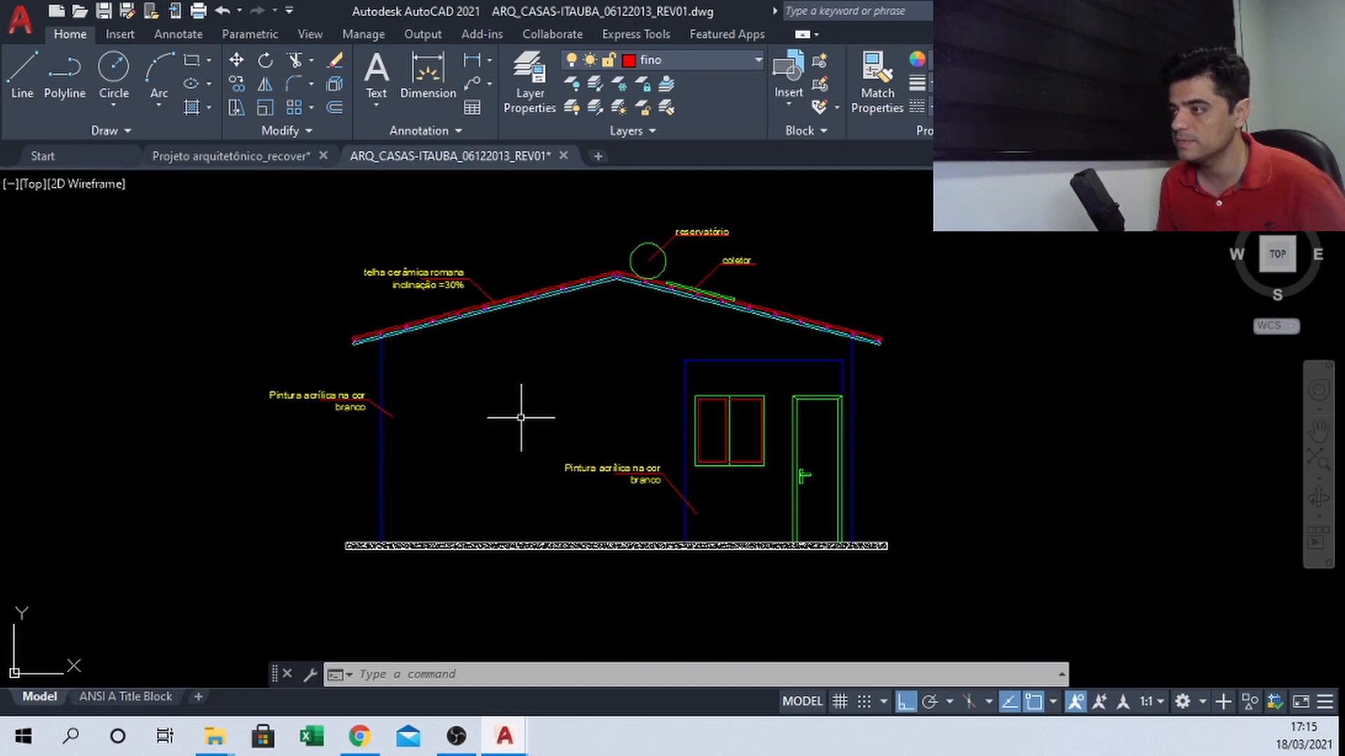
Review the sheet's overall layout and examine the dimensioned floor plan around Quarto 2, the bathroom and the service area
scroll(529, 435, "down", 4)
middle_click_drag(259, 349, 815, 523)
mouse_move(381, 448)
middle_mouse_down()
mouse_move(560, 387)
mouse_move(483, 172)
middle_mouse_up()
middle_click_drag(676, 540, 567, 243)
middle_click_drag(616, 510, 565, 327)
scroll(566, 330, "down", 6)
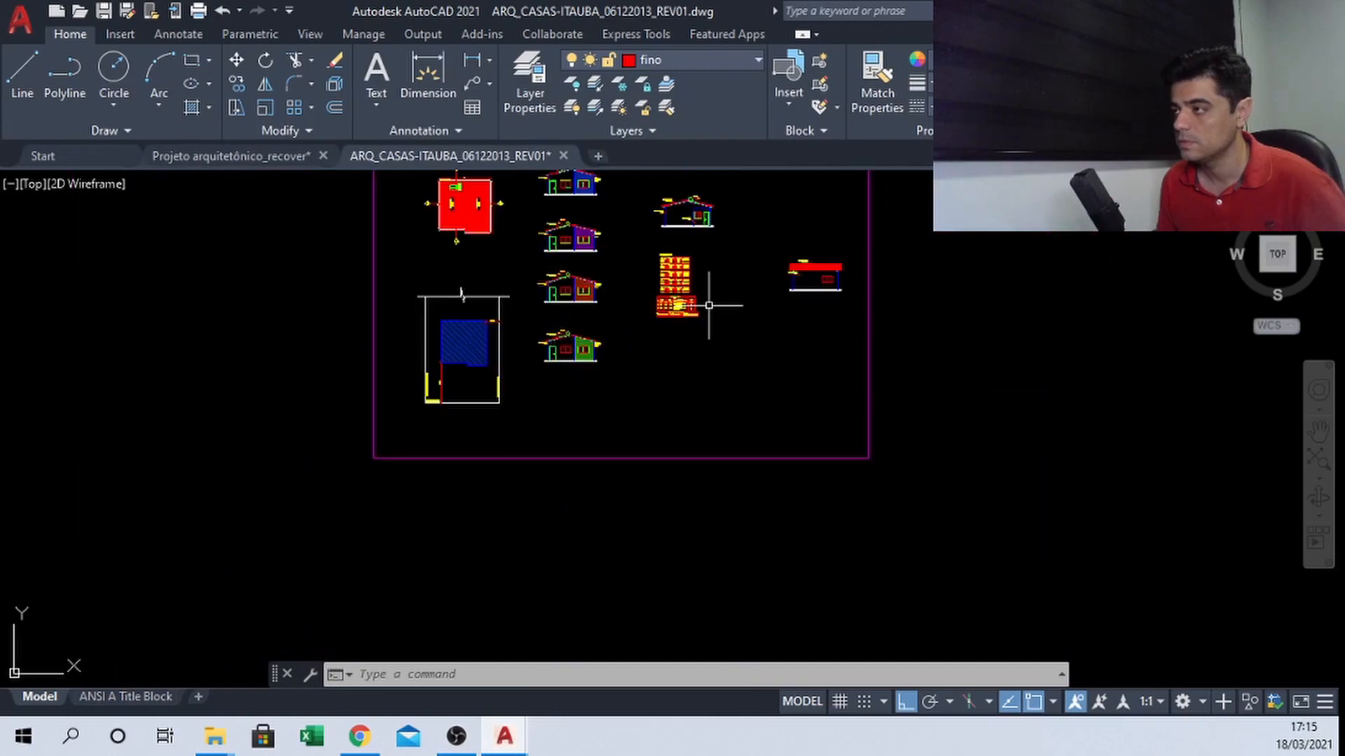
middle_click_drag(709, 305, 674, 441)
scroll(513, 478, "up", 10)
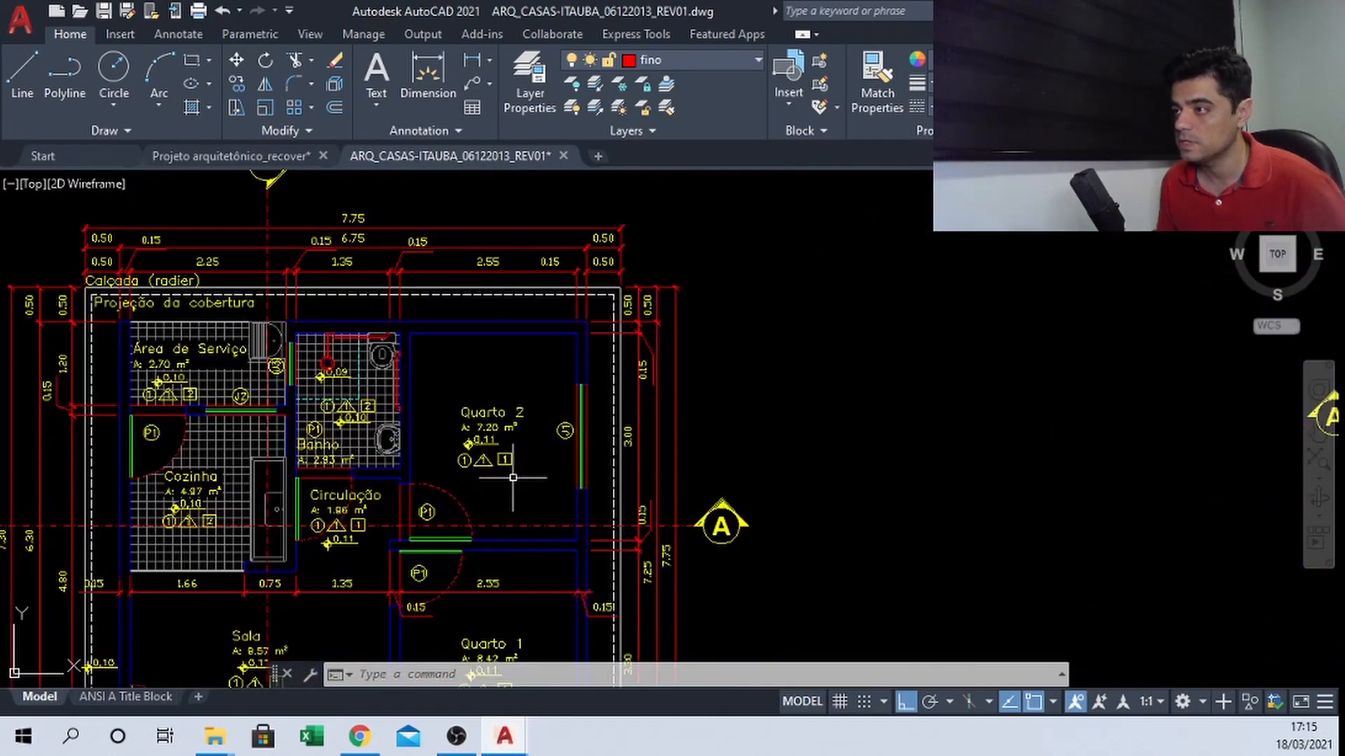
scroll(513, 477, "down", 3)
scroll(491, 332, "up", 3)
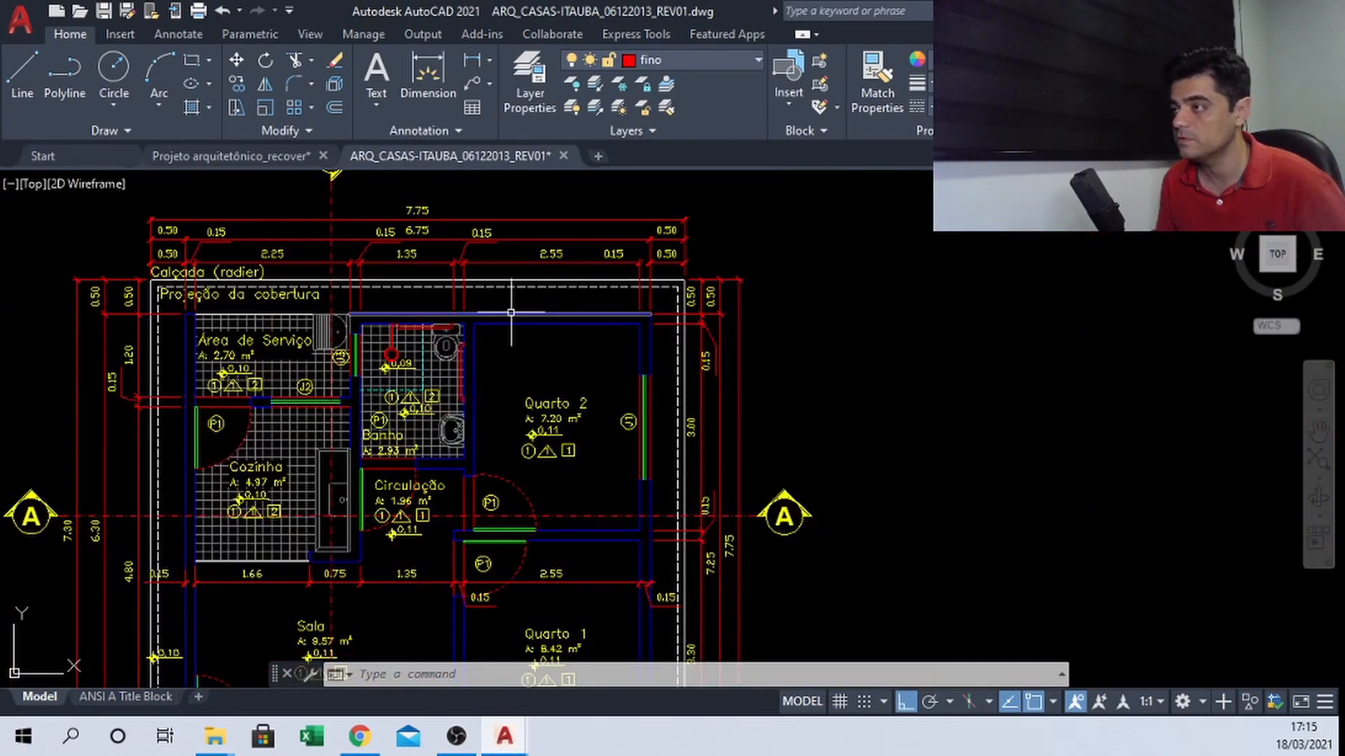
scroll(519, 312, "up", 2)
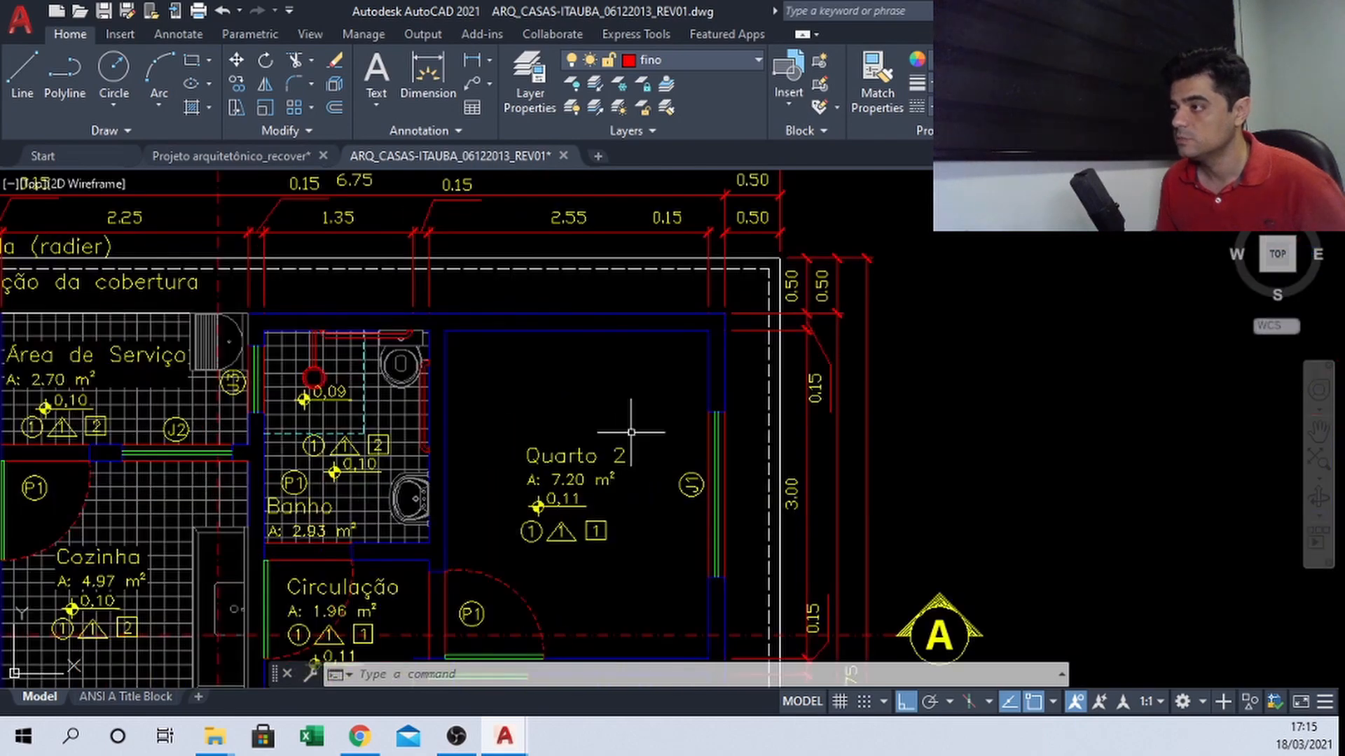
scroll(634, 424, "down", 10)
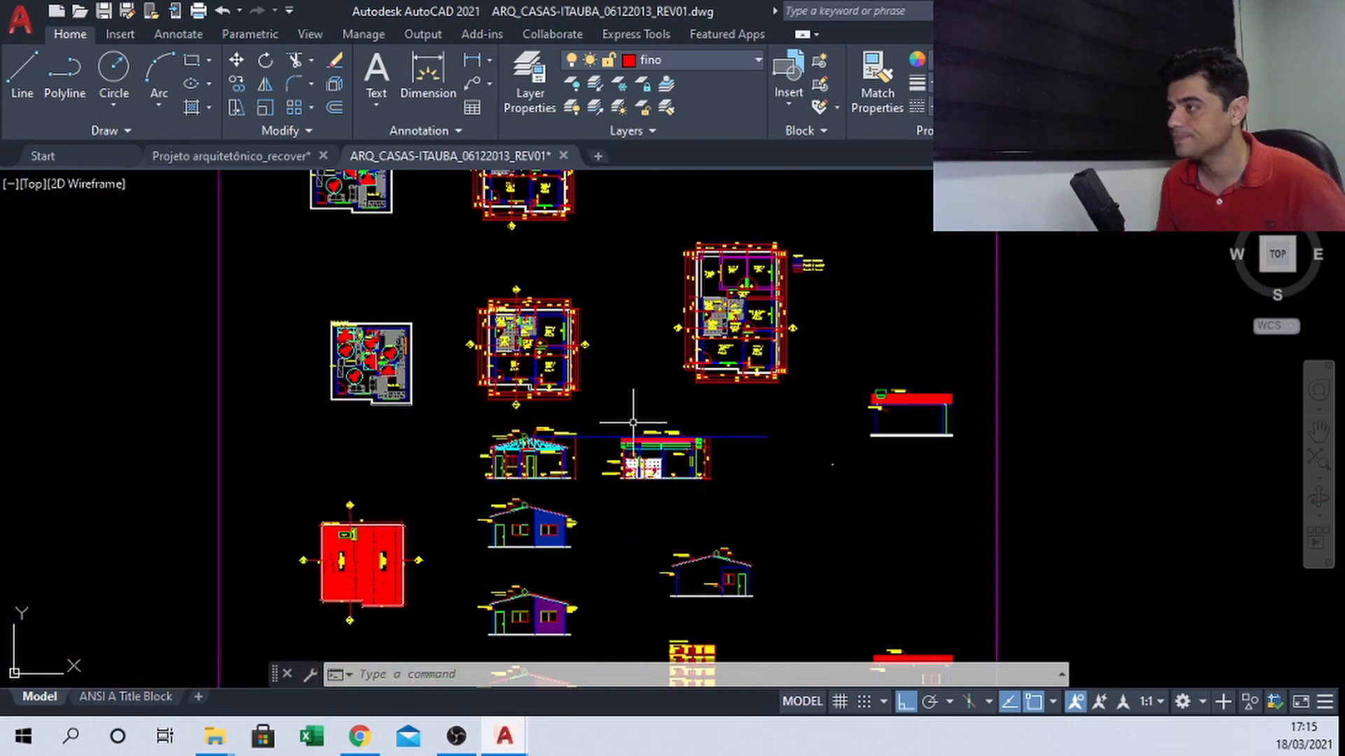
Examine the coloured front facades and the roof plan's ceramic tile slope, collector and reservoir labels
mouse_move(633, 424)
middle_mouse_down()
mouse_move(613, 541)
mouse_move(573, 270)
middle_mouse_up()
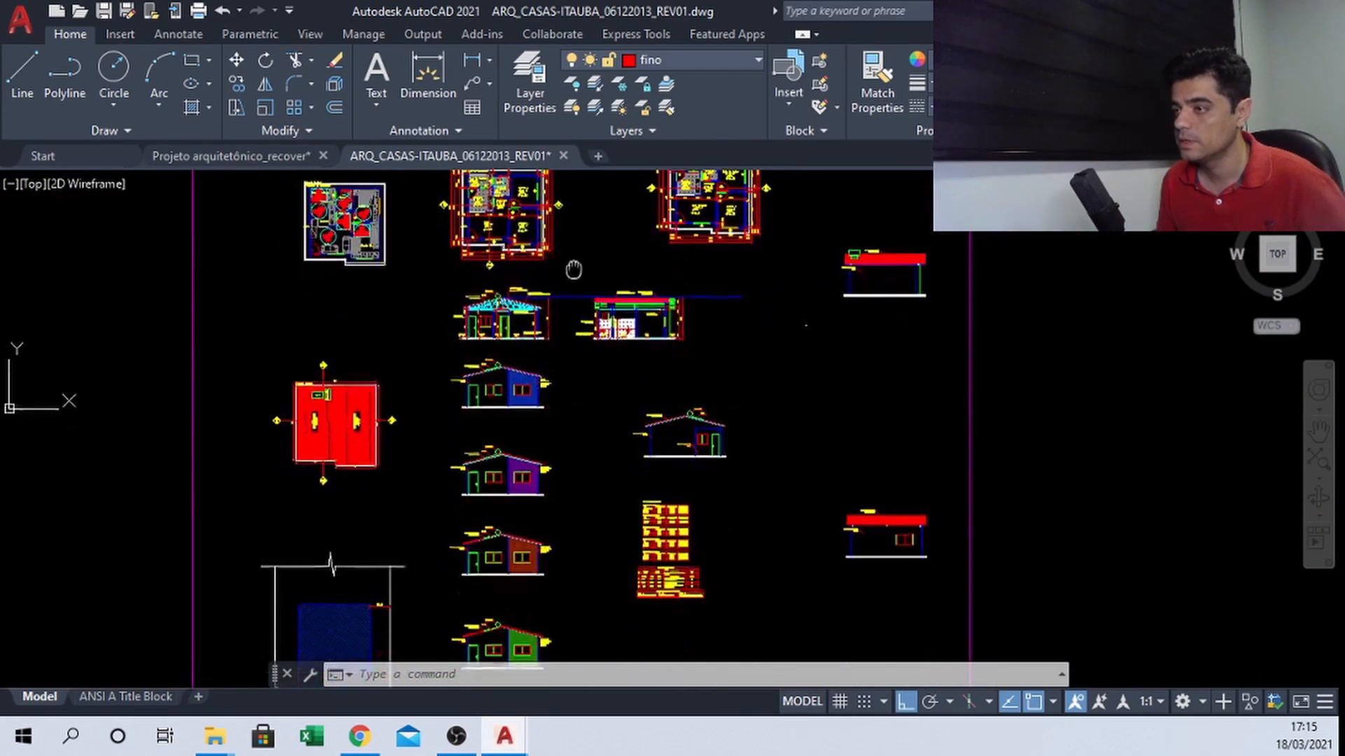
scroll(483, 428, "up", 2)
middle_click_drag(508, 423, 511, 399)
mouse_move(543, 521)
middle_mouse_down()
mouse_move(572, 355)
mouse_move(591, 536)
middle_mouse_up()
scroll(536, 506, "up", 4)
scroll(971, 453, "up", 2)
middle_click_drag(973, 455, 212, 570)
scroll(840, 313, "down", 6)
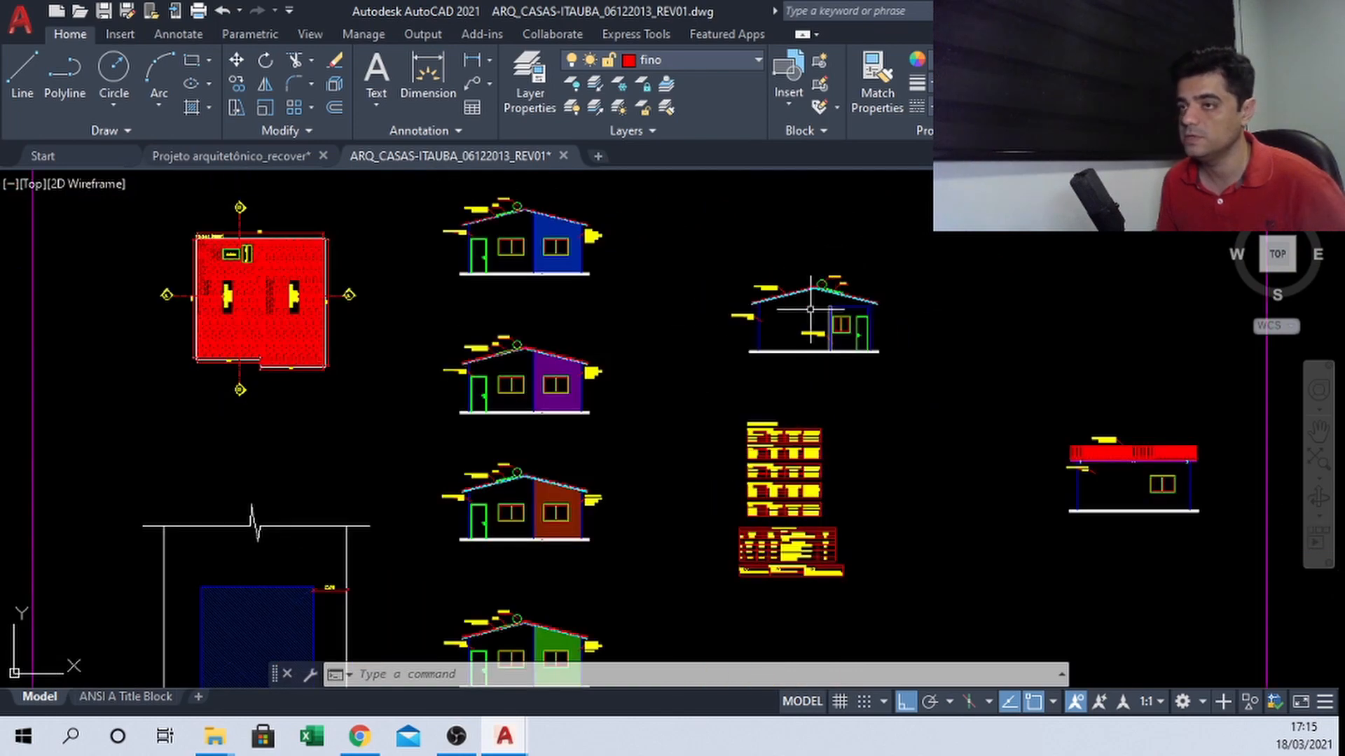
middle_click_drag(301, 309, 385, 390)
scroll(385, 389, "up", 4)
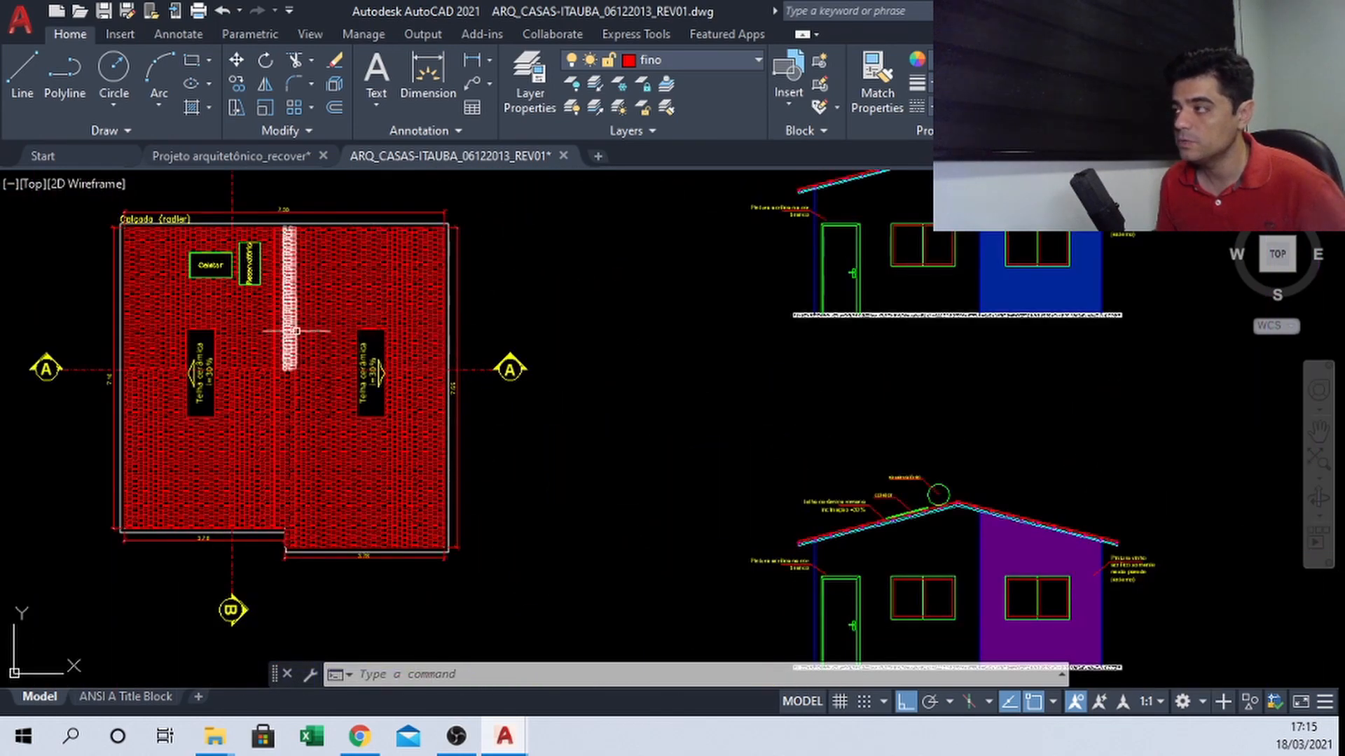
scroll(297, 322, "down", 4)
Examine the tiled-wall section's reservoir, roof tile and PVC ceiling notes together with its height dimensions
middle_click_drag(488, 370, 442, 461)
middle_click_drag(733, 271, 691, 427)
scroll(713, 350, "up", 4)
scroll(691, 427, "up", 2)
middle_click_drag(695, 516, 688, 464)
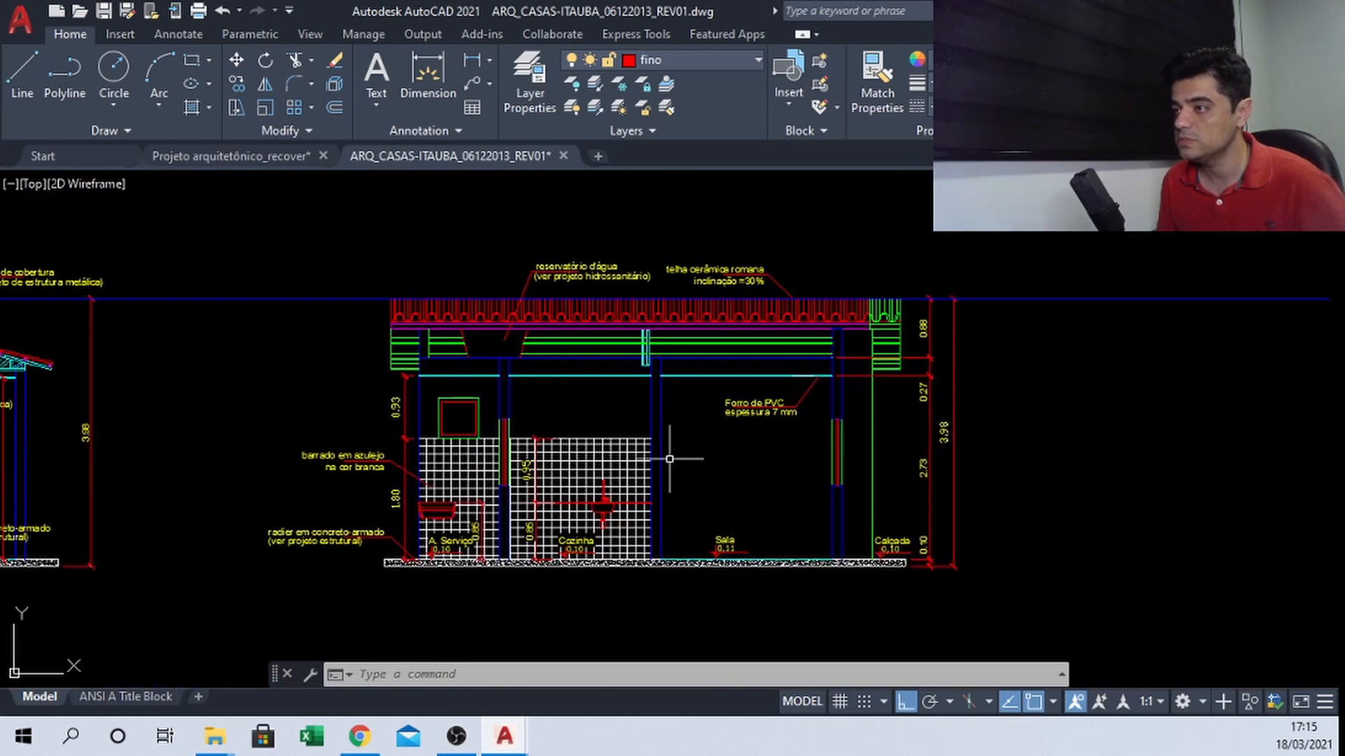
scroll(687, 435, "down", 2)
scroll(596, 429, "down", 2)
scroll(703, 400, "down", 2)
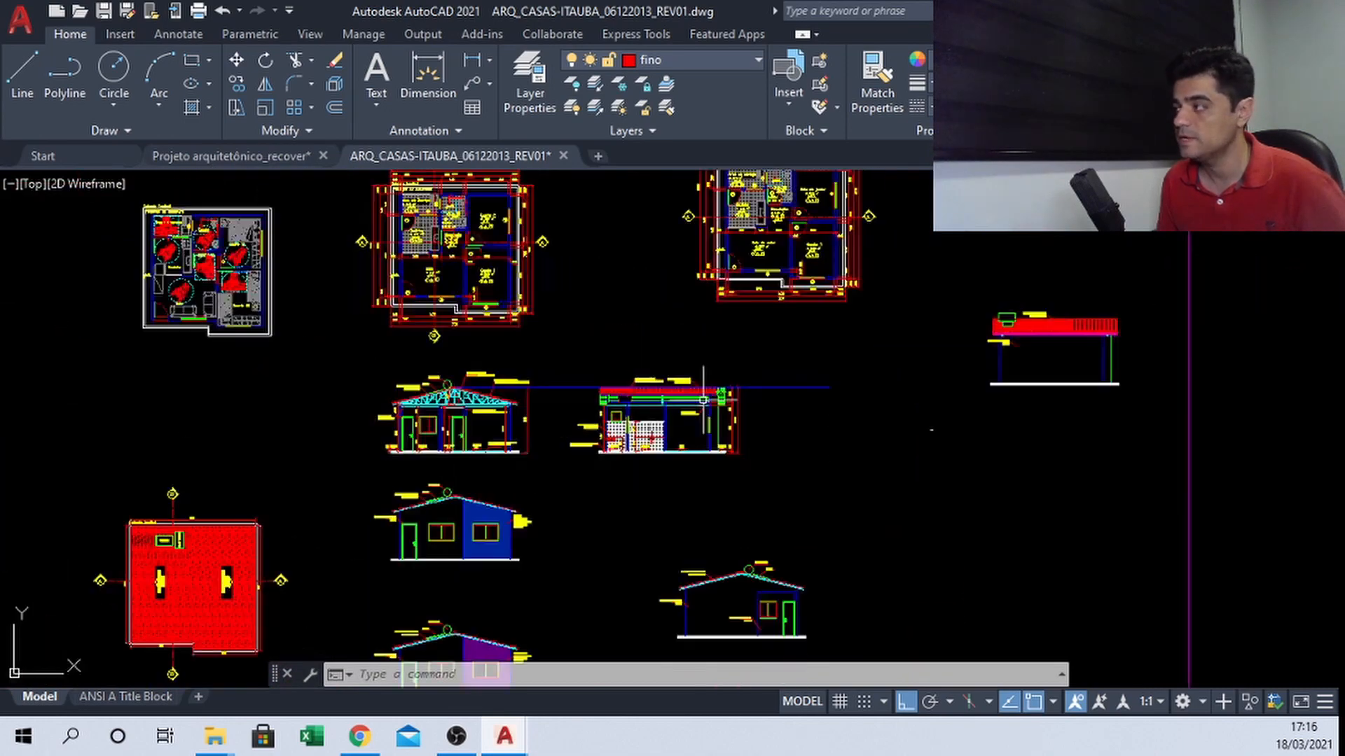
Examine the windowless side facade with the reservoir, including its roof tile and acrylic paint notes, and compare it with the tiled-wall section
middle_click_drag(1026, 401, 825, 414)
scroll(886, 369, "up", 4)
middle_click_drag(809, 317, 789, 342)
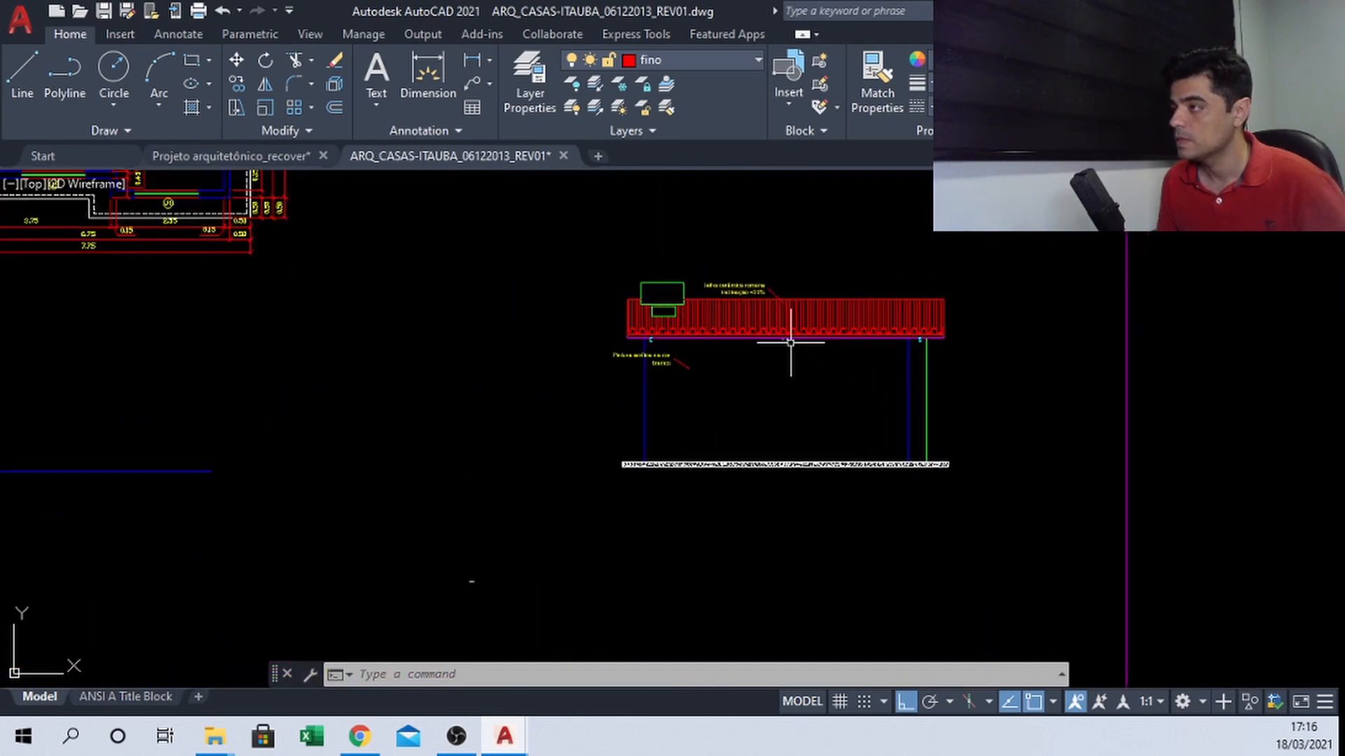
scroll(897, 340, "down", 2)
scroll(897, 338, "down", 2)
scroll(504, 399, "up", 5)
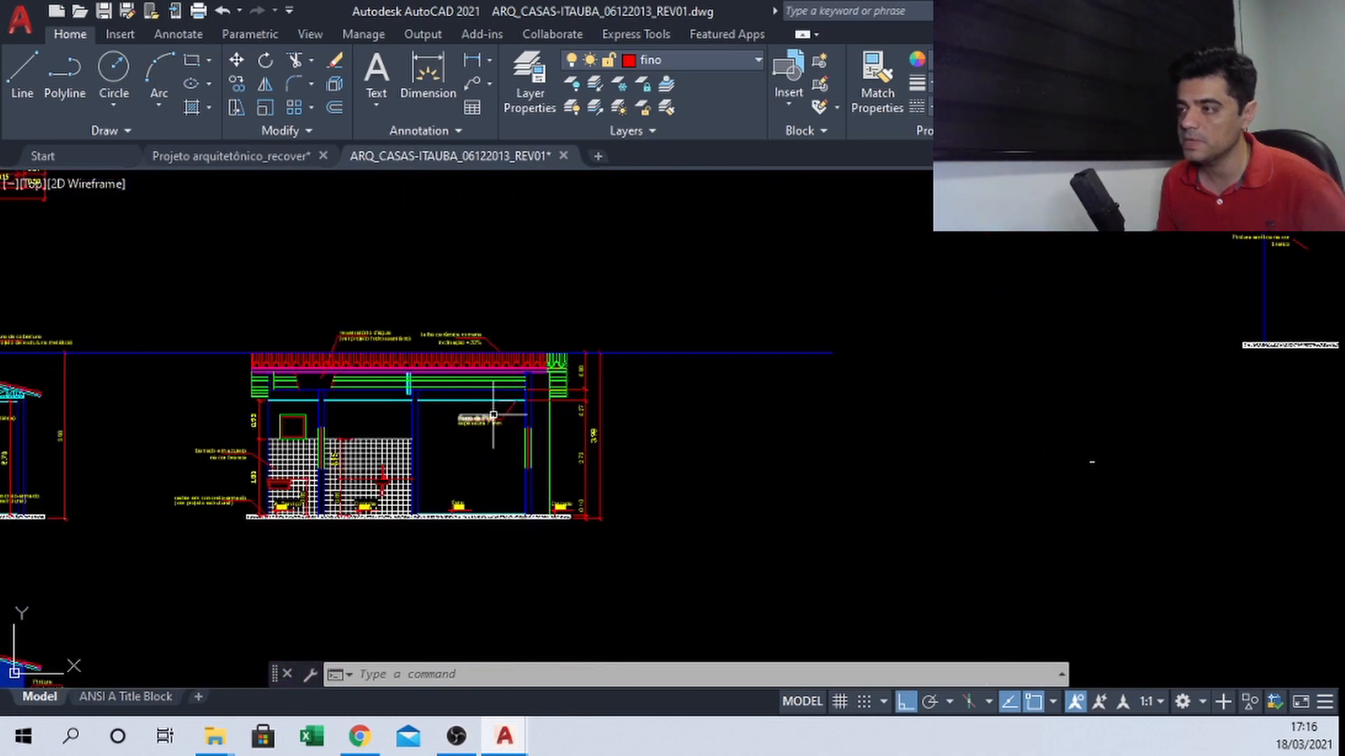
scroll(477, 388, "down", 4)
middle_click_drag(398, 535, 403, 465)
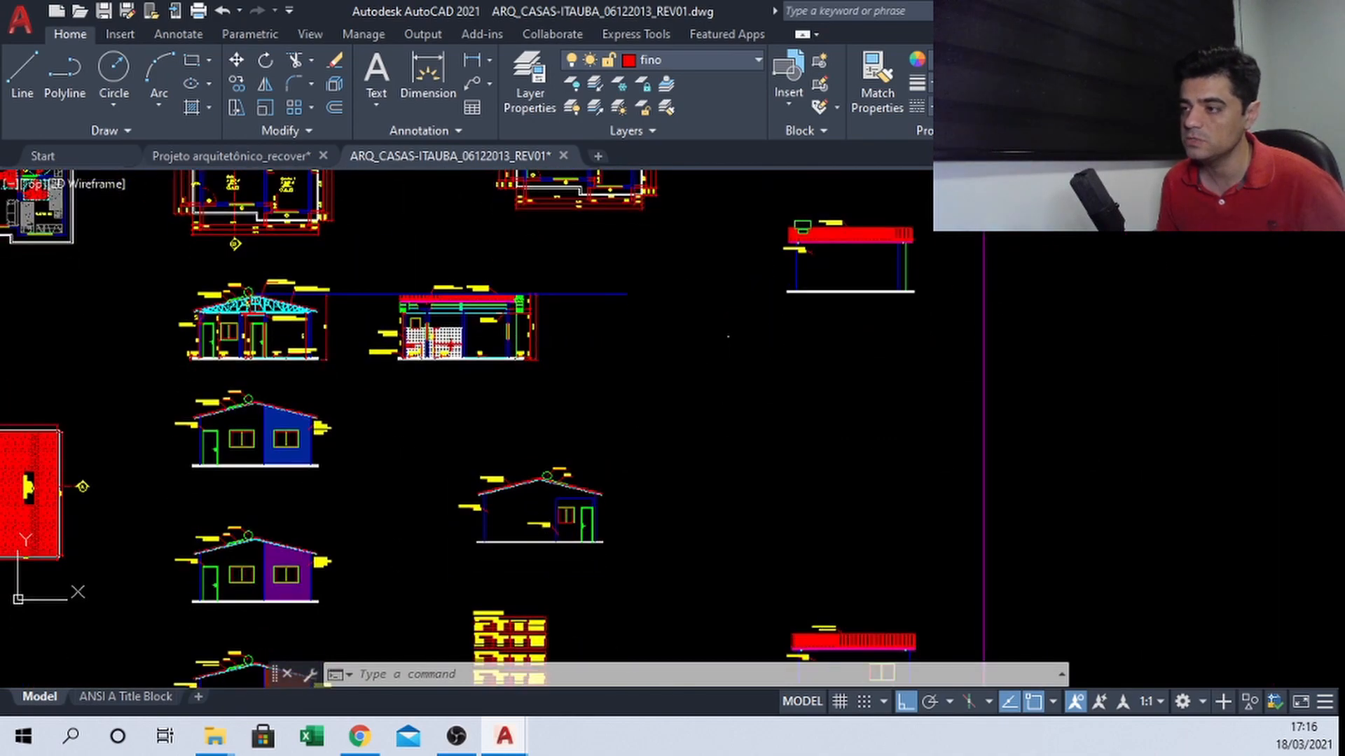
middle_click_drag(749, 420, 543, 521)
scroll(692, 285, "up", 4)
scroll(552, 479, "up", 2)
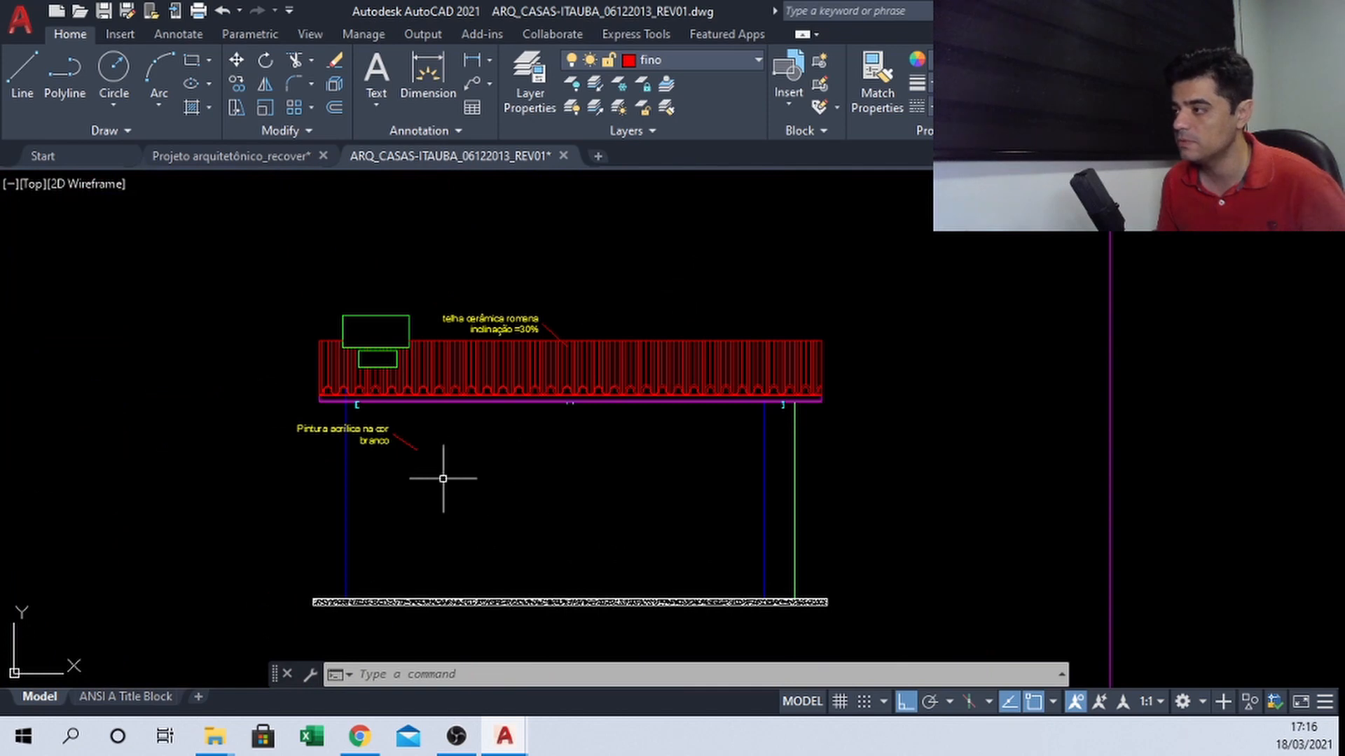
middle_click_drag(443, 478, 512, 456)
scroll(704, 343, "down", 8)
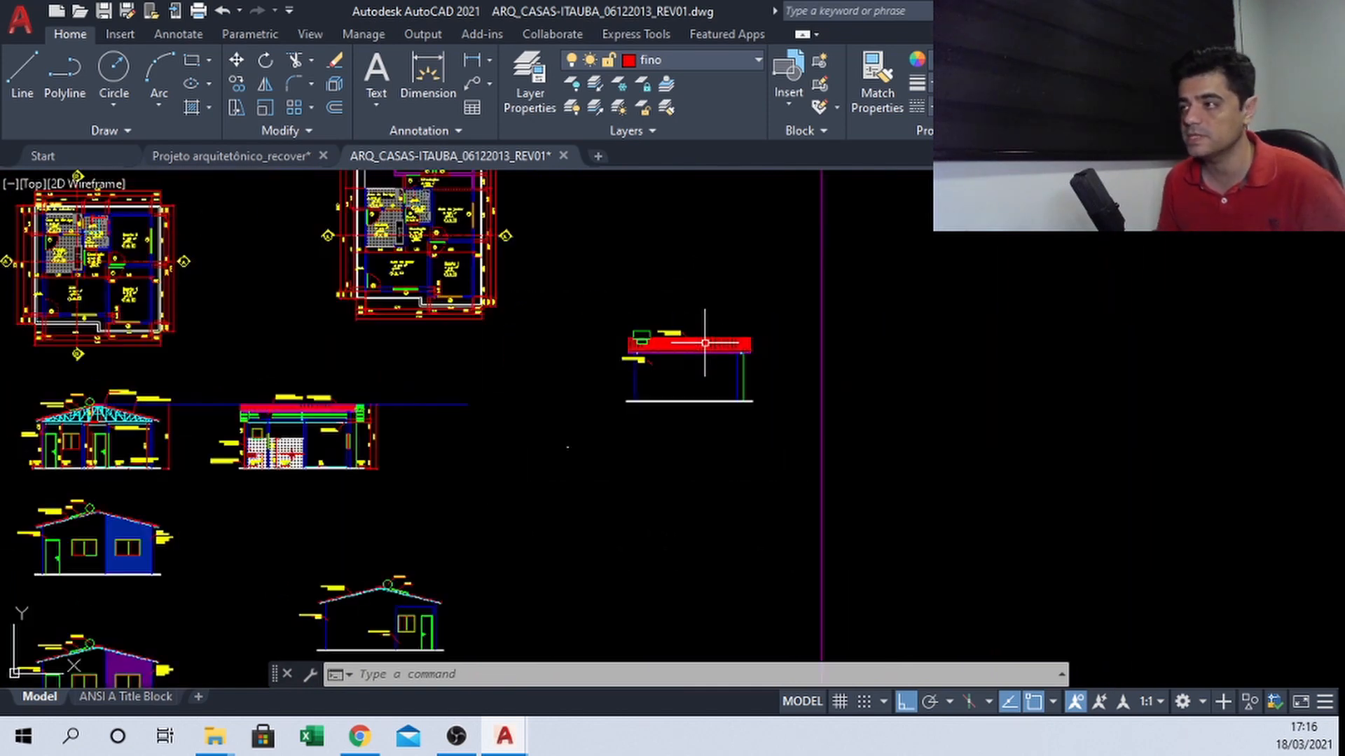
Examine the side facade with a single window and its placement relative to the other facades
mouse_move(630, 519)
middle_mouse_down()
mouse_move(624, 446)
mouse_move(550, 356)
middle_mouse_up()
scroll(626, 542, "up", 2)
scroll(721, 411, "up", 4)
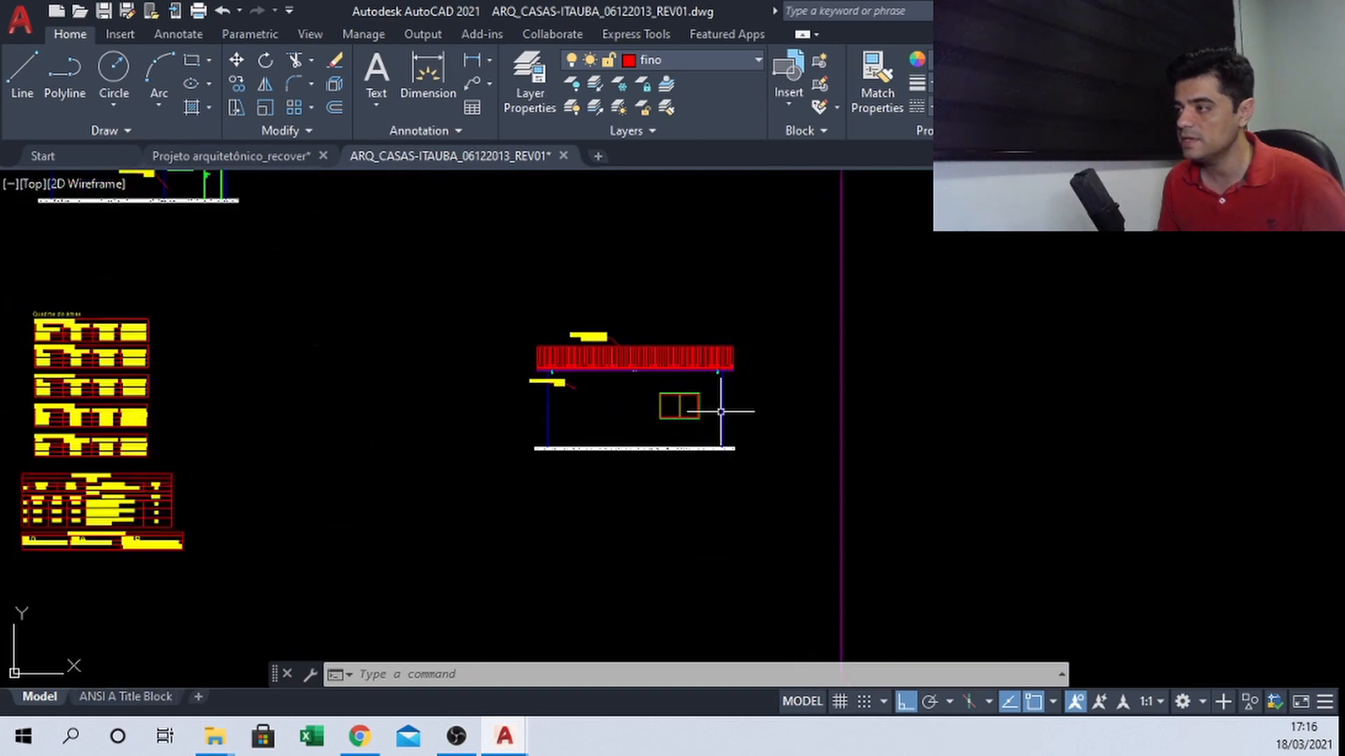
scroll(752, 339, "down", 2)
middle_click_drag(686, 228, 723, 370)
mouse_move(316, 306)
middle_mouse_down()
mouse_move(513, 368)
mouse_move(500, 378)
middle_mouse_up()
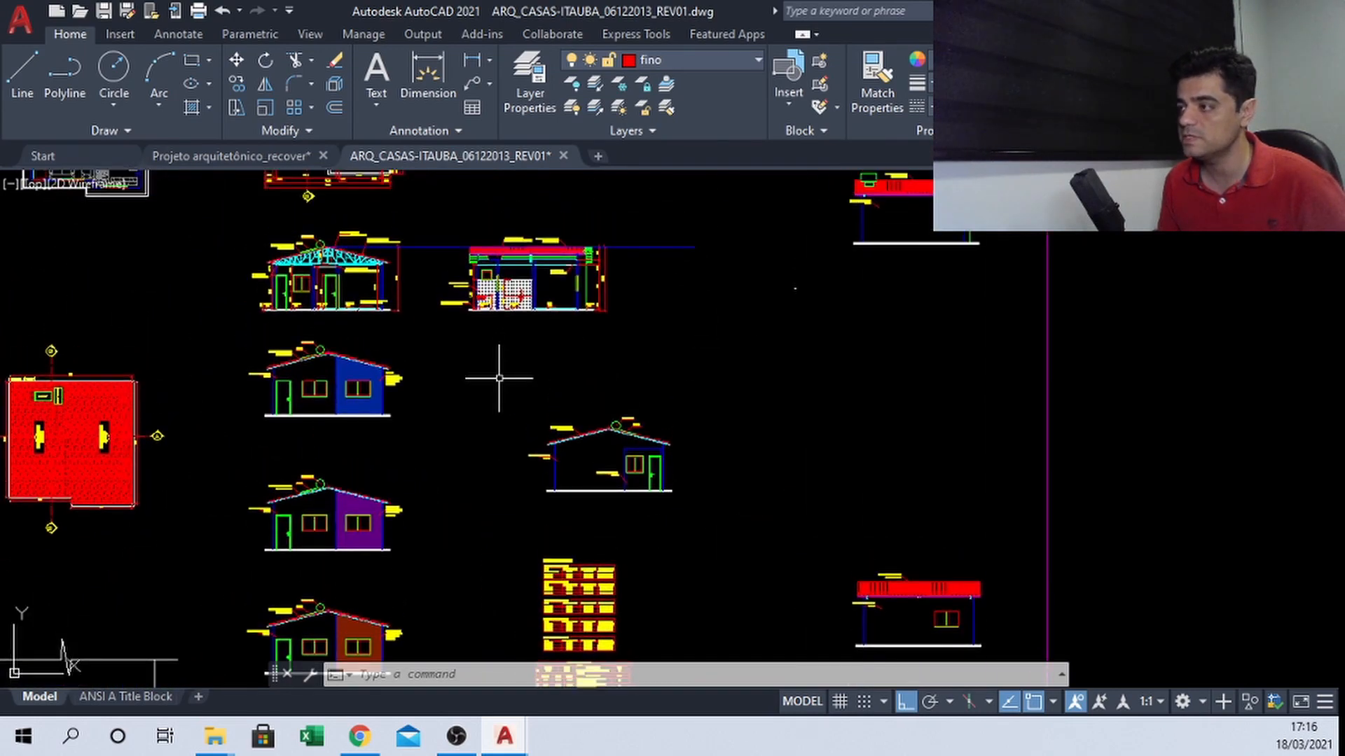
middle_click_drag(735, 433, 578, 426)
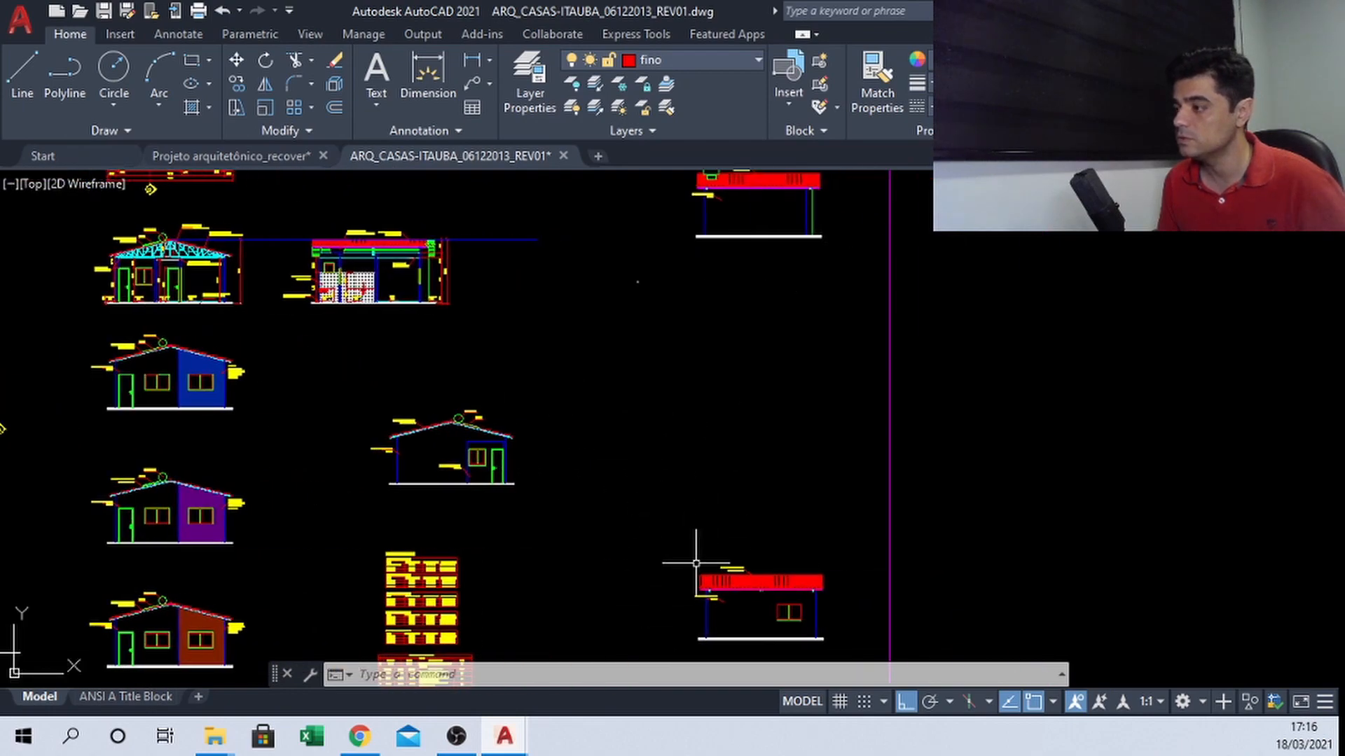
Compare the white gable facade with the two sections and the front facade variants
scroll(718, 410, "down", 4)
scroll(633, 442, "up", 4)
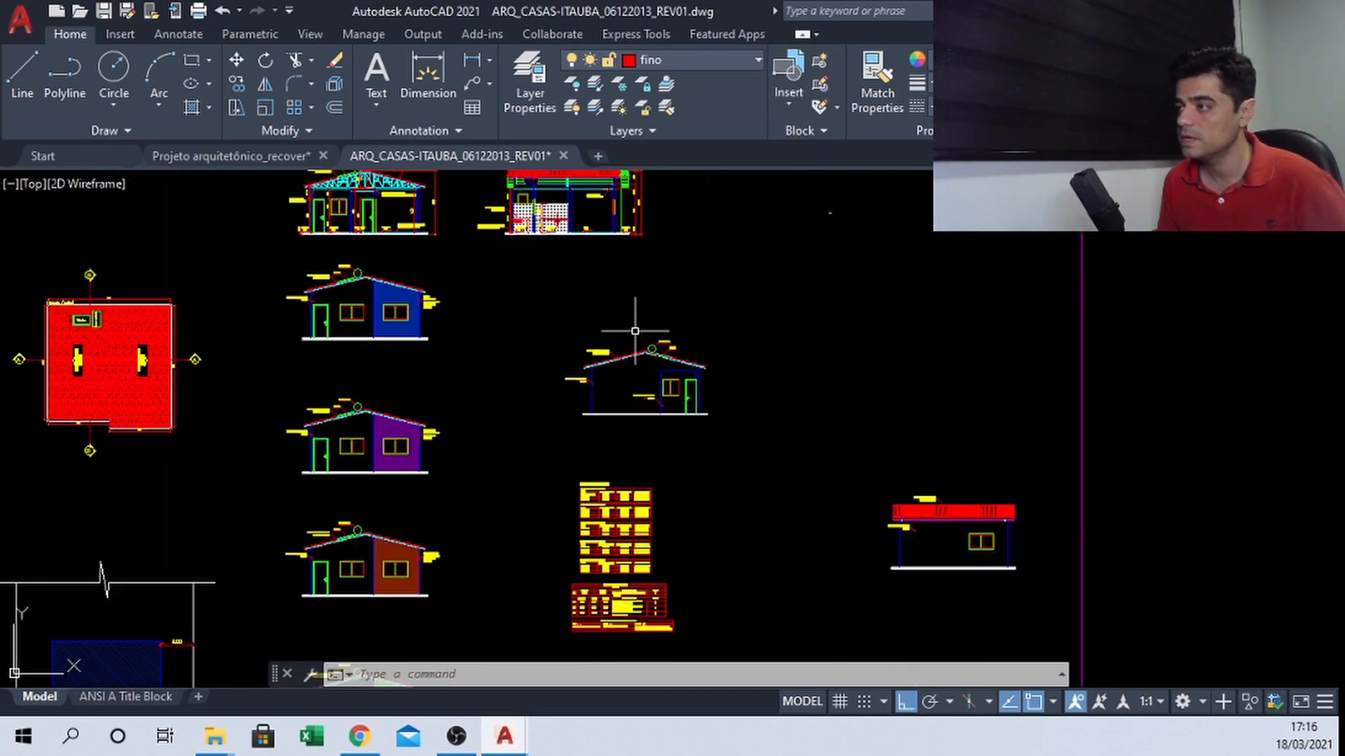
scroll(638, 415, "up", 2)
middle_click_drag(615, 272, 648, 438)
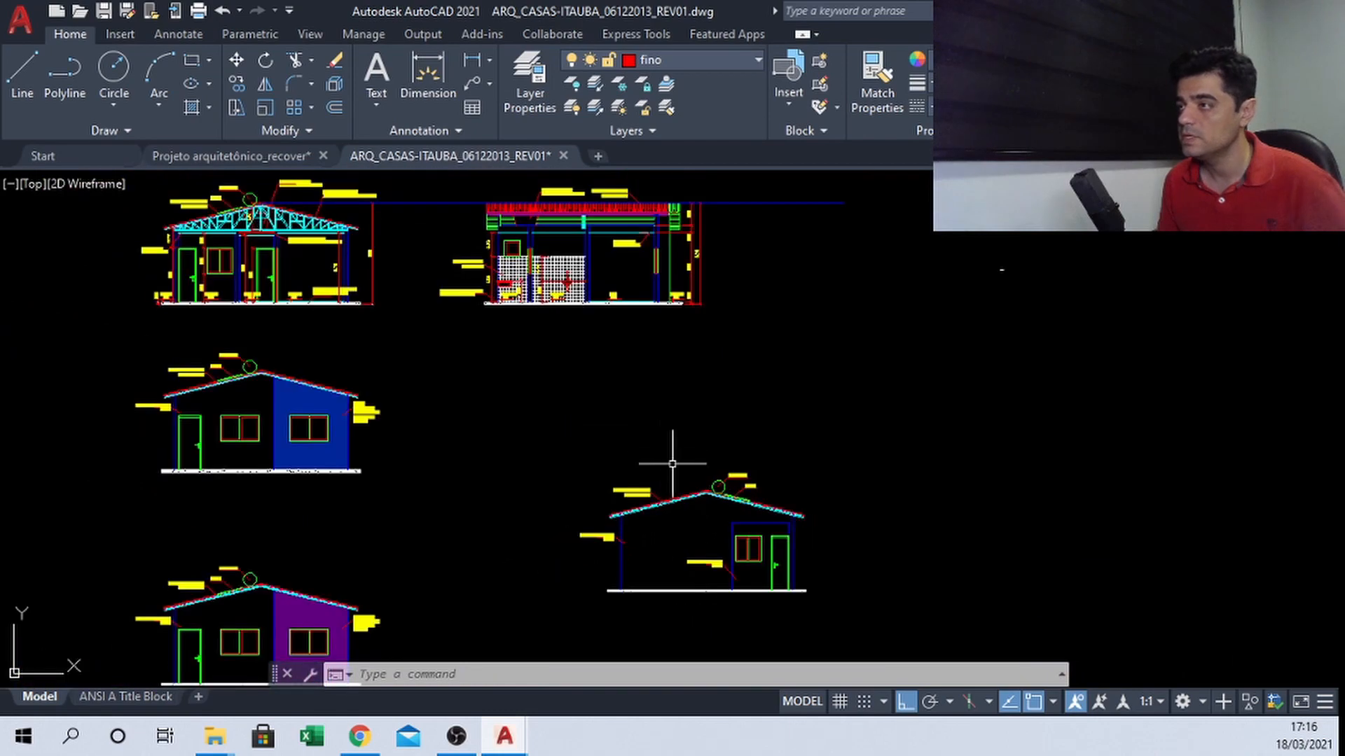
scroll(618, 439, "down", 3)
scroll(855, 296, "up", 2)
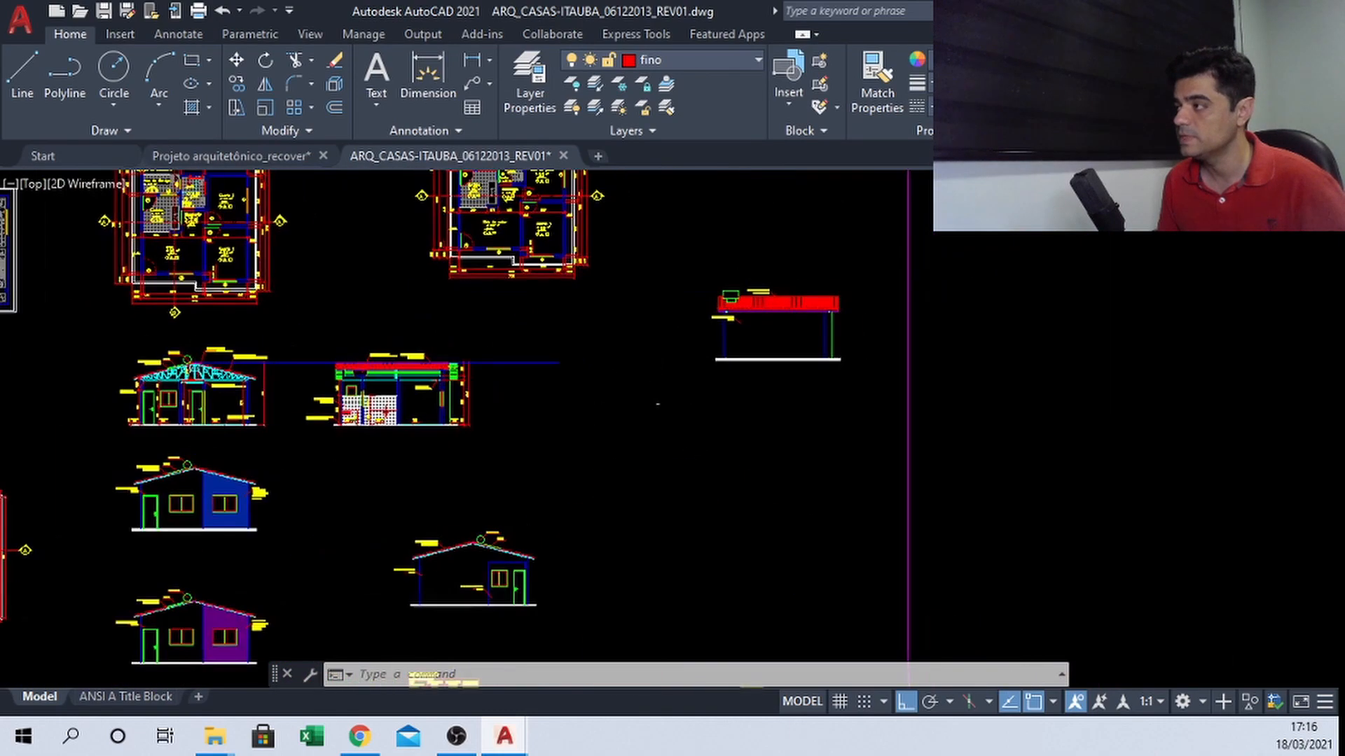
scroll(790, 270, "up", 2)
scroll(789, 270, "up", 2)
Review the sheet from the floor plans down to the green front facade and the site plan
scroll(834, 322, "down", 6)
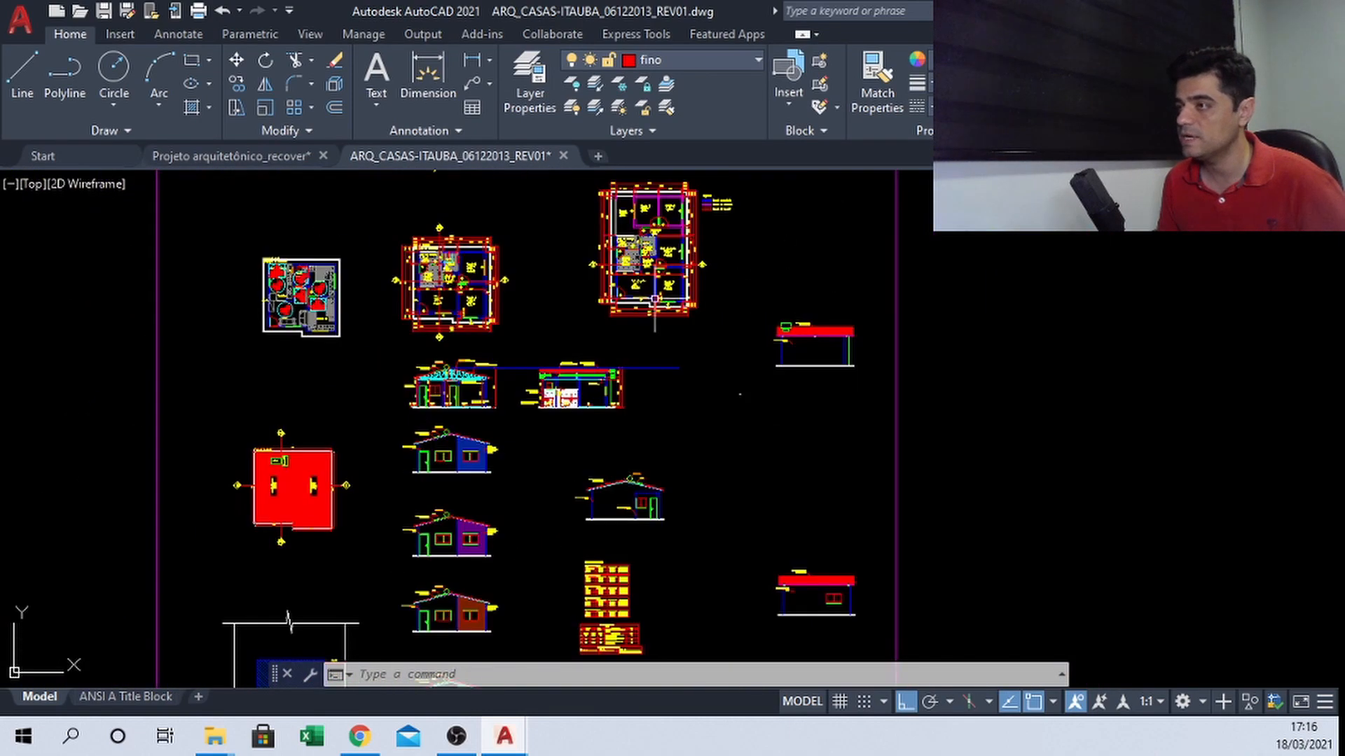
middle_click_drag(653, 300, 638, 394)
middle_click_drag(547, 325, 549, 243)
middle_click_drag(597, 459, 598, 254)
scroll(450, 525, "up", 1)
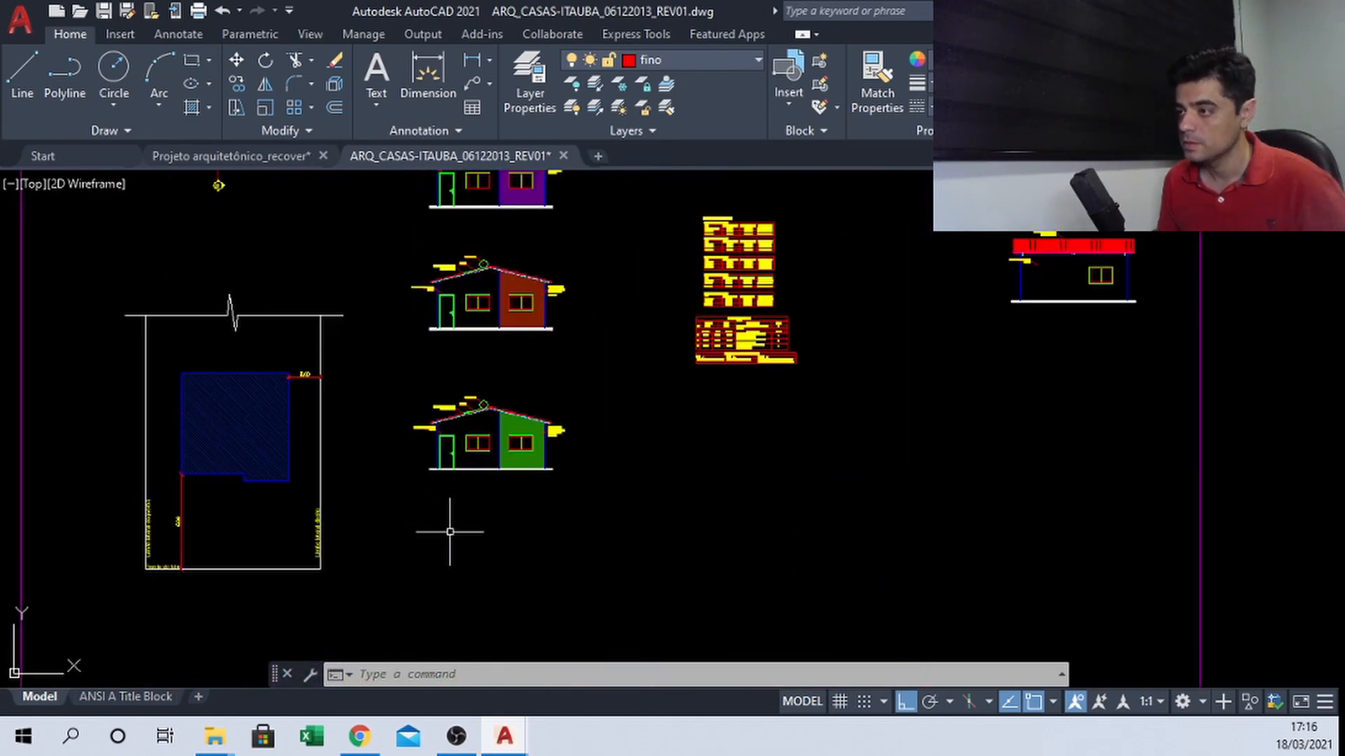
scroll(766, 435, "up", 1)
scroll(725, 451, "up", 1)
middle_click_drag(701, 259, 732, 442)
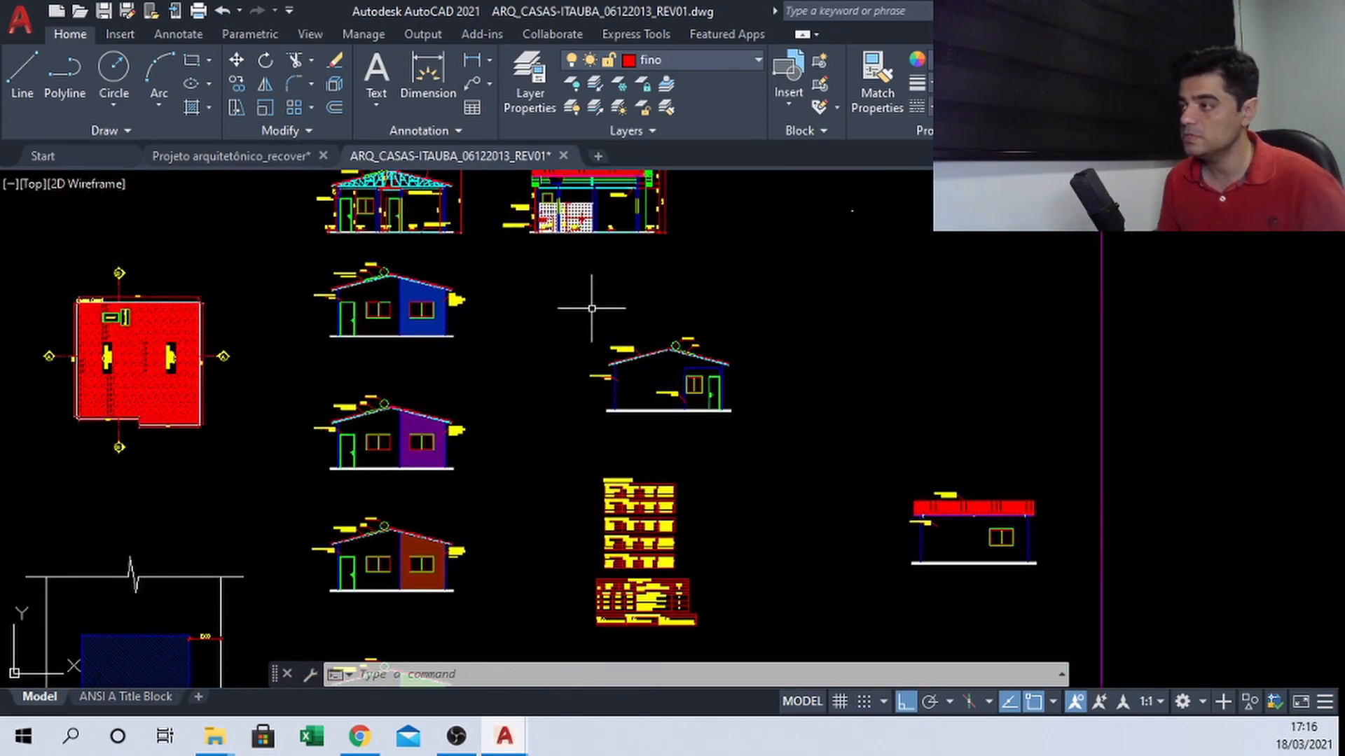
middle_click_drag(592, 292, 629, 366)
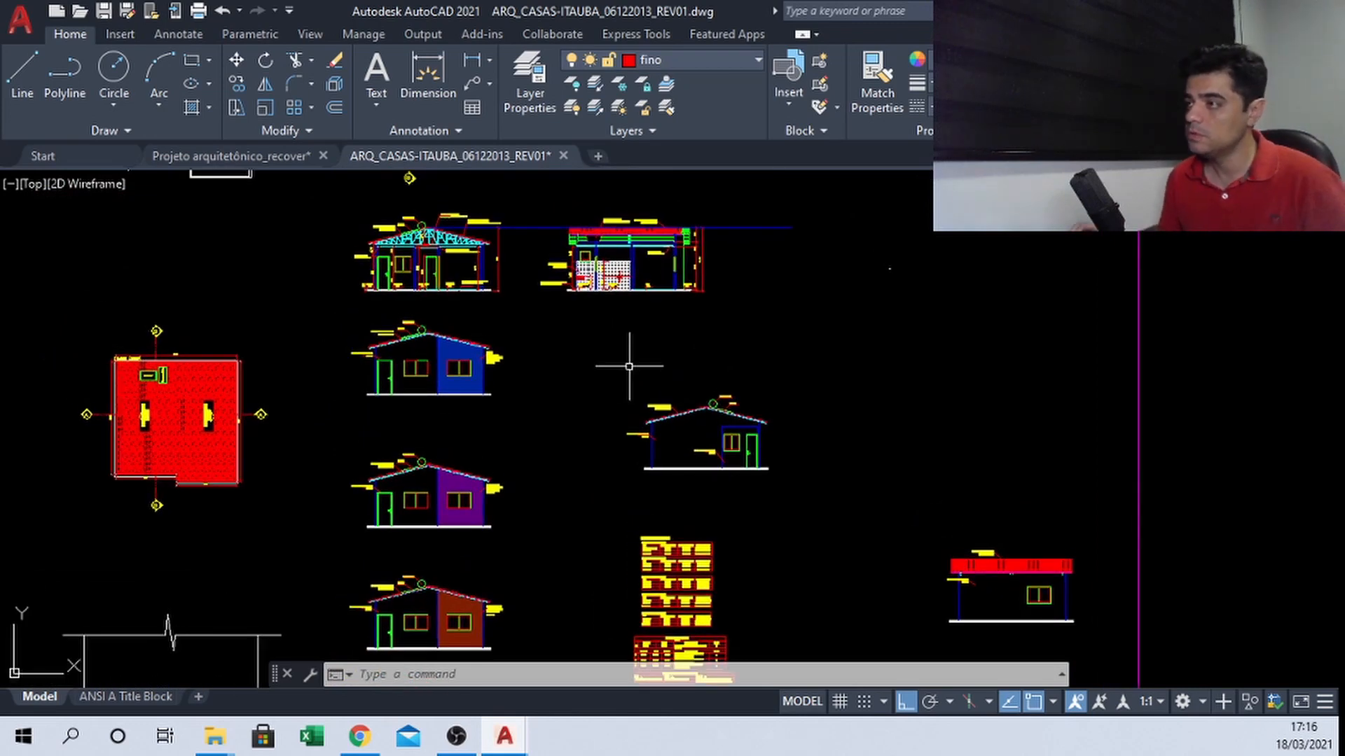
Delete the horizontal blue reference line running across the roof ridges of the two sections
left_click(932, 266)
left_click(750, 217)
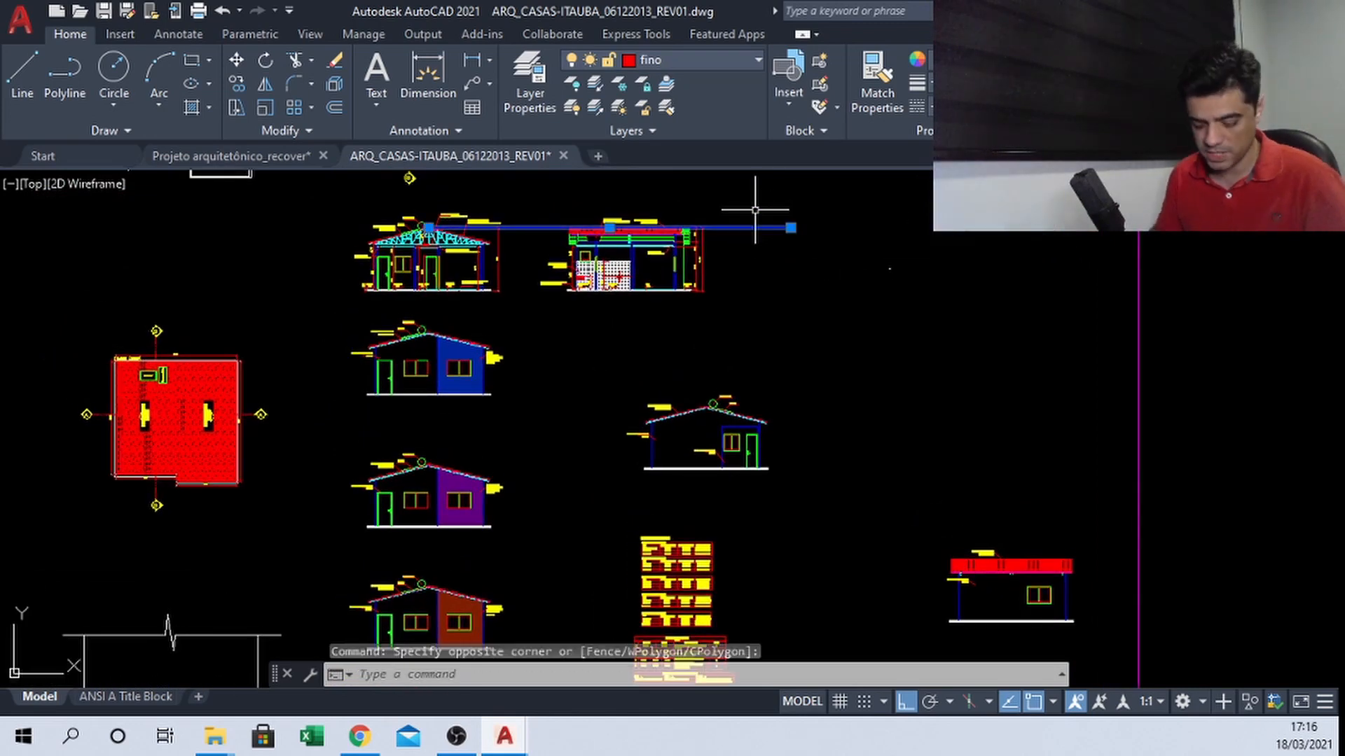
key("Delete")
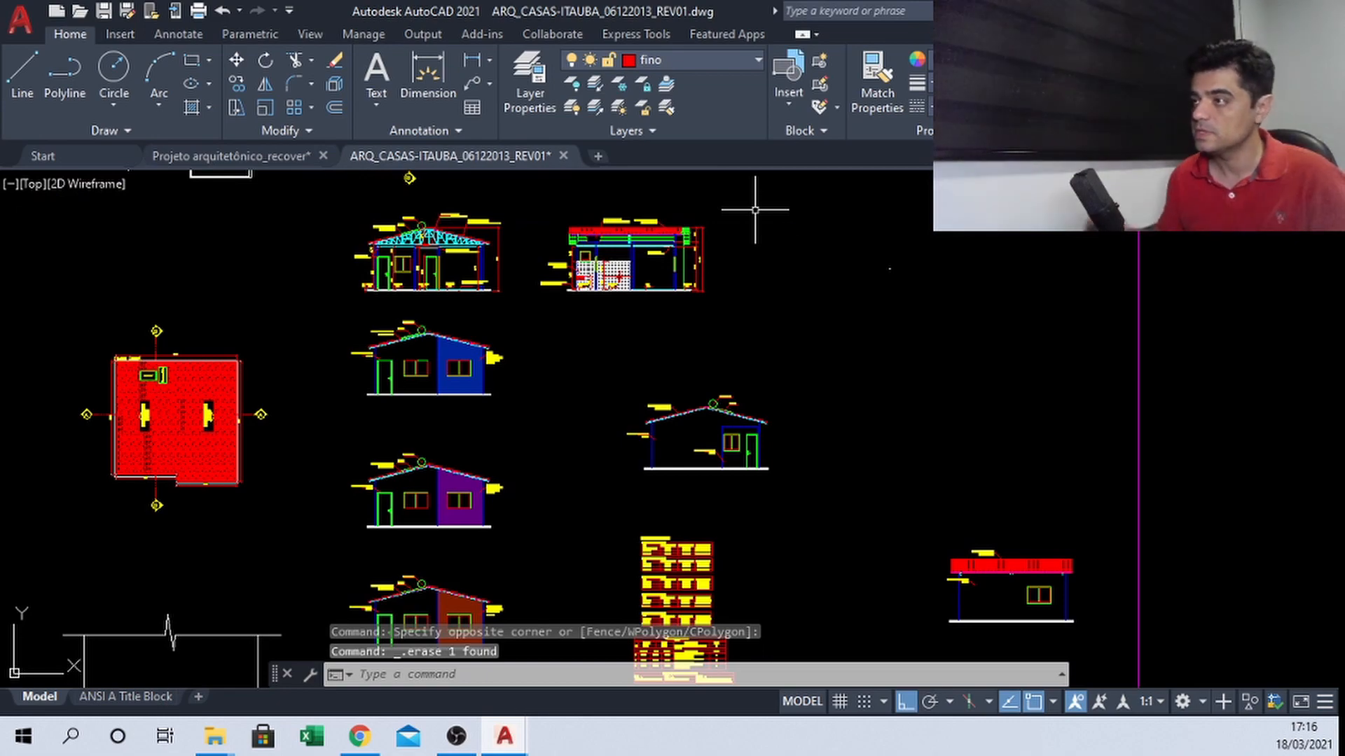
Examine the Quadros de áreas tables and the site plan's lot boundaries and setback dimensions
middle_click_drag(459, 367, 453, 266)
scroll(672, 536, "up", 5)
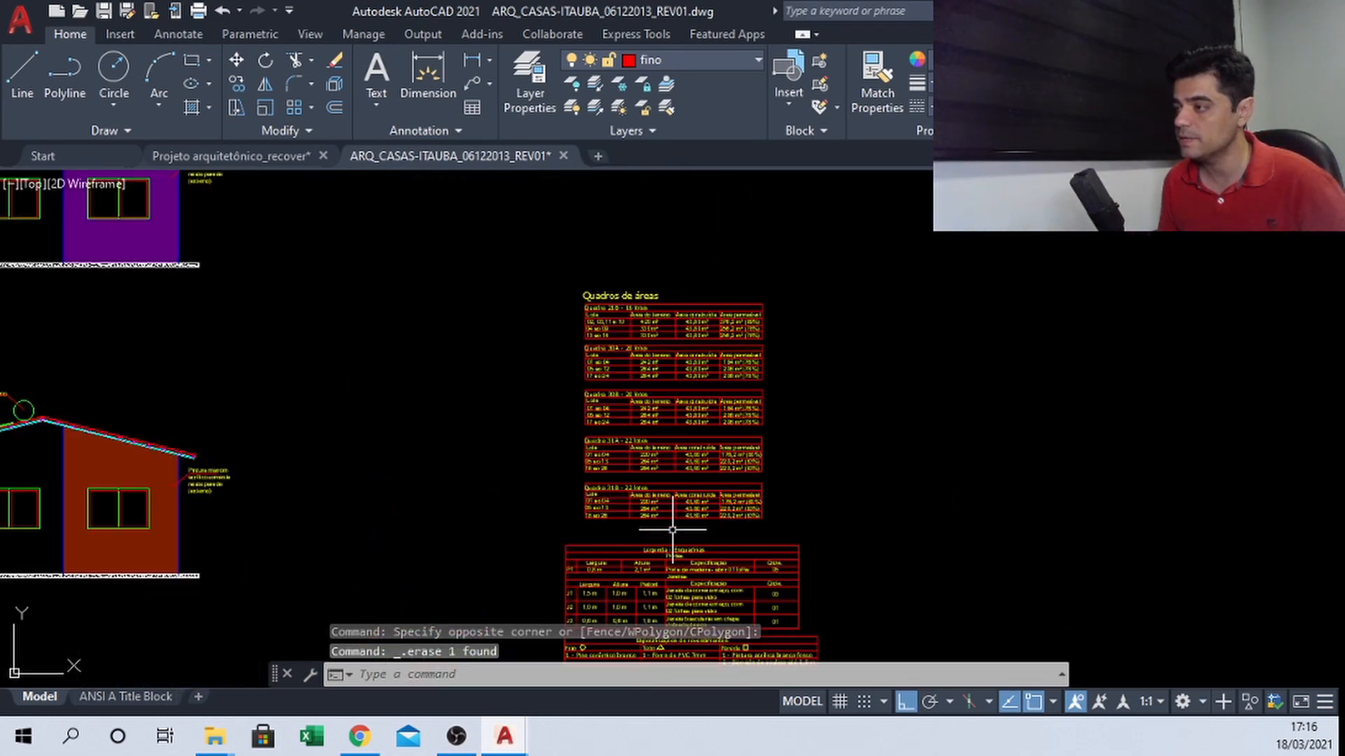
middle_click_drag(659, 521, 578, 409)
scroll(614, 415, "down", 4)
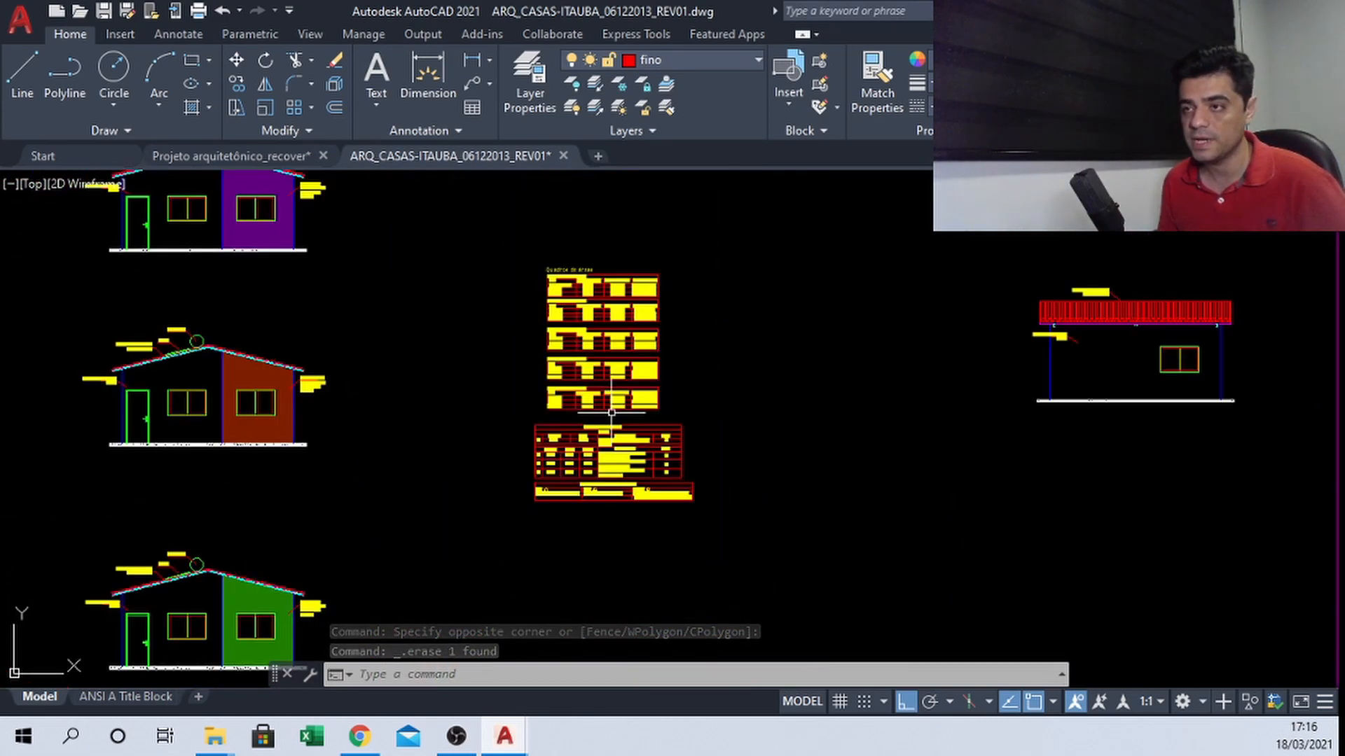
middle_click_drag(323, 402, 443, 283)
scroll(204, 357, "up", 4)
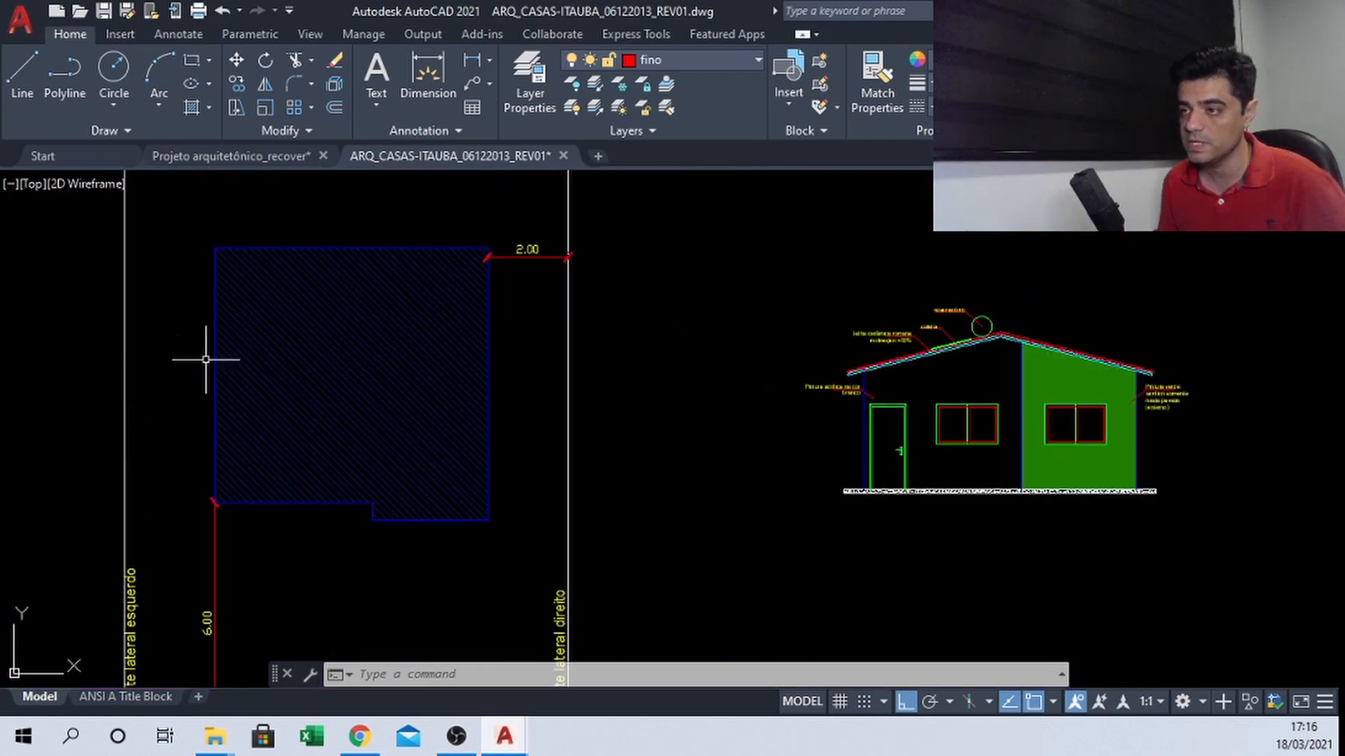
scroll(203, 378, "down", 6)
Examine the Legenda - Esquadrias door and window schedule and the Especificações de revestimentos table
scroll(456, 378, "up", 6)
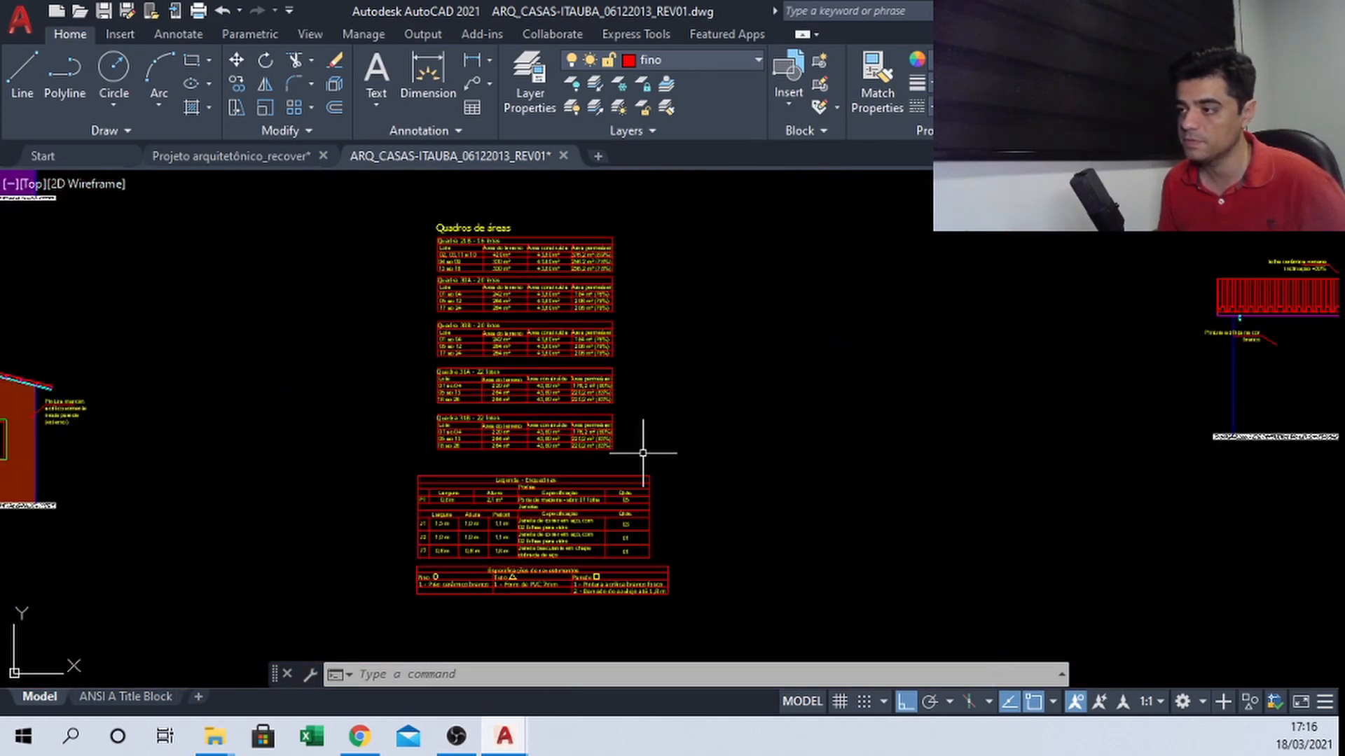
scroll(676, 392, "down", 7)
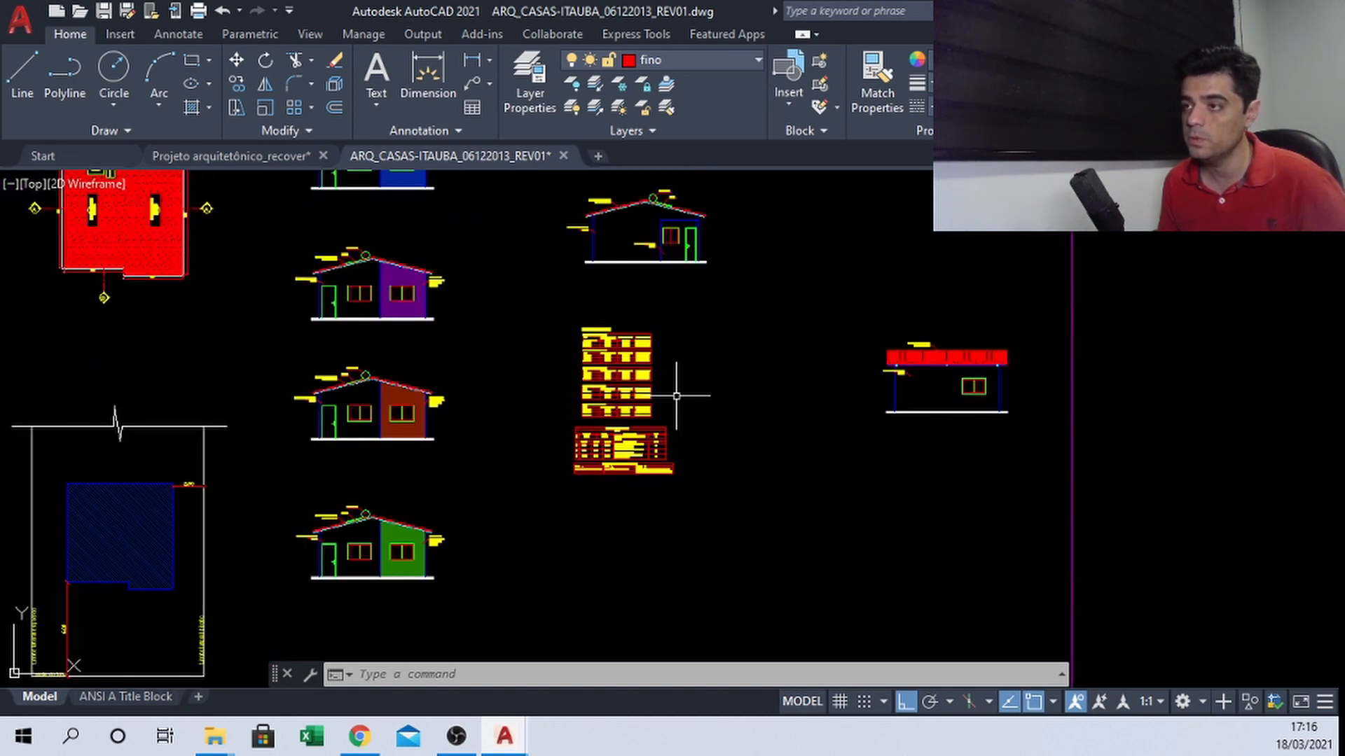
scroll(381, 392, "up", 4)
middle_click_drag(380, 392, 412, 393)
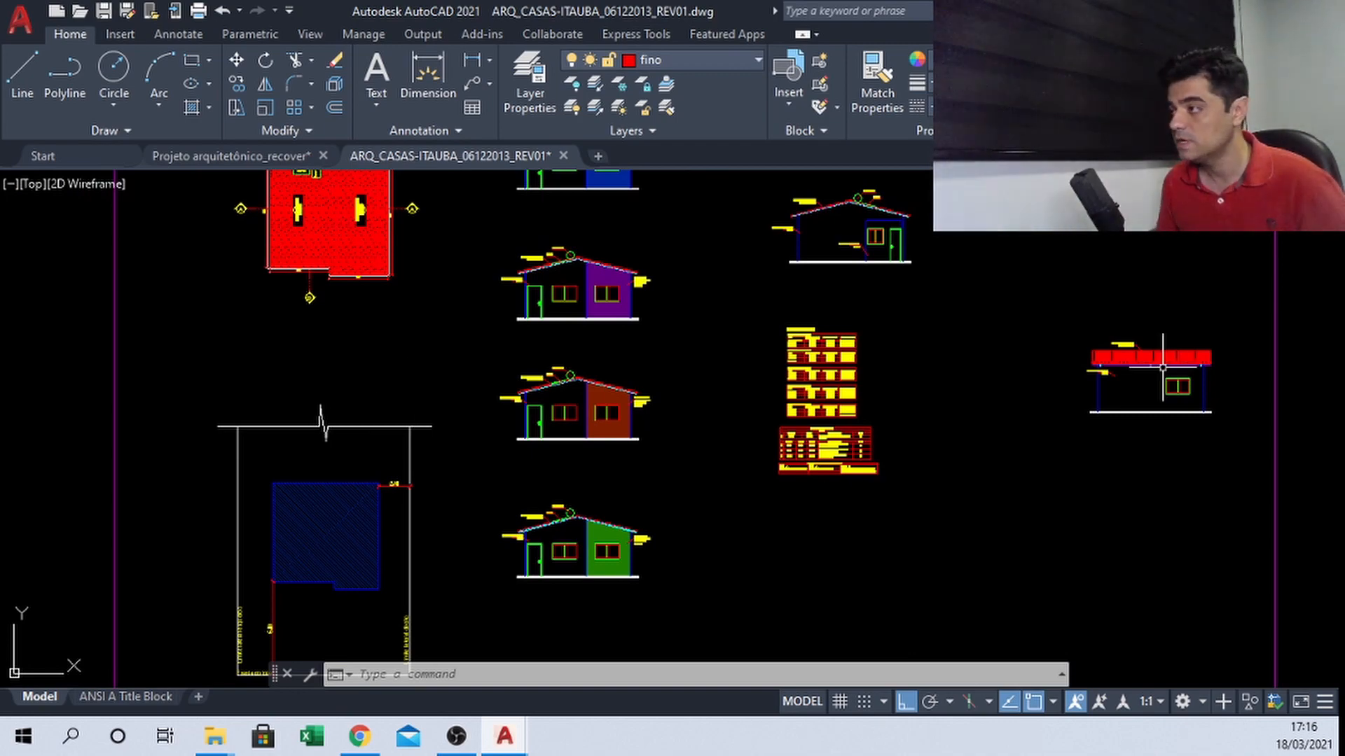
scroll(828, 355, "up", 3)
middle_click_drag(861, 569, 810, 414)
scroll(811, 426, "up", 2)
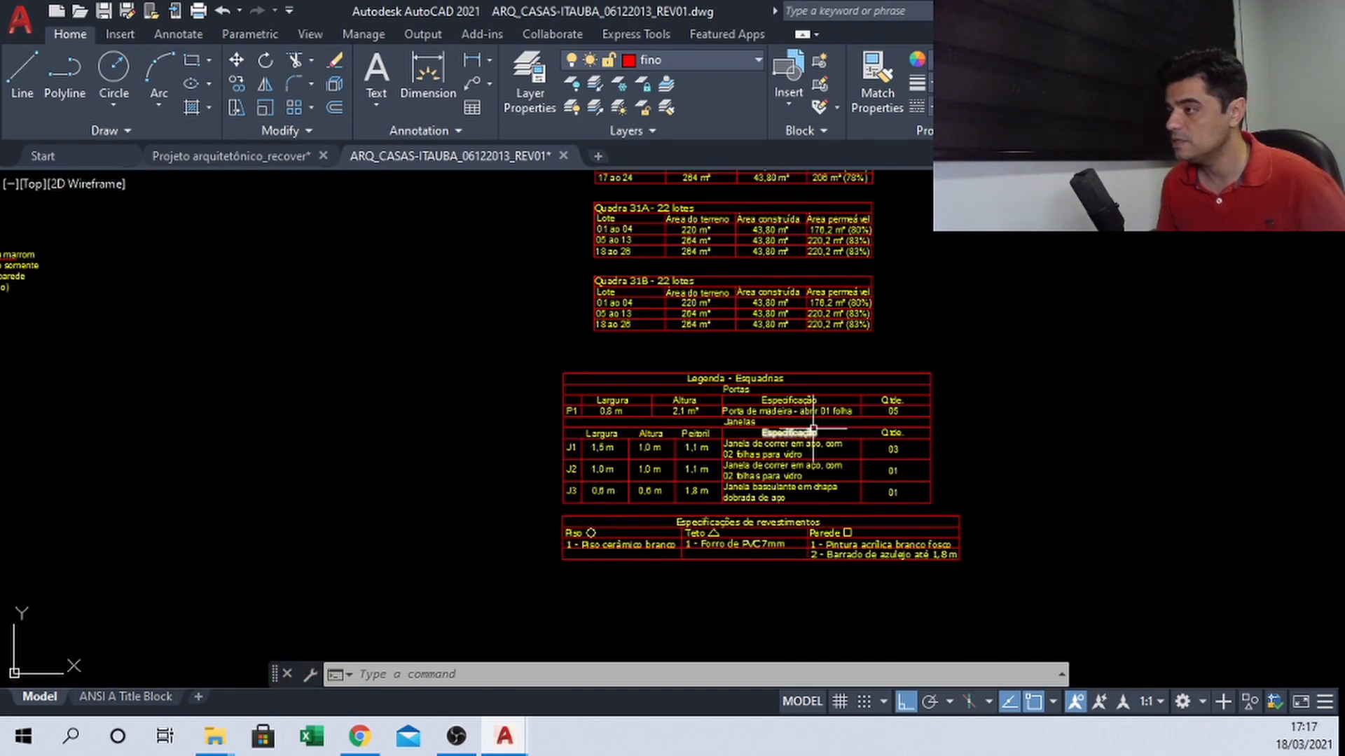
scroll(813, 427, "down", 2)
scroll(840, 330, "down", 5)
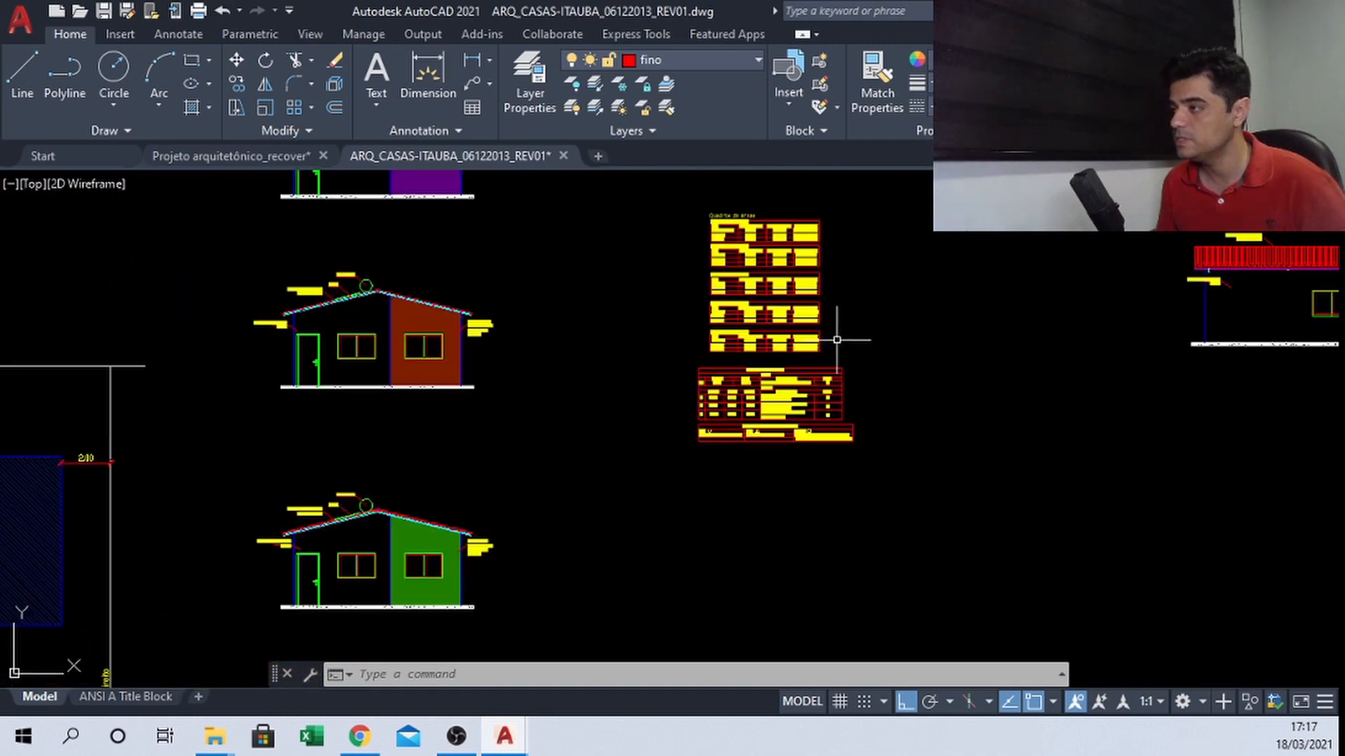
Look over the Quadros de áreas tables once more and the floor plans above the sections
middle_click_drag(867, 265, 816, 382)
scroll(816, 382, "up", 4)
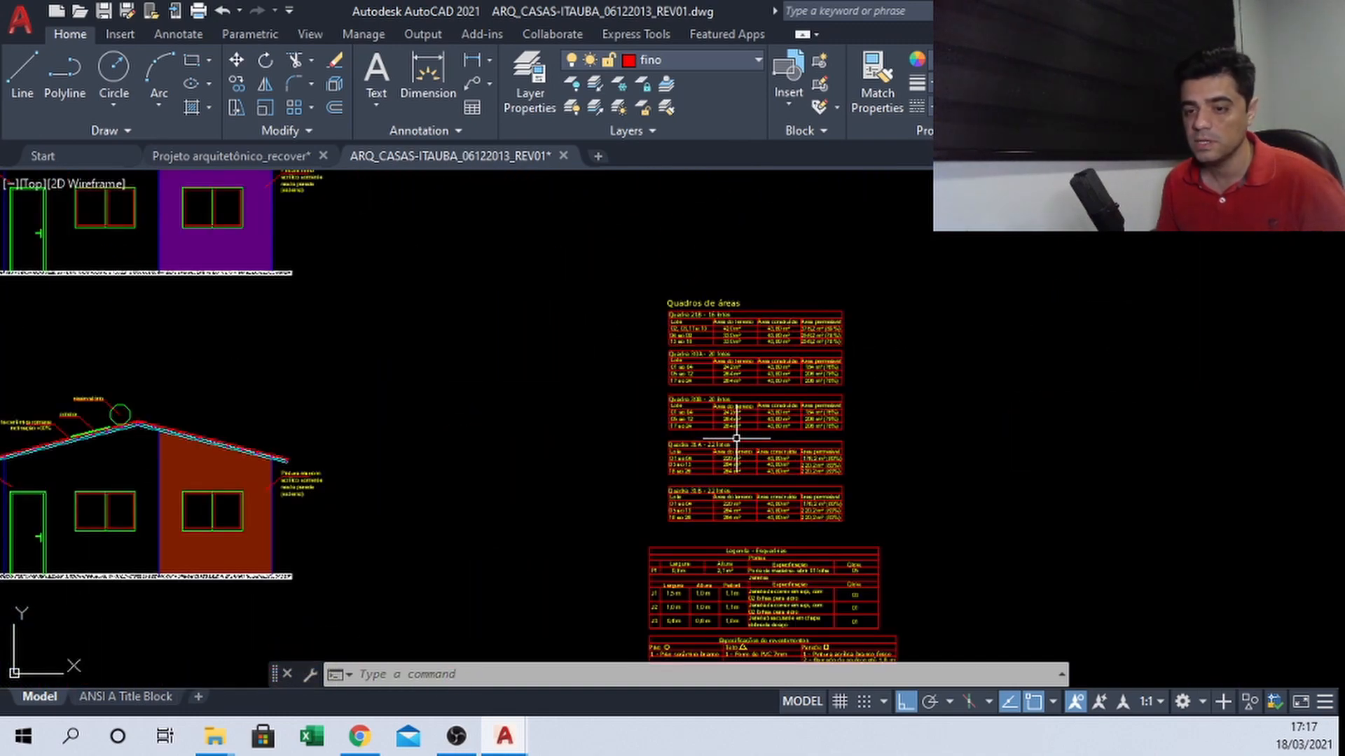
scroll(736, 437, "down", 4)
middle_click_drag(672, 311, 655, 416)
scroll(685, 278, "up", 2)
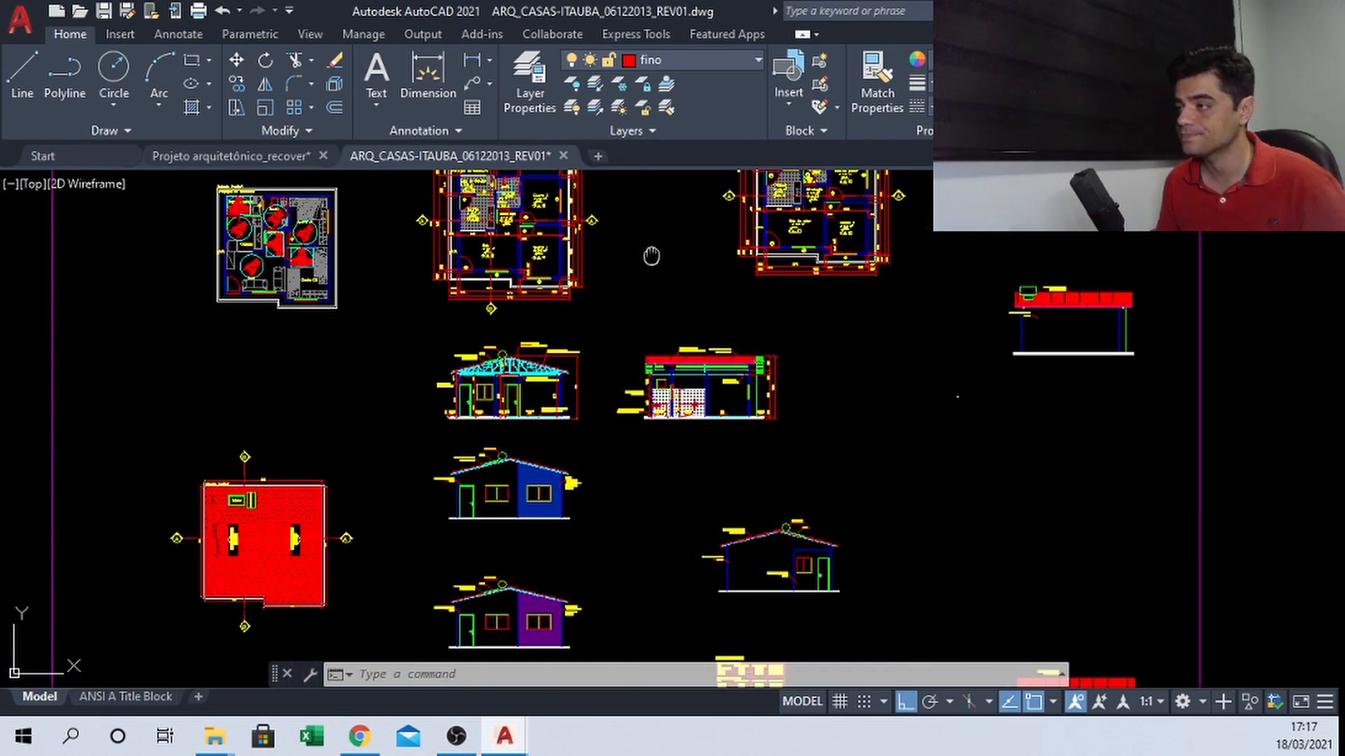
middle_click_drag(652, 257, 678, 396)
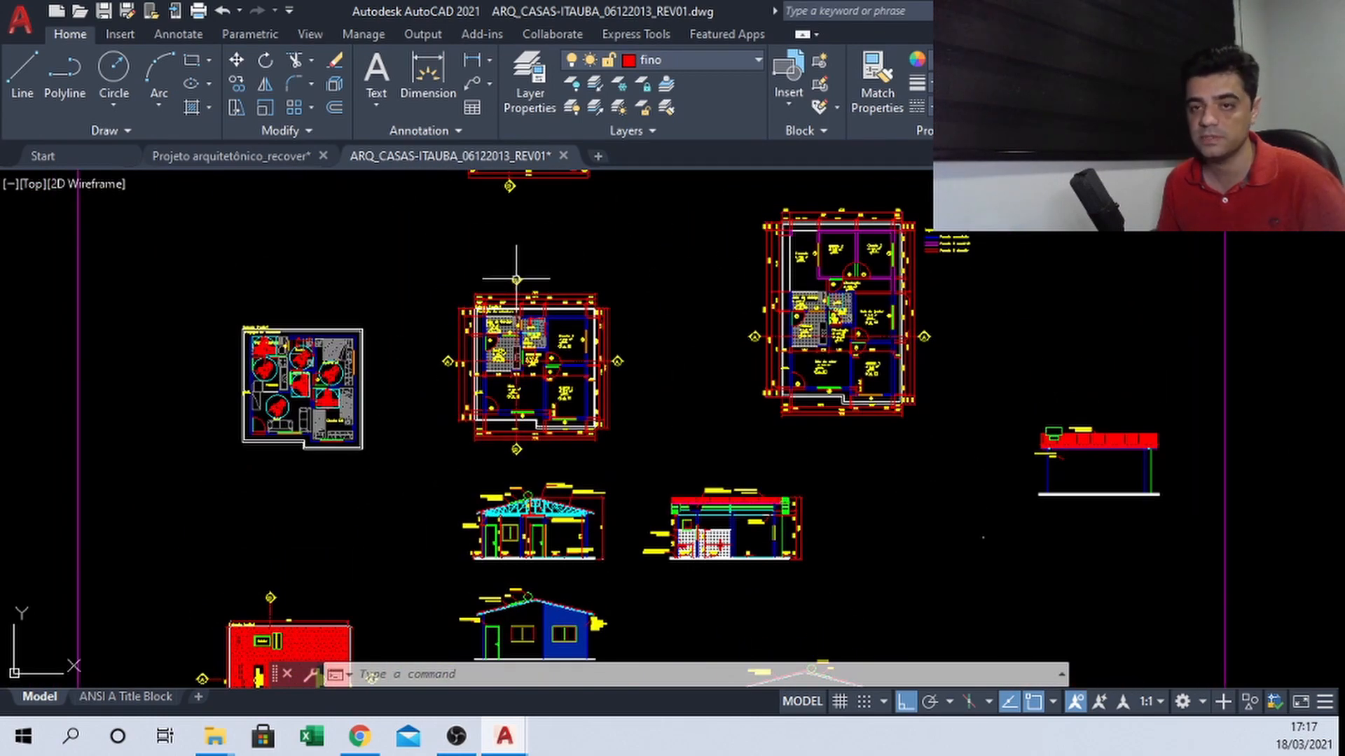